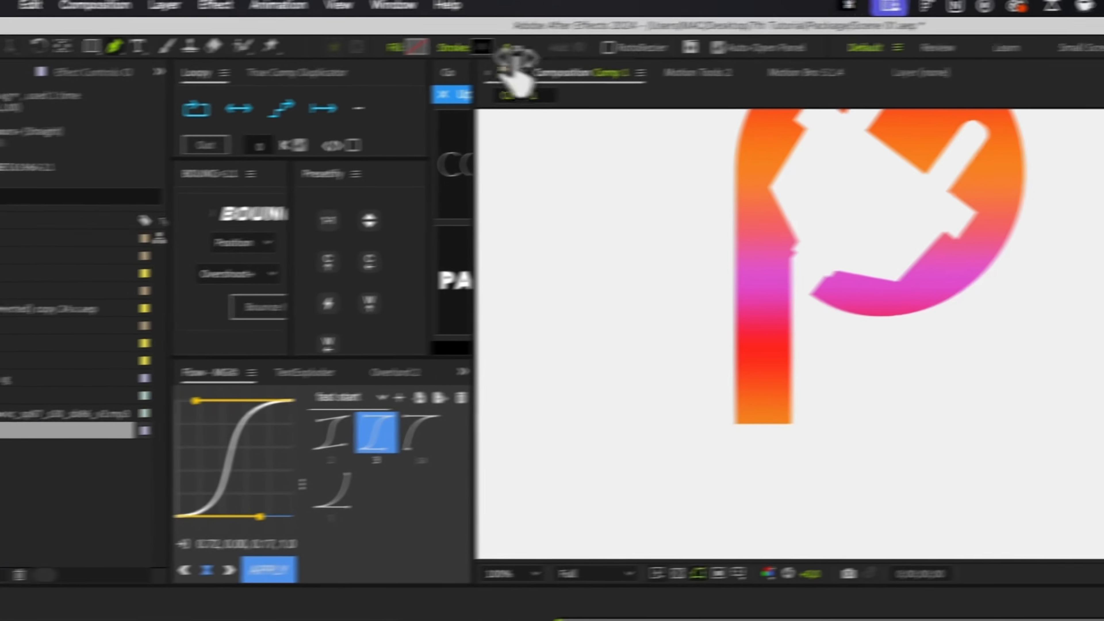
Draw a straight two-point pen path down the P stem and center its anchor point.
left_click(419, 71)
type("22")
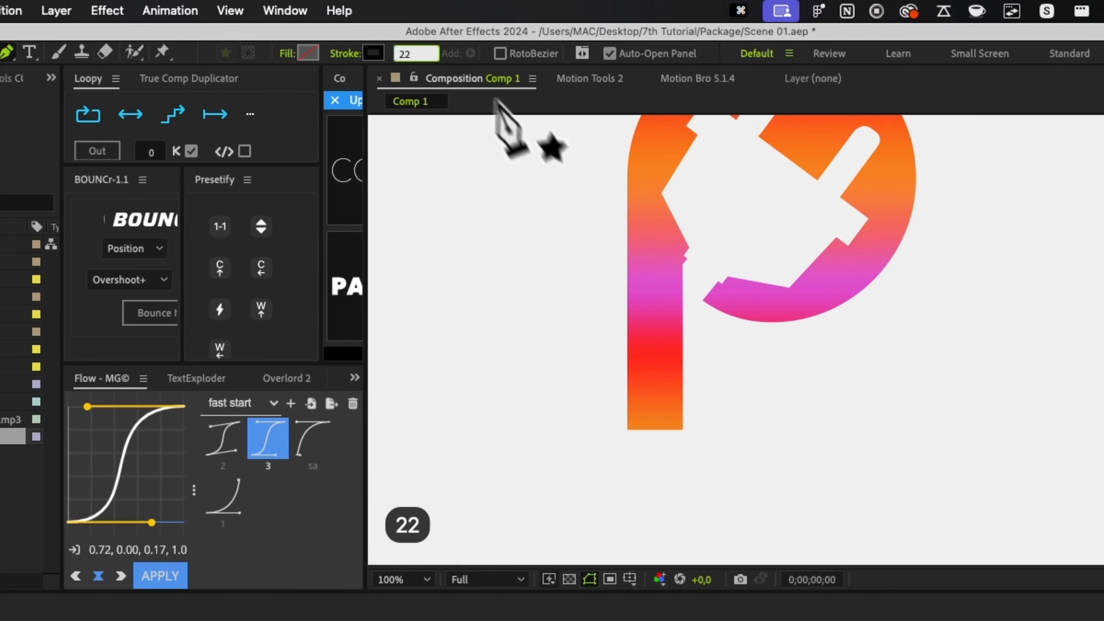
left_click(656, 430)
left_click(656, 276)
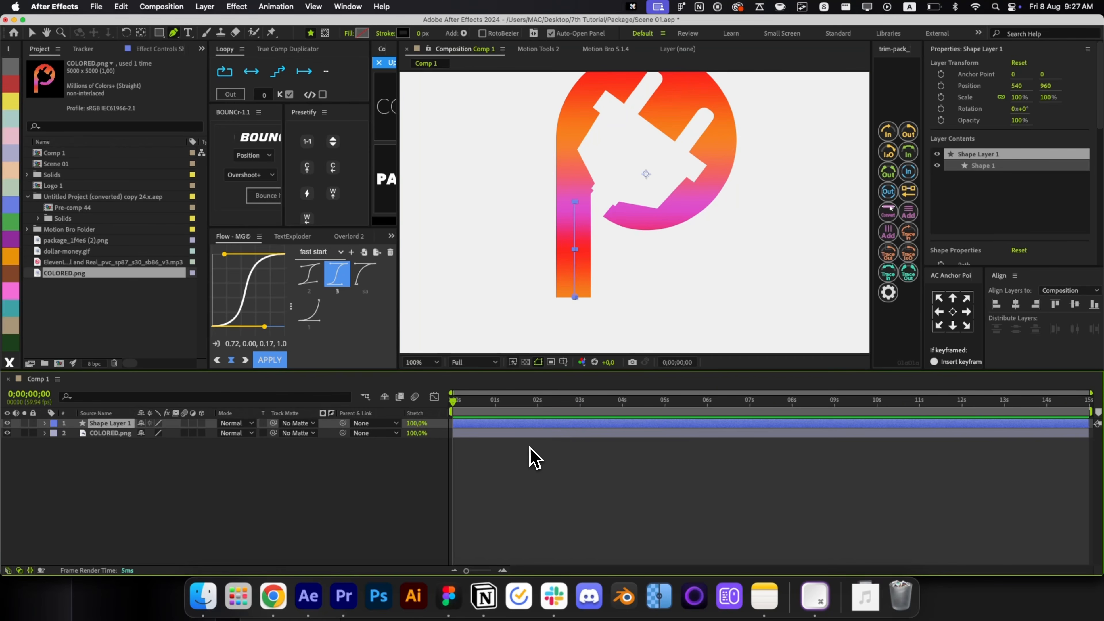
key("super+alt+Home")
Widen Shape Layer 1's stroke to 60 px.
left_click_drag(420, 33, 475, 51)
left_click(619, 539)
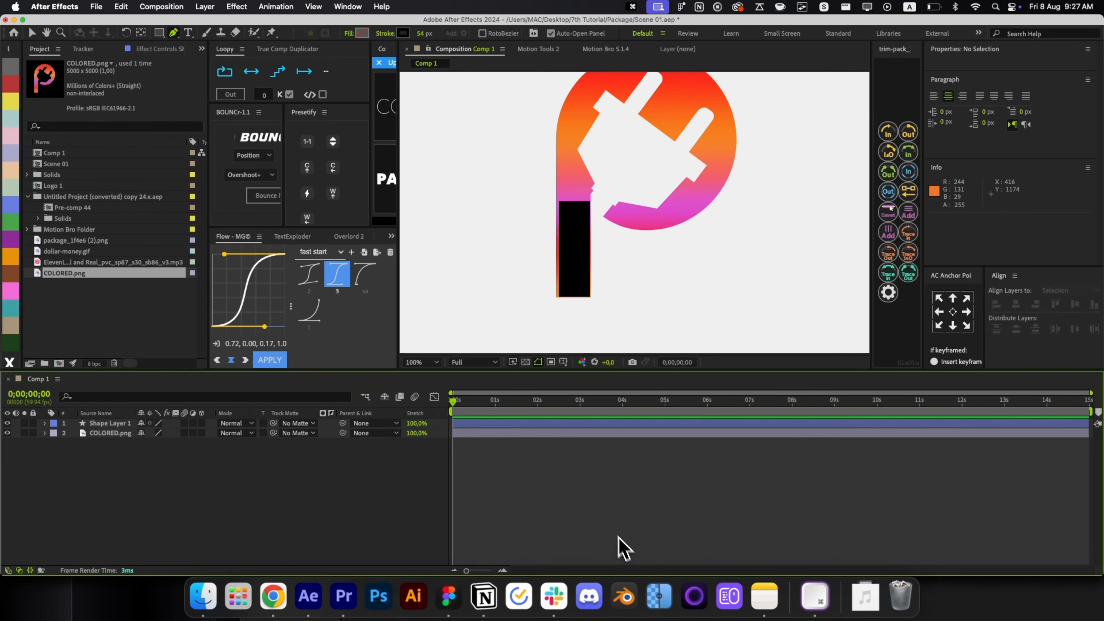
left_click(550, 427)
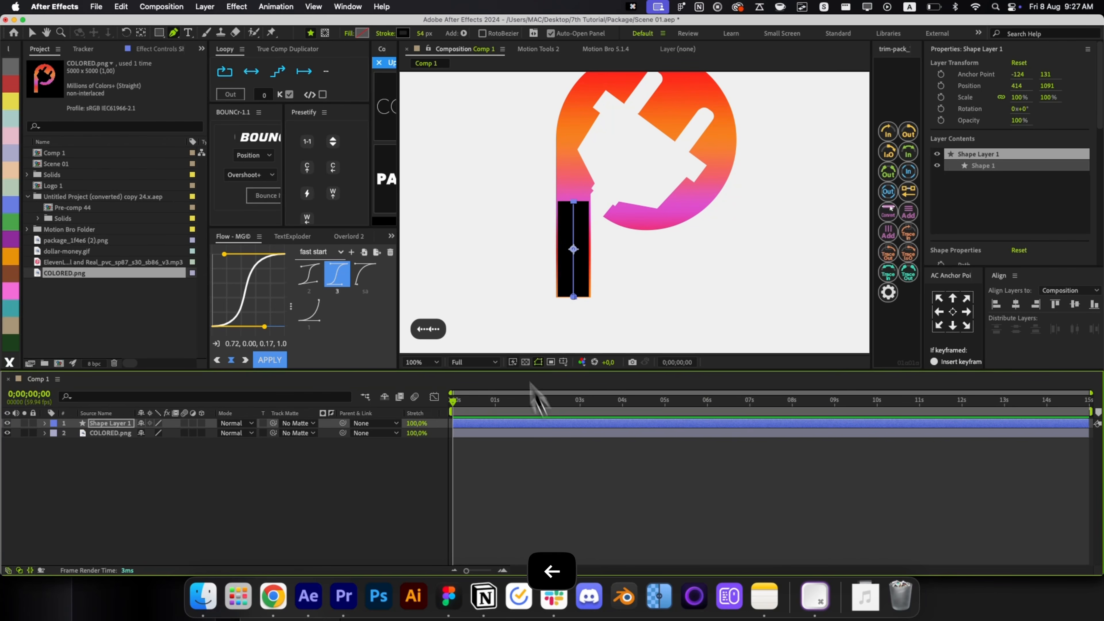
left_click(425, 33)
key("Up")
key("Up")
key("Up")
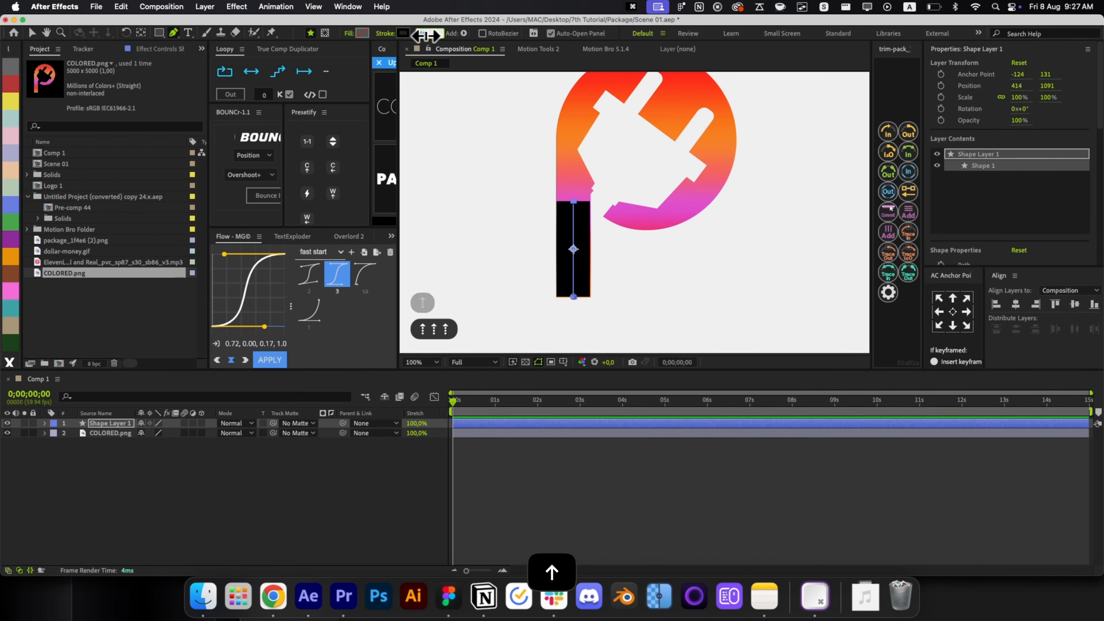
key("Up")
key("Up")
key("Up")
key("Return")
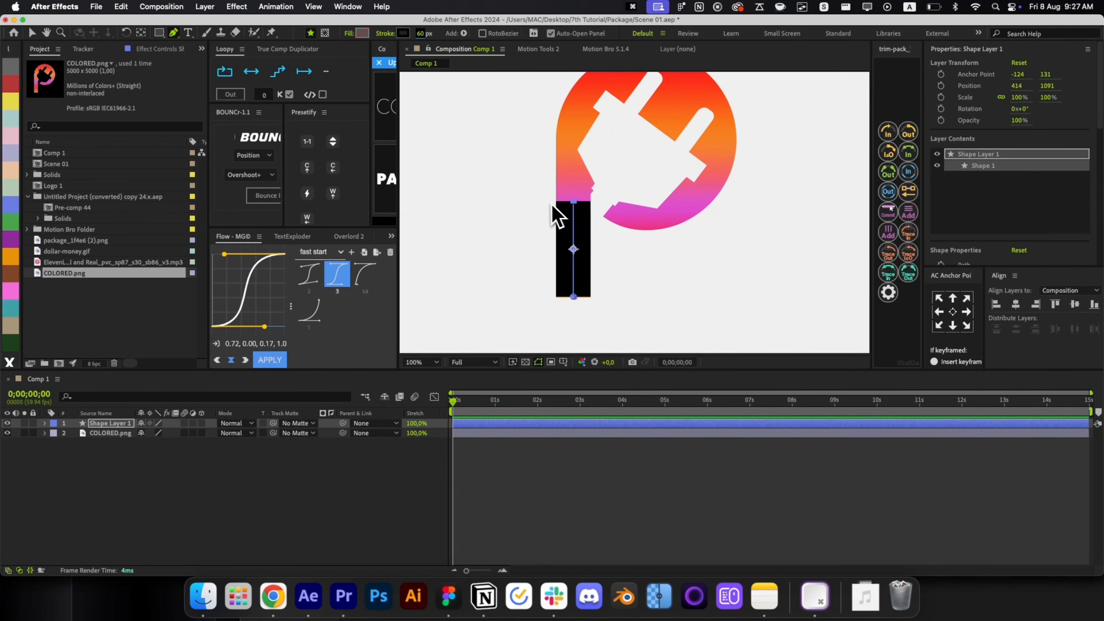
Extend the stroke upward and add curved vertices at the top and right of the P's bowl.
mouse_move(571, 200)
left_mouse_down()
mouse_move(575, 145)
mouse_move(528, 235)
left_mouse_up()
left_click_drag(595, 161, 661, 161)
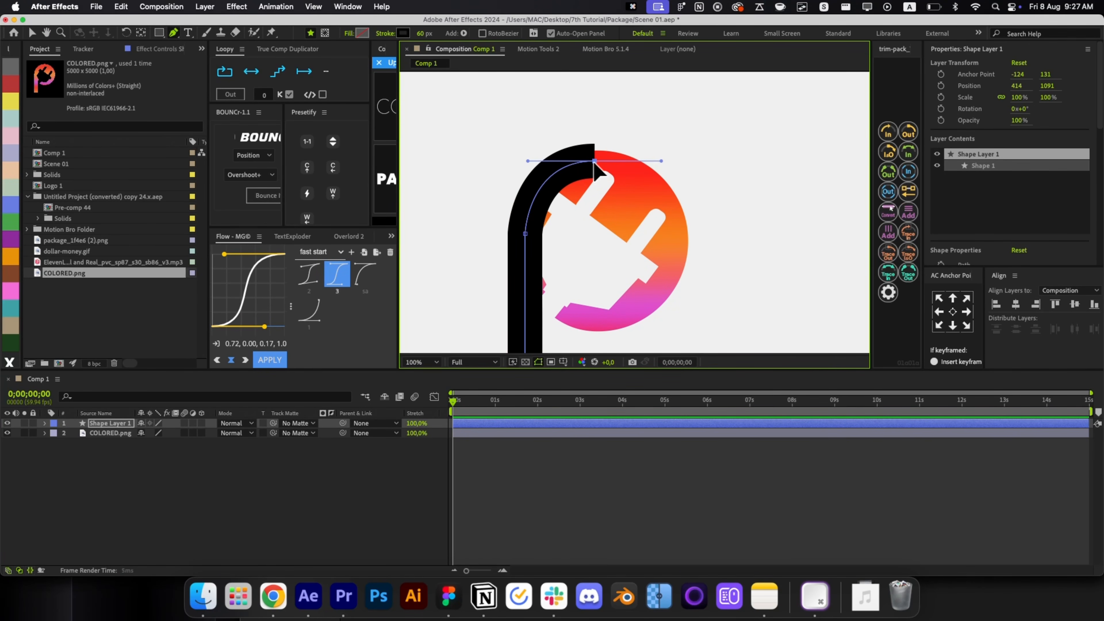
left_click_drag(595, 162, 594, 170)
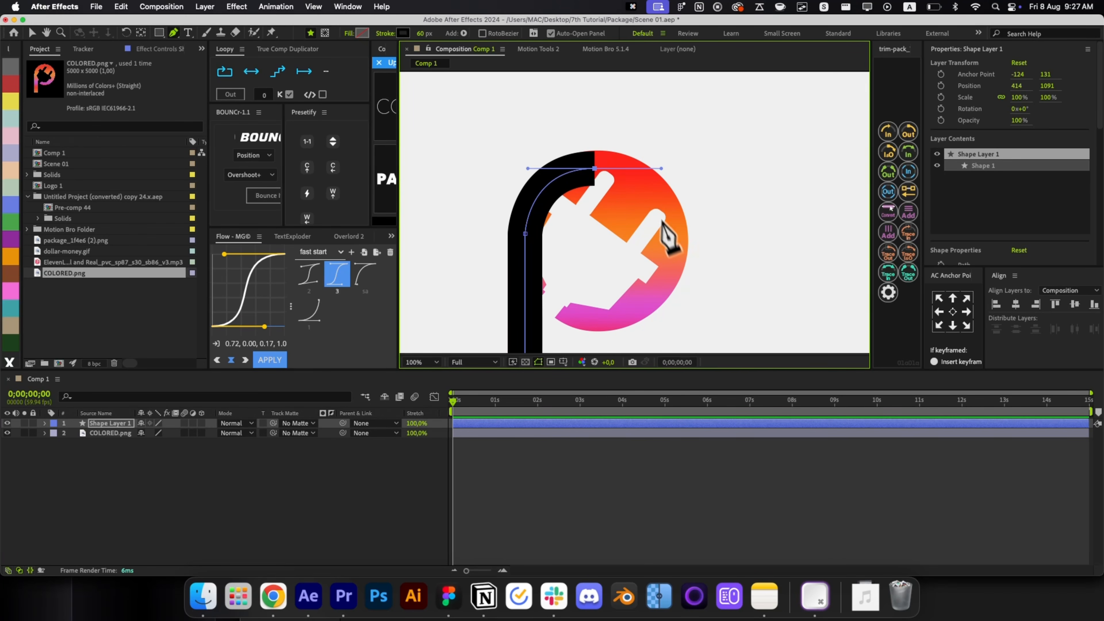
left_click_drag(671, 249, 667, 273)
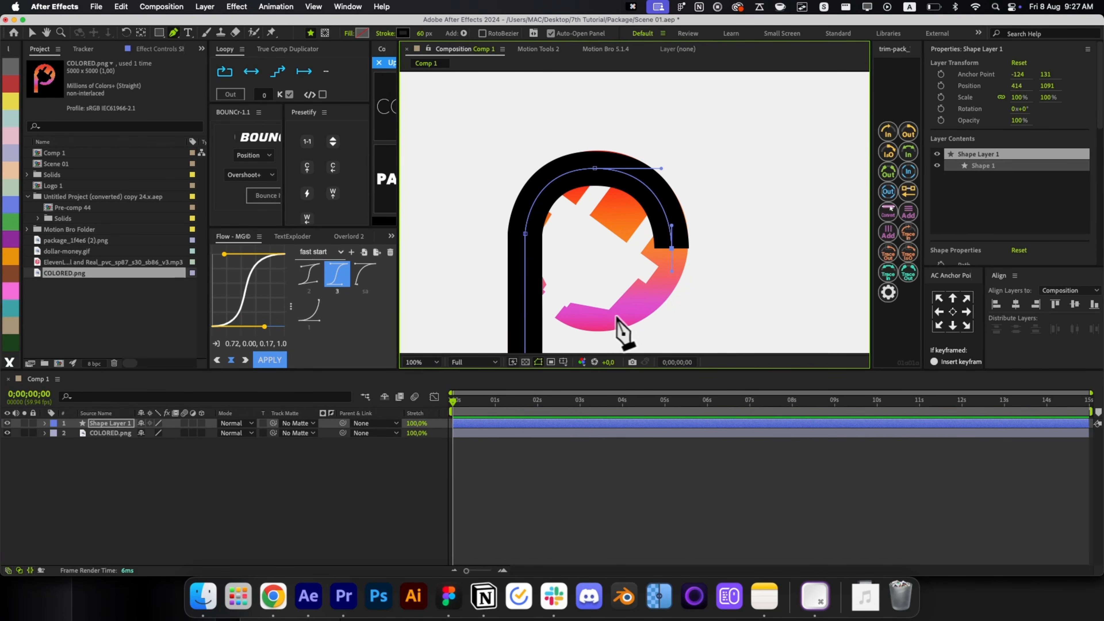
Add the bowl's bottom vertex, reshape the arc, and close it back at the stem.
mouse_move(603, 315)
left_mouse_down()
mouse_move(552, 316)
mouse_move(596, 316)
left_mouse_up()
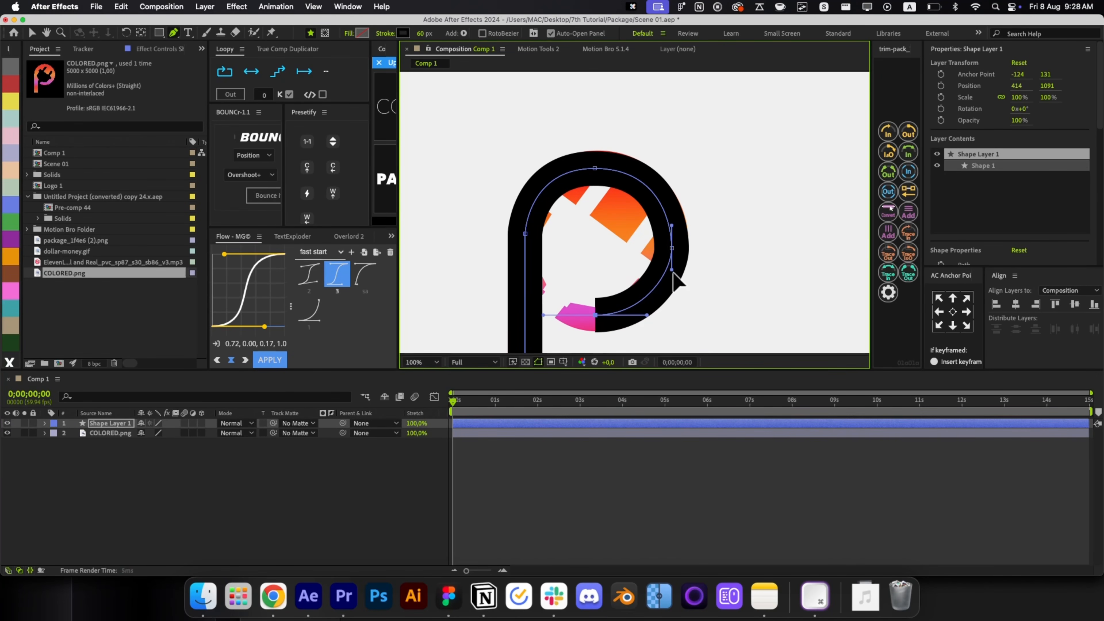
left_click_drag(672, 263, 643, 291)
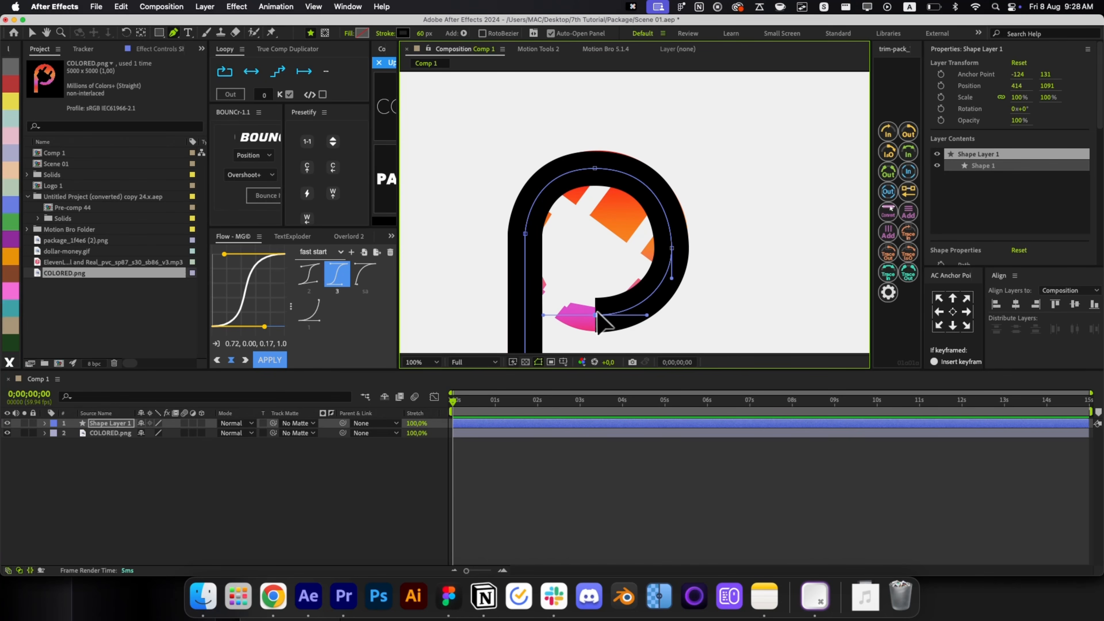
left_click(520, 267)
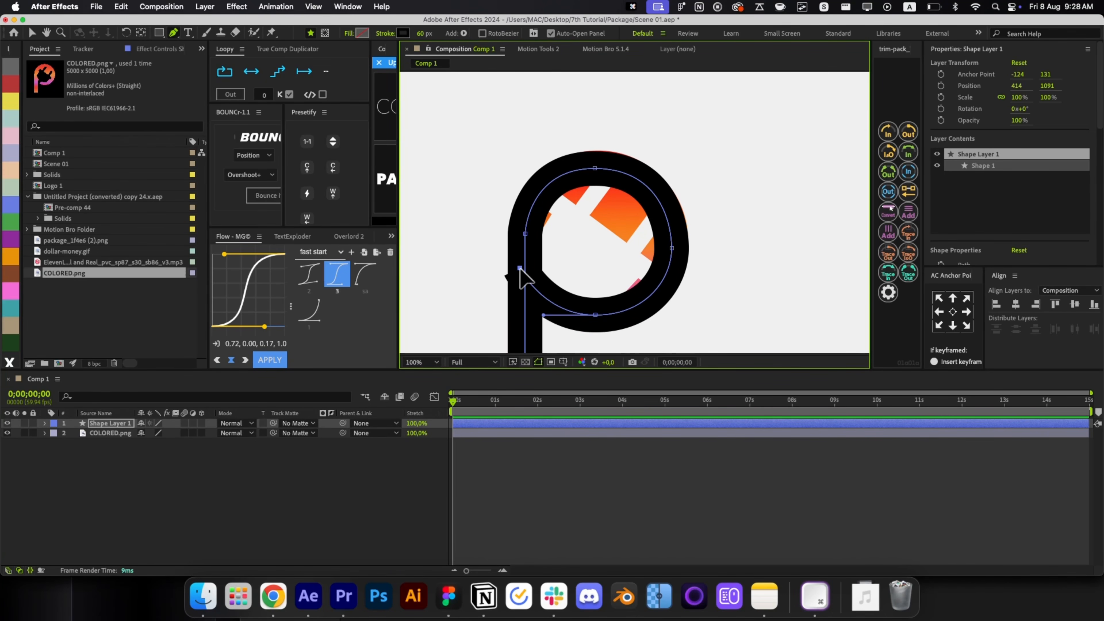
left_click_drag(520, 268, 522, 271)
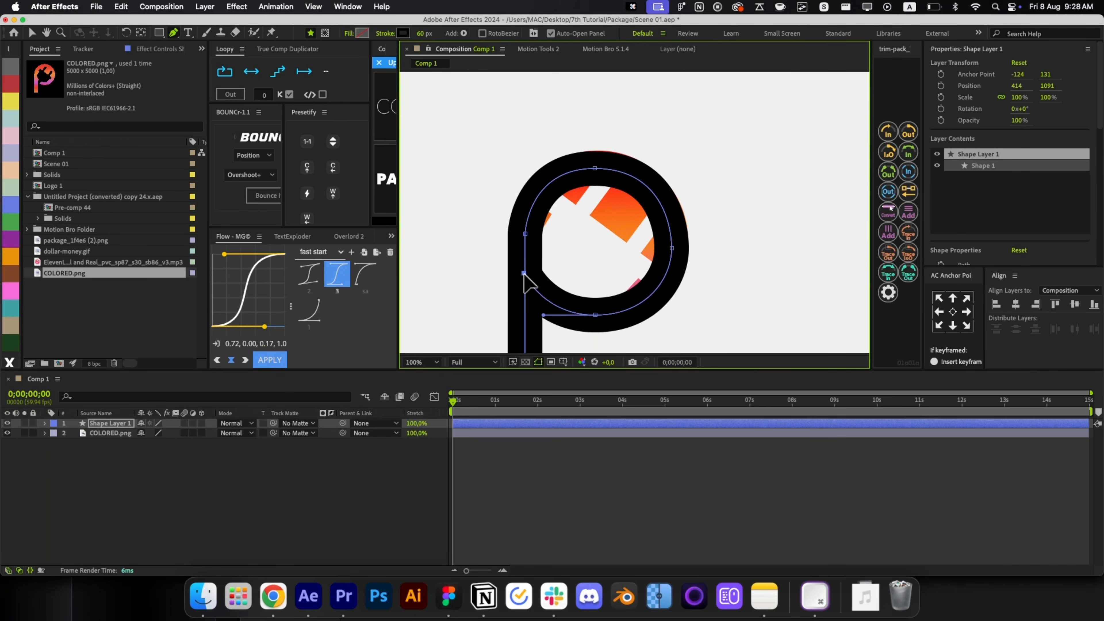
left_click(524, 487)
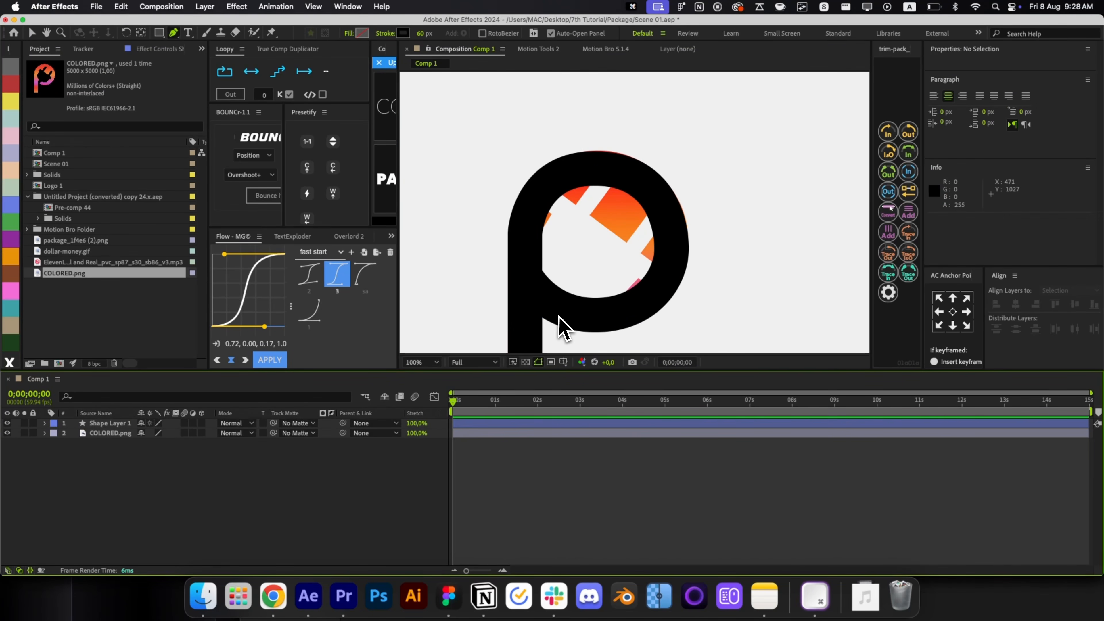
key("alt+/")
Smooth the stroke's top-left curve by adding and adjusting a vertex and its handle.
key("v")
scroll(614, 239, "up", 5)
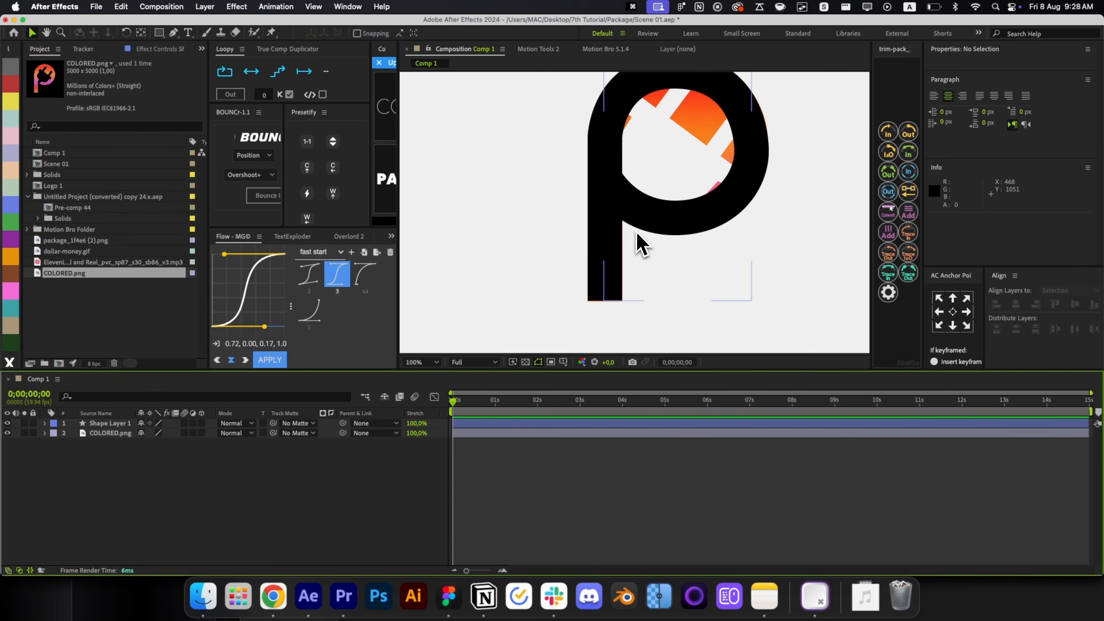
left_click(637, 233)
key("g")
left_click(605, 149)
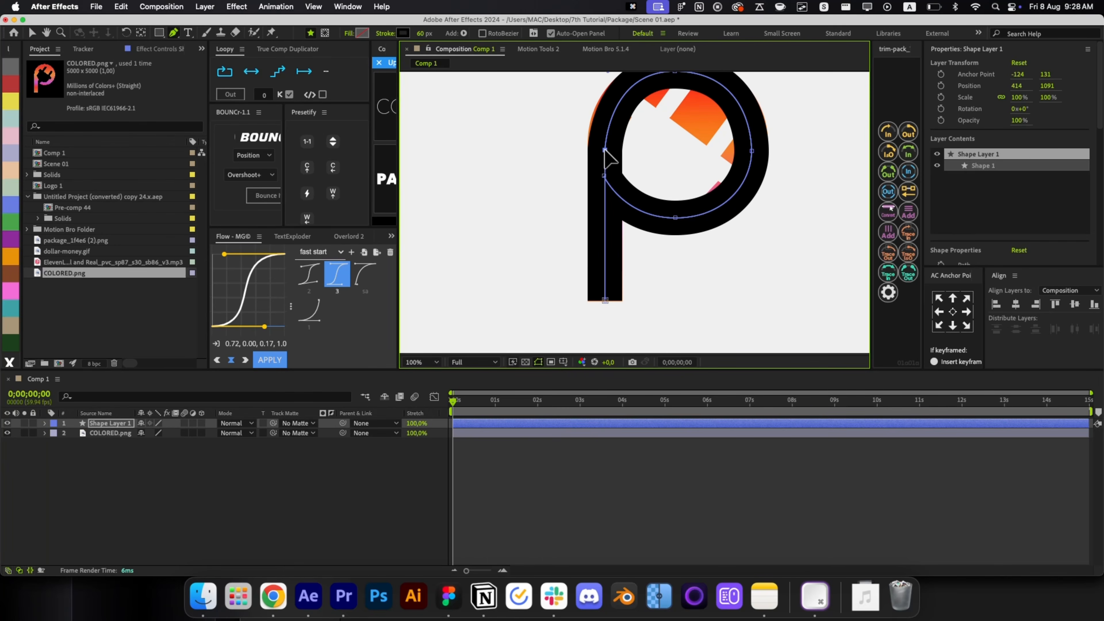
left_click_drag(604, 150, 596, 187)
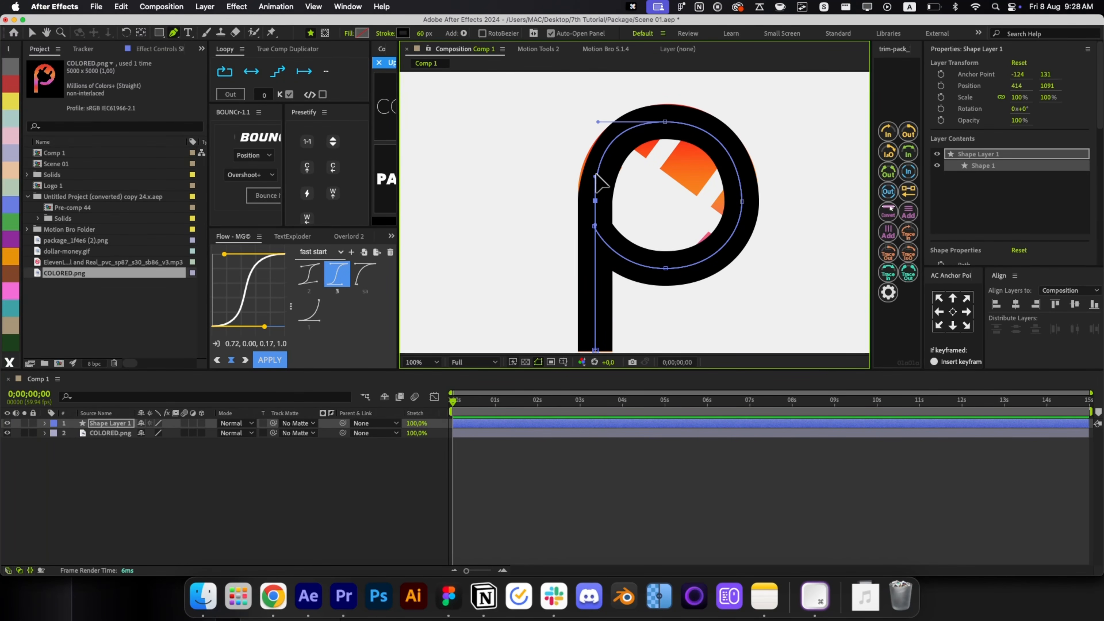
left_click_drag(595, 174, 595, 188)
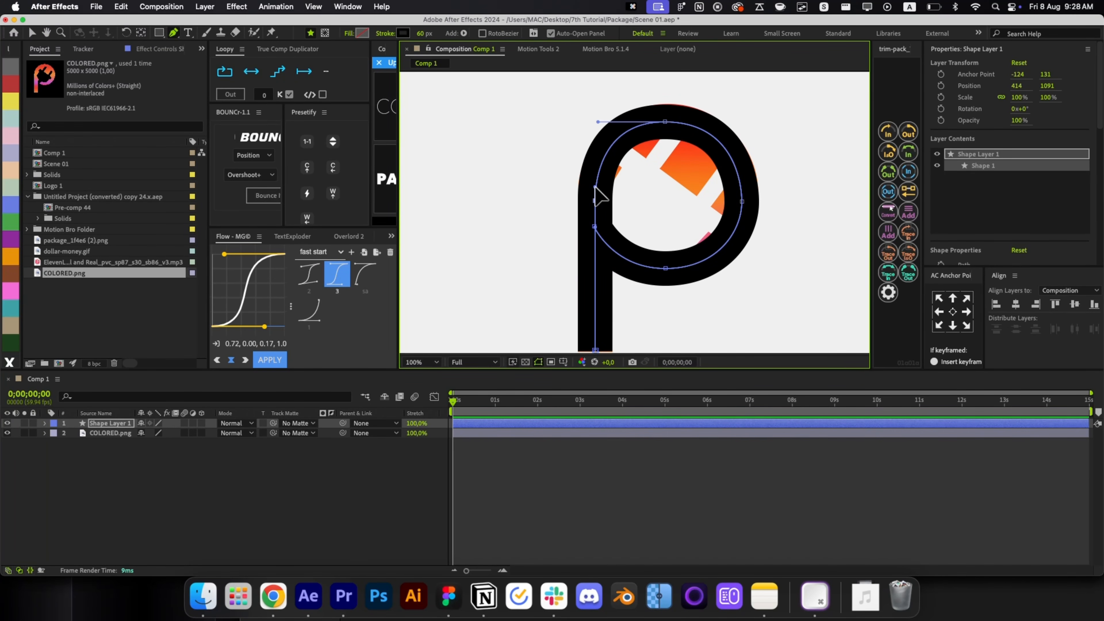
left_click_drag(598, 123, 596, 124)
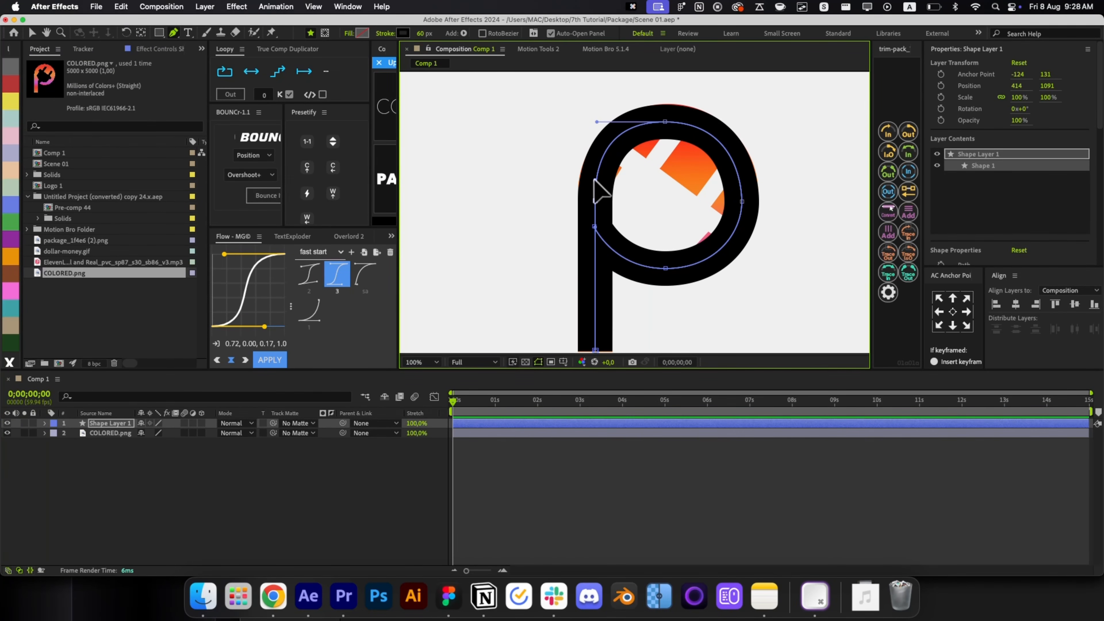
Center Shape Layer 1's anchor point and move the layer to start around 3.7 seconds.
key("v")
left_click(587, 539)
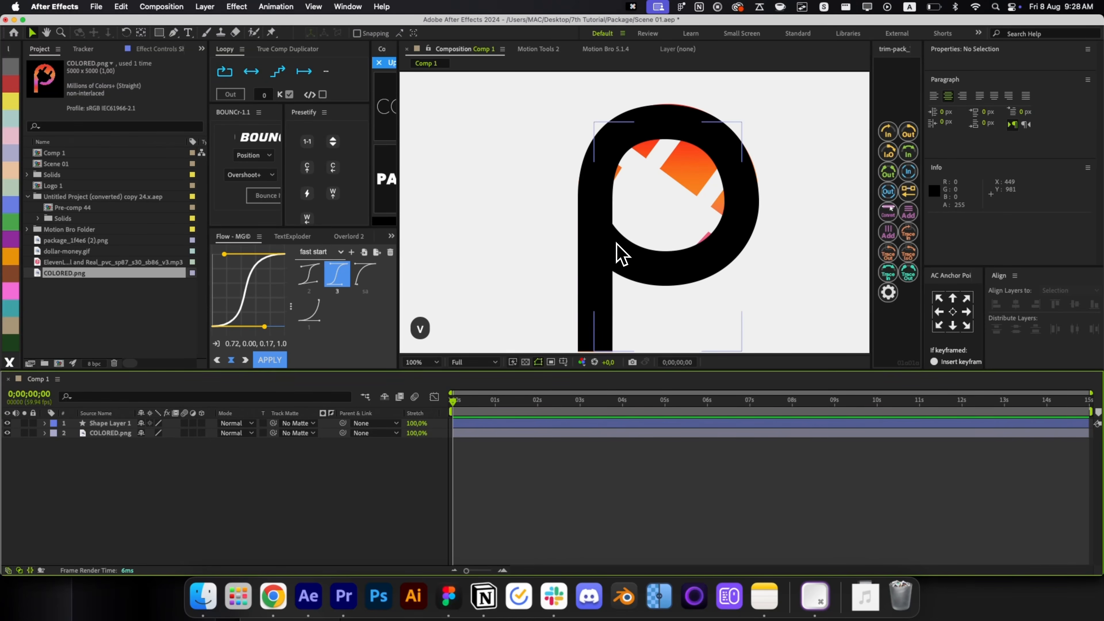
left_click(621, 283)
key("cmd+z")
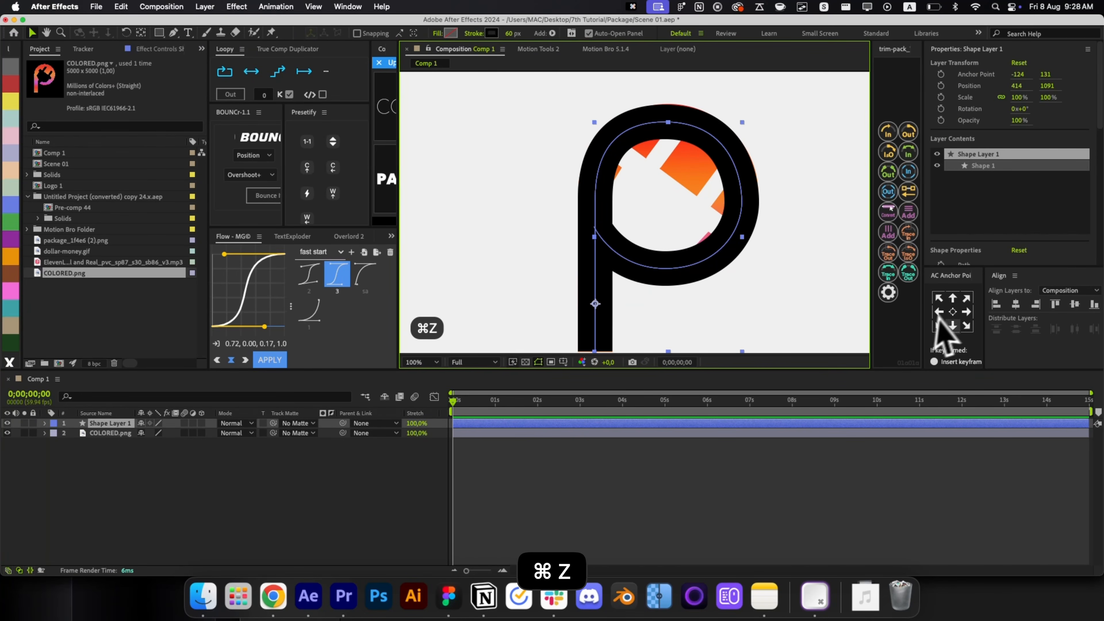
left_click(952, 311)
left_click_drag(495, 424, 653, 425)
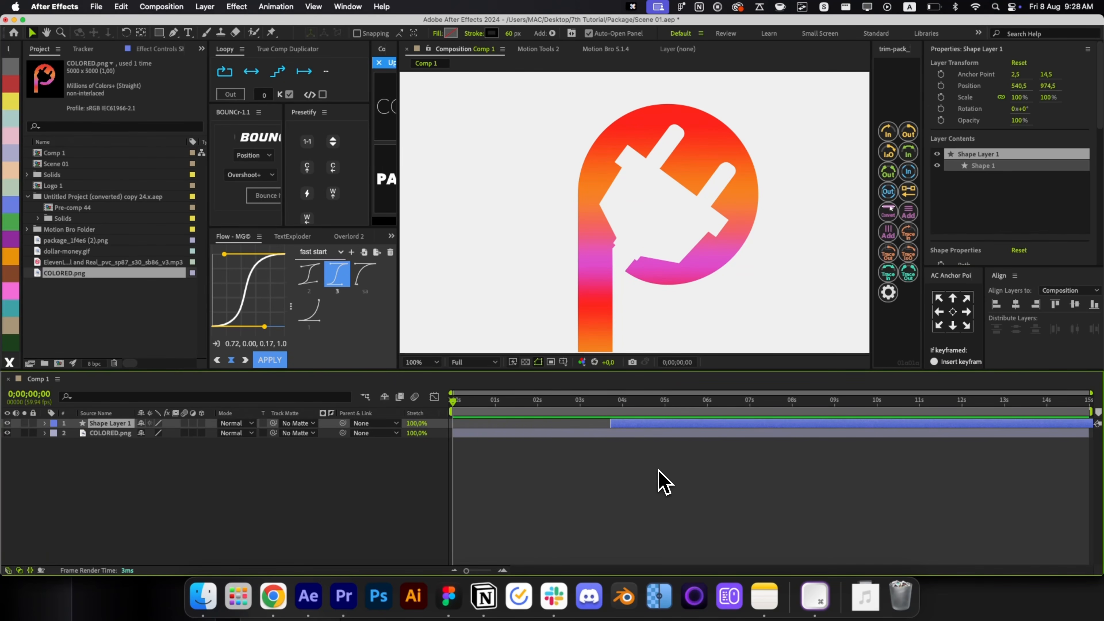
left_click(647, 468)
Zoom in and place pen points along the magenta cable's notched cut edge.
key("g")
scroll(636, 270, "up", 2)
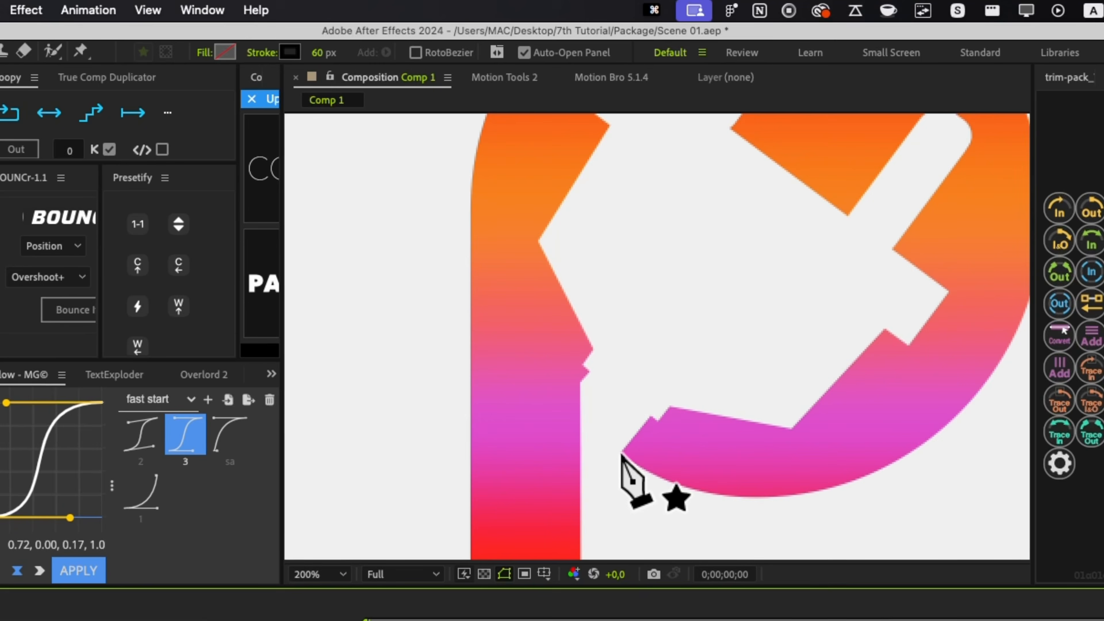
left_click(621, 455)
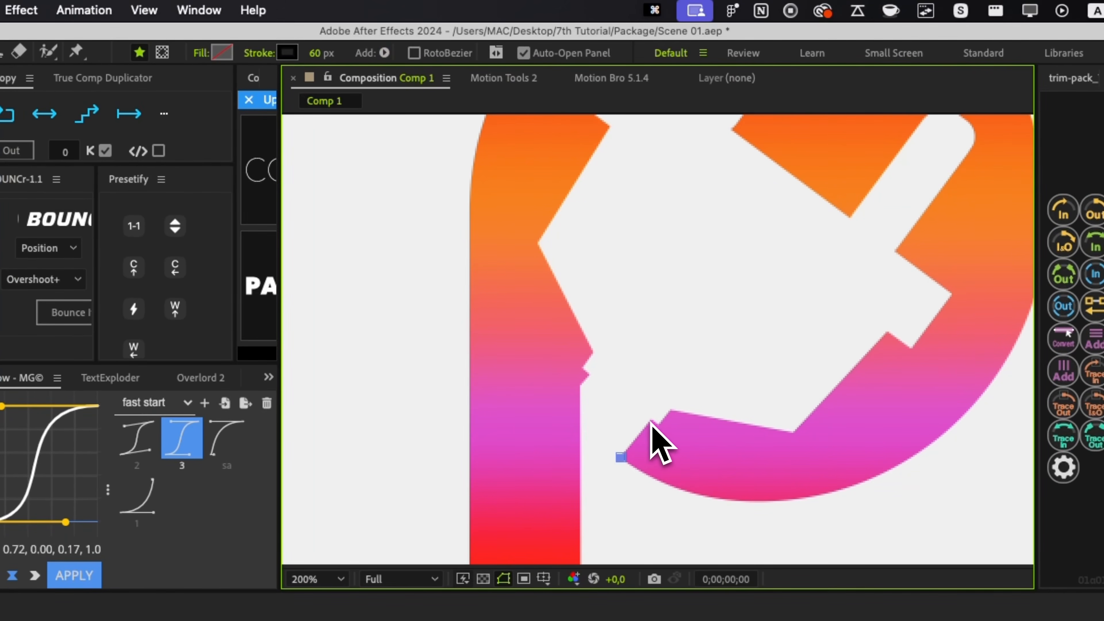
scroll(652, 418, "up", 2)
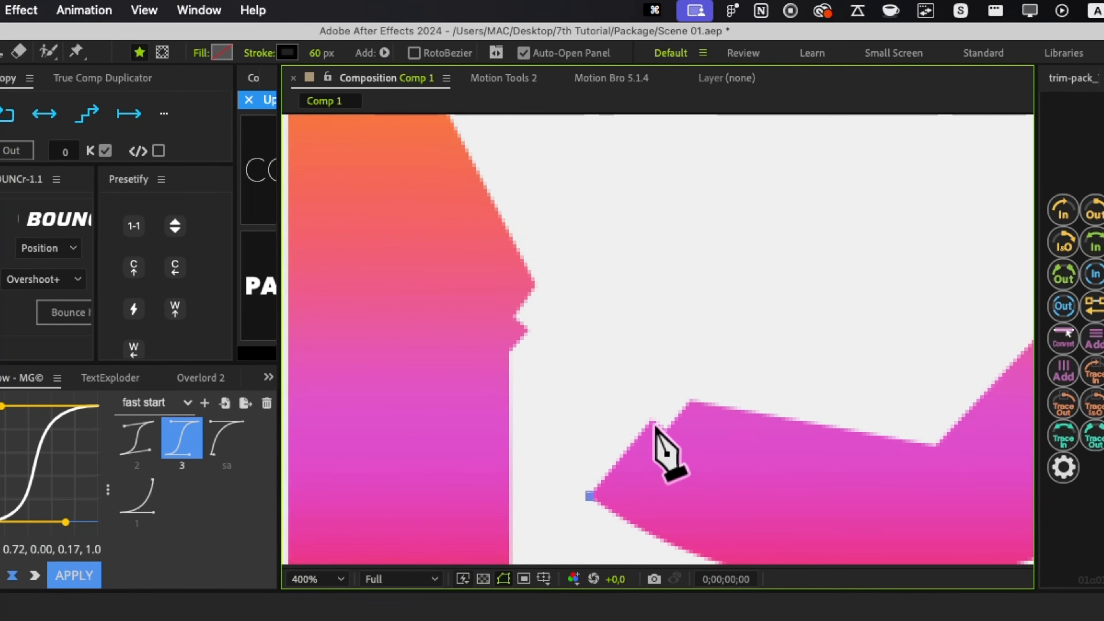
left_click(653, 419)
left_click(664, 429)
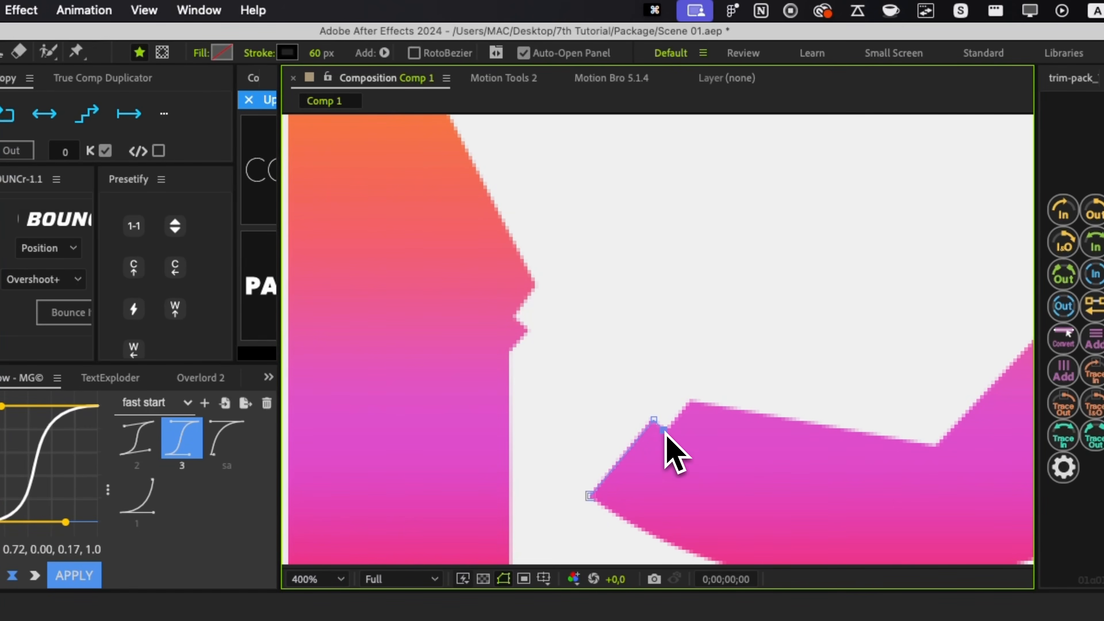
left_click(688, 398)
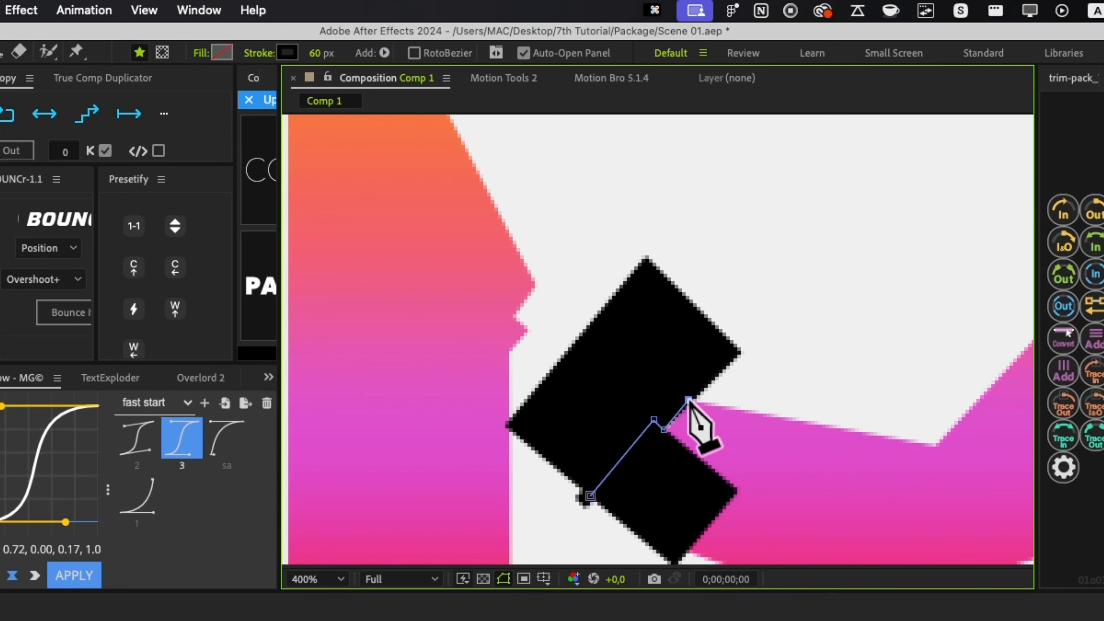
Set the new path's stroke width to 1 px and add a point at the magenta corner.
left_click_drag(320, 54, 294, 61)
left_click(315, 52)
type("1")
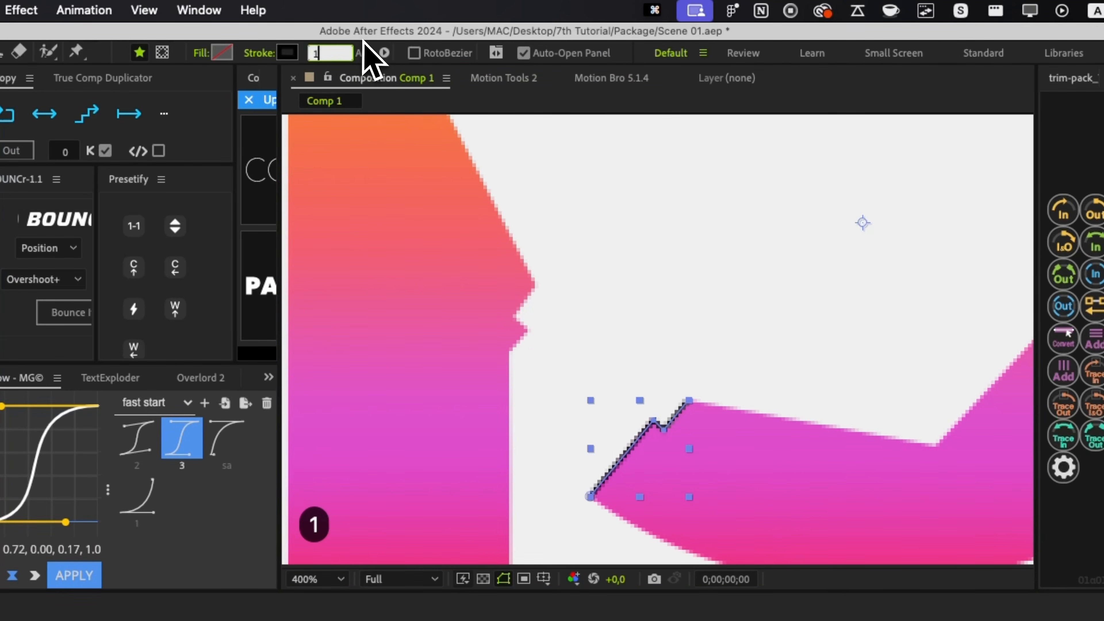
key("Return")
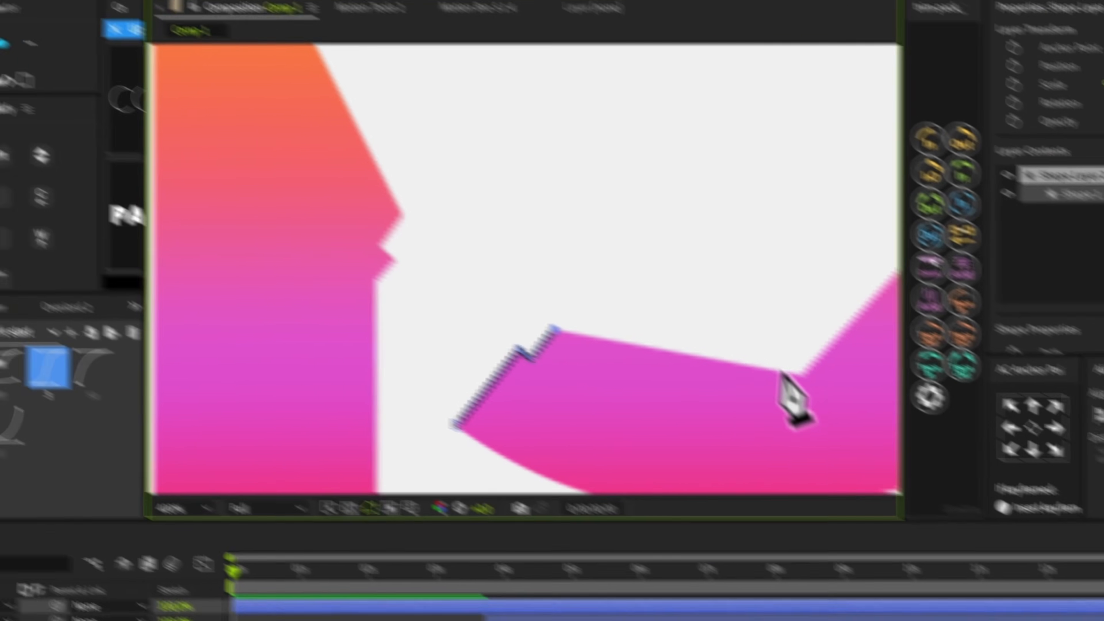
left_click(934, 448)
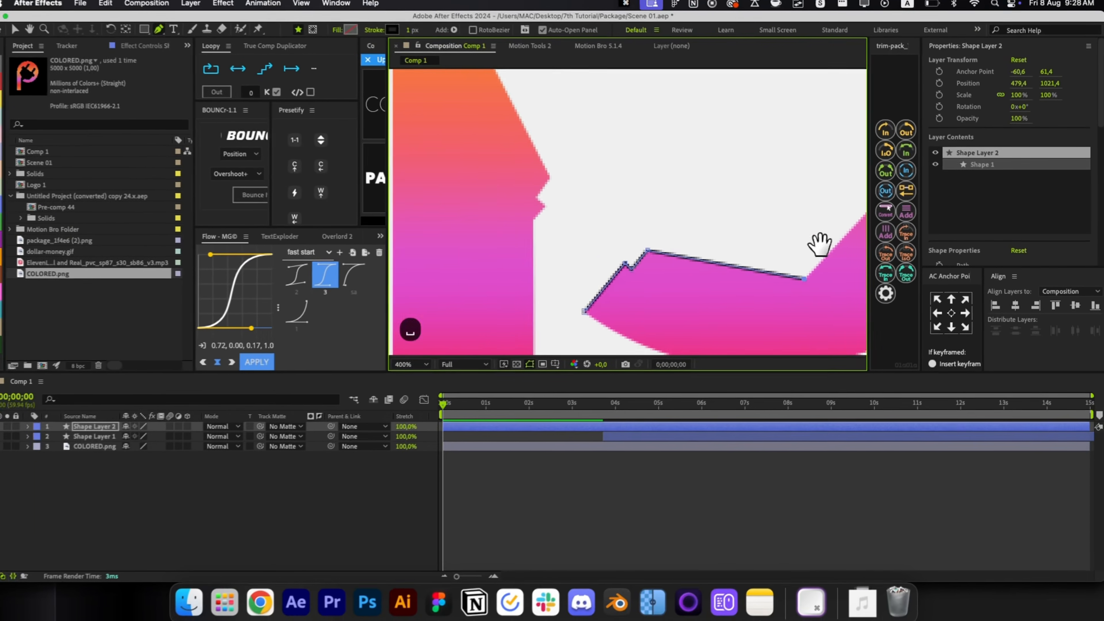
Trace points along the notched edge and around the first rounded end of the plug gap.
left_click_drag(691, 254, 533, 325)
left_click(748, 226)
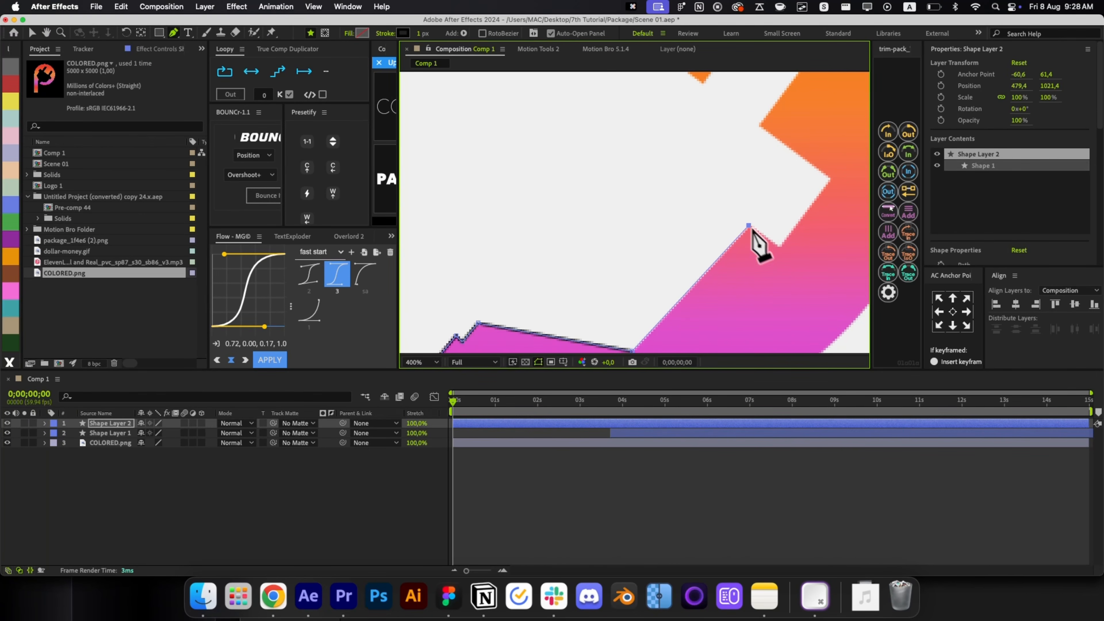
left_click(777, 246)
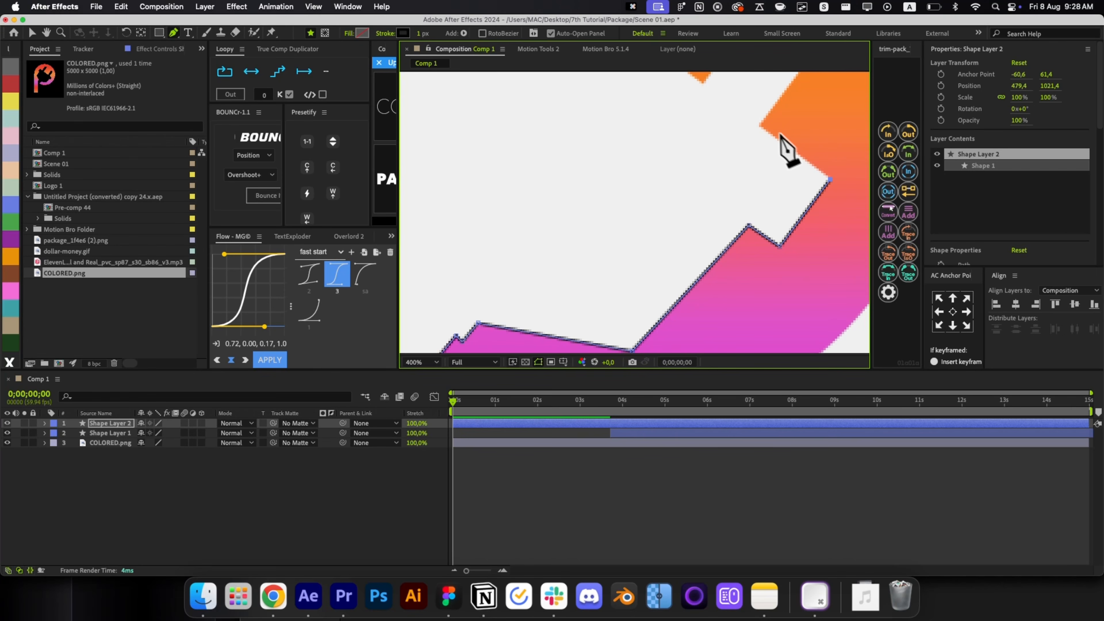
left_click_drag(766, 139, 750, 174)
left_click(737, 156)
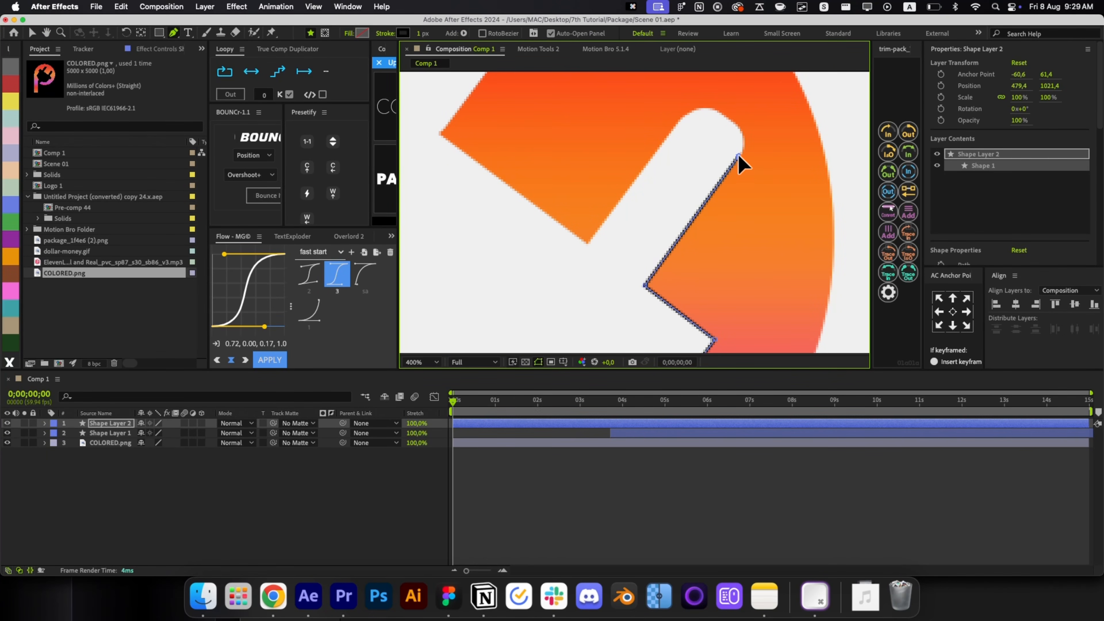
left_click(731, 116)
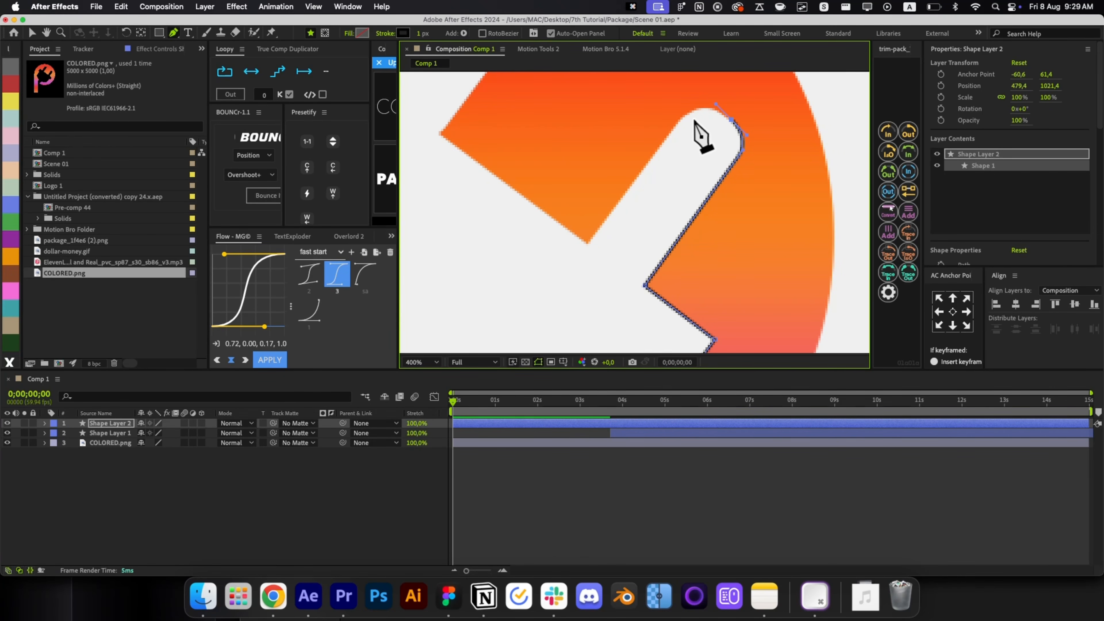
left_click_drag(680, 122, 673, 129)
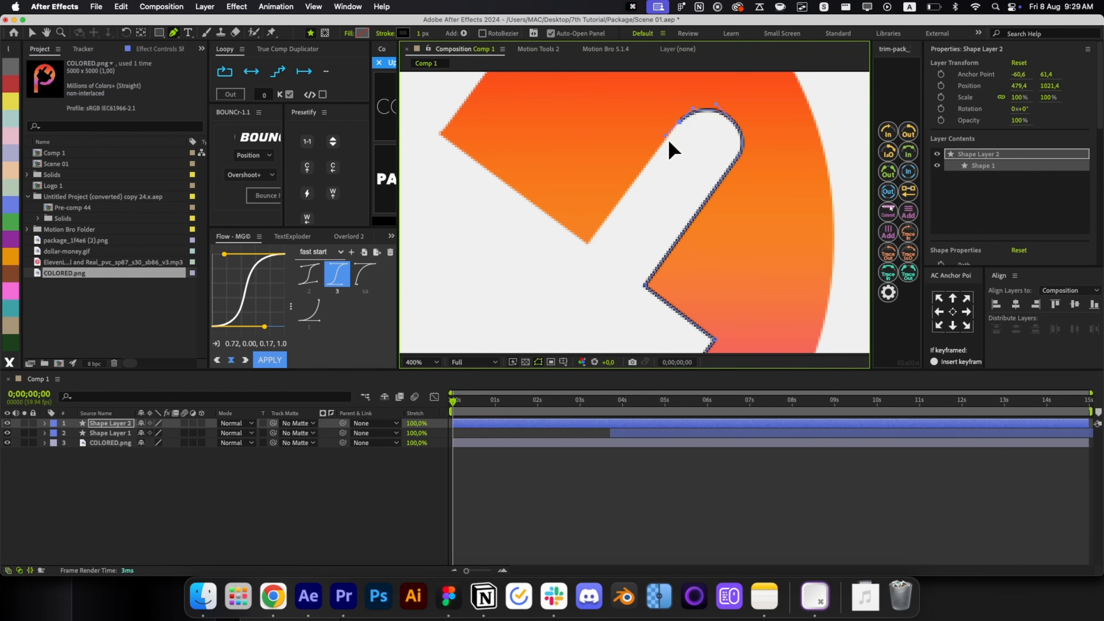
left_click(717, 108)
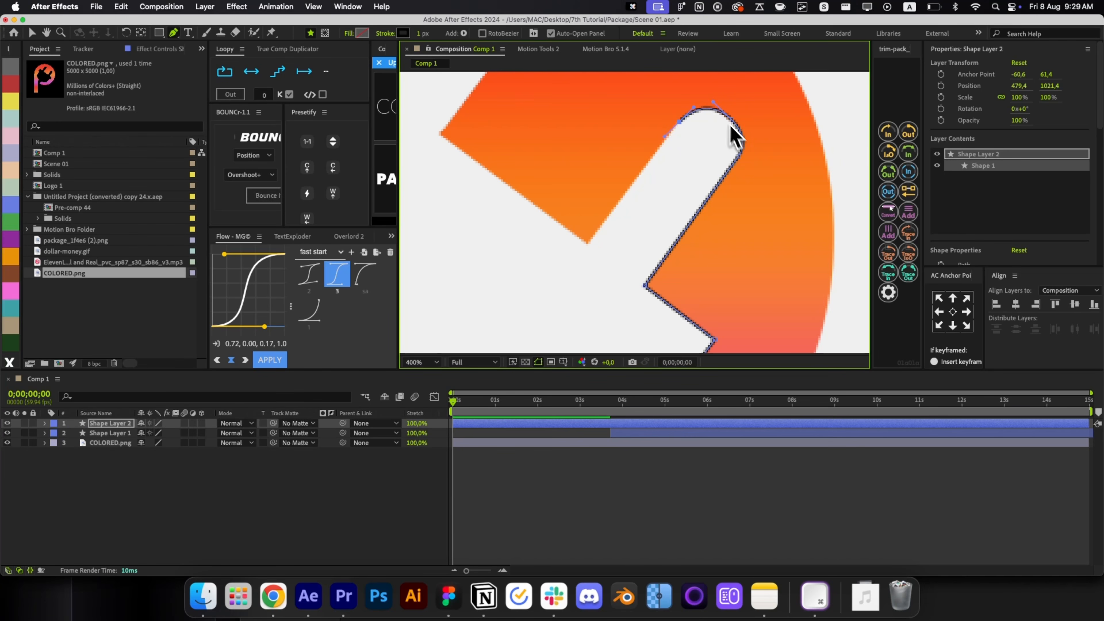
left_click(743, 163)
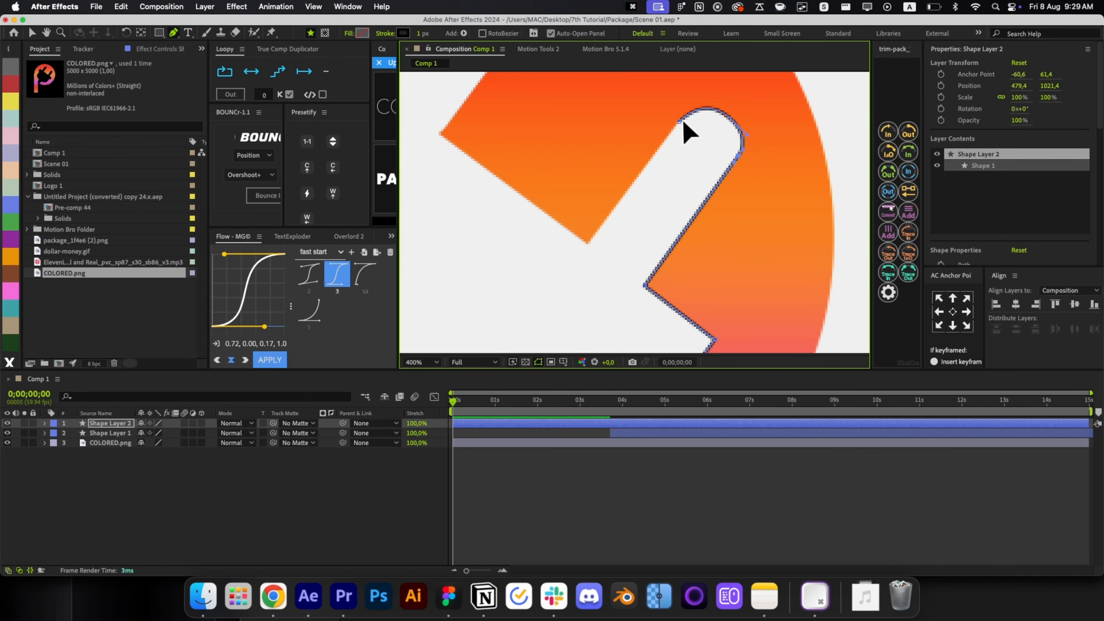
Continue the outline up the gap's straight edge and around the second rounded corner.
left_click(588, 243)
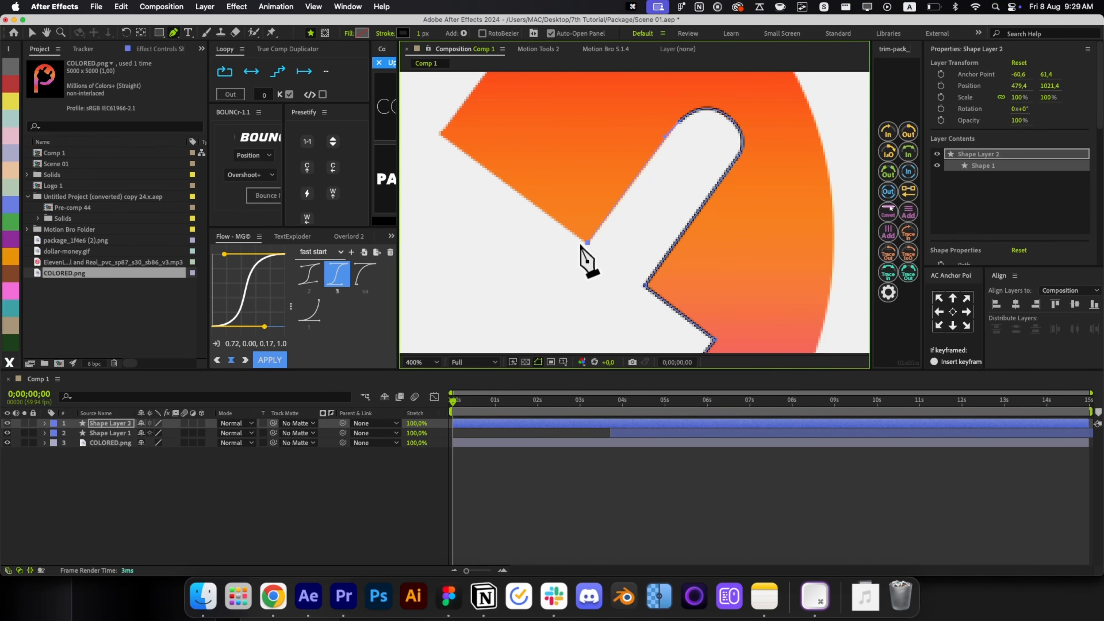
key("space")
left_click_drag(534, 198, 574, 251)
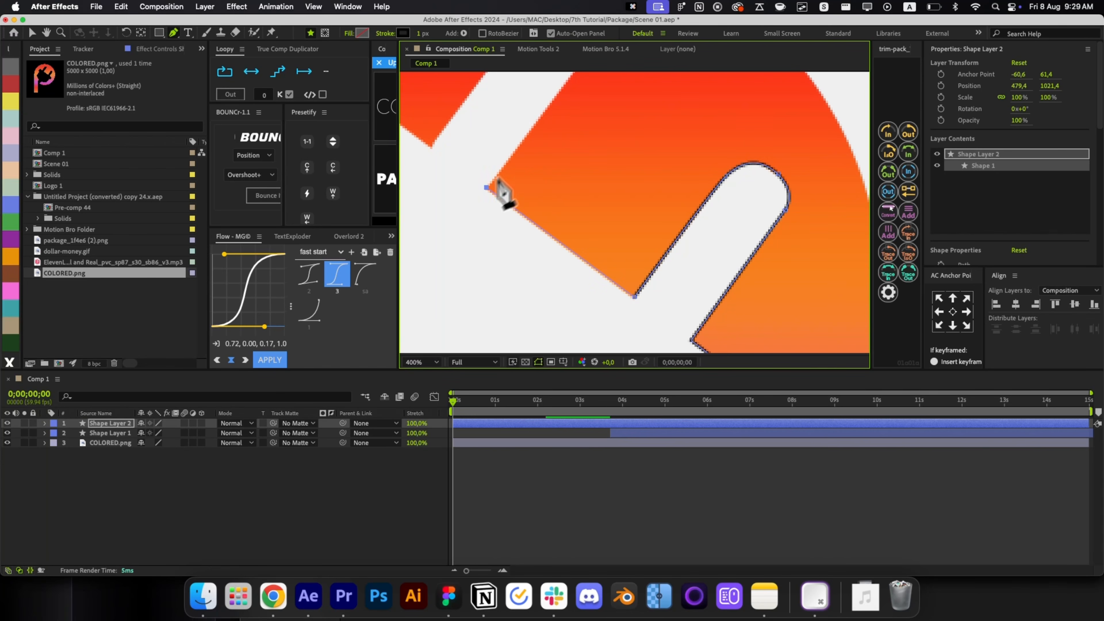
key("space")
left_click_drag(500, 190, 514, 237)
left_click(559, 142)
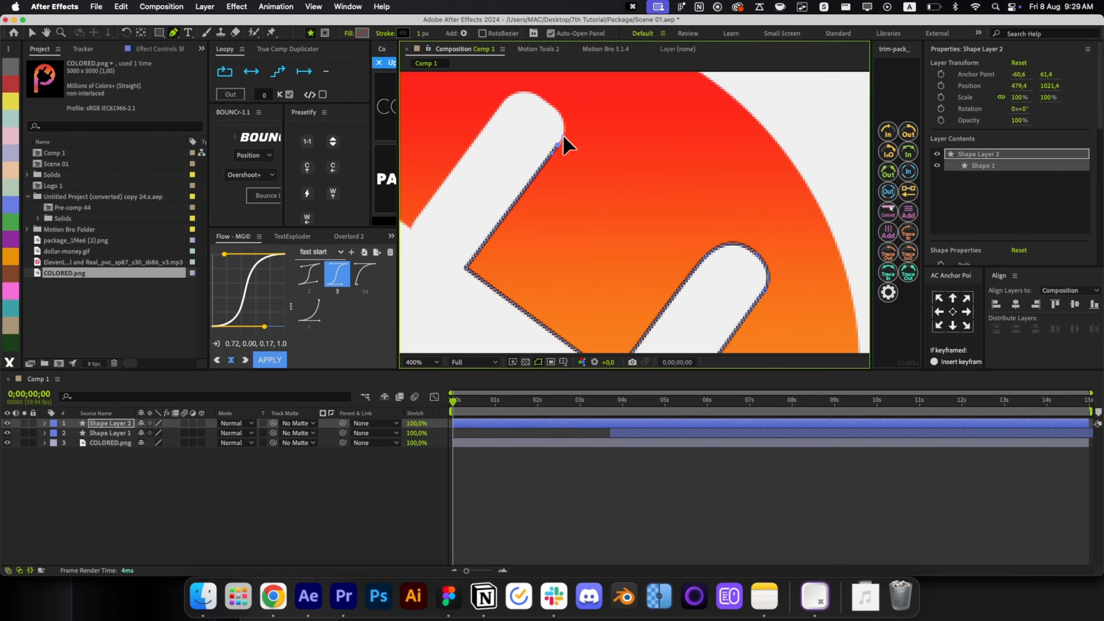
left_click_drag(557, 108, 547, 99)
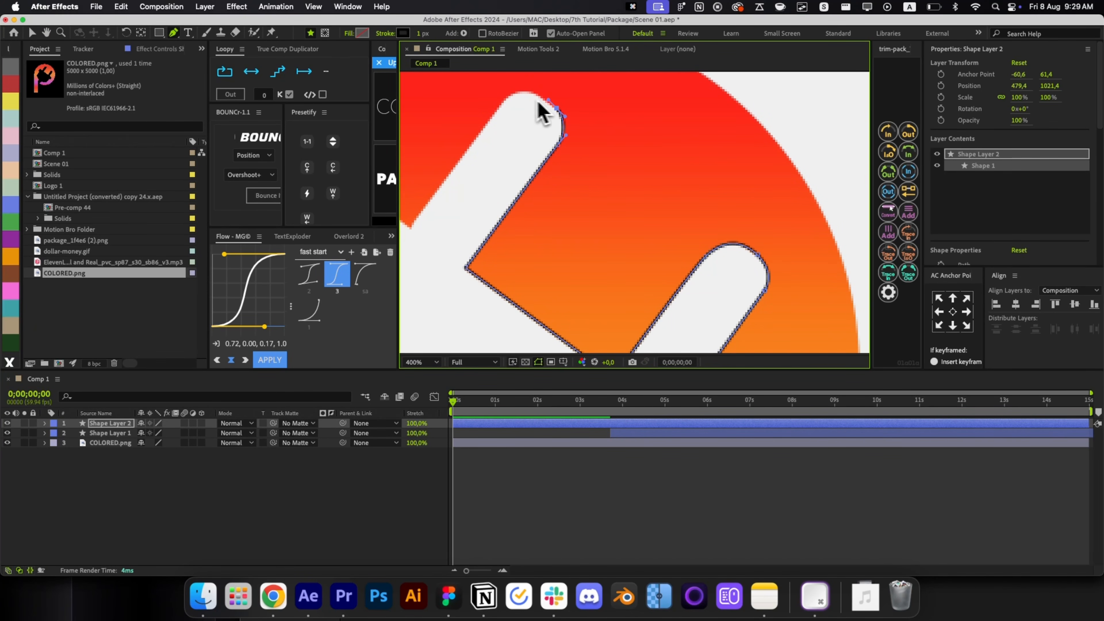
left_click(537, 91)
left_click_drag(499, 106, 493, 115)
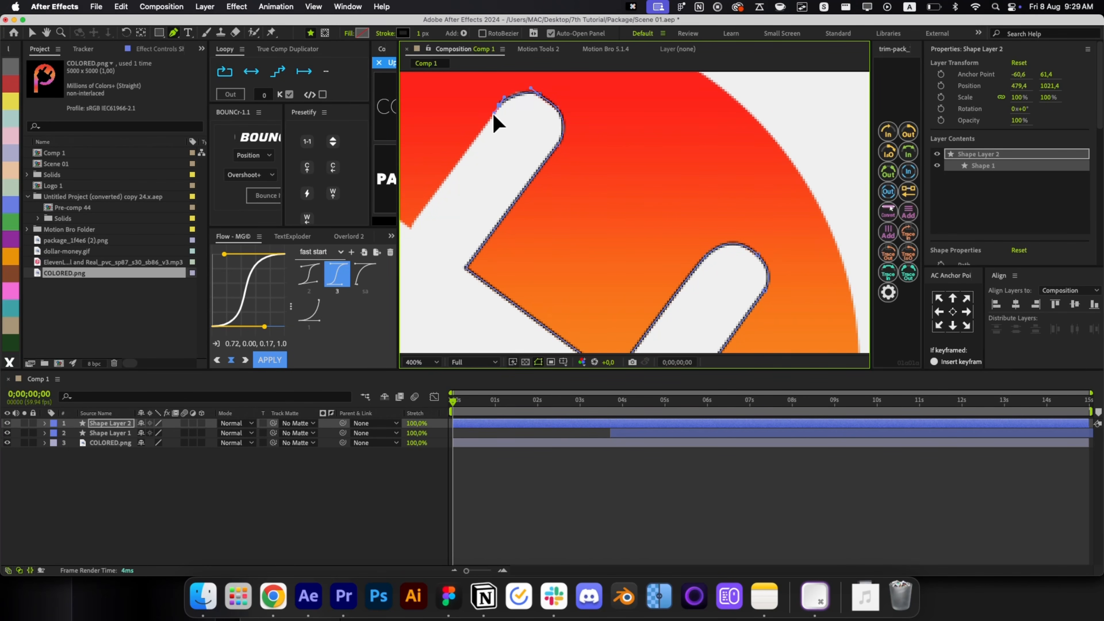
left_click(488, 119)
left_click(526, 83)
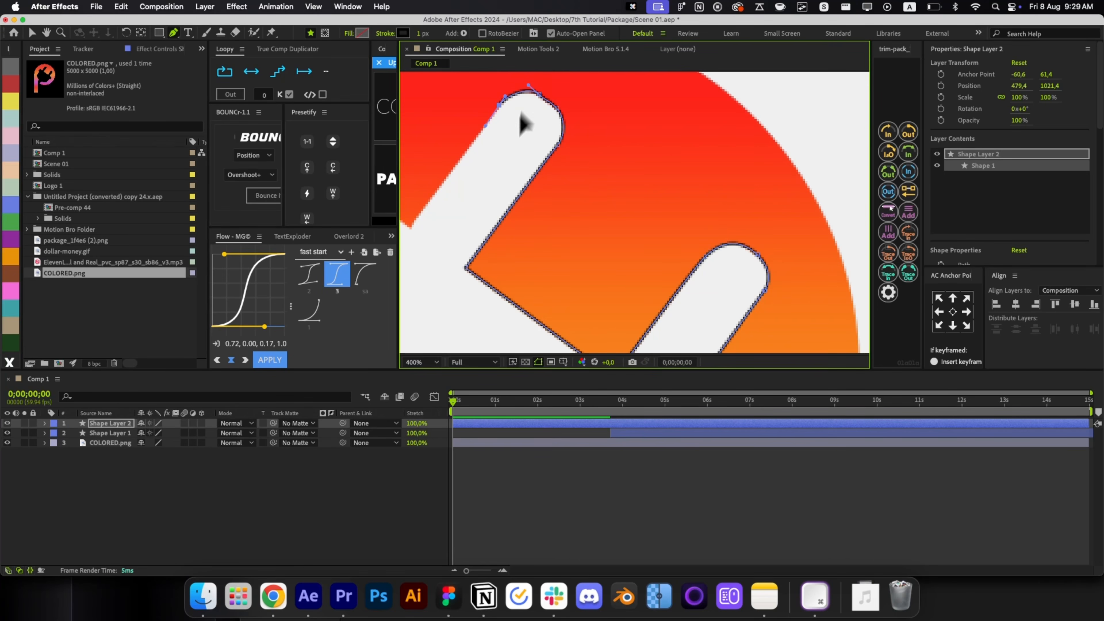
Add points at the gap's corners and along the notched pink edge.
left_click_drag(523, 116, 566, 103)
left_click(466, 209)
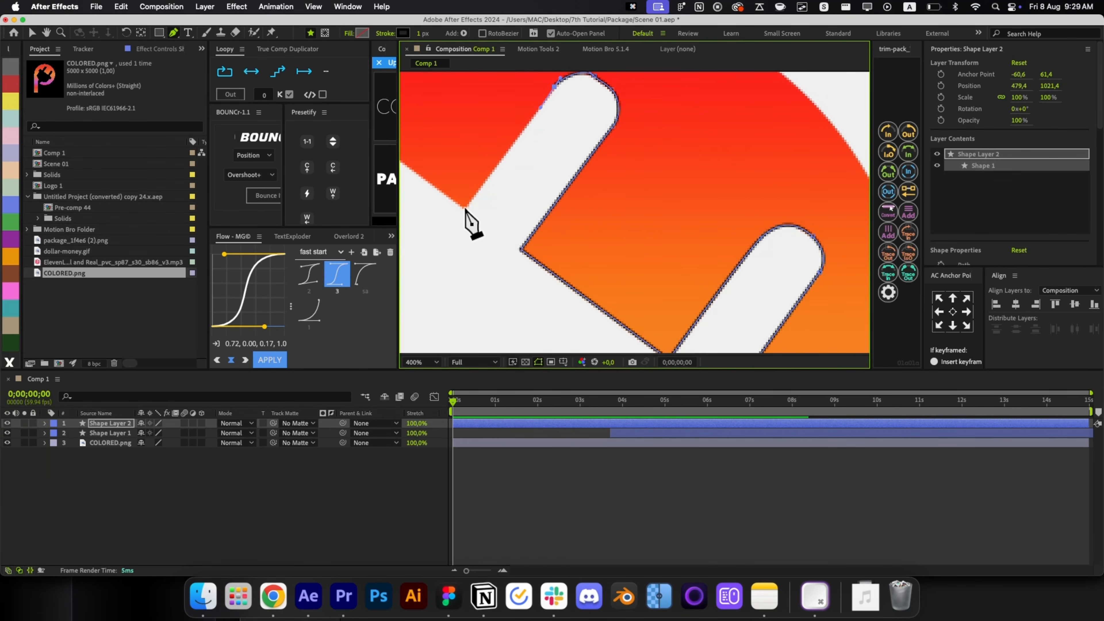
left_click_drag(483, 185, 680, 200)
left_click(590, 172)
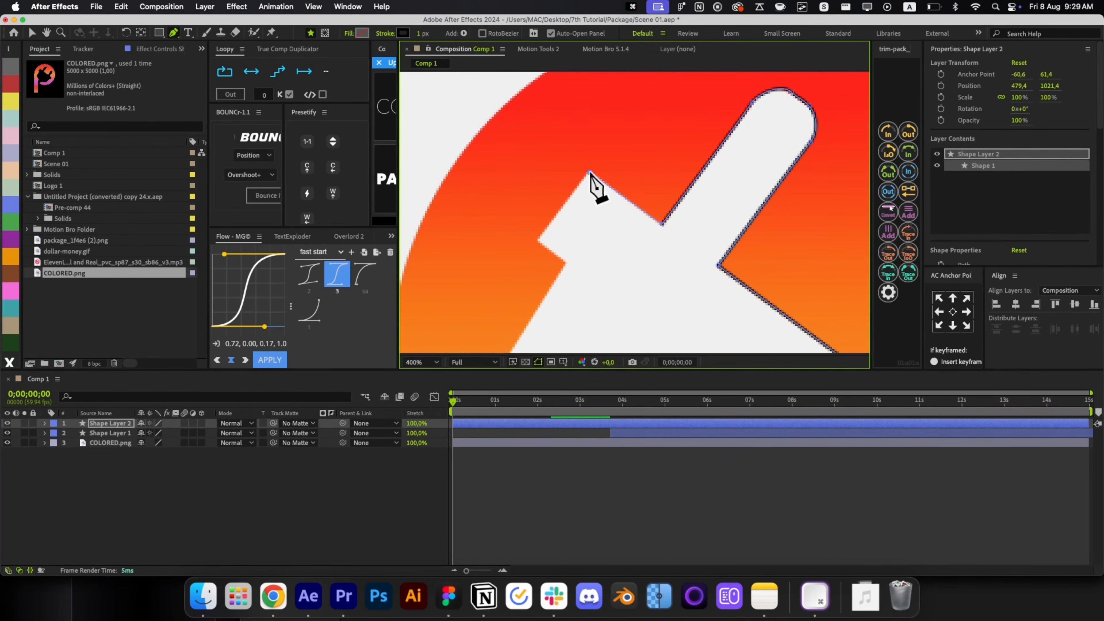
left_click(538, 239)
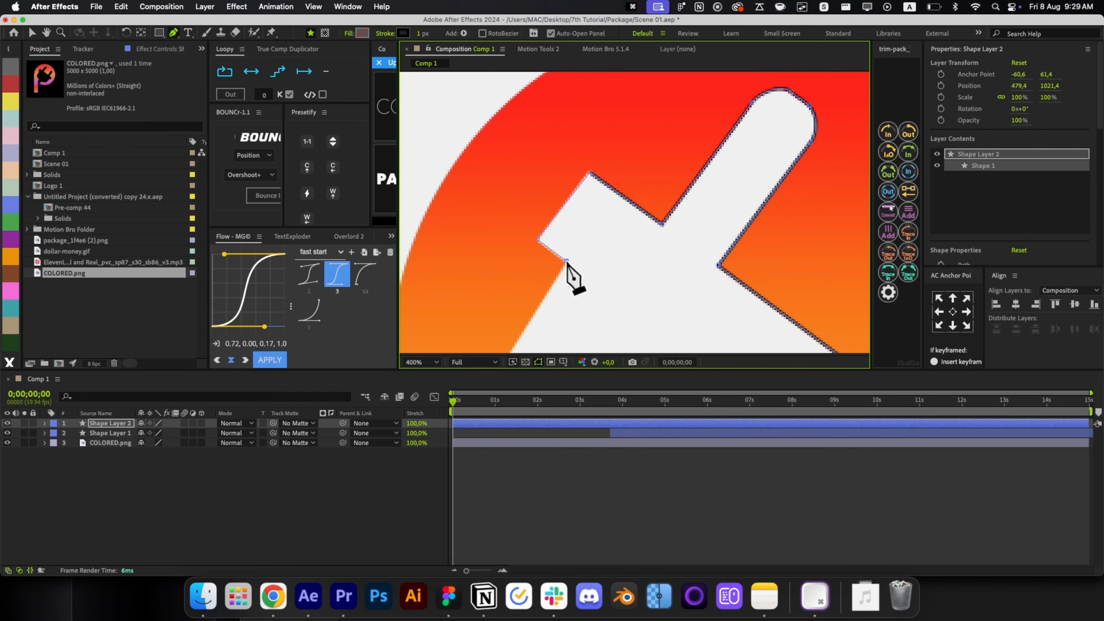
left_click_drag(572, 287, 608, 221)
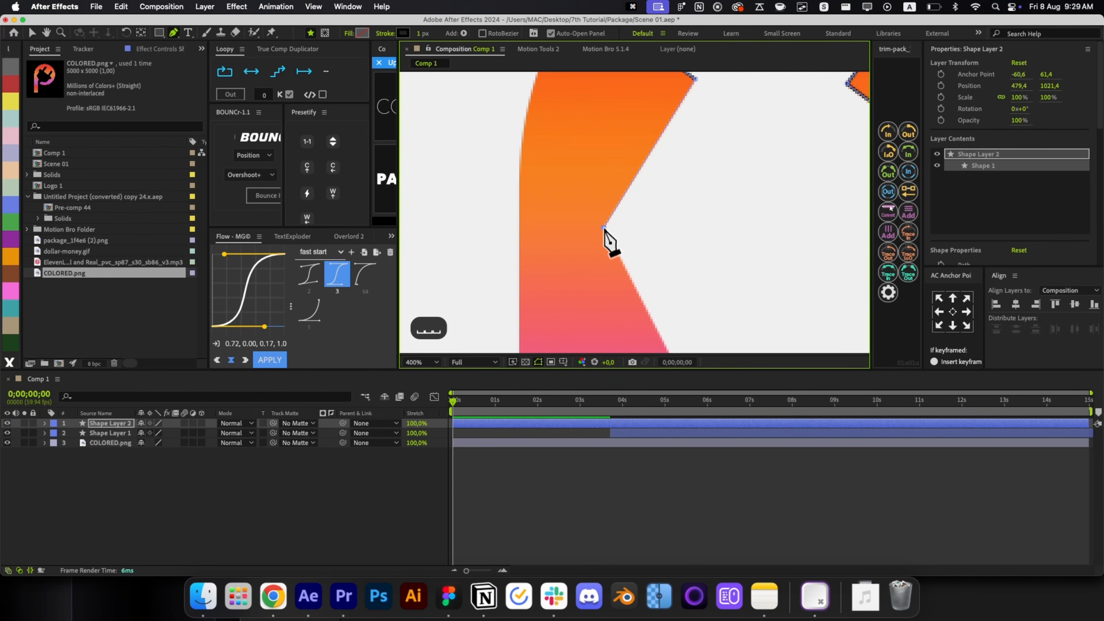
left_click(603, 222)
left_click_drag(629, 334, 592, 192)
left_click(632, 219)
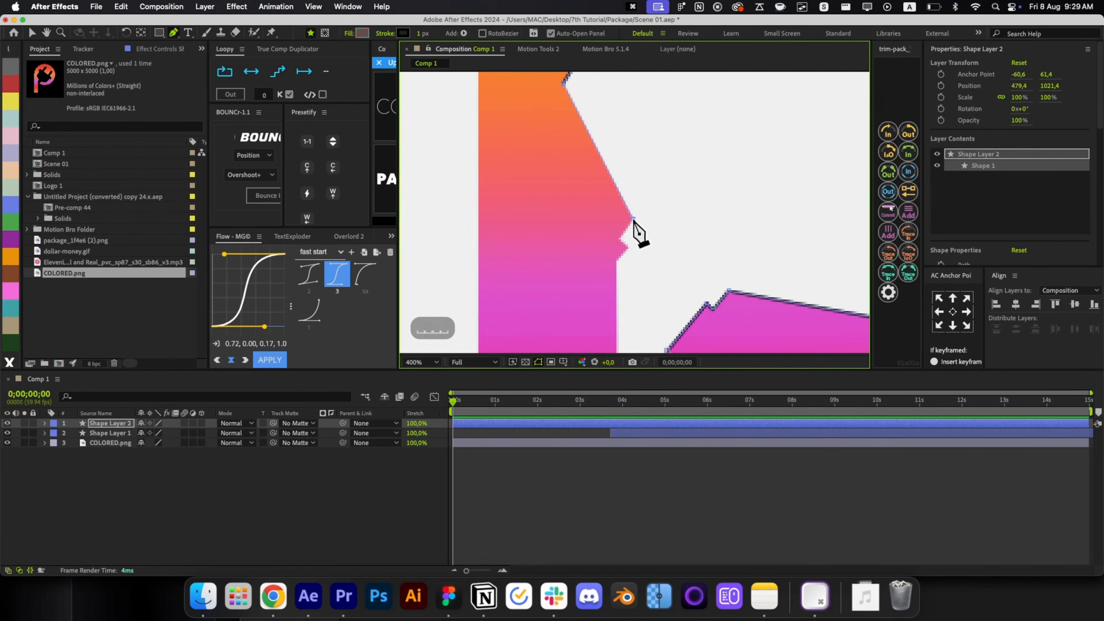
left_click(619, 237, "super")
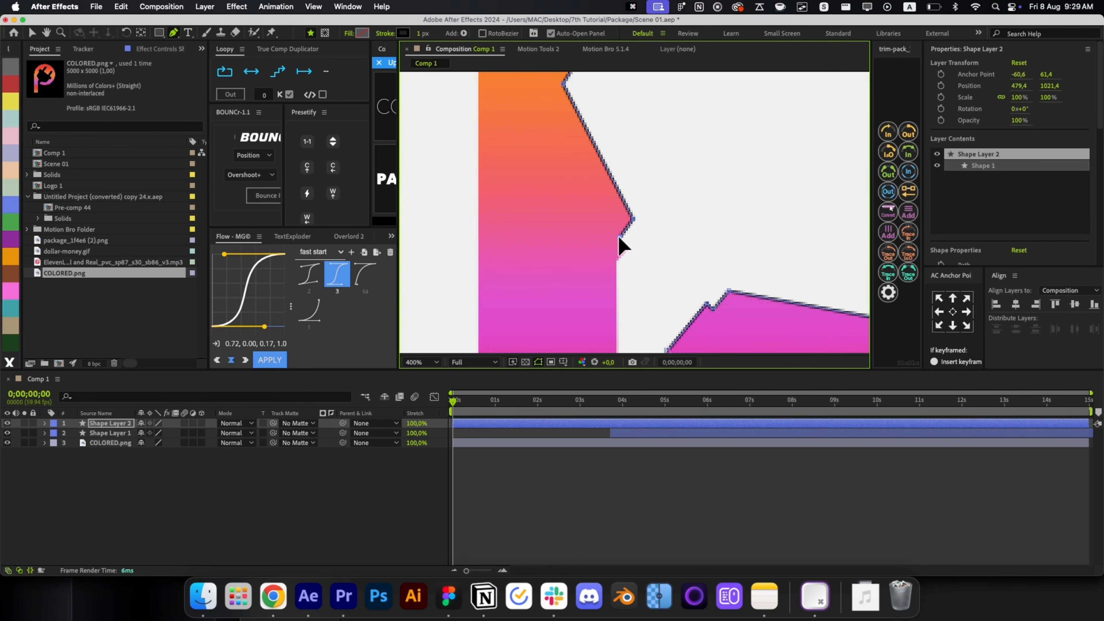
left_click(629, 247)
Finish the lower edge, close the shape at its start point, and set stroke width to 0 px.
left_click_drag(618, 258, 672, 163)
left_click(637, 209)
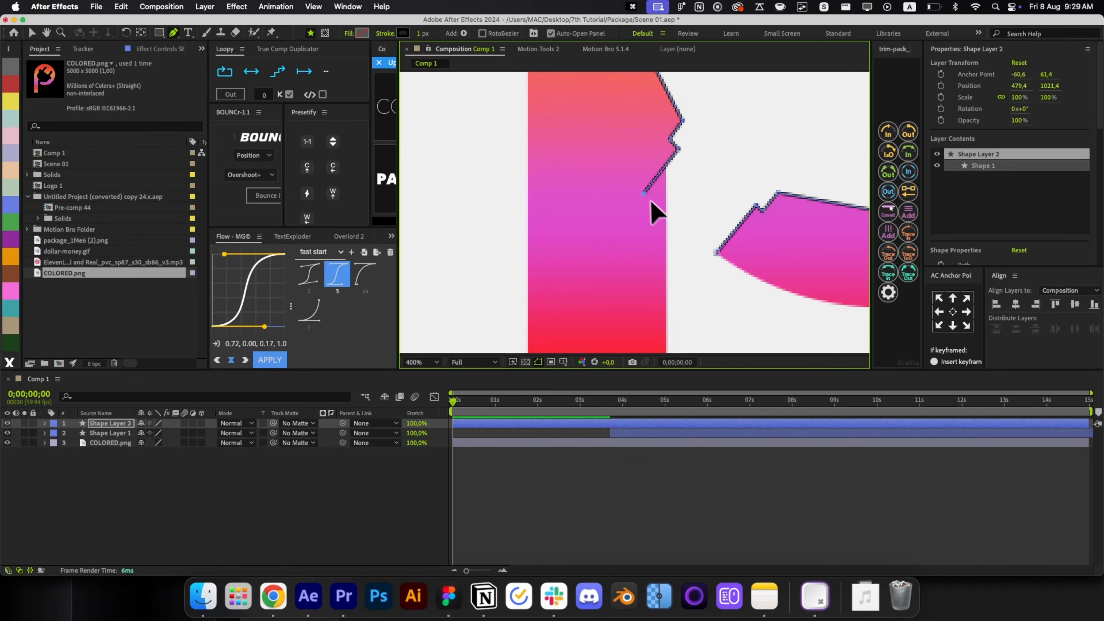
left_click(622, 215)
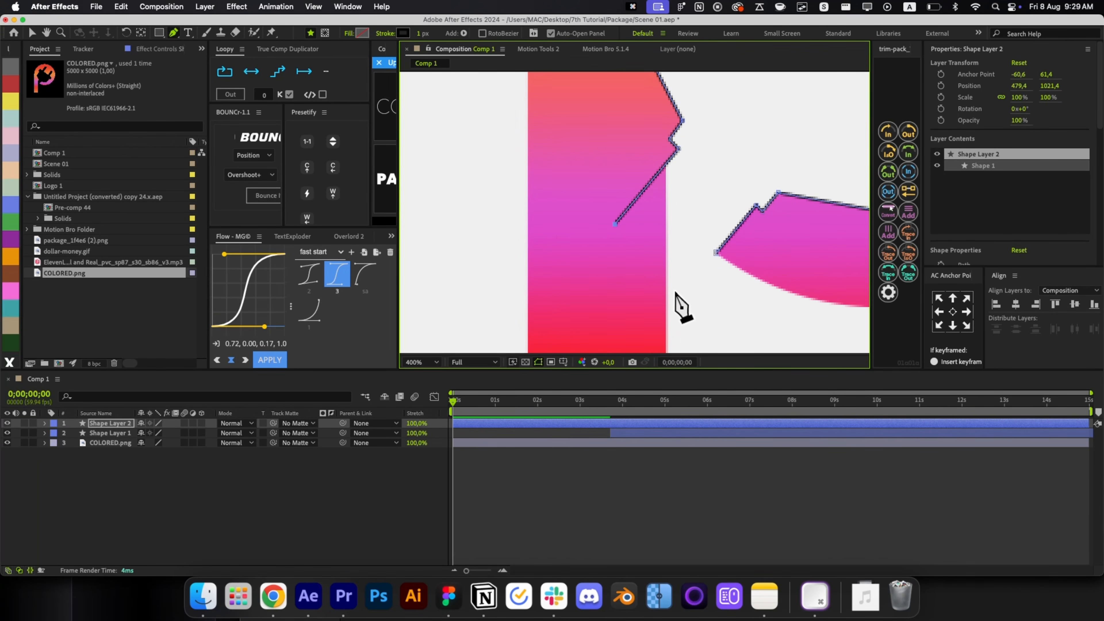
left_click(716, 253)
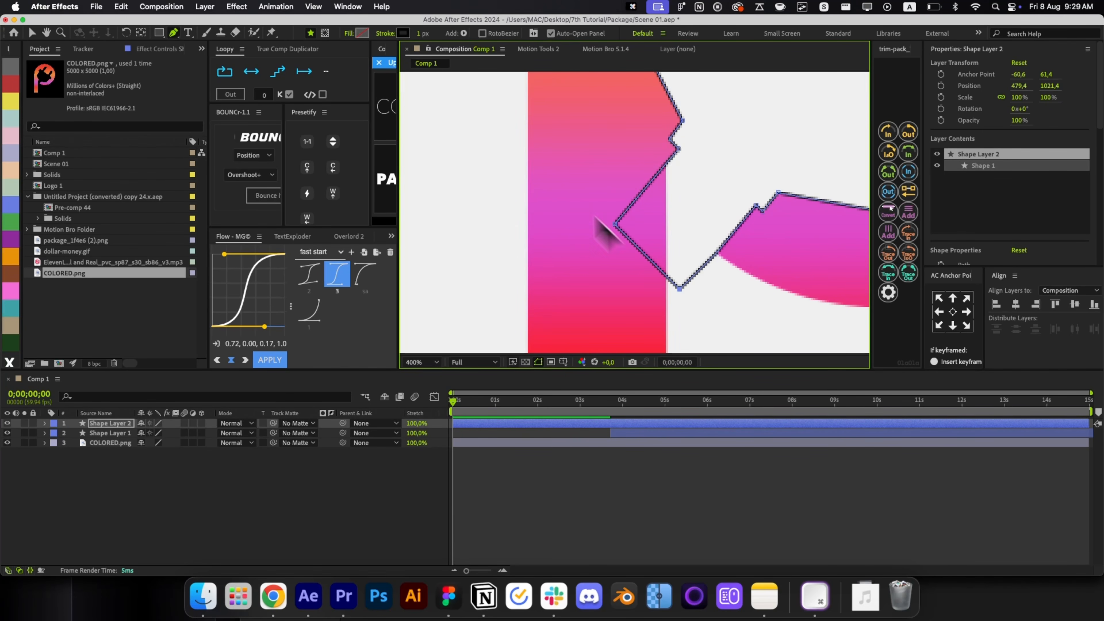
left_click_drag(422, 34, 394, 43)
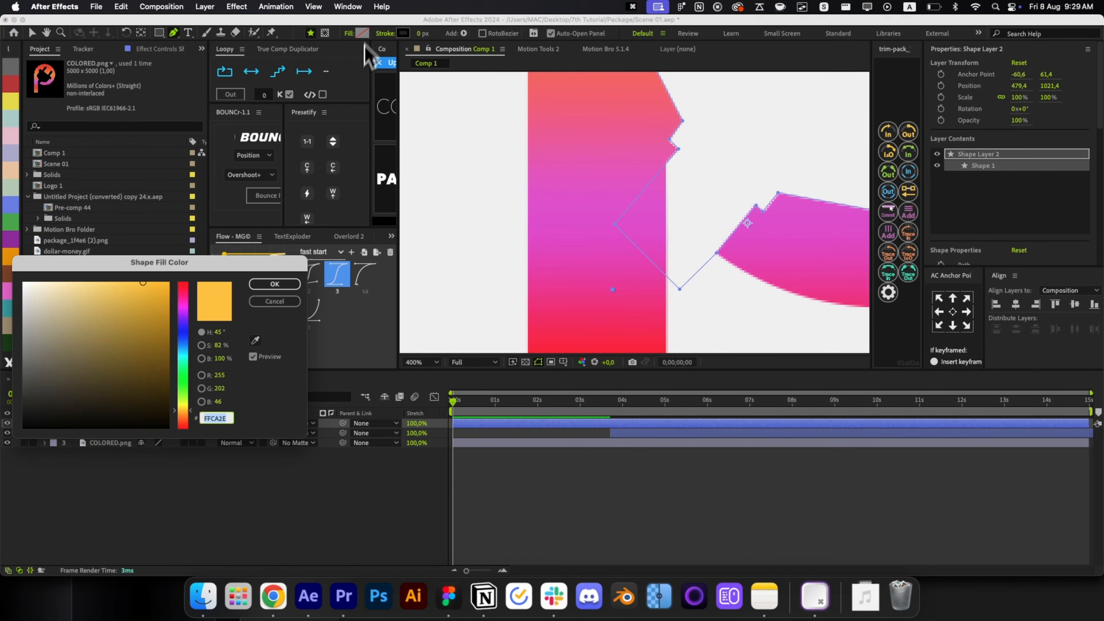
Set Shape Layer 2's fill colour to white.
left_click(361, 33)
left_click_drag(141, 368, 24, 428)
left_click_drag(76, 348, 24, 283)
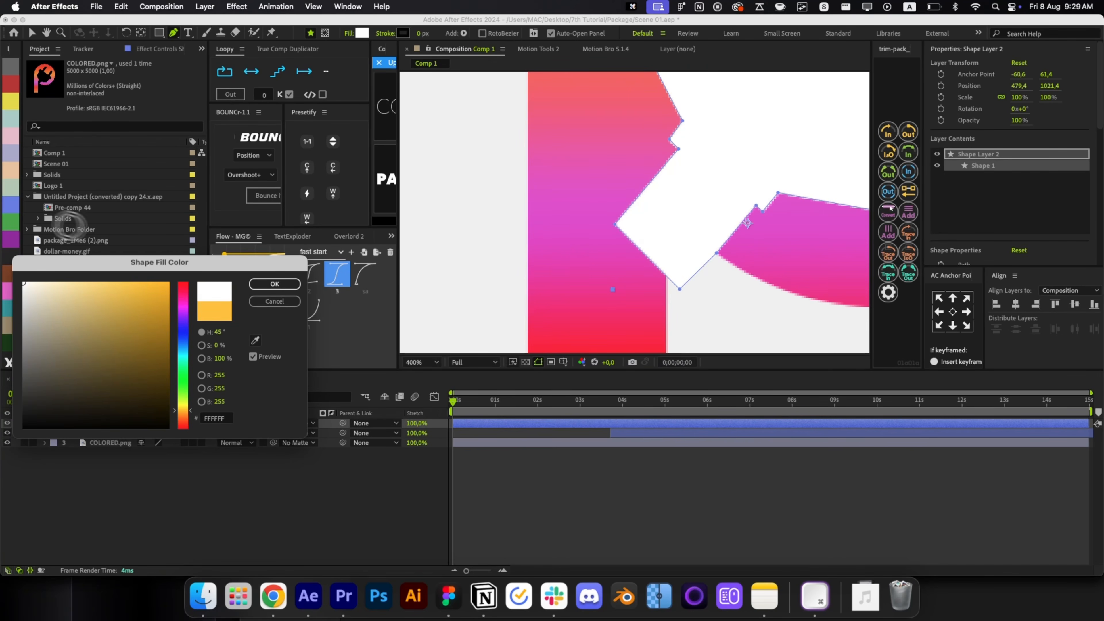
left_click(270, 285)
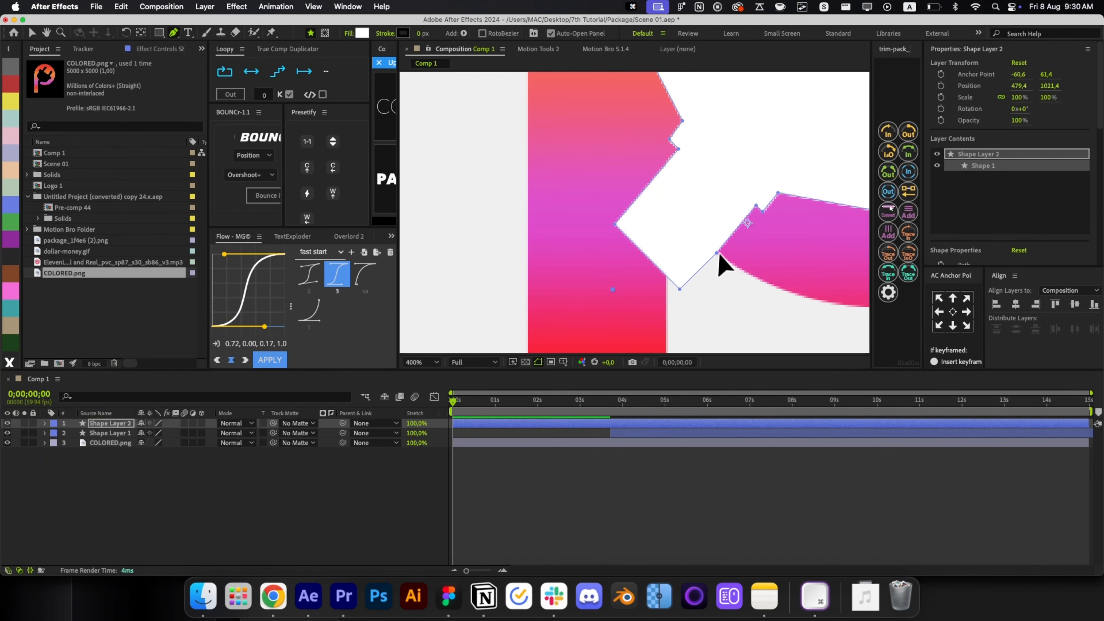
Delete two stray path points and drag the lower vertices to fill the plug's cut-out gap.
left_click(717, 249)
key("BackSpace")
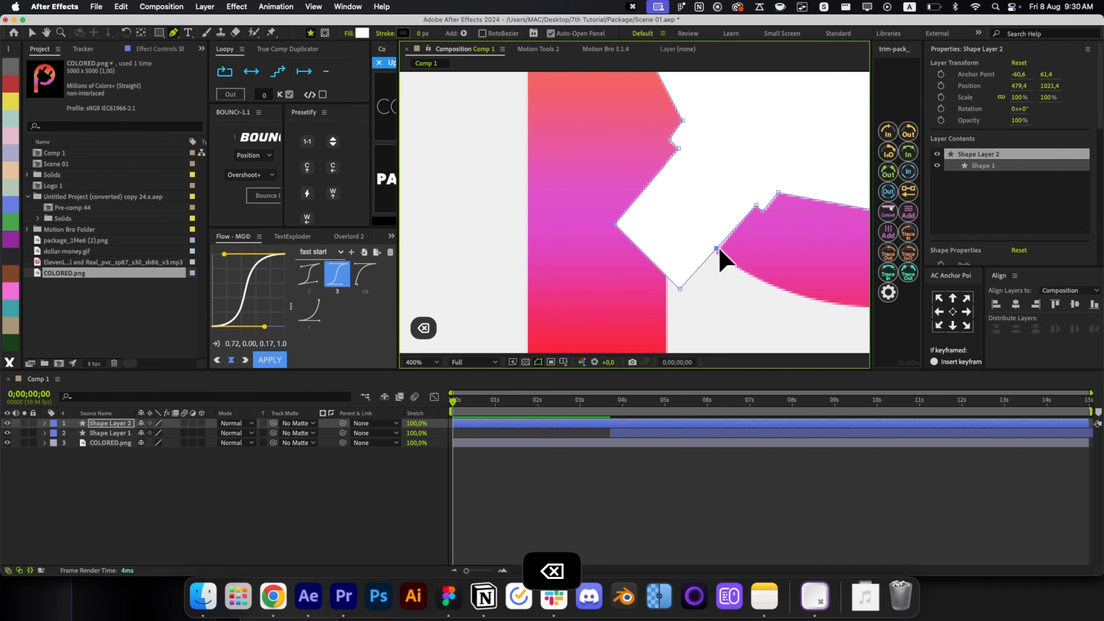
key("BackSpace")
left_click_drag(680, 290, 685, 291)
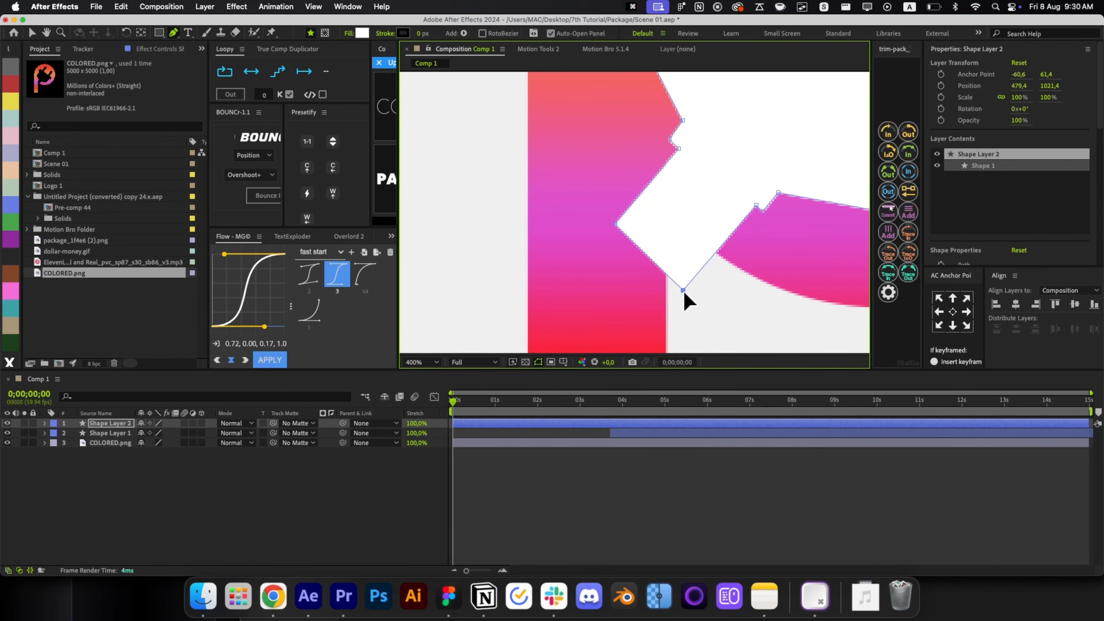
left_click_drag(615, 225, 599, 234)
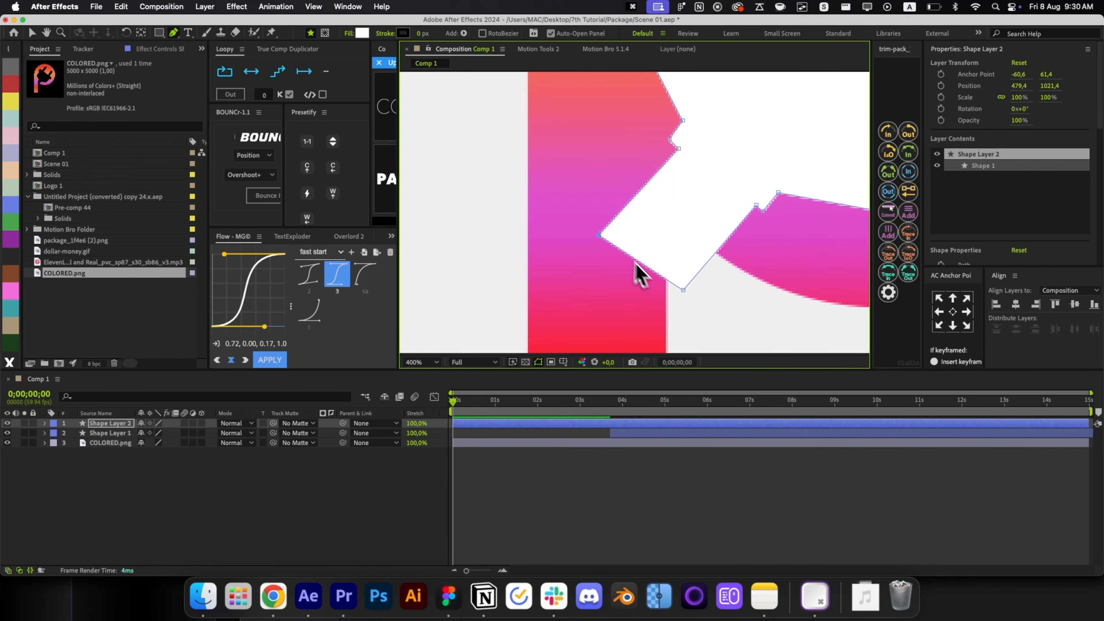
left_click_drag(680, 290, 660, 306)
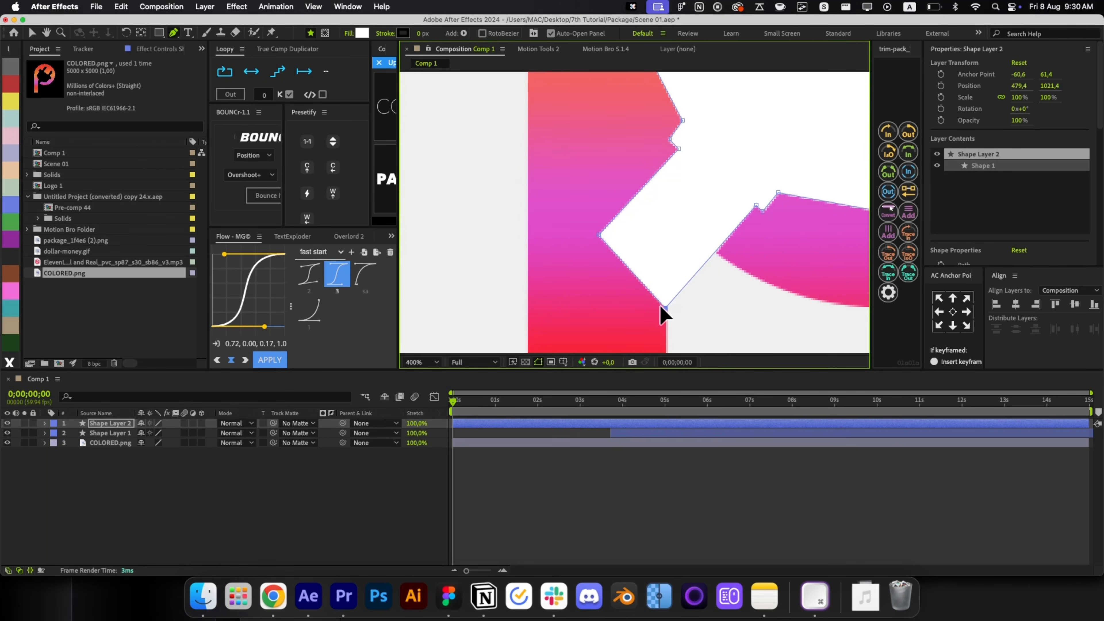
left_click_drag(598, 235, 595, 245)
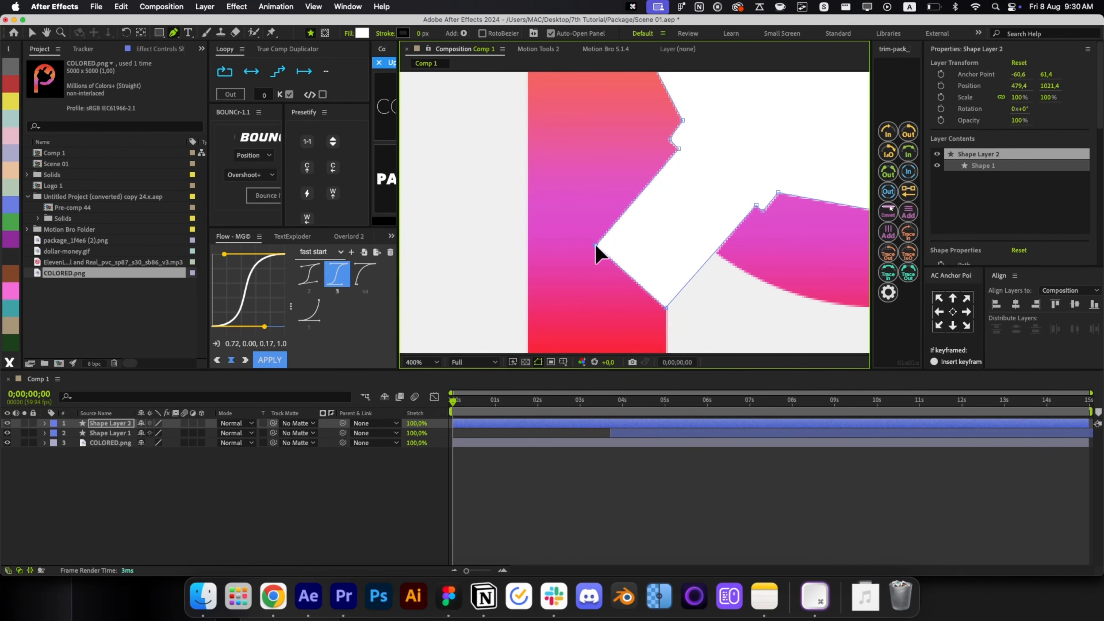
left_click(650, 472)
Delay Shape Layer 2 so it starts at about 0.8 seconds.
key("alt+slash")
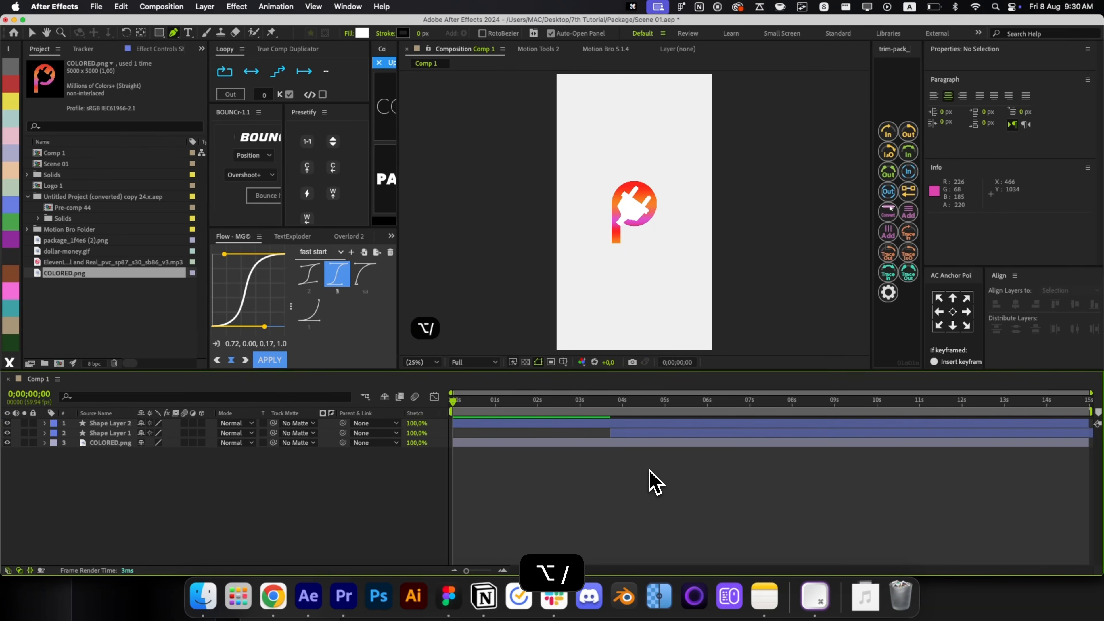
key("v")
scroll(628, 217, "up", 1)
left_click(630, 215)
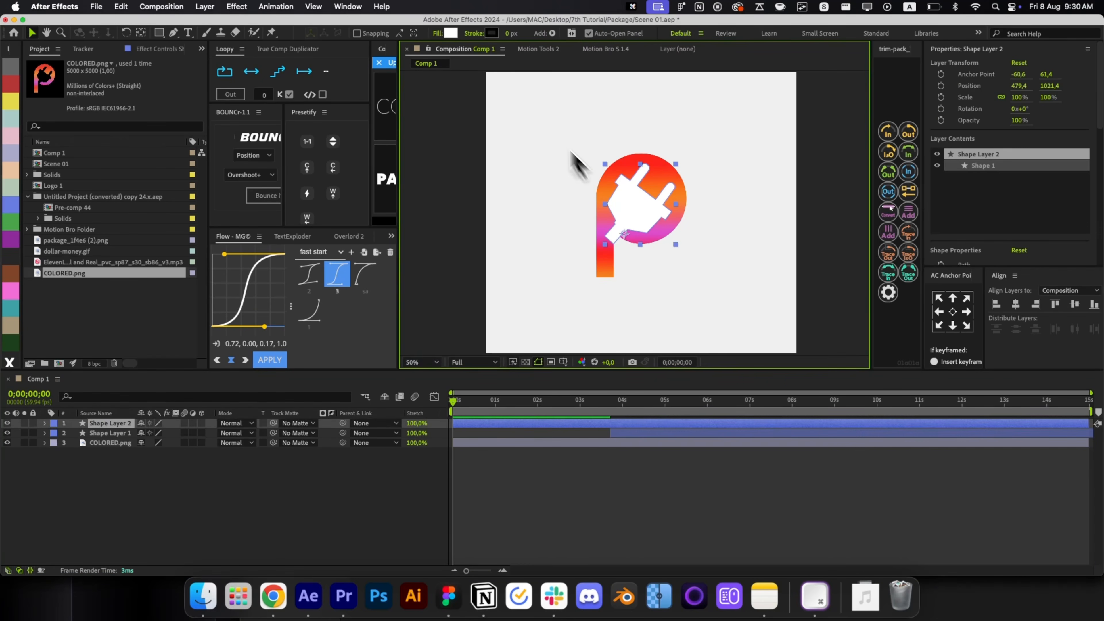
left_click(553, 511)
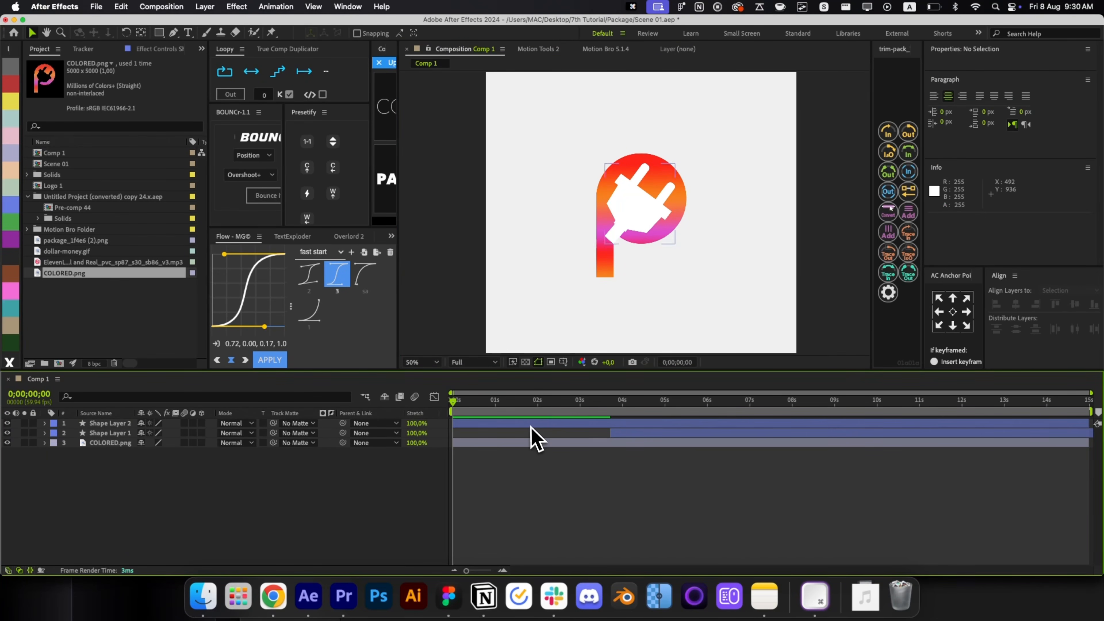
left_click_drag(534, 424, 602, 428)
Delete the COLORED.png reference layer and select the black P shape layer.
left_click(567, 443)
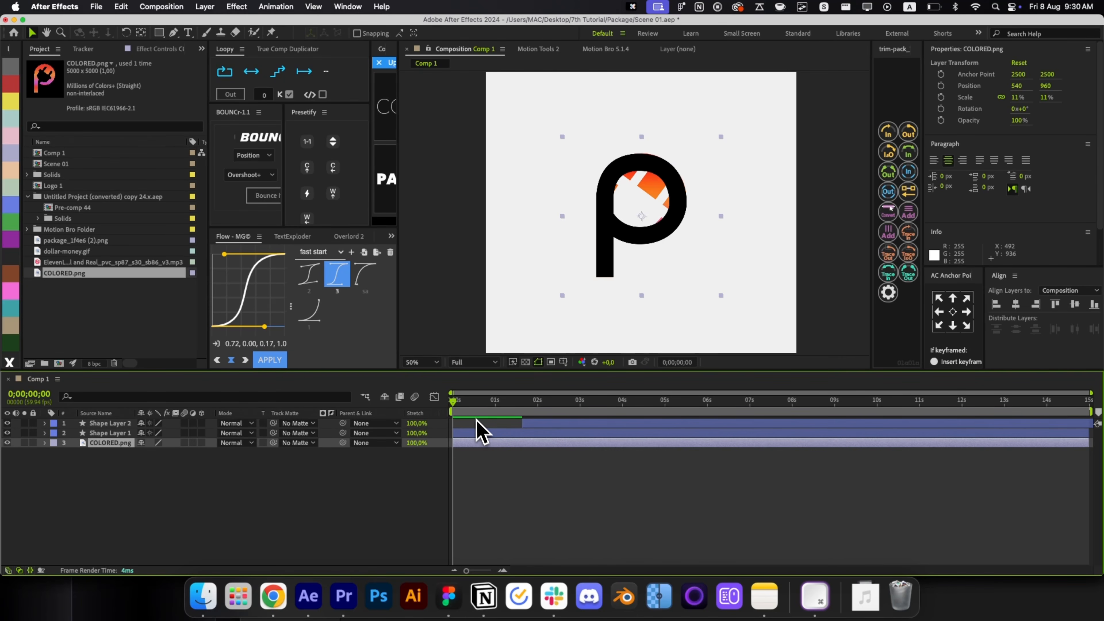
key("BackSpace")
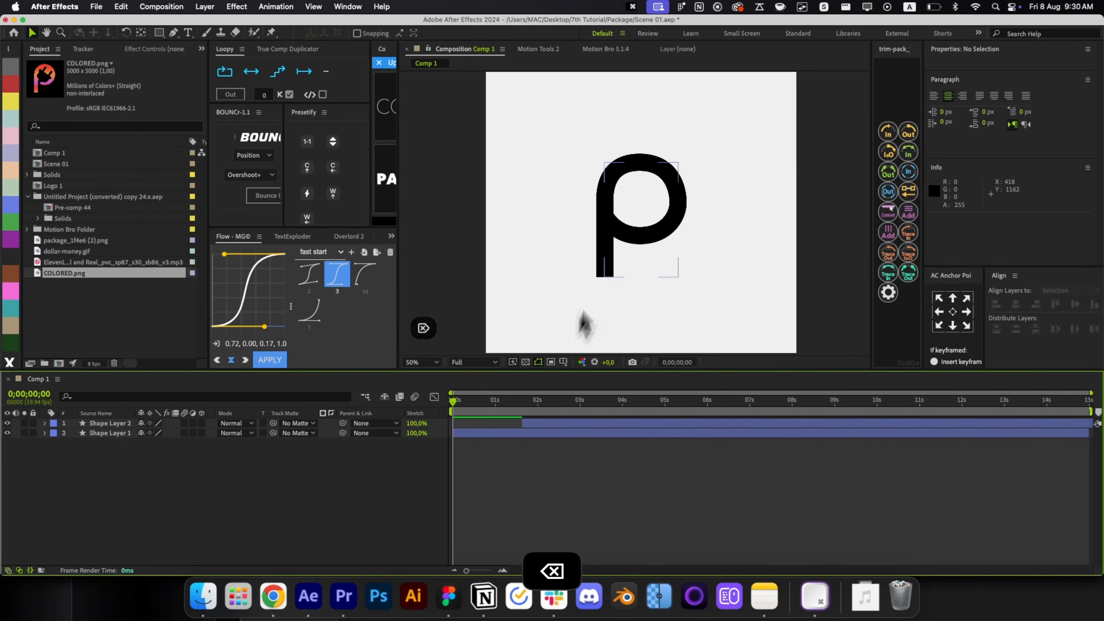
left_click(606, 250)
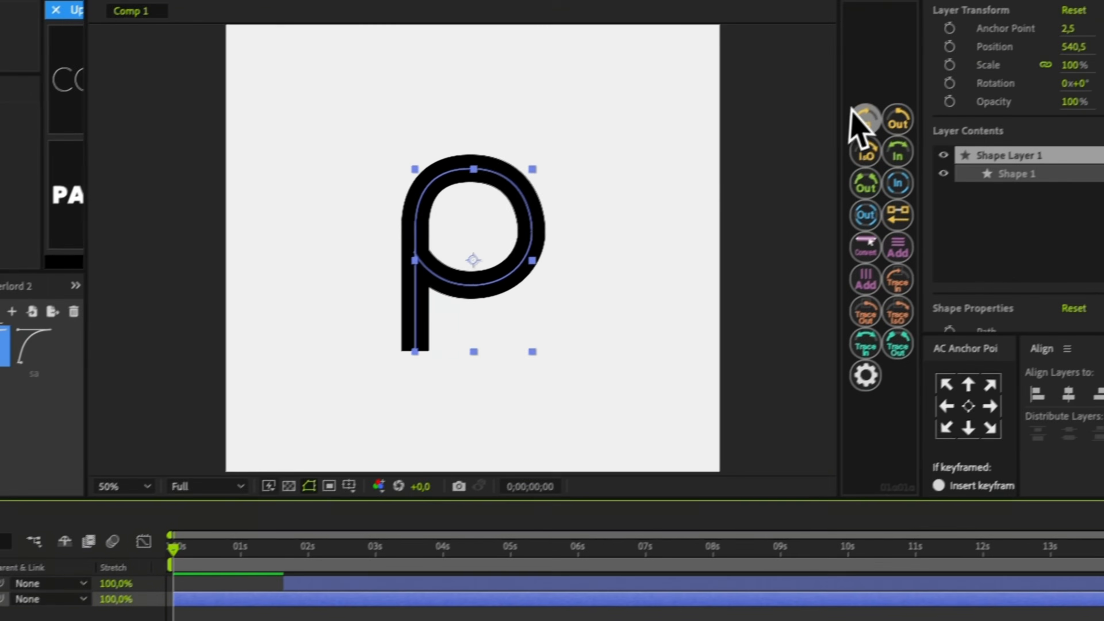
Apply a draw-on animation to the P stroke and easy-ease both End keyframes.
left_click(863, 120)
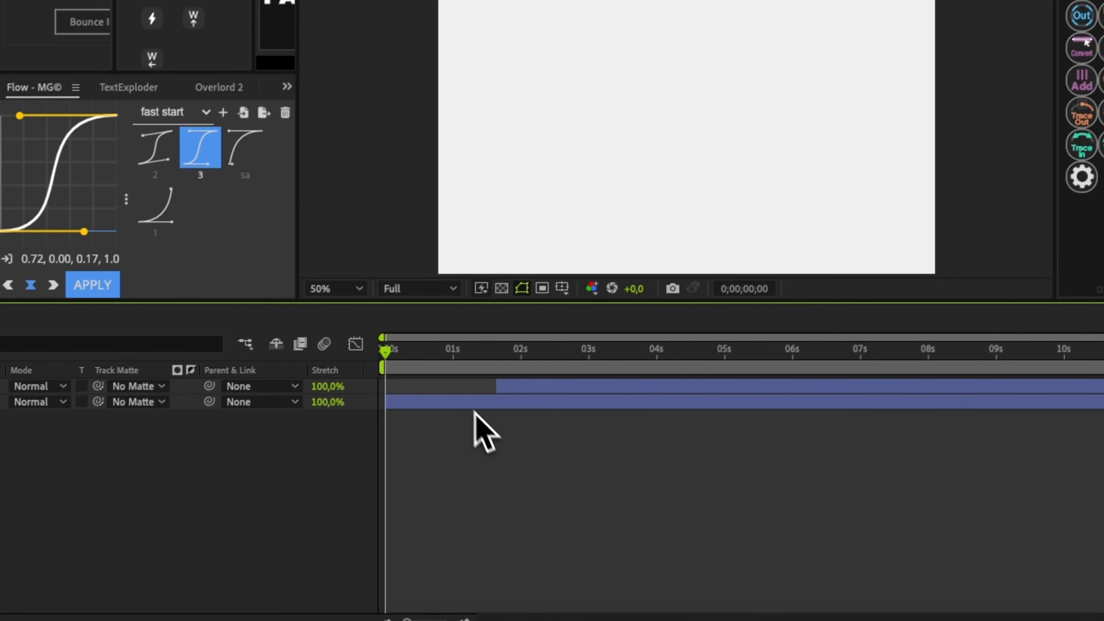
key("u")
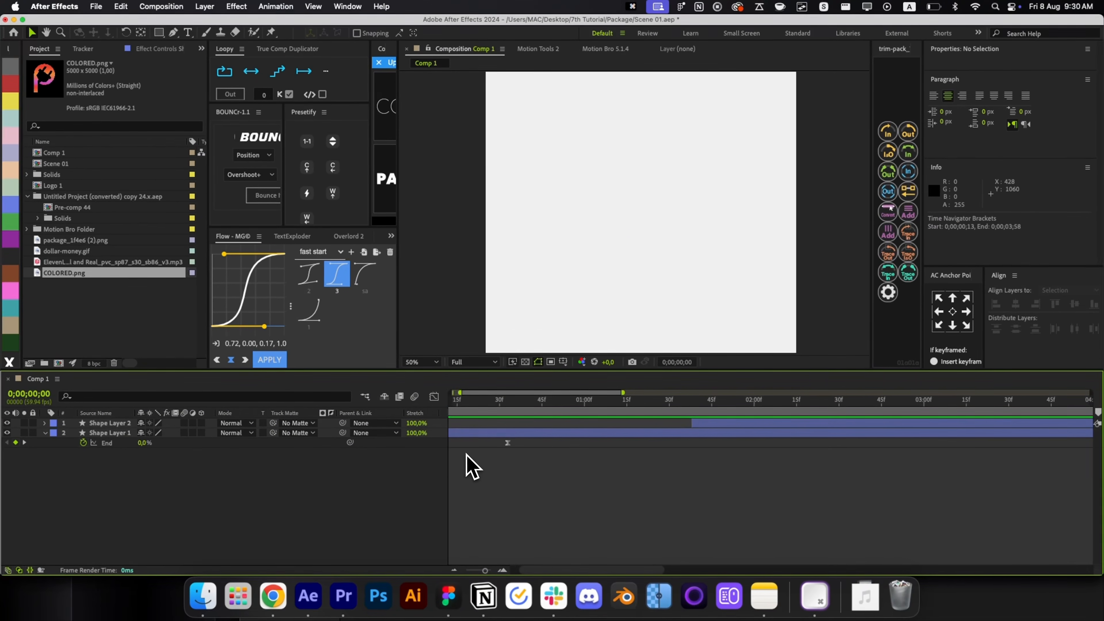
mouse_move(459, 408)
left_mouse_down()
mouse_move(525, 427)
mouse_move(524, 443)
left_mouse_up()
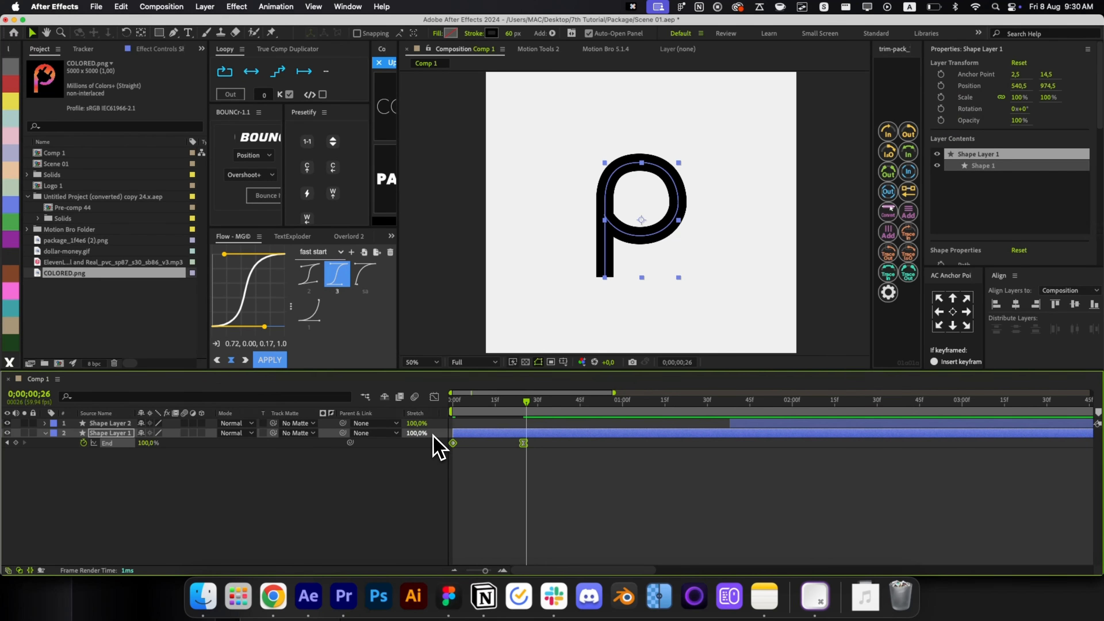
key("F9")
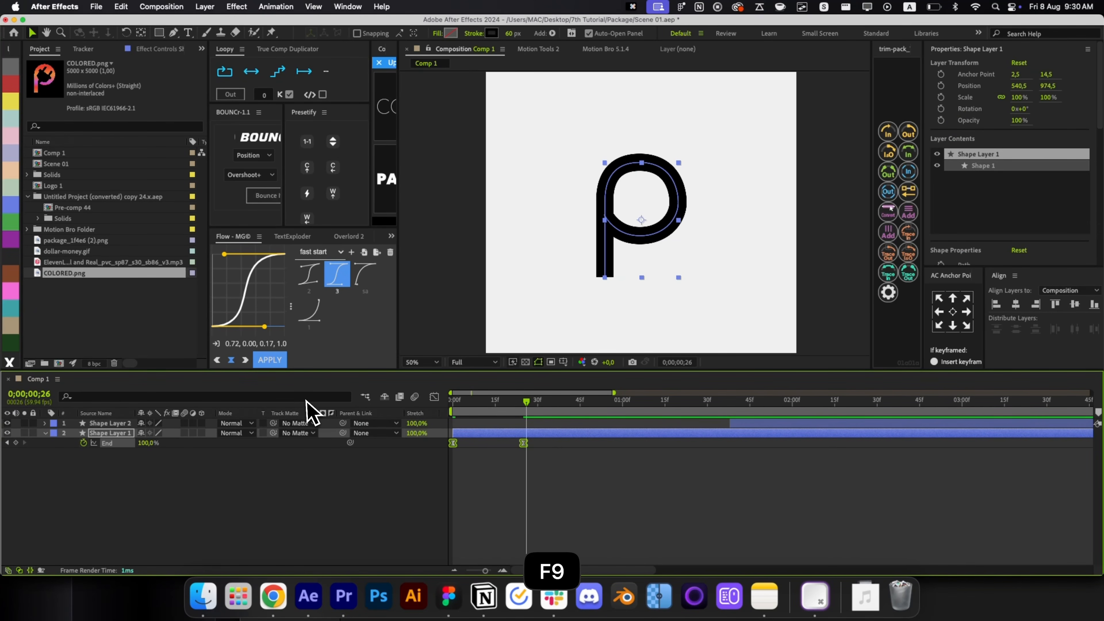
Steepen the End speed curve for a quick start and move the last keyframe later.
left_click(434, 397)
left_click(594, 400)
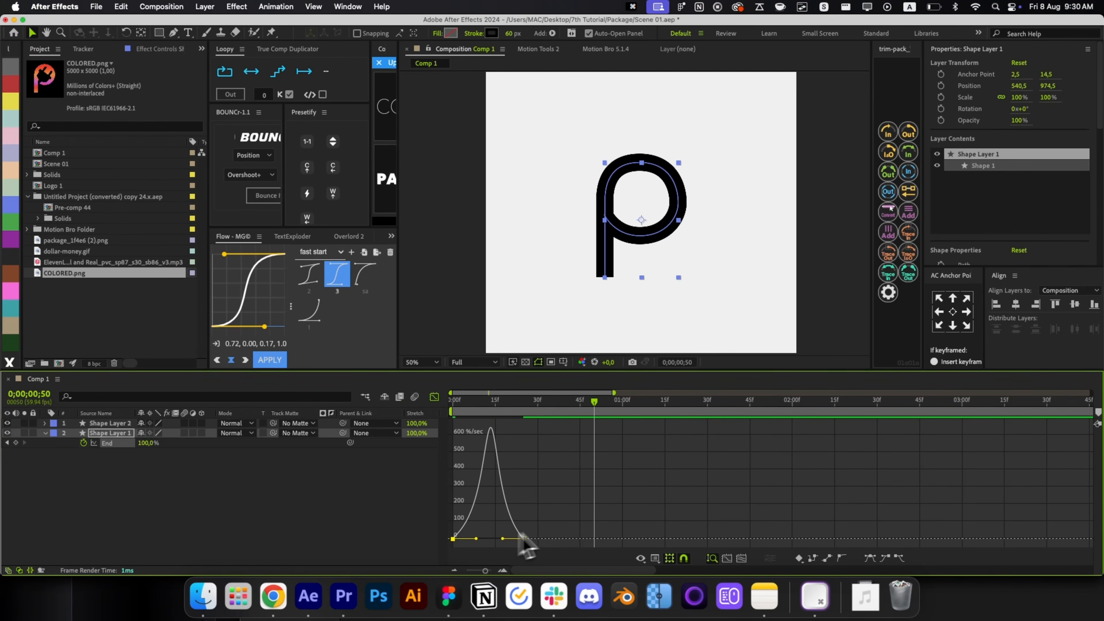
left_click_drag(502, 539, 482, 539)
left_click(435, 397)
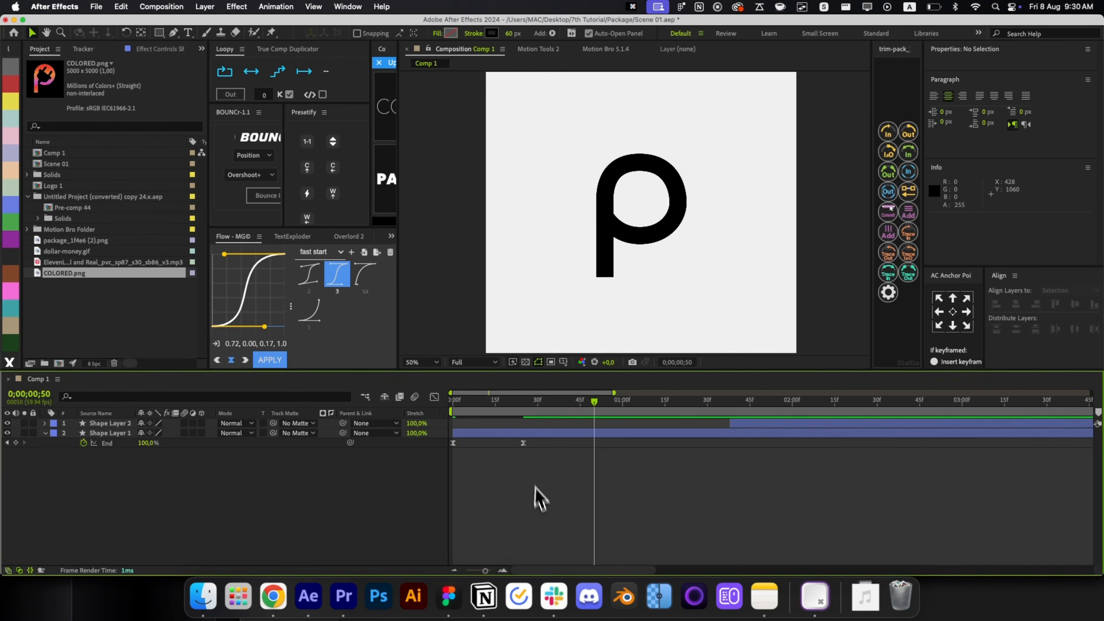
left_click_drag(523, 443, 577, 442)
Preview the draw-on animation, return to frame 0, and reselect the P layer.
key("space")
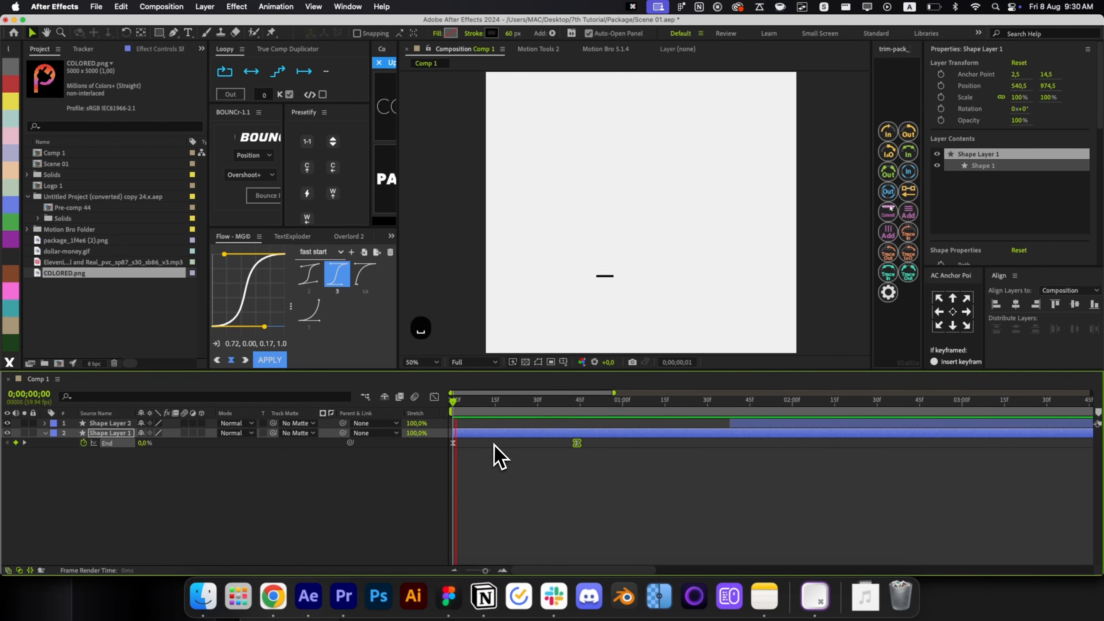
left_click(614, 464)
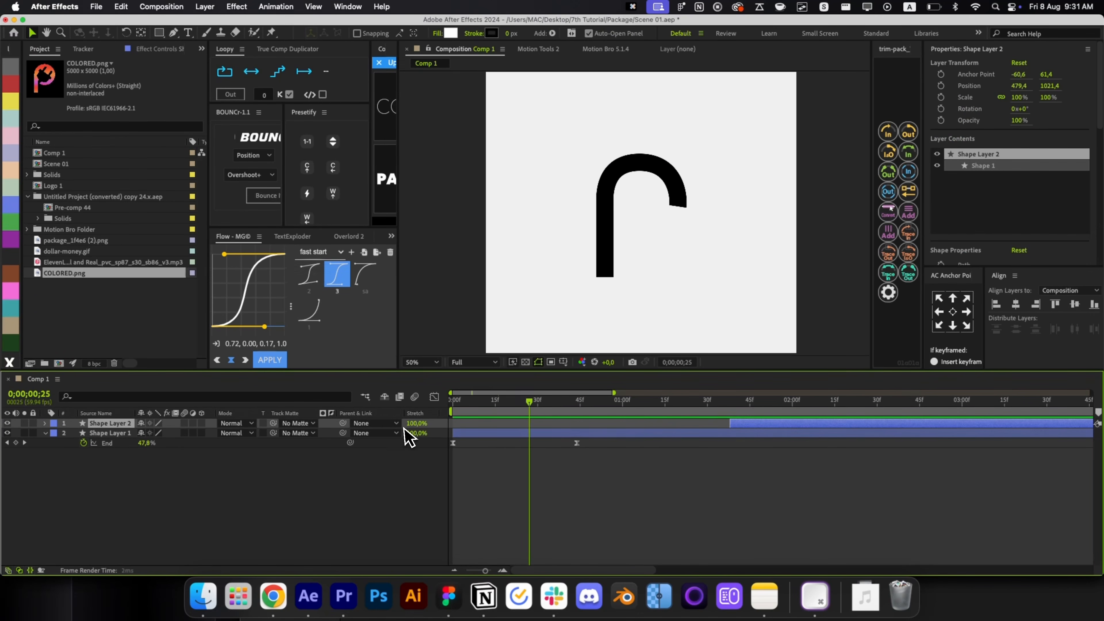
key("Home")
left_click(507, 478)
left_click(565, 433)
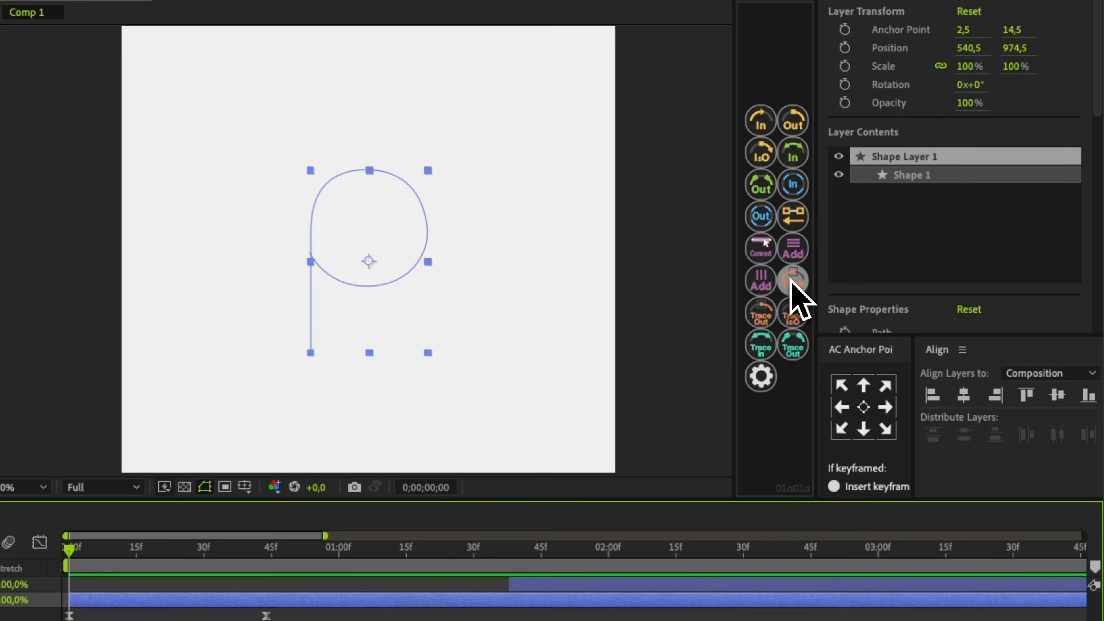
Add Null 3 with a trim-in path to the P and expand the P layer's properties.
left_click(908, 232)
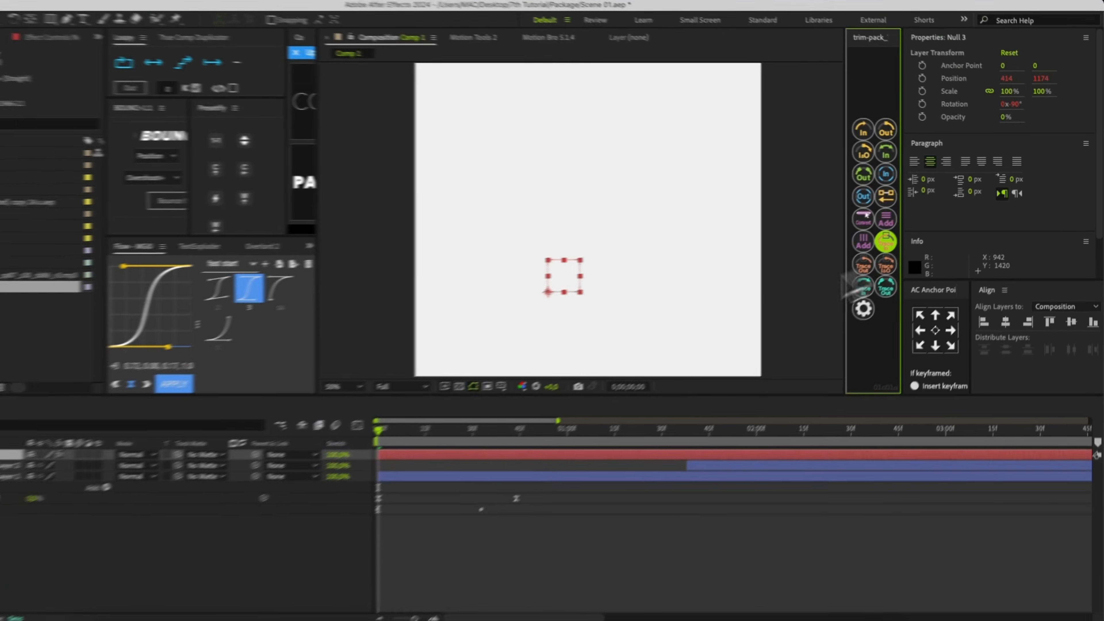
left_click(479, 464)
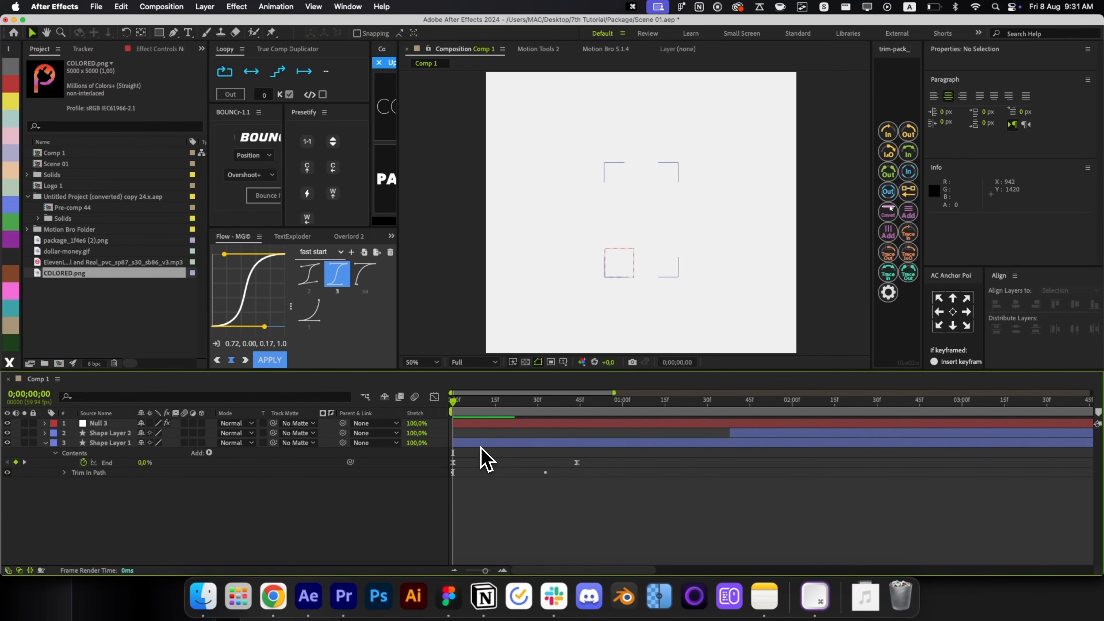
left_click(486, 458)
key("u")
key("u")
Delete the duplicate Trim In Path and move Null 3 below Shape Layer 2.
left_click(109, 544)
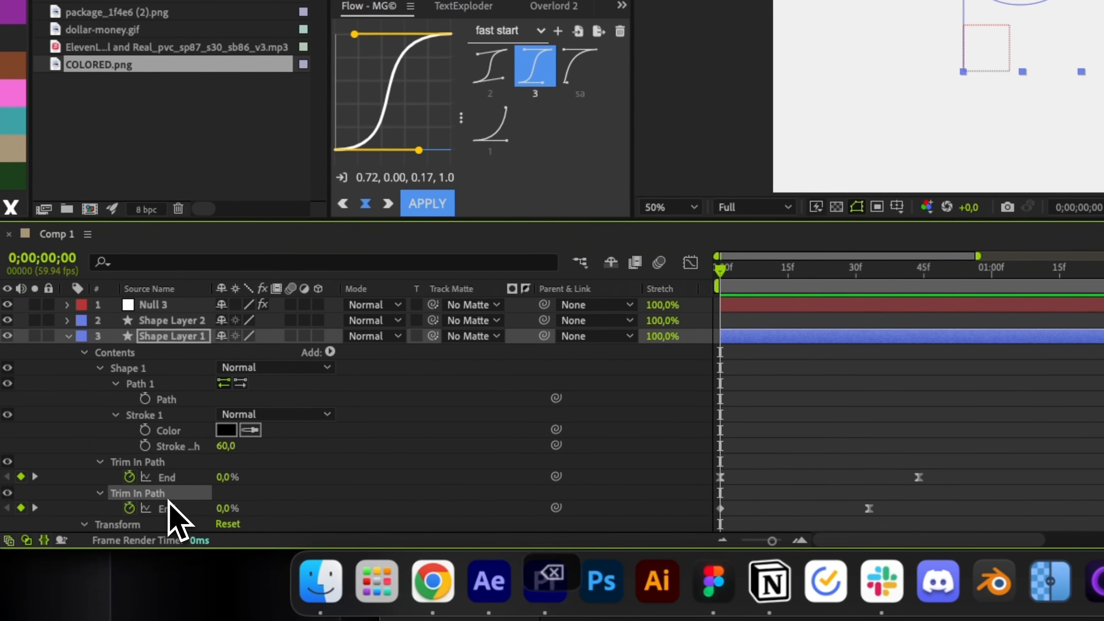
key("Delete")
key("r")
key("r")
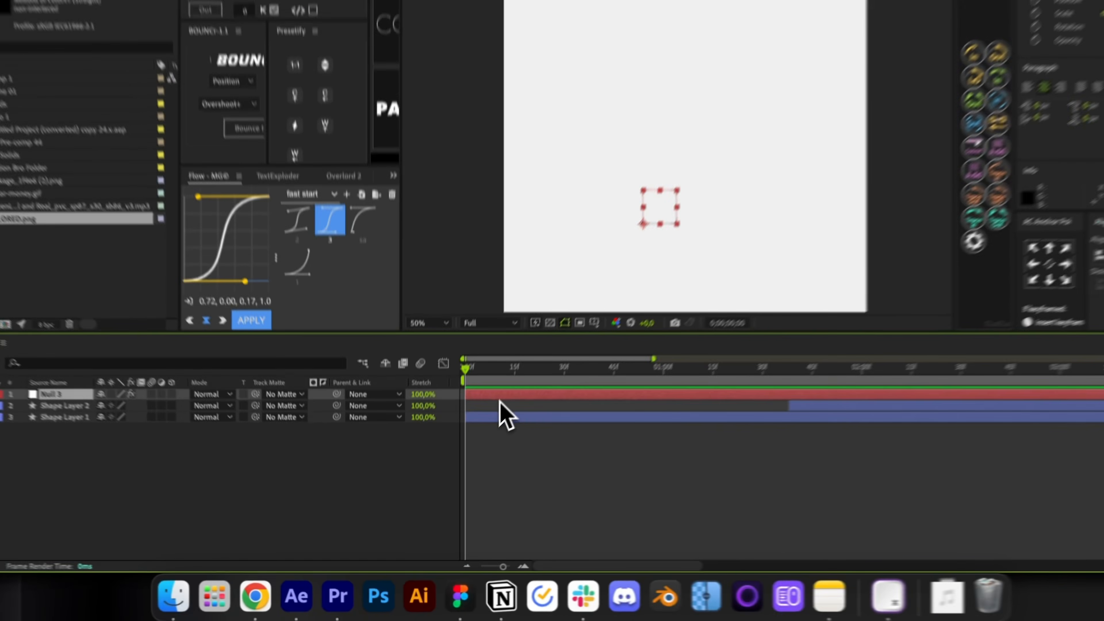
key("super+bracketleft")
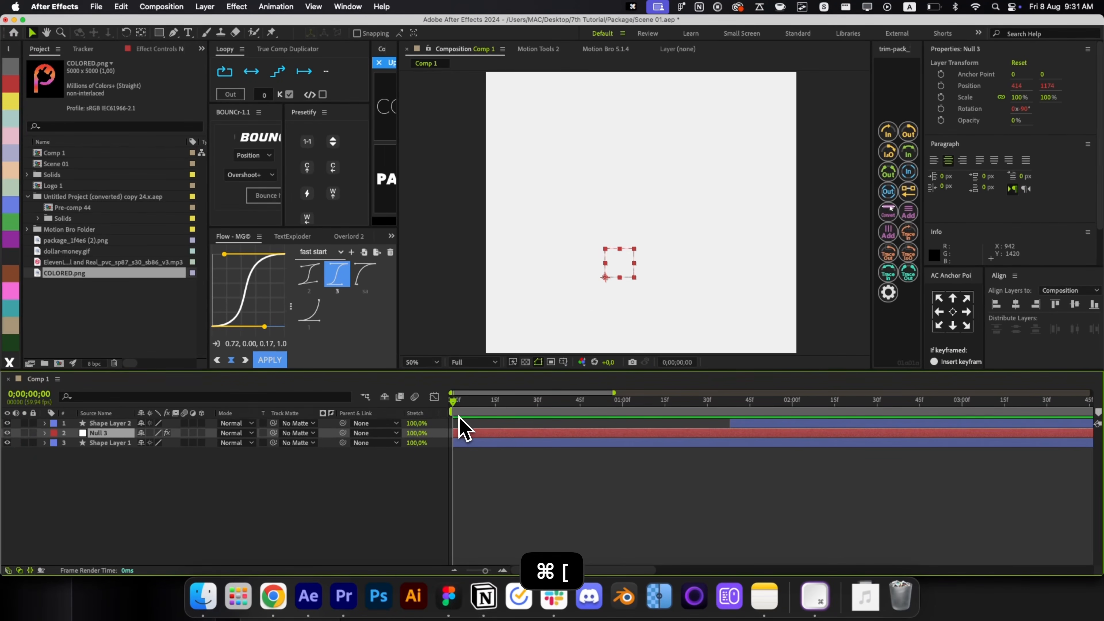
left_click_drag(474, 417, 532, 416)
Move the plug down-left, centre its anchor point and tilt it about -40°.
left_click(572, 421)
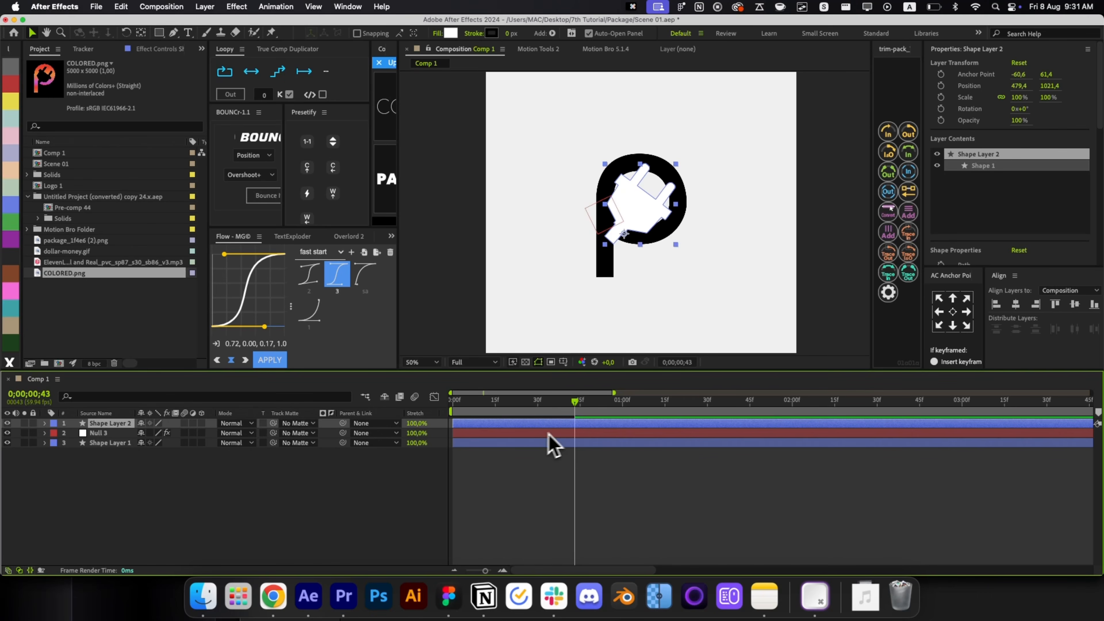
scroll(613, 252, "up", 2)
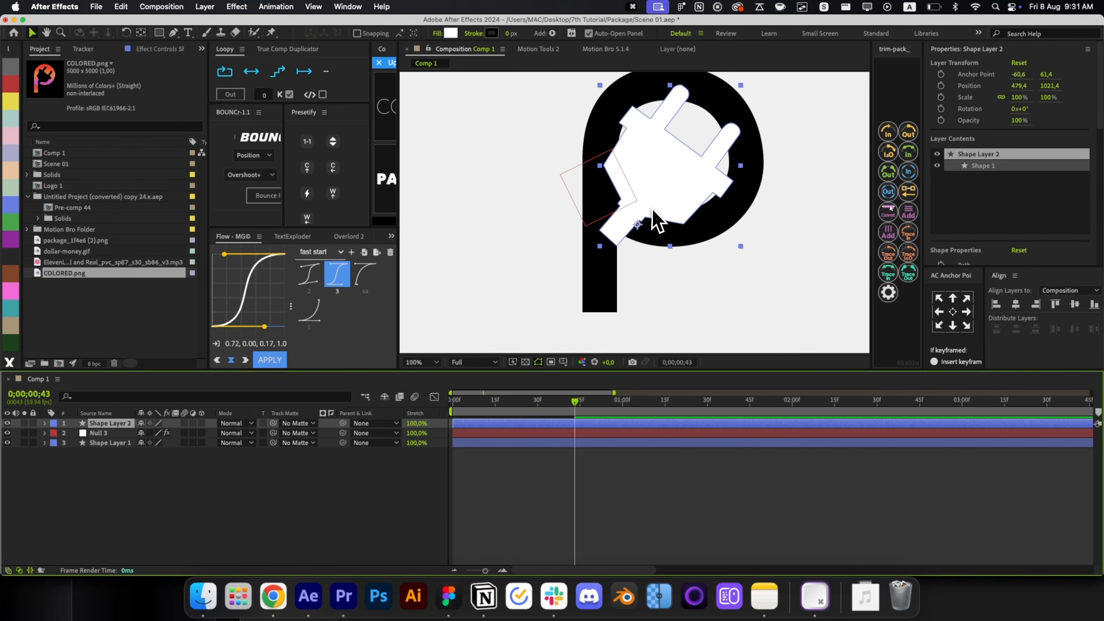
left_click_drag(652, 209, 614, 240)
left_click_drag(536, 399, 473, 414)
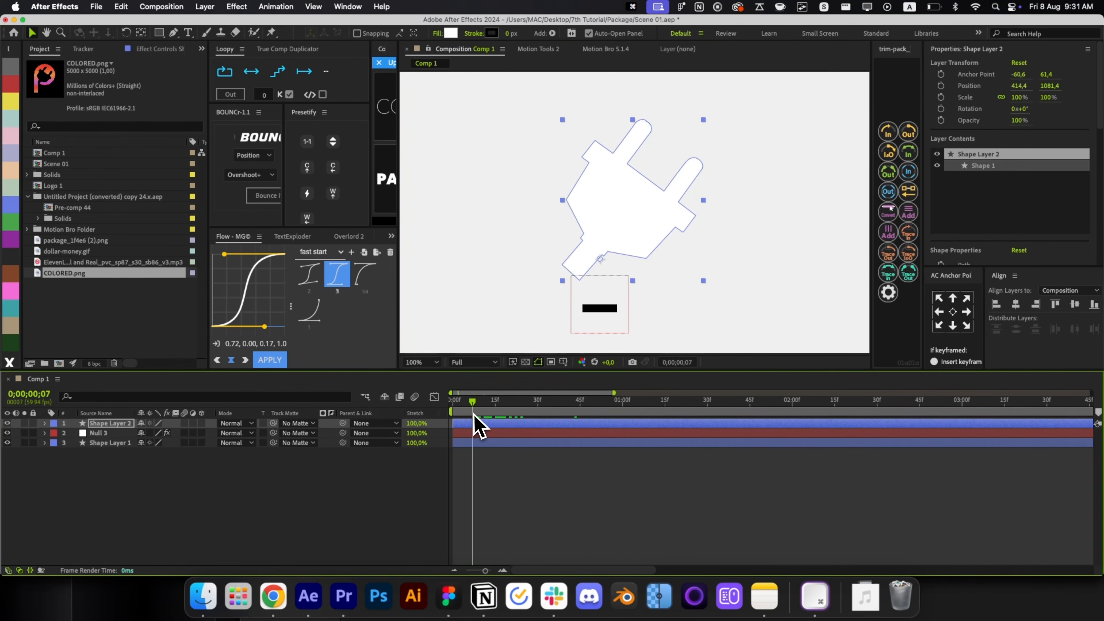
key("w")
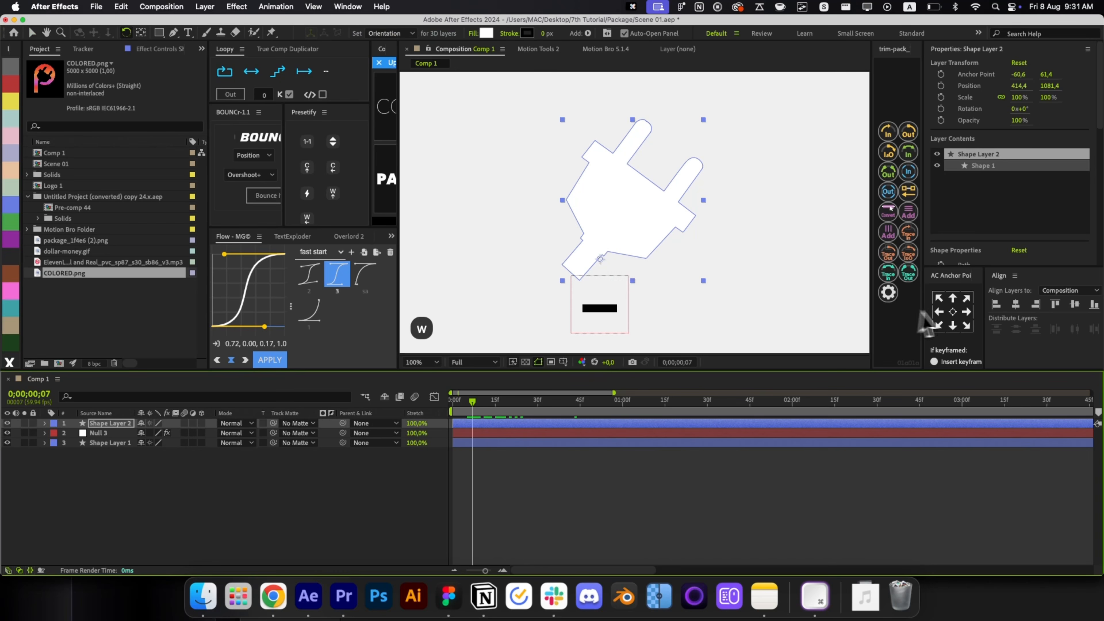
left_click(952, 312)
left_click_drag(687, 221, 691, 179)
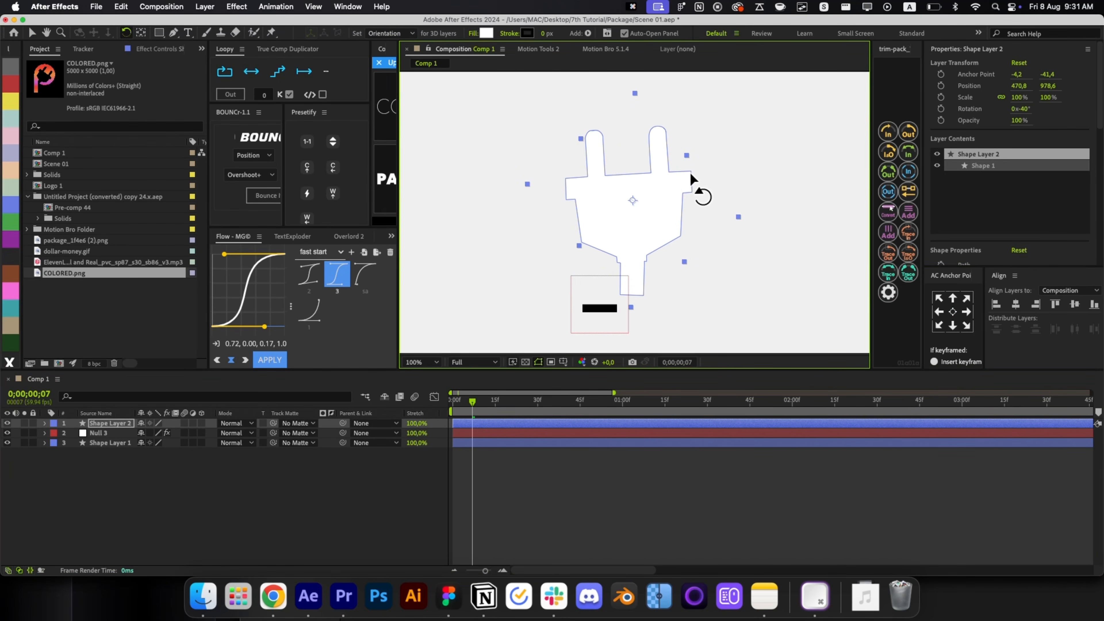
Delete the stray bottom vertex from the plug's outline path.
left_click(644, 295)
key("BackSpace")
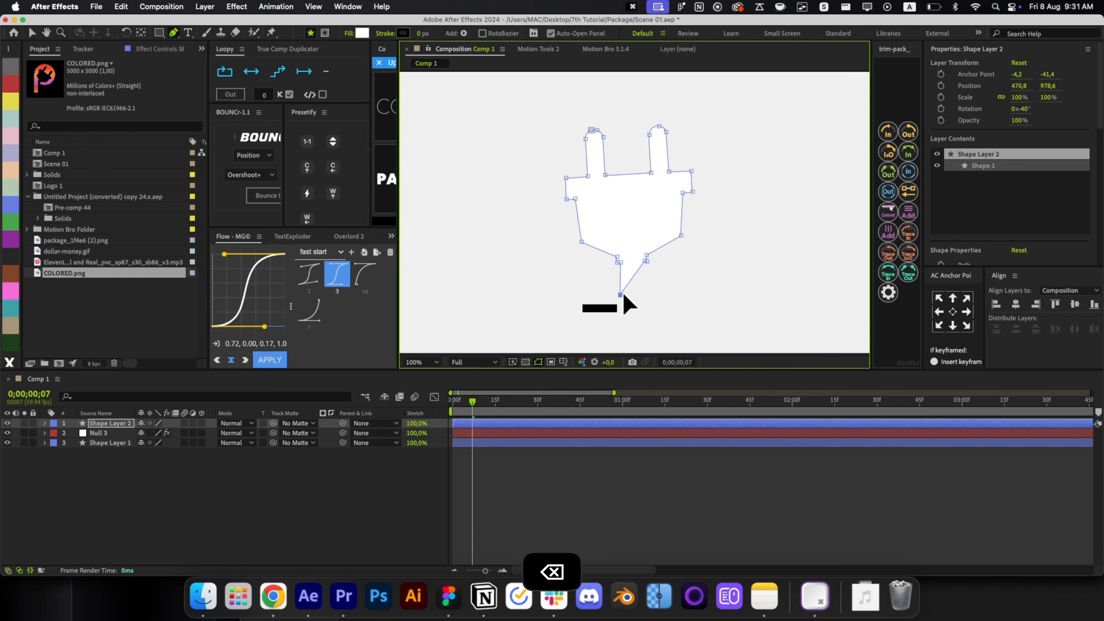
left_click(606, 475)
key("v")
left_click(634, 240)
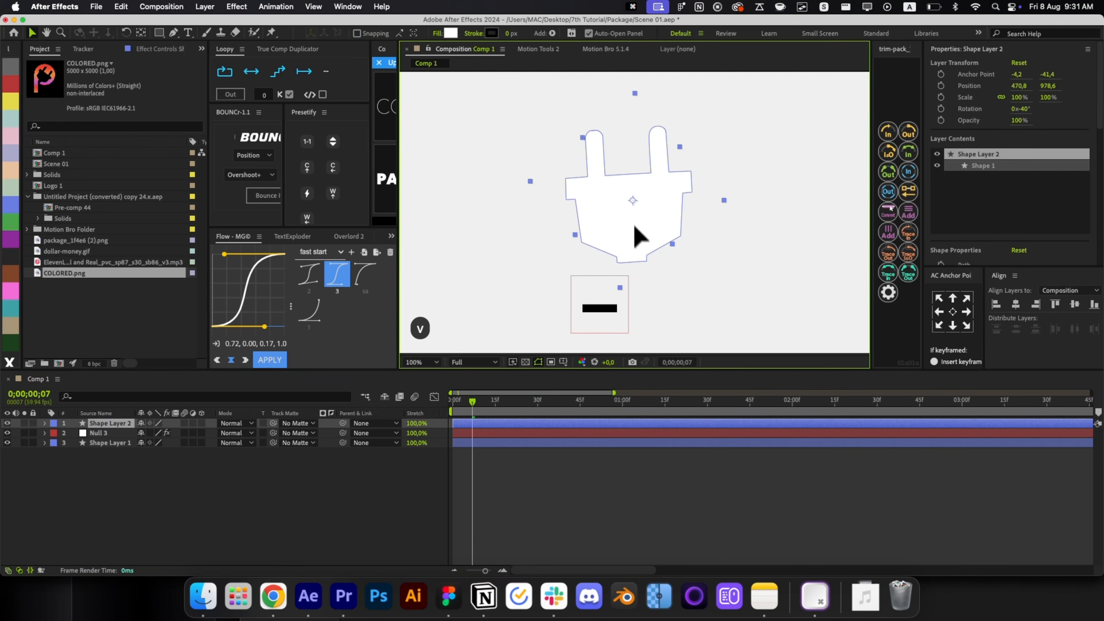
scroll(634, 233, "up", 2)
key("g")
scroll(656, 268, "up", 2)
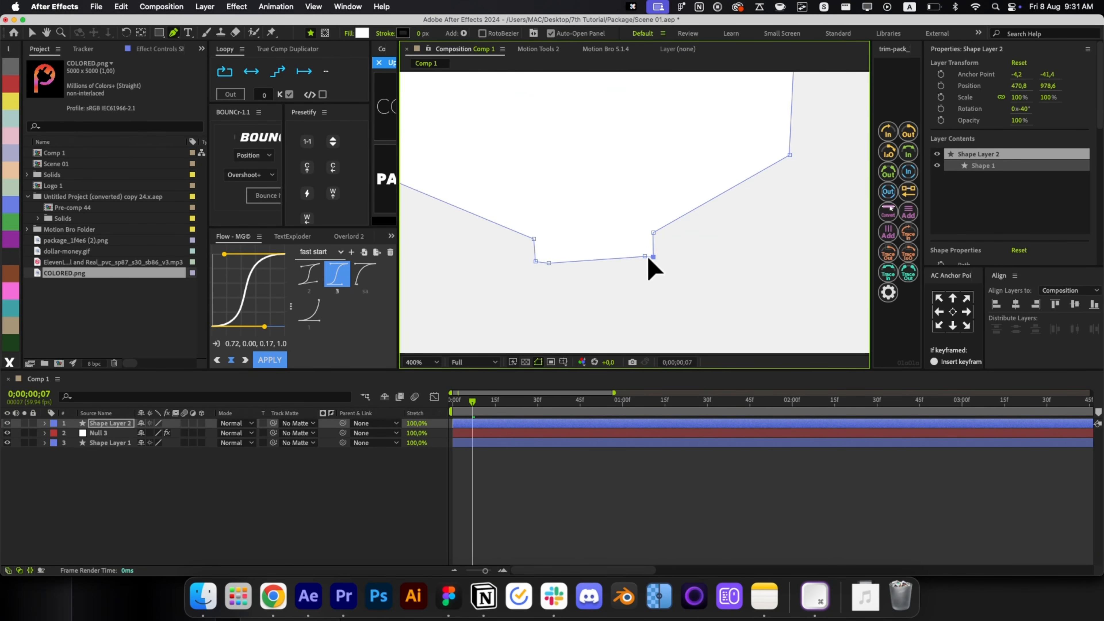
key("BackSpace")
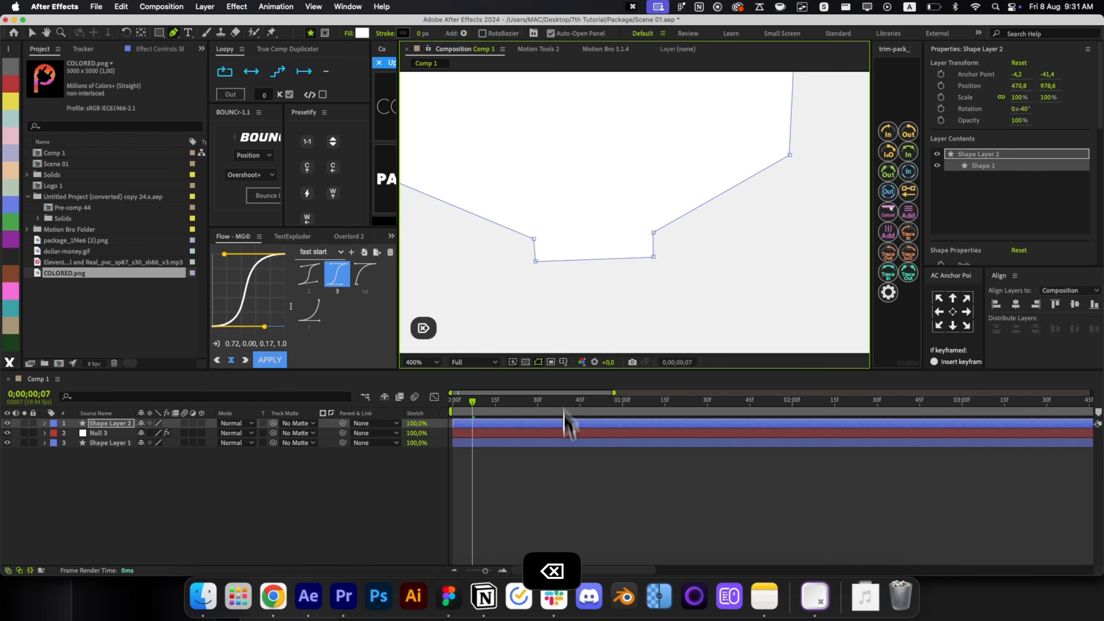
left_click(567, 470)
key("v")
Reposition the plug down-left, tilt it to -37.2° and enlarge it to 116.2%.
left_click(599, 252)
key("alt+slash")
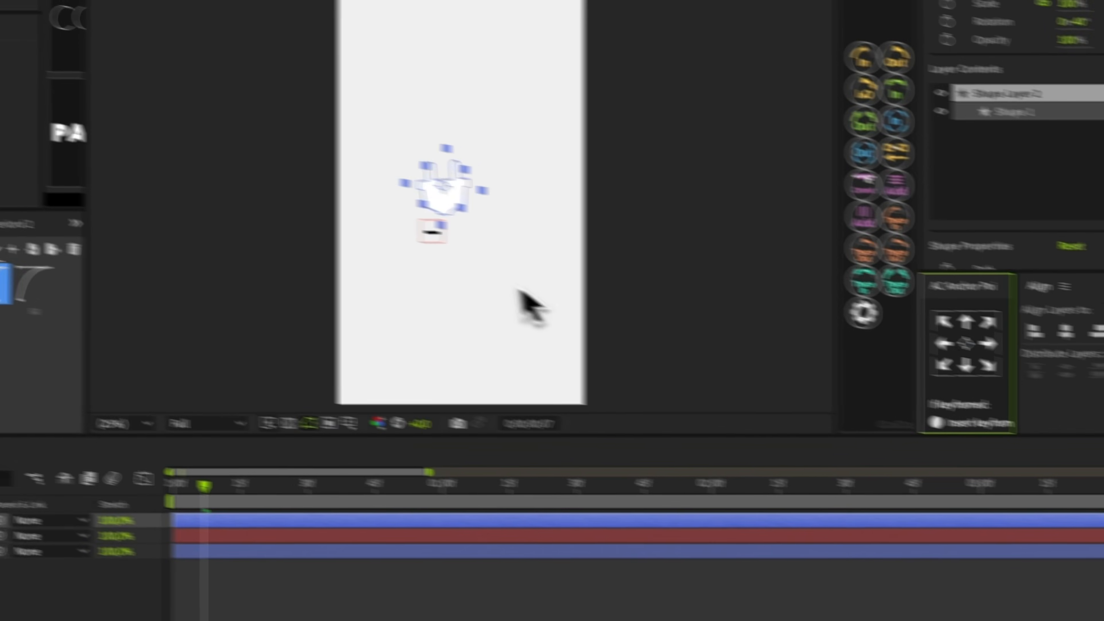
scroll(619, 243, "up", 4)
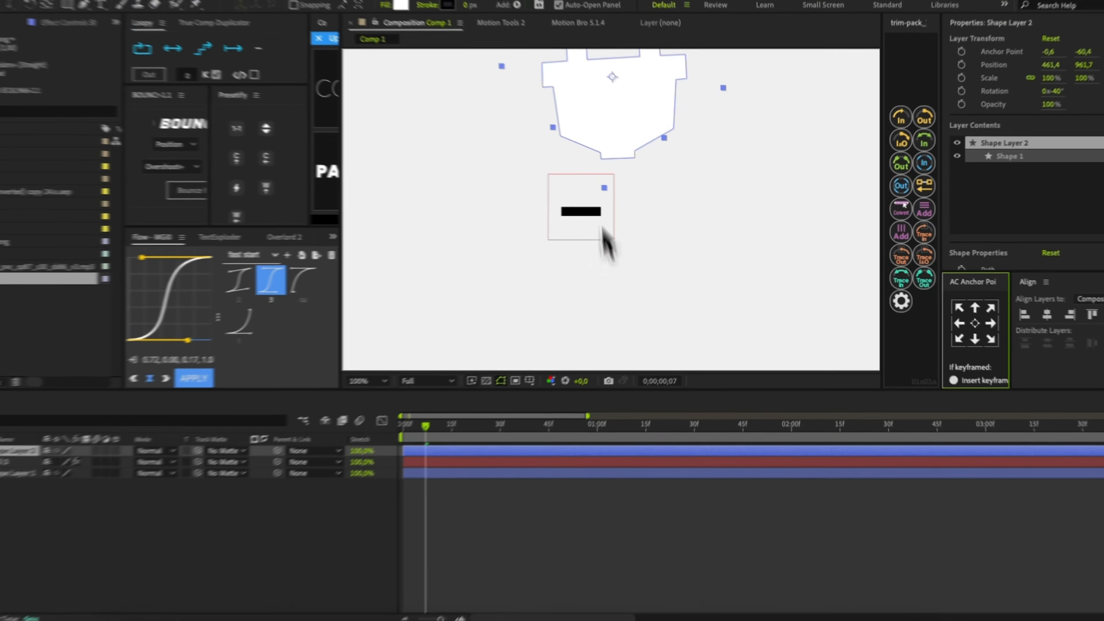
left_click_drag(636, 124, 613, 157)
key("w")
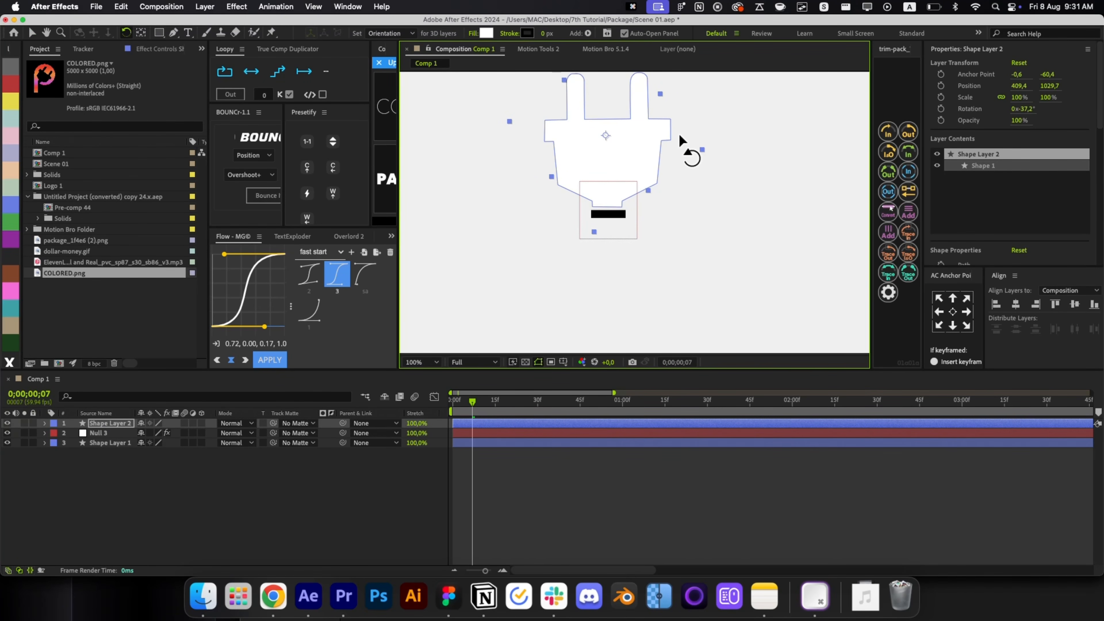
key("v")
scroll(652, 167, "up", 2)
left_click_drag(615, 189, 689, 211)
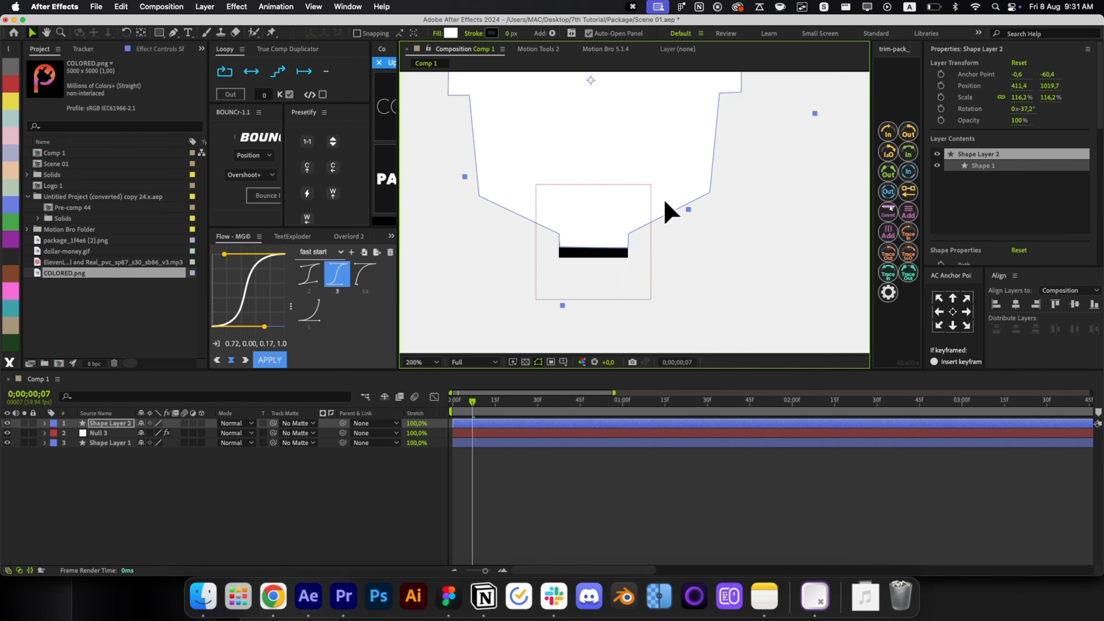
Fill the plug black using a colour sampled from the canvas.
left_click(451, 33)
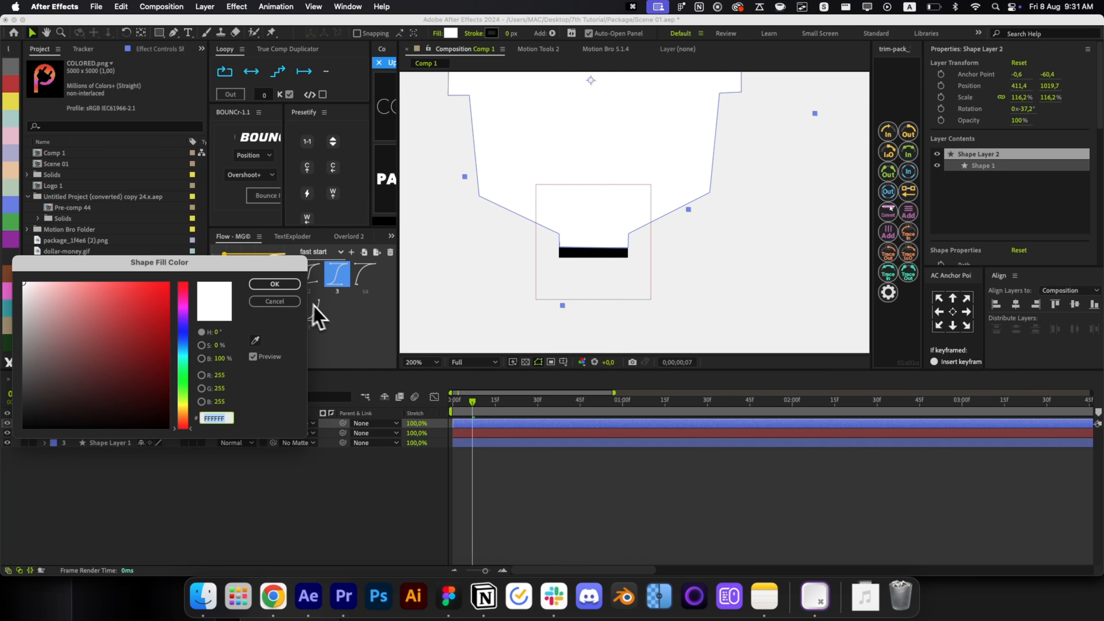
left_click(255, 340)
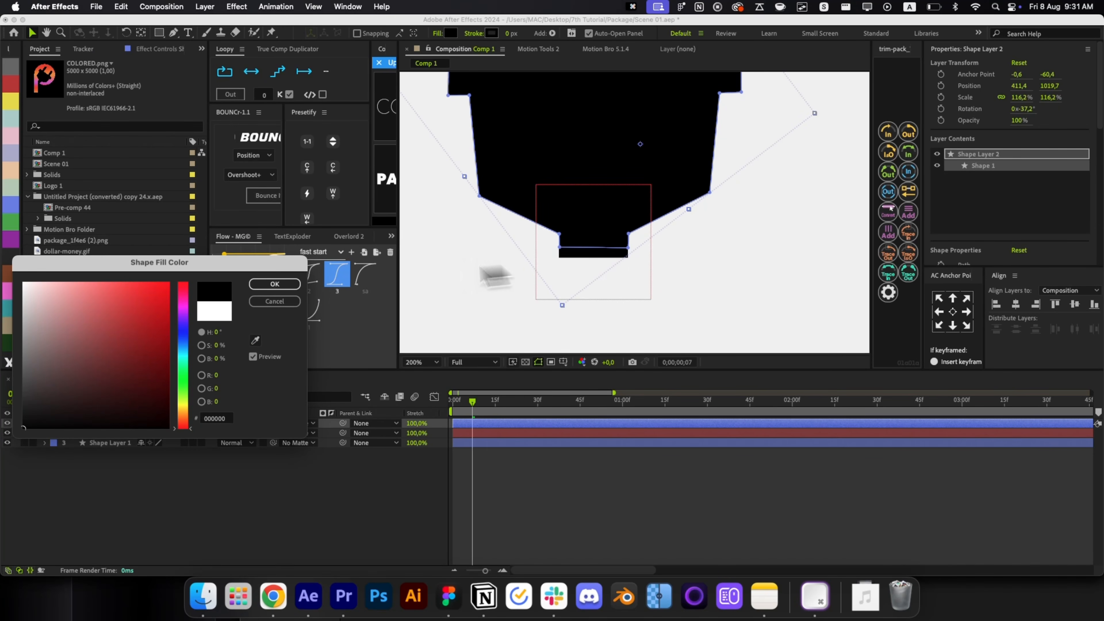
left_click(547, 487)
key("alt+slash")
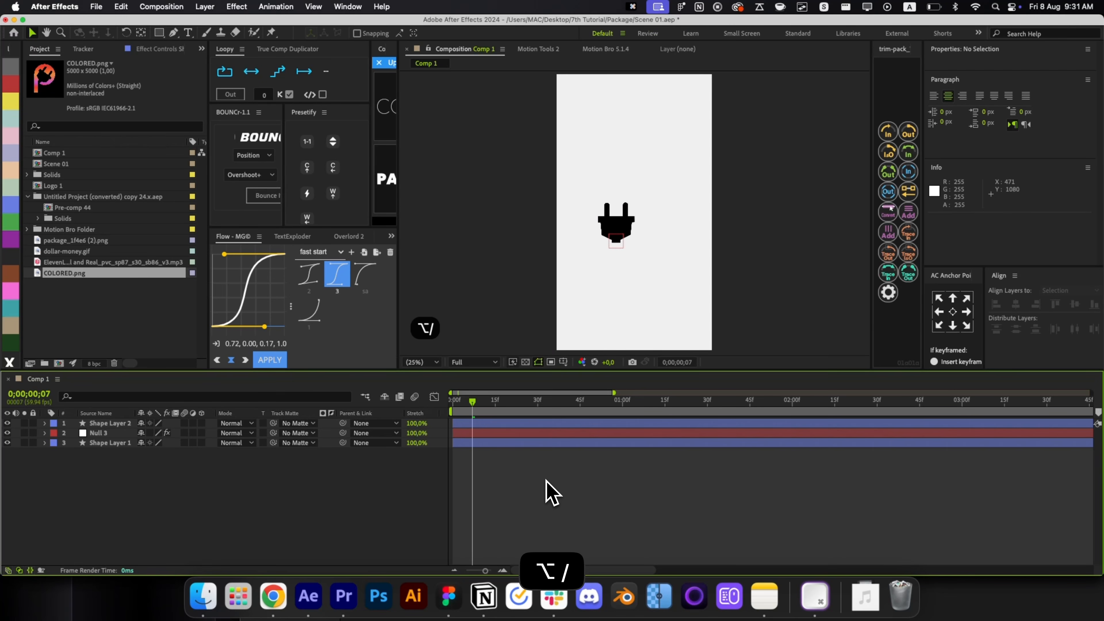
Parent Shape Layer 2 to Null 3 and scrub to preview the motion.
left_click(488, 423)
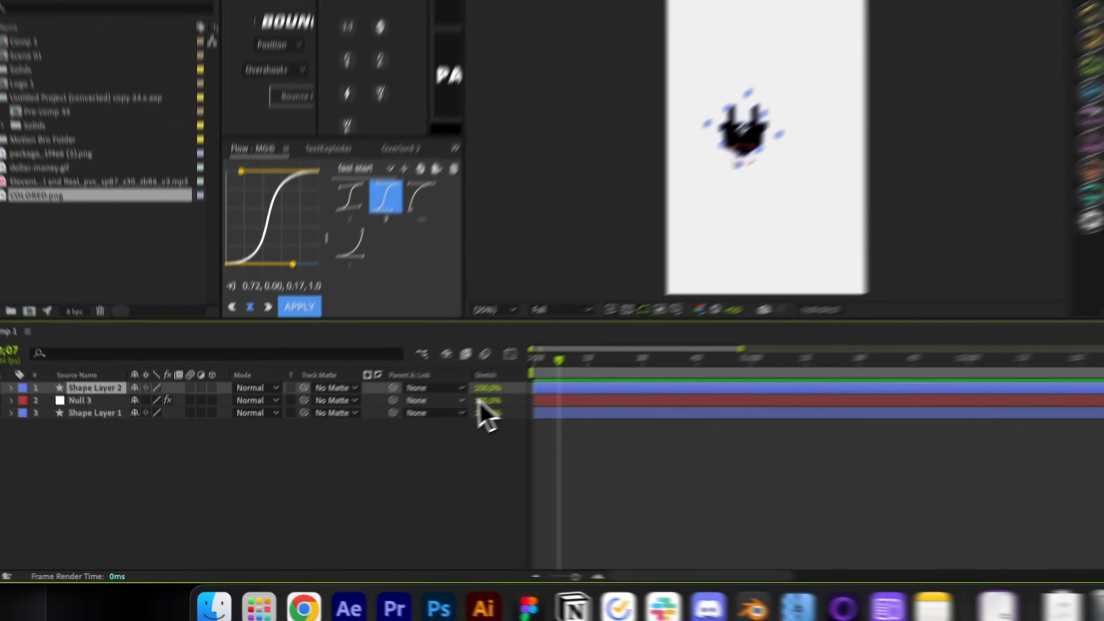
left_click_drag(343, 423, 326, 430)
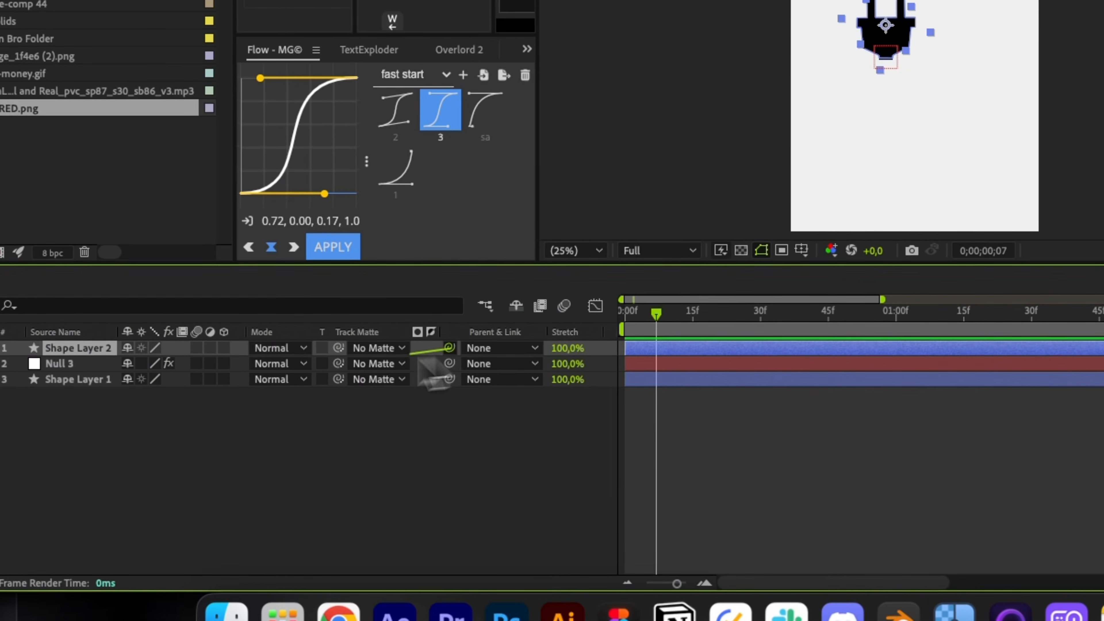
left_click_drag(432, 376, 431, 364)
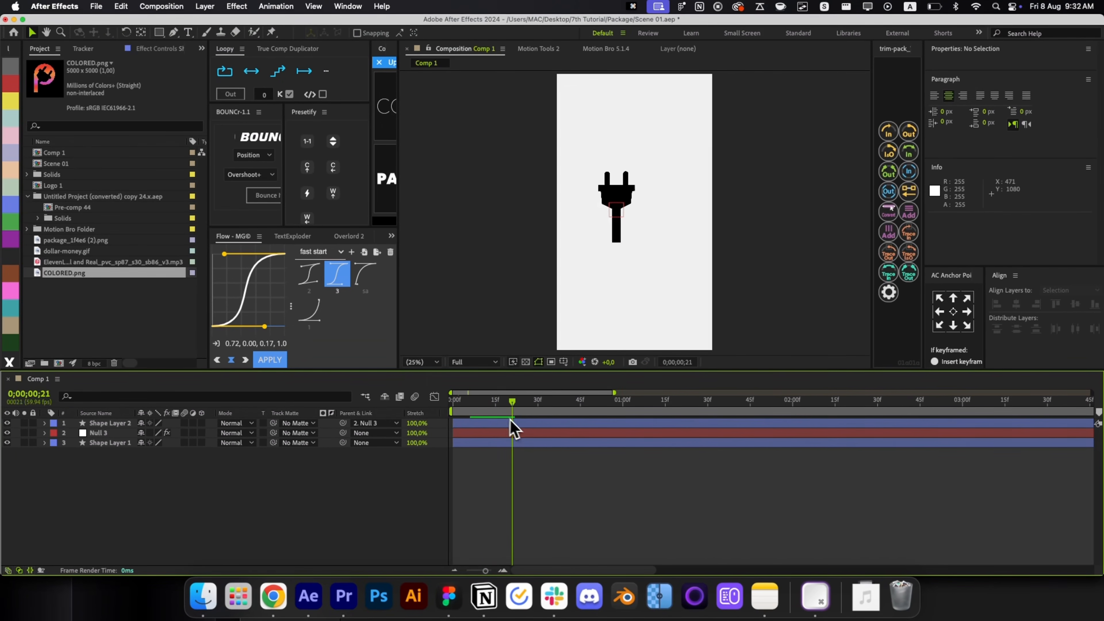
left_click_drag(514, 429, 534, 434)
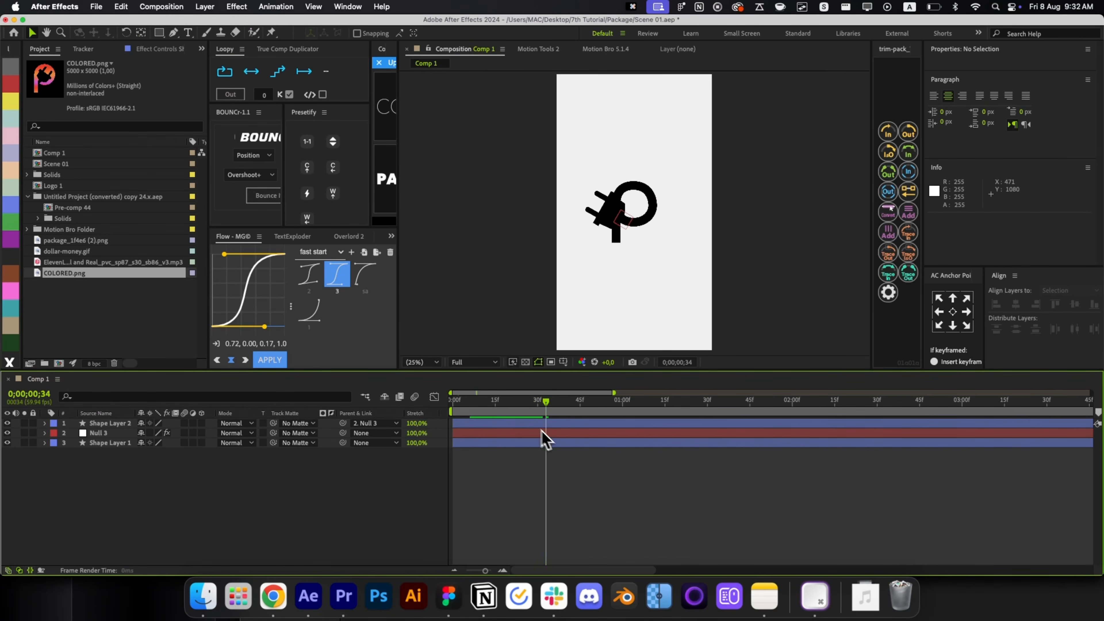
Move the plug's anchor point to its lower corner and shrink it to 55.7%.
left_click(617, 230)
scroll(617, 226, "up", 2)
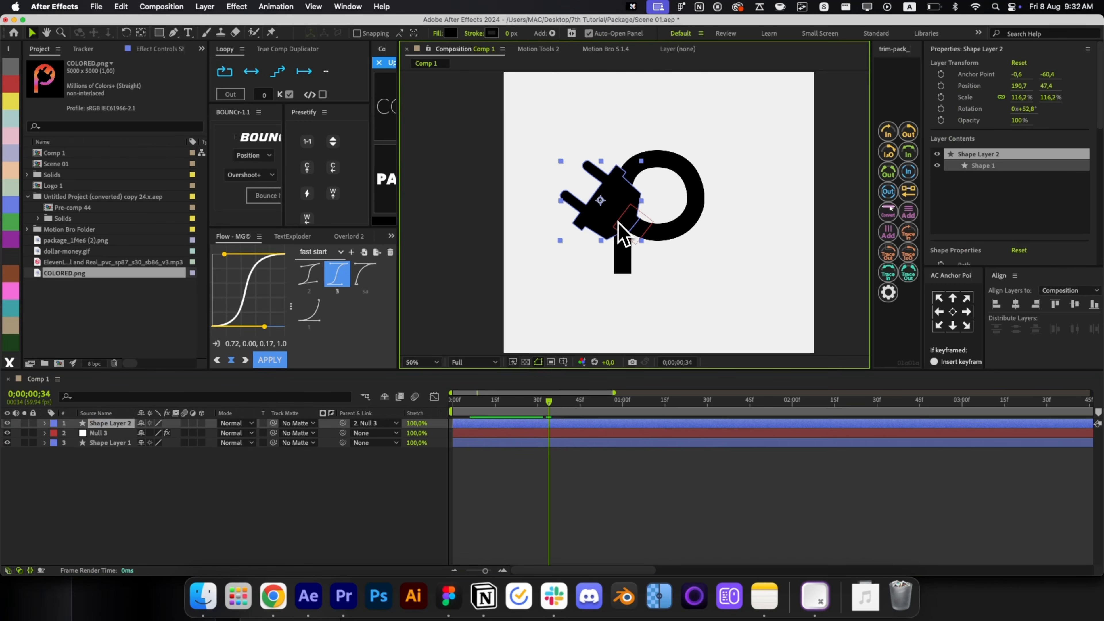
scroll(620, 241, "up", 2)
key("y")
left_click_drag(581, 176, 651, 228)
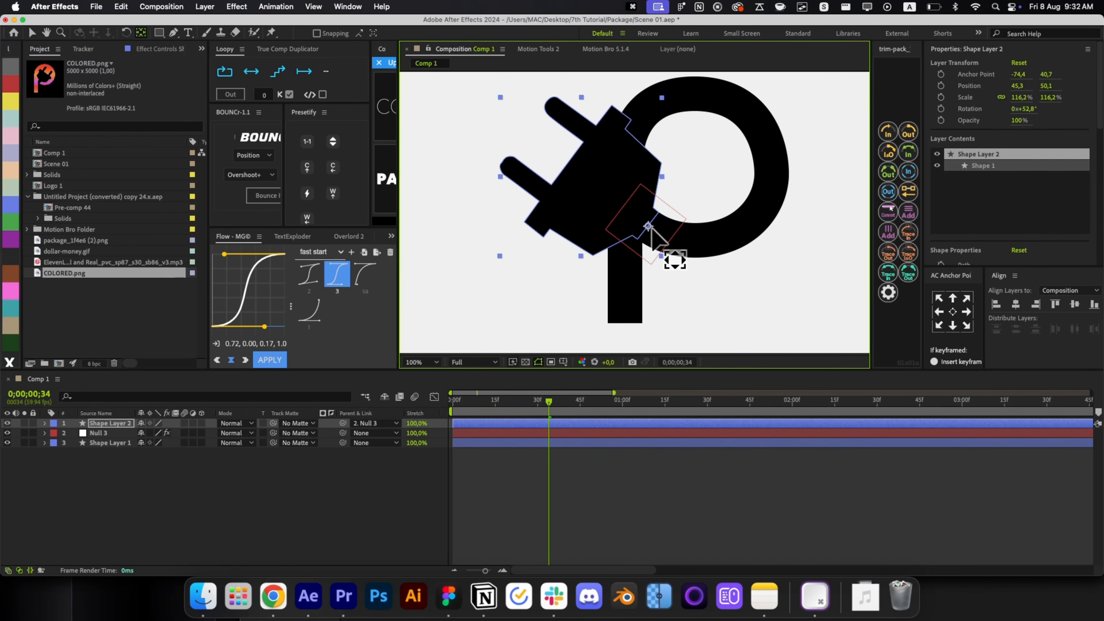
key("v")
left_click_drag(500, 97, 586, 161)
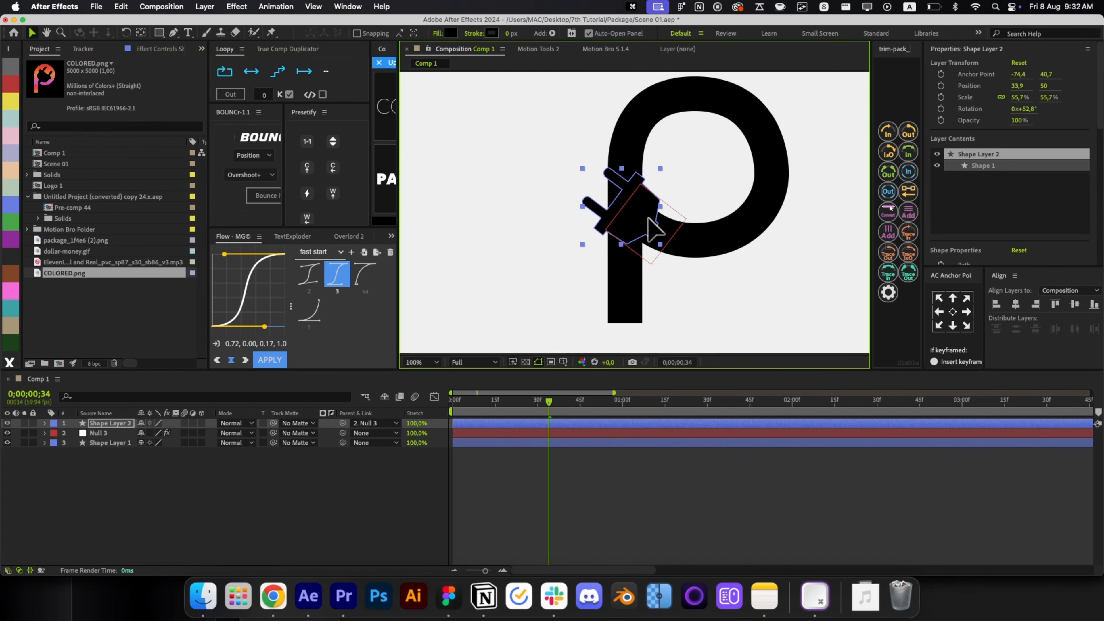
left_click(628, 491)
left_click_drag(551, 405, 469, 435)
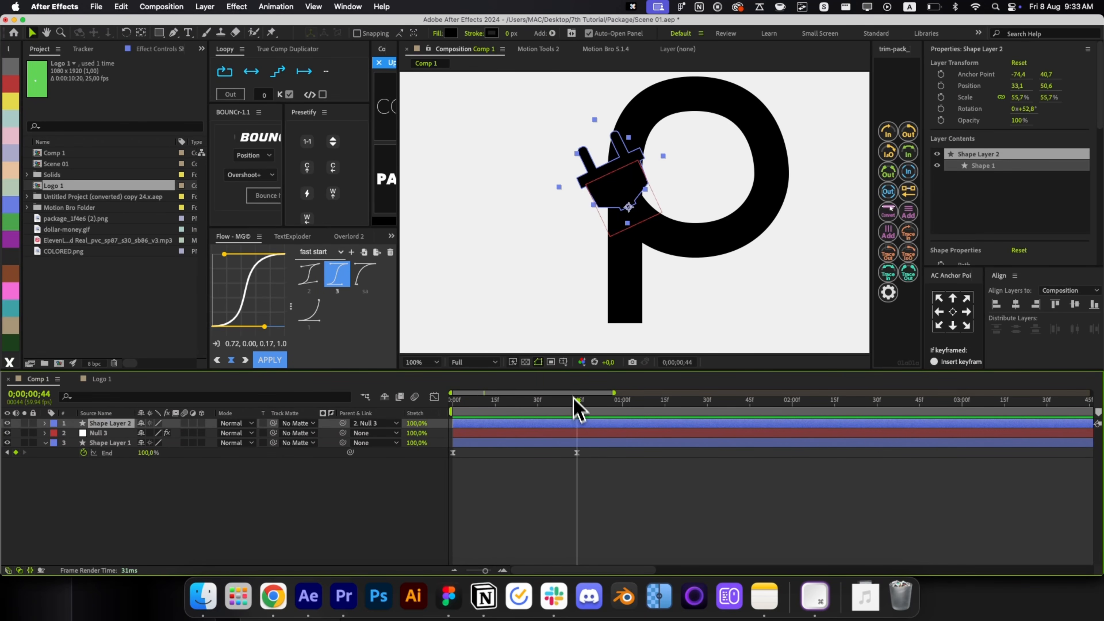
Show the plug's Position, Rotation and Scale, and set starting Position and Scale keyframes.
key("p")
key("shift+r")
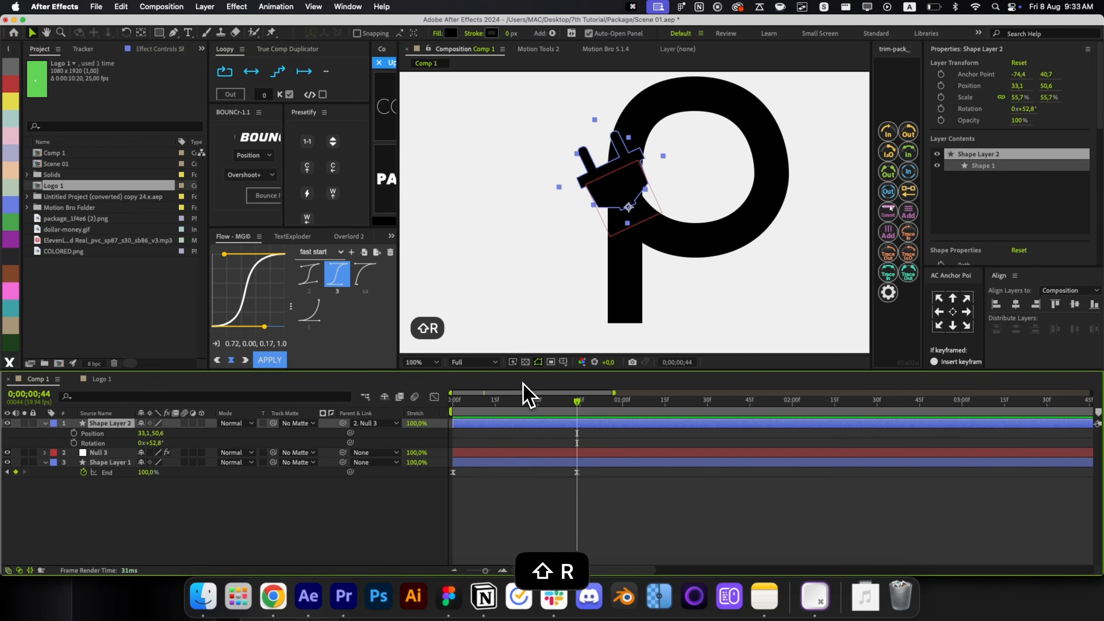
key("shift+s")
left_click(73, 434)
left_click(74, 442)
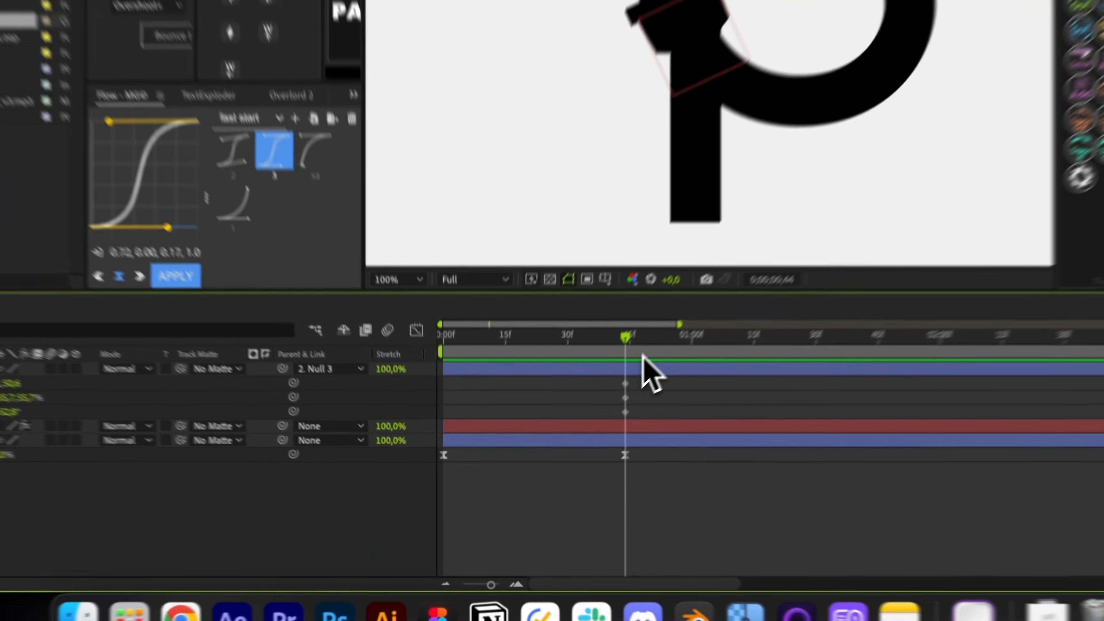
At 0;00;01;04 move the plug up-left off the P and curve its motion path.
key("super+shift+Right")
key("super+shift+Right")
key("super+shift+Right")
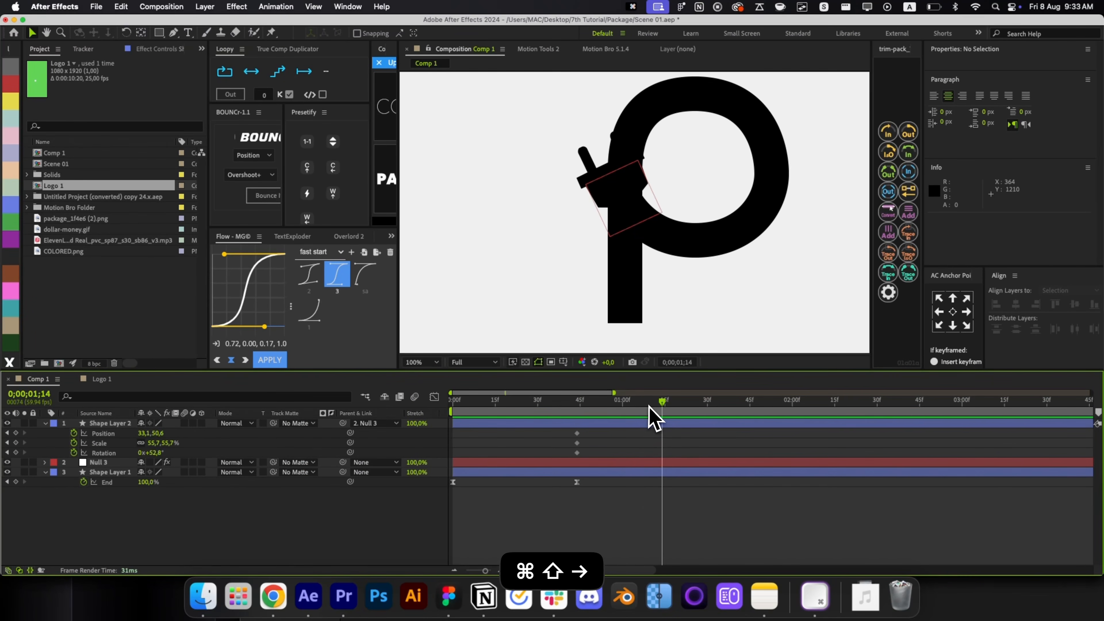
key("super+shift+Left")
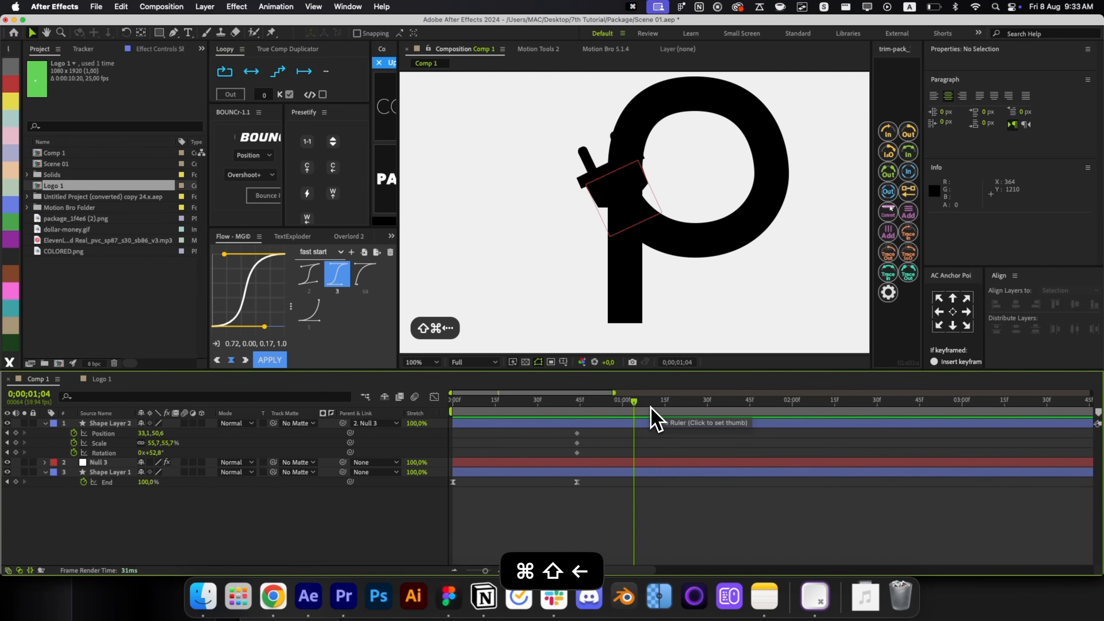
left_click_drag(611, 193, 454, 203)
key("w")
key("g")
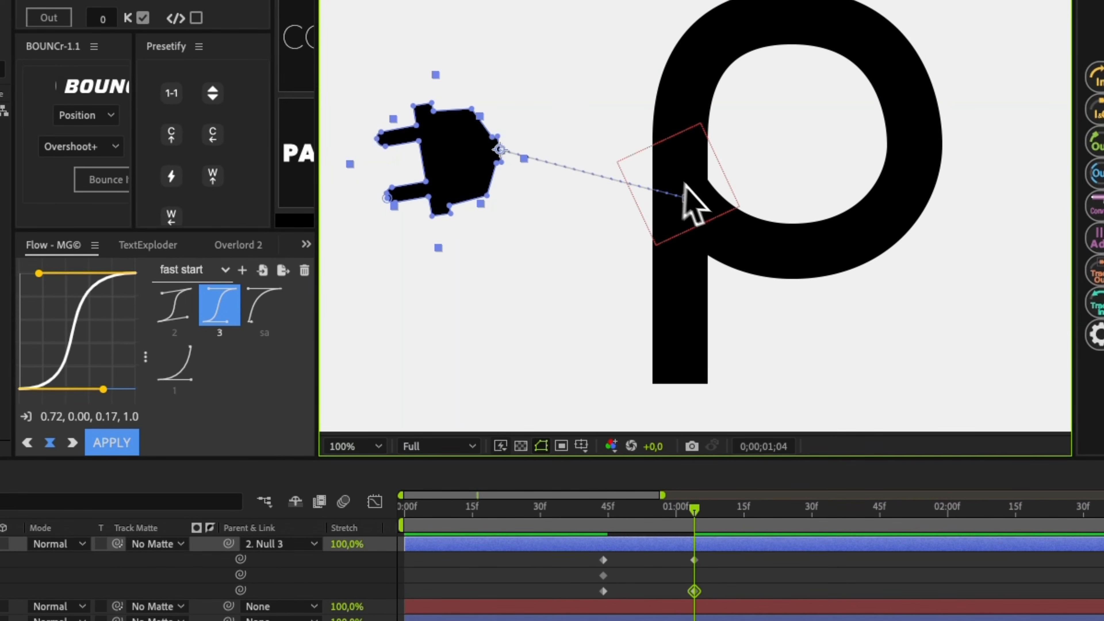
left_click_drag(688, 195, 636, 89)
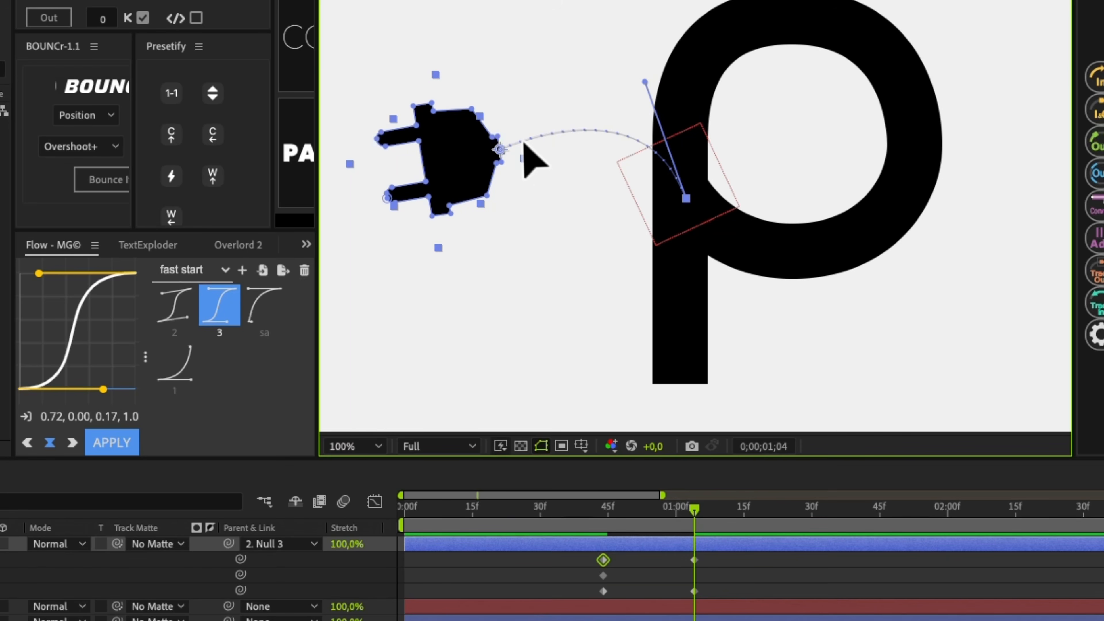
left_click(708, 507)
left_click(690, 503)
Raise the motion path's arc higher and tilt the plug a bit further.
left_click(418, 181)
key("w")
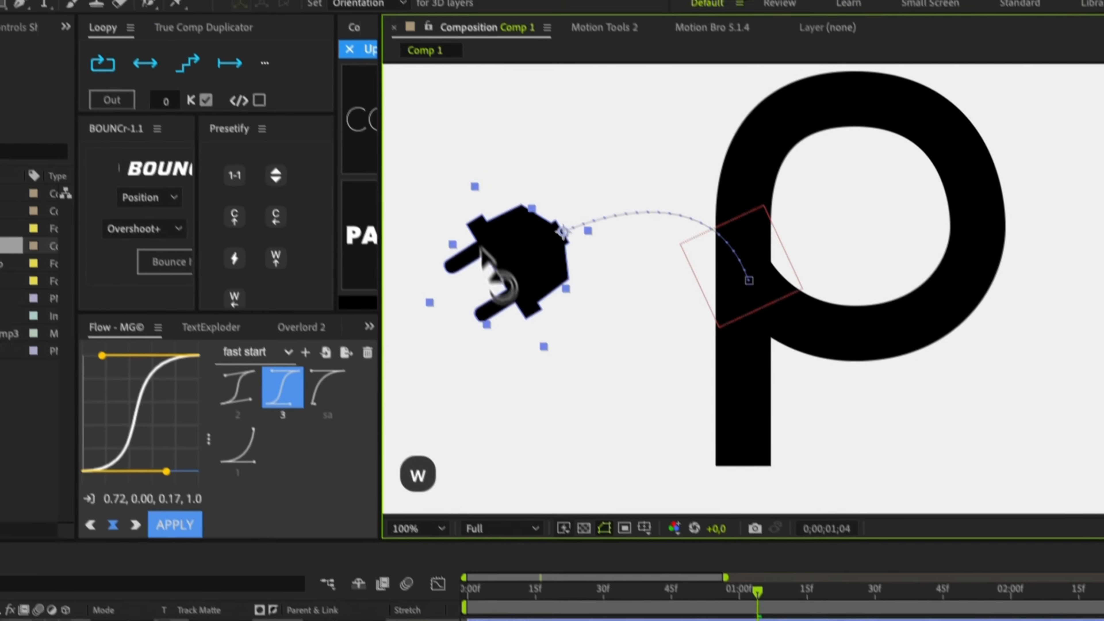
key("v")
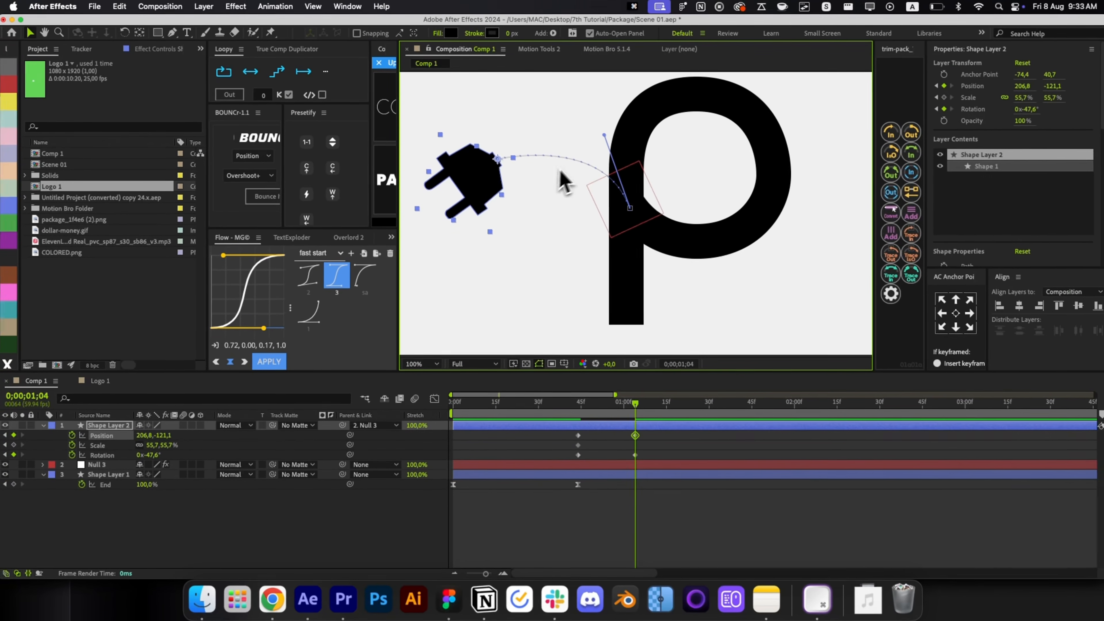
left_click_drag(604, 138, 603, 90)
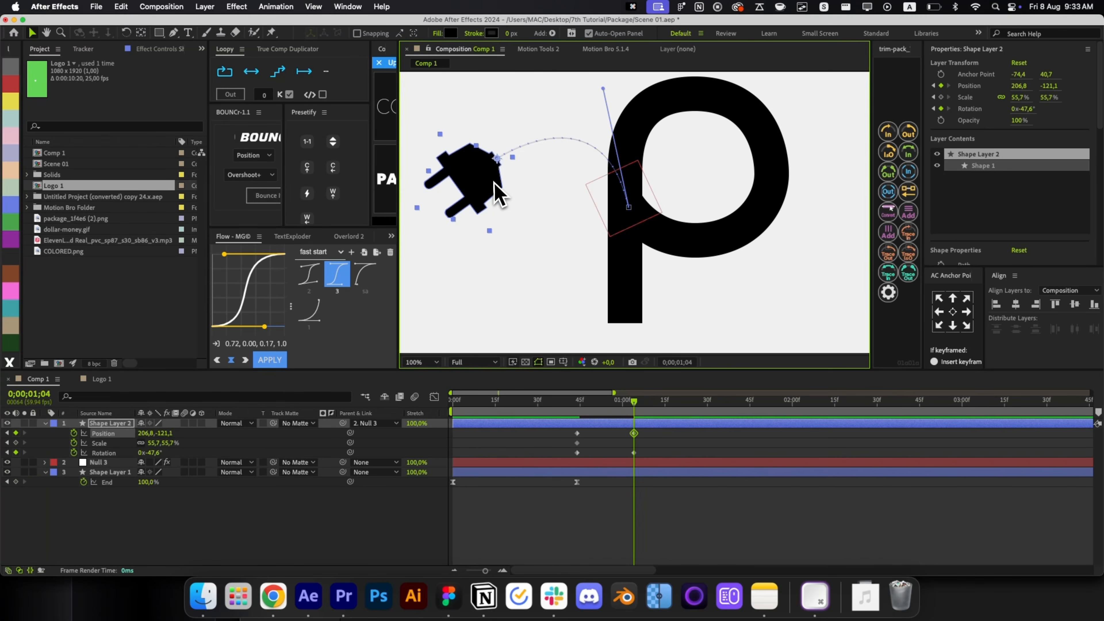
key("w")
left_click_drag(502, 213, 518, 246)
key("v")
At 0;00;01;28 land the plug in the P's bowl at about 78%, then add COLORED.png.
left_click(659, 400)
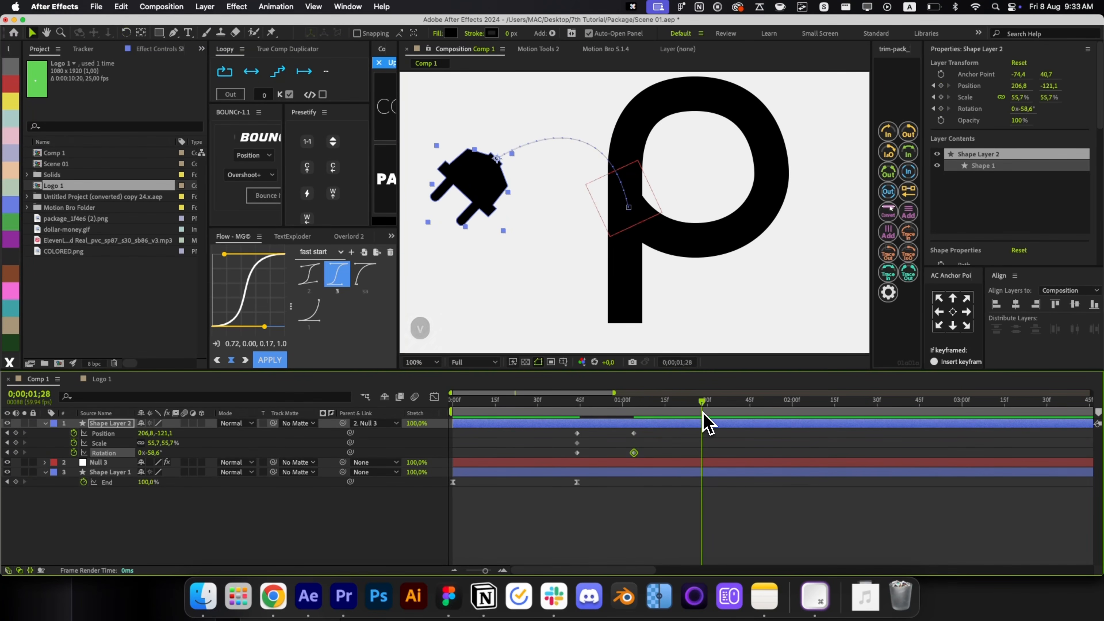
left_click_drag(478, 213, 720, 127)
key("w")
key("v")
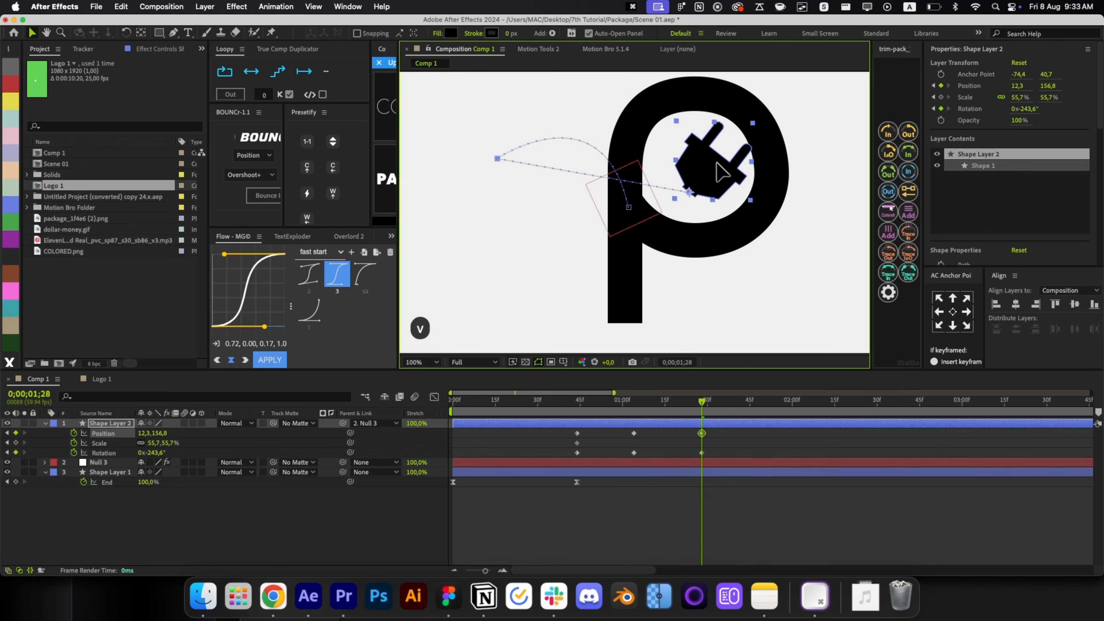
left_click_drag(756, 177, 780, 183)
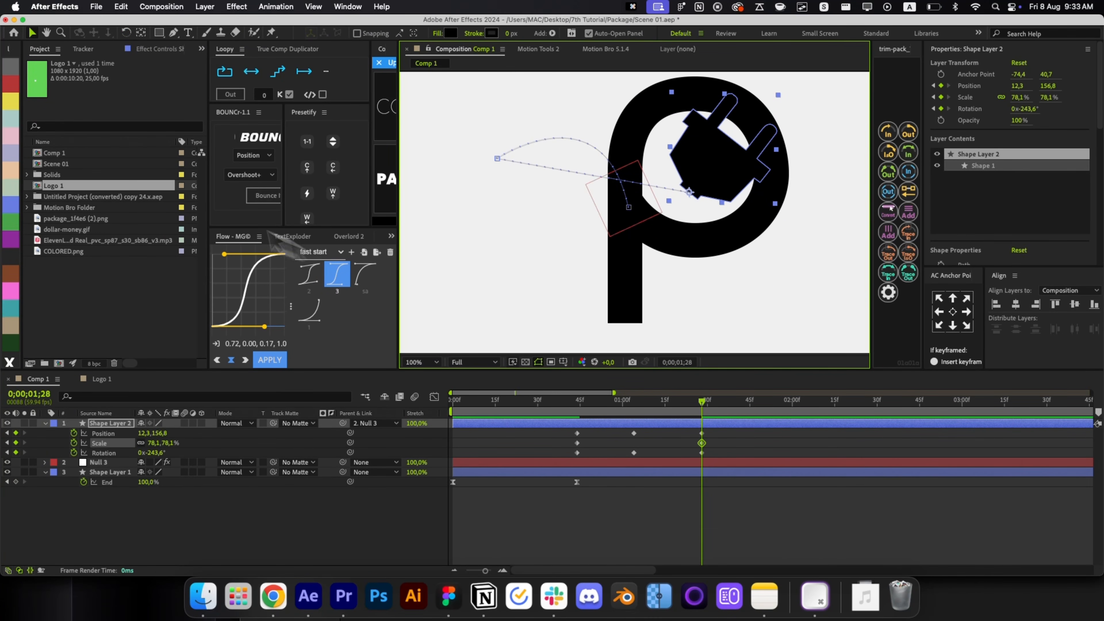
left_click_drag(89, 251, 187, 513)
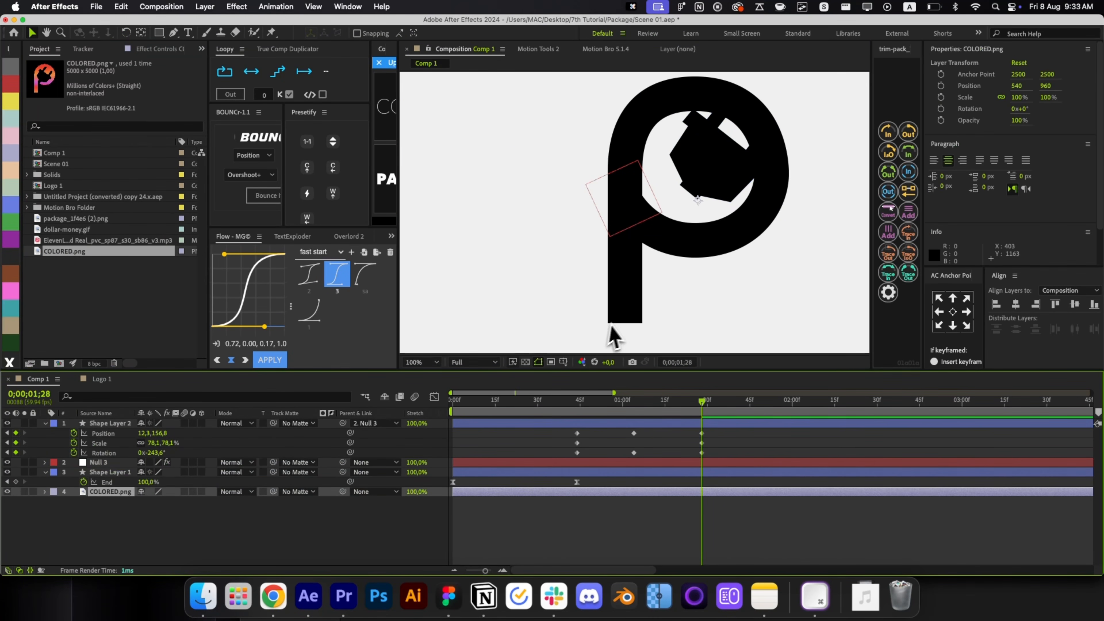
Undo an accidental fit-to-height and move COLORED.png up the layer stack.
key("super+alt+shift+h")
key("super+z")
scroll(522, 222, "down", 2)
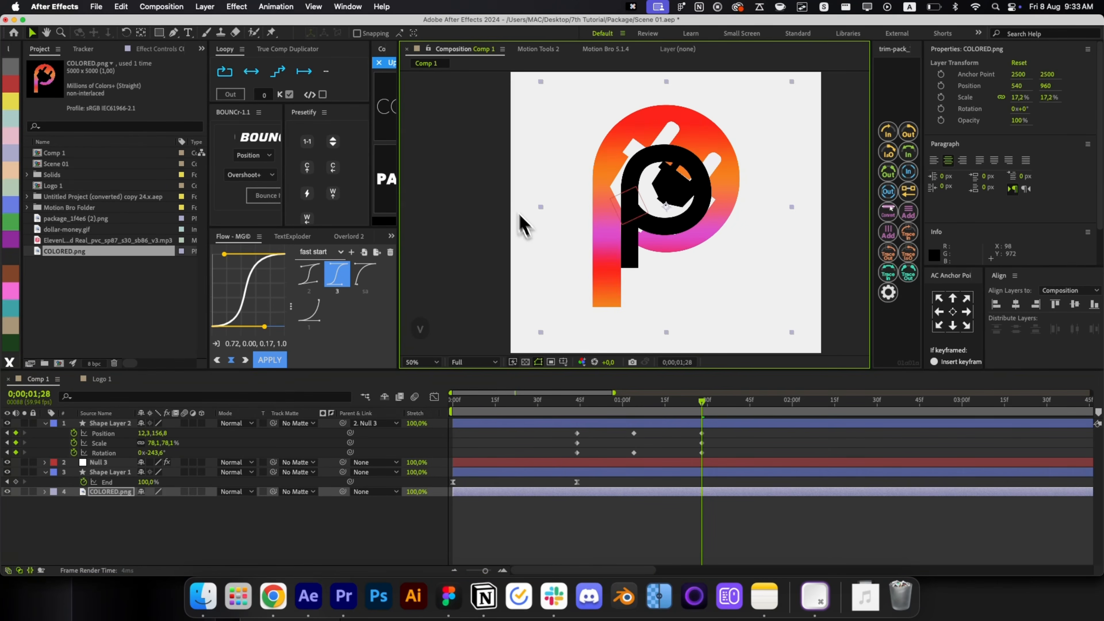
key("alt+/")
key("super+]")
key("super+]")
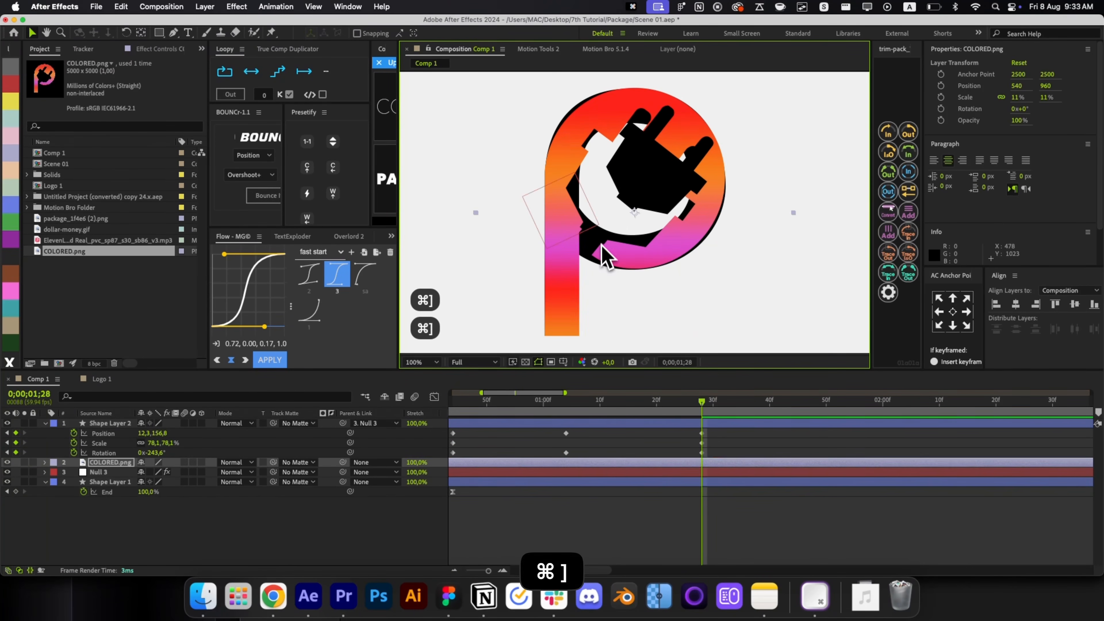
key("super+Up")
Set the plug's final pose in the P's bowl: about -244.8° rotation, Scale 100%.
left_click_drag(668, 192, 646, 212)
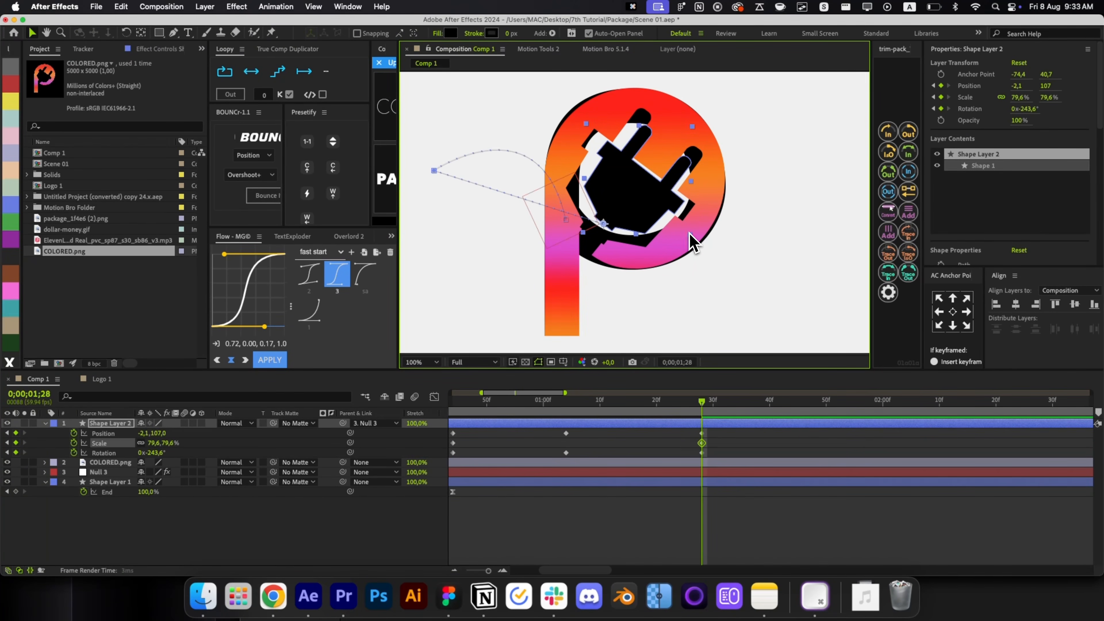
left_click_drag(694, 243, 654, 206)
key("w")
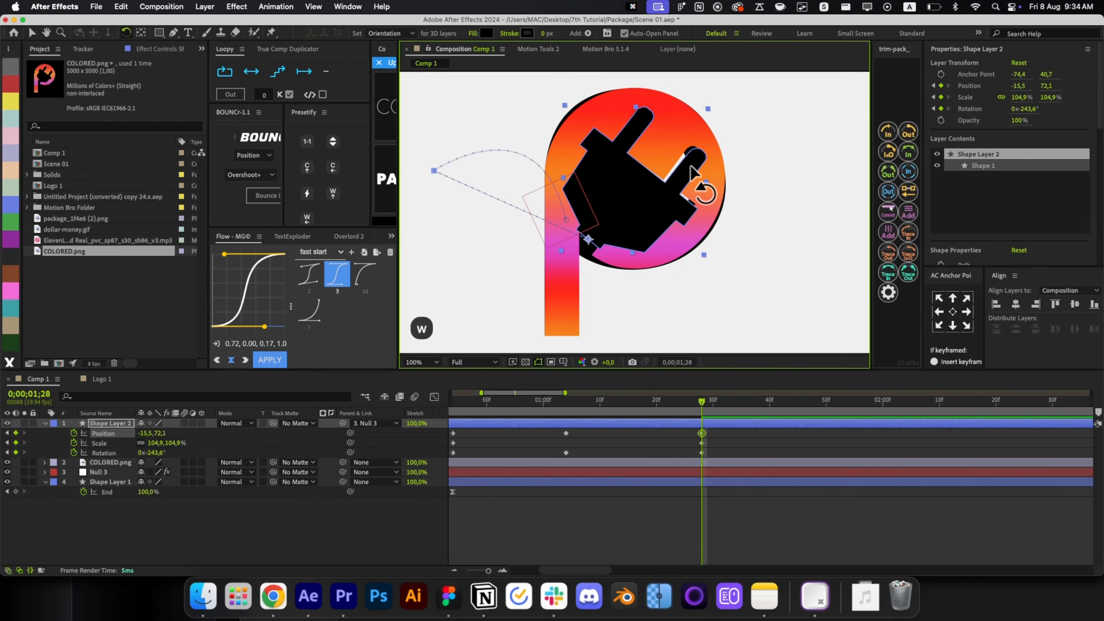
left_click_drag(696, 176, 691, 163)
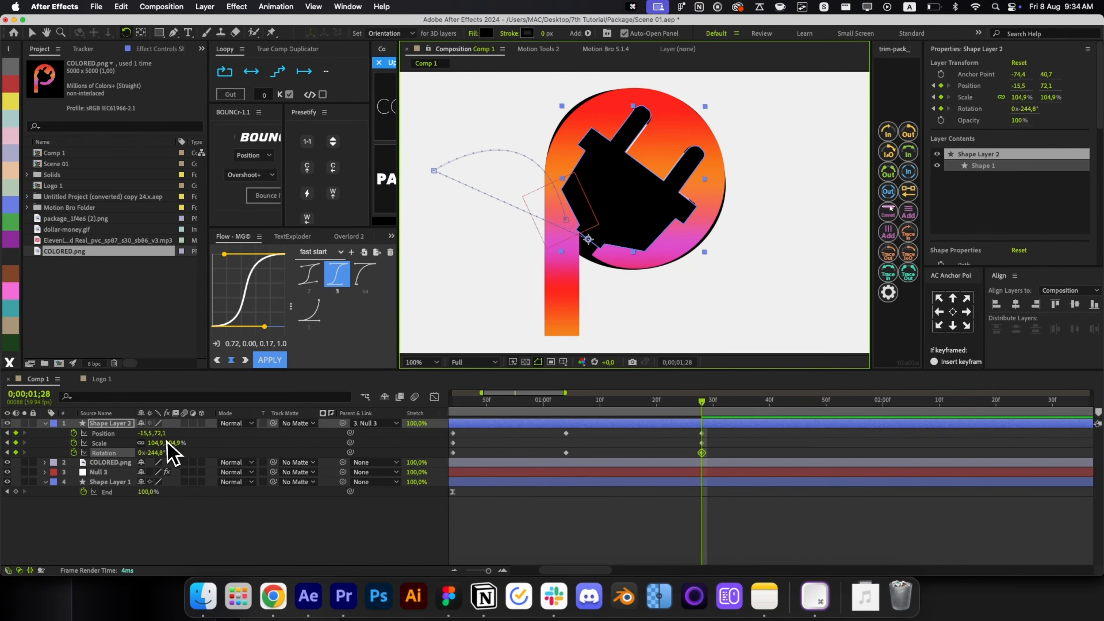
left_click(171, 453)
type("100")
key("Return")
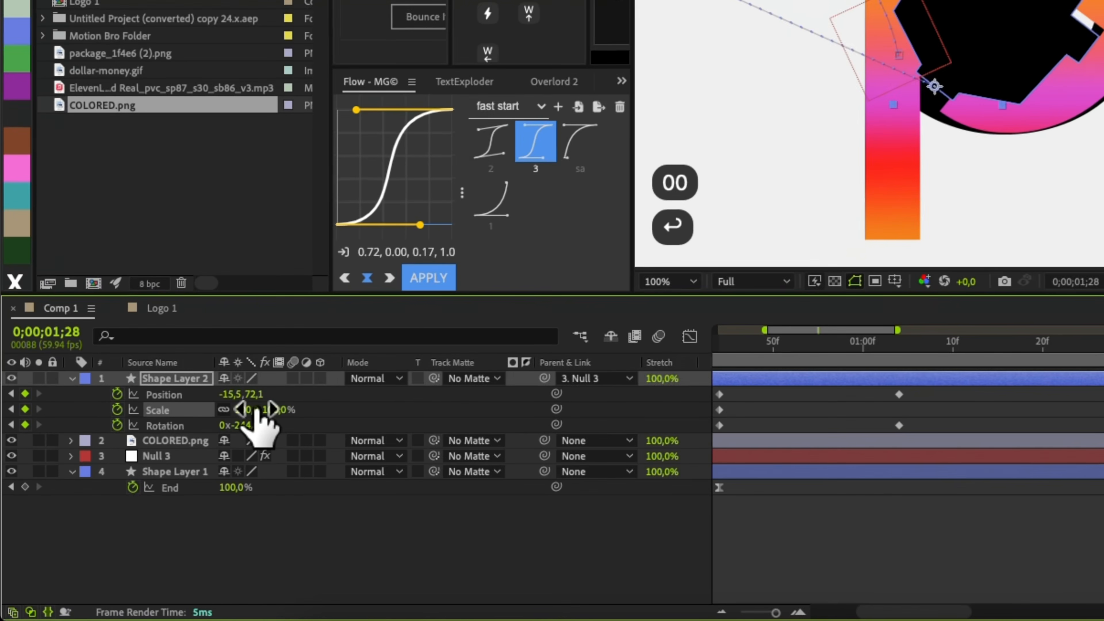
key("v")
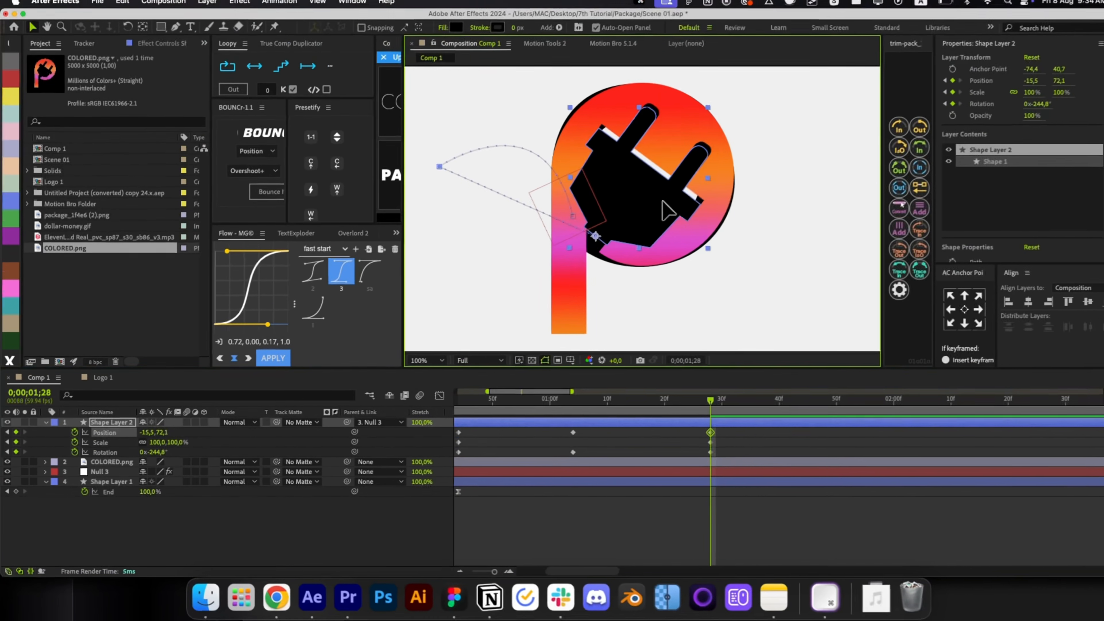
left_click_drag(661, 201, 664, 198)
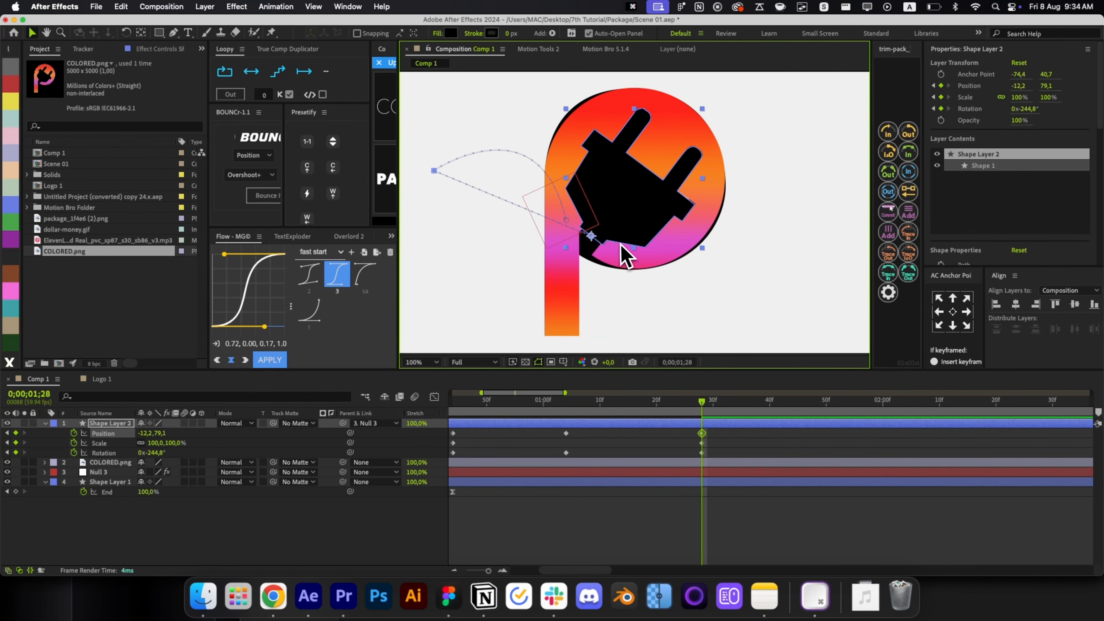
Zoom the timeline out and step through the plug's keyframes to check the motion.
key("minus")
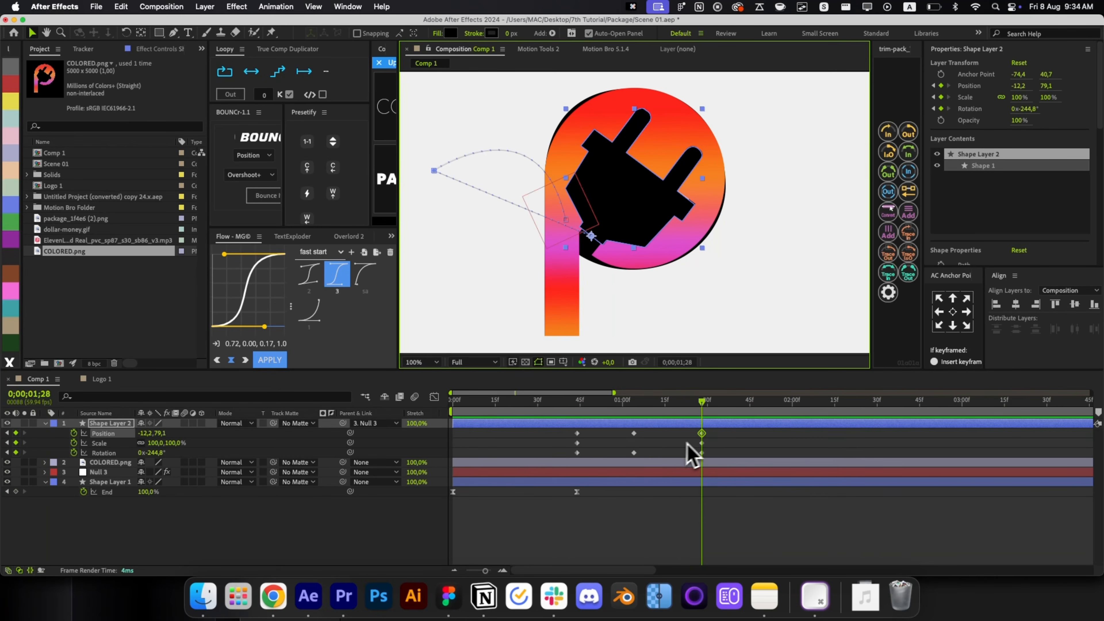
left_click_drag(711, 433, 697, 456)
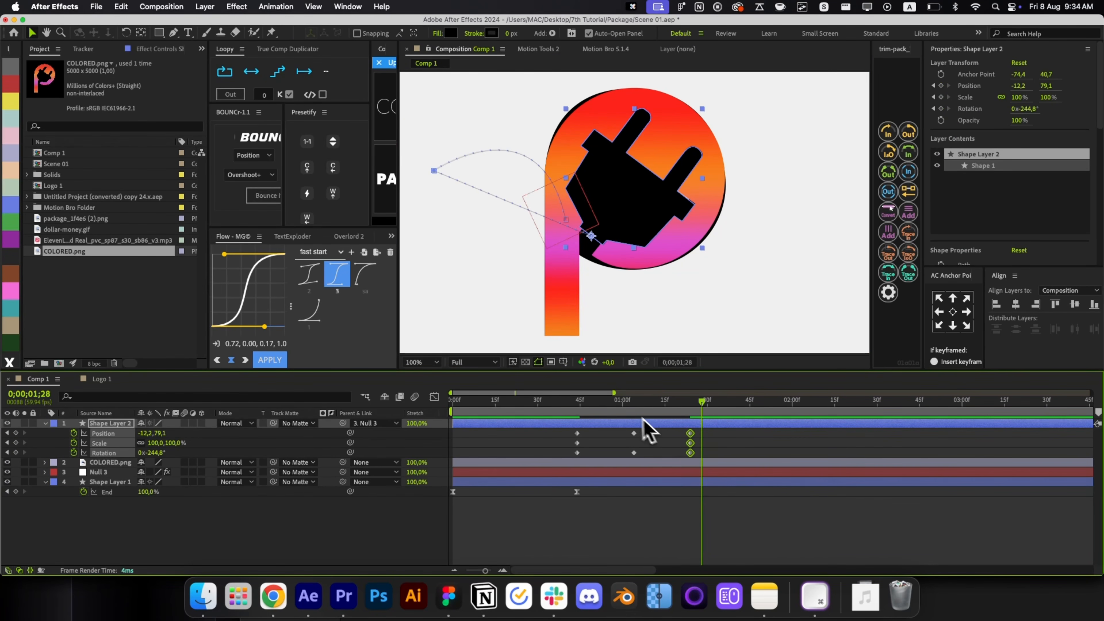
left_click(578, 411)
key("super+shift+Right")
key("super+shift+Right")
key("super+shift+Right")
key("super+shift+Right")
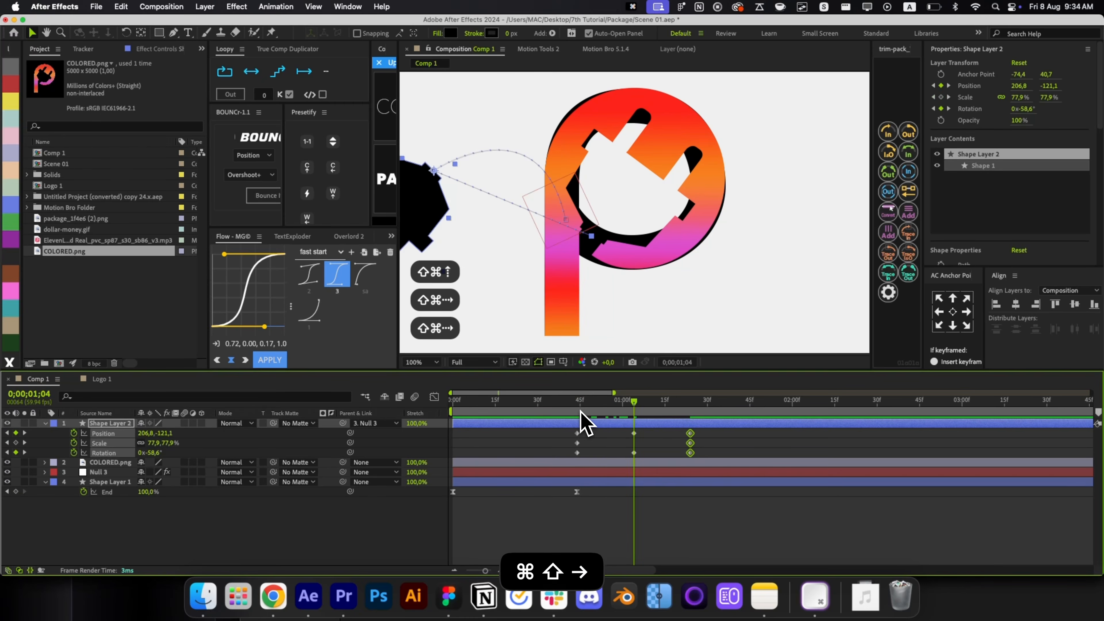
left_click(666, 427)
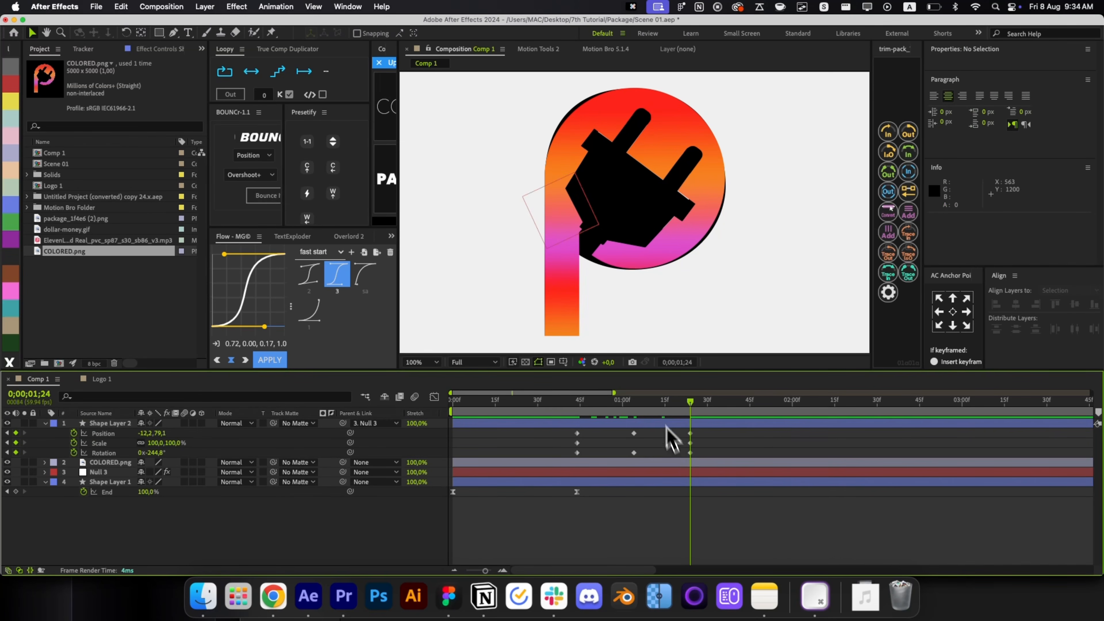
Reshape the plug's motion-path curve handles, undoing the unwanted loop changes.
left_click(635, 237)
key("g")
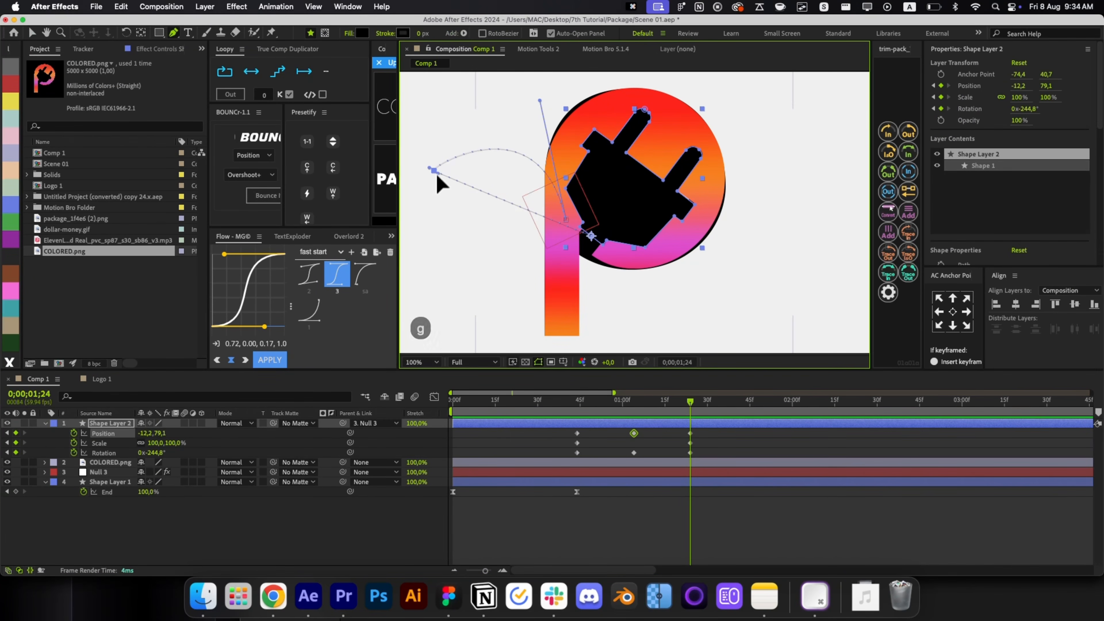
left_click_drag(437, 175, 436, 230)
left_click_drag(430, 311, 431, 312)
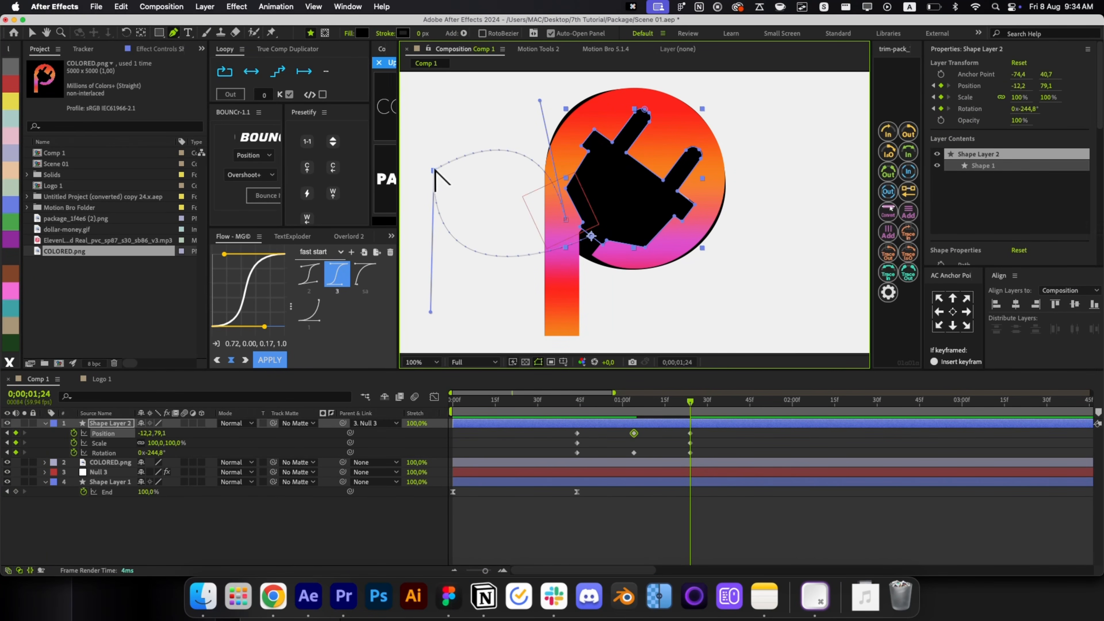
left_click_drag(452, 131, 419, 271)
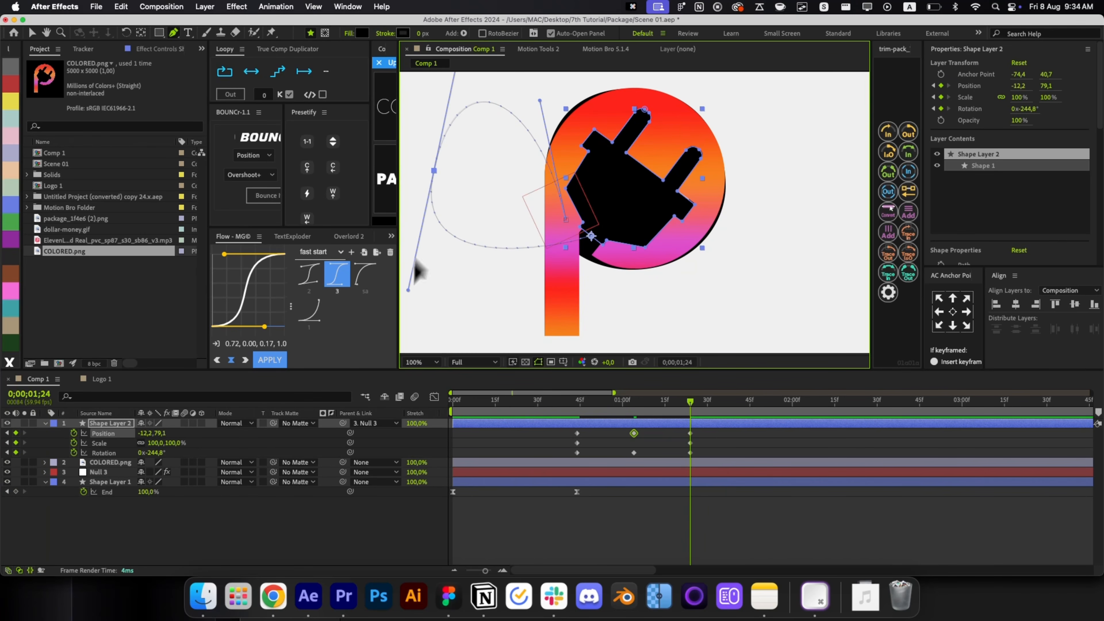
key("cmd+z")
left_click_drag(483, 197, 451, 332)
key("g")
key("cmd+z")
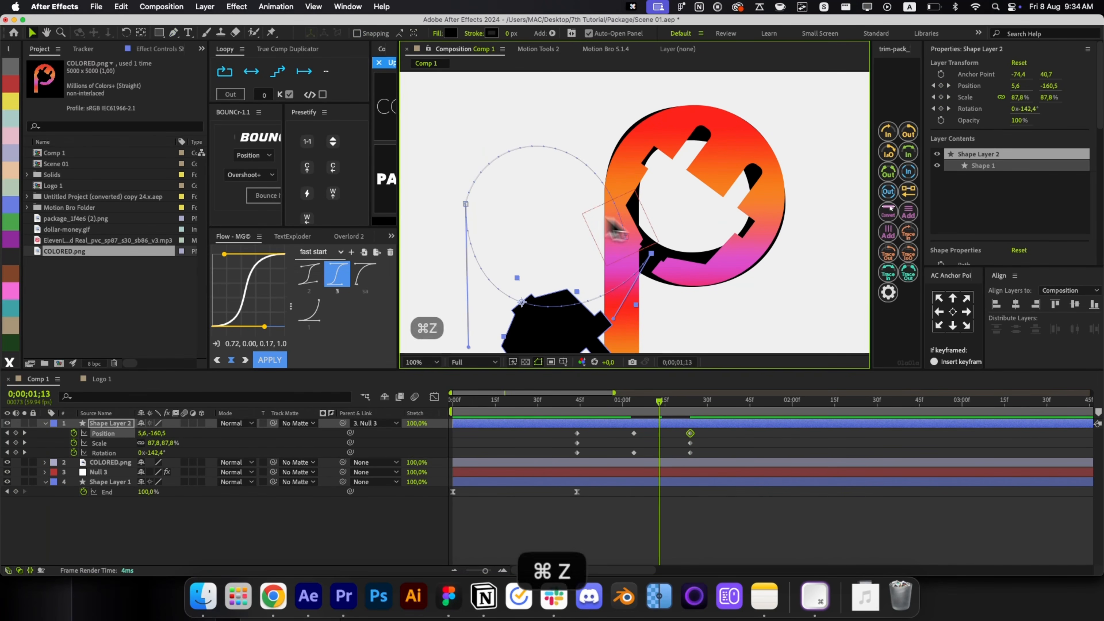
left_click(695, 431)
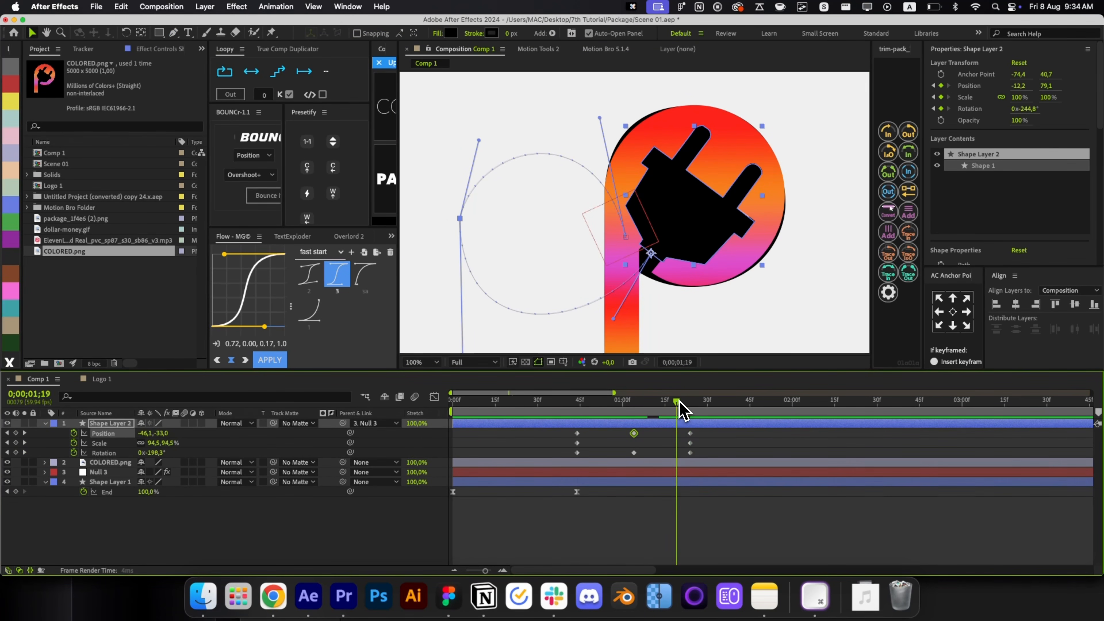
At 0;00;01;04 rotate the plug to about -110° and shrink it to 34.9%.
left_click_drag(678, 401, 644, 403)
left_click_drag(565, 256, 603, 202)
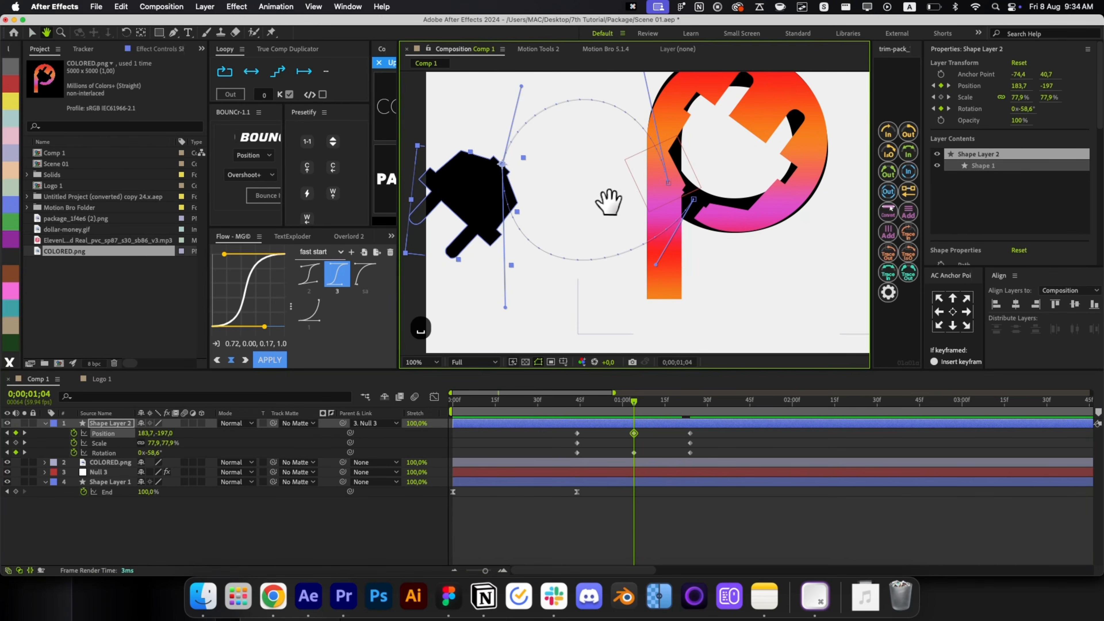
key("w")
left_click_drag(513, 259, 565, 241)
key("v")
left_click_drag(633, 401, 641, 428)
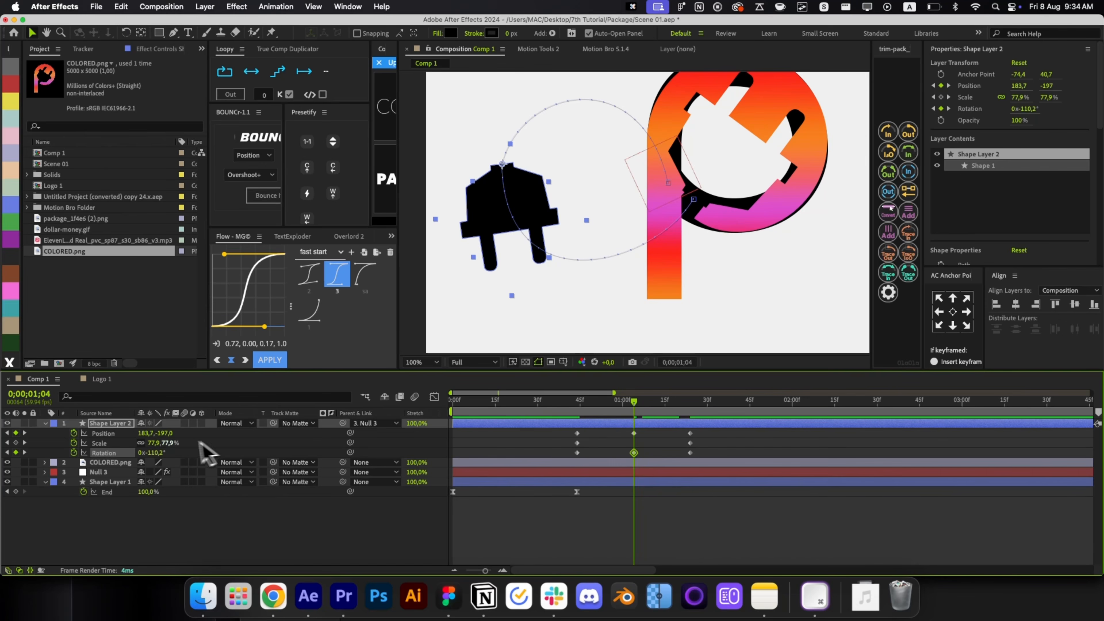
left_click_drag(157, 443, 145, 443)
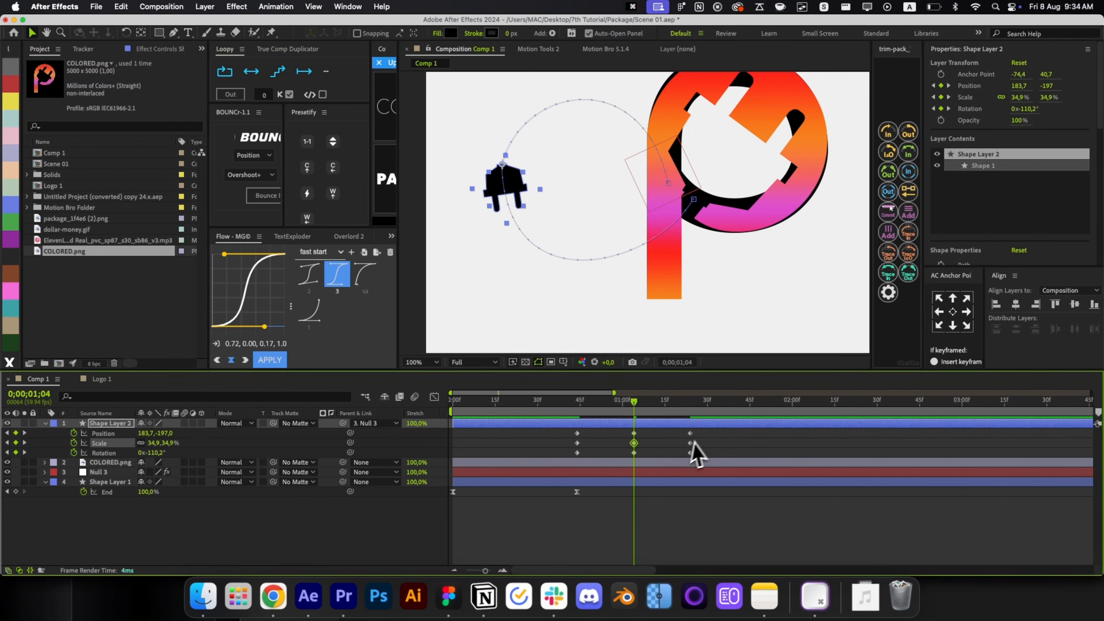
Apply Easy Ease to all the plug's keyframes and open the Graph Editor.
left_click_drag(706, 428, 678, 474)
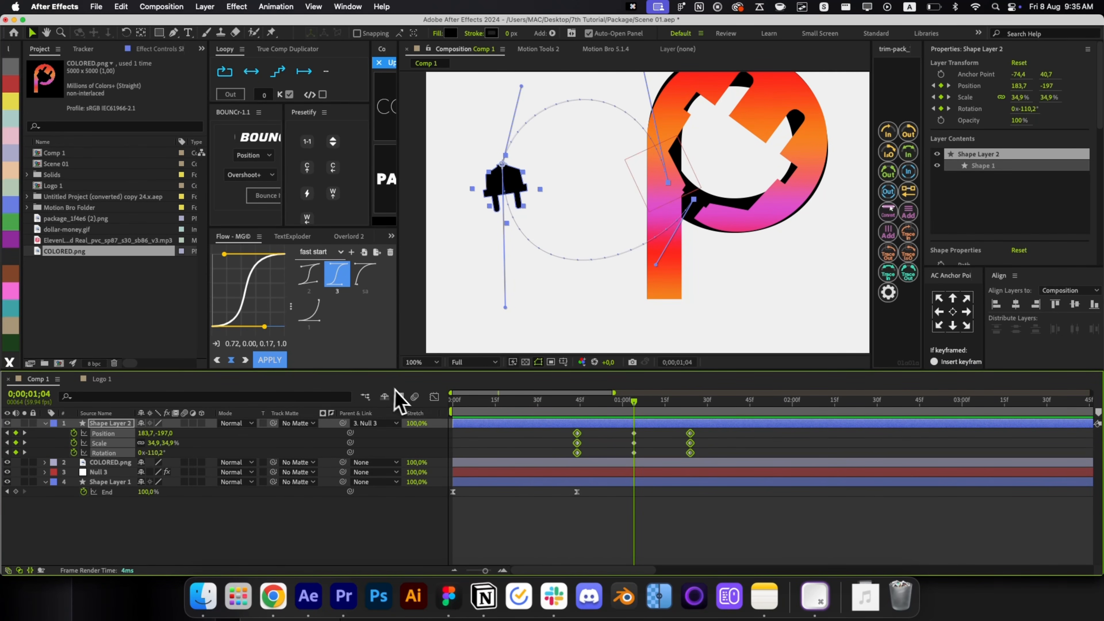
key("F9")
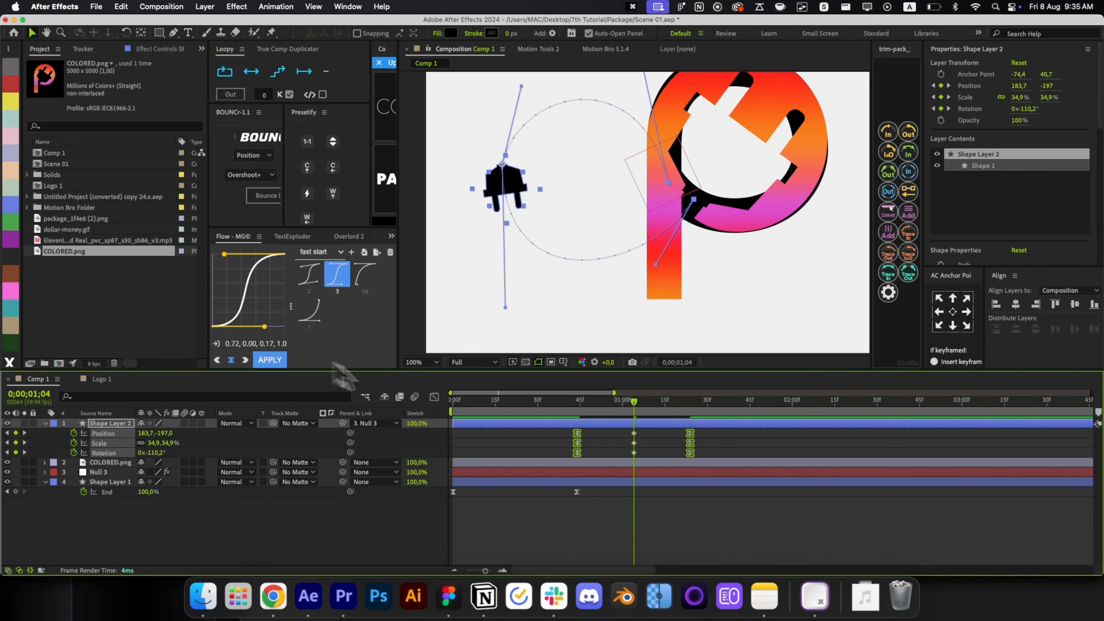
left_click(451, 402)
left_click(578, 408)
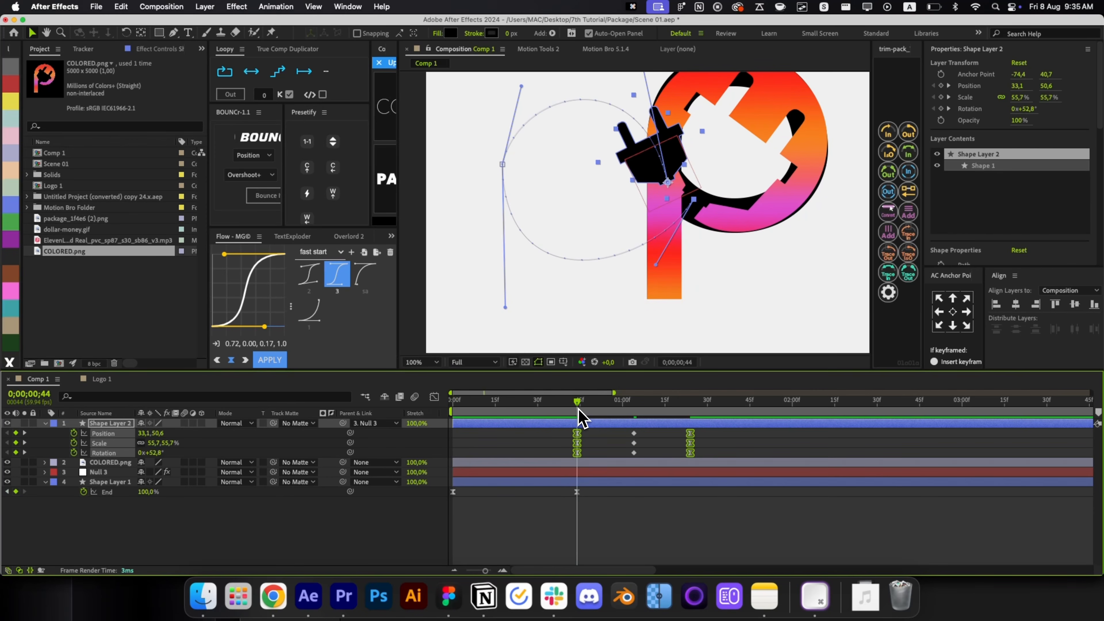
left_click(434, 397)
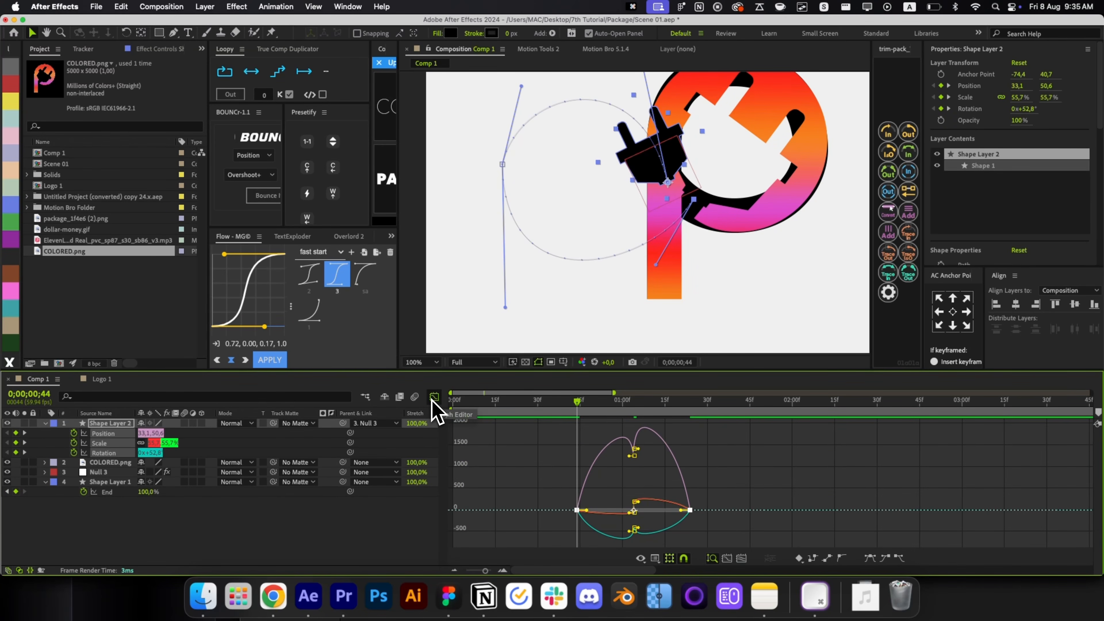
Stretch the first and last keyframe eases in the Graph Editor for a fast start and soft landing.
left_click_drag(548, 485, 602, 547)
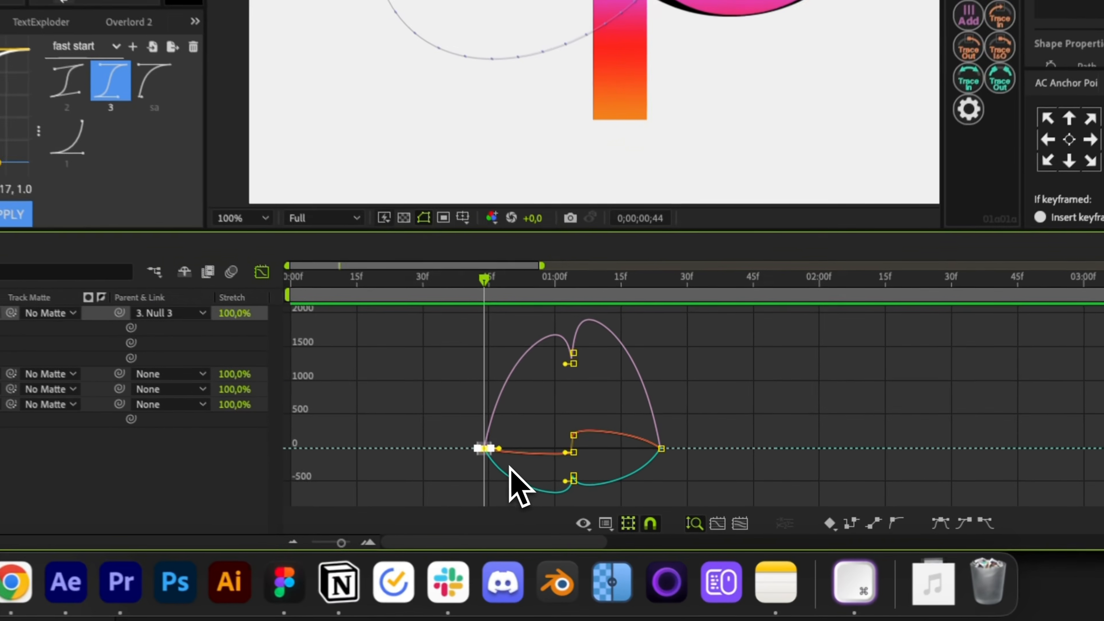
left_click_drag(498, 448, 560, 467)
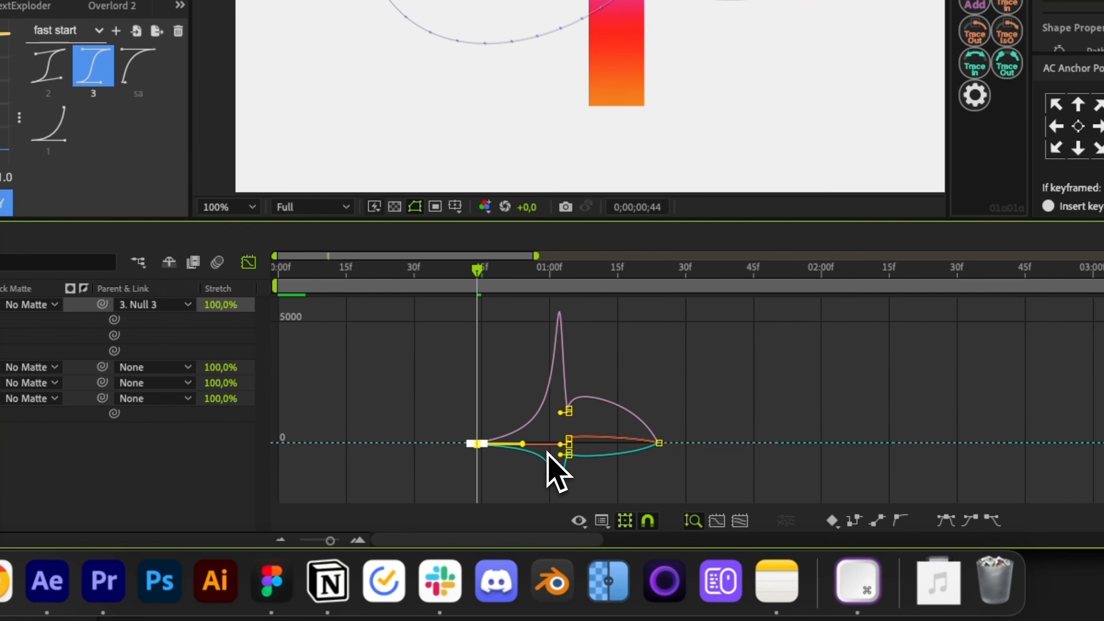
left_click(659, 443)
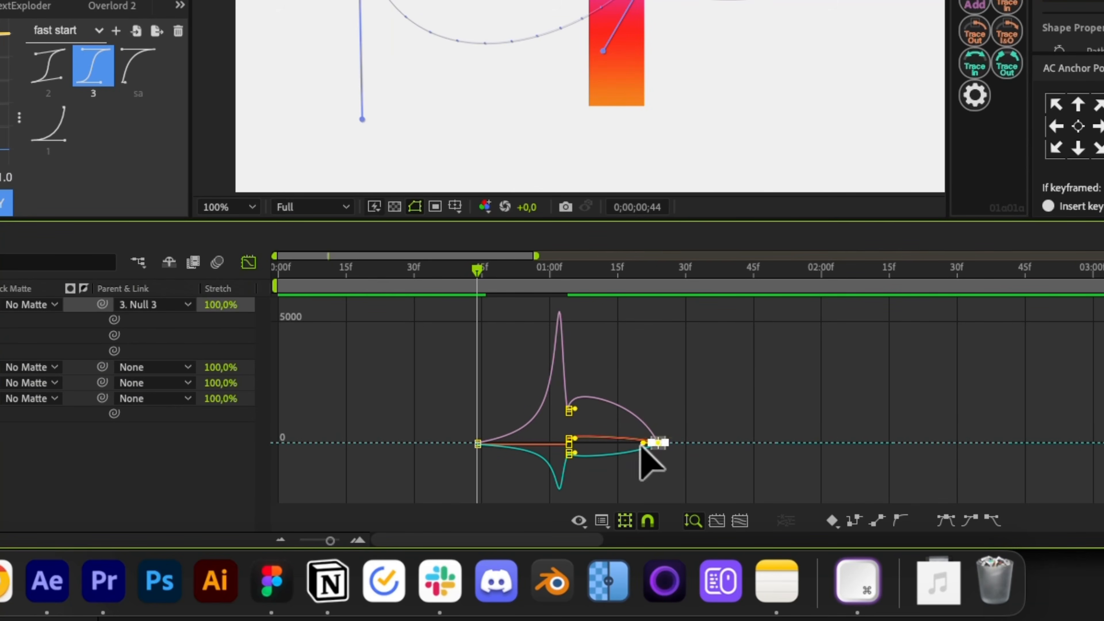
mouse_move(642, 444)
left_mouse_down()
mouse_move(578, 450)
mouse_move(680, 436)
mouse_move(654, 437)
left_mouse_up()
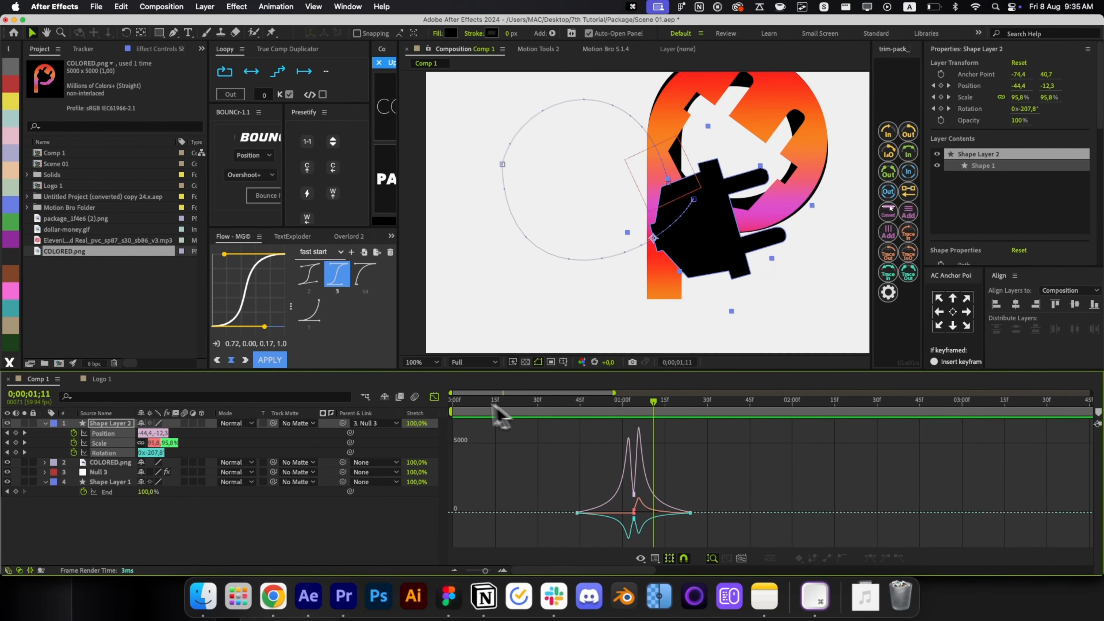
left_click(435, 397)
Retime the Scale and Rotation keyframes, then send COLORED.png to the bottom of the stack.
left_click_drag(635, 447, 600, 453)
left_click(645, 457)
left_click(588, 400)
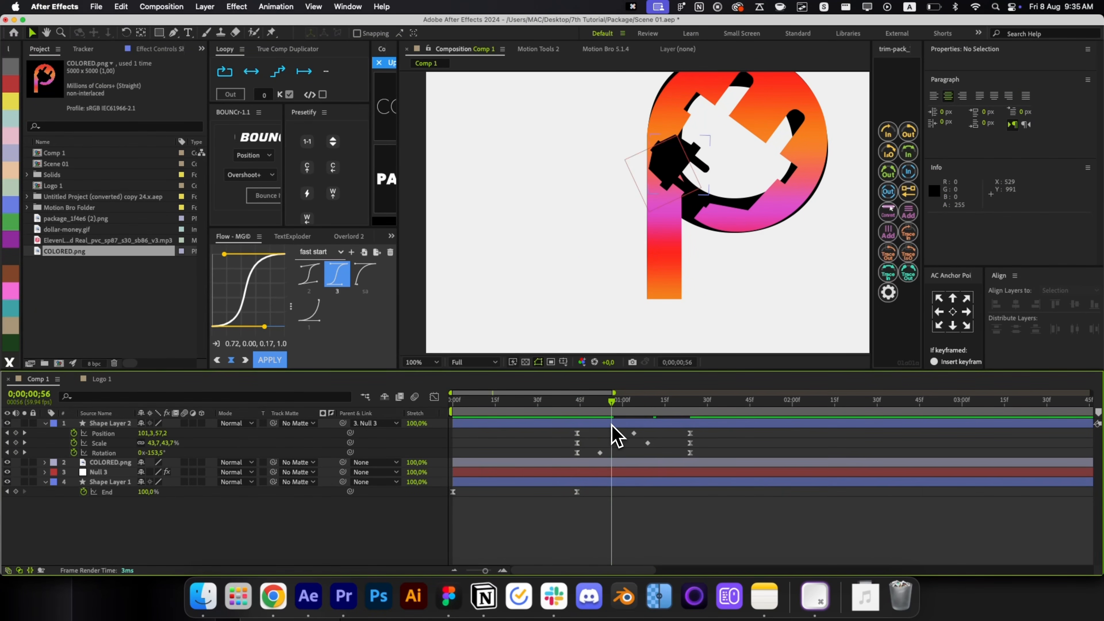
key("super+z")
key("super+z")
left_click_drag(582, 405, 671, 453)
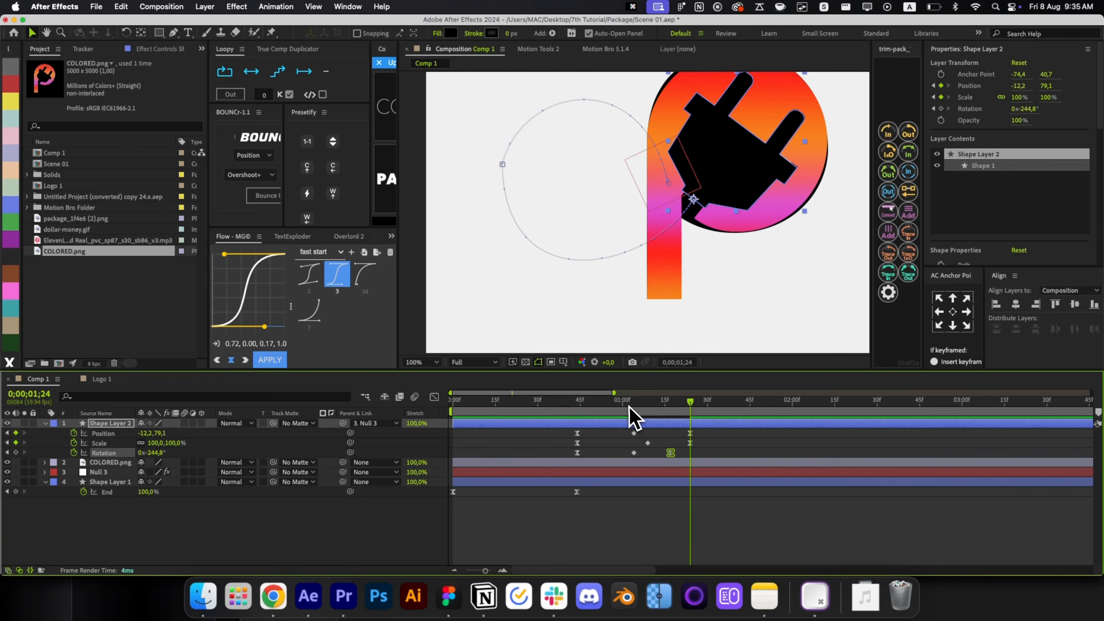
left_click_drag(628, 419, 685, 428)
left_click_drag(674, 418, 709, 413)
left_click(707, 441)
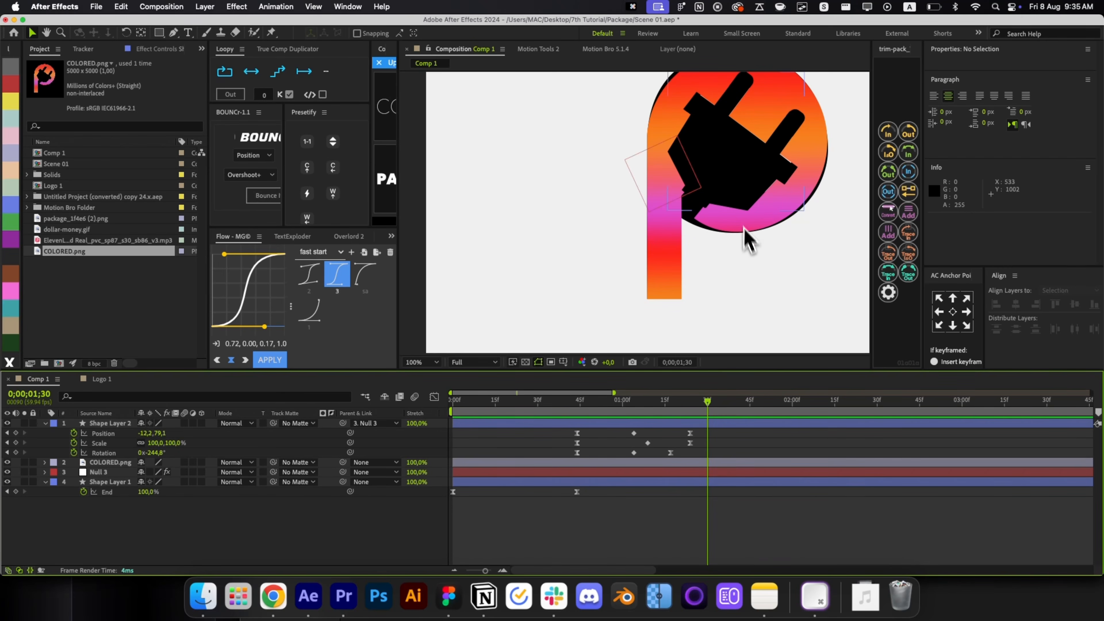
left_click(491, 463)
key("super+shift+bracketleft")
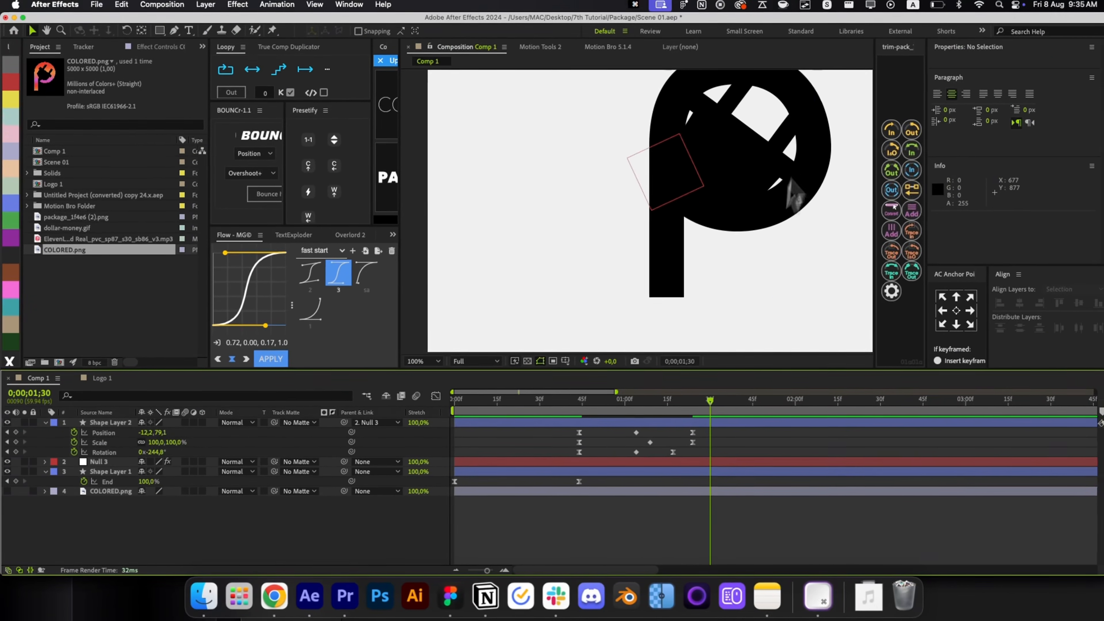
Select the plug shape layer, return to the first frame and preview the current animation.
left_click_drag(795, 196, 739, 177)
left_click(661, 227)
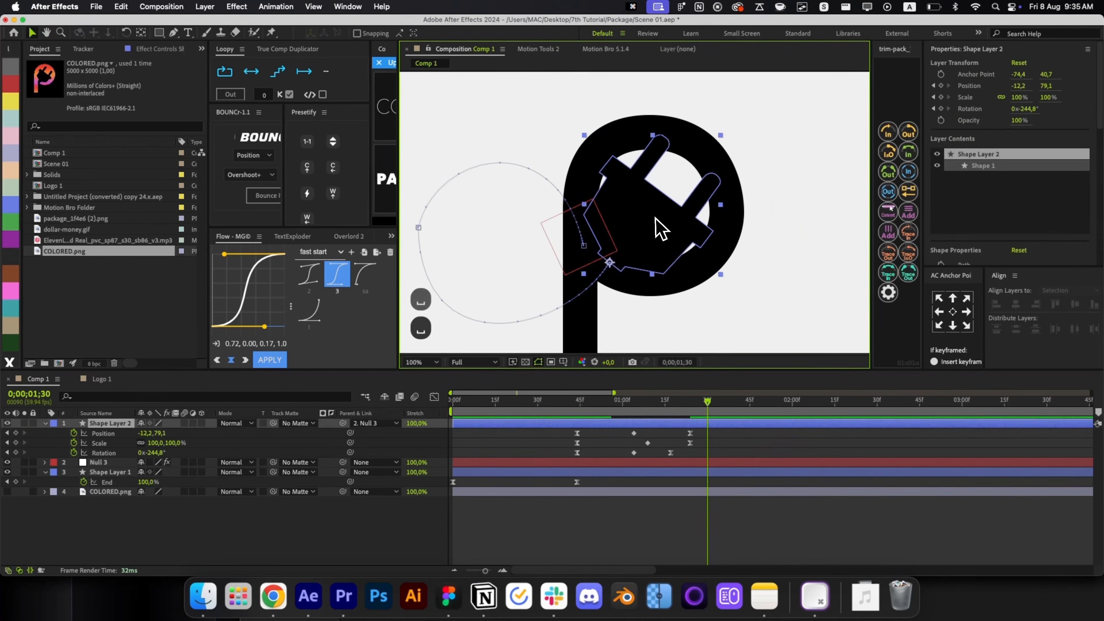
left_click(723, 436)
left_click(637, 256)
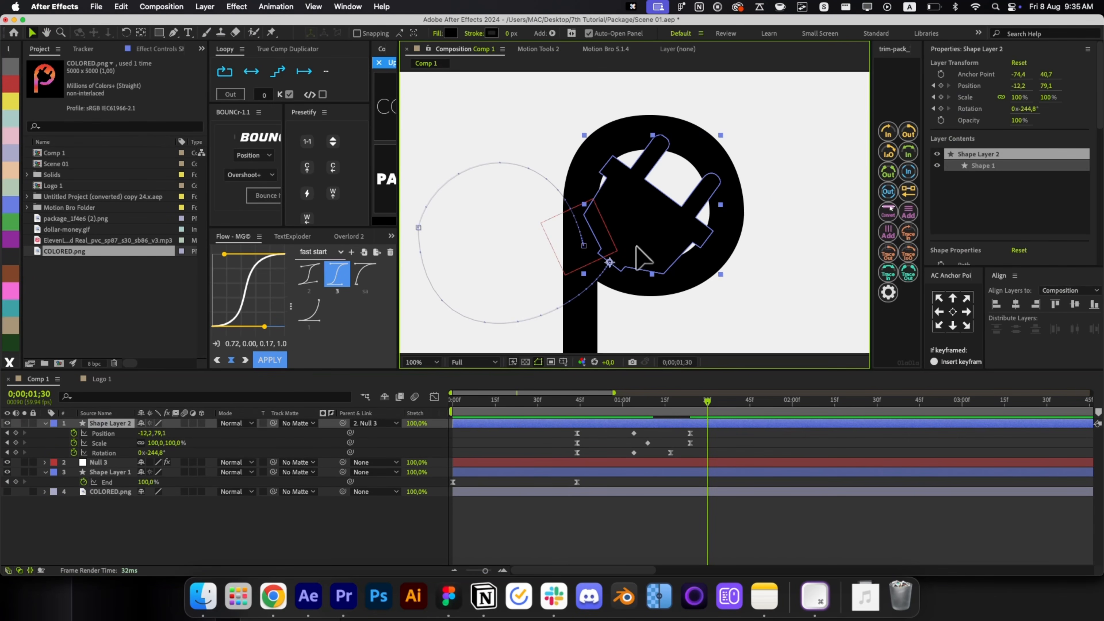
left_click_drag(664, 400, 438, 438)
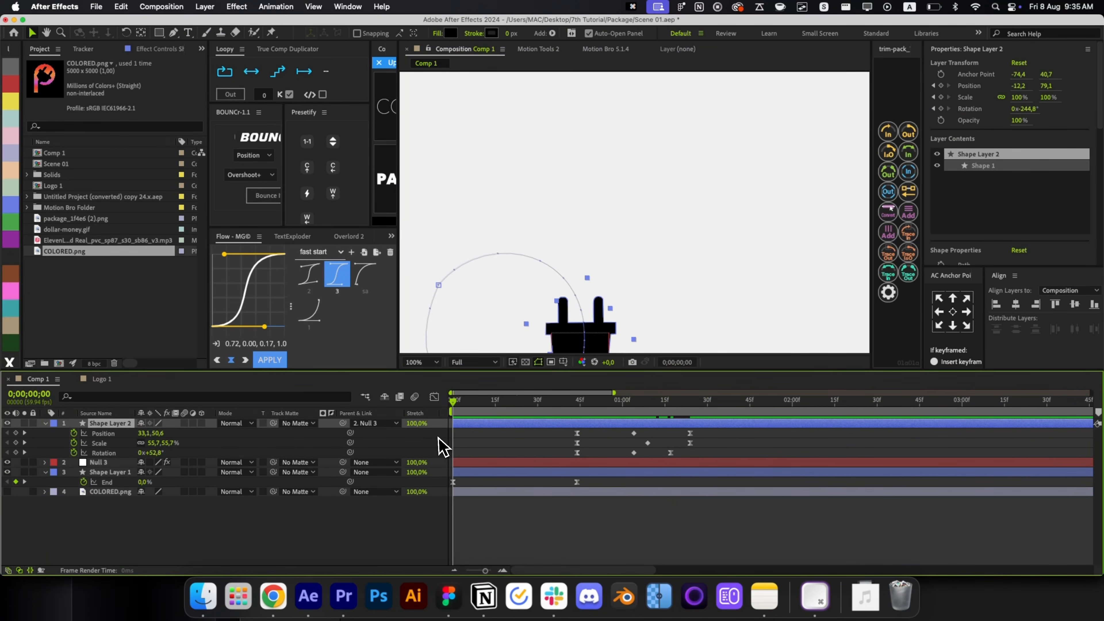
left_click(512, 457)
key("alt+slash")
key("space")
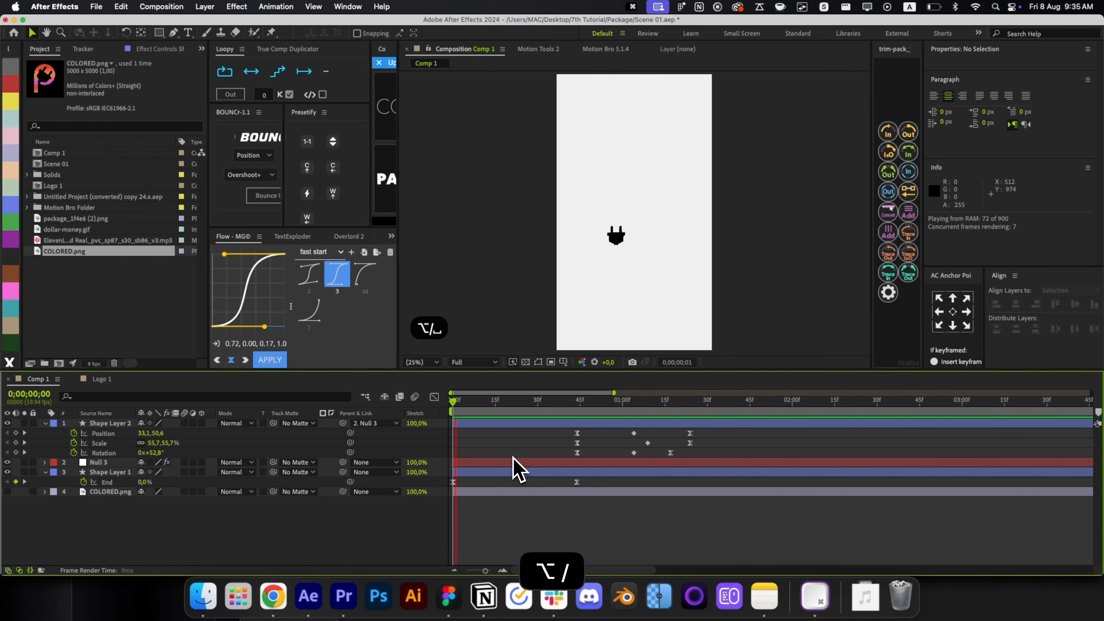
key("space")
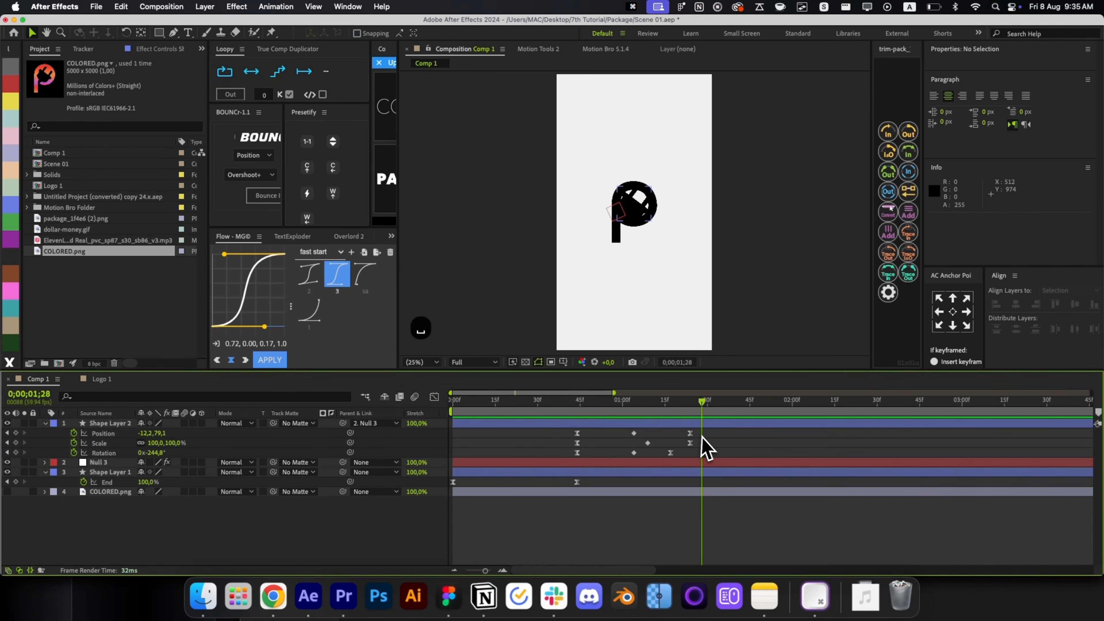
Drag the plug's Position, Scale and Rotation keyframes earlier to about 30f, preview, then add a solid.
left_click_drag(703, 433, 572, 444)
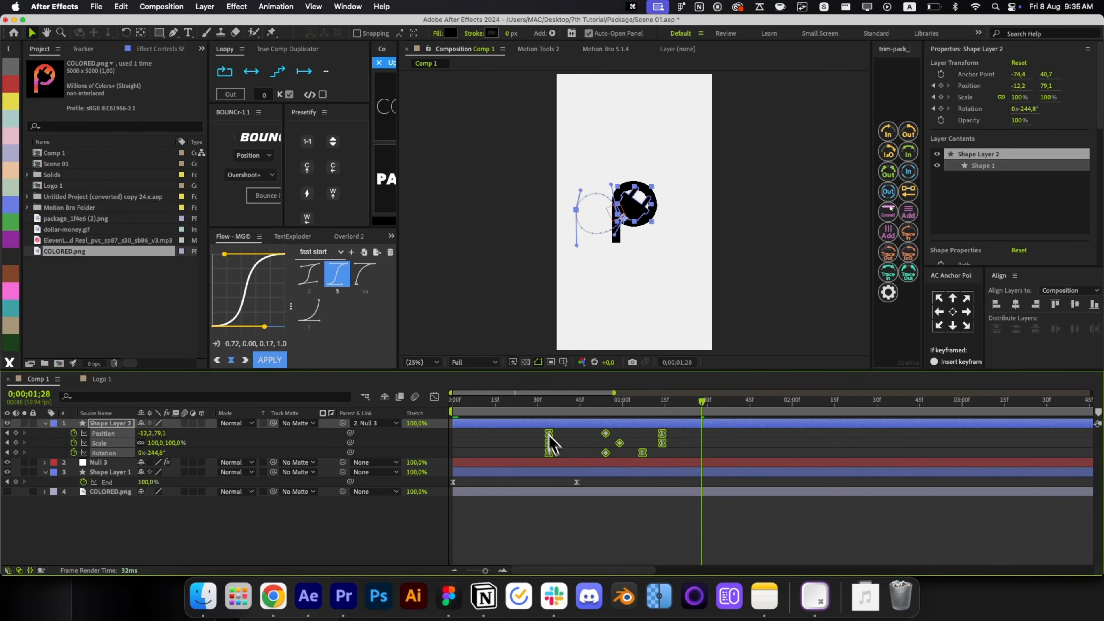
key("space")
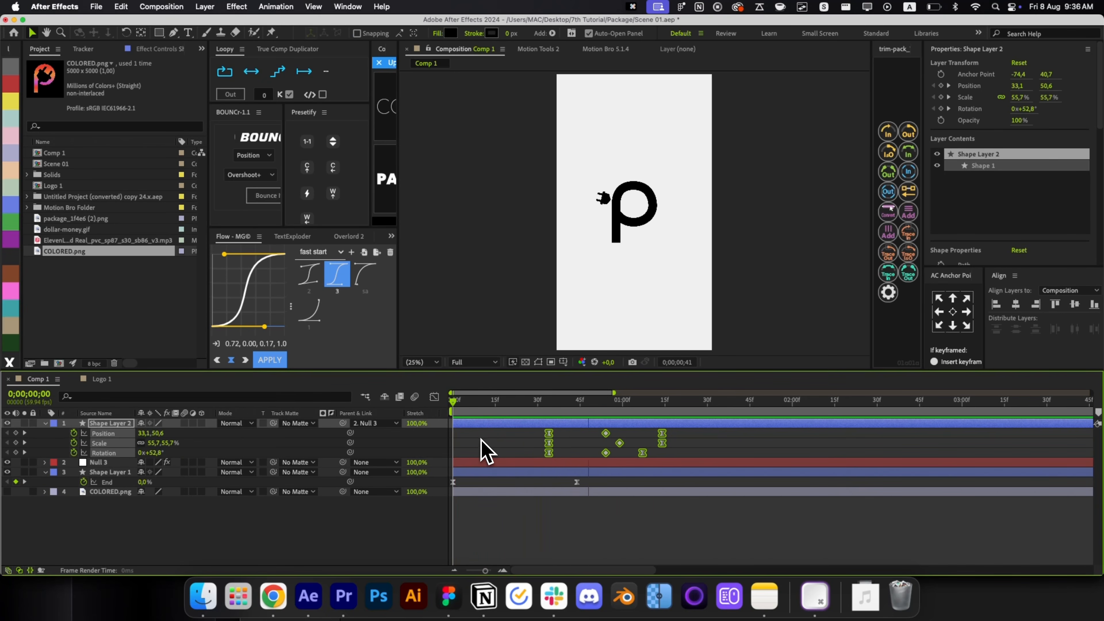
left_click(609, 510)
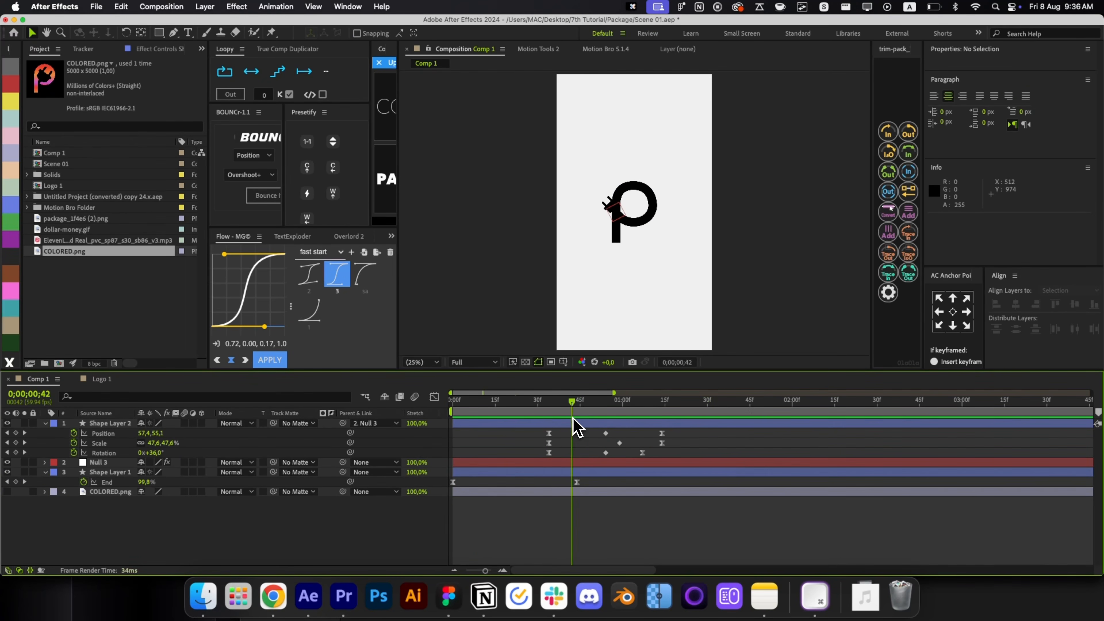
key("space")
key("/")
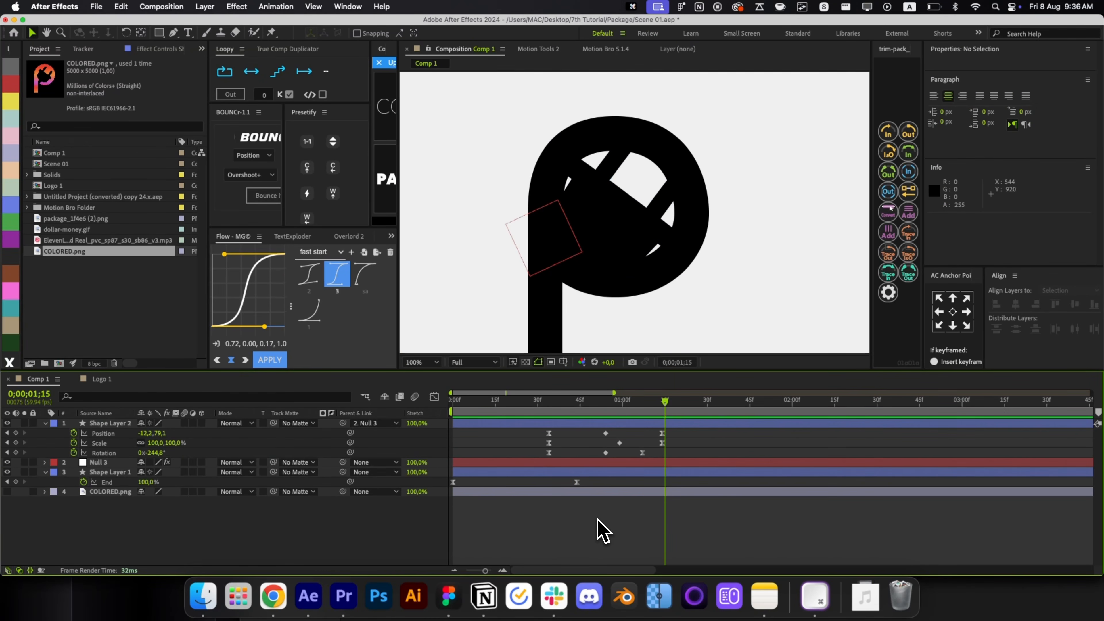
key("super+y")
Send the new solid to the bottom of the stack and give it a bright green 00FF12 Fill.
key("Return")
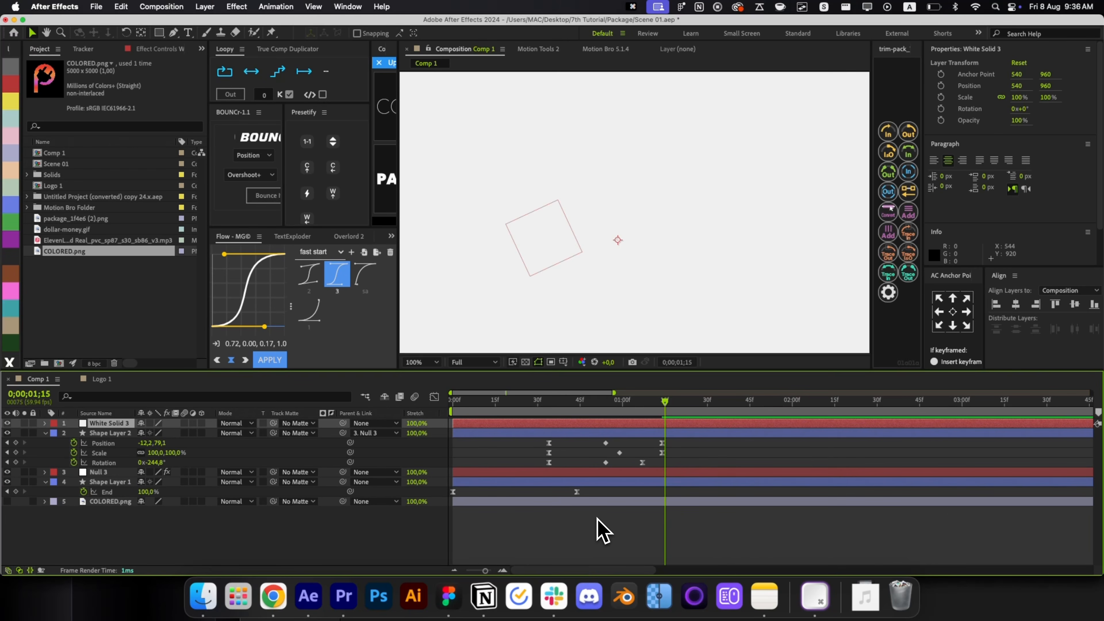
key("super+shift+bracketleft")
key("alt+space")
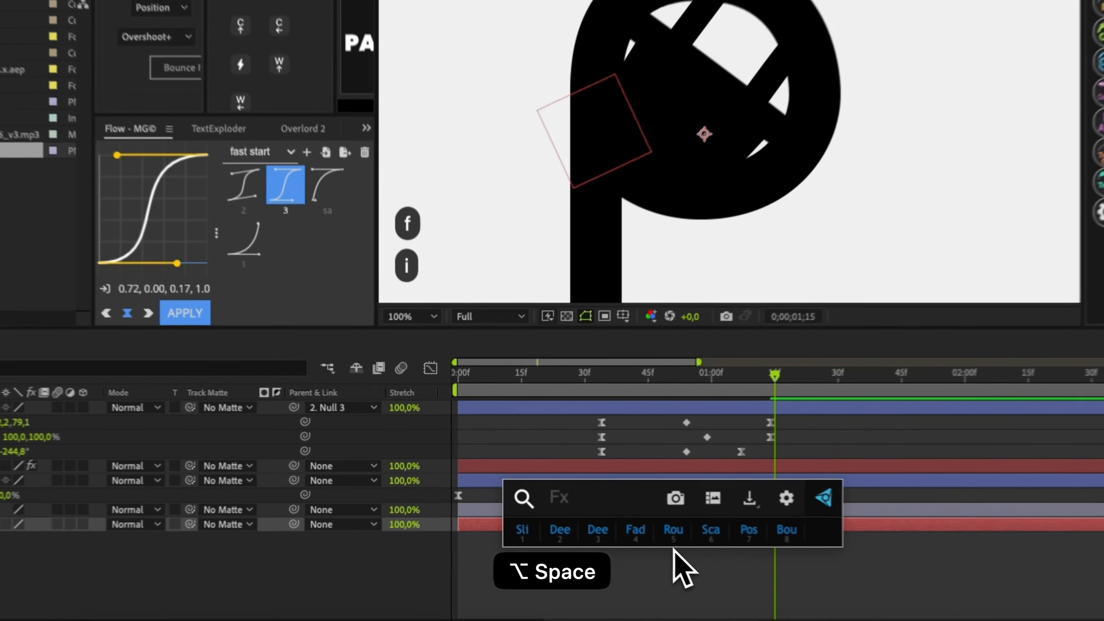
type("fill")
key("Down")
key("Down")
key("Down")
key("Down")
key("Return")
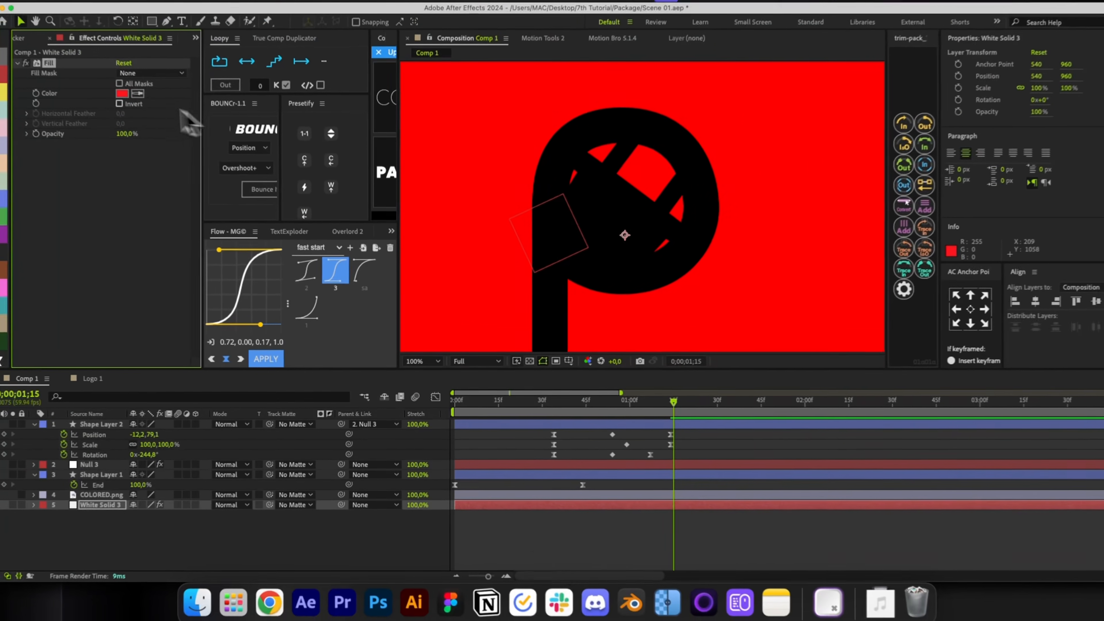
left_click(129, 102)
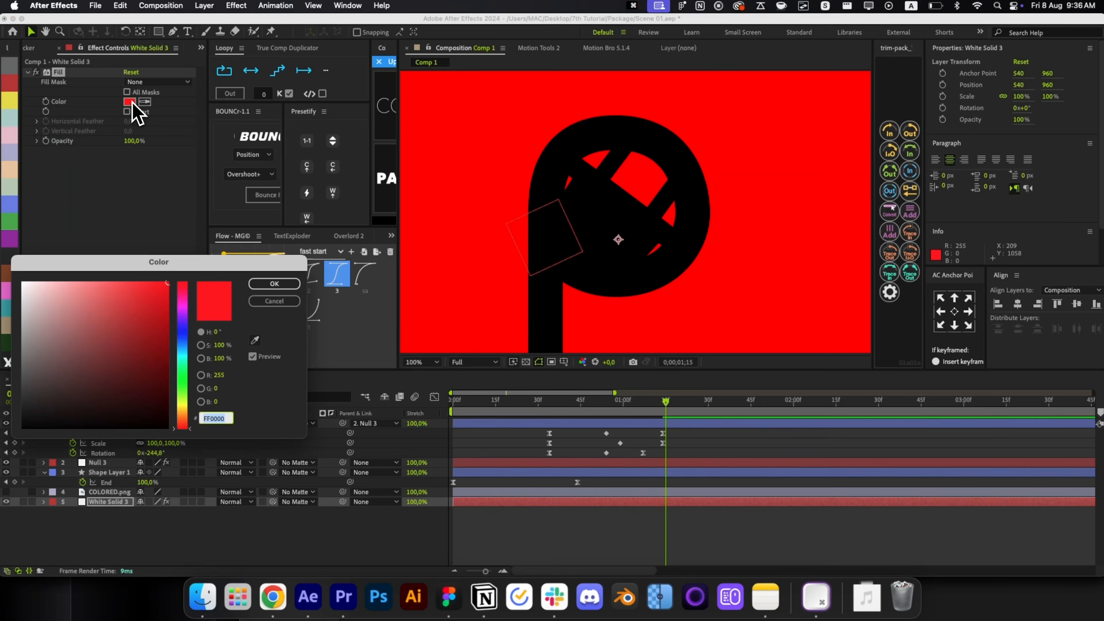
left_click(181, 377)
left_click(269, 287)
left_click(781, 450)
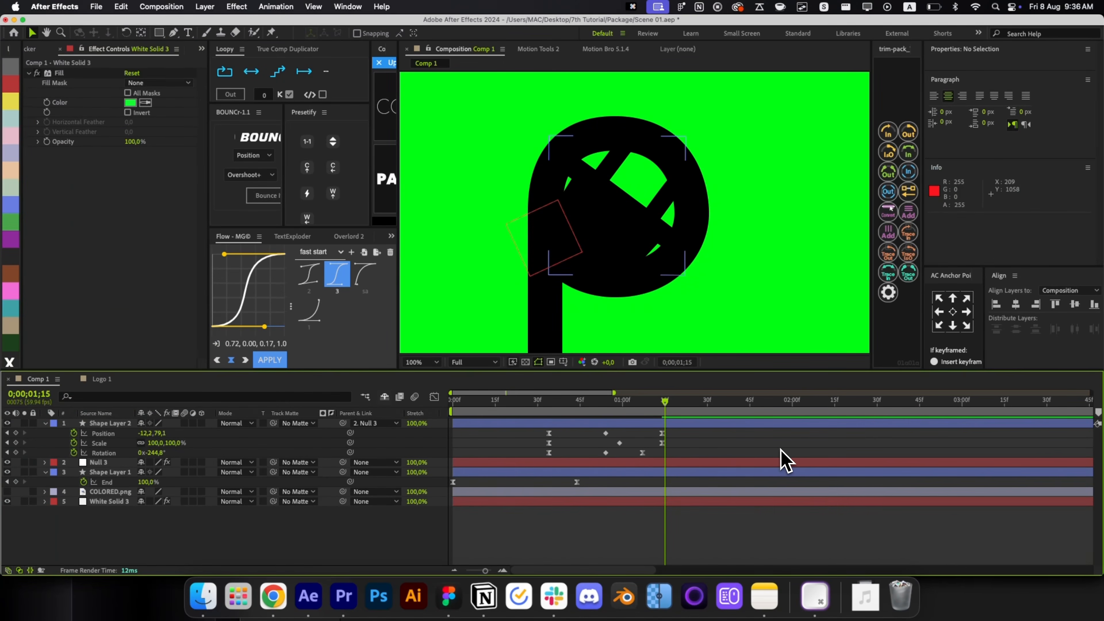
left_click(608, 263)
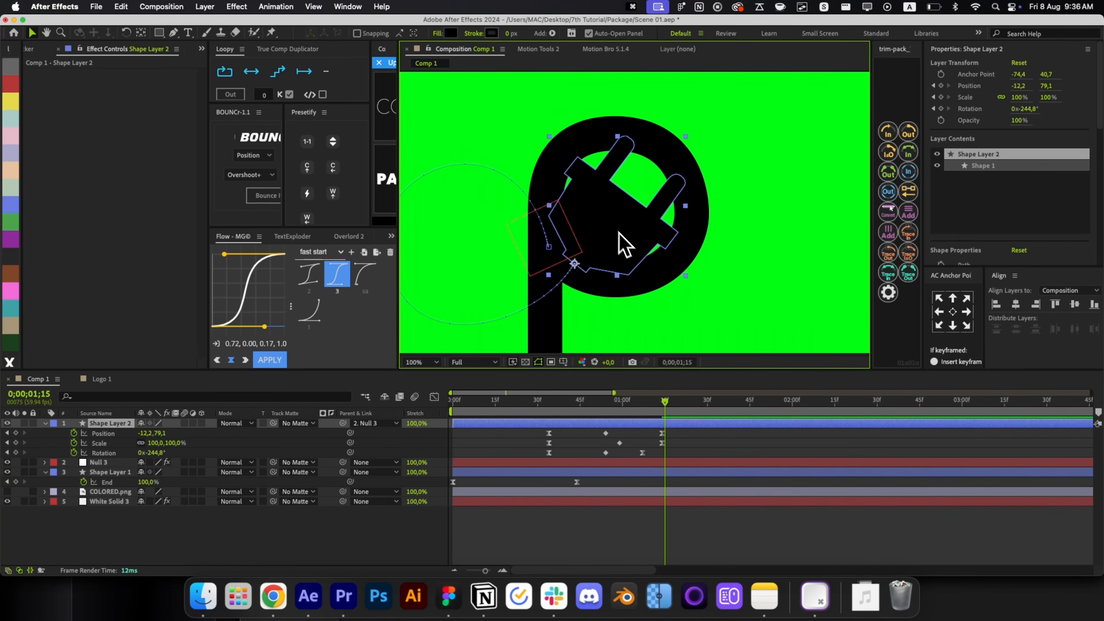
Eyedropper the background's 00FF12 green into the plug's fill, then draw an ellipse over the P's bowl.
left_click(451, 33)
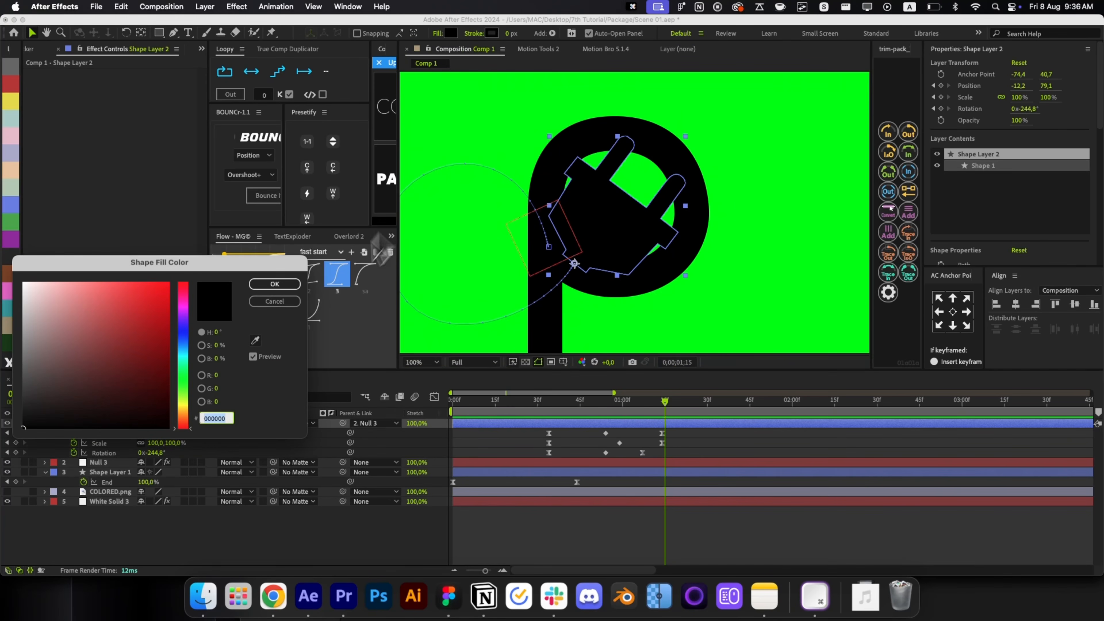
left_click(255, 340)
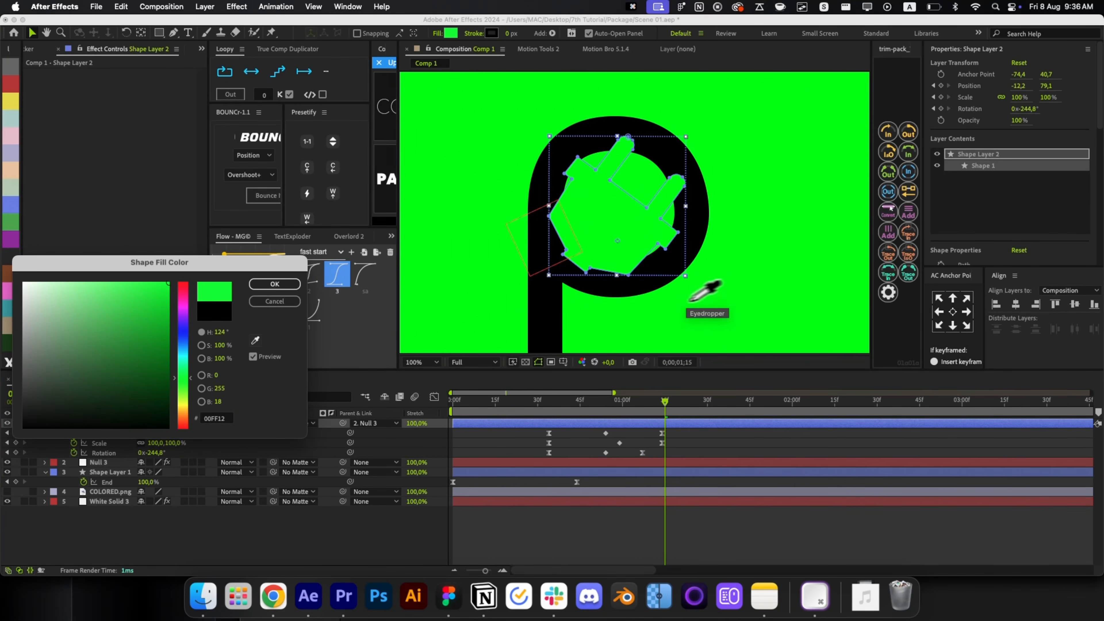
left_click(297, 285)
left_click(672, 448)
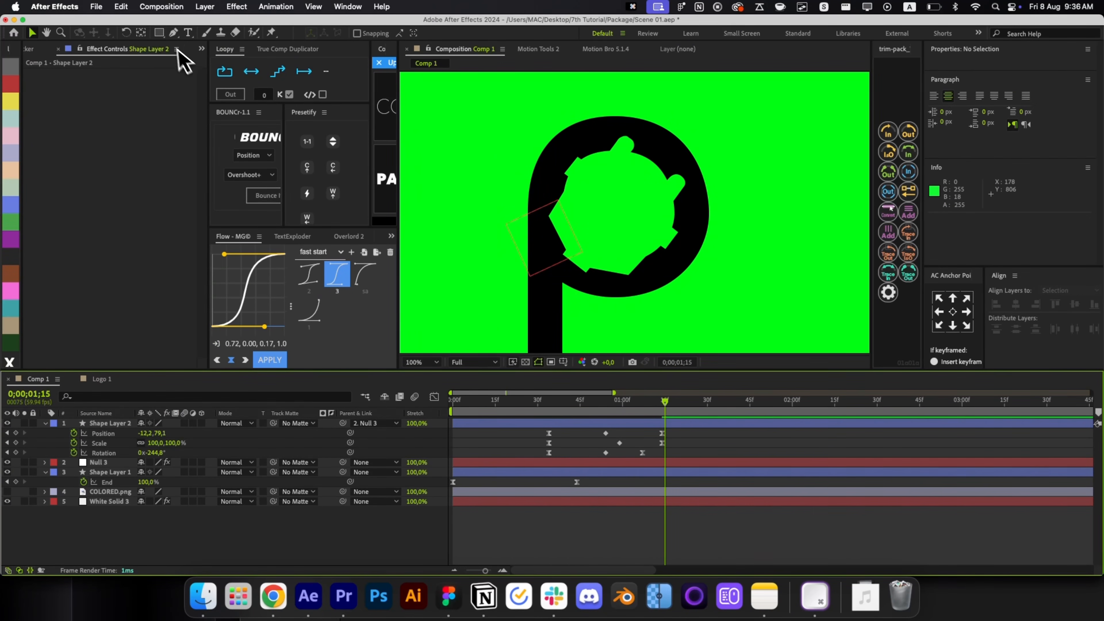
mouse_move(159, 33)
left_mouse_down()
mouse_move(162, 50)
mouse_move(204, 69)
left_mouse_up()
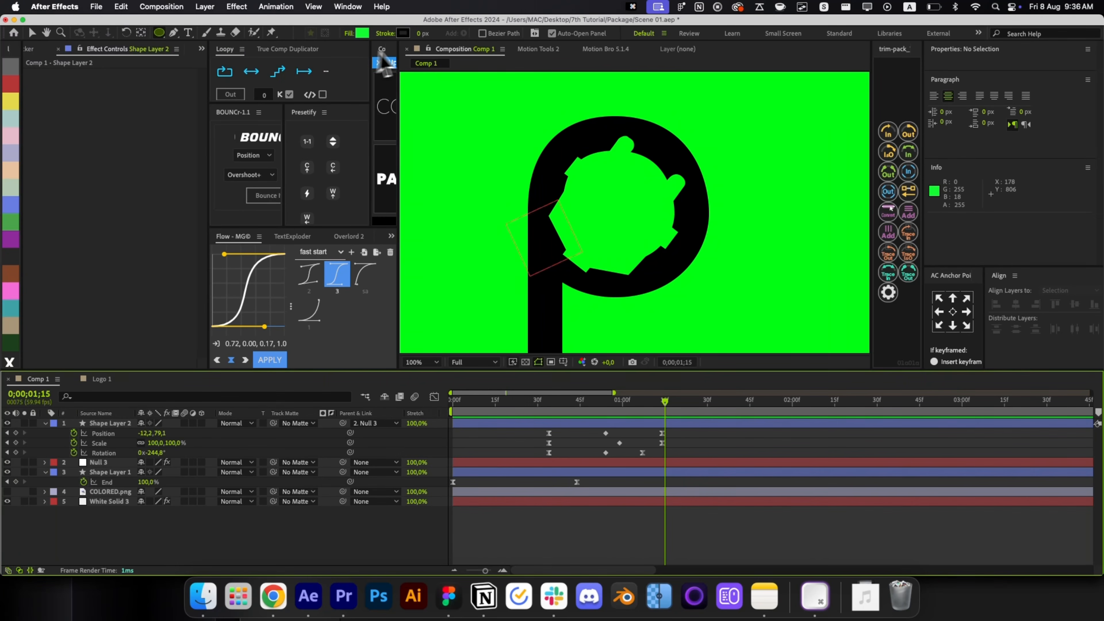
left_click_drag(565, 147, 698, 261)
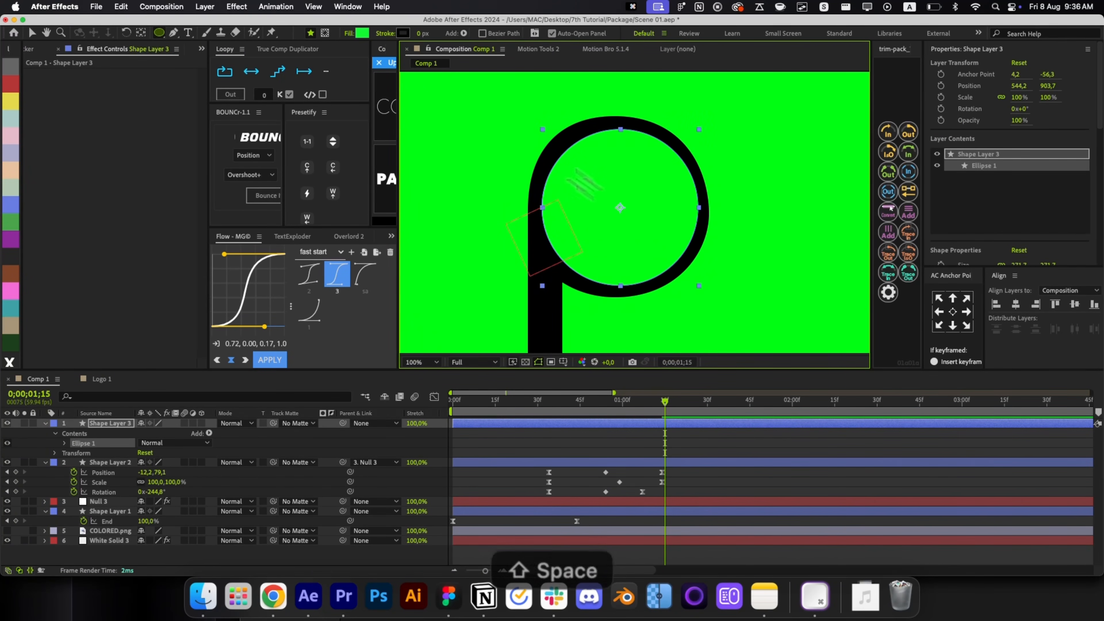
Fill the new circle with the P's black and move its layer below the plug layer.
left_click(362, 33)
left_click(256, 340)
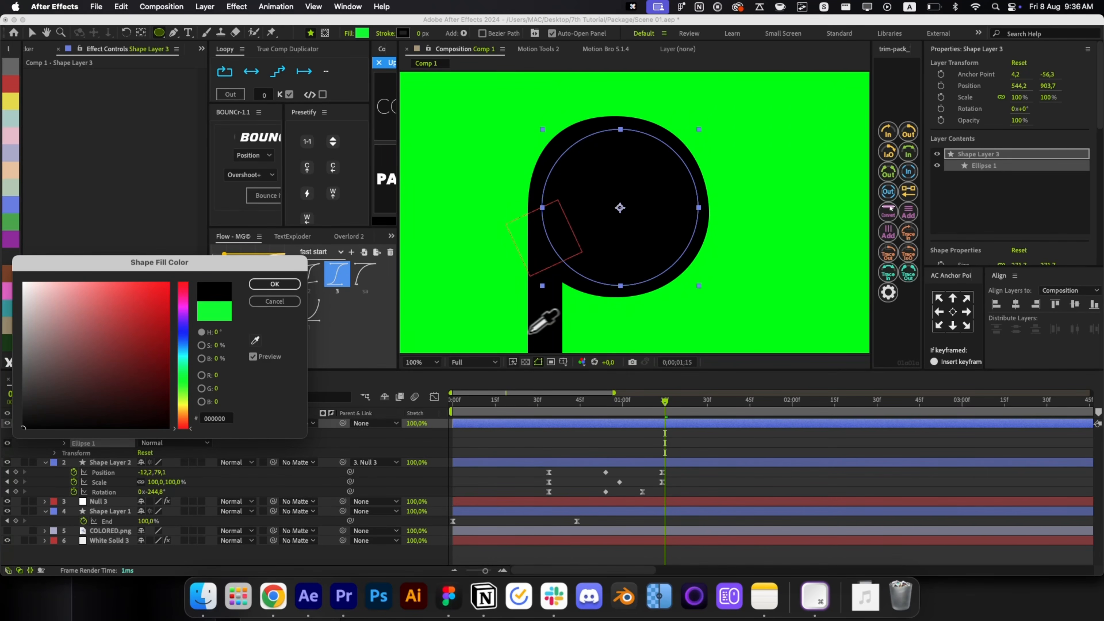
left_click(292, 287)
key("r")
key("r")
key("super+bracketleft")
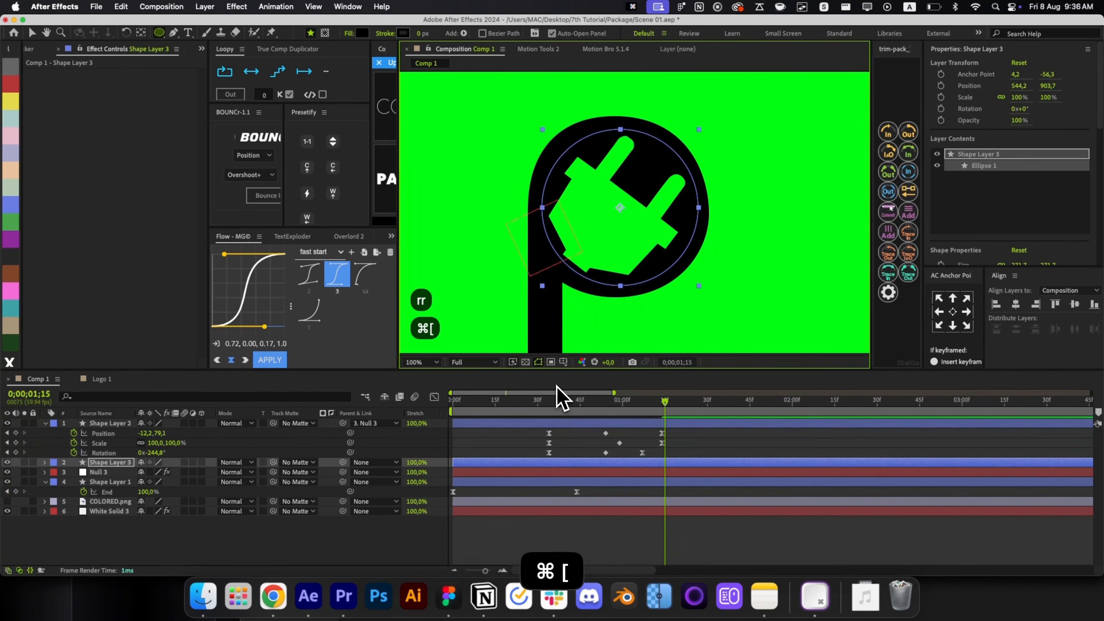
Nudge the black circle into position so it is centred in the P's bowl.
key("v")
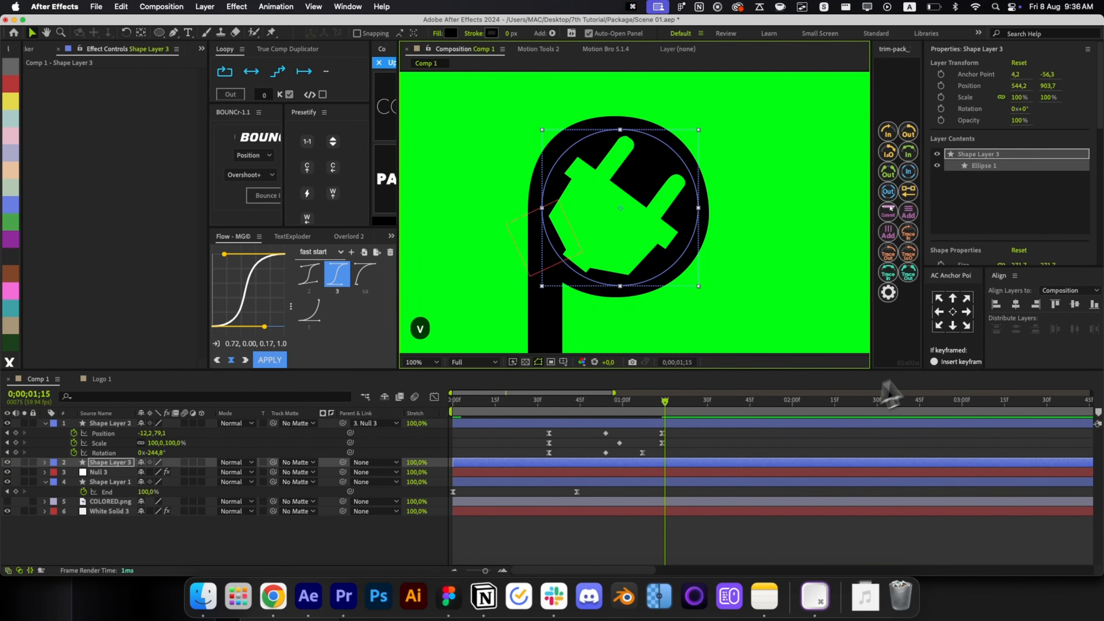
left_click(628, 217)
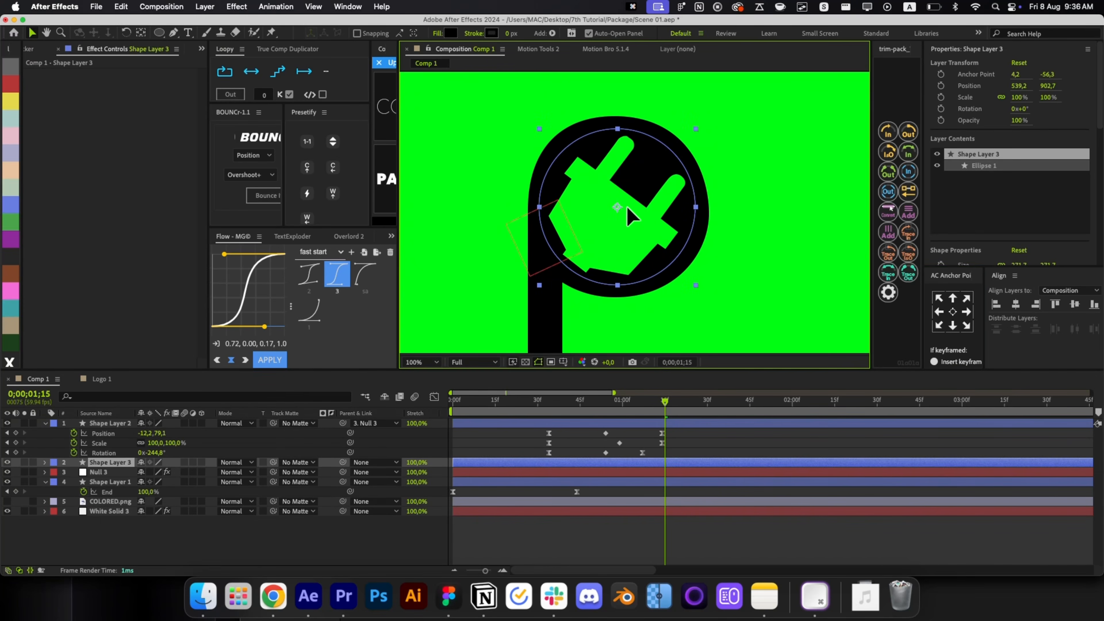
key("shift+Left")
key("Up")
left_click_drag(624, 208, 626, 207)
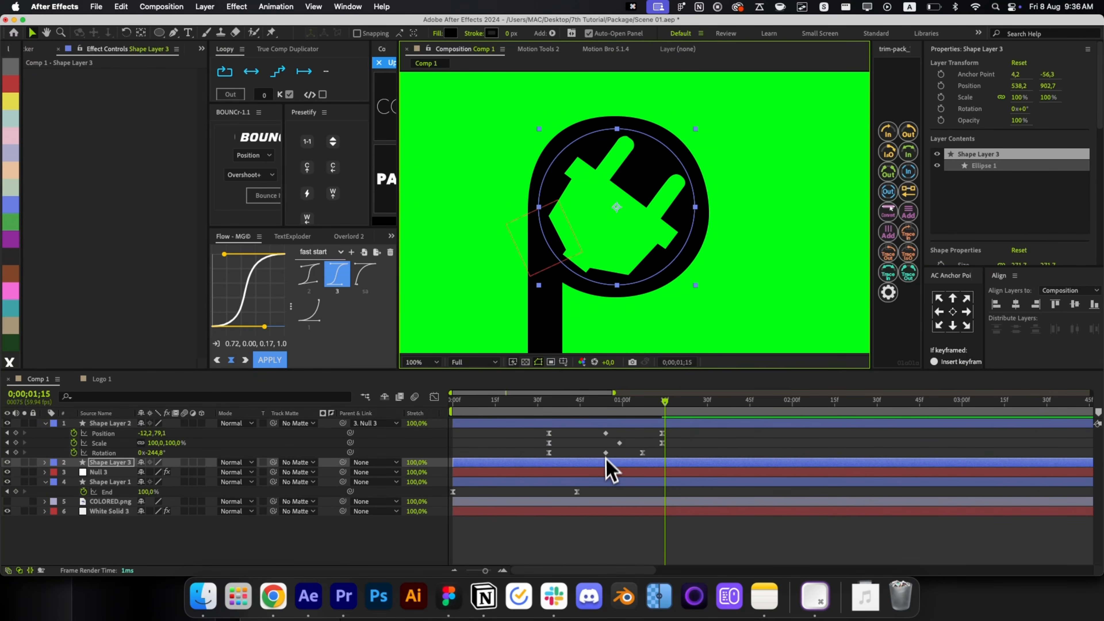
Drag the circle layer's bar later so it starts near 1 second, checking around frame 31.
left_click_drag(606, 462, 756, 462)
left_click(578, 408)
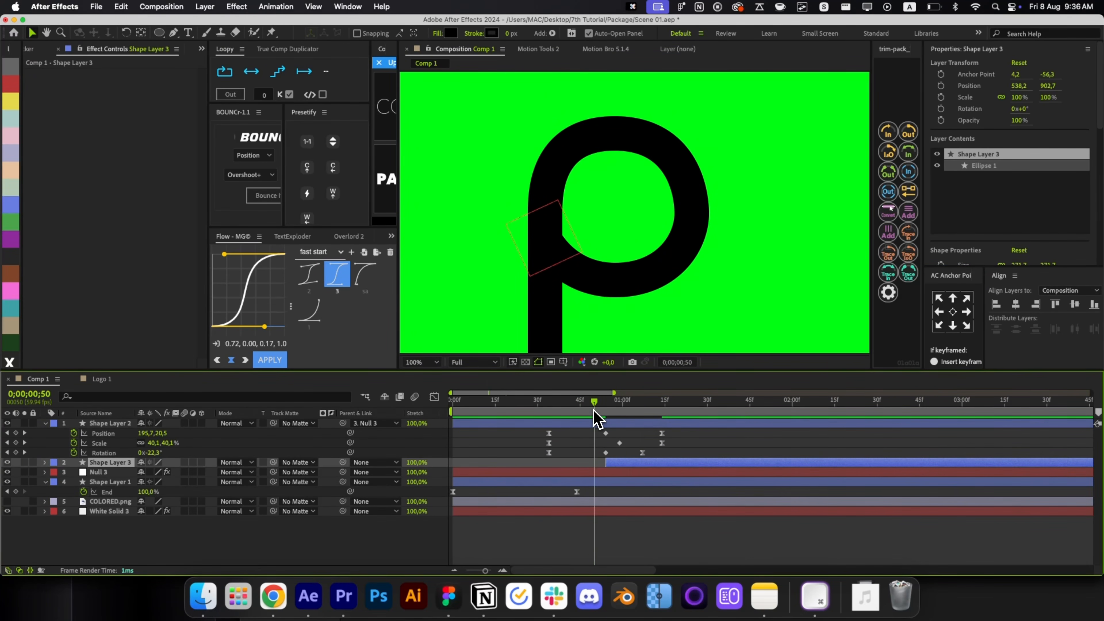
left_click(541, 403)
Keyframe the plug's Fill 1 Color and place the colour keyframe around frame 58.
left_click(46, 423)
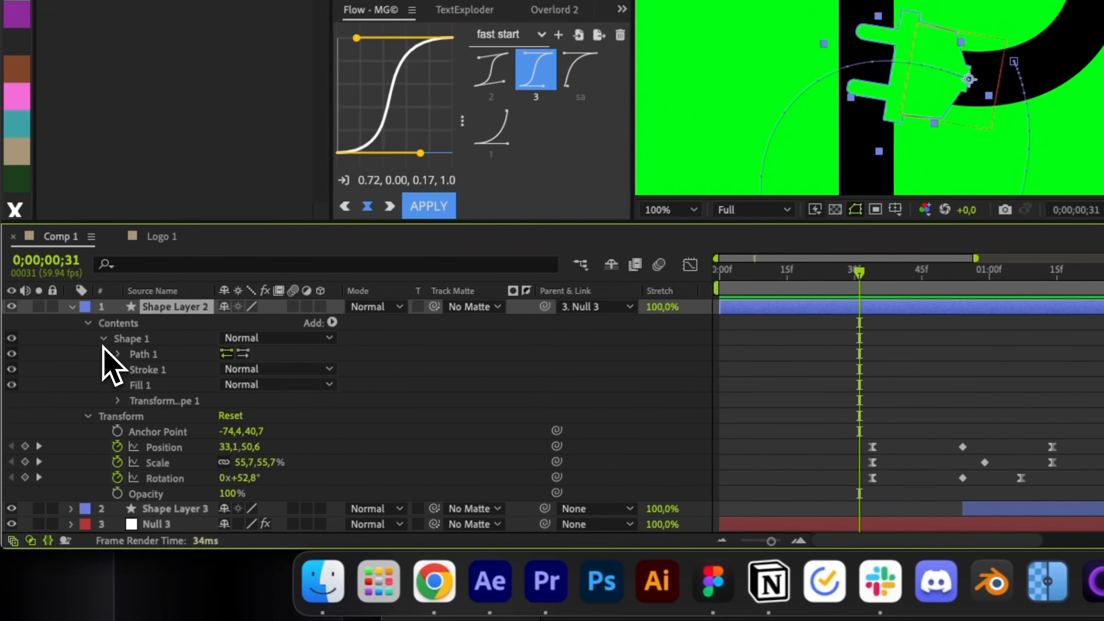
left_click(118, 385)
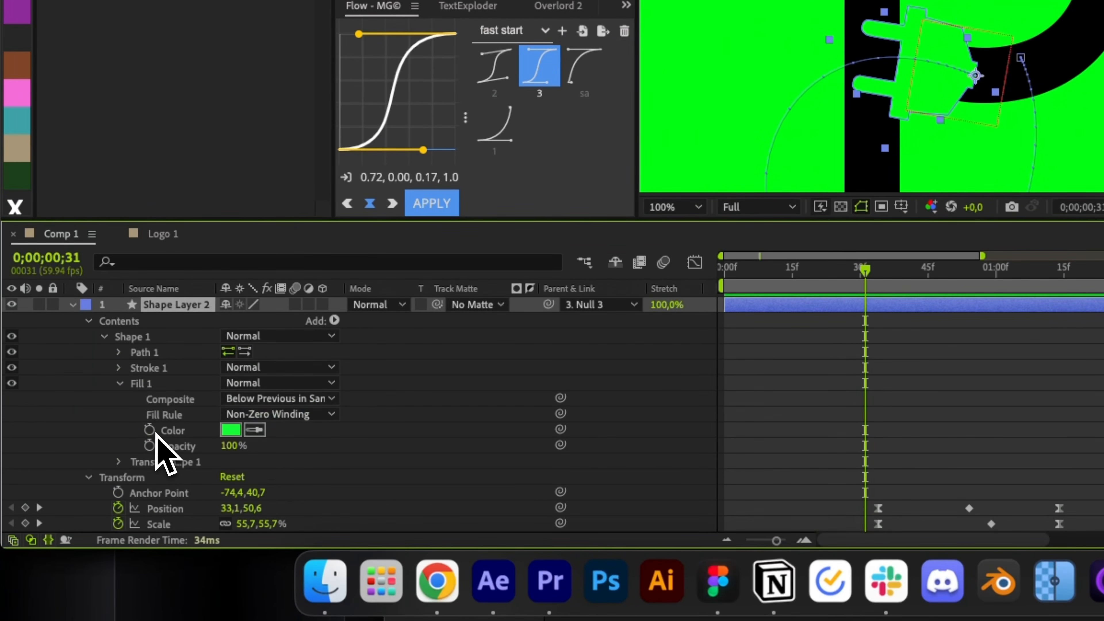
left_click(149, 429)
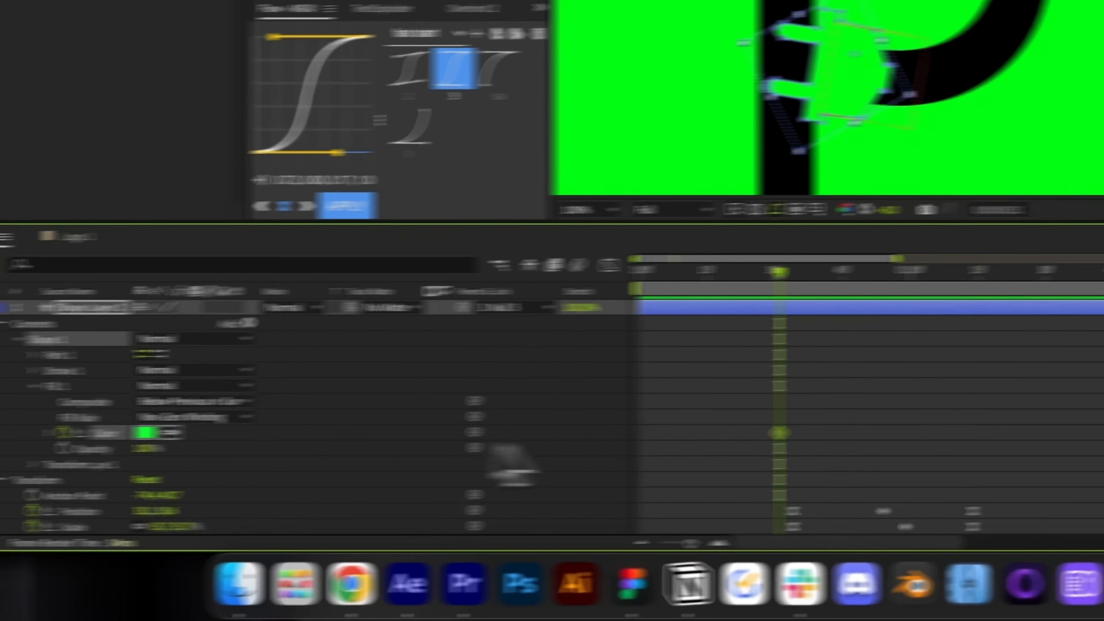
left_click_drag(865, 430, 973, 431)
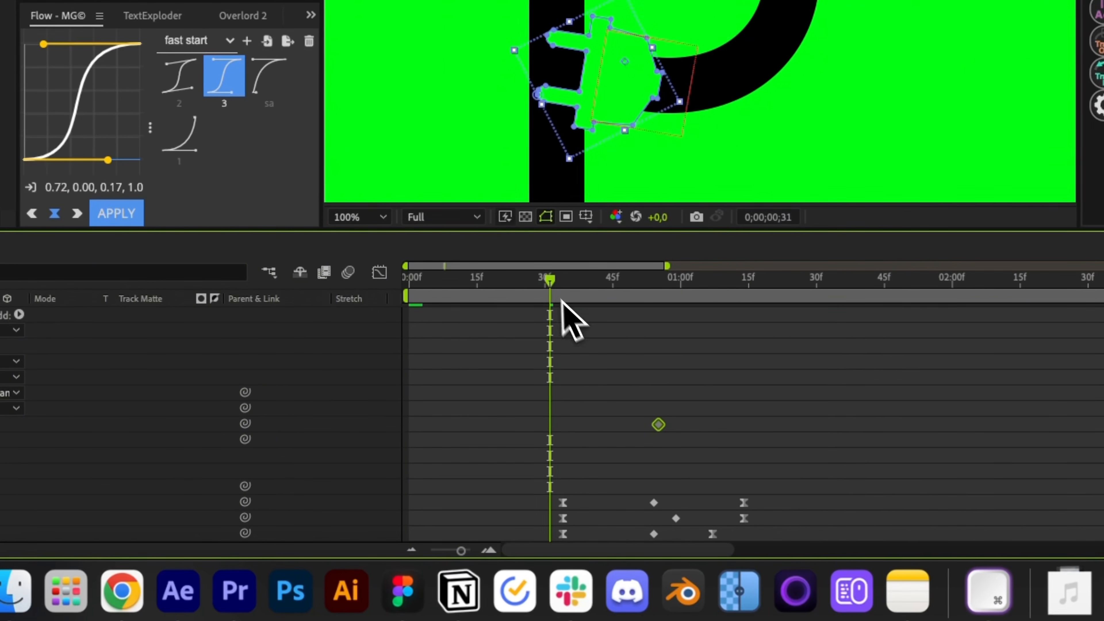
left_click_drag(561, 300, 612, 312)
left_click_drag(659, 427, 686, 427)
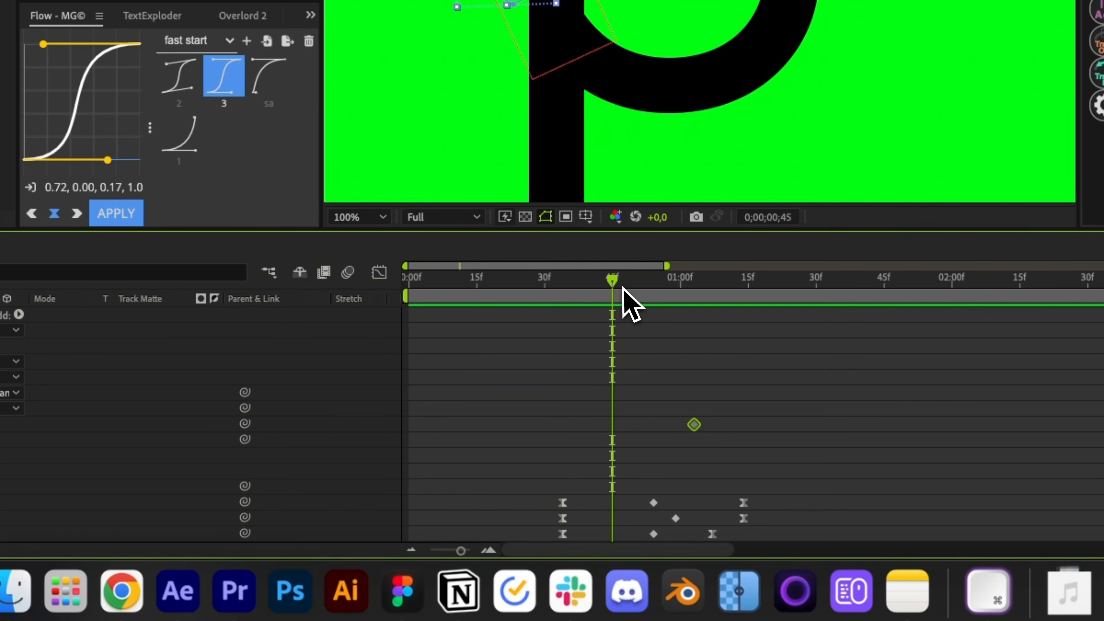
left_click_drag(622, 289, 670, 313)
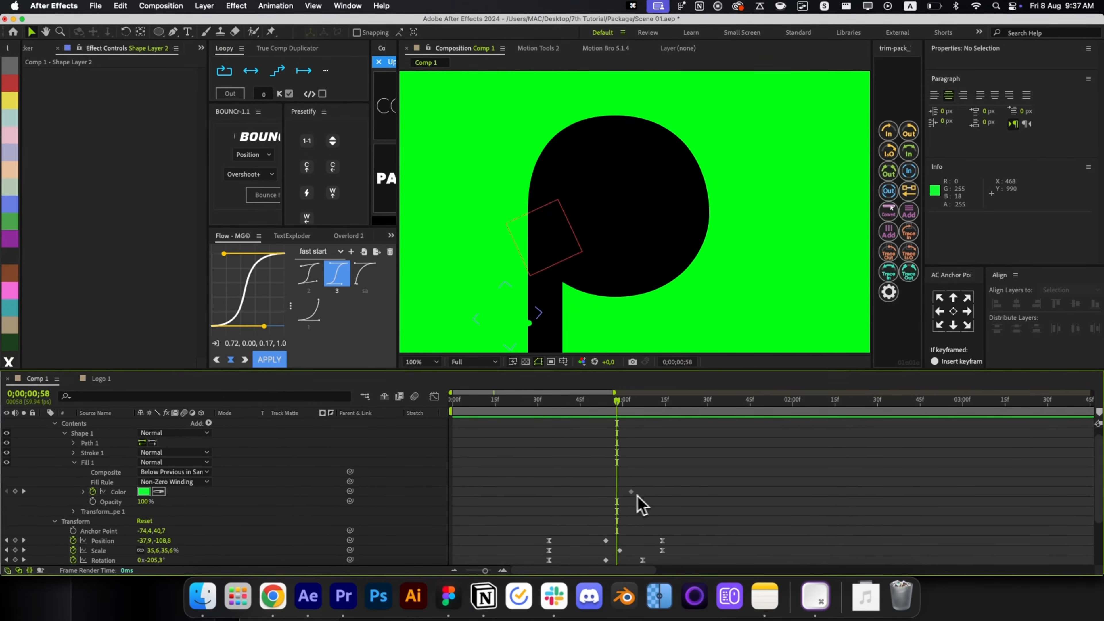
left_click_drag(632, 490, 658, 491)
key("Page_Down")
key("Page_Down")
key("Page_Down")
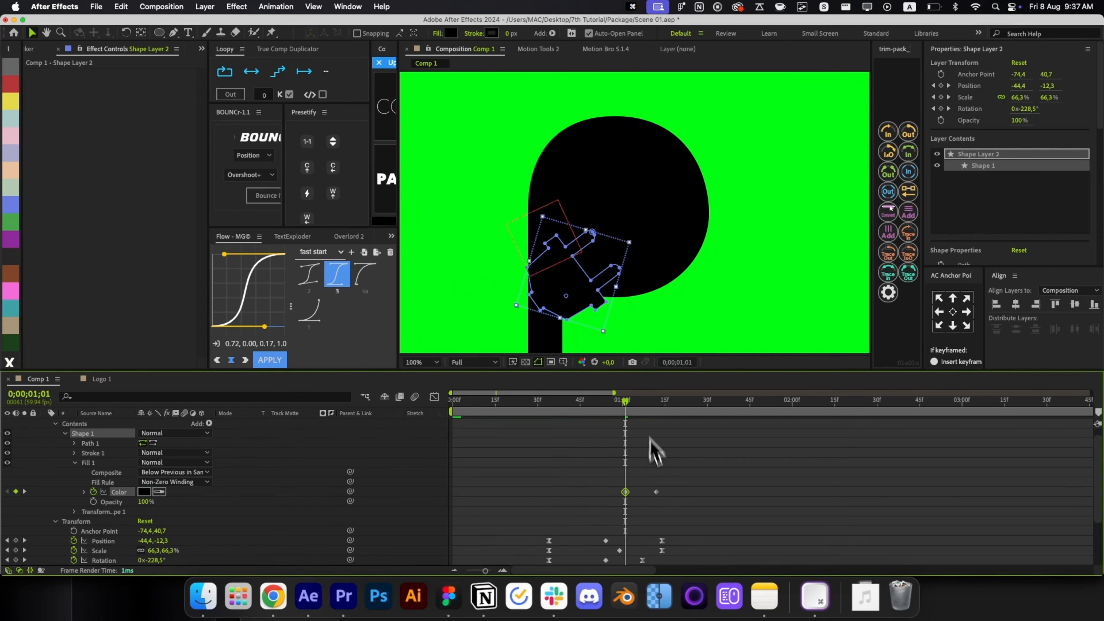
Fine-tune the colour keyframe so the plug turns bright green around 1;03, scrubbing to check.
left_click(634, 430)
key("Page_Down")
key("Page_Down")
key("Page_Down")
key("Page_Down")
key("Page_Down")
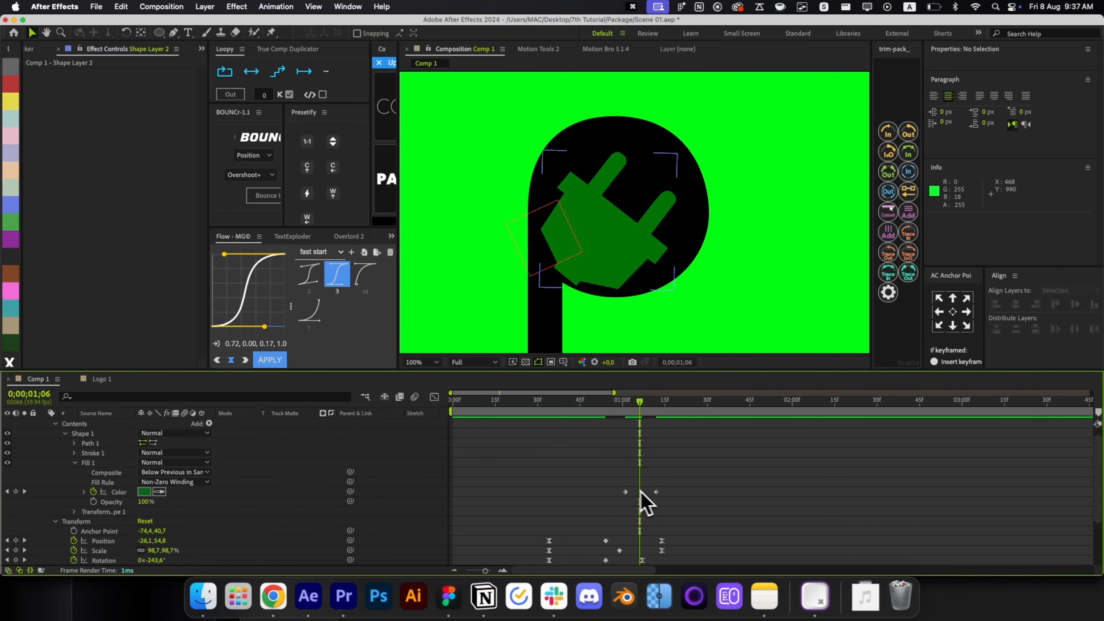
left_click_drag(656, 492, 642, 492)
left_click(616, 420)
key("Page_Up")
key("Page_Up")
key("Page_Up")
key("Page_Up")
key("Page_Up")
key("Page_Up")
key("Page_Up")
key("Page_Up")
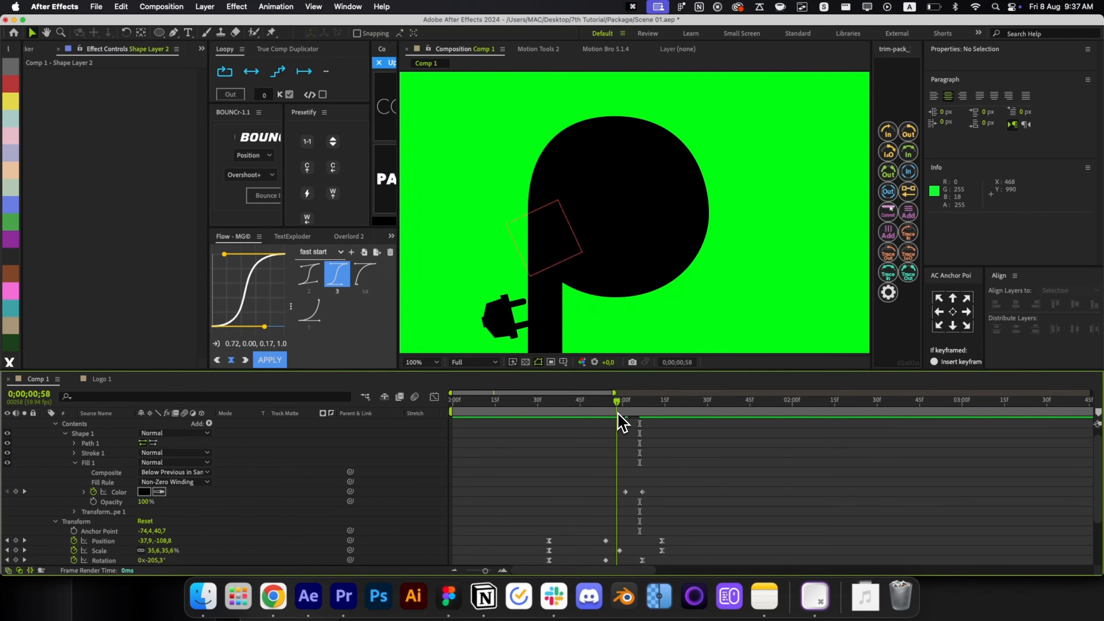
left_click_drag(618, 415, 636, 432)
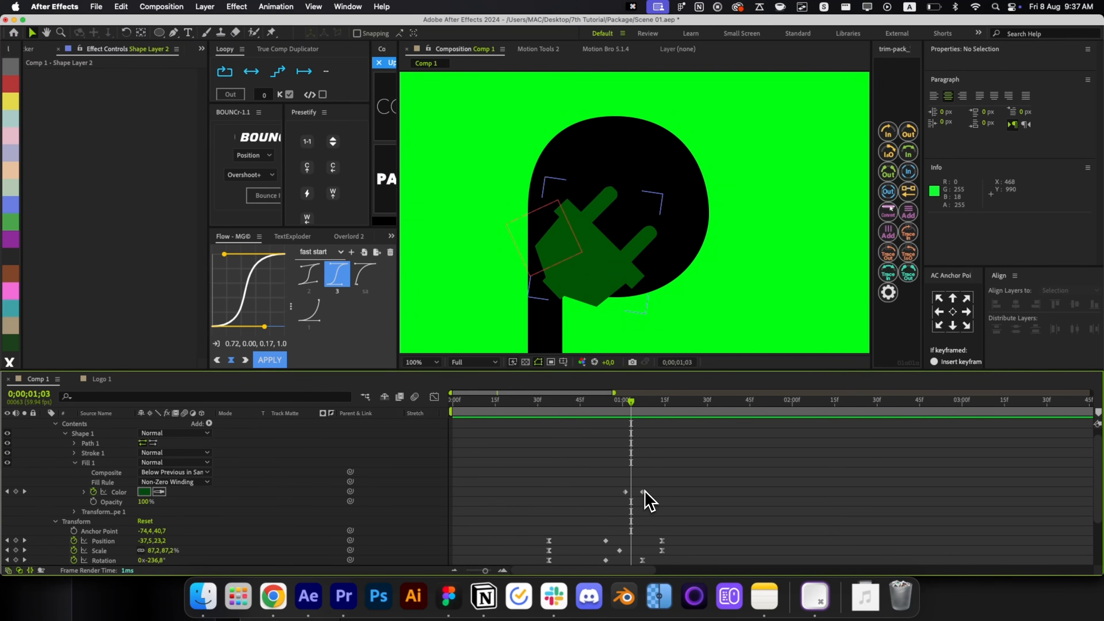
left_click_drag(643, 492, 637, 492)
left_click(636, 456)
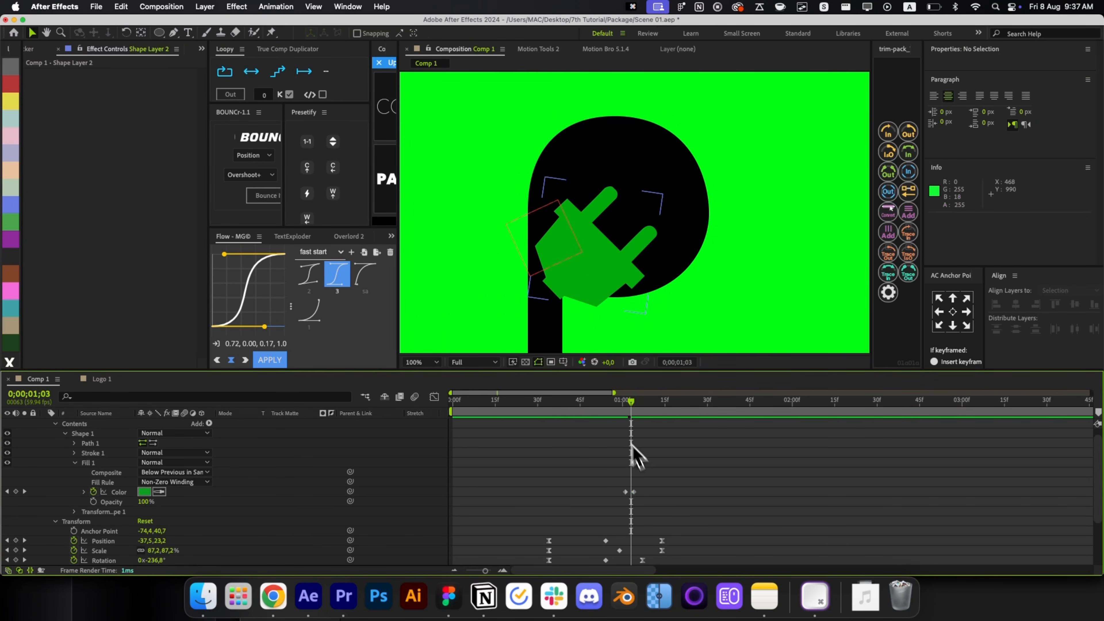
left_click_drag(631, 431, 669, 421)
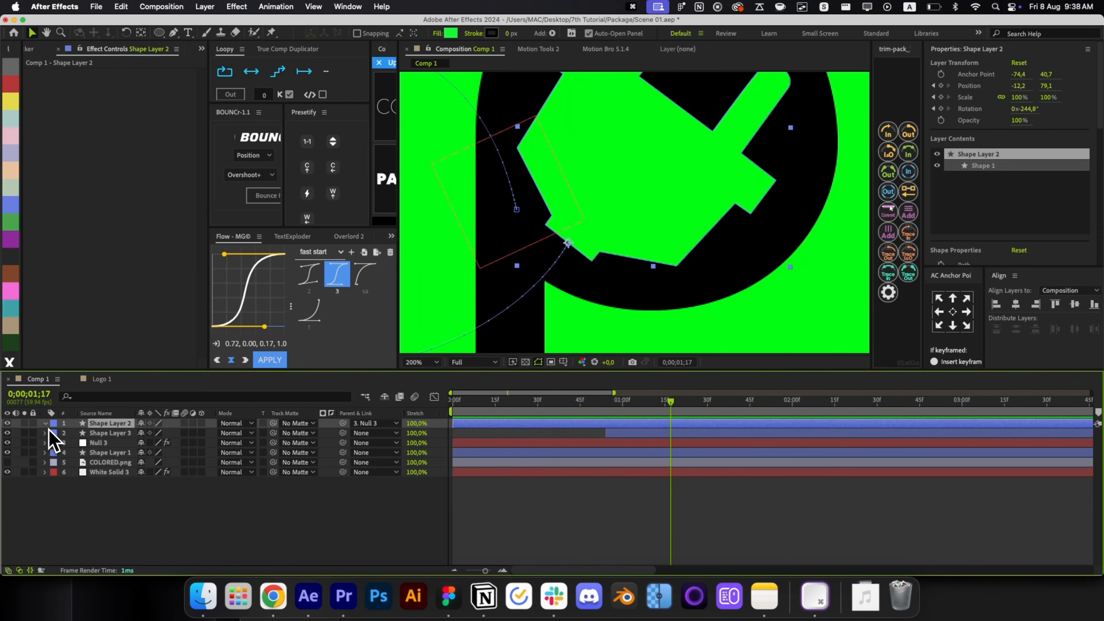
left_click(61, 444)
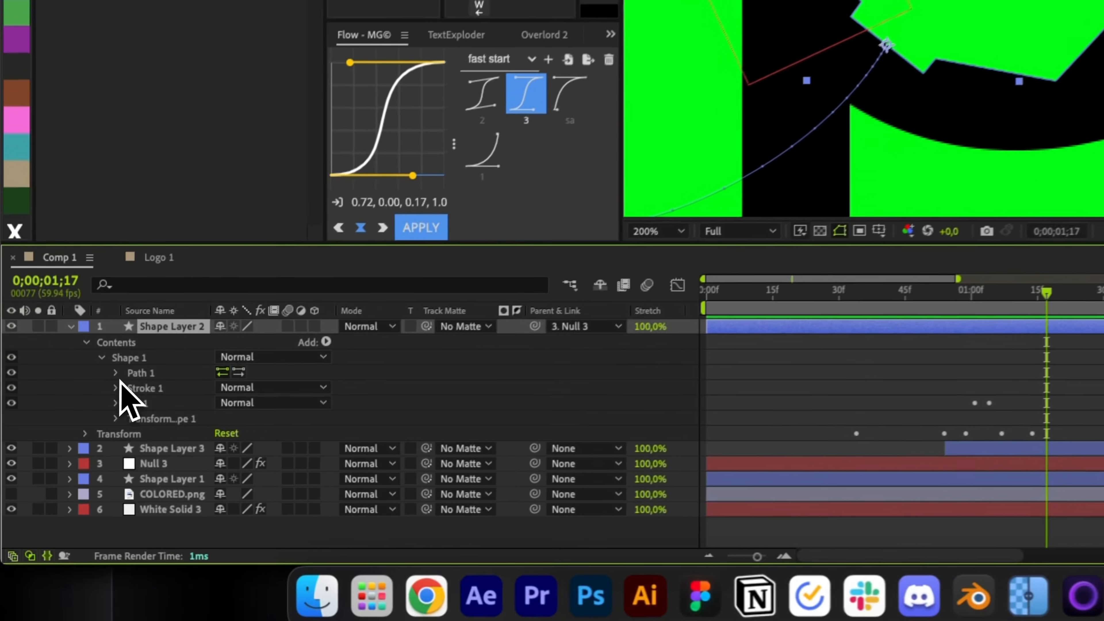
Reveal the plug's Path property and move its path keyframe earlier in time.
left_click(91, 419)
left_click(113, 428)
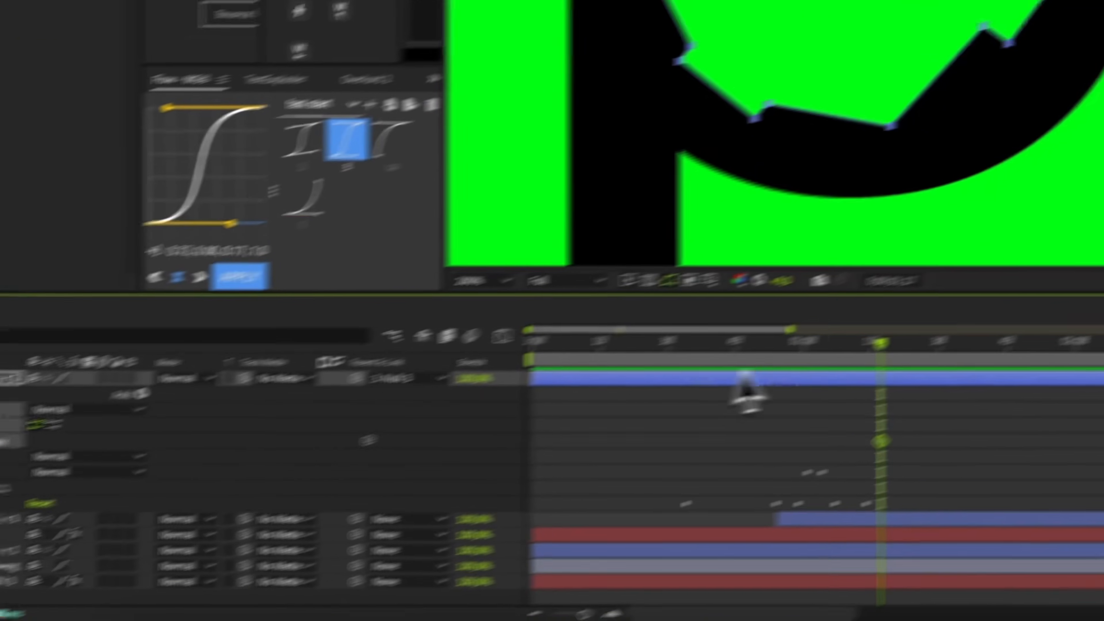
left_click_drag(858, 357, 809, 365)
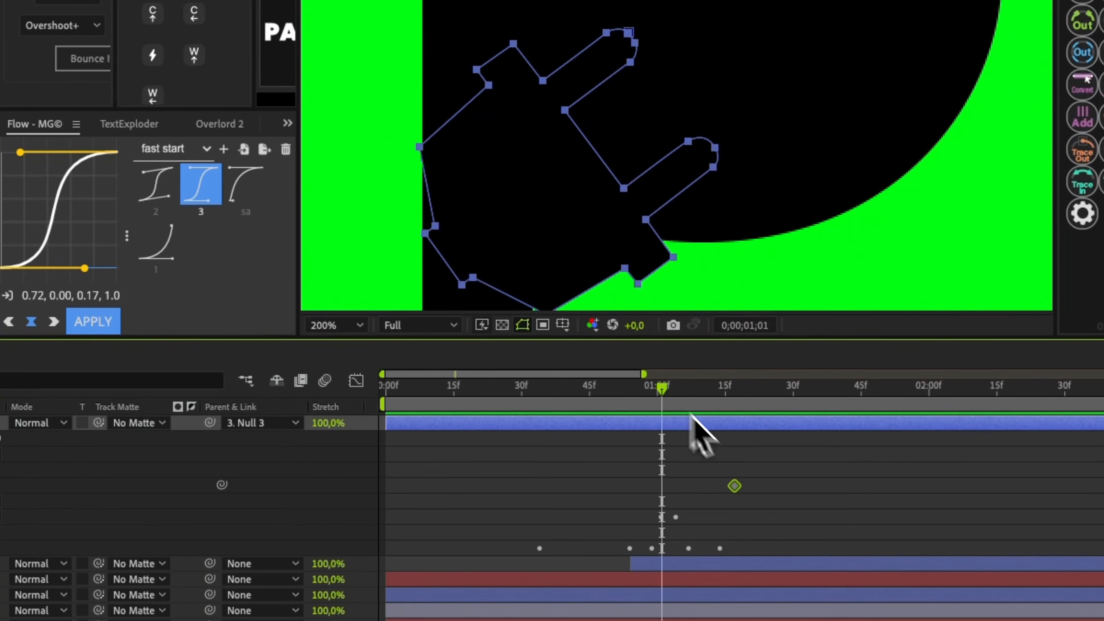
left_click_drag(738, 490, 672, 487)
left_click_drag(660, 388, 698, 417)
Reshape the plug path by moving two corners down-left at about 1;08.
key("g")
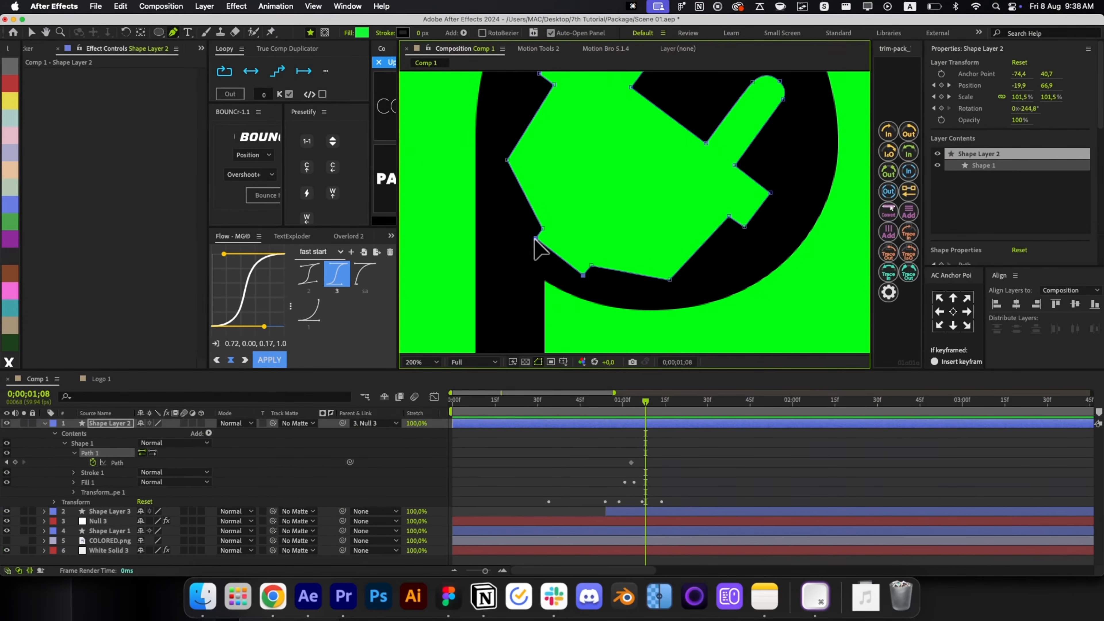
left_click_drag(536, 239, 523, 255)
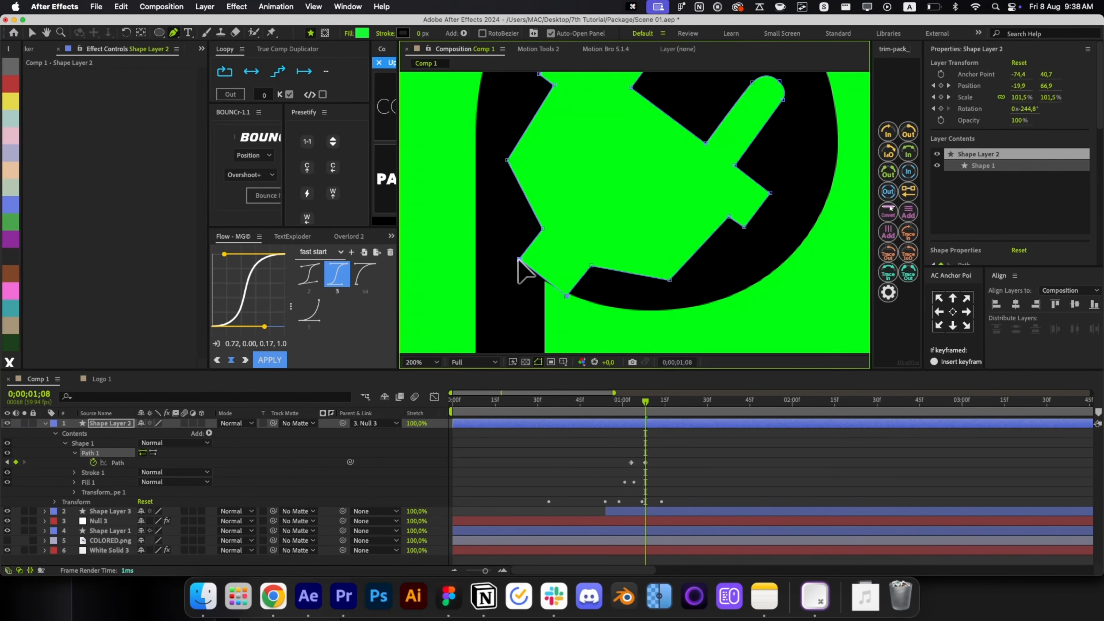
left_click(654, 451)
left_click_drag(654, 405, 682, 413)
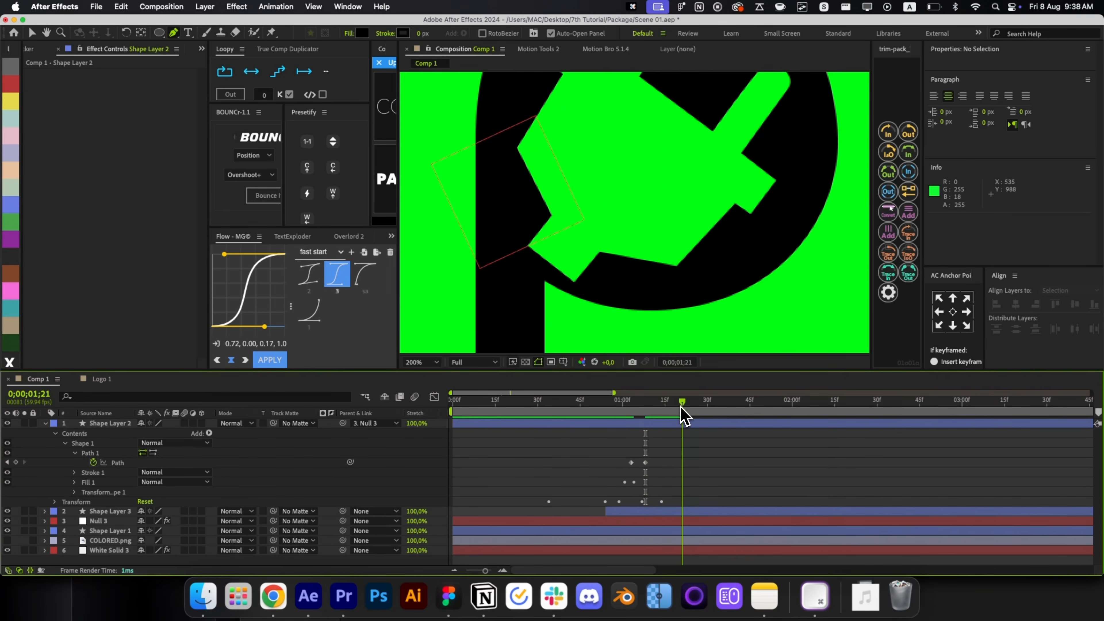
left_click(668, 423)
left_click(573, 281)
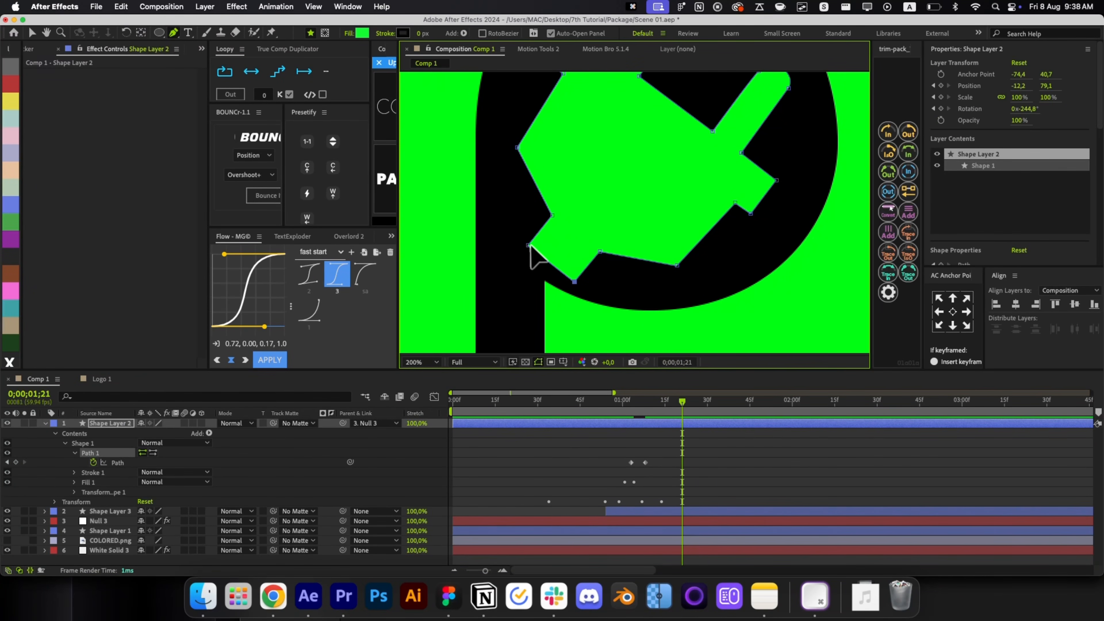
left_click(669, 434)
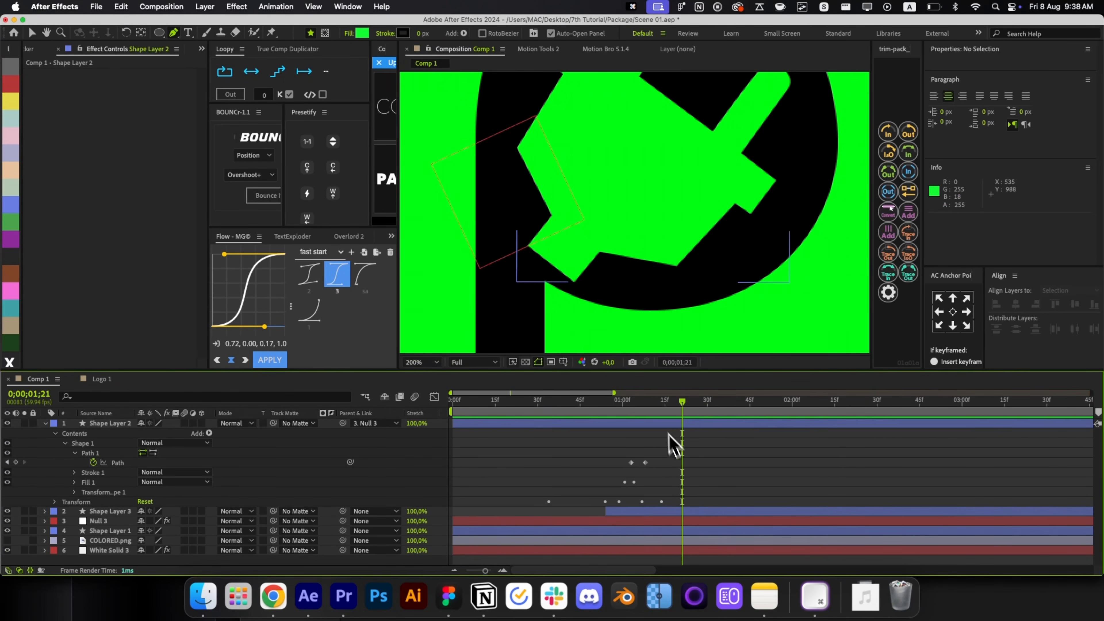
left_click(675, 423)
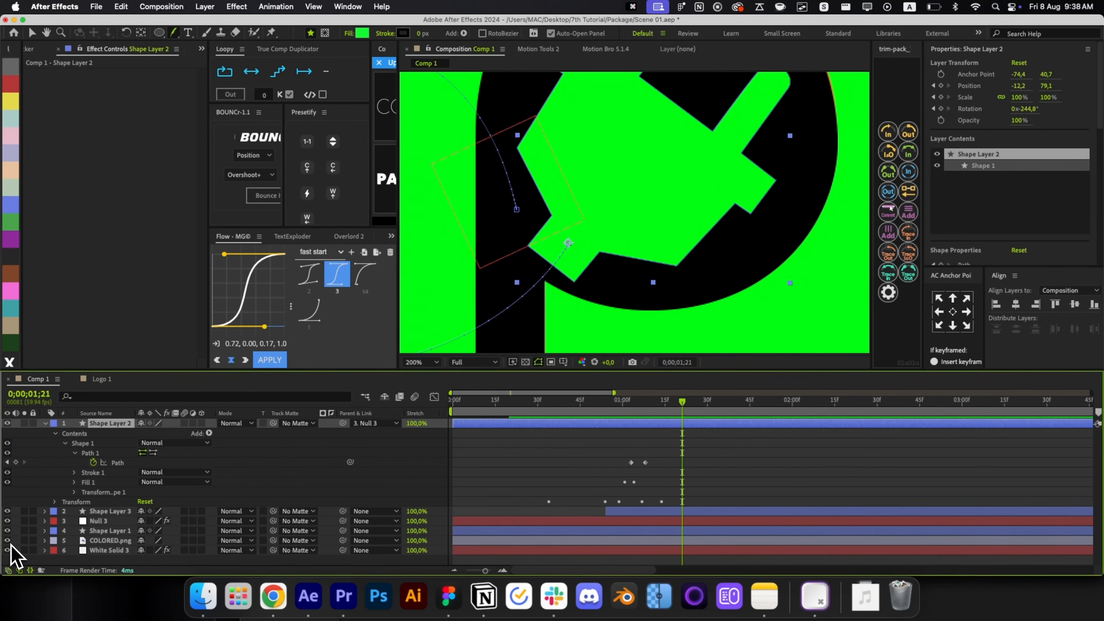
Bring COLORED.png to the top as a reference and move the second Path keyframe later.
left_click(590, 543)
key("super+shift+bracketright")
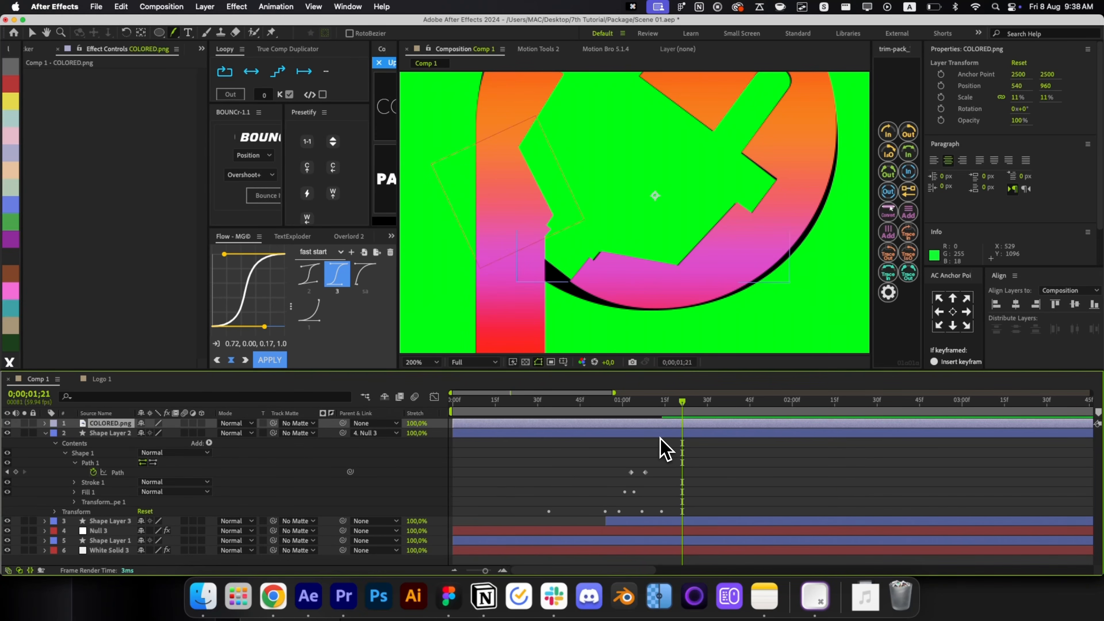
left_click(652, 432)
scroll(543, 263, "up", 2)
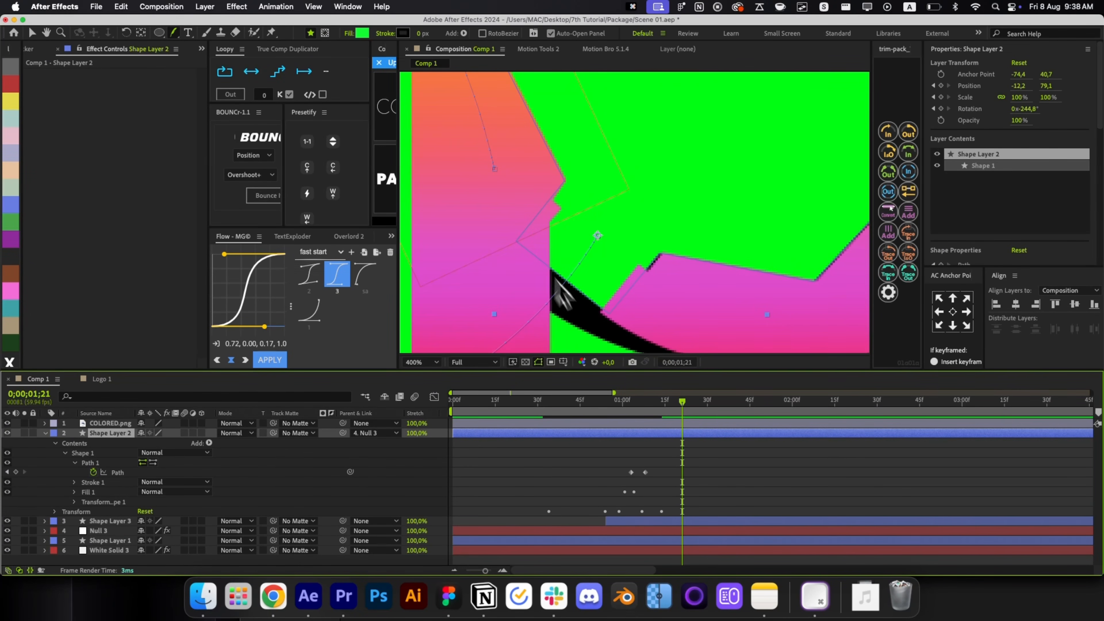
left_click_drag(646, 472, 673, 472)
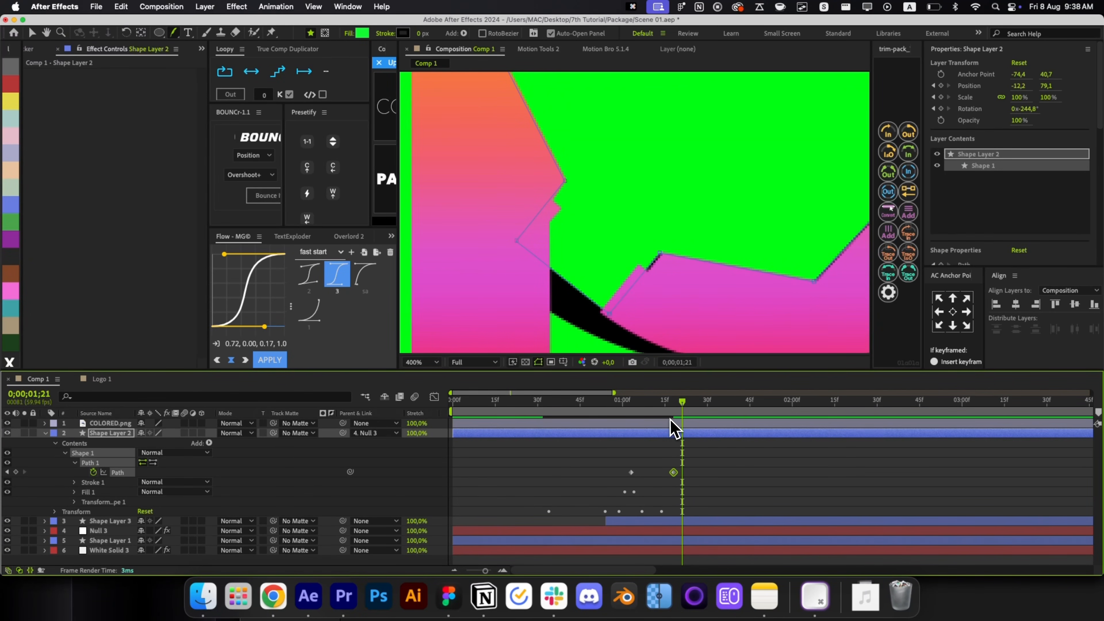
left_click(517, 241)
Pull the plug's corners up-right and down-left so the shape covers the black gap in the stem.
left_click_drag(526, 232, 538, 222)
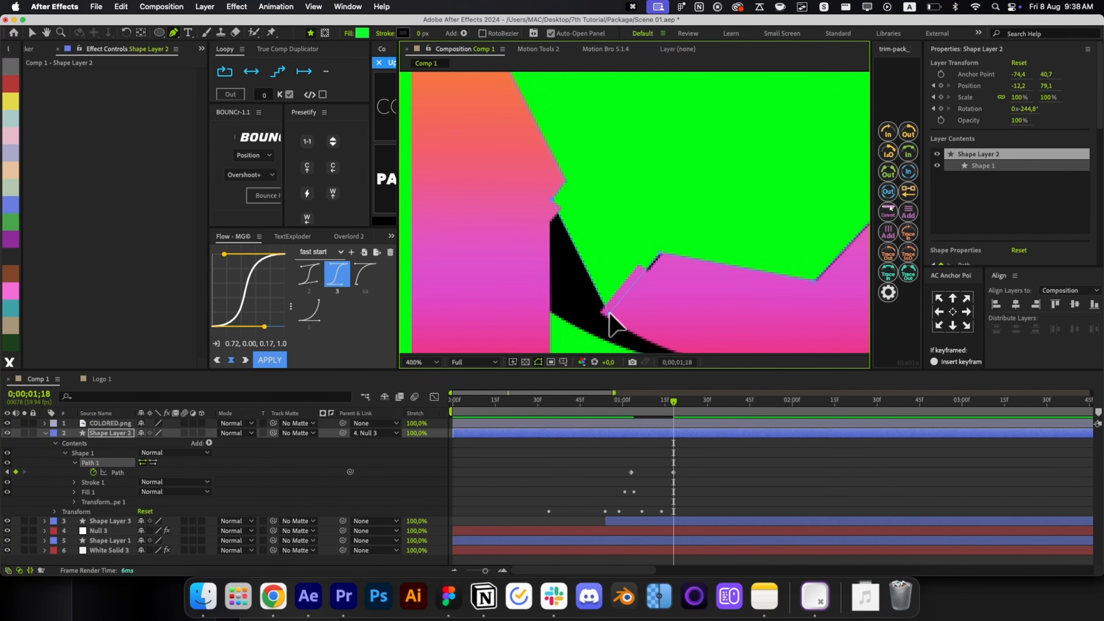
left_click_drag(608, 312, 639, 271)
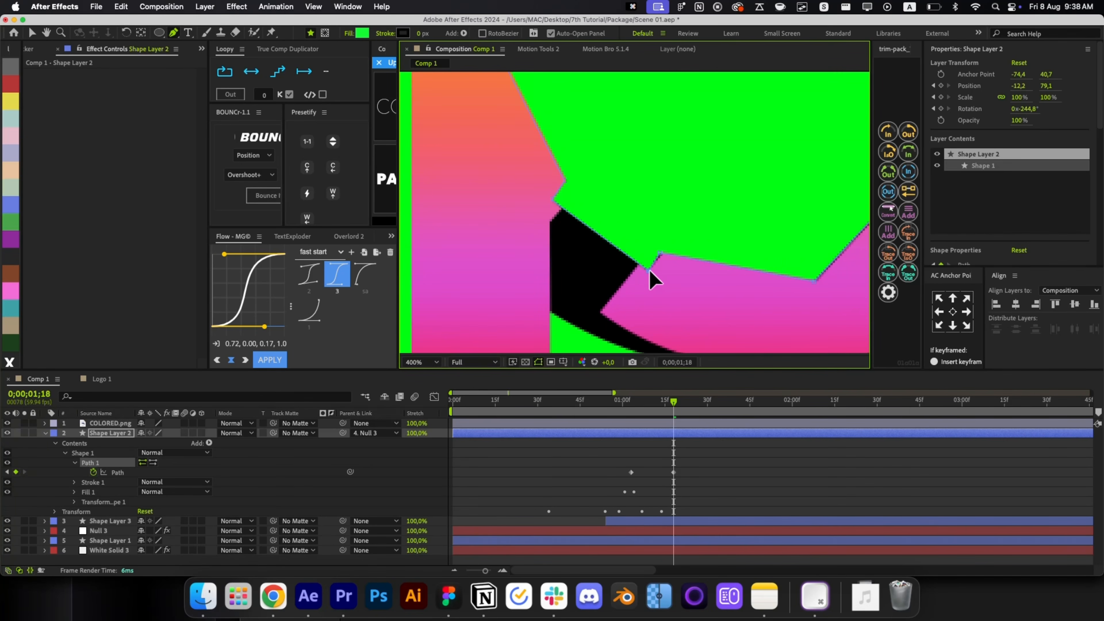
left_click(635, 263)
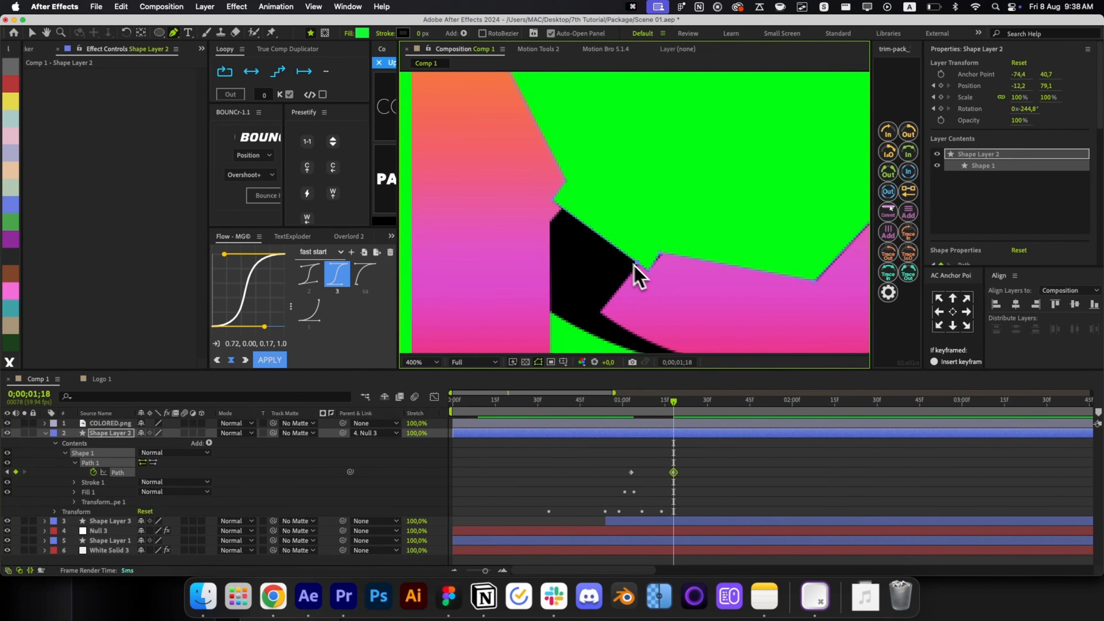
left_click(561, 216)
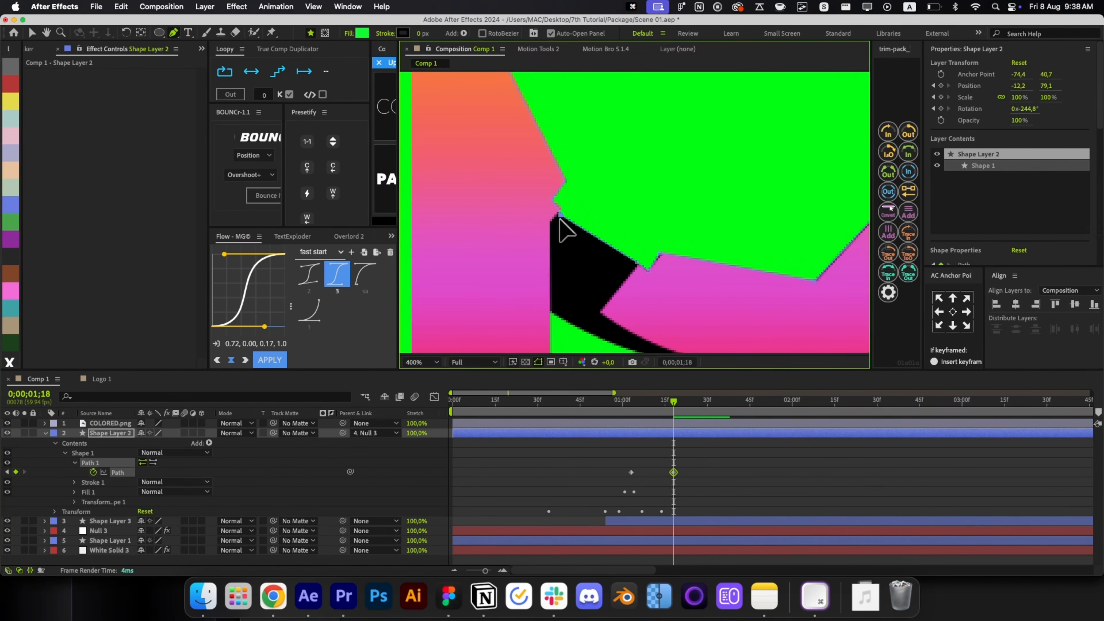
key("super+z")
key("super+z")
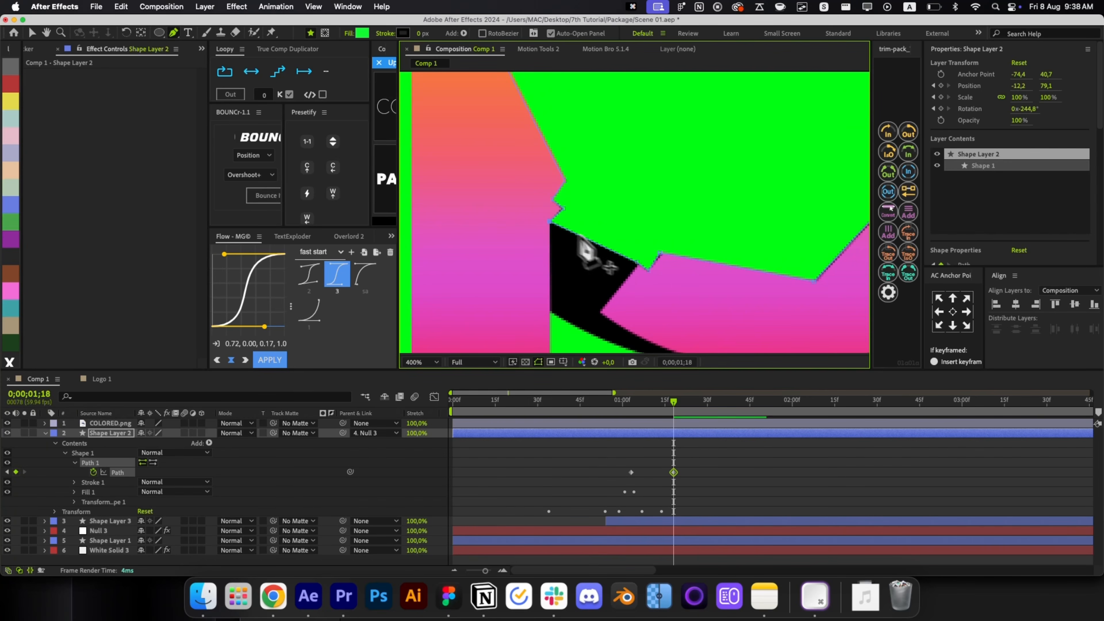
mouse_move(588, 241)
left_mouse_down()
mouse_move(560, 313)
mouse_move(616, 248)
mouse_move(594, 257)
left_mouse_up()
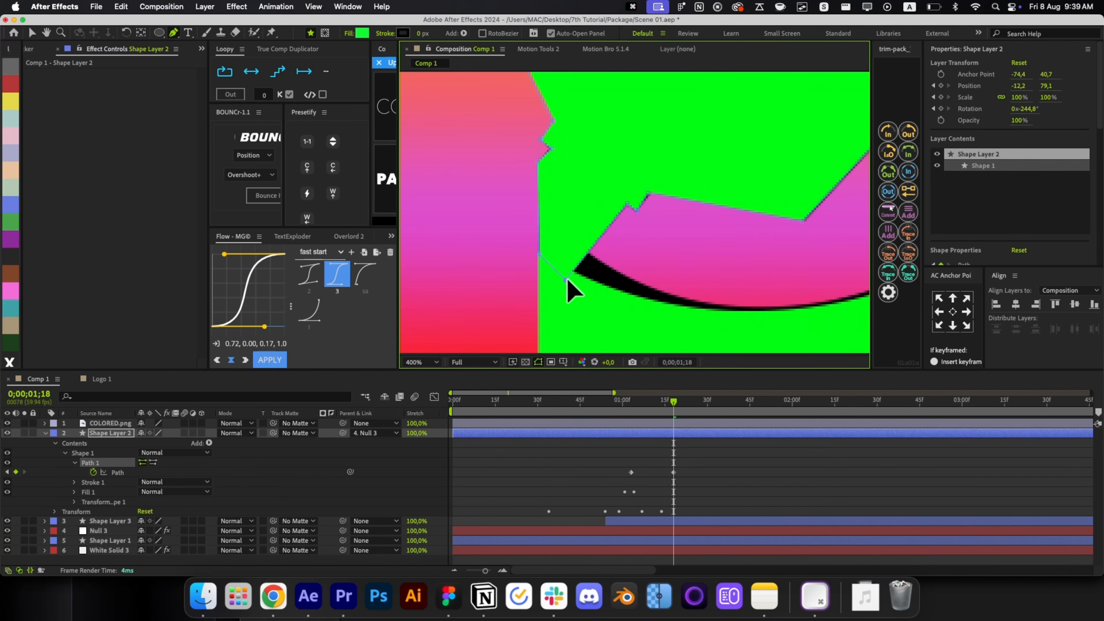
Send COLORED.png to the bottom of the stack and hide it.
left_click_drag(673, 470, 622, 421)
key("alt+slash")
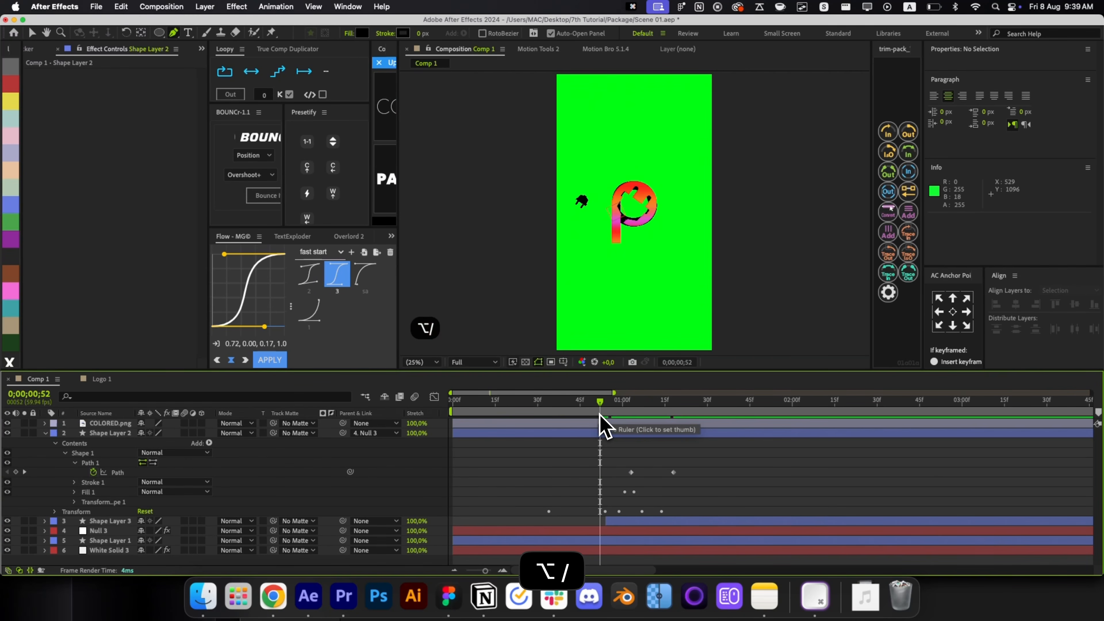
key("v")
left_click(610, 424)
key("super+shift+bracketleft")
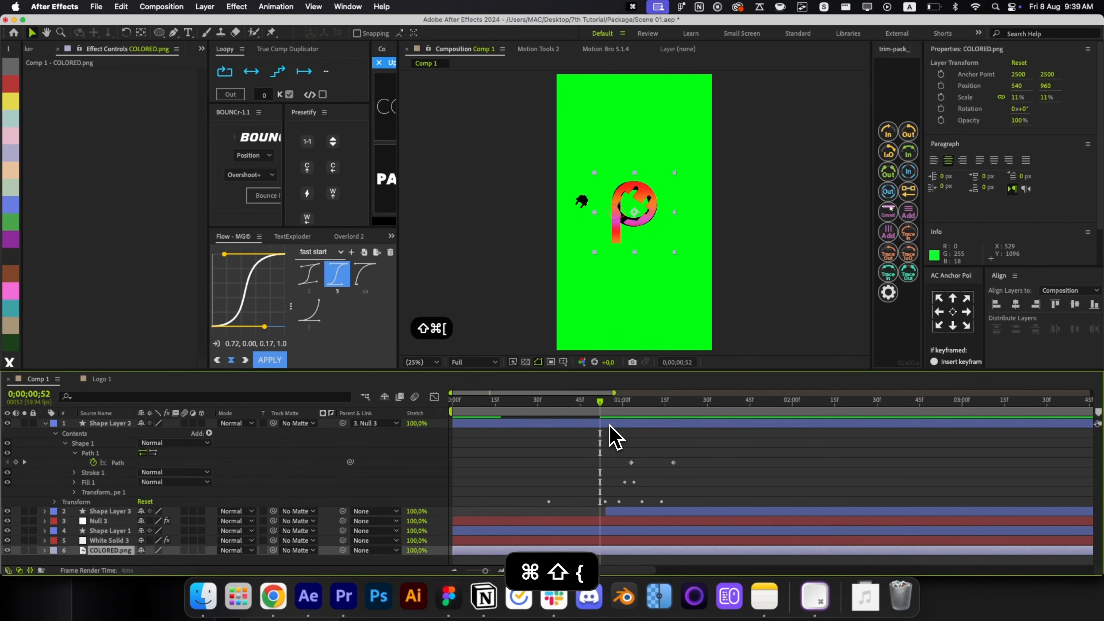
key("super+shift+z")
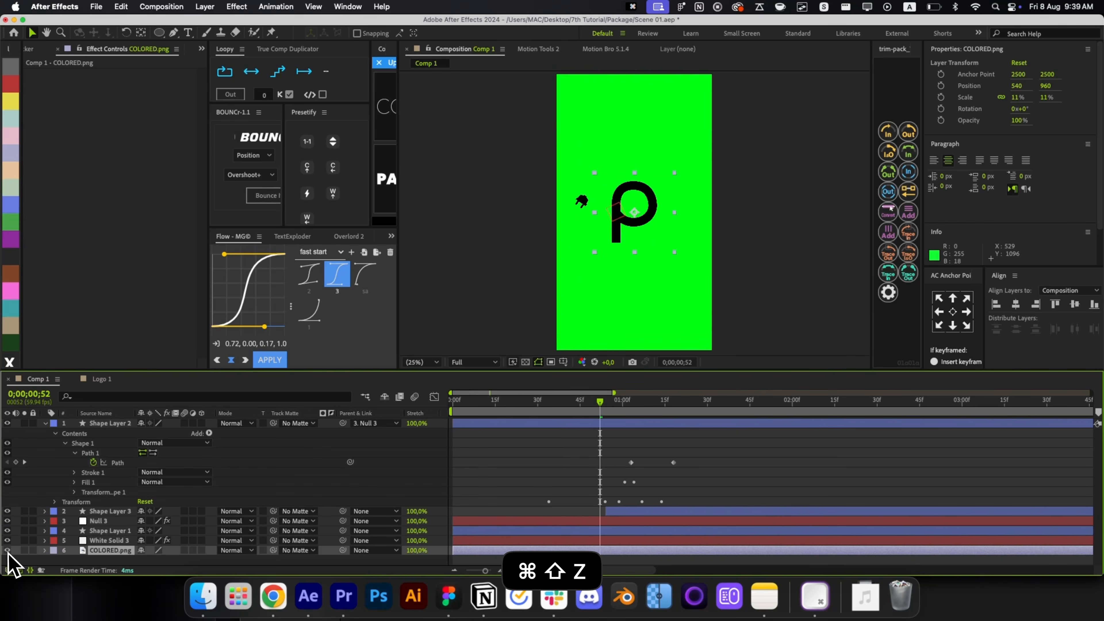
left_click(7, 550)
Move the plug's path keyframe earlier and check its points around 1;10–1;11.
scroll(652, 213, "up", 1)
left_click_drag(613, 409, 643, 411)
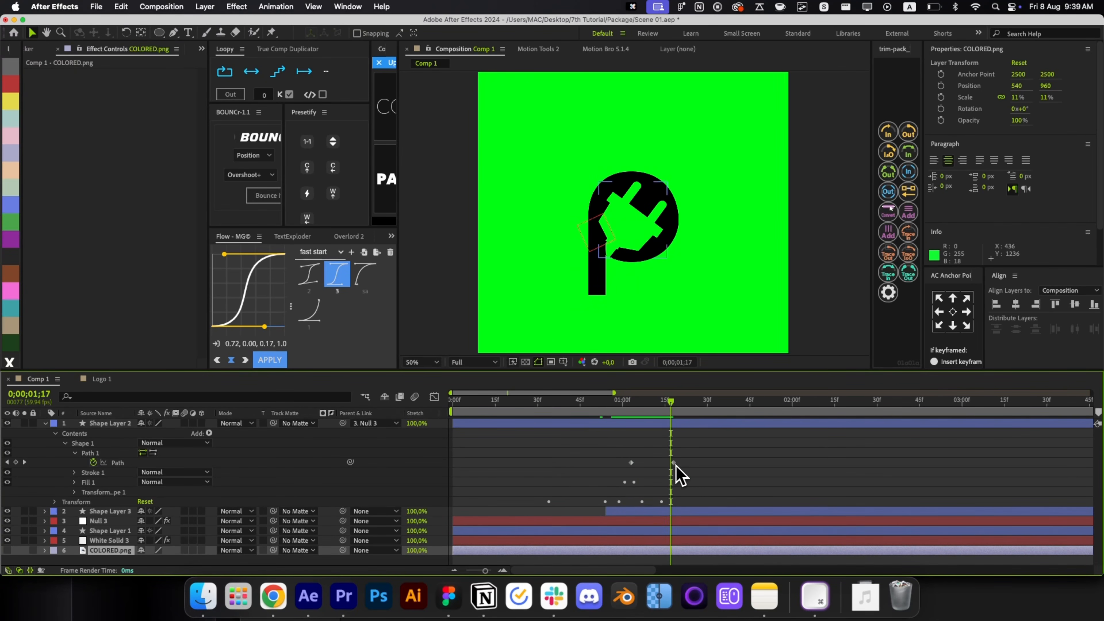
left_click_drag(673, 463, 654, 463)
left_click(649, 411)
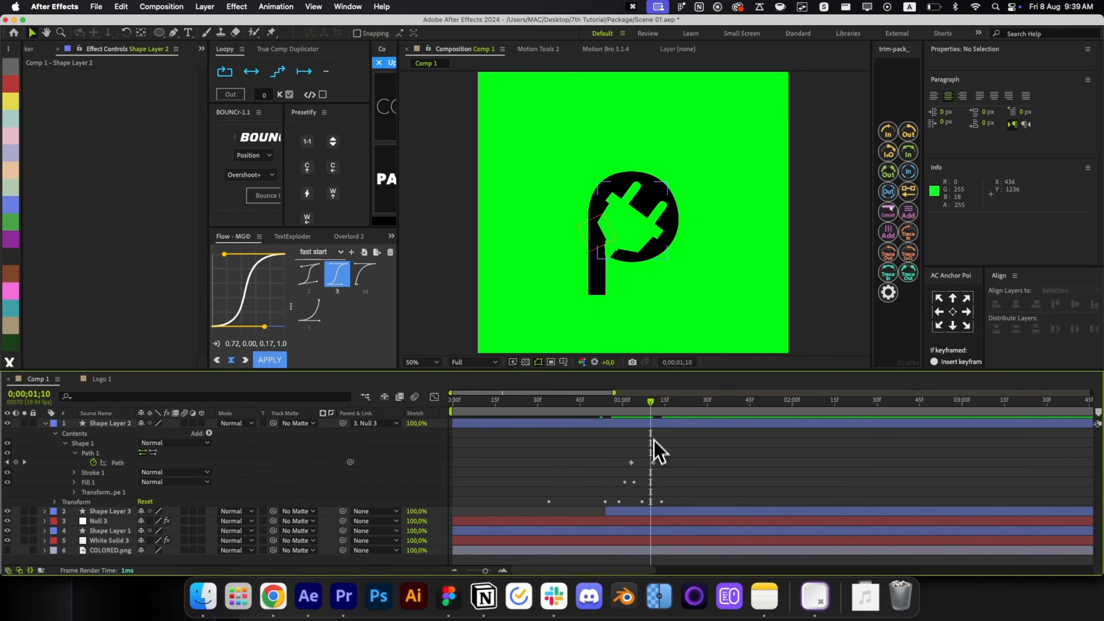
scroll(638, 319, "up", 3)
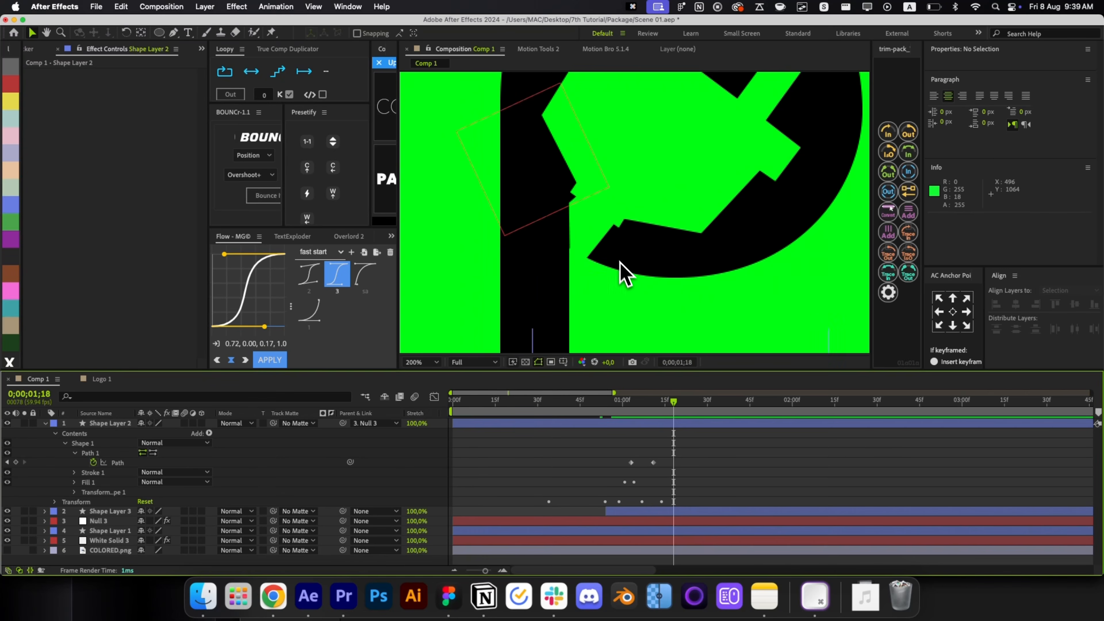
left_click(673, 423)
key("g")
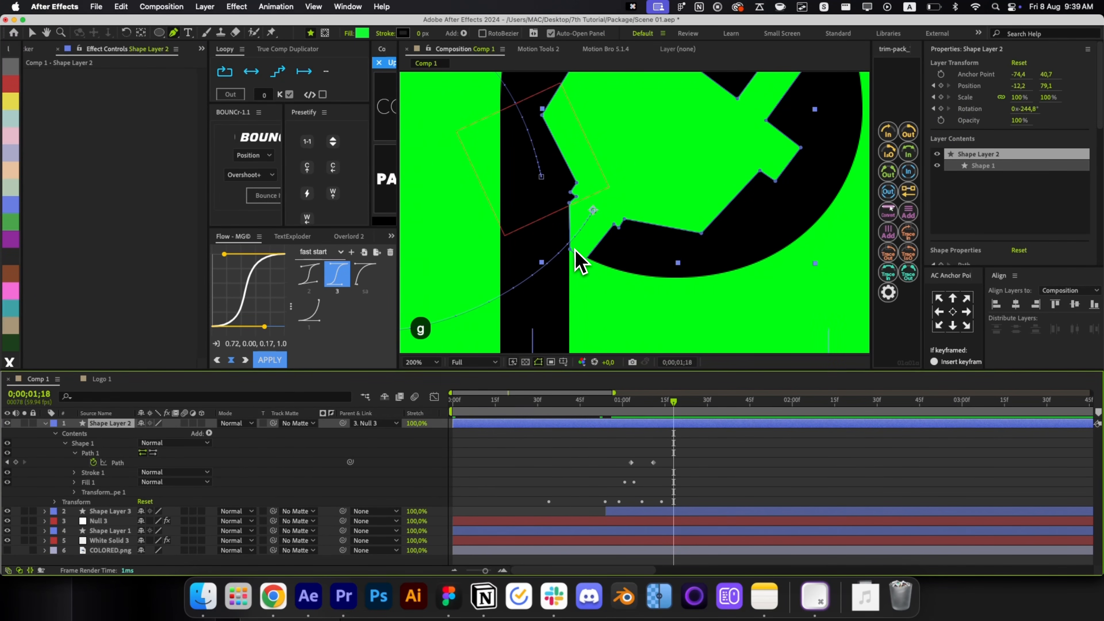
left_click(653, 399)
scroll(578, 279, "up", 2)
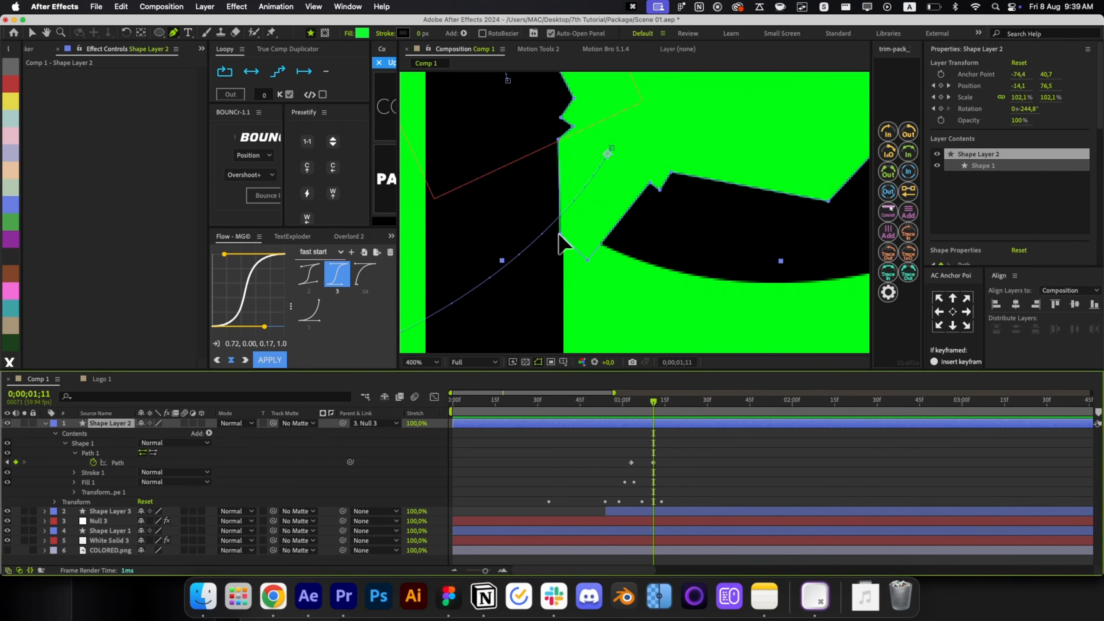
left_click(691, 471)
key("alt+slash")
Keyframe the ring layer's Opacity from 0% to 100% for a fade-in ending around 1;06.
key("u")
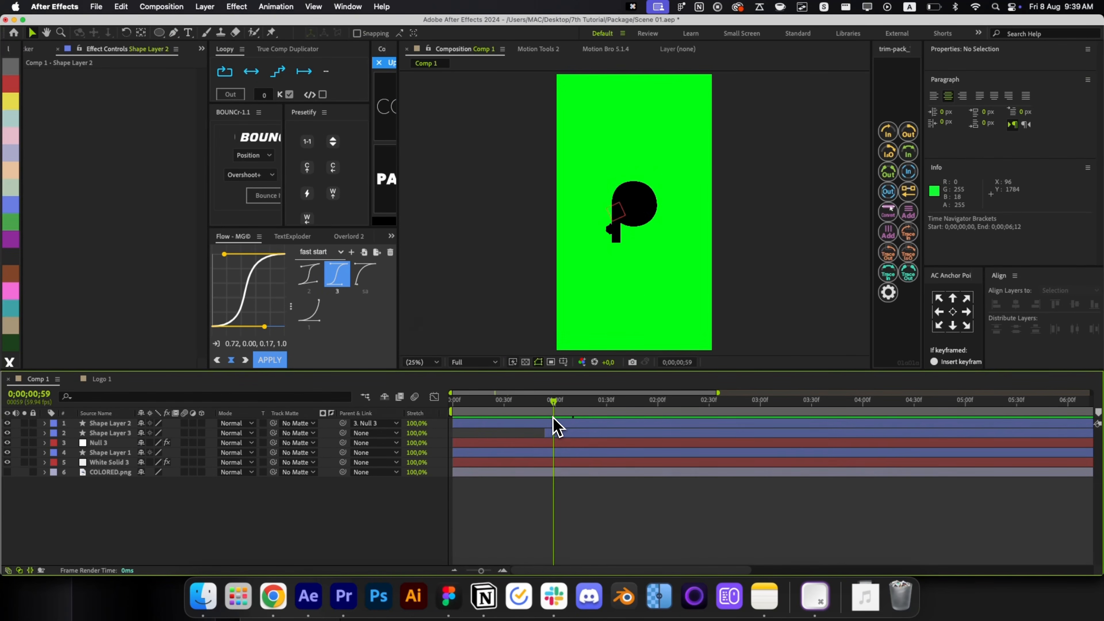
left_click(94, 417)
key("t")
left_click(74, 426)
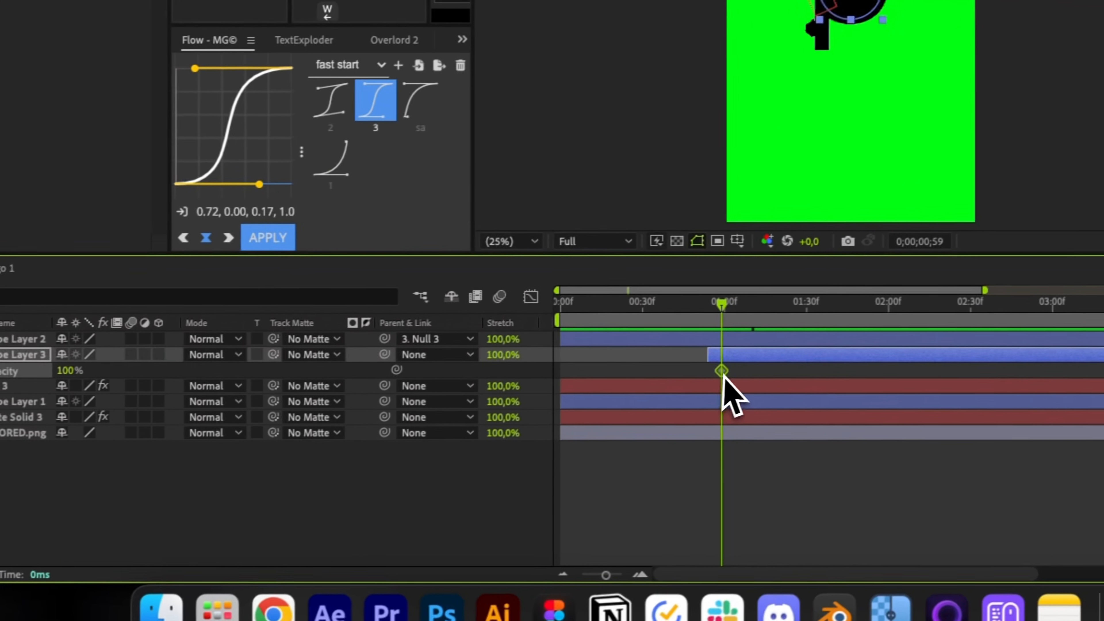
left_click_drag(722, 371, 785, 372)
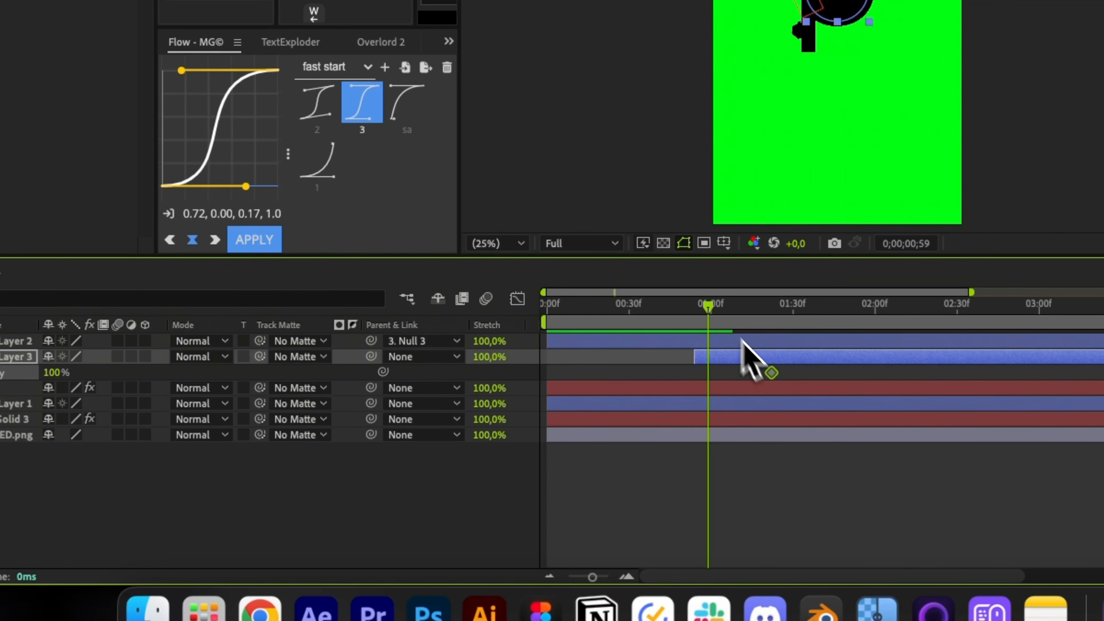
left_click(742, 306)
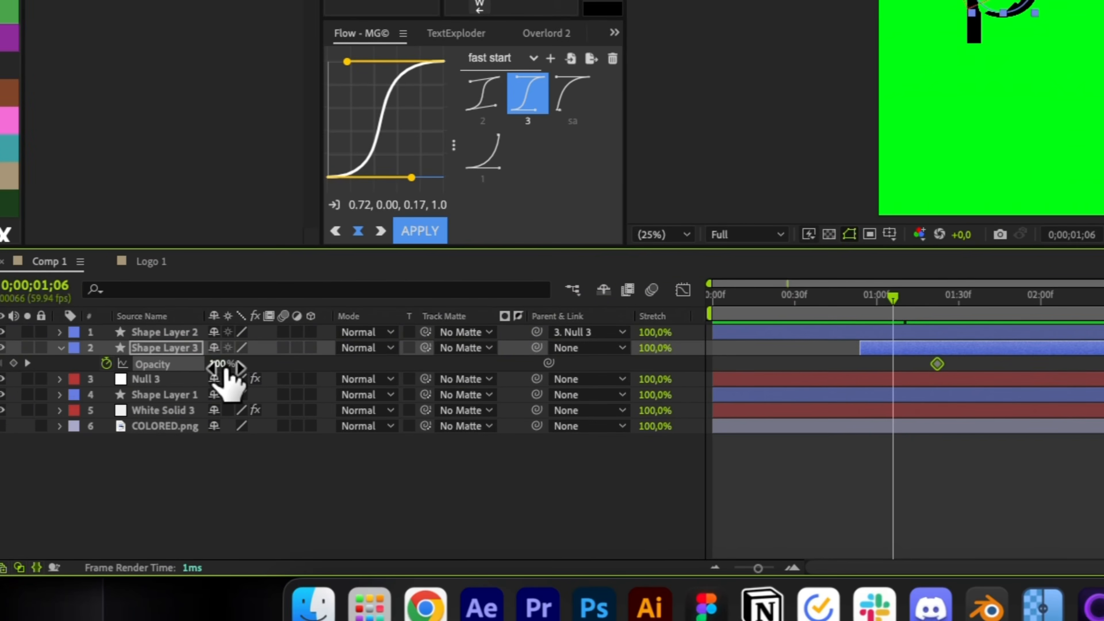
left_click_drag(61, 372, 48, 373)
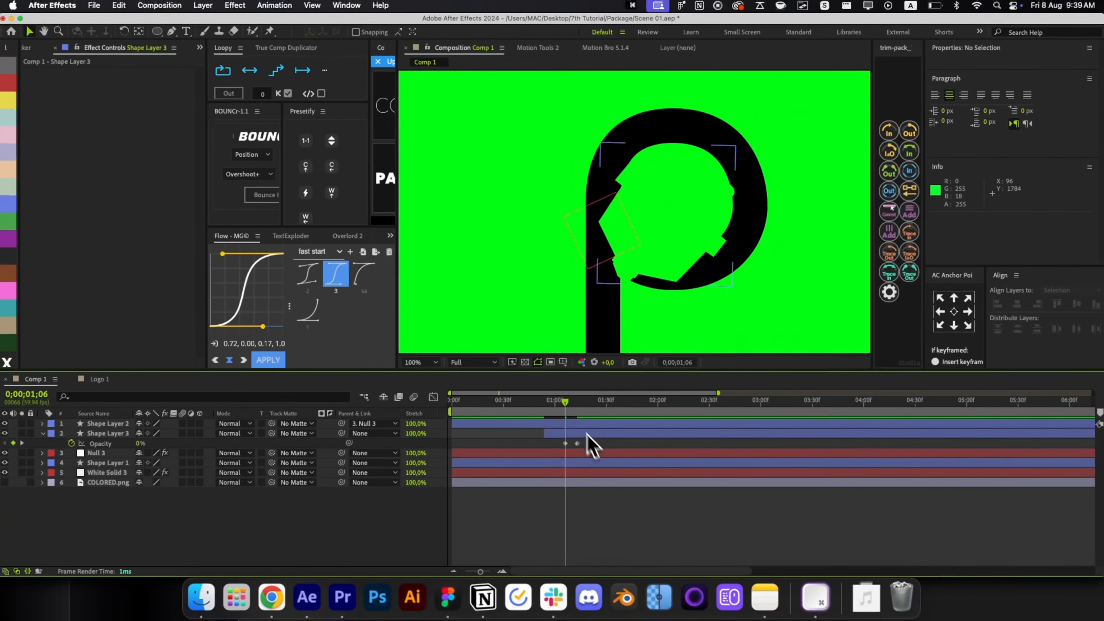
Align the first Opacity keyframe with the playhead near 1;01 and trim the ring layer to start there.
mouse_move(565, 402)
left_mouse_down()
mouse_move(578, 402)
mouse_move(557, 403)
left_mouse_up()
left_click_drag(566, 443, 559, 445)
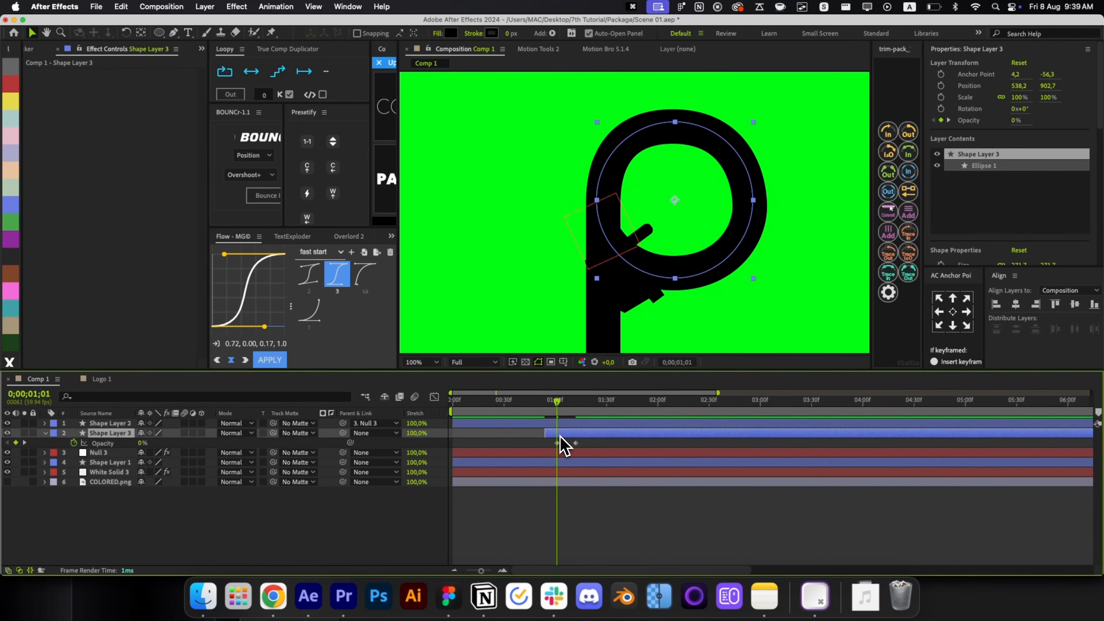
key("alt+bracketleft")
left_click_drag(564, 409, 484, 412)
left_click(628, 499)
key("alt+slash")
Apply the Echo effect to the plug shape layer (Shape Layer 2).
left_click(614, 216)
scroll(615, 216, "up", 4)
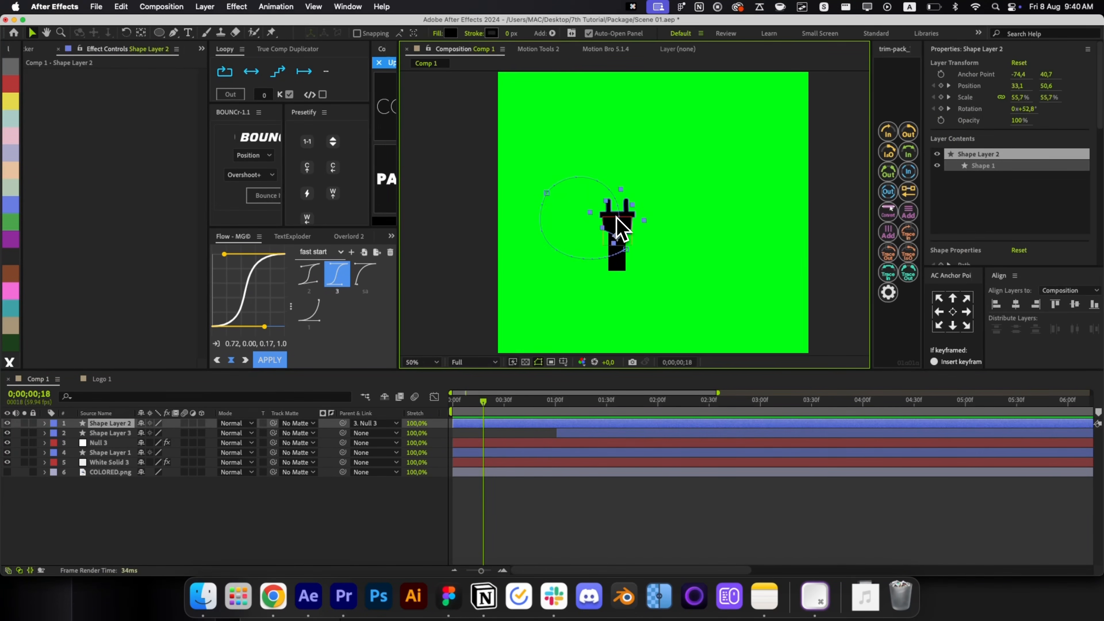
key("alt+space")
type("echo")
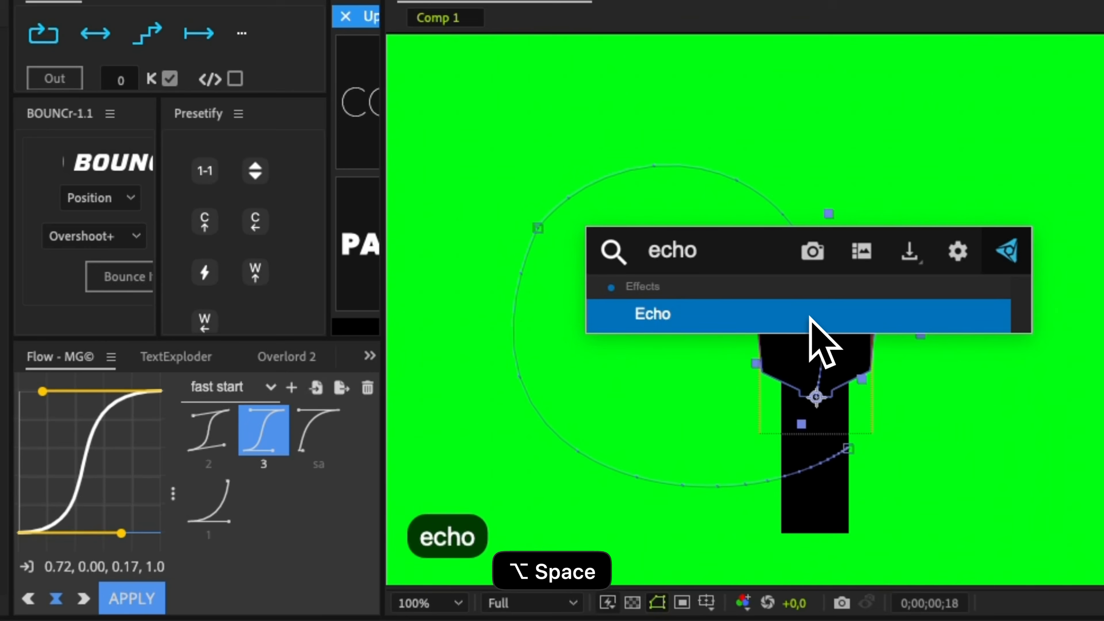
key("Return")
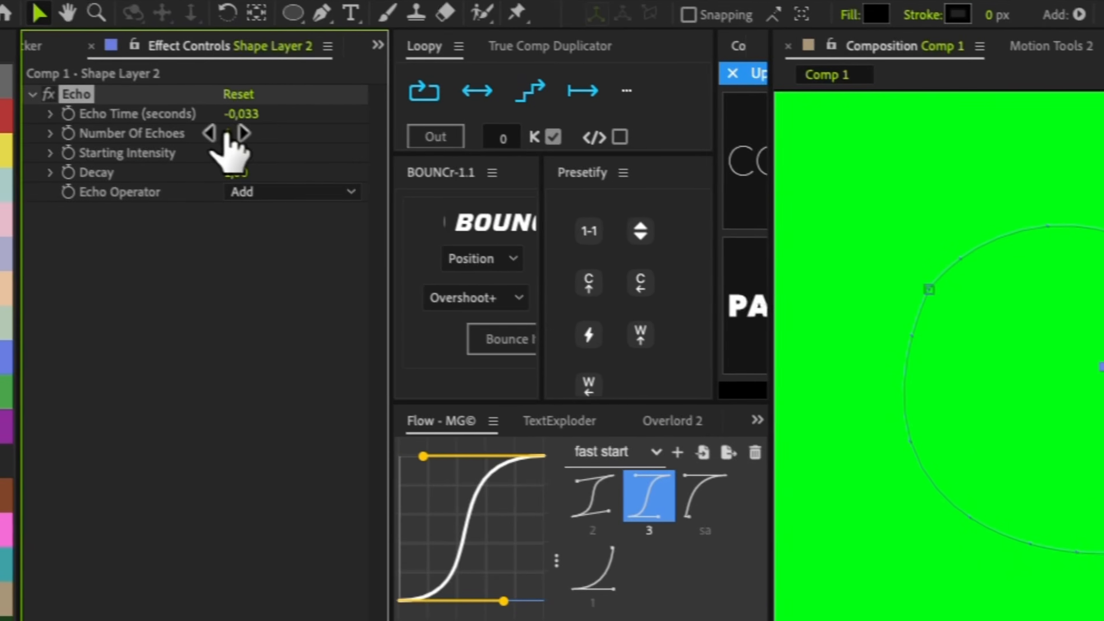
Set Number Of Echoes to 100 and Echo Time to -0.001 seconds.
left_click(226, 134)
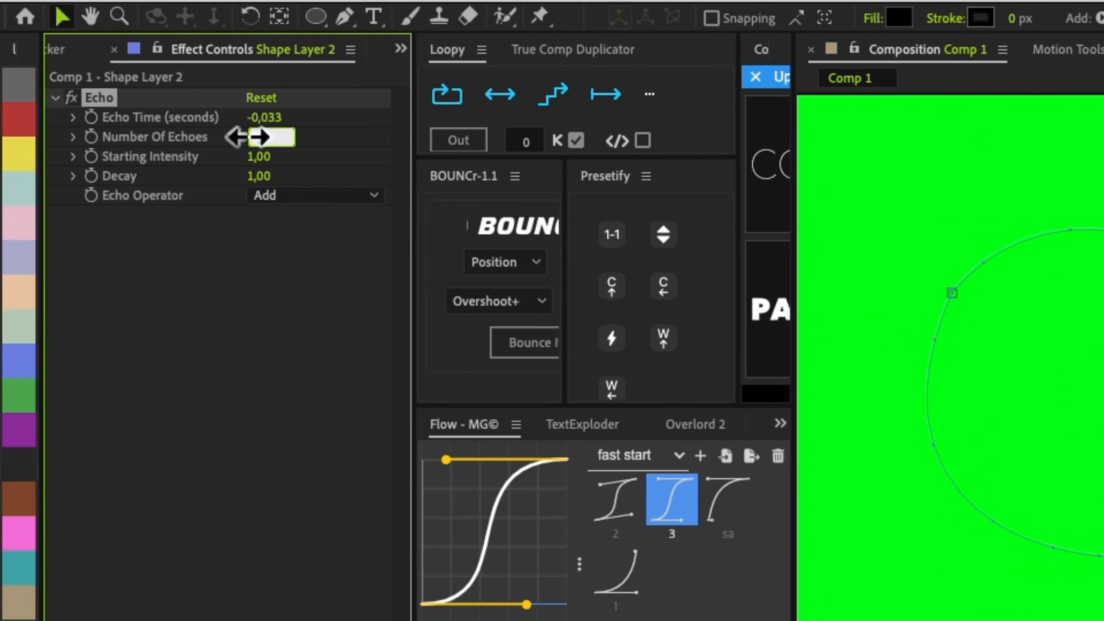
type("100")
key("Return")
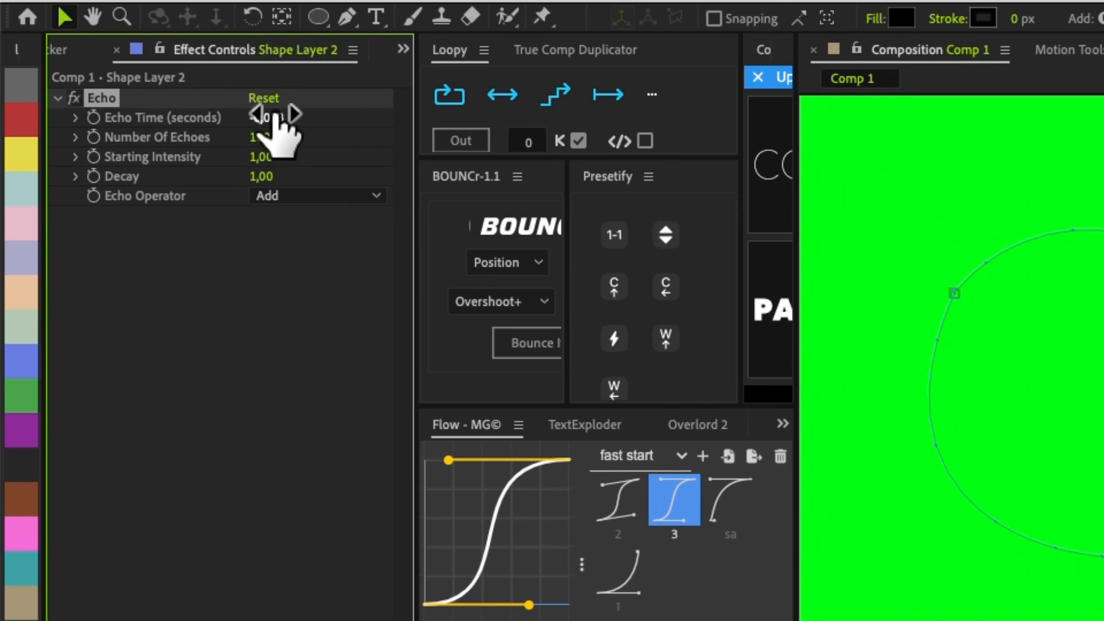
left_click(268, 117)
key("Right")
key("shift+Left")
key("shift+Left")
key("shift+Left")
type("01")
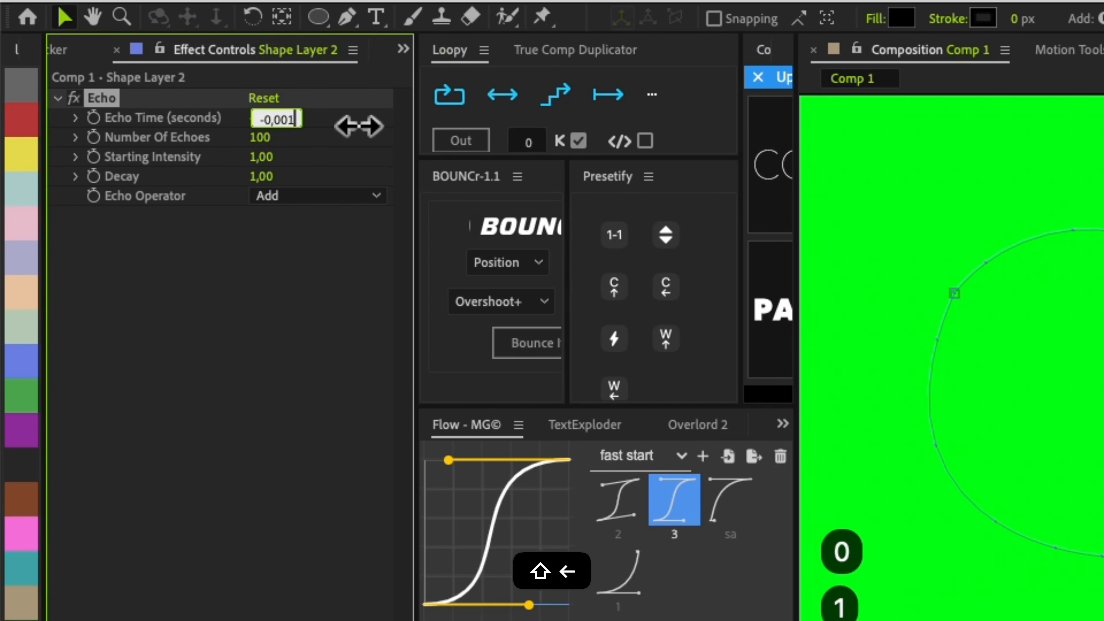
key("Return")
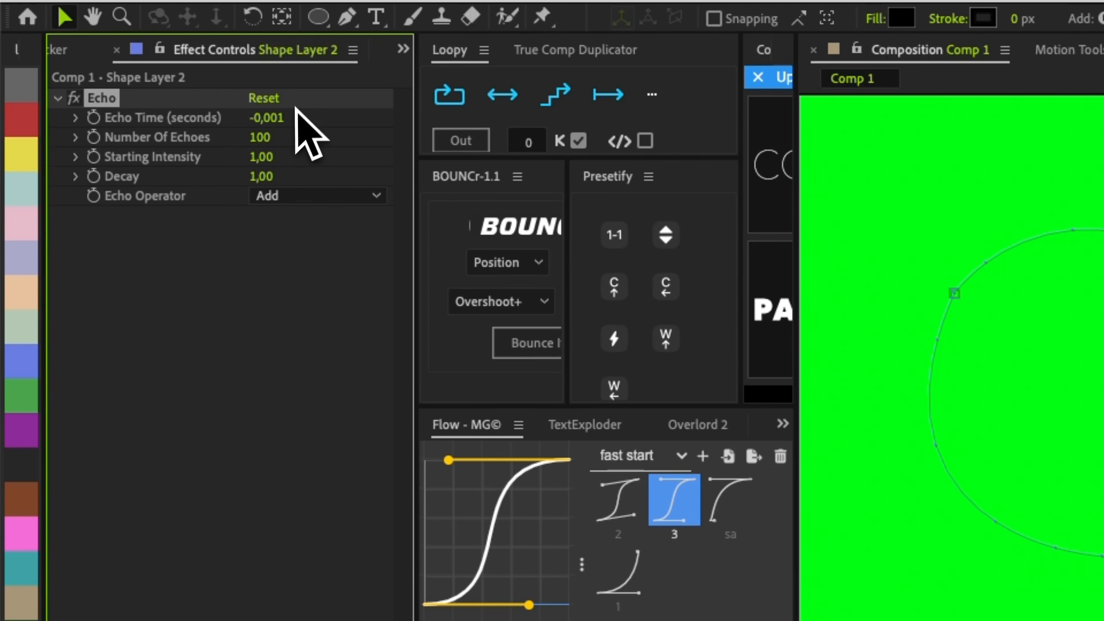
Set the echo operator to Maximum, starting intensity 0.74 and decay 0.95, then preview the trail.
left_click(274, 196)
left_click(322, 245)
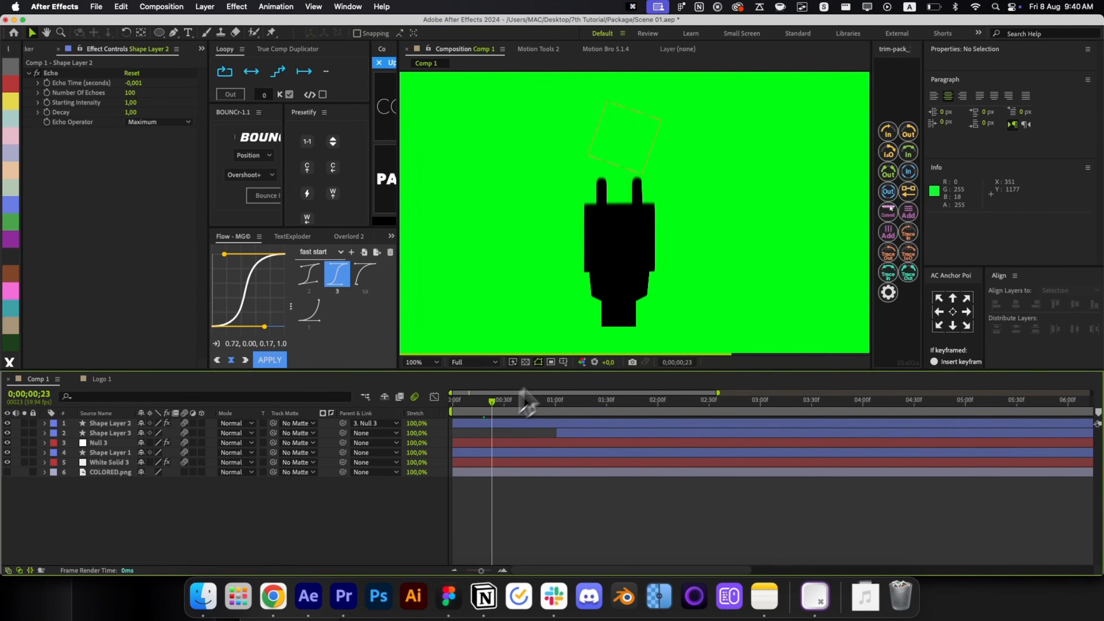
key("space")
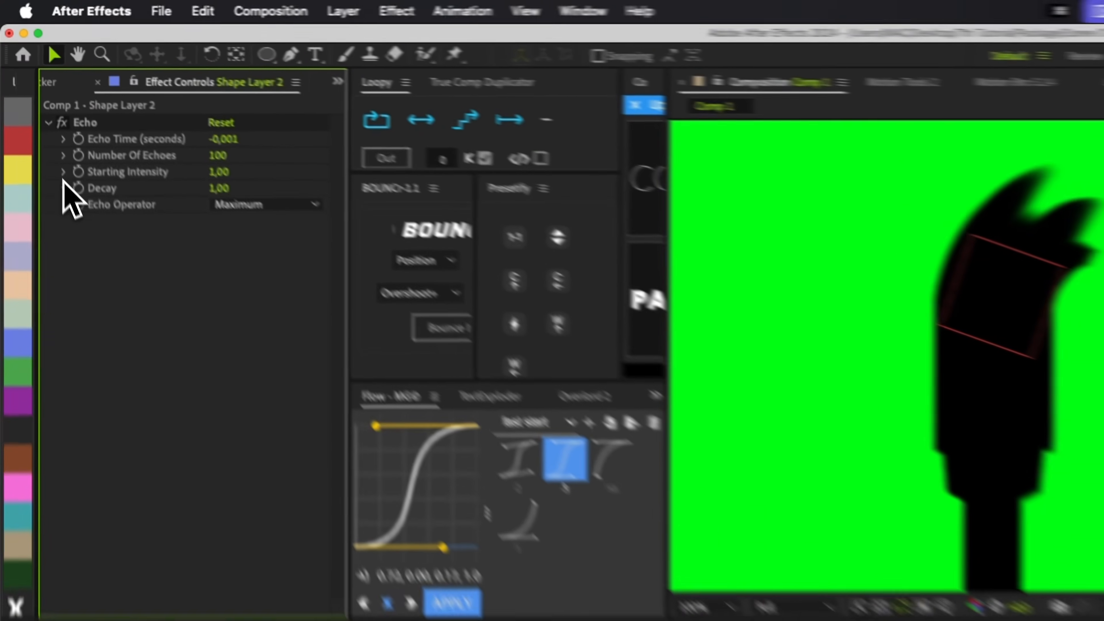
left_click(38, 112)
left_click(38, 102)
left_click(152, 118)
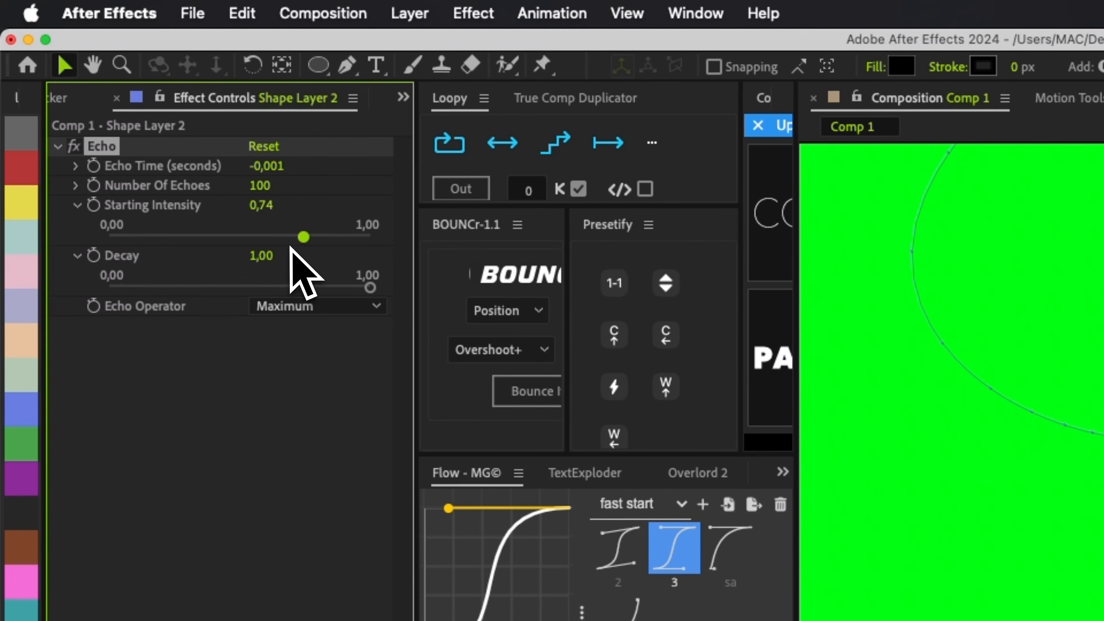
left_click(342, 286)
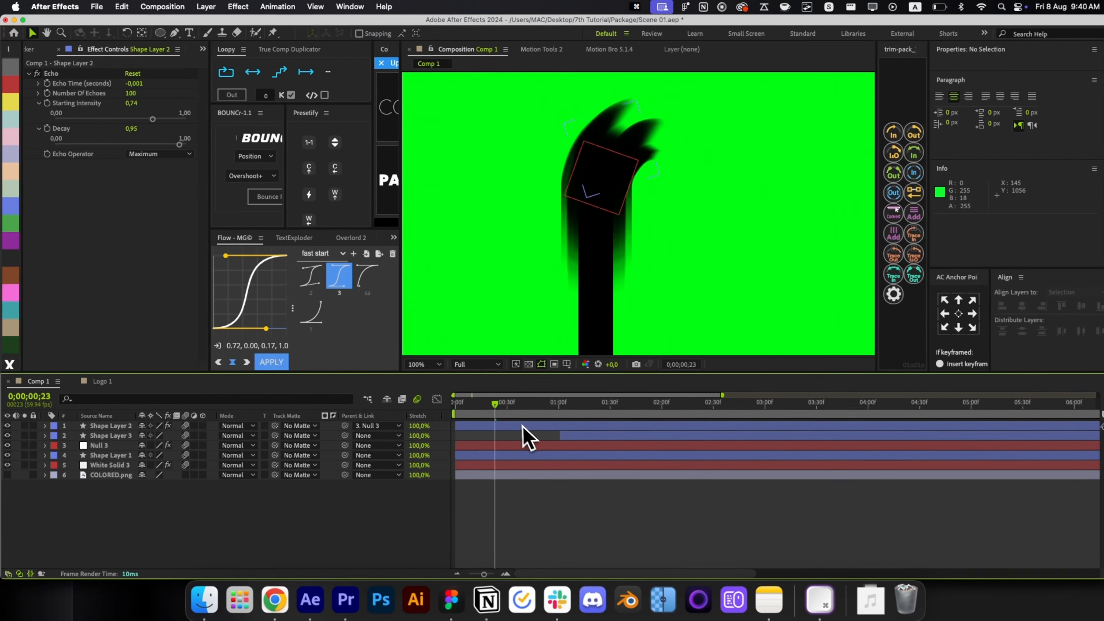
key("alt+slash")
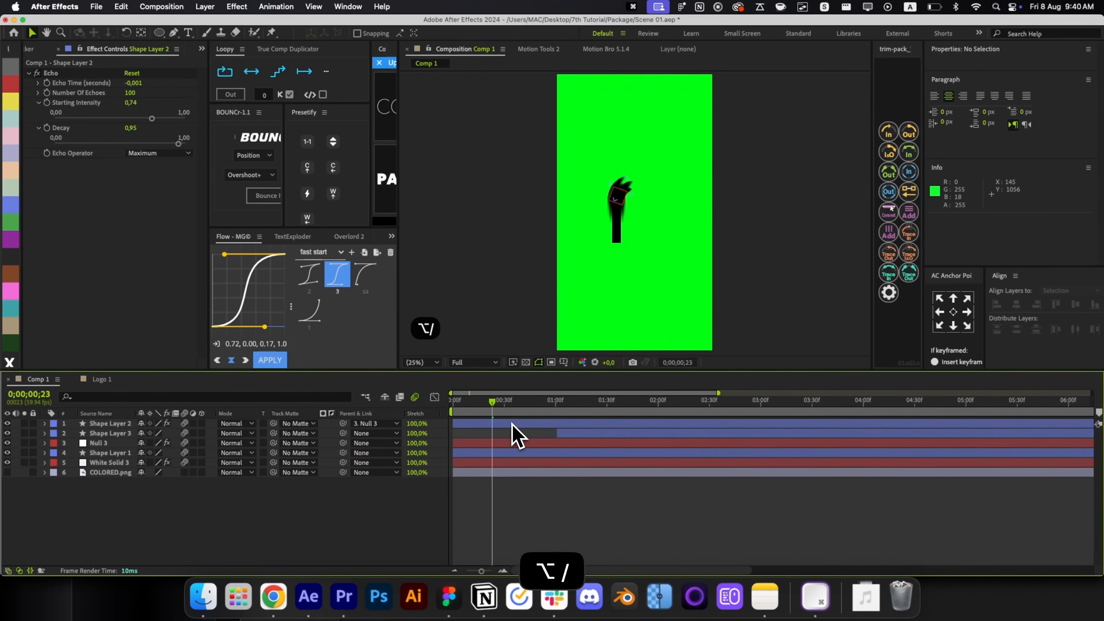
left_click_drag(492, 400, 518, 425)
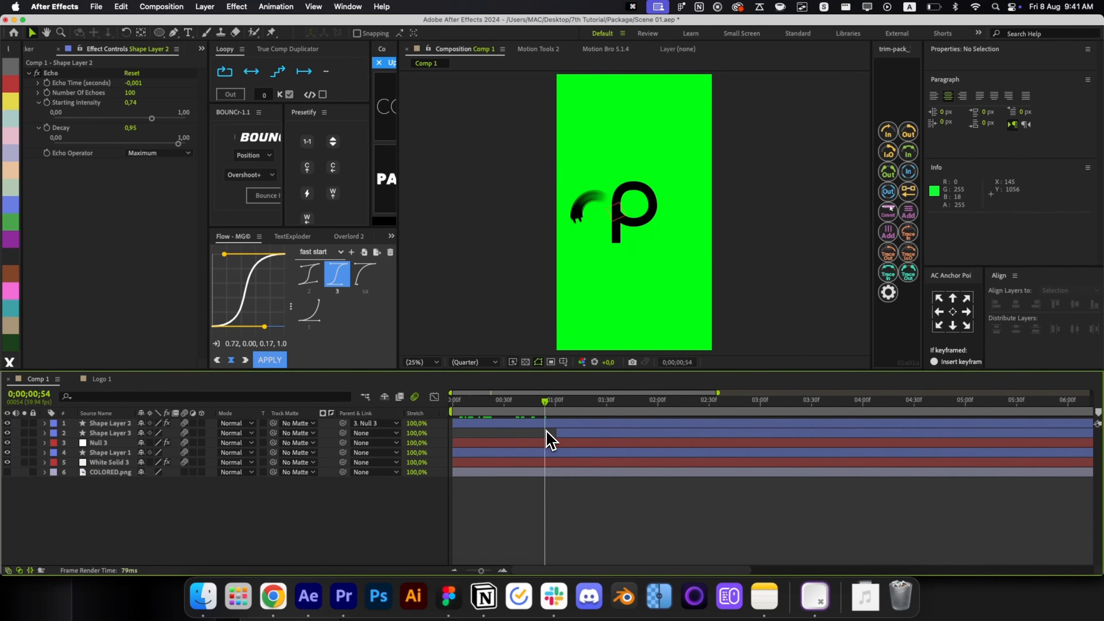
Create Comp 2 with default settings and nest Comp 1 inside it as a layer.
key("super+w")
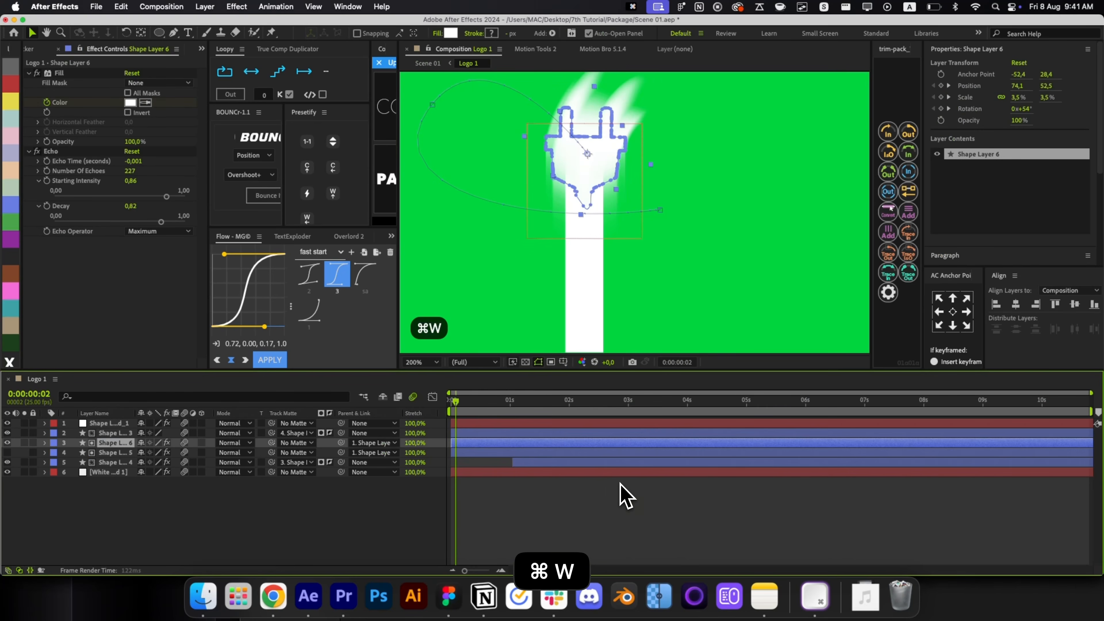
key("super+w")
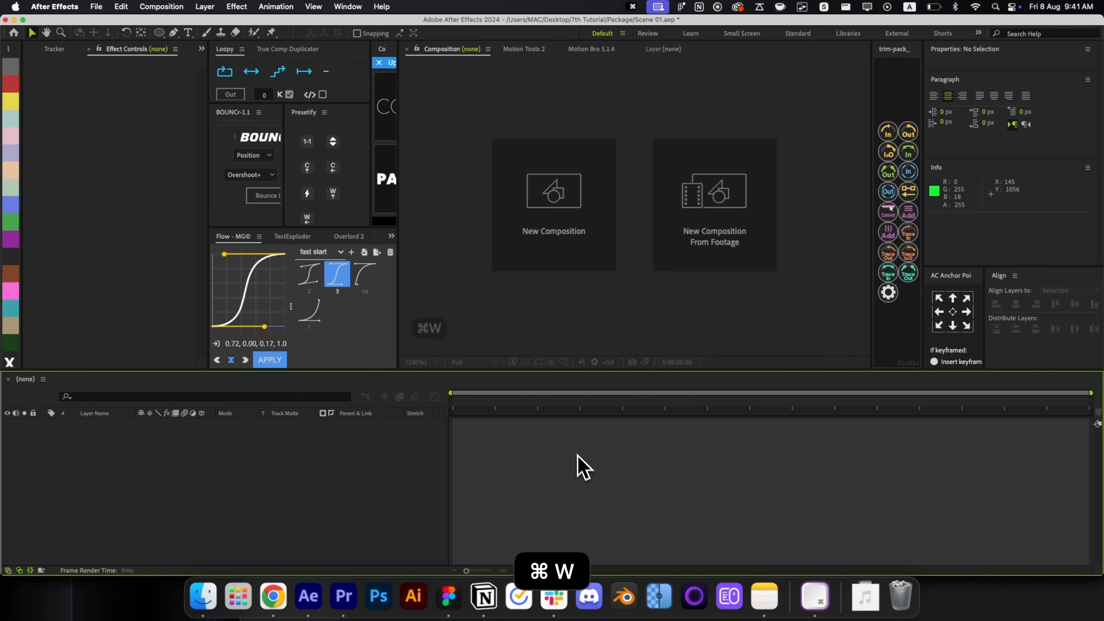
left_click(508, 206)
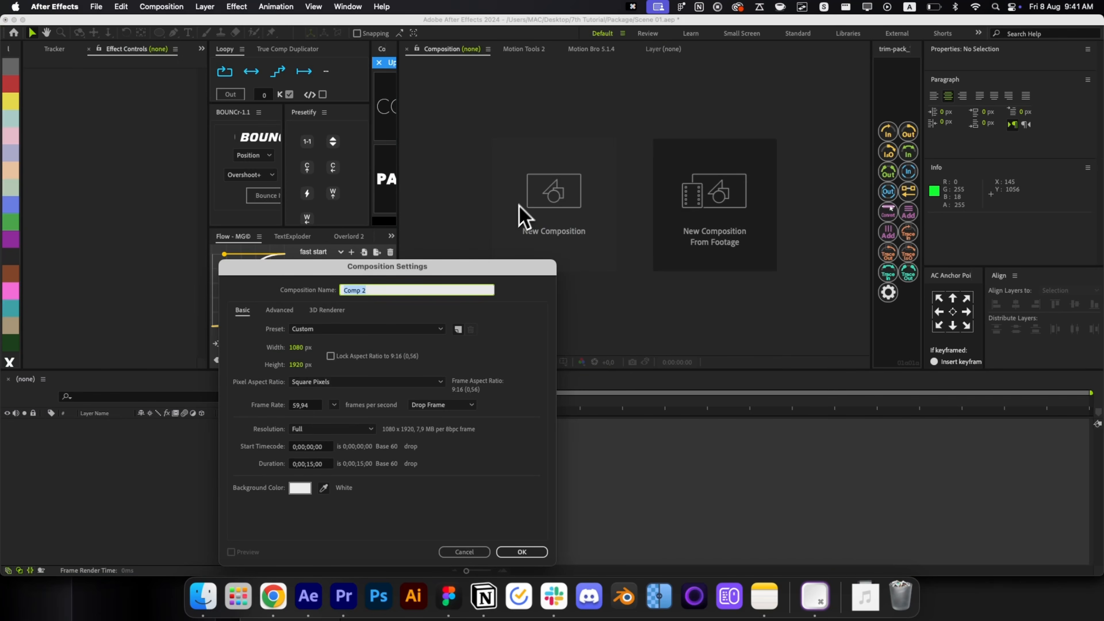
left_click(517, 551)
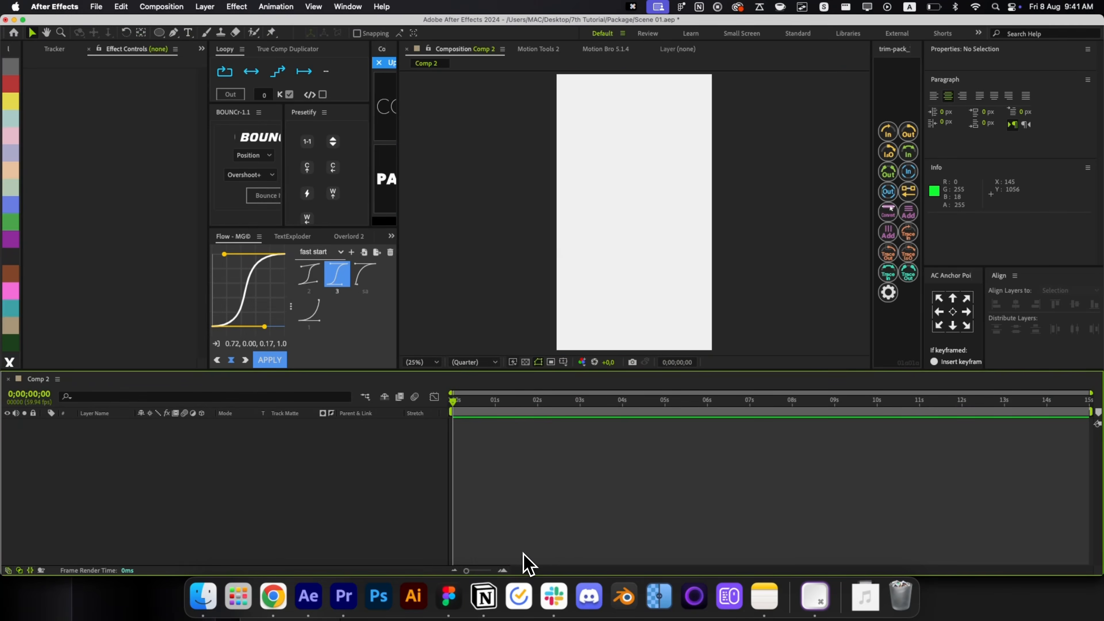
key("super+0")
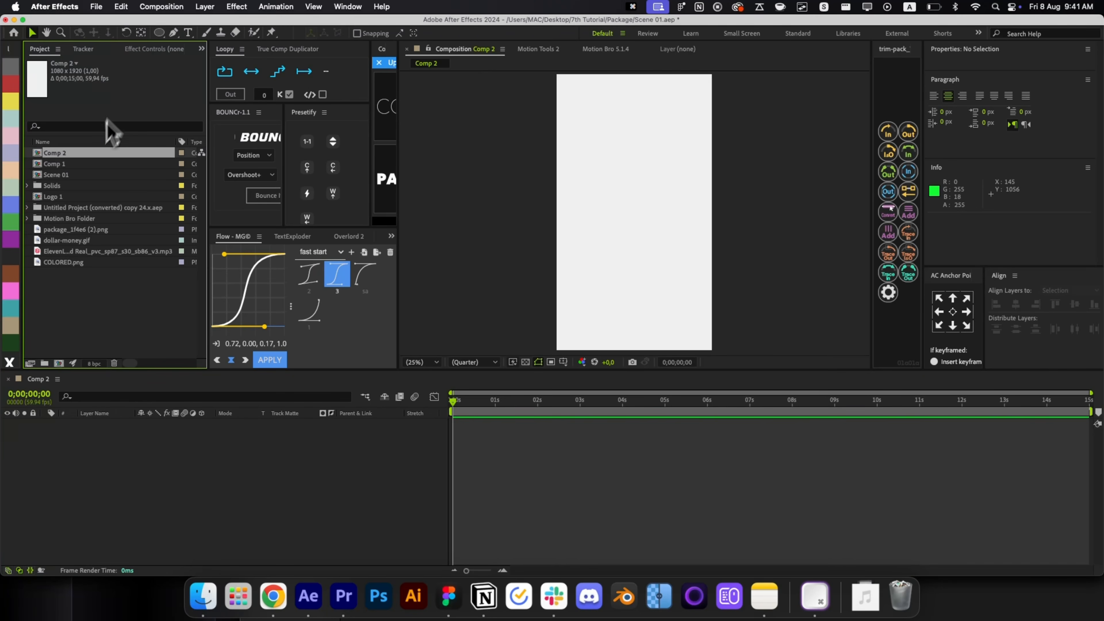
left_click_drag(72, 169, 129, 483)
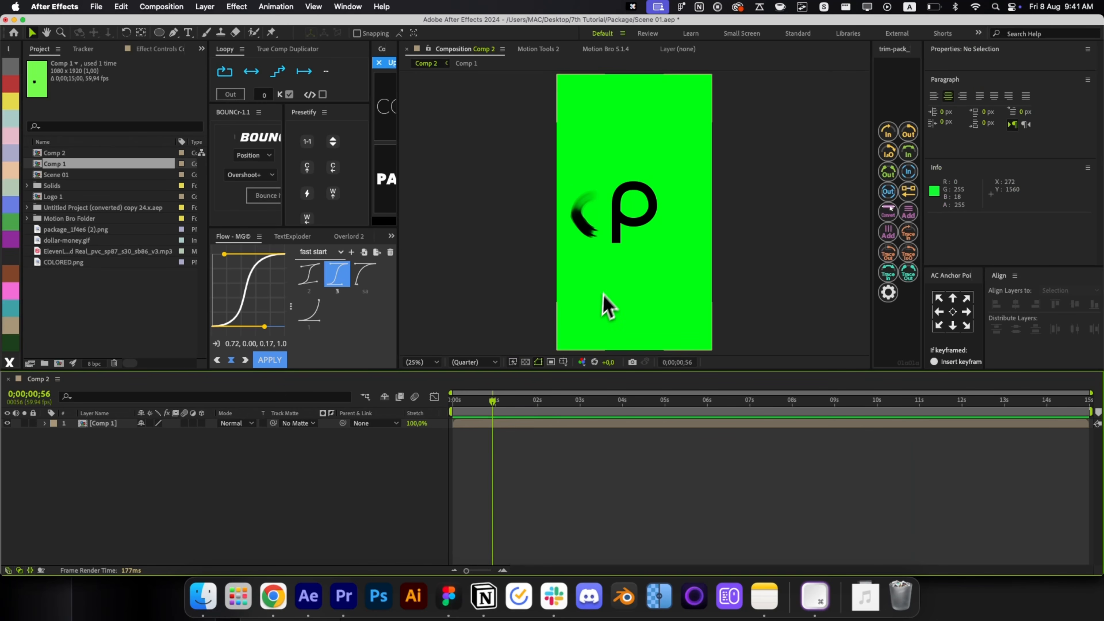
Apply Keylight to the Comp 1 layer and sample the green screen colour to key it out.
key("alt+space")
type("key")
key("Return")
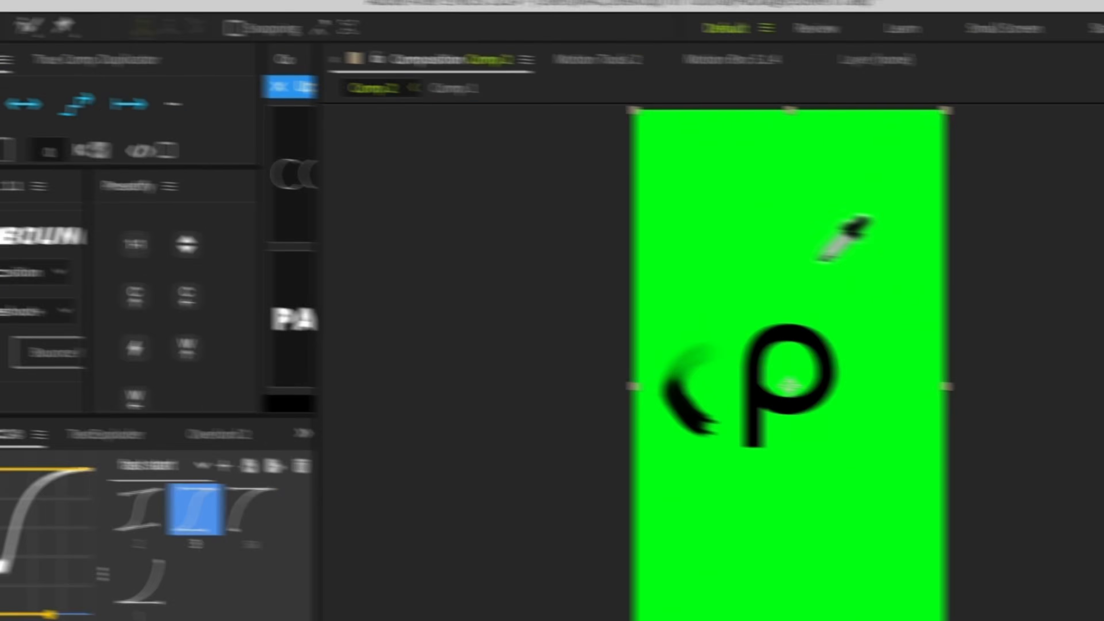
left_click(825, 258)
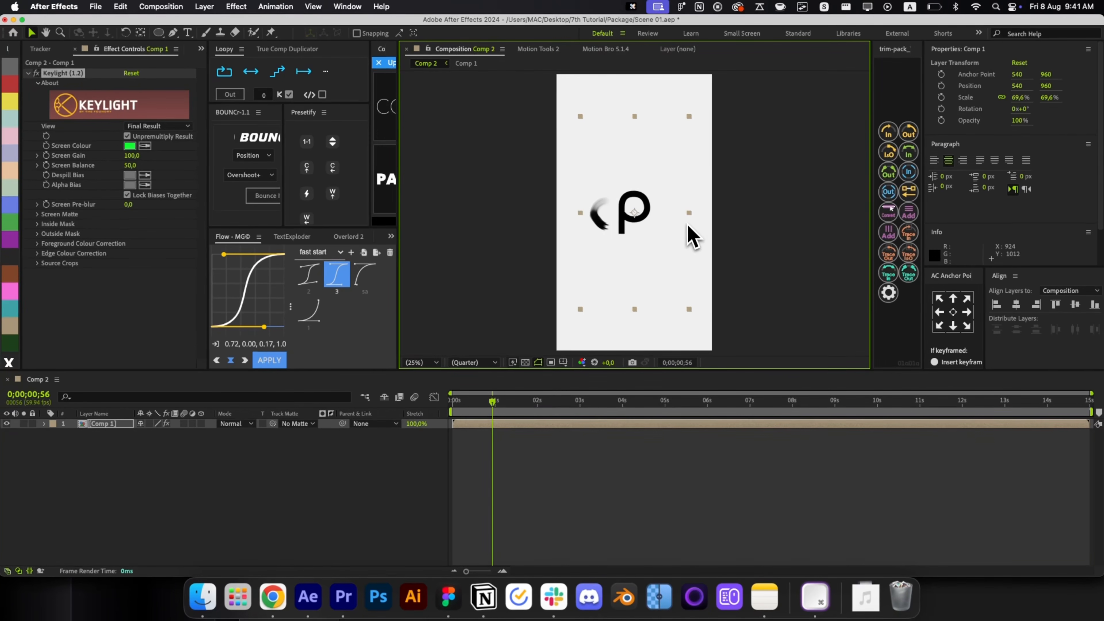
left_click(573, 452)
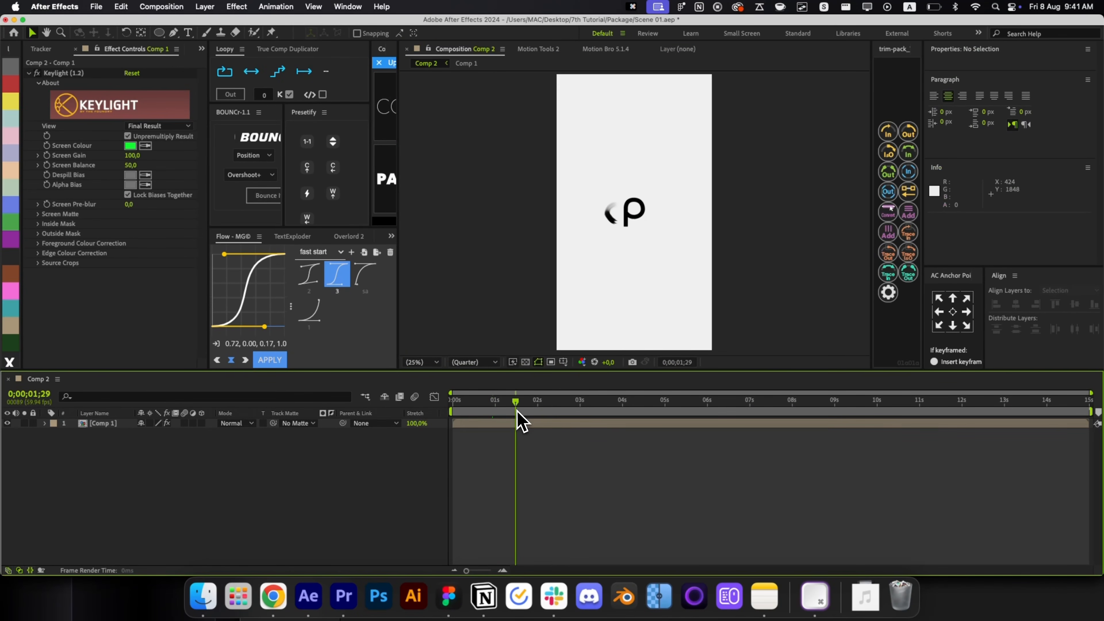
left_click_drag(517, 410, 525, 410)
Add a new solid beneath the logo layer and fill it with a pasted near-black colour.
key("super+y")
key("Return")
key("super+bracketleft")
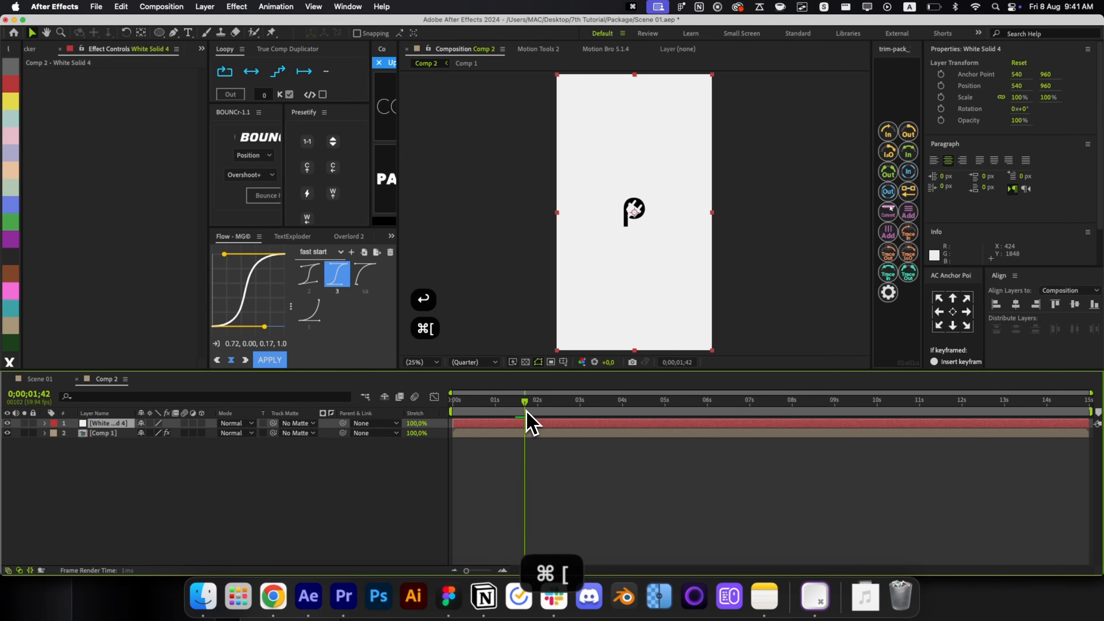
key("alt+space")
type("fill")
key("Return")
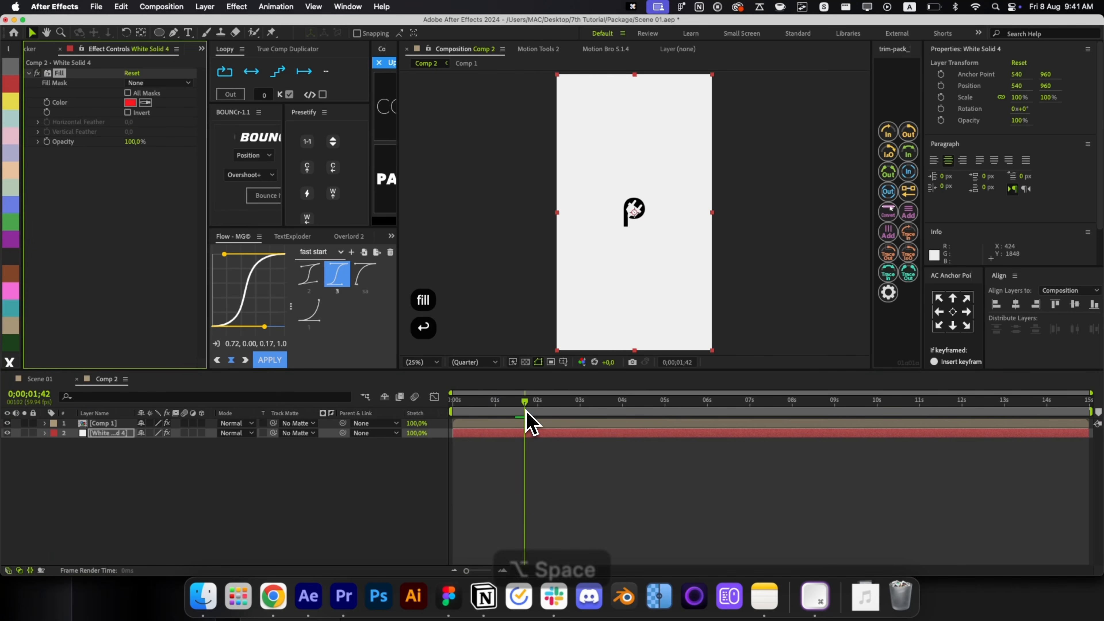
left_click(130, 103)
key("super+v")
key("Return")
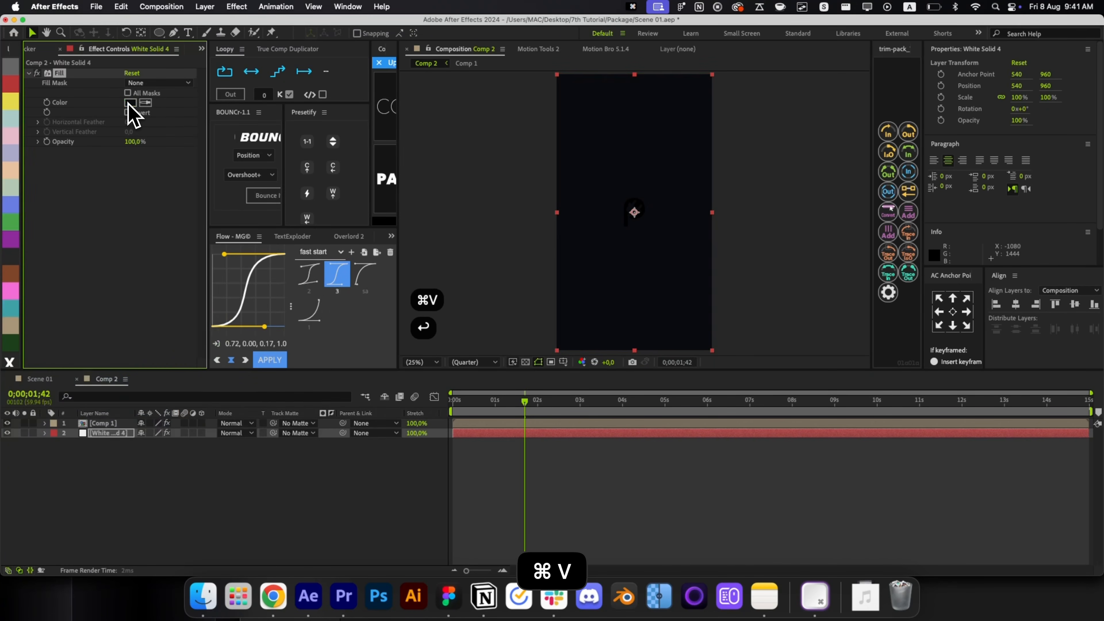
left_click(526, 480)
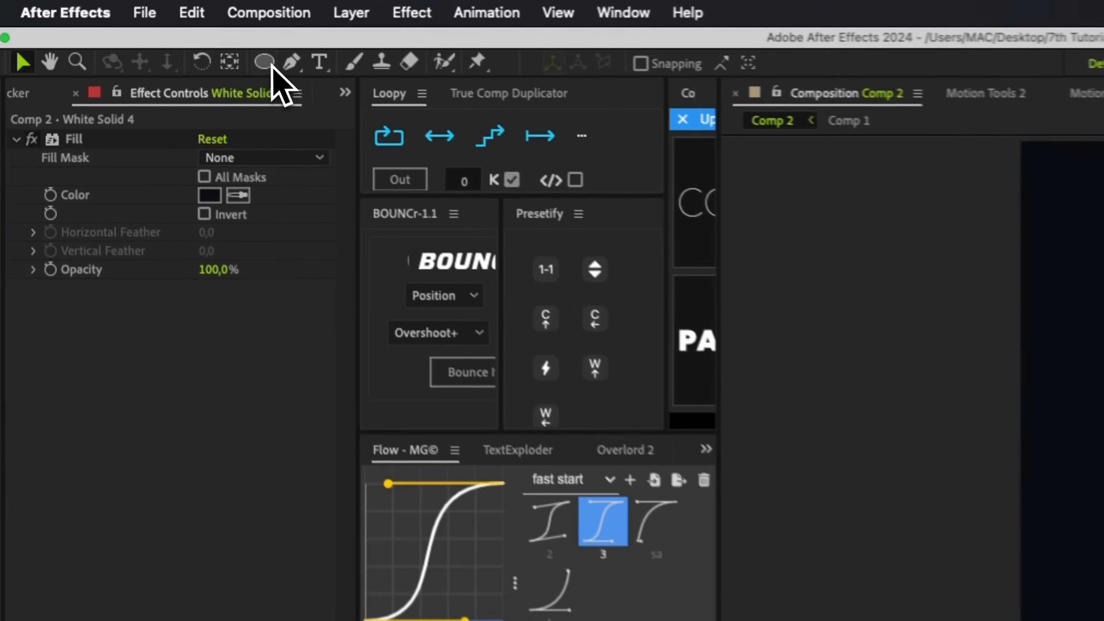
left_click(159, 33)
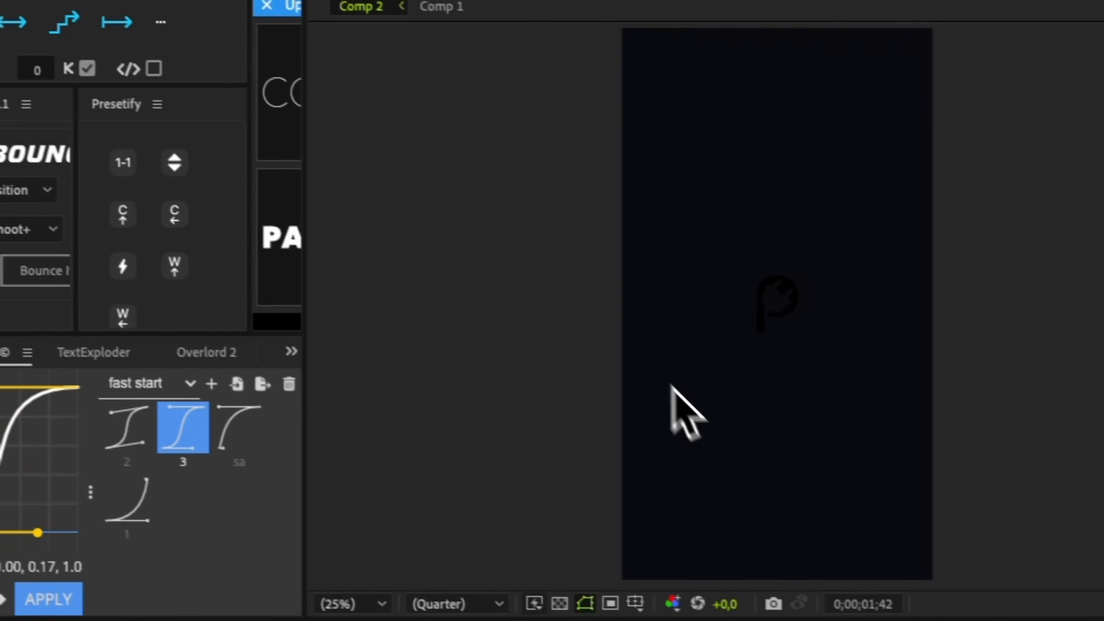
Draw a large ellipse over the lower composition and give it a pink Fill.
left_click_drag(525, 170, 727, 474)
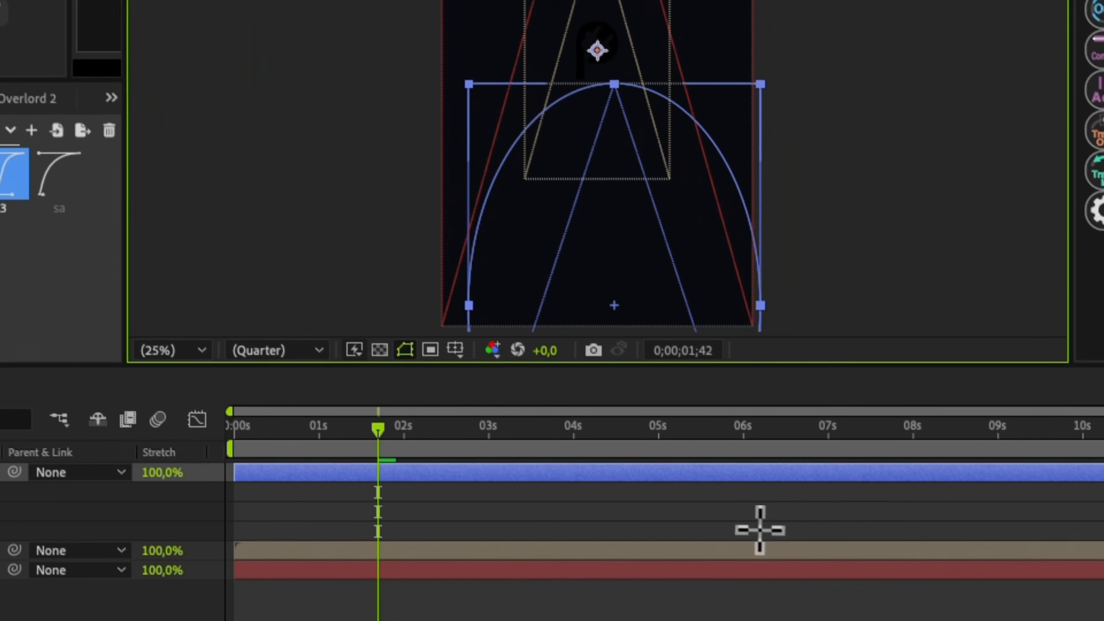
key("v")
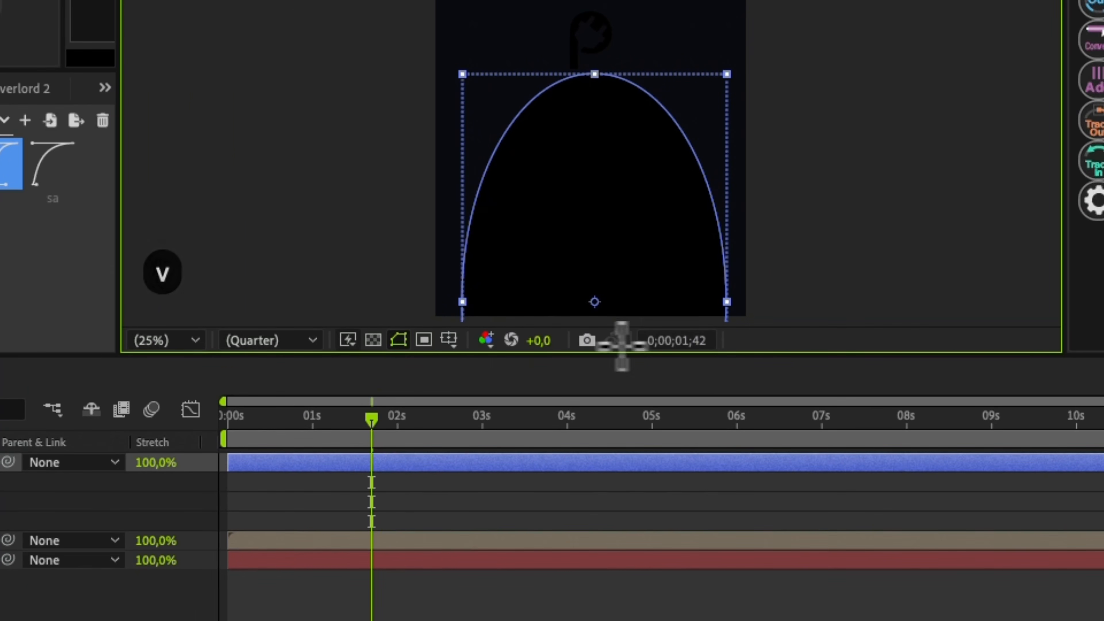
key("r")
key("r")
key("alt+space")
type("fill")
key("Return")
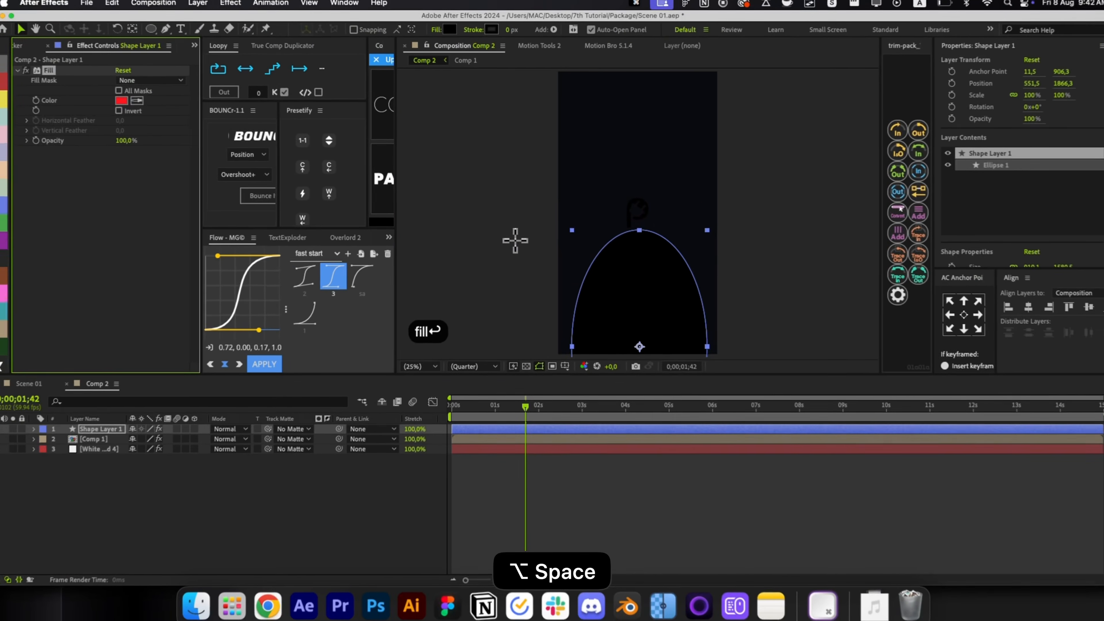
left_click(121, 101)
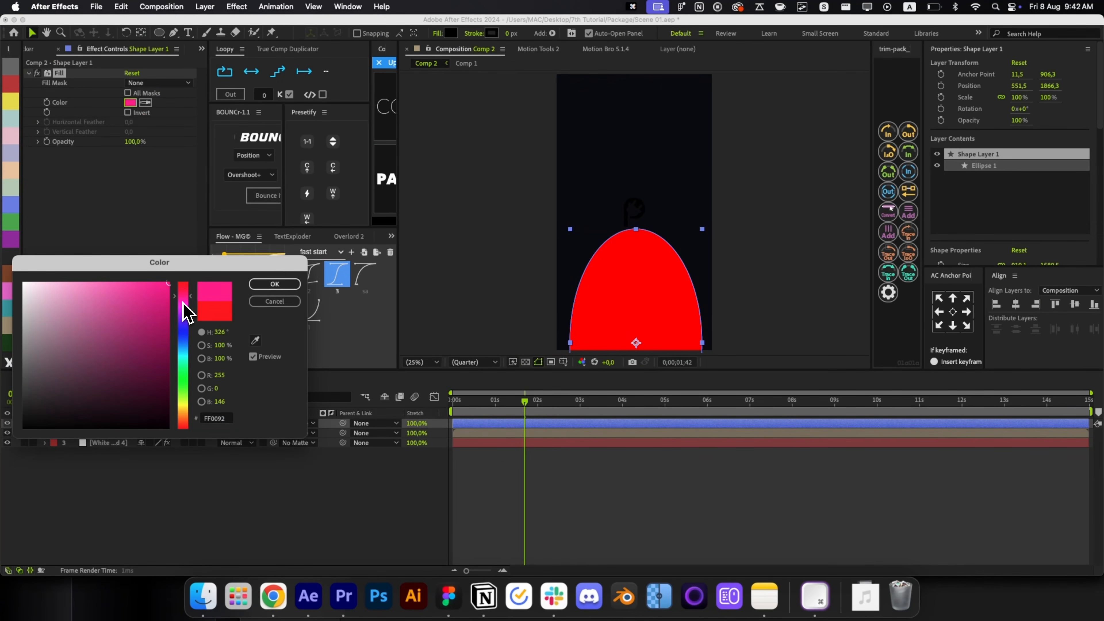
left_click_drag(169, 295, 155, 284)
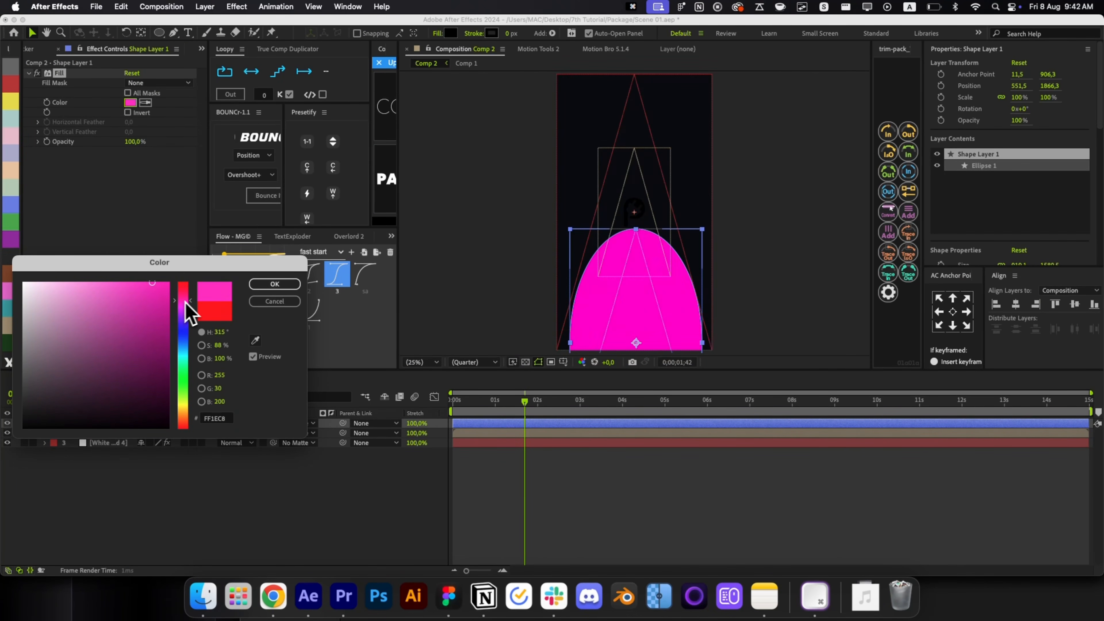
left_click(265, 287)
Blur the ellipse with Fast Box Blur radius 444 and move it toward the bottom edge.
key("alt+space")
type("a")
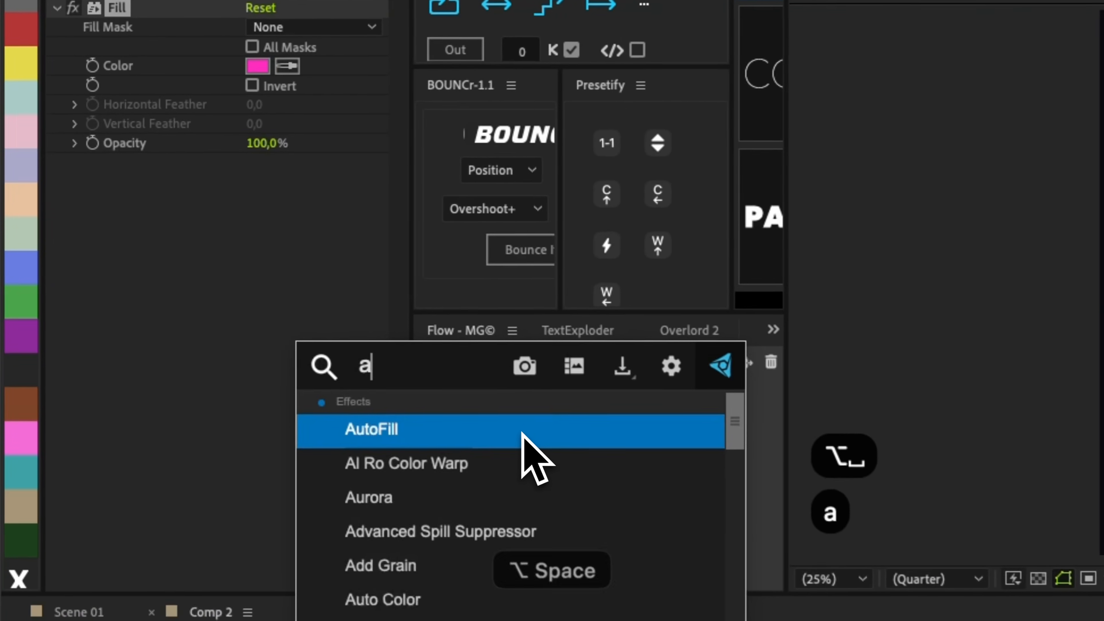
key("BackSpace")
type("fast")
key("Return")
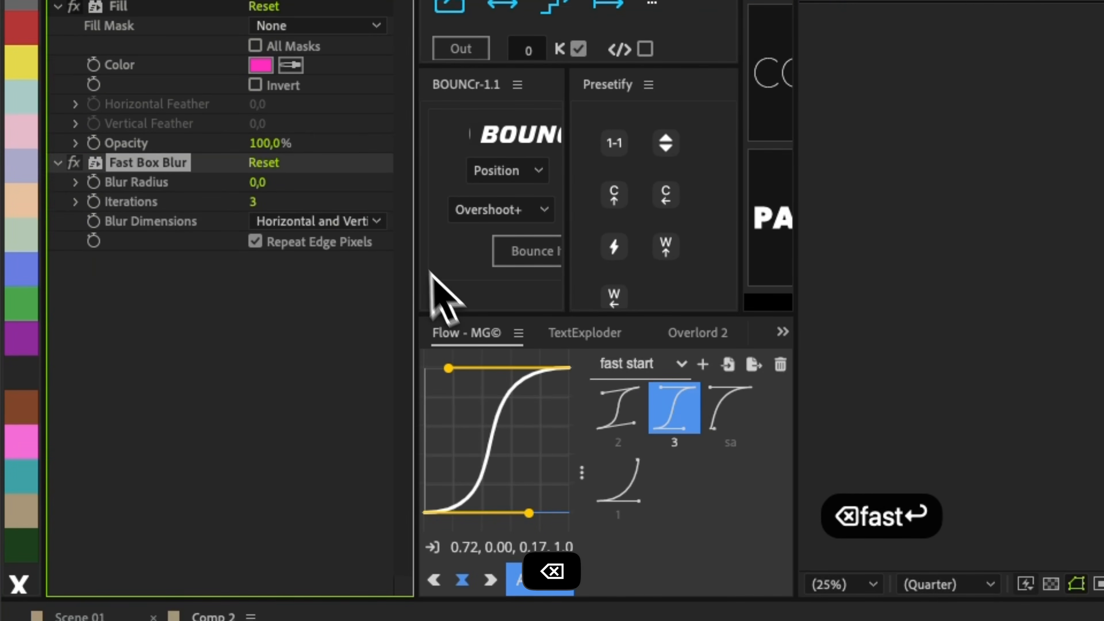
left_click(263, 185)
type("333")
key("Return")
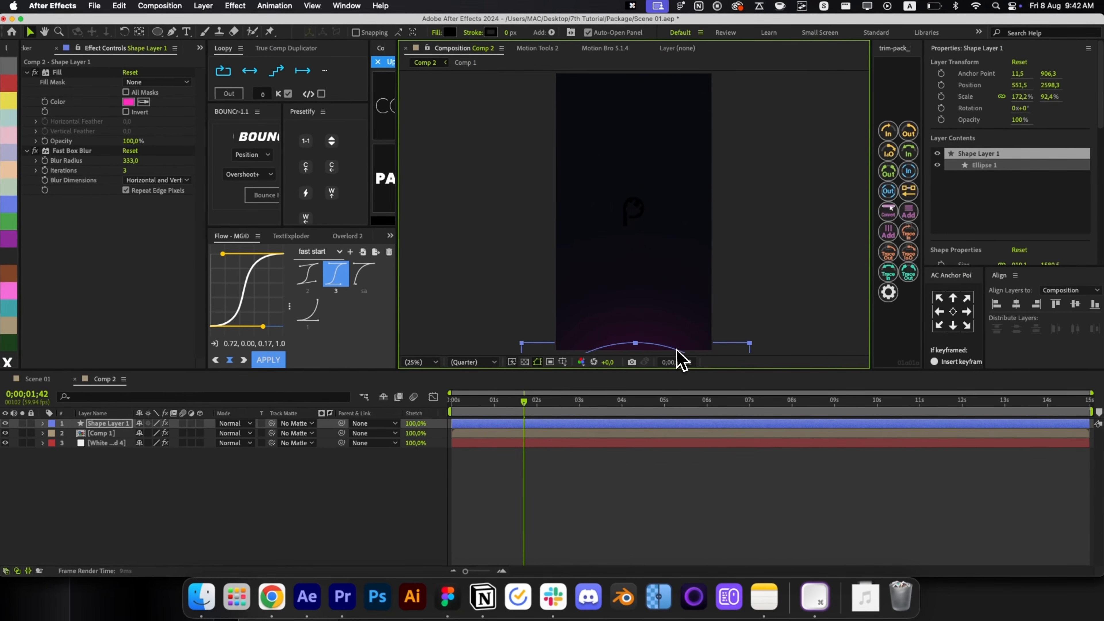
left_click_drag(677, 350, 681, 324)
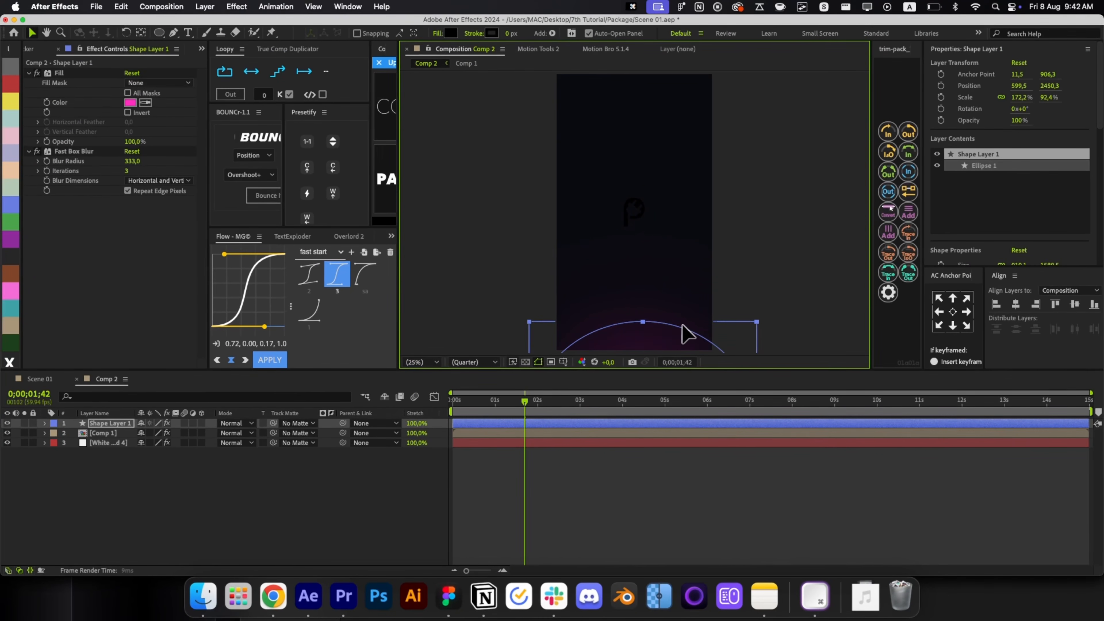
left_click(667, 490)
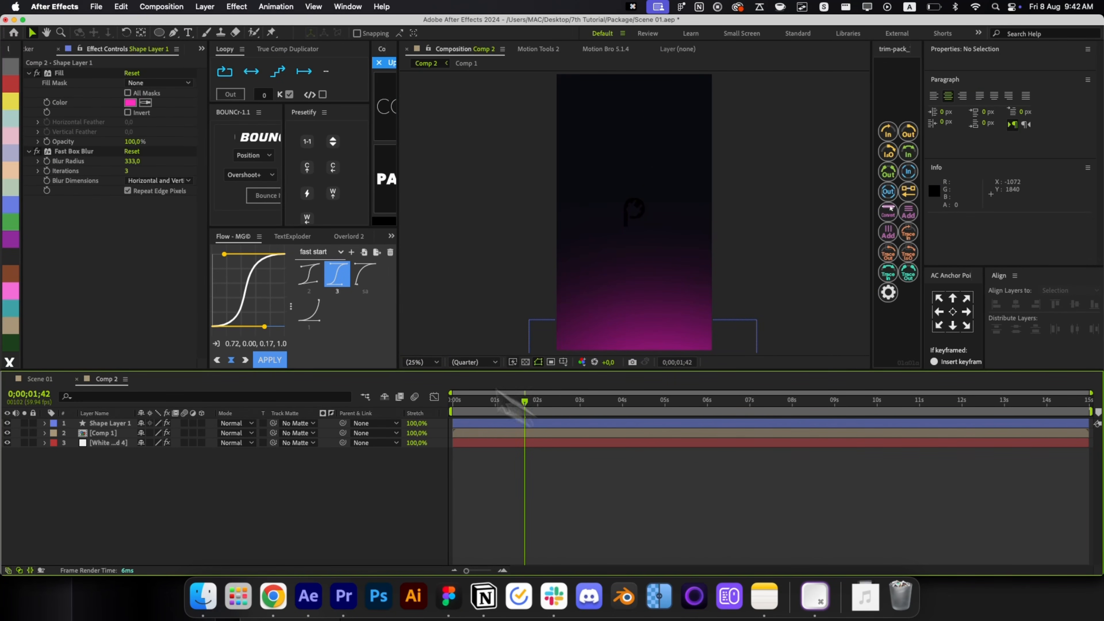
left_click(138, 162)
type("444")
left_click(500, 452)
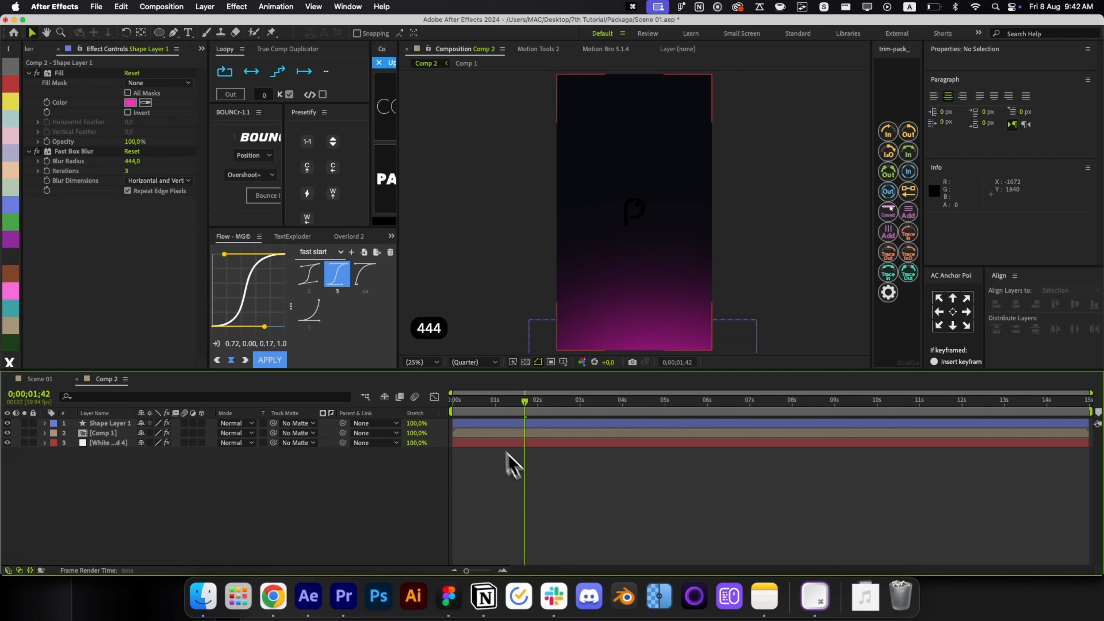
Set the glow shape layer's opacity to 44%.
left_click(482, 424)
key("t")
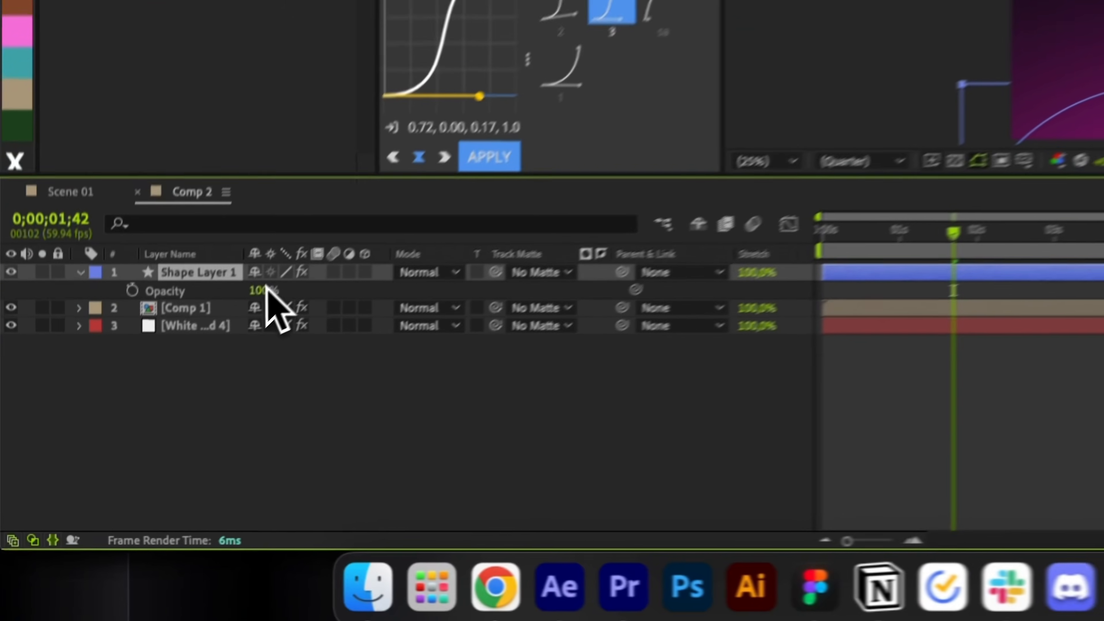
left_click(148, 433)
type("44")
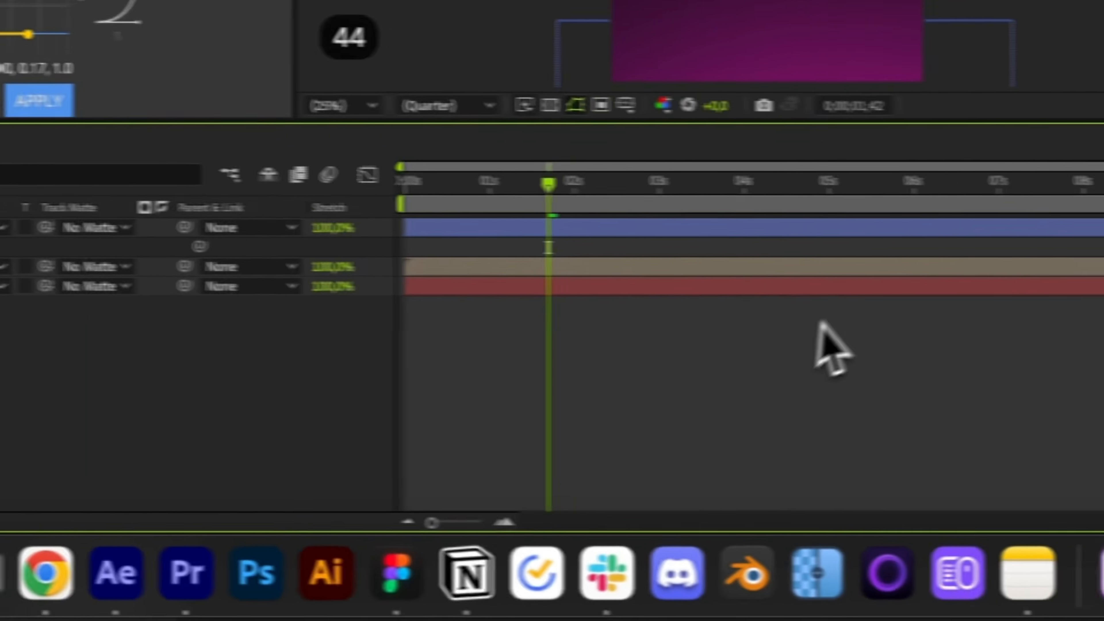
left_click(815, 331)
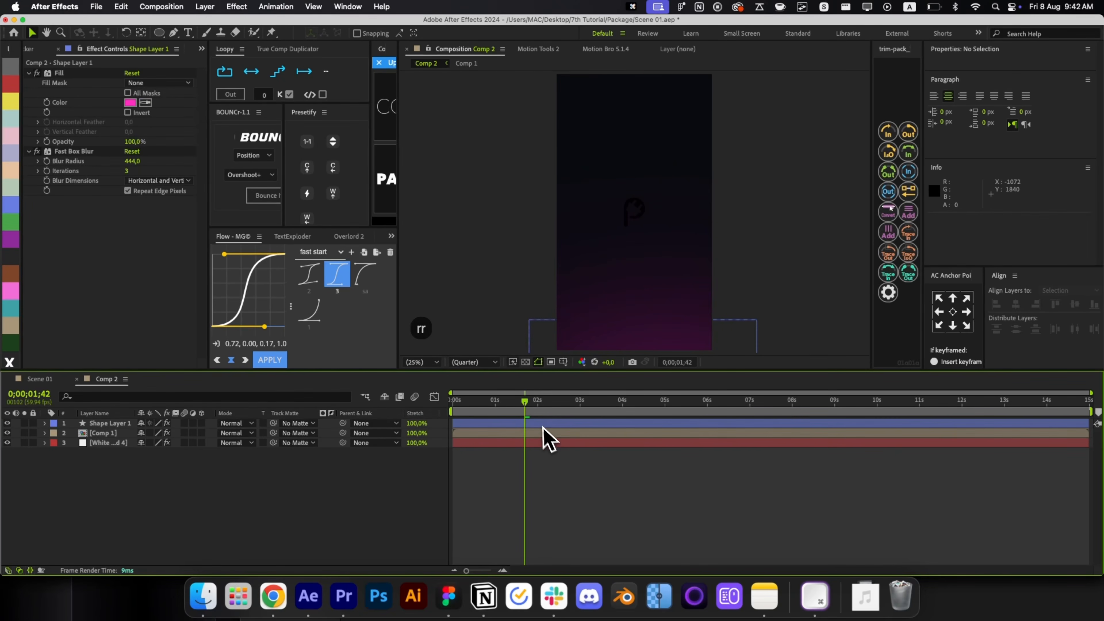
Apply 4-Color Gradient to the Comp 1 logo layer and drag its colour points around the P.
left_click(595, 433)
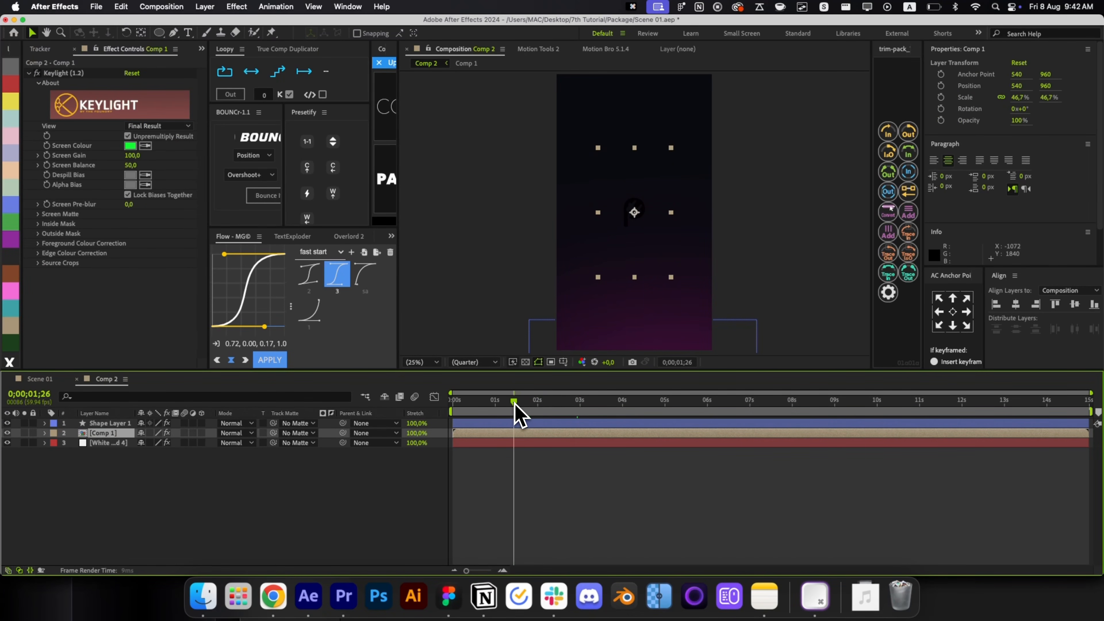
key("alt+space")
key("alt+space")
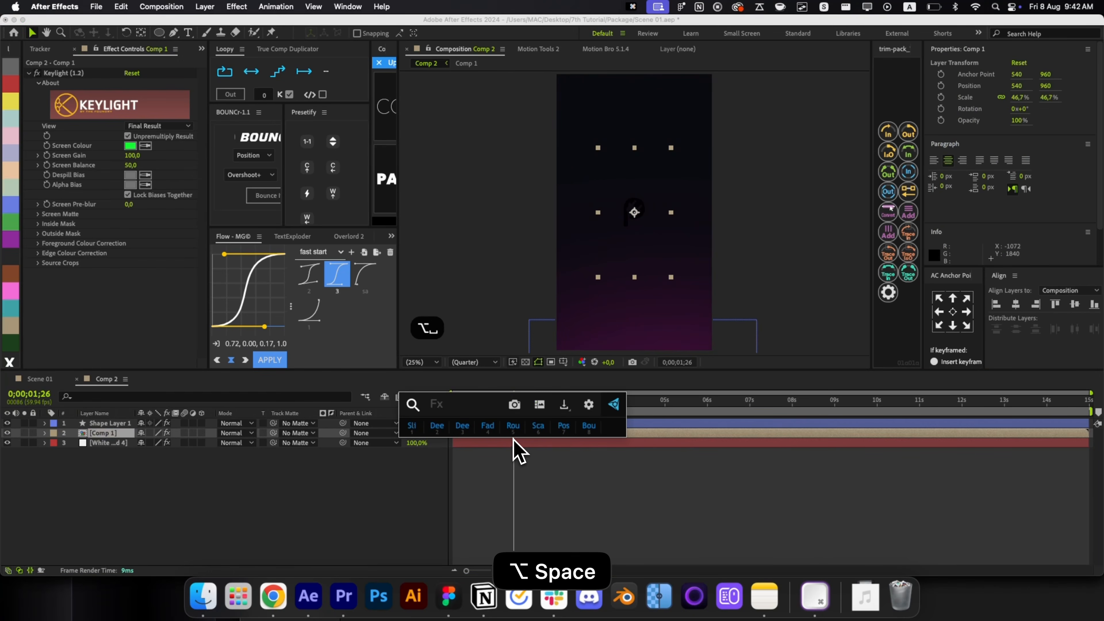
type("grad")
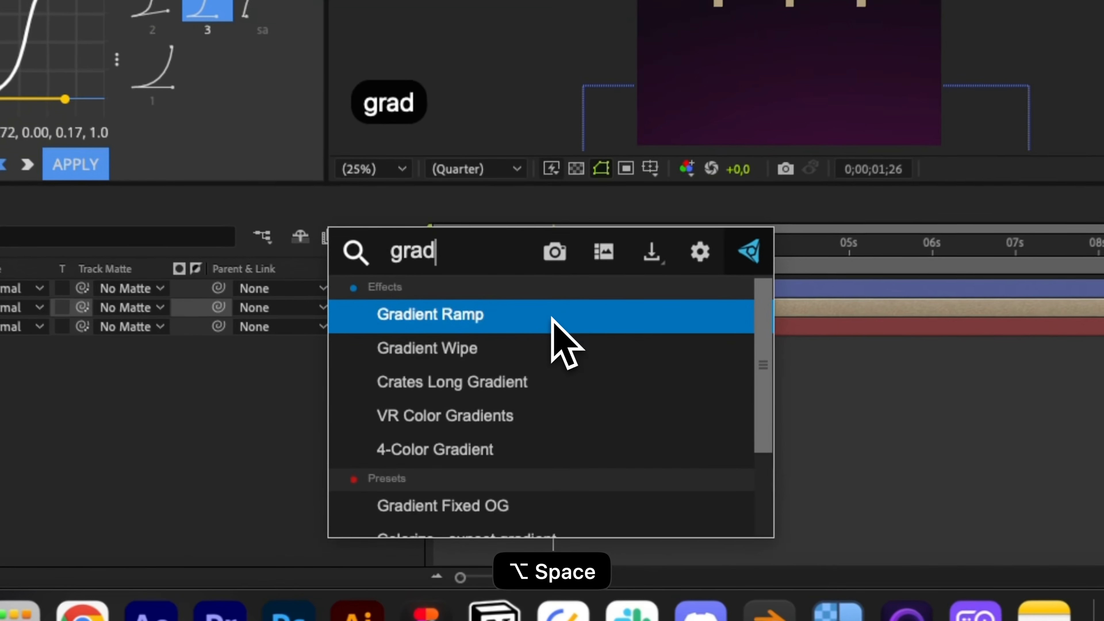
key("Down")
key("Down")
key("Down")
key("Down")
key("Return")
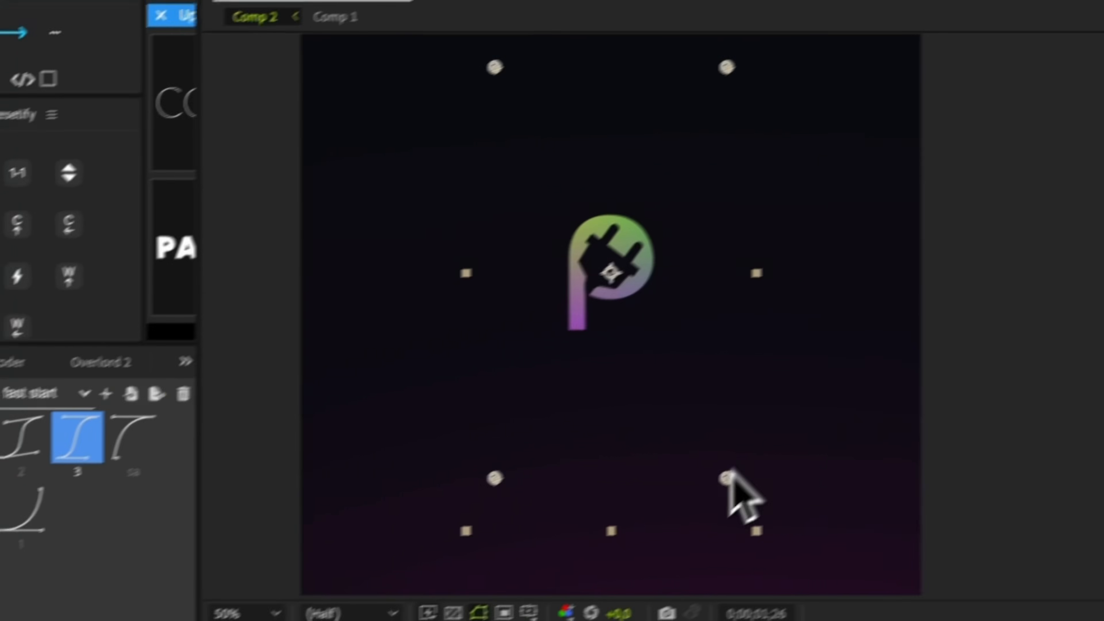
left_click_drag(1103, 300, 1080, 198)
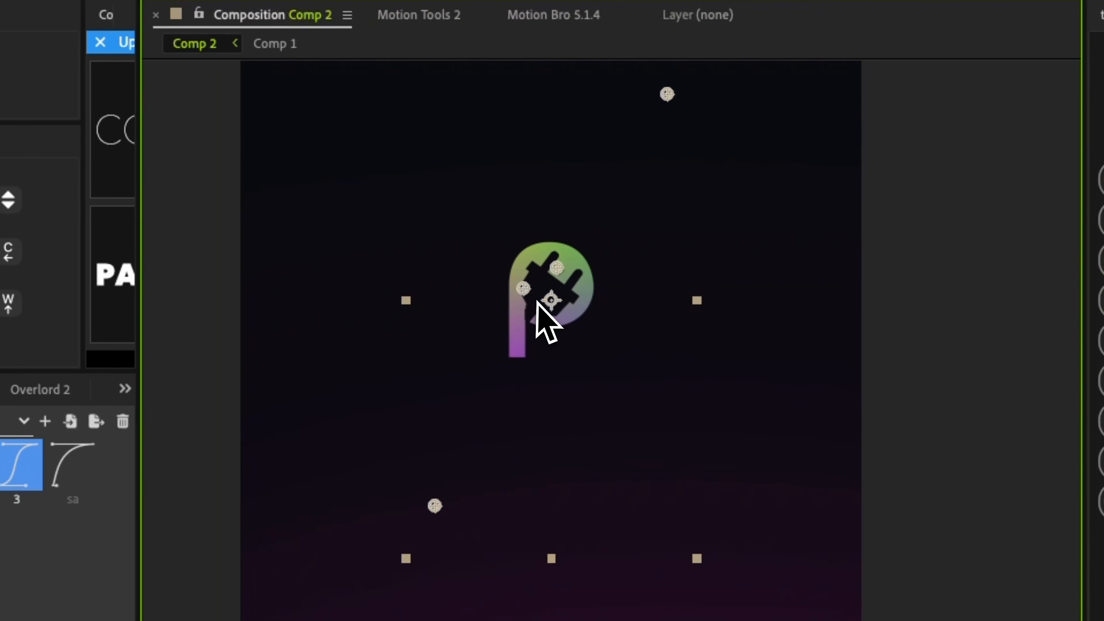
left_click_drag(435, 506, 497, 391)
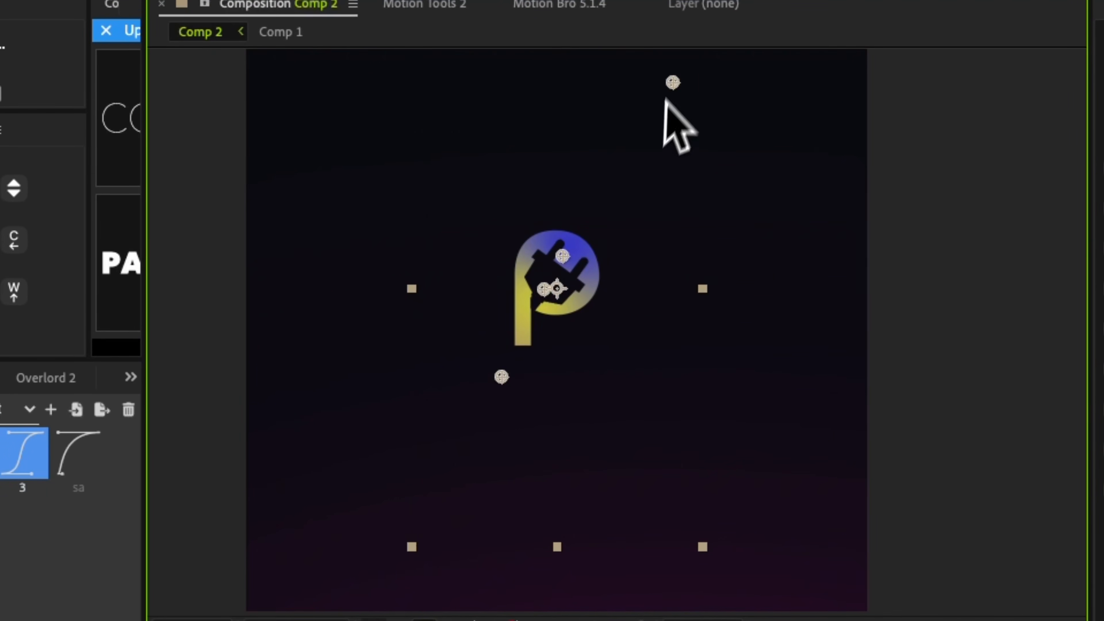
key("super+z")
key("super+z")
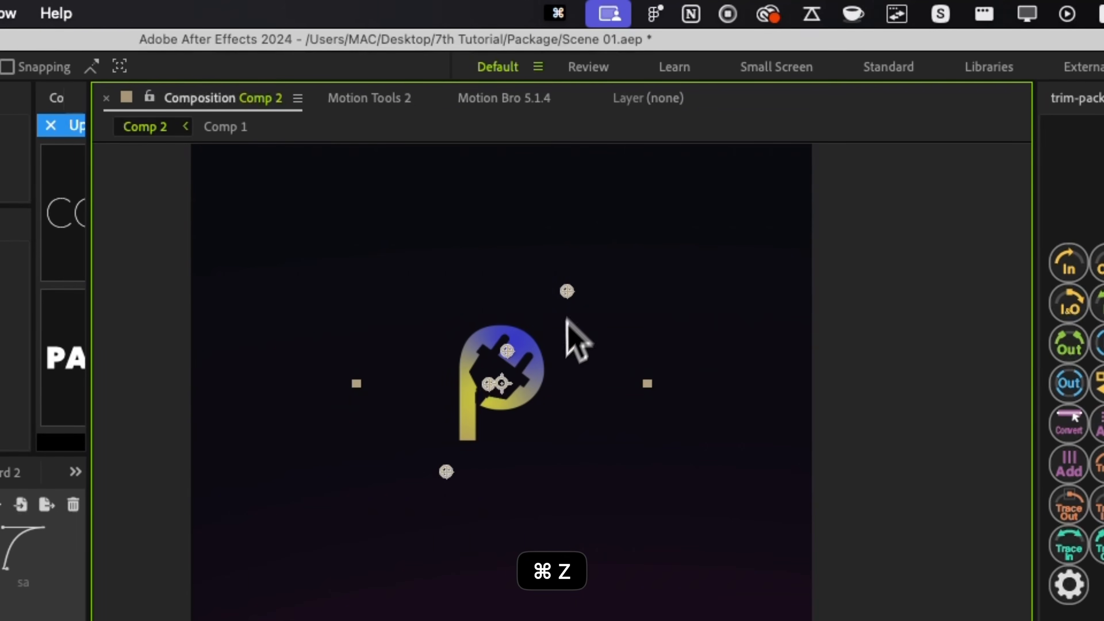
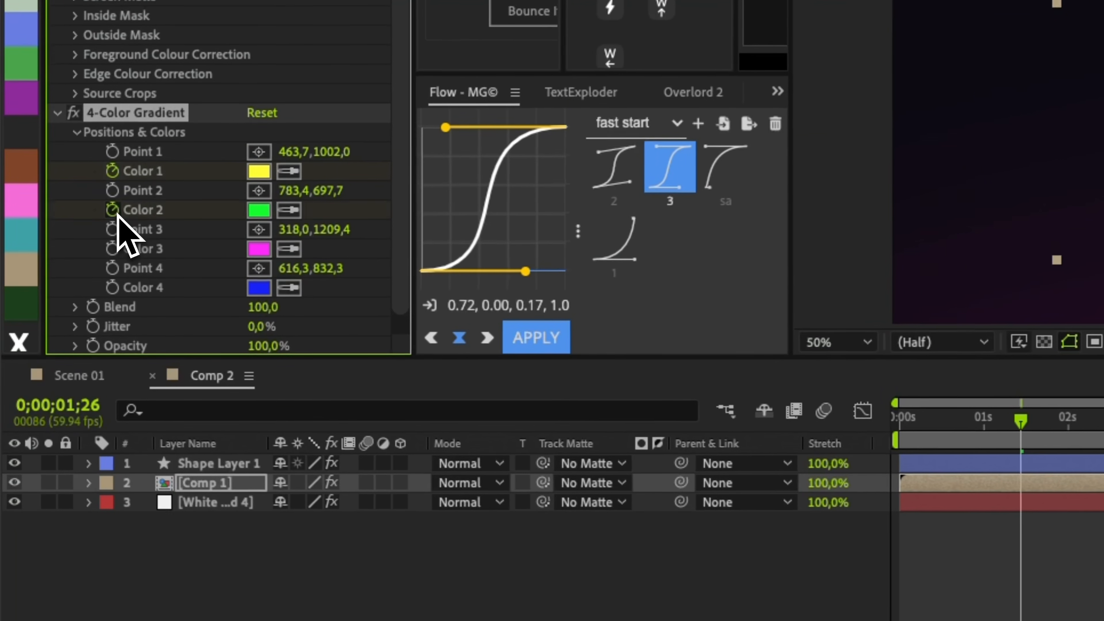
Keyframe the four 4-Color Gradient colours and shift their keys to about 1 second.
left_click(116, 247)
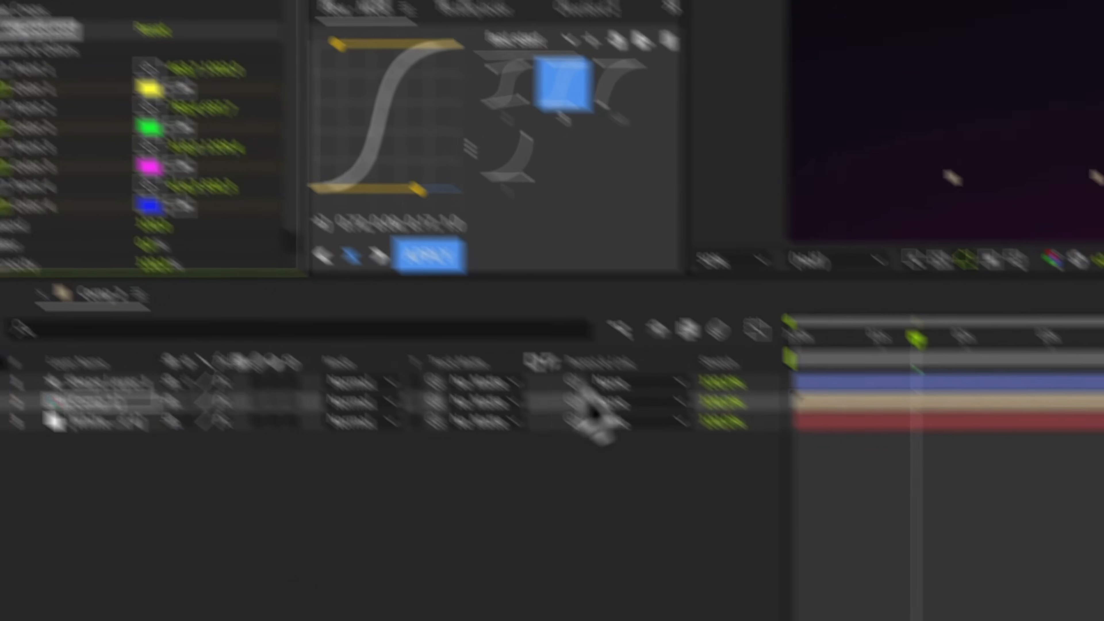
key("u")
left_click_drag(712, 403, 704, 435)
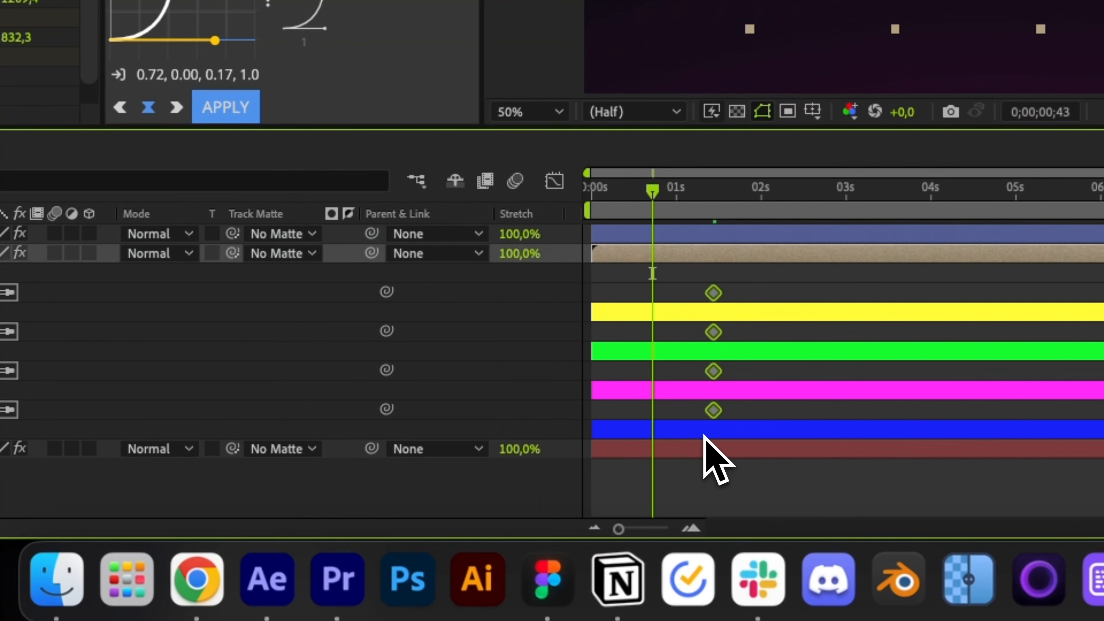
left_click_drag(705, 298, 675, 304)
left_click_drag(691, 187, 708, 187)
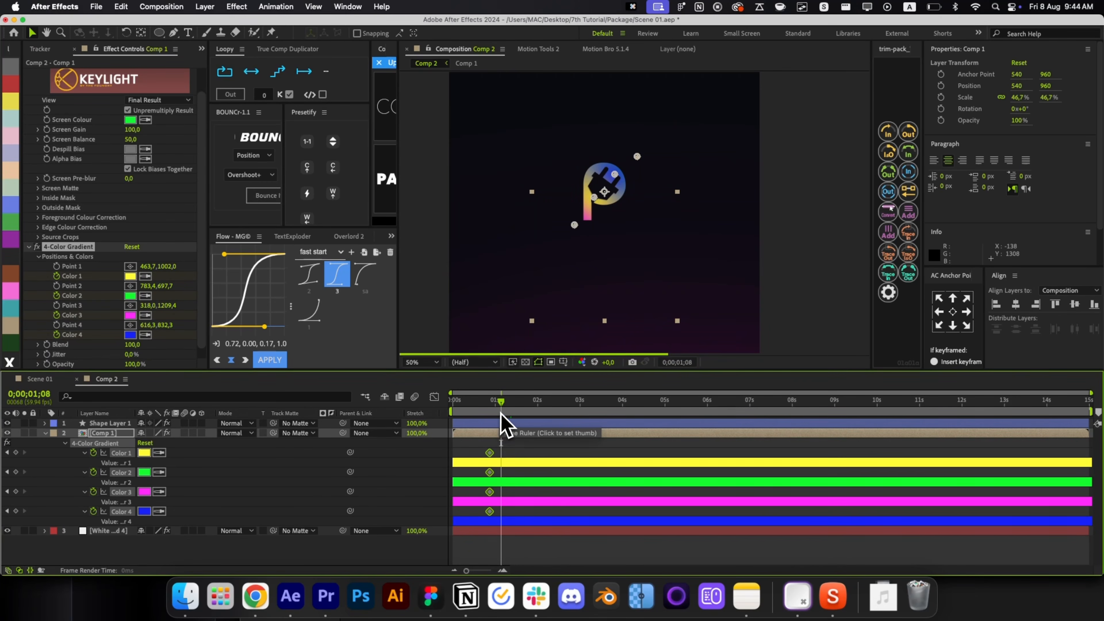
Add earlier keyframes for Color 1–4 set to white.
left_click(516, 461)
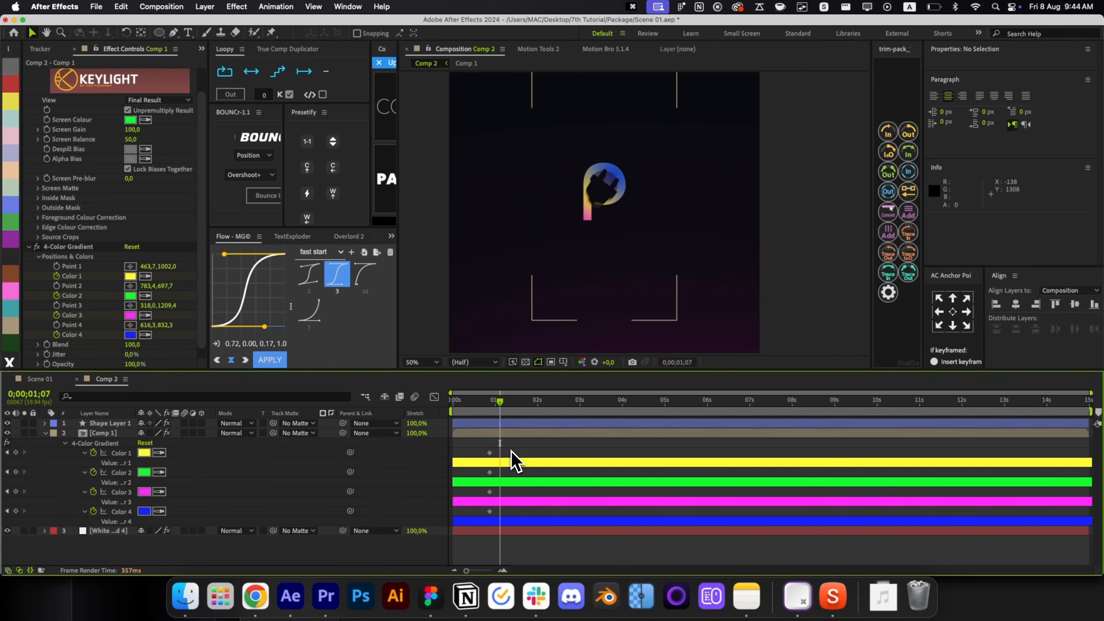
left_click(16, 452)
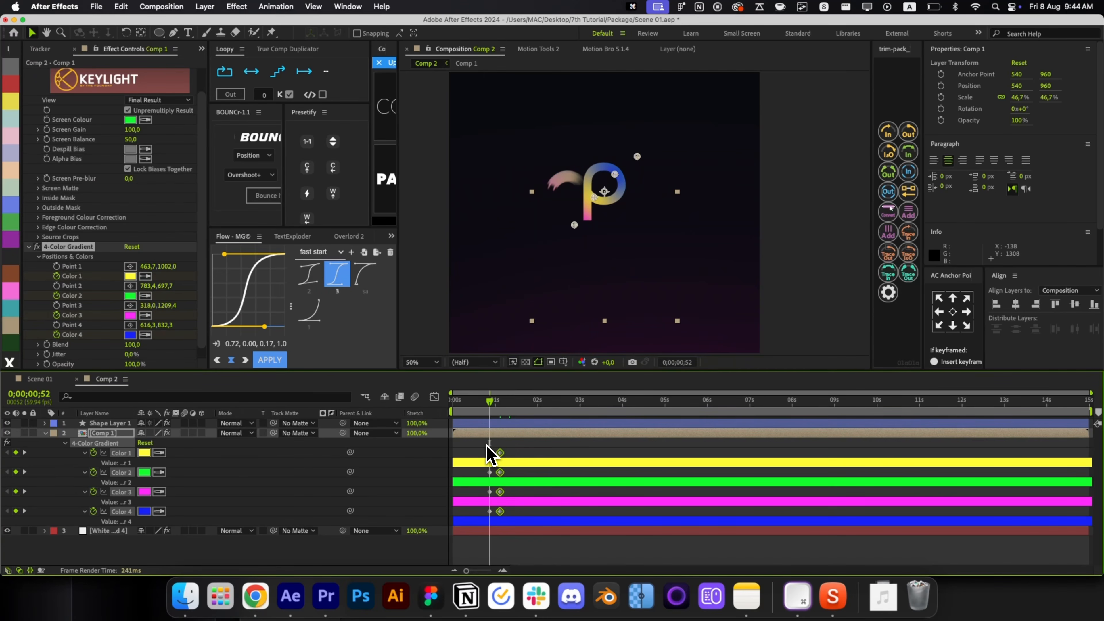
left_click_drag(487, 446, 493, 525)
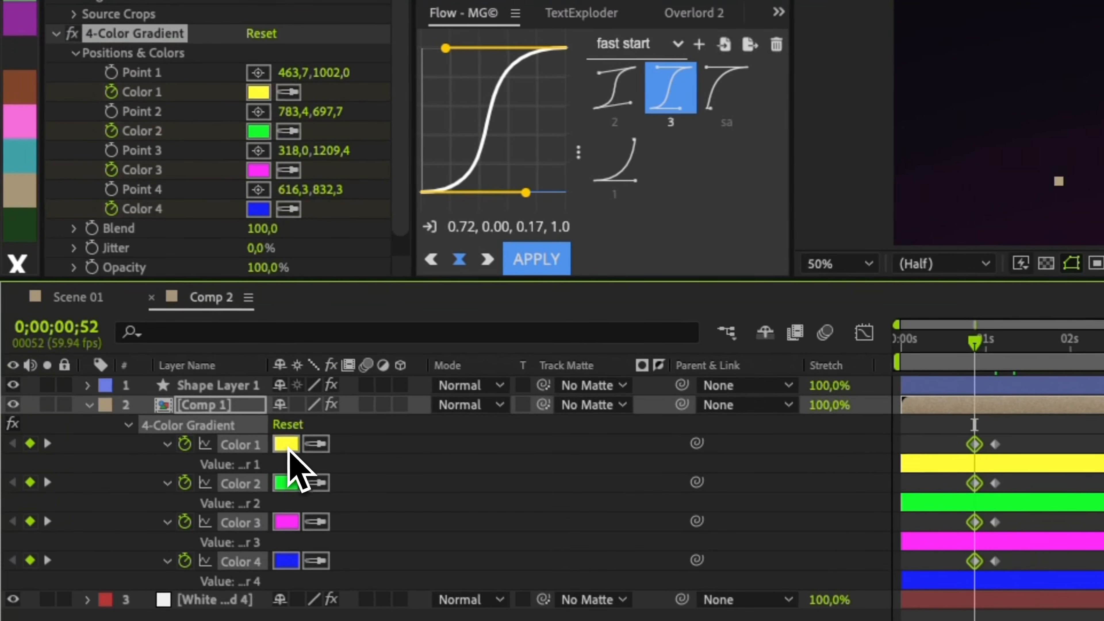
left_click(286, 445)
left_click(46, 101)
left_click(547, 107)
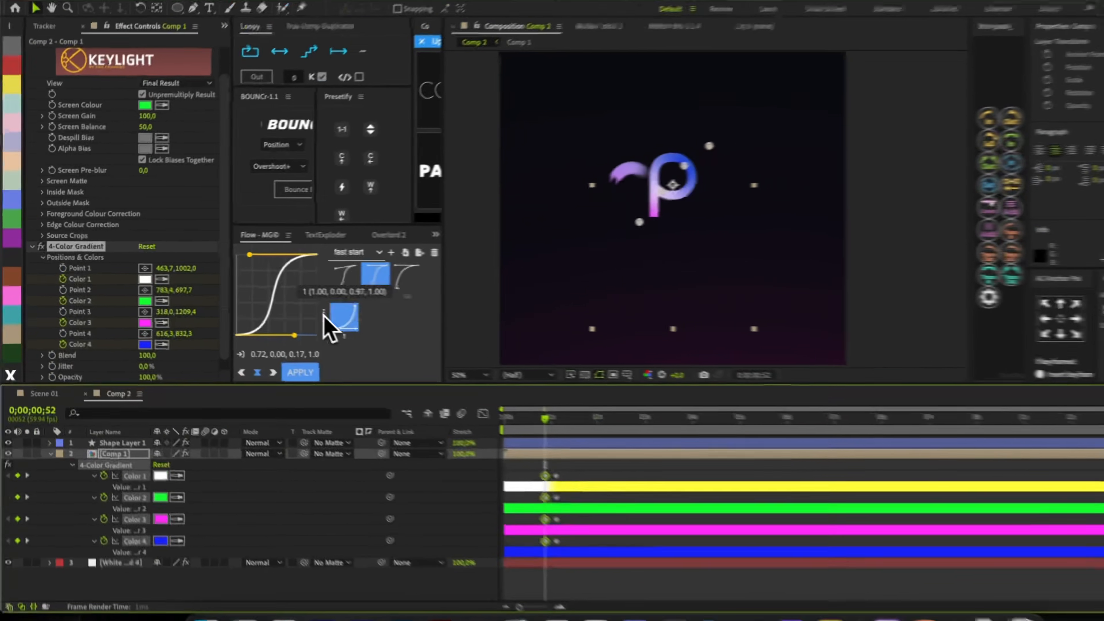
left_click(544, 476)
key("super+c")
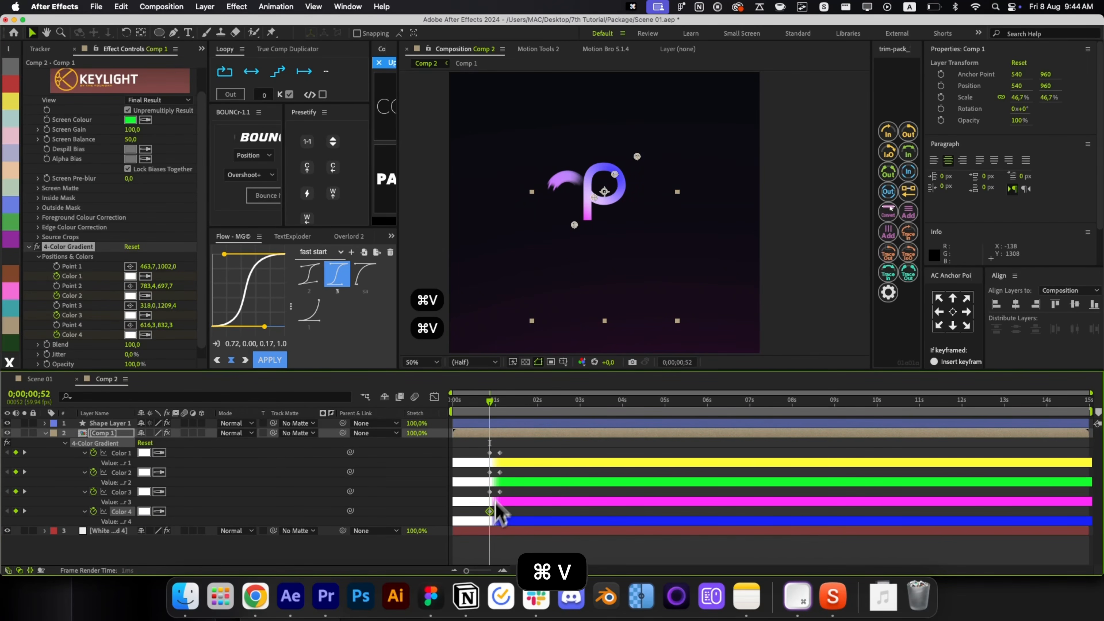
left_click(512, 458)
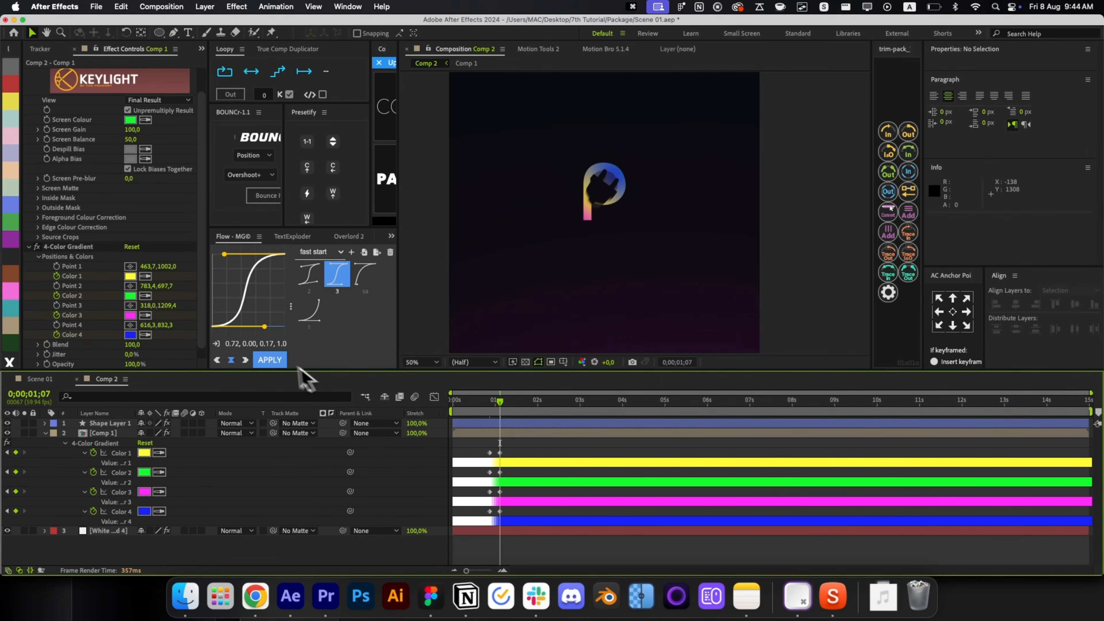
Set the later colour keys to red, orange, magenta and orange.
left_click(130, 276)
left_click(185, 306)
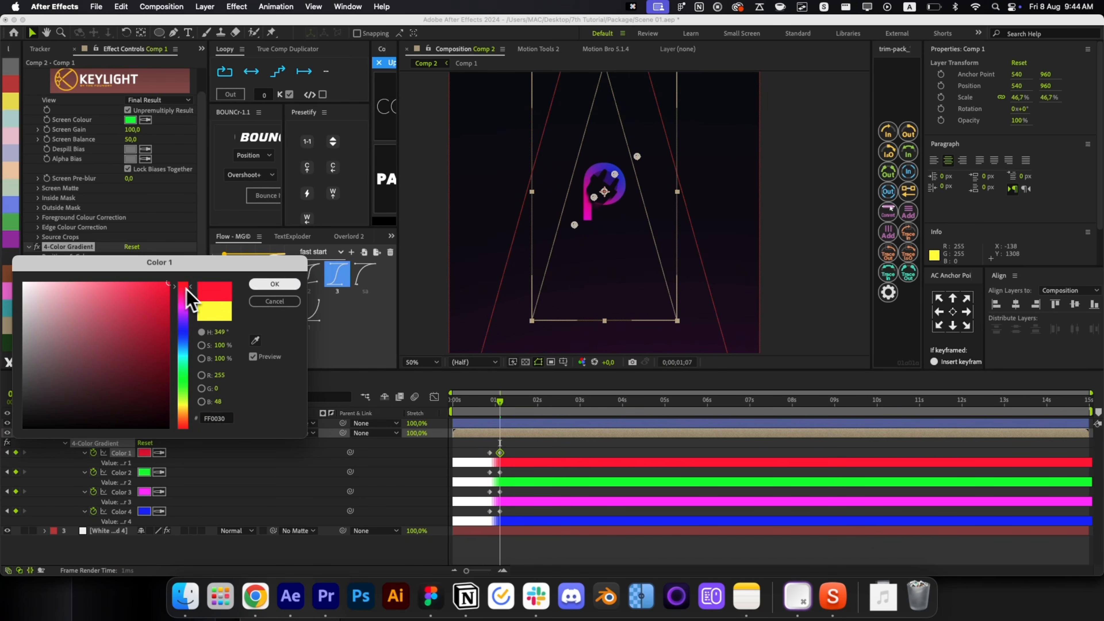
key("Return")
left_click(130, 295)
left_click(183, 419)
key("Return")
left_click(130, 315)
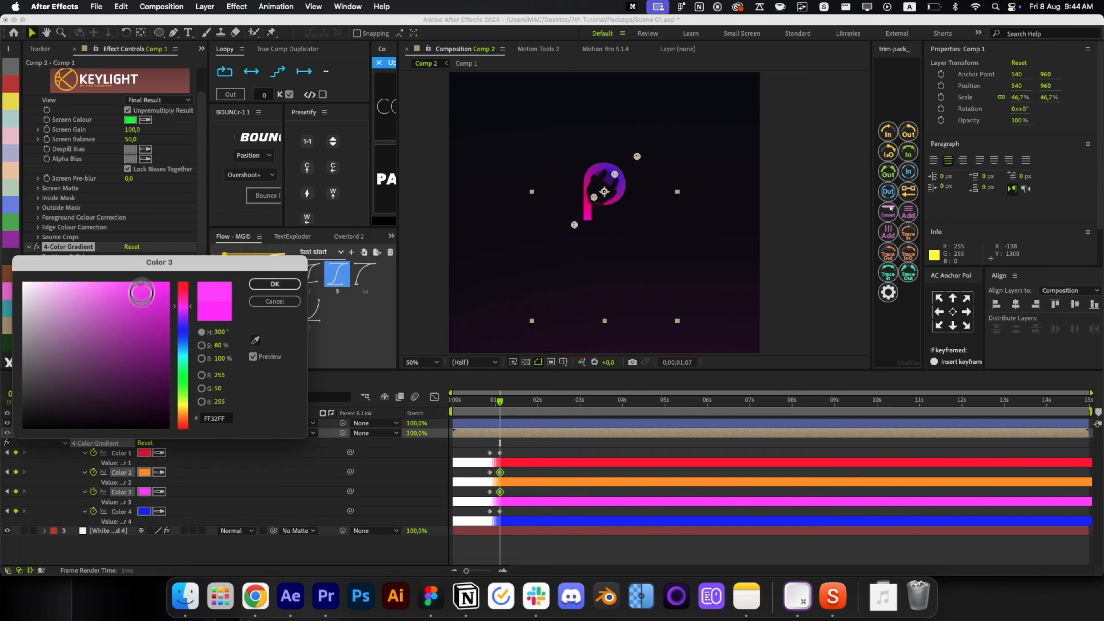
key("Return")
left_click(130, 334)
left_click(182, 419)
key("Return")
left_click(537, 400)
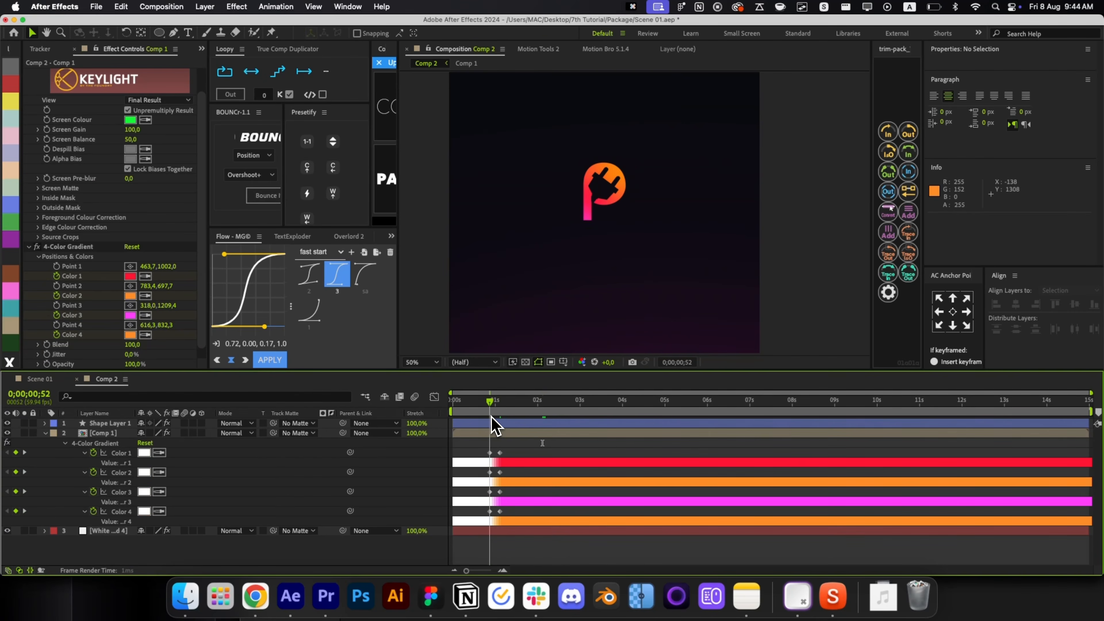
Apply Deep Glow with radius 800 and Exposure keyframed around one second.
key("alt+space")
key("alt")
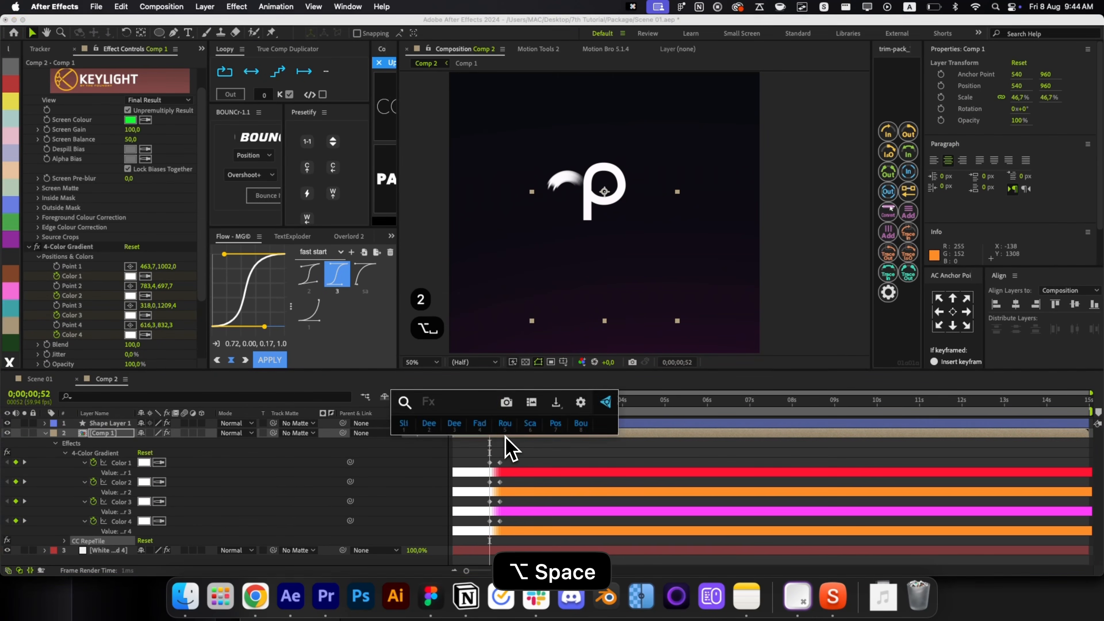
scroll(178, 348, "down", 5)
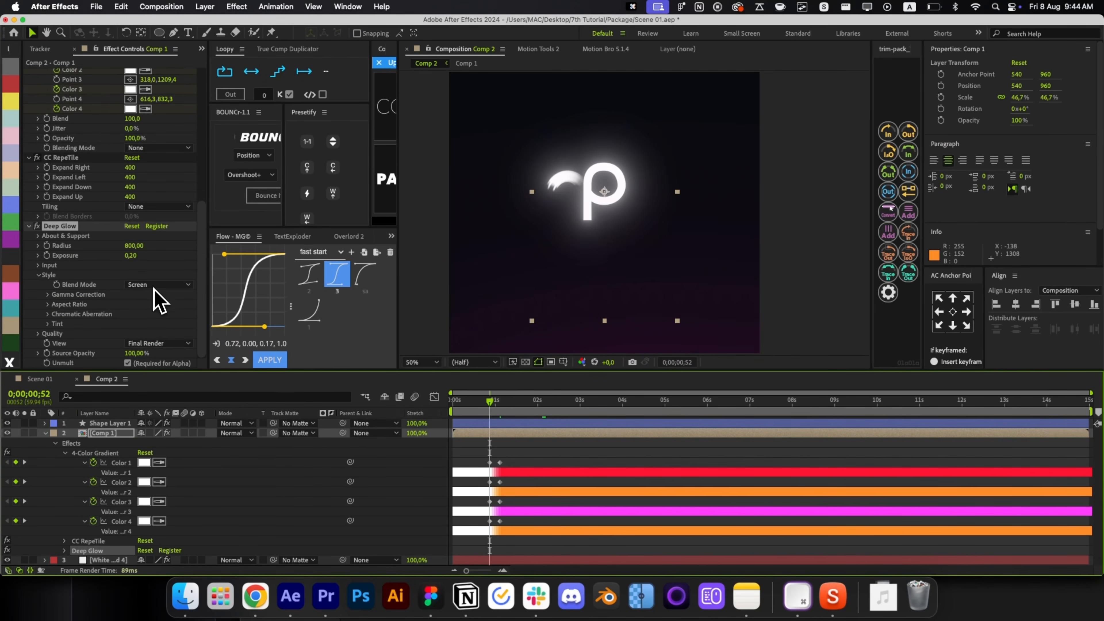
left_click(53, 257)
key("u")
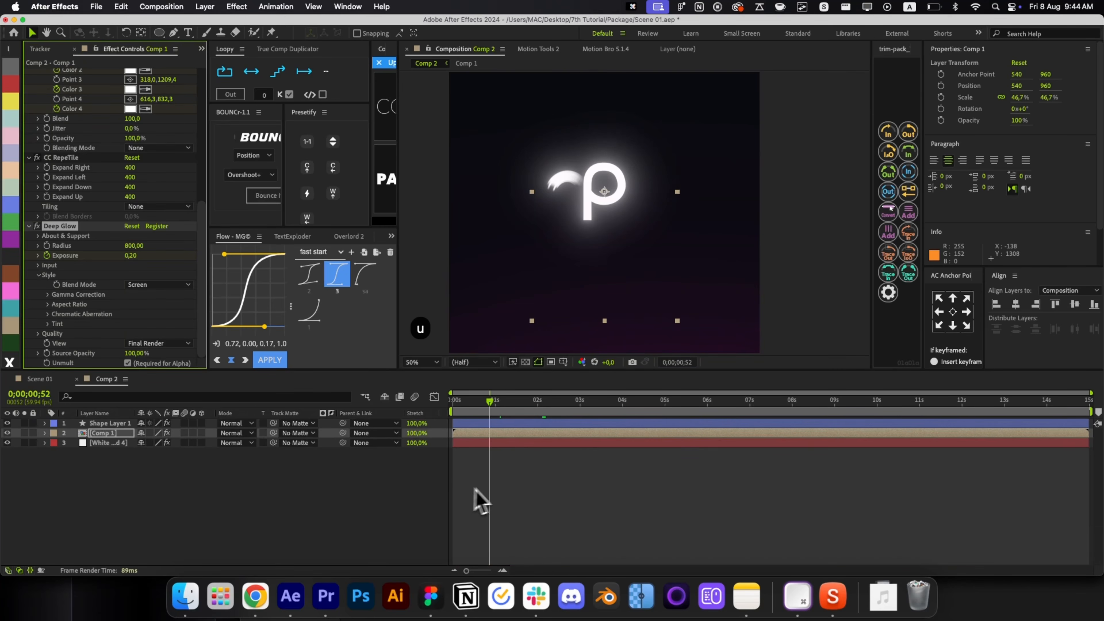
key("u")
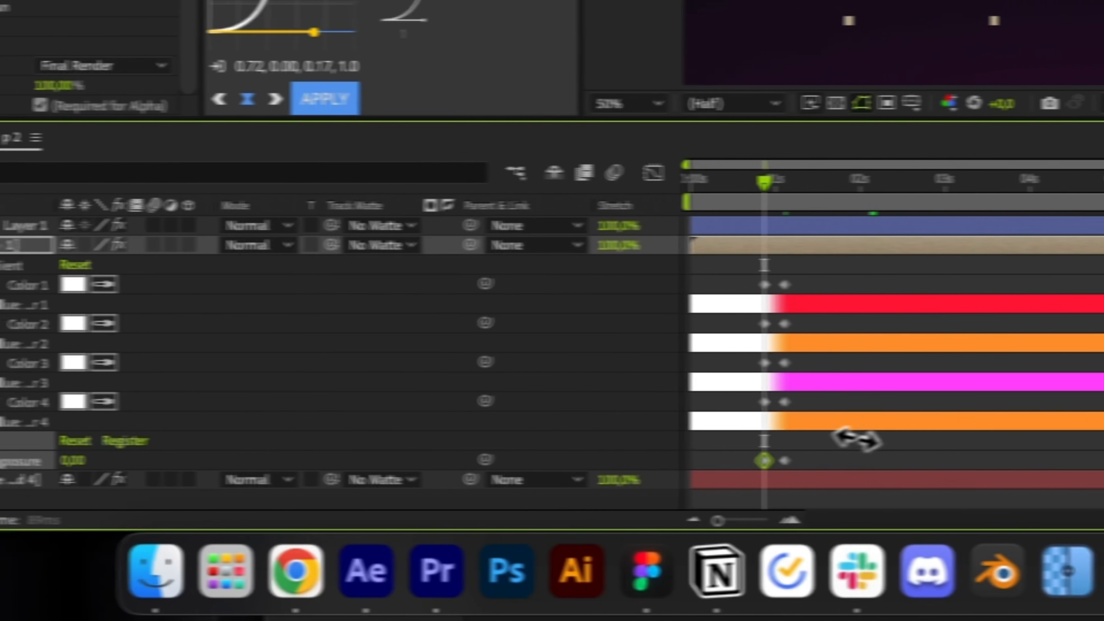
left_click_drag(774, 207, 795, 207)
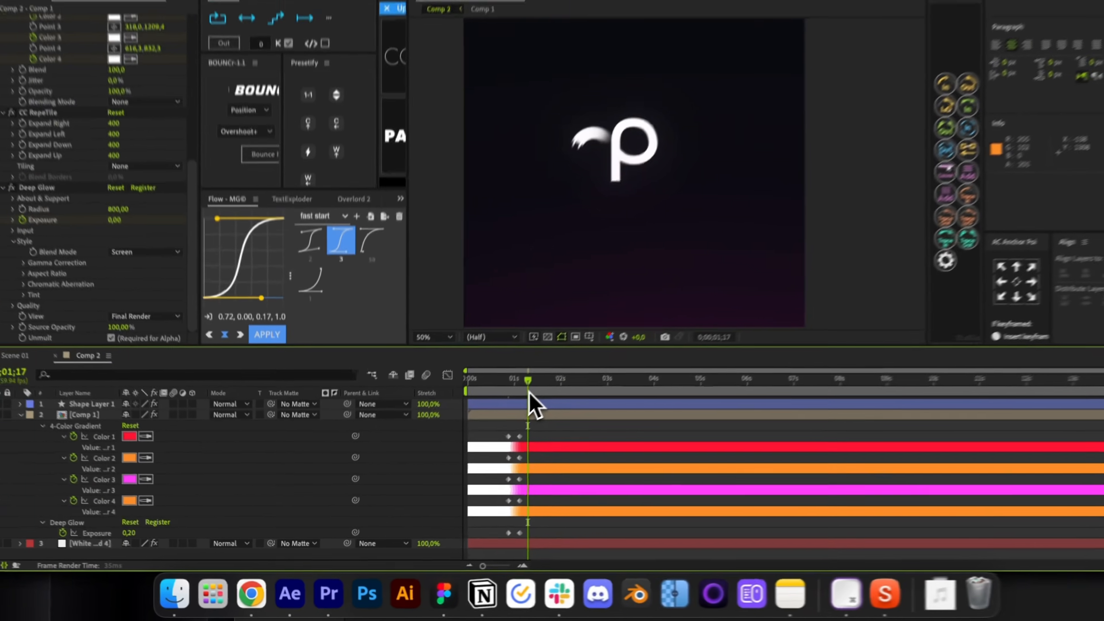
key("r")
key("r")
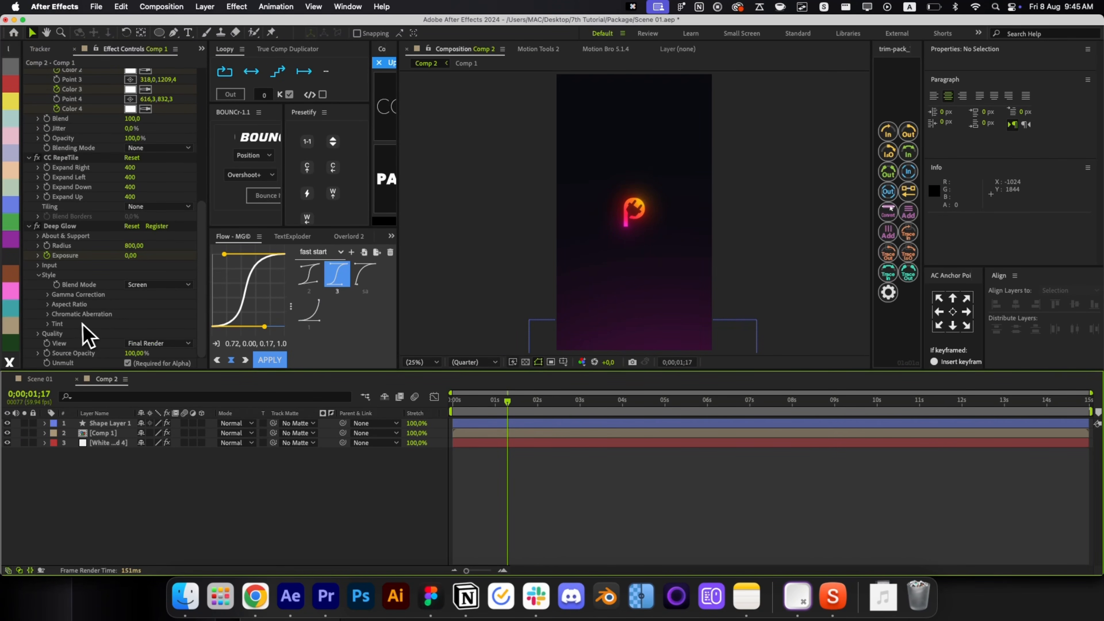
left_click(39, 275)
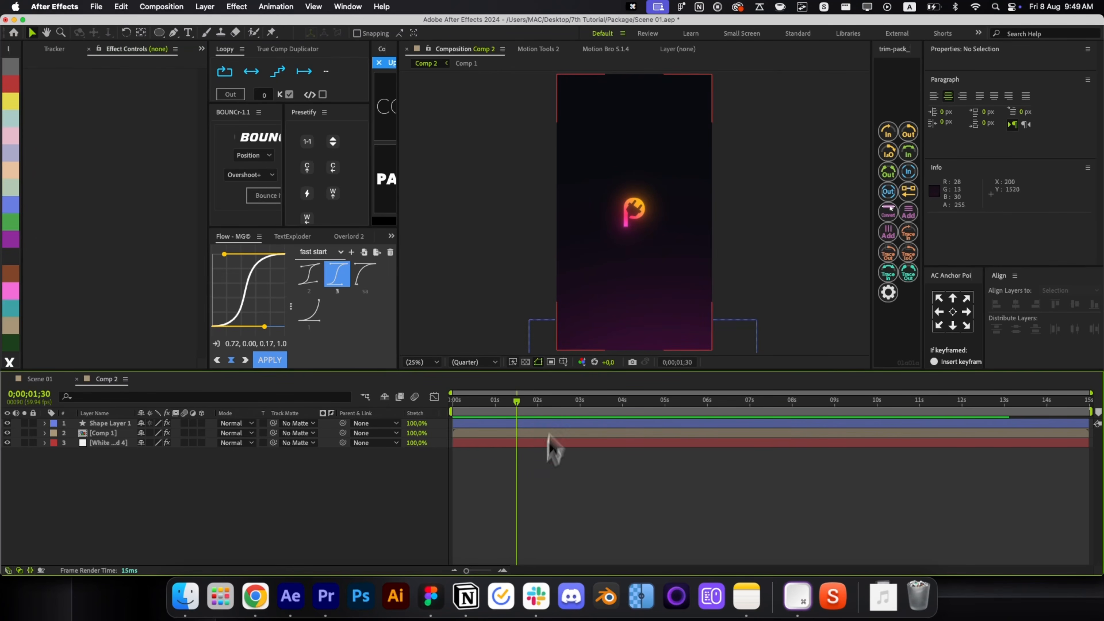
Add the Liquid Glass Kit Glass Animation 13 preset to Comp 2 below the logo layers.
left_click(605, 49)
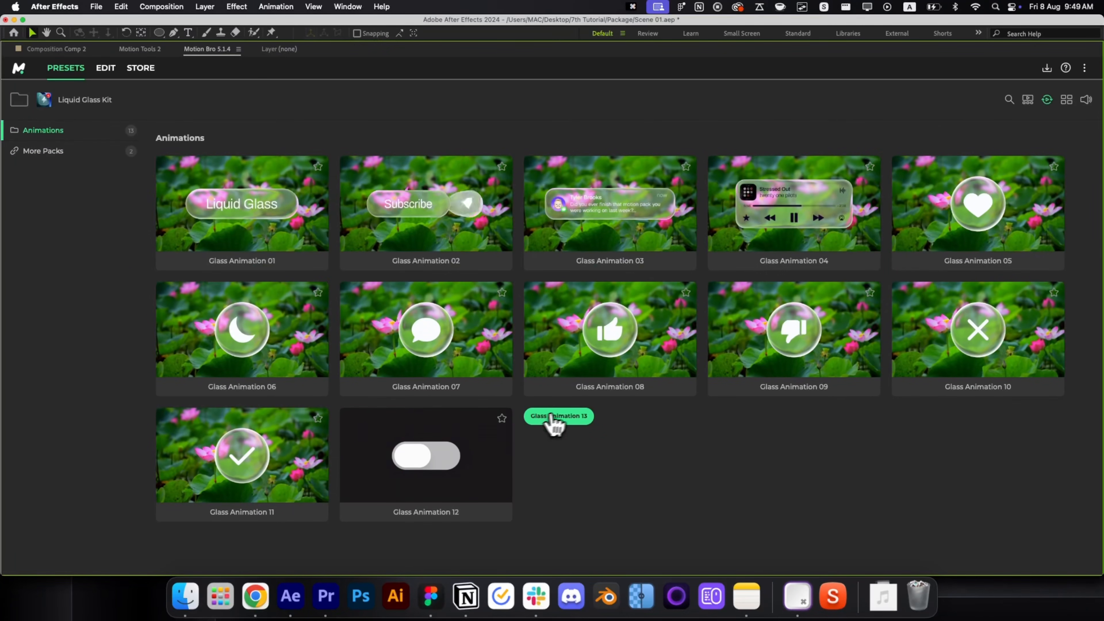
left_click(565, 418)
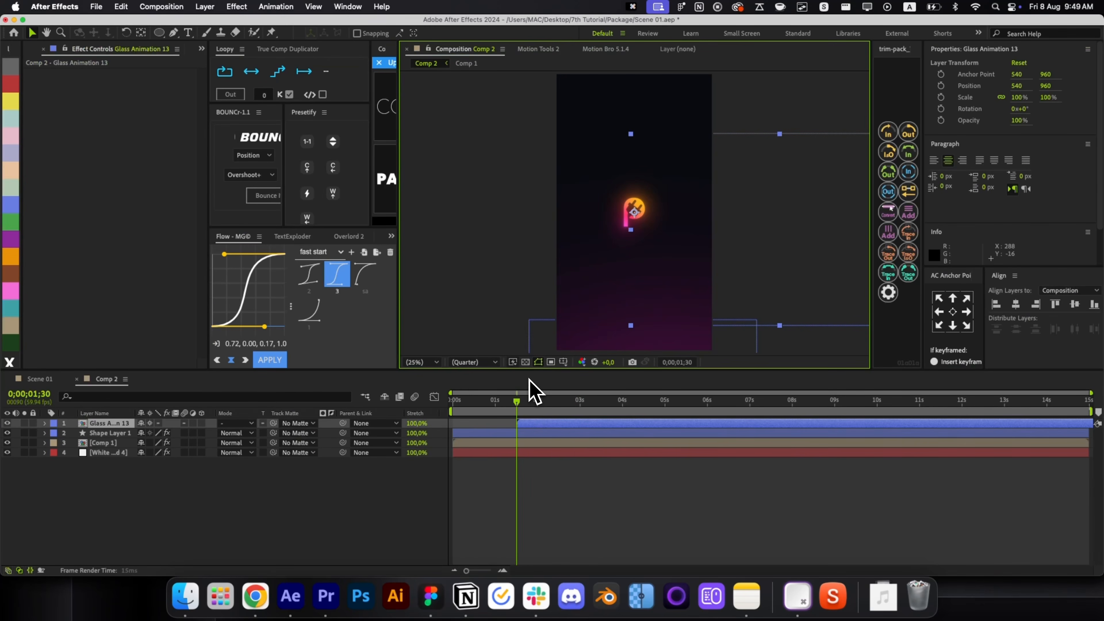
left_click_drag(529, 423, 543, 433)
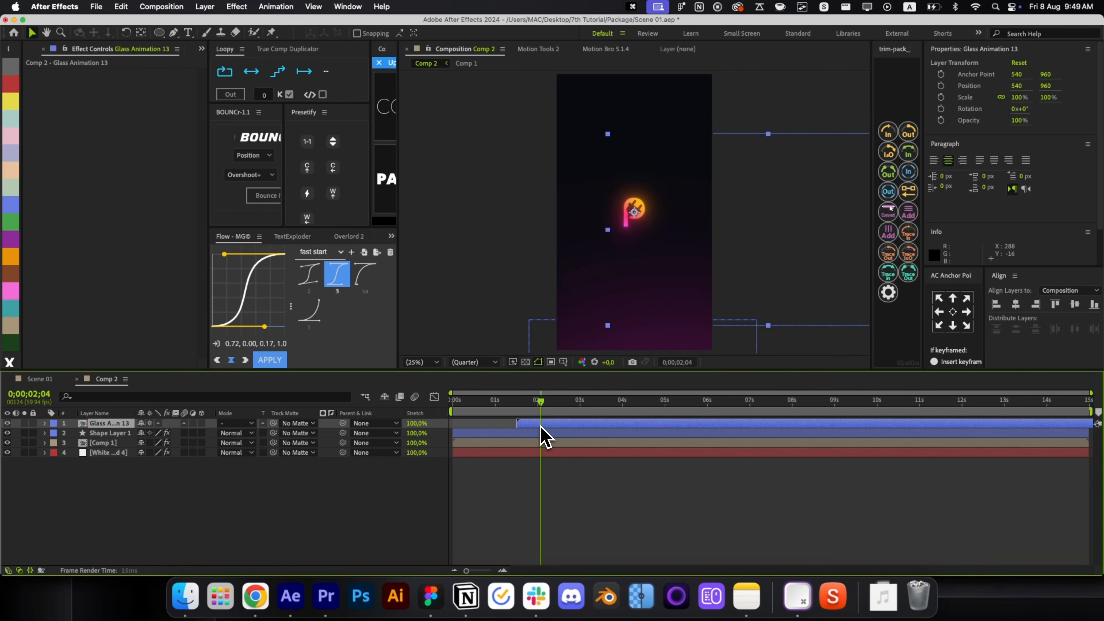
left_click(550, 483)
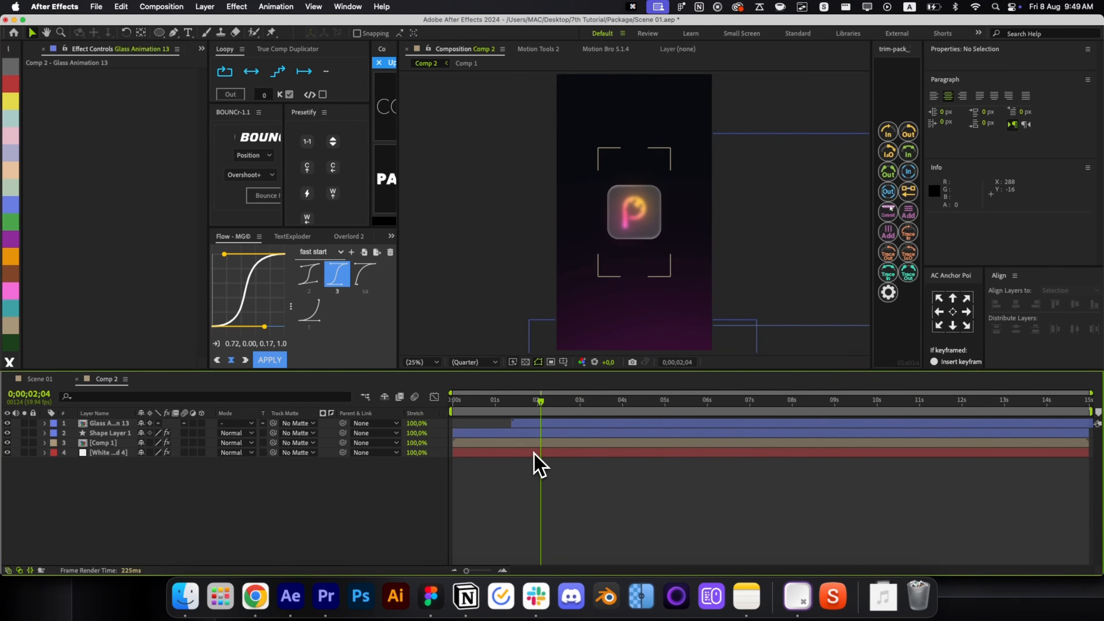
left_click(560, 428)
key("super+bracketleft")
key("super+bracketleft")
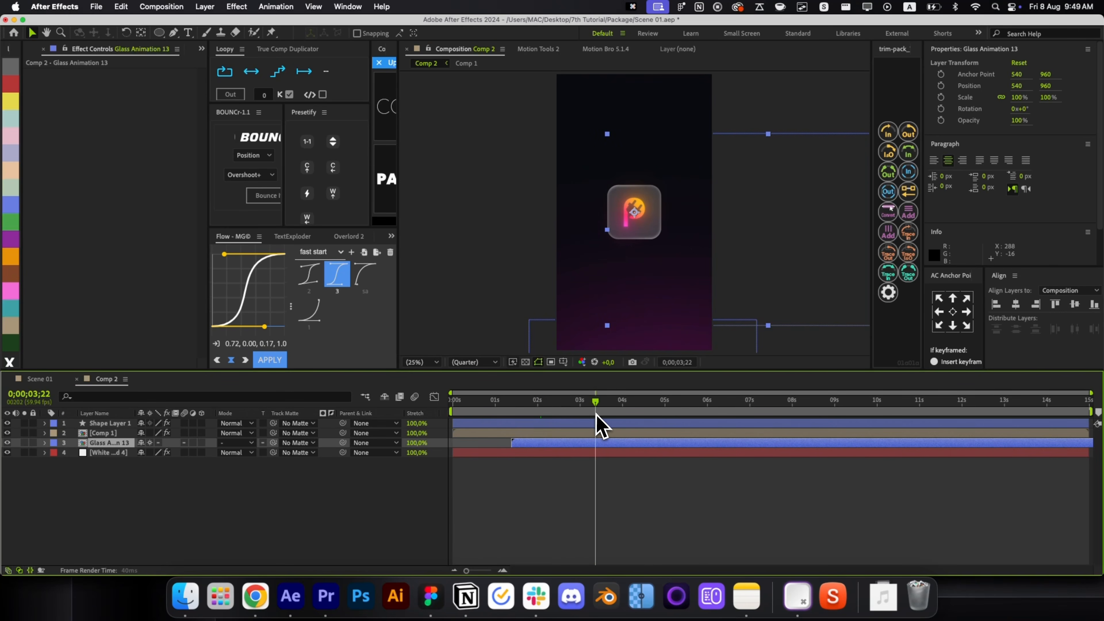
Inside Glass Animation 13, lower the CONTROL layer's Main Size from 75 to 65.
double_click(611, 442)
left_click(597, 427)
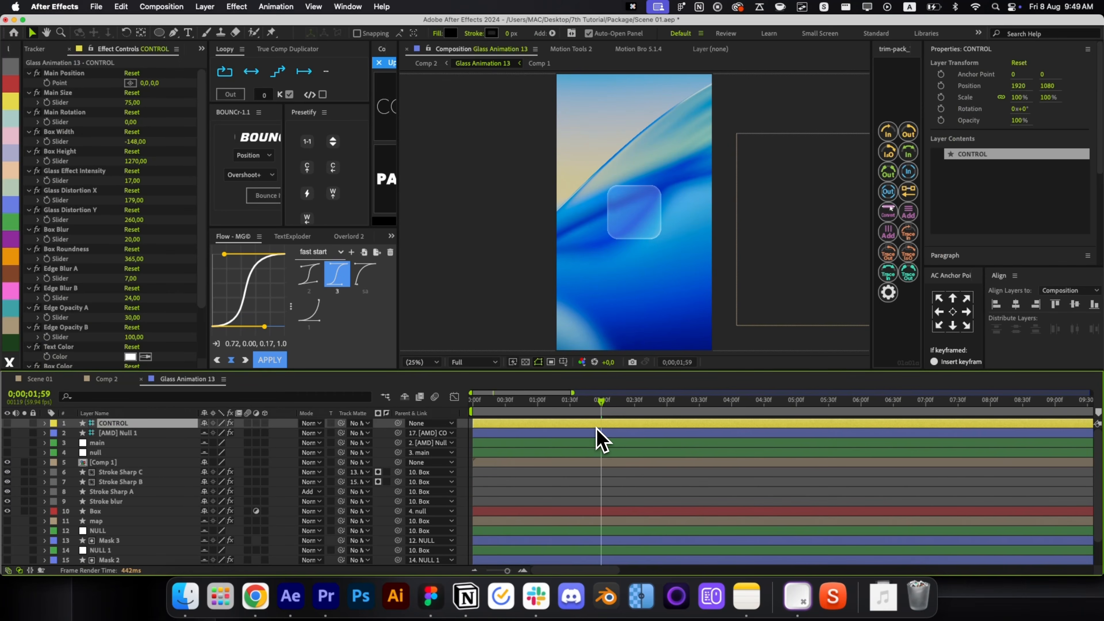
left_click(781, 282)
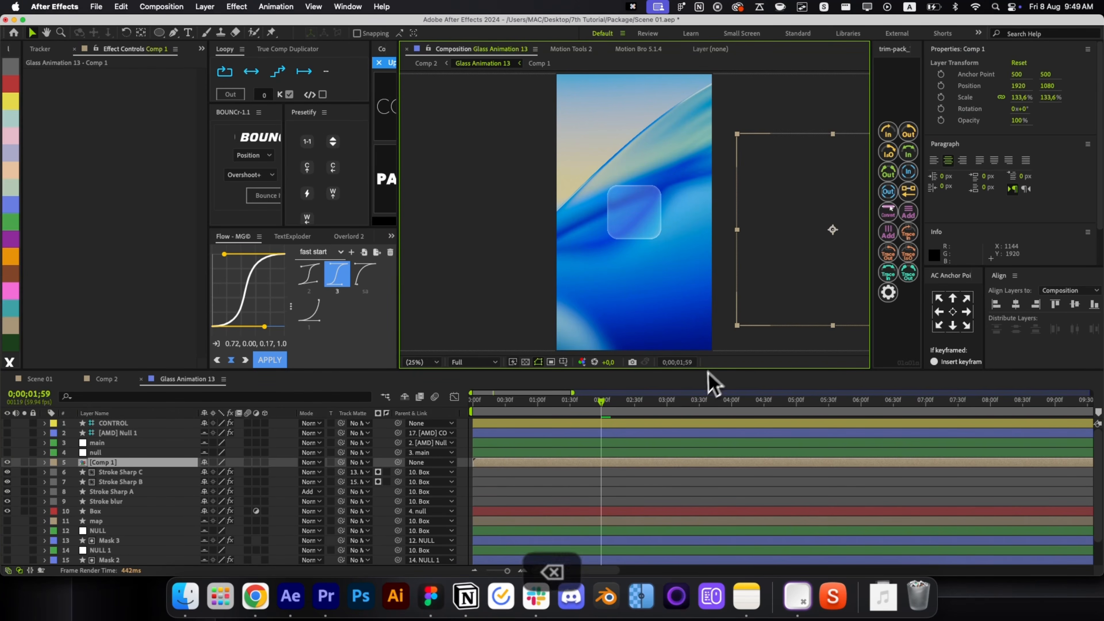
left_click(599, 426)
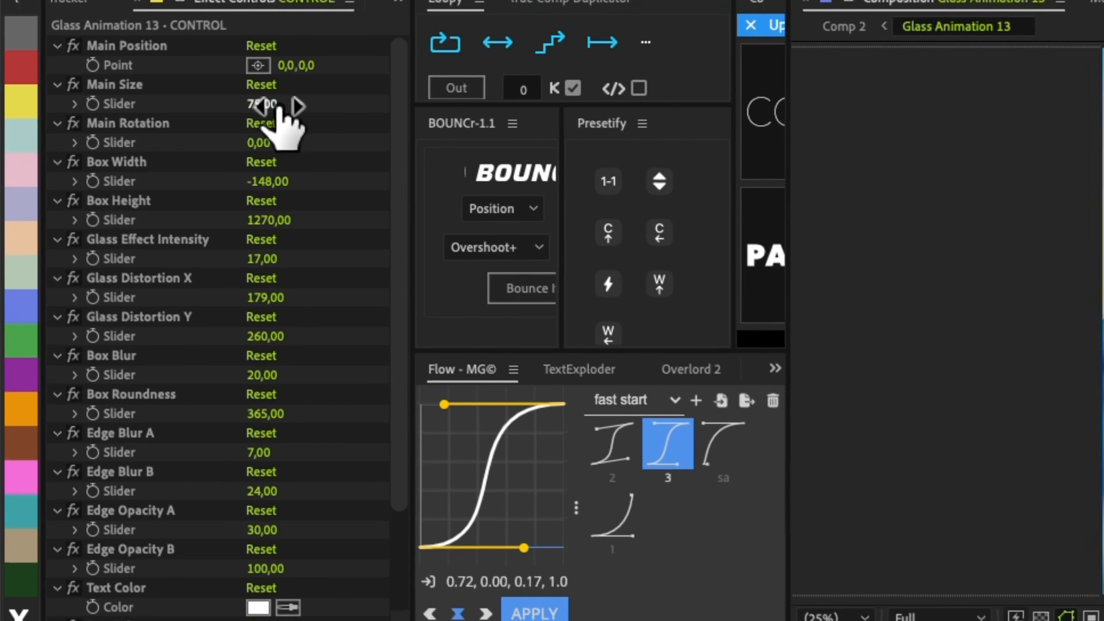
left_click(277, 108)
key("shift+Down")
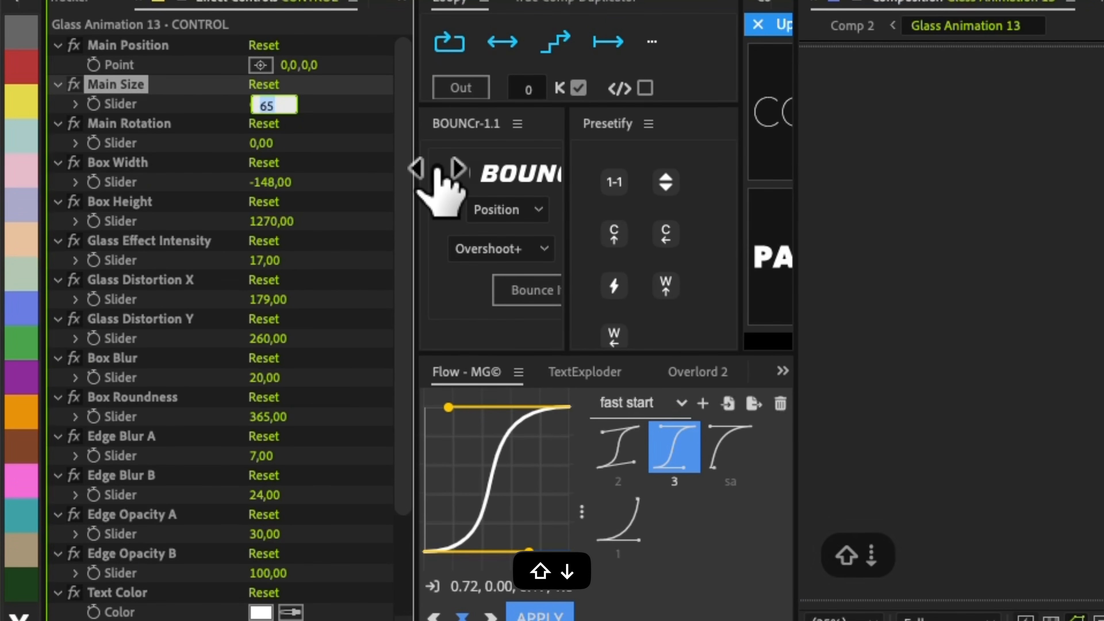
key("Return")
key("super+w")
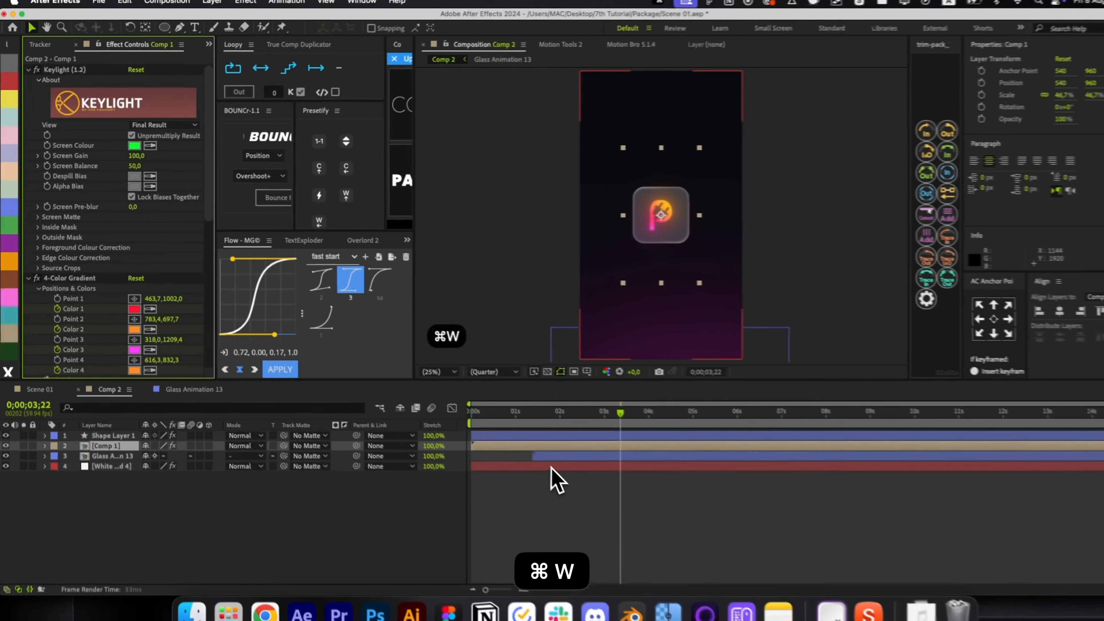
left_click(621, 500)
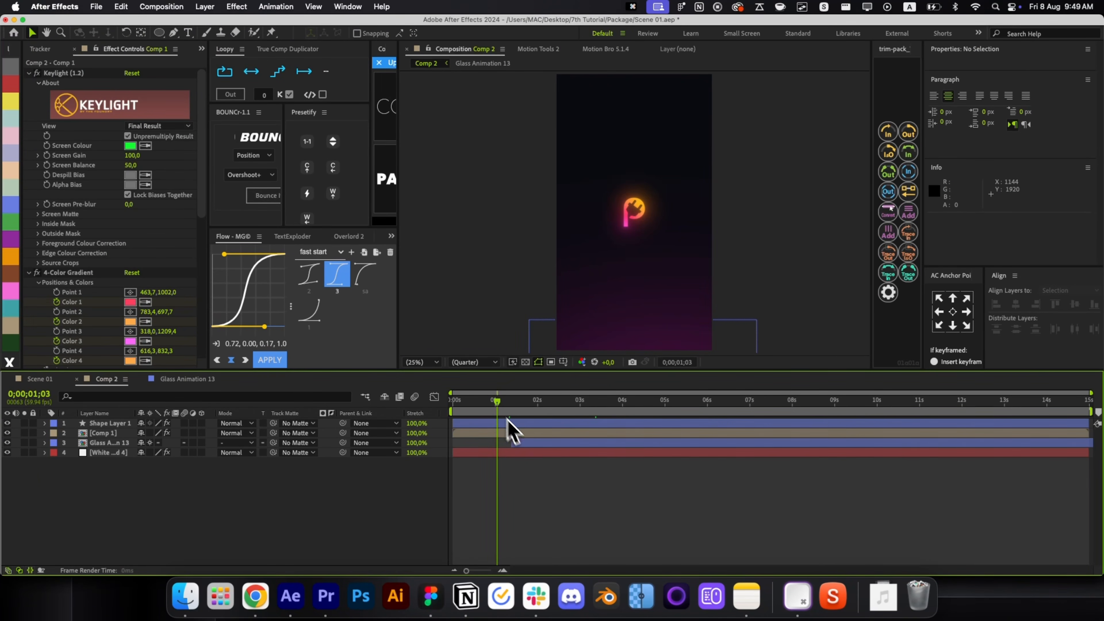
Move Comp 1 to the top of the stack and Shape Layer 1 to third place.
left_click(513, 442)
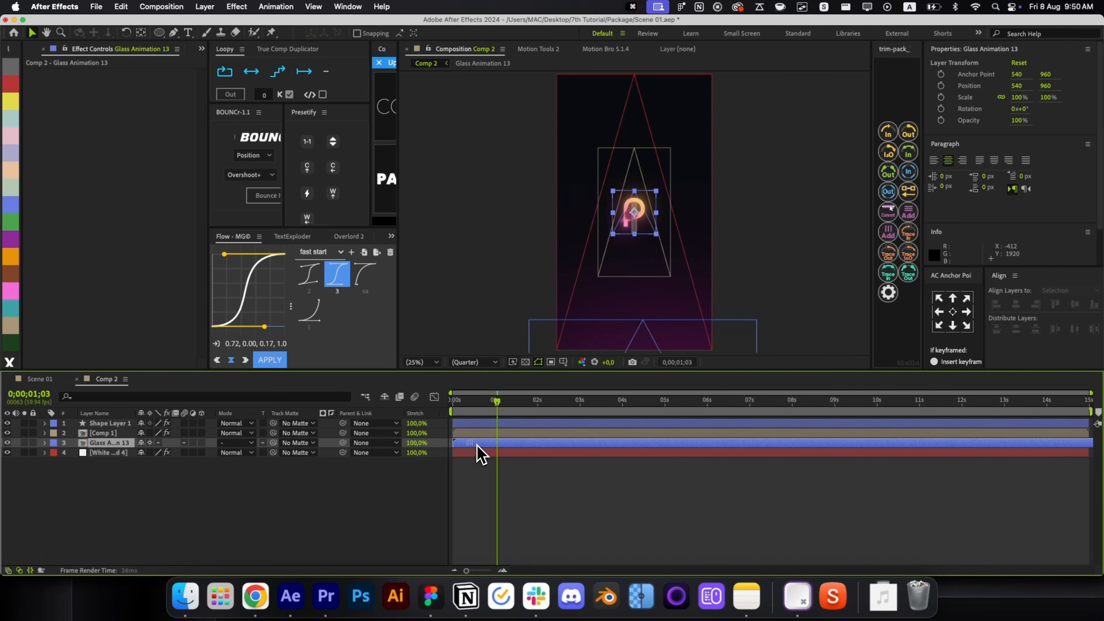
left_click(491, 481)
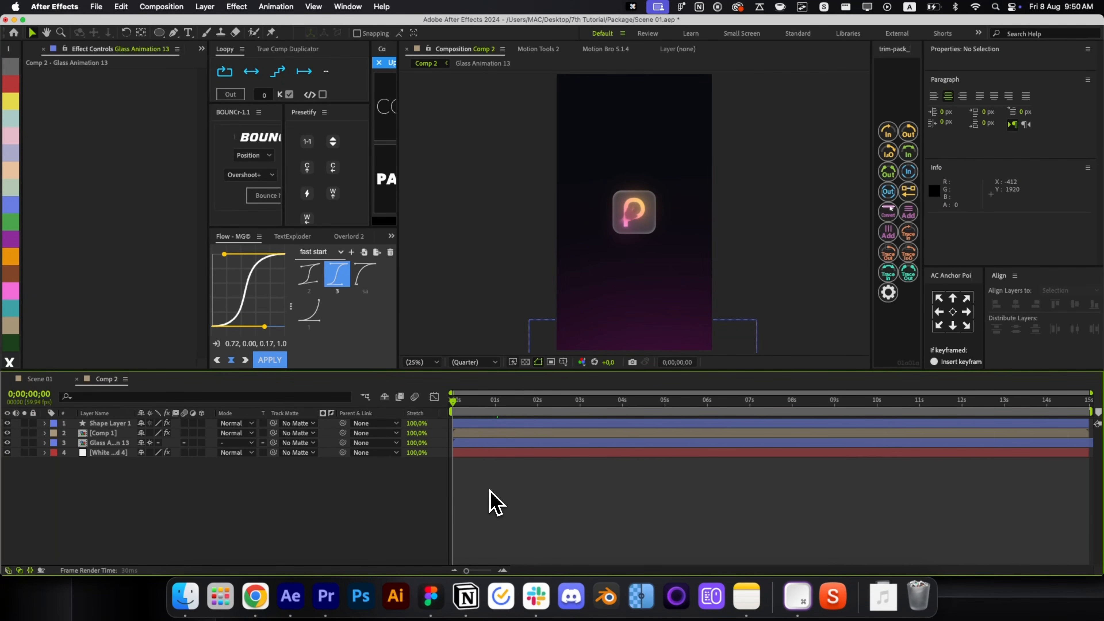
left_click(468, 434)
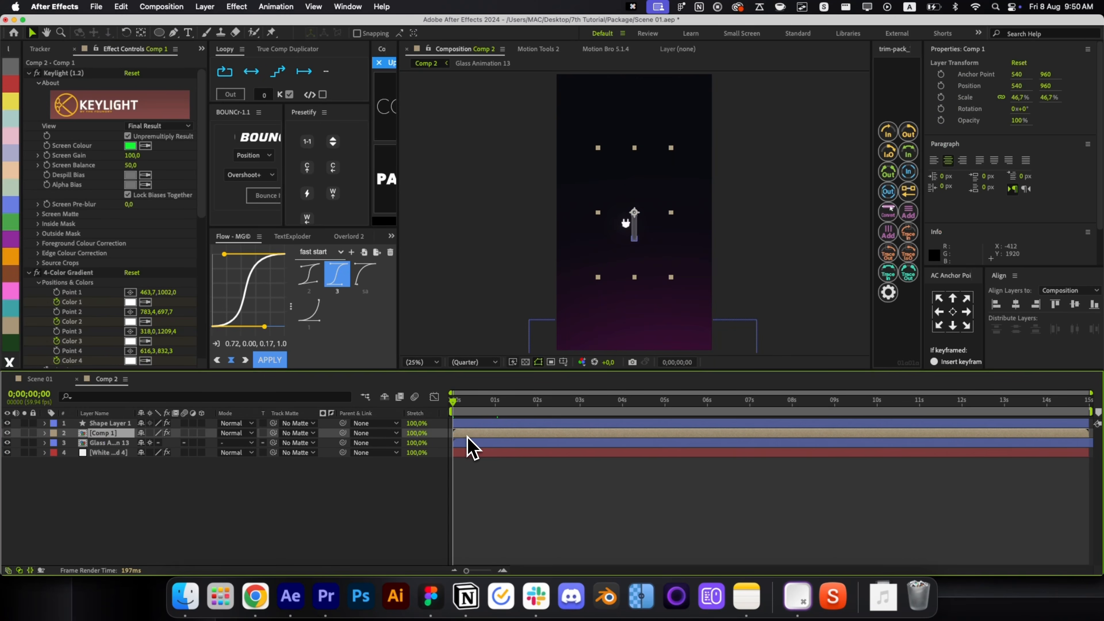
key("cmd+]")
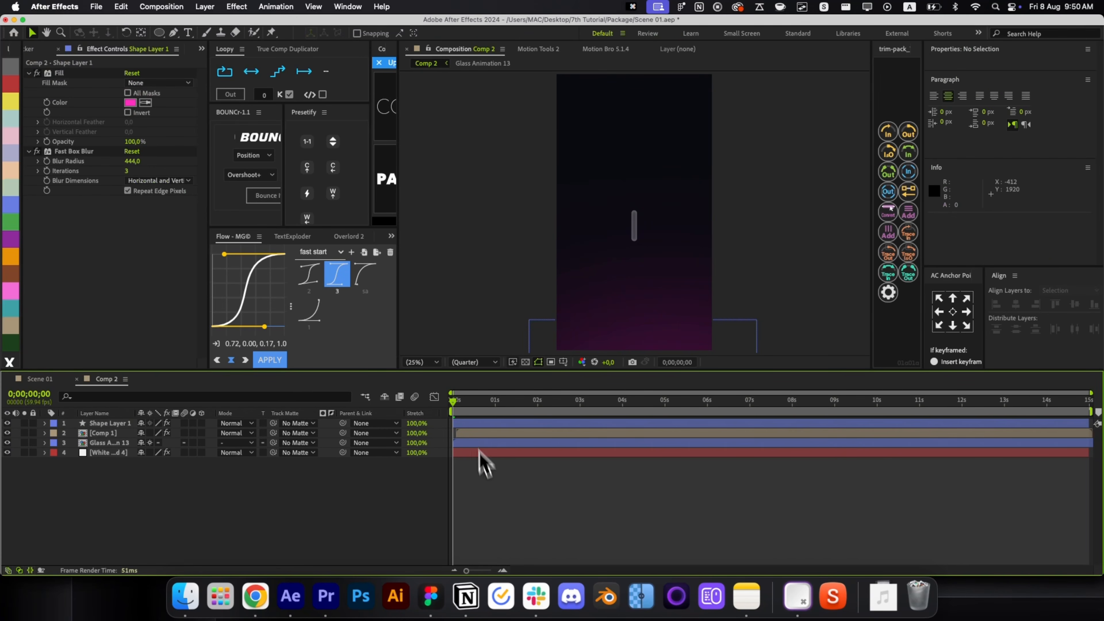
left_click(474, 433)
key("cmd+[")
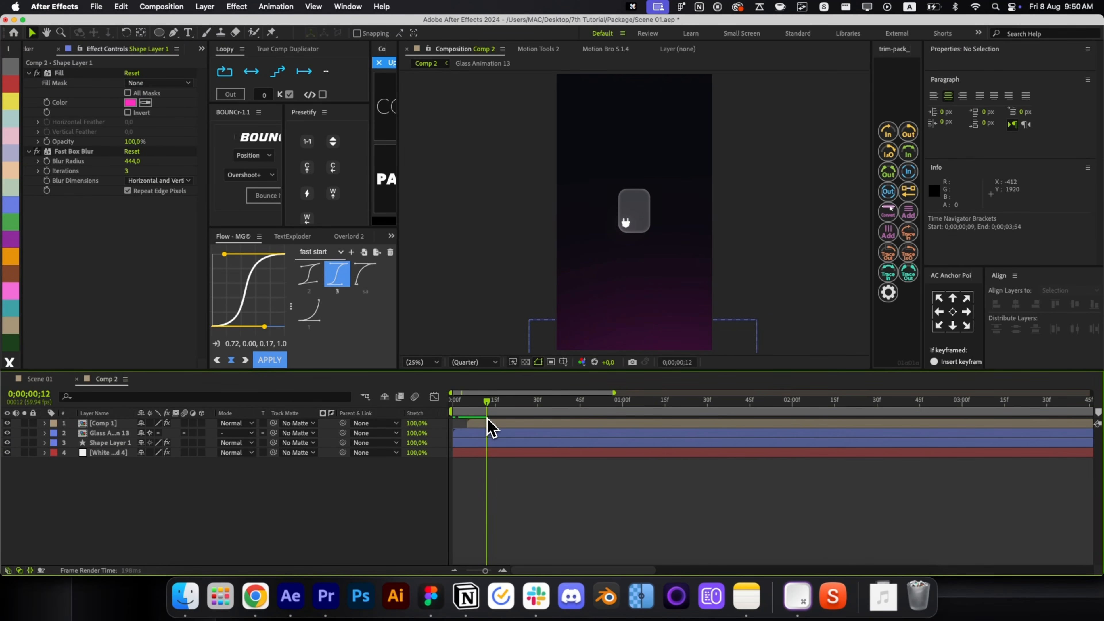
Inside Comp 1, set Shape Layer 2's first Scale keyframe to 0% with bounce on selected properties.
double_click(486, 424)
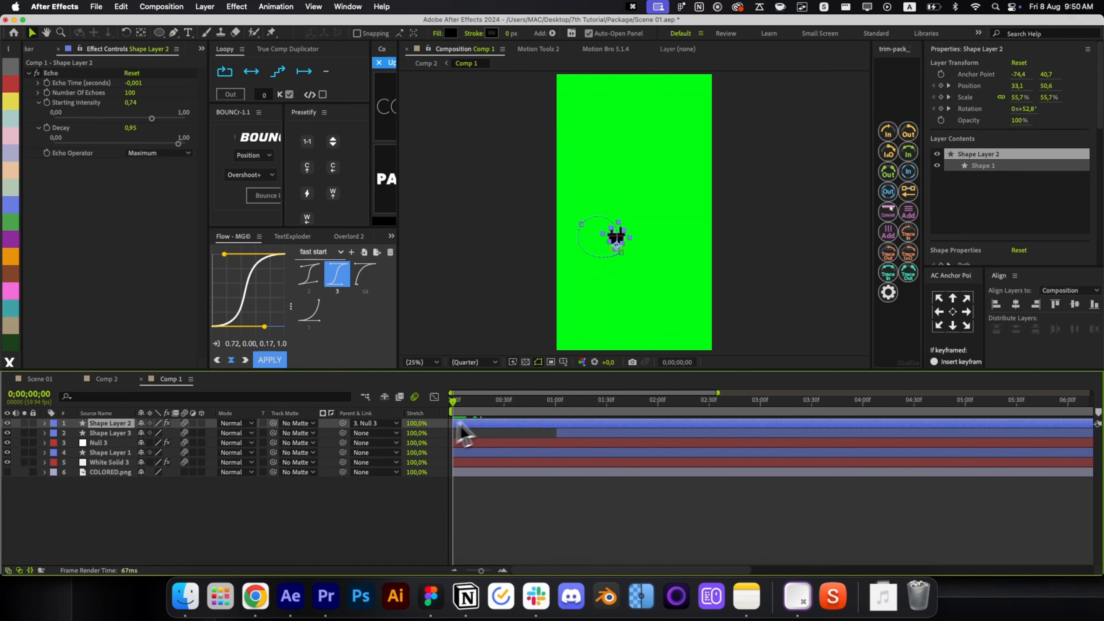
scroll(614, 256, "up", 6)
key("s")
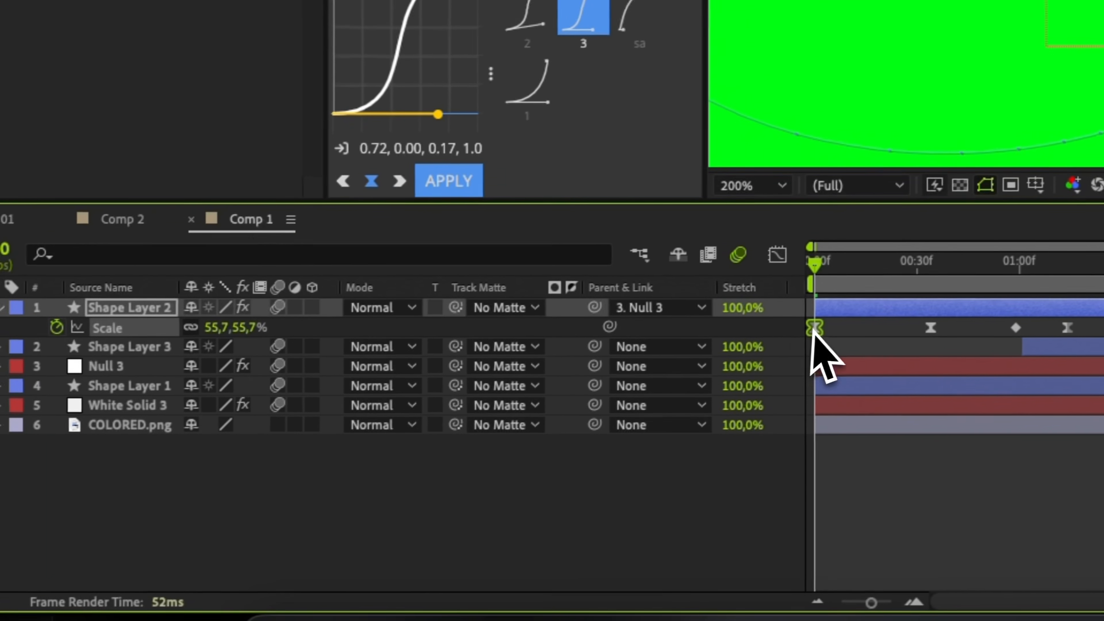
left_click(909, 313)
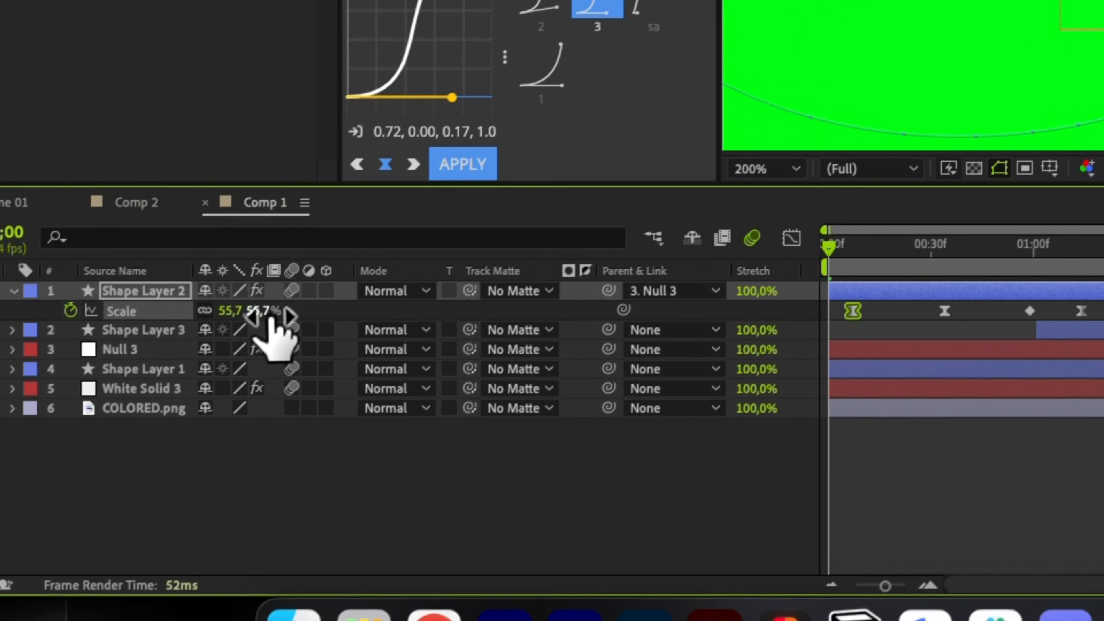
left_click(243, 330)
type("0")
key("Return")
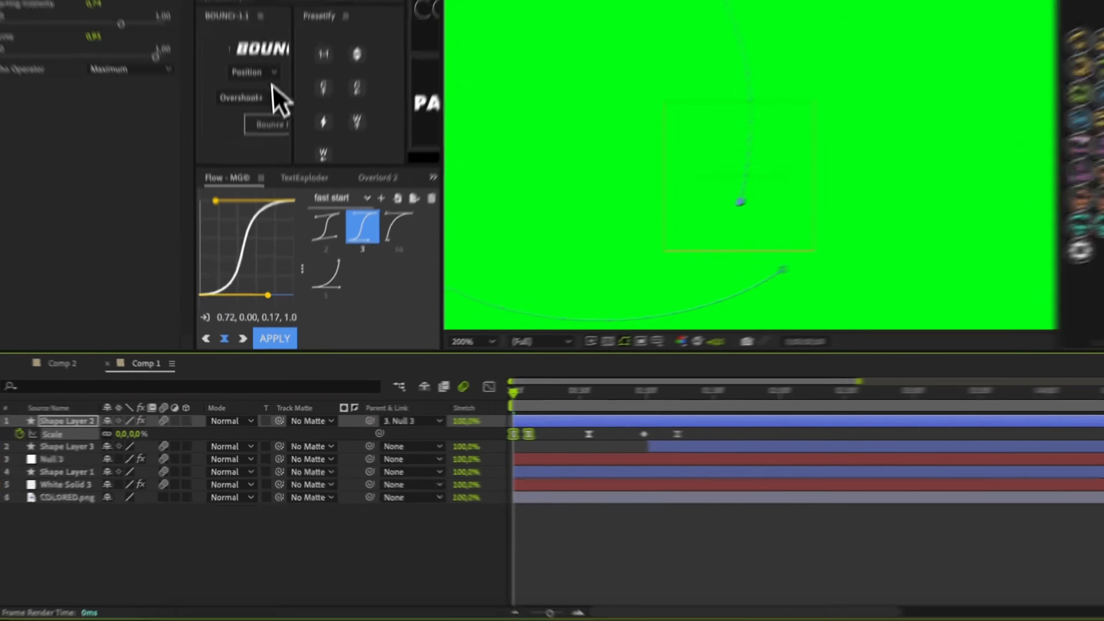
left_click(375, 105)
left_click(394, 195)
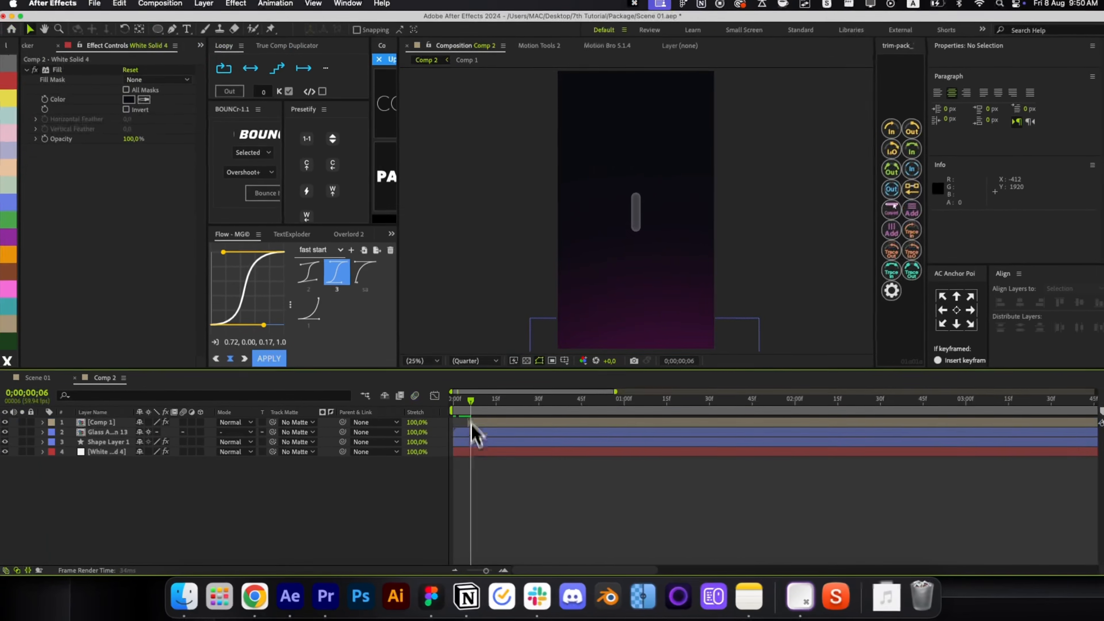
left_click_drag(472, 425, 483, 418)
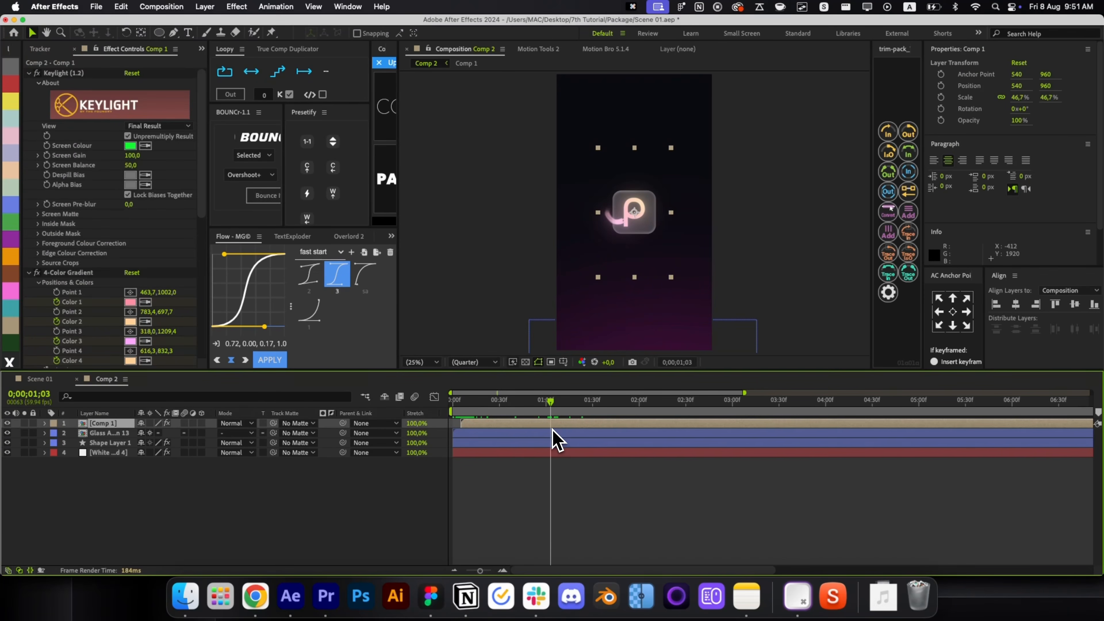
Keyframe Comp 1 Position and Rotation at 1;03, 1;13 and 1;23, ending at 15° rotation.
key("s")
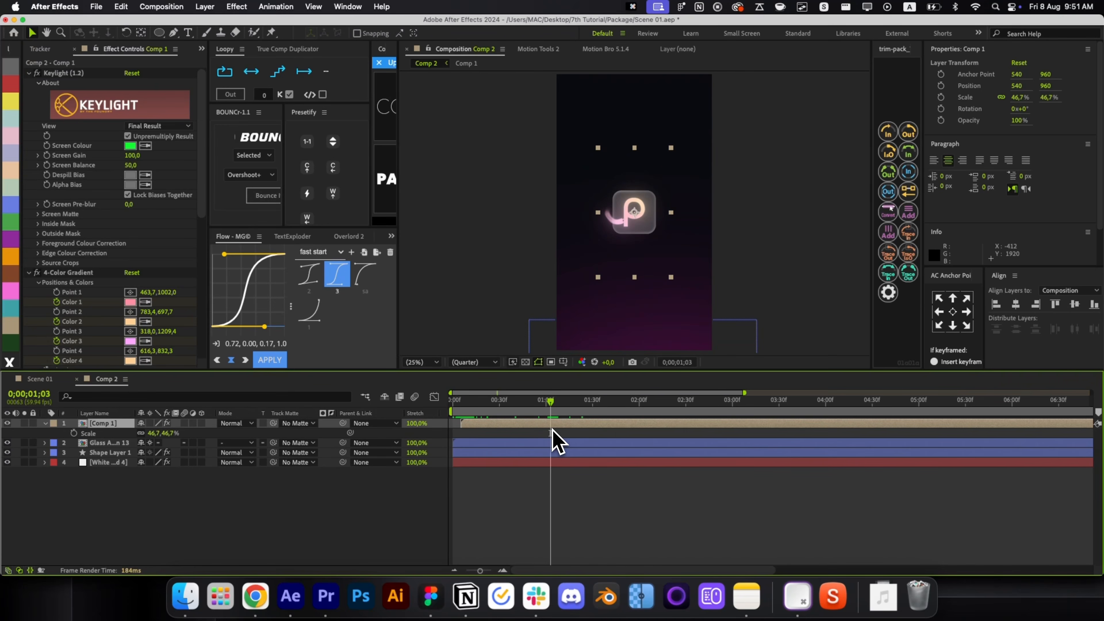
key("shift+r")
left_click(73, 433)
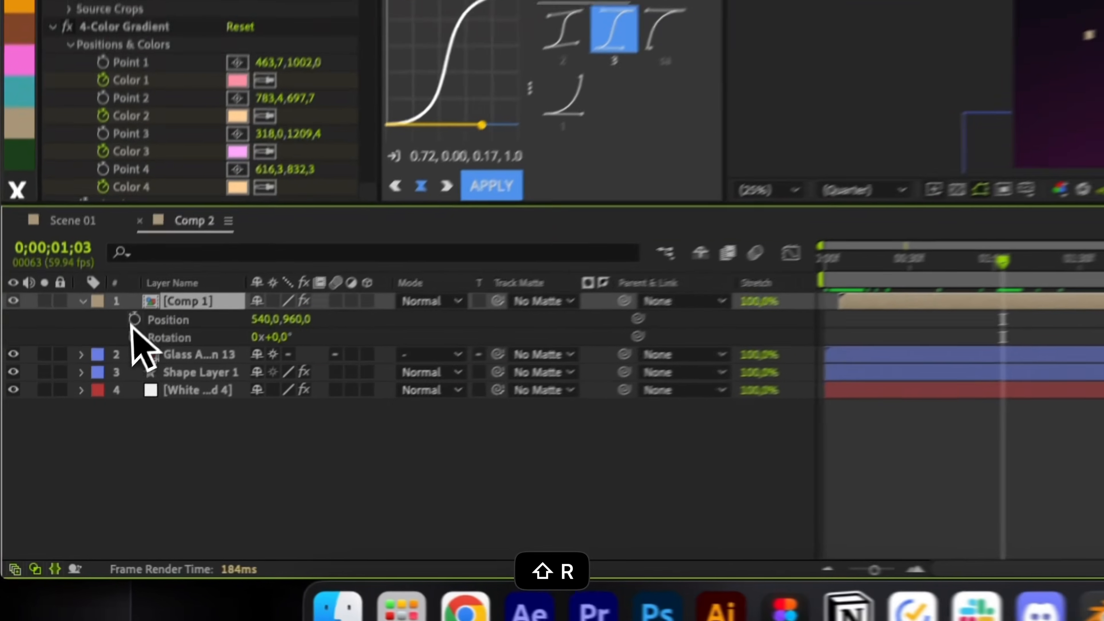
left_click(73, 443)
scroll(565, 243, "up", 1)
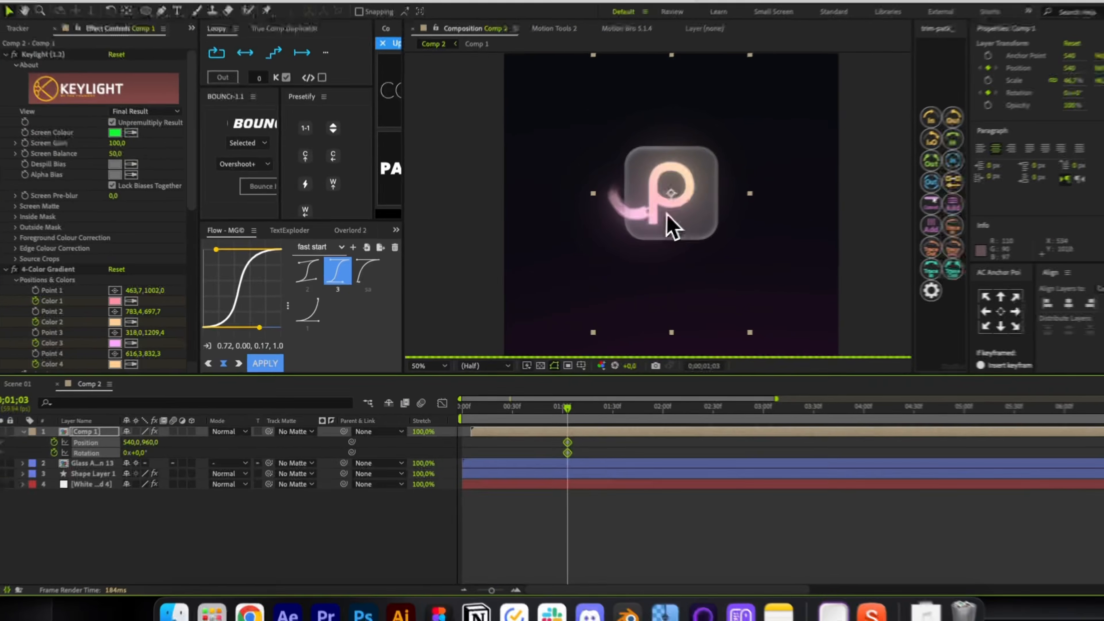
key("super+shift+Right")
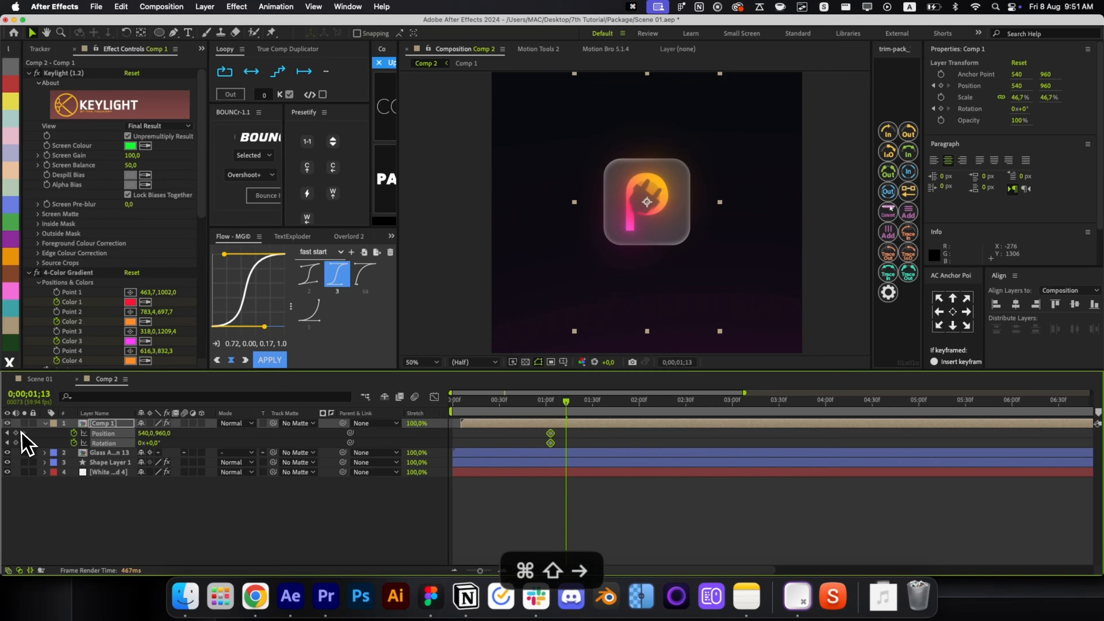
left_click(16, 433)
left_click(16, 443)
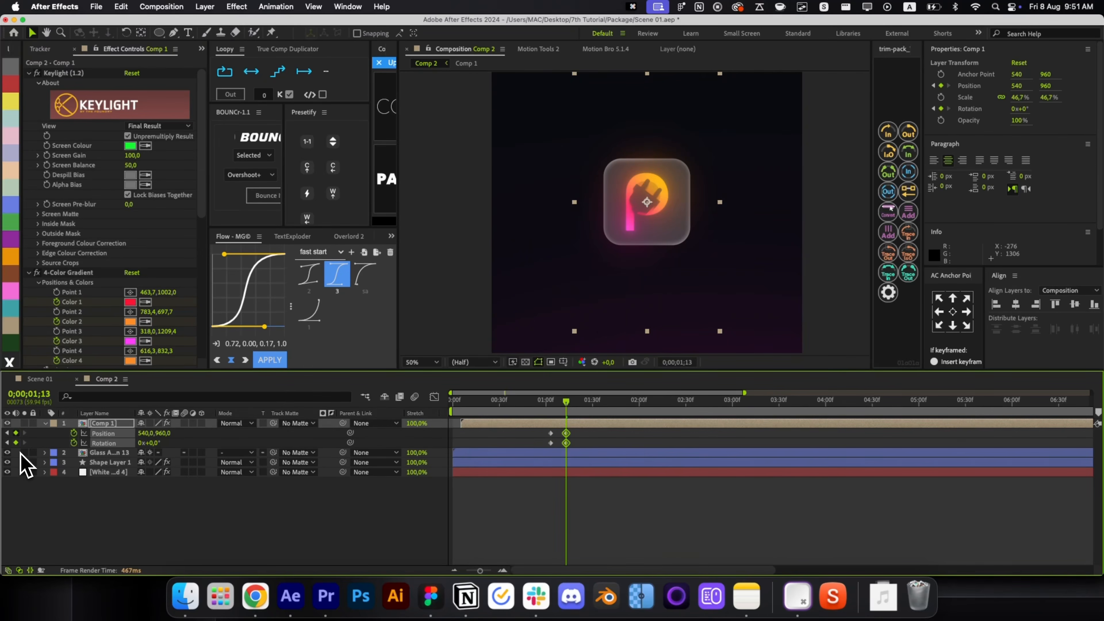
key("super+shift+Right")
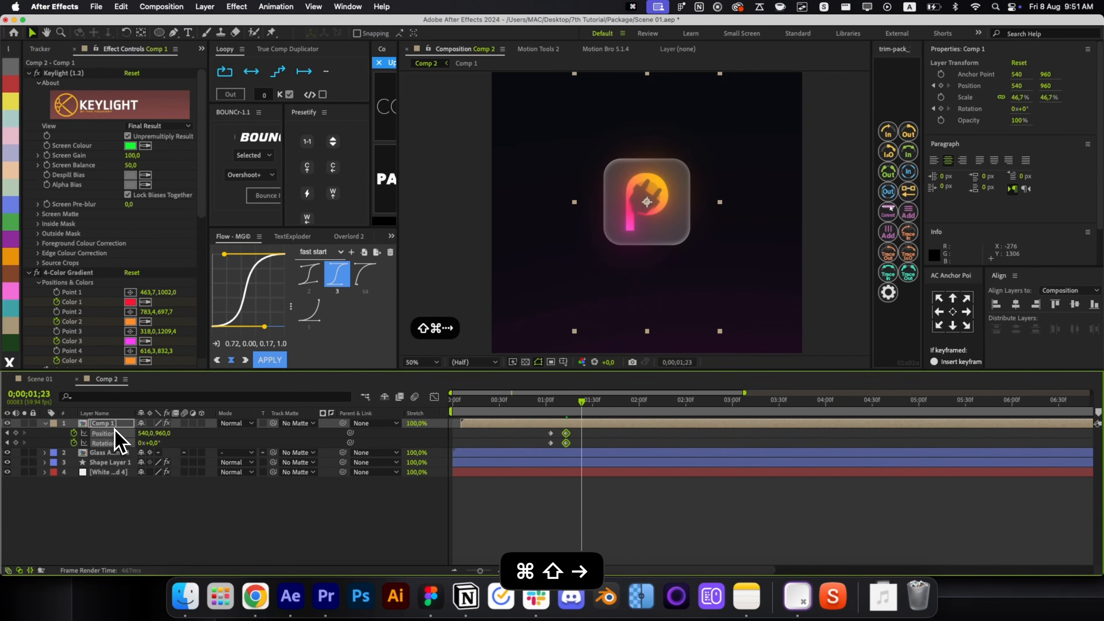
left_click(16, 443)
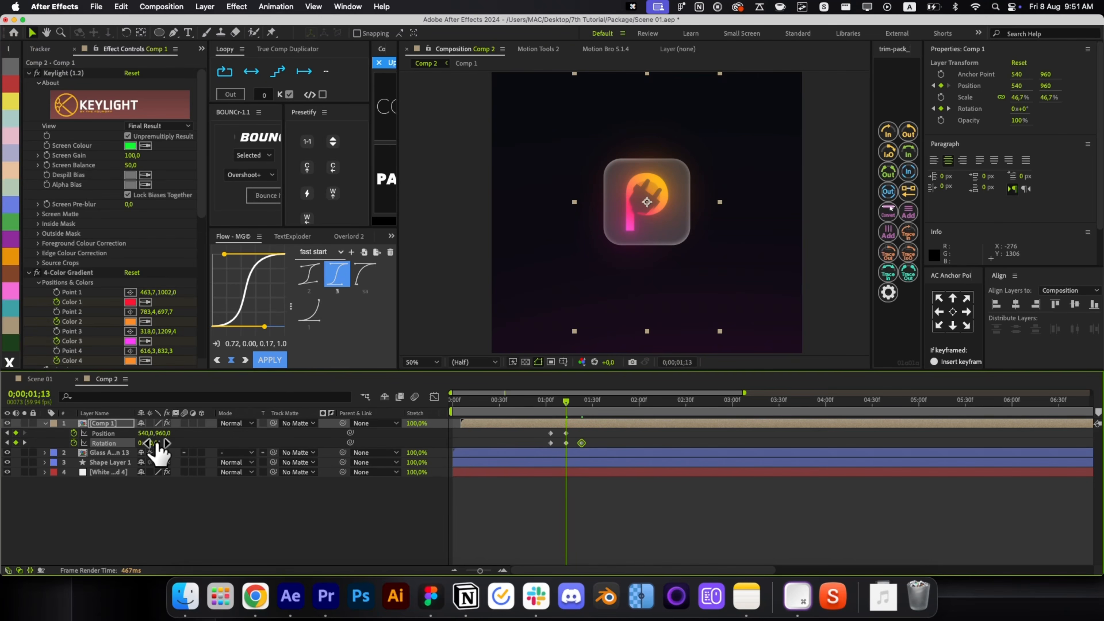
type("15")
left_click(562, 520)
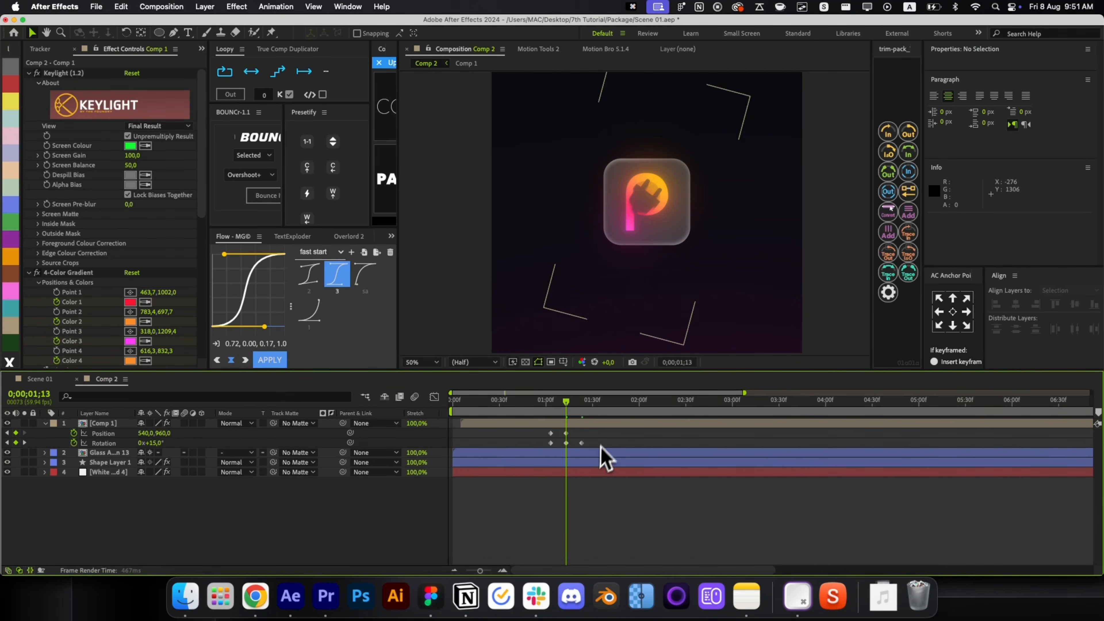
Apply a BOUNCr Overshoot+ bounce to the Position and Rotation keyframes.
left_click_drag(583, 427, 547, 443)
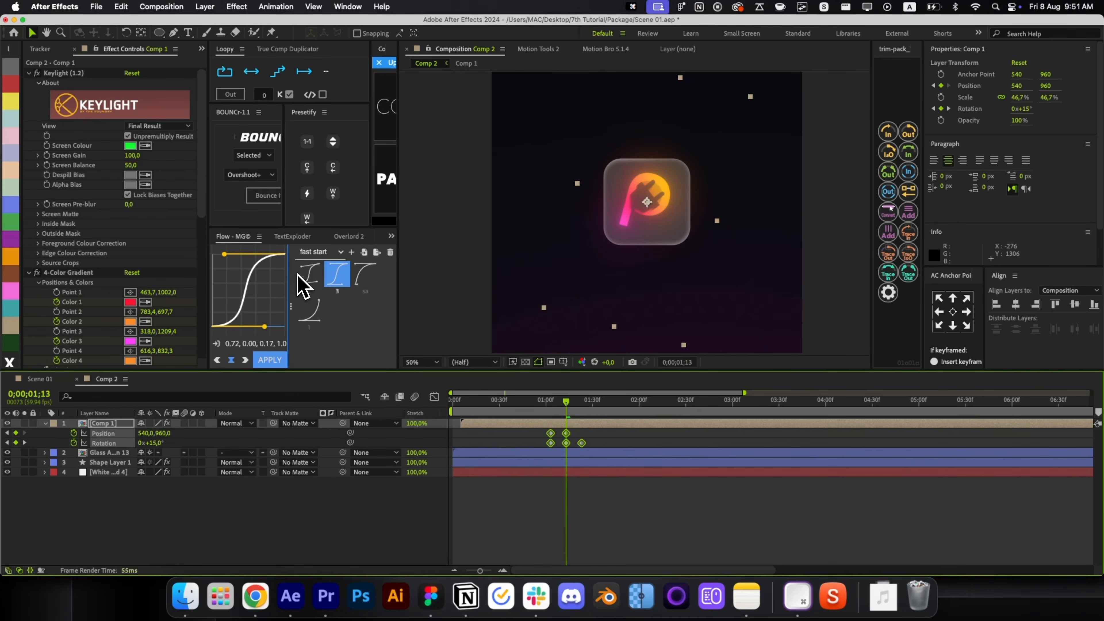
left_click(269, 198)
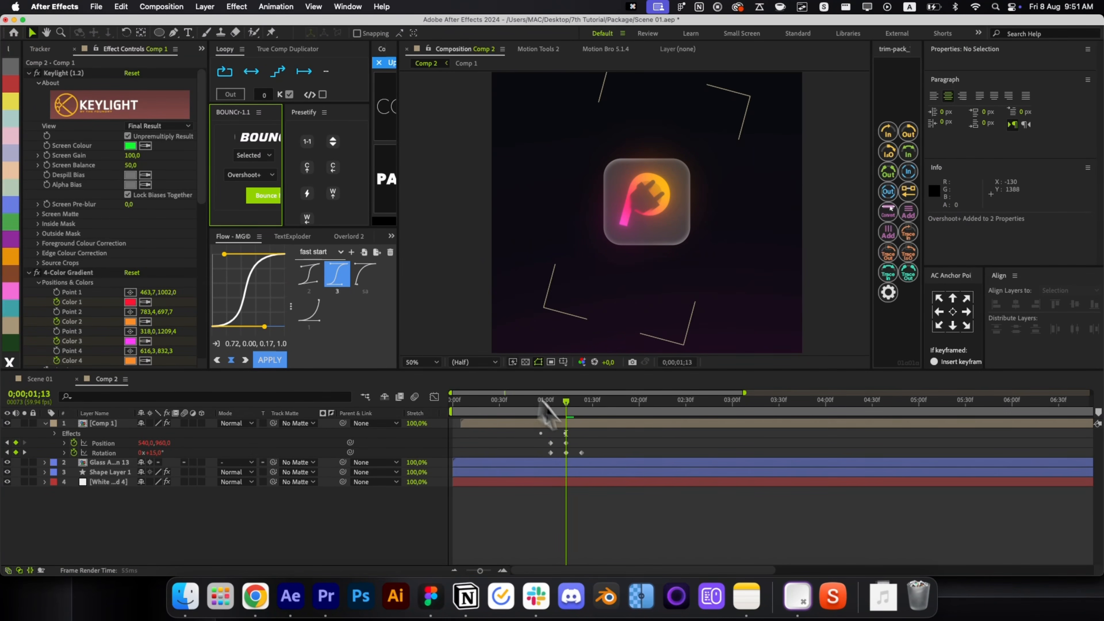
left_click_drag(587, 439, 539, 459)
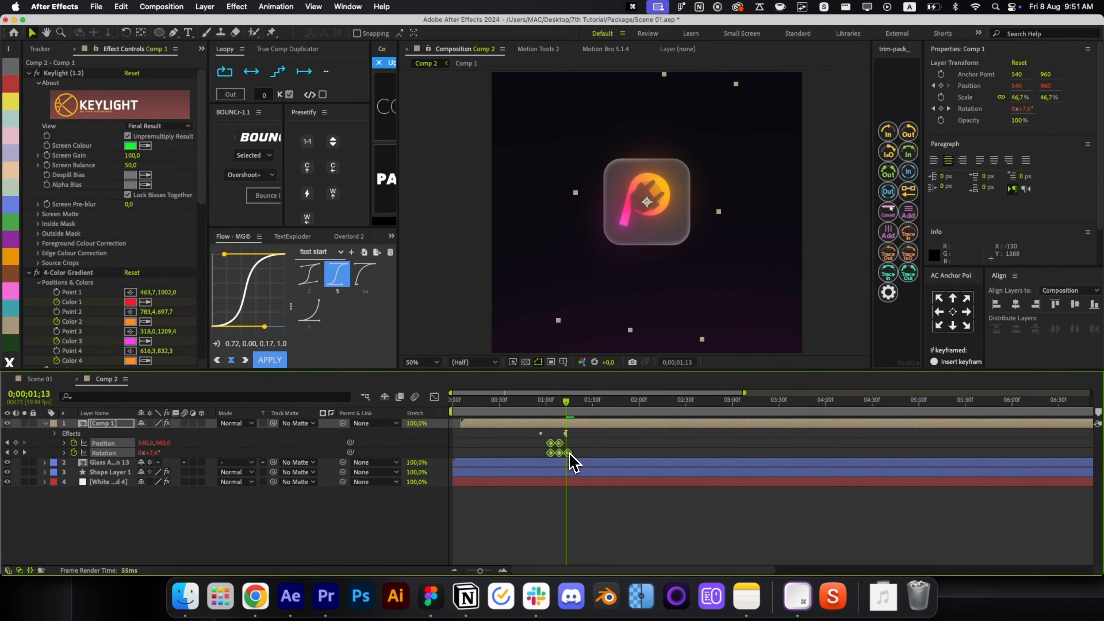
key("u")
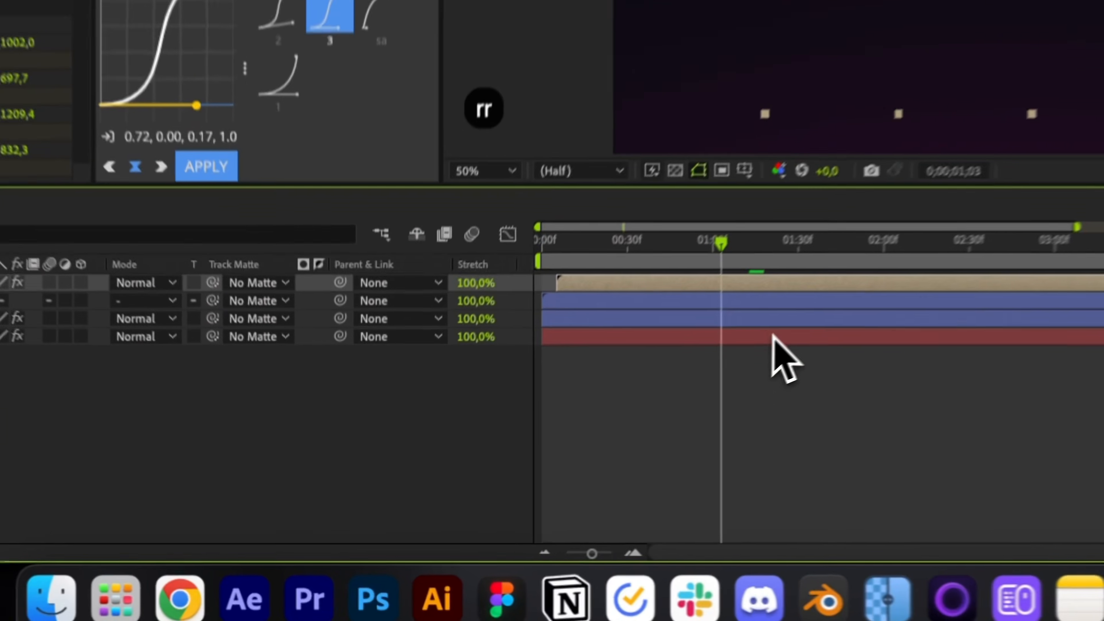
Parent Glass Animation 13 to the Comp 1 layer and preview the animation.
left_click(346, 433)
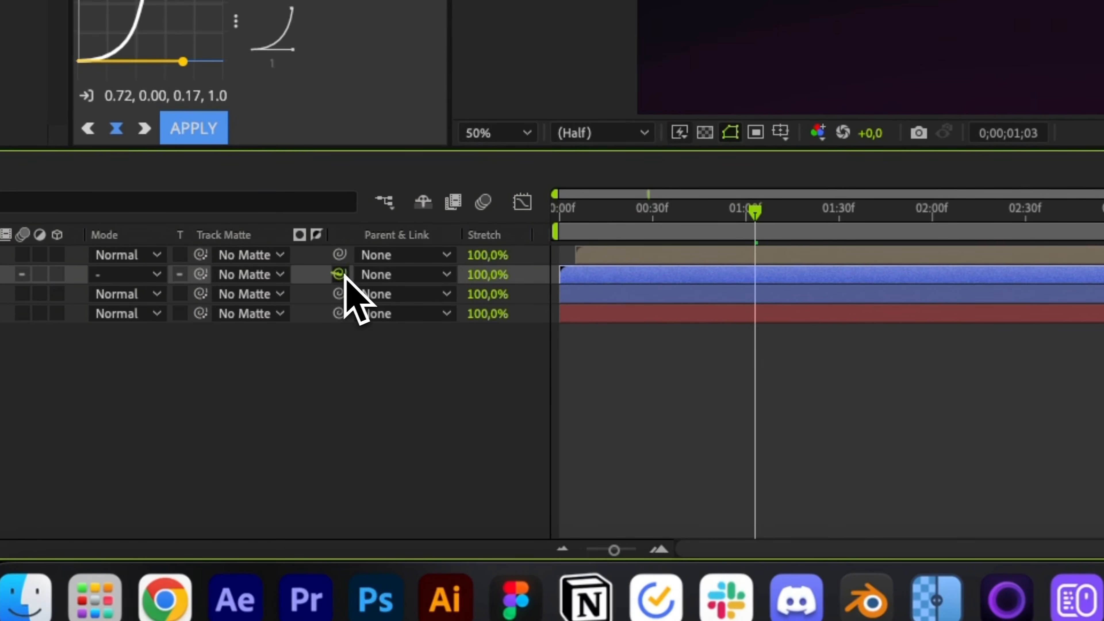
left_click_drag(339, 274, 347, 254)
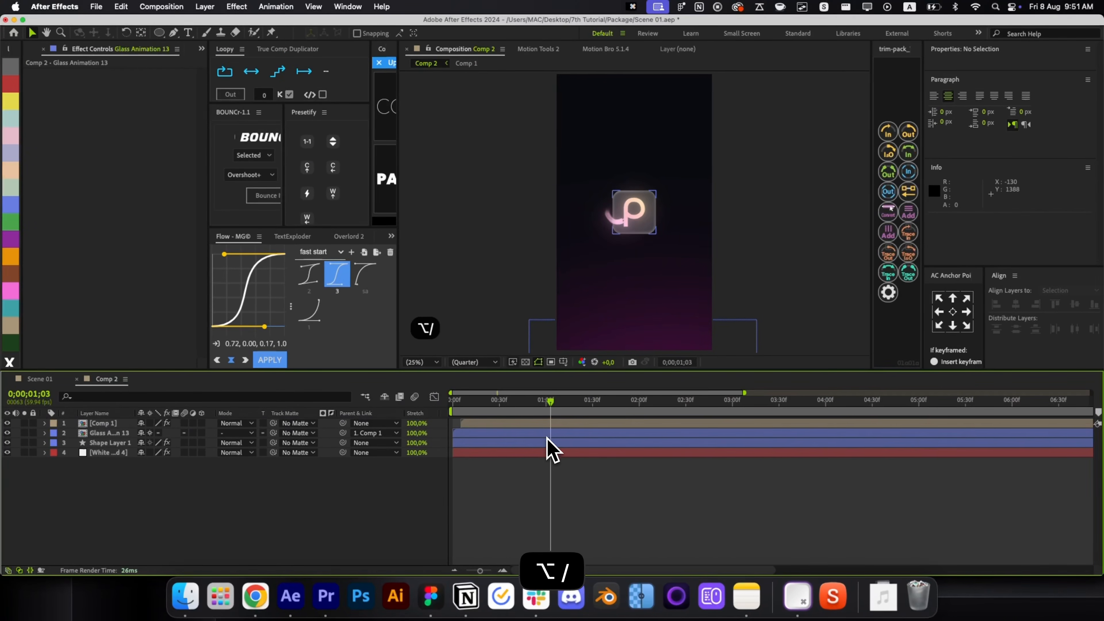
key("space")
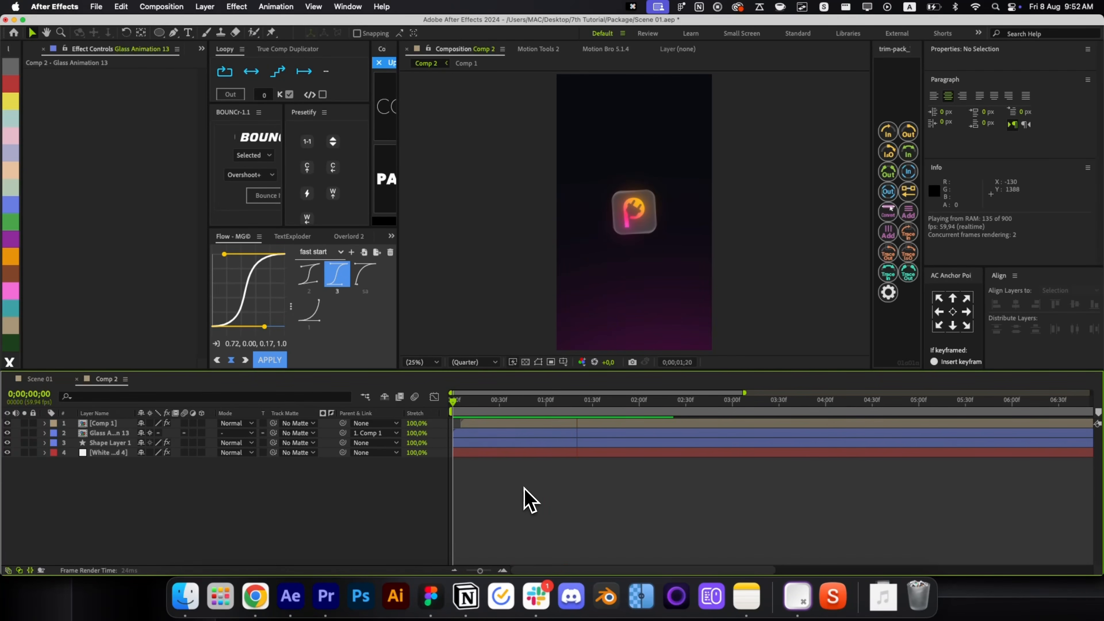
Duplicate Comp 1's Position keyframe and align the copy with the Rotation keyframe.
left_click(579, 425)
key("u")
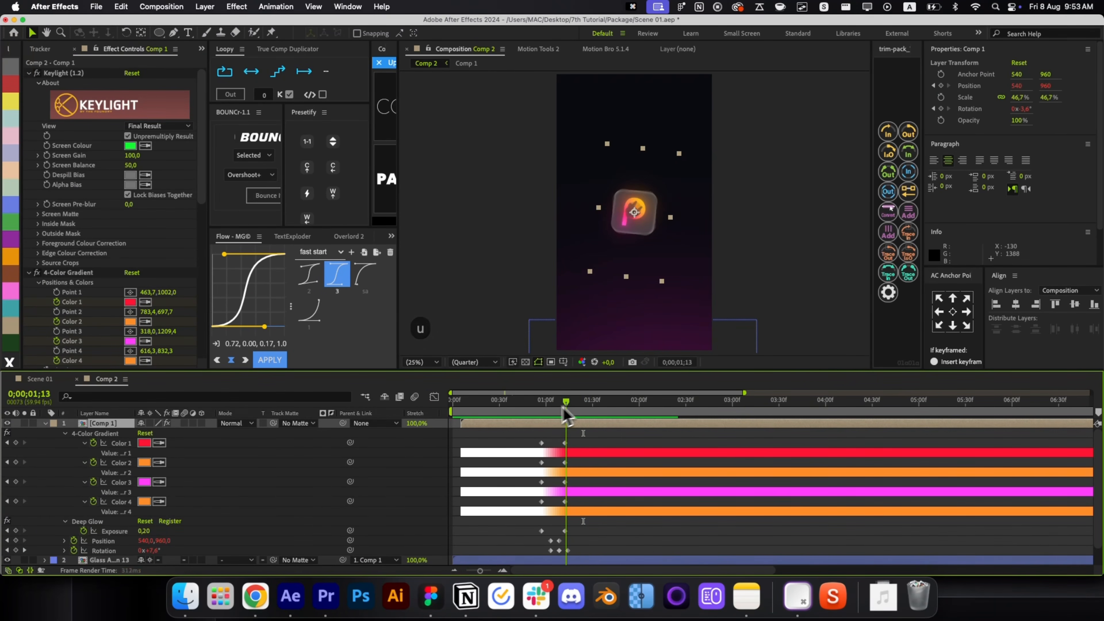
scroll(564, 550, "up", 4)
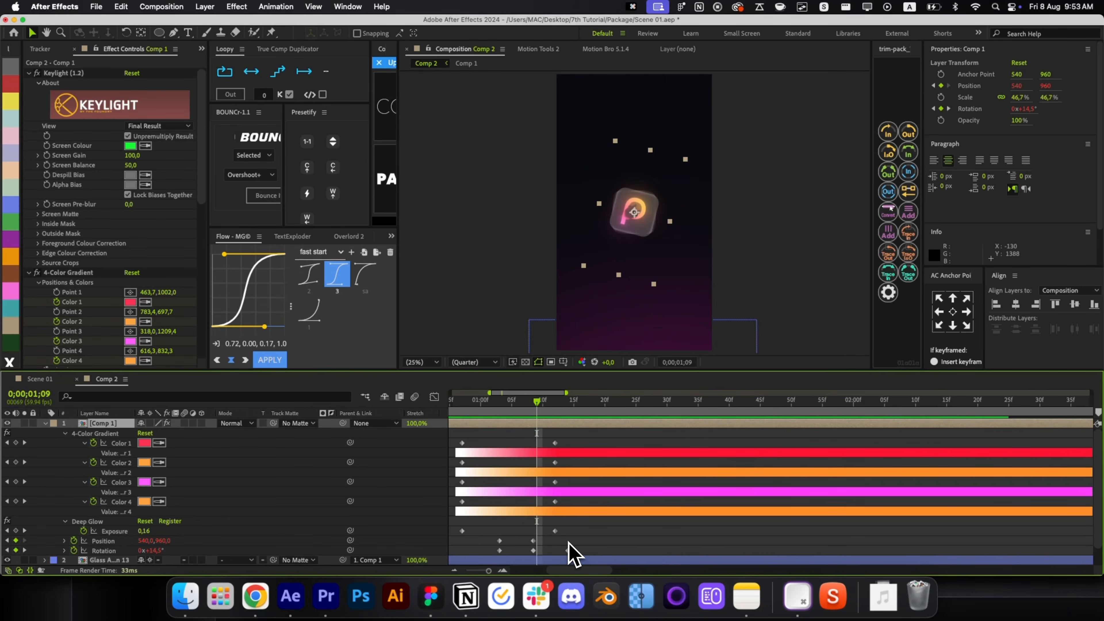
left_click(533, 540)
key("cmd+c")
key("cmd+v")
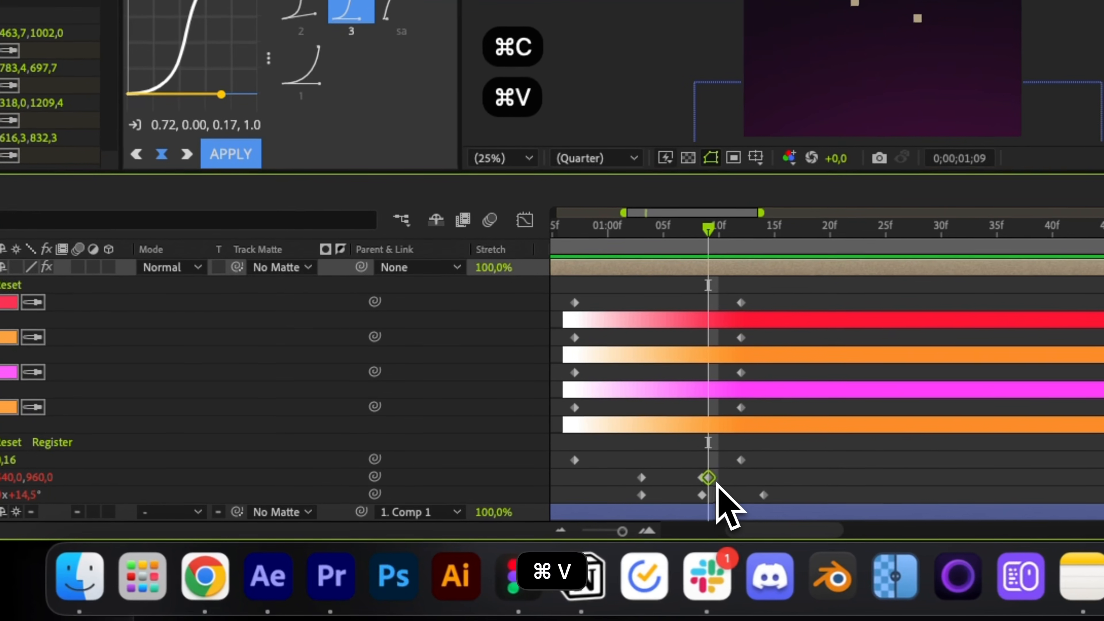
left_click_drag(537, 541, 569, 542)
Raise the middle Position keyframe to 540, 914.
key("j")
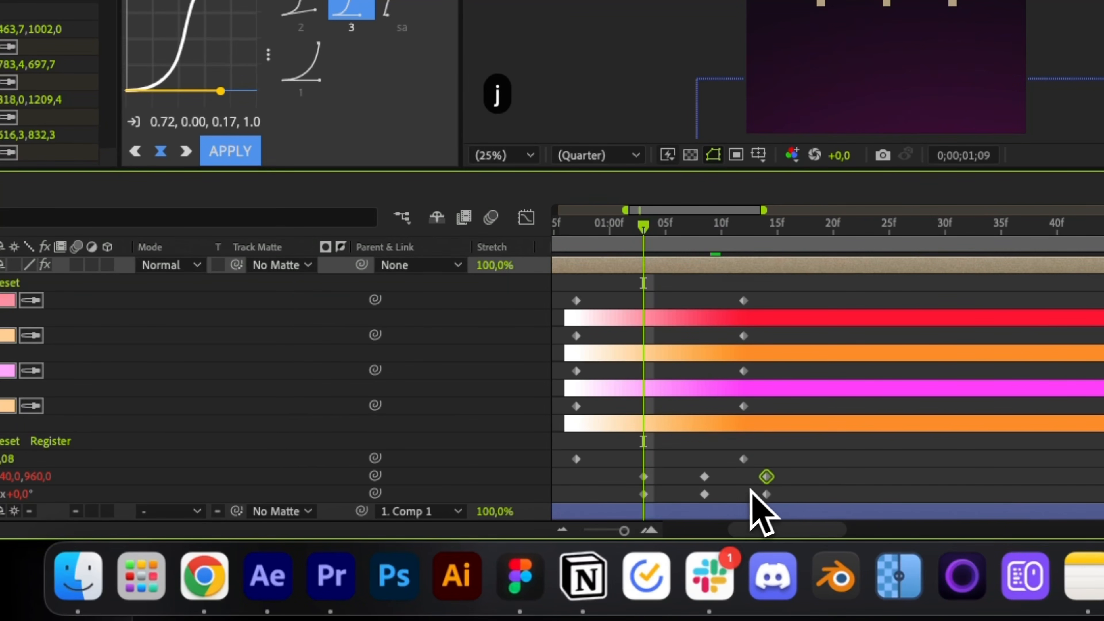
key("k")
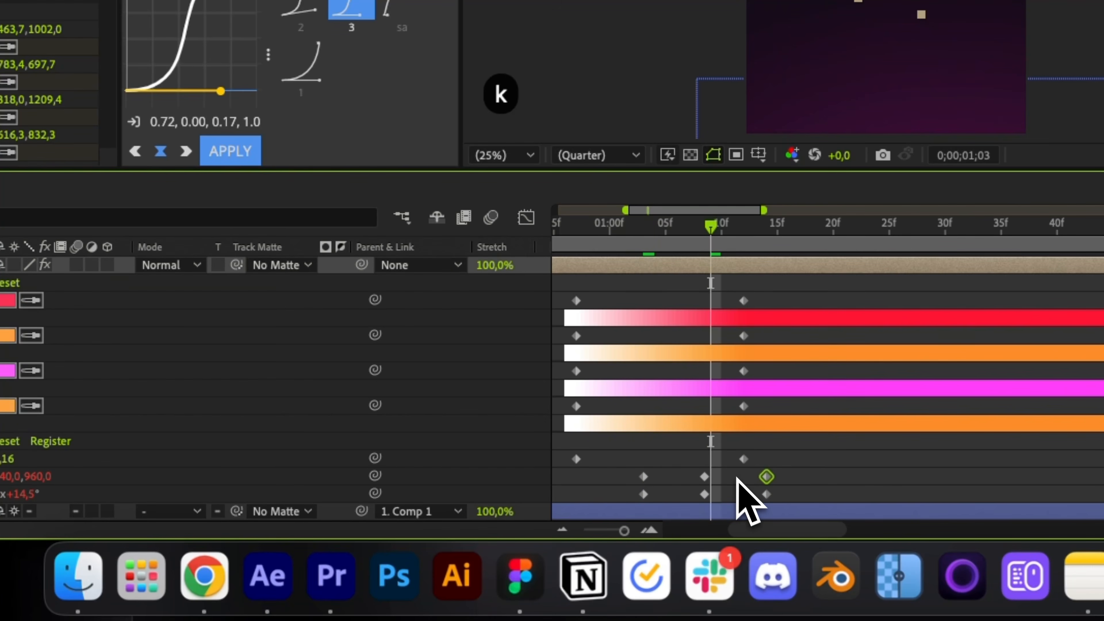
left_click_drag(704, 477, 711, 477)
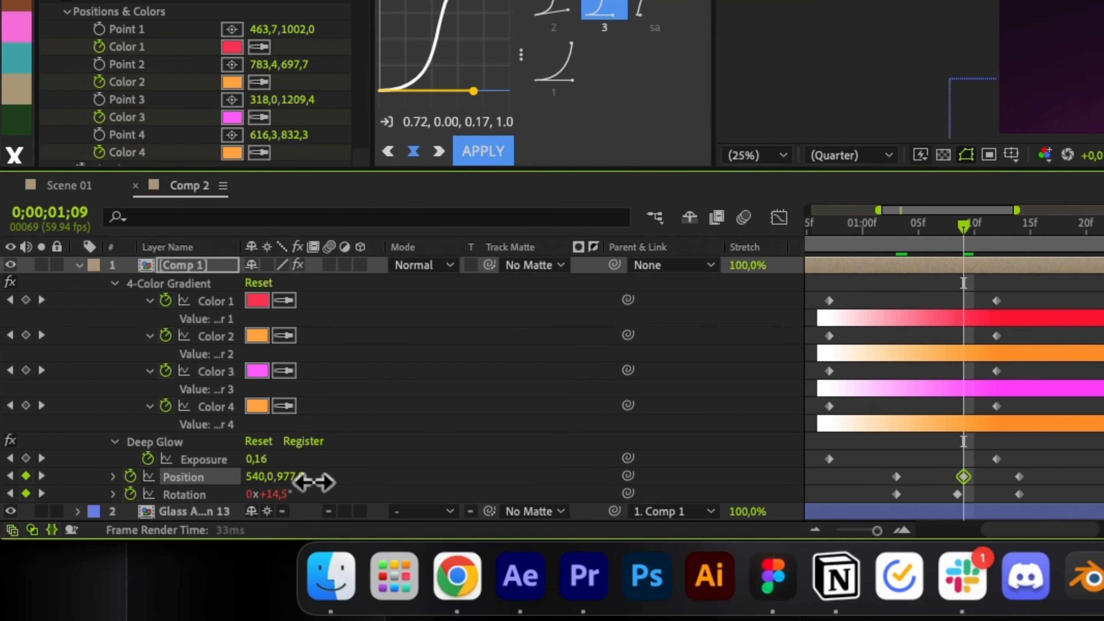
left_click_drag(313, 482, 267, 468)
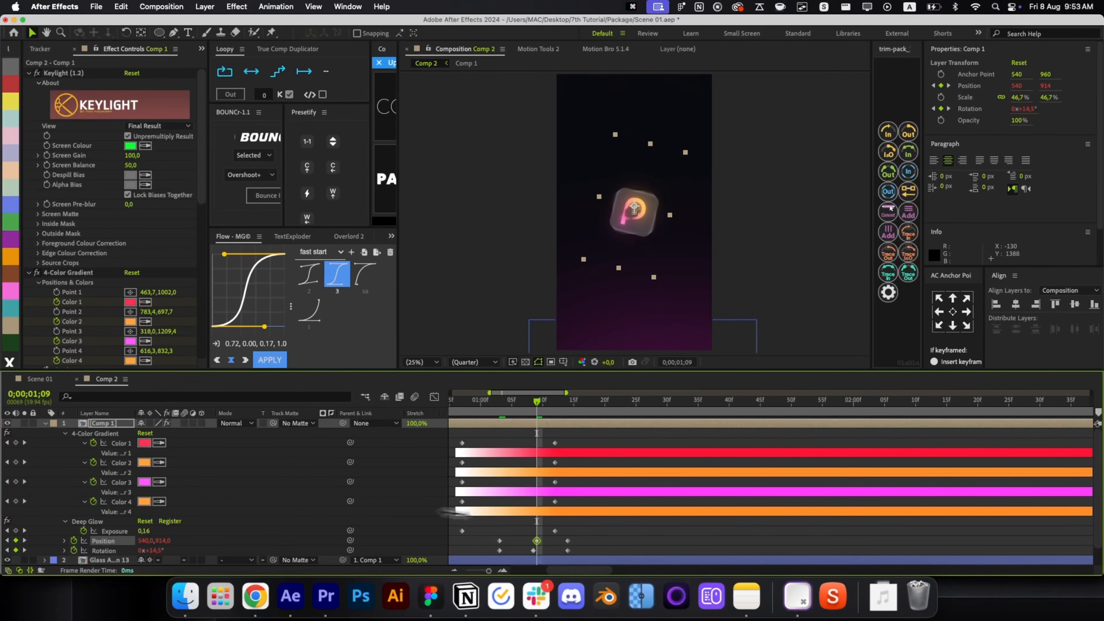
left_click(545, 549)
left_click(536, 541)
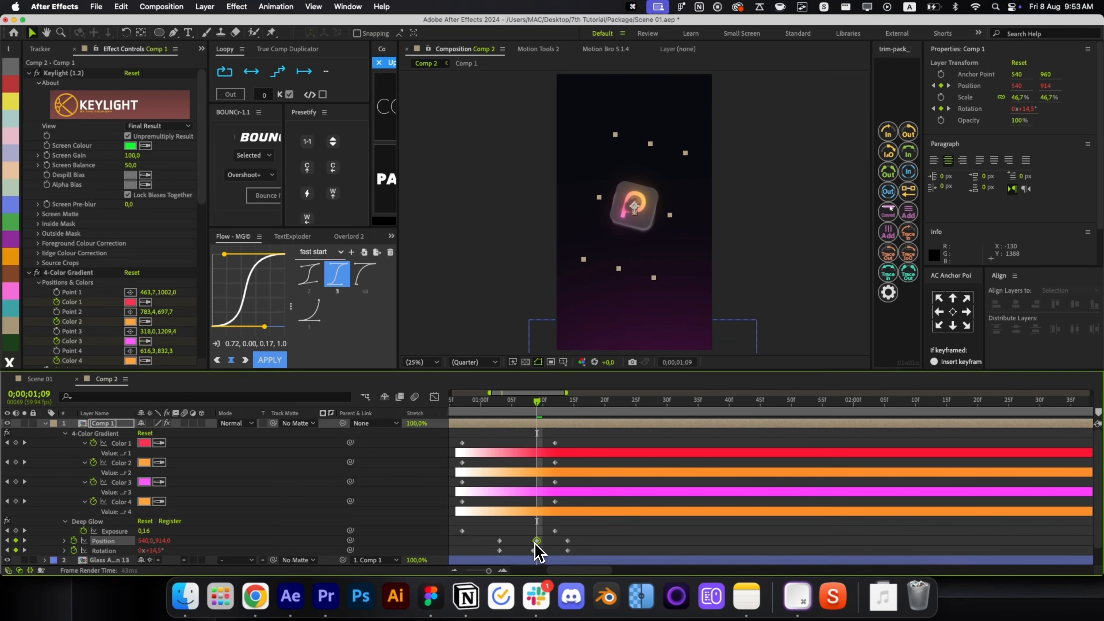
left_click(557, 543)
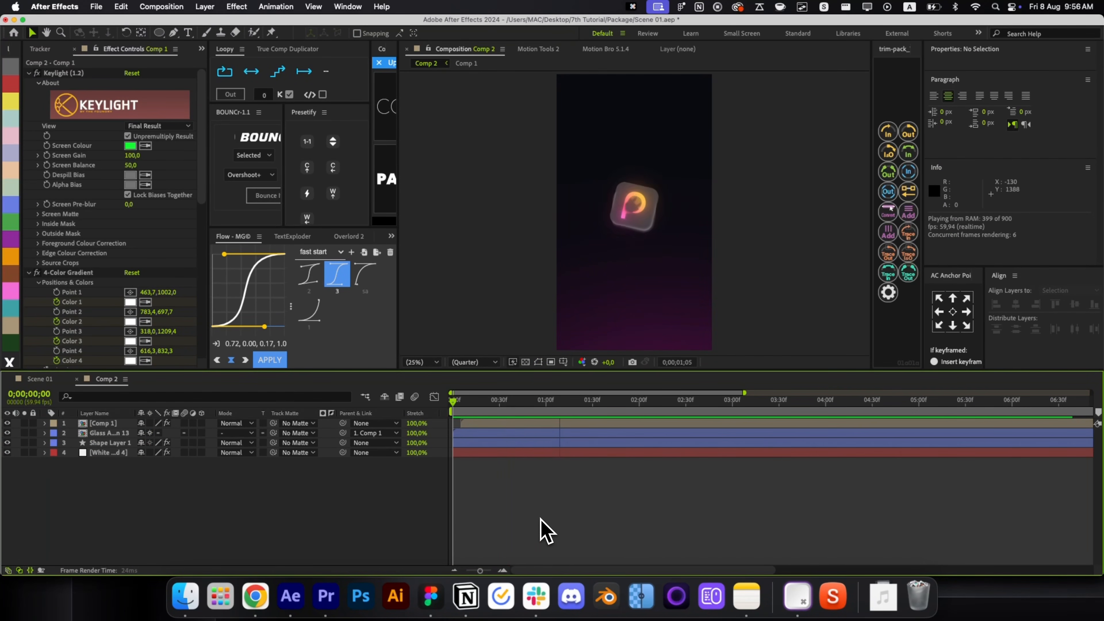
Import the HQ Templates .aep project and drop Pre-comp 44 into Comp 2 as layer 4.
key("super+0")
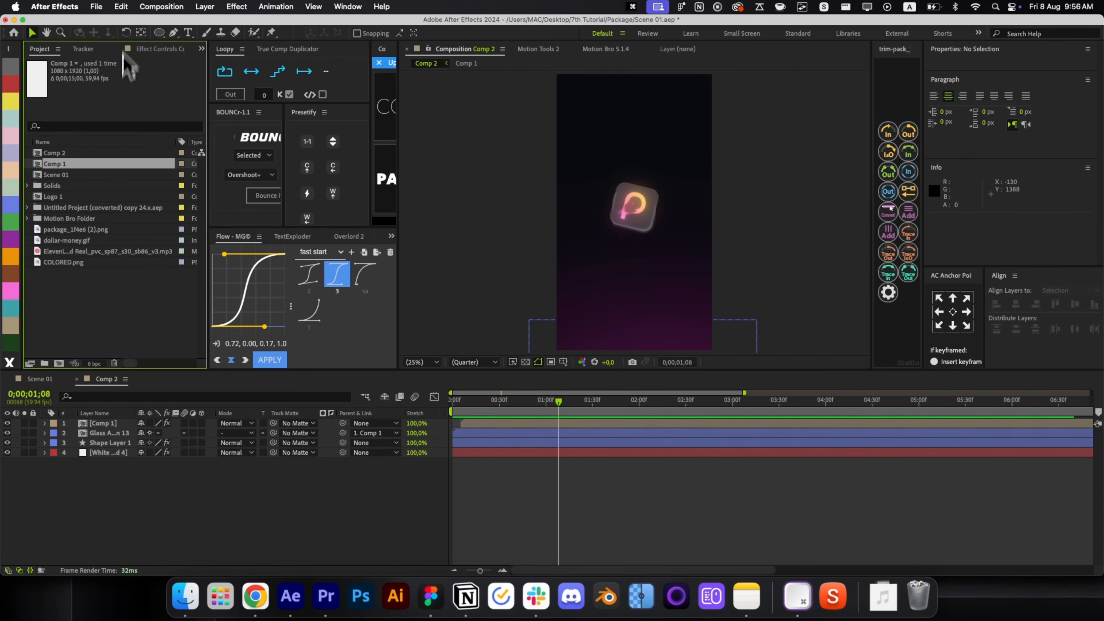
double_click(108, 347)
left_click(112, 127)
double_click(187, 126)
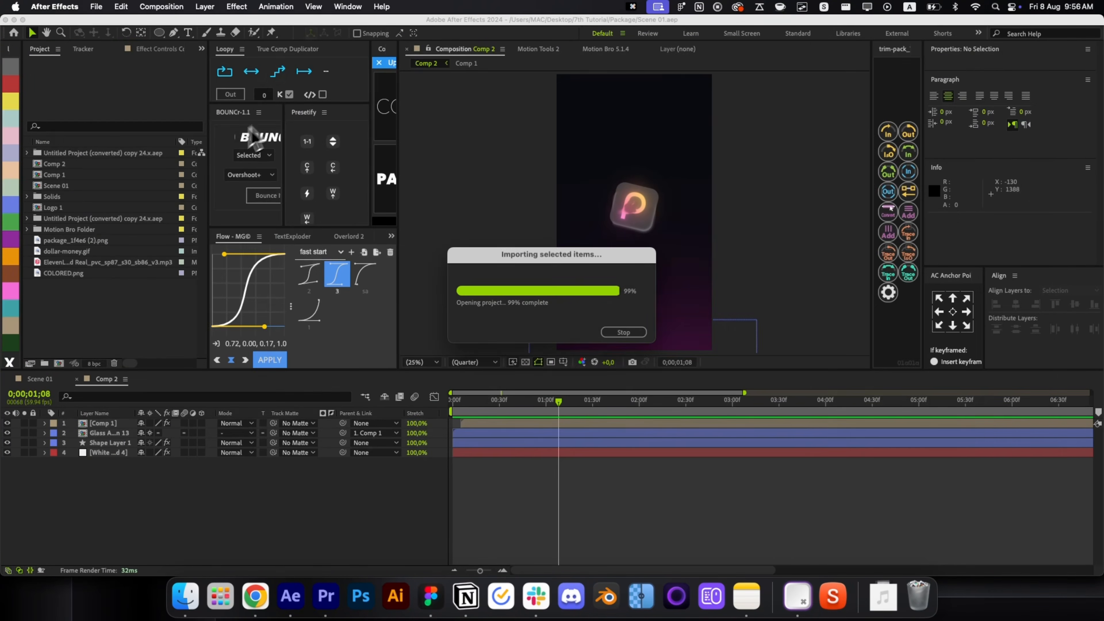
left_click(59, 185)
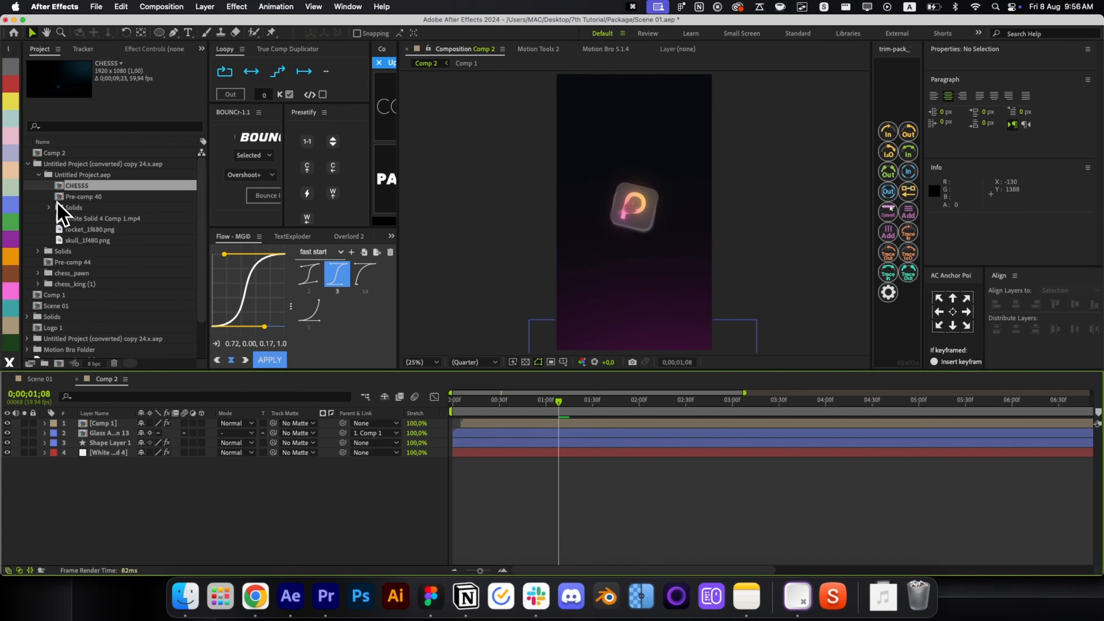
left_click(59, 263)
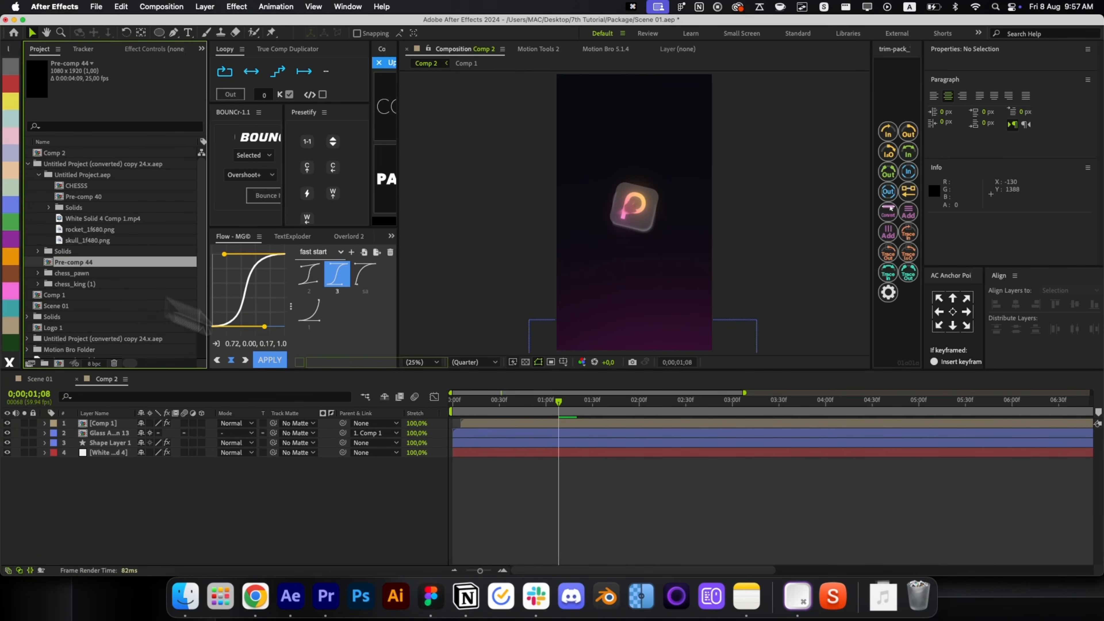
left_click_drag(202, 324, 559, 452)
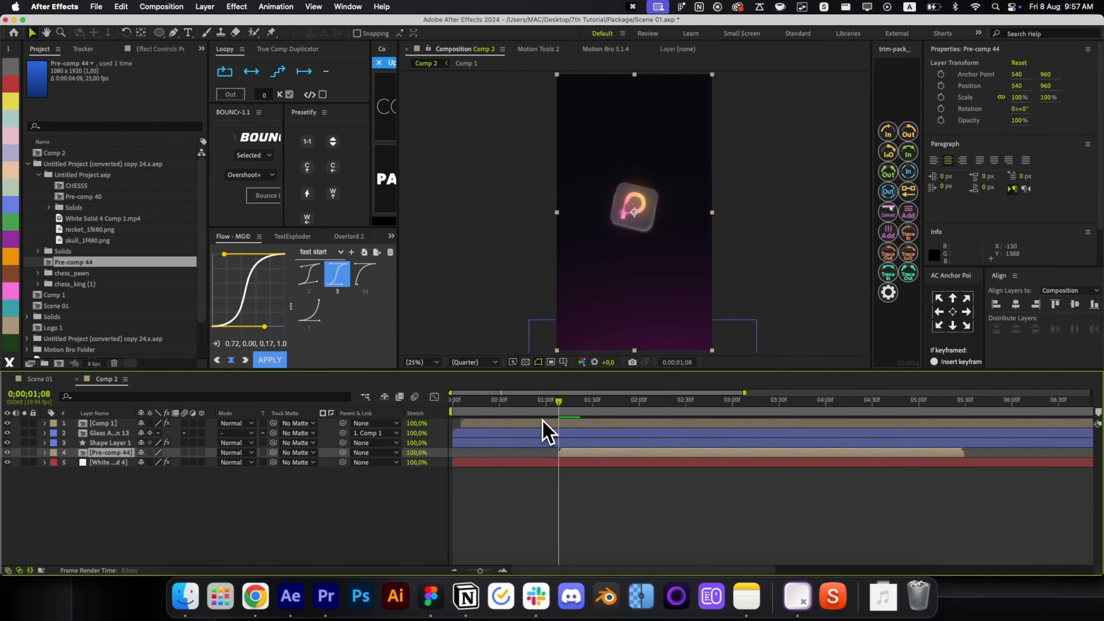
left_click(549, 412)
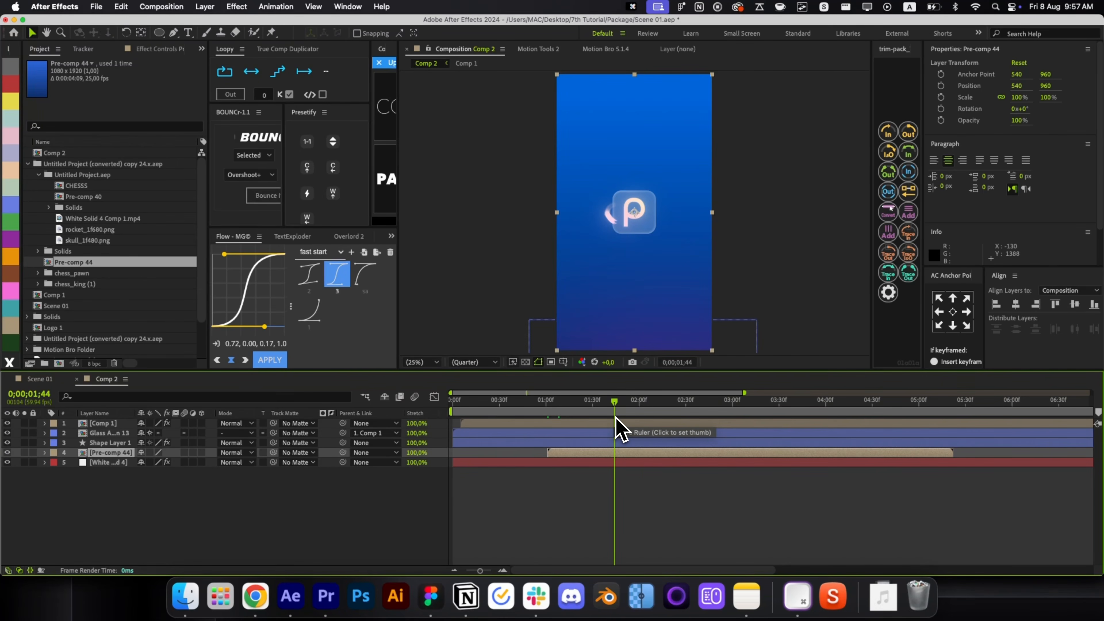
Apply Hue/Saturation to Pre-comp 44 with Hue 109°, Saturation 18 and Lightness -44.
key("shift+minus")
key("alt+space")
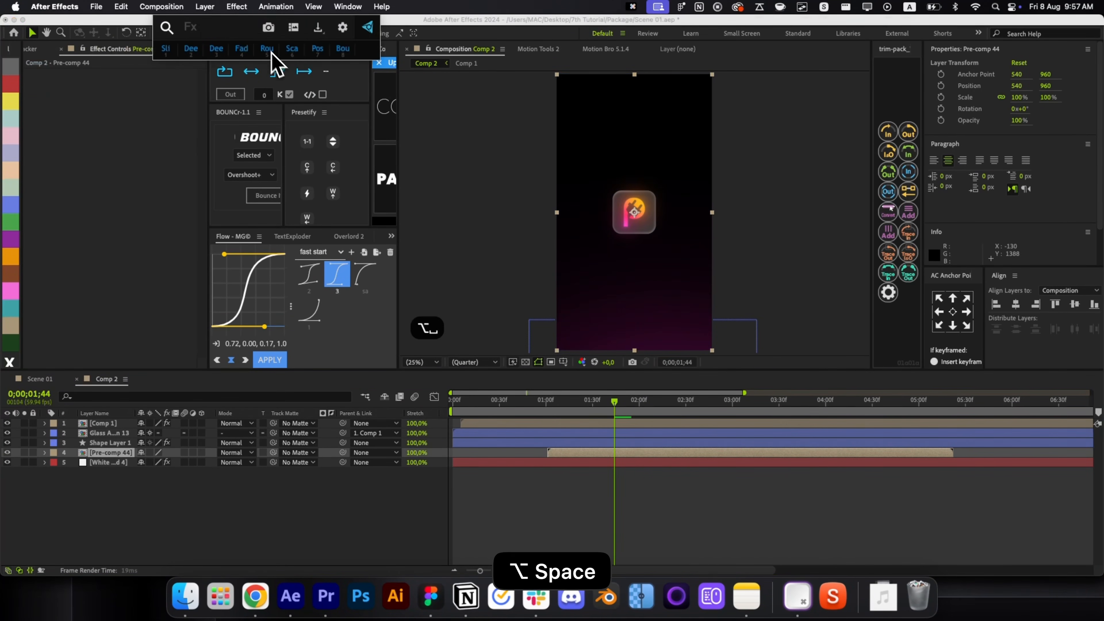
type("hue")
key("Return")
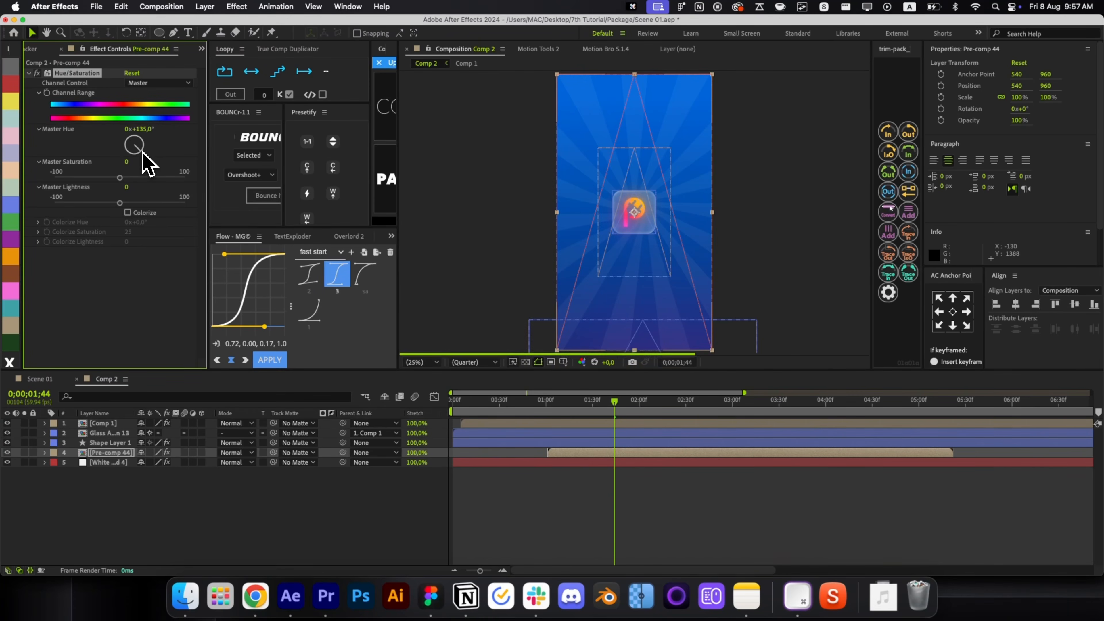
left_click_drag(143, 152, 132, 178)
left_click_drag(120, 203, 91, 203)
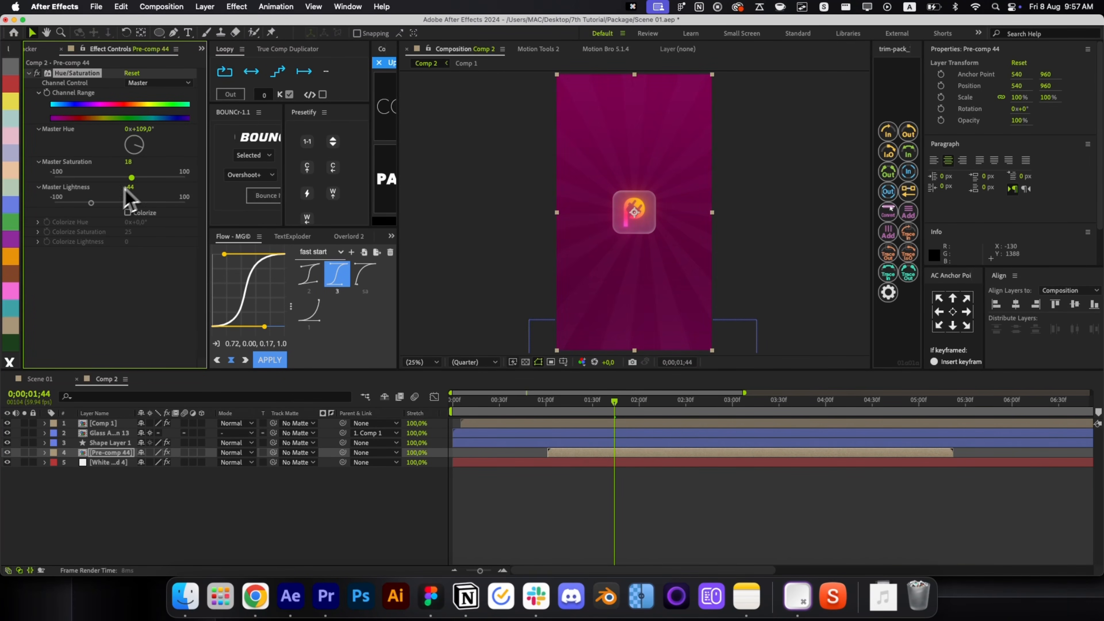
Keyframe Pre-comp 44's Opacity so it fades up to 33% near one second.
left_click(677, 486)
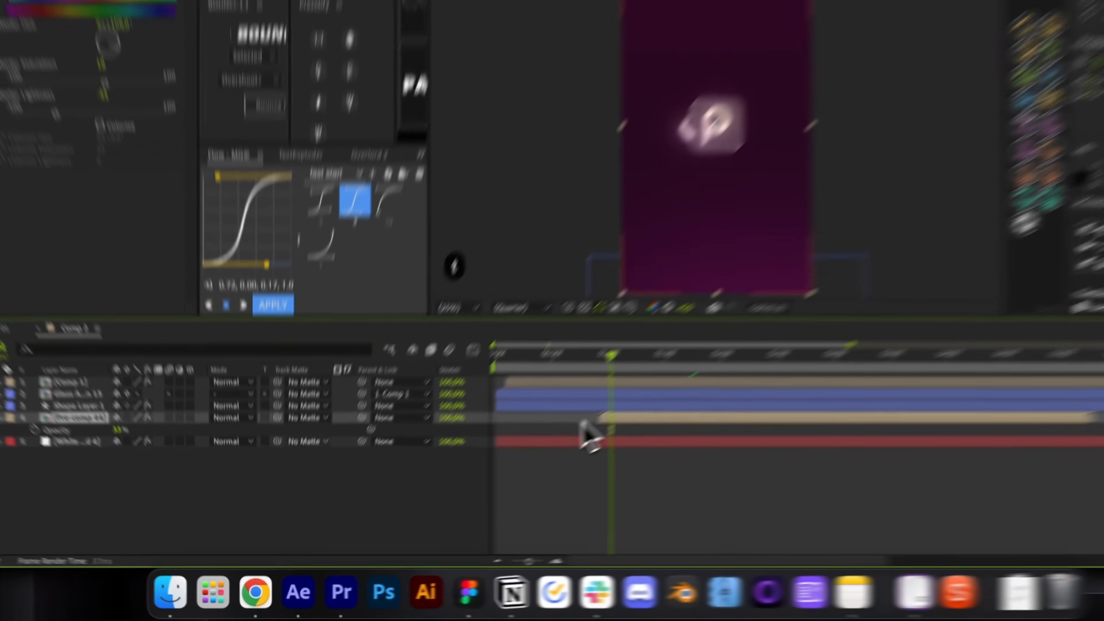
key("t")
left_click(80, 462)
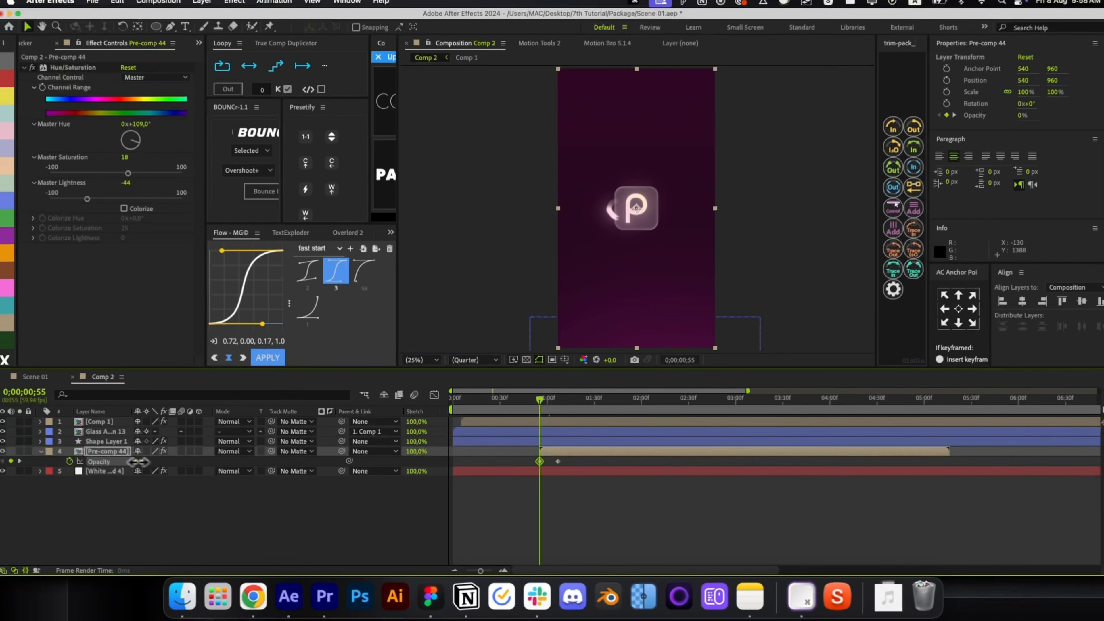
left_click(564, 482)
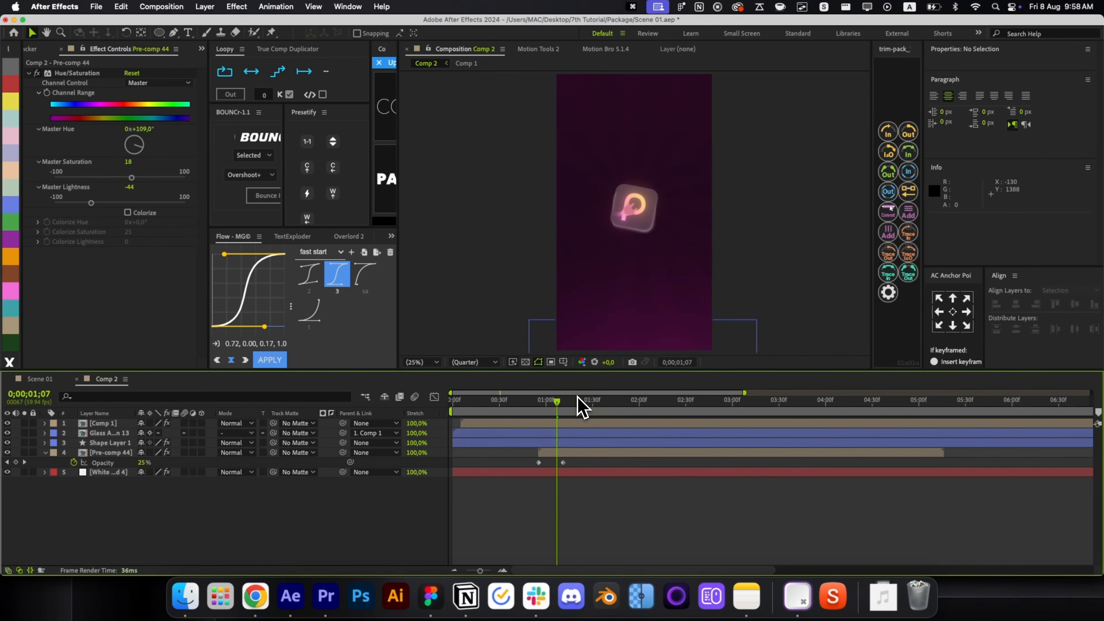
scroll(578, 396, "right", 3)
scroll(578, 420, "left", 3)
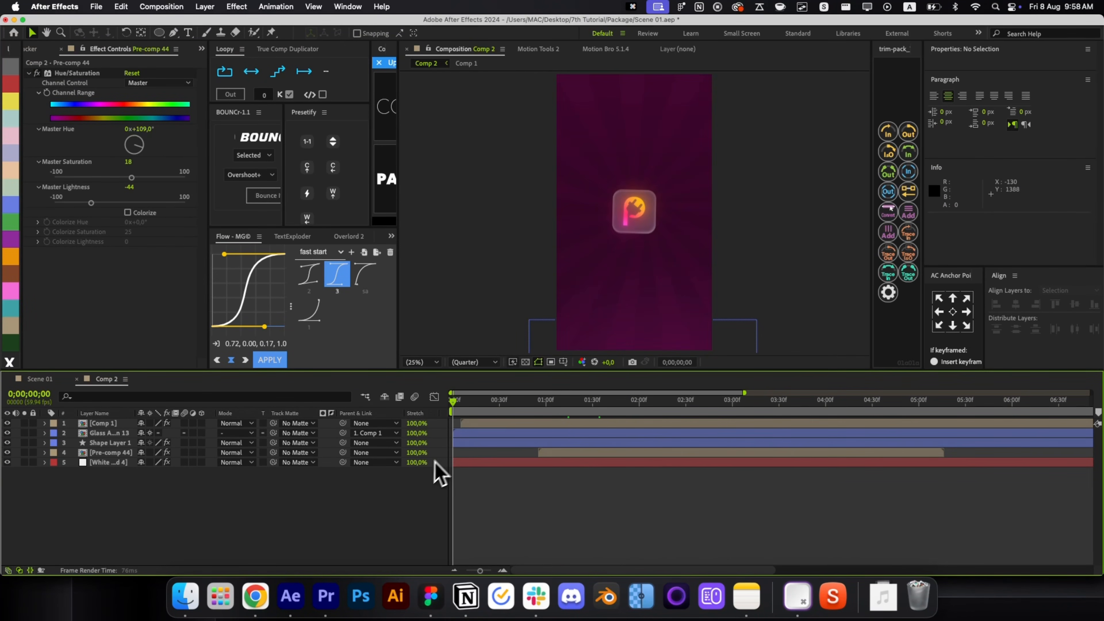
left_click(547, 410)
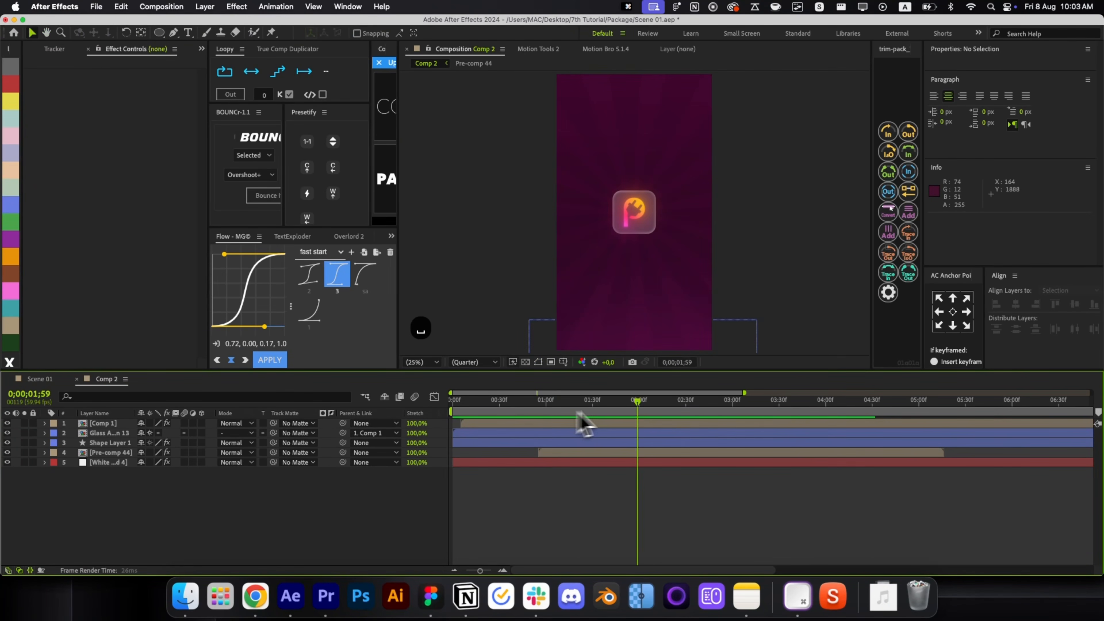
Paste the caption into a new text layer with 77 px leading over a dark comp background.
key("super+alt+shift+t")
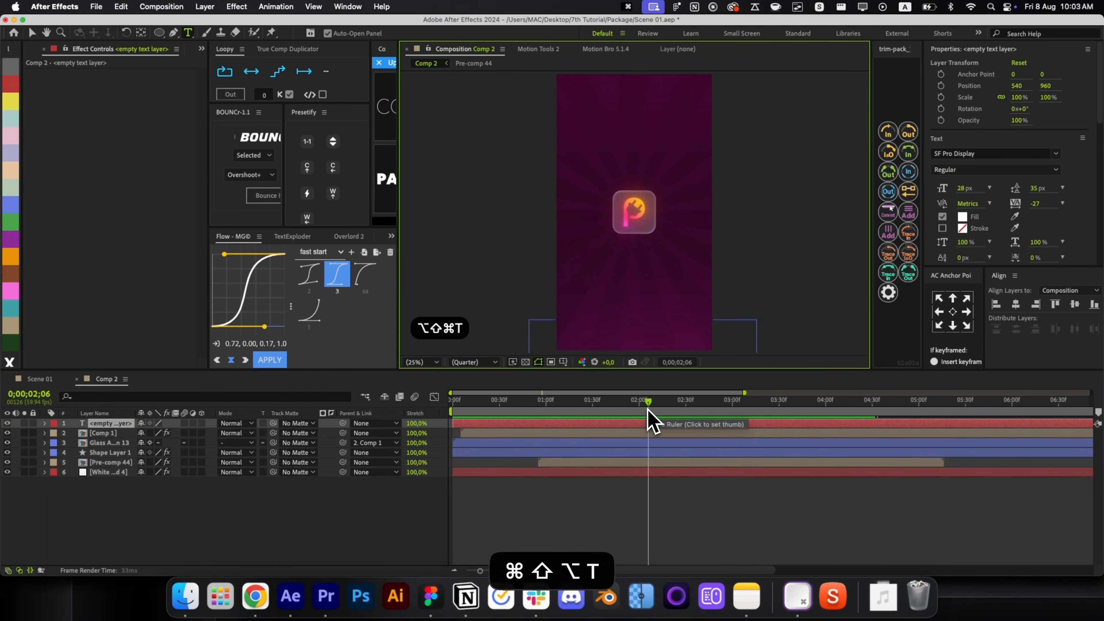
type("keep the get your 5 back")
key("super+Return")
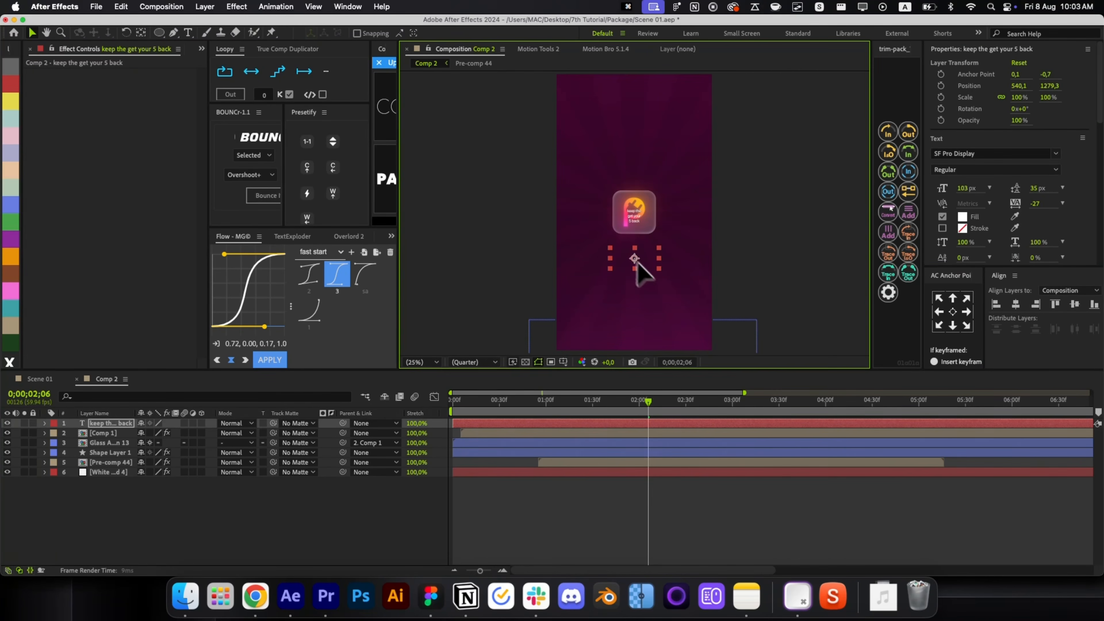
left_click(24, 423)
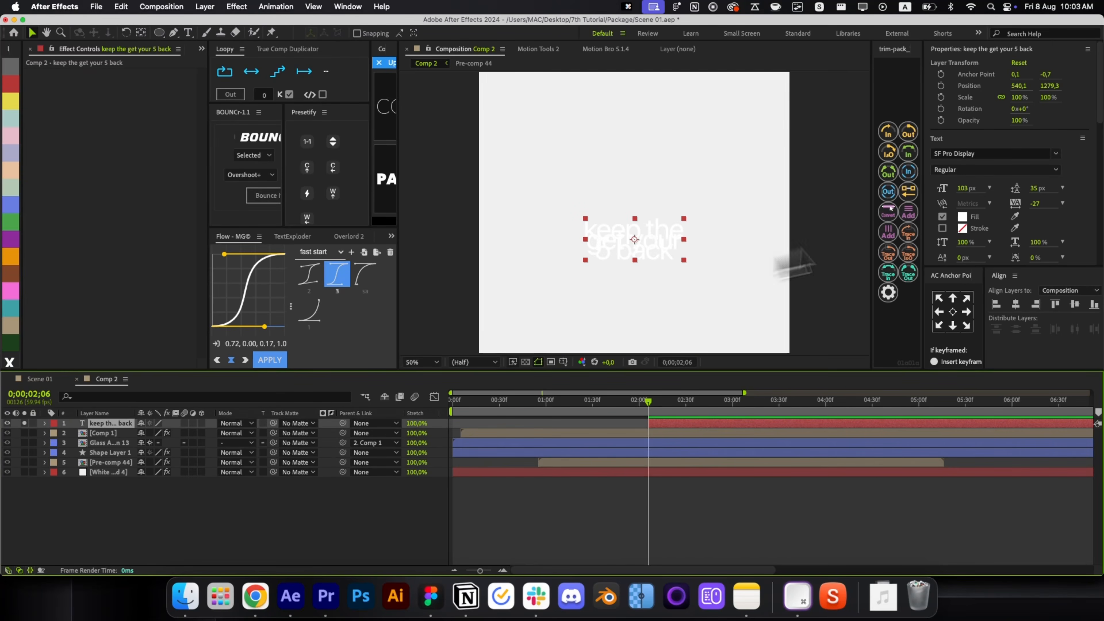
key("super+k")
left_click(300, 487)
key("Return")
key("Return")
Set the caption to 76 px, delete the stray 5, and split it into word layers with TextExploder.
key("super+t")
left_click(631, 275)
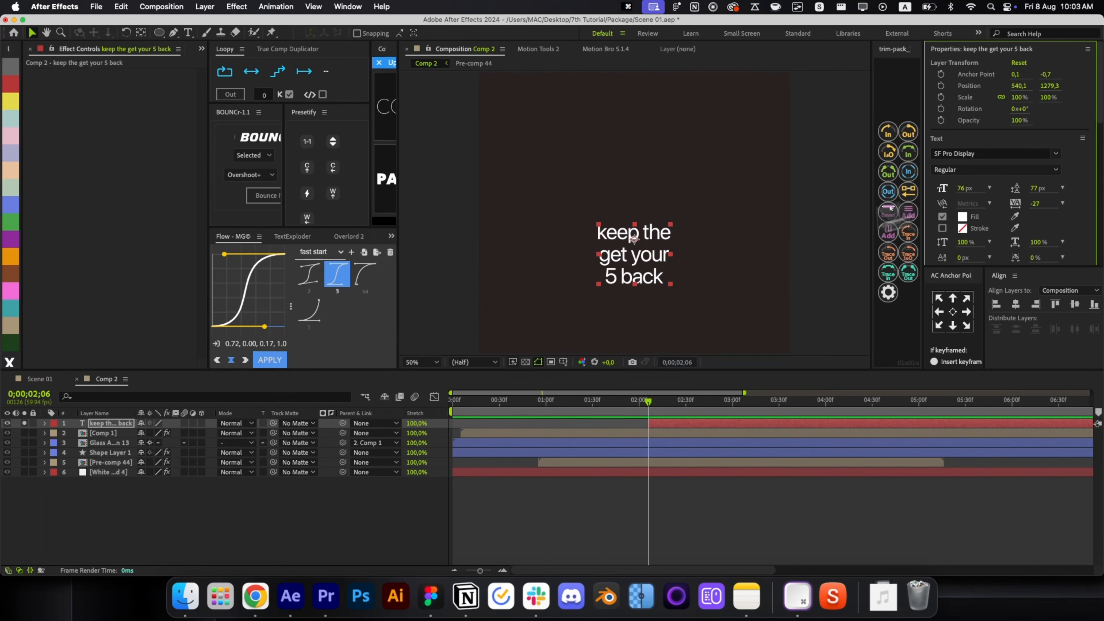
key("BackSpace")
key("BackSpace")
key("BackSpace")
key("super+Return")
key("v")
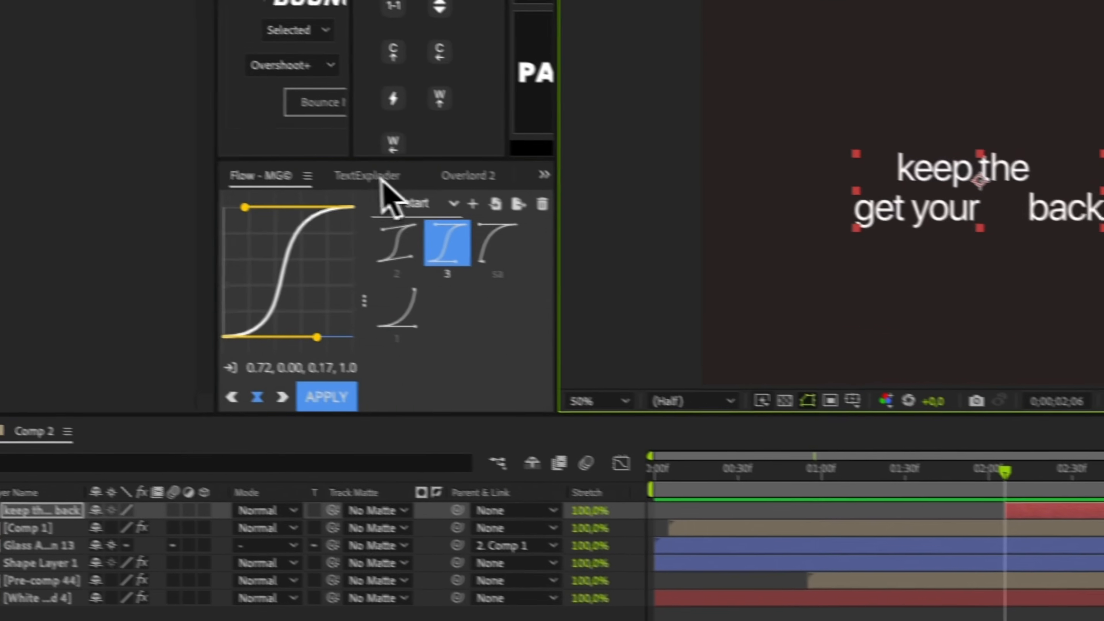
left_click(293, 236)
left_click(391, 333)
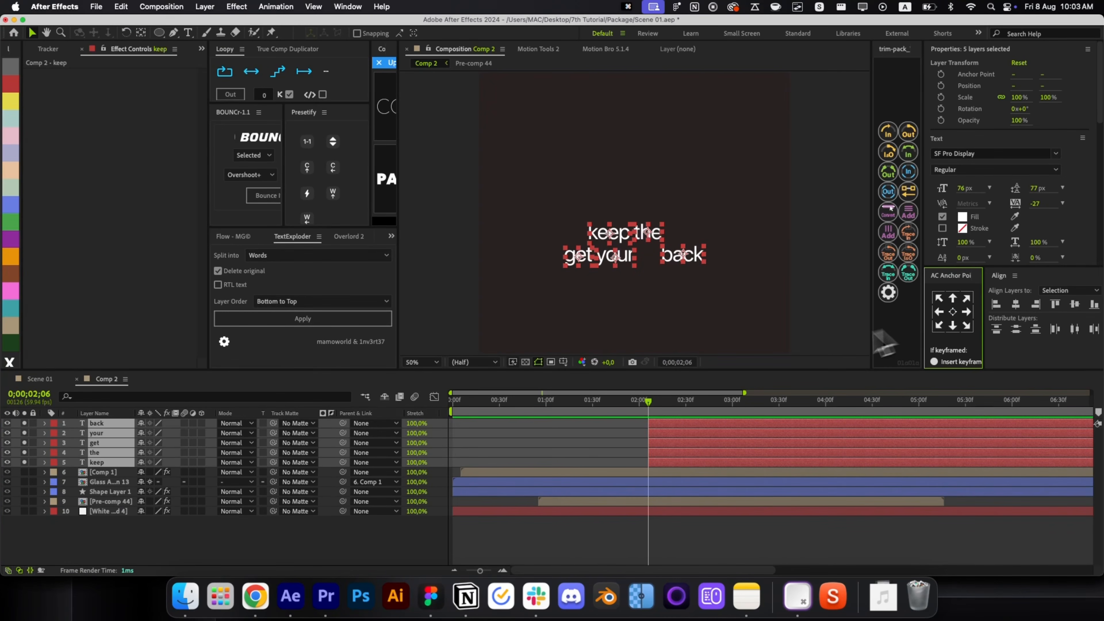
Add Position keyframes to the five word layers and give Position a BOUNCr overSHOOT+ bounce.
key("p")
key("alt+shift+p")
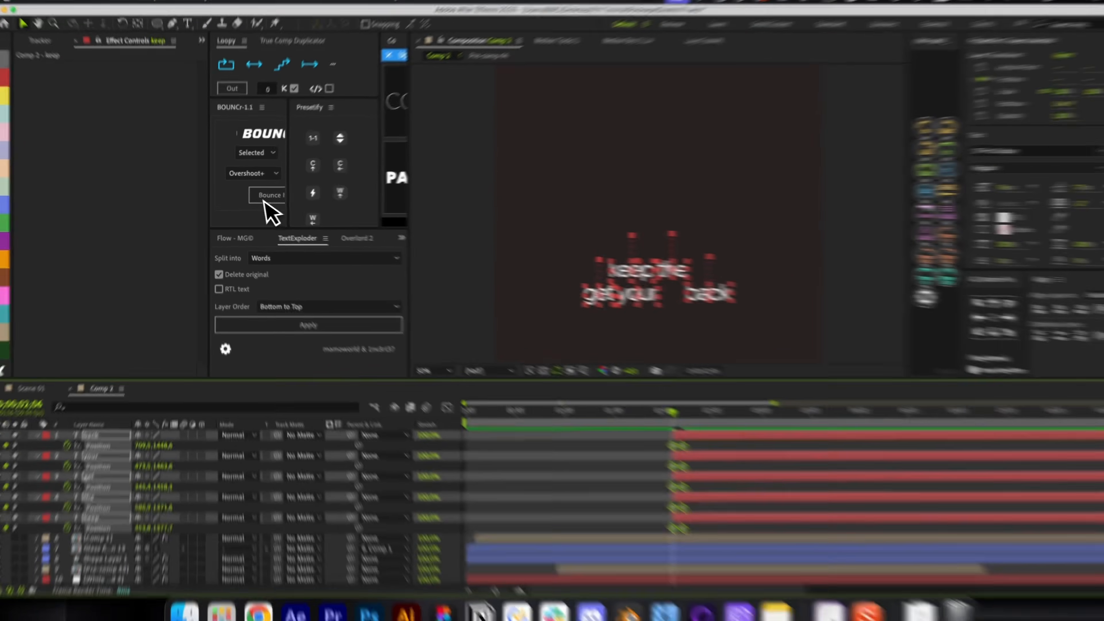
left_click(254, 154)
left_click(255, 168)
left_click(324, 176)
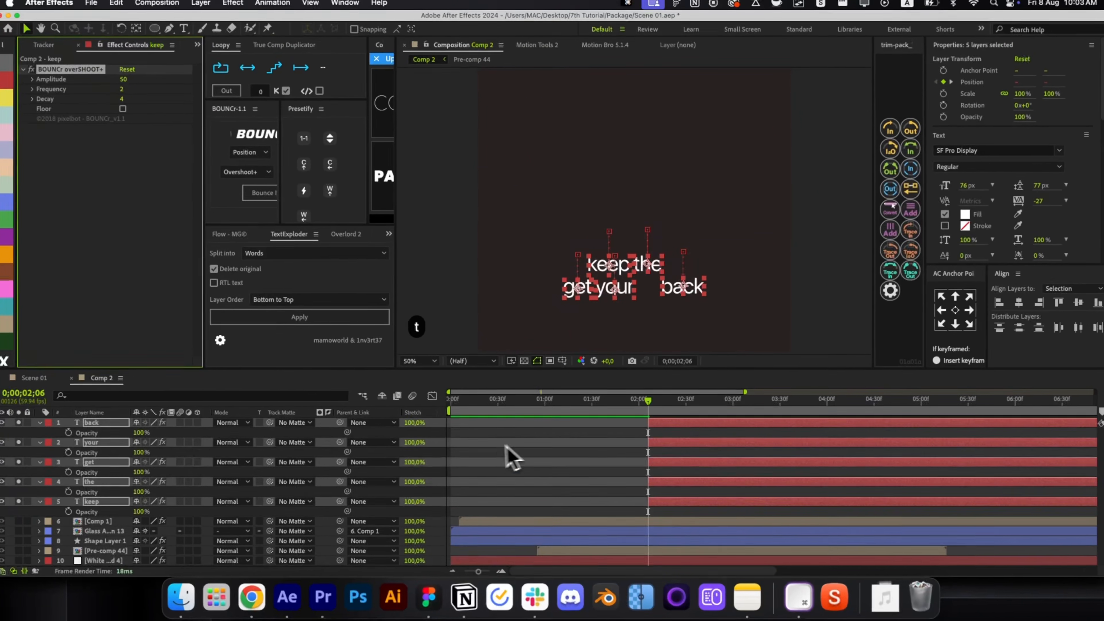
key("t")
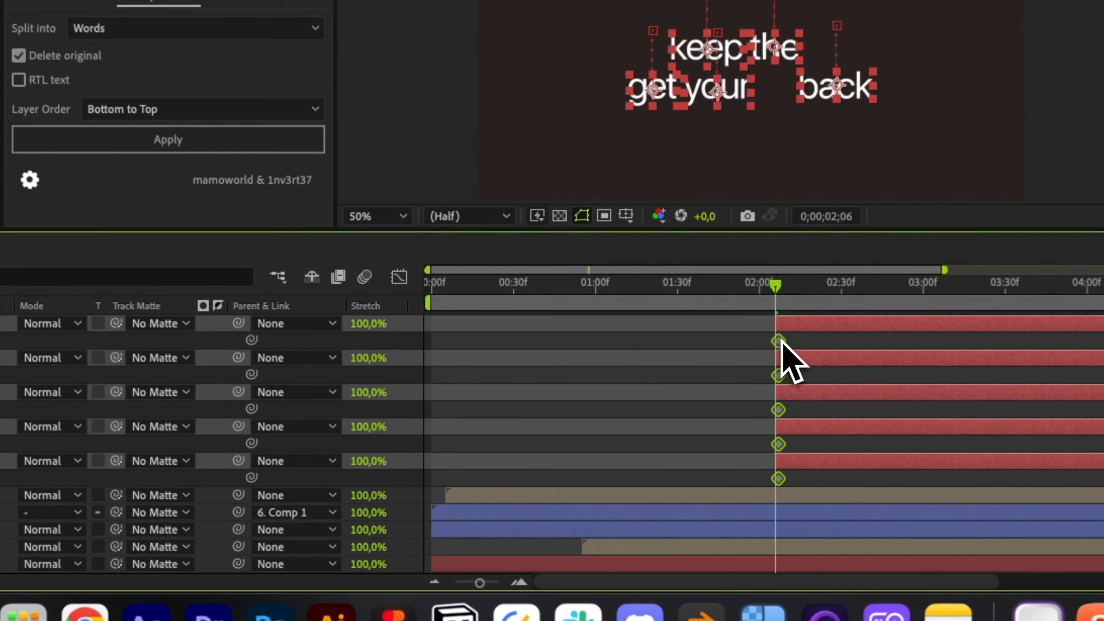
key("t")
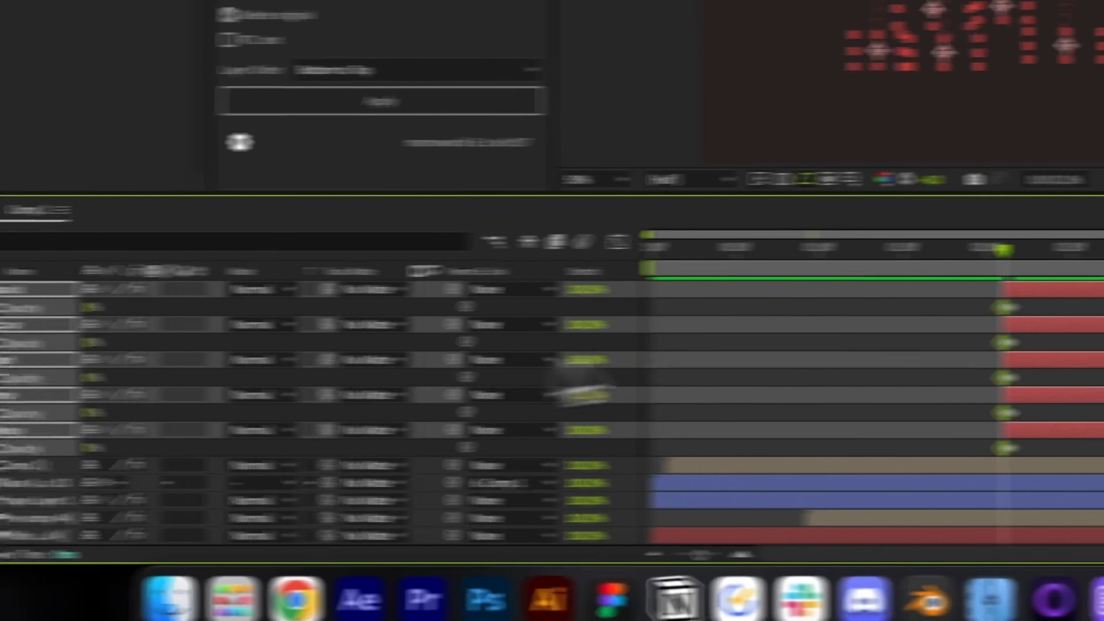
Stagger keep, the, get, your and back with Motion Tools 2 Sequence, then scrub to preview.
left_click(669, 459)
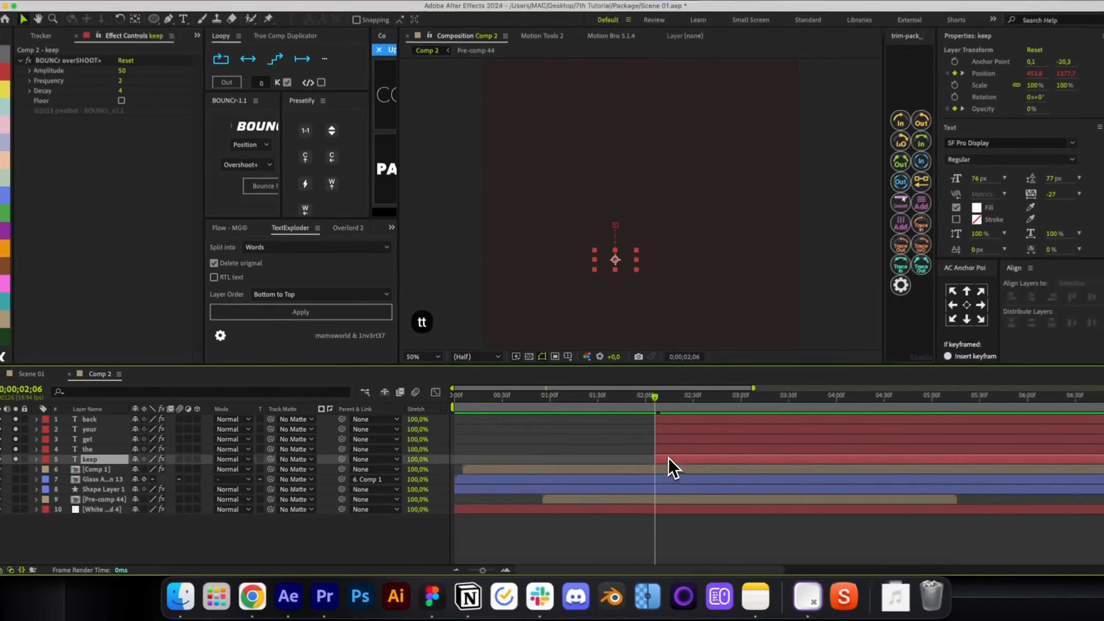
left_click(667, 422, "shift")
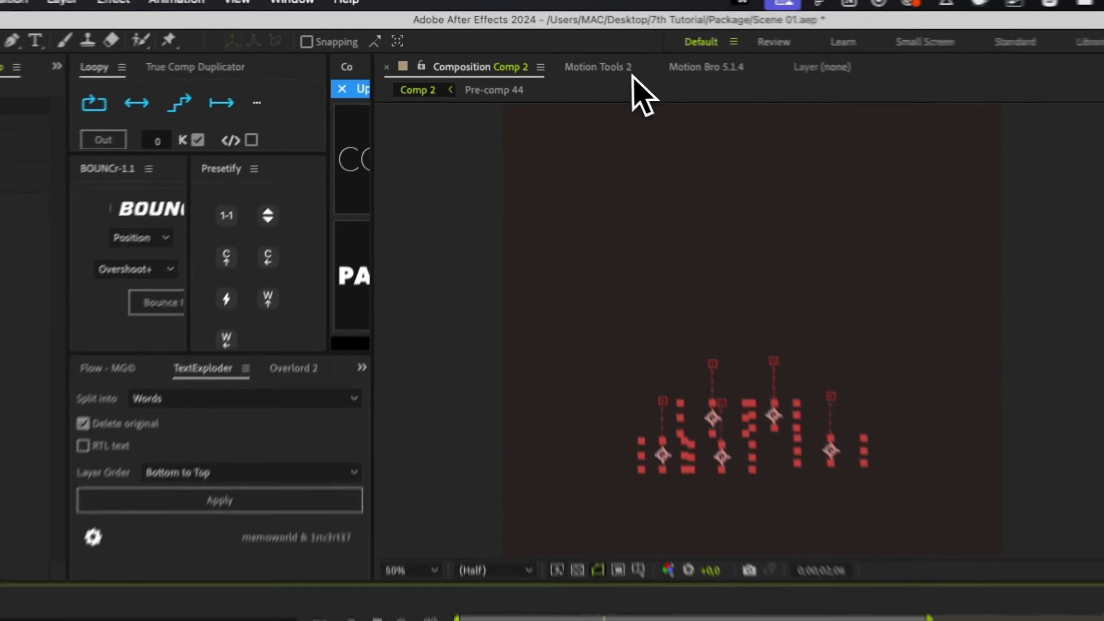
left_click(558, 38)
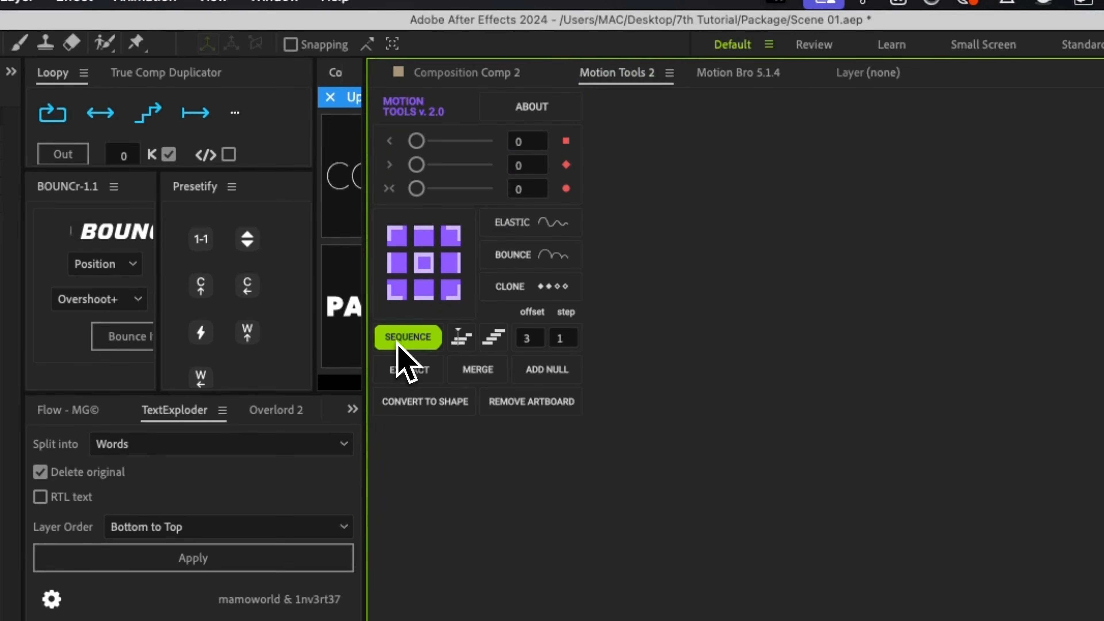
left_click(397, 342)
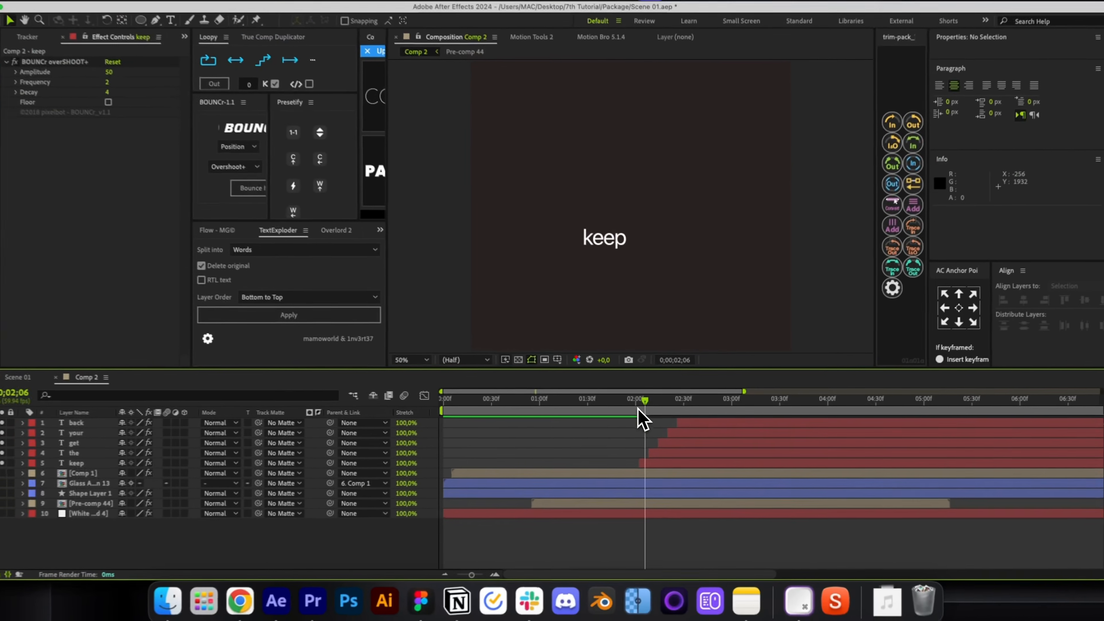
left_click_drag(643, 420, 663, 424)
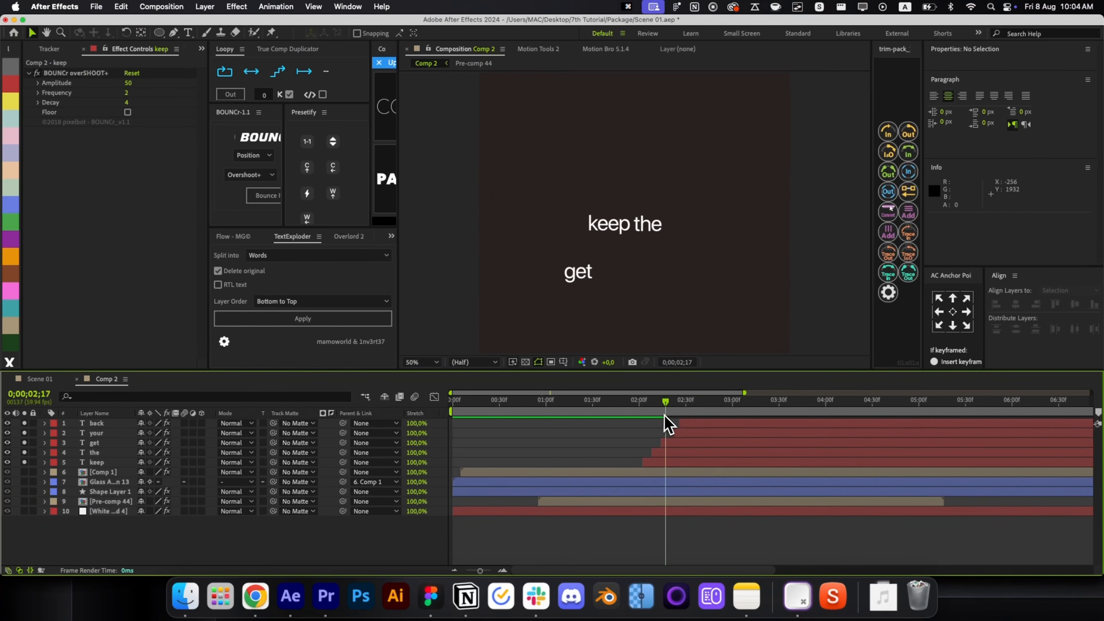
left_click(705, 424)
left_click(696, 433, "shift")
left_click(686, 442, "shift")
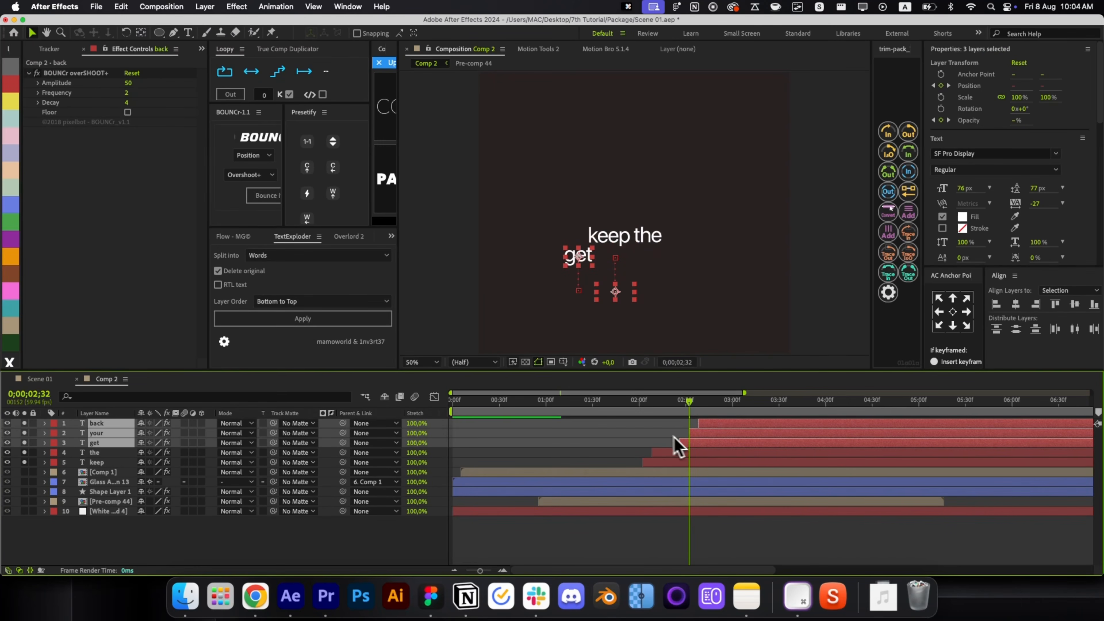
left_click(673, 437)
left_click(639, 408)
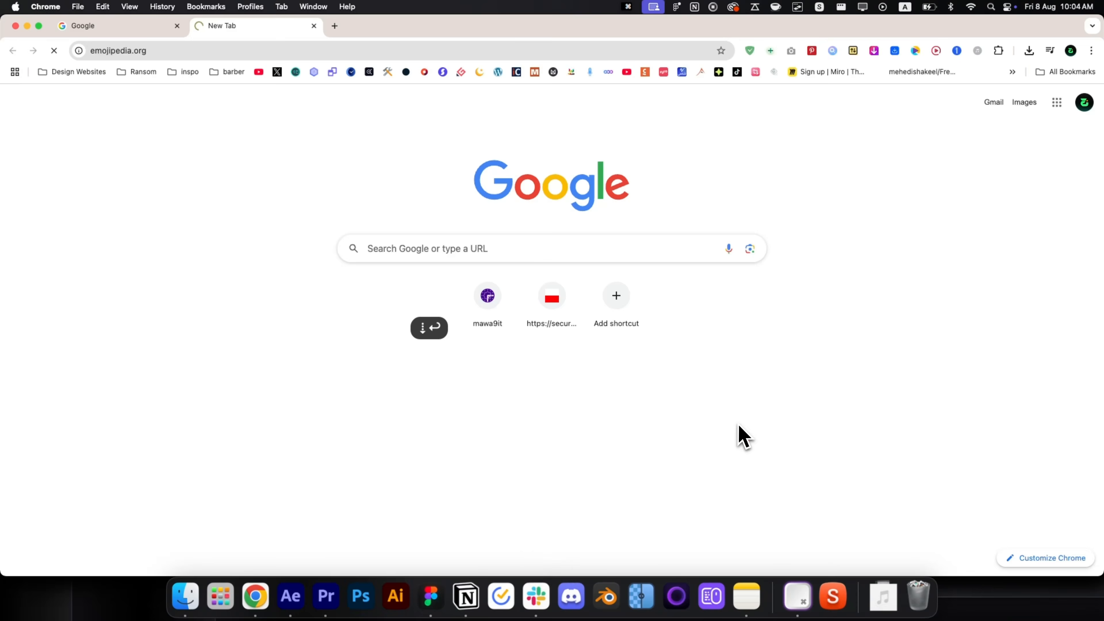
Search Emojipedia for 'package' and copy the Google Noto 2025/06 cardboard box image.
key("Return")
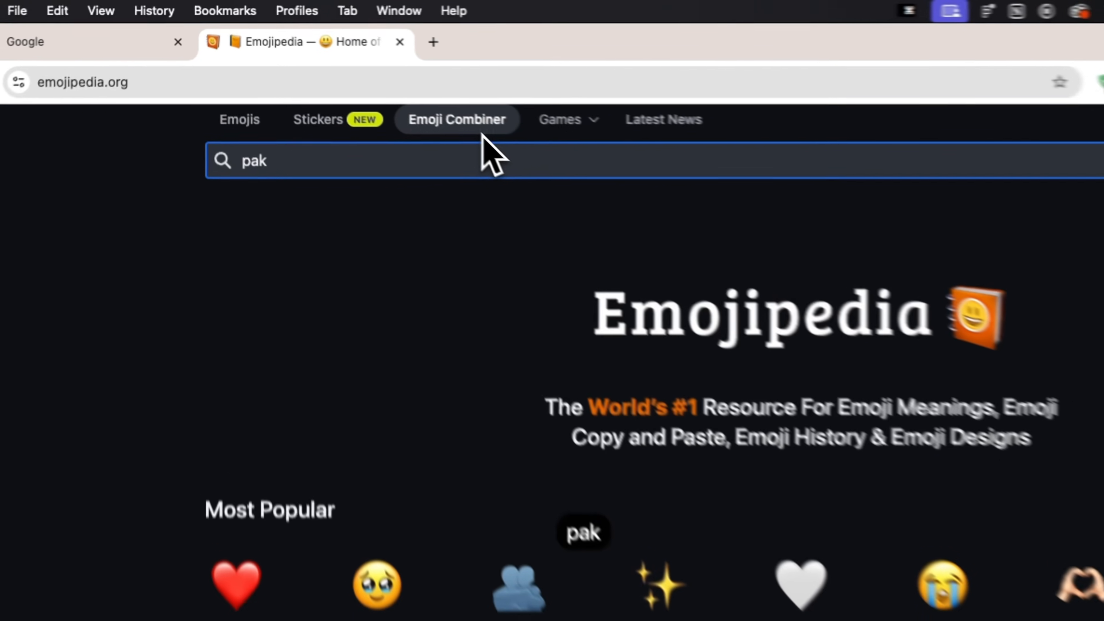
key("BackSpace")
type("ckage")
key("Return")
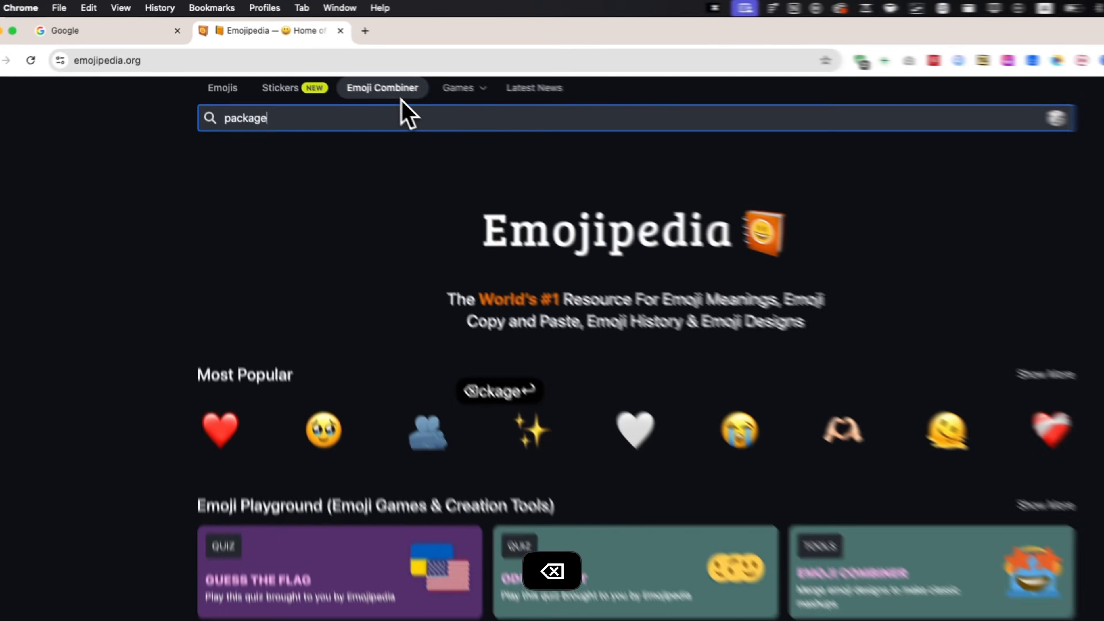
left_click(213, 246)
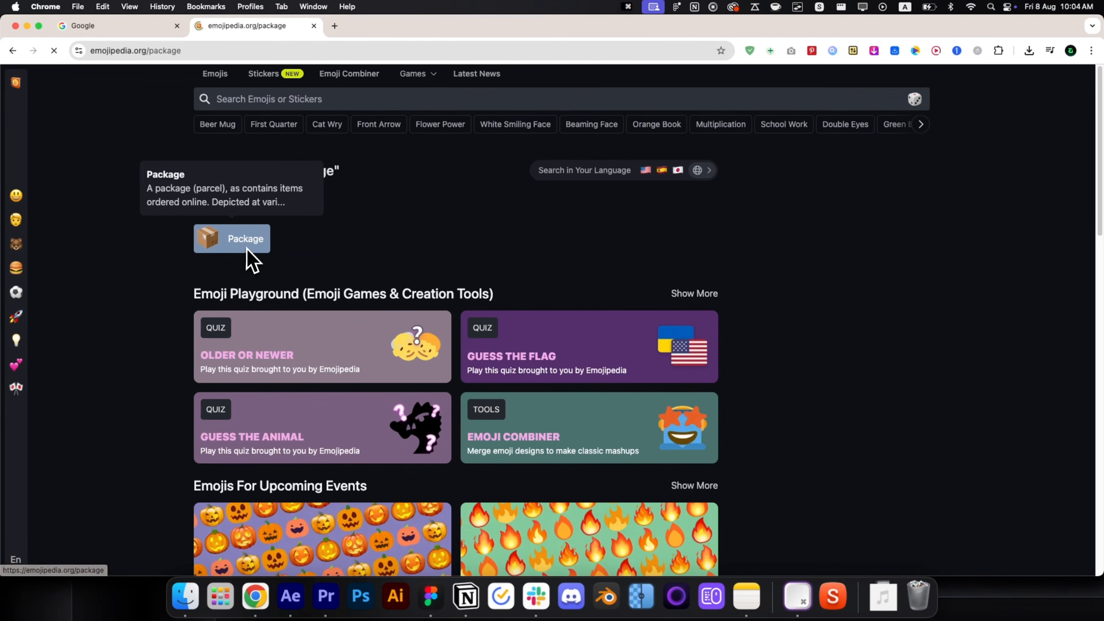
left_click(292, 143)
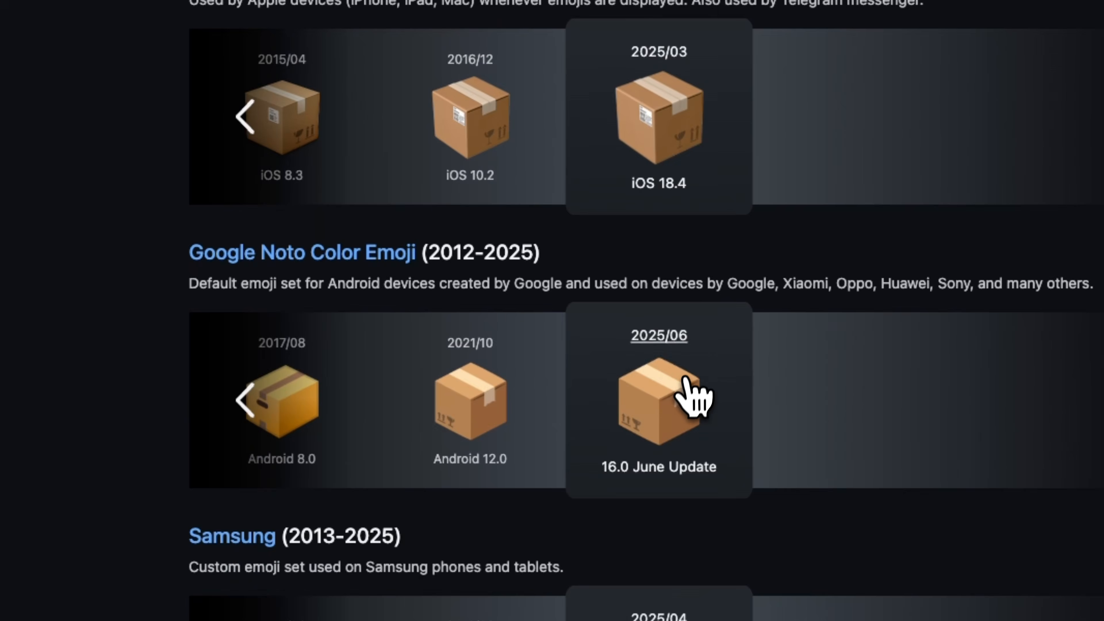
right_click(664, 452)
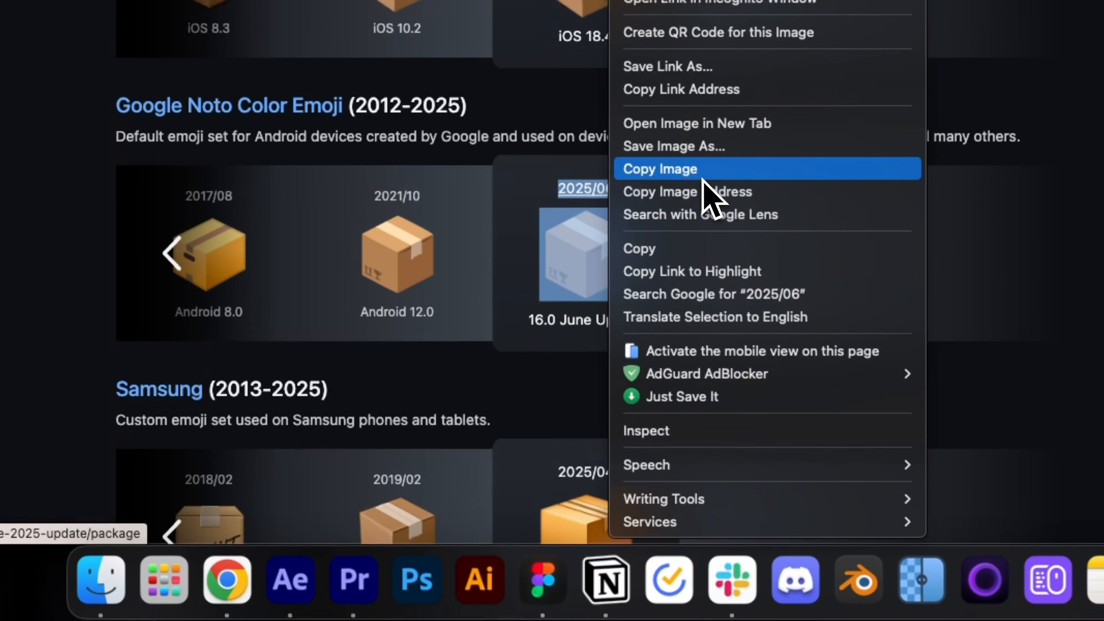
left_click(733, 316)
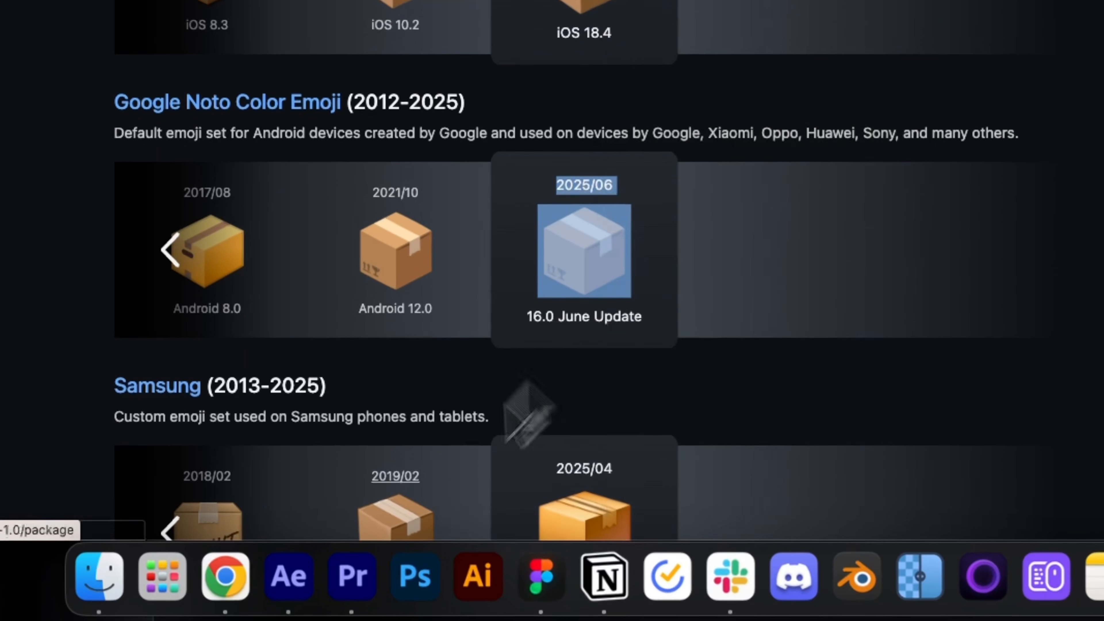
left_click(310, 596)
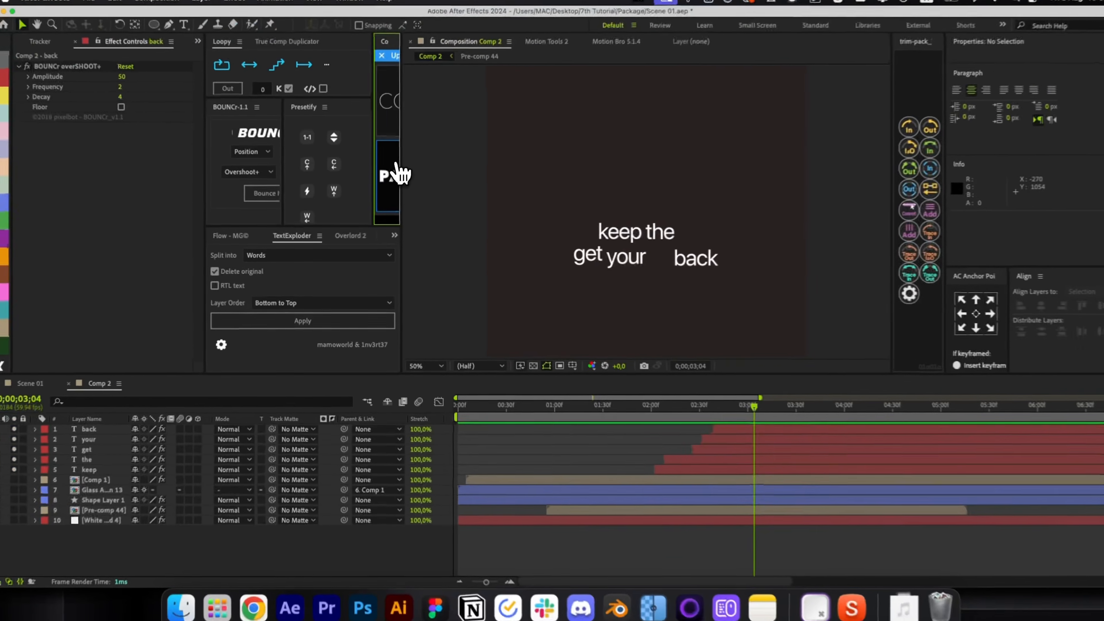
Paste the package emoji into Comp 2, scale it to 14.8% beside 'the', and lower its layer.
key("super+v")
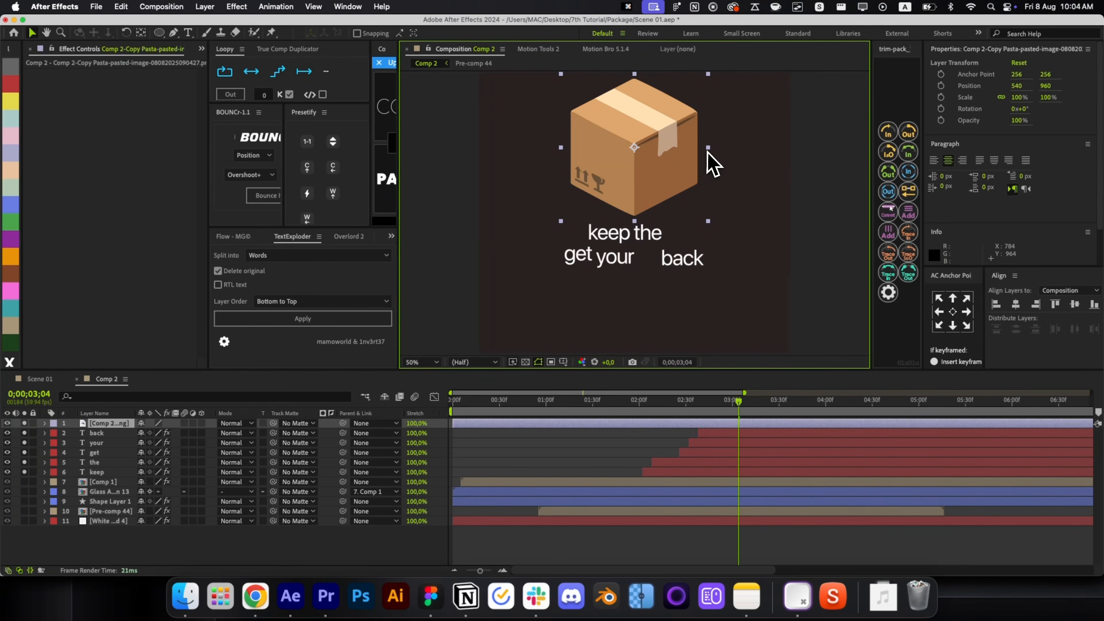
left_click_drag(708, 151, 643, 153)
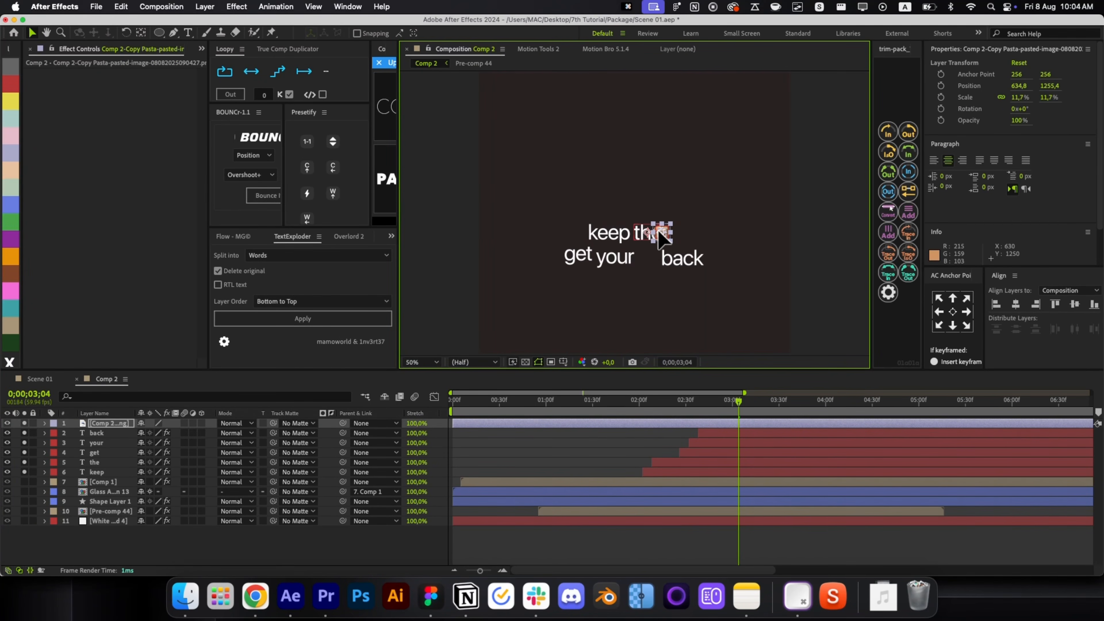
key("super+bracketleft")
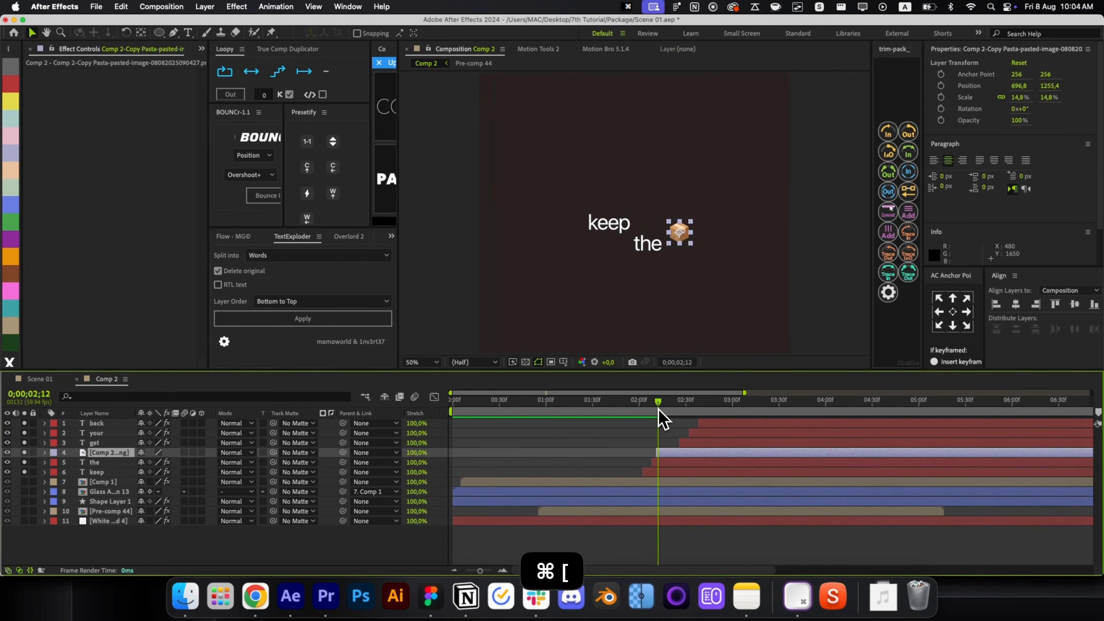
left_click(255, 596)
Run a Google Images search for 'money 3d gif'.
left_click(85, 27)
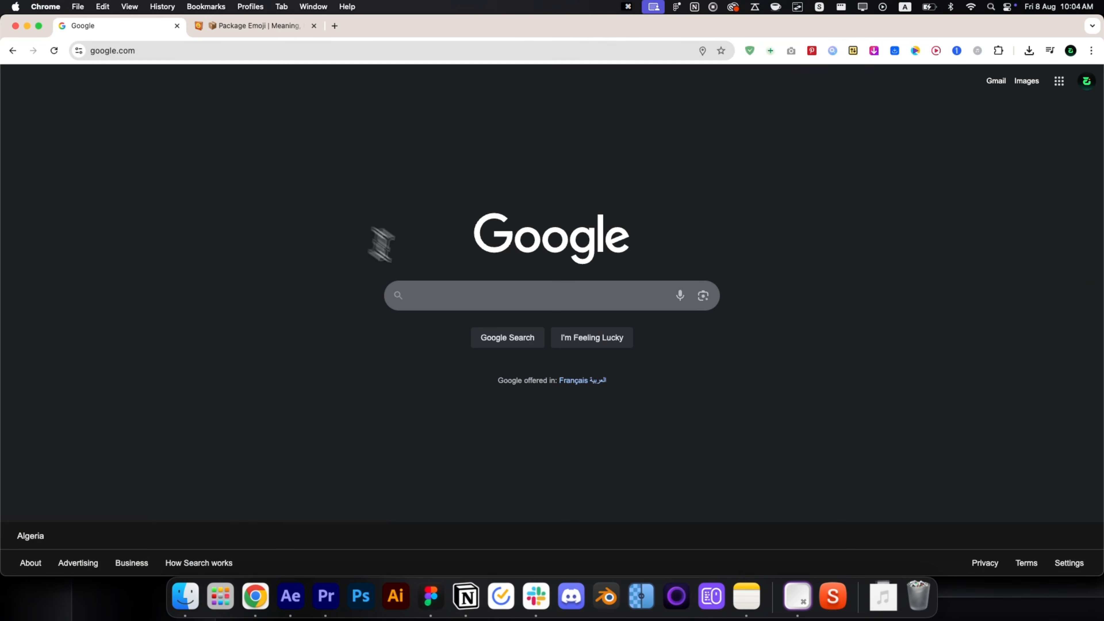
left_click(451, 296)
type("money 3d gi")
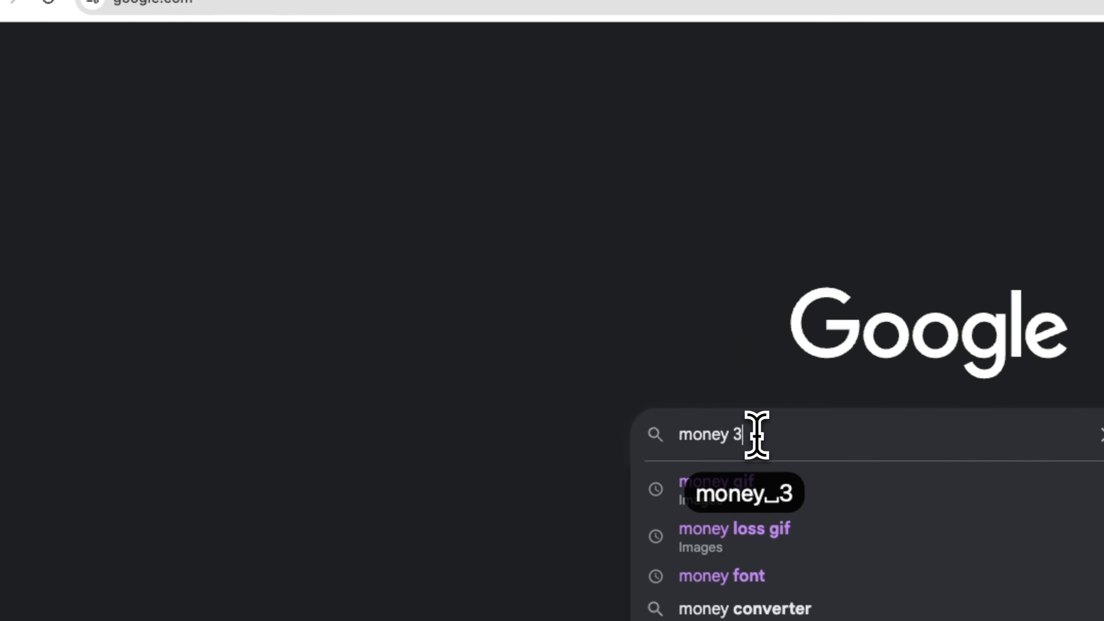
type("f")
key("Return")
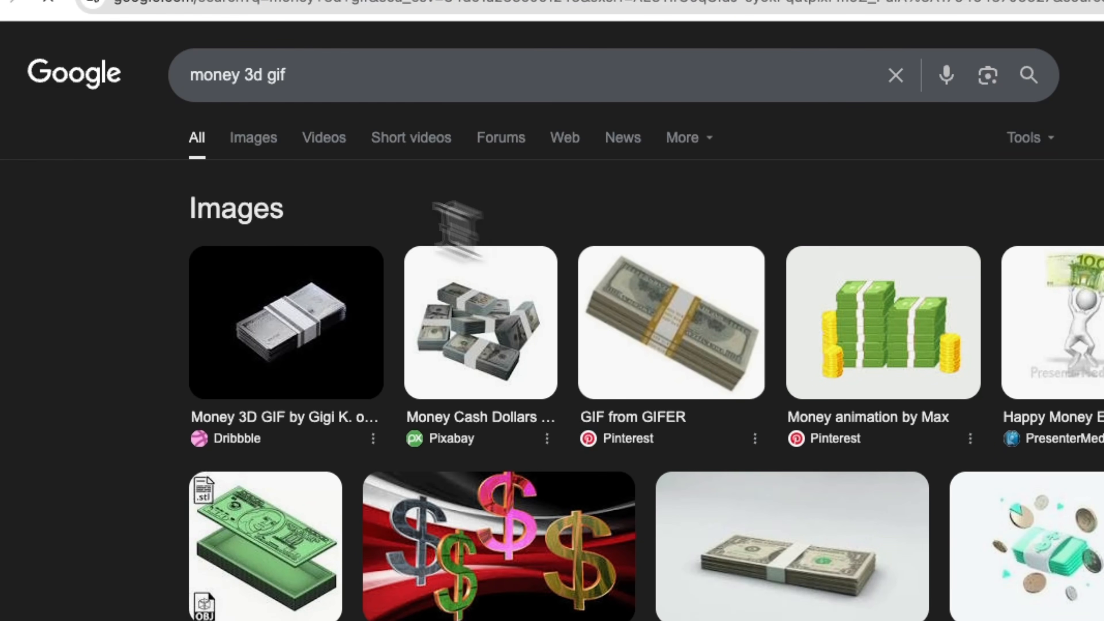
left_click(253, 138)
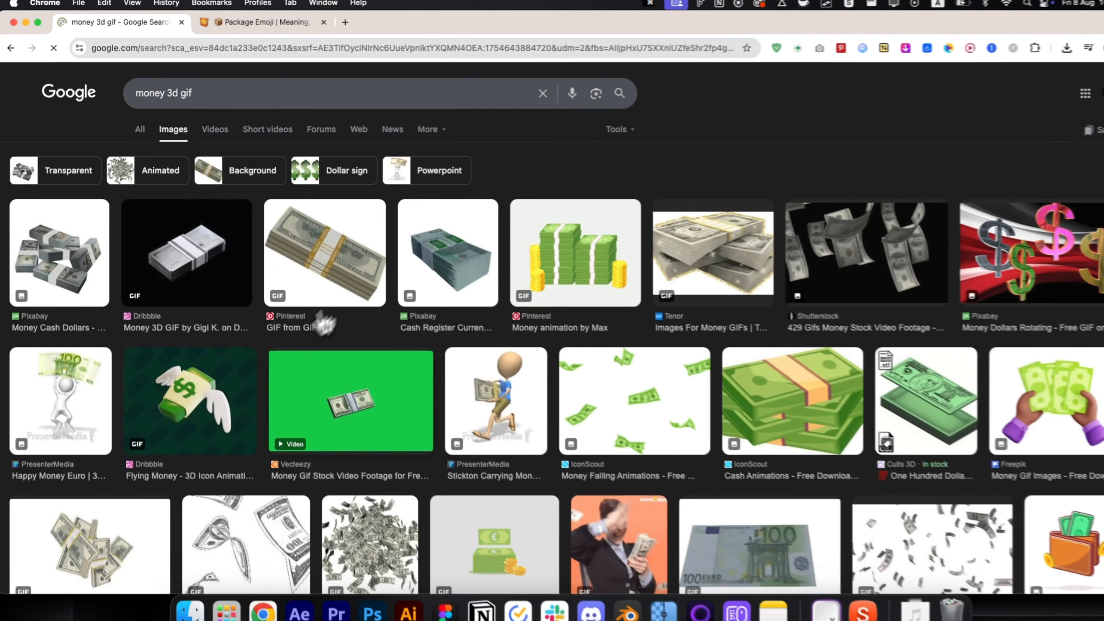
scroll(565, 322, "down", 15)
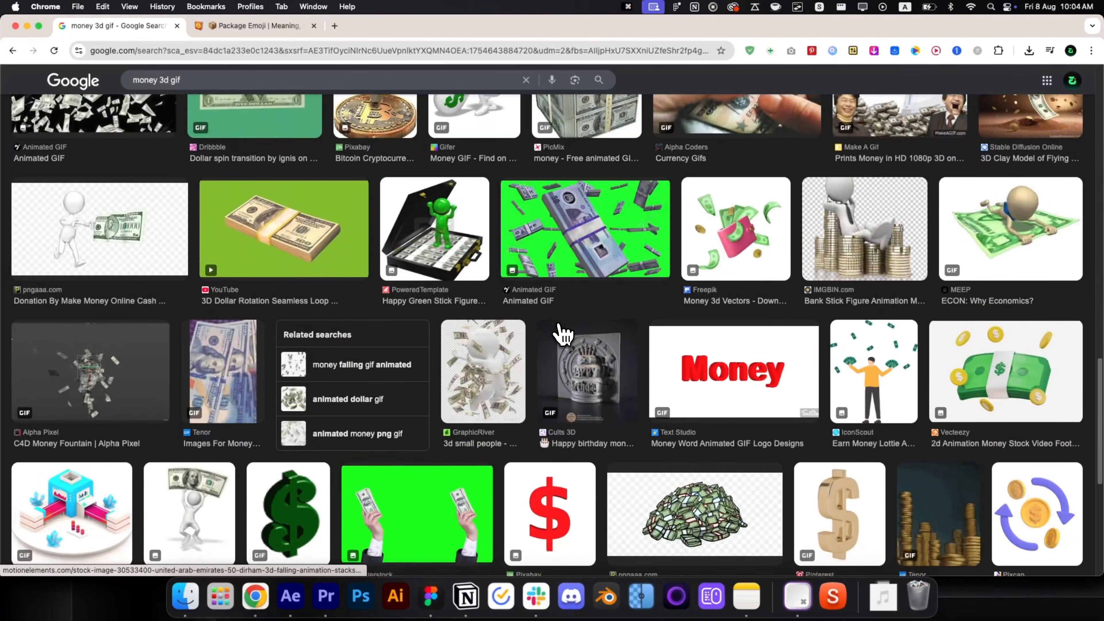
scroll(562, 334, "down", 4)
Open the green Tenor dollar-sign GIF and save it to the computer.
left_click(307, 363)
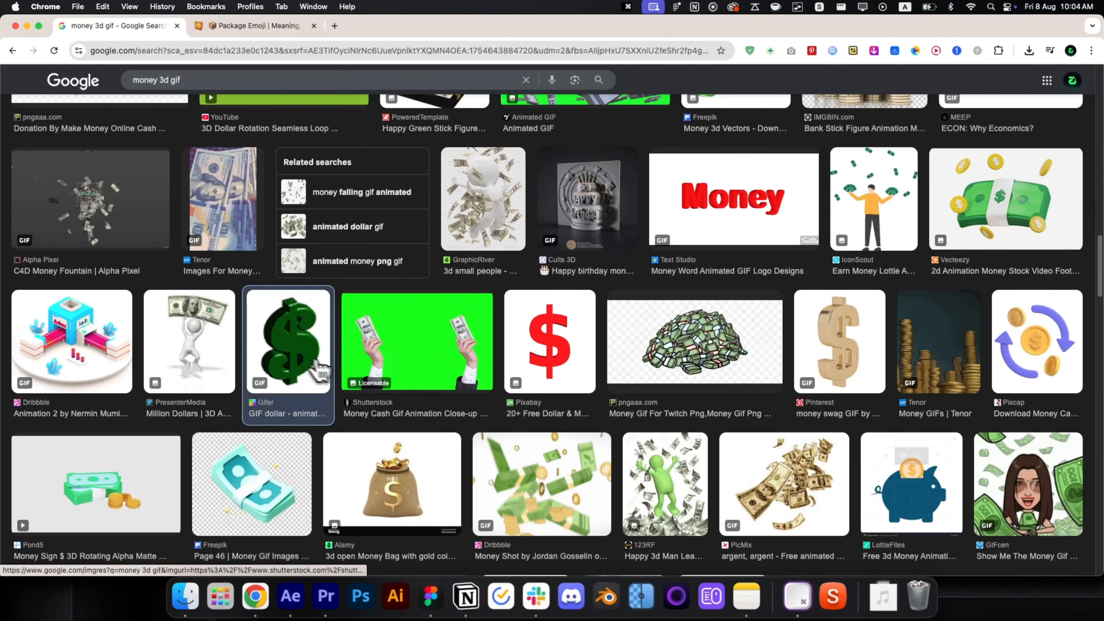
scroll(863, 248, "down", 5)
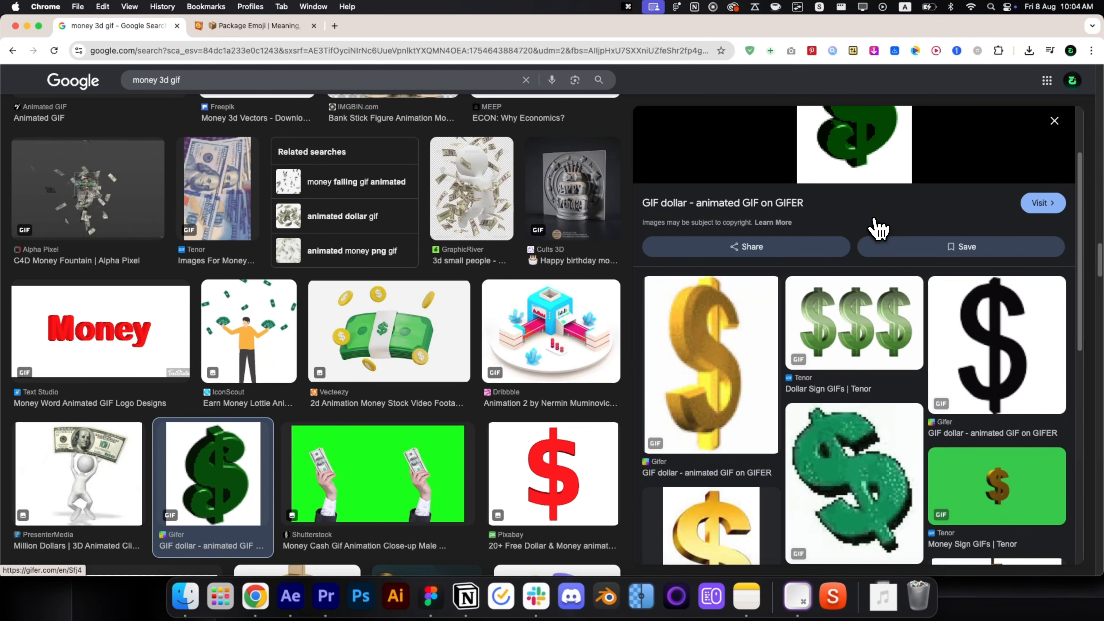
left_click(856, 366)
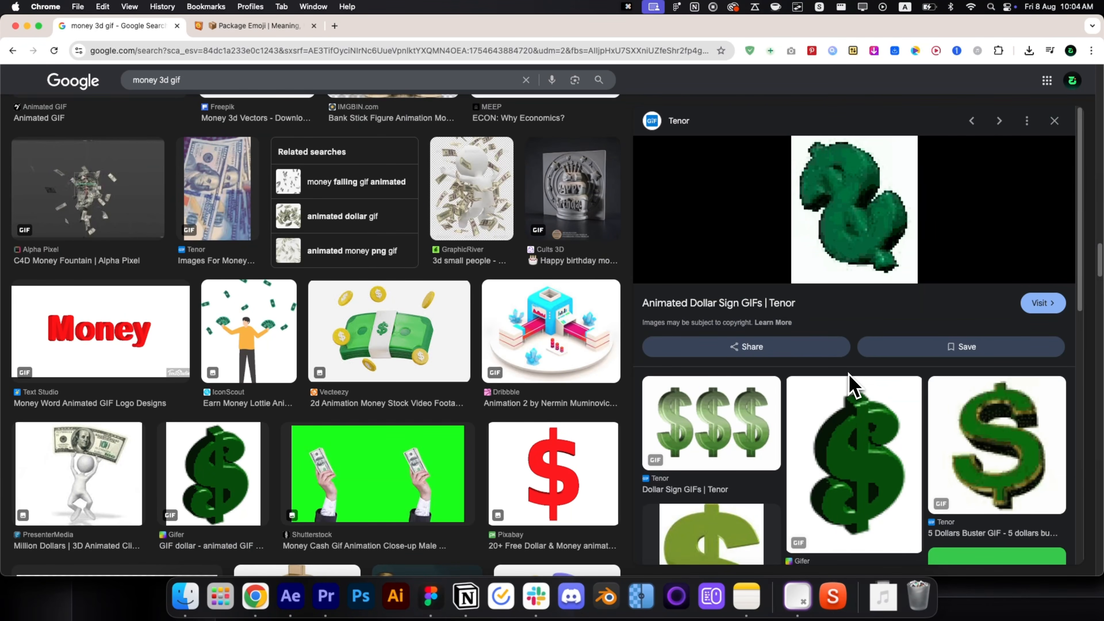
right_click(844, 244)
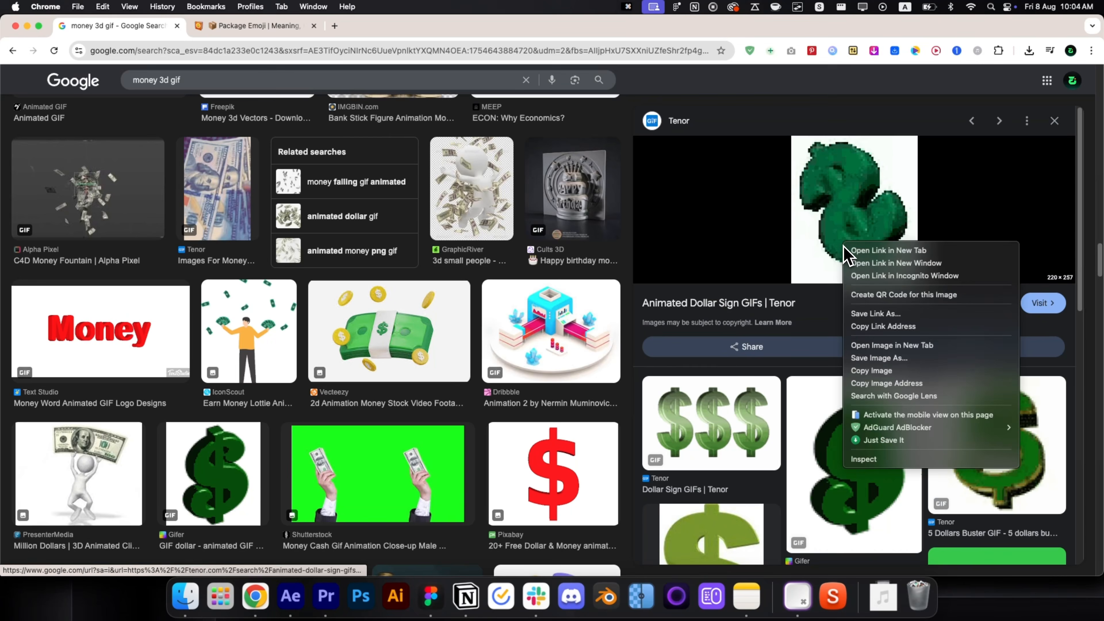
left_click(884, 440)
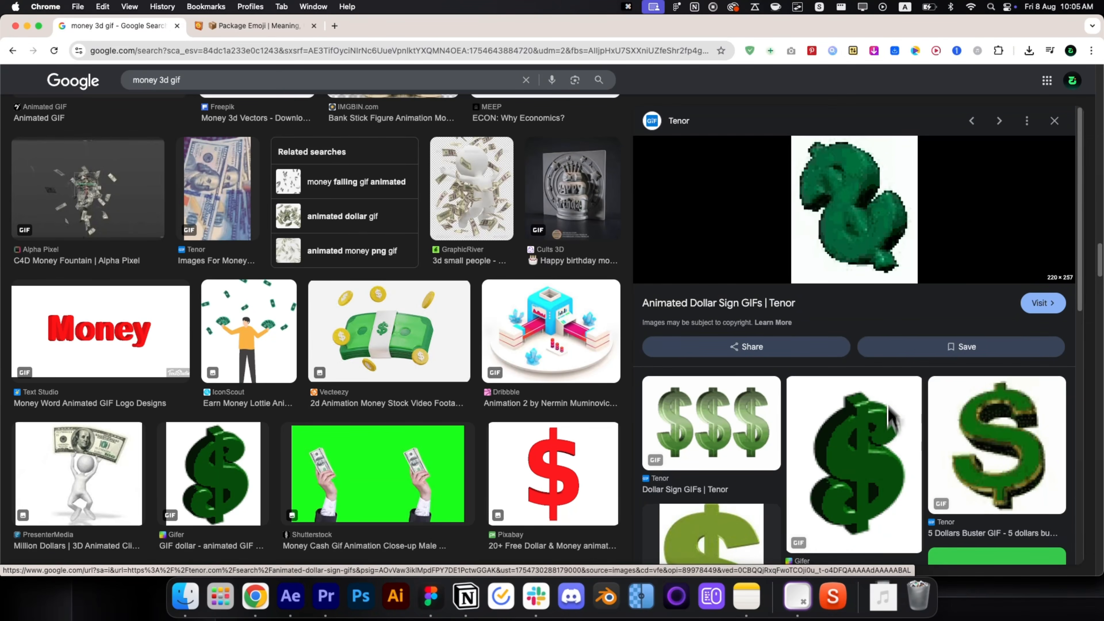
key("super+Tab")
Add dollar-sign.gif at the current time and key out its white with Linear Color Key.
left_click_drag(883, 595, 691, 480)
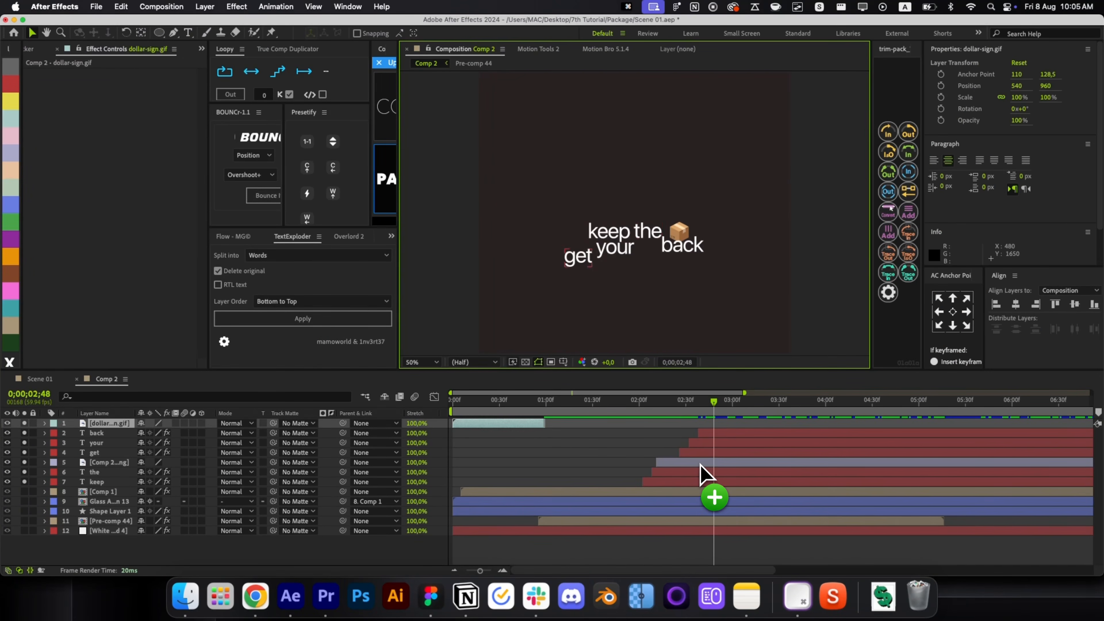
key("bracketleft")
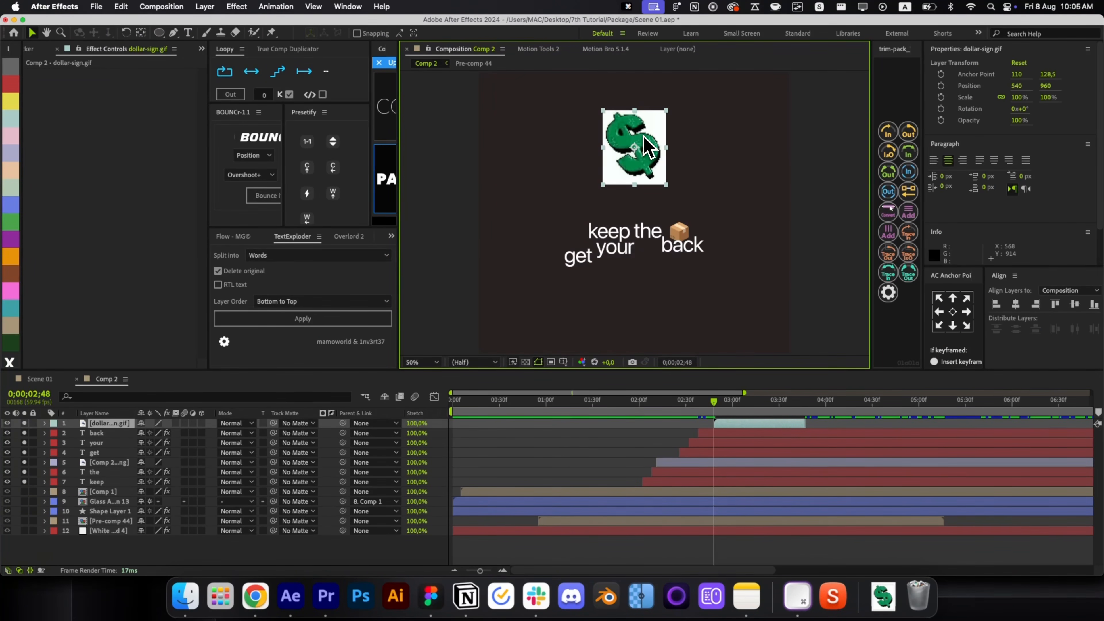
key("alt+space")
type("linea")
key("Return")
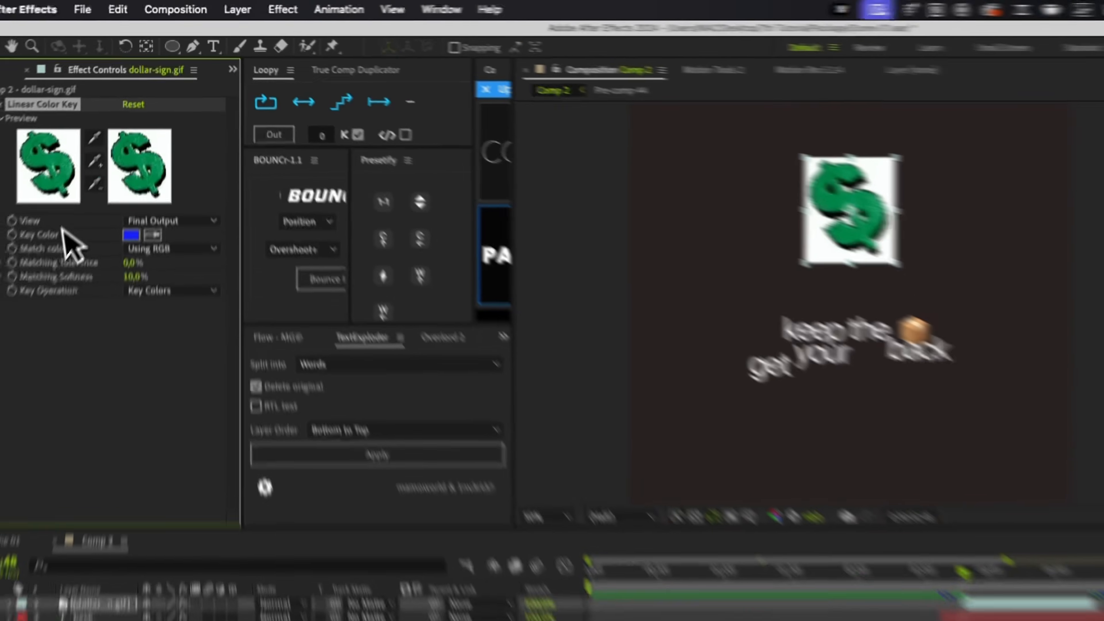
left_click(147, 171)
left_click(130, 135)
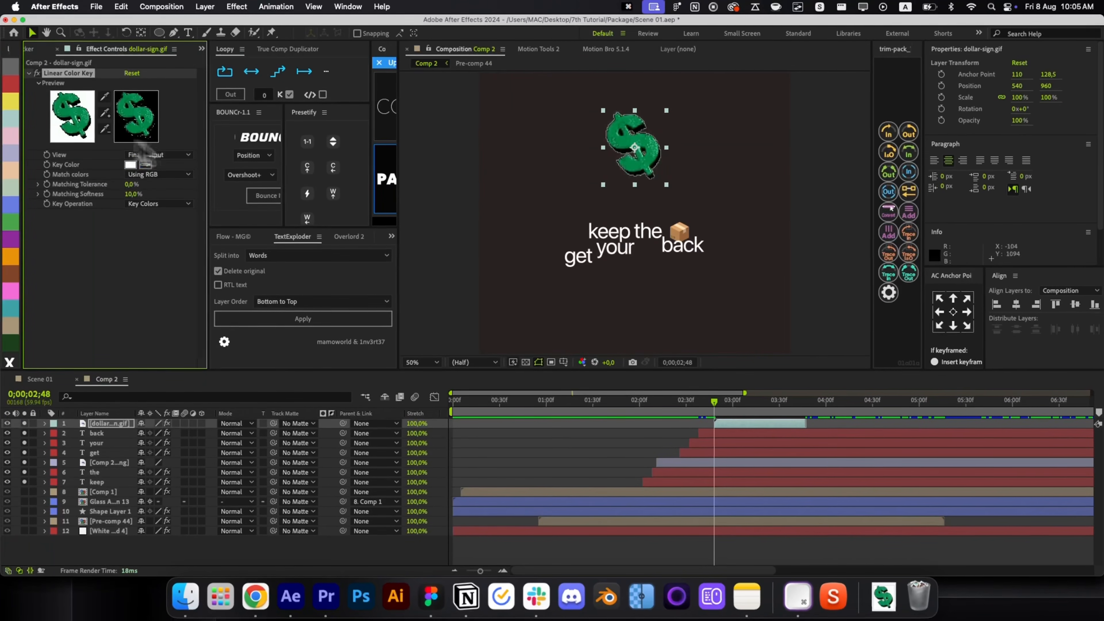
Shrink the dollar to about half size, stack it below 'back', and place it between 'your' and 'back'.
left_click_drag(663, 150, 650, 230)
left_click(757, 404)
scroll(686, 321, "up", 4)
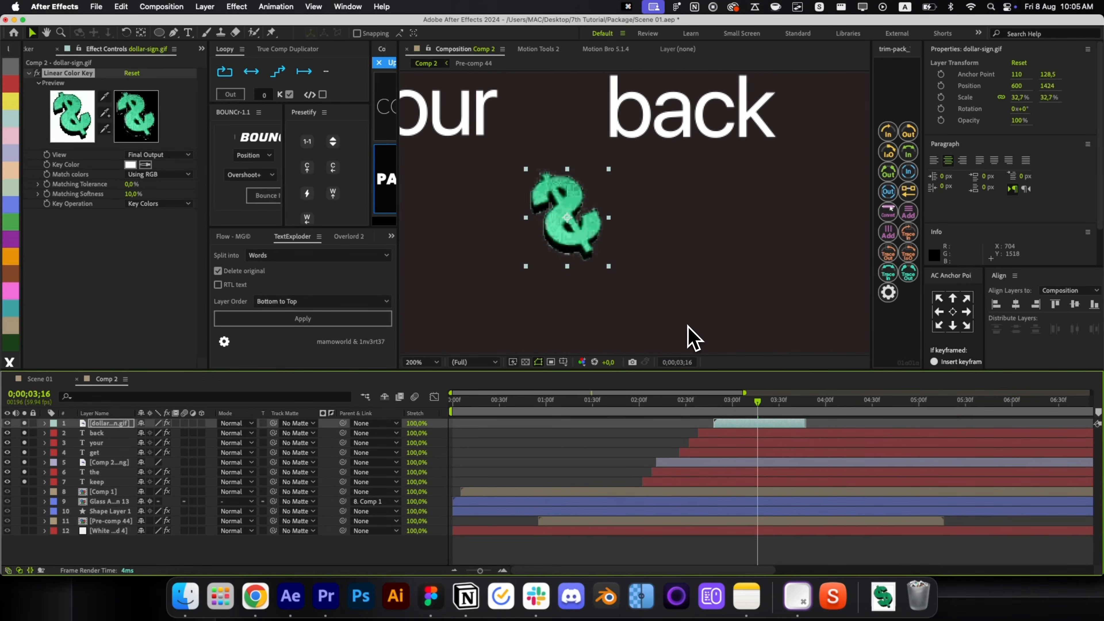
key("super+bracketleft")
left_click_drag(743, 433, 729, 434)
left_click_drag(545, 201, 463, 117)
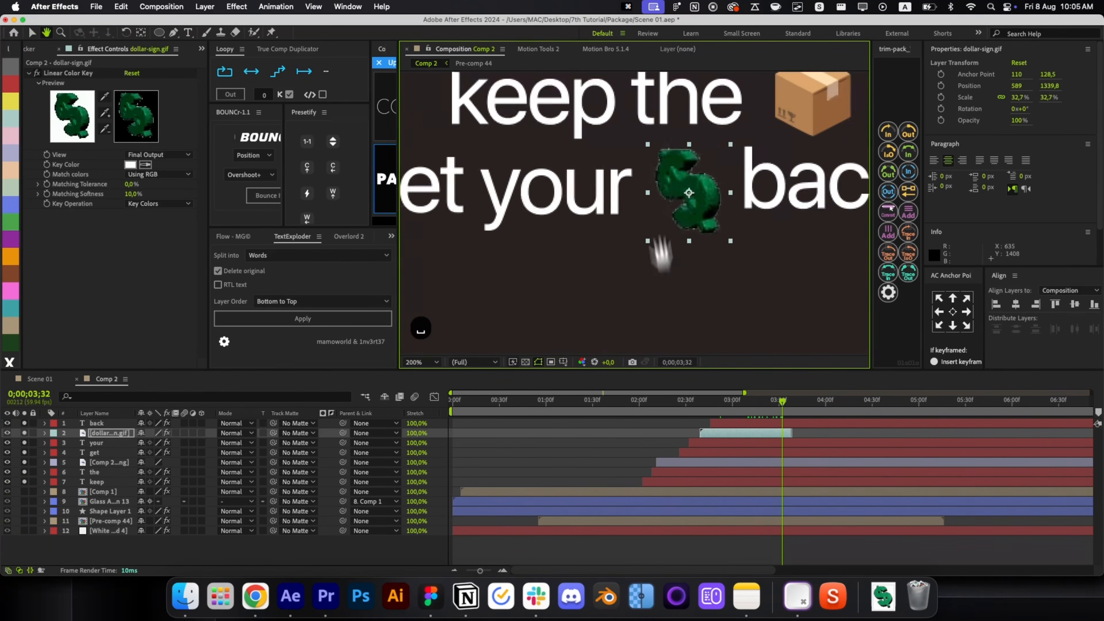
key("alt+space")
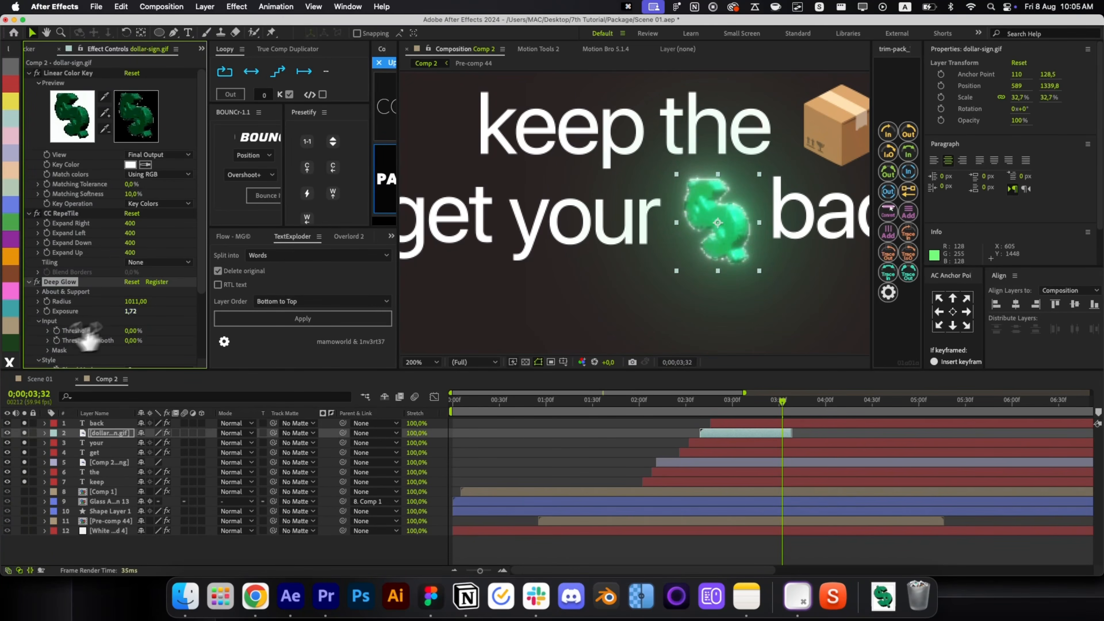
Paste the glow effects onto the box emoji and lower its Deep Glow radius and exposure.
left_click(821, 126)
key("super+v")
left_click(132, 170)
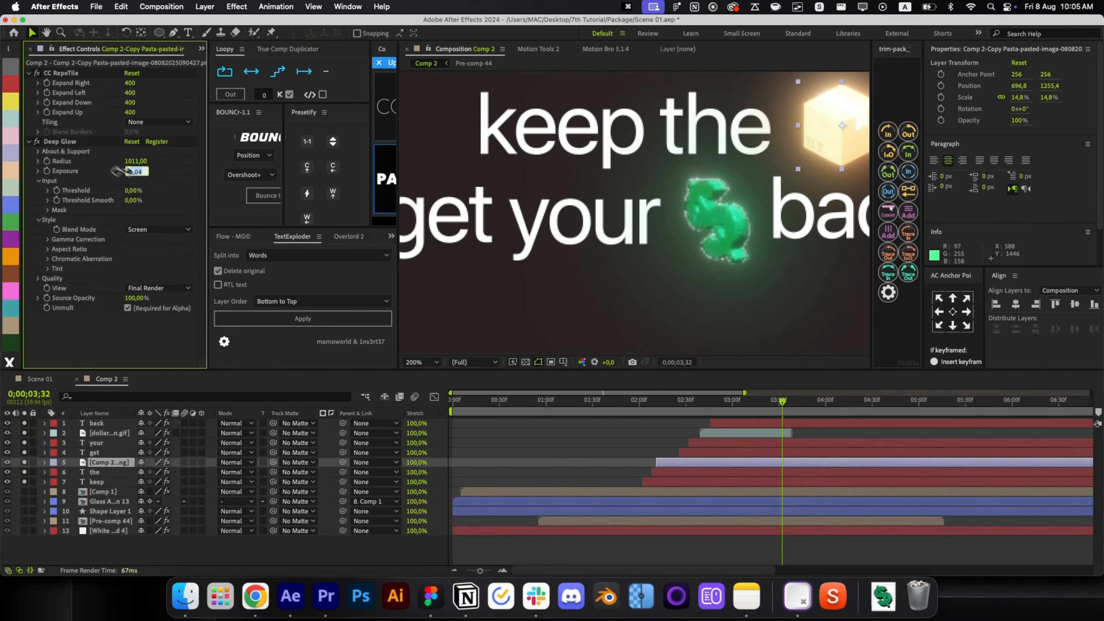
left_click(69, 142)
key("alt+space")
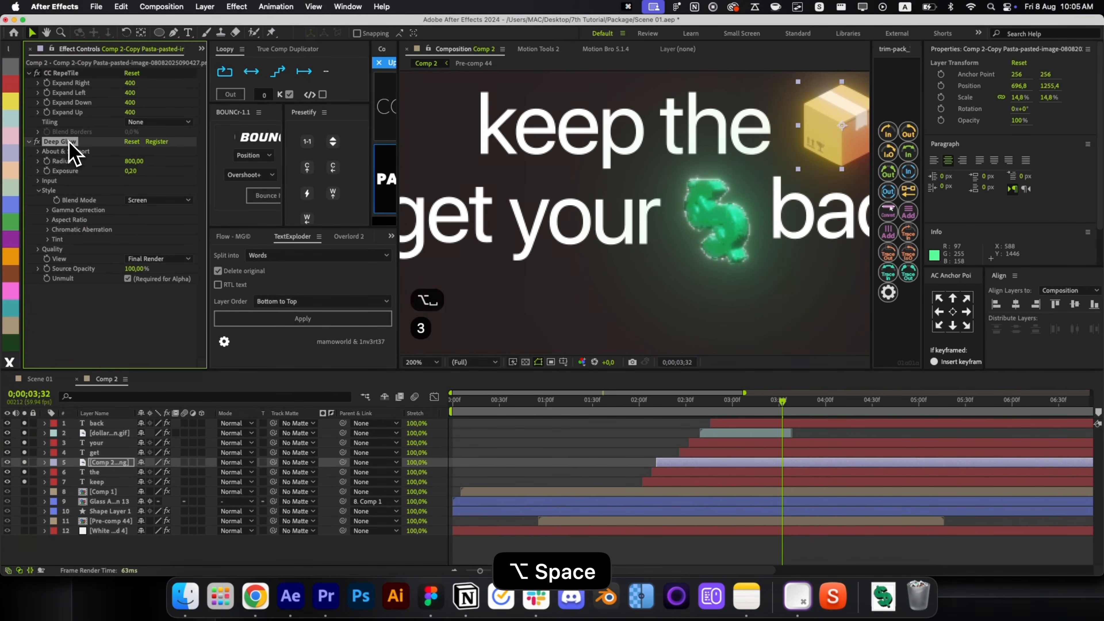
left_click(556, 446)
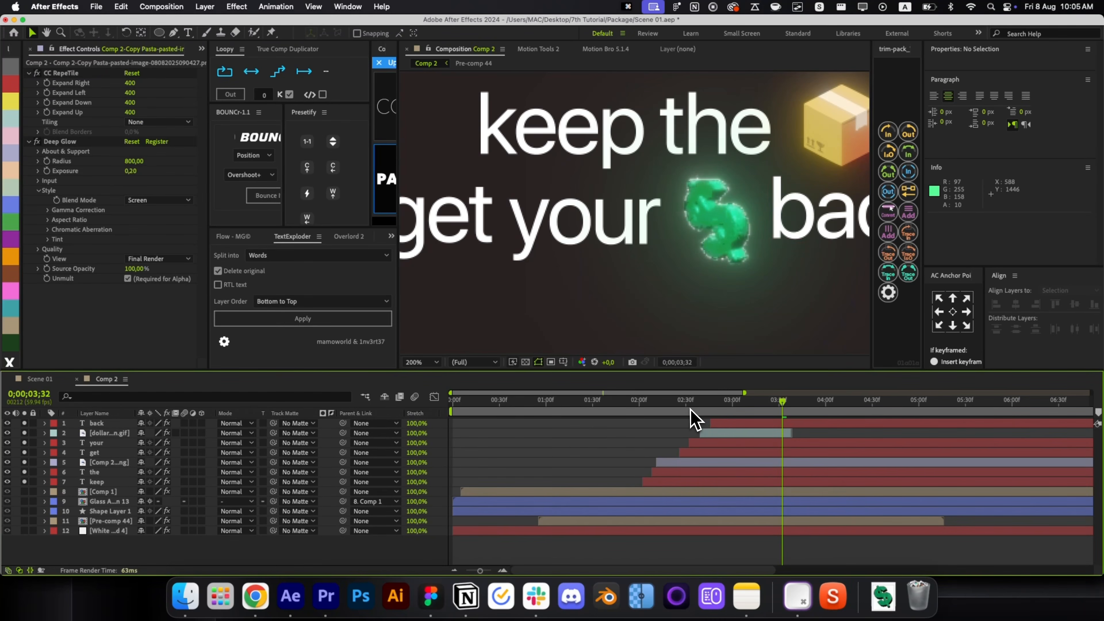
Keyframe the box's Position and Scale so it starts slightly lower at scale 0.
left_click_drag(691, 410, 660, 411)
left_click(669, 463)
key("p")
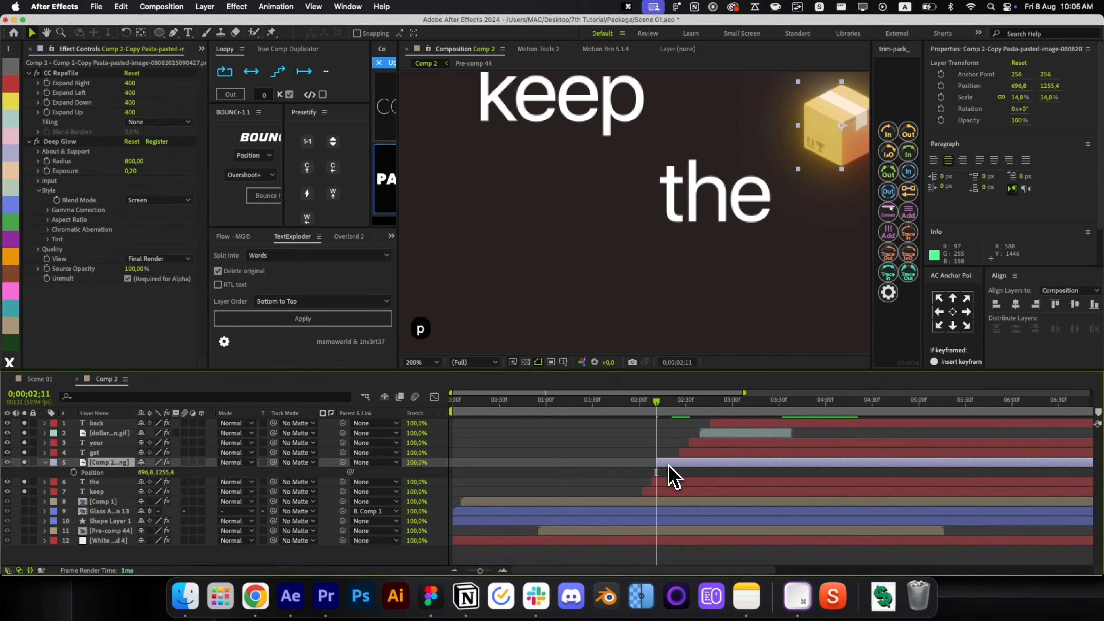
key("shift+s")
left_click(73, 472)
left_click(73, 481)
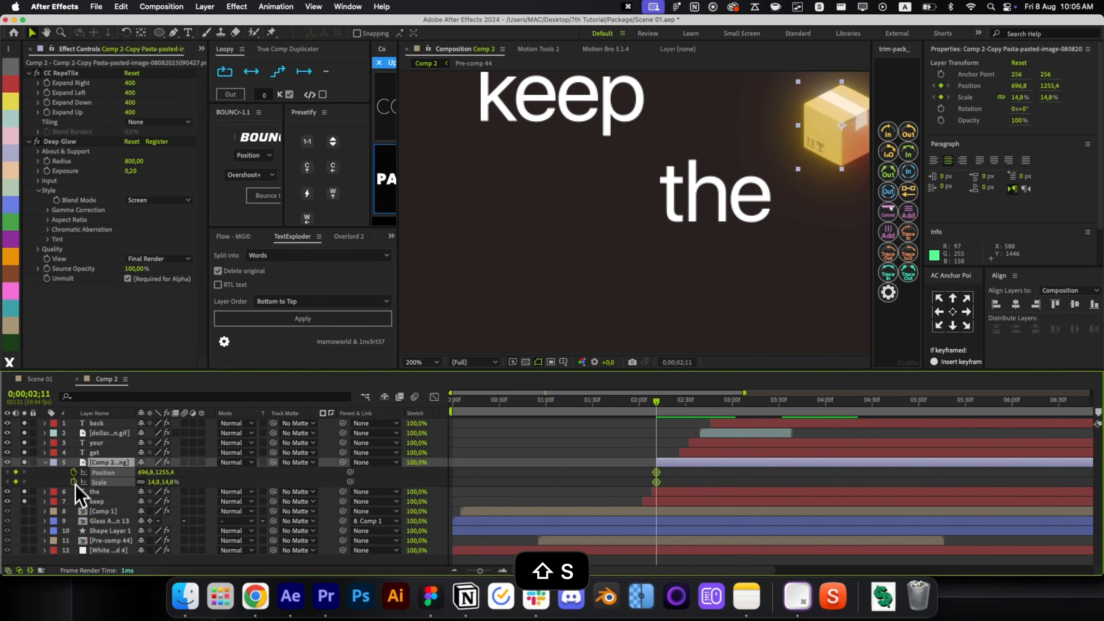
left_click(651, 473)
left_click_drag(165, 472, 177, 491)
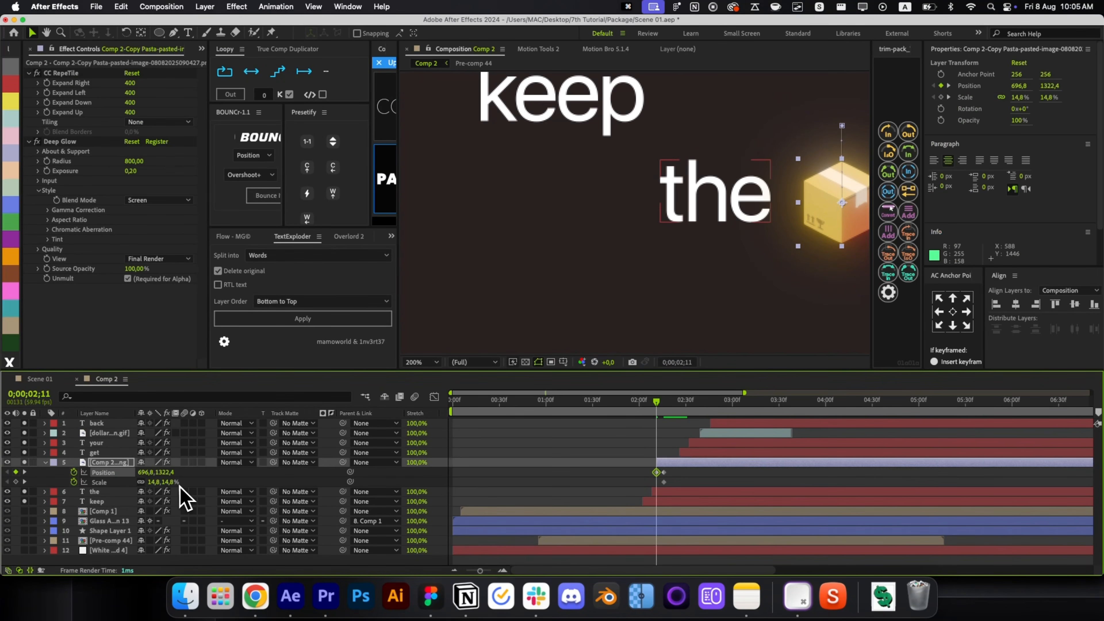
left_click(176, 481)
type("0")
left_click_drag(677, 481, 633, 470)
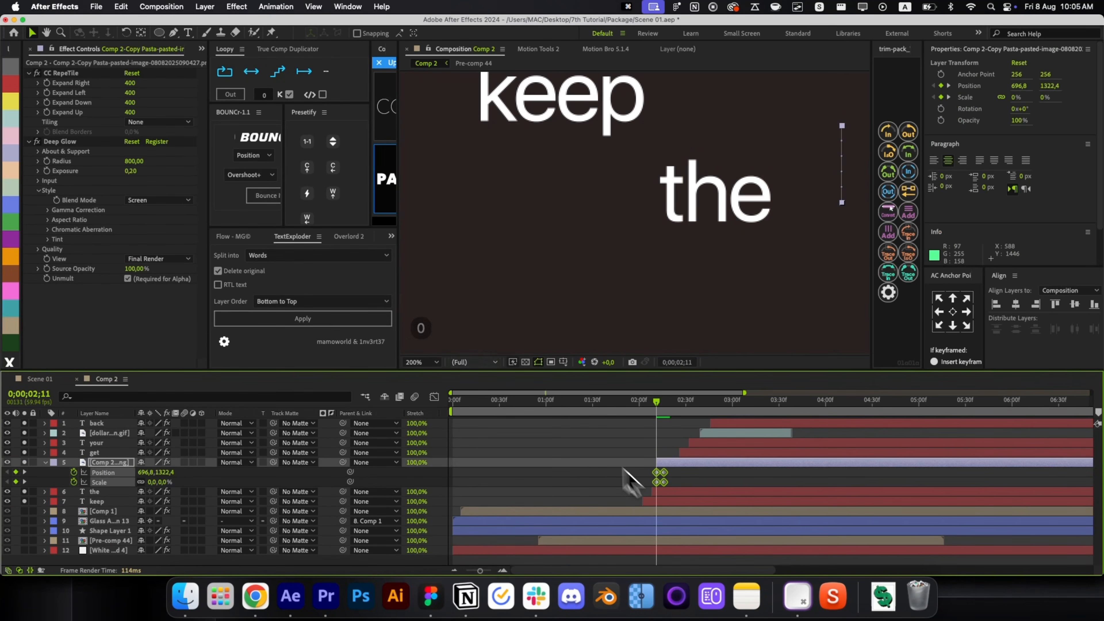
Apply a bounce overshoot to the box's selected Position and Scale keyframes and preview it.
left_click(254, 155)
left_click(250, 173)
left_click(263, 195)
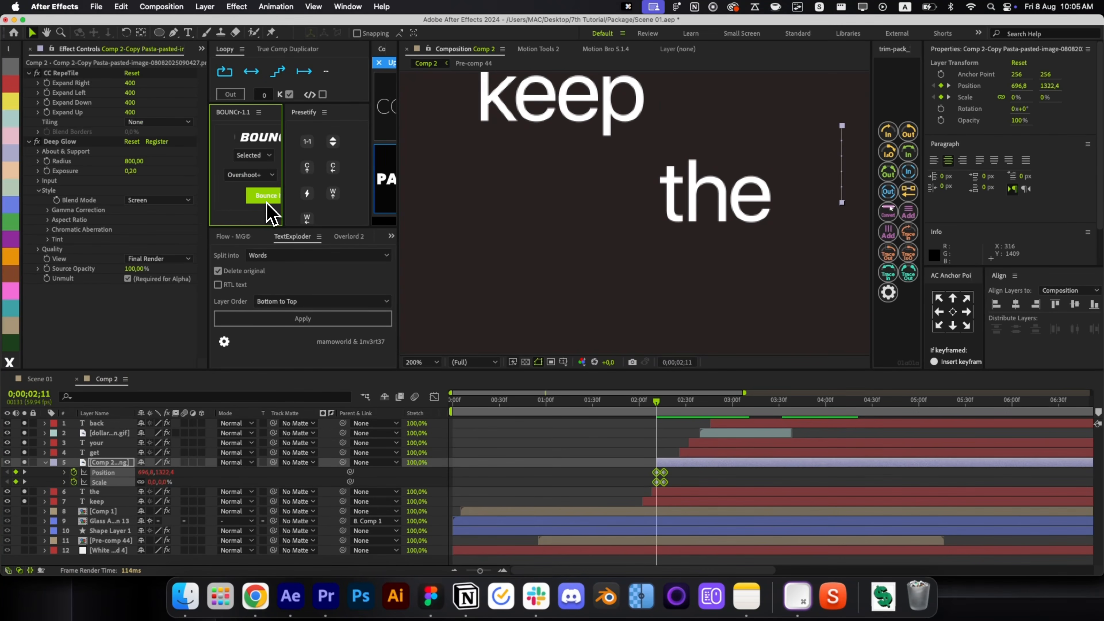
left_click(683, 474)
key("space")
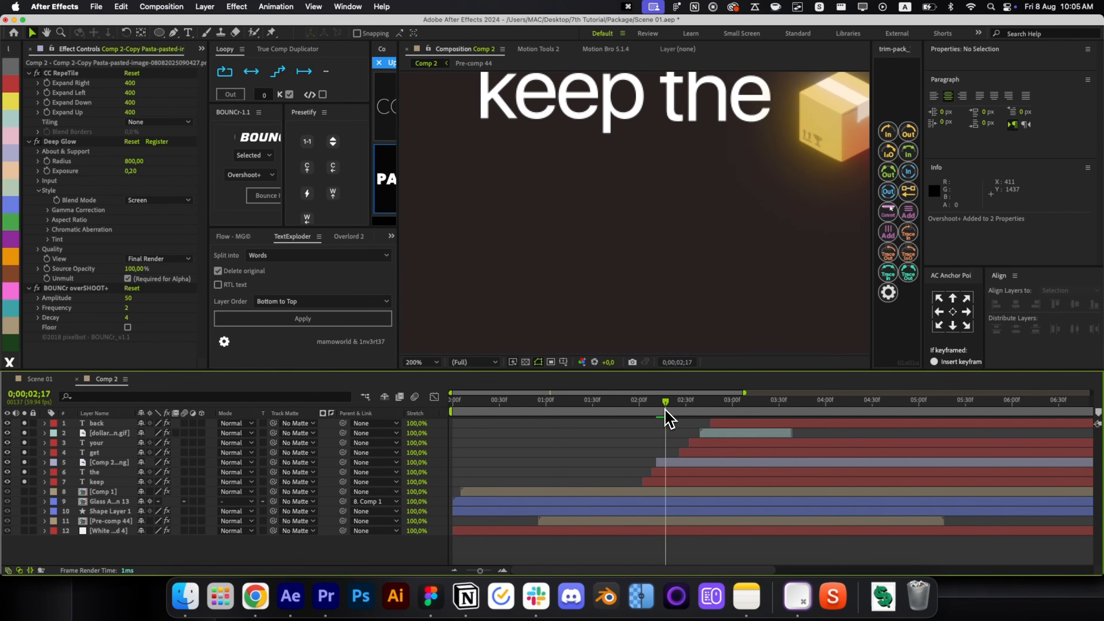
key("space")
Copy the box's scale keyframes onto the dollar-sign layer, then undo the paste.
left_click(672, 463)
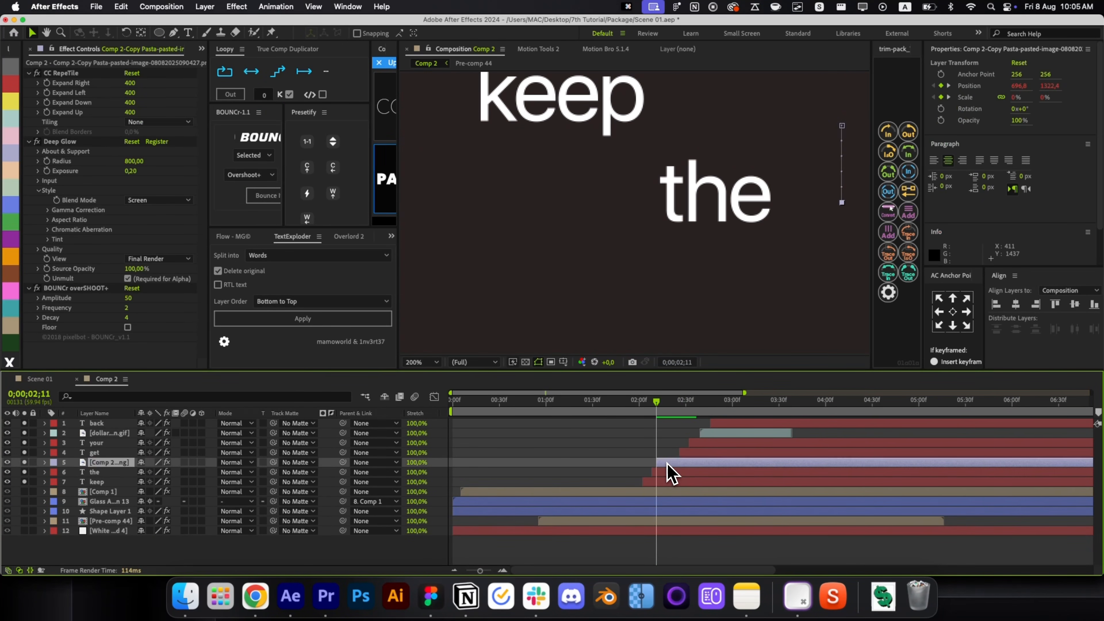
key("s")
key("cmd+c")
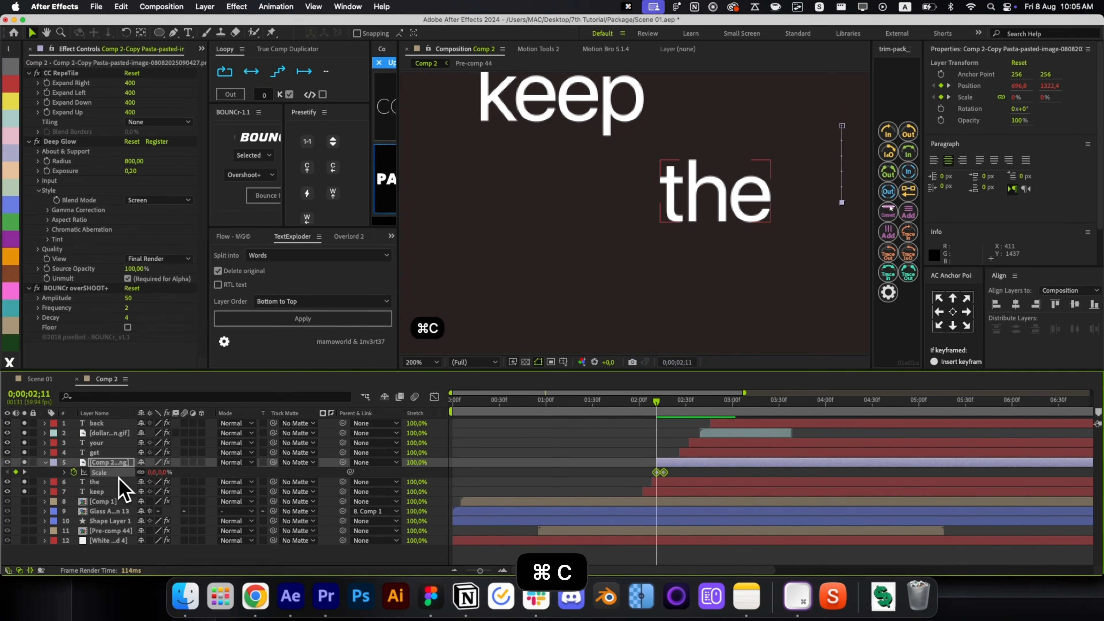
key("u")
left_click(724, 435)
key("i")
key("cmd+v")
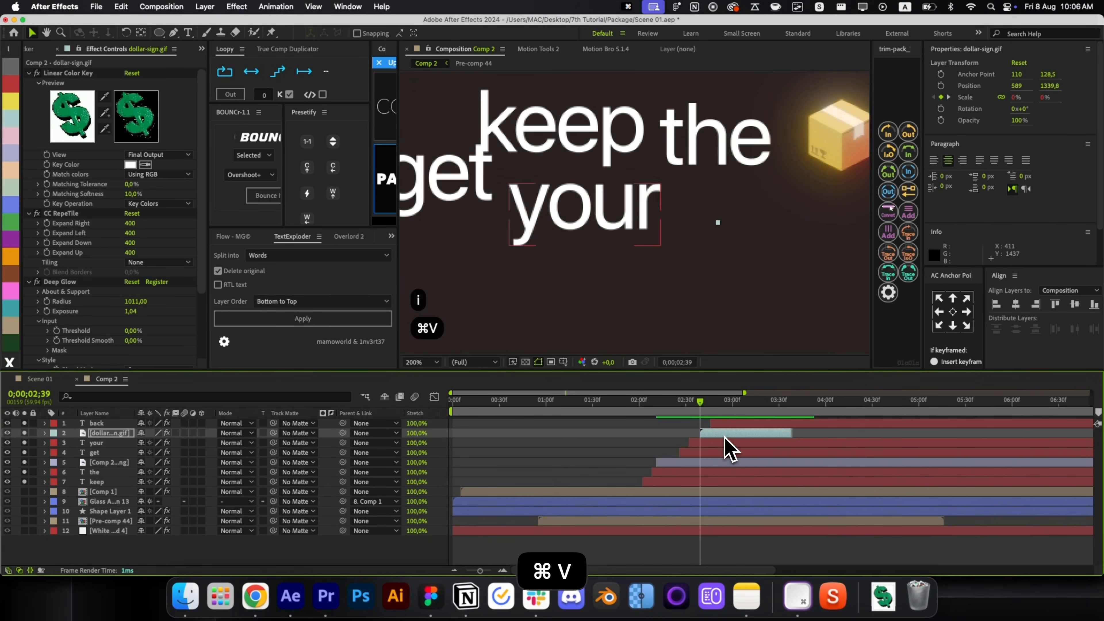
left_click_drag(707, 422, 735, 434)
key("s")
key("cmd+z")
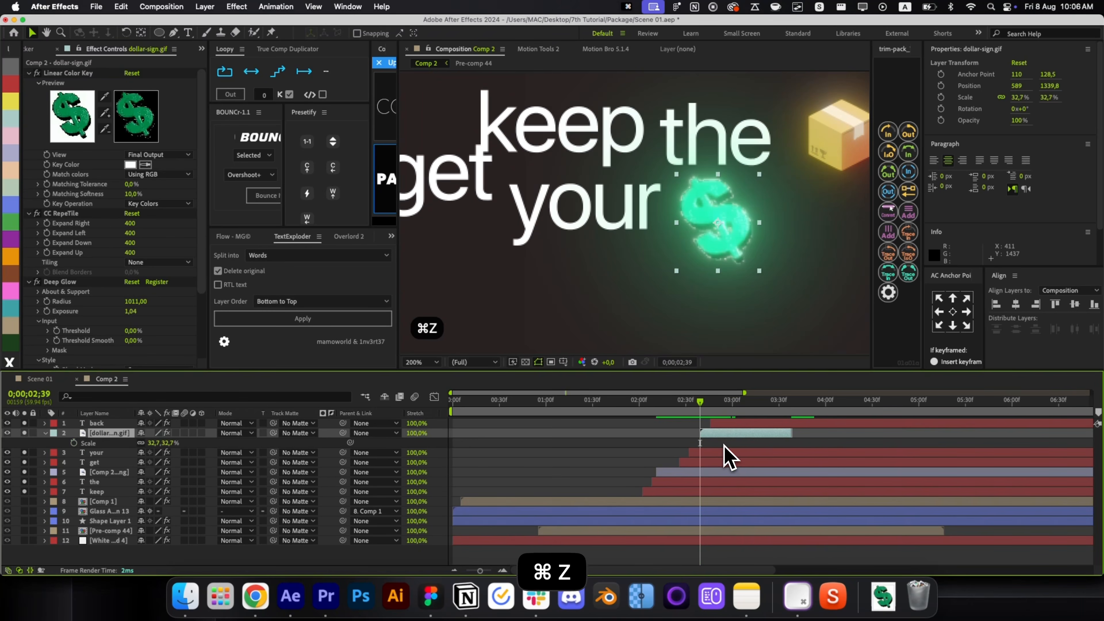
Keyframe the dollar's Position and Scale from slightly lower at scale 0 with a bounce overshoot.
key("p")
key("shift+s")
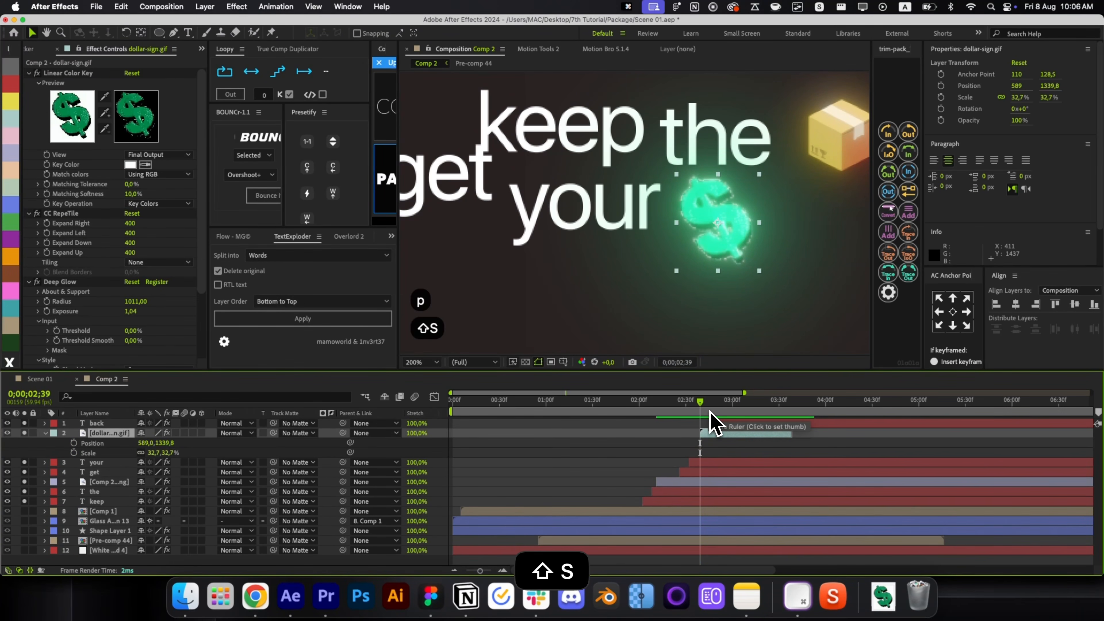
left_click(73, 443)
left_click(73, 452)
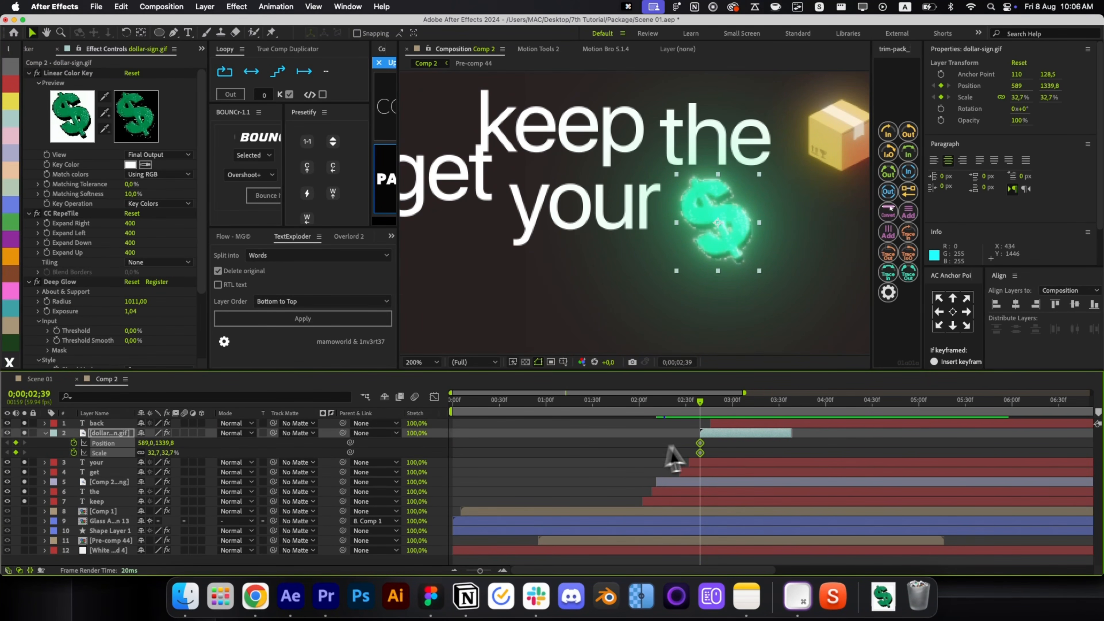
left_click_drag(728, 238, 729, 283)
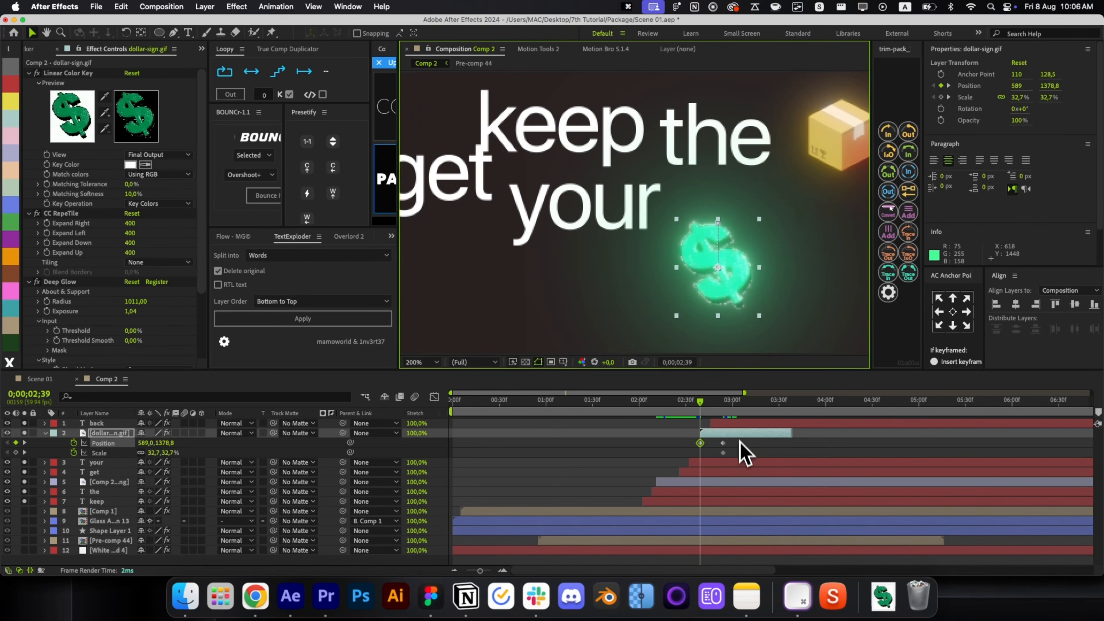
left_click_drag(723, 451, 715, 448)
left_click(742, 368)
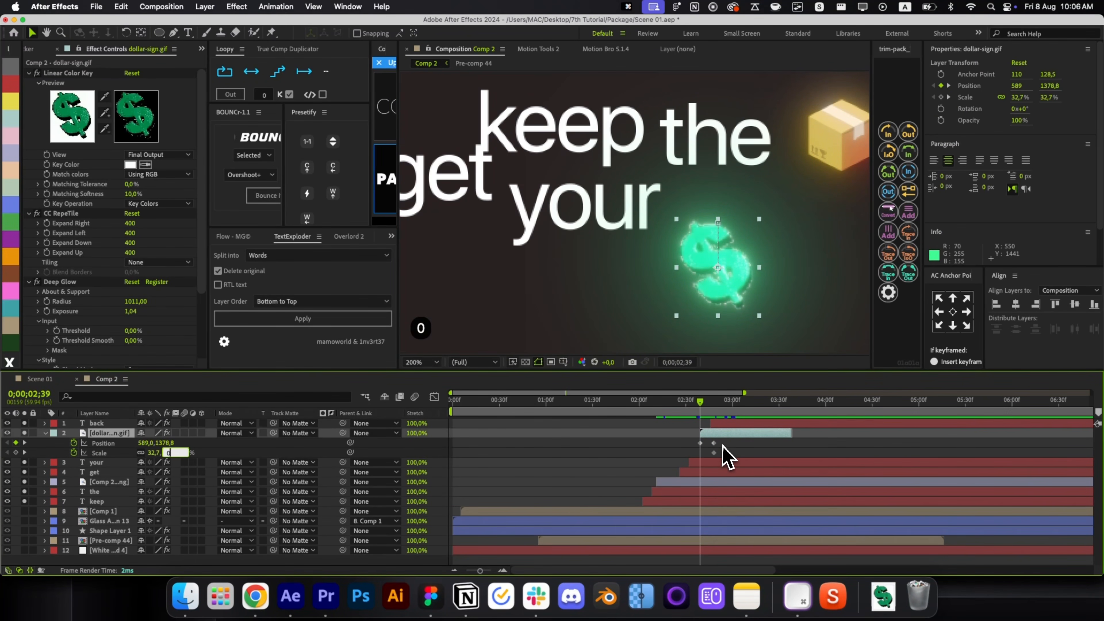
key("Return")
left_click(263, 195)
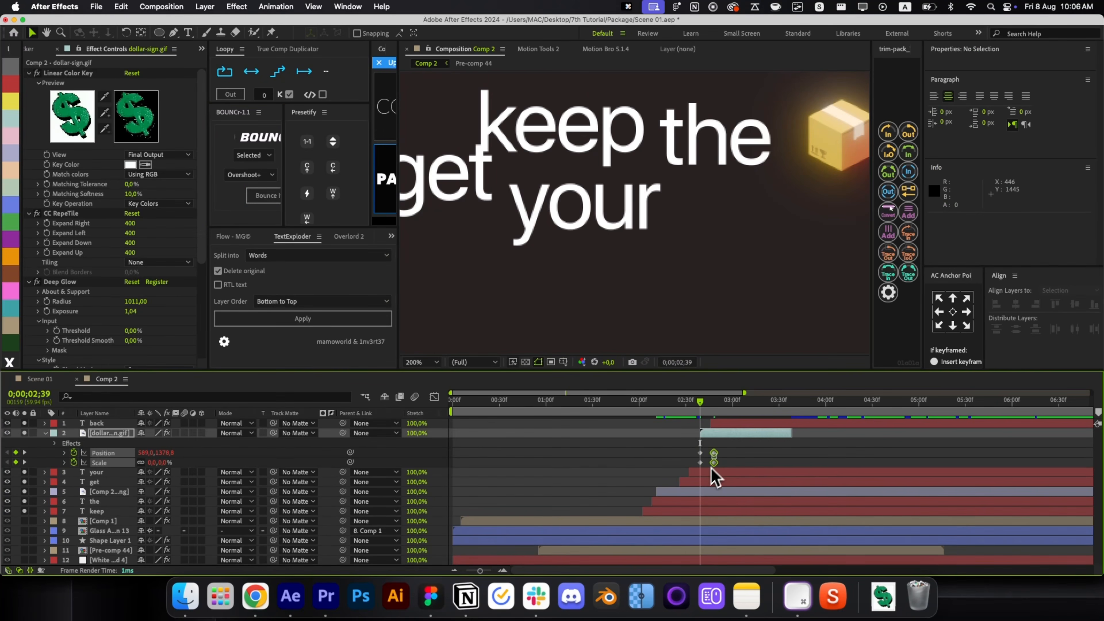
key("u")
Scrub through the caption animation to review the dollar's pop-in and glow.
key("Page_Down")
key("Page_Down")
key("Page_Down")
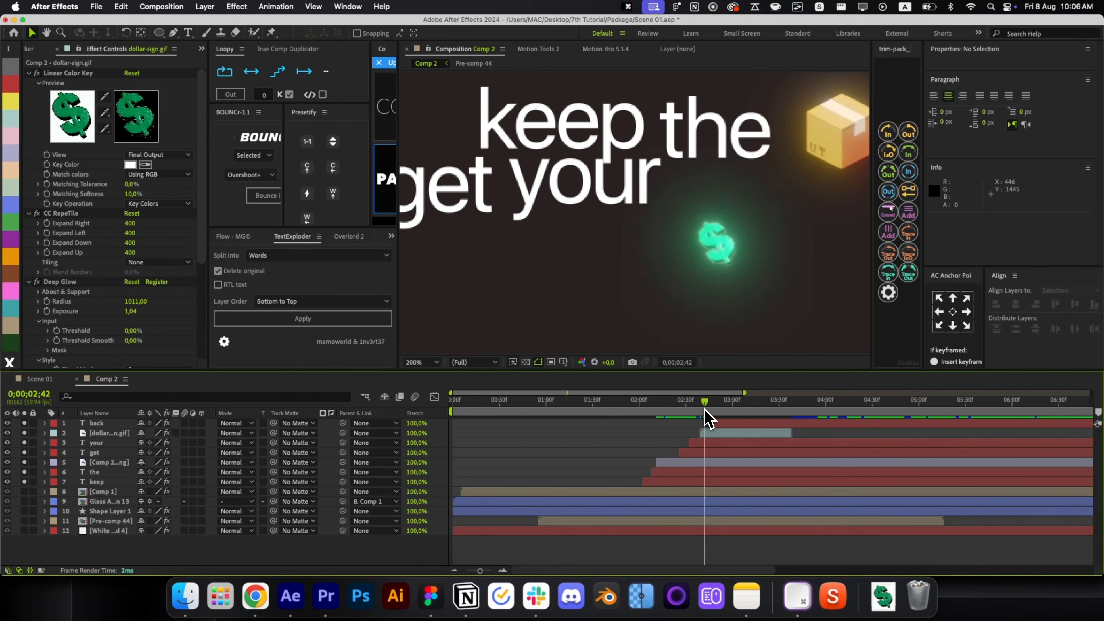
left_click_drag(705, 411, 797, 422)
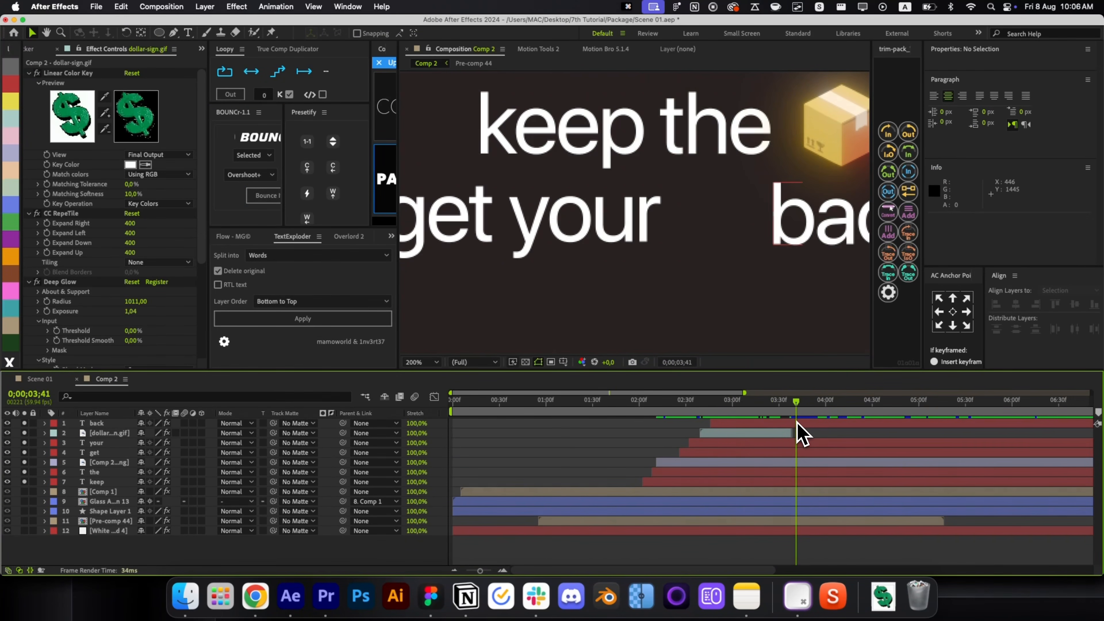
key("alt+slash")
left_click(787, 433)
key("Page_Up")
key("Page_Up")
key("Page_Up")
key("Page_Up")
key("Page_Up")
key("Page_Up")
key("Page_Up")
key("Page_Up")
key("Page_Up")
key("Page_Up")
key("Page_Up")
key("Page_Up")
key("Page_Up")
key("Page_Up")
key("Page_Up")
key("Page_Up")
key("Page_Up")
key("Page_Up")
key("Page_Up")
key("Page_Up")
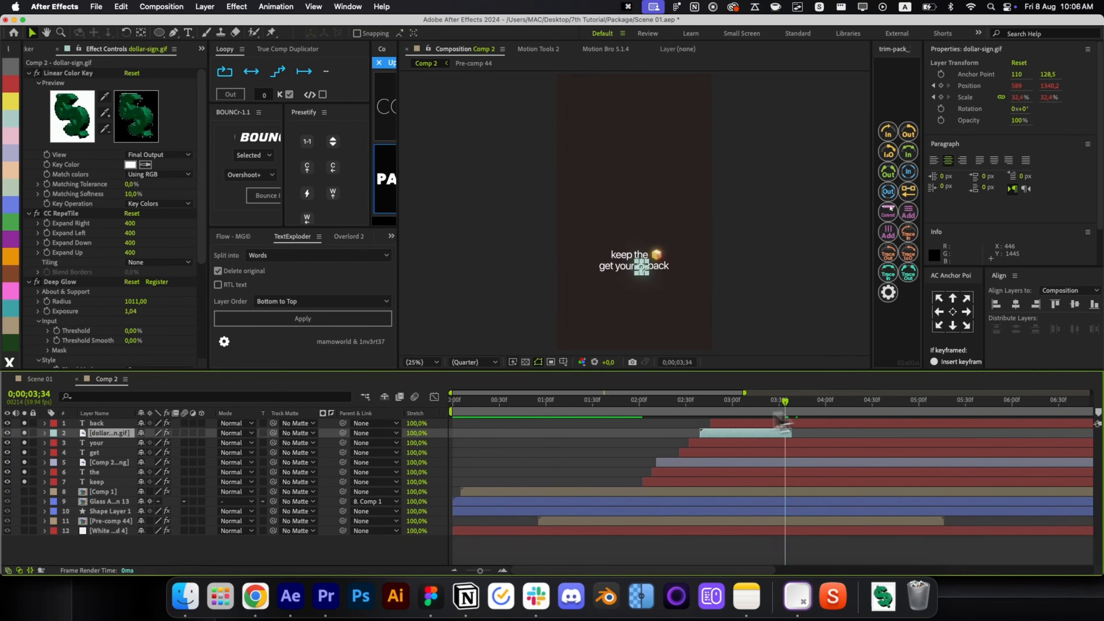
left_click(800, 431)
left_click(799, 427)
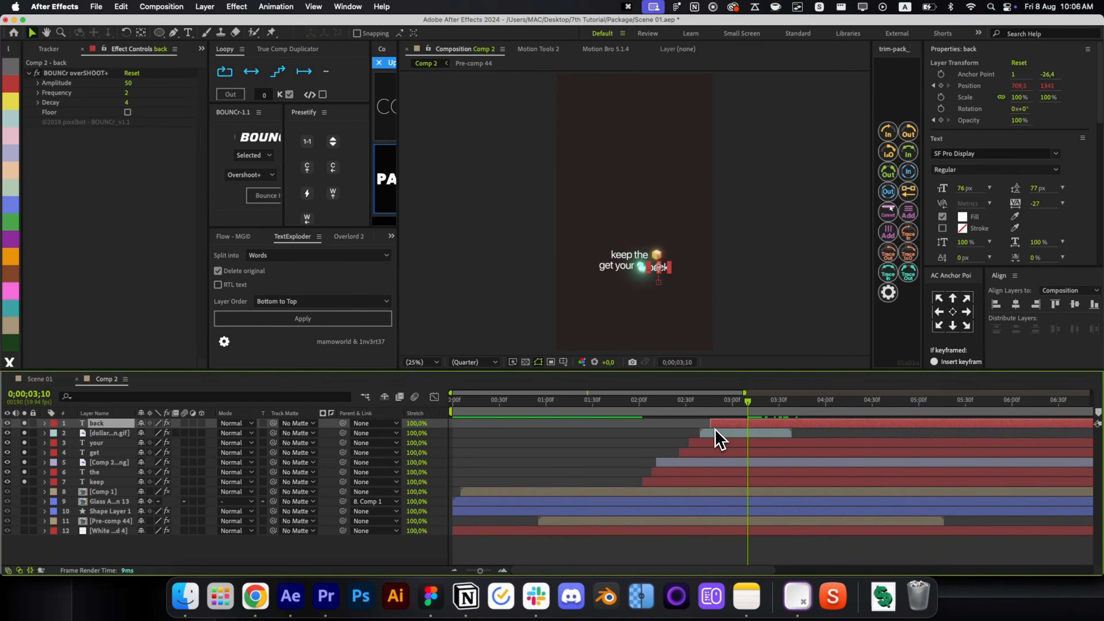
Cut the dollar's Deep Glow exposure to a quarter of its value.
scroll(670, 289, "up", 2)
left_click(665, 290)
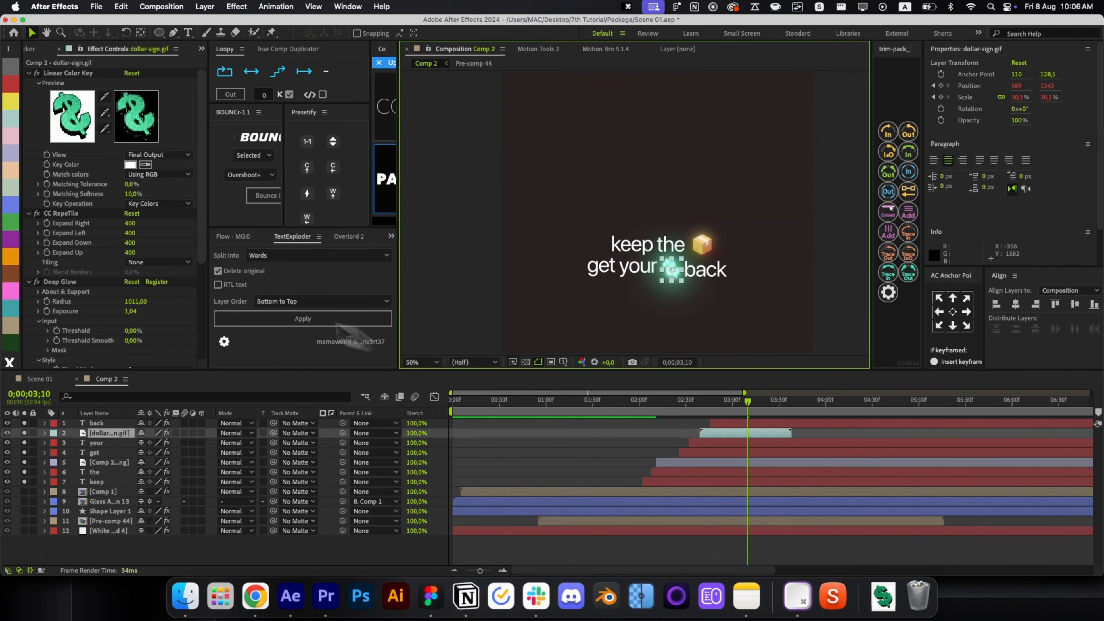
left_click(132, 311)
key("Right")
type("/4")
key("Return")
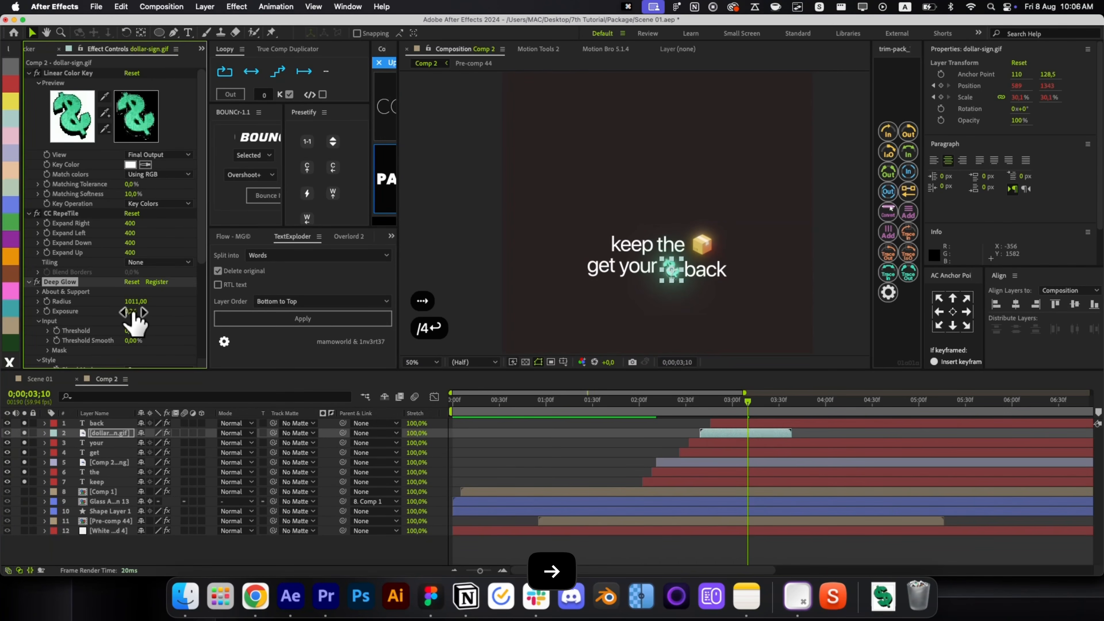
left_click(620, 452)
Make the dollar-sign GIF loop continuously through Time Remap.
left_click_drag(747, 421, 722, 429)
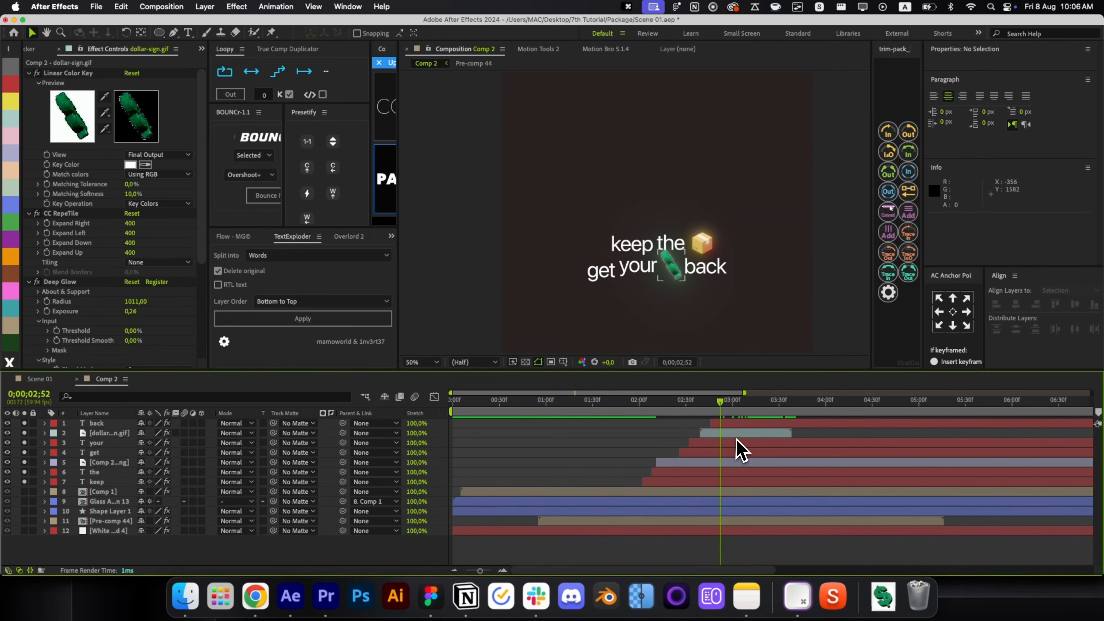
left_click(733, 432)
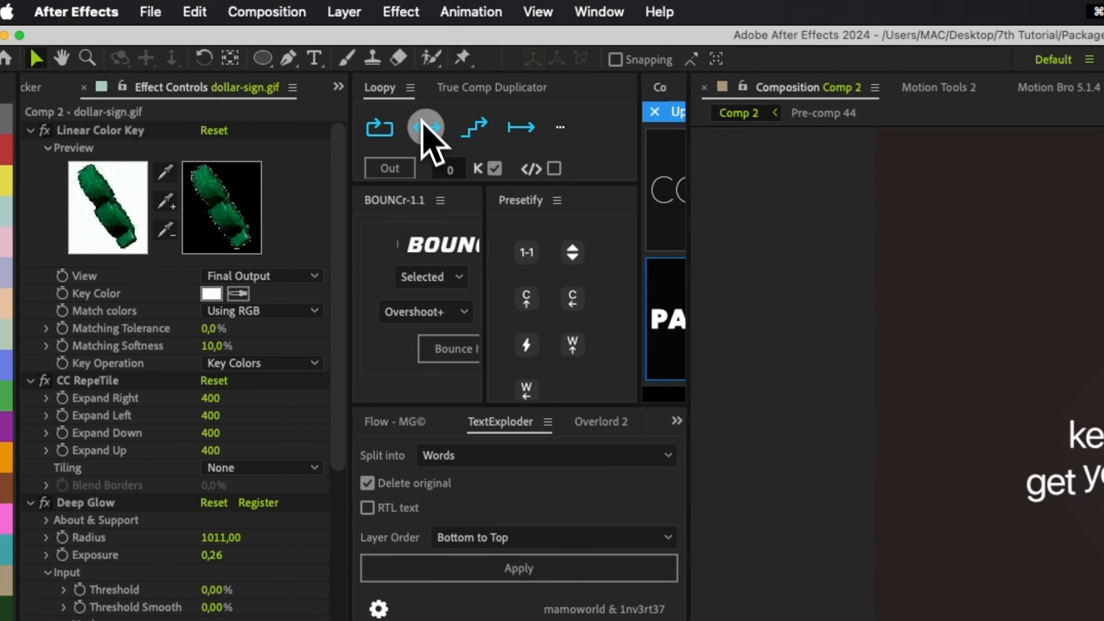
left_click(251, 71)
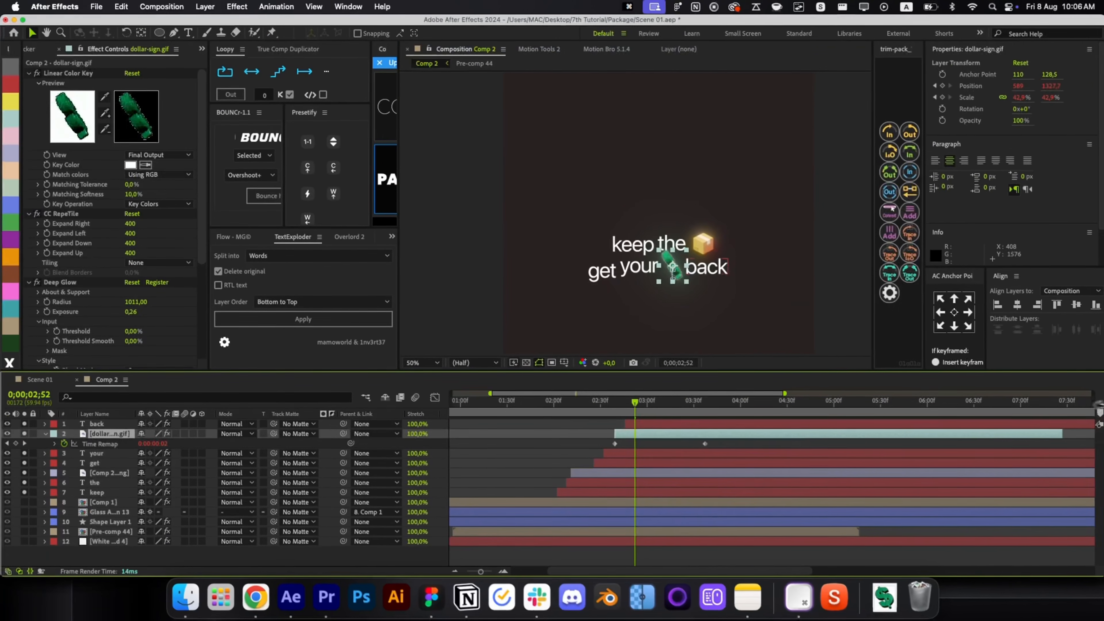
left_click(774, 440)
key("p")
key("p")
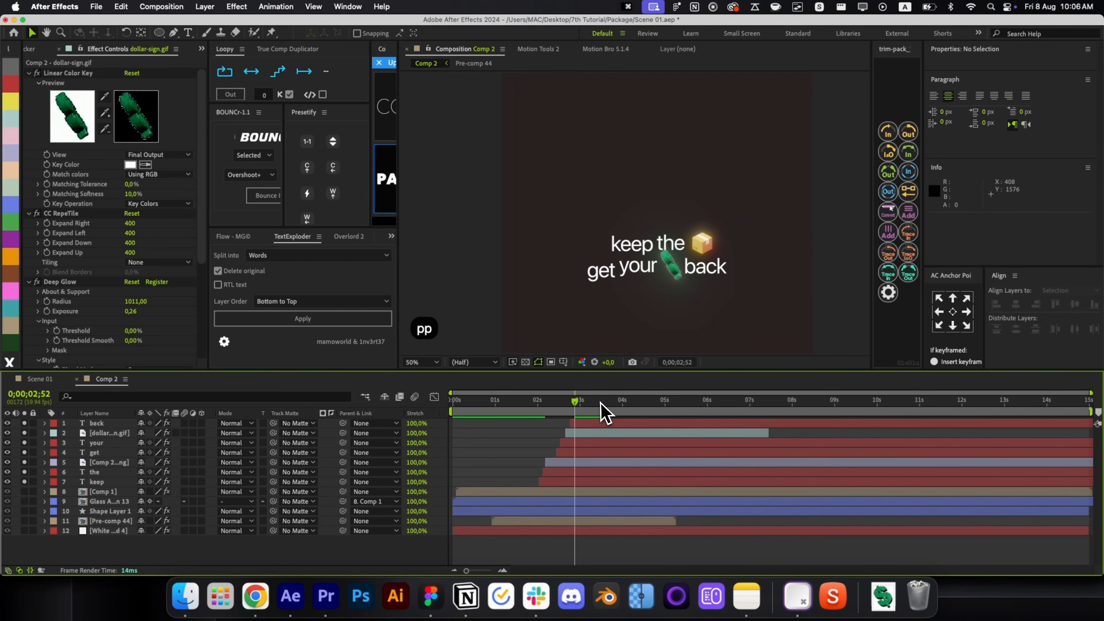
Unsolo the caption layers and end the work area at 0;00;04;26.
left_click_drag(600, 407, 640, 415)
key("alt+slash")
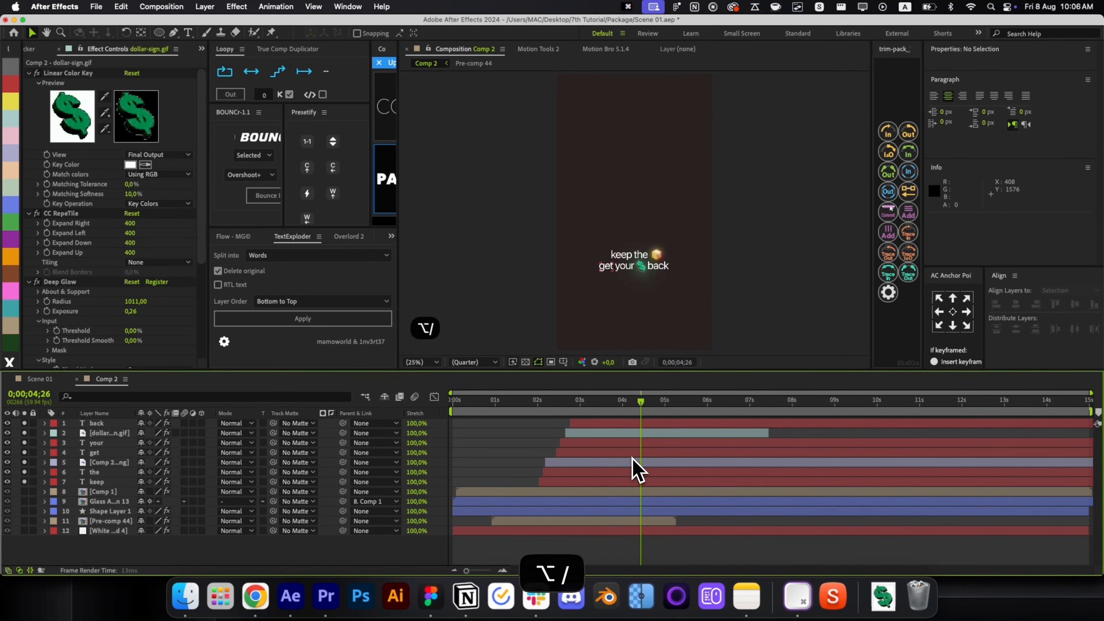
left_click_drag(24, 481, 17, 420)
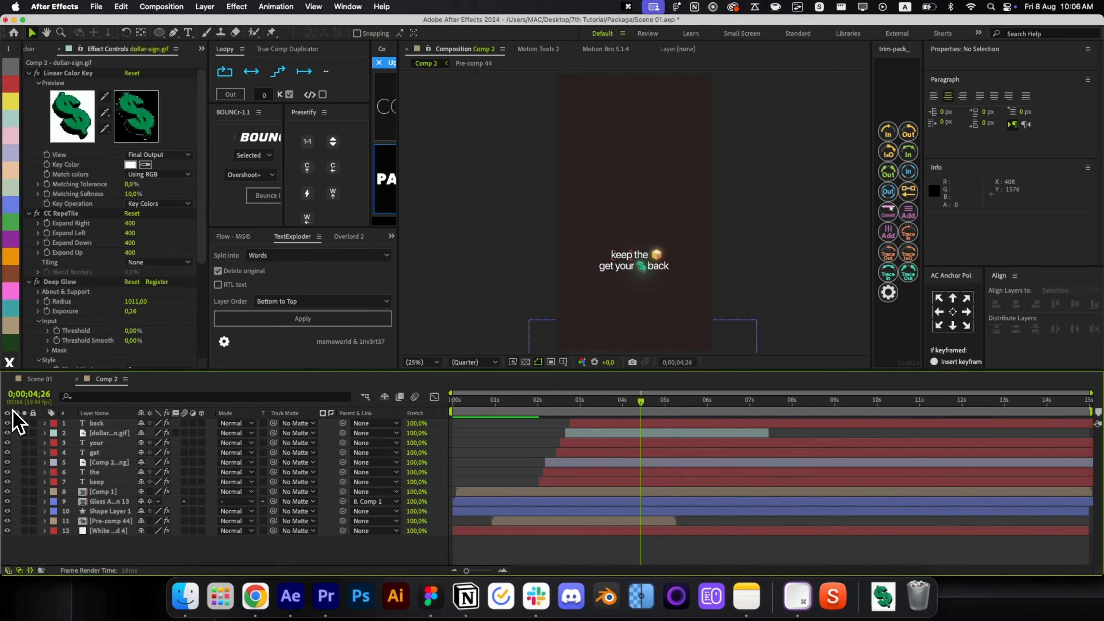
key("n")
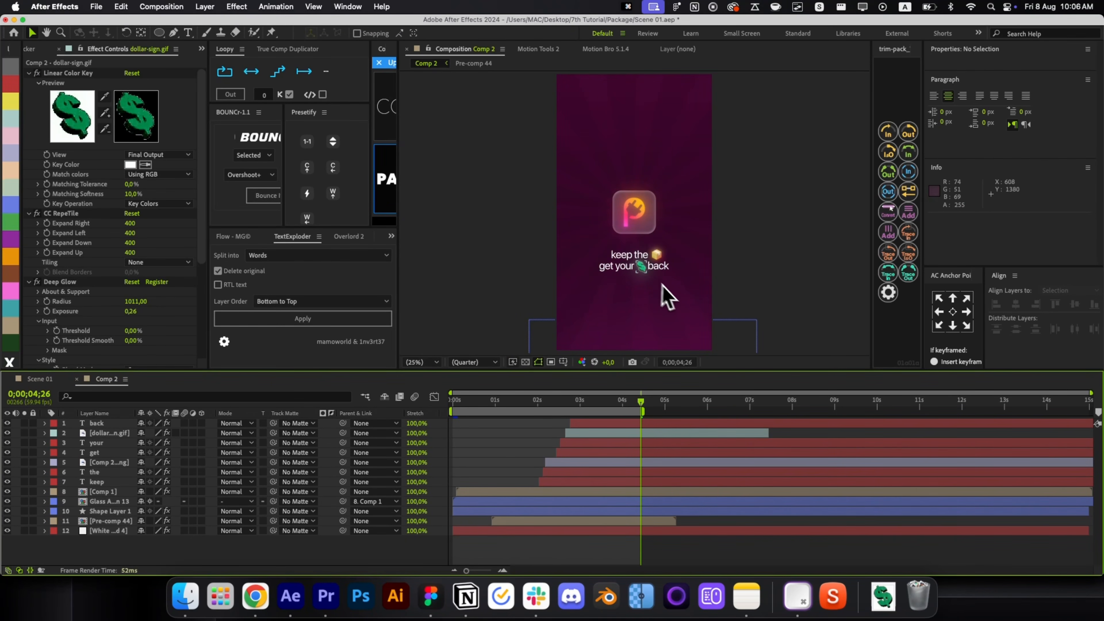
key("Home")
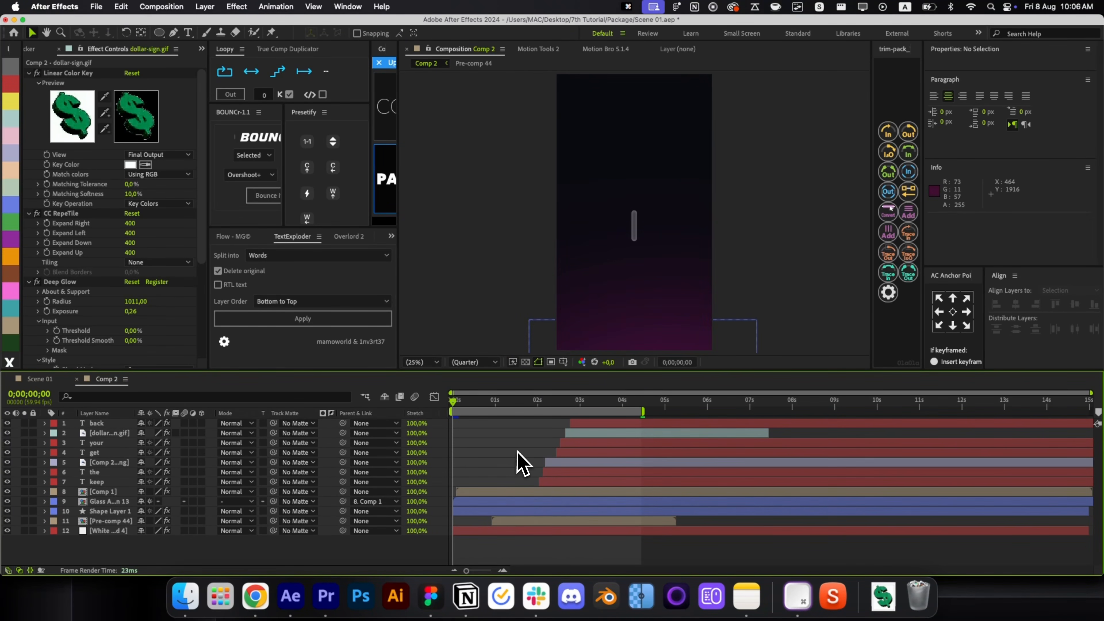
Add an adjustment layer with Transform, keyframing Scale 144 at the start down to 100.
key("super+alt+y")
key("alt+space")
type("transf")
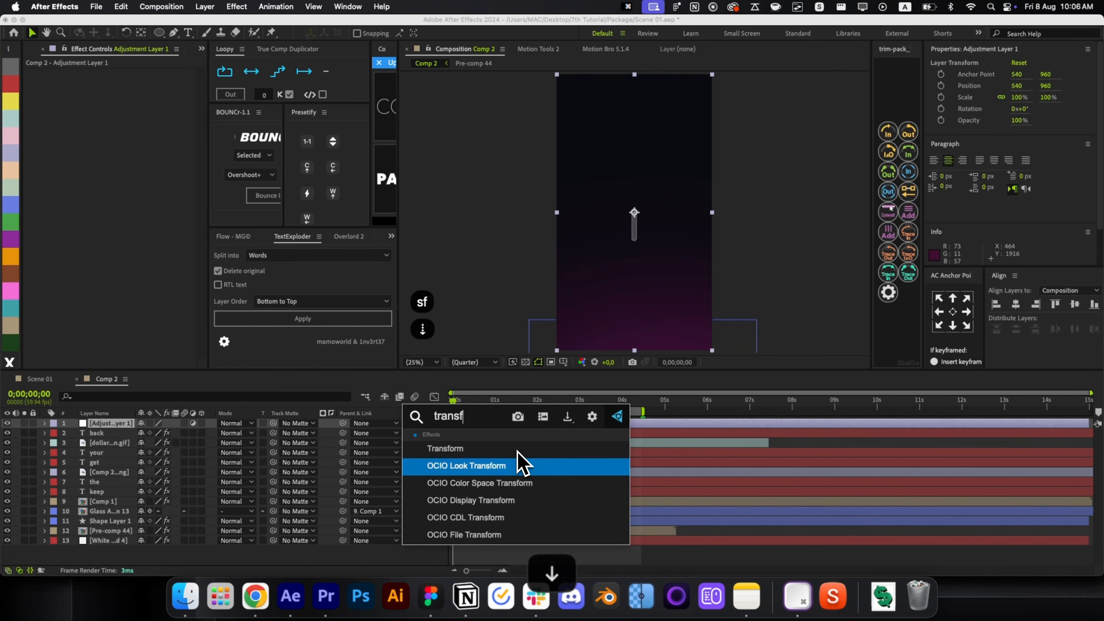
key("Down")
key("Up")
key("Return")
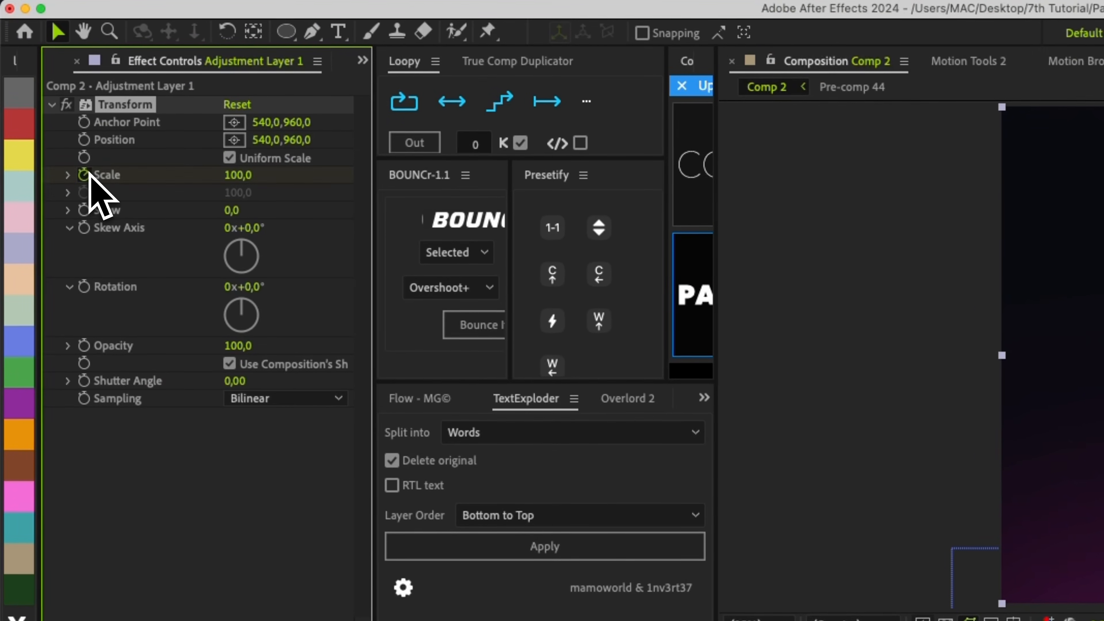
key("u")
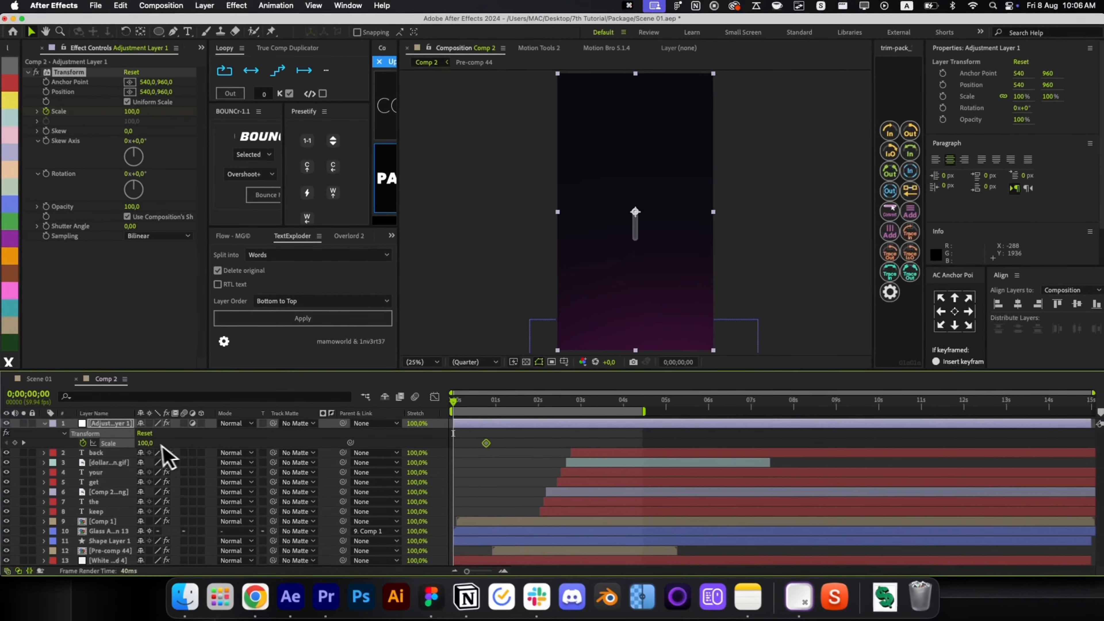
left_click(140, 443)
type("144")
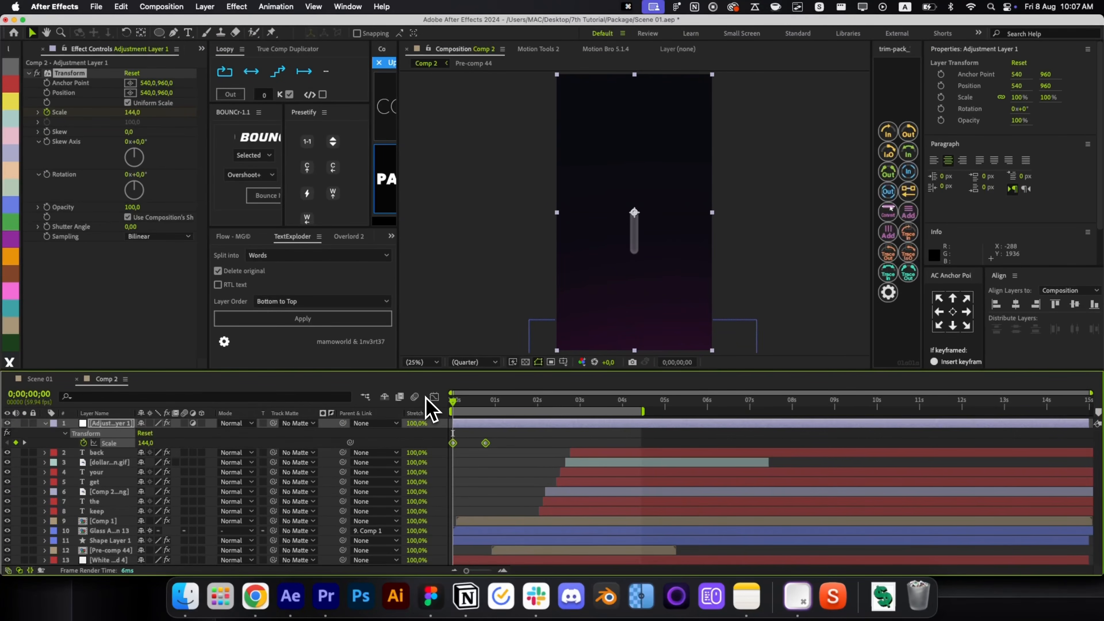
Easy-ease both Scale keyframes and steepen their influence in the Graph Editor.
key("F9")
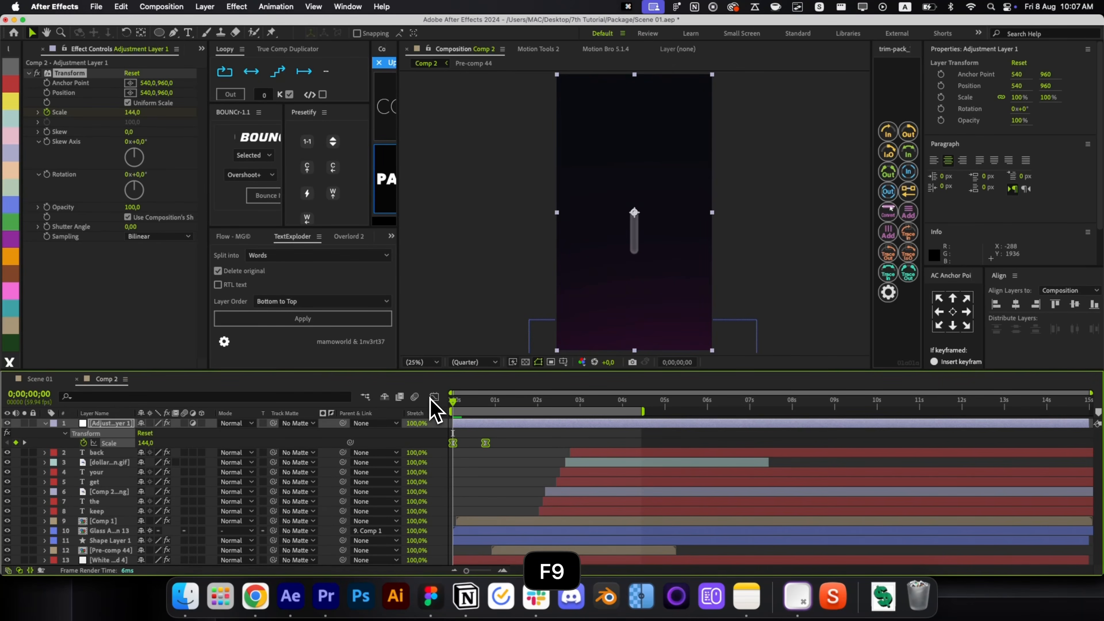
left_click(433, 397)
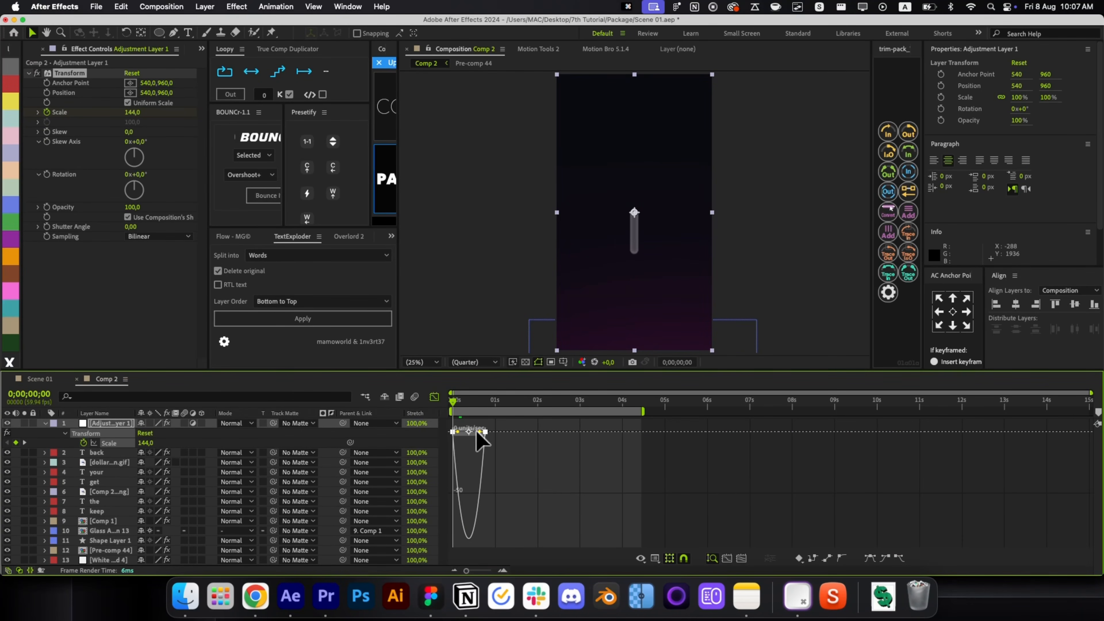
left_click_drag(478, 431, 440, 426)
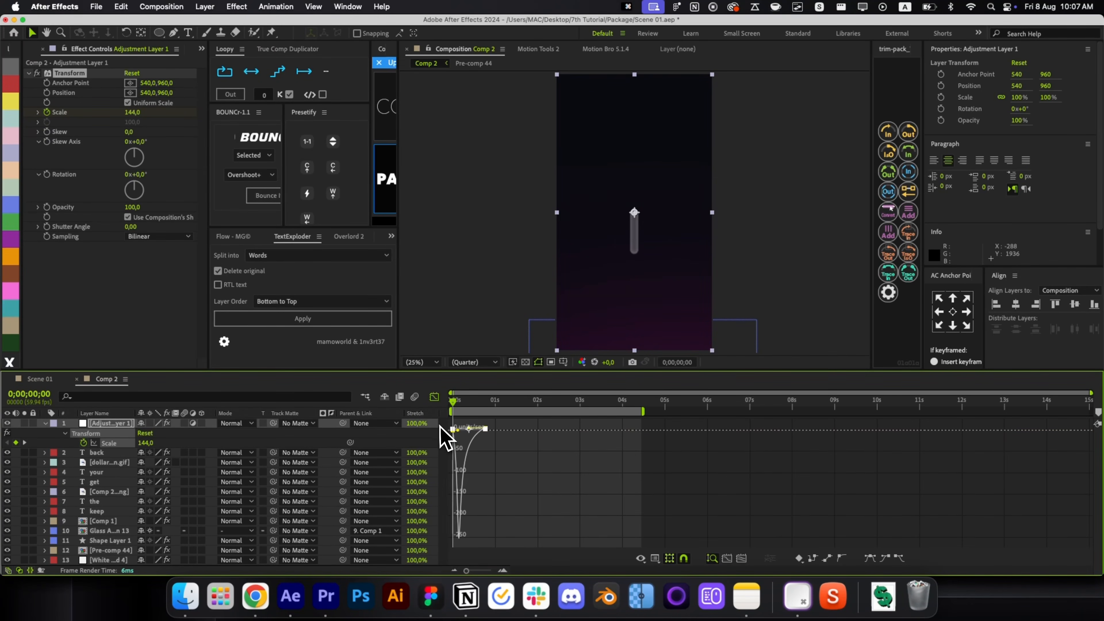
left_click(728, 559)
left_click_drag(558, 430, 467, 427)
left_click(434, 397)
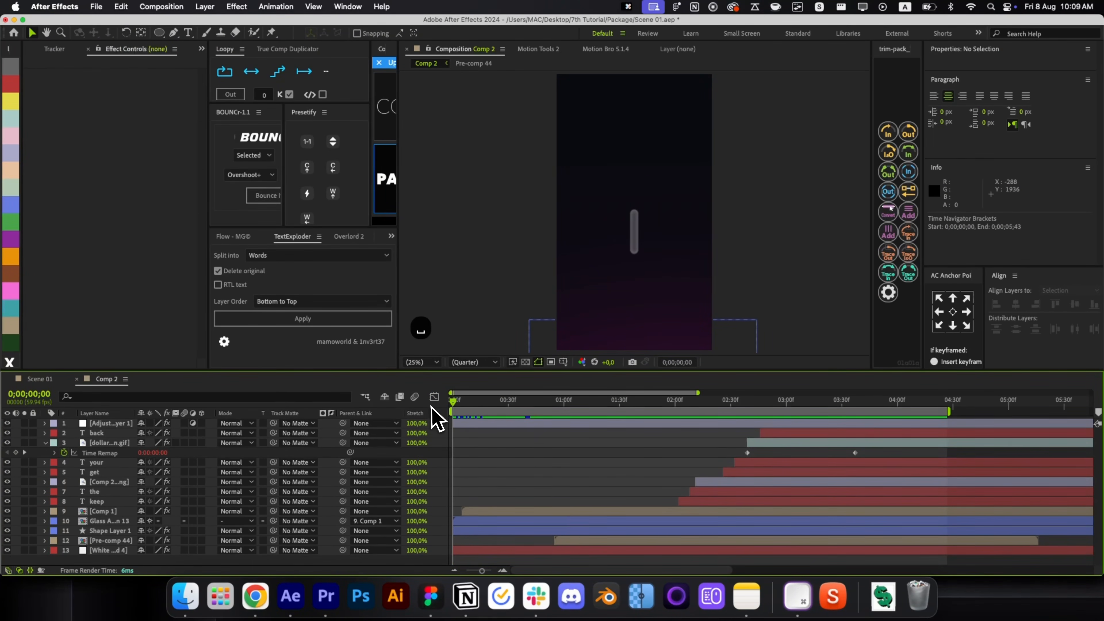
key("space")
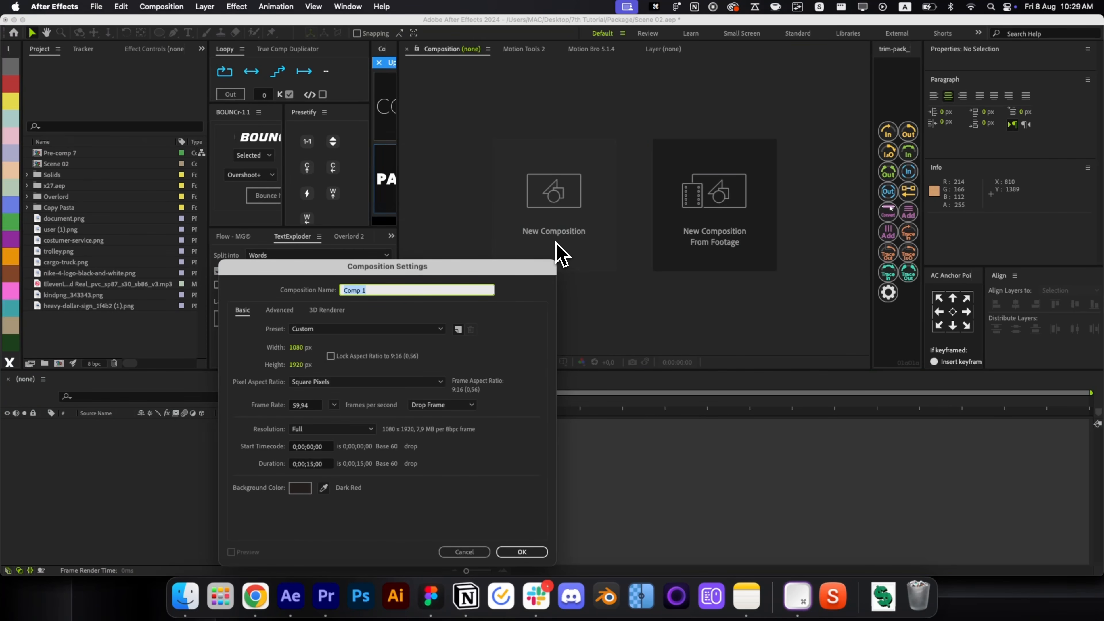
Create a 1080×1920 composition and add a full-frame rectangle shape layer.
left_click(517, 551)
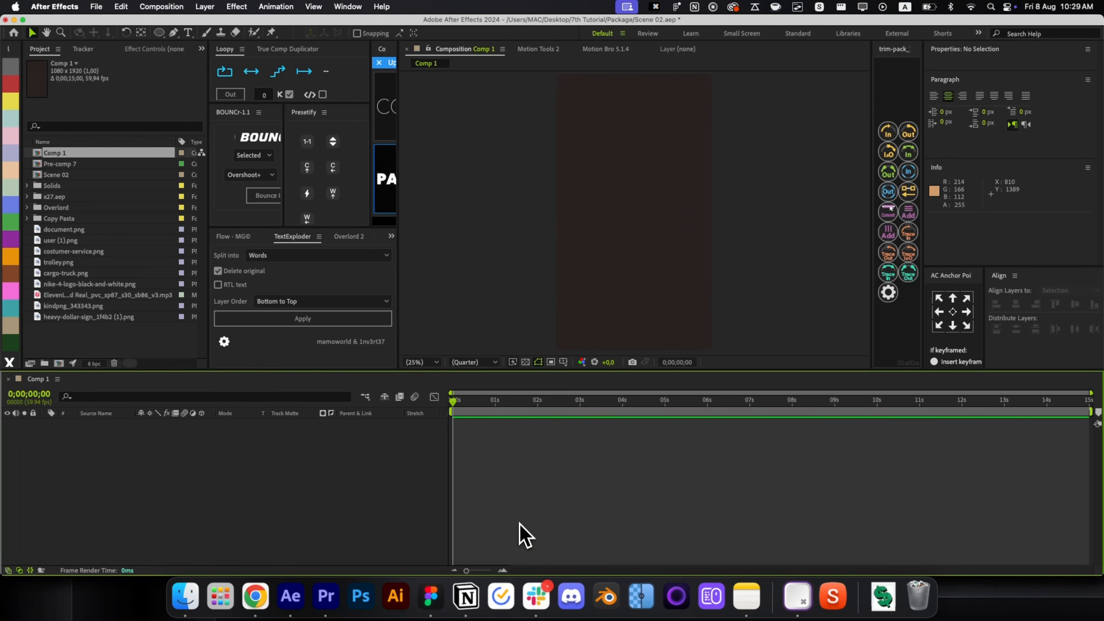
left_click(160, 32)
left_click(205, 32)
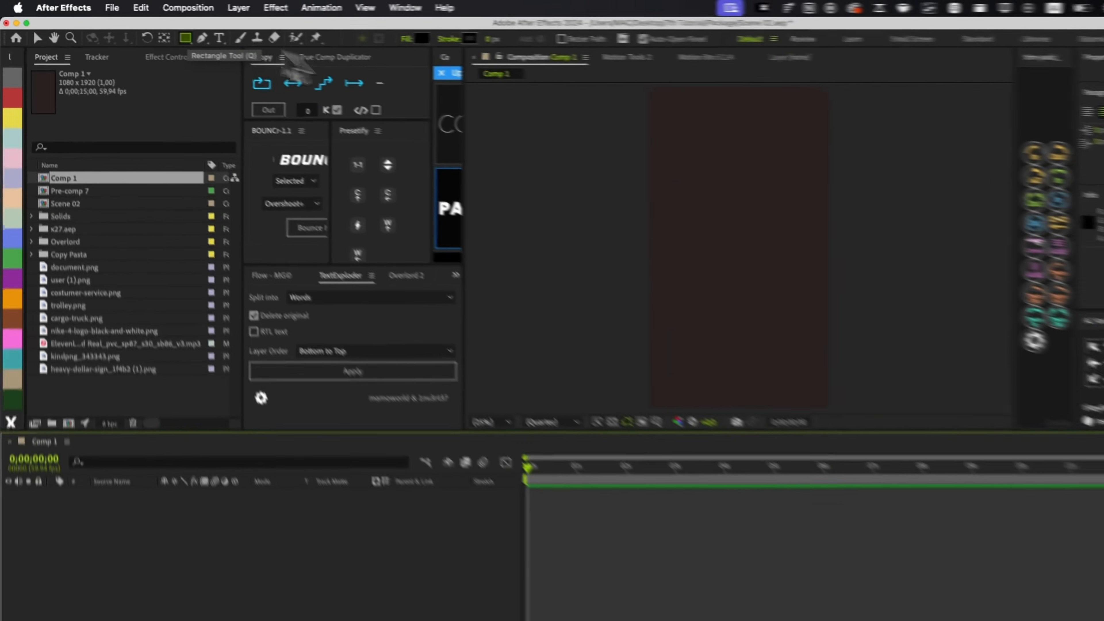
double_click(161, 33)
key("v")
Fill the rectangle with cardboard brown #8A6619.
left_click(369, 33)
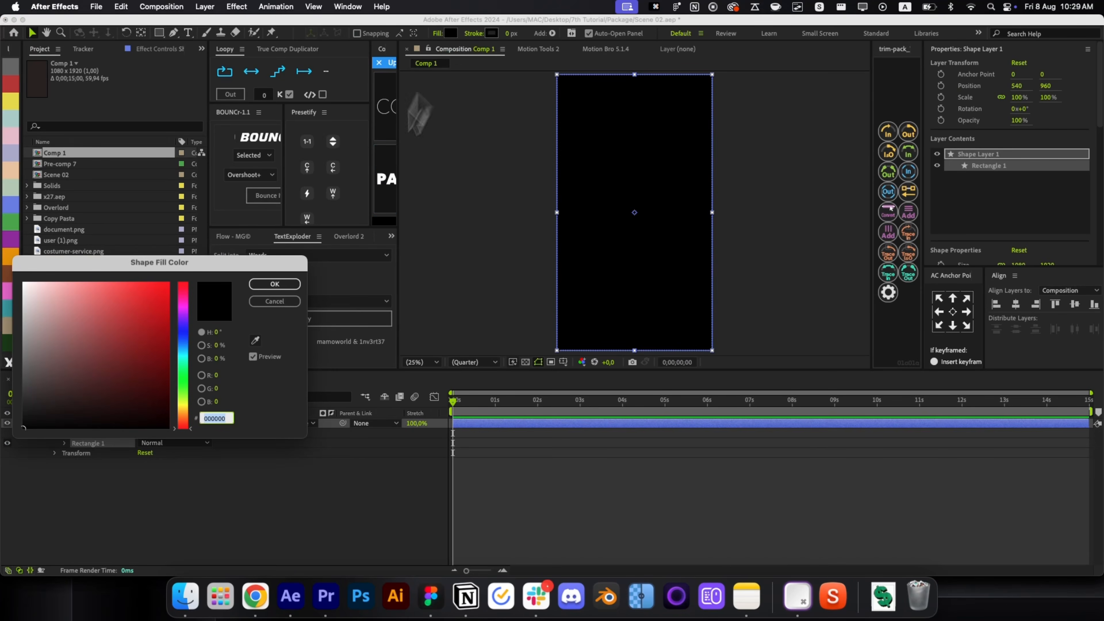
left_click(187, 413)
left_click(151, 388)
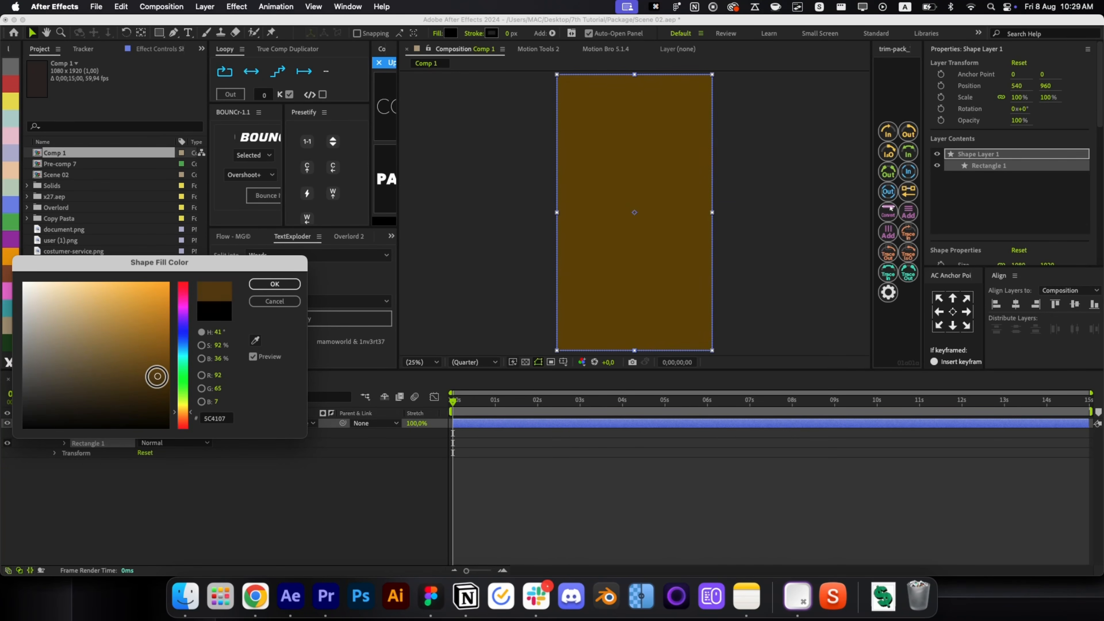
left_click_drag(182, 412, 182, 409)
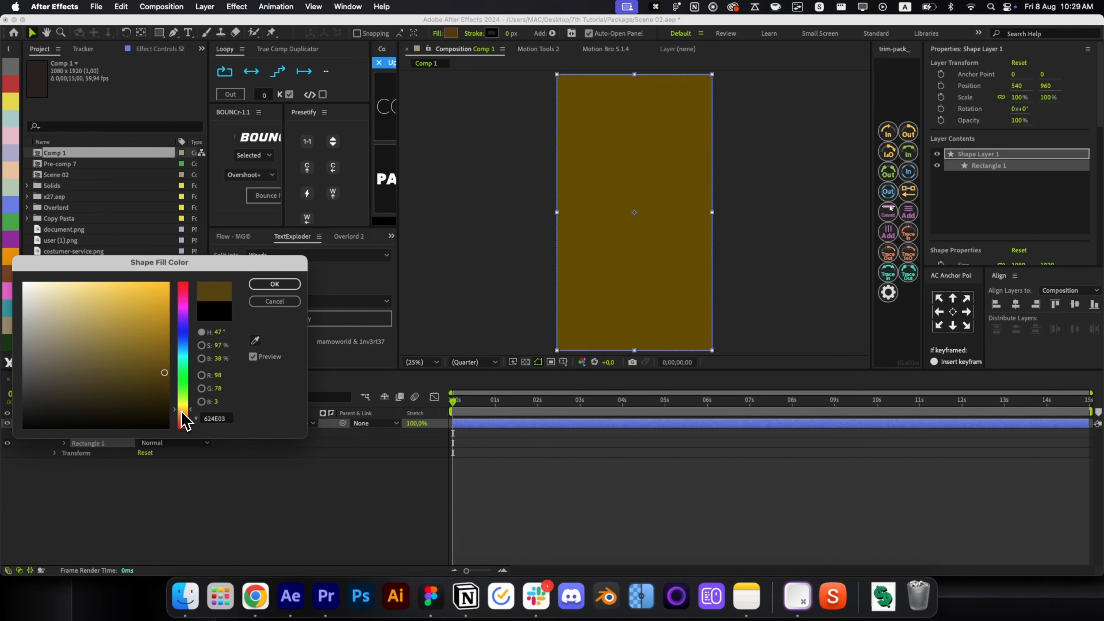
left_click(185, 413)
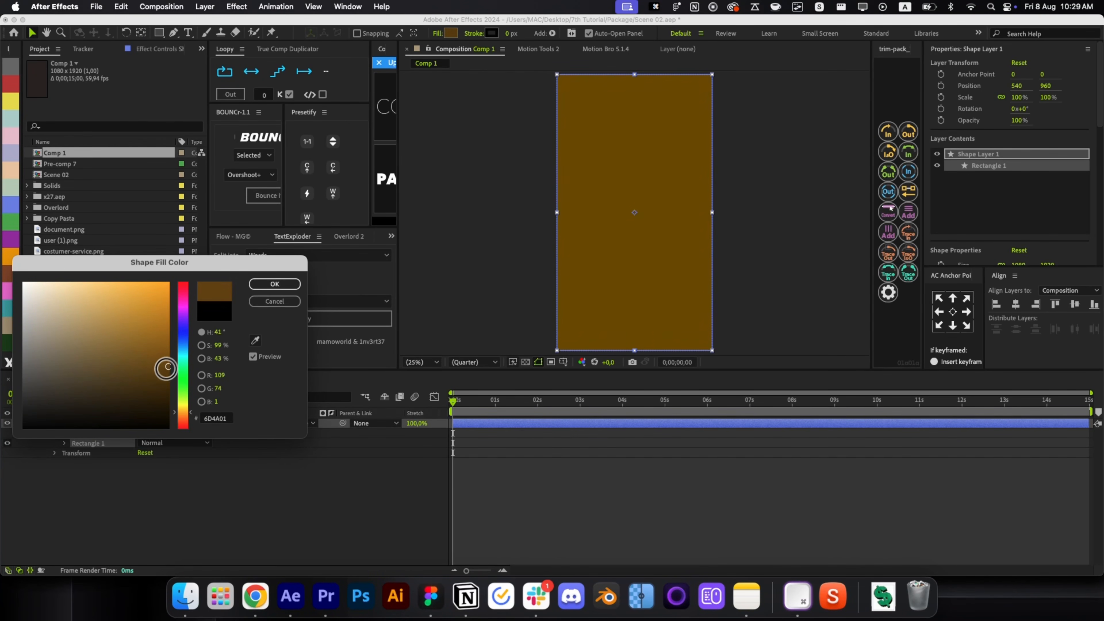
left_click_drag(157, 356, 141, 349)
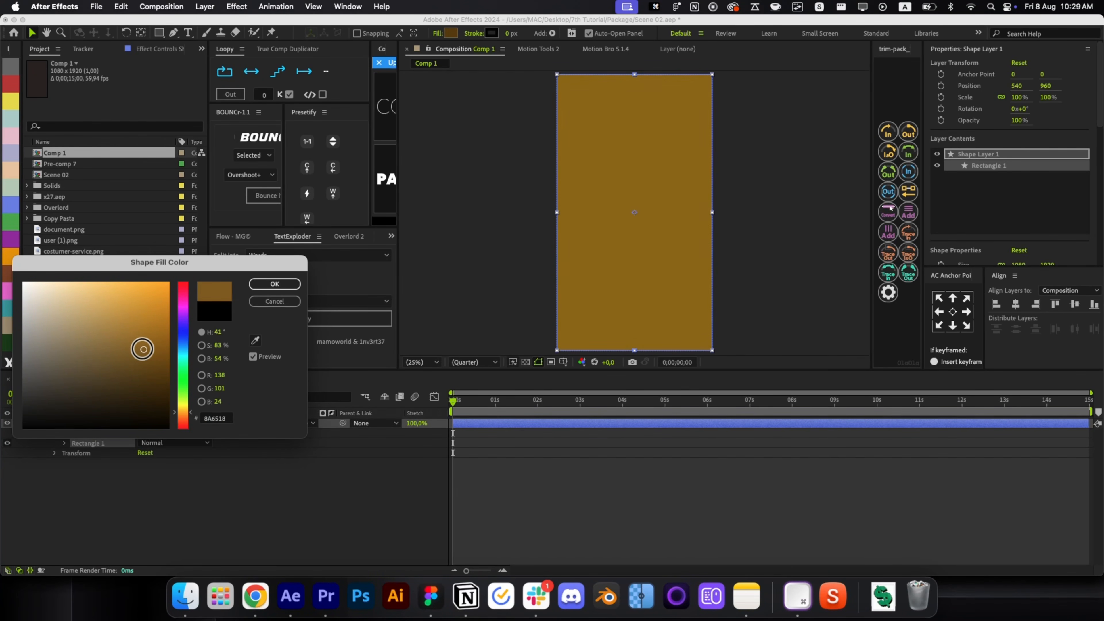
left_click(275, 284)
left_click(159, 32)
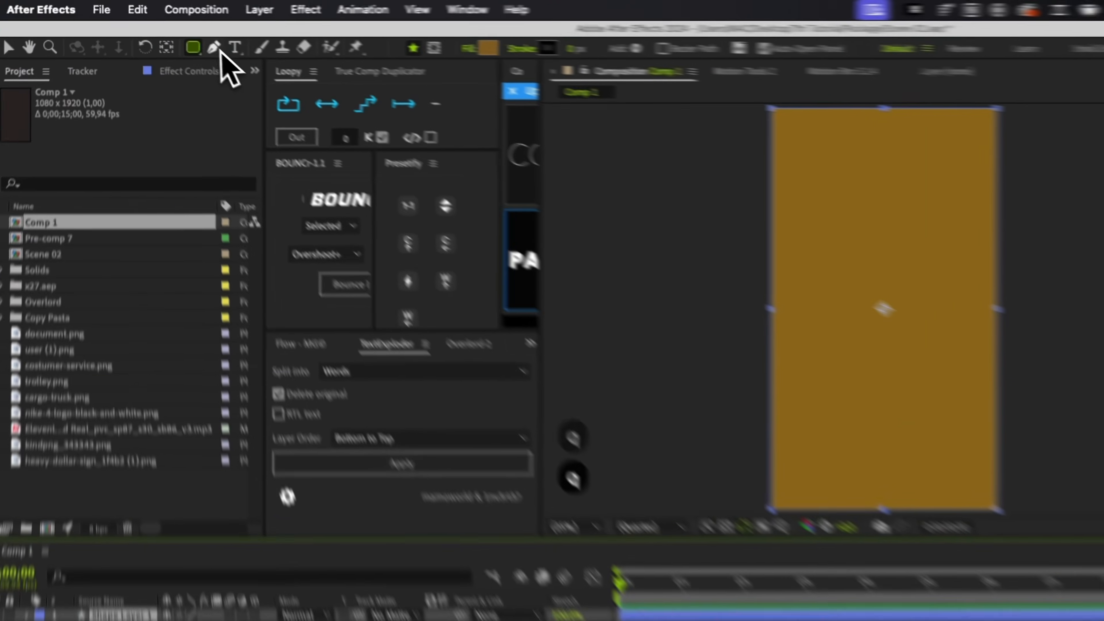
Undo the full-frame rectangle and draw a smaller brown rectangle in the upper frame.
key("q")
key("super+z")
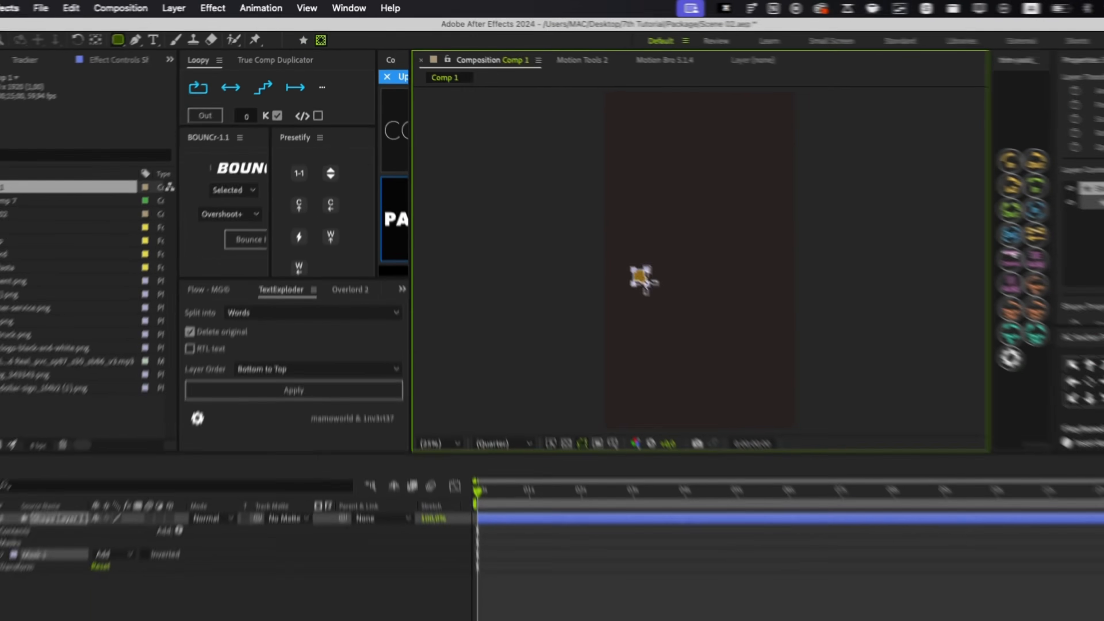
left_click_drag(644, 282, 762, 335)
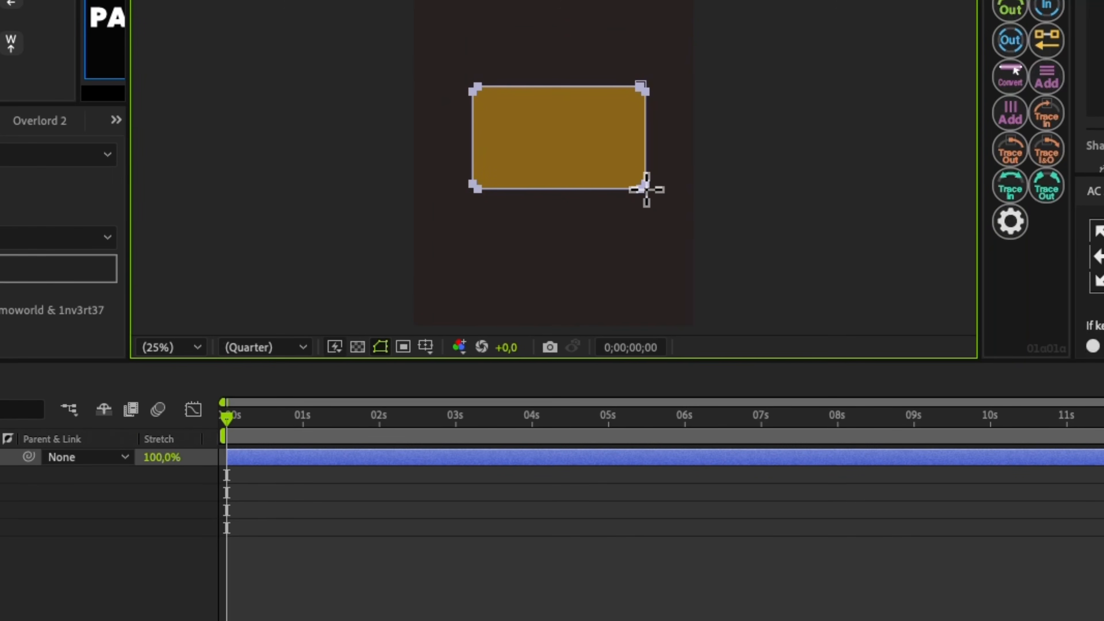
key("r")
key("r")
Select the brown rectangle layer, Shape Layer 1.
left_click(487, 521)
key("v")
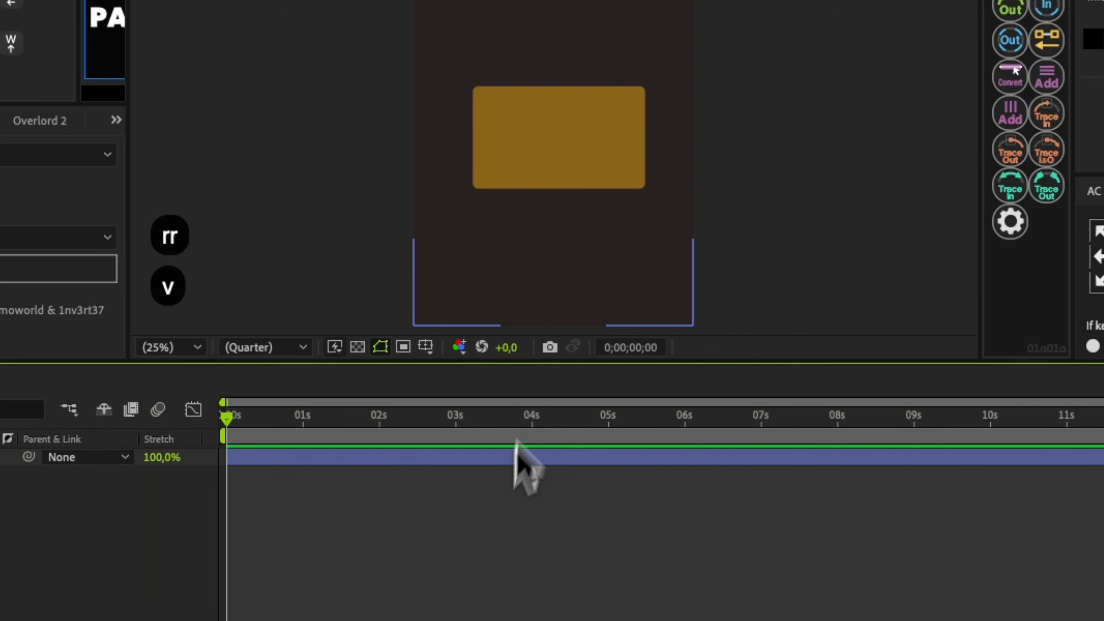
left_click(524, 169)
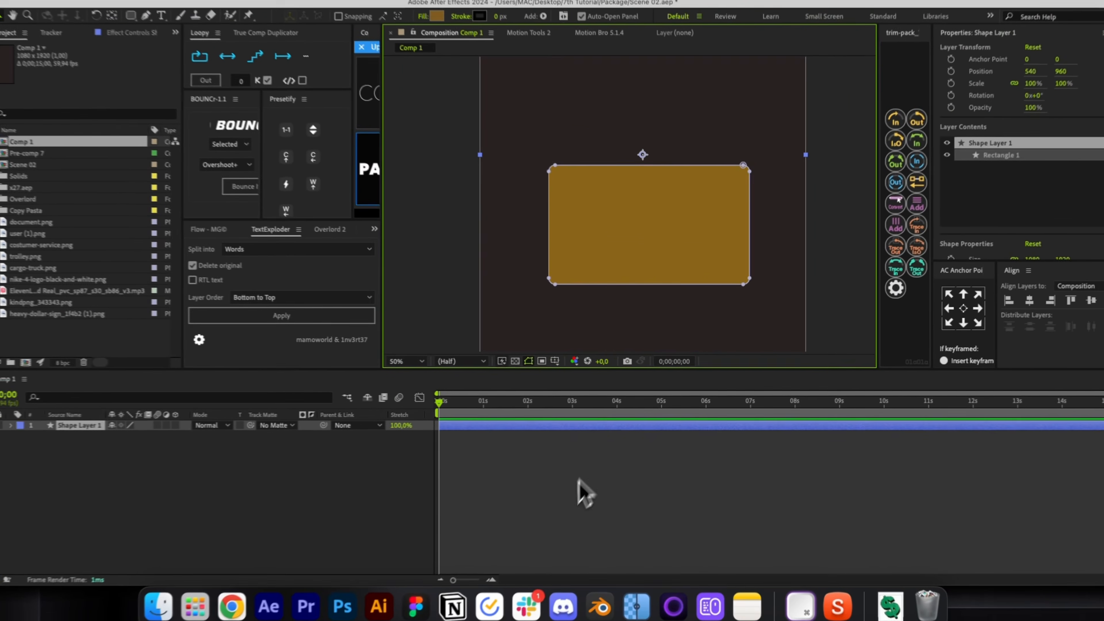
left_click(468, 620)
left_click(636, 252)
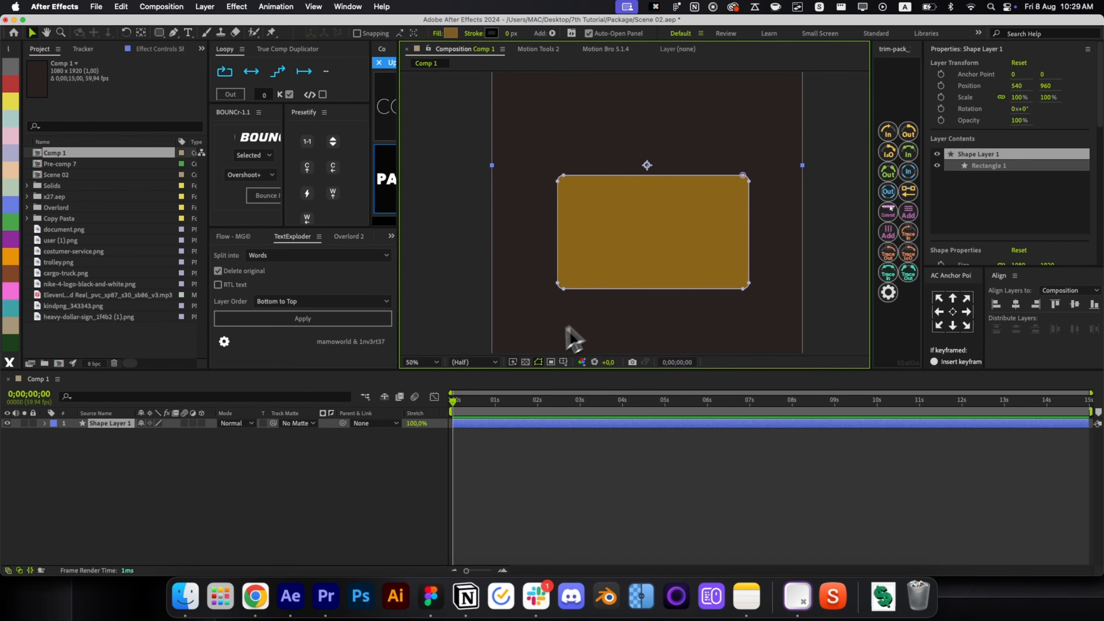
left_click(584, 540)
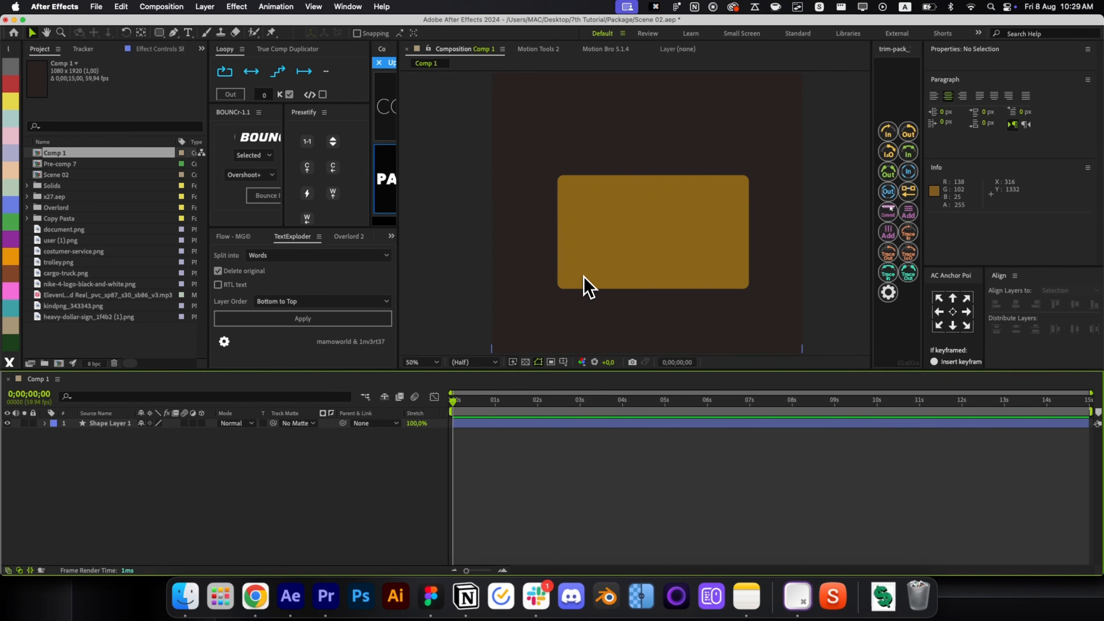
left_click(587, 285)
Make the brown rectangle a 3D layer, leaving the renderer options unchanged.
left_click(201, 422)
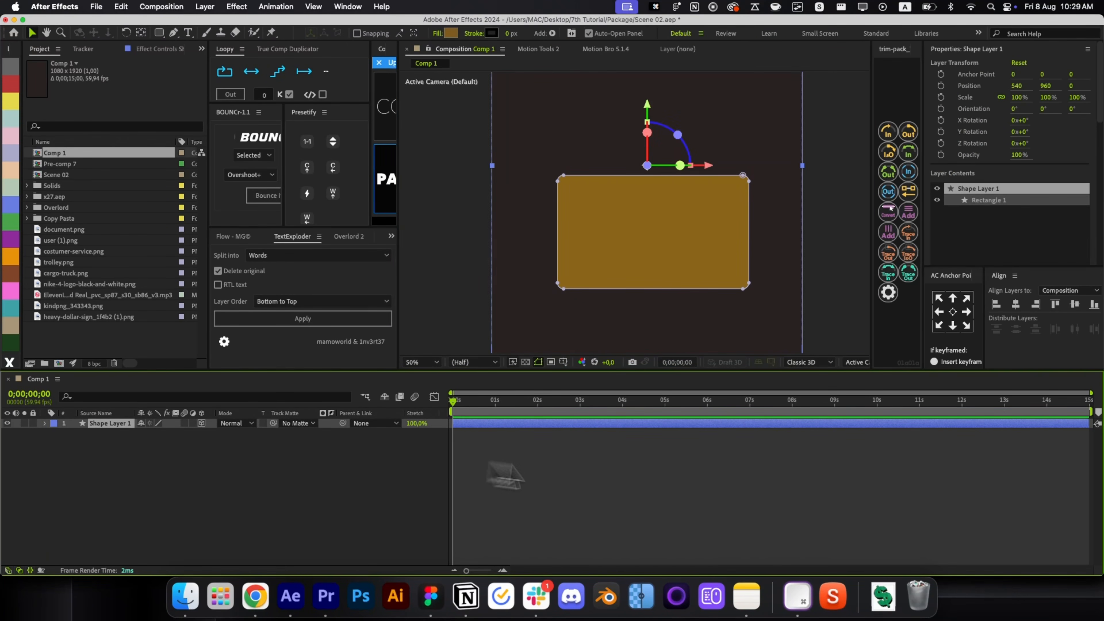
left_click(667, 489)
left_click(801, 362)
left_click(504, 457)
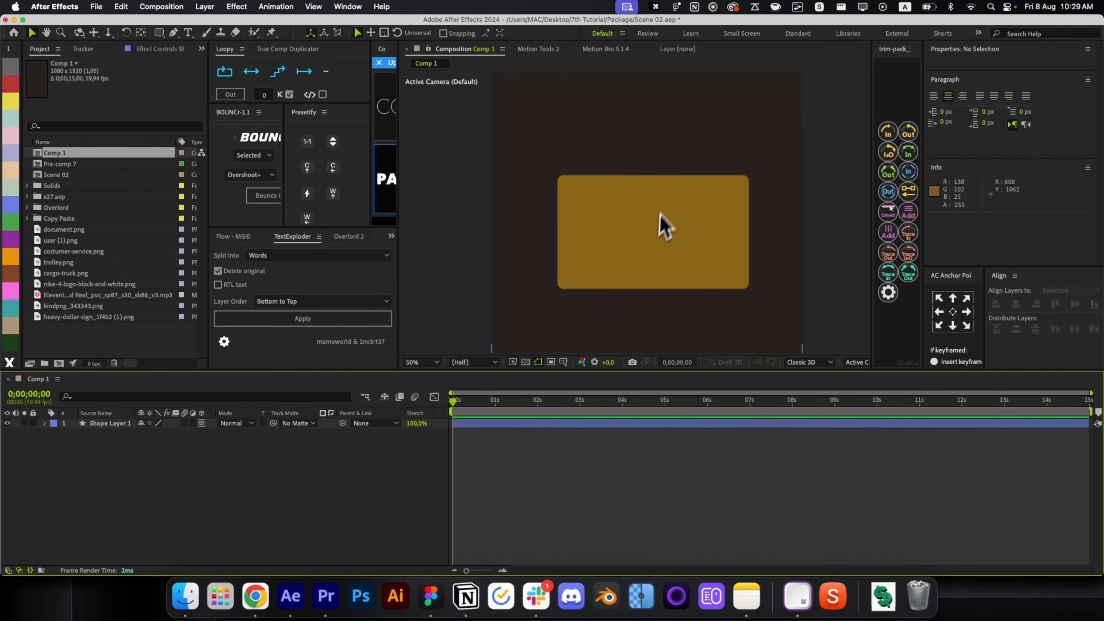
Move the rectangle's anchor point to its centre and duplicate the layer.
left_click(660, 224)
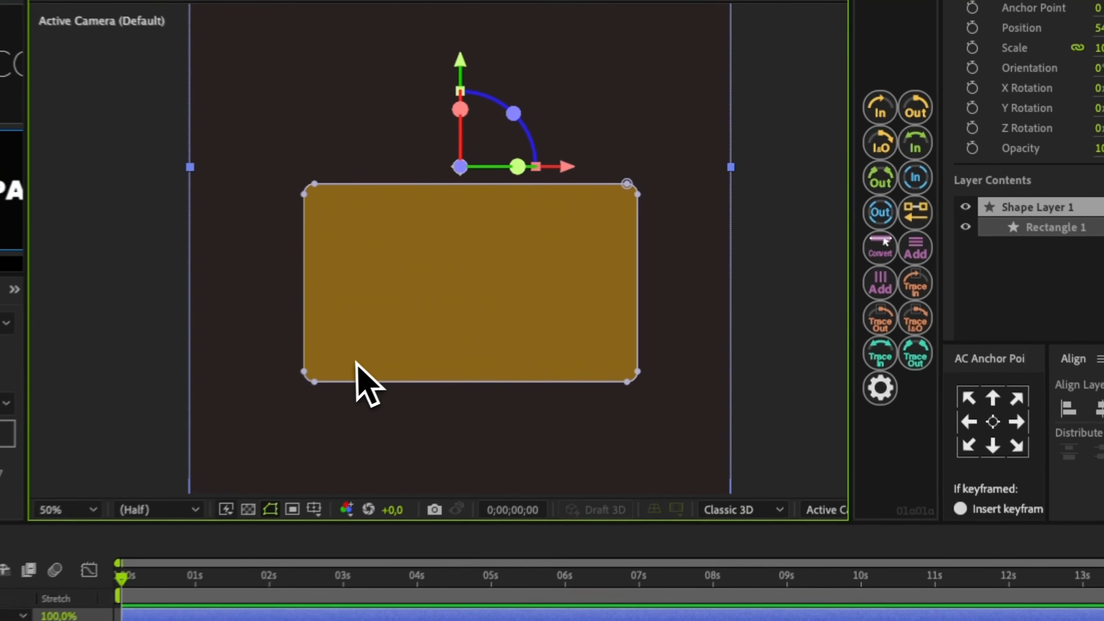
key("y")
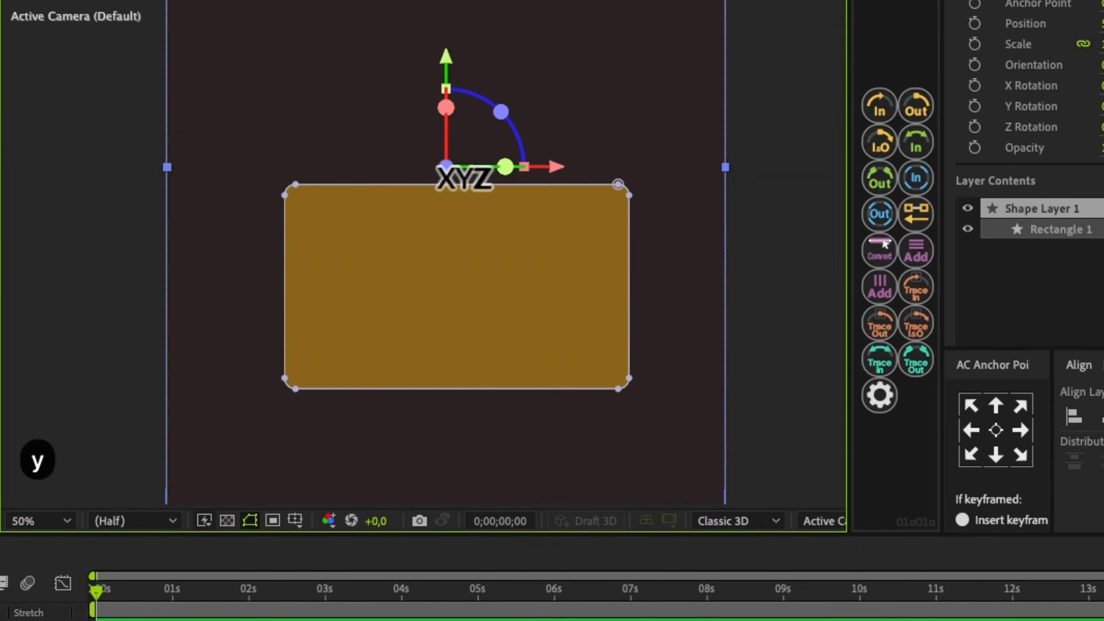
left_click_drag(460, 166, 446, 307)
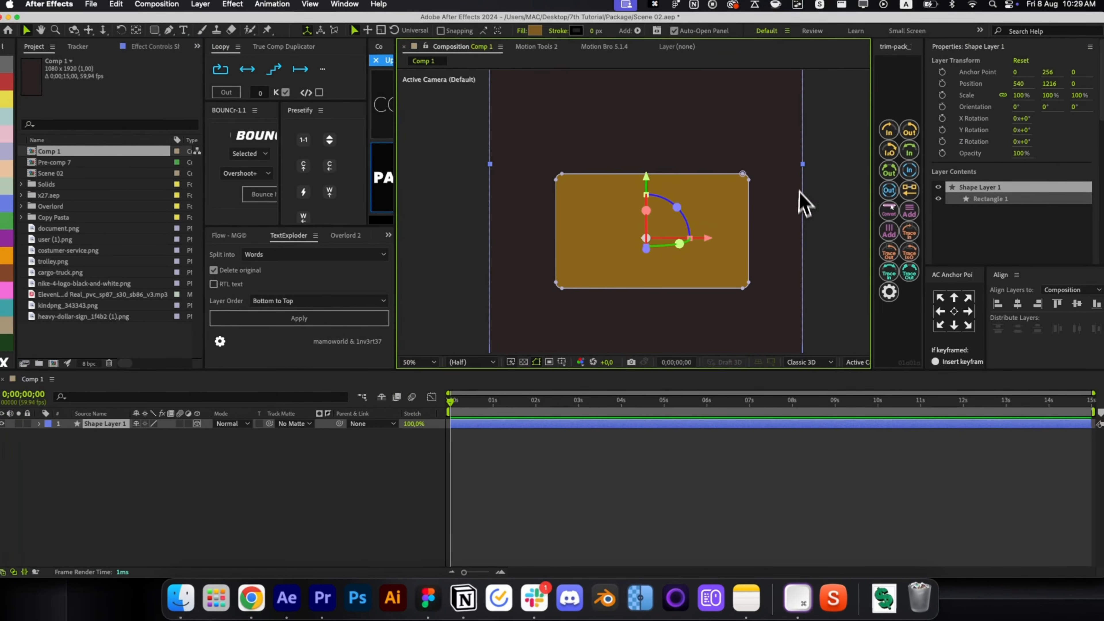
left_click(654, 489)
left_click(631, 273)
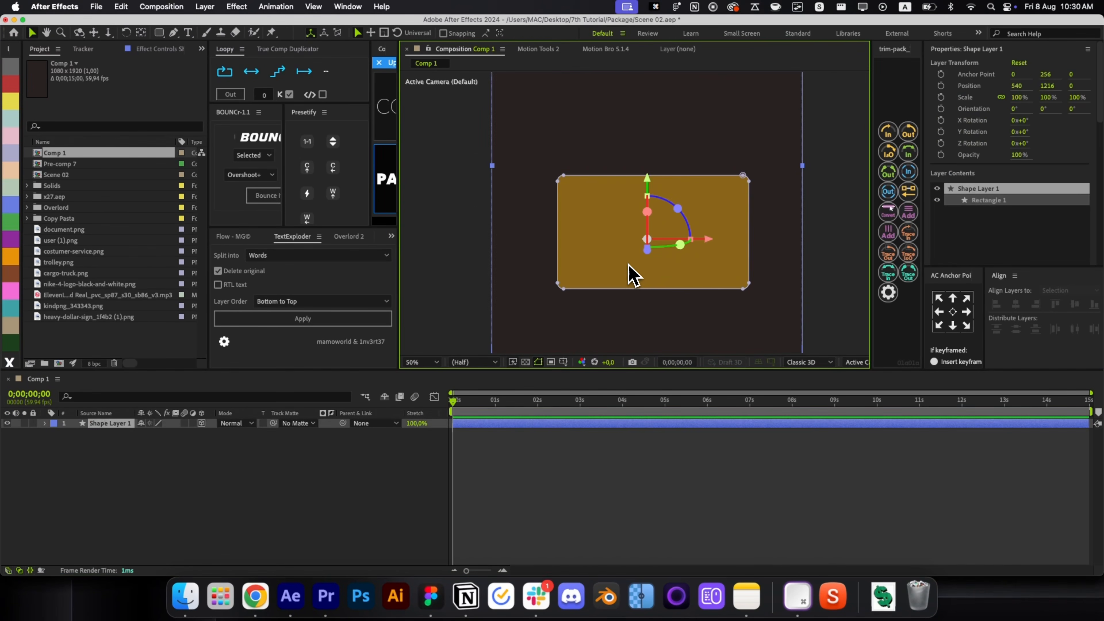
key("super+d")
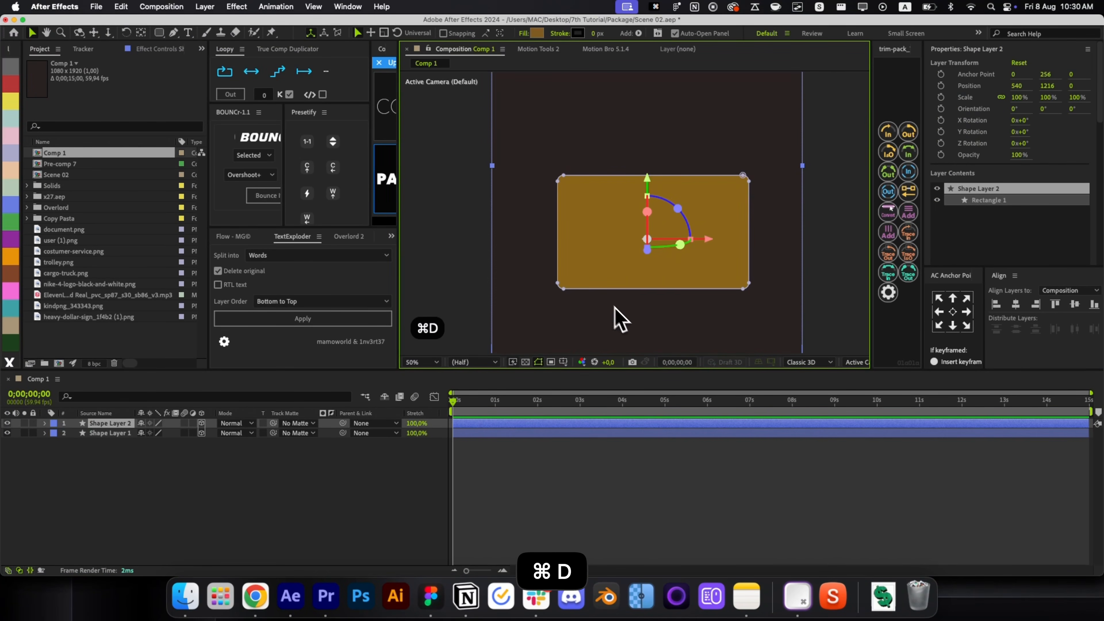
Move the copy's anchor point to the rectangle's left edge.
left_click(856, 363)
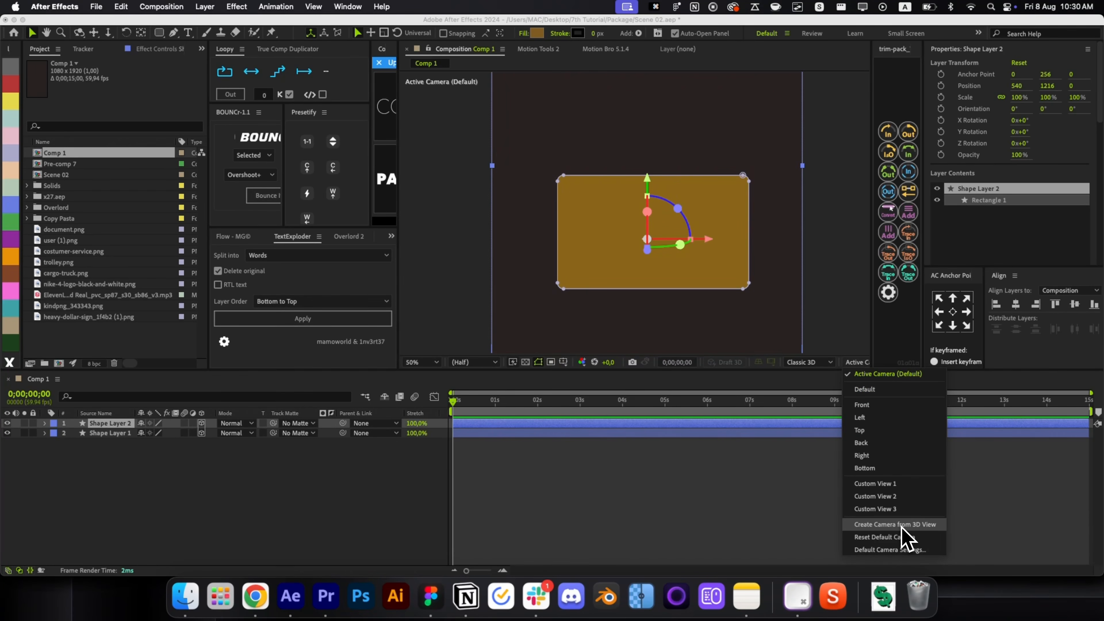
left_click(875, 484)
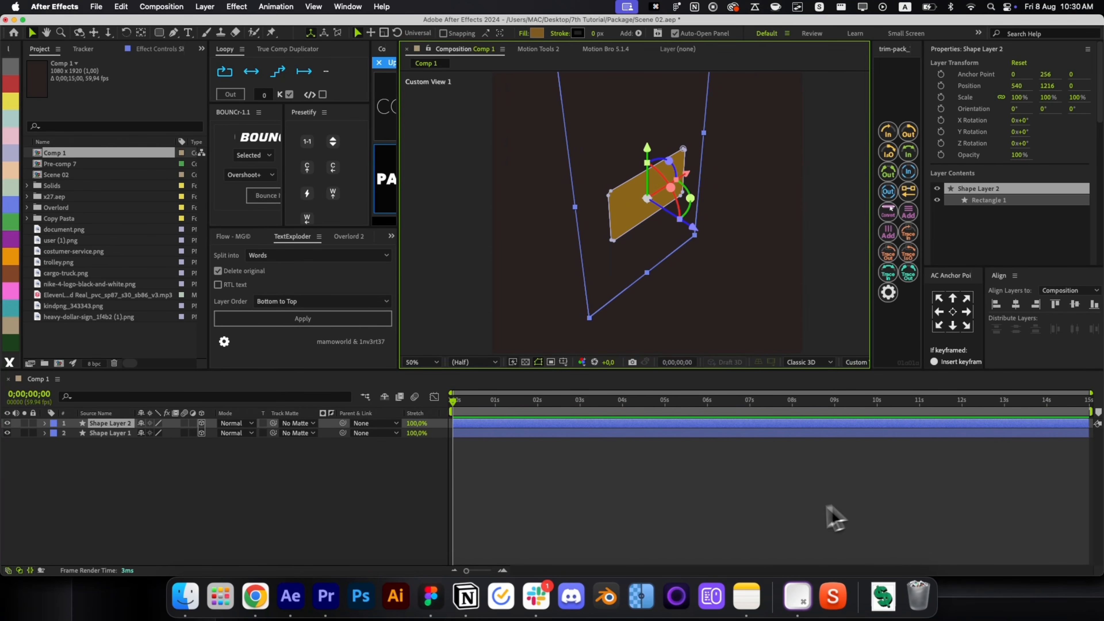
key("y")
key("super+z")
left_click_drag(658, 184, 578, 226)
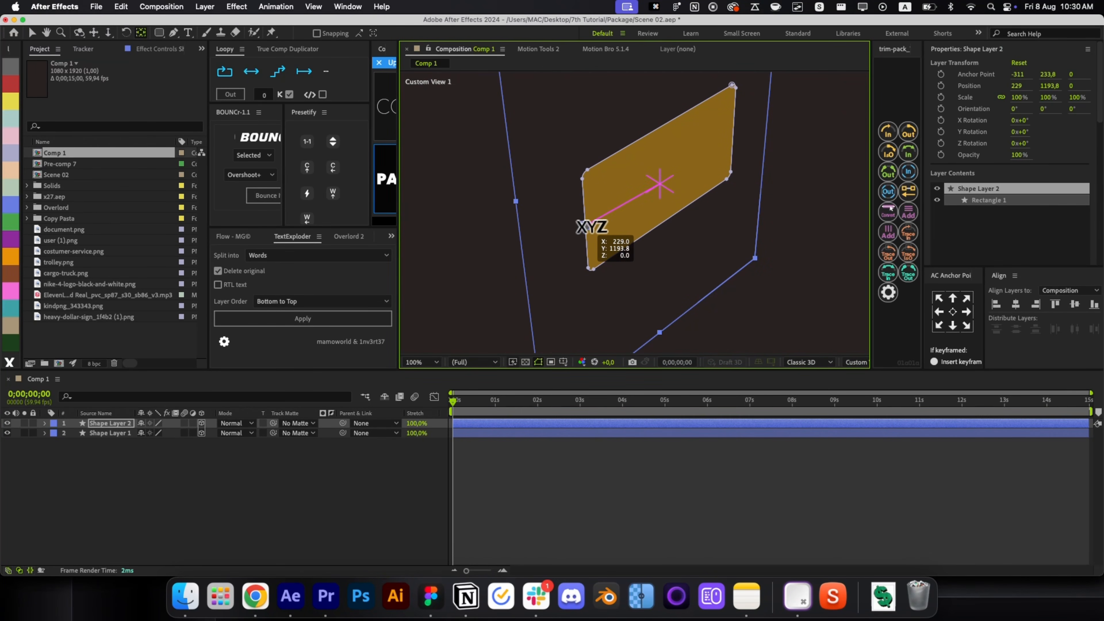
key("super+z")
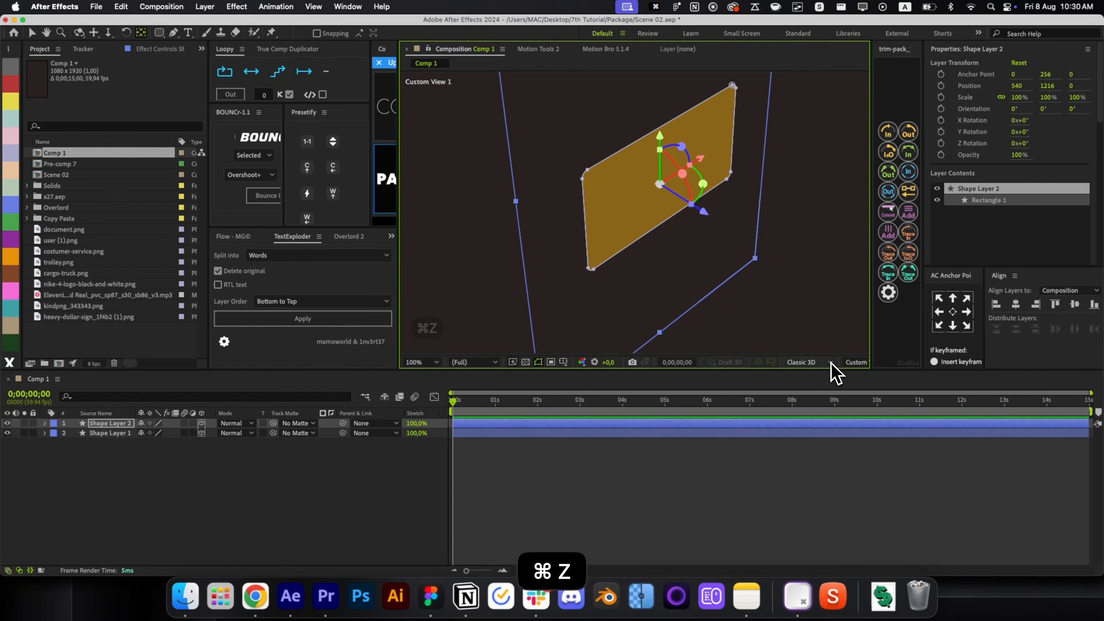
left_click(831, 363)
left_click(855, 362)
left_click(821, 373)
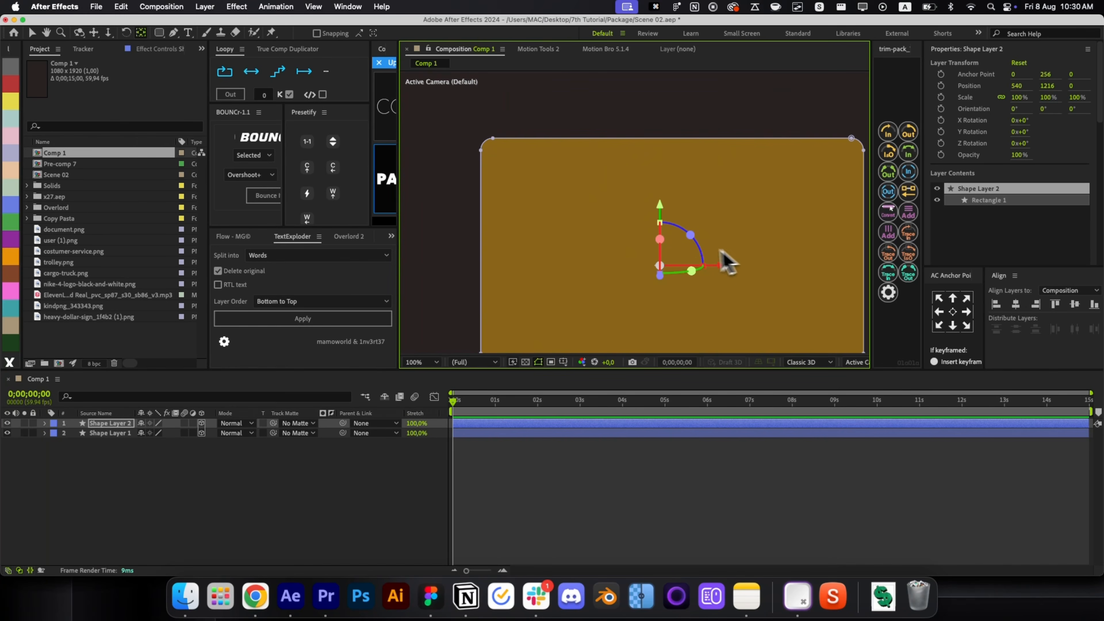
left_click_drag(668, 266, 481, 267)
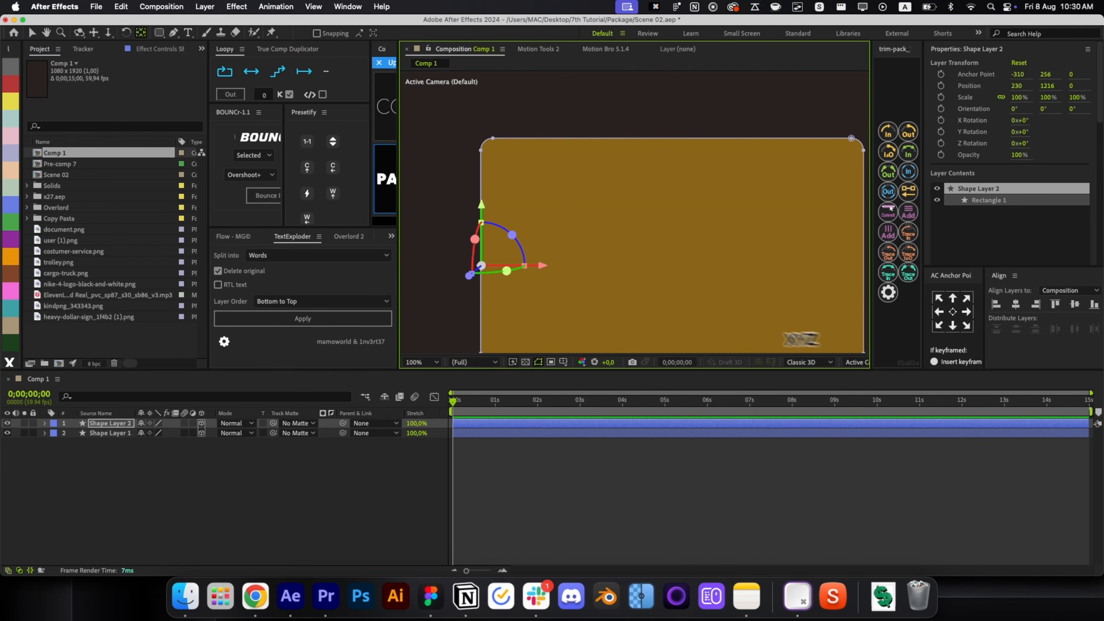
In Custom View 1, rotate the copy 270° on Y to stand as a side wall.
left_click(852, 362)
left_click(891, 484)
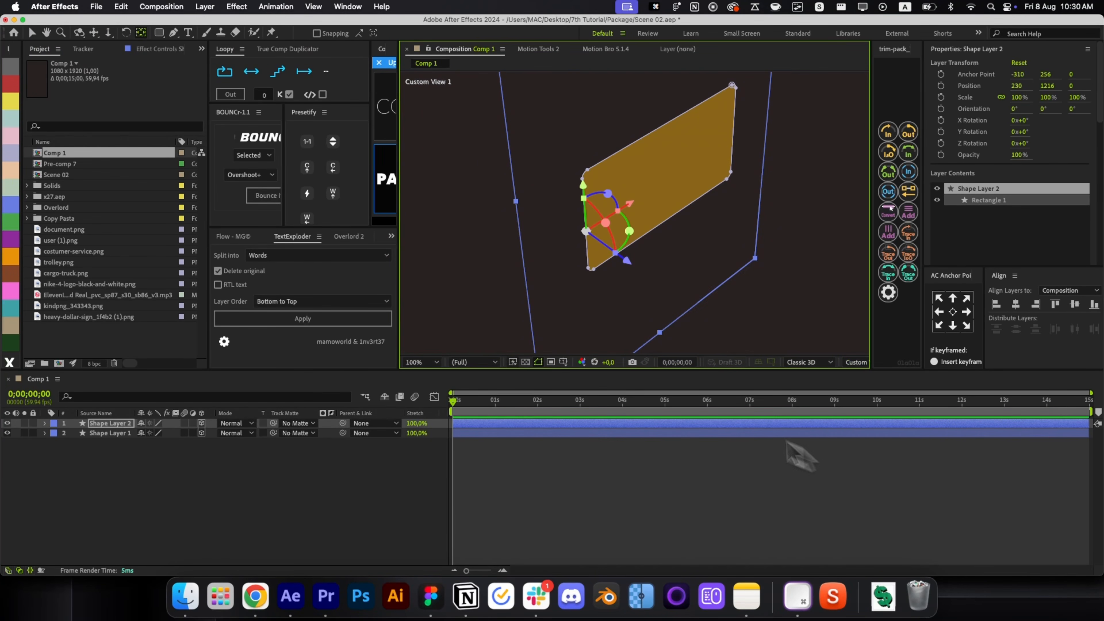
left_click_drag(630, 265, 604, 243)
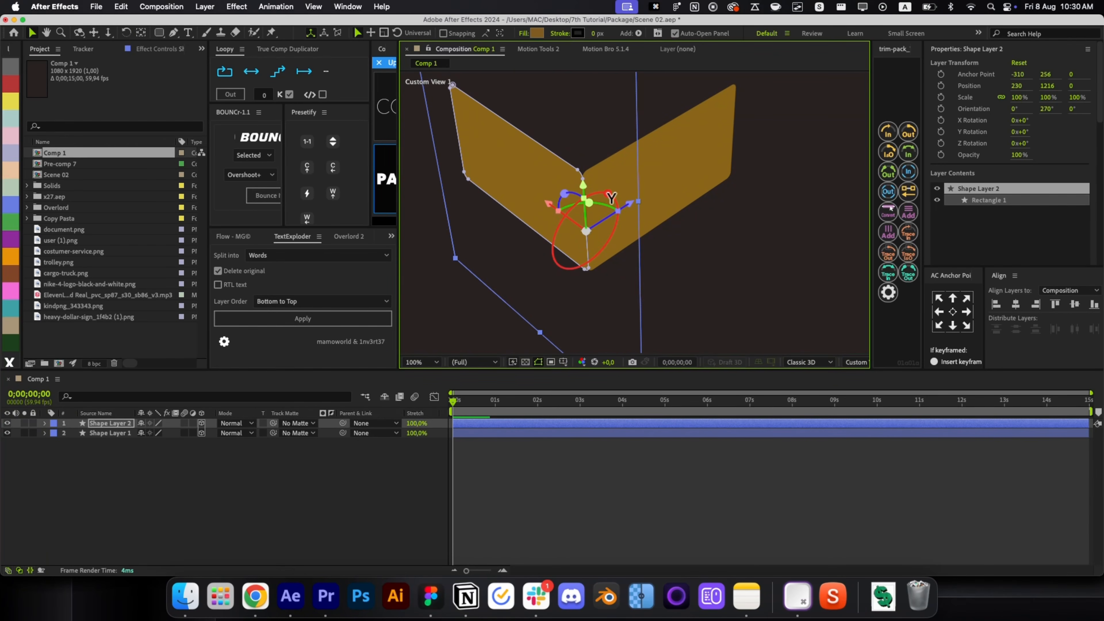
Duplicate the side wall and place it on the opposite side at X 894.6.
key("super+d")
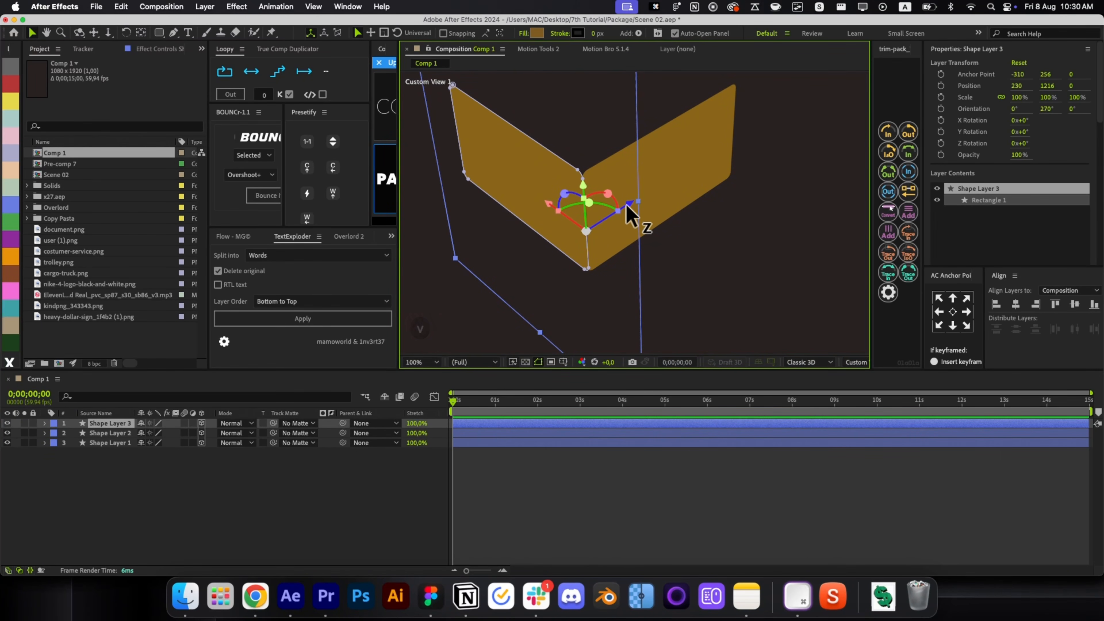
left_click_drag(626, 207, 783, 142)
key("space")
left_click_drag(722, 198, 774, 246)
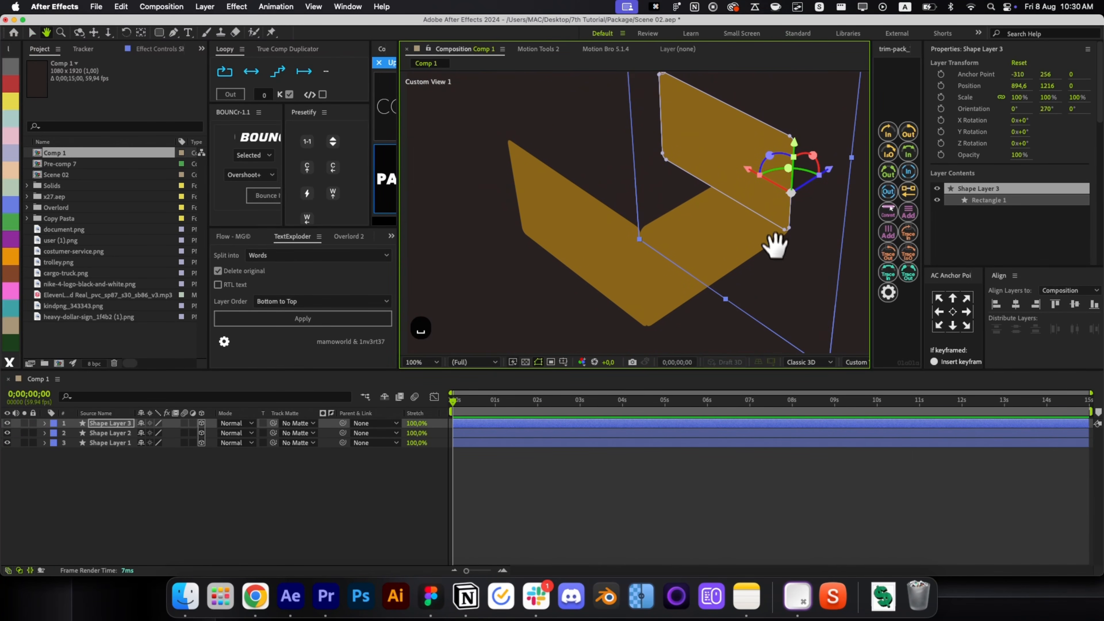
Duplicate the wall into Shape Layer 4 and move its anchor point to the right edge.
key("cmd+d")
key("y")
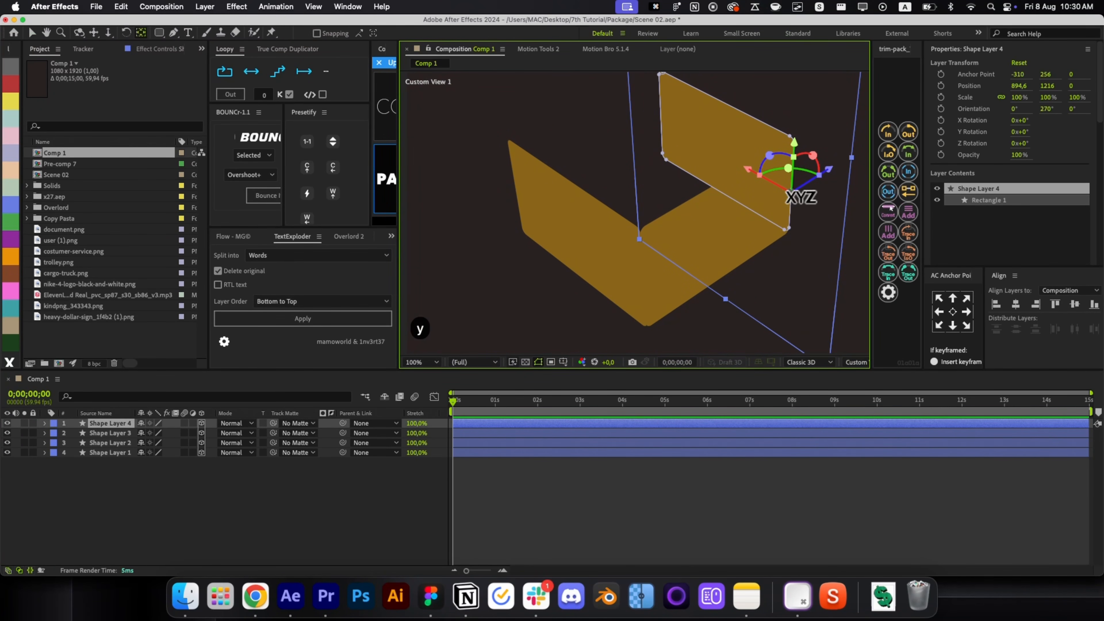
left_click_drag(802, 185, 661, 128)
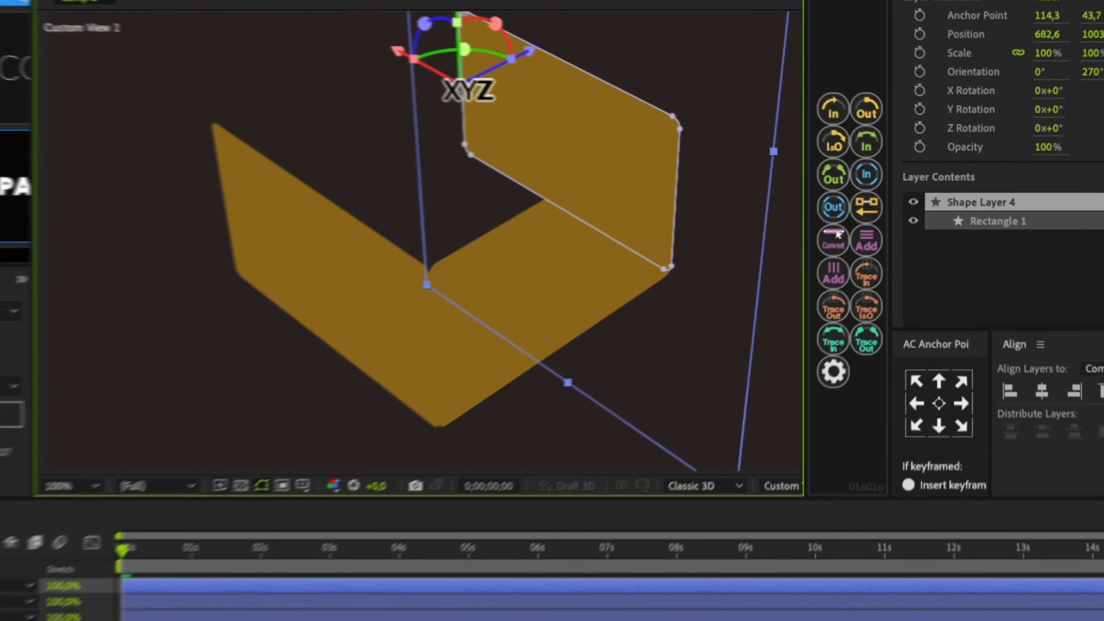
left_click(856, 361)
left_click(889, 468)
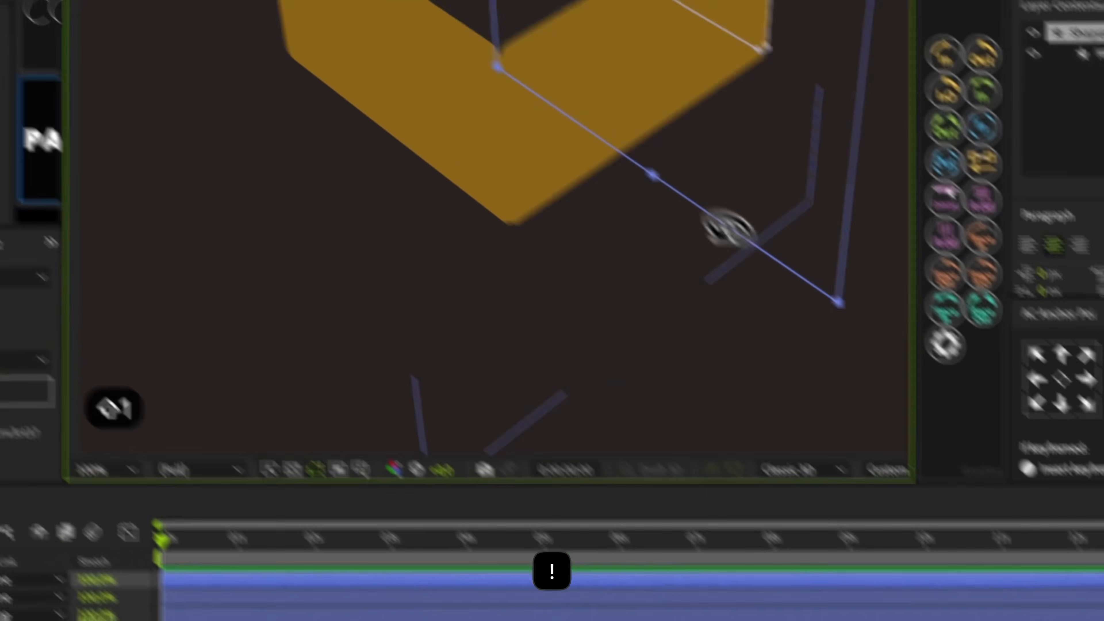
left_click_drag(552, 78, 28, 2)
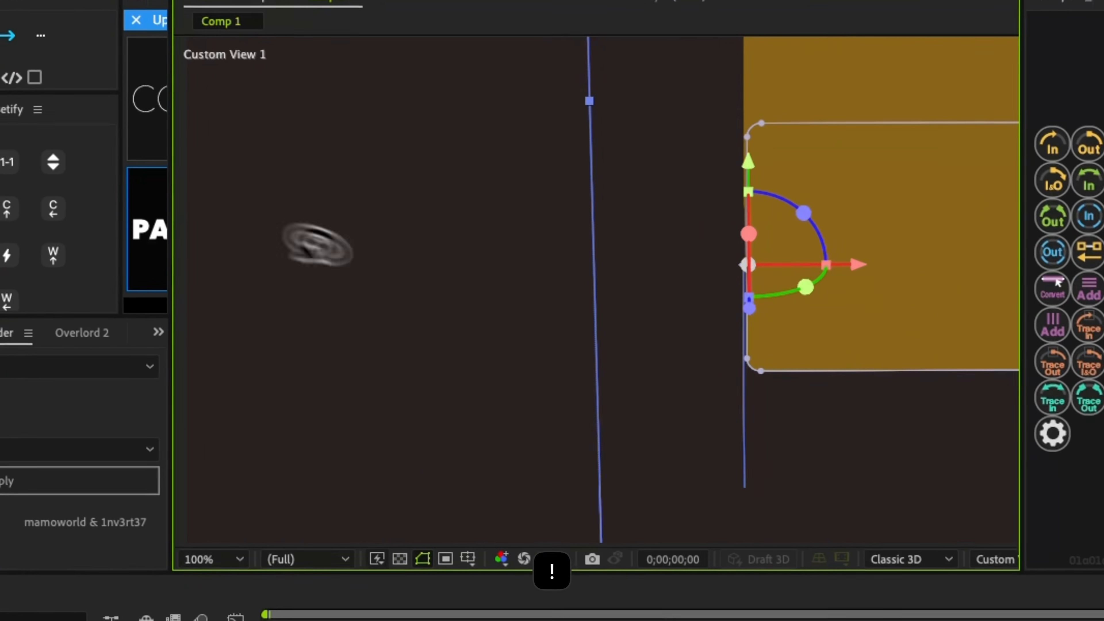
key("v")
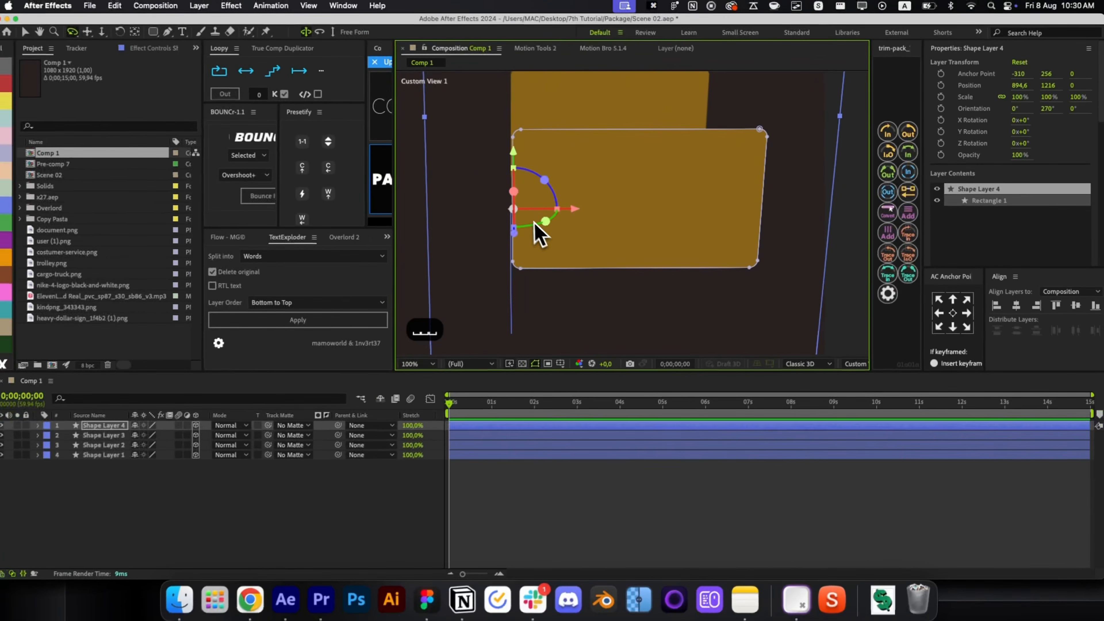
key("super+z")
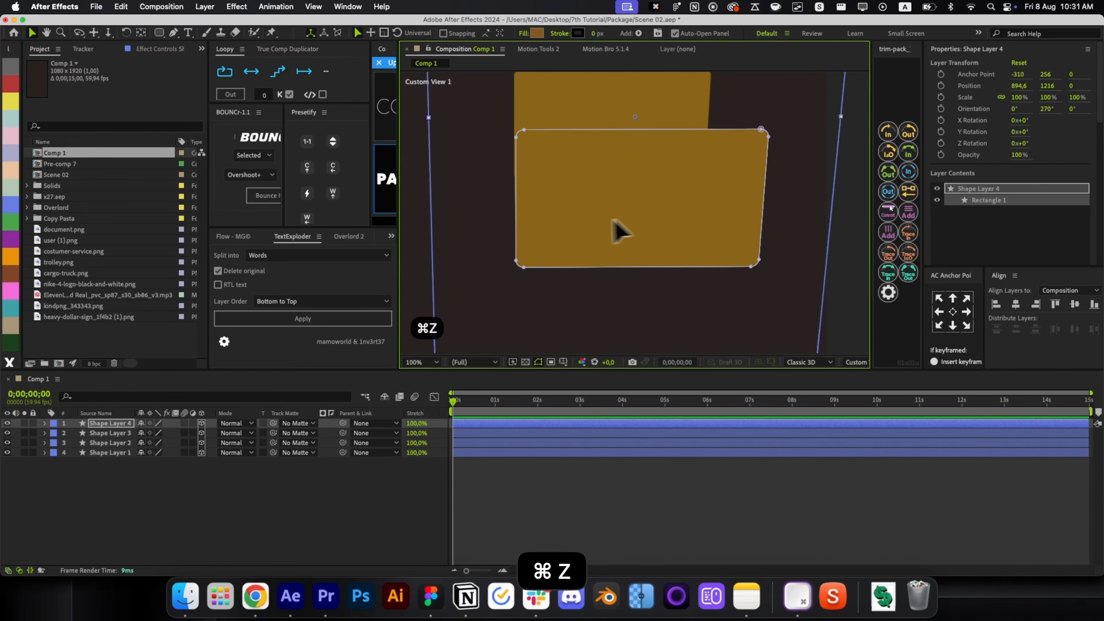
left_click(521, 463)
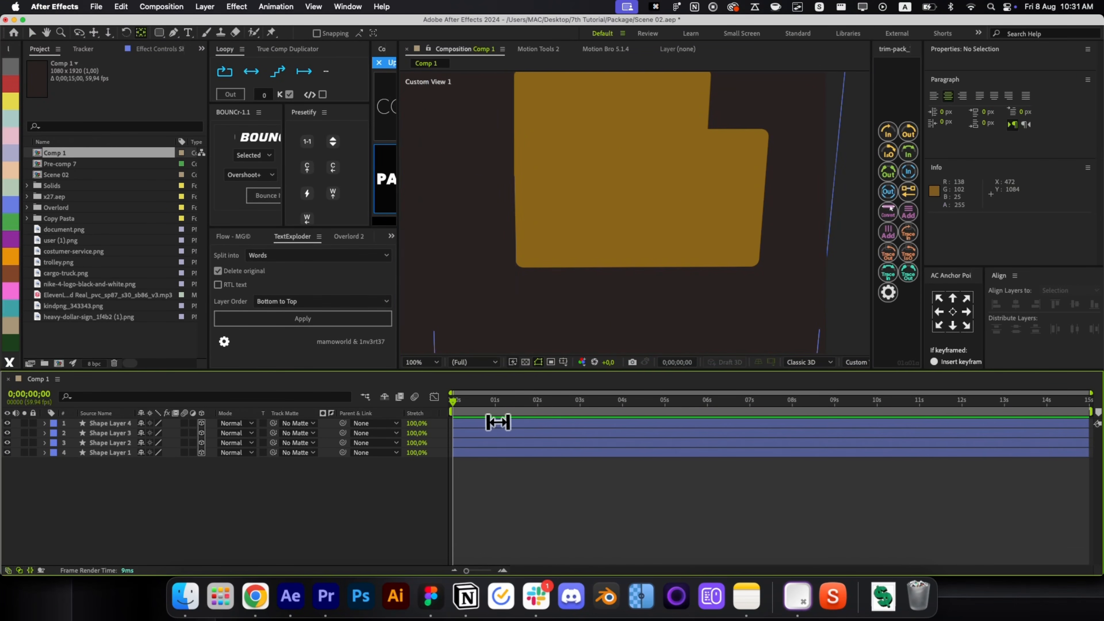
left_click(498, 421)
left_click_drag(521, 207, 735, 212)
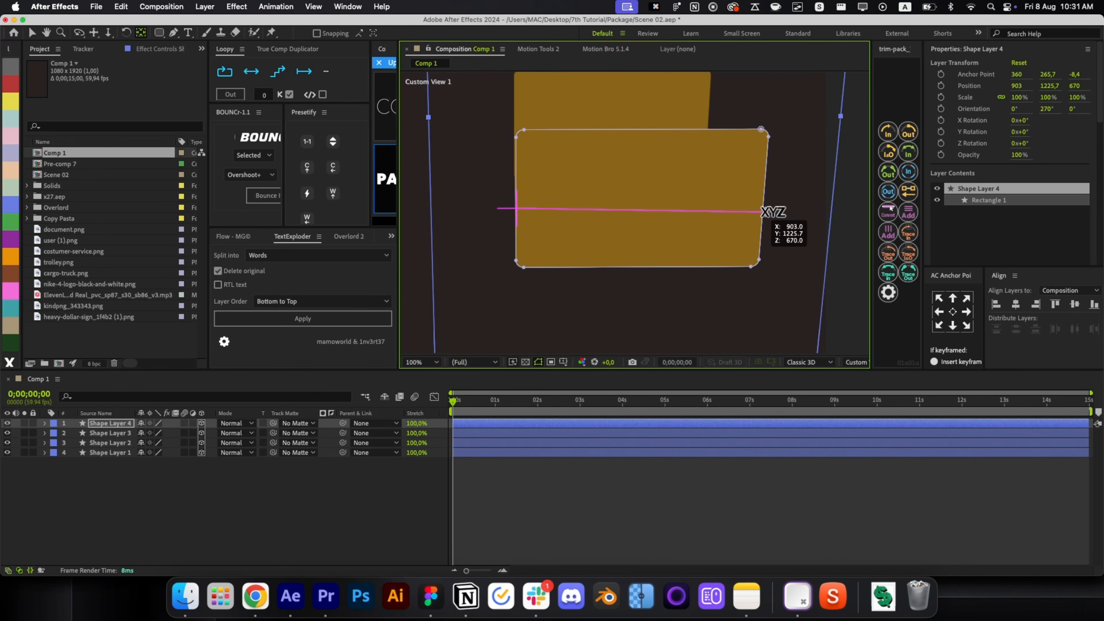
left_click_drag(773, 213, 763, 212)
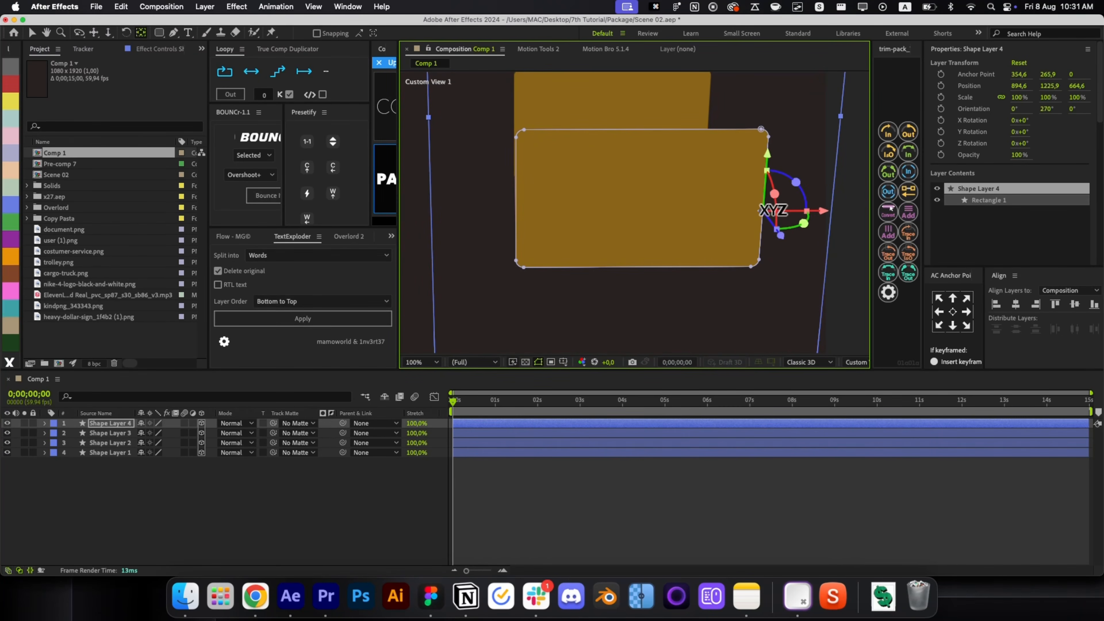
Rotate the fourth wall around its vertical axis to close the box's sides.
left_click_drag(803, 223, 693, 232)
key("1")
left_click_drag(626, 254, 730, 297)
key("space")
key("shift+1")
mouse_move(720, 242)
left_mouse_down()
mouse_move(747, 288)
mouse_move(710, 250)
mouse_move(715, 237)
left_mouse_up()
key("shift+2")
key("v")
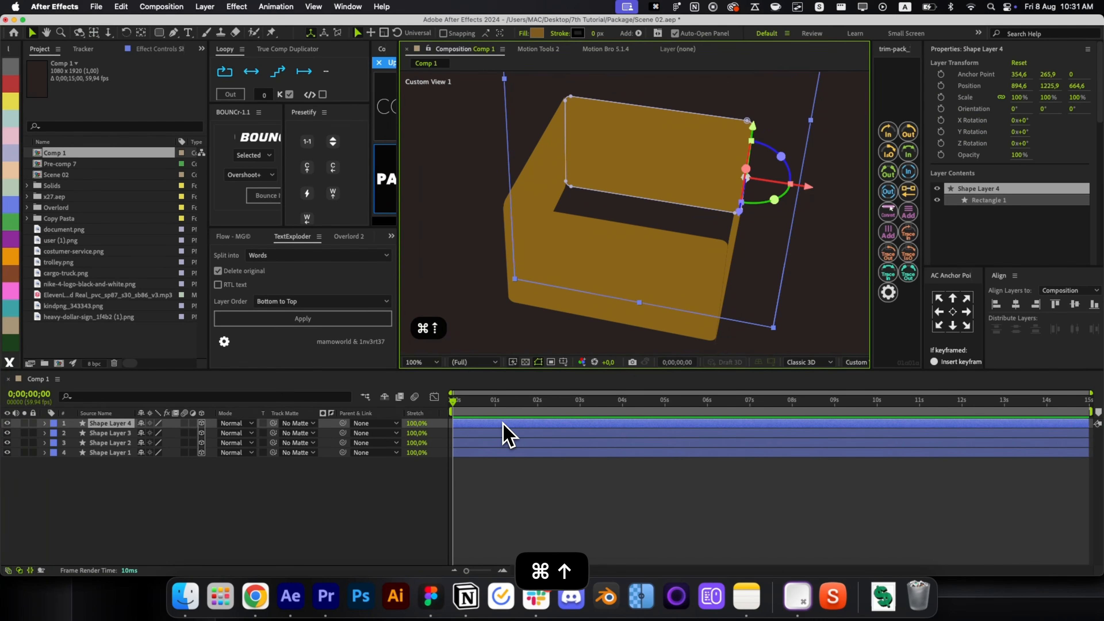
Duplicate the fourth wall into Shape Layer 5 and move its anchor point to its edge.
key("super+d")
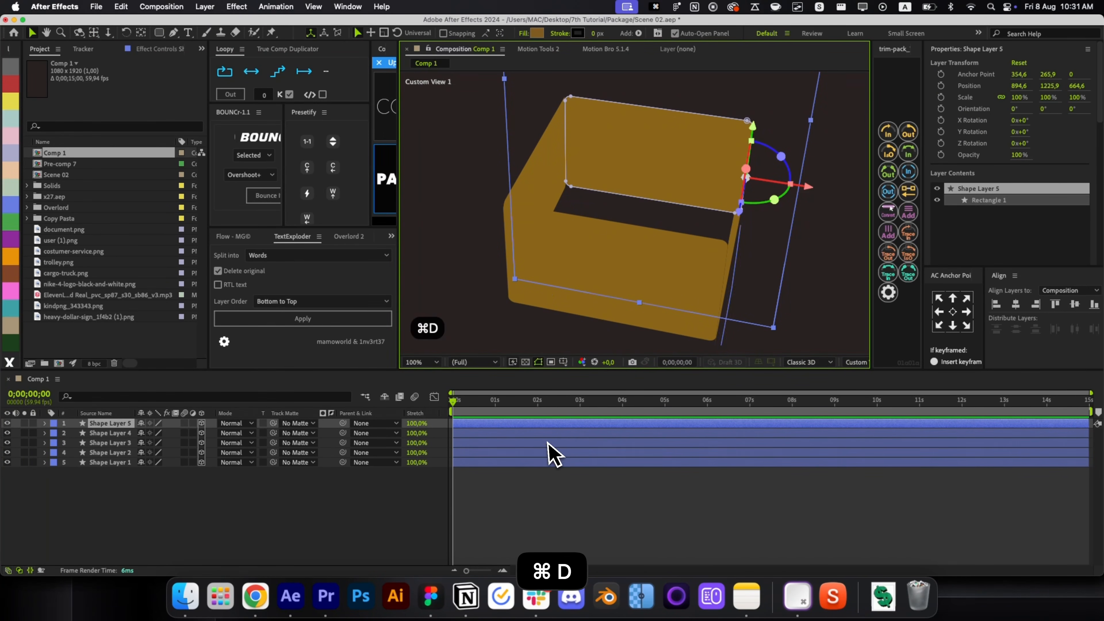
key("y")
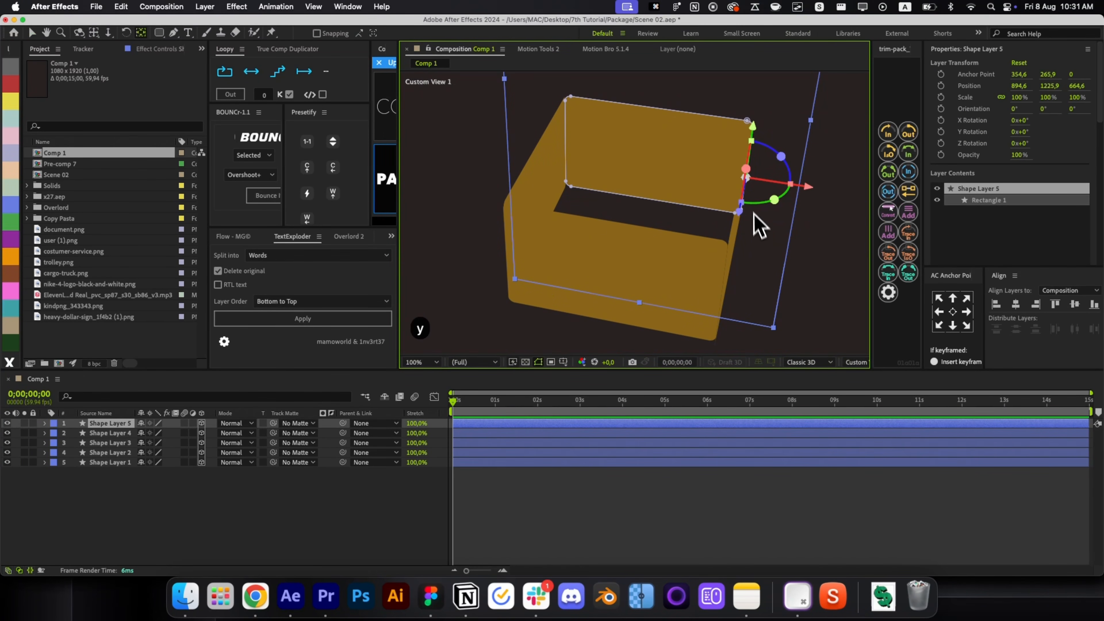
left_click_drag(747, 174, 650, 198)
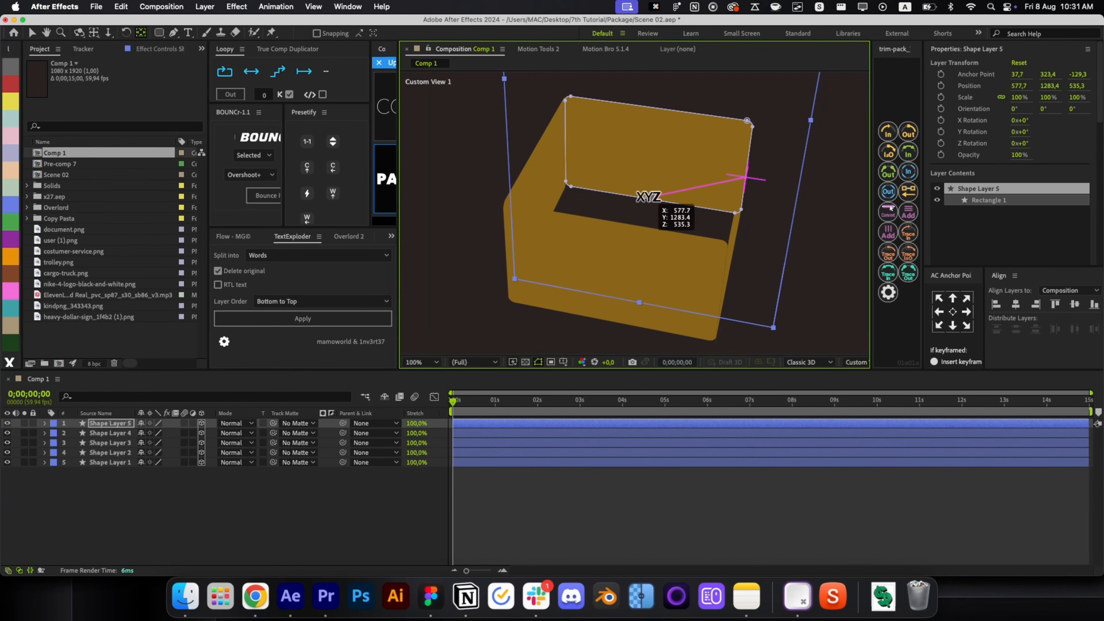
left_click_drag(645, 195, 653, 156)
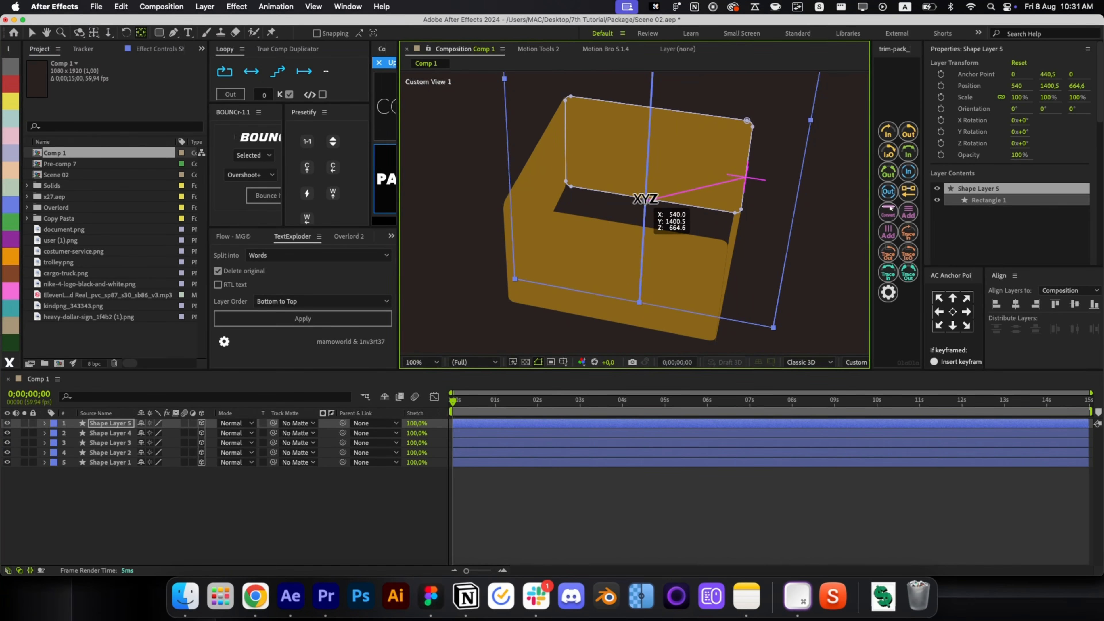
key("c")
left_click_drag(647, 195, 653, 246)
left_click_drag(594, 266, 544, 525)
key("v")
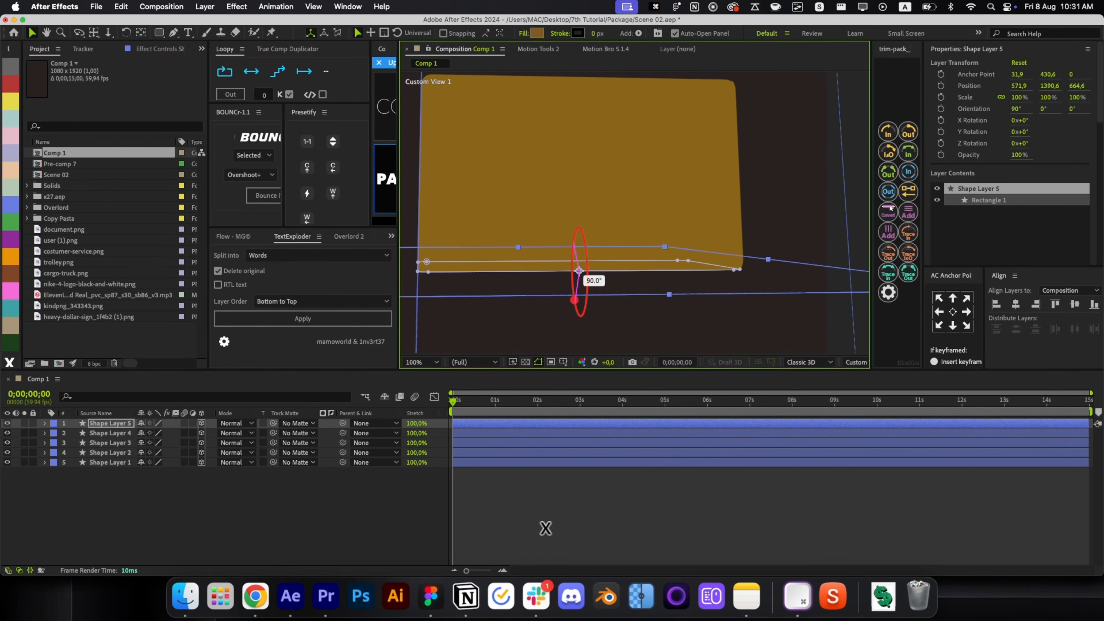
Orbit the custom 3D view to see the box in perspective.
key("c")
left_click_drag(616, 346, 774, 210)
key("super+z")
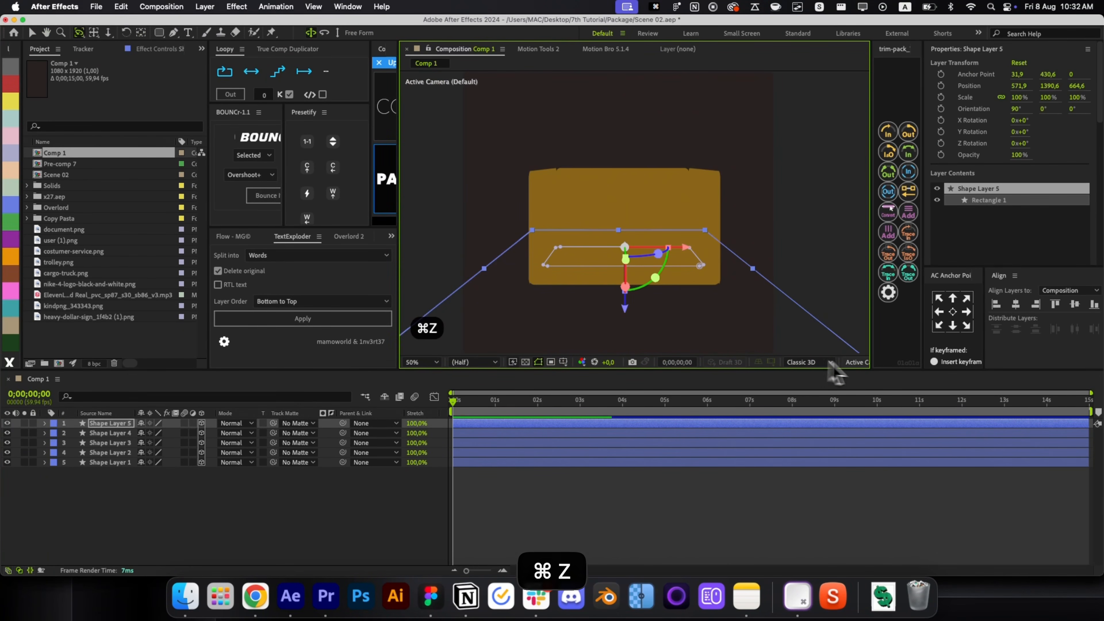
left_click(855, 362)
left_click(889, 484)
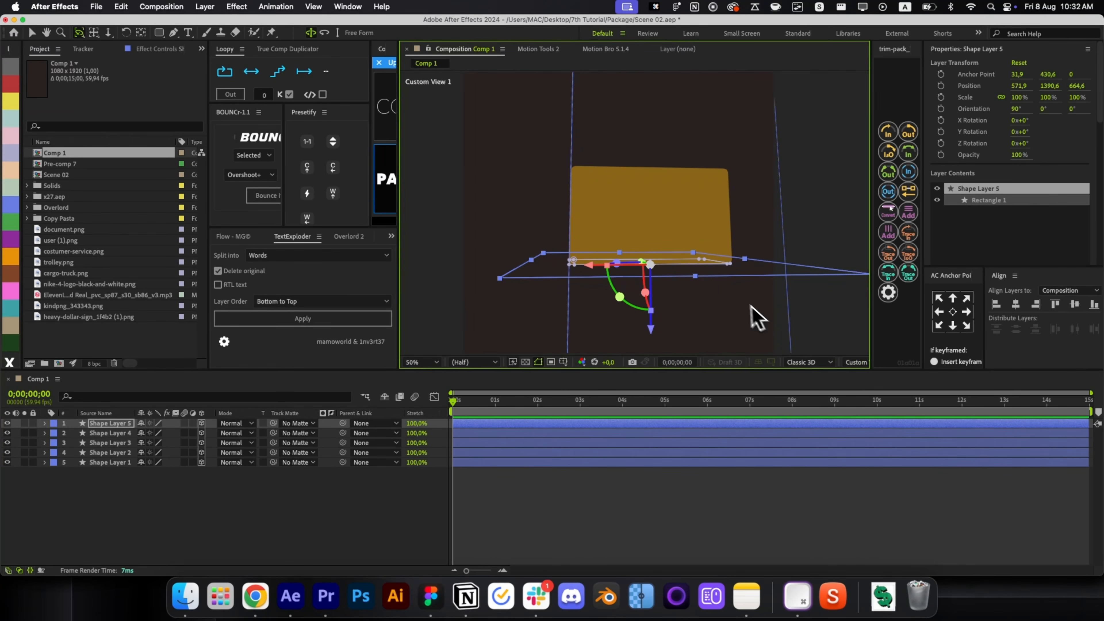
left_click_drag(727, 296, 709, 149)
key("h")
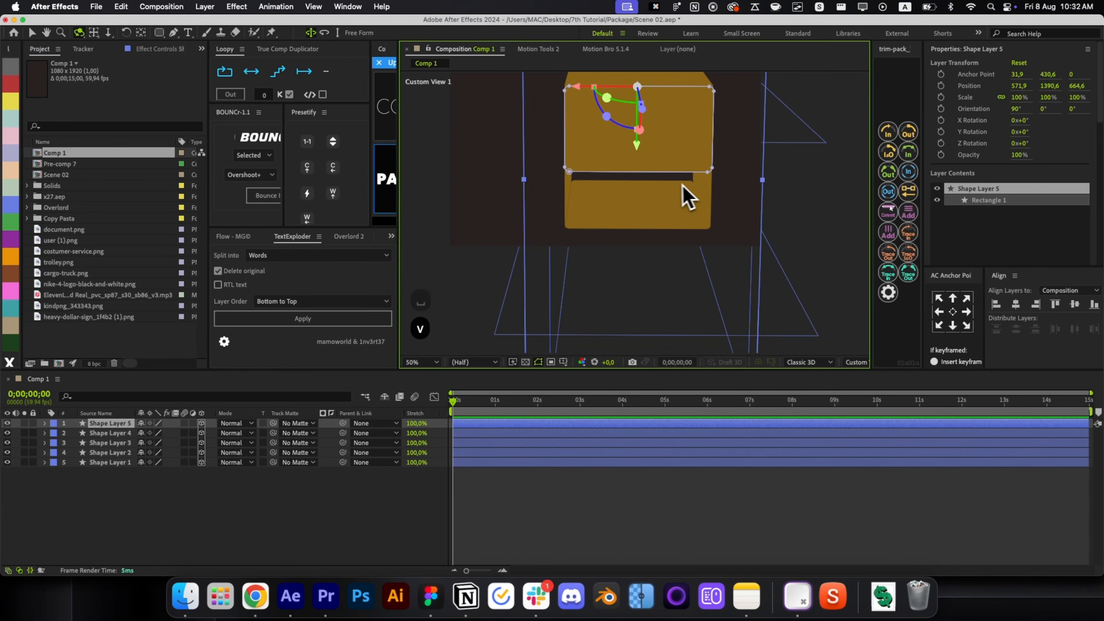
key("super+z")
key("super+z")
key("super+z")
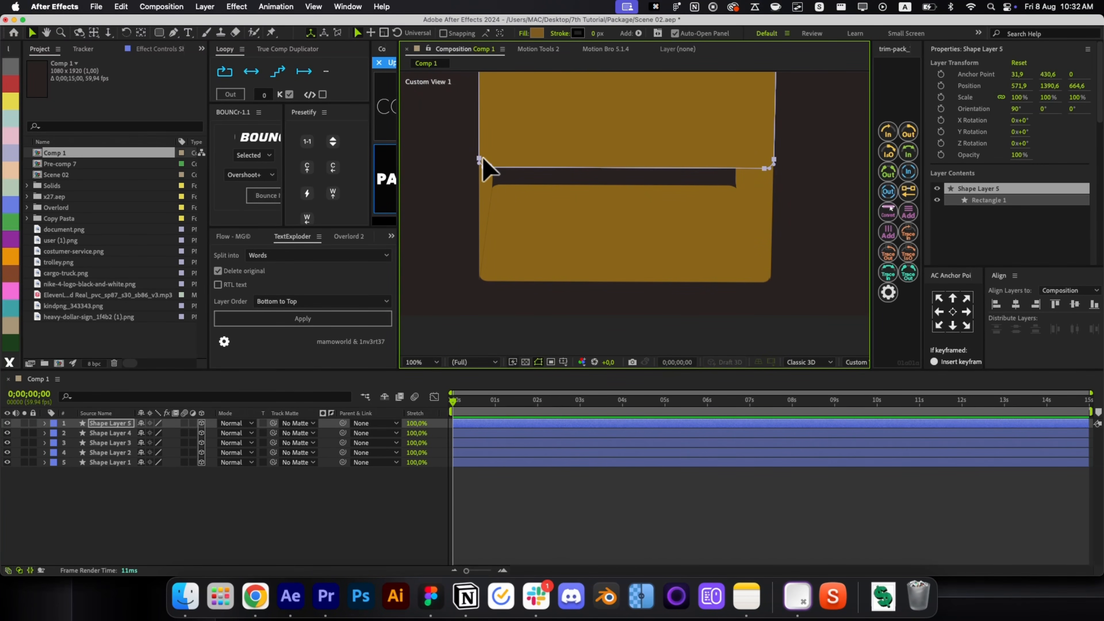
Free-transform Shape Layer 5, pulling its top edge down to shorten the lid.
key("super+t")
left_click_drag(626, 167, 621, 256)
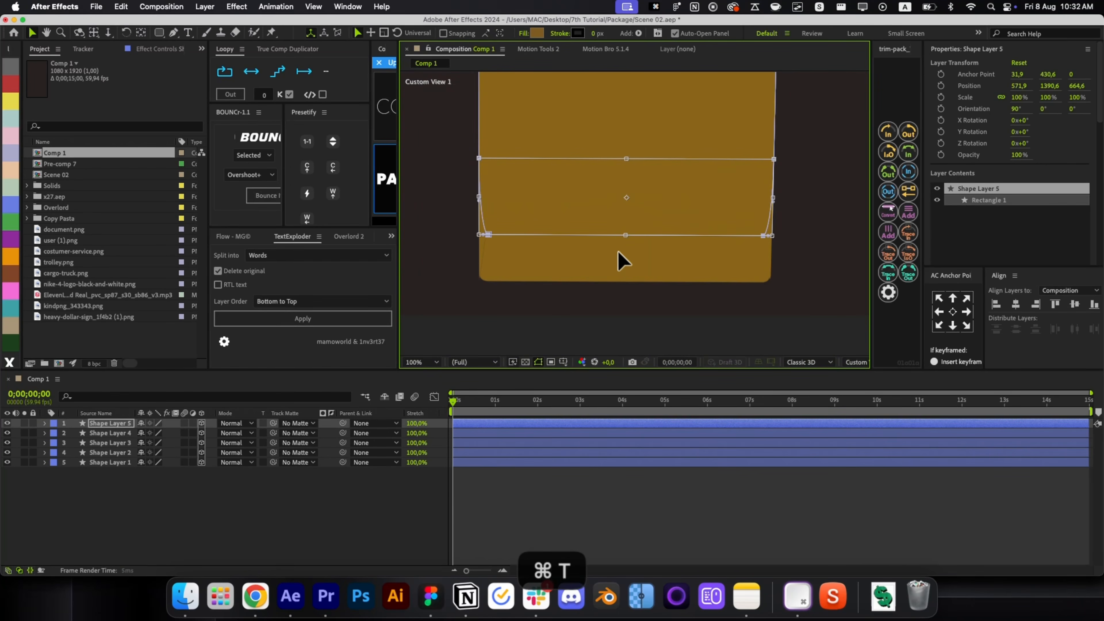
key("super+z")
key("super+z")
left_click_drag(630, 191, 702, 242)
scroll(624, 304, "up", 1)
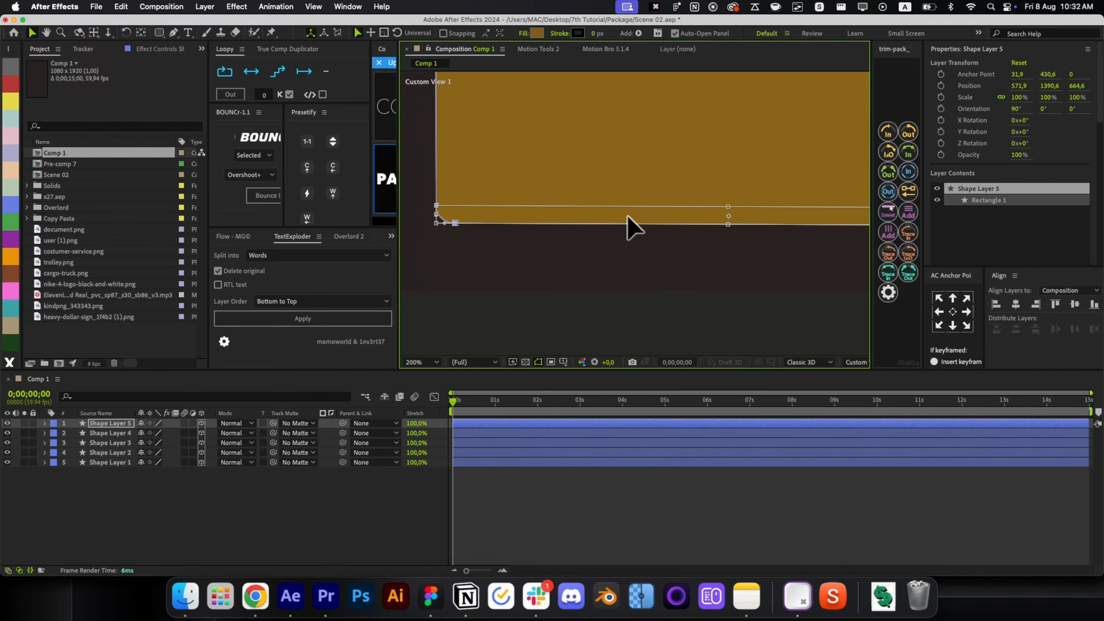
left_click(587, 509)
key("alt+slash")
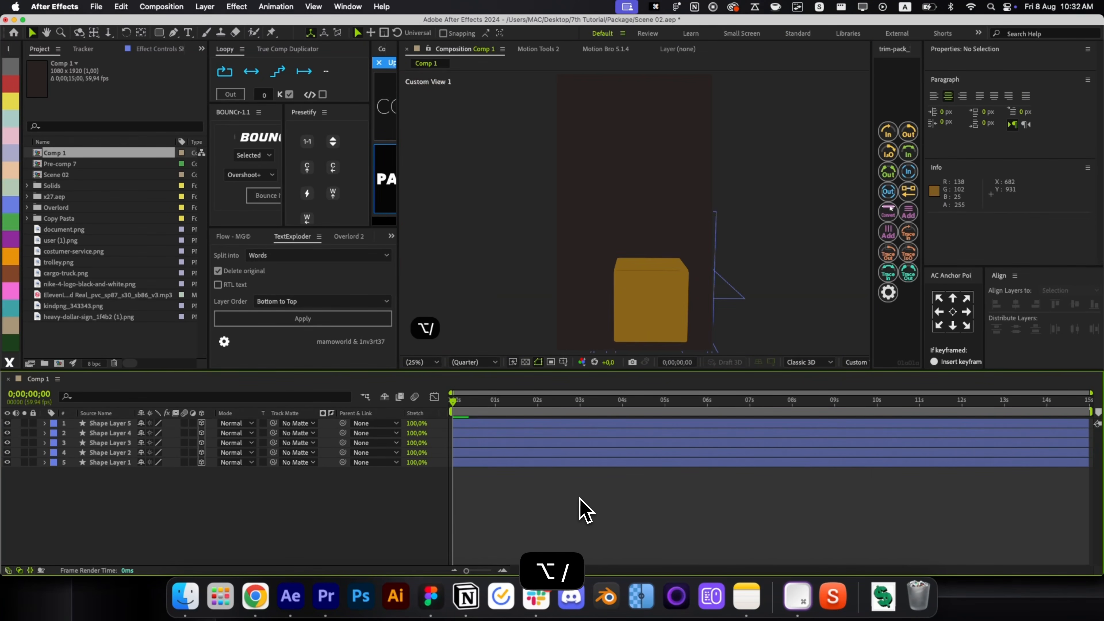
Return to the Active Camera view and select Shape Layer 2.
left_click(854, 362)
left_click(862, 376)
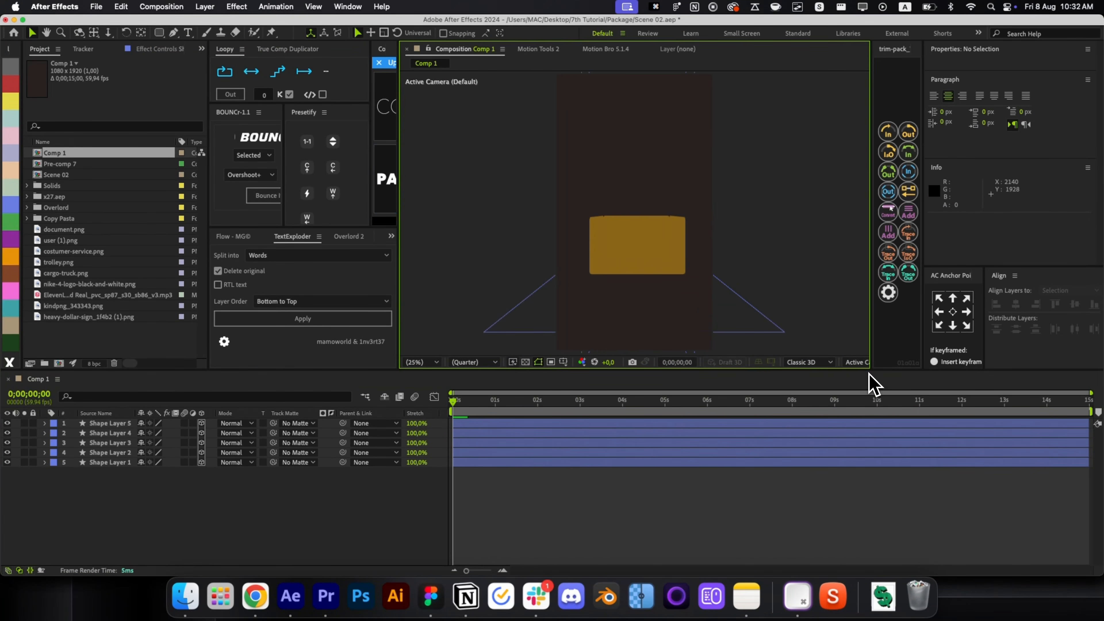
key("super+a")
left_click(525, 505)
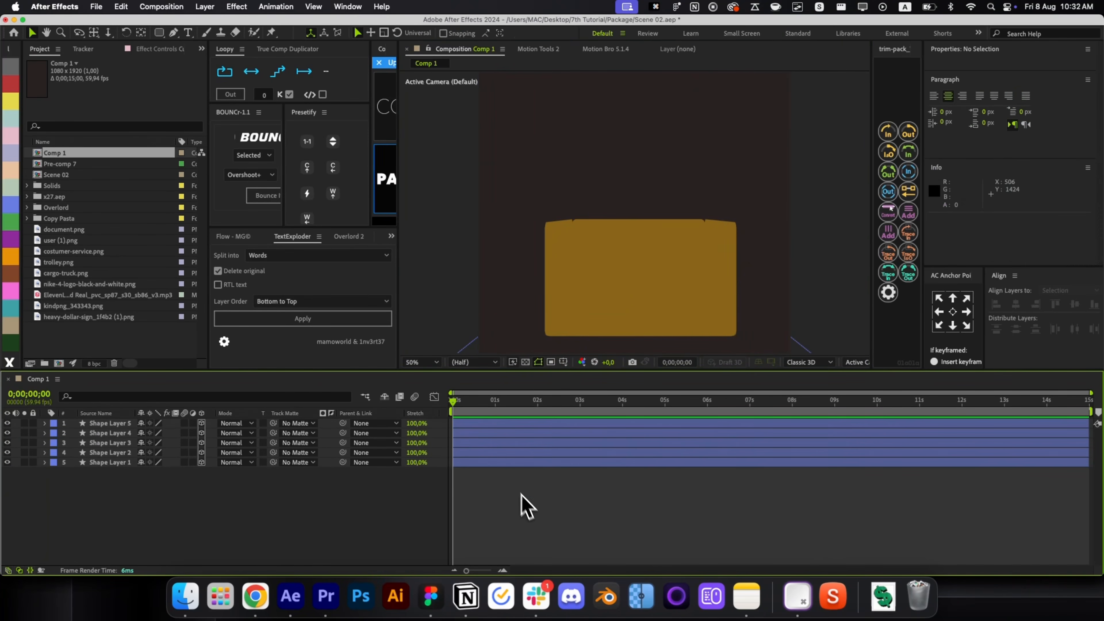
left_click(506, 462)
left_click(487, 452)
left_click(854, 362)
Duplicate Shape Layer 2 in the custom view and label the copy orange.
left_click(865, 441)
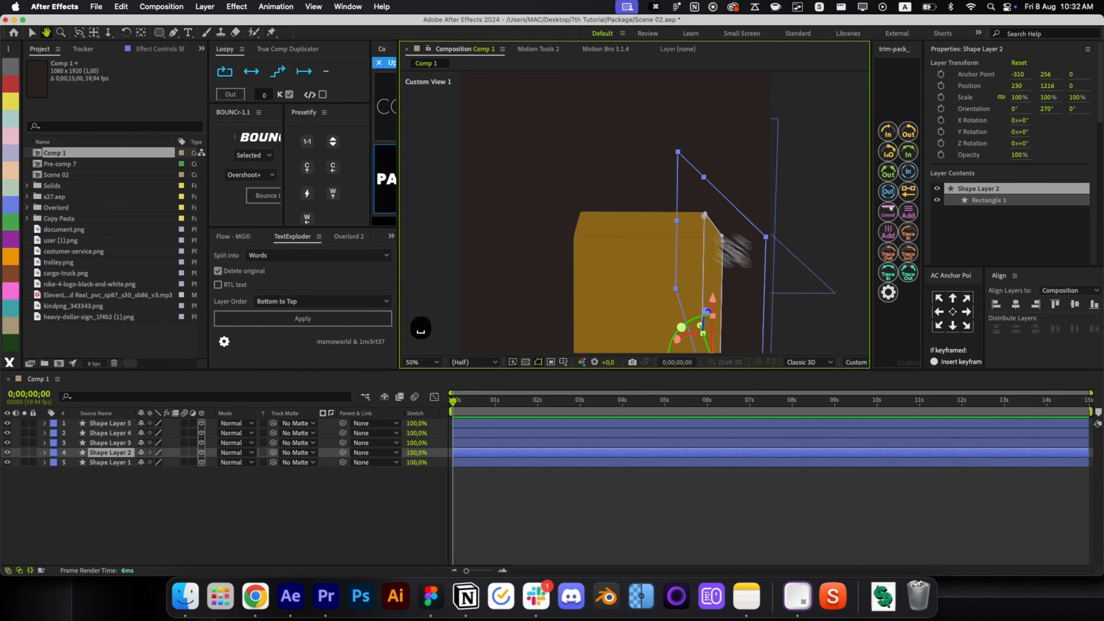
key("c")
scroll(614, 118, "up", 3)
scroll(613, 120, "down", 3)
mouse_move(585, 301)
left_mouse_down()
mouse_move(592, 308)
mouse_move(611, 279)
mouse_move(595, 290)
left_mouse_up()
key("v")
left_click(473, 453)
key("super+d")
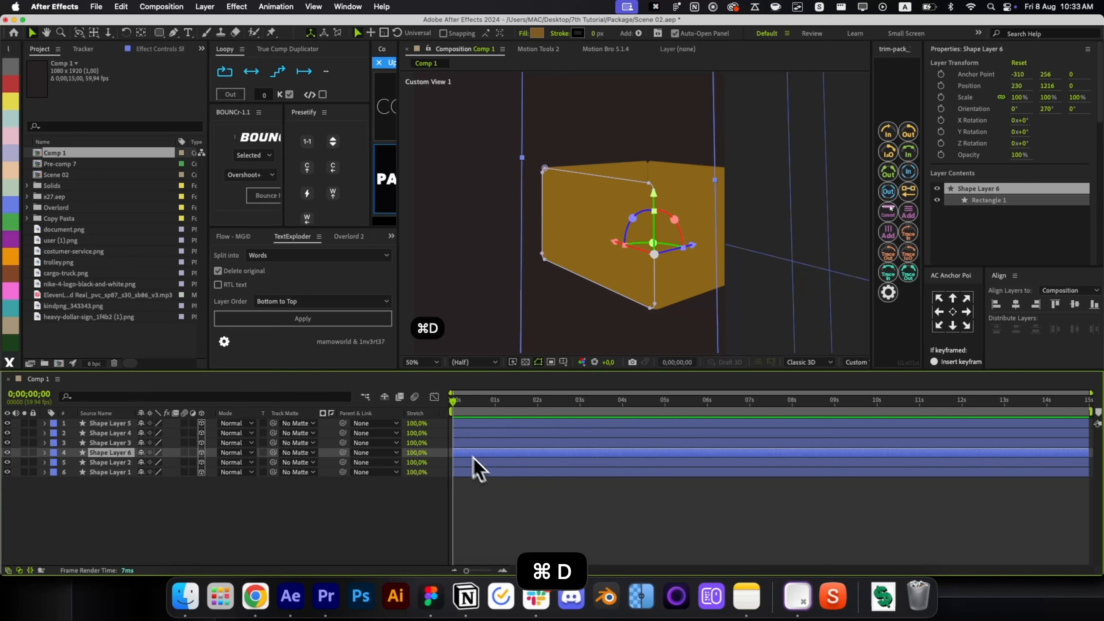
left_click(19, 259)
Move the orange copy's anchor point to its top edge.
key("y")
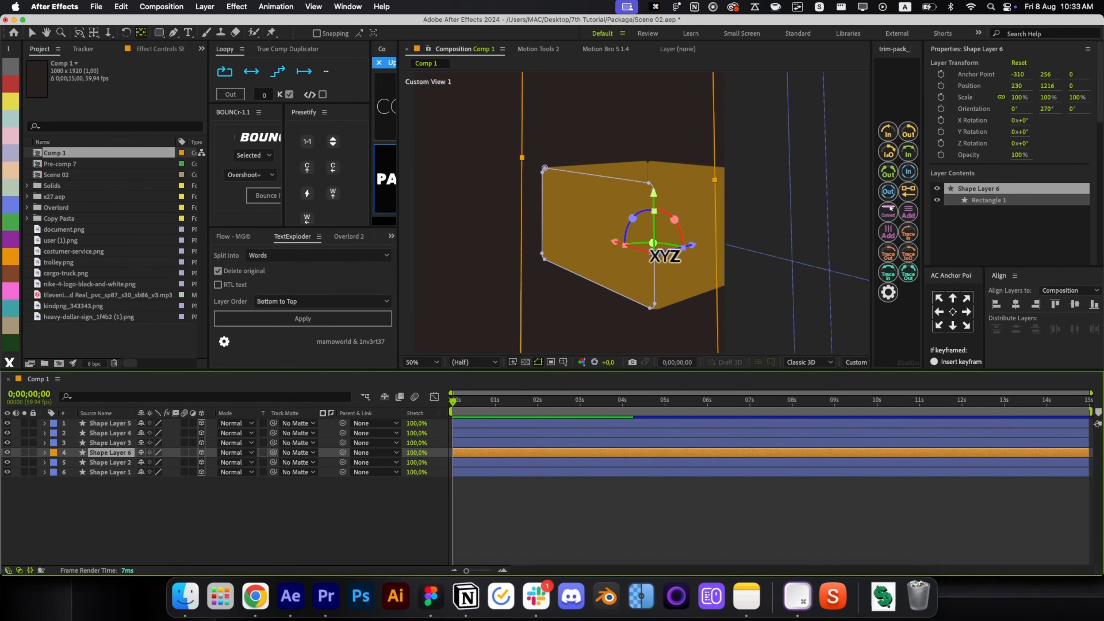
left_click_drag(653, 245, 563, 240)
key("v")
key("super+z")
key("super+z")
key("shift+1")
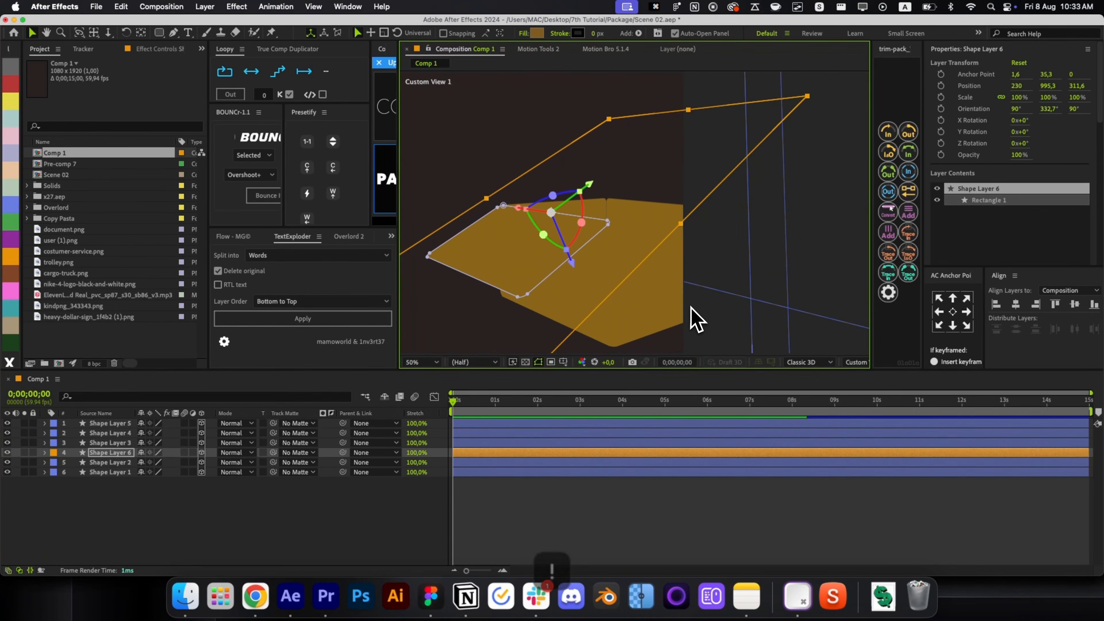
left_click_drag(654, 305, 635, 302)
key("v")
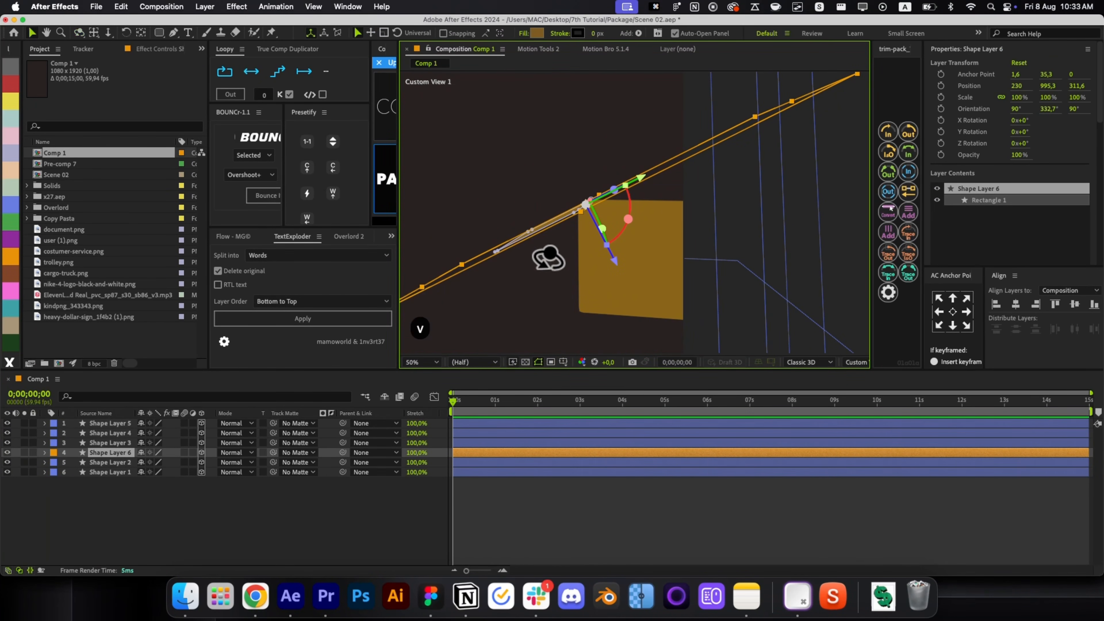
Set the flap's Scale Y to 60%.
key("s")
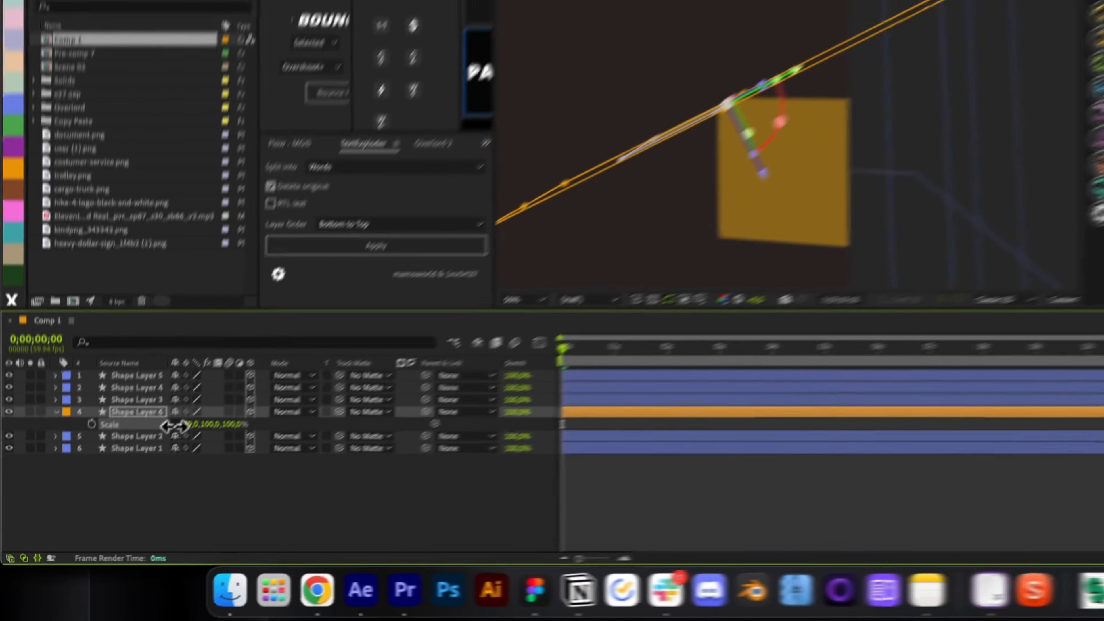
key("super+z")
left_click_drag(562, 313, 611, 333)
left_click(167, 468)
key("super+z")
key("super+z")
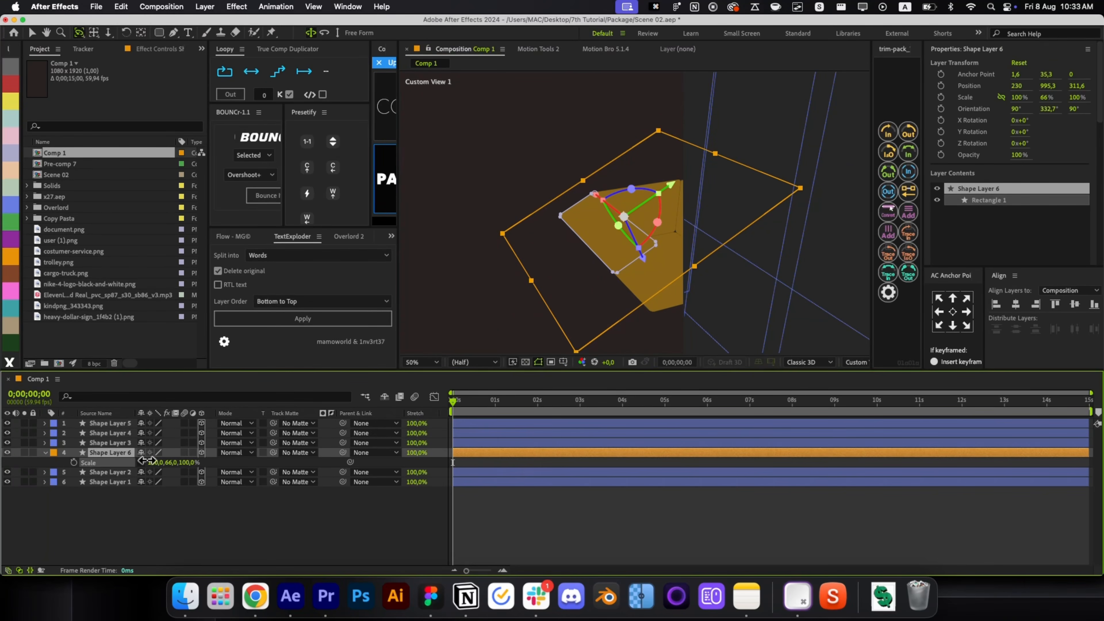
type("50")
key("Return")
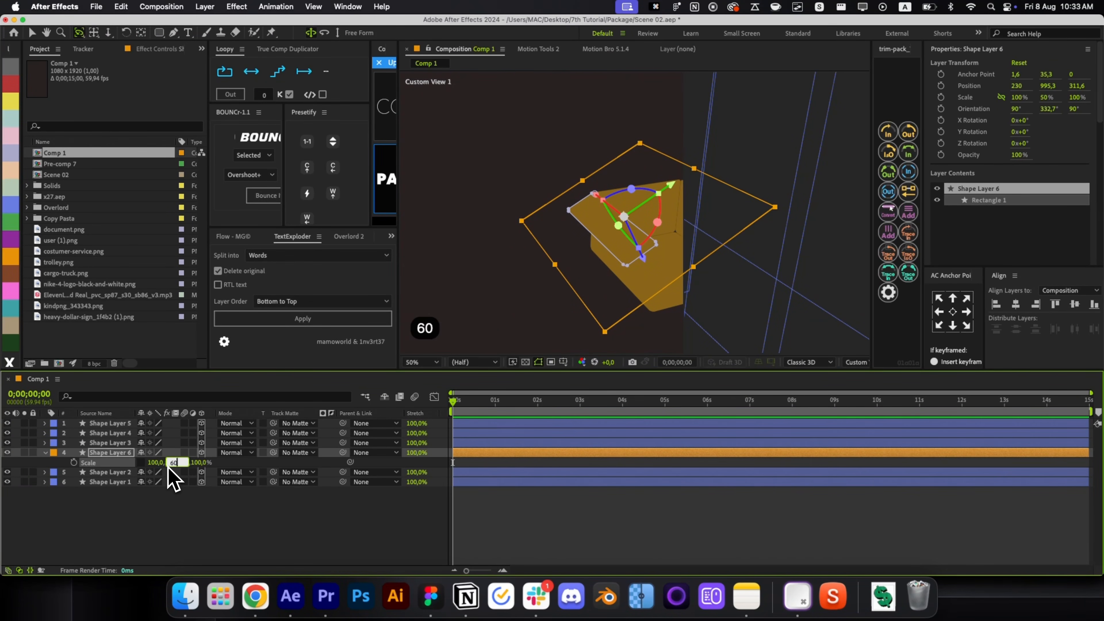
key("Return")
left_click_drag(606, 321, 538, 274)
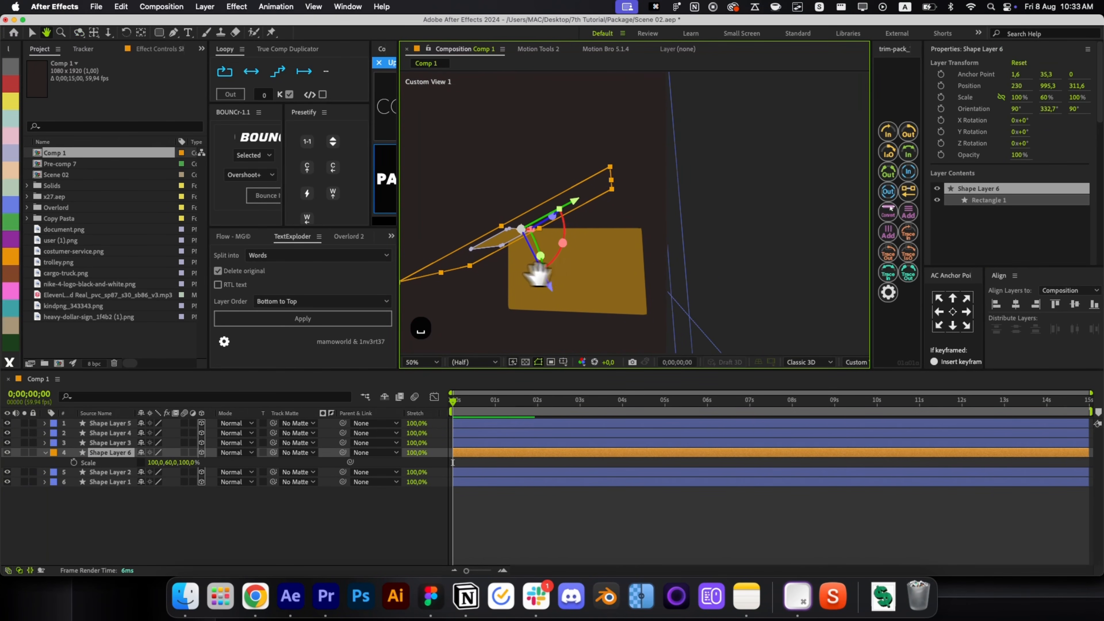
Duplicate Shape Layer 3 into orange Shape Layer 7 and move its anchor to the top edge.
left_click(566, 444)
left_click_drag(611, 301, 578, 363)
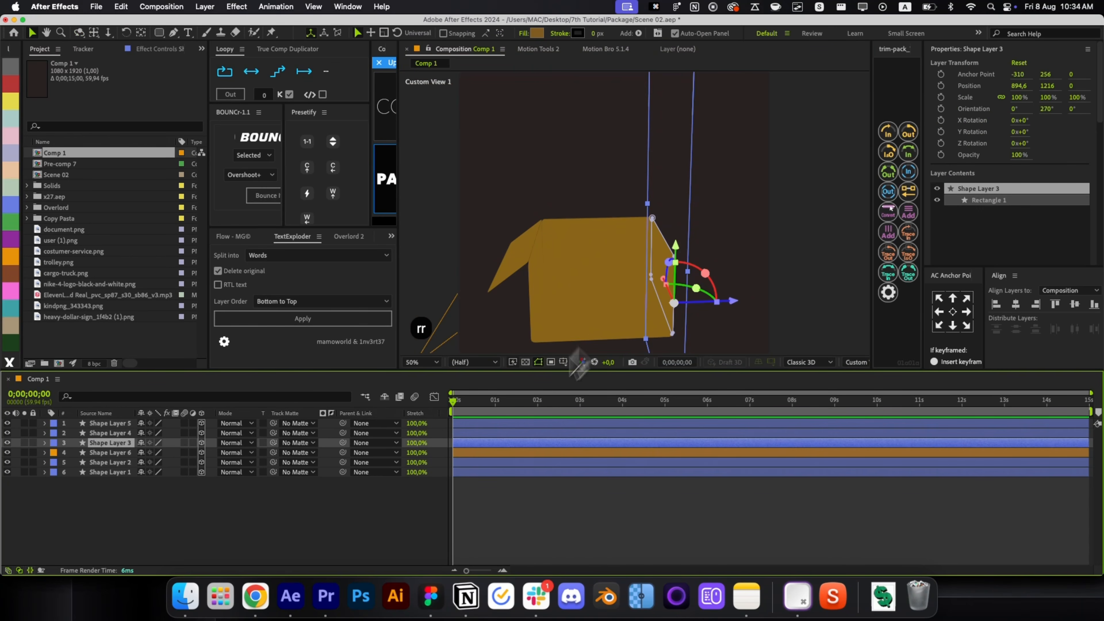
key("super+d")
left_click(10, 257)
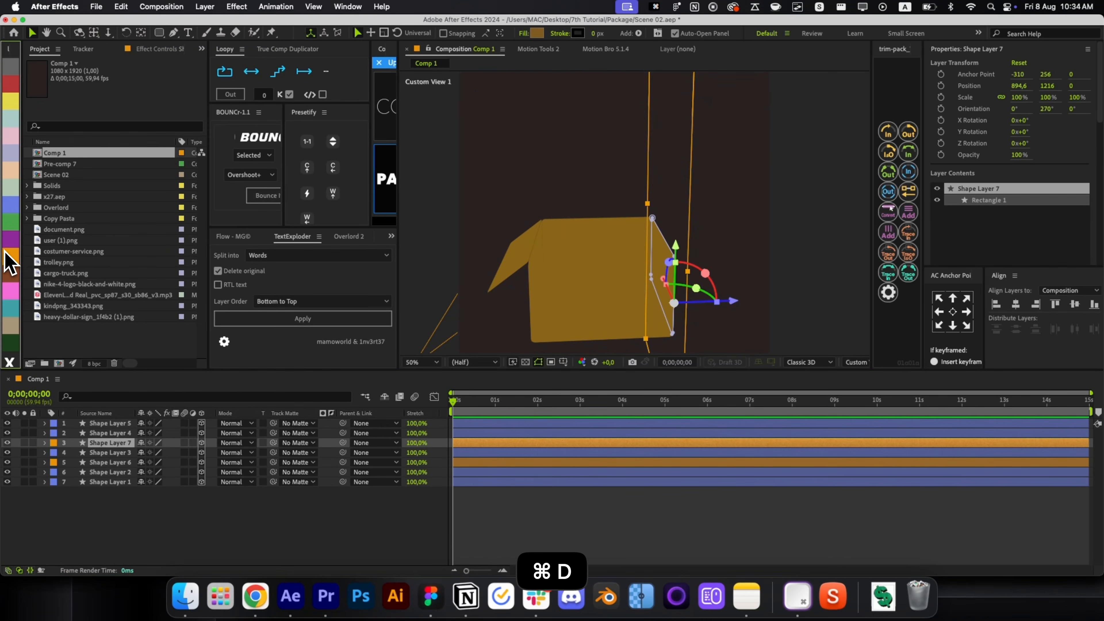
key("shift+1")
left_click_drag(517, 317, 579, 292)
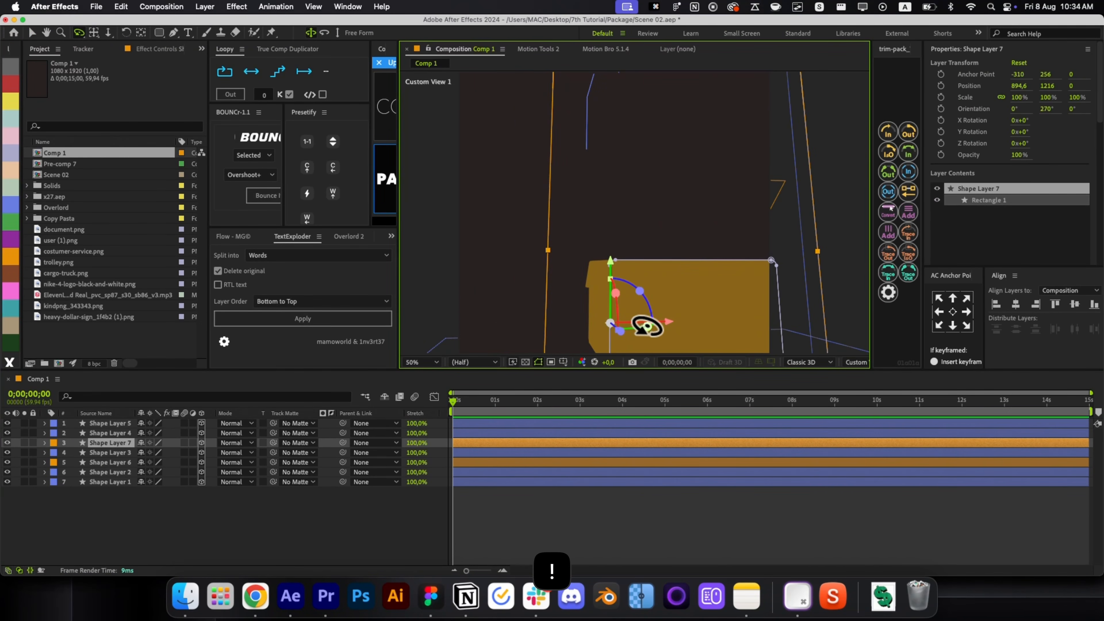
key("v")
left_click_drag(628, 323, 691, 255)
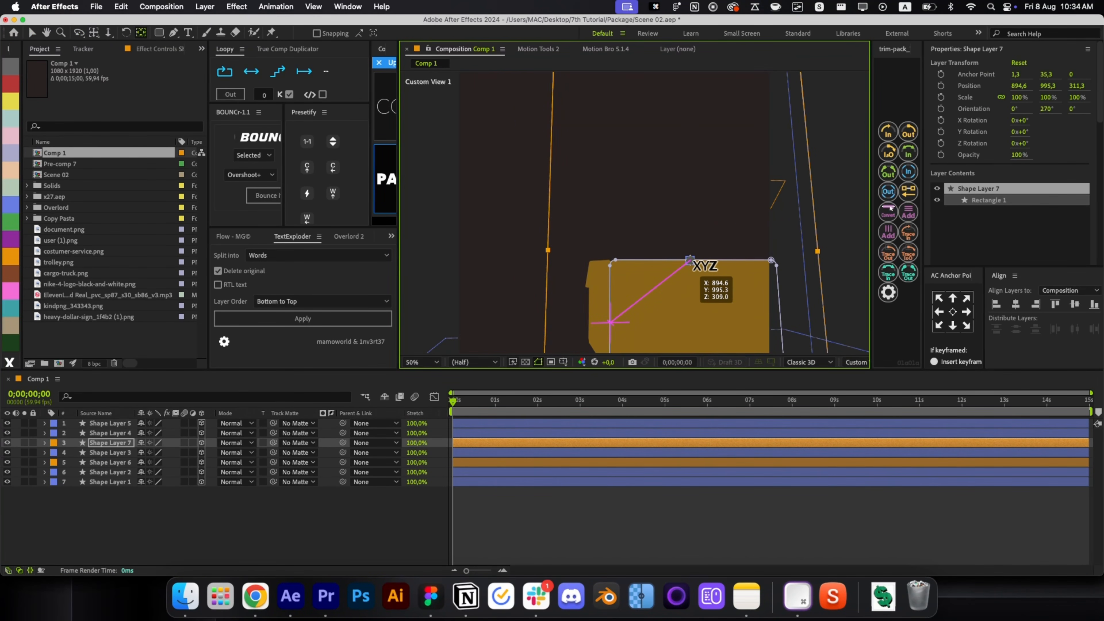
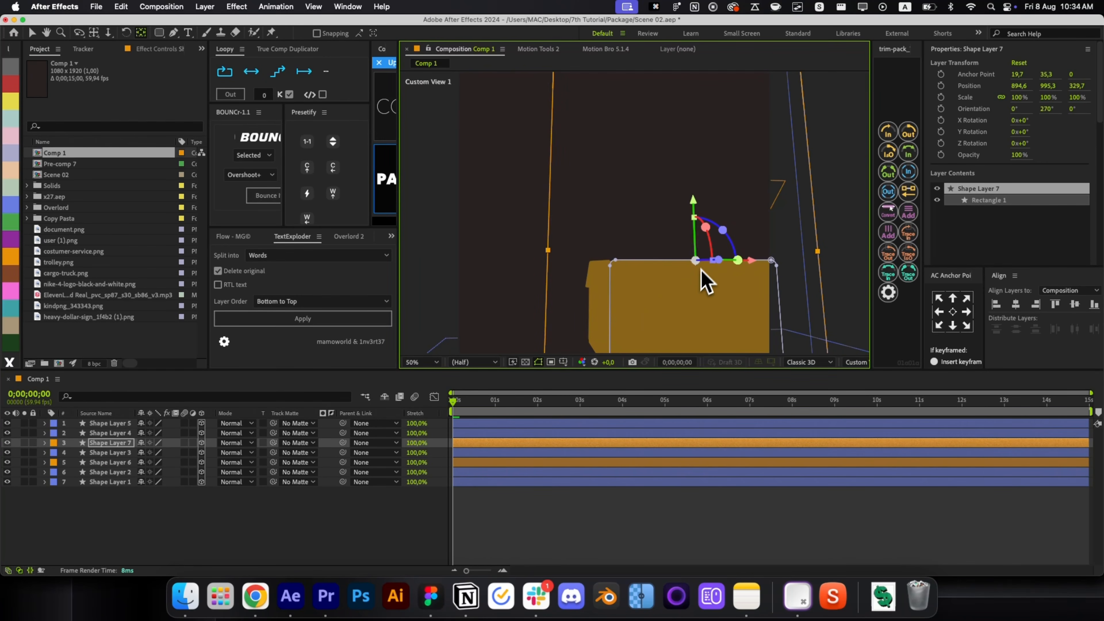
Tilt Shape Layer 7's right flap outward, orbiting the view to check the angle.
left_click_drag(725, 321, 676, 243)
left_click_drag(661, 204, 598, 264)
key("shift+1")
key("shift+2")
key("v")
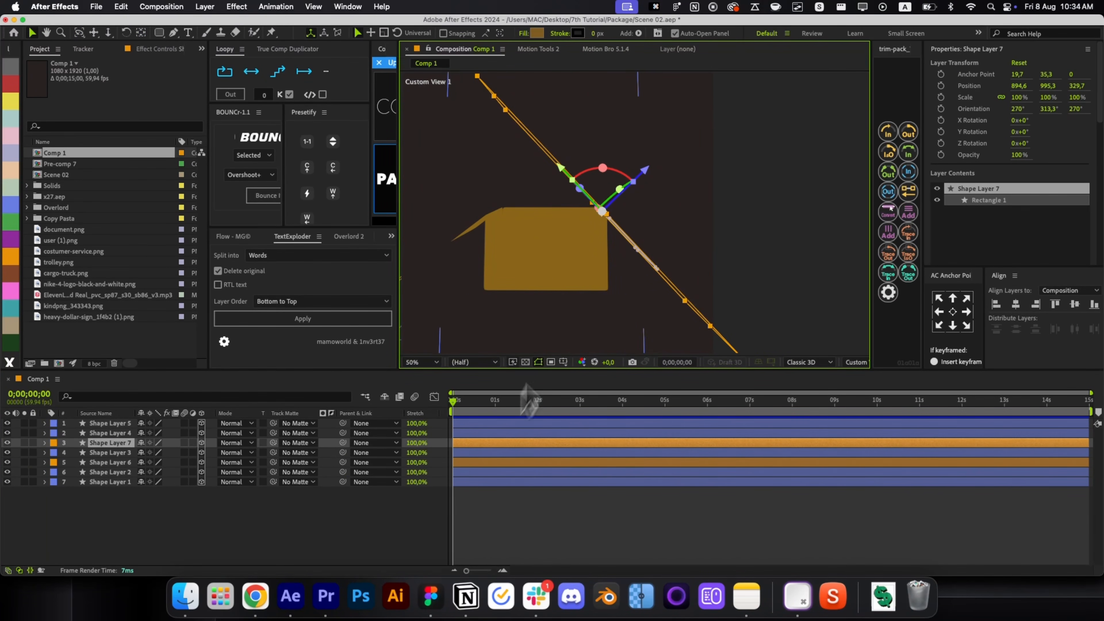
left_click_drag(603, 183, 610, 204)
key("s")
key("s")
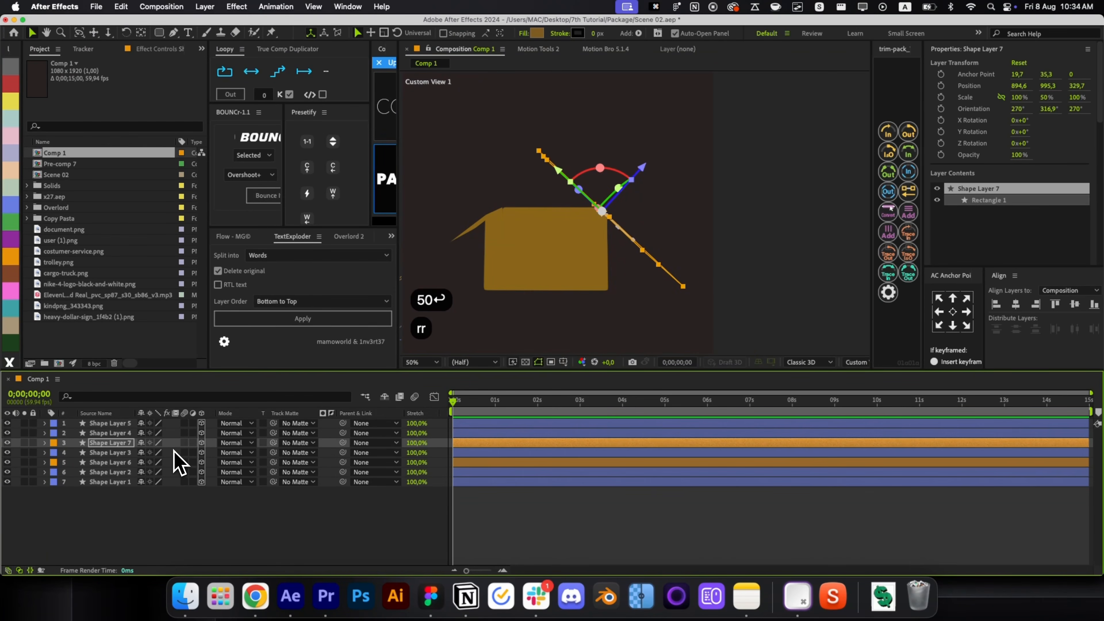
left_click(549, 545)
key("shift+1")
mouse_move(643, 271)
left_mouse_down()
mouse_move(658, 263)
mouse_move(652, 317)
mouse_move(660, 303)
mouse_move(638, 249)
left_mouse_up()
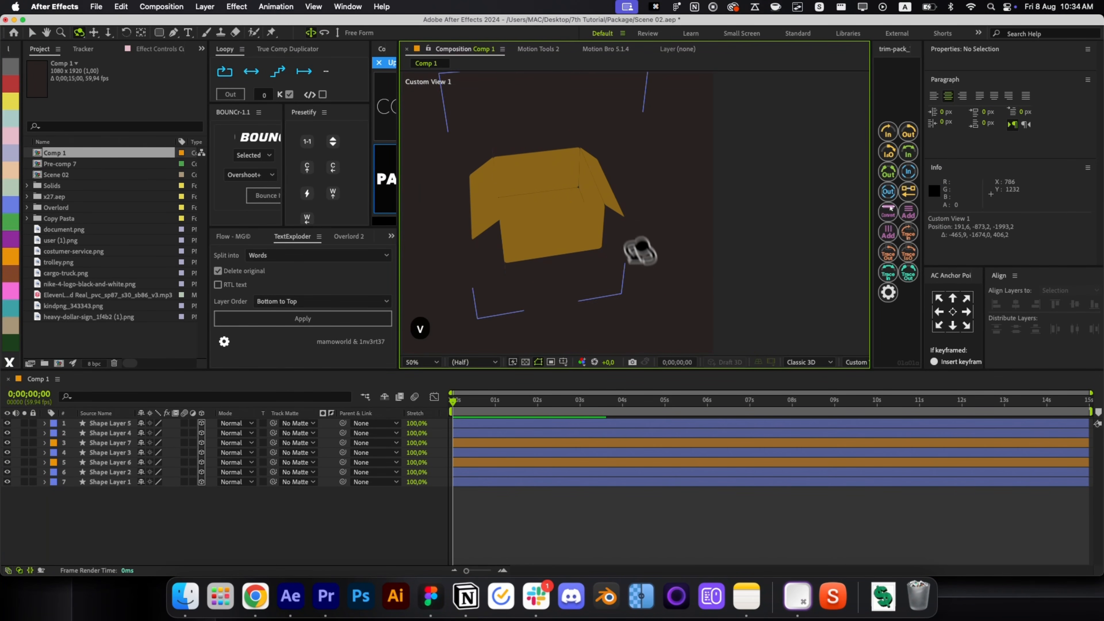
key("v")
Shorten Shape Layers 6 and 7 to 60% vertical scale (100, 60, 100%).
left_click(482, 462)
left_click(478, 444, "super")
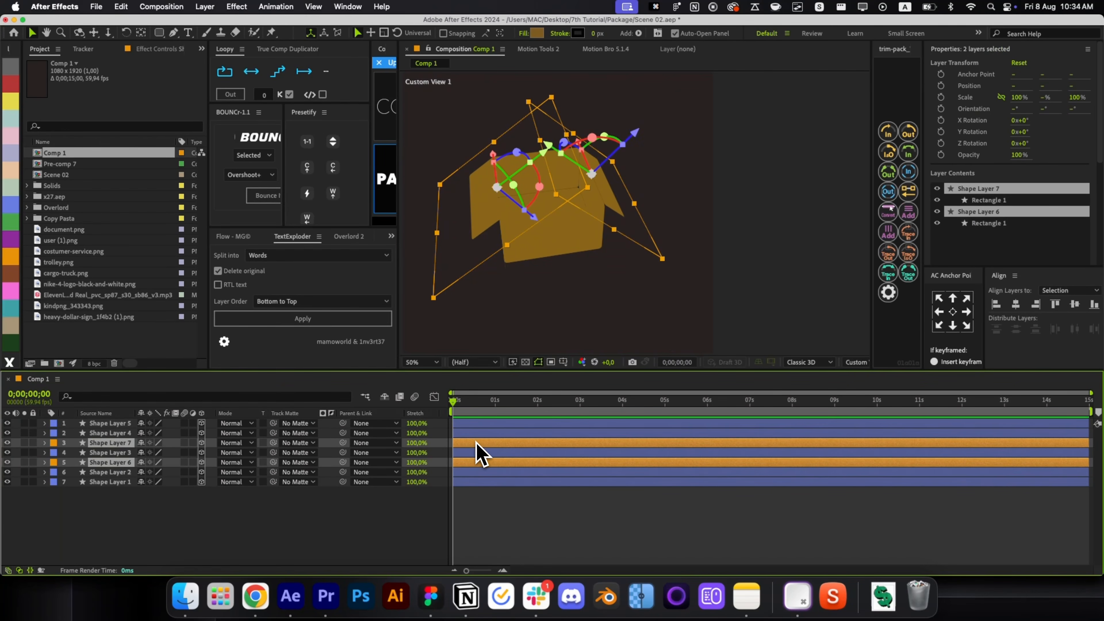
key("s")
left_click(254, 472)
left_click(180, 461)
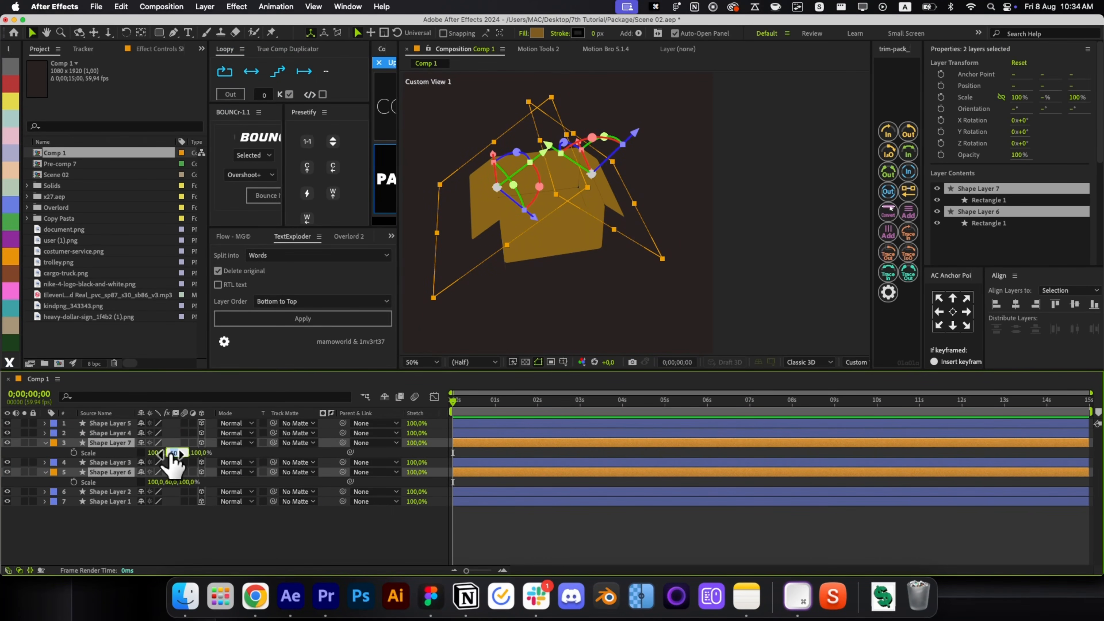
type("60\\")
key("BackSpace")
key("Return")
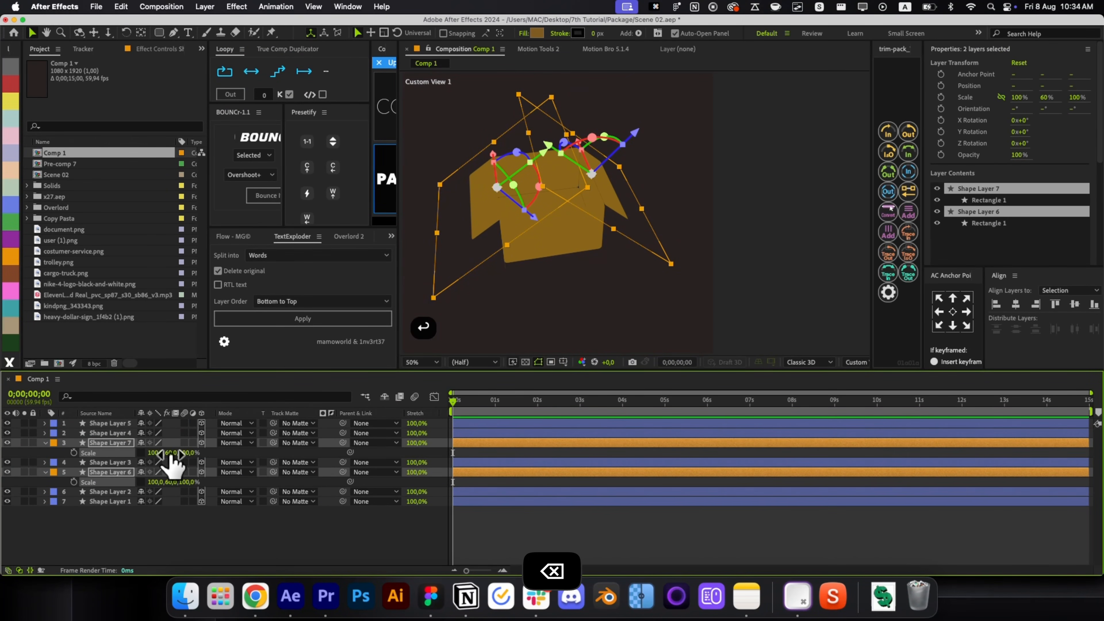
left_click(539, 524)
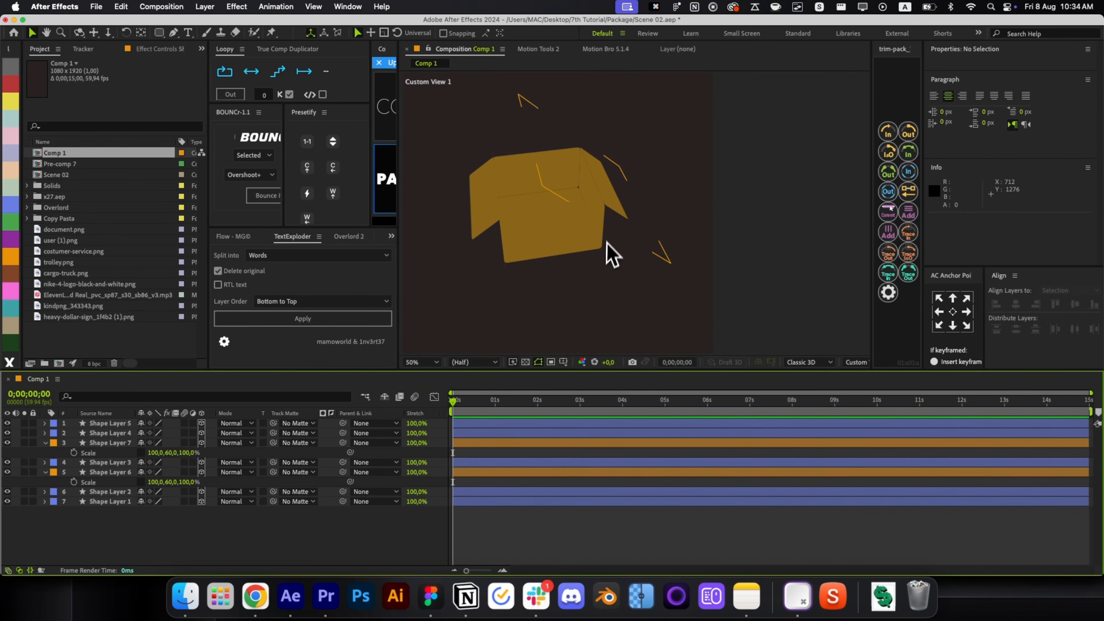
Duplicate Shape Layer 1 as an orange copy with its anchor point on its top edge.
key("s")
left_click(485, 483)
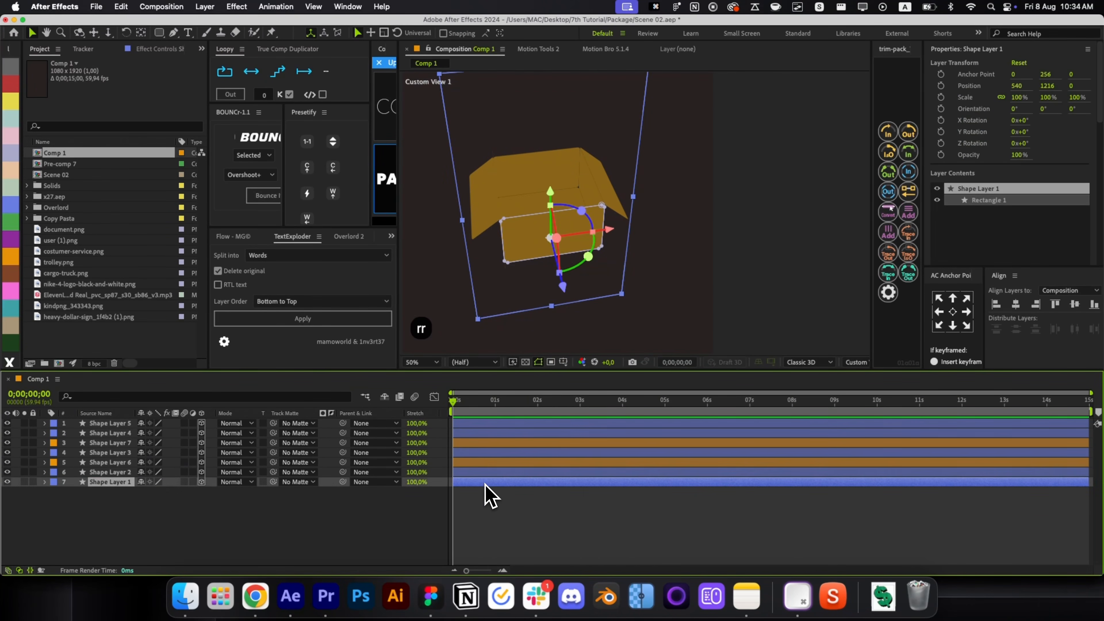
key("super+d")
left_click(17, 261)
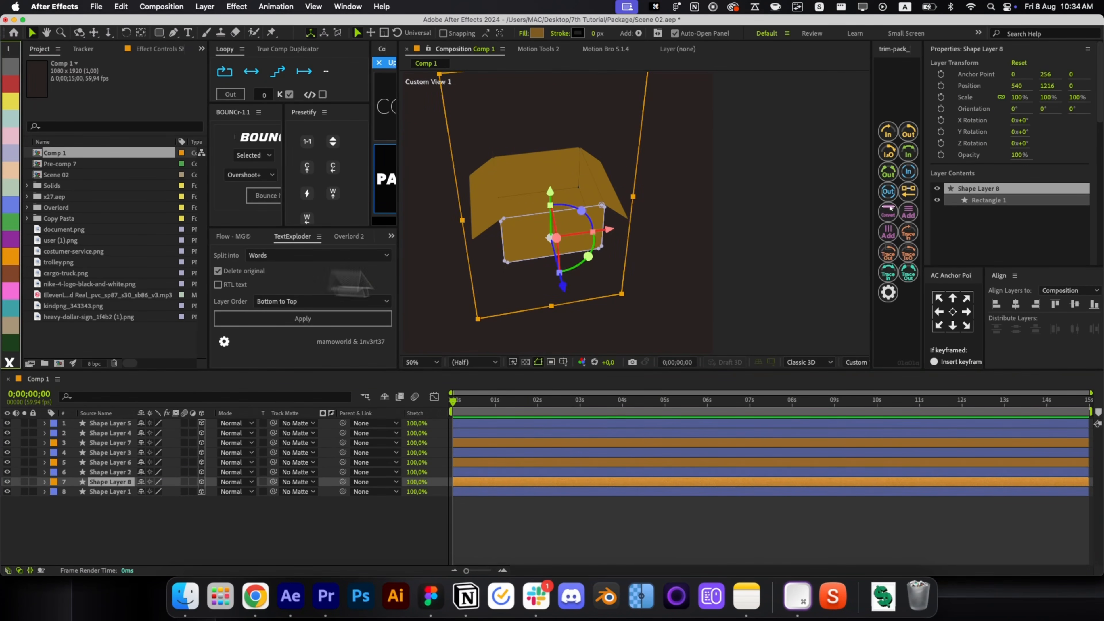
key("c")
left_click_drag(533, 278, 557, 296)
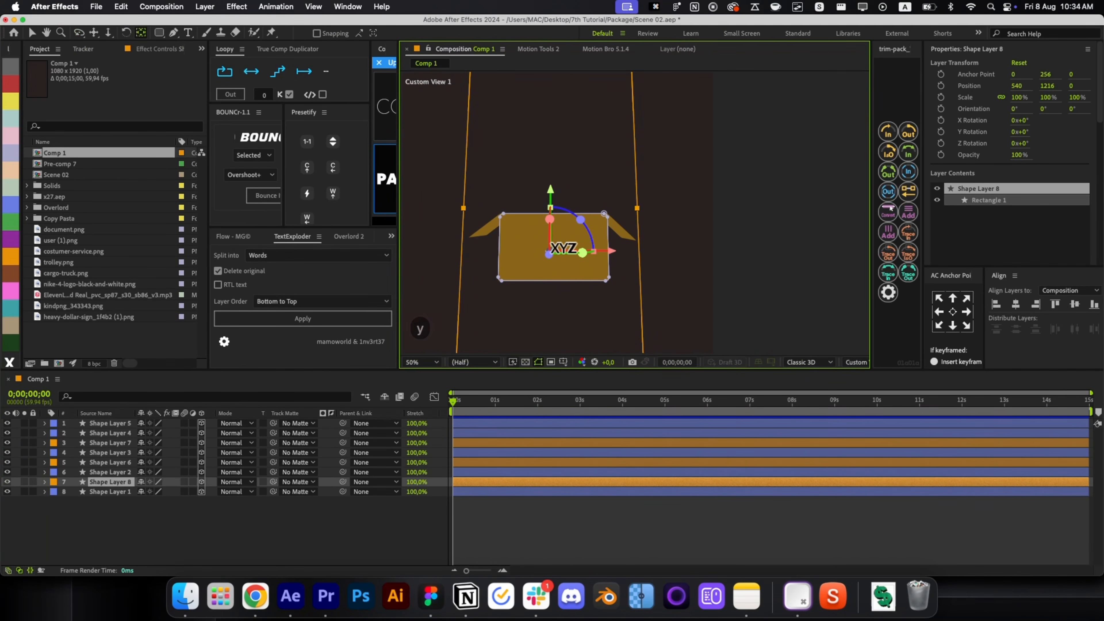
left_click_drag(548, 252, 551, 207)
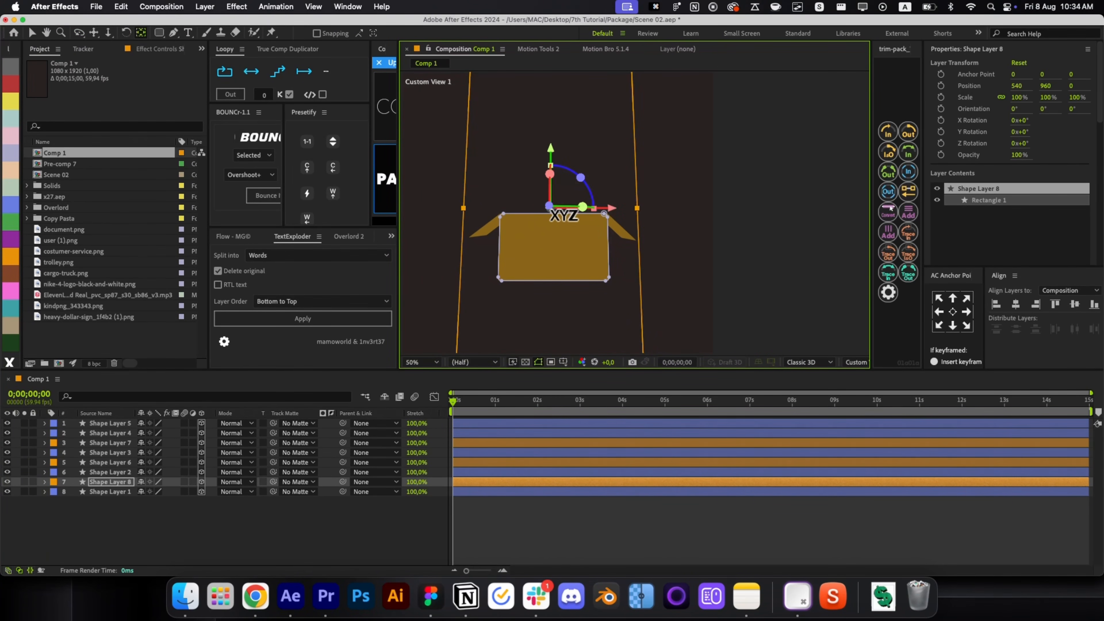
scroll(535, 217, "up", 4)
left_click_drag(595, 209, 612, 140)
key("v")
scroll(596, 205, "down", 2)
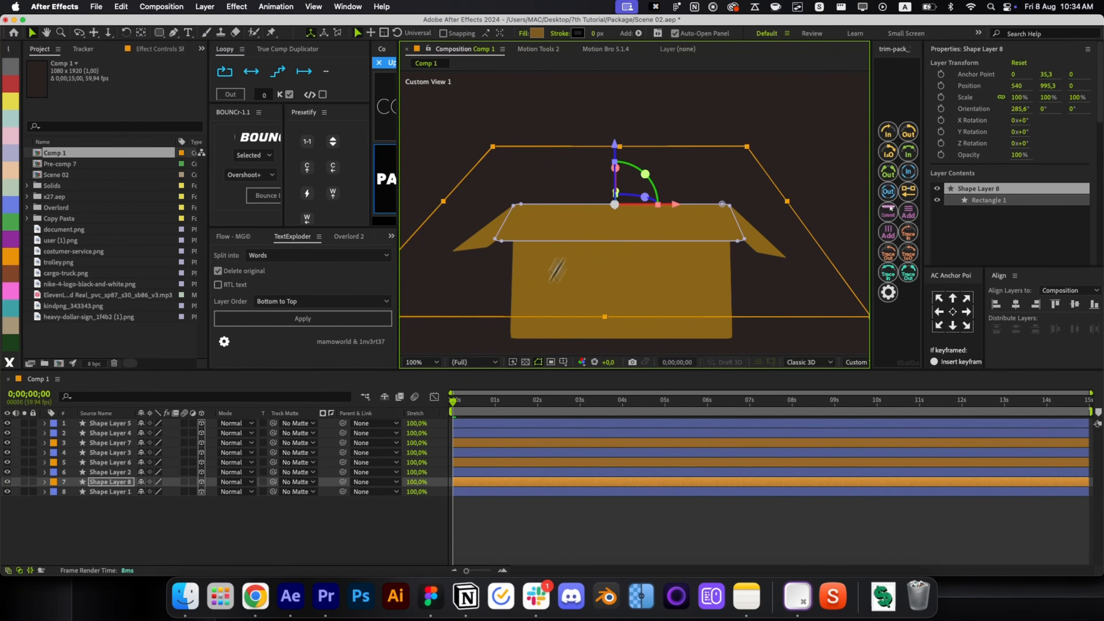
Shorten the copy to 60% height and tilt it back about 40 degrees as a front flap.
key("s")
left_click(140, 492)
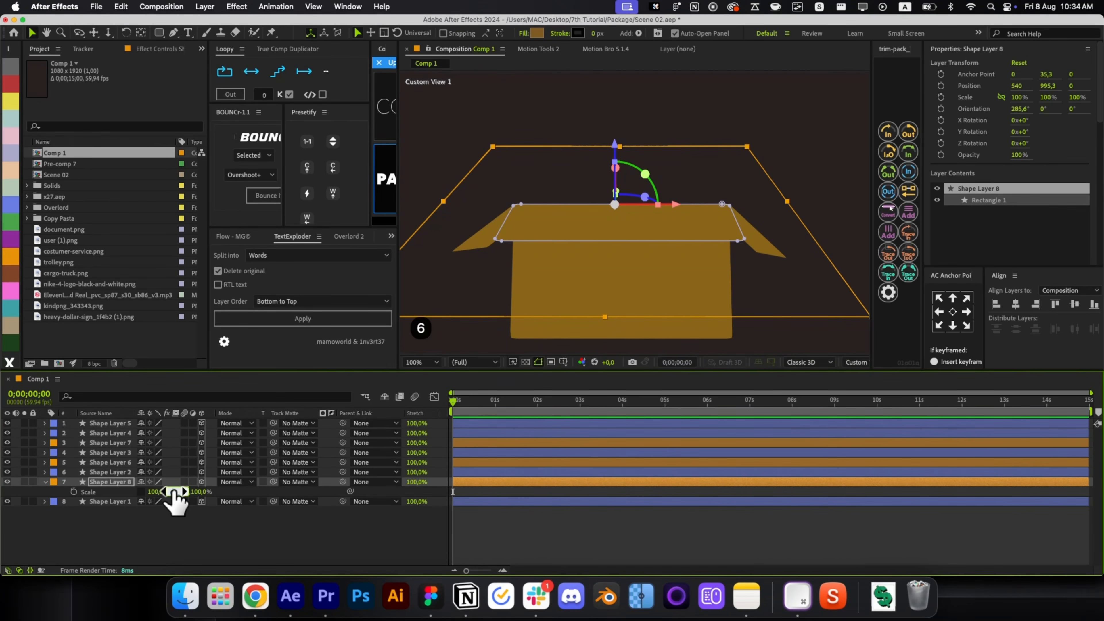
key("s")
left_click(586, 512)
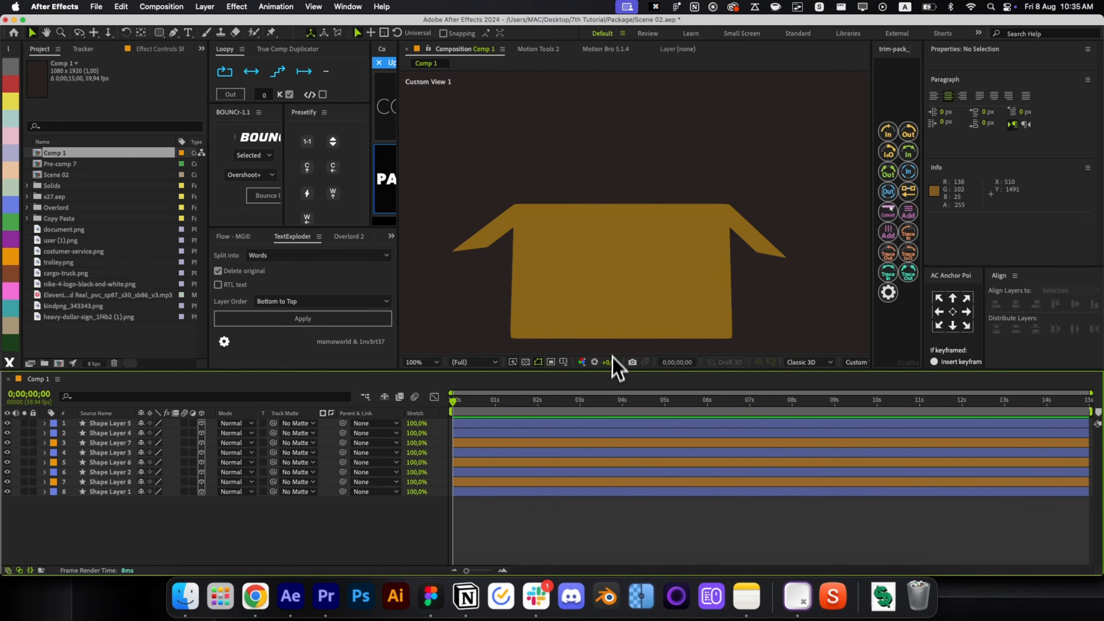
key("comma")
left_click(615, 220)
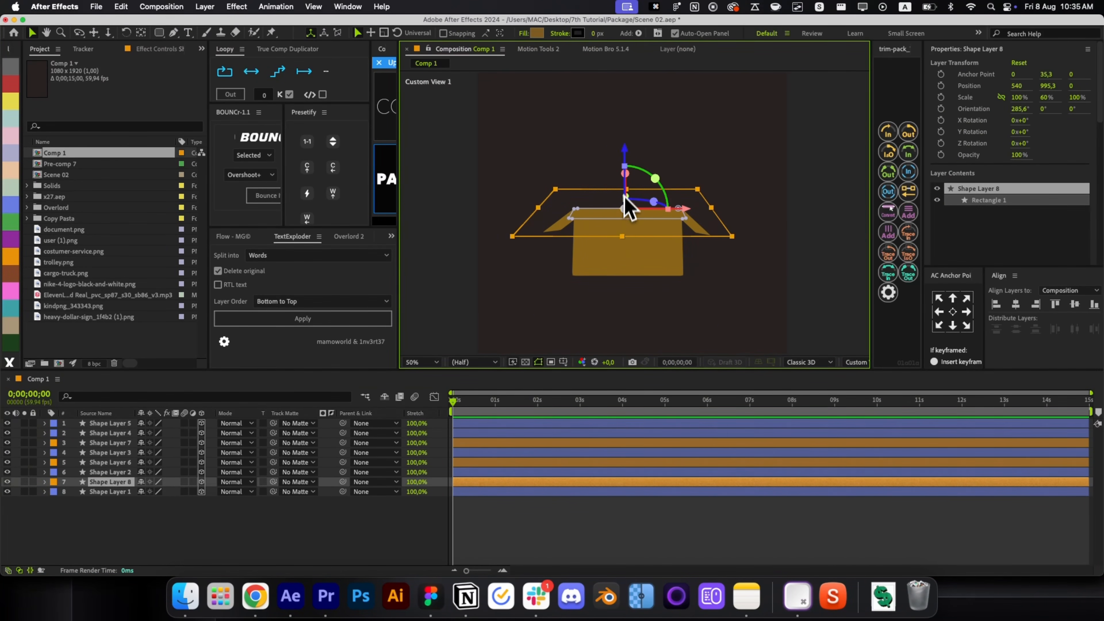
left_click_drag(629, 175, 630, 194)
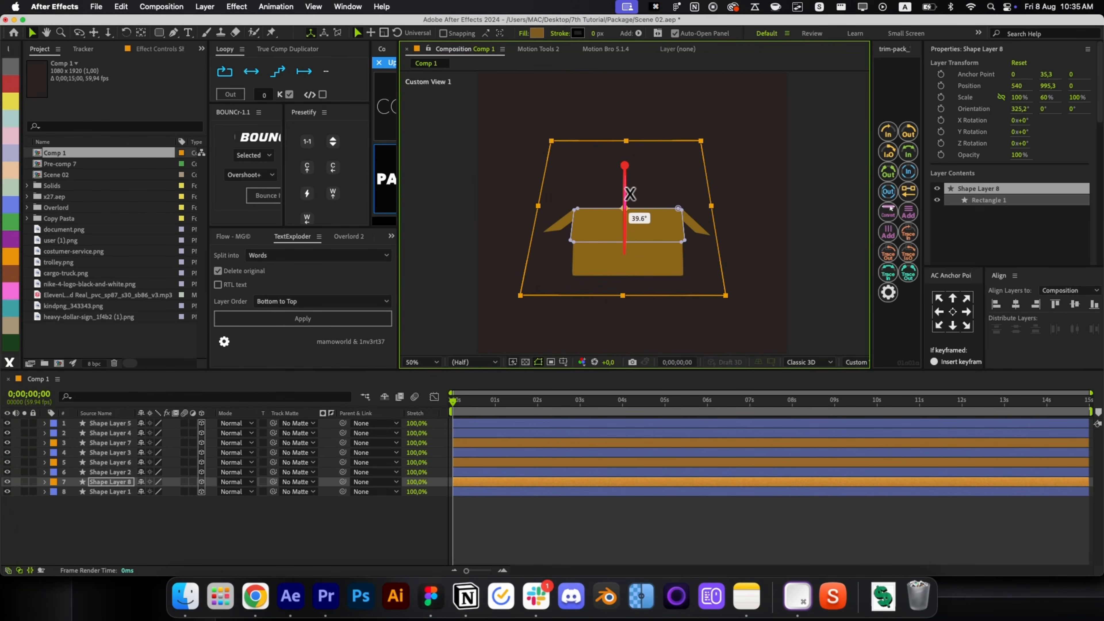
left_click(572, 508)
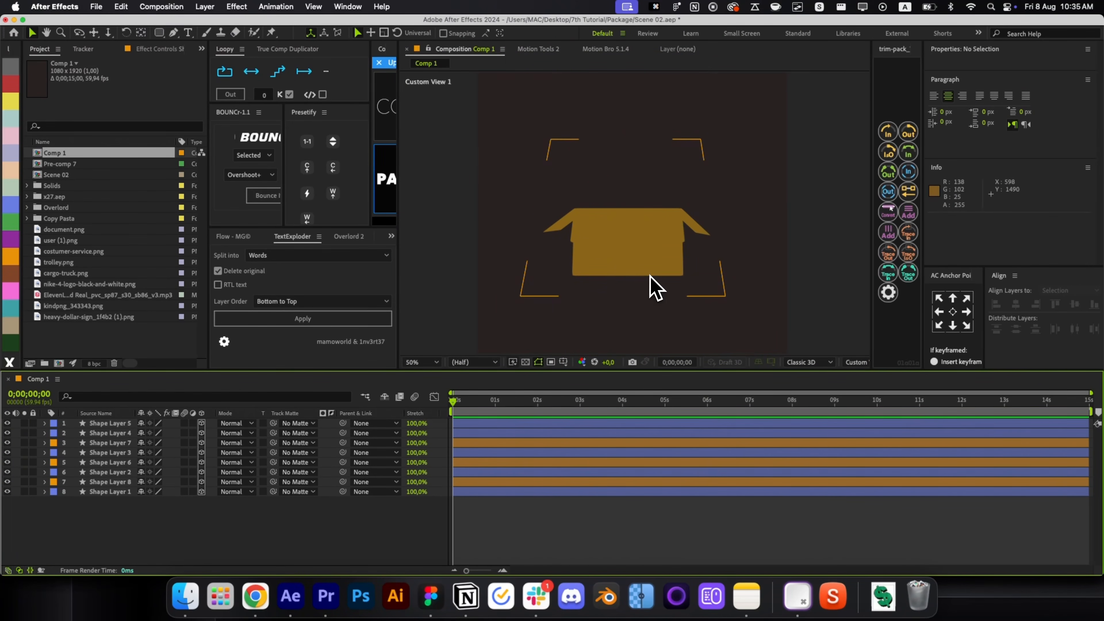
key("alt+/")
Re-angle the left and right flaps (Shape Layers 6 and 7) outward to matching angles.
scroll(656, 300, "up", 2)
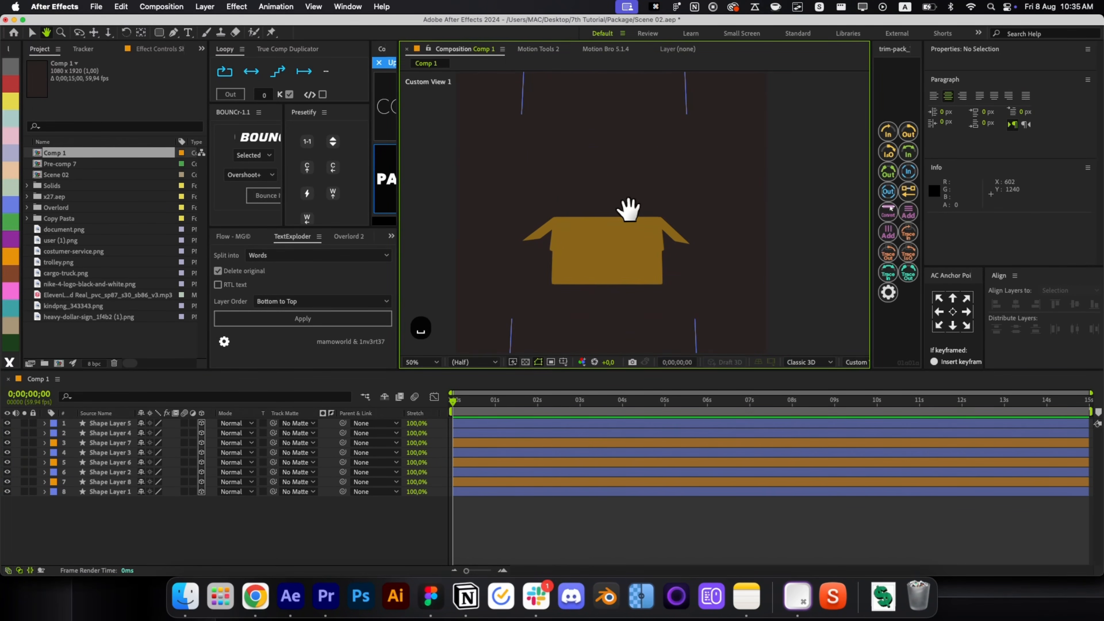
left_click(547, 242)
left_click(489, 461)
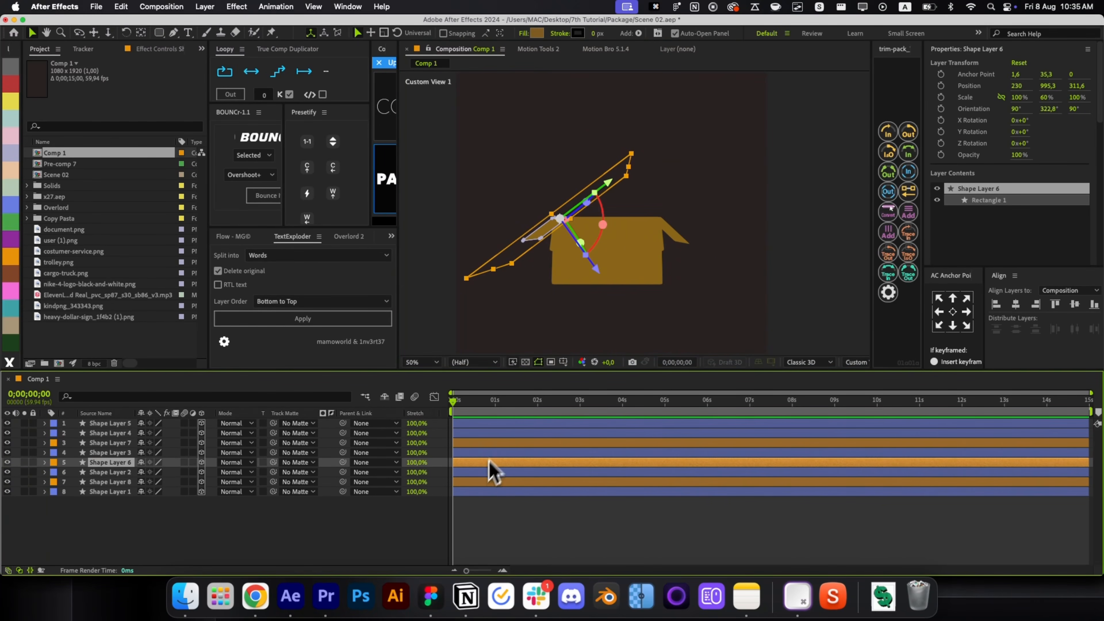
mouse_move(607, 231)
left_mouse_down()
mouse_move(572, 227)
mouse_move(593, 236)
left_mouse_up()
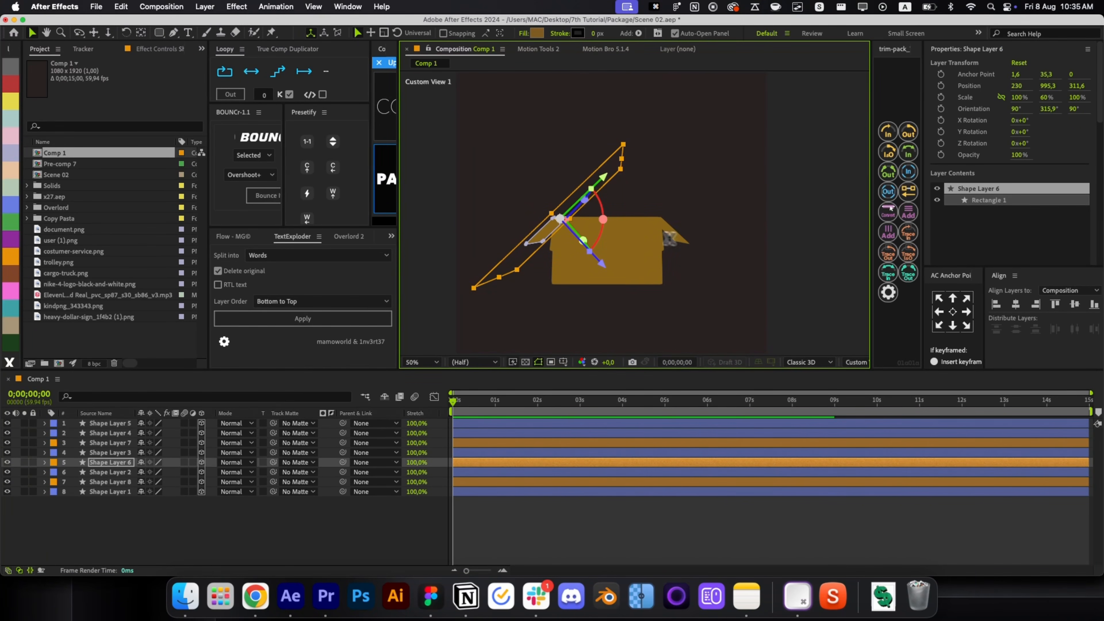
left_click(687, 245)
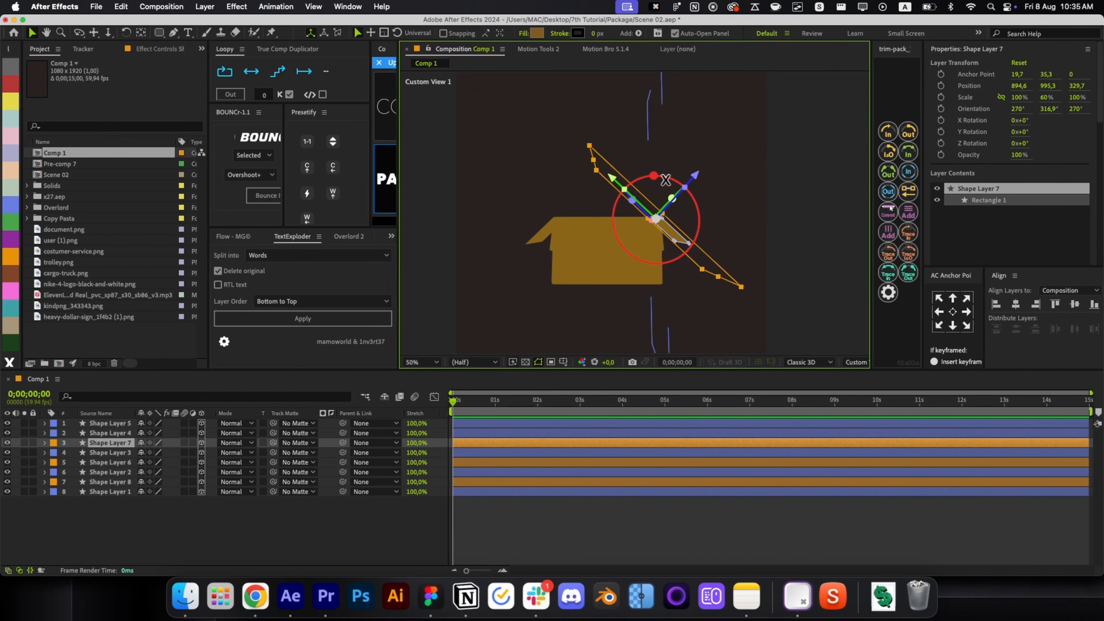
left_click_drag(666, 180, 666, 227)
left_click(806, 261)
Orbit and recentre the view to check the box, then select Shape Layer 4.
key("shift+1")
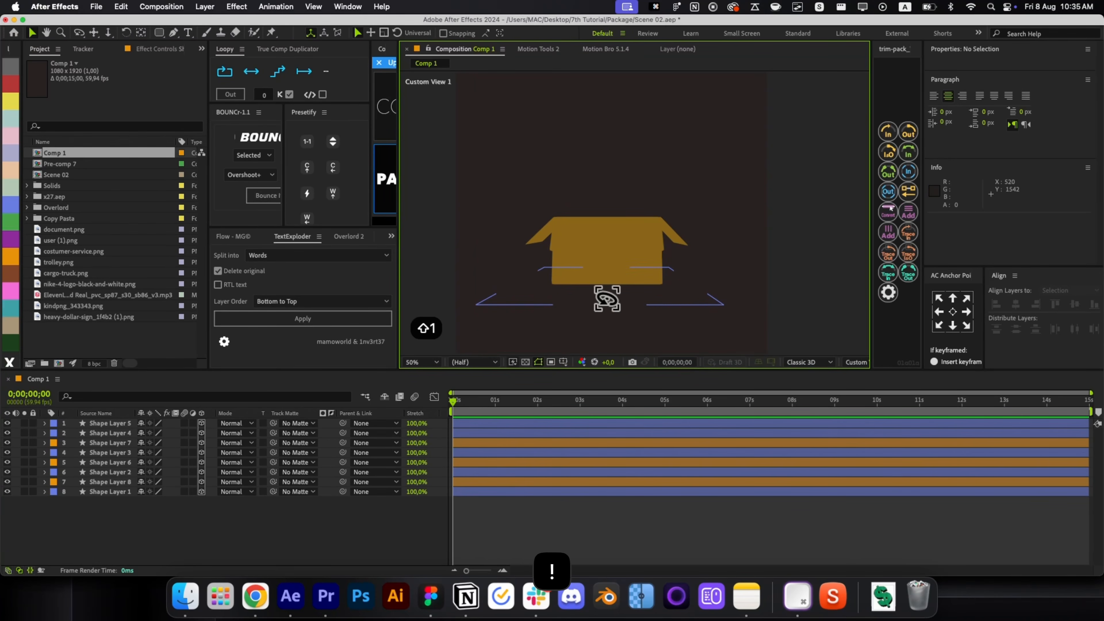
left_click_drag(607, 298, 818, 301)
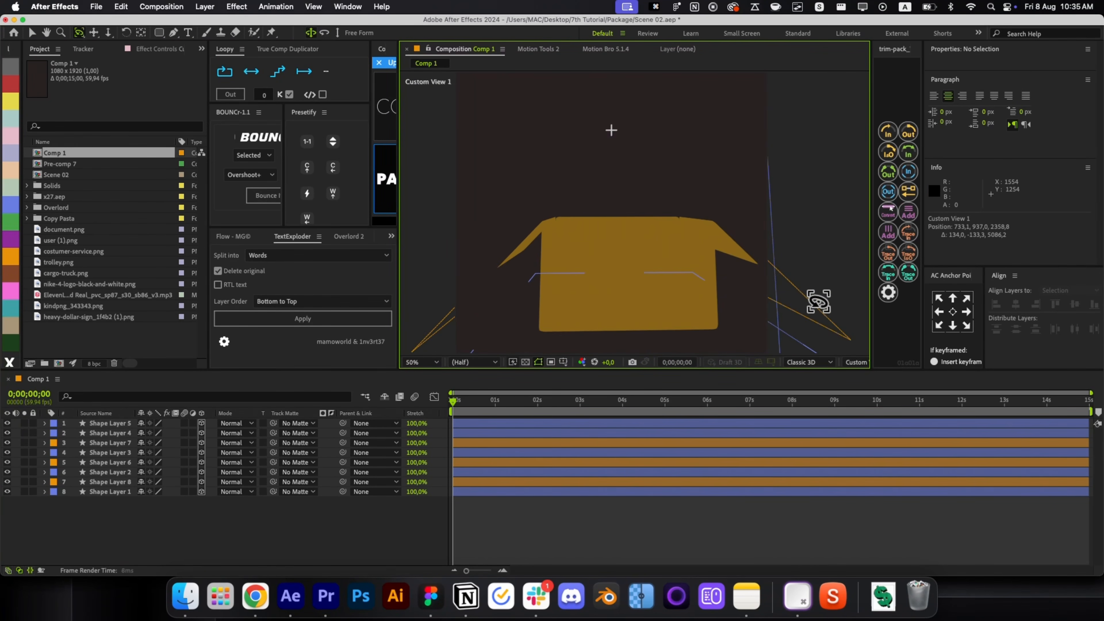
key("shift+2")
left_click_drag(704, 290, 670, 272)
key("shift+1")
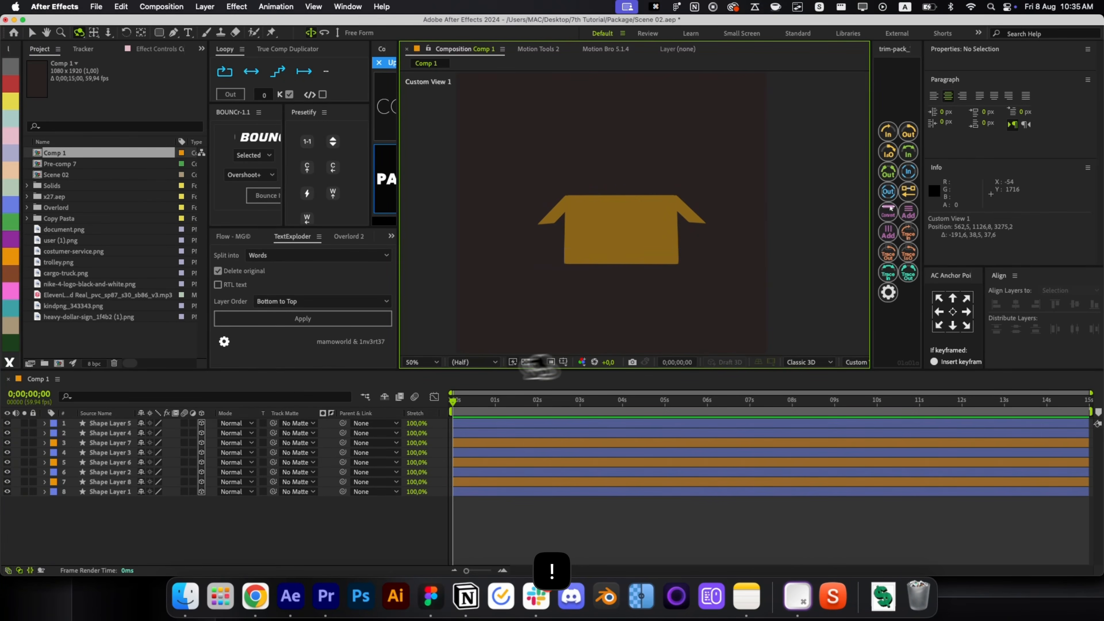
key("v")
left_click(542, 500)
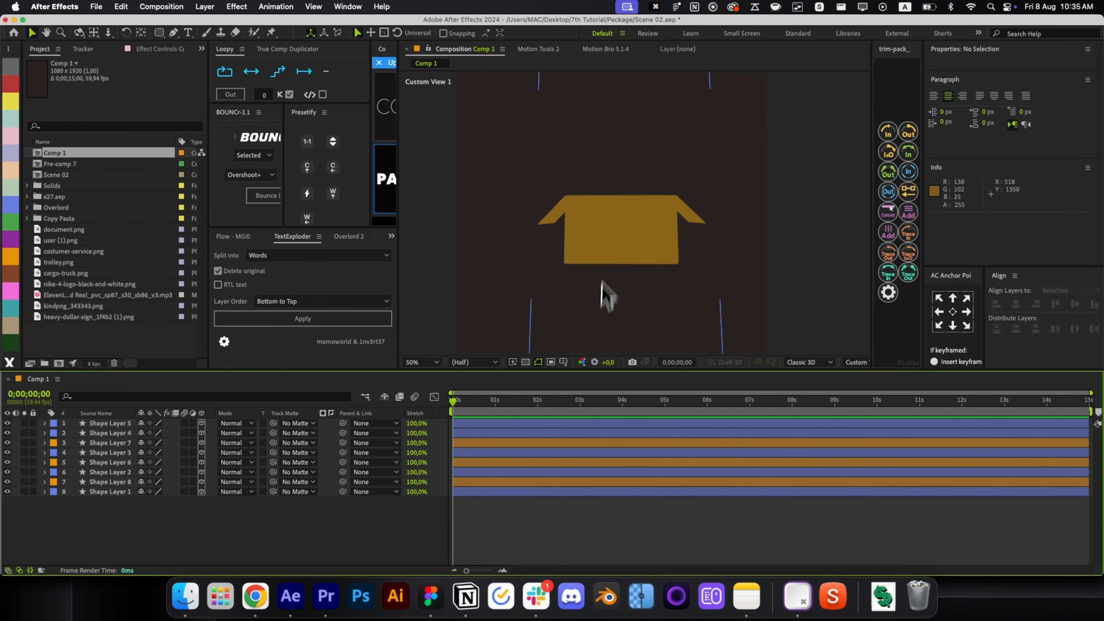
left_click(485, 434)
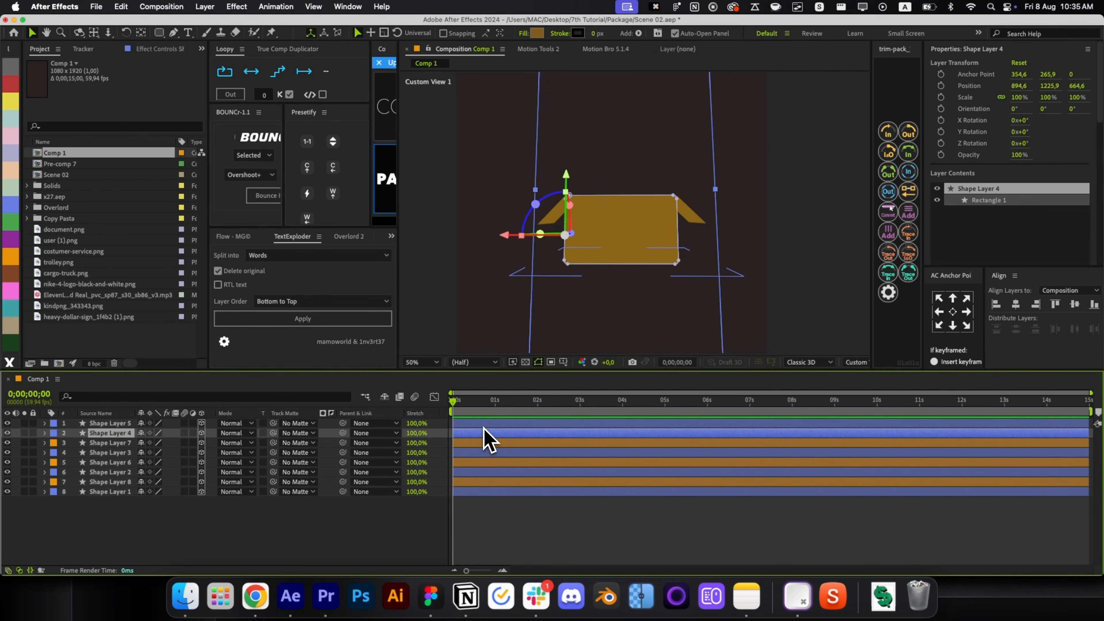
Duplicate Shape Layer 4 as orange Shape Layer 9 with its pivot on the box's top edge.
left_click(485, 425)
left_click(491, 434)
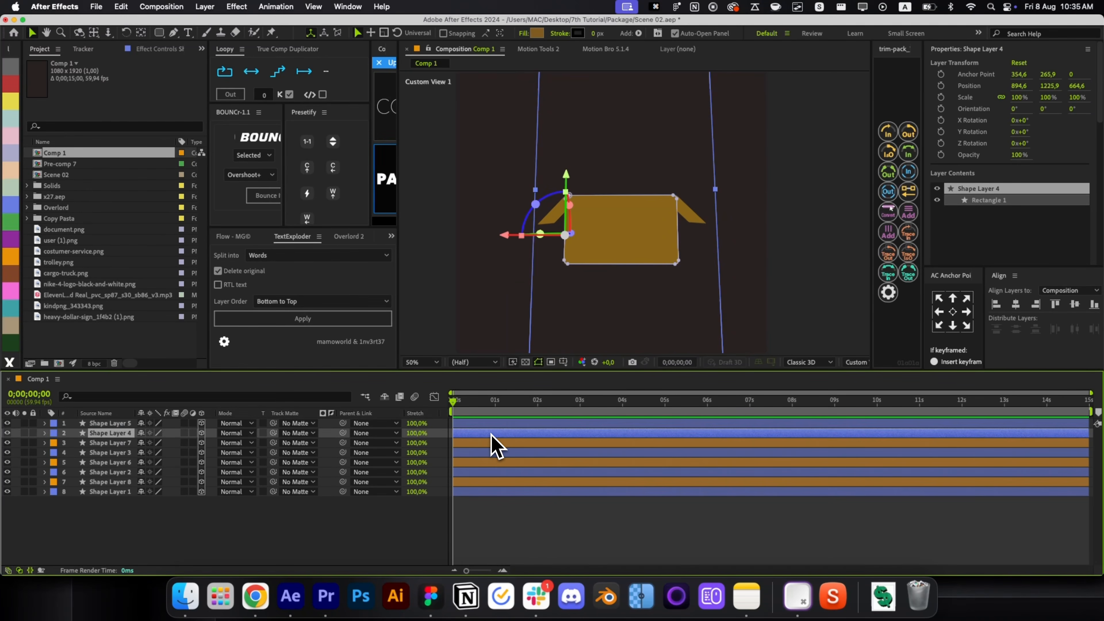
key("super+d")
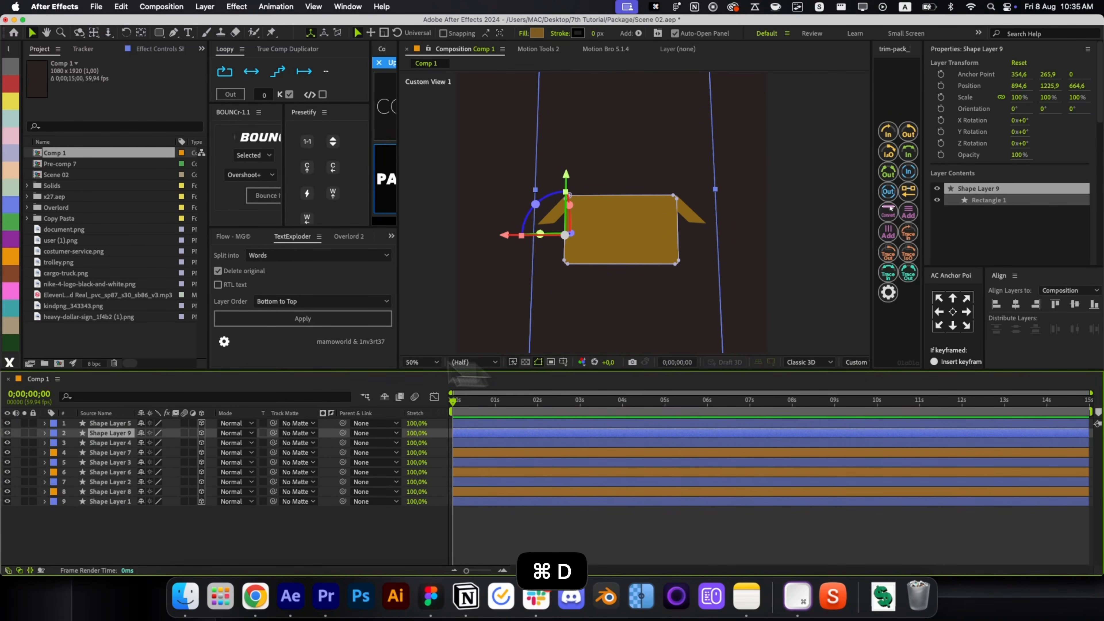
left_click(18, 257)
key("y")
left_click_drag(565, 234, 621, 196)
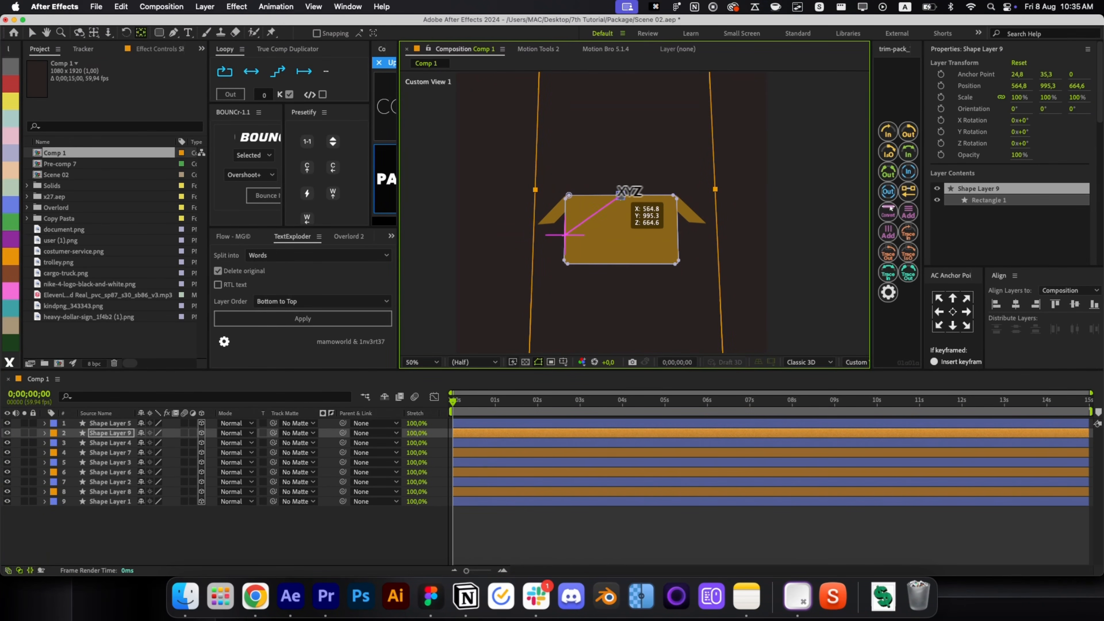
scroll(624, 191, "up", 8)
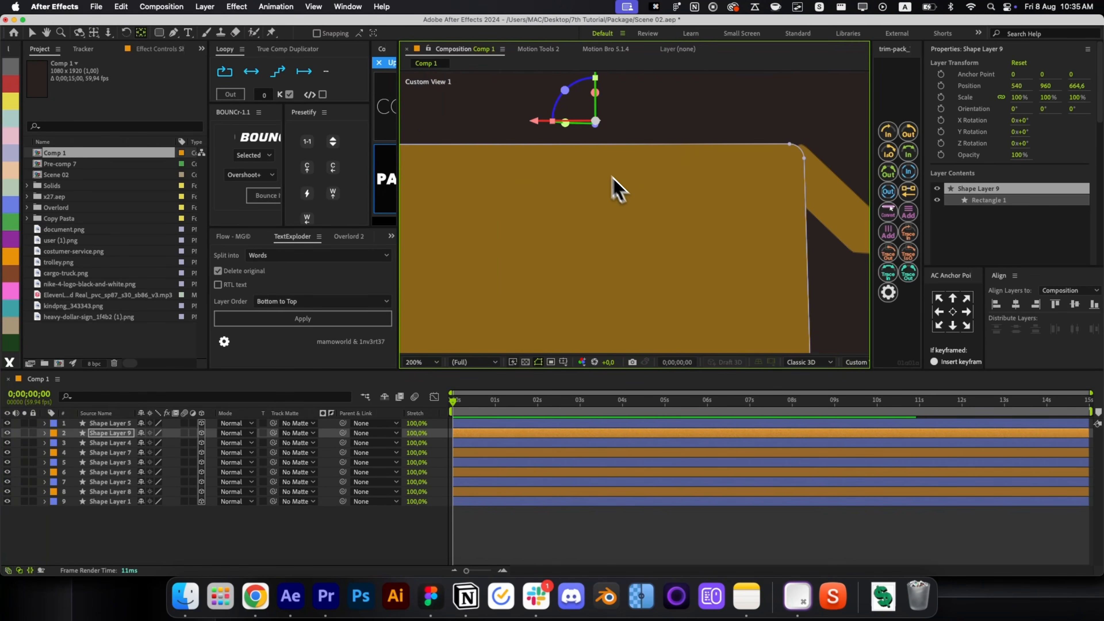
left_click_drag(567, 135, 670, 171)
left_click_drag(653, 117, 640, 165)
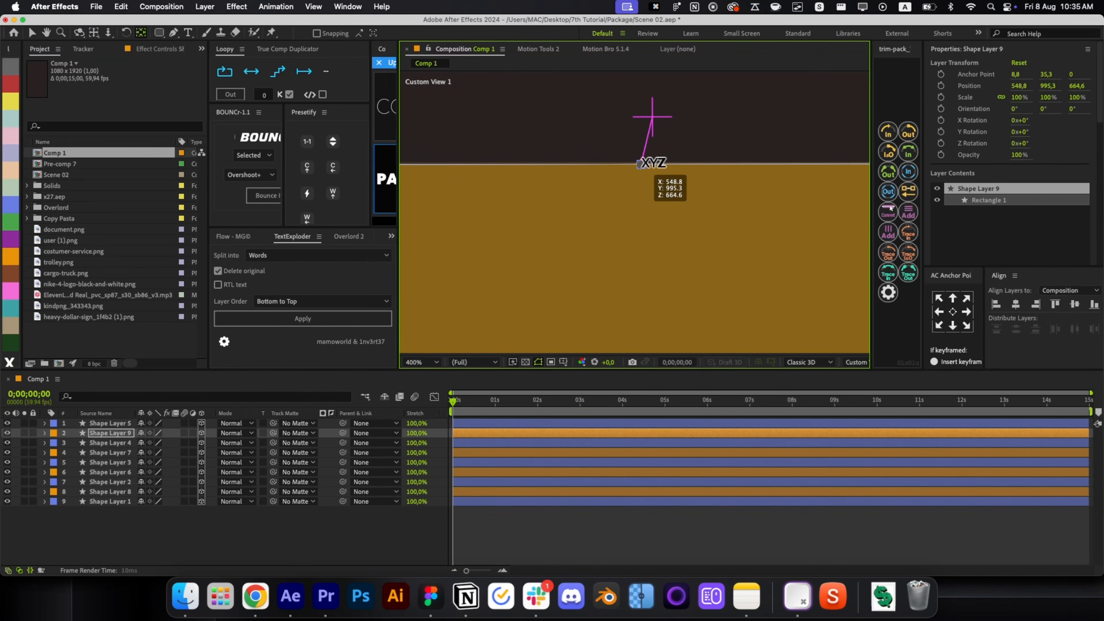
scroll(653, 164, "down", 4)
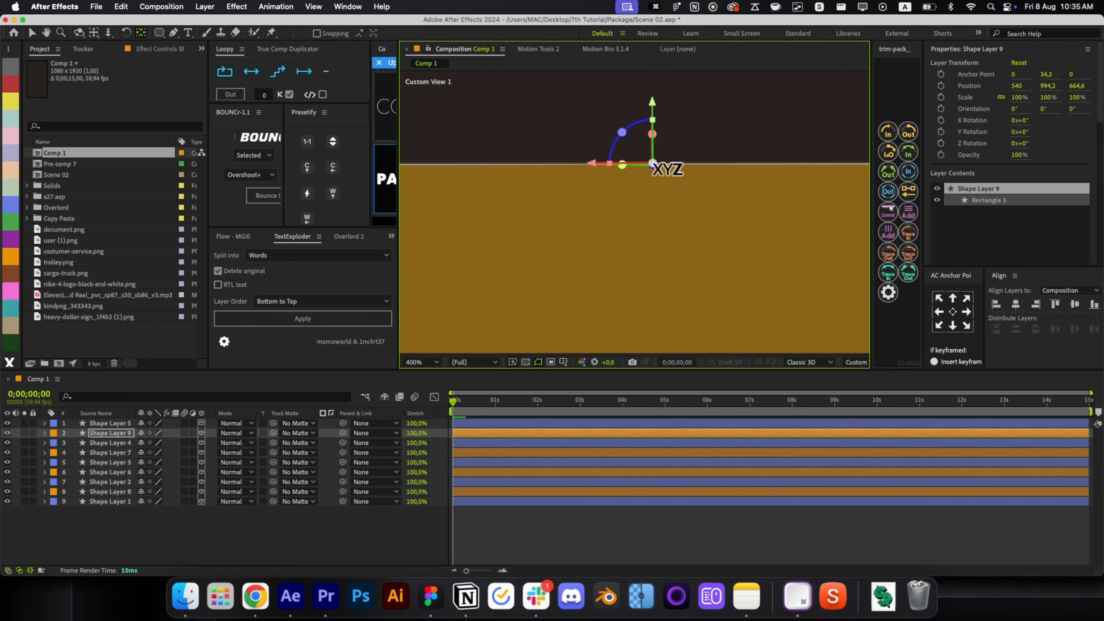
Tilt the Shape Layer 9 lid upward around its X axis and orbit around the box.
left_click_drag(655, 139, 648, 105)
key("shift+2")
left_click_drag(640, 217, 712, 239)
key("v")
Unlink the lid's scale and set its vertical scale to 60%.
key("s")
left_click(140, 442)
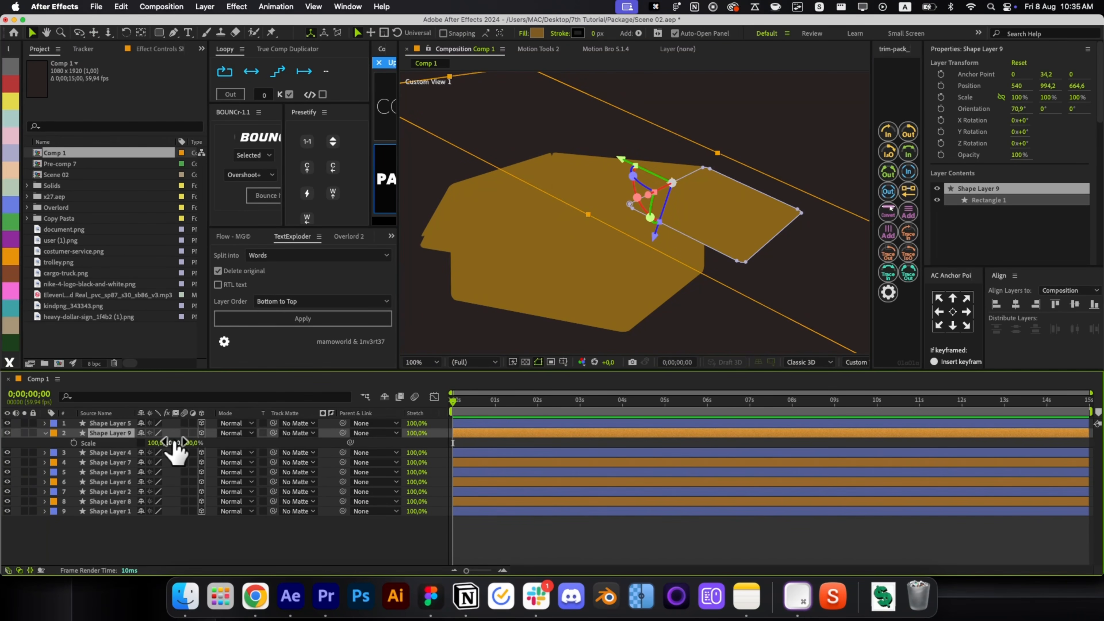
left_click(177, 442)
type("60")
key("Return")
Rotate the lid back to about 48.3° outward and return to the fitted Active Camera view.
key("r")
key("r")
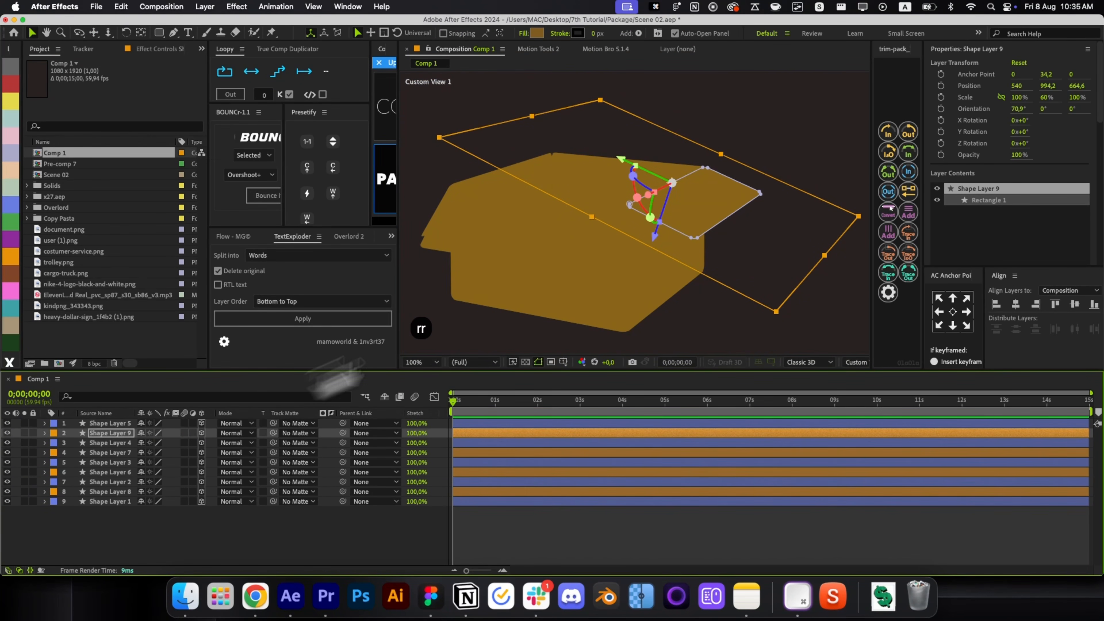
key("v")
mouse_move(648, 191)
left_mouse_down()
mouse_move(644, 183)
mouse_move(638, 197)
mouse_move(658, 163)
mouse_move(635, 177)
left_mouse_up()
key("c")
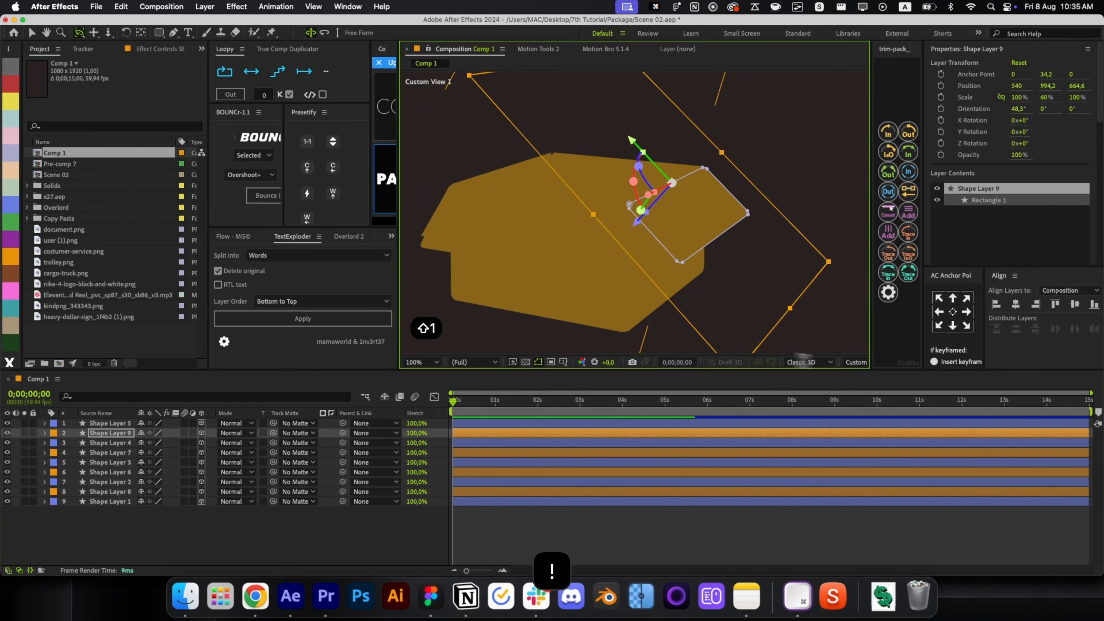
left_click(855, 362)
left_click(871, 383)
key("v")
left_click(665, 532)
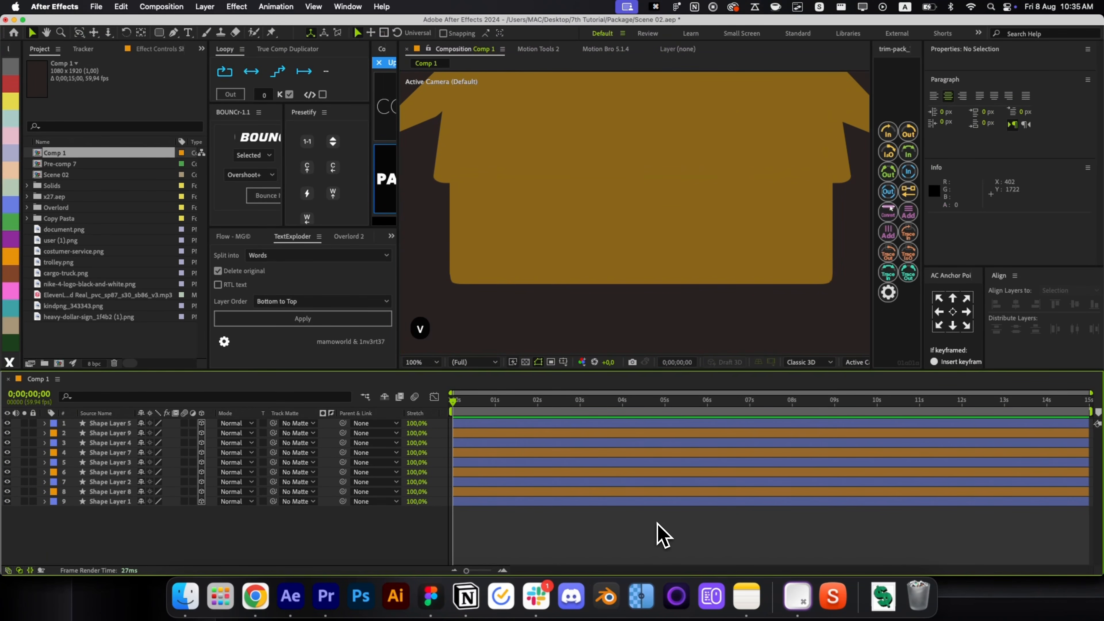
key("alt+slash")
Key X Rotation at 0° on Shape Layers 9, 7, 6 and 8 at 0;00;02;09.
left_click(489, 439)
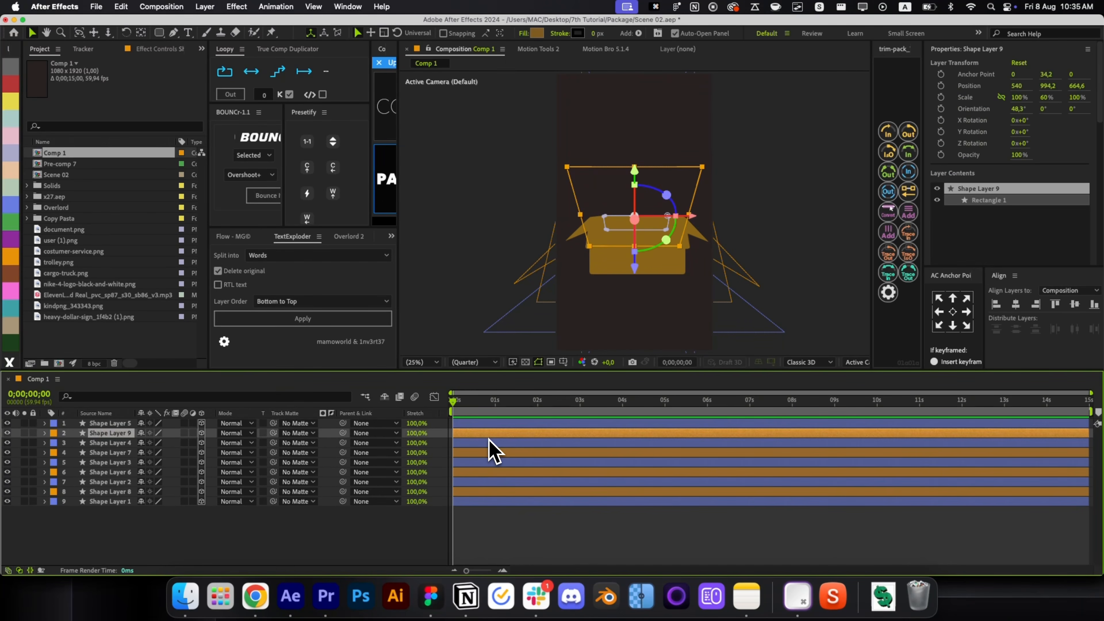
left_click(486, 453, "super")
left_click(482, 471, "super")
left_click(476, 491, "super")
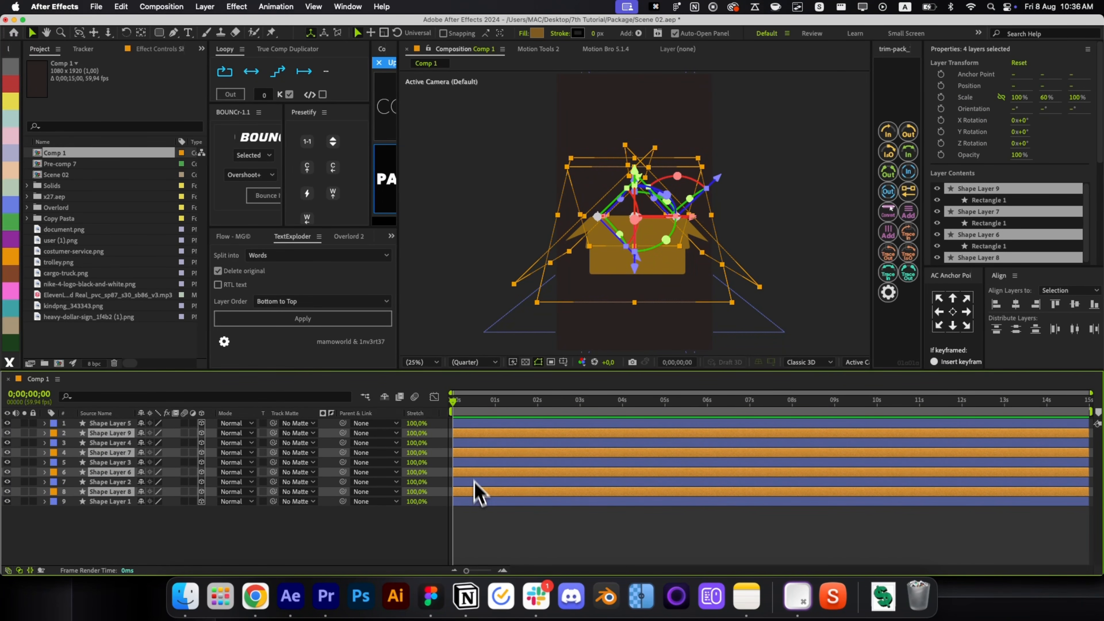
key("r")
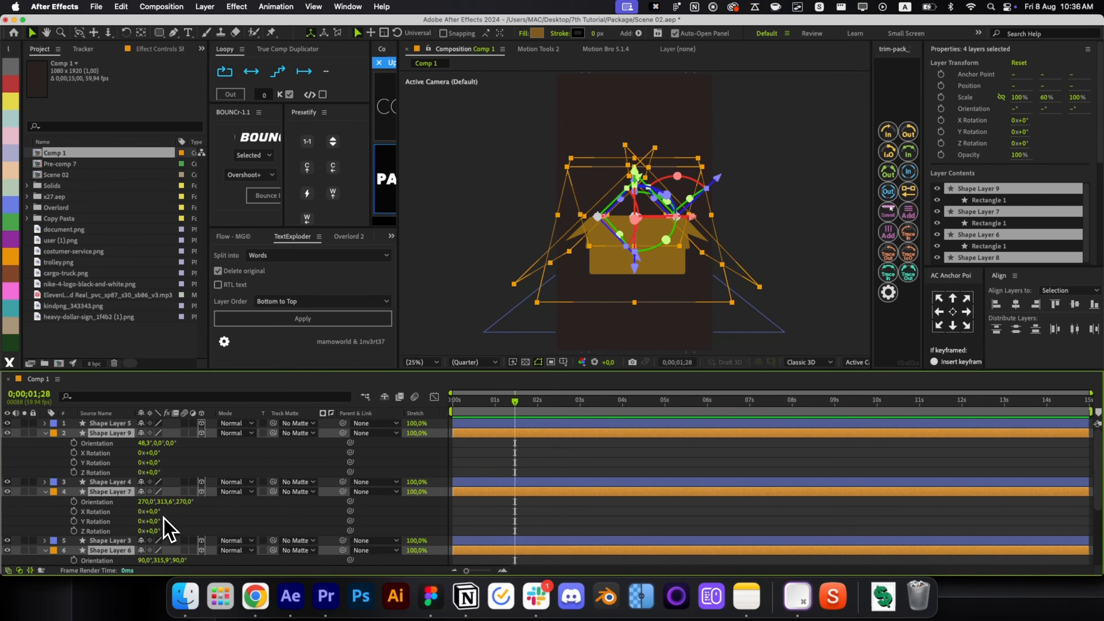
left_click_drag(156, 473, 174, 467)
key("cmd+z")
key("cmd+z")
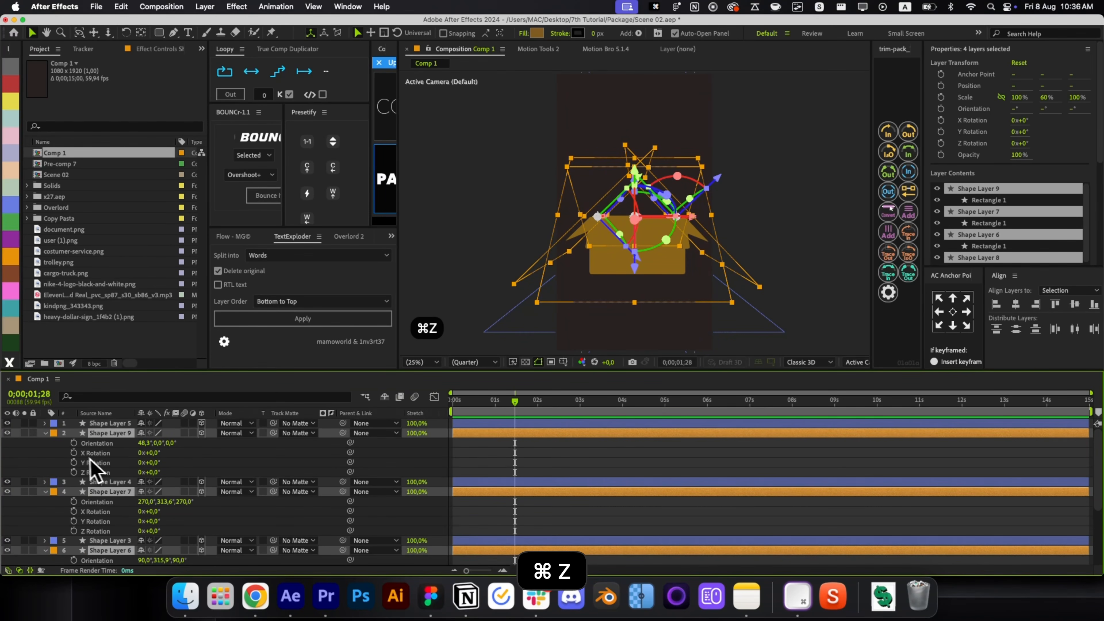
key("u")
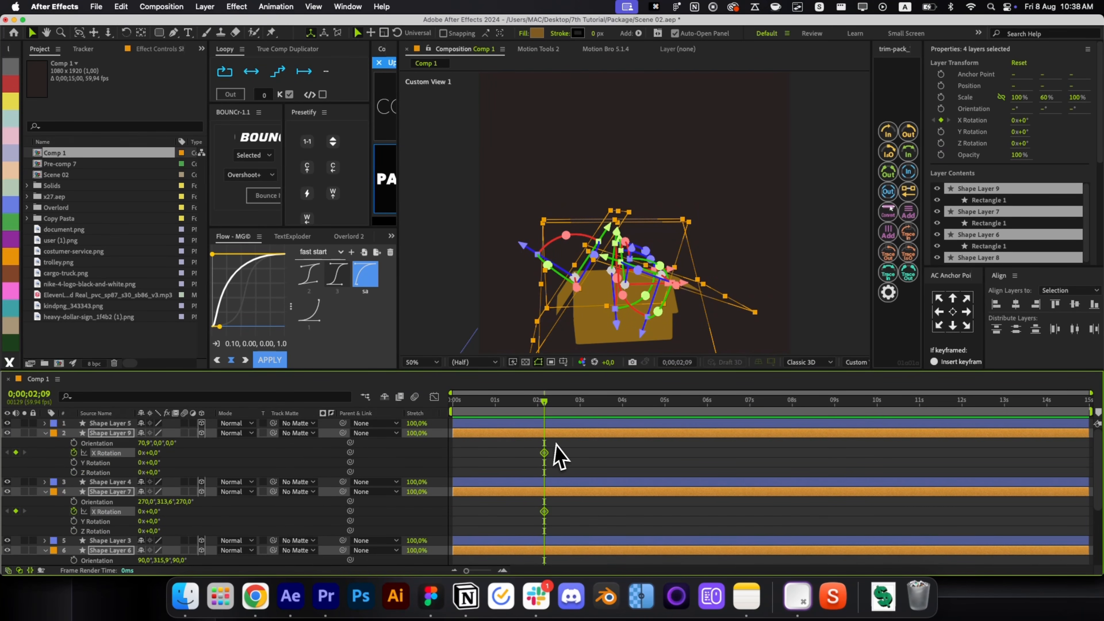
key("p")
key("u")
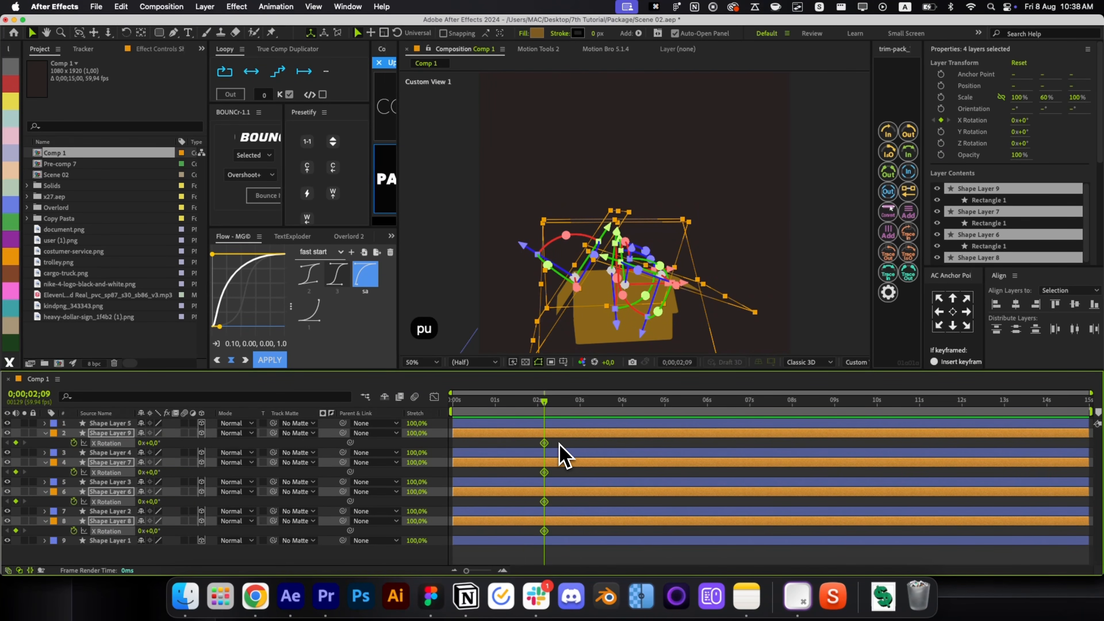
Orbit to review the open box, return to Active Camera, and go back to 0s on Shape Layer 9.
left_click(468, 412)
left_click(471, 433)
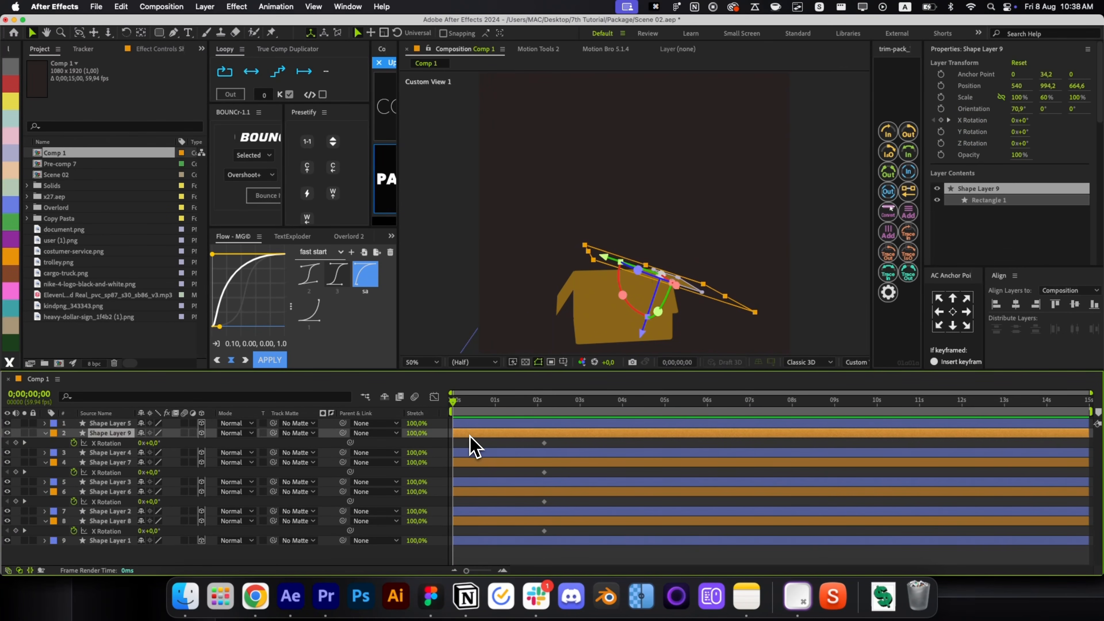
key("shift+1")
left_click_drag(578, 313, 607, 261)
key("shift+2")
key("shift+1")
key("F2")
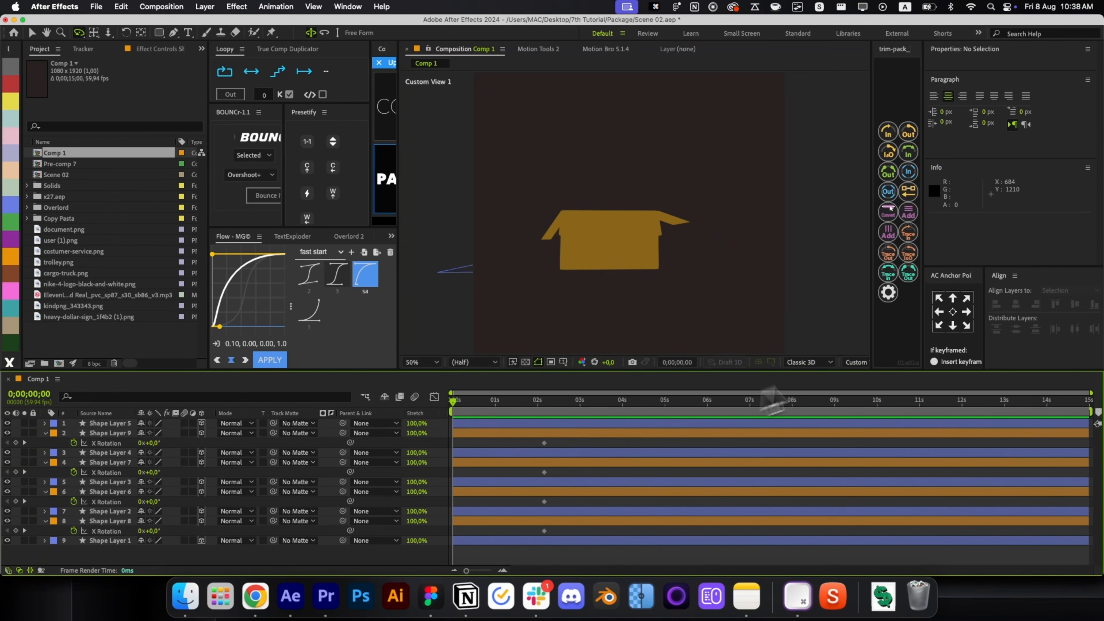
left_click(856, 361)
left_click(865, 378)
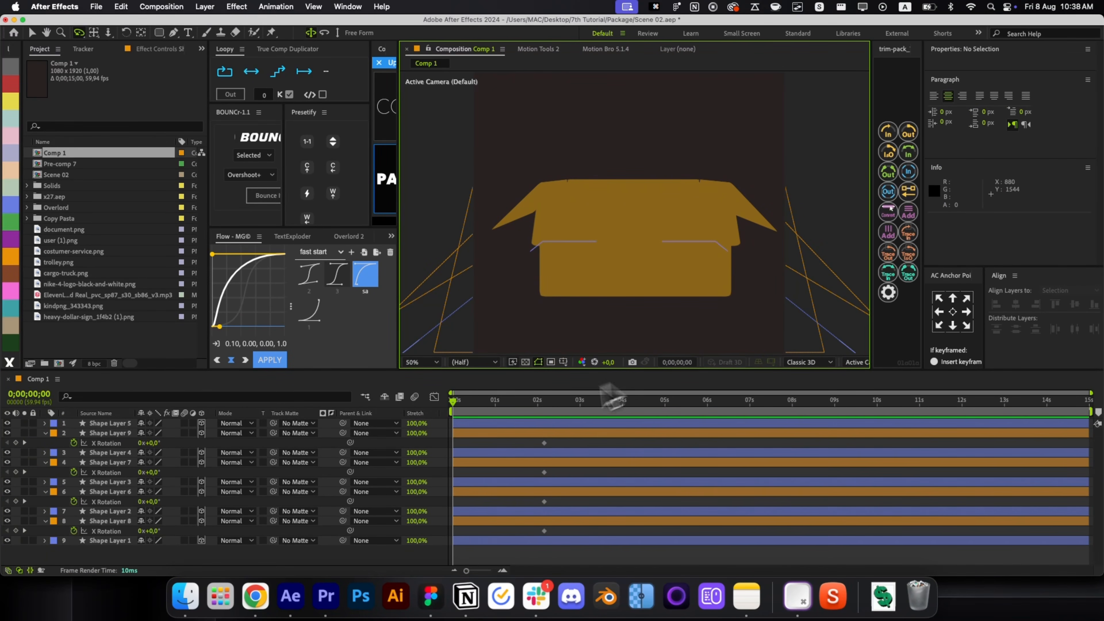
left_click_drag(609, 395, 552, 416)
key("v")
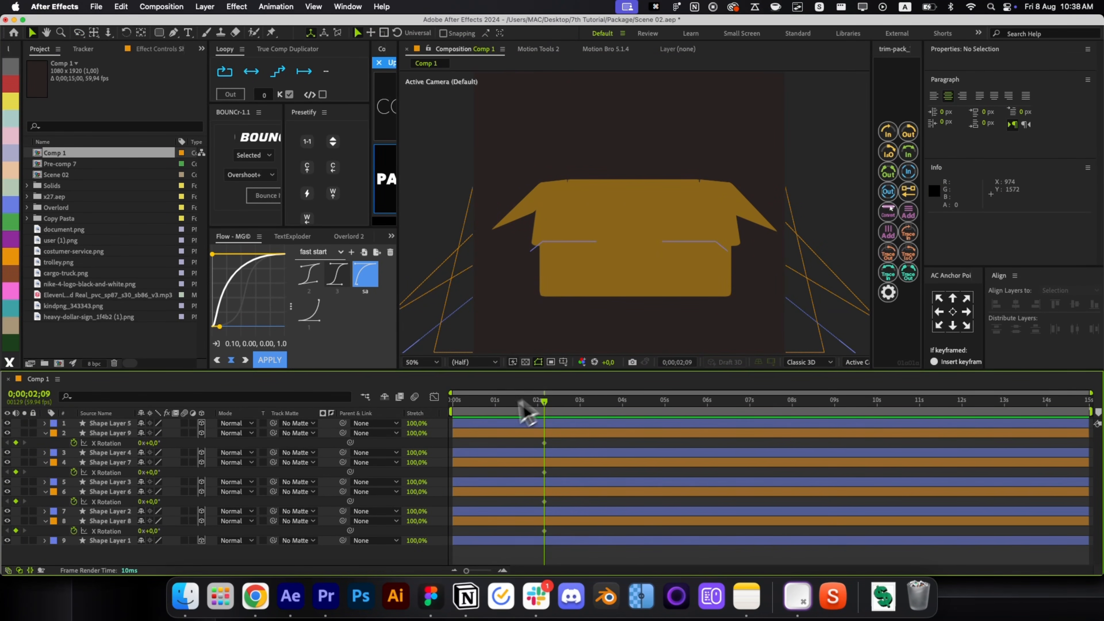
key("Home")
left_click(469, 432)
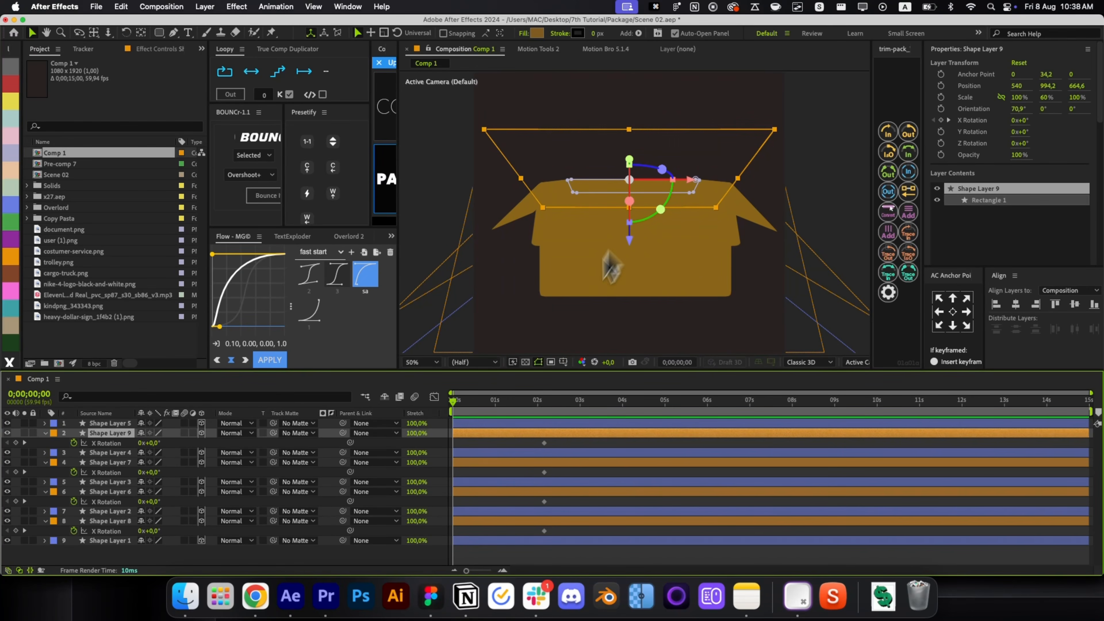
At 0s, fold flaps 9, 7, 6, 8 shut at X Rotation 199°, −226°, 224°, −236°, then select those keyframes.
left_click_drag(156, 445, 278, 453)
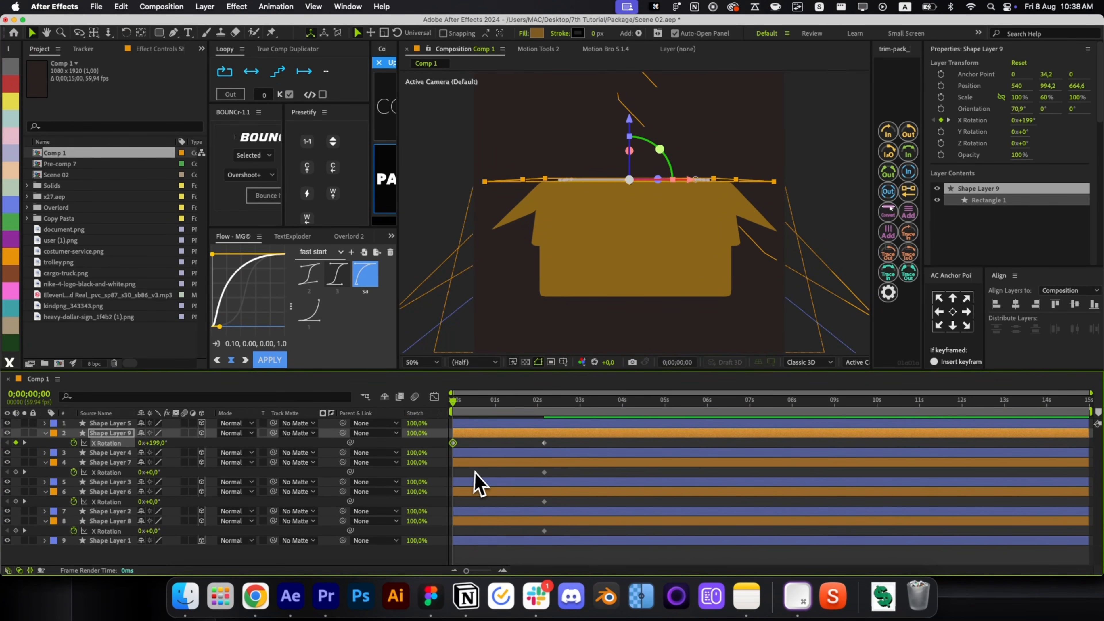
left_click(474, 463)
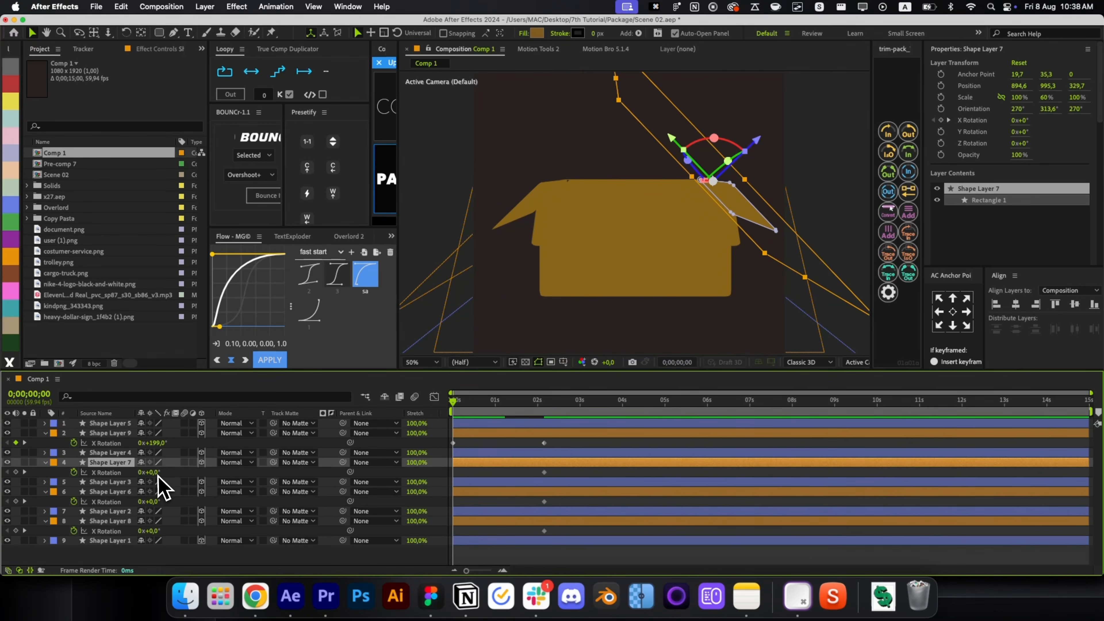
left_click_drag(150, 473, 54, 501)
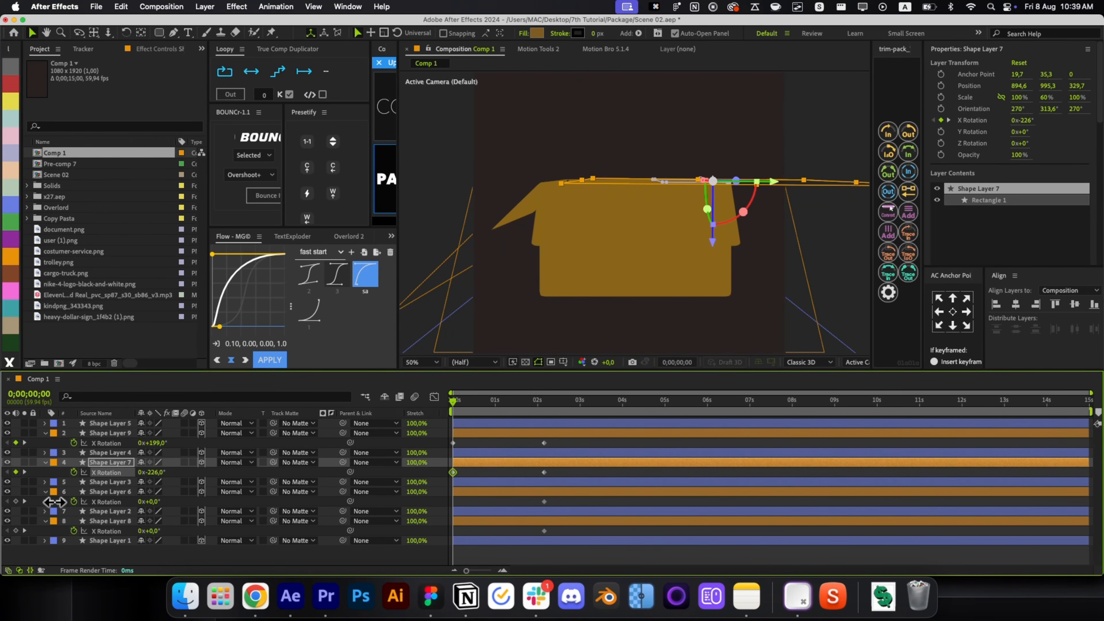
left_click(491, 494)
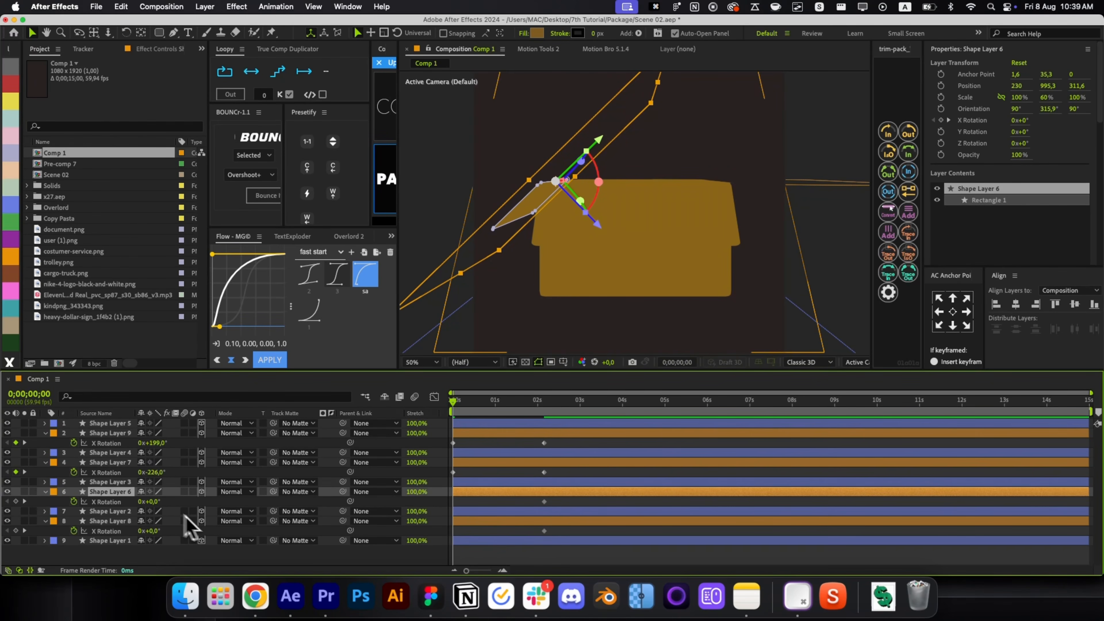
left_click_drag(150, 501, 287, 507)
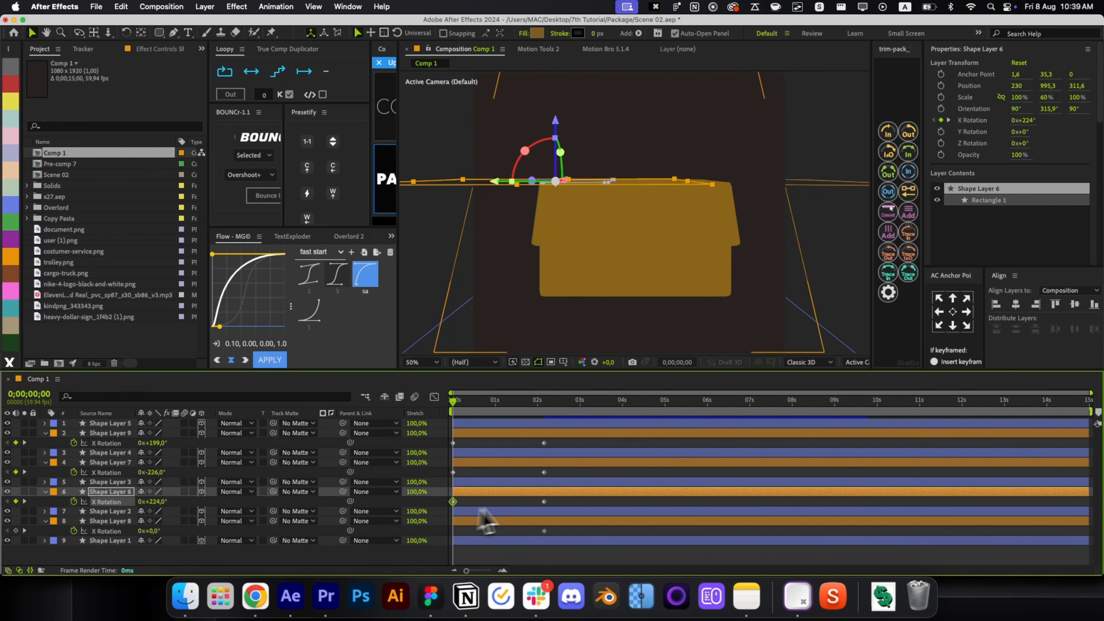
left_click(525, 503)
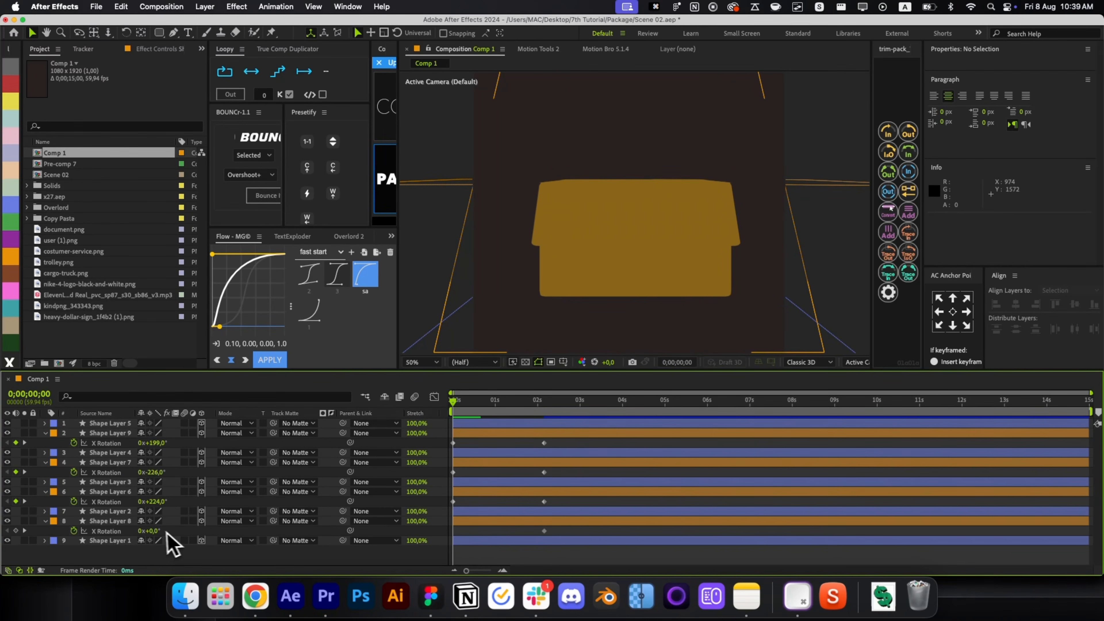
left_click_drag(148, 530, 13, 525)
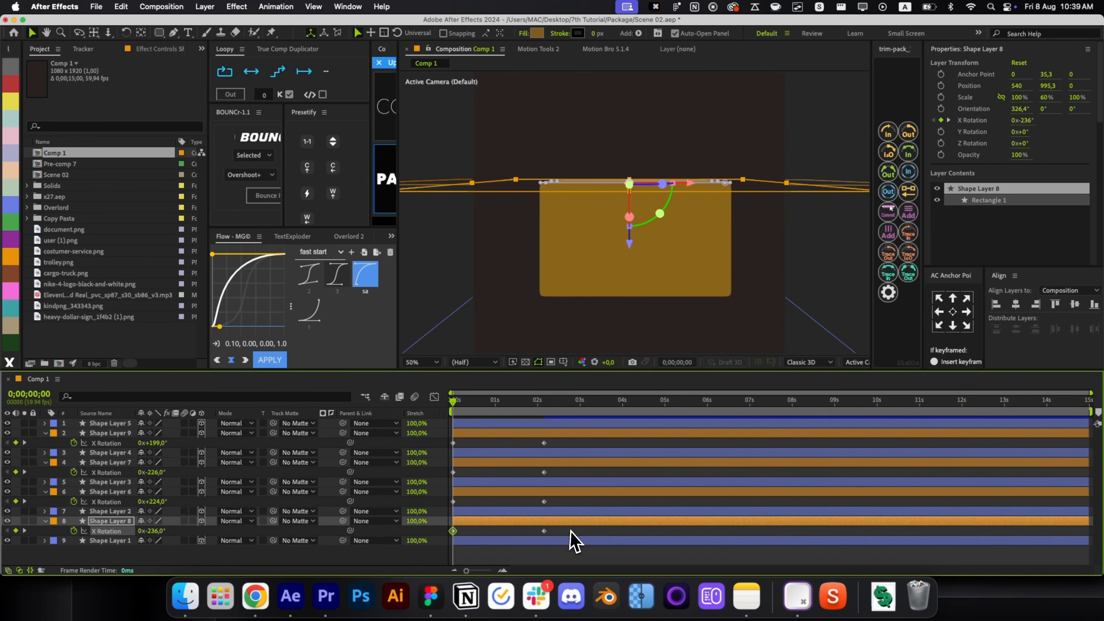
left_click_drag(575, 542, 296, 414)
Apply fast-start easing to the flap keyframes and trim the box layers' in-points.
left_click(272, 361)
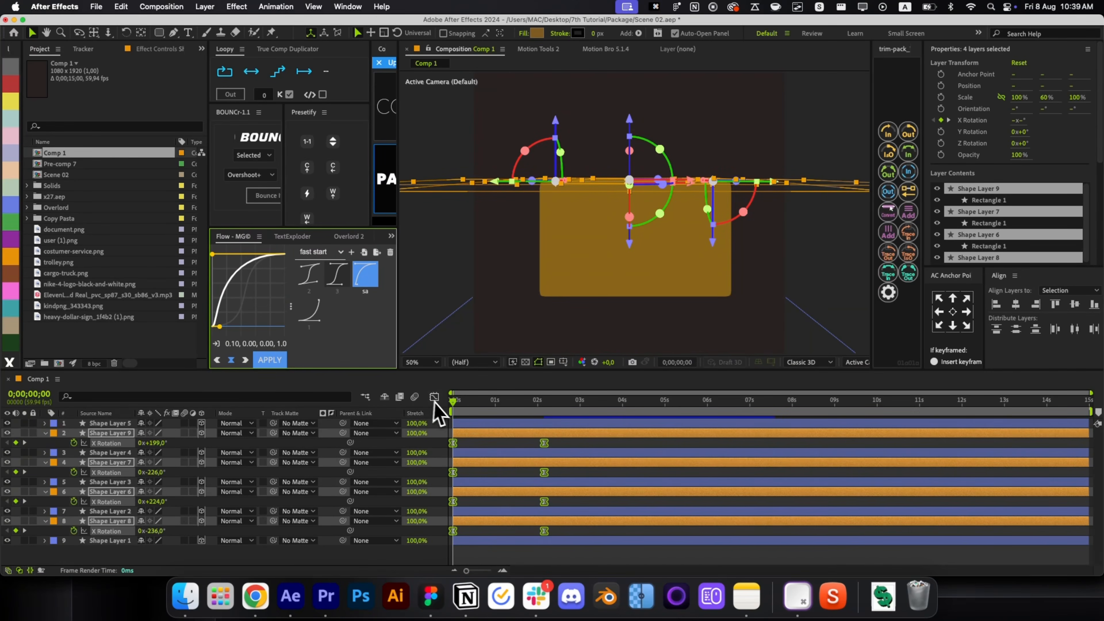
left_click(434, 397)
left_click(435, 397)
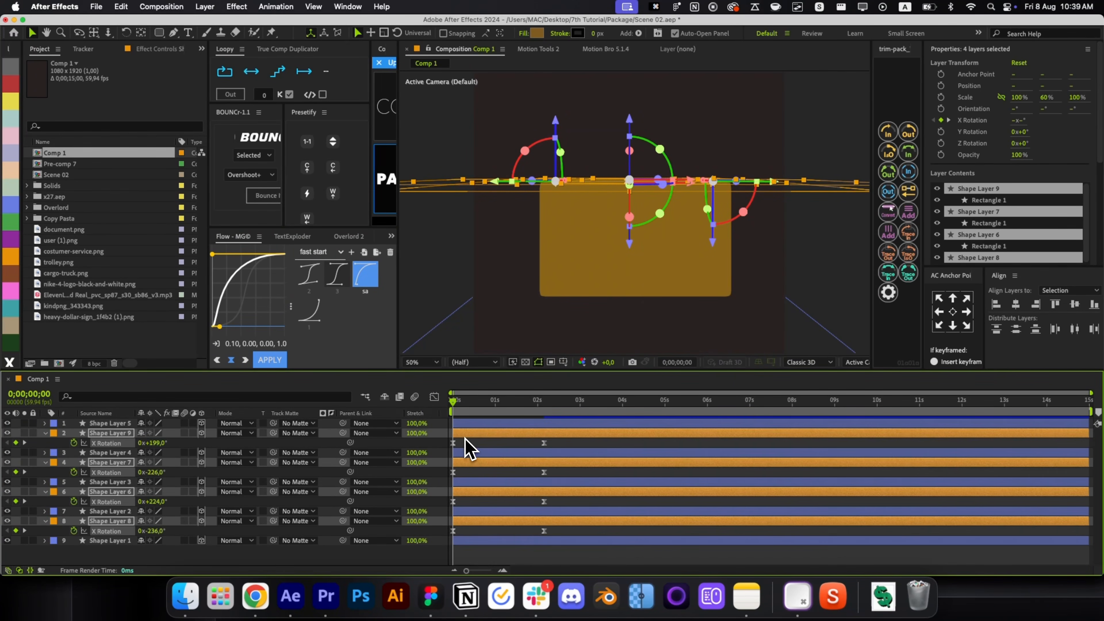
left_click(469, 448)
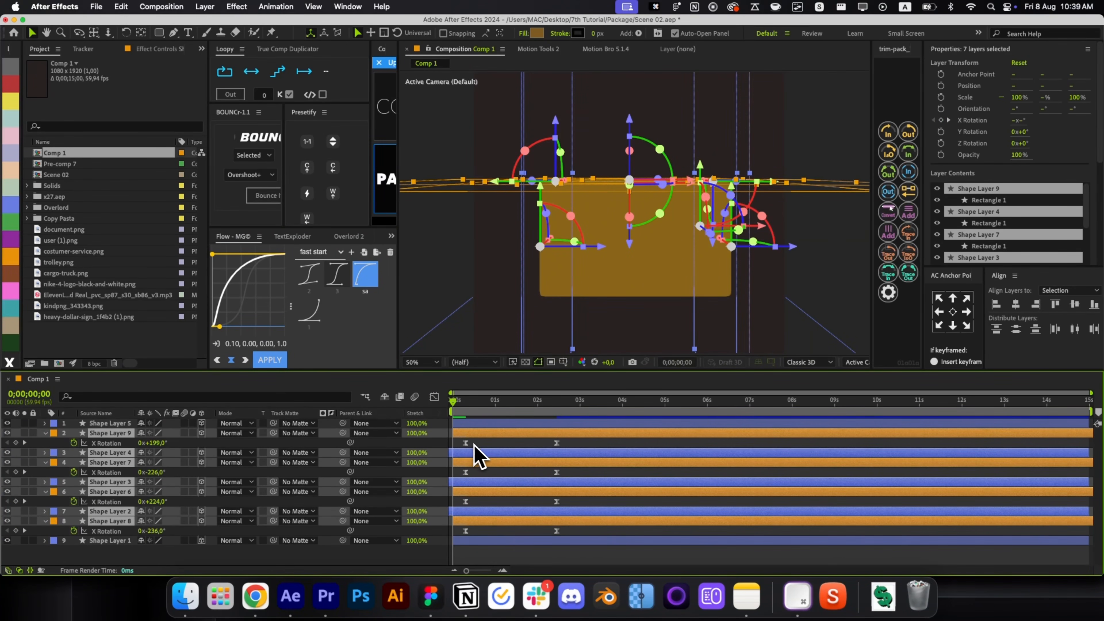
key("alt+bracketleft")
key("p")
key("p")
left_click(513, 541)
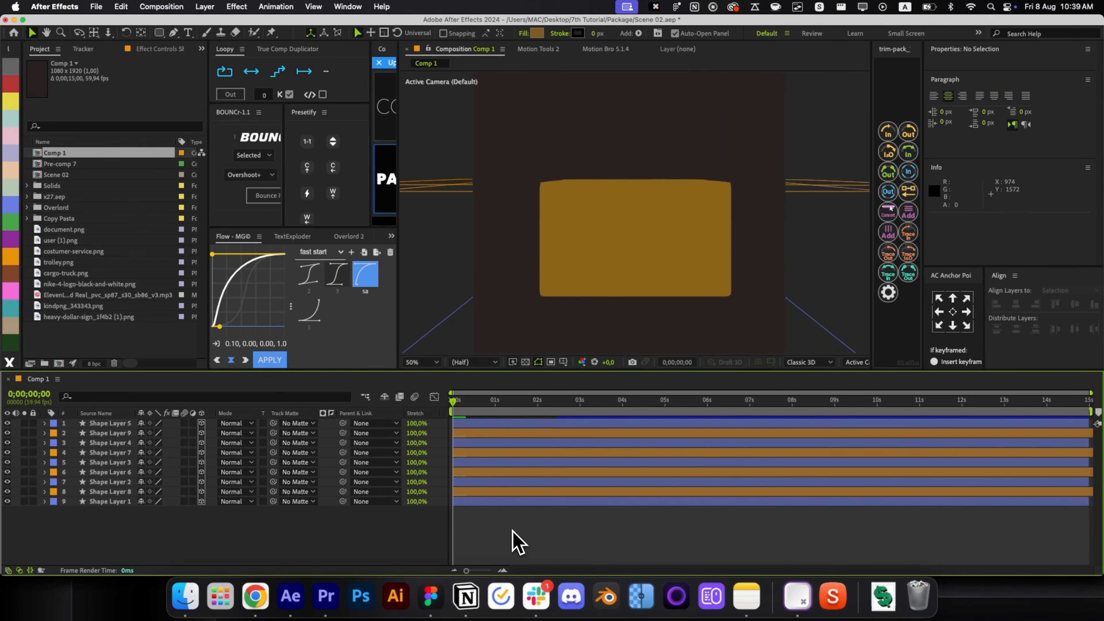
key("alt+slash")
Preview the box opening and inspect Shape Layer 8's X Rotation keyframes.
key("space")
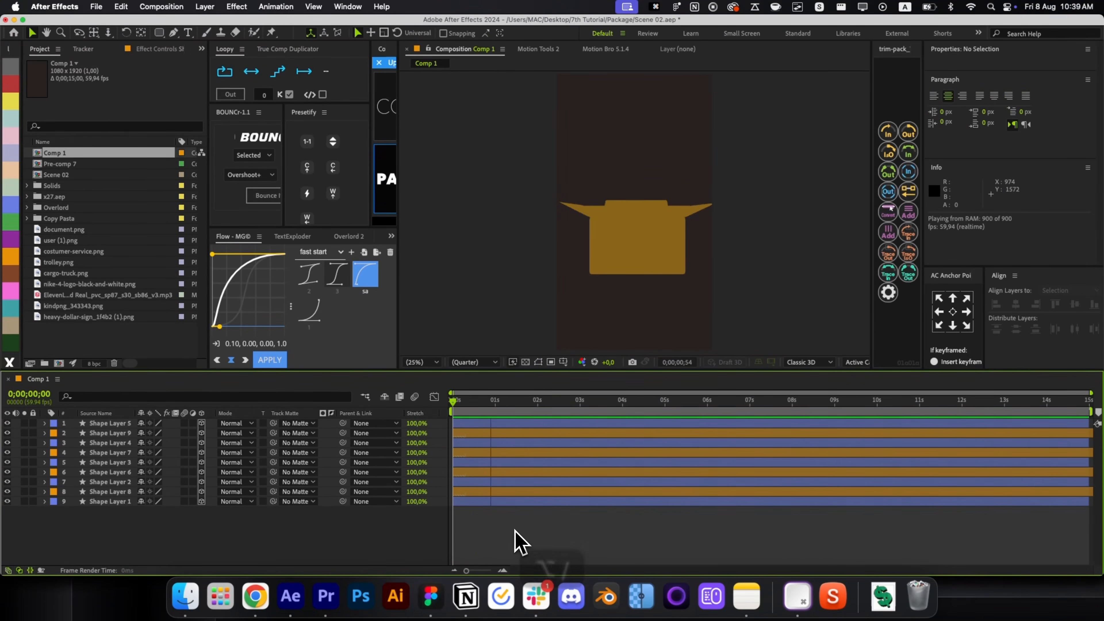
key("space")
left_click(644, 239)
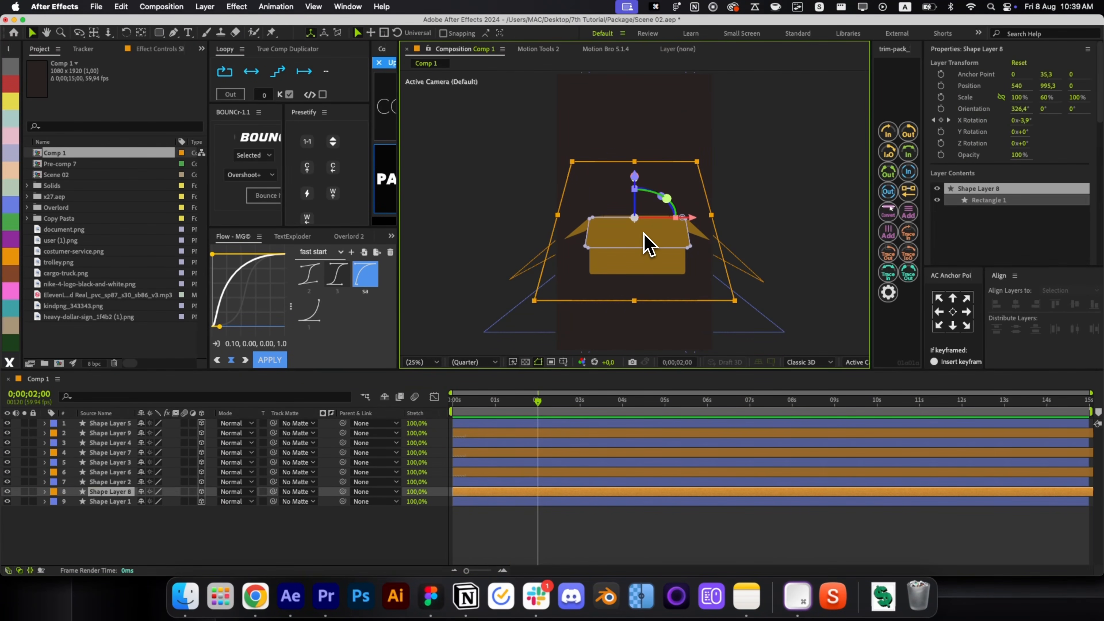
key("u")
left_click(530, 506)
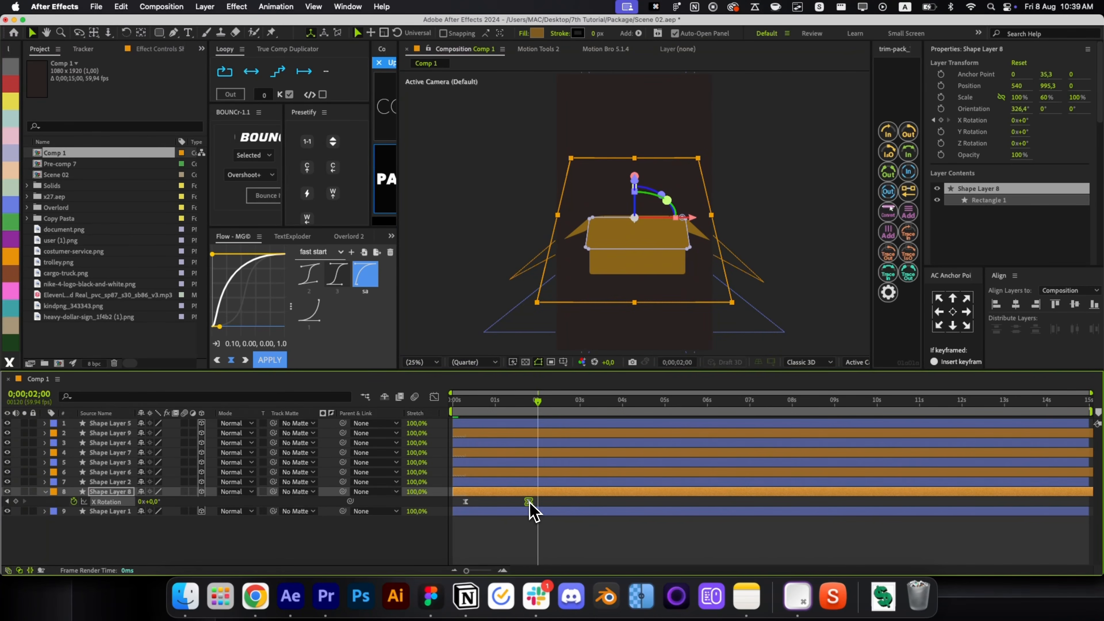
key("u")
key("Home")
key("space")
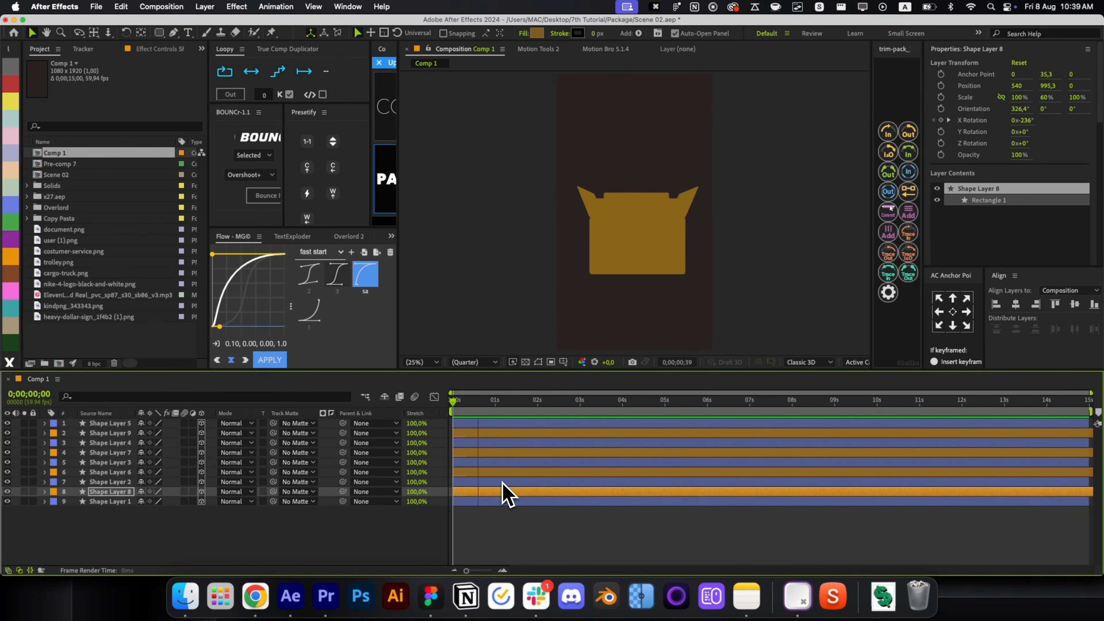
left_click(545, 492)
Check Shape Layer 9's rotation keyframes and replay the flaps from the start.
left_click(504, 436)
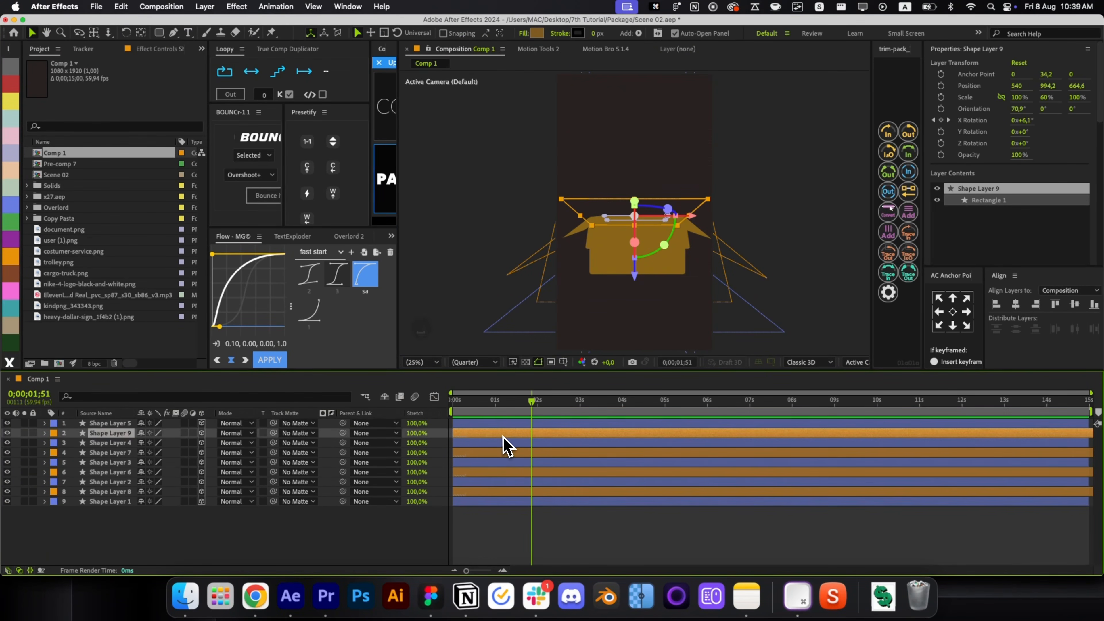
key("u")
left_click(544, 504)
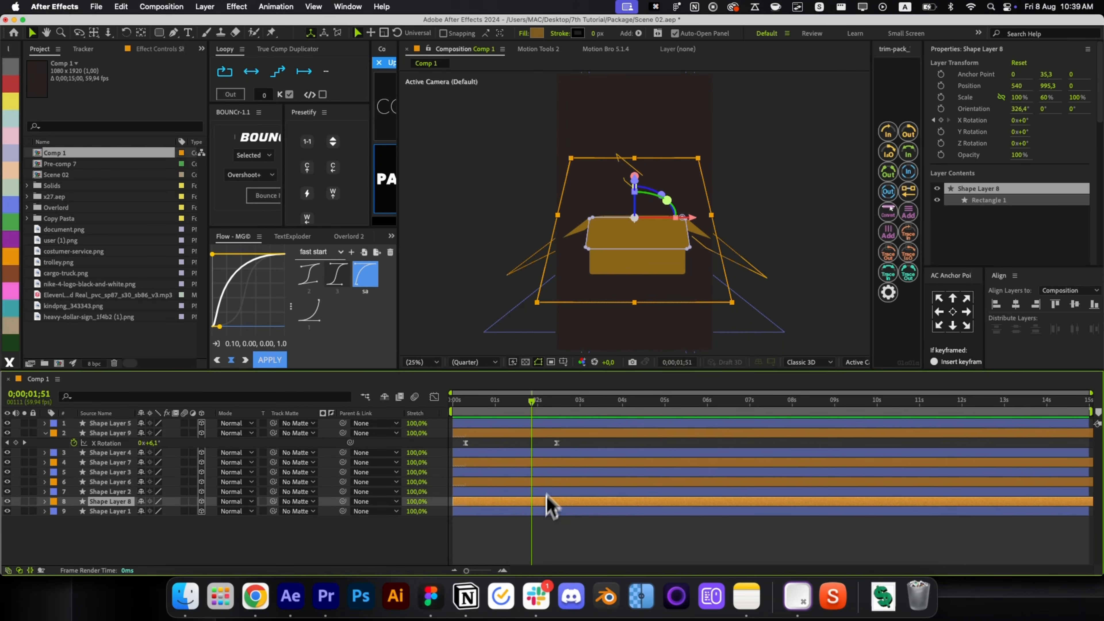
left_click(554, 447)
left_click(514, 445)
key("Home")
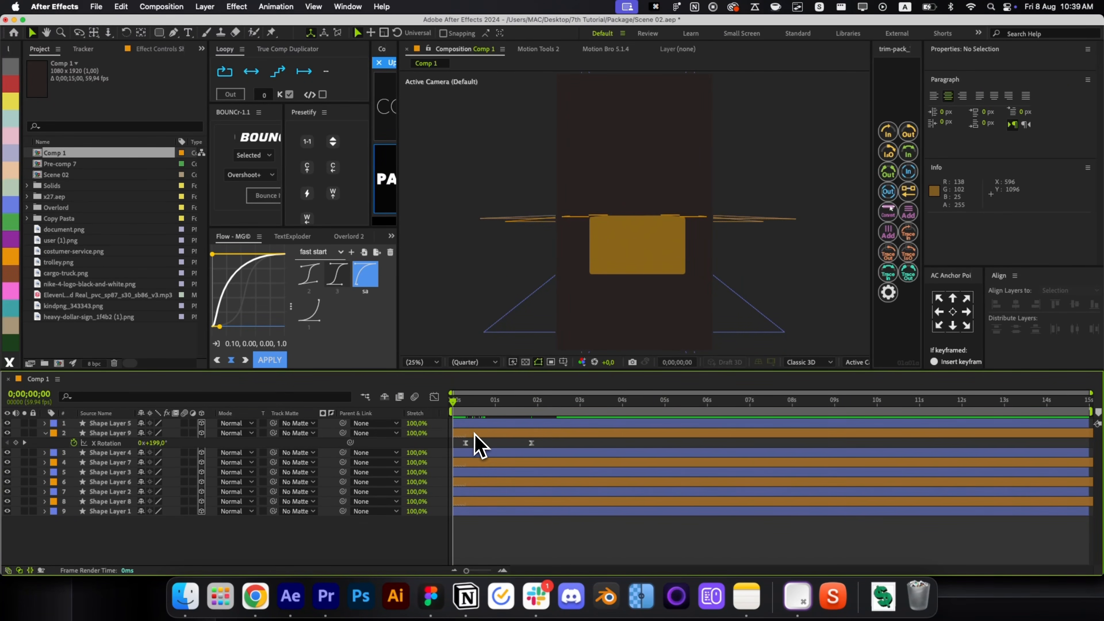
left_click(476, 444)
key("u")
key("space")
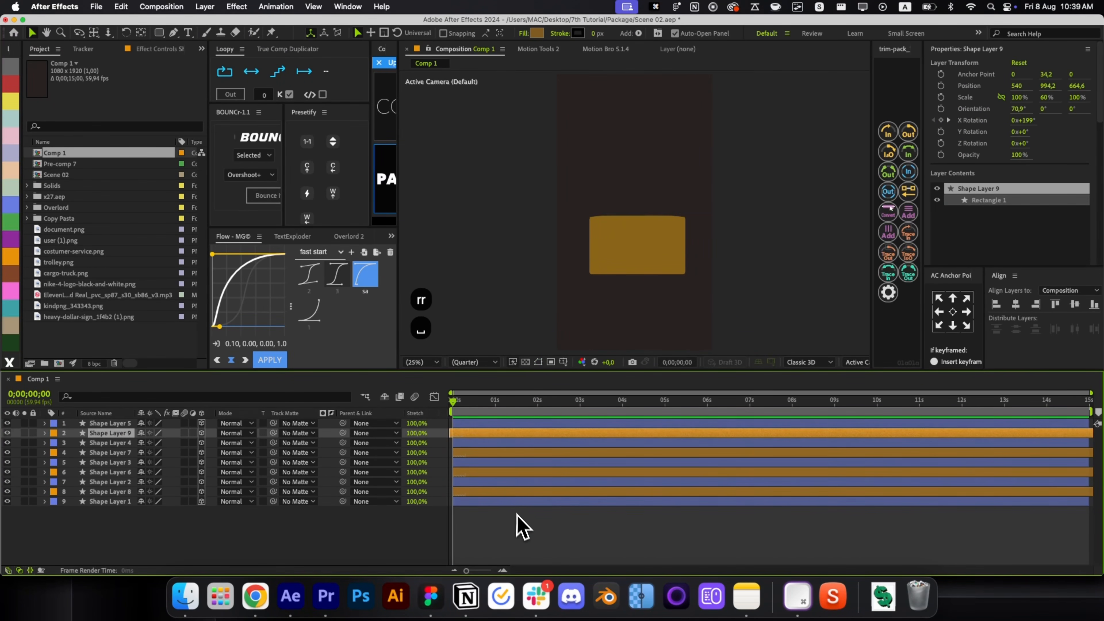
left_click(549, 541)
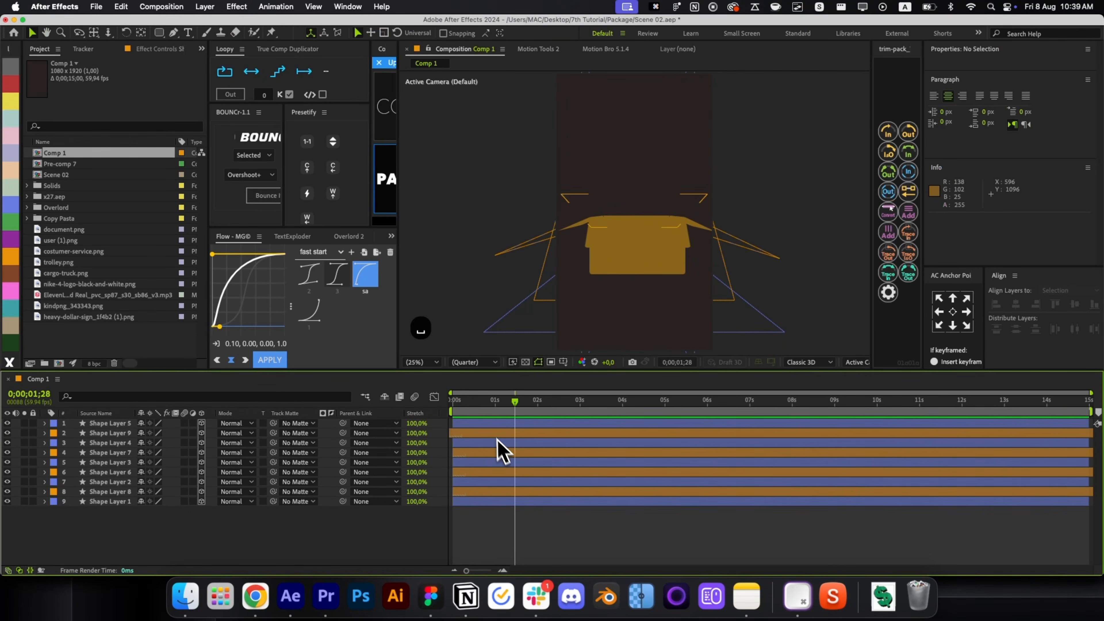
Shift Shape Layer 9's timeline bar slightly later and preview the staggered flaps.
left_click_drag(496, 435, 459, 422)
key("space")
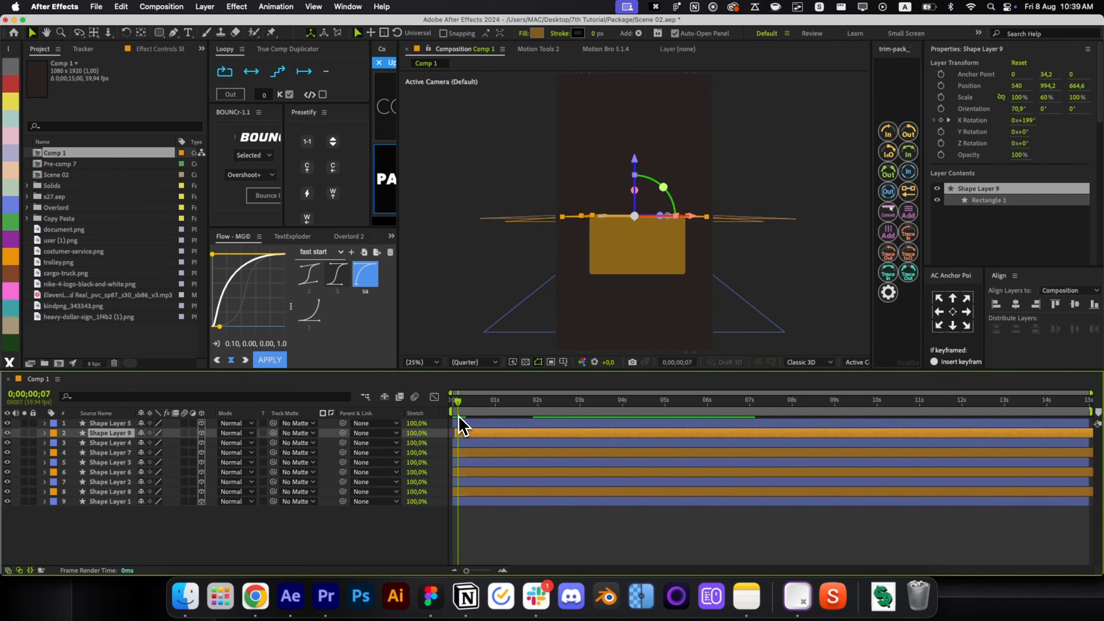
left_click(543, 517)
left_click(634, 280)
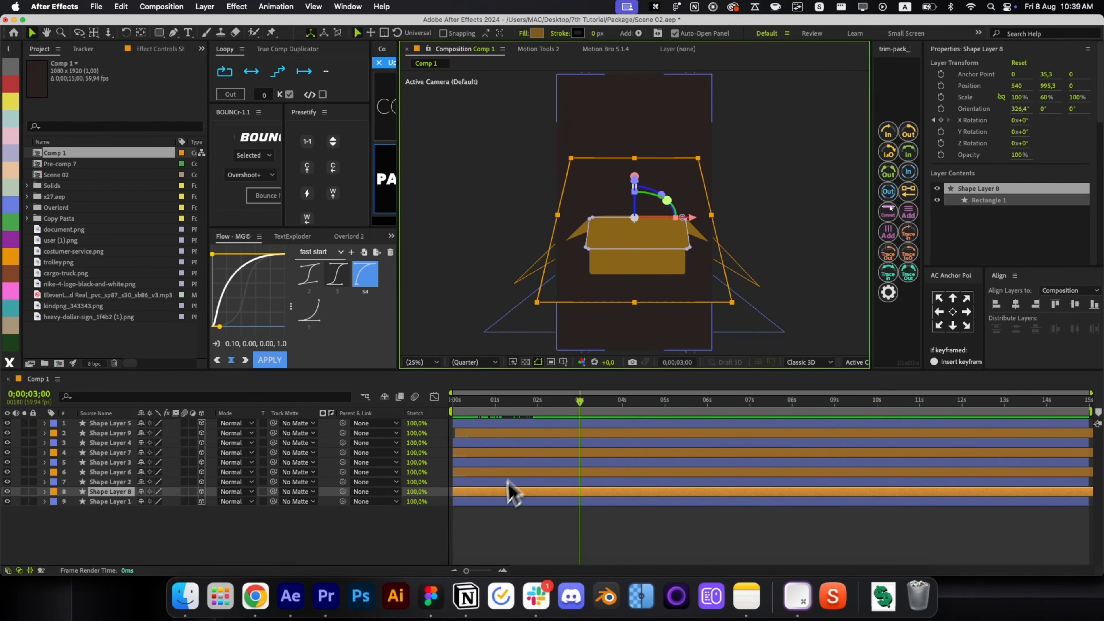
Apply Gradient Ramp to the front face with a gold Start Color sampled from the box.
key("alt+space")
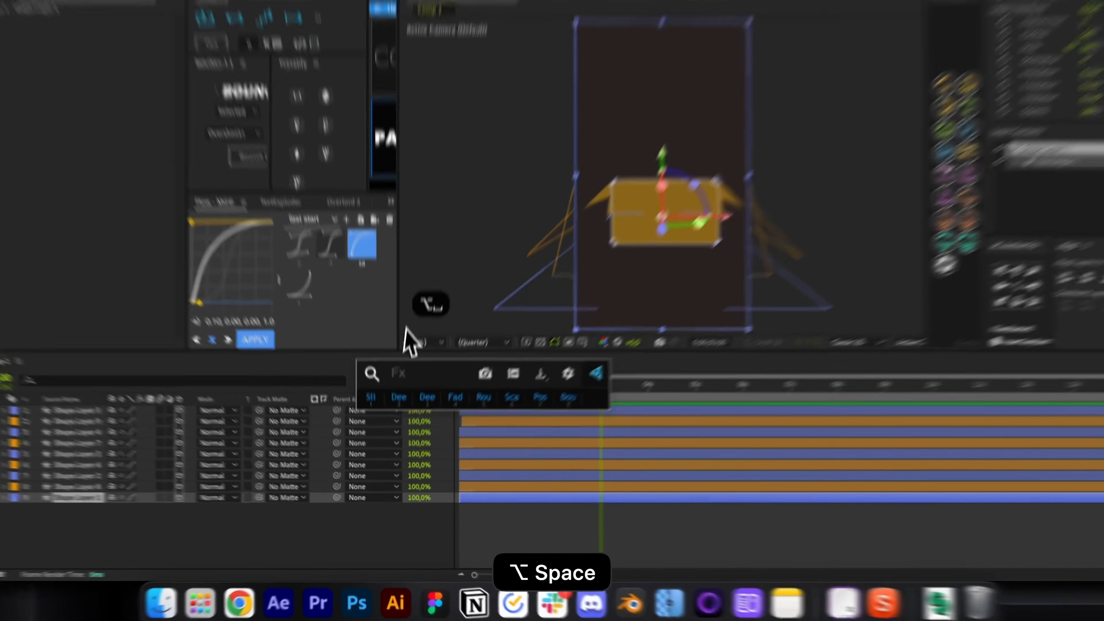
type("grad")
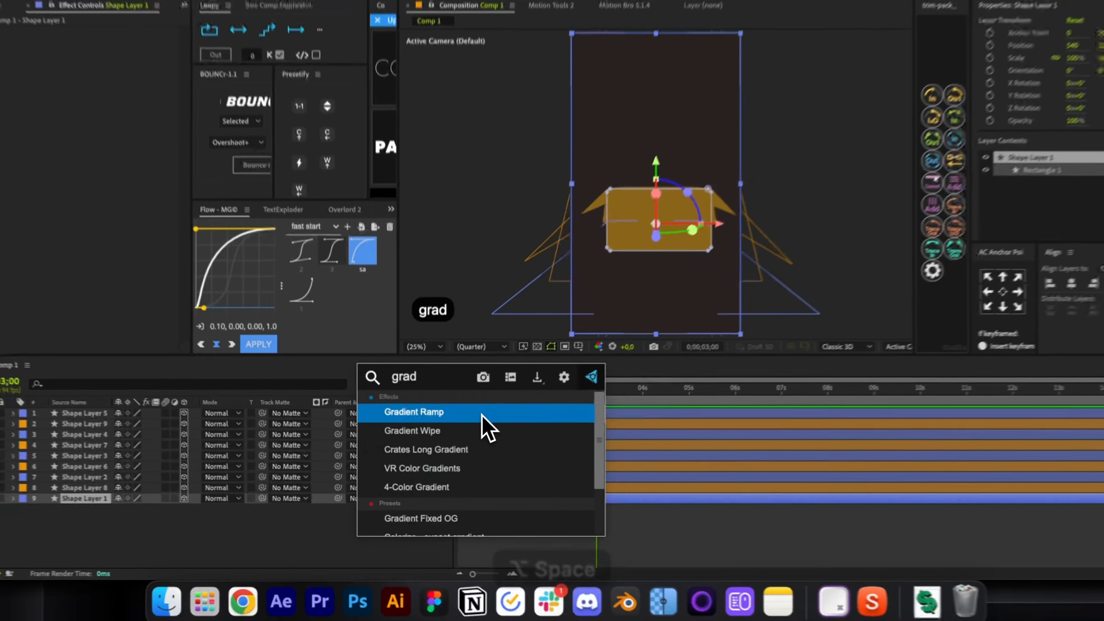
key("Return")
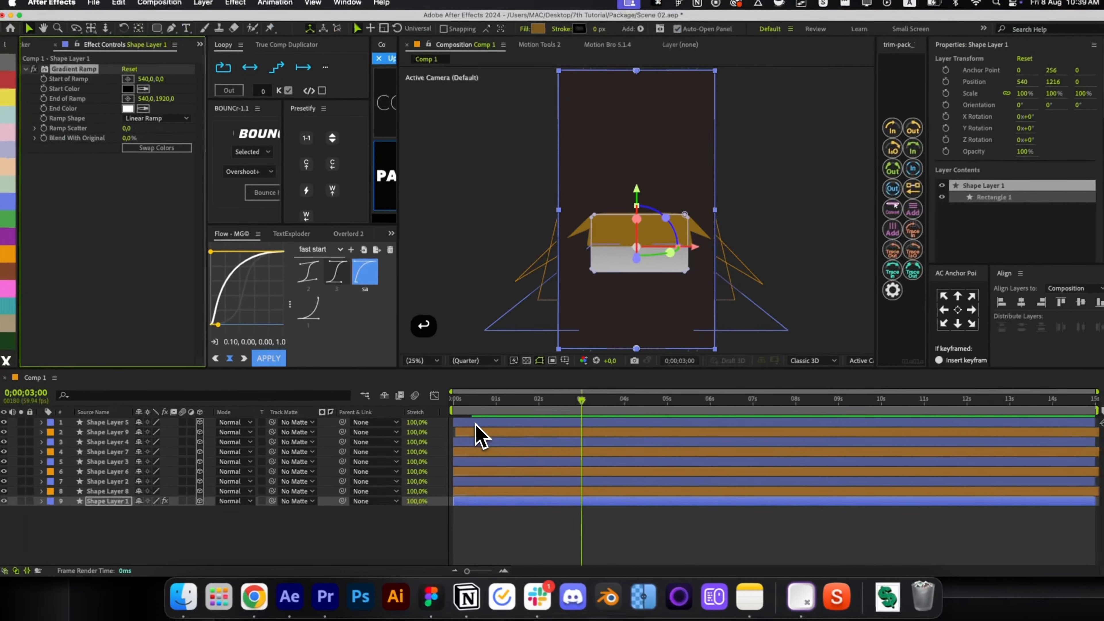
left_click_drag(567, 399, 474, 409)
left_click(147, 95)
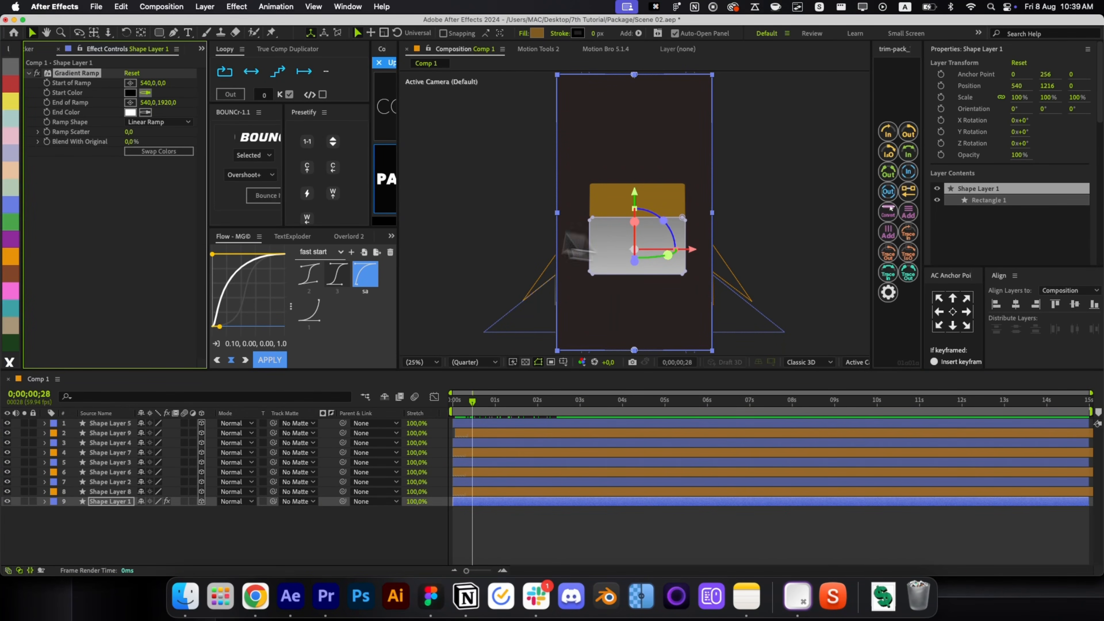
left_click(611, 202)
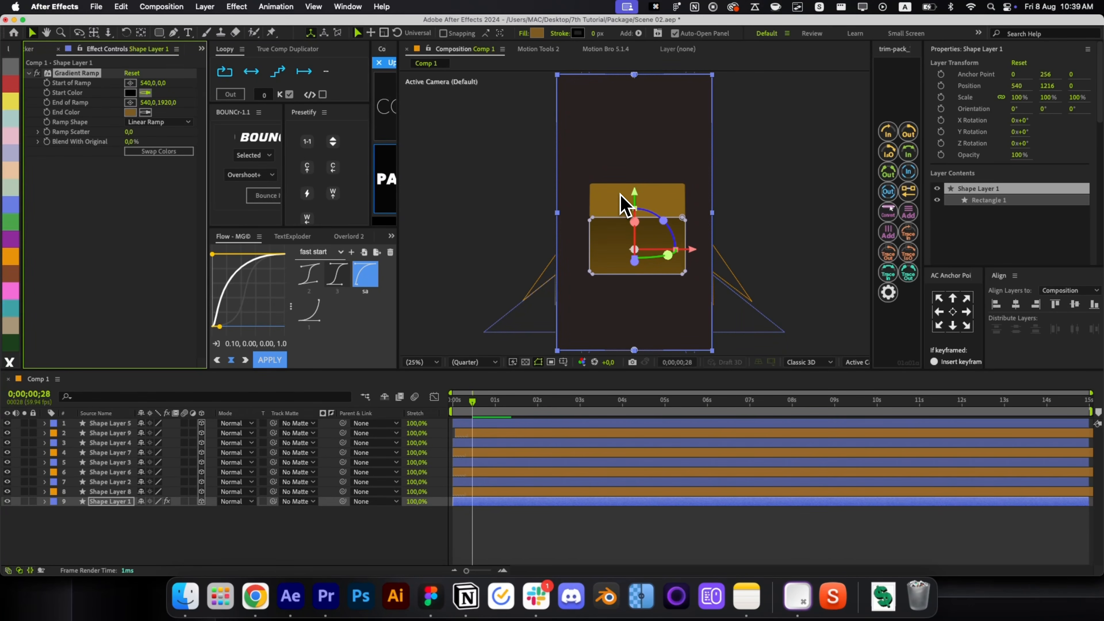
left_click(620, 194)
left_click(130, 92)
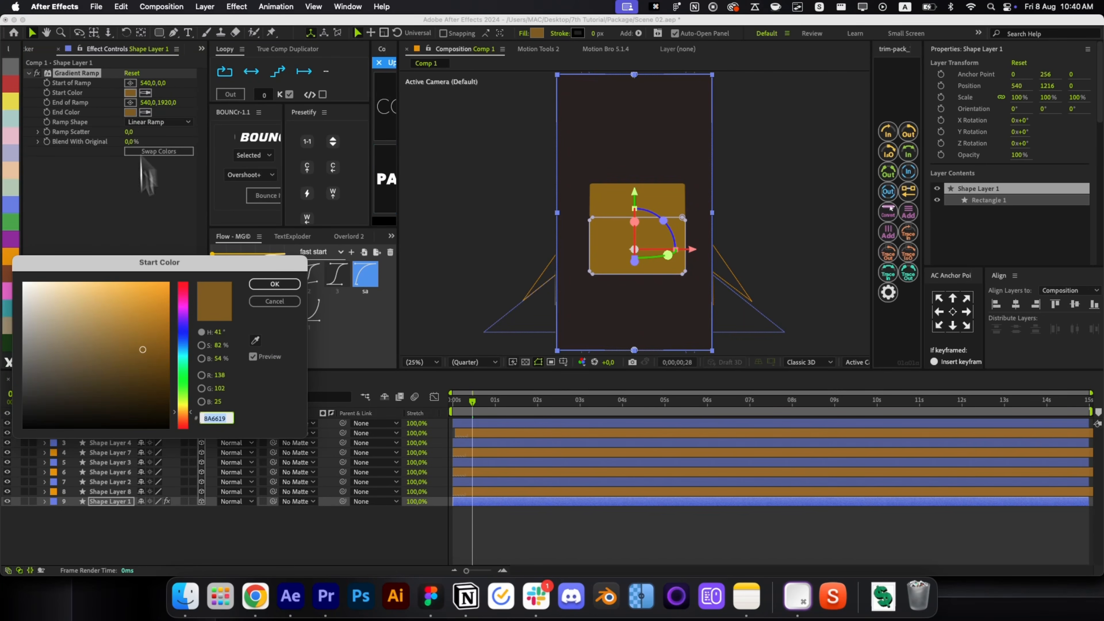
left_click(285, 284)
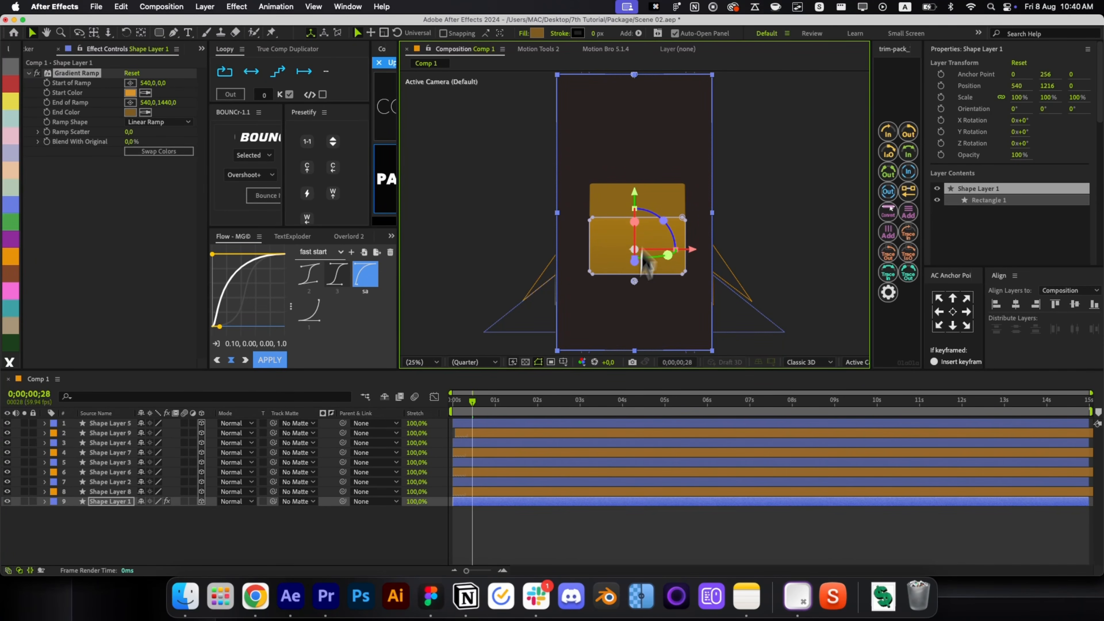
Move Start of Ramp down the face and paste a light peach hex as End Color.
left_click_drag(632, 86, 635, 194)
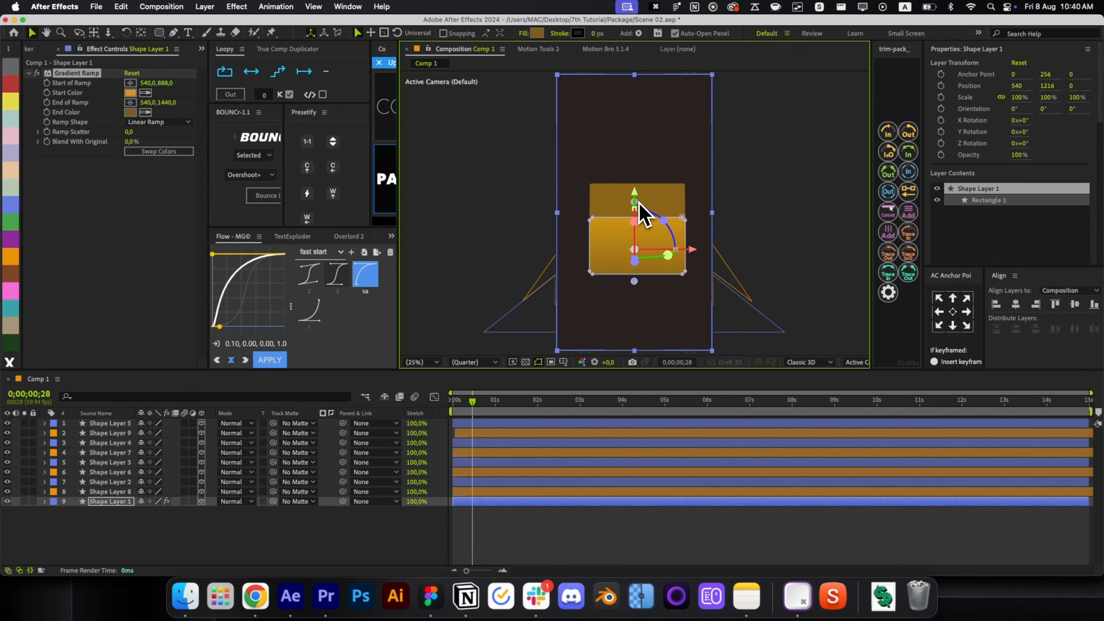
left_click(130, 112)
key("cmd+v")
key("Return")
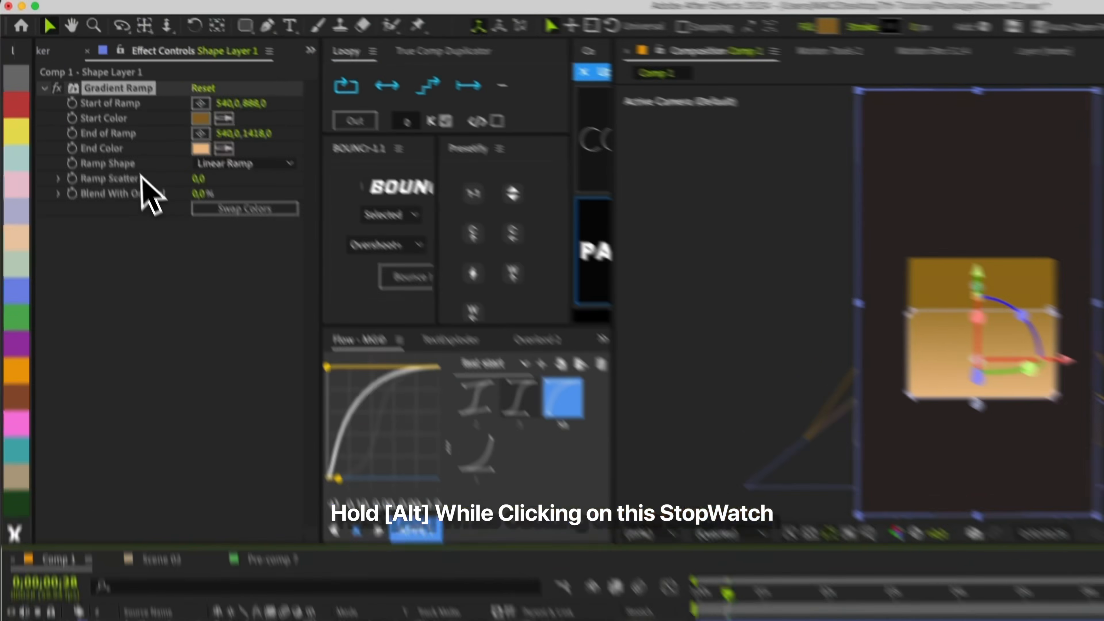
Give Start of Ramp a toComp(value) expression and copy it to End of Ramp.
left_click(47, 82, "alt")
type("toc")
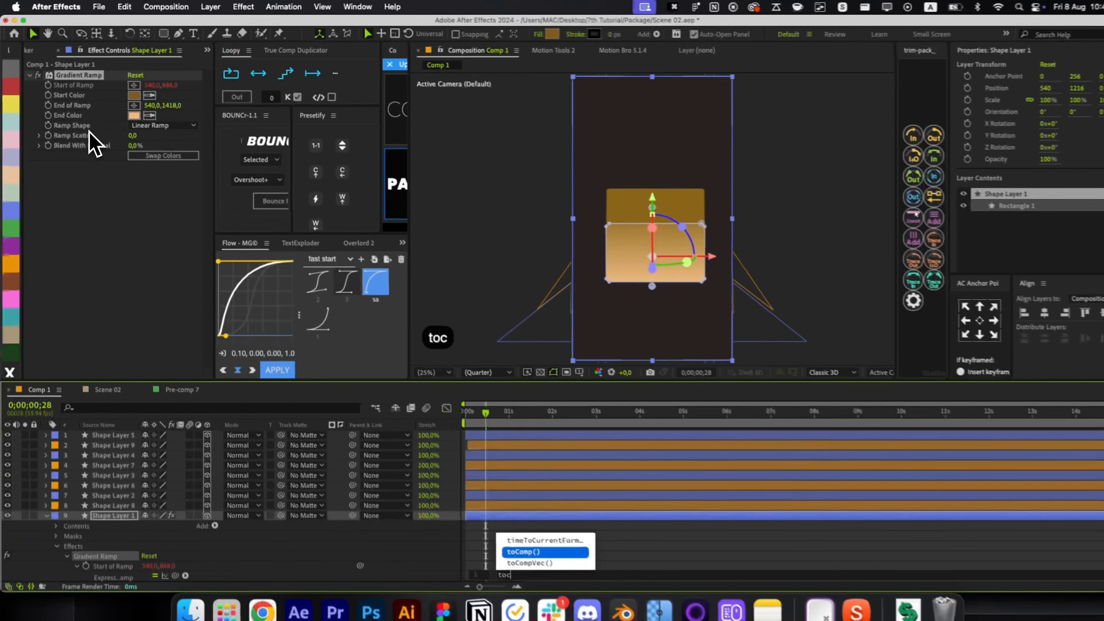
key("Tab")
type("va")
key("Tab")
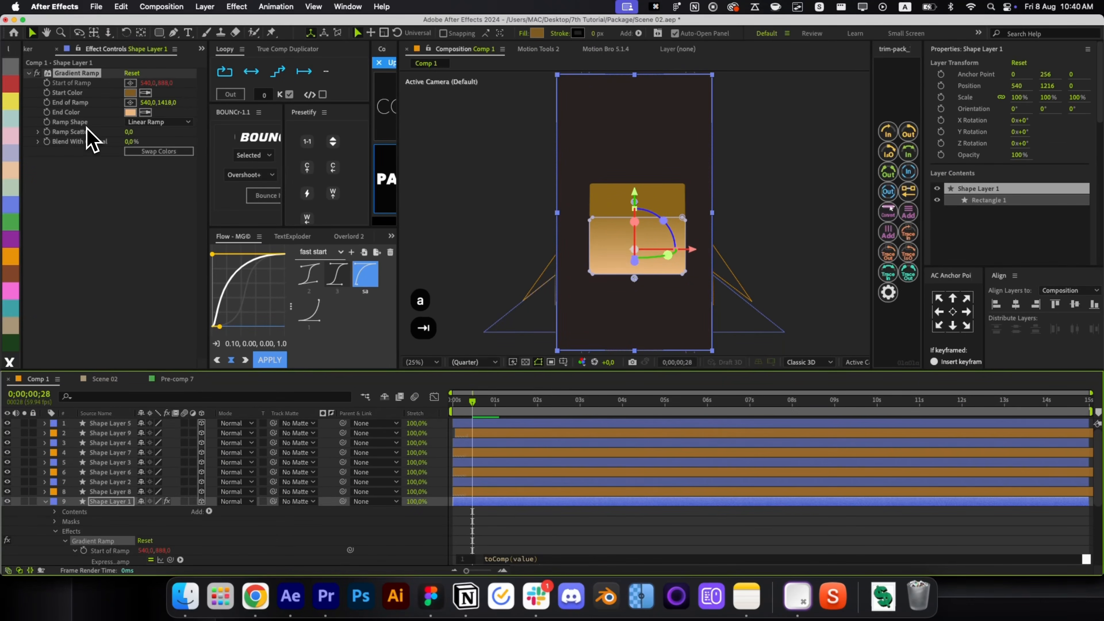
left_click(604, 552)
scroll(576, 544, "down", 3)
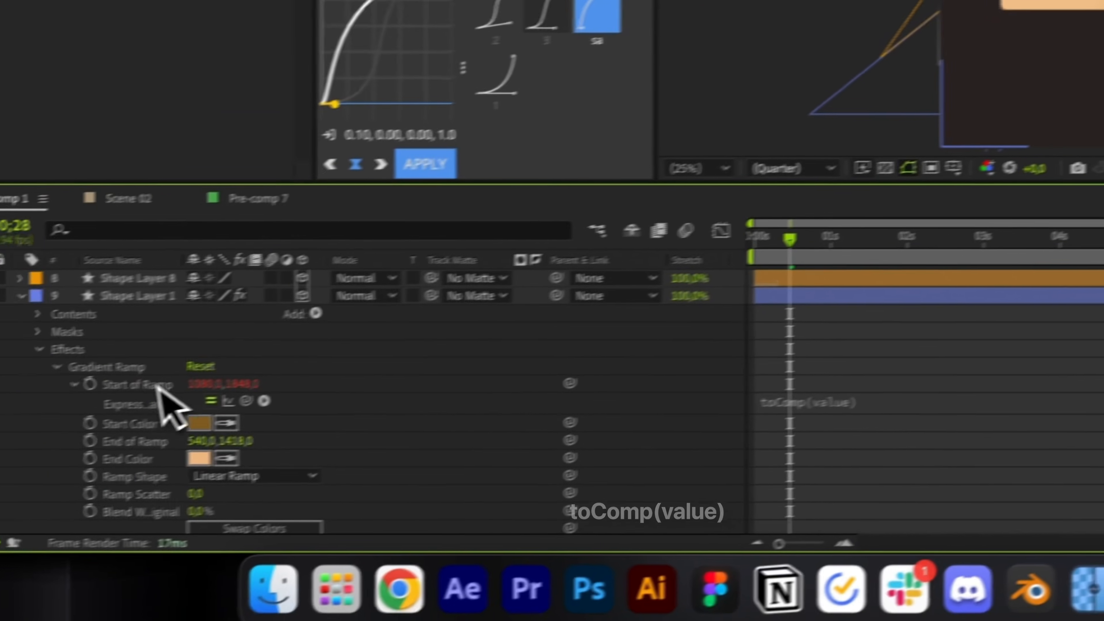
right_click(0, 431)
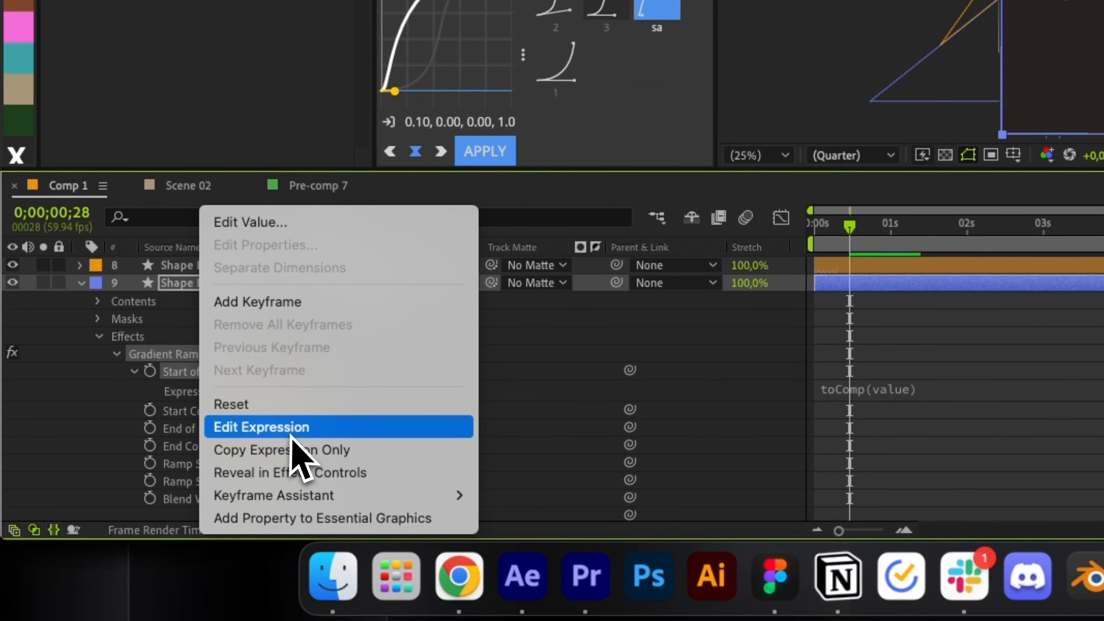
left_click(296, 450)
left_click(220, 430)
key("super+v")
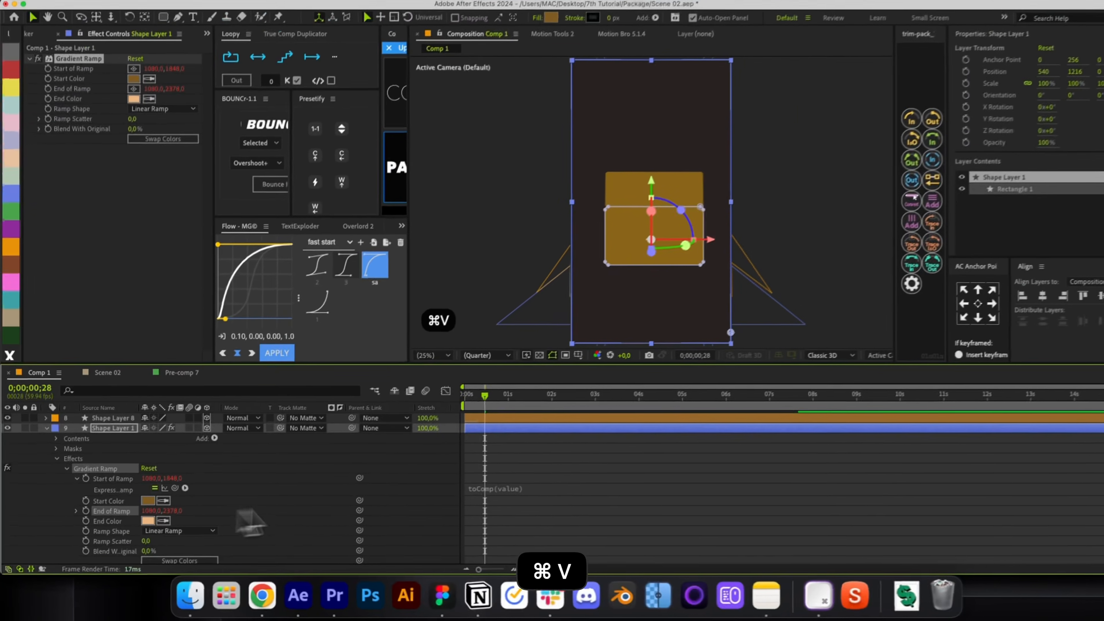
Reposition the ramp points and swap the gradient colours on the front face.
key("r")
key("r")
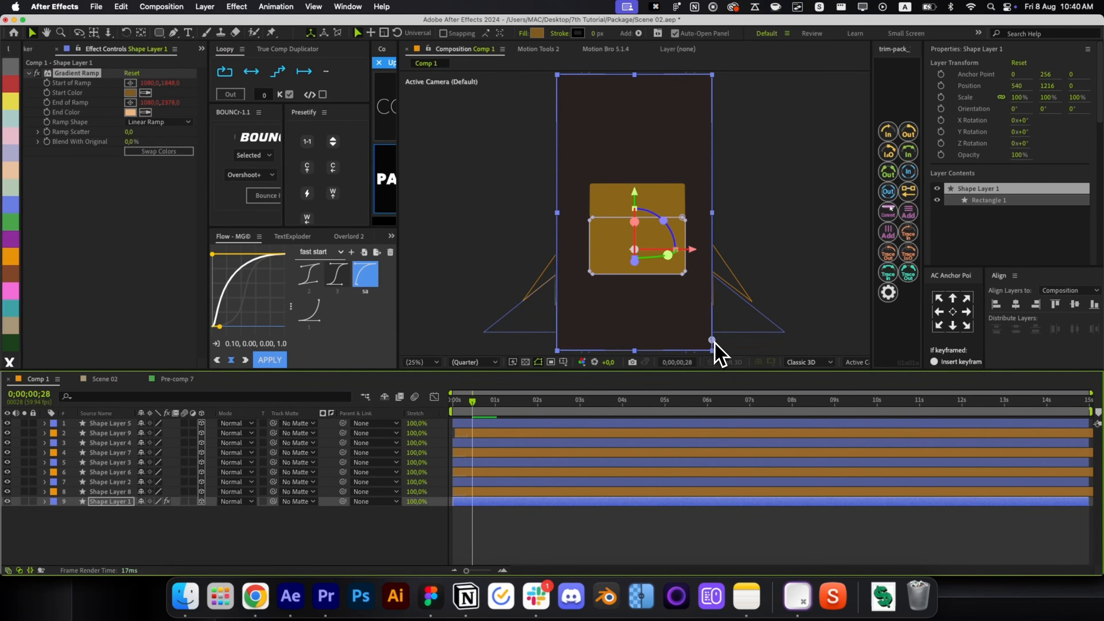
left_click_drag(713, 341, 680, 316)
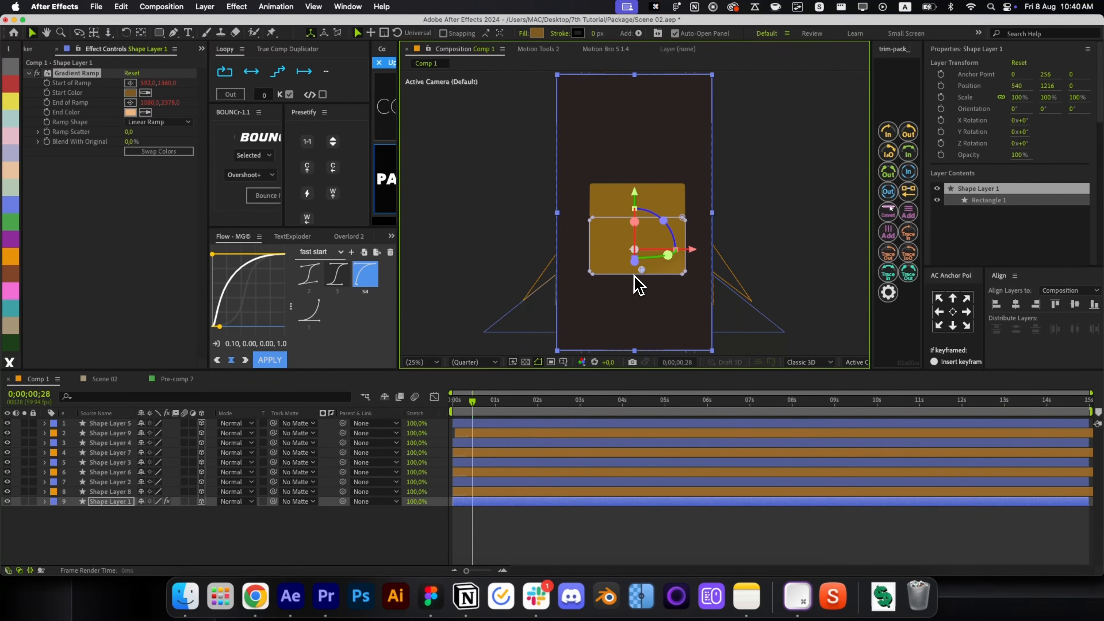
key("comma")
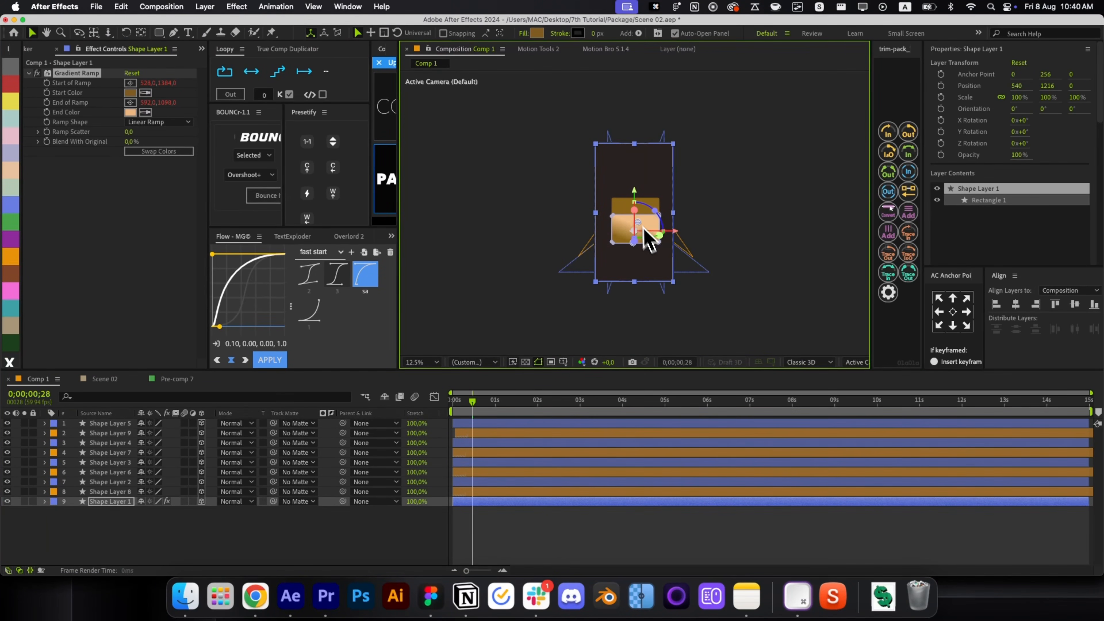
key("alt+slash")
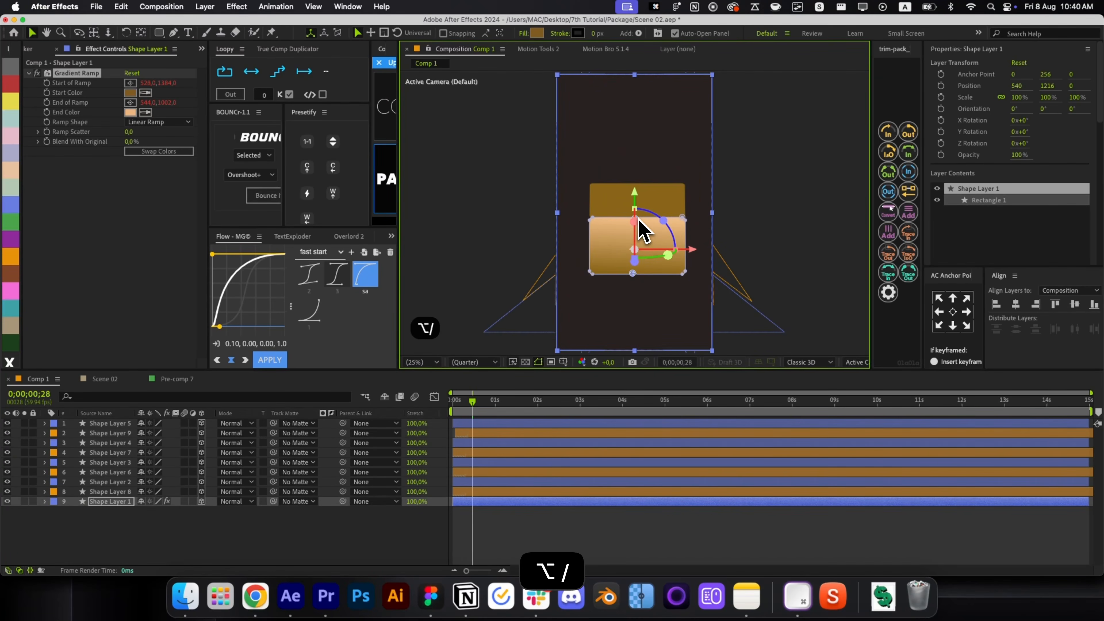
left_click(141, 152)
scroll(636, 281, "up", 2)
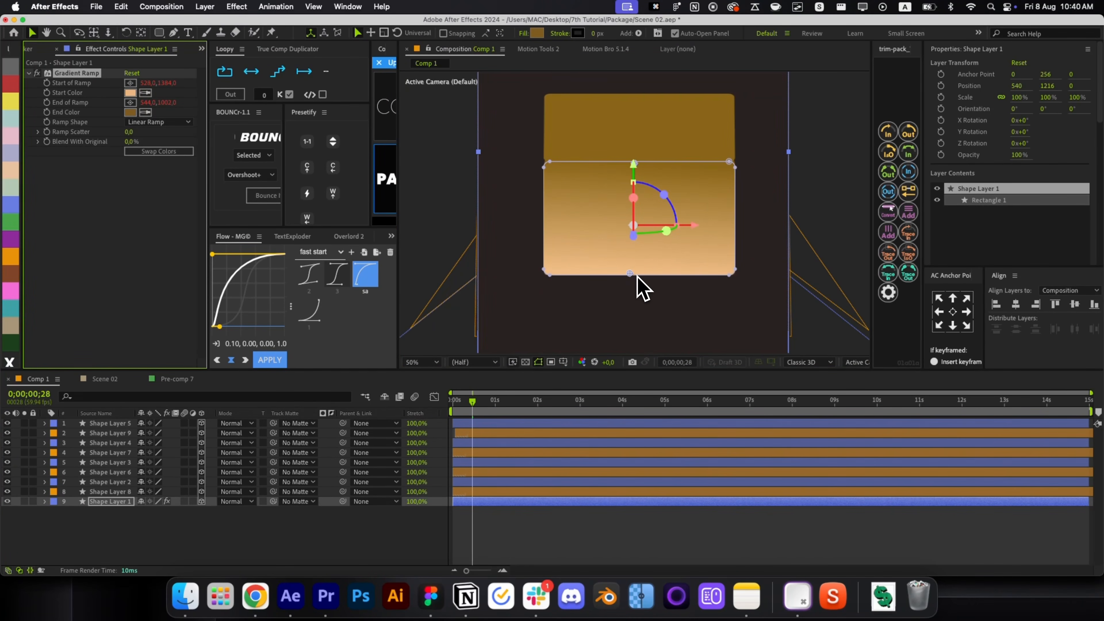
key("cmd+z")
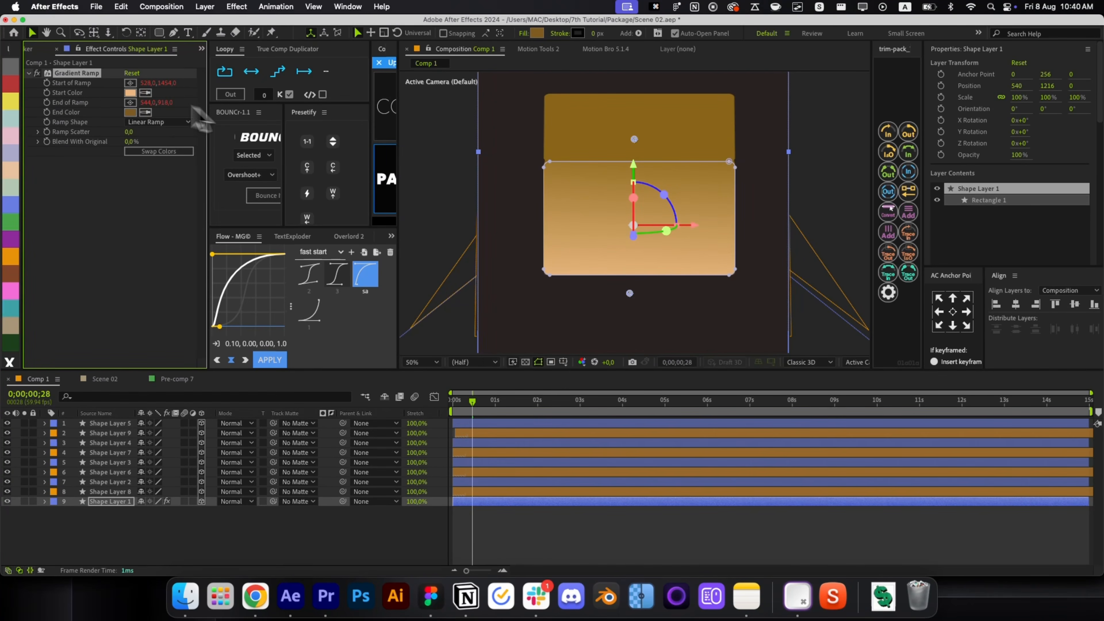
Copy the front face's Gradient Ramp and paste it onto Shape Layers 2, 3, 4 and 5.
key("super+c")
left_click(520, 482)
key("super+v")
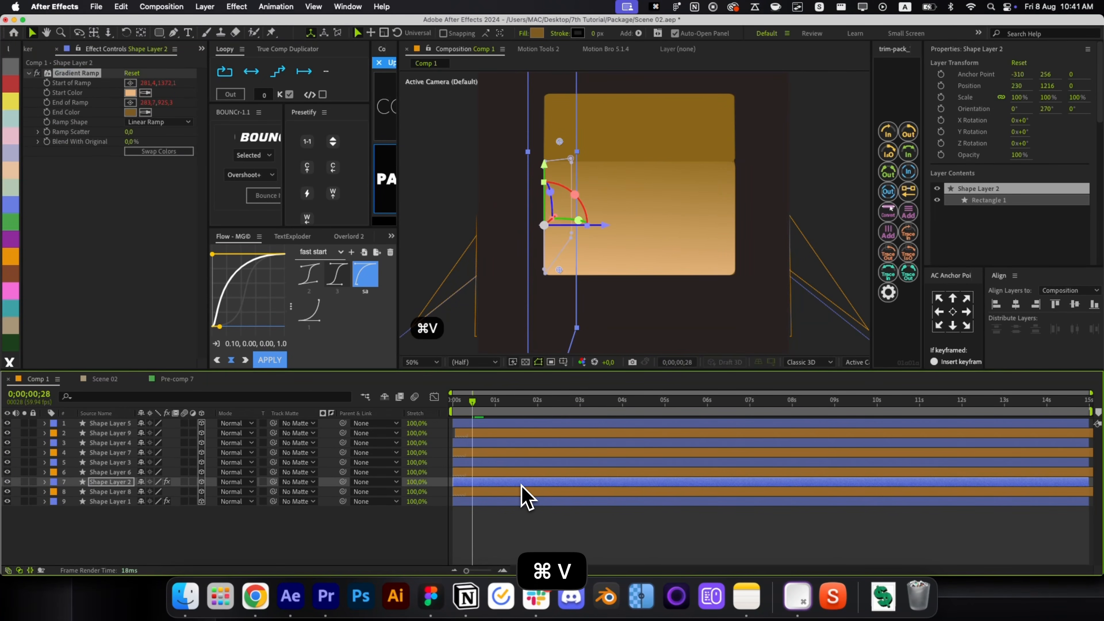
left_click(512, 462)
key("super+v")
left_click(506, 443)
key("super+v")
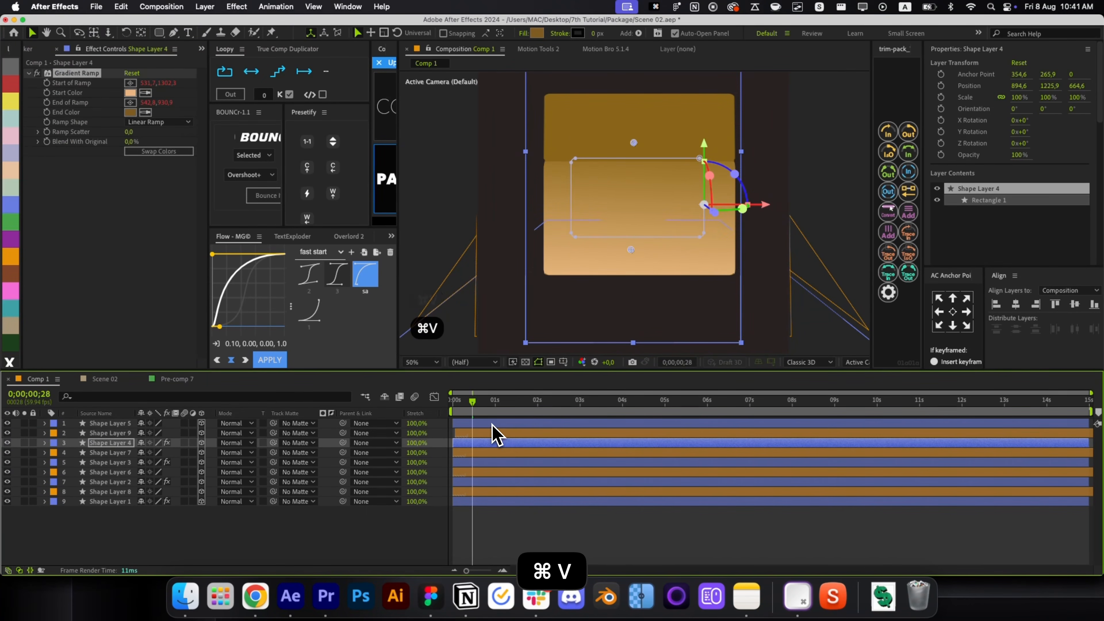
left_click(492, 424)
key("super+v")
left_click(529, 538)
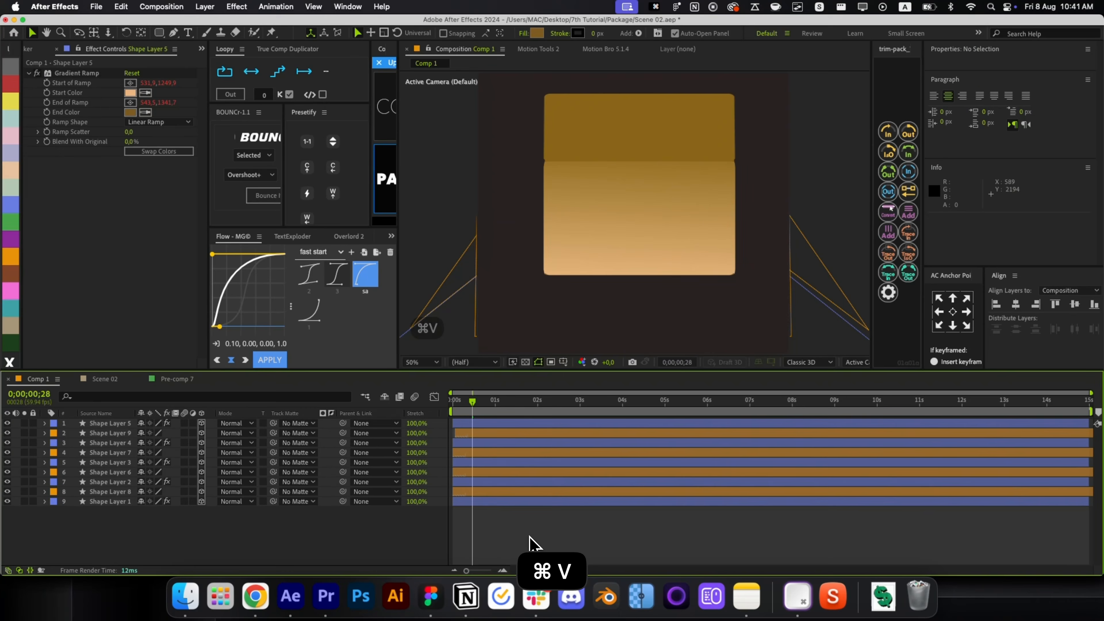
Paste the Gradient Ramp onto the four flap layers and scrub to watch them open.
left_click(508, 492)
key("super+v")
left_click(508, 472)
key("super+v")
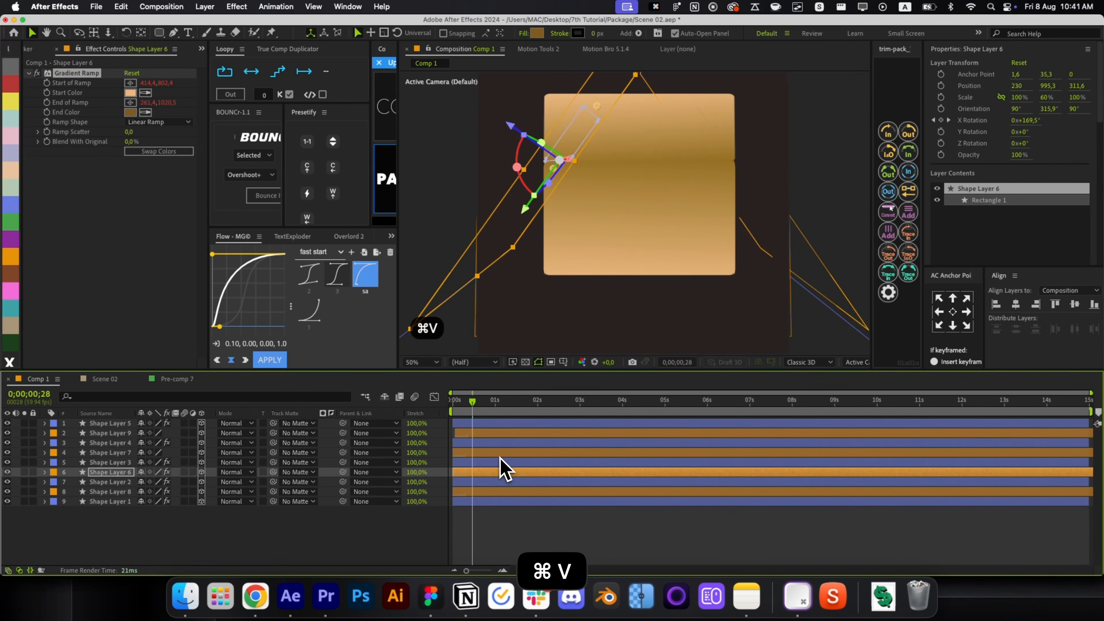
left_click(497, 452)
key("super+v")
left_click(500, 432)
key("super+v")
left_click(512, 515)
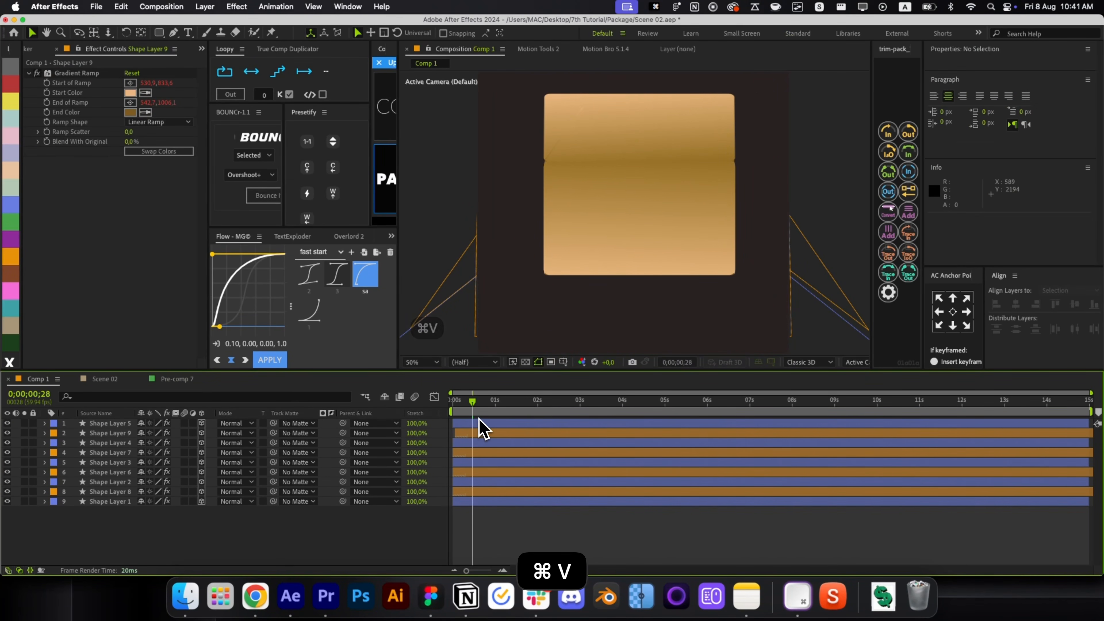
left_click_drag(483, 413, 493, 434)
Swap the gradient colours on Shape Layers 8 and 9, checking Layers 6 and 7.
left_click(629, 174)
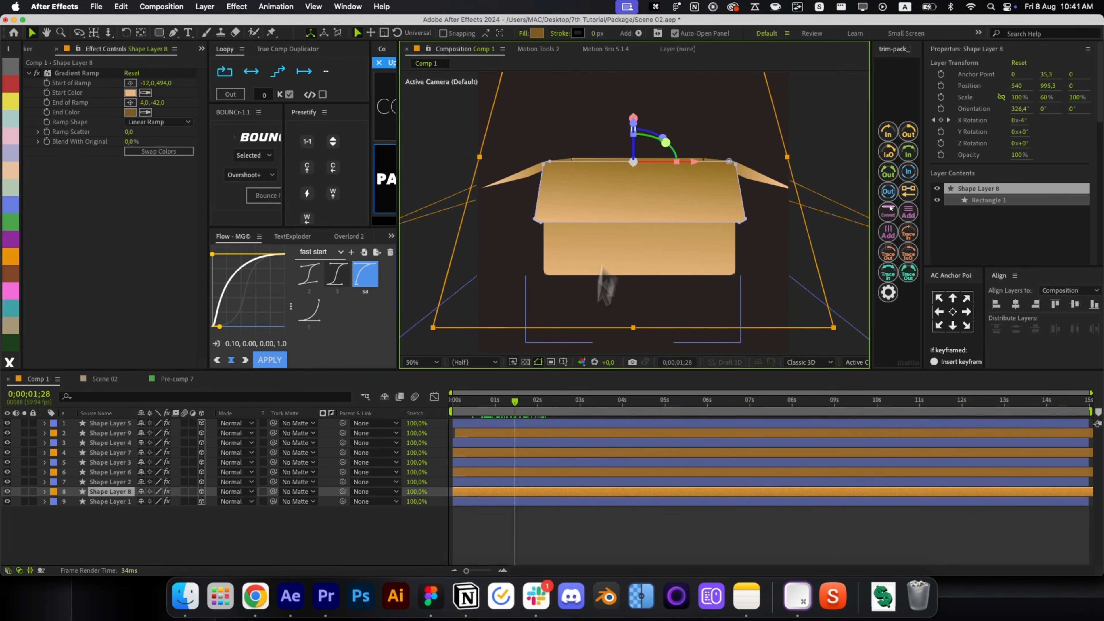
left_click(165, 152)
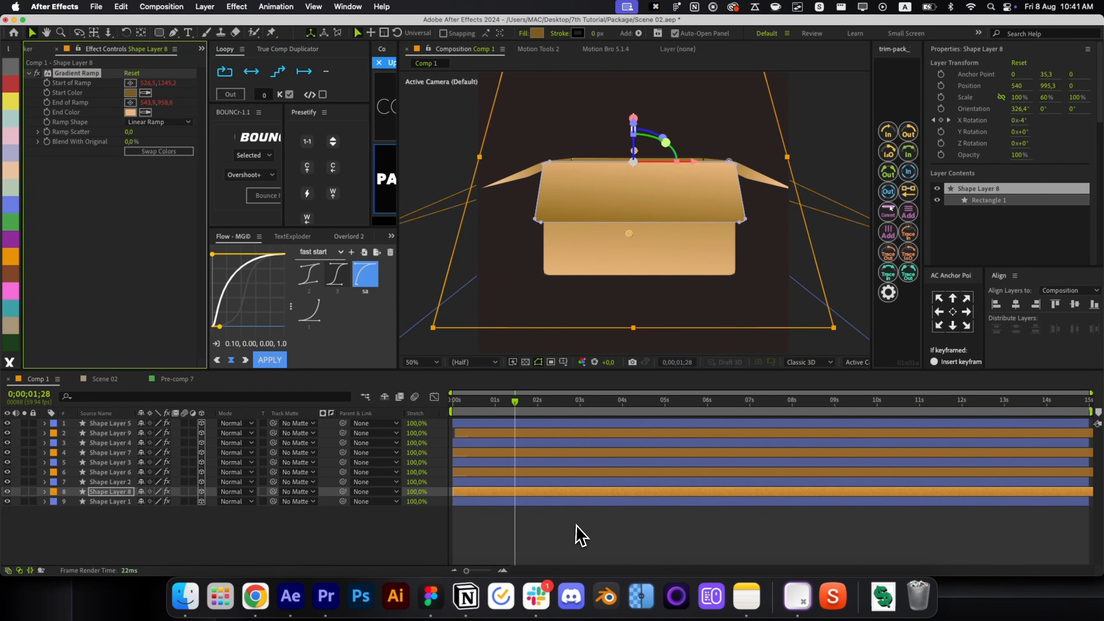
left_click(582, 509)
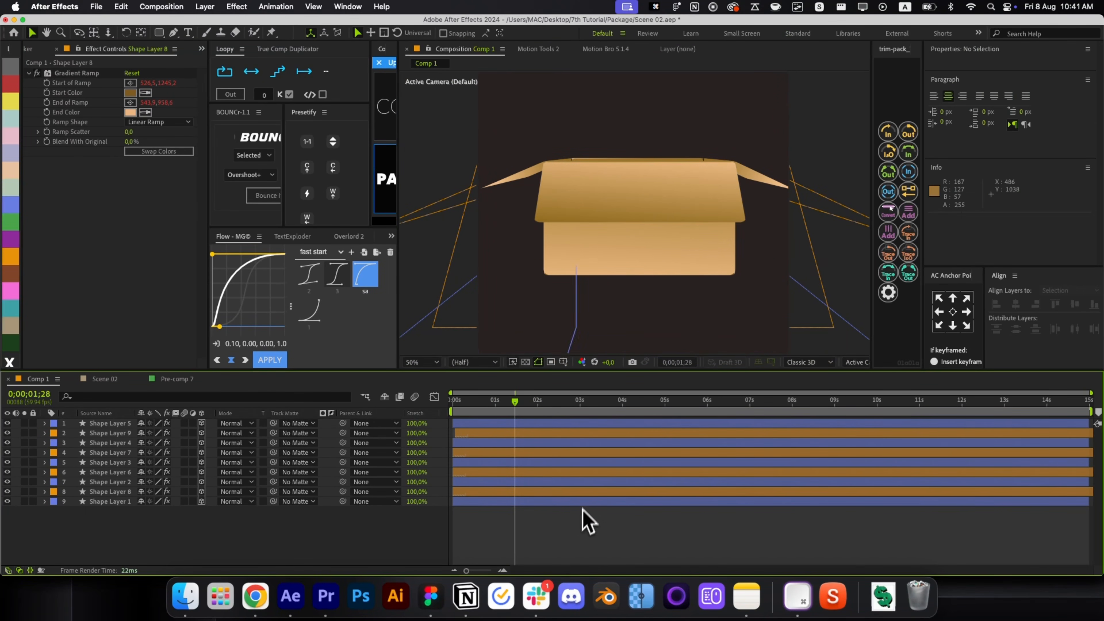
left_click(494, 454)
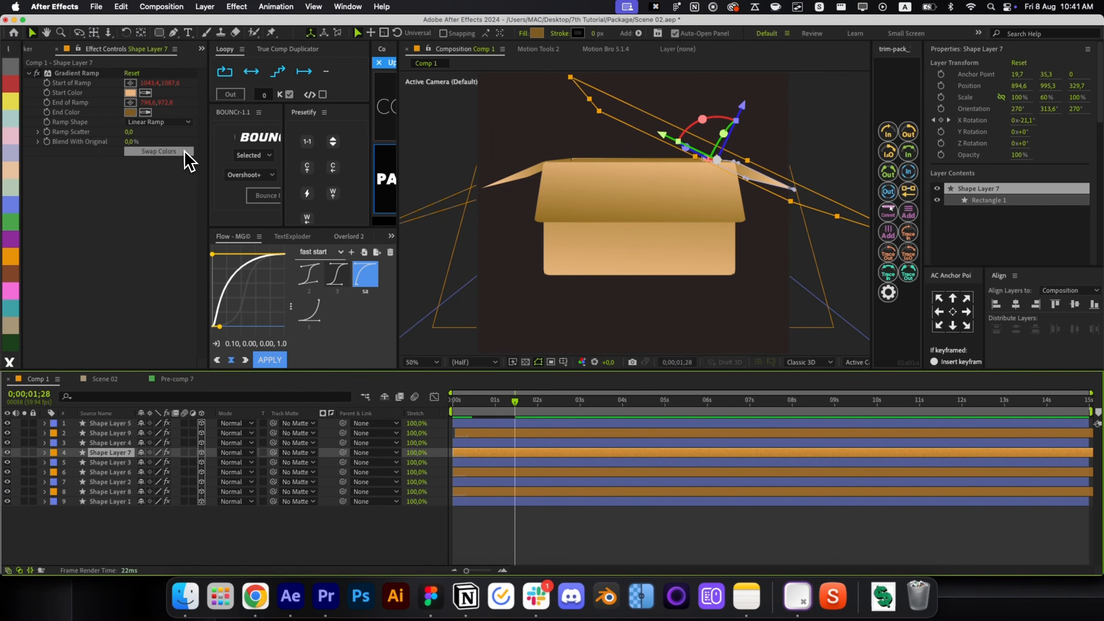
left_click(487, 471)
left_click(182, 157)
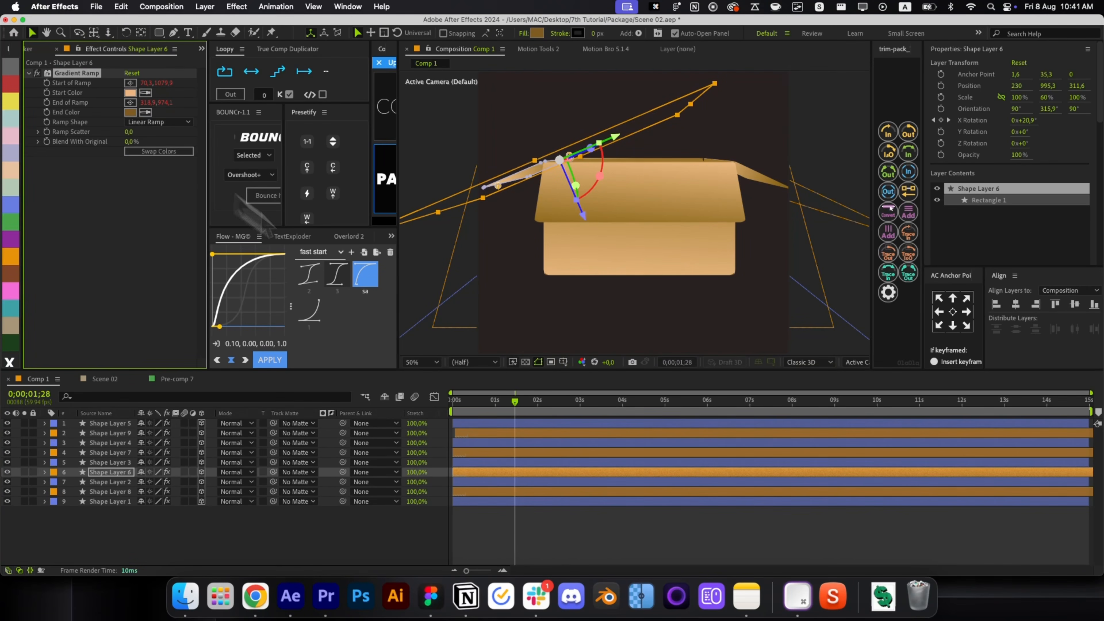
left_click(541, 433)
left_click(159, 151)
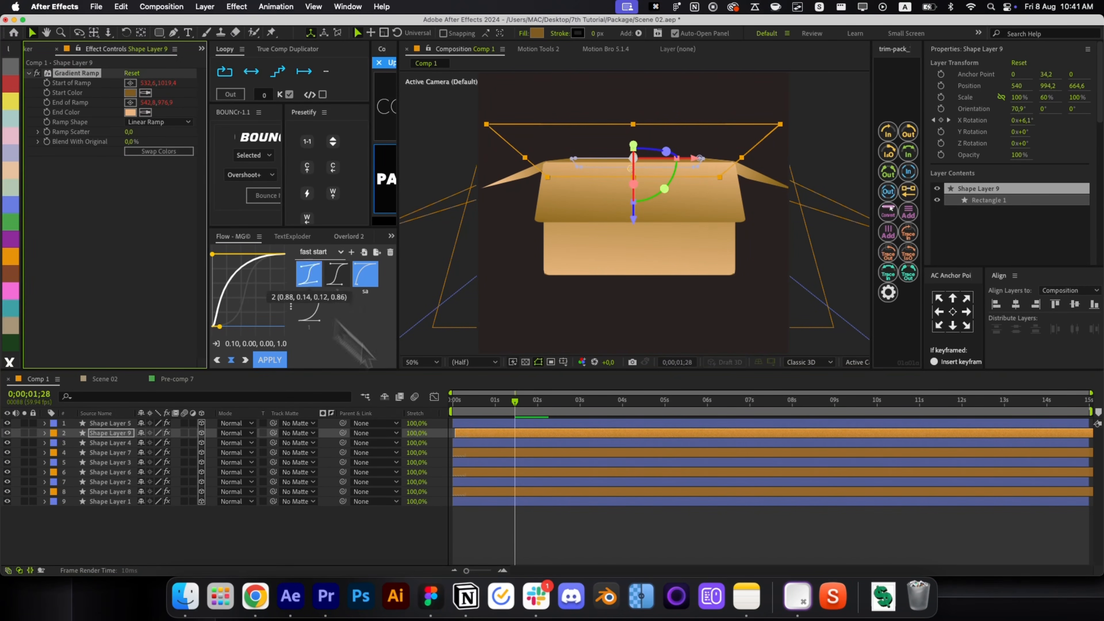
left_click(546, 508)
Rewind to the start and preview the fully shaded box animation.
left_click(496, 406)
left_click_drag(496, 409, 443, 414)
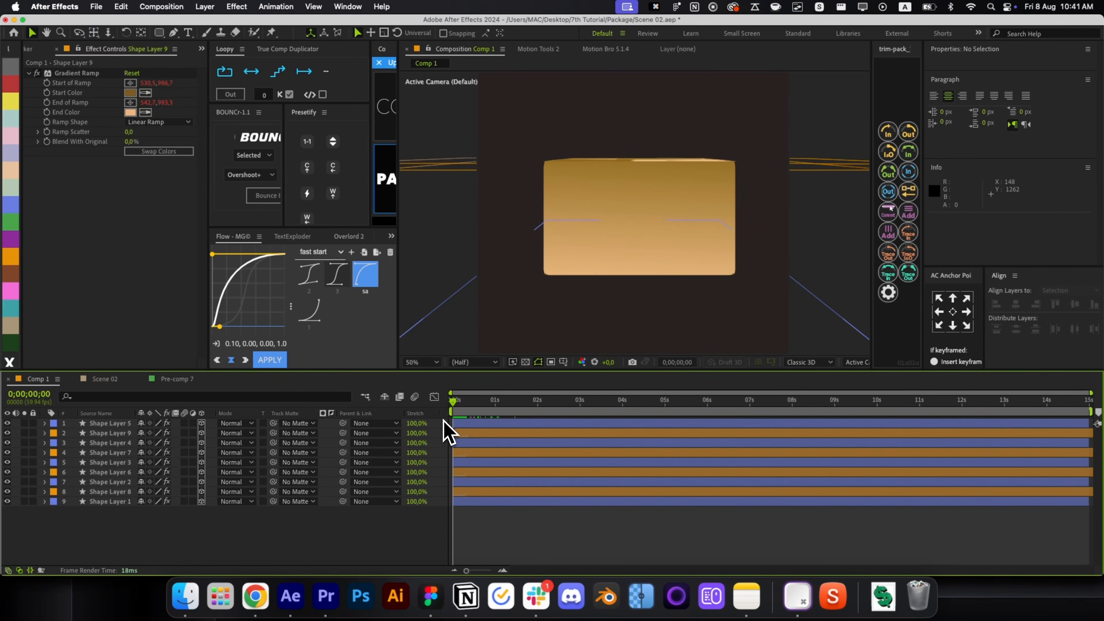
key("alt+/")
key("space")
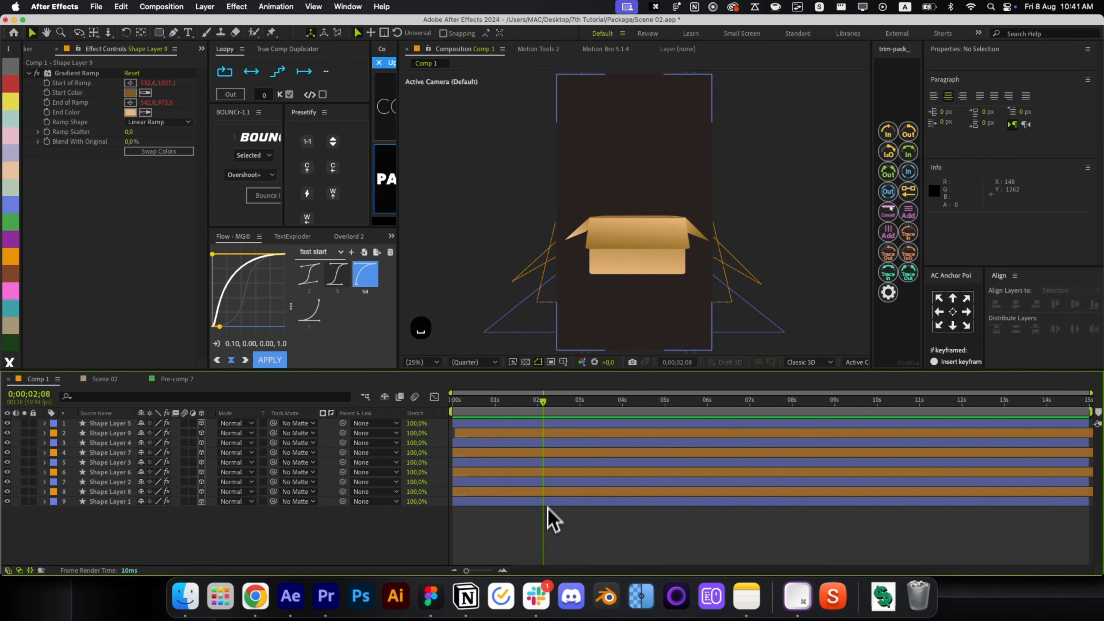
Create a new 1080×1920 Comp 2 and nest Comp 1 inside it.
key("super+n")
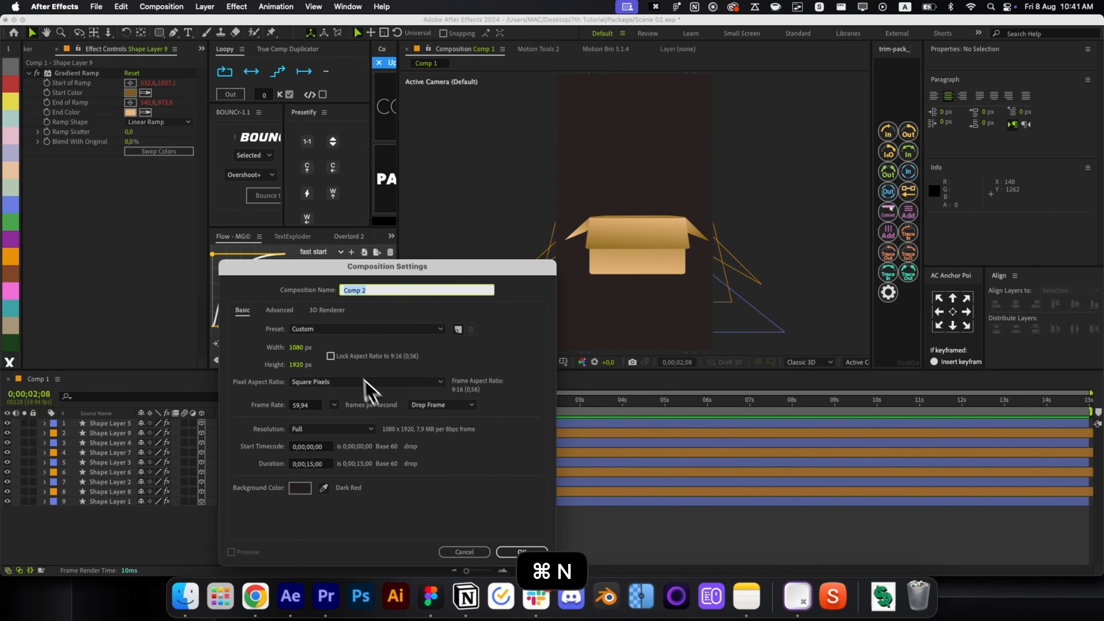
left_click(523, 551)
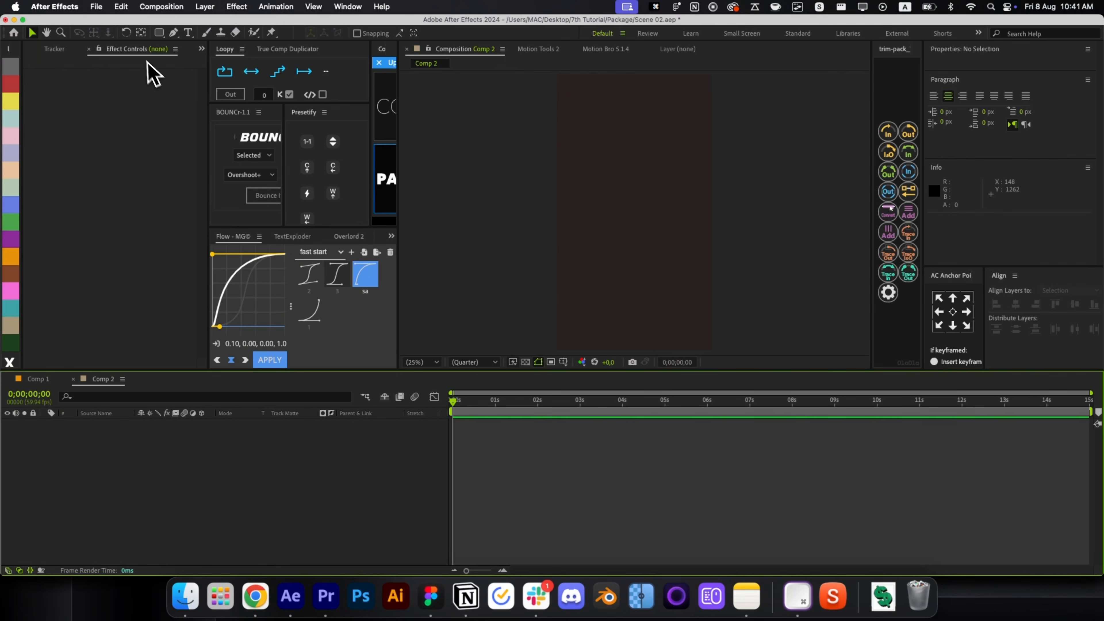
key("super+0")
left_click_drag(103, 164, 636, 473)
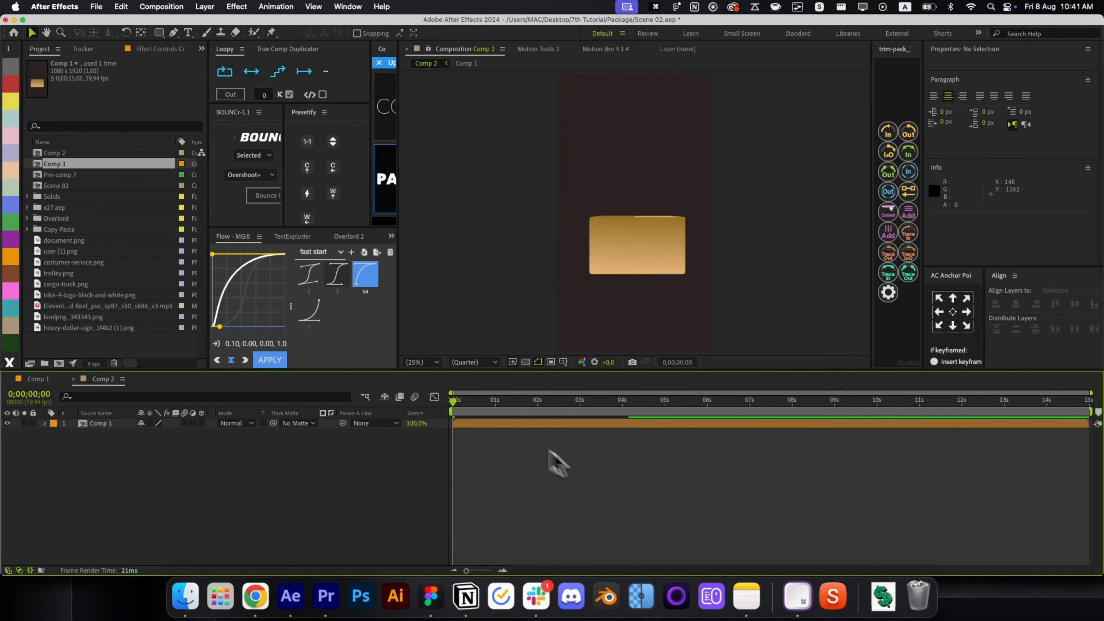
left_click_drag(468, 401, 535, 438)
Paste Shape Layer 3 and the Color Matte into Comp 2, placed below Comp 1.
key("super+v")
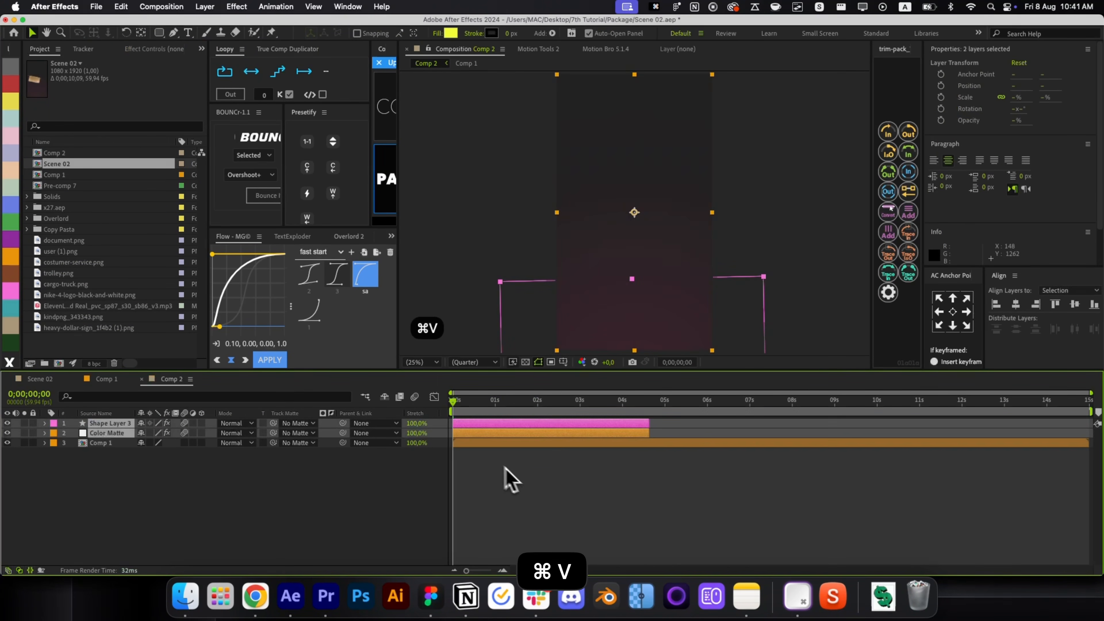
left_click(511, 481)
left_click(511, 436)
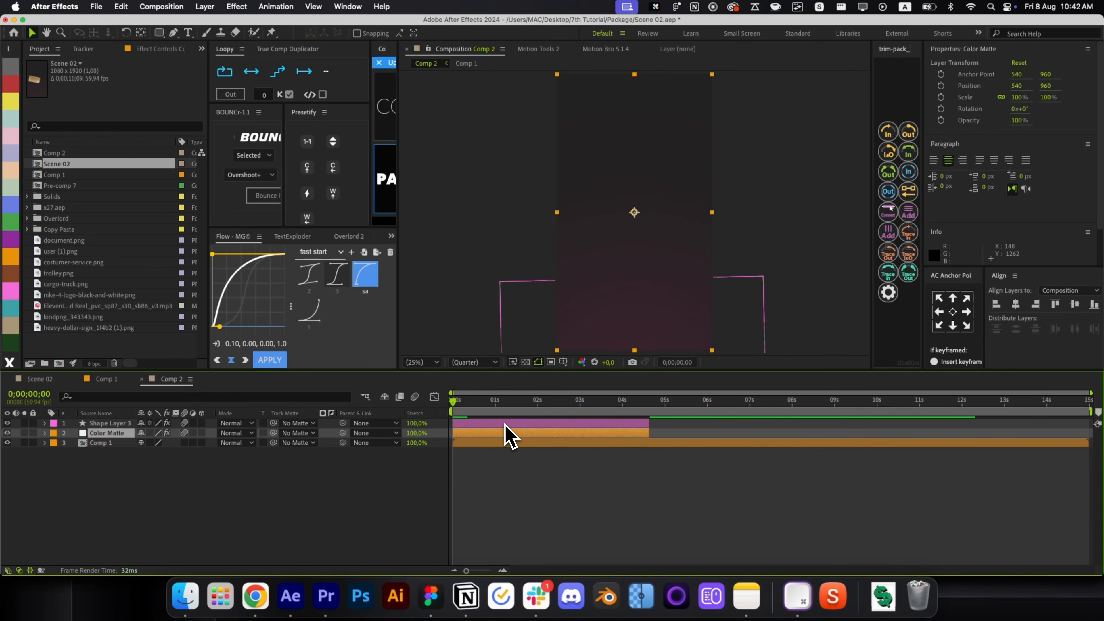
key("super+shift+Up")
key("super+bracketleft")
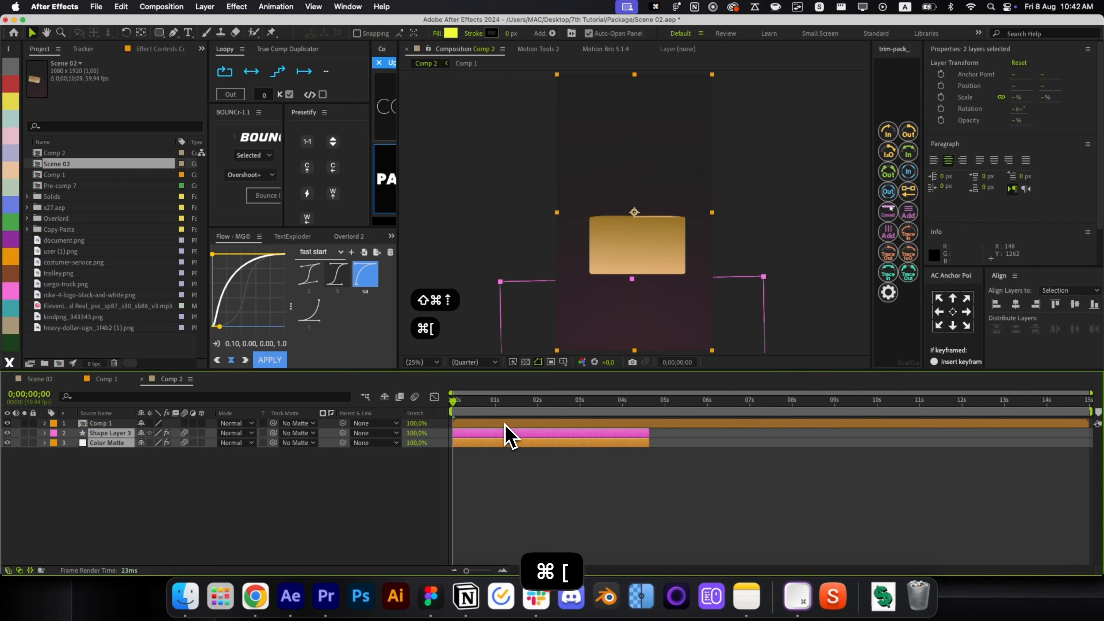
left_click_drag(700, 439, 704, 439)
left_click(669, 455)
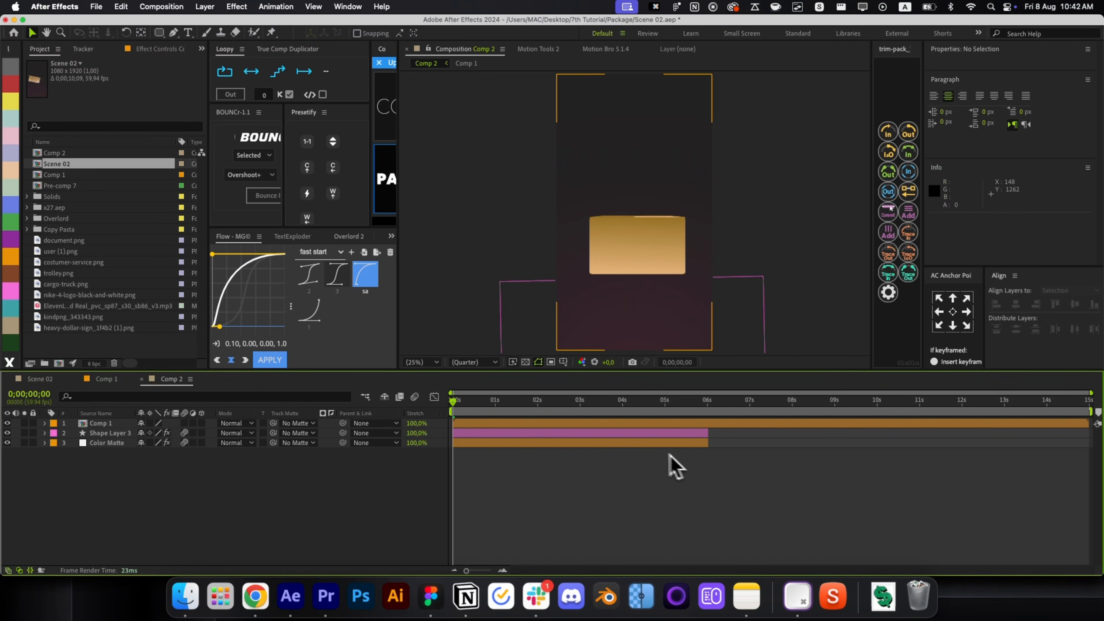
key("super+z")
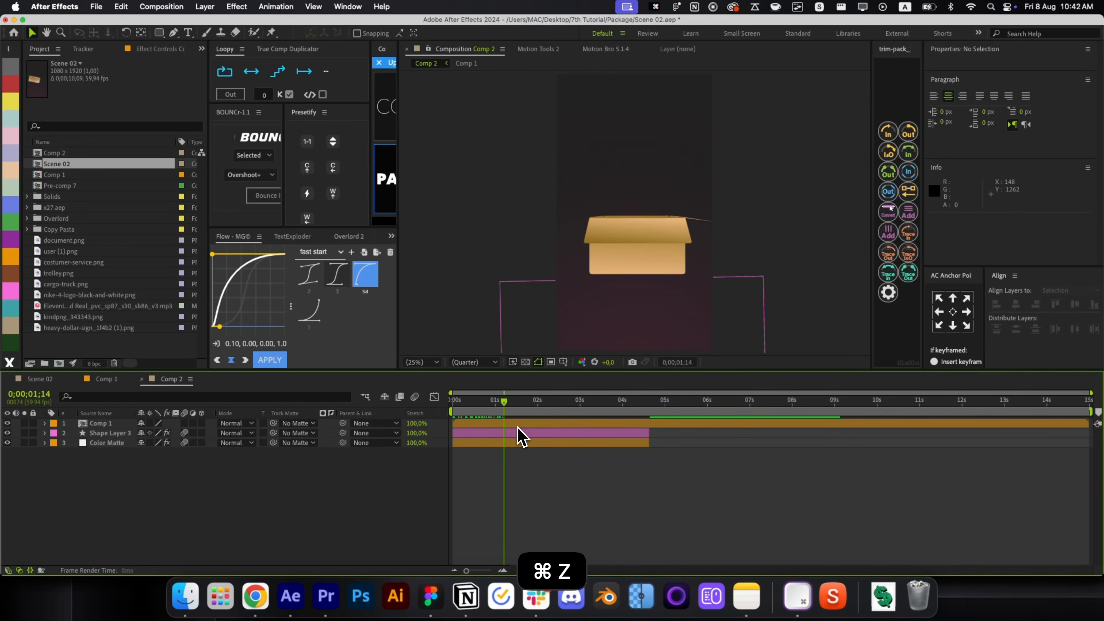
At 1;28, make Comp 1 a 3D layer and tip it back on X.
left_click(515, 400)
left_click(516, 426)
left_click(202, 423)
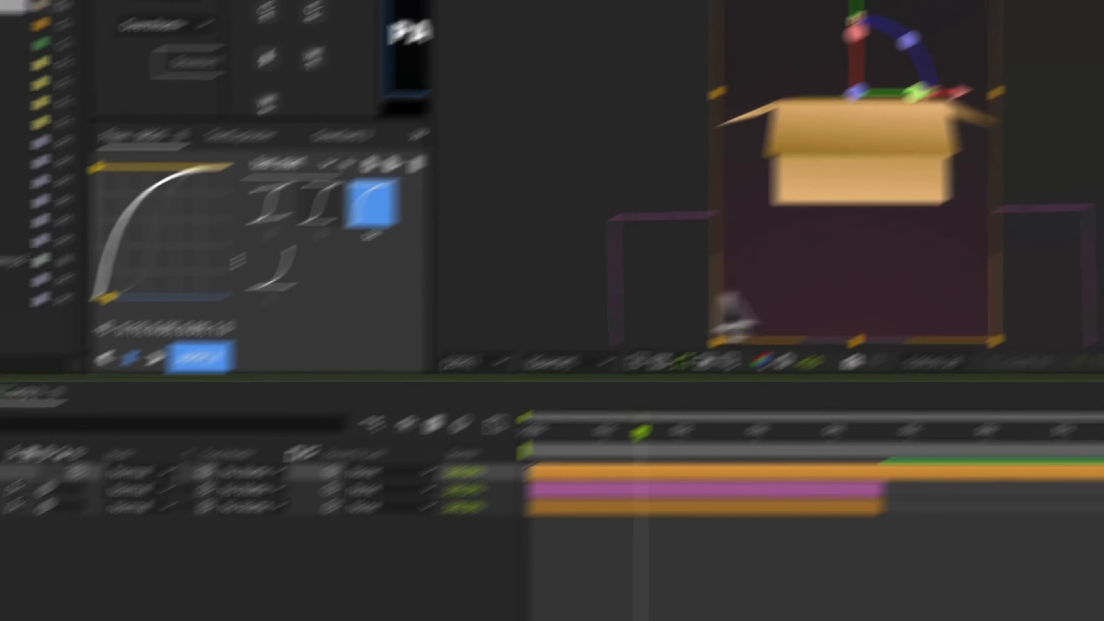
left_click_drag(853, 46, 863, 101)
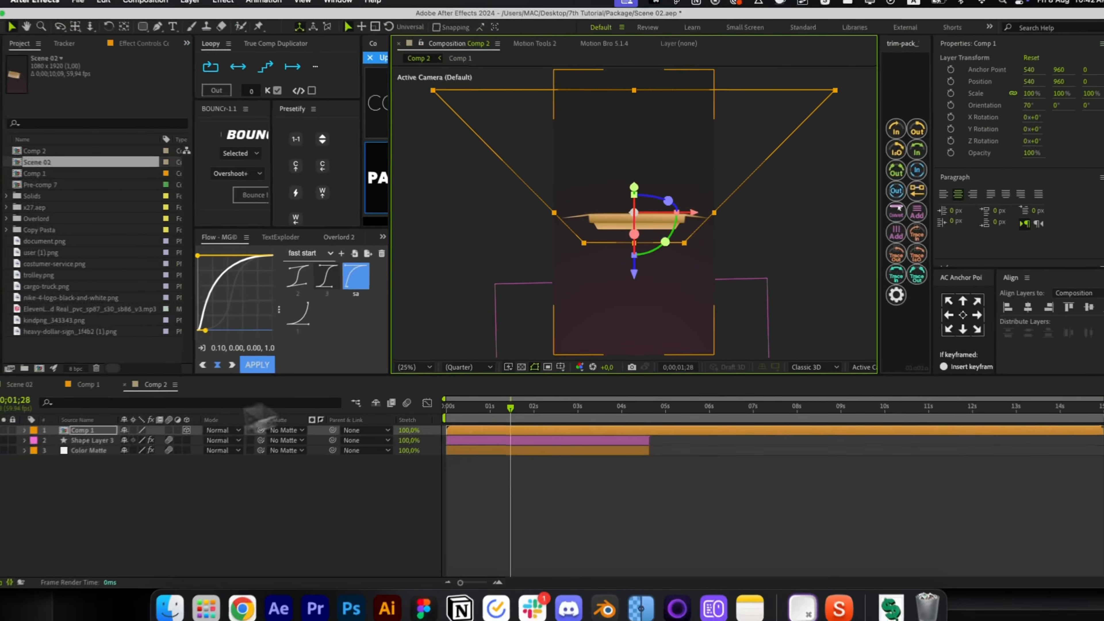
Enable Collapse Transformations on Comp 1 and lower its anchor point to the box base.
left_click(133, 430)
key("super+z")
key("y")
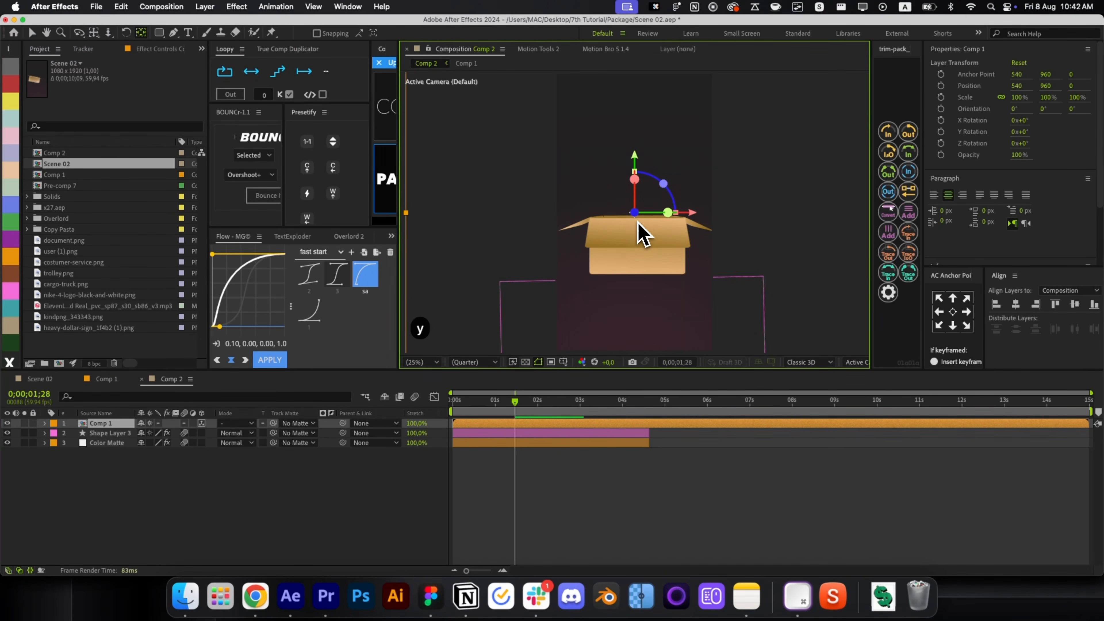
scroll(635, 214, "up", 1)
left_click_drag(635, 214, 699, 266)
key("v")
key("alt+slash")
key("c")
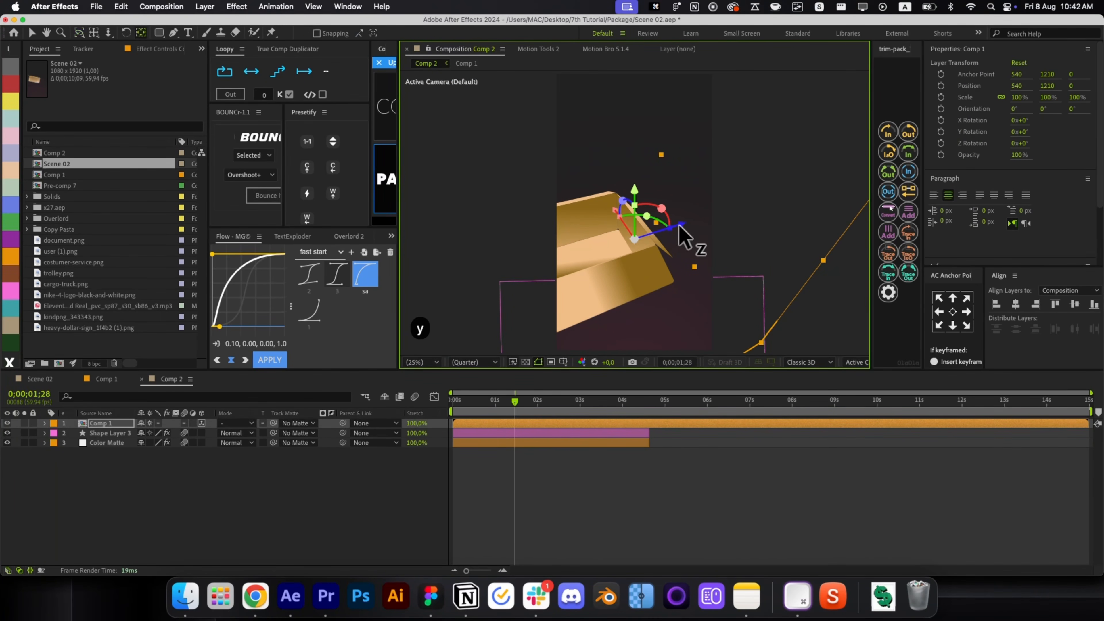
key("shift+1")
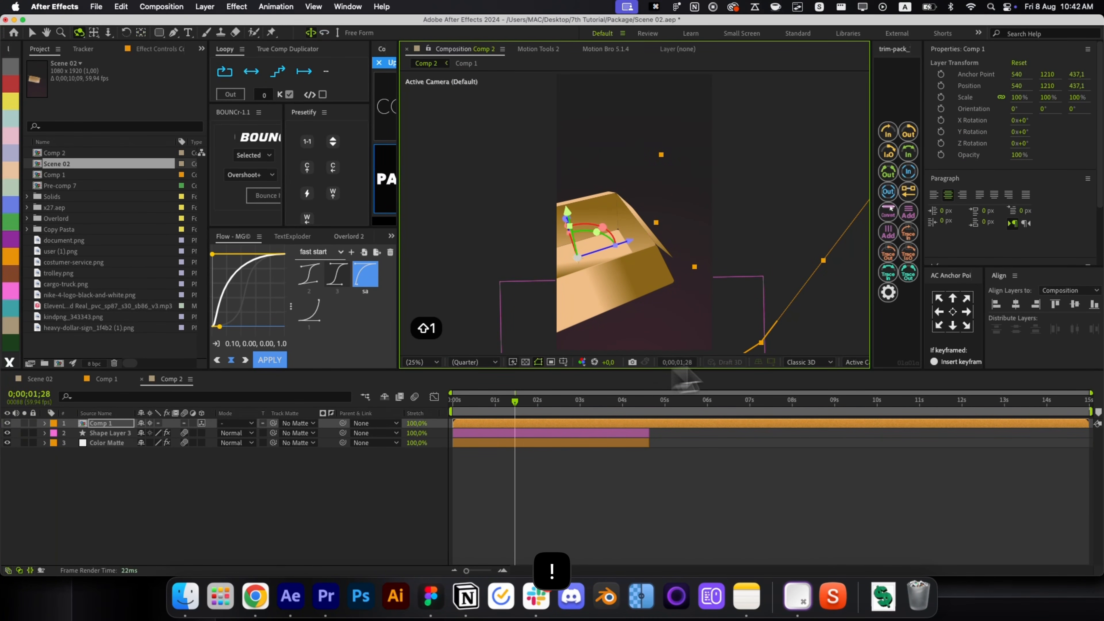
Set position, scale and X/Y/Z rotation keyframes on Comp 1 at 0;00;01;28.
key("p")
key("shift+r")
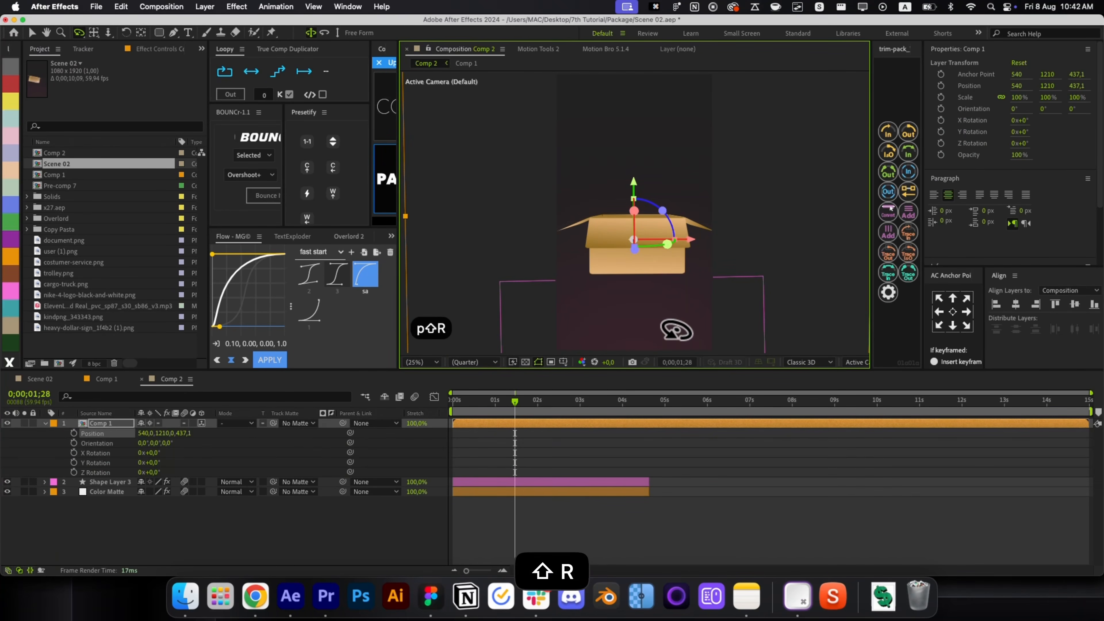
key("shift+s")
key("alt+shift+p")
key("alt+shift+s")
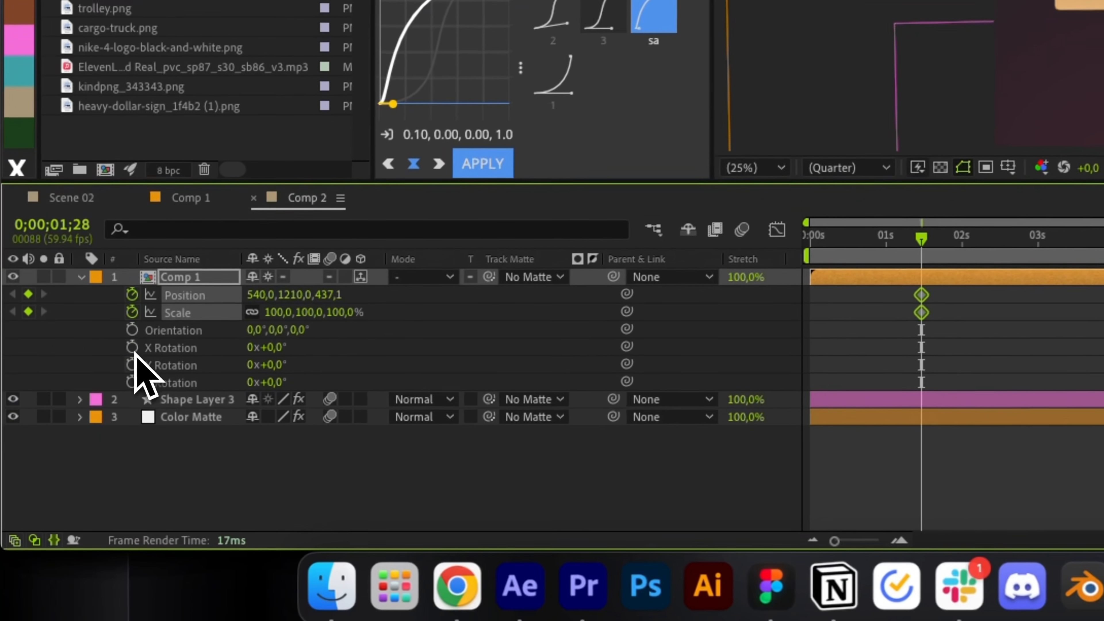
key("alt+shift+r")
key("u")
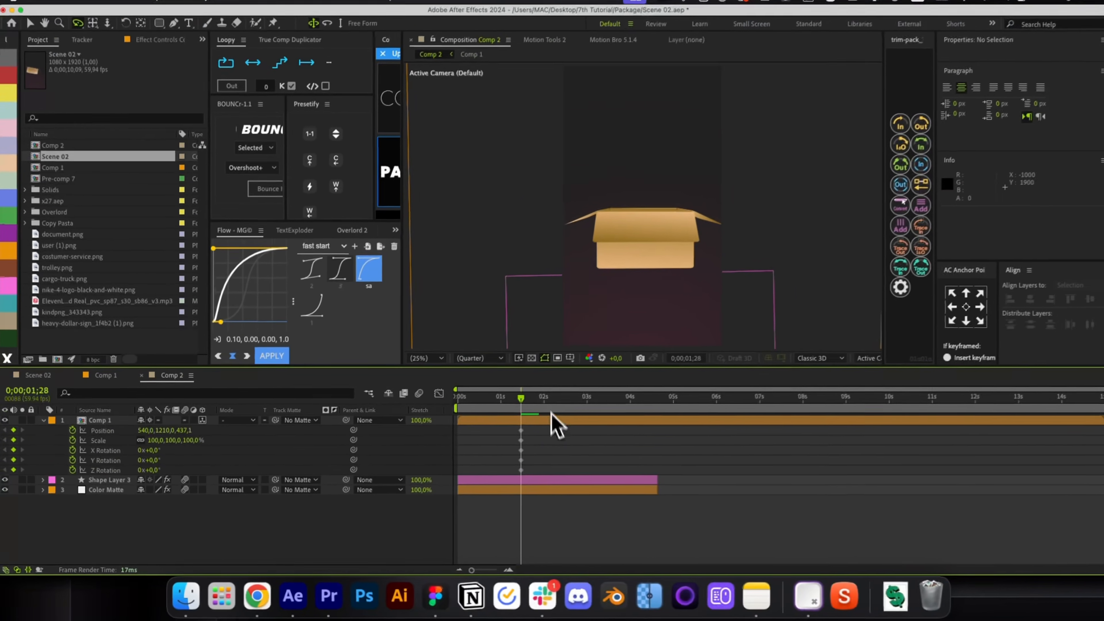
key("v")
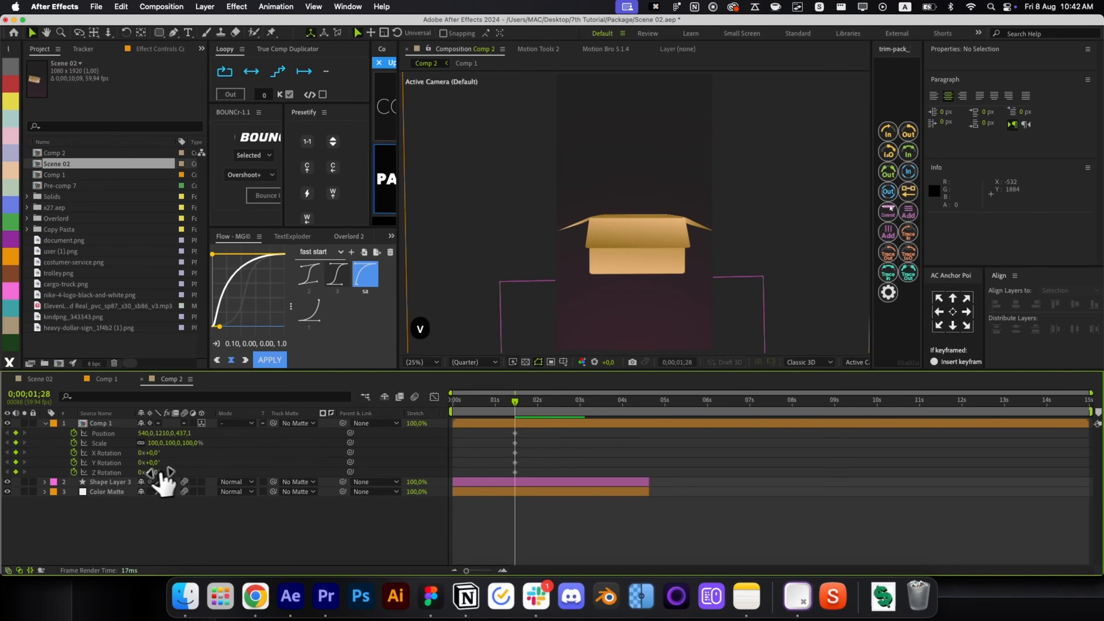
Tilt the box on its Z axis, nudge it left, and try a Y Rotation of -1.
left_click_drag(153, 470, 531, 403)
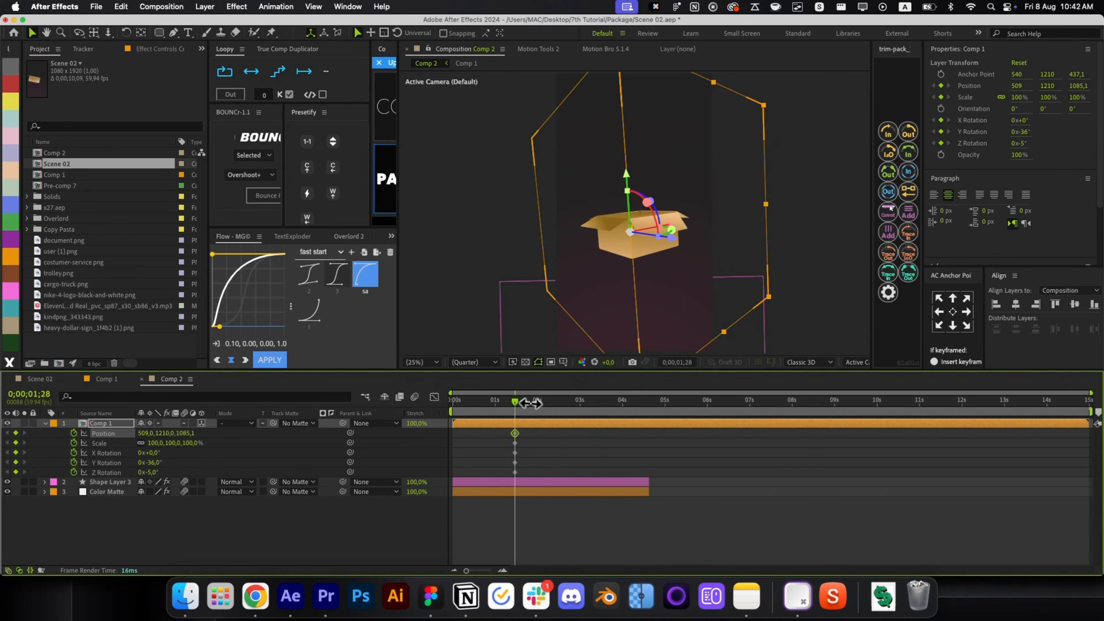
mouse_move(148, 435)
left_mouse_down()
mouse_move(129, 432)
mouse_move(156, 452)
left_mouse_up()
left_click(559, 459)
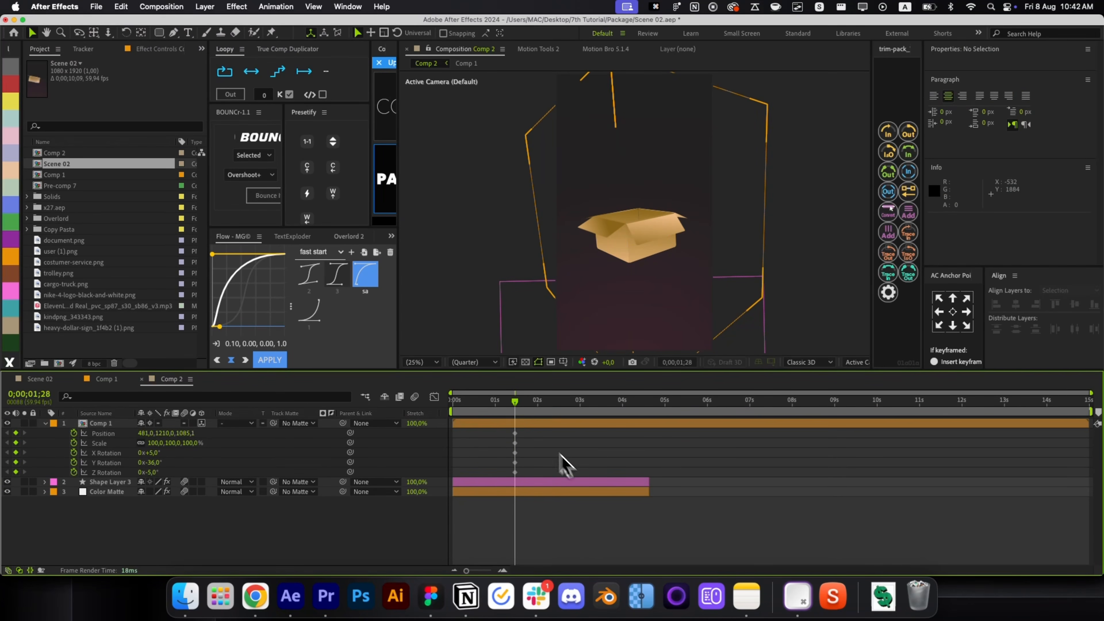
left_click_drag(103, 434, 410, 424)
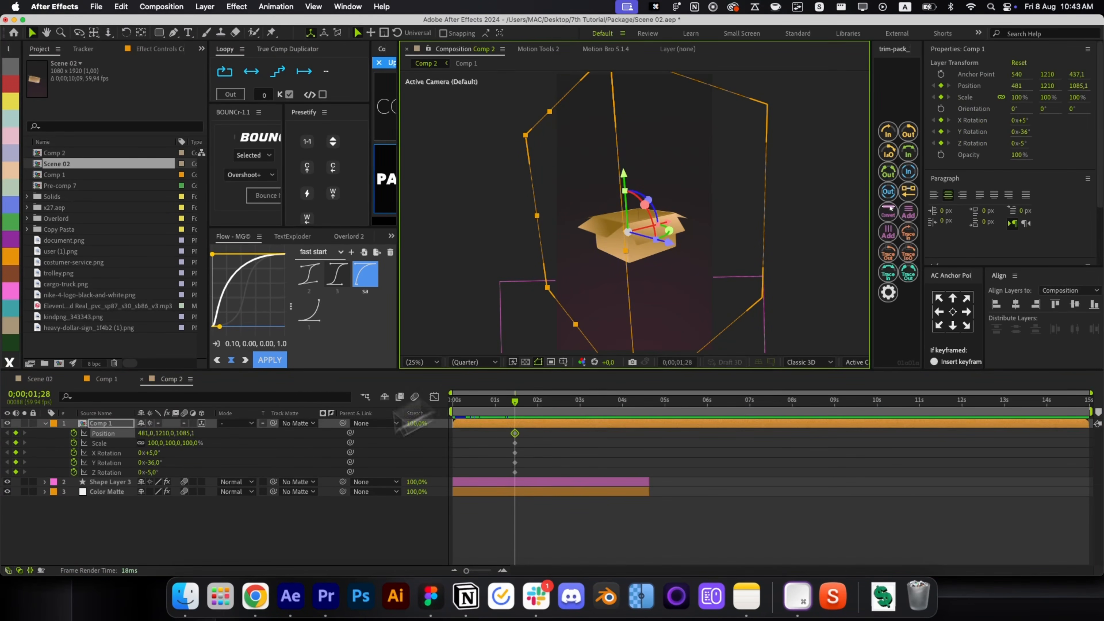
mouse_move(157, 473)
left_mouse_down()
mouse_move(152, 462)
mouse_move(188, 464)
mouse_move(172, 433)
mouse_move(143, 454)
mouse_move(164, 455)
left_mouse_up()
key("cmd+z")
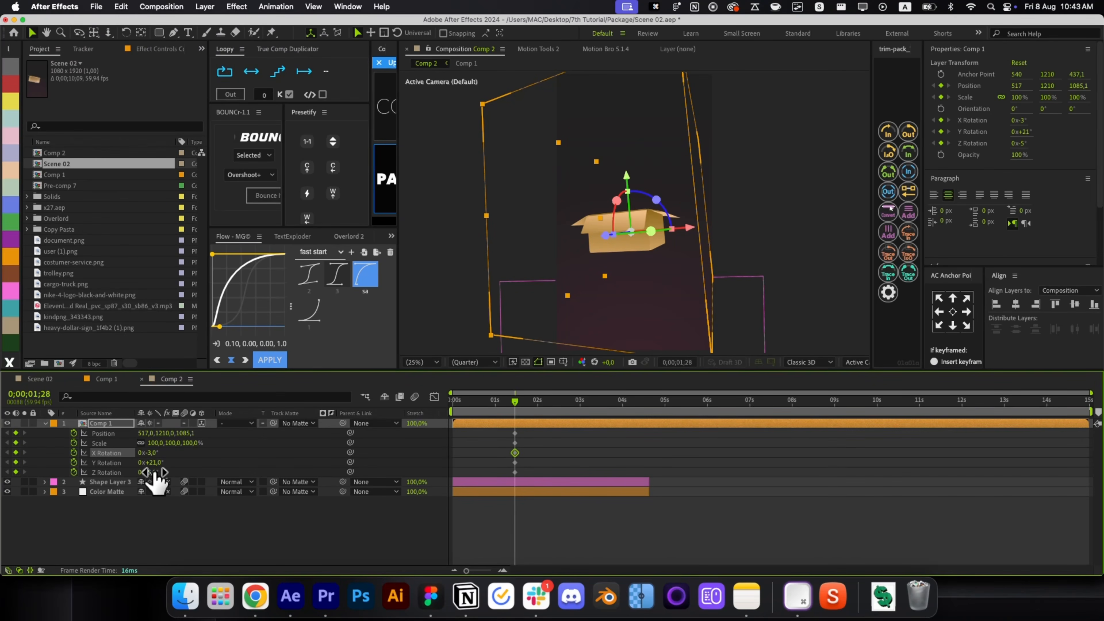
key("super+z")
key("super+z")
key("super+z")
key("super+z")
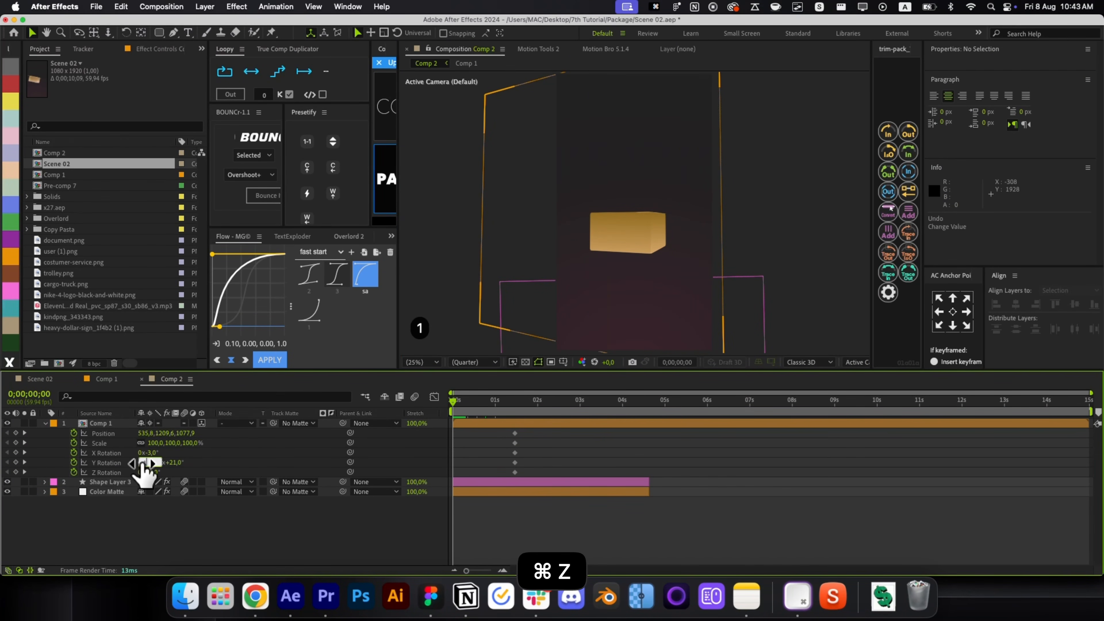
key("BackSpace")
type("-1")
key("Return")
key("super+z")
key("super+z")
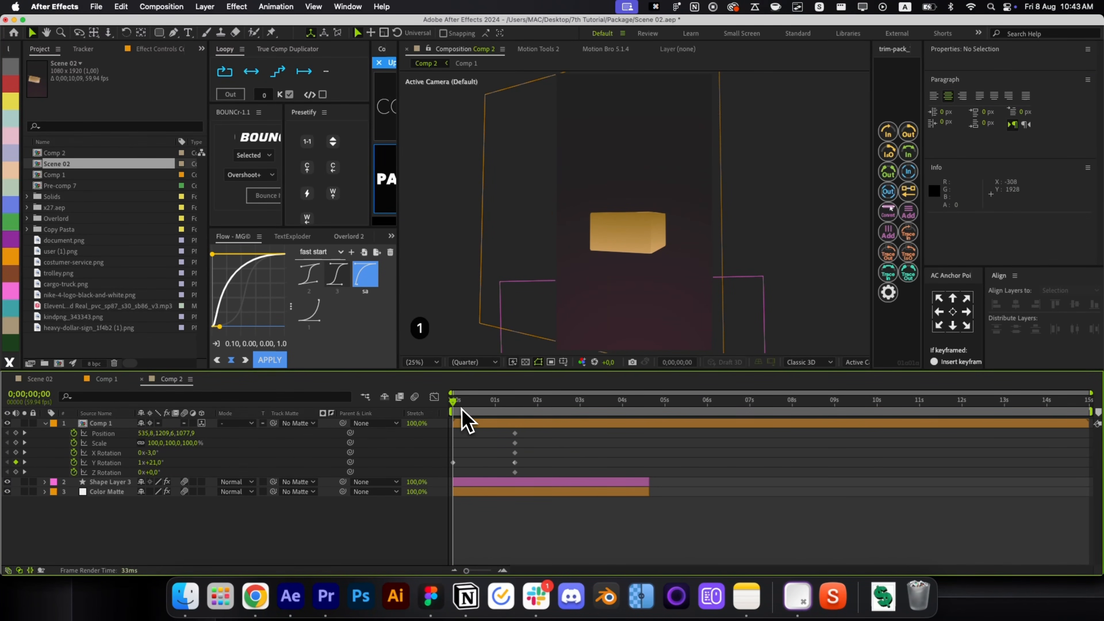
Give the box a starting pose: Z Rotation 10°, shifted sideways, X Rotation -12°.
mouse_move(462, 410)
left_mouse_down()
mouse_move(510, 426)
mouse_move(453, 421)
left_mouse_up()
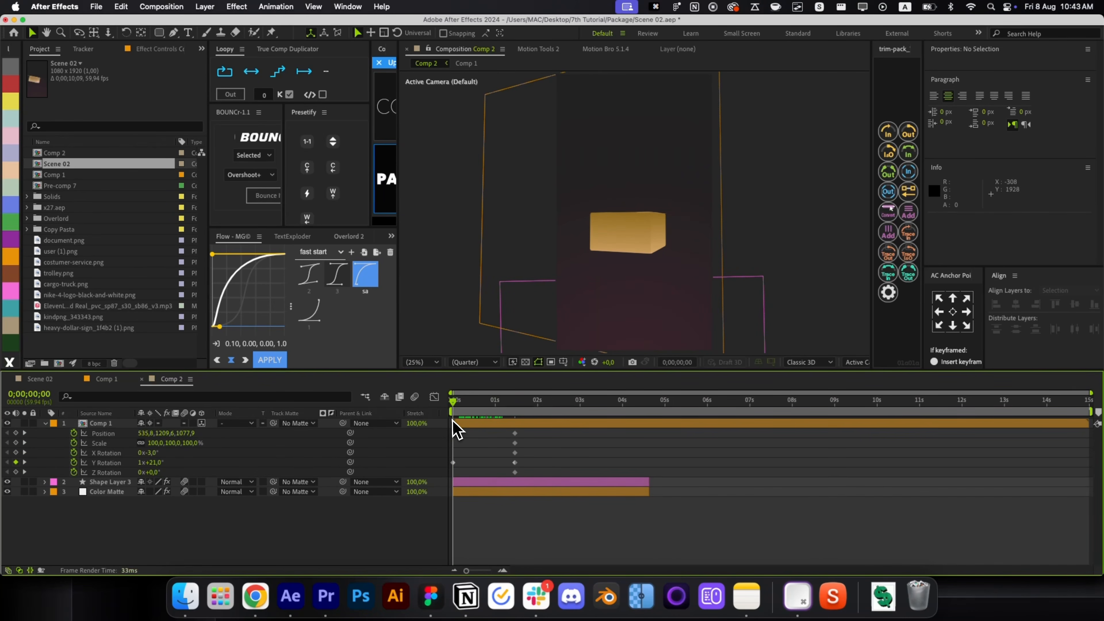
left_click(453, 421)
left_click_drag(148, 472, 165, 475)
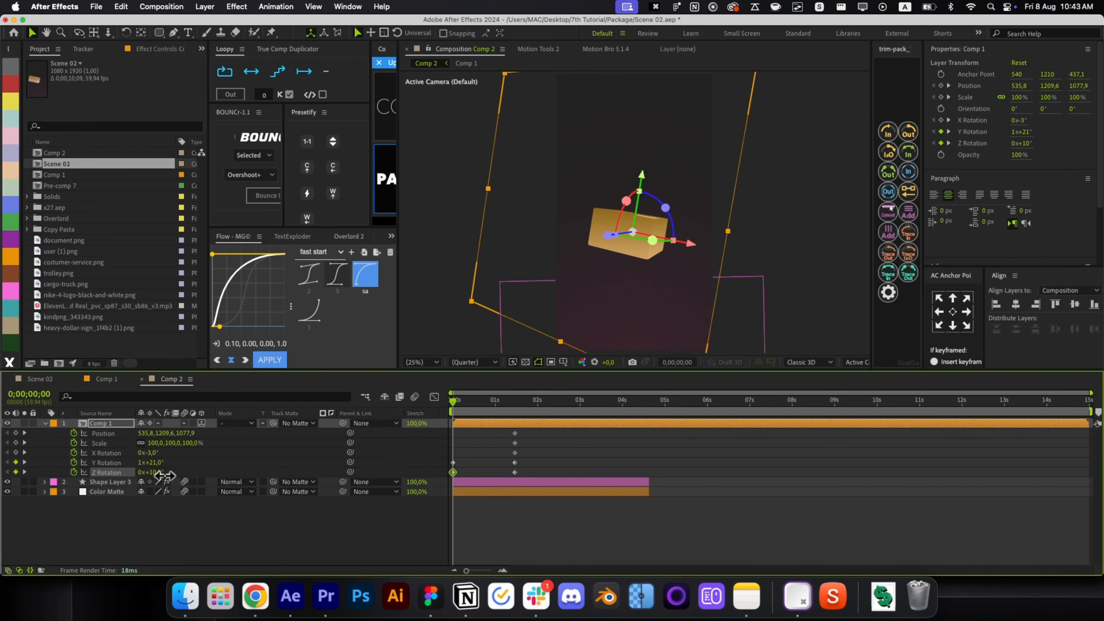
mouse_move(690, 243)
left_mouse_down()
mouse_move(678, 246)
mouse_move(684, 238)
left_mouse_up()
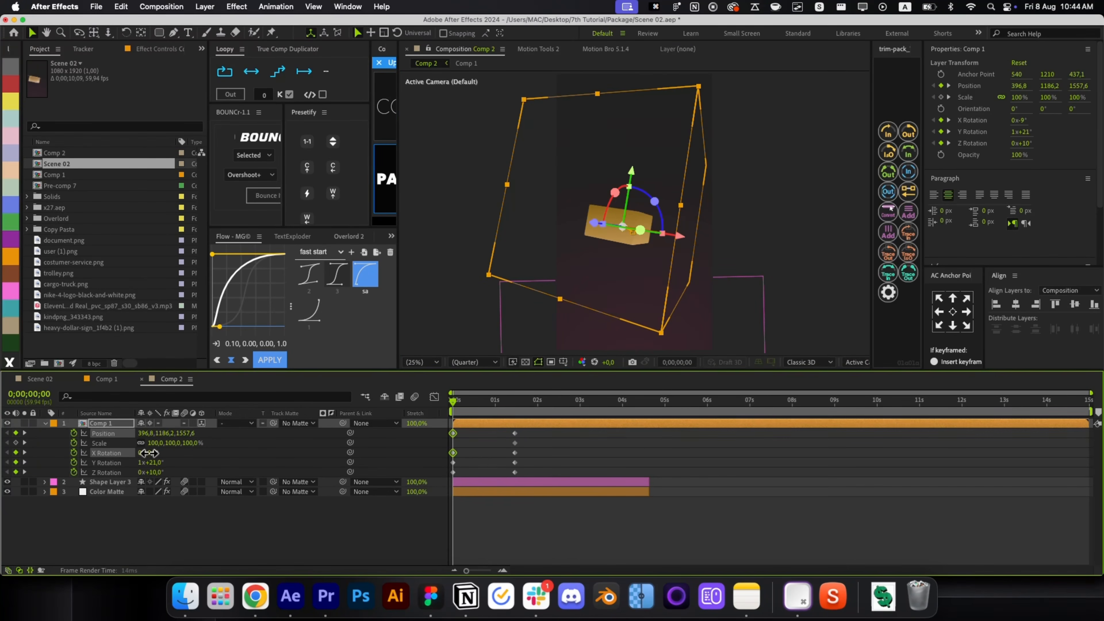
left_click_drag(150, 452, 147, 453)
Apply Flow easing curve 3 to the box keyframes and stretch the end keyframes to about 2.4s.
left_click_drag(560, 428, 399, 477)
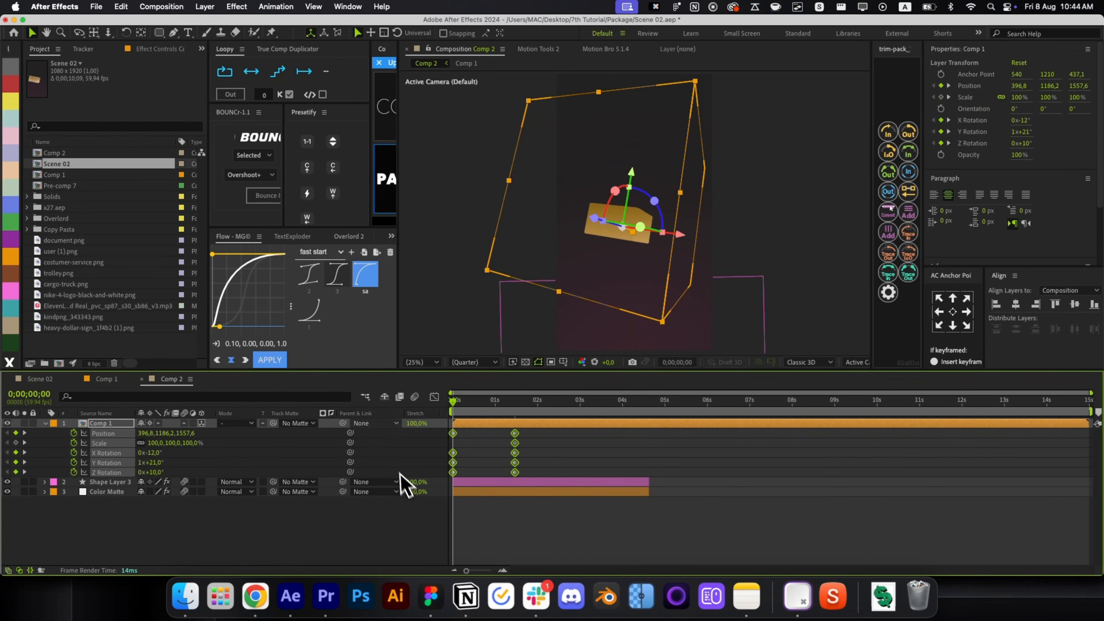
left_click(330, 284)
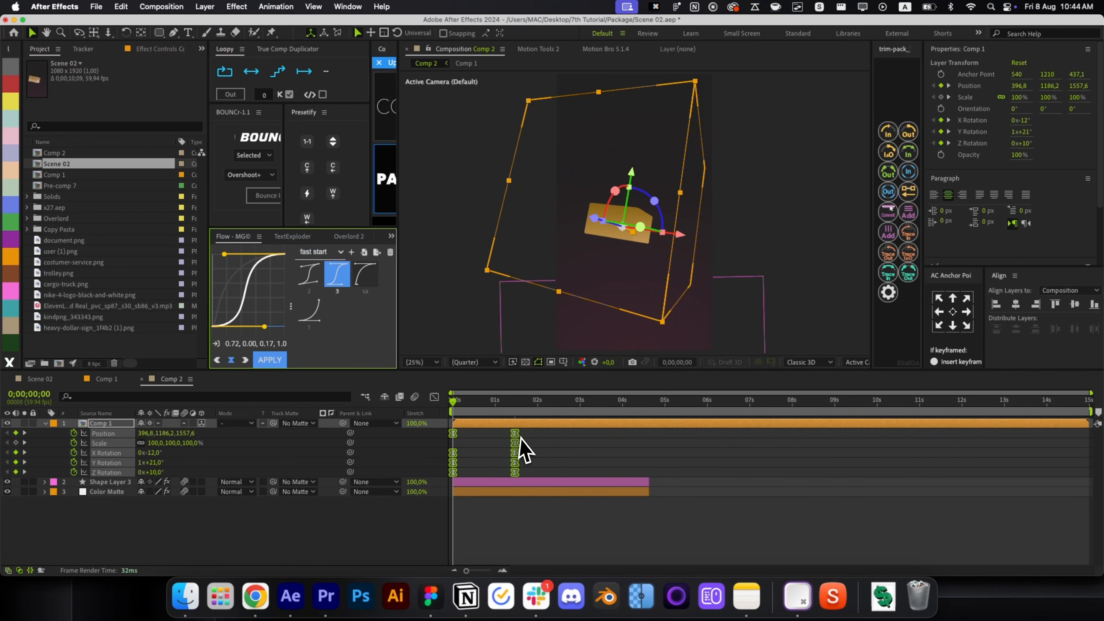
left_click_drag(521, 437, 548, 441)
key("shift+F3")
key("shift+F3")
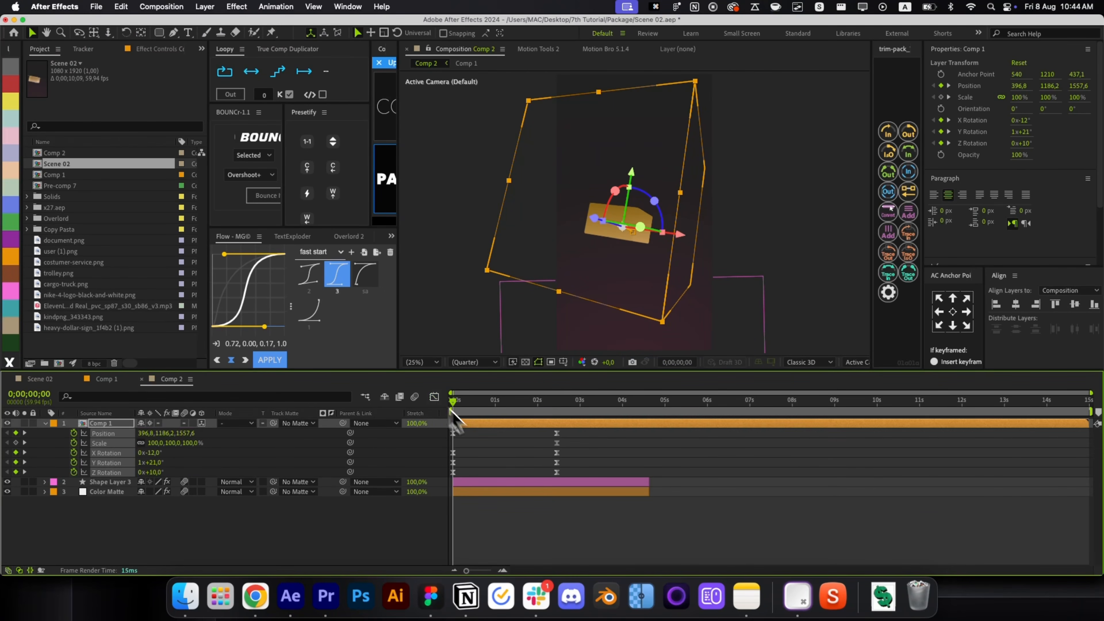
left_click(511, 463)
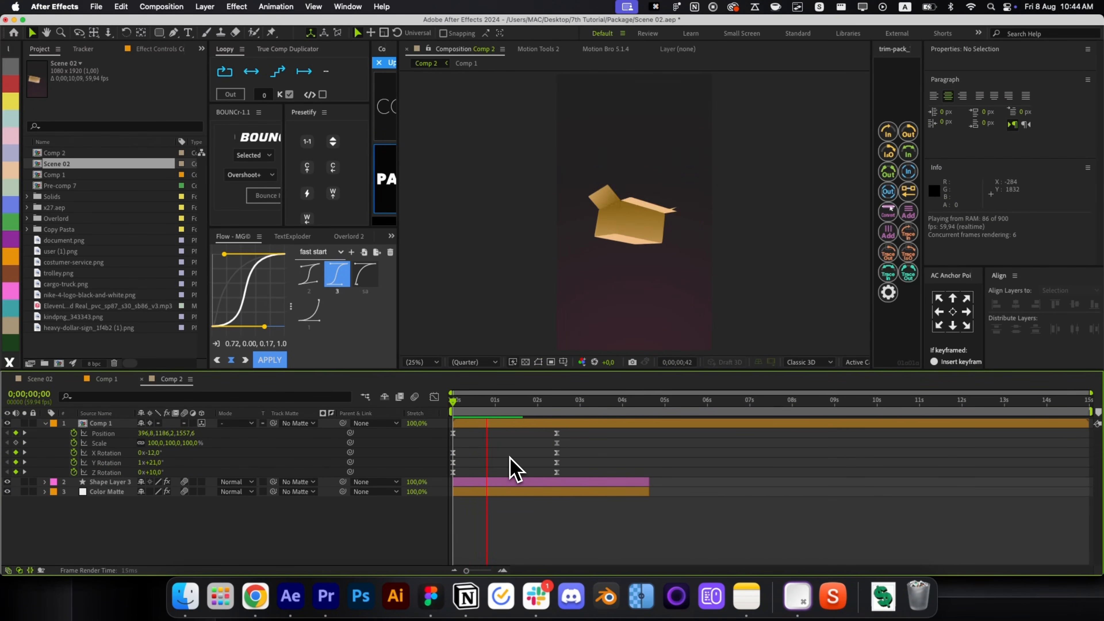
Set Y Rotation to -1 revolution, preview, then delete the starting Y Rotation keyframe.
left_click_drag(561, 400, 393, 446)
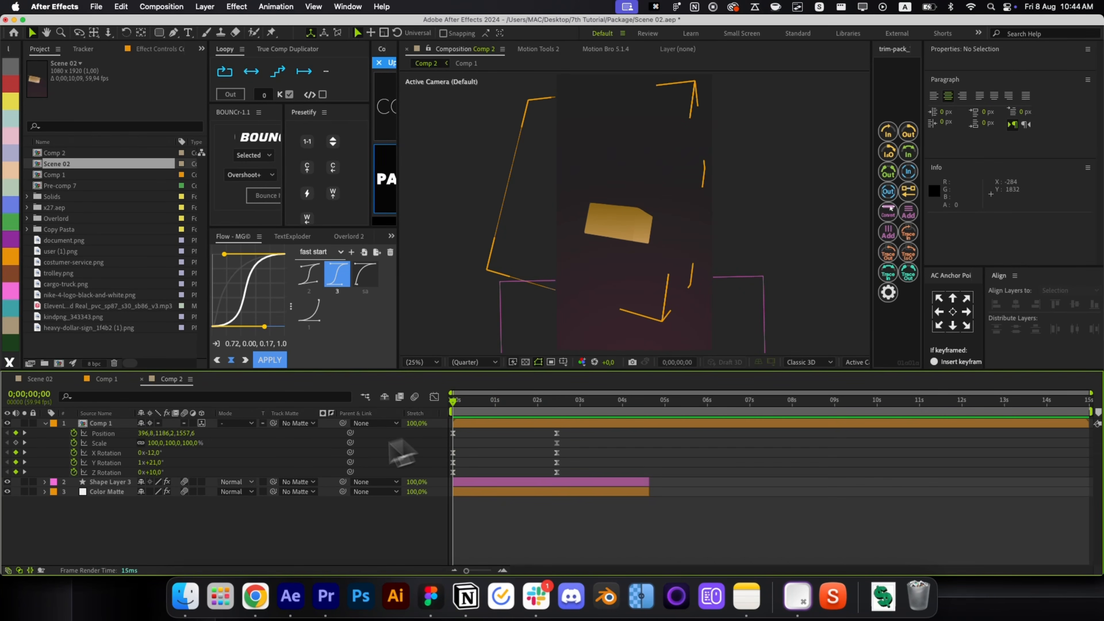
left_click(143, 462)
type("-1")
key("Return")
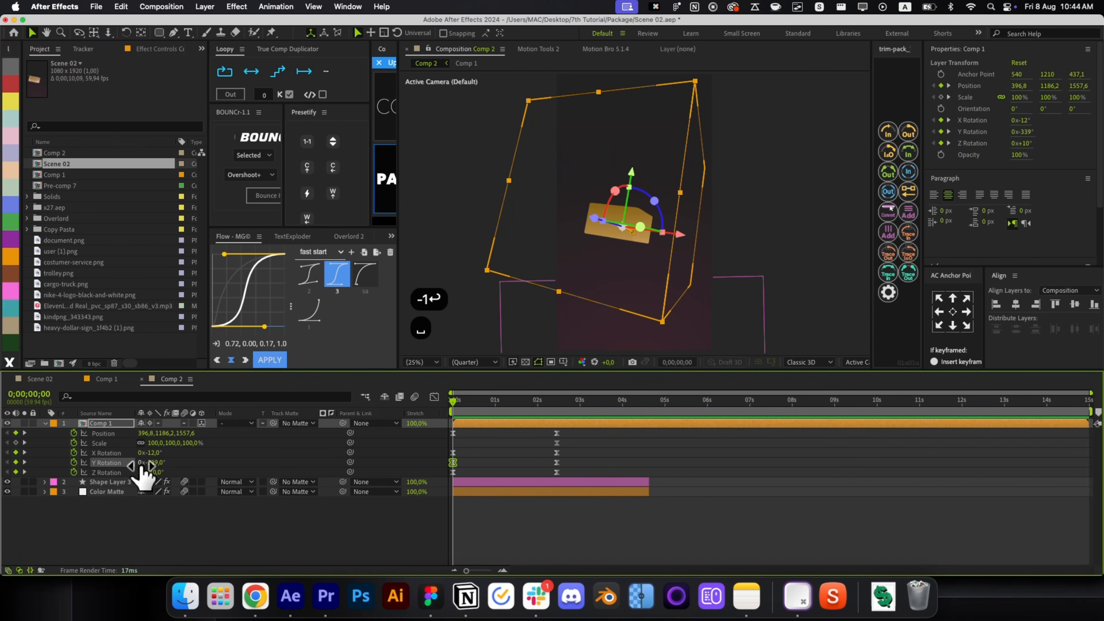
key("space")
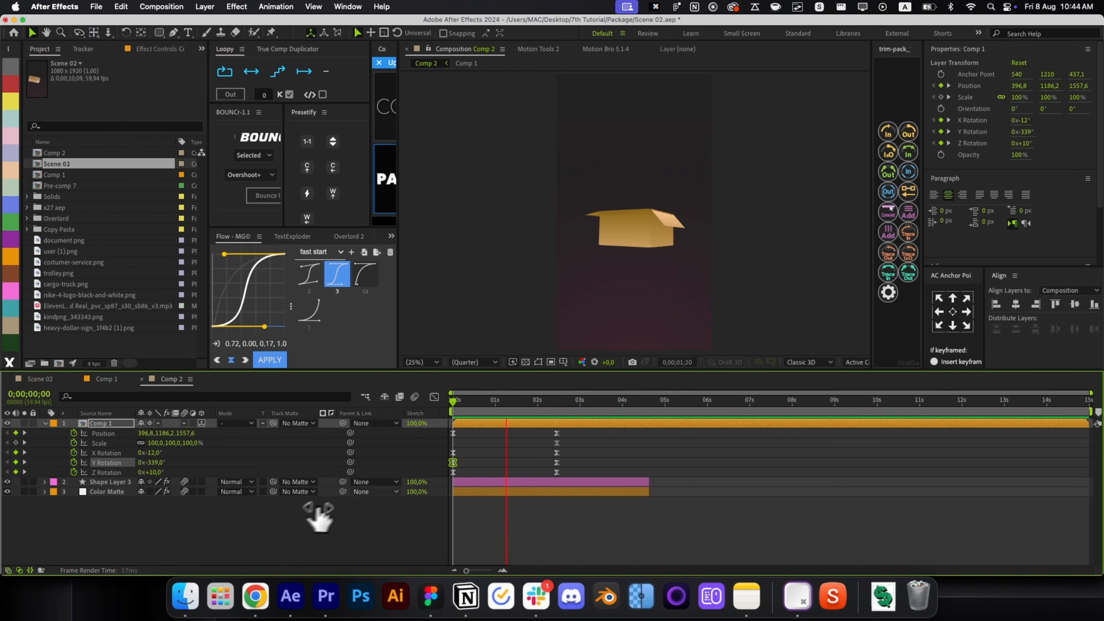
left_click(509, 463)
key("space")
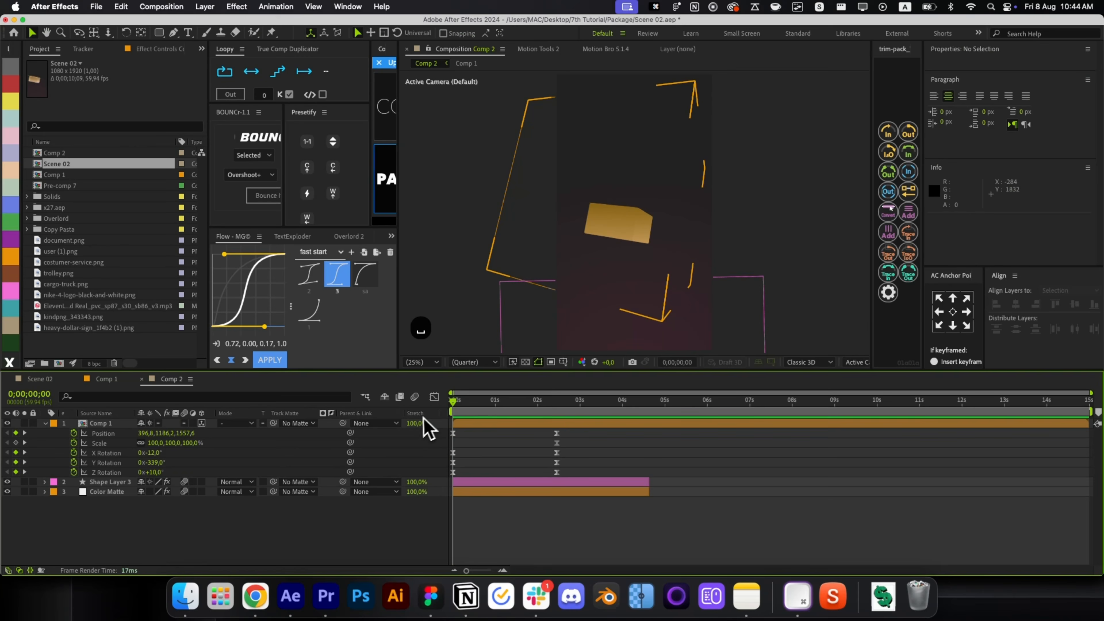
left_click(452, 461)
key("Delete")
key("space")
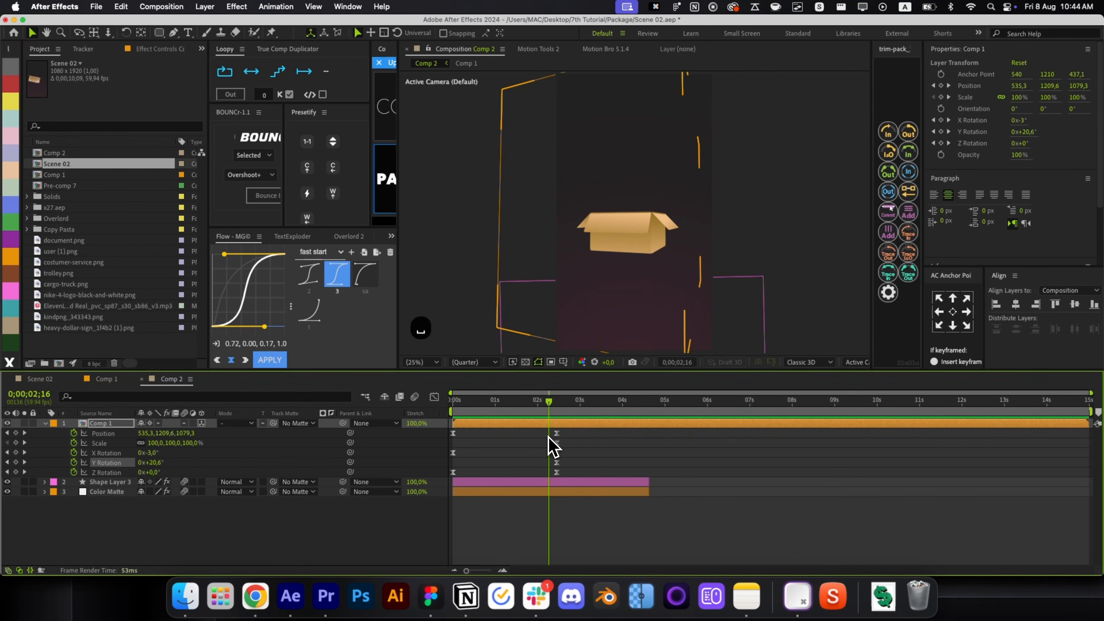
Replay the revised box animation from the start of the timeline.
left_click(559, 412)
left_click(157, 453)
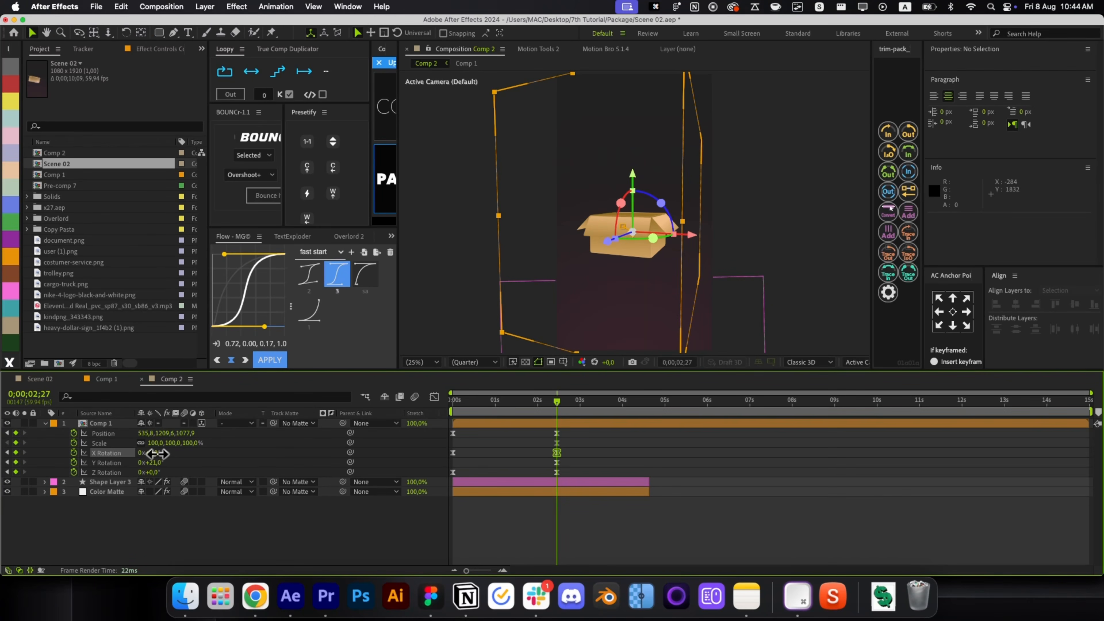
left_click(468, 464)
key("Home")
key("space")
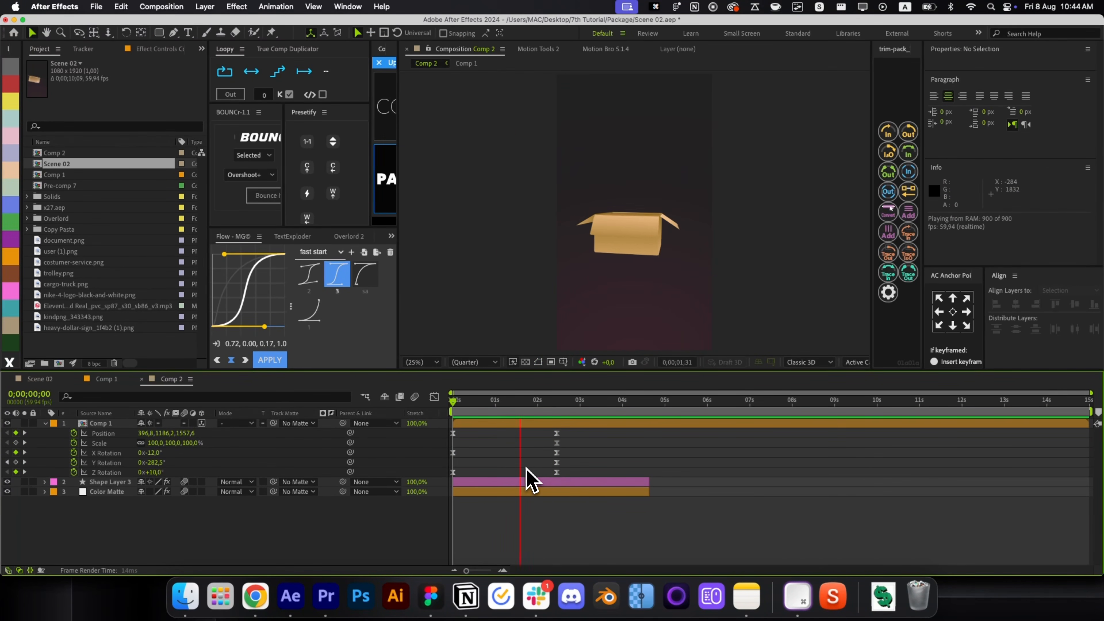
Switch to Chrome's Google image search and select the existing query text.
key("super+Tab")
left_click(308, 84)
key("super+a")
Search Google Images for 'nike logo png', correcting the misspelled query.
type("nieke")
key("super+a")
type("nike ;")
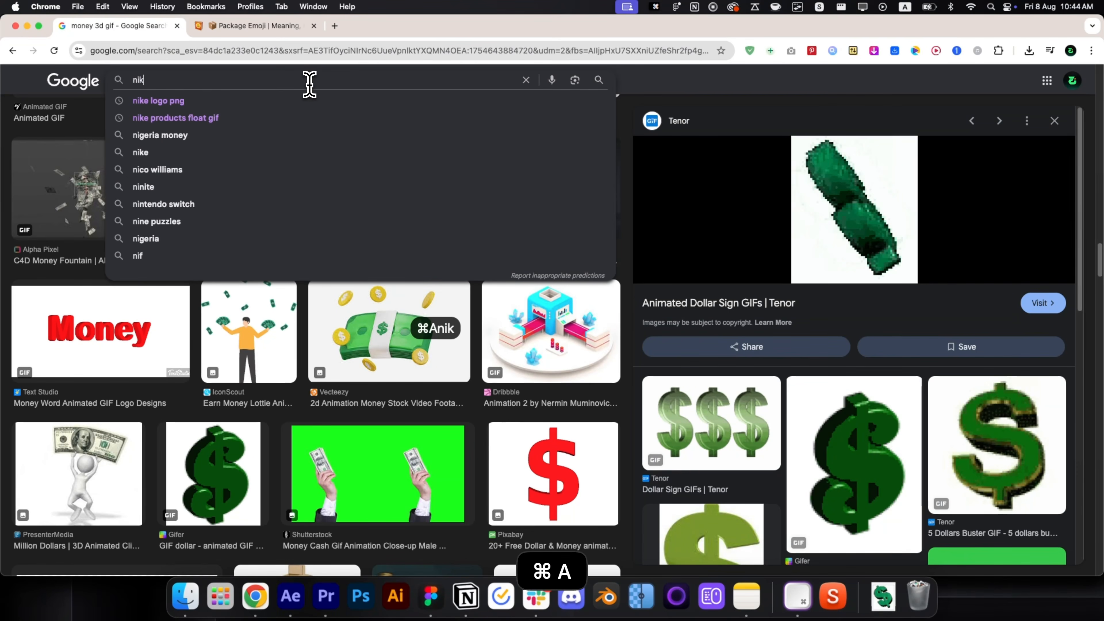
key("BackSpace")
key("BackSpace")
key("Down")
key("Return")
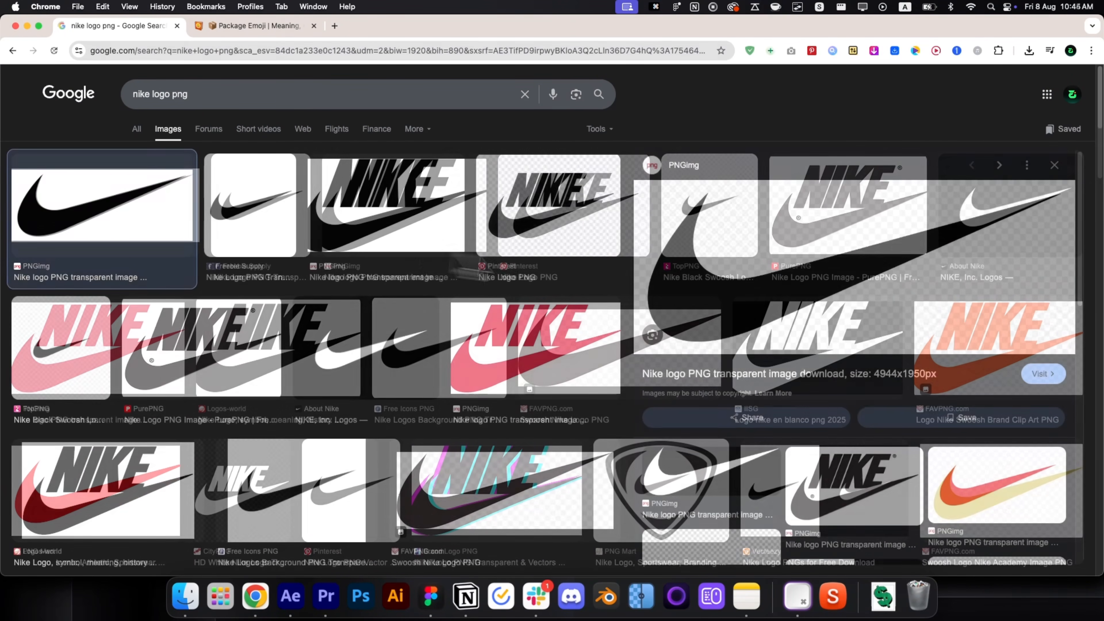
left_click(747, 313)
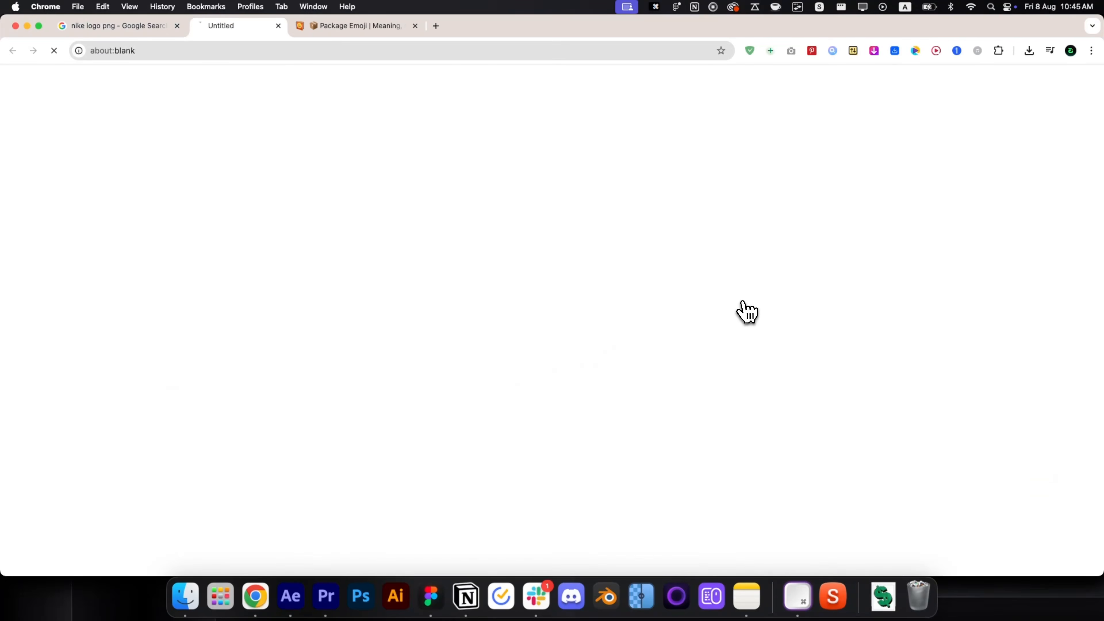
key("super+w")
Copy the black Nike swoosh image and paste it into Comp 1 as a new layer.
right_click(746, 291)
left_click(773, 417)
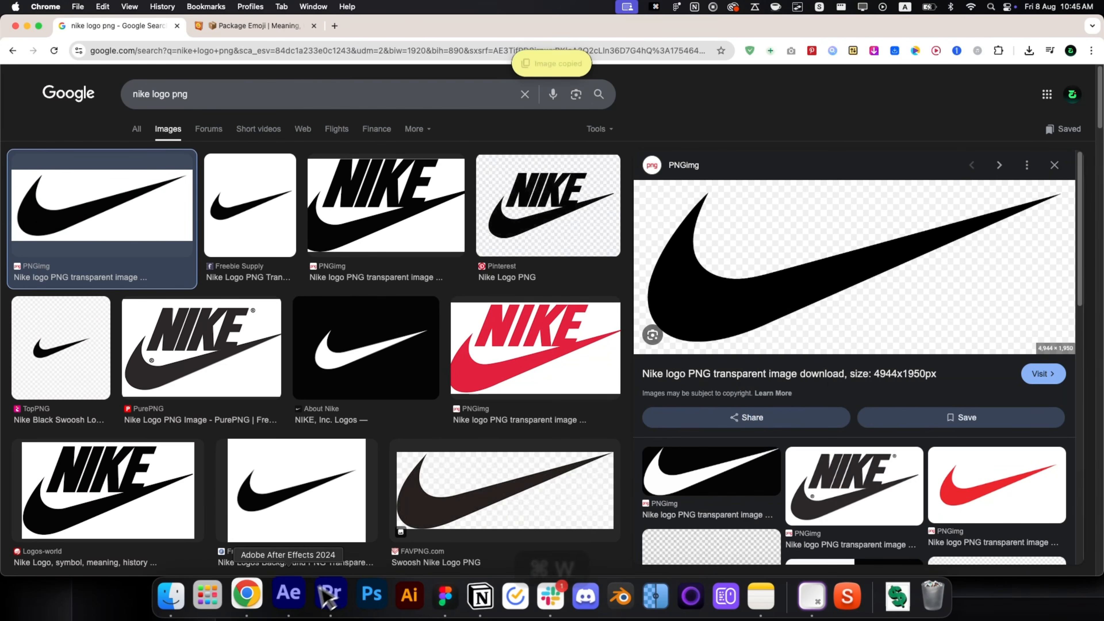
left_click(291, 596)
left_click(392, 208)
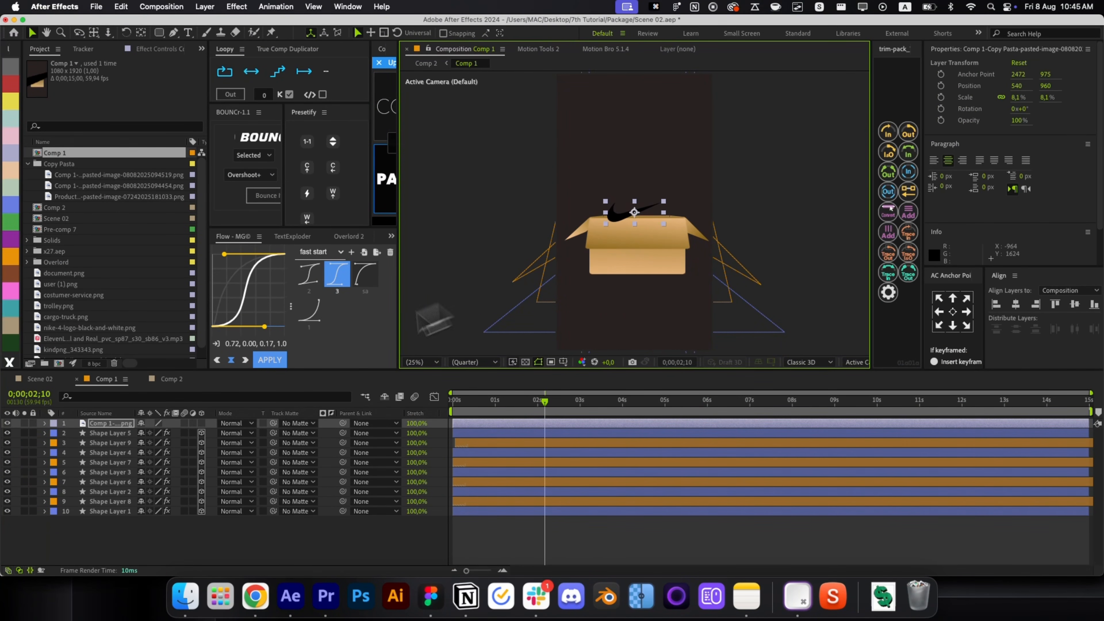
Make the swoosh 3D, parent it to Shape Layer 1, and shrink it onto the box front.
left_click(201, 423)
left_click_drag(630, 212, 632, 186)
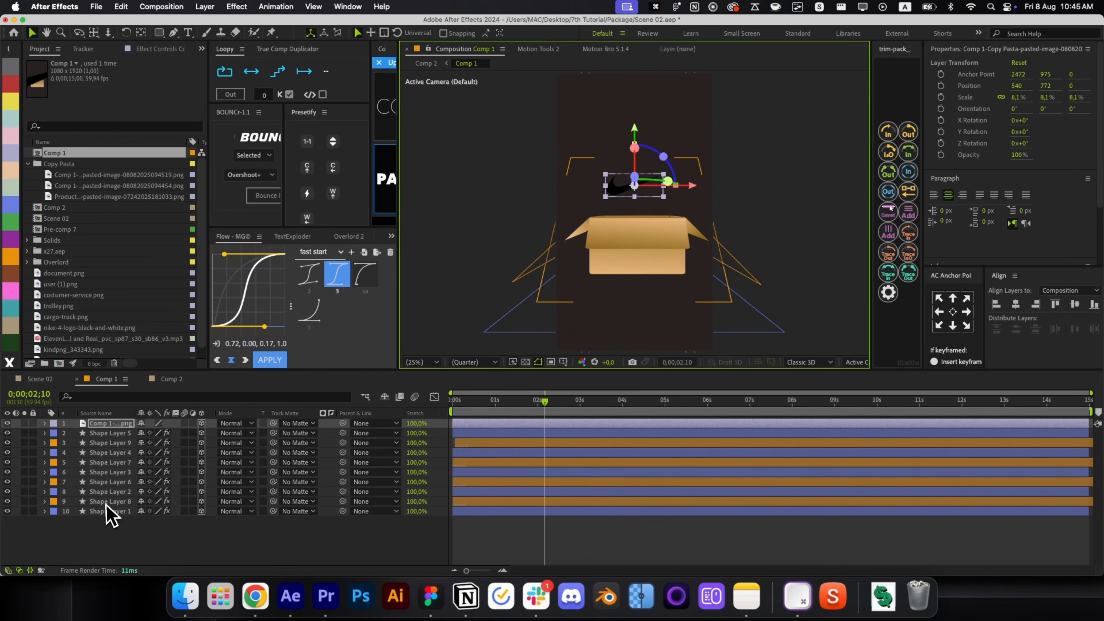
left_click(110, 512)
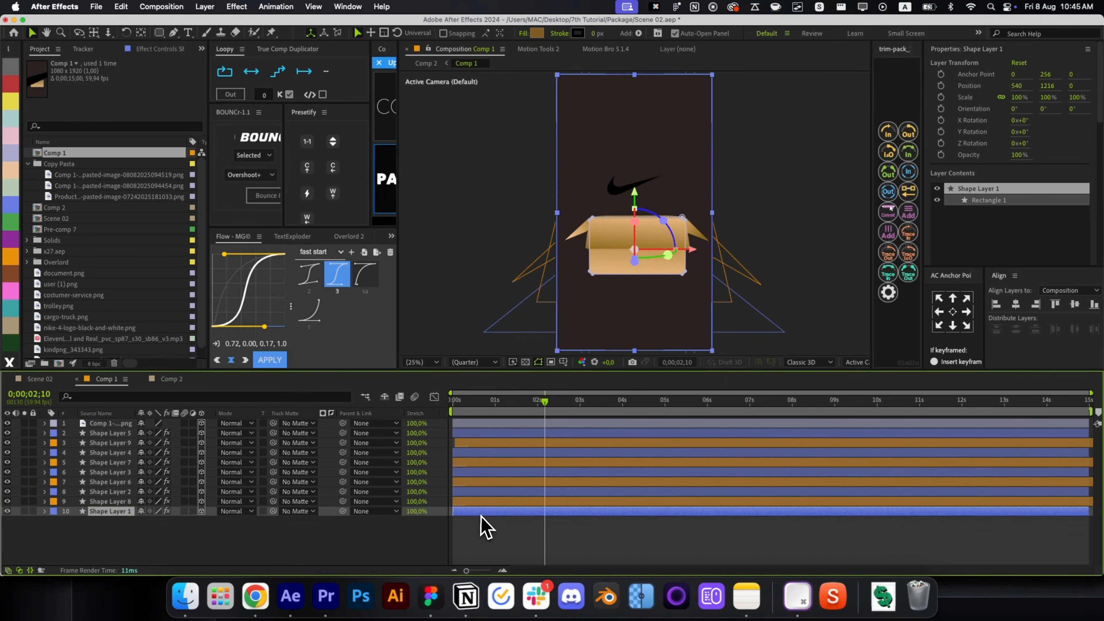
key("super+z")
left_click_drag(205, 457, 238, 509)
left_click_drag(343, 506, 196, 514)
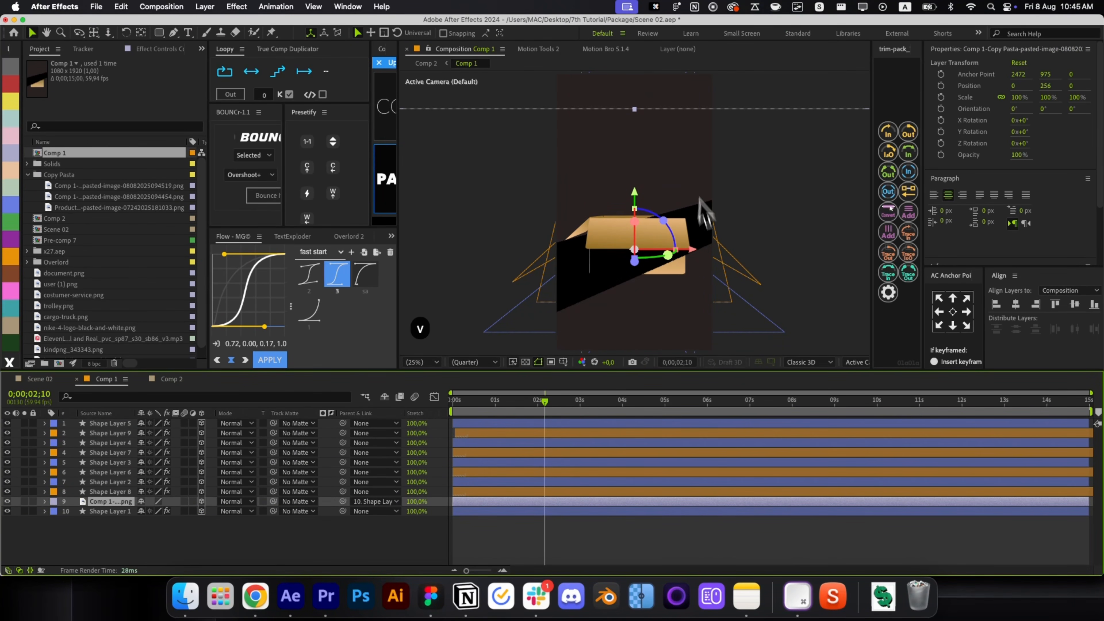
left_click_drag(634, 110, 645, 237)
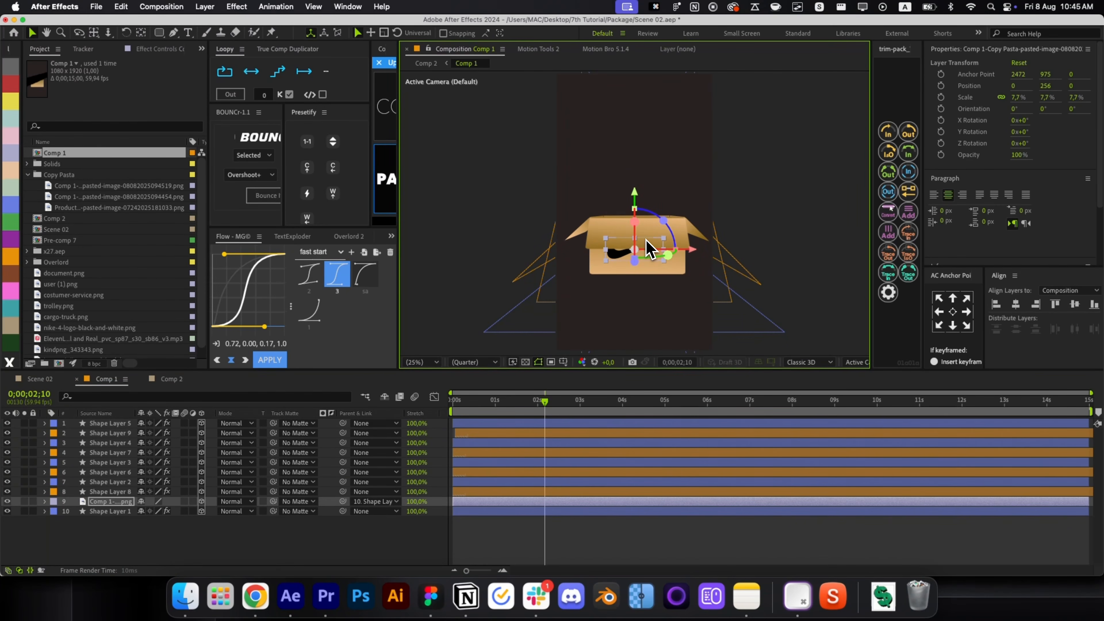
scroll(616, 308, "up", 2)
left_click_drag(653, 161, 654, 163)
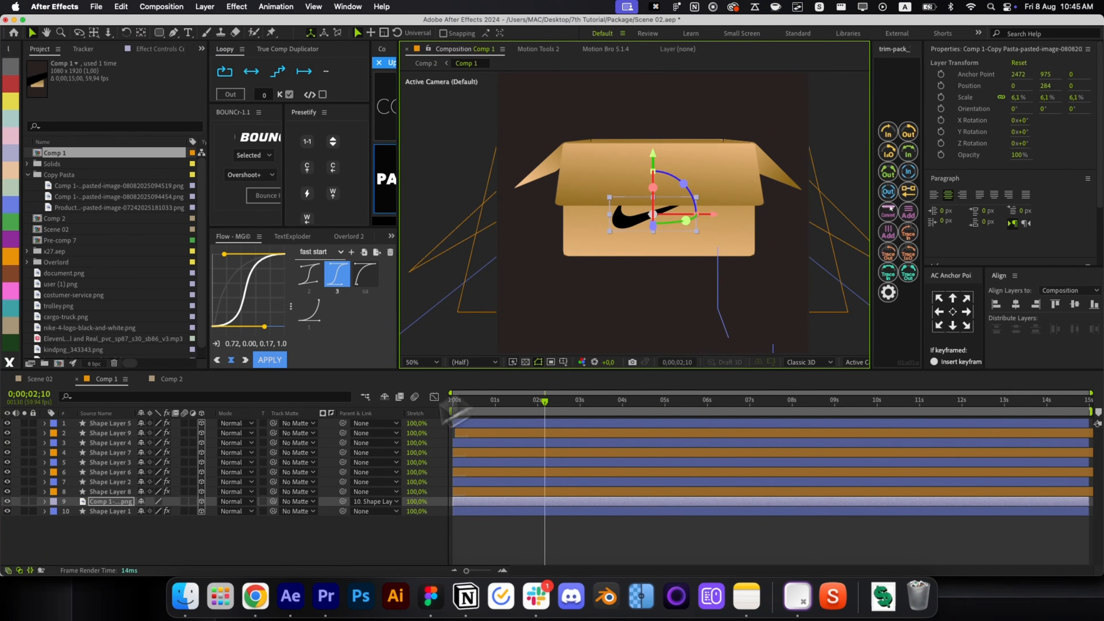
Set the swoosh's opacity to 15% and close the box composition.
key("t")
left_click(144, 512)
type("22")
key("Return")
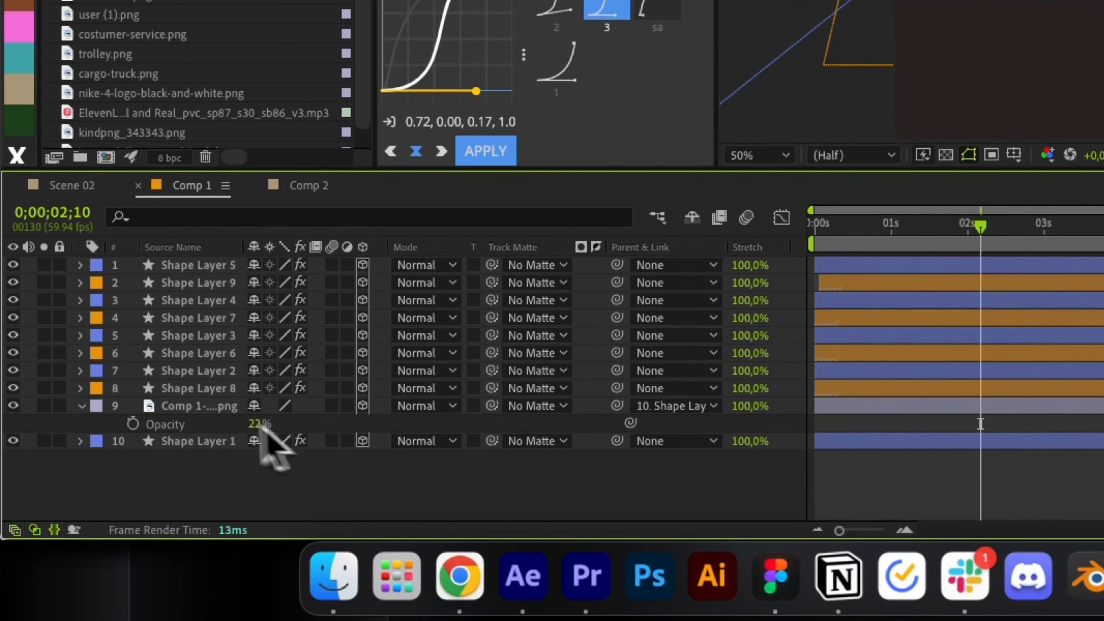
left_click(260, 424)
type("15")
key("Return")
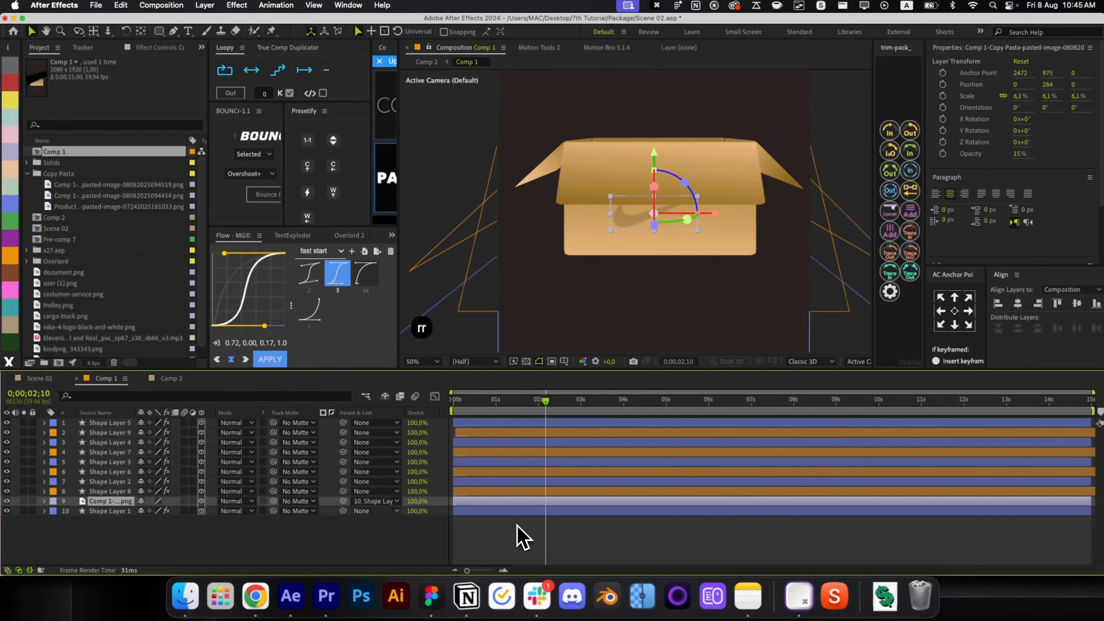
key("t")
left_click(602, 522)
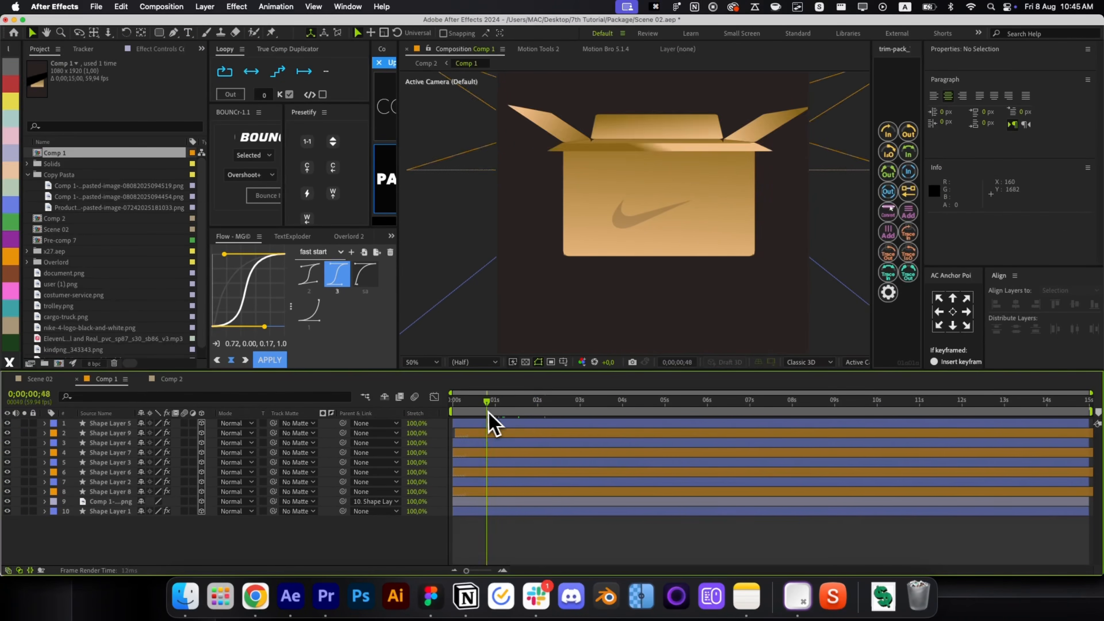
key("cmd+w")
Revert the Nike logo's Z position to -2 inside Comp 1, then return to Comp 2.
key("space")
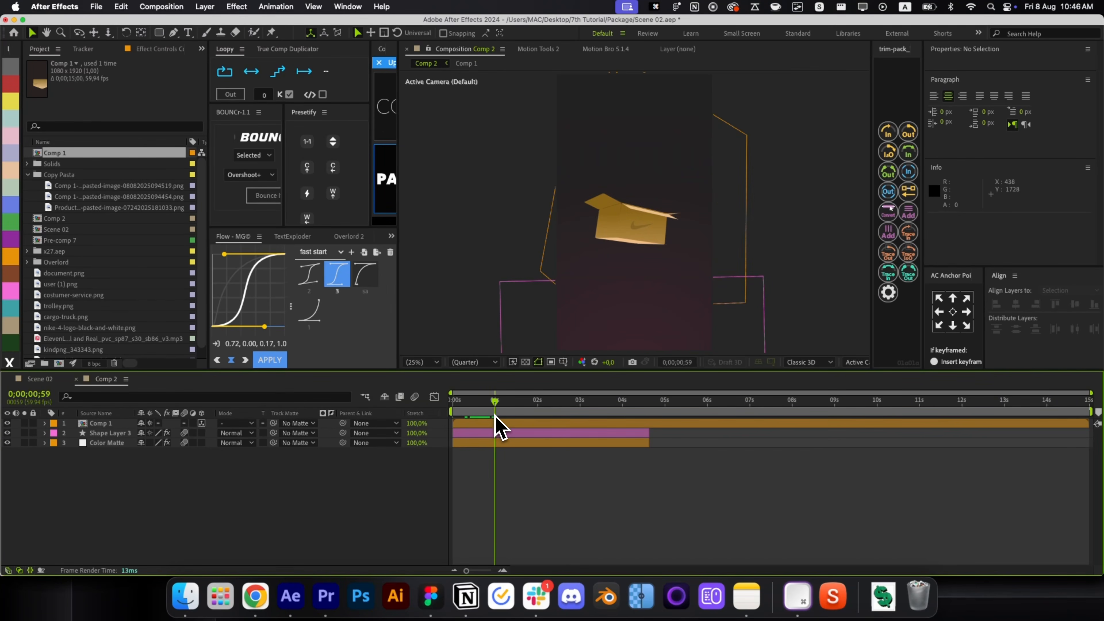
left_click(642, 241)
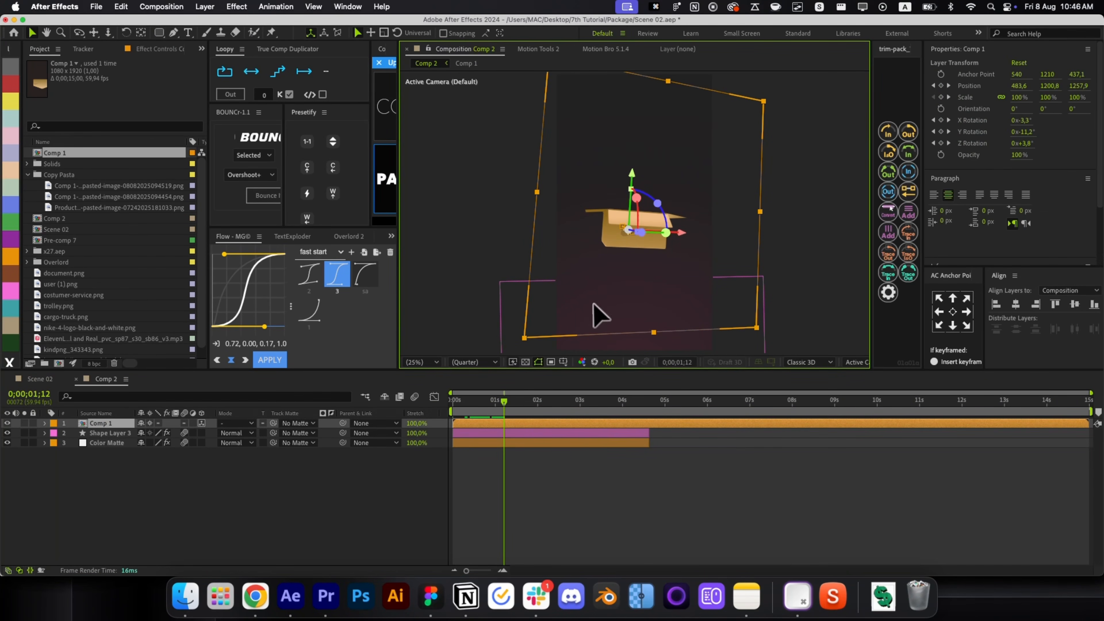
left_click_drag(503, 404, 479, 404)
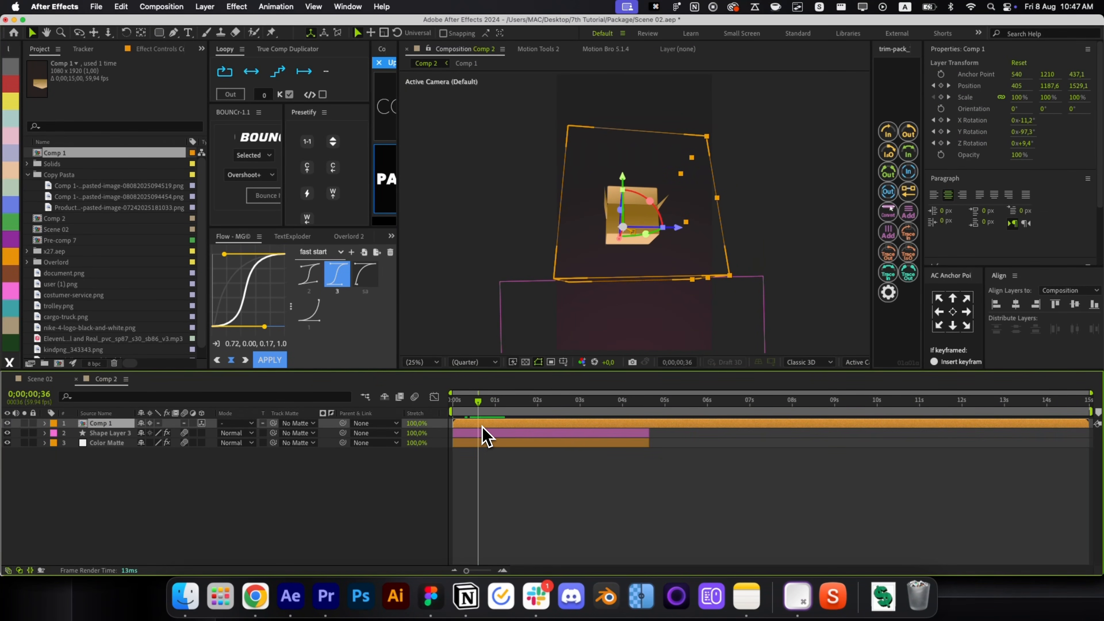
double_click(483, 425)
left_click(656, 213)
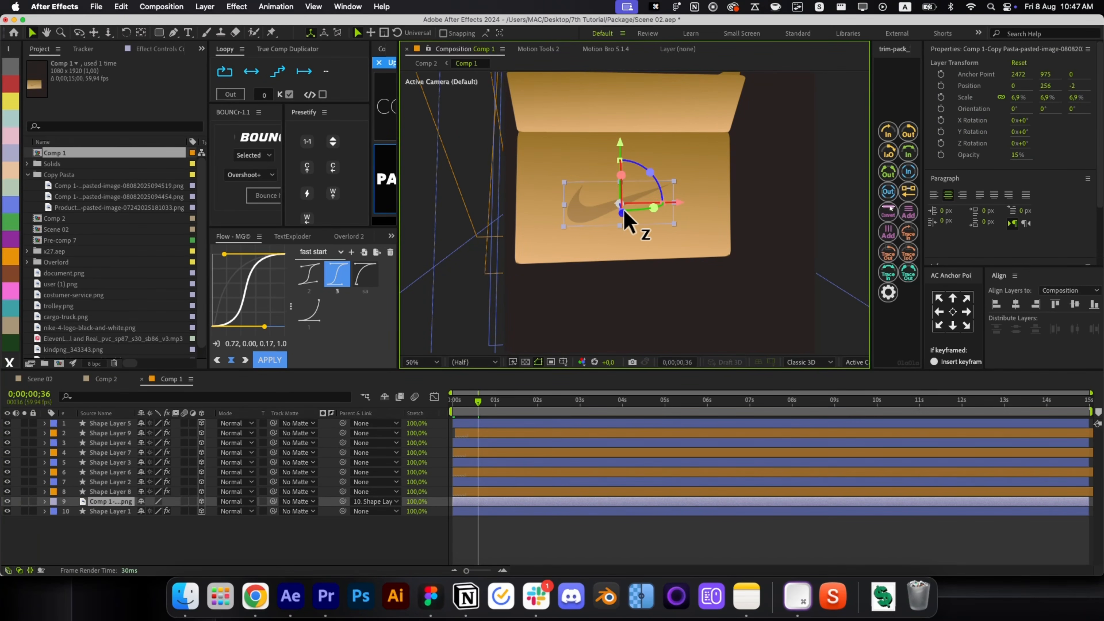
key("super+z")
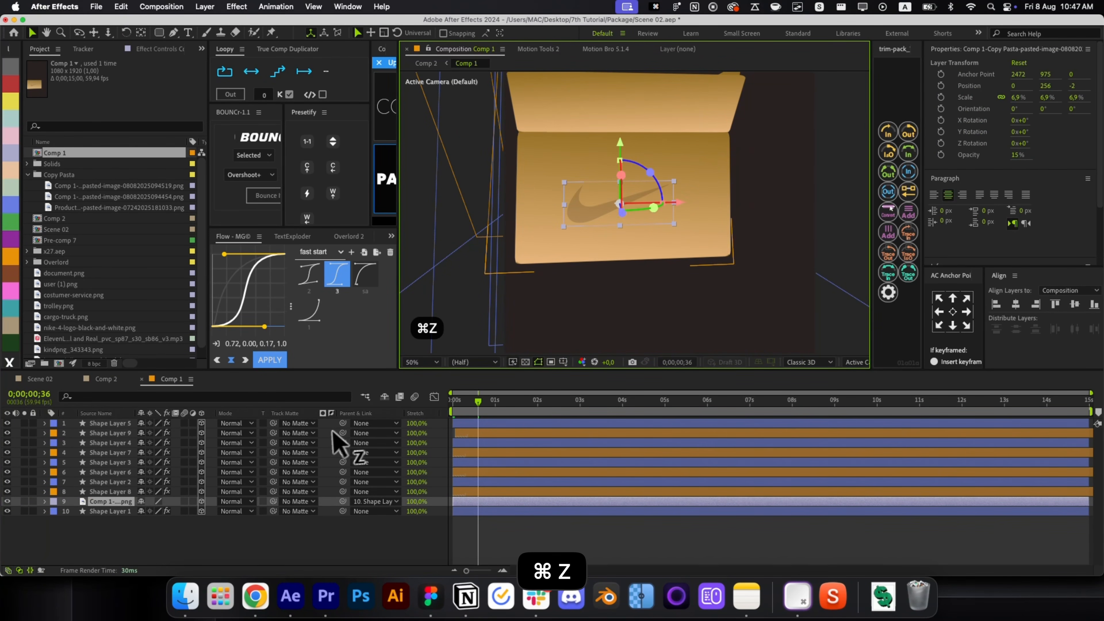
key("p")
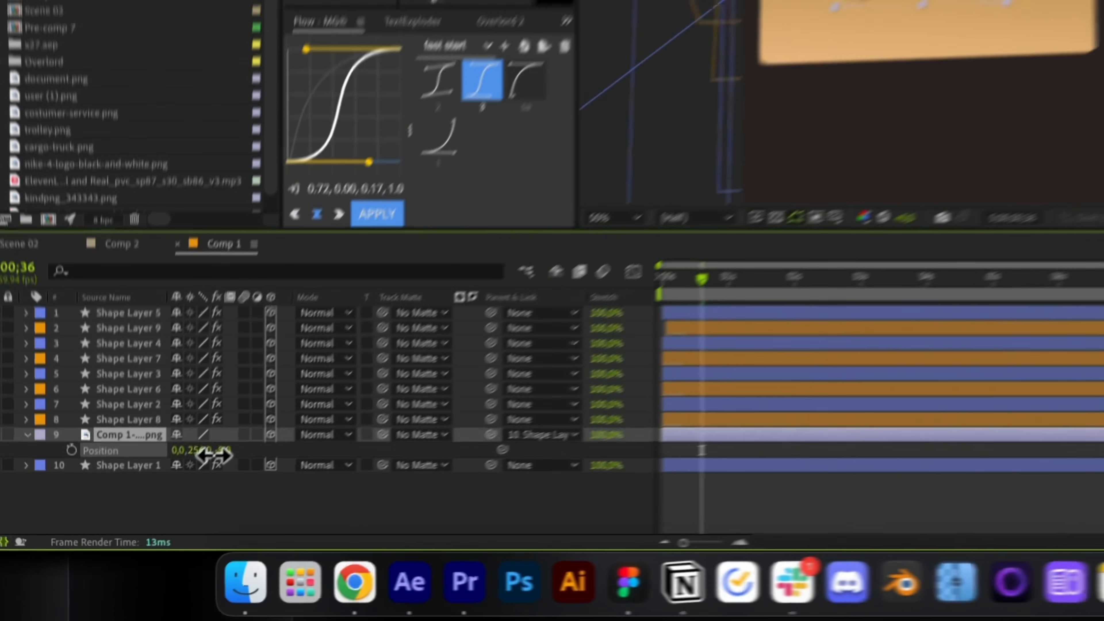
key("super+w")
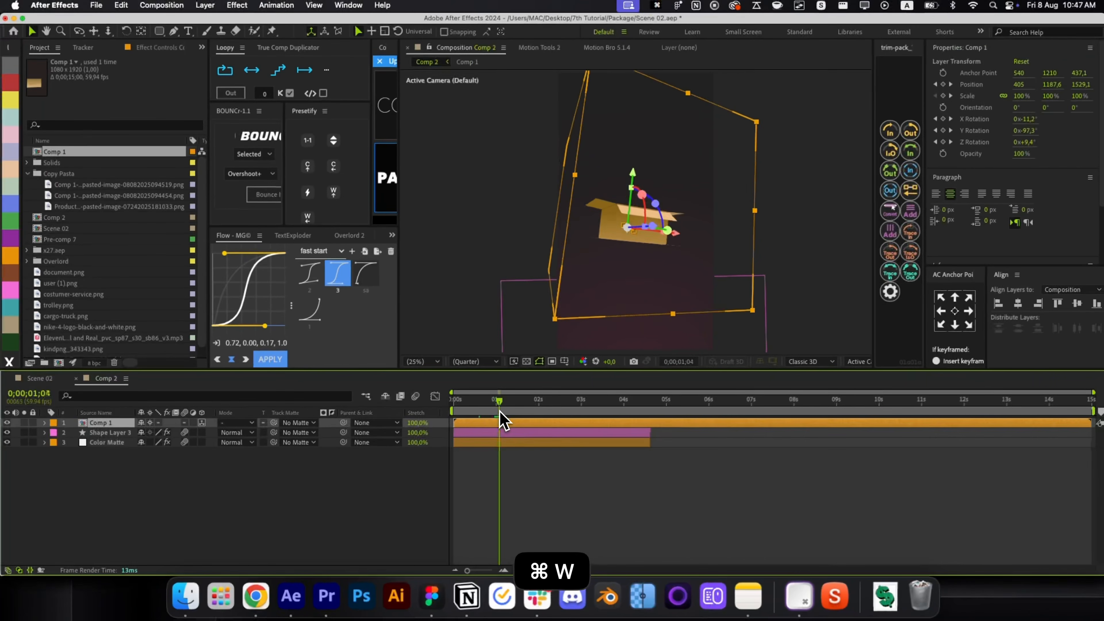
left_click_drag(501, 416, 488, 435)
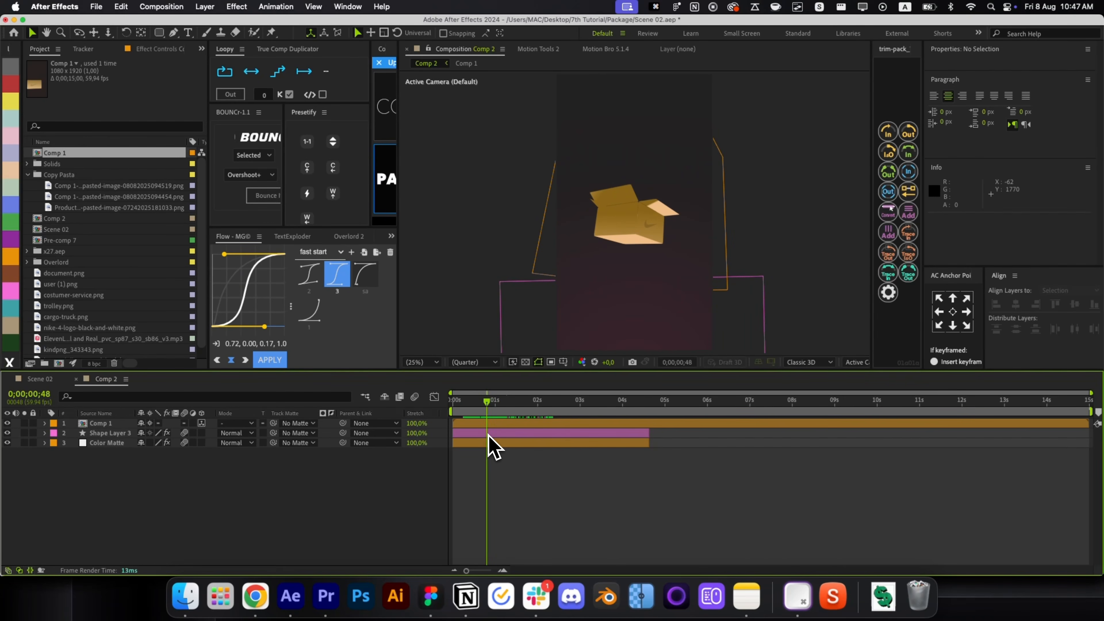
double_click(635, 267)
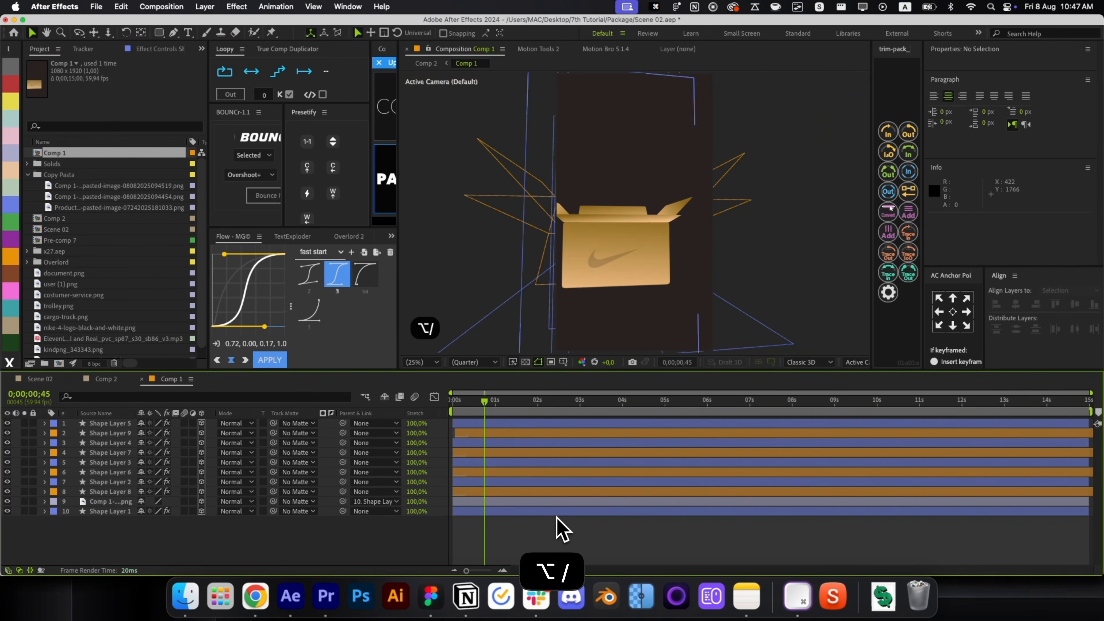
left_click(528, 462)
key("super+w")
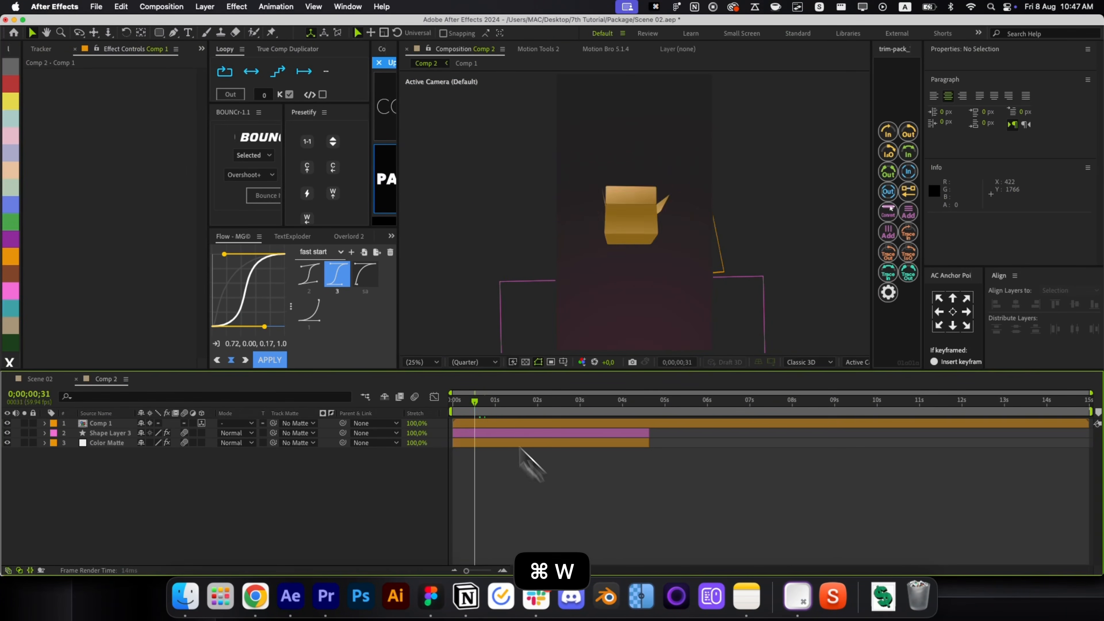
Retune the box's starting rotation keyframes to X -11.1° and Z 6.1°, previewing the result.
left_click(478, 422)
key("u")
key("Home")
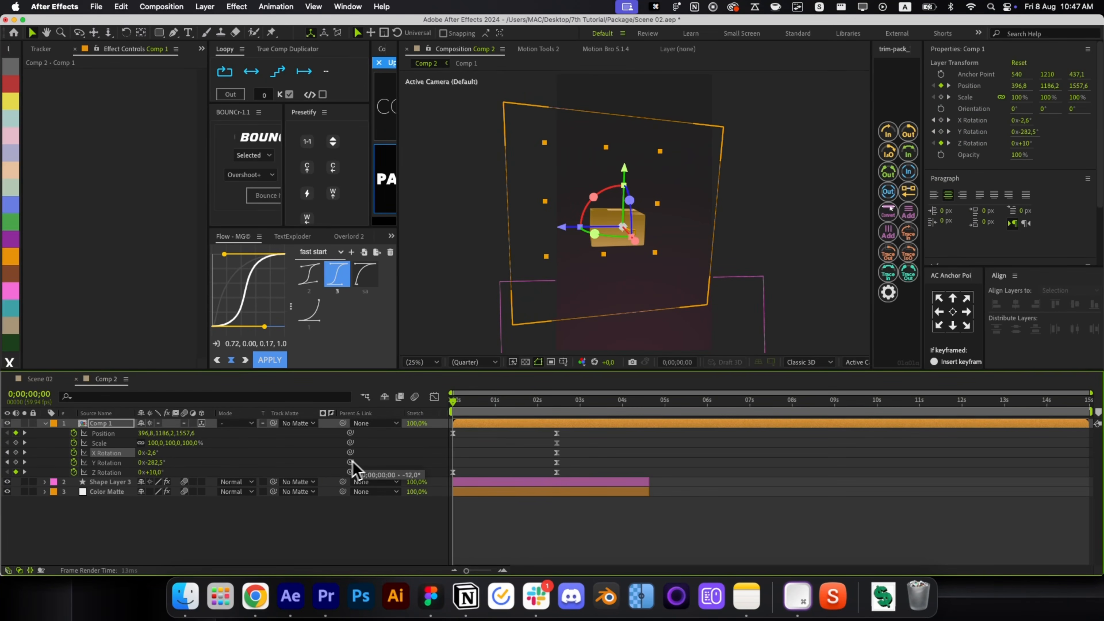
key("super+z")
key("super+z")
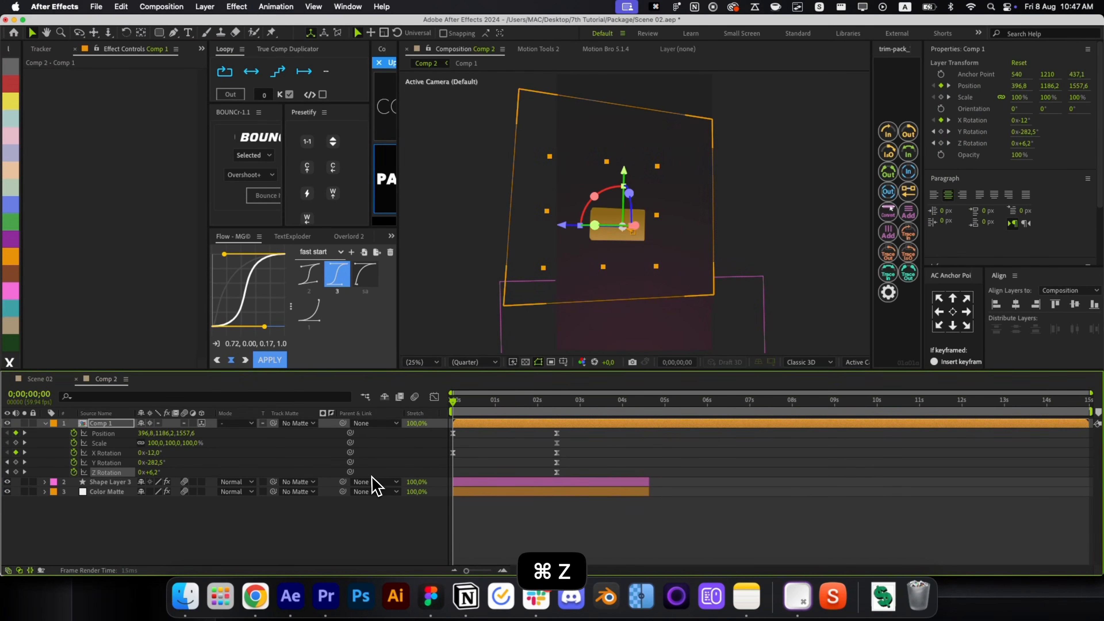
key("space")
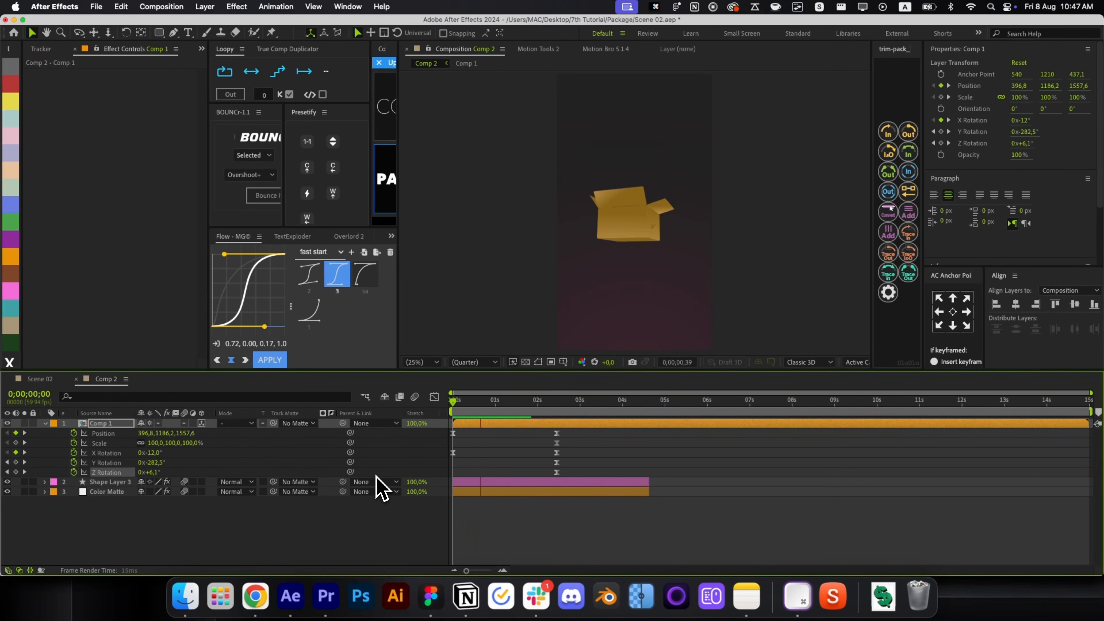
left_click(494, 474)
key("space")
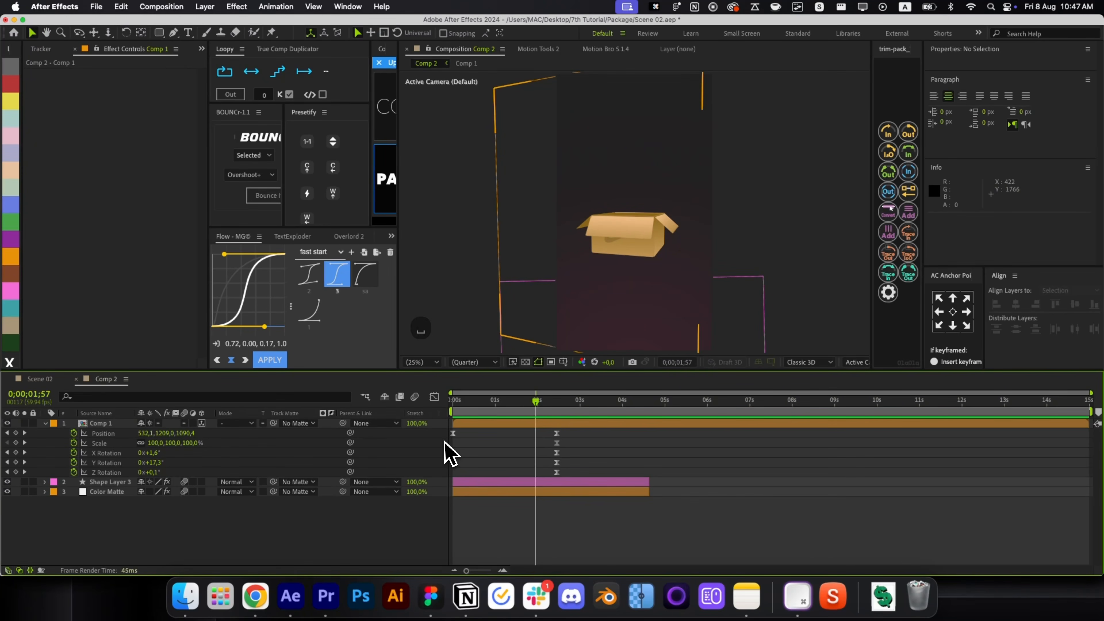
left_click(454, 423)
key("space")
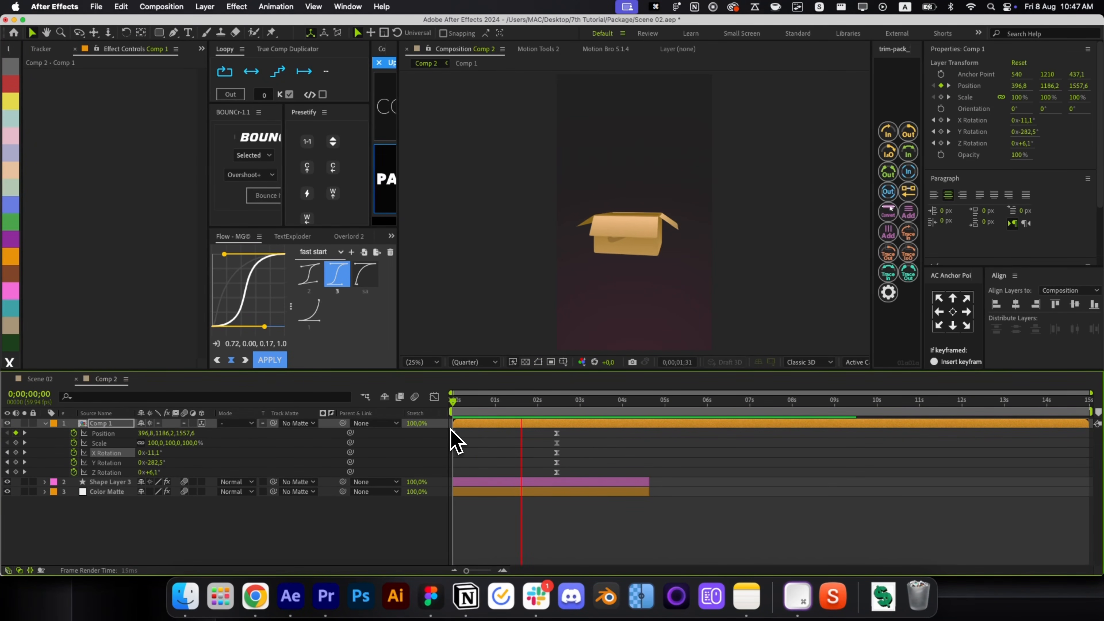
key("space")
left_click(577, 439)
Draw a plain rectangle, Shape Layer 4, above the box.
key("u")
key("q")
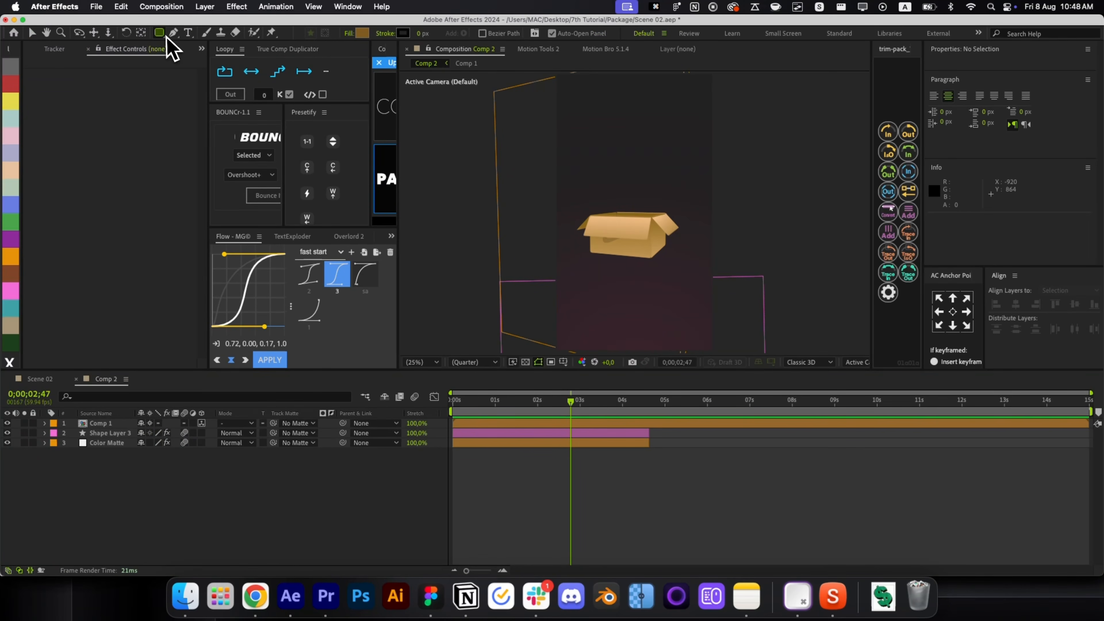
left_click_drag(165, 36, 191, 41)
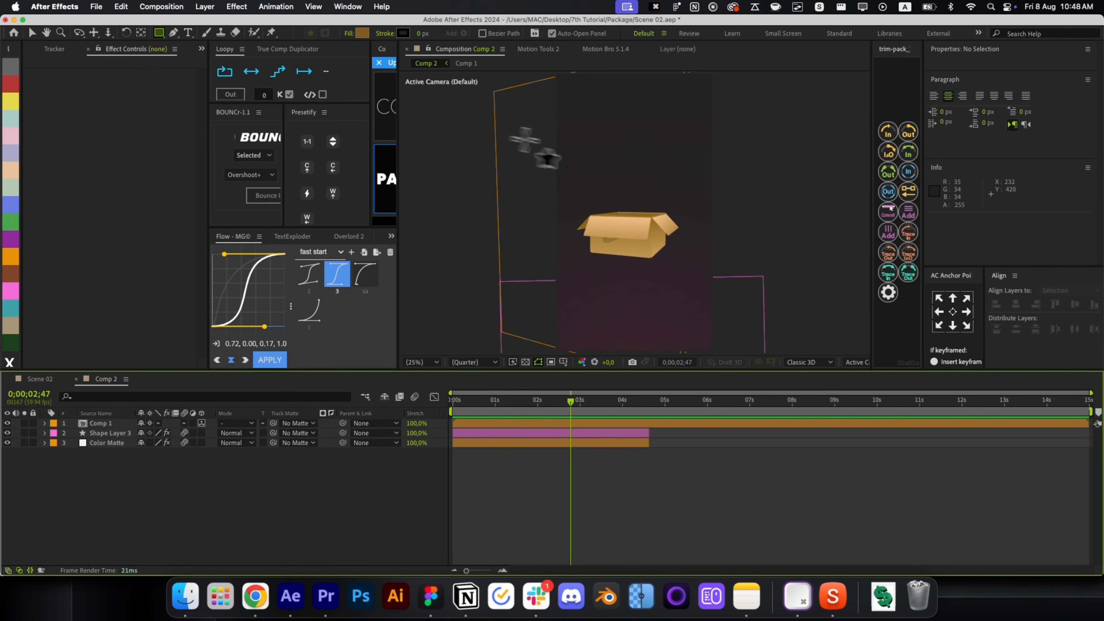
left_click_drag(584, 151, 680, 183)
key("r")
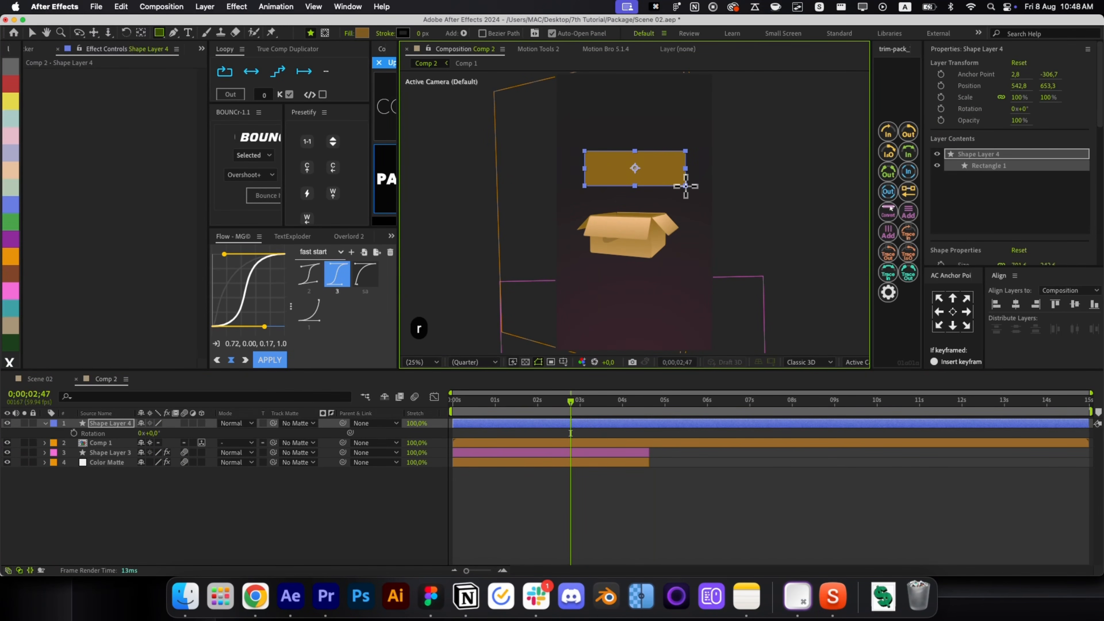
key("r")
scroll(653, 167, "up", 2)
key("v")
left_click(637, 511)
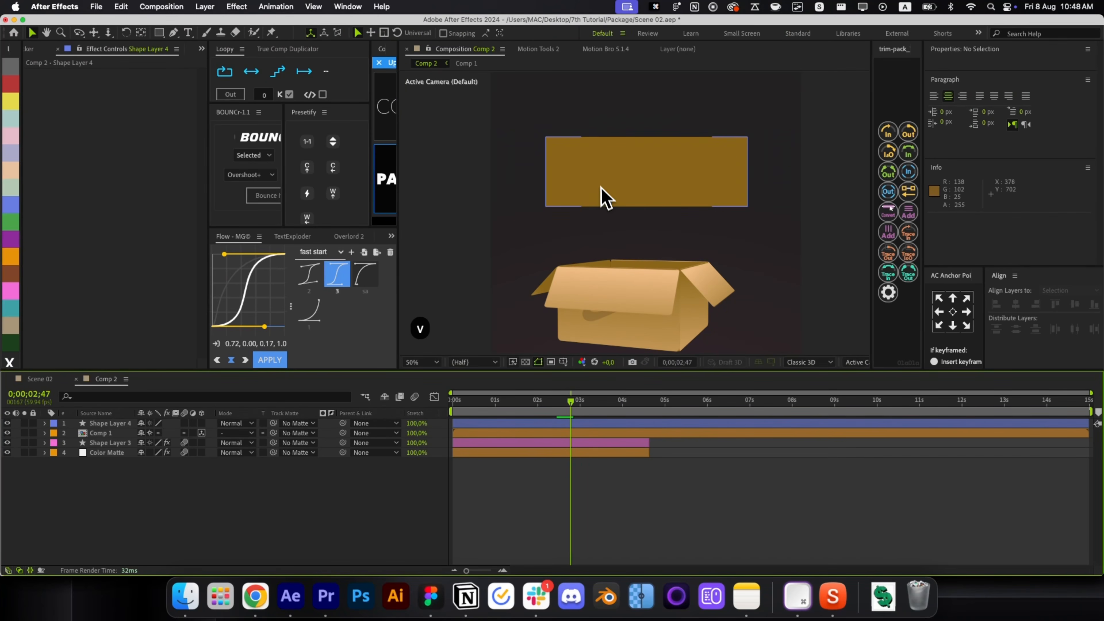
left_click(601, 197)
Apply Roughen Edges and a #111111 fill to the rectangle, then duplicate it.
key("alt+space")
left_click(611, 180)
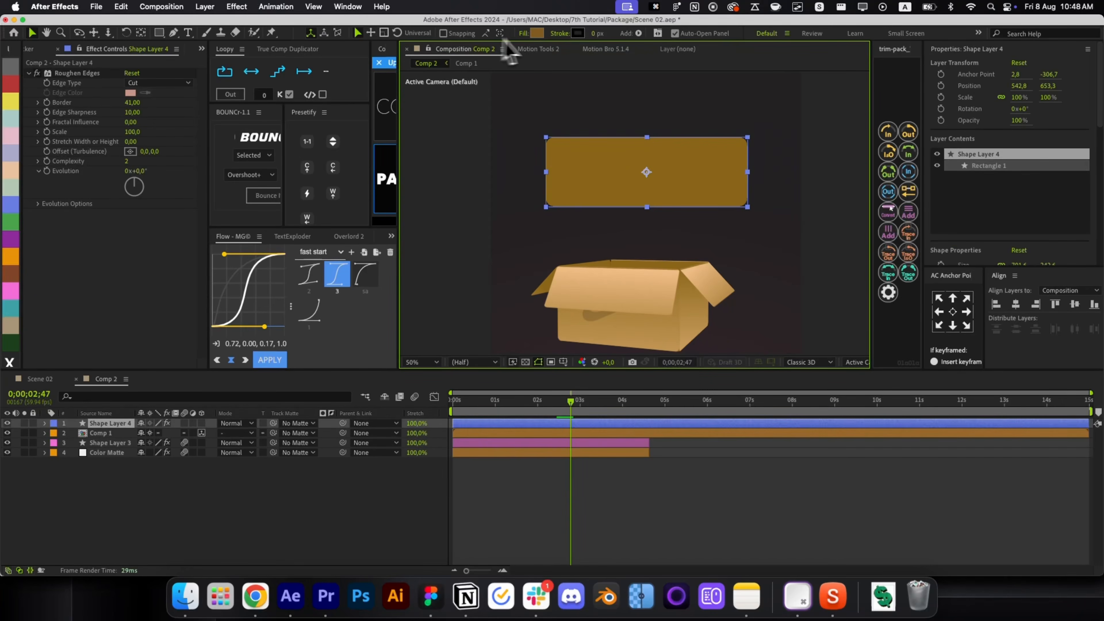
left_click(537, 34)
type("111111")
key("Return")
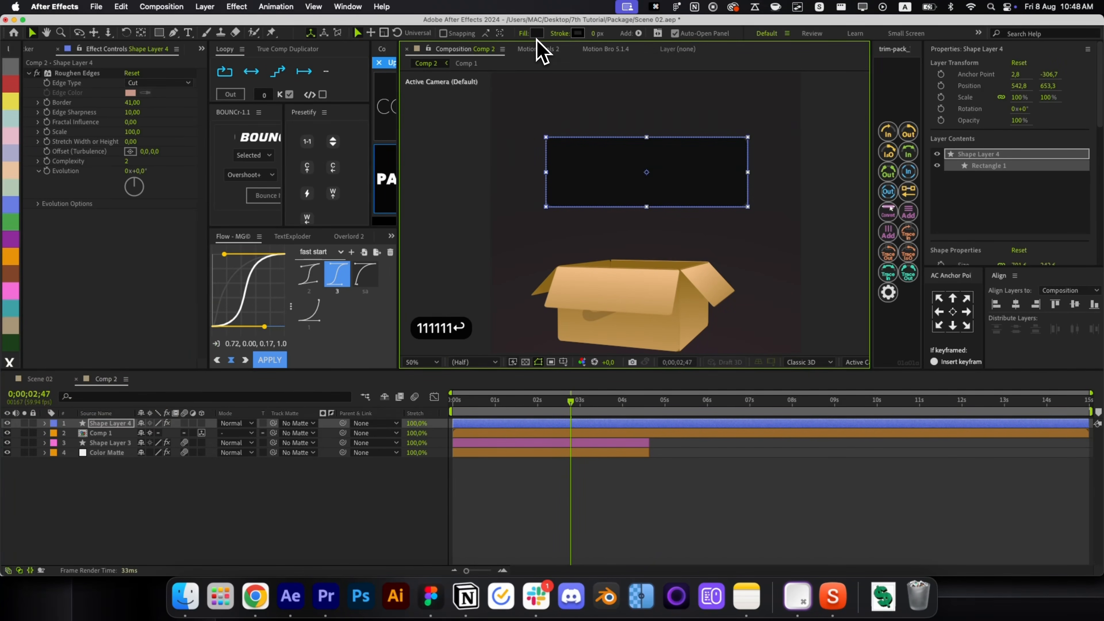
left_click(570, 495)
left_click(548, 424)
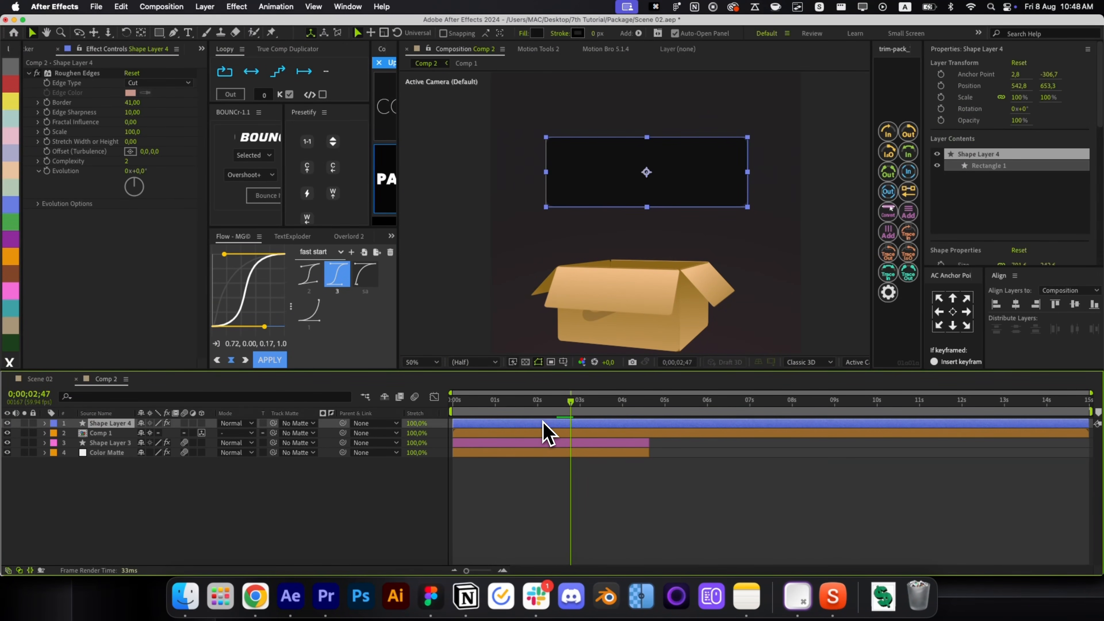
key("cmd+d")
Narrow the copied rectangle, fill it #efefef, and shrink the white square slightly.
left_click_drag(747, 173, 747, 174)
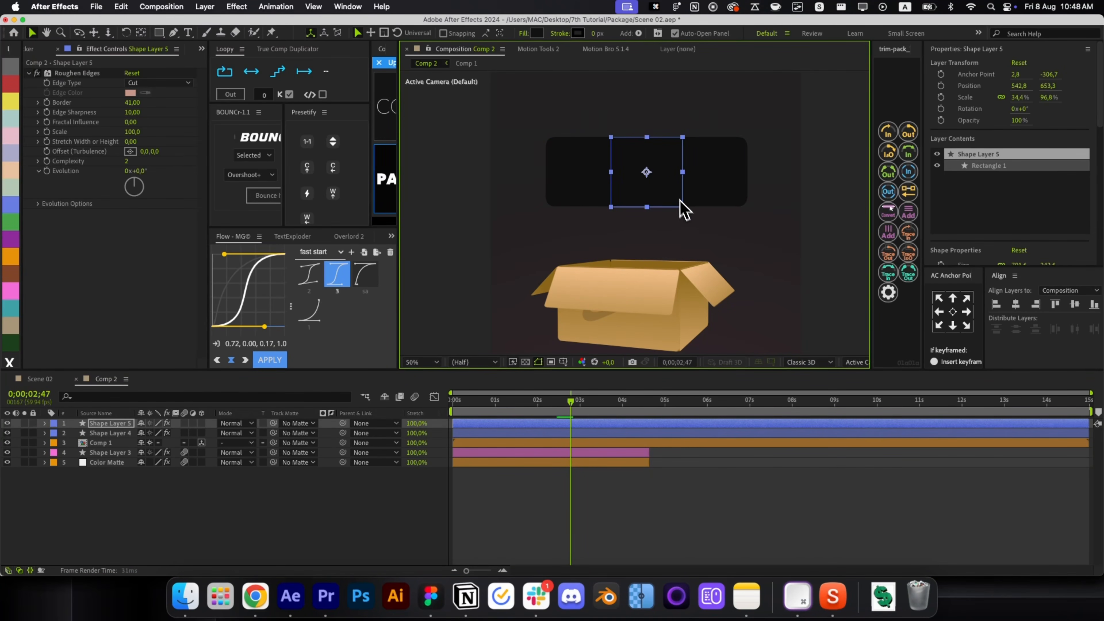
left_click(537, 33)
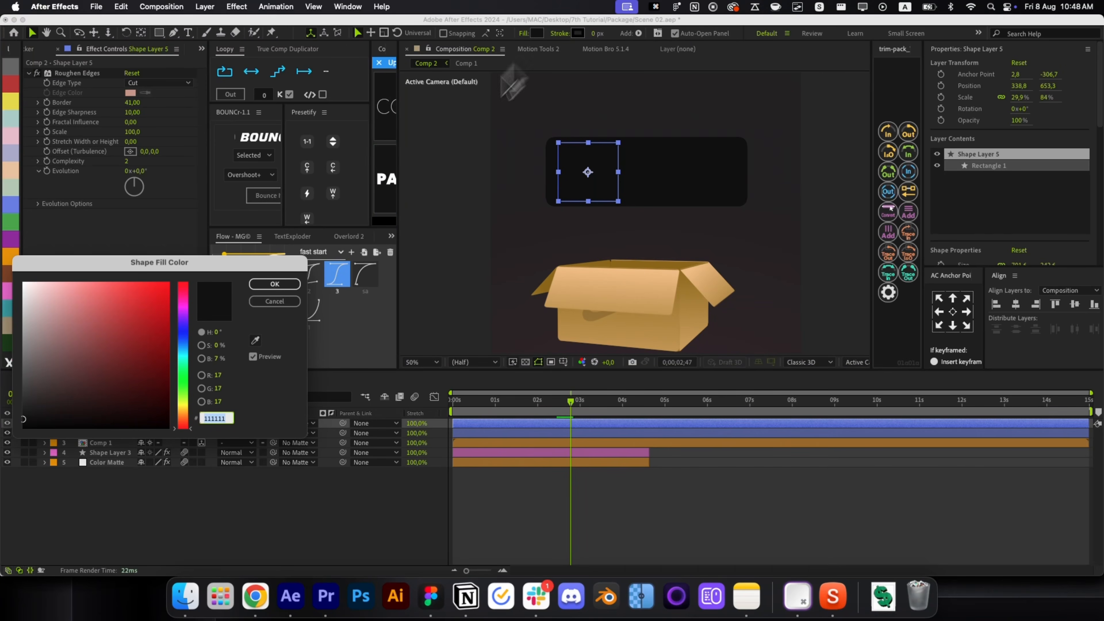
type("efefef")
key("Return")
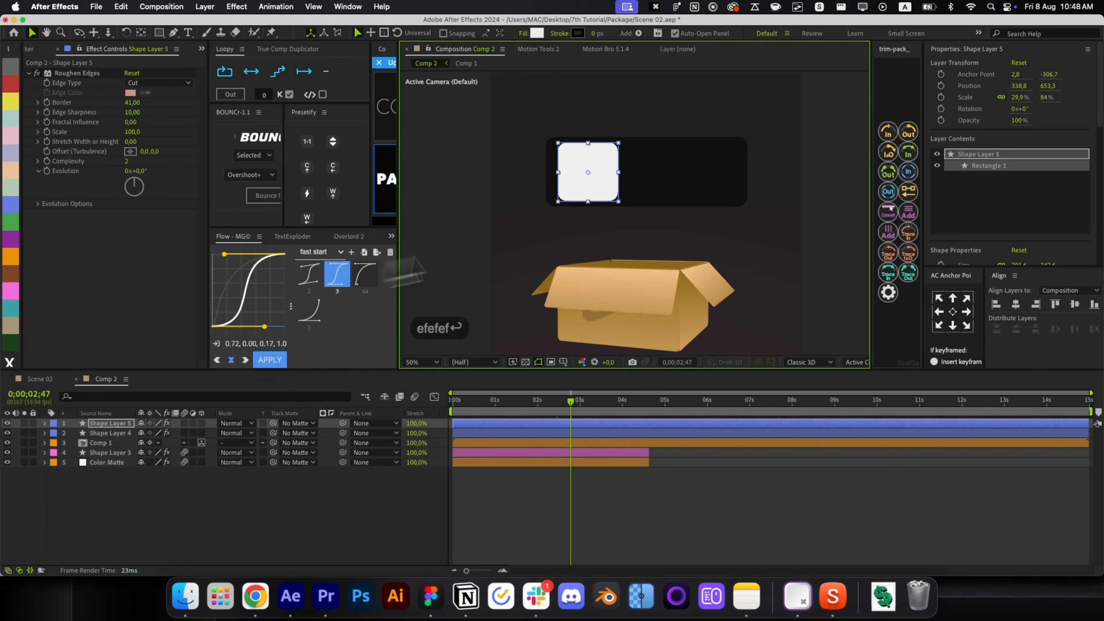
scroll(598, 192, "up", 2)
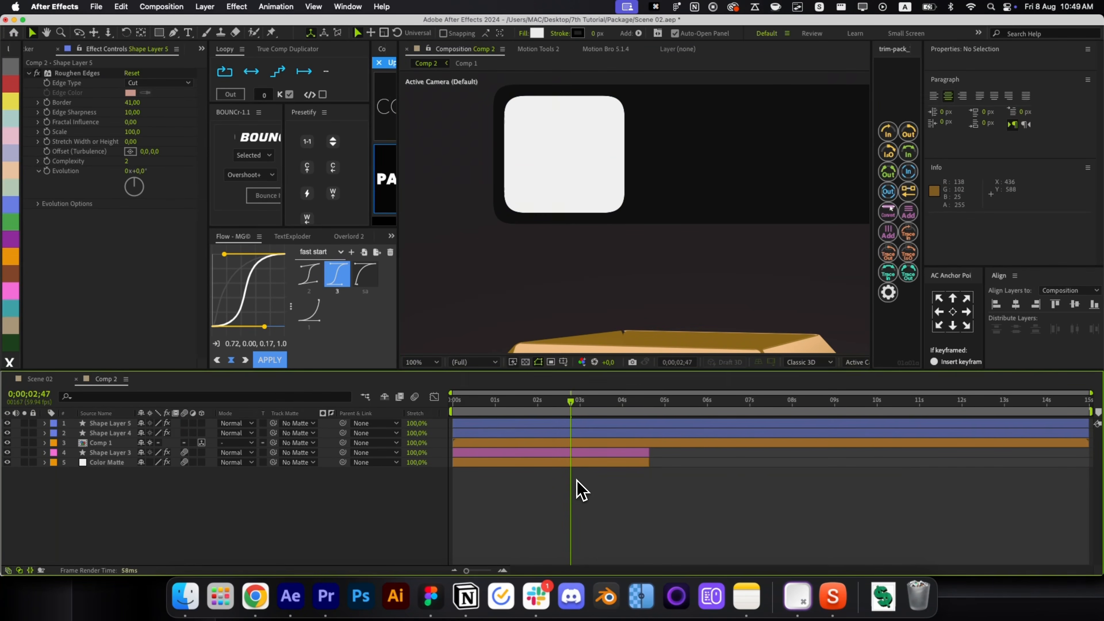
left_click_drag(564, 196, 586, 249)
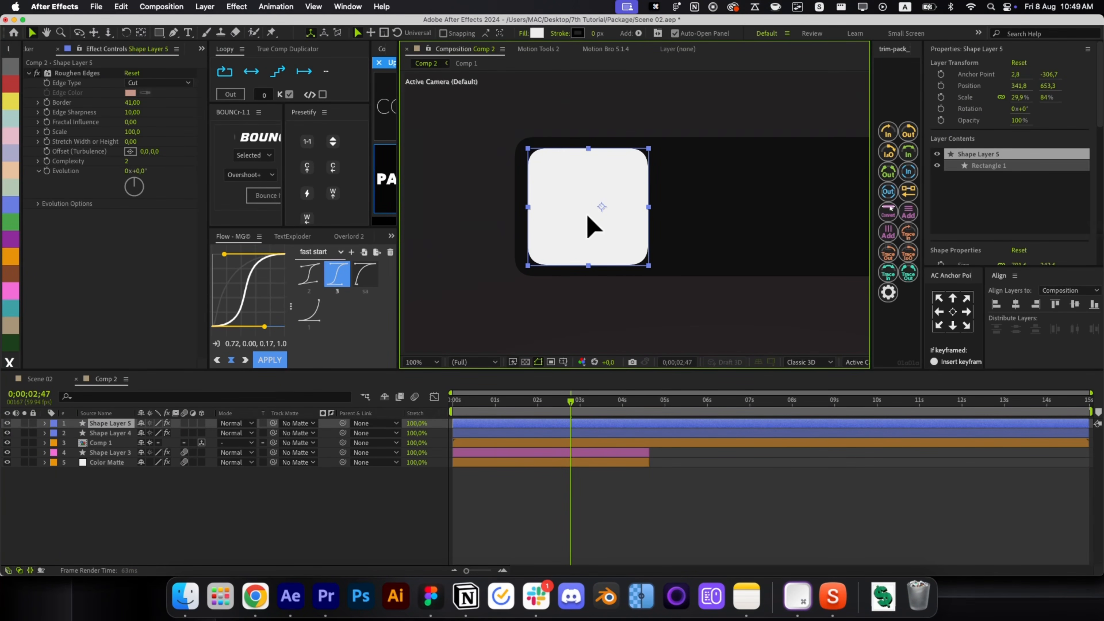
left_click(578, 502)
left_click(579, 242)
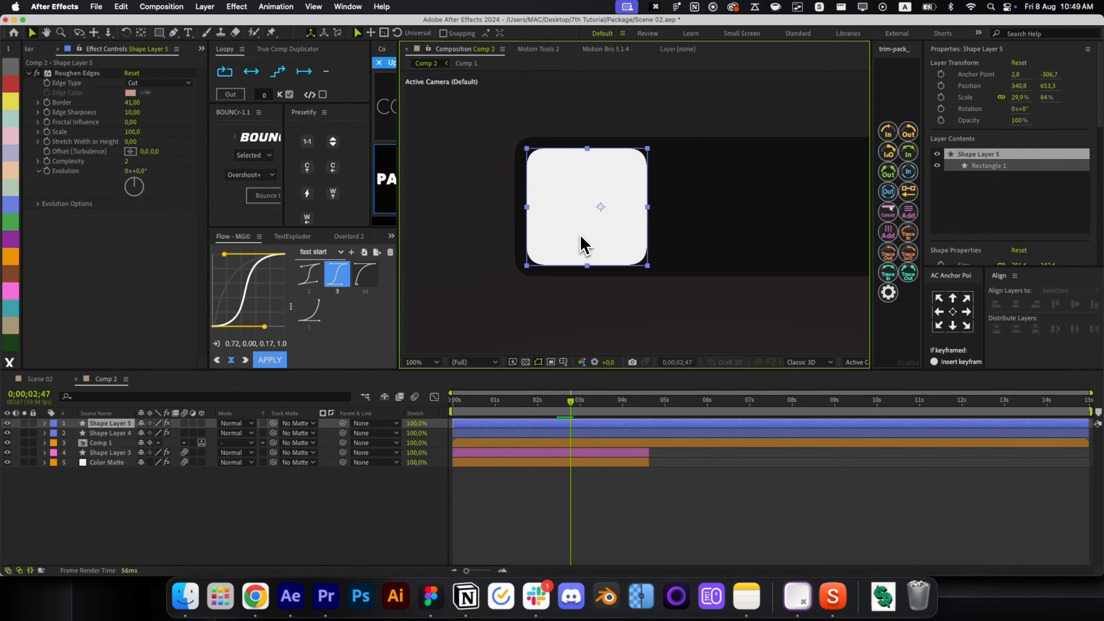
left_click_drag(647, 268, 645, 268)
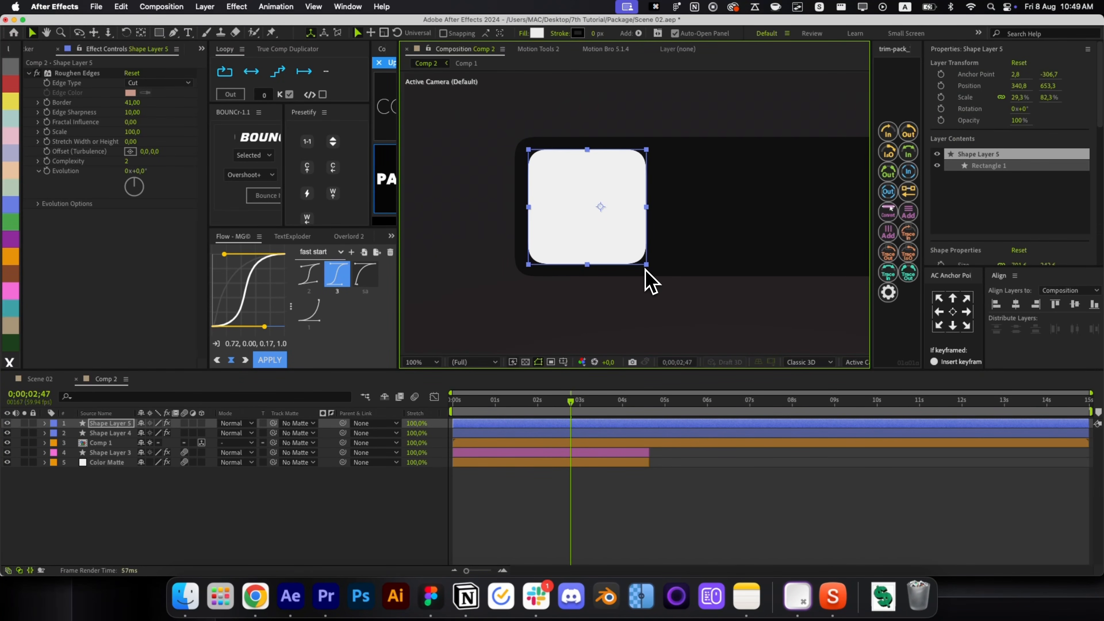
left_click(584, 526)
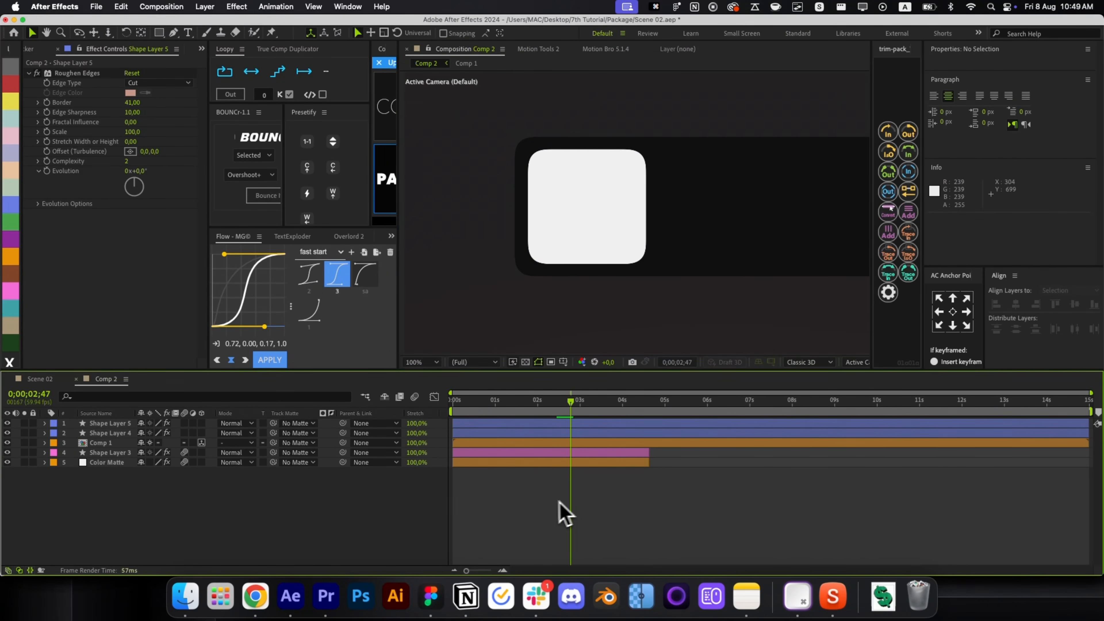
Increase the dark rectangle's Roughen Edges border.
left_click(658, 269)
key("super+shift+h")
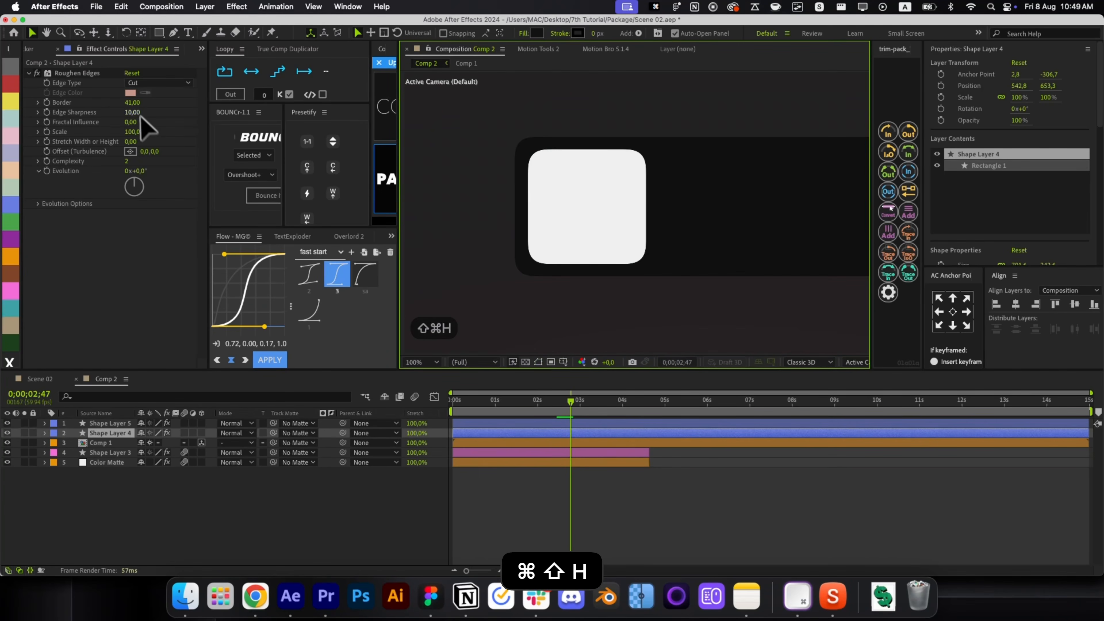
left_click_drag(132, 102, 254, 127)
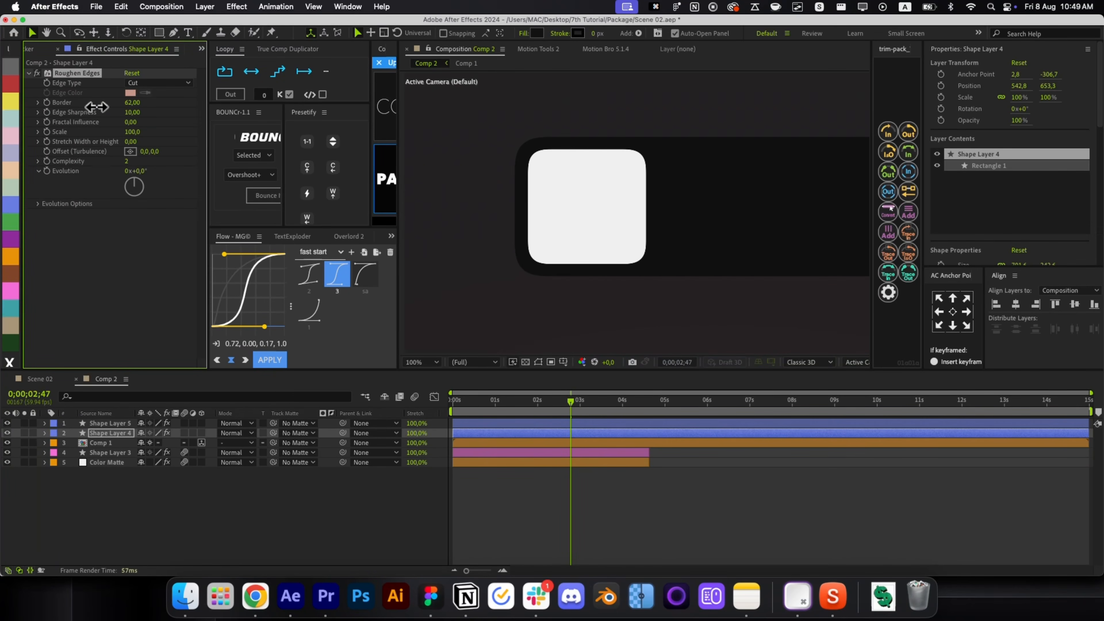
key("super+shift+h")
left_click(683, 499)
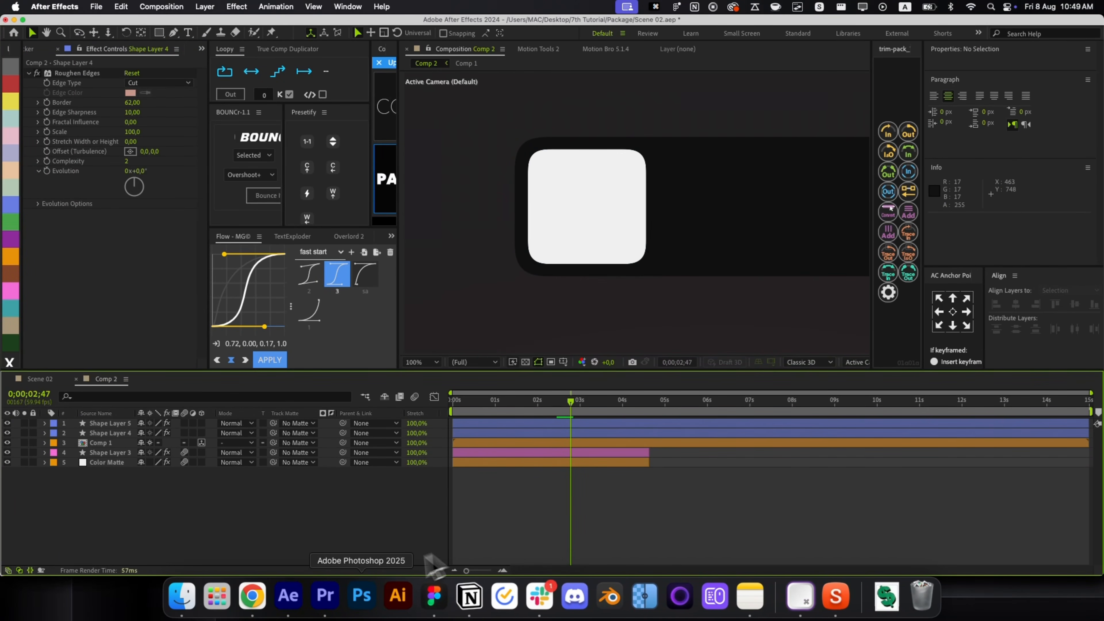
Undo two stray edits and move the white square left inside the card, nudged one pixel.
scroll(576, 183, "right", 5)
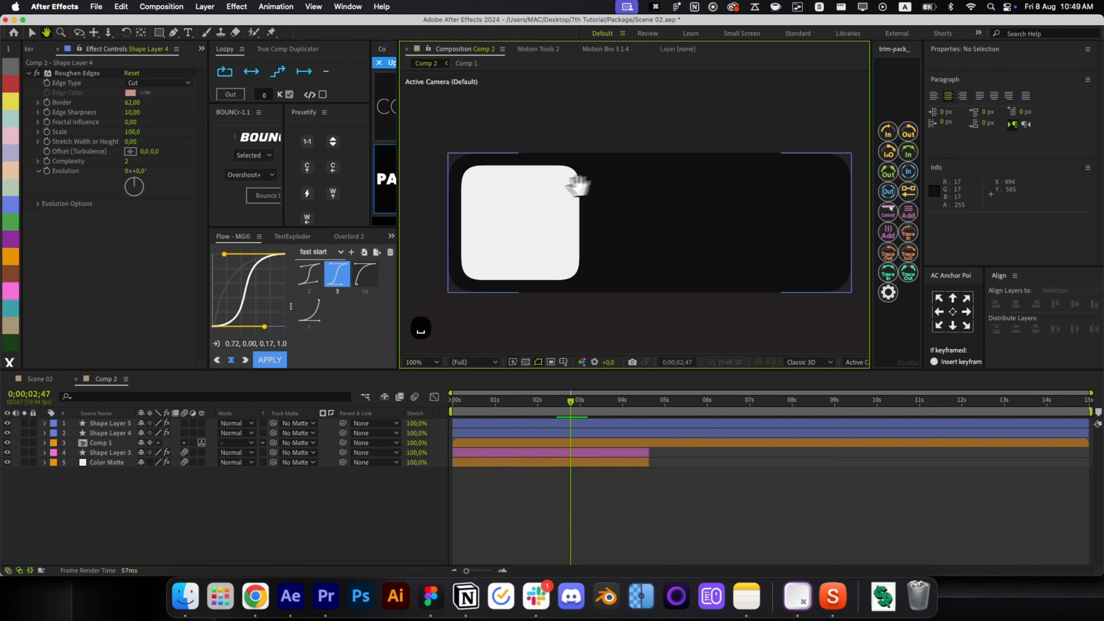
left_click(495, 226)
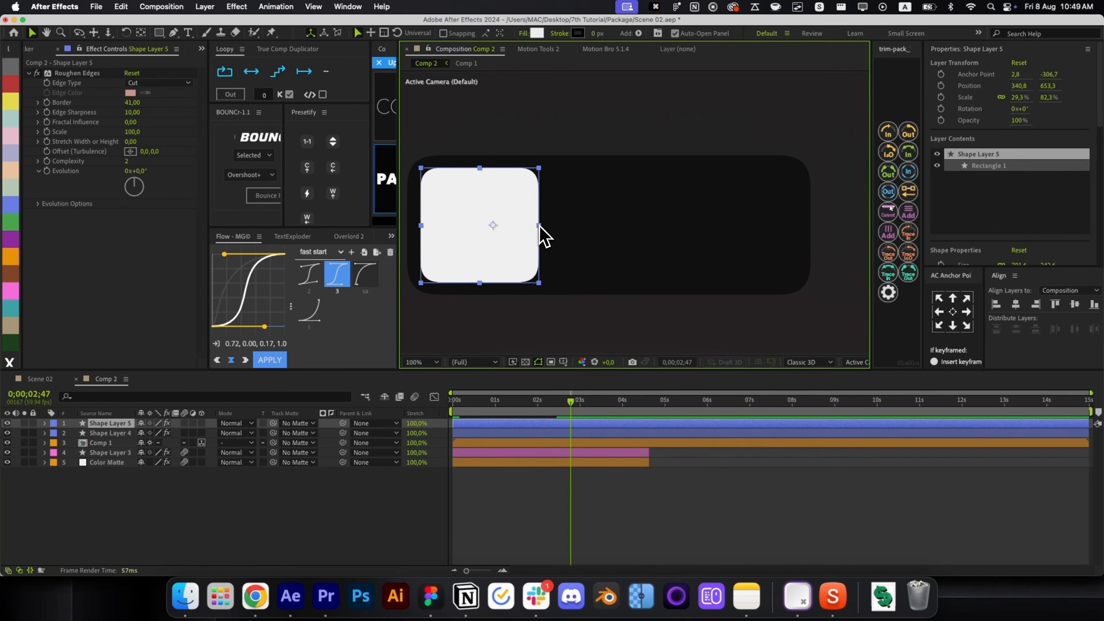
key("super+z")
key("super+z")
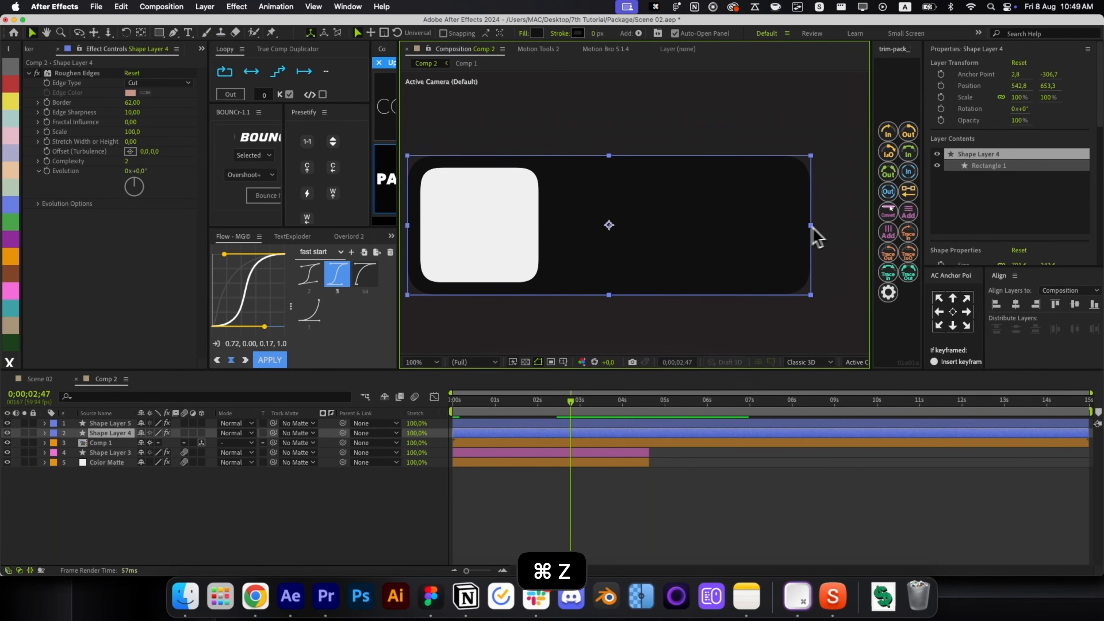
key("super+z")
left_click(501, 224)
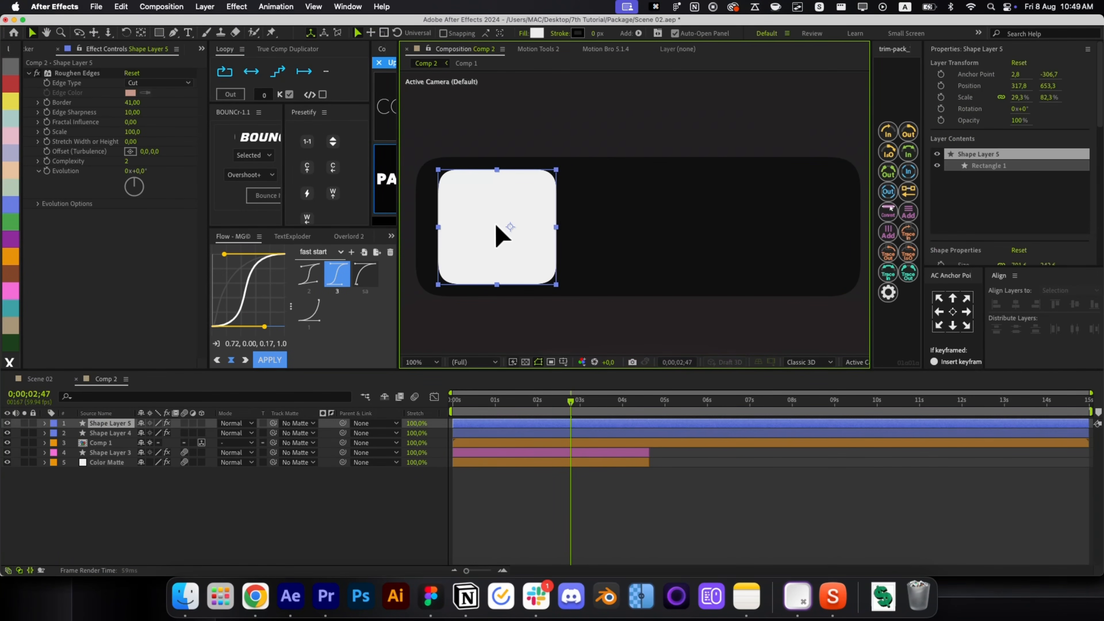
left_click_drag(496, 225, 489, 222)
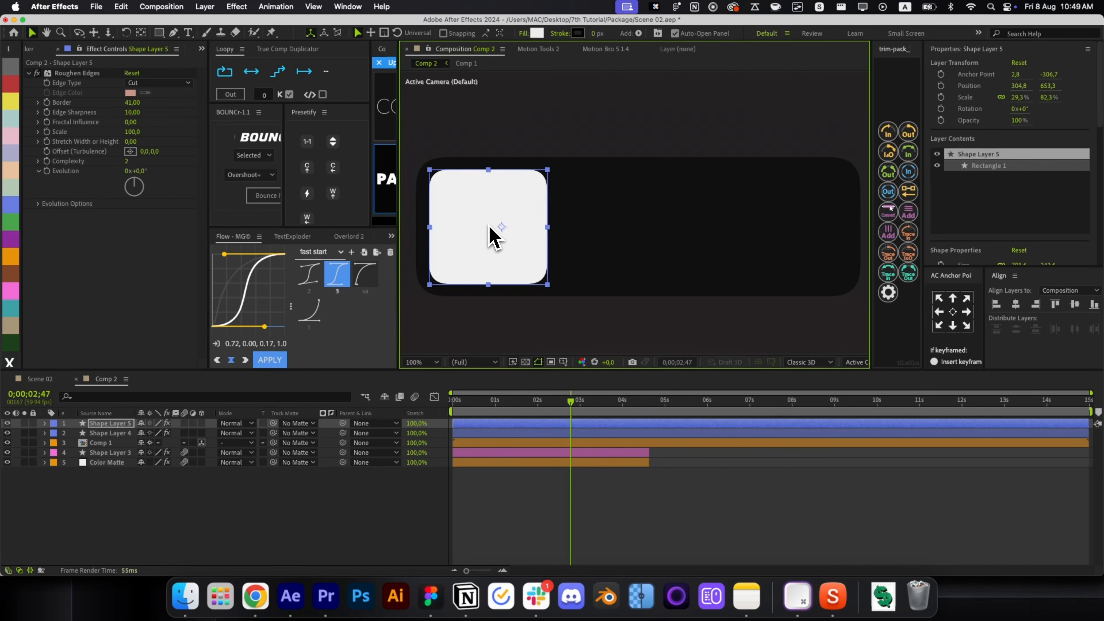
key("Left")
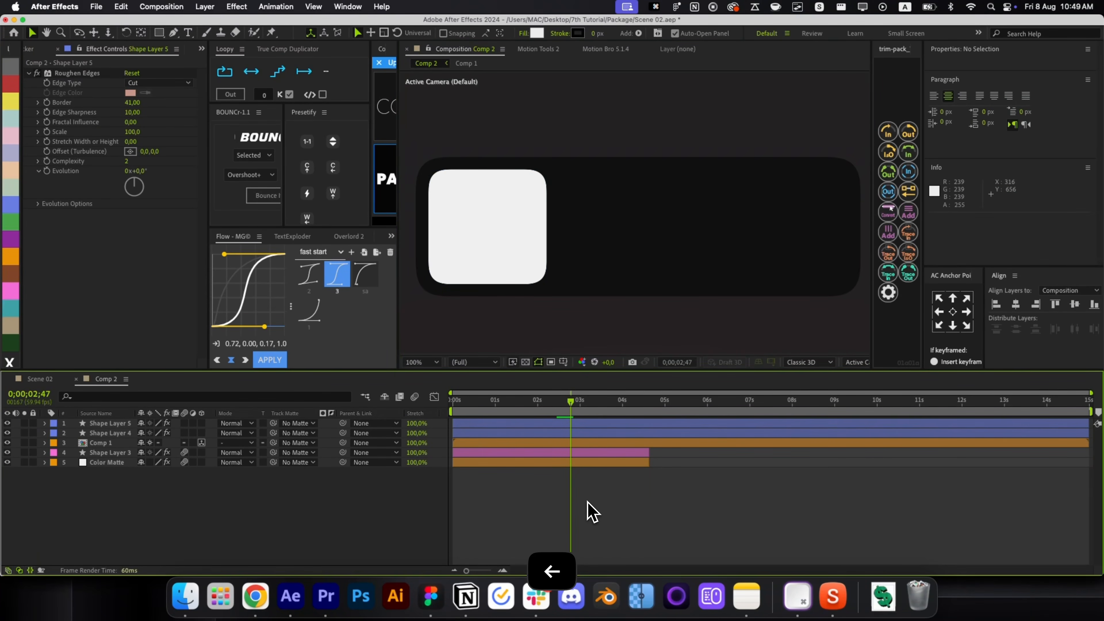
Add an 'Out for Delivery' text layer beside the white square in a bold weight.
key("ctrl+alt+shift+t")
type("Out for Delivery")
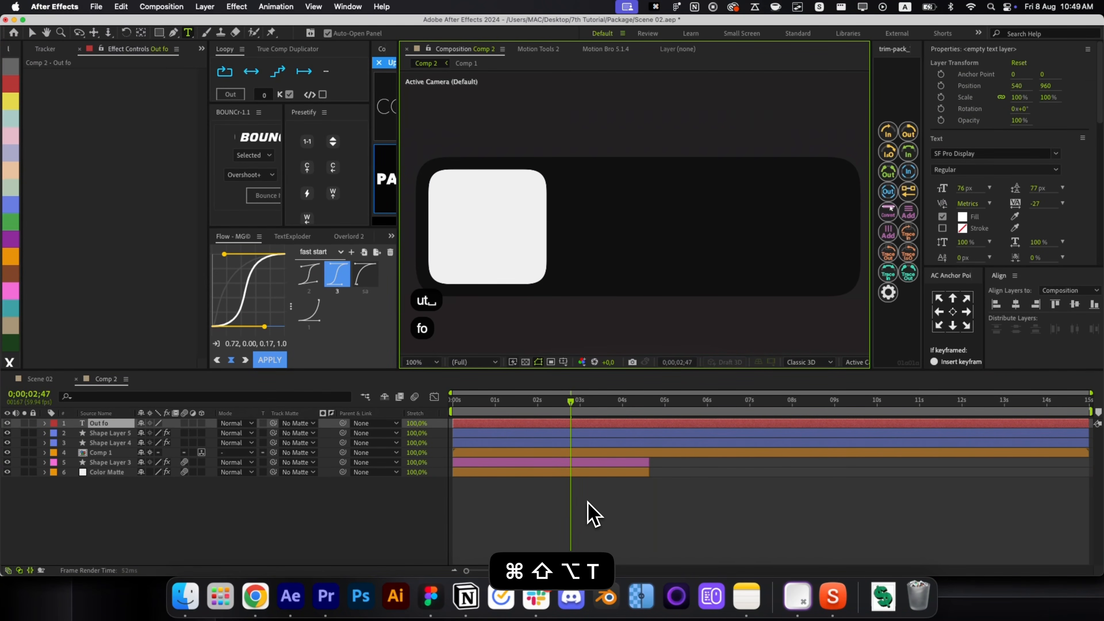
key("ctrl+Return")
key("ctrl+Home")
left_click_drag(966, 188, 952, 188)
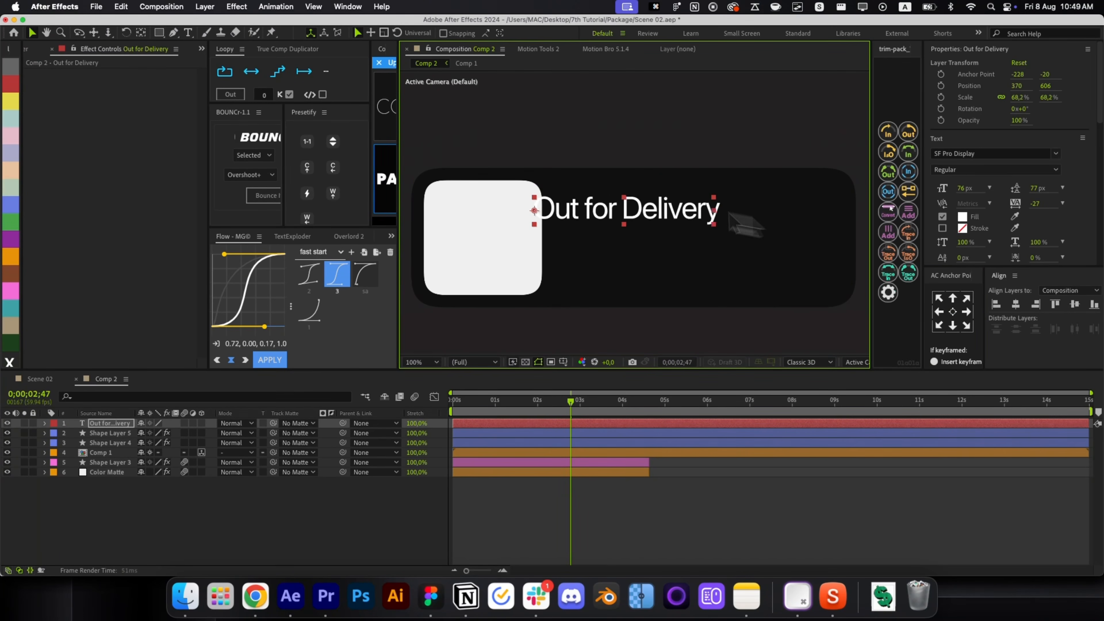
left_click(995, 170)
left_click(995, 195)
Scale the white square down slightly and try Semibold weight on the title.
left_click(520, 261)
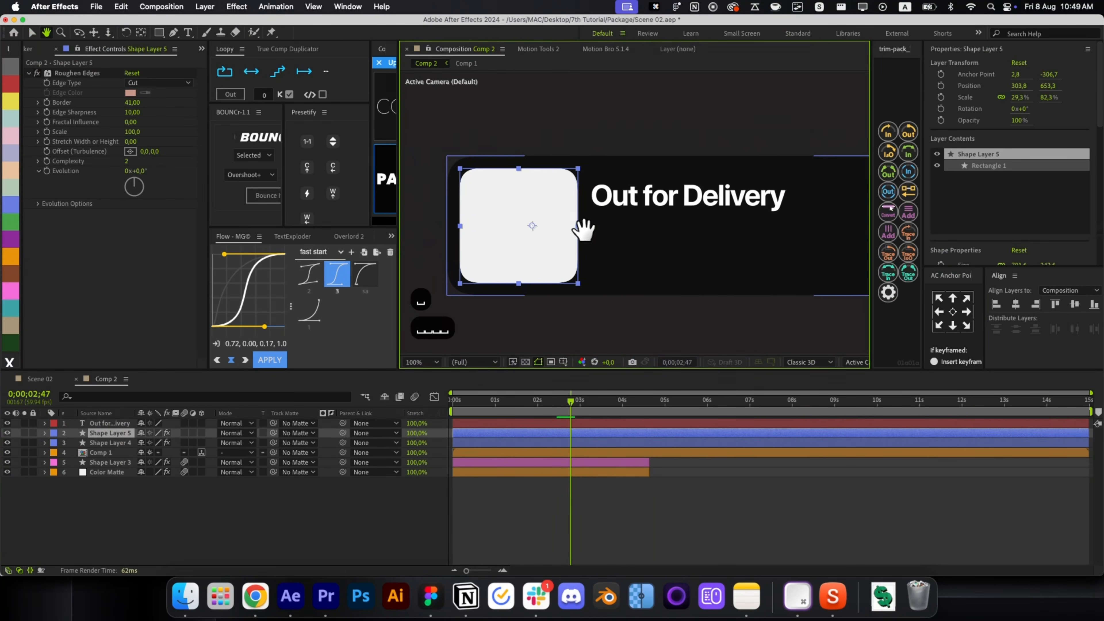
left_click(668, 247)
left_click(535, 210)
left_click(586, 217)
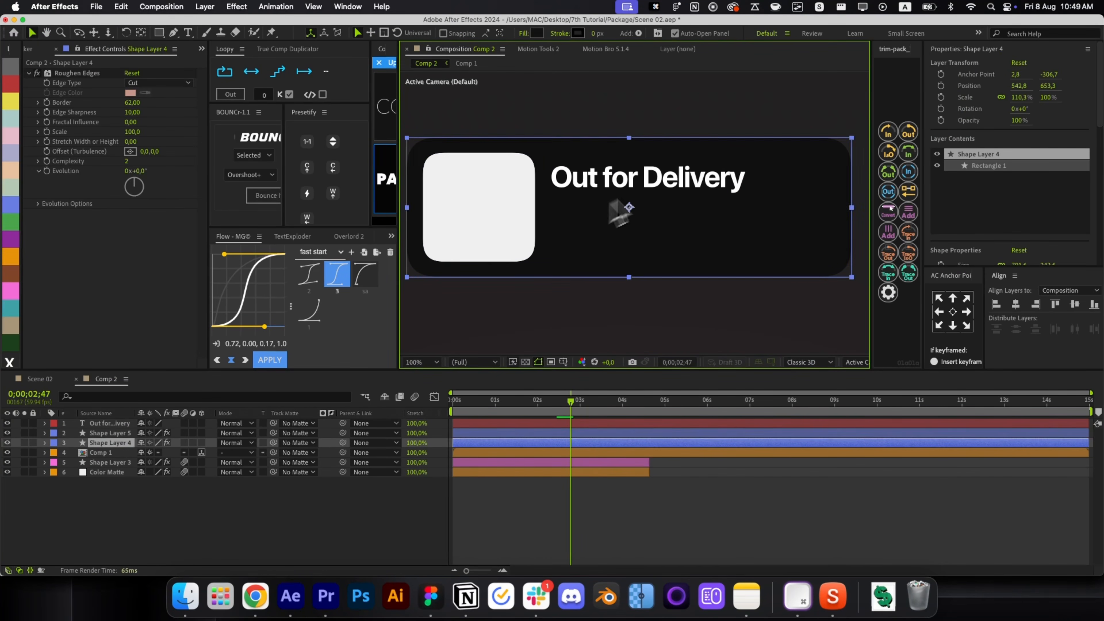
left_click(736, 178)
left_click(996, 169)
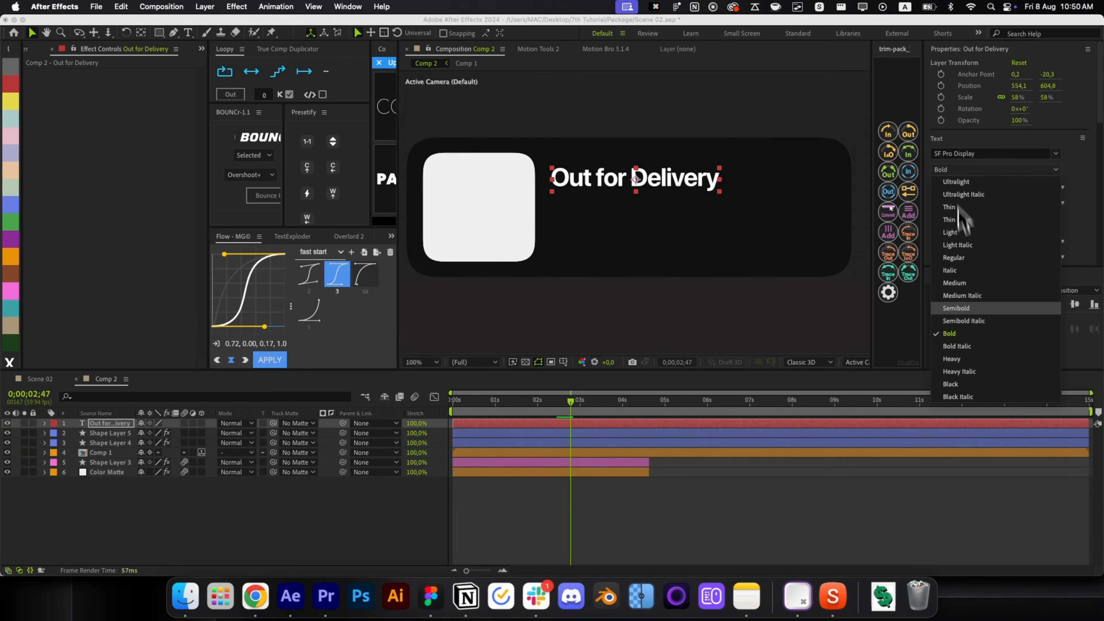
left_click(995, 324)
key("super+z")
Duplicate the title below itself and change its text to 'Air Jordan 1 Elevate High'.
key("super+d")
left_click_drag(592, 183, 594, 215)
double_click(596, 215)
type("Air Jordan 1")
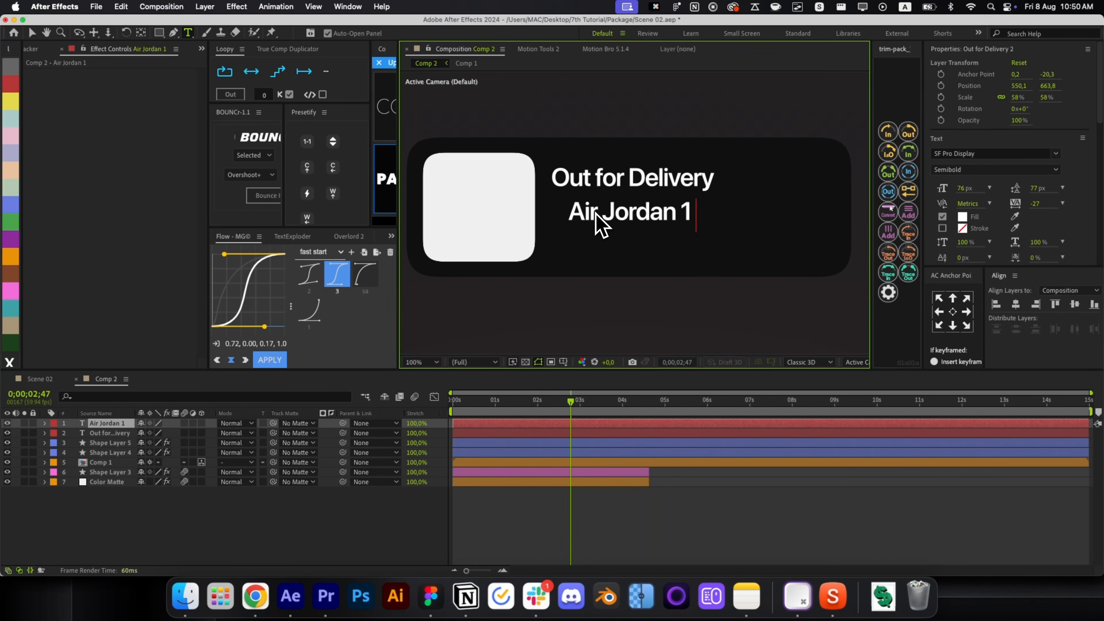
key("super+Return")
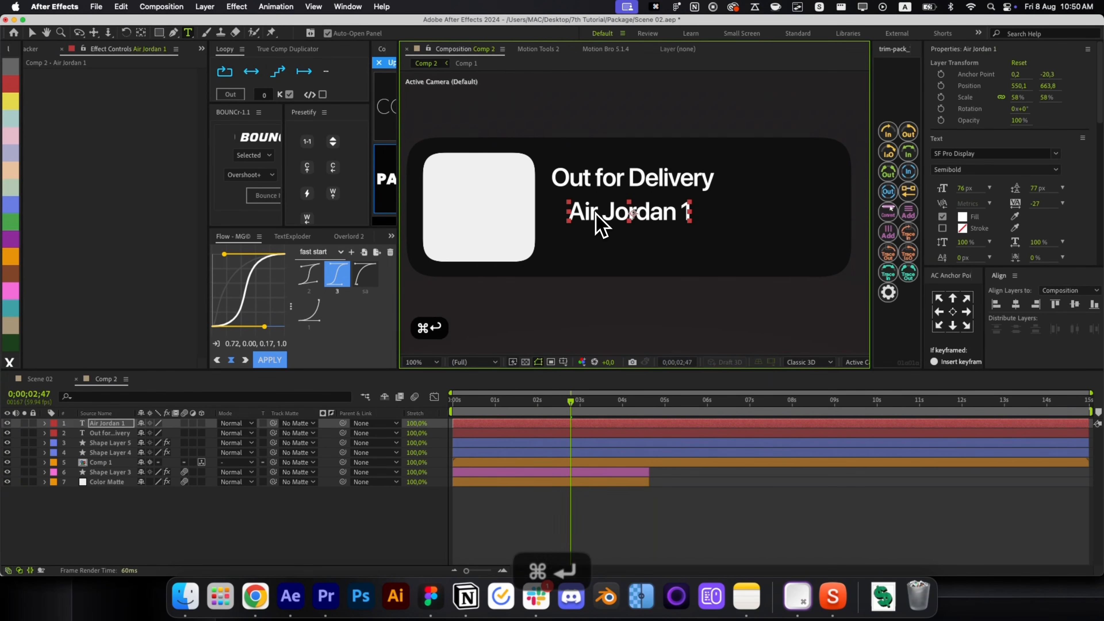
type("Air Jordan 1 Elevate High")
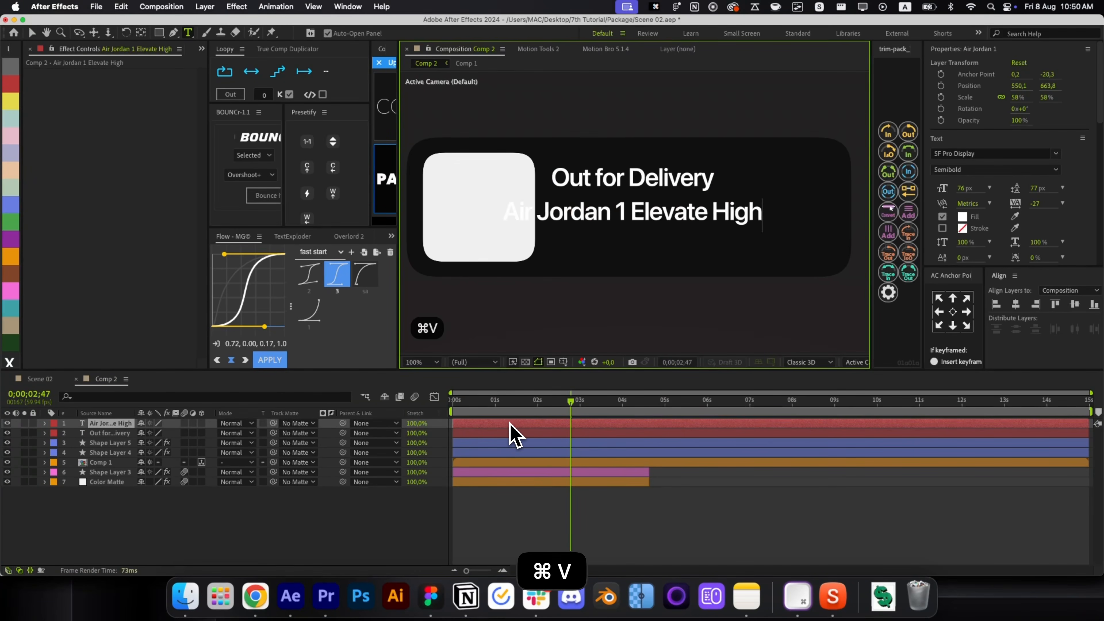
key("super+Return")
Make the subtitle Light weight at 33% opacity and scale it down.
left_click(995, 169)
left_click(967, 247)
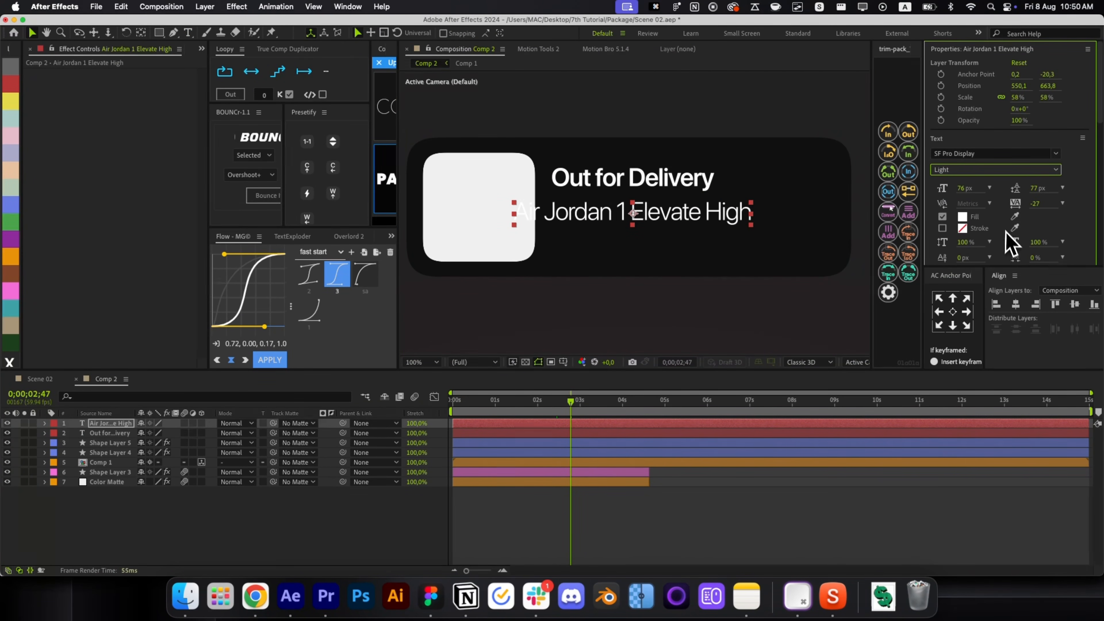
key("t")
left_click(143, 433)
type("33")
key("Return")
left_click(570, 220)
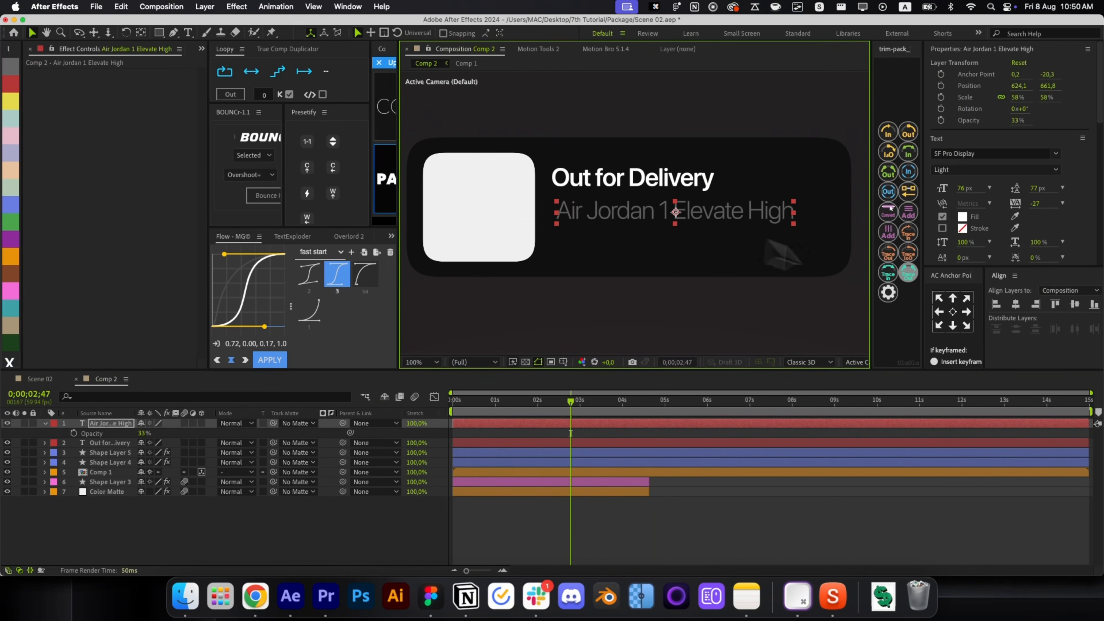
left_click_drag(813, 239, 702, 222)
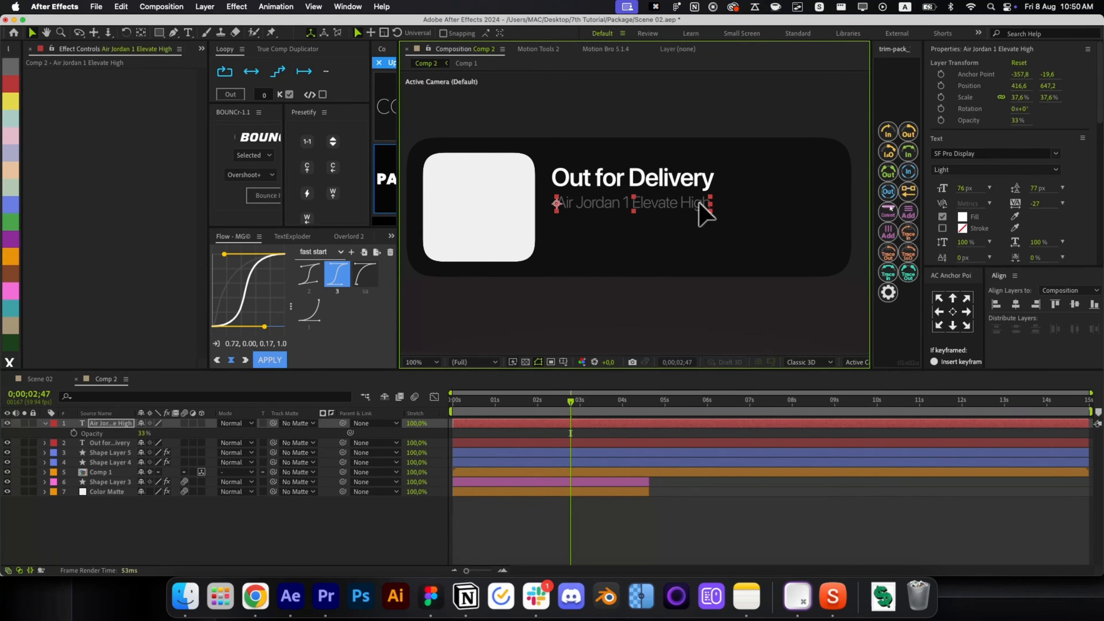
left_click(660, 500)
Draw a 25 px, no-fill Pen line across the card below the text.
key("g")
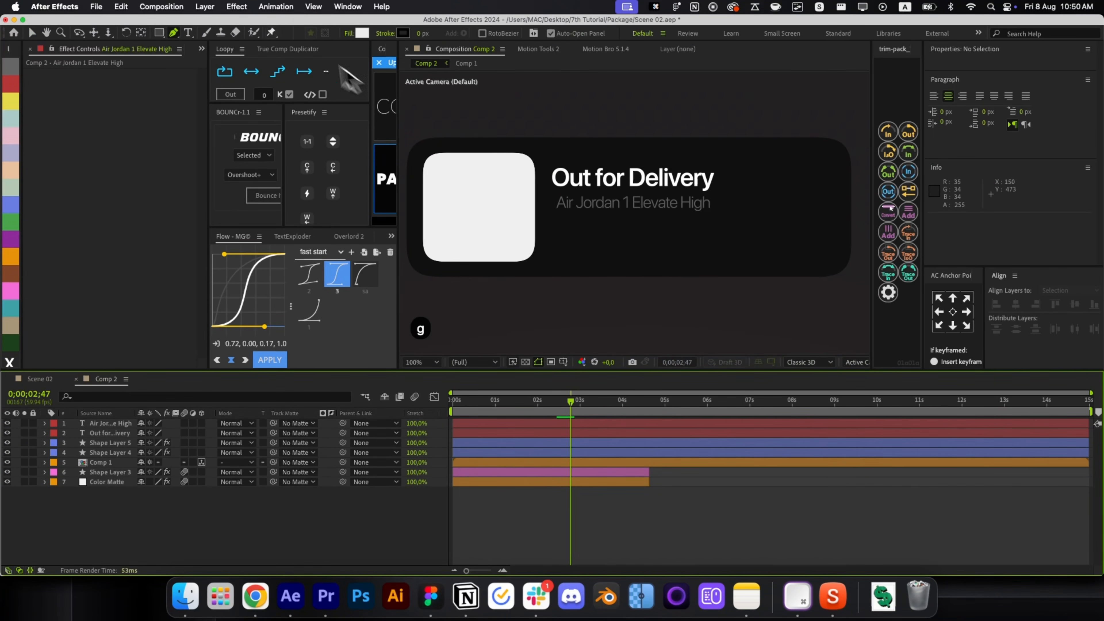
left_click(421, 33)
type("25")
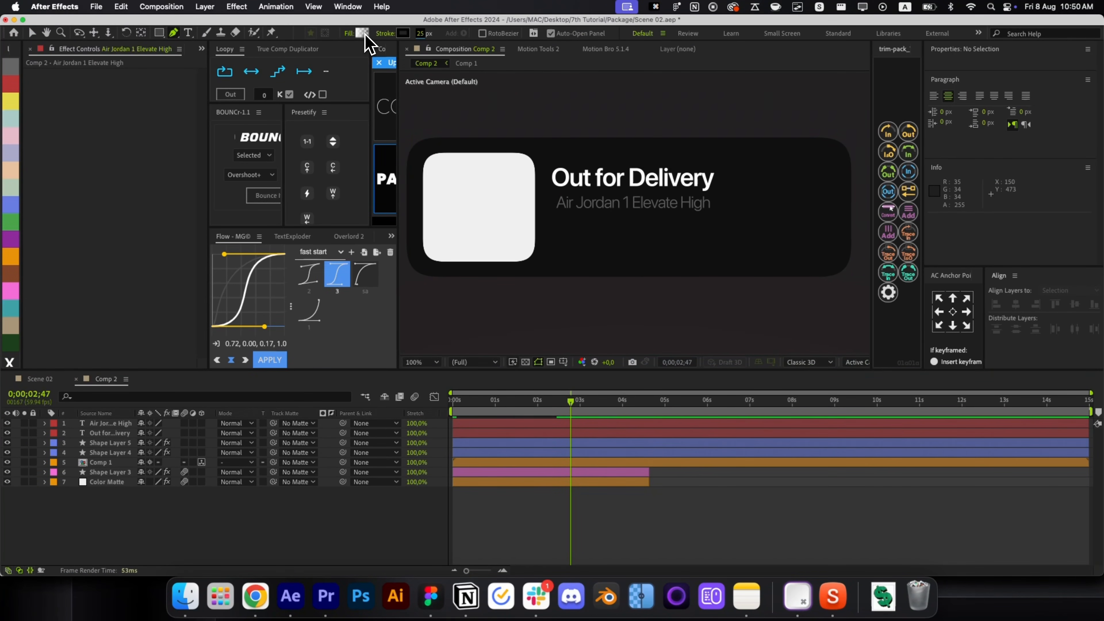
left_click(362, 33, "alt")
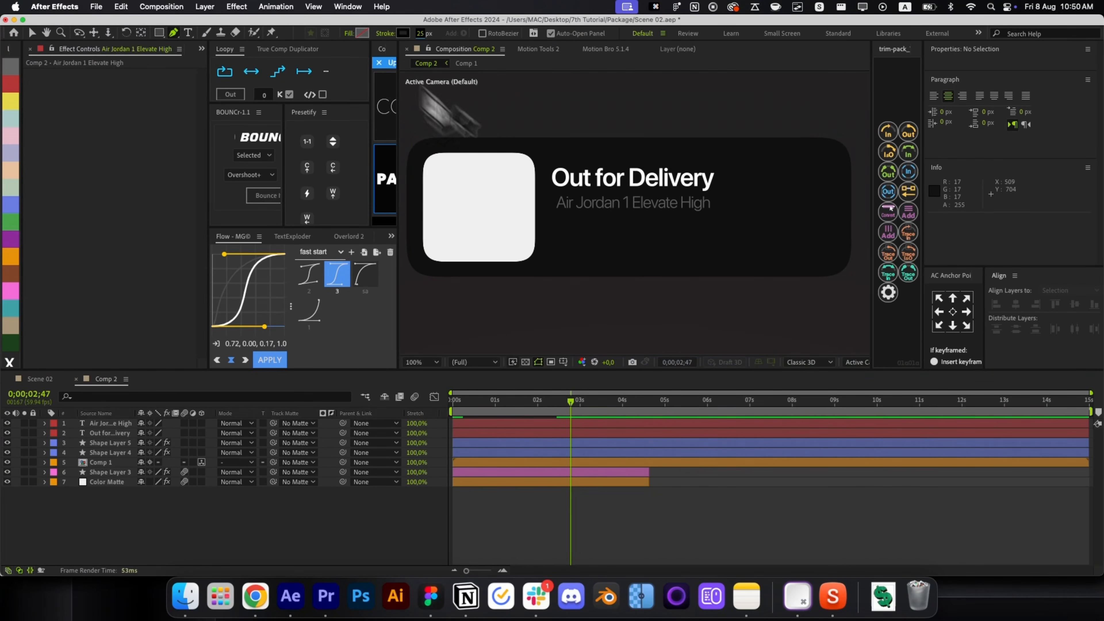
left_click(553, 248)
left_click(799, 247)
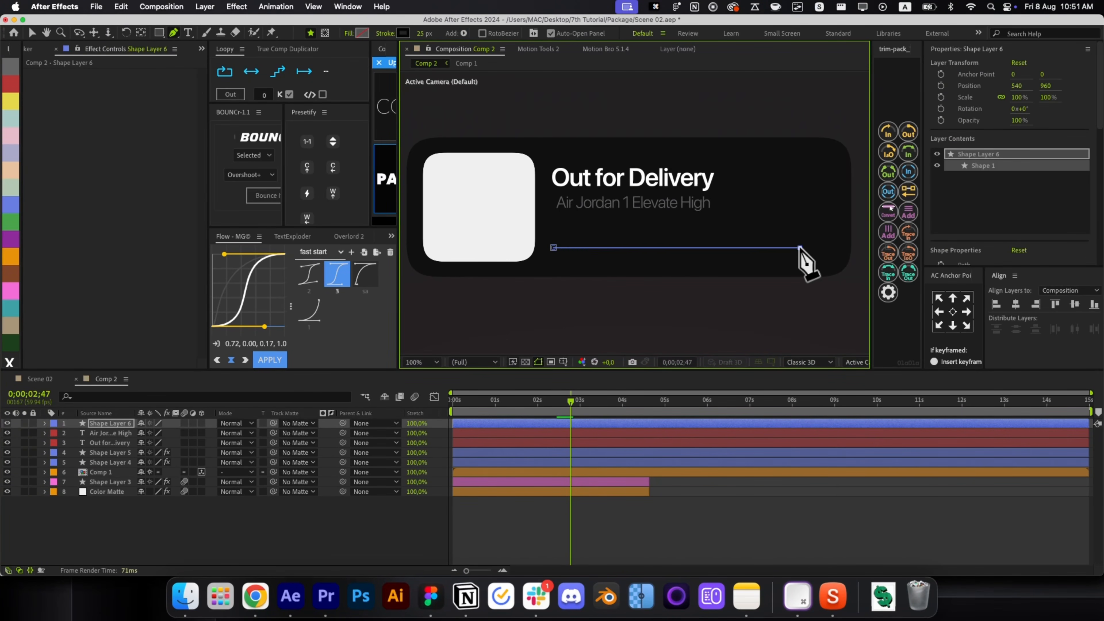
Nudge the line one pixel right, colour its stroke white, and duplicate the layer.
scroll(1062, 261, "down", 4)
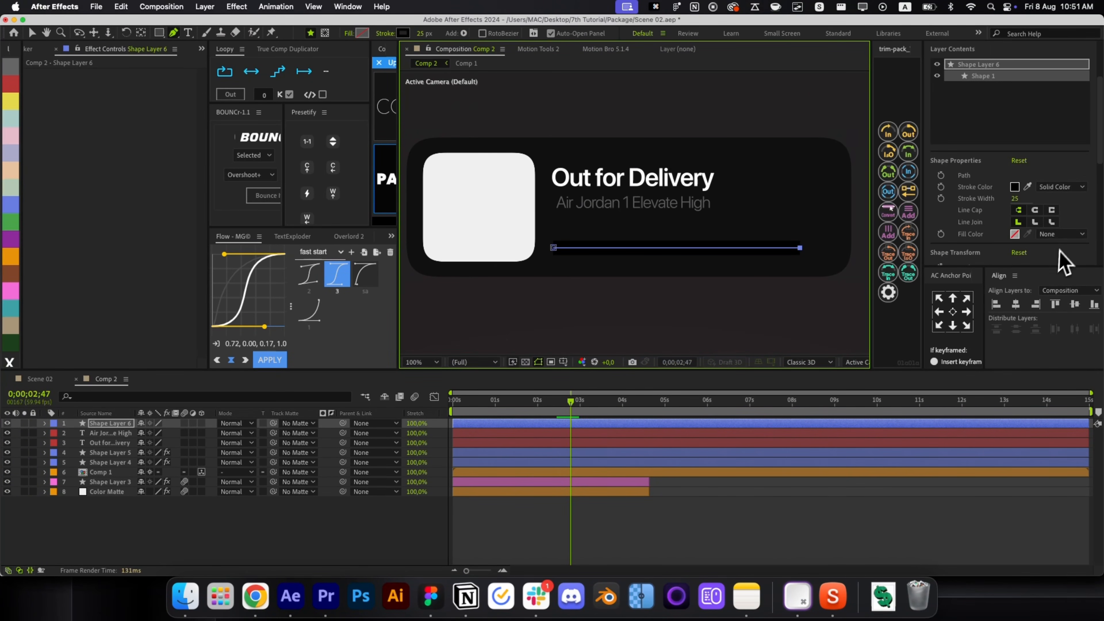
left_click(735, 513)
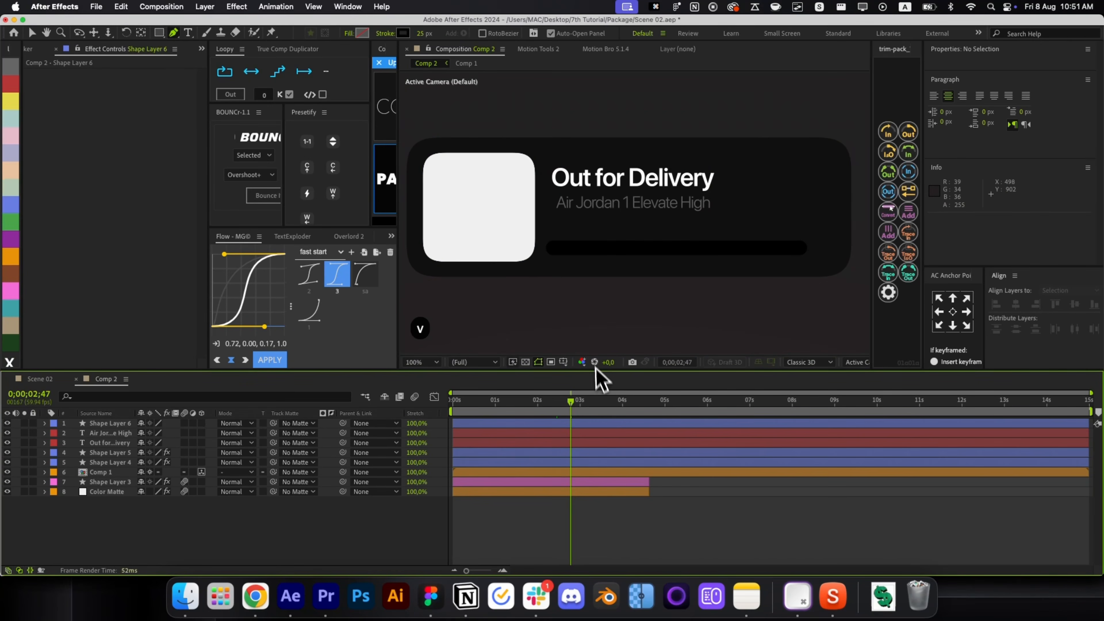
key("v")
left_click(633, 249)
key("super+z")
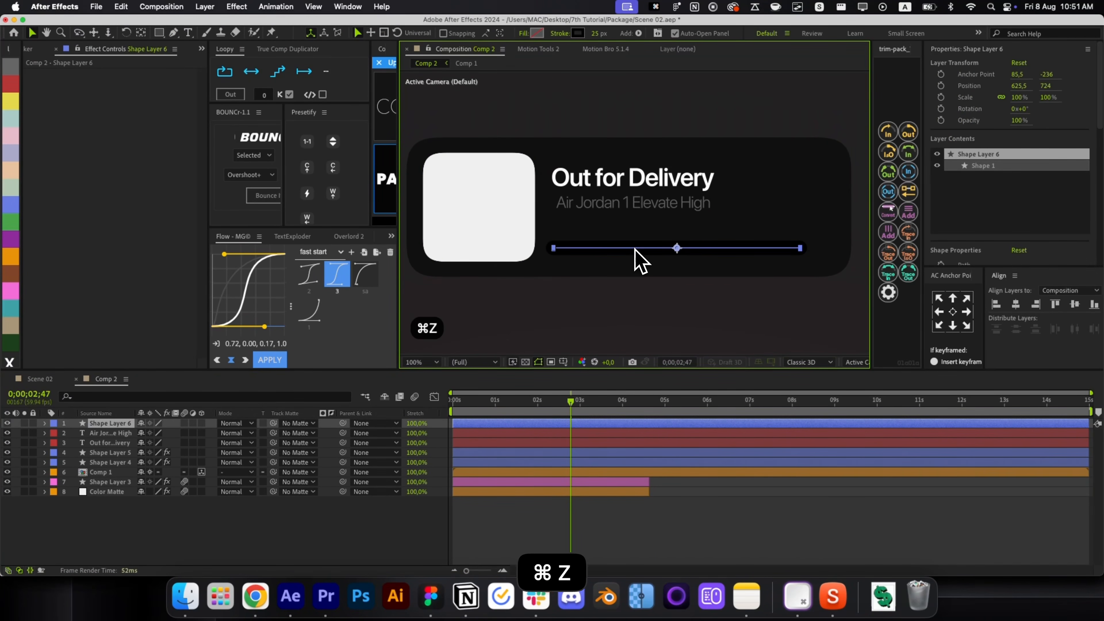
key("Right")
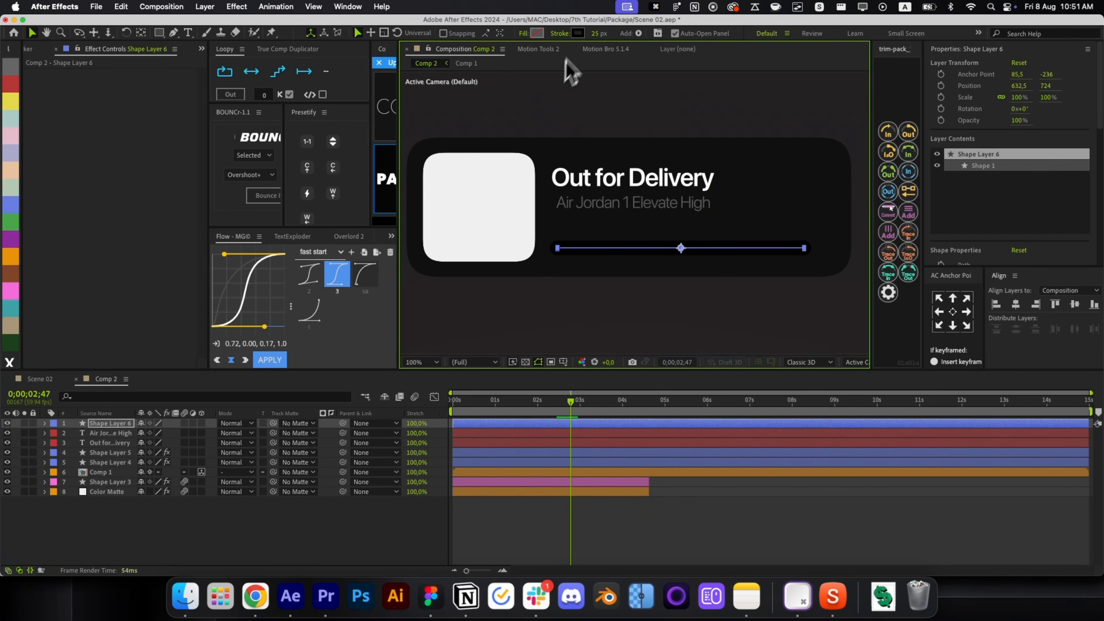
left_click(578, 33)
left_click_drag(100, 300, 68, 259)
left_click(281, 285)
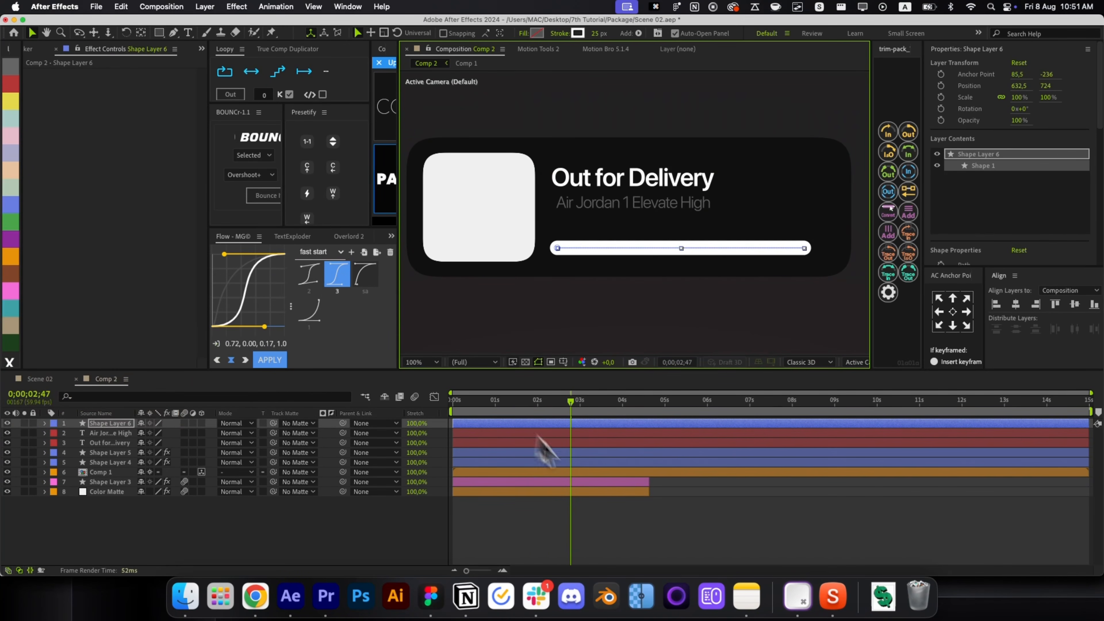
key("super+d")
Colour the duplicated line's stroke green for the progress bar.
left_click(502, 433)
key("t")
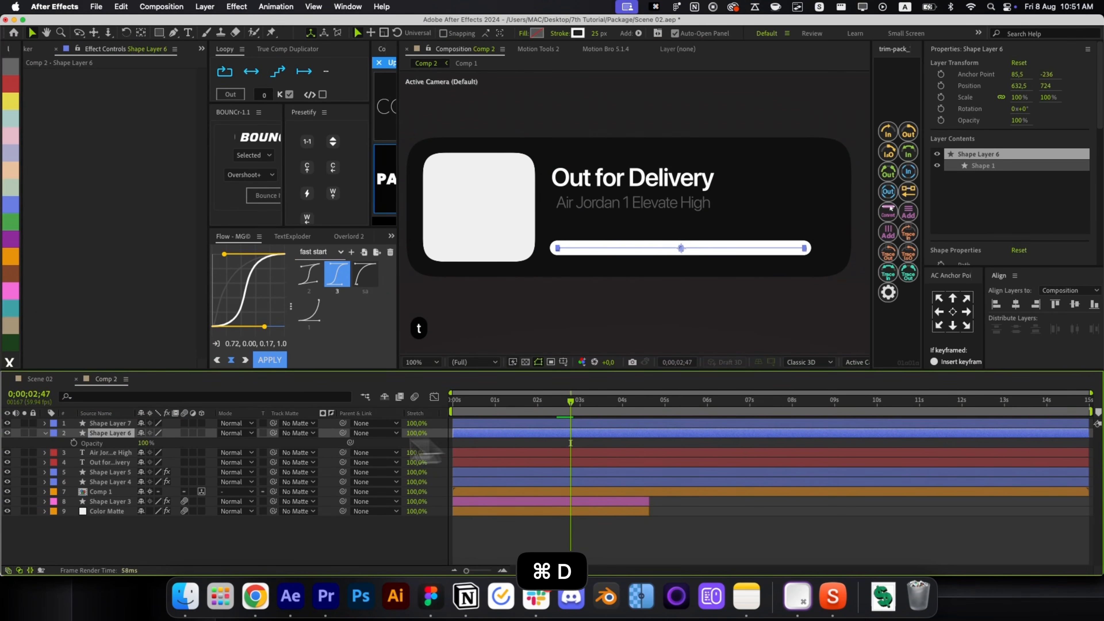
key("super+shift+a")
key("r")
key("r")
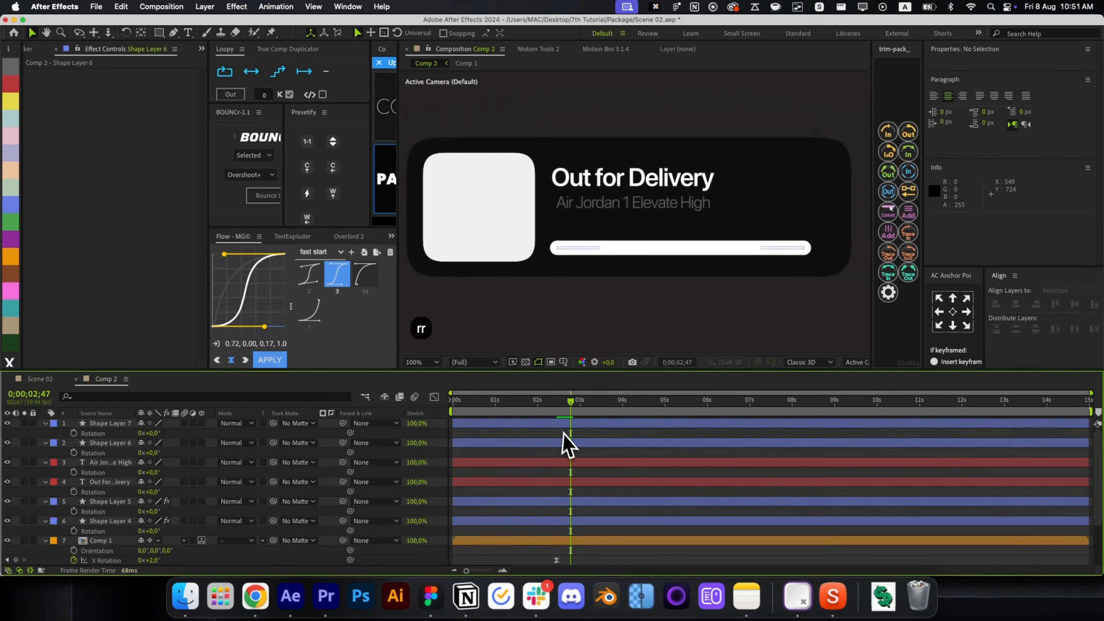
left_click(554, 424)
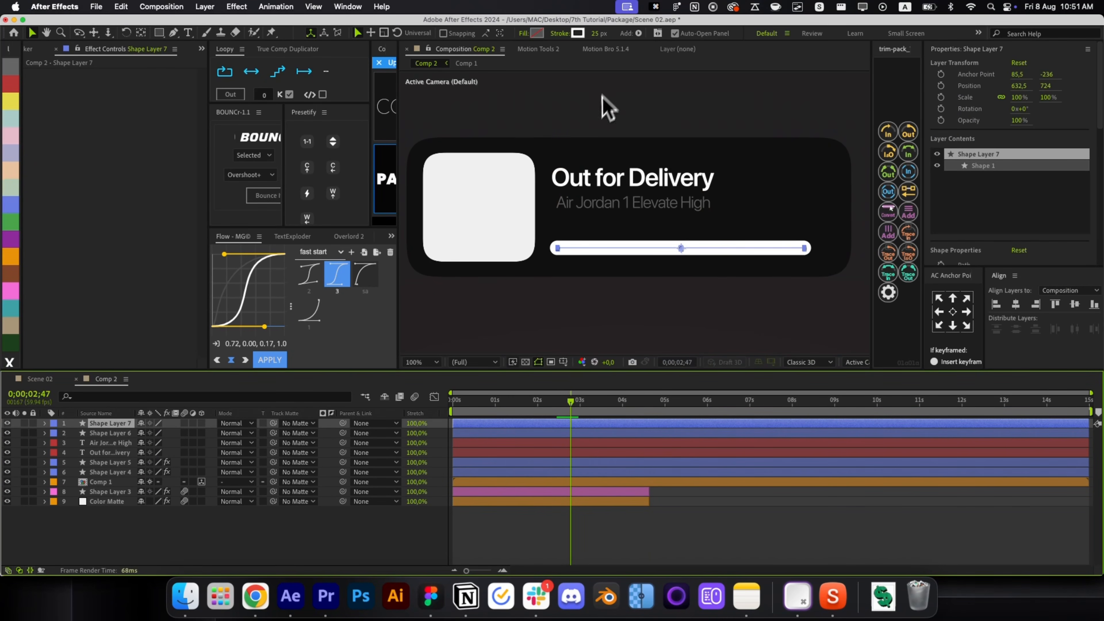
left_click(578, 32)
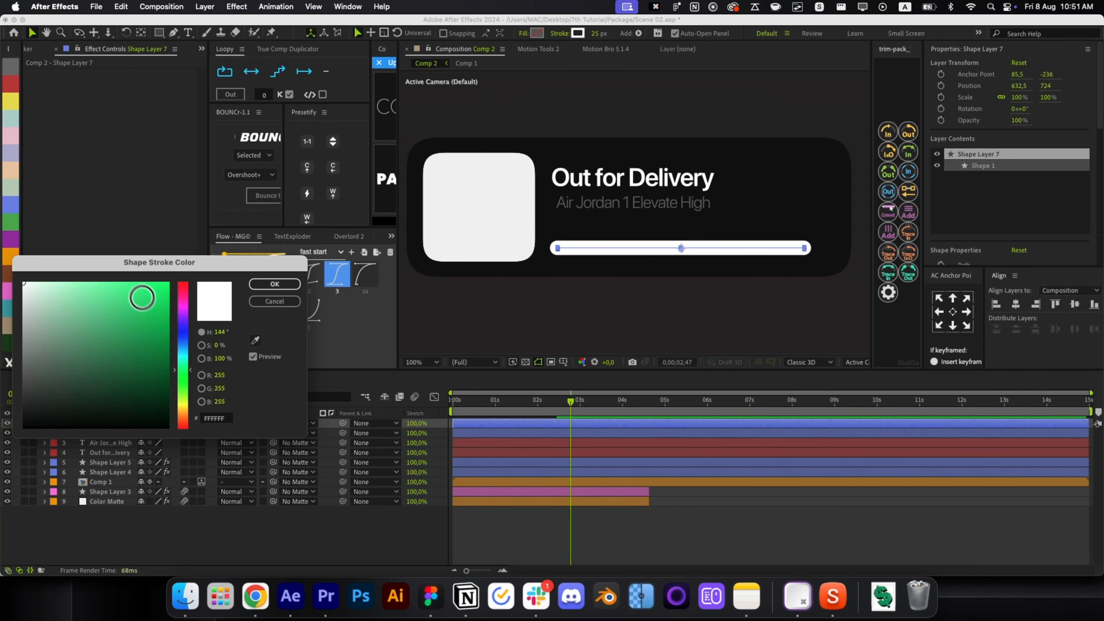
left_click(142, 297)
left_click(274, 284)
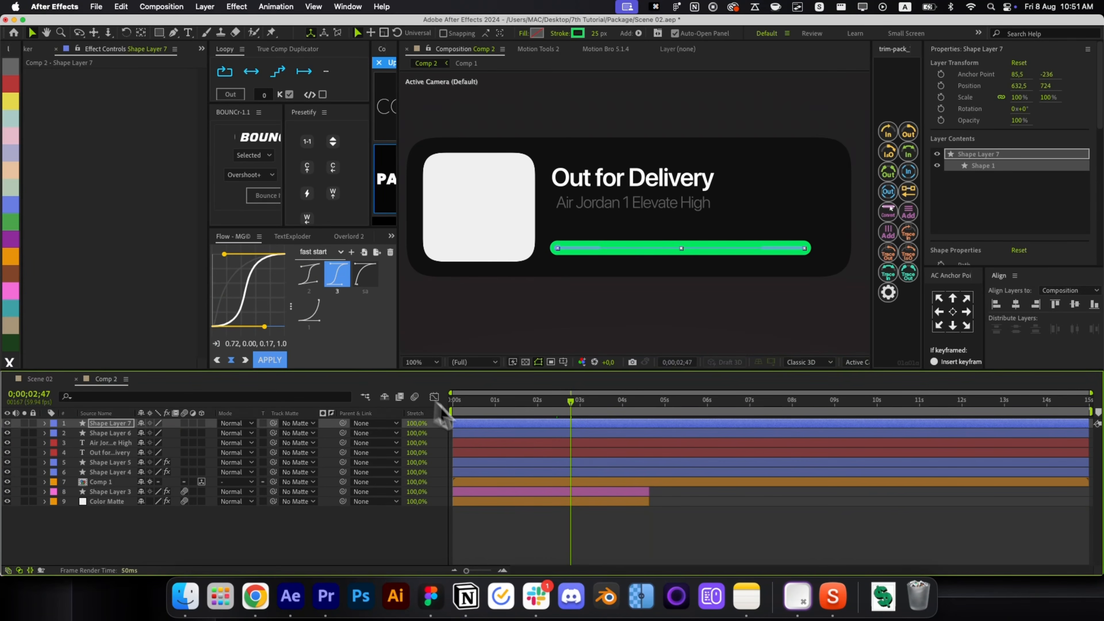
Apply Deep Glow to the green bar with 0% threshold and exposure divided by 3.
key("alt+space")
left_click(522, 468)
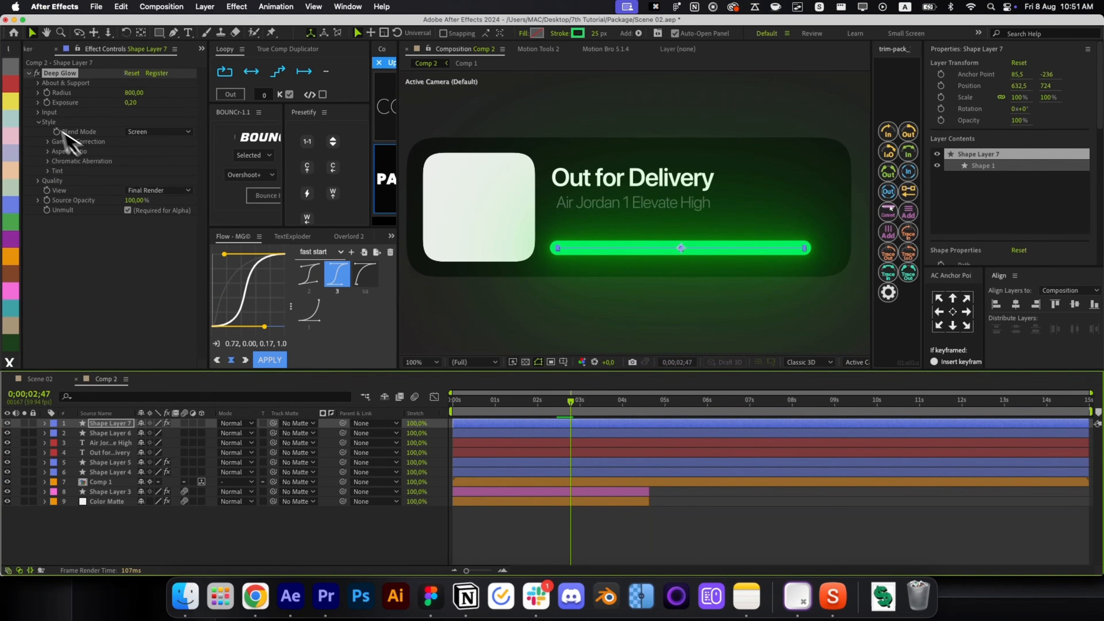
left_click(39, 112)
left_click_drag(116, 124, 105, 125)
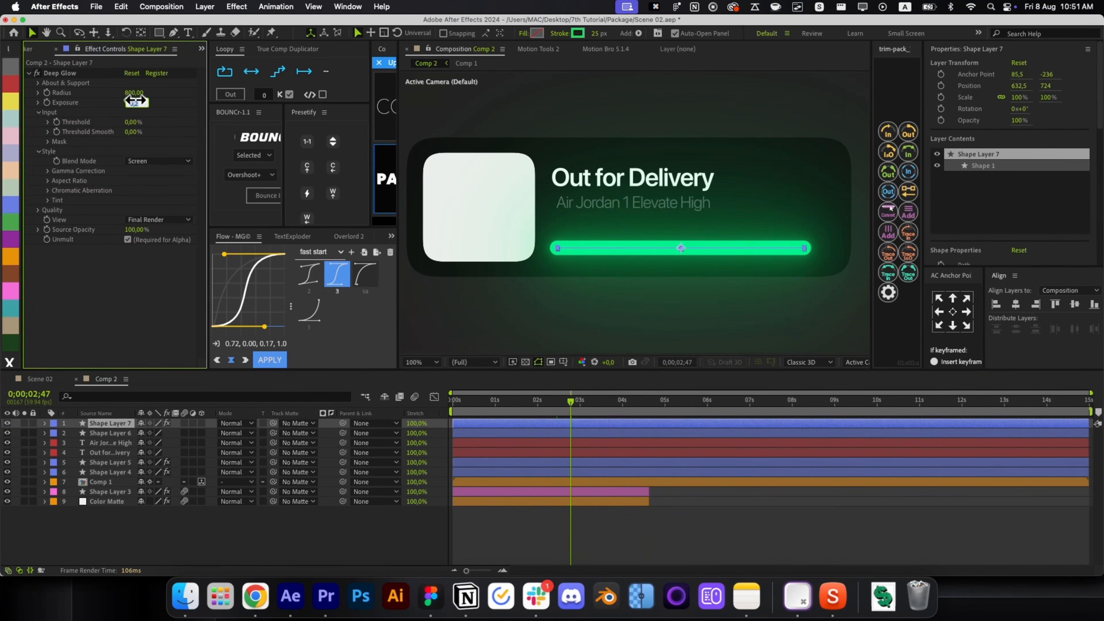
key("Right")
type("/3")
key("Return")
Revert an attempted glow radius change back to 800 and rewind to the first frame.
left_click(131, 92)
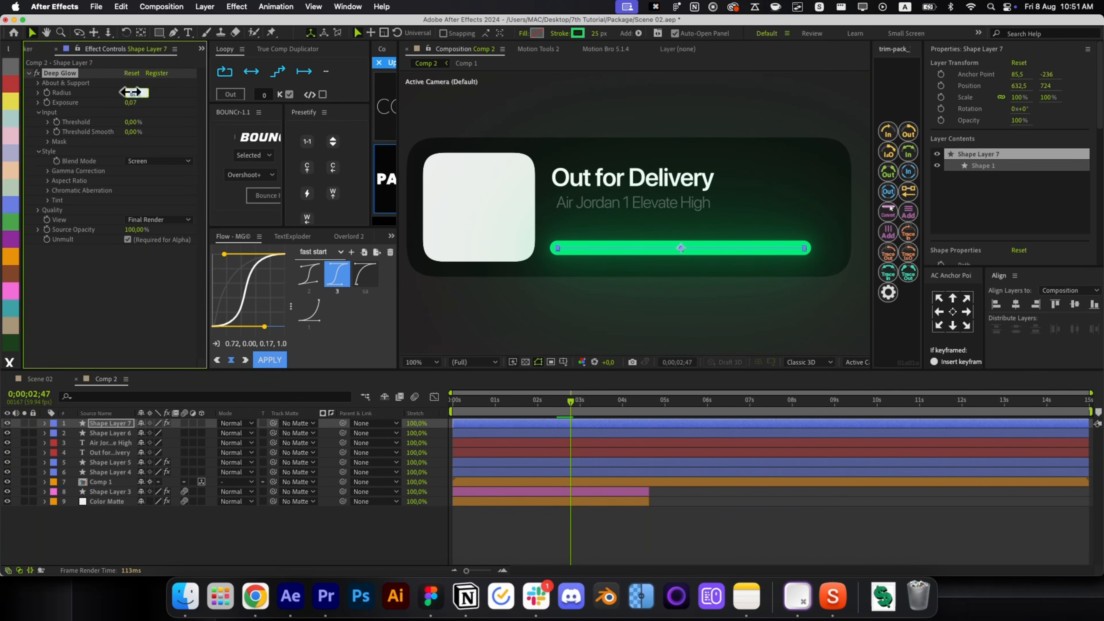
key("Left")
type("5")
key("Return")
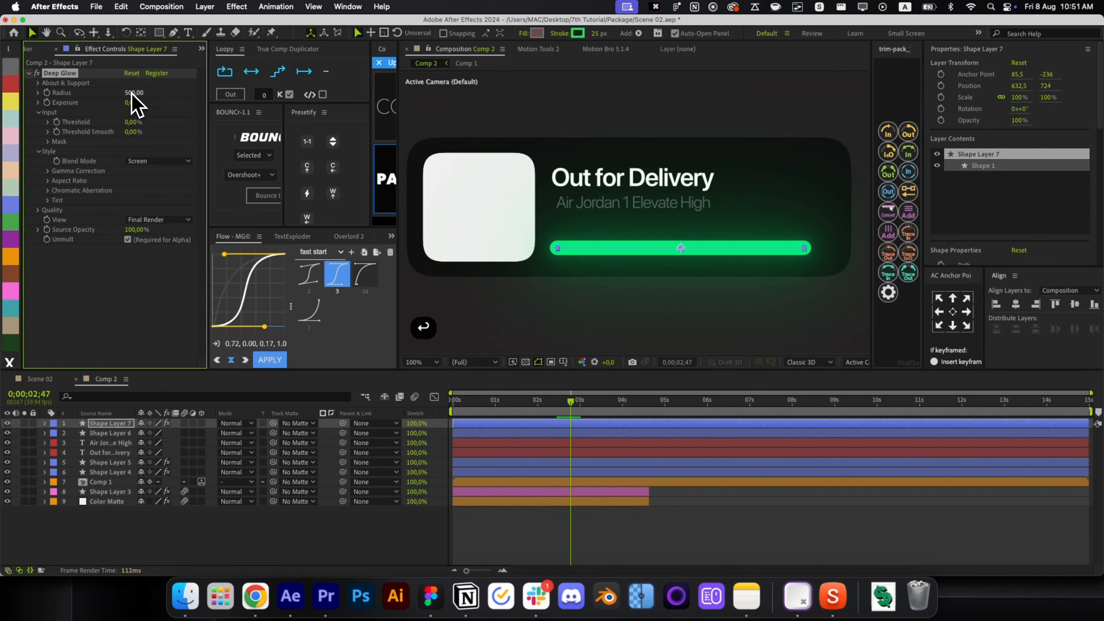
key("cmd+z")
left_click_drag(500, 400, 453, 400)
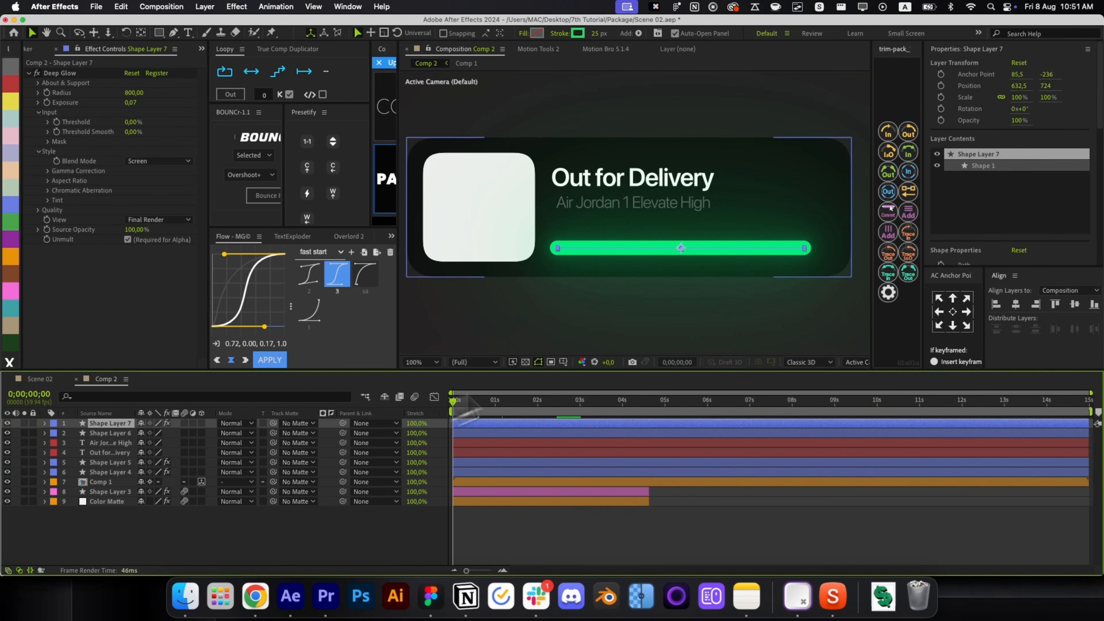
left_click(888, 131)
left_click(563, 543)
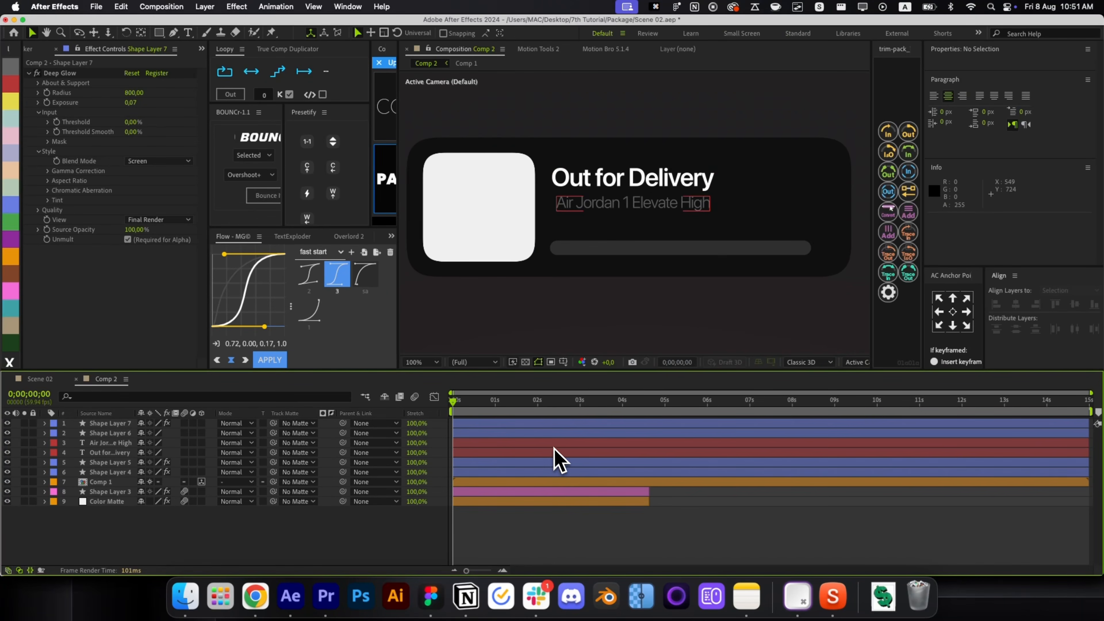
Copy the Nike wordmark logo image from the browser's search results.
left_click(255, 595)
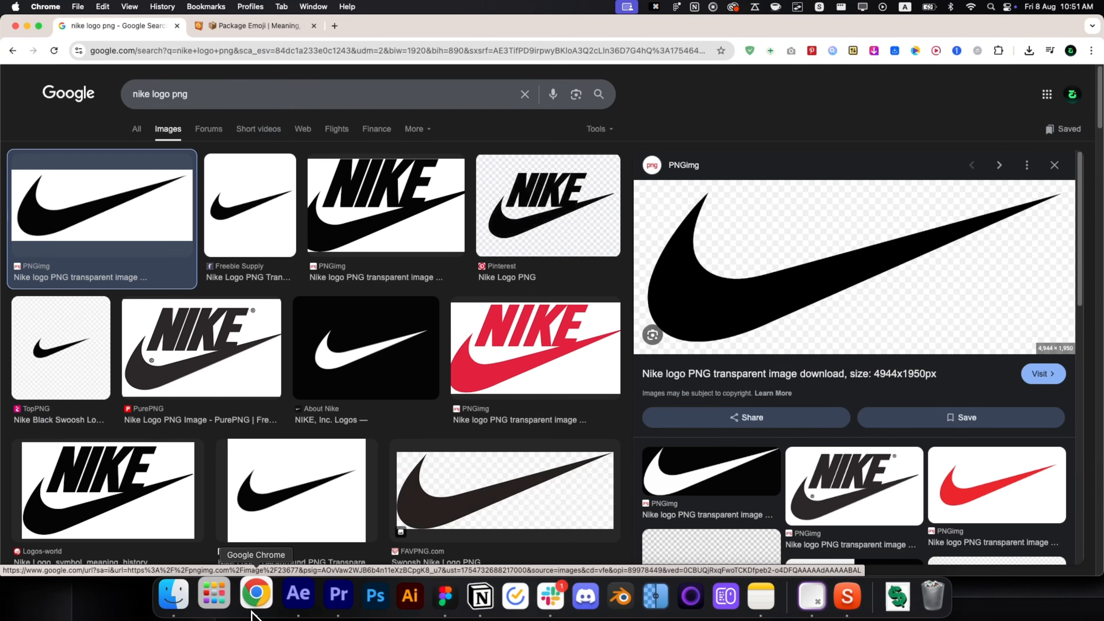
left_click(411, 224)
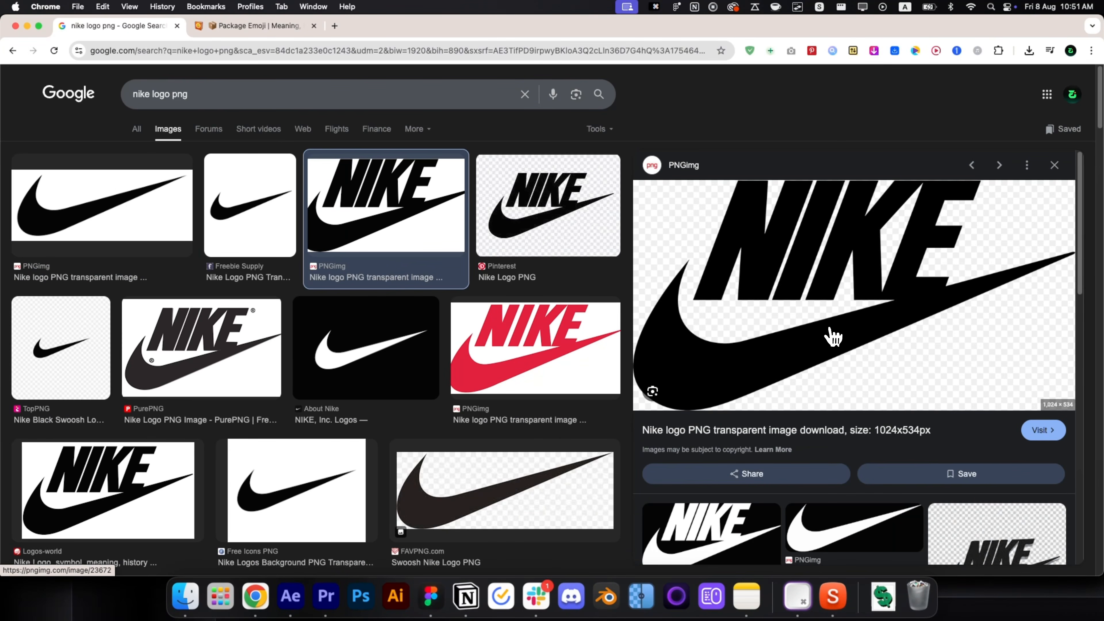
right_click(831, 336)
left_click(865, 448)
Paste the Nike logo onto the card's top-right, apply a white Fill effect, and scale it to a few percent.
left_click(290, 595)
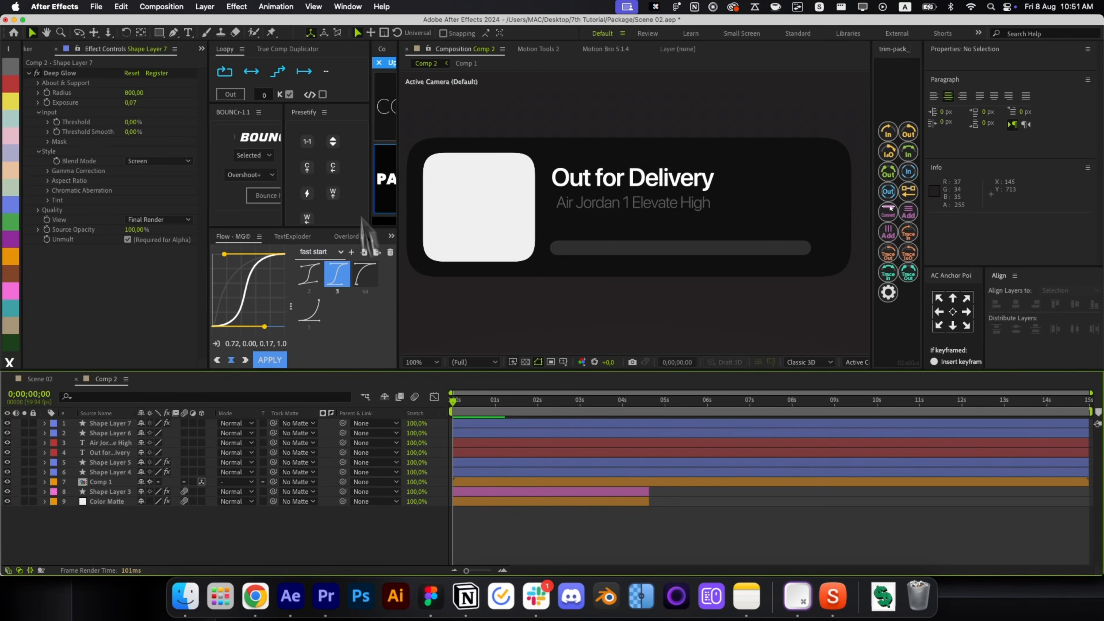
key("super+v")
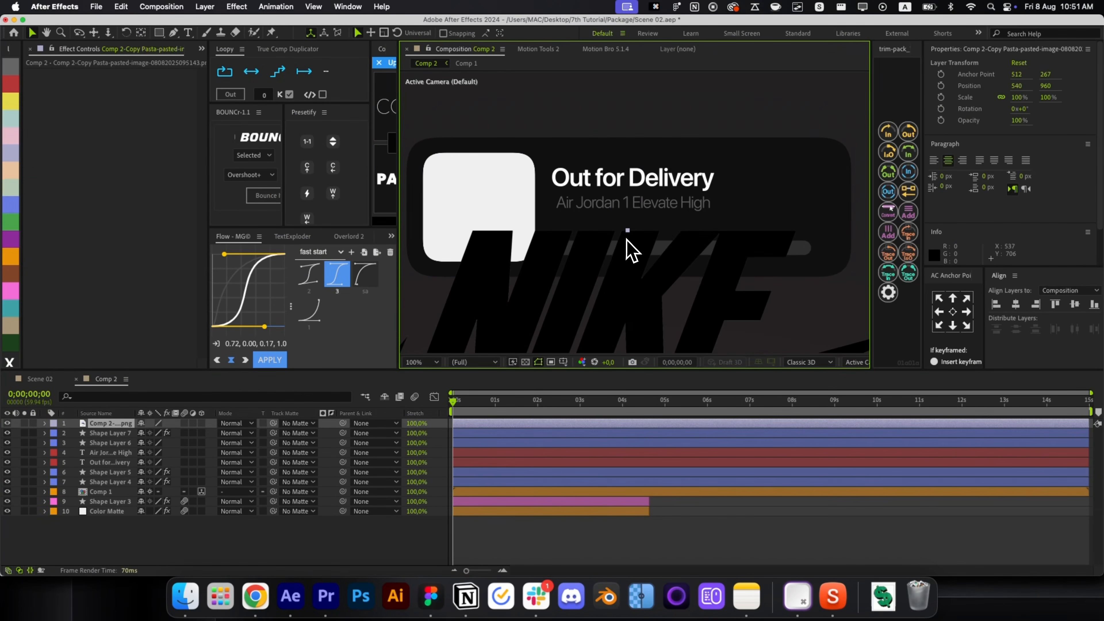
left_click_drag(630, 251, 788, 178)
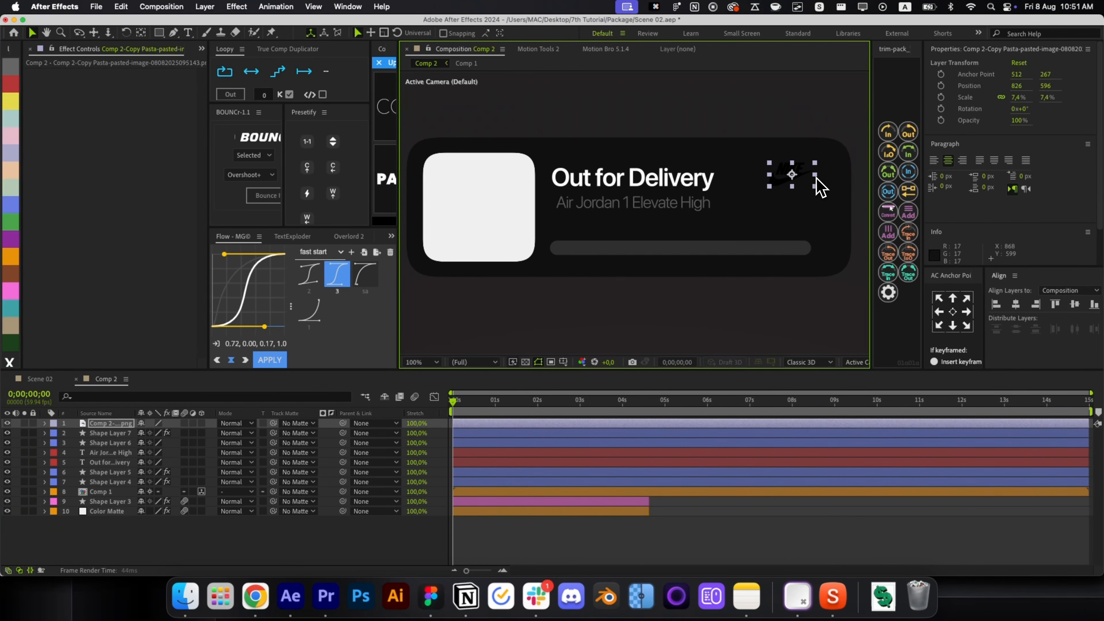
key("alt+space")
type("fill")
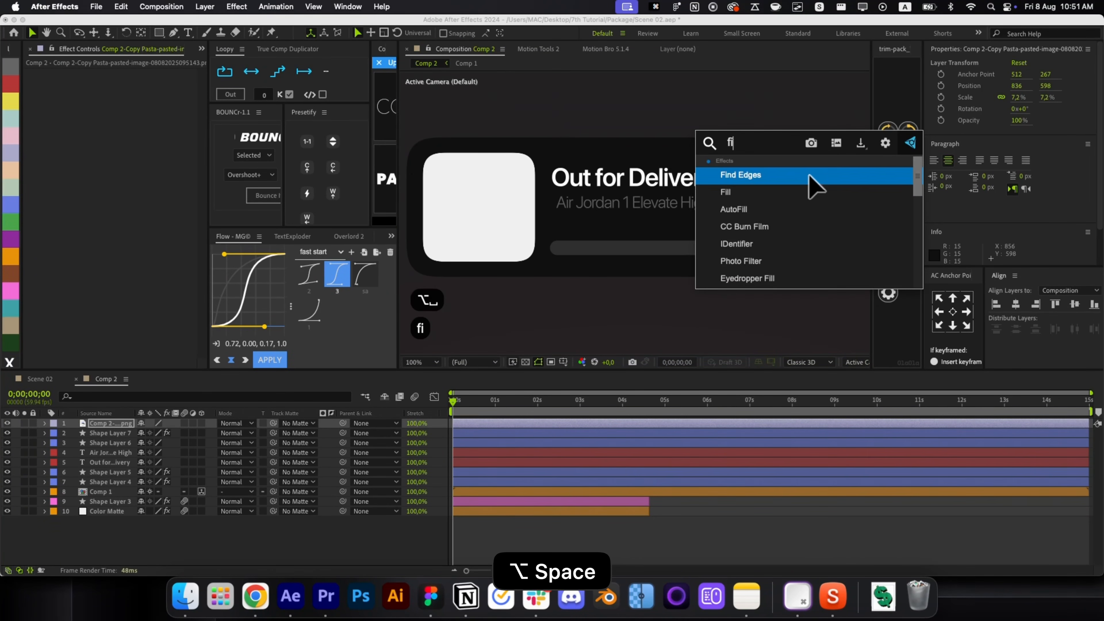
key("Return")
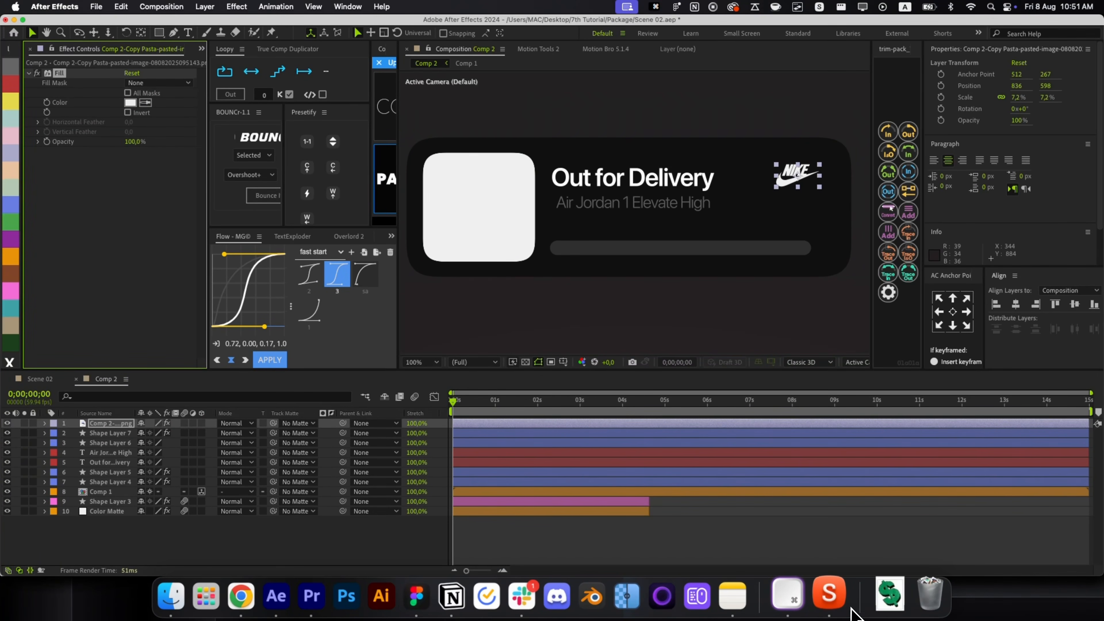
left_click(832, 596)
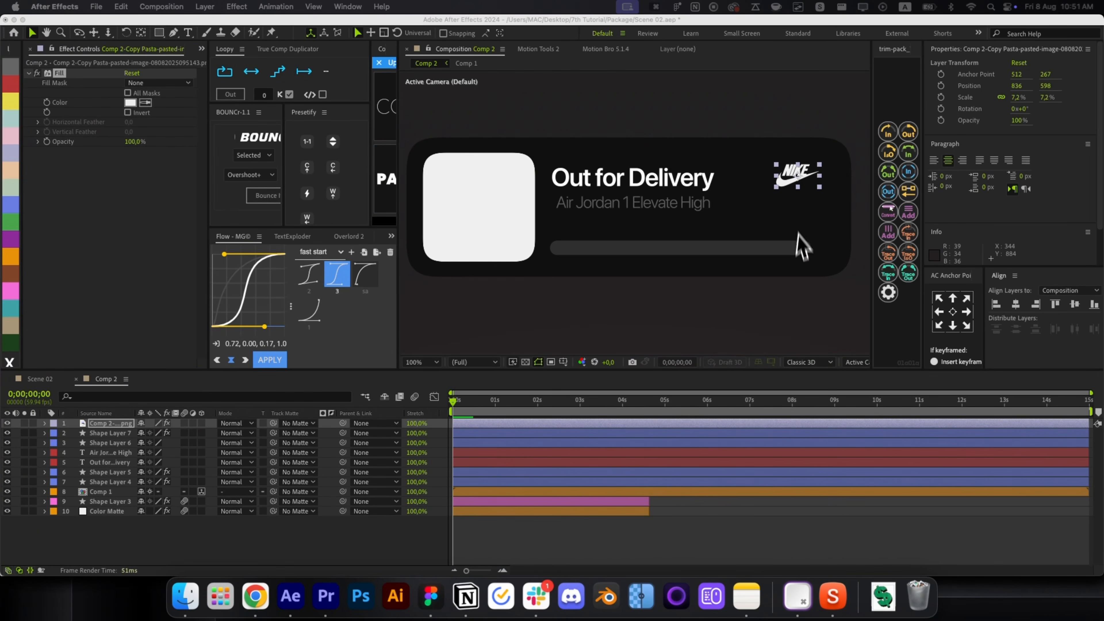
left_click_drag(819, 182, 817, 179)
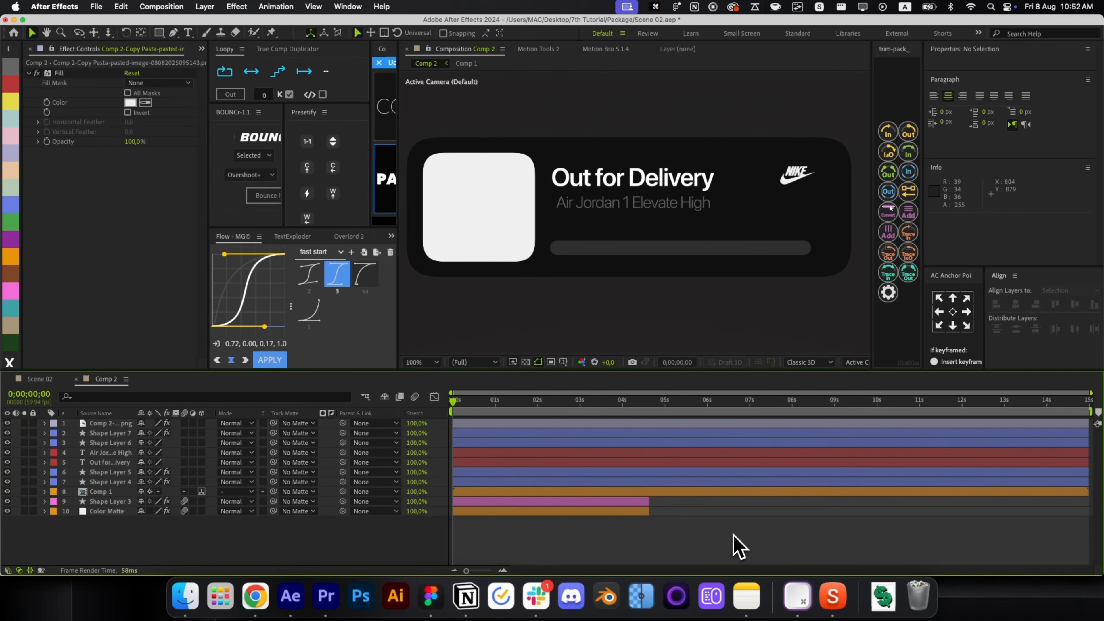
key("super+Tab")
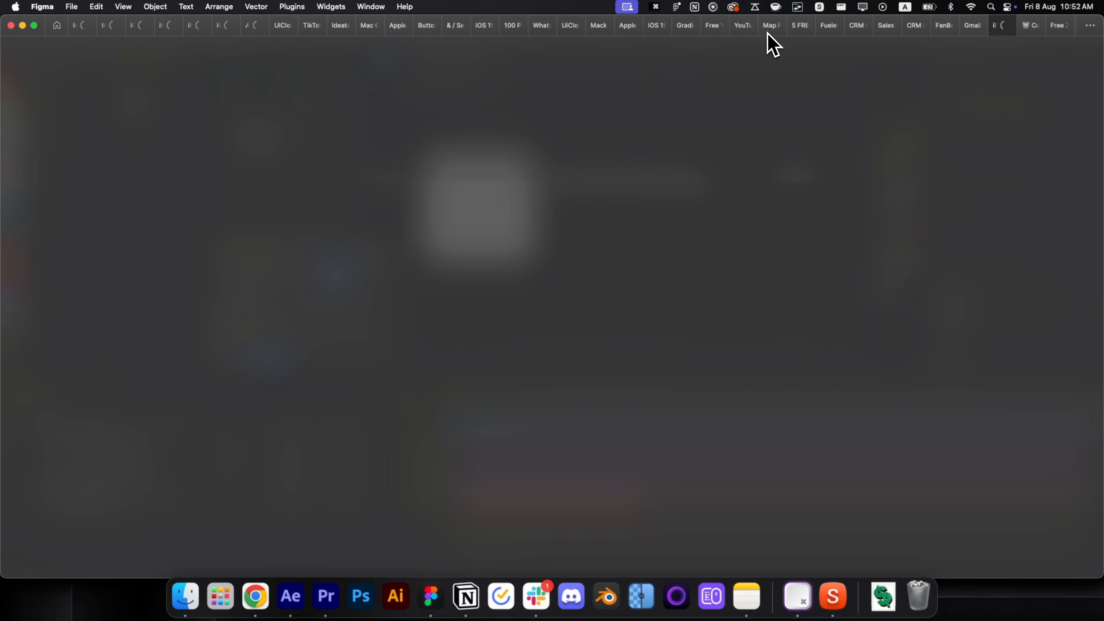
Duplicate the orange map pin, remove its burger icon, and resize the copy to about 51×52.65.
left_click(766, 32)
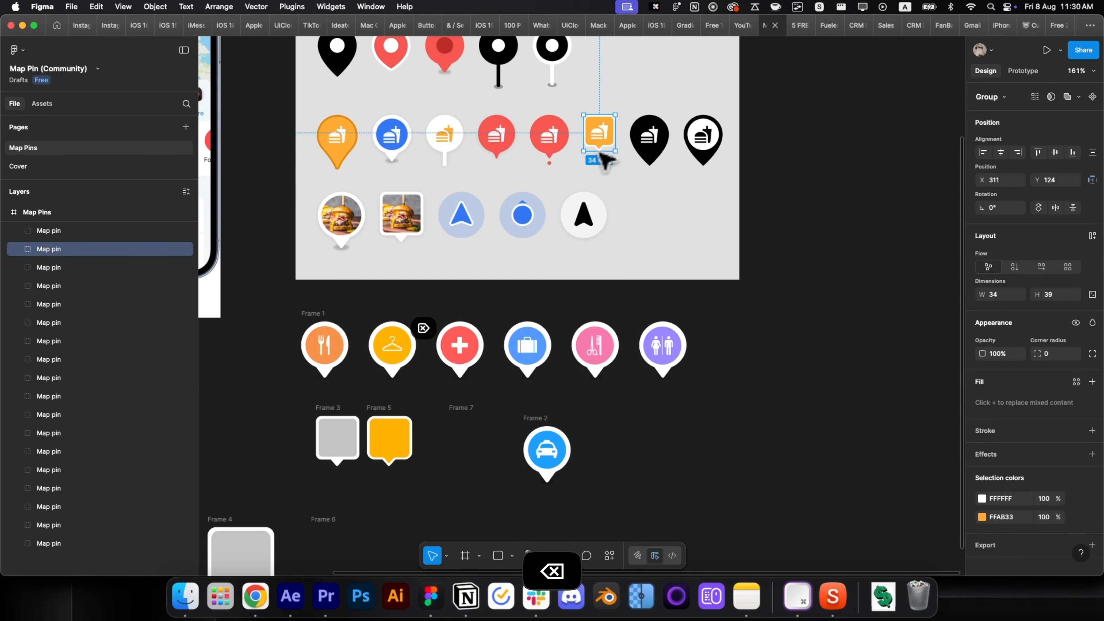
key("cmd+d")
left_click_drag(603, 148, 772, 439)
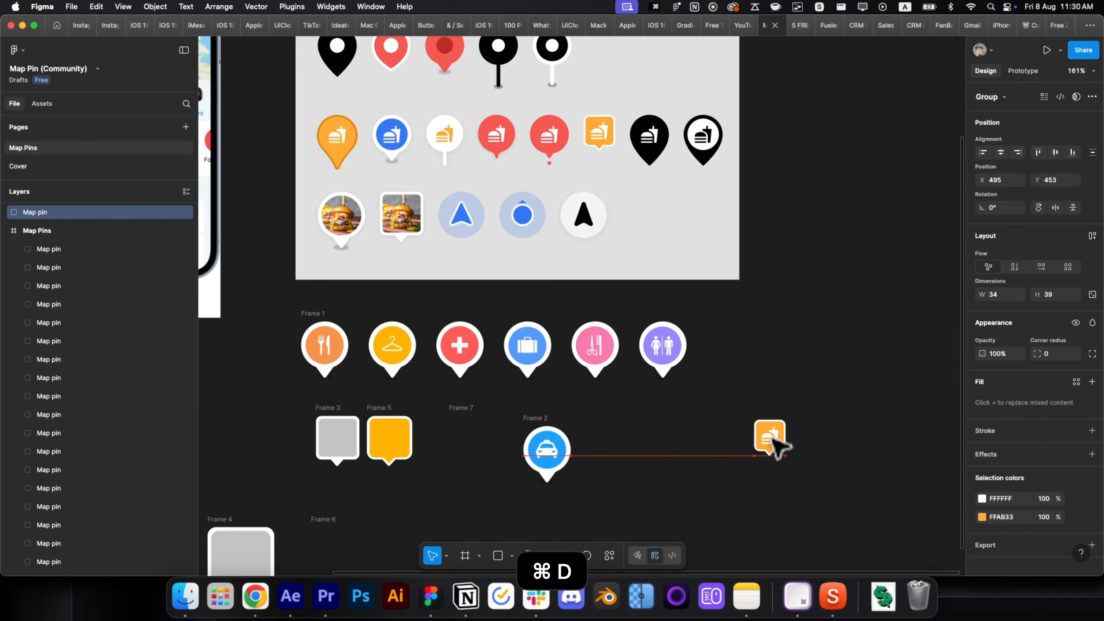
scroll(776, 440, "up", 5)
double_click(778, 441)
key("BackSpace")
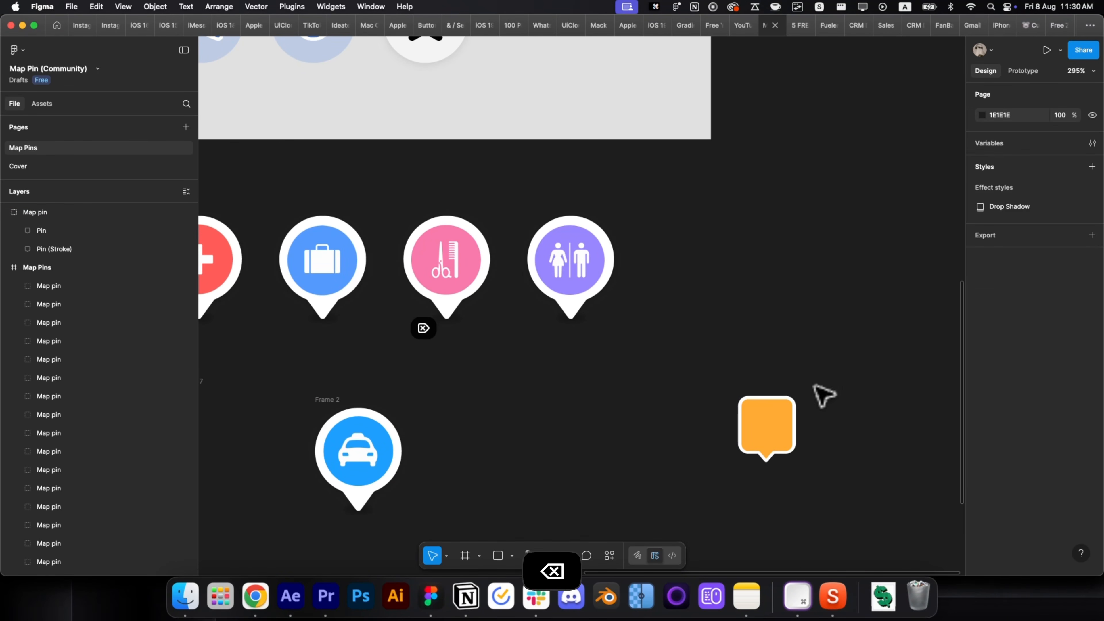
left_click(788, 409)
left_click_drag(796, 395, 828, 381)
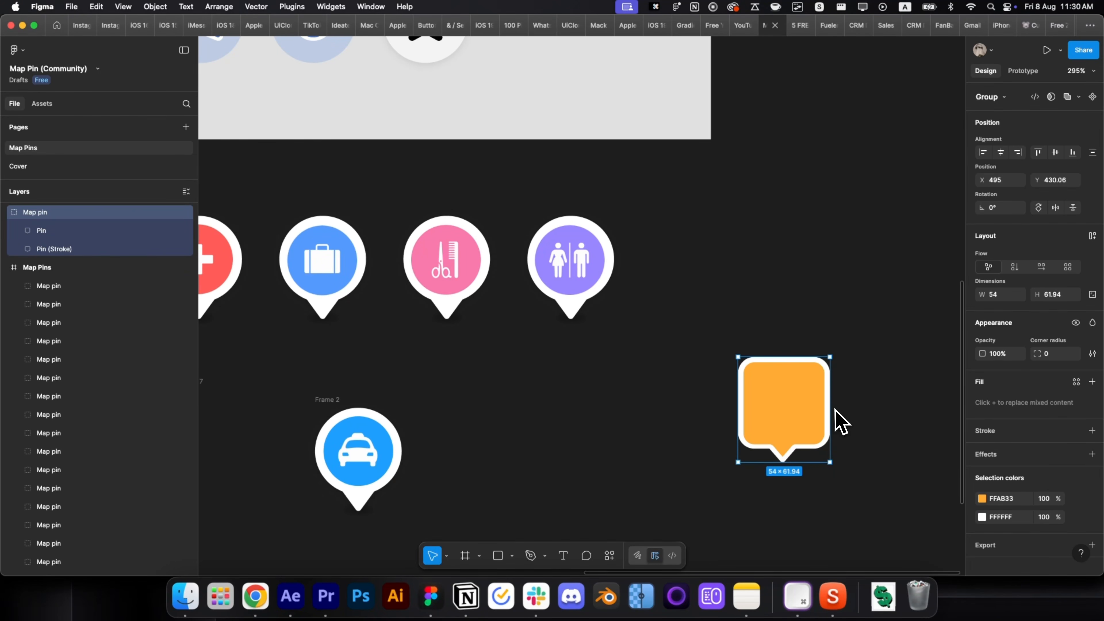
Add a 1x PNG export to the empty pin and push it to After Effects with the Overlord plugin.
scroll(835, 410, "down", 3)
left_click(999, 545)
left_click(999, 544)
scroll(1000, 548, "down", 3)
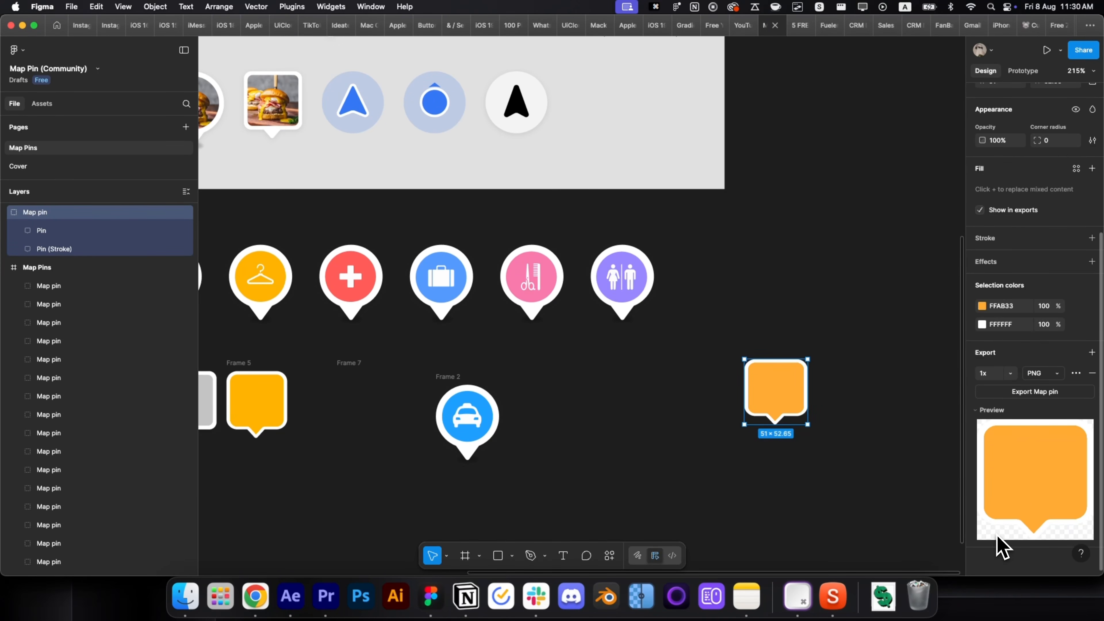
left_click(1058, 373)
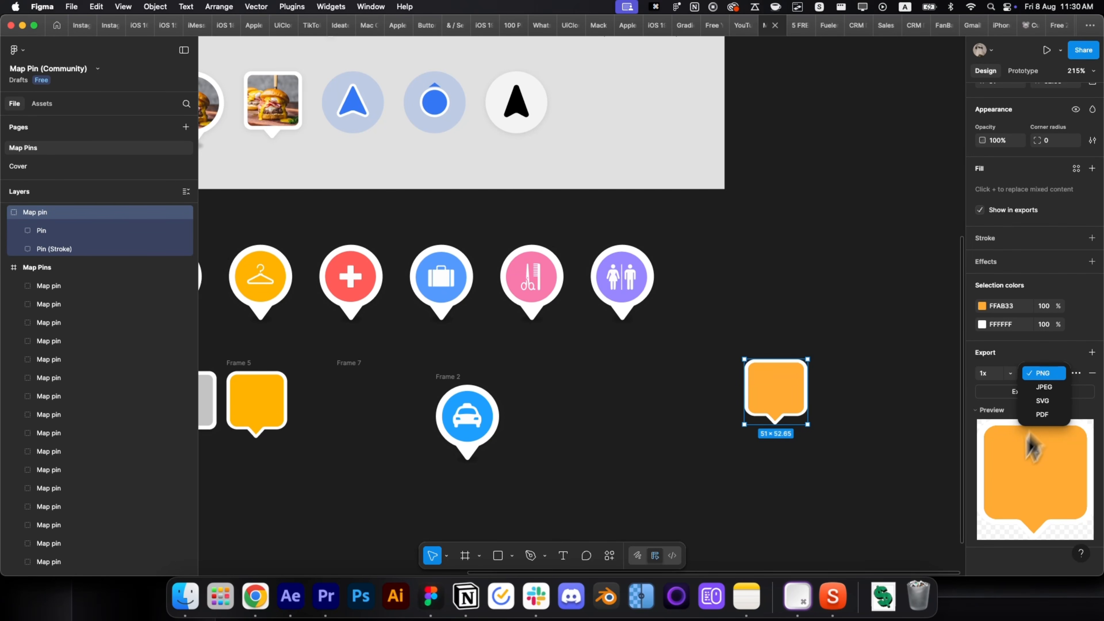
left_click(995, 505)
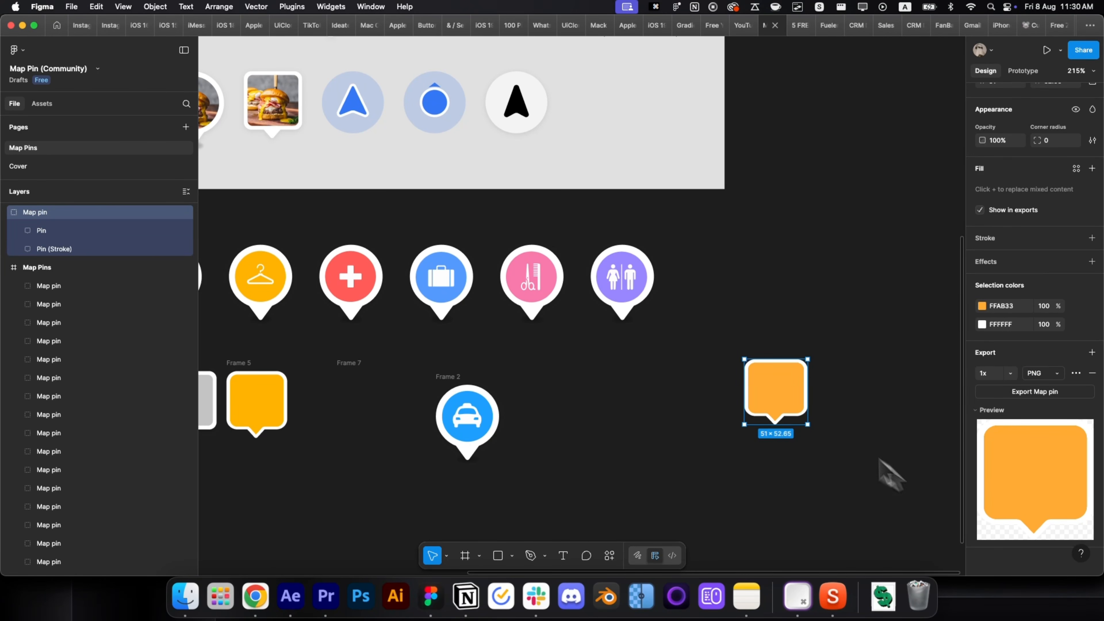
right_click(797, 399)
mouse_move(847, 437)
left_click(947, 311)
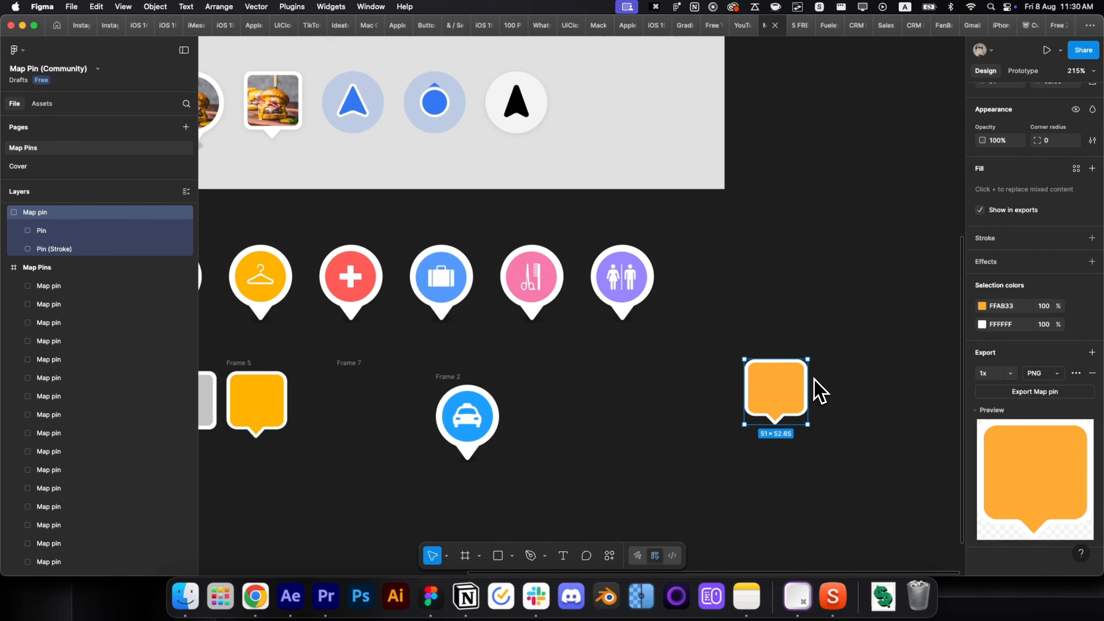
Bring the map pin into Comp 2 and place it at the progress bar's right end.
left_click(605, 466)
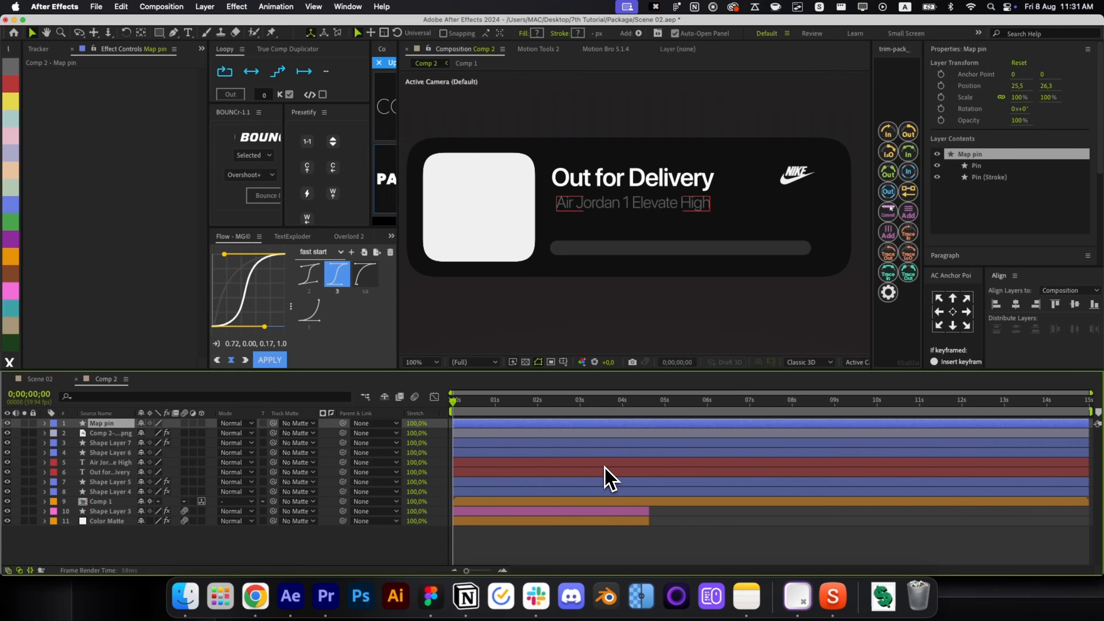
key("comma")
key("comma")
key("comma")
key("comma")
left_click_drag(564, 129, 619, 197)
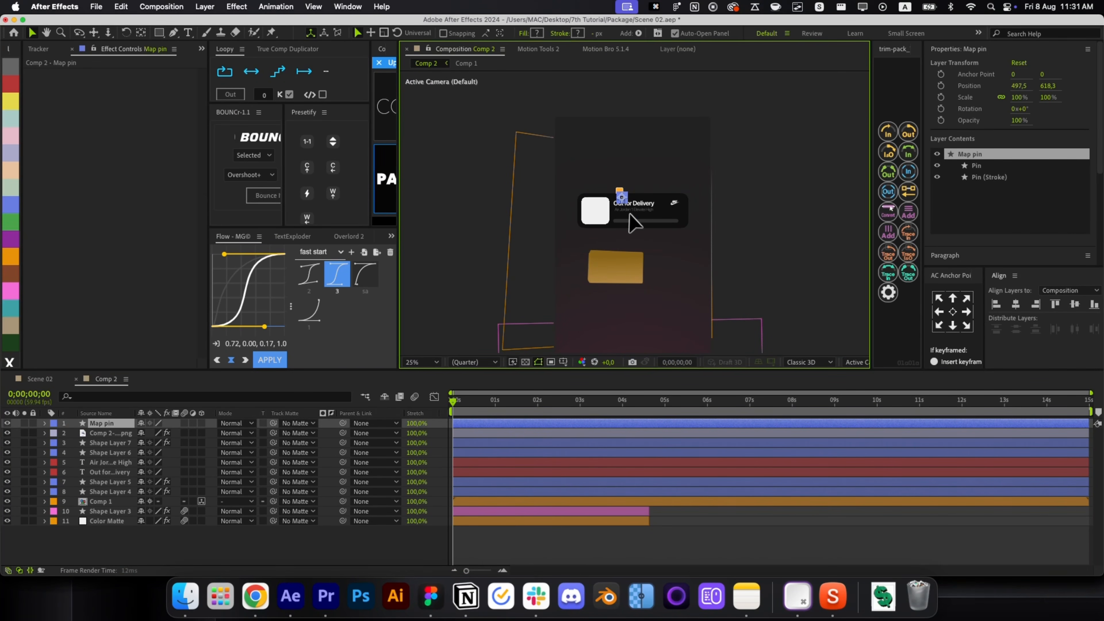
key("period")
key("period")
key("period")
key("period")
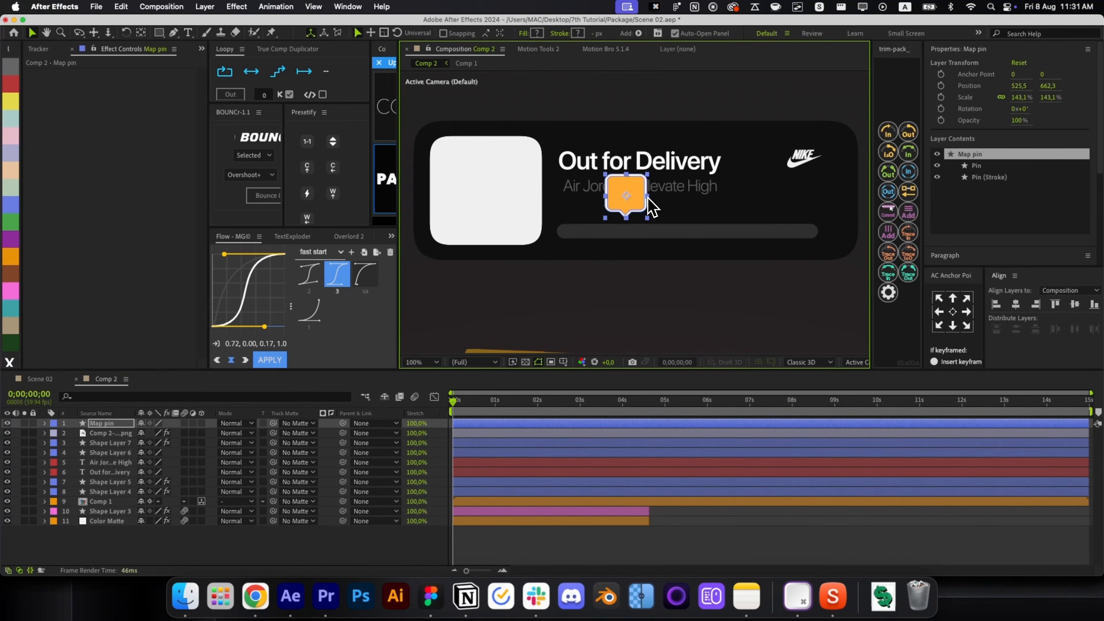
left_click_drag(642, 198, 814, 209)
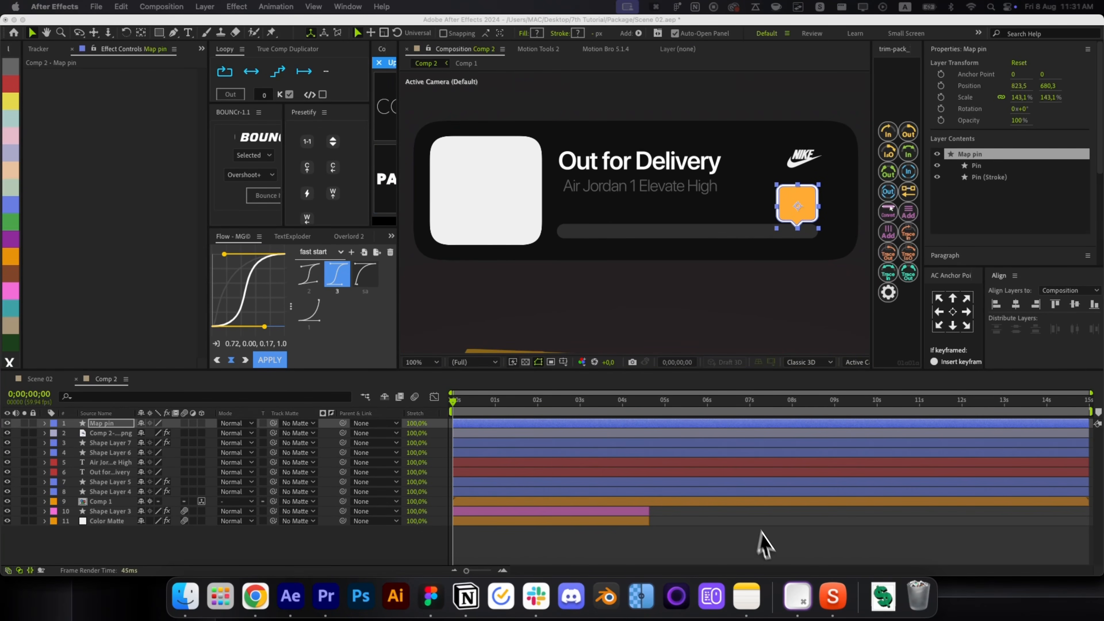
Fine-tune the pin's position and move its anchor point to the bottom tip.
left_click(777, 491)
scroll(802, 267, "up", 1)
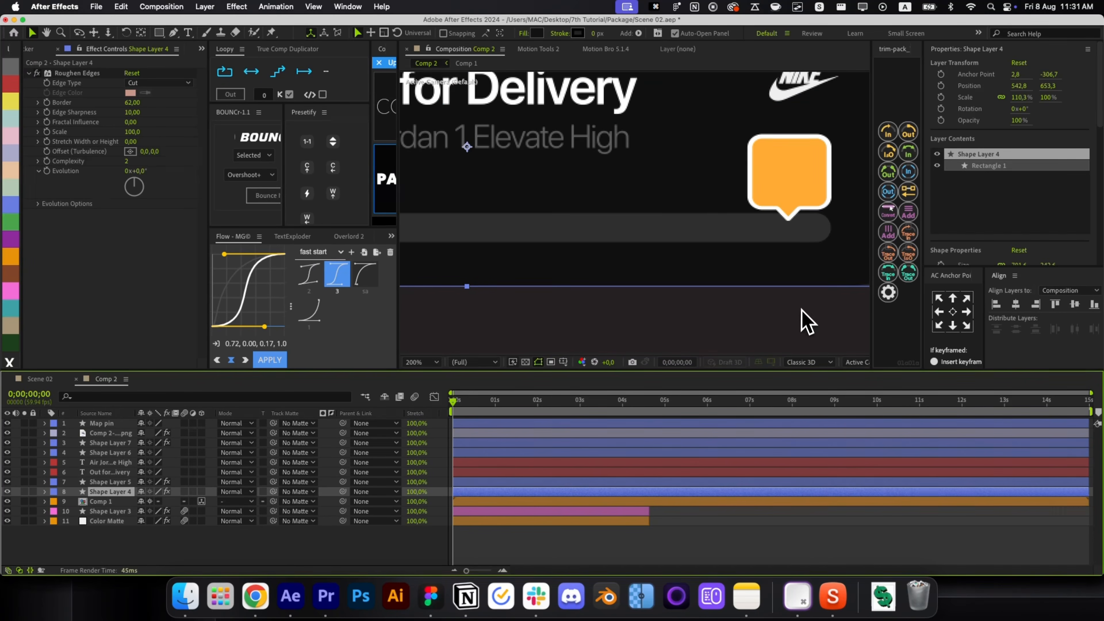
left_click(800, 320)
left_click_drag(793, 251, 751, 325)
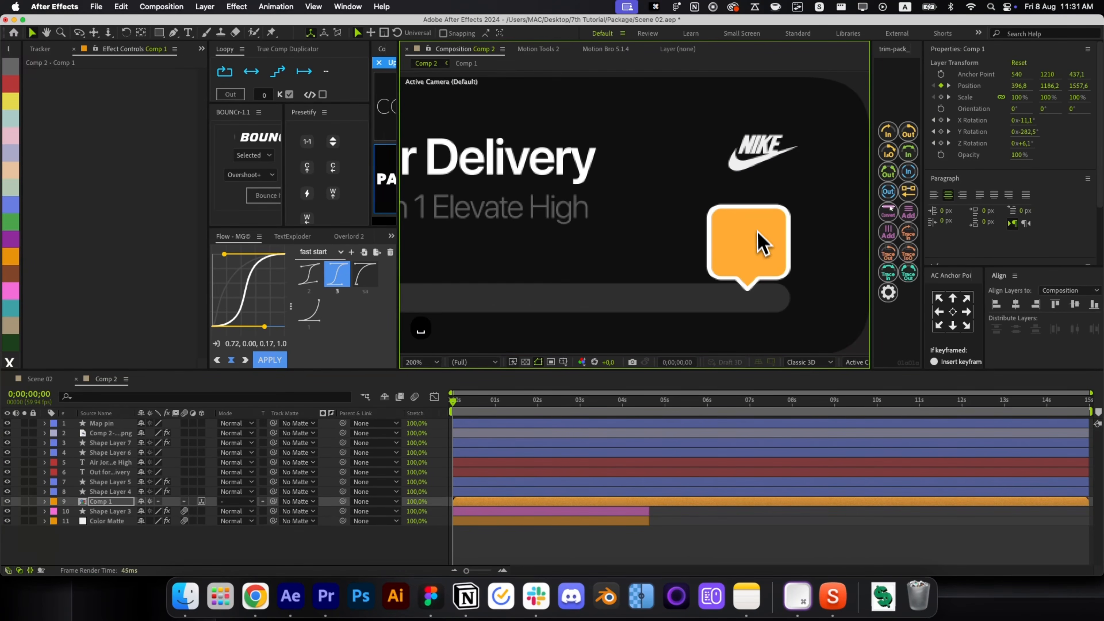
left_click(667, 422)
left_click_drag(752, 251, 745, 257)
left_click(952, 326)
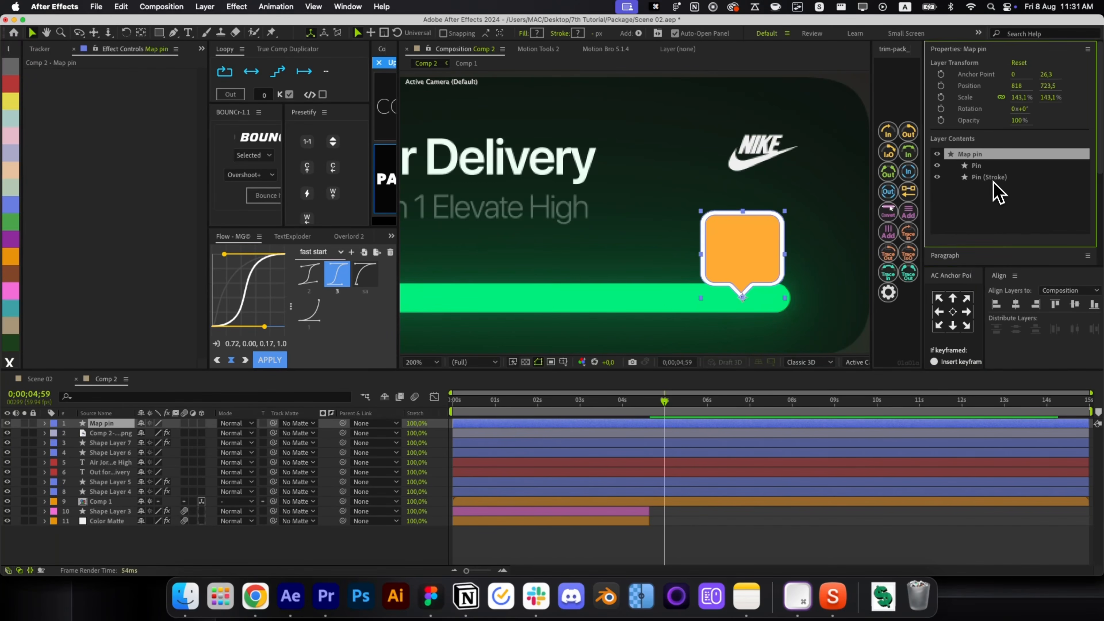
Set the pin's fill to golden yellow, hue 43° (hex FFC433).
left_click(985, 166)
left_click(537, 33)
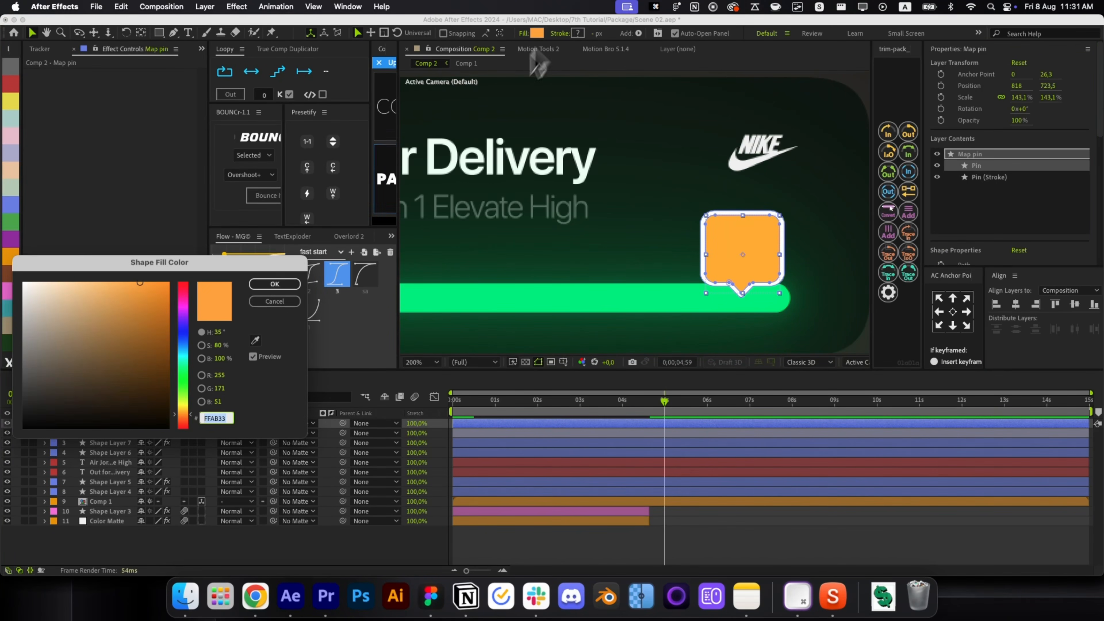
left_click(184, 411)
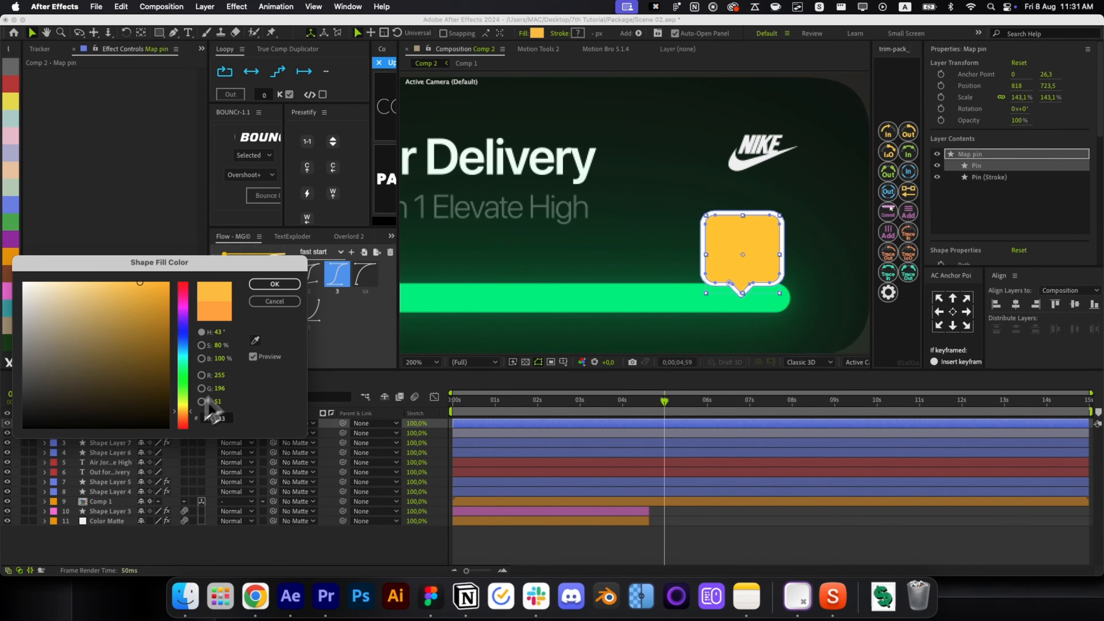
left_click(267, 285)
left_click(796, 538)
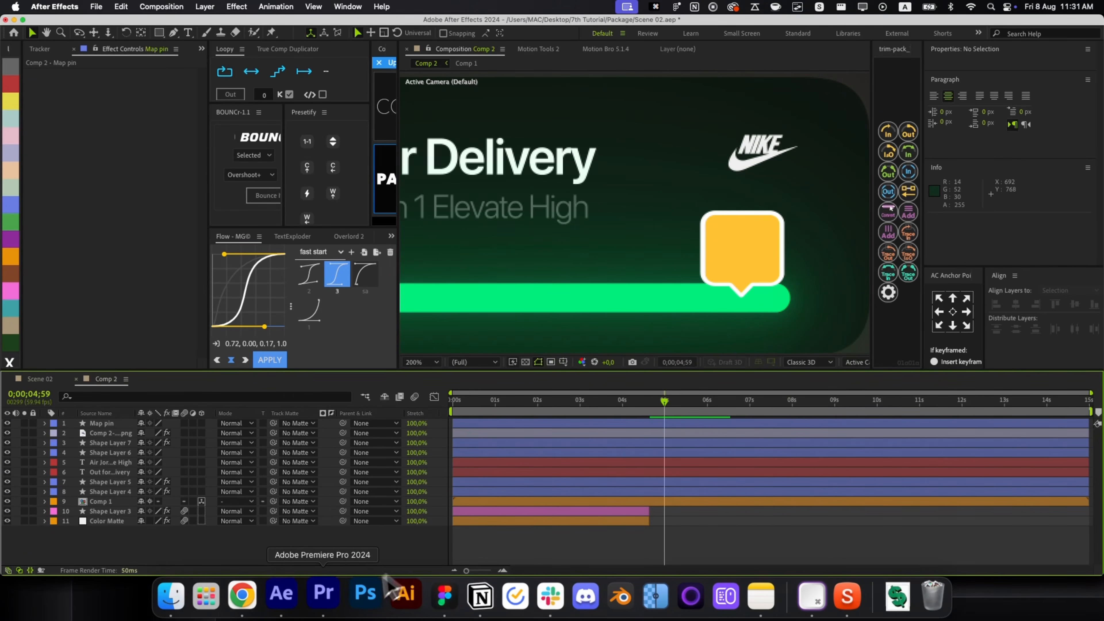
Search Flaticon for 'delivery truck' and grab the Cargo Truck icon's free PNG download.
left_click(251, 593)
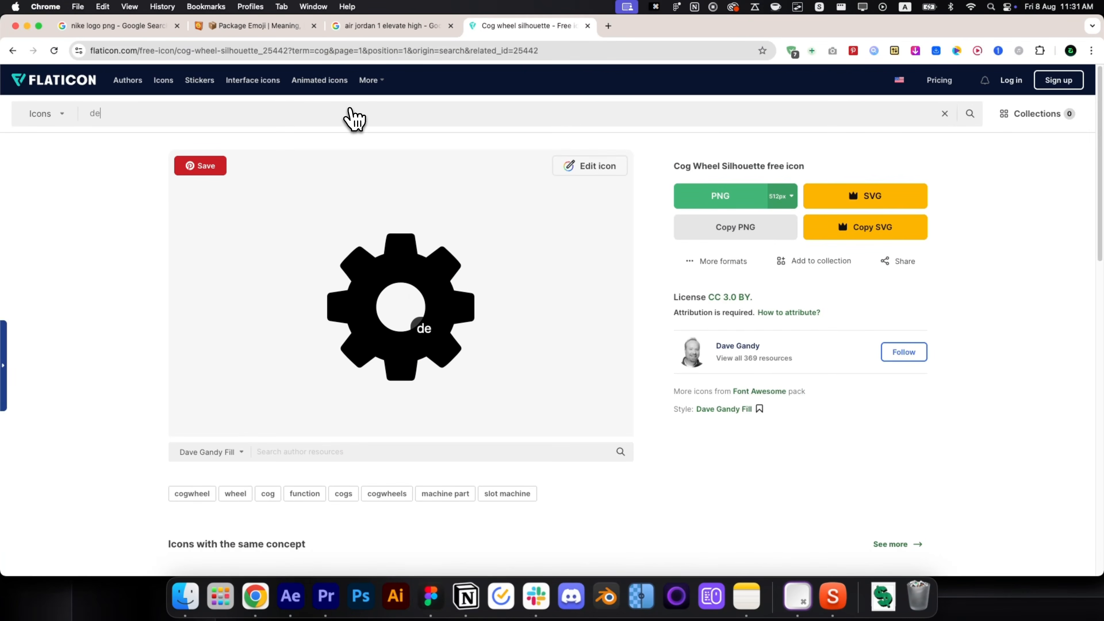
left_click(350, 112)
type("deliver")
type("y tr")
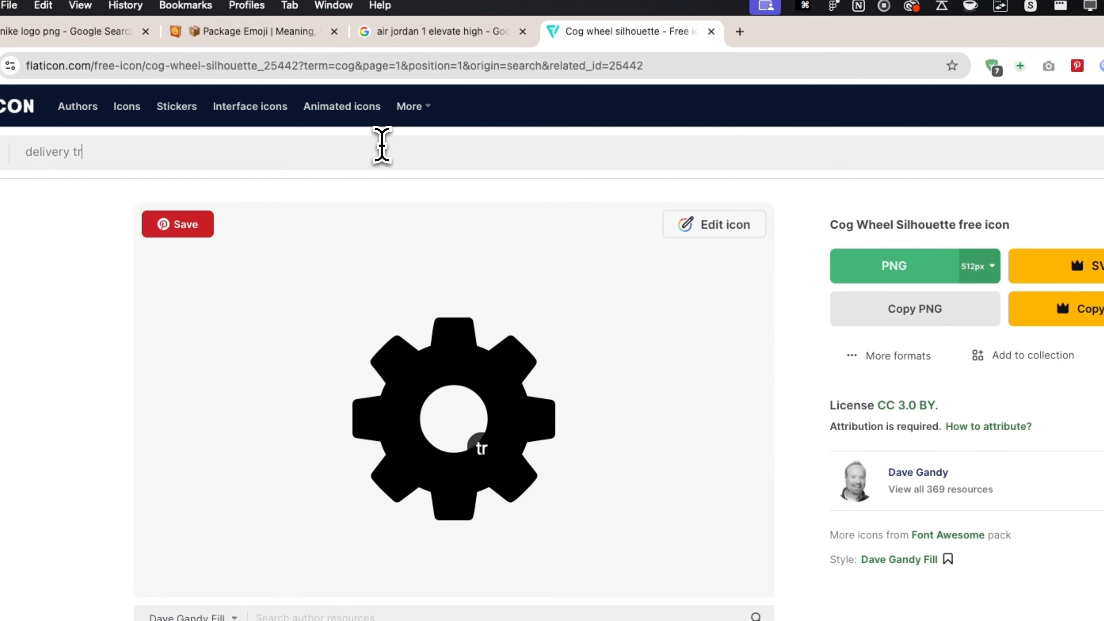
type("uck")
key("Return")
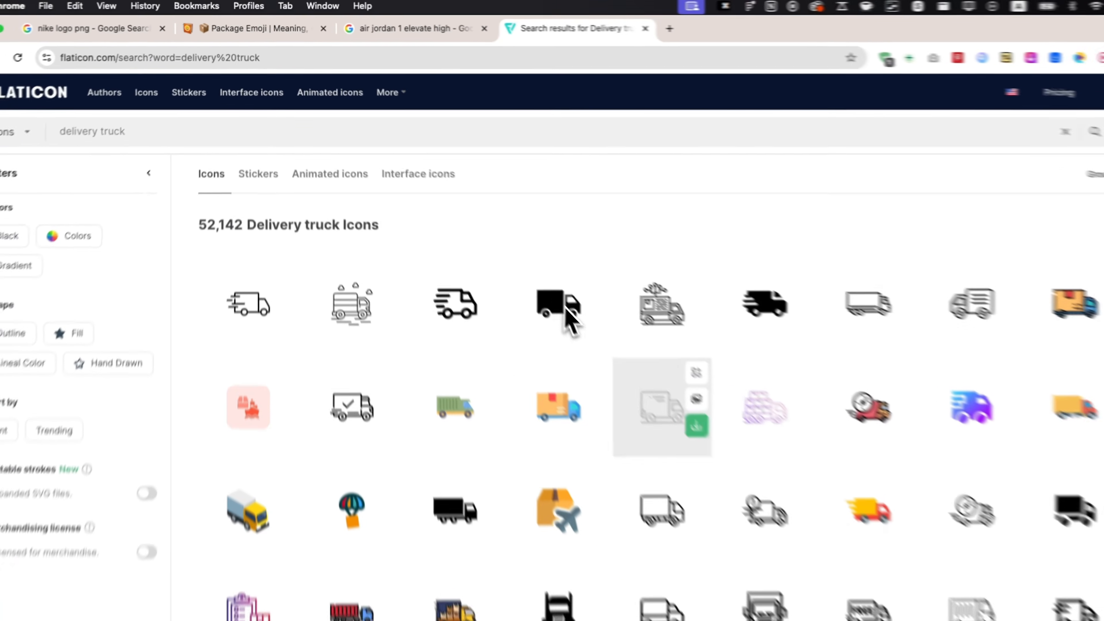
left_click(594, 324)
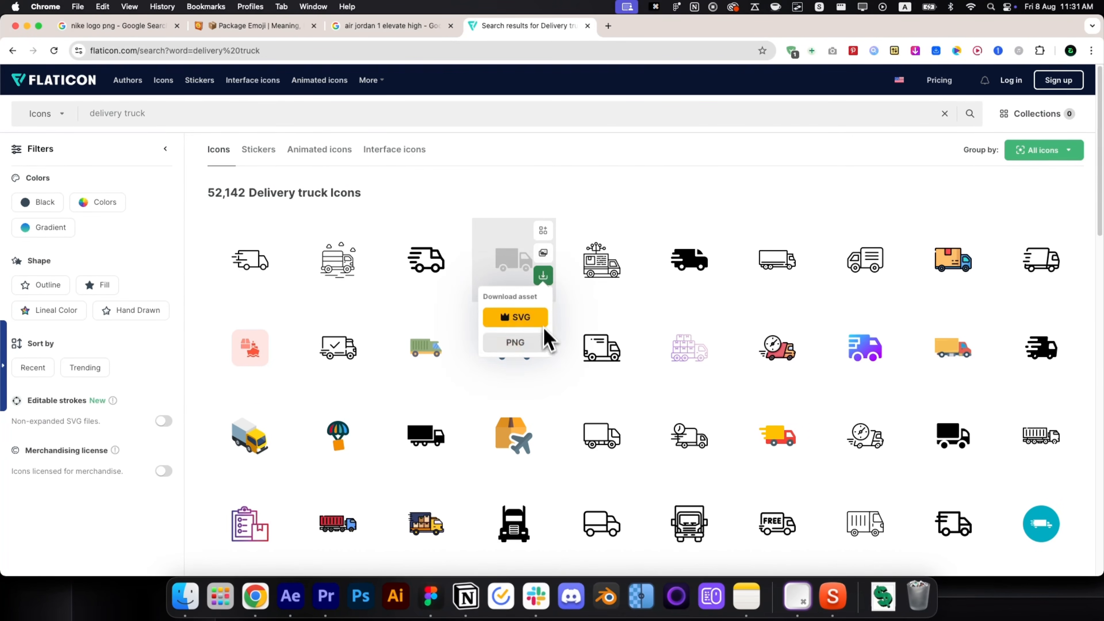
left_click(596, 396)
left_click(592, 315)
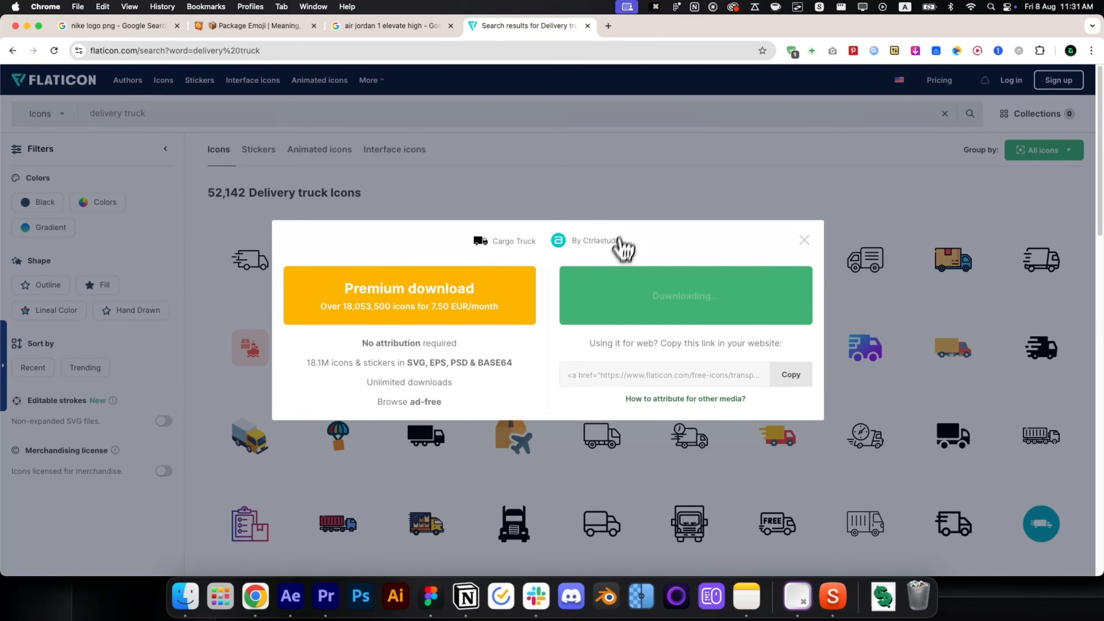
left_click(290, 607)
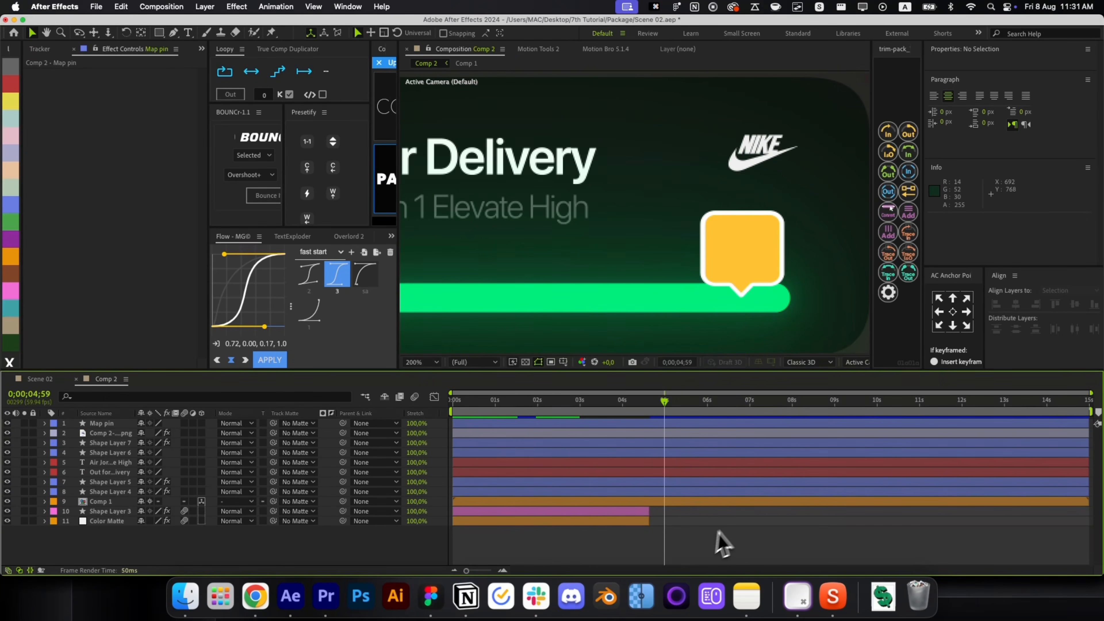
Import the truck PNG from Downloads into the composition as a new layer.
left_click(889, 596)
left_click_drag(887, 507, 550, 391)
left_click(883, 595)
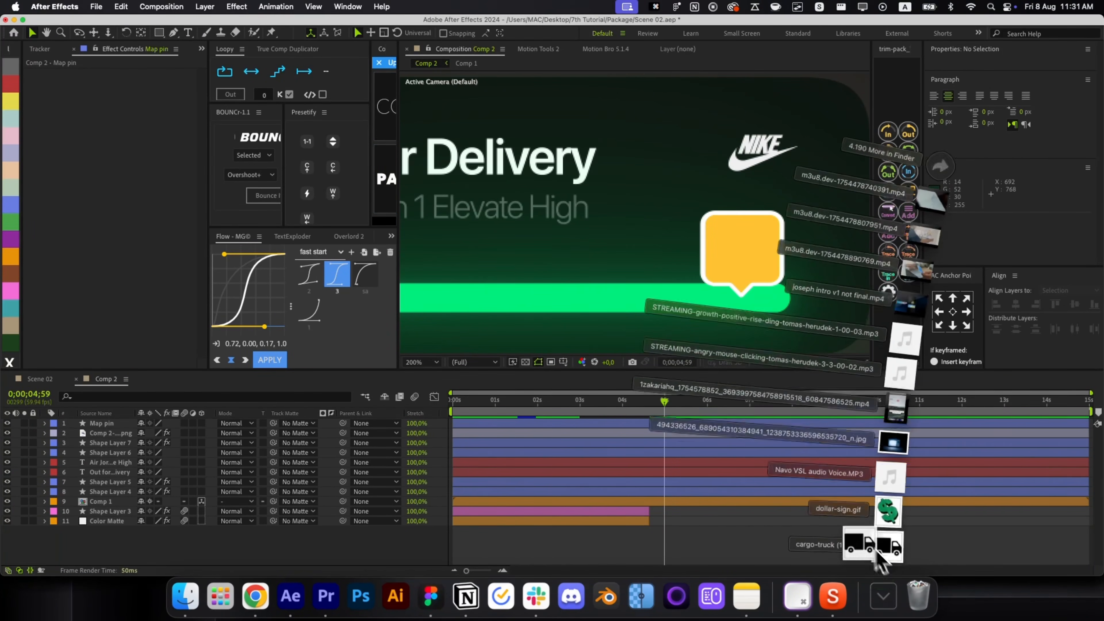
left_click_drag(873, 548, 609, 500)
scroll(637, 224, "down", 2)
scroll(636, 224, "down", 1)
Move the truck onto the card, scale it to 12.5%, and parent it to Map pin.
left_click_drag(566, 308, 663, 223)
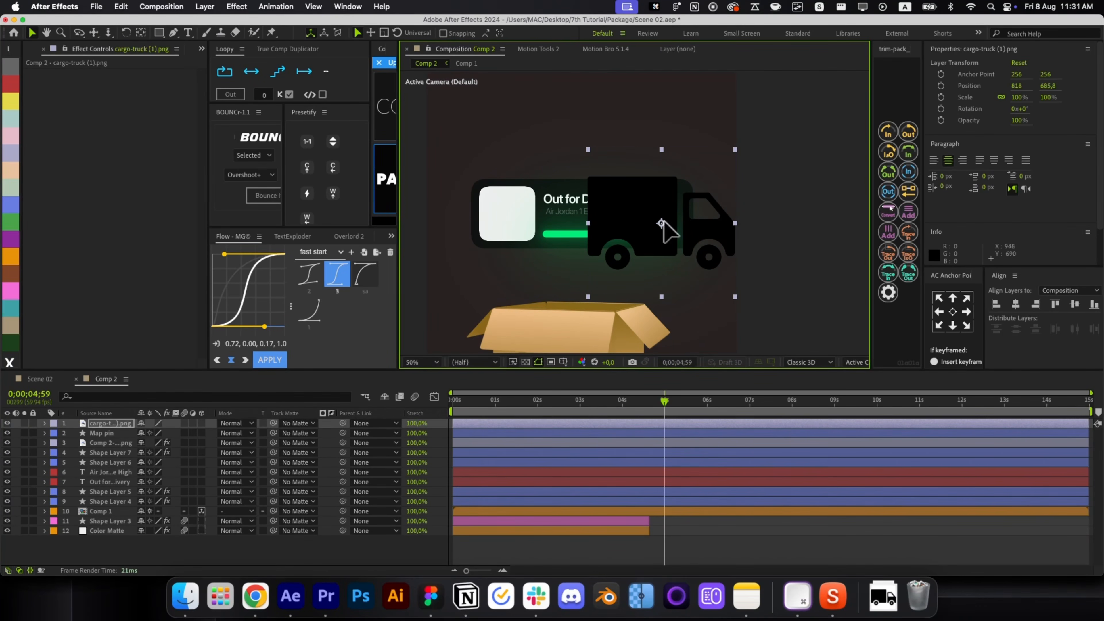
left_click_drag(738, 225, 592, 241)
scroll(673, 223, "up", 6)
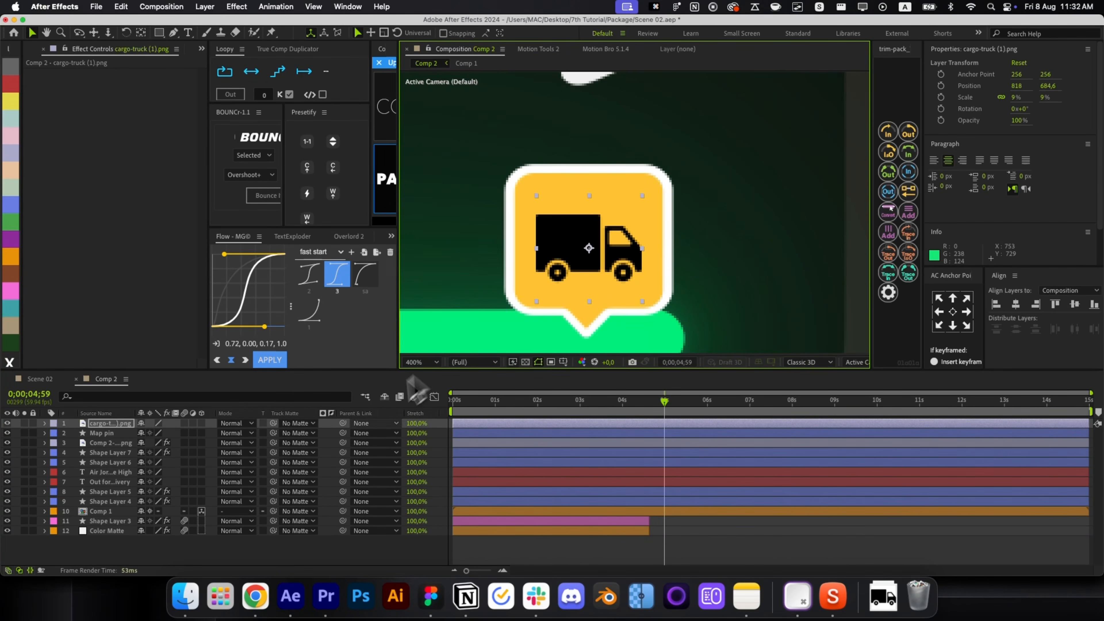
left_click_drag(343, 423, 108, 434)
Make the Map pin layer visible again and zoom out to view the whole scene.
left_click(7, 432)
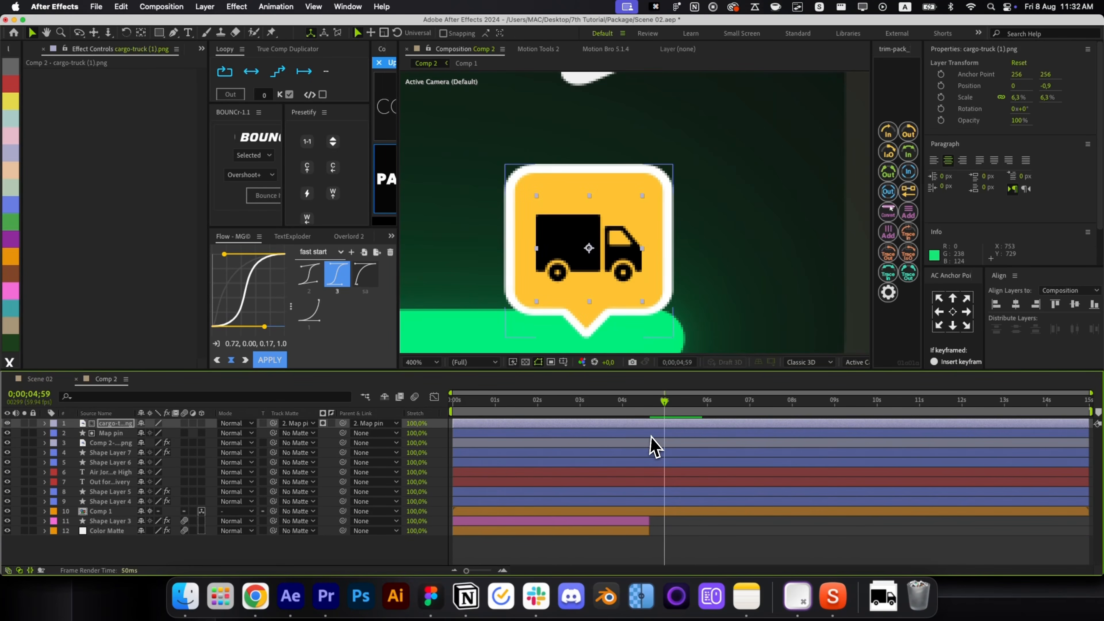
left_click(608, 412)
key("alt+/")
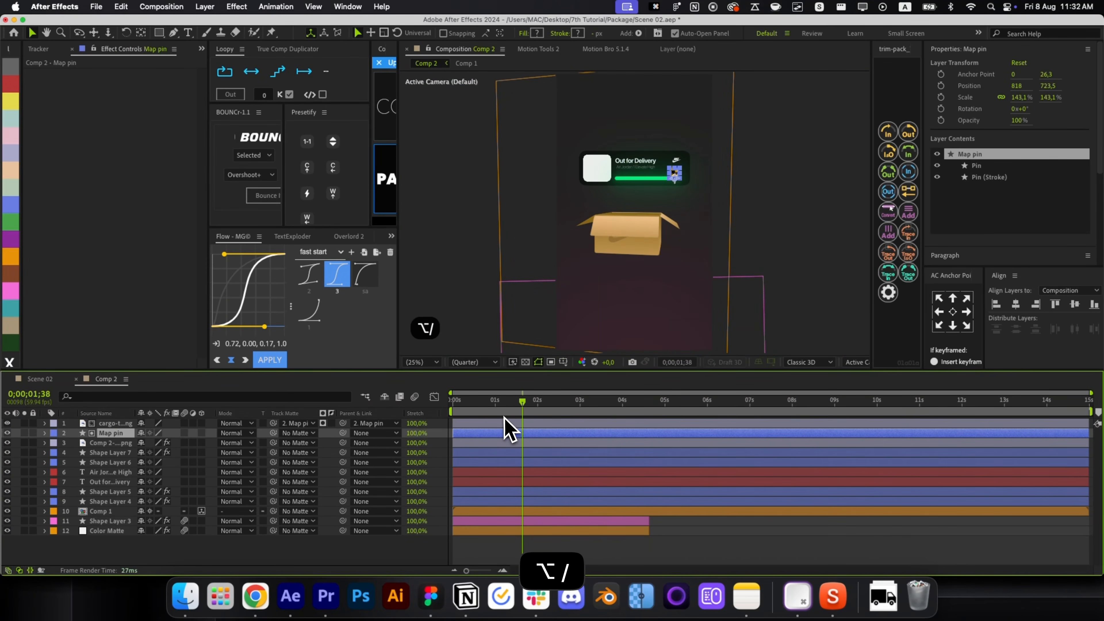
left_click(734, 543)
scroll(636, 210, "up", 4)
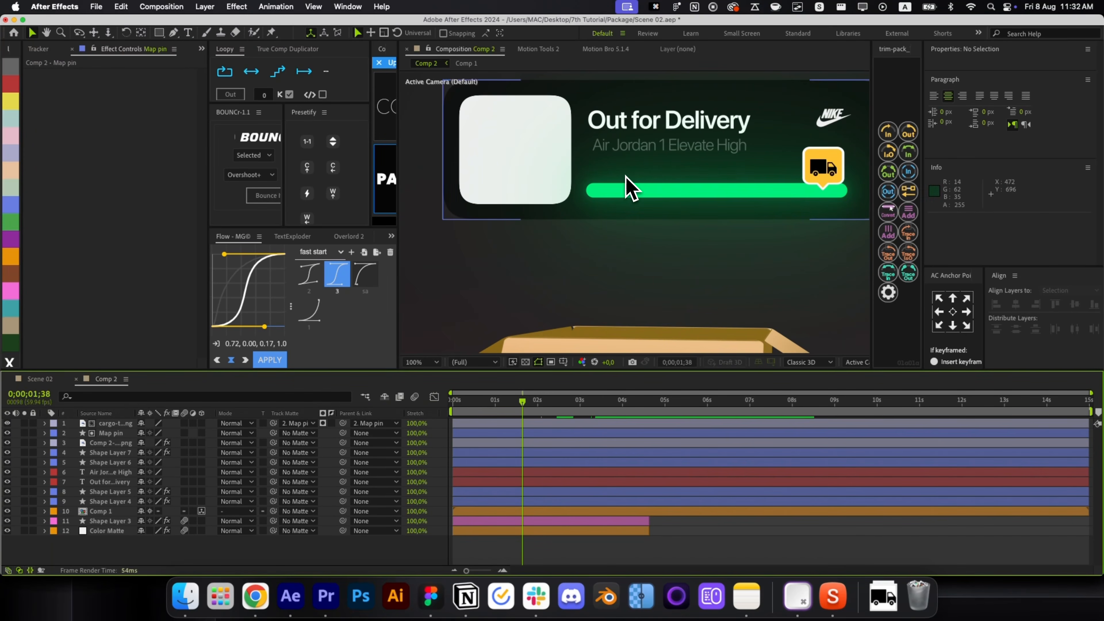
Copy the Air Jordan subtitle text and switch over to the browser.
double_click(656, 150)
key("super+c")
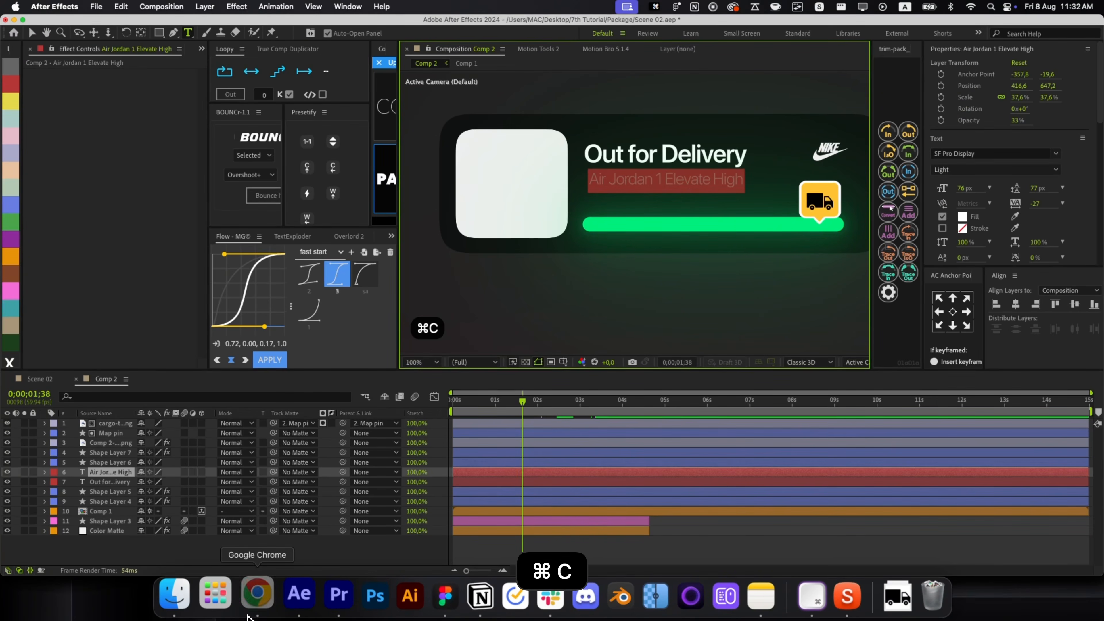
left_click(255, 595)
Copy the tan Air Jordan 1 Elevate High sneaker image from the Google Images results.
left_click(392, 26)
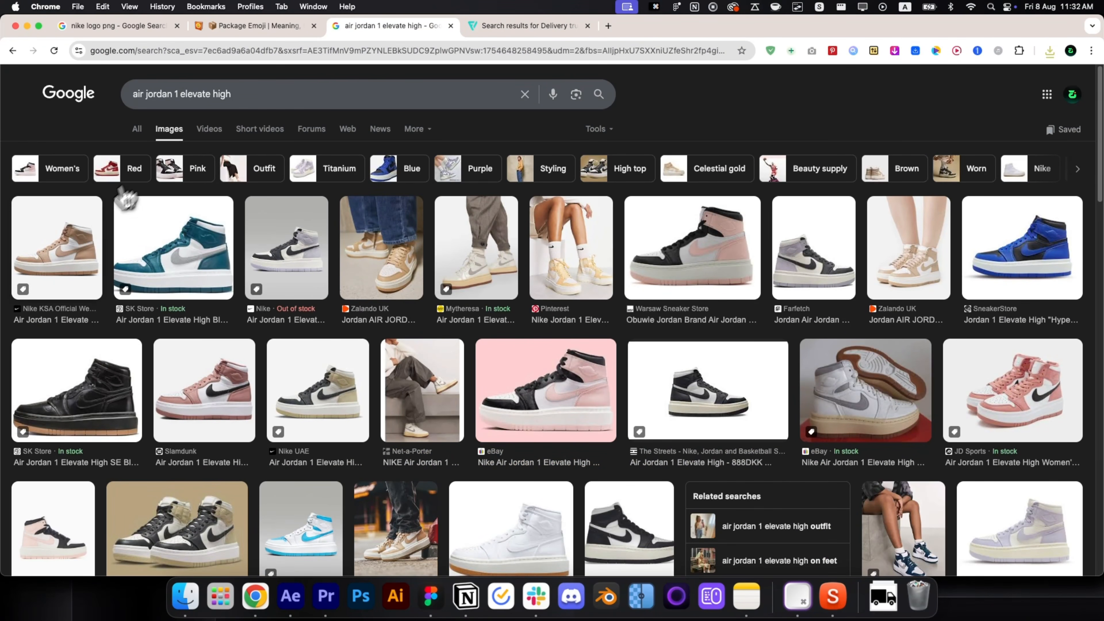
left_click(100, 216)
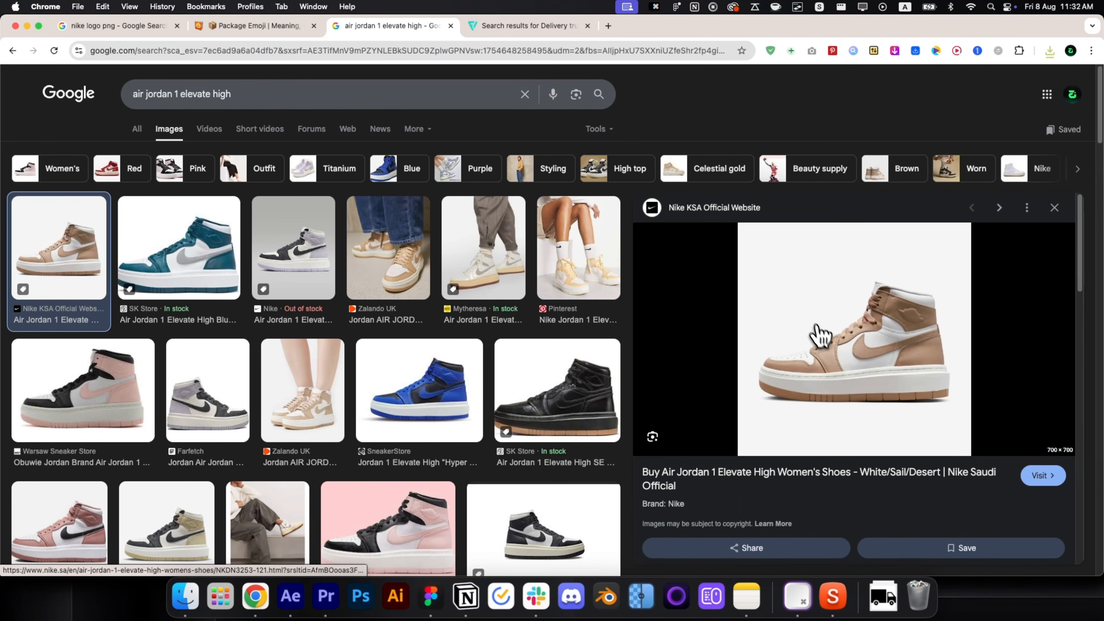
right_click(819, 335)
left_click(860, 460)
Paste the sneaker into remove.bg in a new tab and drag the cutout into the composition.
key("super+t")
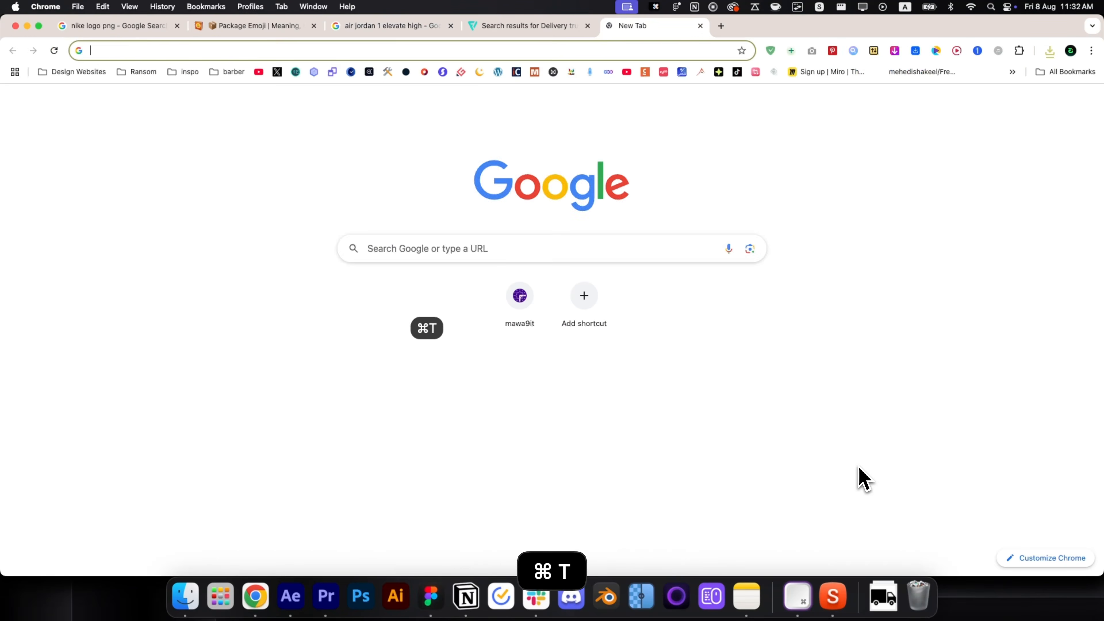
type("remove.bg")
key("Return")
left_click_drag(652, 26, 521, 26)
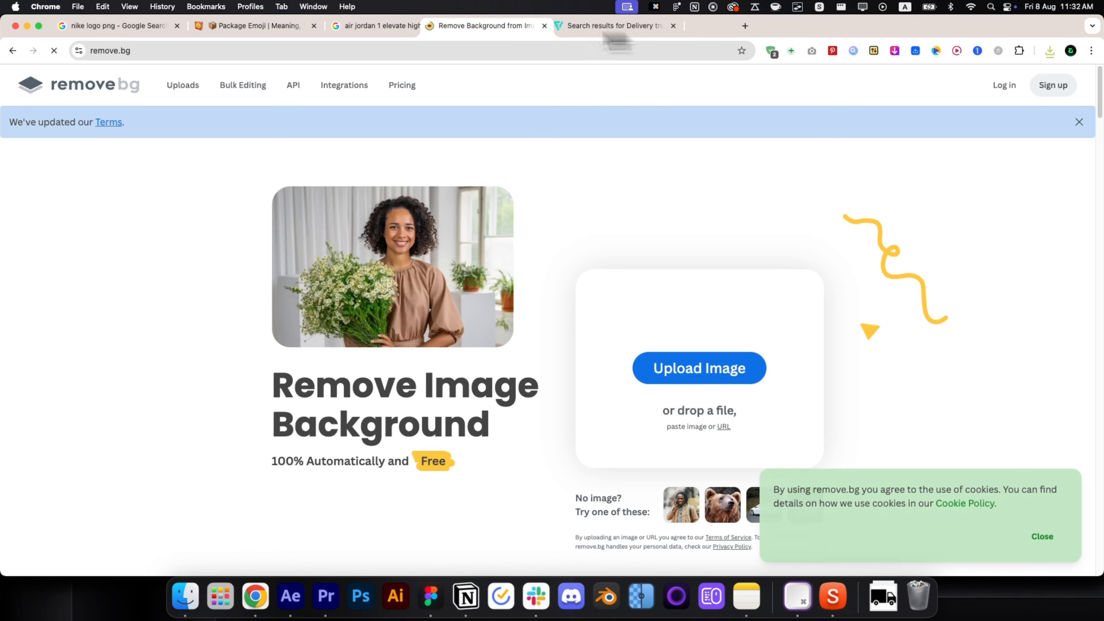
key("super+v")
key("super+v")
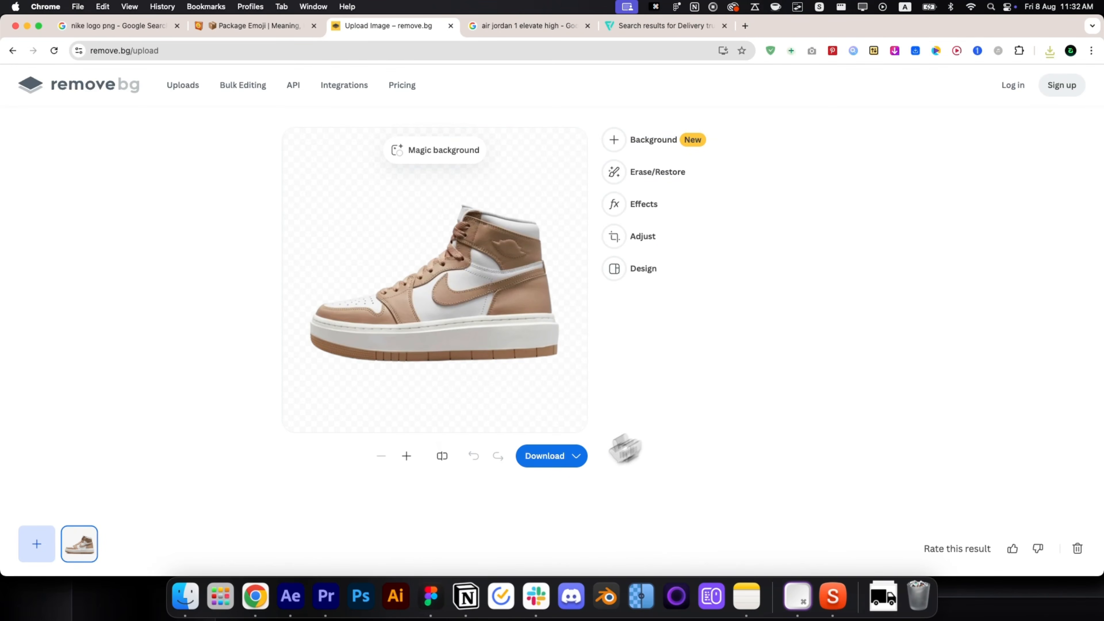
left_click_drag(625, 448, 528, 224)
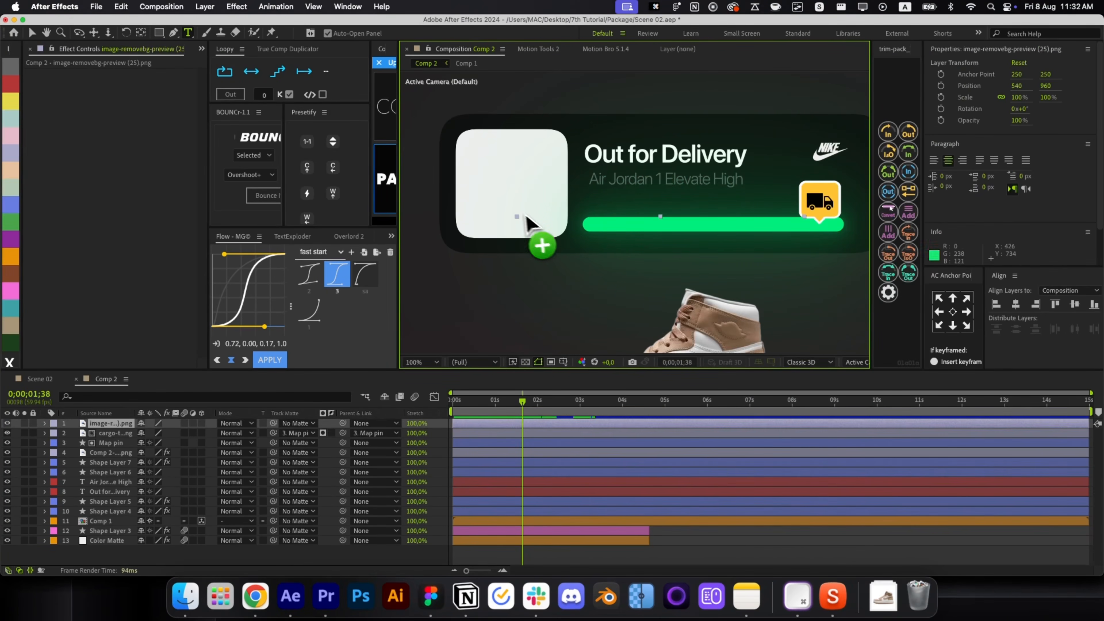
Move the sneaker into the white square, scale it to 32%, and tilt it −22.7°.
key("v")
left_click_drag(695, 321, 530, 197)
left_click_drag(656, 184, 562, 192)
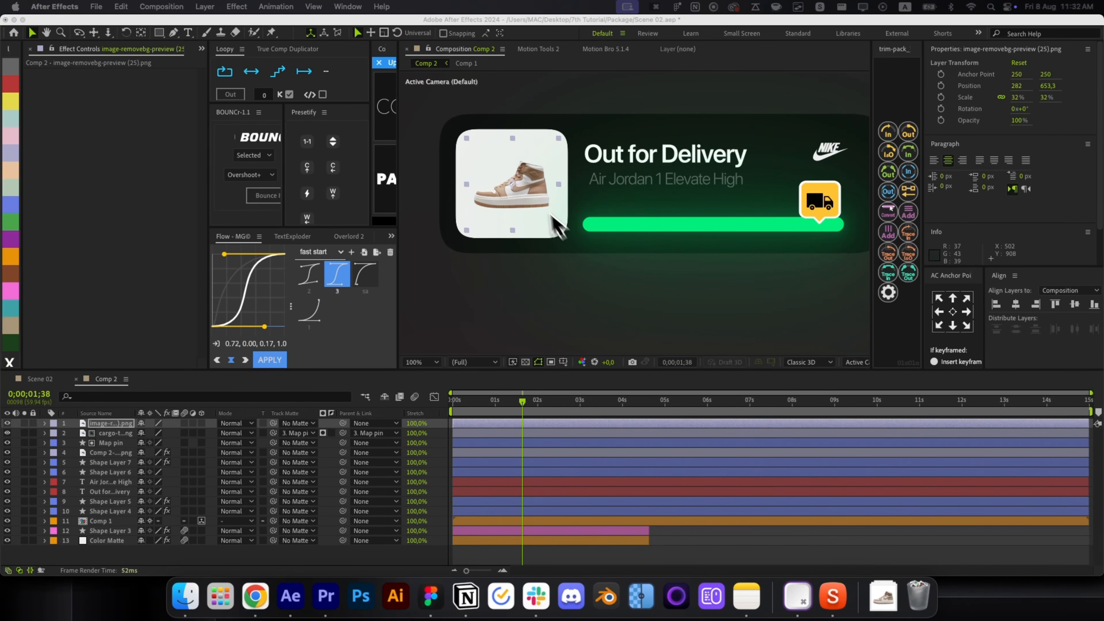
key("w")
left_click_drag(537, 182, 558, 196)
key("v")
key("w")
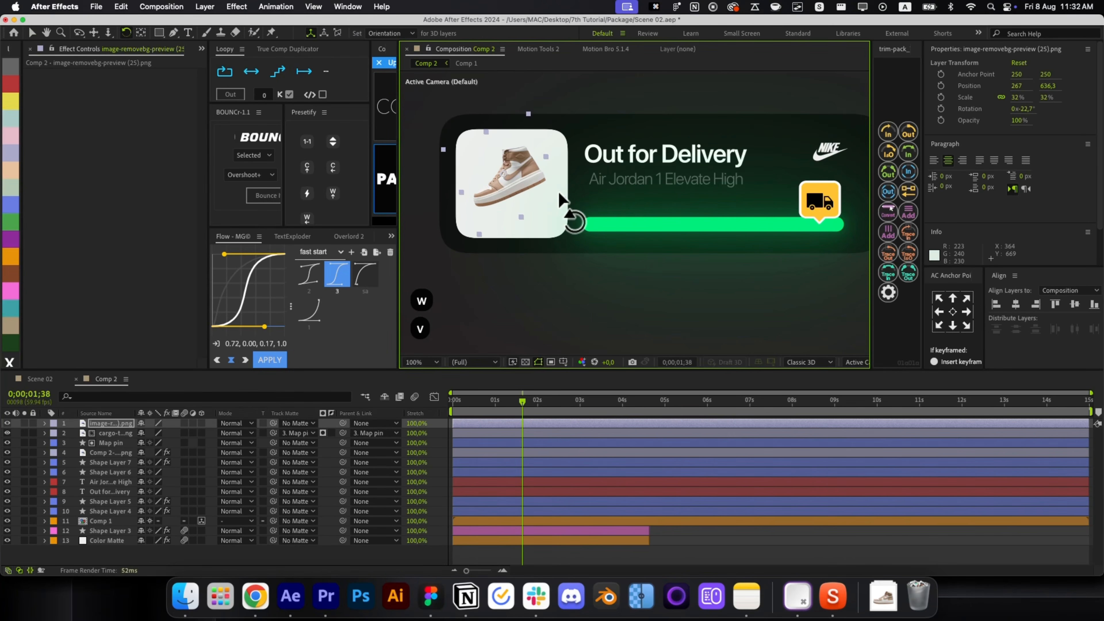
key("v")
Add a Drop Shadow to the sneaker with Softness 233 and 22% opacity.
key("alt+space")
type("dr")
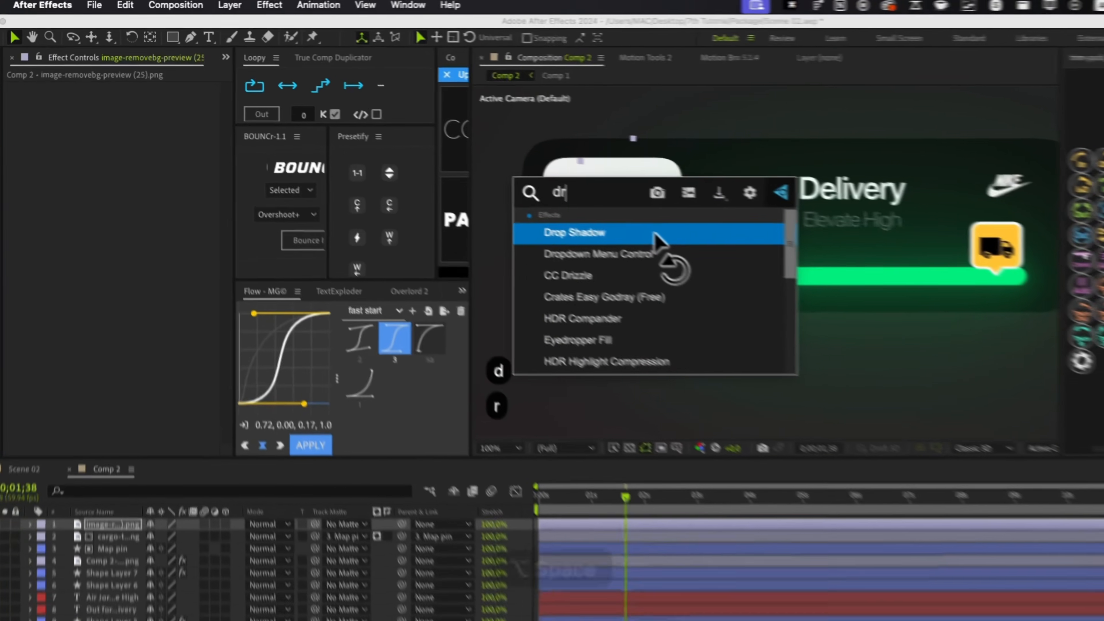
key("Return")
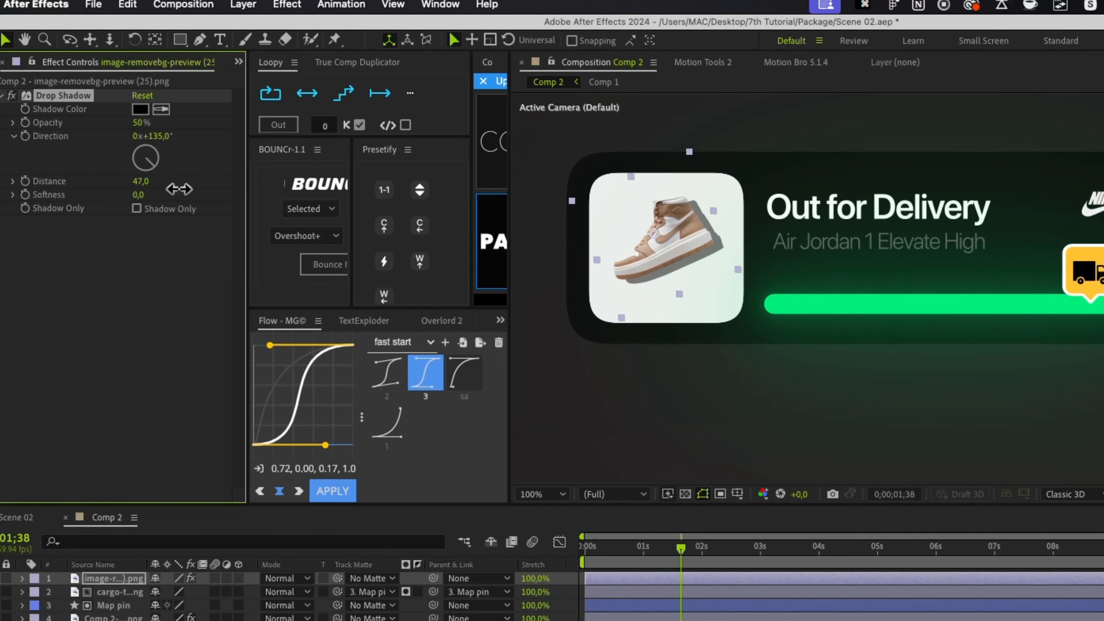
left_click_drag(179, 188, 144, 134)
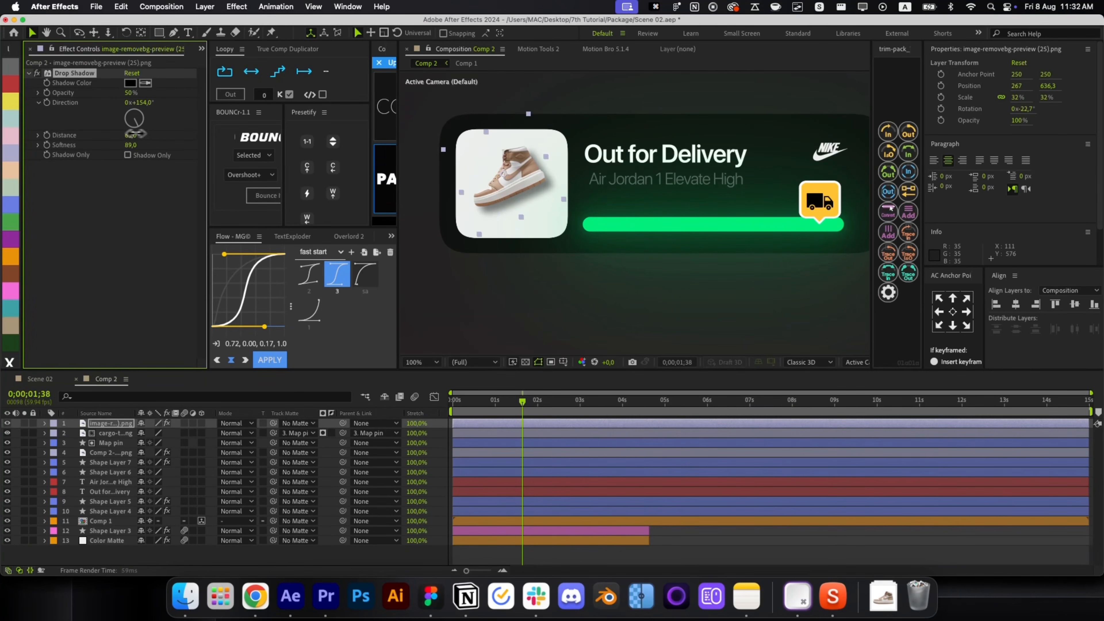
left_click_drag(131, 145, 204, 138)
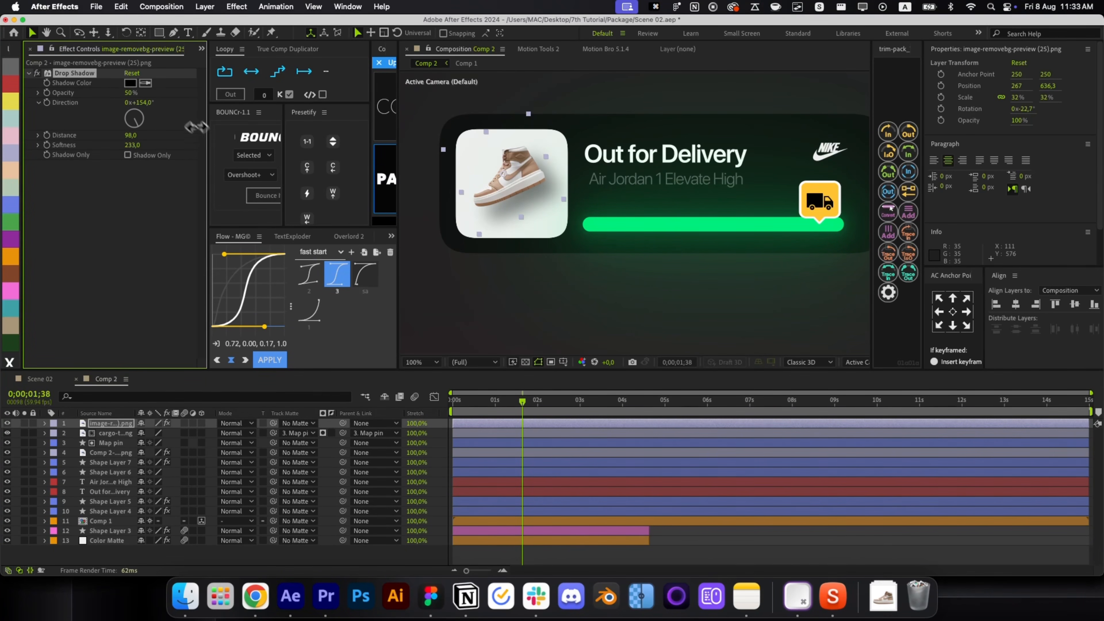
key("Return")
Nudge the sneaker slightly lower and select the white square's shape layer.
left_click_drag(504, 196, 504, 200)
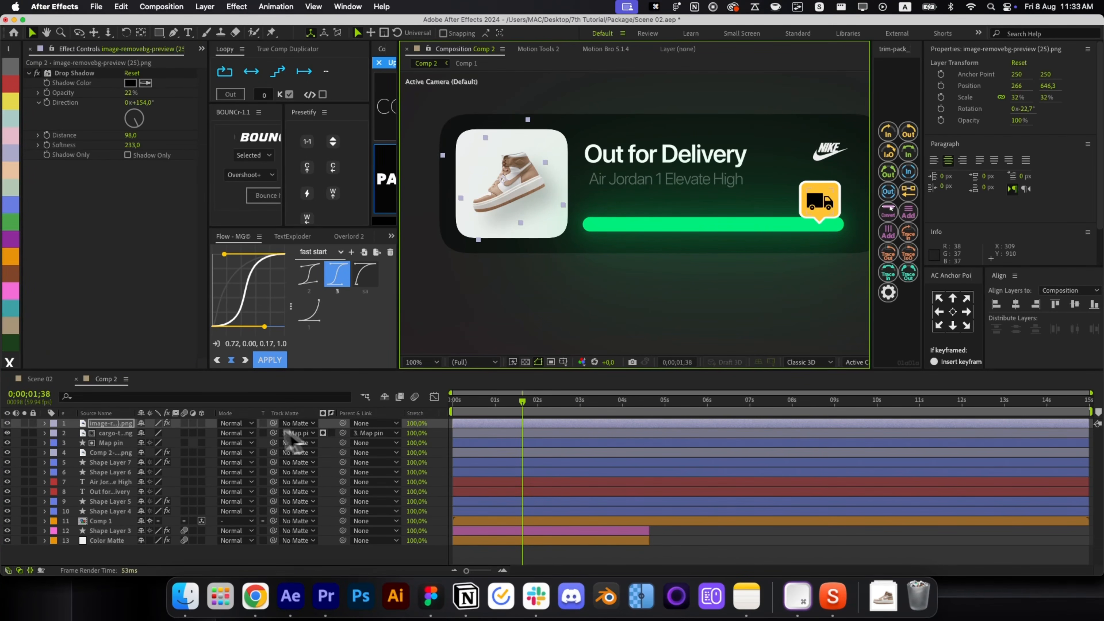
left_click(505, 472)
left_click(468, 227)
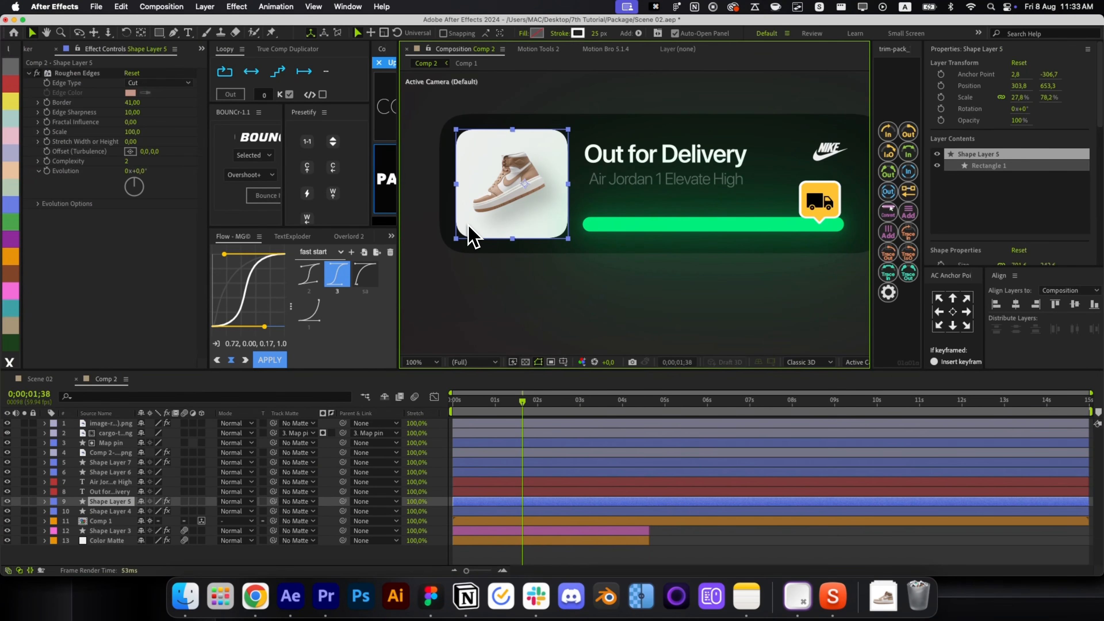
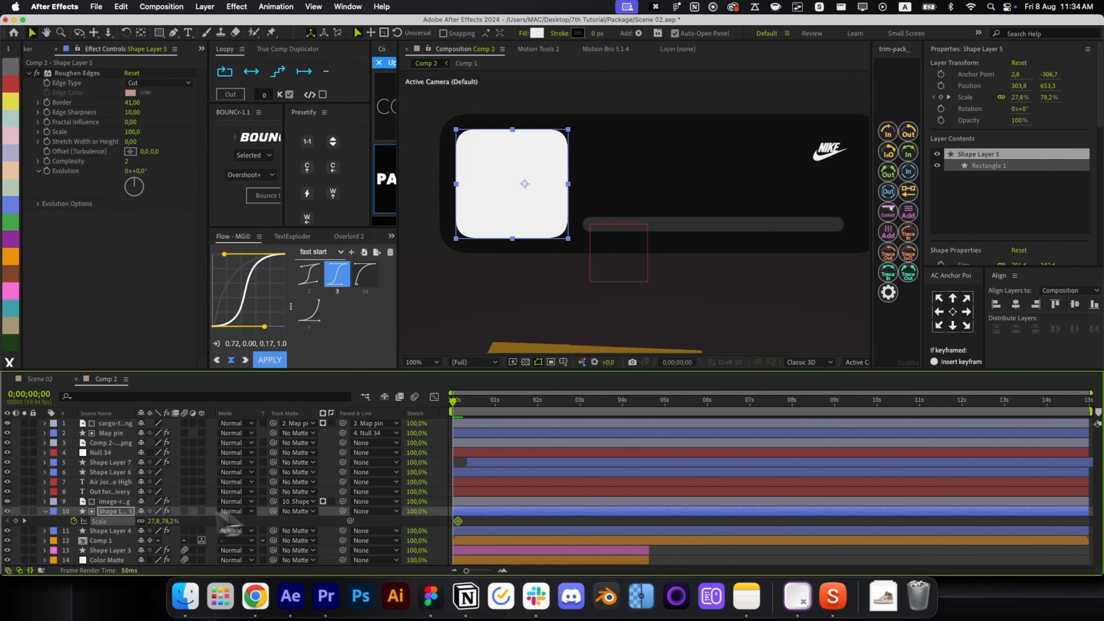
Pop the white square up from 0 scale with a Bounce It overshoot and preview.
type("0")
key("Return")
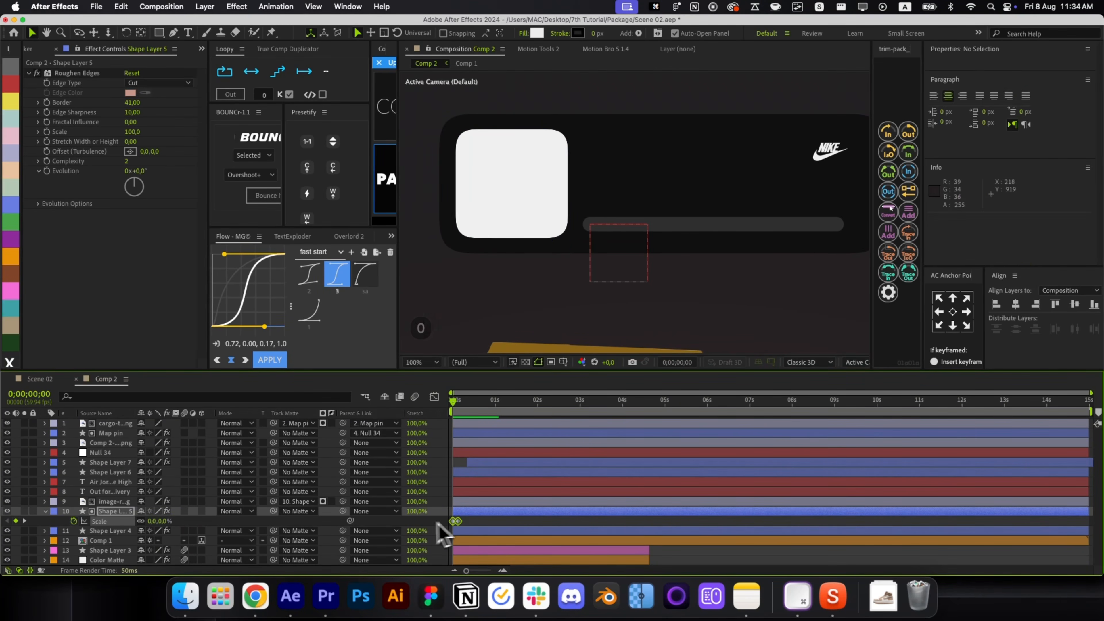
left_click(264, 195)
left_click(756, 555)
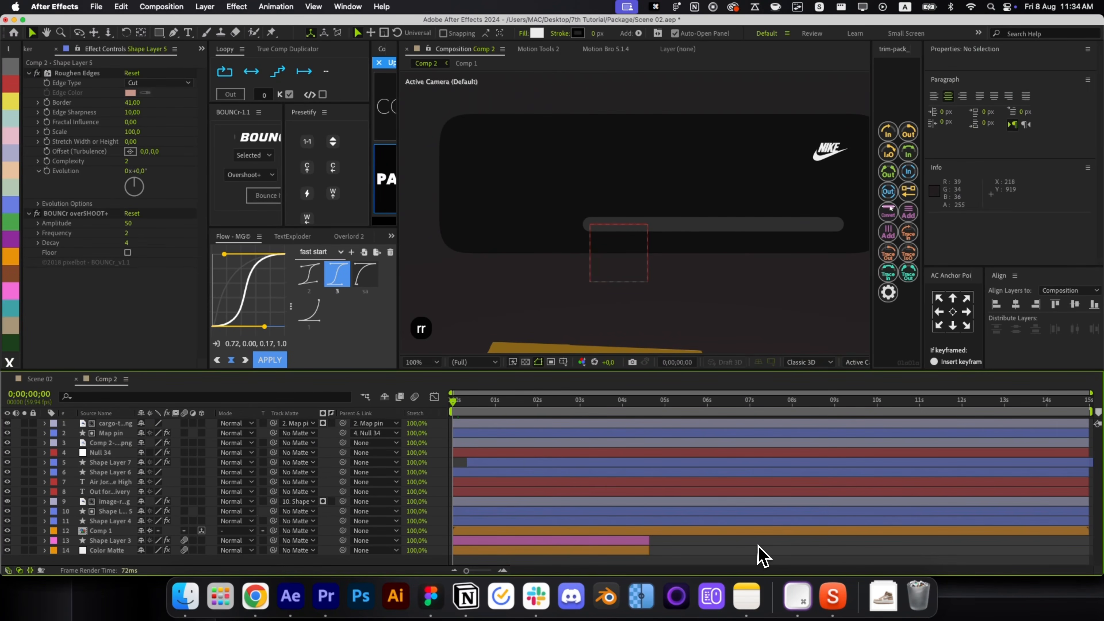
key("space")
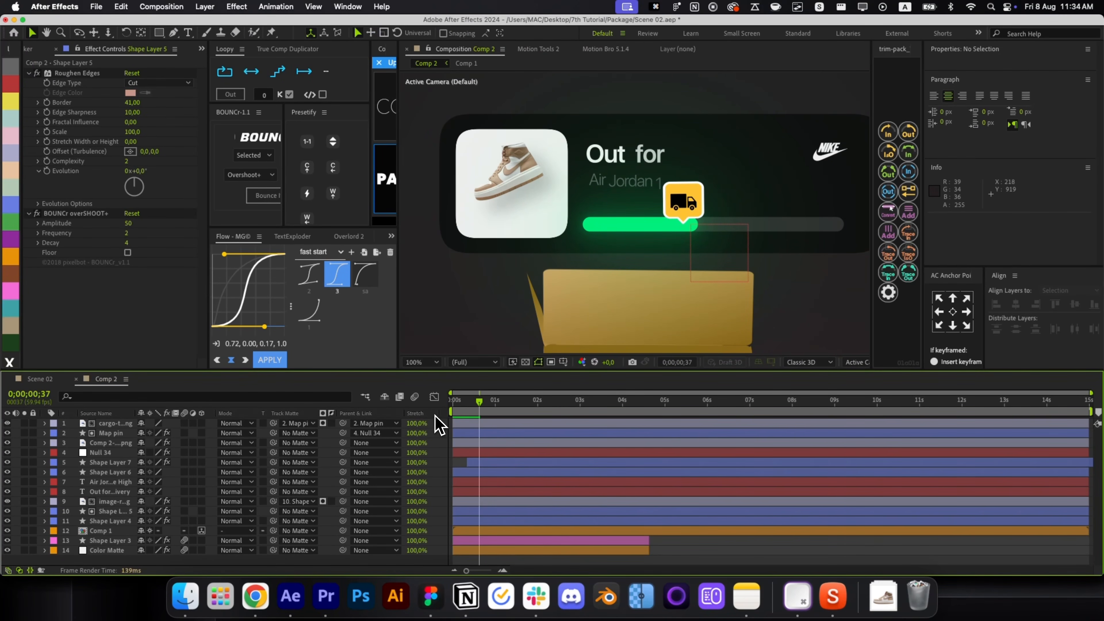
left_click_drag(478, 418, 453, 417)
Set the NIKE logo's Track Matte to the dark card layer 11.
left_click(825, 152)
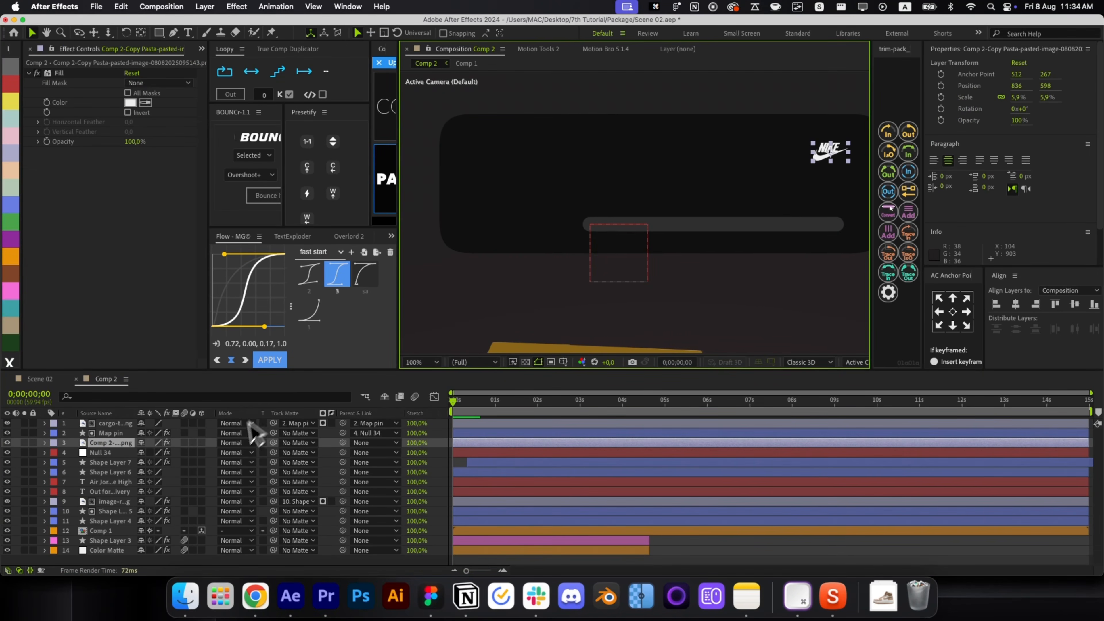
left_click(273, 443)
left_click_drag(138, 519, 138, 521)
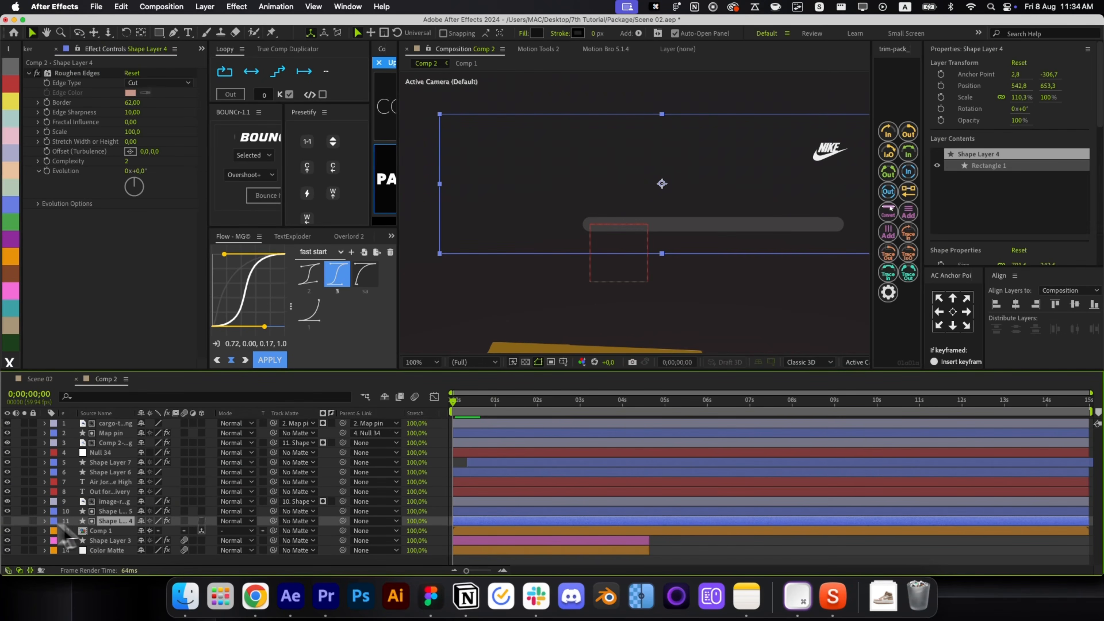
left_click(114, 511)
key("alt+shift+p")
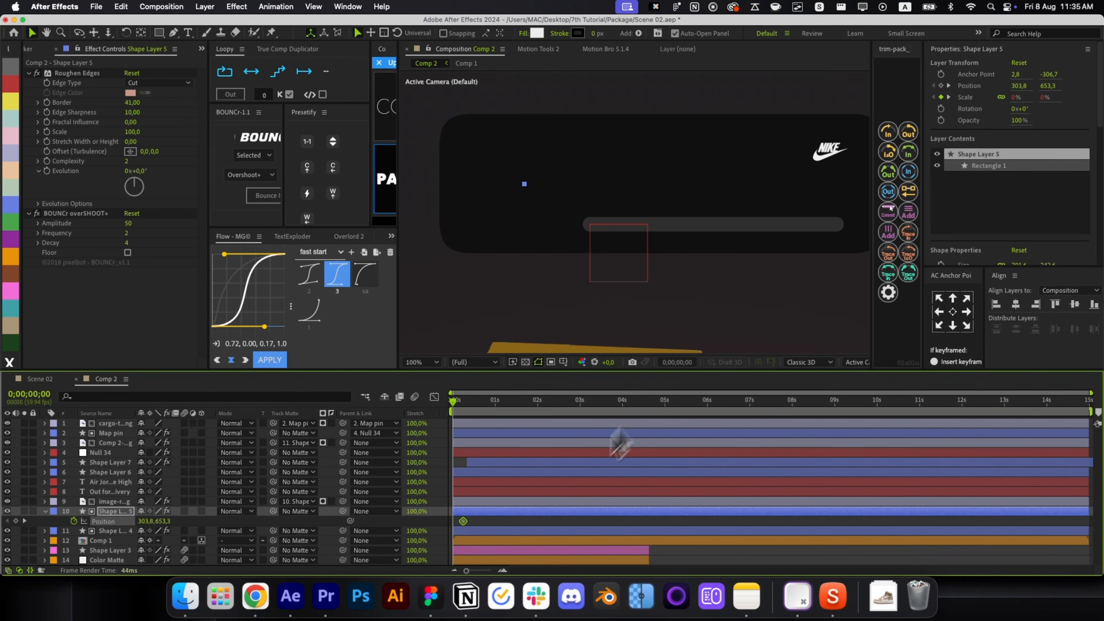
key("super+z")
key("super+z")
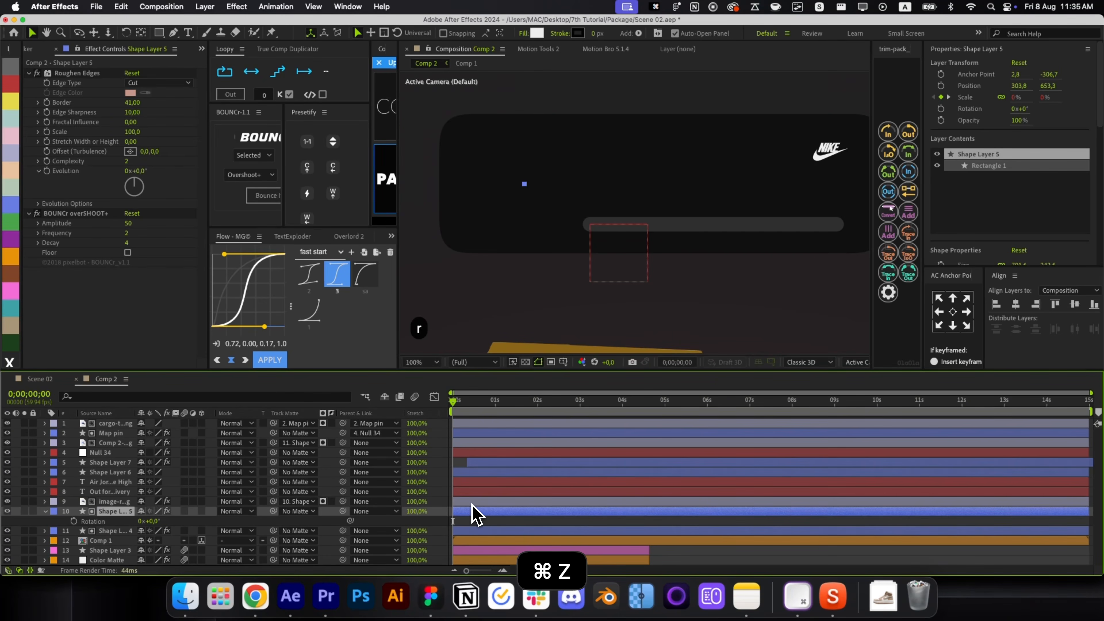
Check the sneaker's position keyframes, then set a starting Position keyframe on the NIKE logo.
left_click(472, 504)
key("p")
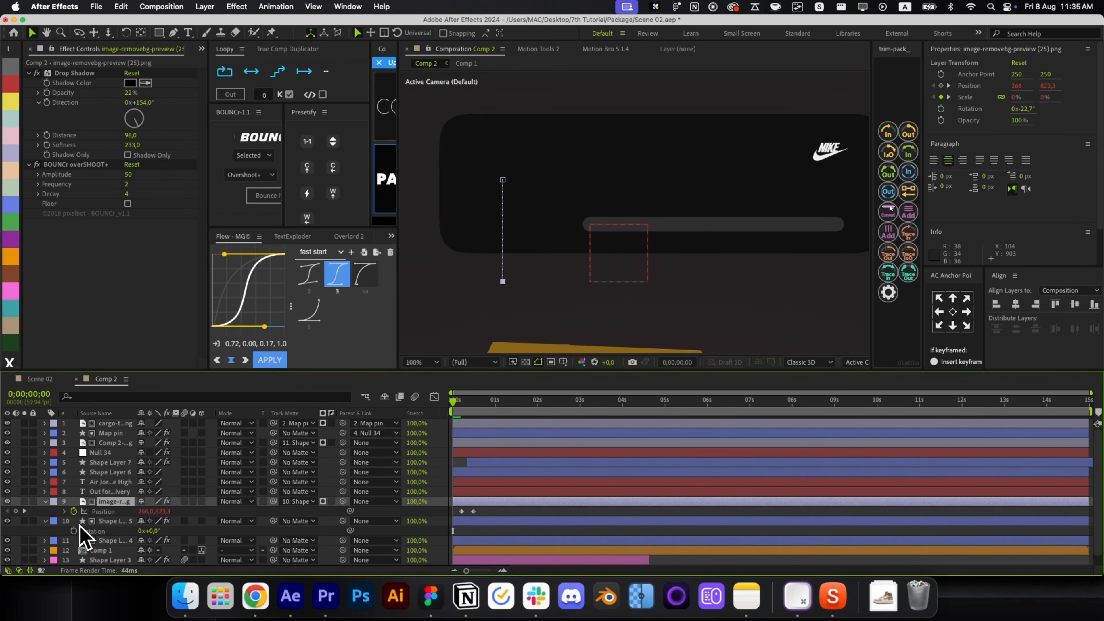
key("p")
left_click(499, 513)
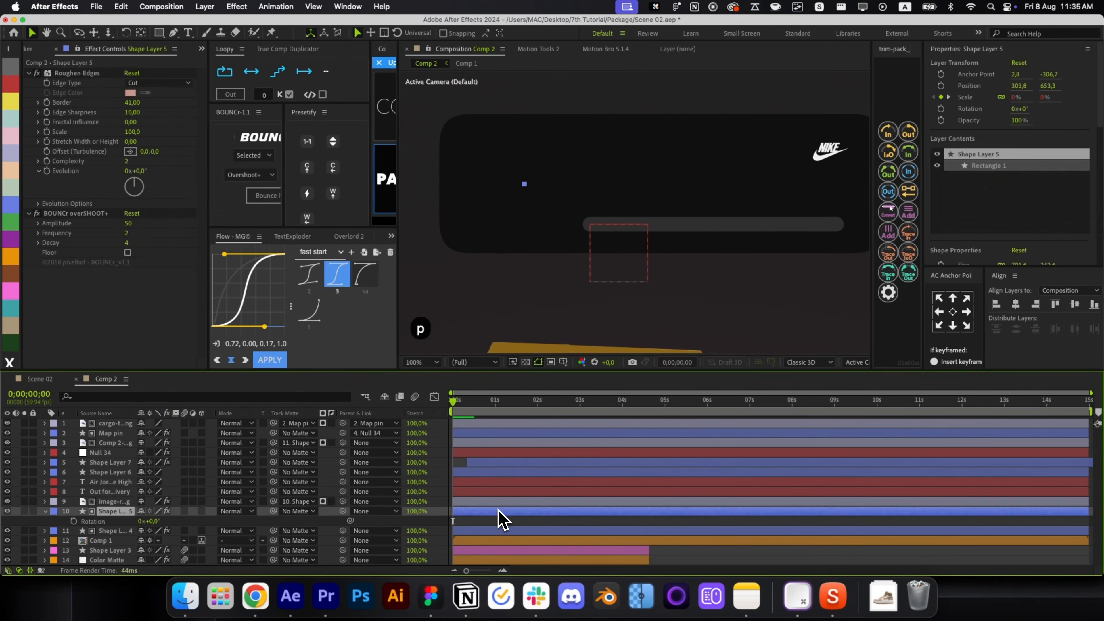
key("p")
left_click(478, 427)
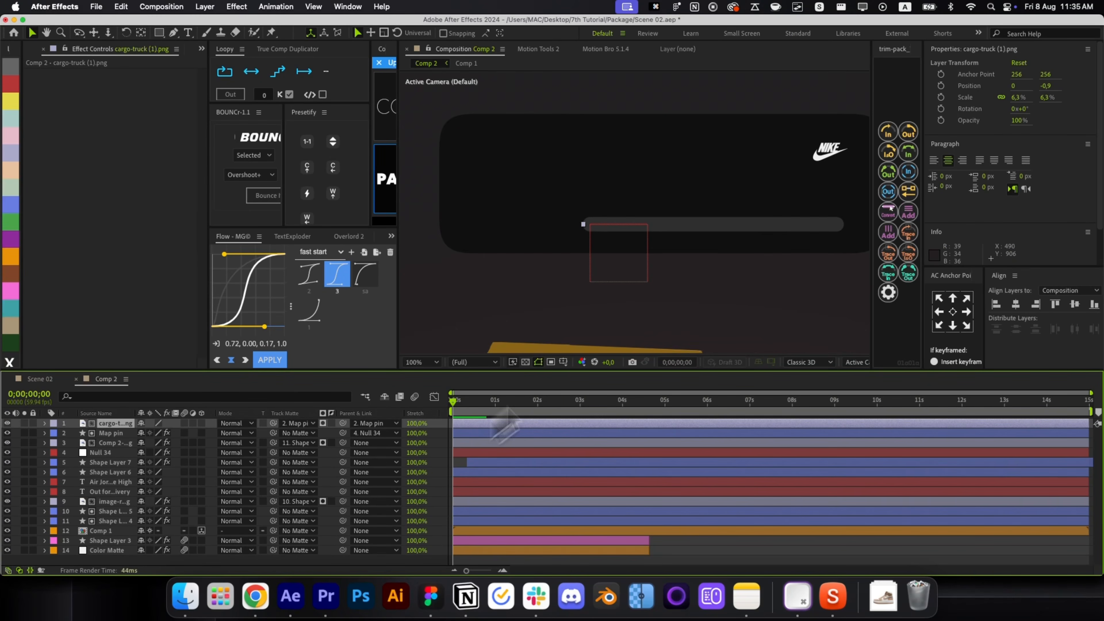
left_click(500, 442)
key("p")
left_click(73, 452)
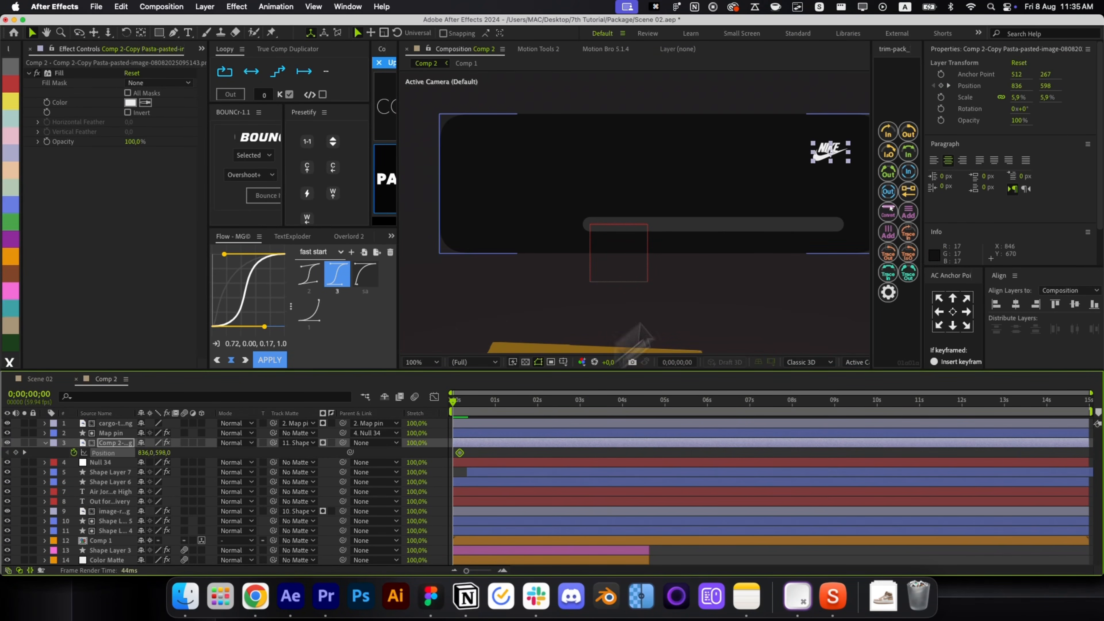
Apply Bounce It to the logo's slide between 990,598 and 836,598, then preview.
left_click_drag(848, 162, 870, 169)
key("super+z")
key("super+z")
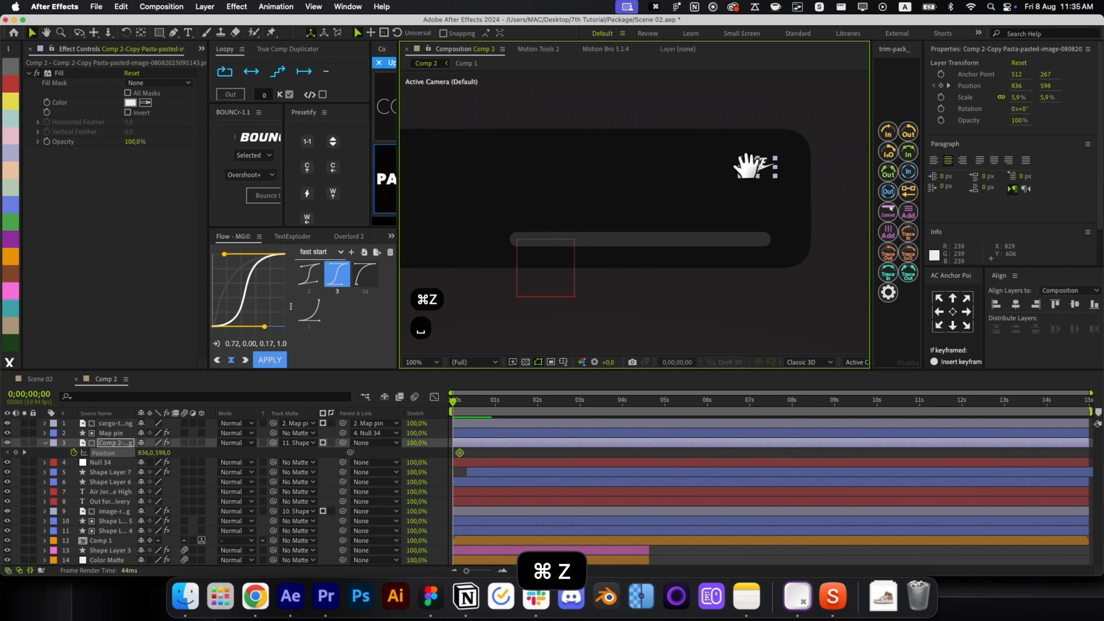
left_click(509, 451)
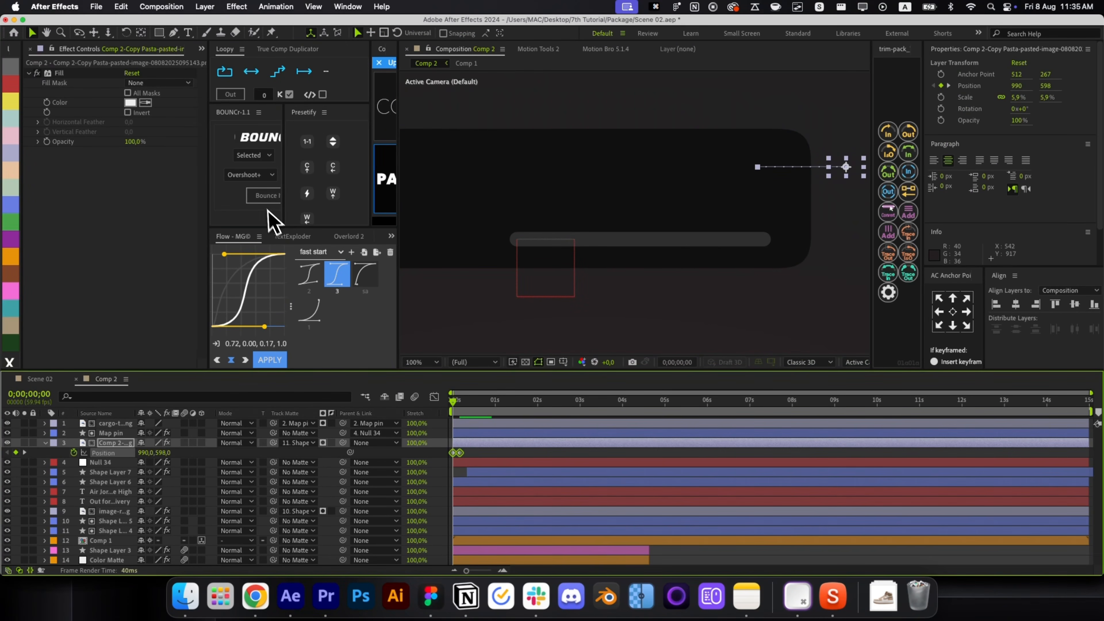
left_click(264, 196)
key("space")
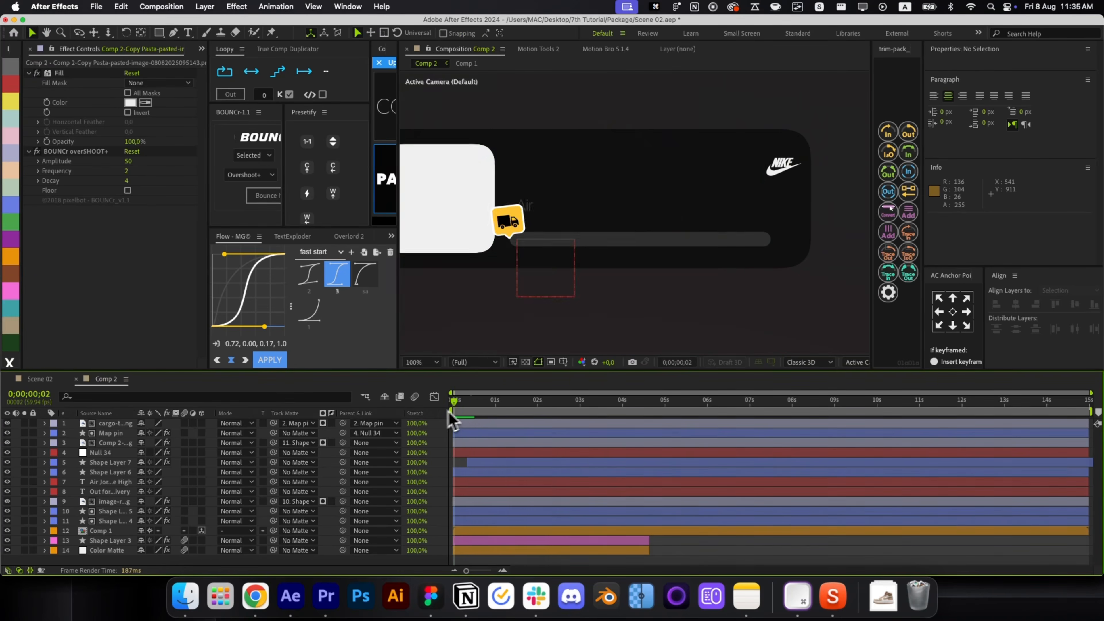
Ease the progress line's two End keyframes with the Flow 'sa' curve.
key("space")
left_click(476, 473)
key("u")
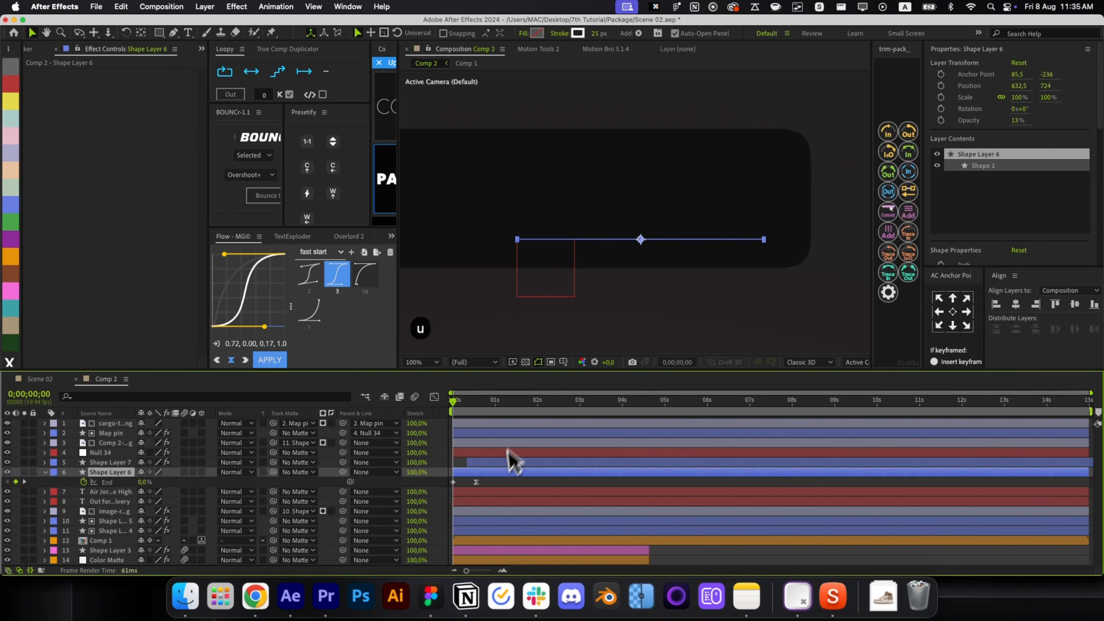
left_click_drag(487, 478, 452, 486)
left_click(366, 290)
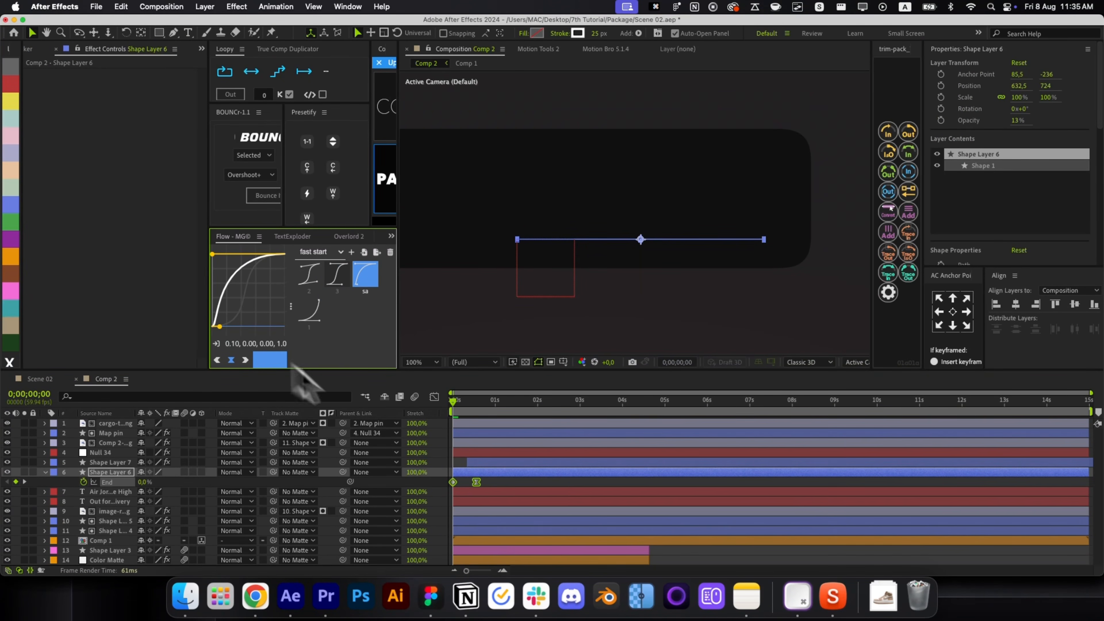
key("r")
key("r")
key("space")
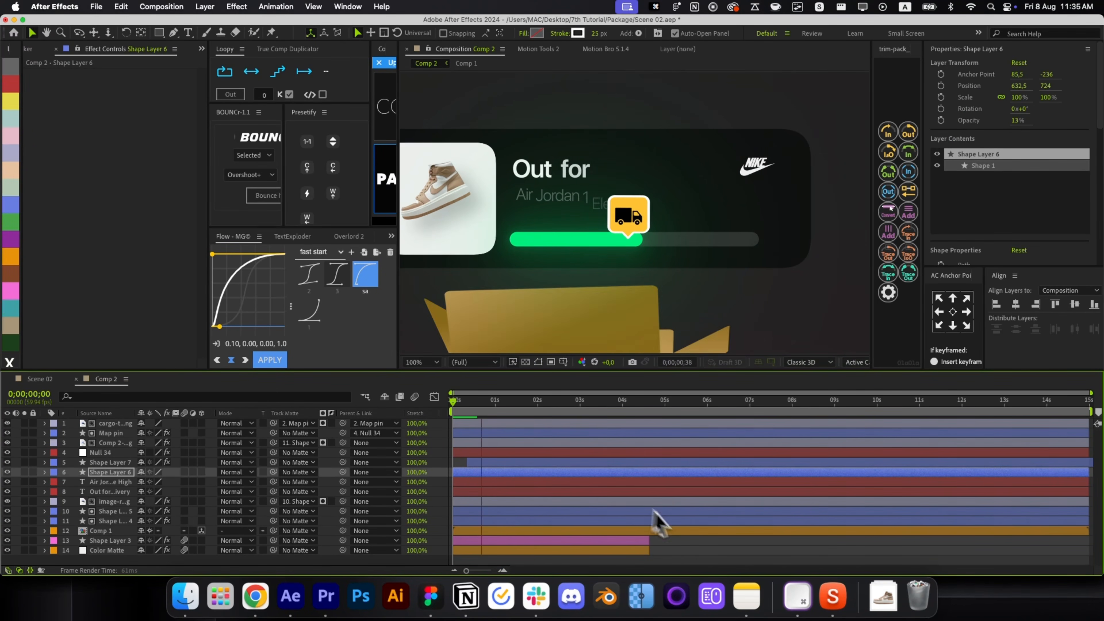
Scale the dark card (Shape Layer 4) from 0,100% and add a Bounce It overshoot.
left_click(703, 557)
key("alt+/")
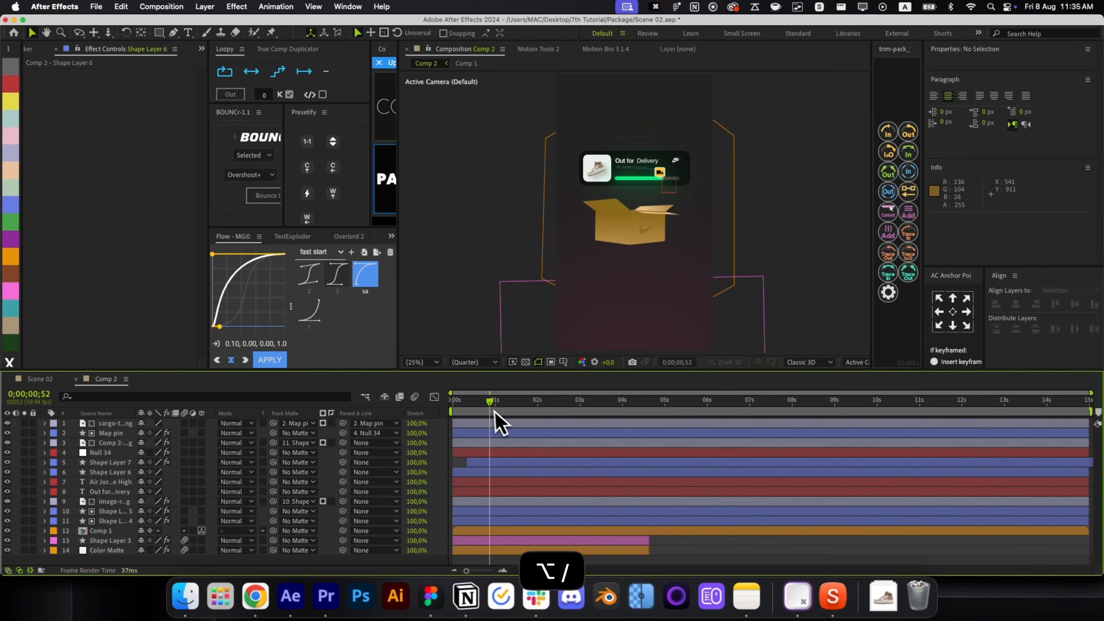
key("Home")
left_click(471, 511)
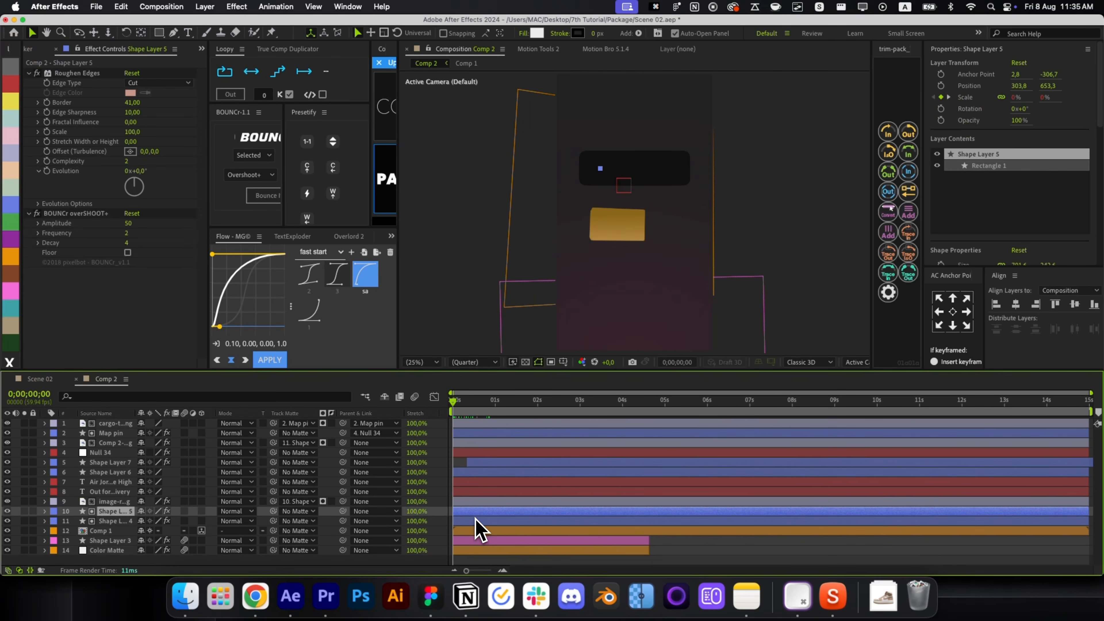
left_click(474, 520)
key("s")
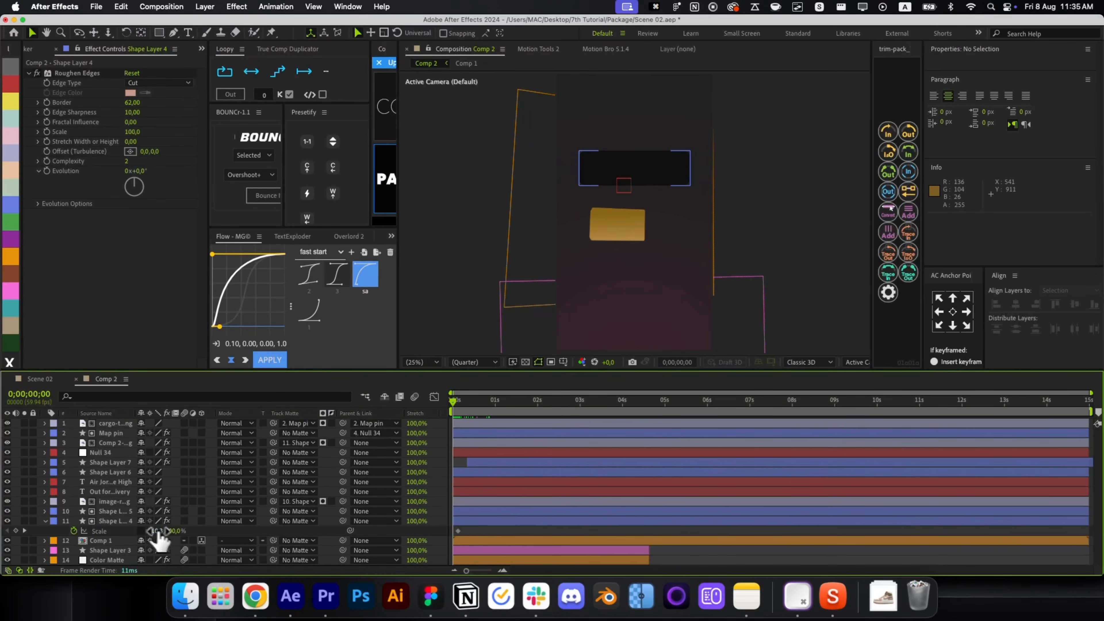
key("Return")
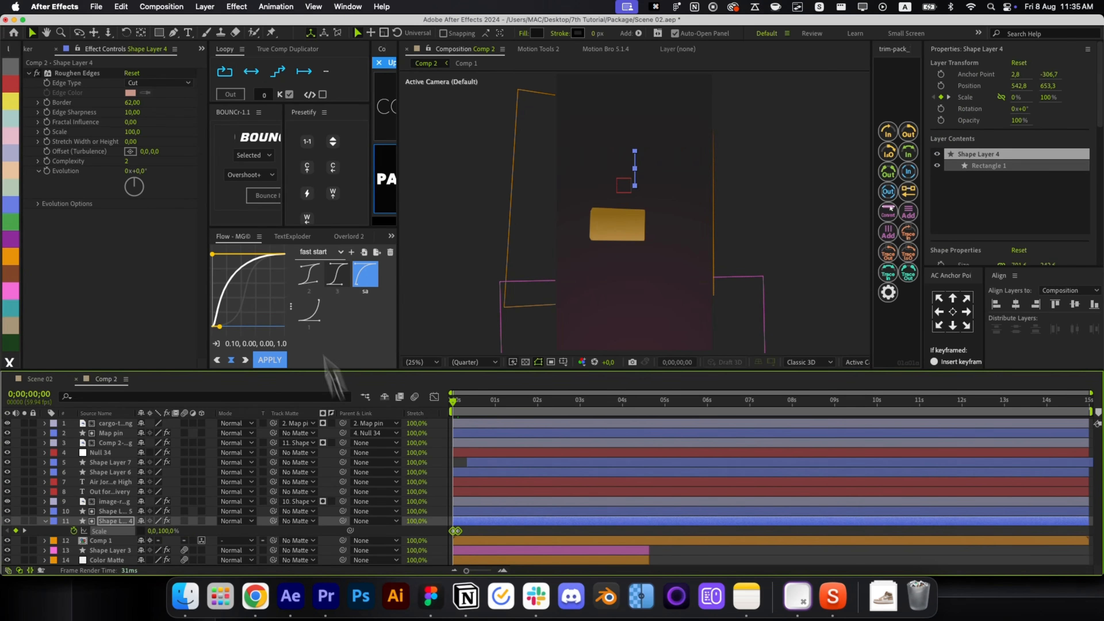
left_click(264, 195)
Select the eleven card layers, layers 1–11, for pre-composing.
left_click(734, 561)
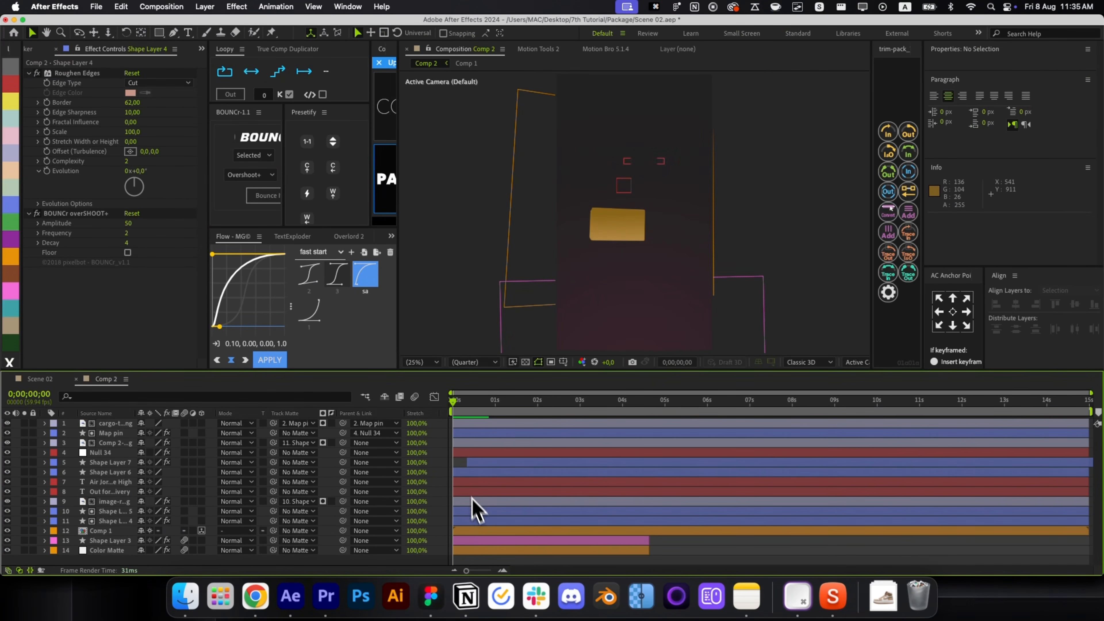
left_click(475, 521)
left_click(475, 424, "shift")
Pre-compose the 11 card layers into Pre-comp 8 and make it a 3D layer.
key("super+z")
key("shift+super+c")
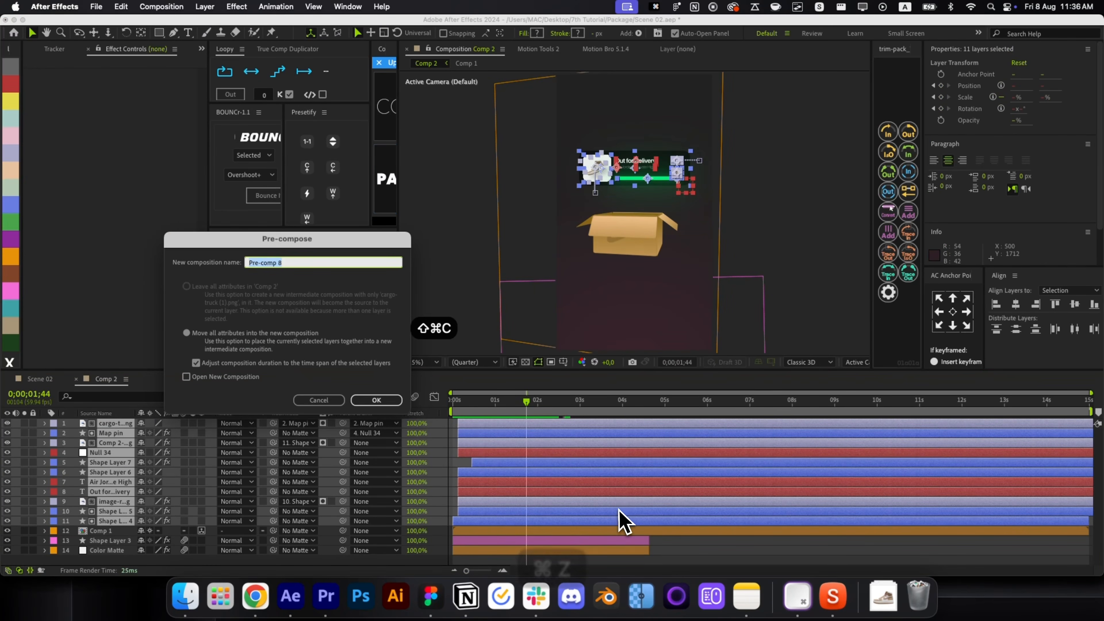
key("Return")
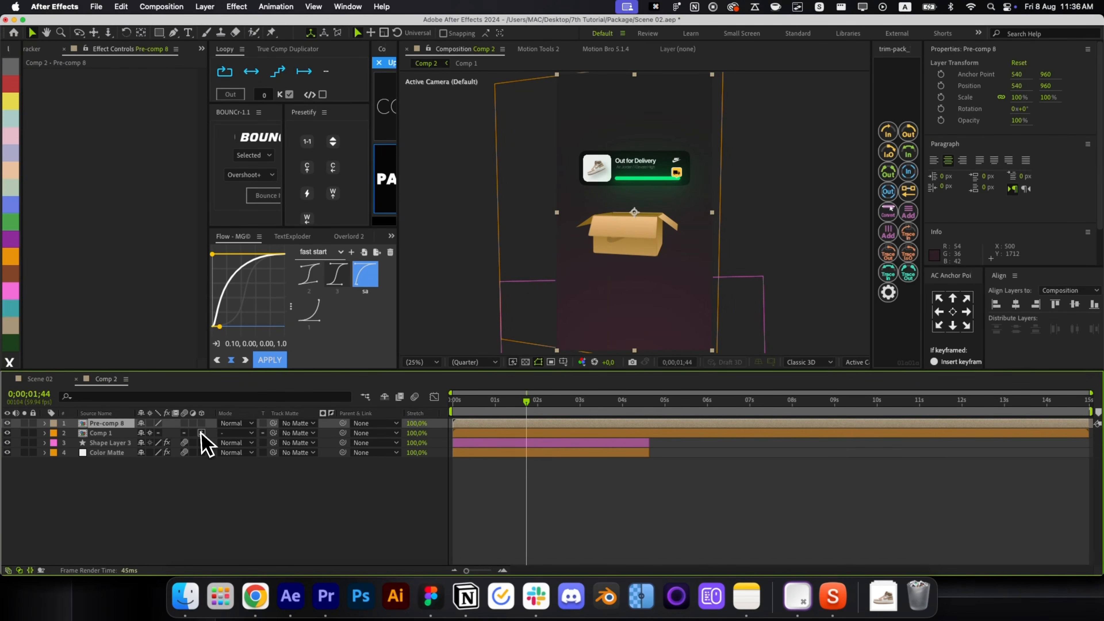
left_click(201, 432)
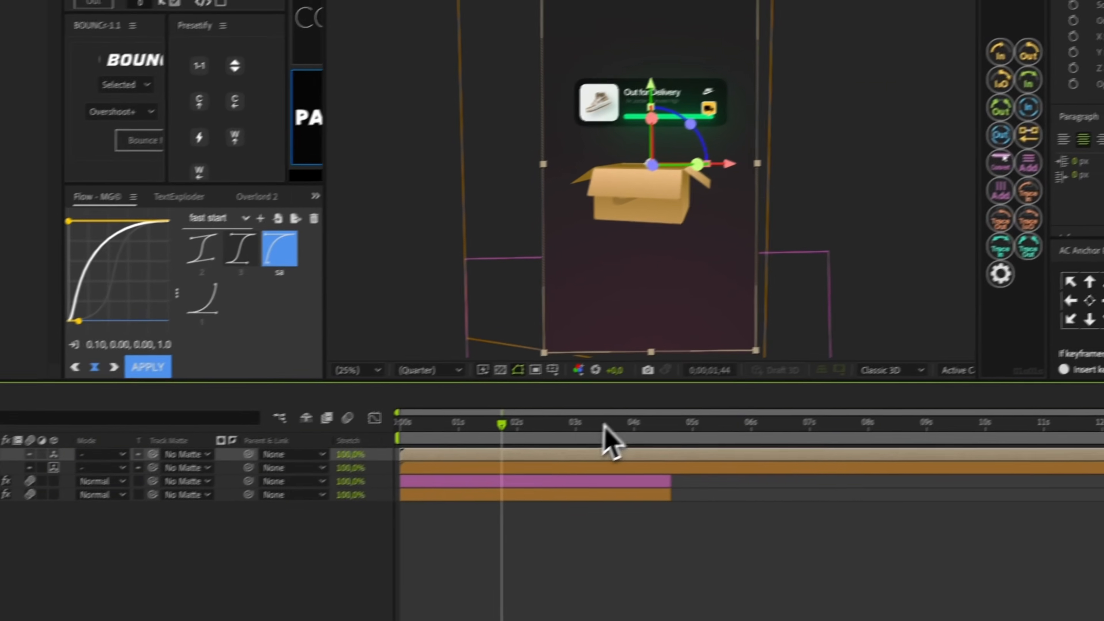
Move Pre-comp 8's anchor point up onto the delivery card, then open the pre-comp.
key("y")
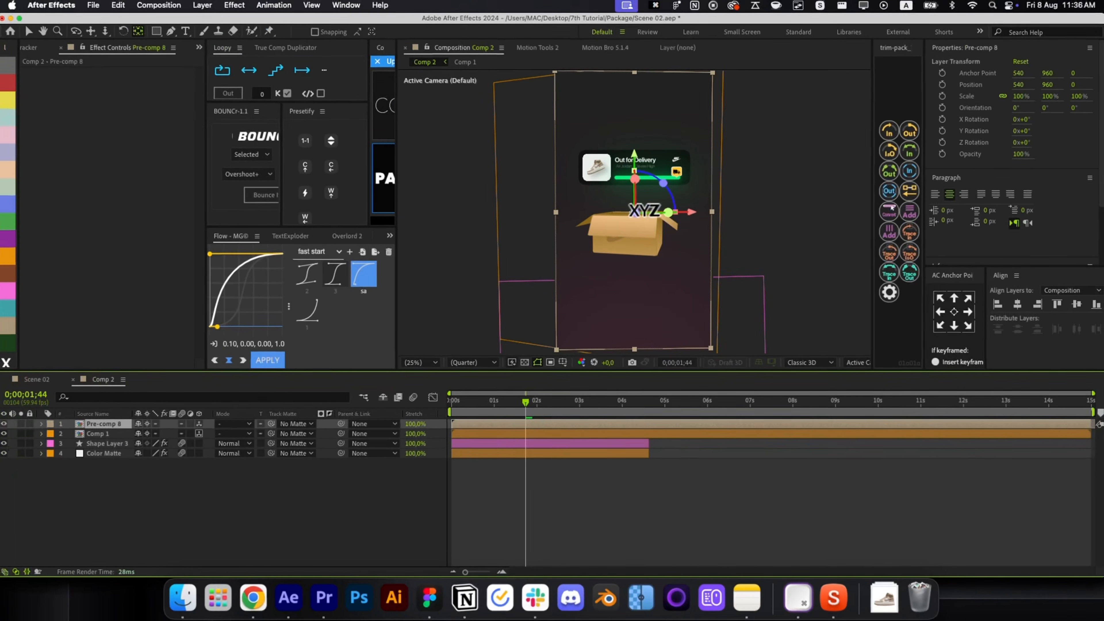
left_click_drag(639, 211, 635, 169)
key("v")
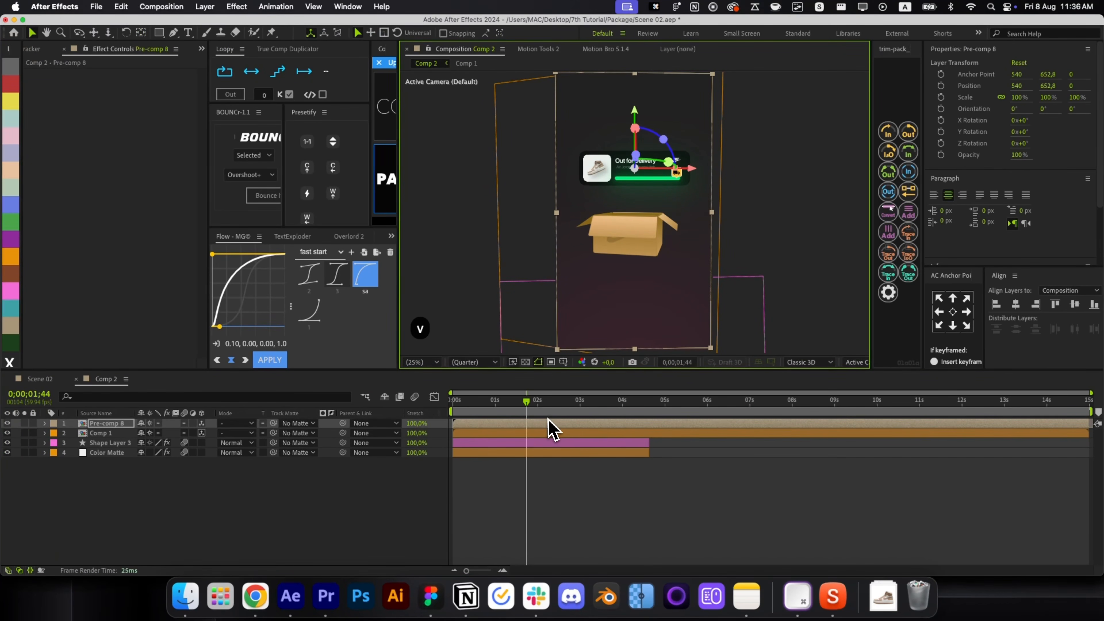
double_click(551, 430)
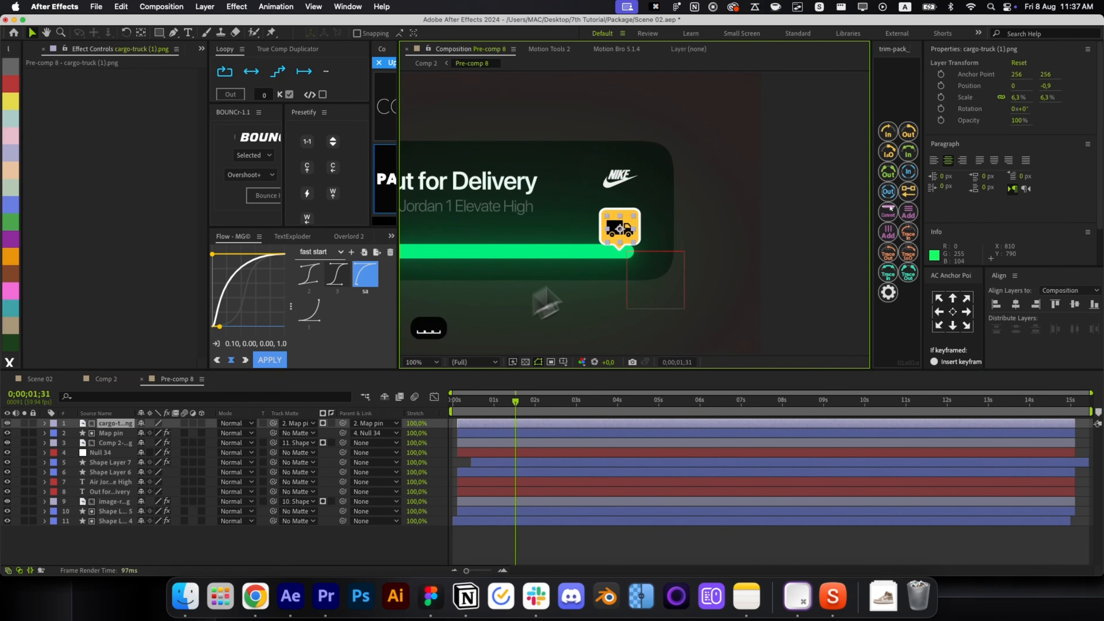
Trim the truck layer to end here and set a black pen stroke sampled from the truck.
key("alt+bracketright")
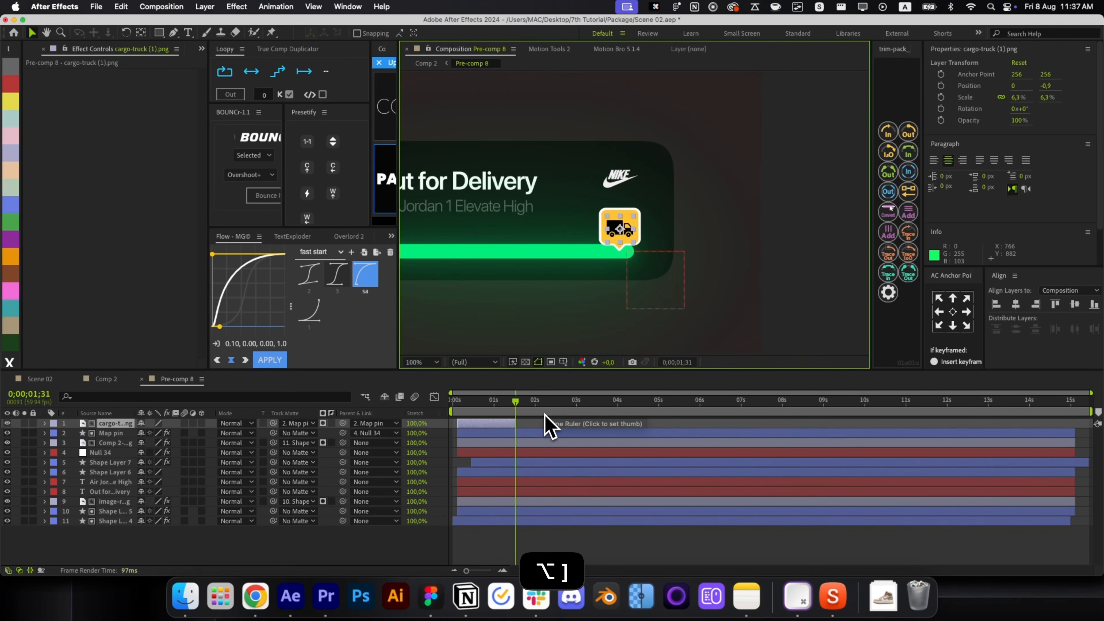
left_click(544, 425)
key("g")
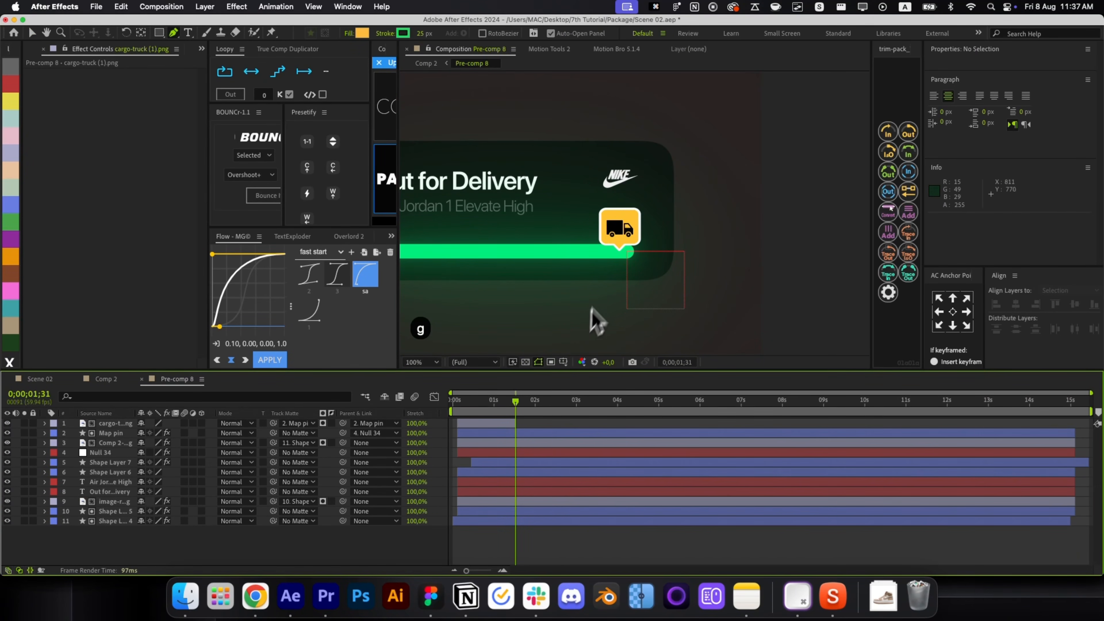
scroll(644, 257, "up", 1)
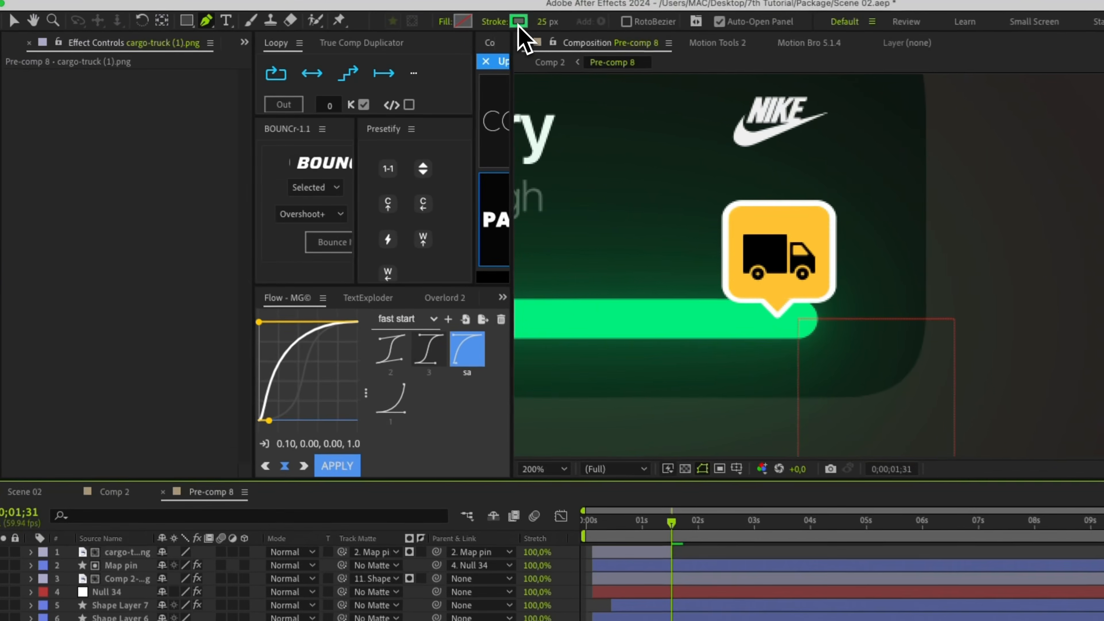
left_click(403, 33)
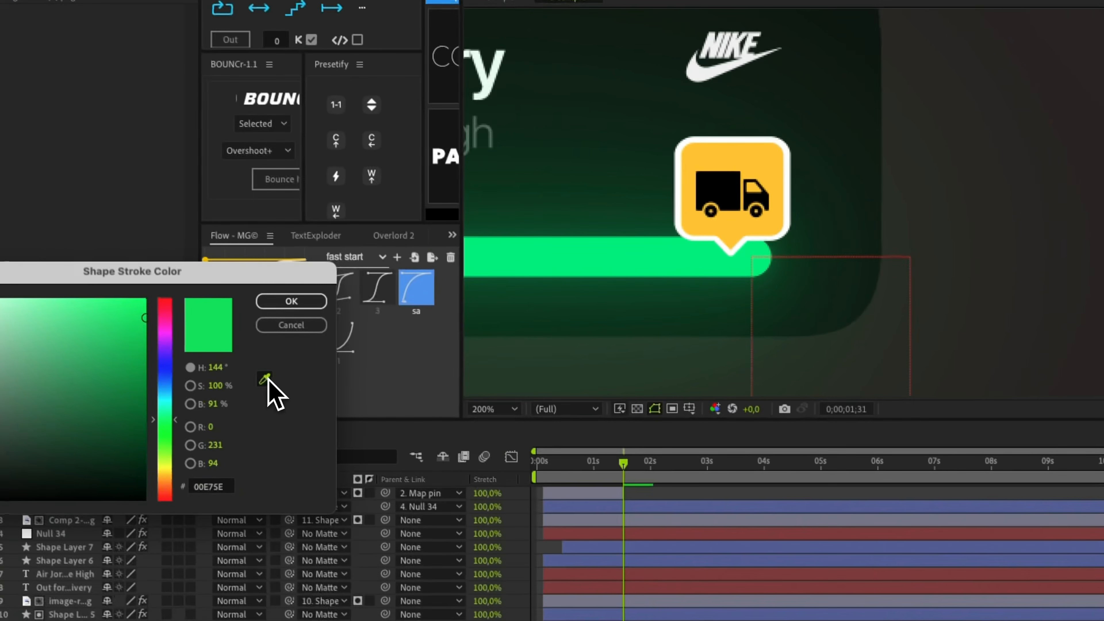
left_click(265, 379)
left_click(730, 192)
left_click(291, 301)
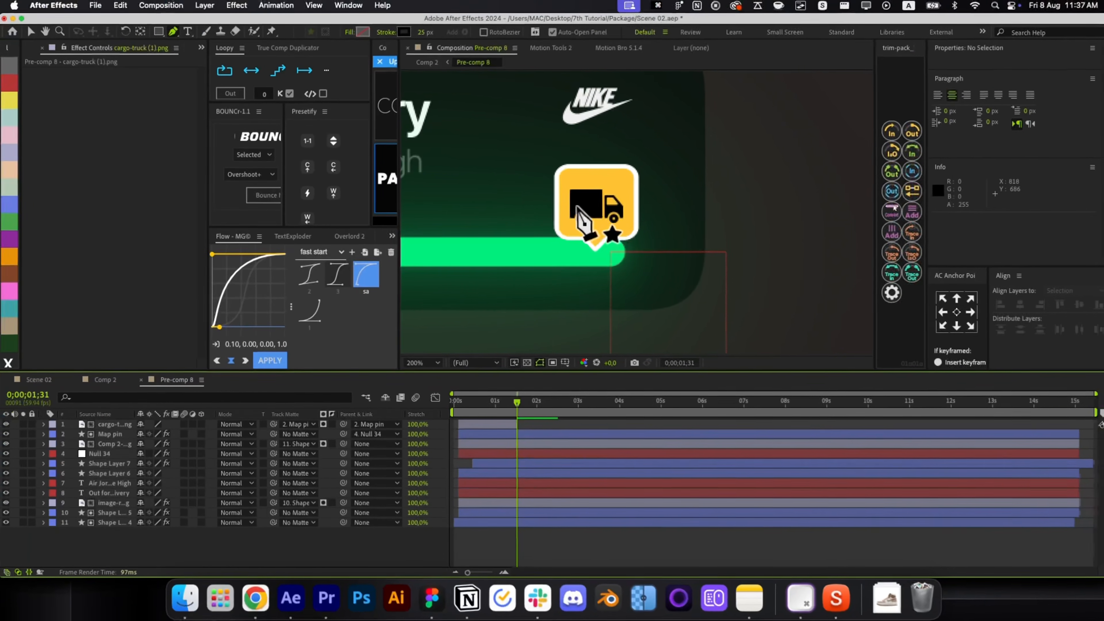
Draw the checkmark path with an 11 px stroke and scale it to about 90%.
left_click(576, 206)
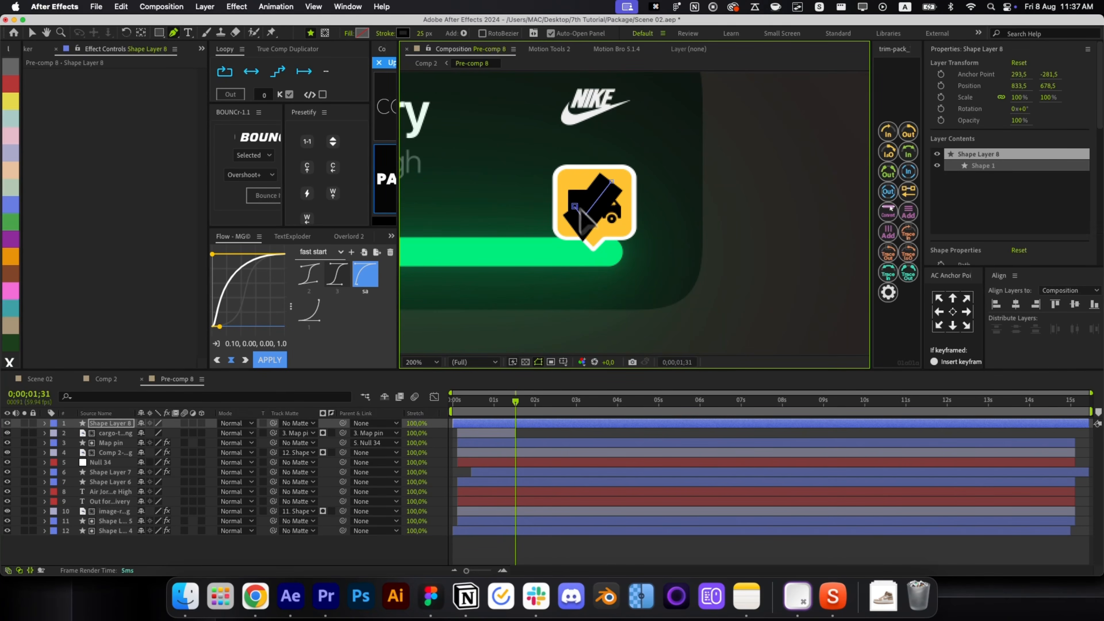
left_click(425, 33)
type("11")
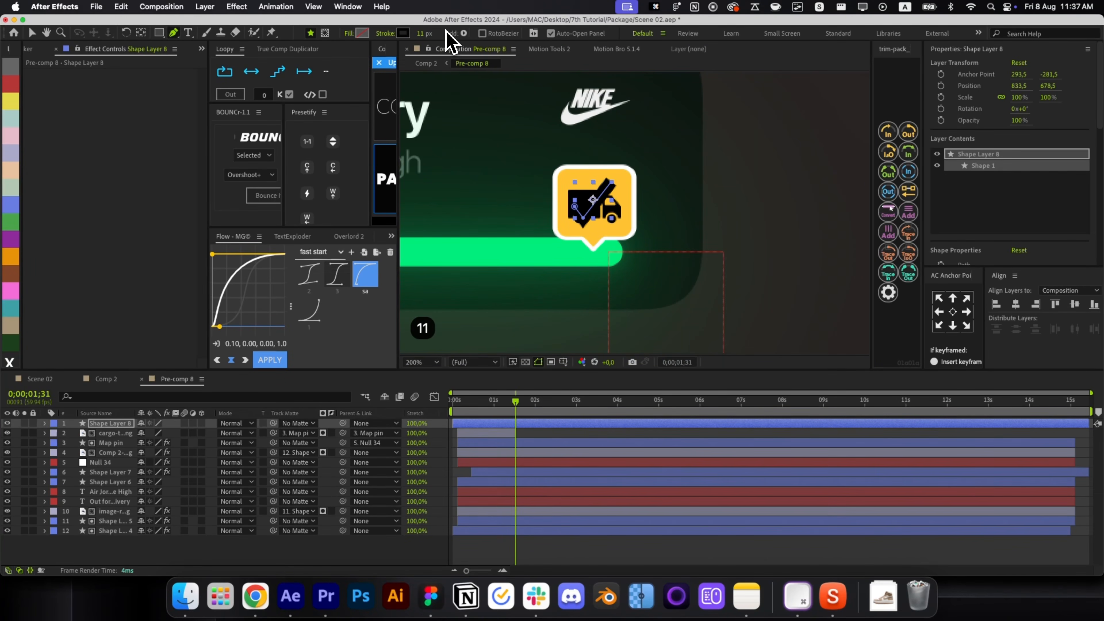
left_click(572, 207)
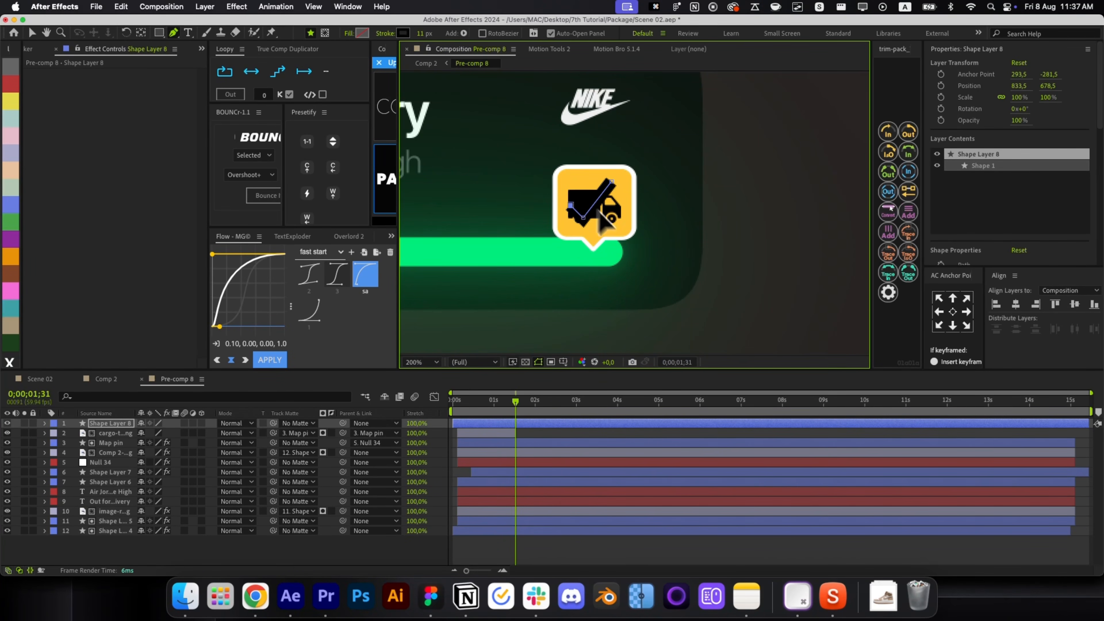
key("super+Right")
key("v")
key("s")
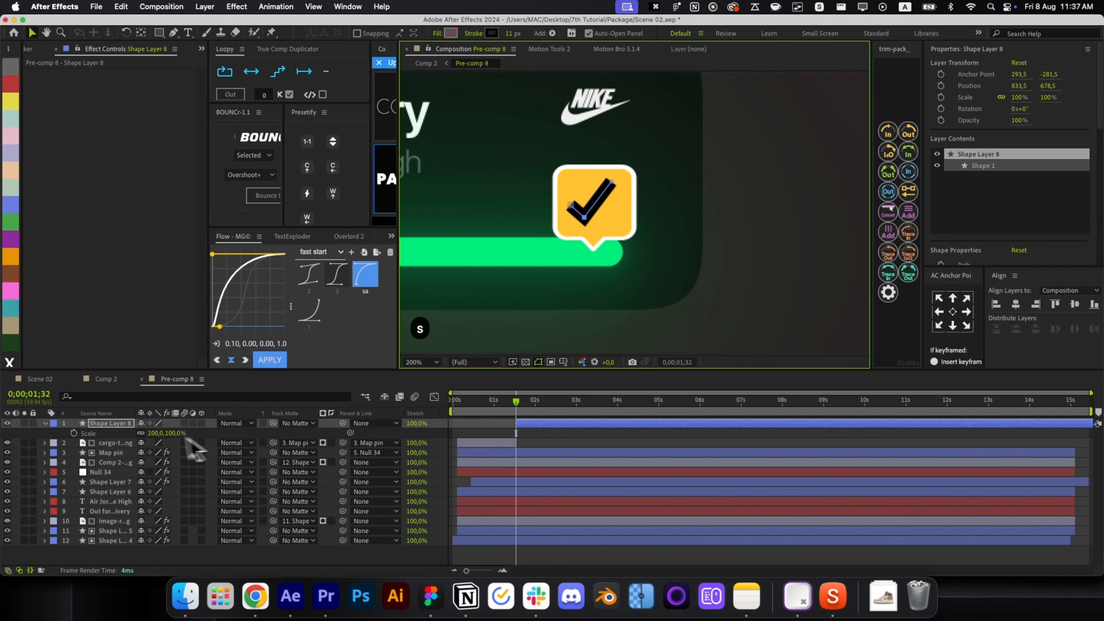
left_click_drag(157, 433, 152, 432)
key("s")
left_click(505, 437)
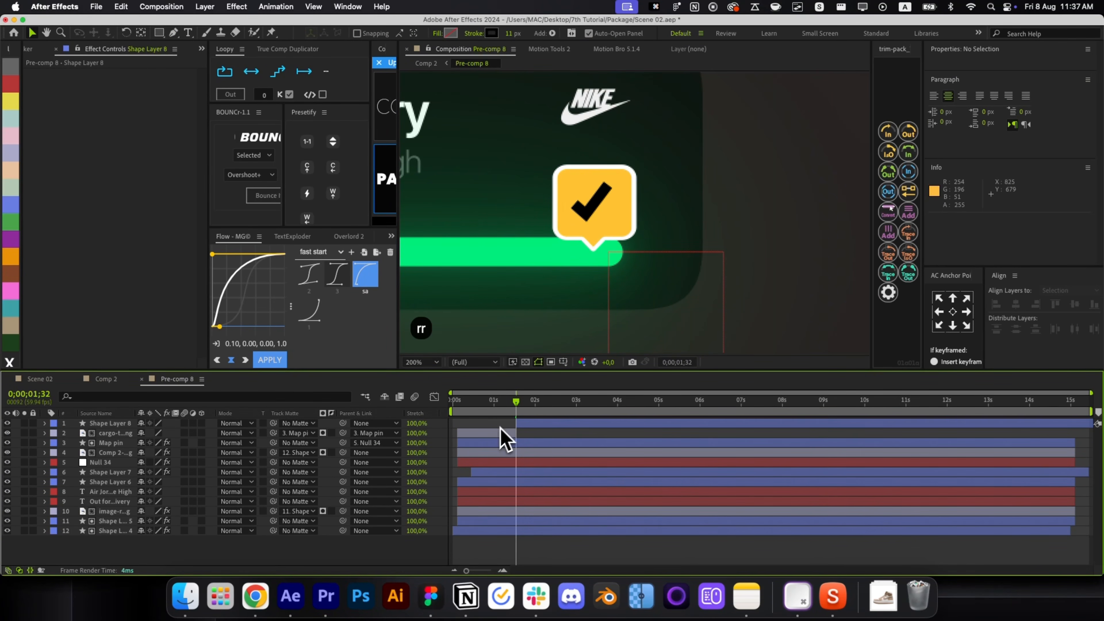
Center the checkmark's anchor, make its stroke draw on with trim-pack In, and preview.
scroll(599, 217, "up", 1)
left_click(599, 207)
left_click(599, 207)
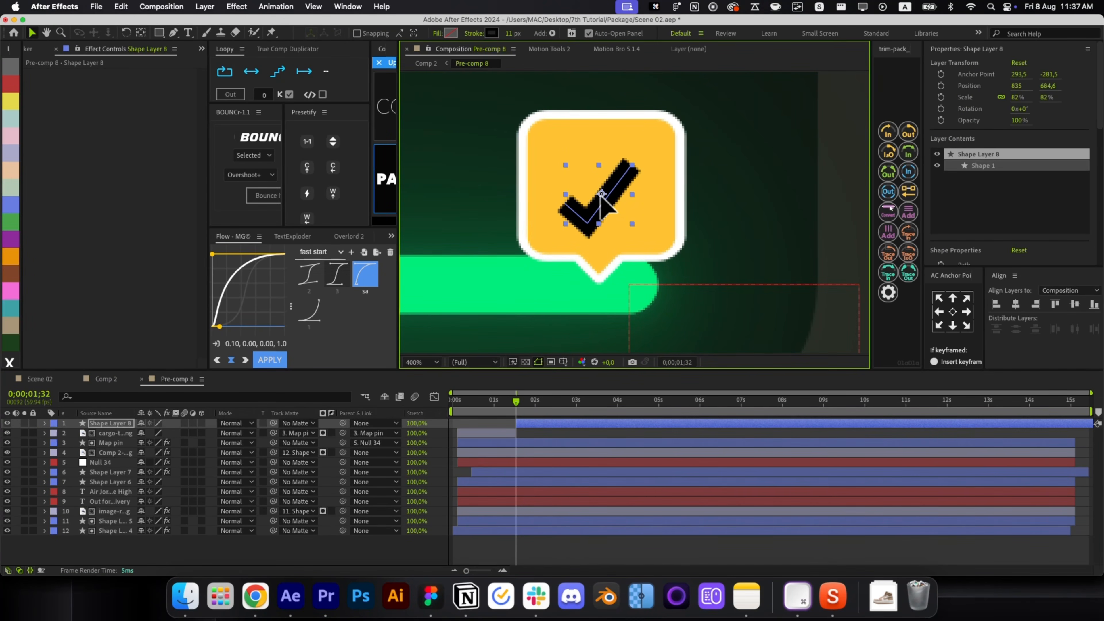
left_click(952, 311)
left_click(596, 192)
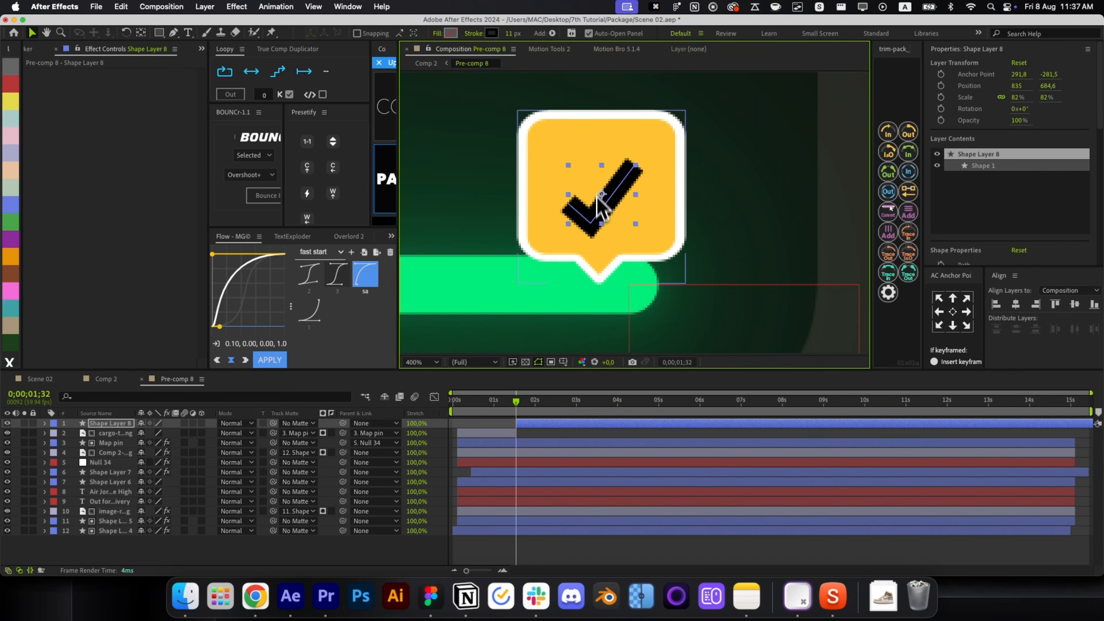
left_click(887, 131)
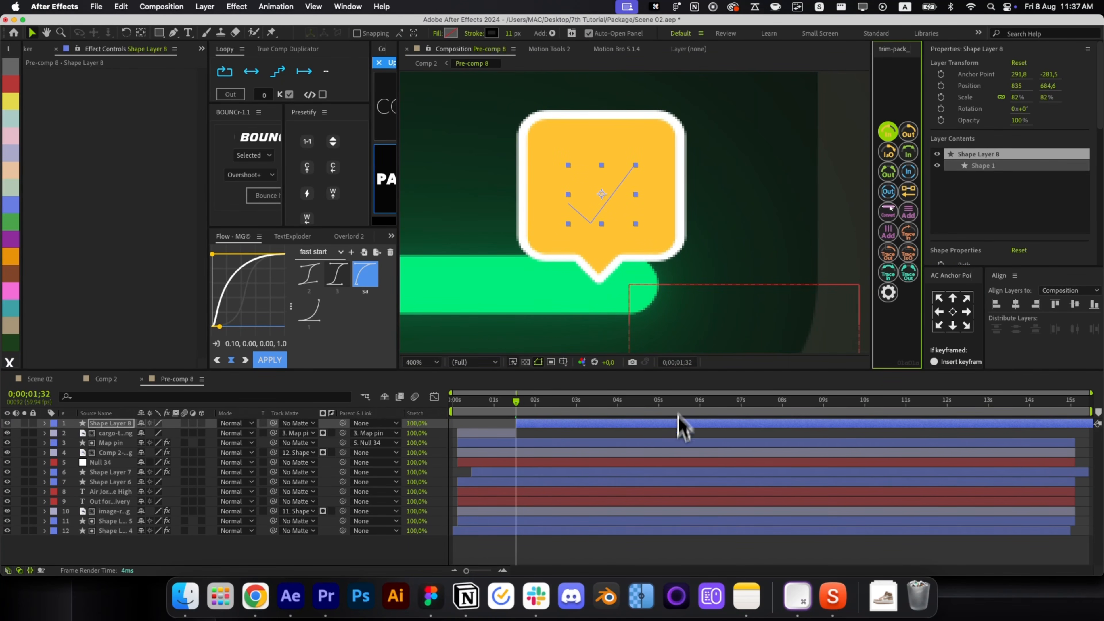
left_click(681, 428)
key("u")
key("u")
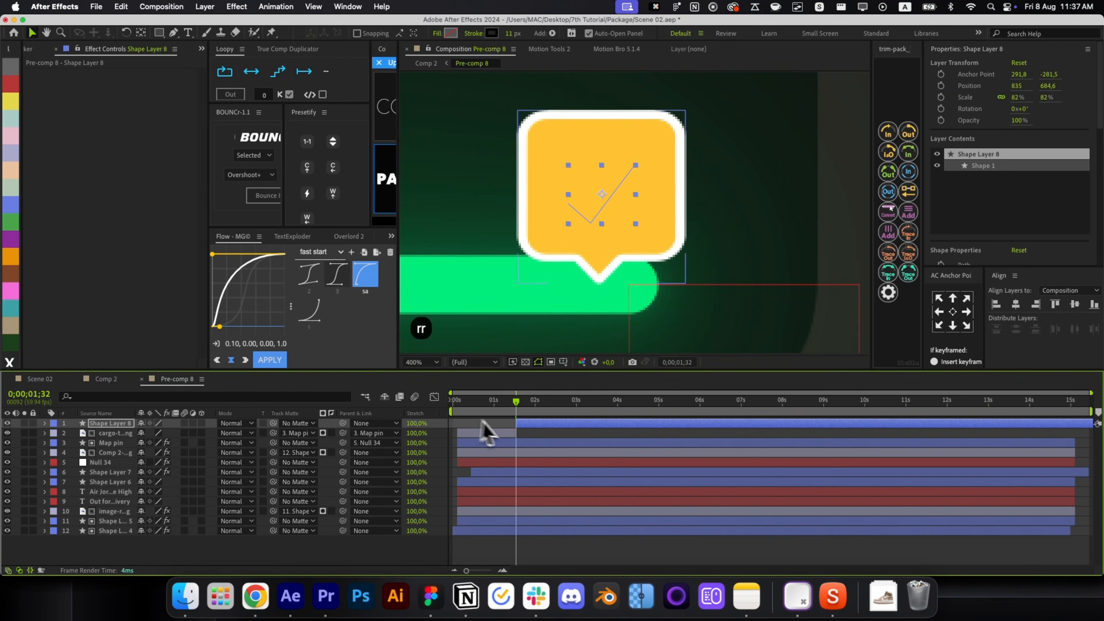
left_click(520, 436)
left_click(519, 424)
key("space")
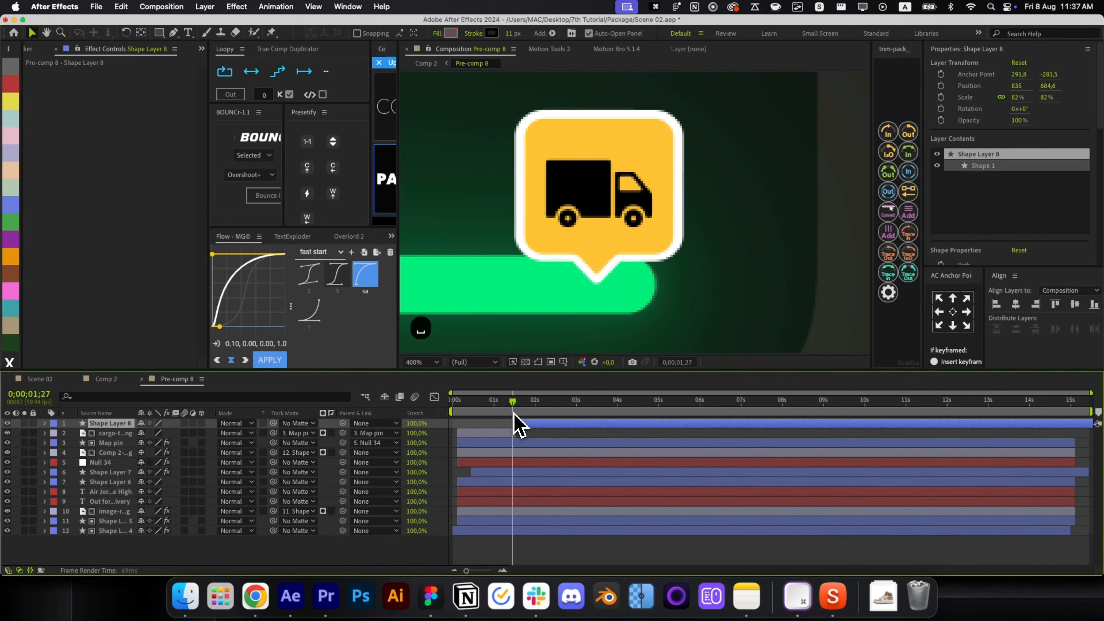
Fit the composition in view and close Pre-comp 8 back to Comp 2.
left_click(543, 442)
key("alt+/")
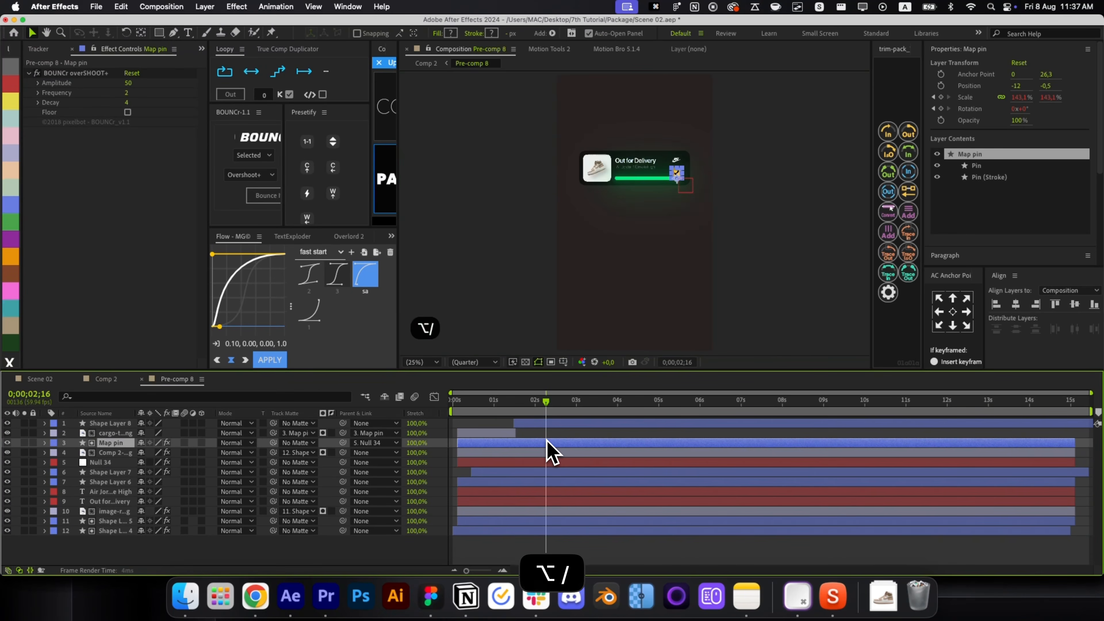
key("super+w")
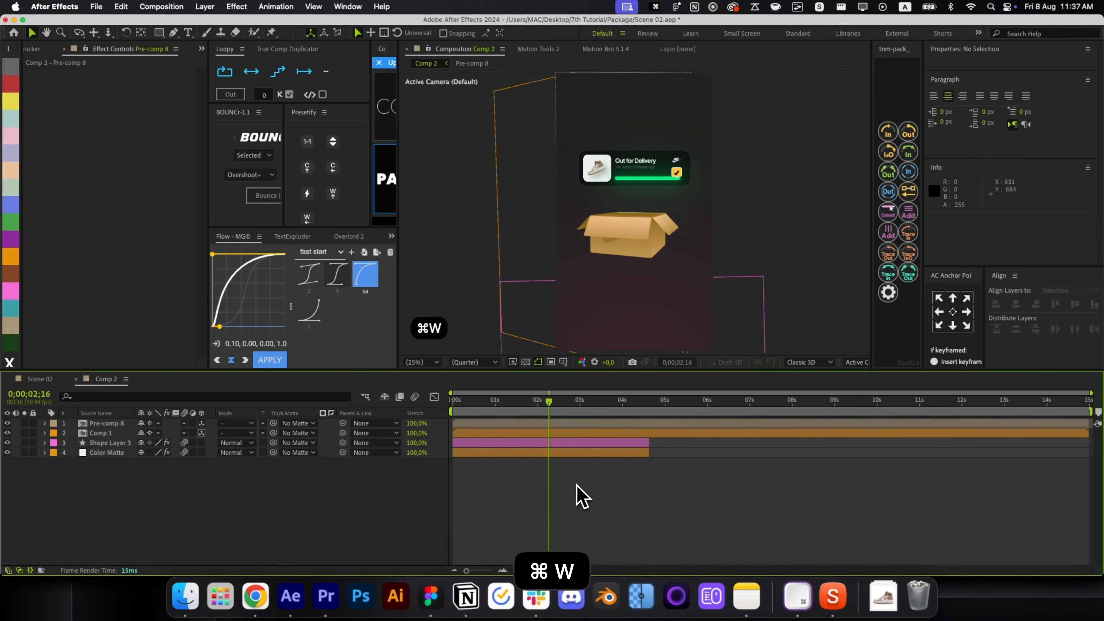
Scrub back near the start of Comp 2 and preview the card animation.
left_click_drag(547, 413, 491, 432)
left_click(486, 425)
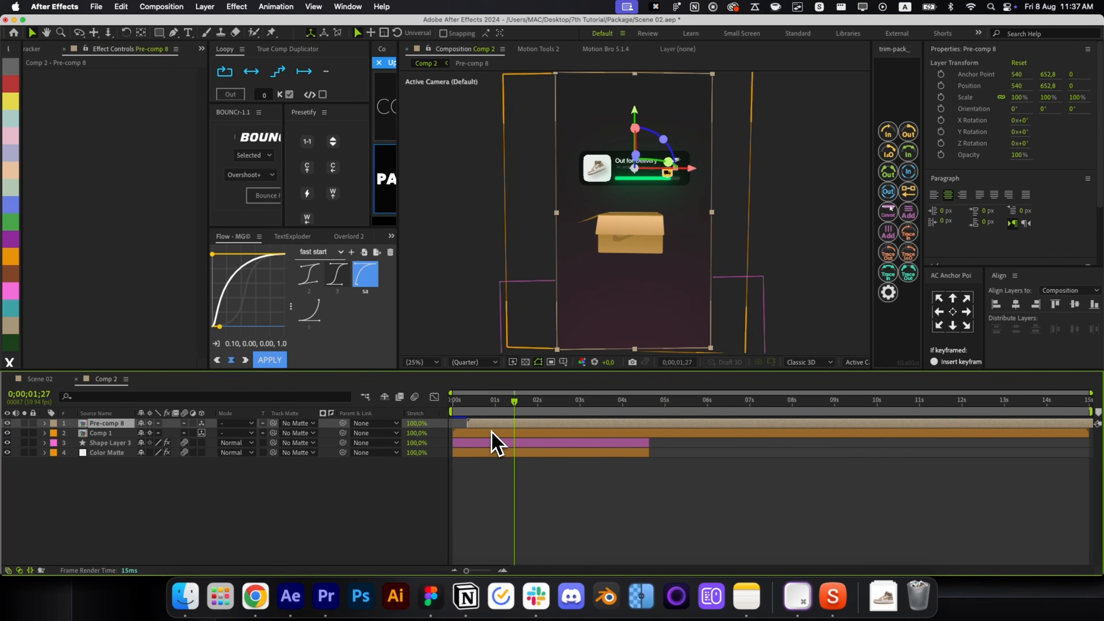
left_click(475, 406)
key("space")
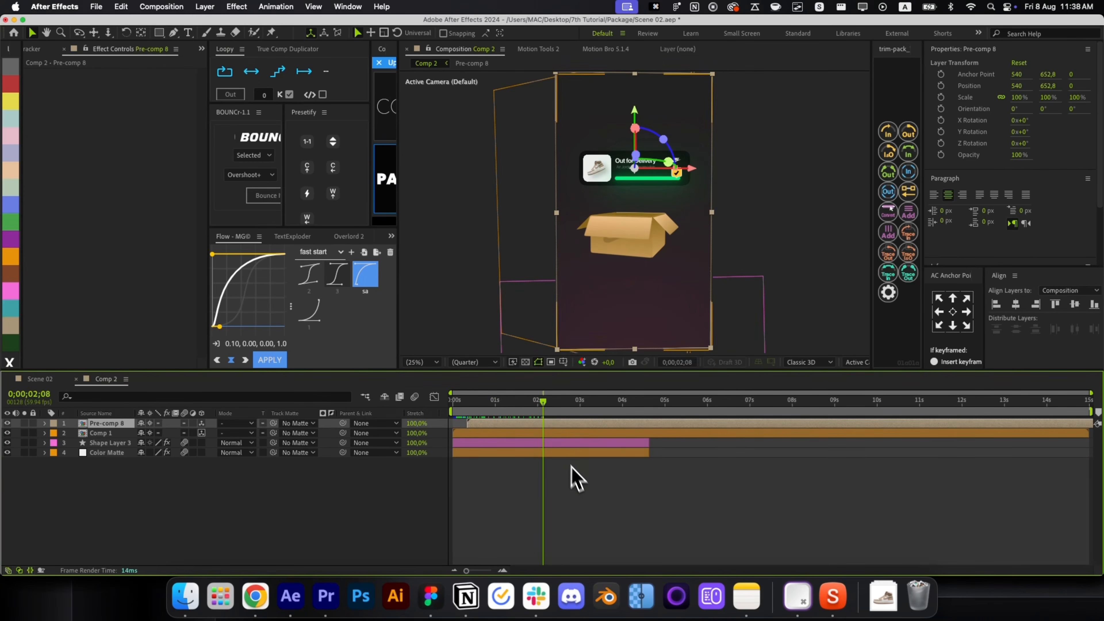
left_click(571, 465)
Inspect the Comp 1 box's keyframes at 02;27 and undo its last position change.
left_click(174, 33)
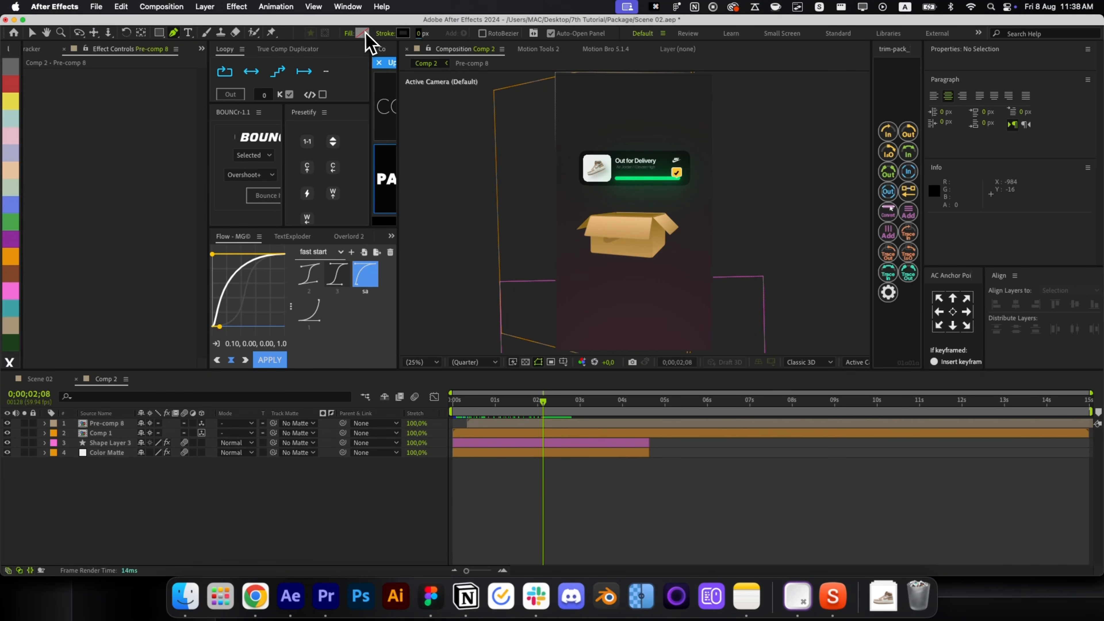
left_click(578, 424)
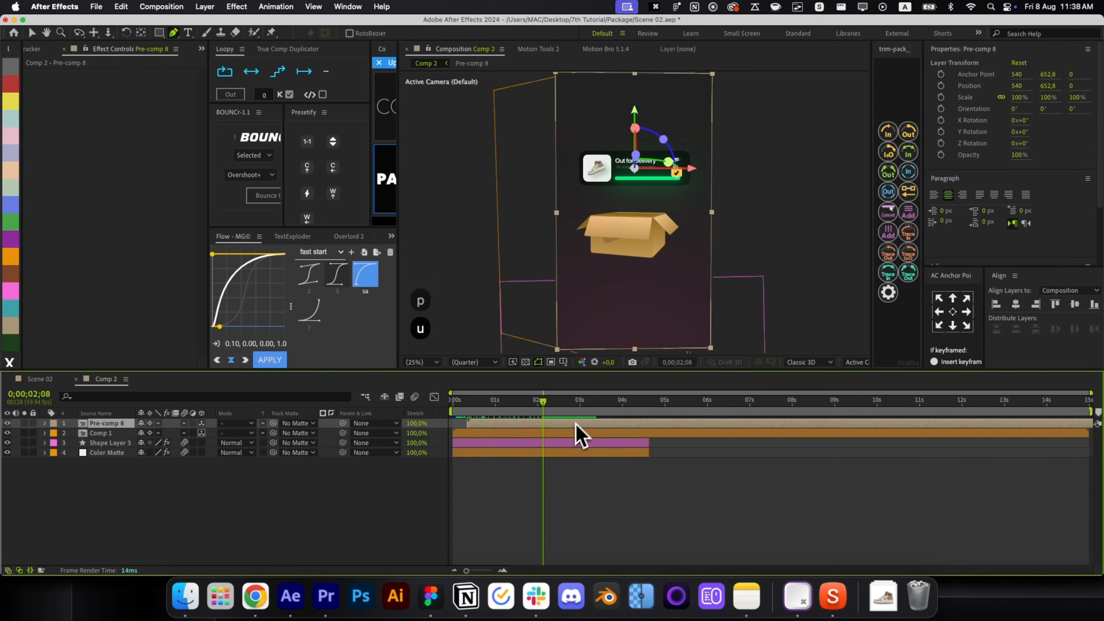
left_click(570, 434)
key("u")
key("k")
key("v")
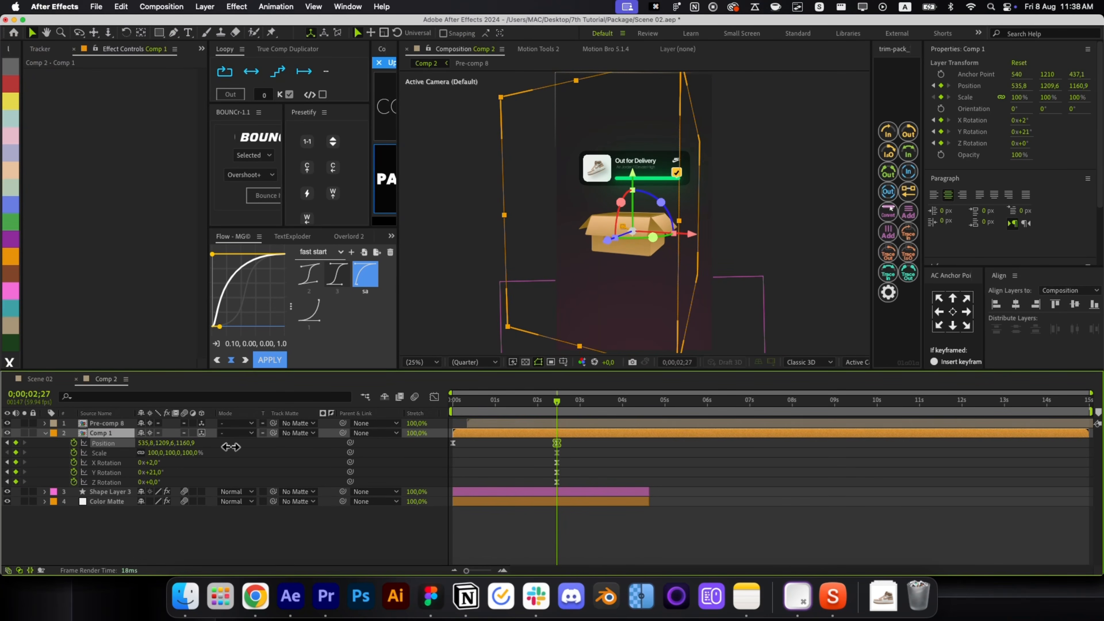
key("super+z")
Scrub to check the timing and undo an accidental change to the box.
left_click(583, 474)
mouse_move(557, 401)
left_mouse_down()
mouse_move(475, 407)
mouse_move(557, 405)
left_mouse_up()
key("r")
key("r")
left_click(628, 252)
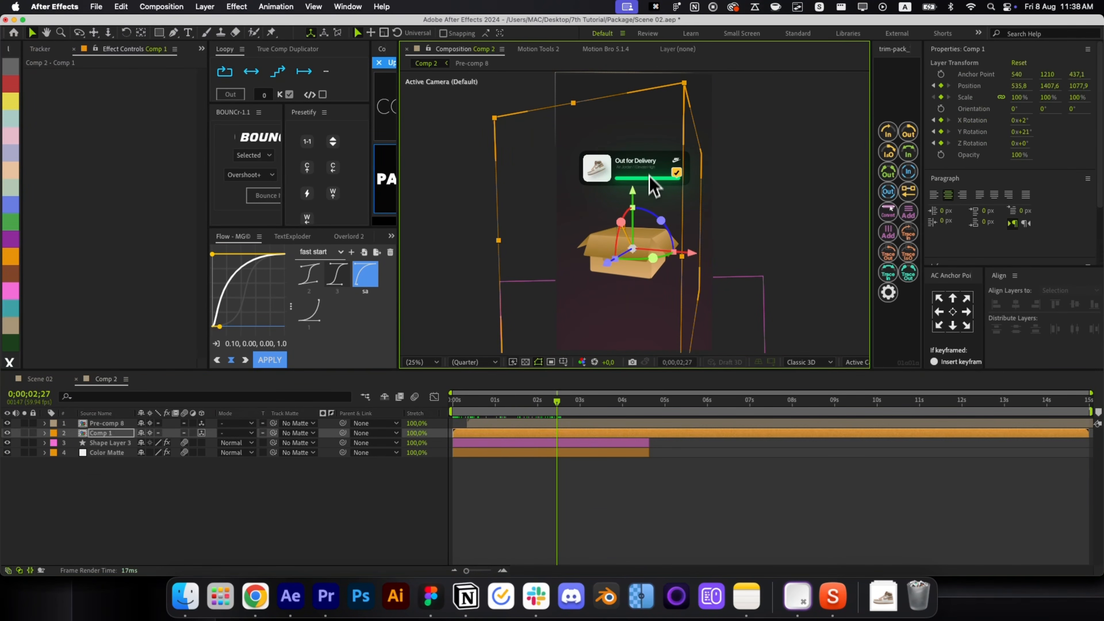
key("super+z")
left_click(707, 216)
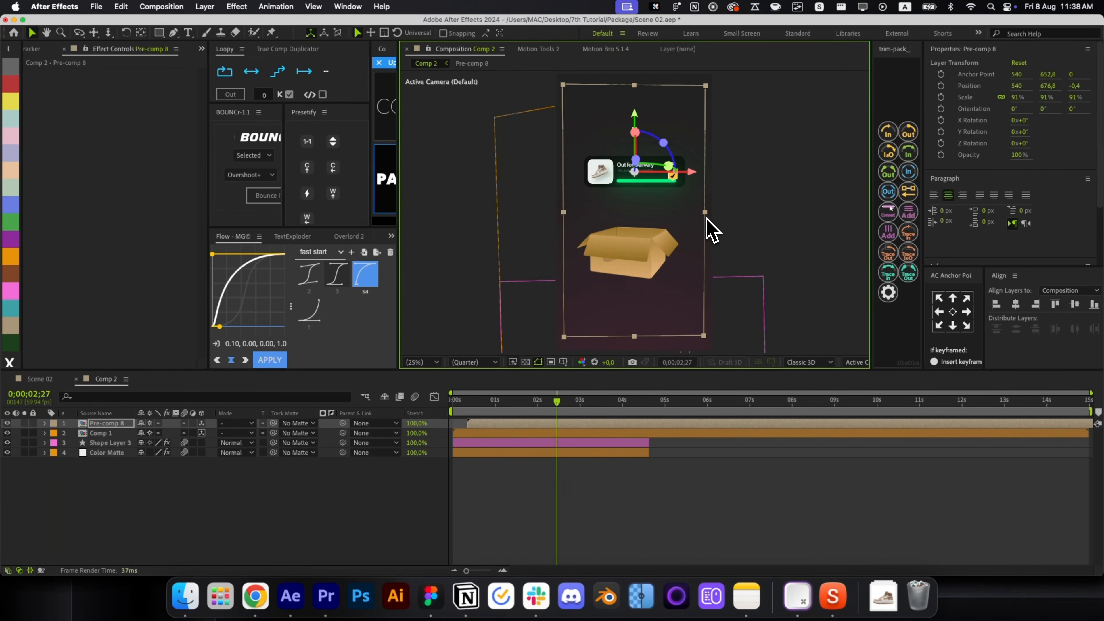
left_click(665, 443)
Draw a trapezoid light-beam shape rising from the box, send it back, and apply Linear Wipe.
key("g")
left_click(593, 237)
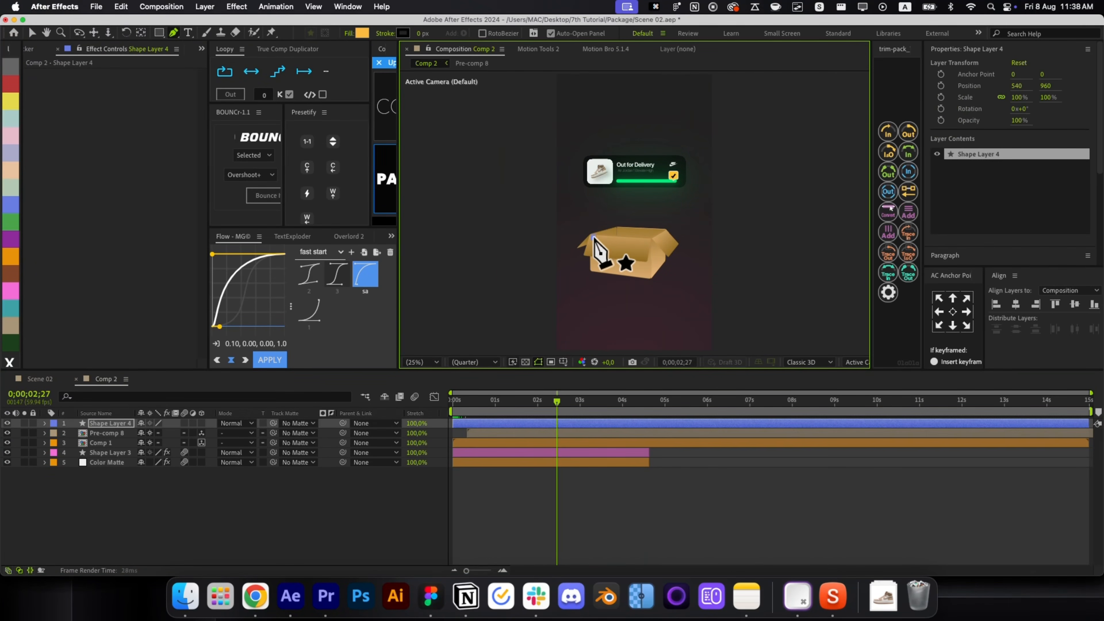
left_click_drag(542, 86, 538, 143)
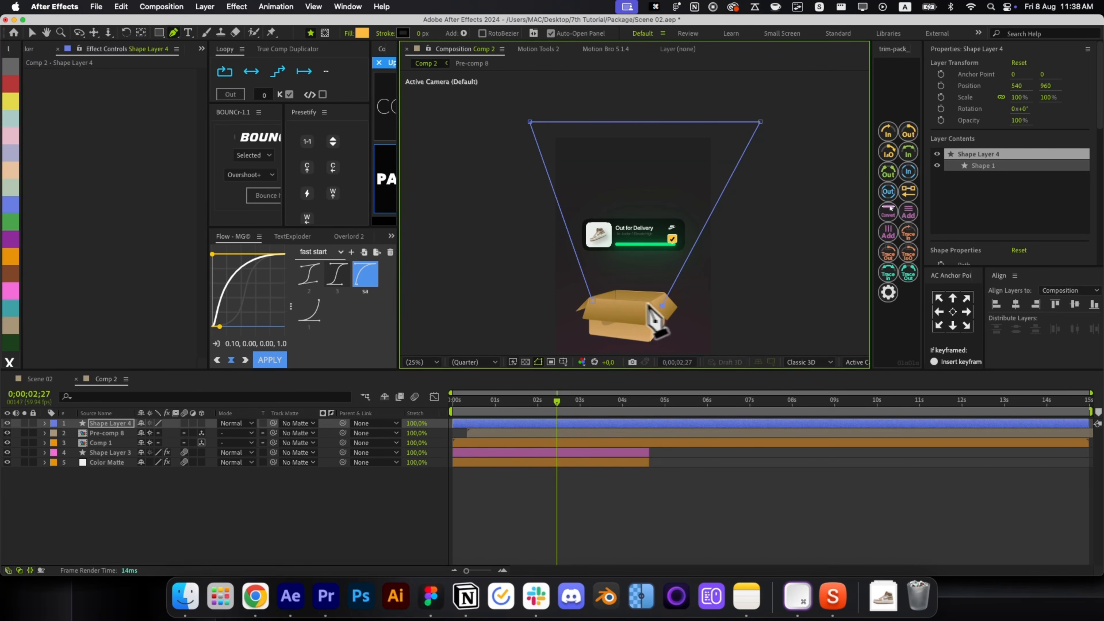
left_click(593, 299)
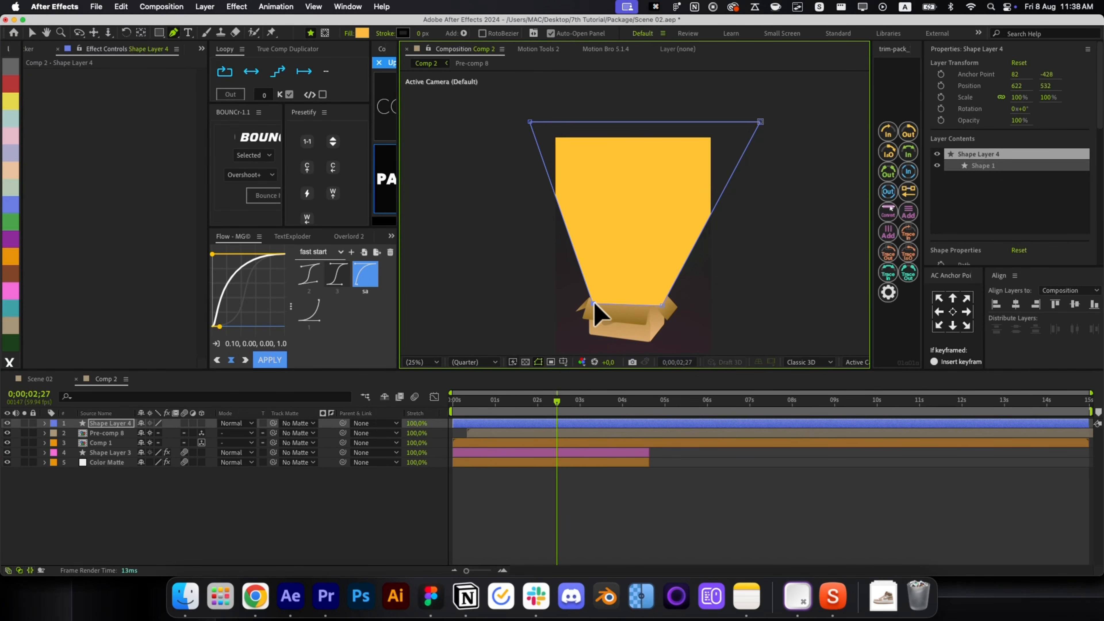
key("super+bracketleft")
key("super+bracketleft")
key("alt+space")
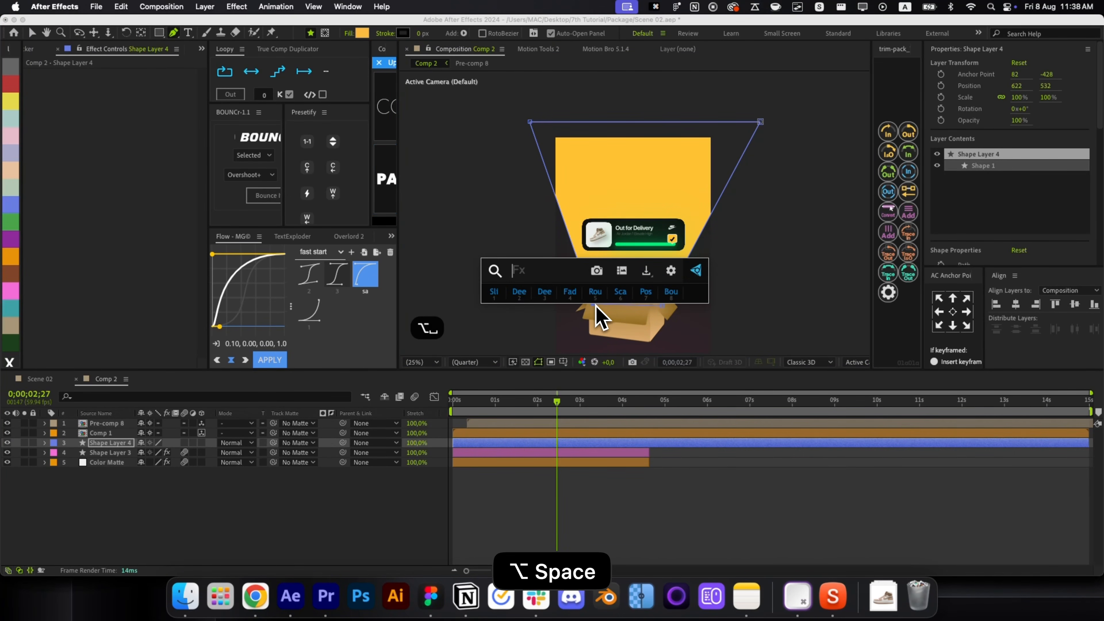
type("line")
type("a")
key("Down")
key("Return")
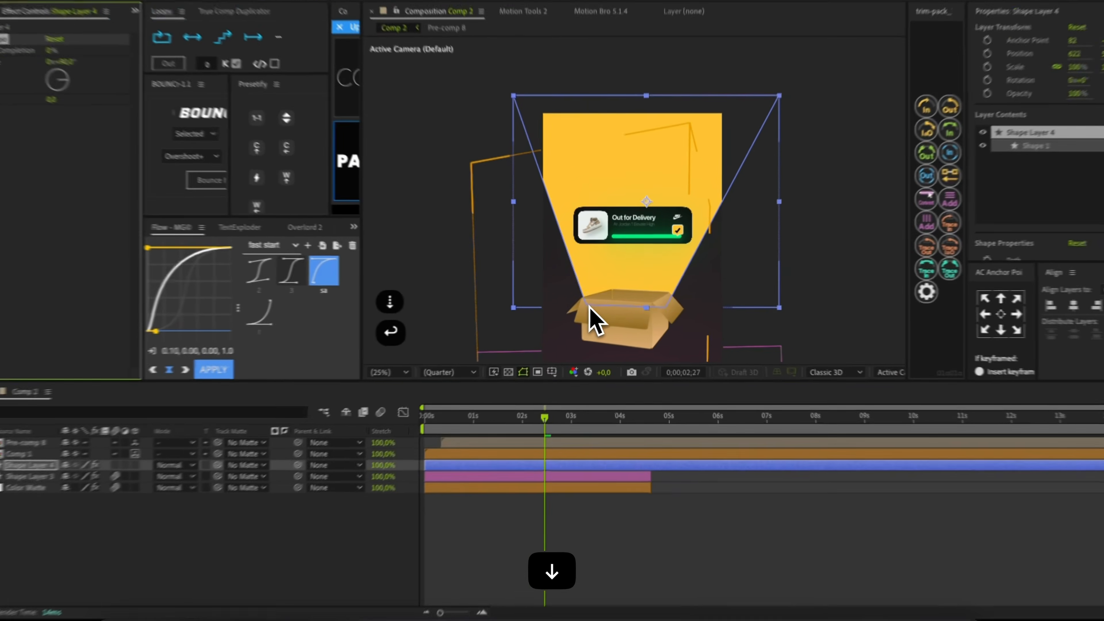
Copy the gradient effect from the layer inside Comp 1.
double_click(493, 453)
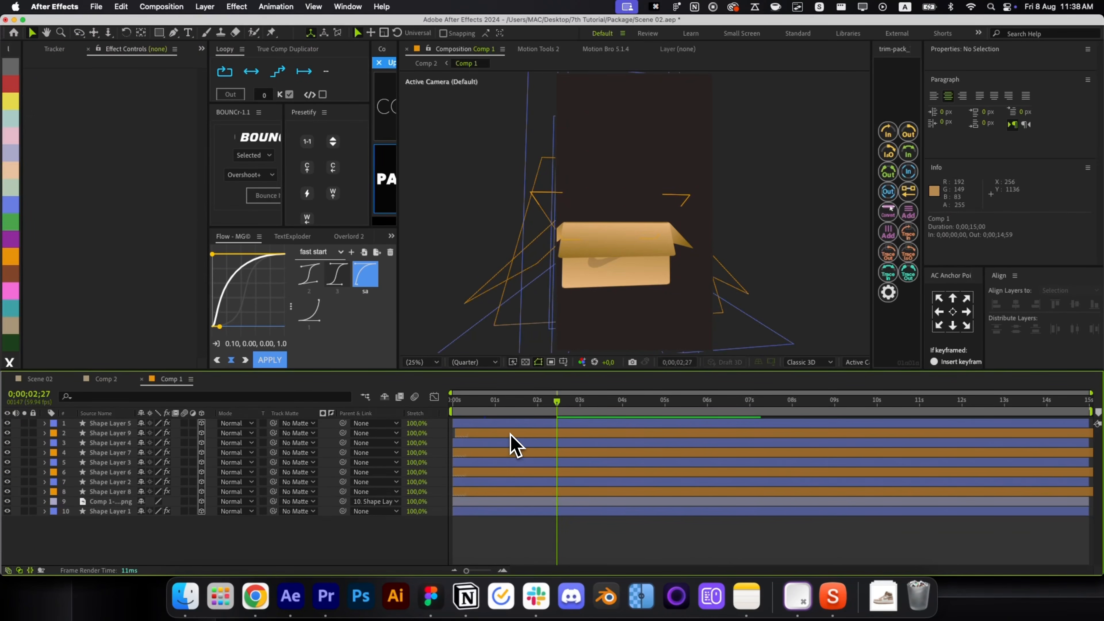
left_click(510, 434)
key("super+a")
key("super+c")
Paste the Gradient Ramp onto Shape Layer 4 and raise its End of Ramp point.
key("super+w")
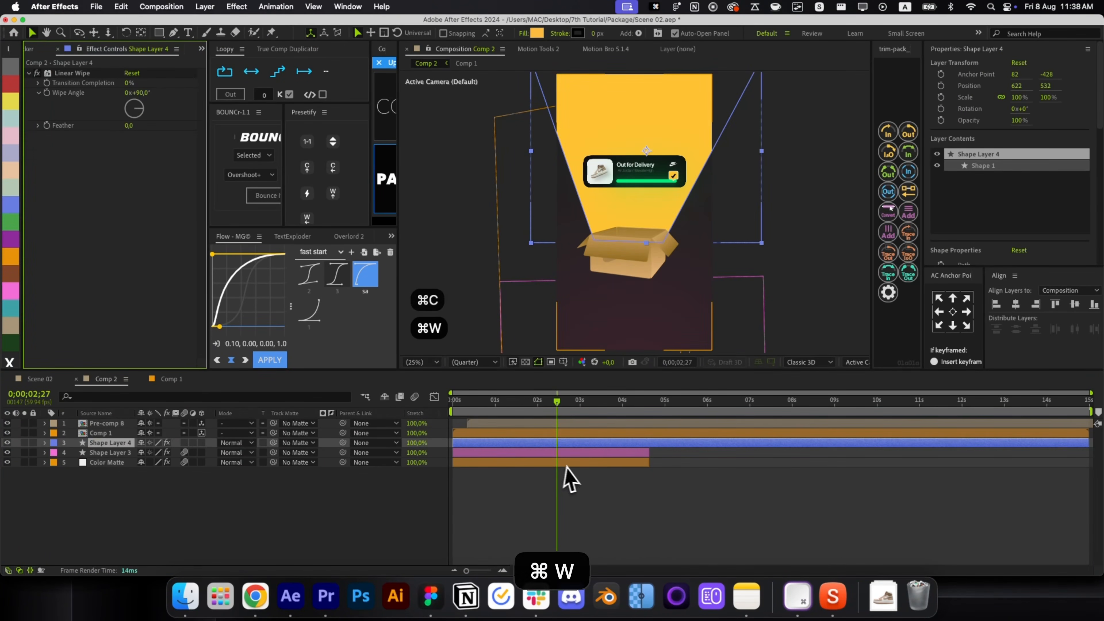
key("super+v")
left_click_drag(636, 209, 629, 41)
Add Linear Wipe 2 to the beam at 180°, 26% completion, feather 537.
key("alt+space")
type("linea")
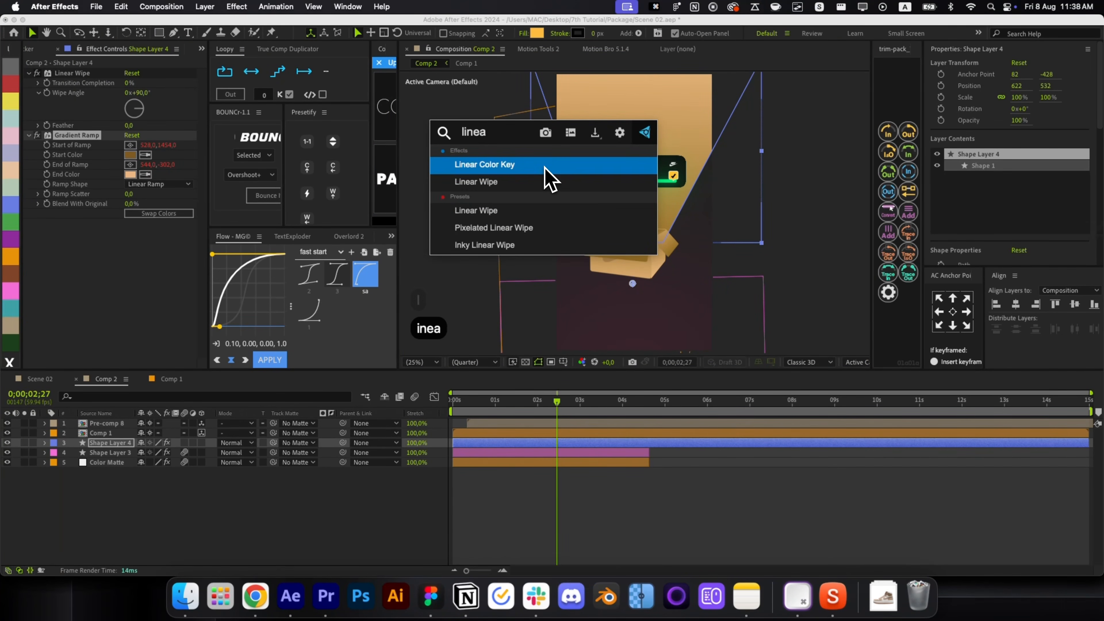
key("Down")
key("Return")
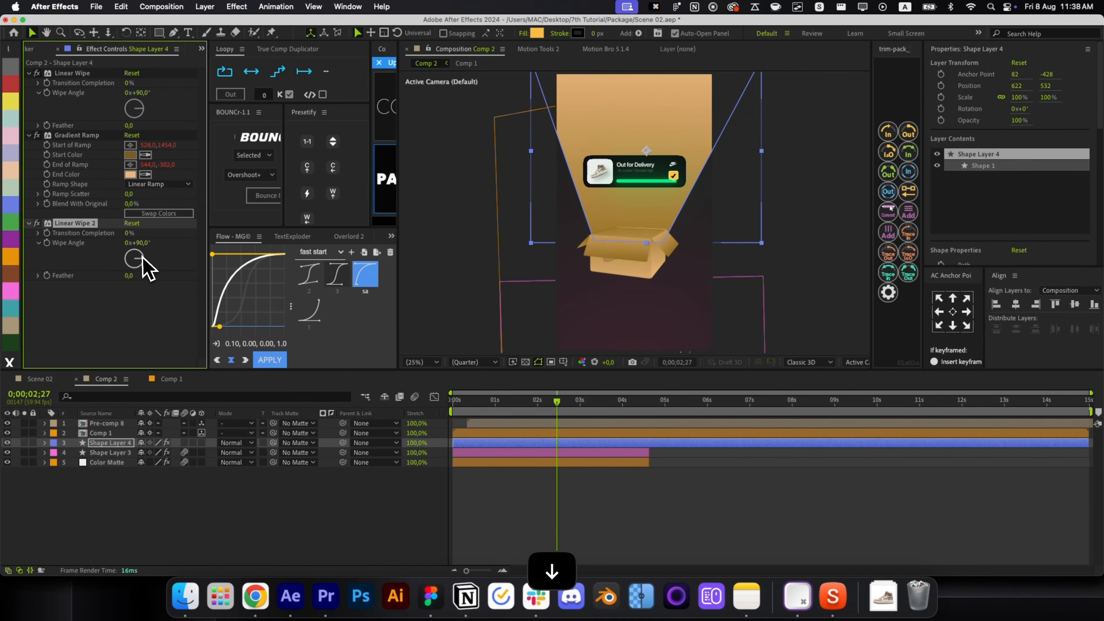
left_click_drag(144, 261, 131, 283)
left_click_drag(129, 232, 143, 231)
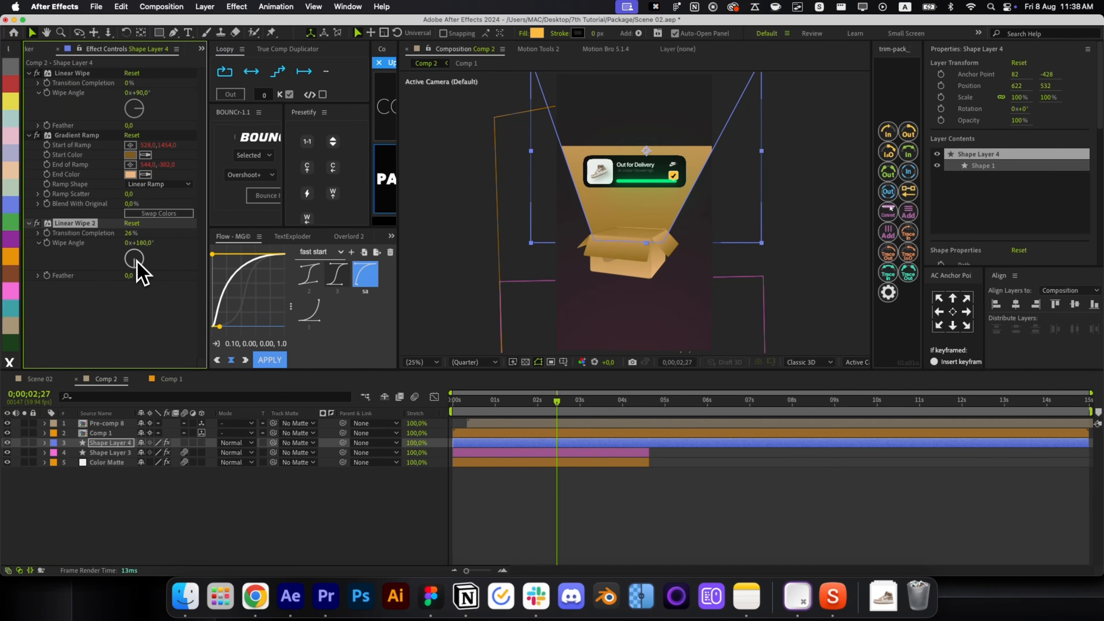
left_click_drag(129, 275, 402, 247)
left_click(592, 485)
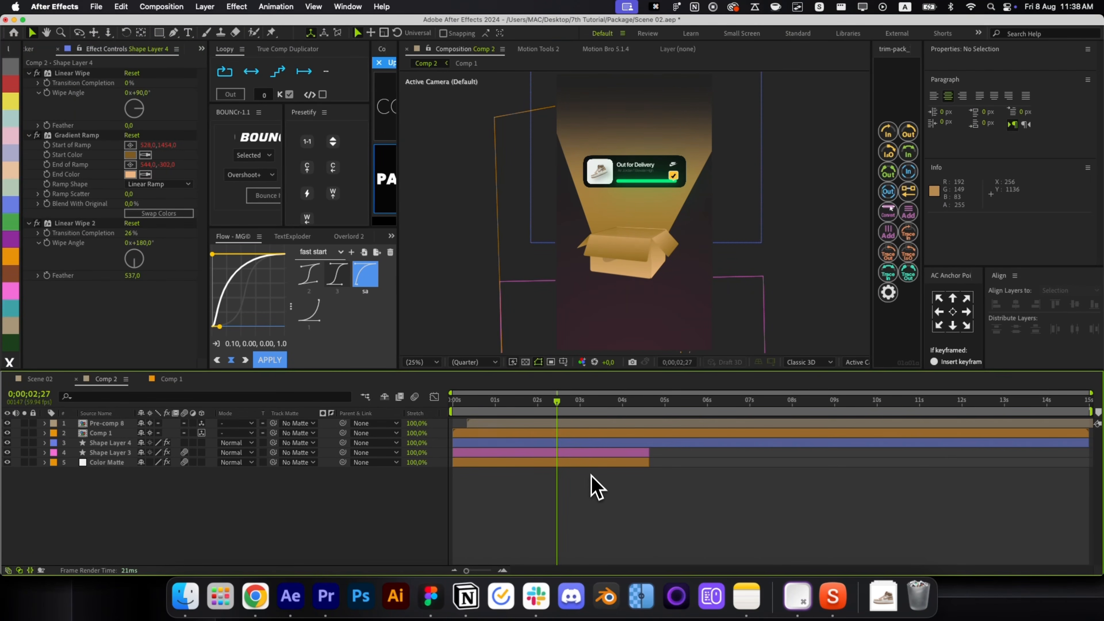
Set Shape Layer 4's opacity to 44%.
key("t")
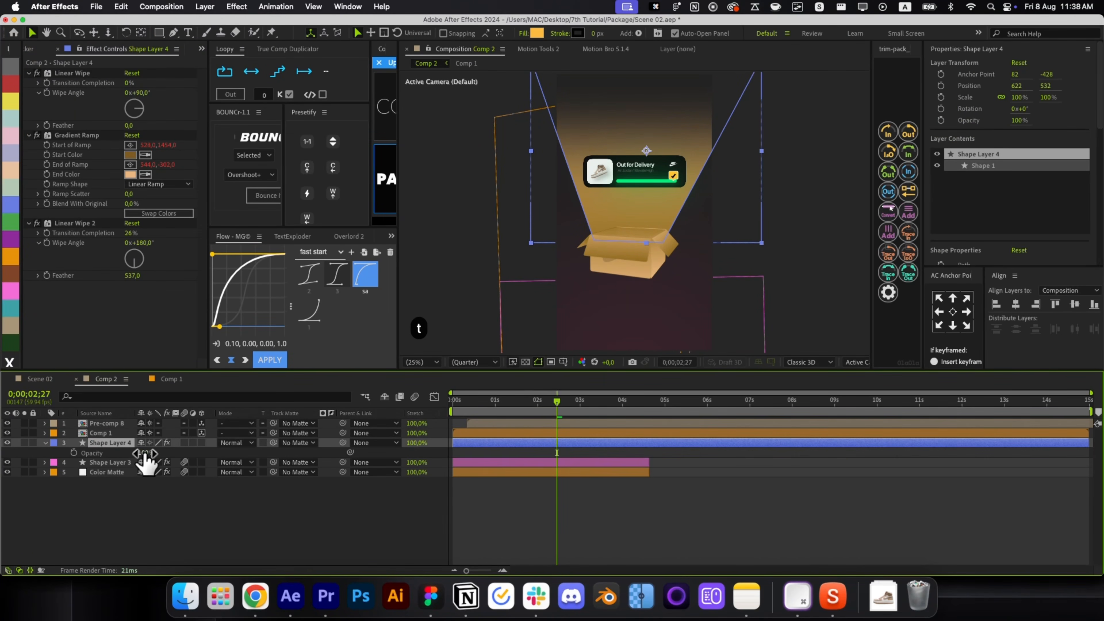
left_click(144, 453)
type("44")
left_click(579, 522)
Raise Shape Layer 4 one level and bring Comp 1 to the top of the layer stack.
left_click(533, 448)
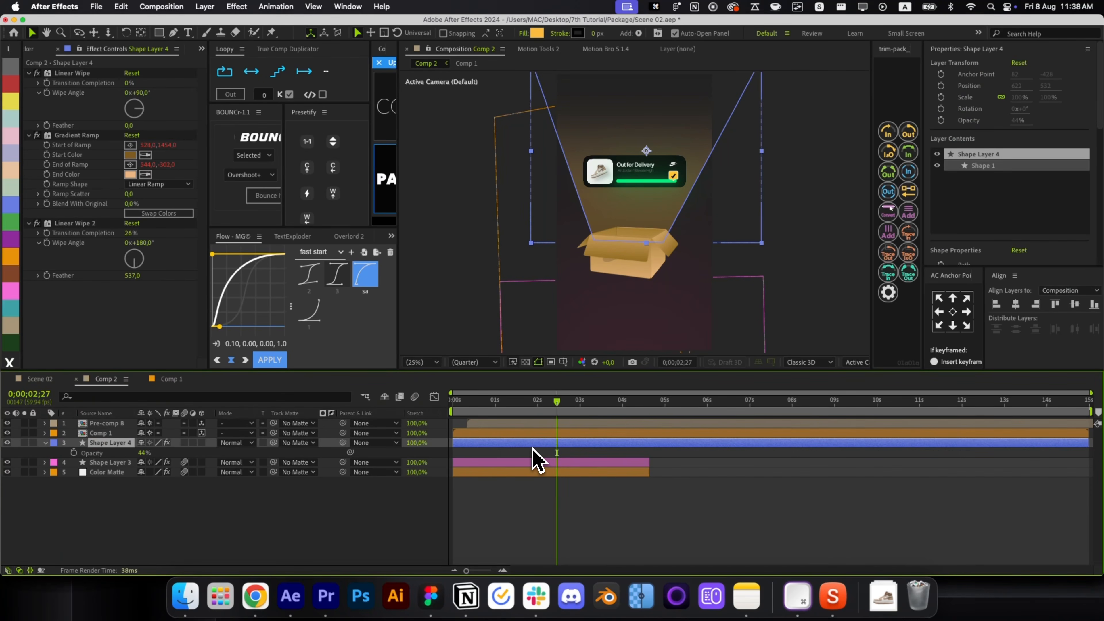
key("super+bracketright")
key("super+bracketright")
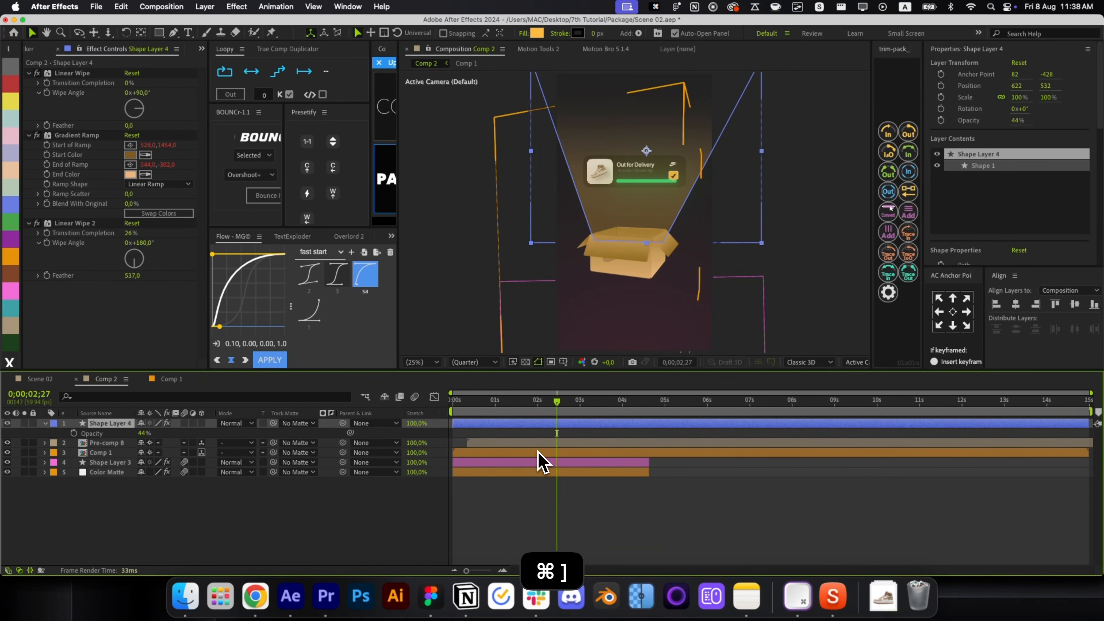
left_click(538, 452)
key("super+shift+bracketright")
Preview the animation around 1.5 seconds, then centre the beam layer in the composition.
left_click(607, 509)
key("r")
key("r")
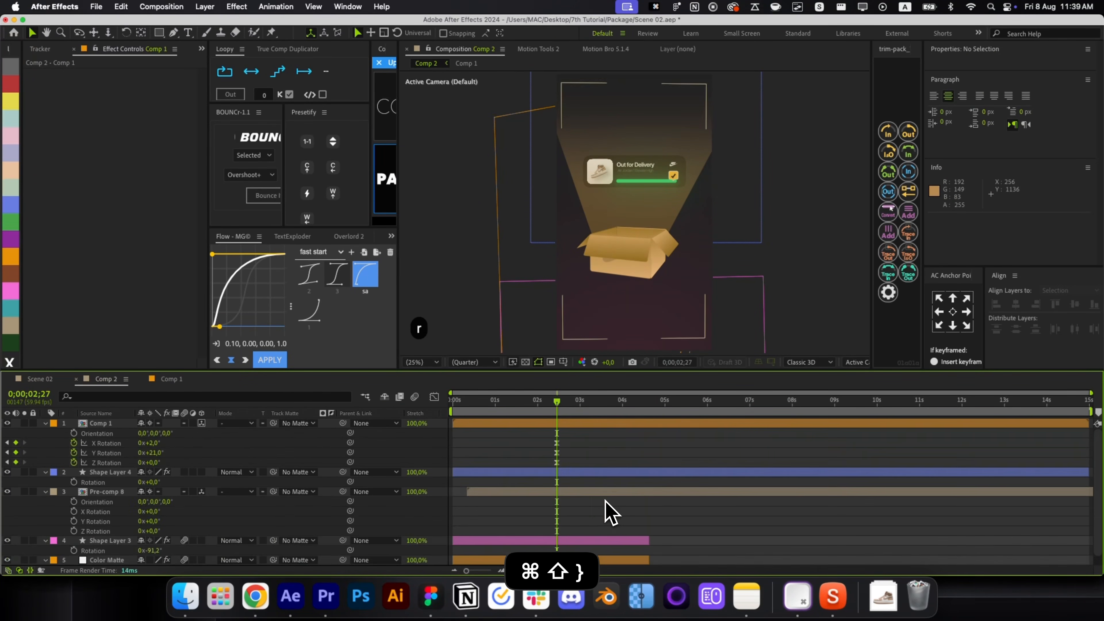
key("v")
left_click_drag(538, 400, 537, 440)
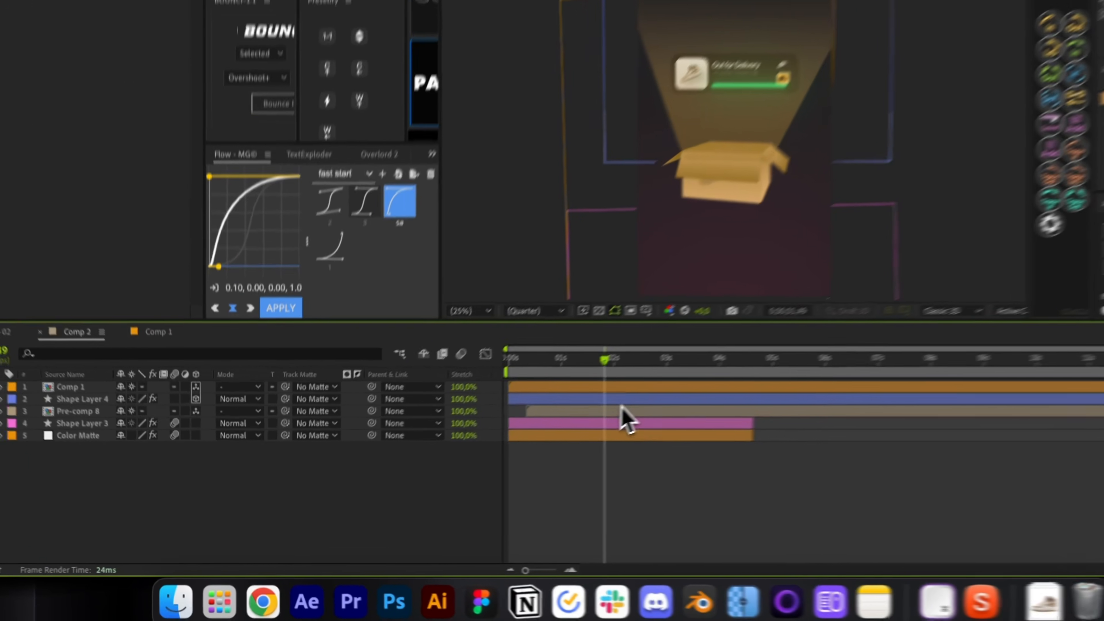
left_click(543, 434)
key("super+Home")
Position the beam over the box and push it back in depth to about Z 1282.7.
key("v")
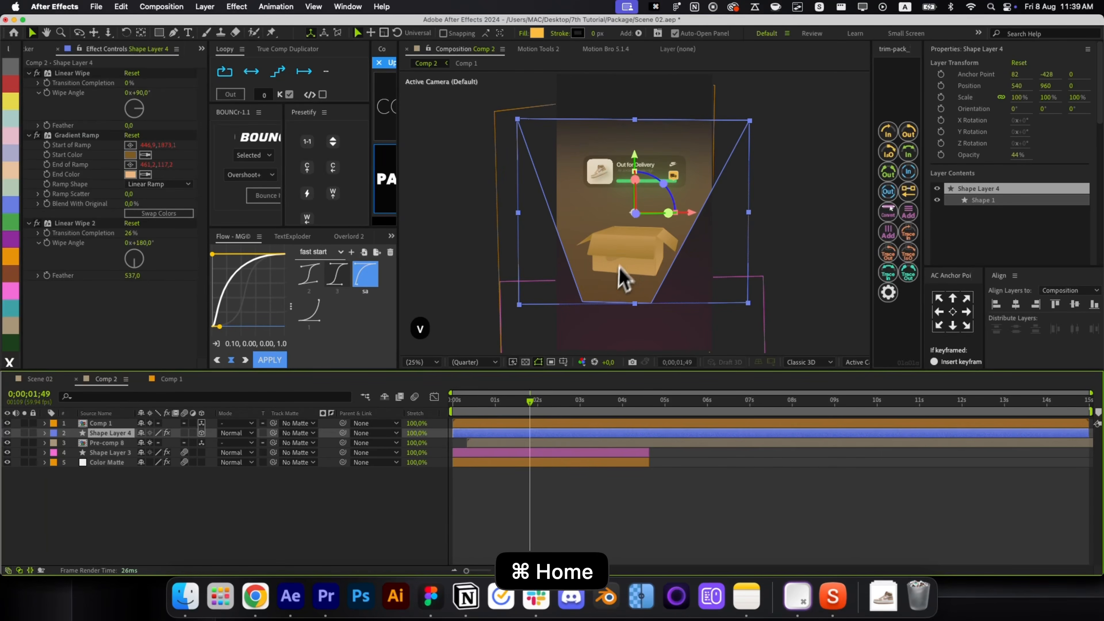
left_click_drag(652, 203, 646, 195)
key("super+shift+h")
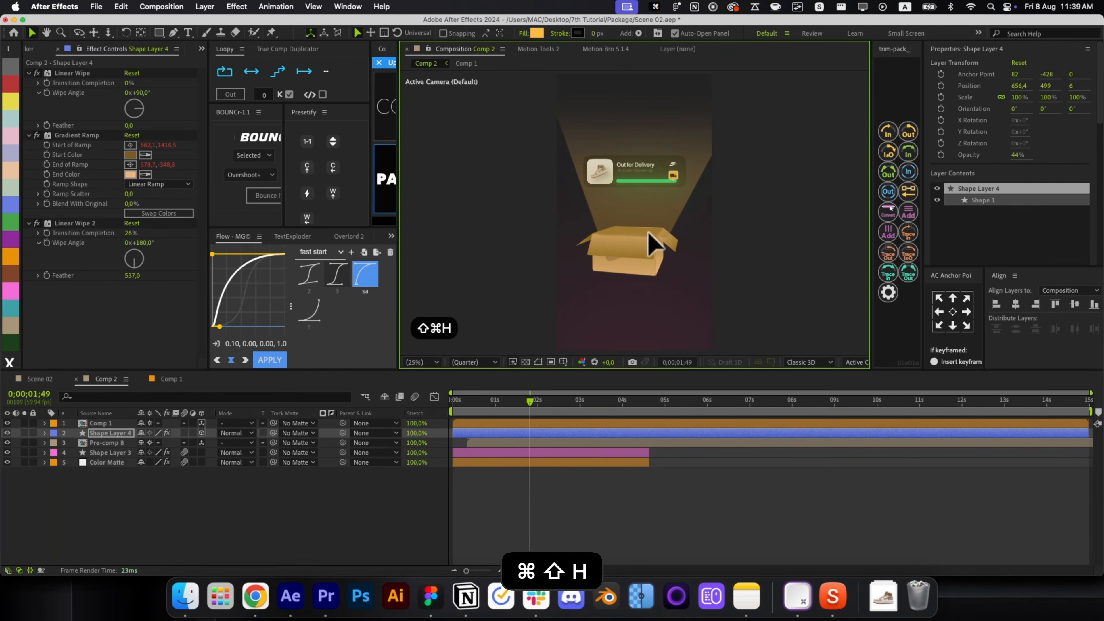
key("p")
left_click_drag(174, 444, 180, 446)
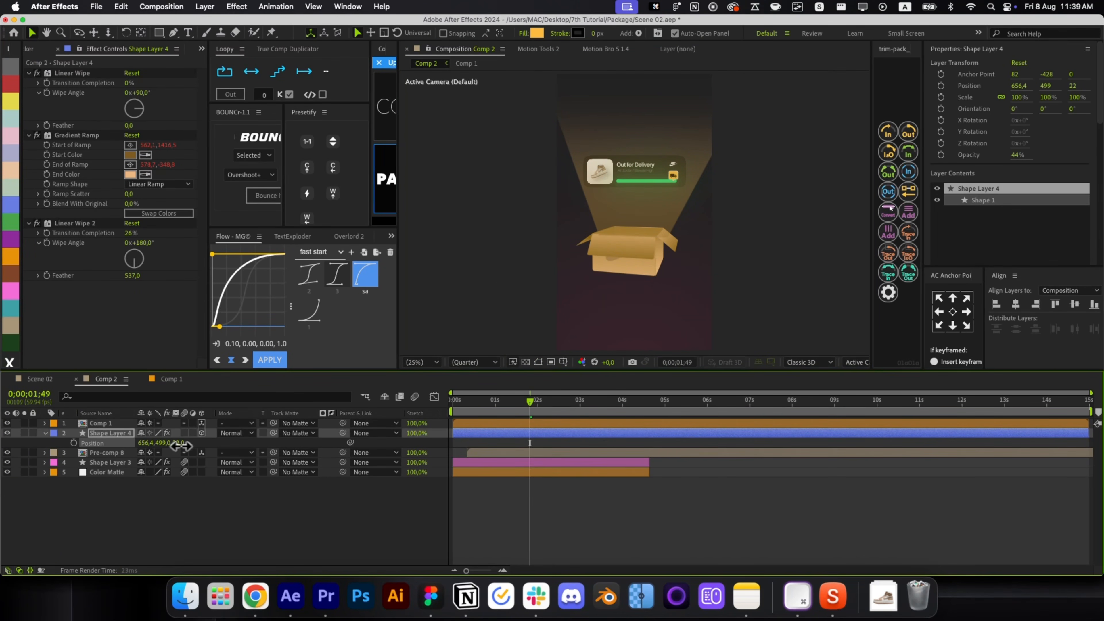
left_click_drag(641, 195, 624, 220)
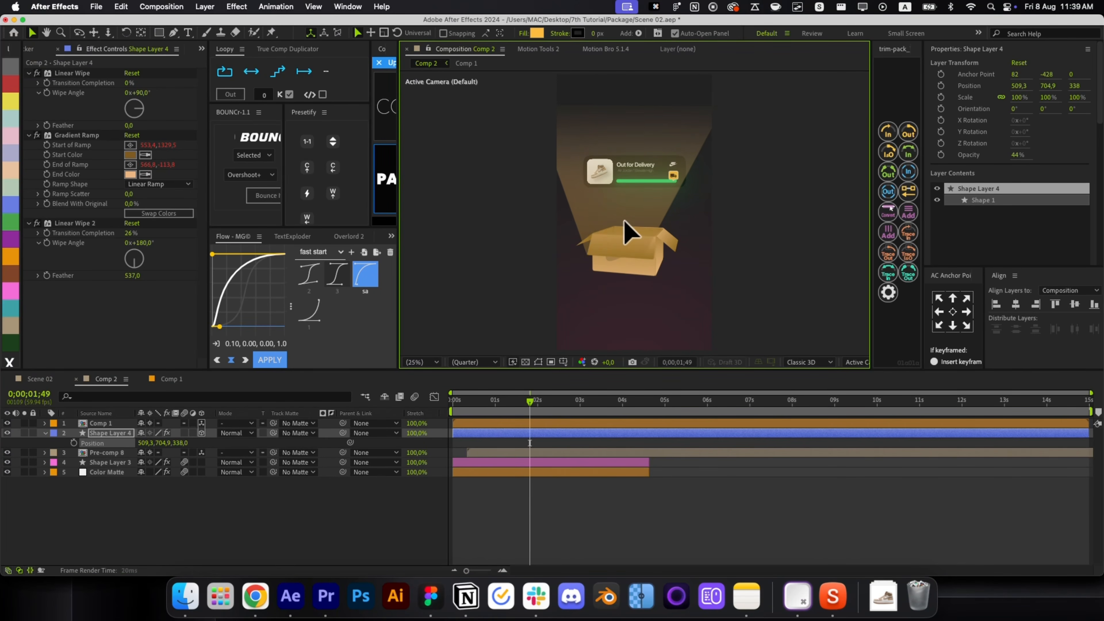
left_click_drag(181, 443, 369, 409)
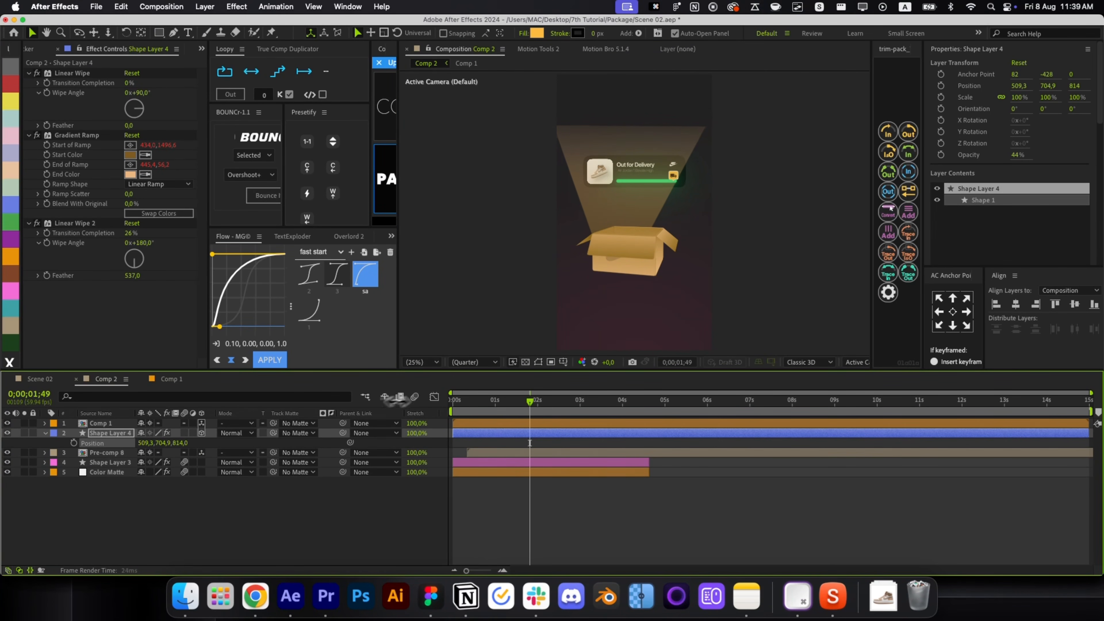
left_click_drag(539, 304, 654, 195)
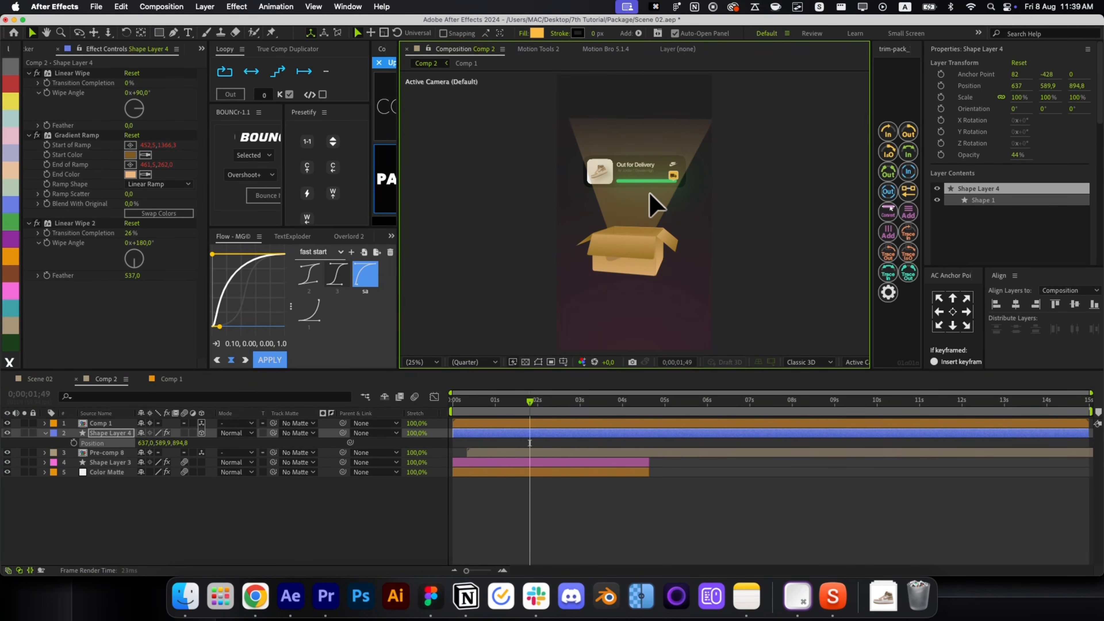
key("super+shift+h")
left_click_drag(185, 443, 352, 432)
Anchor the beam at its bottom, scale it to about 177%, and preview from 1;17.
left_click(952, 325)
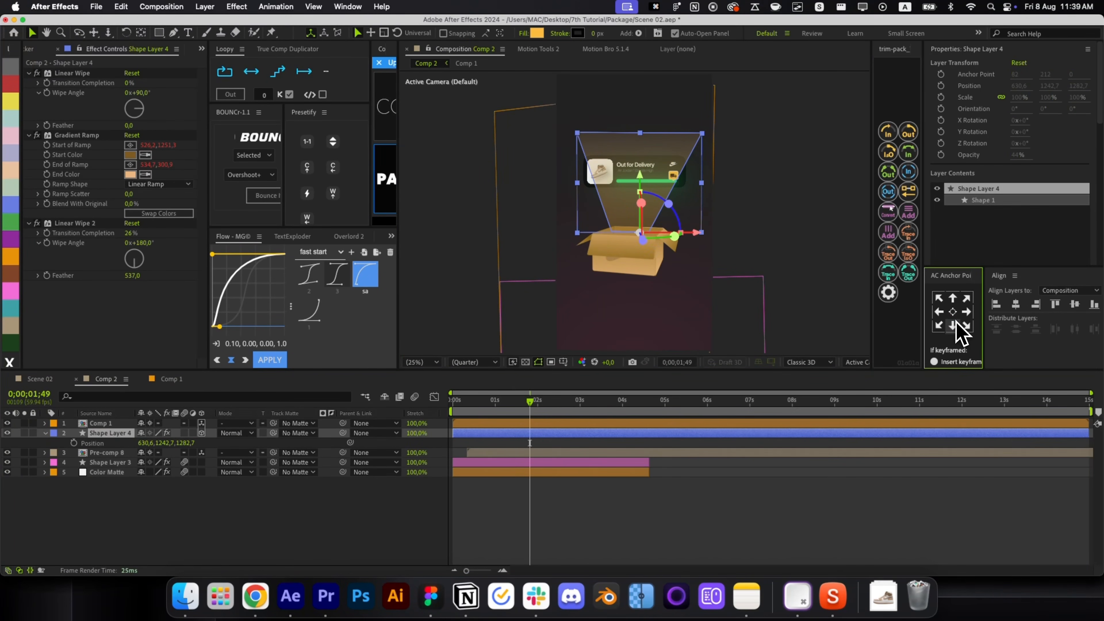
mouse_move(702, 191)
left_mouse_down()
mouse_move(744, 193)
mouse_move(721, 194)
left_mouse_up()
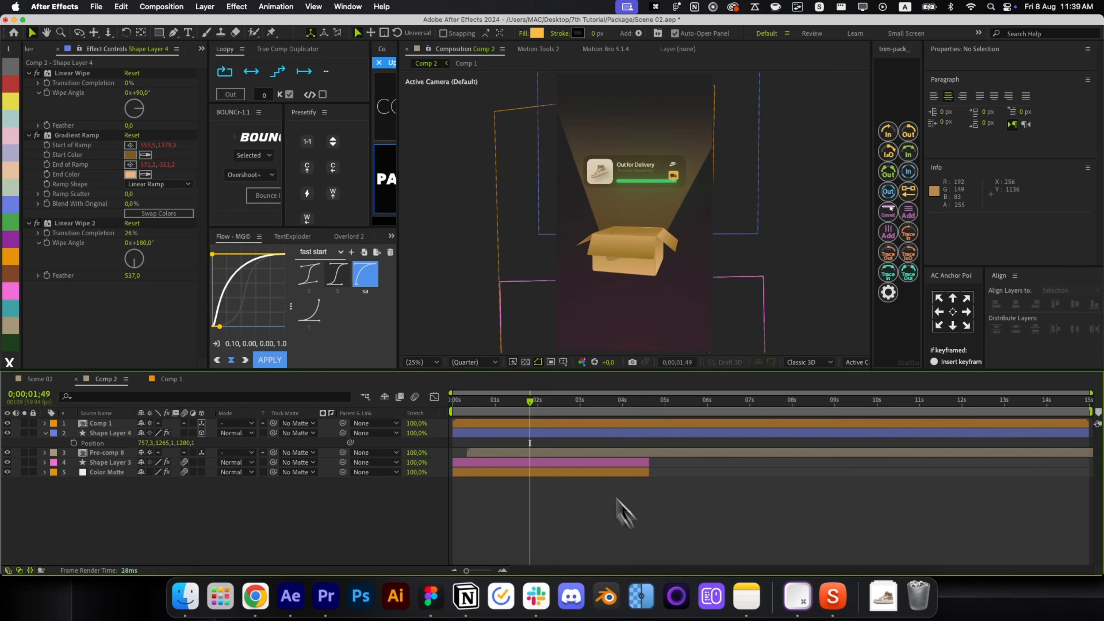
key("BackSpace")
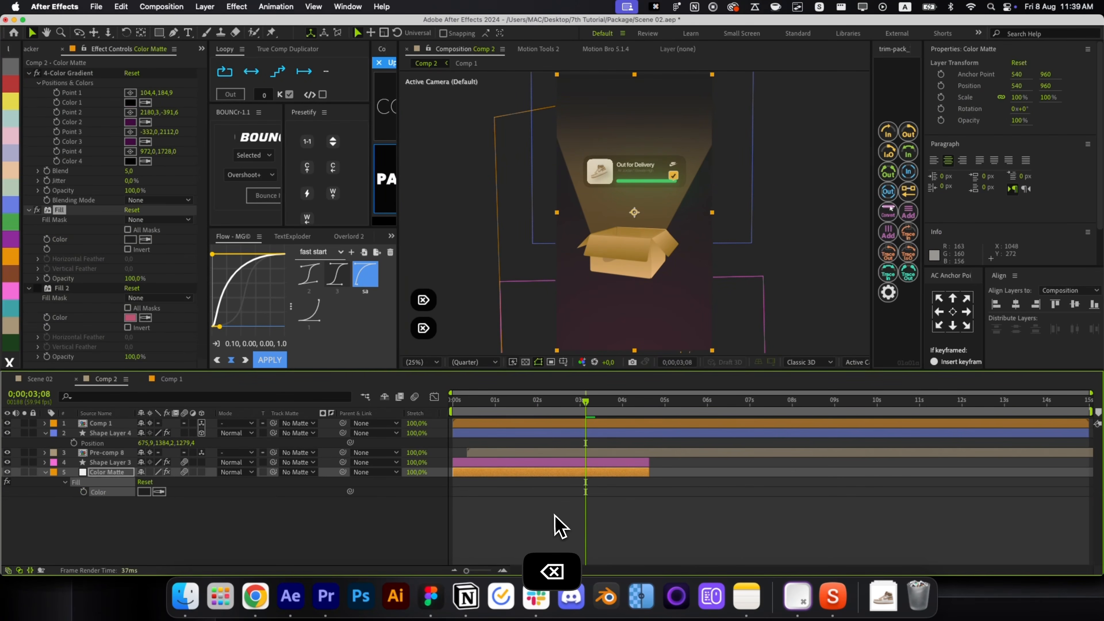
left_click(574, 524)
left_click_drag(585, 405, 514, 441)
key("space")
left_click(532, 434)
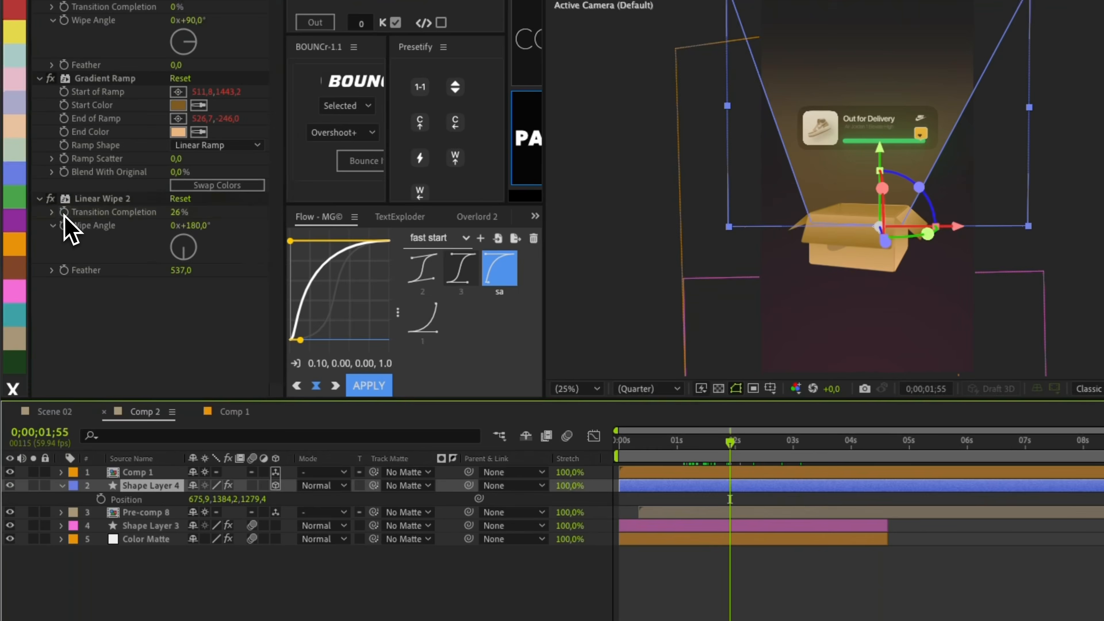
Keyframe Linear Wipe 2 Transition Completion at 100% at 1;32 and preview the beam wipe.
left_click(74, 222)
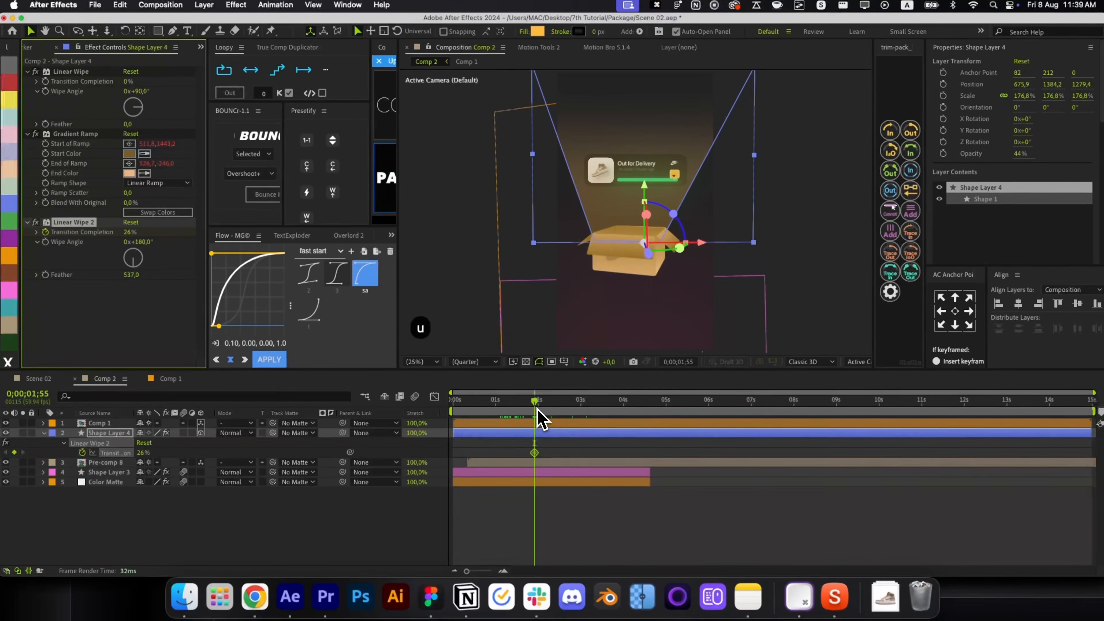
key("Page_Up")
key("Page_Up")
key("Page_Up")
key("Page_Up")
key("Page_Up")
key("Page_Up")
key("Page_Up")
key("Page_Up")
key("Page_Up")
key("Page_Up")
key("Page_Up")
key("Page_Up")
key("Page_Up")
key("Page_Up")
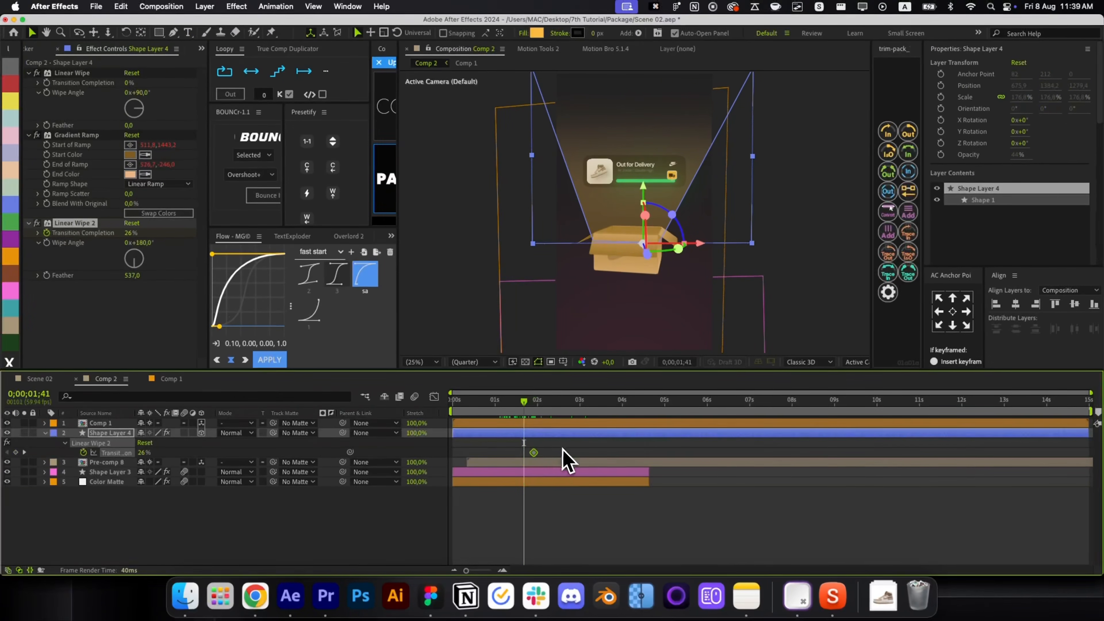
left_click_drag(524, 412, 518, 411)
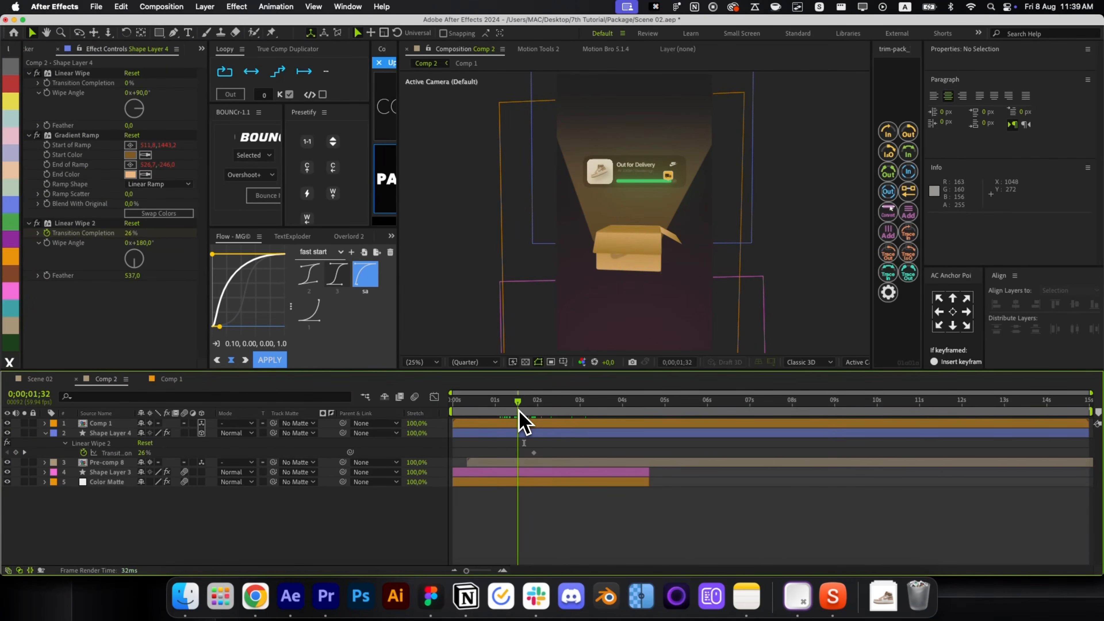
left_click_drag(145, 461, 178, 461)
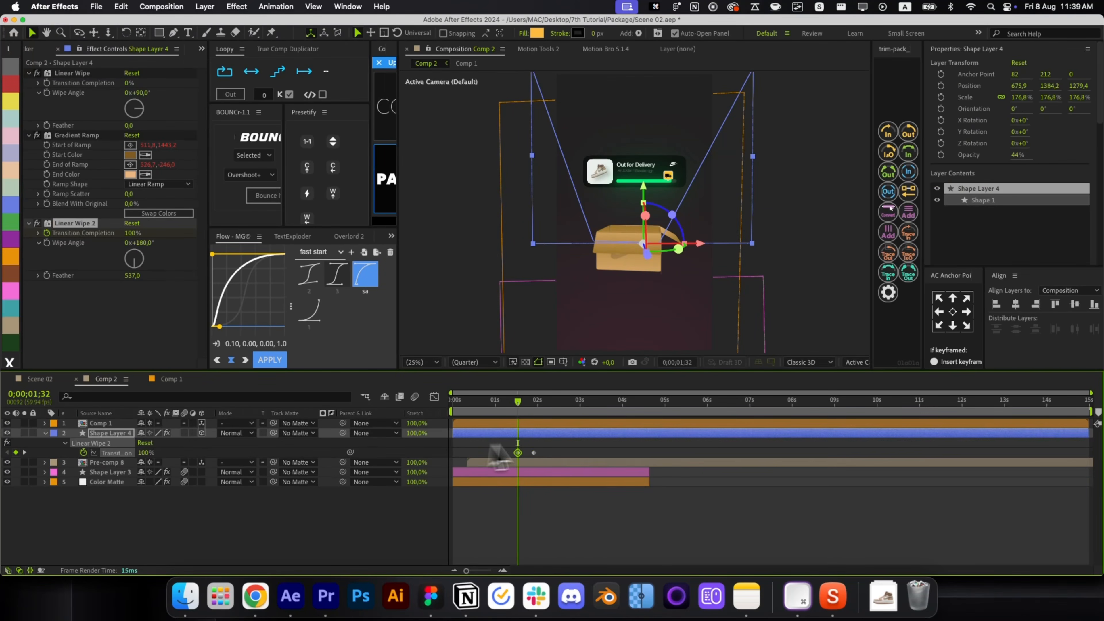
left_click(554, 453)
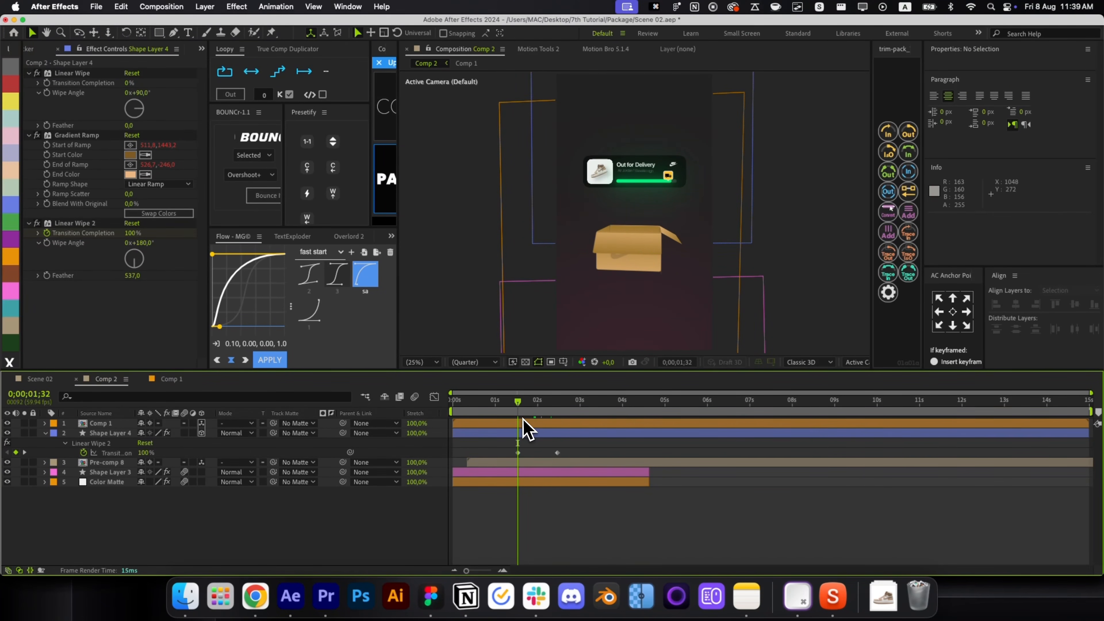
key("space")
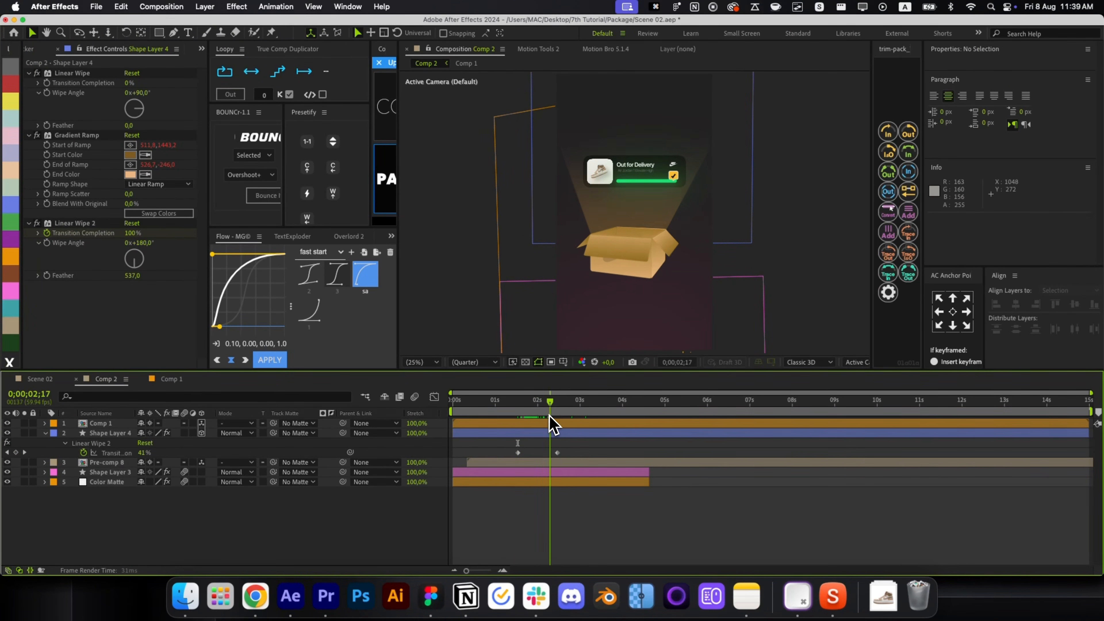
Shift Pre-comp 8 slightly later and Shape Layer 4 slightly earlier in the timeline.
mouse_move(566, 416)
left_mouse_down()
mouse_move(504, 427)
mouse_move(536, 464)
mouse_move(517, 468)
mouse_move(495, 433)
mouse_move(505, 419)
mouse_move(520, 421)
mouse_move(519, 443)
mouse_move(538, 425)
mouse_move(560, 426)
left_mouse_up()
left_click(517, 453)
left_click(505, 452)
left_click(493, 450)
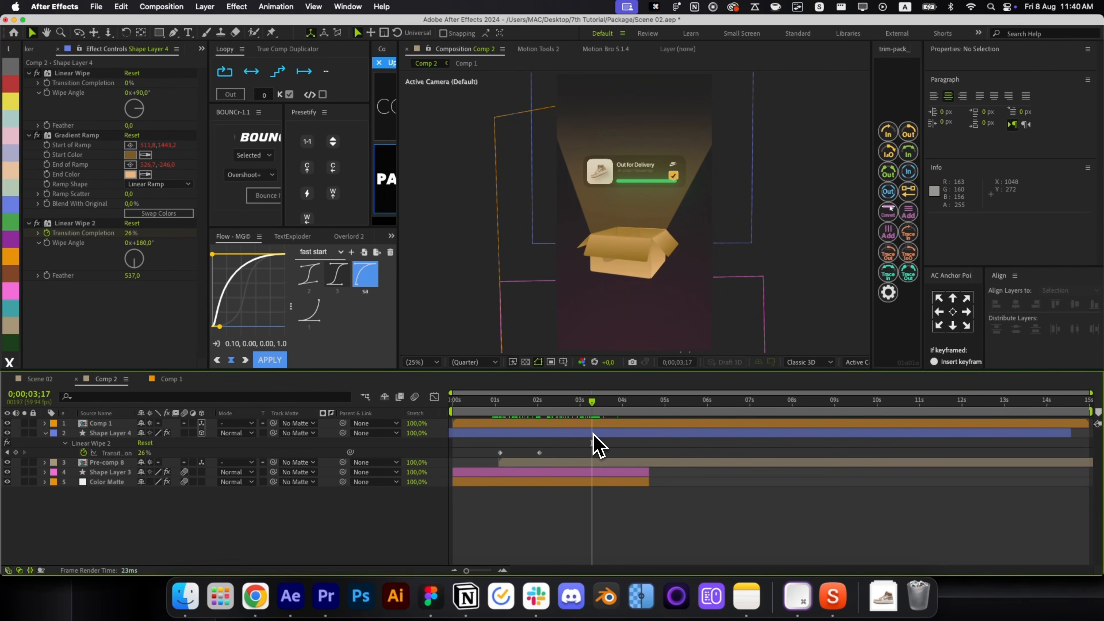
key("p")
key("p")
left_click_drag(634, 476, 651, 460)
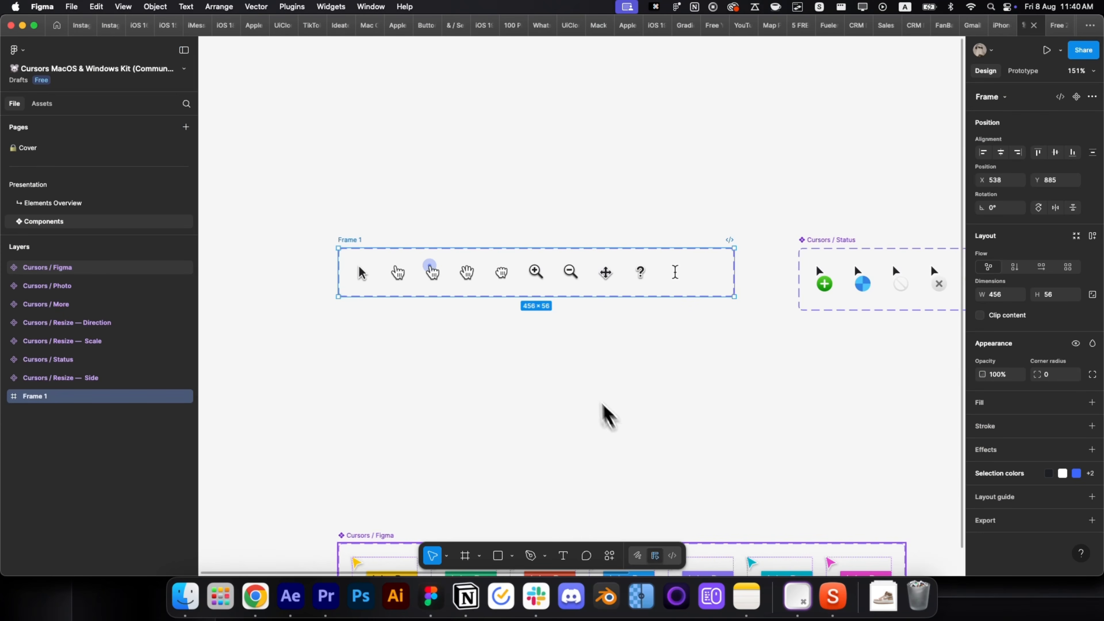
Select the Pointer hand cursor variant in Figma and add a PNG export setting.
left_click(571, 352)
left_click(417, 292)
scroll(420, 293, "up", 5)
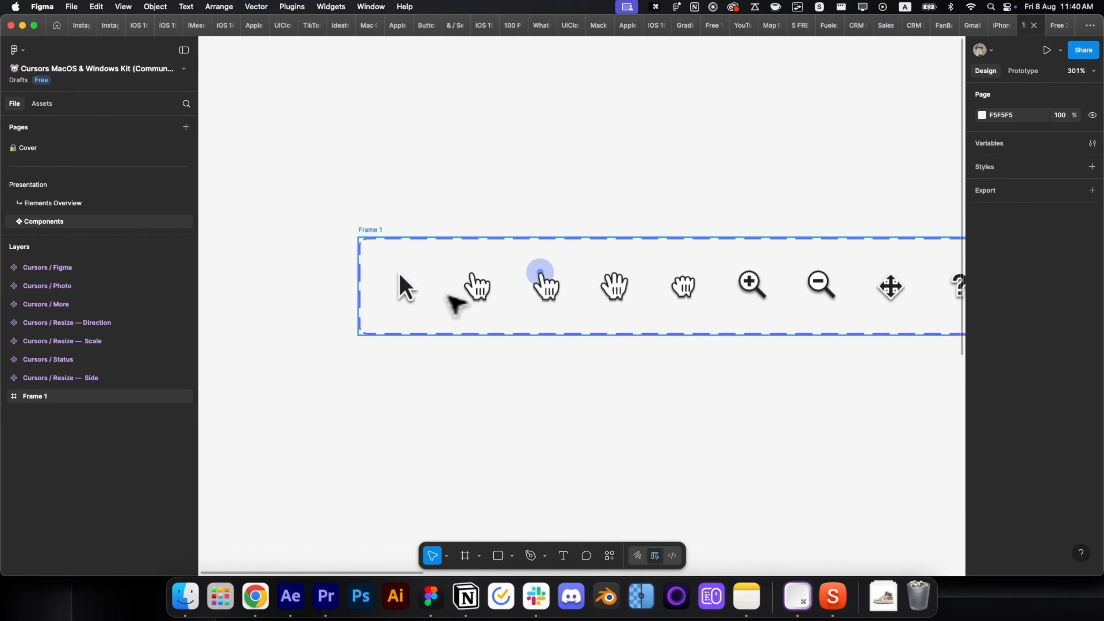
double_click(478, 292)
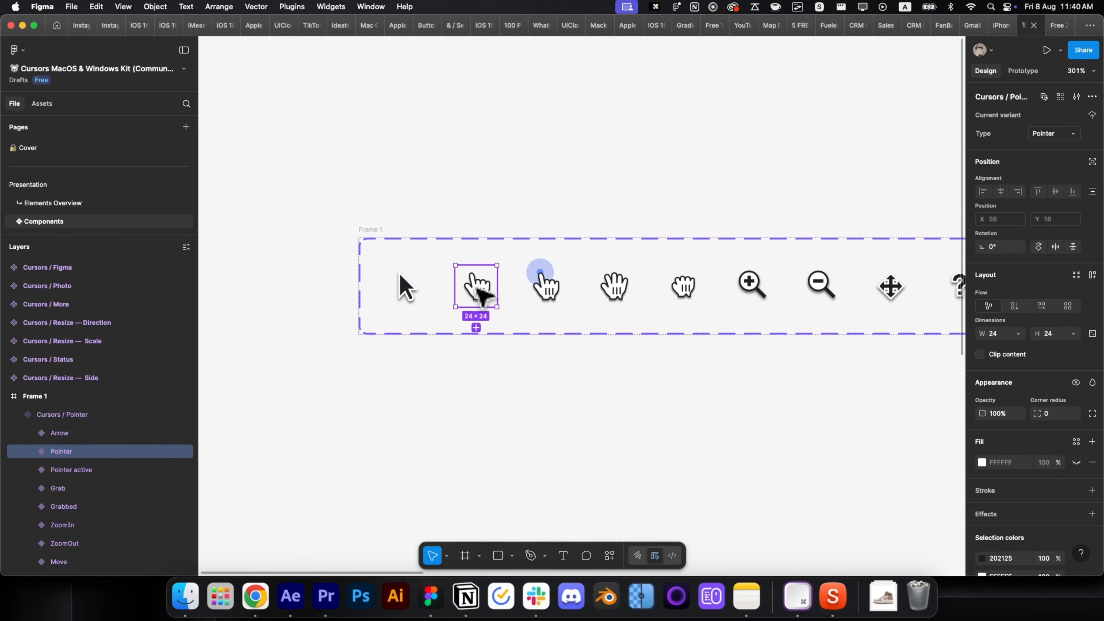
scroll(1082, 524, "down", 3)
left_click(1028, 539)
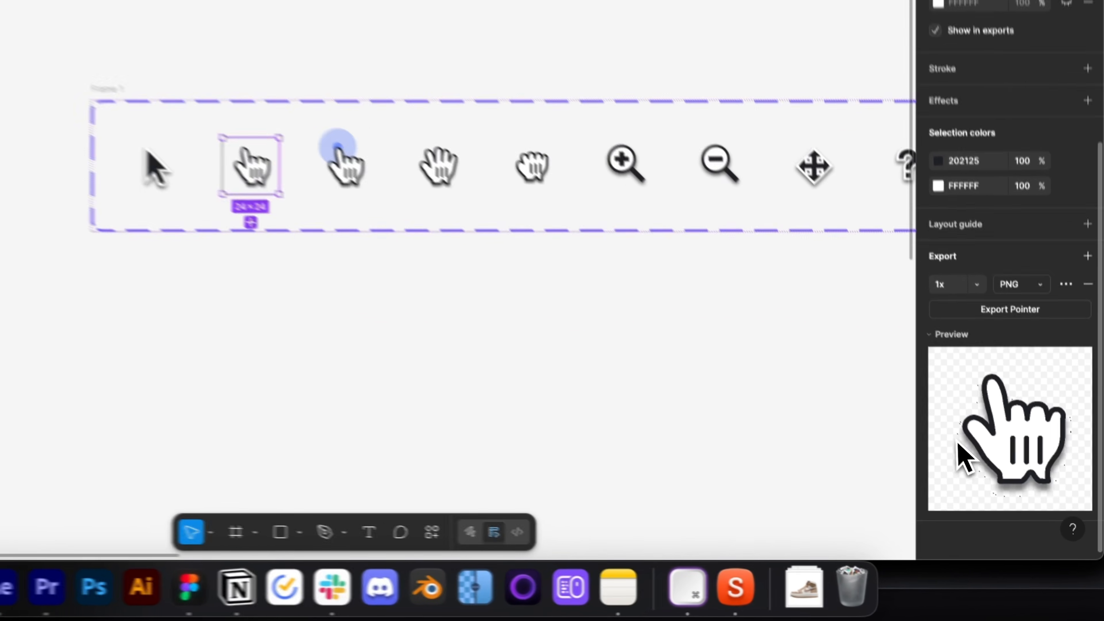
Send the pointer to After Effects using the Overlord plugin.
right_click(252, 168)
mouse_move(354, 371)
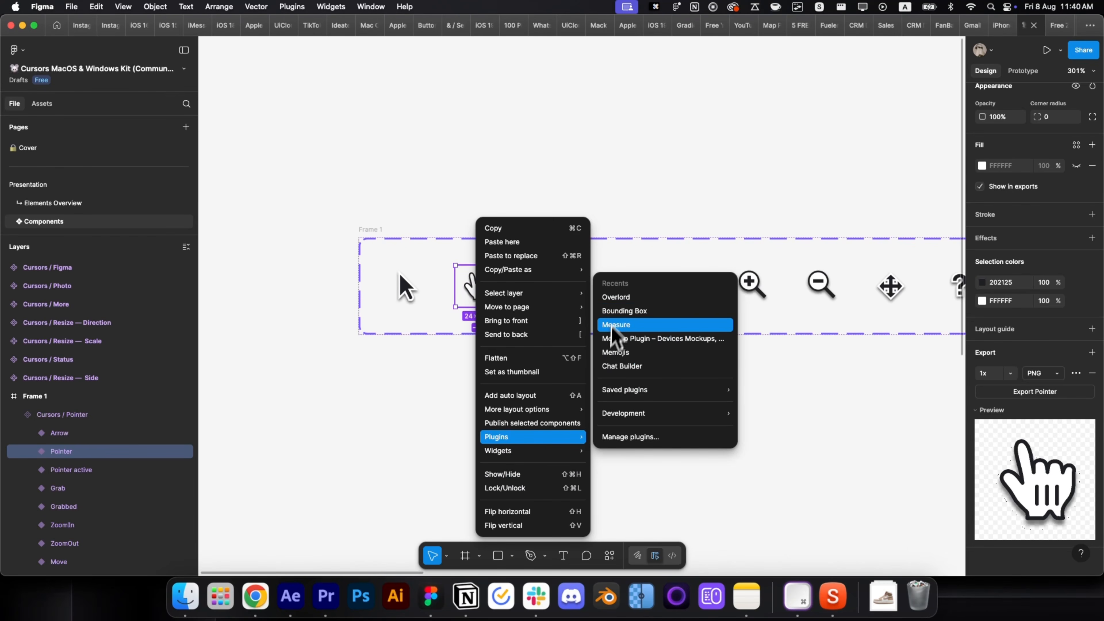
left_click(617, 298)
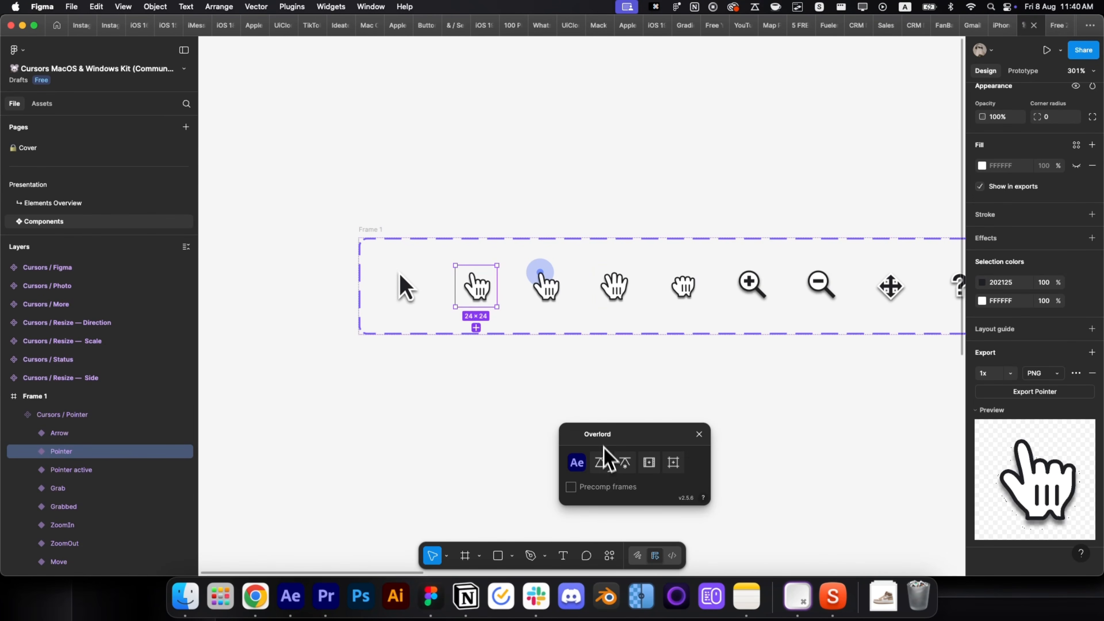
left_click(603, 463)
Centre the Pointing layer in the comp and move its anchor point slightly down.
key("super+Home")
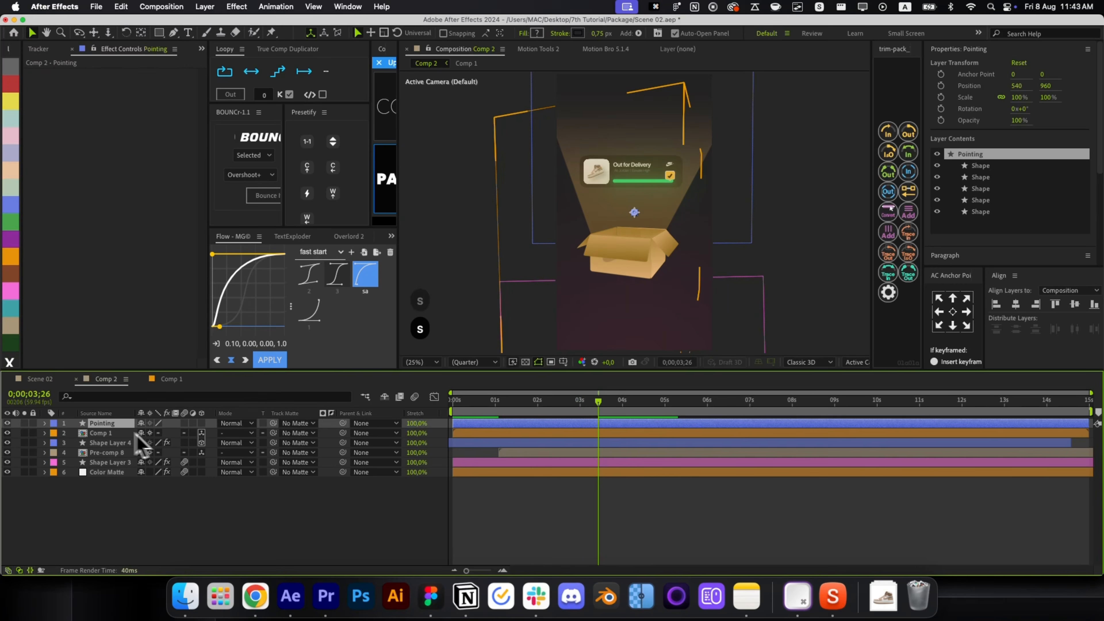
key("s")
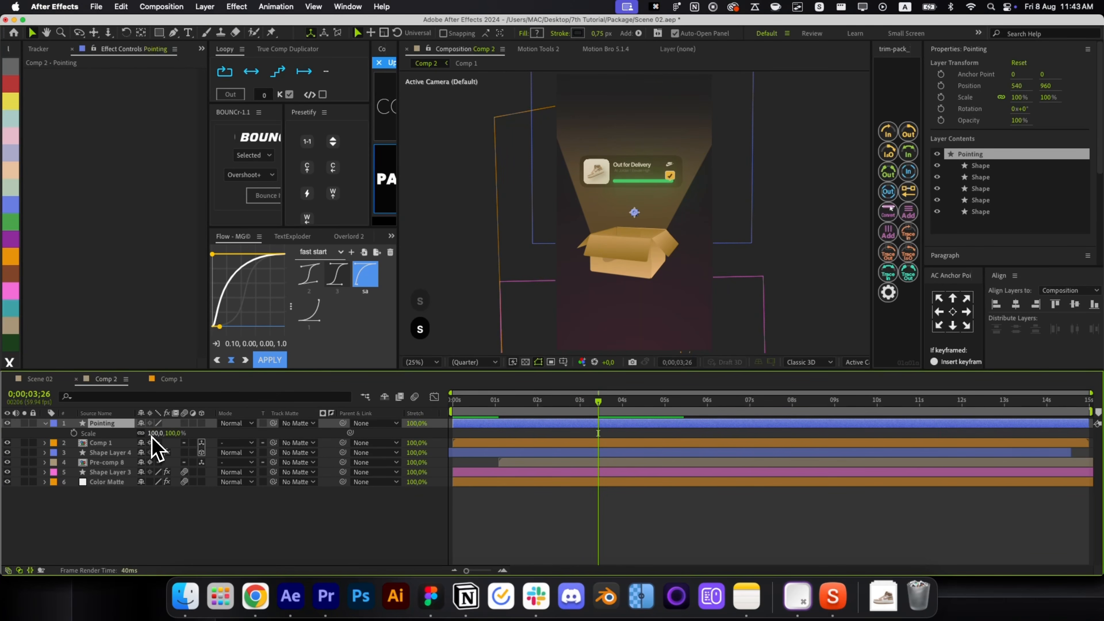
left_click(609, 506)
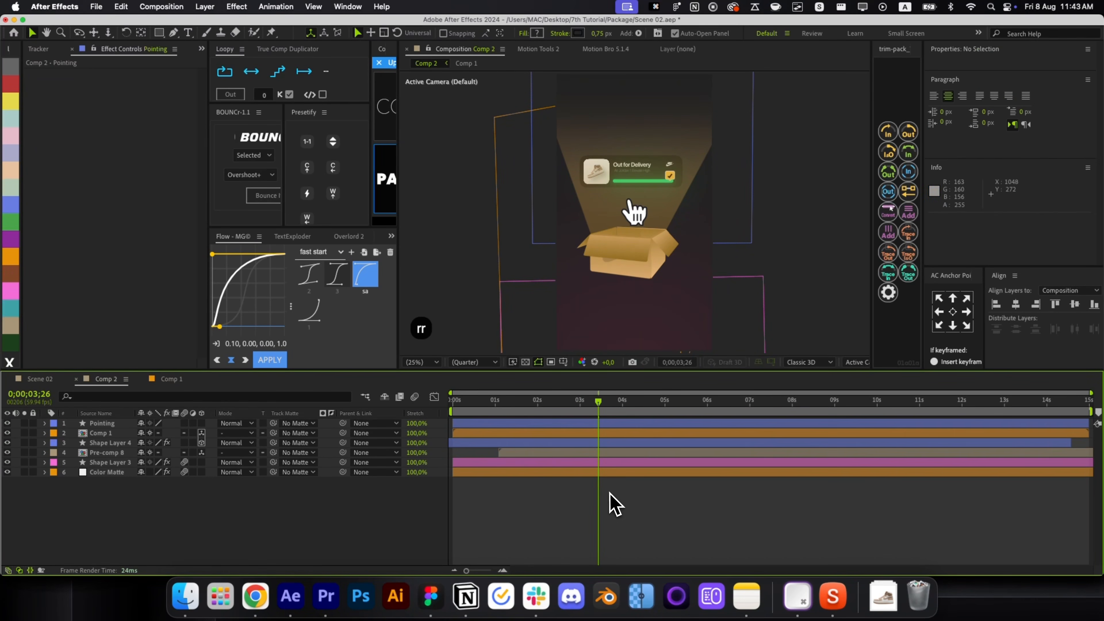
left_click(636, 210)
scroll(634, 209, "up", 4)
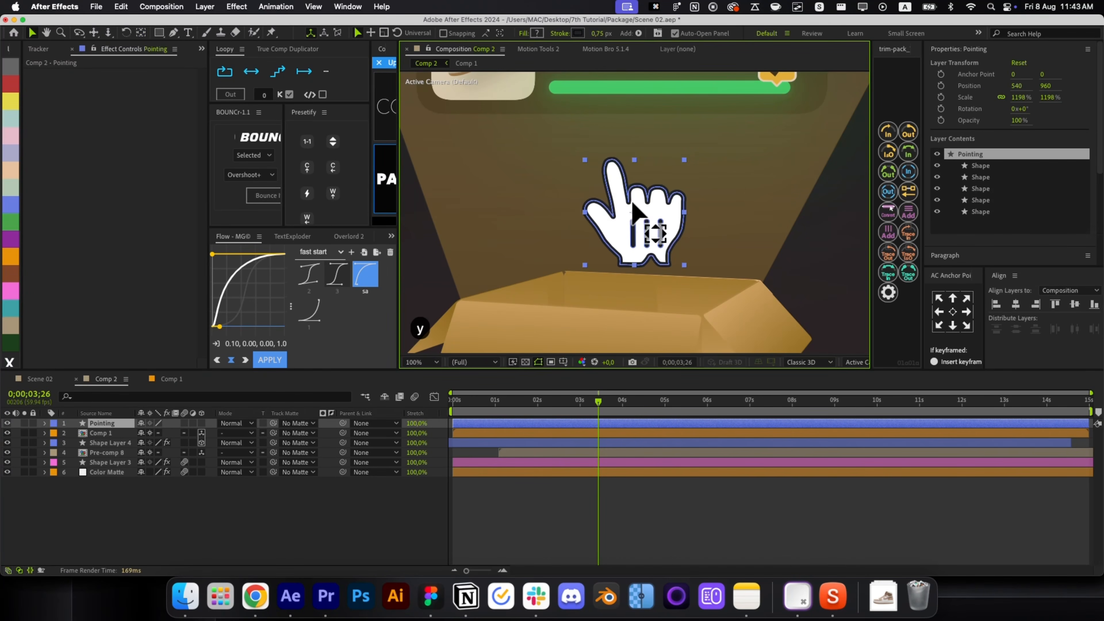
left_click_drag(635, 212, 637, 220)
Rotate the pointing hand to about -11.8 degrees.
key("v")
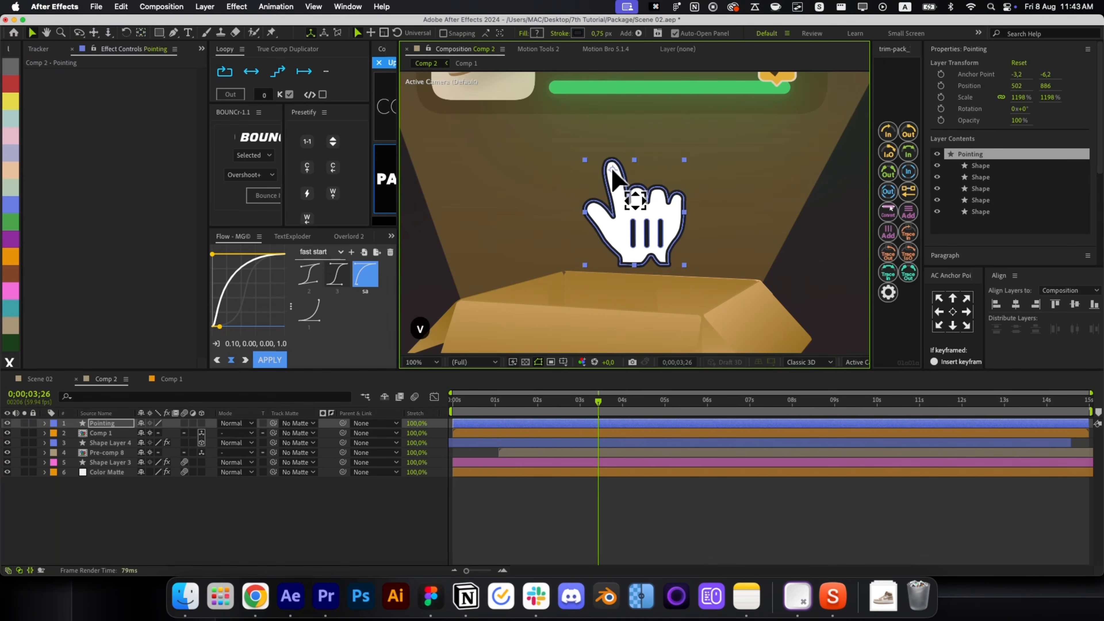
scroll(633, 211, "down", 2)
key("w")
key("v")
left_click_drag(653, 246, 674, 175)
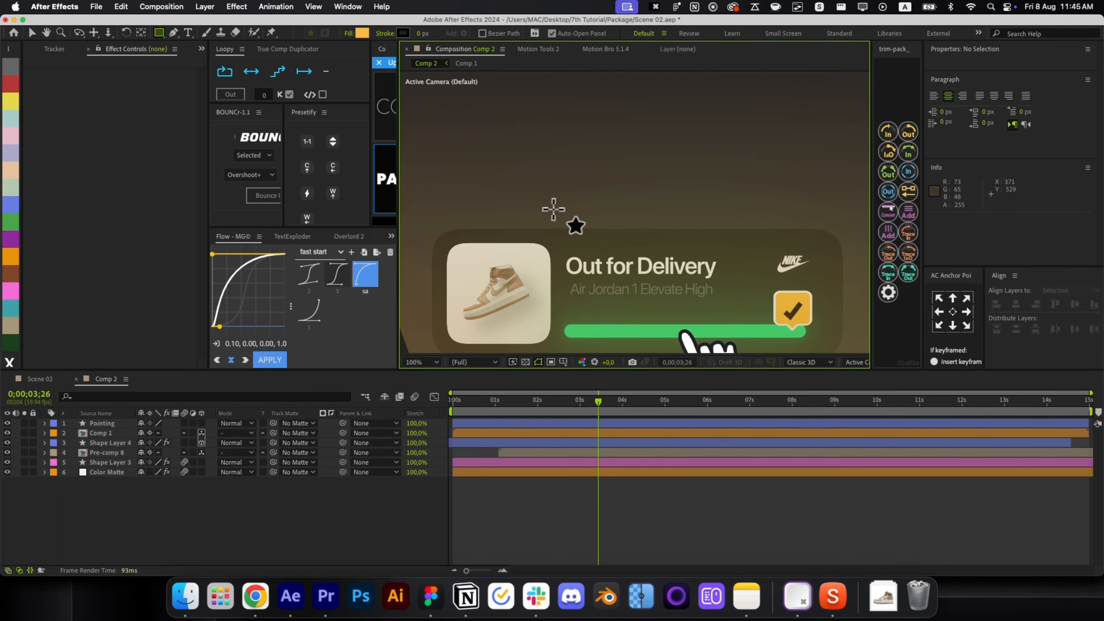
Draw a yellow rectangle above the delivery card and move it down the layer stack.
left_click_drag(553, 209, 696, 181)
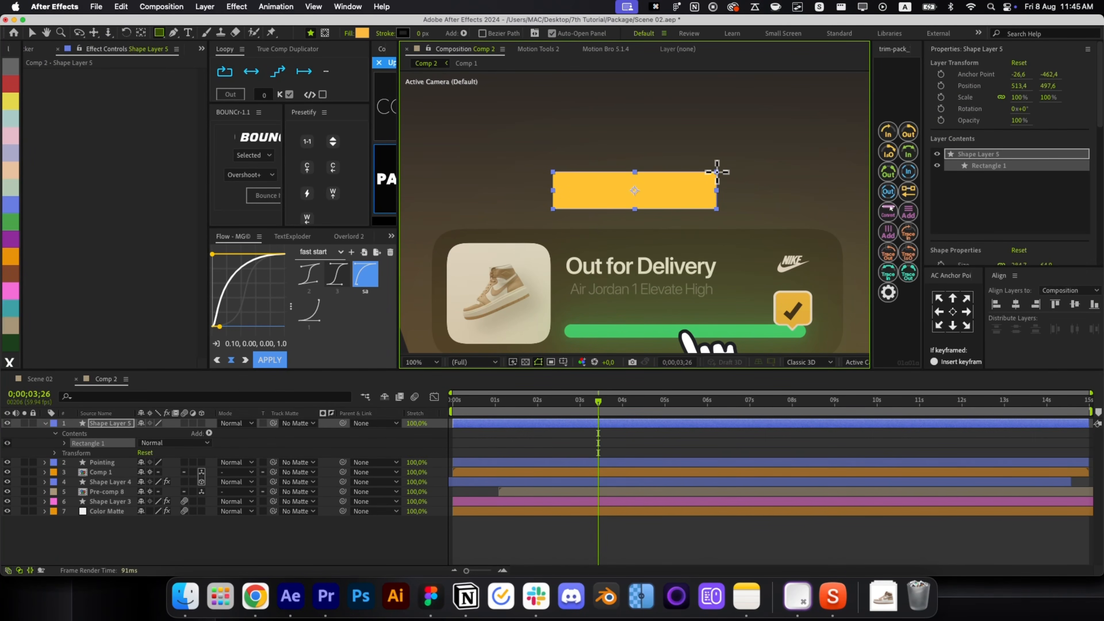
key("v")
key("super+bracketleft")
key("super+bracketleft")
key("super+bracketleft")
key("super+bracketleft")
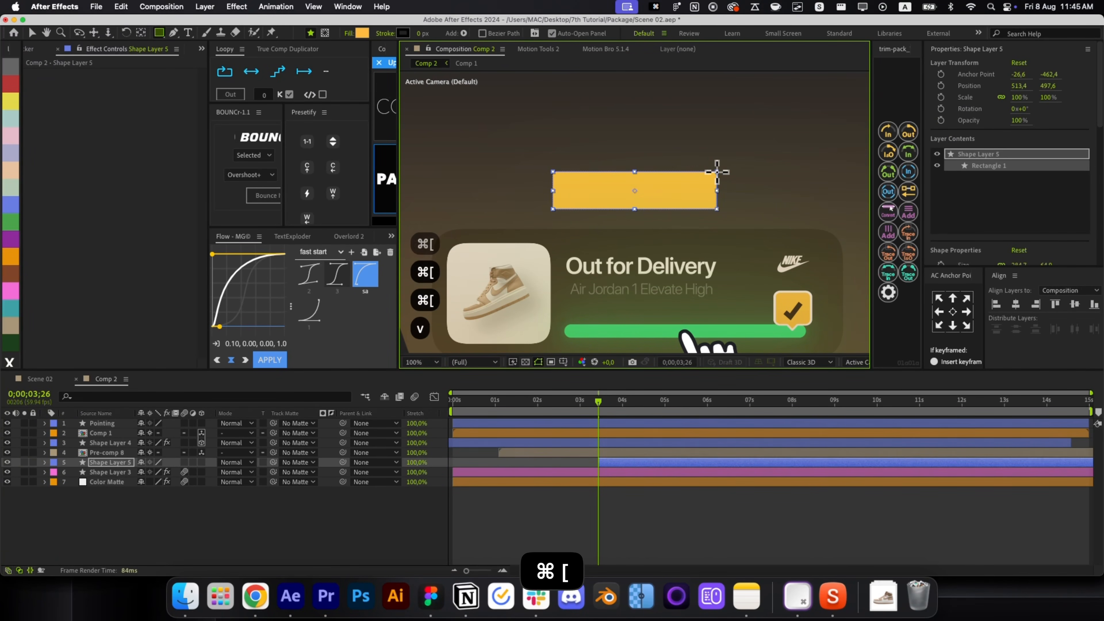
Round the rectangle with Roughen Edges, Border set to 16.
left_click(953, 312)
key("alt+space")
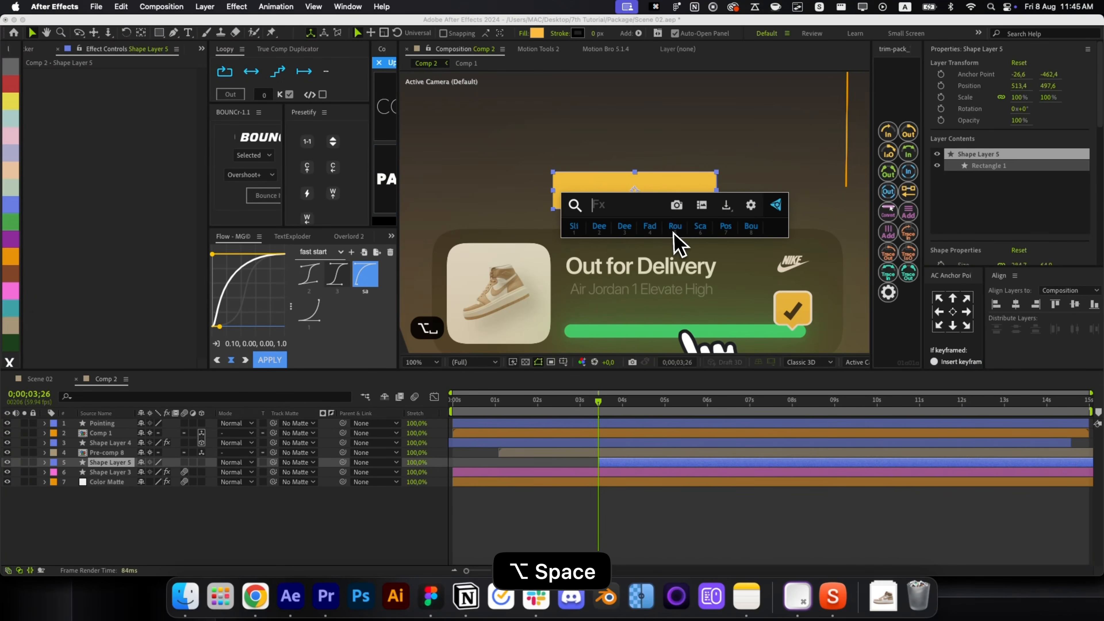
left_click(672, 238)
left_click(135, 102)
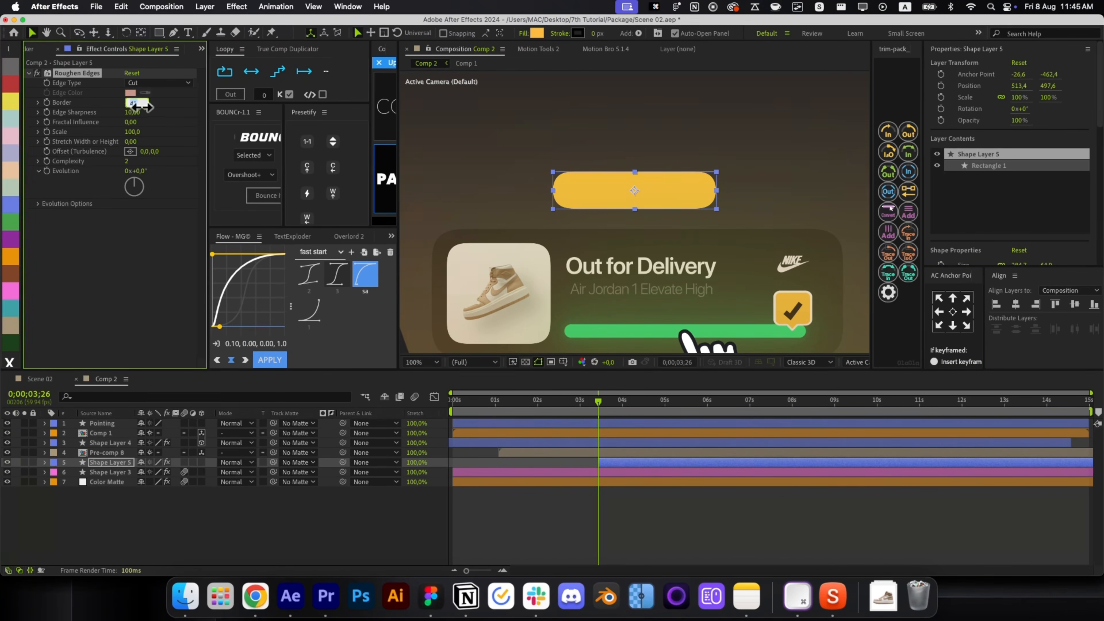
type("16")
key("Return")
Add a Gradient Overlay layer style to the rectangle with Multiply blend mode.
left_click(586, 558)
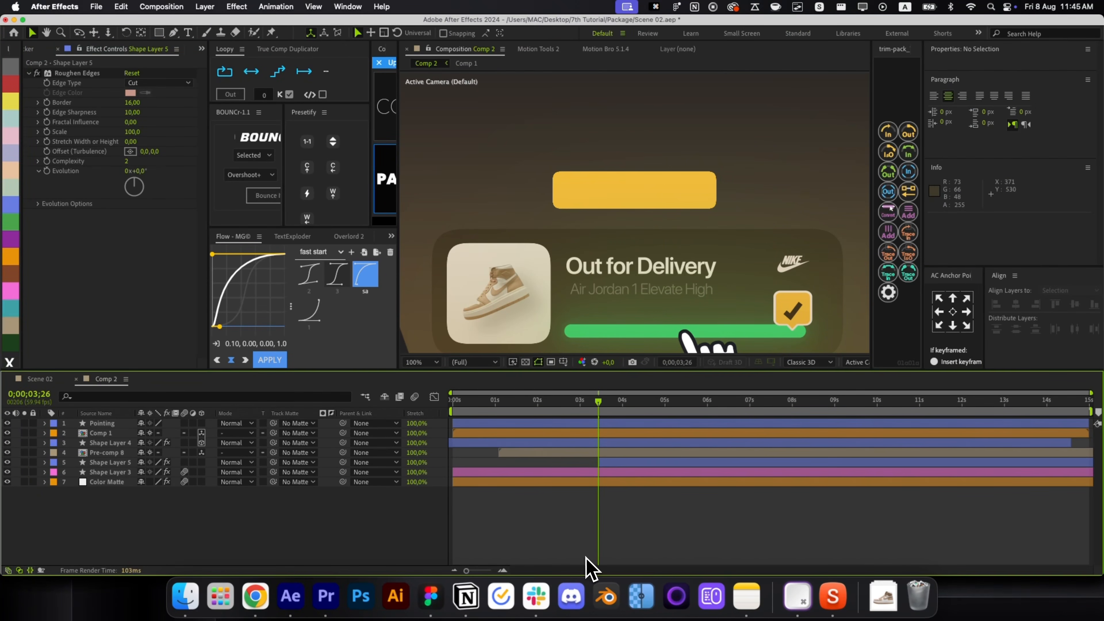
left_click(621, 461)
right_click(612, 462)
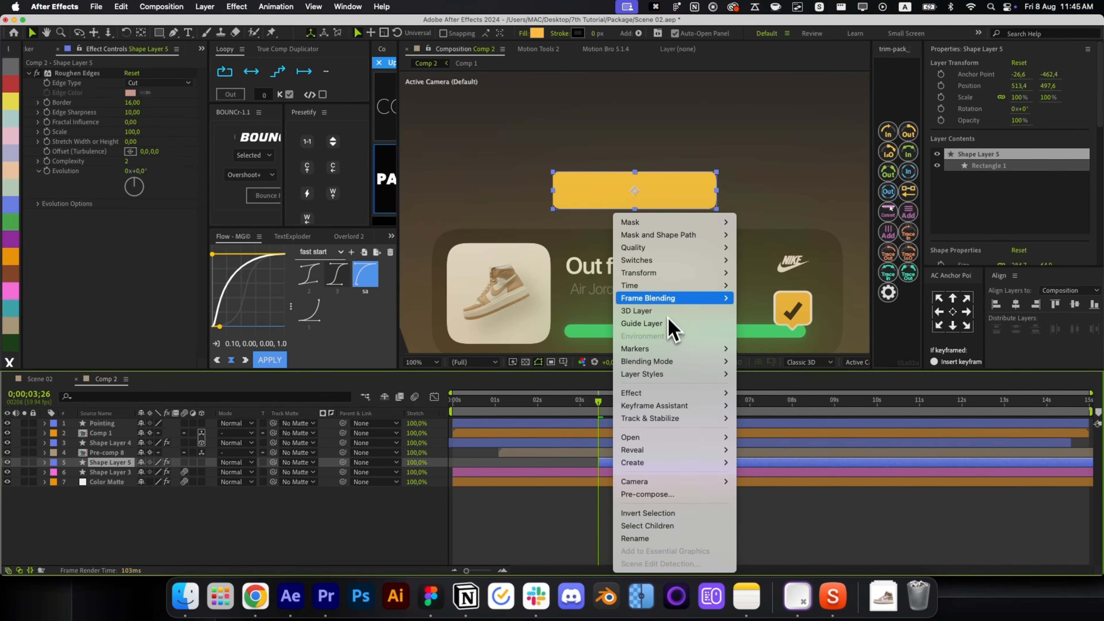
mouse_move(652, 374)
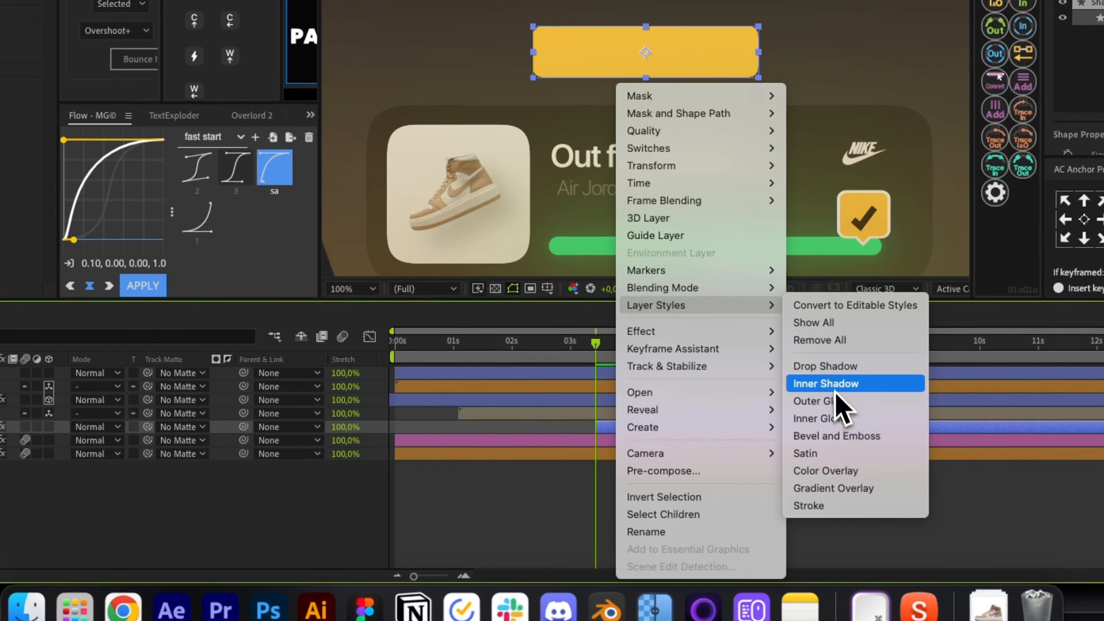
left_click(838, 488)
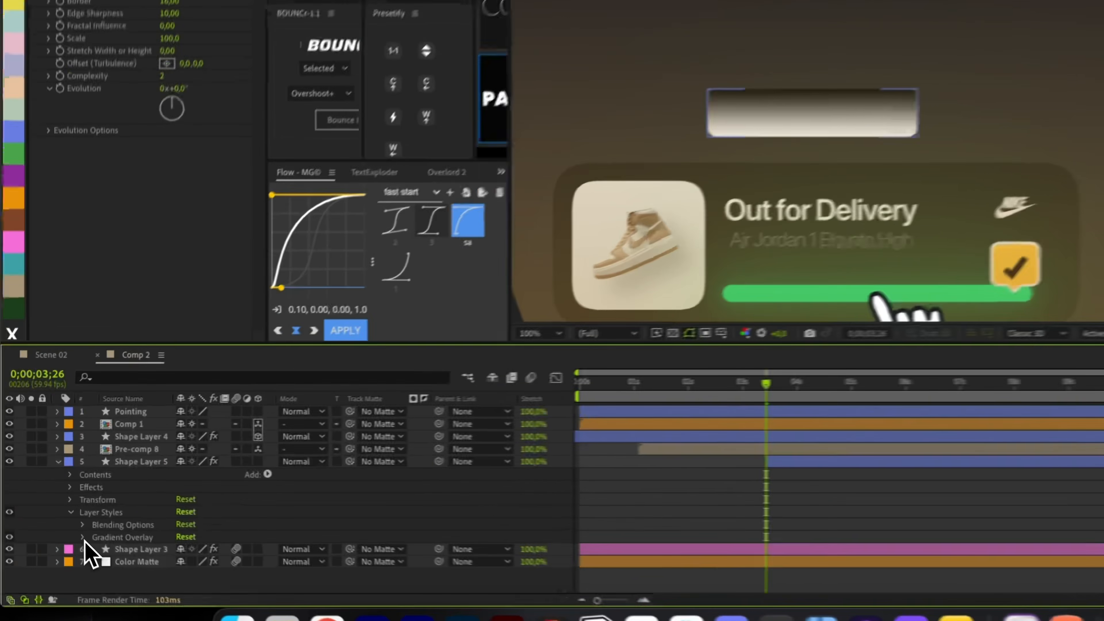
left_click(84, 539)
scroll(130, 556, "down", 4)
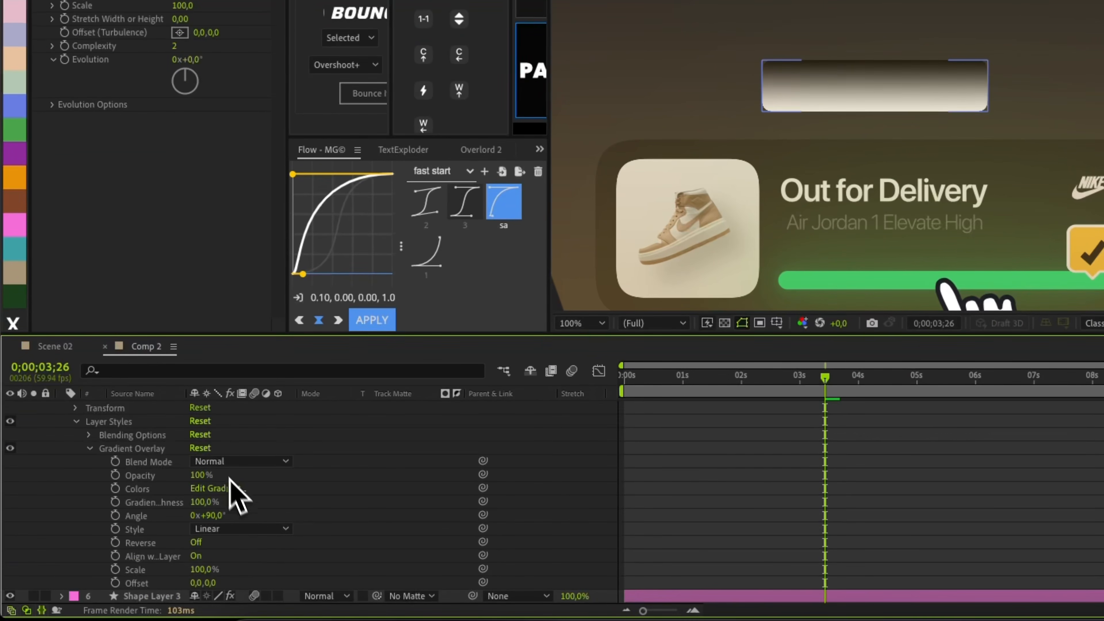
left_click(234, 462)
left_click(263, 158)
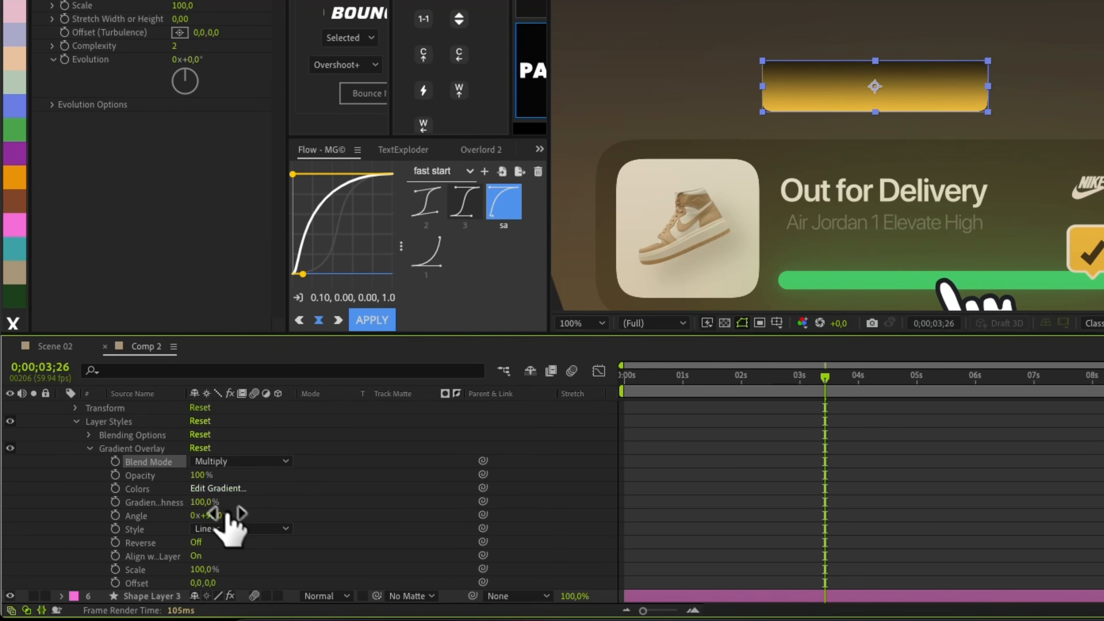
Set the gradient overlay to 84% opacity, move the black stop to 81%, and reverse it.
left_click_drag(190, 475, 194, 477)
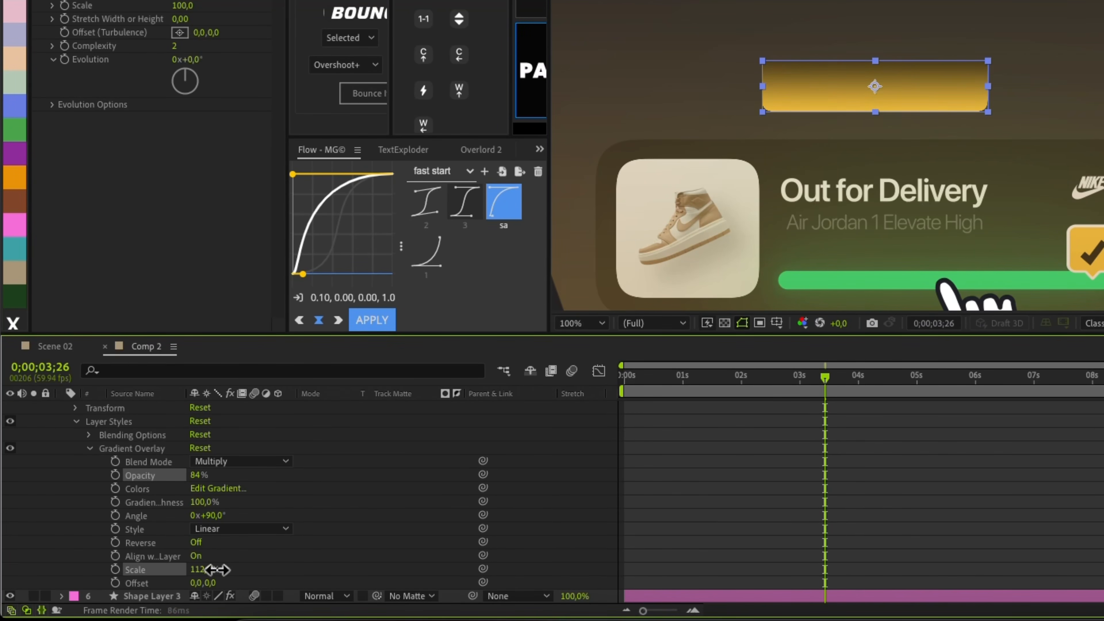
left_click(217, 488)
left_click_drag(332, 220, 695, 224)
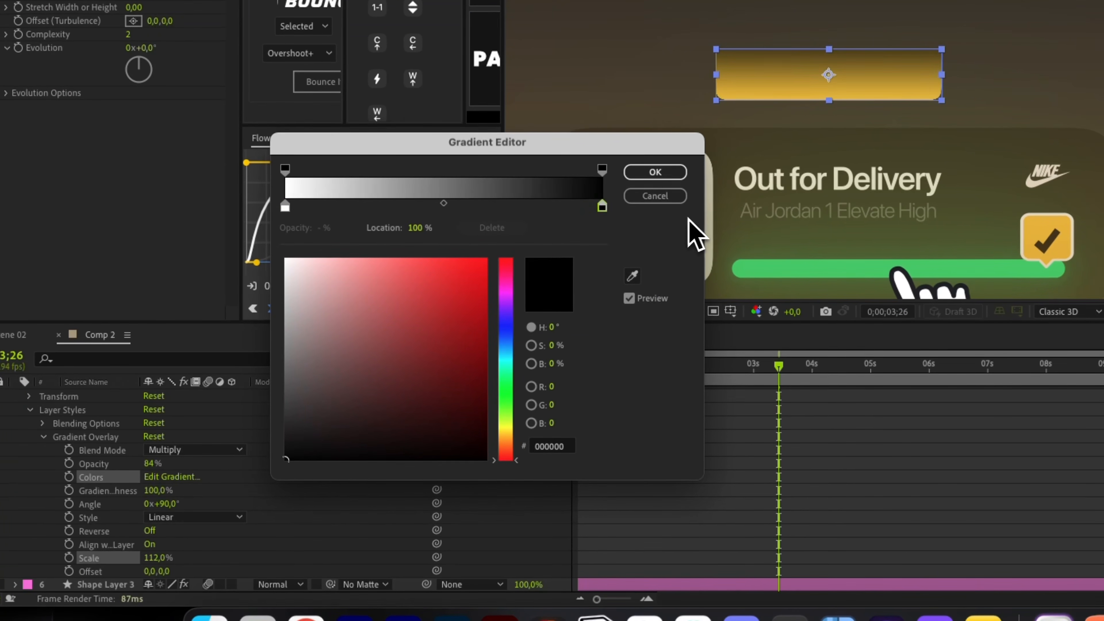
left_click(655, 172)
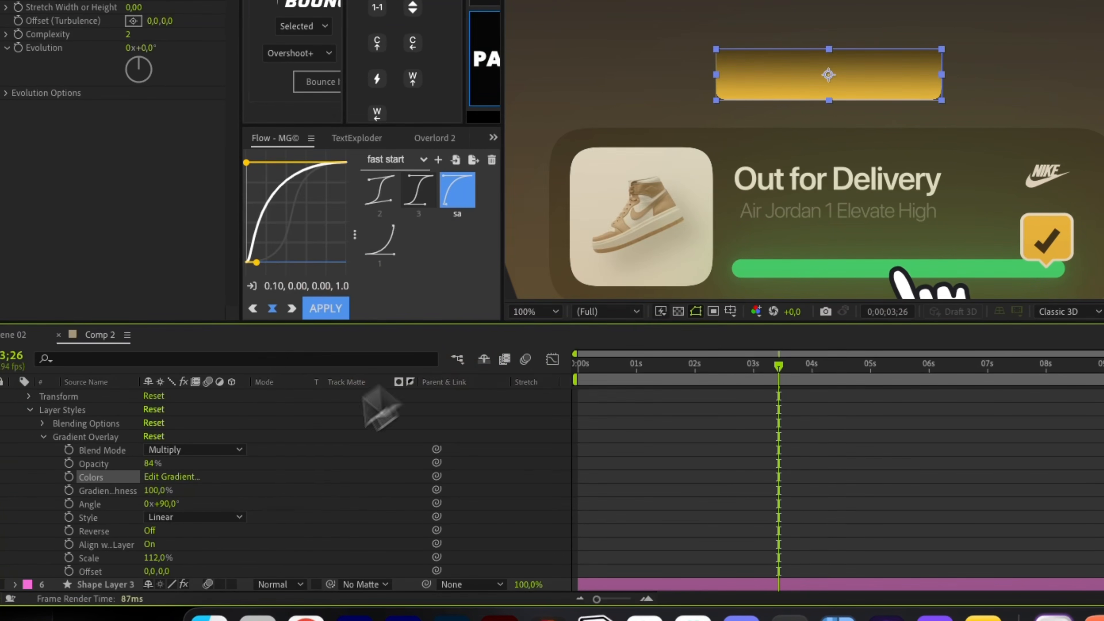
left_click(150, 531)
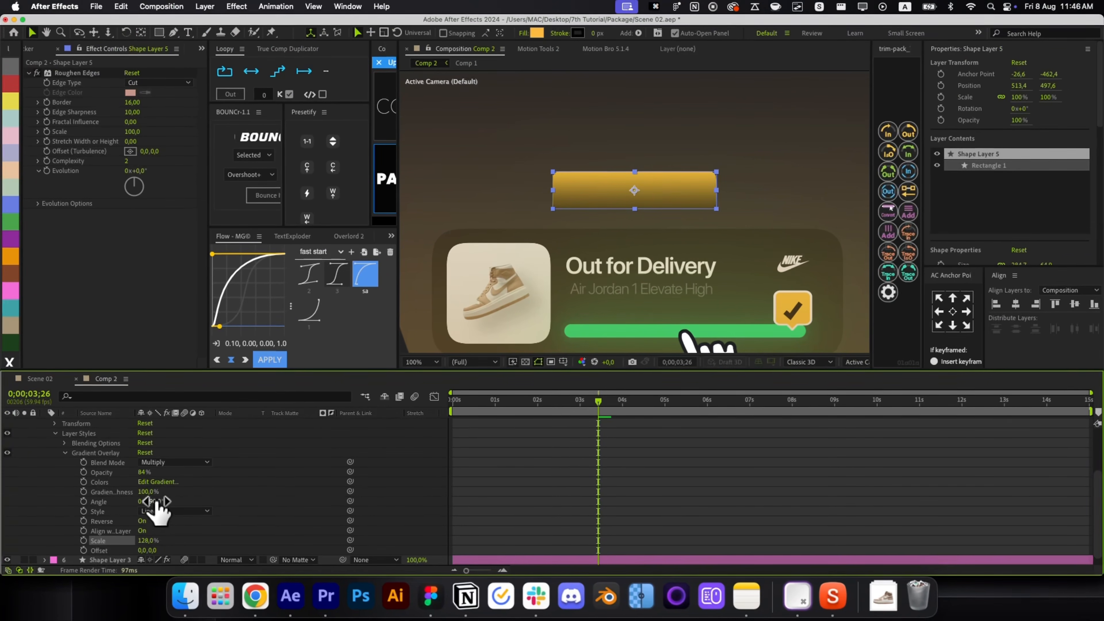
left_click_drag(157, 506, 175, 502)
key("super+z")
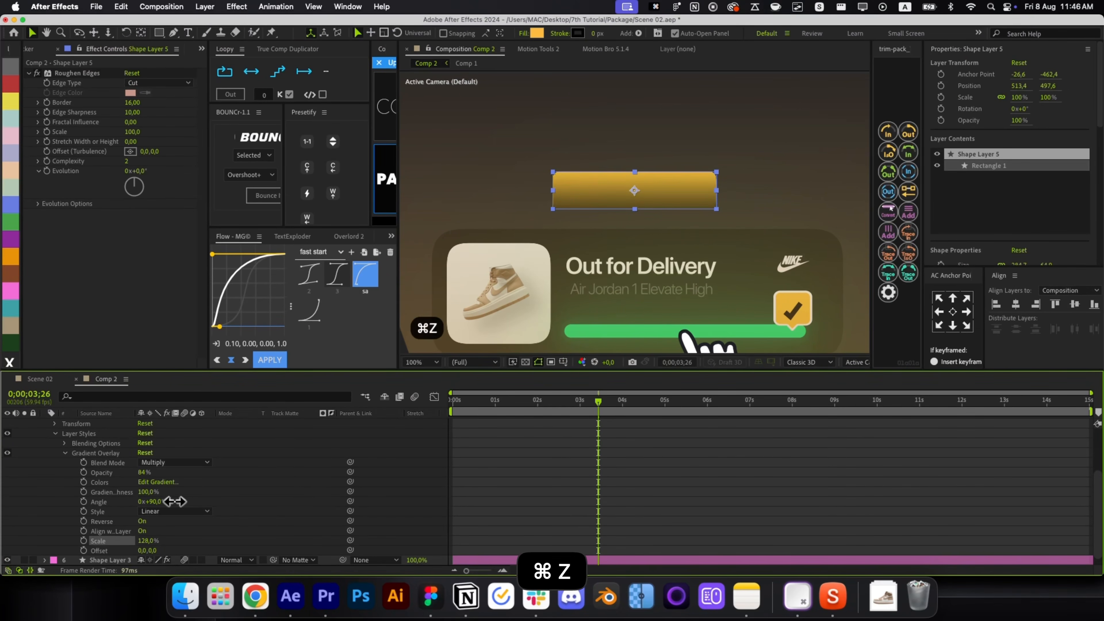
left_click(155, 541)
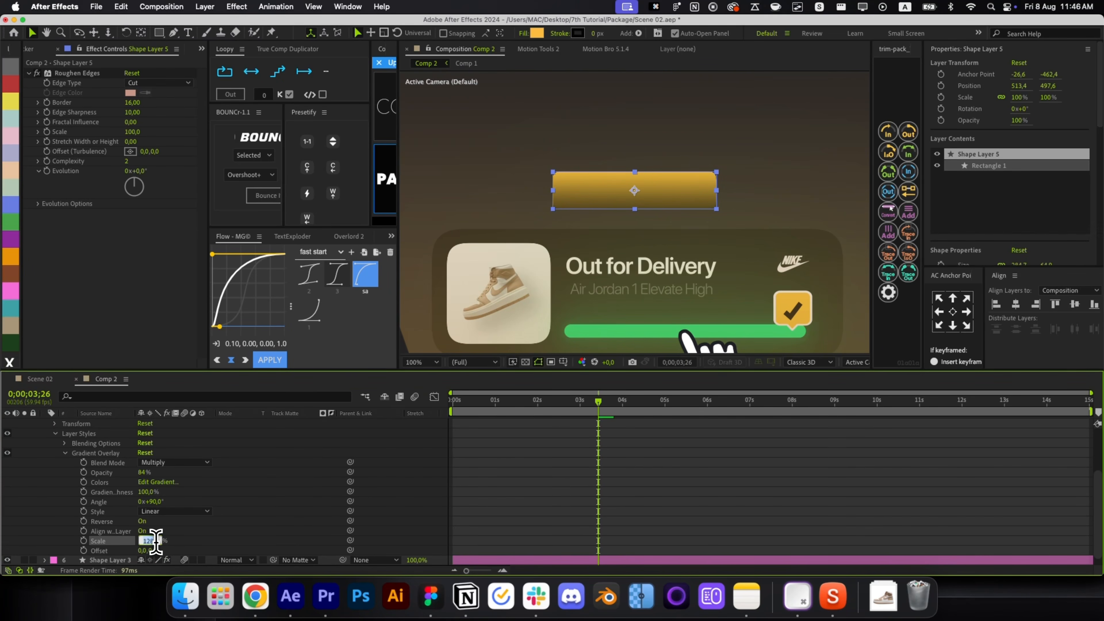
Add a Stroke layer style to outline the rectangle.
scroll(198, 549, "up", 3)
right_click(614, 460)
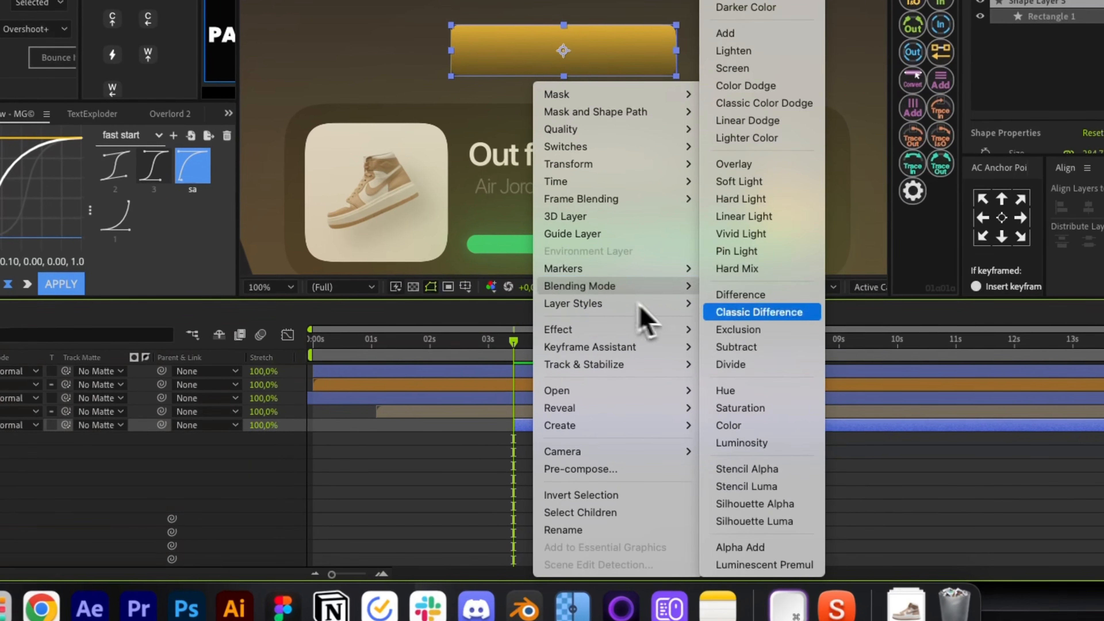
mouse_move(678, 303)
left_click(739, 511)
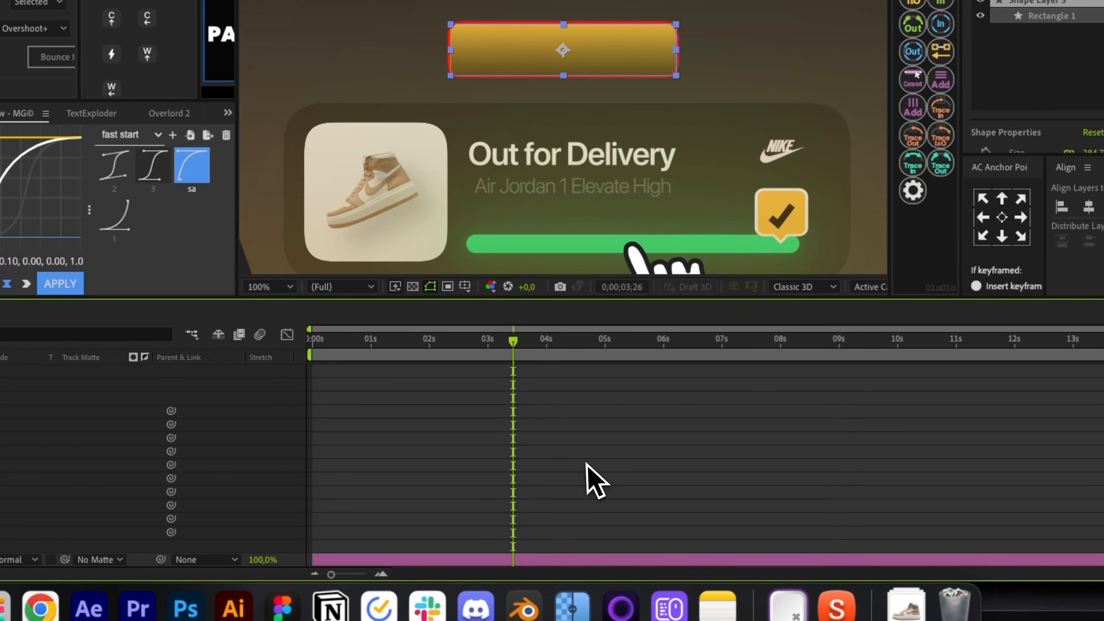
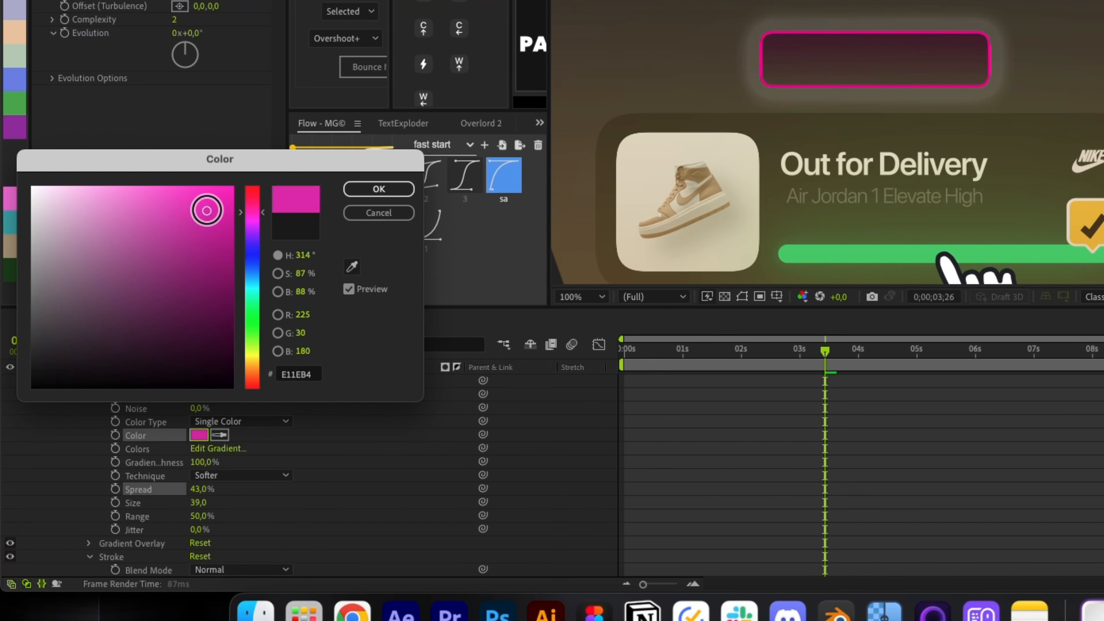
Set the glow to magenta with 6% spread, size 44 and 38% opacity, then add an empty text layer.
left_click(378, 189)
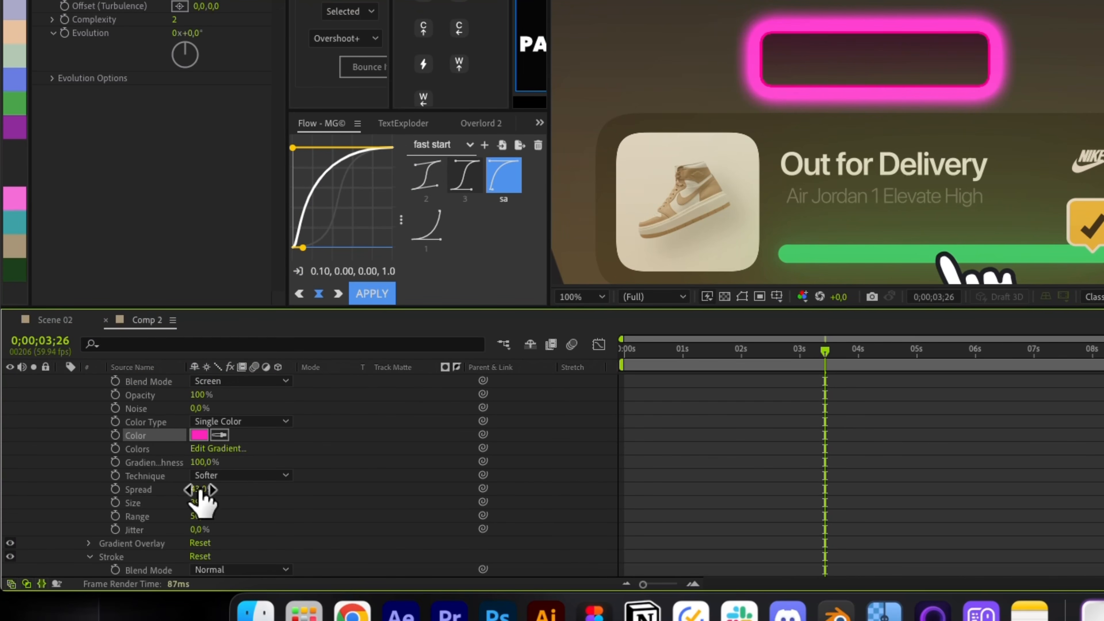
mouse_move(198, 489)
left_mouse_down()
mouse_move(135, 490)
mouse_move(213, 501)
left_mouse_up()
left_click_drag(198, 395, 146, 399)
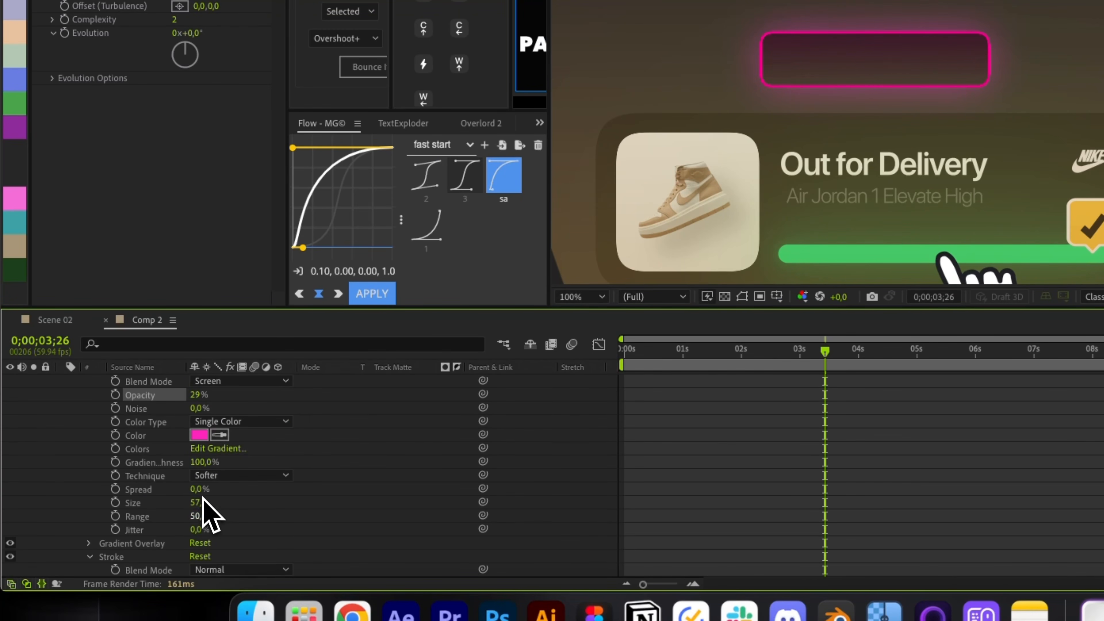
left_click_drag(199, 502, 162, 494)
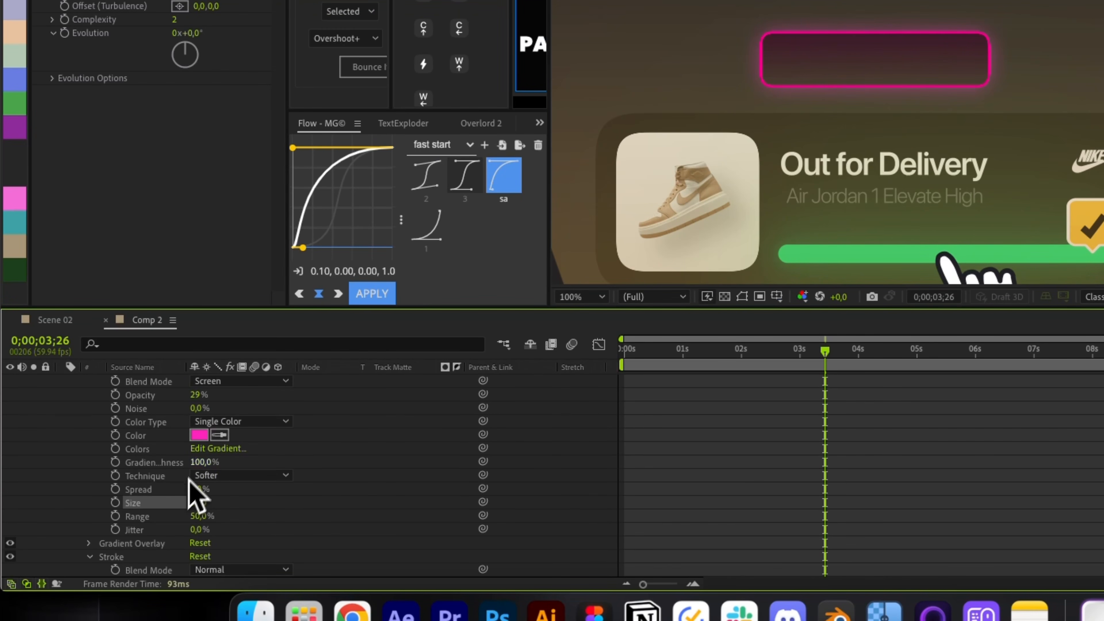
left_click_drag(196, 394, 211, 395)
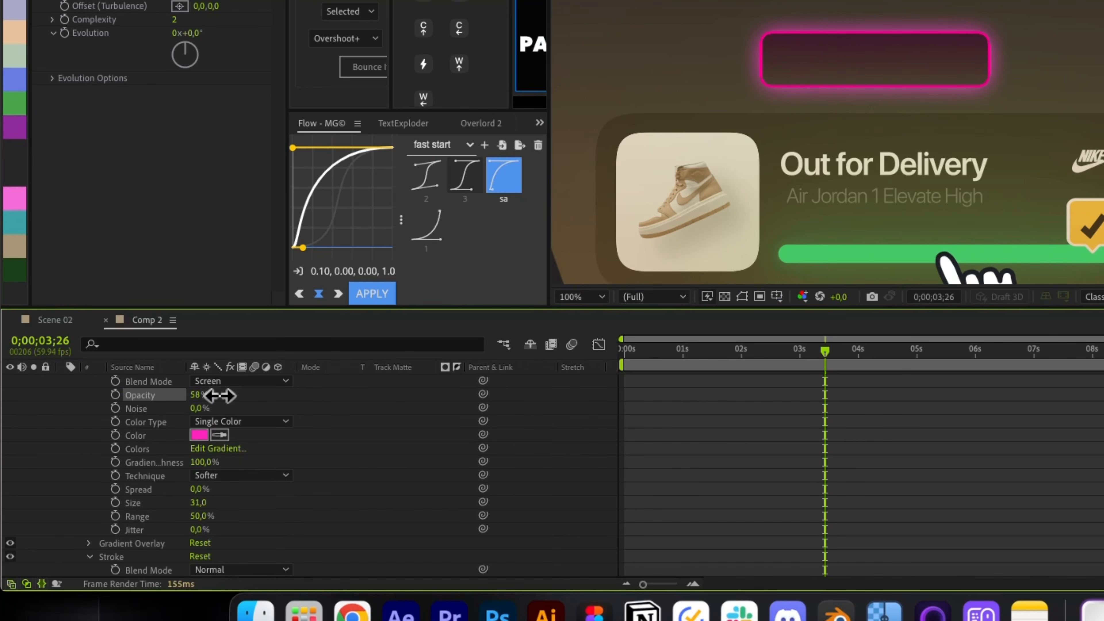
left_click_drag(199, 516, 306, 503)
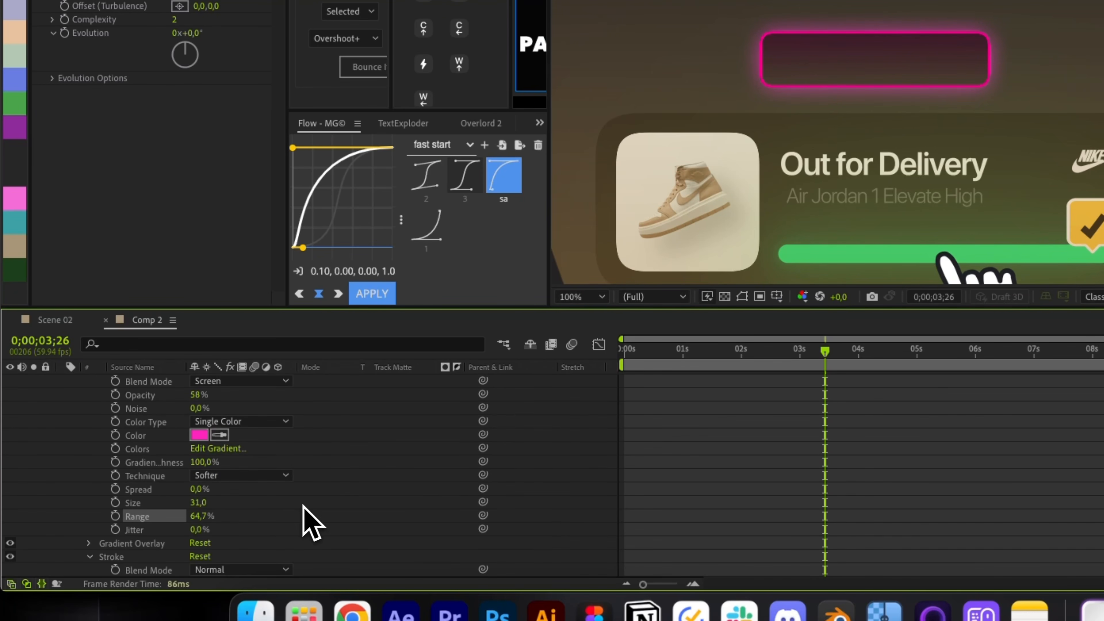
key("super+z")
mouse_move(202, 502)
left_mouse_down()
mouse_move(226, 498)
mouse_move(213, 498)
left_mouse_up()
key("super+z")
left_click_drag(198, 395, 177, 397)
left_click_drag(202, 490, 211, 489)
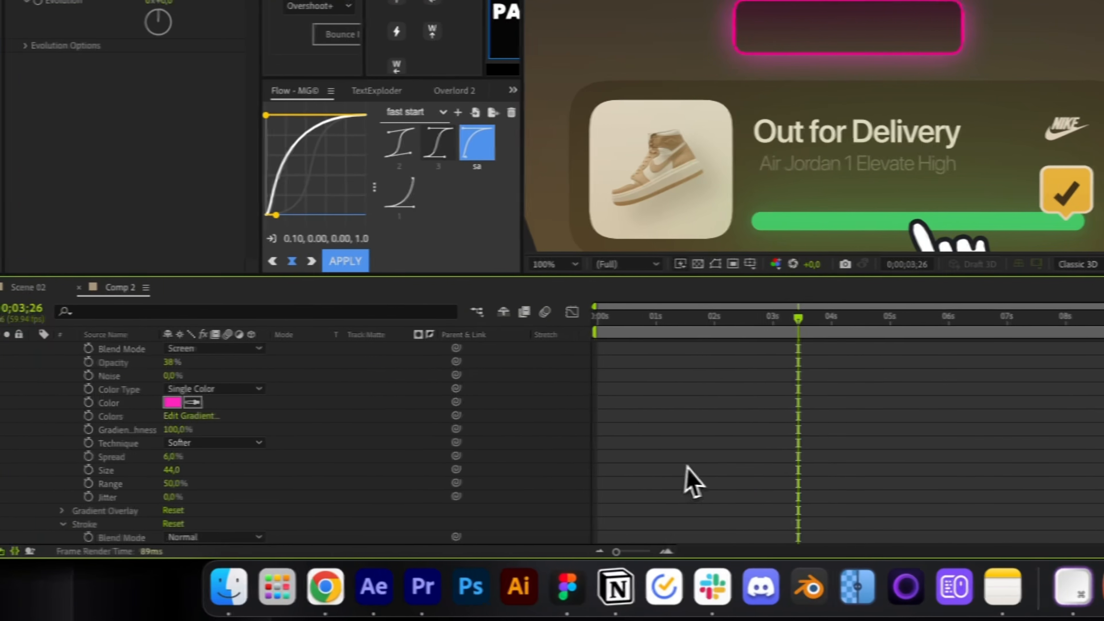
key("super+alt+shift+t")
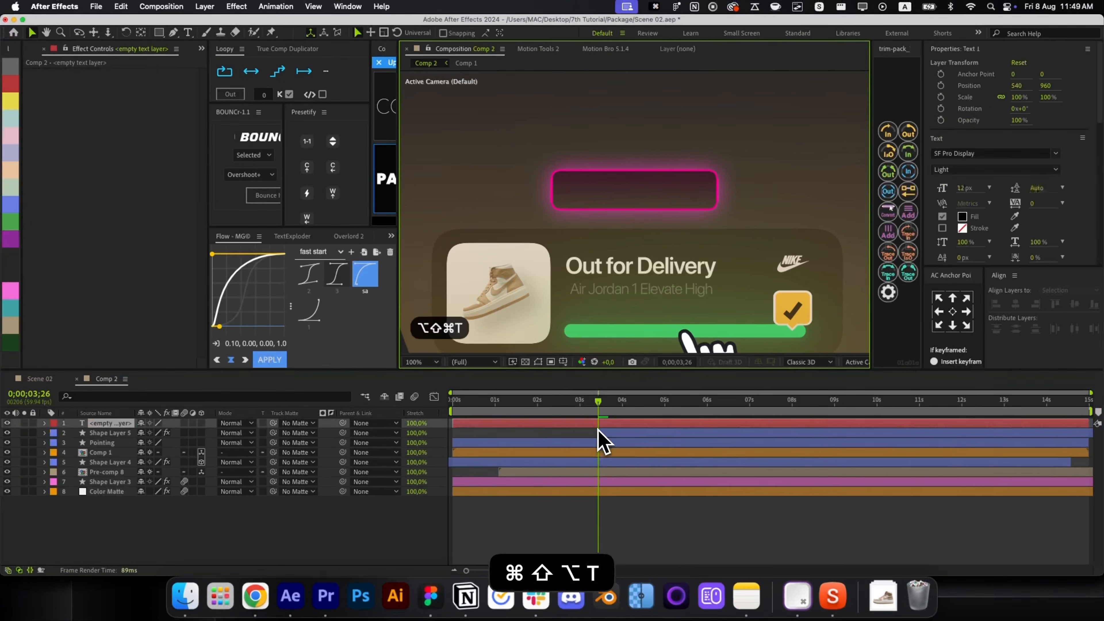
Type the label 'Place Order' and move it into the pink box.
type("Place Orderd")
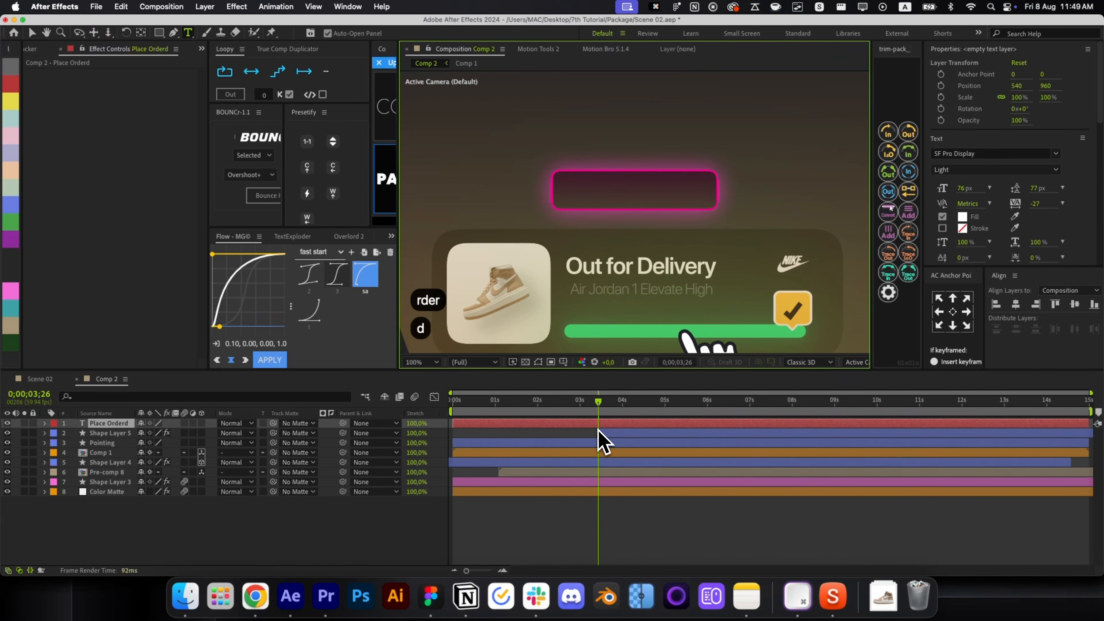
key("BackSpace")
key("super+Return")
key("alt+slash")
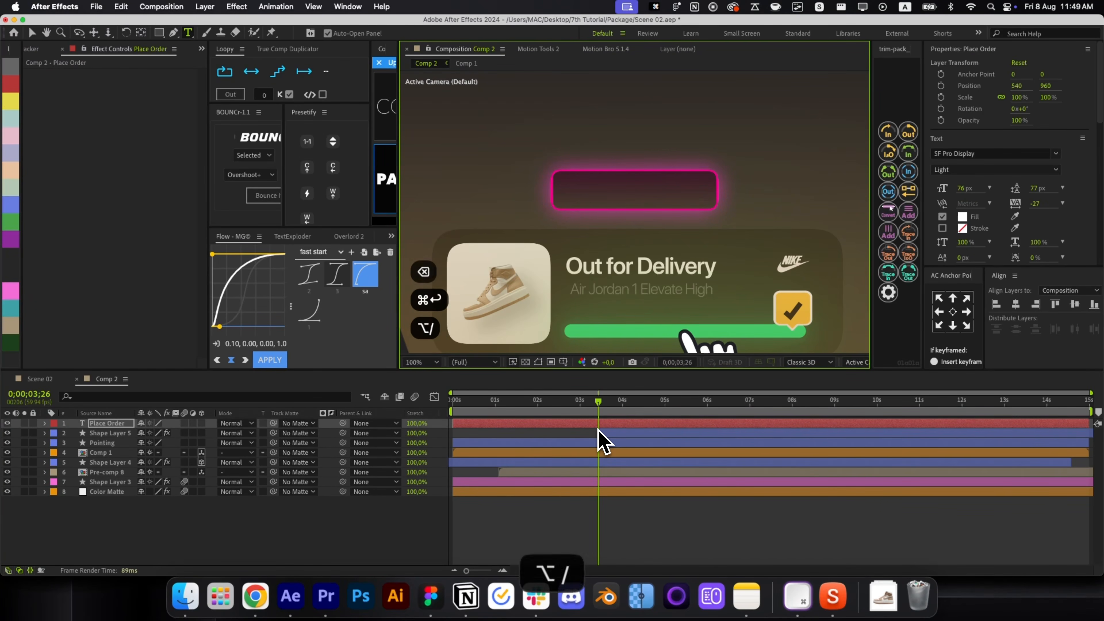
key("v")
left_click_drag(627, 210, 624, 143)
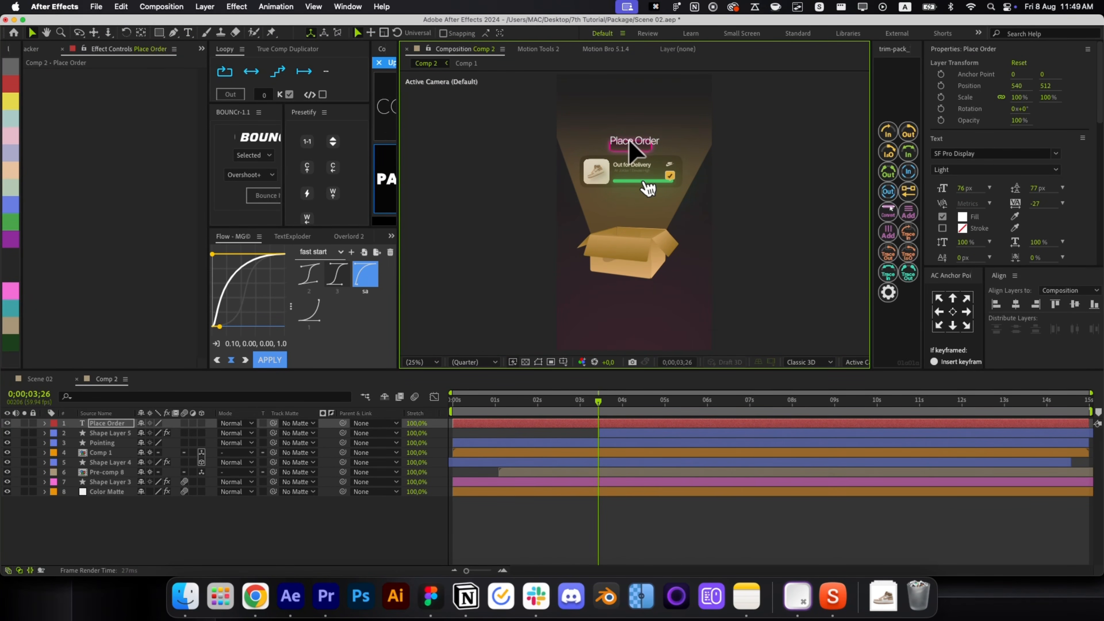
scroll(626, 148, "up", 4)
Centre the label's anchor point, scale it to 46%, and set its font style to Medium.
key("super+shift+h")
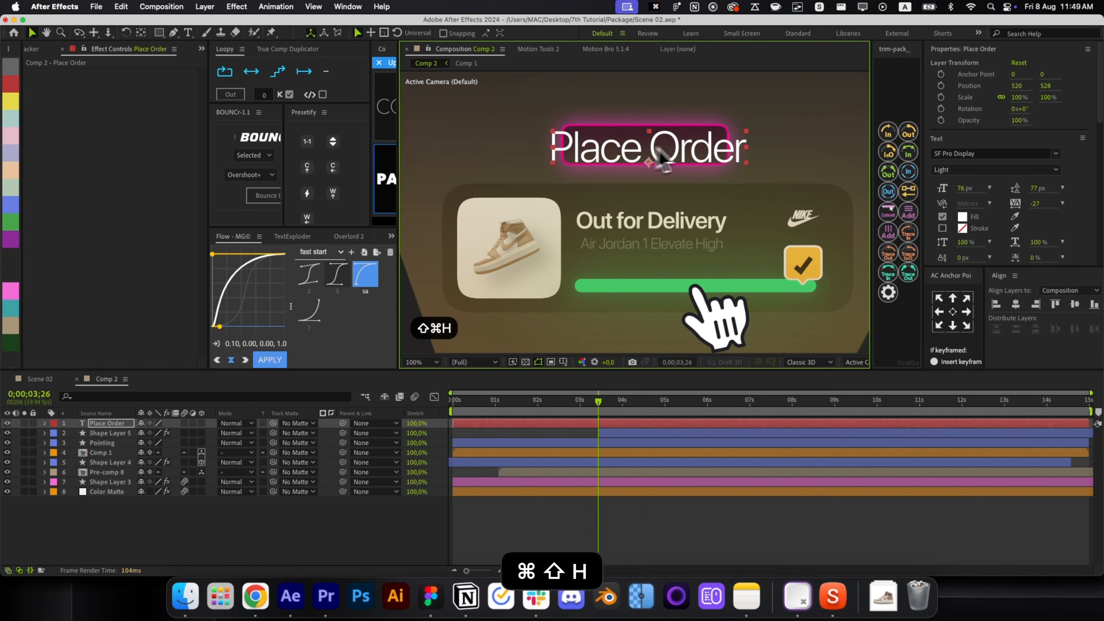
left_click(952, 312)
left_click_drag(747, 149, 663, 147)
left_click(993, 170)
left_click(955, 282)
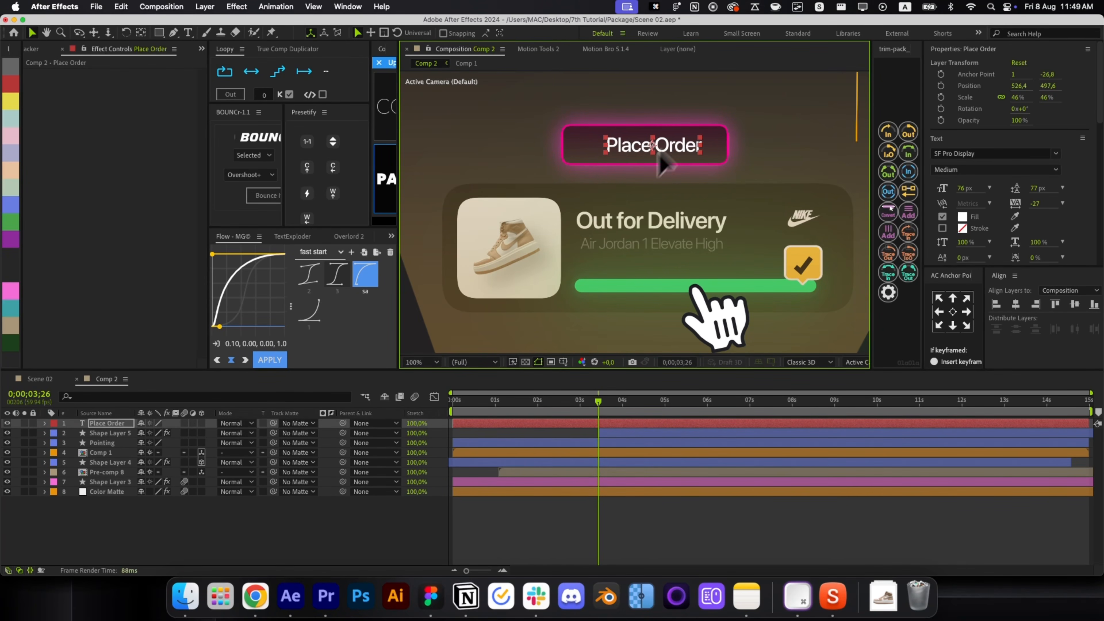
Search Flaticon for 'shopping cart' and download the black cart icon as shopping-cart.png.
left_click(255, 595)
left_click(667, 27)
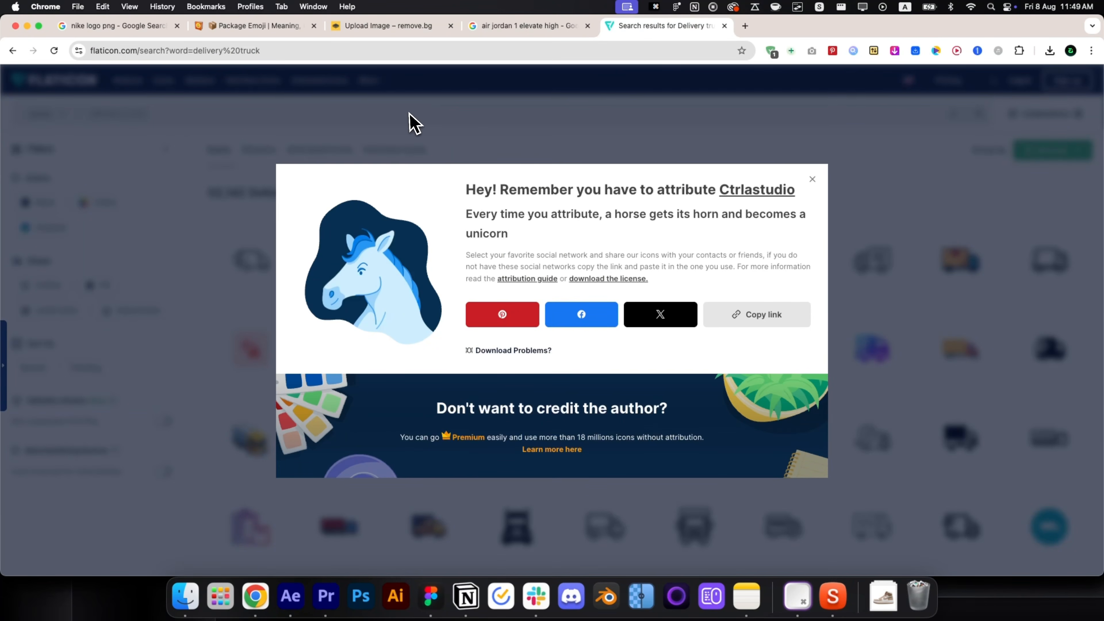
left_click(813, 179)
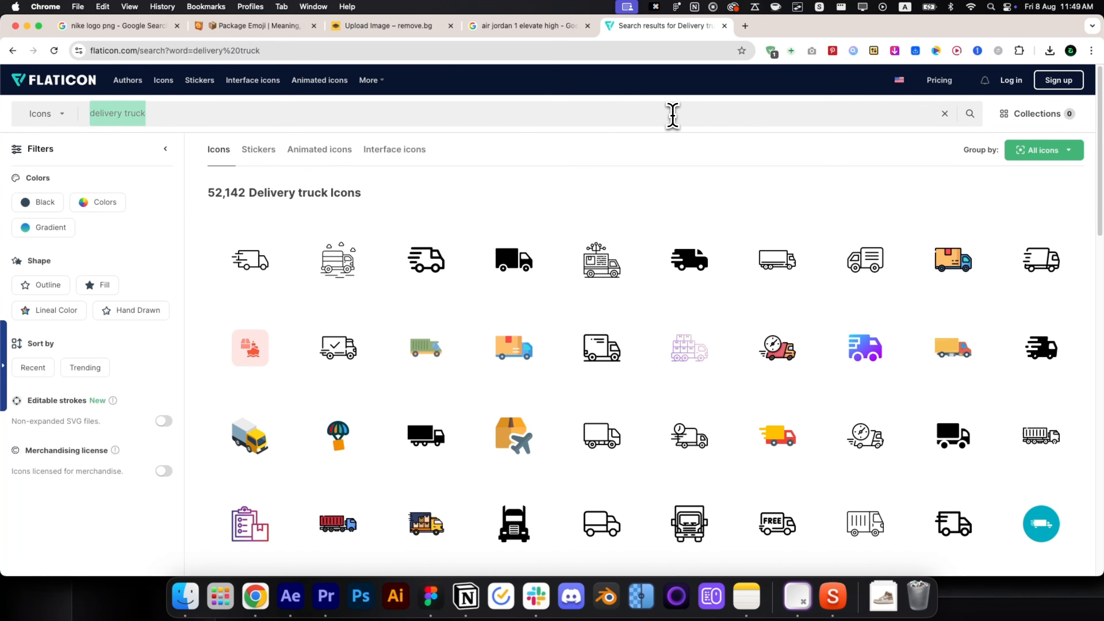
type("shopping")
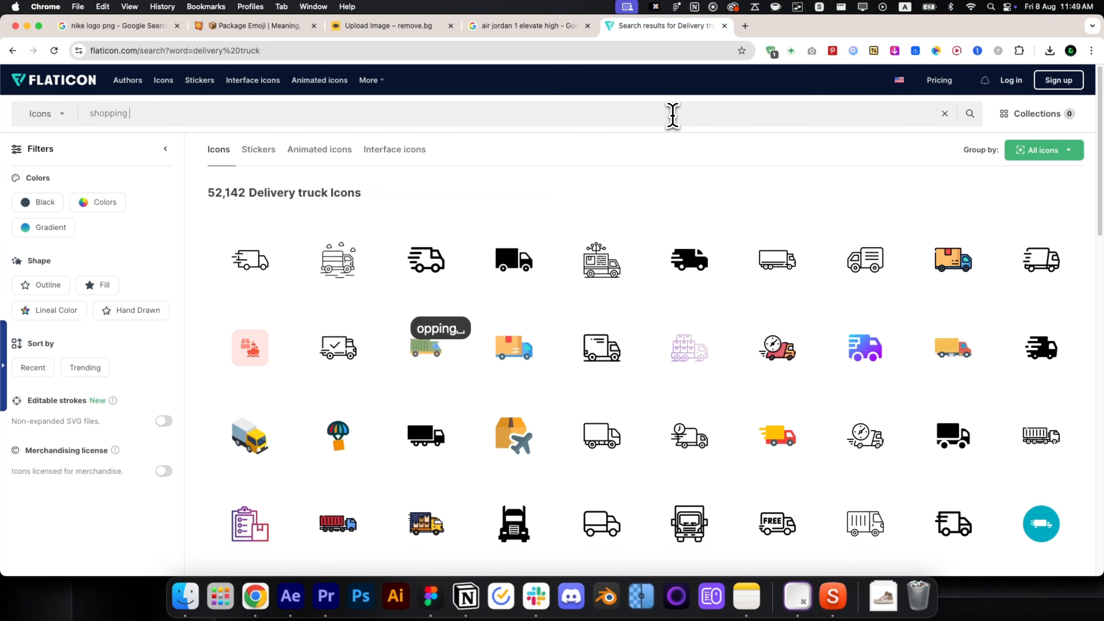
type(" cart")
key("Return")
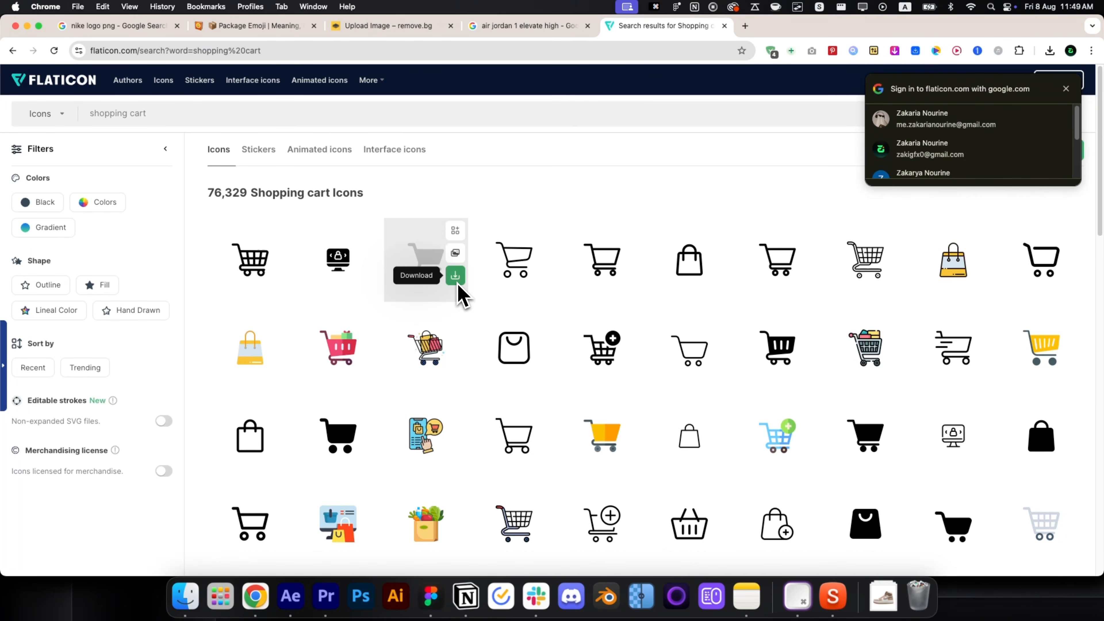
left_click(894, 450)
left_click(892, 493)
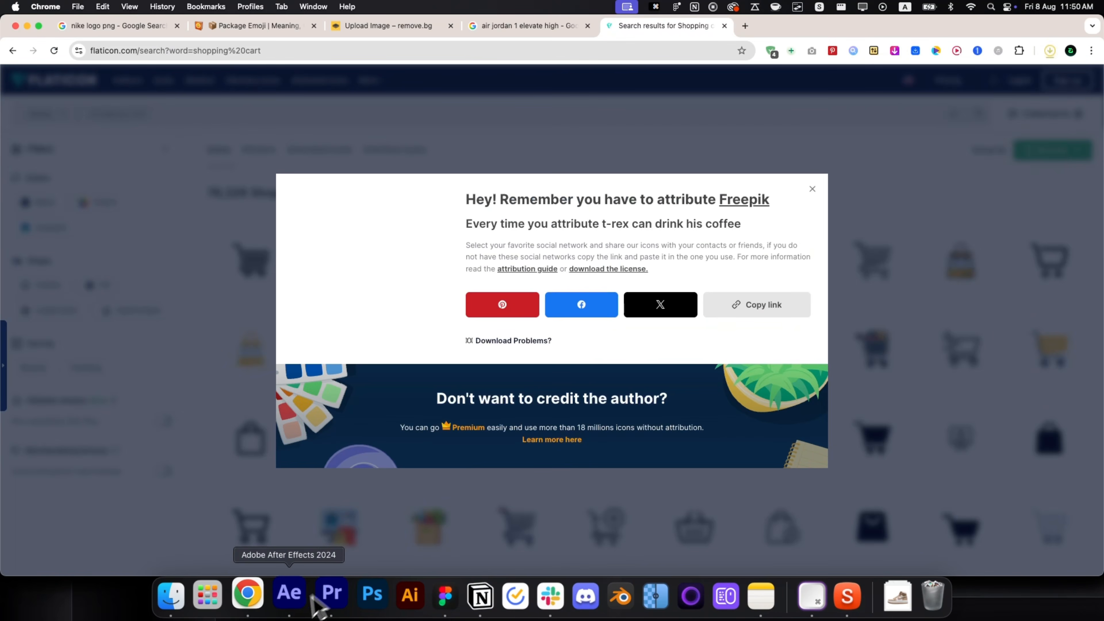
left_click(291, 595)
Import shopping-cart.png from Downloads into the comp and scale it down to 6.3%.
left_click(883, 594)
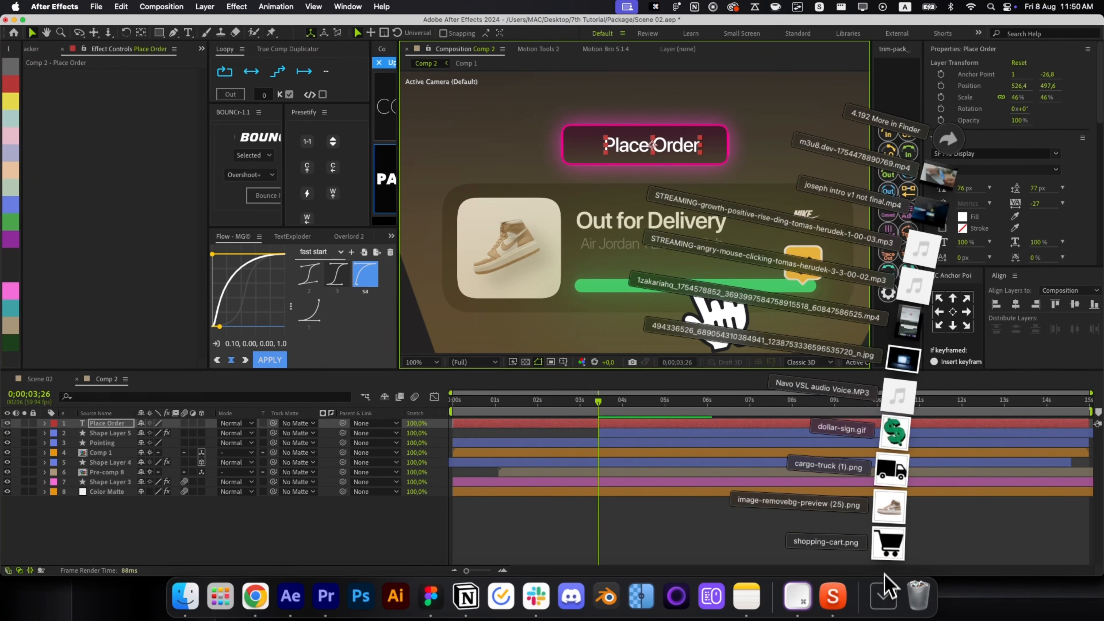
left_click_drag(888, 542, 576, 161)
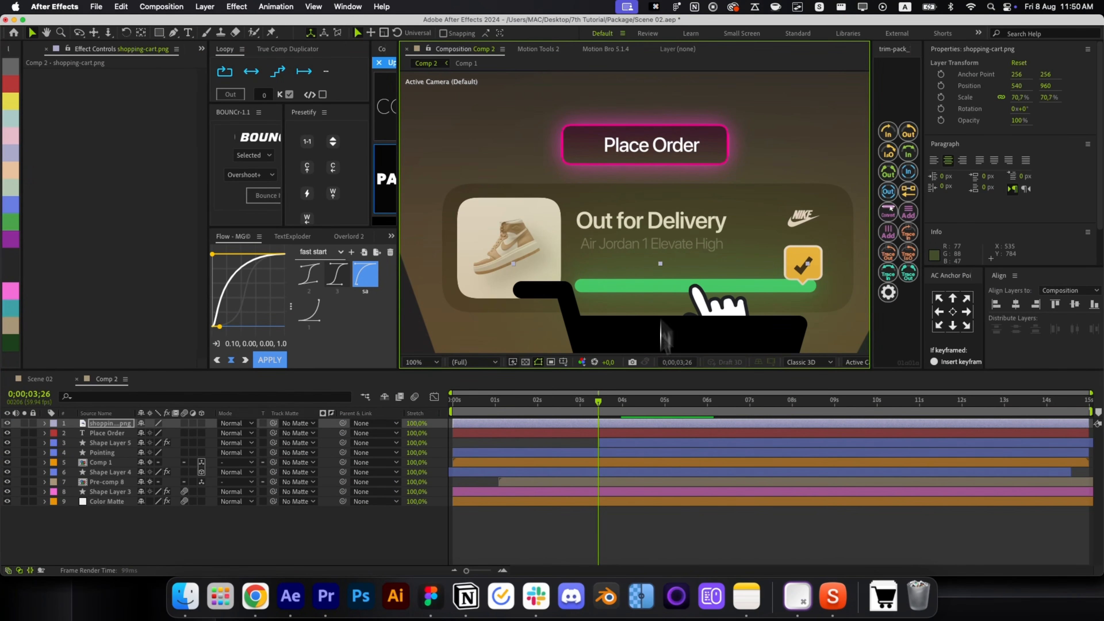
left_click_drag(661, 334, 598, 147)
key("super+z")
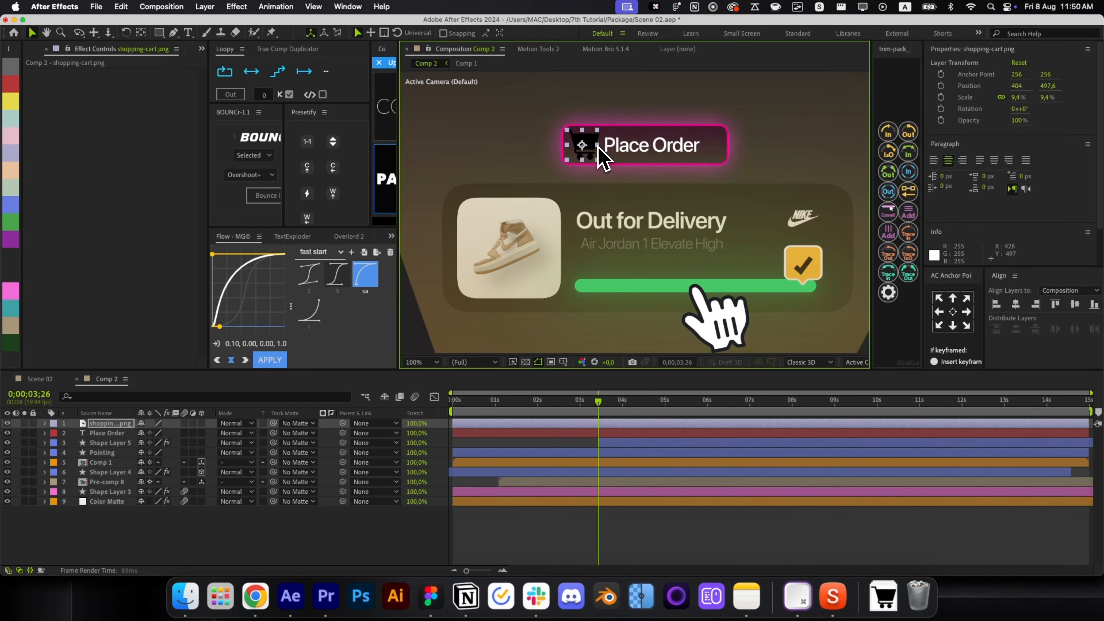
scroll(598, 158, "up", 2)
Apply a Fill effect to the cart icon with colour FFFFFF.
key("alt+space")
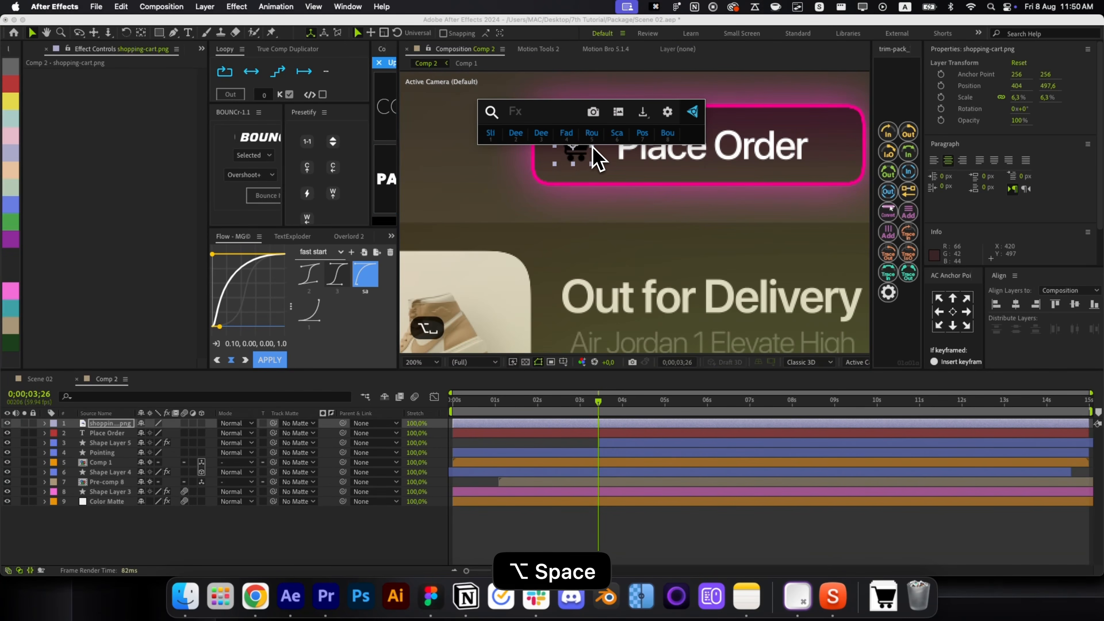
type("autofill")
key("Return")
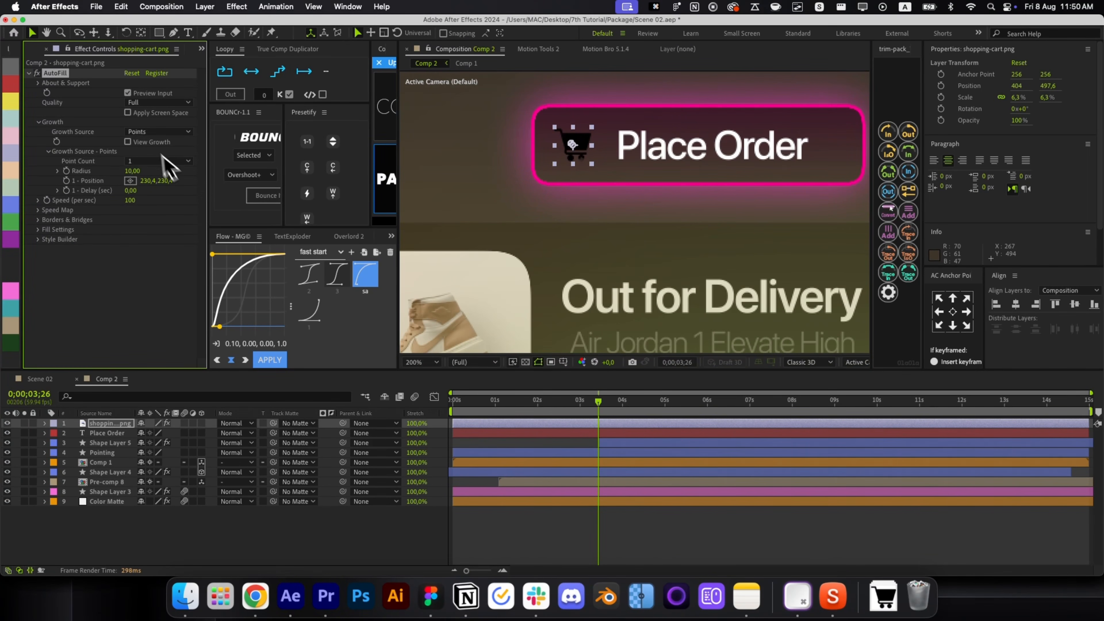
key("super+z")
key("alt+space")
type("fil")
left_click(140, 110)
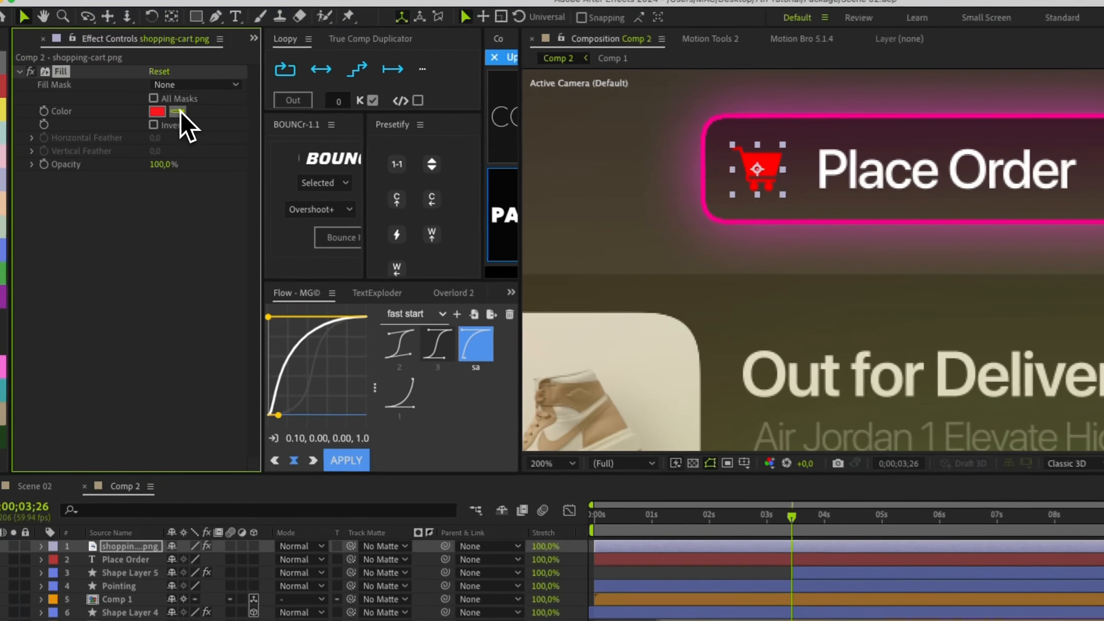
left_click(146, 103)
left_click(597, 350)
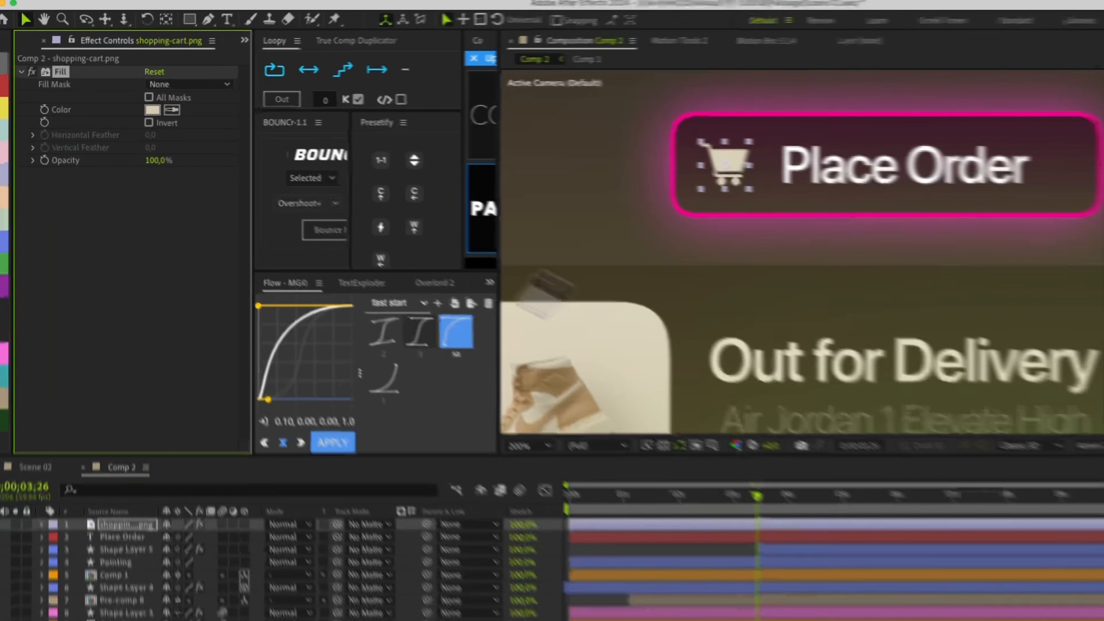
left_click(159, 112)
left_click_drag(37, 385, 11, 360)
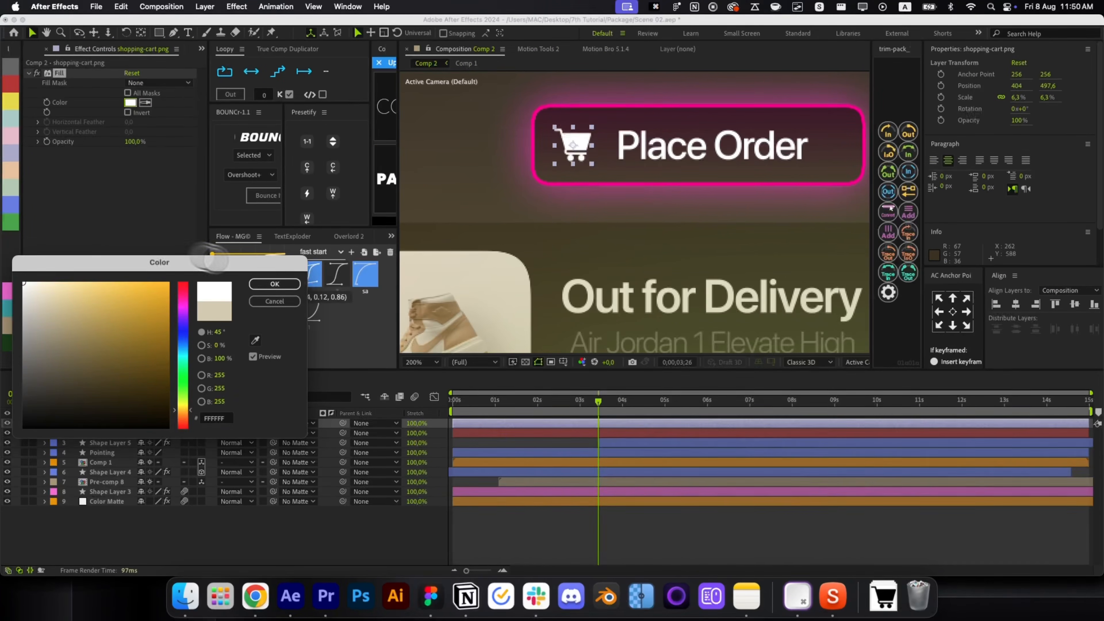
left_click(274, 286)
Trim the cart and Place Order layers to start at 0;00;03;26 and matte them to Shape Layer 5.
left_click(567, 521)
left_click(537, 421)
left_click(539, 433, "shift")
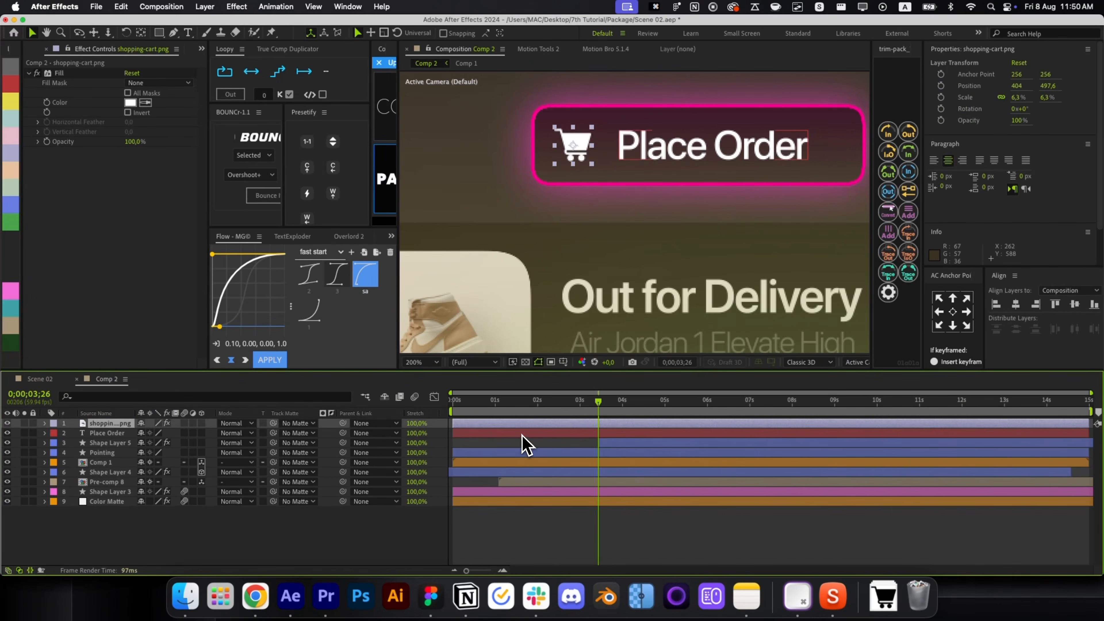
key("alt+bracketleft")
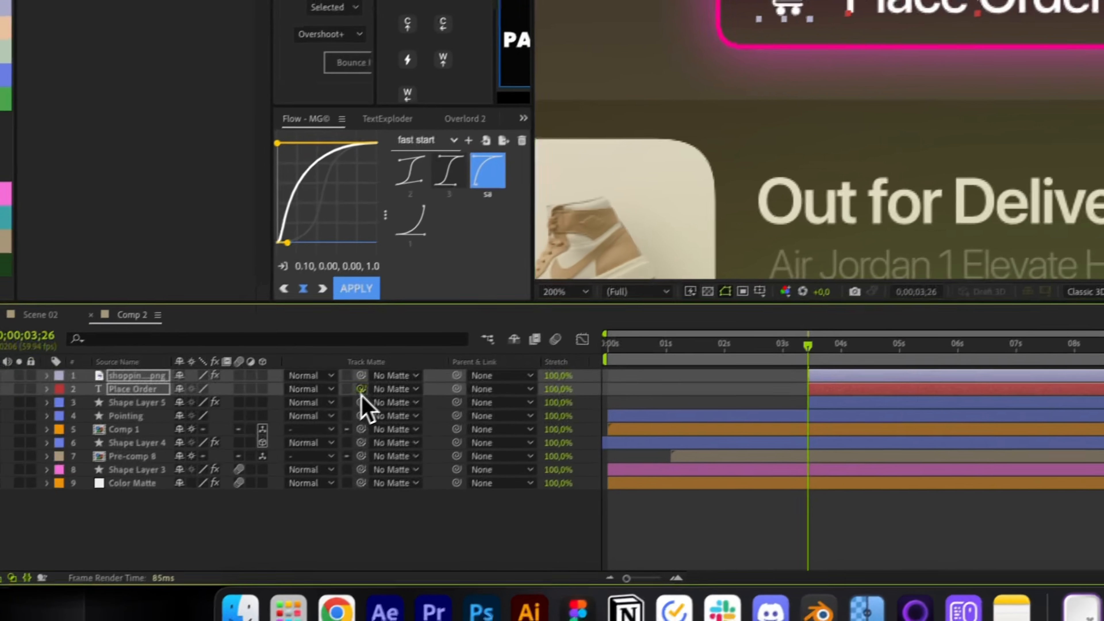
left_click_drag(362, 395, 134, 402)
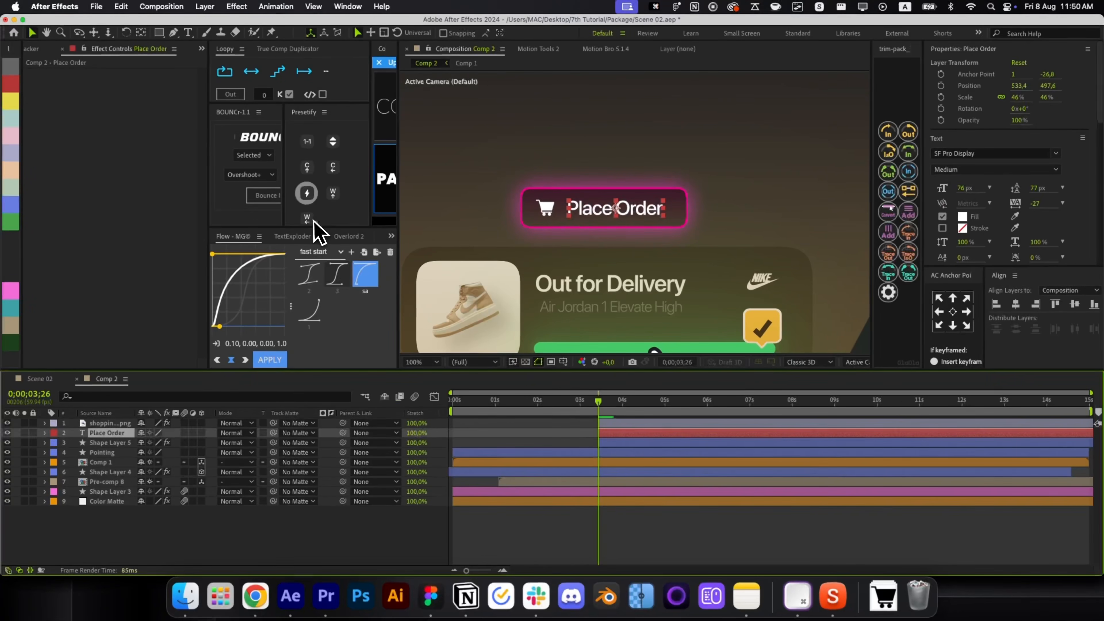
Parent and matte the cart icon and Place Order label to Shape Layer 5.
left_click(361, 156)
left_click(546, 223)
key("alt+space")
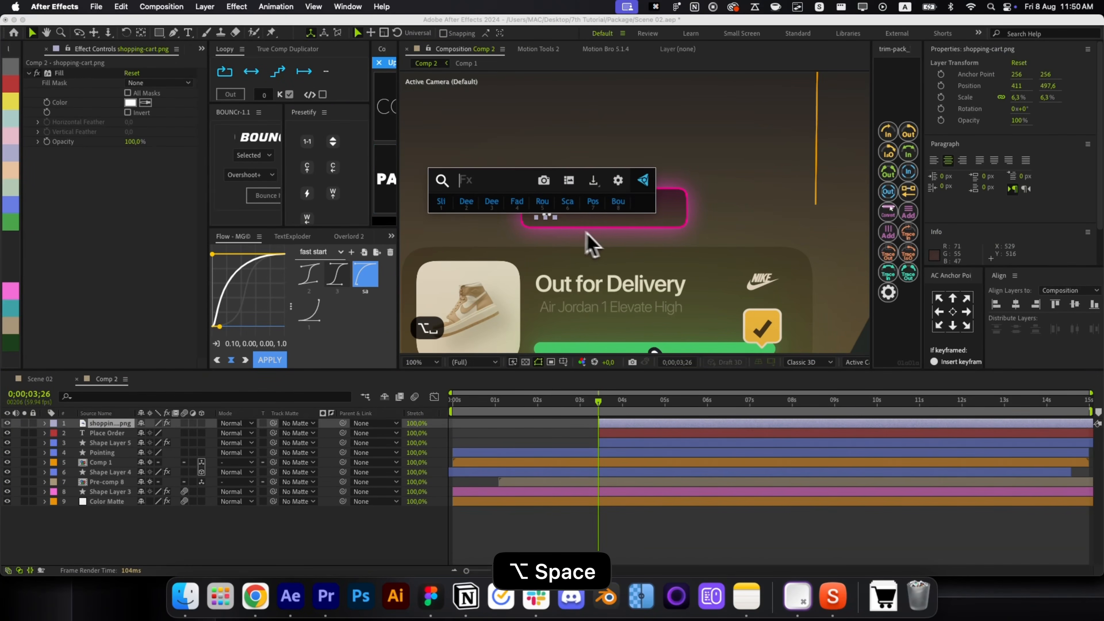
left_click(574, 211)
left_click(587, 435)
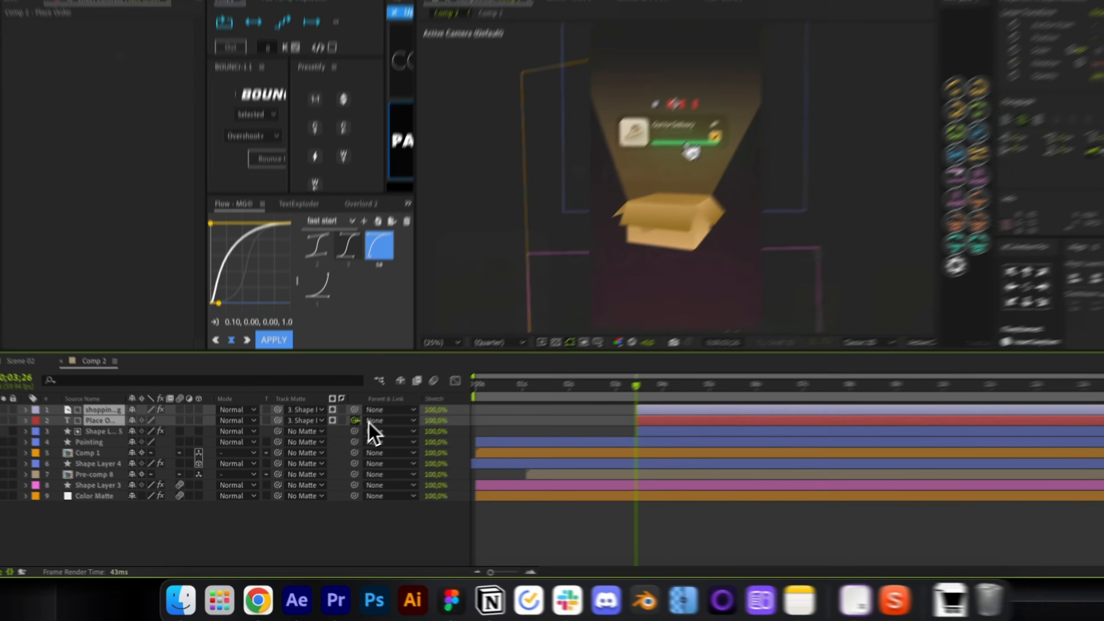
left_click_drag(342, 433, 109, 443)
Keyframe Shape Layer 5's Position and Scale so the button starts lower at 0% scale.
left_click(69, 400)
key("p")
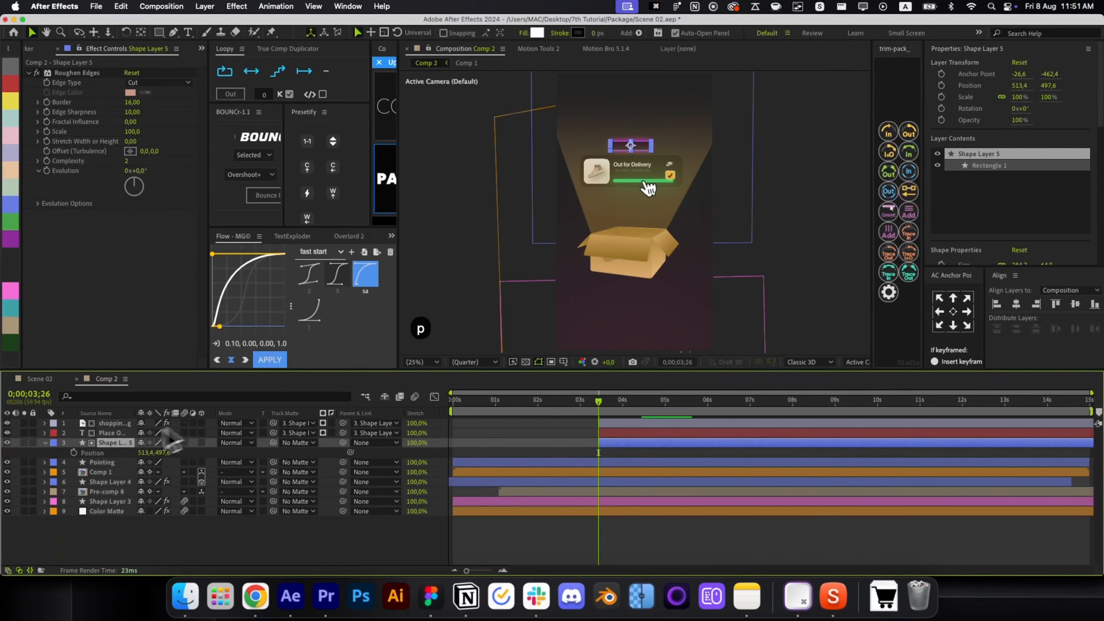
key("shift+s")
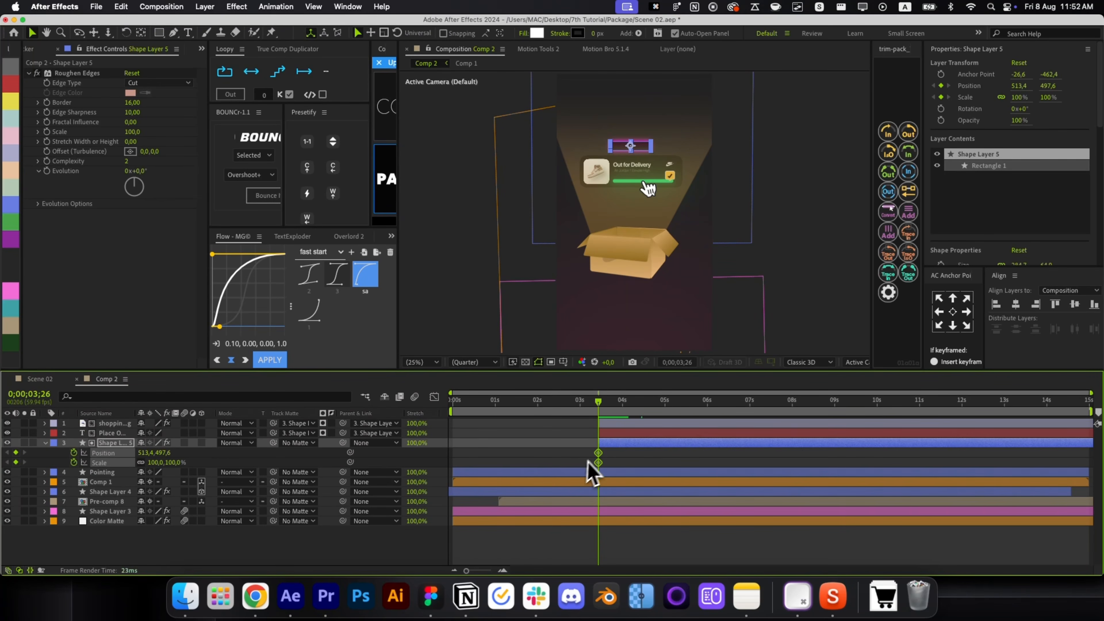
left_click_drag(618, 454, 642, 454)
left_click(561, 460)
left_click_drag(169, 454, 199, 474)
type("0")
key("Return")
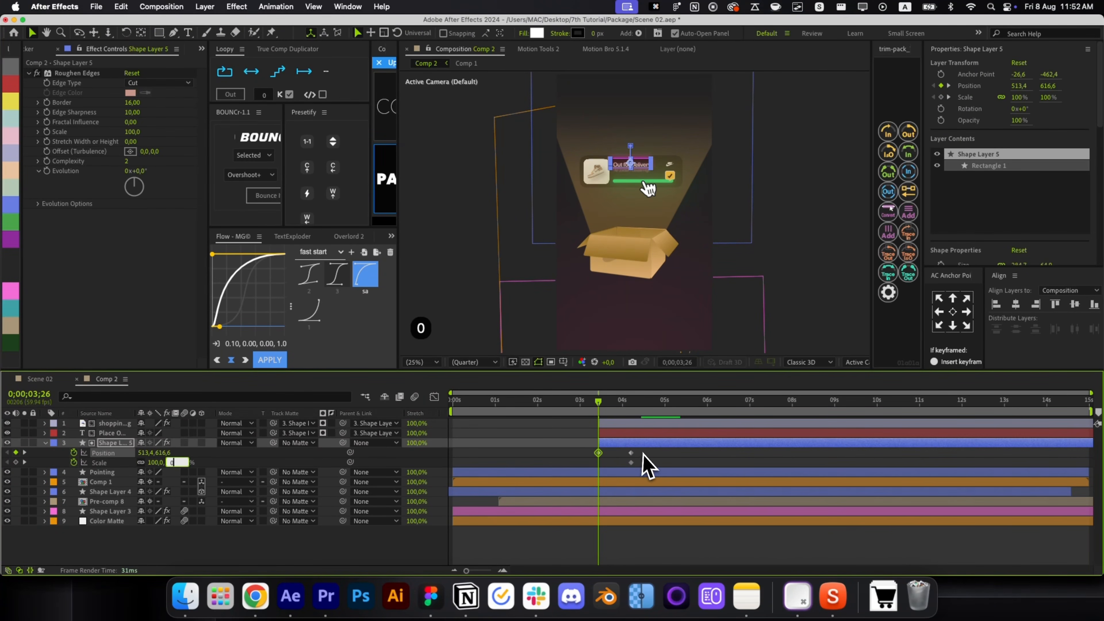
Apply Flow easing to the Position keyframes and BOUNCr overshoot to Scale, then preview.
left_click_drag(631, 452, 575, 441)
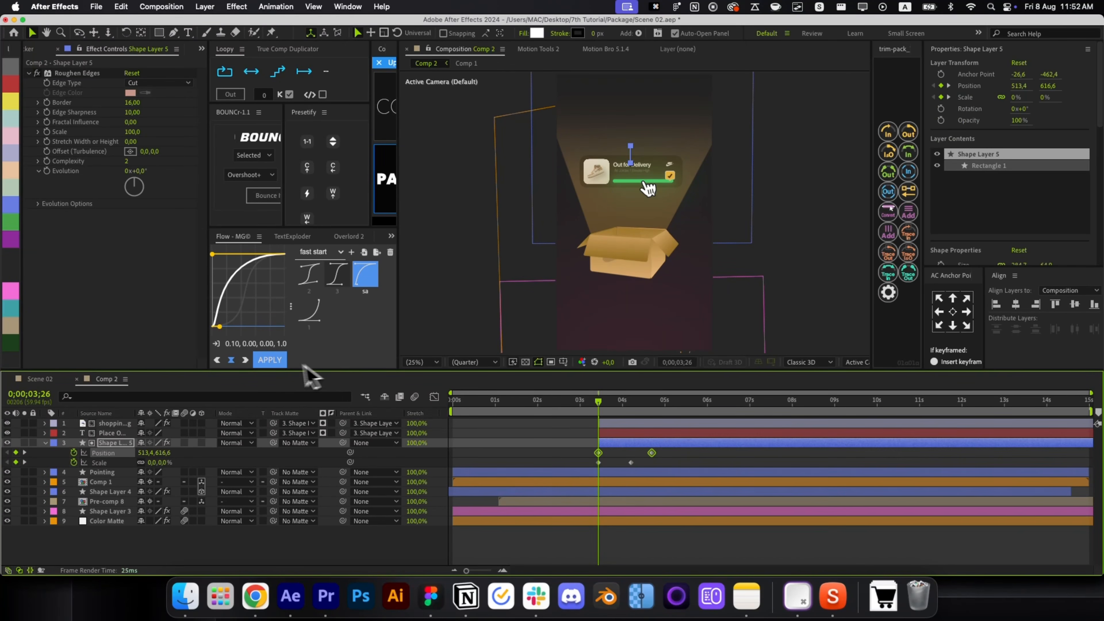
left_click(271, 360)
mouse_move(643, 471)
left_mouse_down()
mouse_move(584, 458)
mouse_move(625, 472)
left_mouse_up()
left_click(264, 199)
key("u")
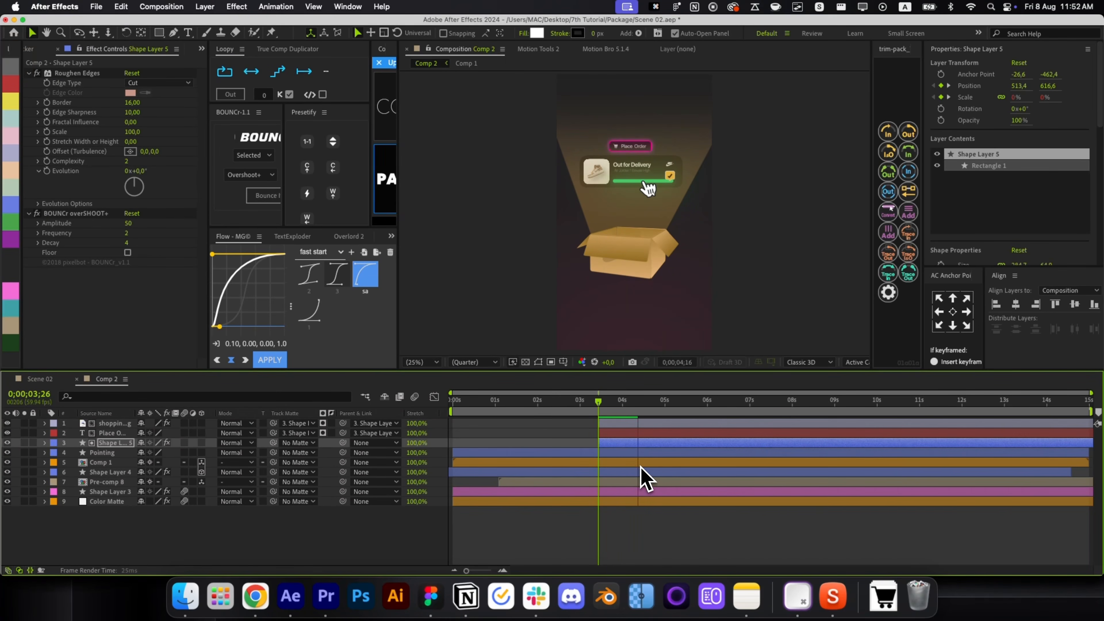
key("space")
Send the three button layers below Shape Layer 4 and raise Pre-comp 8 above them.
left_click(622, 426, "shift")
key("super+bracketleft")
key("super+bracketleft")
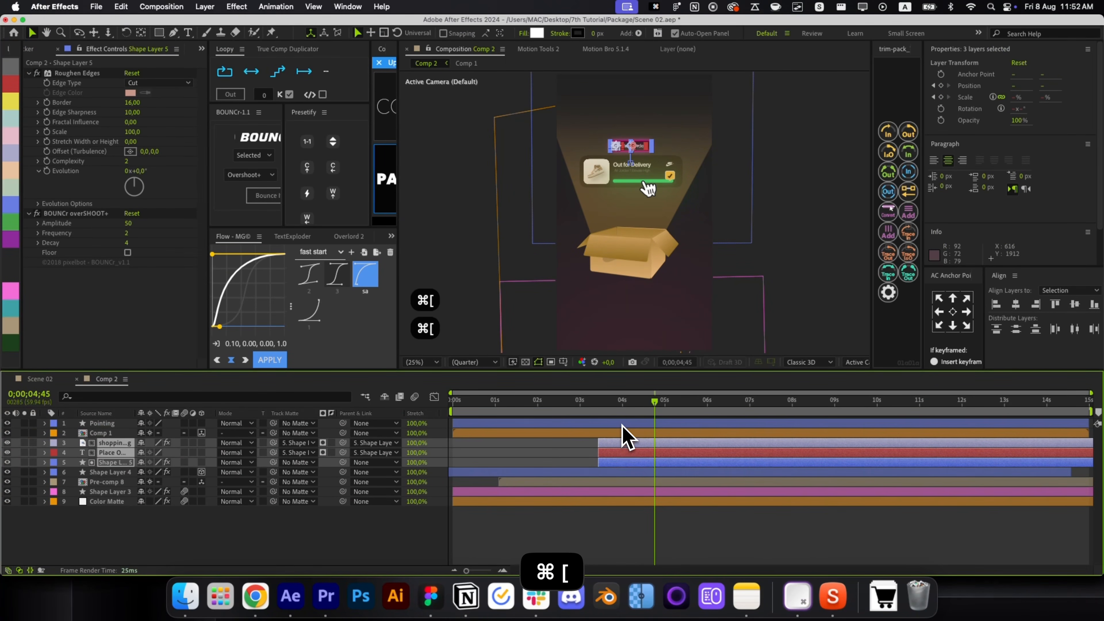
key("super+bracketleft")
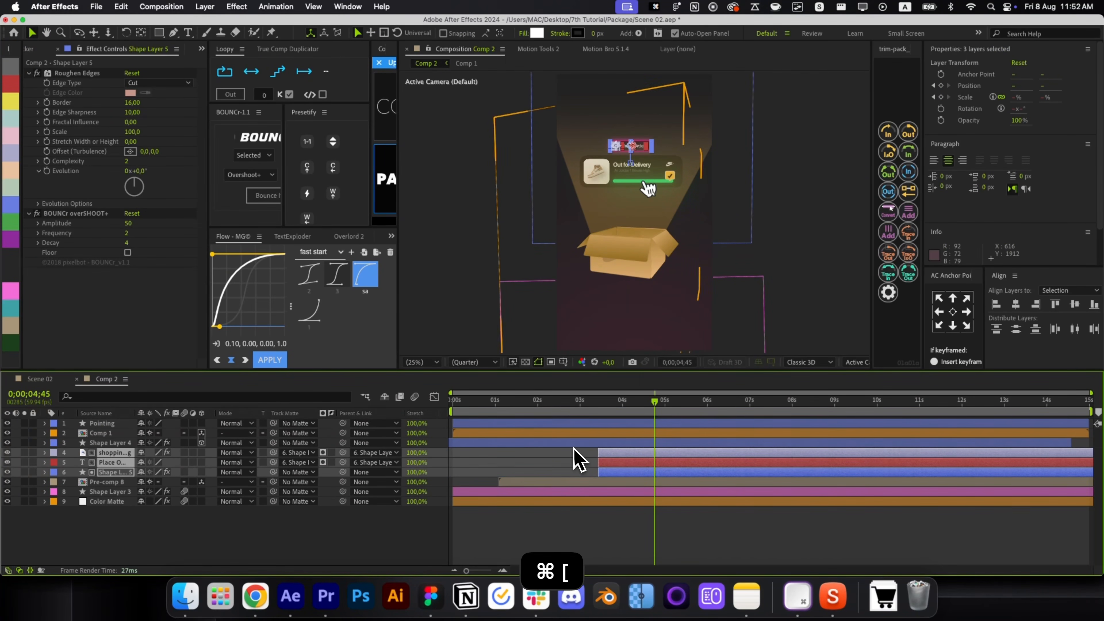
left_click(574, 443)
left_click(15, 86)
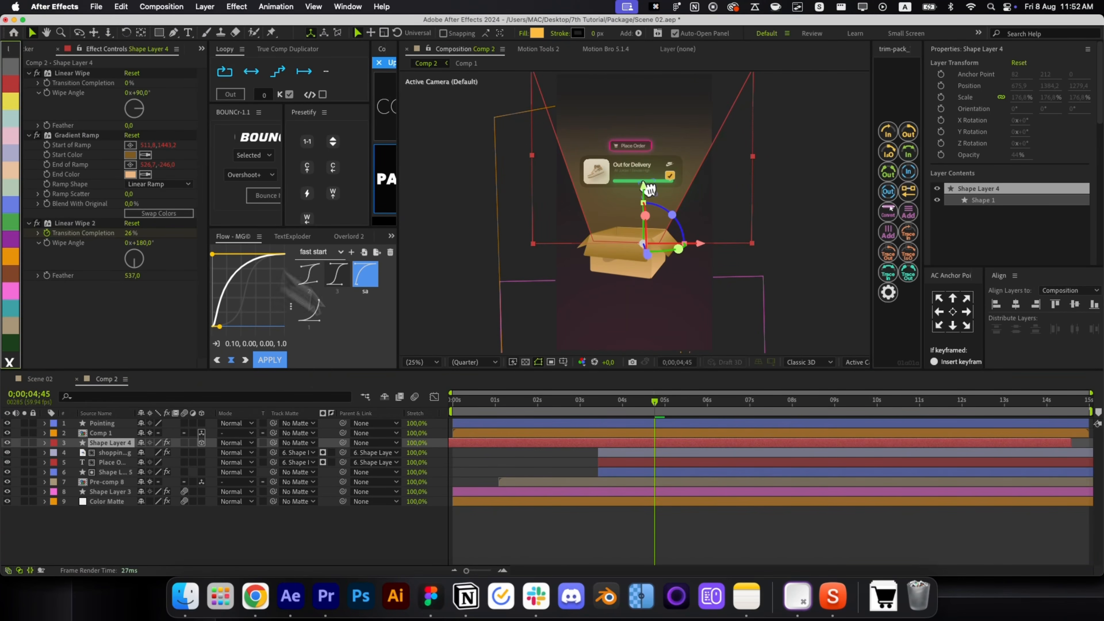
key("super+z")
key("super+z")
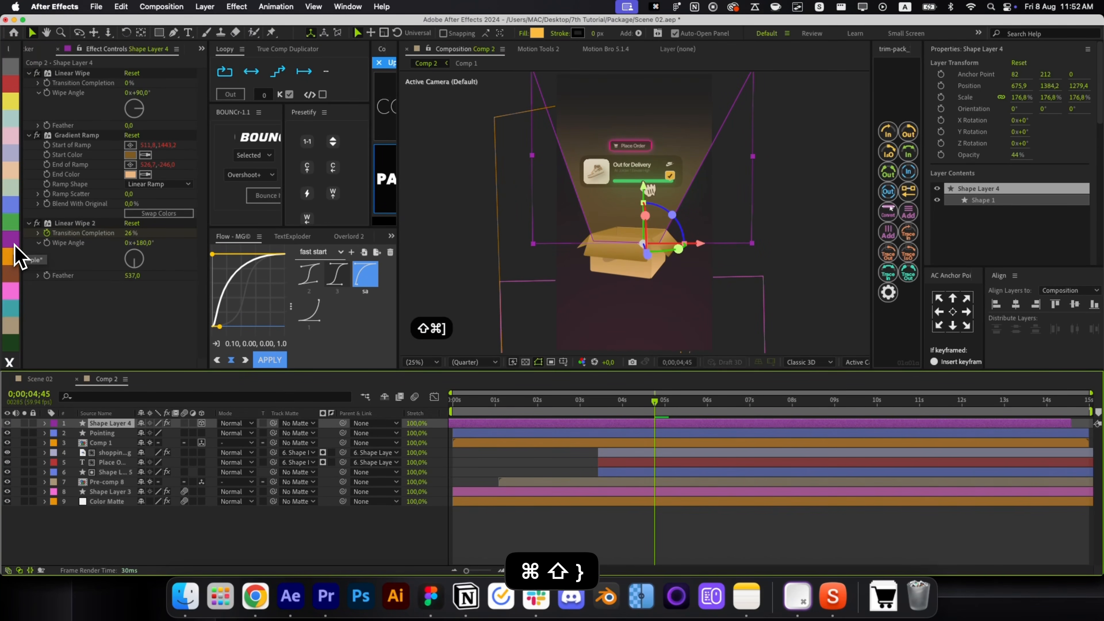
left_click(581, 474)
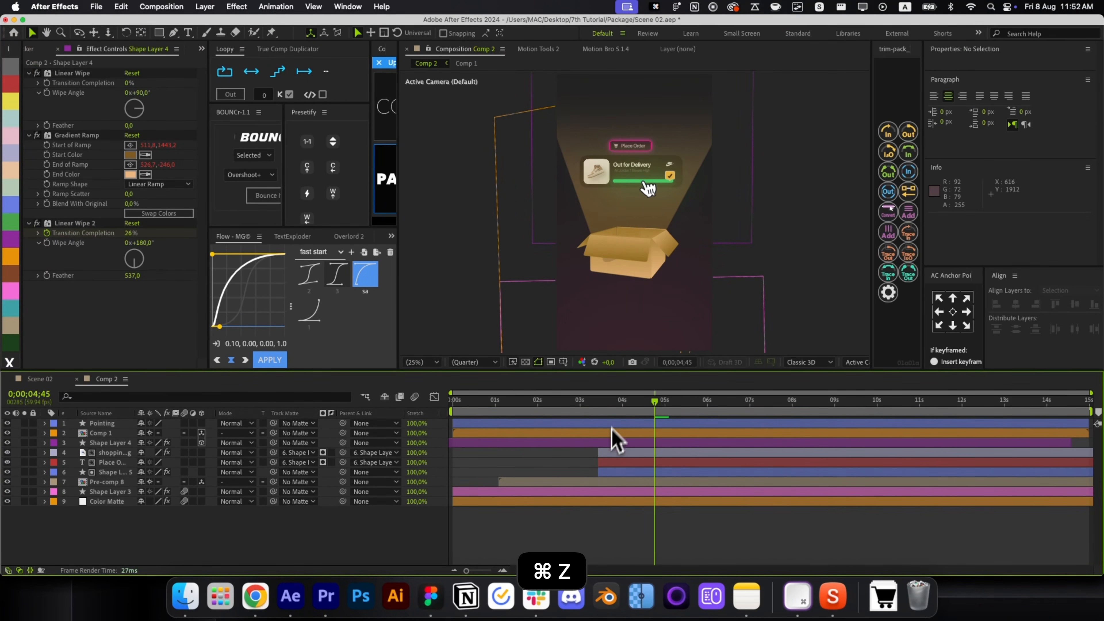
left_click_drag(612, 412, 598, 411)
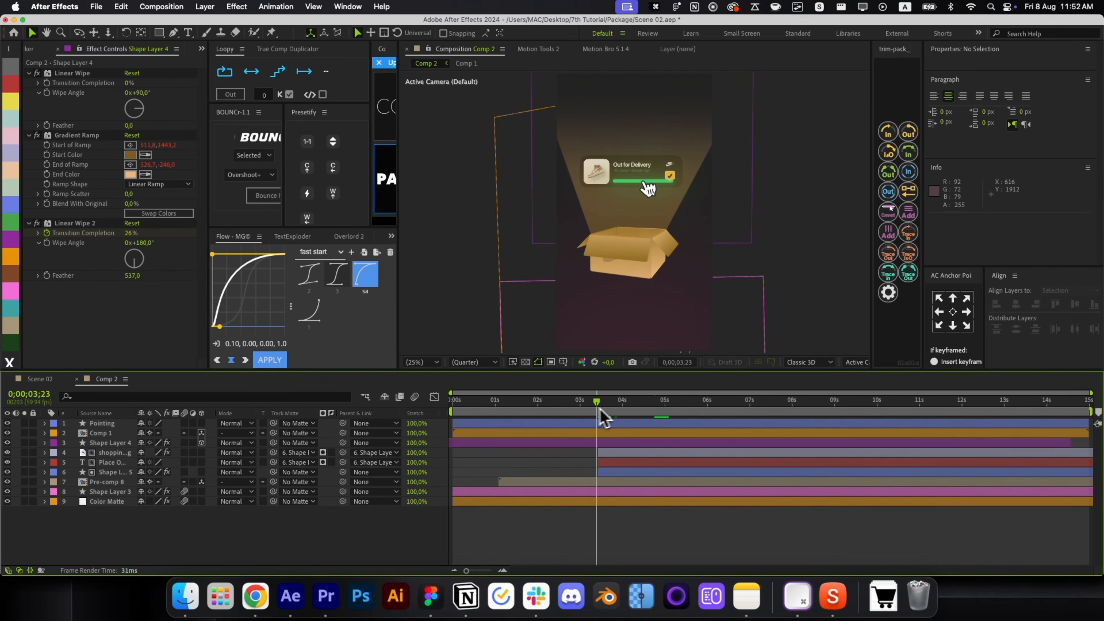
left_click(626, 482)
key("super+bracketright")
key("super+bracketright")
key("super+bracketright")
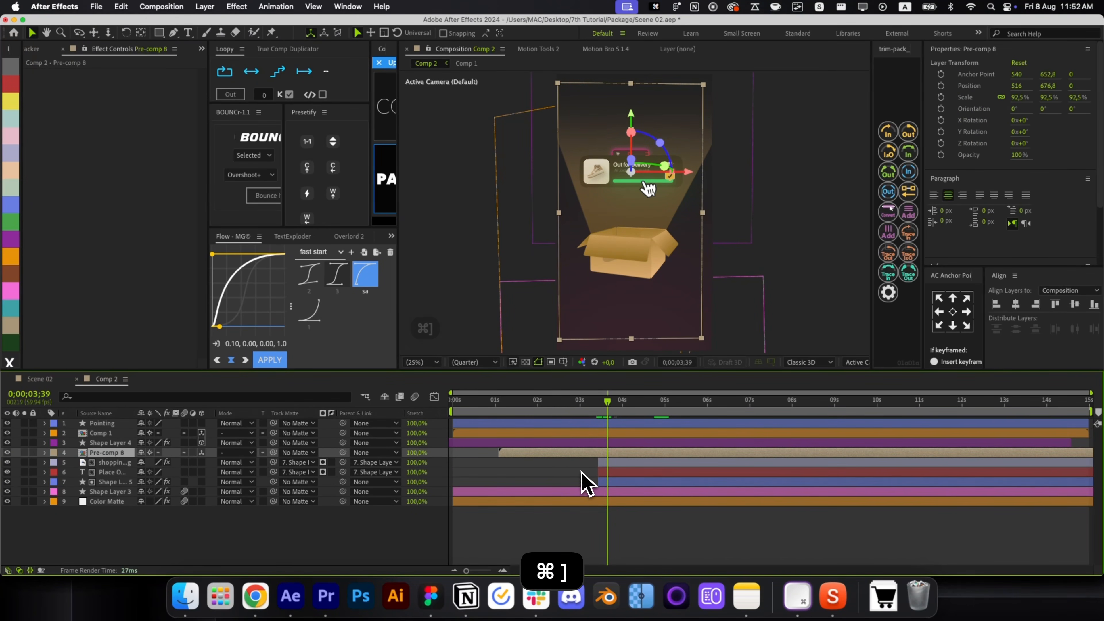
left_click(586, 483)
left_click_drag(608, 412, 691, 413)
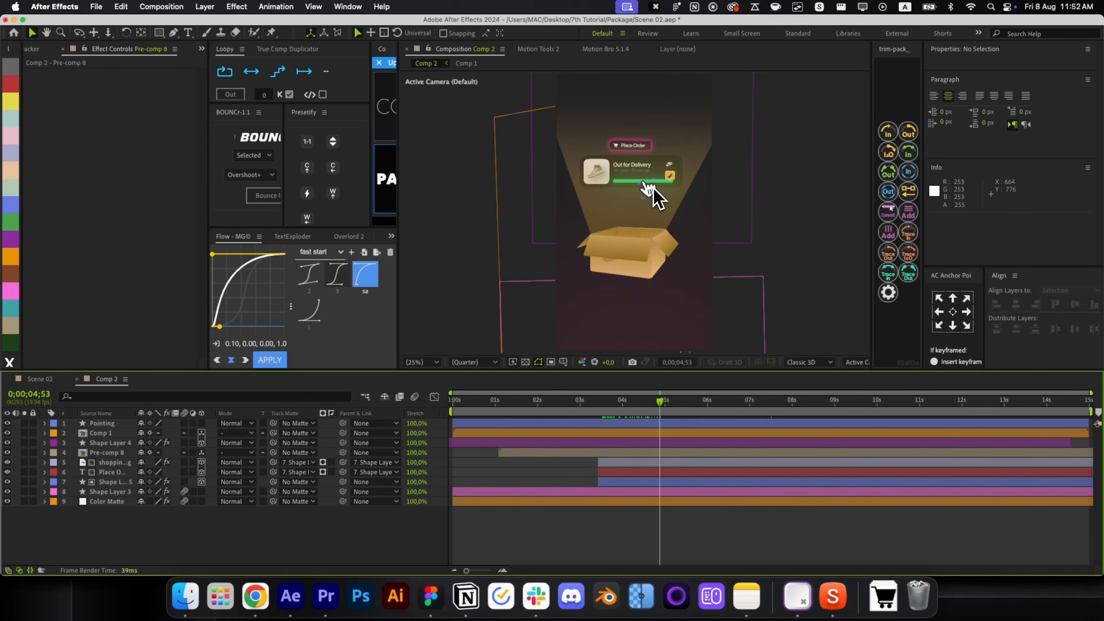
Place the Pointing hand over the Place Order button and reveal its Position, Rotation and Scale.
left_click(651, 191)
scroll(633, 153, "up", 4)
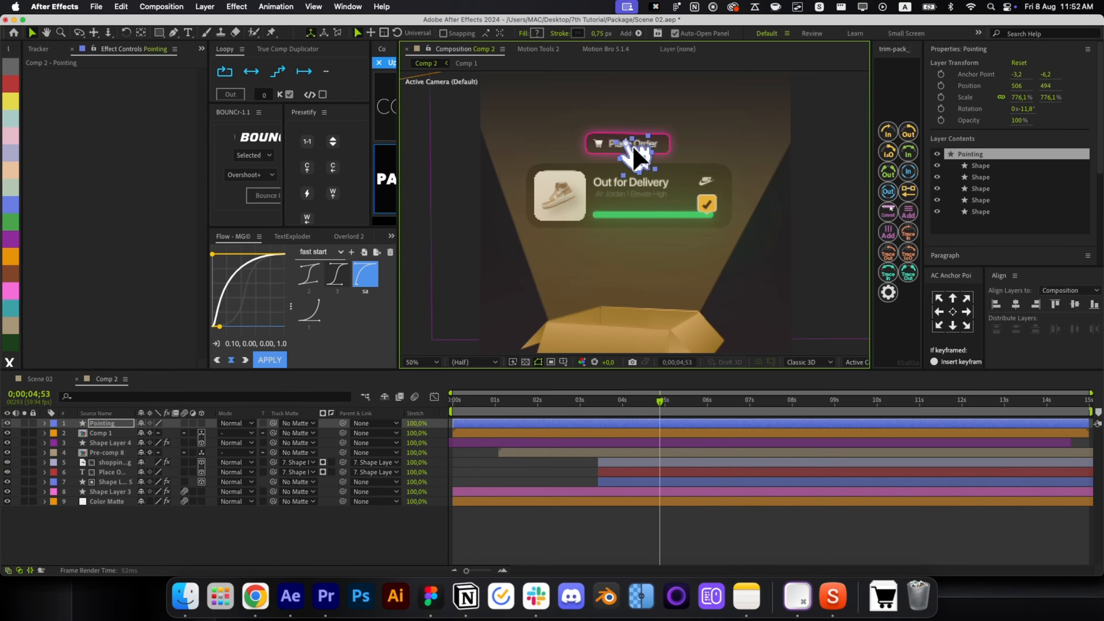
mouse_move(684, 190)
left_mouse_down()
mouse_move(720, 201)
mouse_move(702, 191)
left_mouse_up()
key("p")
key("shift+r")
key("shift+s")
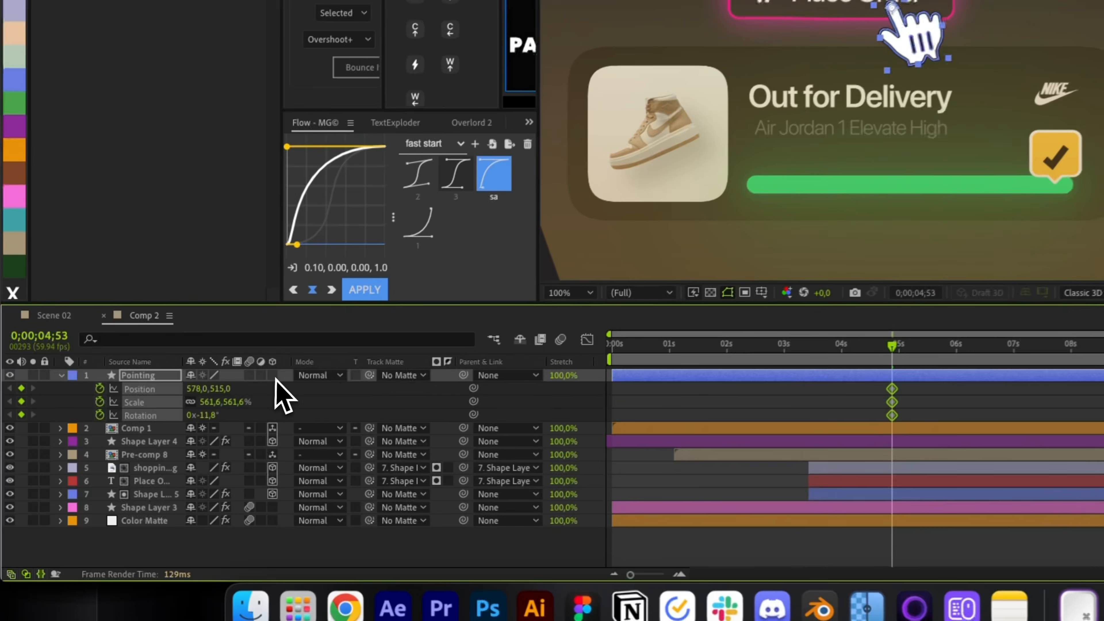
Start the hand offscreen at lower right, tilted, and bend its motion path into a curve.
left_click(228, 405)
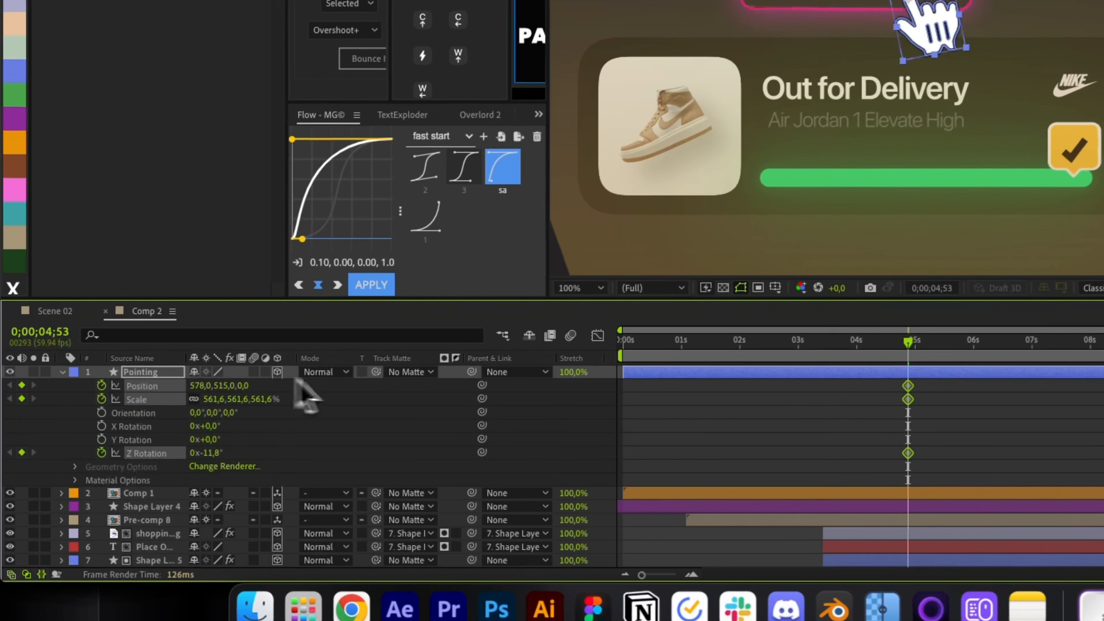
key("super+z")
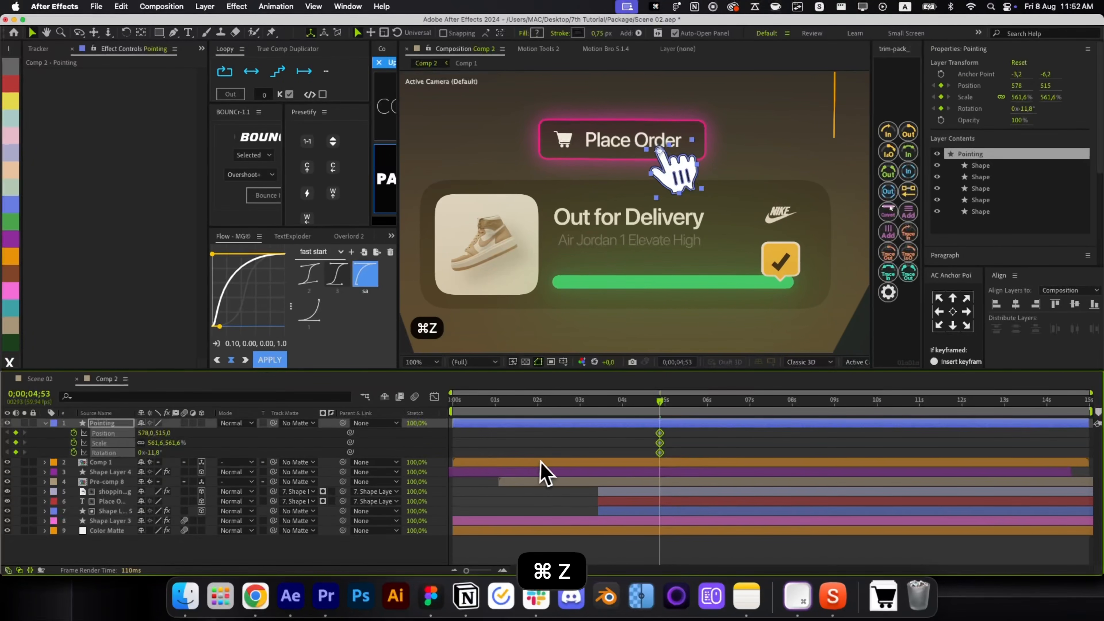
left_click(581, 409)
key("alt+slash")
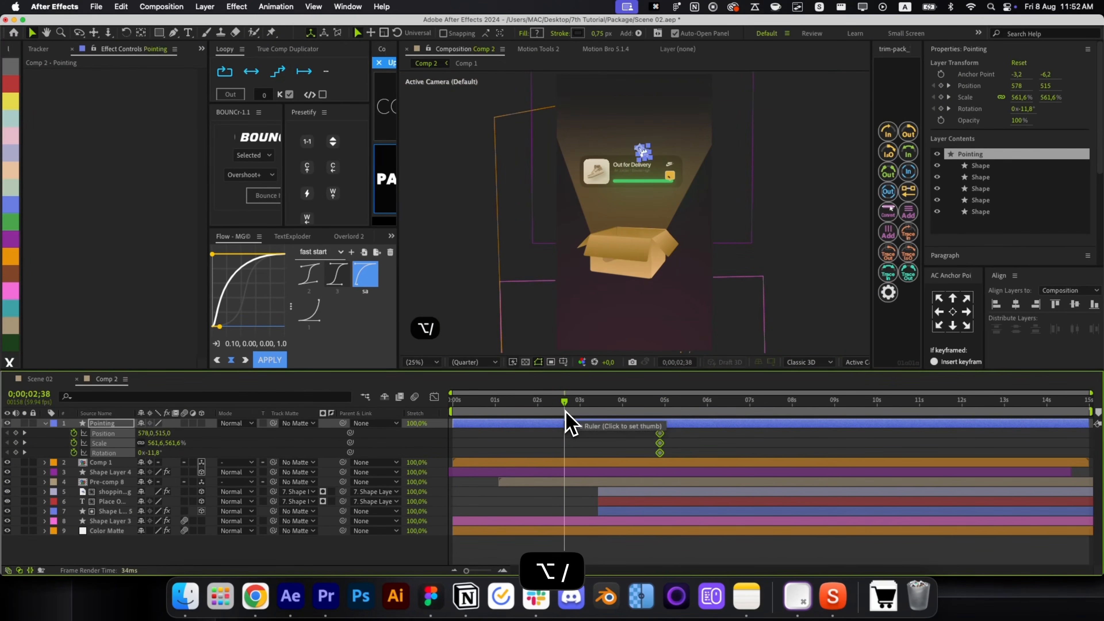
left_click_drag(640, 165, 661, 177)
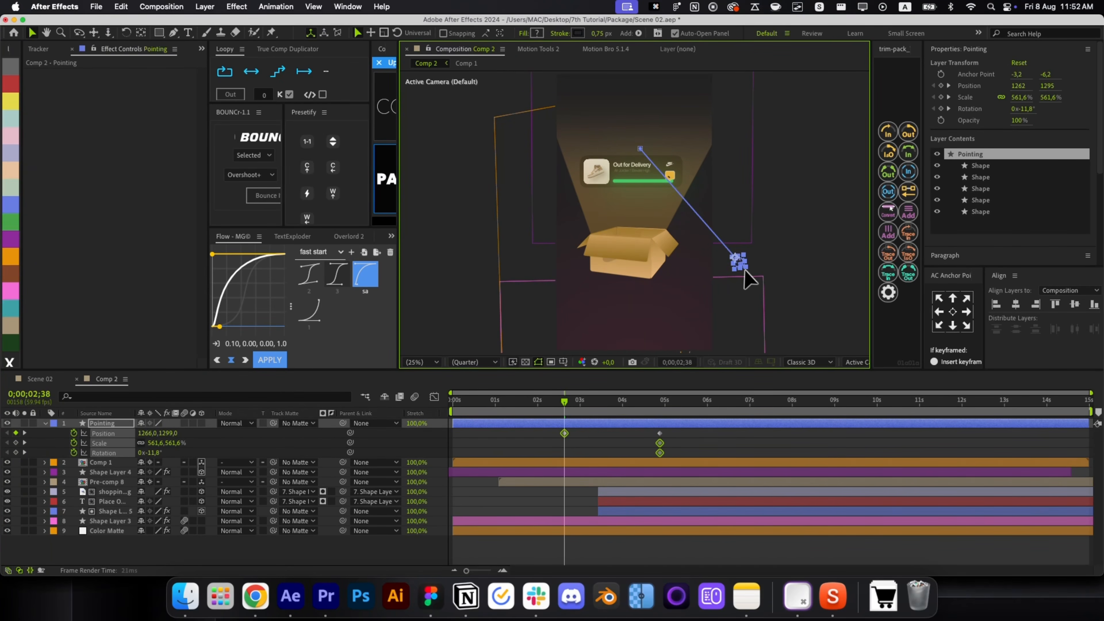
left_click_drag(744, 272, 749, 280)
key("g")
key("super+z")
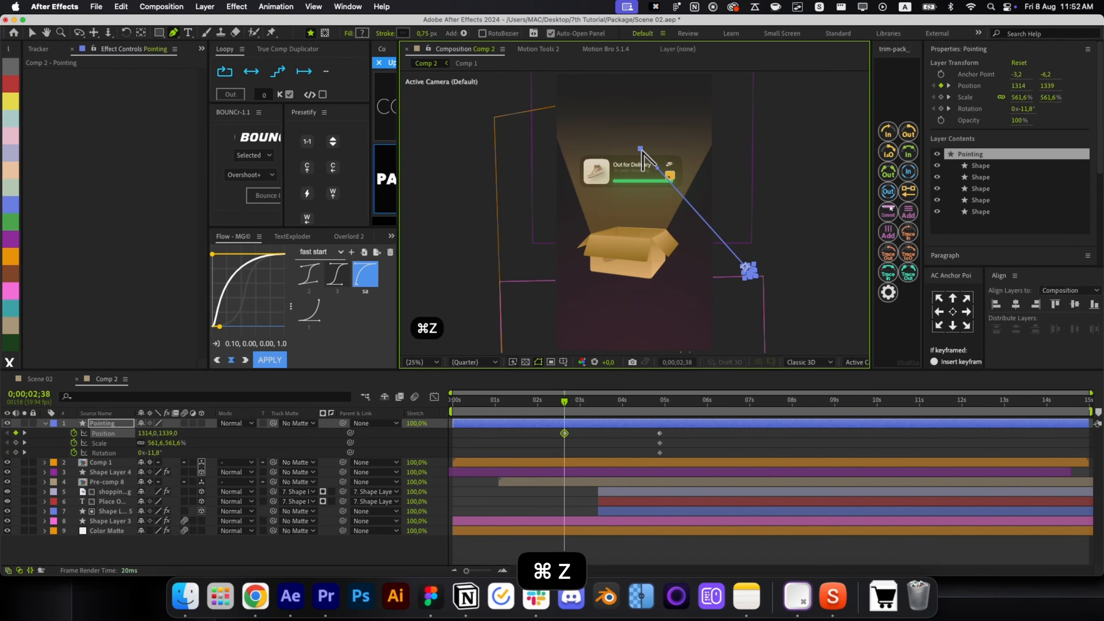
key("w")
left_click_drag(747, 301, 771, 268)
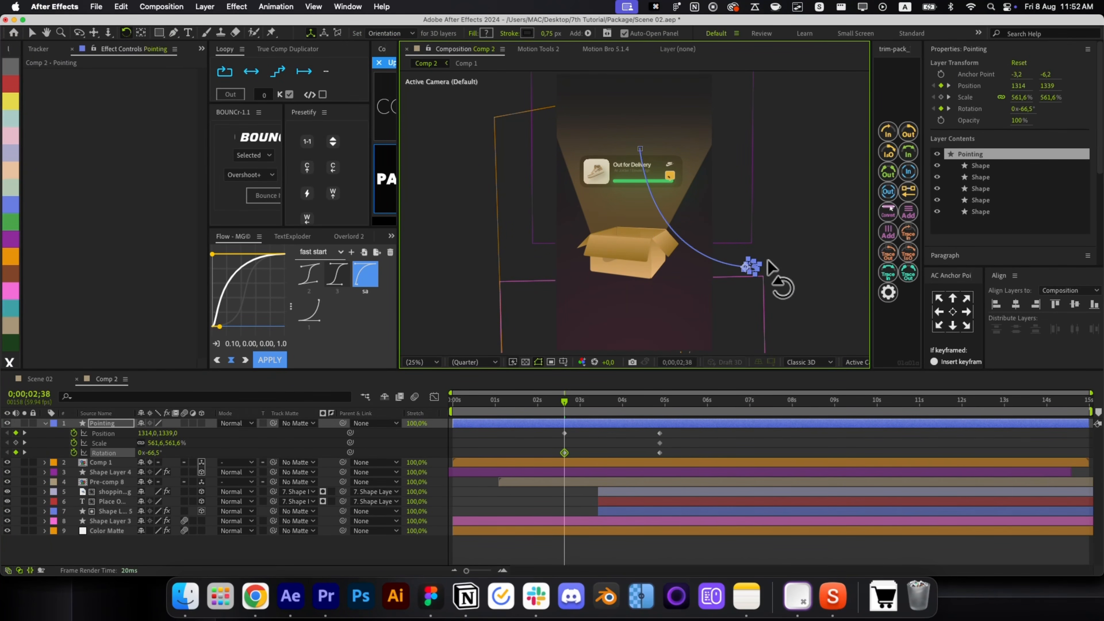
key("g")
left_click(639, 149)
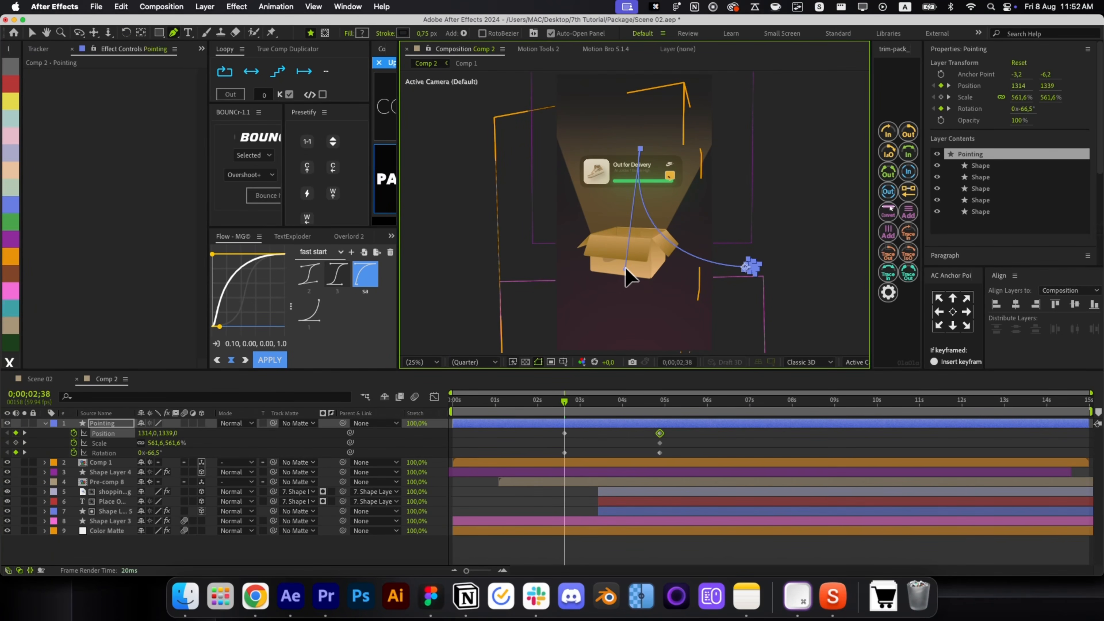
key("v")
Ease the hand's keyframes with Flow, shift them earlier, and trim the layer to start at 1;56.
left_click_drag(697, 428, 542, 489)
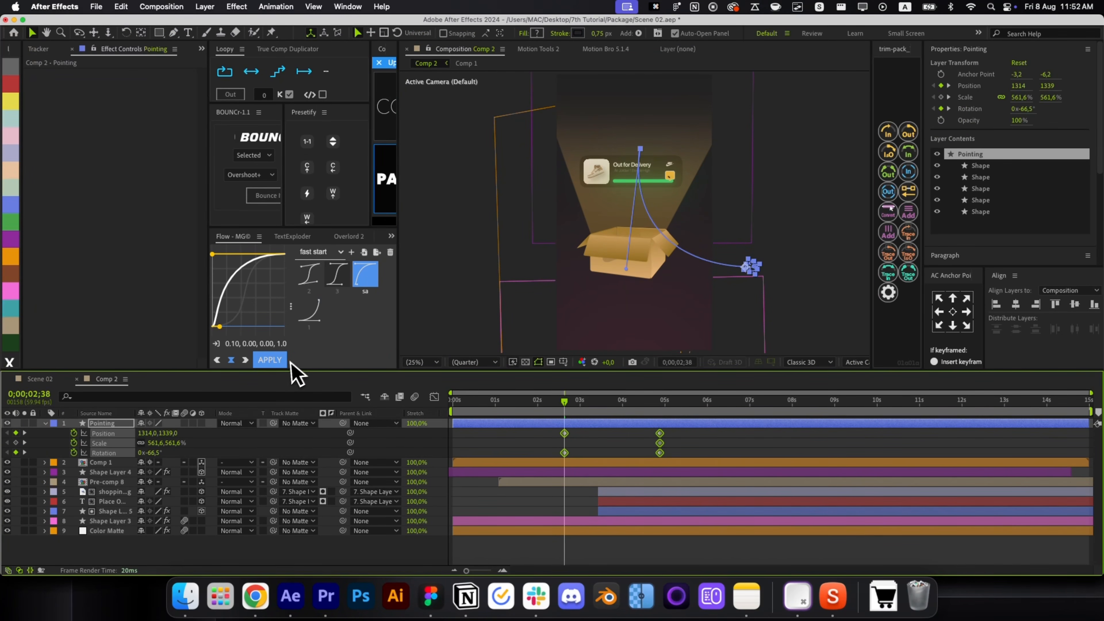
left_click(283, 361)
left_click(434, 396)
left_click(434, 396)
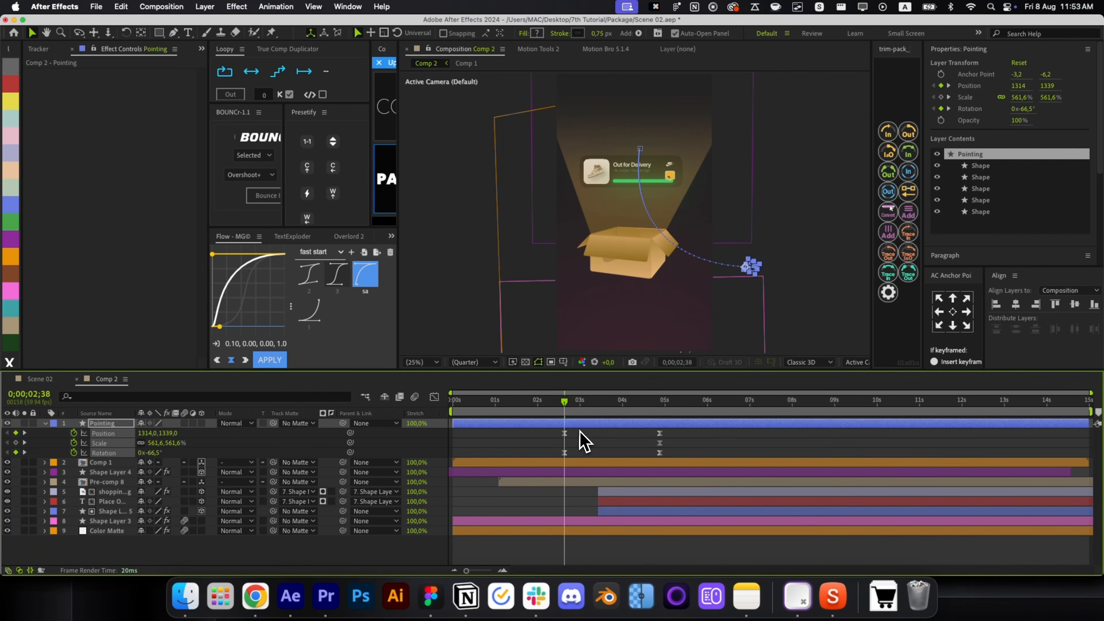
left_click_drag(564, 435, 534, 443)
left_click(549, 419)
key("j")
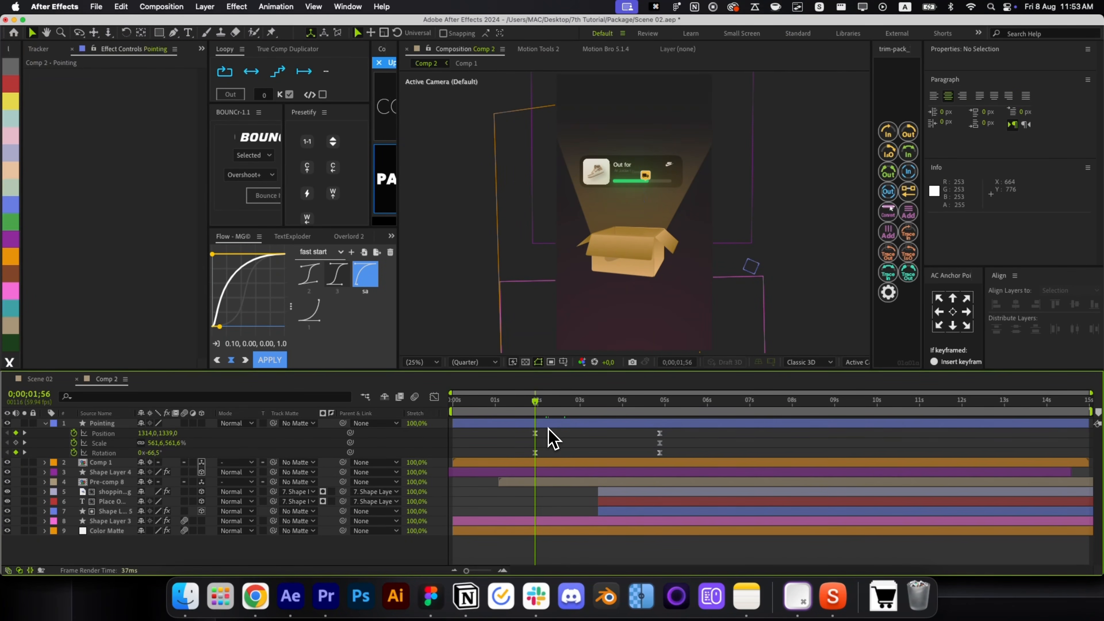
key("alt+bracketleft")
key("space")
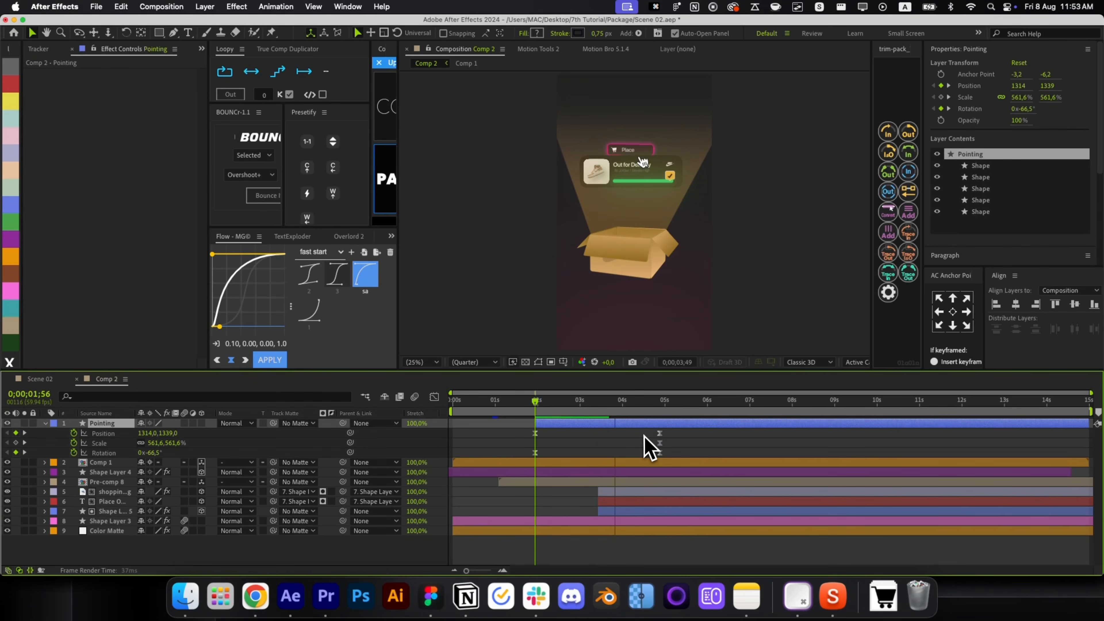
Add a Scale keyframe that shrinks the hand to 346.6% at the tap.
key("space")
left_click_drag(634, 424, 648, 428)
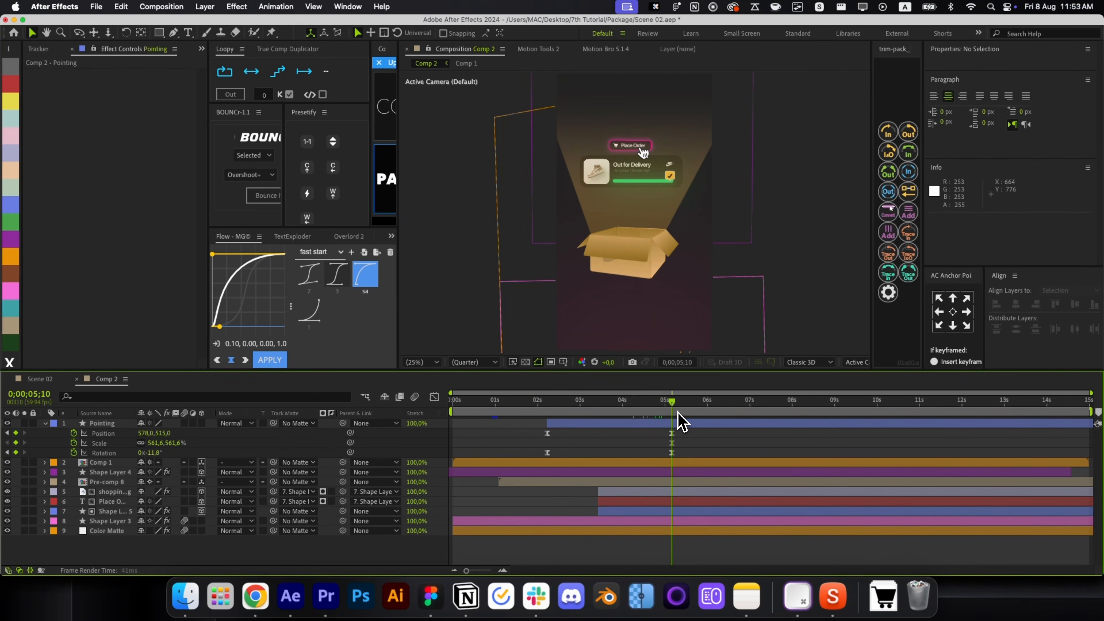
scroll(630, 144, "up", 4)
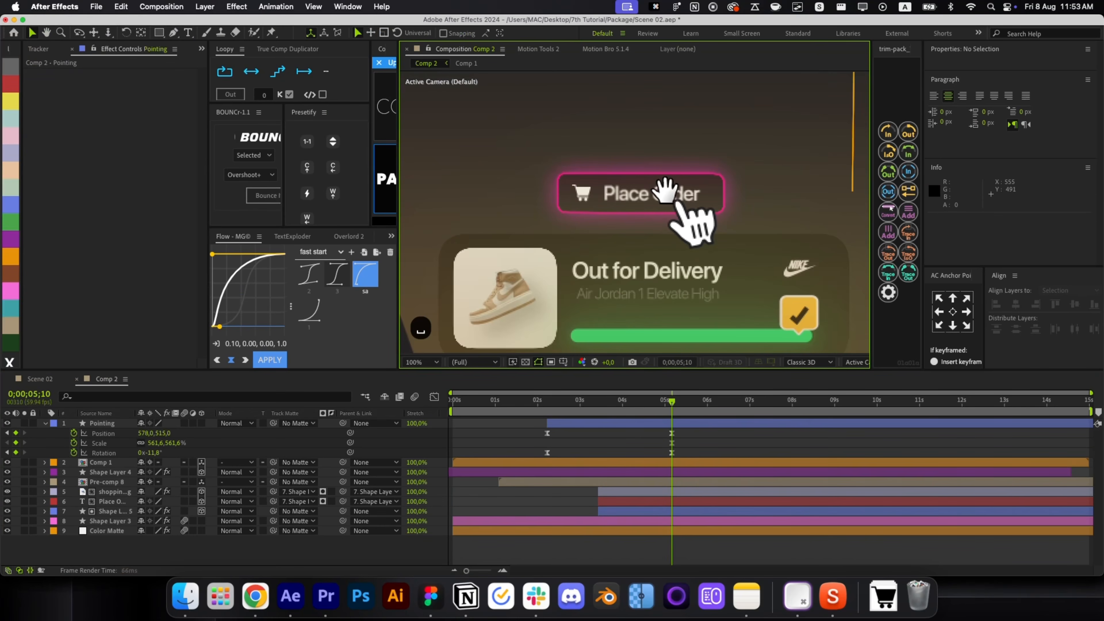
mouse_move(672, 442)
left_mouse_down()
mouse_move(661, 443)
mouse_move(683, 443)
left_mouse_up()
key("super+c")
key("super+v")
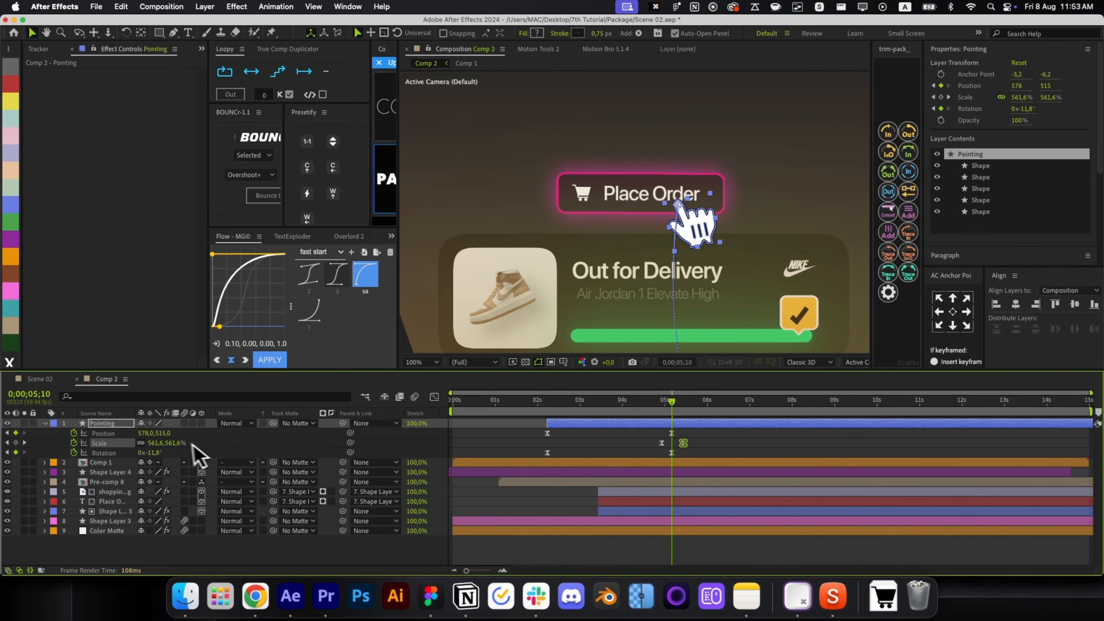
left_click_drag(172, 443, 74, 464)
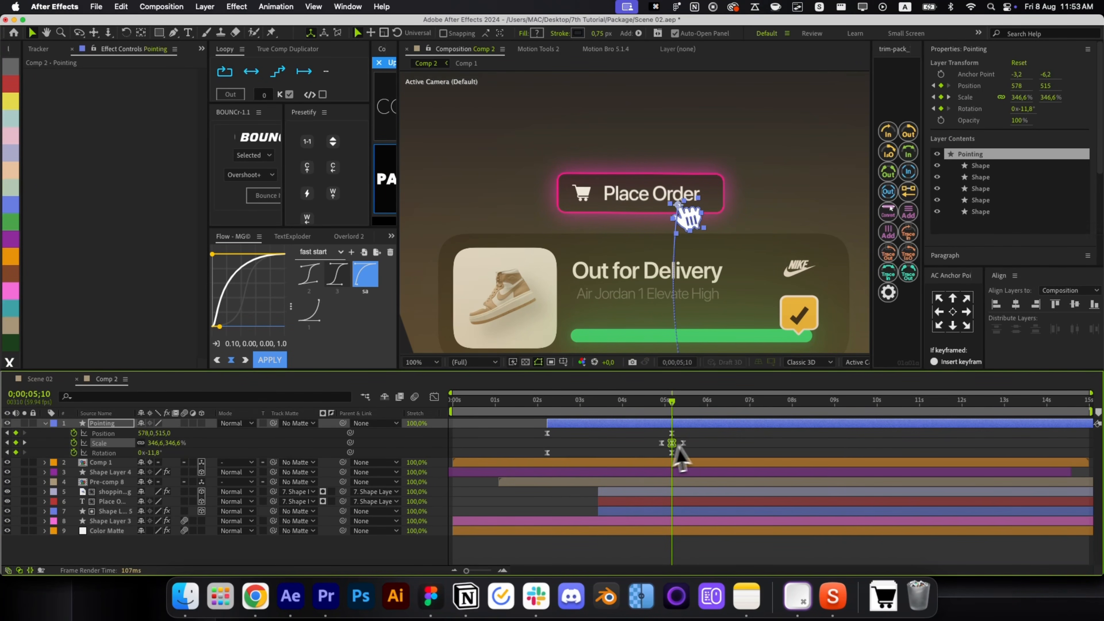
Ease the hand's three Scale keyframes with the 0.72, 0.00, 0.17, 1.0 Flow curve.
left_click_drag(691, 450, 657, 439)
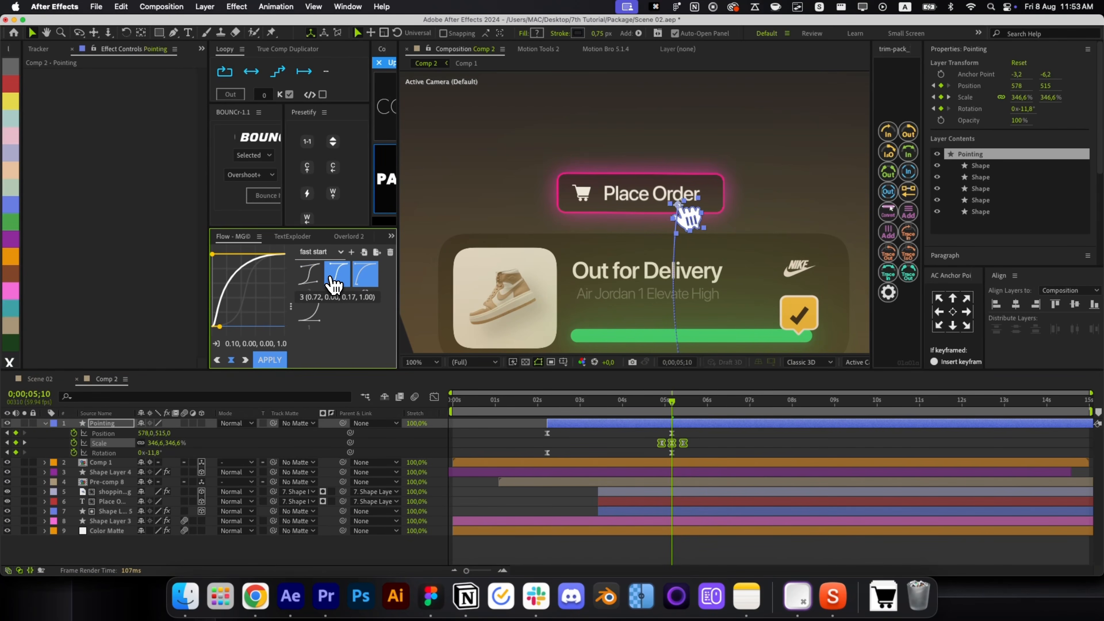
left_click(337, 275)
left_click(434, 397)
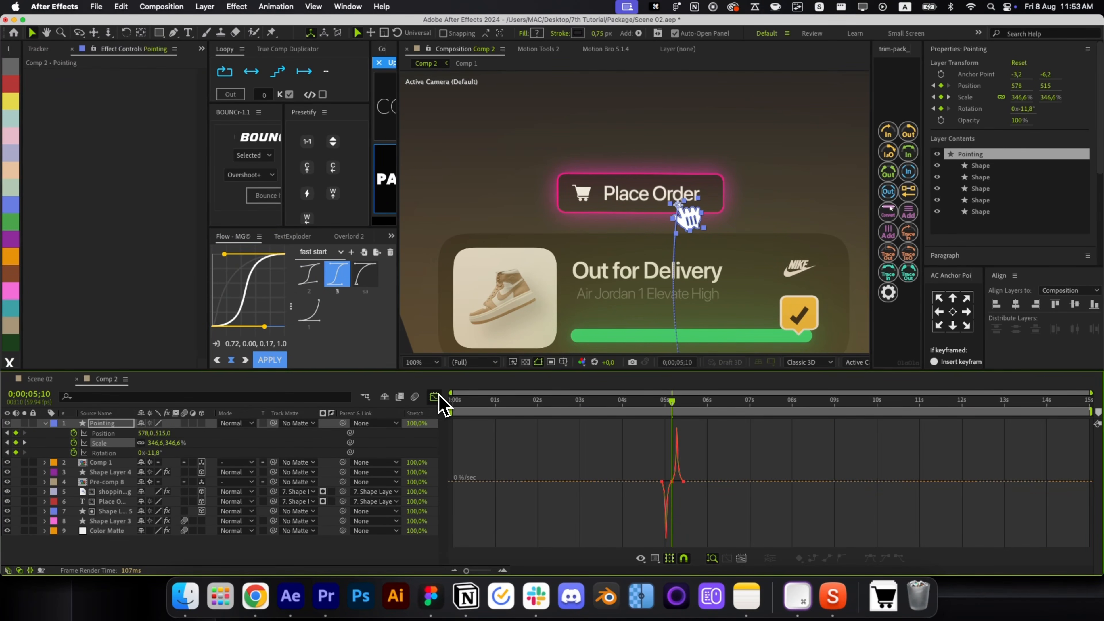
left_click(434, 397)
key("v")
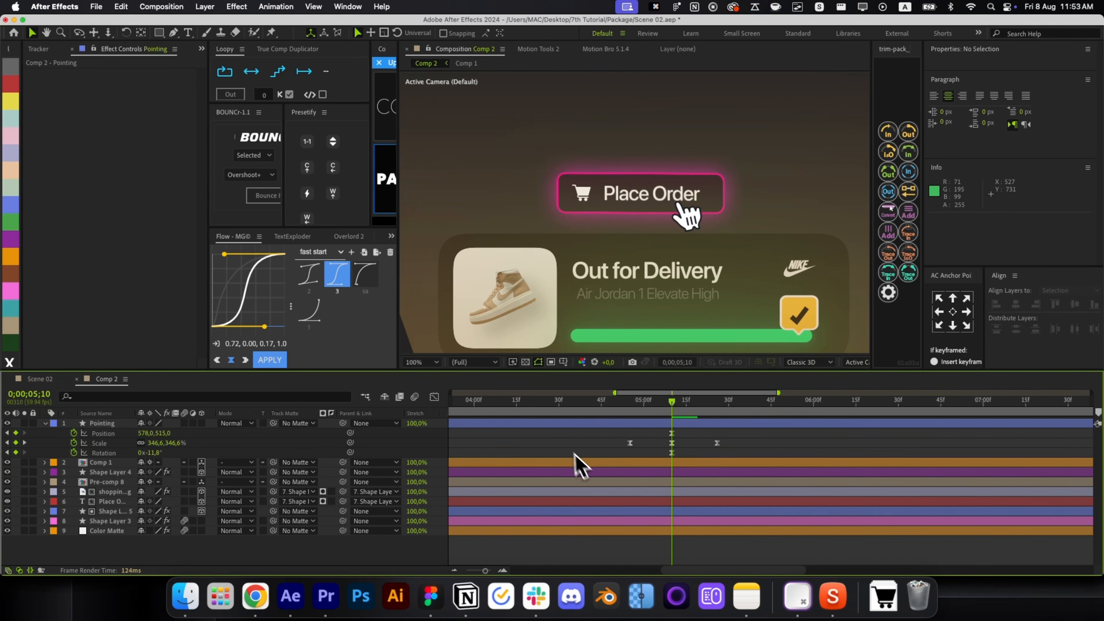
key("semicolon")
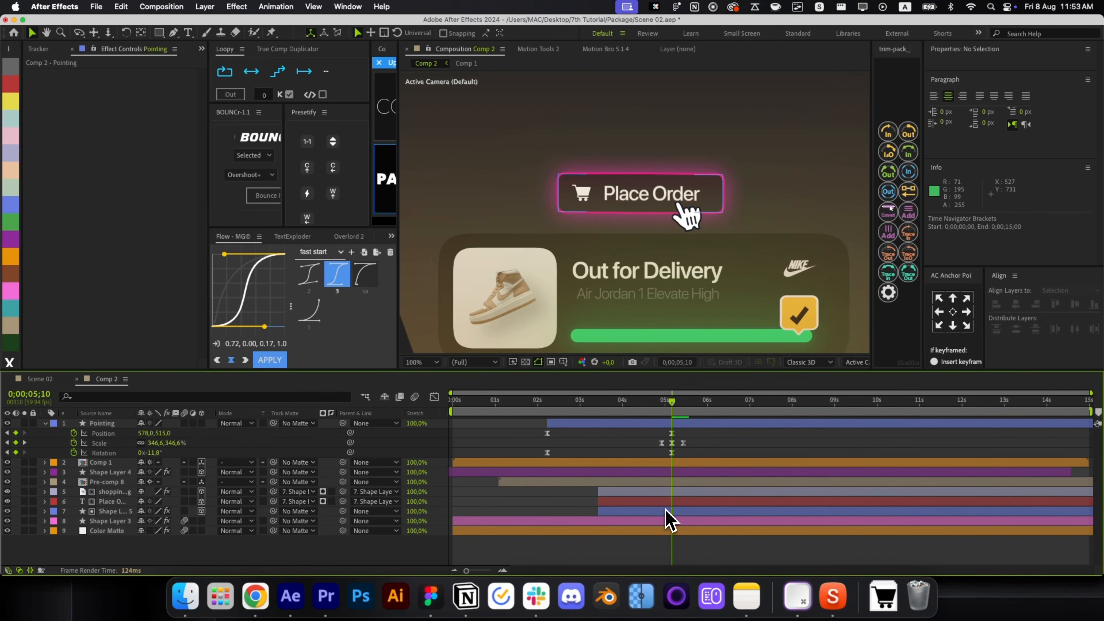
left_click(665, 510)
key("u")
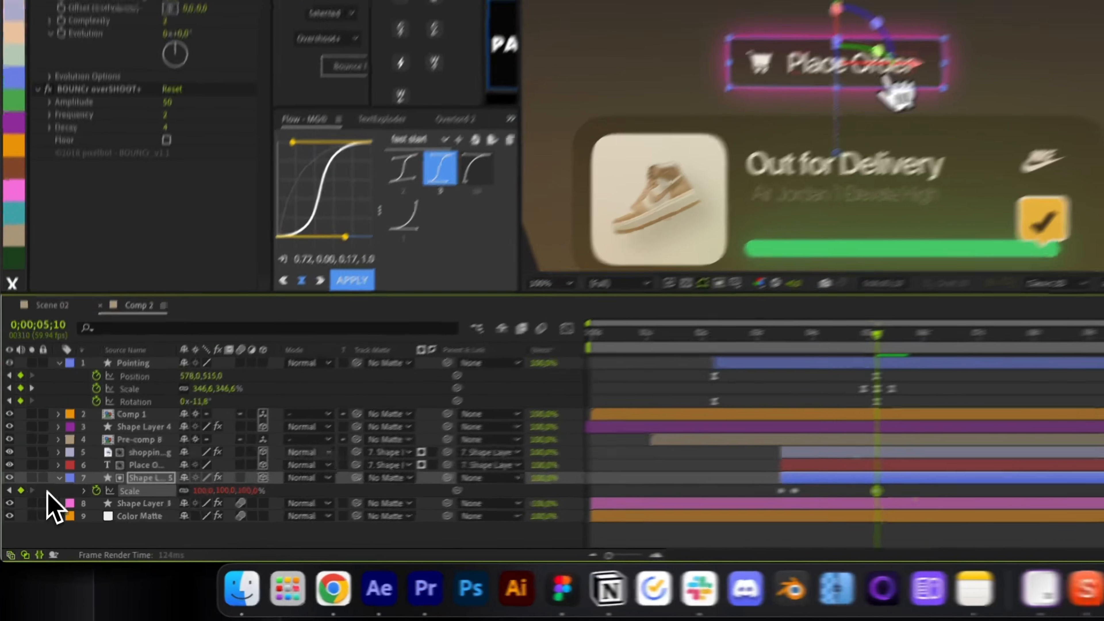
Paste Shape Layer 5's Scale keyframe at 5;10, set it to 83%, and scrub through 5;26 to preview.
key("super+c")
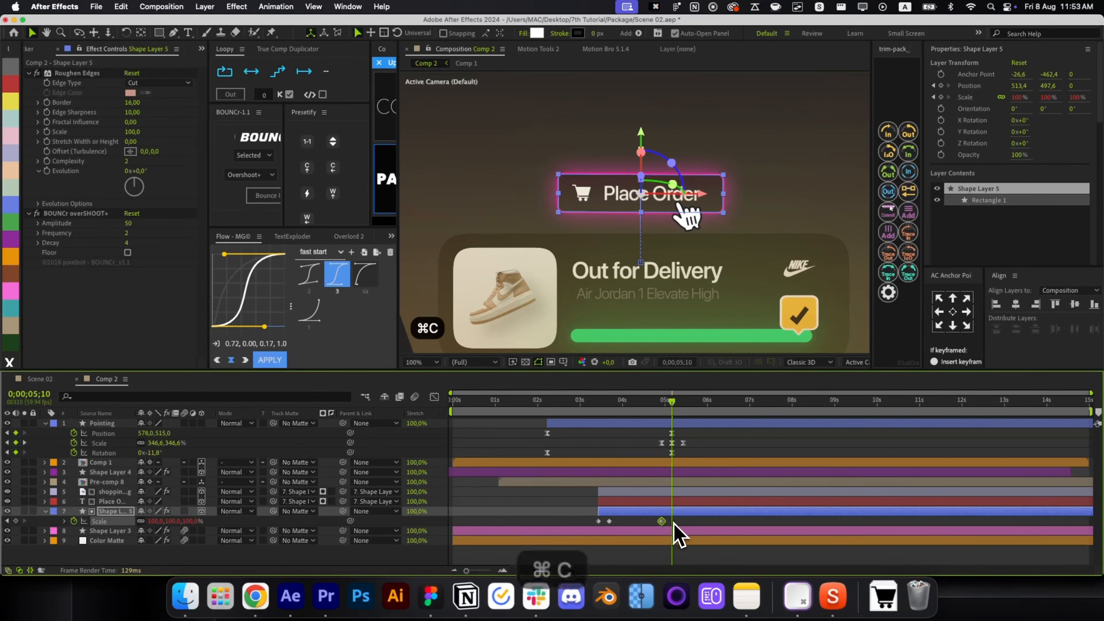
key("super+v")
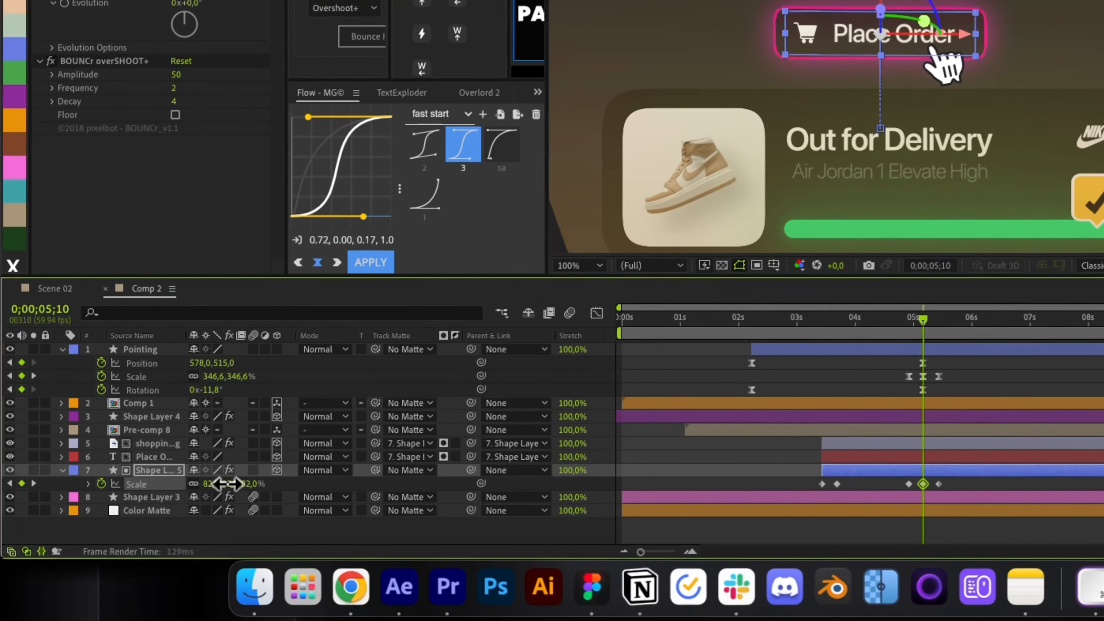
left_click_drag(165, 520, 164, 521)
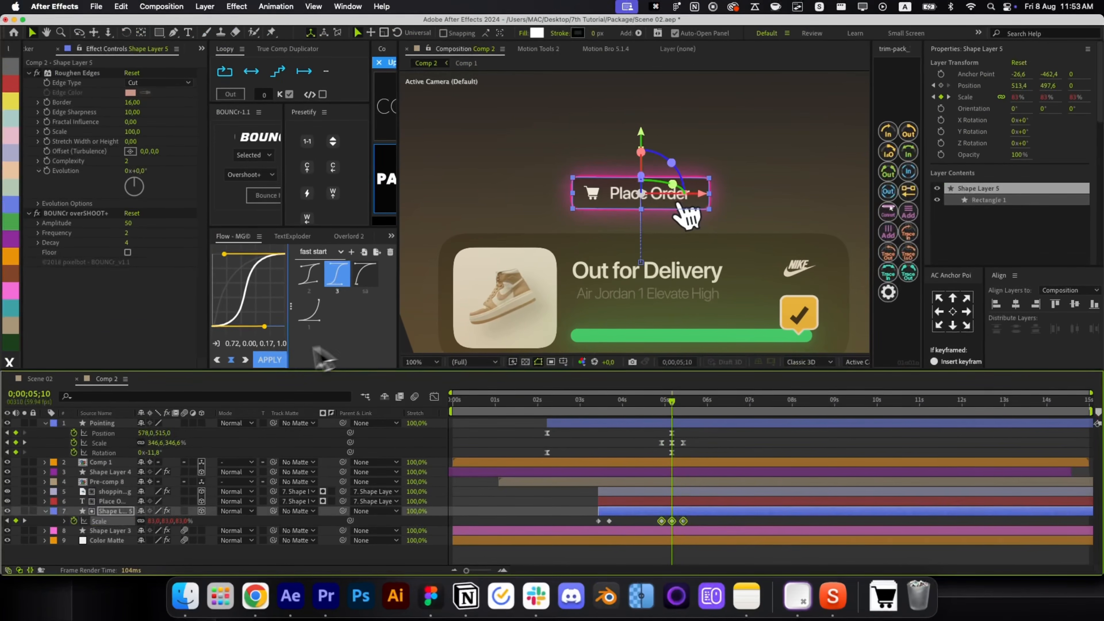
left_click(751, 451)
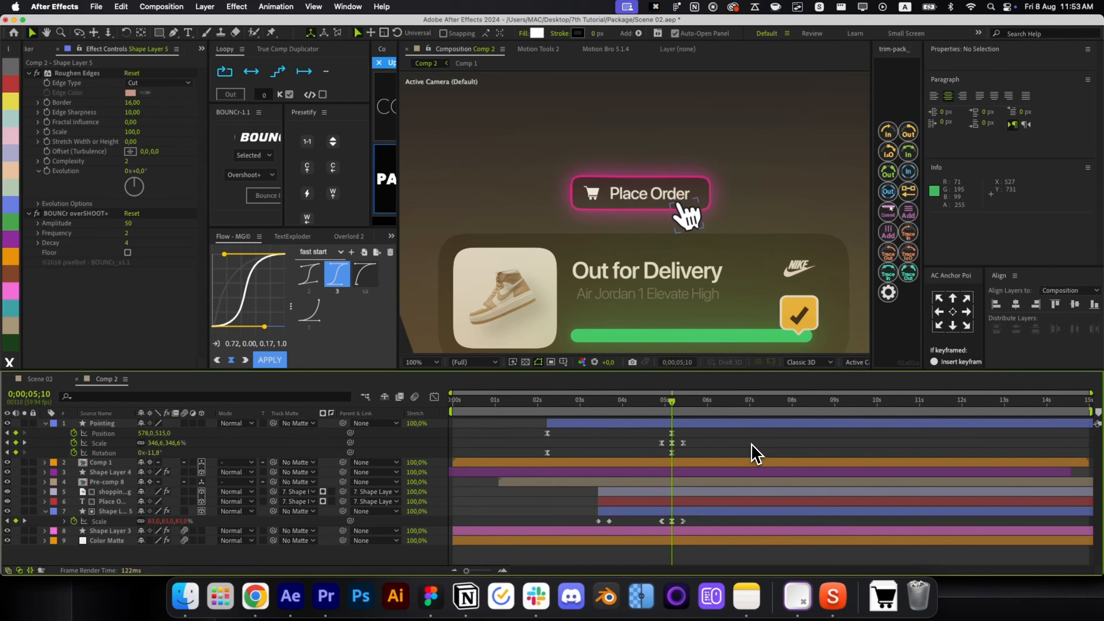
left_click_drag(675, 419, 665, 420)
left_click_drag(676, 412, 688, 412)
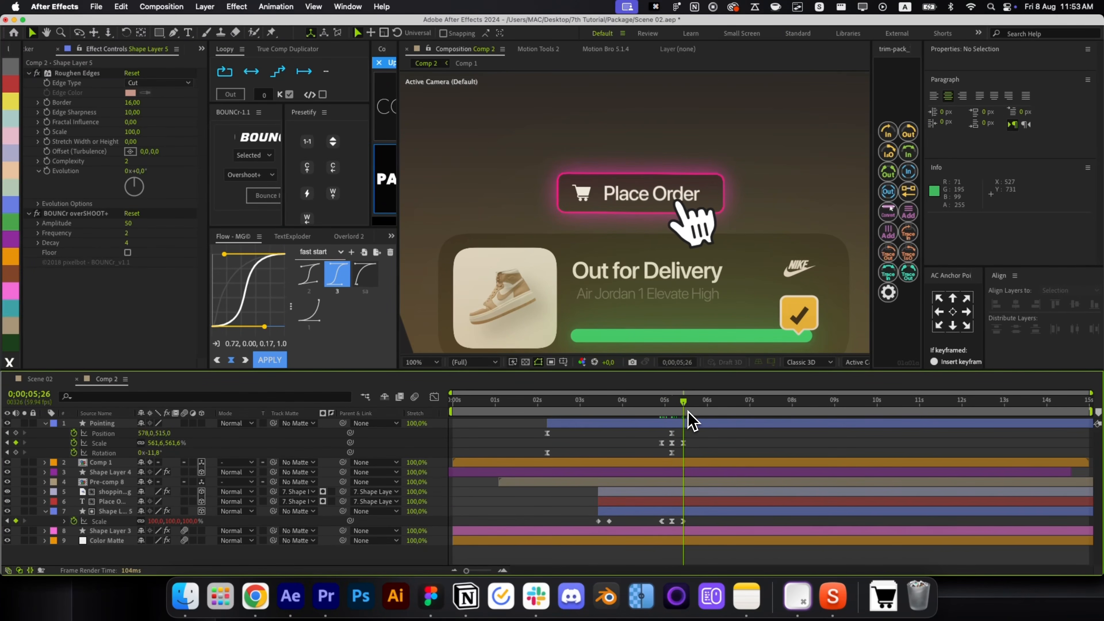
key("alt+/")
Add Camera 1 to Comp 2 using the 50mm lens preset.
key("r")
key("r")
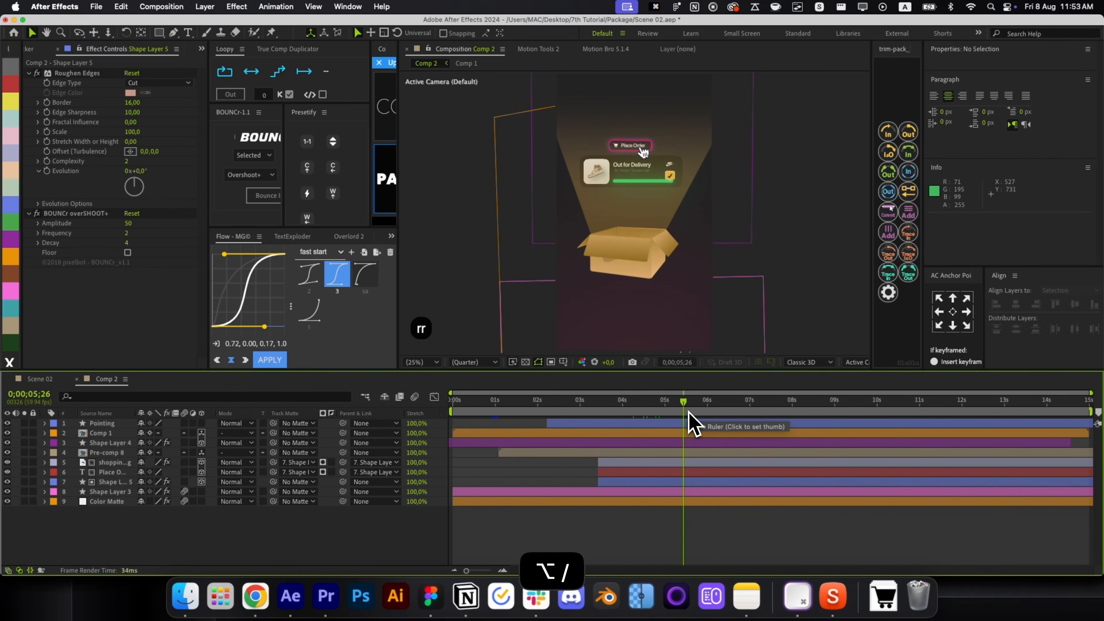
key("ctrl+shift+alt+c")
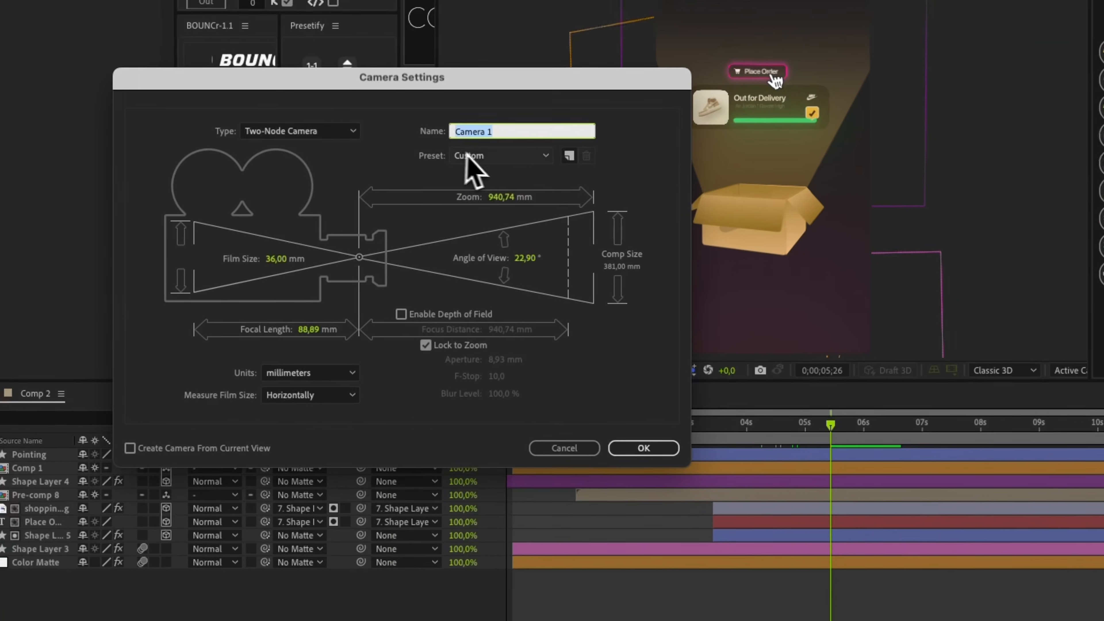
left_click(595, 49)
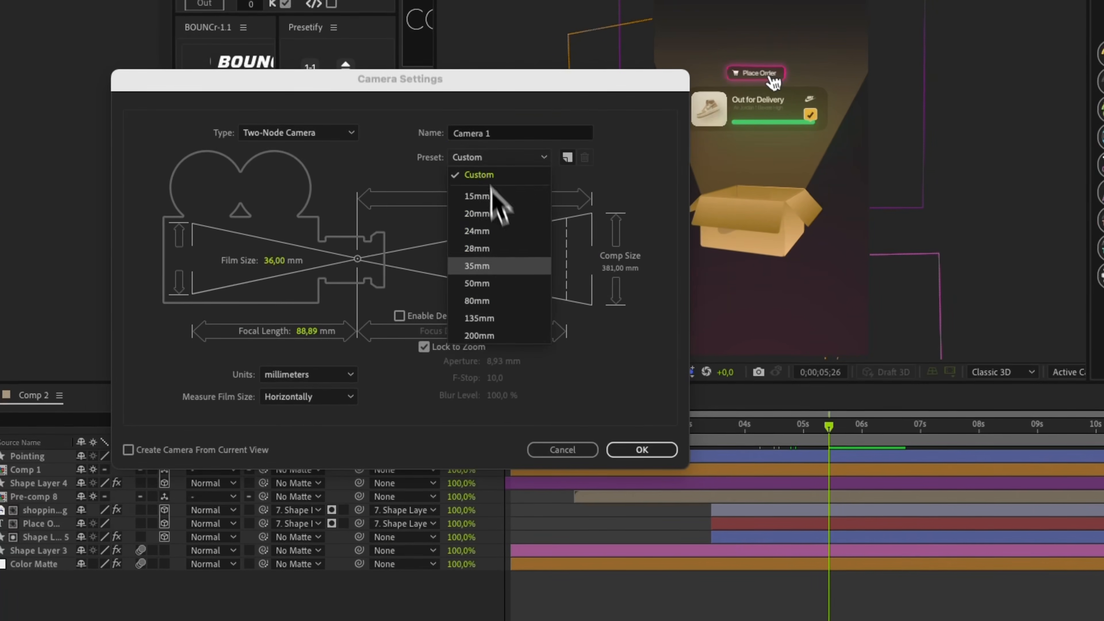
left_click(496, 282)
left_click(639, 451)
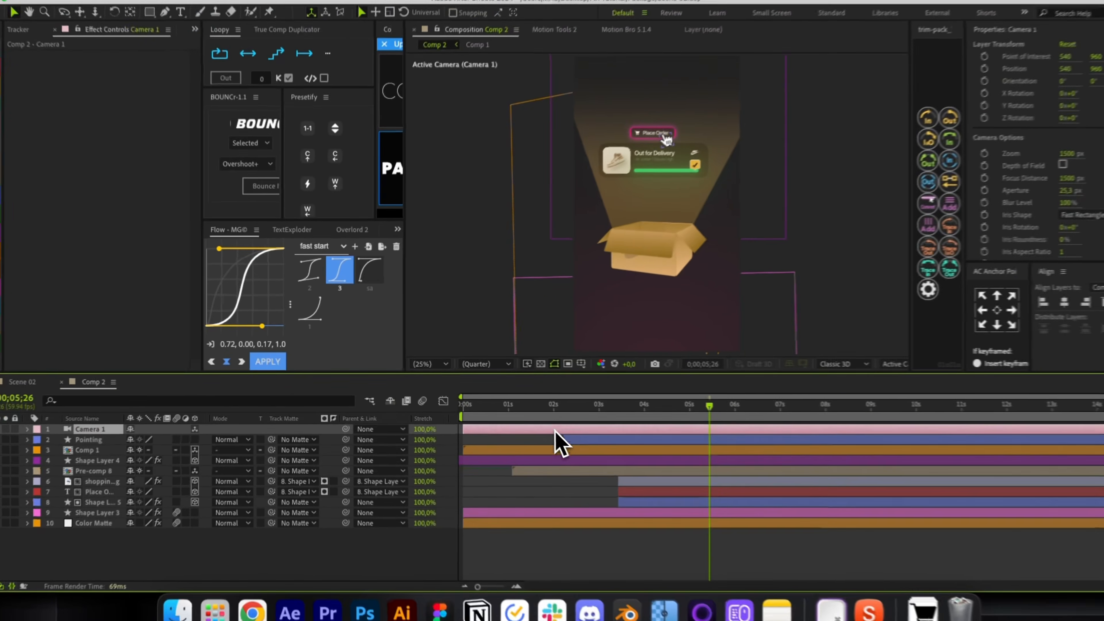
Parent Camera 1 to a new Null 35, chained under a second Null 35.
key("ctrl+shift+alt+y")
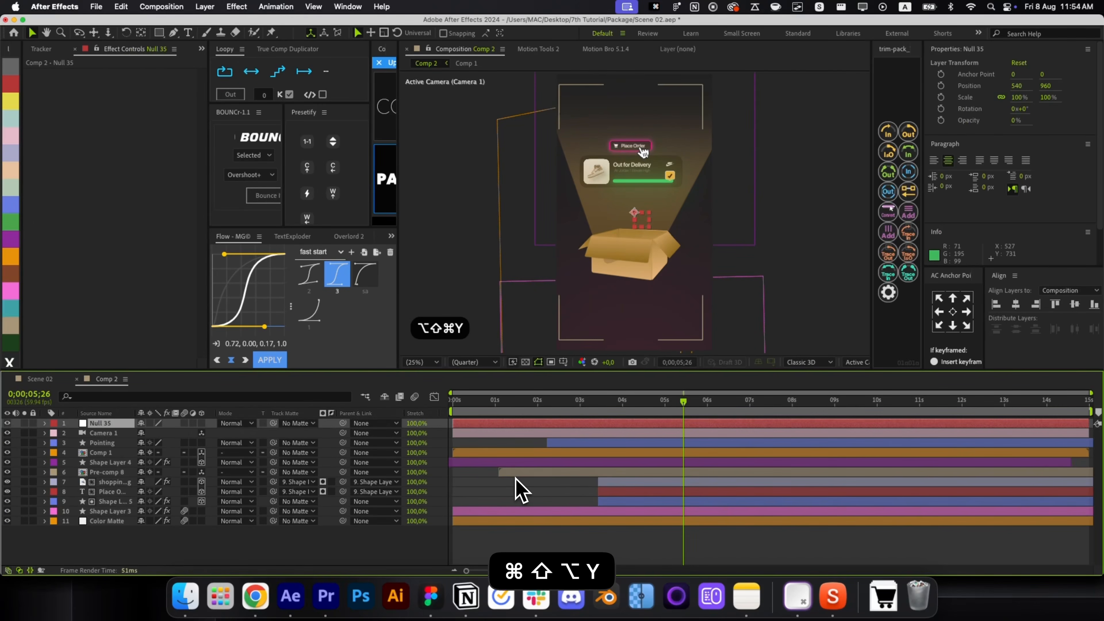
left_click(952, 311)
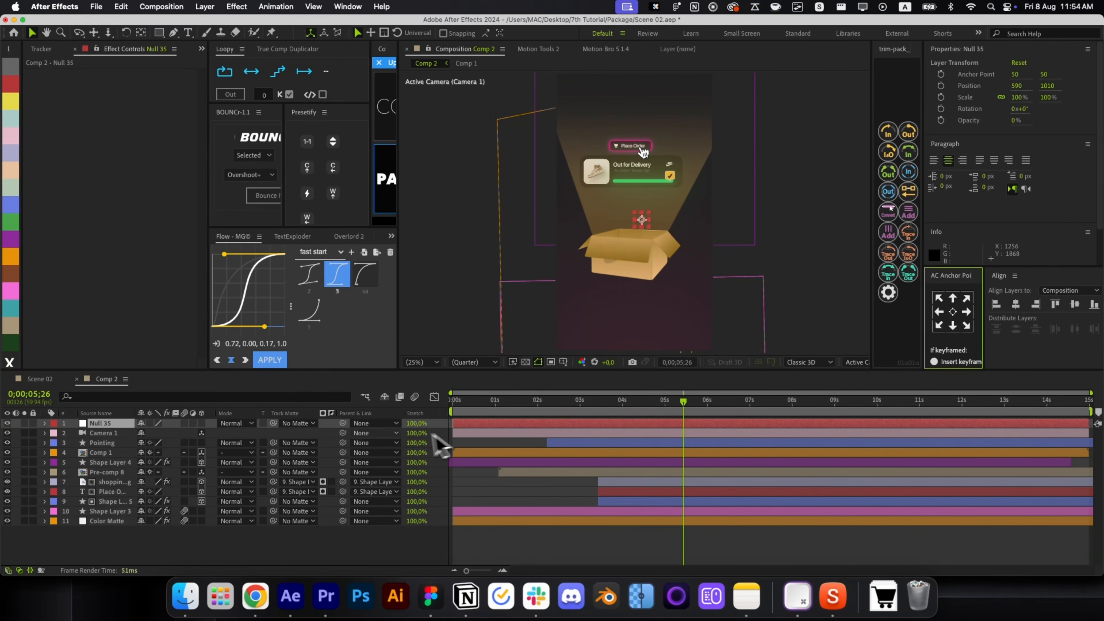
key("ctrl+z")
left_click_drag(343, 433, 189, 429)
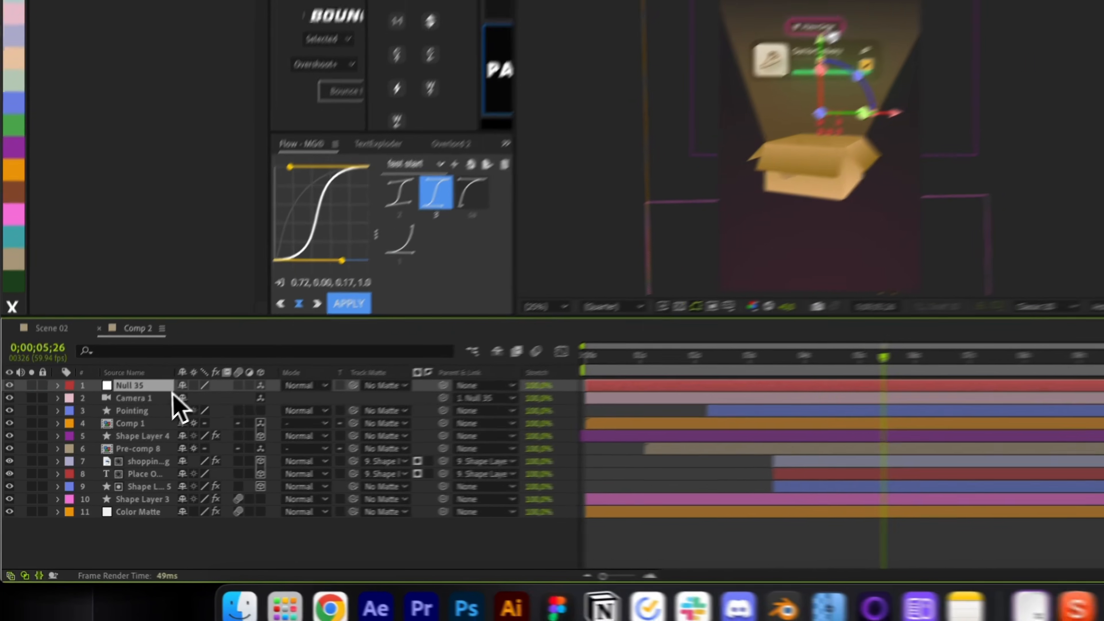
key("ctrl+d")
key("ctrl+d")
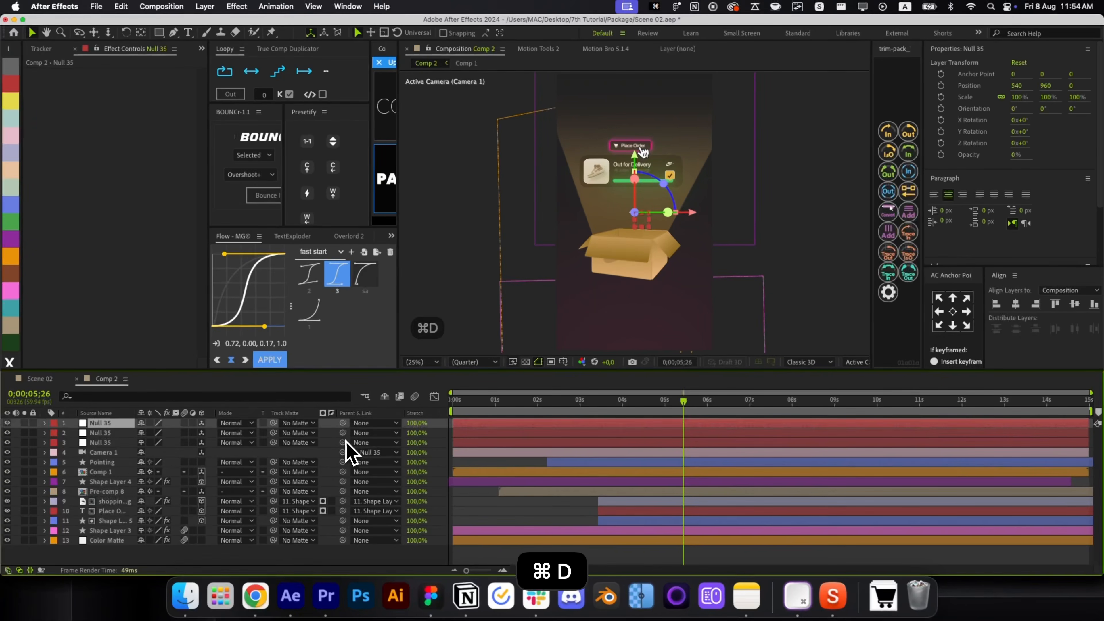
left_click_drag(343, 442, 100, 432)
key("BackSpace")
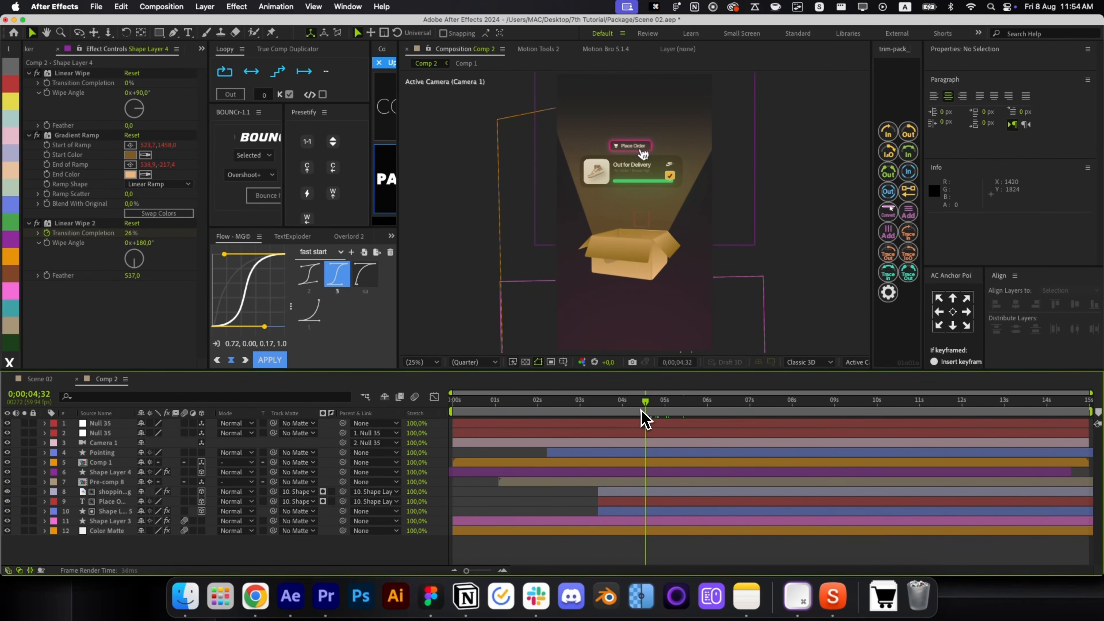
Keyframe Null 35's Position from near 3s to Y -181, and collapse Pre-comp 8's transformations.
left_click(631, 435)
key("p")
left_click_drag(630, 411, 616, 408)
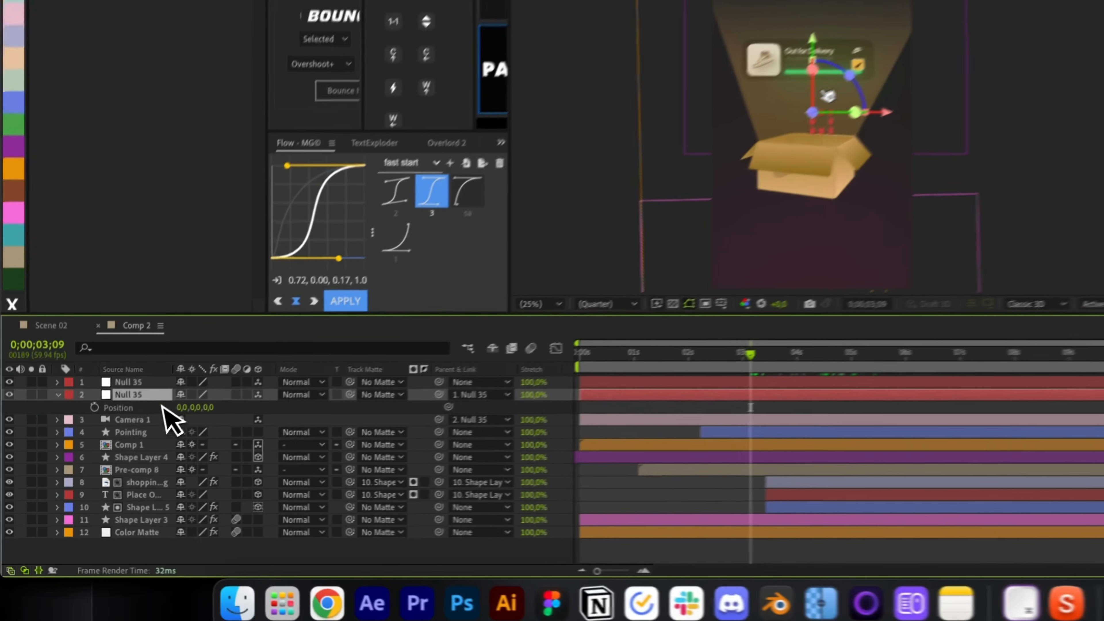
left_click(73, 442)
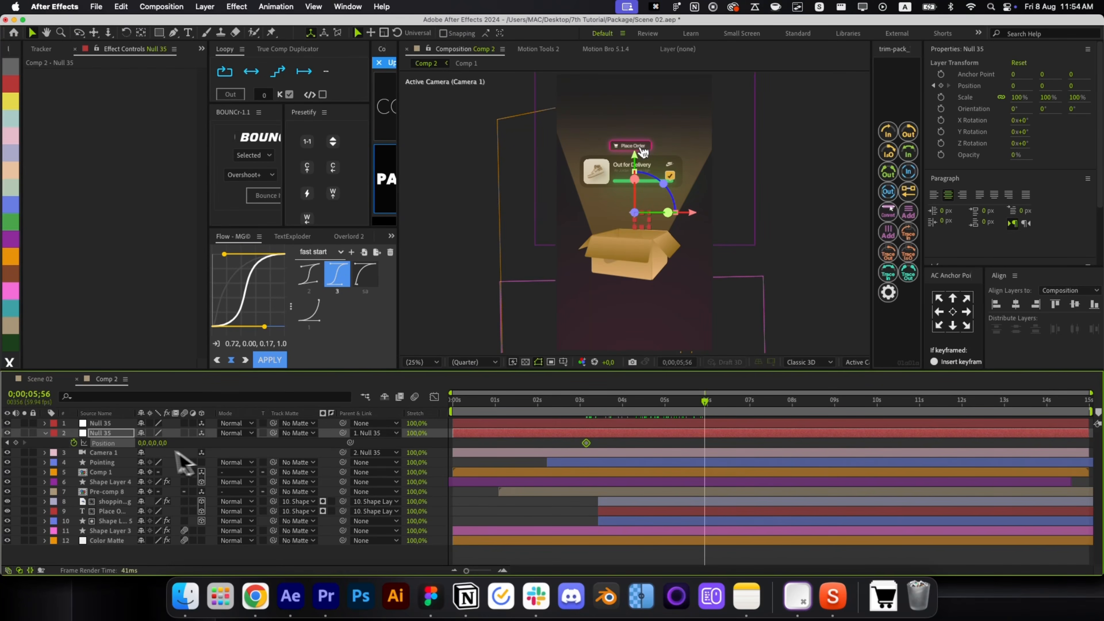
left_click_drag(165, 446, 44, 452)
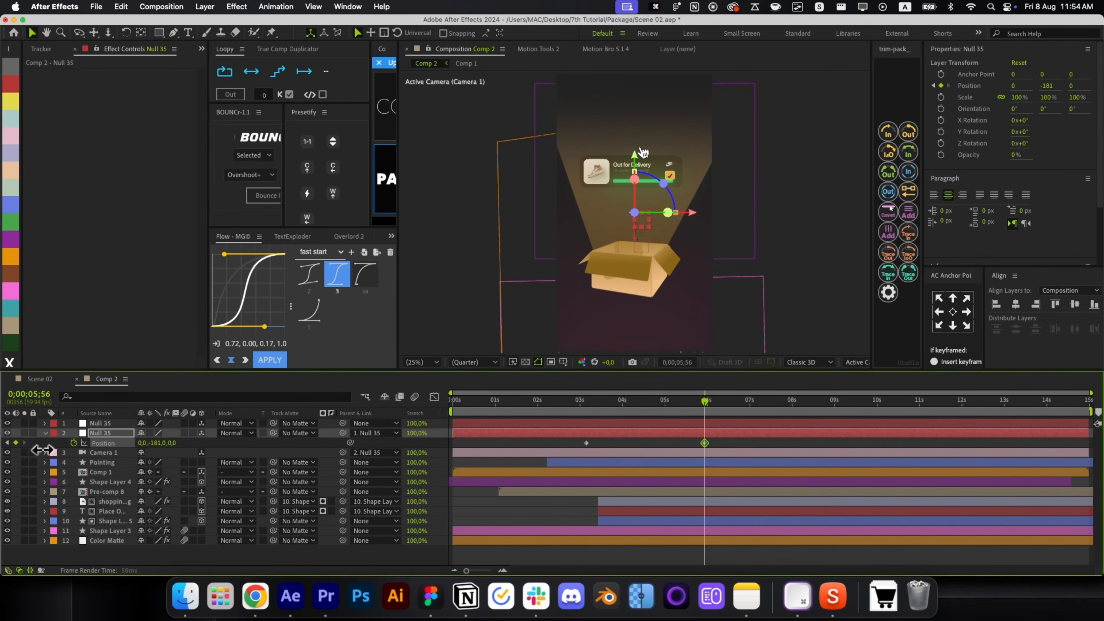
left_click(581, 495)
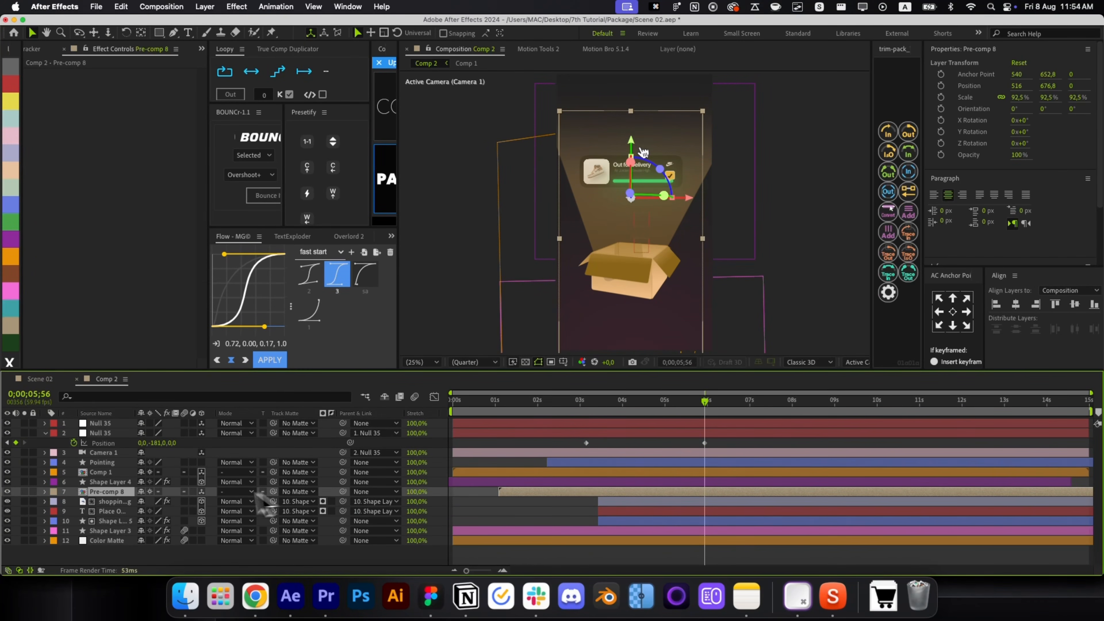
left_click(150, 492)
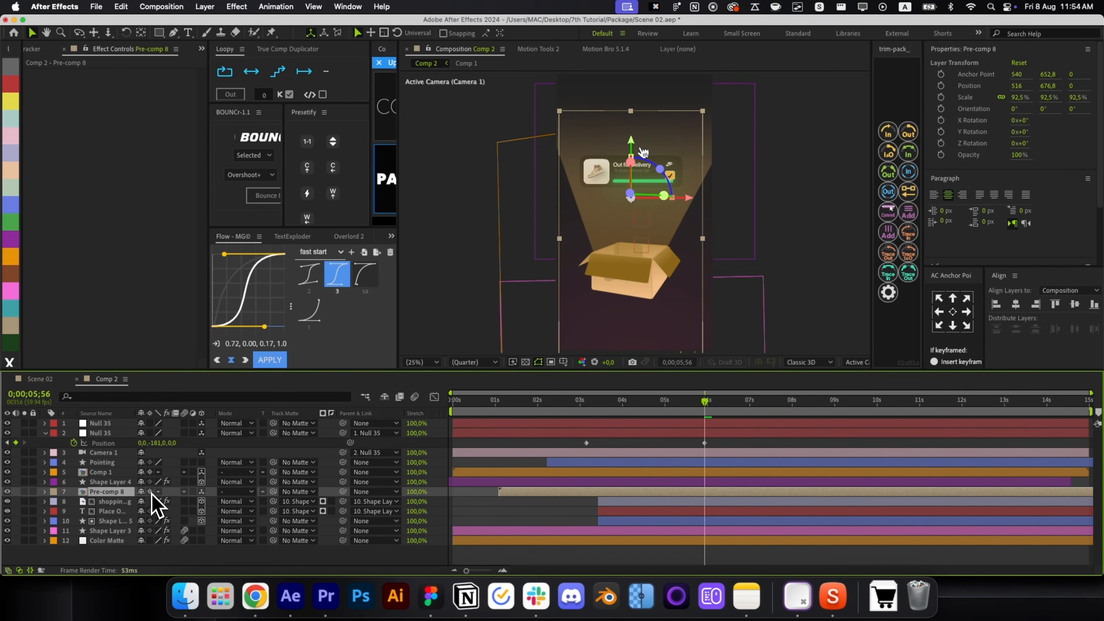
Make layers 6 through 12 inside Pre-comp 8 3D, then return to Comp 2.
double_click(135, 494)
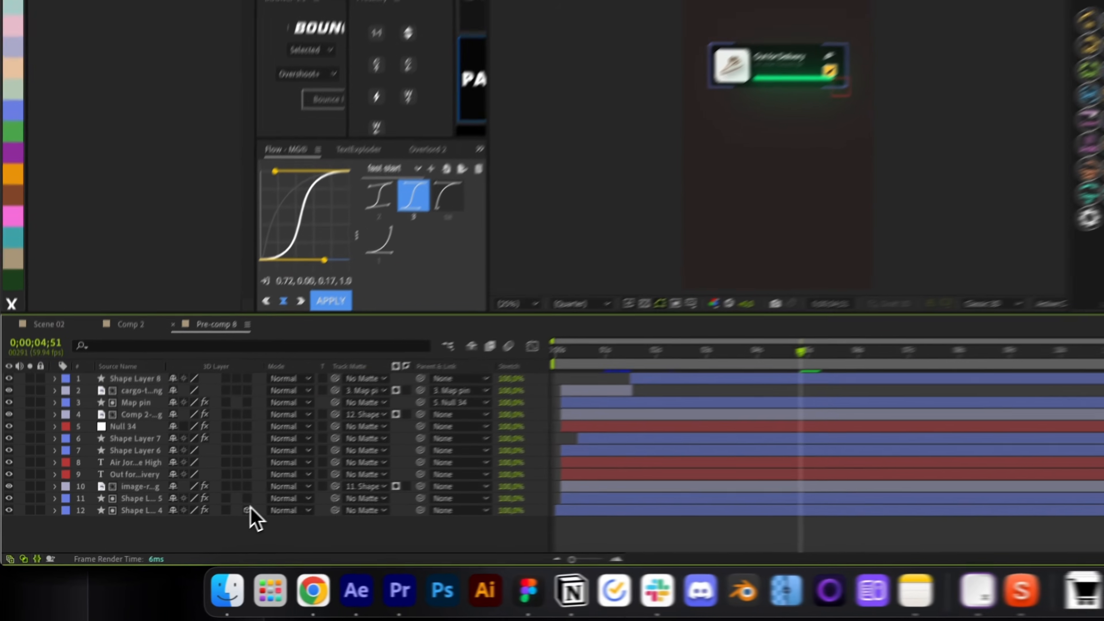
left_click_drag(204, 531, 204, 476)
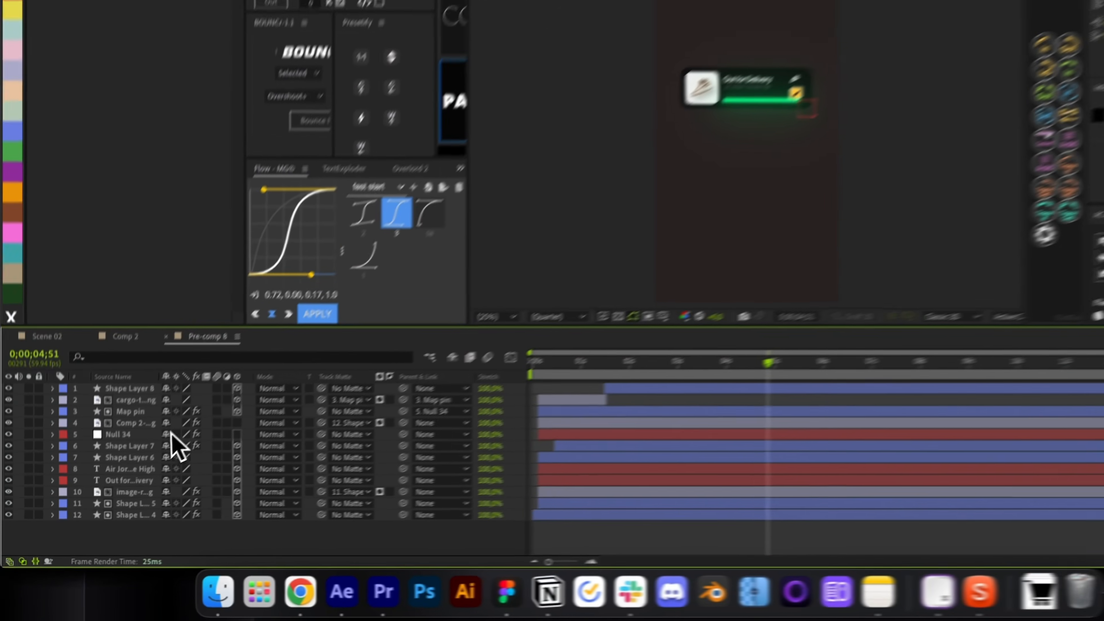
left_click(283, 401)
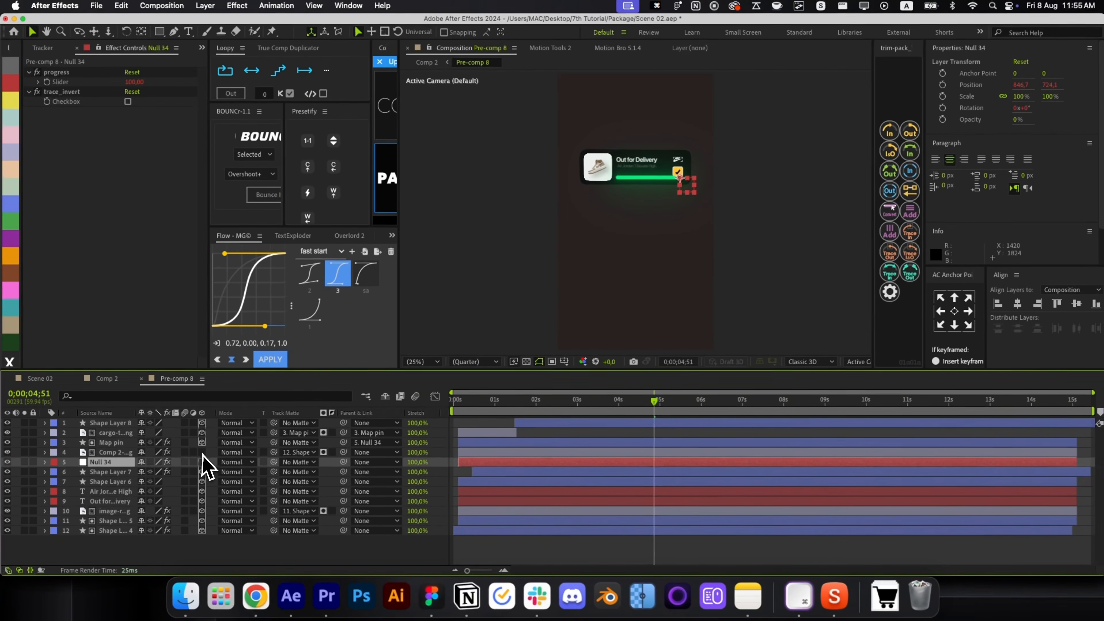
left_click_drag(644, 413, 463, 444)
key("super+w")
Try moving the Pre-comp 8 card closer to the camera, then undo it.
left_click_drag(532, 425, 602, 426)
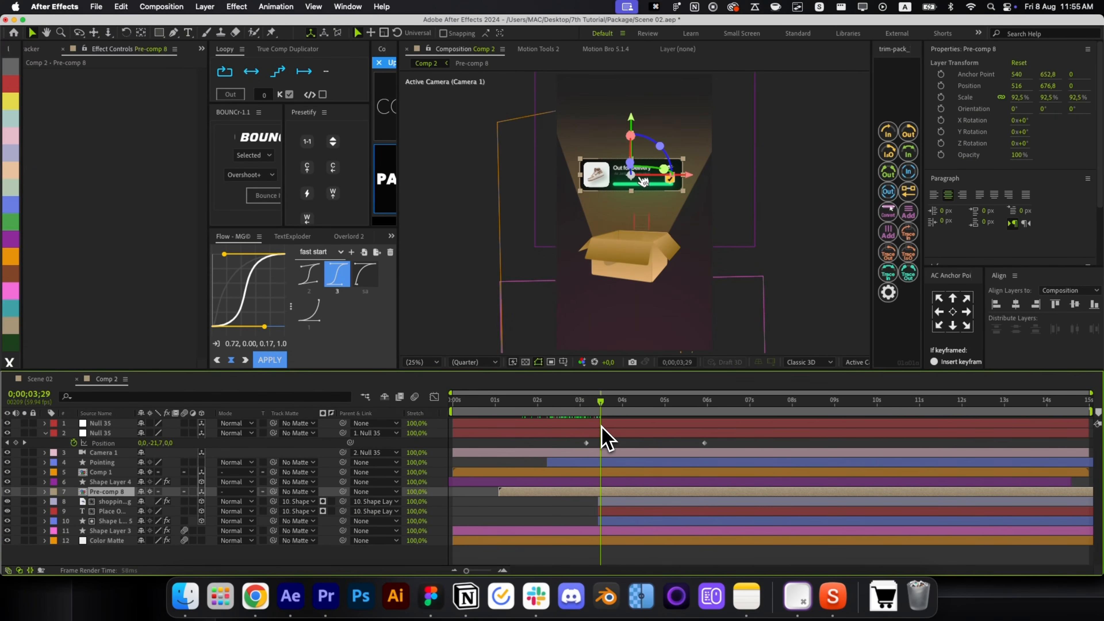
key("super+z")
left_click(629, 167)
key("p")
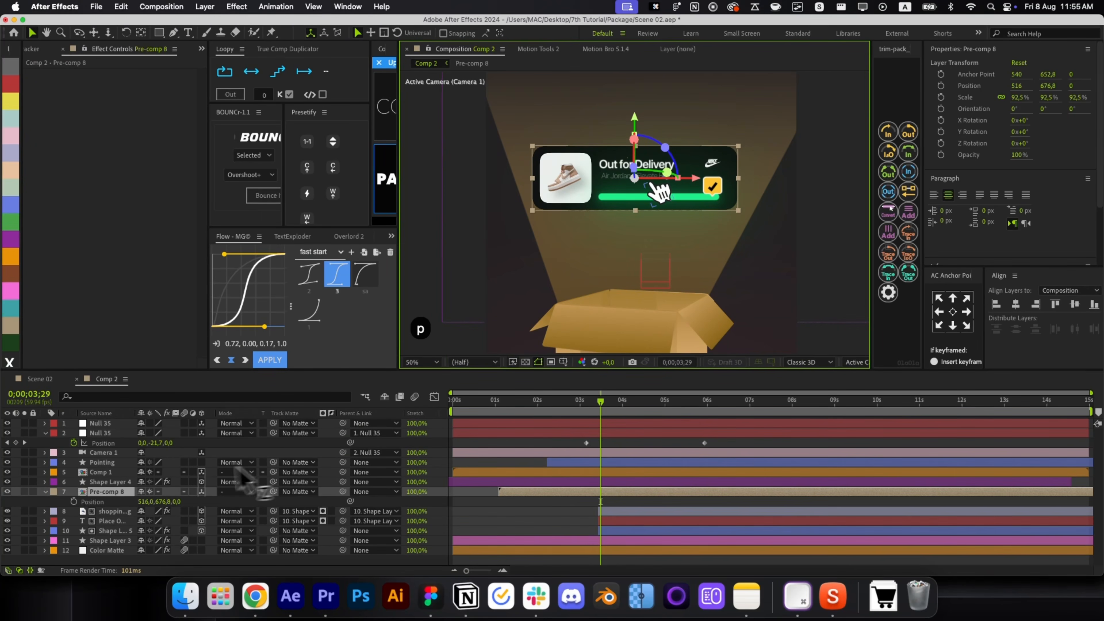
left_click_drag(176, 499, 148, 501)
key("super+z")
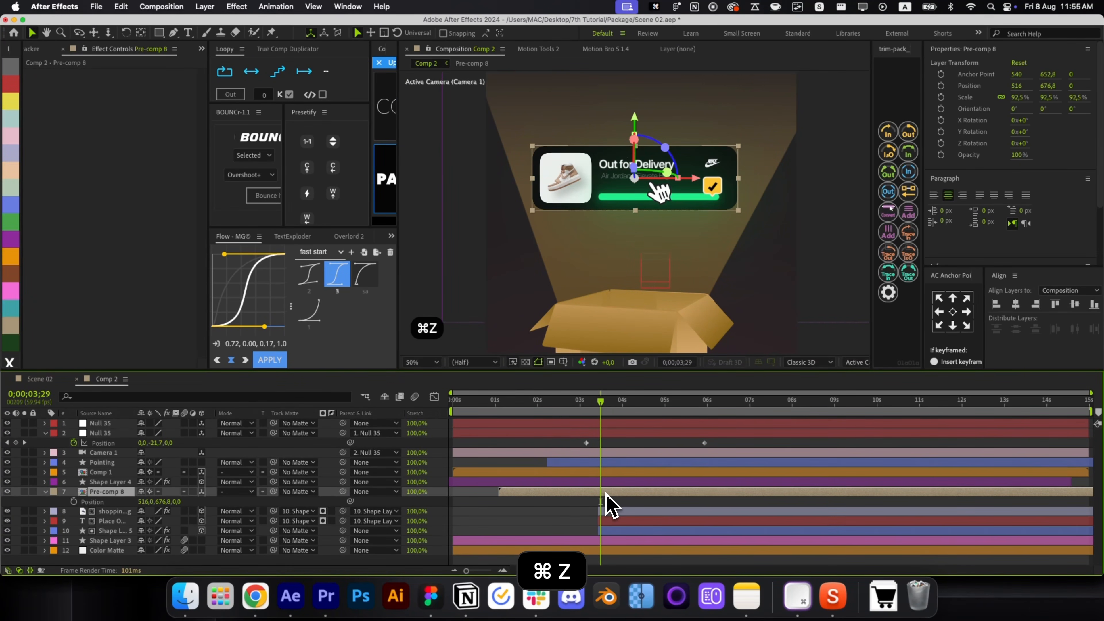
Nudge Shape Layer 4, the card background in Pre-comp 8, up a few pixels.
double_click(606, 504)
left_click(556, 531)
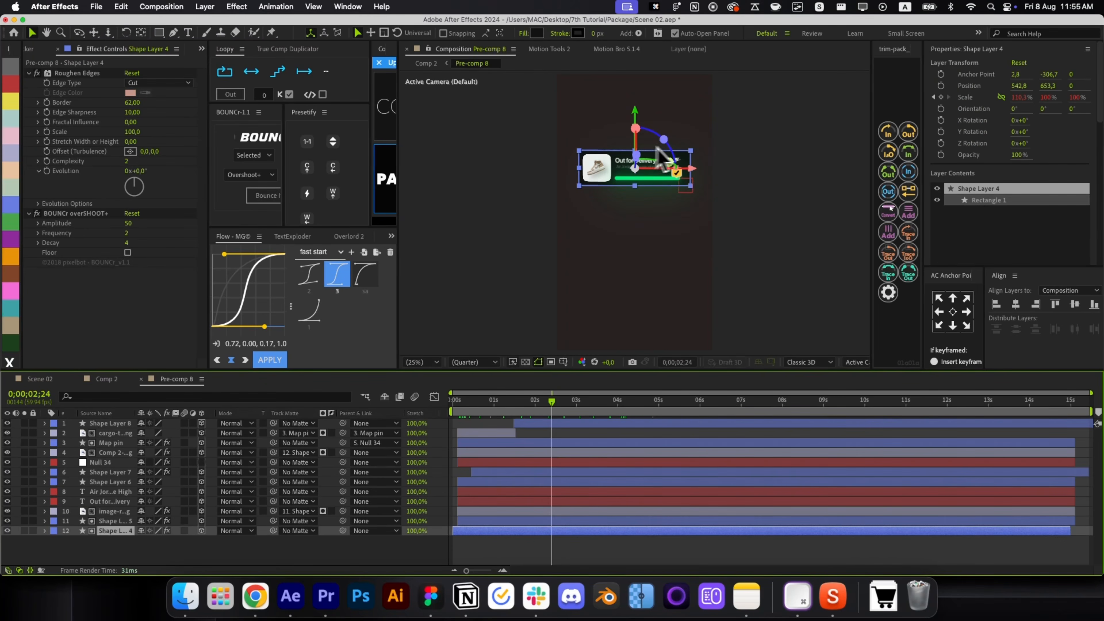
scroll(652, 156, "up", 2)
key("p")
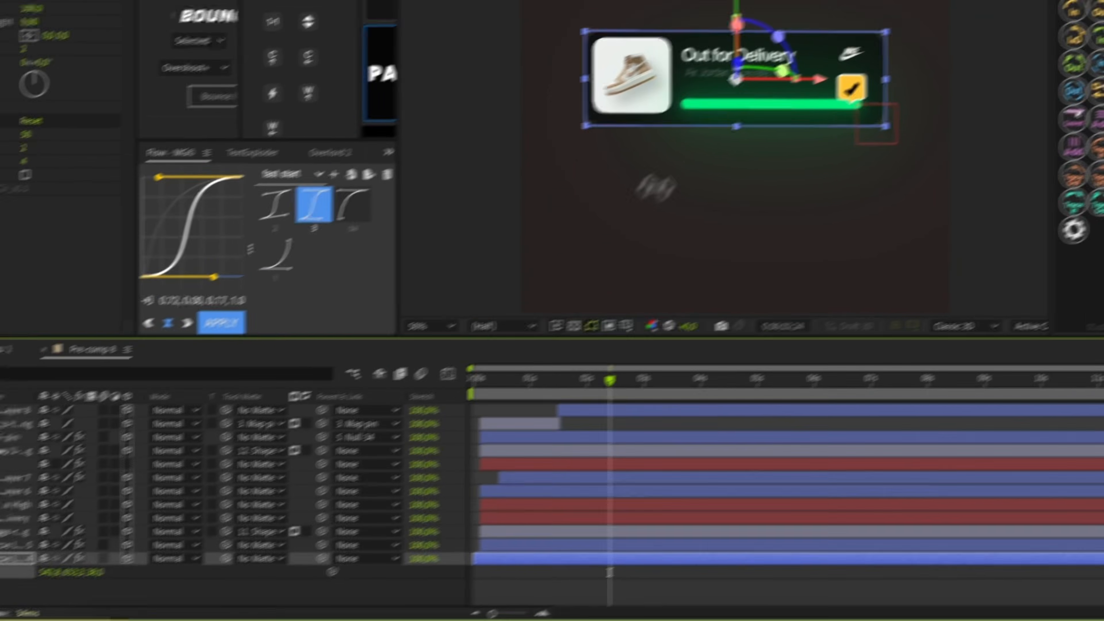
key("v")
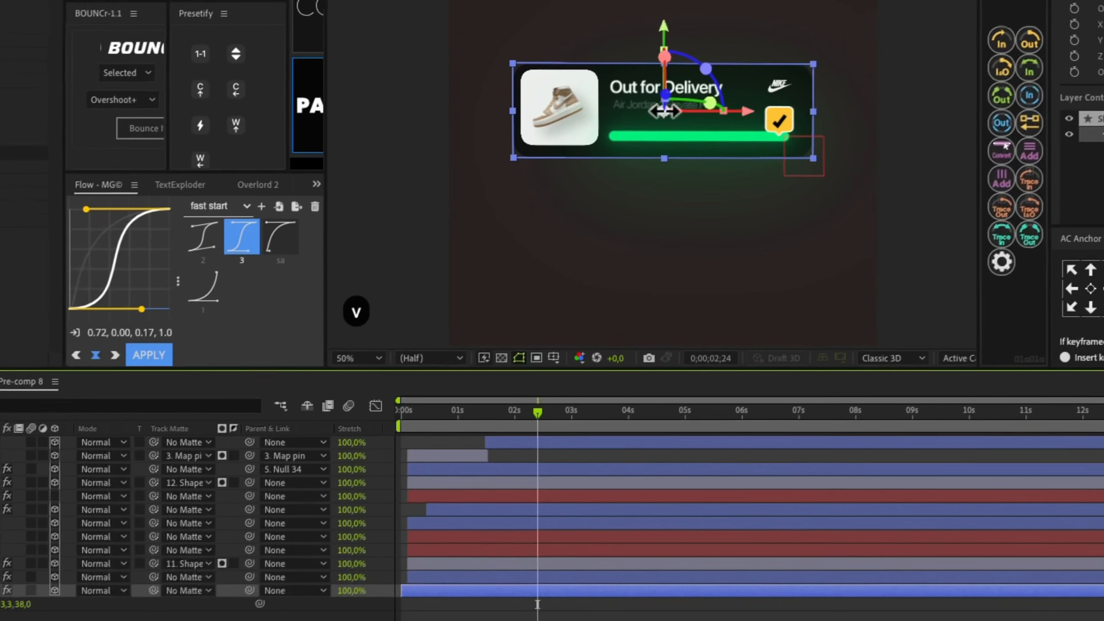
key("shift+Up")
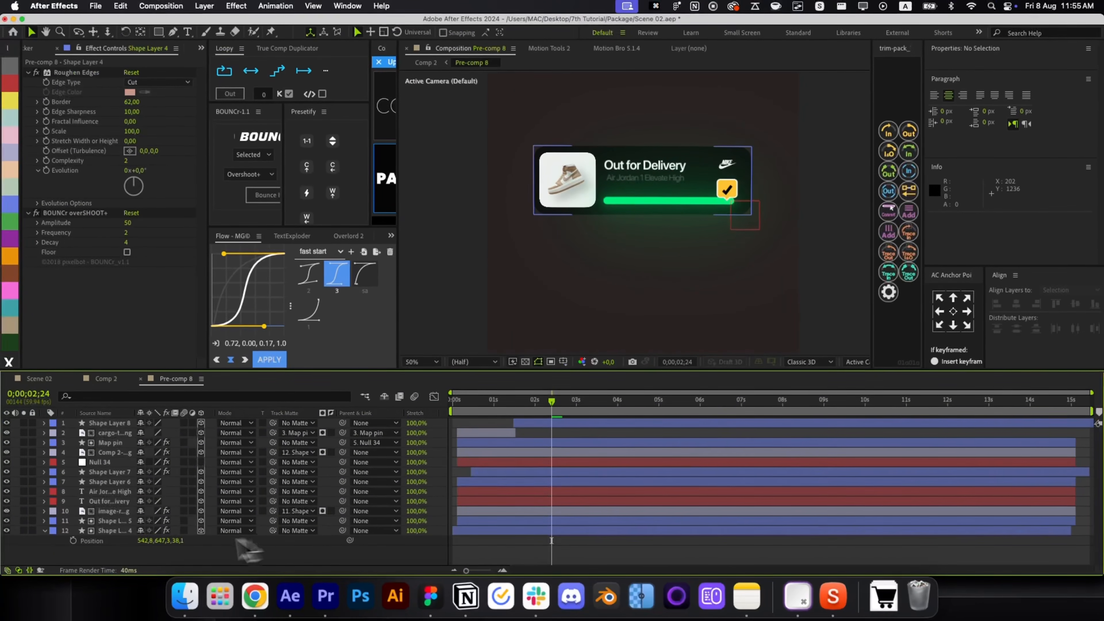
Widen Shape Layer 4's first Scale keyframe to about 113.8% and preview the opening.
key("s")
left_click(126, 543)
key("s")
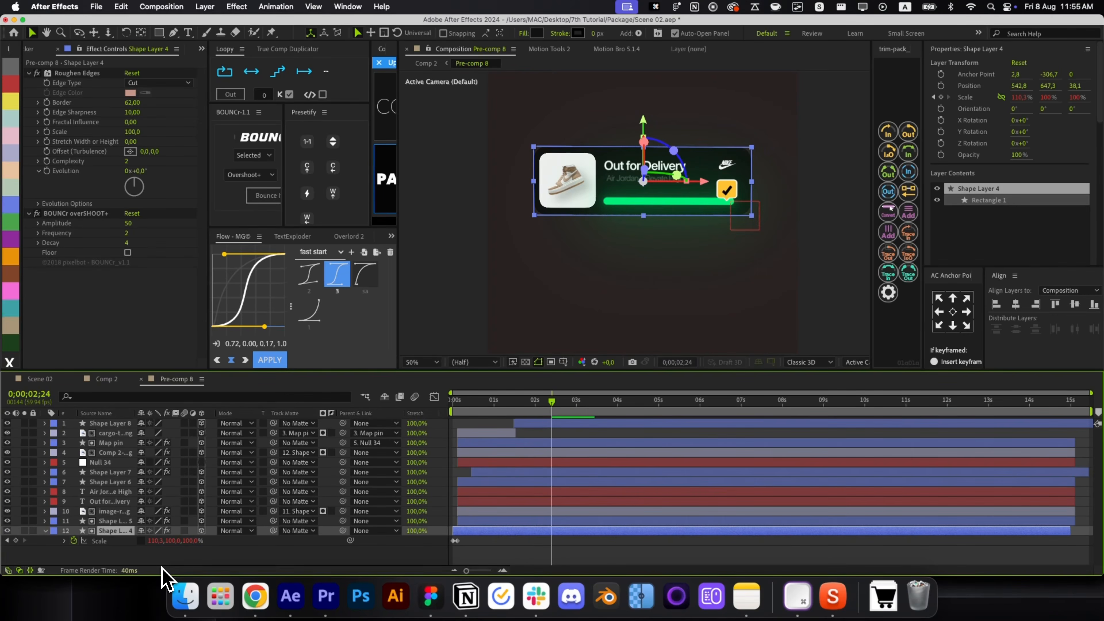
key("j")
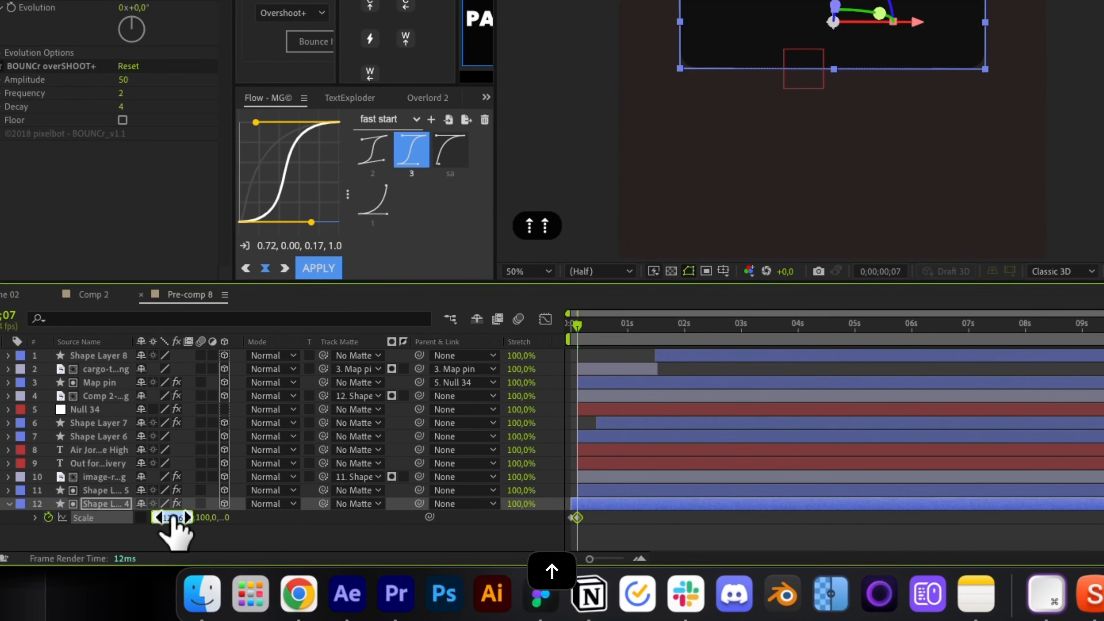
key("super+z")
key("super+z")
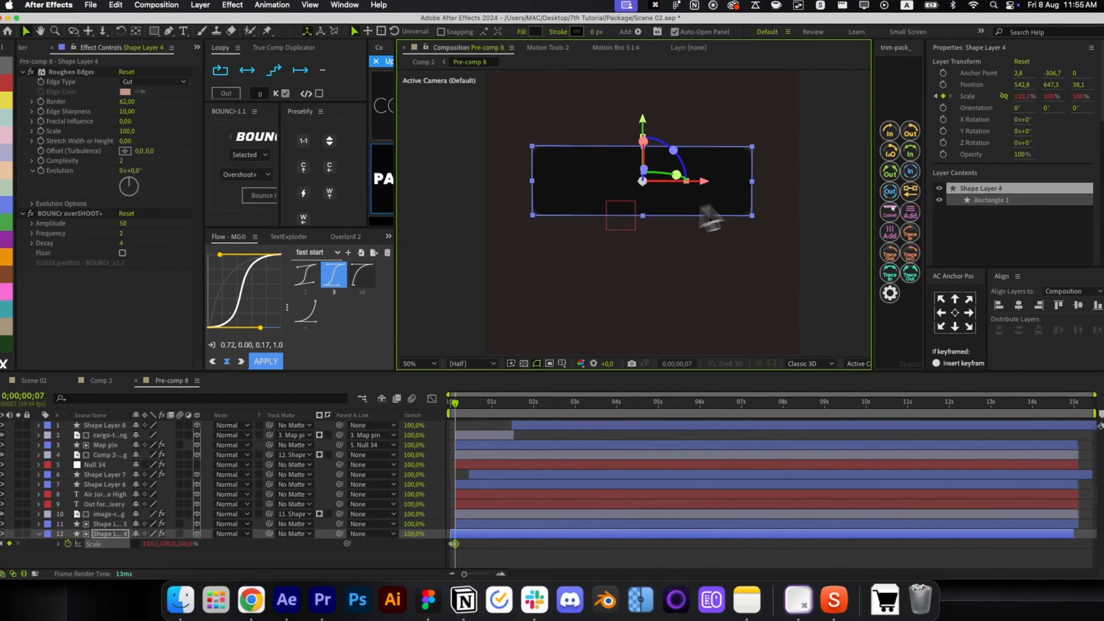
left_click_drag(778, 170, 783, 171)
left_click(482, 555)
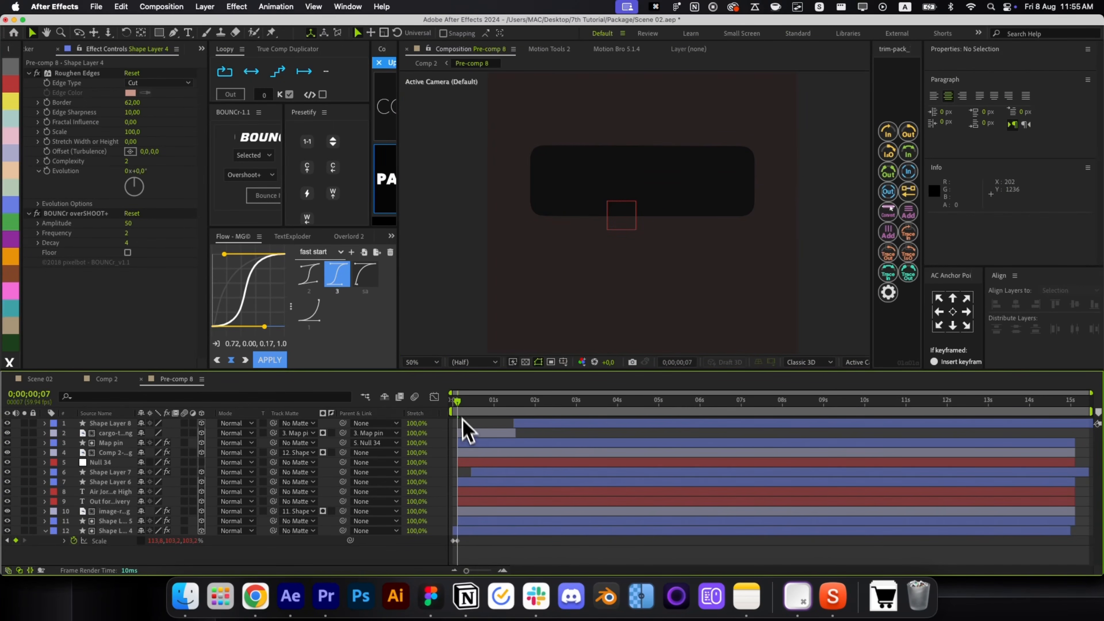
left_click_drag(462, 413, 566, 450)
Apply Flow 'fast start' easing to Null 35's Position keyframes in Comp 2.
key("super+w")
key("alt+/")
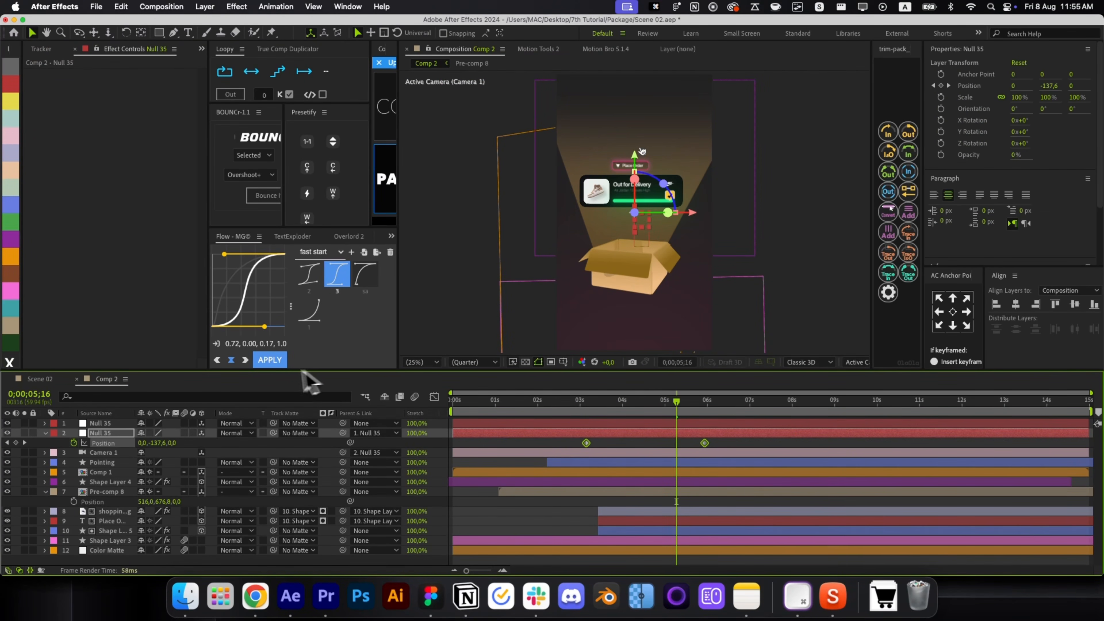
left_click(272, 361)
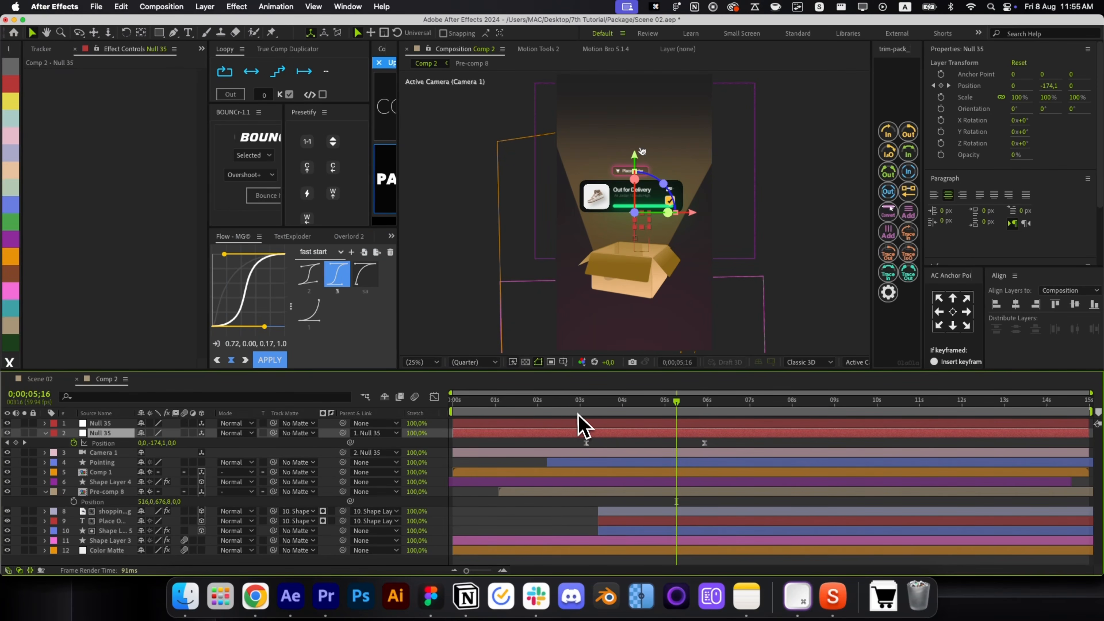
key("j")
left_click_drag(617, 415, 757, 434)
Shift Null 35's rise about a second later and preview the new timing.
key("j")
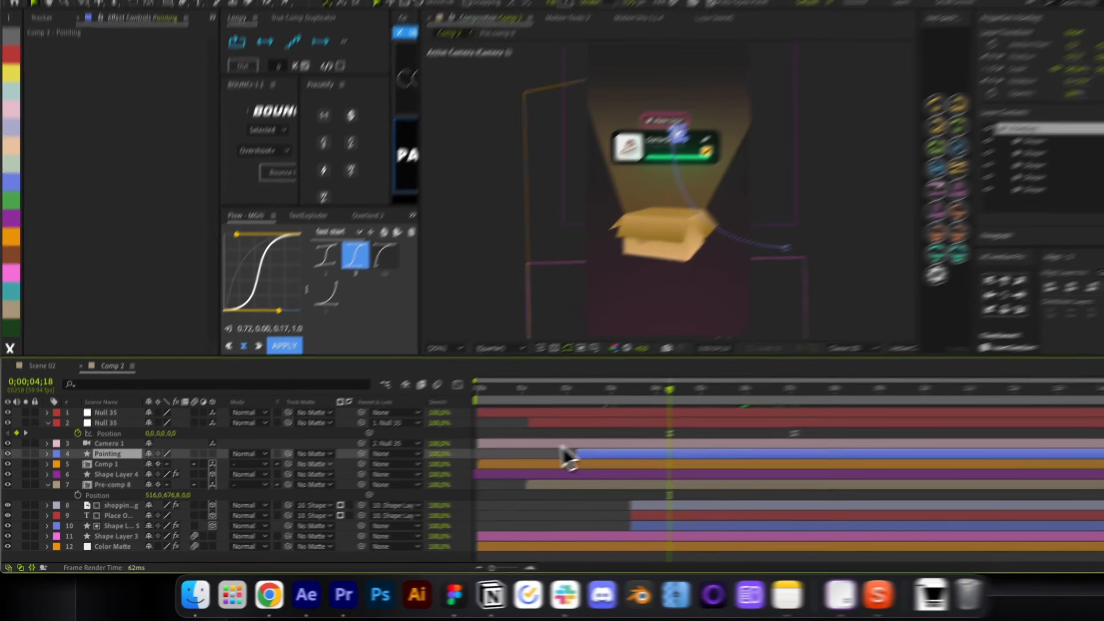
left_click(201, 463)
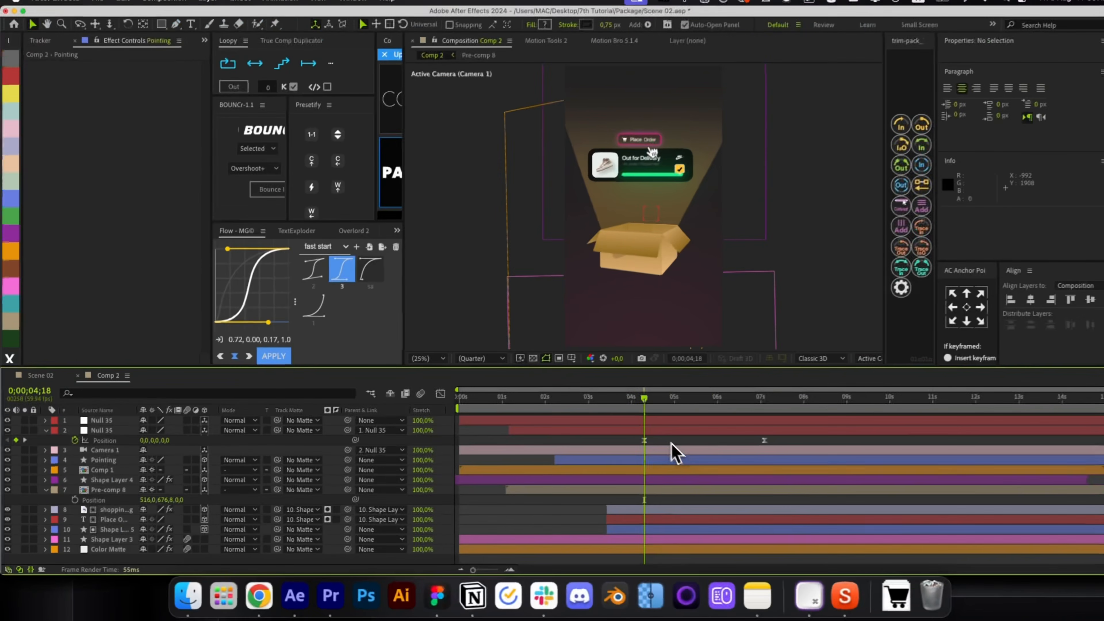
left_click_drag(873, 335, 973, 351)
left_click_drag(704, 416, 793, 443)
left_click_drag(731, 421, 642, 431)
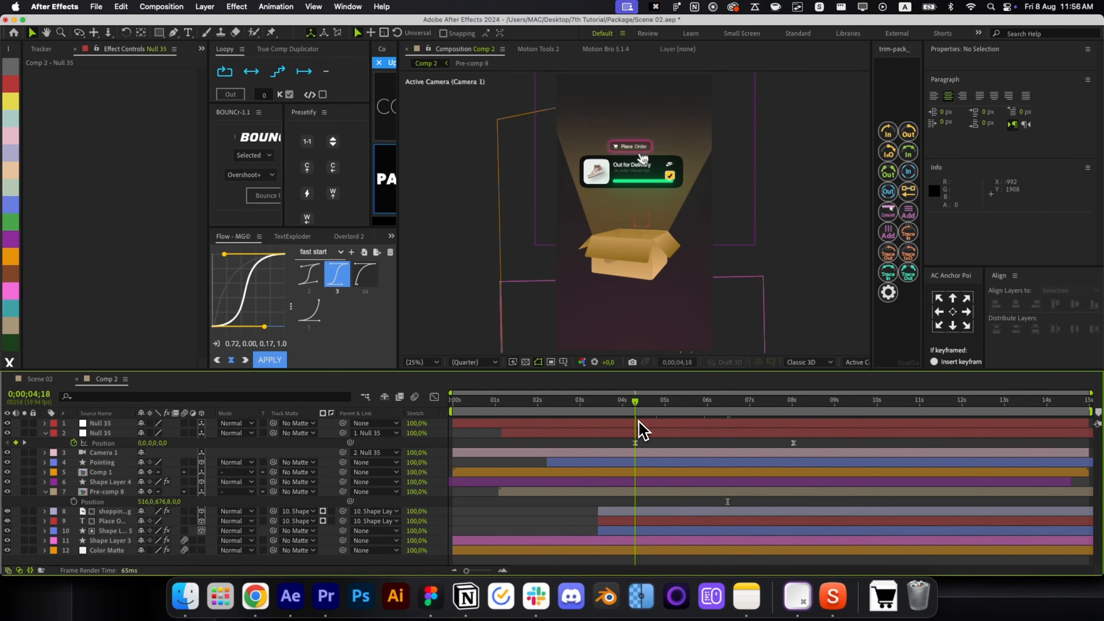
Retime the end Position keyframe in the speed graph for a sharp mid-rise speed peak.
left_click_drag(795, 440, 605, 475)
left_click(434, 397)
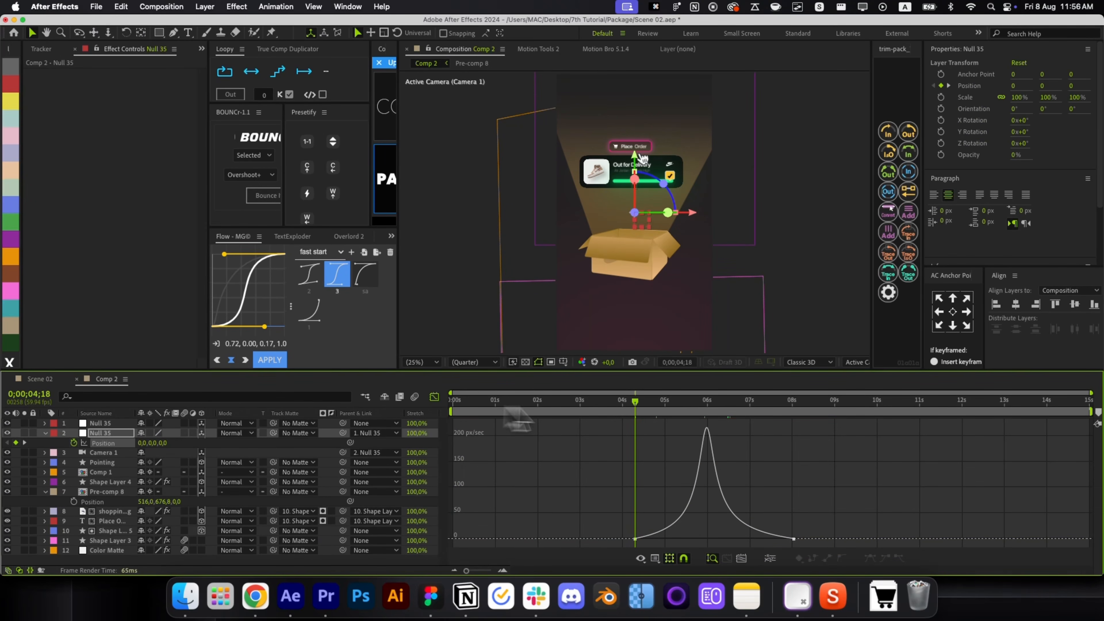
left_click_drag(657, 411, 707, 415)
left_click_drag(826, 499, 821, 540)
left_click(804, 524)
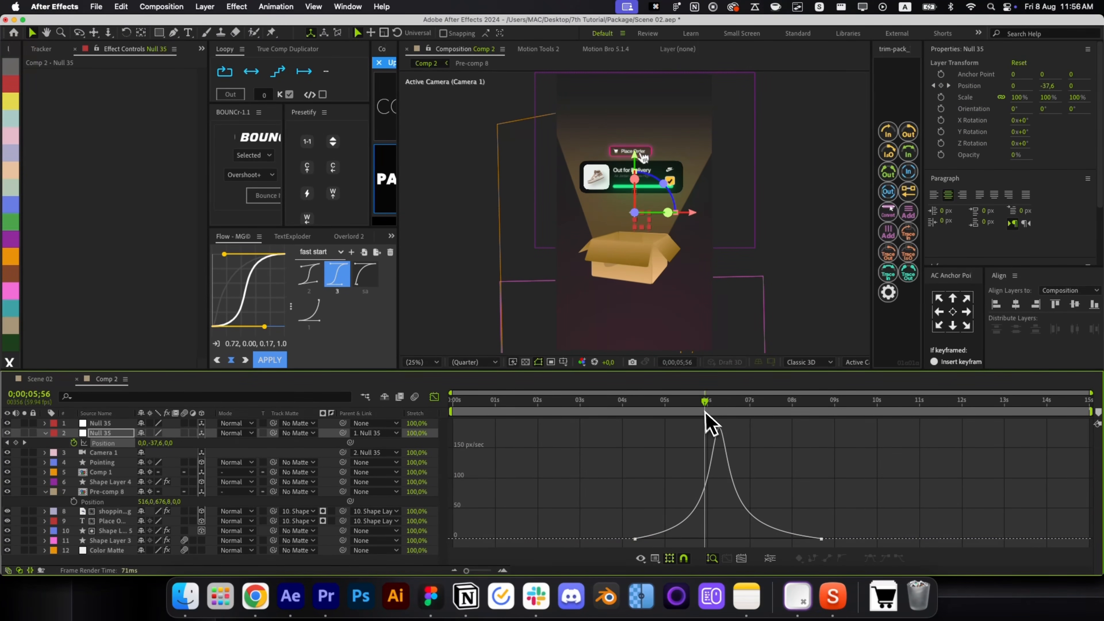
mouse_move(707, 424)
left_mouse_down()
mouse_move(717, 419)
mouse_move(661, 432)
mouse_move(716, 441)
left_mouse_up()
left_click_drag(825, 547, 785, 540)
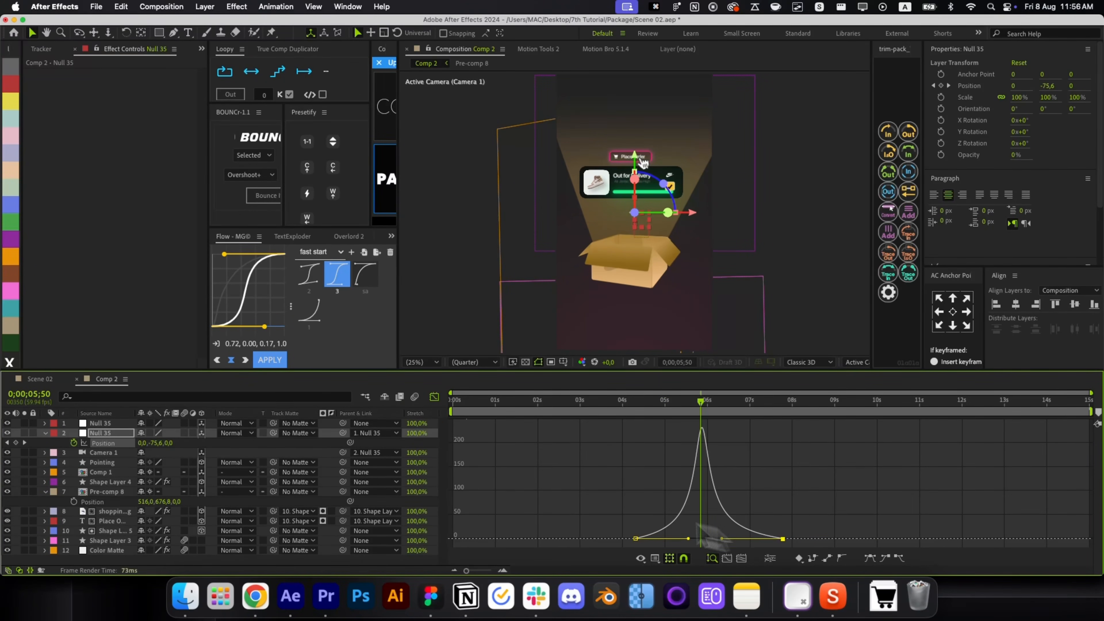
left_click(435, 396)
Collapse the open properties and select the Color Matte background layer.
left_click(695, 453)
key("F2")
key("u")
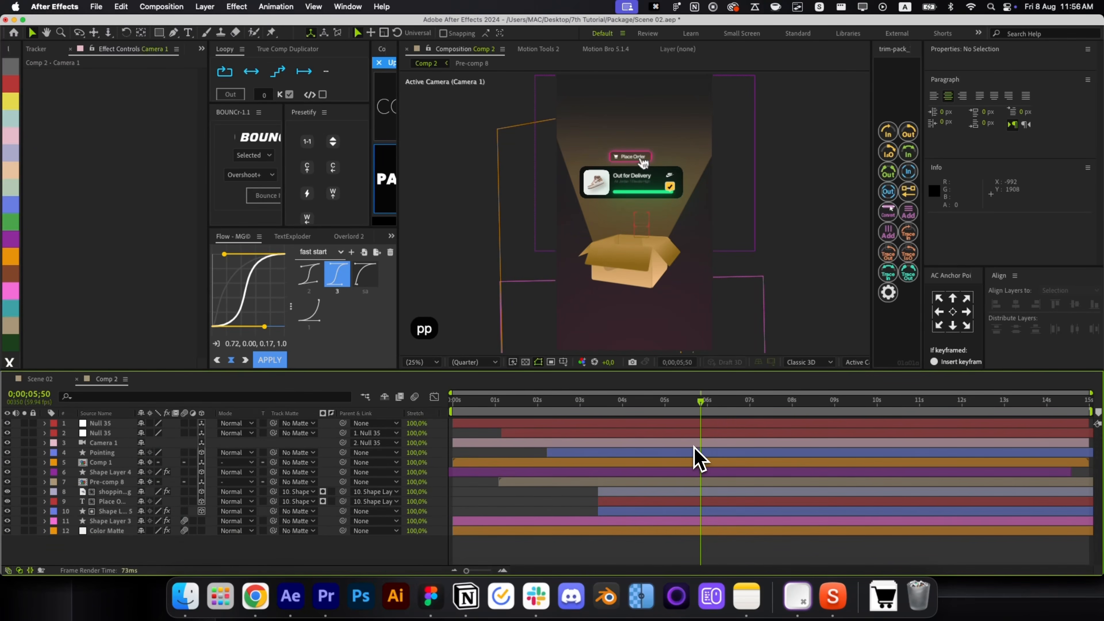
left_click(714, 512)
left_click(710, 532)
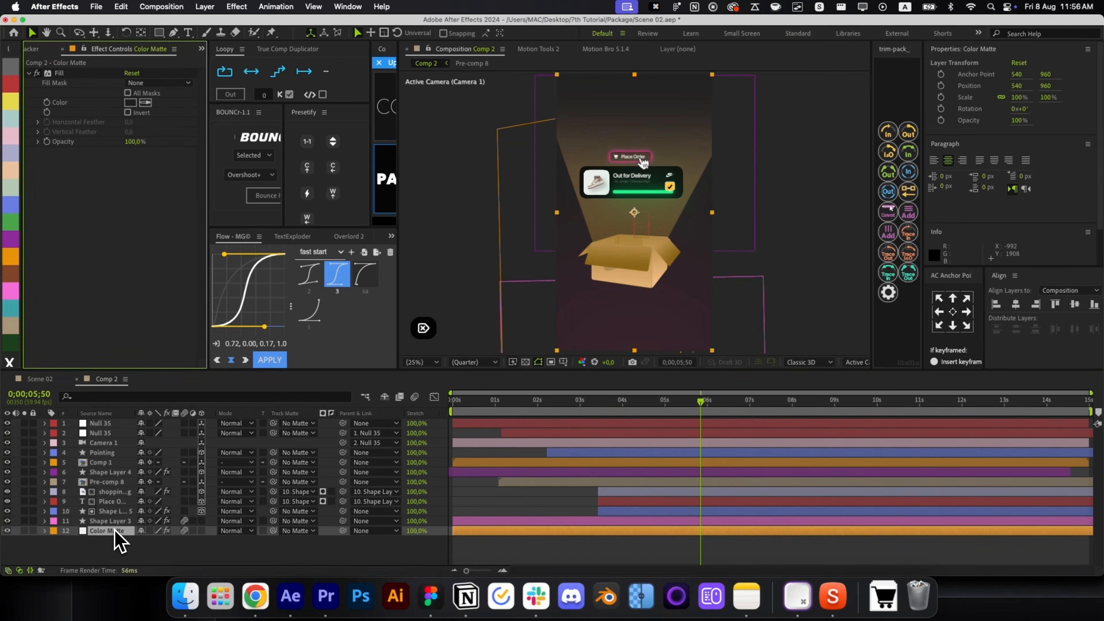
Remove the matte's gradient effects and set its fill colour to efefef.
key("BackSpace")
key("u")
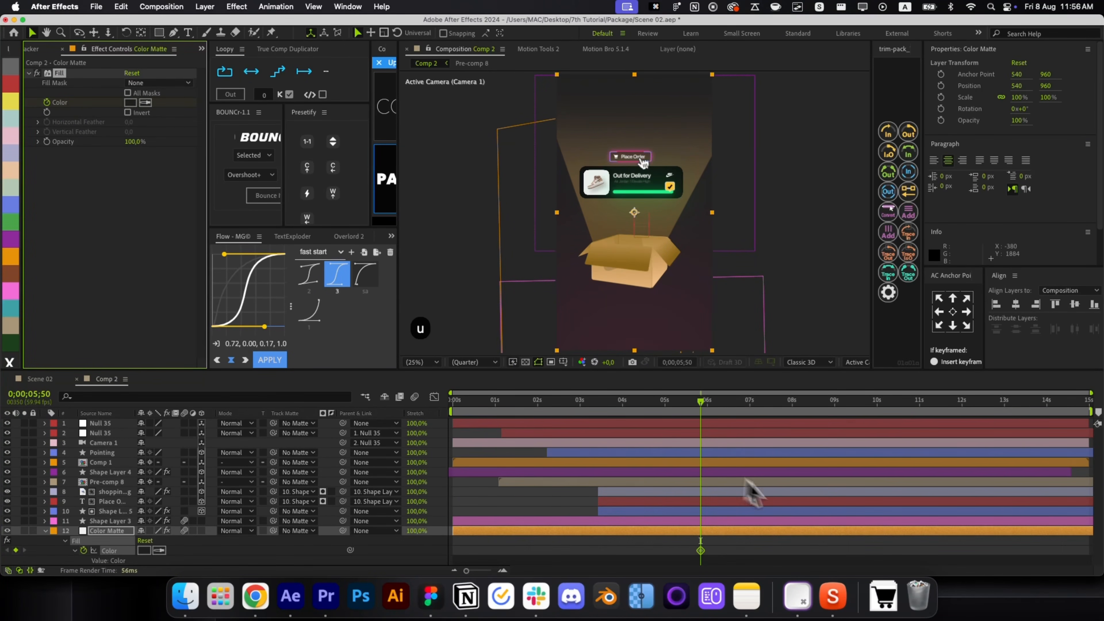
key("space")
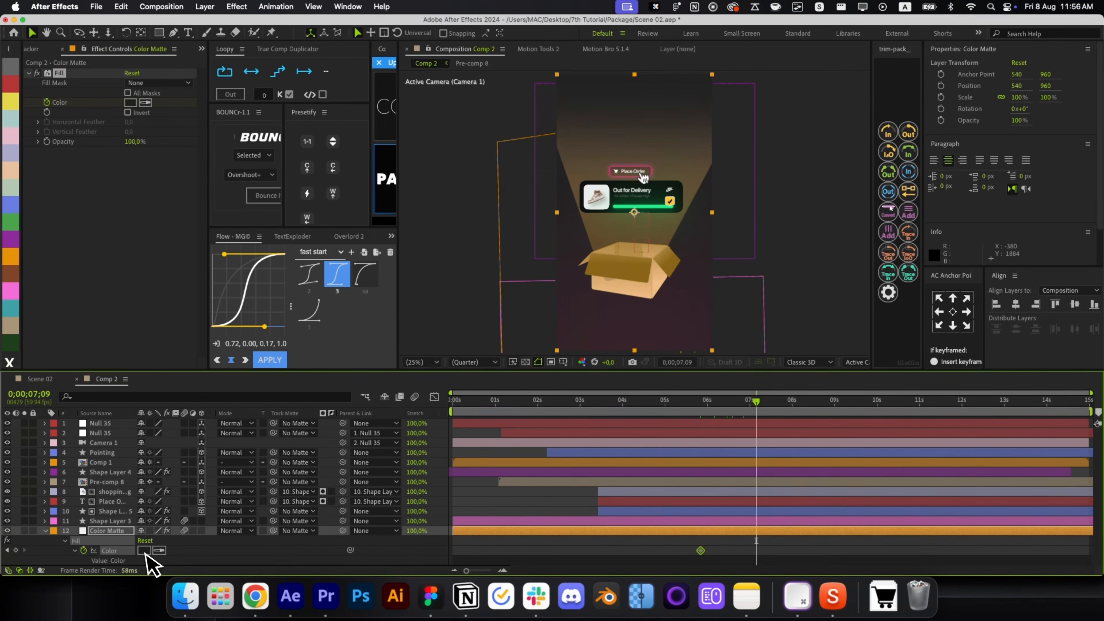
left_click(143, 550)
type("efefef")
key("Return")
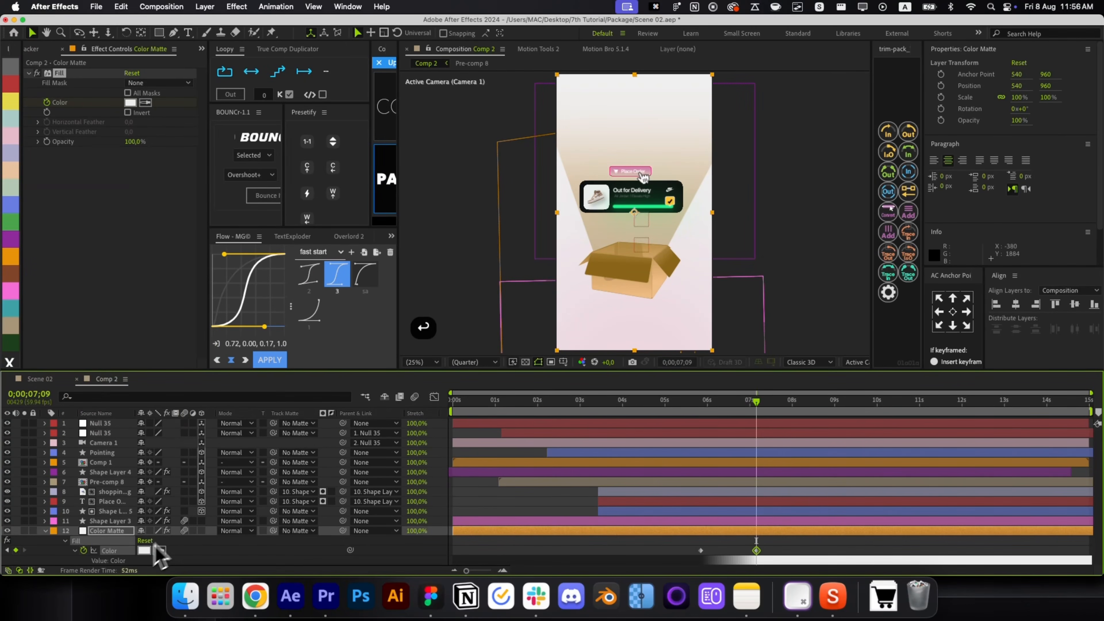
key("u")
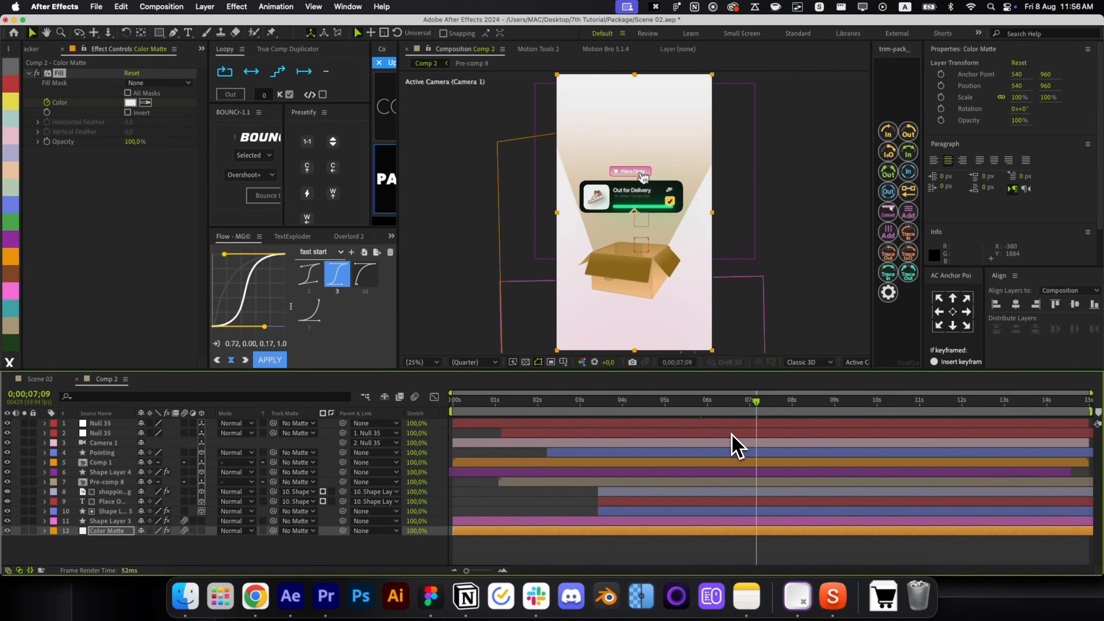
Place the time at 0;00;05;54, the peak of Null 35's position speed curve.
left_click(731, 433)
key("u")
left_click(705, 426)
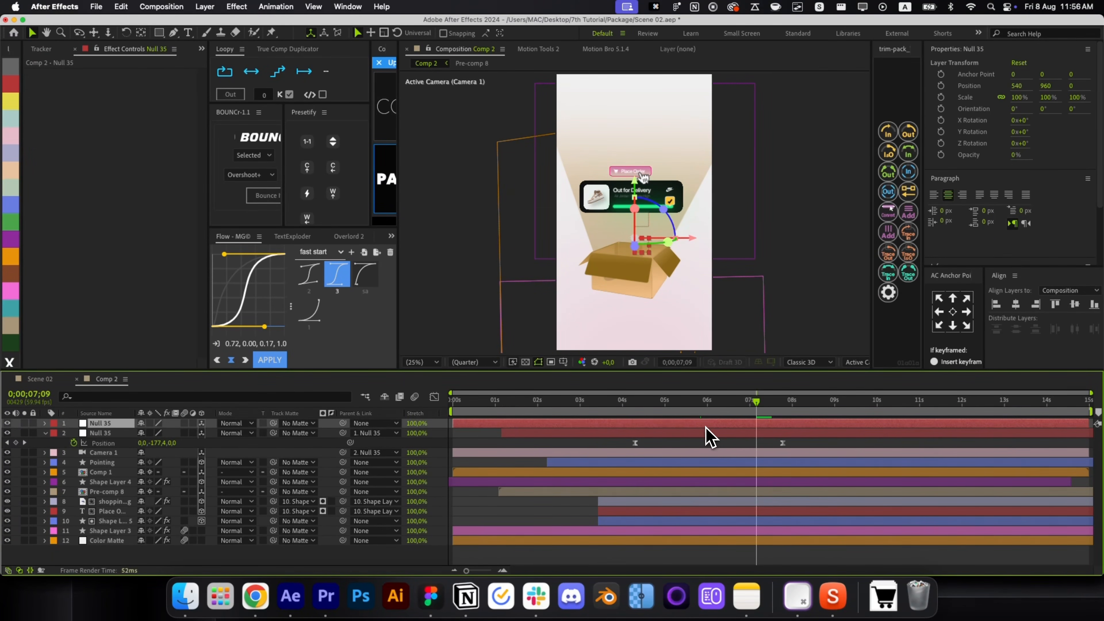
key("super+z")
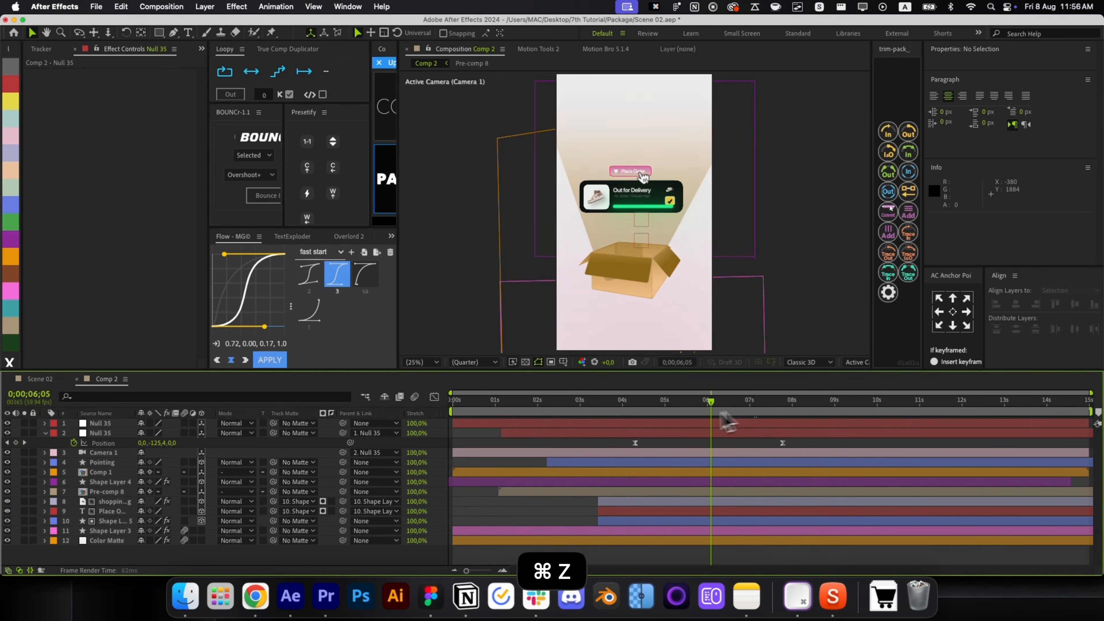
mouse_move(711, 424)
left_mouse_down()
mouse_move(697, 424)
mouse_move(708, 424)
left_mouse_up()
left_click_drag(789, 442, 556, 498)
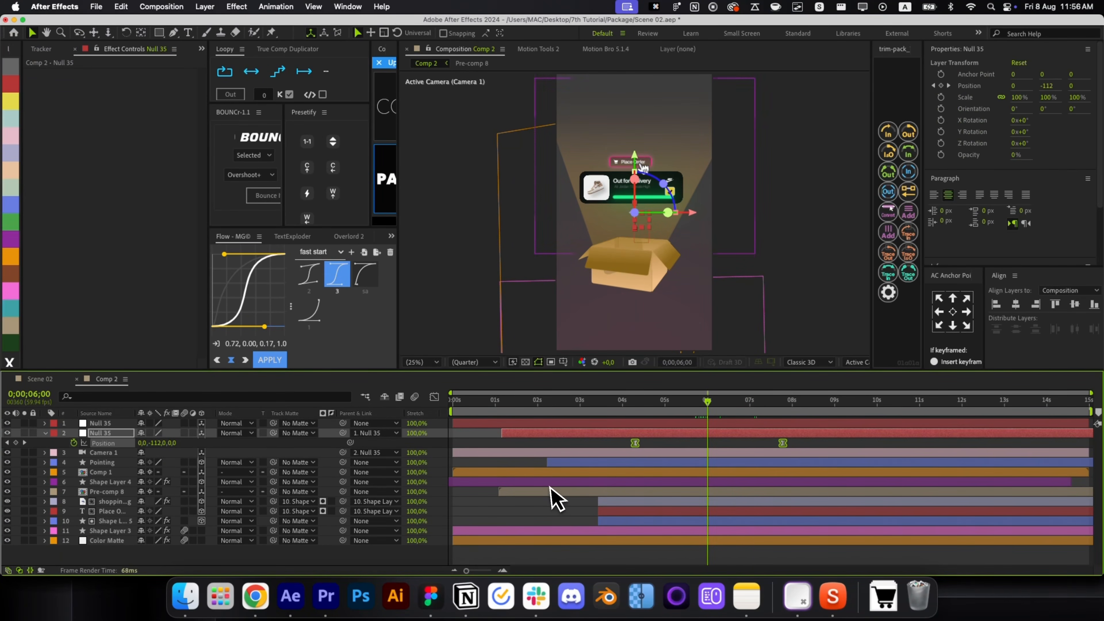
left_click(435, 397)
left_click_drag(704, 407, 705, 406)
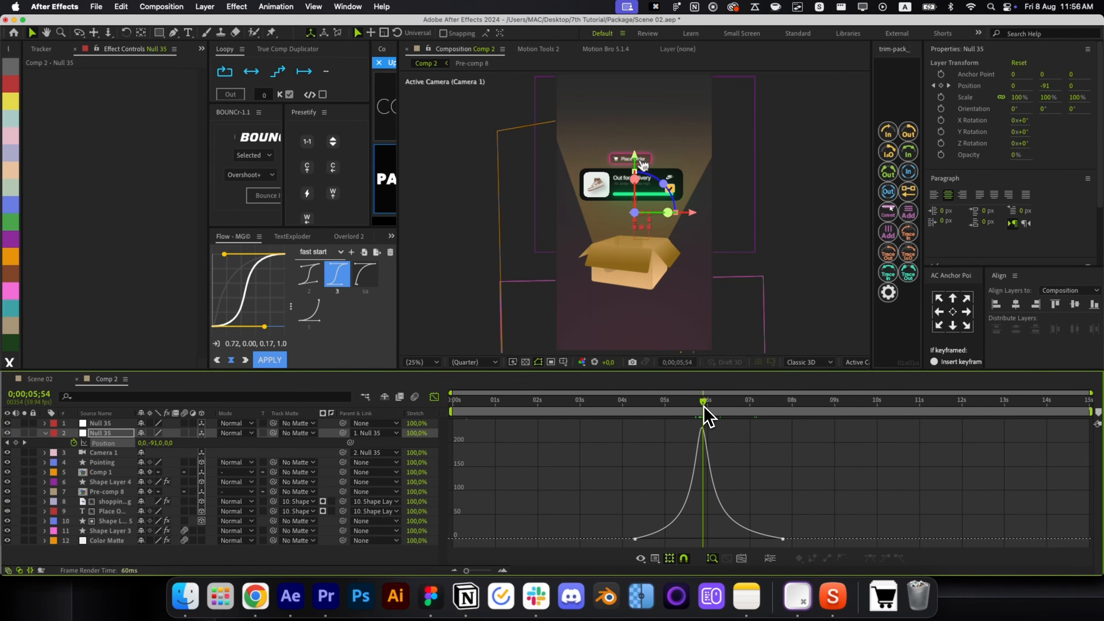
left_click(435, 397)
Trim Pre-comp 8, Shape Layer 4, Comp 1 and the cart layers to end near six seconds.
left_click(699, 494)
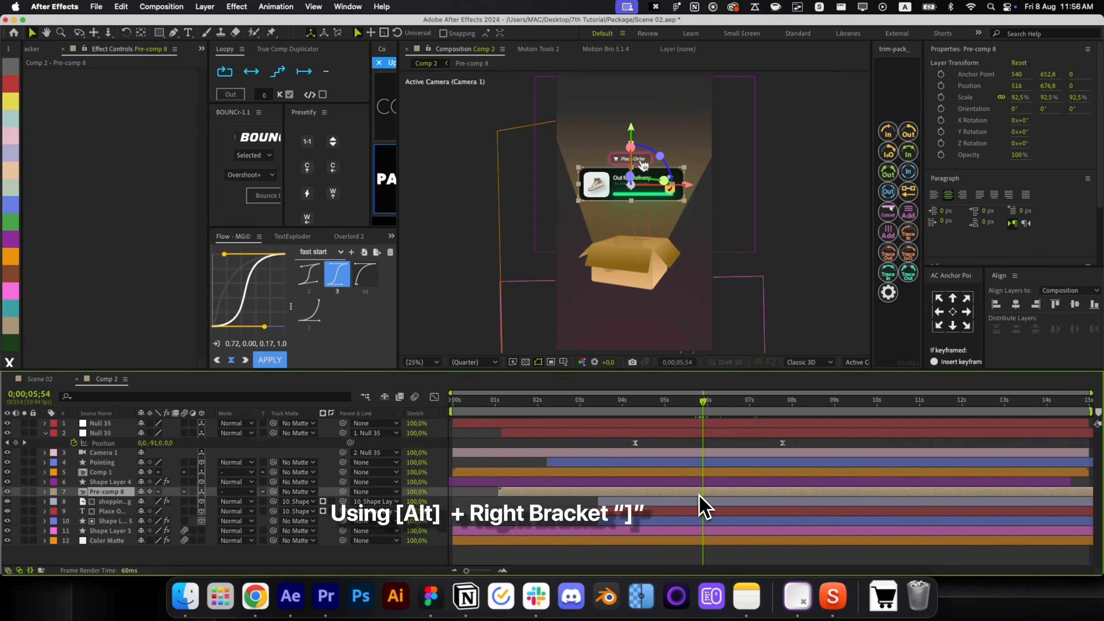
key("alt+bracketright")
key("super+Up")
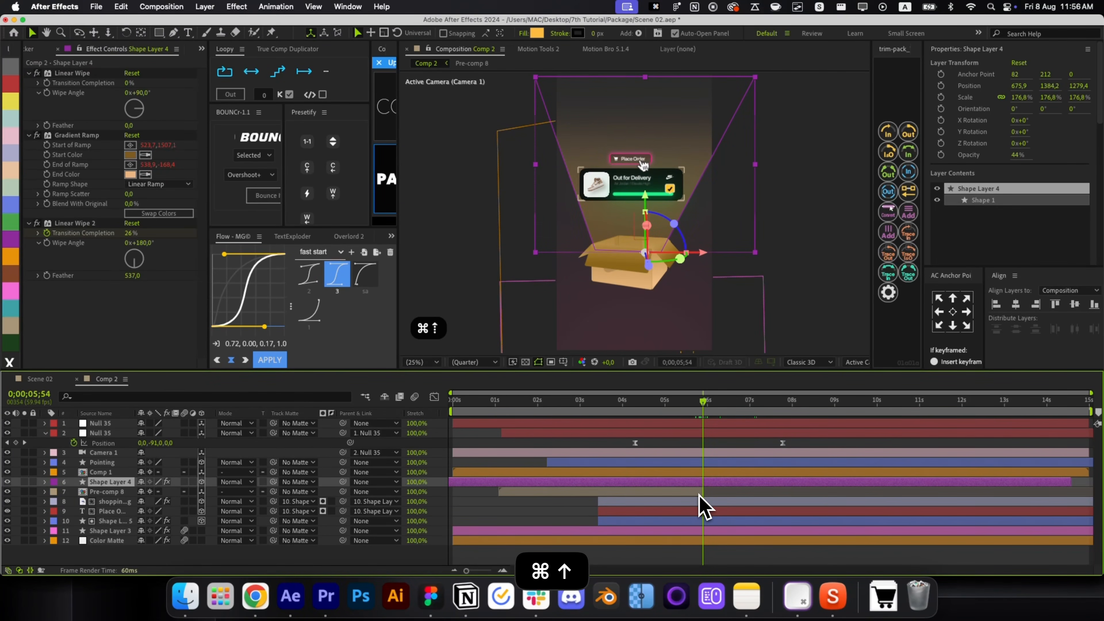
key("alt+bracketright")
key("super+Up")
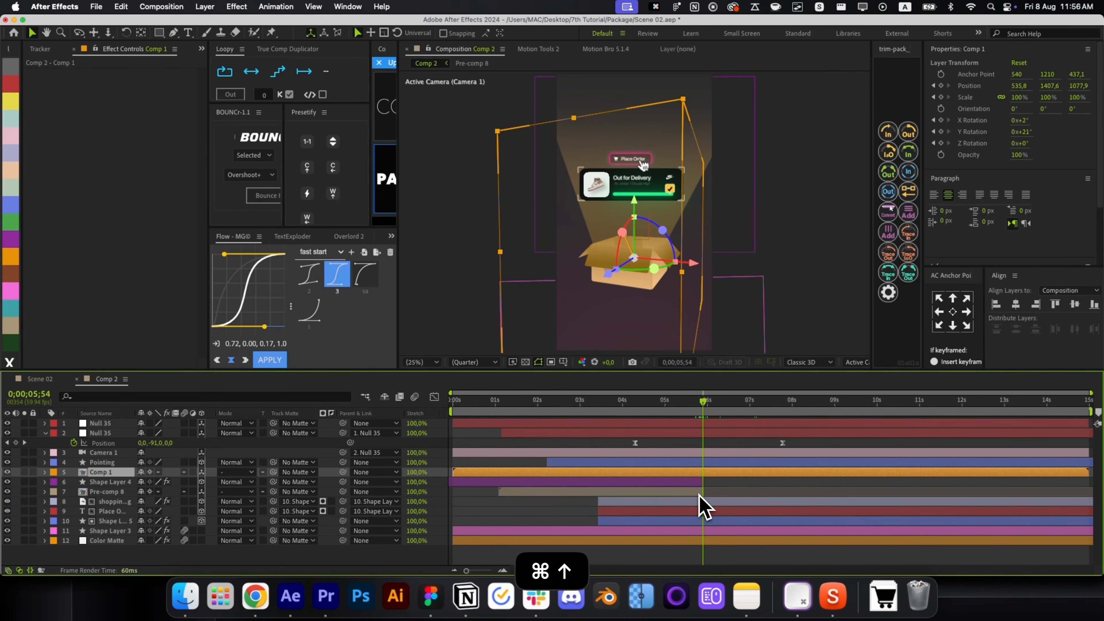
key("alt+bracketright")
key("super+Up")
key("super+Down")
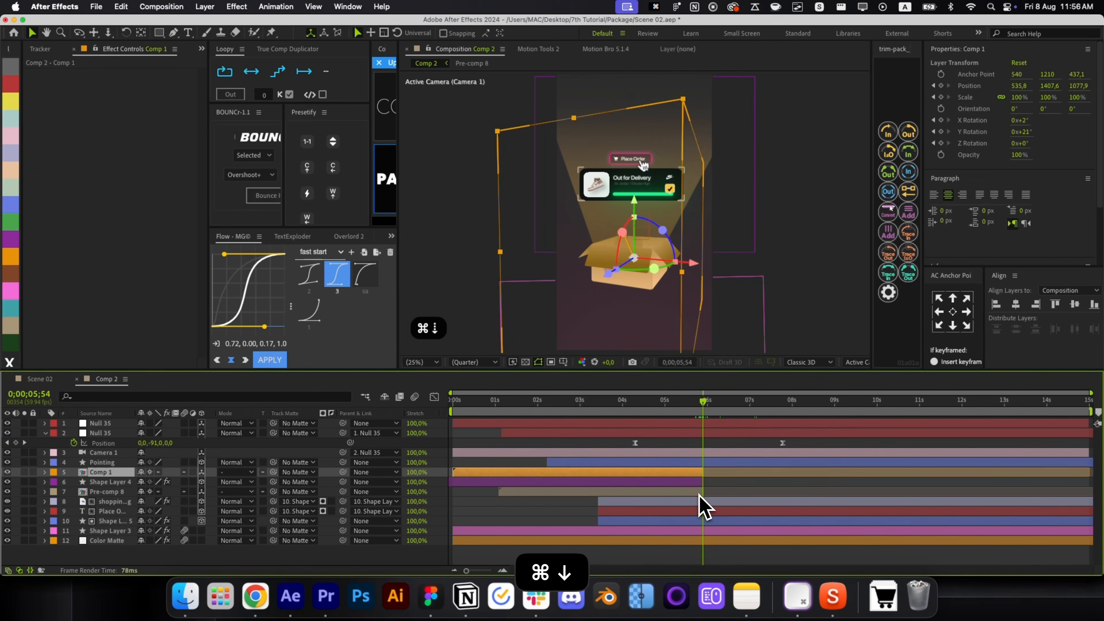
key("super+Down")
key("super+Down")
key("super+Down")
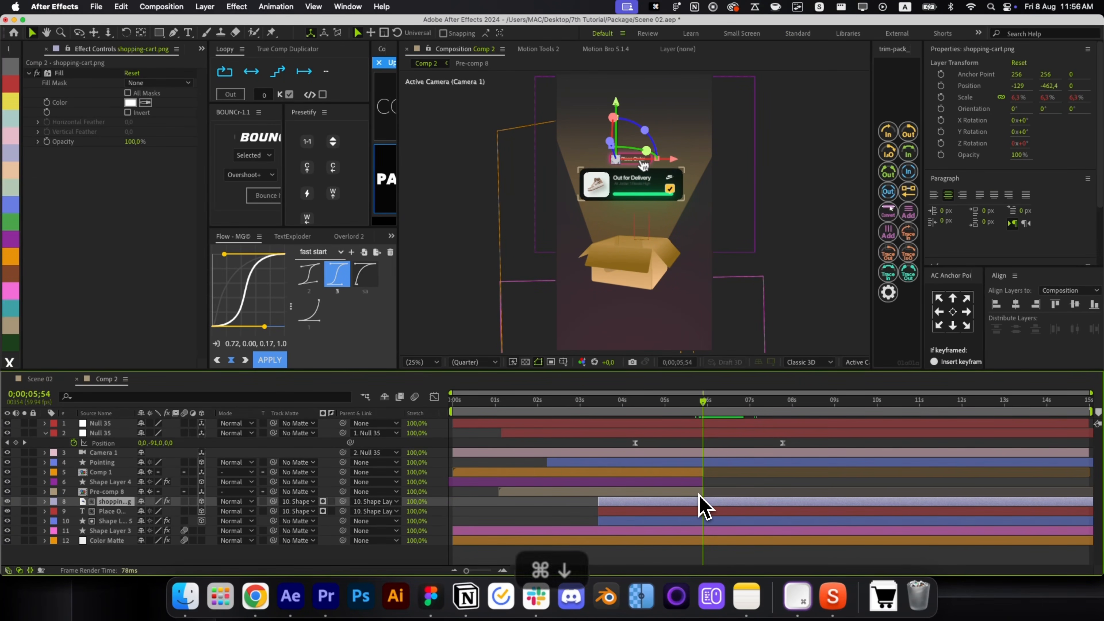
key("shift+super+Down")
key("shift+super+Down")
key("alt+bracketright")
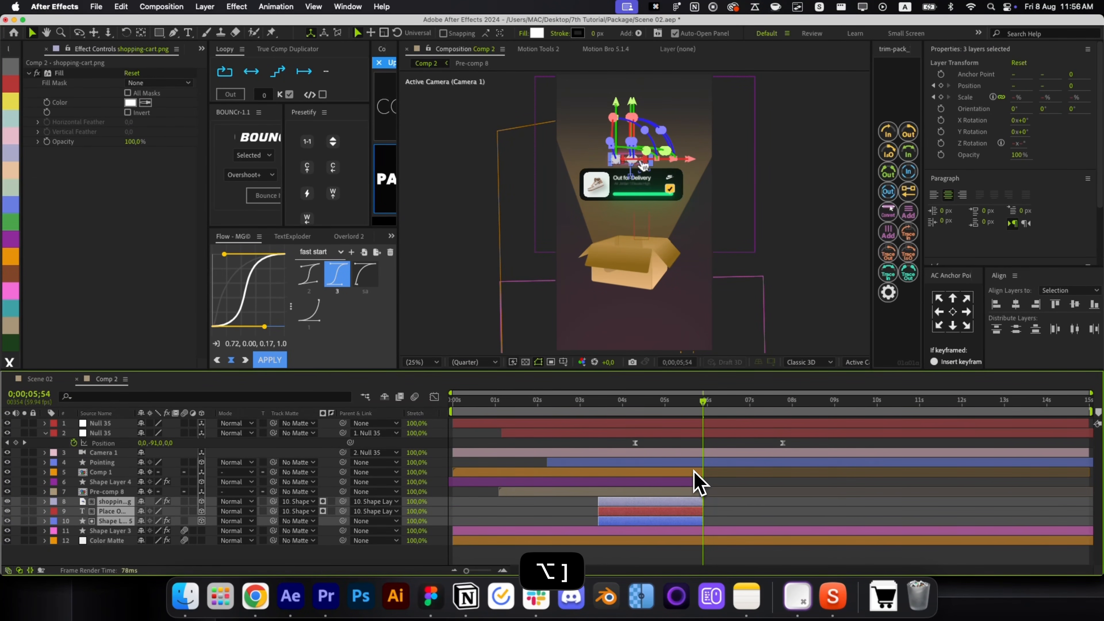
Add Opacity keyframes from 0;00;05;28 on those layers, leaving out the Pointing layer.
left_click(695, 470, "shift")
left_click(701, 472, "shift")
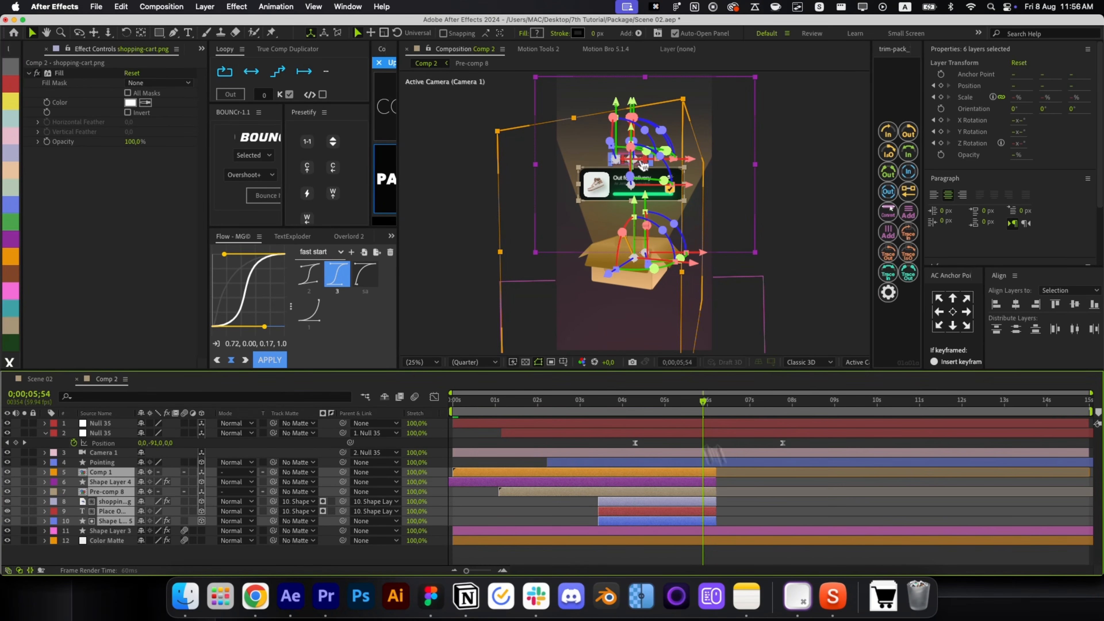
left_click(695, 404)
key("t")
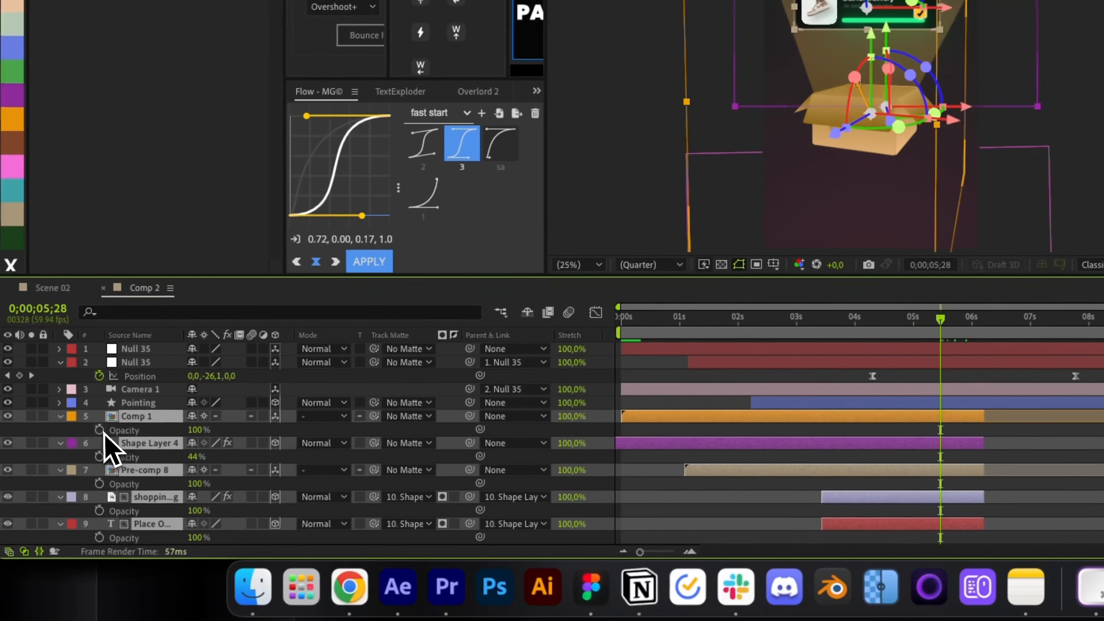
left_click(99, 429)
key("o")
key("t")
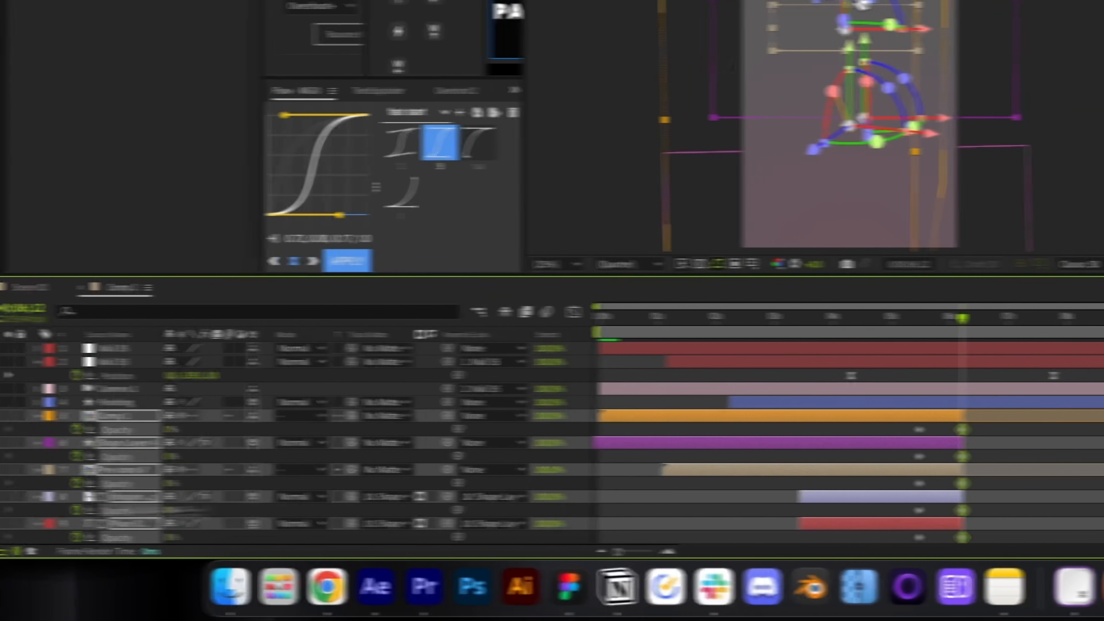
left_click(1046, 444)
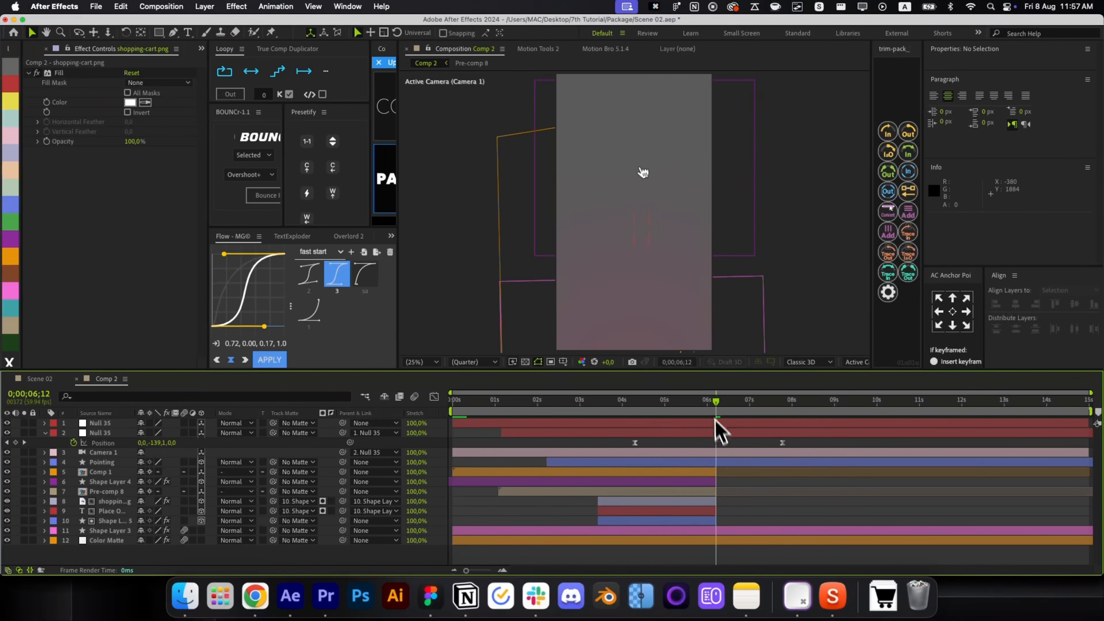
left_click_drag(716, 406, 689, 413)
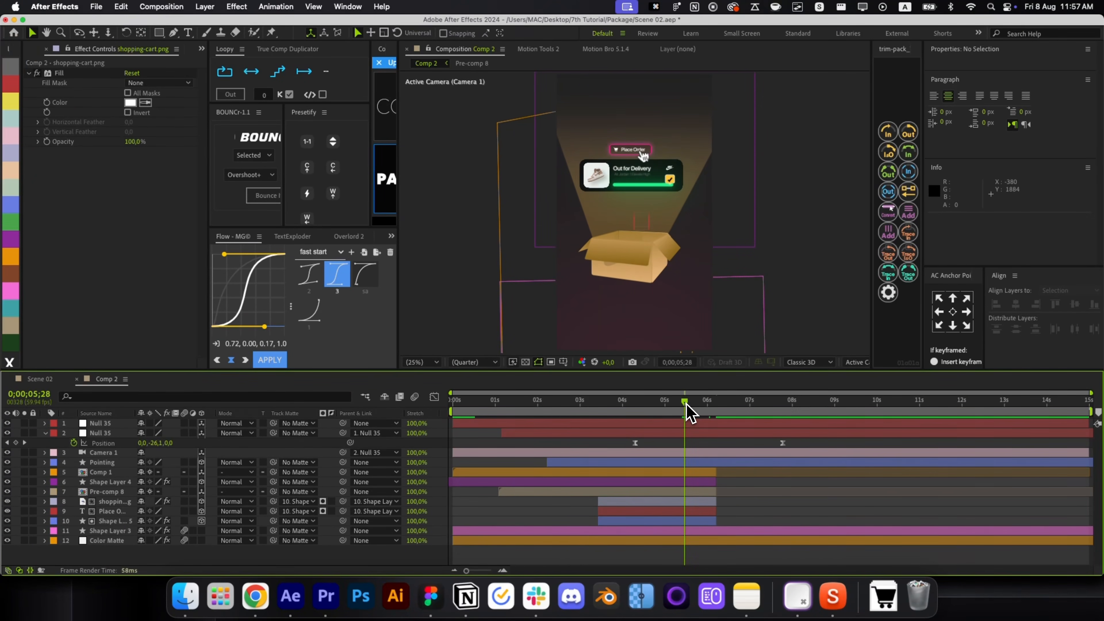
Delete Shape Layer 5's two Opacity keyframes so the pink button keeps running.
left_click(705, 521)
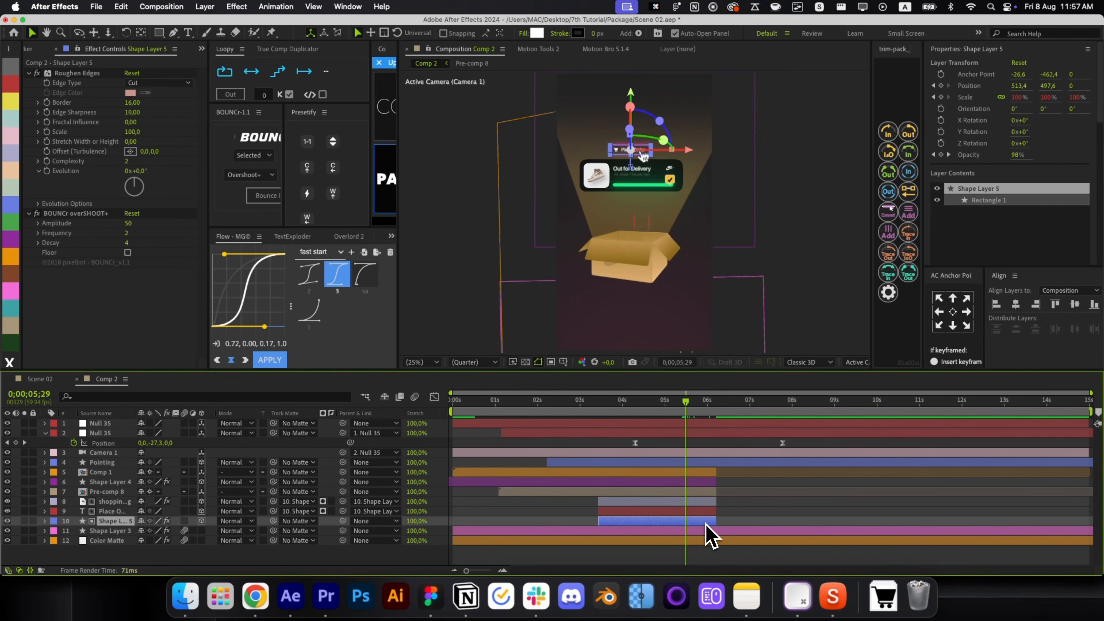
key("t")
left_click(710, 532)
left_click(715, 531)
key("BackSpace")
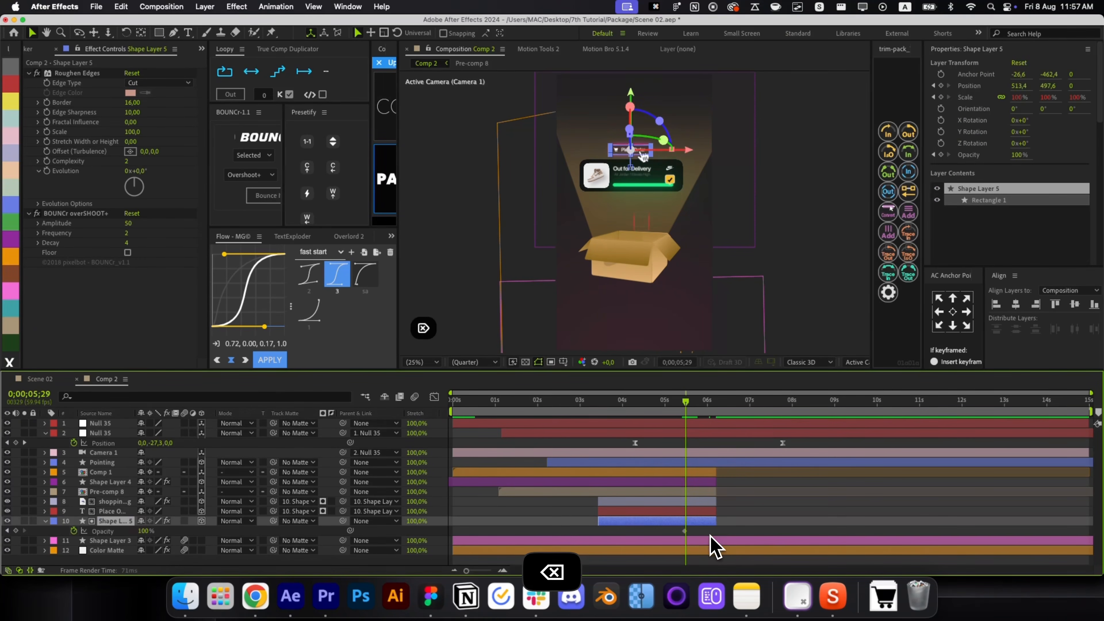
left_click(685, 531)
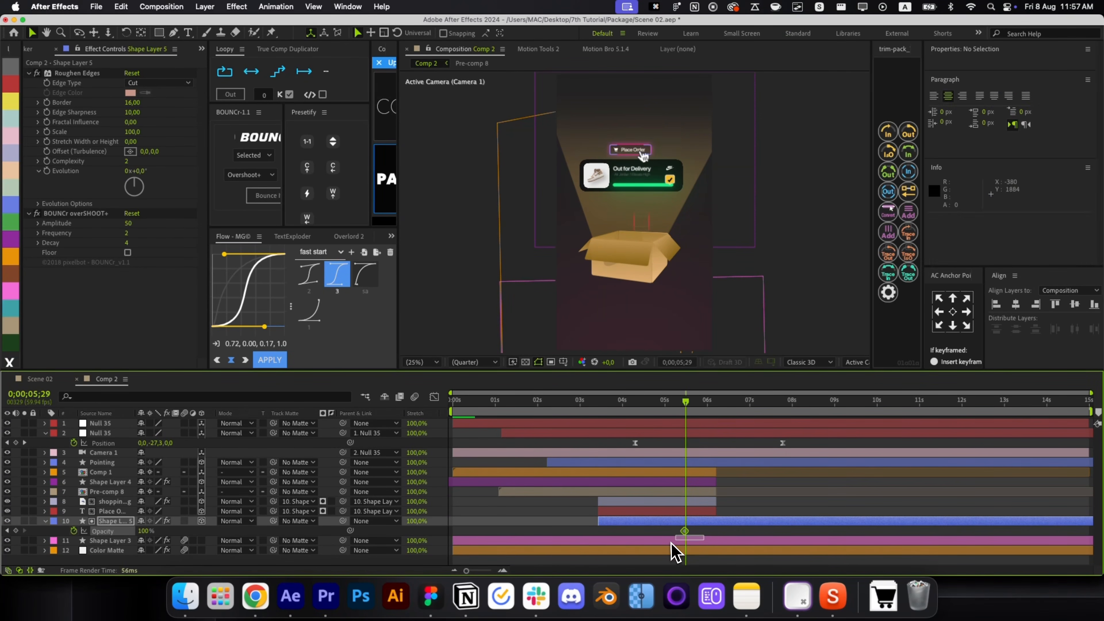
key("BackSpace")
key("t")
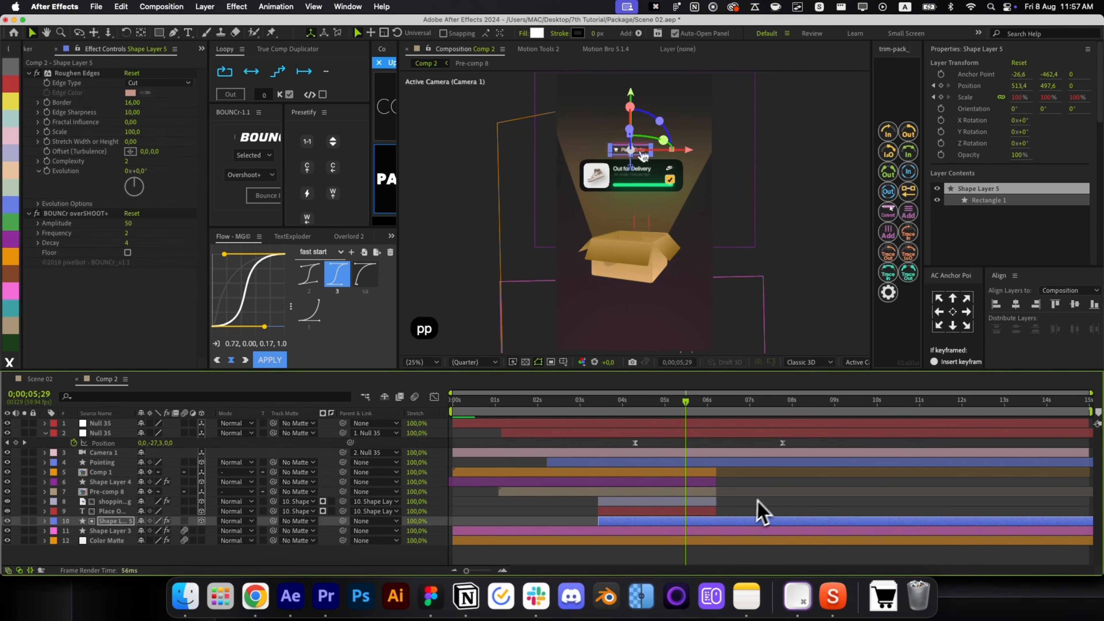
left_click(712, 491)
left_click_drag(707, 405, 762, 407)
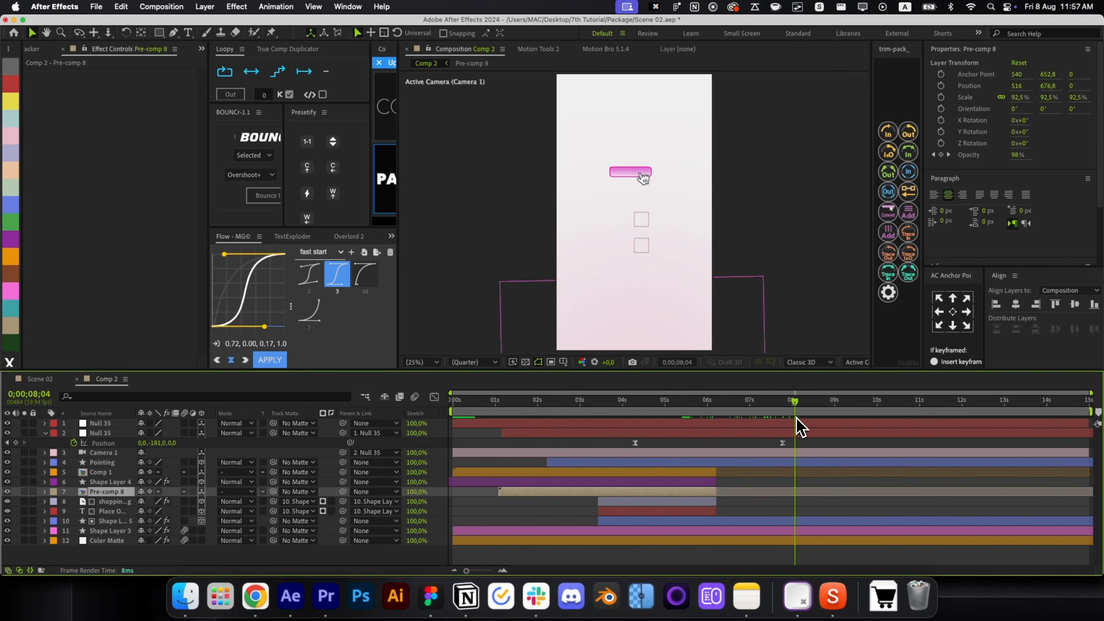
Move the pointing hand off-screen to 1790.6, 261.3, adding a Position keyframe.
left_click(759, 465)
key("p")
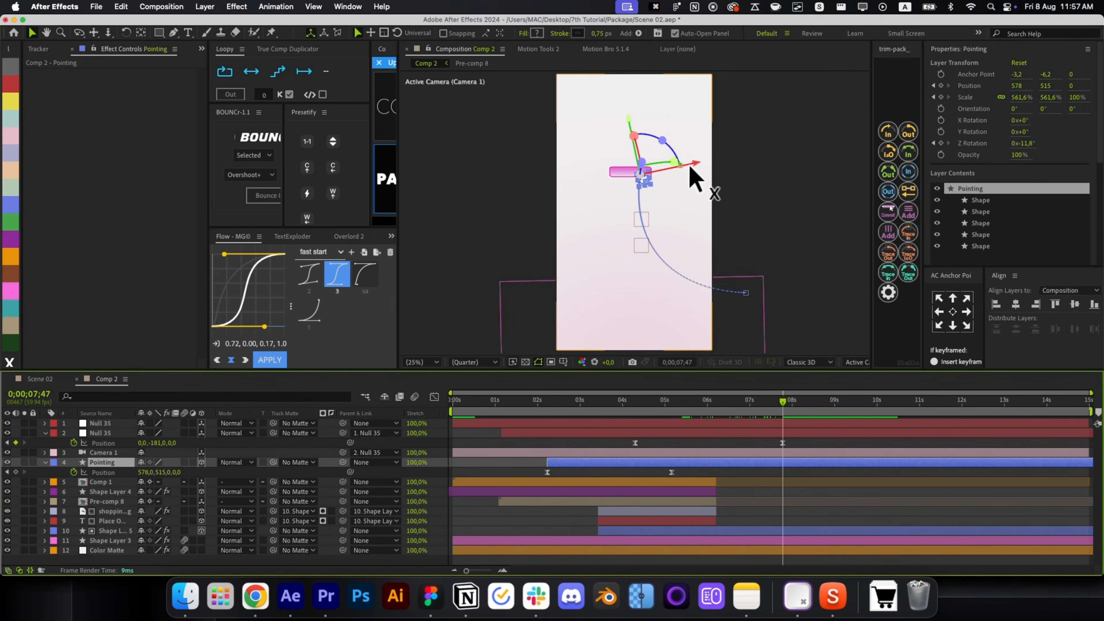
left_click_drag(691, 168, 859, 121)
left_click_drag(804, 469, 660, 521)
left_click(757, 487)
Retime the hand's exit keyframe so it slides out shortly after seven seconds.
left_click_drag(783, 472, 792, 472)
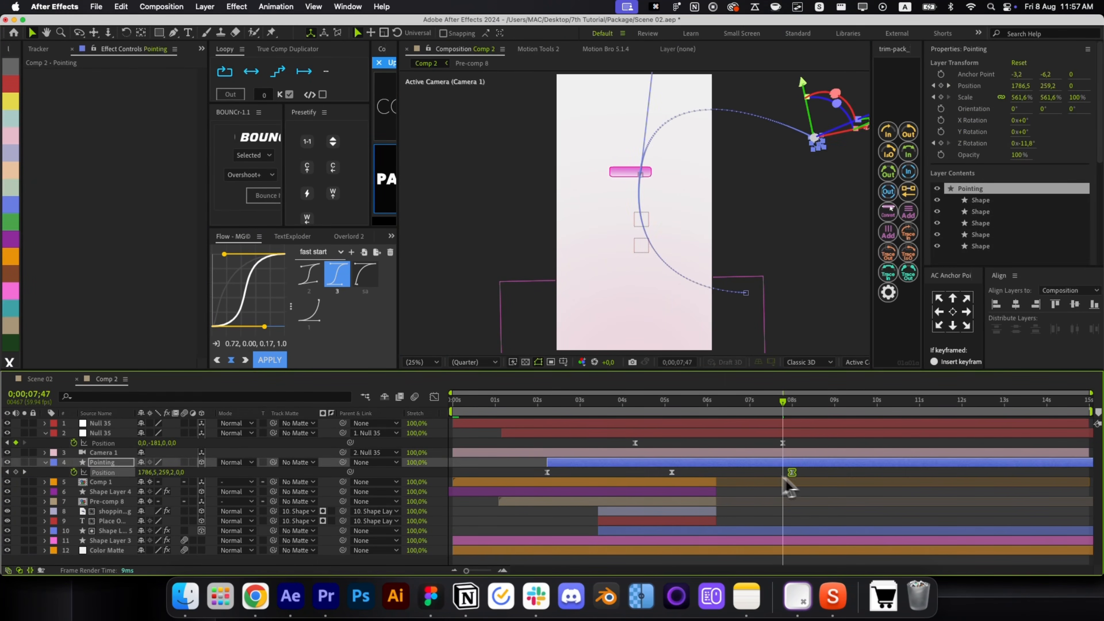
left_click(744, 474)
left_click_drag(782, 430, 732, 436)
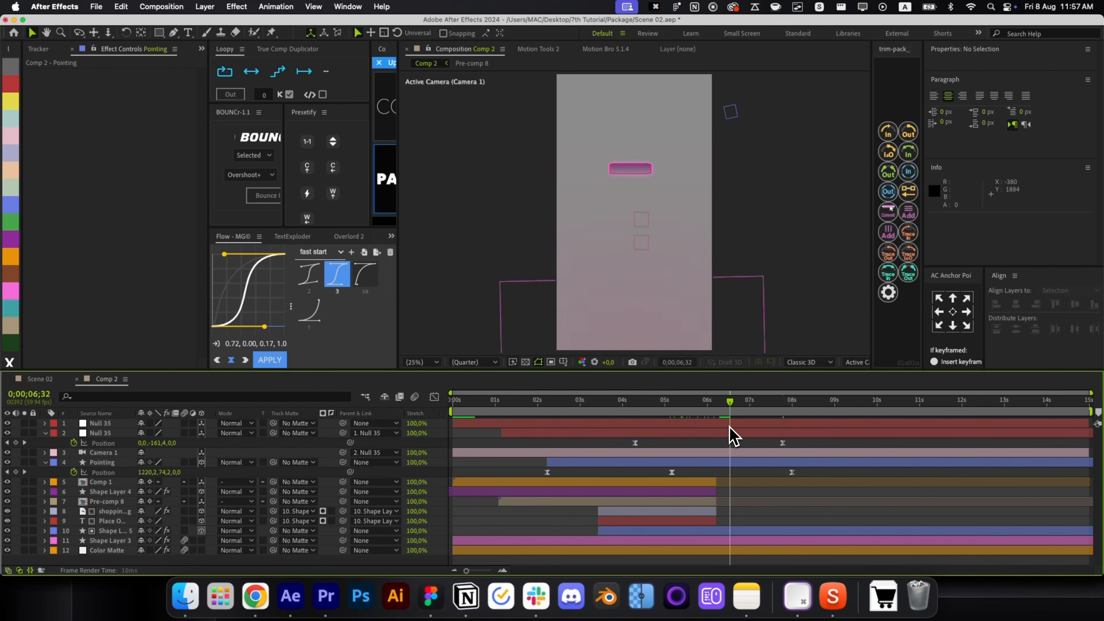
left_click_drag(791, 473, 744, 473)
left_click_drag(675, 405, 734, 432)
left_click_drag(743, 471, 758, 473)
left_click(763, 483)
left_click_drag(739, 432, 786, 426)
Draw a wide white rectangle, centre its anchor, start it at the current time, and slide its start earlier.
key("q")
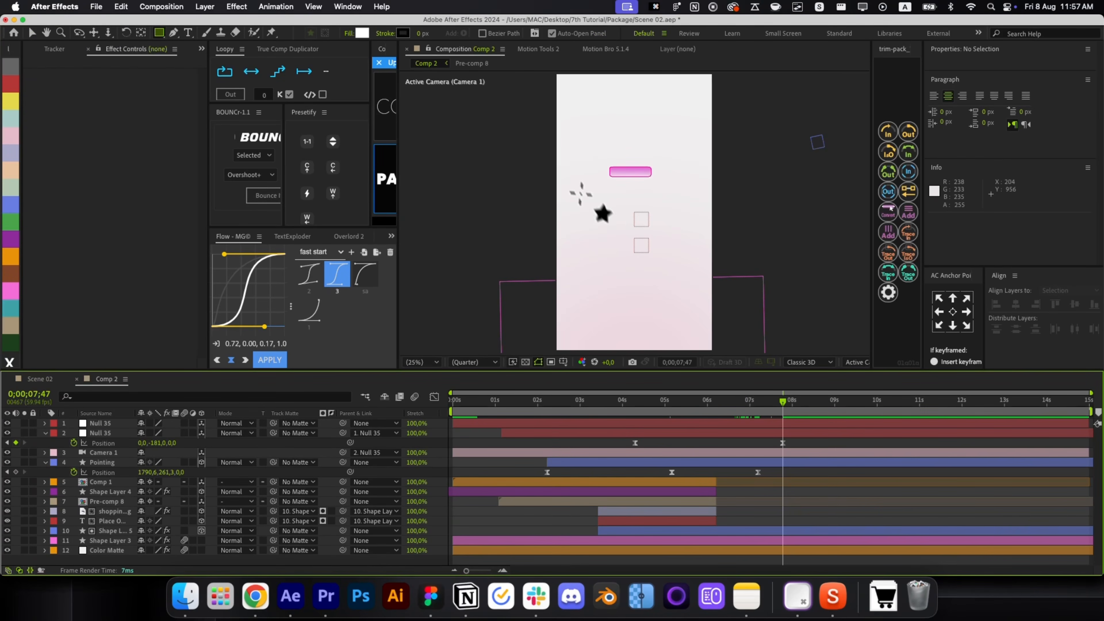
left_click_drag(590, 176, 703, 199)
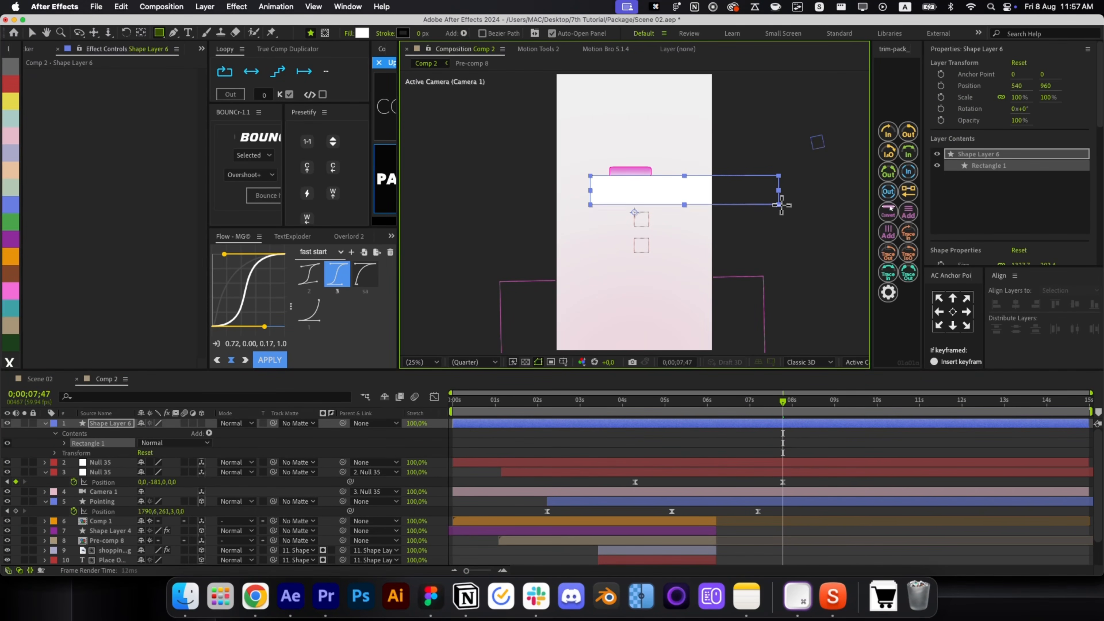
key("r")
key("r")
key("bracketleft")
key("super+bracketleft")
key("super+bracketleft")
key("super+bracketleft")
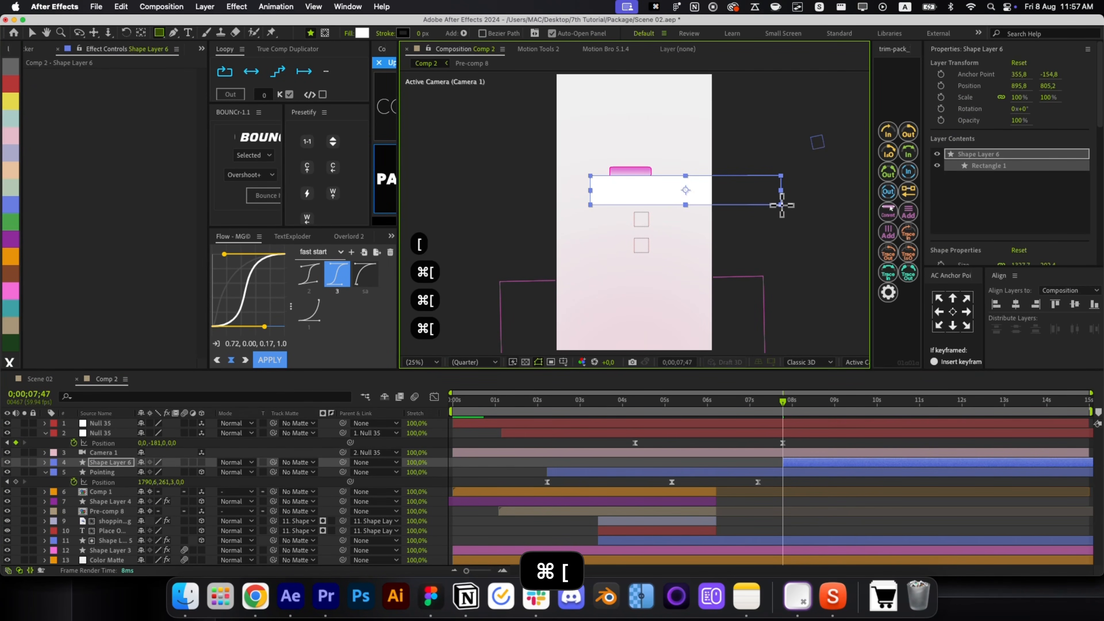
key("v")
left_click_drag(816, 463, 792, 464)
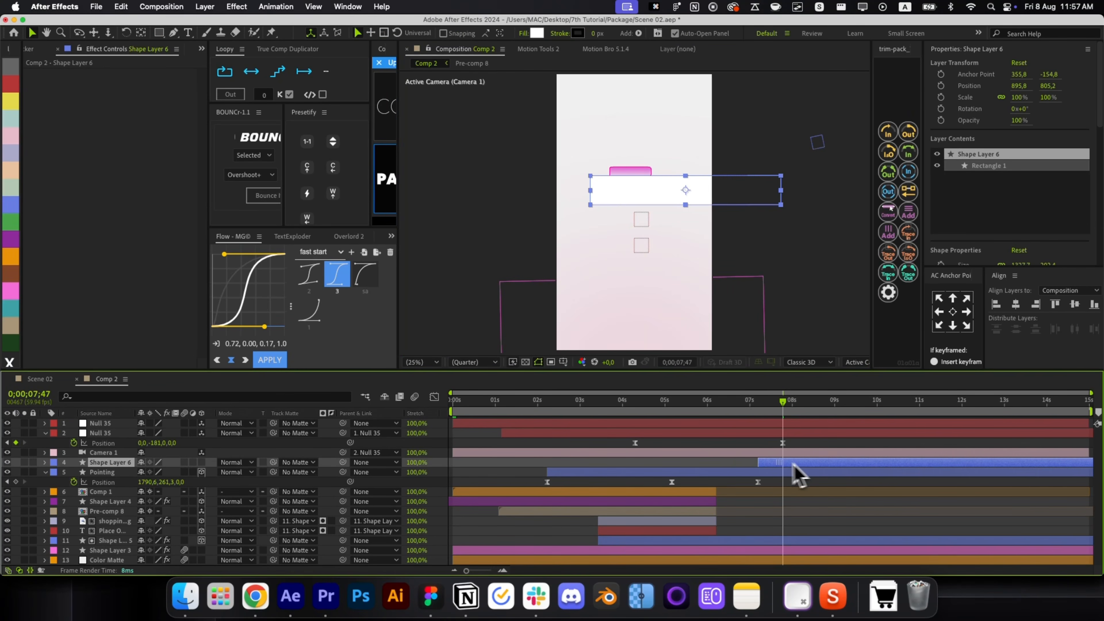
Apply Roughen Edges to the rectangle, move it down the layer stack, make it 3D, and centre it horizontally.
key("alt+space")
left_click(372, 147)
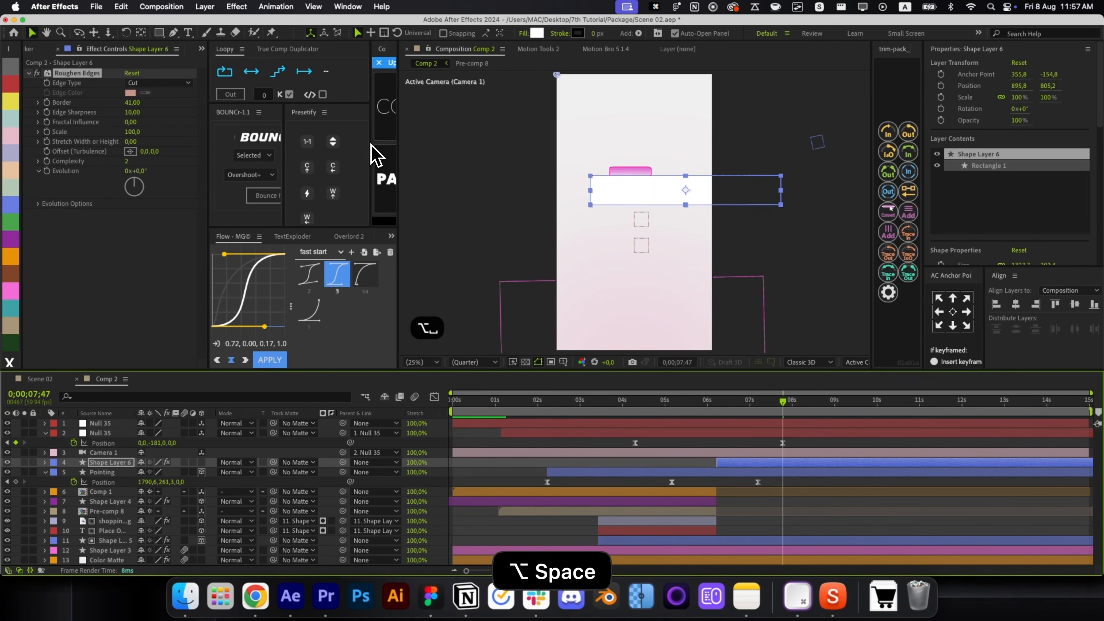
left_click(783, 513)
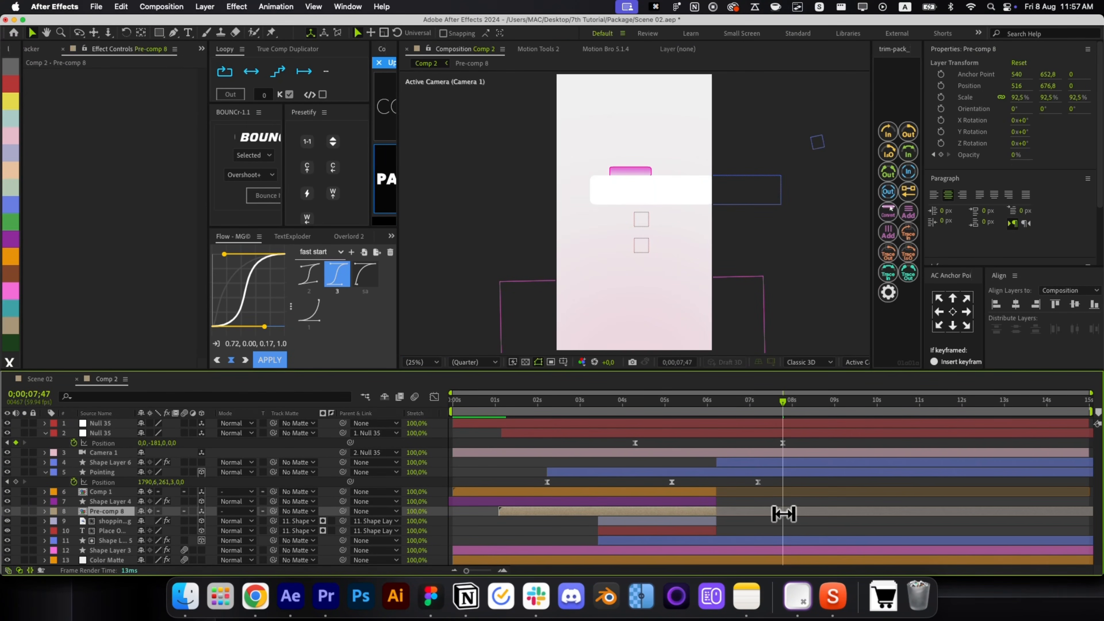
left_click(698, 202)
key("super+bracketleft")
key("super+bracketleft")
key("super+bracketleft")
key("super+bracketleft")
key("super+bracketleft")
key("super+bracketleft")
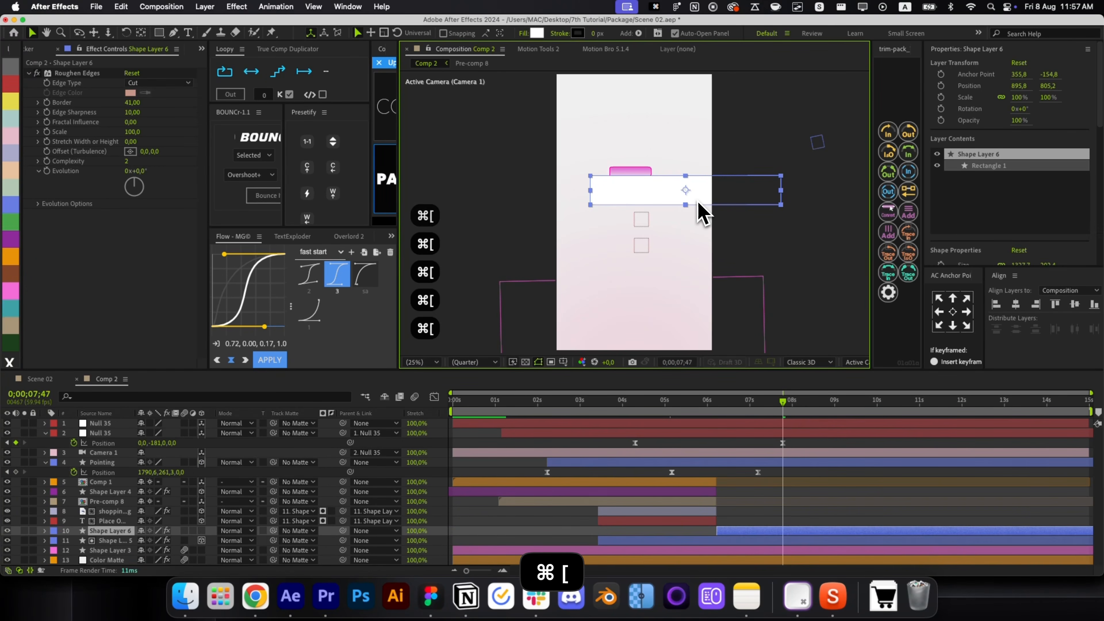
key("super+bracketleft")
left_click(201, 540)
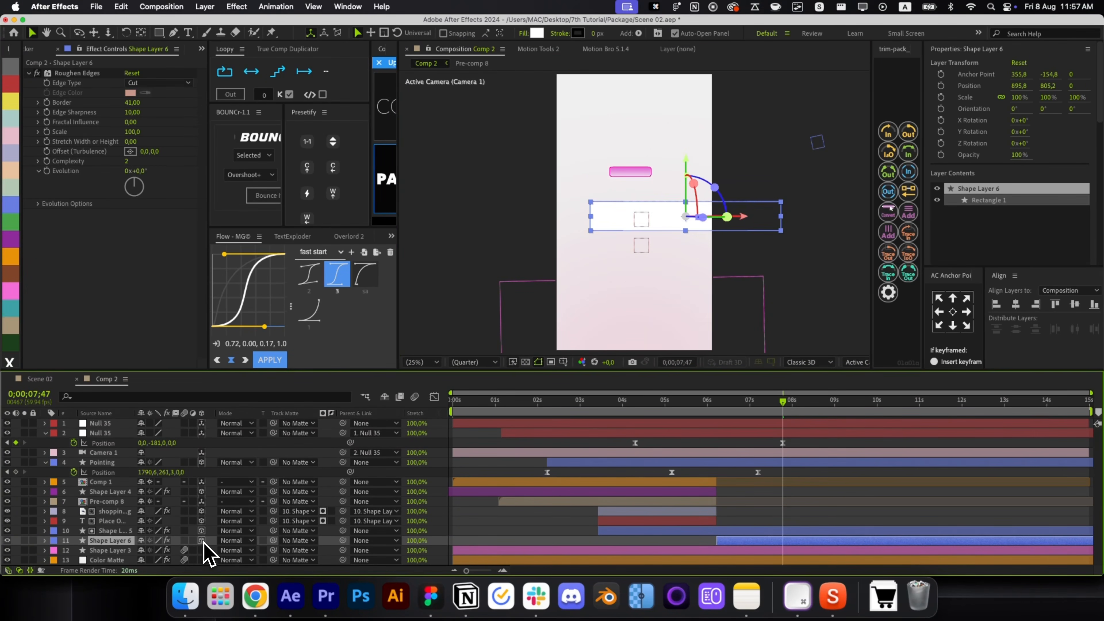
key("super+Home")
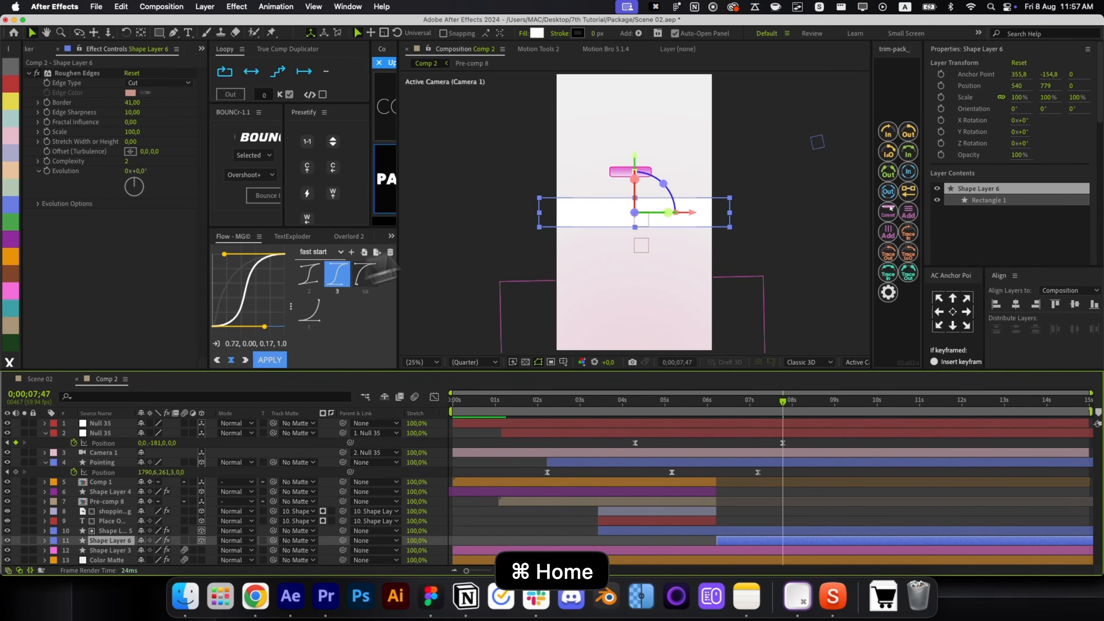
Move the white card right and up to 864, 611, then return to 0;00;05;10.
left_click_drag(692, 213, 738, 213)
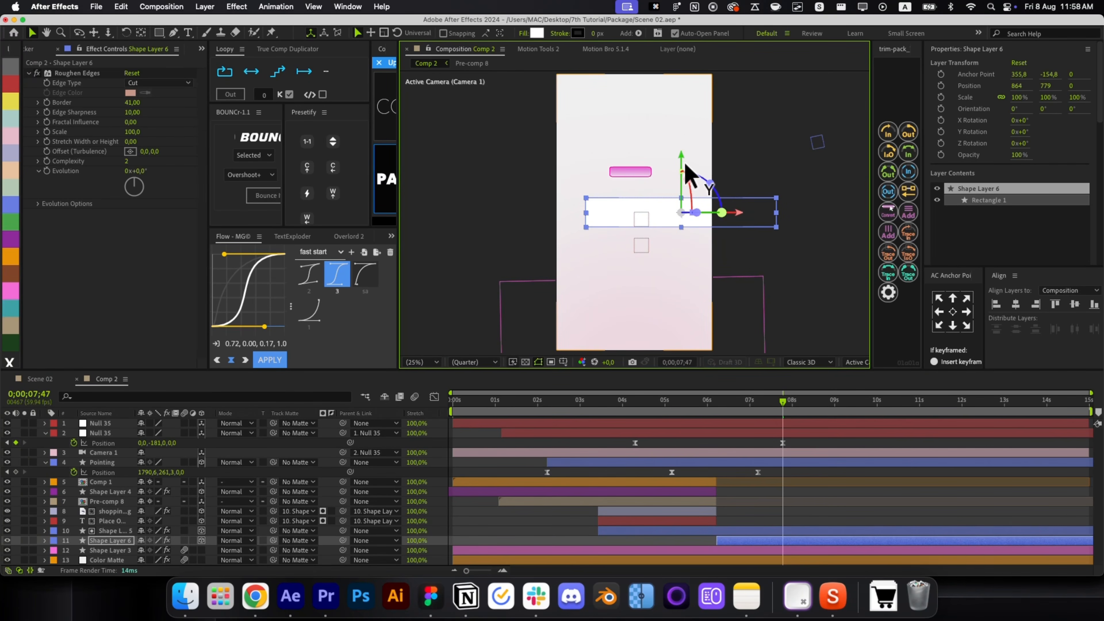
left_click_drag(685, 164, 681, 139)
left_click(789, 529)
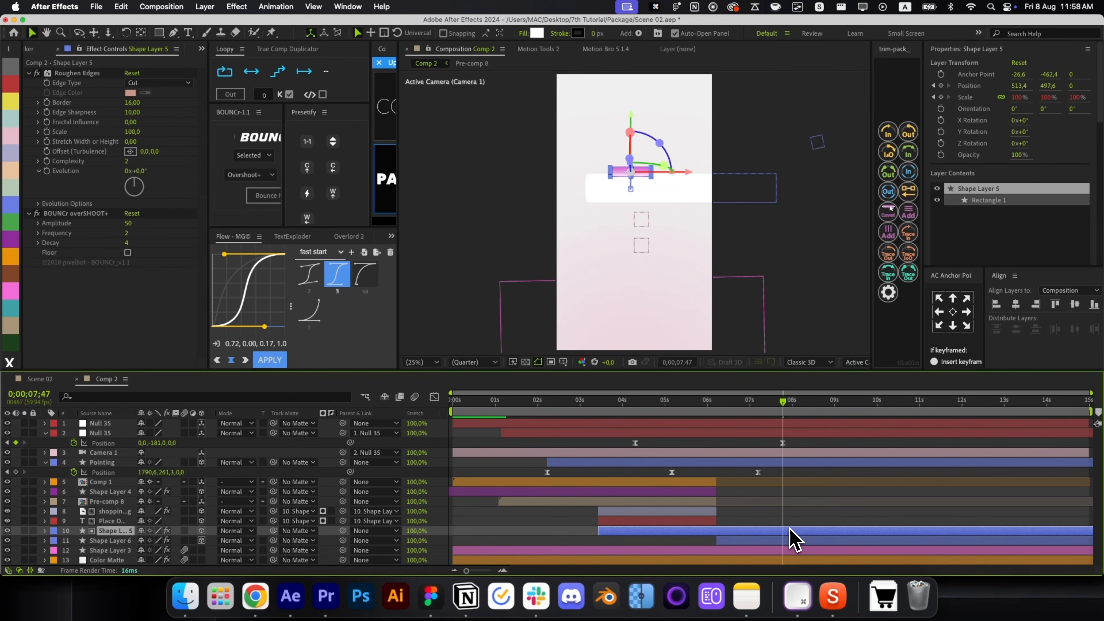
left_click(792, 541)
scroll(608, 204, "up", 2)
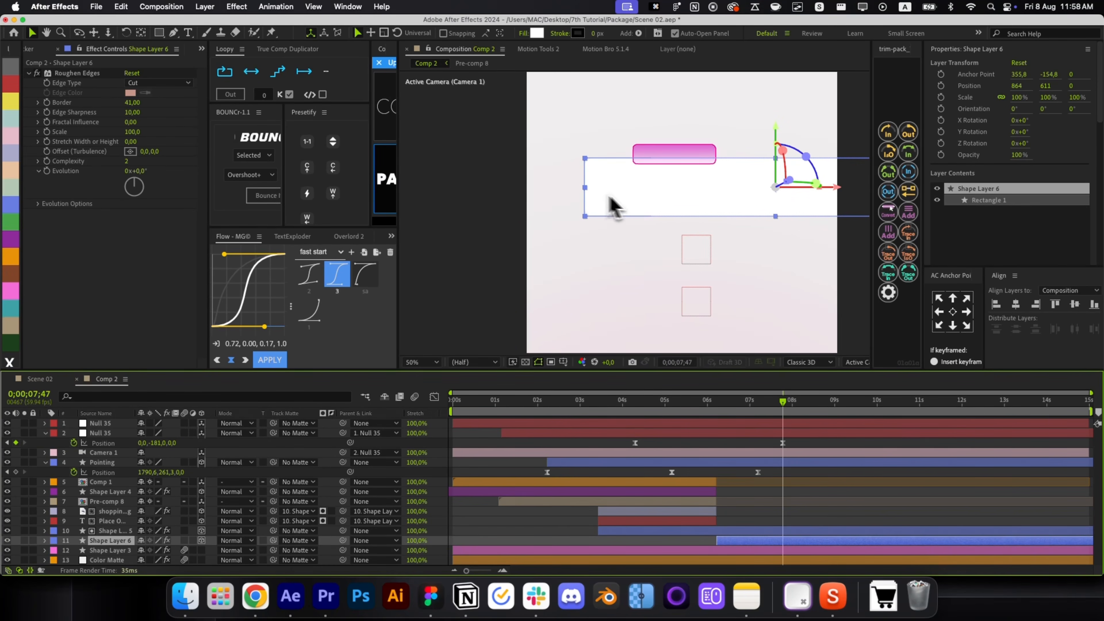
left_click(804, 522)
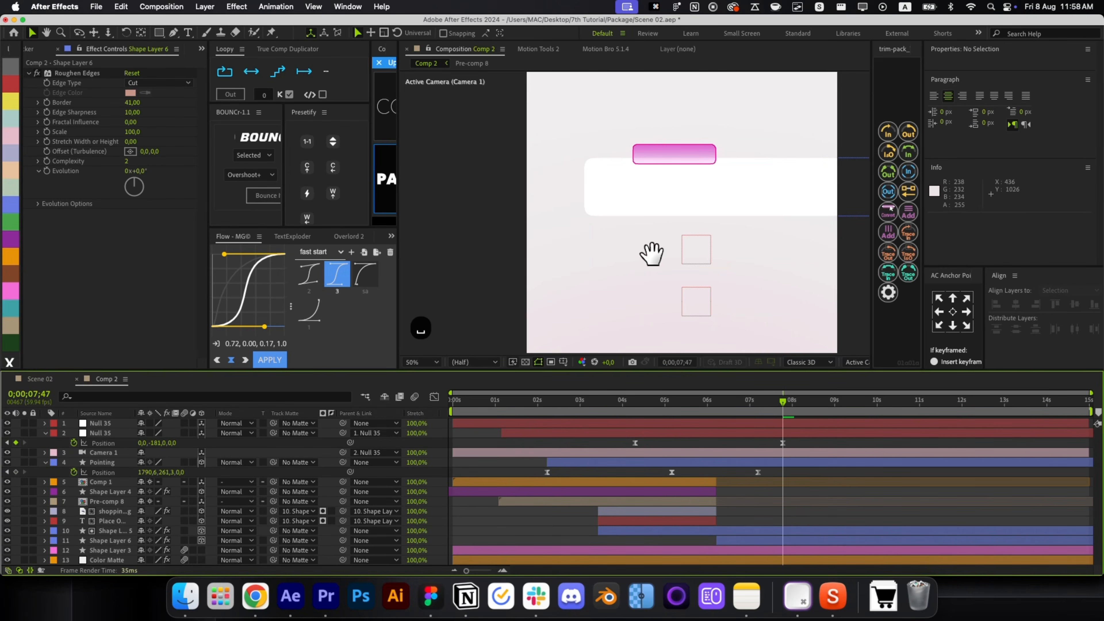
left_click_drag(652, 254, 613, 266)
left_click_drag(711, 411, 666, 413)
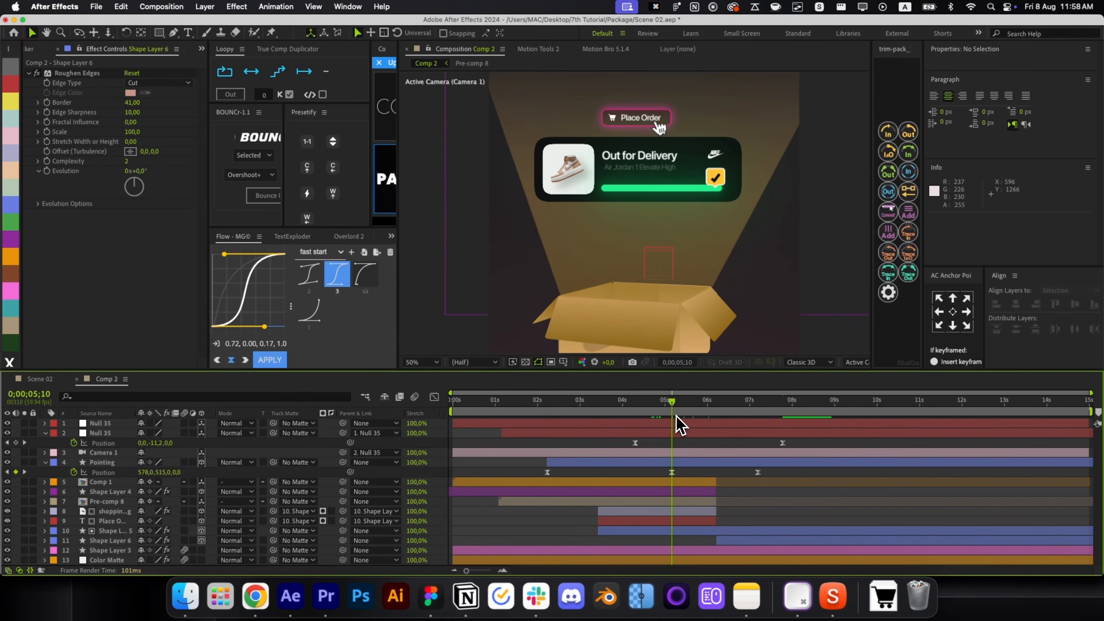
Set Position and Scale keyframes on the Place Order button at 0;00;05;29.
left_click(692, 531)
left_click(685, 411)
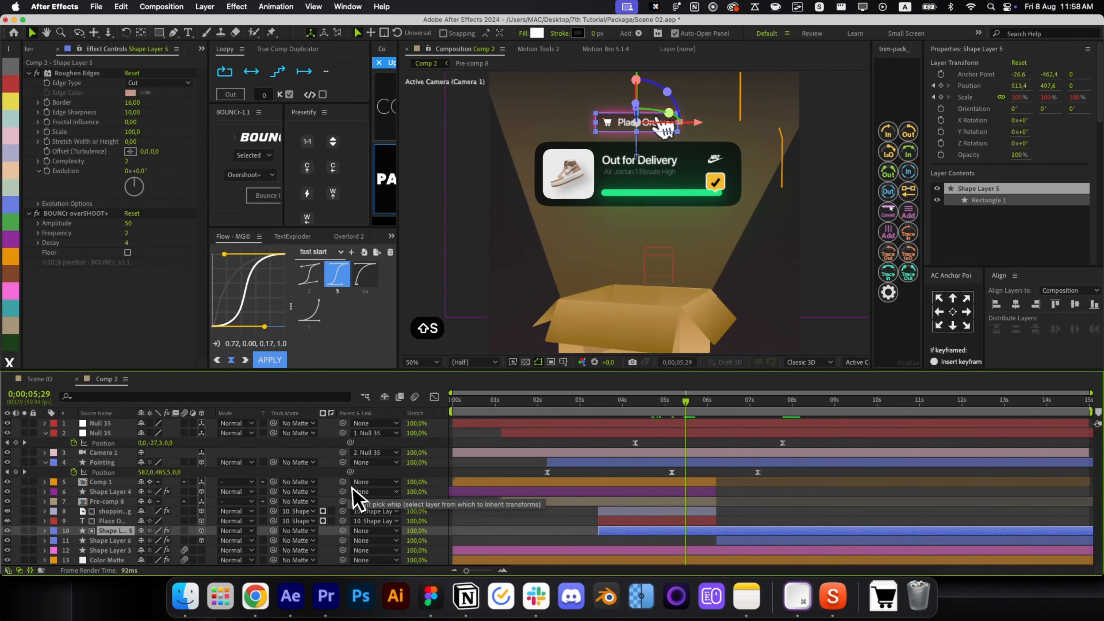
key("p")
key("shift+s")
left_click(15, 550)
left_click(15, 540)
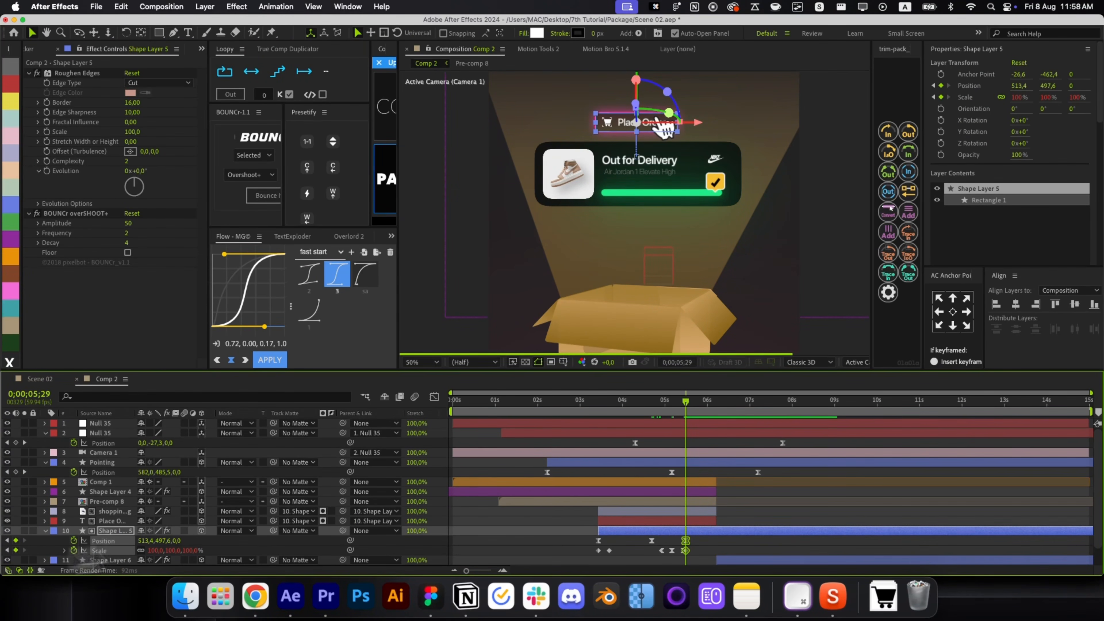
At 0;00;07;47, move the button onto the white card and rescale it into a square box.
left_click_drag(722, 412, 790, 416)
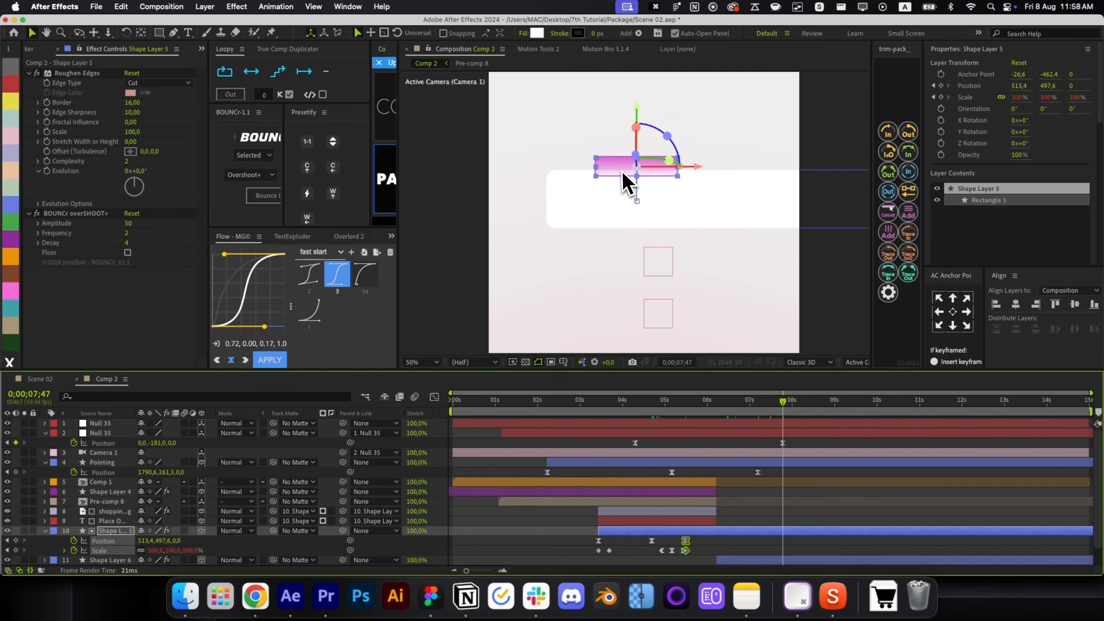
left_click_drag(637, 136, 637, 150)
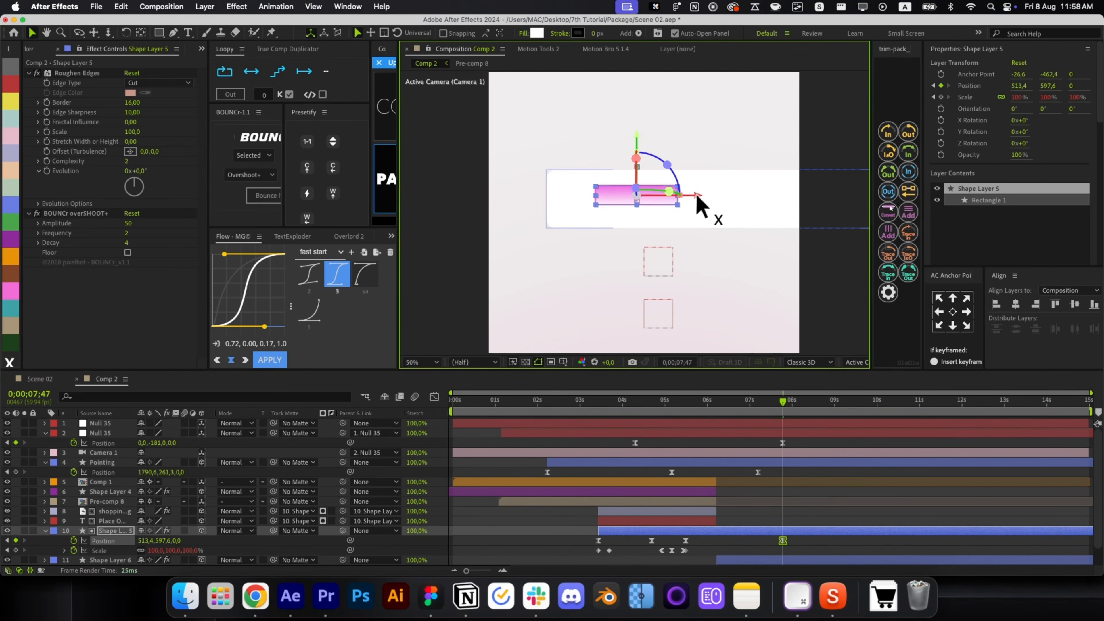
left_click_drag(696, 196, 656, 195)
scroll(599, 205, "up", 2)
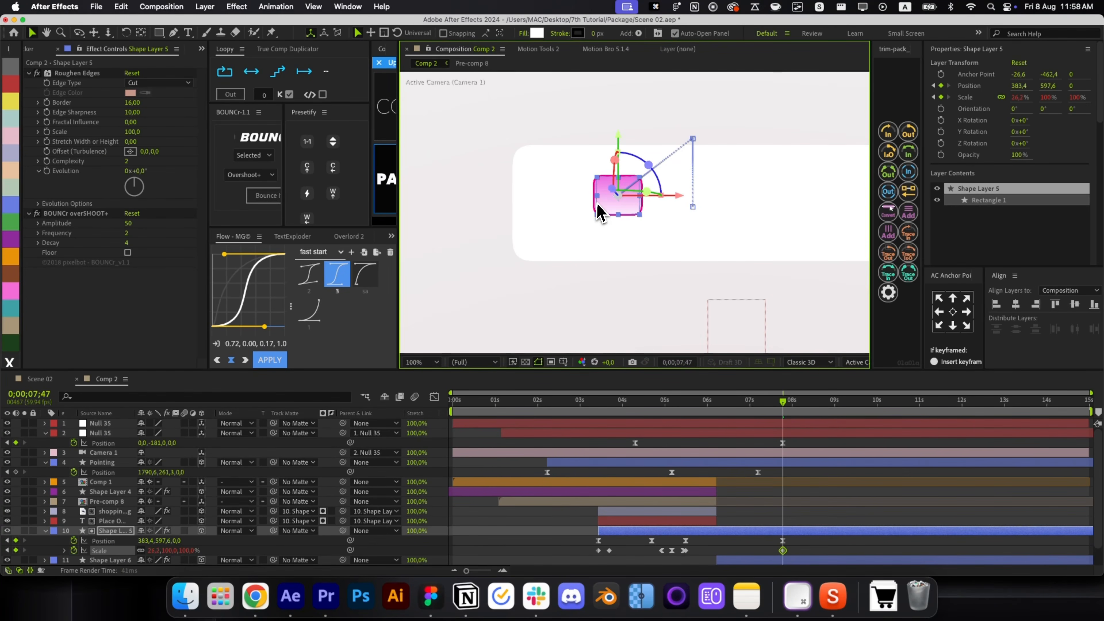
left_click_drag(615, 220, 636, 207)
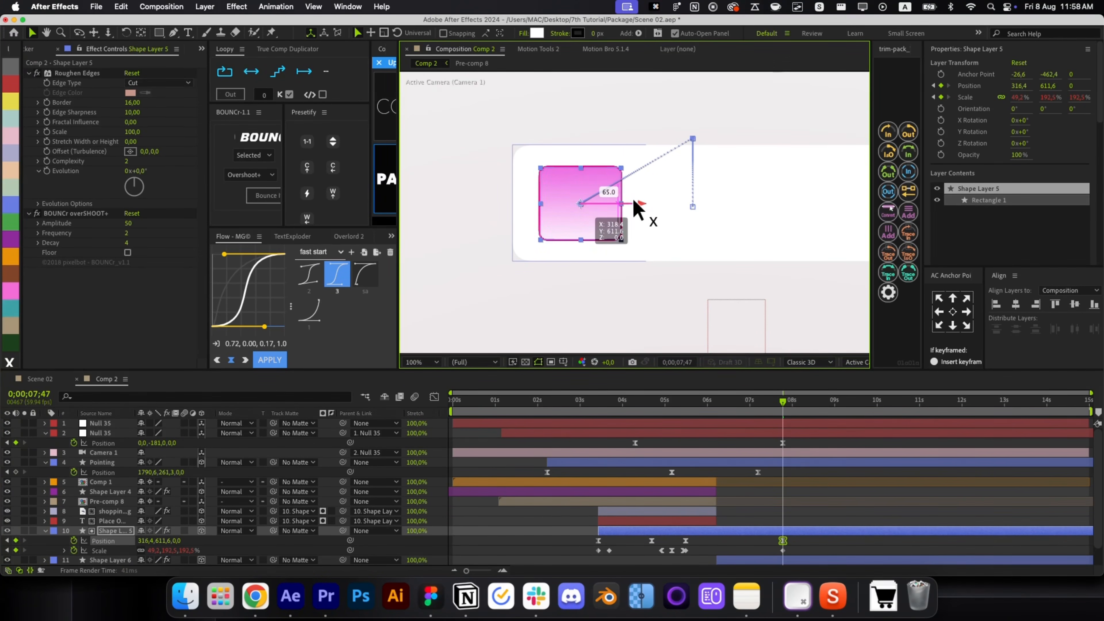
mouse_move(622, 250)
left_mouse_down()
mouse_move(647, 216)
mouse_move(627, 246)
left_mouse_up()
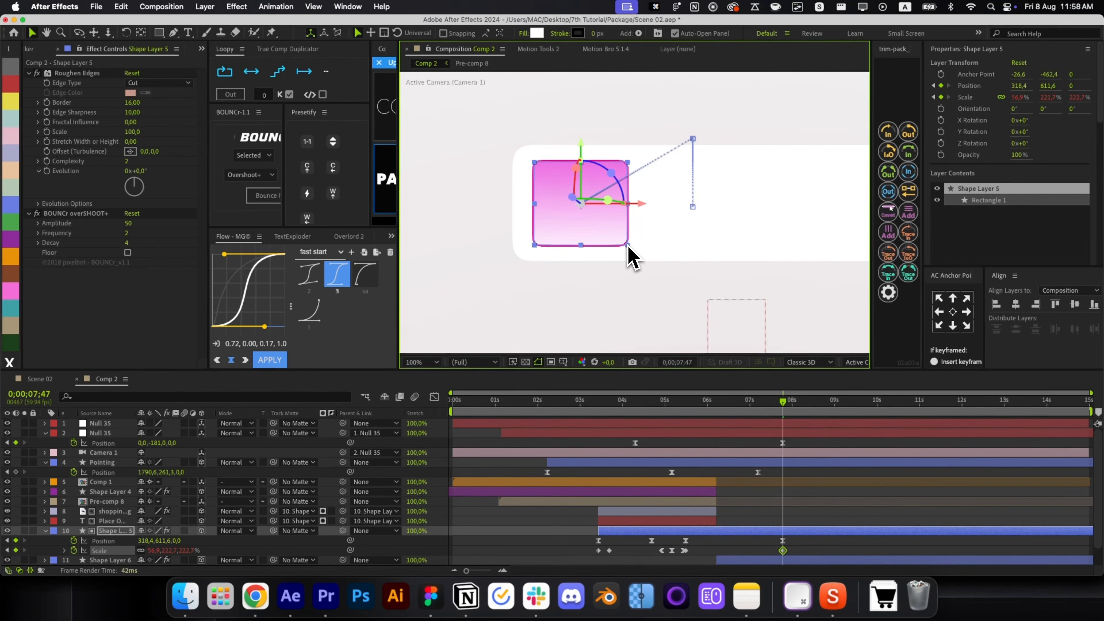
scroll(744, 463, "down", 1)
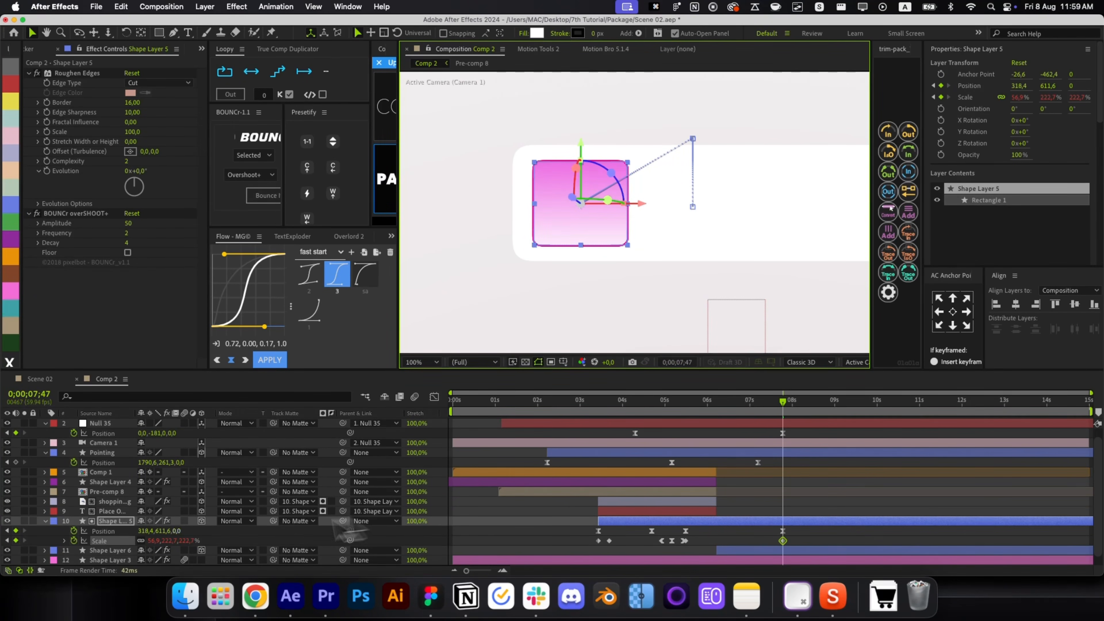
Start keyframing the button's Gradient Overlay colours.
left_click(45, 521)
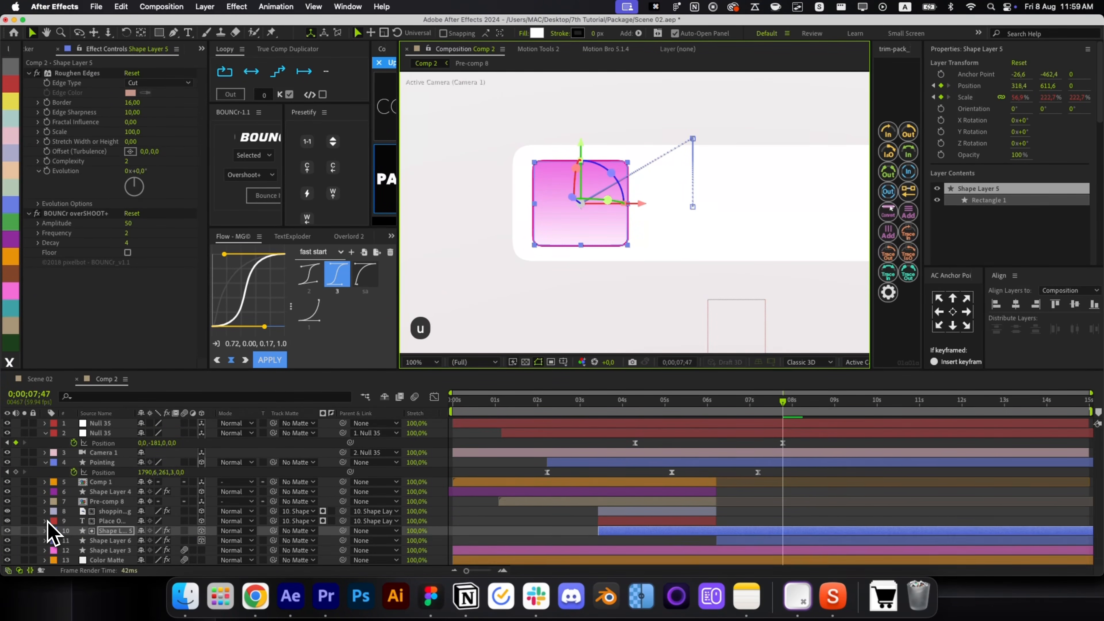
key("u")
key("u")
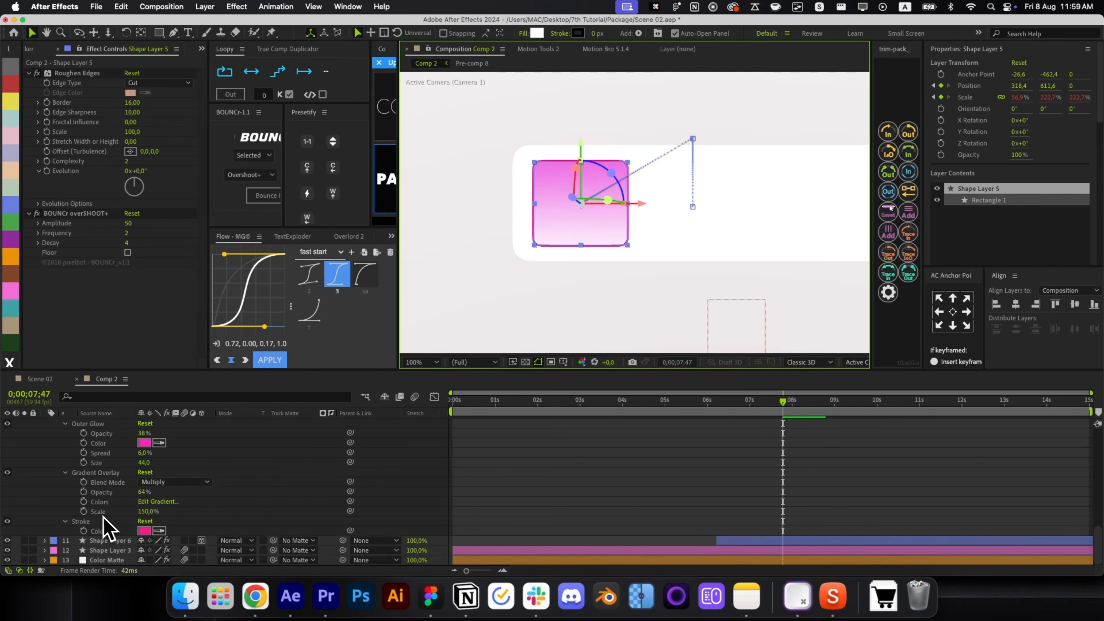
left_click(84, 501)
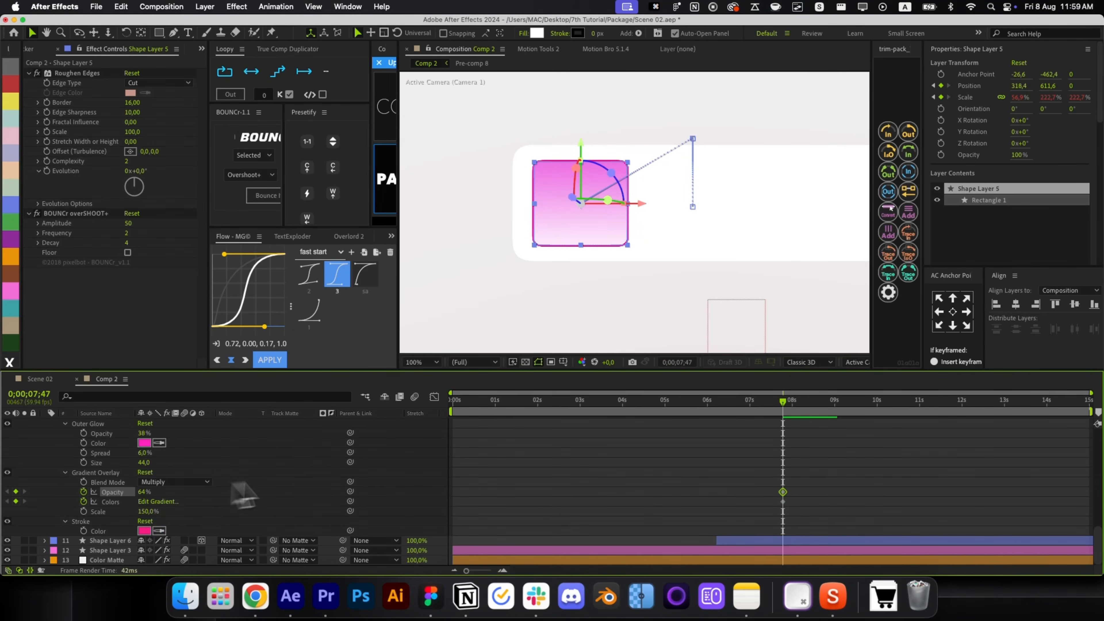
key("p")
key("u")
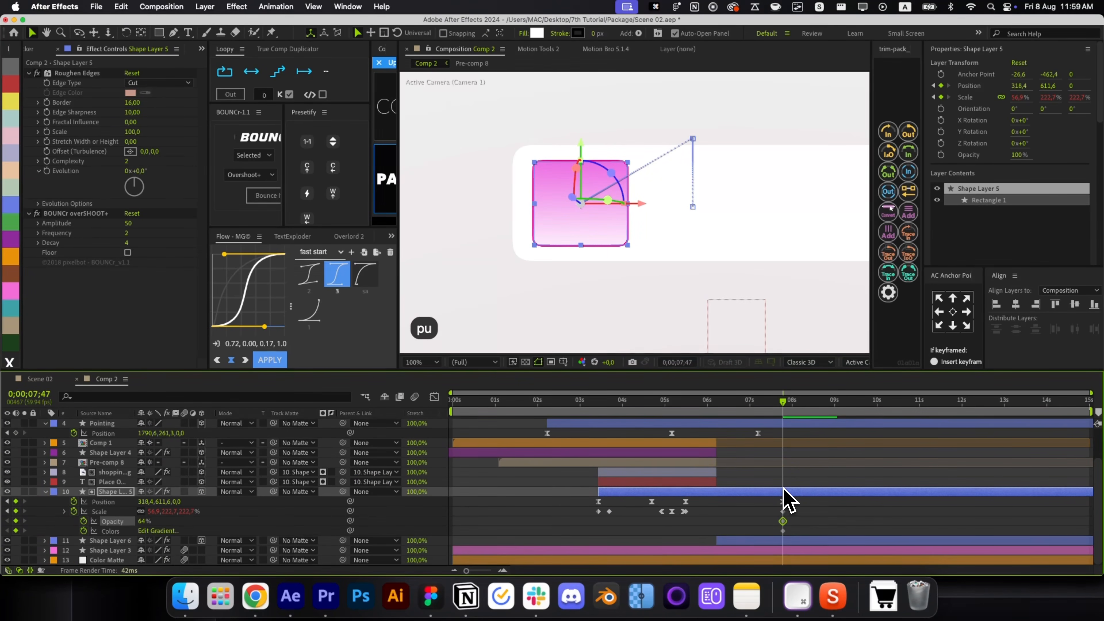
Edit the Gradient Overlay colours to run from black 000000 to grey A6A6A6.
left_click(715, 530)
left_click_drag(684, 537, 688, 531)
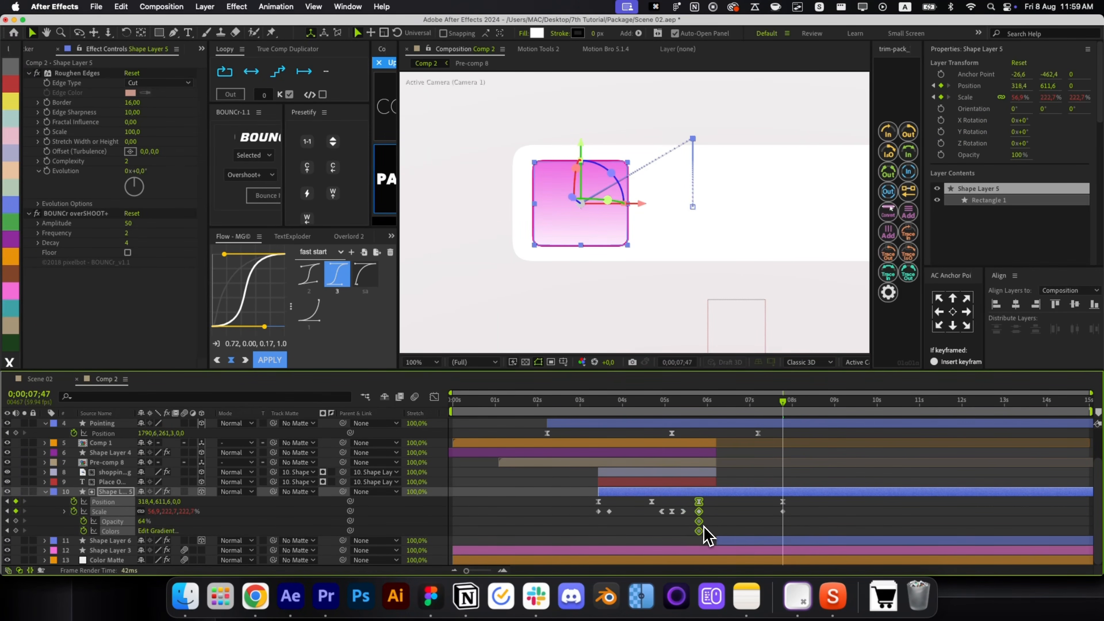
left_click(715, 530)
left_click(157, 531)
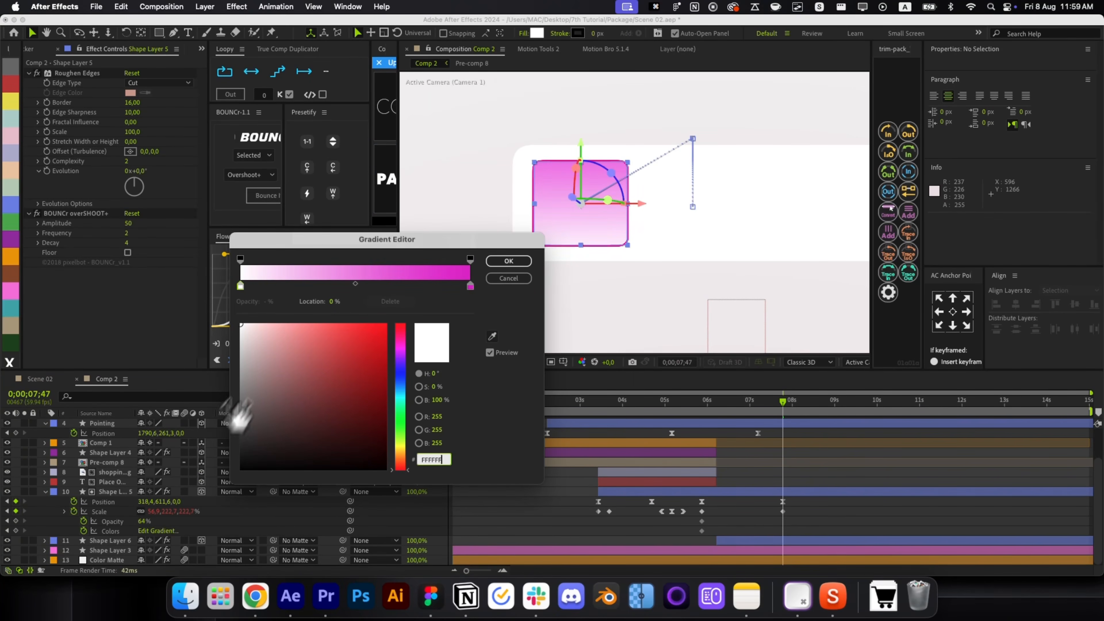
left_click_drag(258, 316, 166, 555)
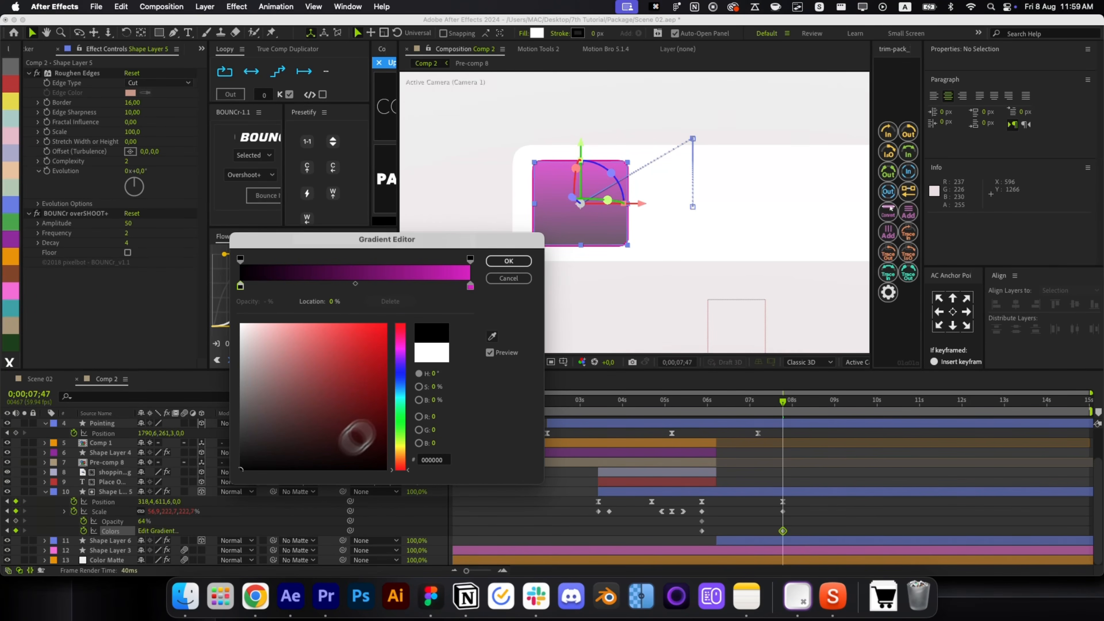
left_click(470, 286)
left_click_drag(278, 352, 221, 322)
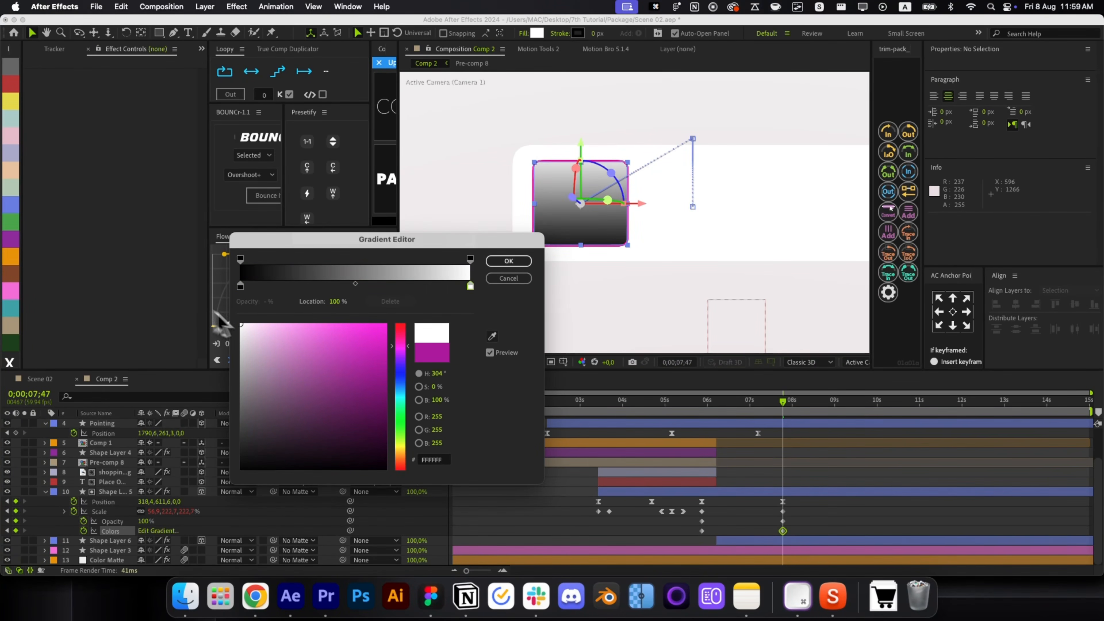
left_click_drag(254, 356, 218, 374)
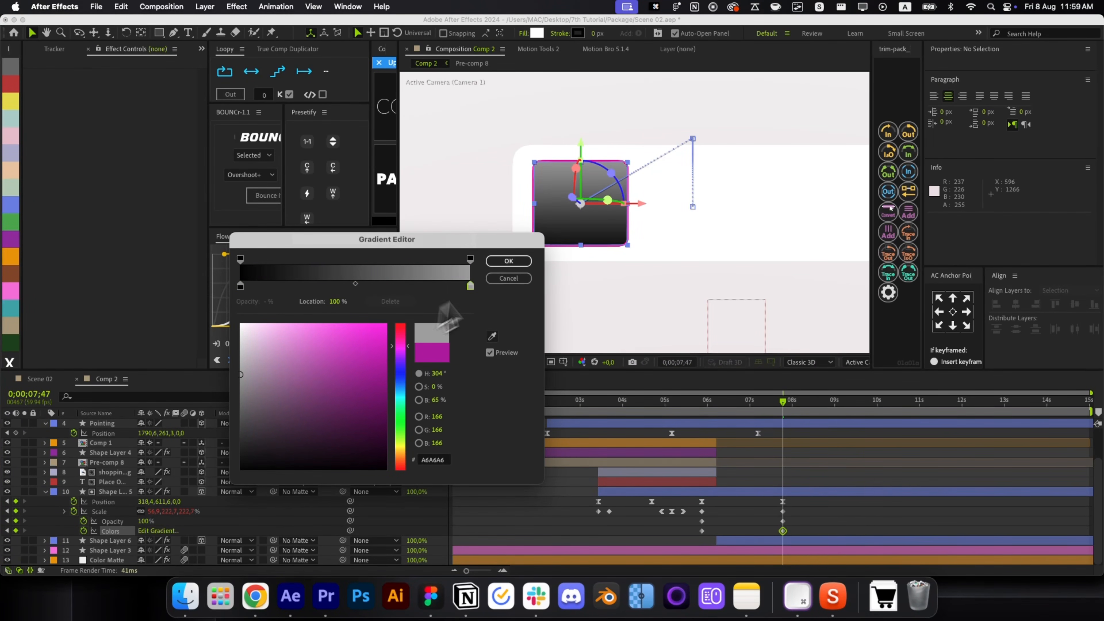
left_click(512, 263)
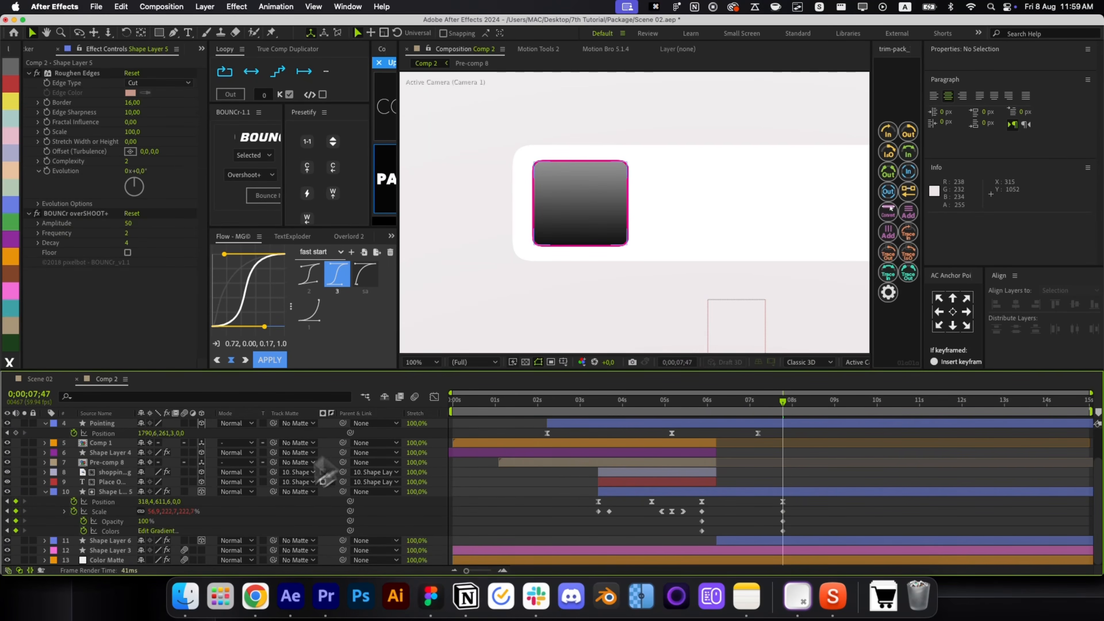
Inspect the icon box's Stroke style properties and preview the transition around 0;00;08.
key("u")
key("u")
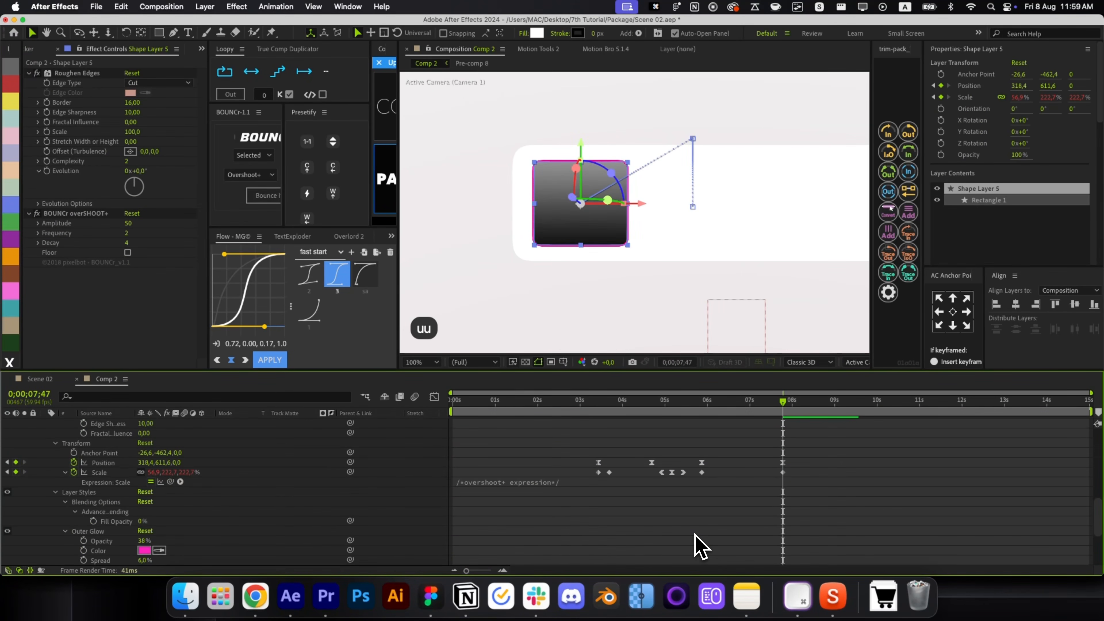
scroll(263, 543, "down", 3)
scroll(116, 538, "down", 2)
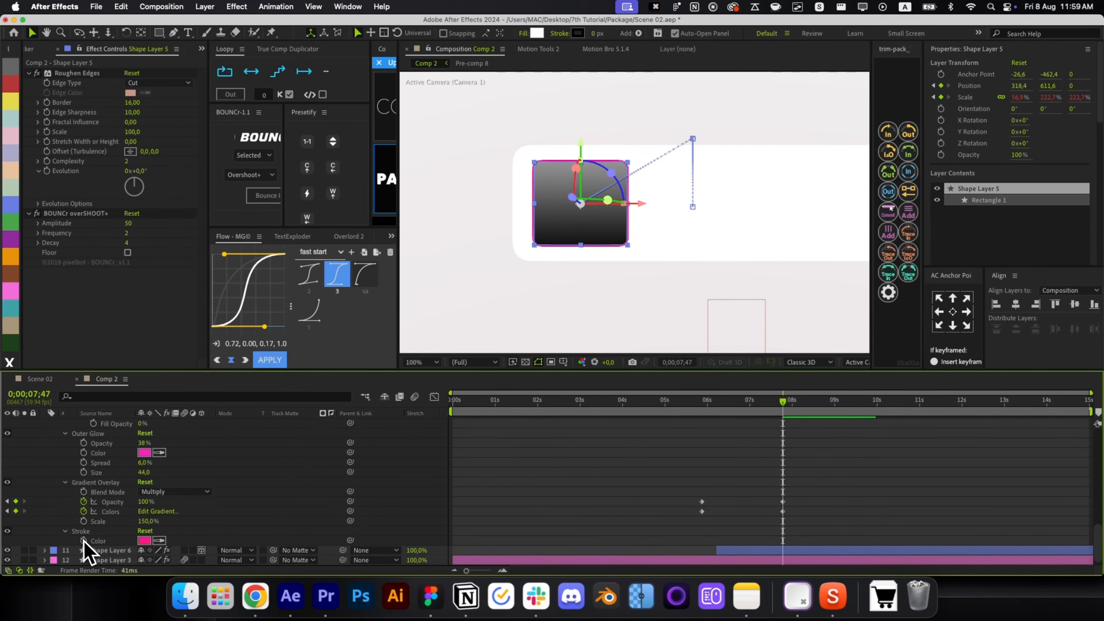
double_click(67, 533)
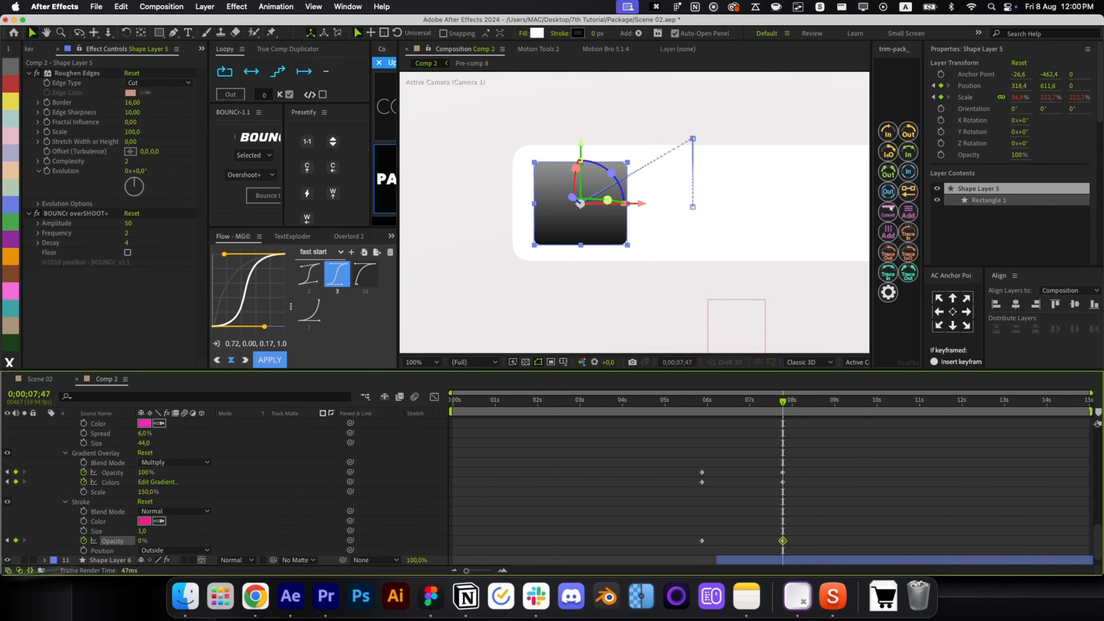
key("r")
key("r")
left_click(769, 437)
left_click_drag(770, 401, 809, 405)
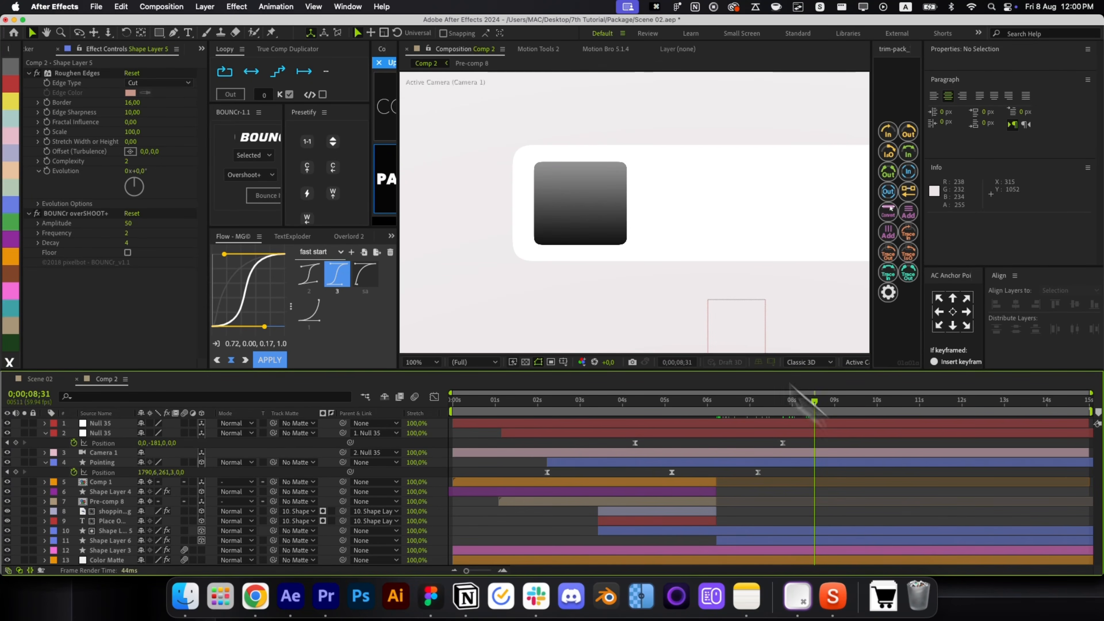
Back at 0;00;07;47, enlarge the icon box slightly.
left_click(591, 237)
key("j")
key("u")
left_click_drag(639, 250, 629, 213)
left_click(782, 539)
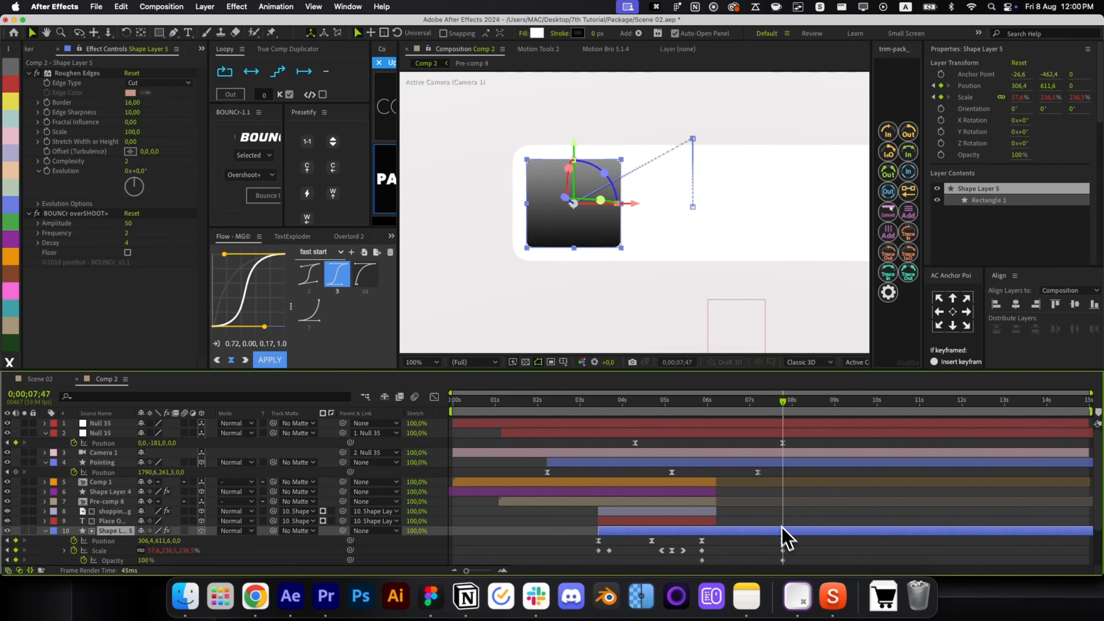
left_click(749, 519)
left_click(556, 246)
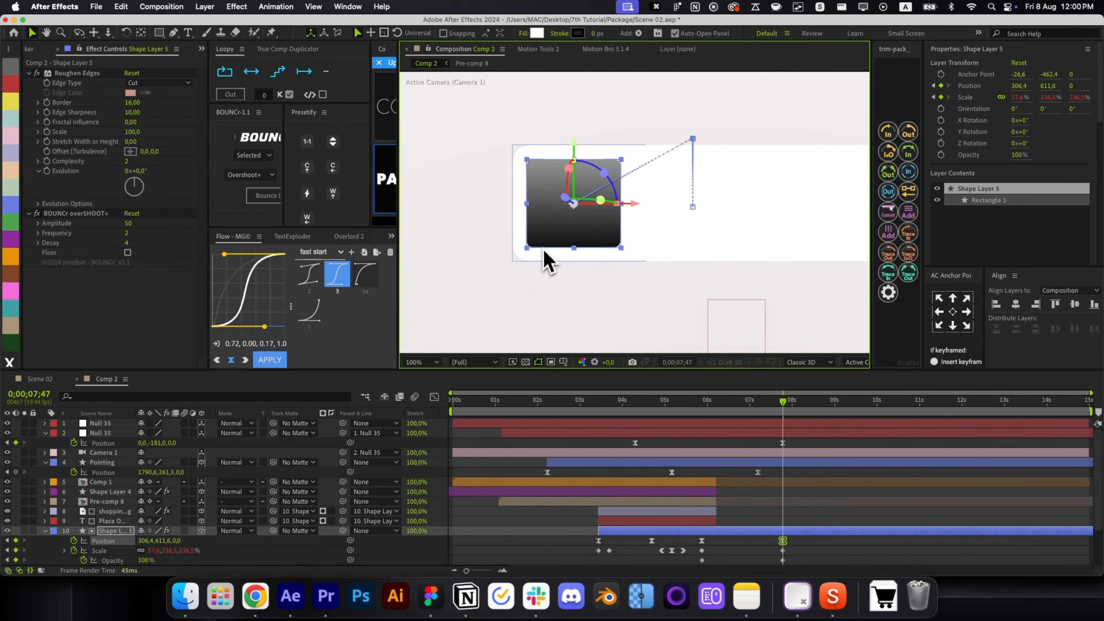
left_click(207, 377)
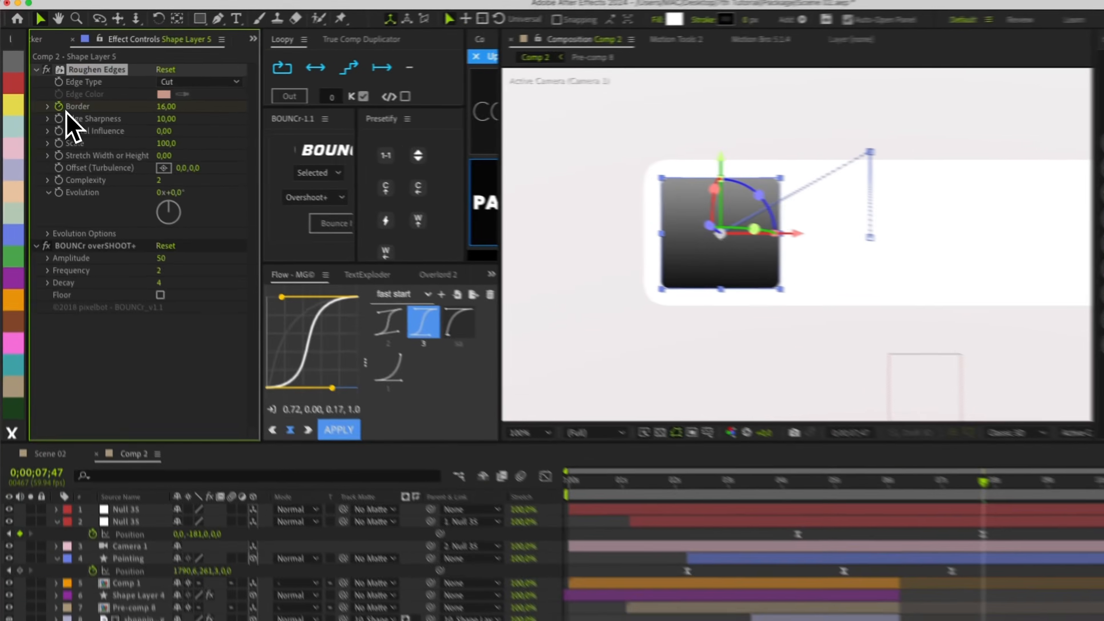
Keyframe the Roughen Edges Border, raising it from 16 to 31.40 at 07;47.
left_click(47, 102)
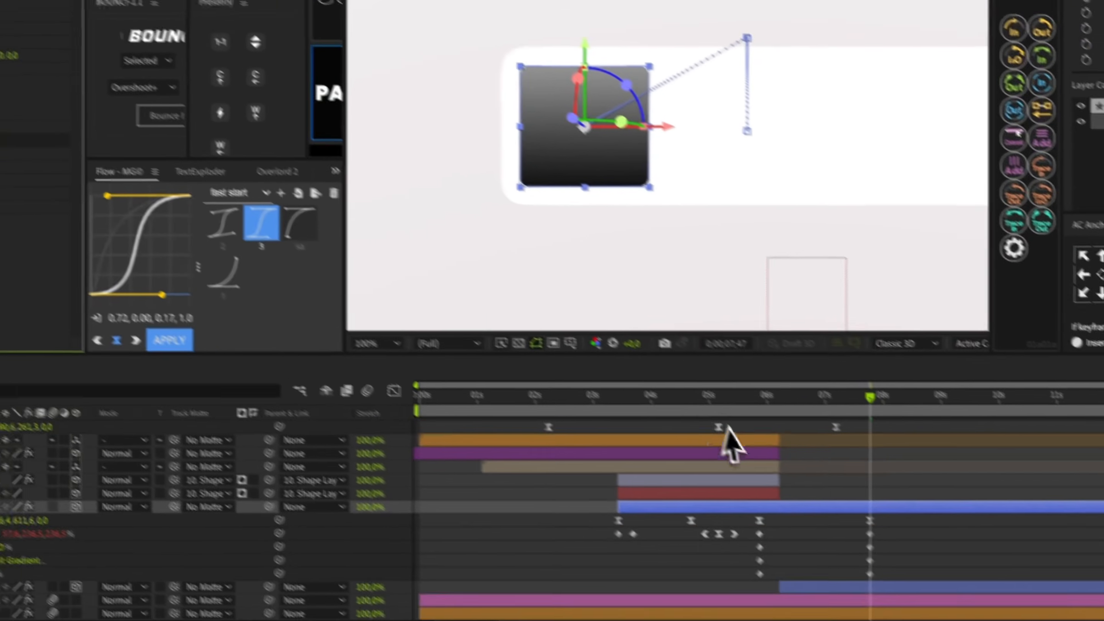
key("p")
key("u")
scroll(862, 550, "down", 3)
left_click_drag(787, 501, 778, 502)
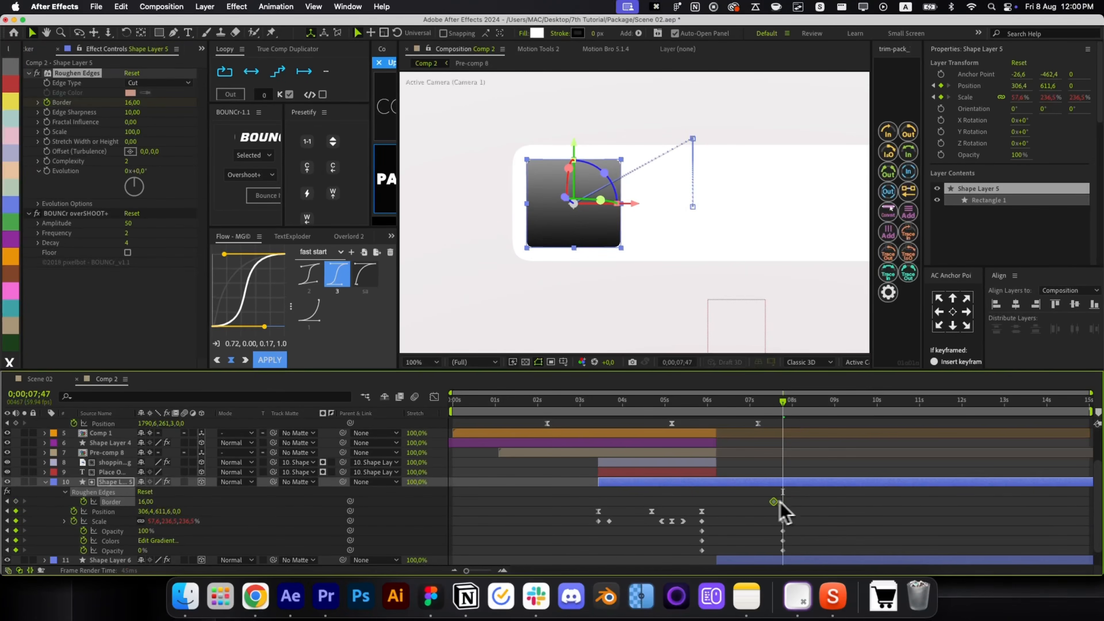
key("super+shift+h")
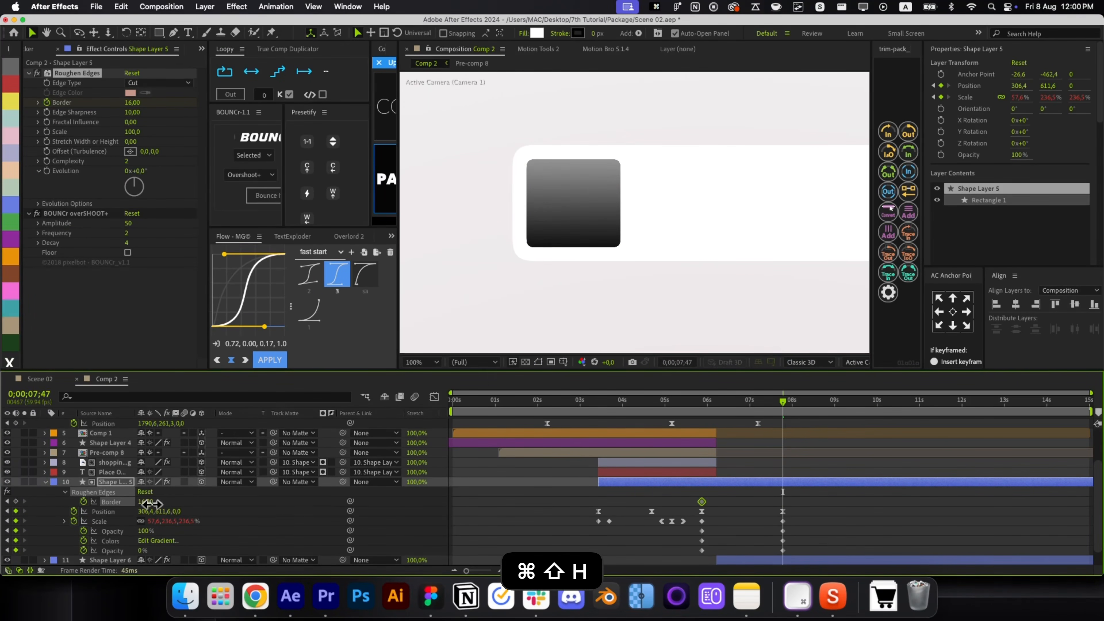
left_click_drag(146, 502, 217, 504)
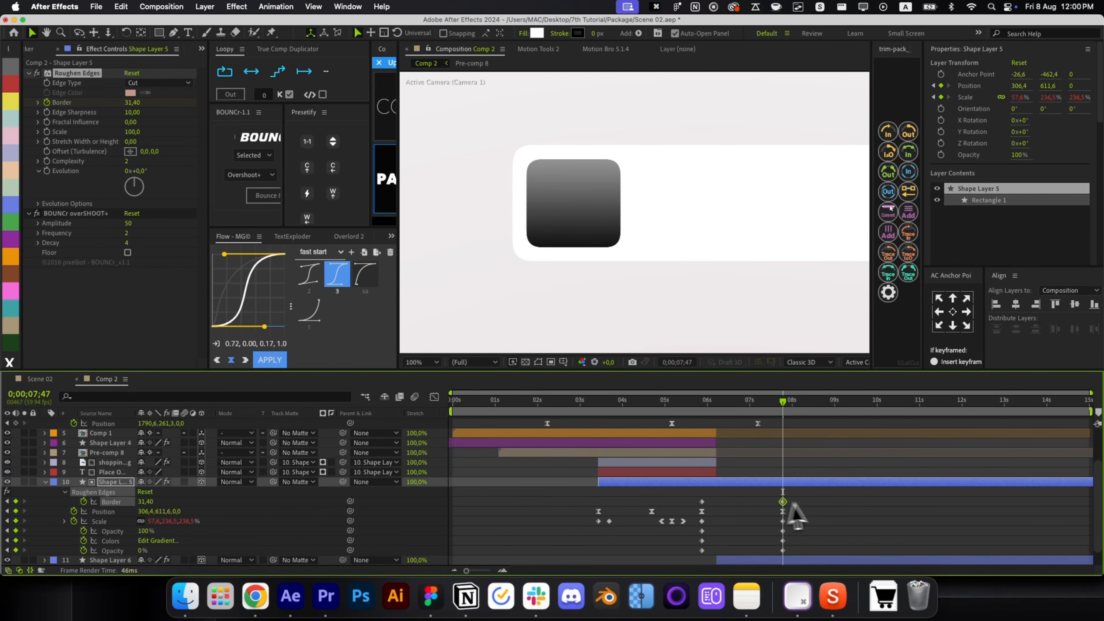
left_click_drag(811, 499, 696, 573)
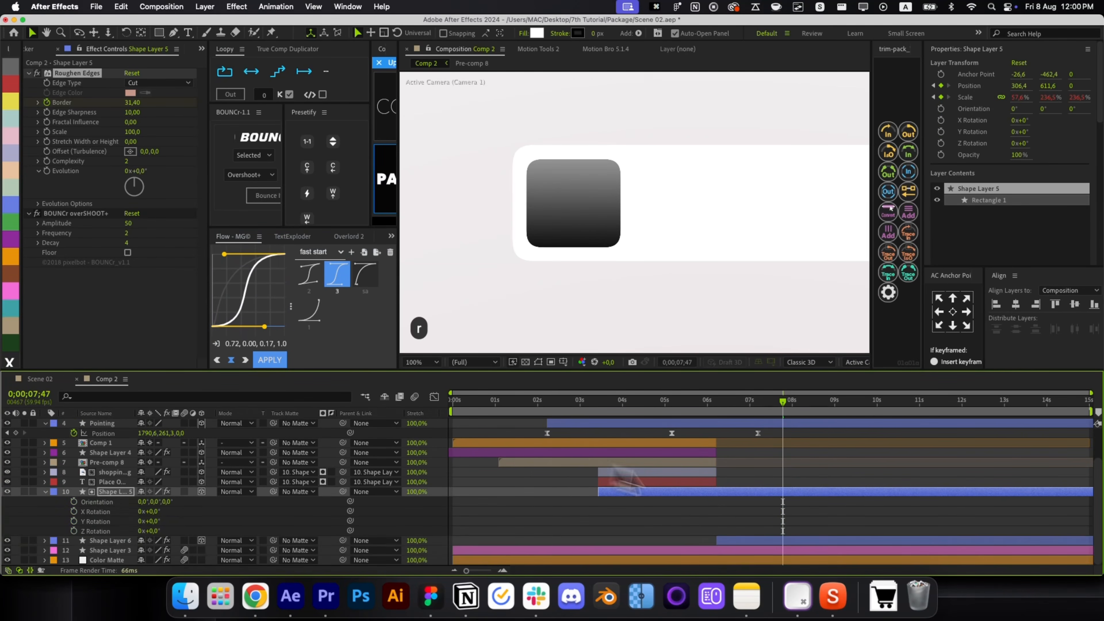
Move Shape Layer 5's 08s keyframes back to 07;08 and preview the icon animation.
key("u")
key("super+Down")
key("super+Down")
key("alt+slash")
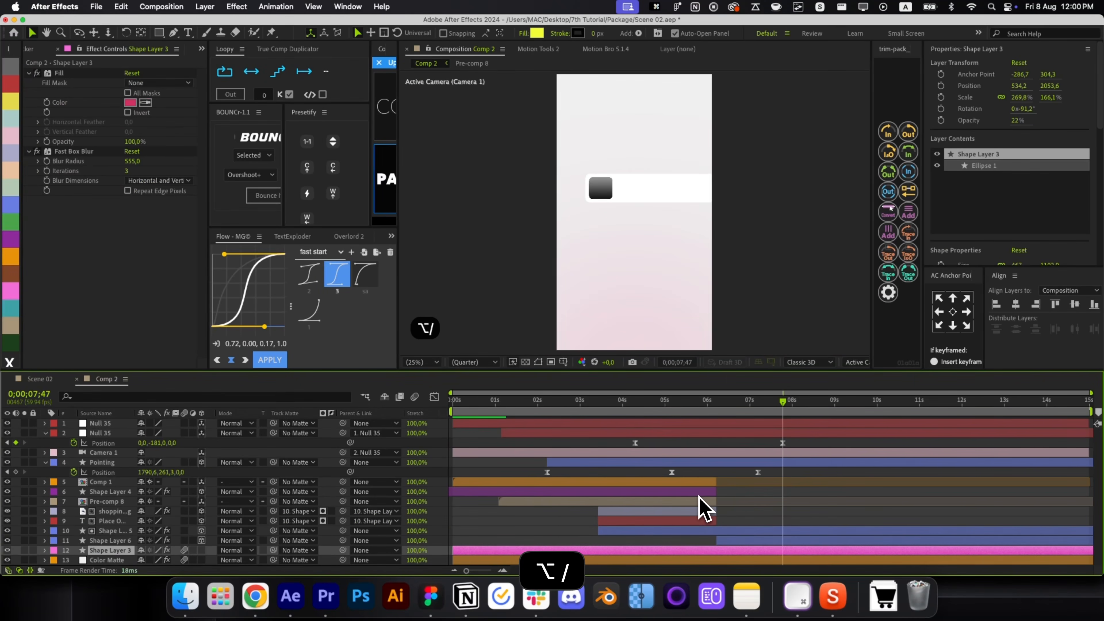
left_click_drag(689, 415, 768, 542)
key("super+Up")
key("super+Up")
key("u")
left_click_drag(783, 493, 761, 490)
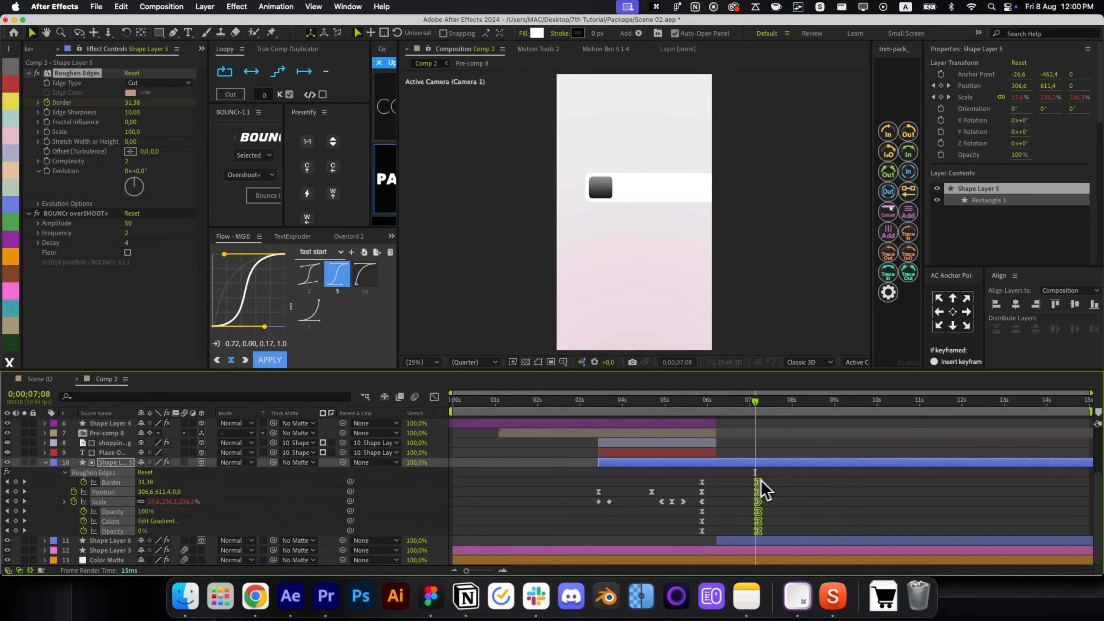
key("F2")
left_click_drag(715, 409, 809, 469)
Open Pre-comp 8 at about 04.5s to show the Out for Delivery card.
key("u")
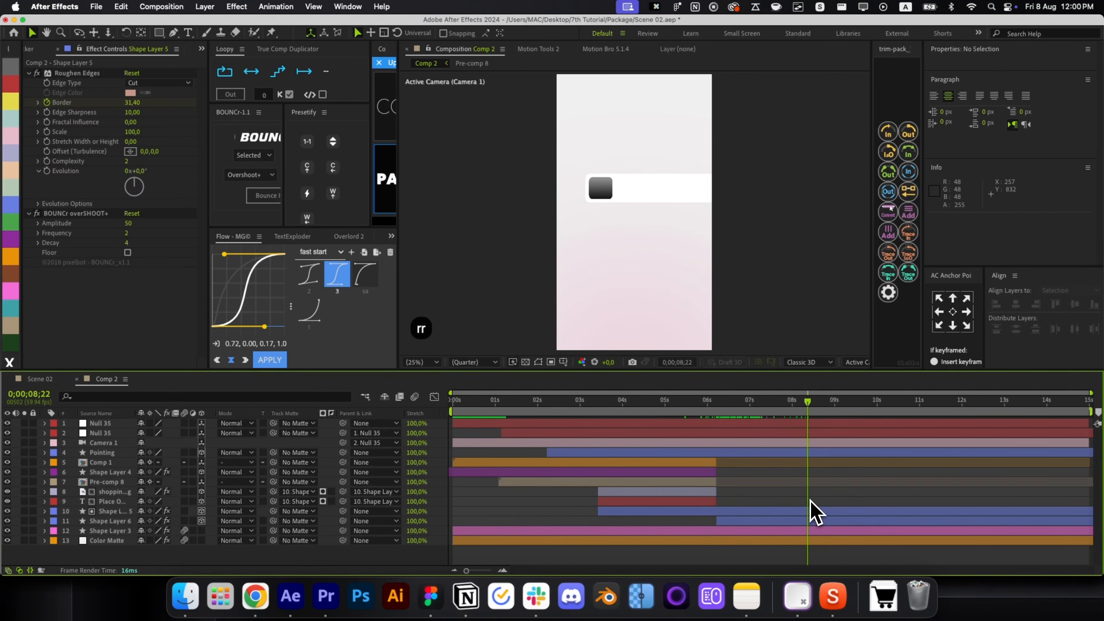
left_click_drag(691, 424, 646, 426)
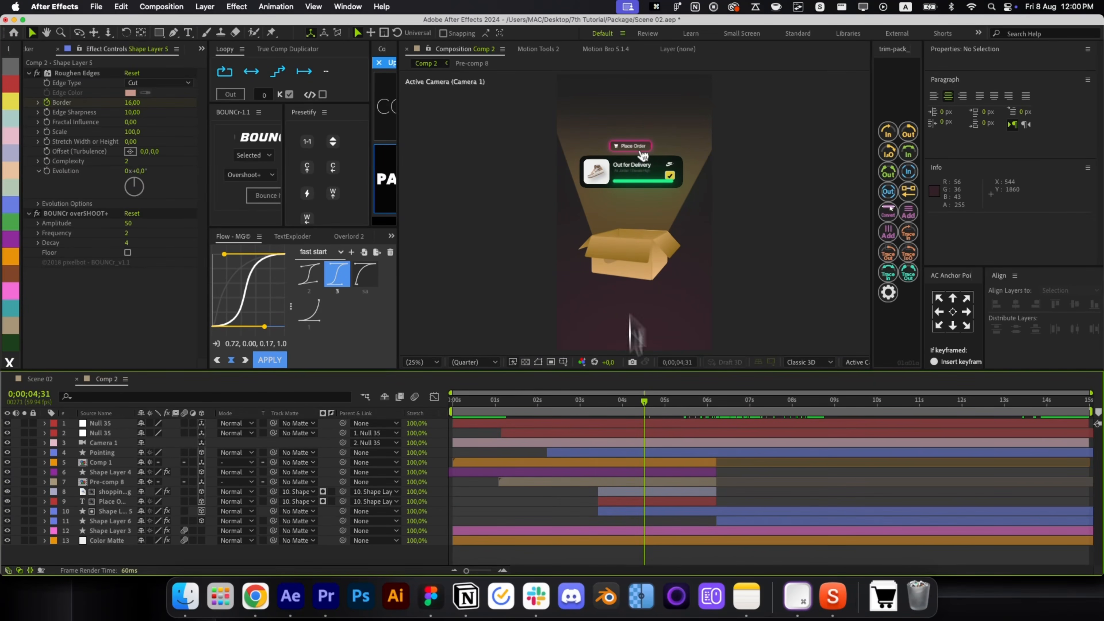
double_click(631, 482)
Copy the 'Air Jordan 1 Elevate High' title from Pre-comp 8 and paste it into Comp 2.
left_click(642, 187)
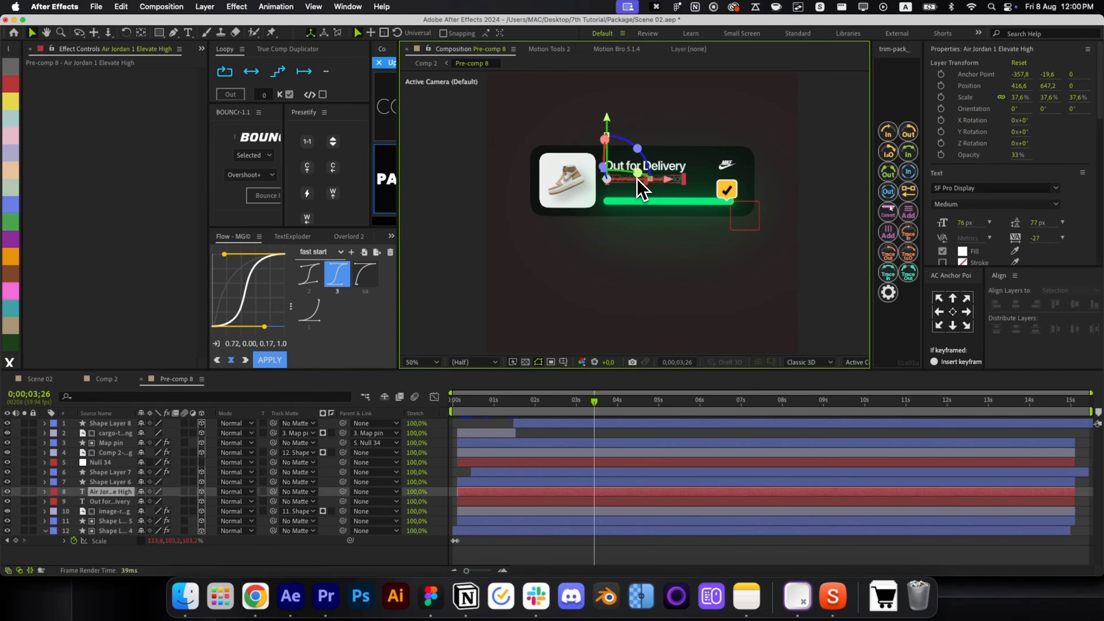
key("super+c")
left_click(107, 379)
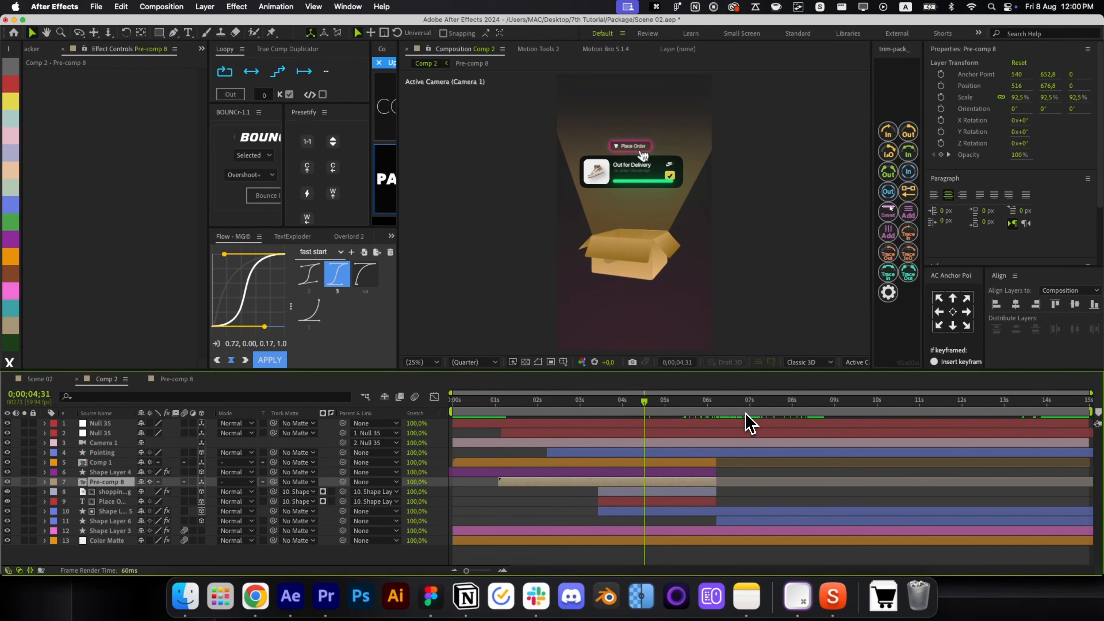
left_click(841, 400)
left_click(808, 521)
key("super+v")
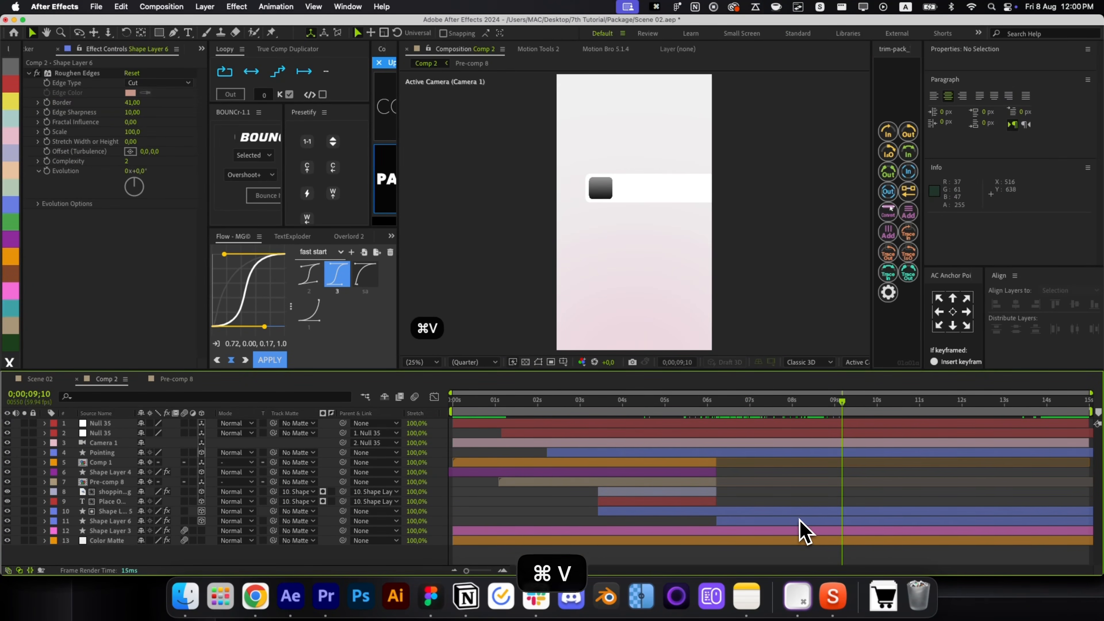
Move the pasted title down the stack, centre it, and start it at 08;30.
key("super+bracketleft")
key("super+bracketleft")
key("super+bracketleft")
key("super+bracketleft")
key("super+bracketleft")
key("super+bracketleft")
key("super+bracketleft")
key("super+bracketleft")
key("super+bracketleft")
key("super+bracketleft")
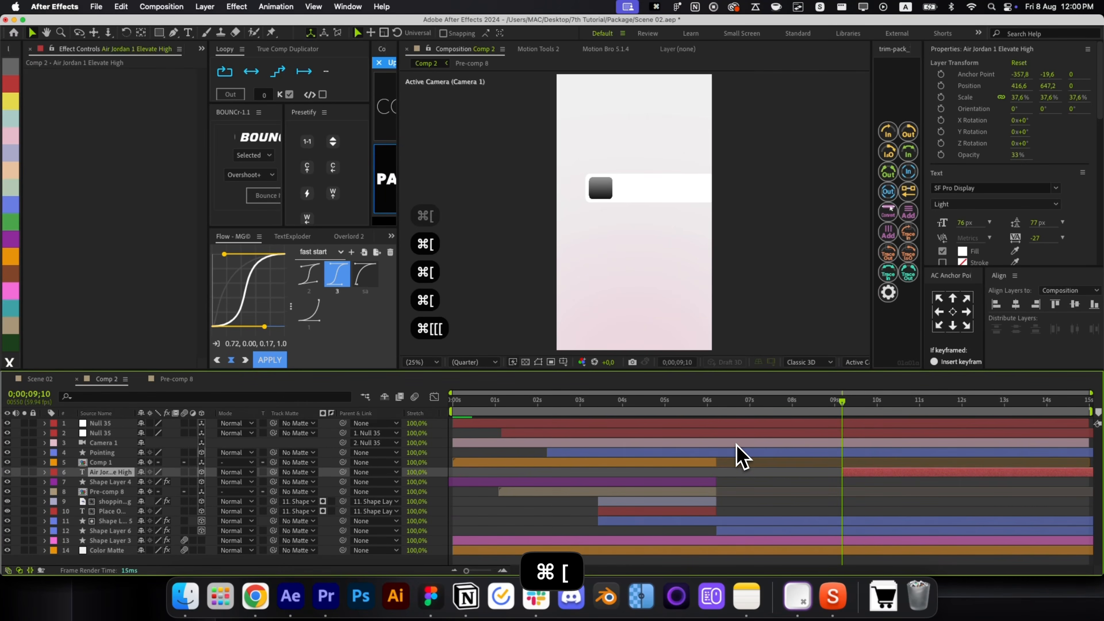
key("super+Home")
key("super+shift+Left")
key("super+shift+Left")
key("super+shift+Left")
key("super+shift+Left")
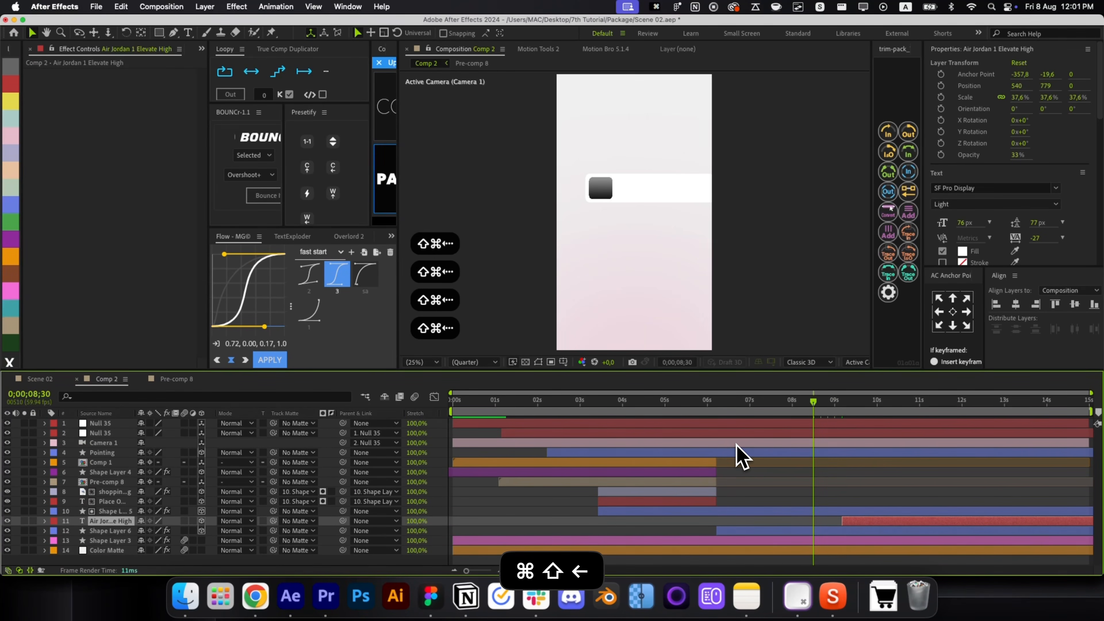
key("bracketleft")
key("super+shift+h")
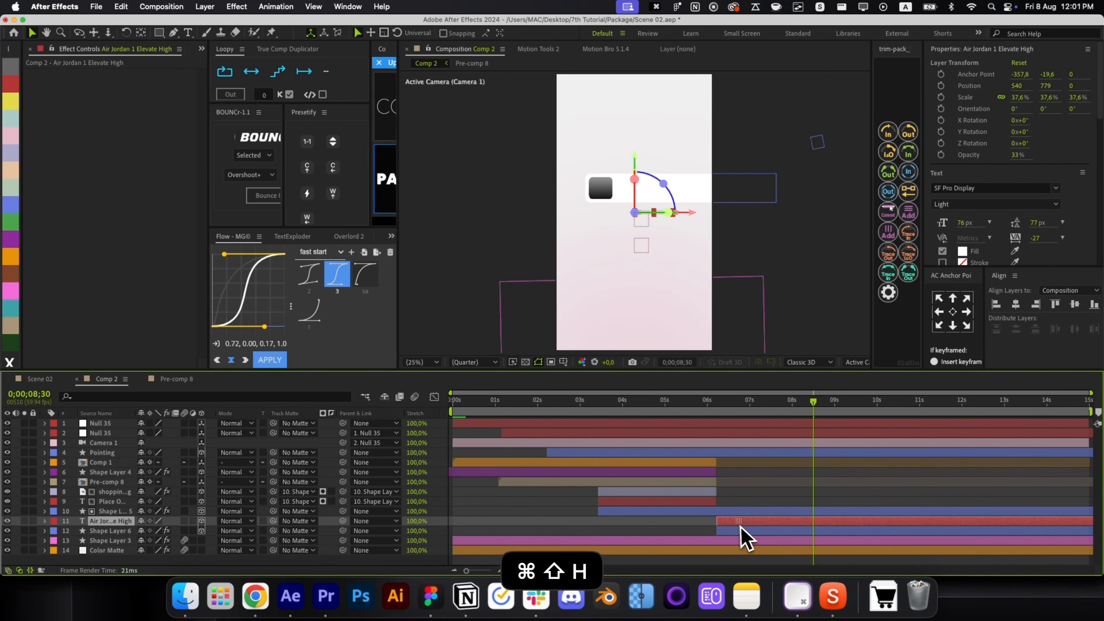
scroll(630, 211, "up", 2)
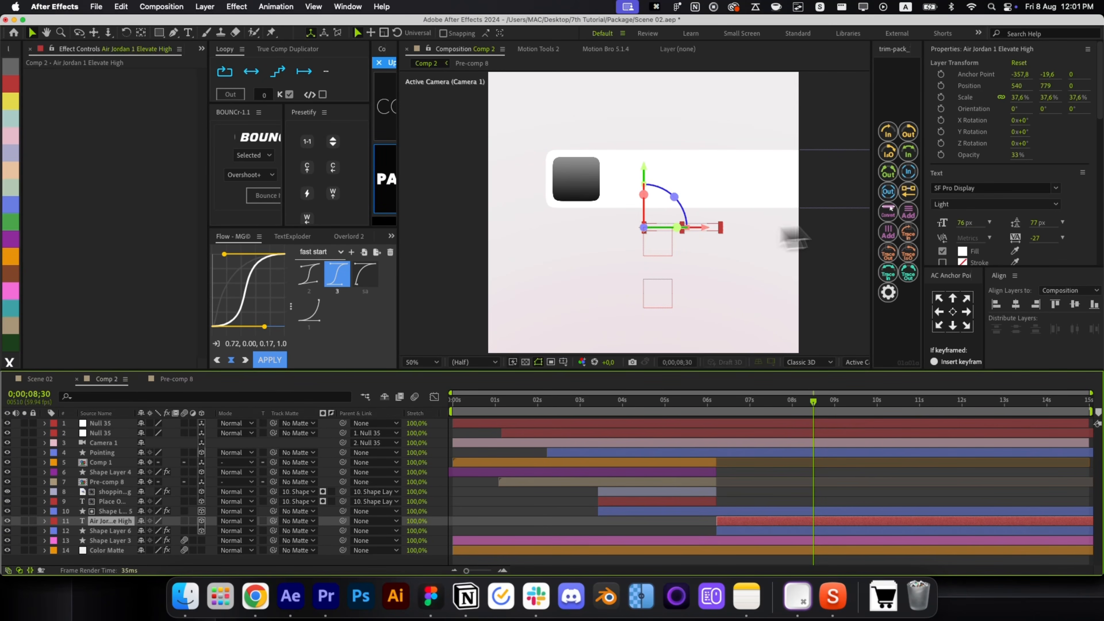
Give the title a dark fill, 62.9% scale, Semibold weight and 100% opacity on the light card.
left_click(1015, 251)
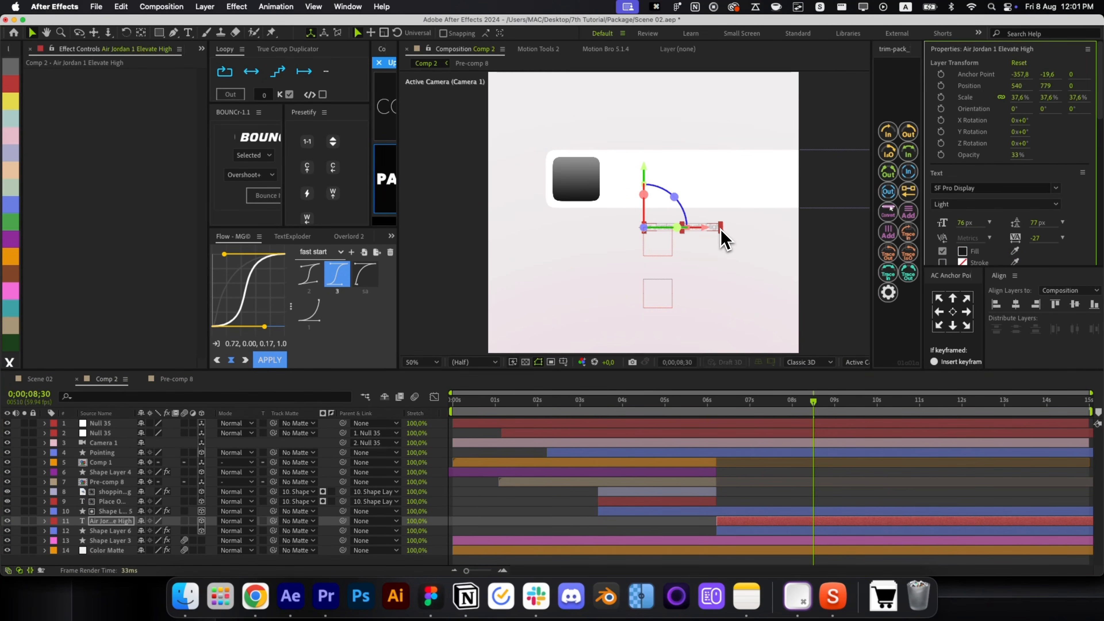
left_click_drag(721, 231, 771, 234)
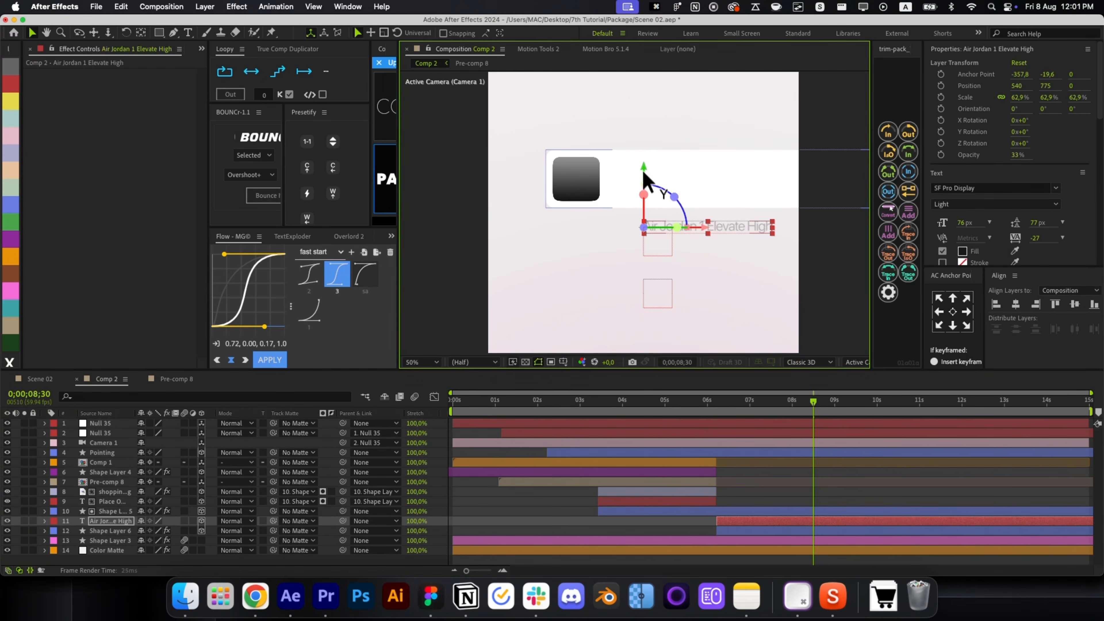
left_click_drag(642, 176, 640, 118)
left_click(962, 205)
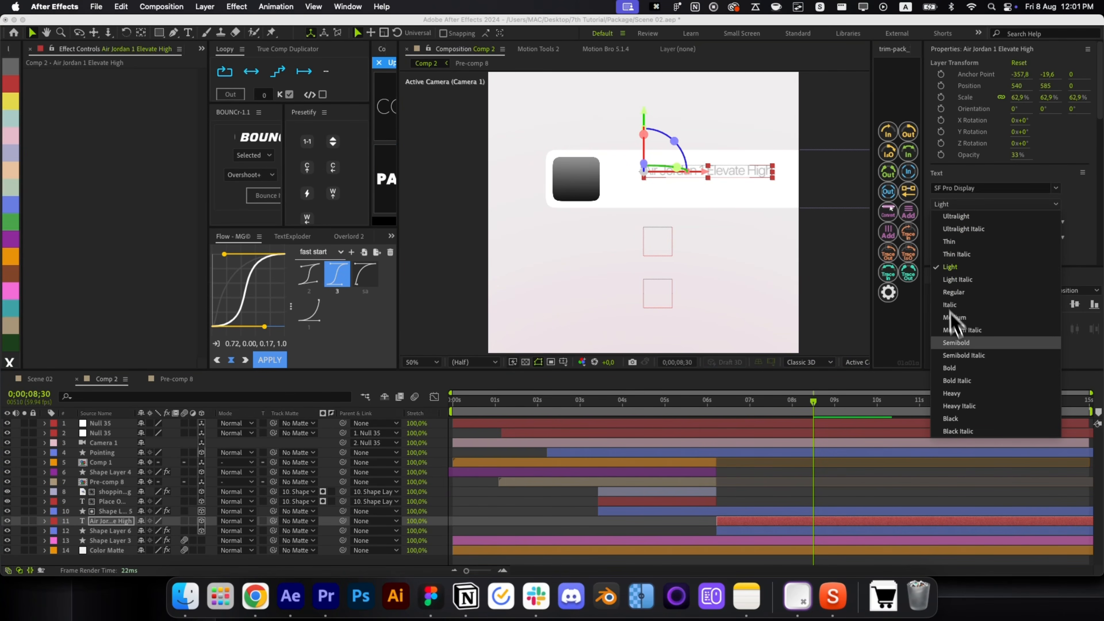
left_click(954, 324)
key("t")
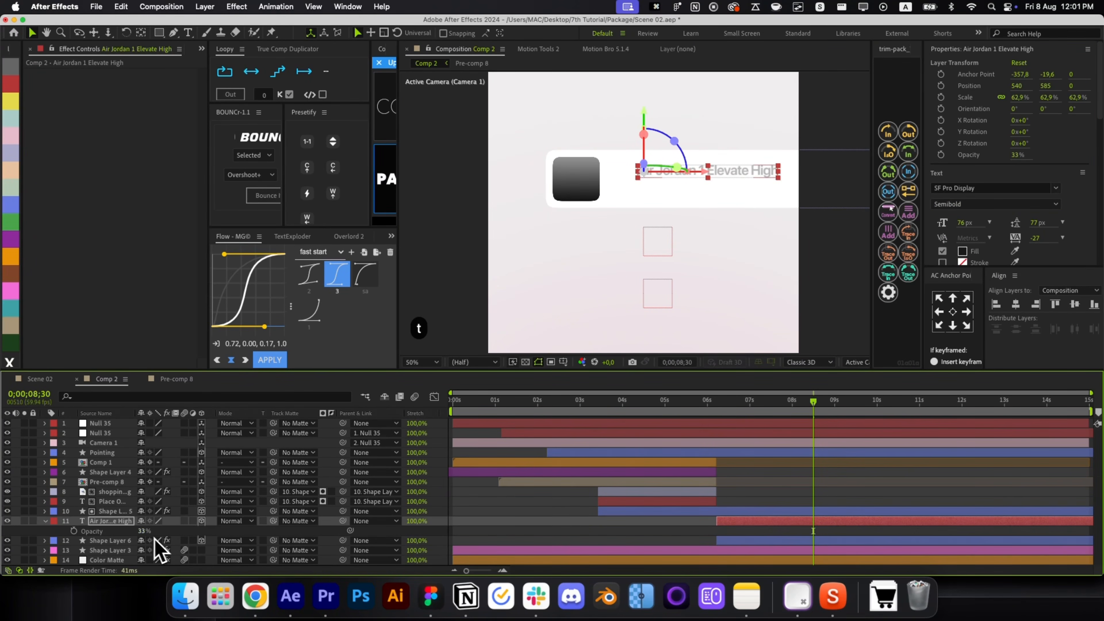
left_click_drag(144, 531, 174, 531)
key("t")
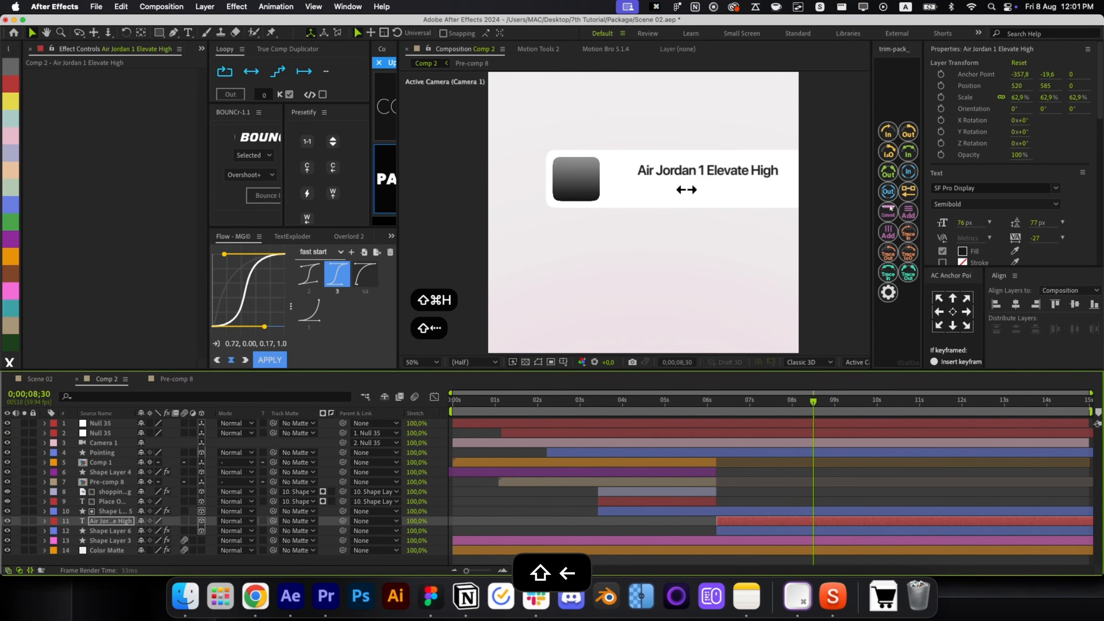
Nudge the title into line beside the icon and duplicate the title layer.
key("shift+Left")
key("shift+Left")
key("shift+Left")
key("shift+Left")
key("shift+Left")
key("shift+Down")
key("shift+Down")
key("shift+Down")
key("shift+Down")
key("Left")
key("Up")
key("Up")
key("Up")
key("Up")
key("Up")
key("Up")
key("Up")
key("Up")
key("Up")
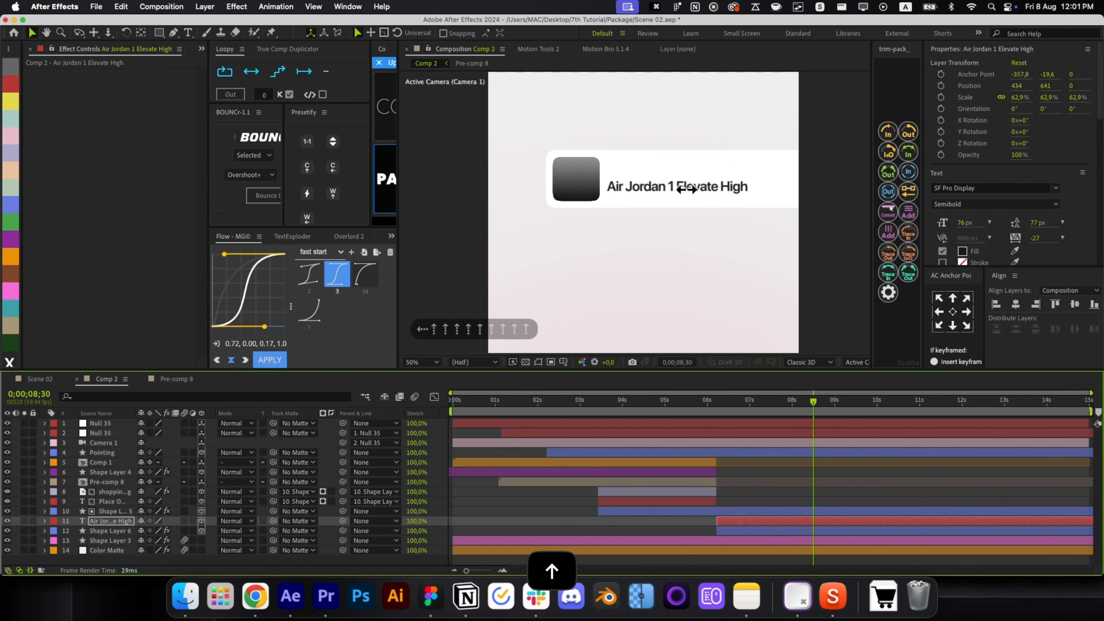
key("super+d")
key("comma")
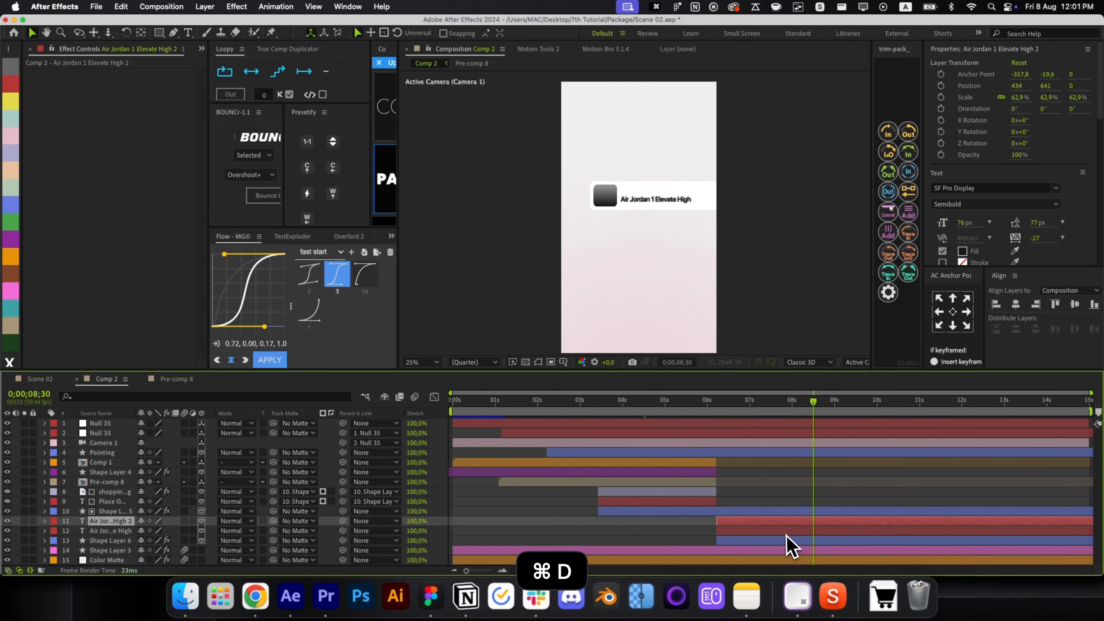
Move the duplicated title copy up above the original title.
left_click(786, 533)
scroll(628, 192, "up", 4)
key("shift+Up")
key("shift+Up")
key("shift+Up")
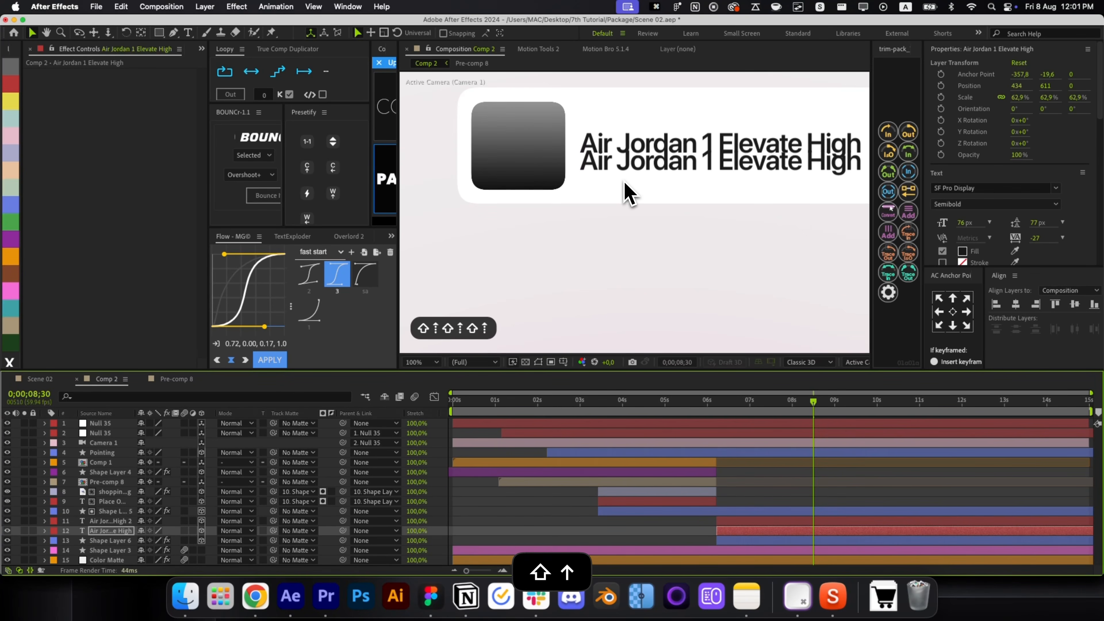
key("shift+Up")
key("shift+Up")
key("shift+Up")
key("super+shift+h")
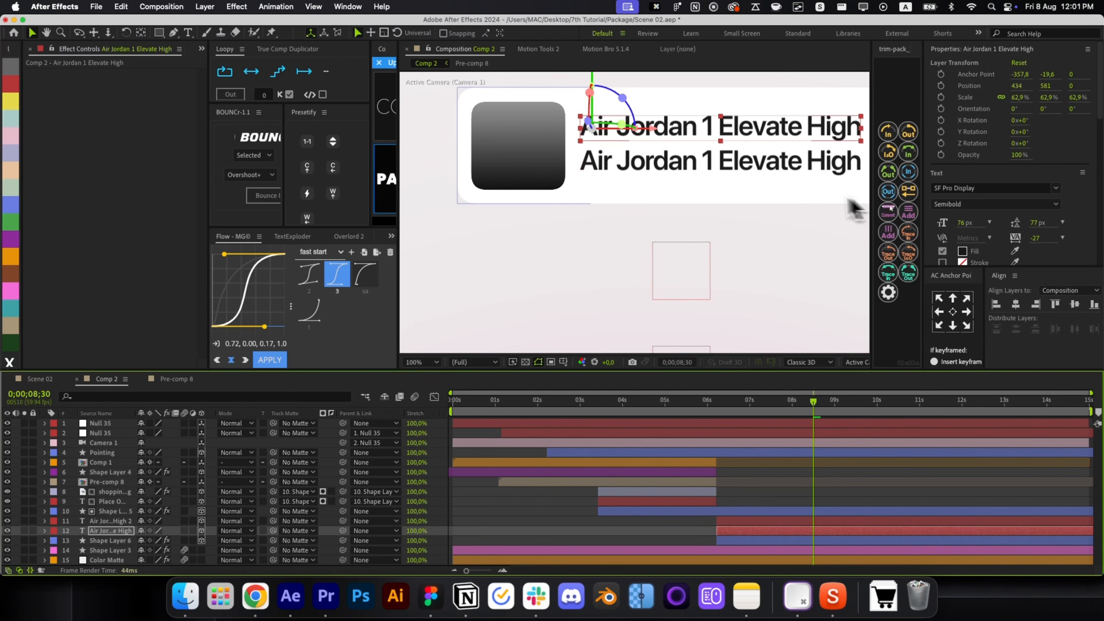
Change the copy's text to '#273', anchor it at its left edge, and move it left.
double_click(677, 133)
type("#")
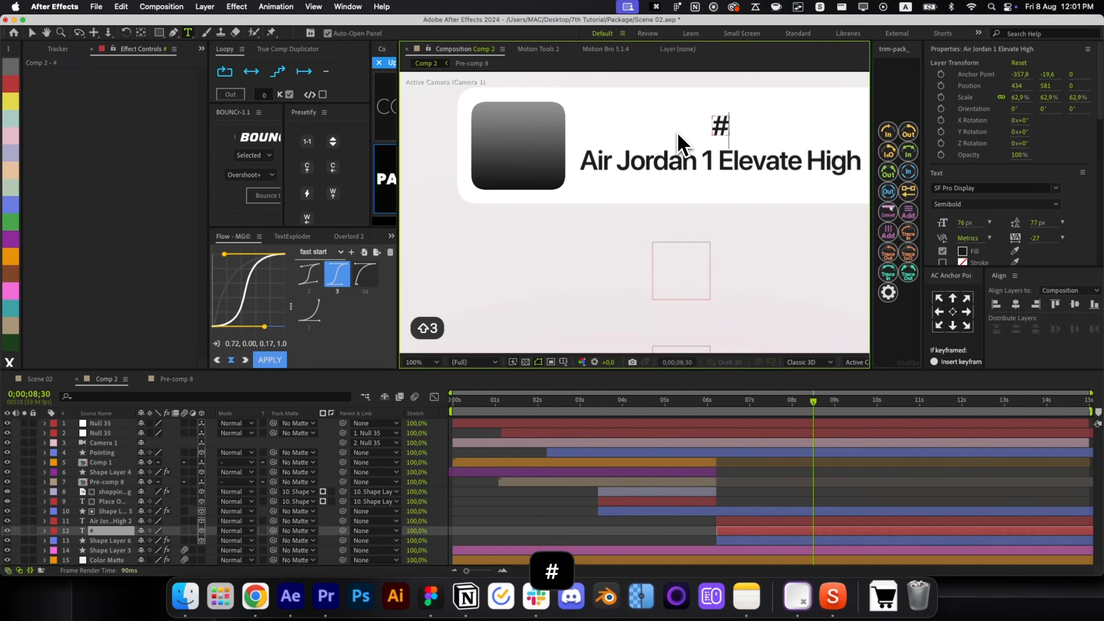
type("273")
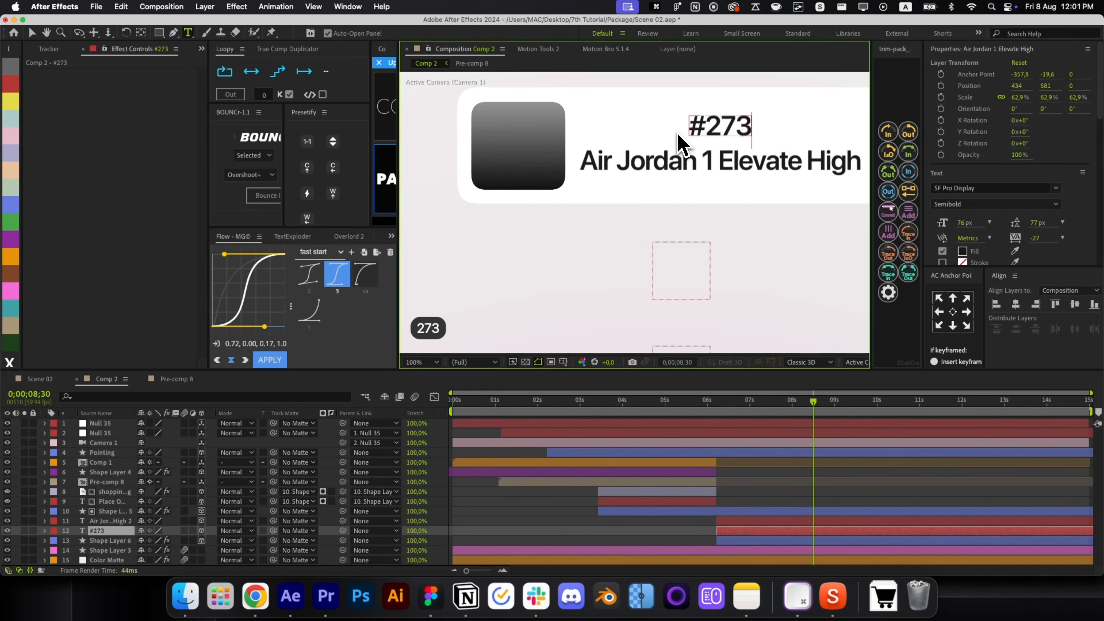
key("super+Return")
key("v")
left_click(939, 312)
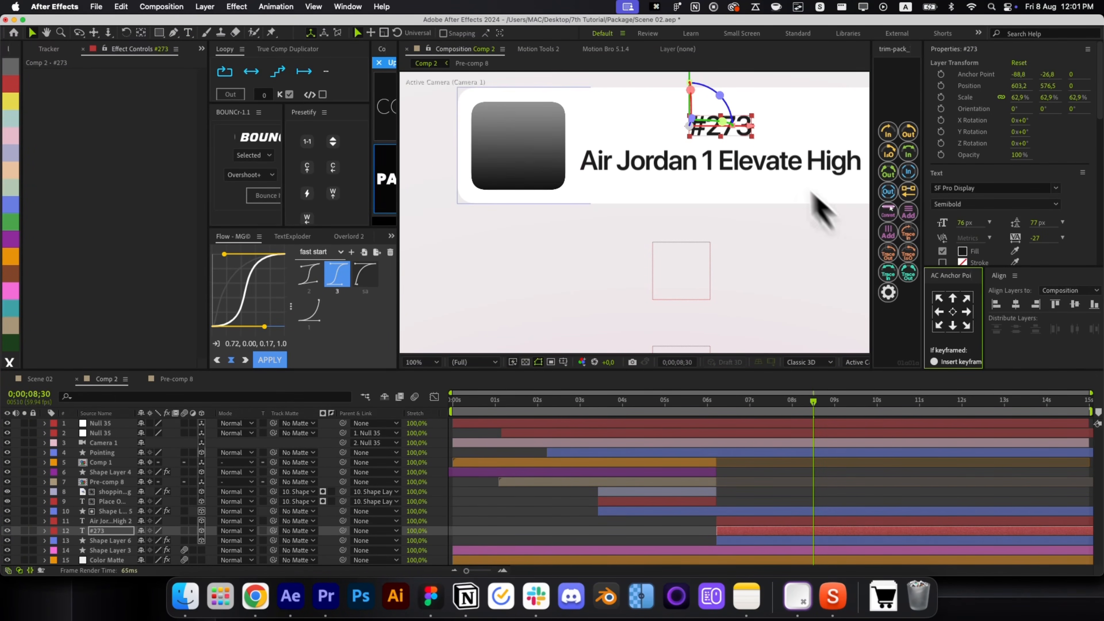
left_click_drag(746, 136, 634, 130)
Set #273 to Medium weight at 34% opacity.
left_click(974, 204)
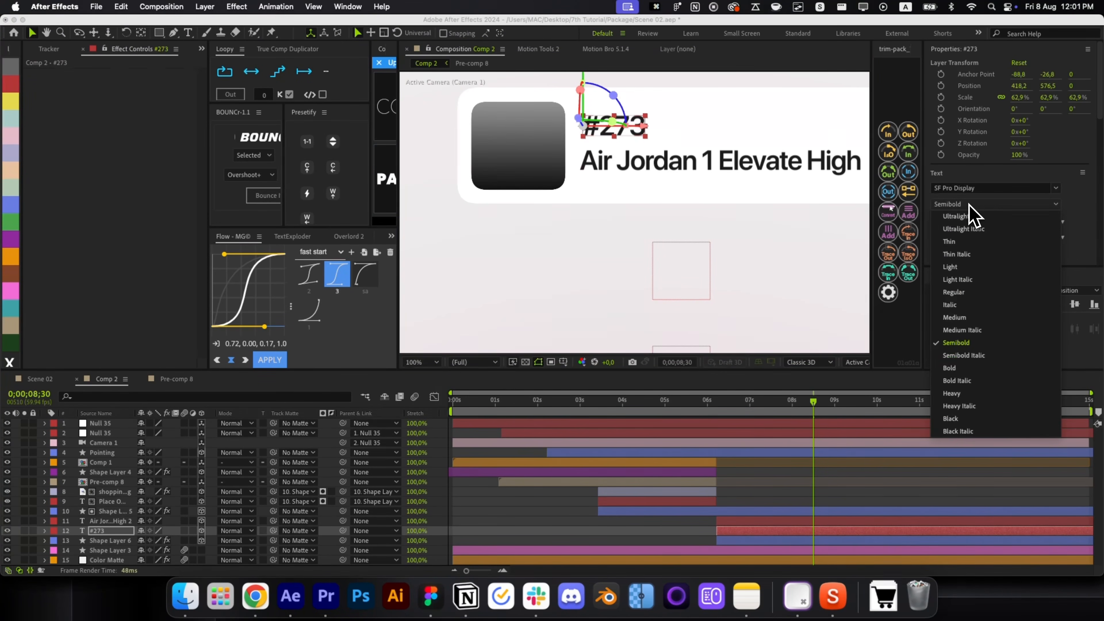
left_click(980, 317)
key("t")
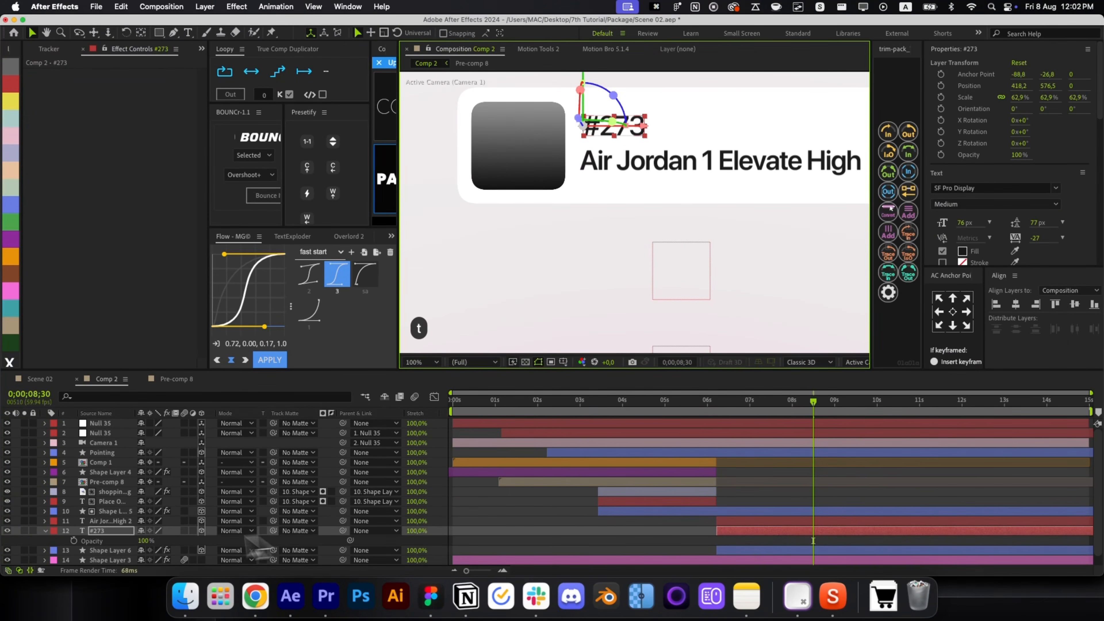
type("34")
key("Return")
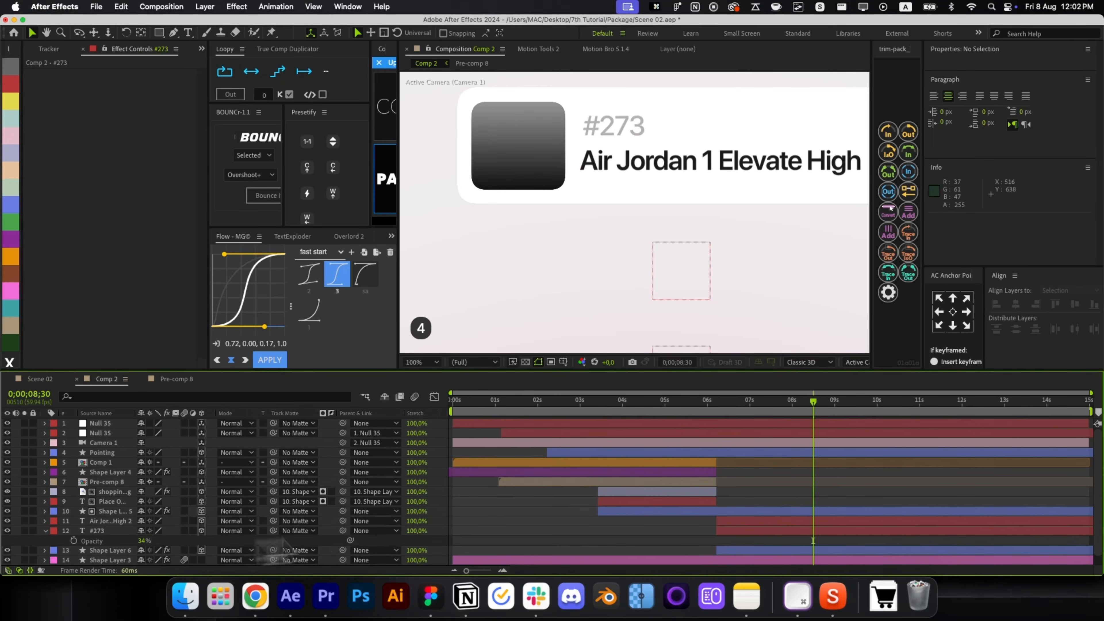
key("r")
key("r")
Parent #273 and the product title to Shape Layer 6, then check the card around 8;29.
left_click(755, 523, "shift")
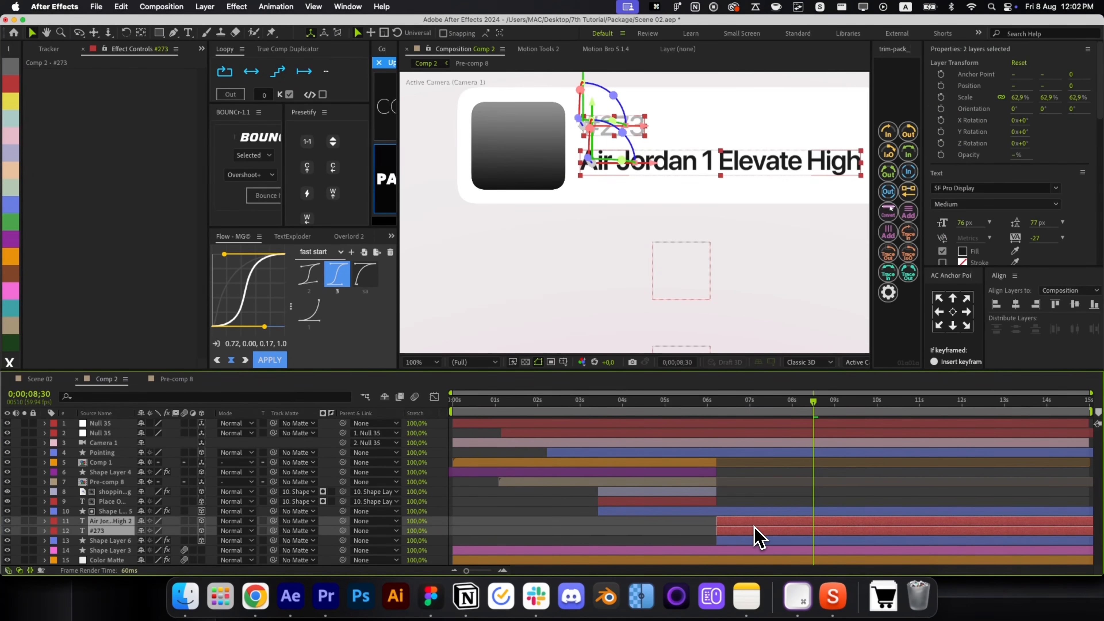
left_click_drag(343, 530, 283, 541)
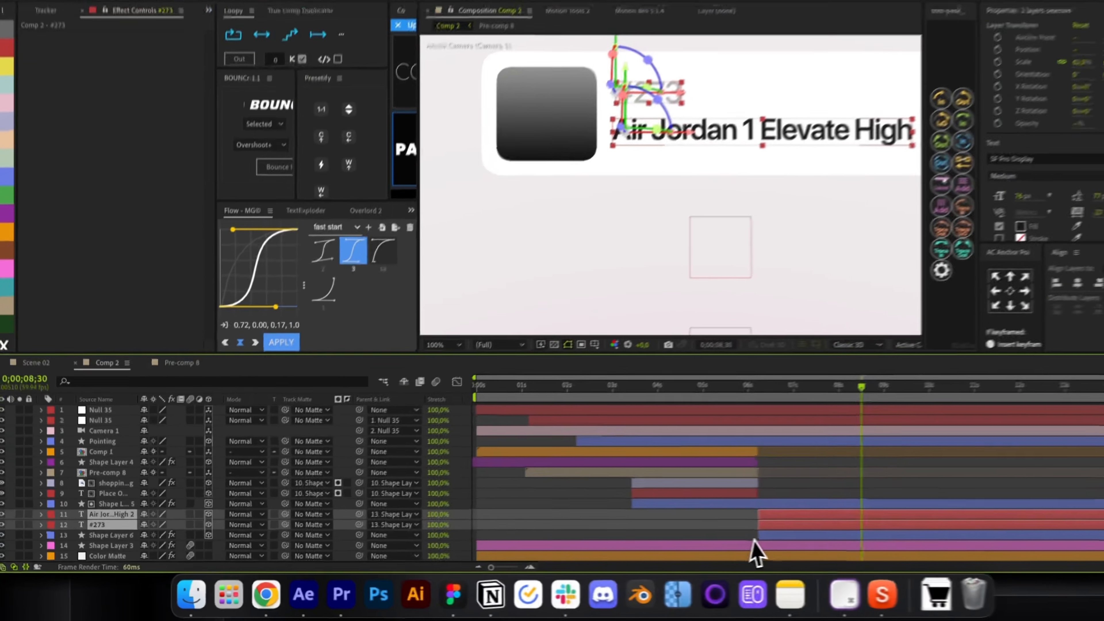
left_click(743, 541)
left_click(725, 402)
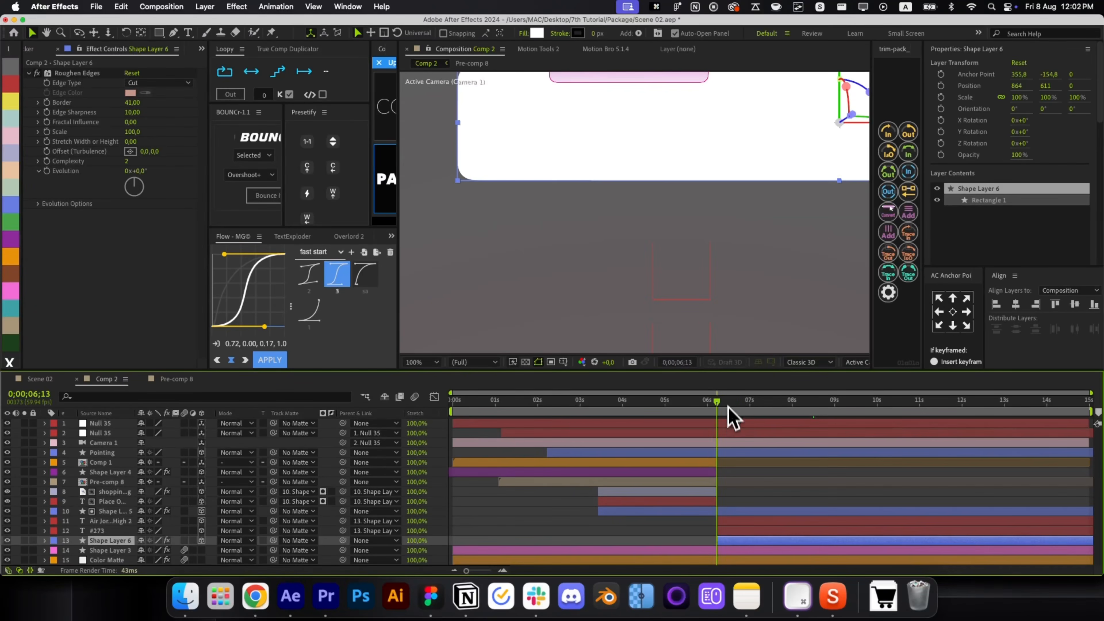
left_click_drag(733, 525, 738, 524)
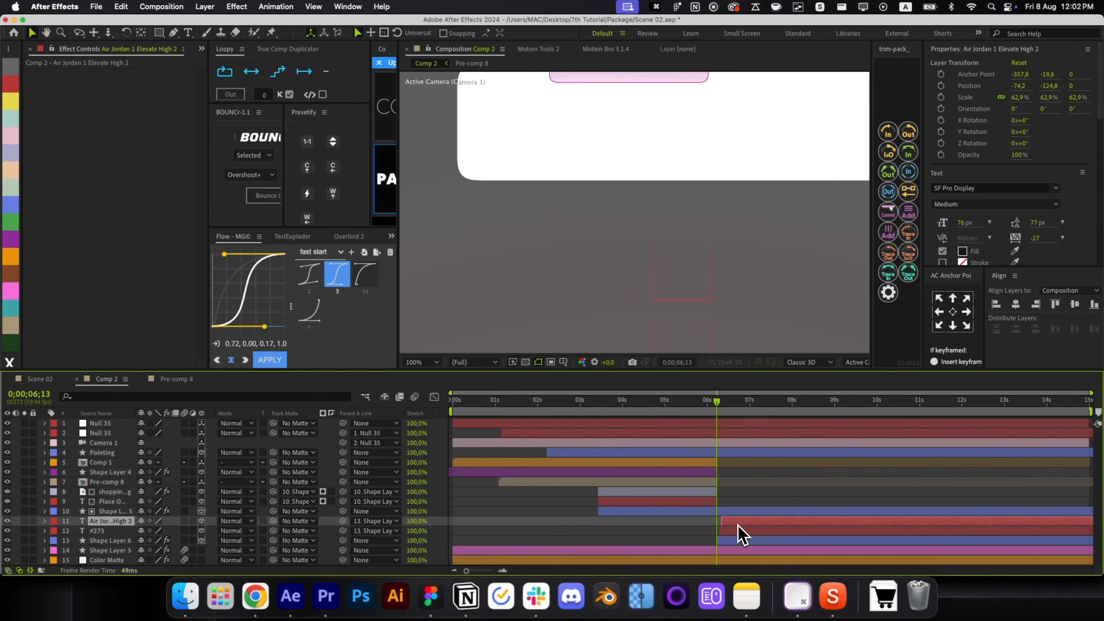
left_click(738, 542)
key("p")
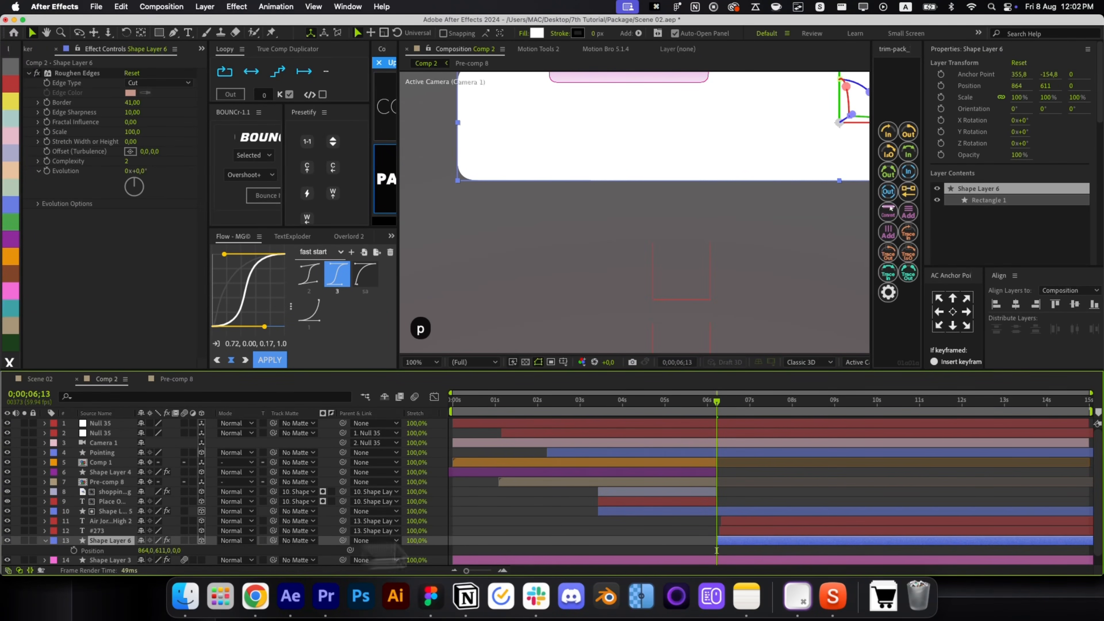
key("p")
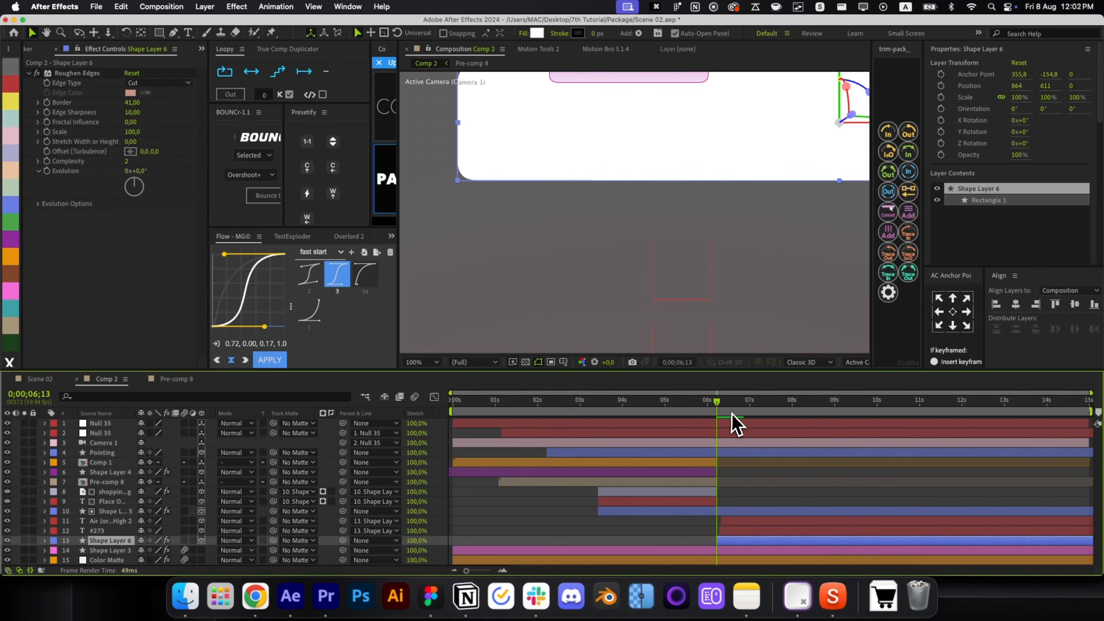
left_click_drag(731, 414, 815, 413)
Duplicate the card layer, move it above the text layers, and drag it below the first card.
key("super+d")
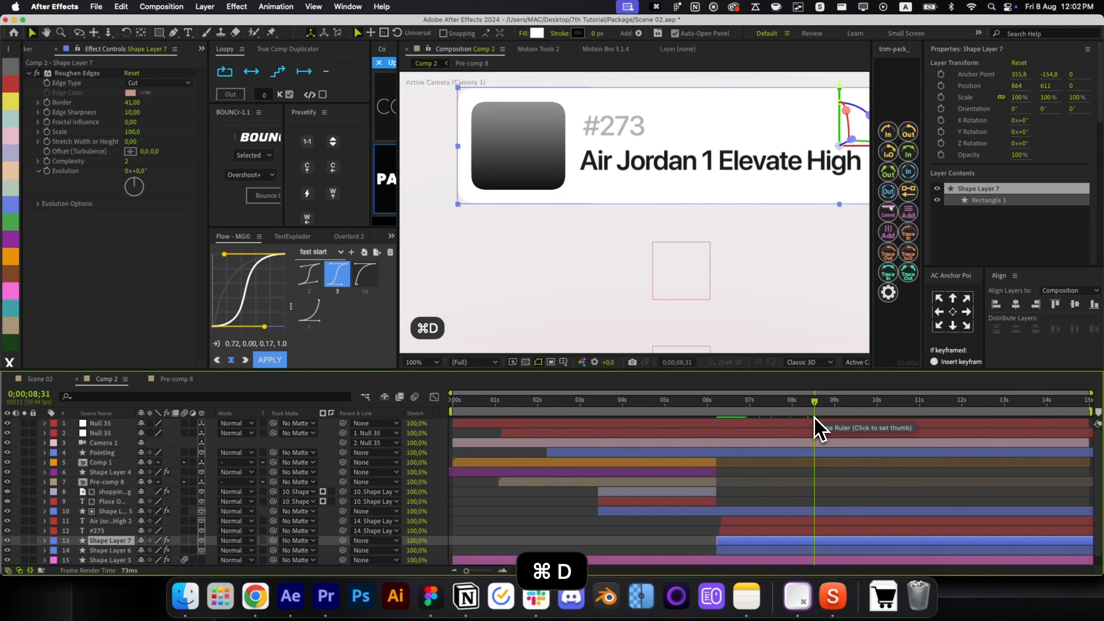
key("super+bracketright")
key("super+bracketright")
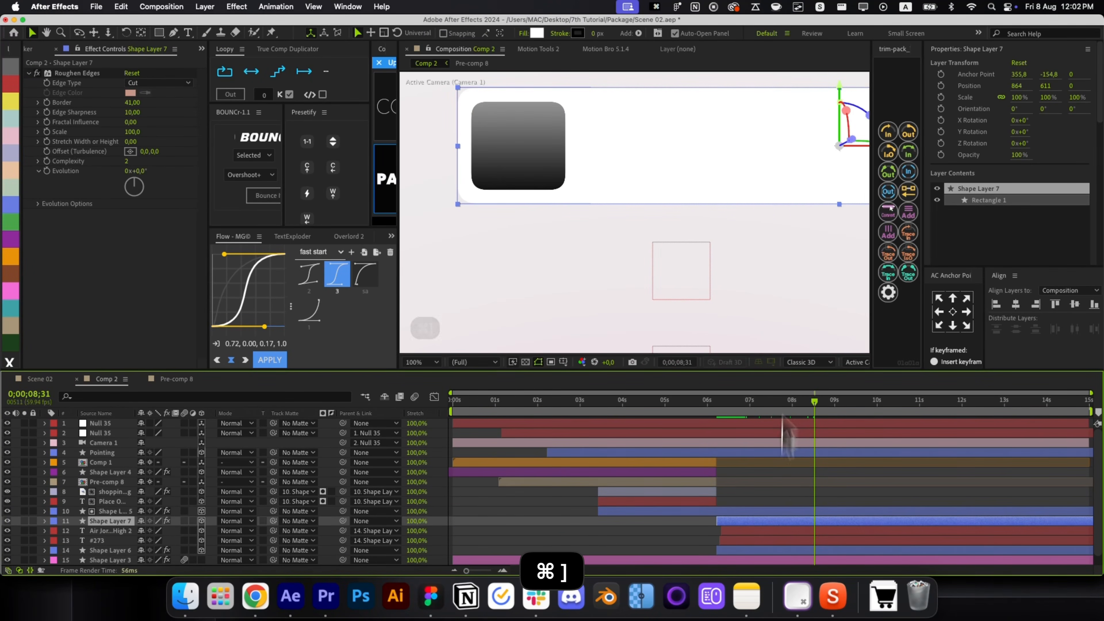
left_click_drag(833, 126, 837, 227)
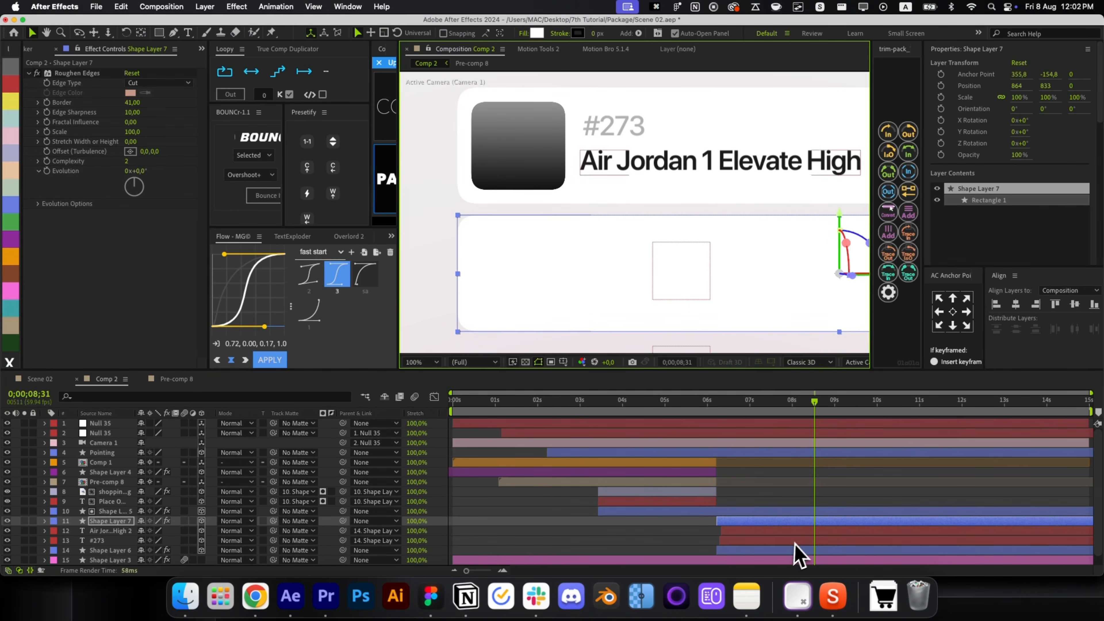
Duplicate the dark icon Shape Layer 5 and position the copy inside the lower card.
left_click(762, 514)
key("super+d")
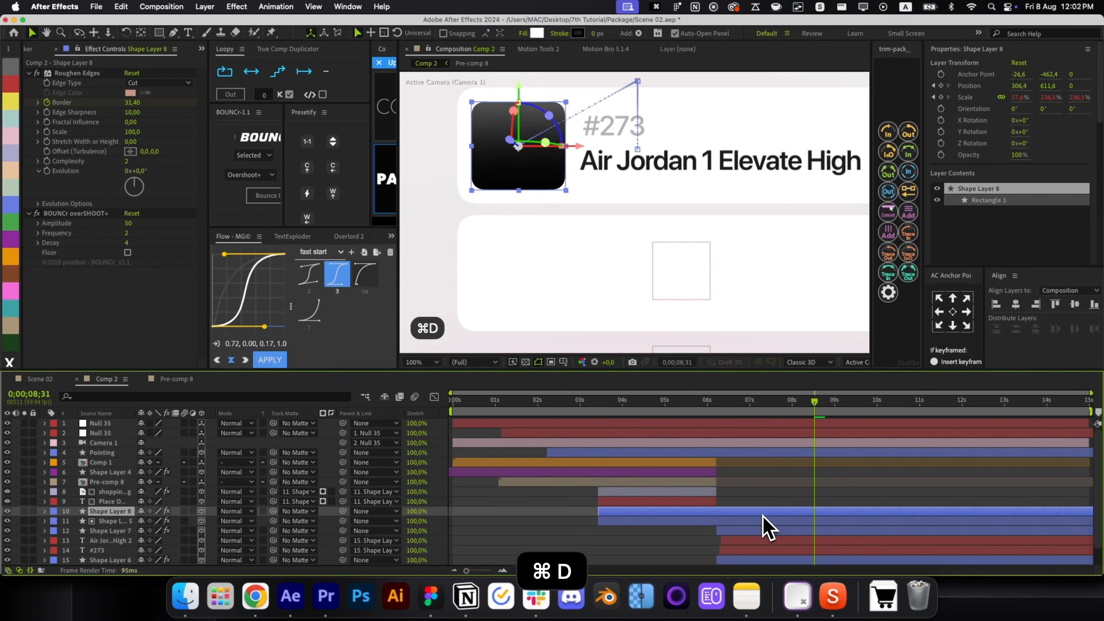
key("super+bracketleft")
key("u")
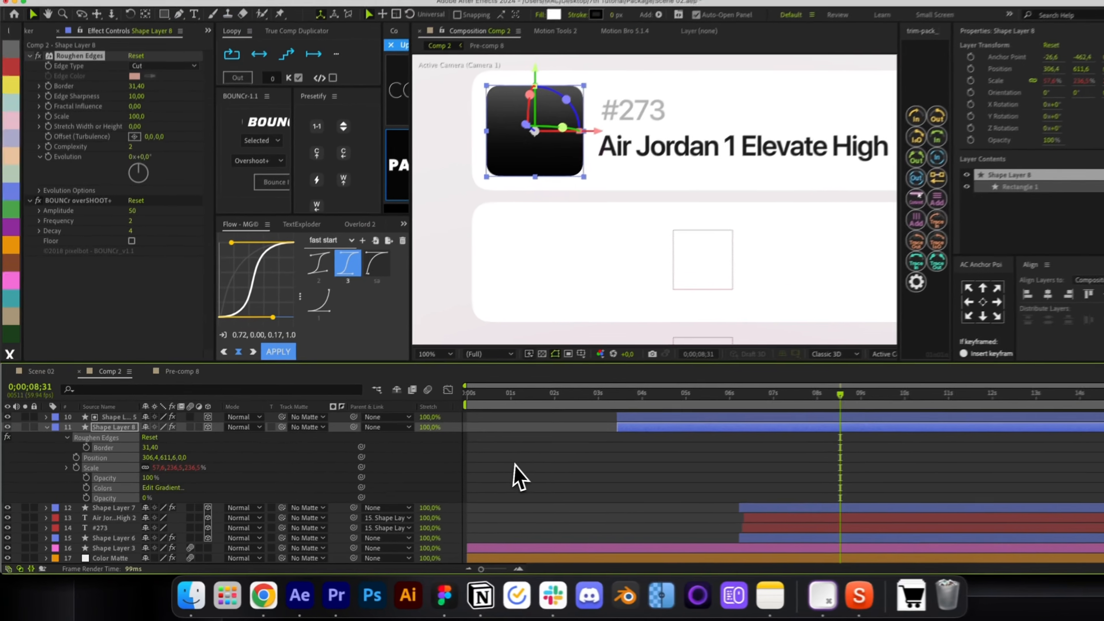
key("u")
key("v")
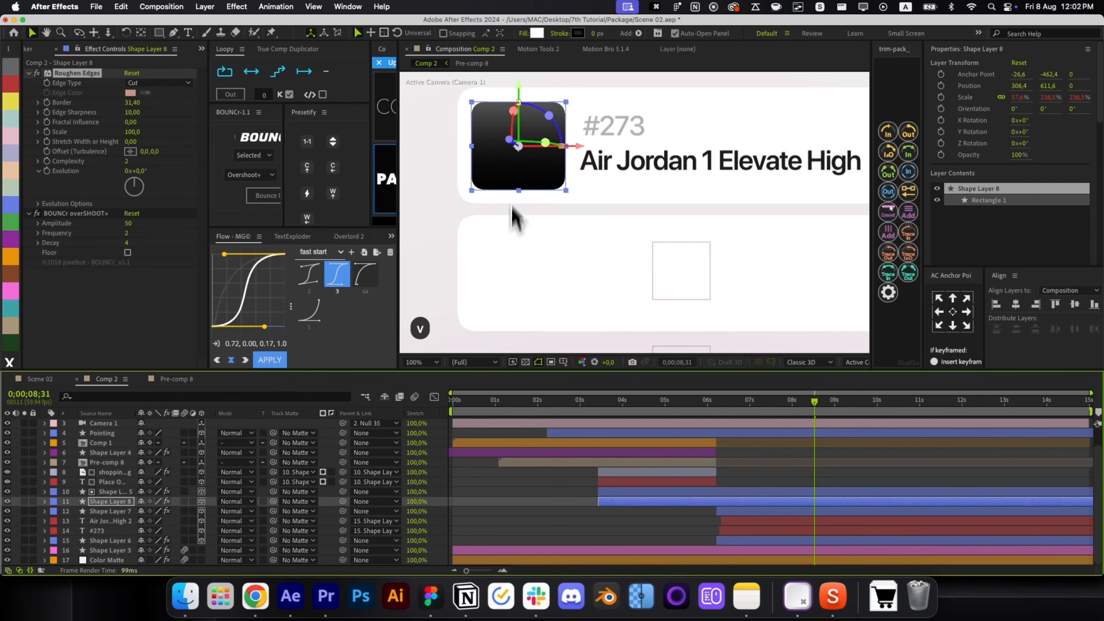
left_click_drag(517, 85, 522, 214)
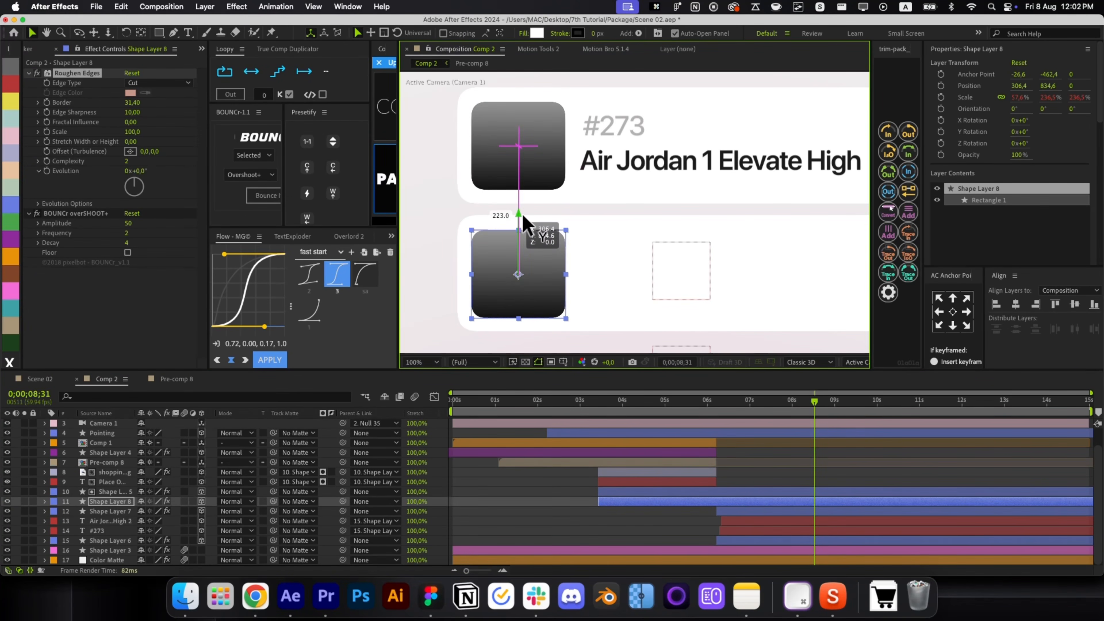
left_click_drag(506, 289, 503, 294)
Fade the icon copy to 44% opacity, trim its in-point later, and parent it to the lower card.
key("t")
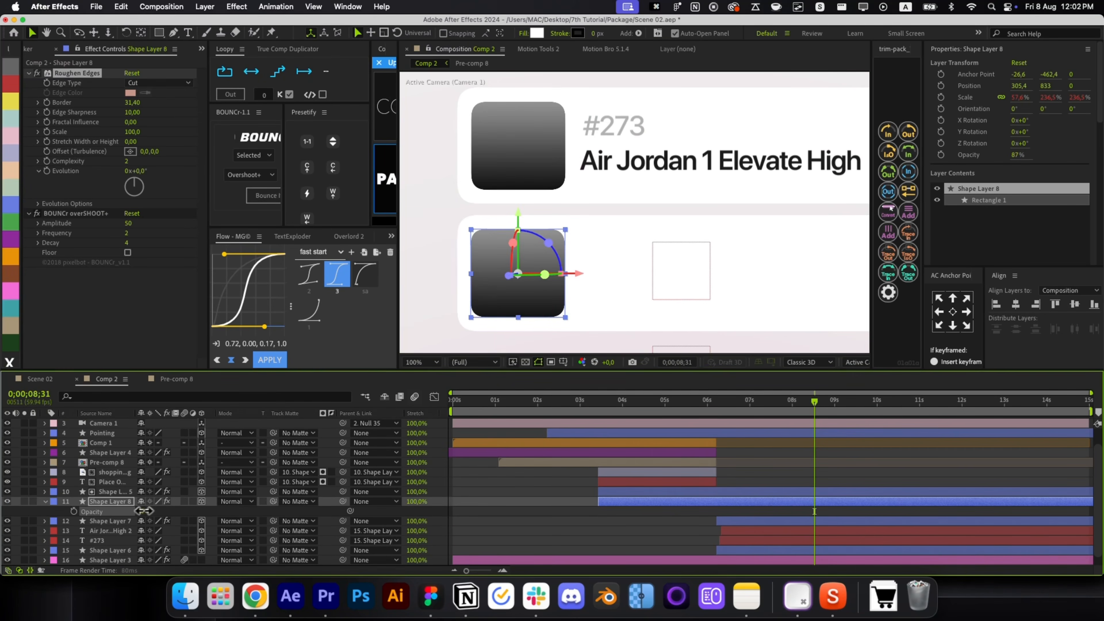
left_click_drag(139, 511, 177, 522)
key("F2")
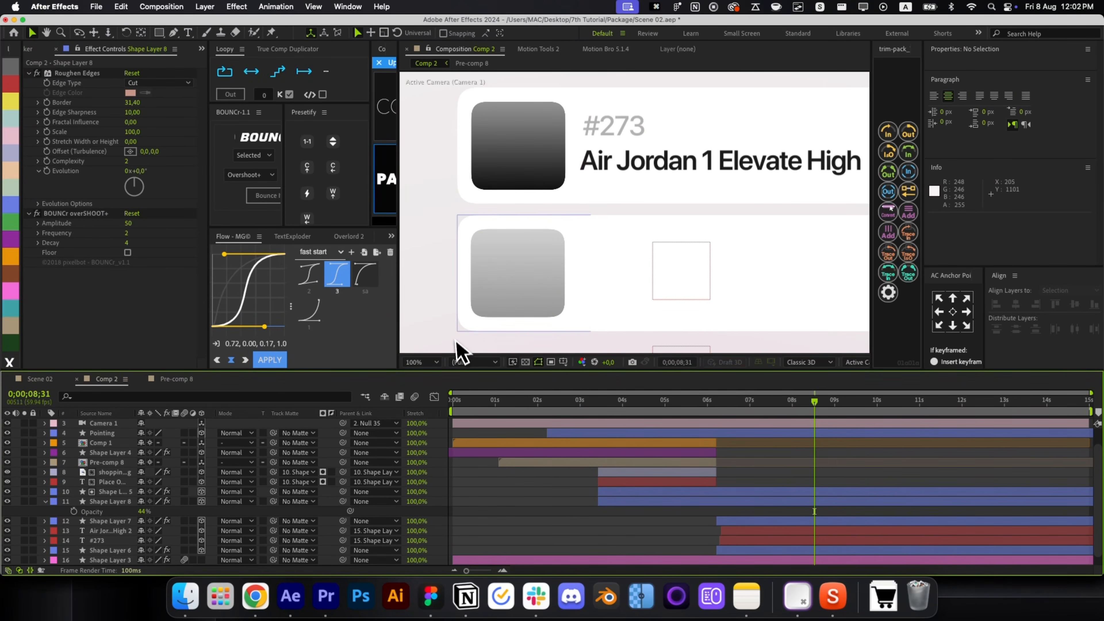
left_click(773, 501)
key("r")
key("r")
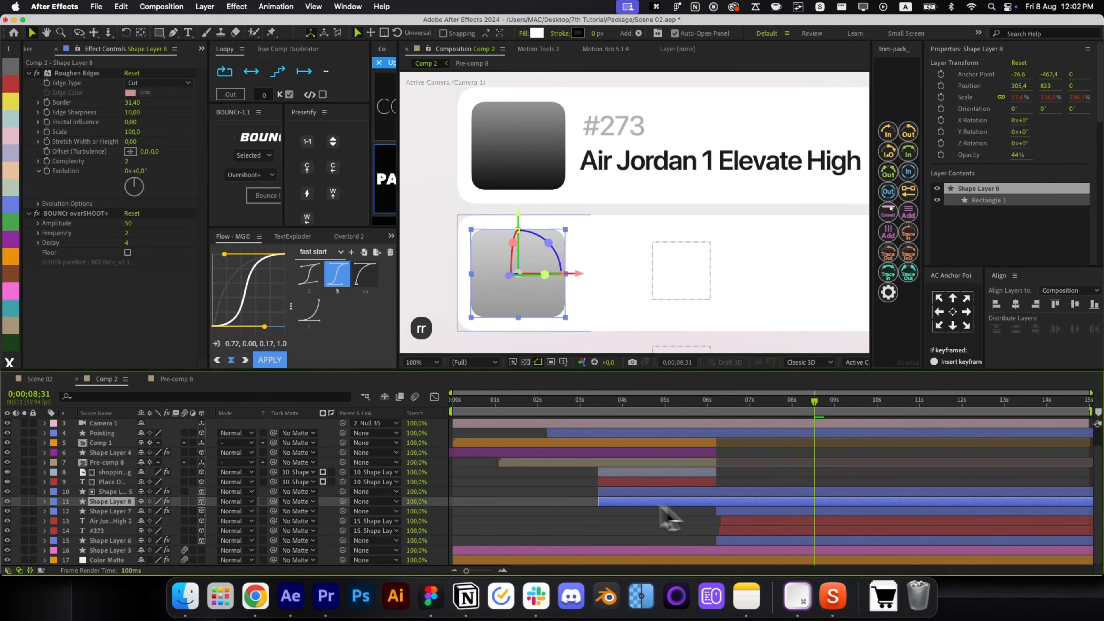
left_click_drag(599, 501, 608, 500)
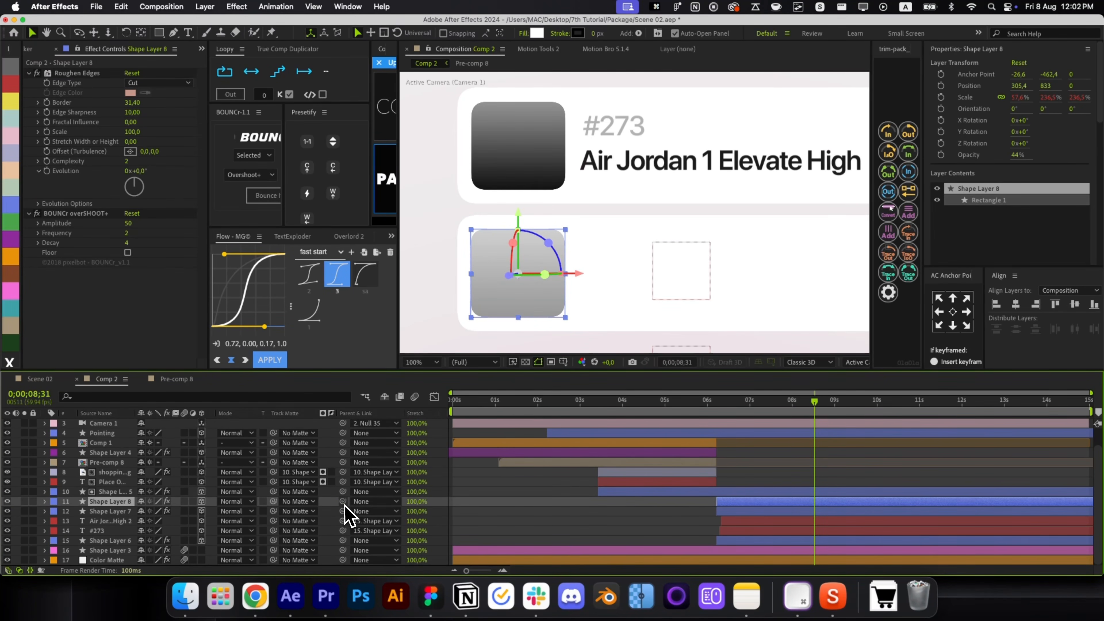
left_click_drag(342, 501, 304, 512)
Scrub the timeline around 7;38 and 8;28 to check the icon copy's animation.
left_click(748, 512, "shift")
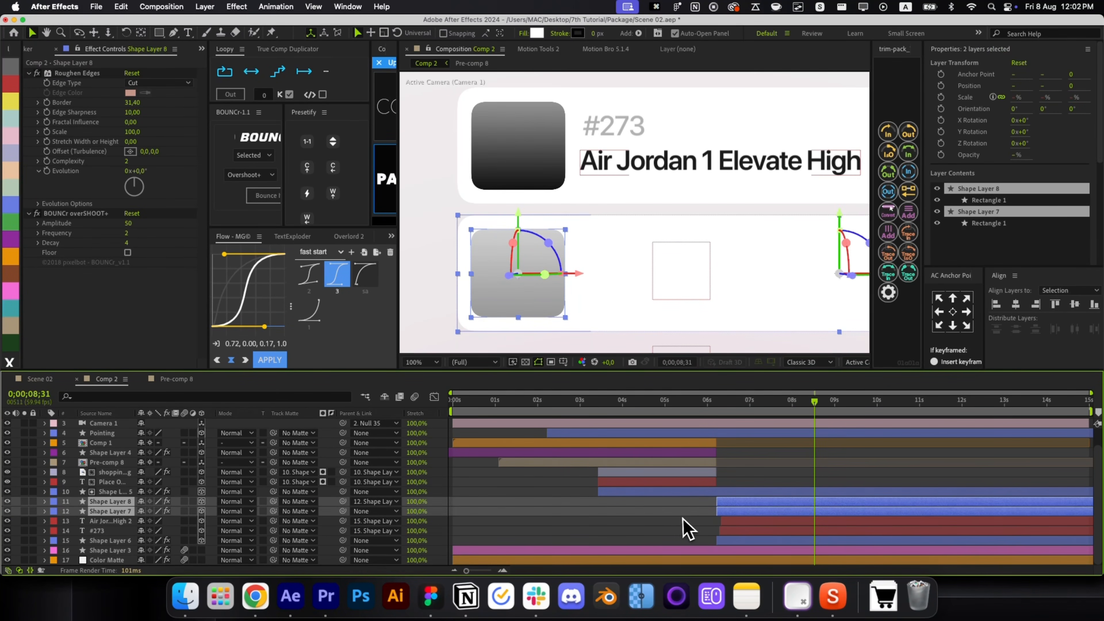
left_click(750, 504)
left_click(723, 407)
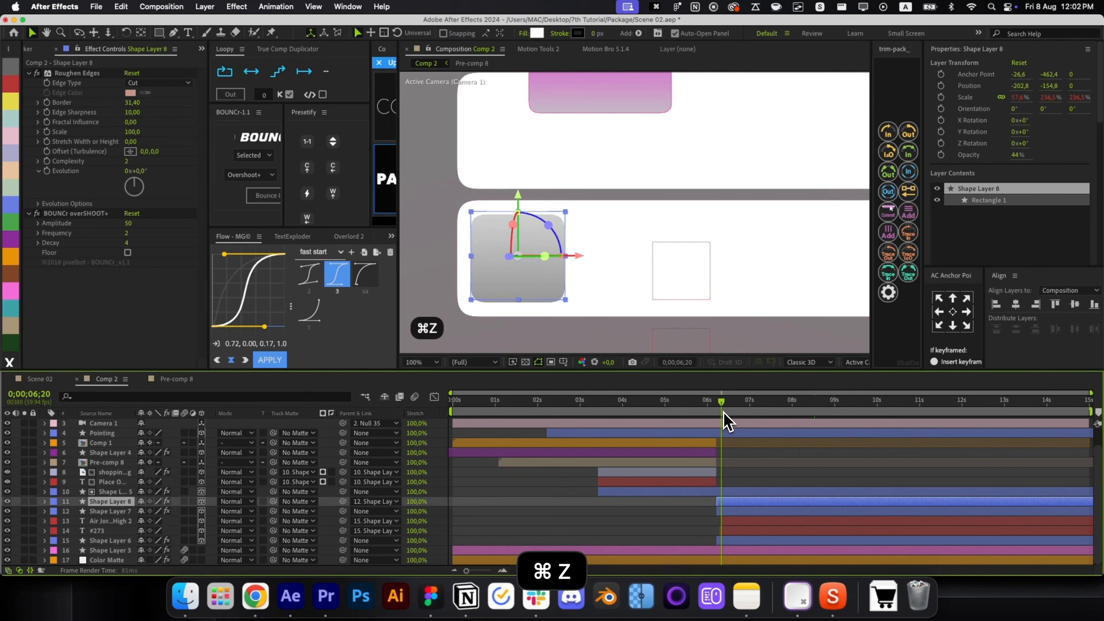
left_click(777, 408)
left_click(787, 448)
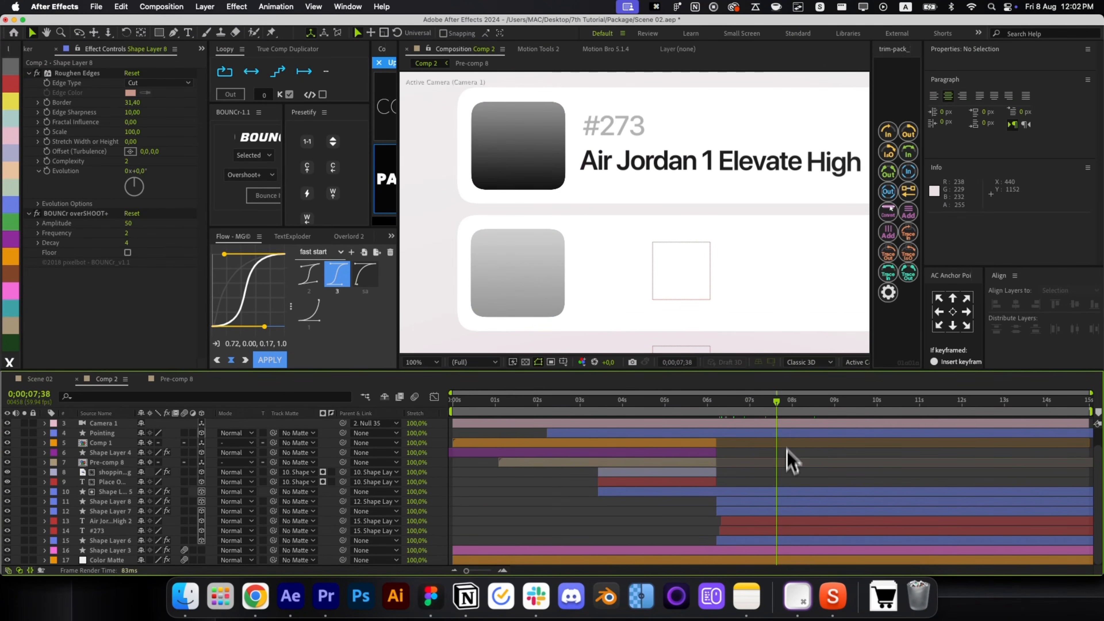
left_click_drag(801, 417, 813, 417)
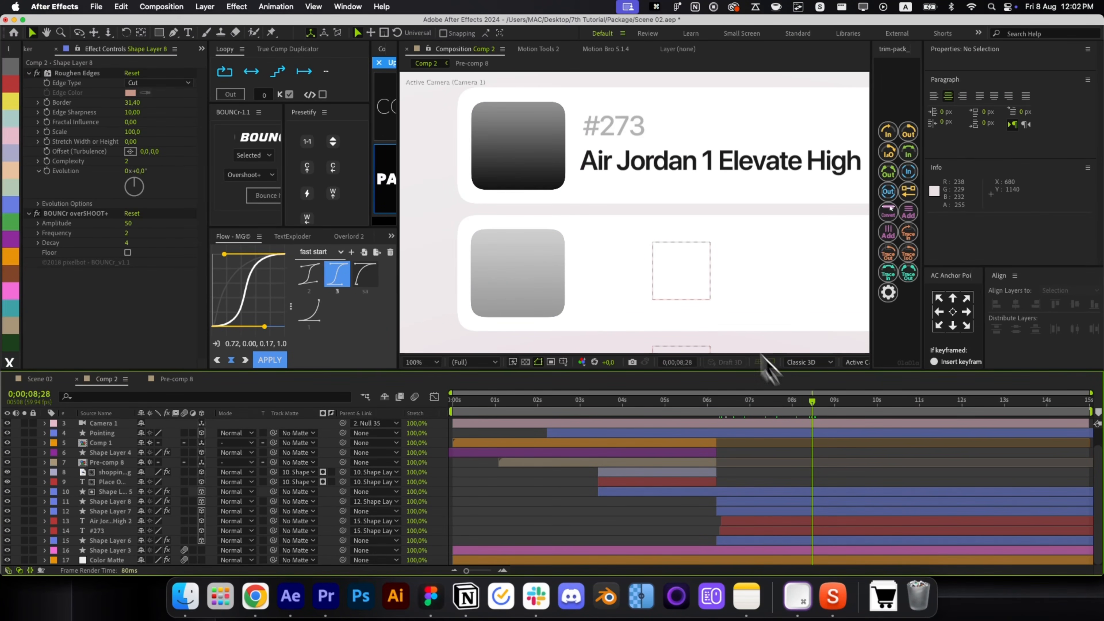
left_click_drag(711, 295, 660, 239)
Switch to the Pen tool and set the new path's stroke width to 3319.
key("g")
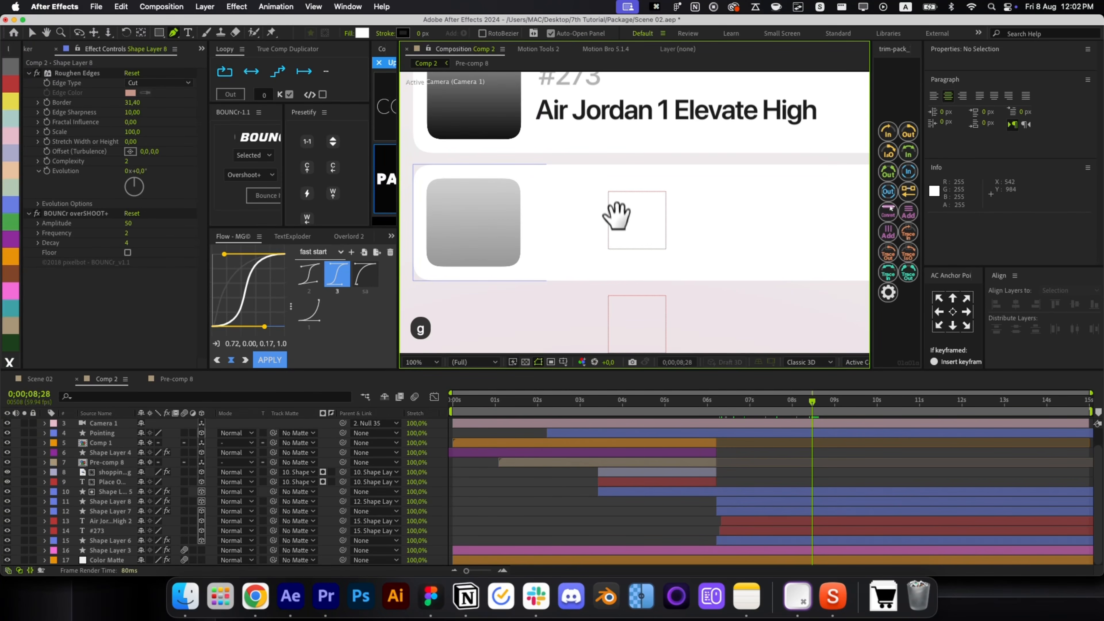
left_click(421, 33)
Draw a horizontal line beside the grey thumbnail and thicken its stroke to 18.
type("33")
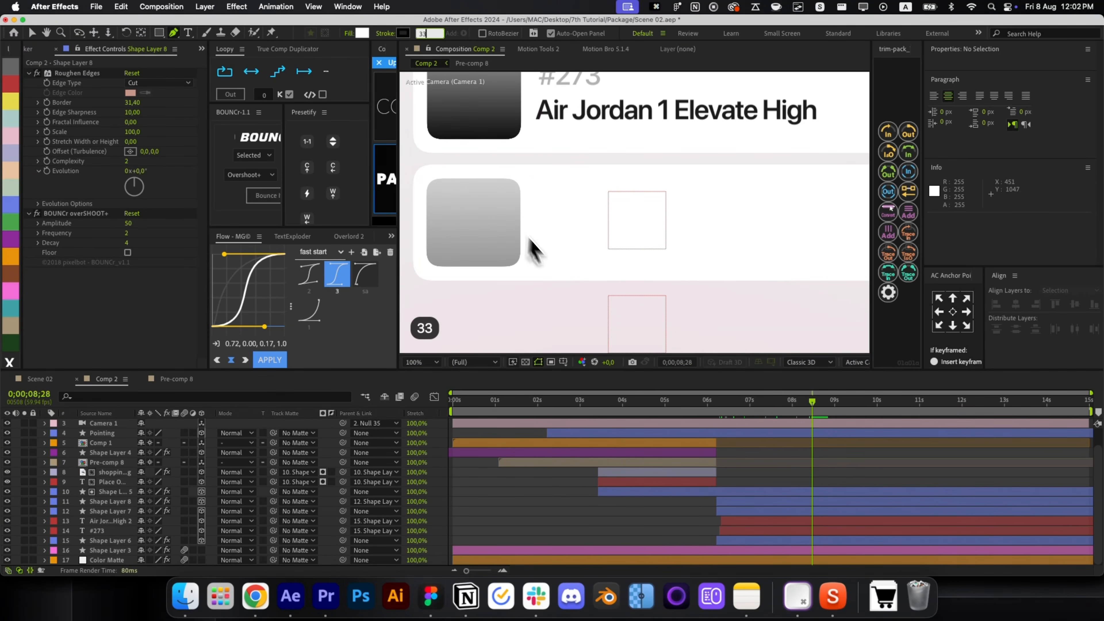
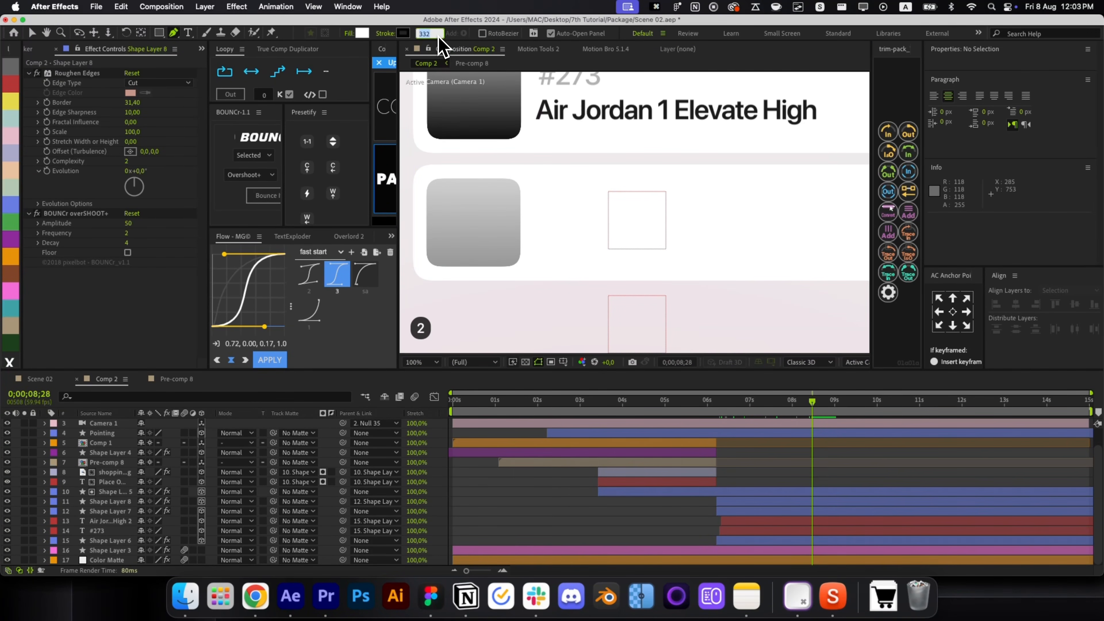
Switch to the Pen tool and set the new path's stroke width to 3319.
Draw a horizontal line beside the grey thumbnail and thicken its stroke to 18.
type("19")
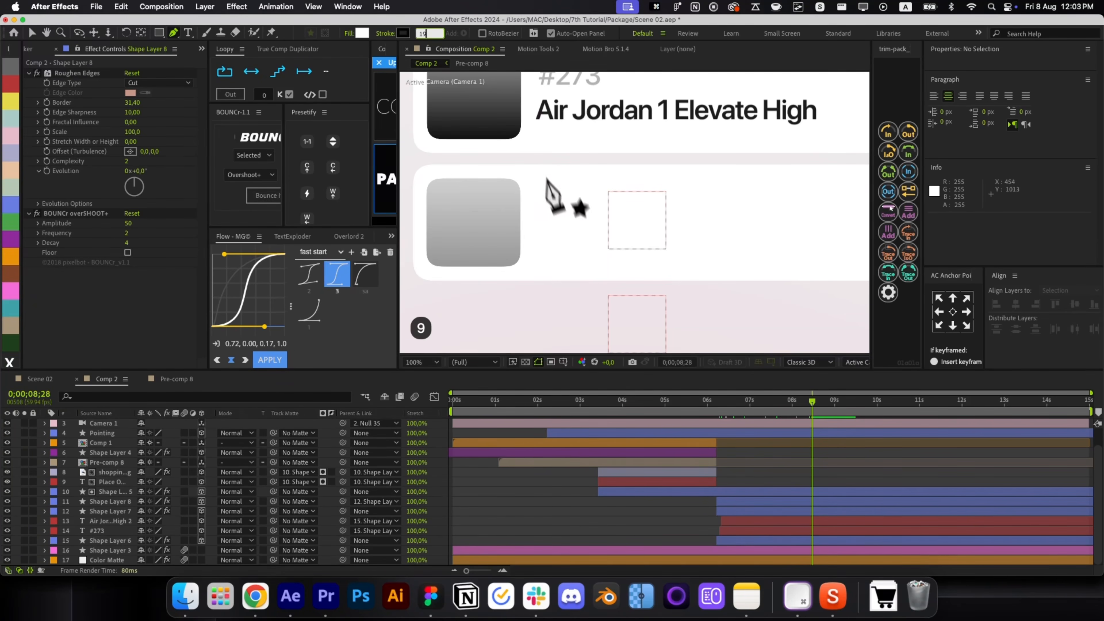
left_click(546, 212)
left_click(640, 212)
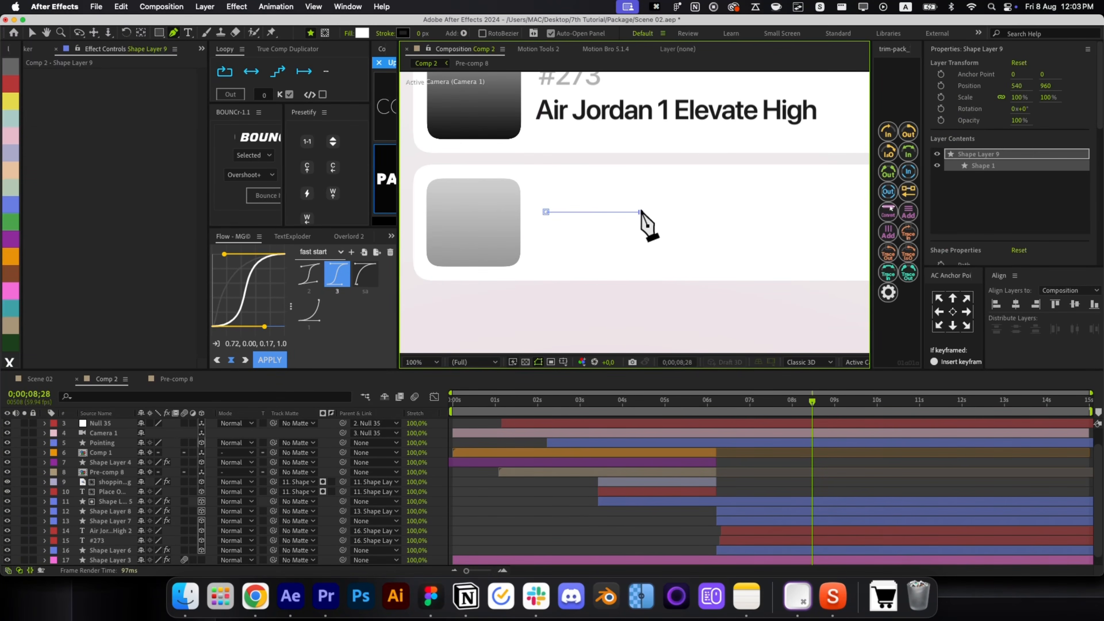
left_click(765, 492)
scroll(769, 490, "up", 1)
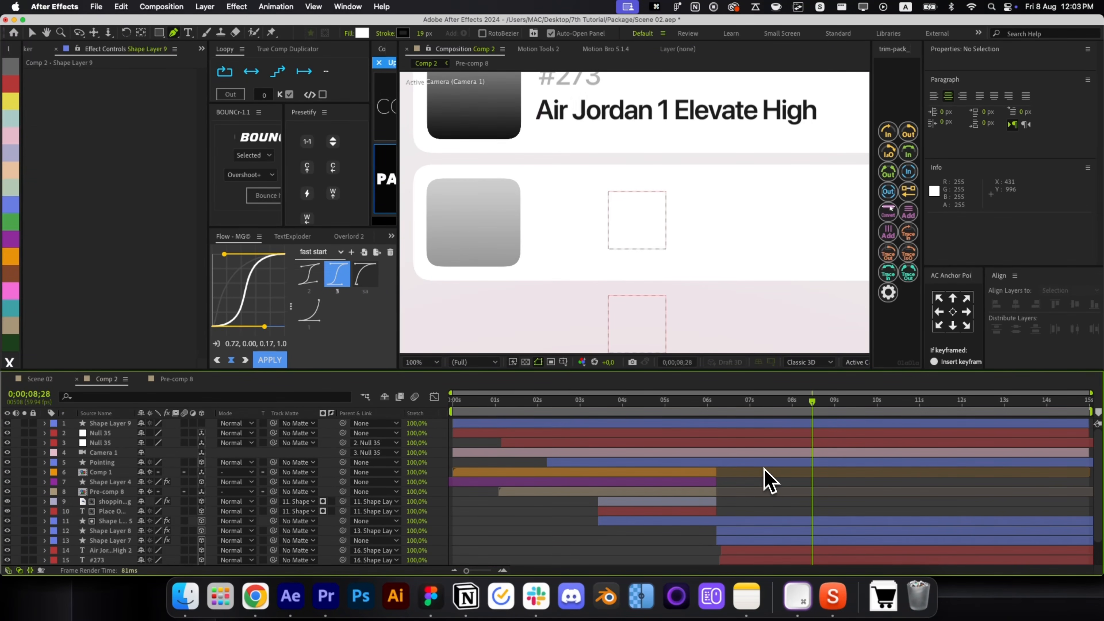
left_click(737, 434)
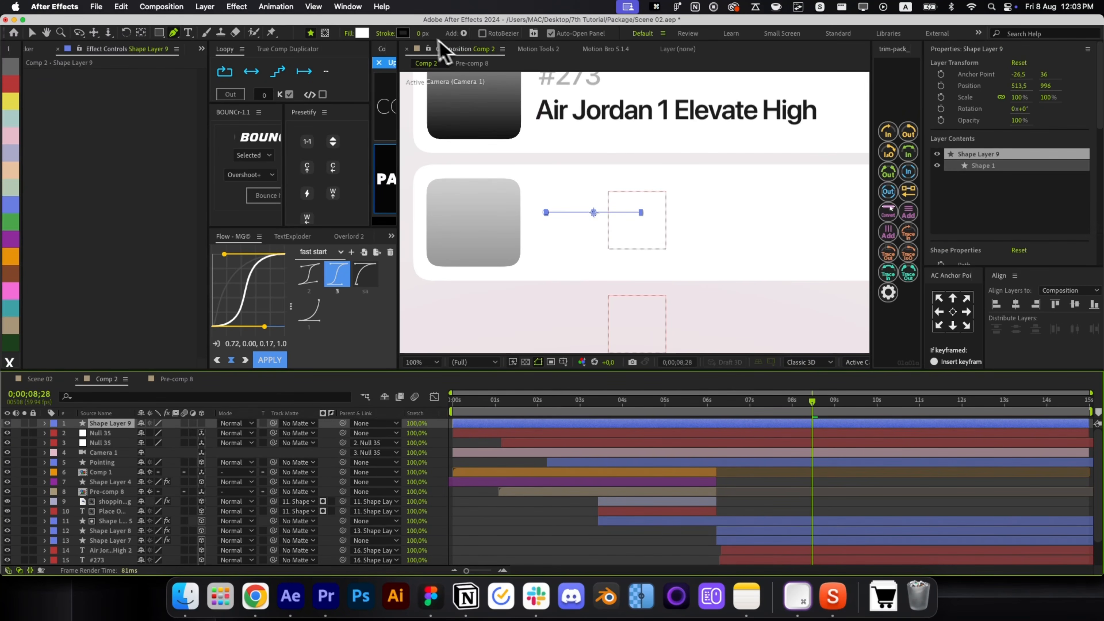
left_click_drag(421, 33, 433, 33)
scroll(967, 192, "down", 6)
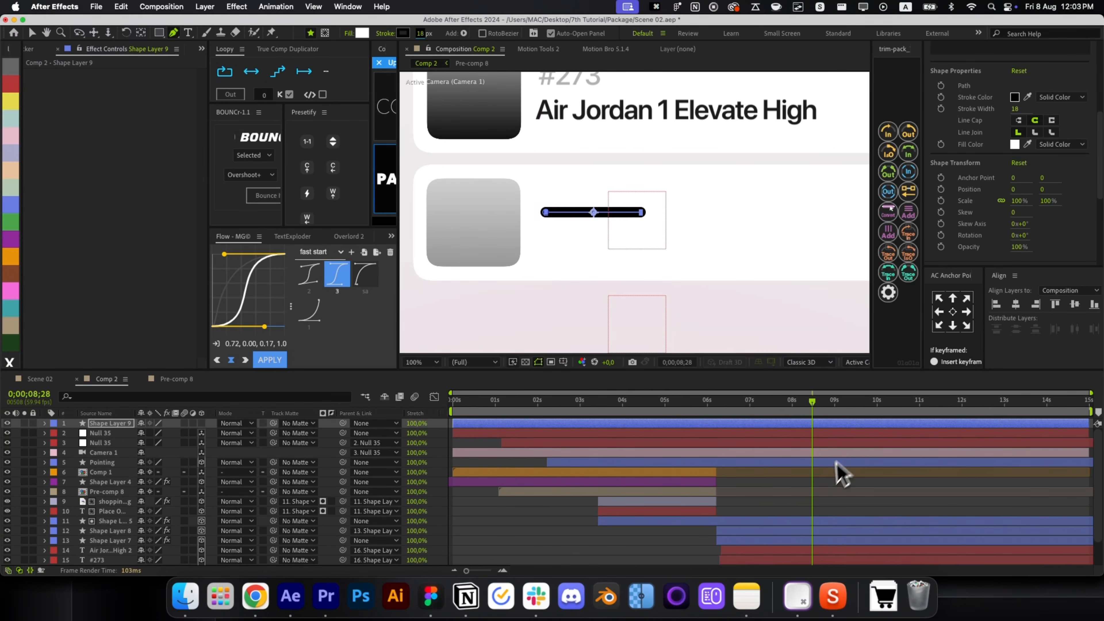
Duplicate the line, move the copy below to Position Y 58, and stretch it further right.
left_click(828, 483)
left_click(768, 423)
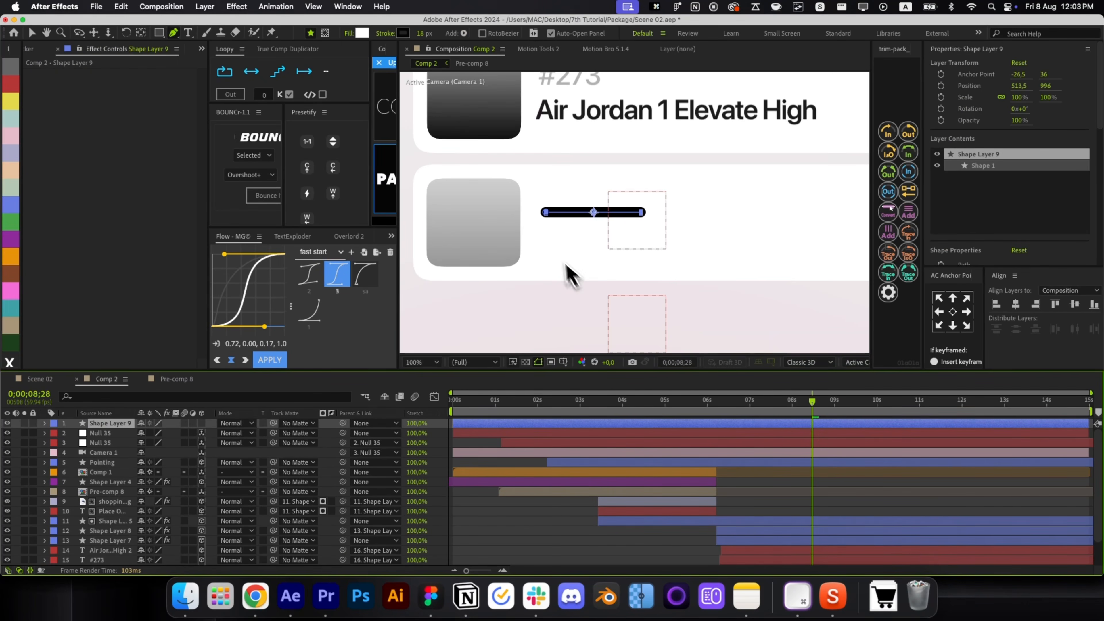
key("super+d")
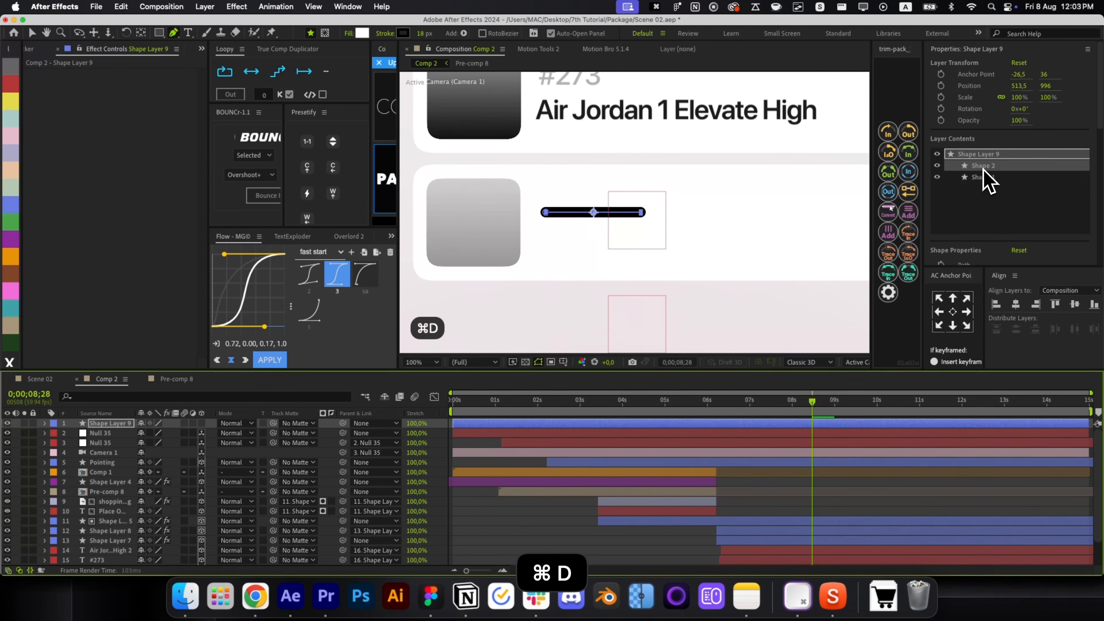
key("super+z")
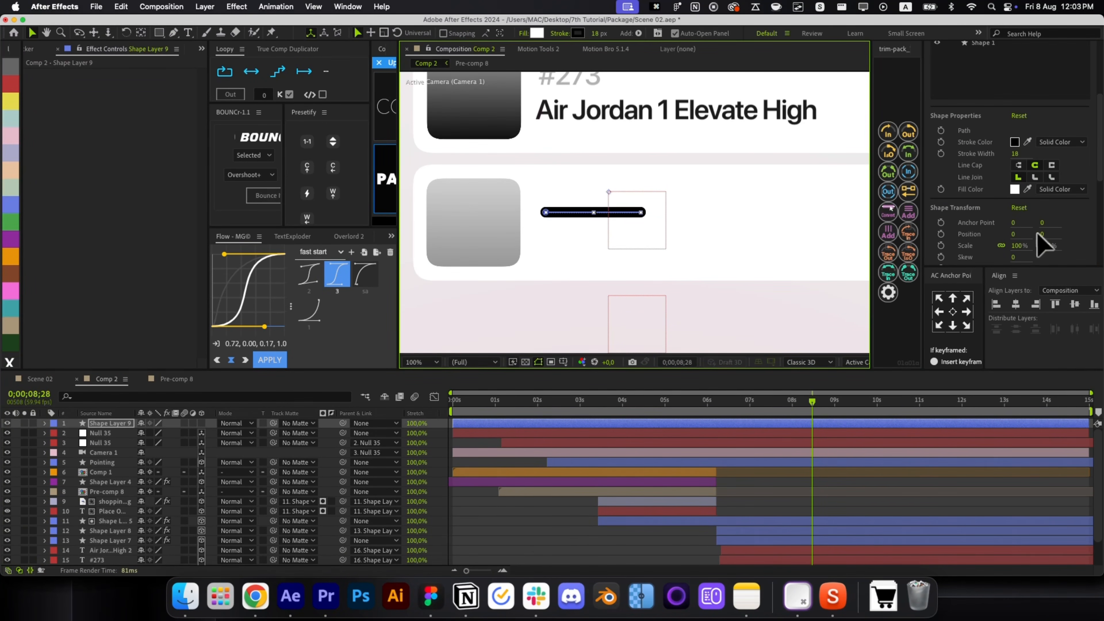
left_click_drag(1042, 234, 1067, 234)
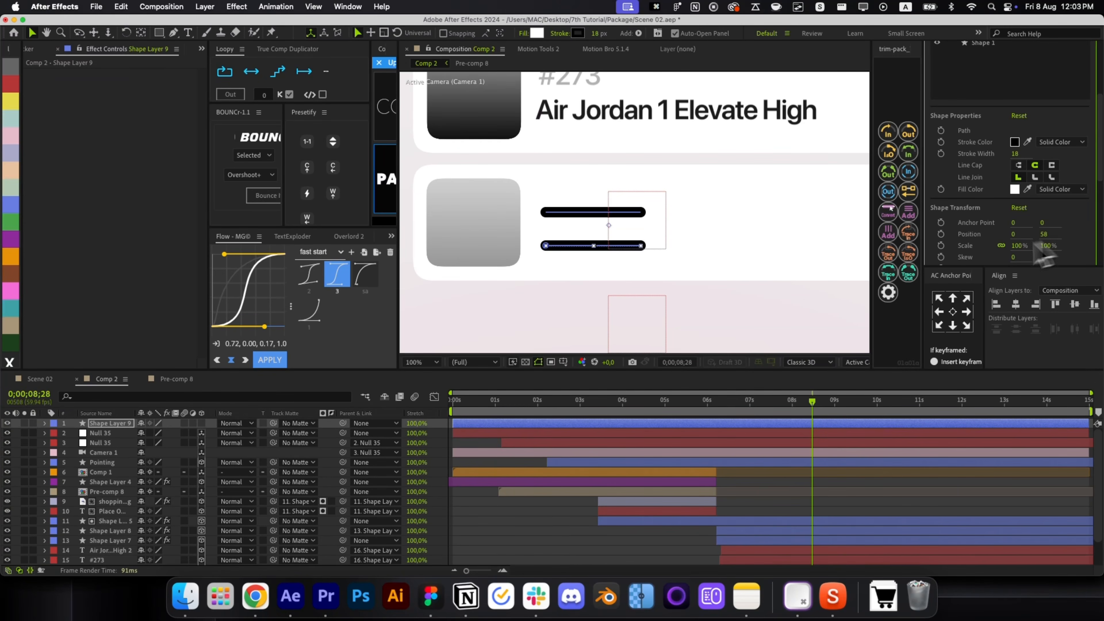
key("g")
left_click_drag(643, 246, 817, 246)
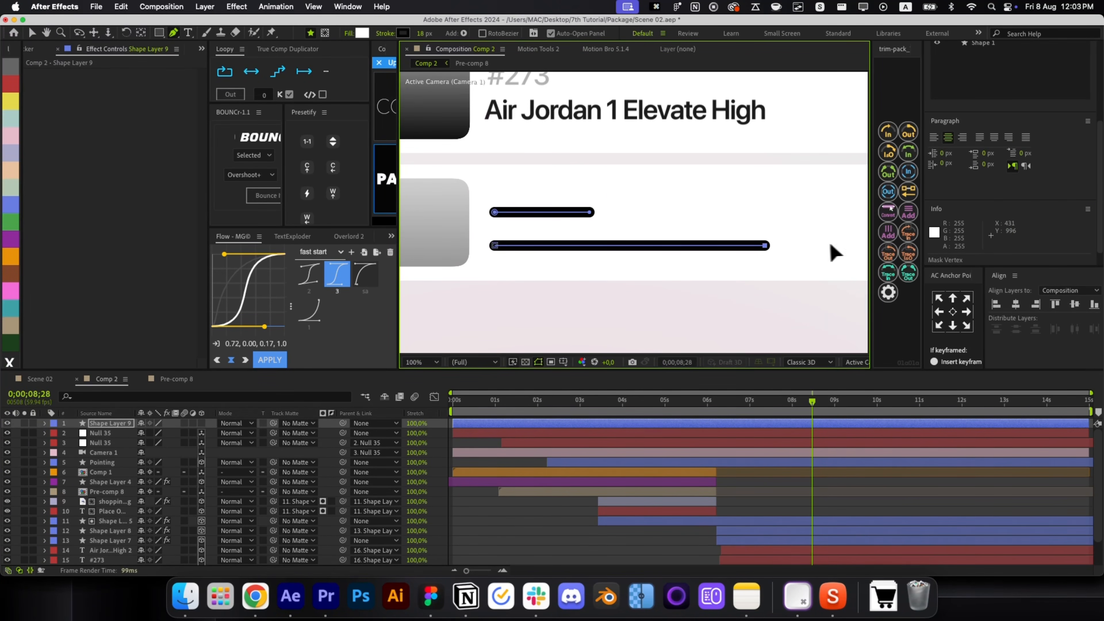
scroll(826, 243, "down", 2)
left_click_drag(678, 165, 634, 240)
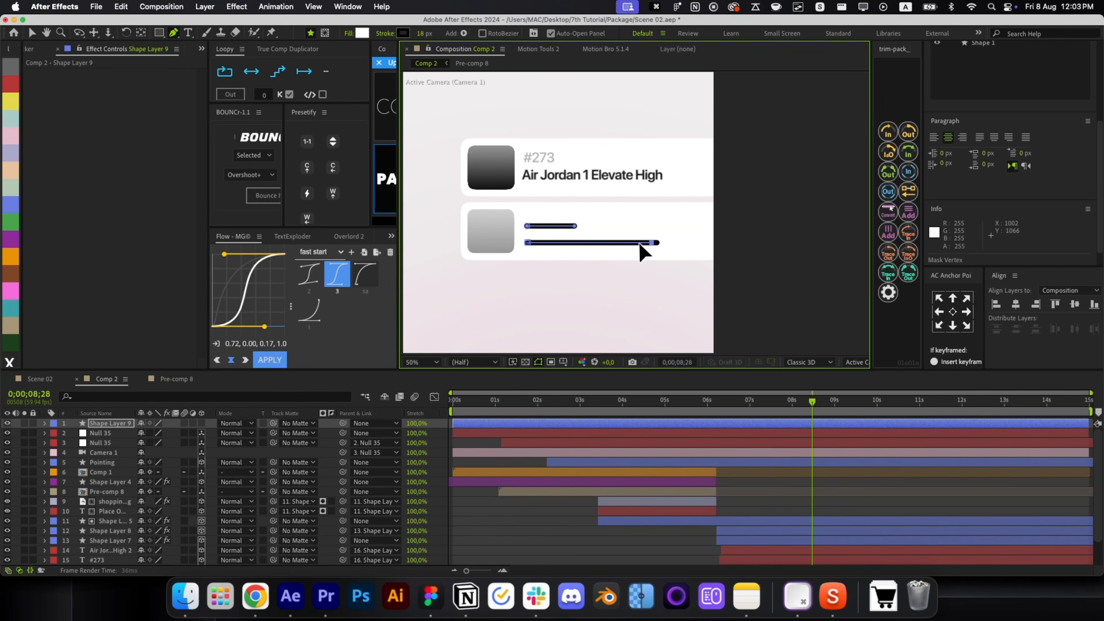
Undo the path edits and move the lower bar up to Position Y 32.
key("super+z")
key("super+z")
key("super+z")
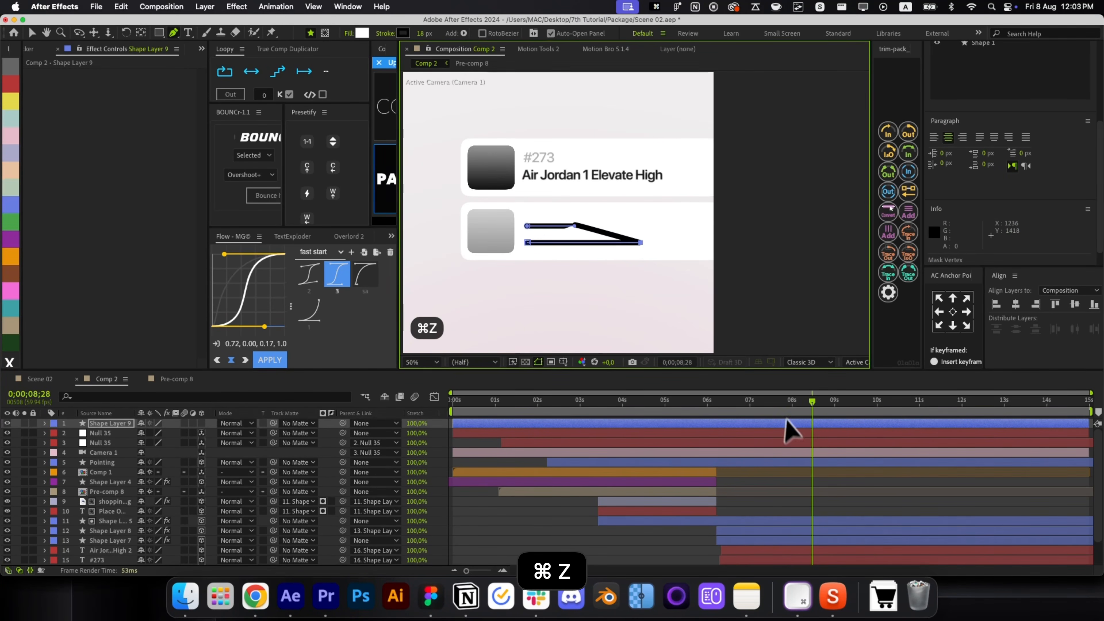
left_click(786, 470)
left_click(766, 425)
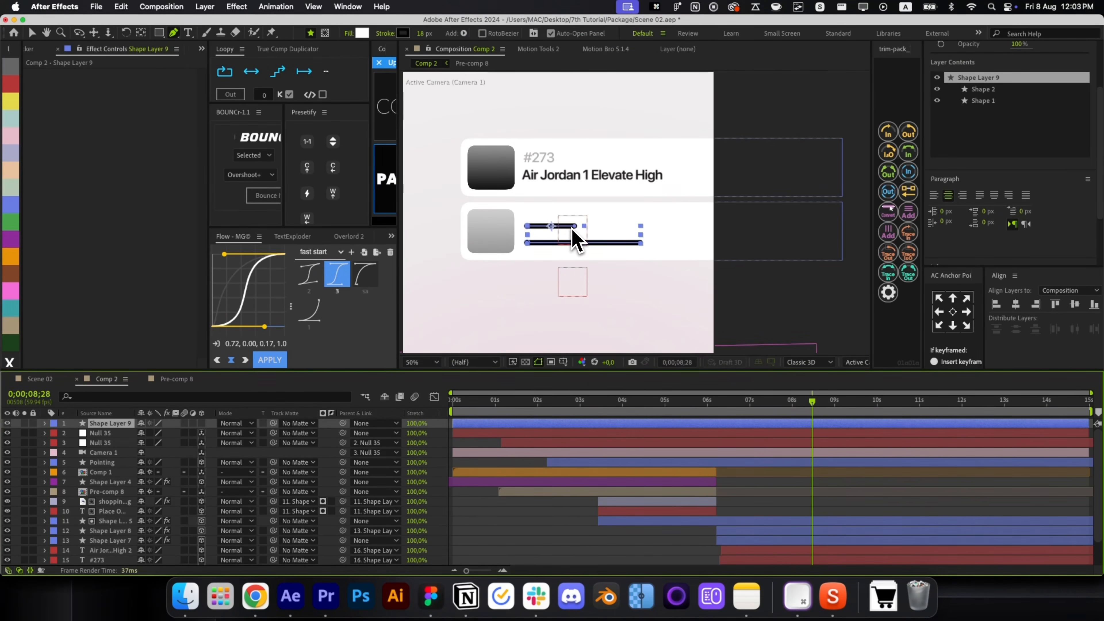
scroll(573, 241, "up", 3)
scroll(564, 238, "down", 2)
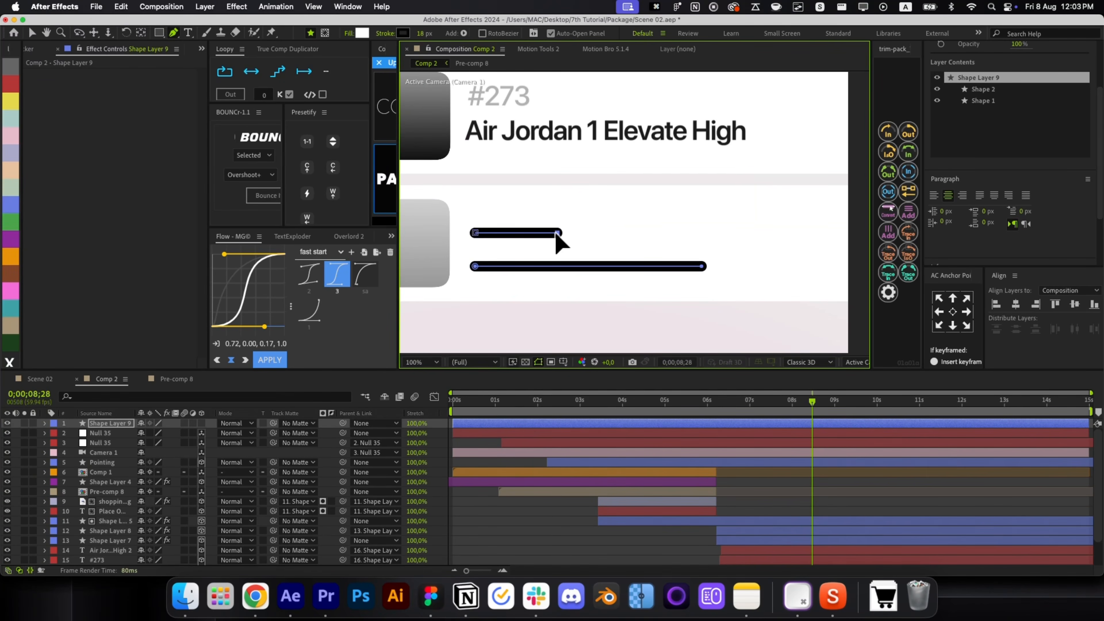
left_click(784, 487)
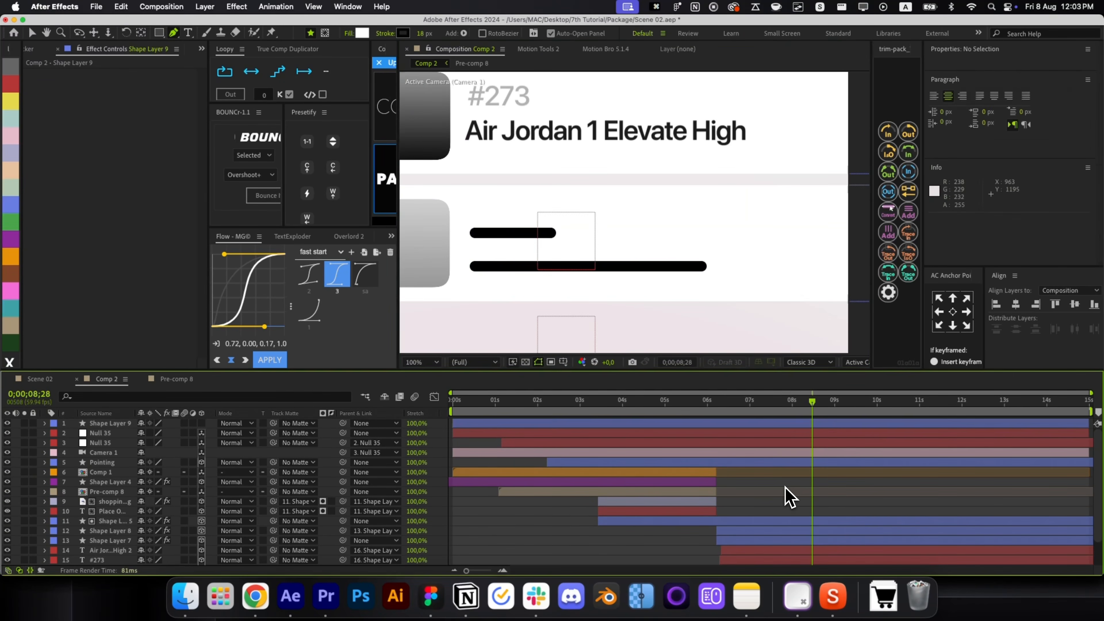
left_click(764, 426)
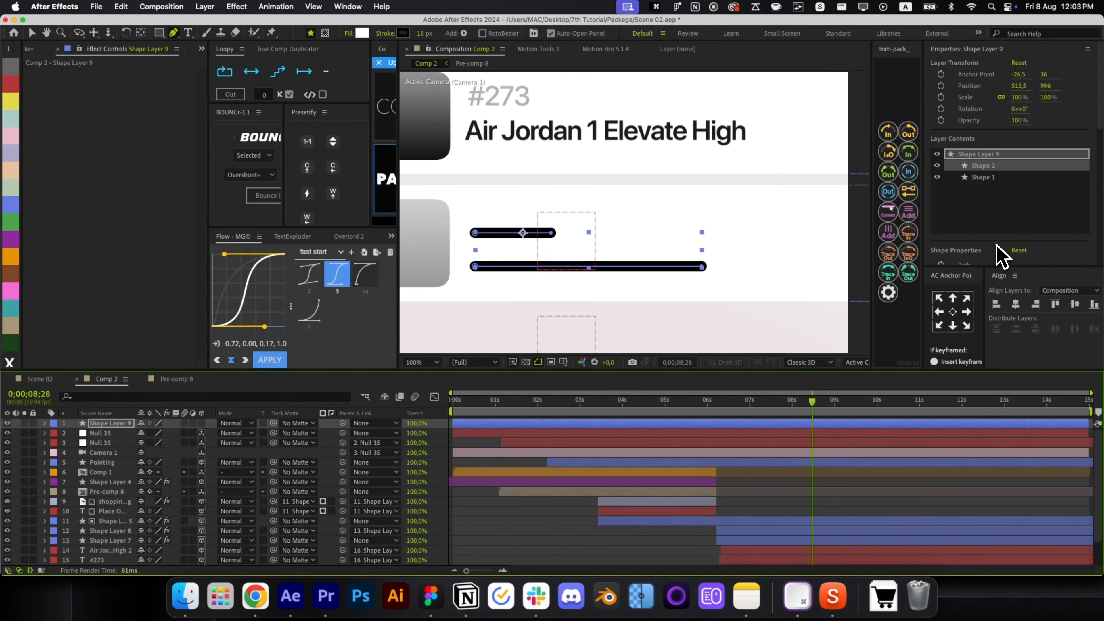
scroll(997, 256, "down", 5)
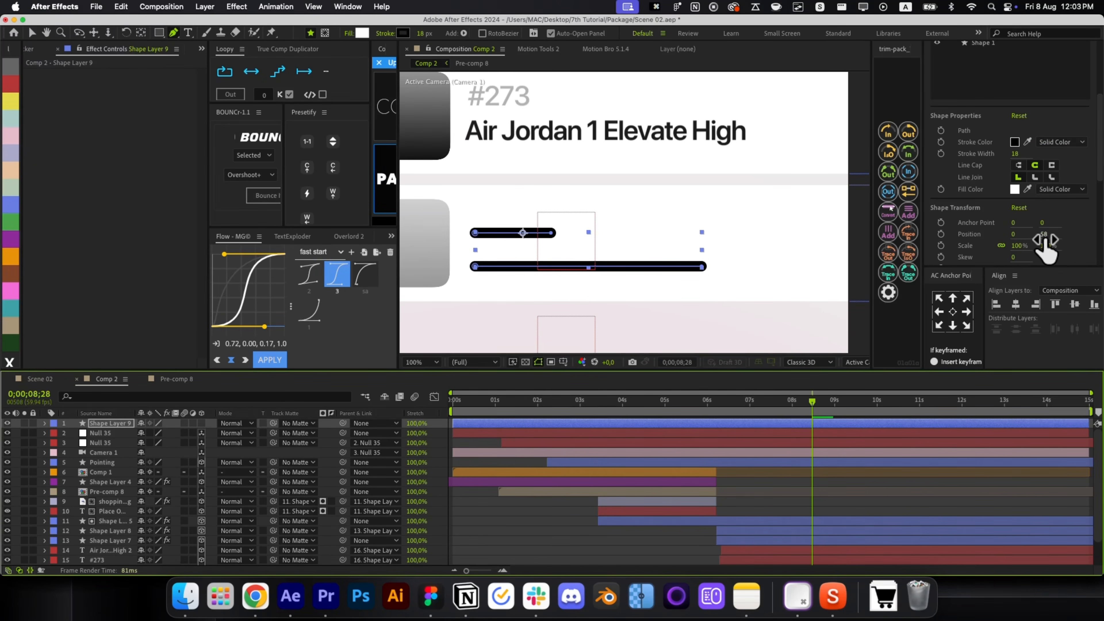
left_click_drag(1045, 240, 1027, 236)
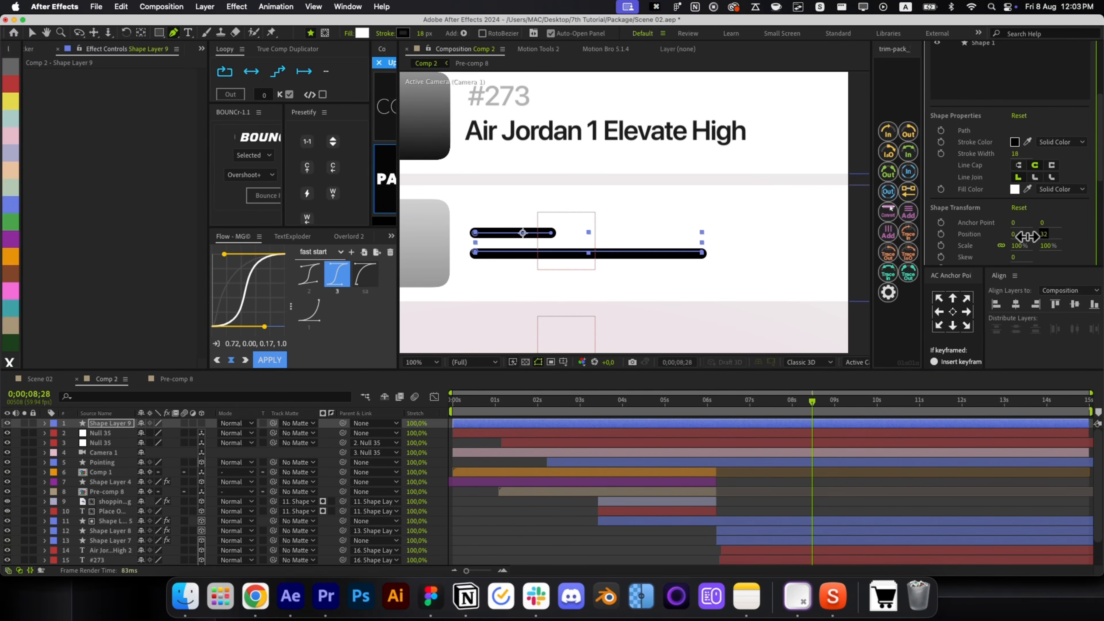
Fade the bars to grey, the top one to about 22% opacity and the bottom to 50%.
scroll(991, 176, "up", 3)
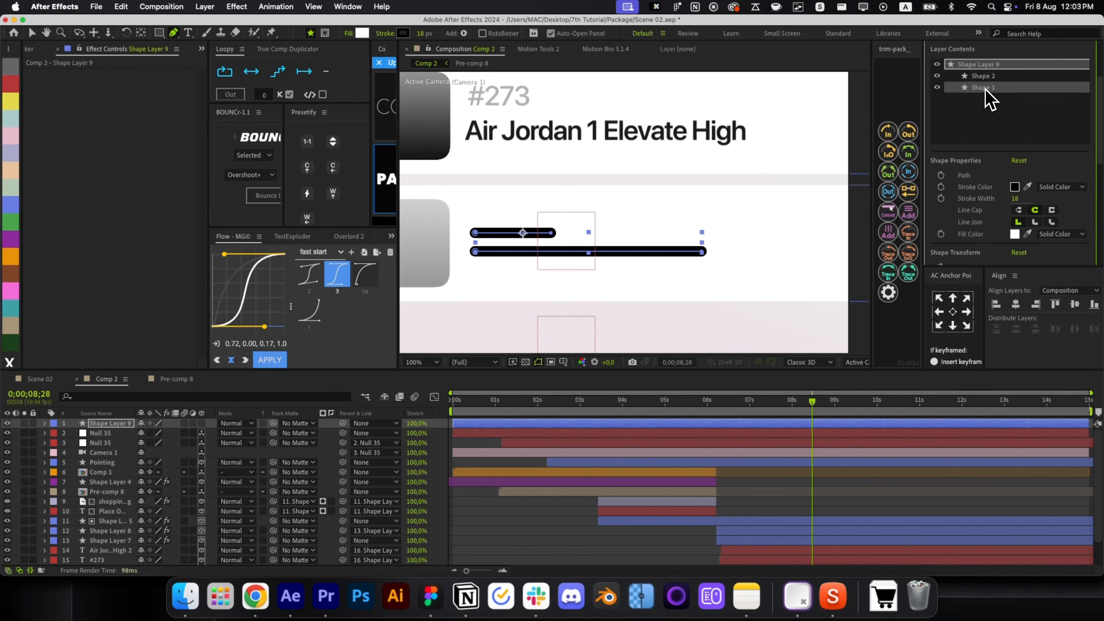
scroll(1006, 213, "down", 3)
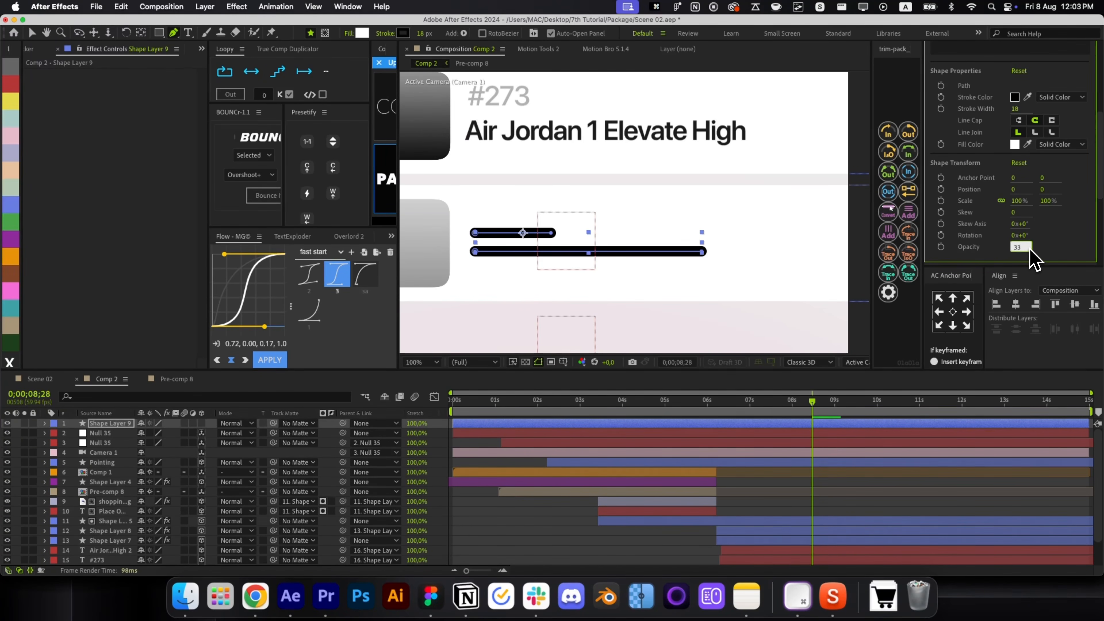
scroll(1054, 256, "up", 5)
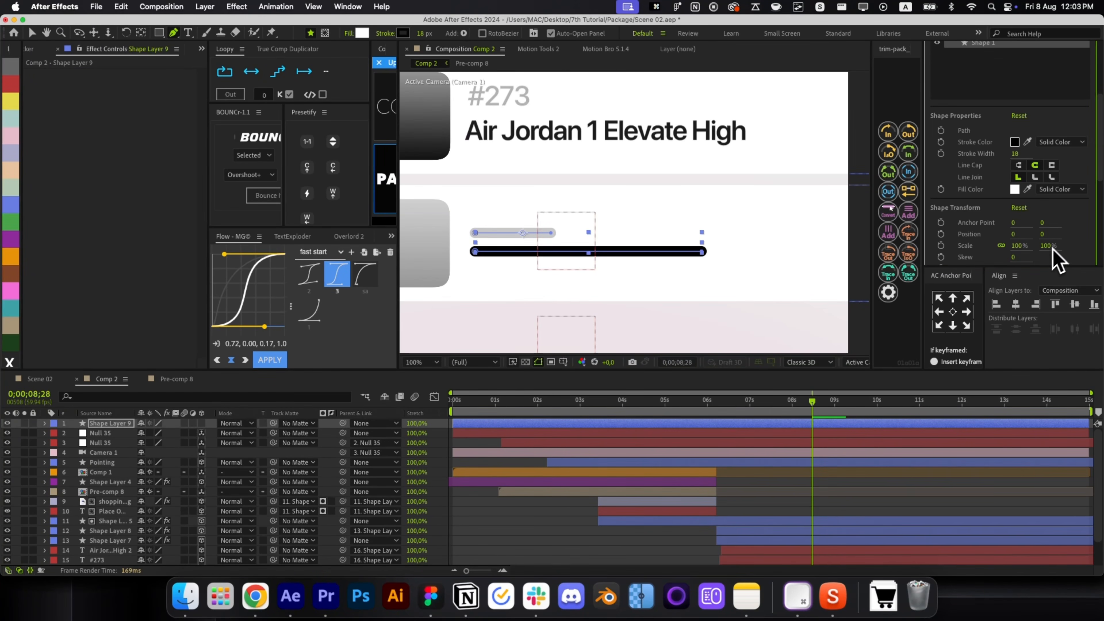
scroll(991, 188, "down", 5)
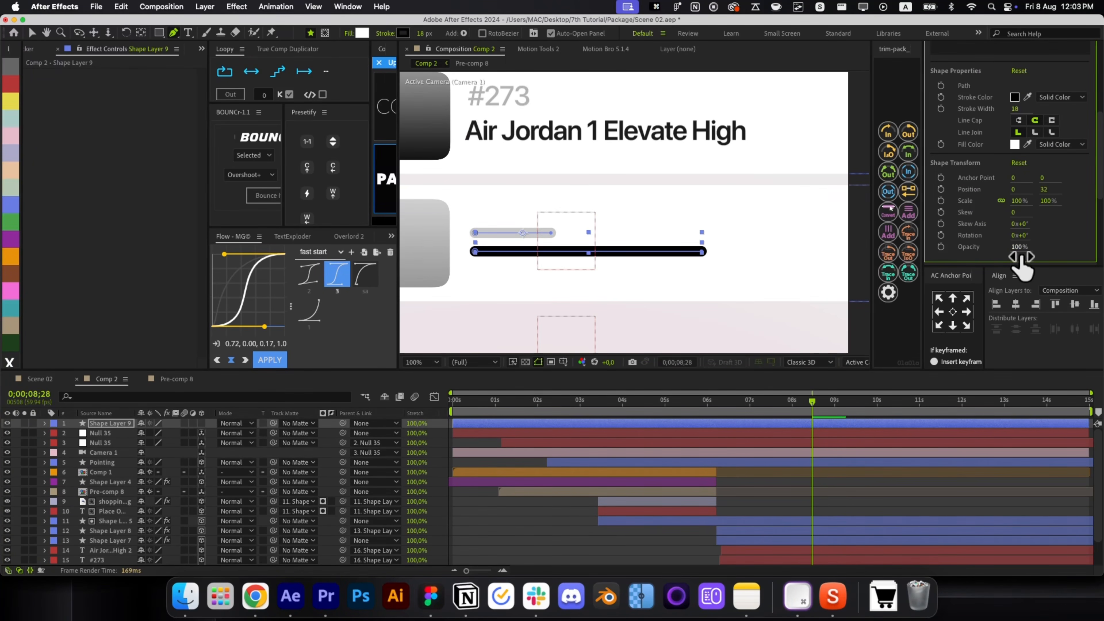
left_click_drag(1026, 249, 992, 250)
scroll(1043, 246, "up", 5)
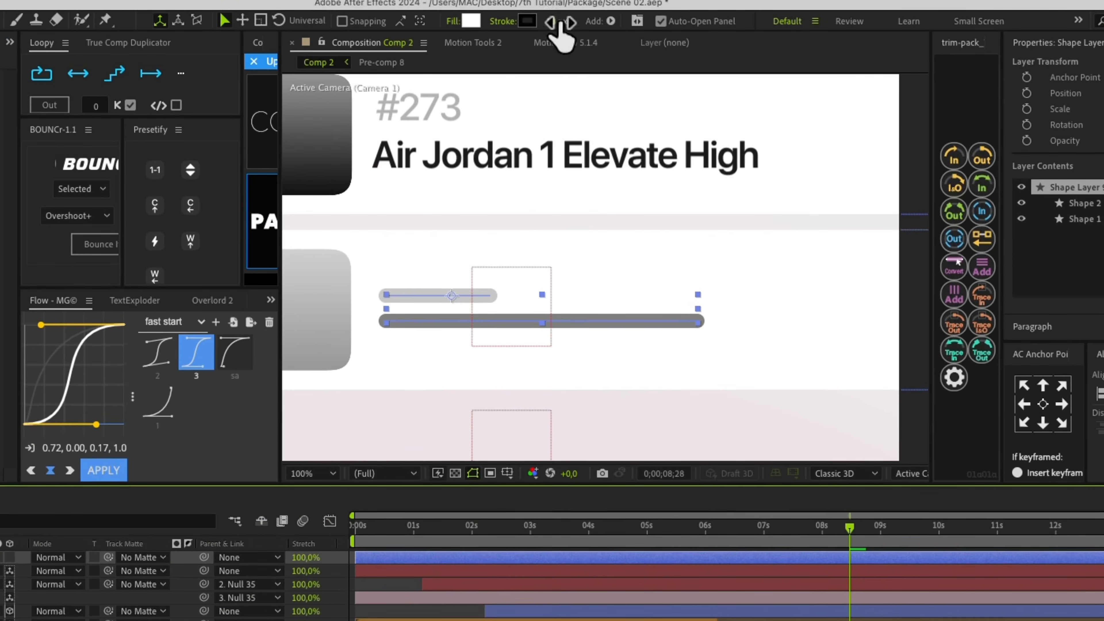
Thin the bars' stroke to 12, set layer opacity to 68%, and start them around 5 seconds.
left_click(561, 26)
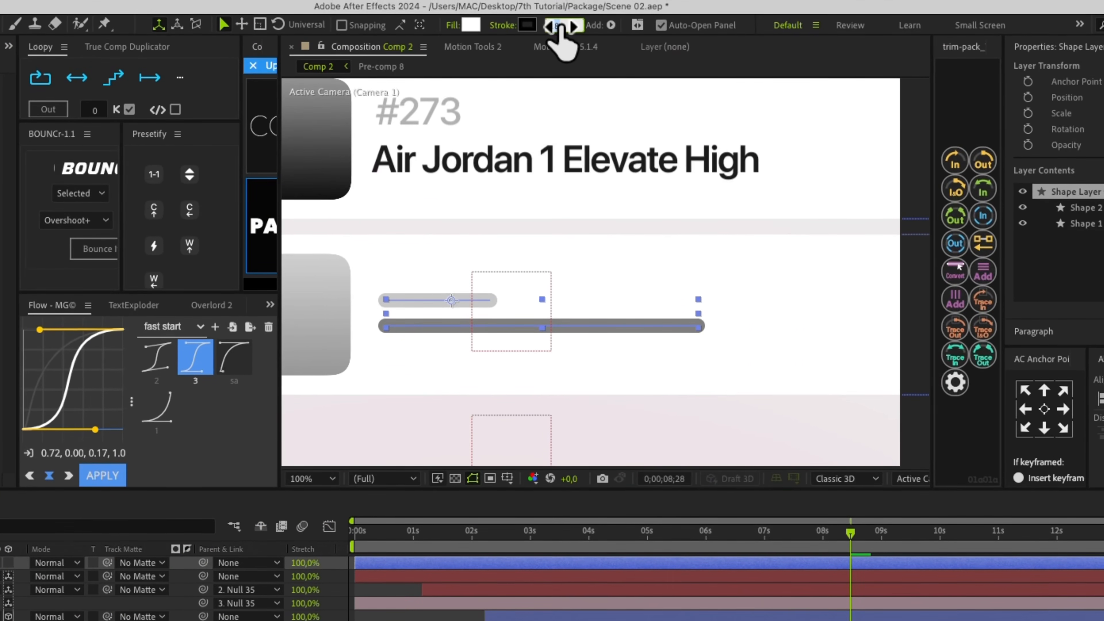
type("12")
key("Return")
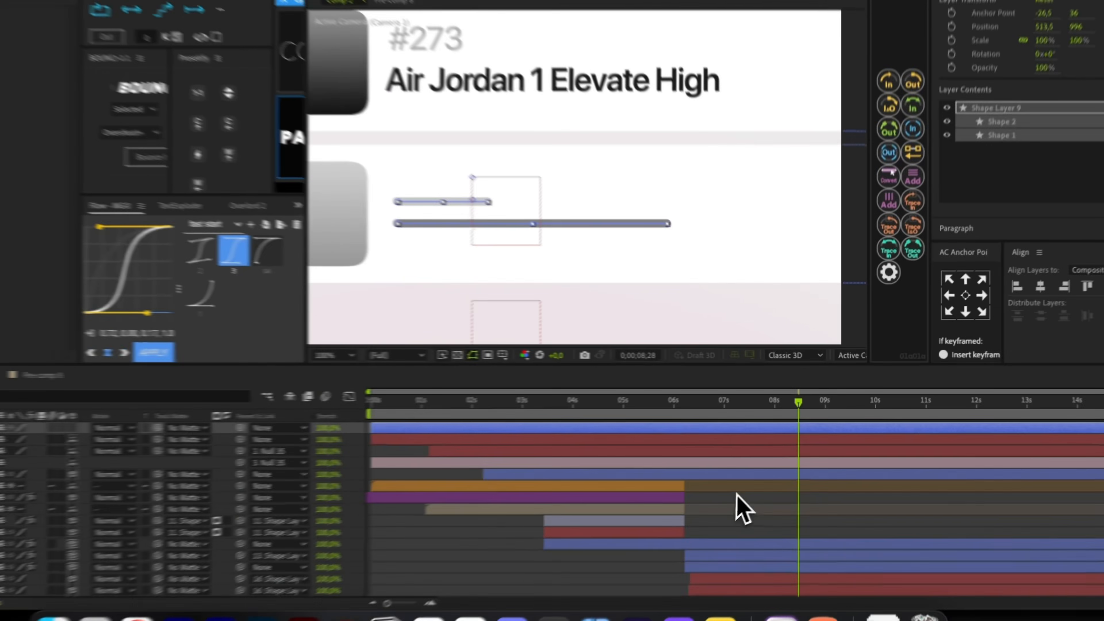
left_click(764, 493)
left_click(522, 255)
key("t")
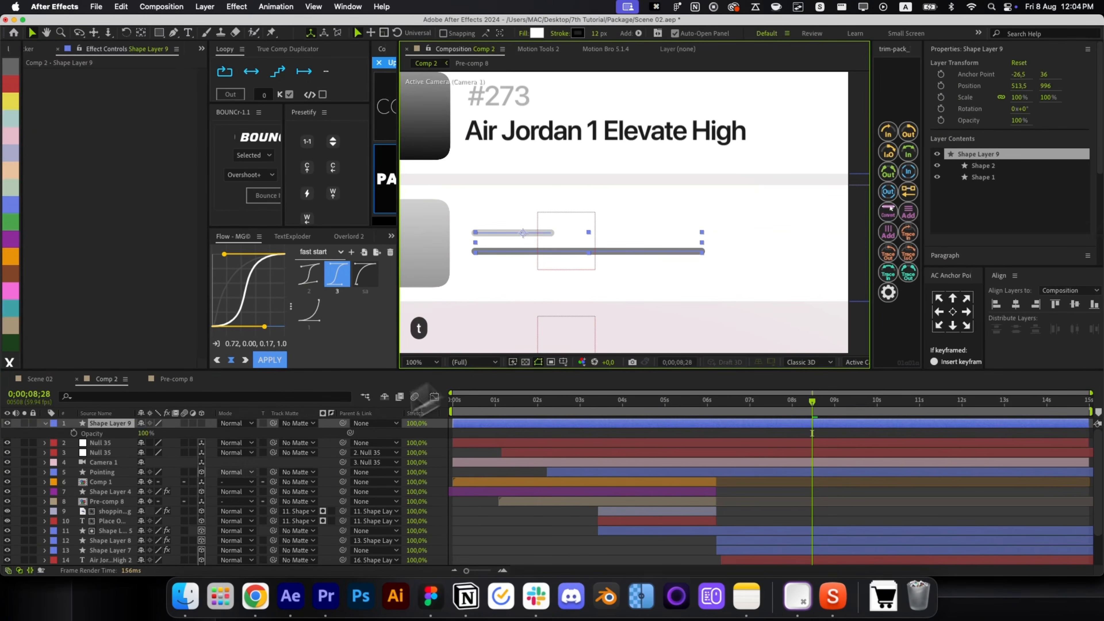
left_click_drag(148, 433, 133, 433)
key("r")
key("r")
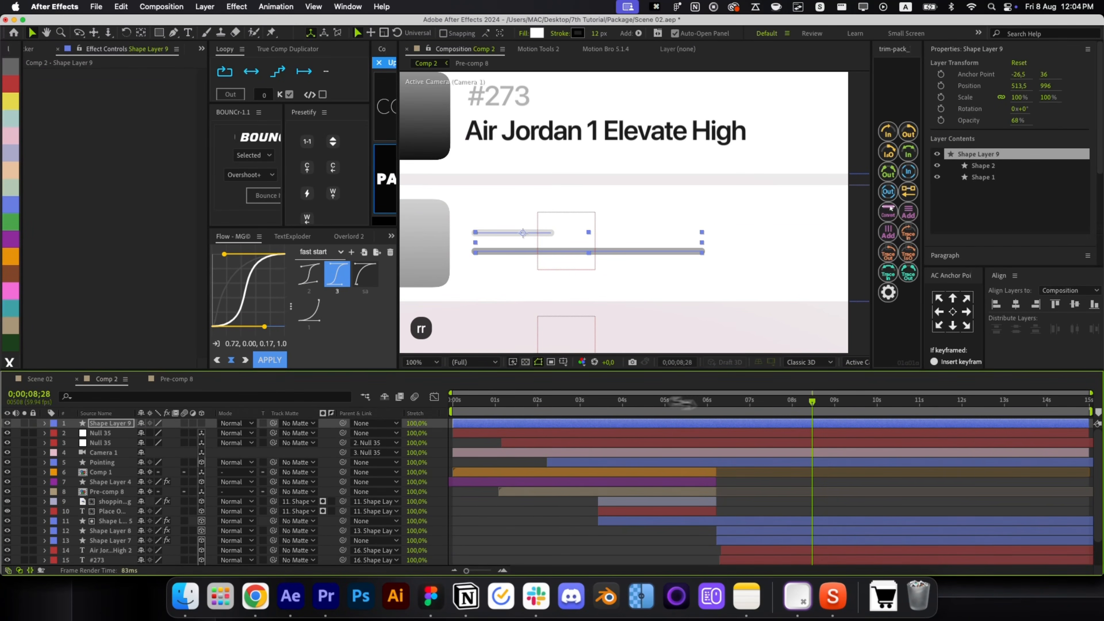
left_click_drag(472, 435, 626, 429)
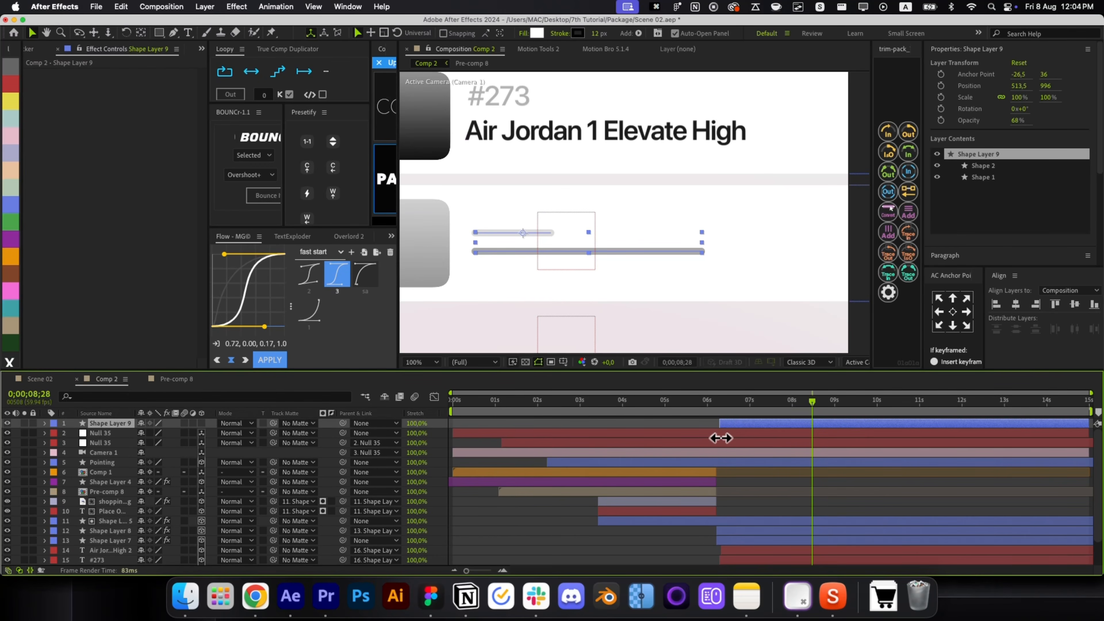
key("super+bracketright")
key("super+bracketright")
key("super+bracketright")
key("super+bracketright")
key("super+bracketright")
key("super+bracketright")
key("super+bracketright")
key("super+bracketright")
key("super+bracketright")
key("super+bracketright")
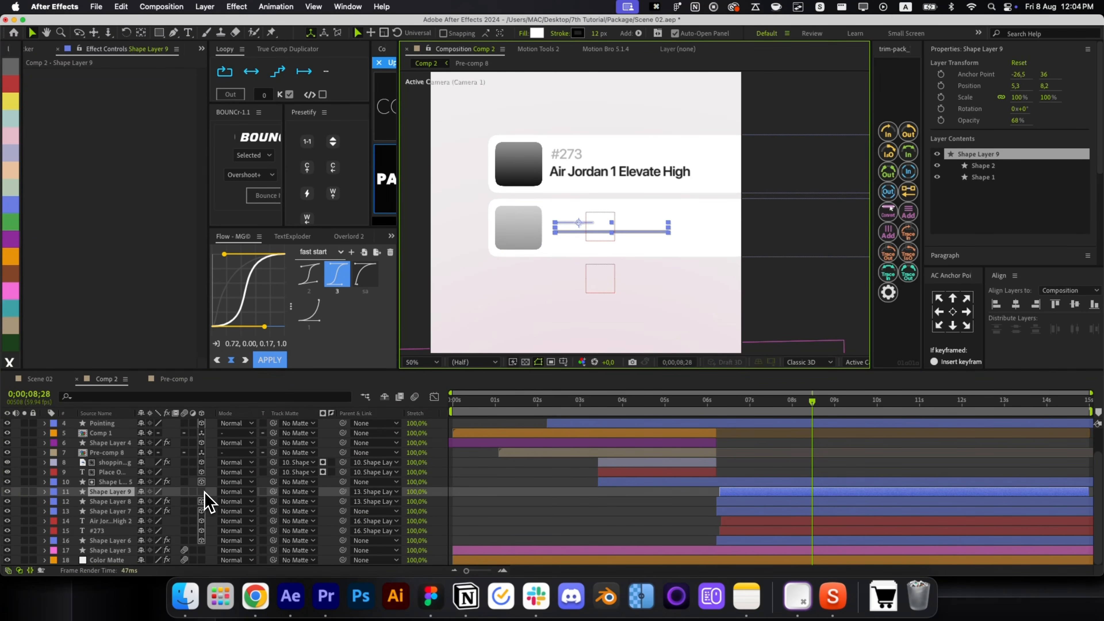
Make the bars layer 3D, snap its anchor to a corner, parent it, and slide it left.
left_click(201, 491)
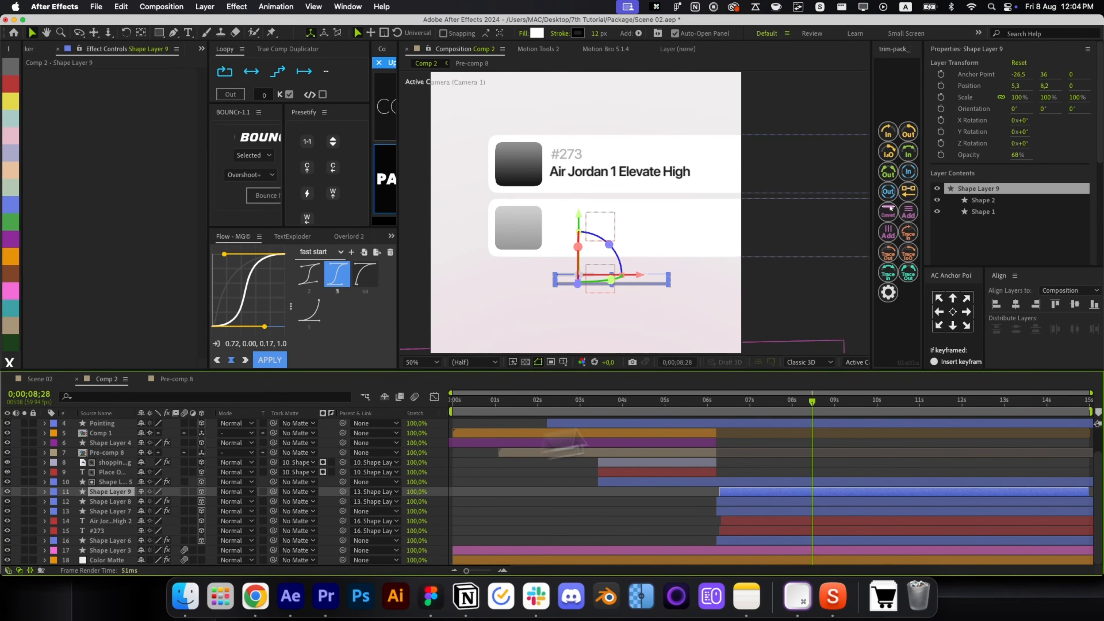
left_click(939, 325)
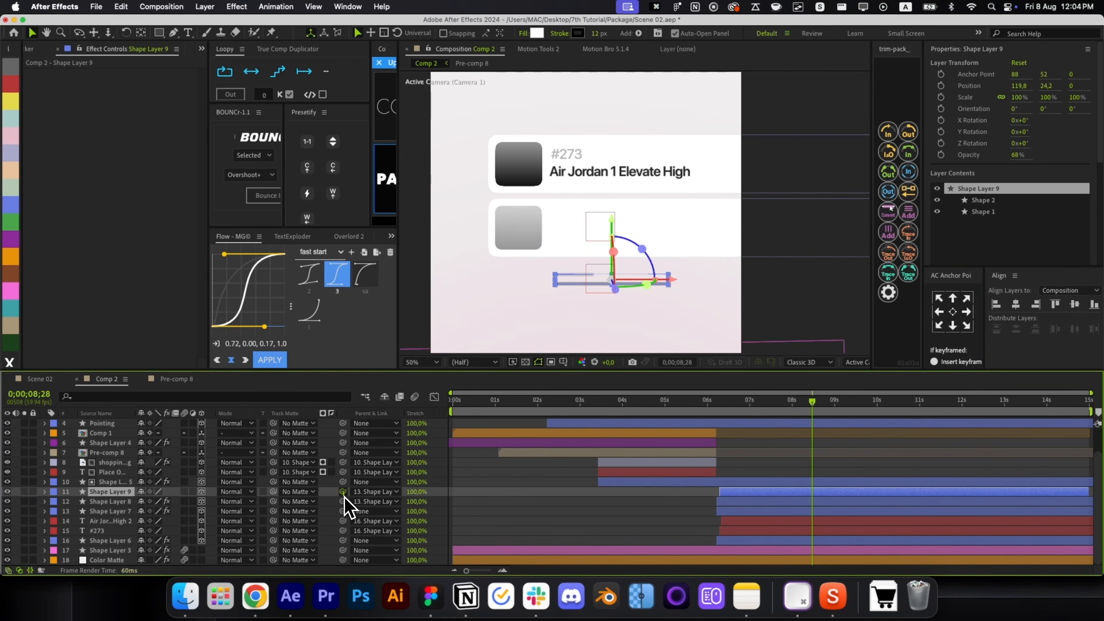
left_click_drag(343, 492, 256, 517)
left_click_drag(739, 228, 677, 237)
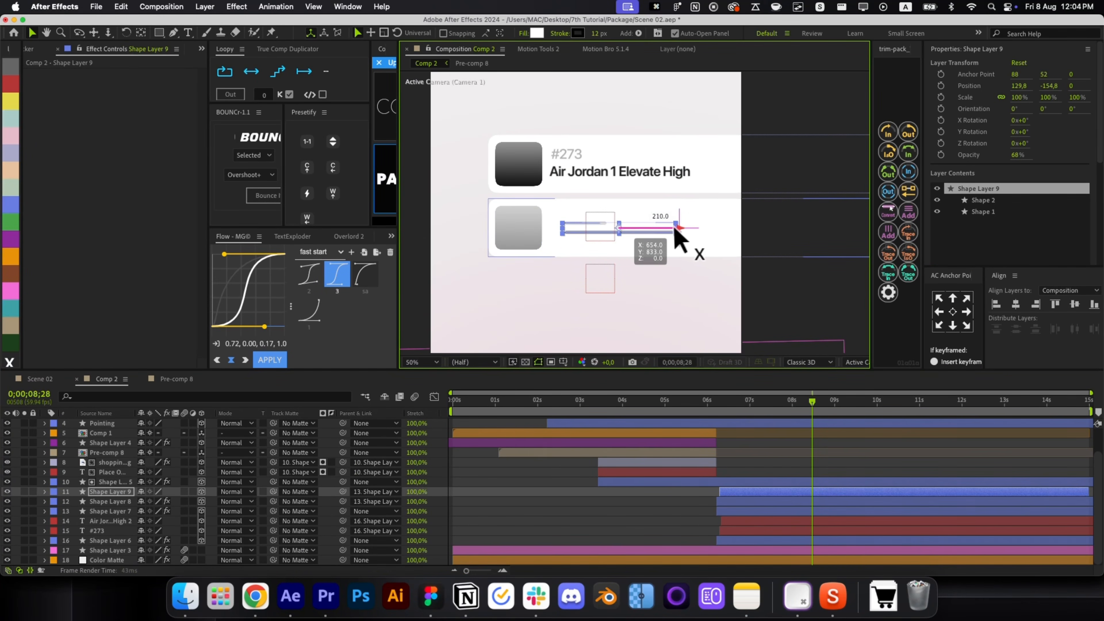
left_click(763, 476)
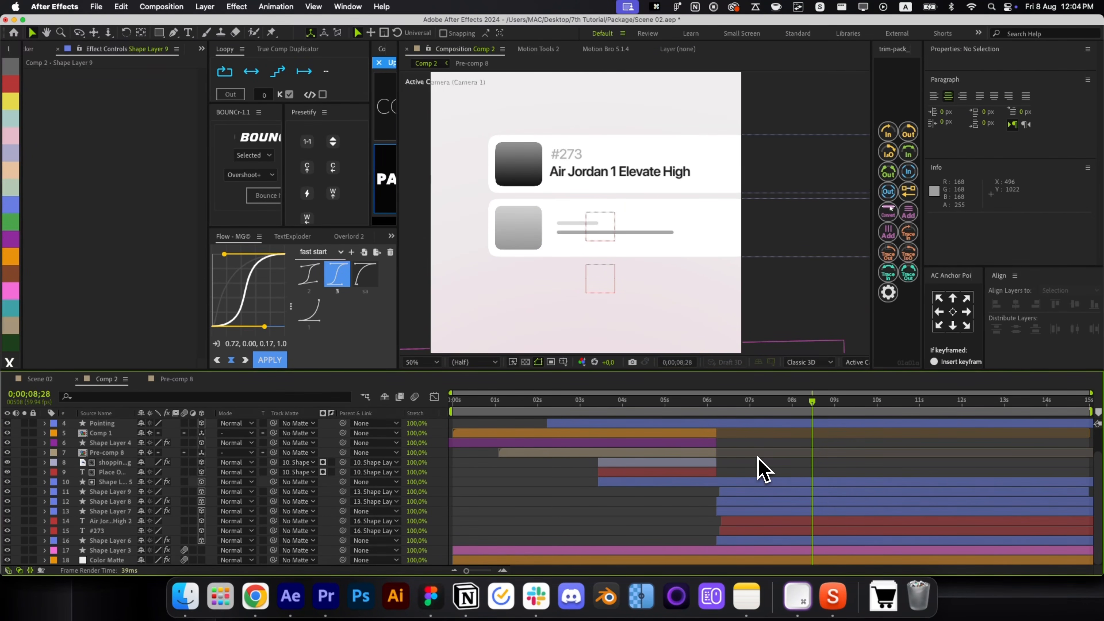
left_click(583, 233)
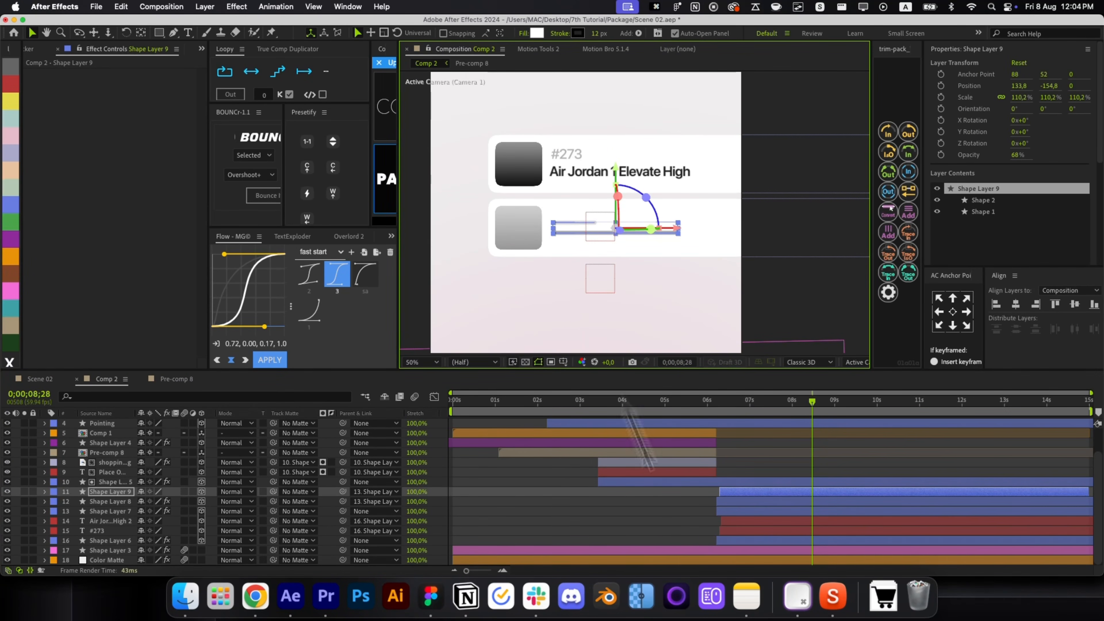
left_click(666, 511)
key("alt+slash")
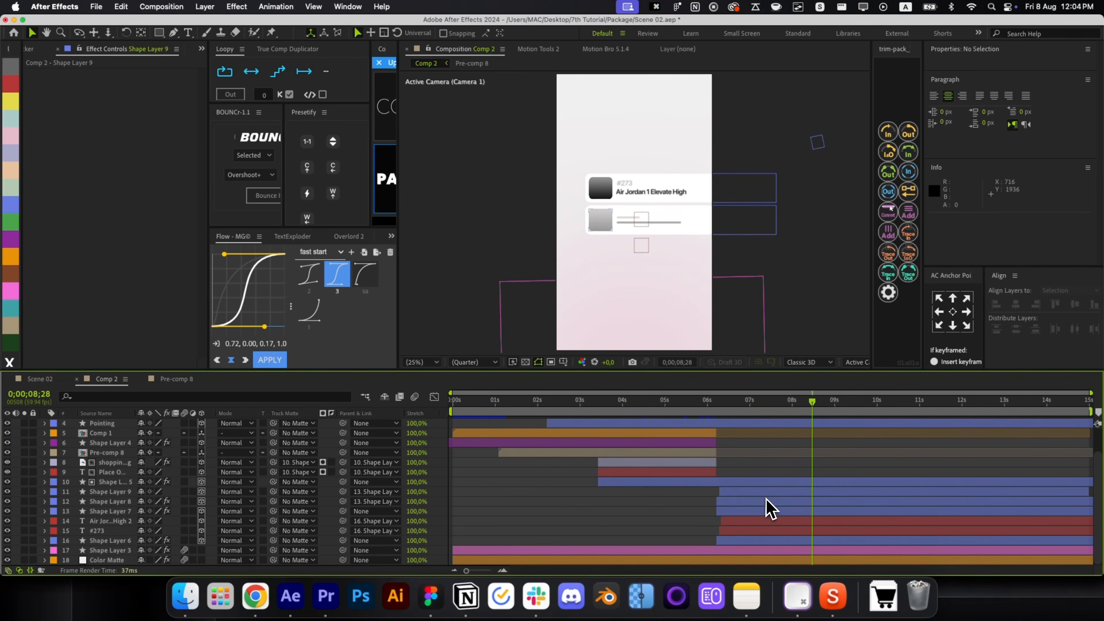
Lower the grey thumbnail square's opacity to 15% and select Shape Layers 9, 8 and 7.
left_click(742, 499, "shift")
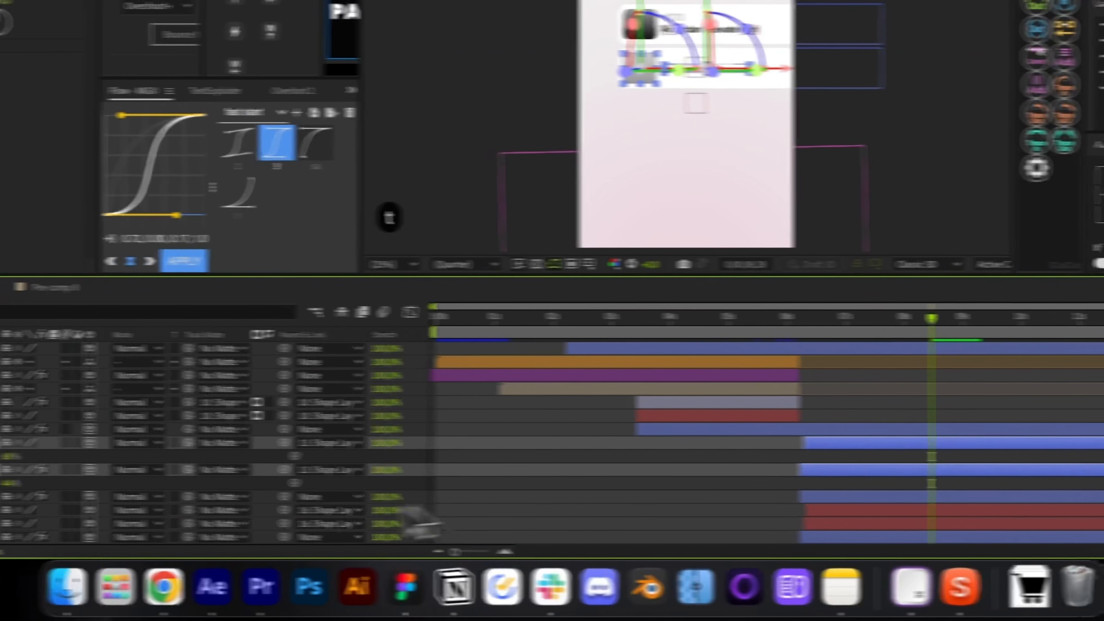
key("t")
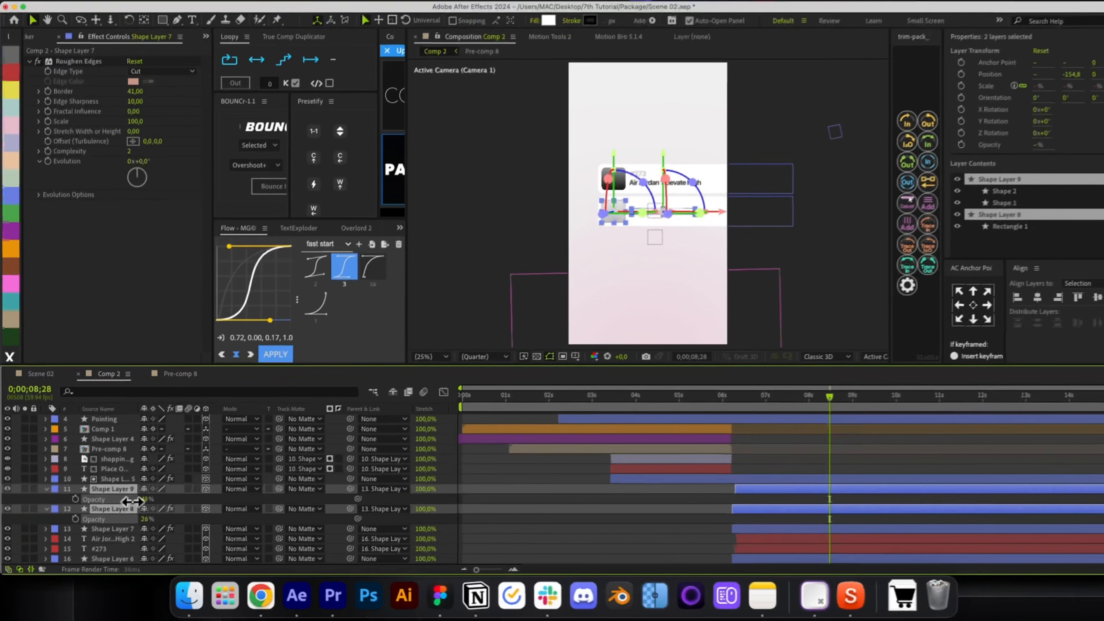
key("r")
key("r")
scroll(643, 231, "up", 2)
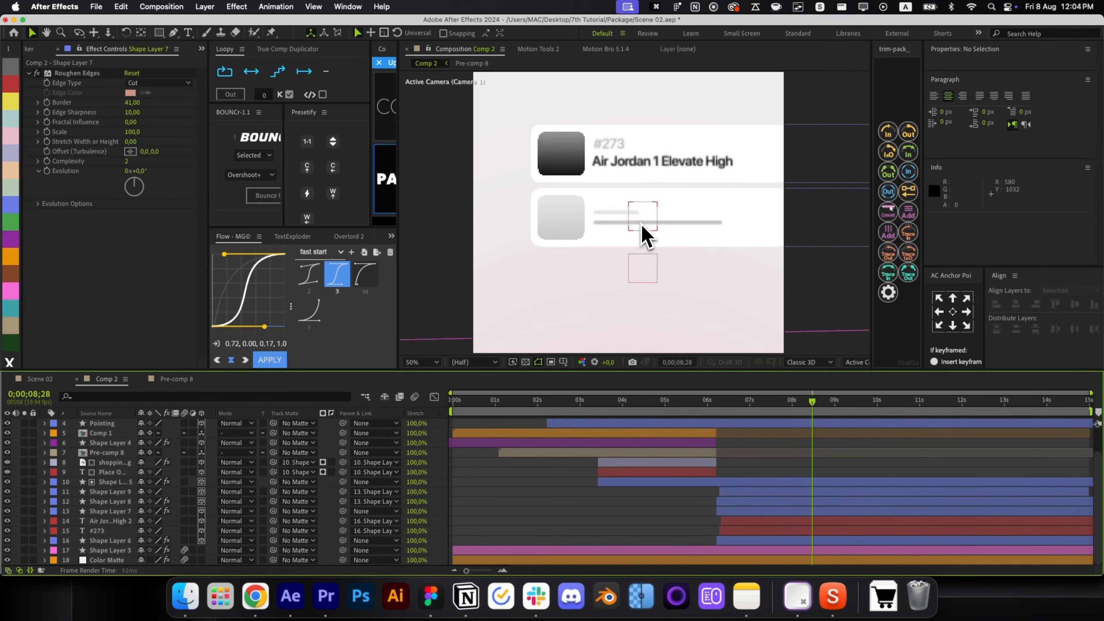
left_click(574, 228)
key("t")
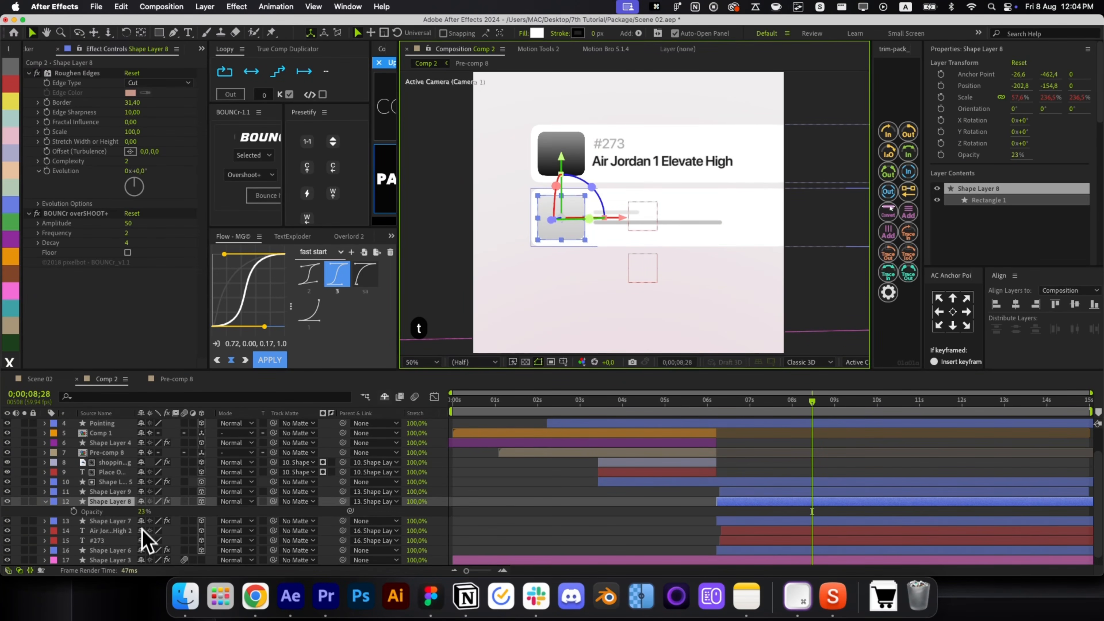
left_click_drag(145, 513, 135, 514)
key("t")
left_click_drag(600, 515, 740, 518)
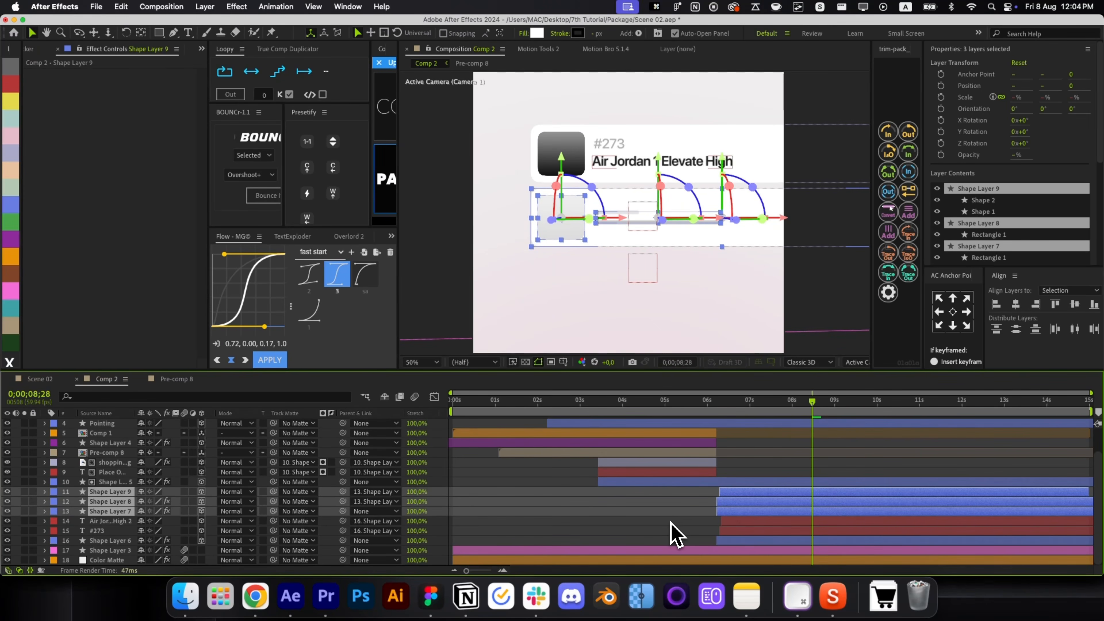
Pre-compose the three shapes into 3D Pre-comp 9 with collapsed transformations and a right-edge anchor.
key("super+shift+c")
key("Return")
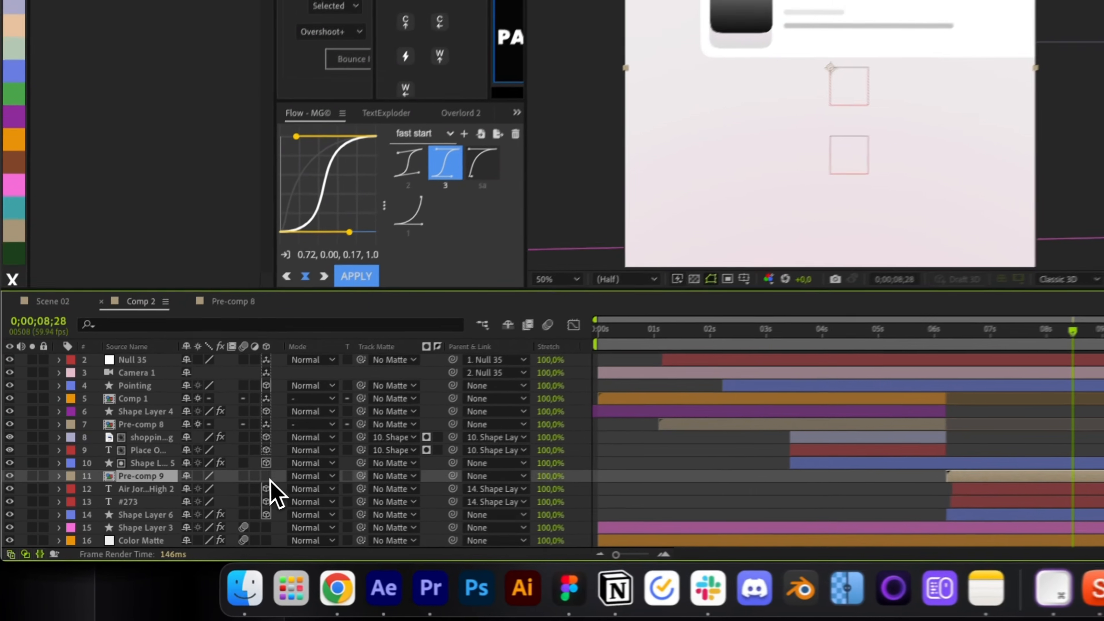
left_click(201, 511)
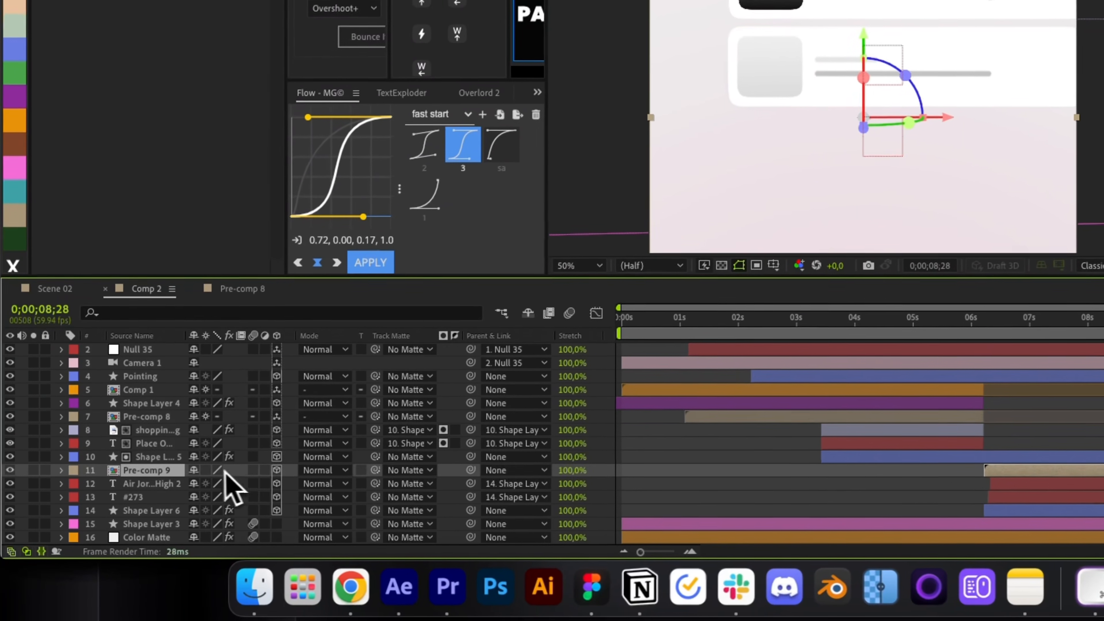
left_click(150, 511)
key("y")
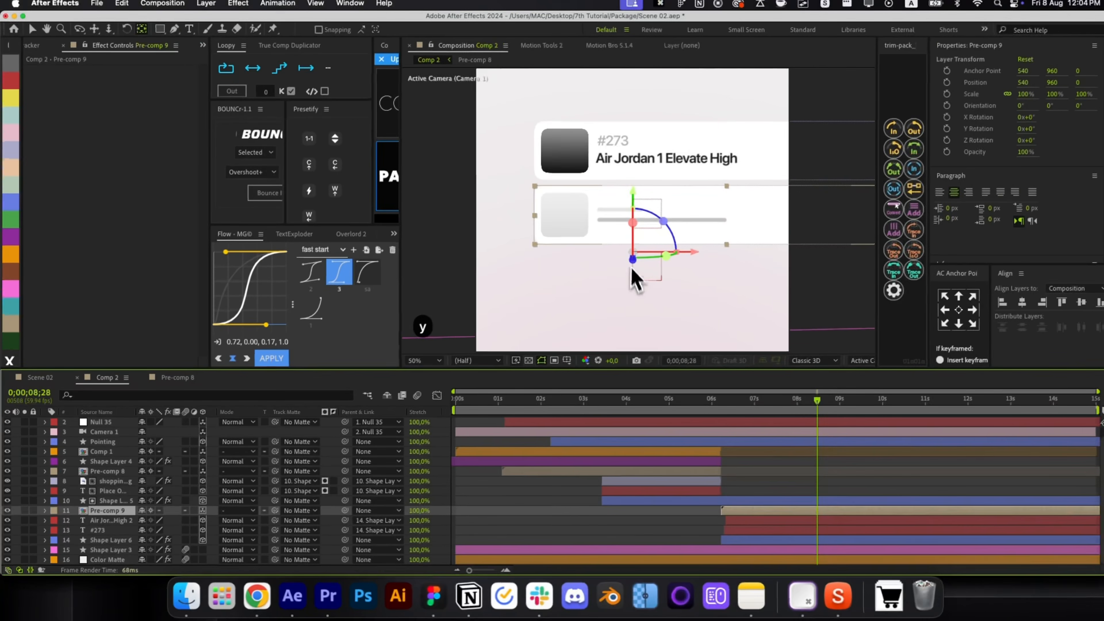
left_click_drag(657, 248, 739, 243)
key("v")
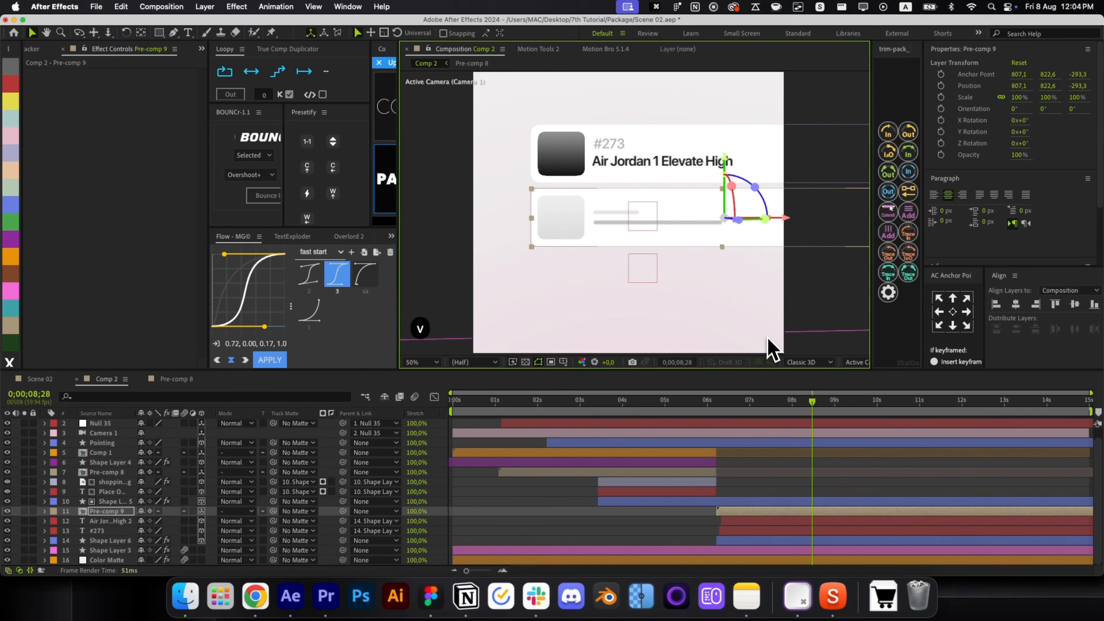
Duplicate the card several times, stacking the copies downward into a list.
key("super+d")
left_click_drag(730, 180, 725, 257)
key("super+d")
key("space")
key("super+z")
key("super+d")
key("super+d")
key("space")
left_click_drag(720, 212, 716, 415)
key("super+d")
key("super+d")
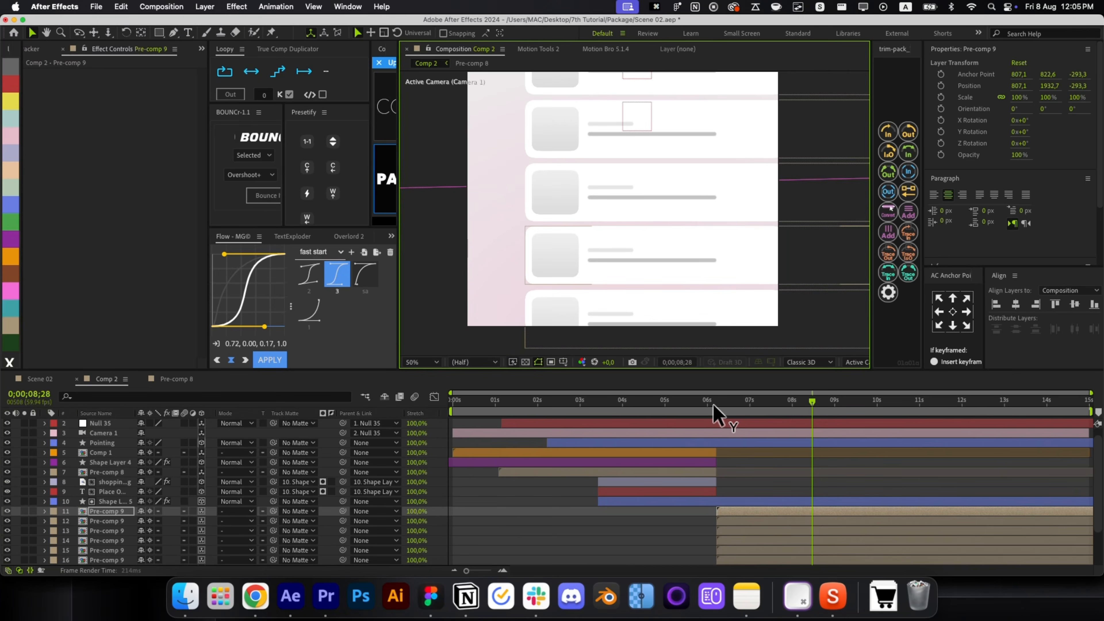
left_click(790, 495)
key("alt+slash")
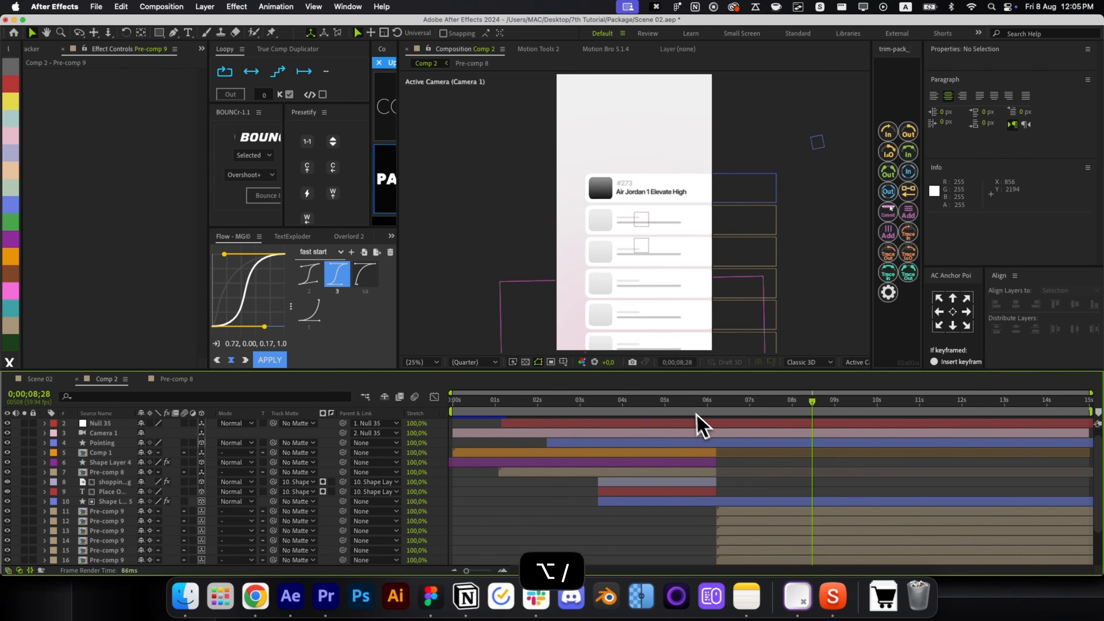
left_click(683, 232)
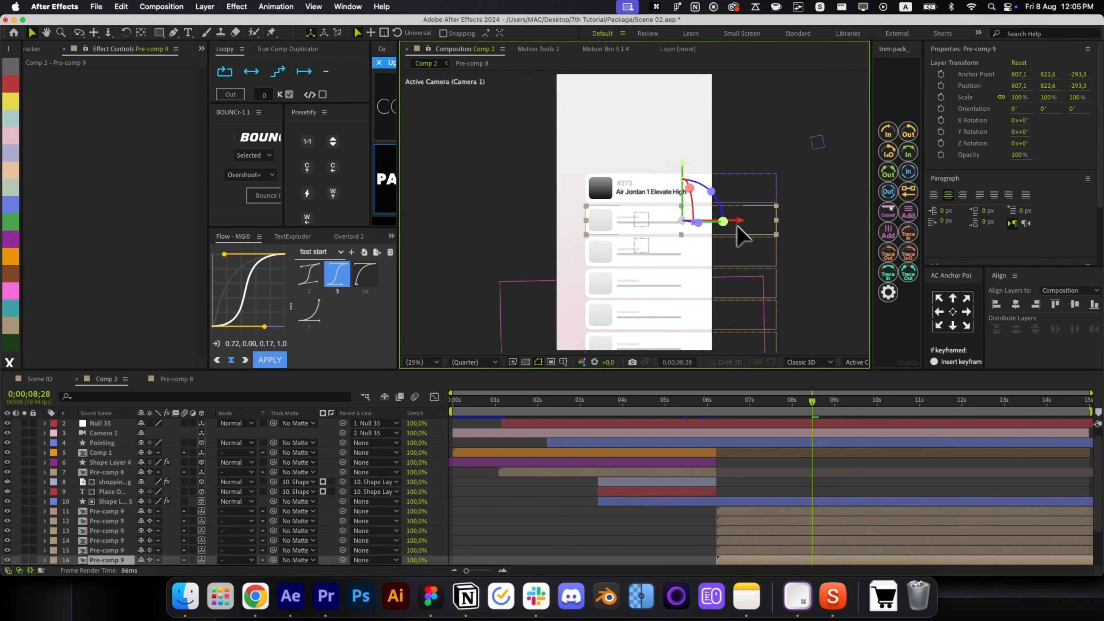
left_click(764, 266, "shift")
left_click(778, 302, "shift")
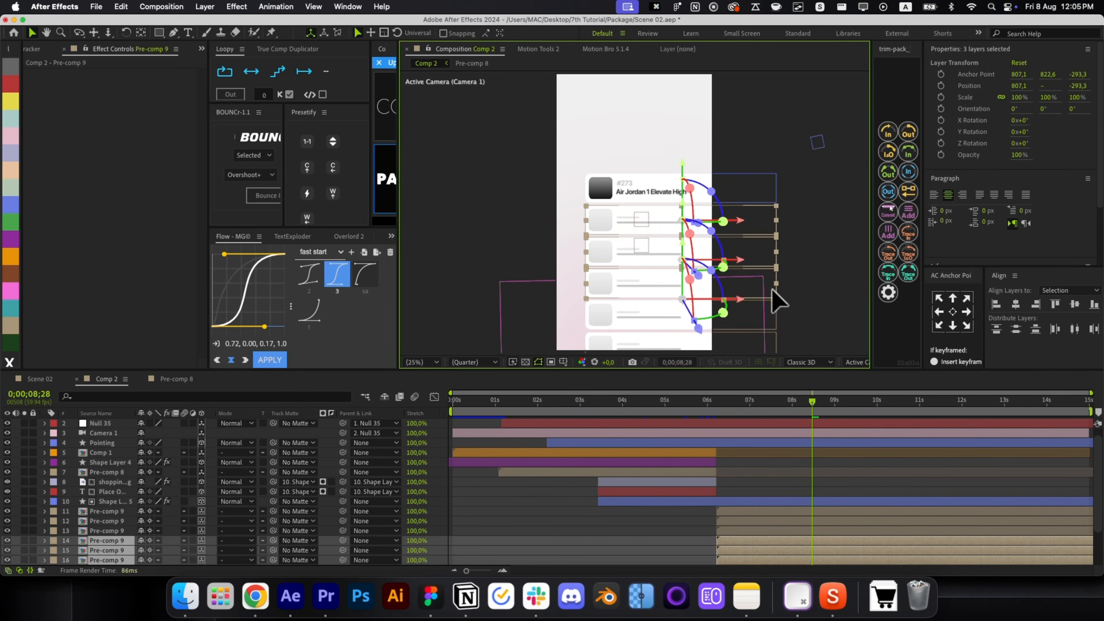
left_click(740, 514, "shift")
key("shift+Up")
key("shift+Up")
key("shift+Up")
key("shift+Up")
key("shift+Up")
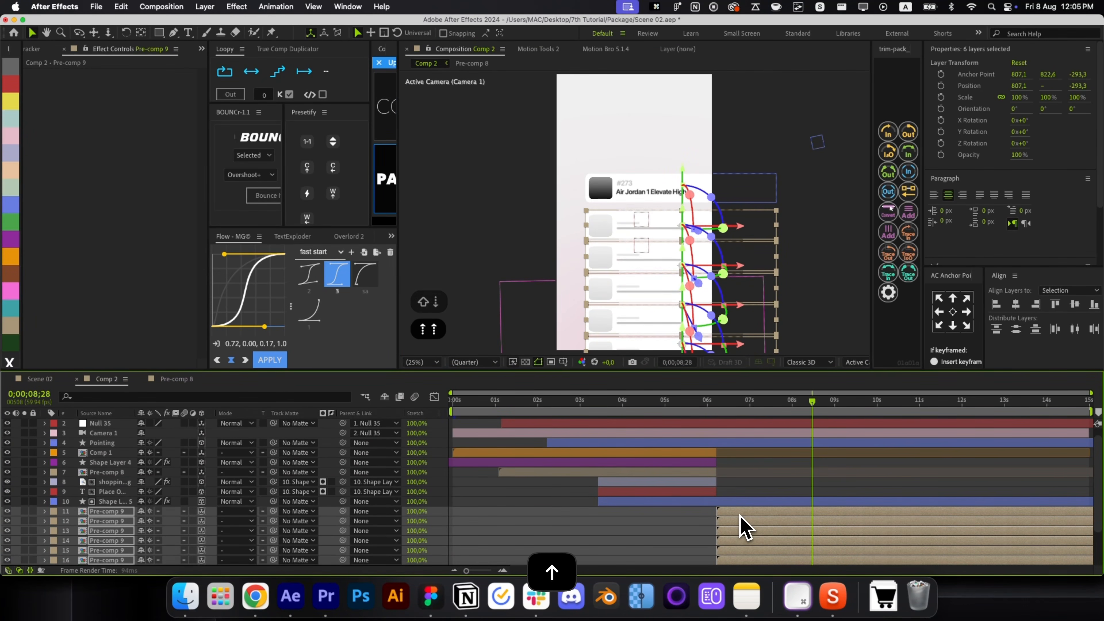
key("super+shift+h")
scroll(744, 527, "down", 3)
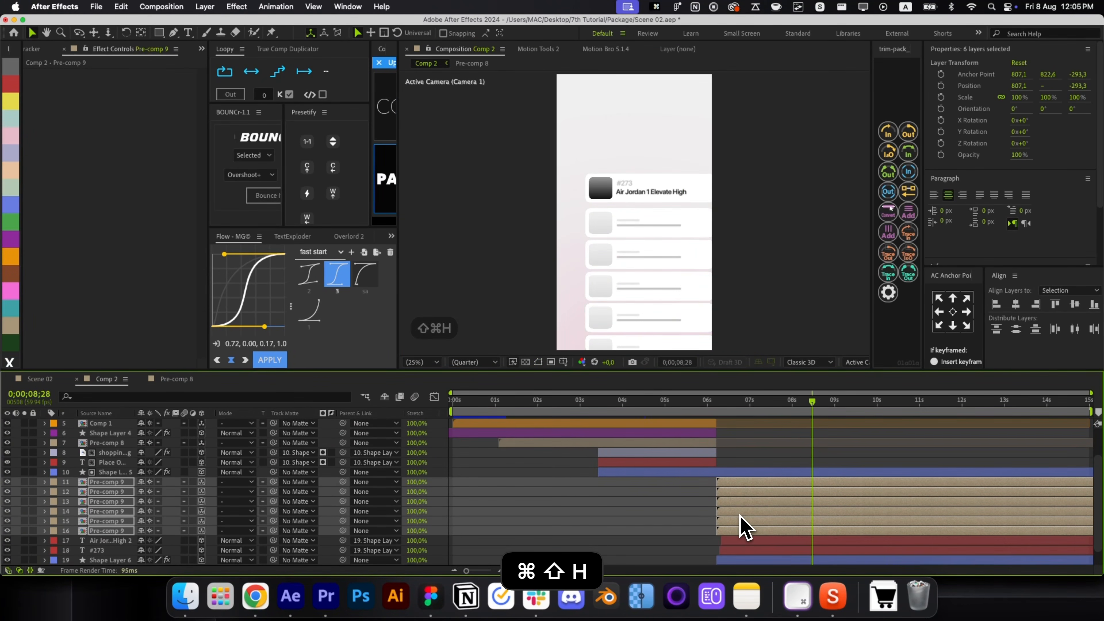
left_click(755, 530, "super")
key("shift+Up")
key("shift+Up")
key("shift+Up")
key("shift+Up")
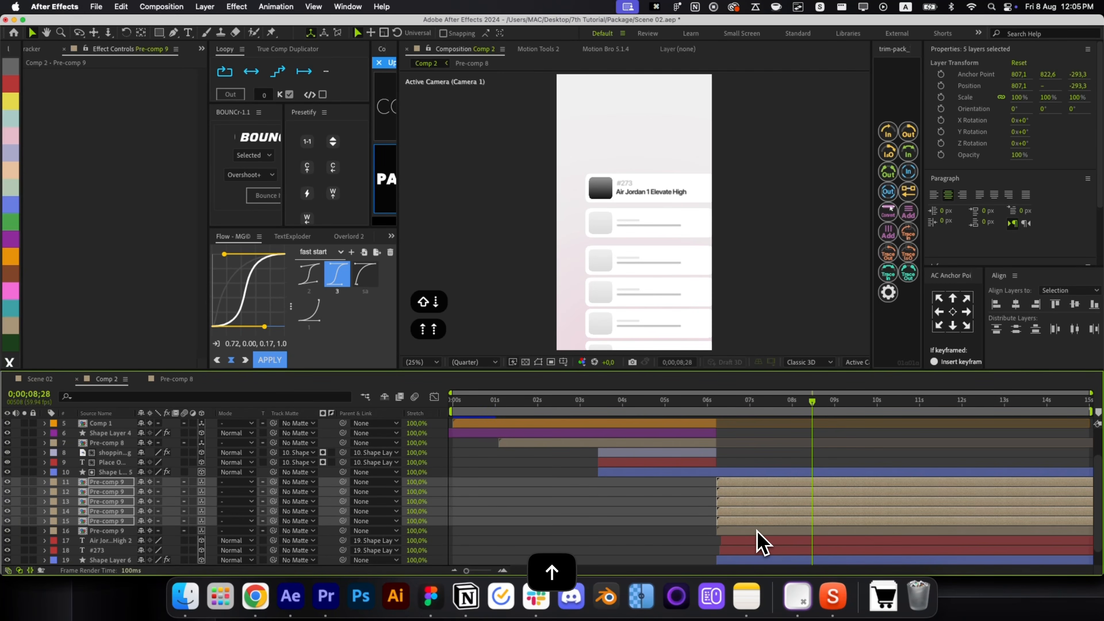
key("shift+Up")
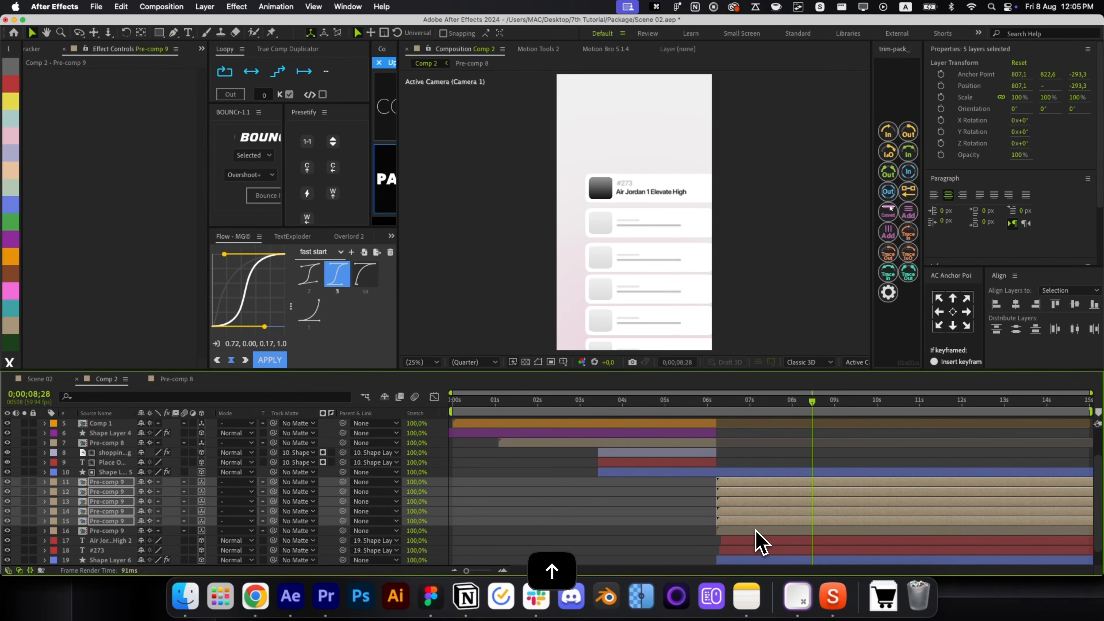
left_click(746, 523, "super")
key("shift+Down")
key("shift+Down")
key("shift+Down")
key("shift+Down")
key("shift+Down")
key("shift+Down")
key("shift+Down")
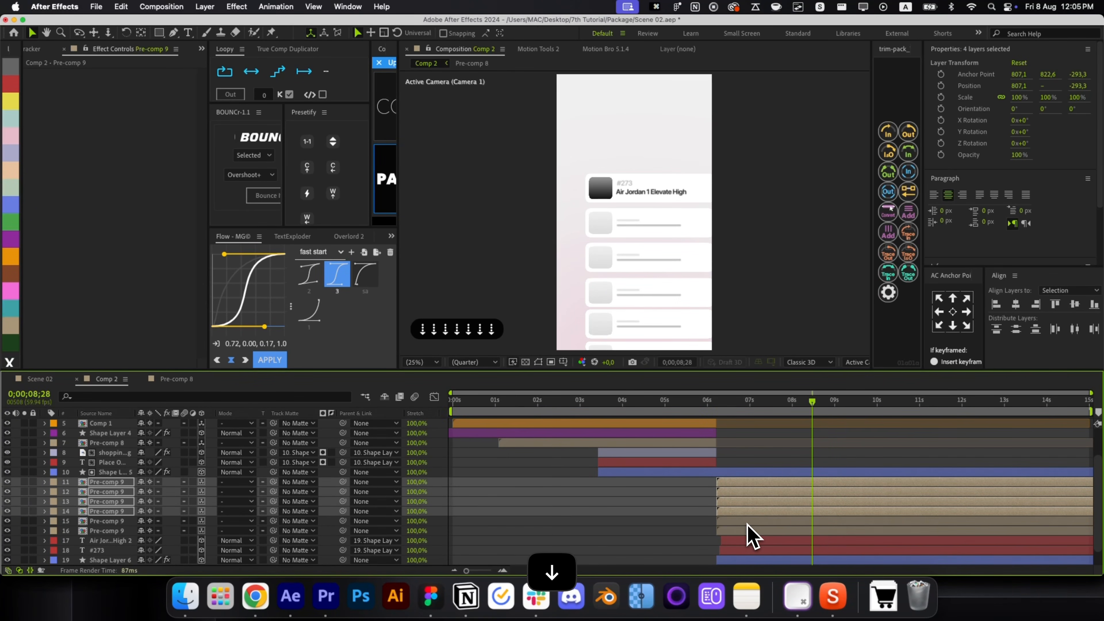
key("shift+Up")
key("shift+Up")
key("shift+Up")
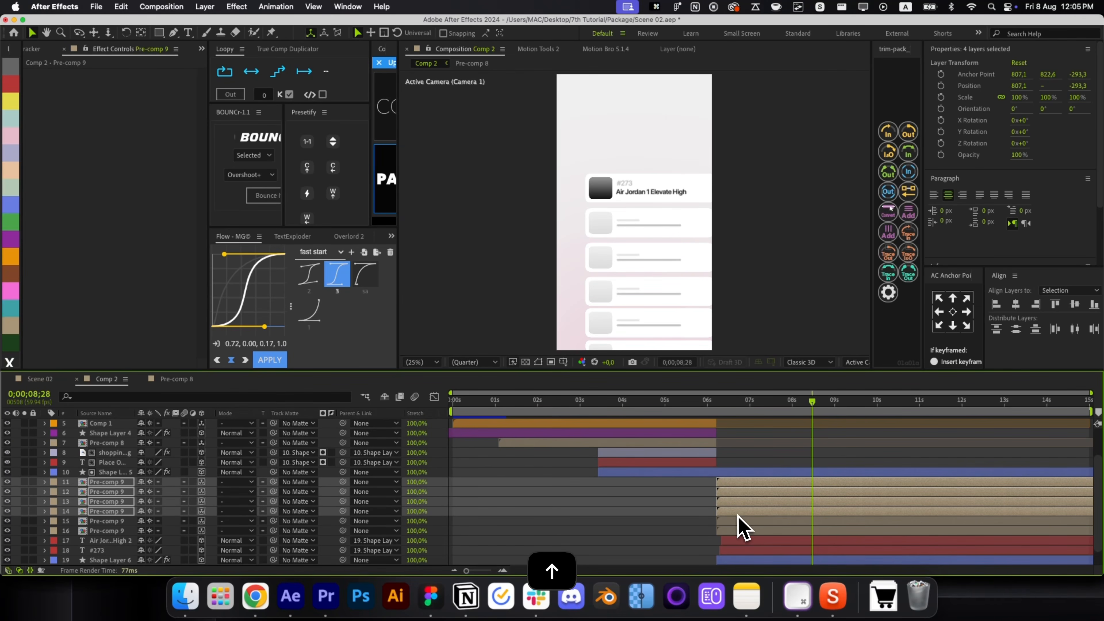
left_click(738, 515, "super")
key("Down")
key("Down")
key("Down")
key("Down")
key("Down")
key("Down")
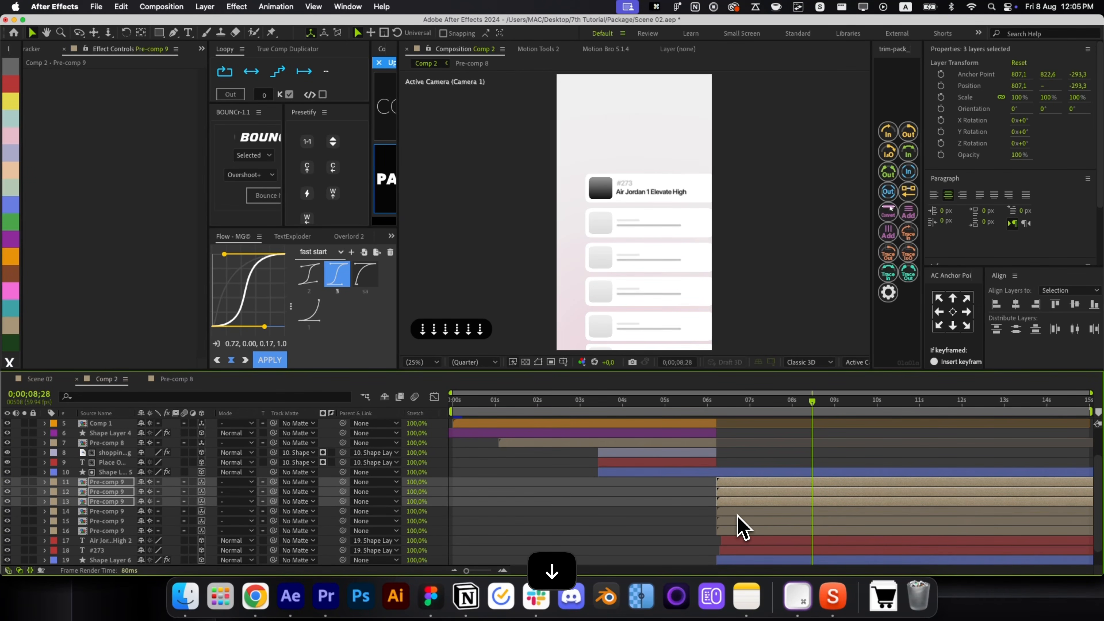
left_click(746, 501, "super")
key("Down")
key("Down")
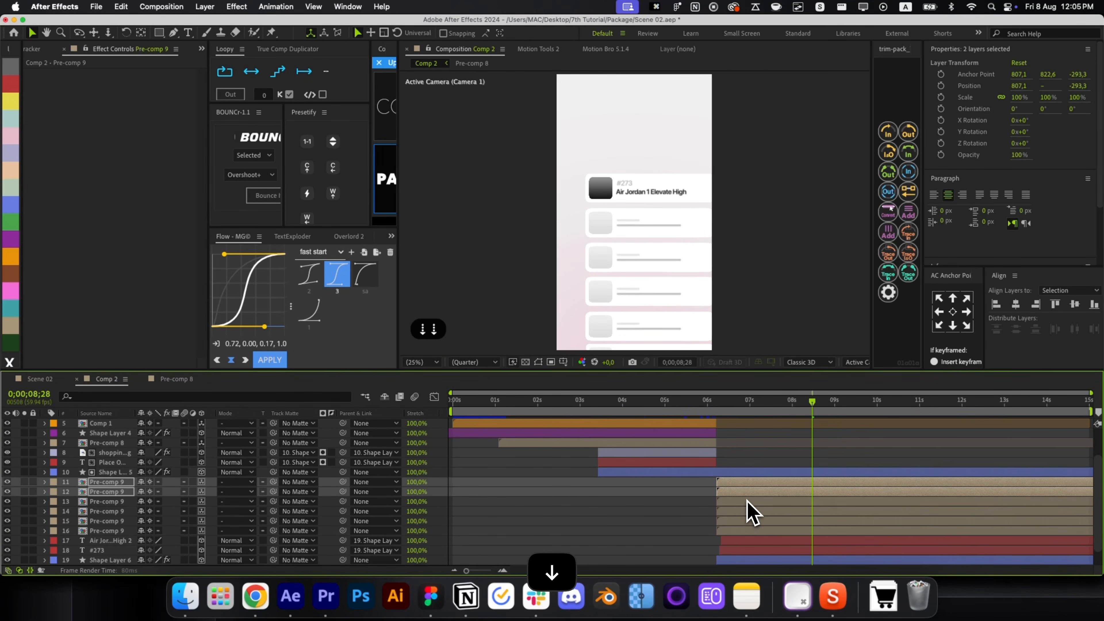
left_click(740, 495, "super")
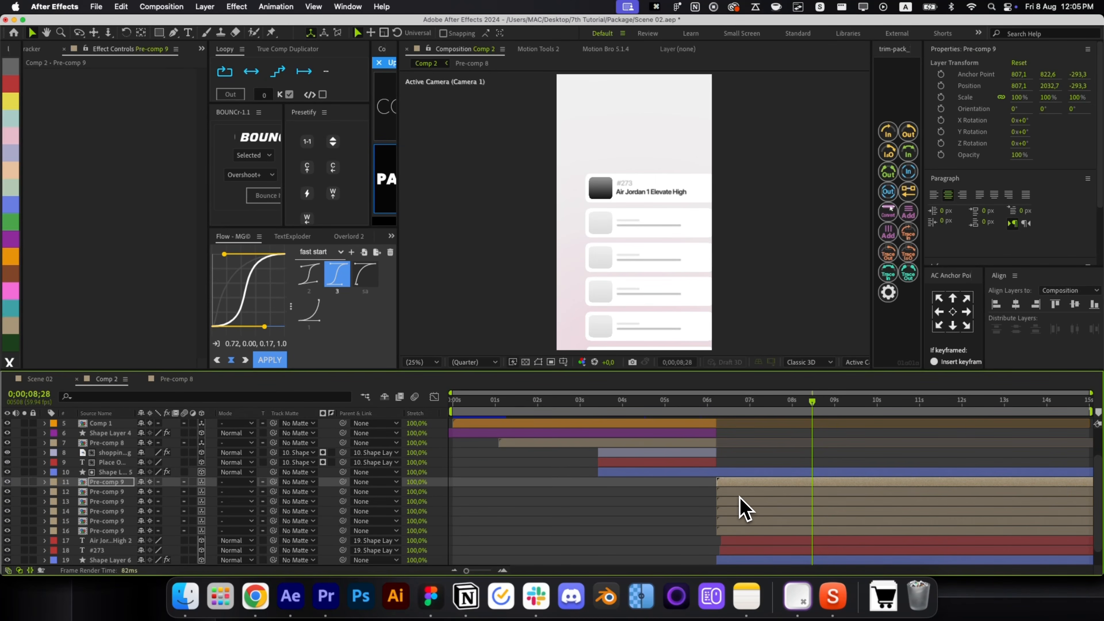
key("Down")
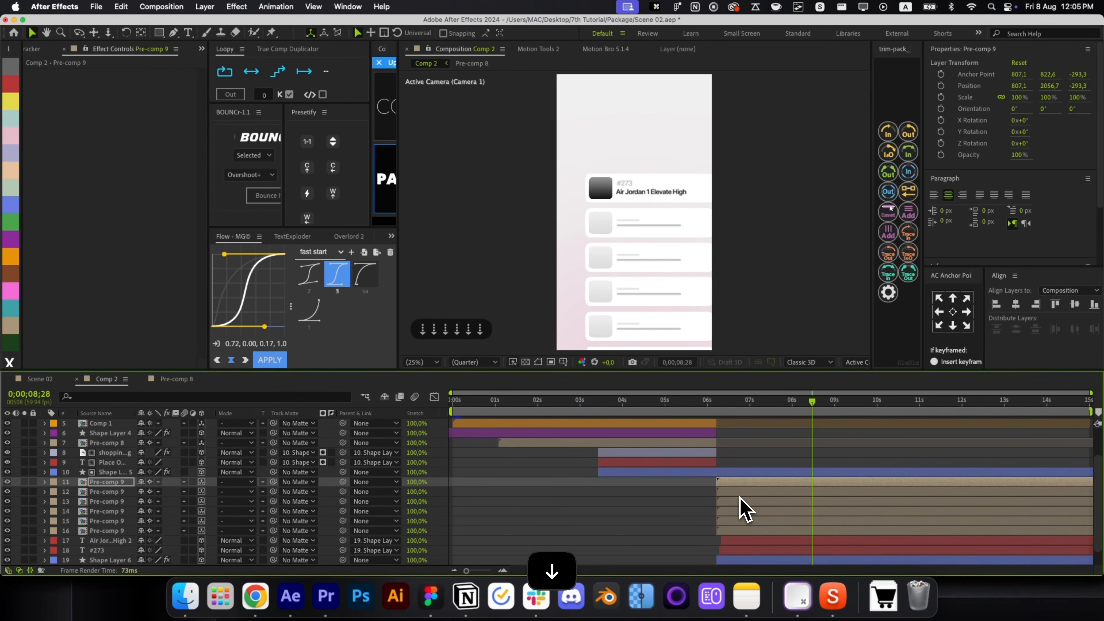
left_click(752, 529, "shift")
At 6;13 keyframe the six cards' position and push them off the phone's right side.
left_click_drag(760, 422, 717, 415)
key("p")
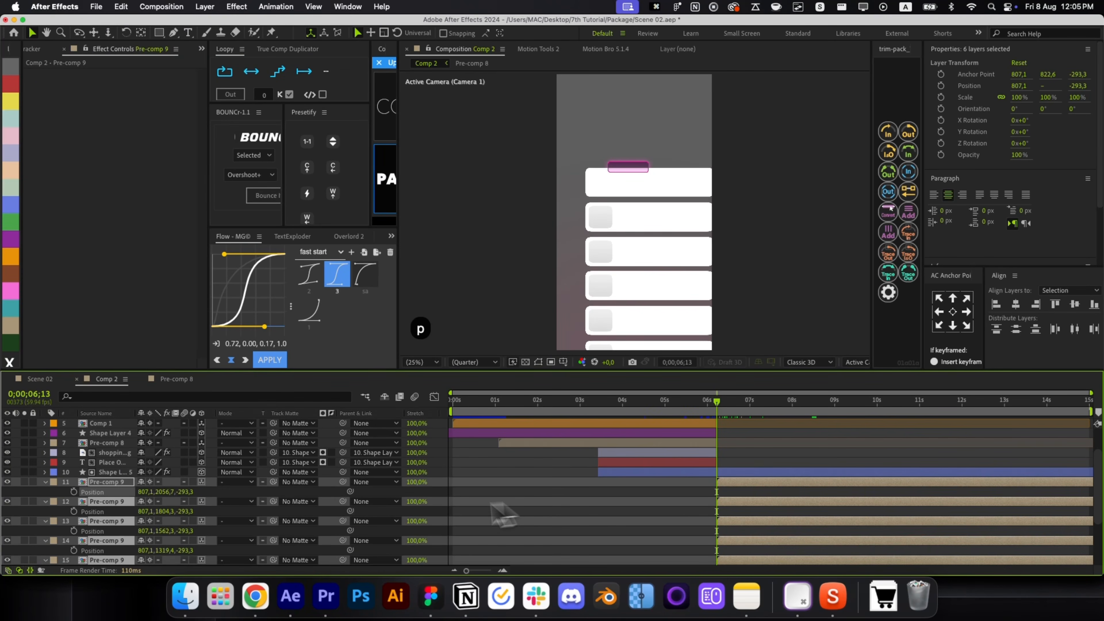
left_click(74, 492)
scroll(743, 543, "down", 2)
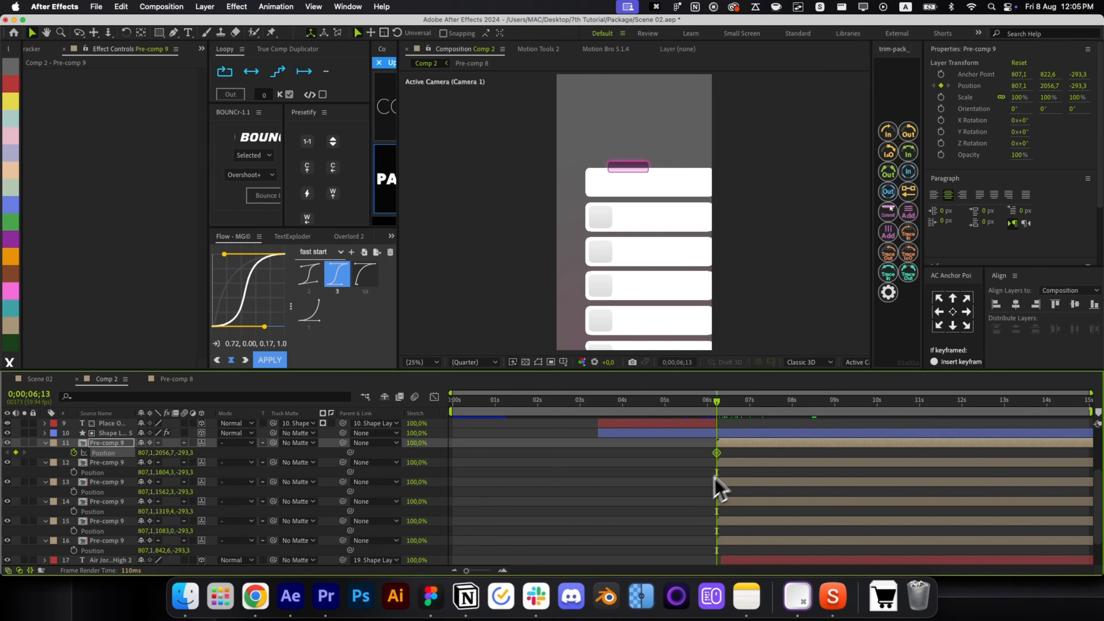
left_click(744, 538, "shift")
key("alt+shift+p")
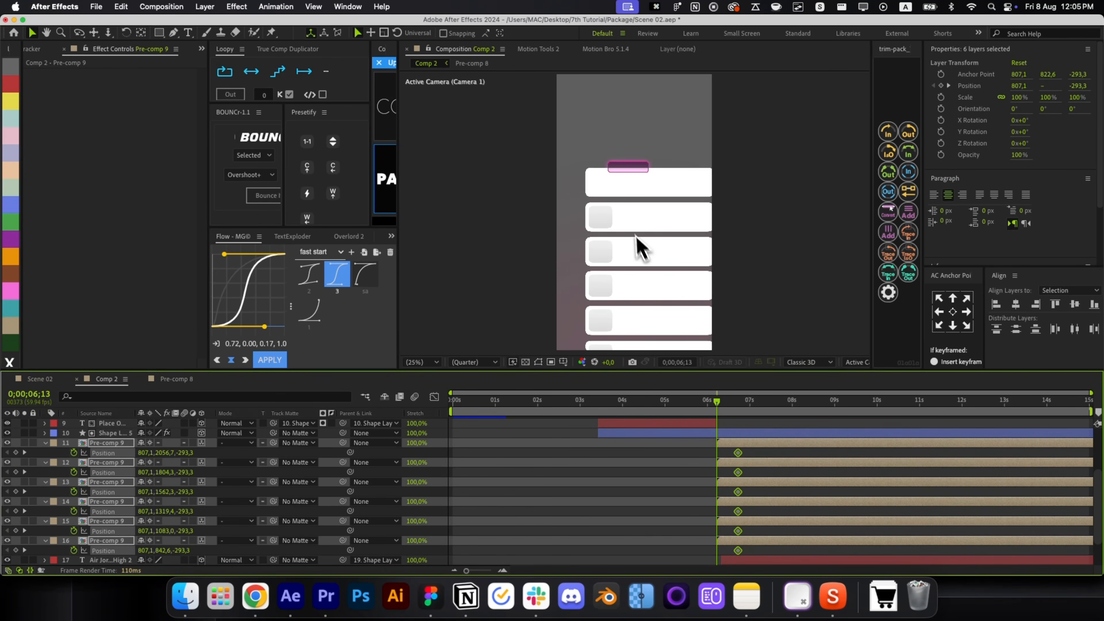
left_click_drag(639, 248, 797, 226)
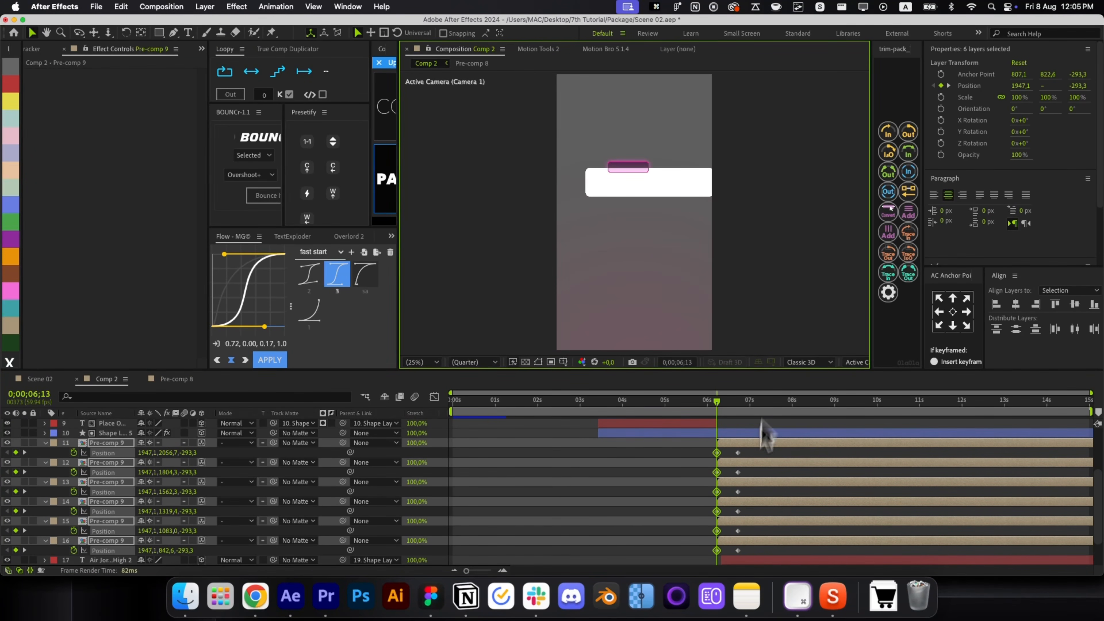
scroll(739, 531, "down", 4)
Keyframe Shape Layer 6's position off to the right and pick the sharp ease-out preset 'sa'.
left_click(740, 540)
key("p")
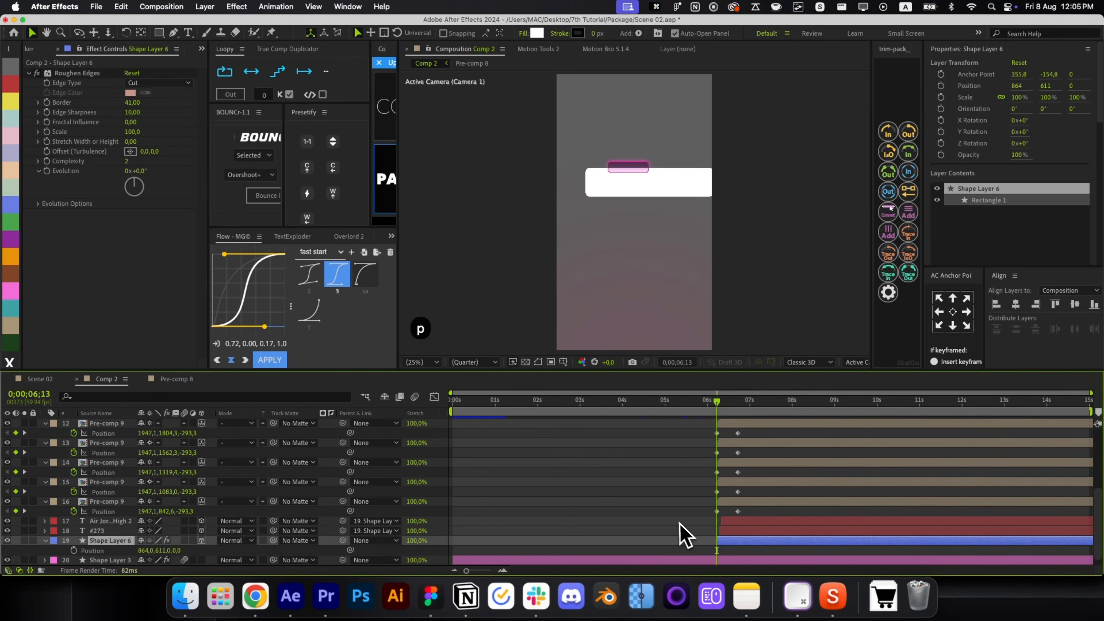
key("F2")
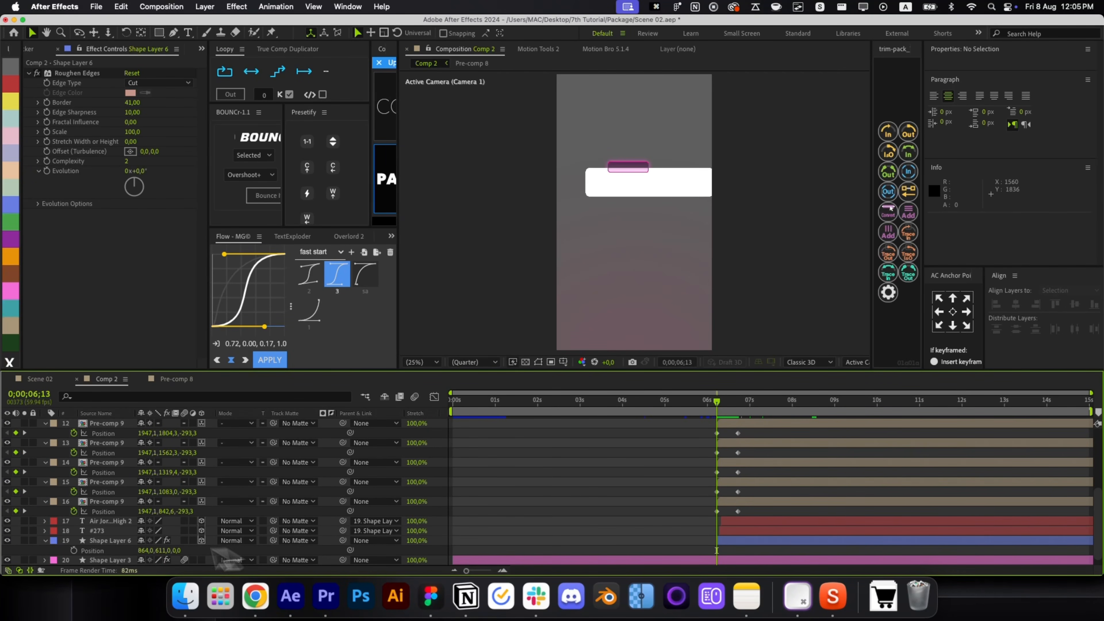
left_click(73, 550)
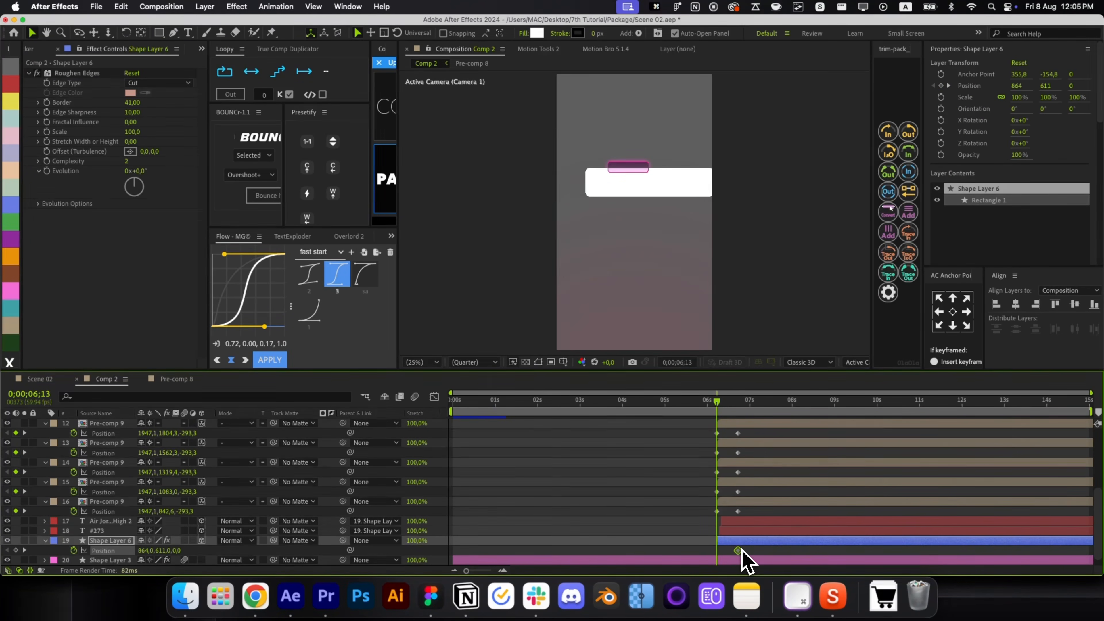
key("super+shift+h")
left_click_drag(617, 199, 771, 198)
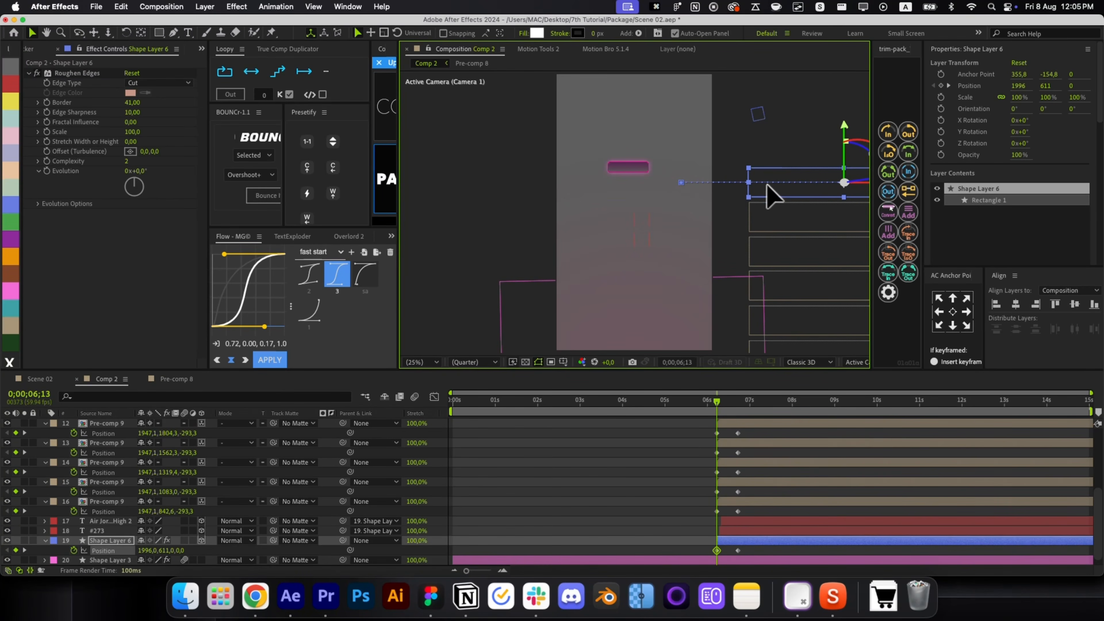
left_click_drag(752, 559, 707, 446)
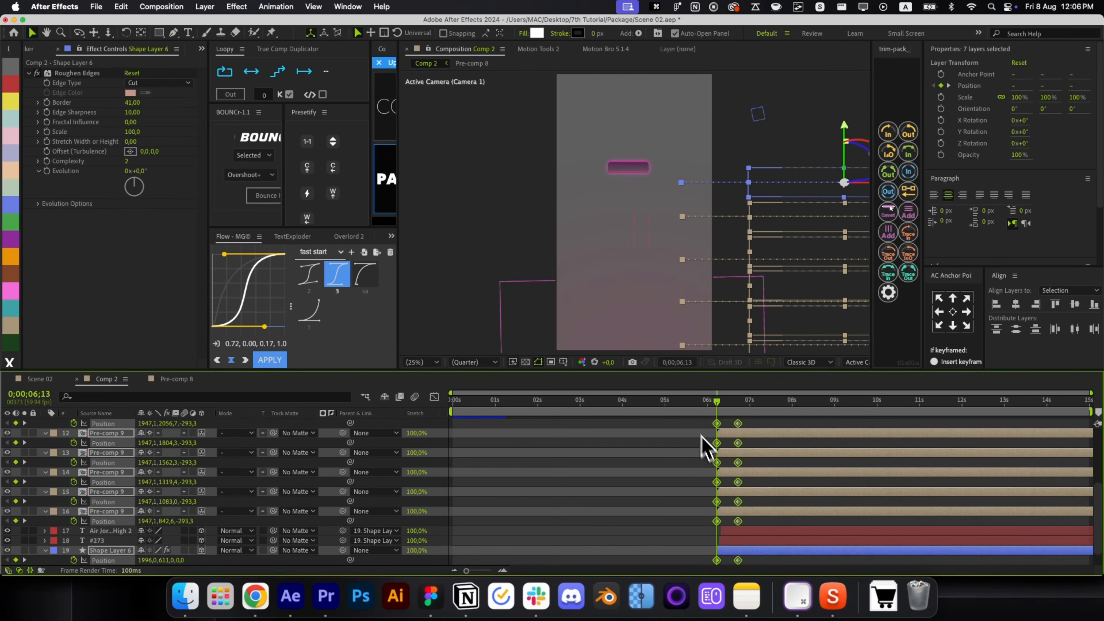
left_click(363, 273)
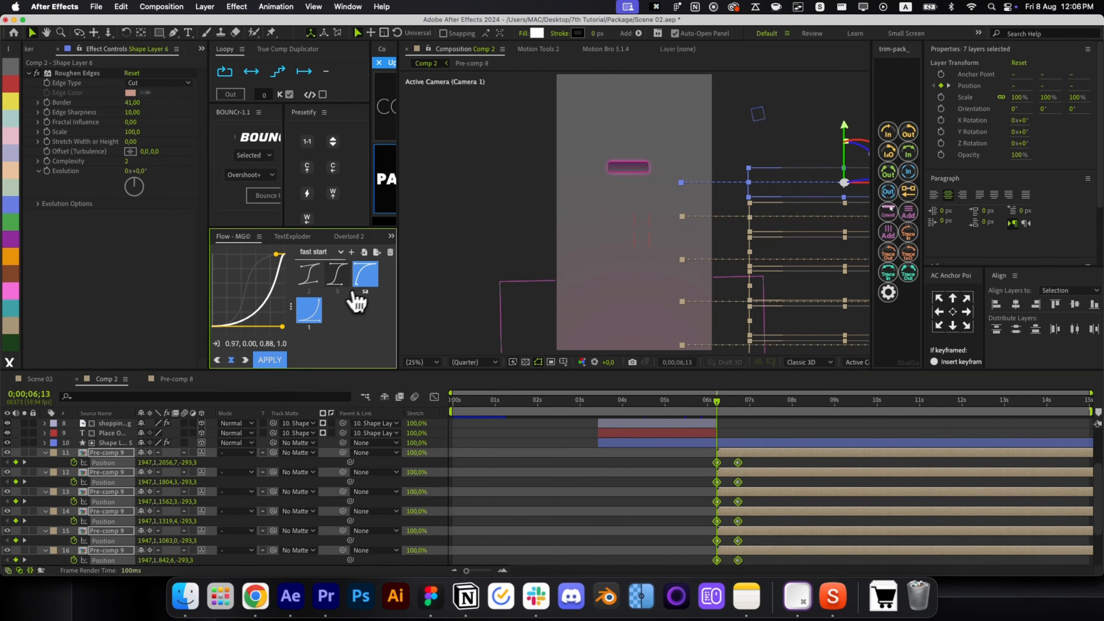
Apply the ease-out curve to the position keyframes and check their speed graph.
left_click(264, 361)
left_click(430, 398)
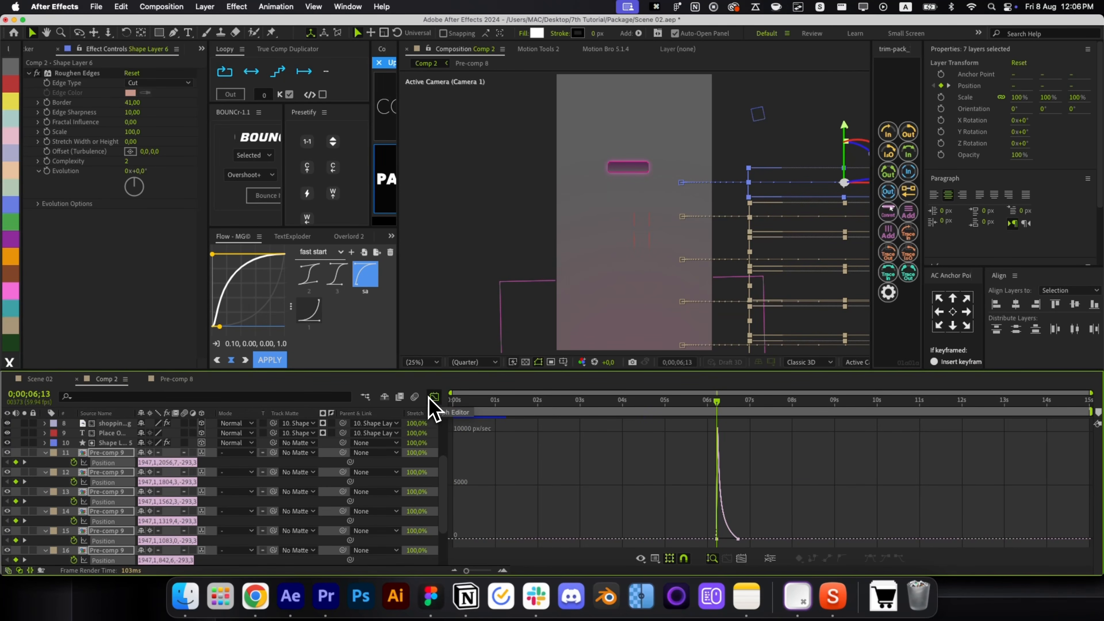
key("equal")
key("equal")
key("equal")
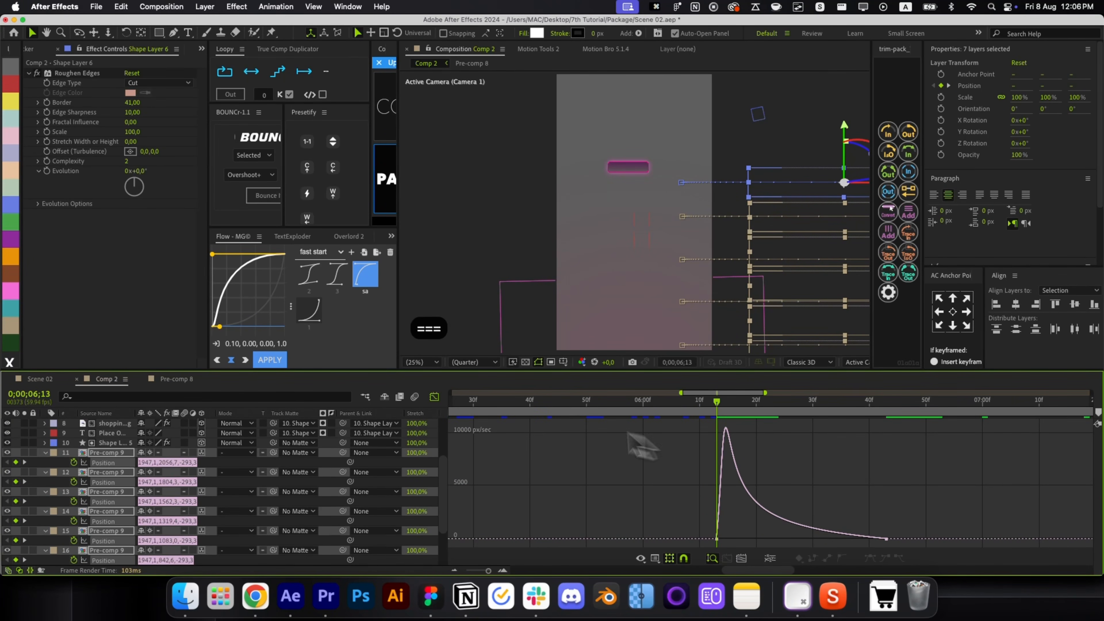
left_click(434, 397)
key("r")
key("r")
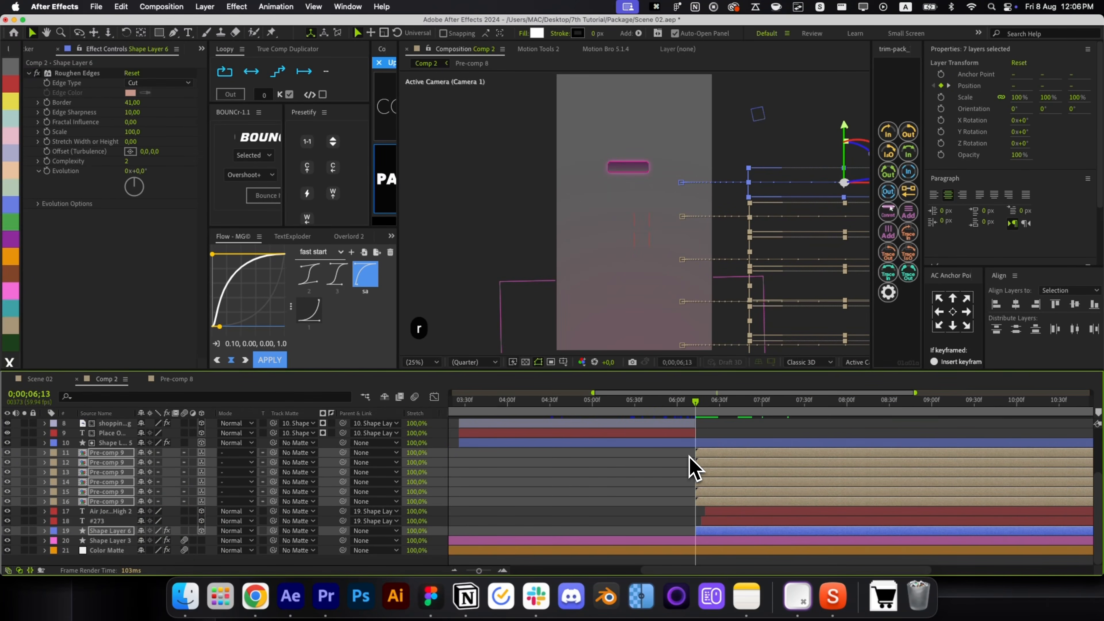
Stagger the card layers in sequence with Motion Tools 2 SEQUENCE.
left_click(547, 49)
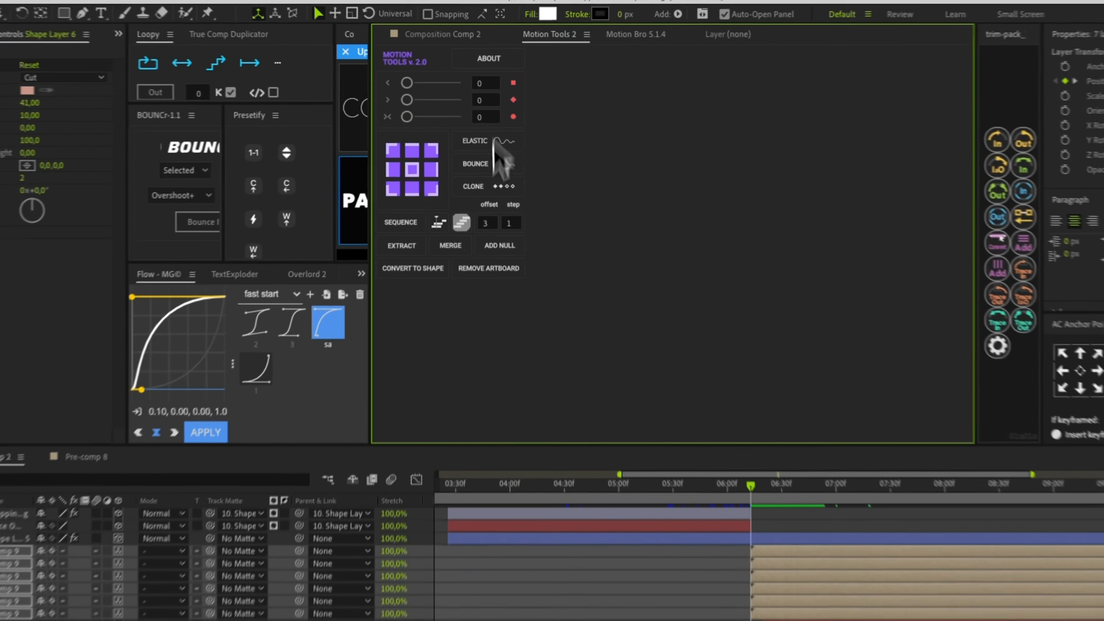
left_click(396, 231)
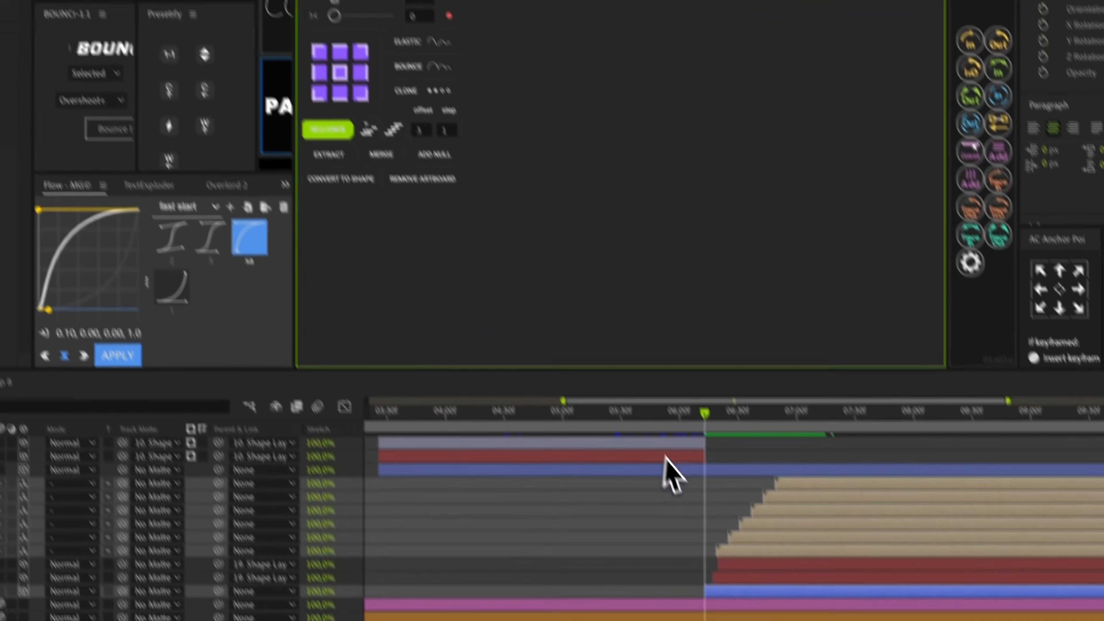
left_click(759, 591)
left_click_drag(701, 393, 692, 419)
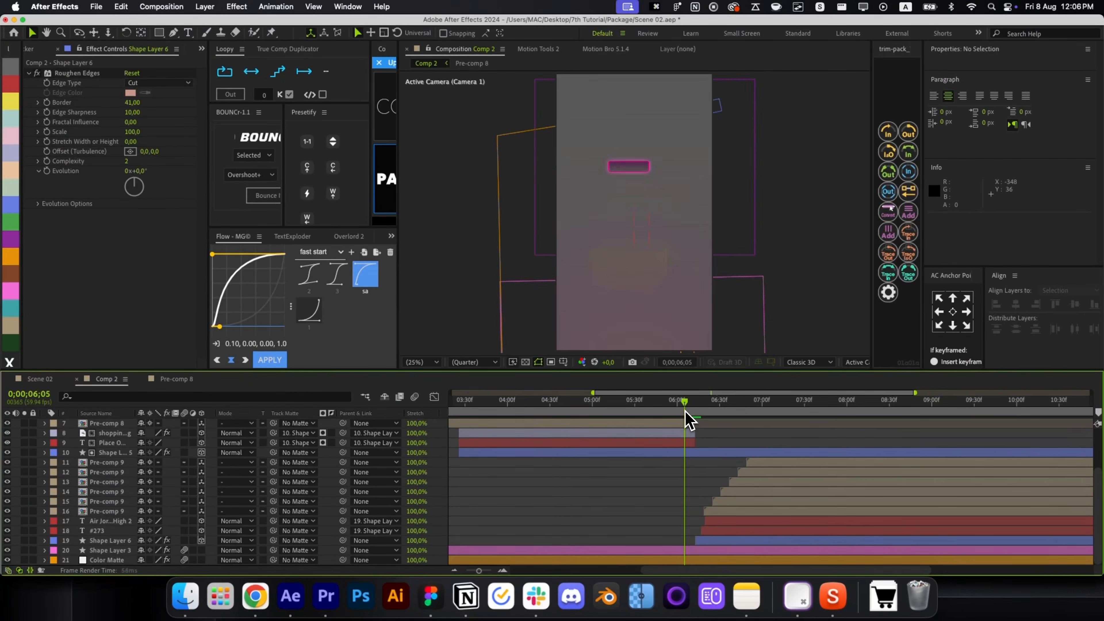
Shift card layers 11 through 19 slightly earlier in time and step through their entrance.
left_click(756, 462)
left_click(756, 472)
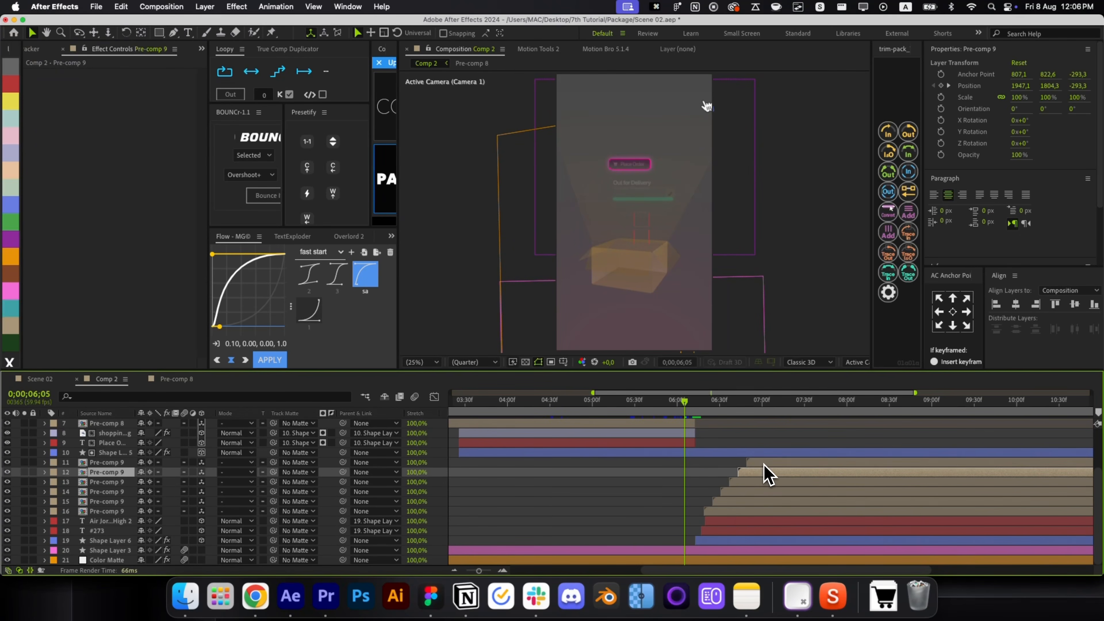
left_click(738, 539, "shift")
left_click_drag(740, 546, 706, 532)
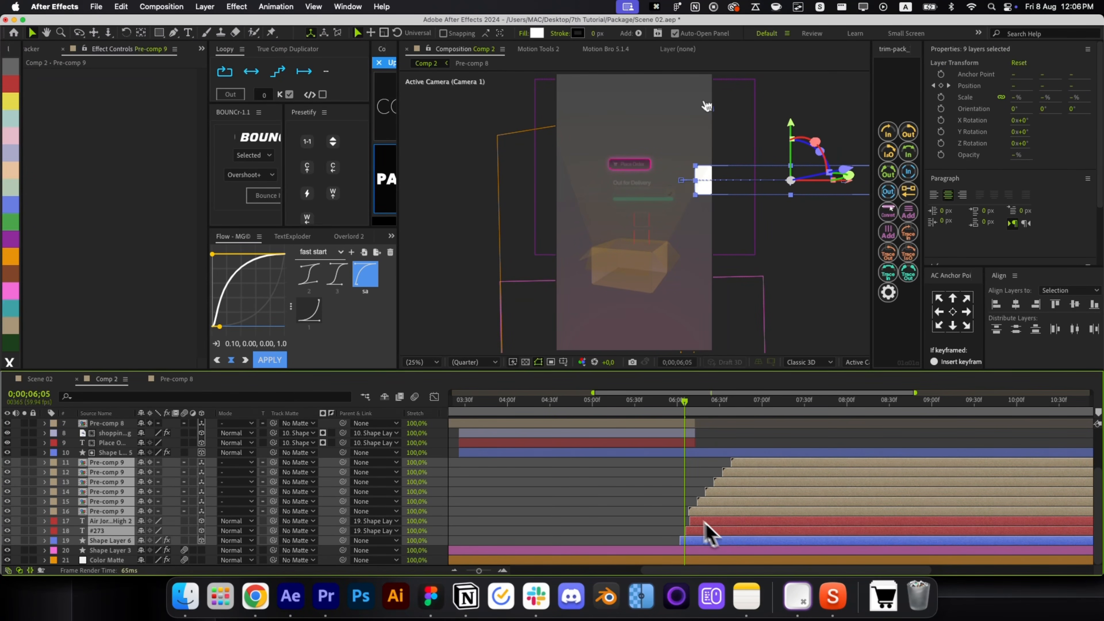
left_click(686, 503)
left_click_drag(689, 418, 709, 542)
left_click(681, 512)
key("alt+slash")
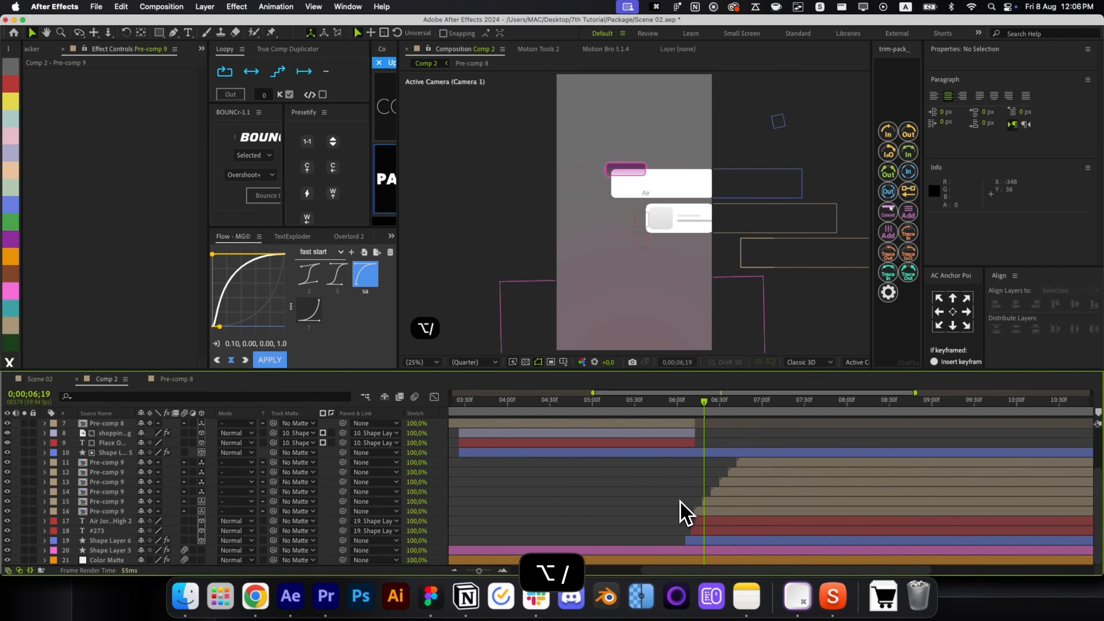
left_click_drag(687, 431, 801, 599)
Select Shape Layer 5's keyframes at the current time and recheck the animation.
left_click(761, 452)
key("u")
left_click(783, 491)
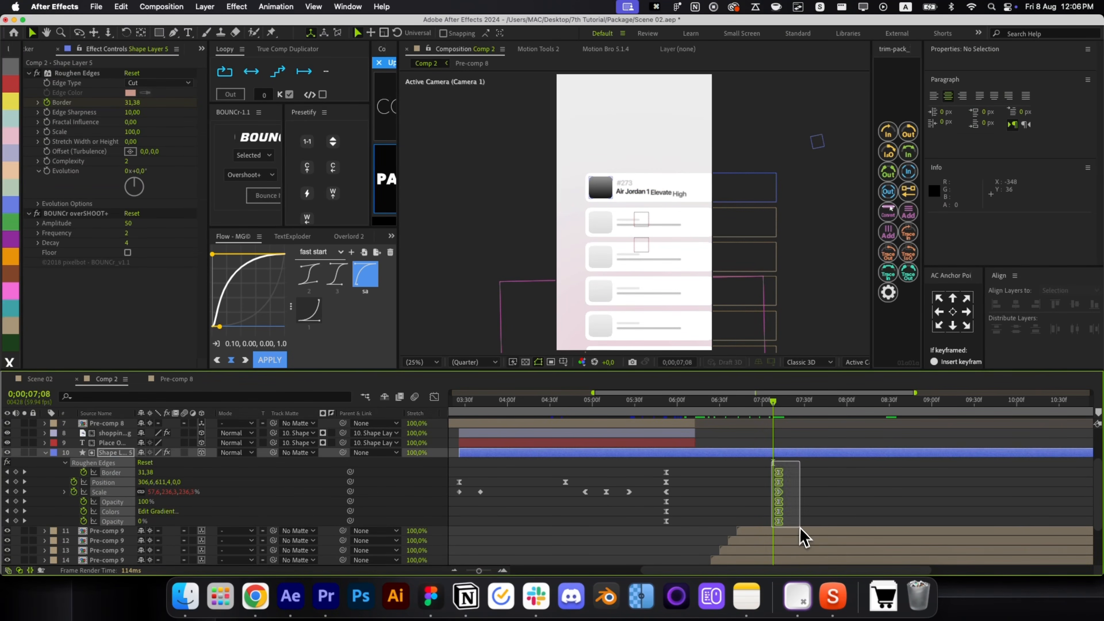
left_click_drag(677, 424, 807, 448)
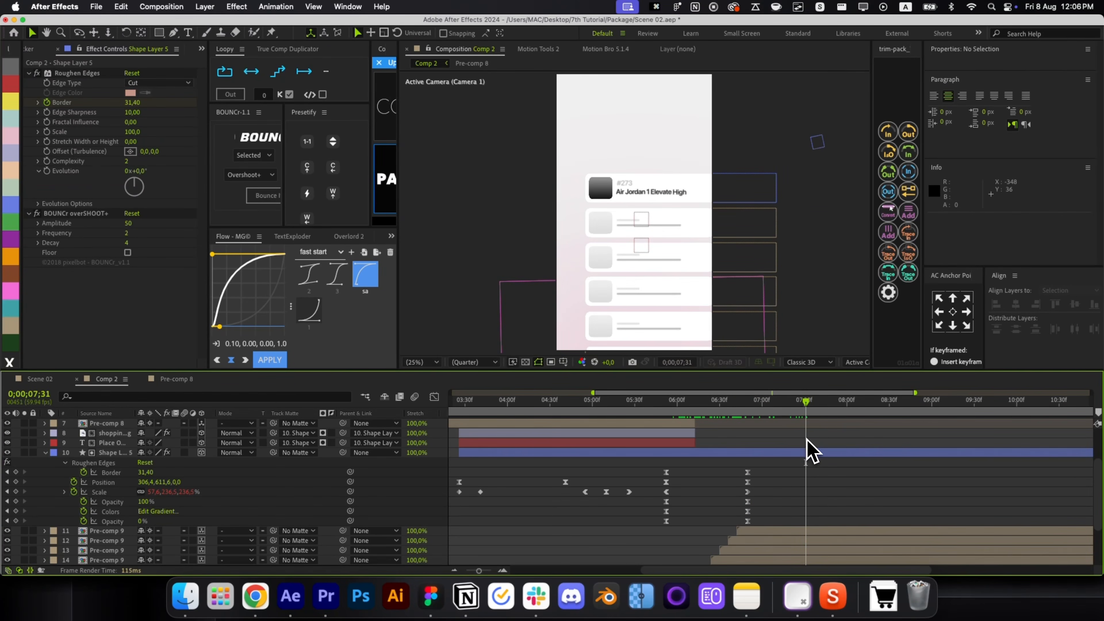
key("p")
key("p")
key("alt+slash")
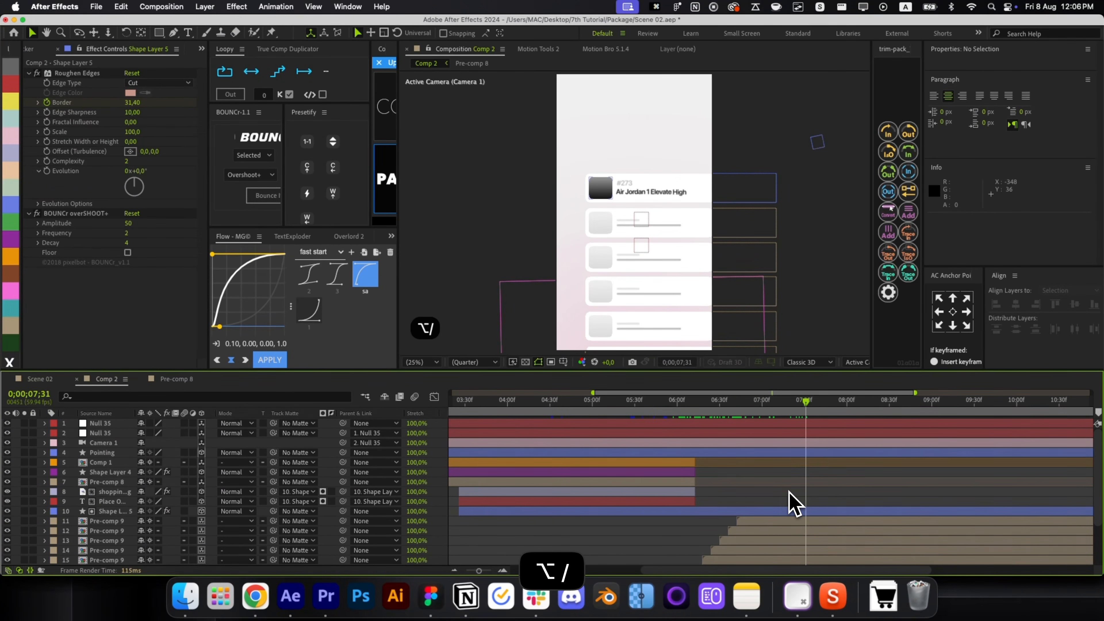
Show the full 15-second timeline and preview the animation from 5;30.
key("alt+slash")
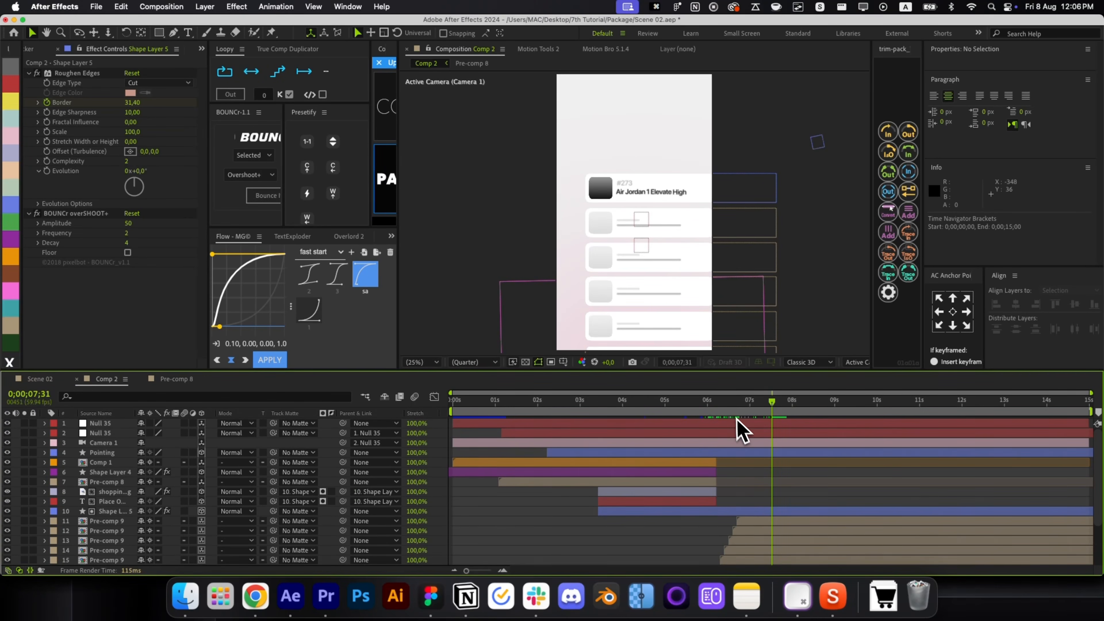
left_click_drag(738, 429, 691, 426)
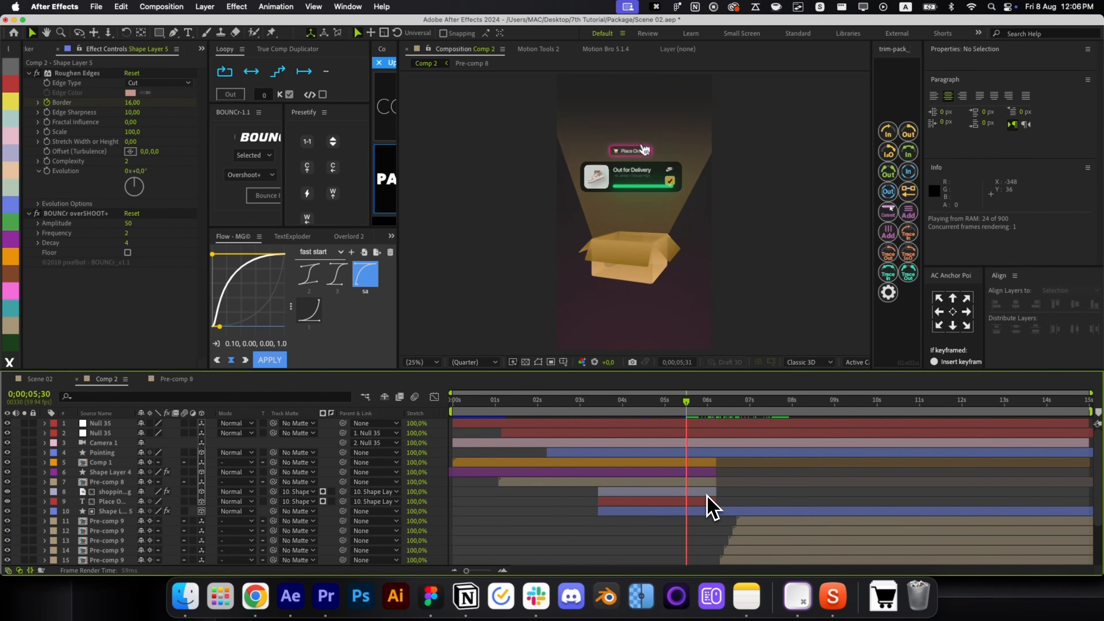
left_click(696, 416)
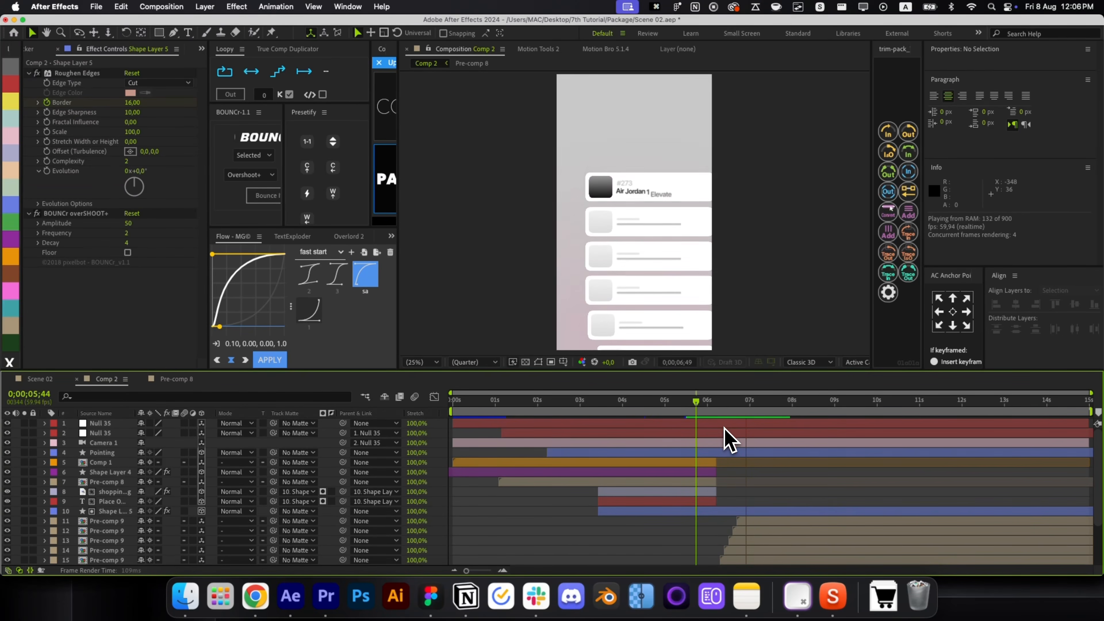
key("space")
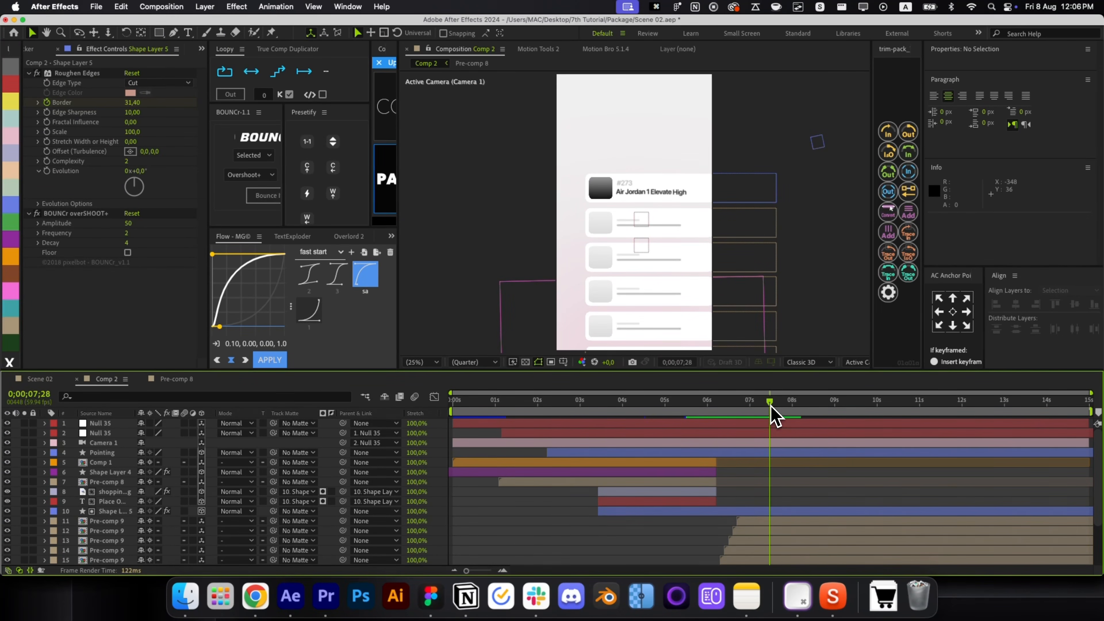
Create a new text layer reading "That's it".
key("super+alt+shift+t")
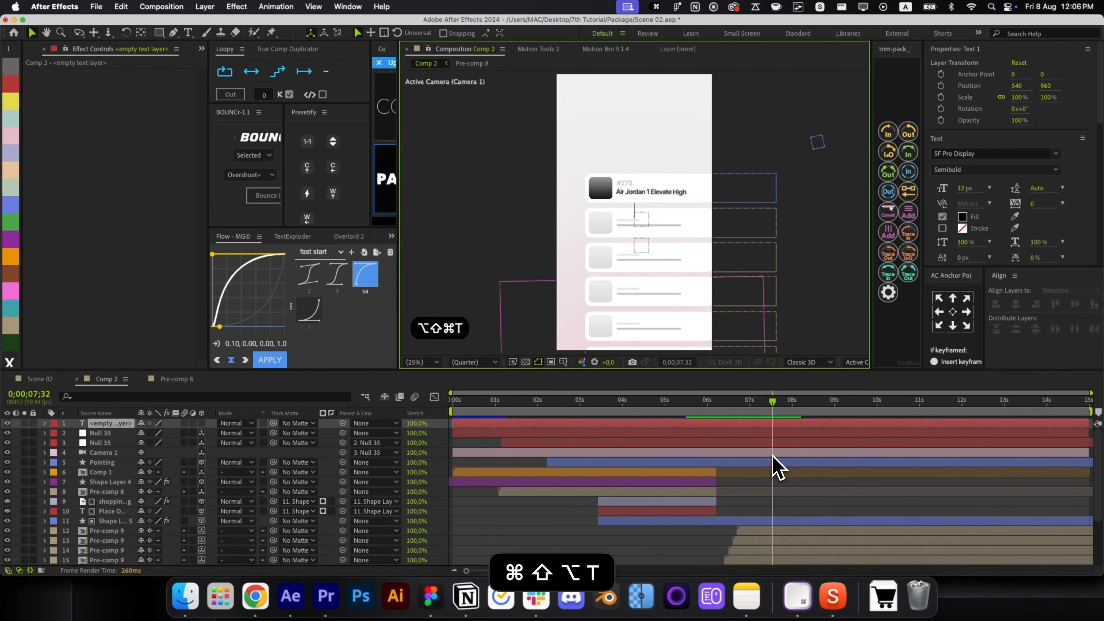
type("That")
key("Return")
type("s")
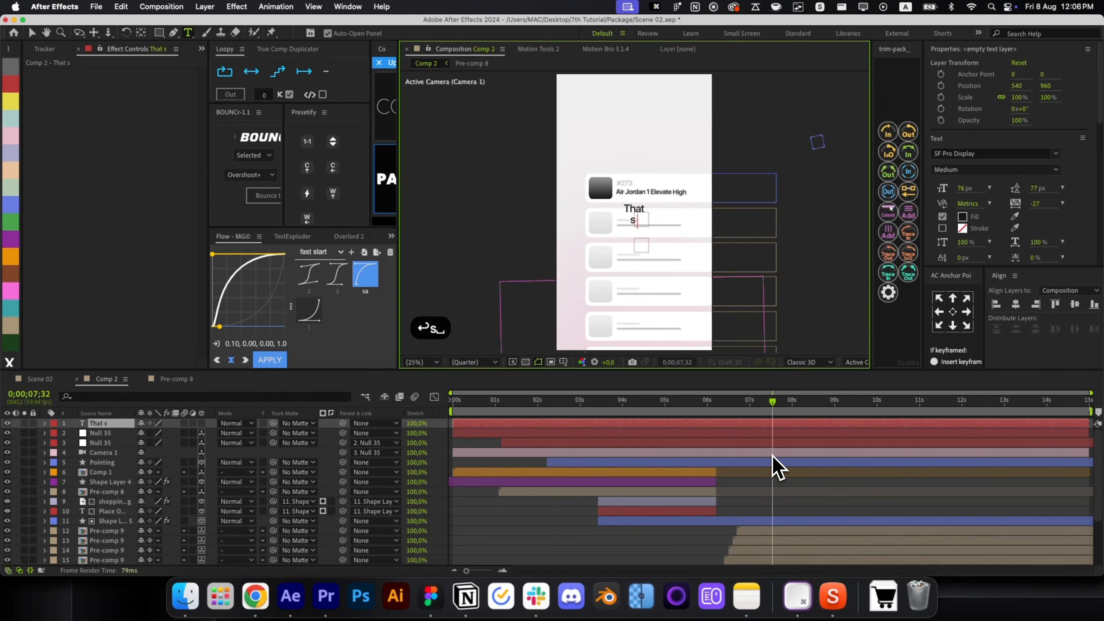
key("BackSpace")
key("BackSpace")
key("BackSpace")
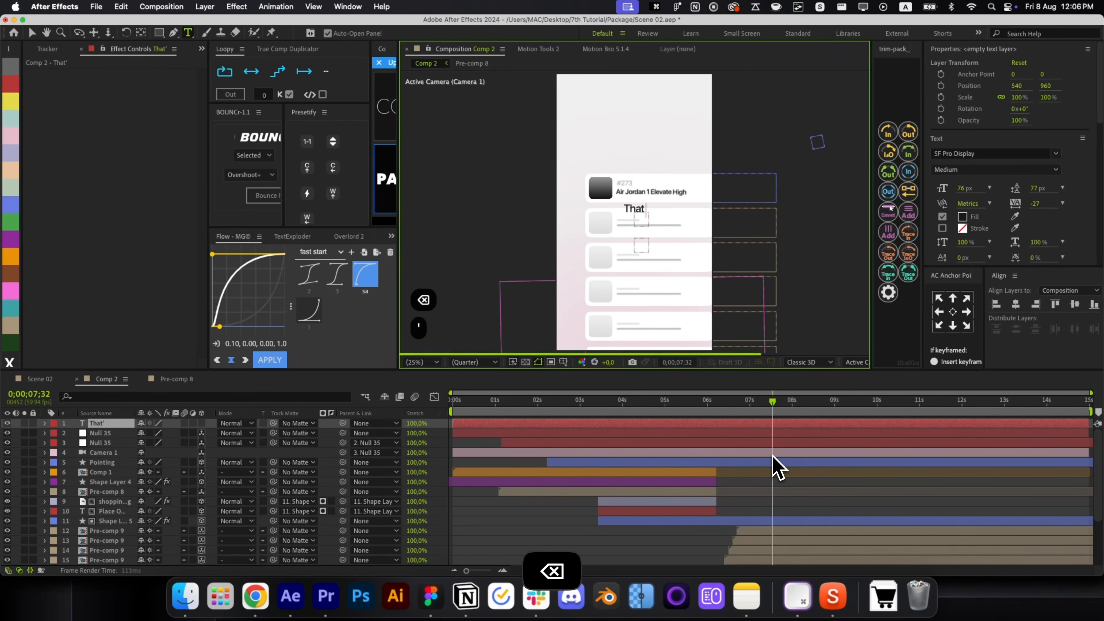
type("'s ot")
key("BackSpace")
key("BackSpace")
type("it")
key("super+Return")
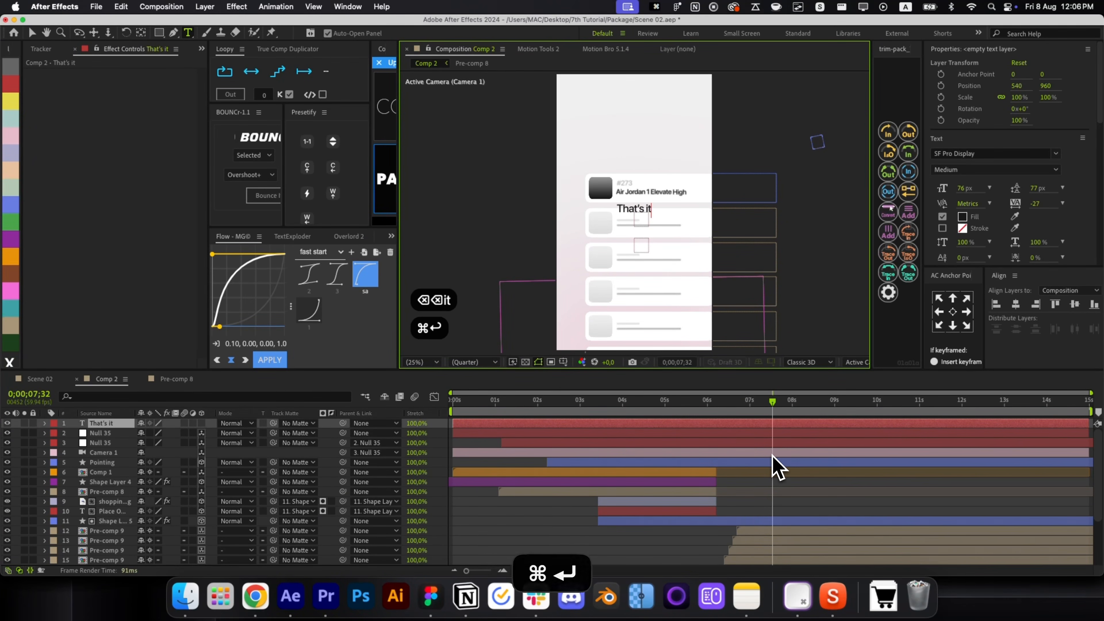
key("v")
Centre the title's anchor, make it 3D, scale it to about 208% and move it above the order card.
left_click(953, 311)
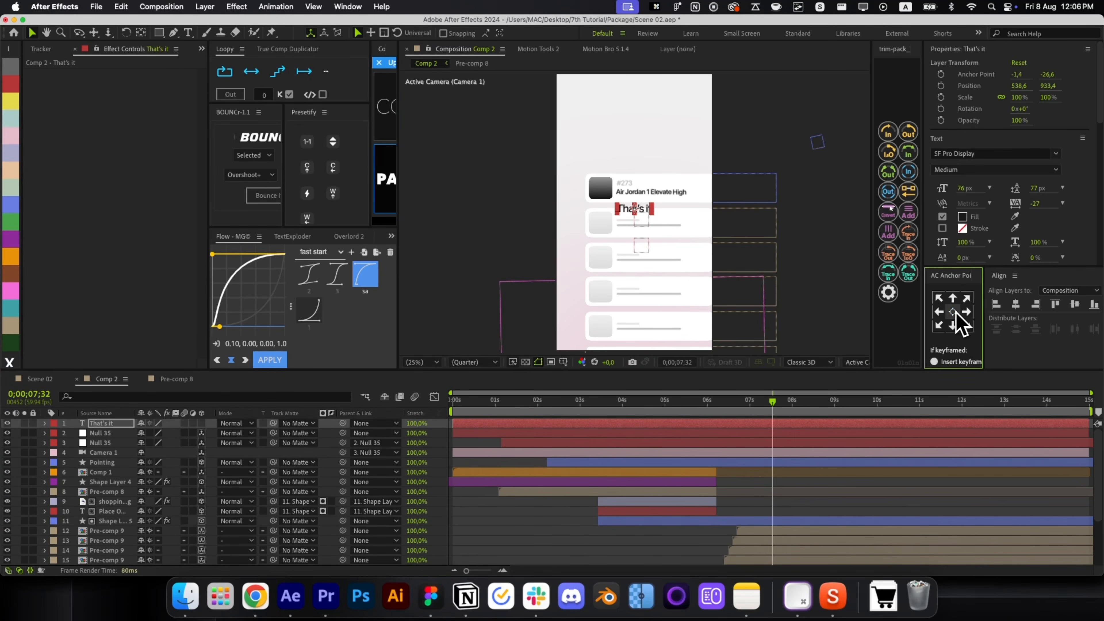
left_click(202, 424)
key("super+Home")
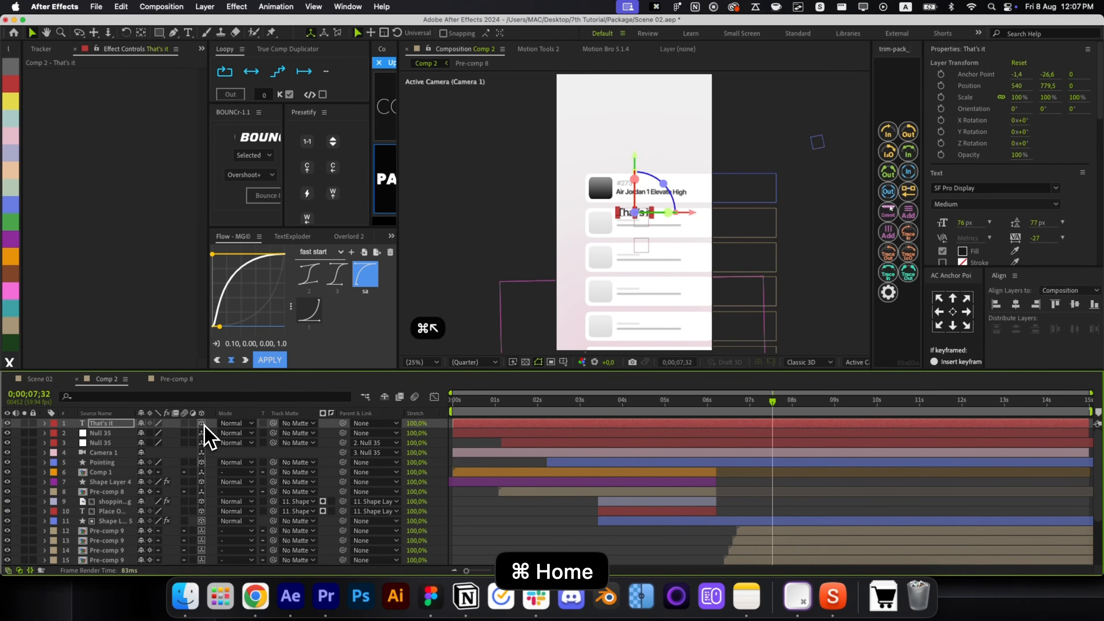
key("bracketleft")
key("super+bracketleft")
key("super+shift+bracketleft")
key("super+bracketright")
key("super+bracketright")
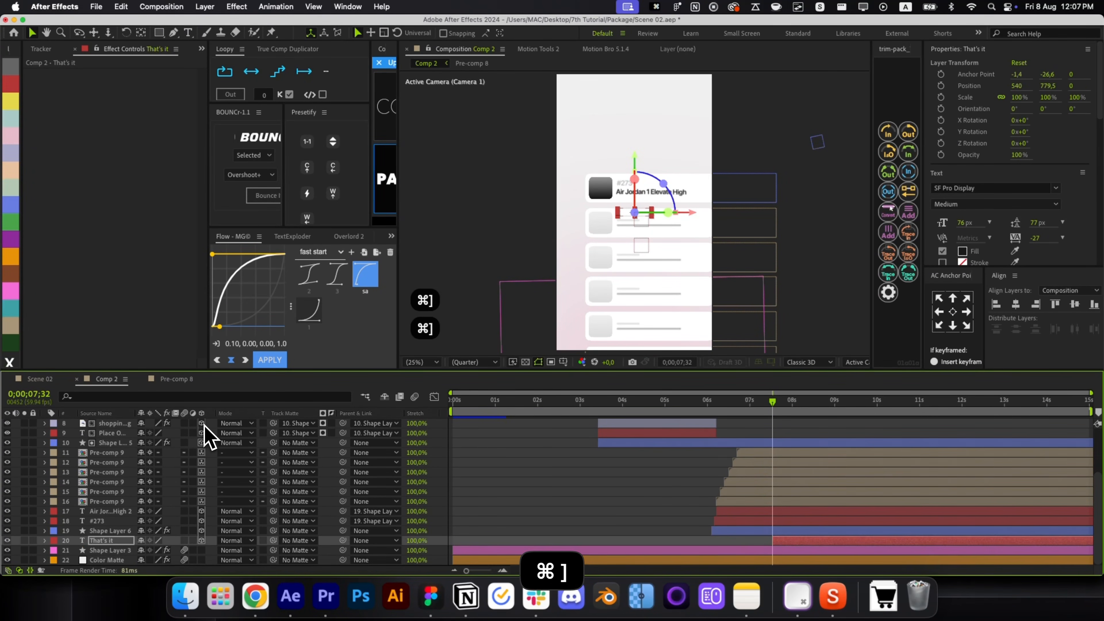
left_click_drag(617, 214, 600, 219)
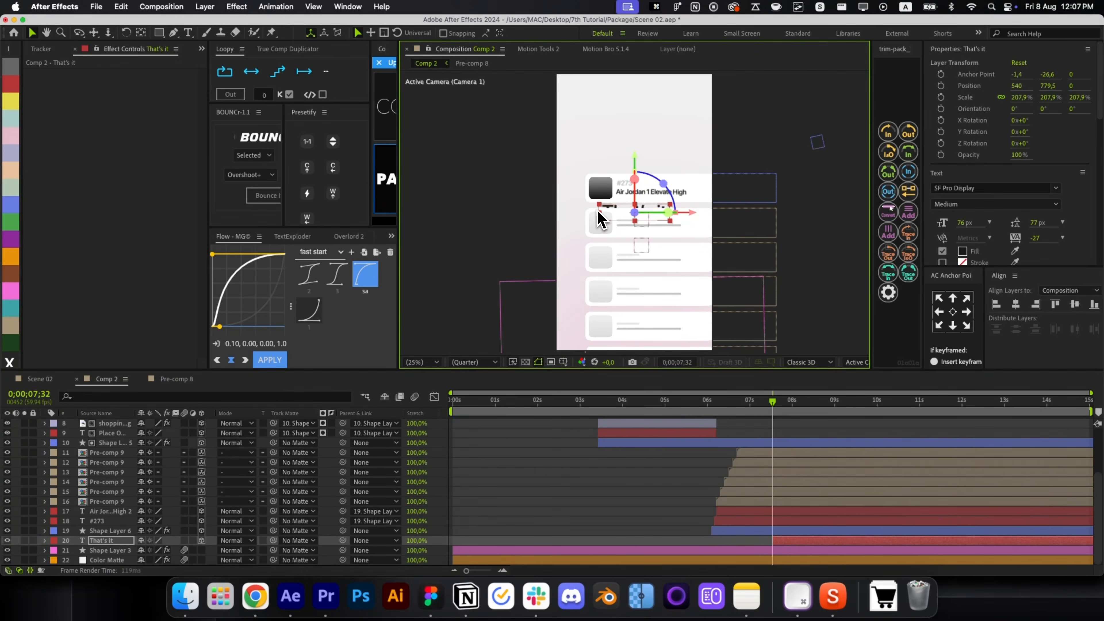
left_click_drag(634, 174, 636, 111)
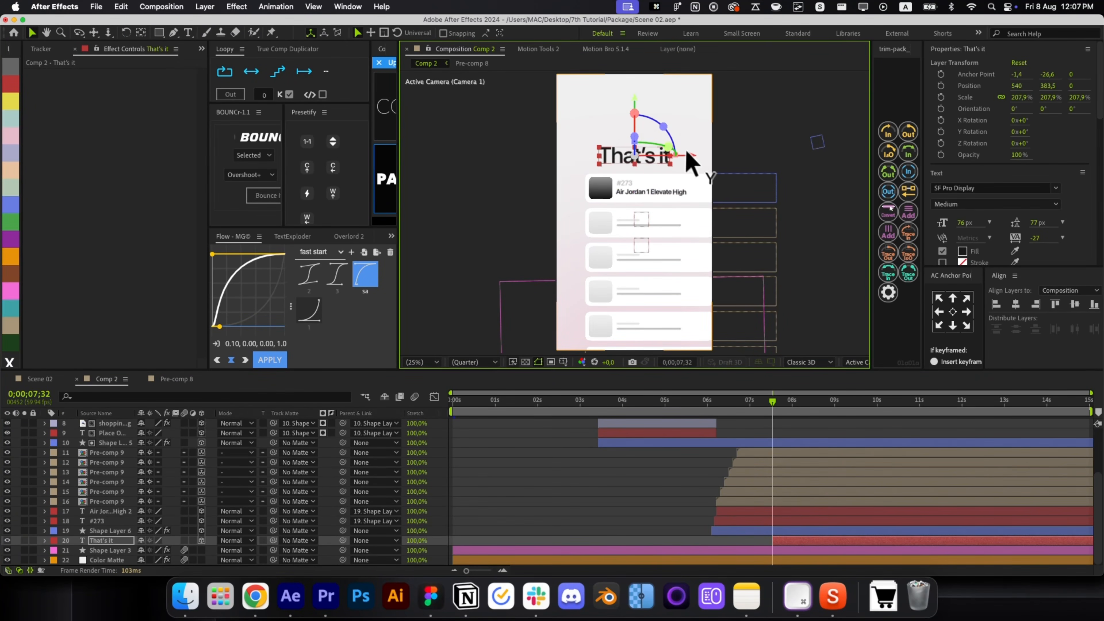
Set the title's font weight to Semibold and shrink it to about 183%.
left_click(1012, 204)
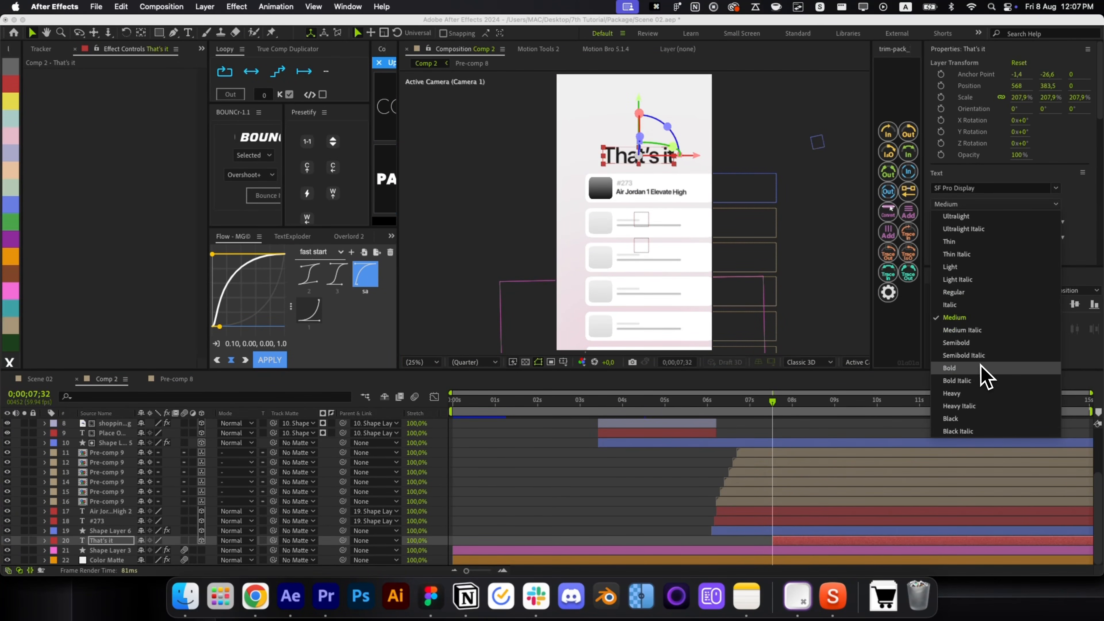
left_click(985, 372)
left_click(968, 205)
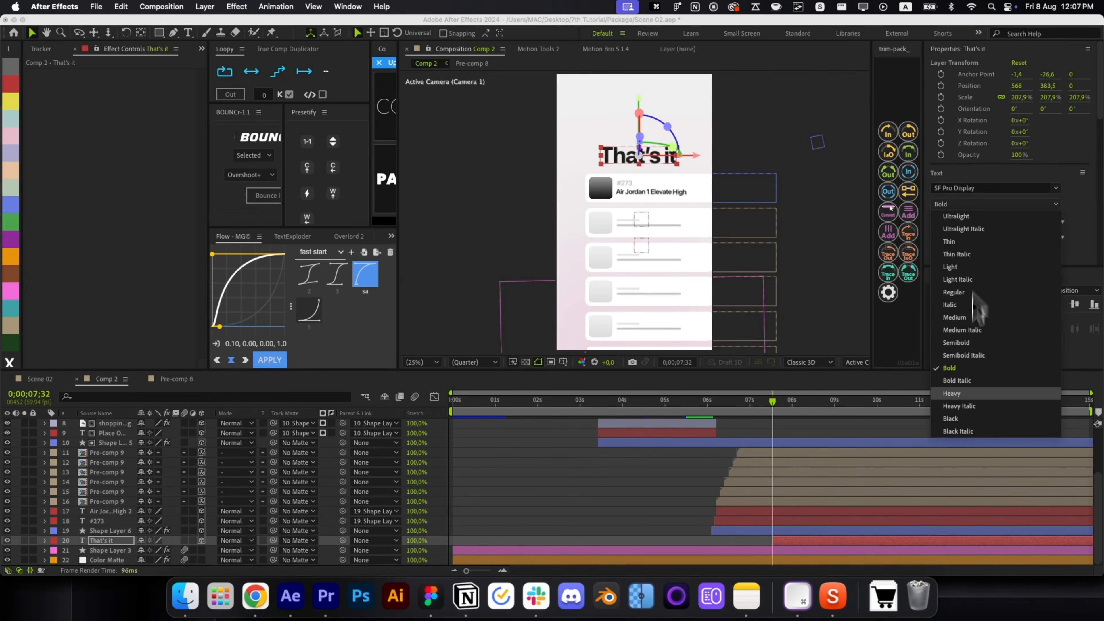
left_click(968, 359)
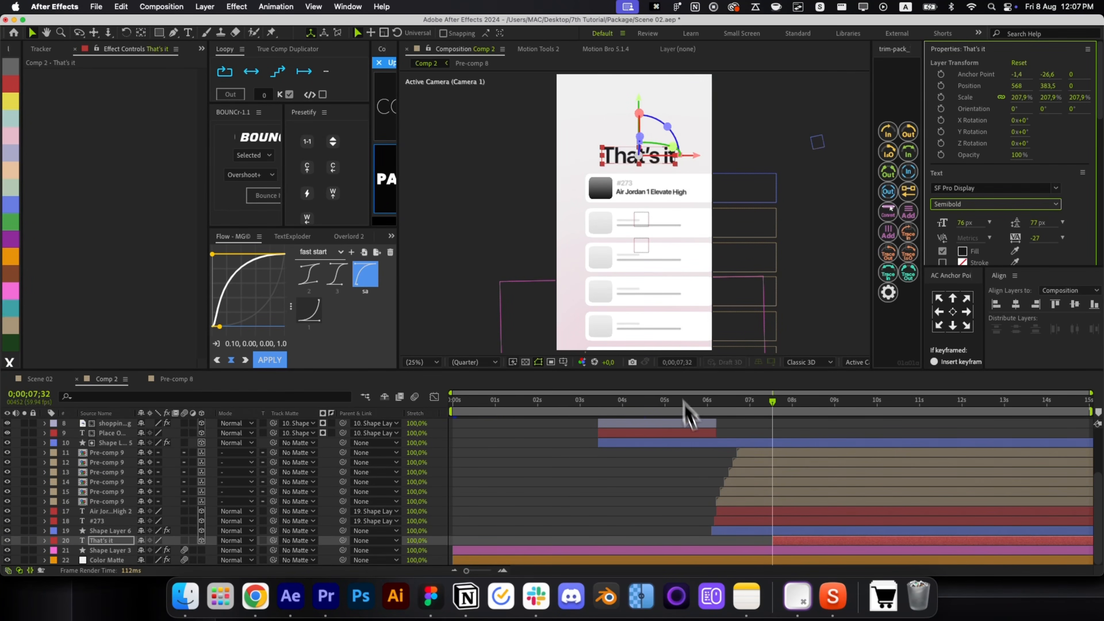
left_click(786, 434)
left_click(793, 541)
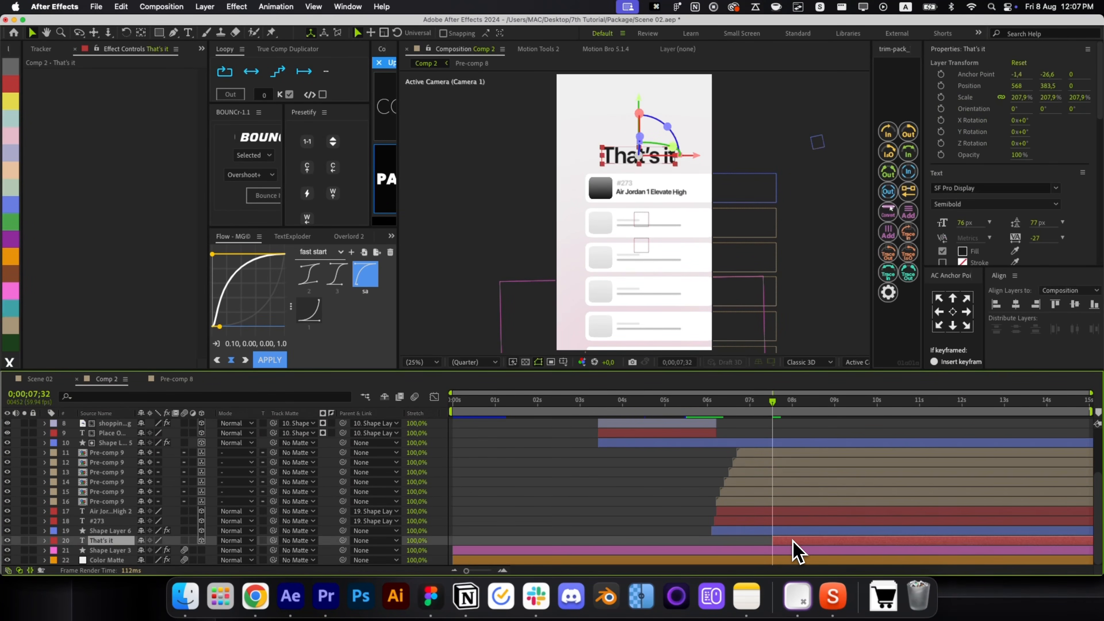
scroll(645, 162, "up", 2)
left_click_drag(706, 168, 699, 165)
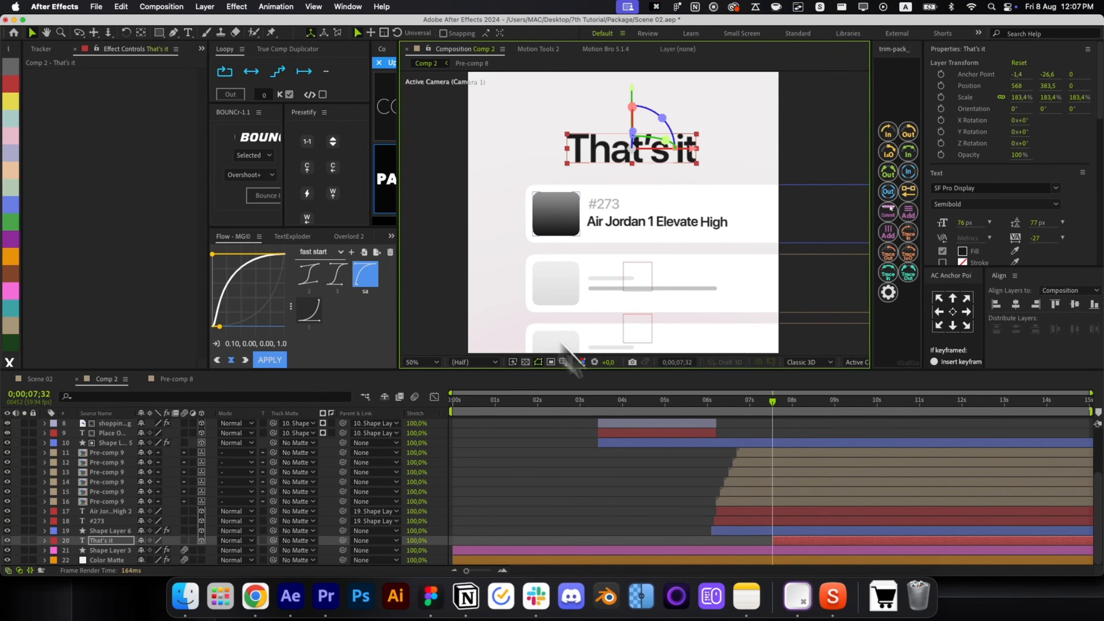
Apply the CC RepeTile/Deep Glow animated preset to the title and preview its entrance.
key("alt+space")
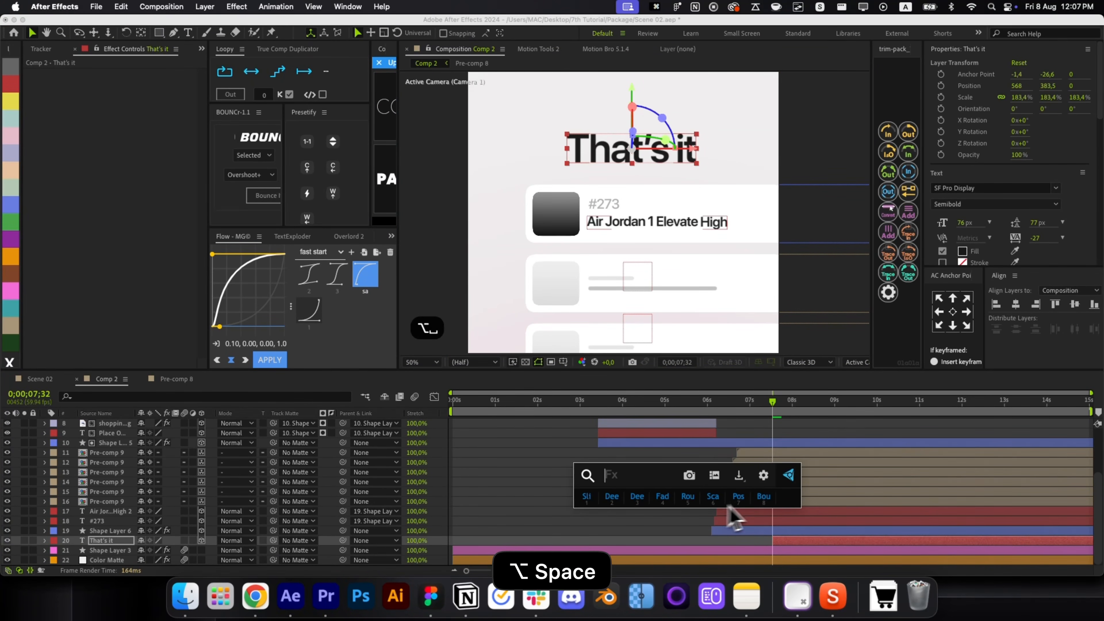
left_click(756, 496)
left_click_drag(772, 413, 799, 413)
key("alt+slash")
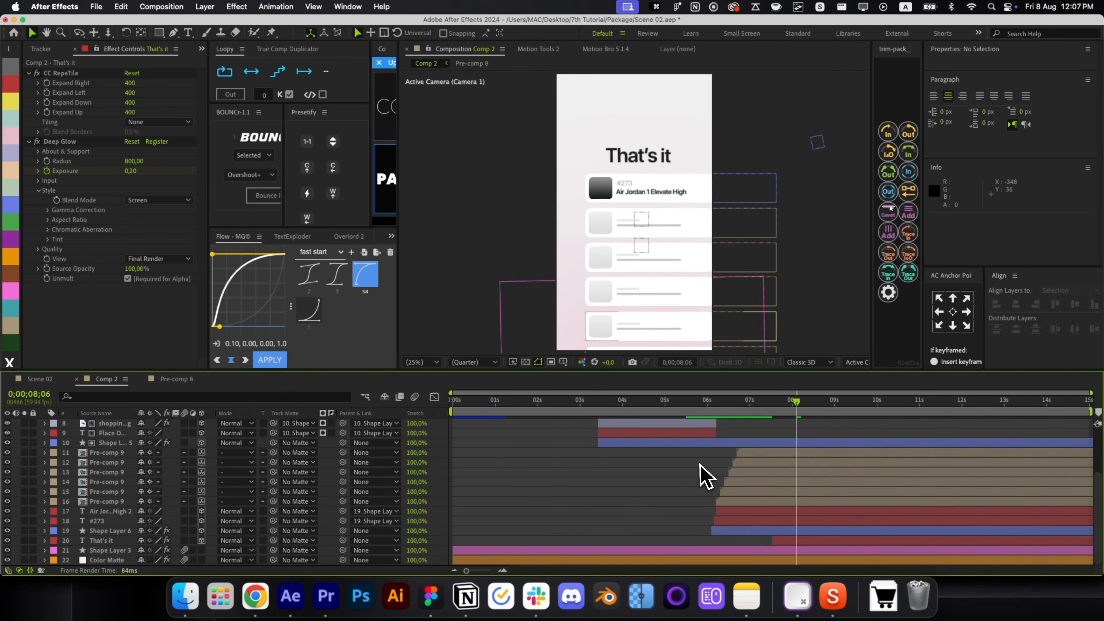
scroll(704, 477, "up", 5)
mouse_move(704, 417)
left_mouse_down()
mouse_move(660, 418)
mouse_move(743, 421)
mouse_move(687, 422)
left_mouse_up()
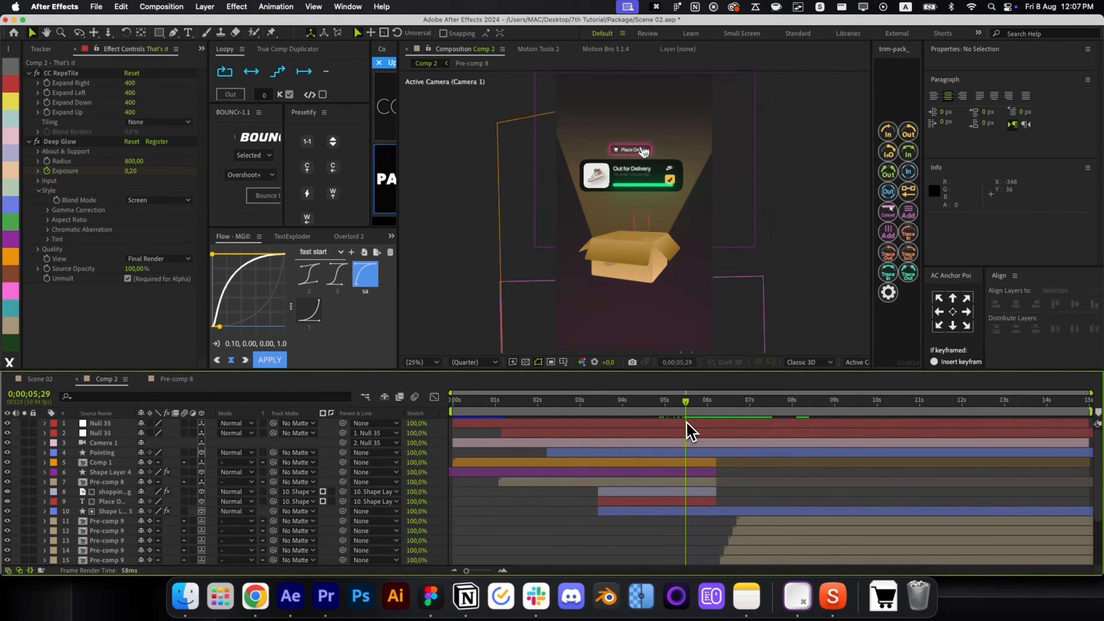
Copy the Nike thumbnail image from Pre-comp 8 and paste it into Comp 2.
left_click(694, 490)
left_click(695, 481)
double_click(696, 482)
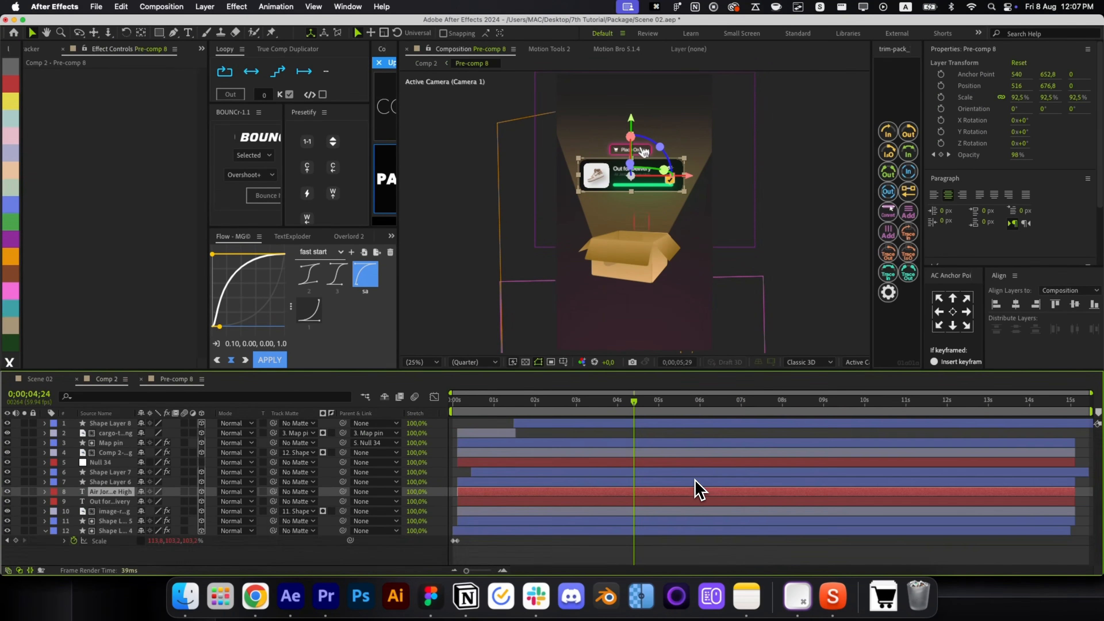
left_click(723, 178)
key("super+c")
key("super+w")
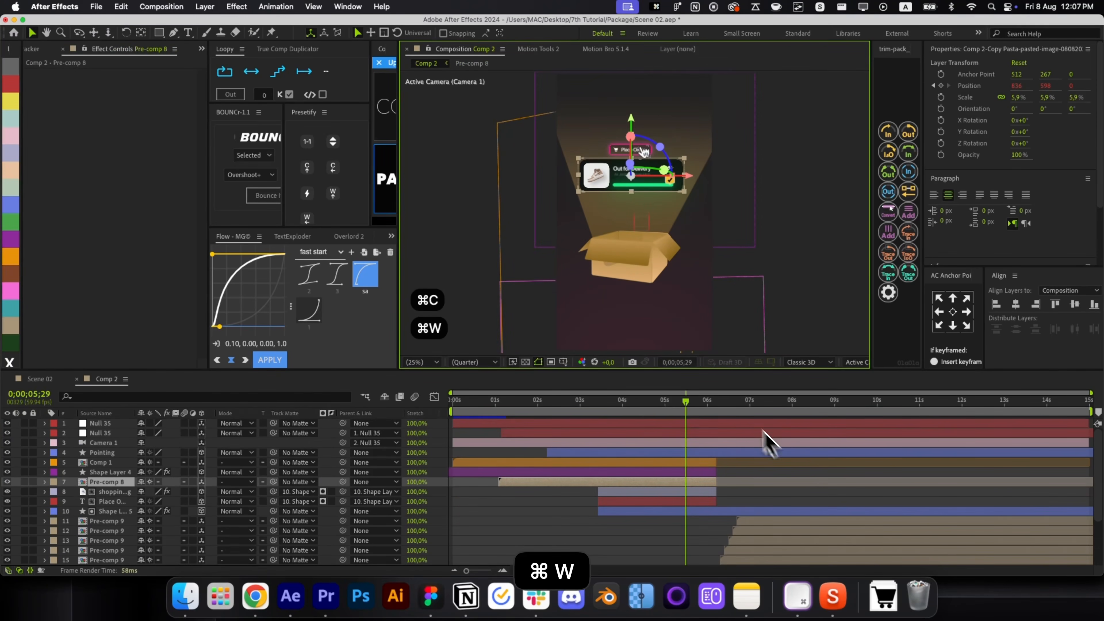
key("super+v")
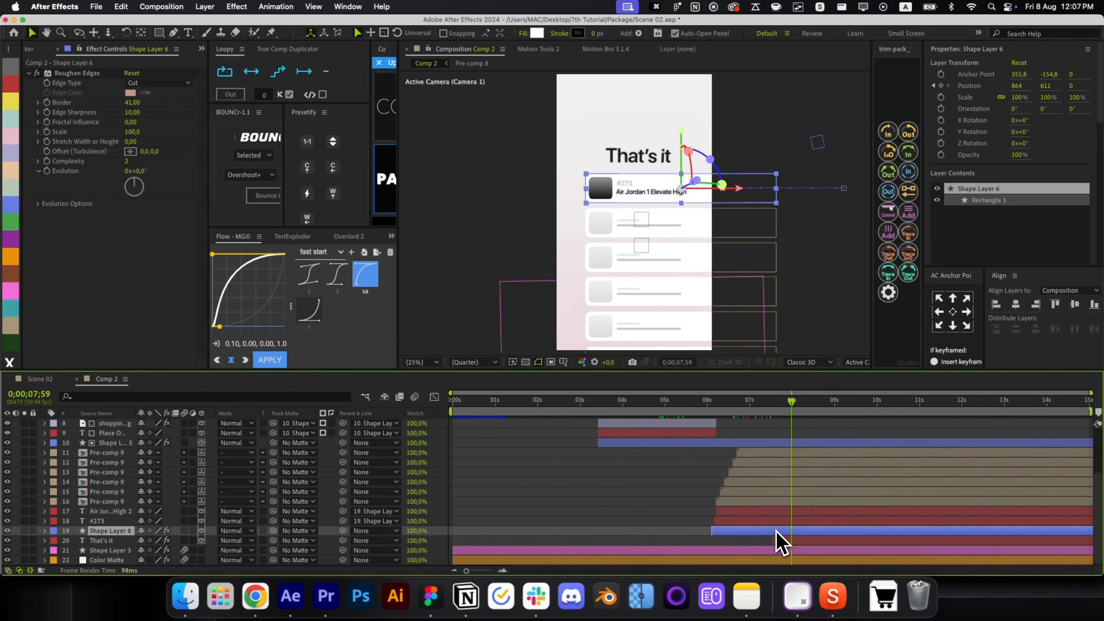
Start the logo at about 5.5 s, parent it to Shape Layer 6, scale to 12%, matte it to the thumbnail.
left_click_drag(775, 530, 999, 537)
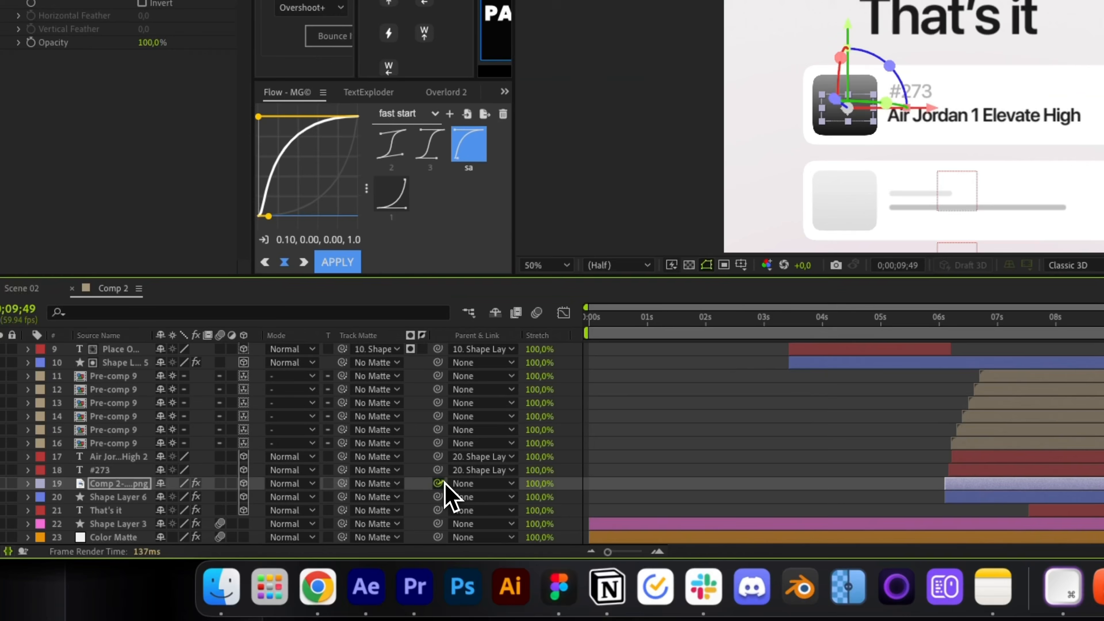
left_click_drag(438, 483, 365, 498)
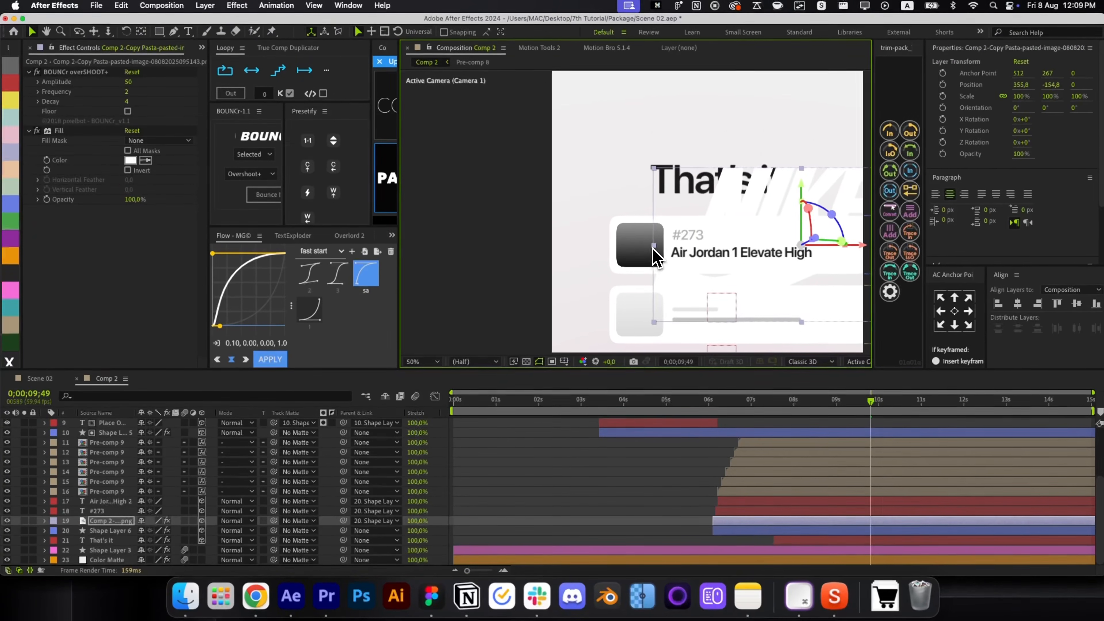
left_click_drag(657, 257, 778, 246)
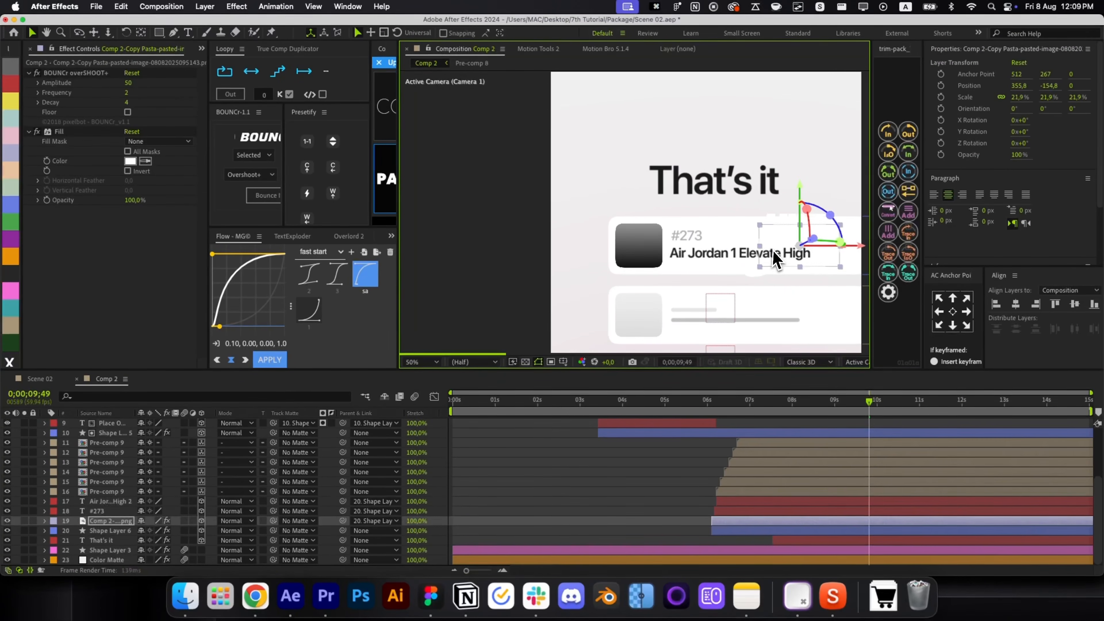
left_click_drag(860, 259, 709, 261)
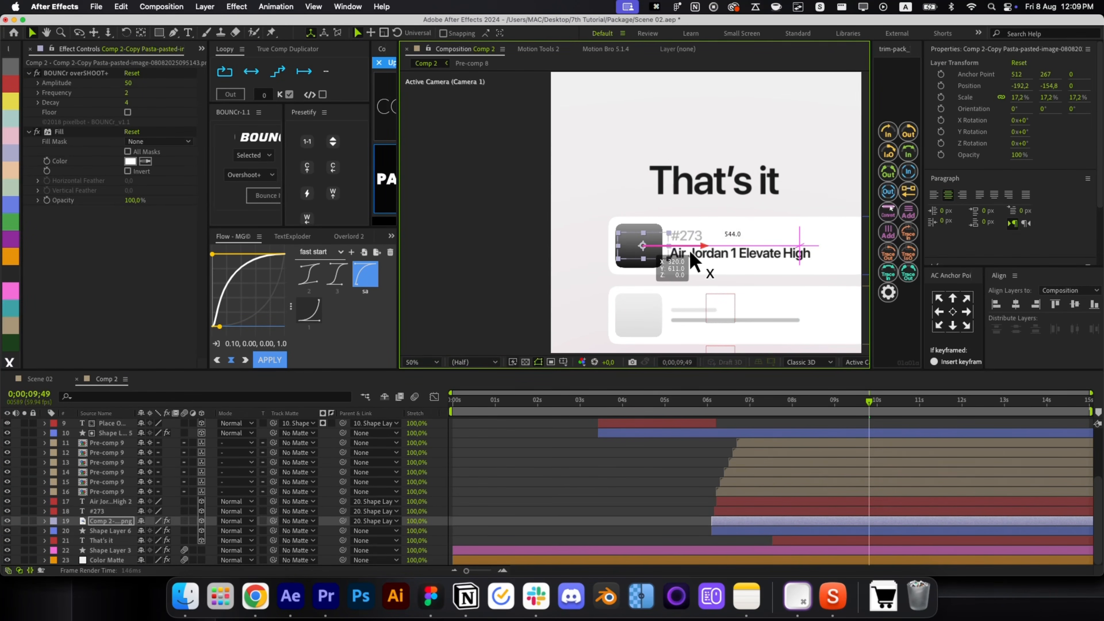
key("super+bracketright")
key("super+bracketright")
key("super+bracketright")
key("super+bracketright")
key("super+bracketright")
key("super+bracketright")
key("super+bracketright")
key("super+bracketright")
key("super+bracketright")
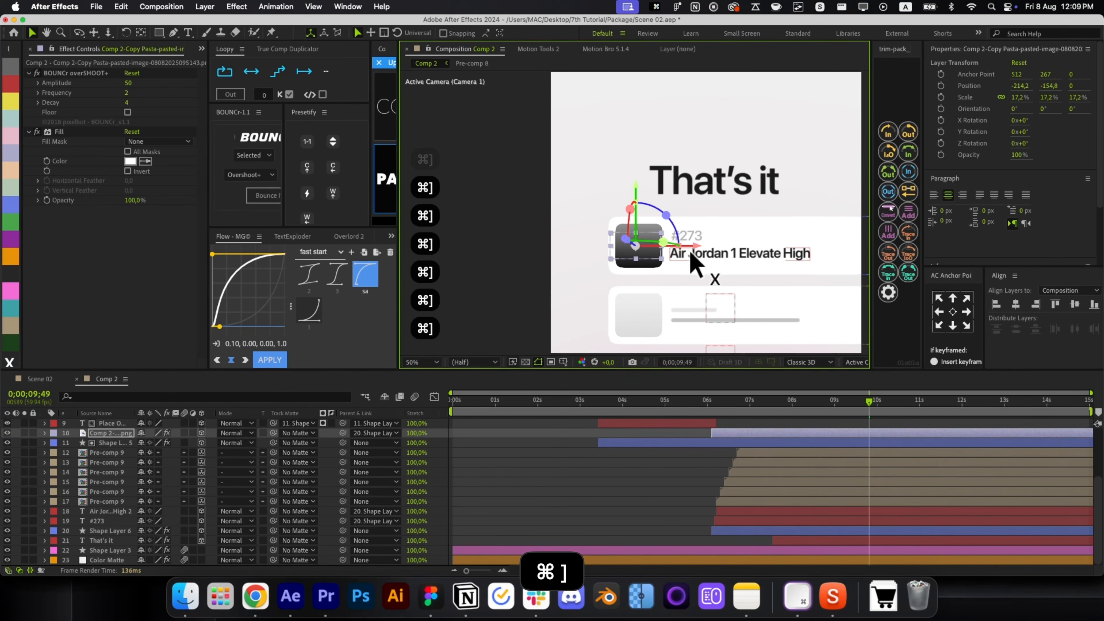
scroll(692, 256, "up", 4)
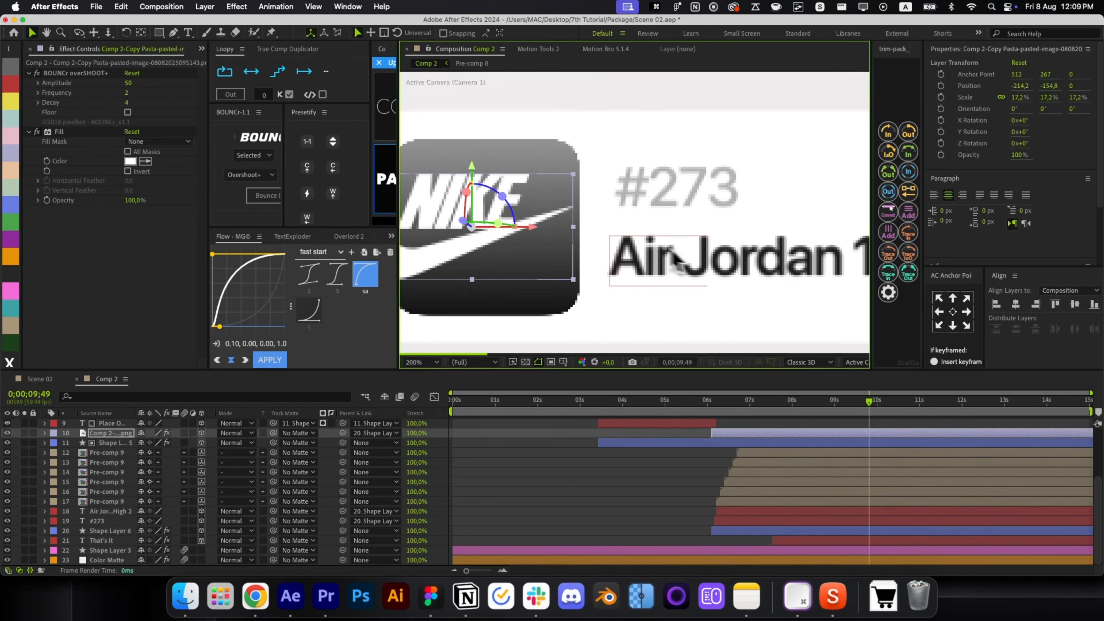
left_click_drag(749, 255, 730, 258)
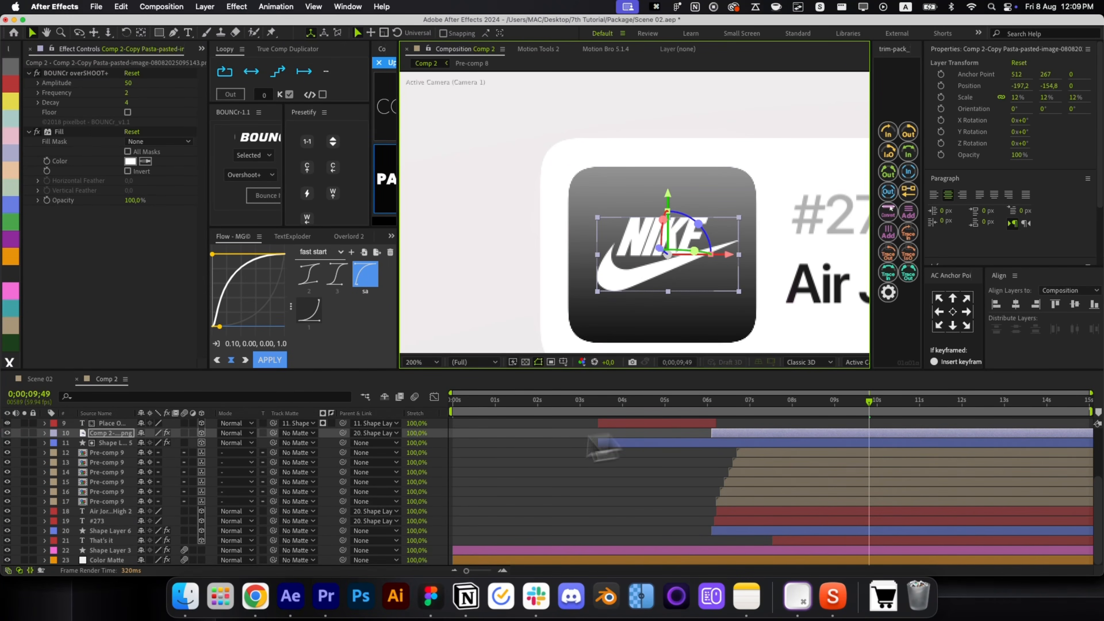
left_click_drag(273, 433, 111, 443)
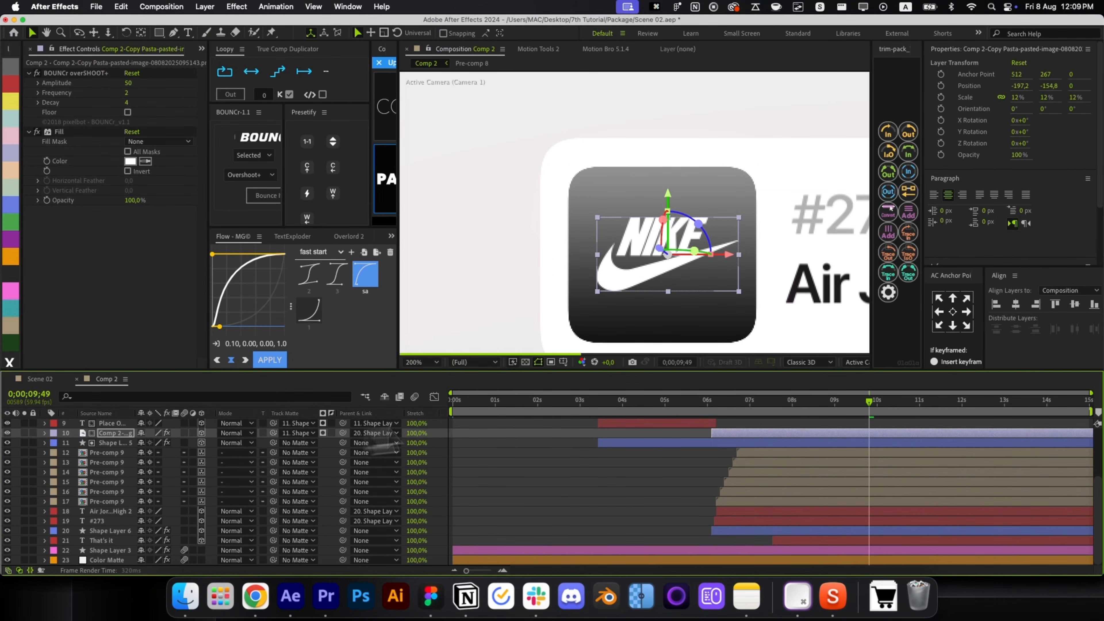
Reveal the logo's Position and Scale and add a Scale keyframe at about 6.5 seconds.
left_click(724, 406)
key("p")
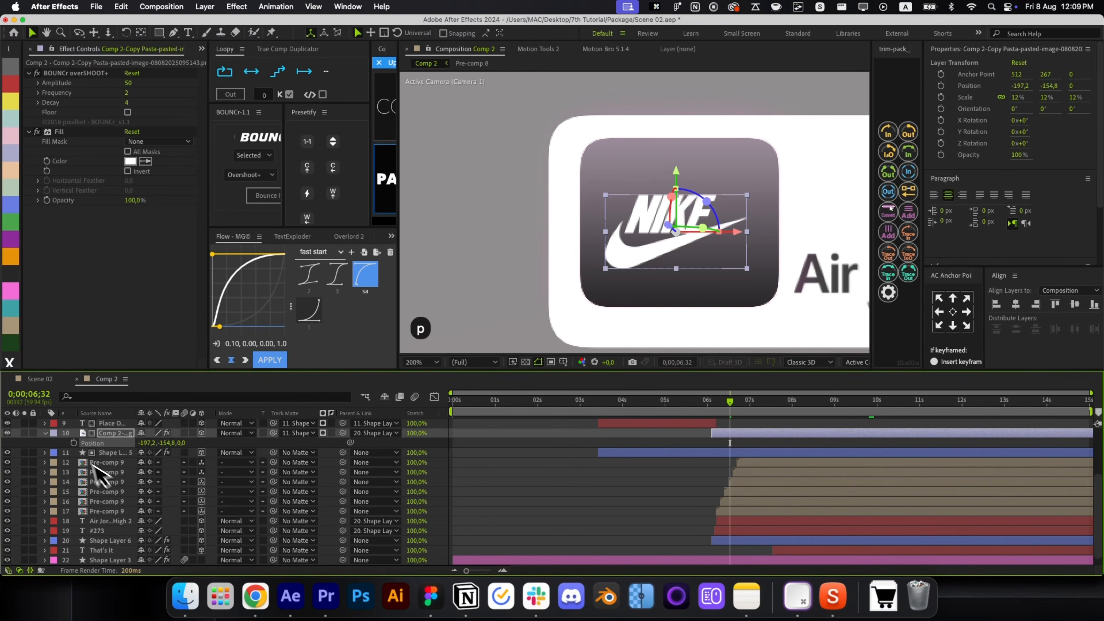
key("shift+s")
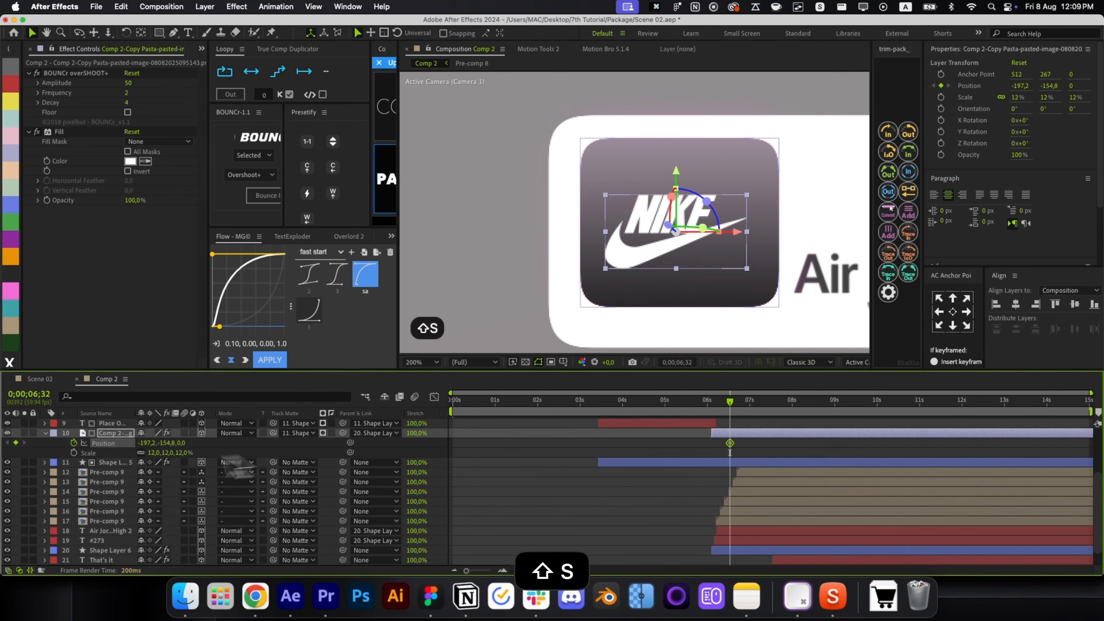
left_click(74, 452)
key("i")
scroll(704, 213, "down", 2)
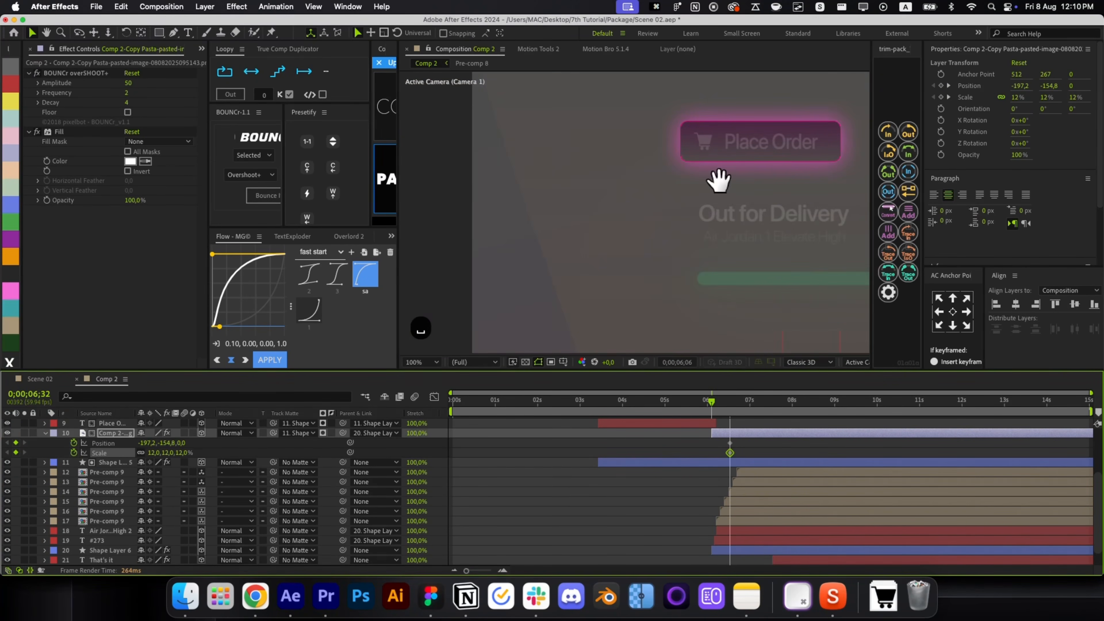
left_click_drag(714, 177, 634, 222)
key("i")
left_click(758, 459)
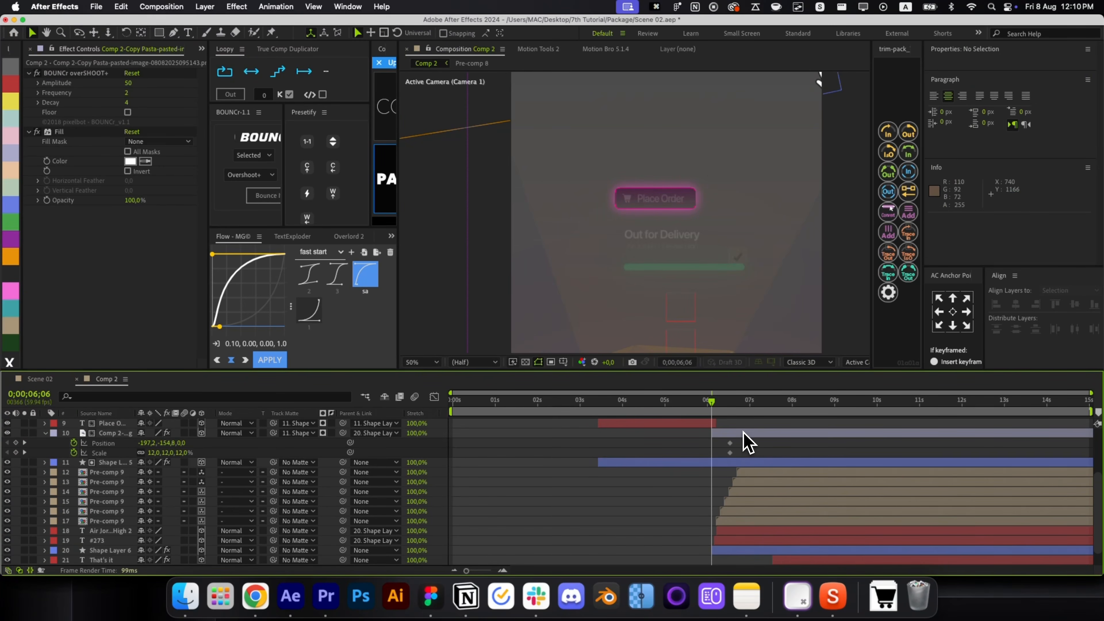
left_click(743, 430)
mouse_move(719, 408)
left_mouse_down()
mouse_move(738, 412)
mouse_move(718, 406)
left_mouse_up()
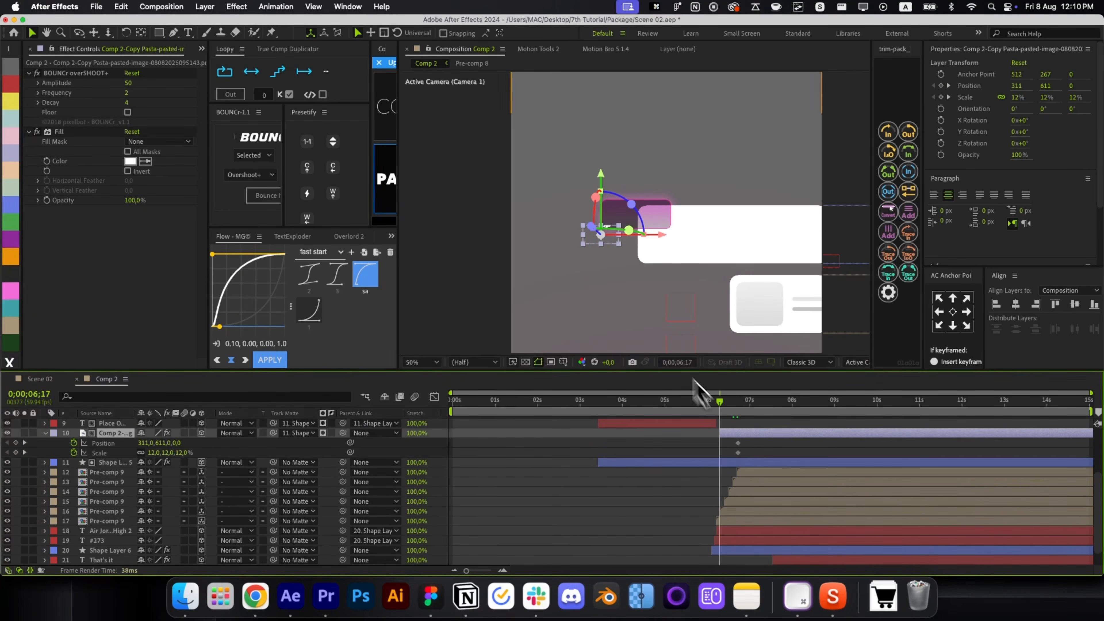
At the layer start, move the logo down to Y 767, set Scale to 0 and add BOUNCr overshoot.
left_click_drag(602, 195, 597, 231)
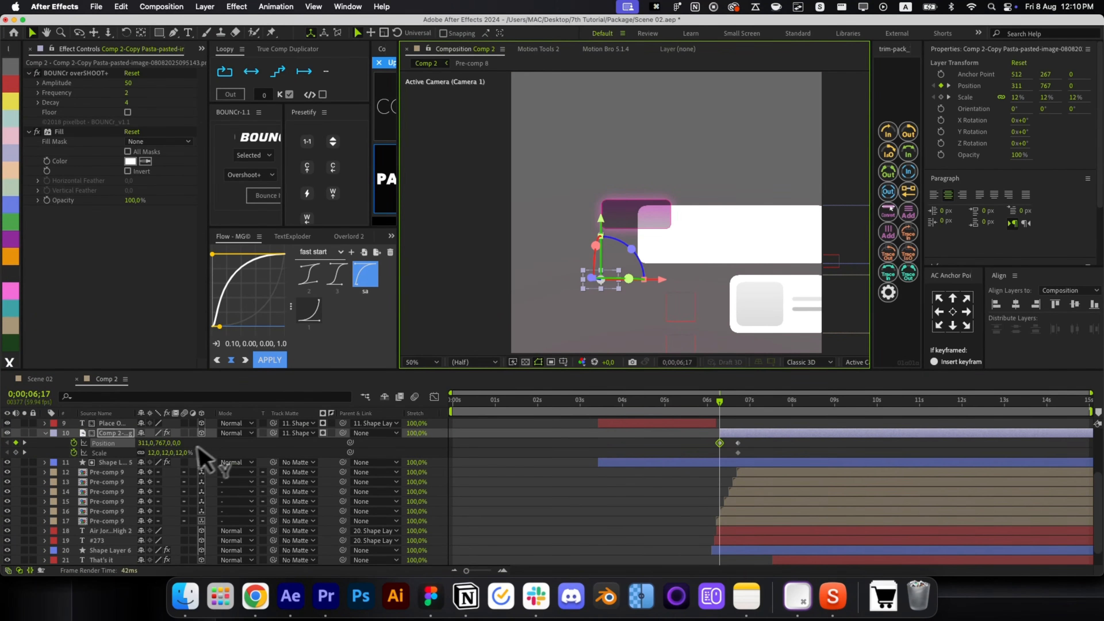
left_click(186, 452)
key("Return")
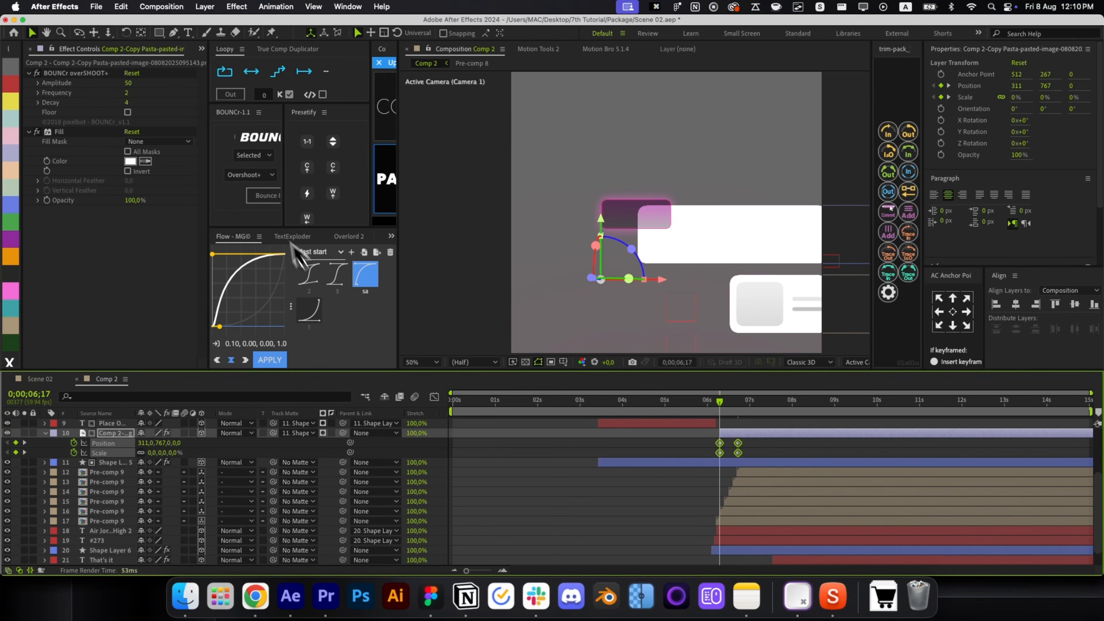
left_click(265, 197)
left_click_drag(771, 454, 792, 432)
left_click(722, 419)
left_click(742, 434)
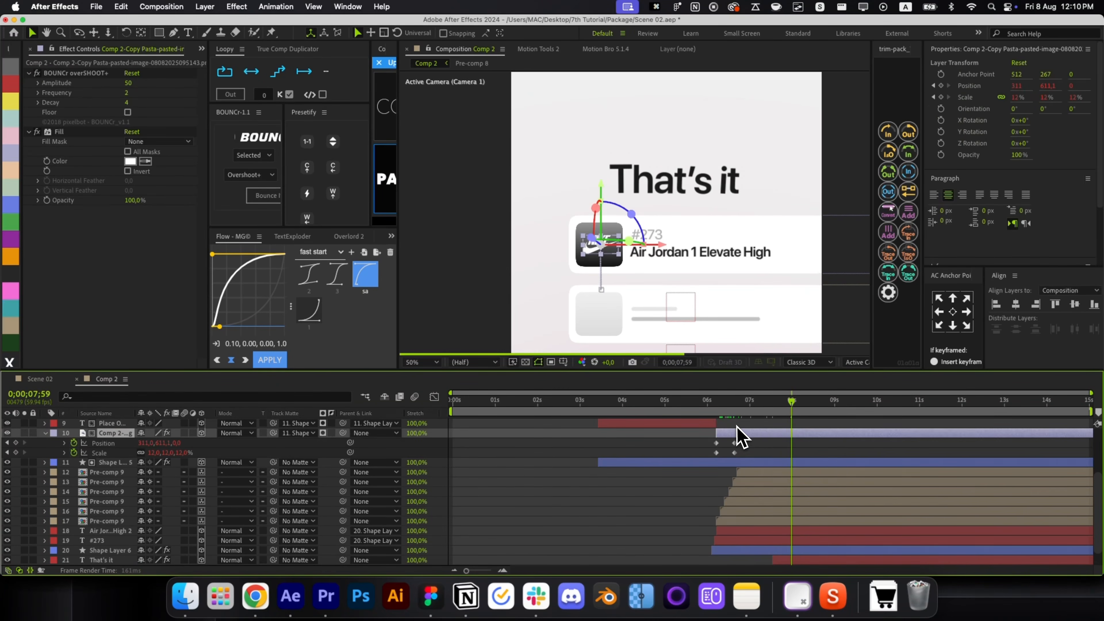
left_click_drag(723, 418, 739, 439)
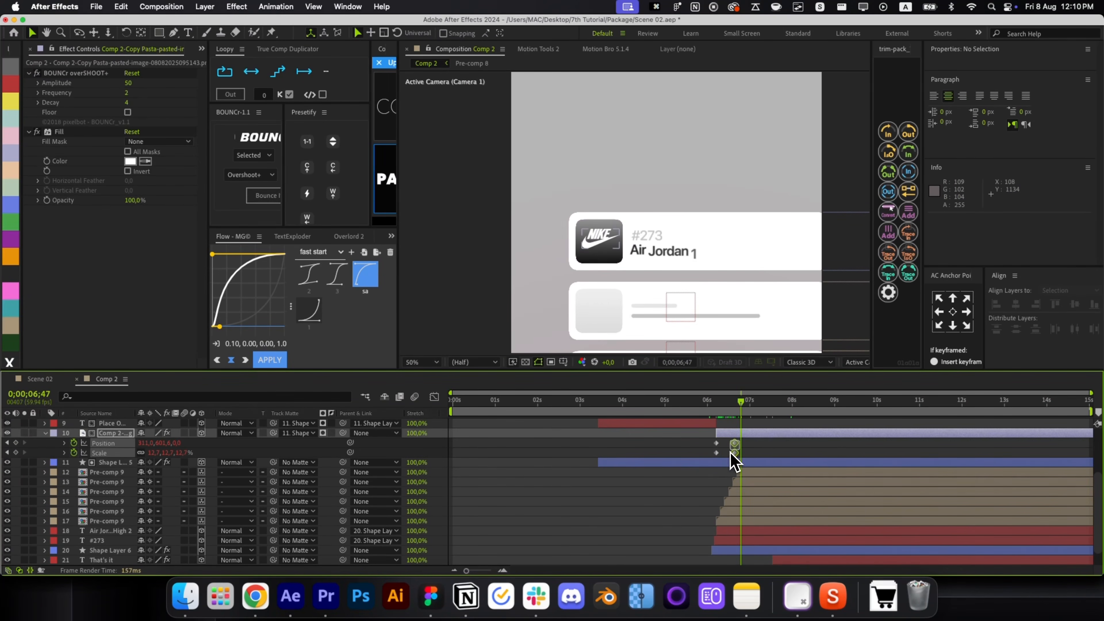
Inspect Shape Layers 8 and 9 inside Pre-comp 9, then return to Comp 2.
key("r")
scroll(757, 457, "down", 5)
key("alt+slash")
scroll(754, 454, "down", 4)
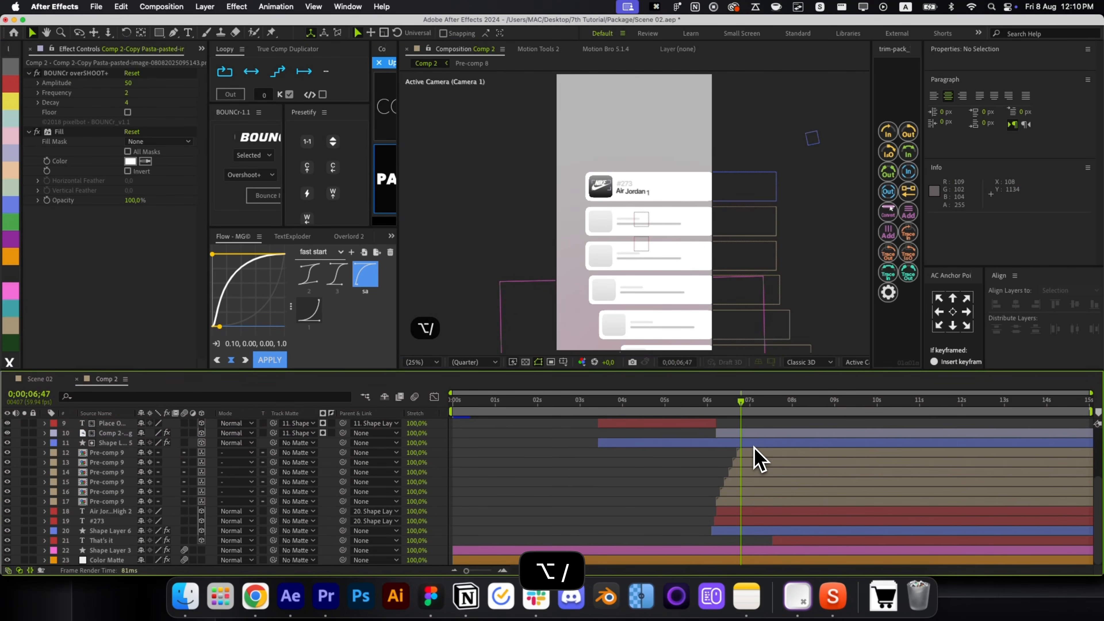
key("super+a")
left_click(636, 494)
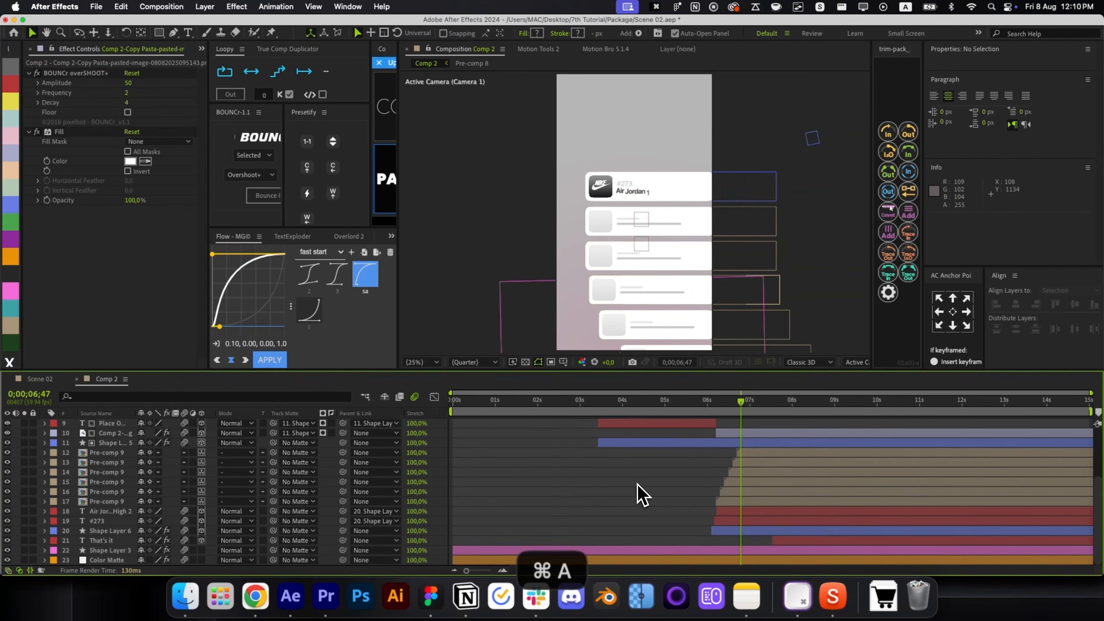
double_click(740, 501)
left_click(468, 433)
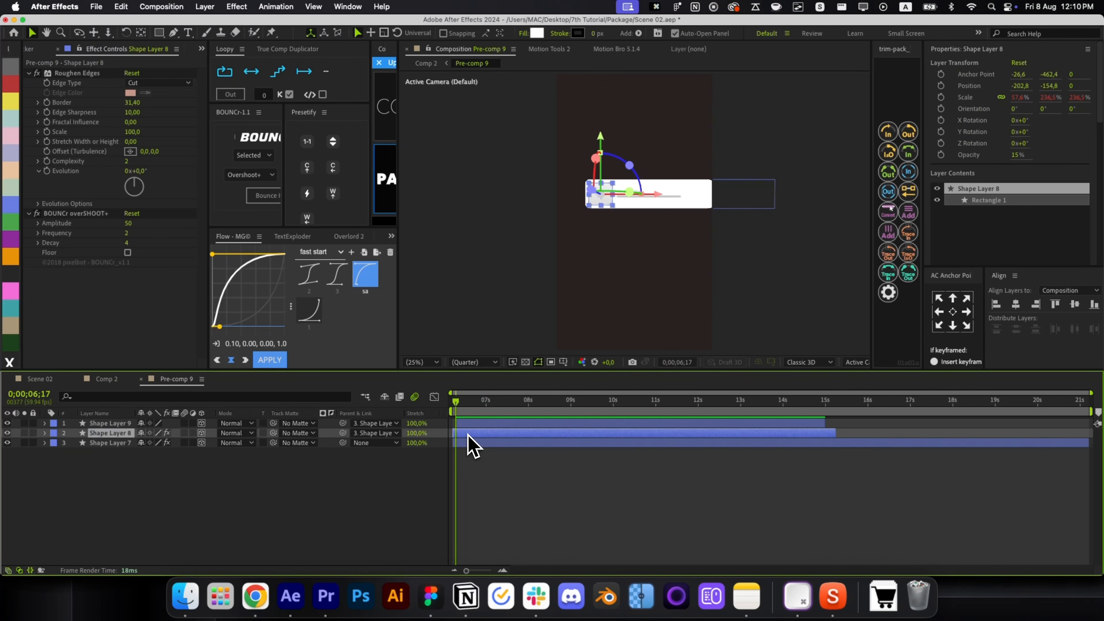
left_click(545, 480)
left_click(486, 428)
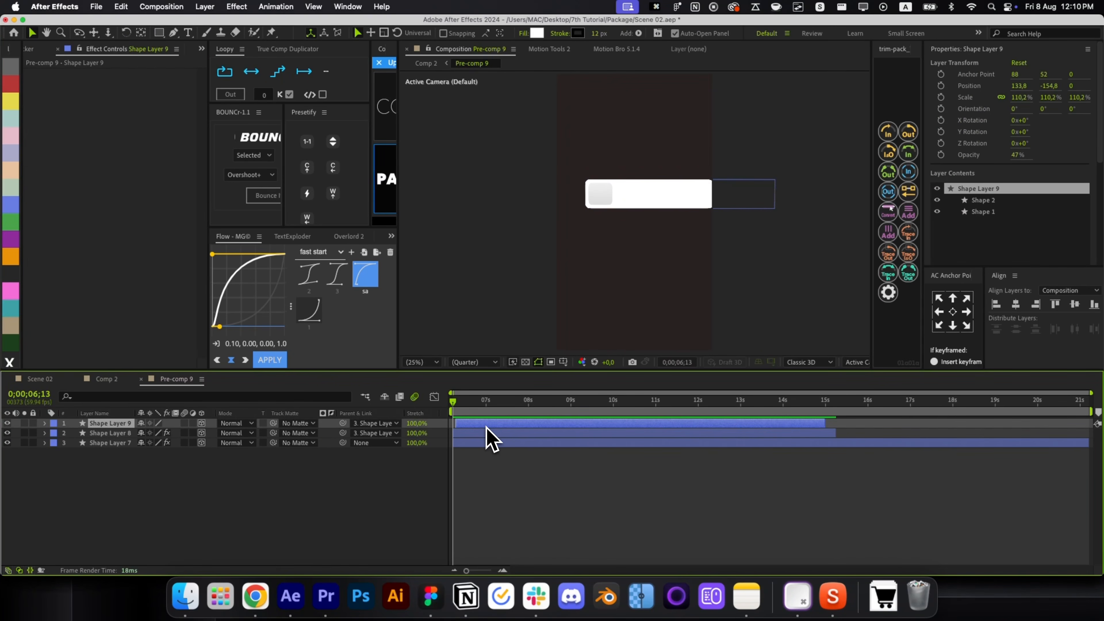
left_click(517, 483)
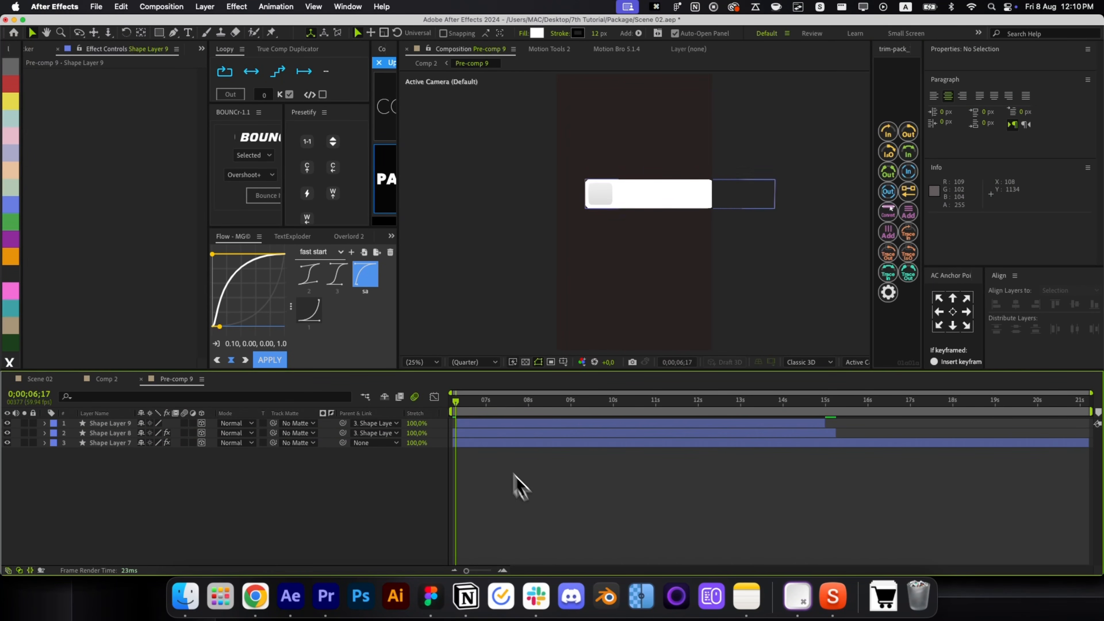
left_click(462, 411)
key("super+w")
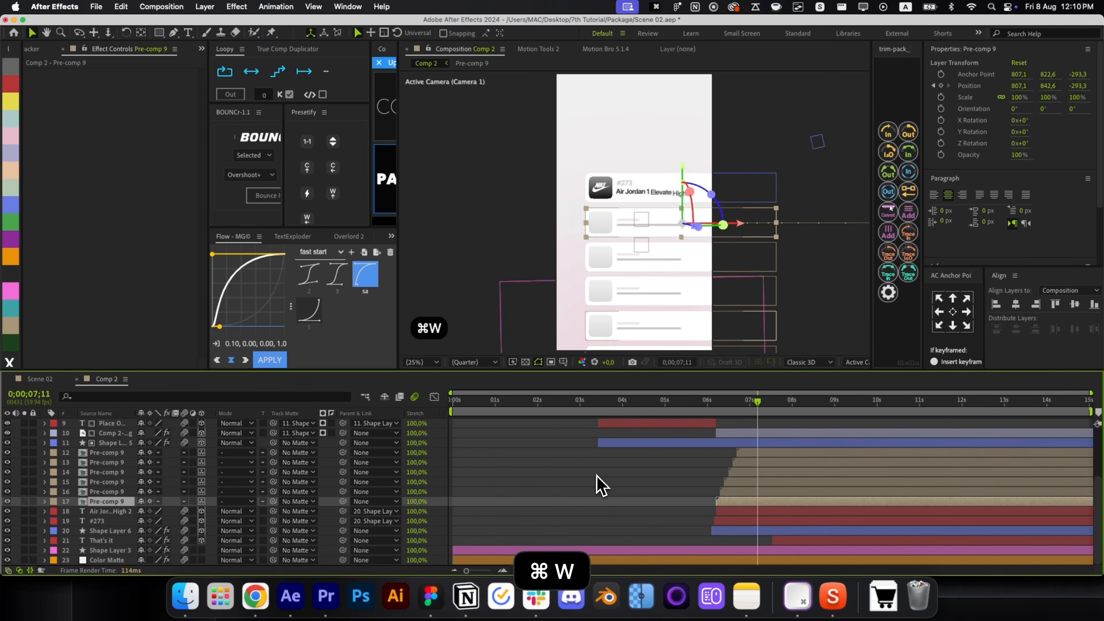
Sequence Pre-comp 9 layers 12–17 with Motion Tools 2 and preview the staggered cards.
left_click(725, 409)
left_click_drag(728, 416, 739, 498)
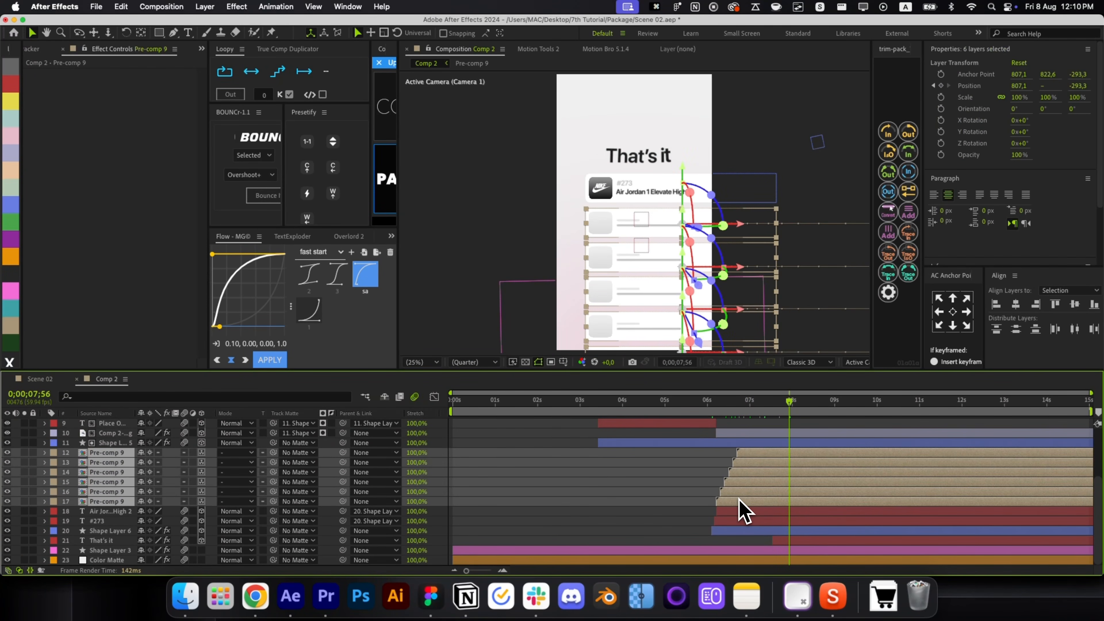
left_click(537, 50)
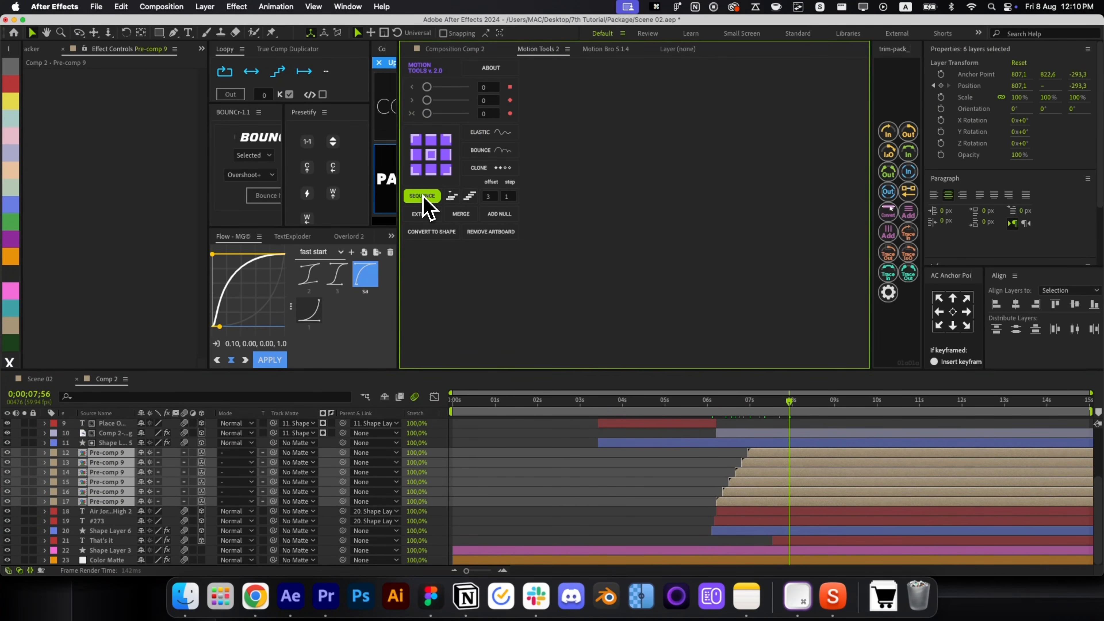
left_click(707, 451)
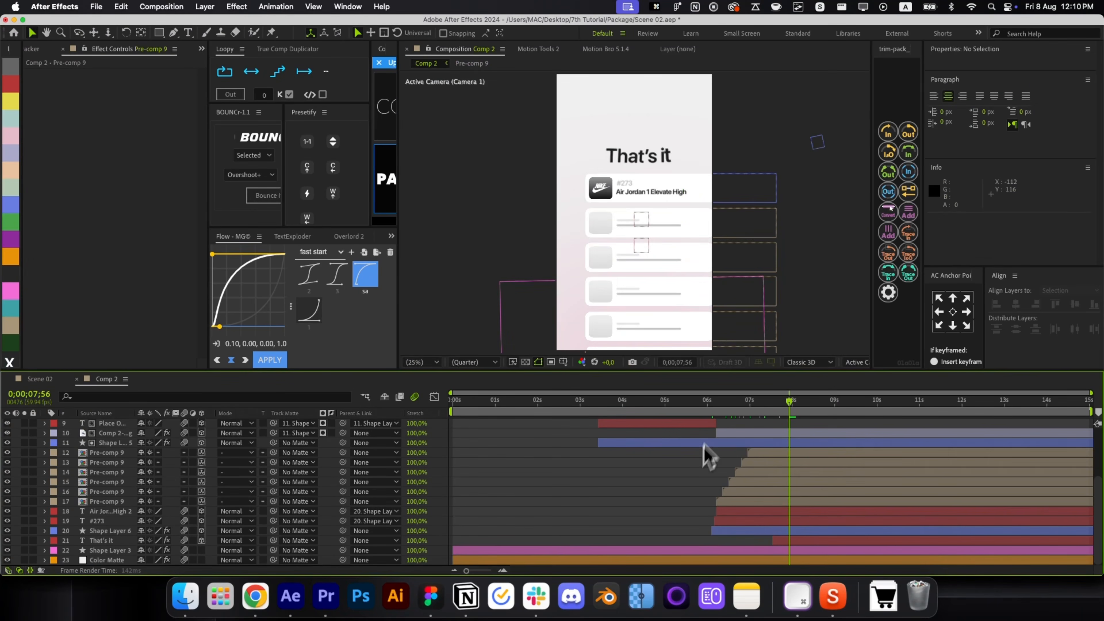
left_click_drag(720, 402, 800, 426)
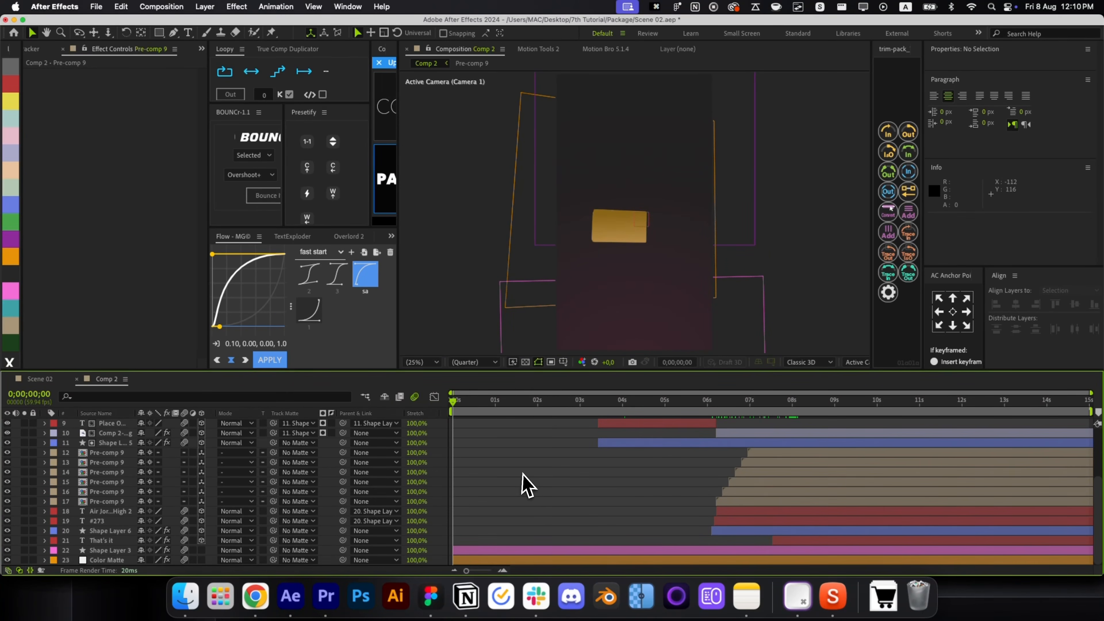
Paste the gradient shape and Color Matte into Comp 1, with the matte sent below the gradient.
scroll(522, 483, "up", 4)
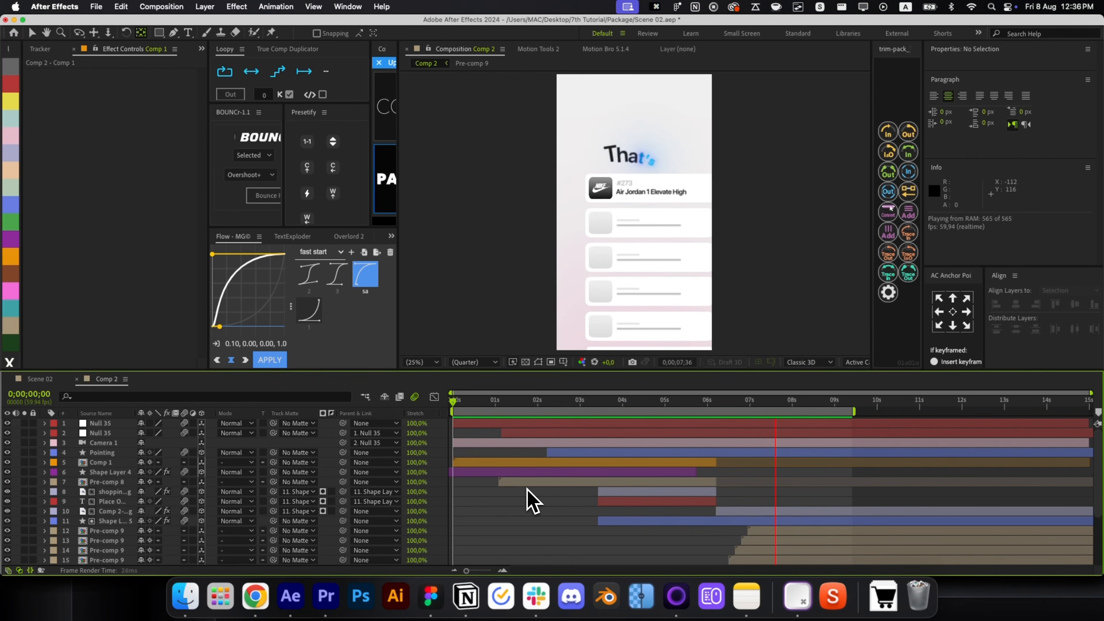
key("space")
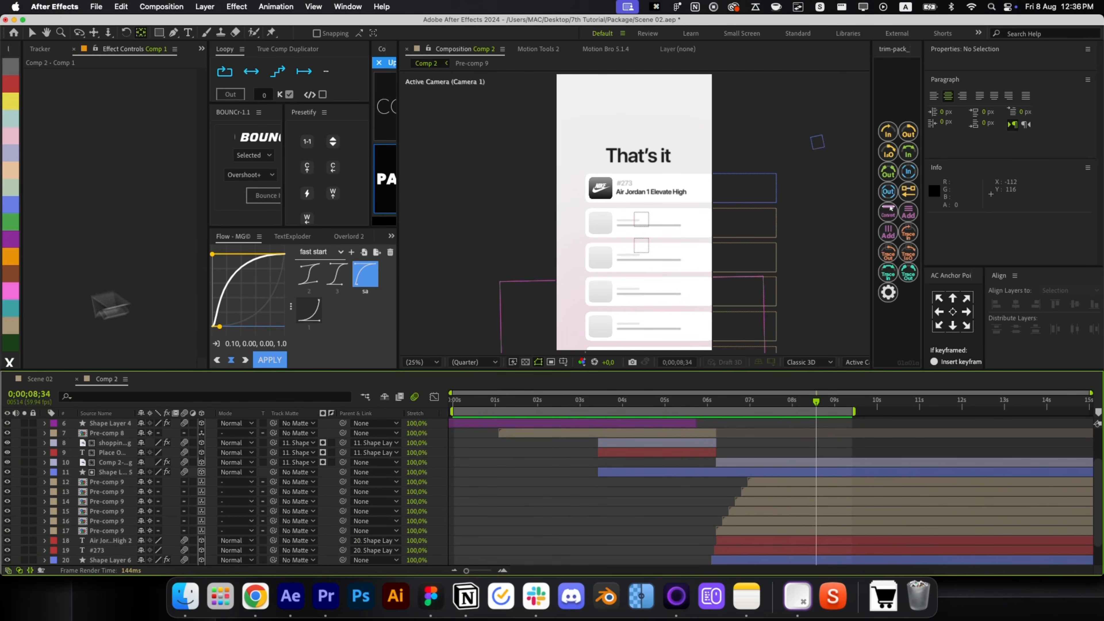
key("super+v")
left_click(499, 423)
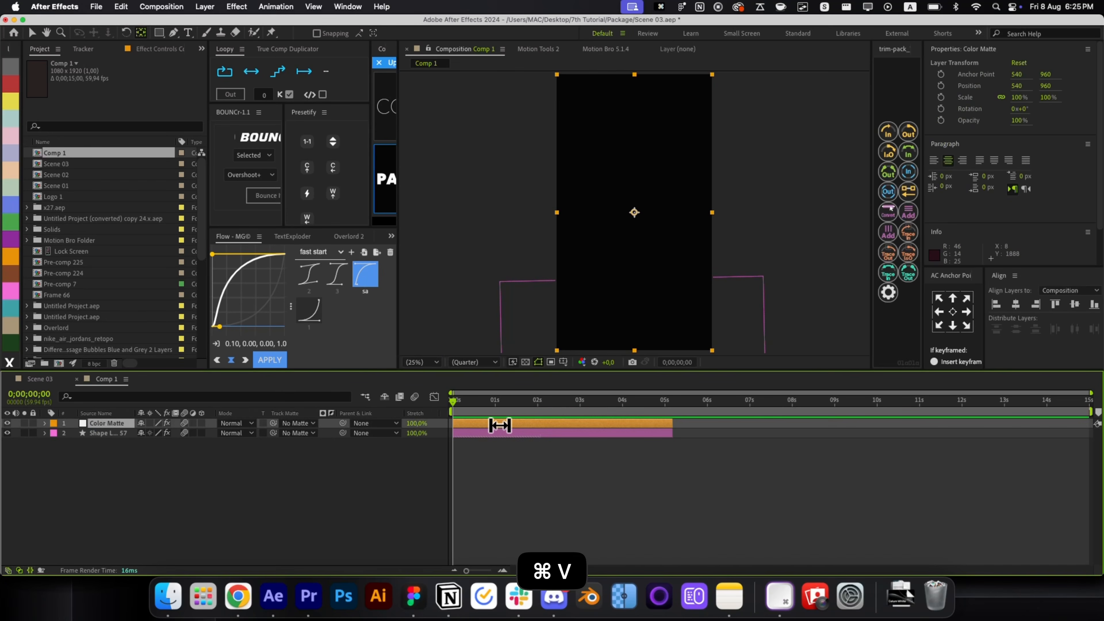
key("super+bracketleft")
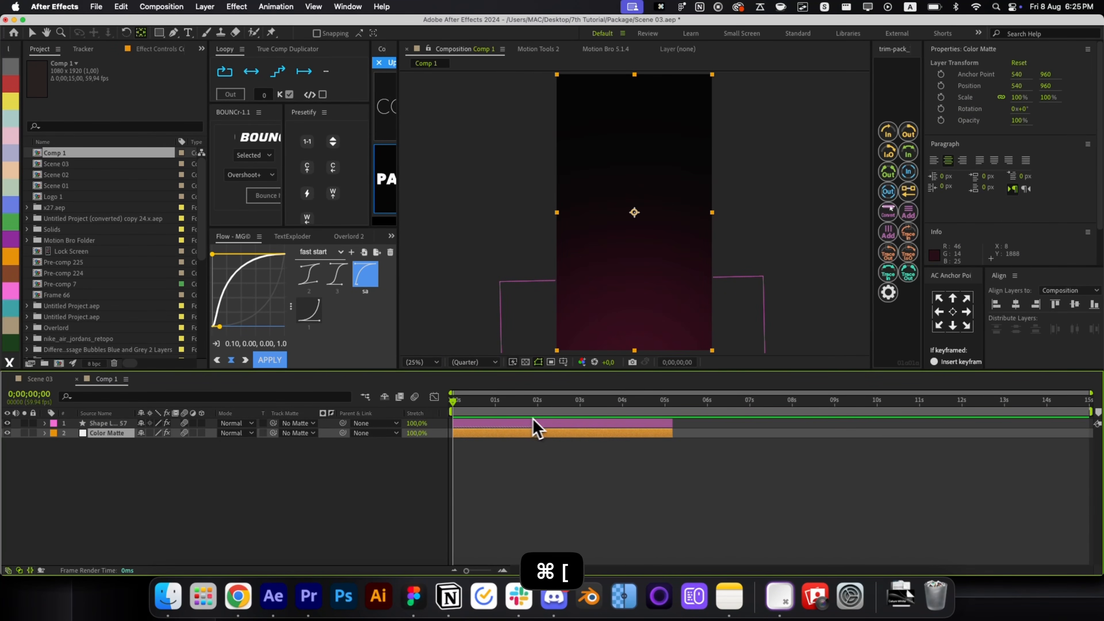
left_click(621, 451)
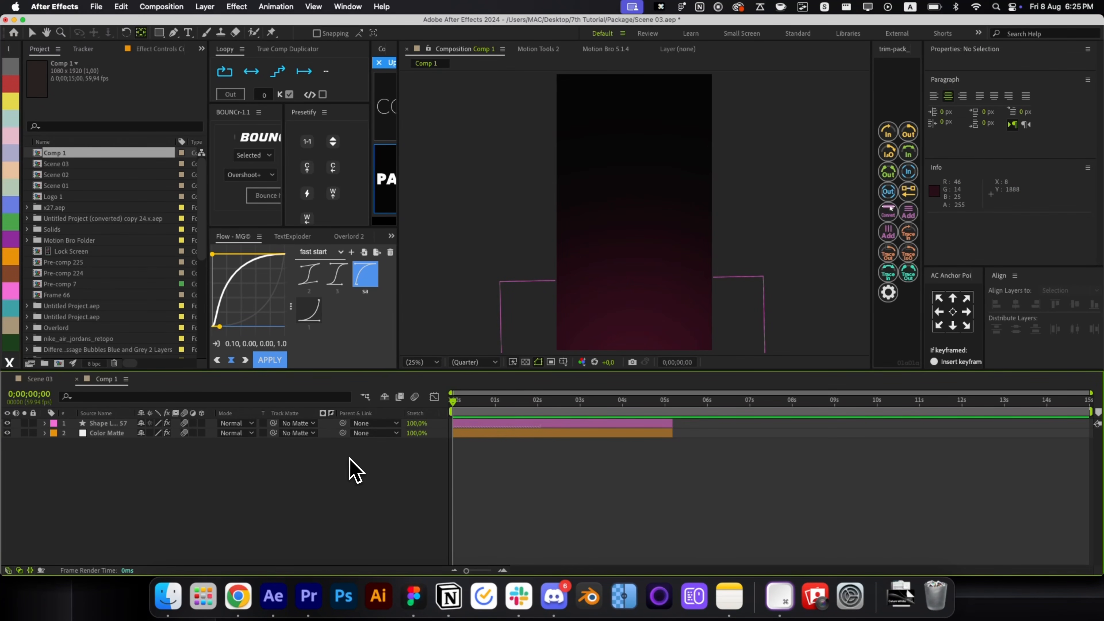
left_click(413, 595)
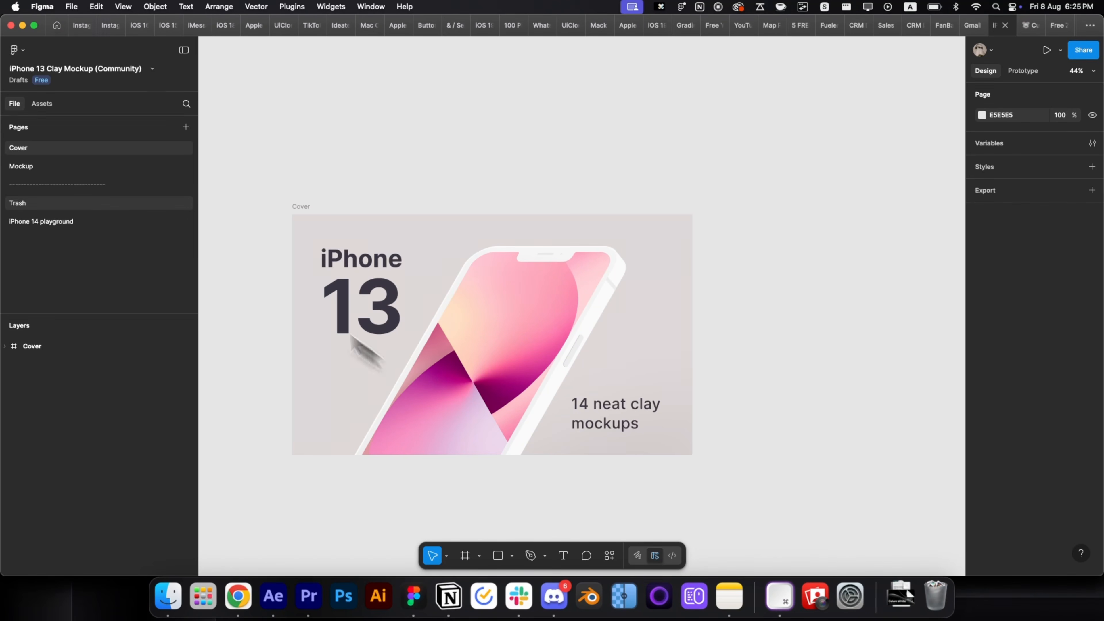
On the iPhone 14 playground page, drill into Frame 1's phone groups, undoing an accidental screen move.
left_click(77, 224)
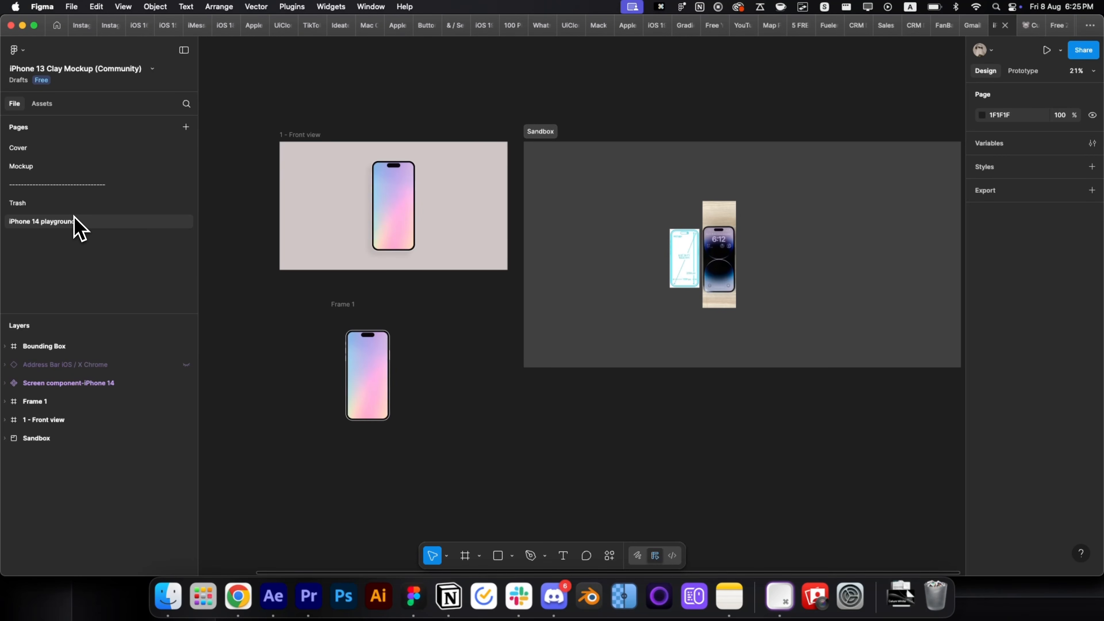
scroll(428, 375, "up", 3)
left_click(369, 389)
scroll(369, 389, "up", 4)
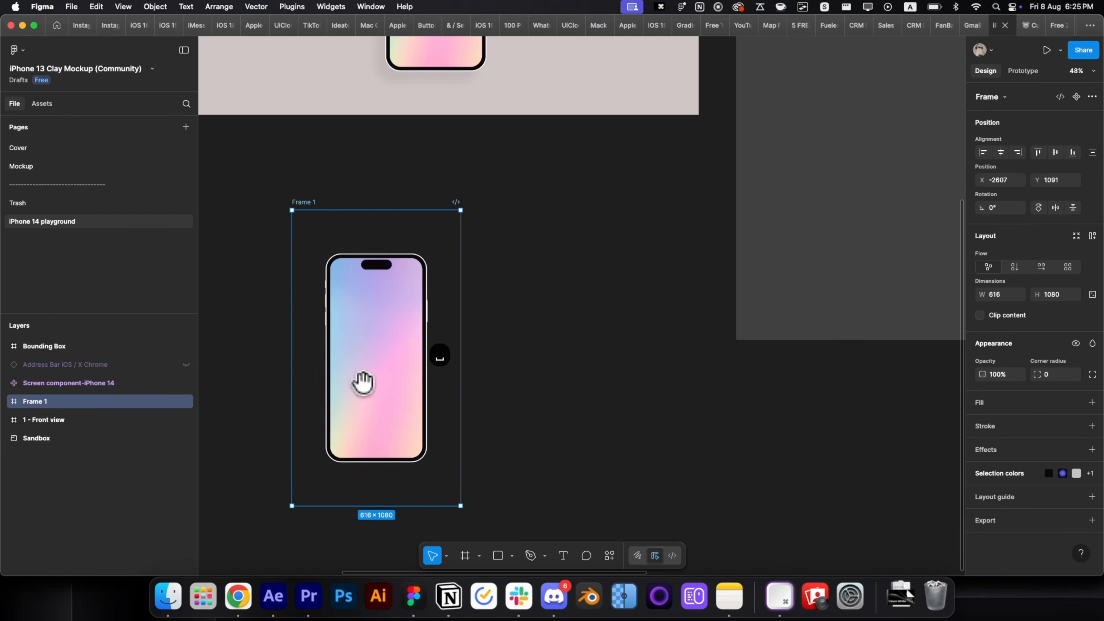
left_click(493, 360)
double_click(460, 375)
double_click(463, 375)
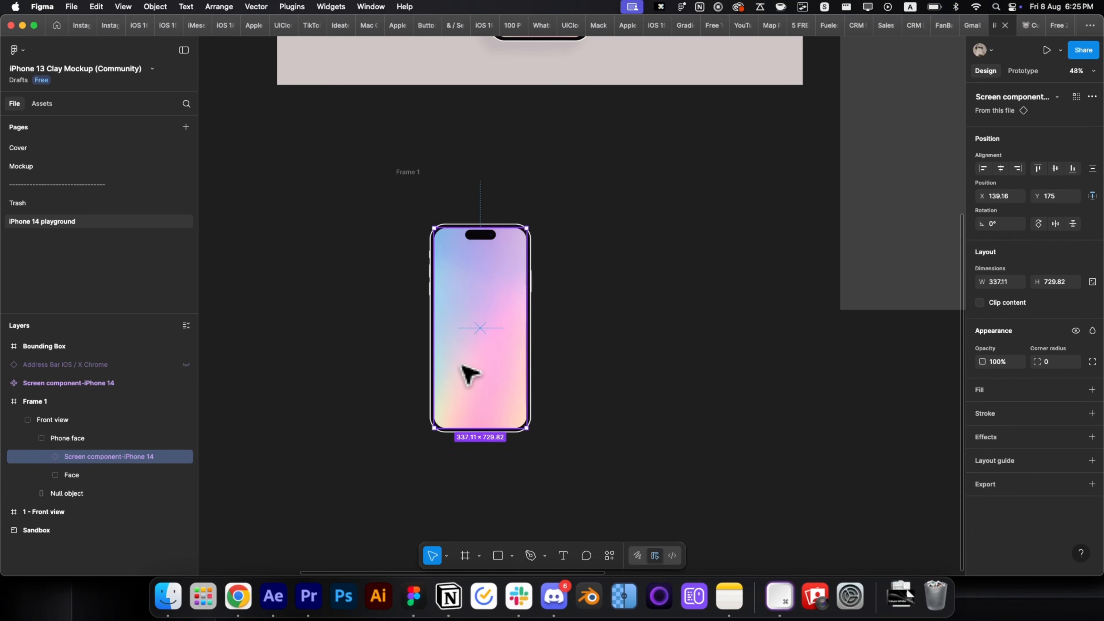
left_click_drag(463, 375, 603, 365)
key("cmd+z")
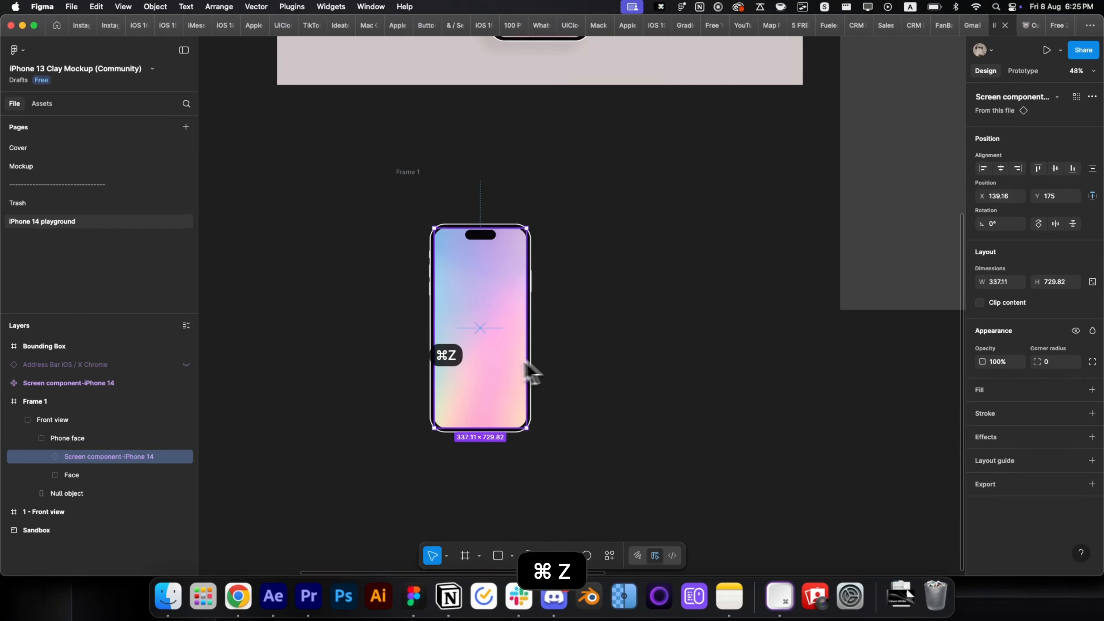
scroll(482, 367, "up", 2)
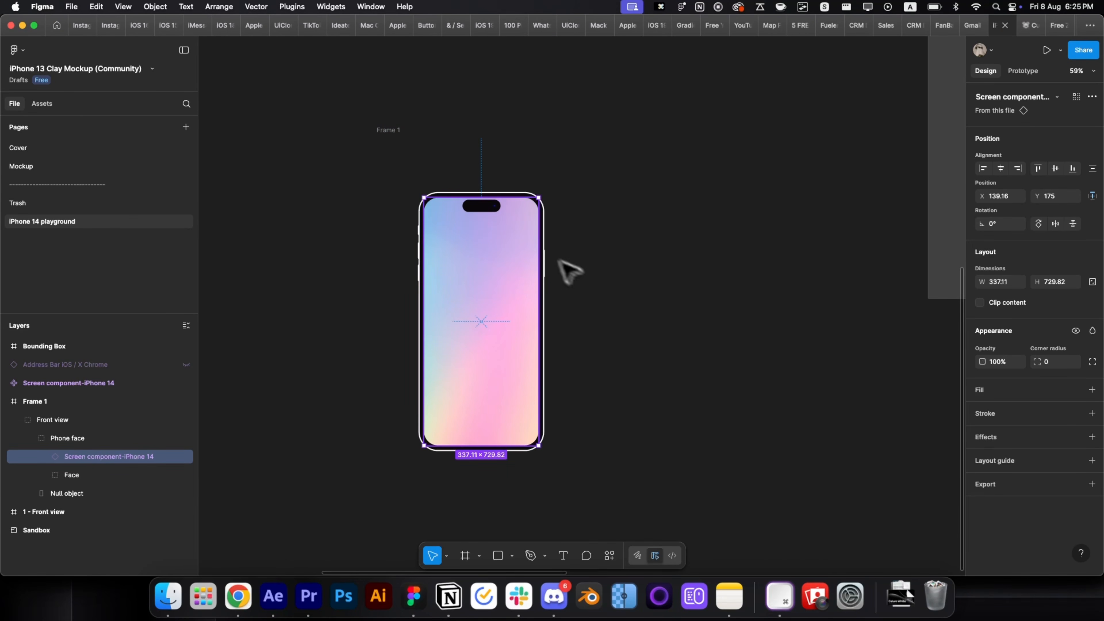
left_click(595, 288)
Transfer the Front view group to After Effects with the Overlord plugin.
left_click(412, 363)
right_click(489, 303)
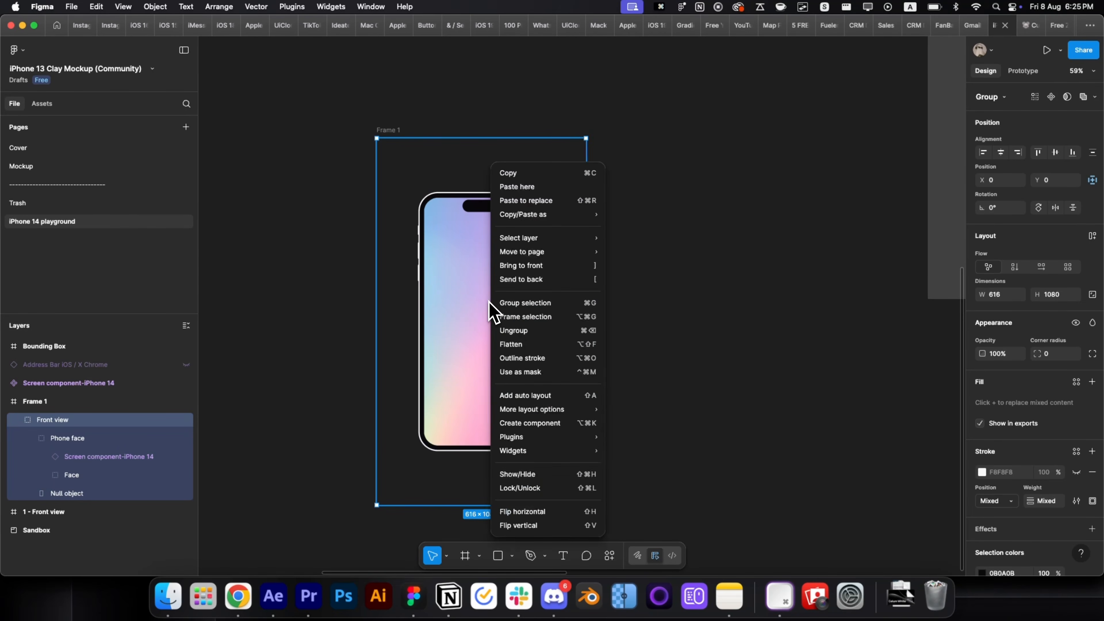
mouse_move(562, 437)
left_click(650, 296)
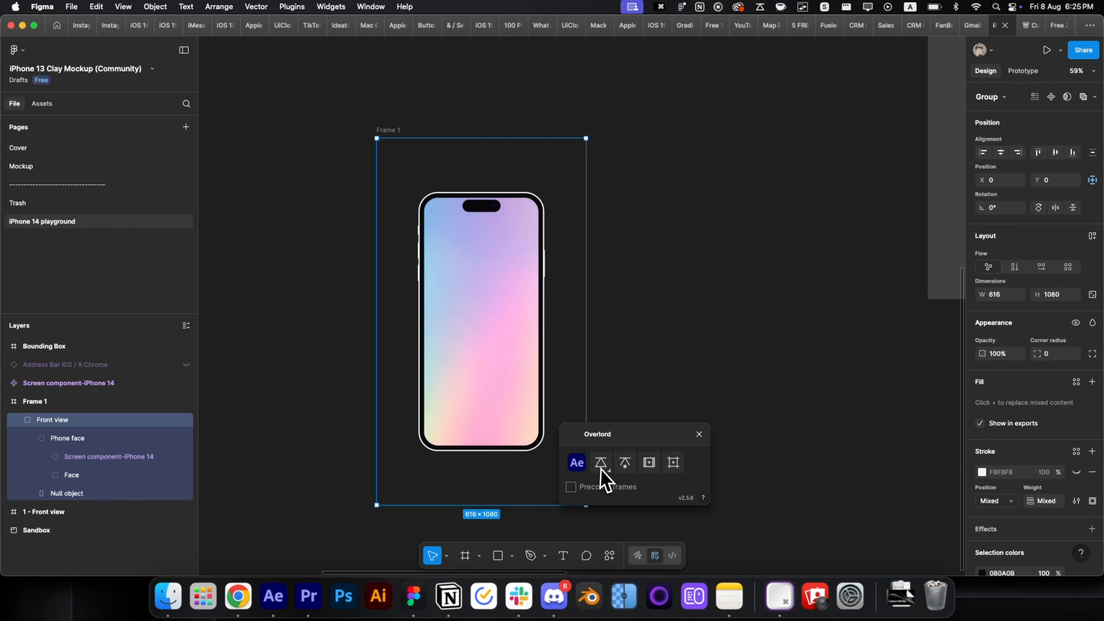
left_click(600, 464)
left_click(546, 518)
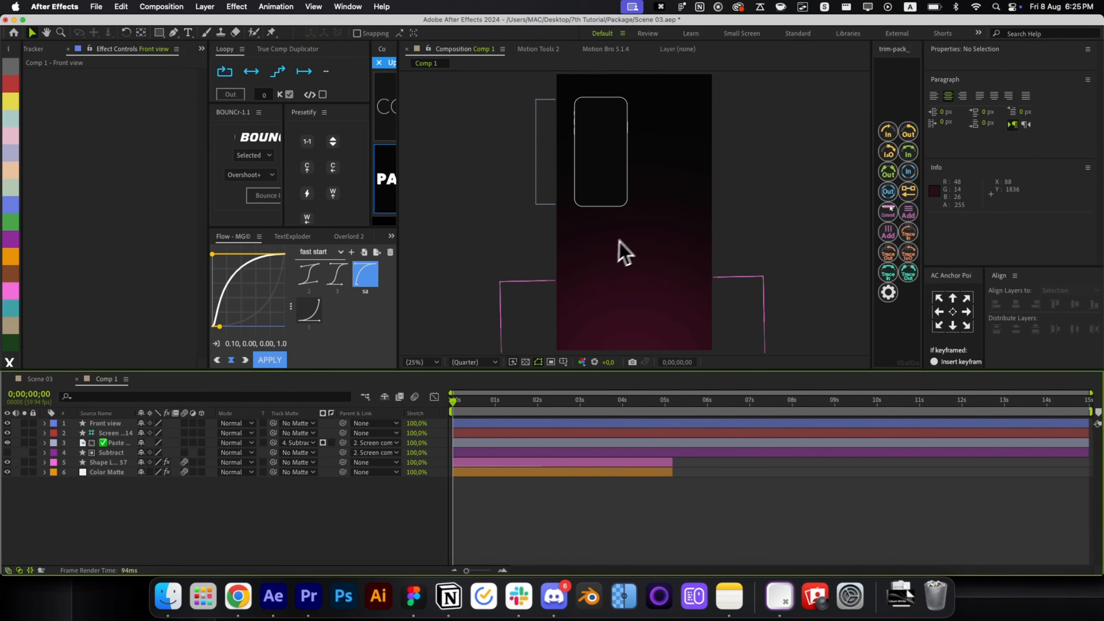
Delete the Screen component-iPhone 14 and pasted artwork layers.
left_click(485, 425)
left_click(483, 433)
left_click(483, 442)
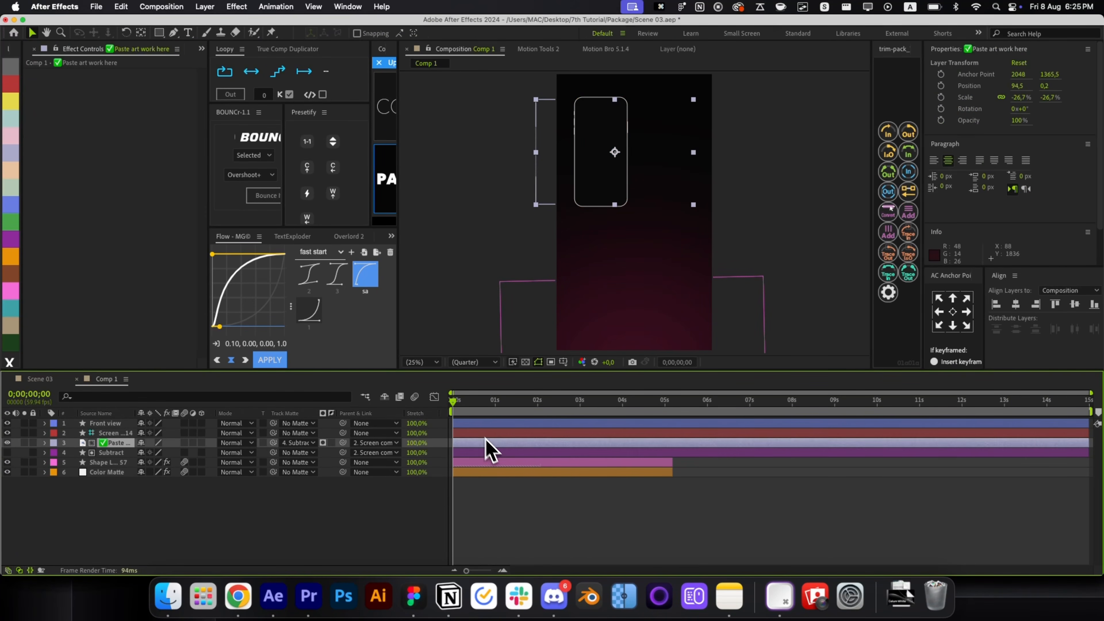
left_click(482, 434)
key("BackSpace")
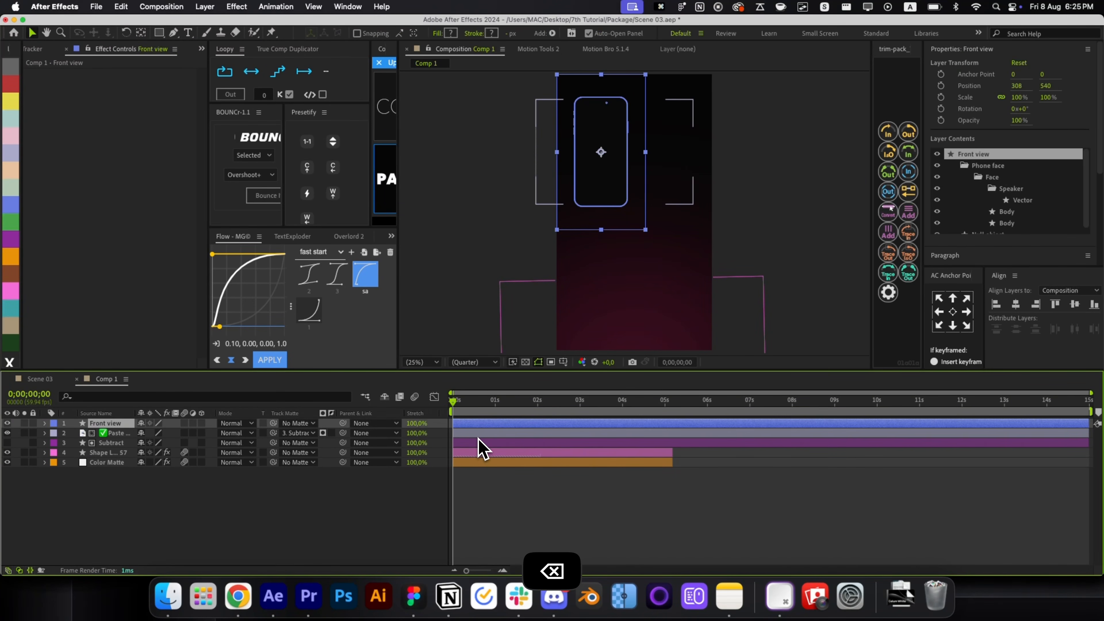
left_click(479, 433)
key("BackSpace")
Centre the Front view and Subtract layers and scale them up to about 169%.
left_click(480, 433, "shift")
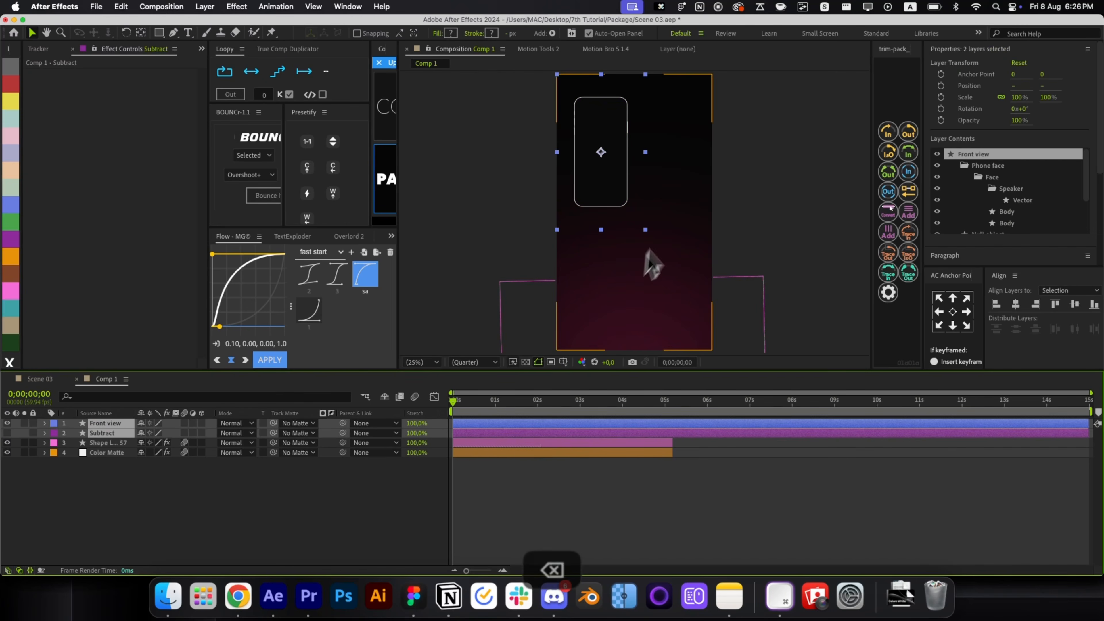
key("super+Home")
left_click_drag(679, 212, 704, 217)
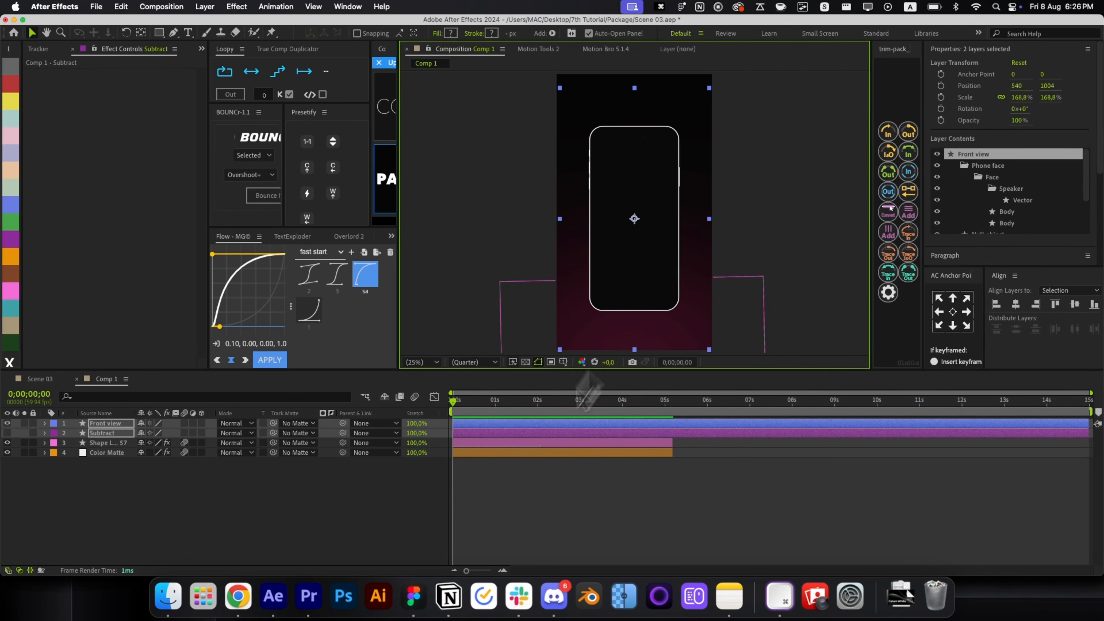
key("super+z")
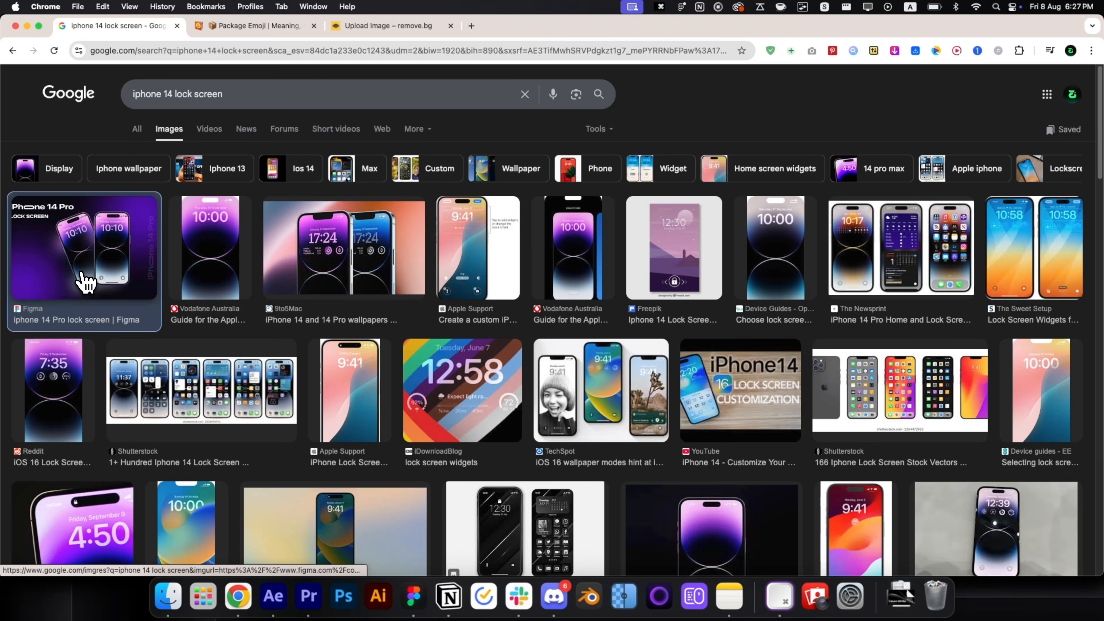
Open the Figma "iPhone 14 Pro lock screen" image result in a new tab and switch to it.
left_click(85, 282)
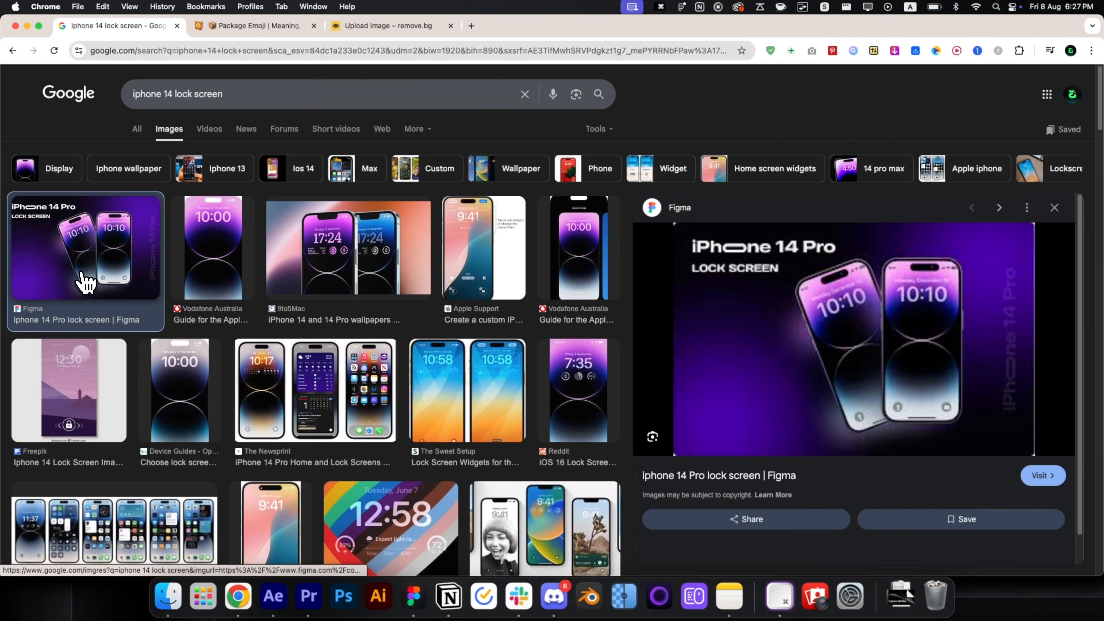
left_click(751, 369, "super")
scroll(839, 436, "down", 5)
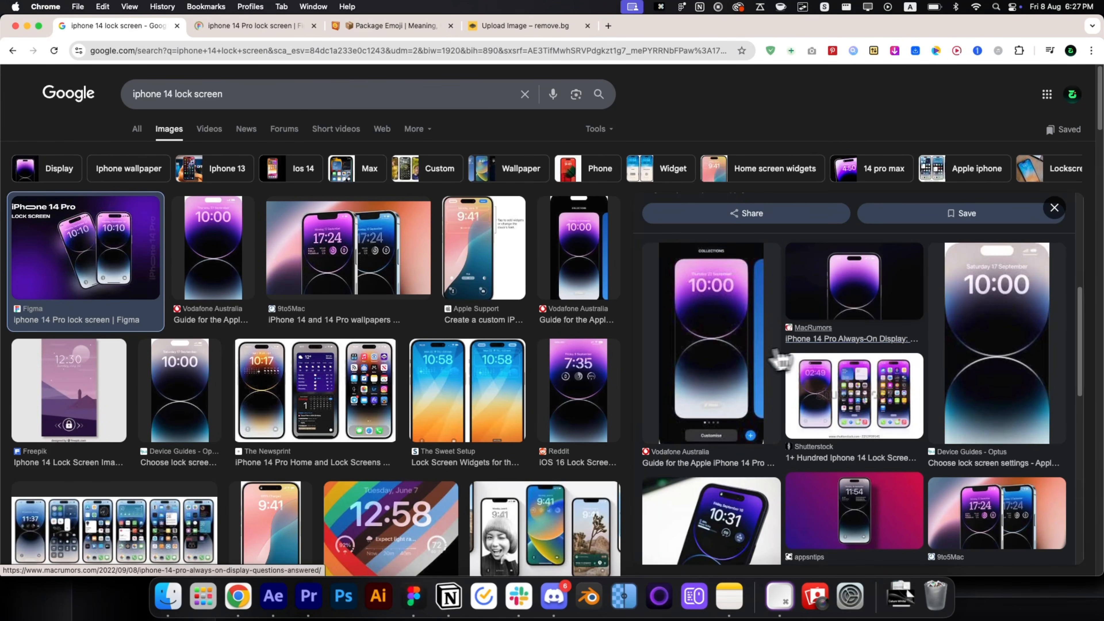
key("Escape")
scroll(522, 348, "down", 2)
key("super+2")
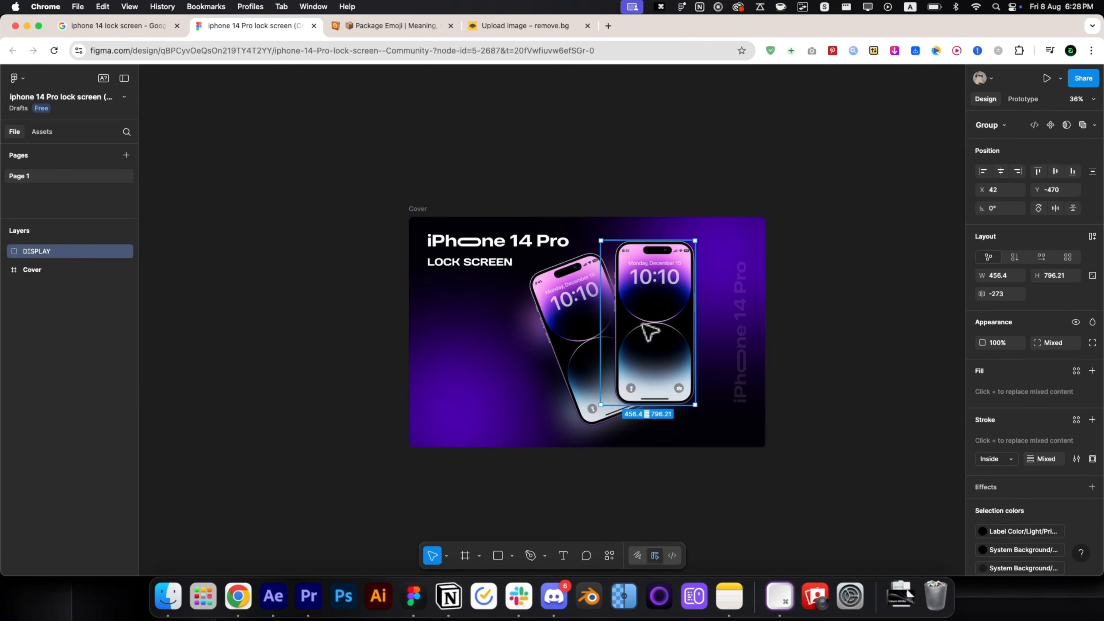
Wrap the right phone's Screen layer in a new Frame 1 with Cmd+Opt+G.
left_click(660, 350)
scroll(654, 363, "up", 5)
double_click(654, 363)
mouse_move(653, 370)
left_mouse_down()
mouse_move(562, 353)
mouse_move(618, 382)
mouse_move(658, 385)
left_mouse_up()
key("super+z")
right_click(658, 384)
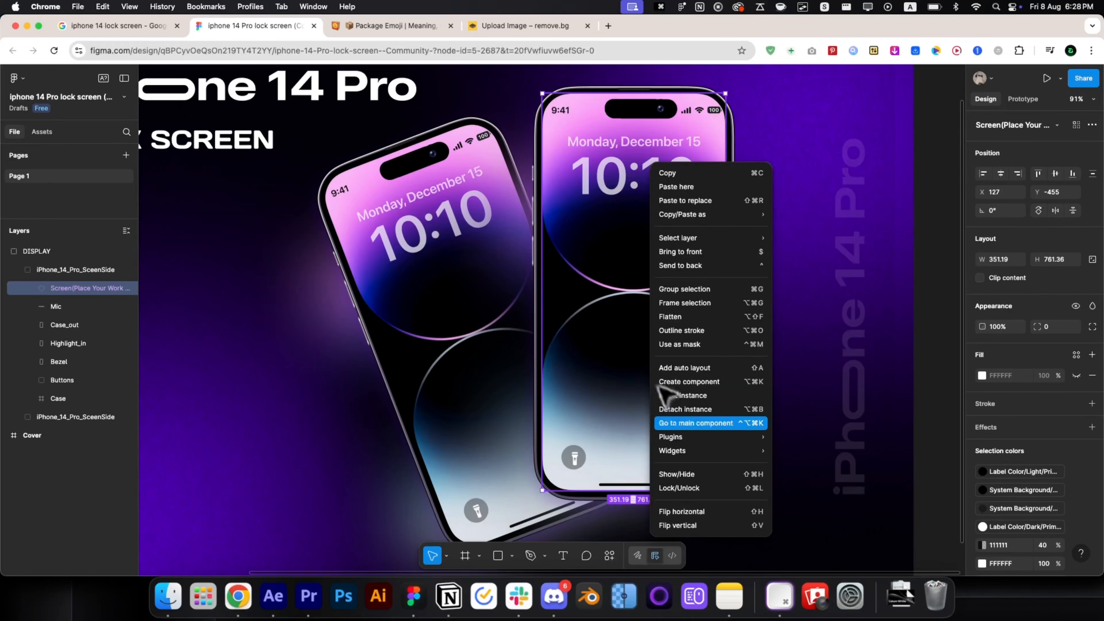
mouse_move(713, 436)
key("Escape")
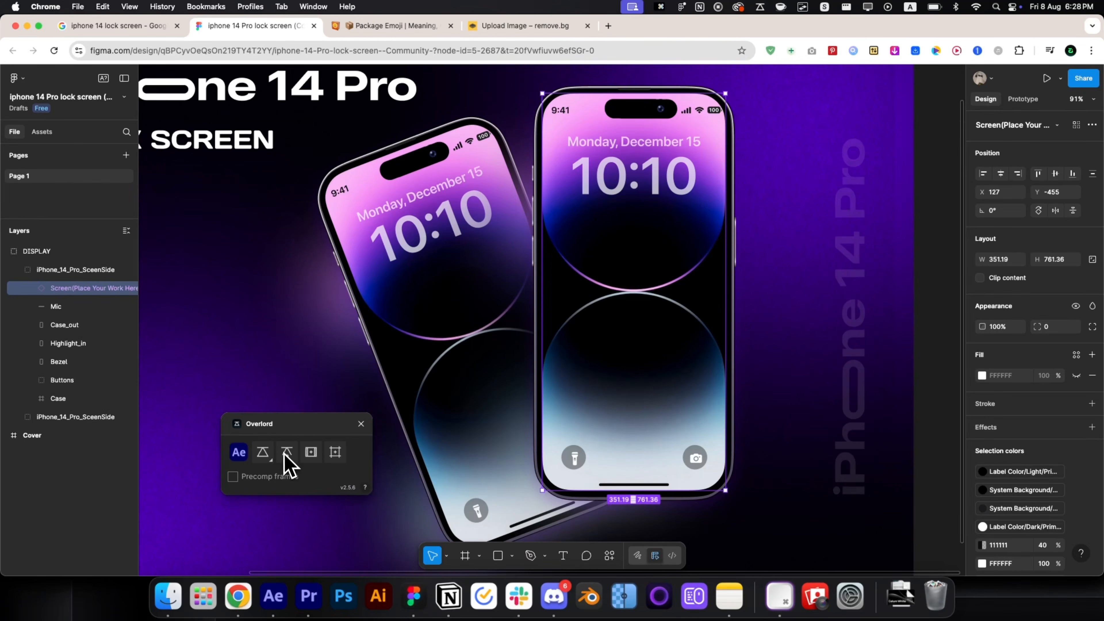
key("super+alt+g")
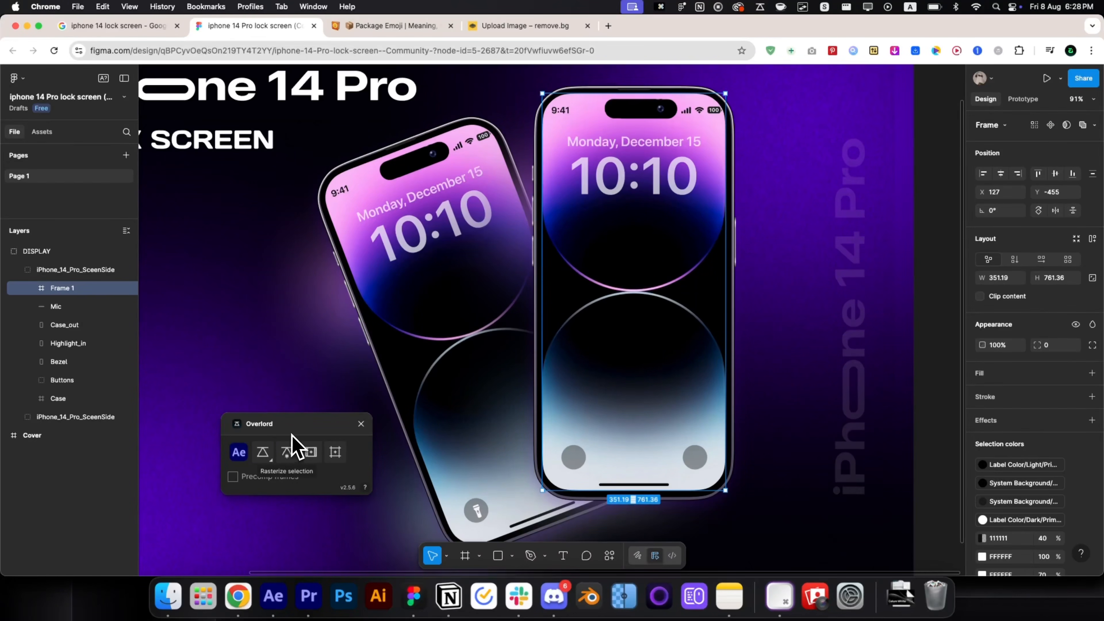
Nudge Frame 1 slightly down and export it as a 3x PNG.
left_click_drag(291, 434, 246, 321)
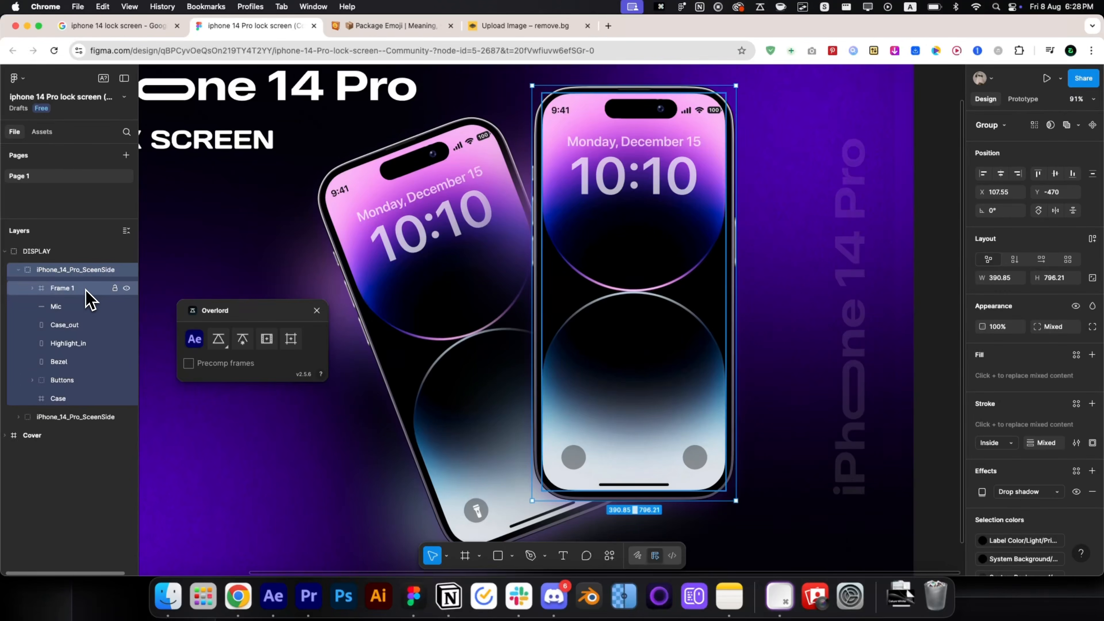
scroll(493, 345, "down", 2)
scroll(493, 347, "down", 5, "ctrl")
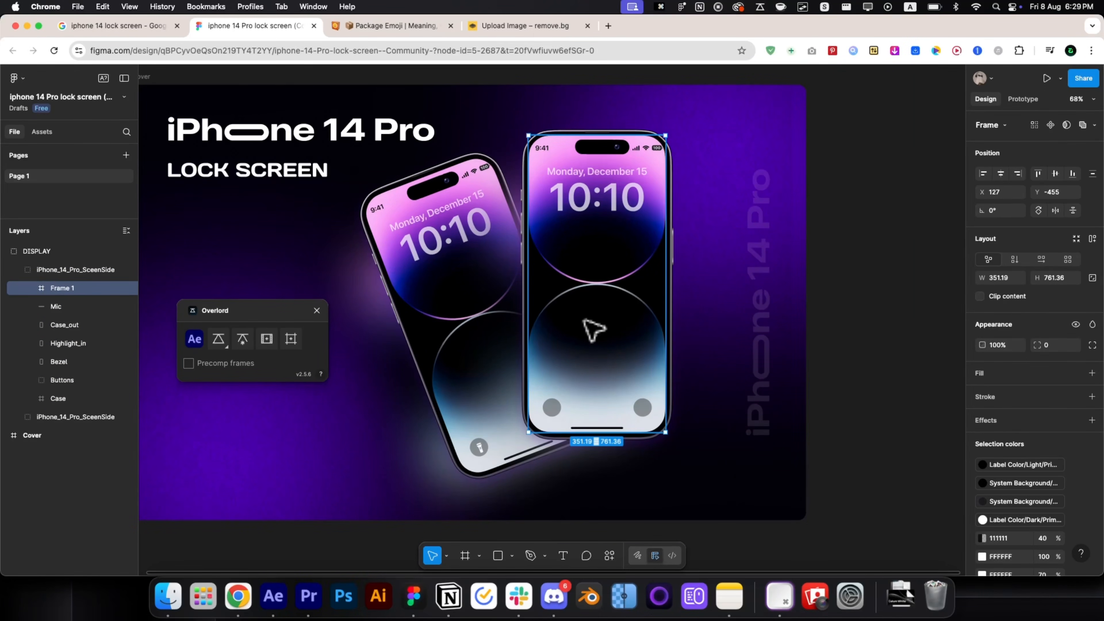
left_click_drag(583, 319, 584, 321)
scroll(1084, 455, "down", 5)
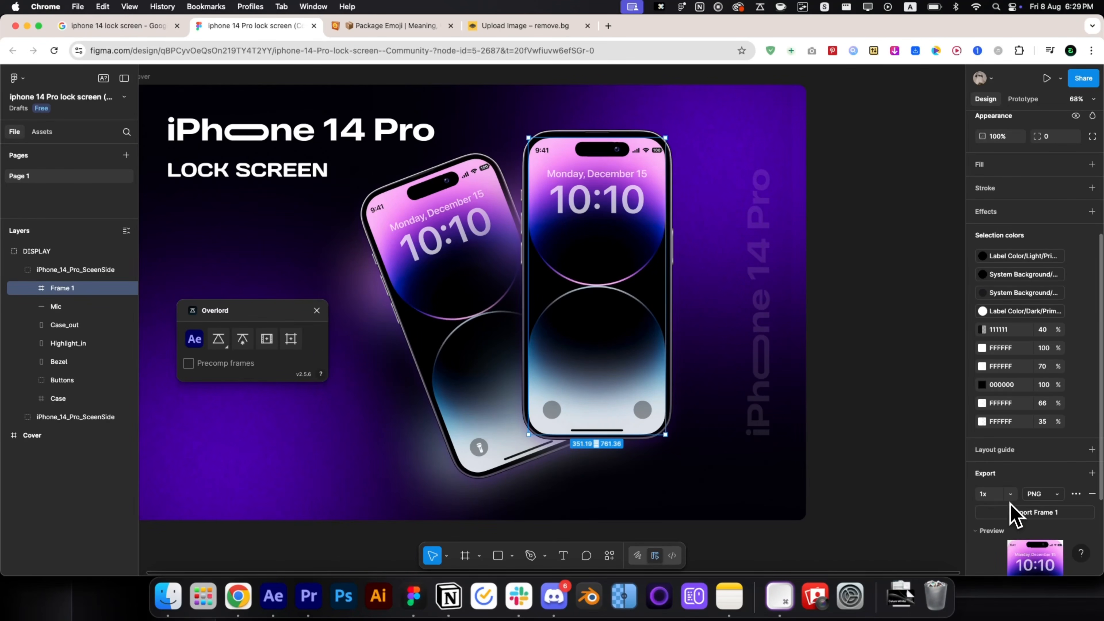
left_click(1010, 499)
left_click(999, 535)
left_click(1017, 513)
left_click(272, 596)
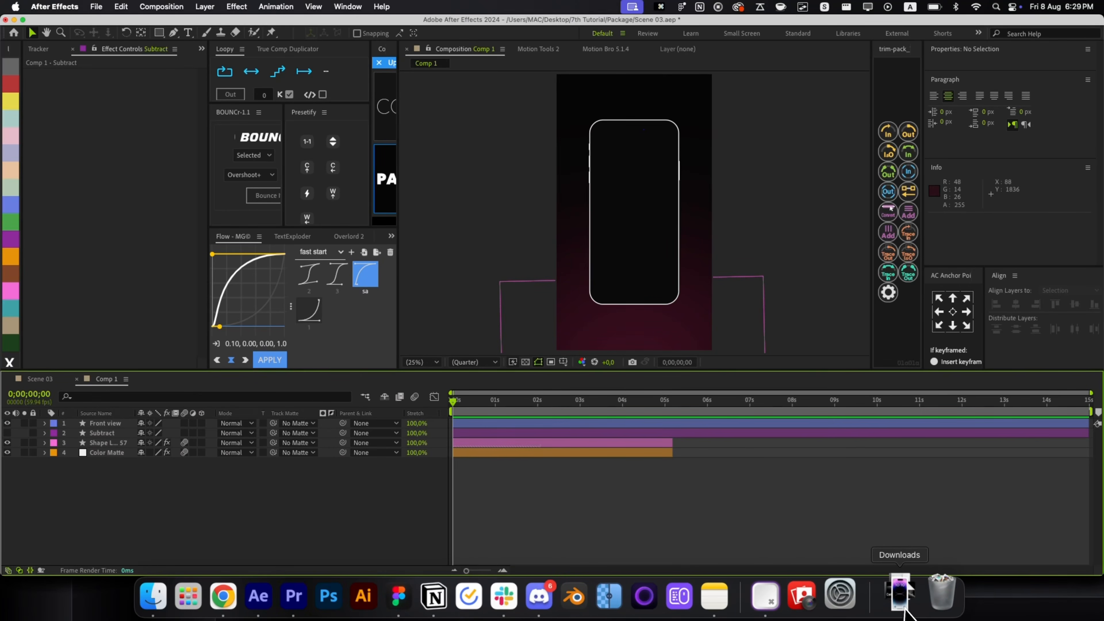
Import Frame 1.png from Downloads into the comp and scale it to about 53%.
left_click(903, 608)
left_click_drag(906, 542, 628, 435)
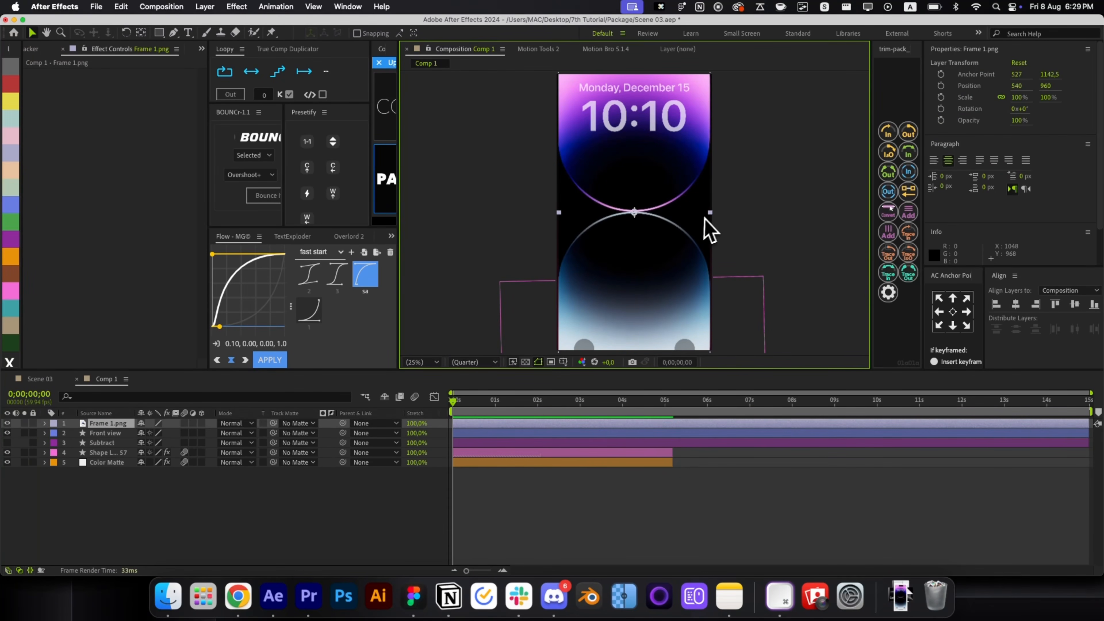
left_click_drag(704, 219, 674, 219)
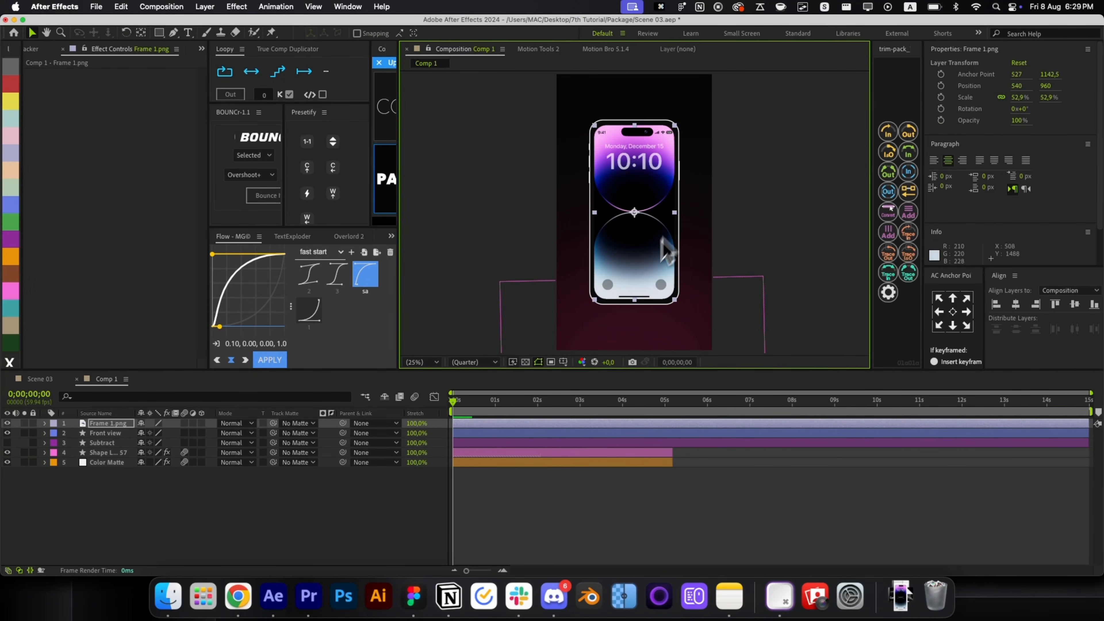
key("BackSpace")
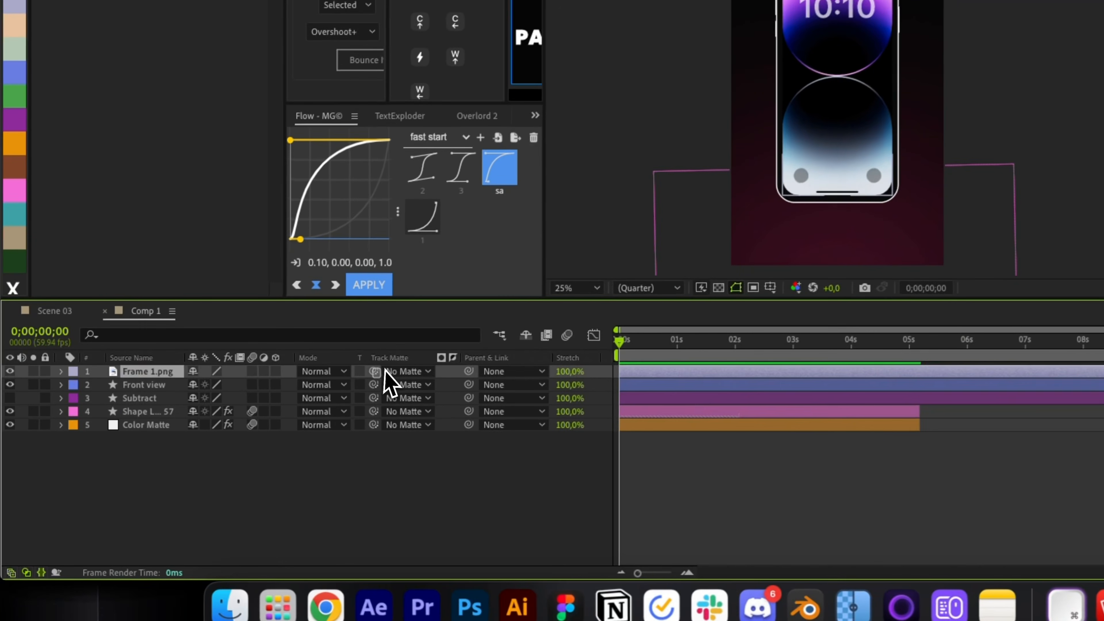
Matte Frame 1.png to the Subtract layer, move it to the top, and enlarge it to 54.5%.
left_click_drag(273, 423, 171, 446)
left_click_drag(235, 402, 226, 406)
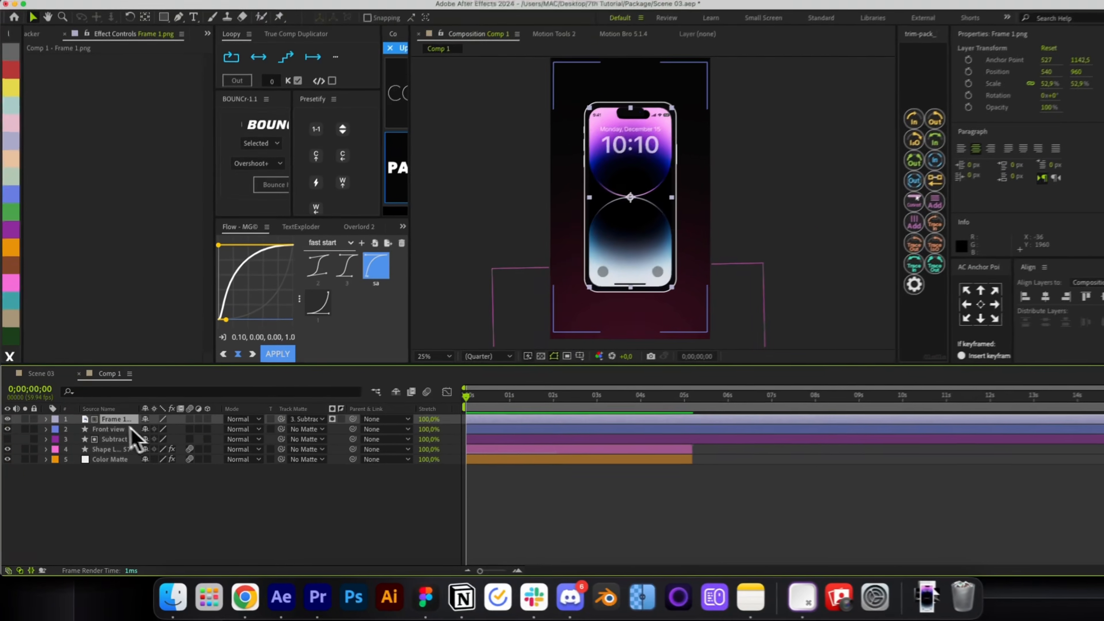
scroll(603, 202, "up", 2)
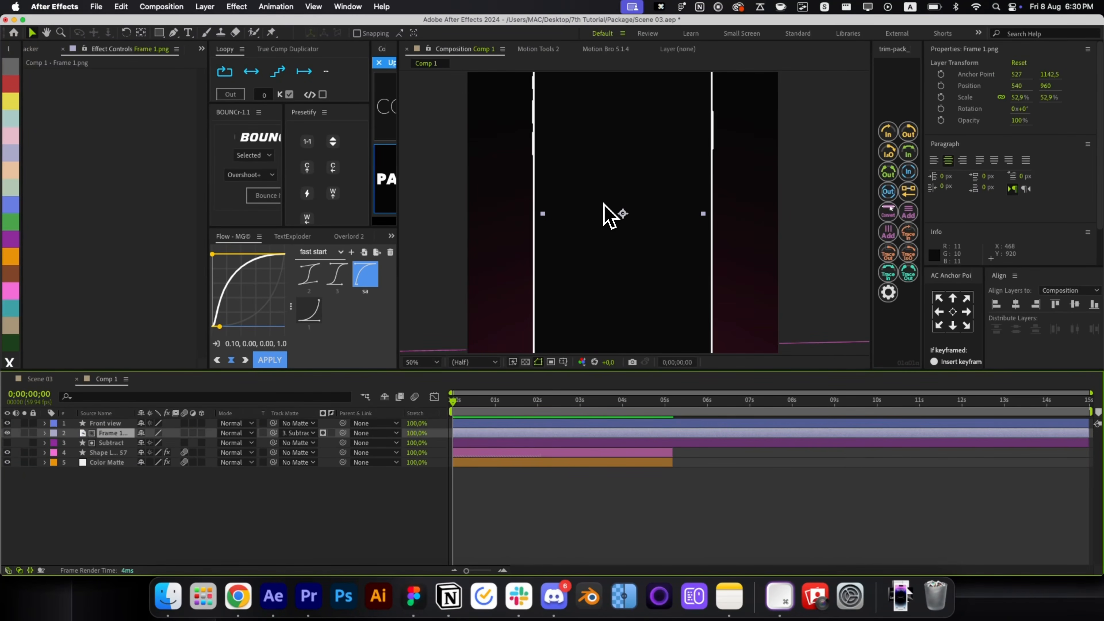
key("super+bracketright")
key("alt+slash")
scroll(604, 204, "up", 2)
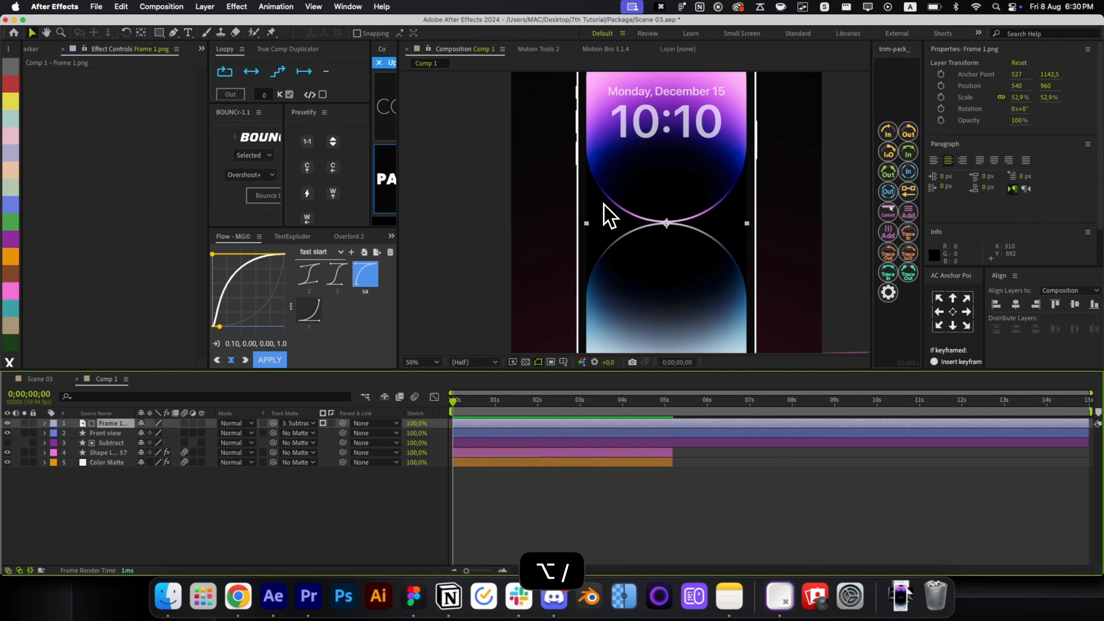
left_click_drag(585, 222, 585, 224)
key("alt+slash")
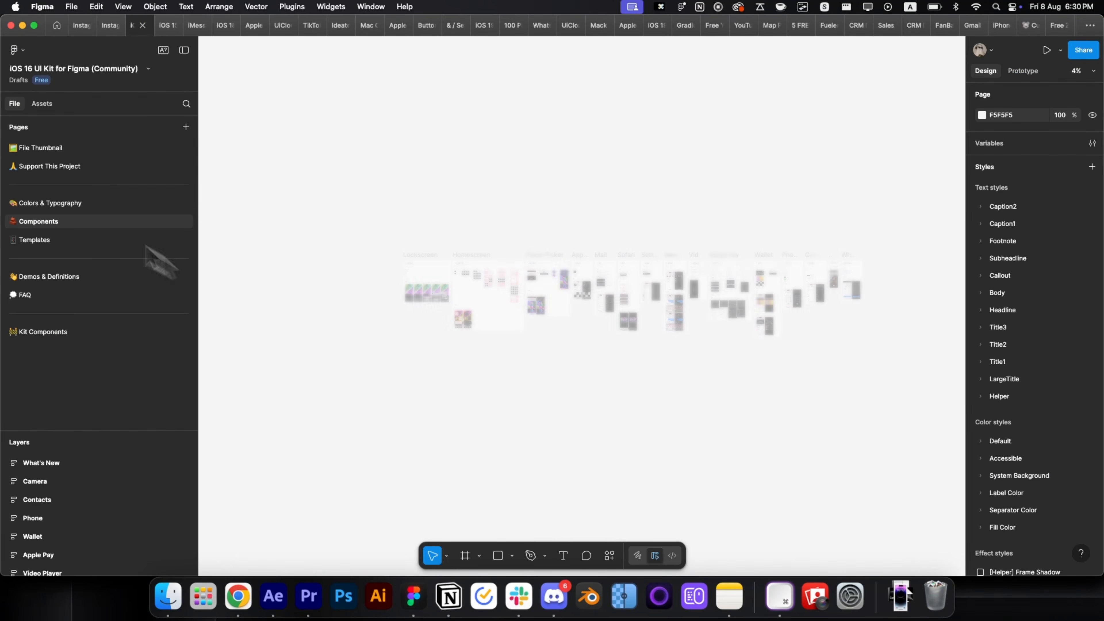
scroll(612, 278, "up", 10)
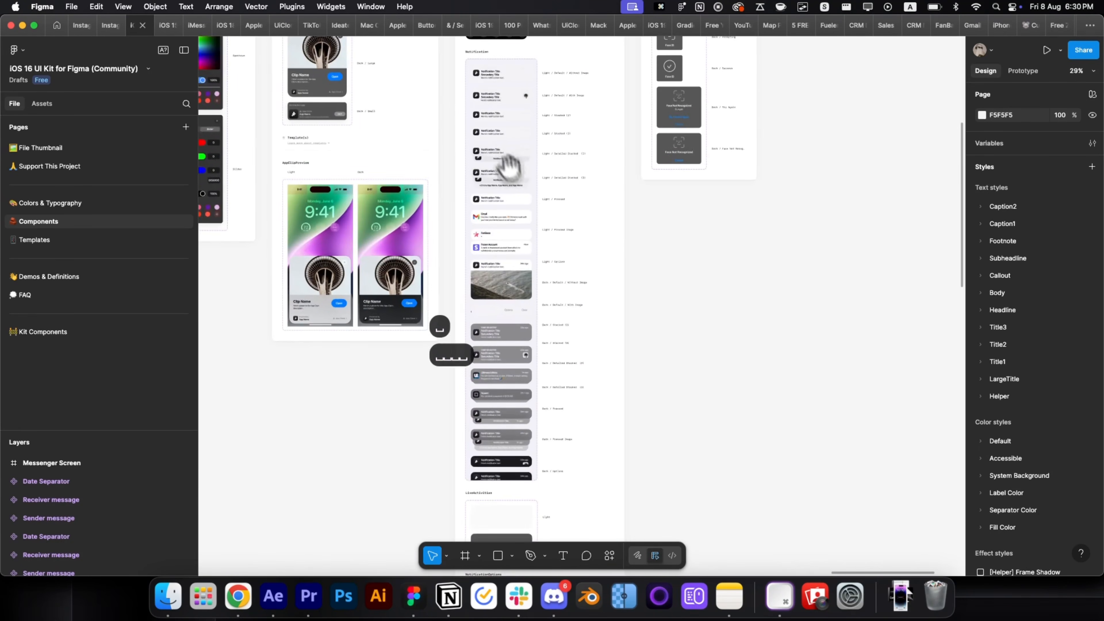
Duplicate the Stacked (2) notification variant from the Notifications components.
left_click_drag(509, 166, 519, 316)
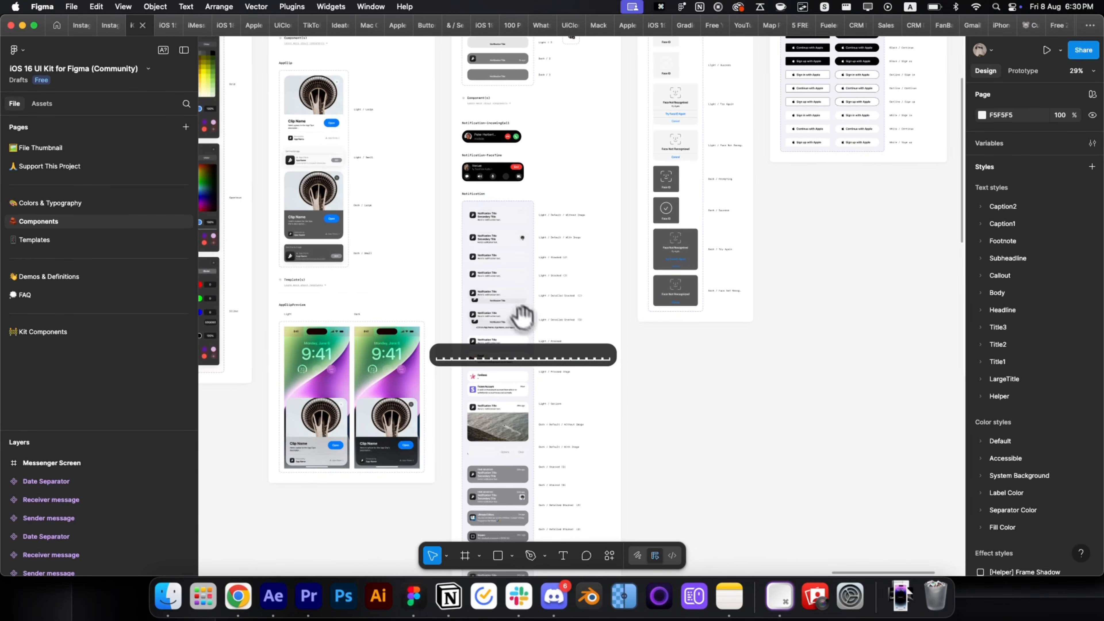
scroll(515, 348, "up", 10)
left_click(503, 452)
scroll(561, 399, "up", 3)
scroll(562, 362, "down", 5)
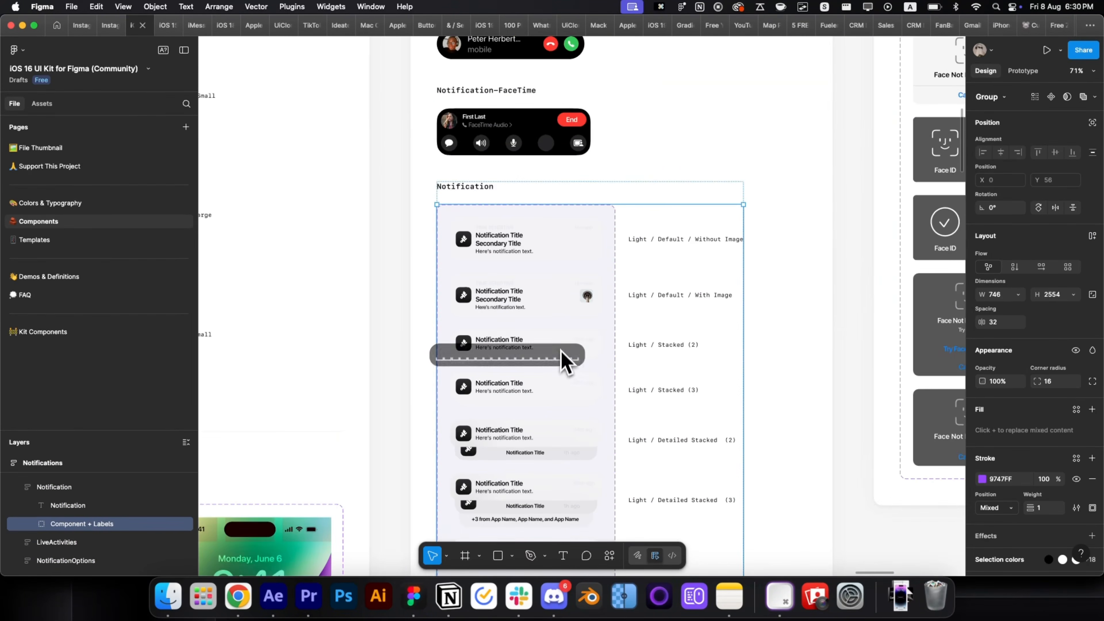
scroll(556, 352, "up", 5)
double_click(547, 345)
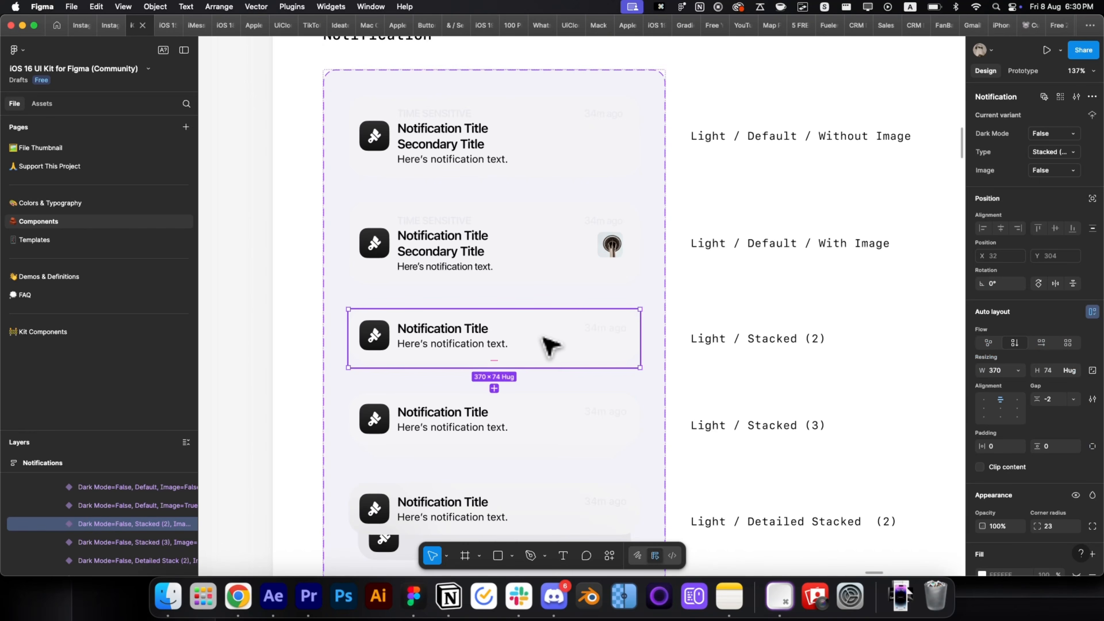
key("super+d")
Change the copy's title to 'Paypal', replacing the missing font with SF Pro Display.
double_click(446, 414)
left_click(447, 414)
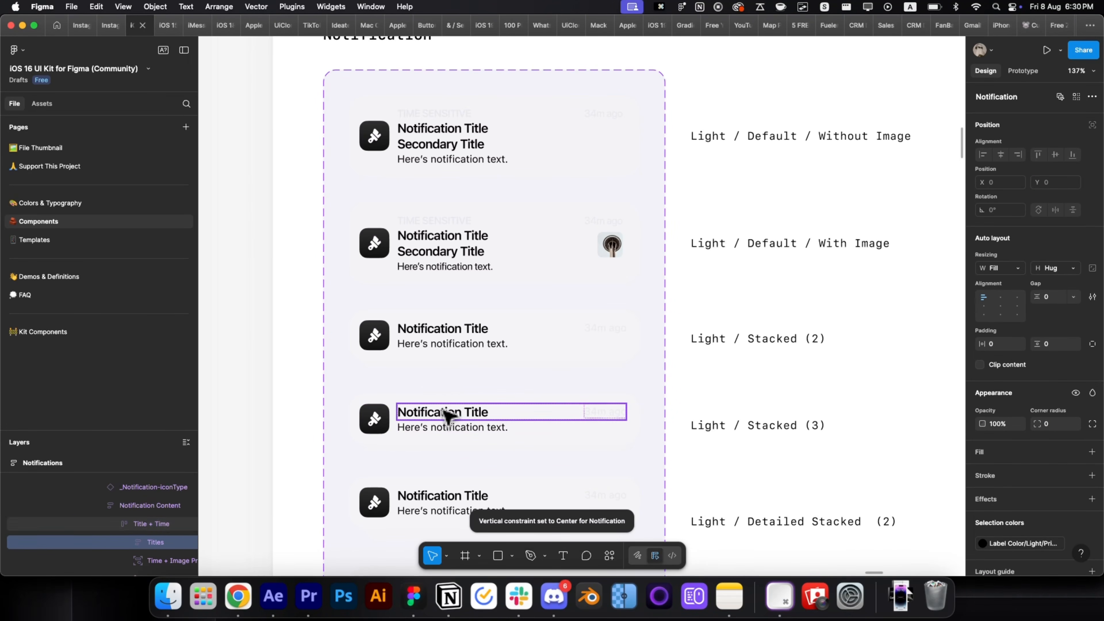
left_click(447, 414)
double_click(447, 414)
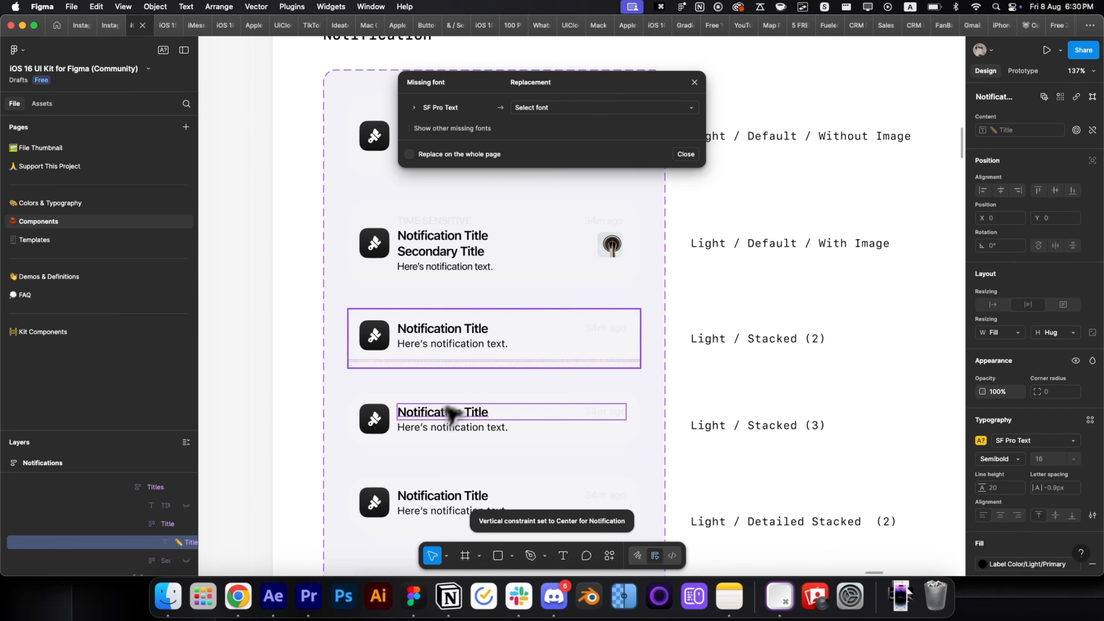
left_click(573, 107)
type("sf")
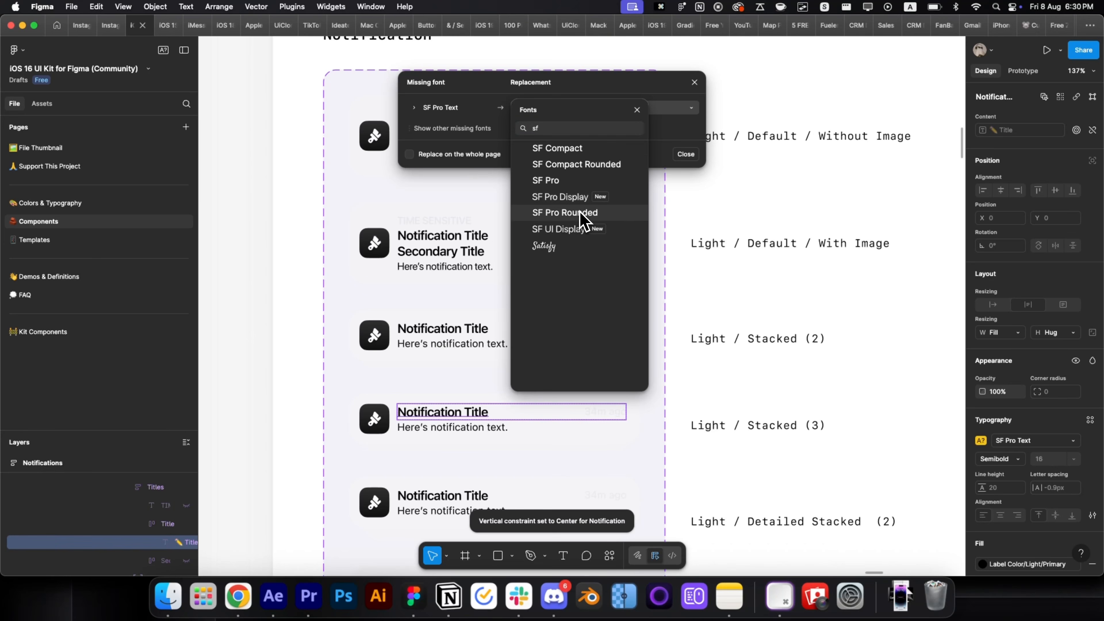
left_click(602, 196)
left_click(661, 156)
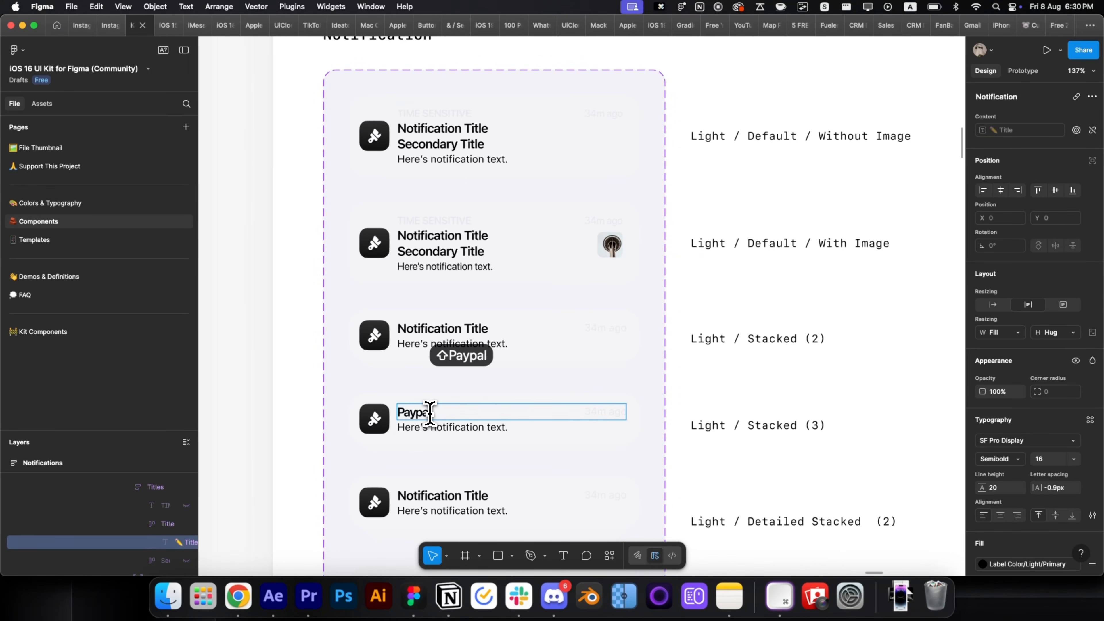
type("Paypal")
key("super+Return")
Paste the $499 PayPal refund message into the description in SF Pro Display.
scroll(433, 434, "up", 5)
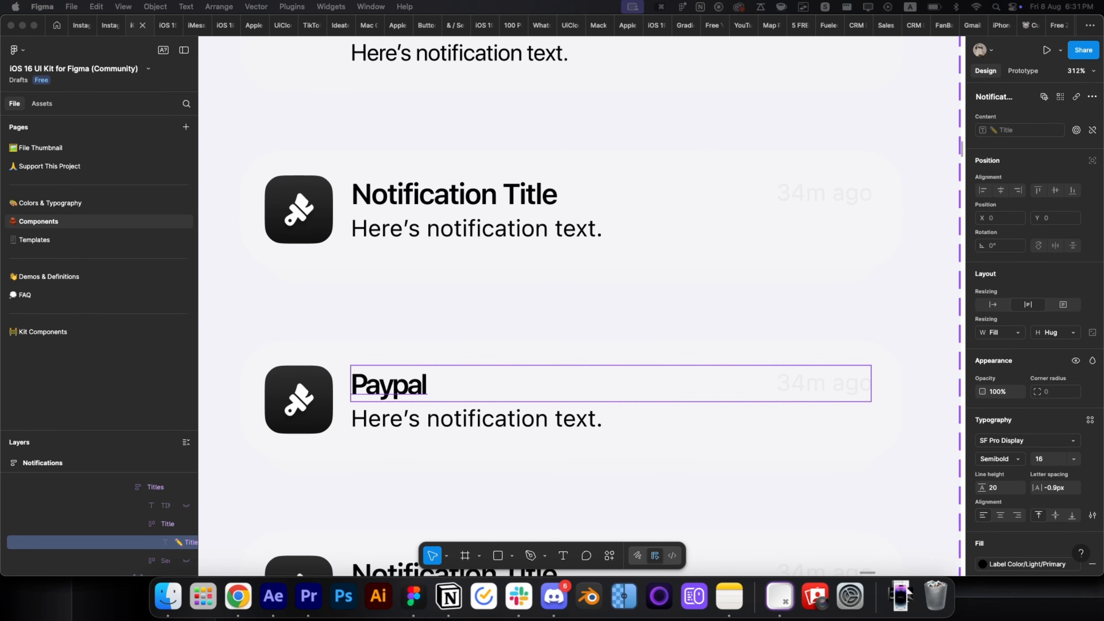
key("Tab")
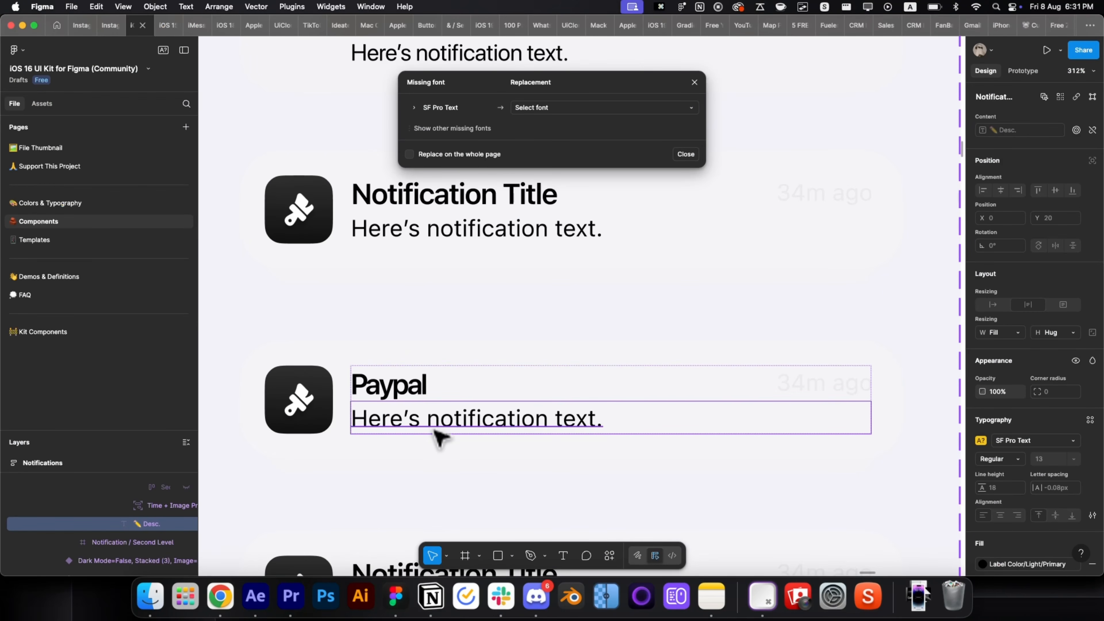
left_click(602, 107)
left_click(565, 196)
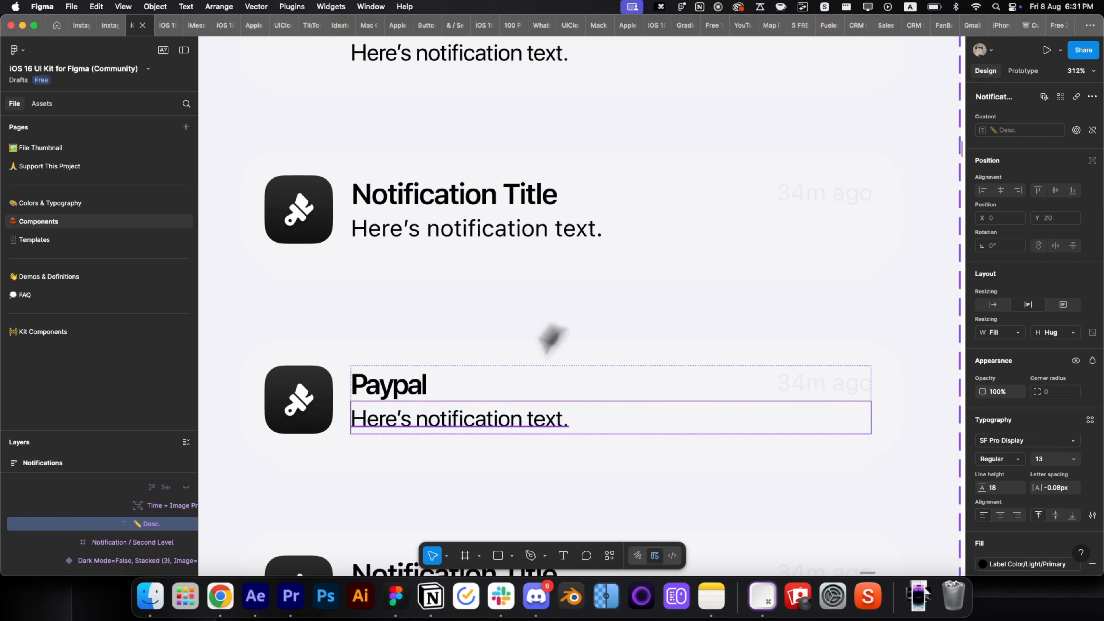
key("Return")
type("You've received a refund of $499 to your PayPal account")
key("super+Return")
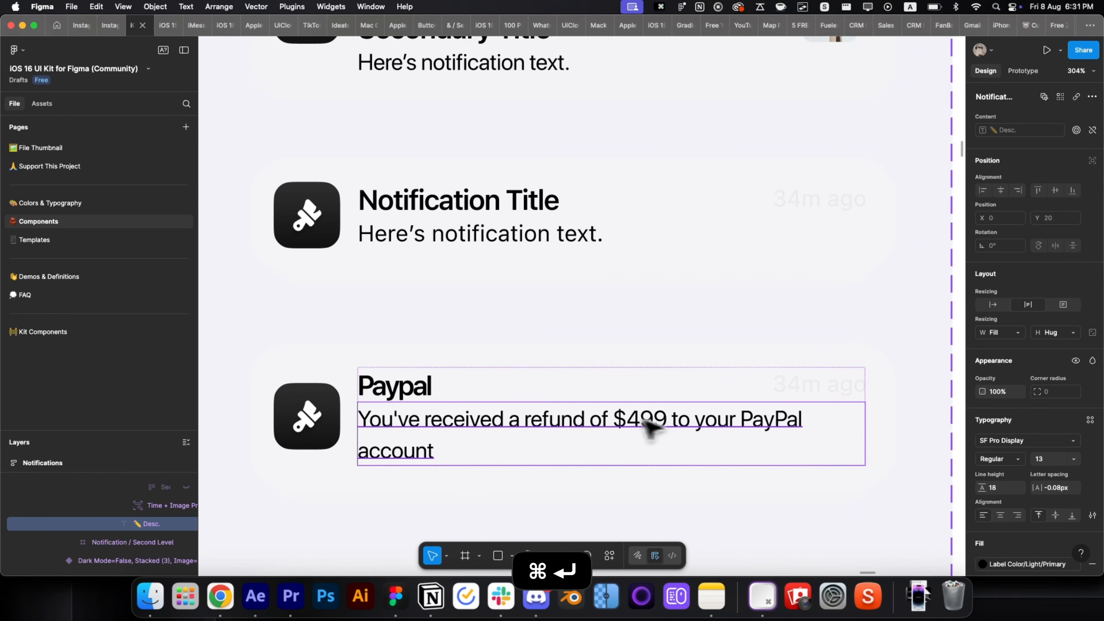
Change the '34m ago' timestamp to 'Now' in SF Pro Display.
left_click(793, 389)
left_click(587, 108)
left_click(574, 191)
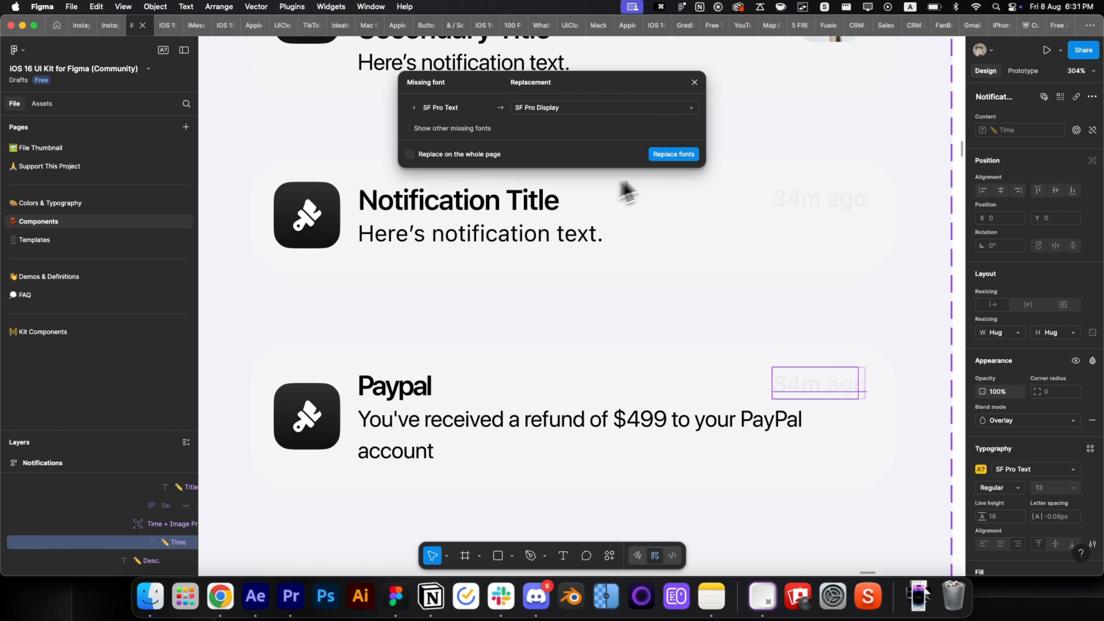
key("Return")
double_click(821, 387)
type("N")
key("super+Return")
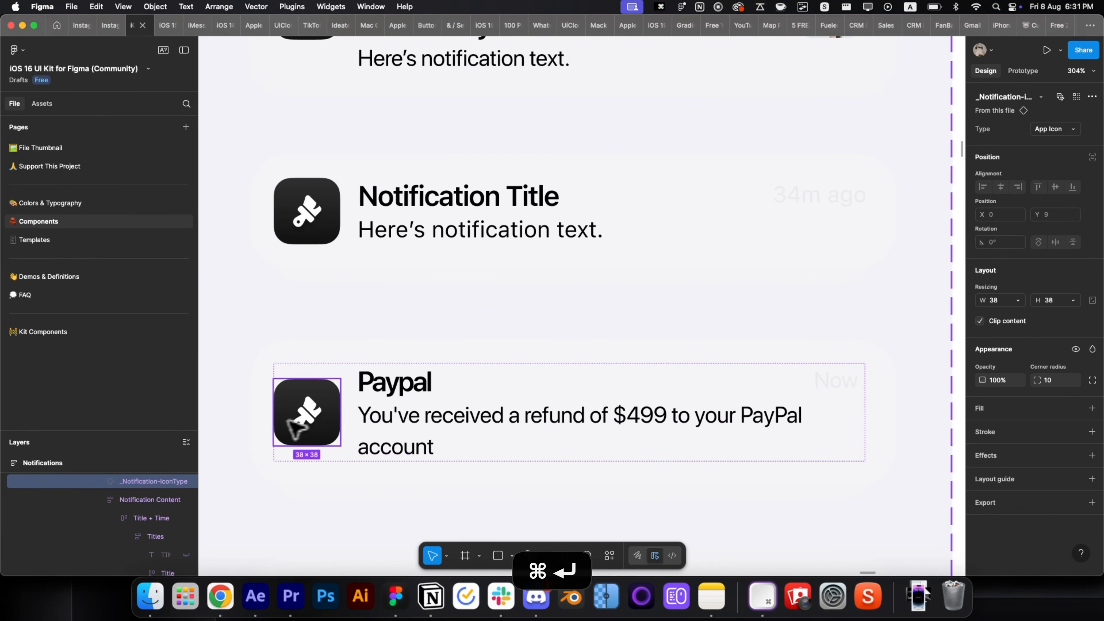
Search Google Images for 'paypal logo' in Chrome.
left_click(220, 596)
key("super+1")
triple_click(226, 93)
type("paypal logo")
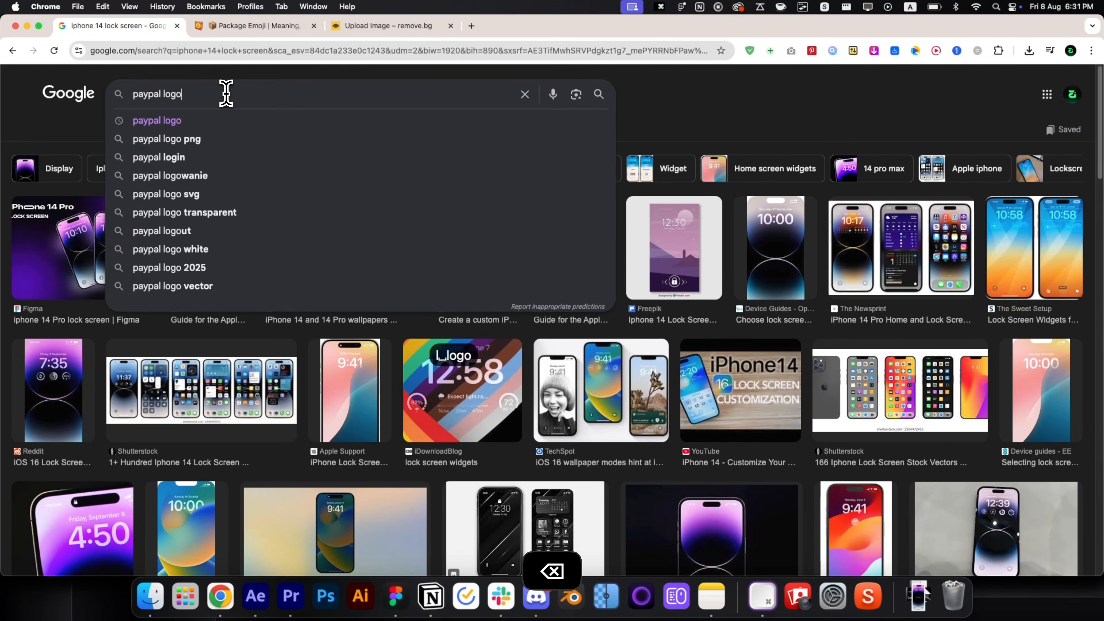
key("Return")
Preview a blue PayPal app logo result and check its source page.
scroll(230, 109, "down", 5)
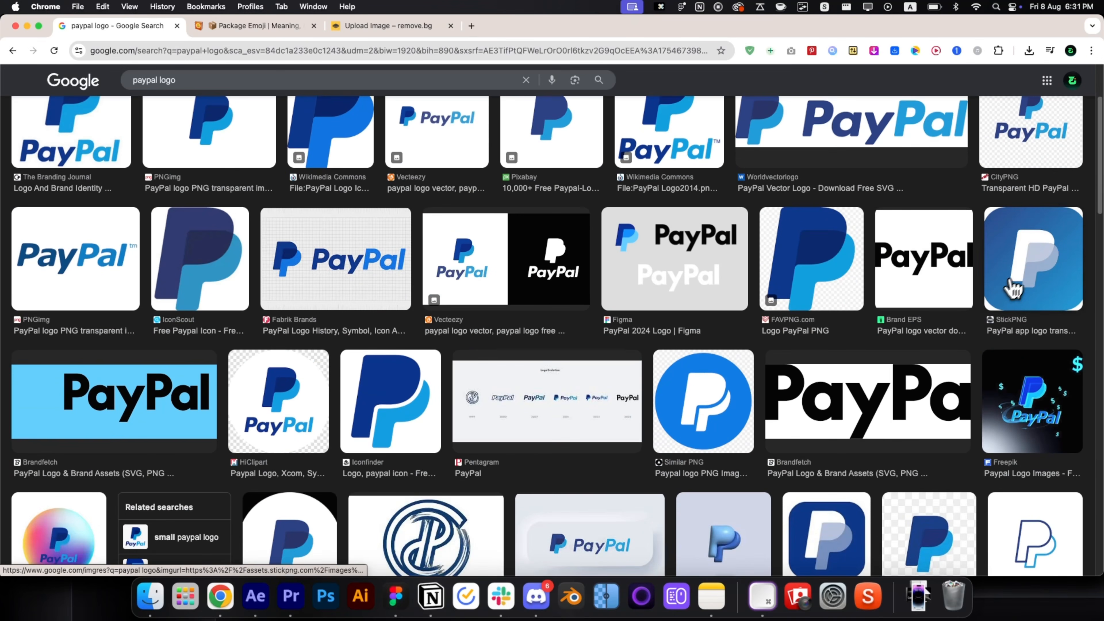
left_click(1035, 246)
scroll(828, 371, "down", 5)
scroll(828, 372, "up", 5)
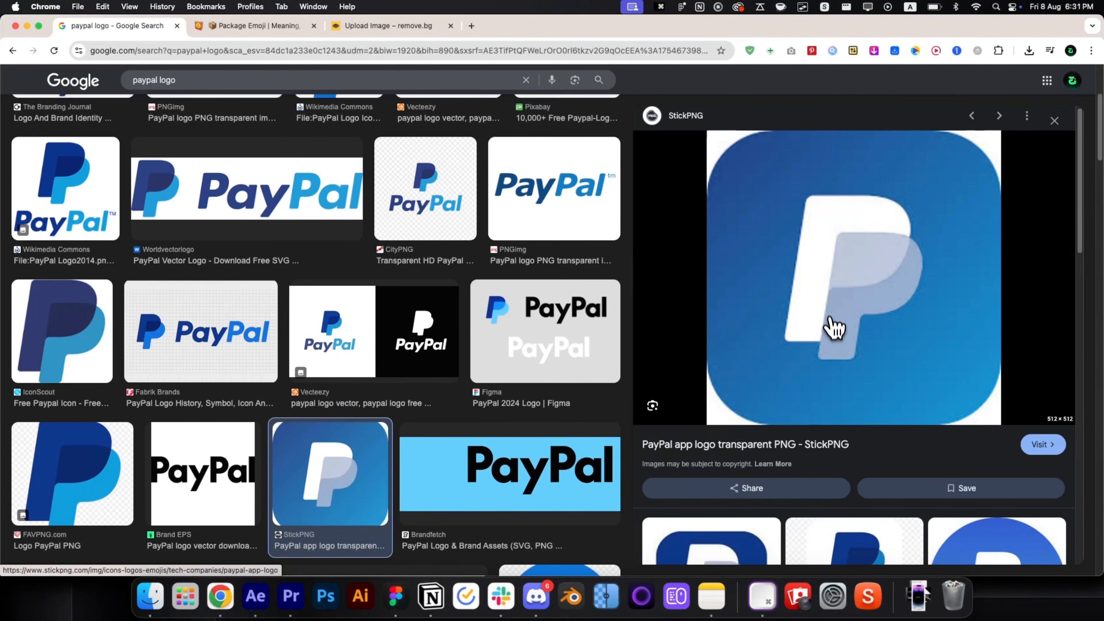
left_click(833, 328)
key("super+1")
scroll(738, 391, "down", 3)
Save the square blue PayPal logo to Downloads as pp-255.png.
left_click(724, 474)
scroll(808, 333, "down", 5)
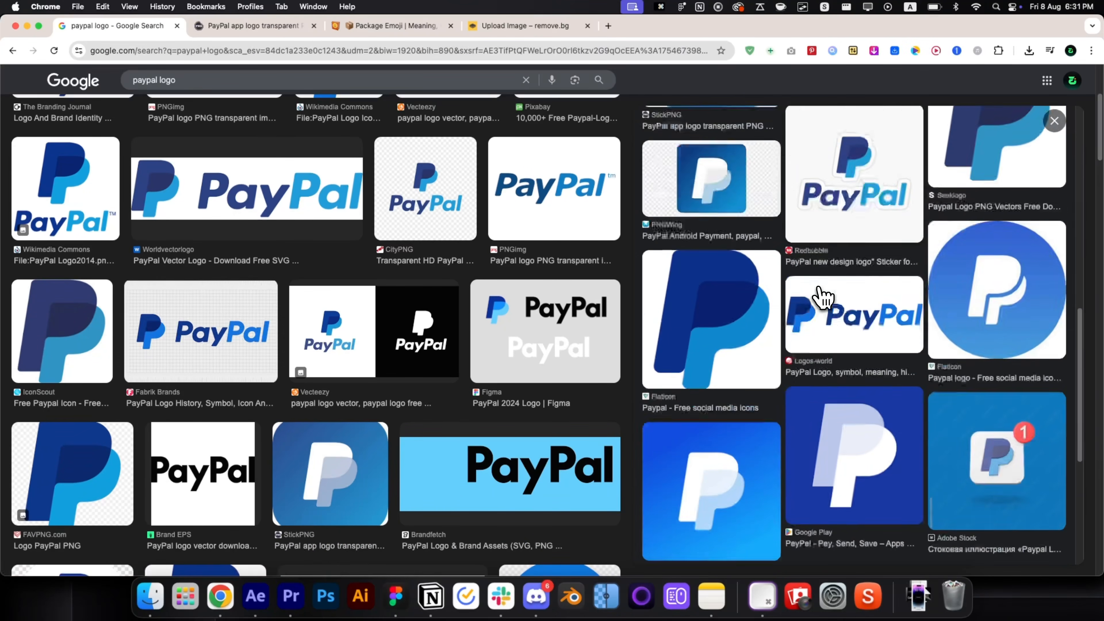
left_click(820, 296)
right_click(848, 216)
left_click(912, 402)
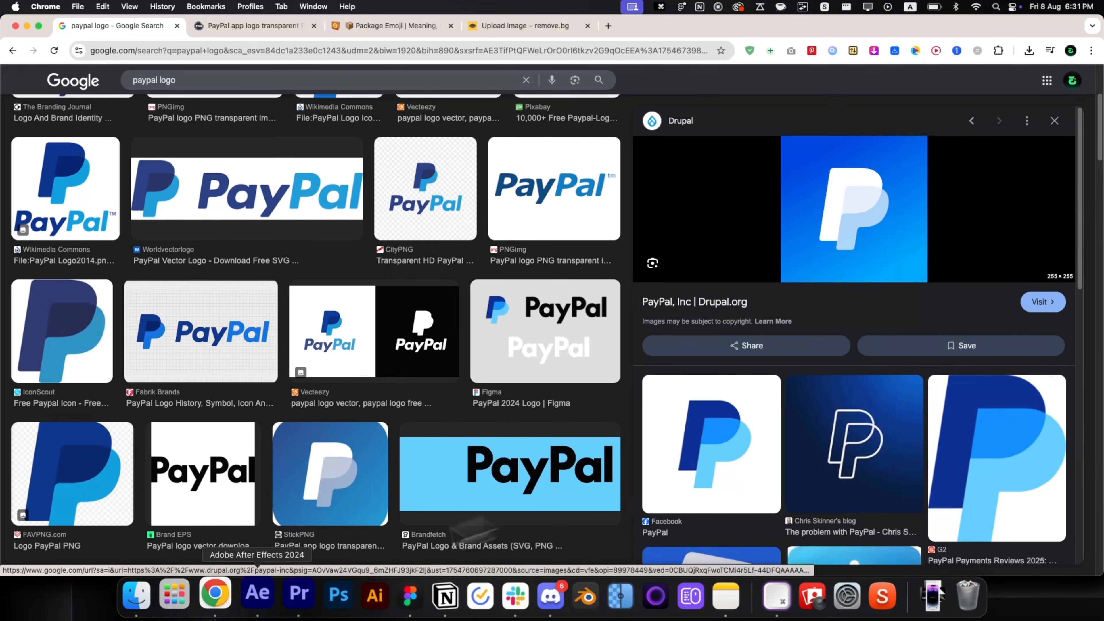
left_click(396, 596)
left_click(981, 375)
Use pp-255.png as the icon's image fill and move the card onto empty canvas.
left_click(920, 375)
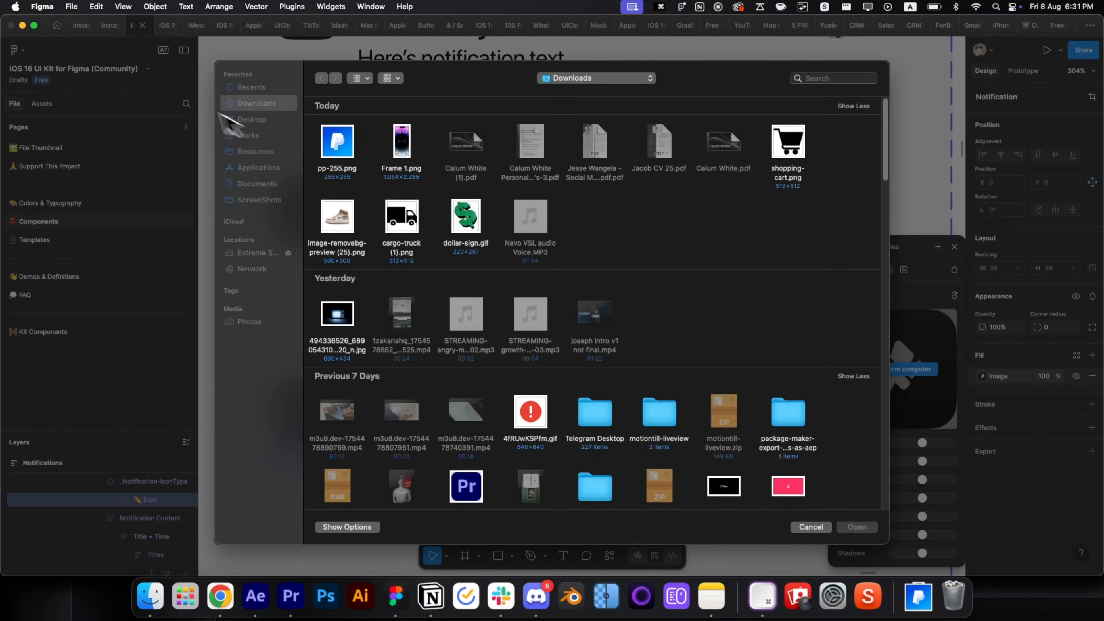
double_click(332, 161)
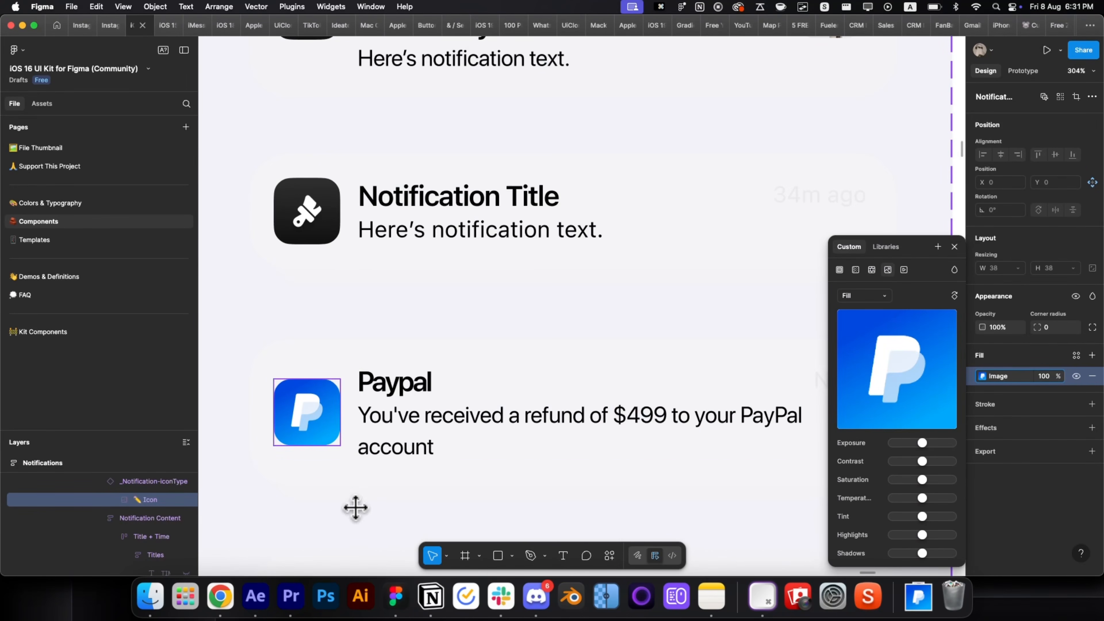
key("Escape")
key("Escape")
scroll(341, 482, "down", 10)
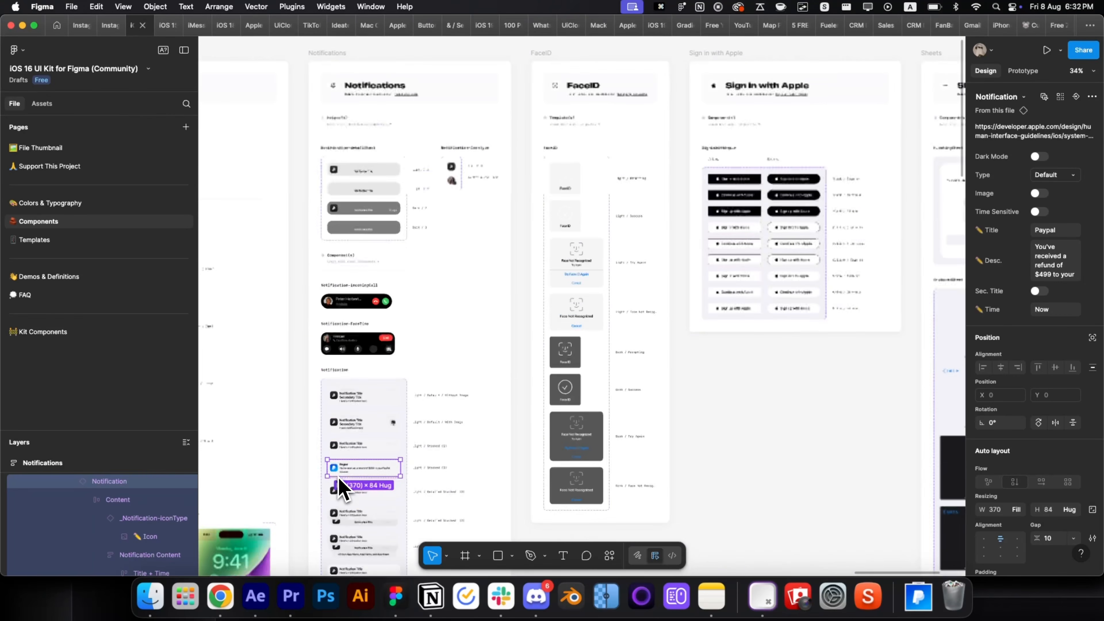
left_click_drag(341, 482, 794, 474)
Reselect the PayPal card and toggle Dark Mode on, then back to light.
scroll(794, 473, "up", 5)
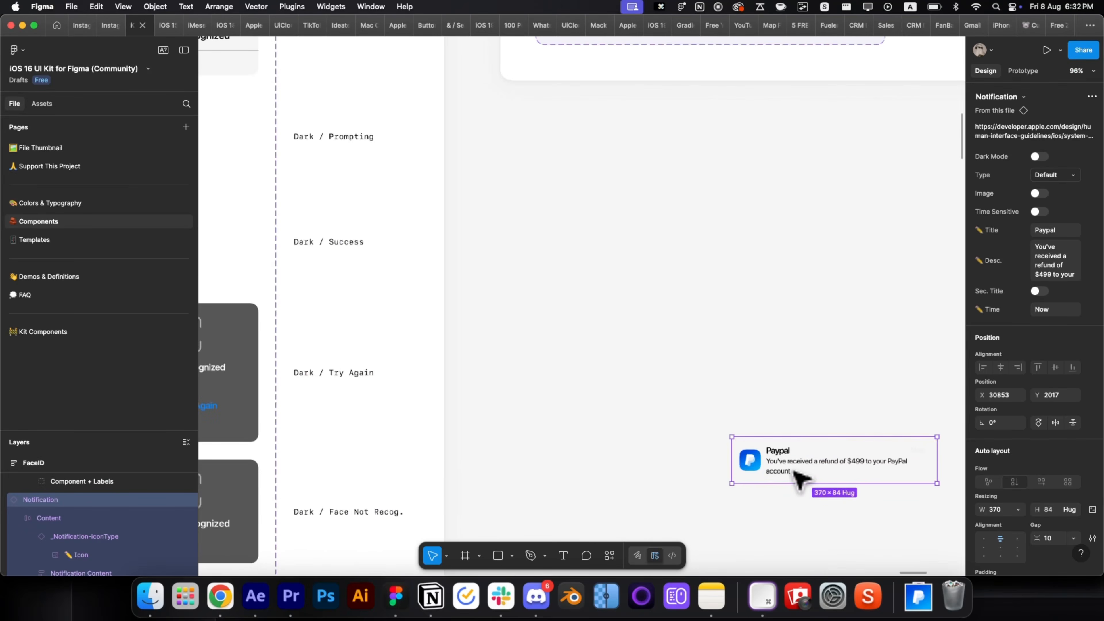
scroll(799, 478, "up", 5)
left_click(591, 256)
scroll(672, 344, "down", 4)
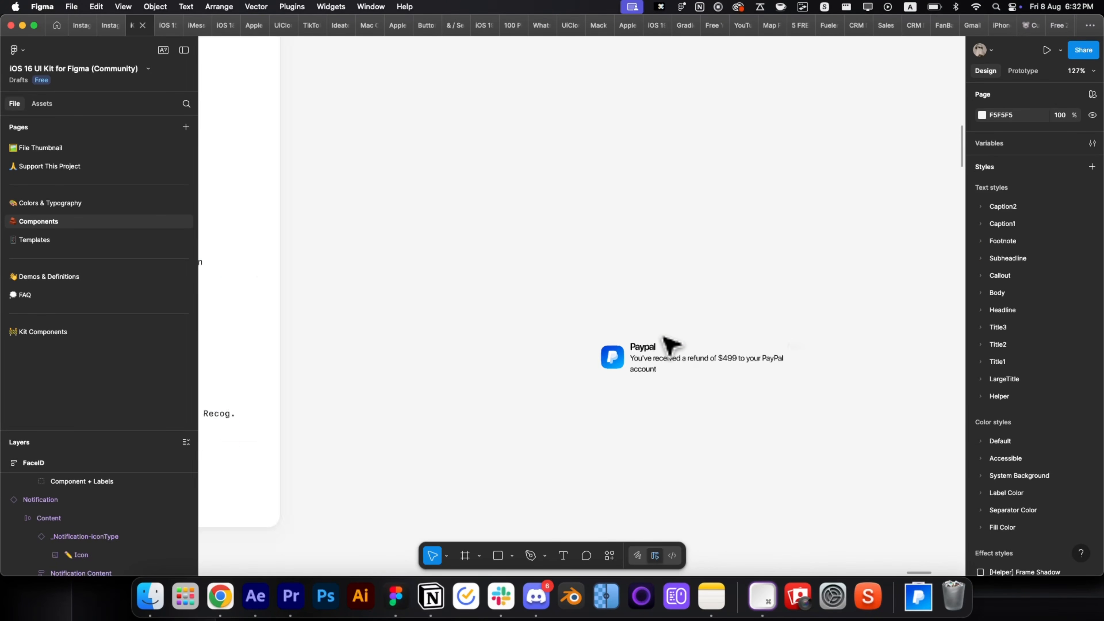
scroll(669, 344, "down", 6)
scroll(673, 343, "up", 4)
left_click(676, 344)
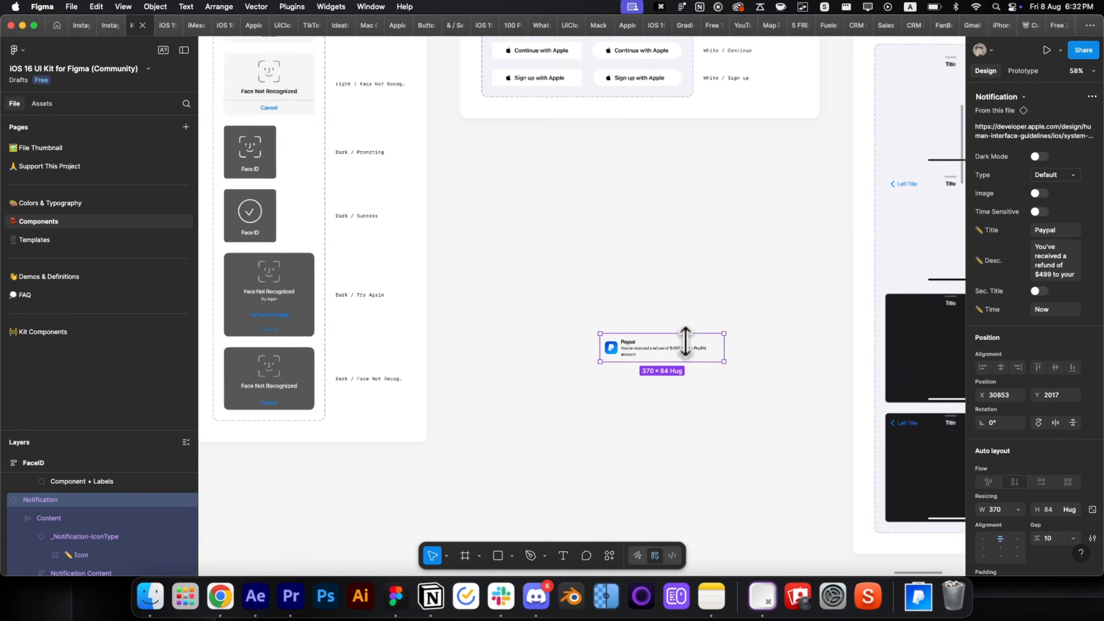
scroll(685, 342, "up", 2)
scroll(1035, 358, "down", 5)
scroll(1039, 357, "up", 5)
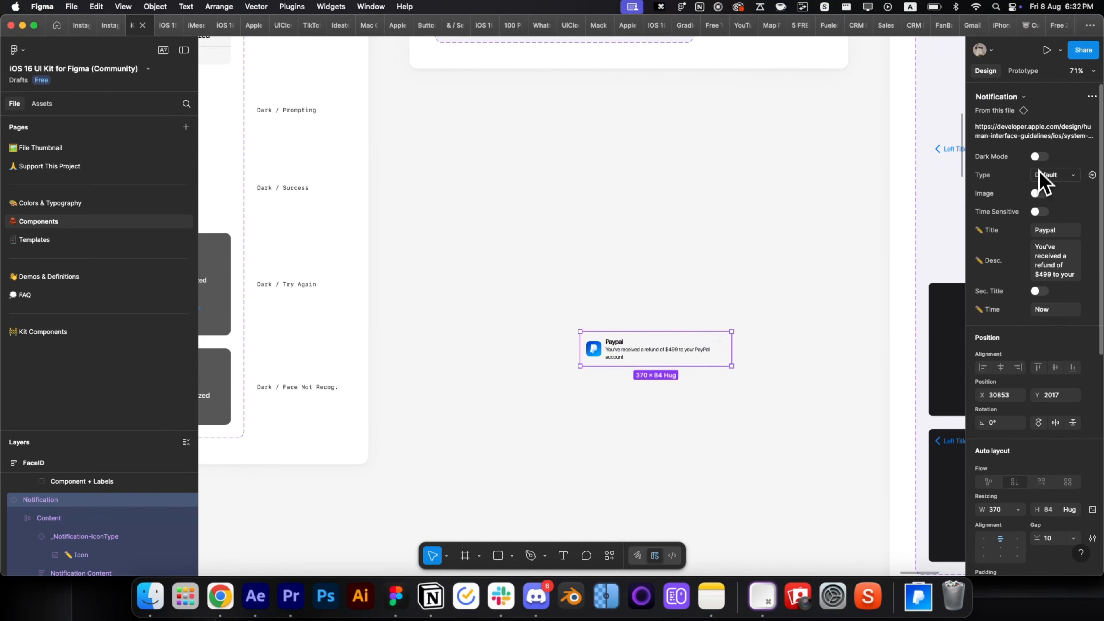
left_click(1039, 157)
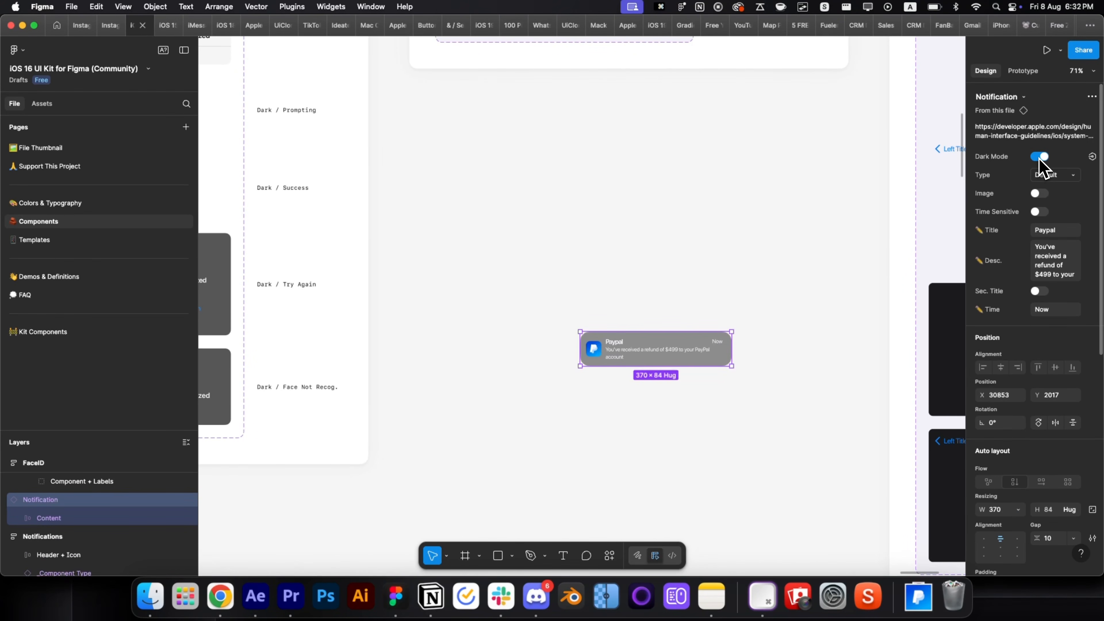
left_click(1039, 157)
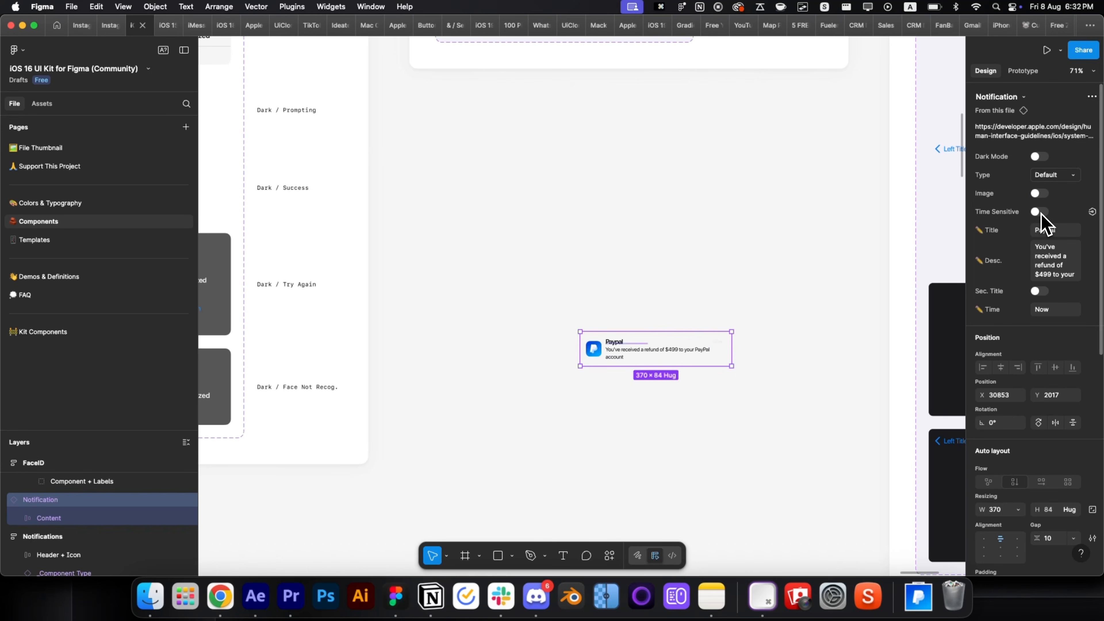
scroll(773, 376, "up", 5)
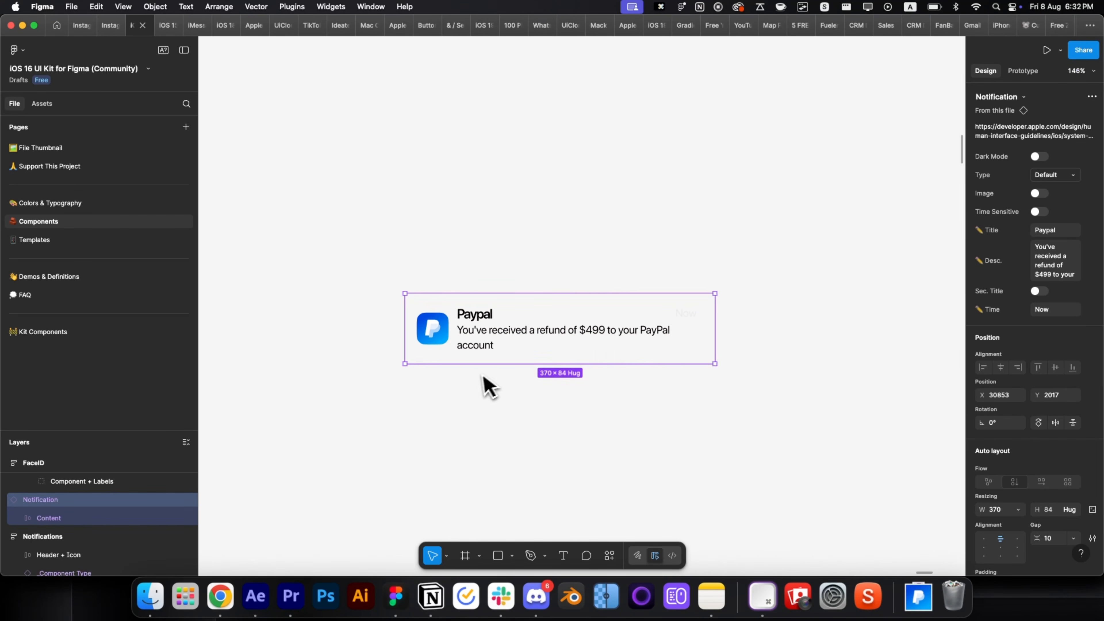
Try the Pressed notification type, then revert it to Default.
left_click(1051, 176)
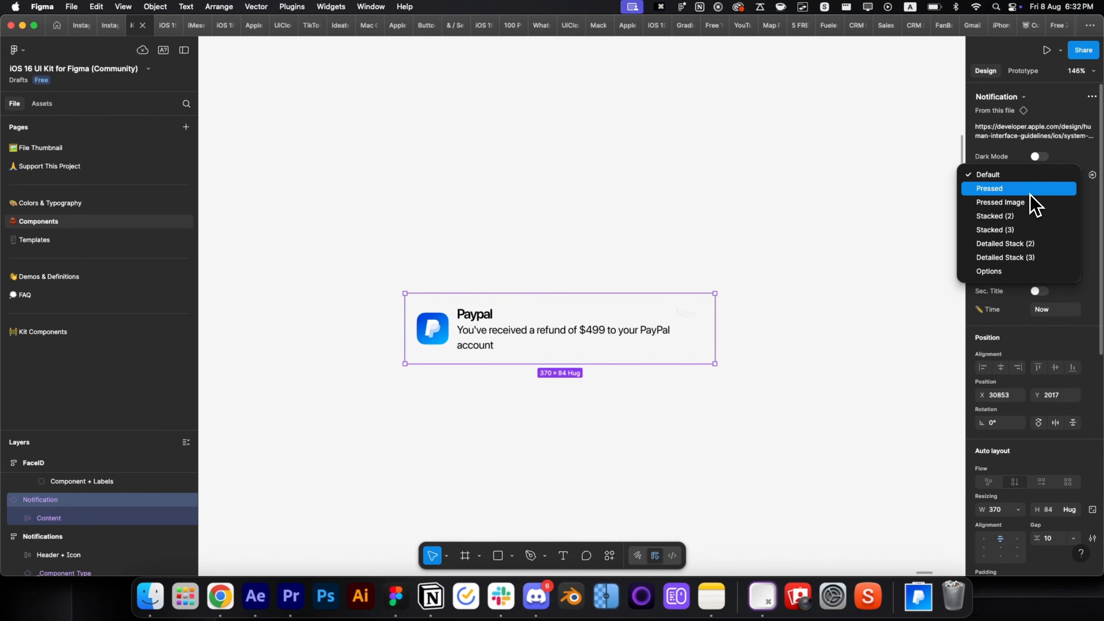
left_click(1054, 186)
left_click(1056, 177)
left_click(1048, 162)
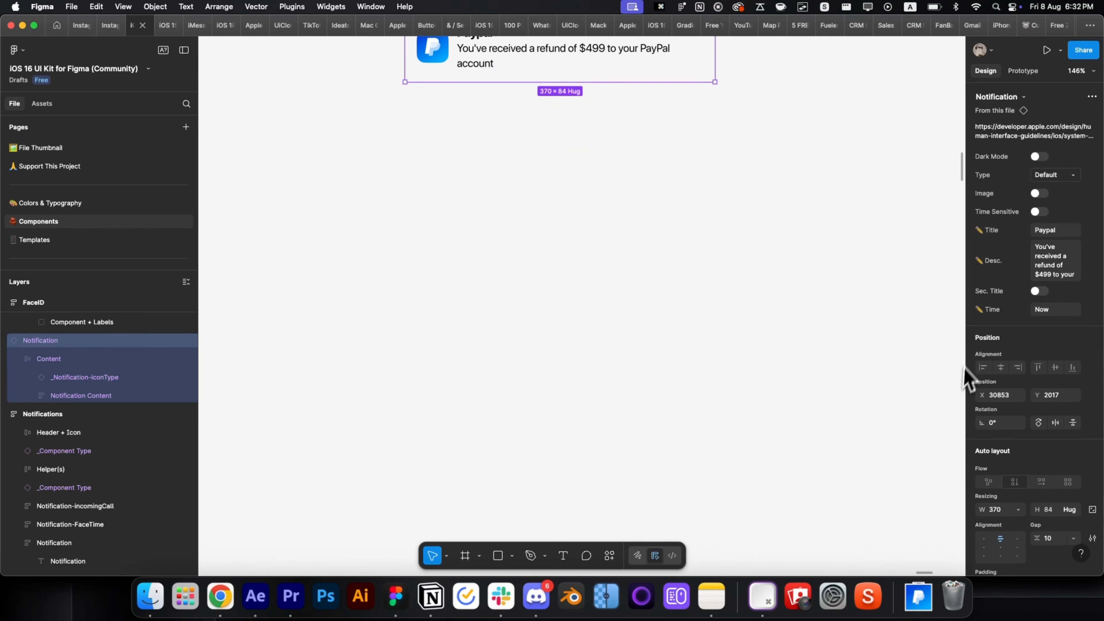
scroll(1101, 404, "down", 10)
scroll(763, 458, "up", 5)
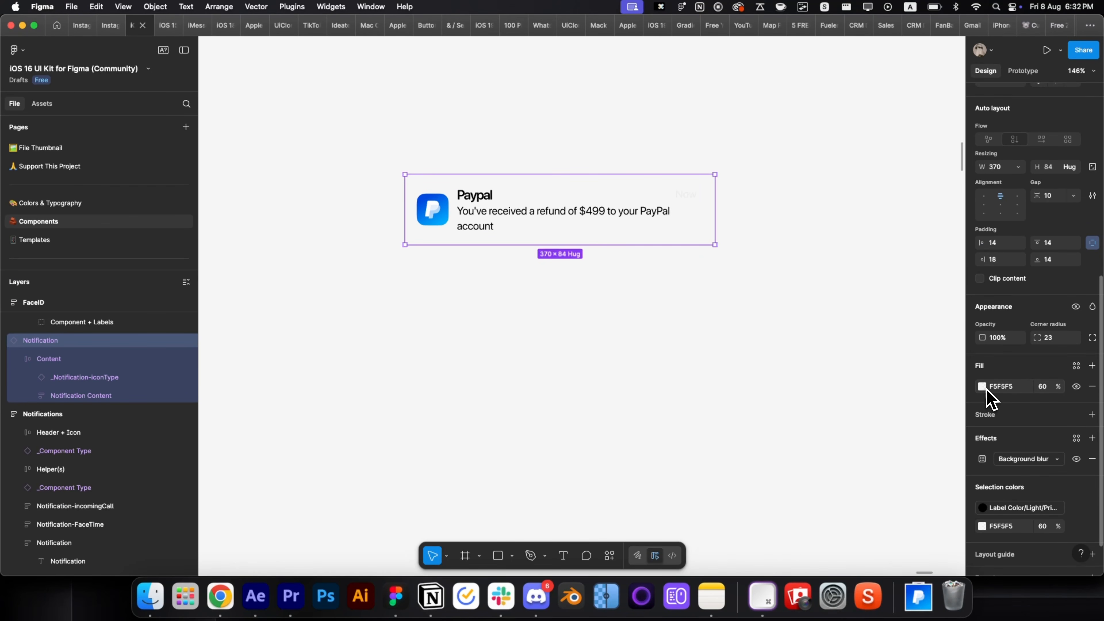
Set the card's background fill to white FFFFFF at 60%.
left_click(982, 387)
left_click_drag(860, 316, 789, 250)
left_click(626, 342)
left_click(565, 235)
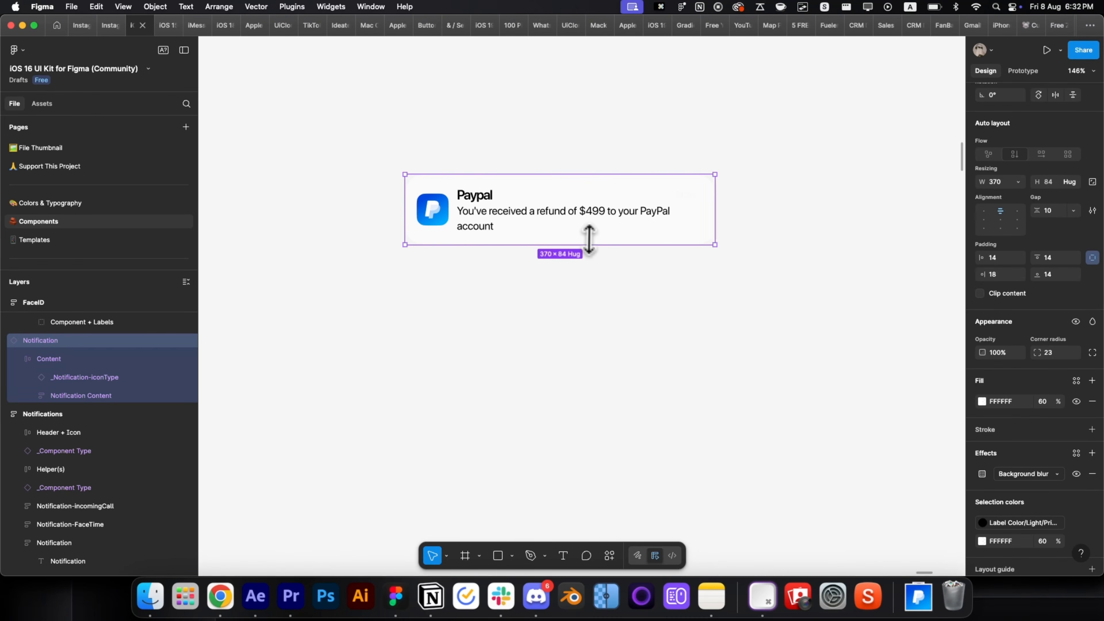
Run the Overlord plugin on the notification card.
right_click(589, 239)
mouse_move(677, 435)
left_click(769, 314)
scroll(954, 468, "down", 5)
scroll(1000, 480, "down", 2)
scroll(916, 475, "up", 7)
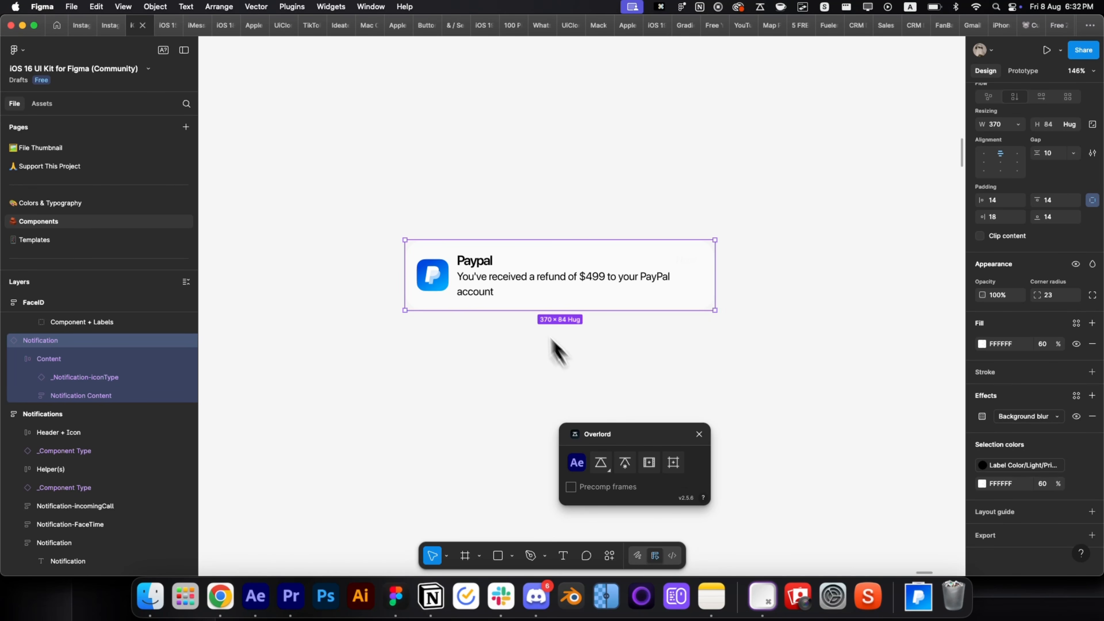
Frame the notification card and transfer its layers into After Effects as a comp.
key("super+alt+g")
left_click(648, 462)
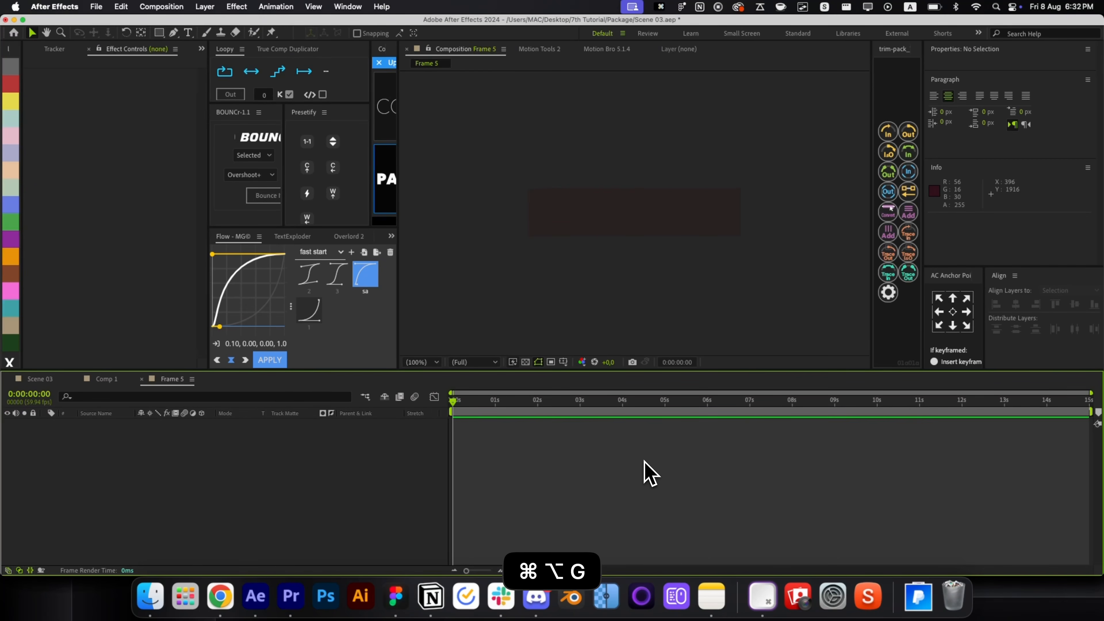
key("super+Tab")
left_click(596, 473)
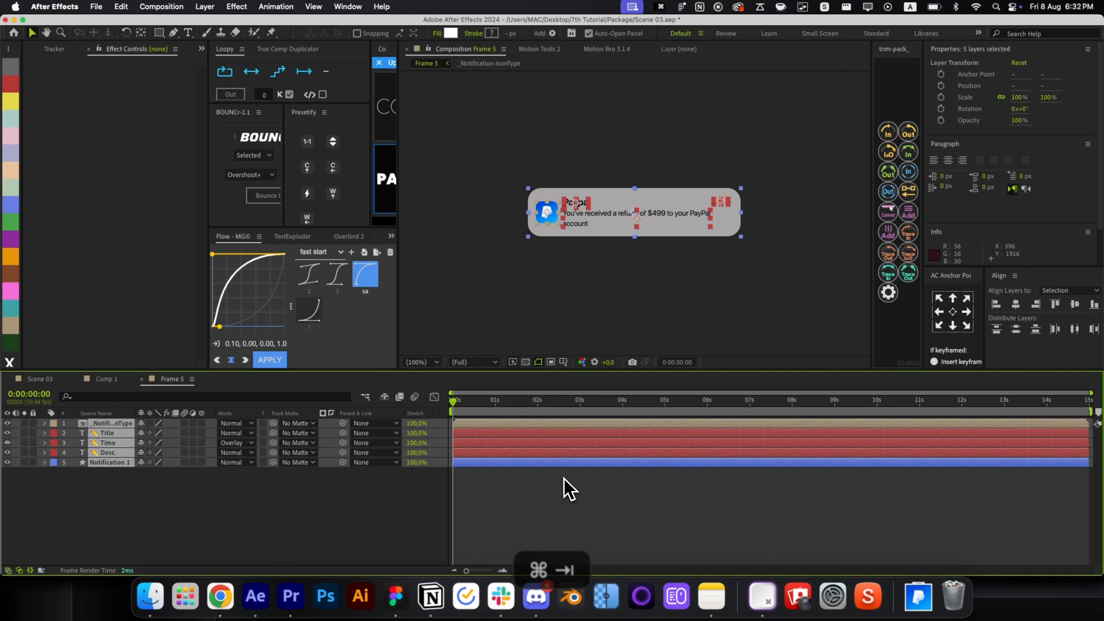
left_click(564, 479)
Replace the title's stray last letter with 'l' so it reads 'Paypal'.
left_click(584, 212)
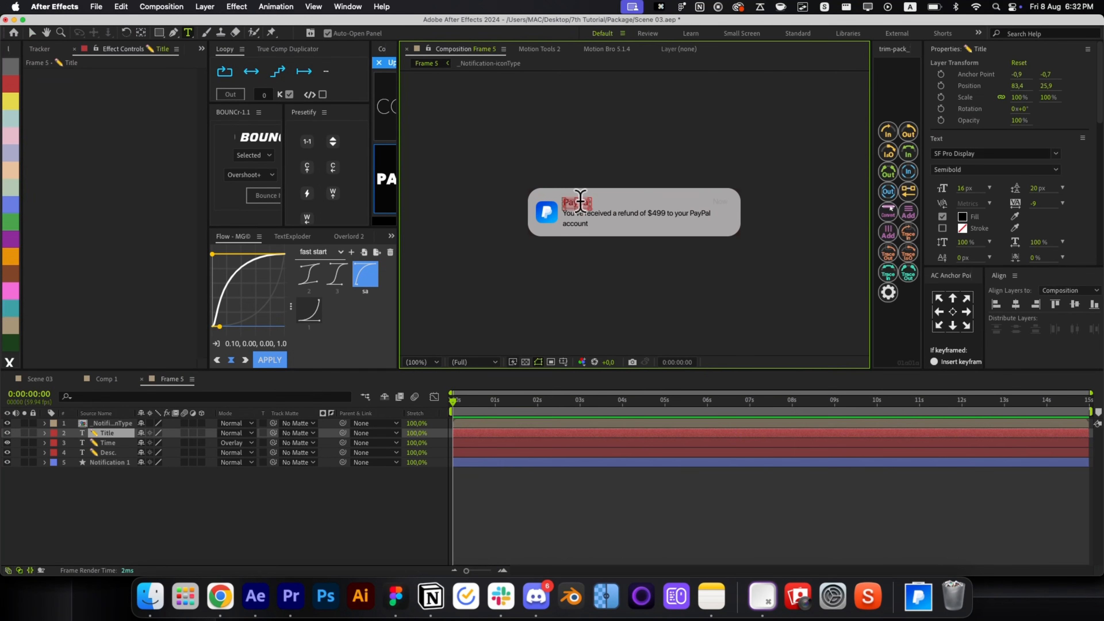
key("super+backslash")
key("super+Return")
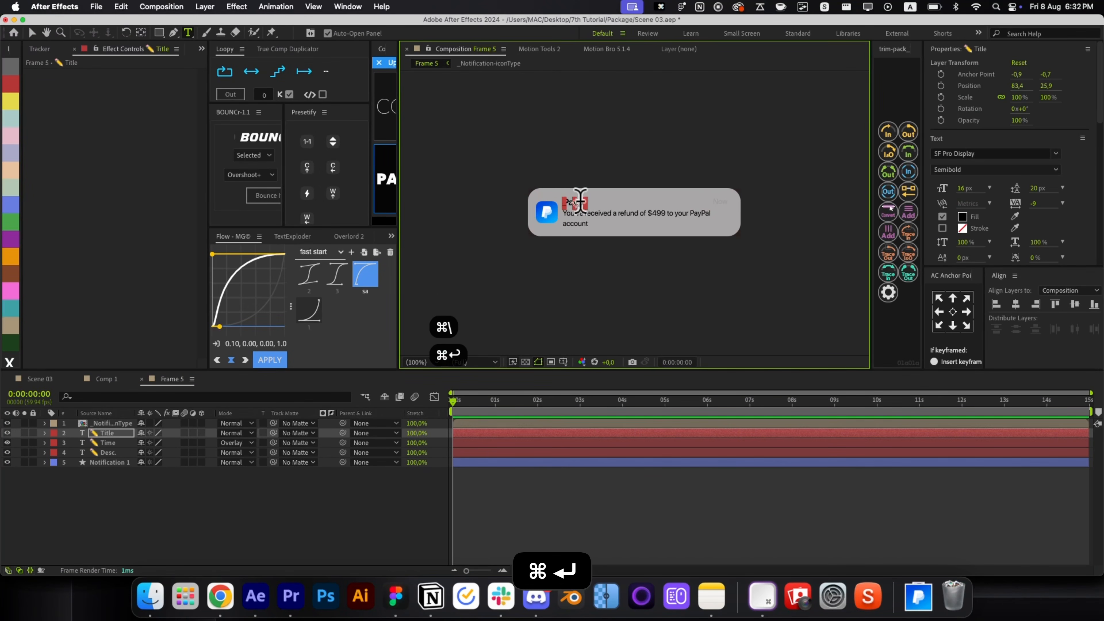
scroll(581, 201, "up", 4)
left_click(616, 217)
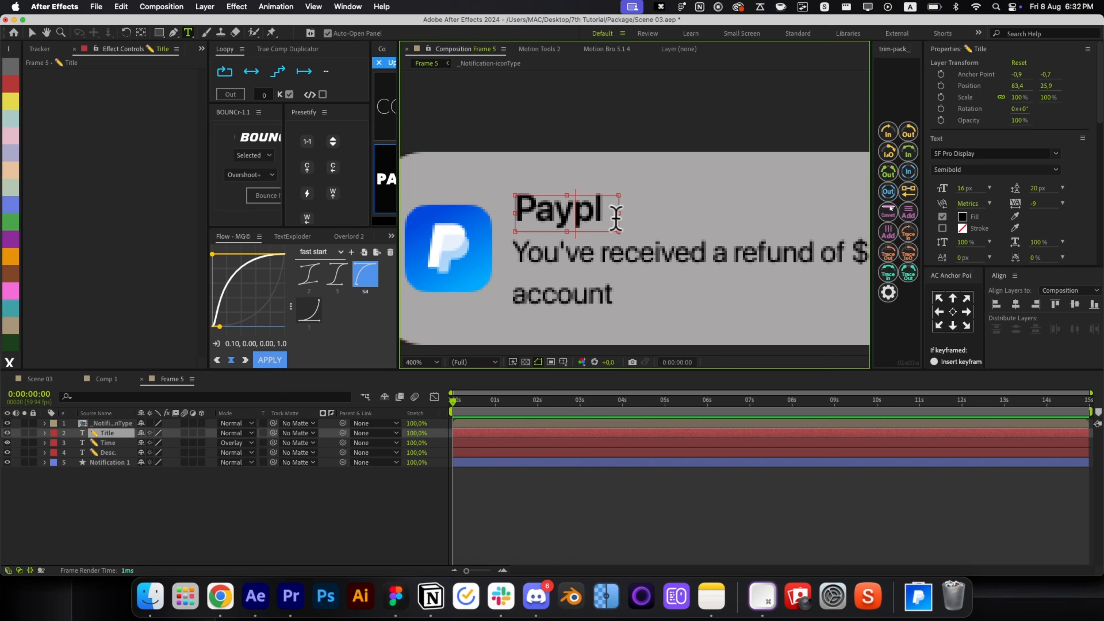
double_click(635, 212)
key("BackSpace")
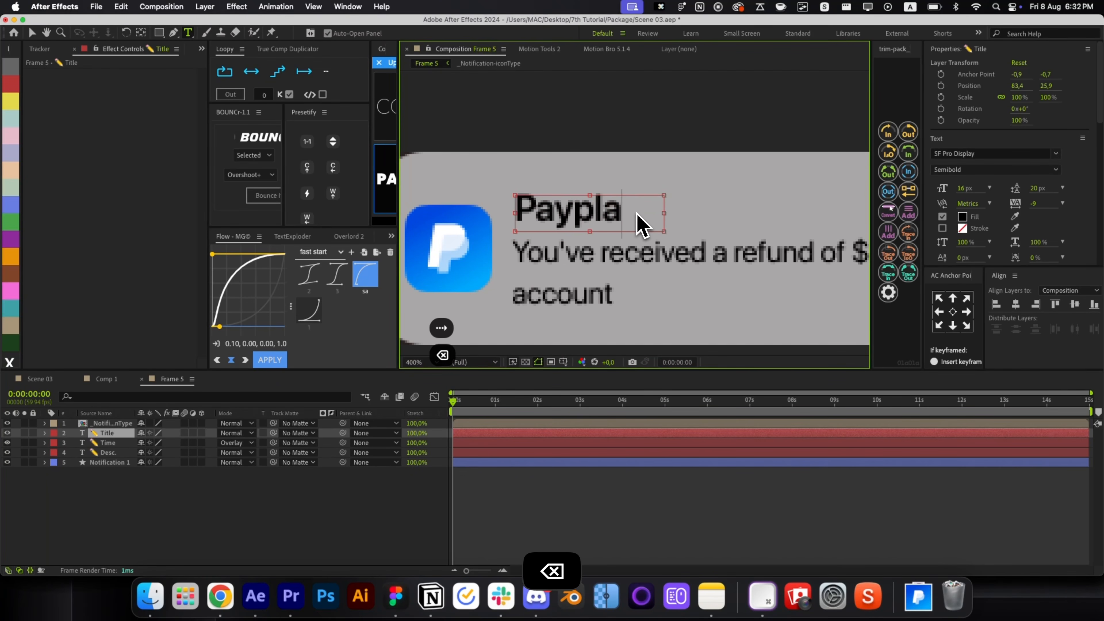
type("l")
key("super+Return")
key("v")
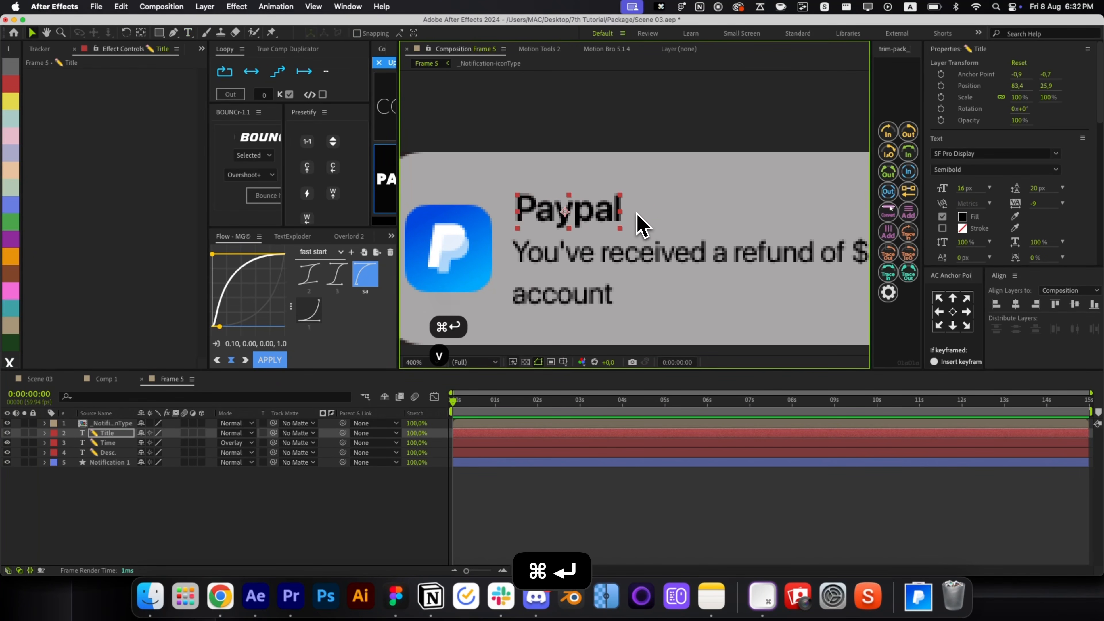
key("alt+slash")
Apply the TypeWriter+++ preset to the description text layer.
left_click(685, 213)
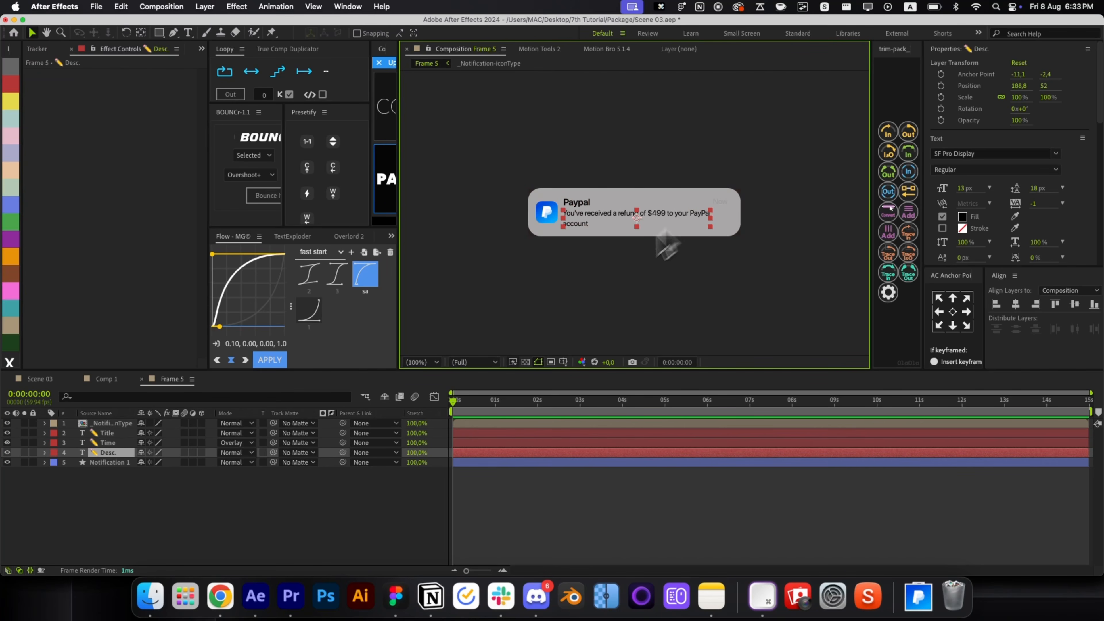
key("alt+space")
type("type")
key("Down")
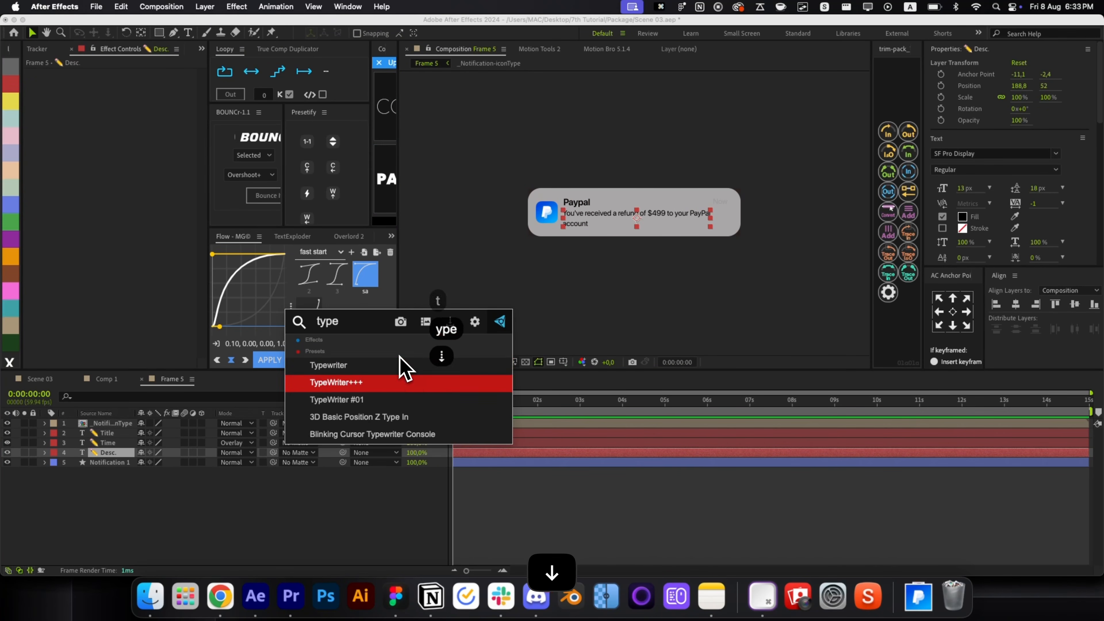
key("Return")
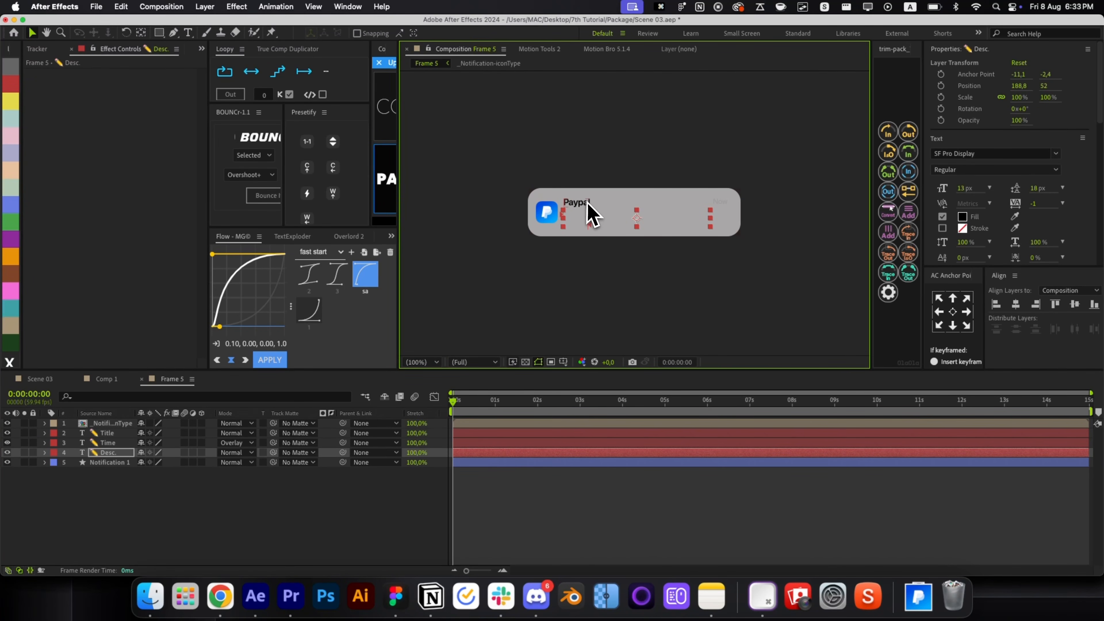
Give the PayPal title an entrance preset and make the icon scale up from zero.
left_click(591, 213)
left_click(306, 217)
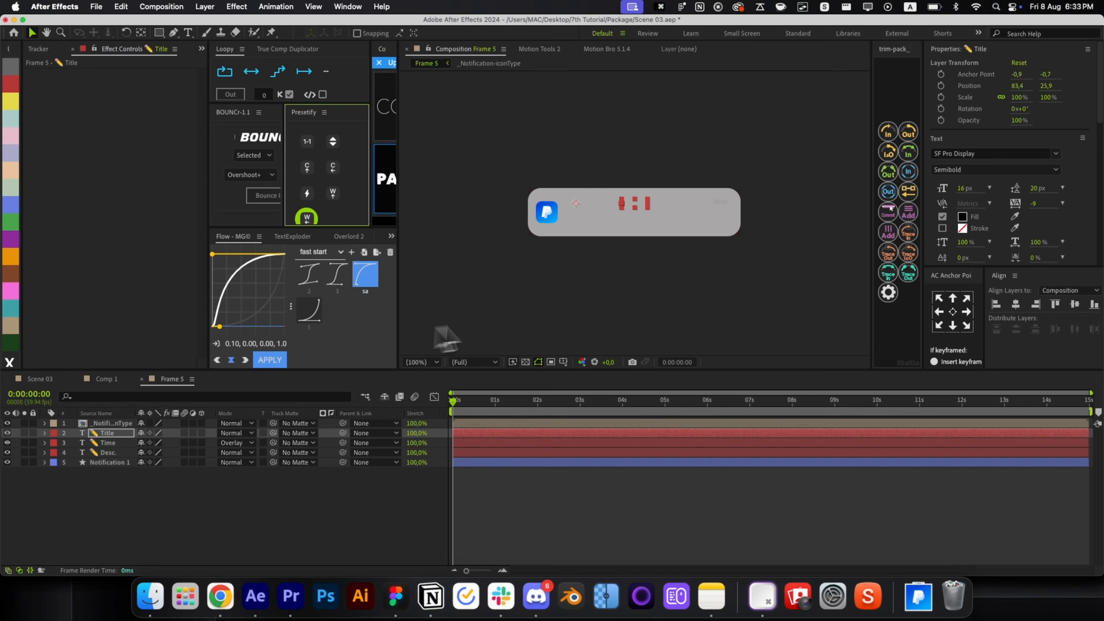
left_click(548, 222)
key("alt+space")
left_click(595, 237)
key("super+z")
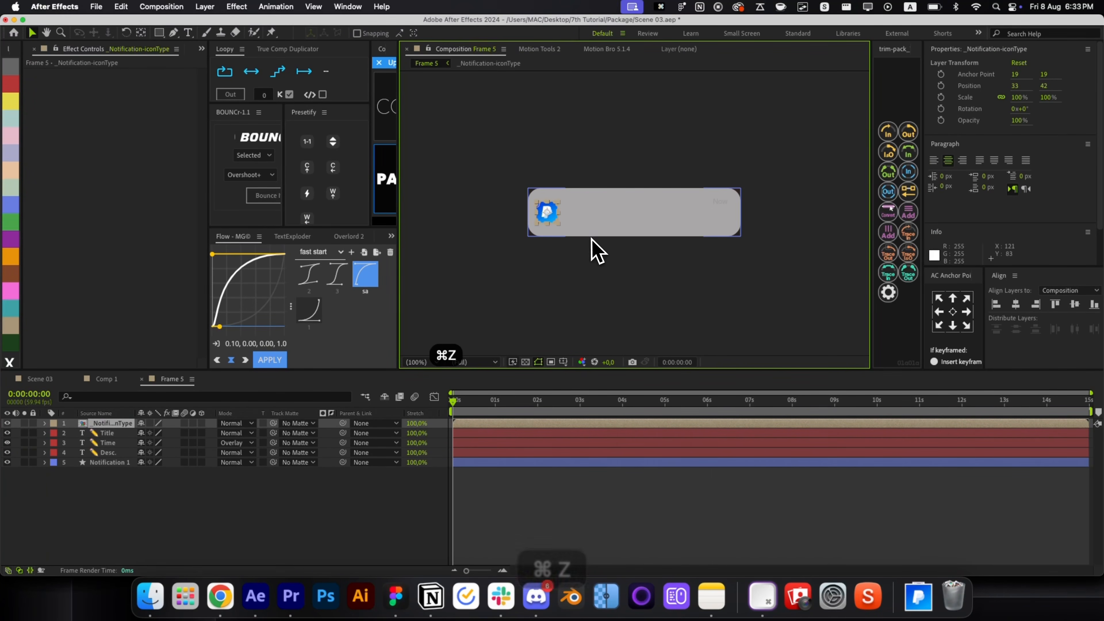
key("alt+space")
left_click(632, 230)
left_click(500, 464)
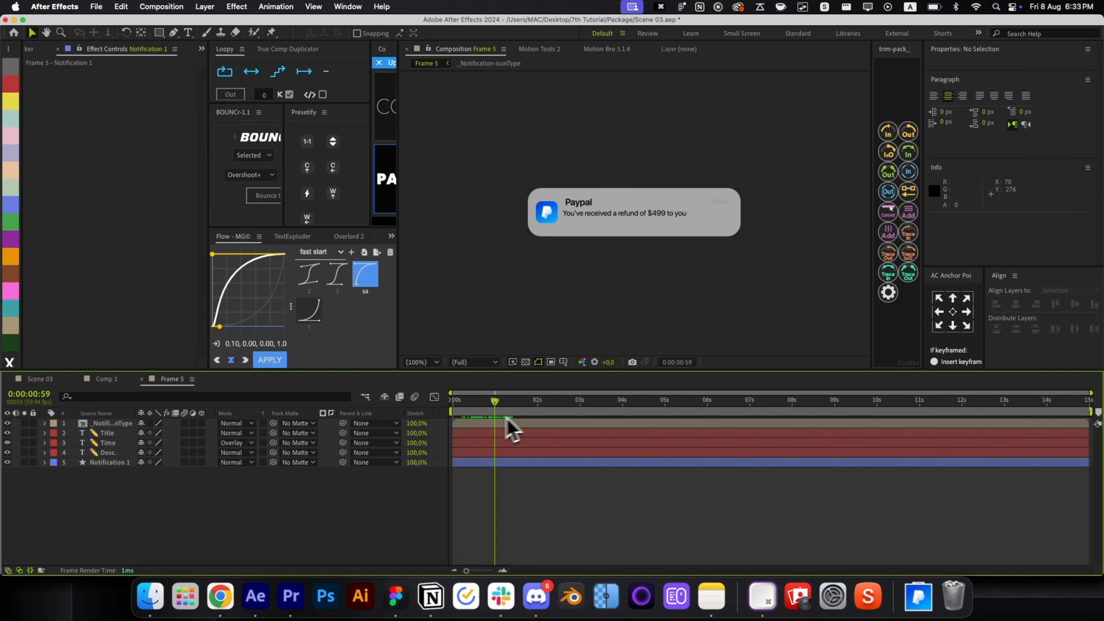
Apply the same entrance preset to the Time layer, rewind to the start, and close Frame 5.
left_click(720, 202)
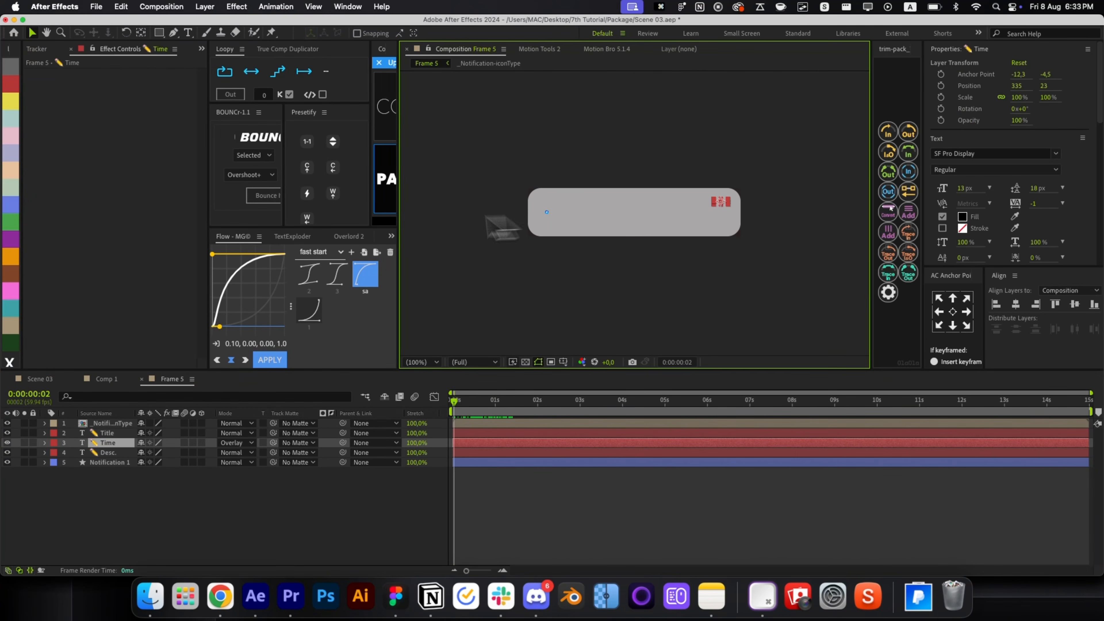
left_click(307, 217)
left_click(490, 435)
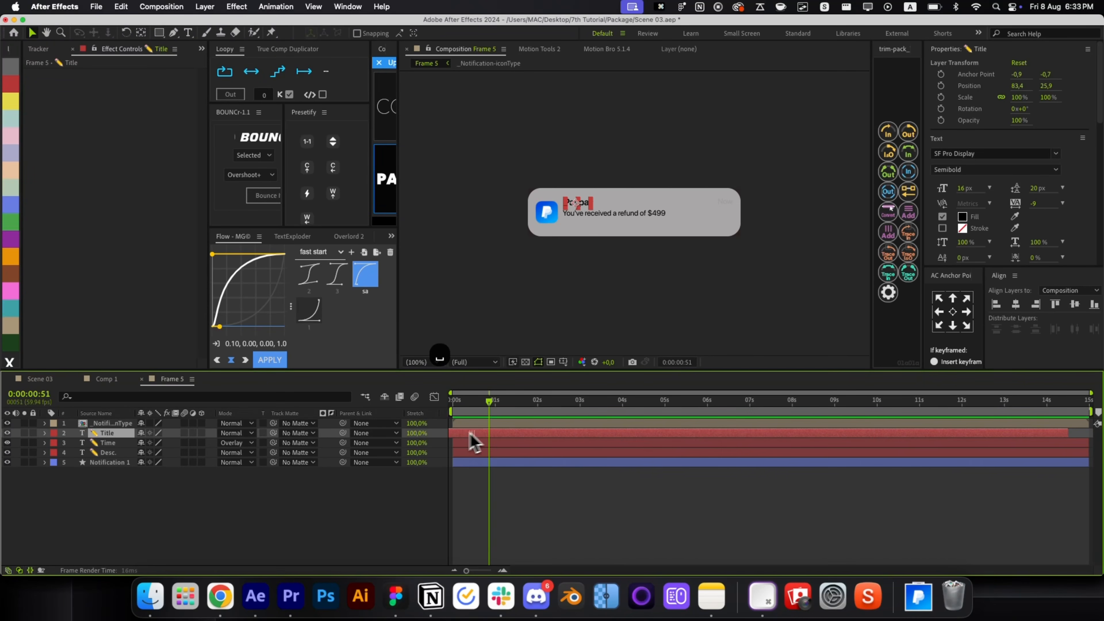
key("Home")
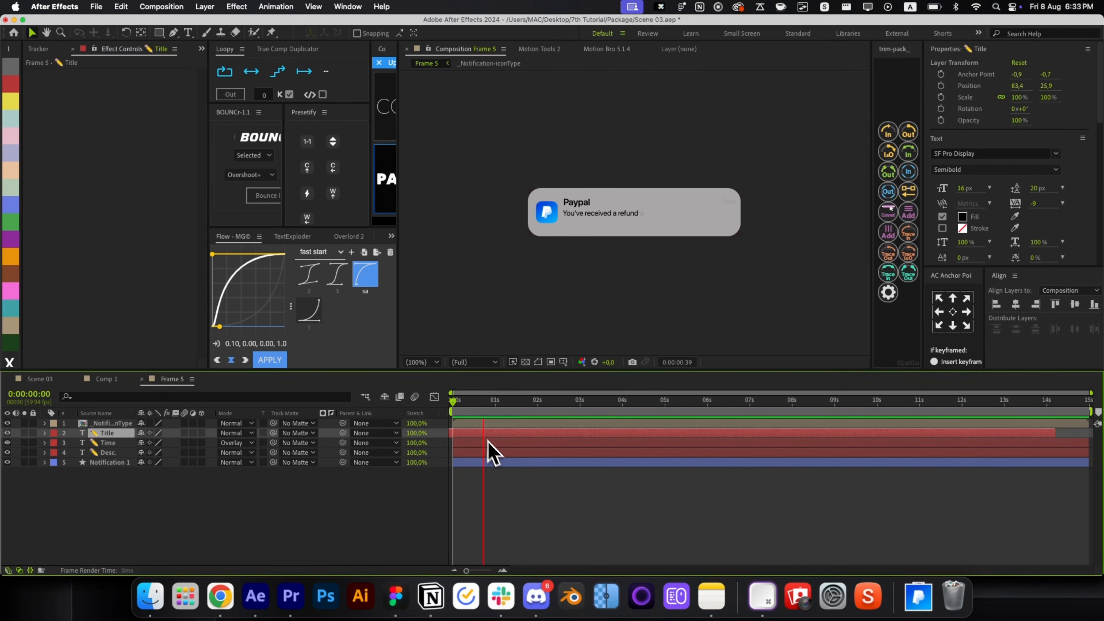
key("super+w")
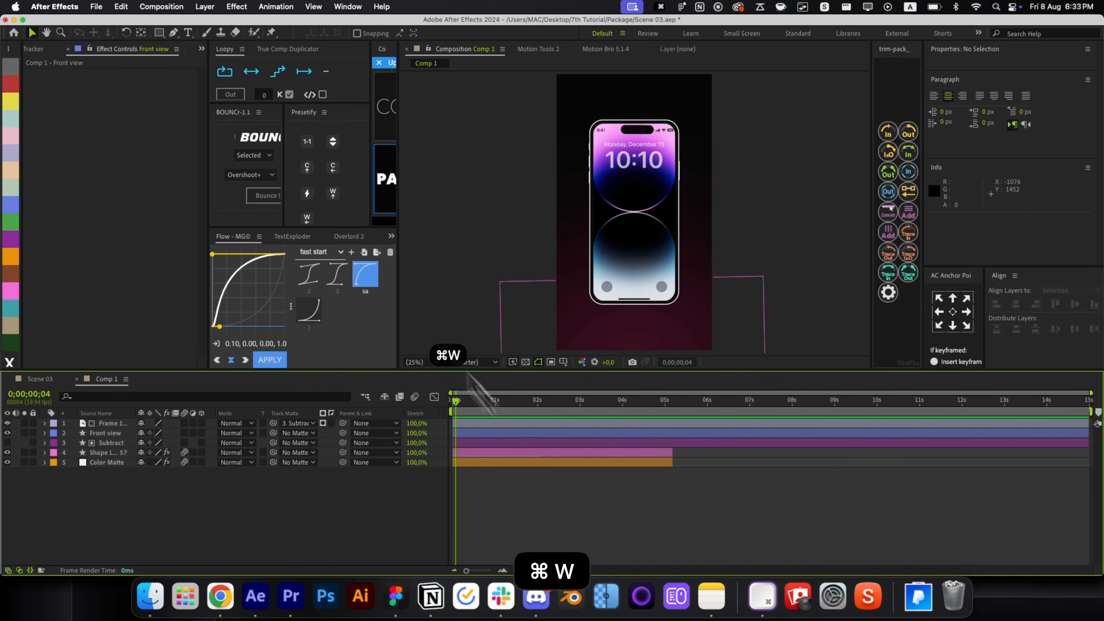
Add the Frame 5 notification comp to Comp 1's timeline over the lock screen.
left_click_drag(83, 153, 685, 220)
scroll(634, 204, "up", 1)
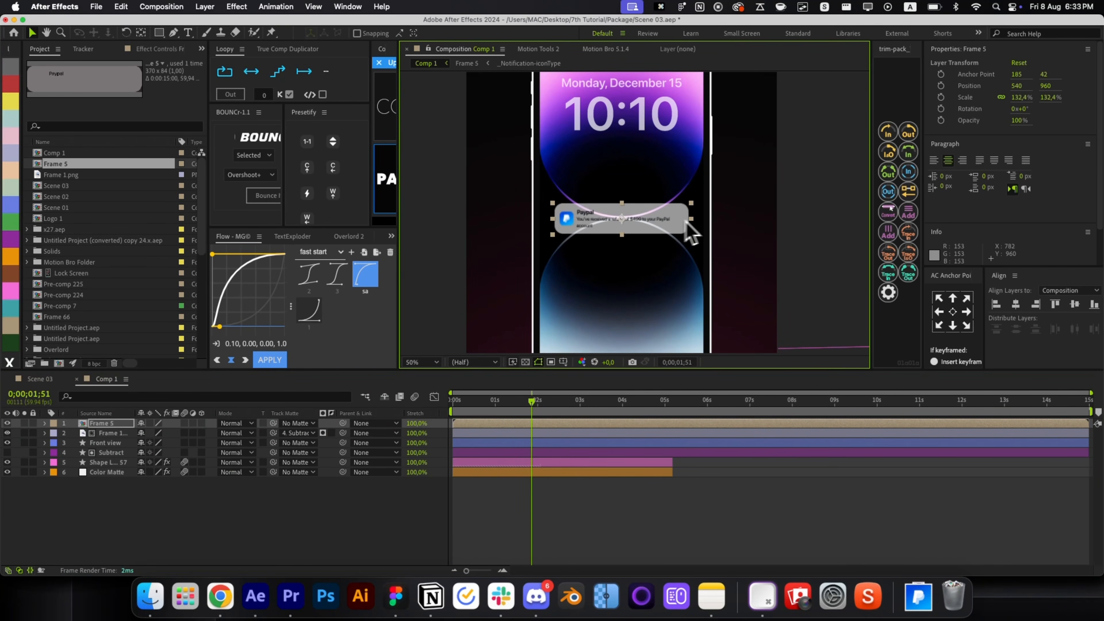
left_click(614, 508)
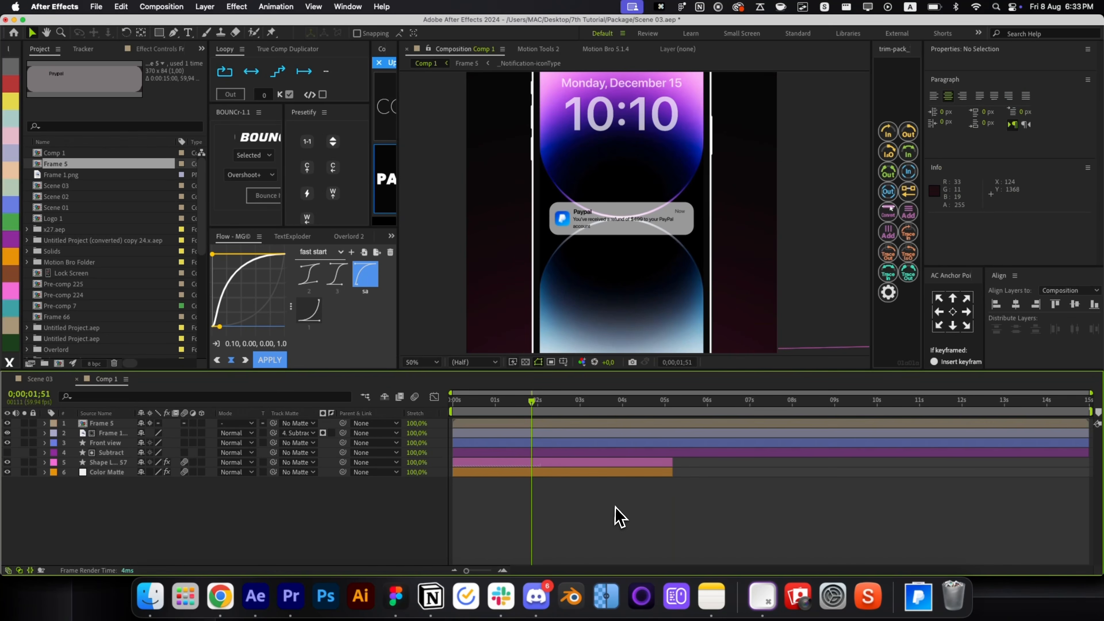
Check the Notification 1 background inside Frame 5, zoom out in Comp 1, then reopen Frame 5.
double_click(615, 230)
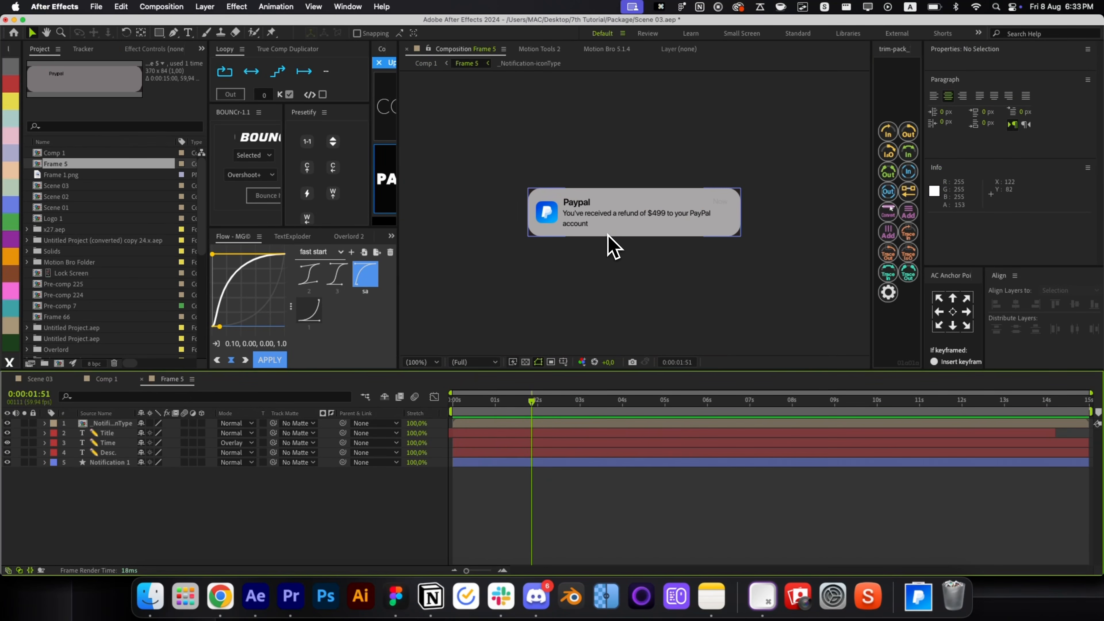
left_click(587, 235)
scroll(1022, 256, "down", 2)
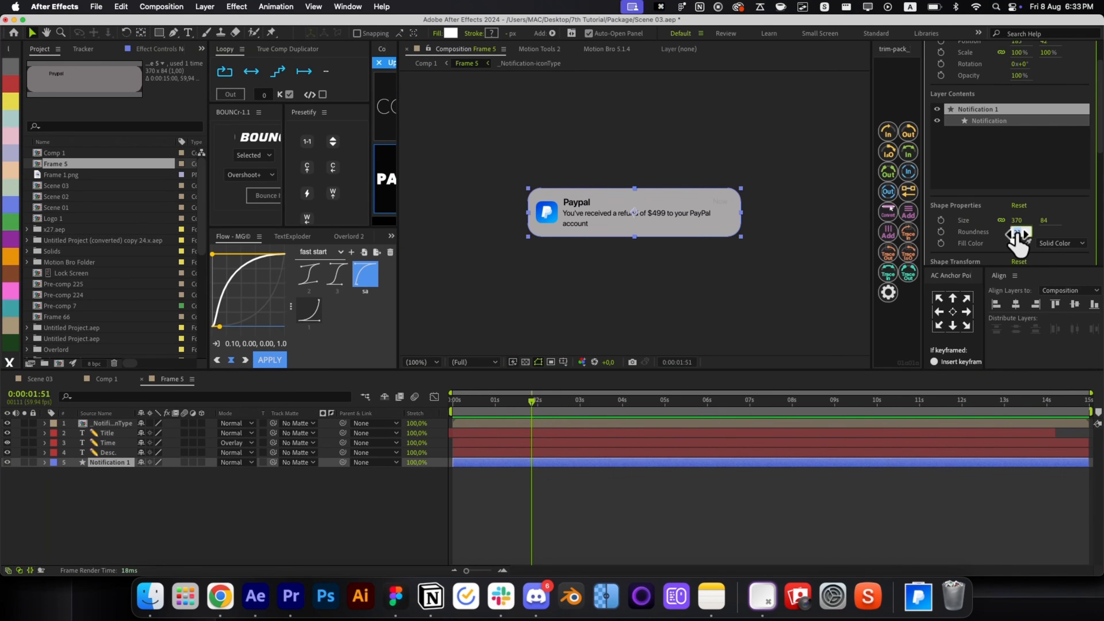
left_click(730, 517)
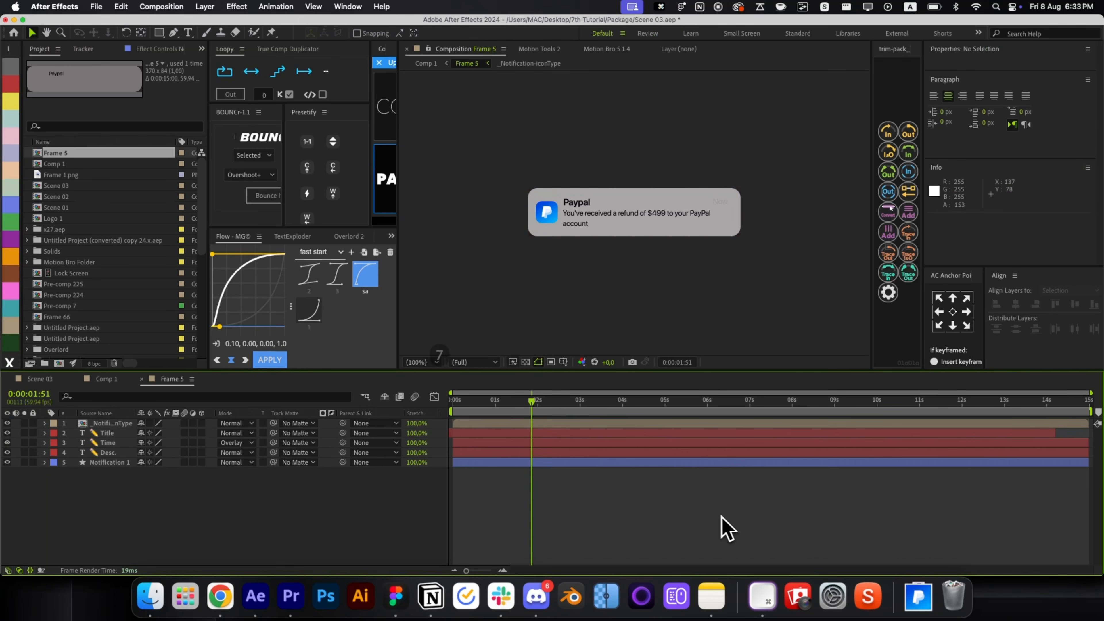
key("super+w")
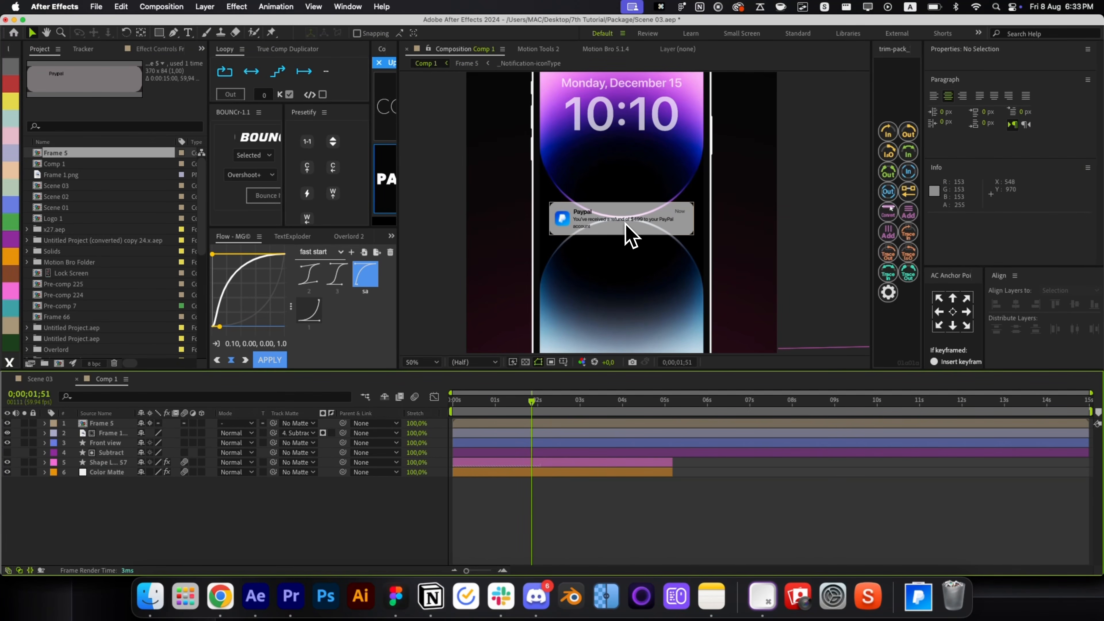
key("alt+slash")
double_click(619, 215)
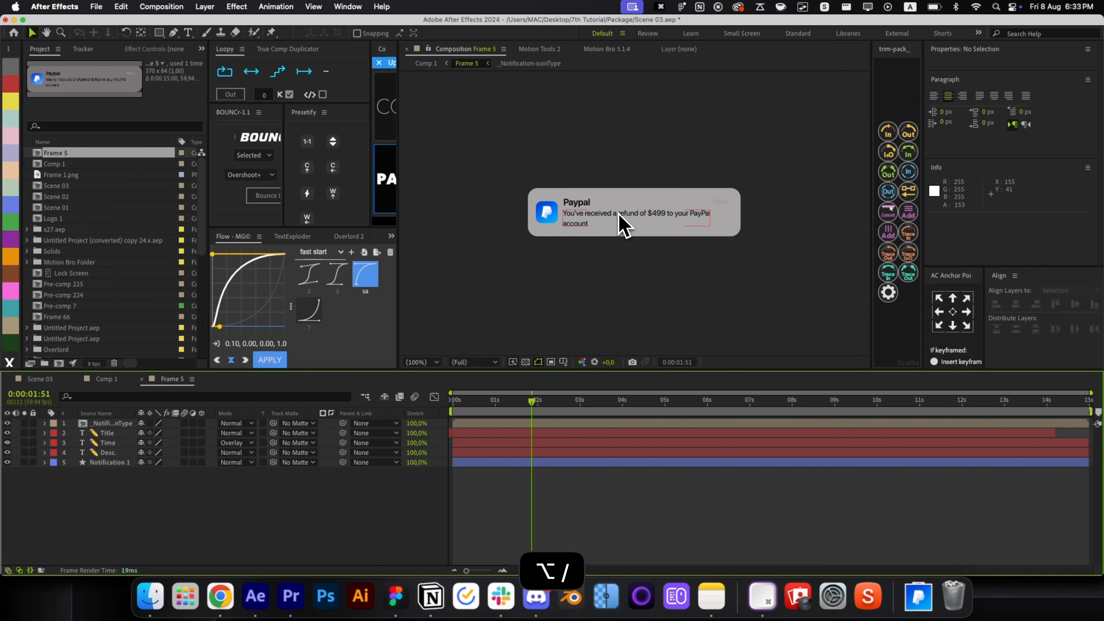
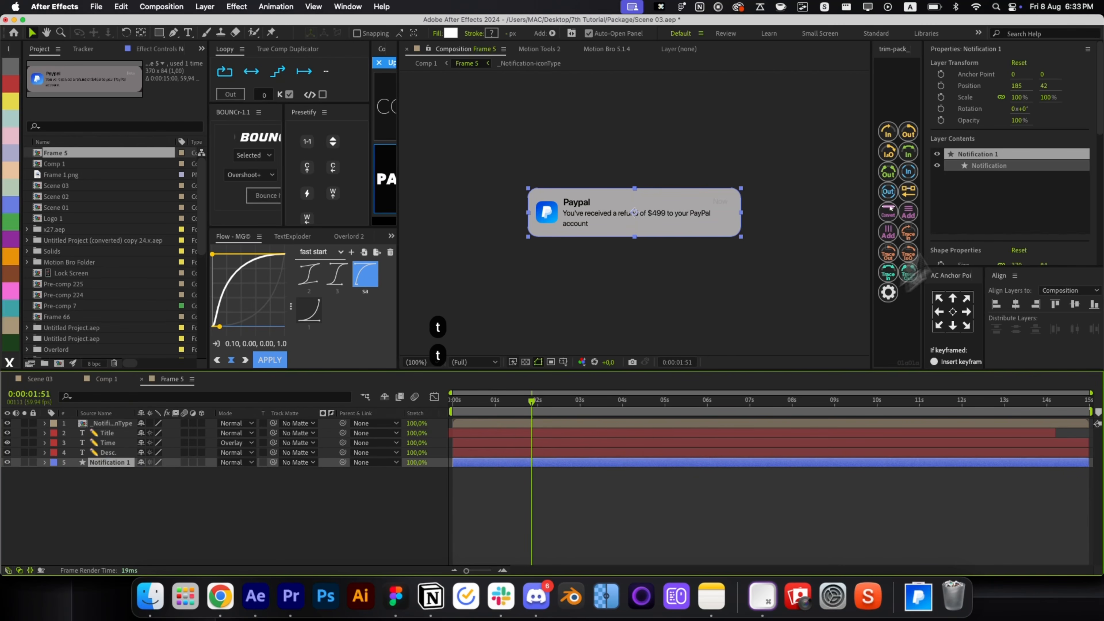
Raise Notification 1's Fill Opacity in Frame 5 from 60% to 87%, then close back to Comp 1.
left_click(999, 166)
scroll(1061, 153, "up", 2)
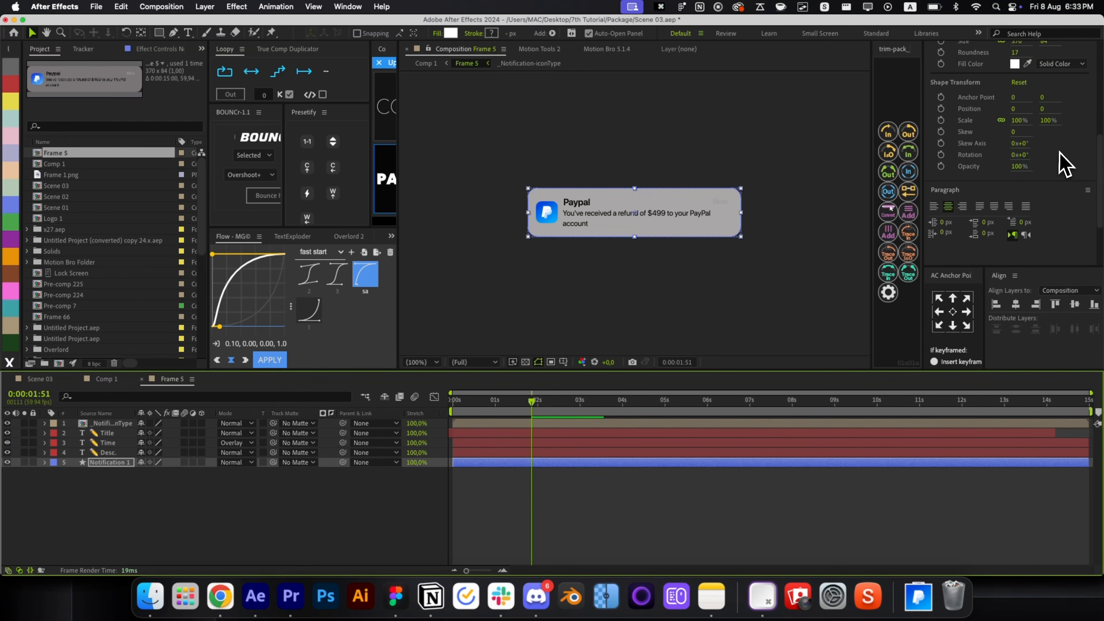
key("u")
key("u")
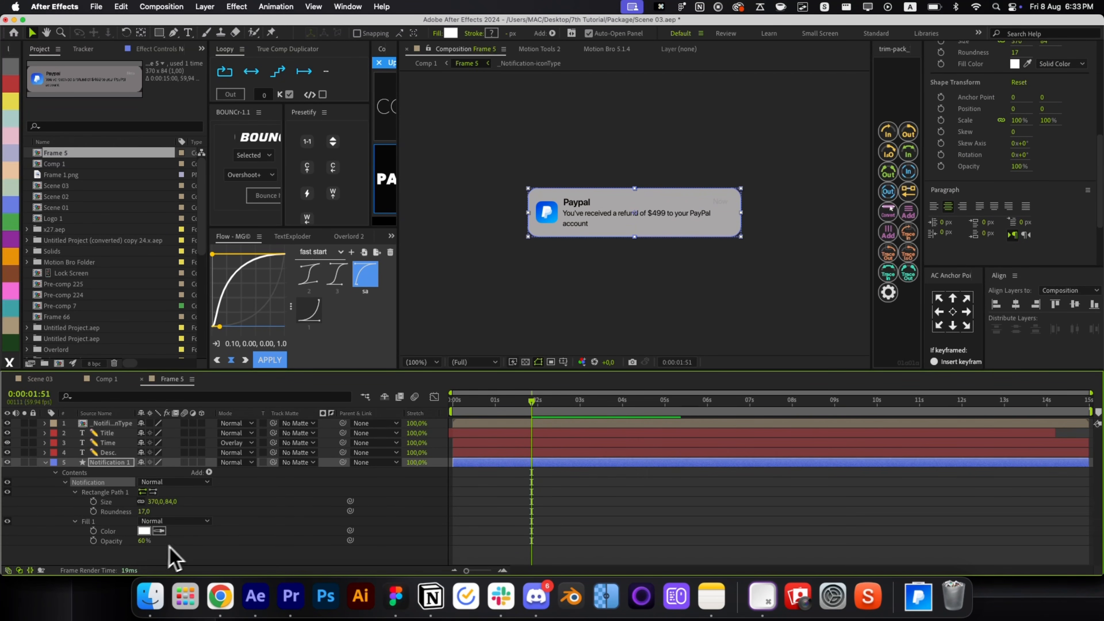
left_click_drag(146, 542, 181, 540)
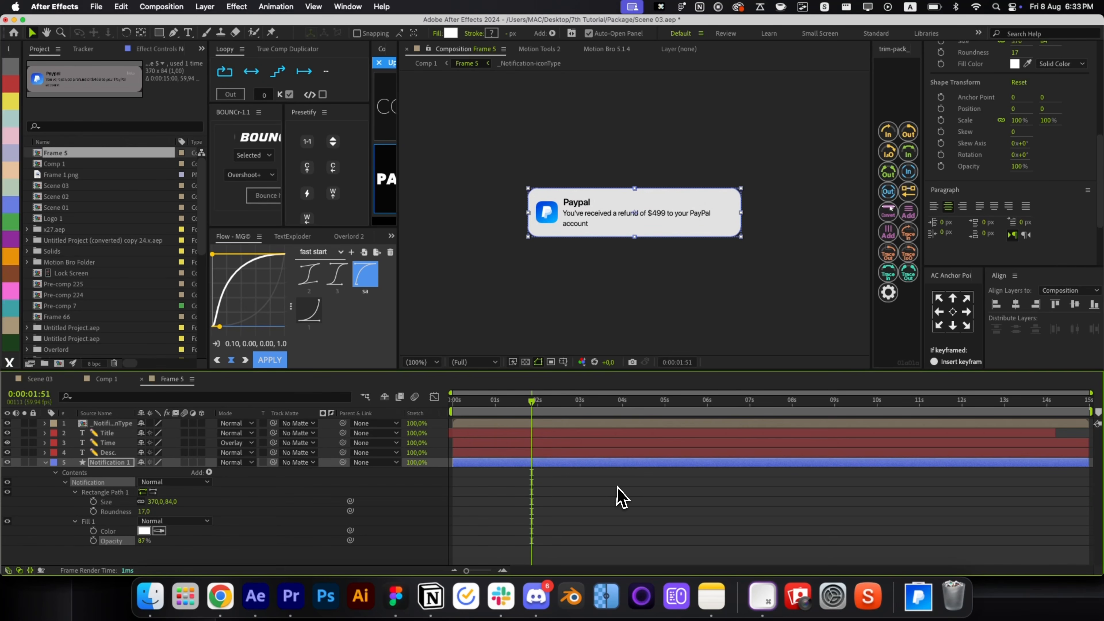
key("super+w")
scroll(636, 226, "up", 2)
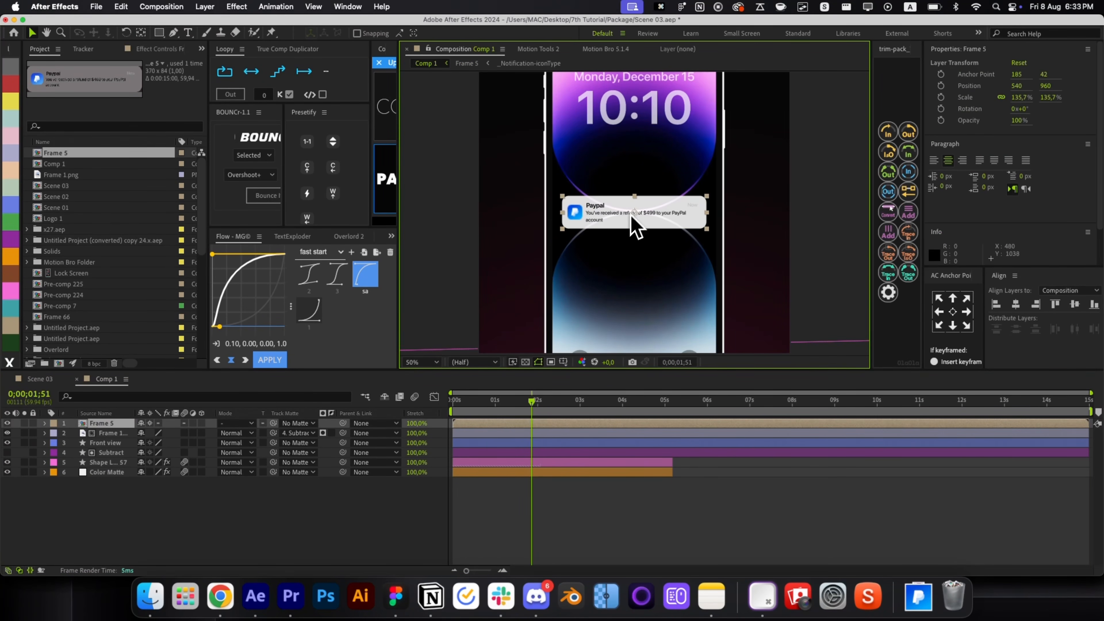
Keyframe Frame 5's Position and Opacity, starting at 540,1062 and 0% opacity at 0s.
left_click_drag(509, 402, 427, 413)
key("p")
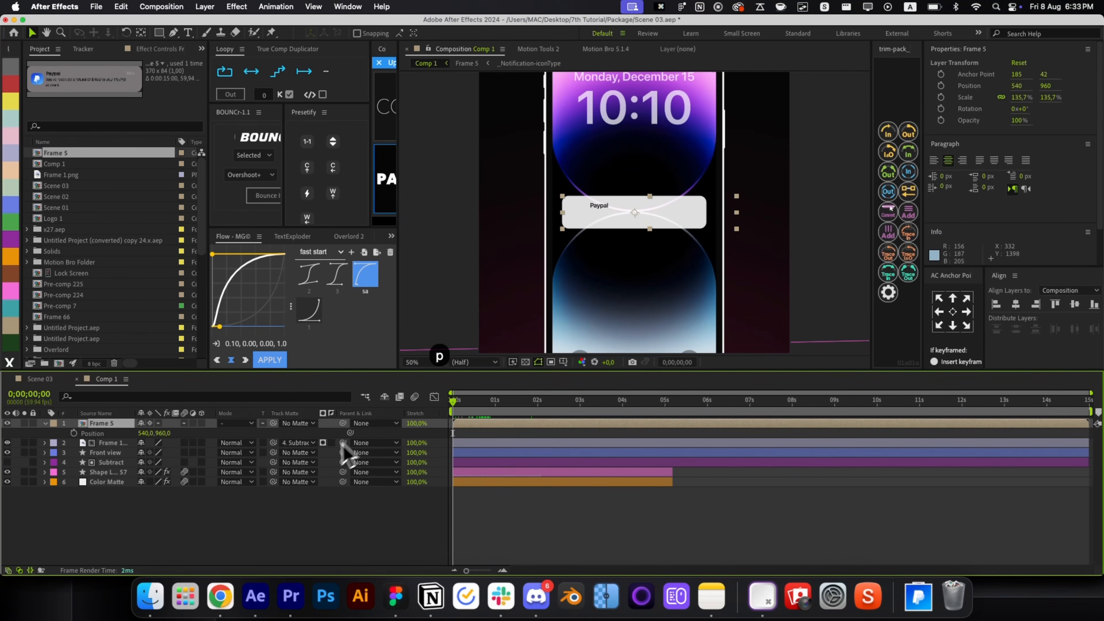
key("shift+t")
left_click(73, 433)
left_click(74, 443)
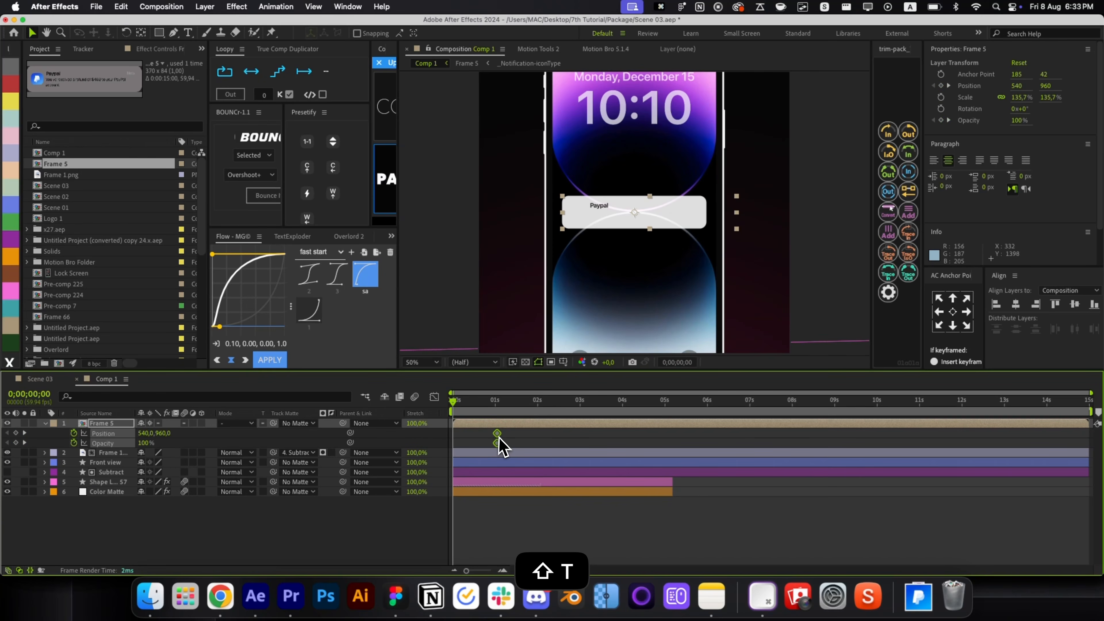
left_click_drag(599, 216, 599, 244)
left_click_drag(142, 443, 109, 442)
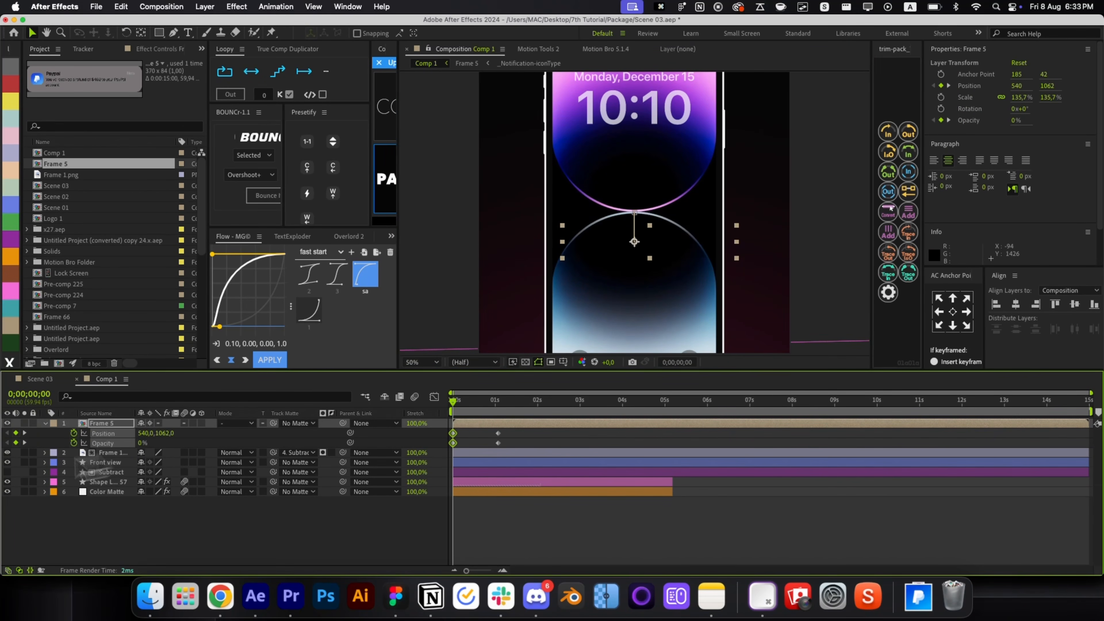
Apply a Flow ease to the position keyframes and preview the notification rising in.
left_click(103, 432)
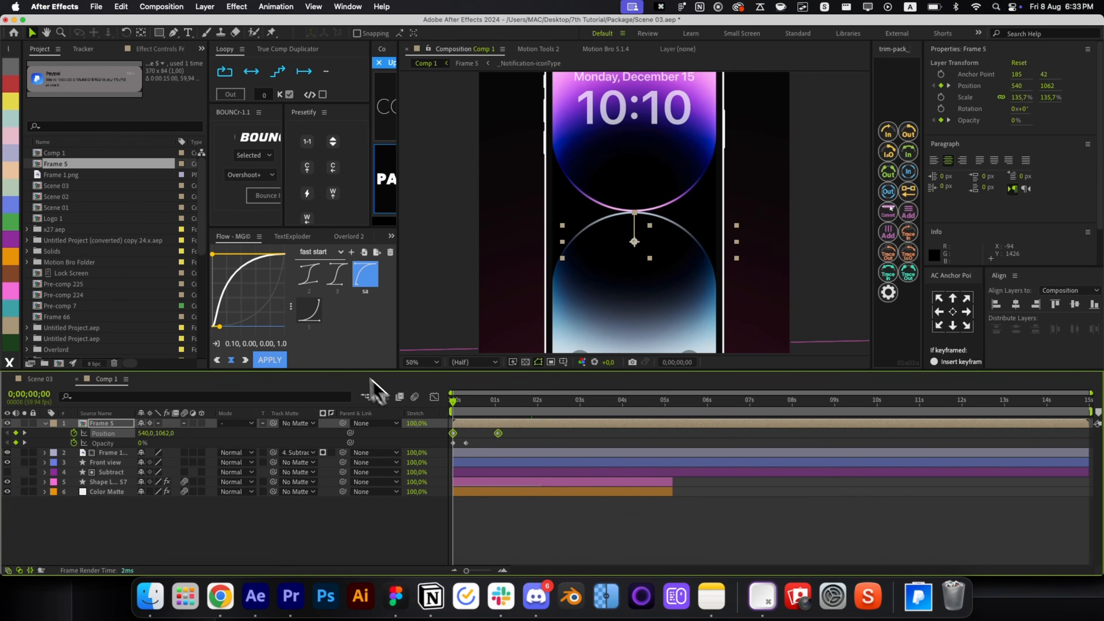
left_click(281, 359)
left_click(546, 435)
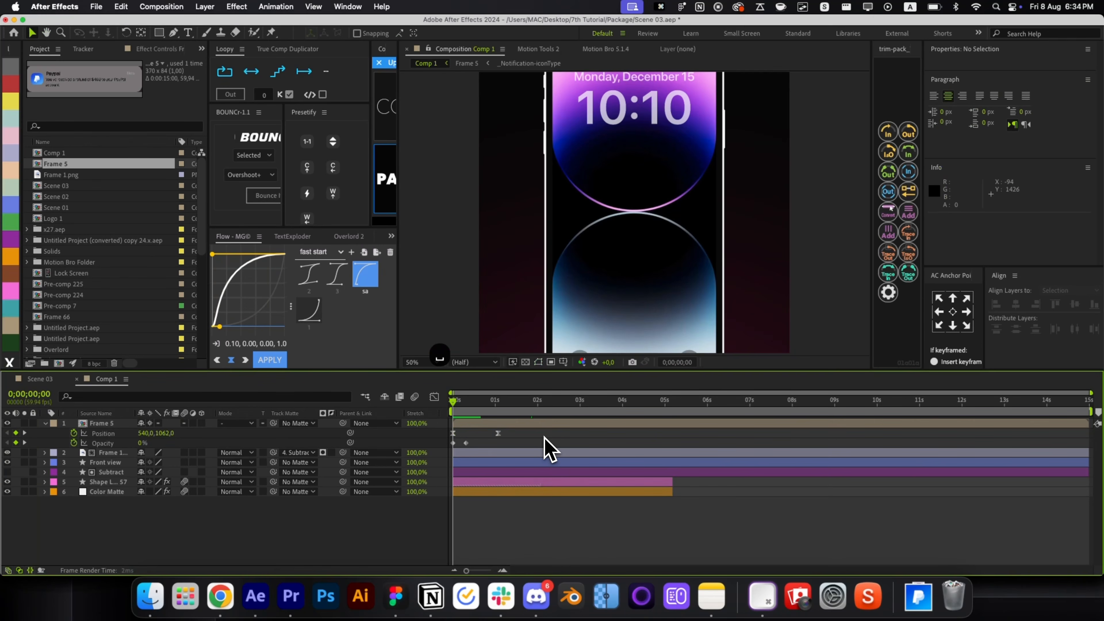
key("space")
Check Frame 5's keyframes and undo a stray change, then return to Comp 1's start with the phone fit in view.
double_click(545, 425)
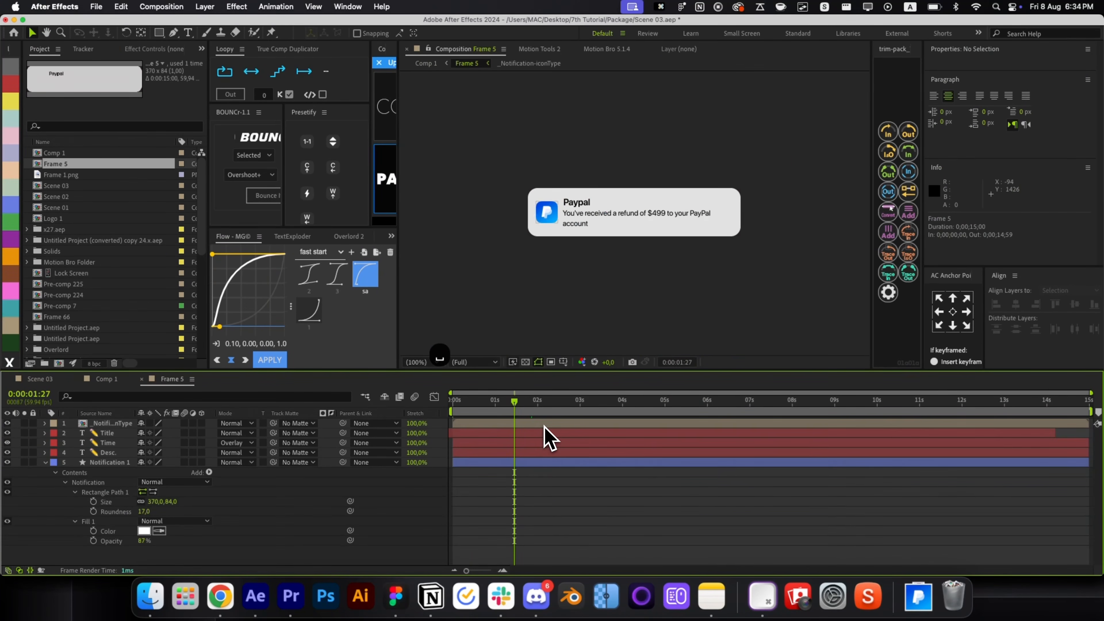
key("u")
left_click(530, 483)
key("super+z")
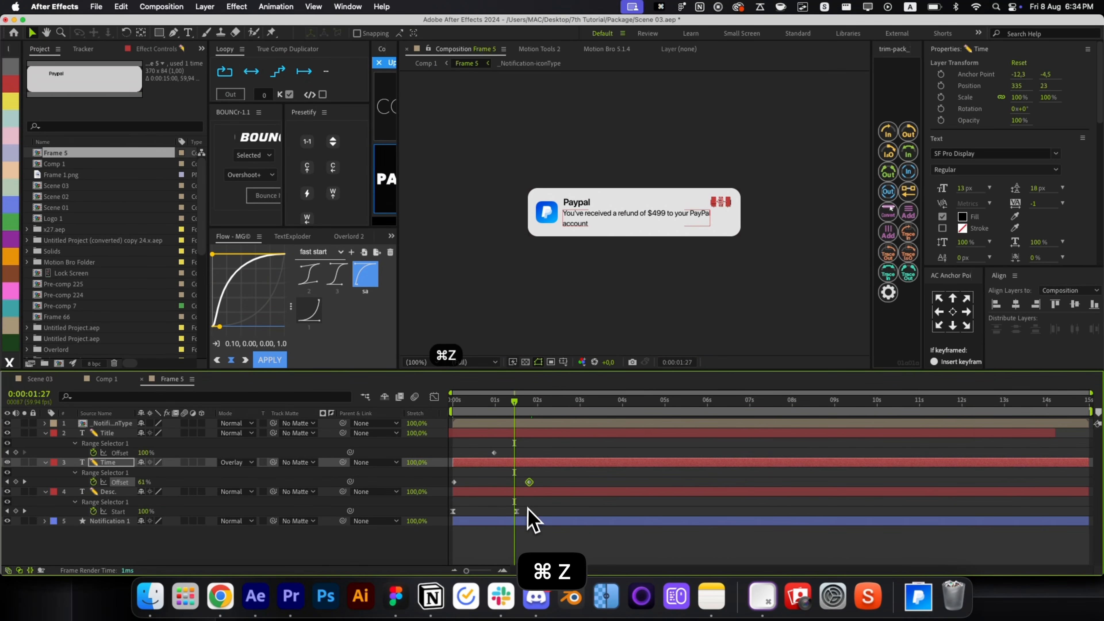
key("r")
key("r")
key("super+w")
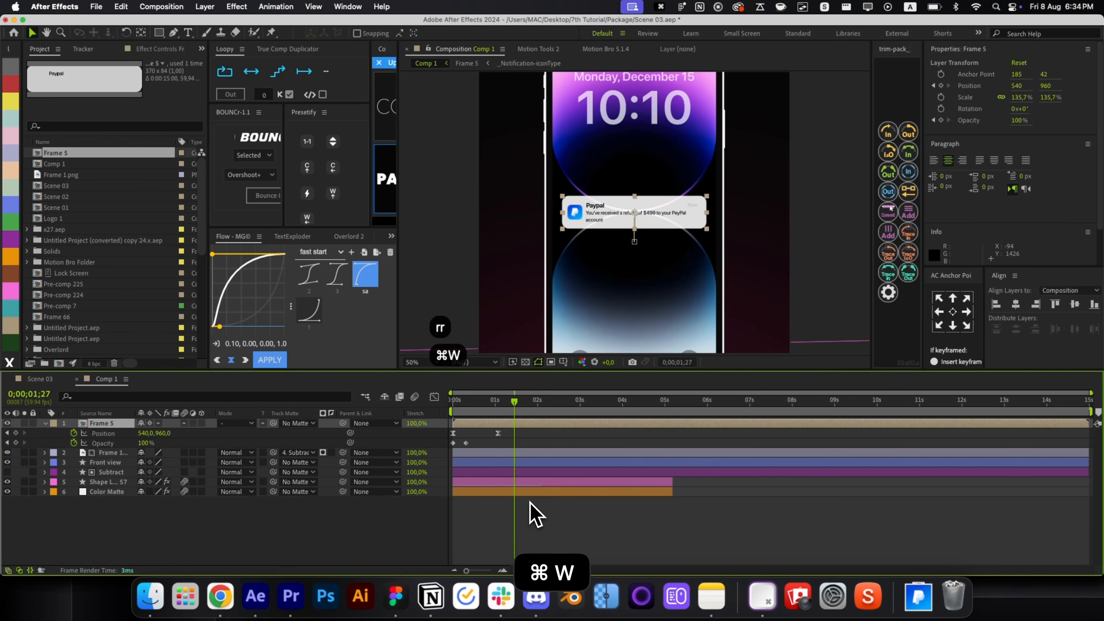
left_click_drag(523, 406, 456, 432)
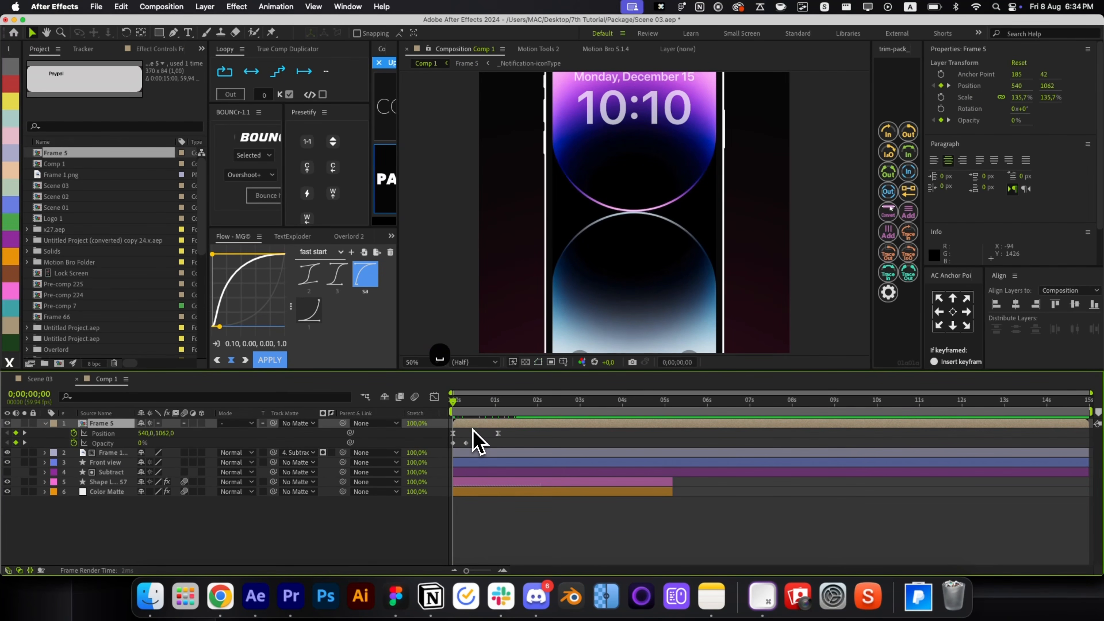
key("alt+/")
Create a text layer reading 'No' and center its anchor point.
key("super+alt+shift+t")
type("No")
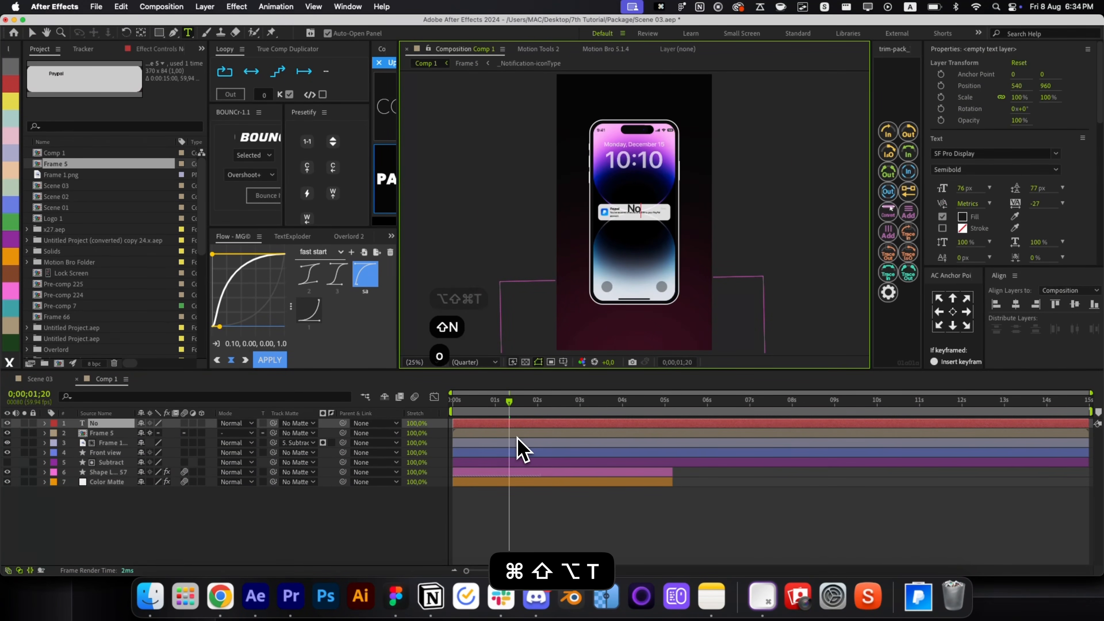
key("super+Return")
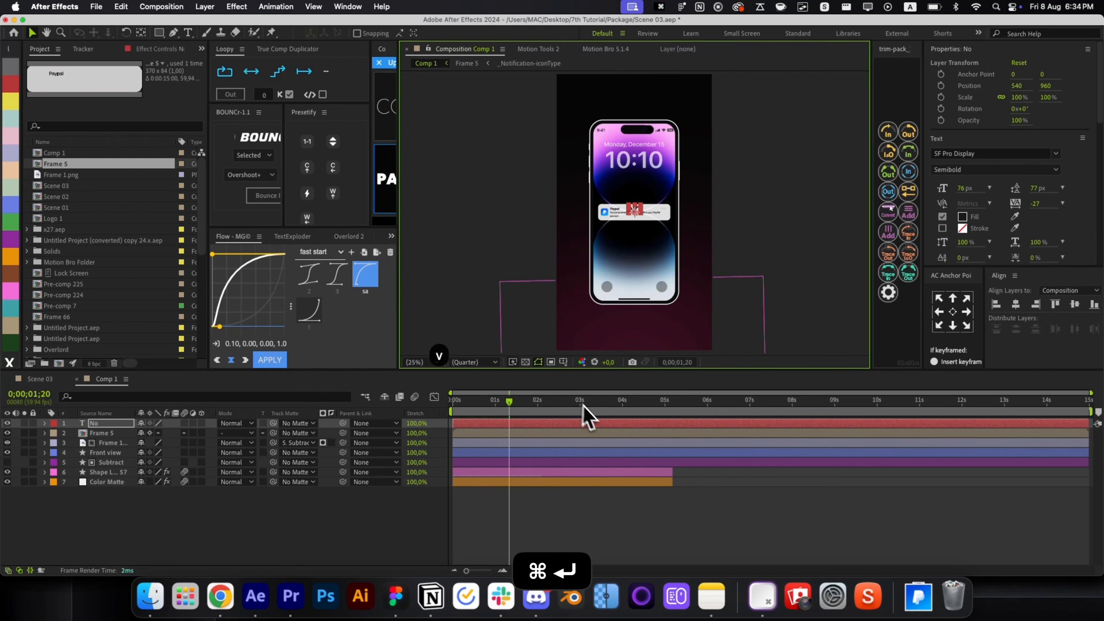
left_click(952, 311)
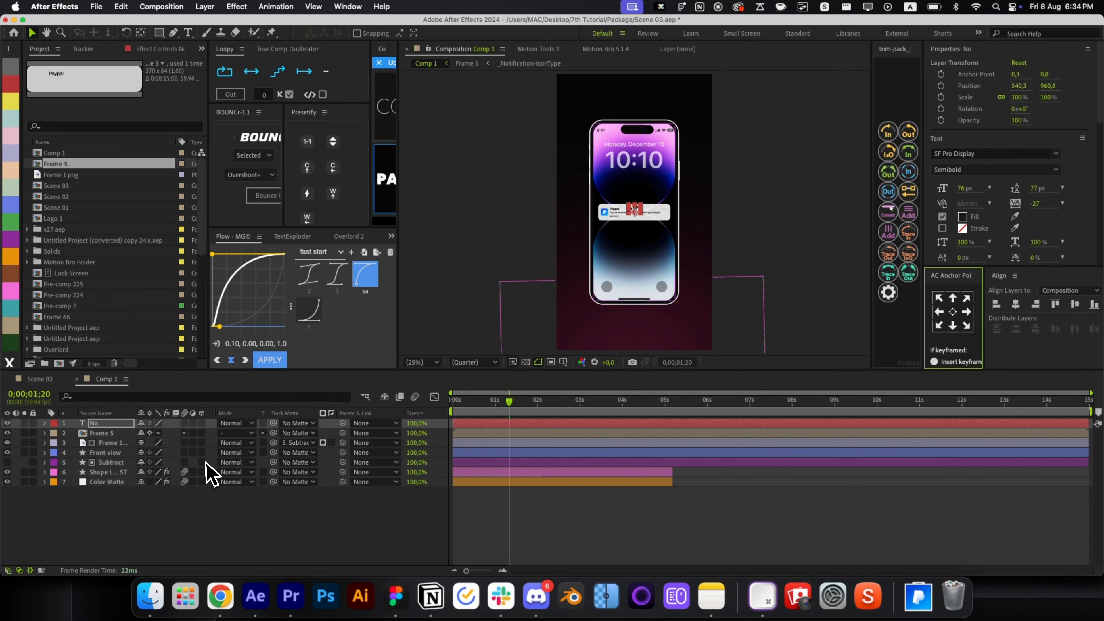
Turn layers 2 to 5 and the No text layer into 3D layers.
left_click_drag(202, 462, 201, 432)
left_click(202, 423)
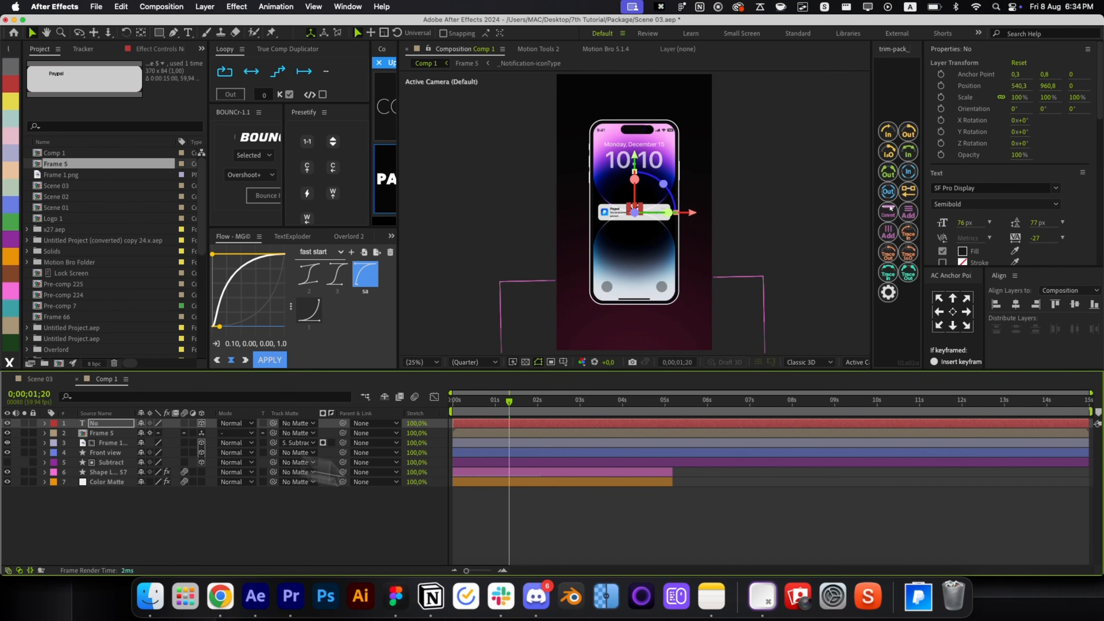
left_click(592, 518)
left_click(642, 234)
key("super+z")
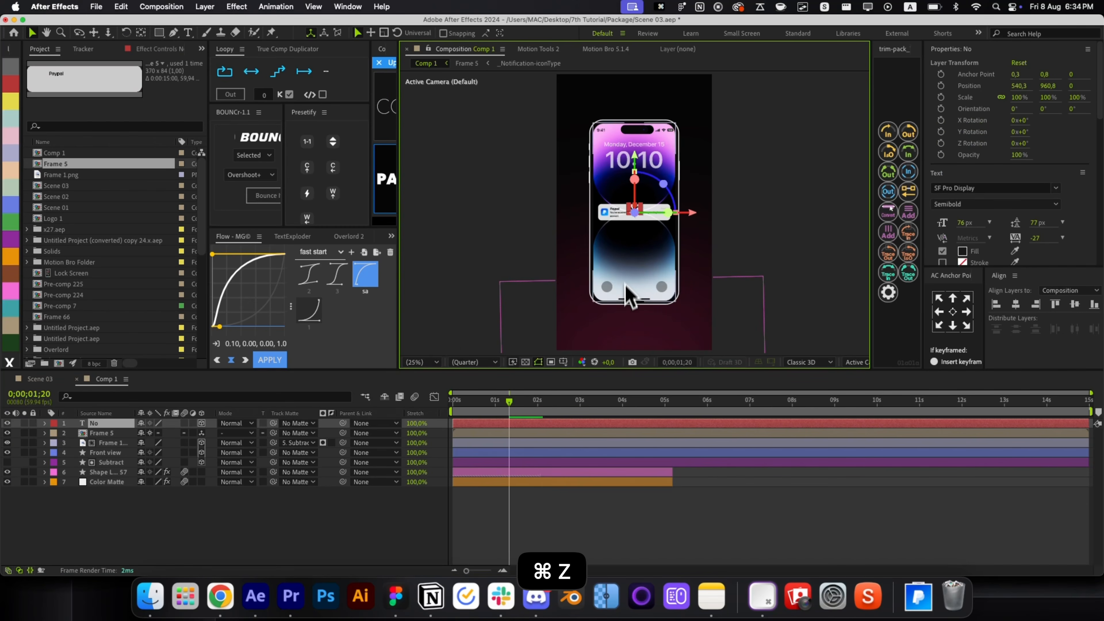
left_click(524, 524)
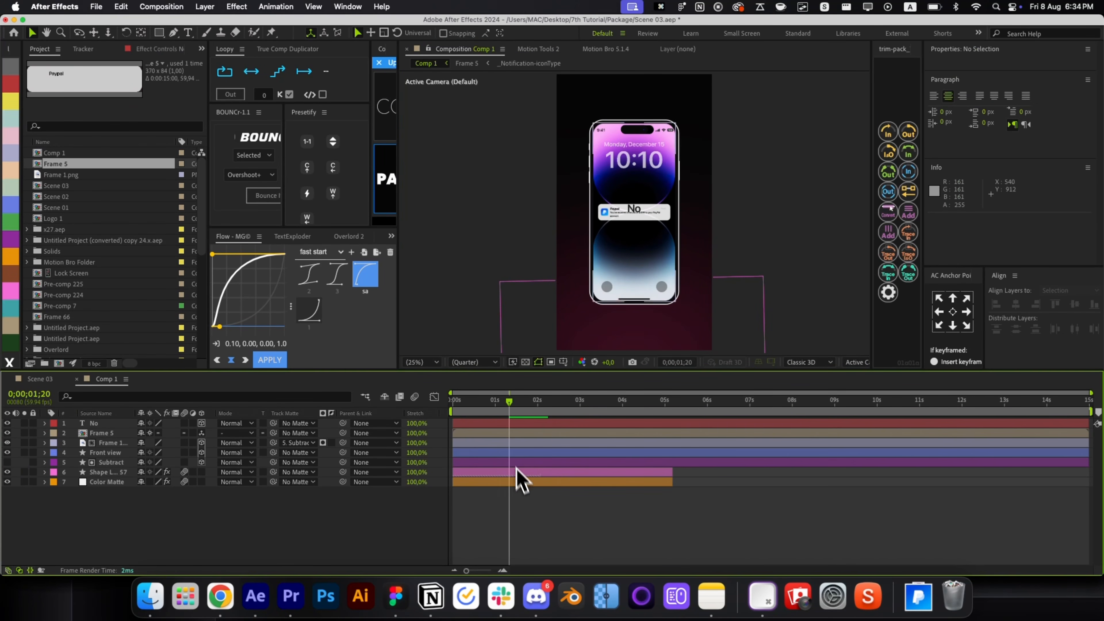
left_click(495, 437)
left_click(625, 525)
left_click(585, 434)
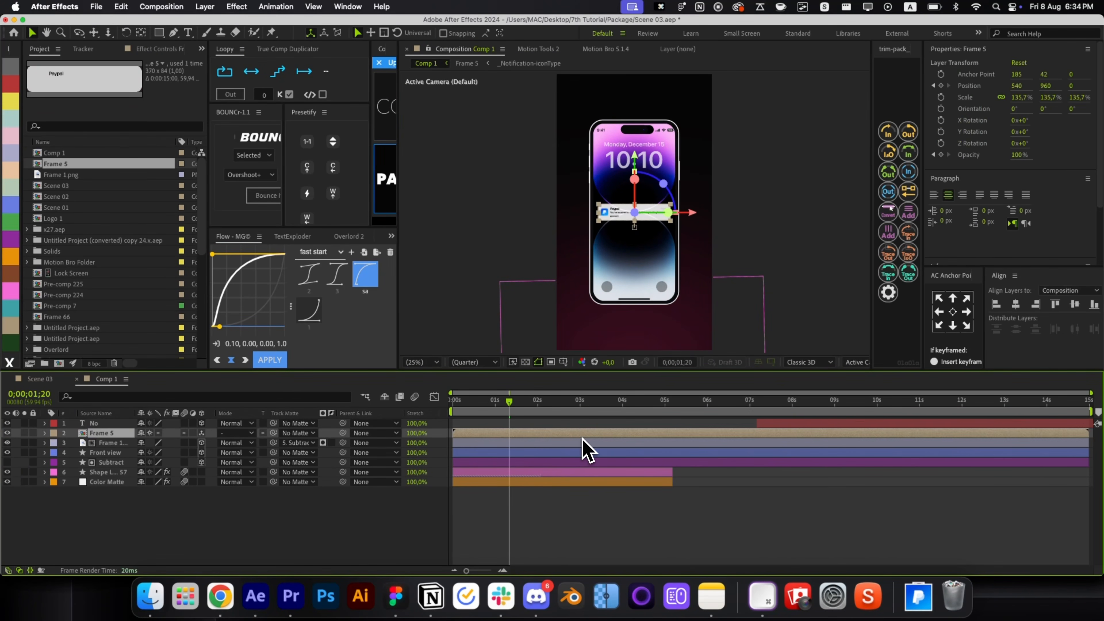
Add Camera 1 and two 3D nulls, parenting Camera 1 to Null 34 and Null 34 to Null 35.
key("super+alt+shift+c")
key("Return")
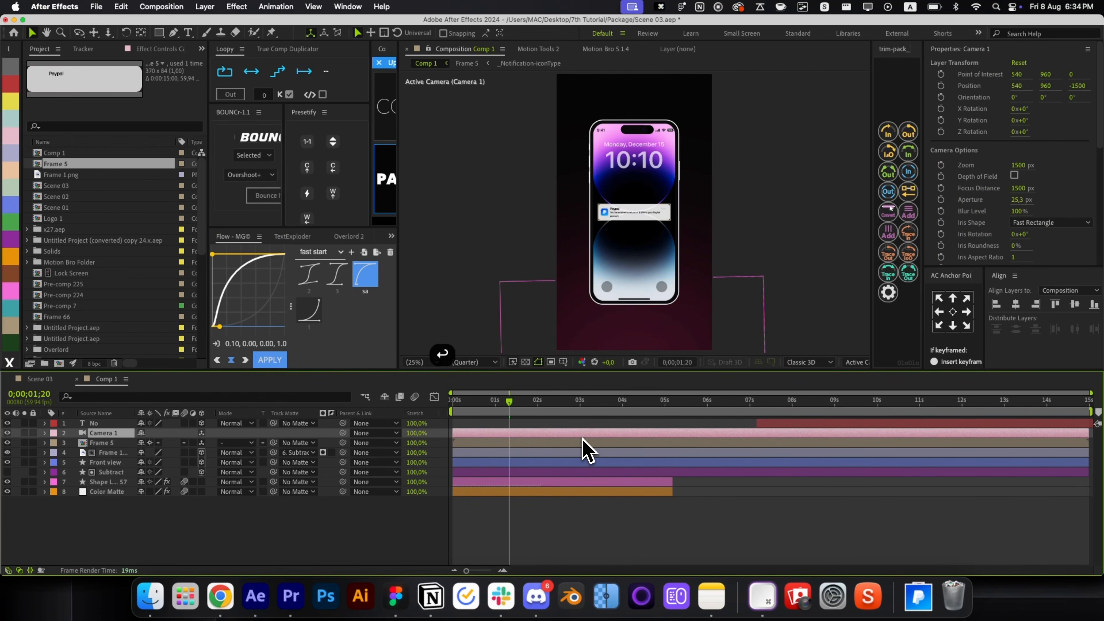
key("super+alt+shift+y")
key("super+alt+shift+y")
left_click(548, 442, "shift")
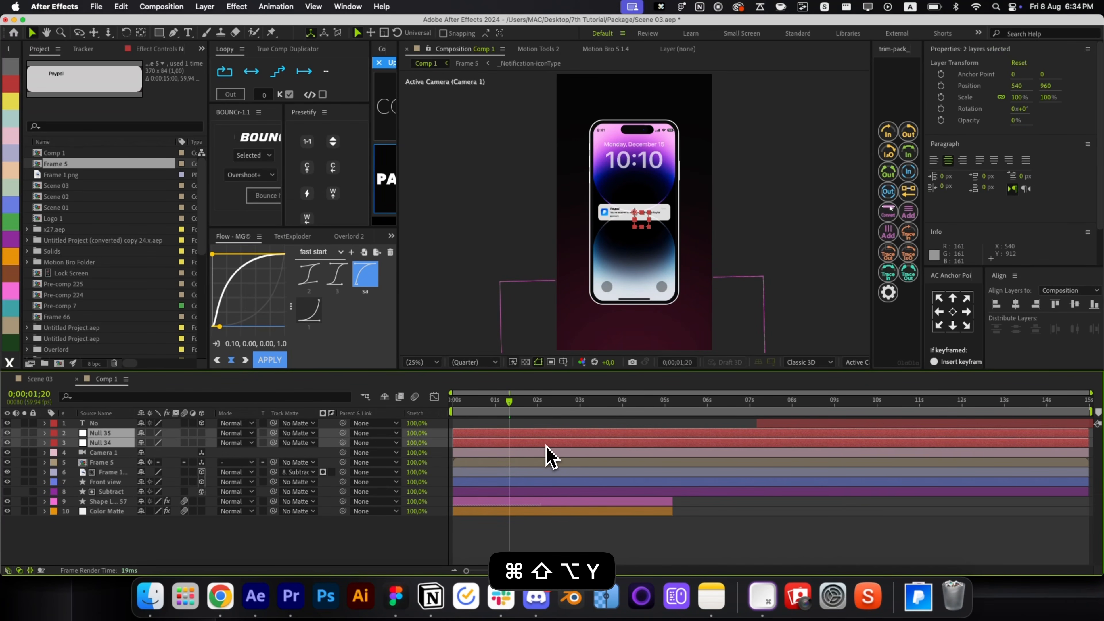
left_click(201, 442)
left_click(123, 453)
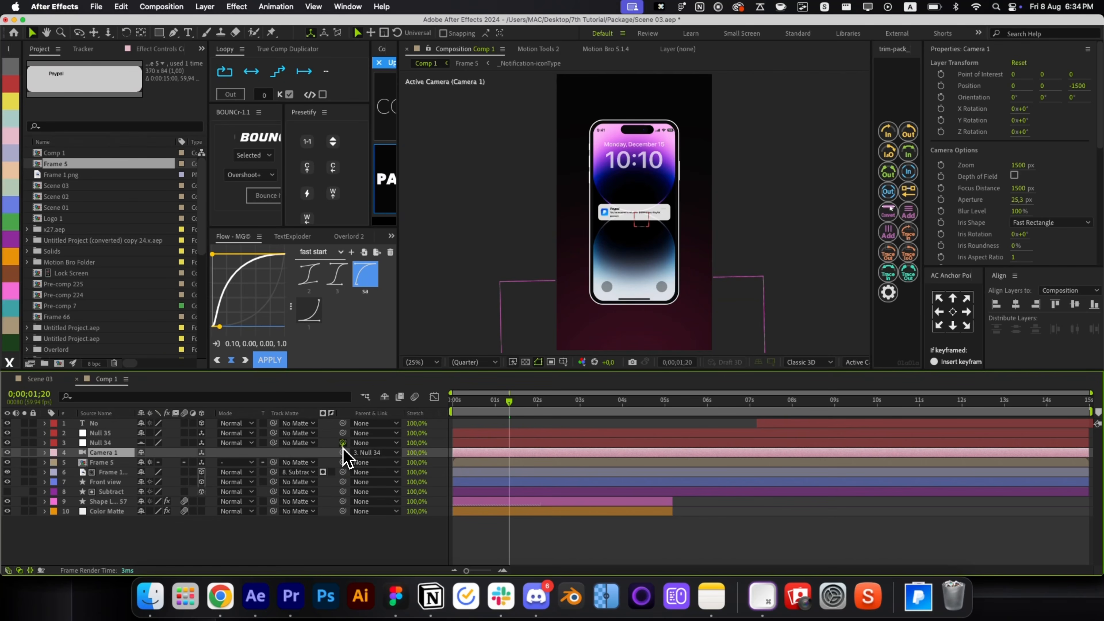
left_click_drag(342, 442, 138, 434)
Set a position keyframe on Null 34 and move the current time to 0;00;02;07.
left_click(509, 443)
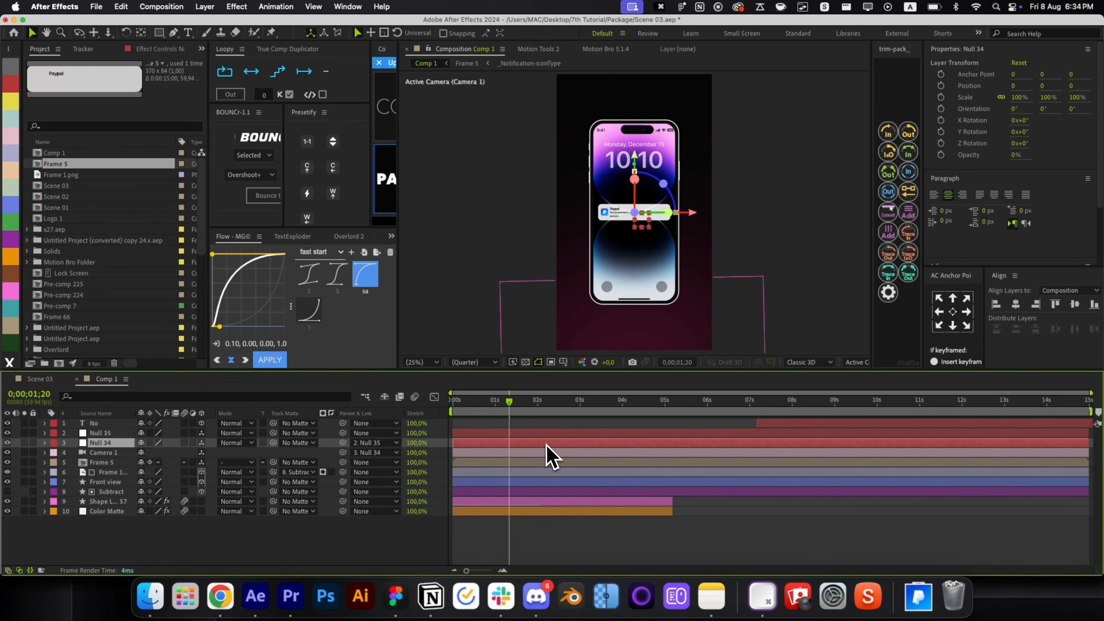
key("p")
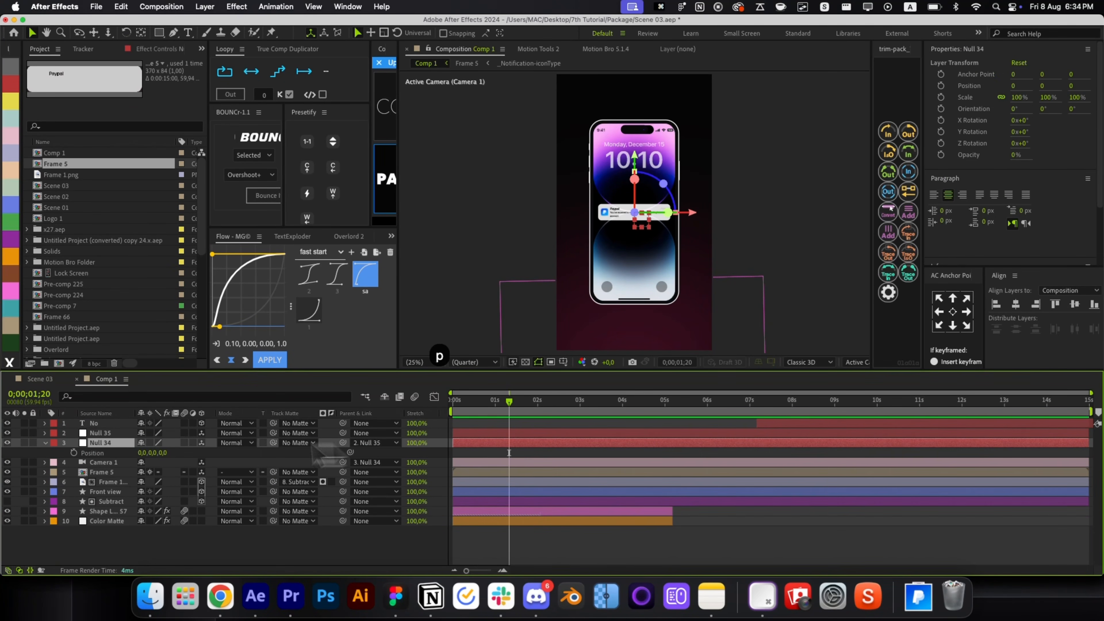
left_click(73, 453)
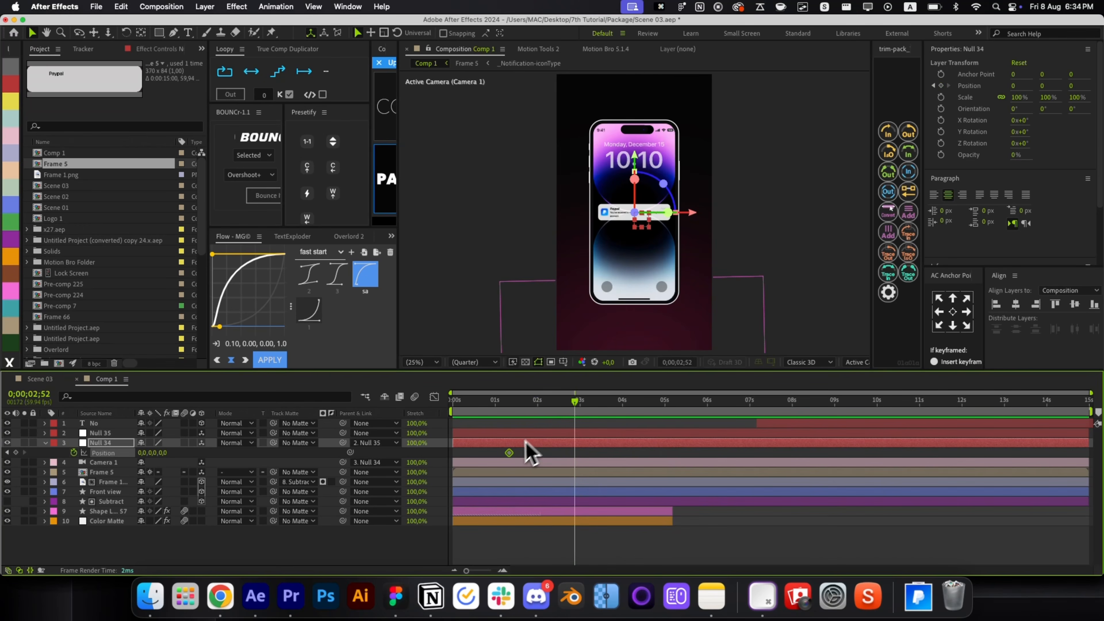
left_click_drag(509, 452, 531, 465)
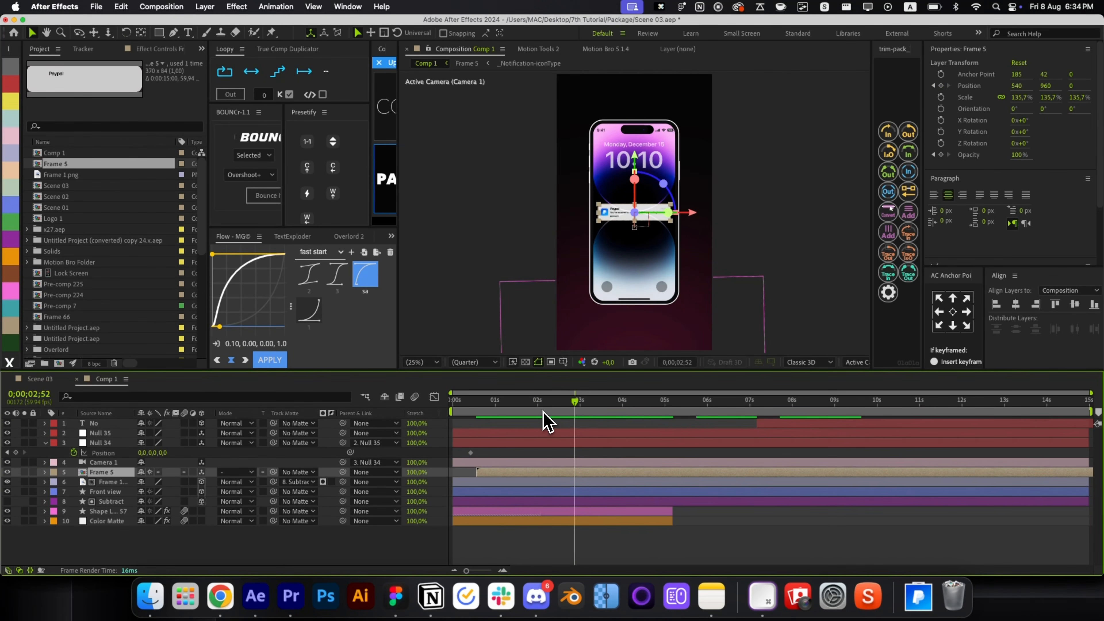
left_click(542, 443)
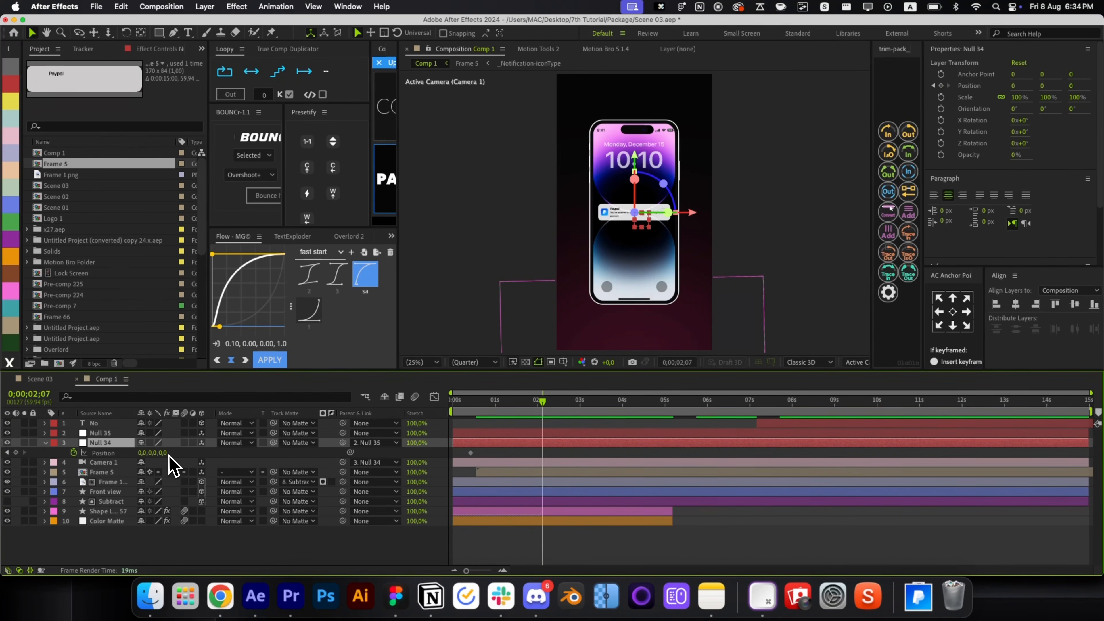
key("cmd+z")
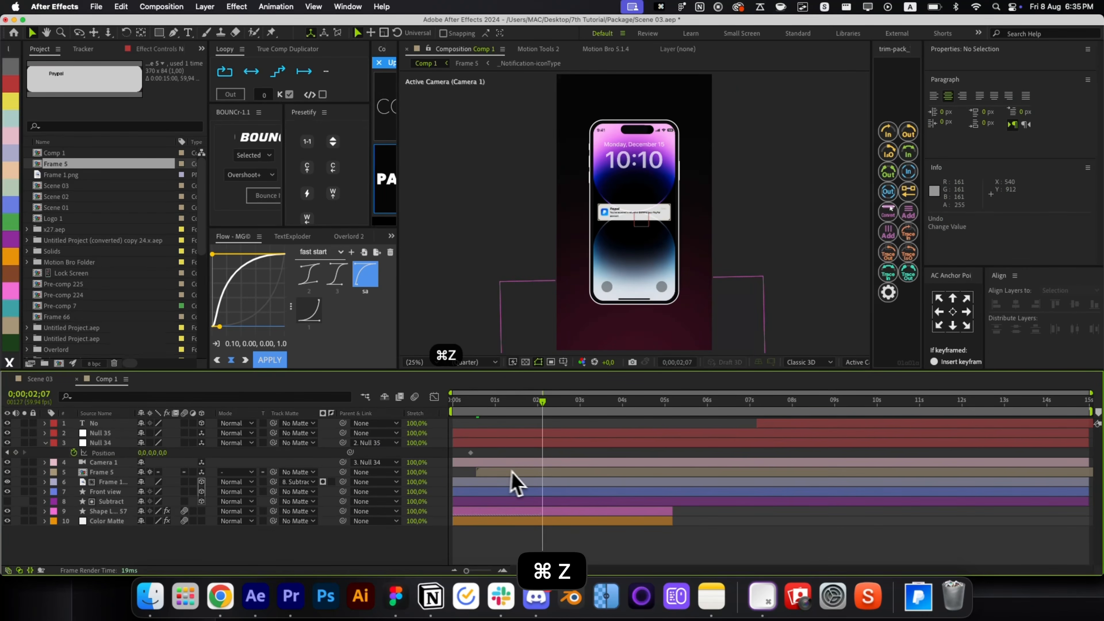
left_click(512, 472)
double_click(543, 474)
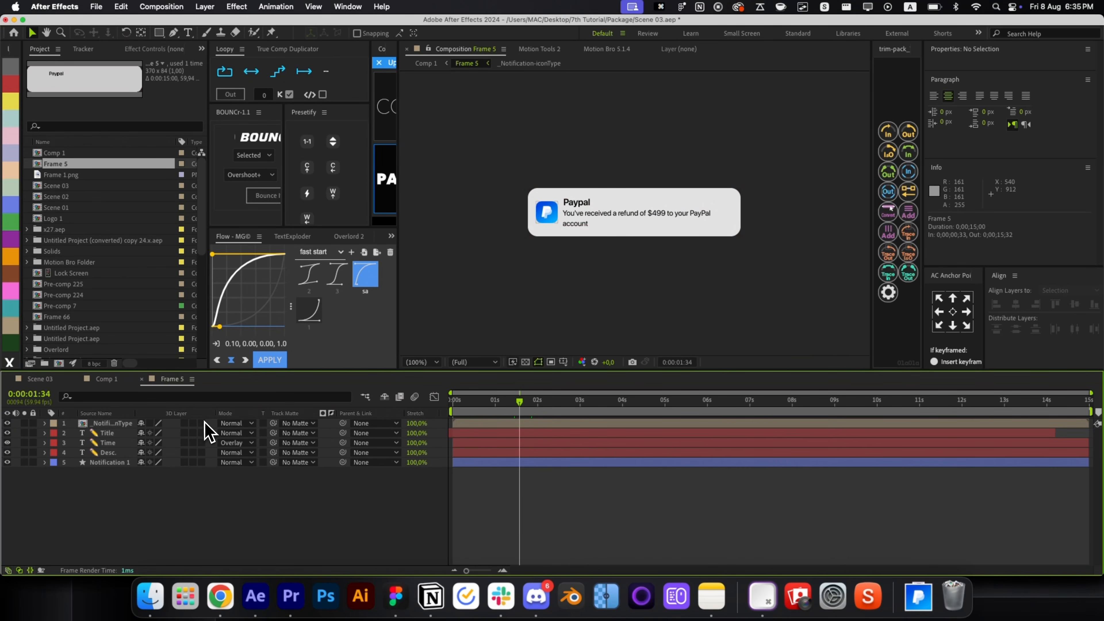
key("cmd+w")
Push Null 34's Position Z back to 509 to set the phone's depth.
key("p")
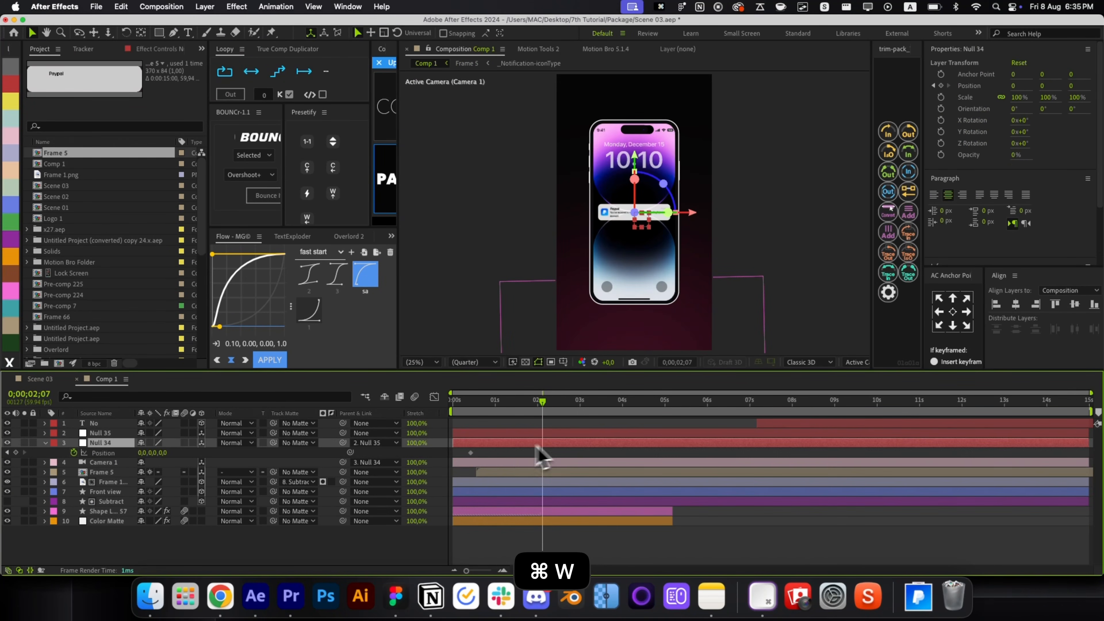
left_click_drag(163, 453, 135, 452)
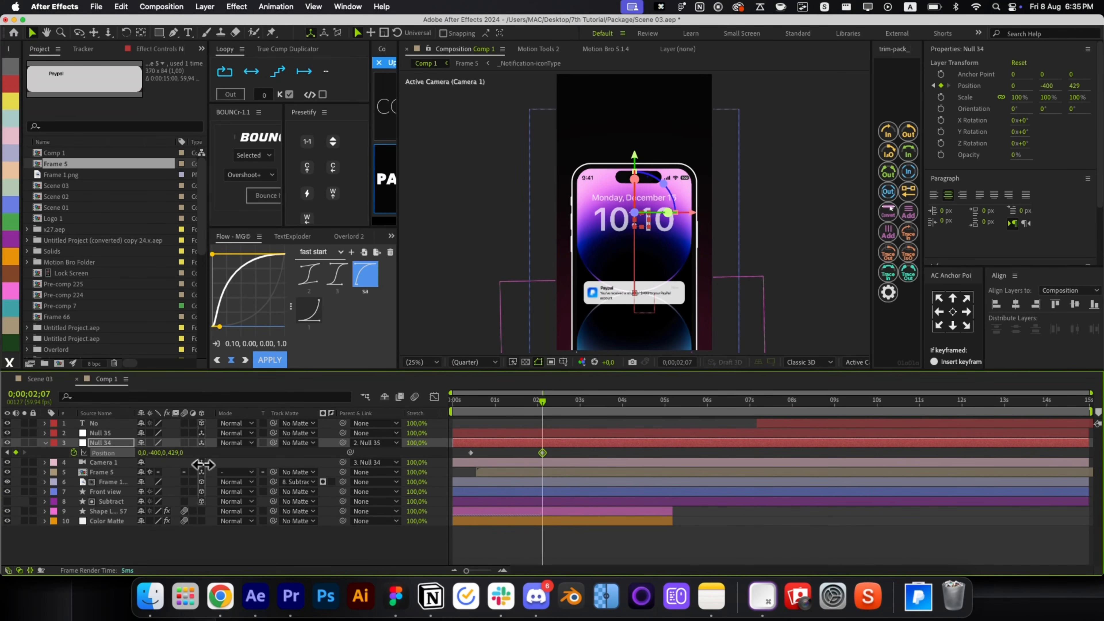
key("alt+slash")
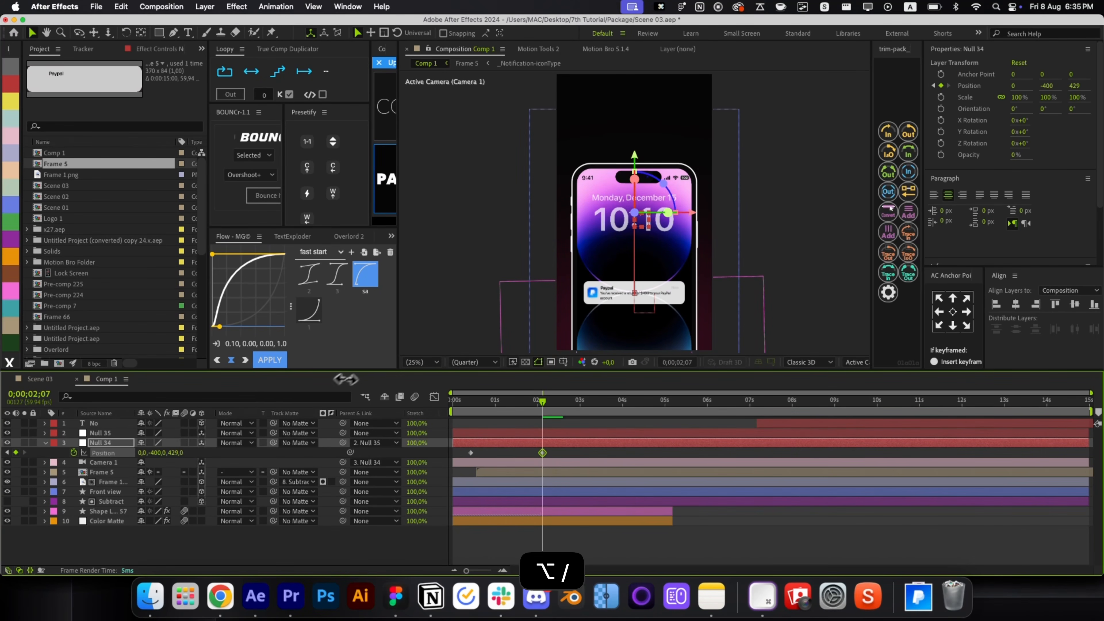
mouse_move(354, 371)
left_mouse_down()
mouse_move(365, 393)
mouse_move(361, 379)
left_mouse_up()
key("cmd+z")
key("cmd+shift+z")
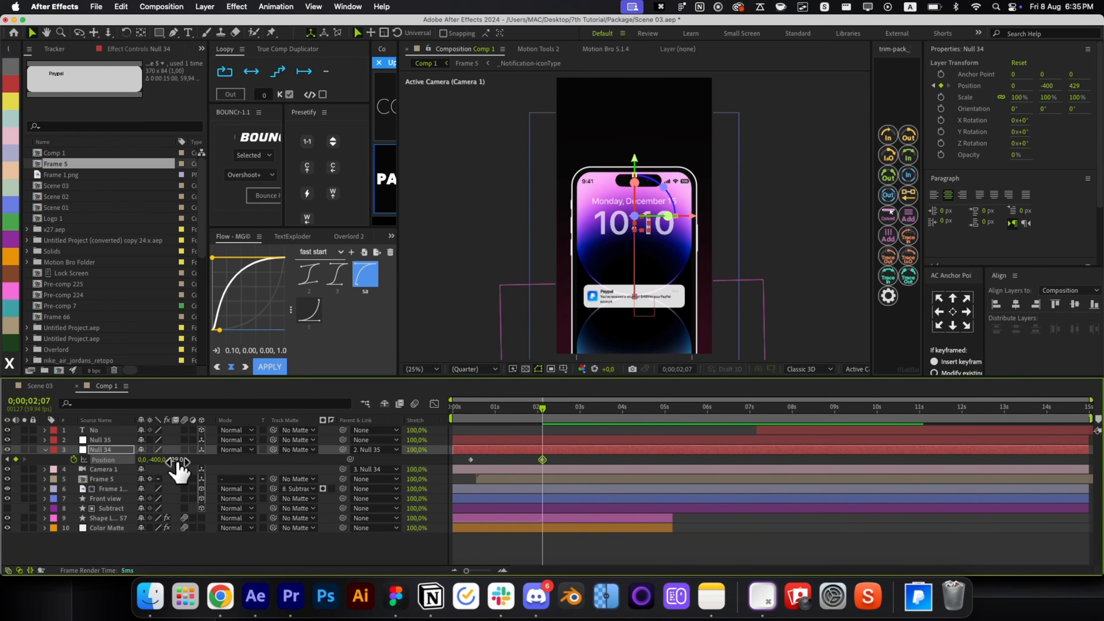
left_click_drag(179, 461, 222, 459)
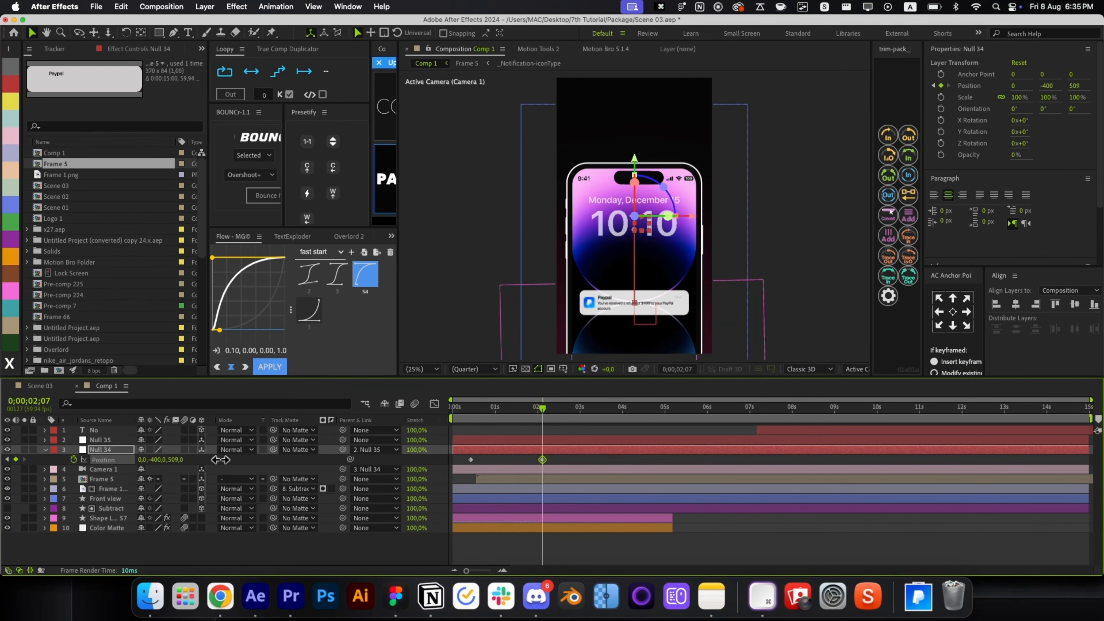
Apply Flow ease preset 3 to Null 34's position keyframes, preview, and start the No text at 0:00:01;49.
left_click_drag(557, 464, 455, 498)
left_click(332, 290)
left_click(268, 366)
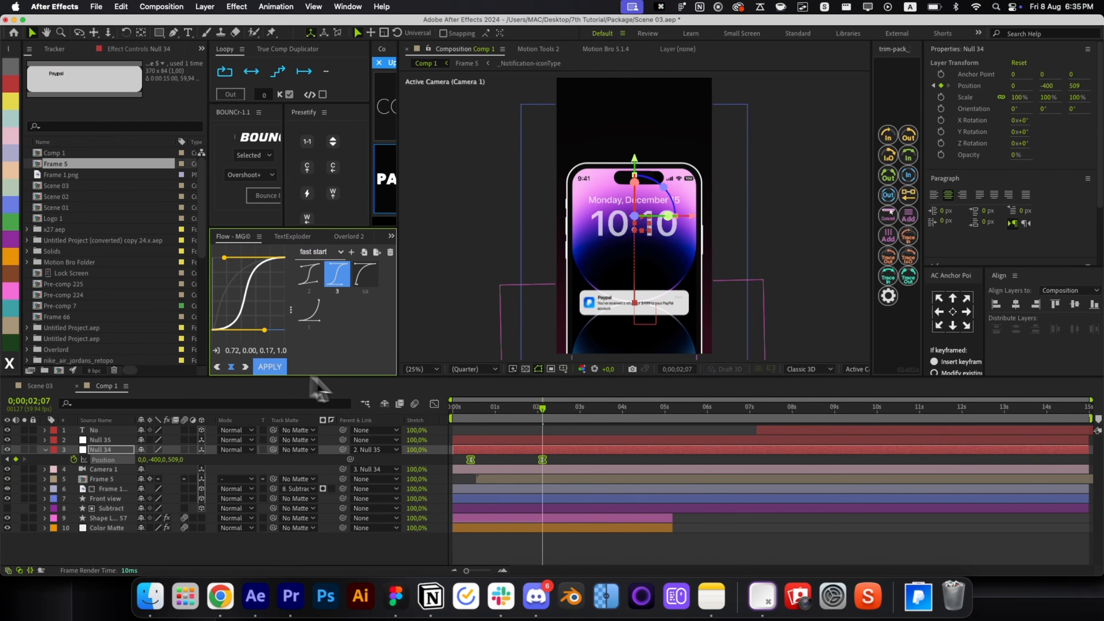
left_click(434, 403)
left_click(434, 404)
left_click(582, 440)
key("Home")
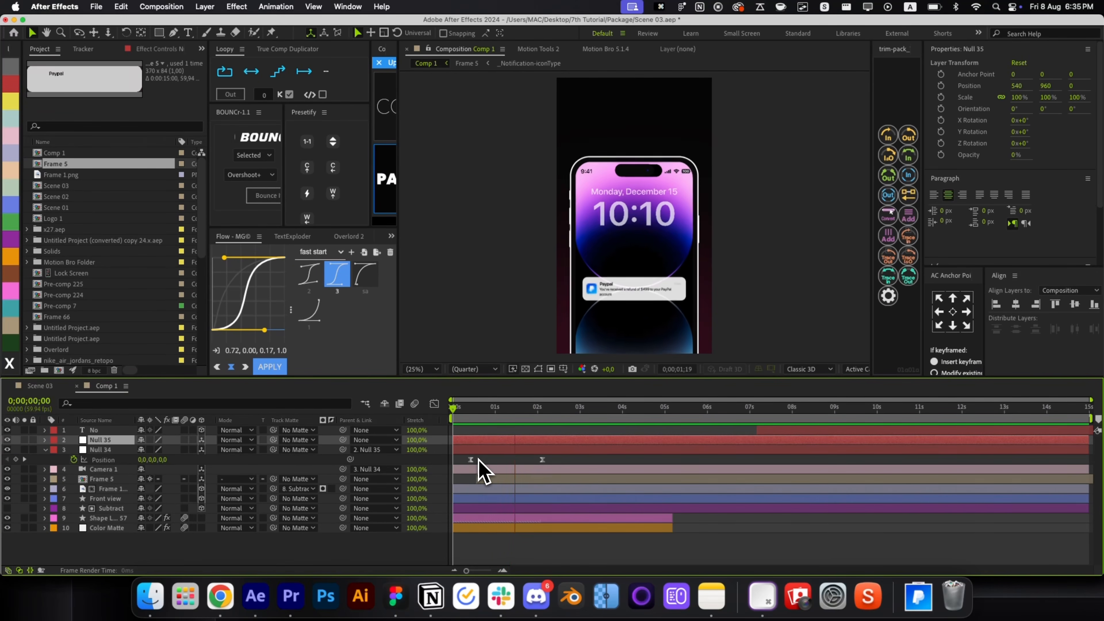
key("space")
left_click_drag(778, 434, 555, 463)
Move the No layer below the camera, raise it above the phone, and fill it white (FFFFFF).
key("super+bracketleft")
key("super+bracketleft")
key("super+bracketleft")
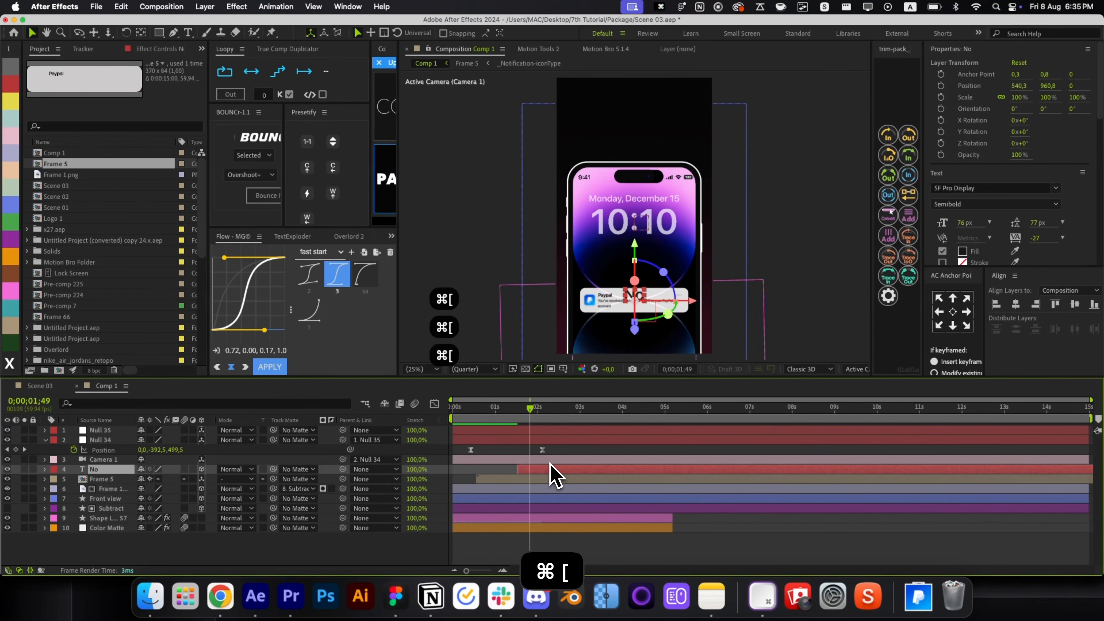
key("super+Home")
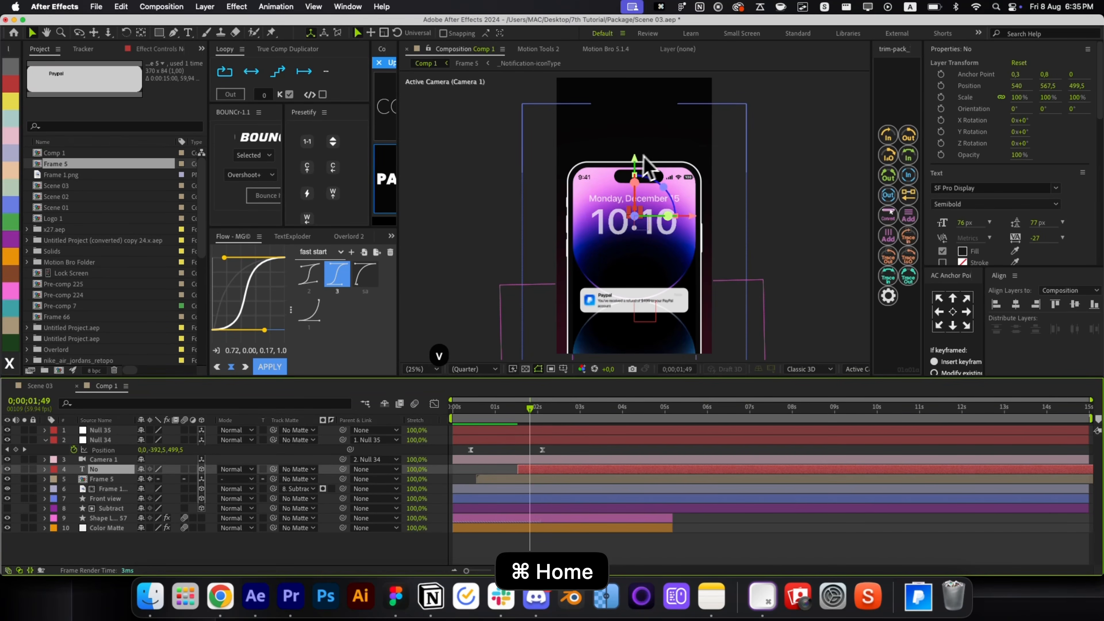
left_click_drag(644, 156, 645, 74)
left_click(961, 251)
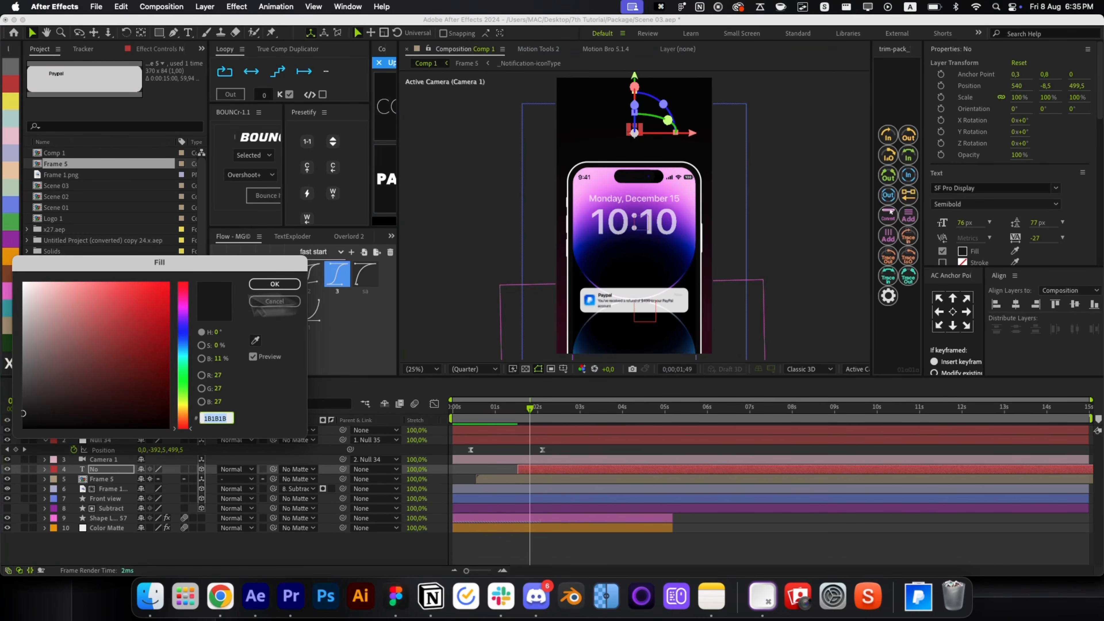
type("FFFFFF")
left_click(278, 286)
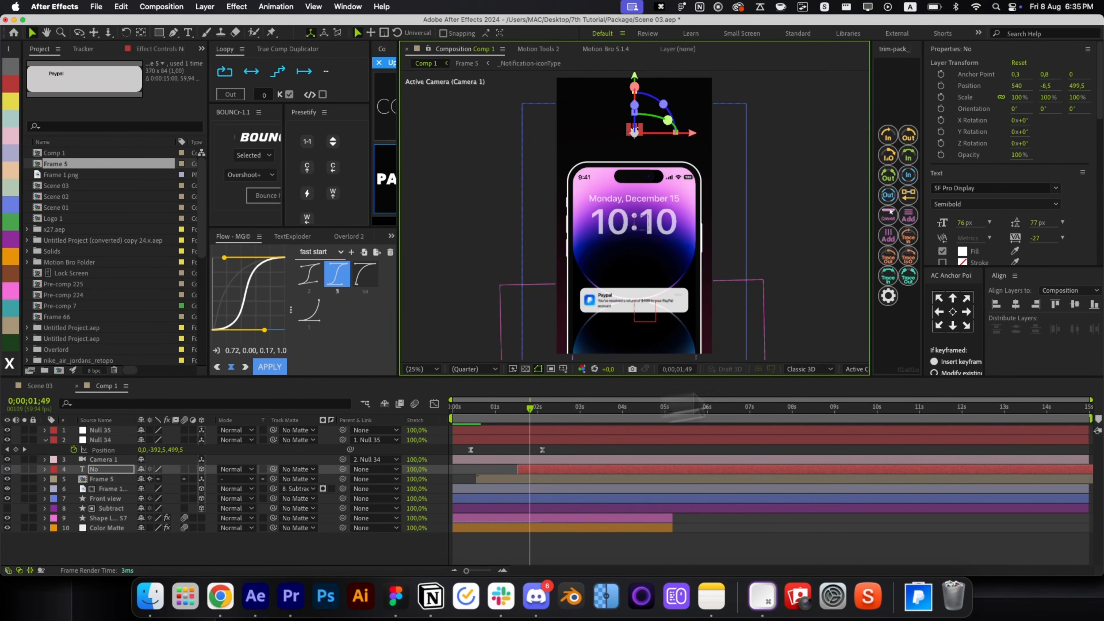
Scale the No text to about 174% and position it above the phone.
key("s")
left_click_drag(163, 479, 225, 477)
left_click_drag(633, 74, 631, 81)
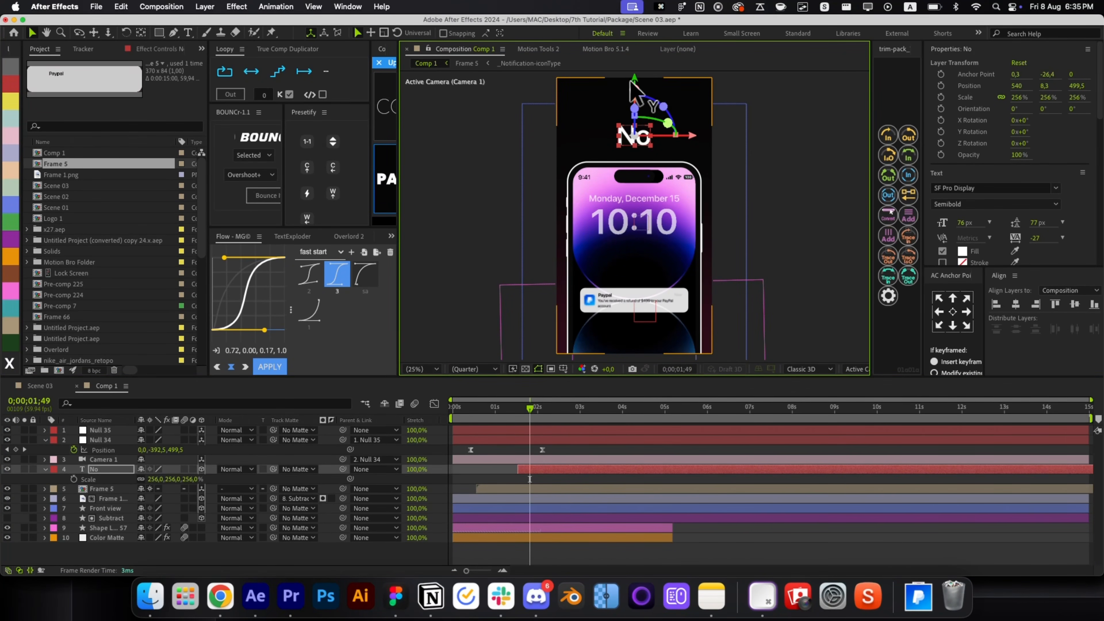
left_click_drag(693, 135, 663, 136)
scroll(619, 150, "up", 4)
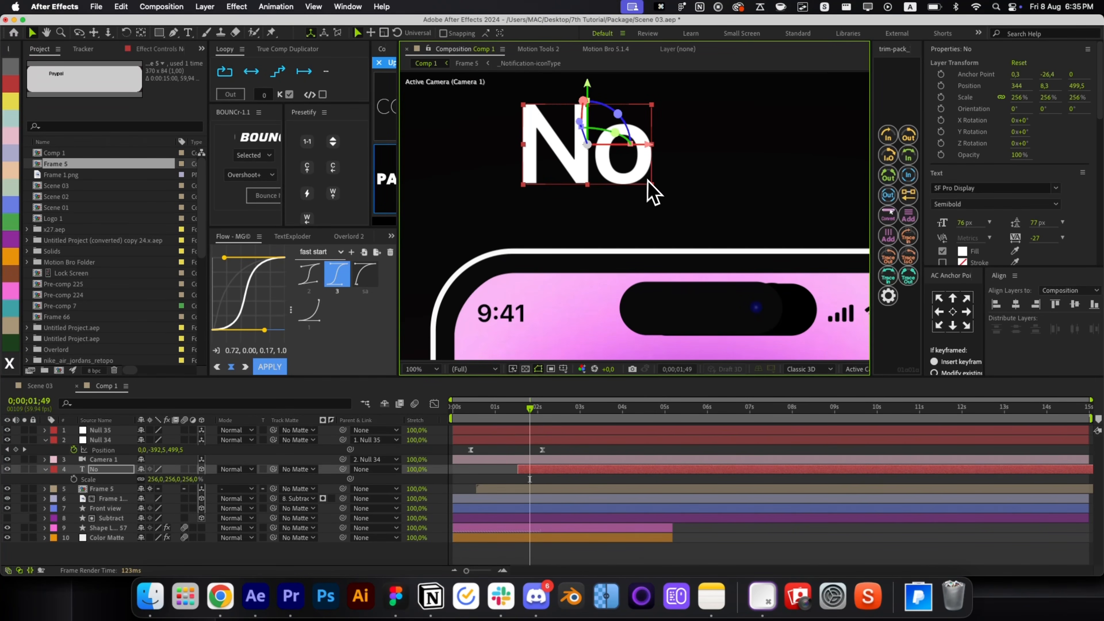
left_click_drag(647, 181, 632, 169)
key("cmd+z")
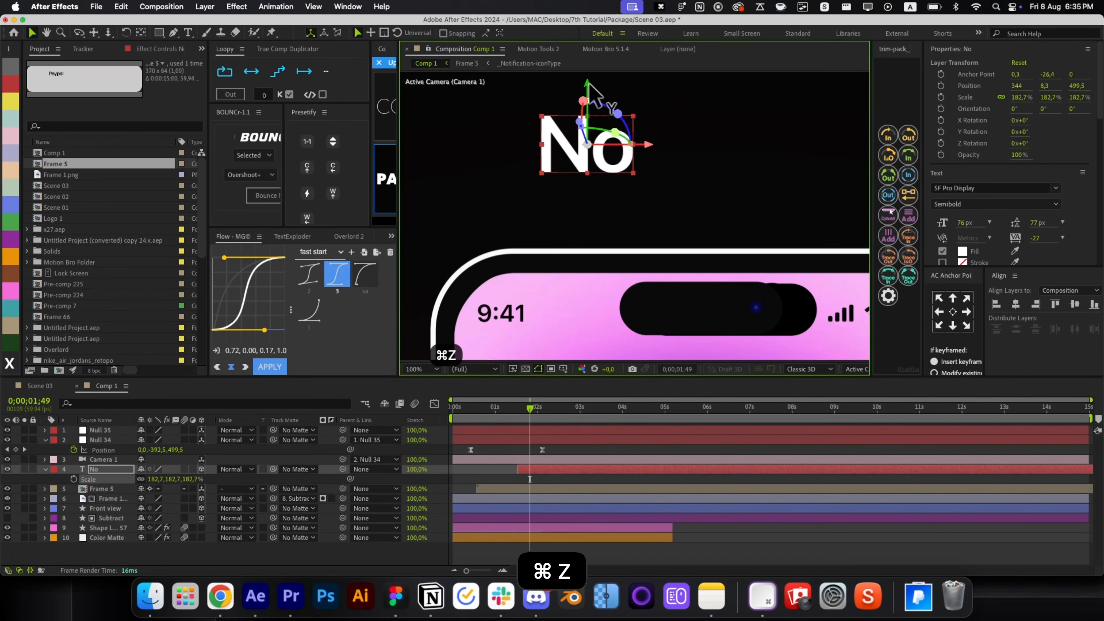
left_click_drag(586, 109, 587, 135)
Set the No text to Bold and lower it slightly.
left_click(978, 204)
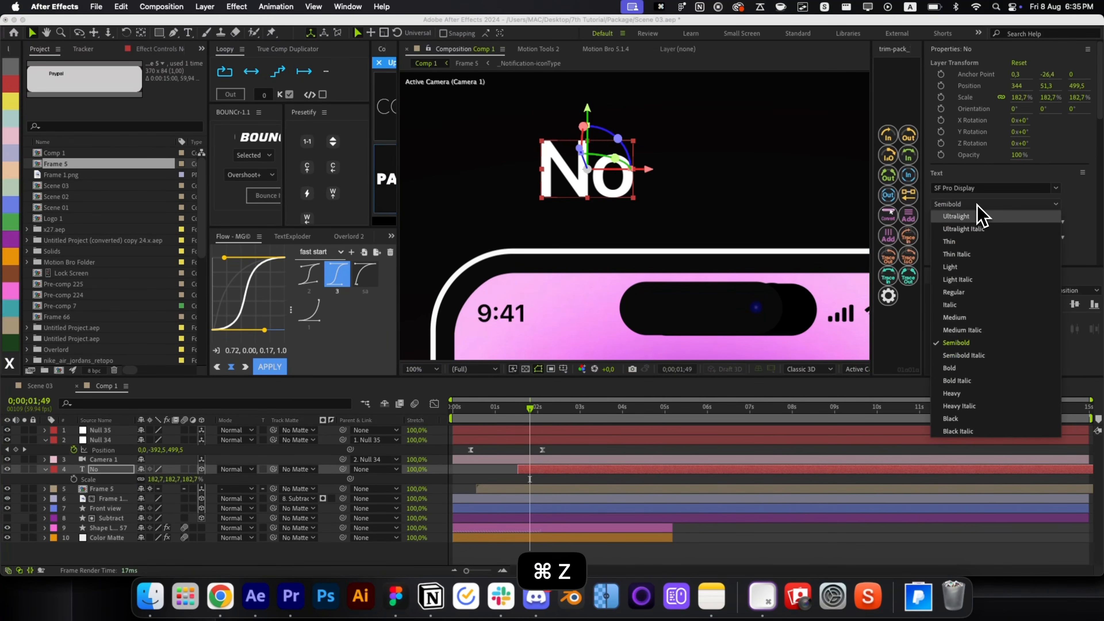
left_click(978, 368)
left_click_drag(599, 204, 599, 212)
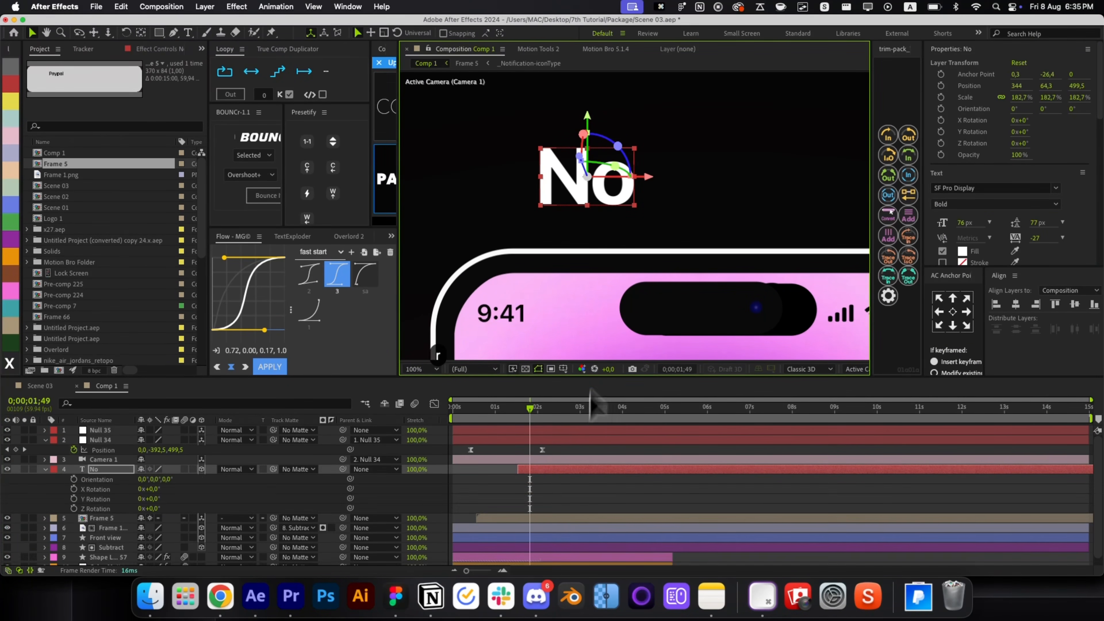
Duplicate No as a Regular-weight 'returns' text layer placed to its right.
key("super+d")
left_click(995, 204)
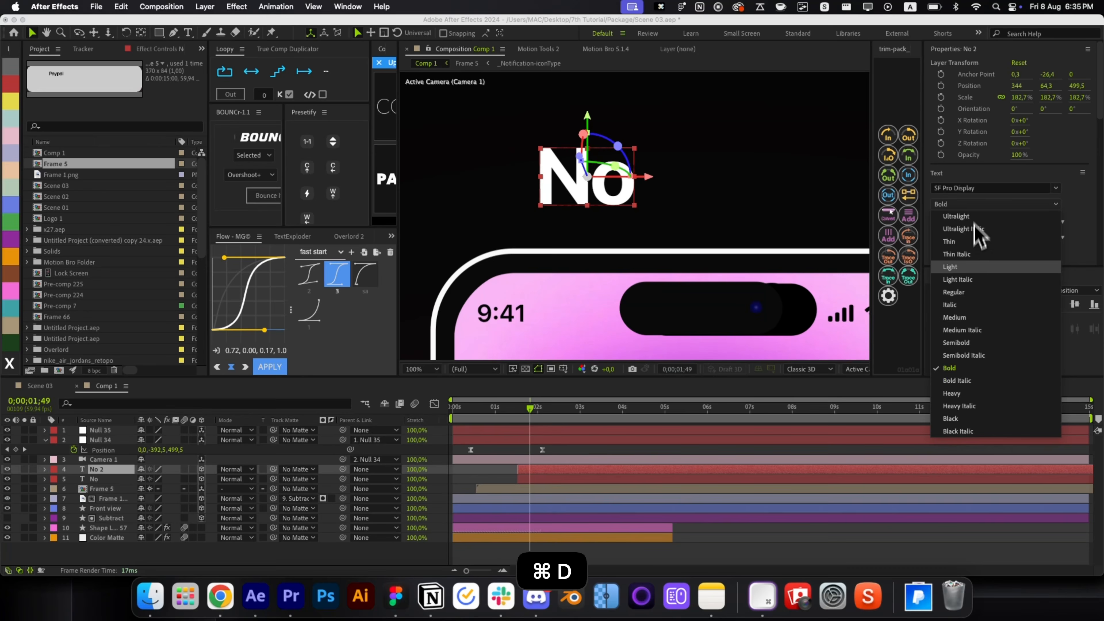
left_click(979, 304)
left_click_drag(582, 191, 739, 220)
double_click(737, 204)
type("re")
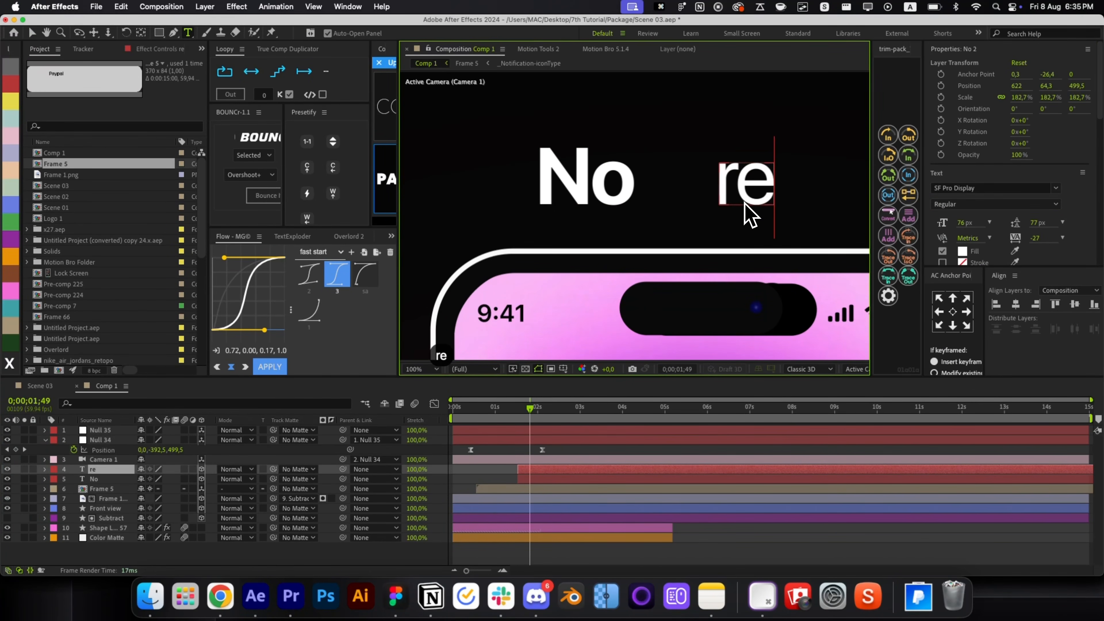
type("turns")
key("super+Return")
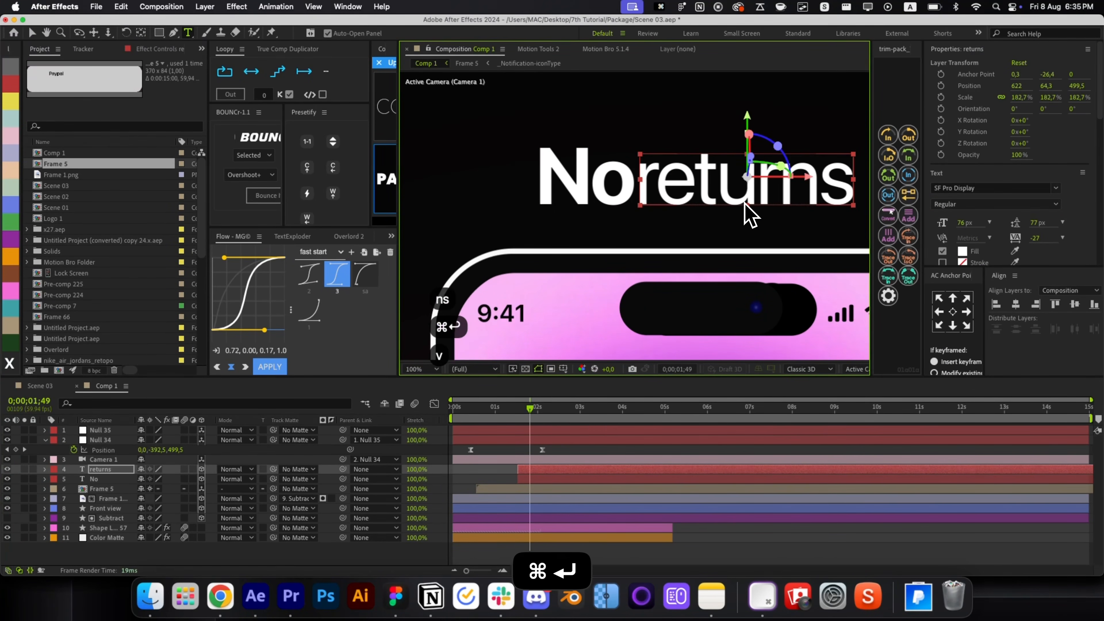
key("comma")
key("comma")
key("comma")
key("comma")
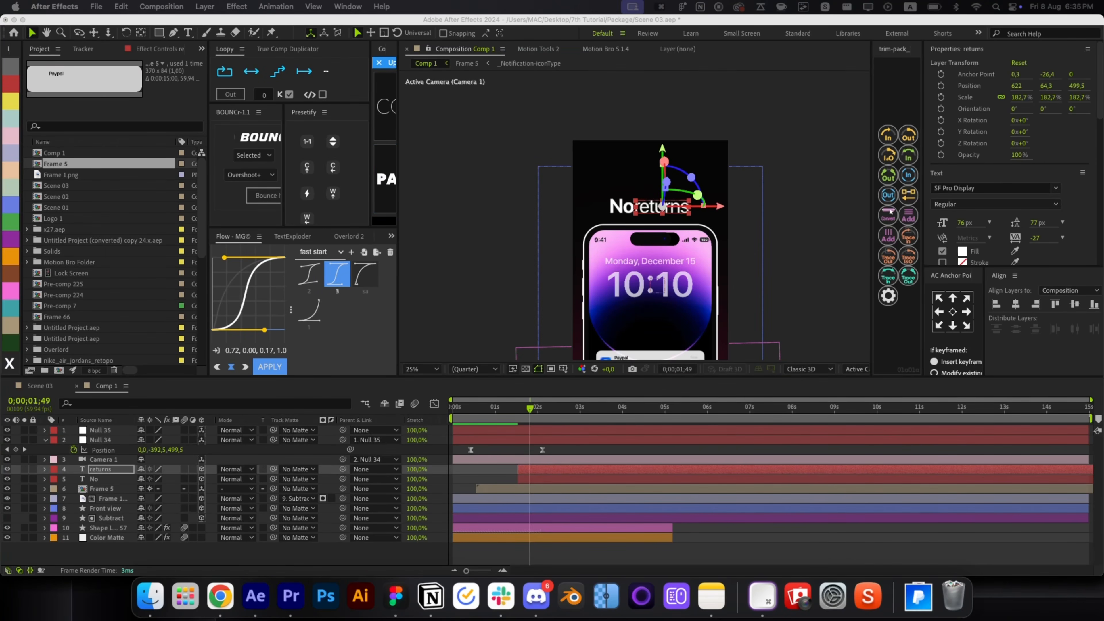
left_click_drag(717, 208, 652, 204)
scroll(643, 226, "up", 2)
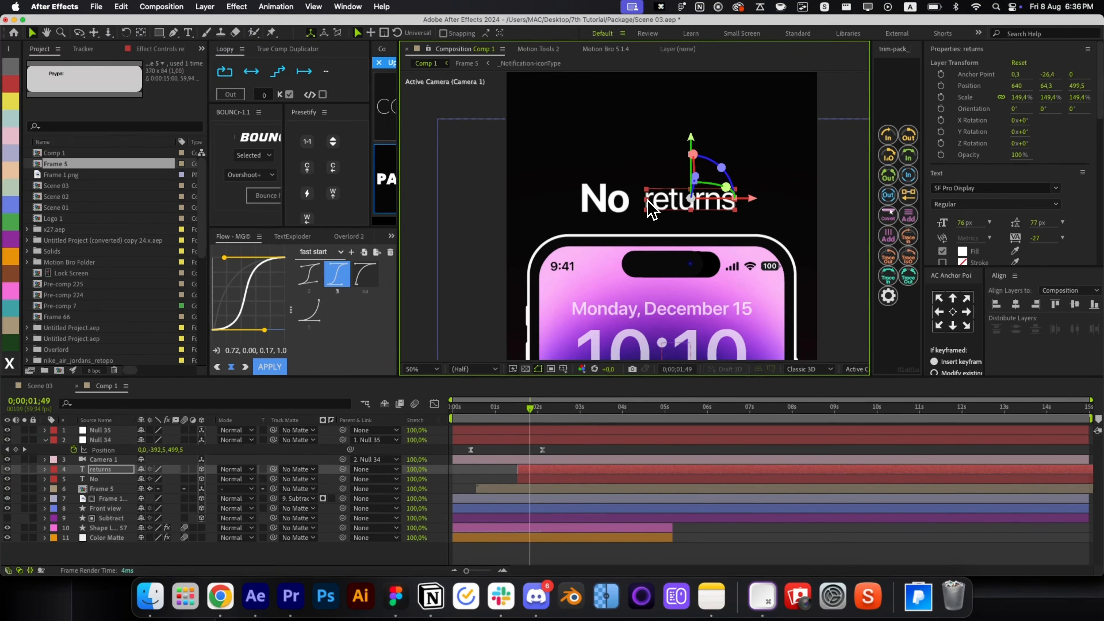
Nudge the No text slightly right and jump to the start of the No layer.
left_click(506, 470)
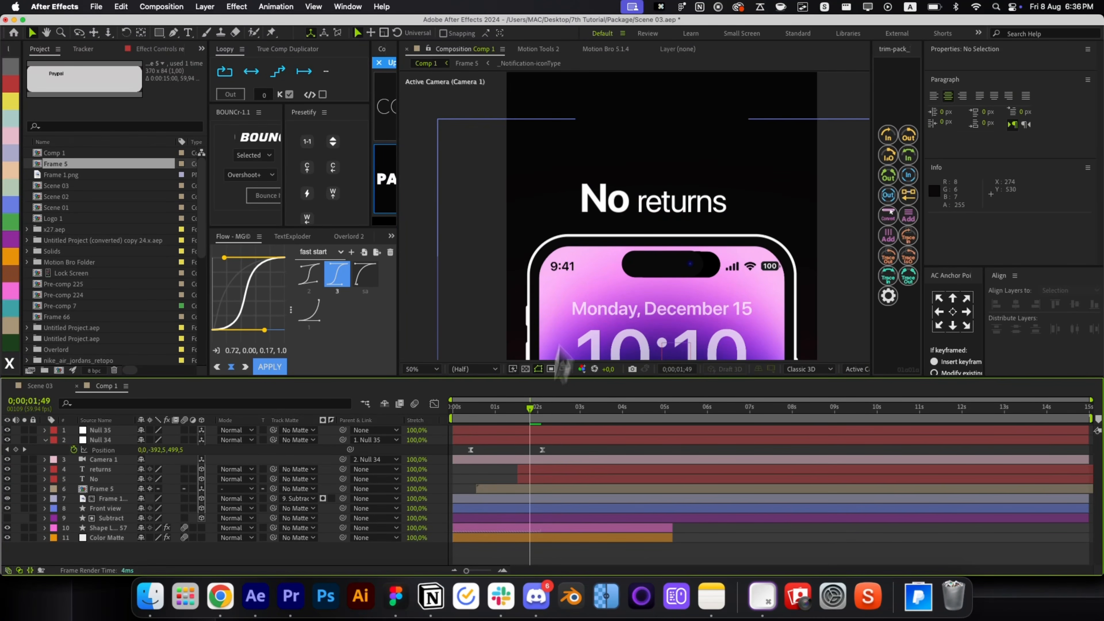
left_click(539, 479)
key("Right")
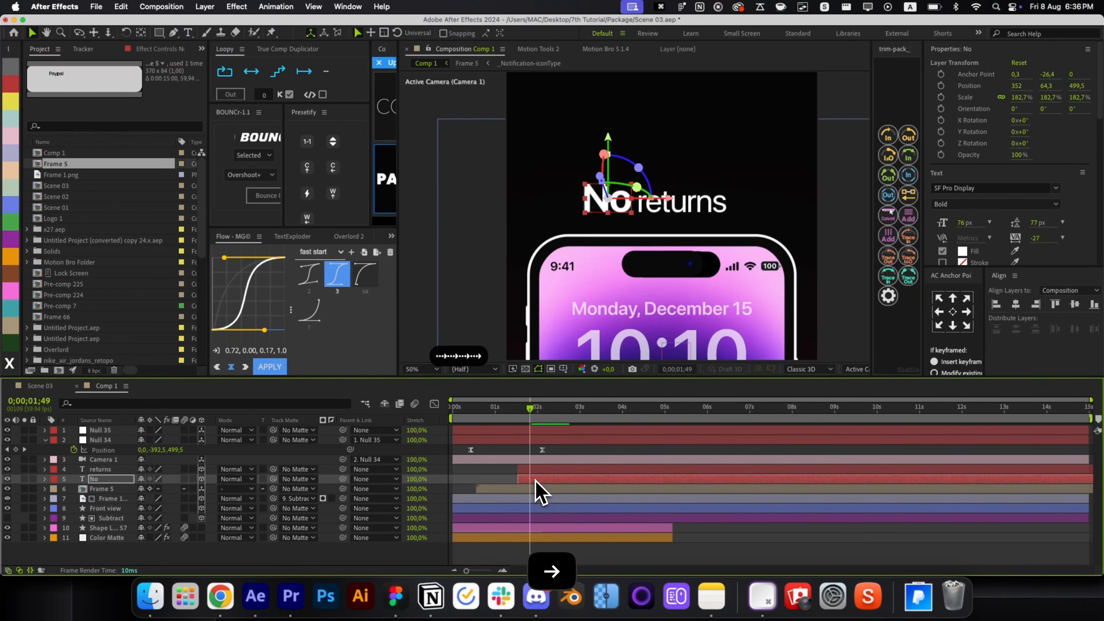
left_click(721, 530)
left_click(539, 478)
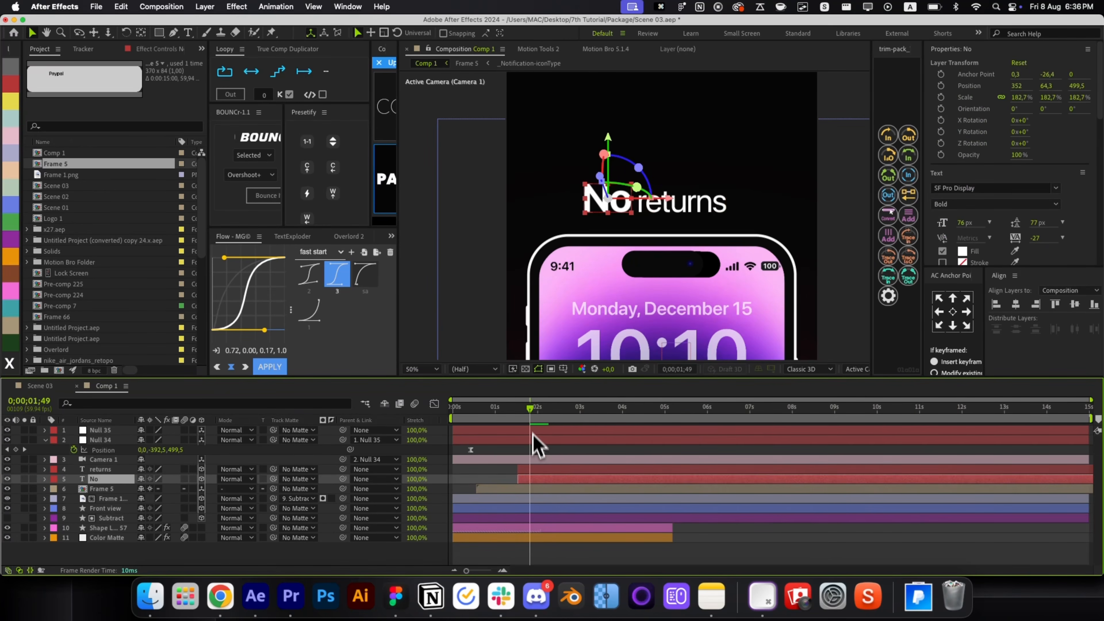
left_click(519, 415)
key("alt+space")
Apply the animation preset to the No text layer.
left_click(594, 409)
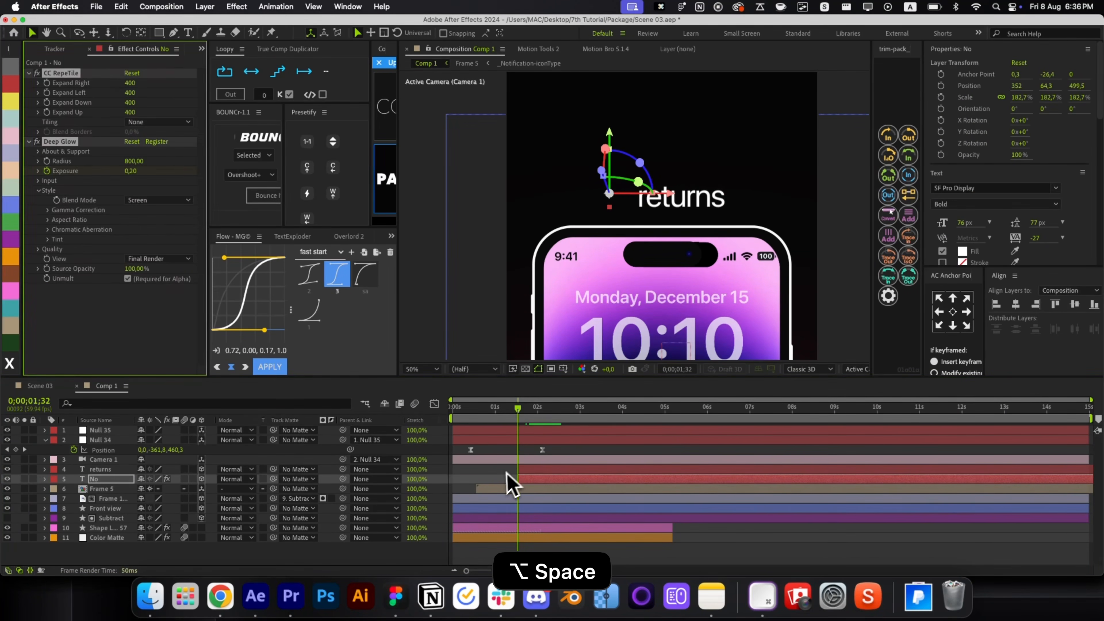
left_click(536, 470)
key("alt+space")
type("left")
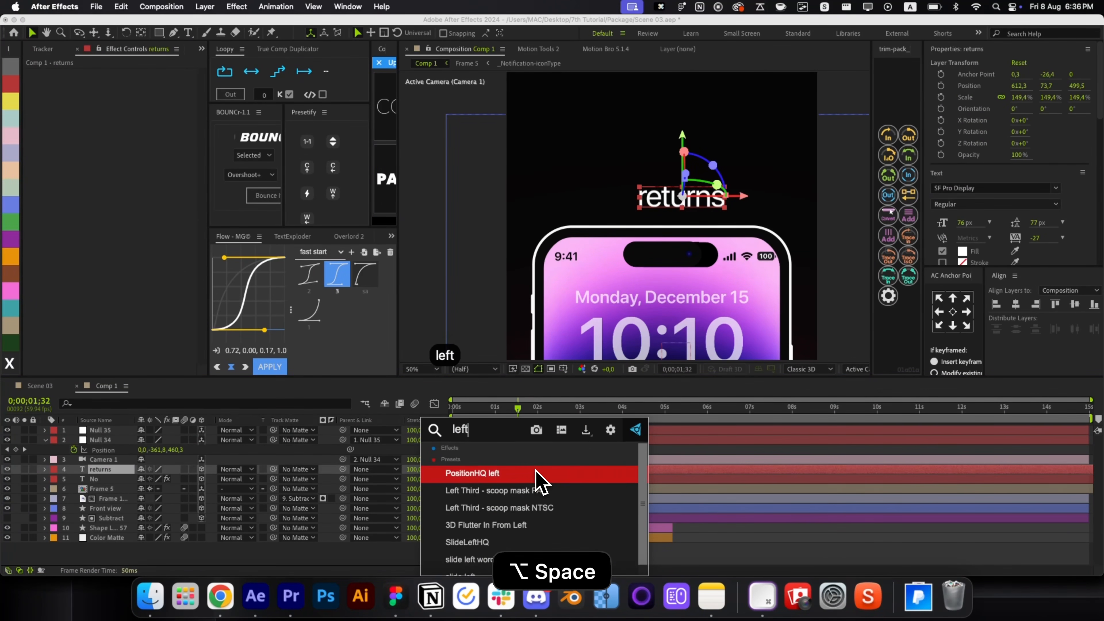
key("Escape")
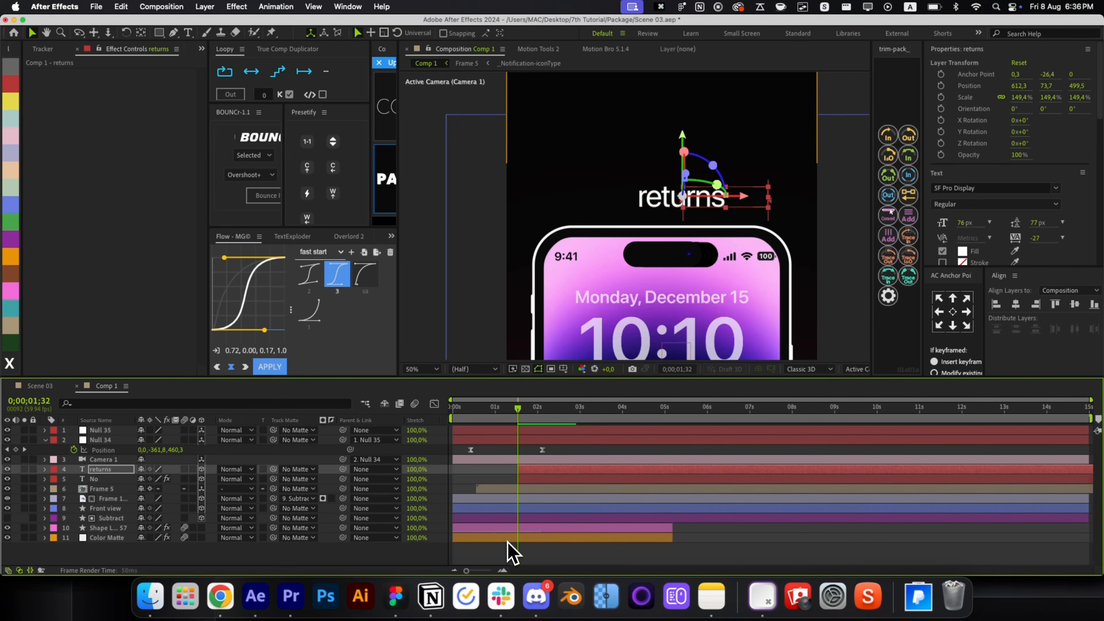
left_click(505, 476)
Split the returns layer twice at later times, creating returns 3 and returns 4.
left_click_drag(517, 411, 551, 414)
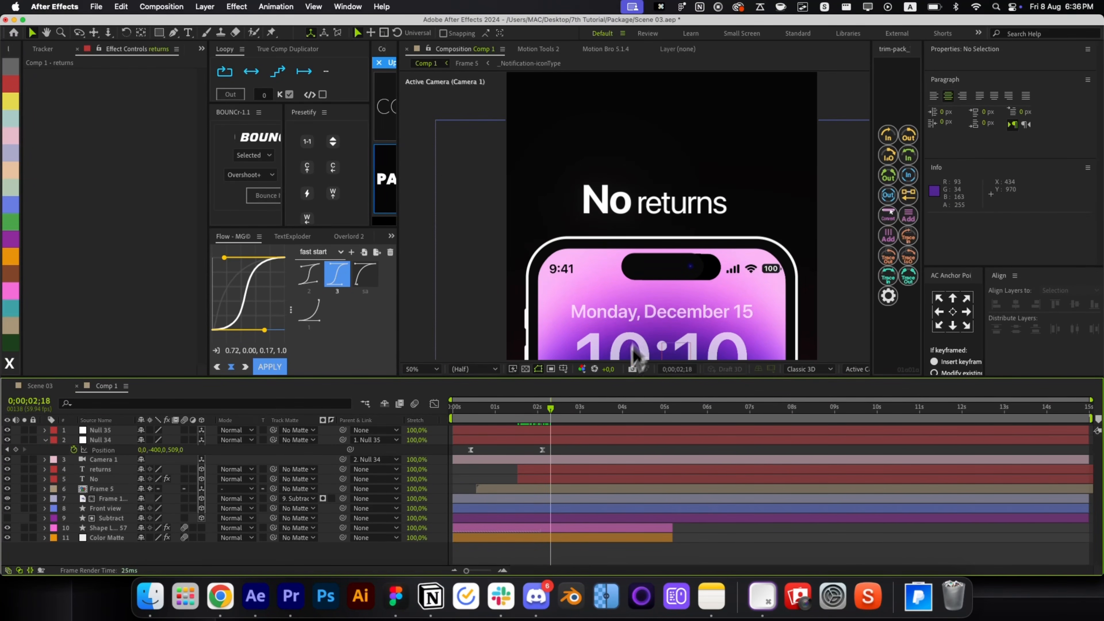
left_click(571, 469)
key("super+shift+d")
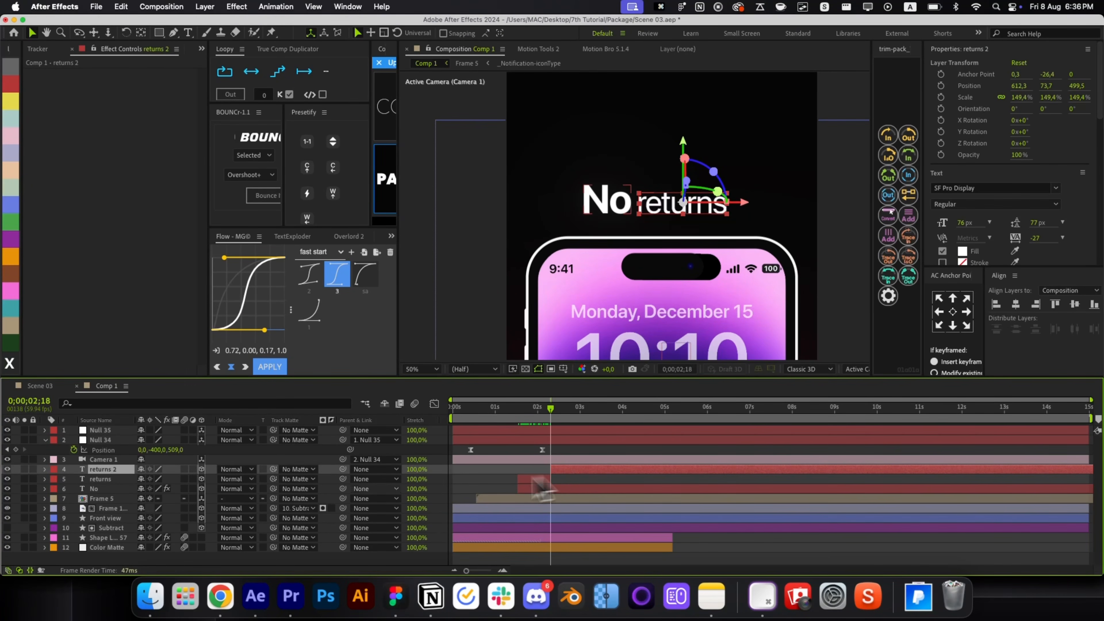
key("u")
key("u")
key("BackSpace")
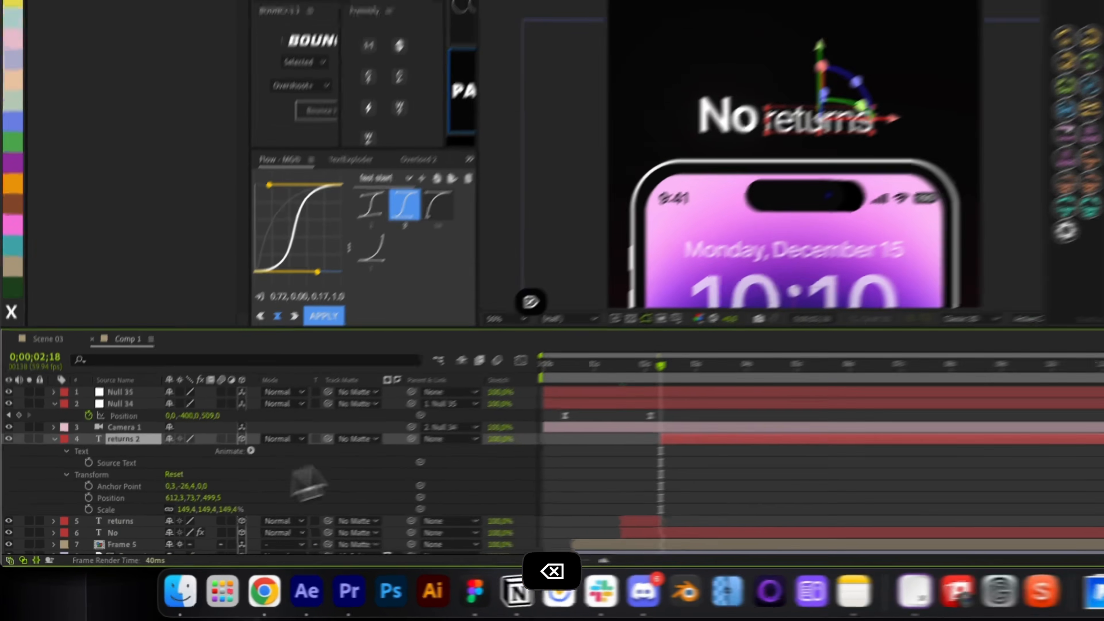
key("r")
key("r")
key("super+shift+d")
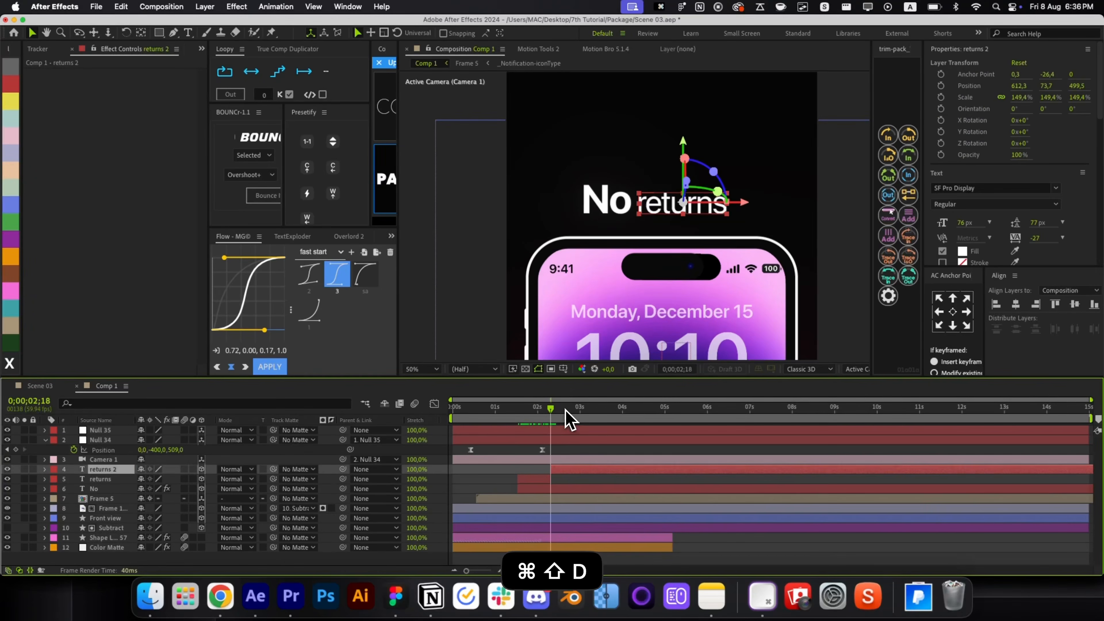
left_click_drag(589, 412, 571, 413)
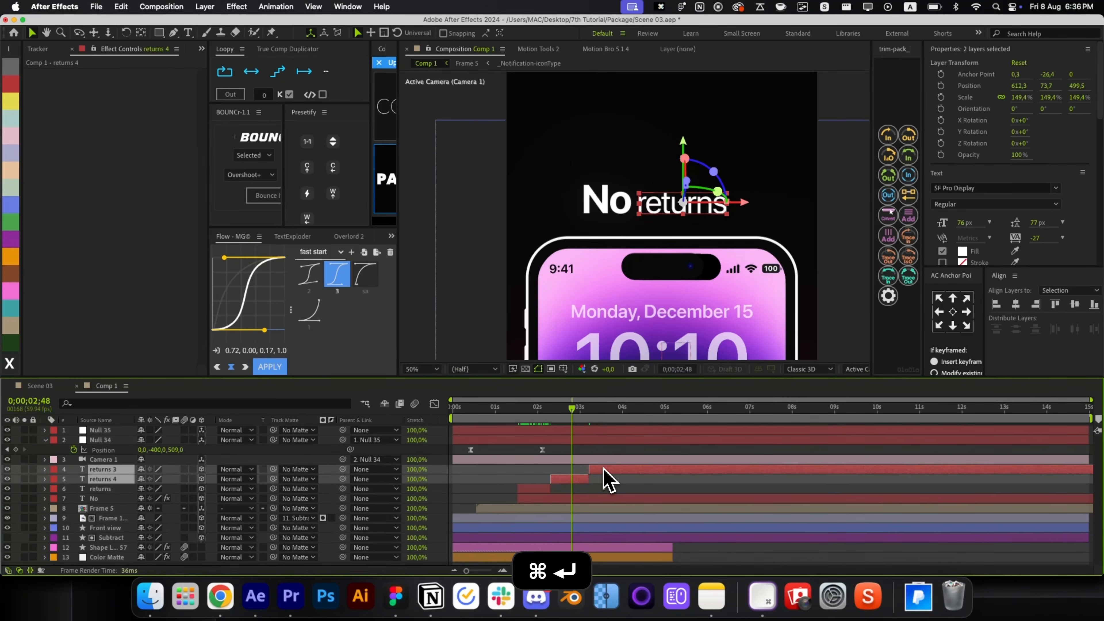
Left-align the returns text and place it right after the word No.
scroll(1073, 254, "down", 5)
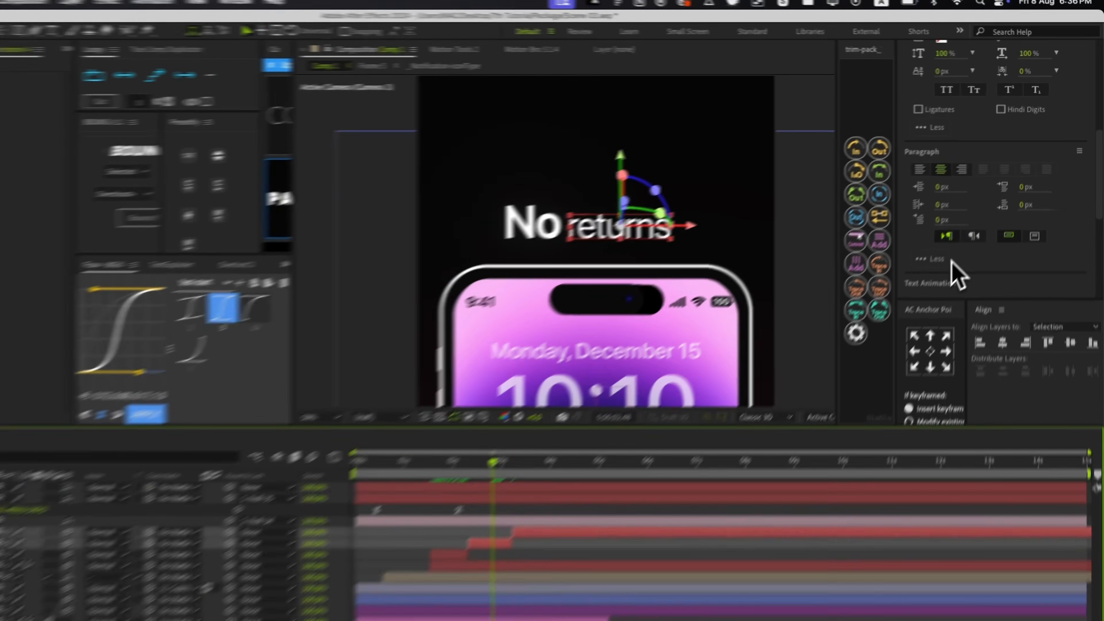
scroll(956, 274, "down", 3)
left_click(943, 152)
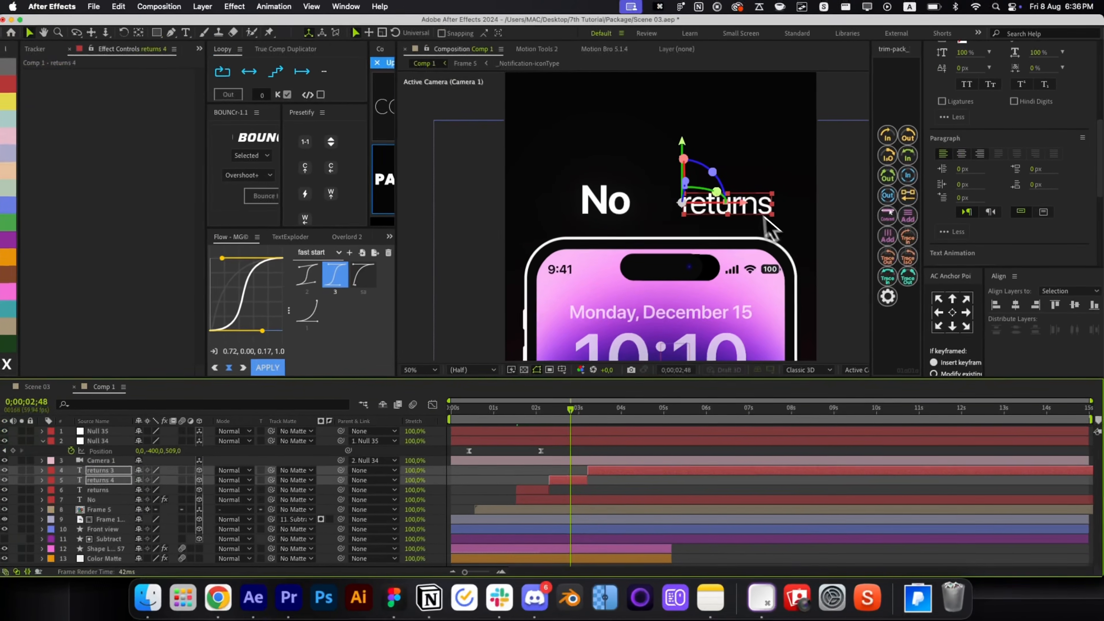
left_click_drag(747, 217, 690, 217)
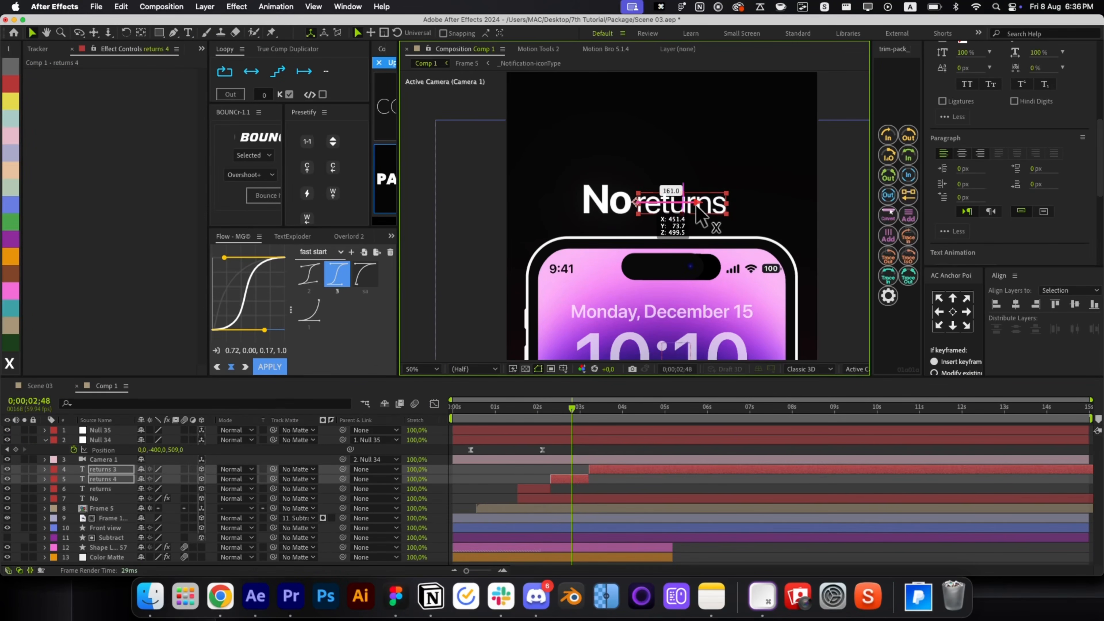
Retype the two duplicate 'returns' layers as 'calls' and 'hassle'.
left_click(608, 491)
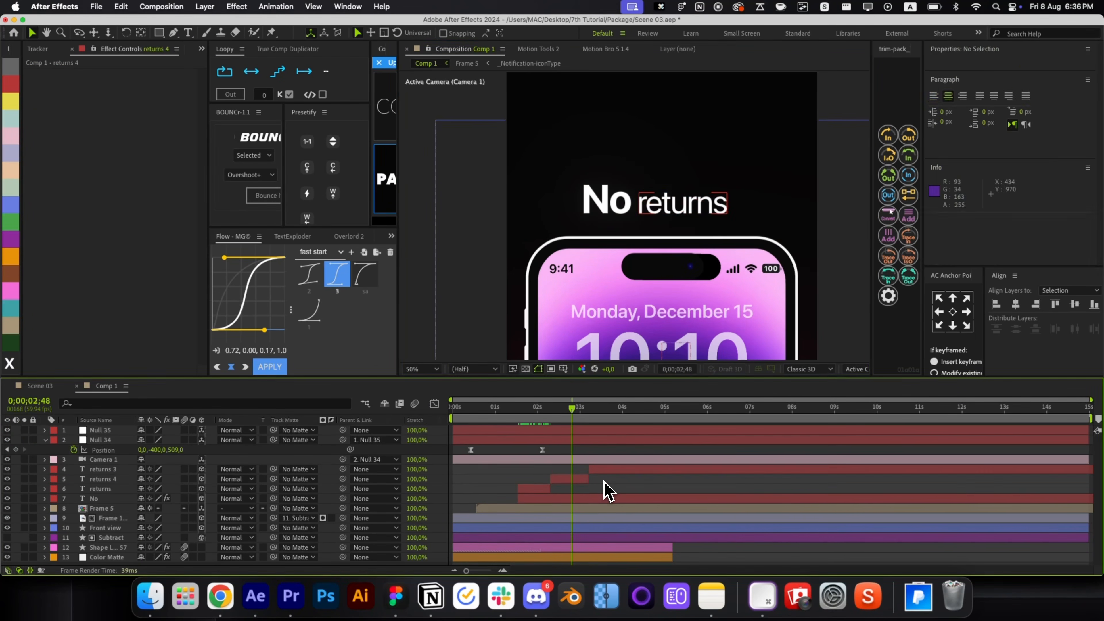
double_click(575, 480)
type("calls")
key("super+Return")
key("v")
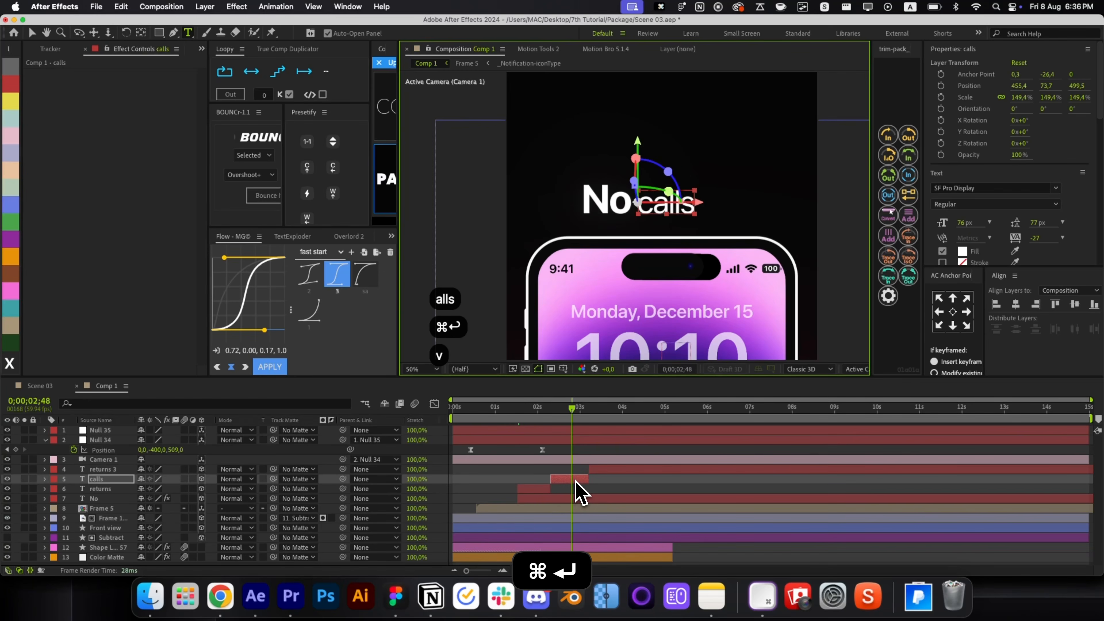
left_click(621, 409)
double_click(622, 470)
type("h")
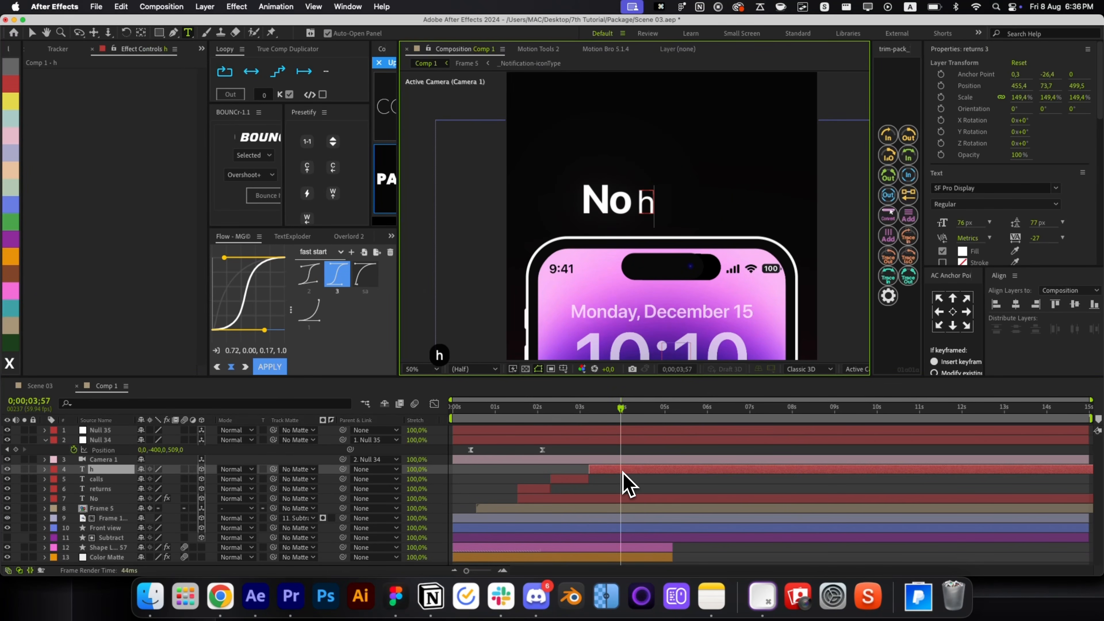
type("assle")
key("super+Return")
key("v")
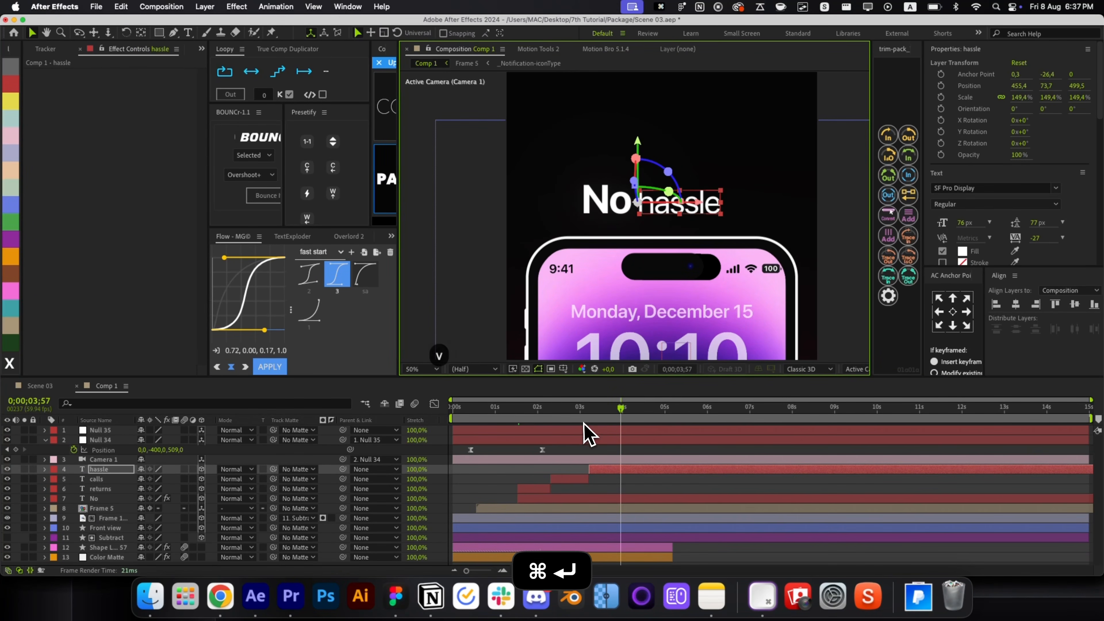
Apply the bouncy text preset to the calls layer via quick search.
left_click(550, 408)
left_click(564, 480)
key("alt+space")
type("b")
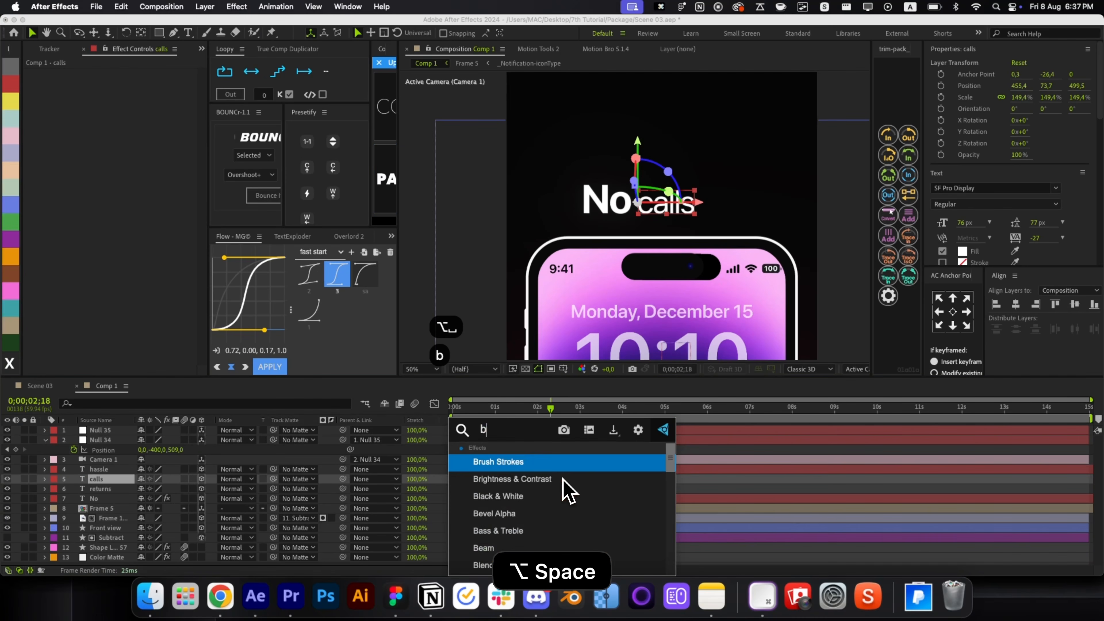
type("ounc")
key("Down")
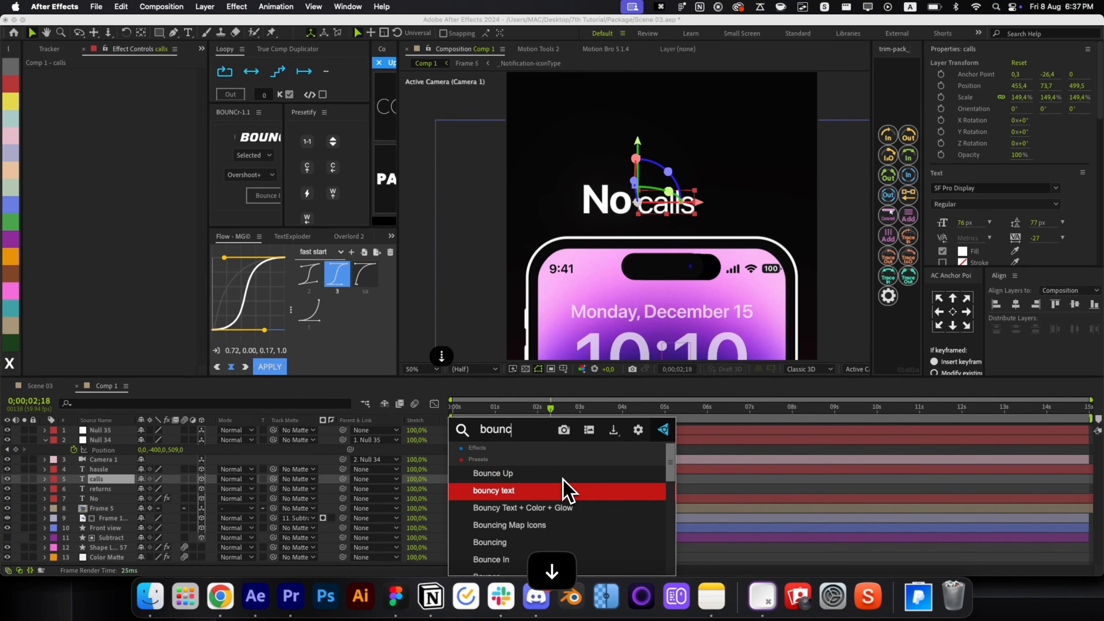
key("Return")
key("super+shift+a")
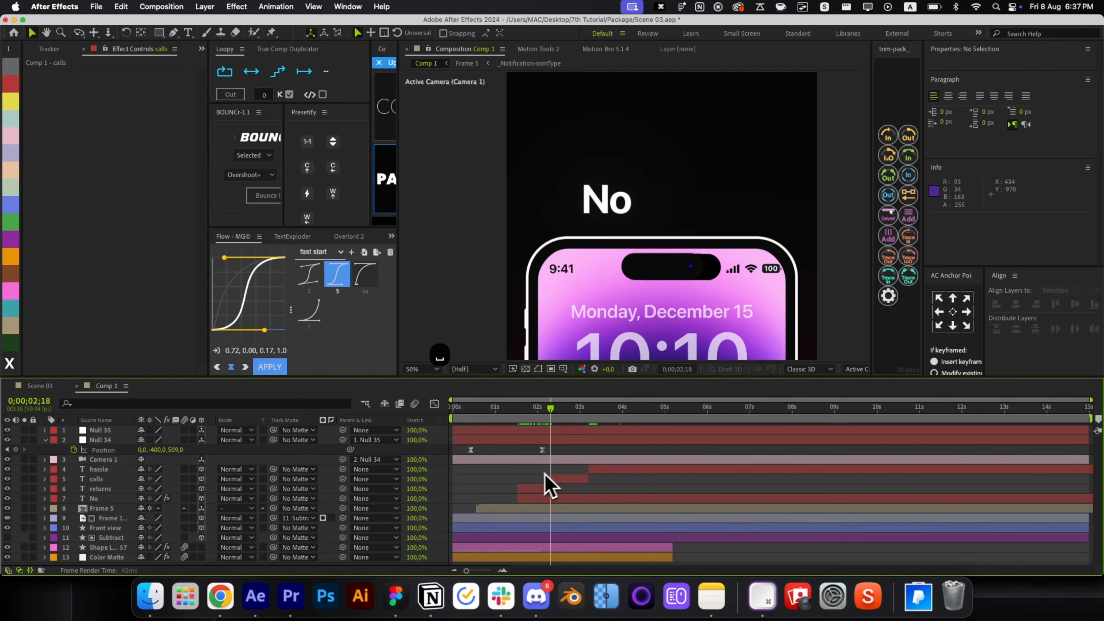
Give hassle the Presetify animated text reveal and shift its animation slightly earlier.
left_click_drag(565, 411, 593, 451)
left_click(596, 471)
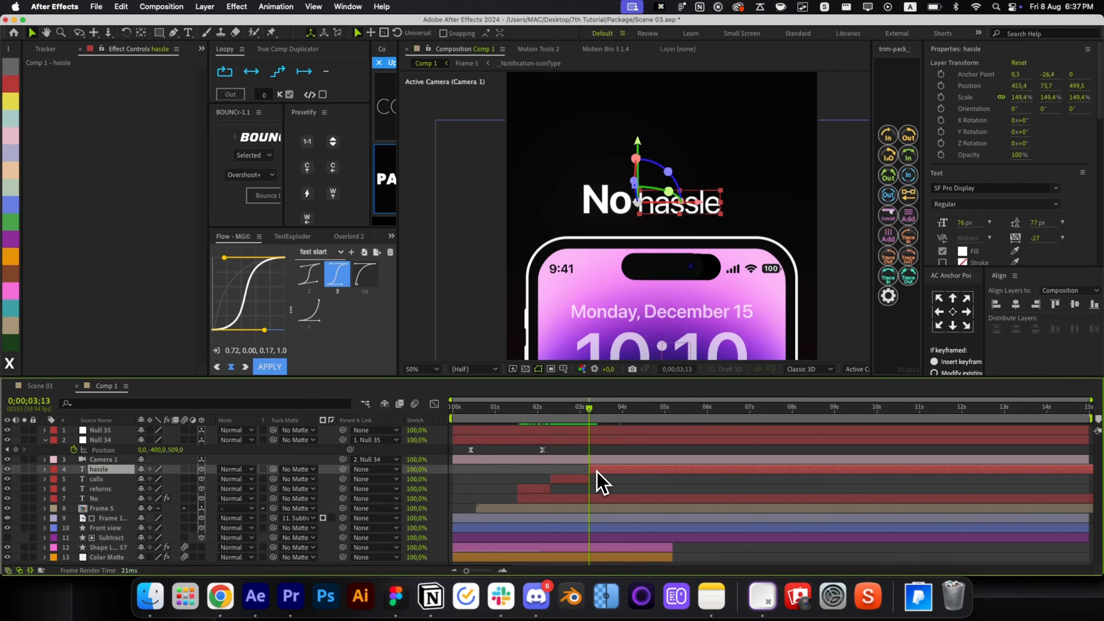
left_click(332, 200)
key("u")
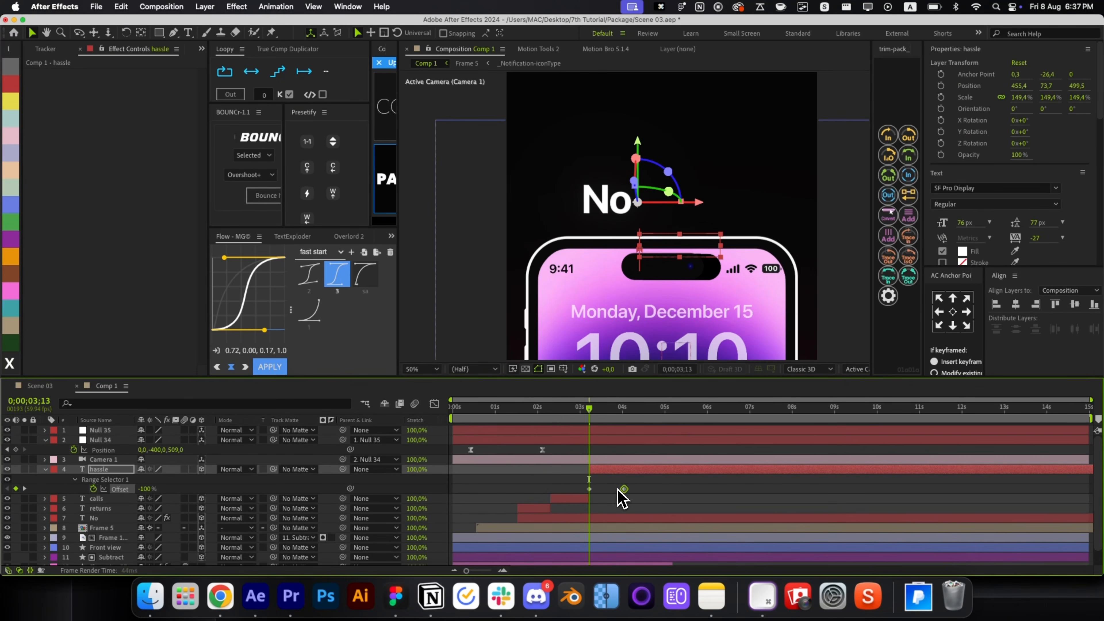
left_click(569, 500)
left_click(603, 469)
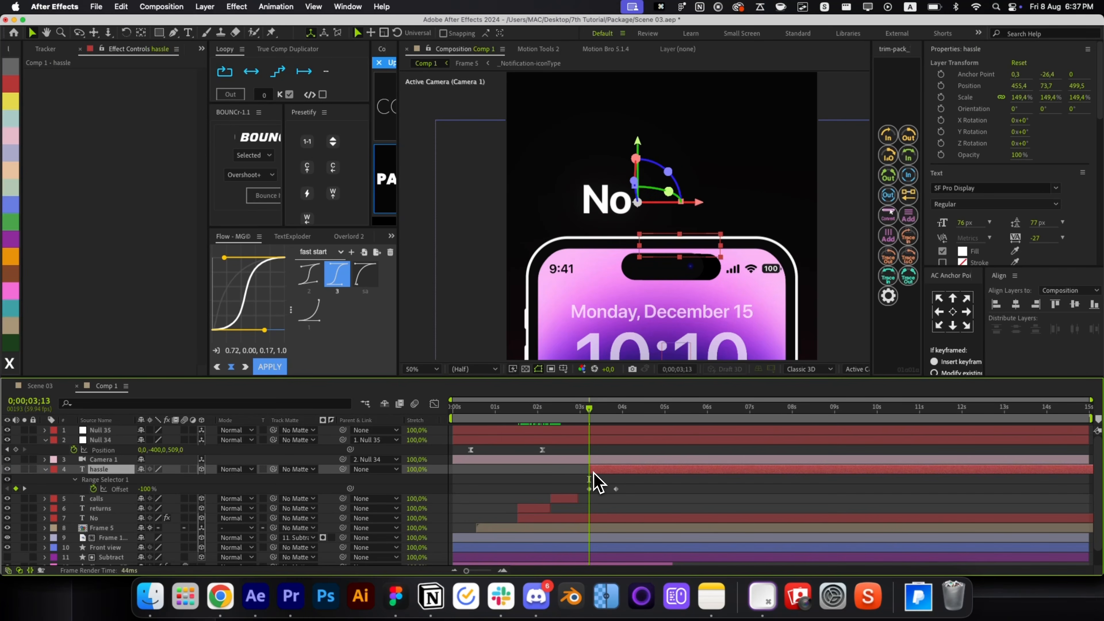
left_click_drag(585, 471, 587, 474)
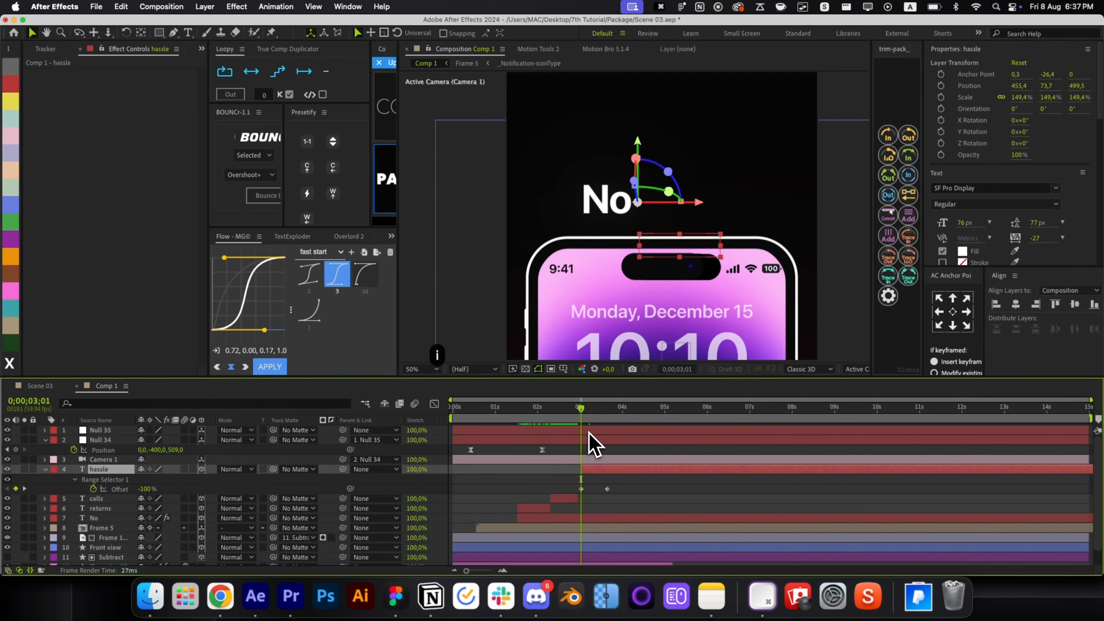
key("u")
Trim hassle's in-point to start at 0;00;02;56, after the returns word.
key("super+Left")
key("super+Left")
key("super+Left")
key("super+Left")
key("super+Left")
key("super+Left")
key("super+Left")
key("super+Left")
key("super+Left")
key("super+Left")
key("super+Left")
key("super+Left")
key("super+Left")
key("super+Left")
key("super+Left")
key("super+Left")
key("super+Left")
key("super+Right")
key("bracketleft")
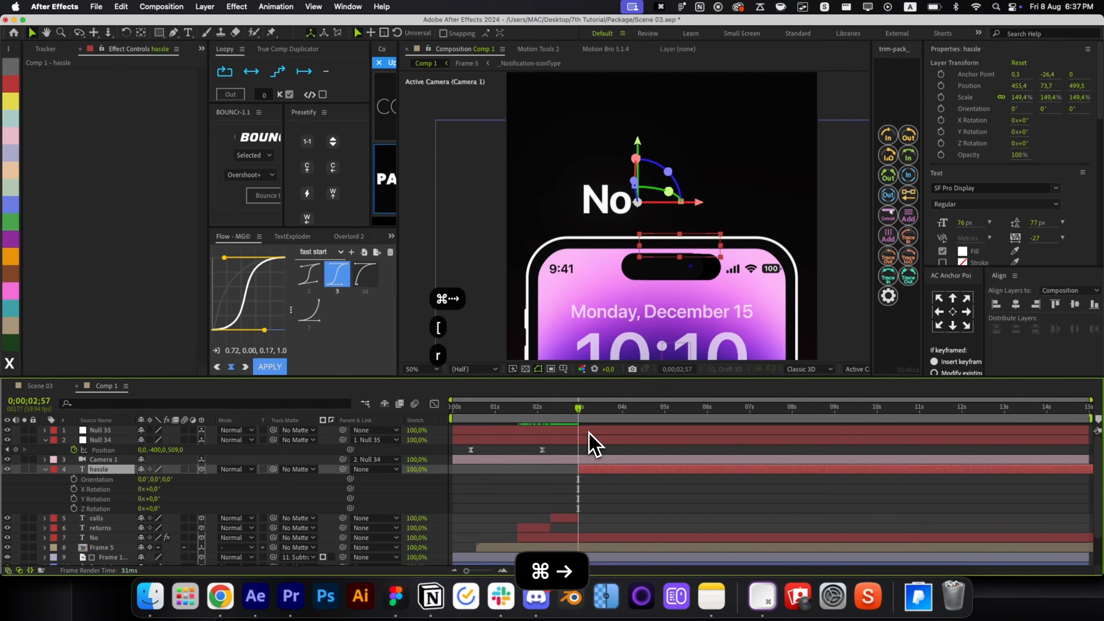
key("super+Left")
key("bracketleft")
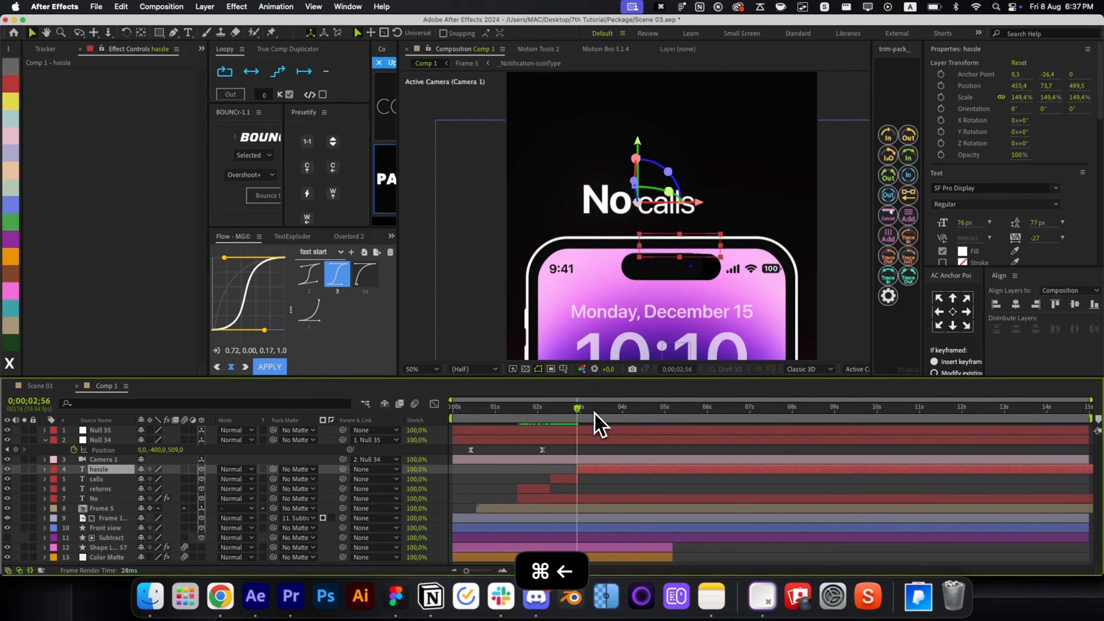
left_click_drag(594, 412, 629, 413)
left_click(584, 497, "shift")
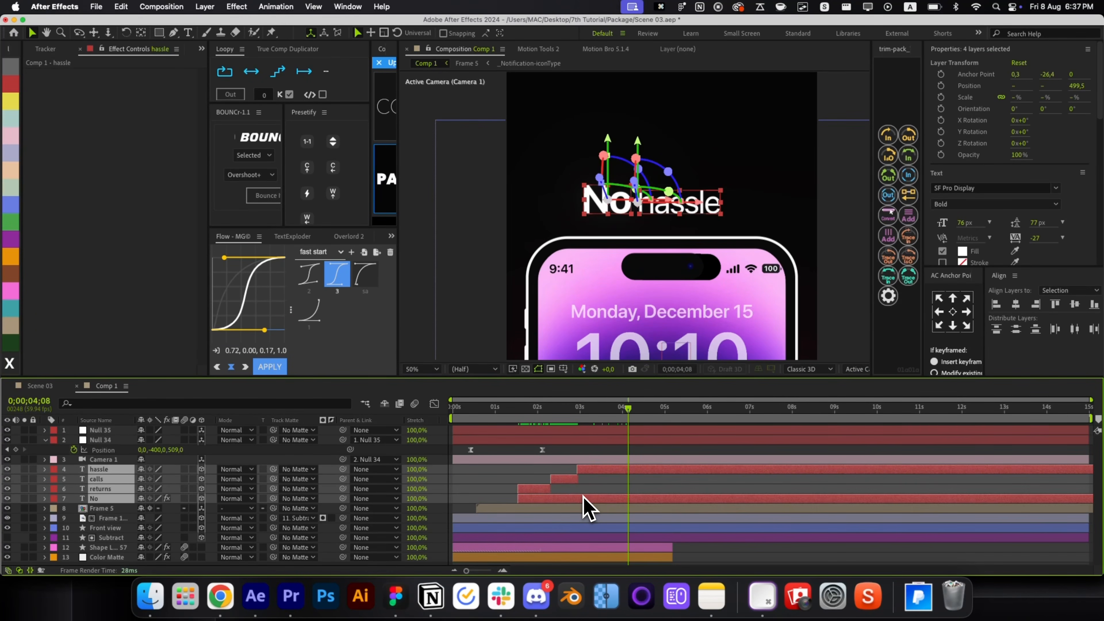
Parent the four No text layers to a new null and keyframe its position slightly right.
key("alt+shift+n")
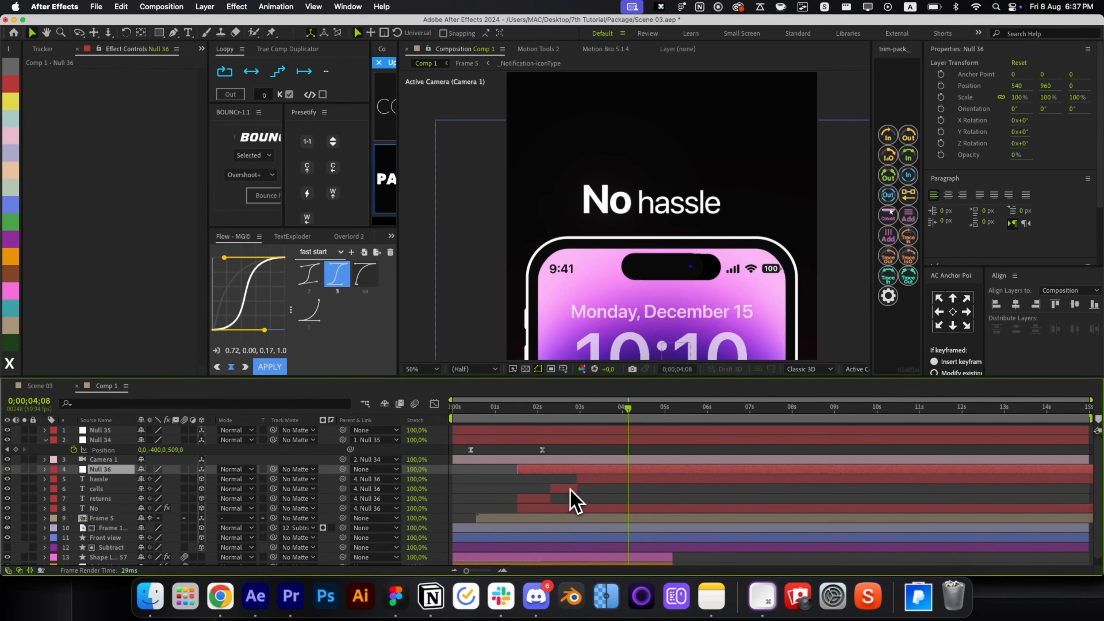
key("p")
key("alt+apostrophe")
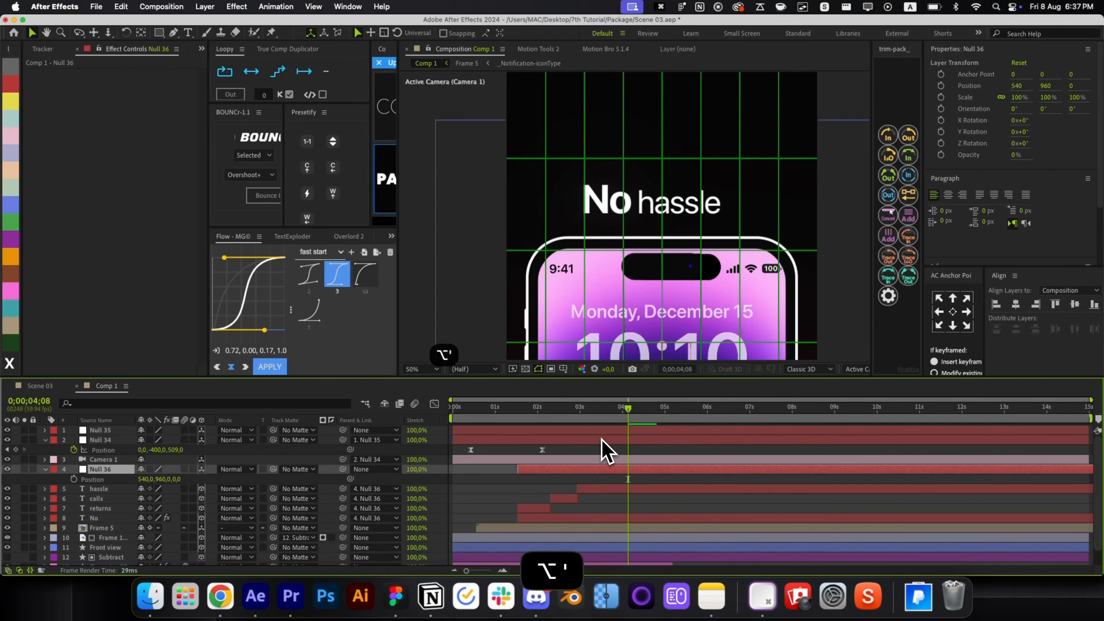
left_click(542, 411)
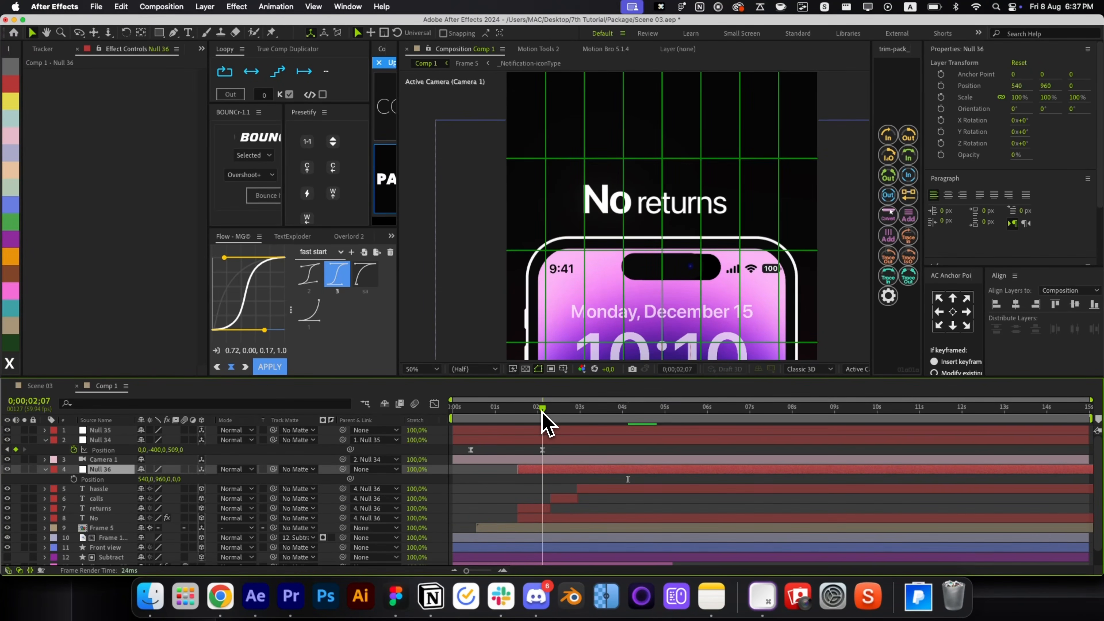
key("p")
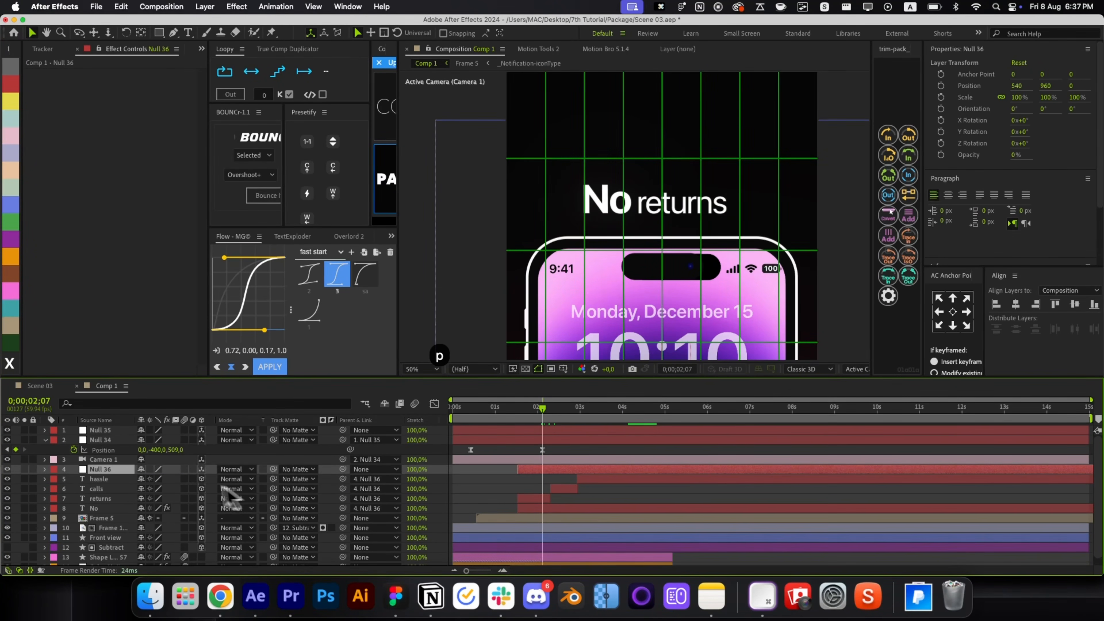
key("F2")
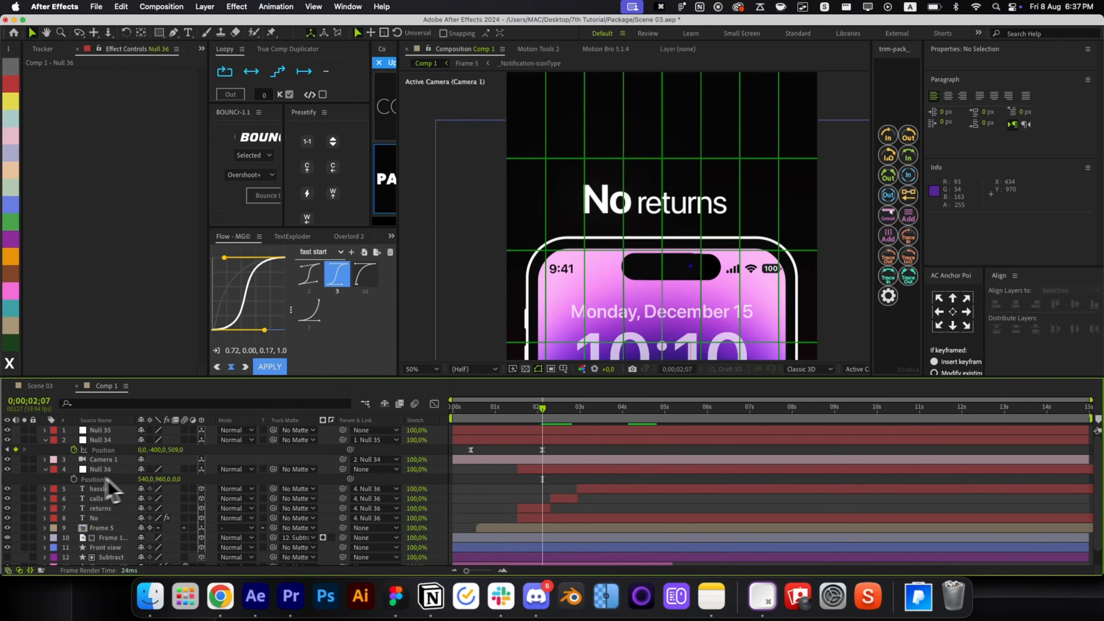
left_click(75, 479)
left_click_drag(144, 480, 156, 479)
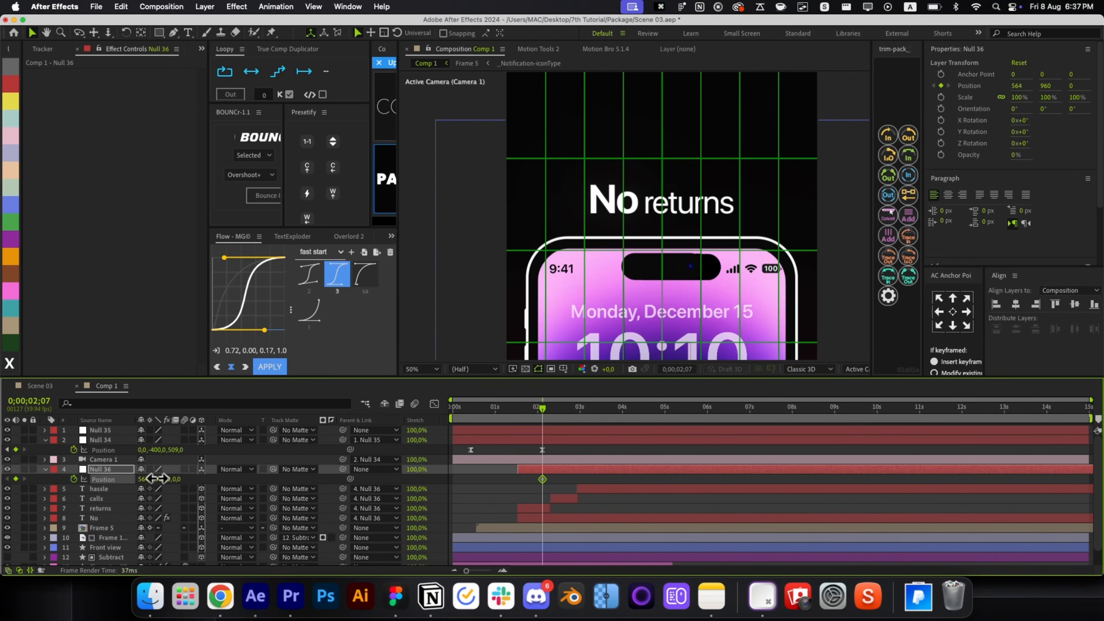
Add a leftward position keyframe for hassle, apply Flow easing to all three, and preview.
left_click_drag(544, 410, 558, 411)
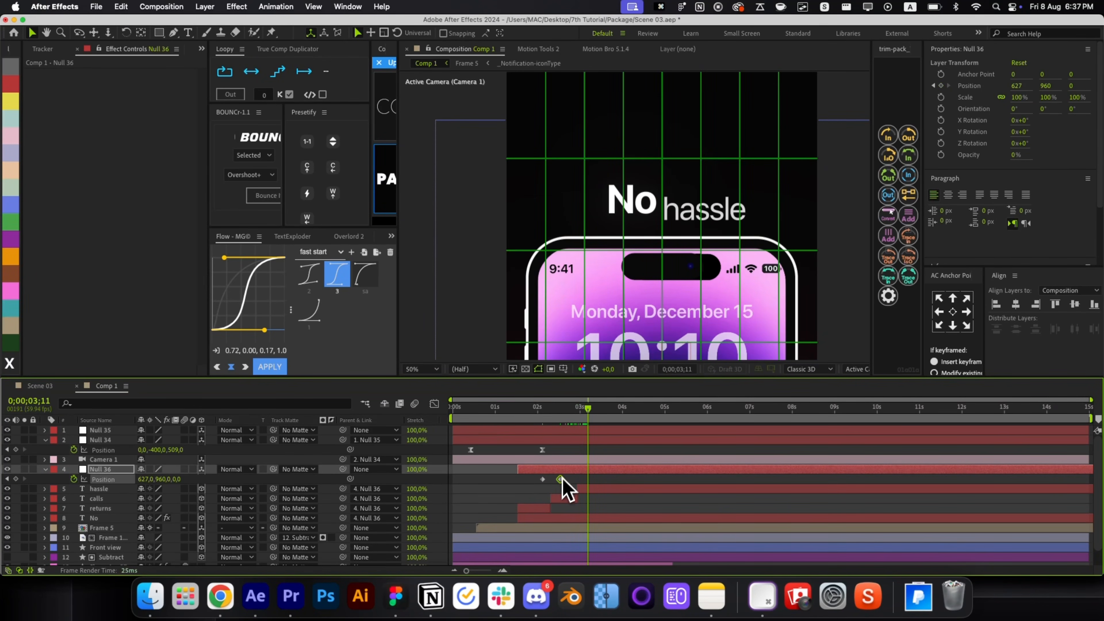
left_click_drag(143, 478, 129, 479)
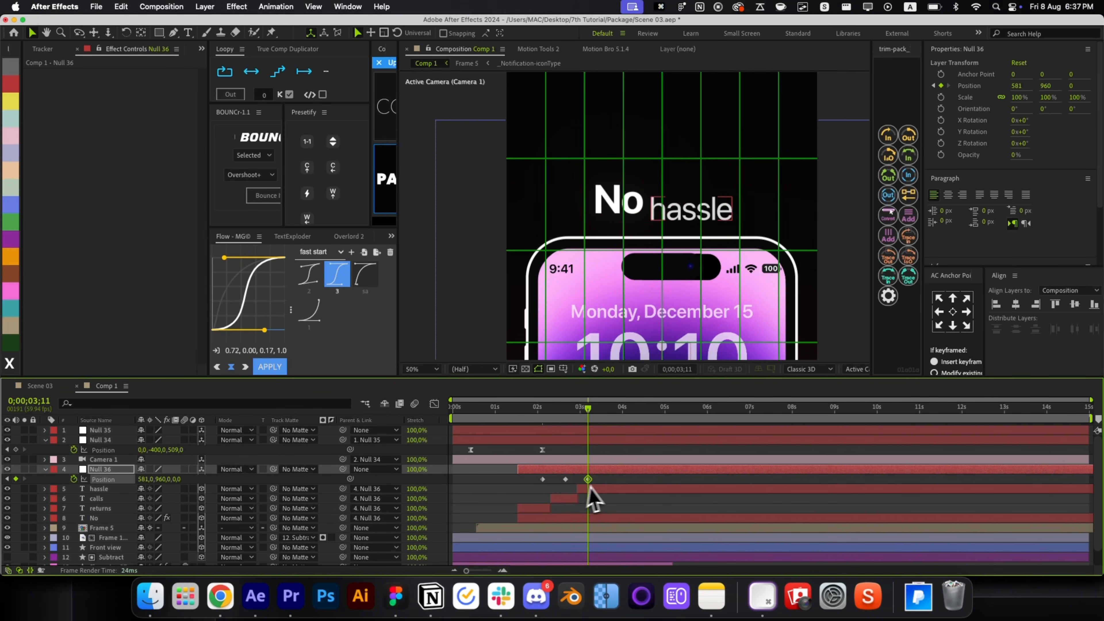
left_click_drag(590, 487, 536, 474)
left_click(281, 367)
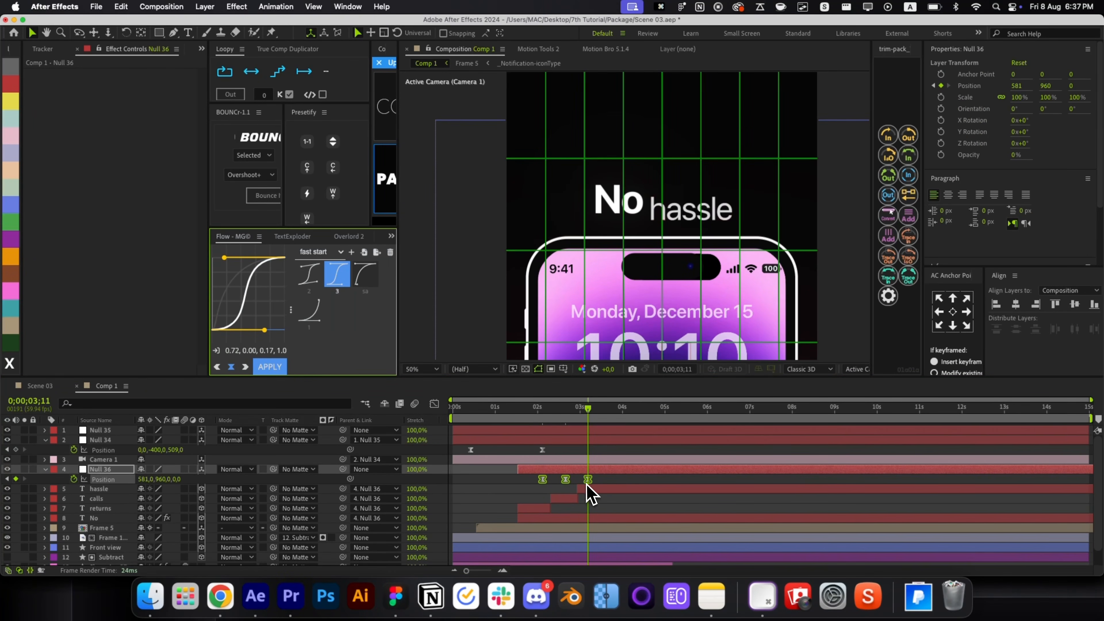
left_click(606, 482)
left_click_drag(563, 418, 546, 435)
left_click(568, 480)
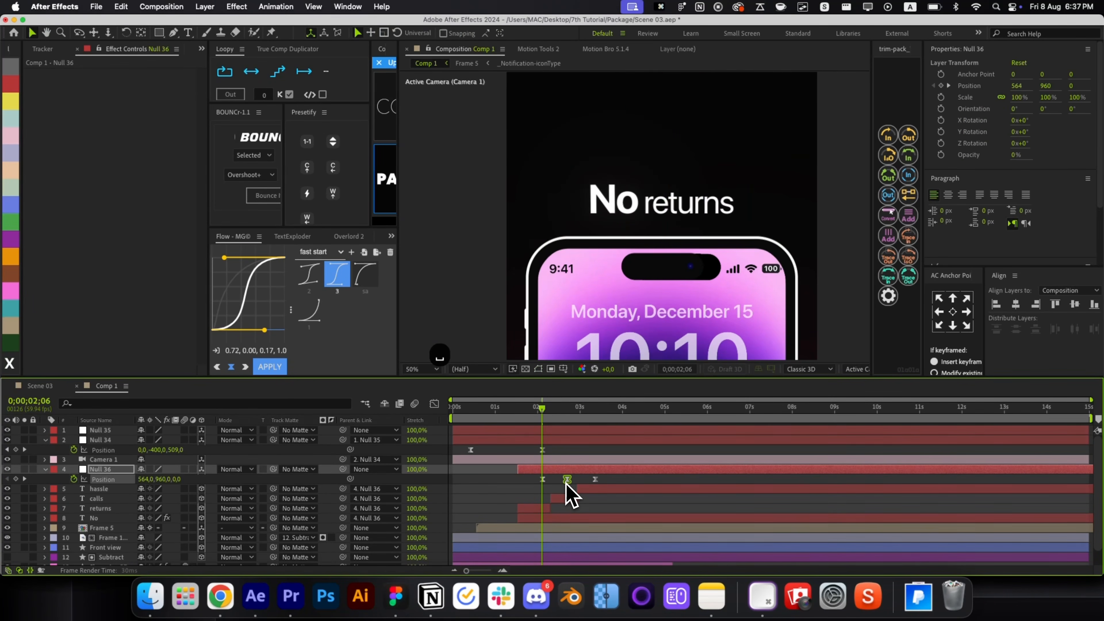
key("space")
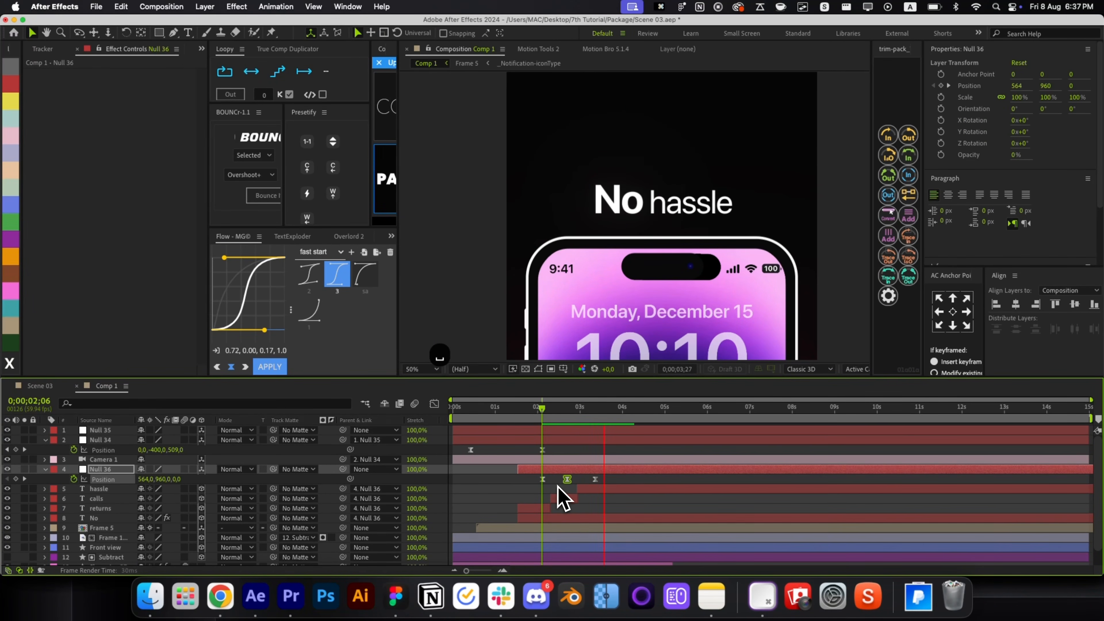
key("space")
key("r")
key("r")
Reorder the null and text layers in the stack, hide the grid, and play from the start.
left_click(540, 508, "shift")
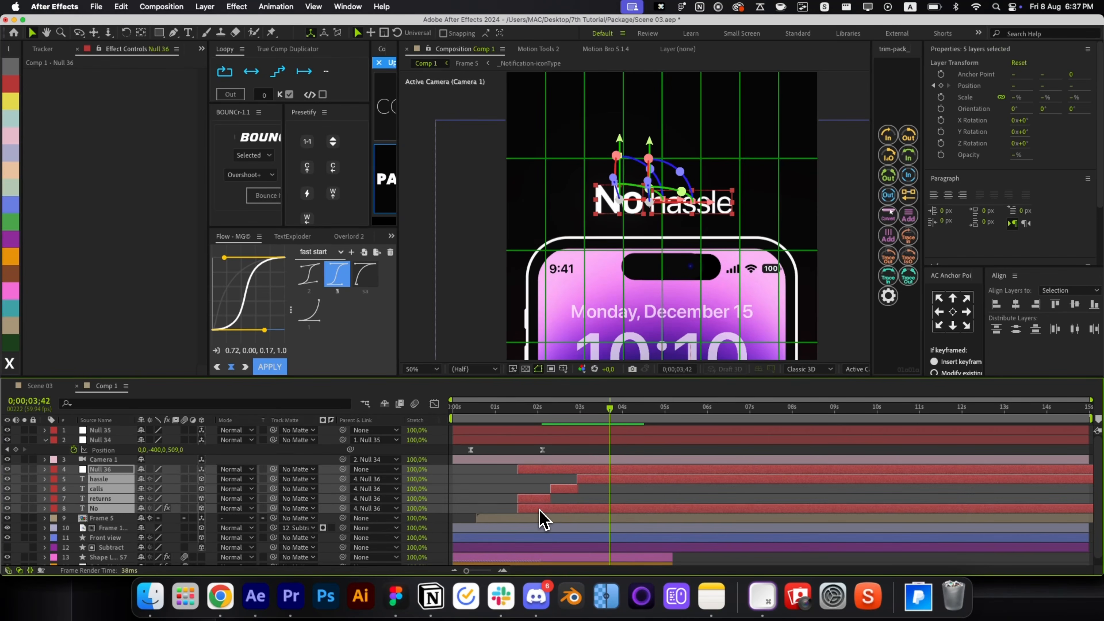
key("super+bracketleft")
key("super+bracketleft")
key("super+bracketleft")
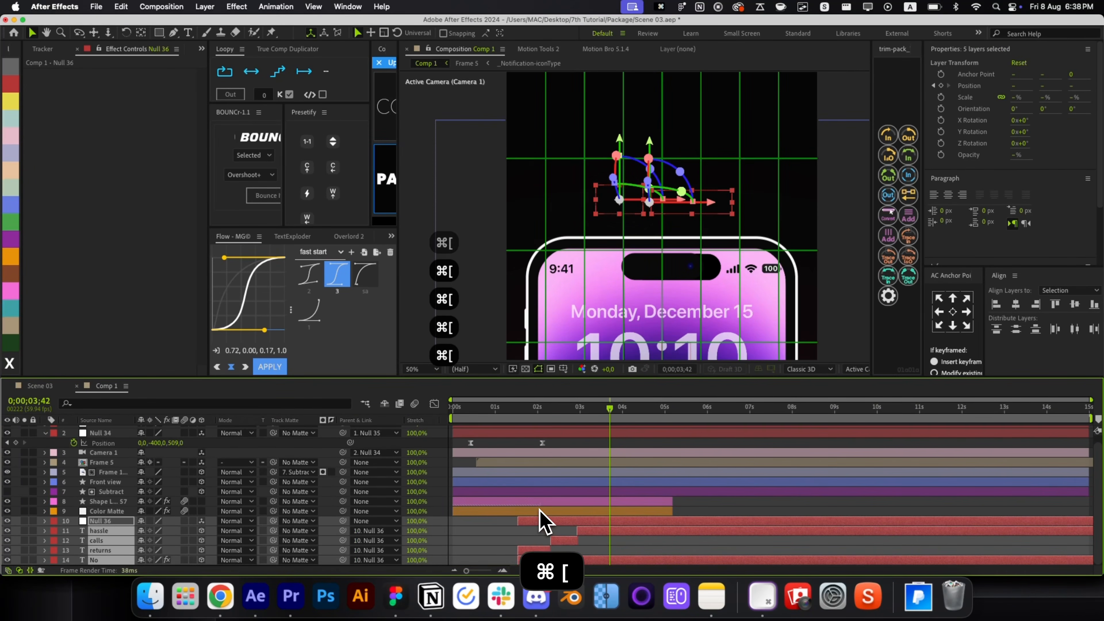
key("super+bracketright")
key("super+bracketright")
left_click(462, 518)
key("alt+slash")
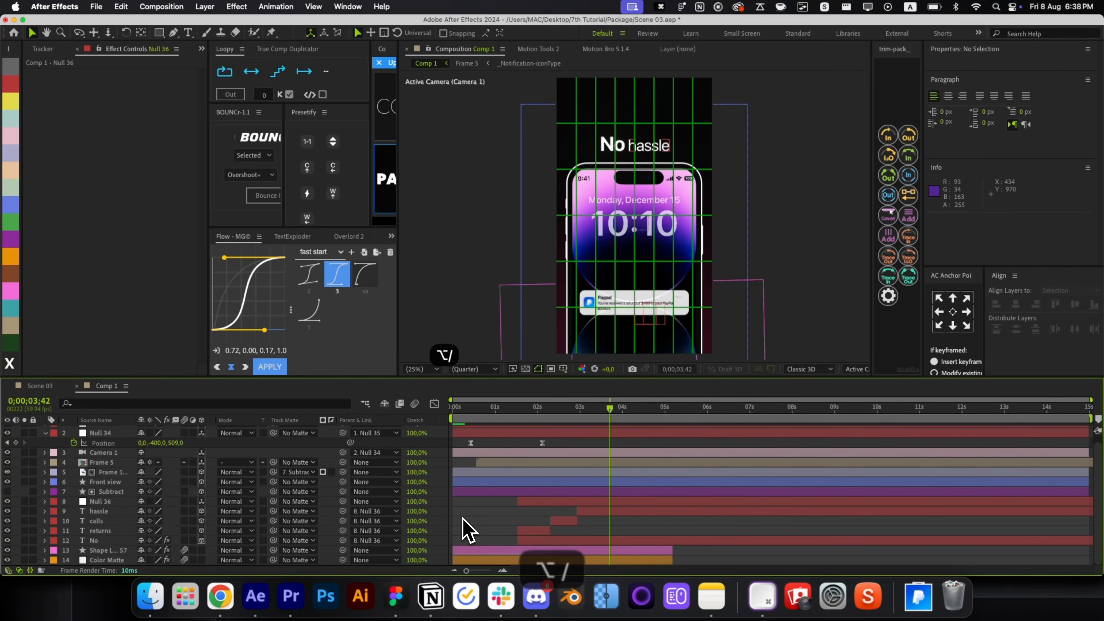
key("Home")
key("alt+apostrophe")
key("space")
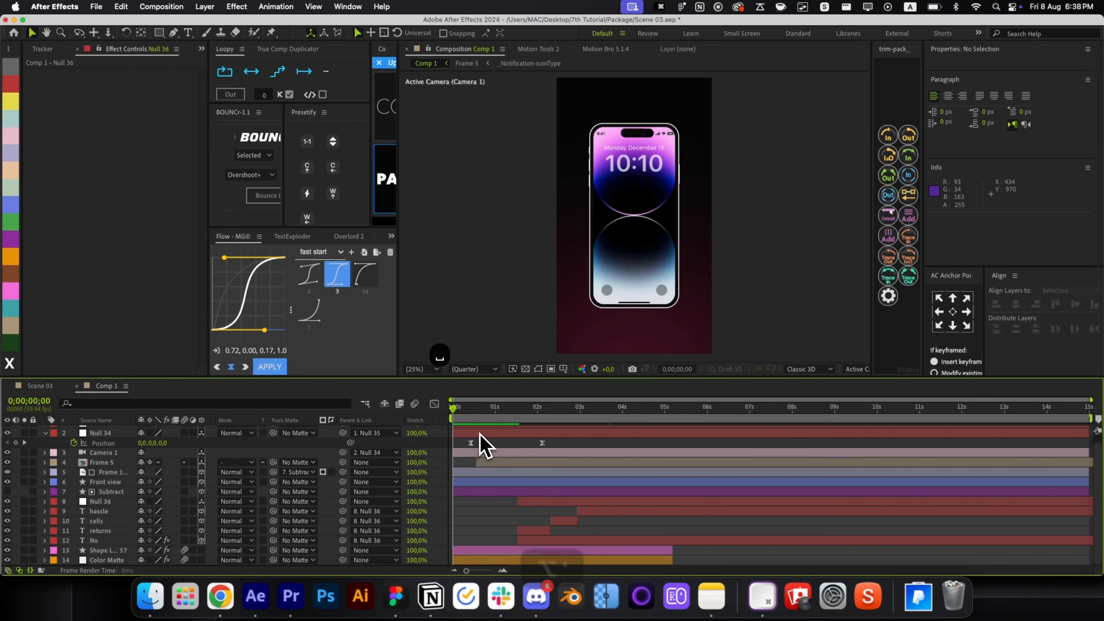
Apply Brightness & Contrast to the Frame 1.png layer.
left_click(470, 415)
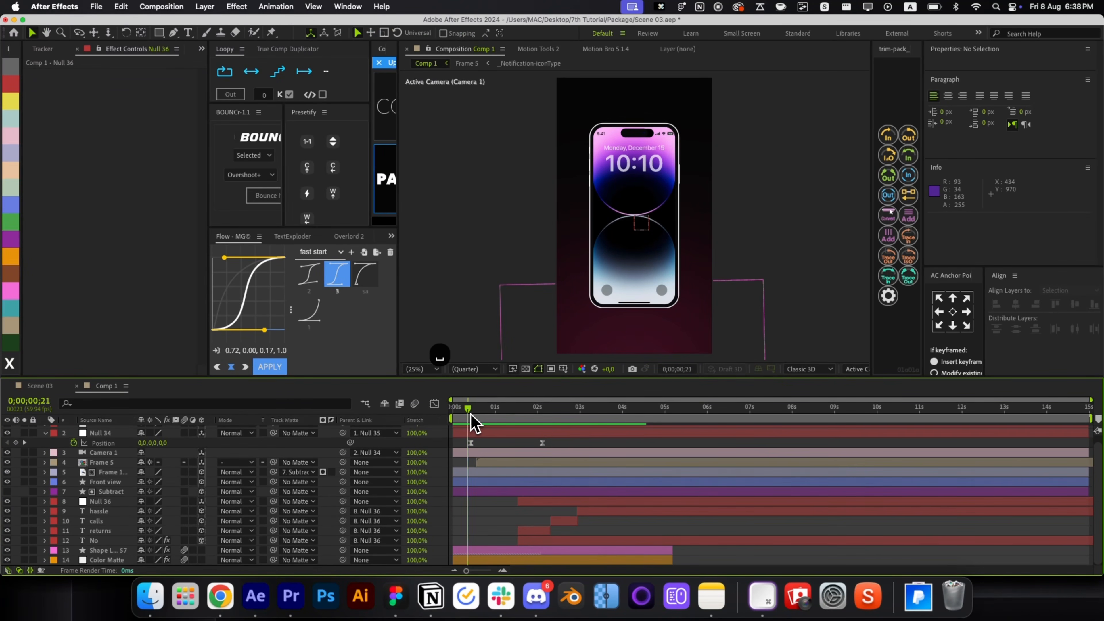
left_click(480, 473)
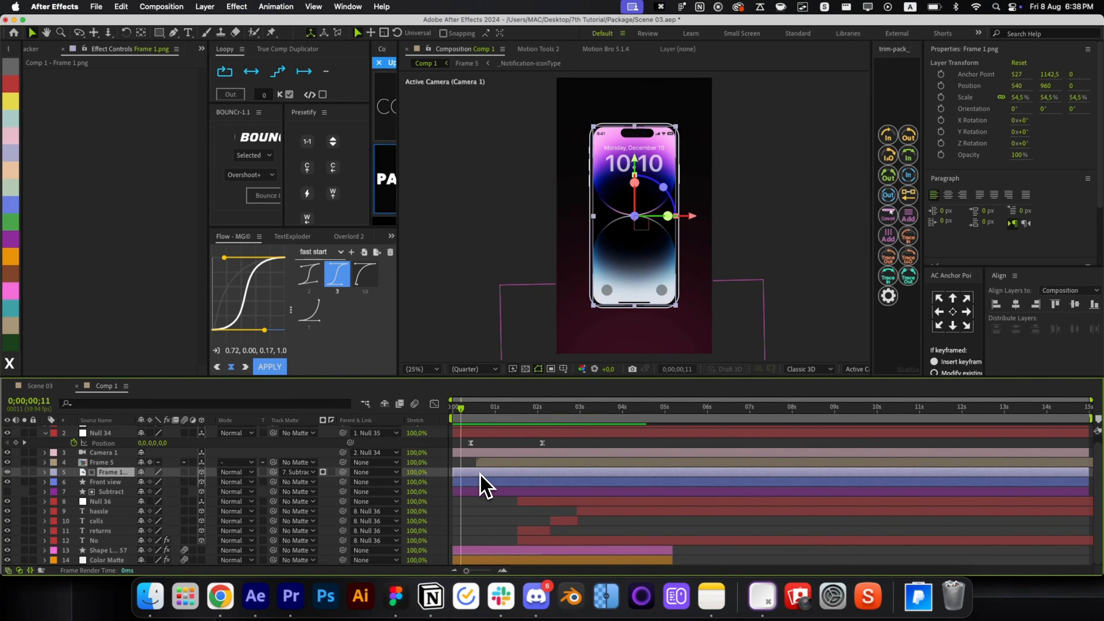
left_click(496, 463)
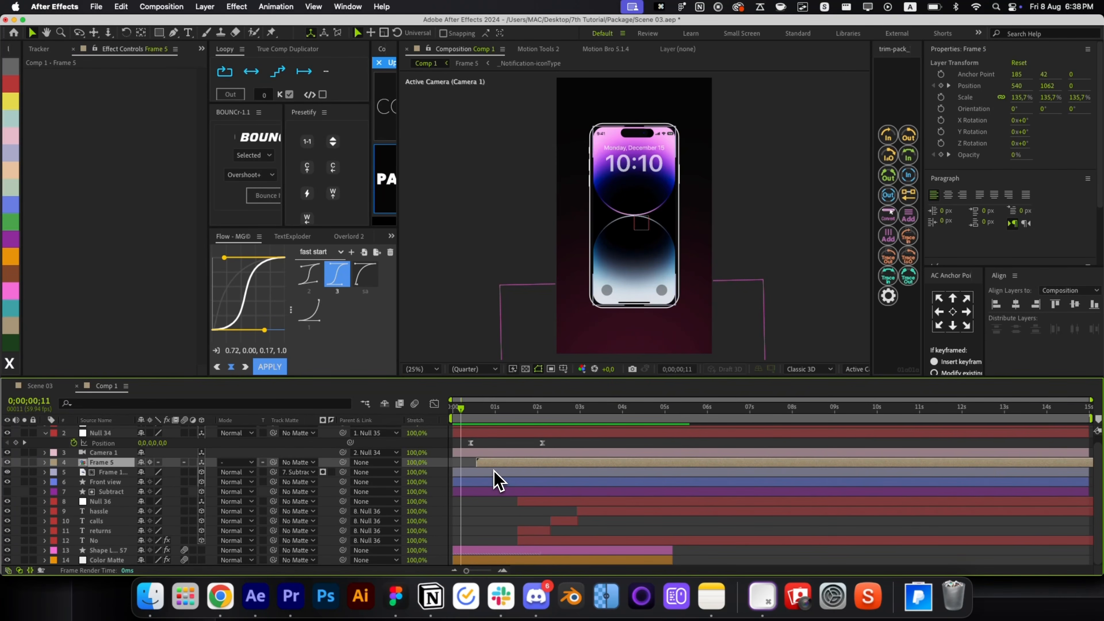
left_click(496, 473)
key("alt+space")
type("bri")
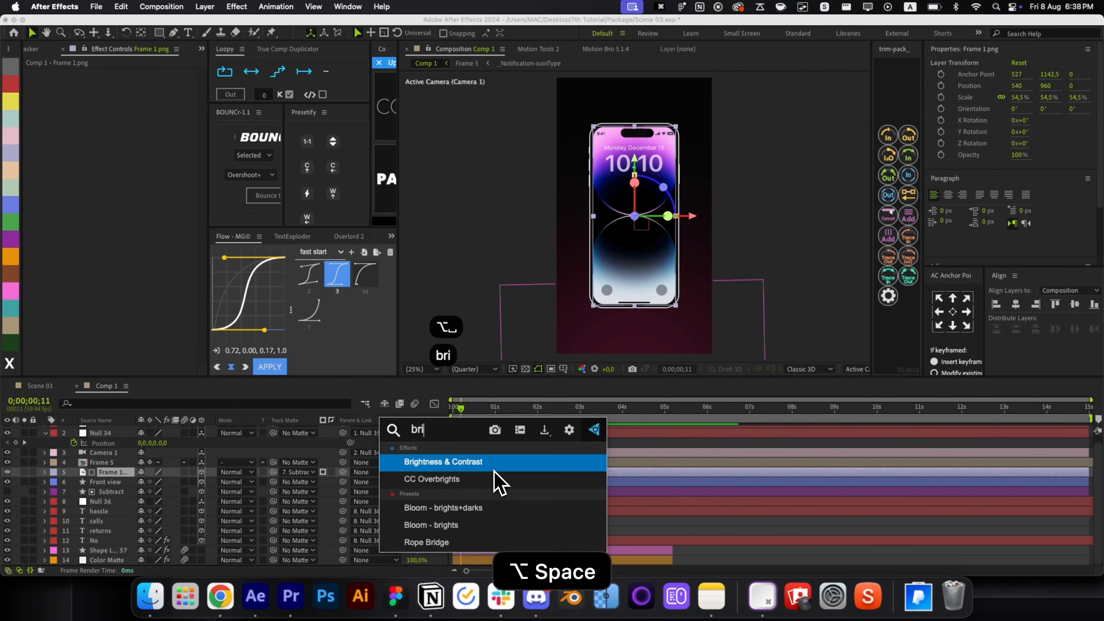
key("Return")
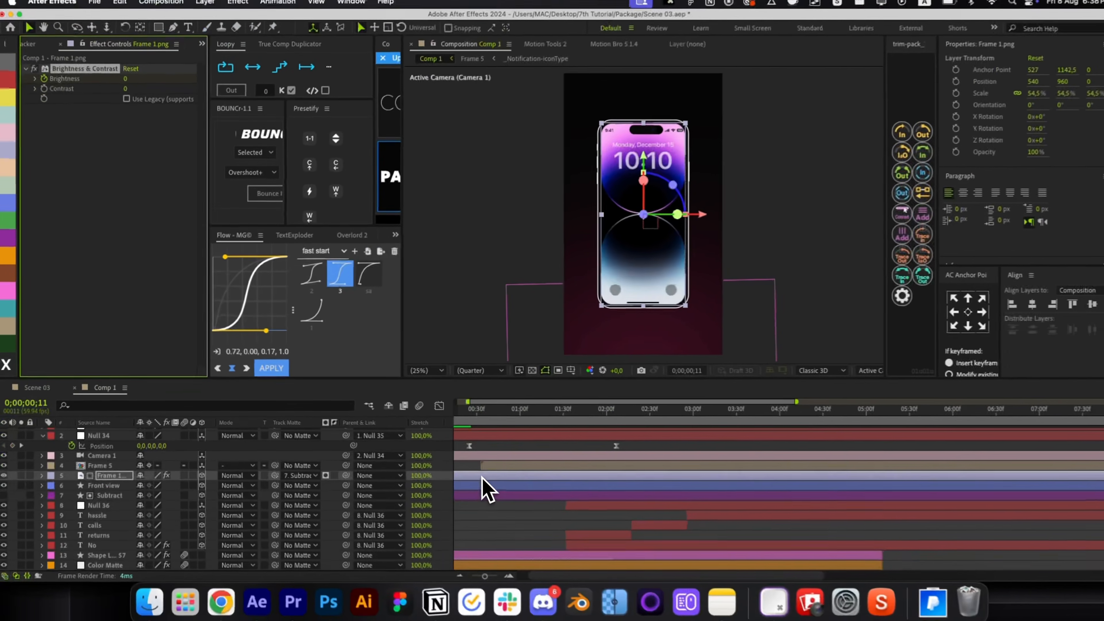
key("u")
Keyframe Brightness up to 150 at frame 35 and back to 0 at 1;07.
left_click(490, 411)
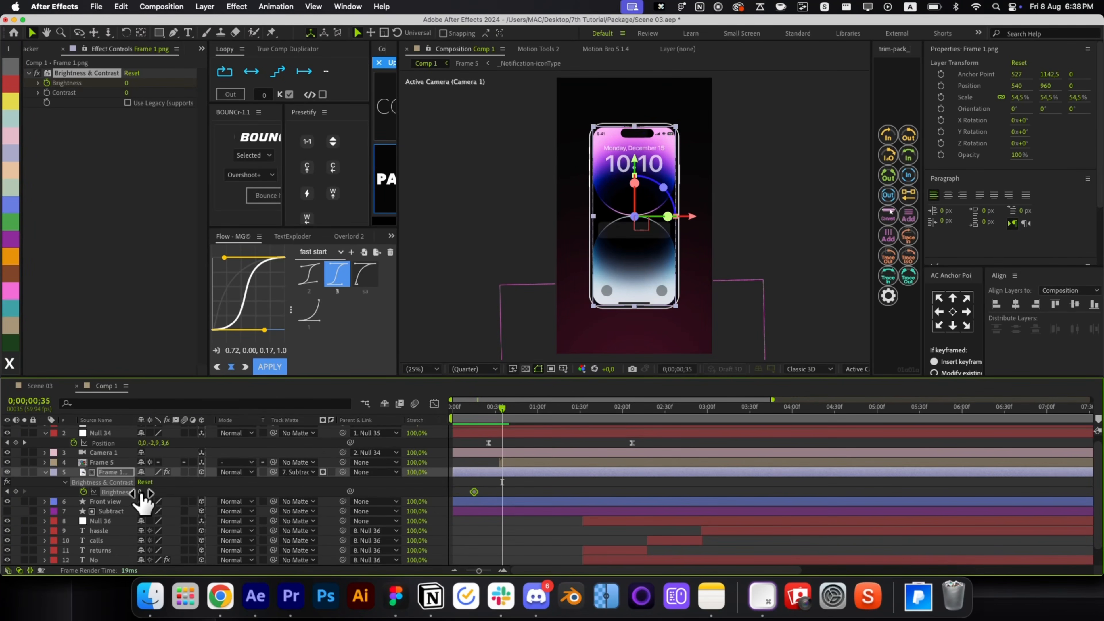
left_click_drag(140, 491, 237, 490)
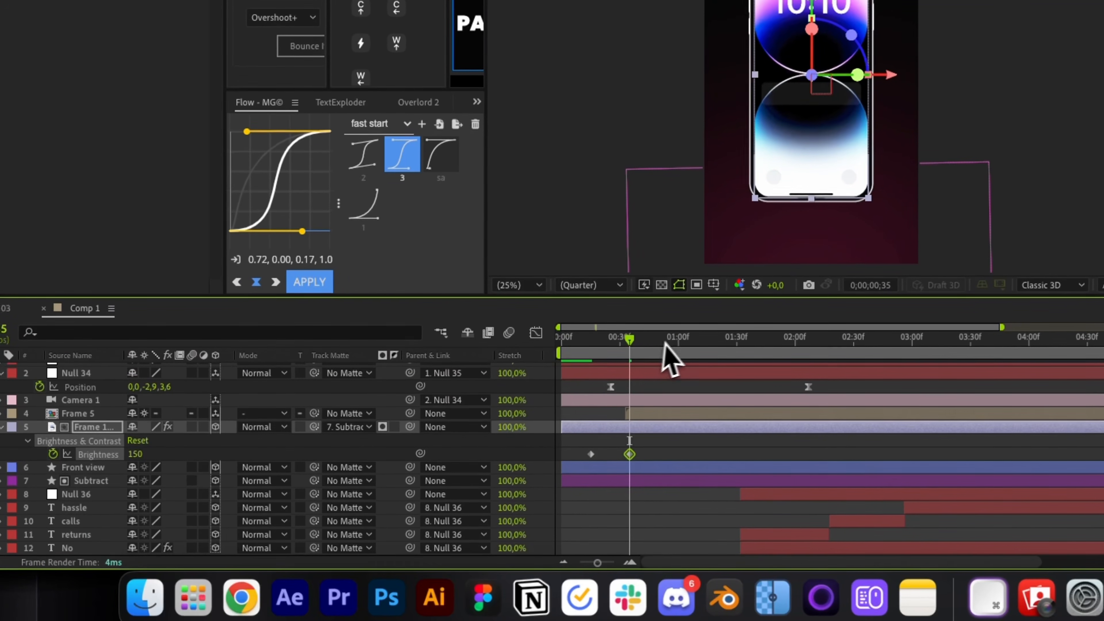
left_click_drag(664, 344, 693, 344)
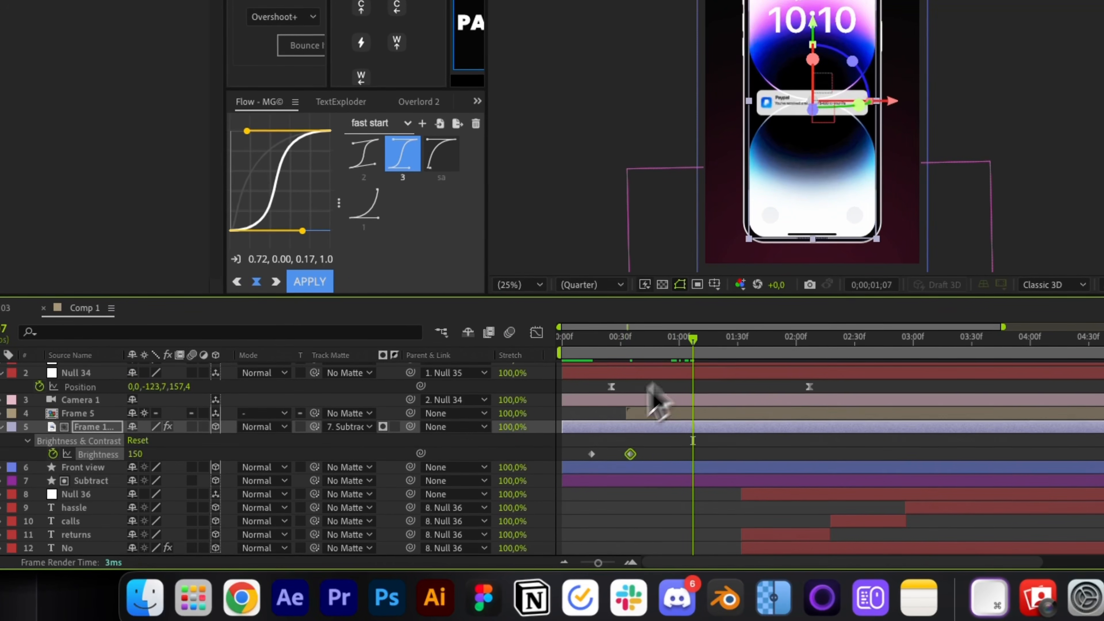
left_click(591, 454)
key("super+c")
key("super+v")
Retime a Brightness keyframe earlier and preview the flash.
left_click_drag(621, 368, 594, 389)
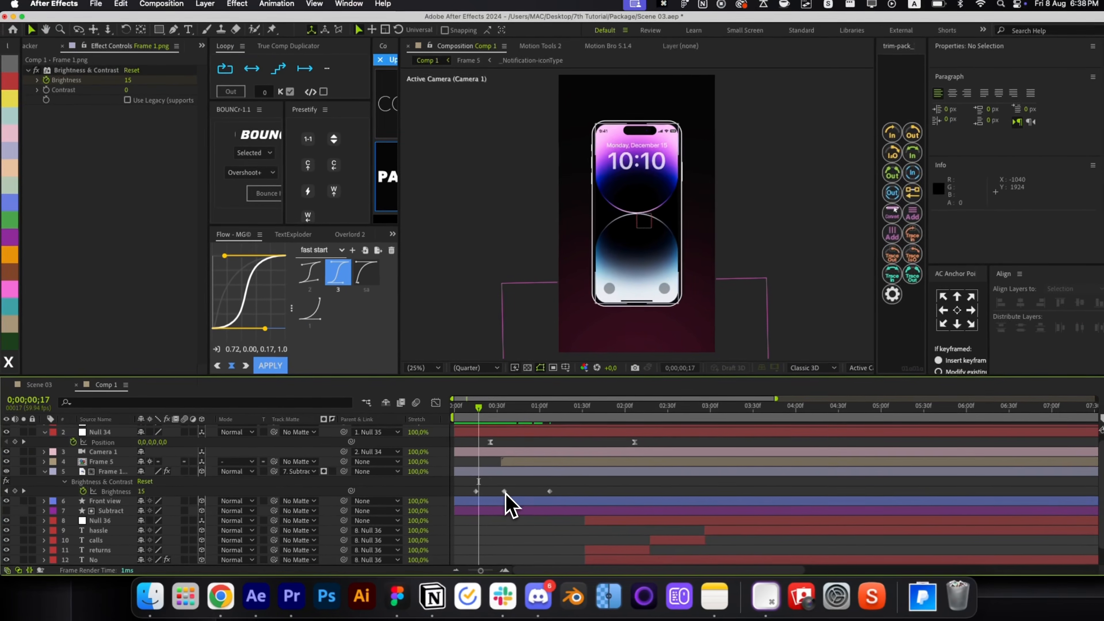
mouse_move(522, 485)
left_mouse_down()
mouse_move(493, 487)
mouse_move(502, 486)
left_mouse_up()
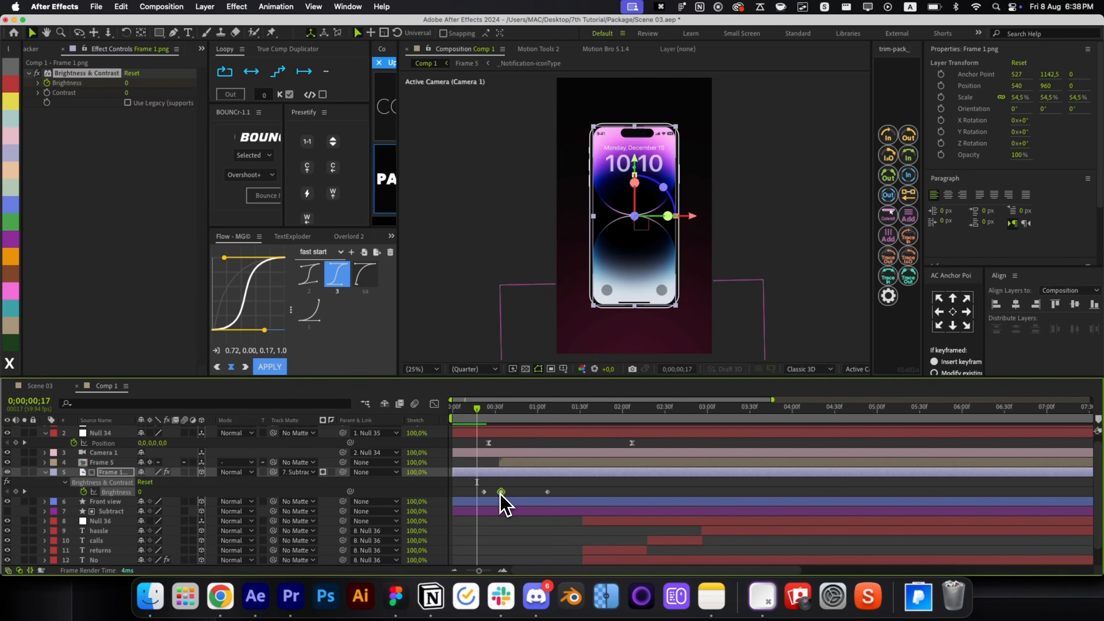
key("space")
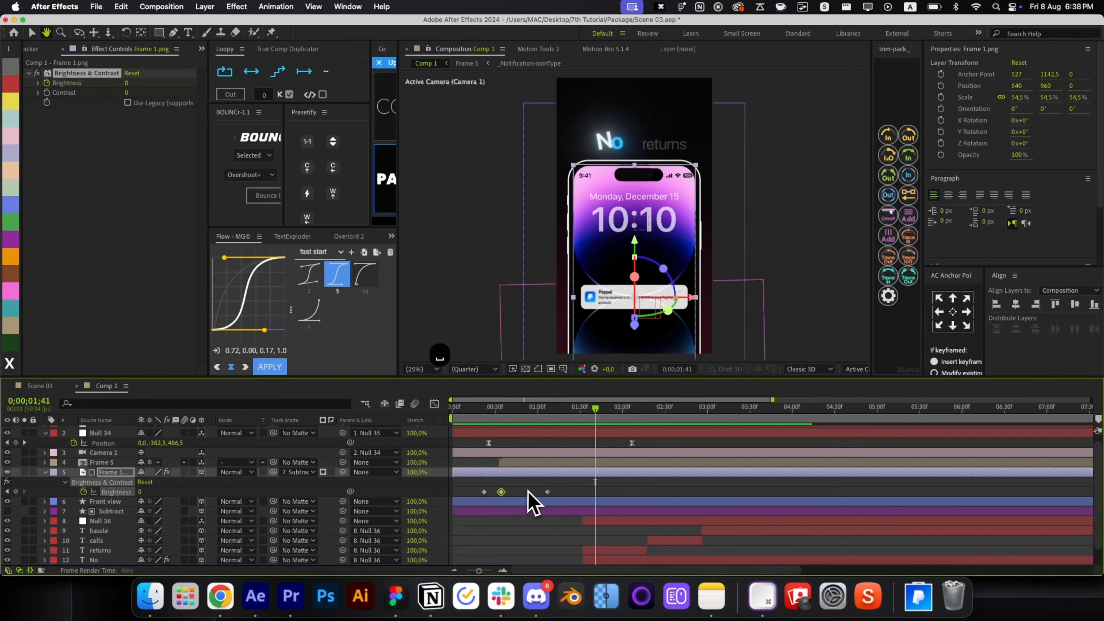
key("alt+slash")
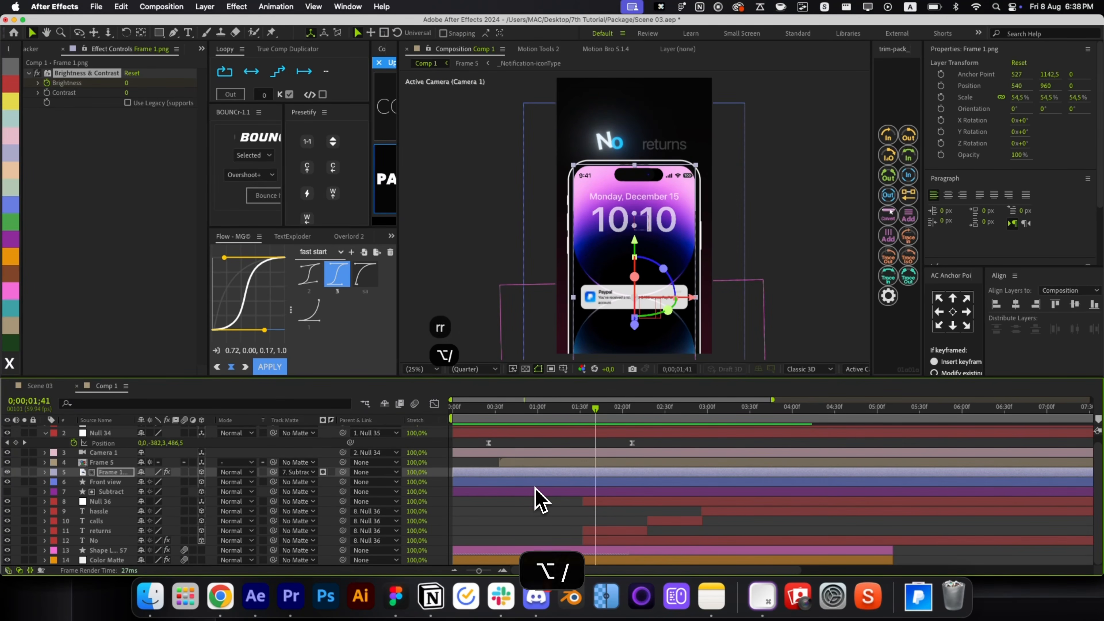
key("Home")
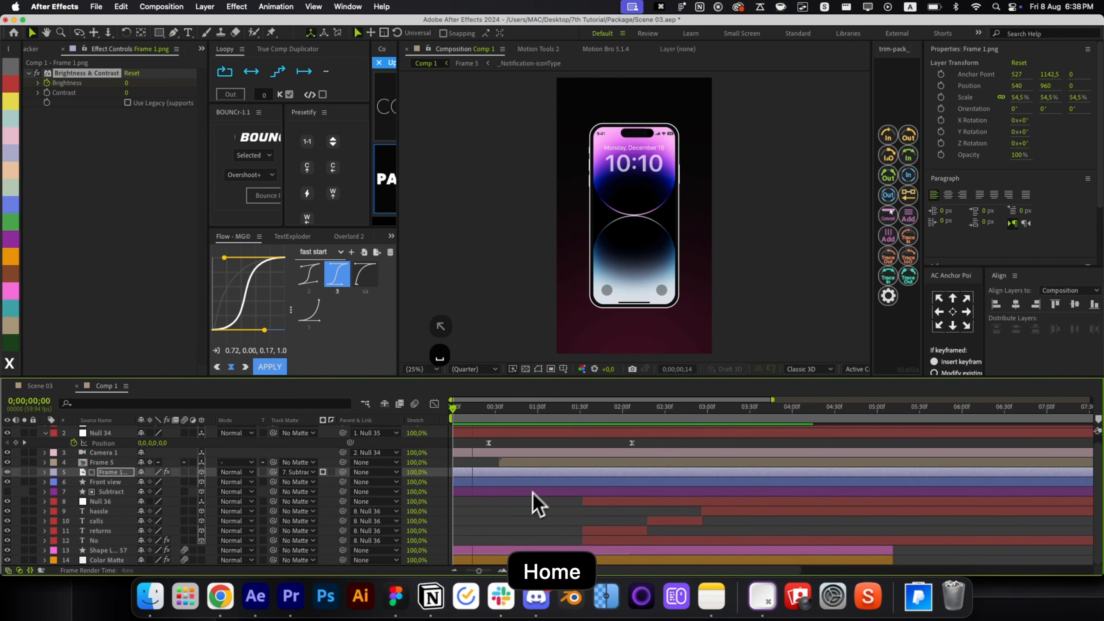
Shift the No hassle text layers earlier in the timeline and preview the timing.
key("space")
left_click(656, 539)
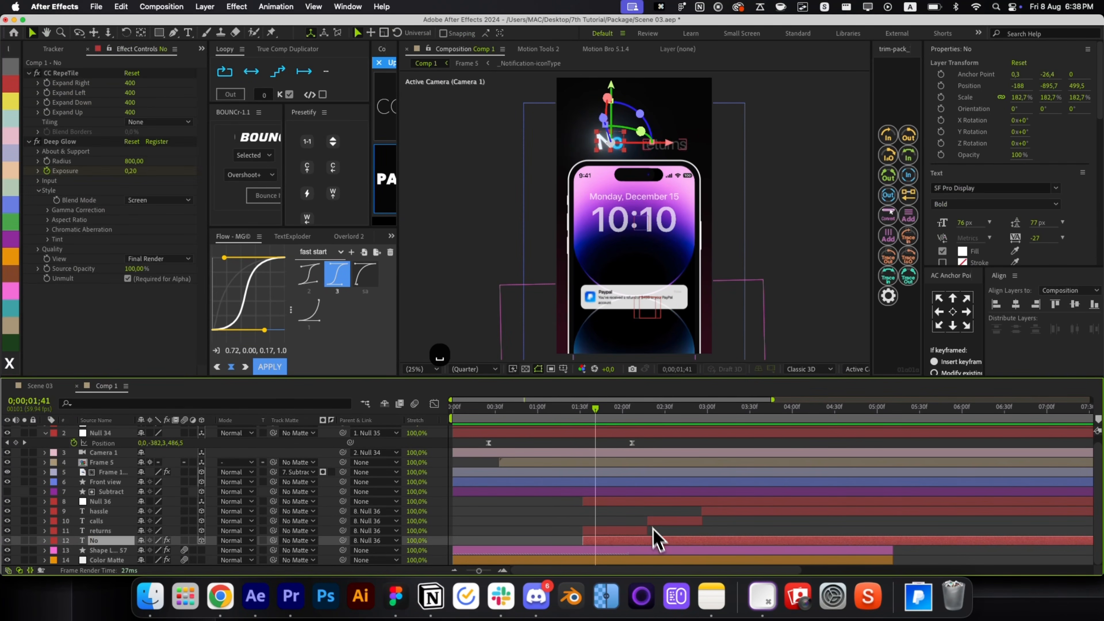
left_click(658, 505, "shift")
left_click_drag(658, 510, 616, 511)
left_click(531, 409)
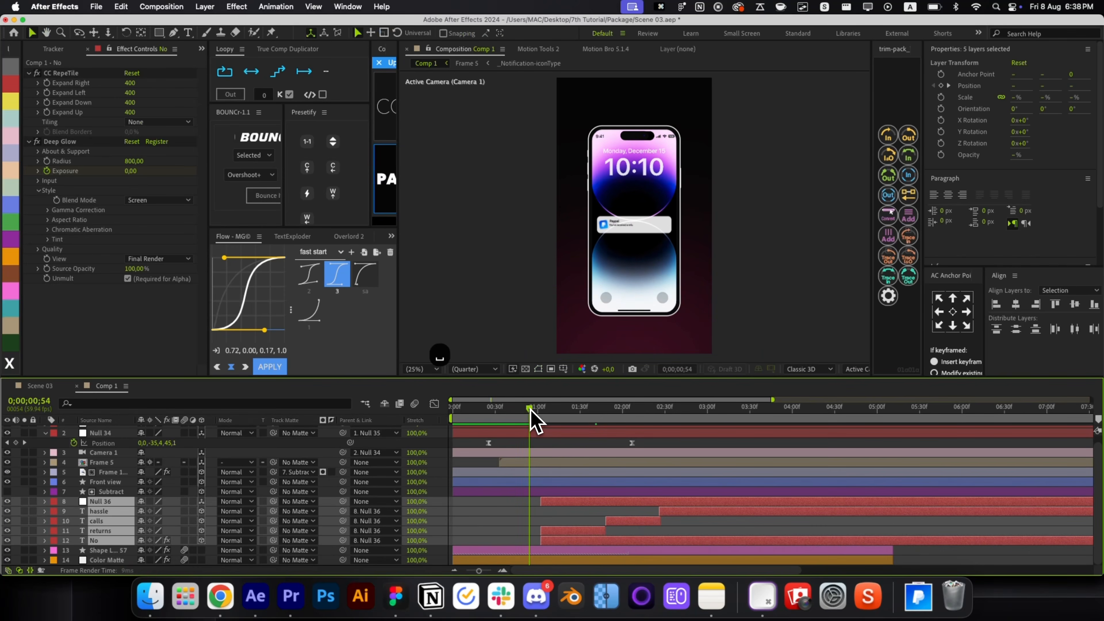
key("space")
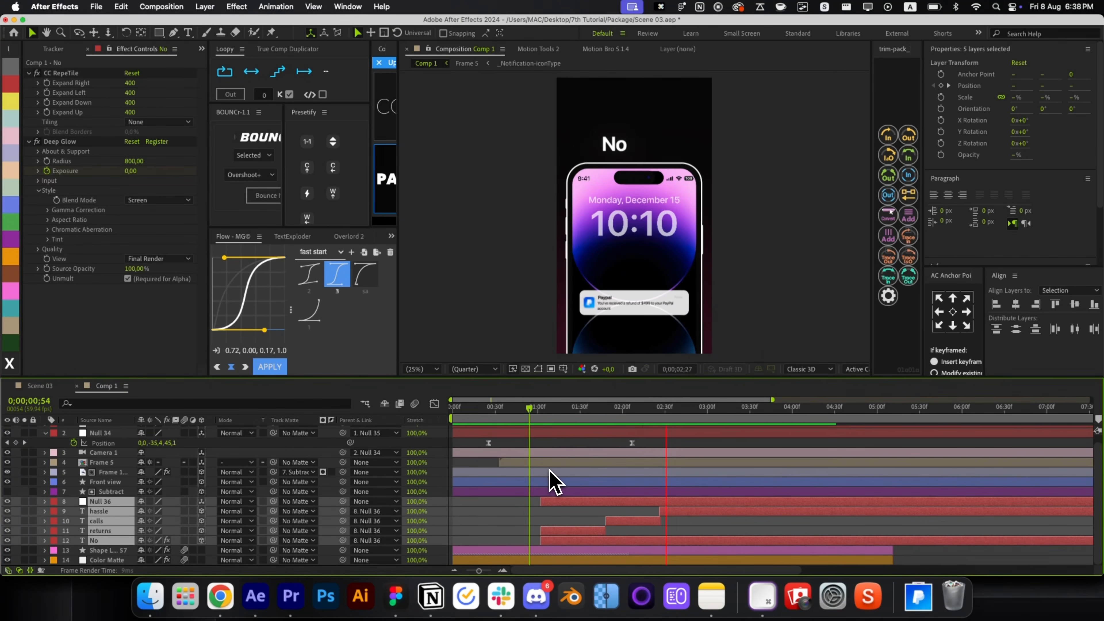
key("space")
Set a starting position keyframe on Null 35 at 1;53.
scroll(549, 509, "up", 1)
left_click(661, 459)
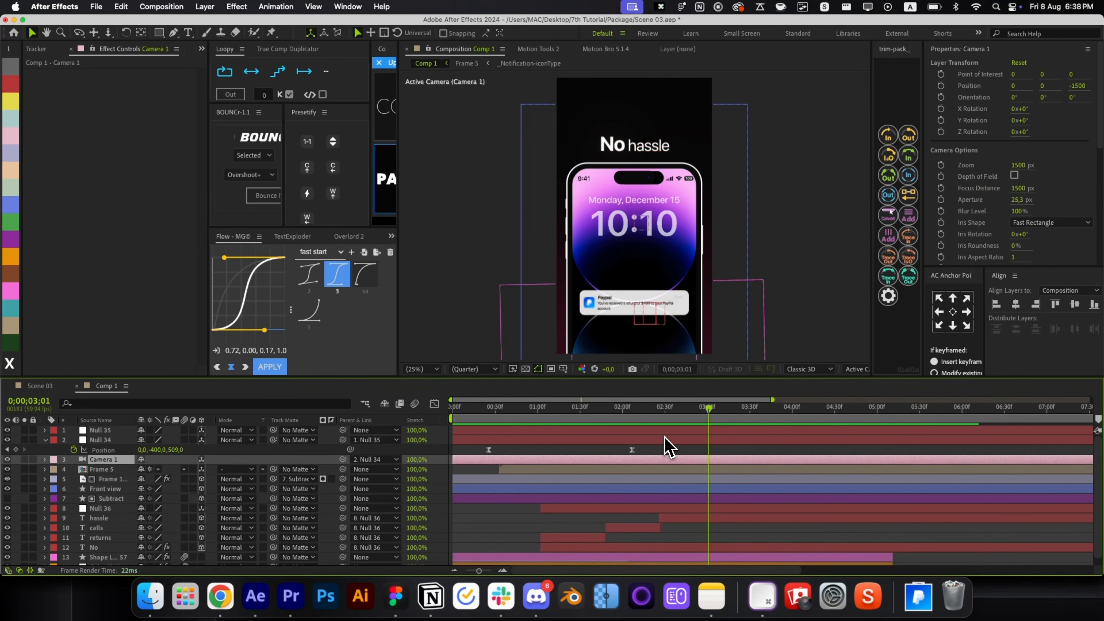
left_click(664, 435)
key("p")
left_click(615, 411)
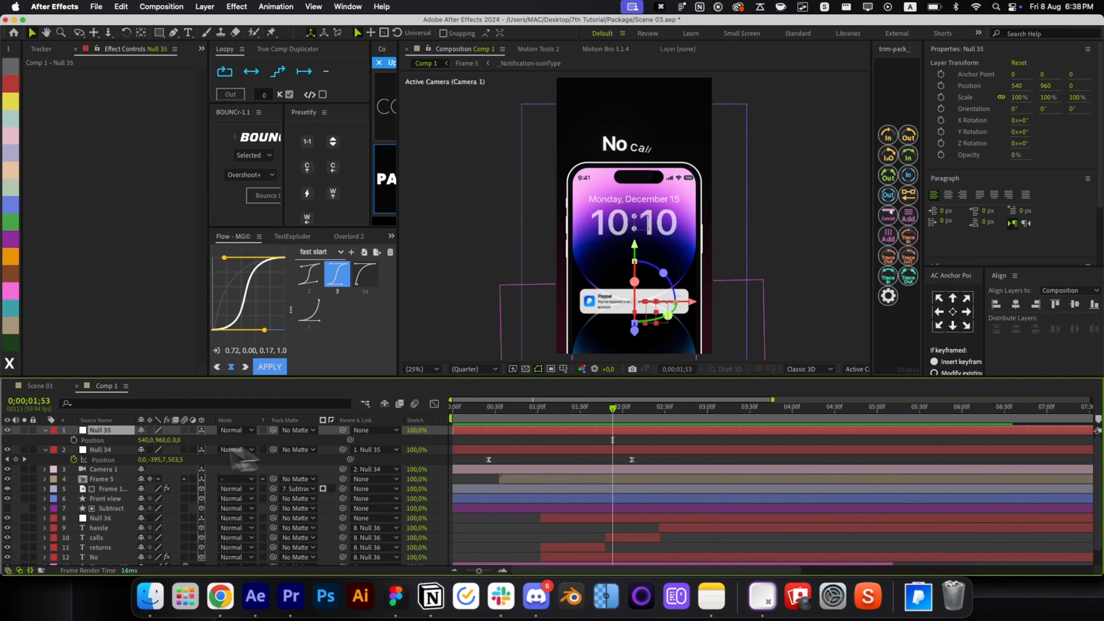
left_click(74, 440)
Set Null 35's position to 540,1361,-92 at 4;41 so the phone slides up.
left_click(839, 408)
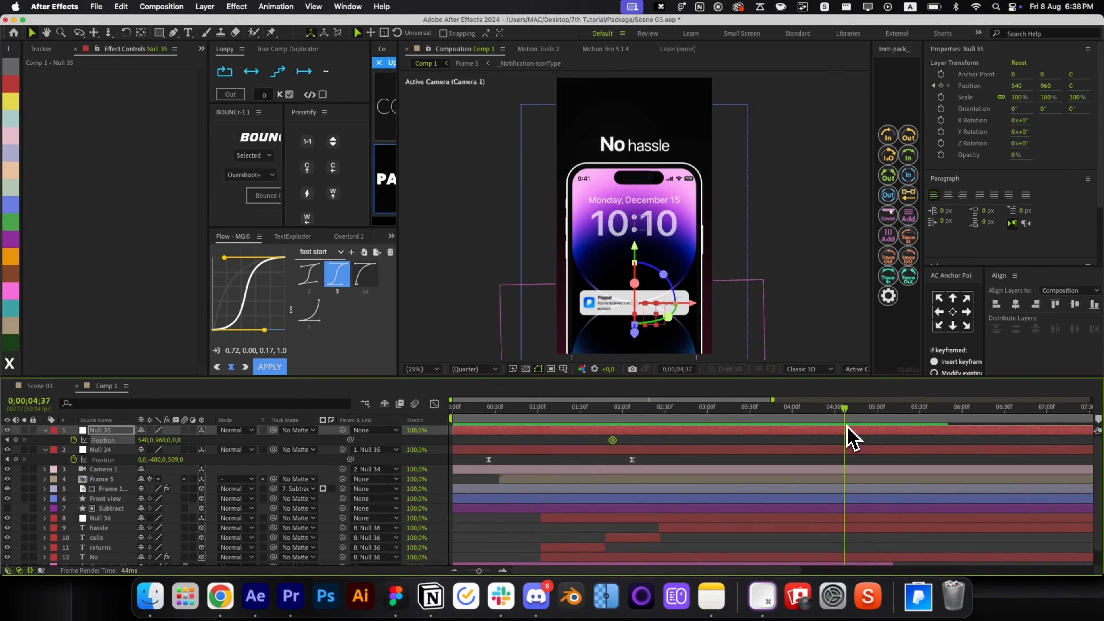
key("alt+/")
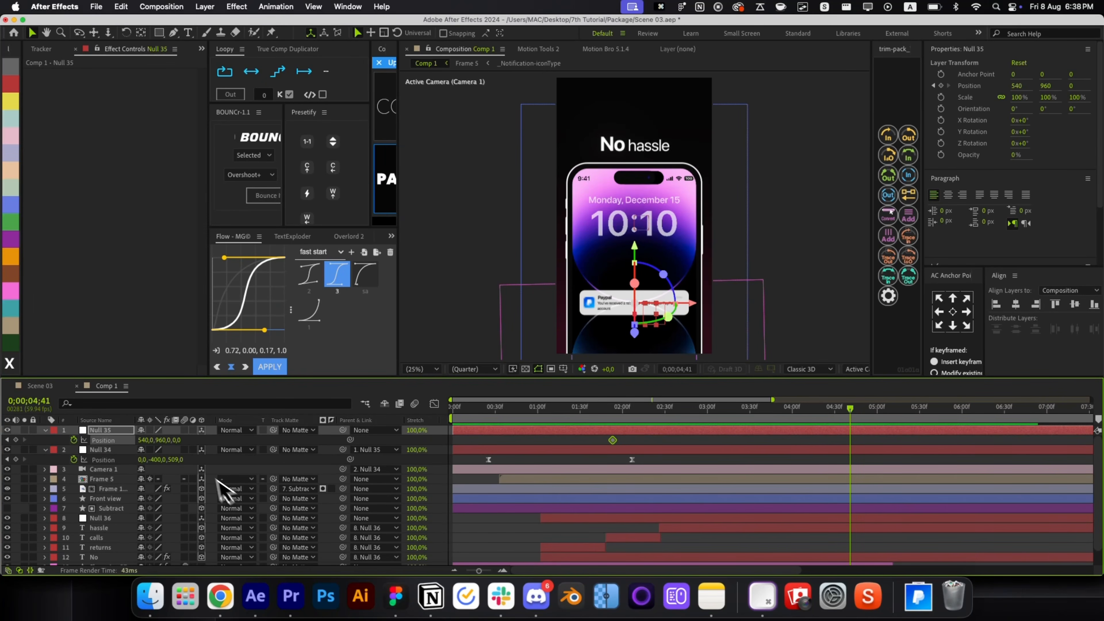
left_click_drag(179, 440, 354, 464)
left_click_drag(174, 440, 314, 464)
left_click_drag(187, 446, 204, 463)
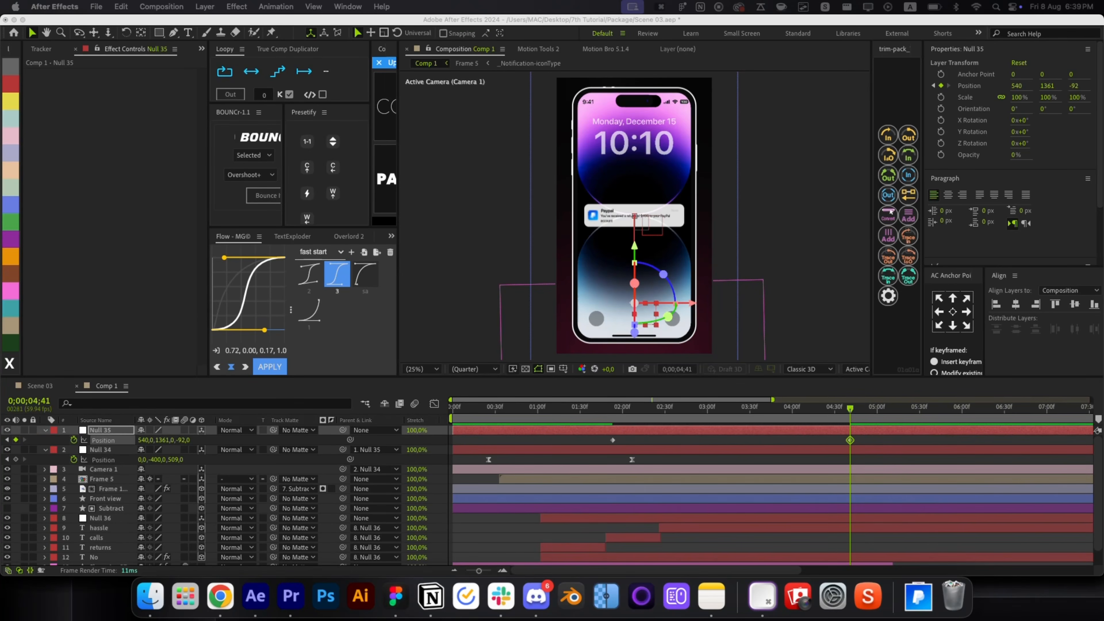
Push the phone further back to Z -216 and find where the text should end.
left_click(657, 448)
left_click_drag(185, 440, 111, 432)
left_click(804, 528)
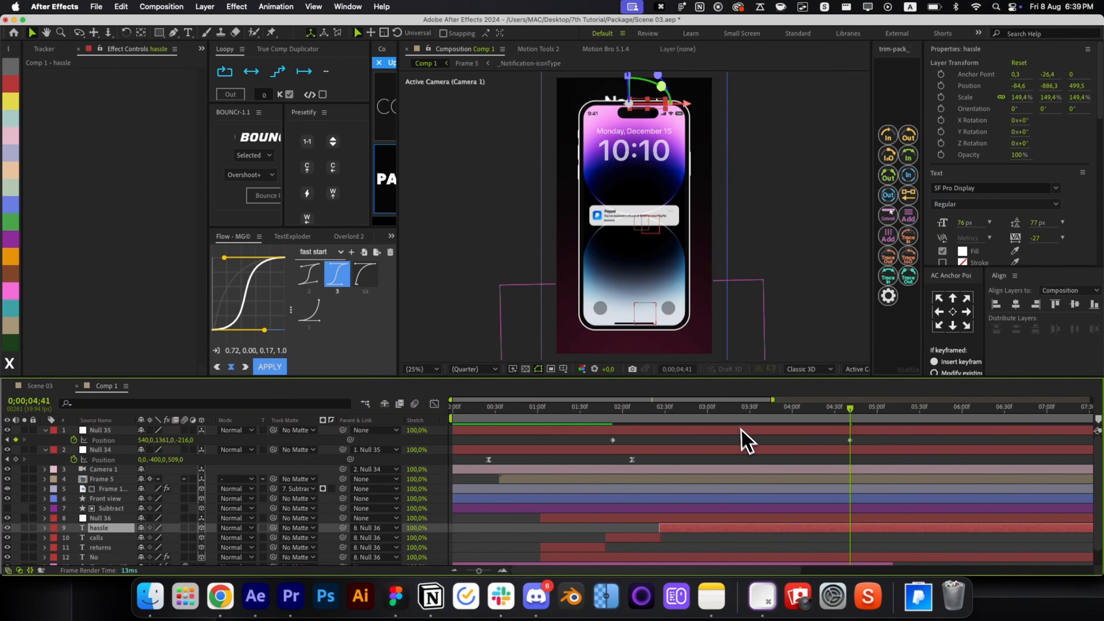
left_click_drag(742, 438, 840, 448)
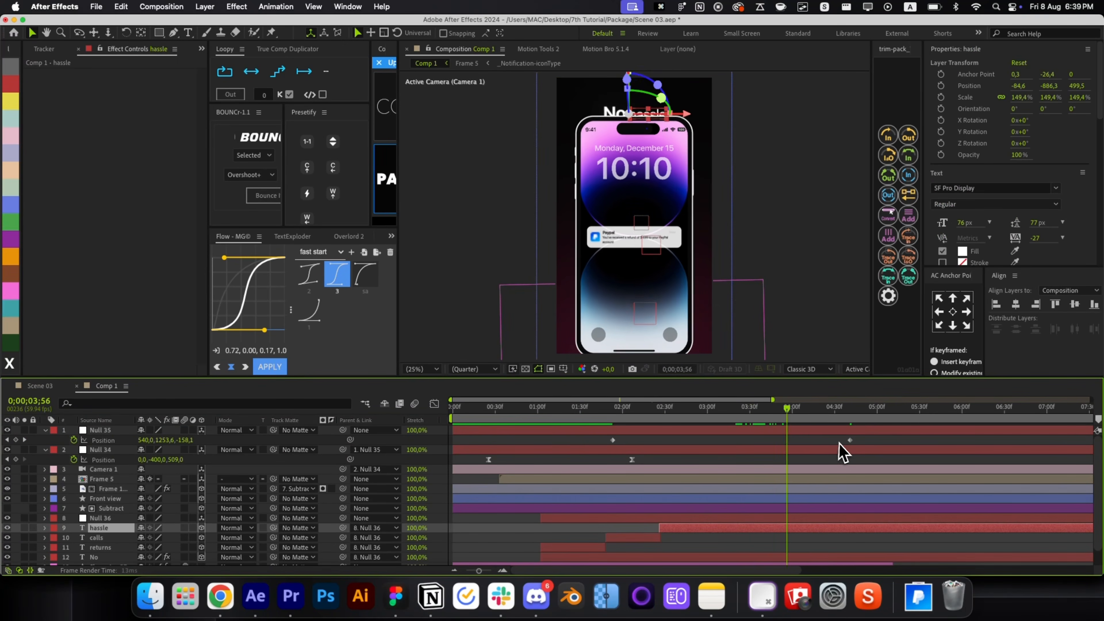
Split and trim the text layers and Null 36 at the current time, deleting the ends.
left_click(770, 557, "shift")
key("cmd+z")
key("cmd+shift+d")
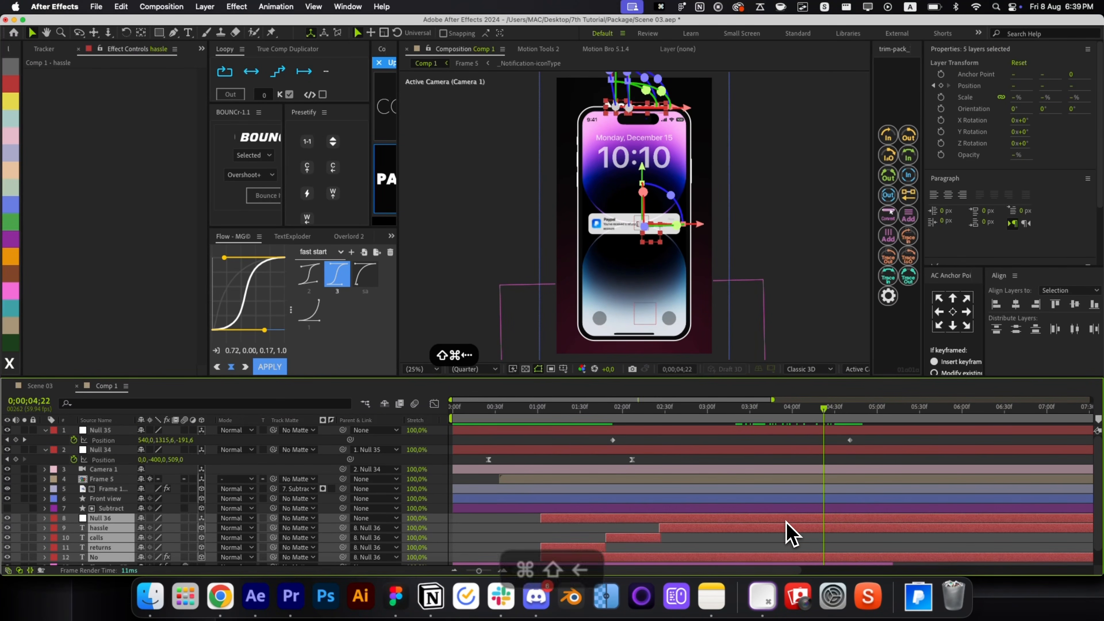
key("Delete")
key("cmd+shift+Left")
key("cmd+shift+Left")
left_click_drag(788, 534, 821, 557)
key("super+shift+d")
key("Delete")
Fade hassle's opacity from 100% at 3;39 to 0% at the layer's end.
left_click_drag(734, 411, 763, 461)
left_click(772, 518)
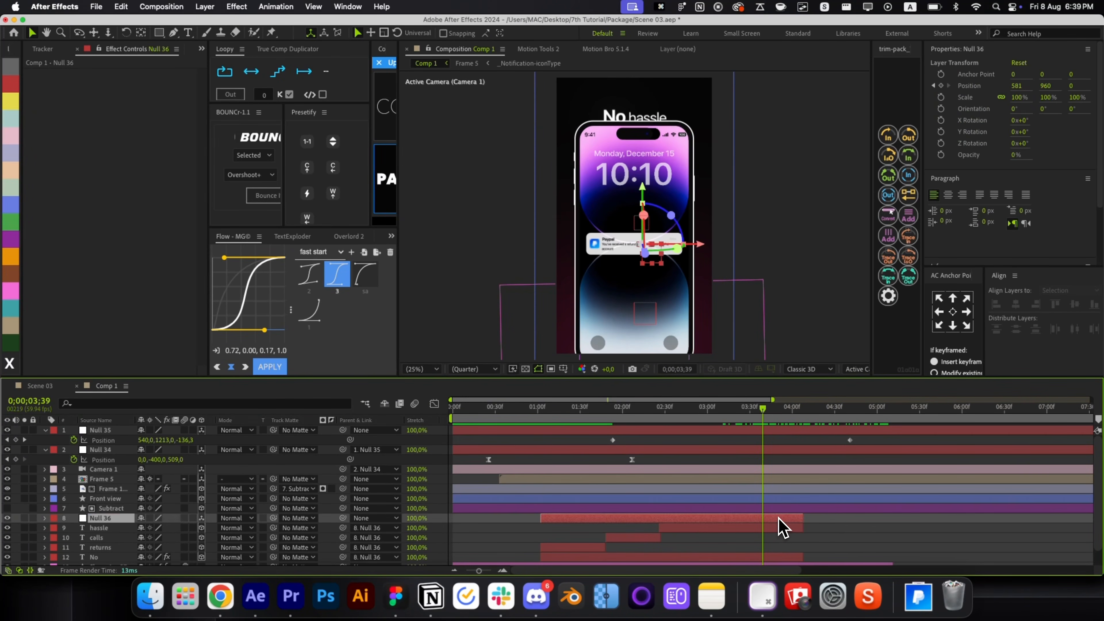
left_click(761, 527, "shift")
left_click(757, 530)
key("t")
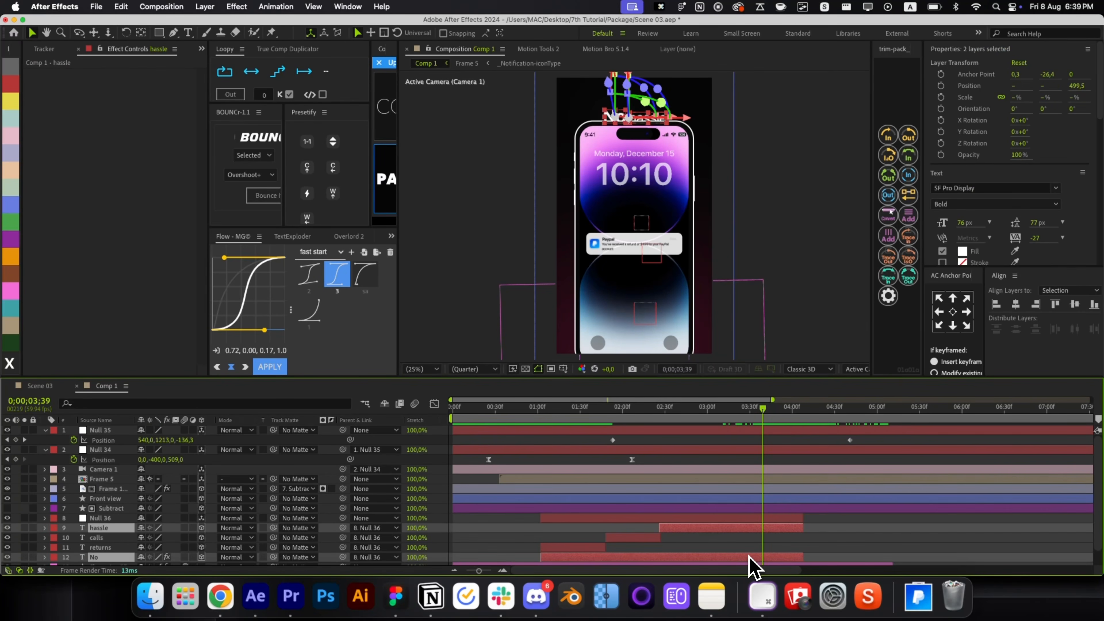
left_click(73, 538)
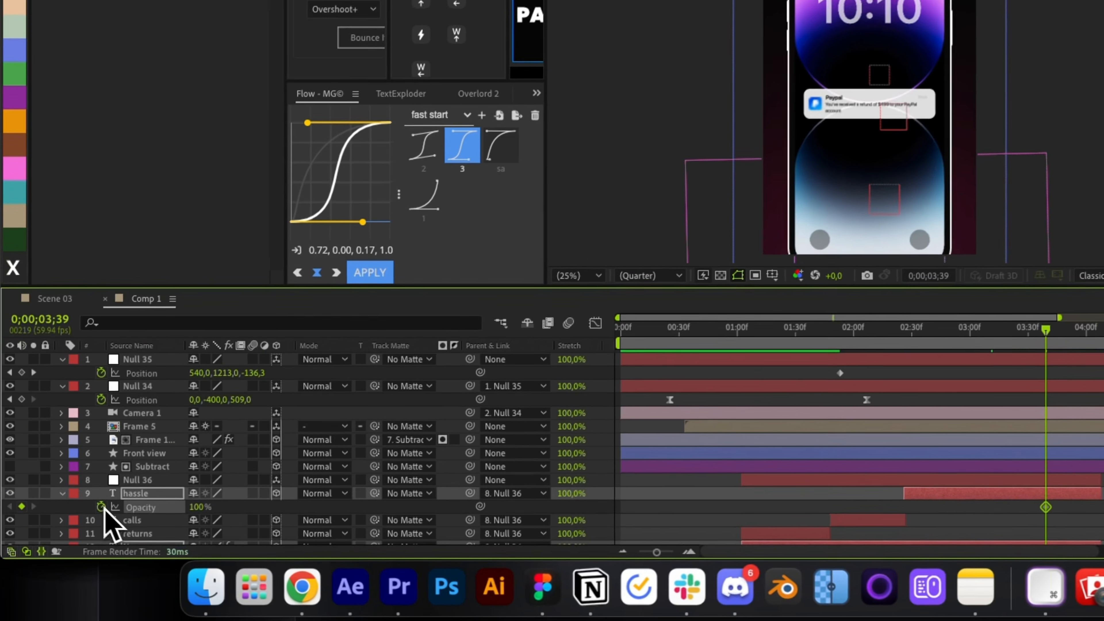
key("o")
left_click_drag(146, 538, 126, 537)
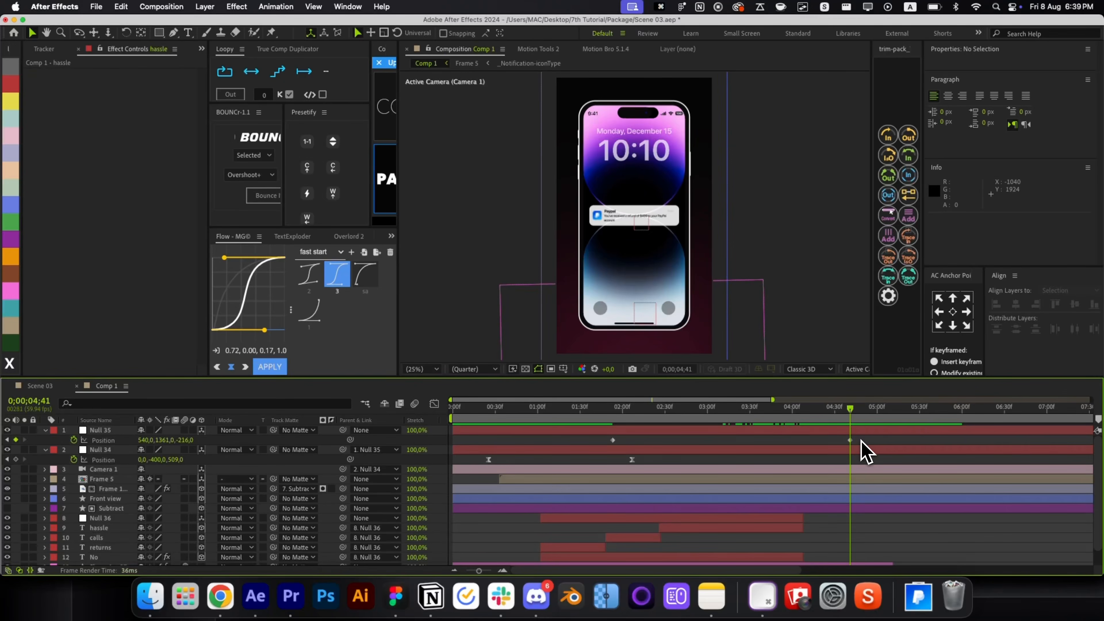
Ease Null 35's two position keyframes and preview the whole animation.
left_click_drag(866, 452, 397, 431)
left_click(270, 367)
left_click(530, 457)
key("space")
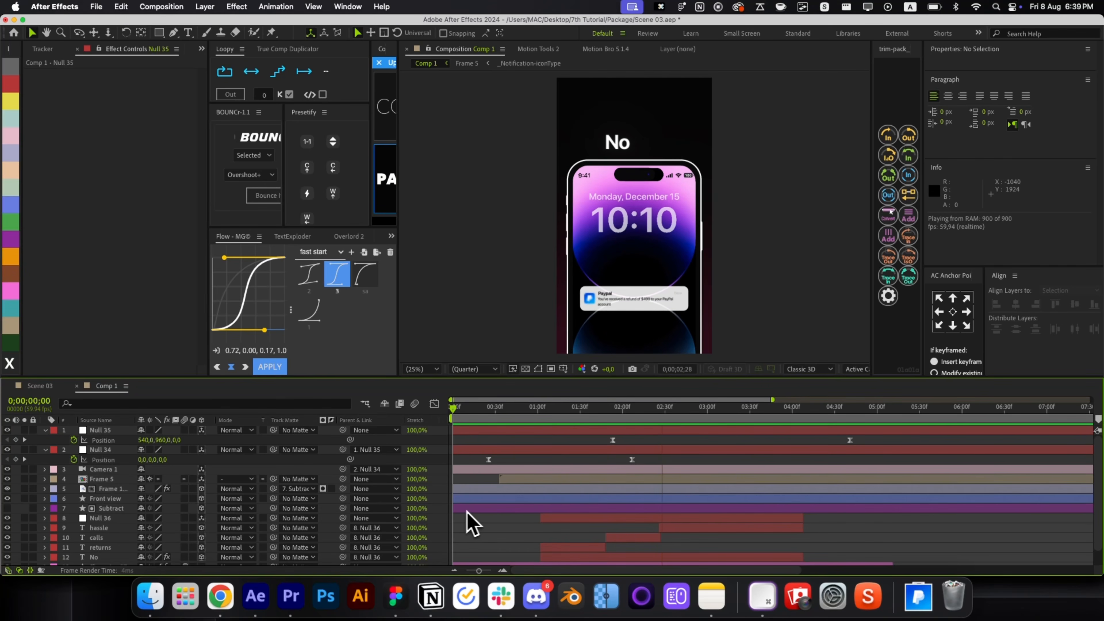
double_click(630, 304)
key("u")
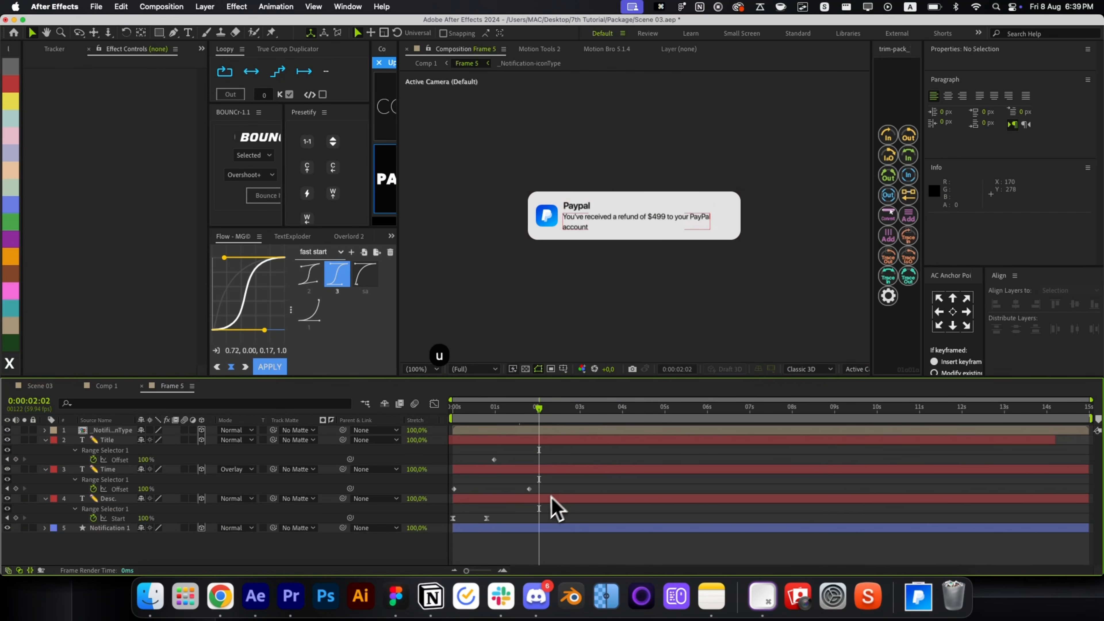
key("super+w")
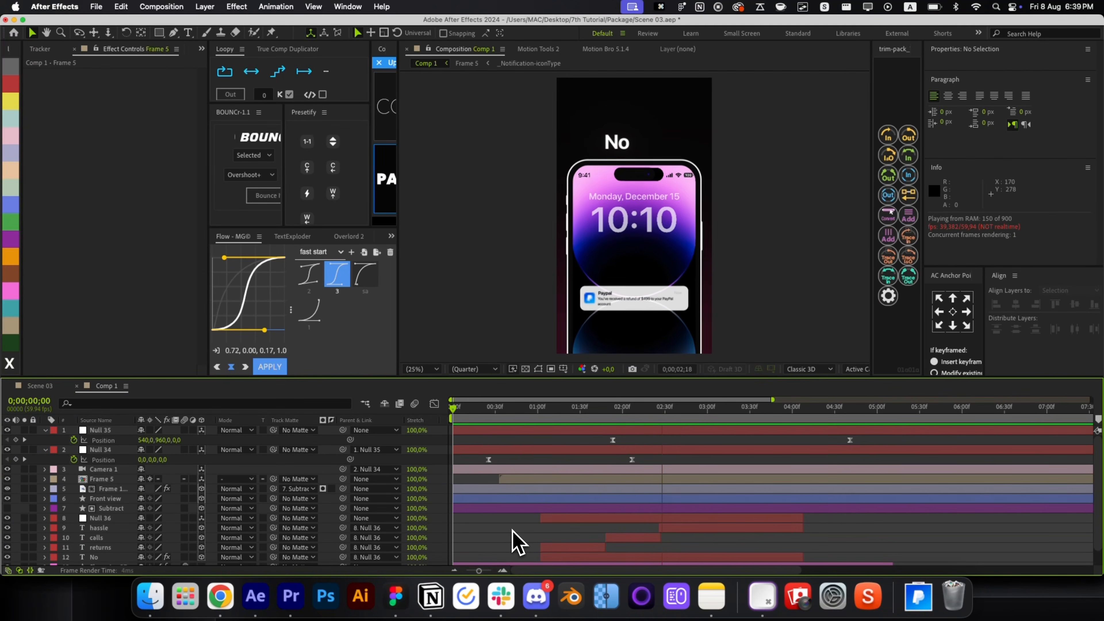
key("space")
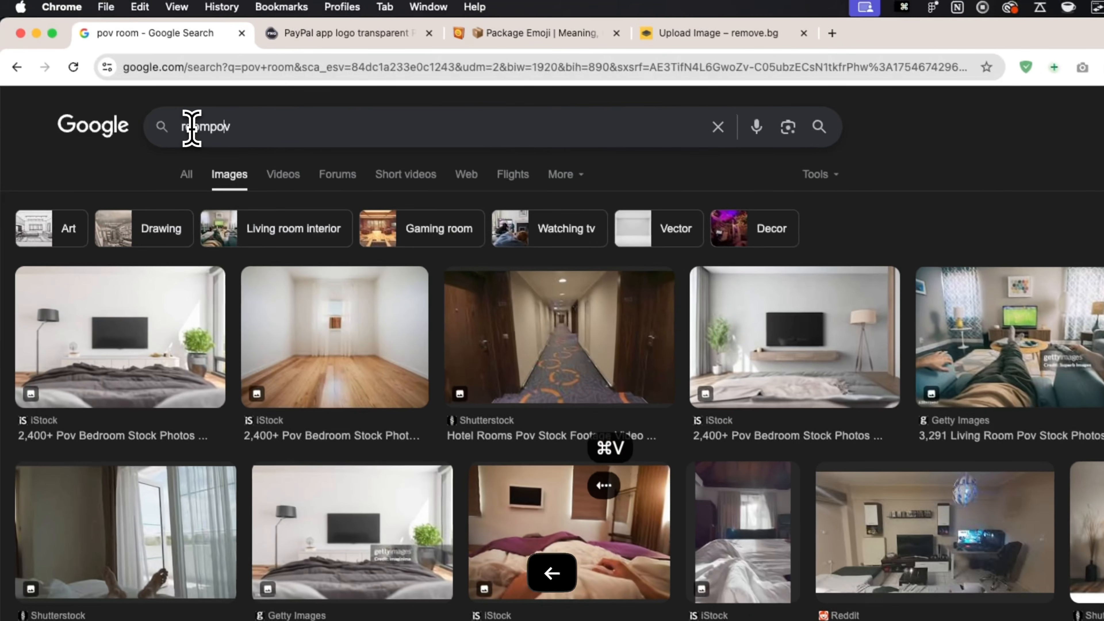
Search Google Images for 'room pov' and save the Wyndham hotel room photo.
key("Left")
key("Left")
key("Left")
key("Return")
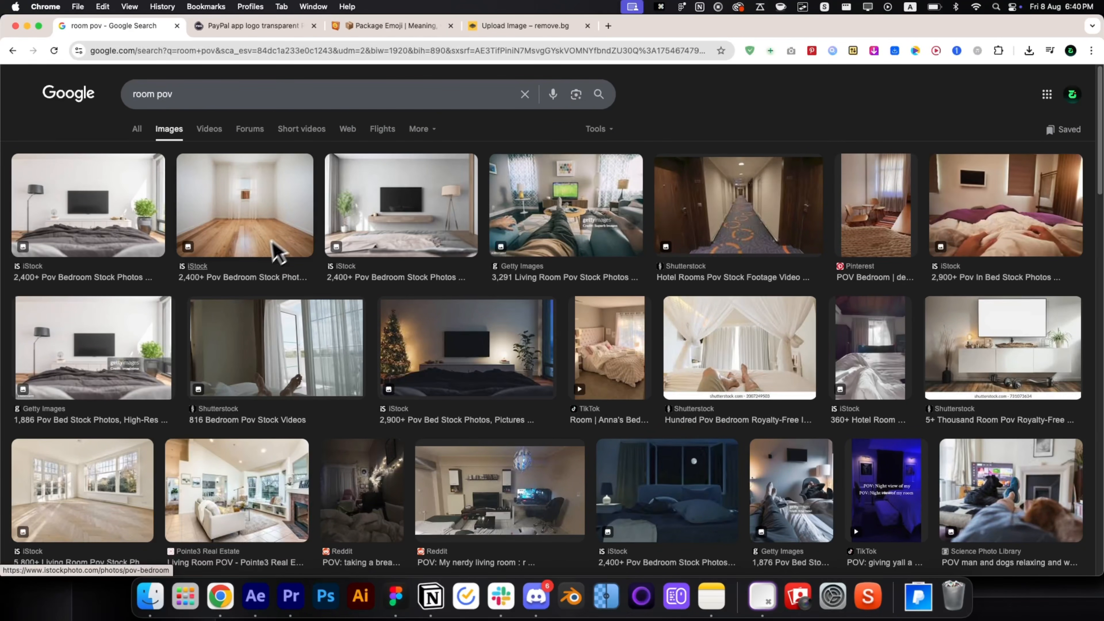
scroll(268, 348, "down", 3)
scroll(513, 435, "down", 6)
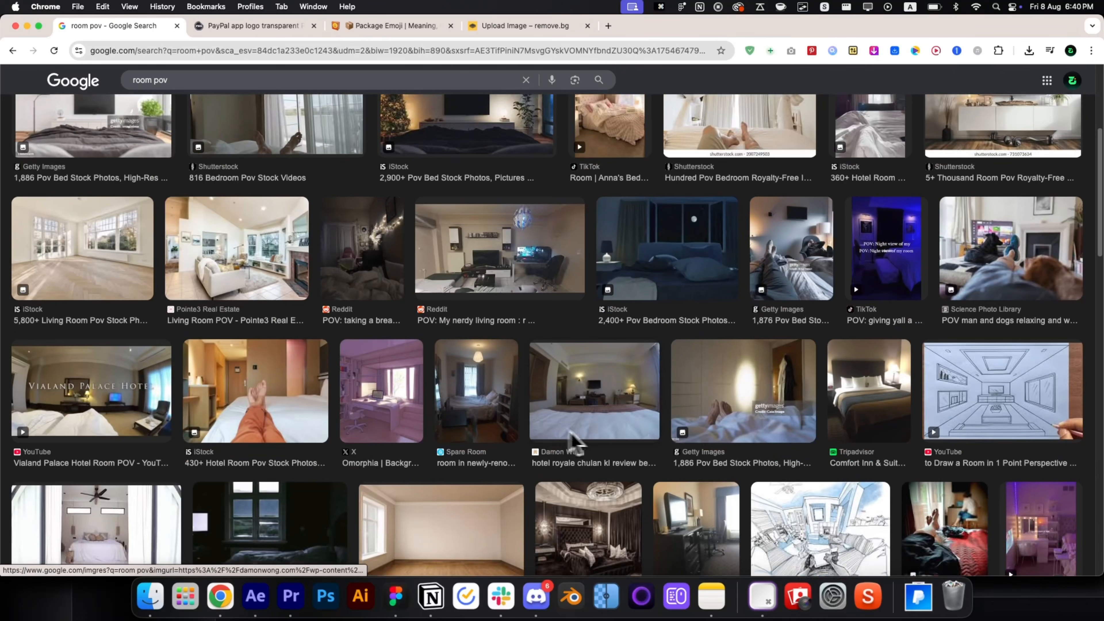
scroll(606, 306, "down", 10)
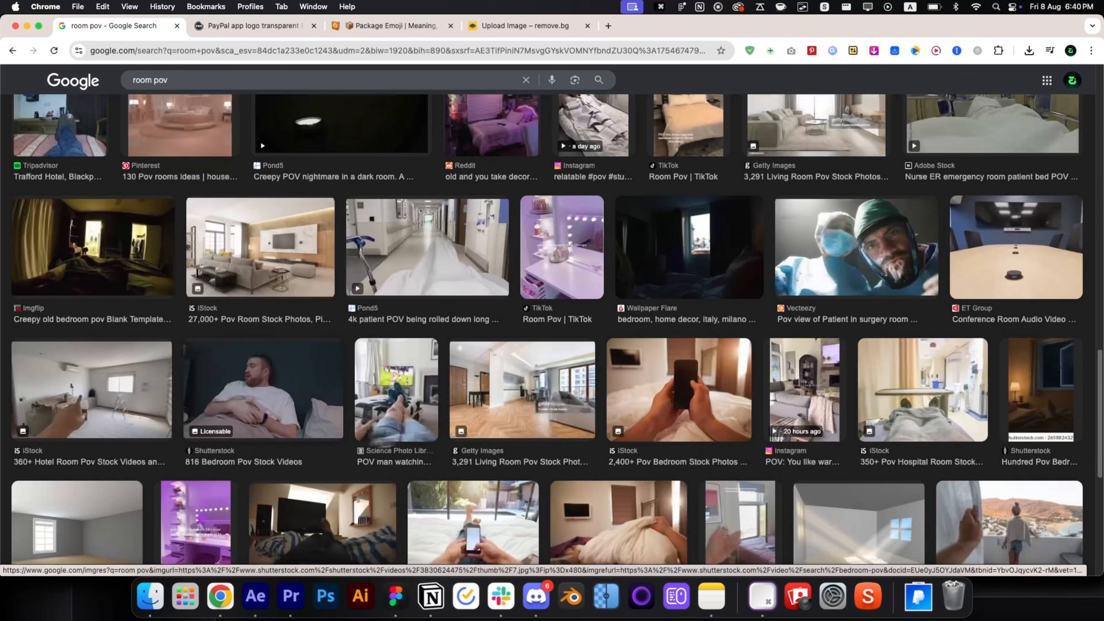
scroll(82, 217, "up", 5)
left_click(82, 217)
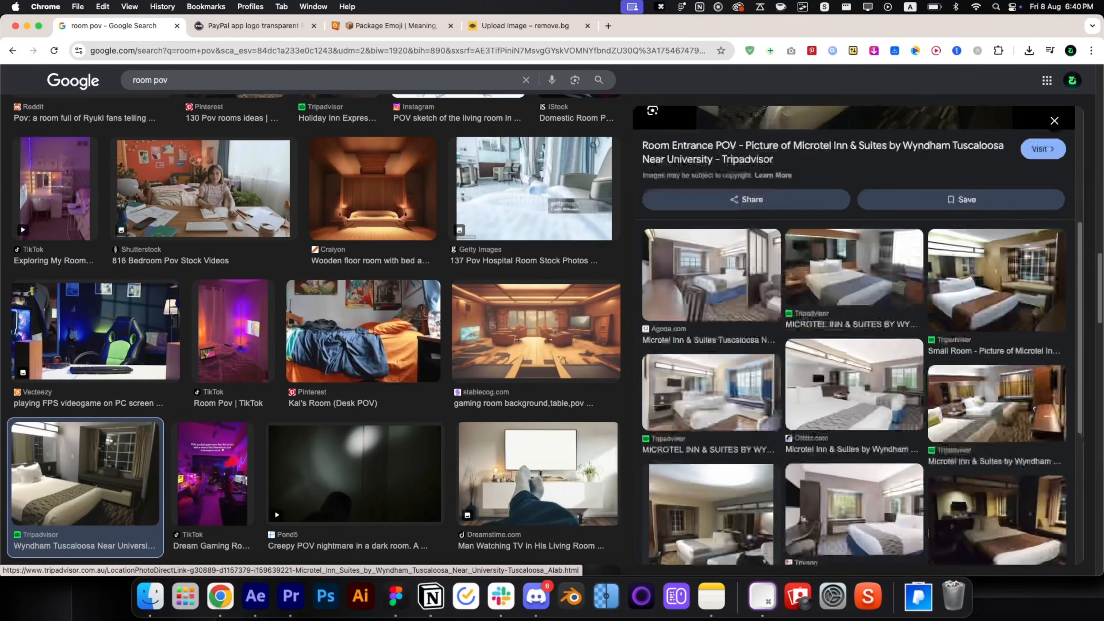
right_click(833, 322)
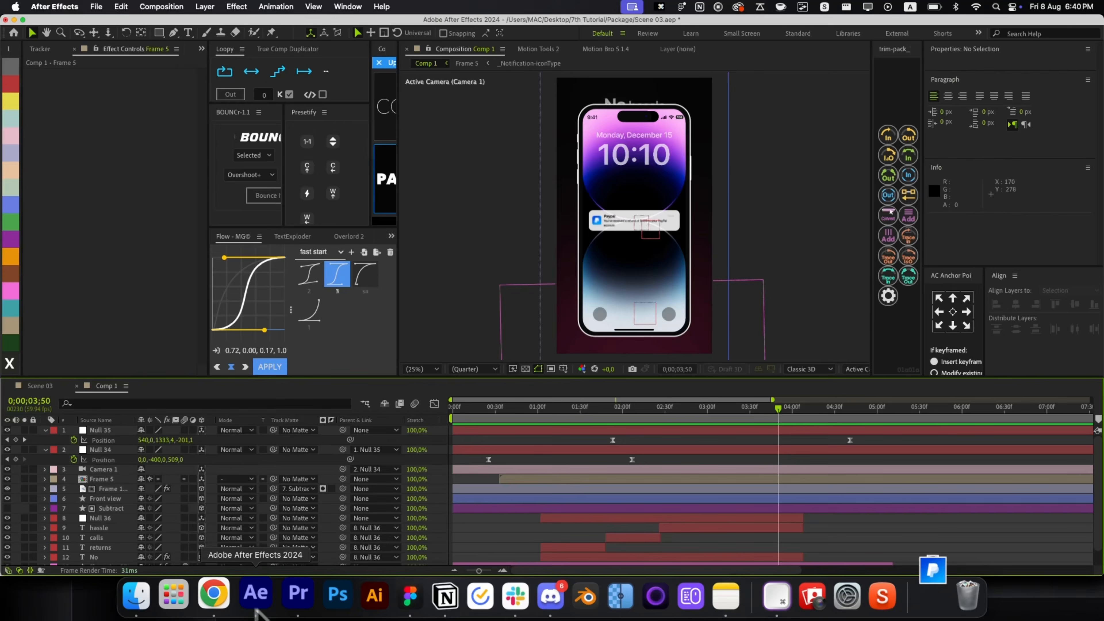
Add the hotel room photo from Downloads, fit it to comp height and move it down the layer stack.
left_click(918, 596)
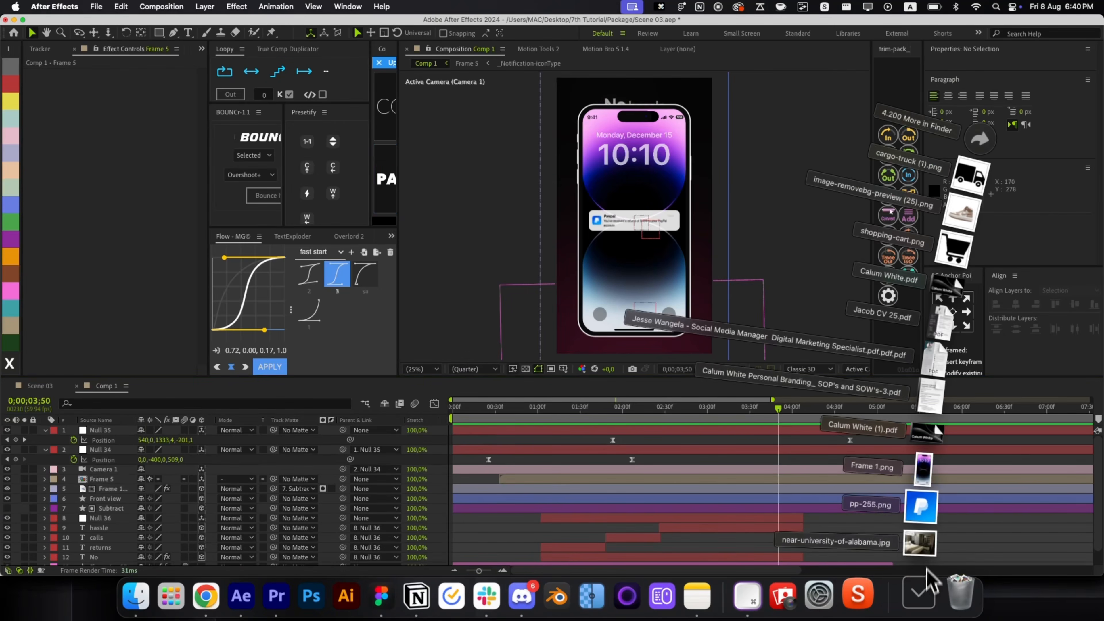
left_click_drag(917, 533, 745, 526)
key("super+alt+shift+g")
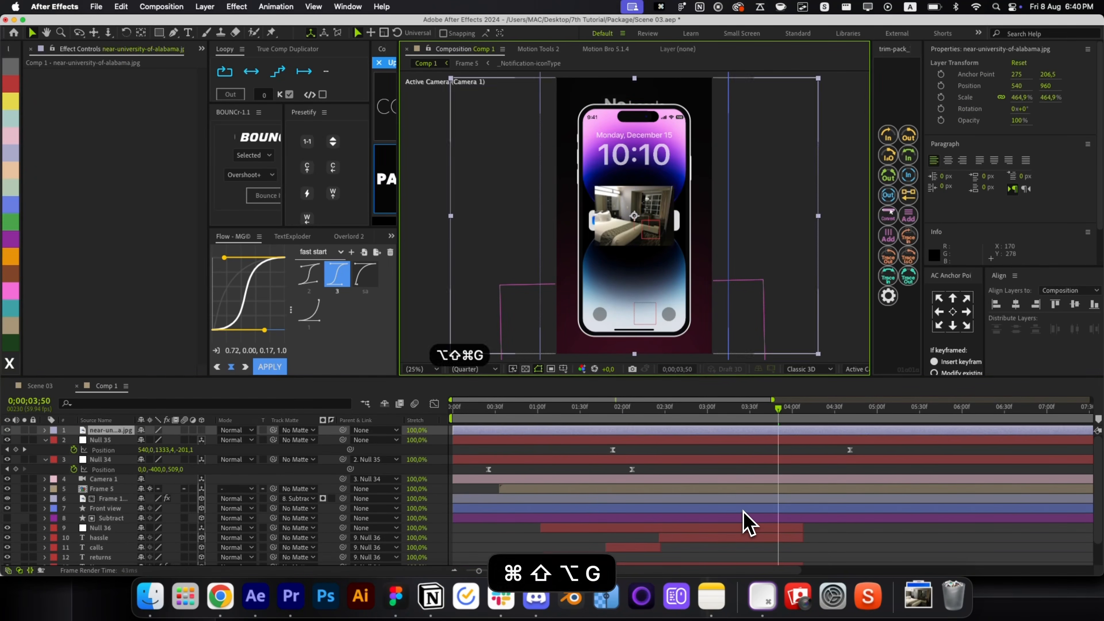
key("super+bracketleft")
key("super+bracketleft")
key("super+bracketleft")
key("super+bracketleft")
key("super+bracketleft")
key("super+bracketleft")
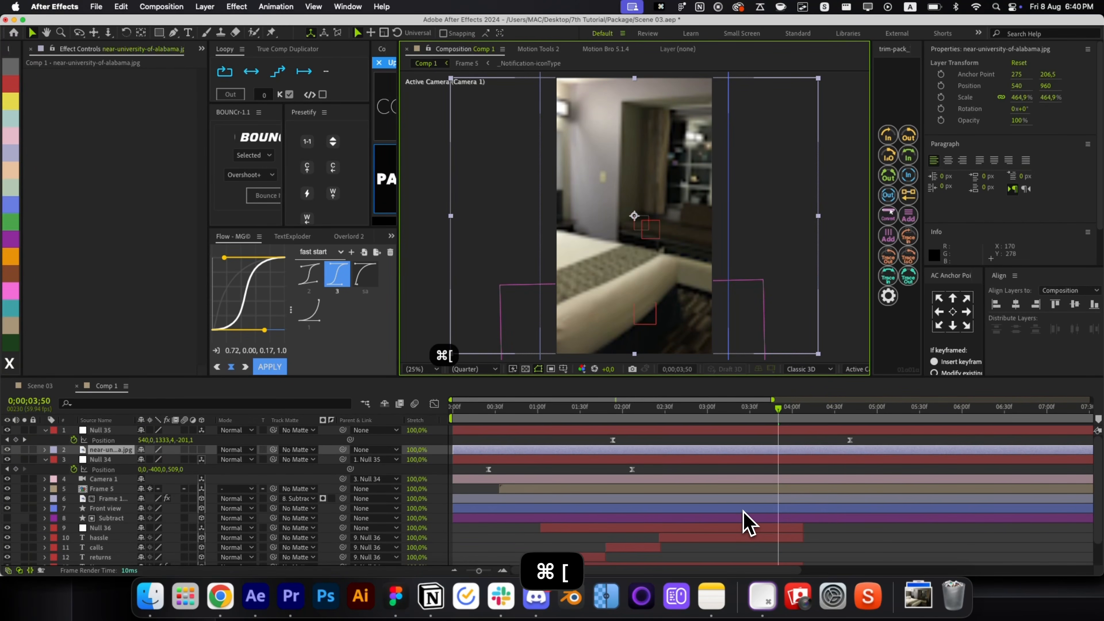
key("super+bracketleft")
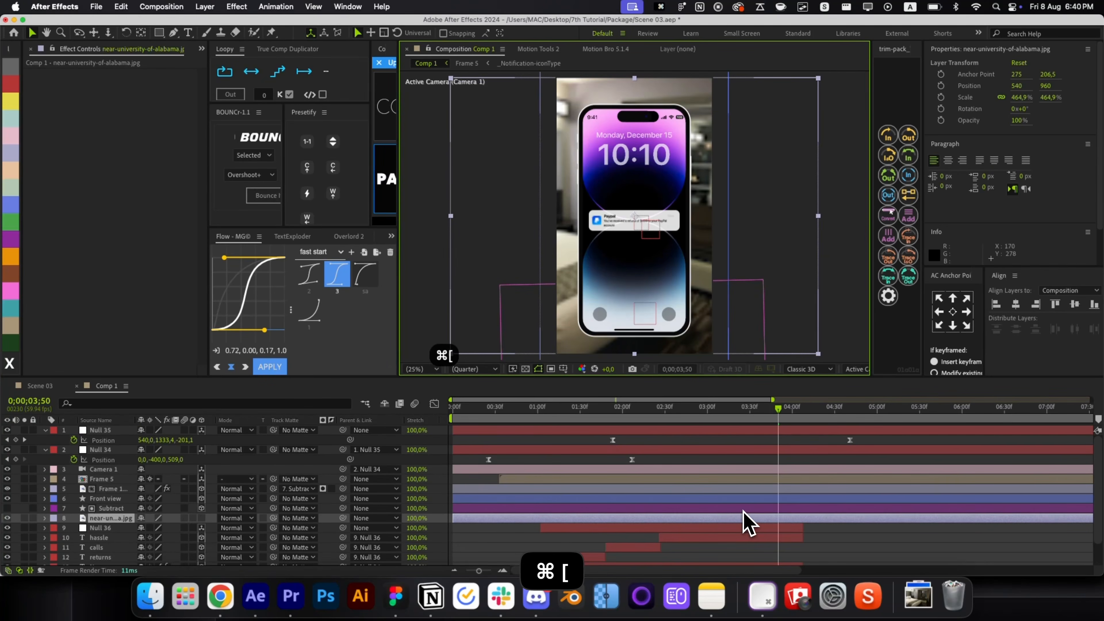
key("super+bracketleft")
key("super+bracketleft")
key("super+bracketleft")
key("super+bracketleft")
key("super+bracketleft")
key("super+bracketleft")
key("super+bracketleft")
key("super+bracketright")
key("super+bracketright")
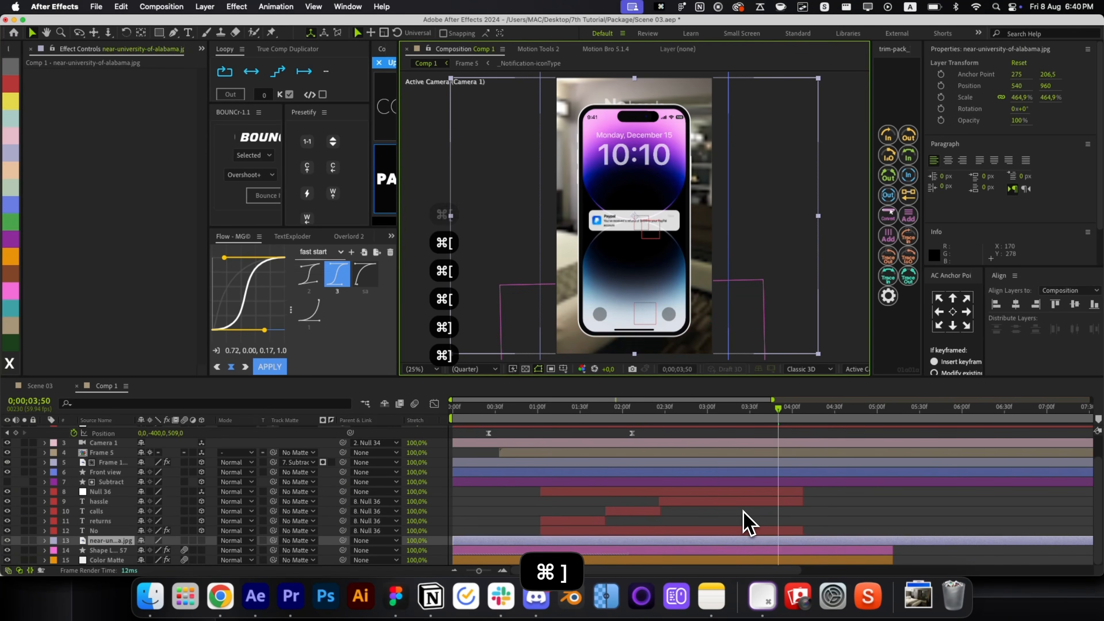
Start the room photo layer around 03:15 and move it below Shape Layer 57.
key("bracketleft")
left_click_drag(794, 540, 720, 539)
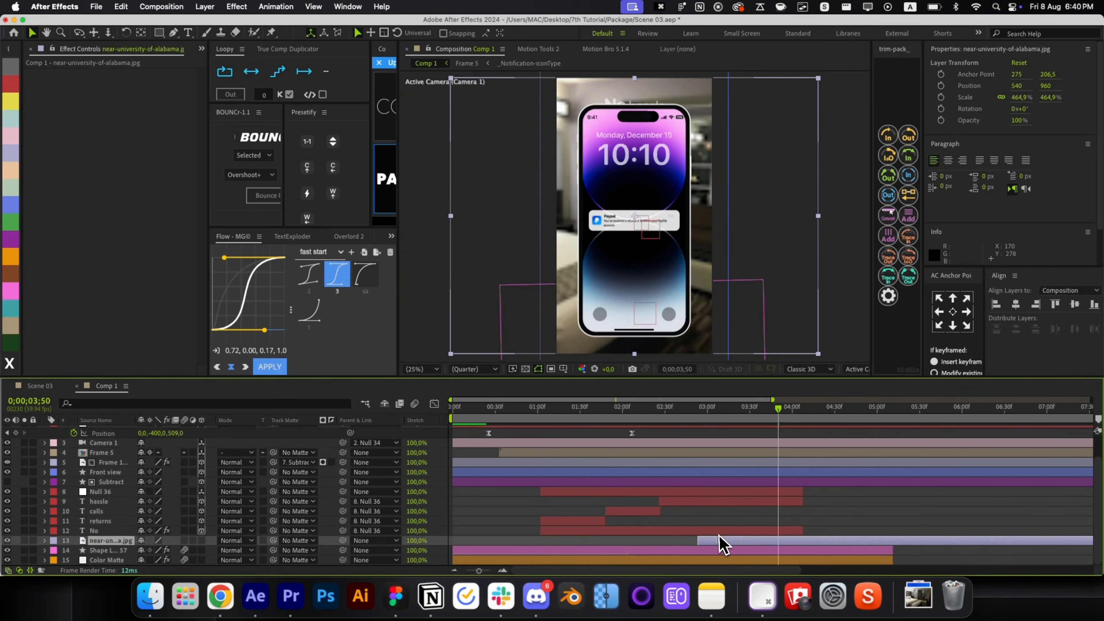
left_click(715, 417)
key("super+bracketleft")
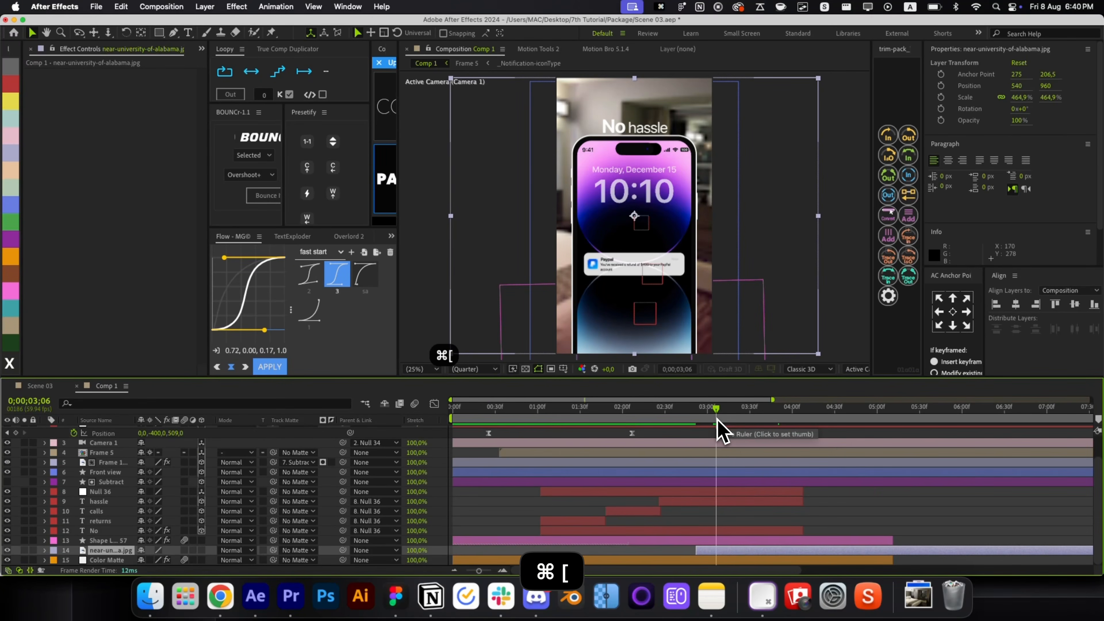
Keyframe the room photo's opacity from 0% at 03:06 to 100% at 03:36.
key("alt+shift+t")
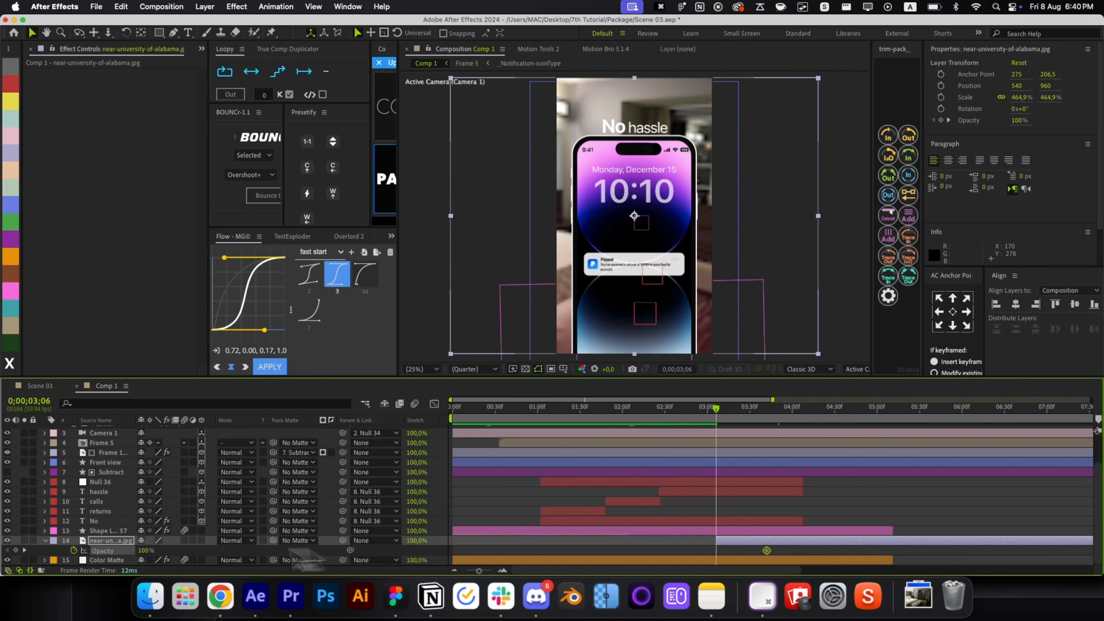
left_click_drag(150, 556, 140, 562)
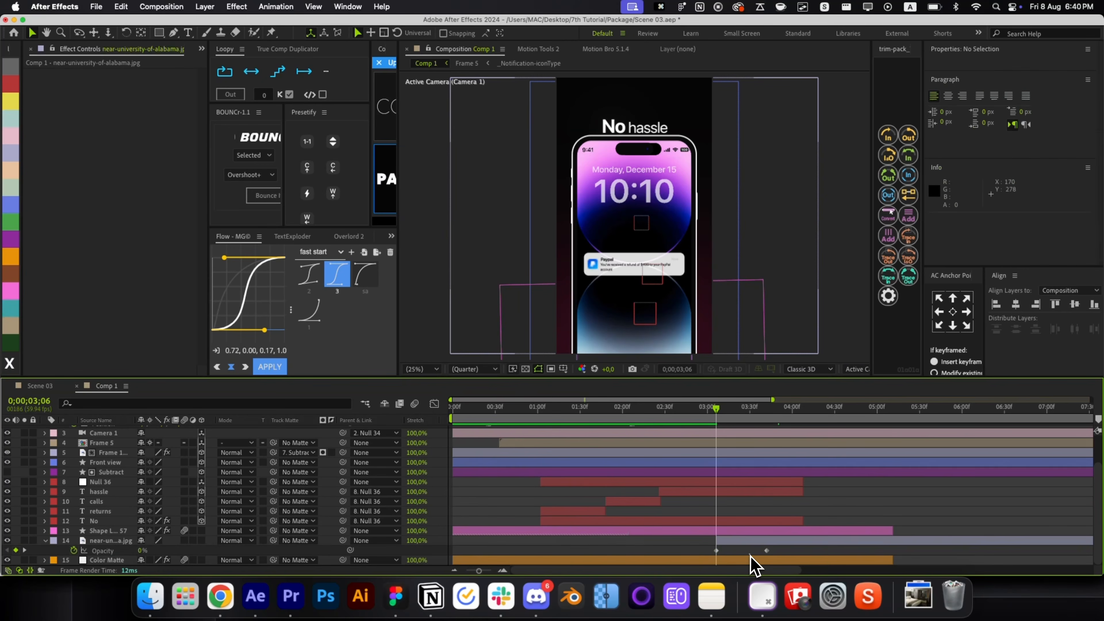
left_click_drag(766, 550, 759, 551)
left_click_drag(717, 430, 751, 427)
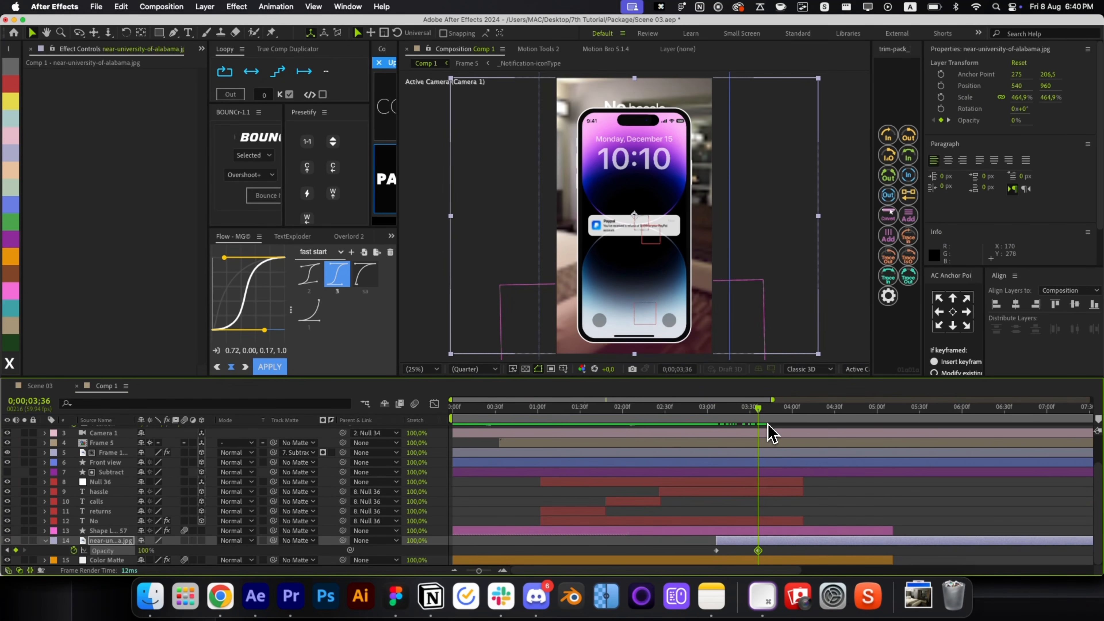
Apply Gaussian Blur to the room photo with blurriness 30.4 and repeated edge pixels.
key("alt+space")
type("g")
left_click(780, 456)
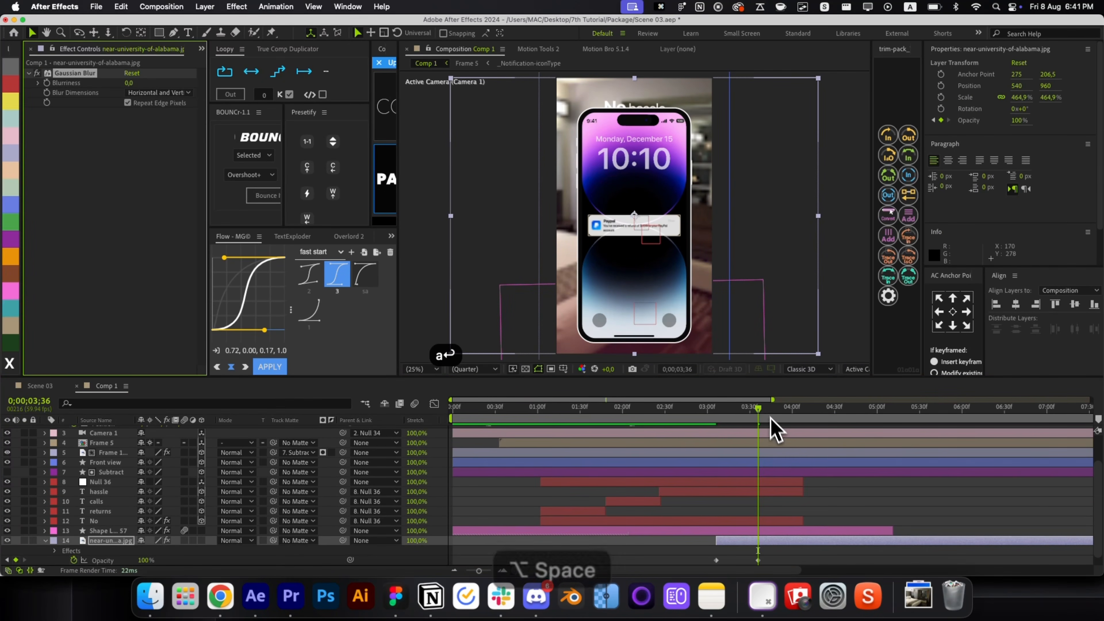
left_click_drag(776, 411, 854, 429)
left_click_drag(128, 82, 346, 122)
left_click(128, 103)
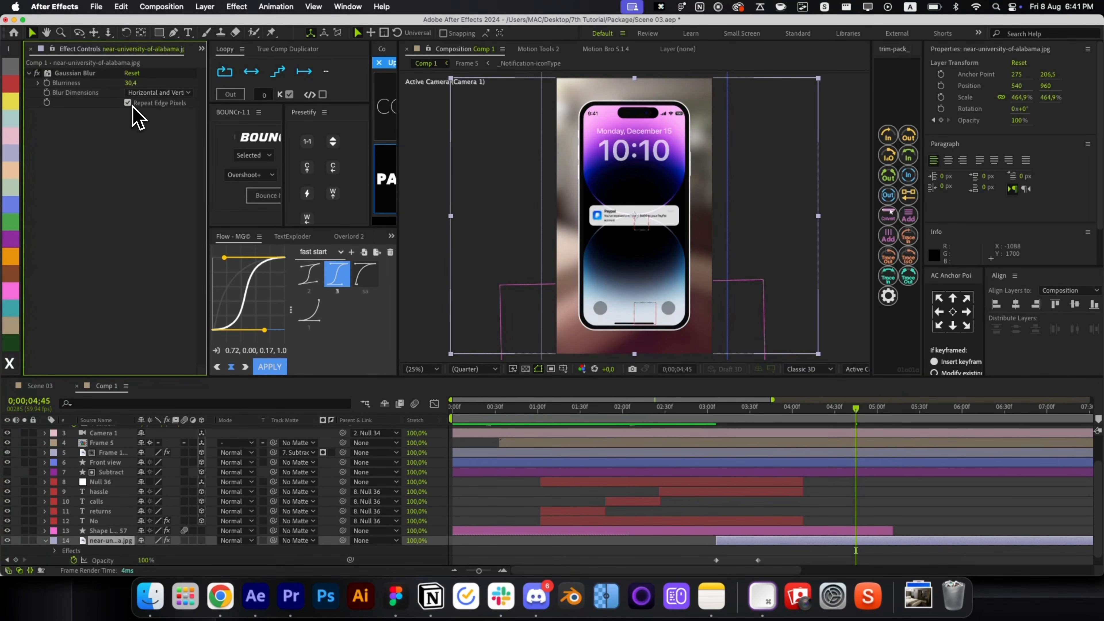
key("u")
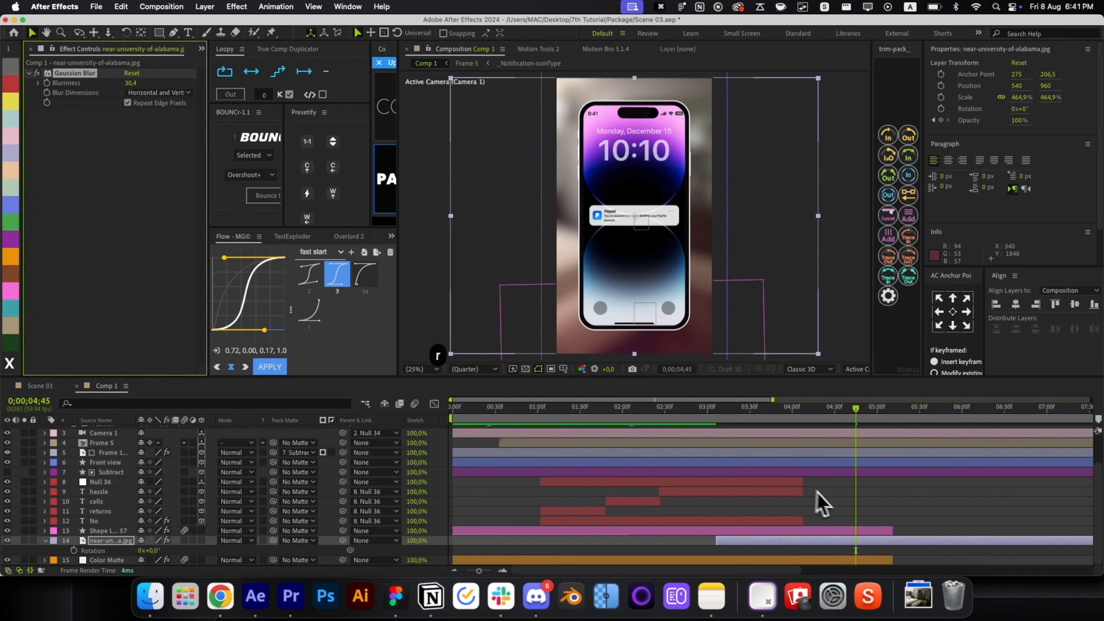
Add Curves to the room photo and lower the curve to darken it.
left_click(859, 521)
left_click(817, 549)
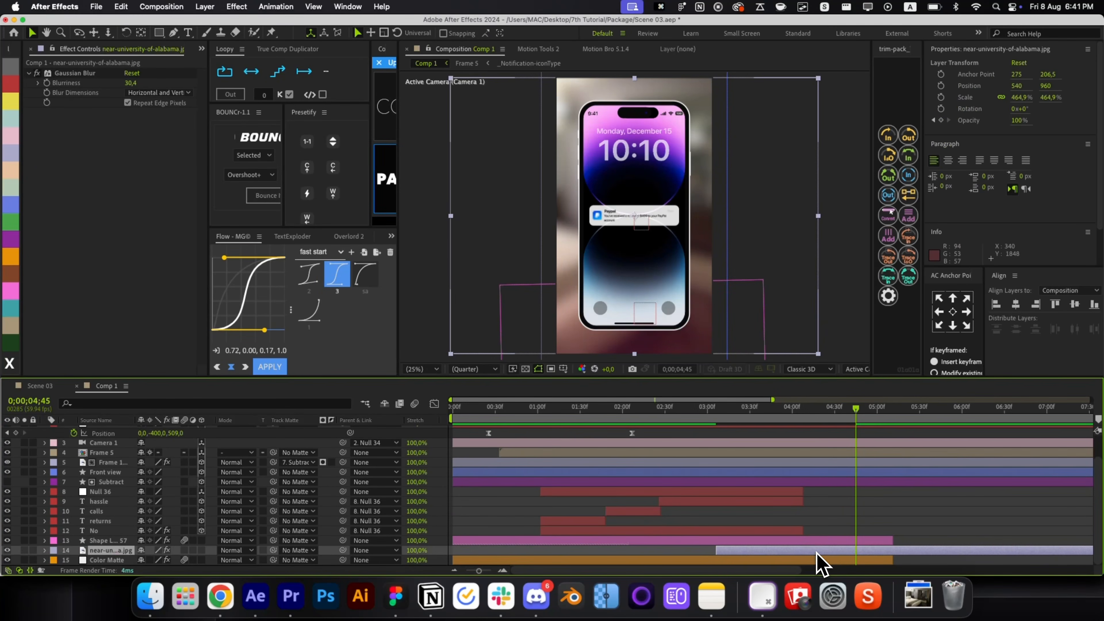
key("alt+space")
type("cur")
key("Return")
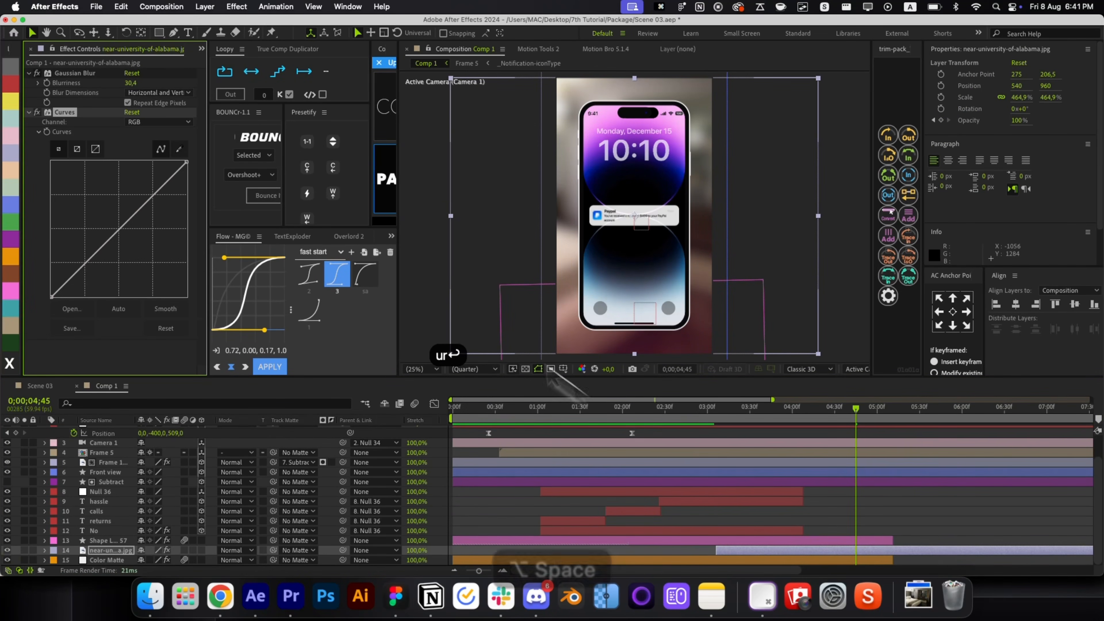
left_click_drag(128, 219, 132, 240)
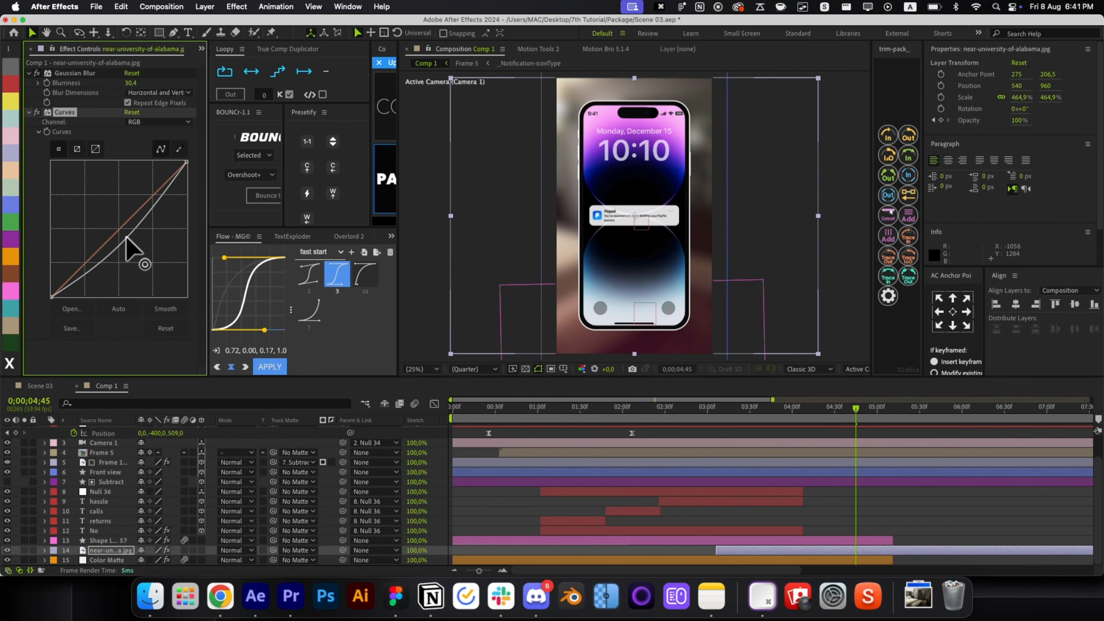
left_click(820, 528)
scroll(845, 525, "up", 2)
Add the room photo again, matte it with the Subtract layer and scale it to 395.3%.
key("period")
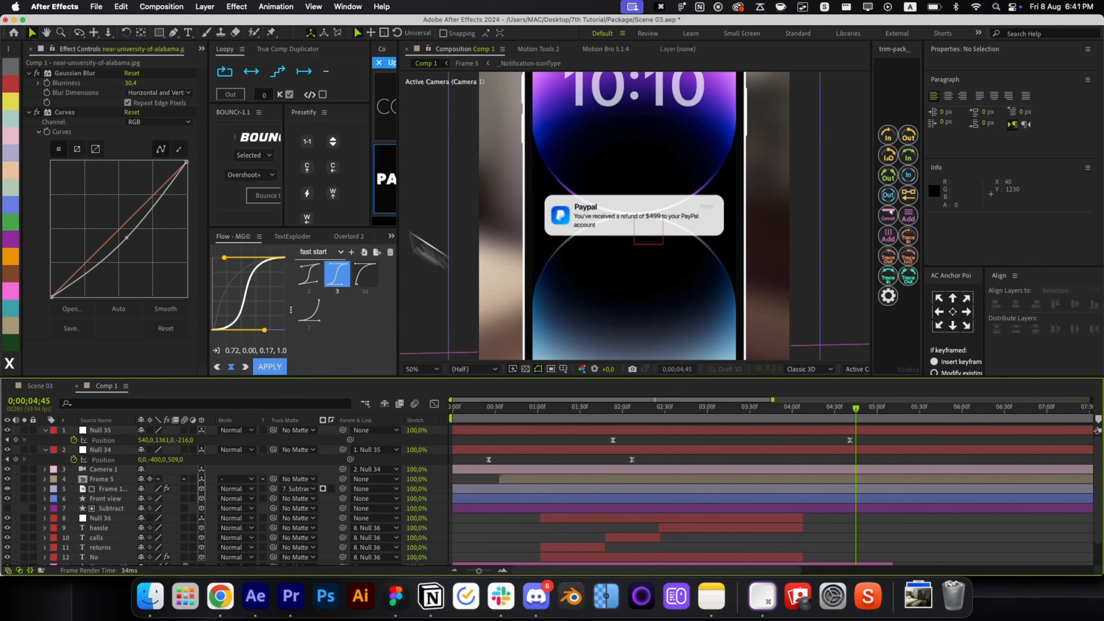
key("super+0")
key("alt+slash")
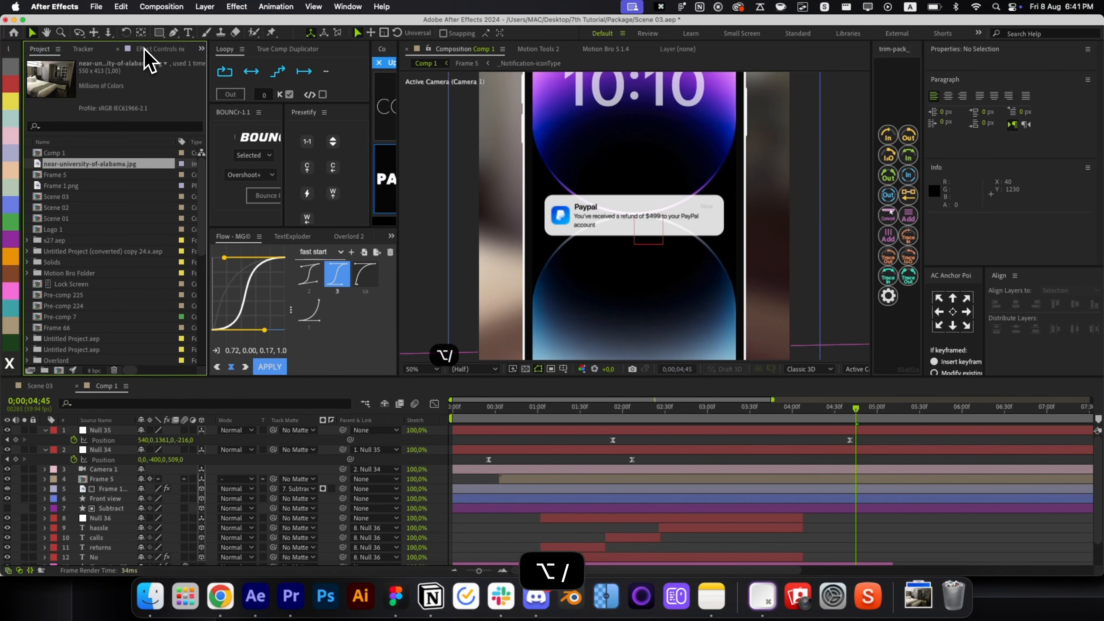
key("alt+slash")
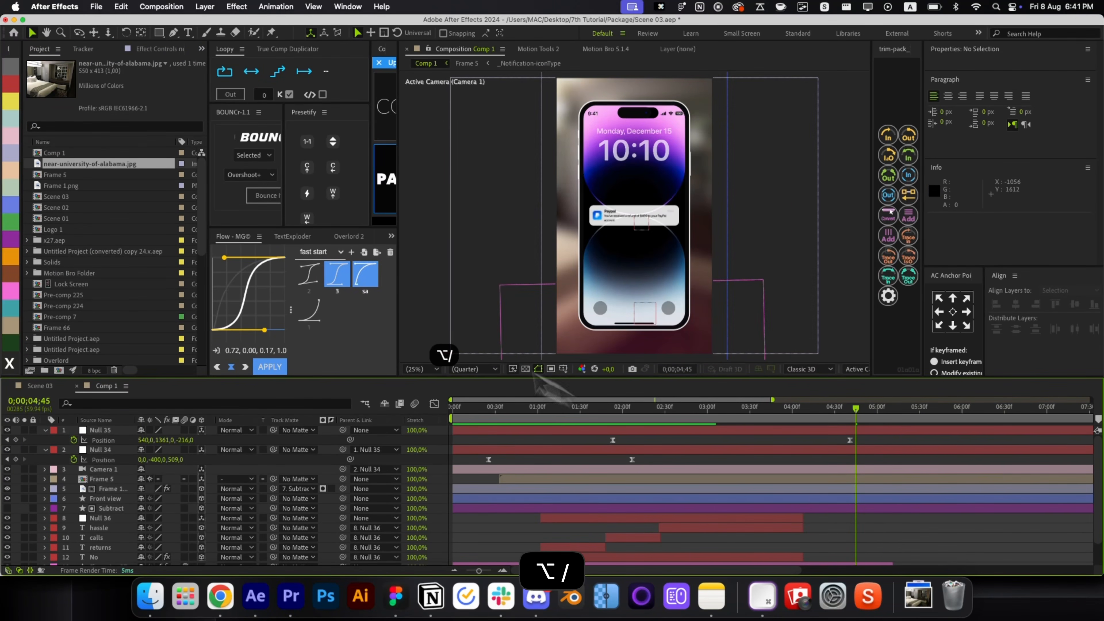
mouse_move(86, 165)
left_mouse_down()
mouse_move(697, 464)
mouse_move(715, 495)
mouse_move(766, 487)
mouse_move(749, 491)
left_mouse_up()
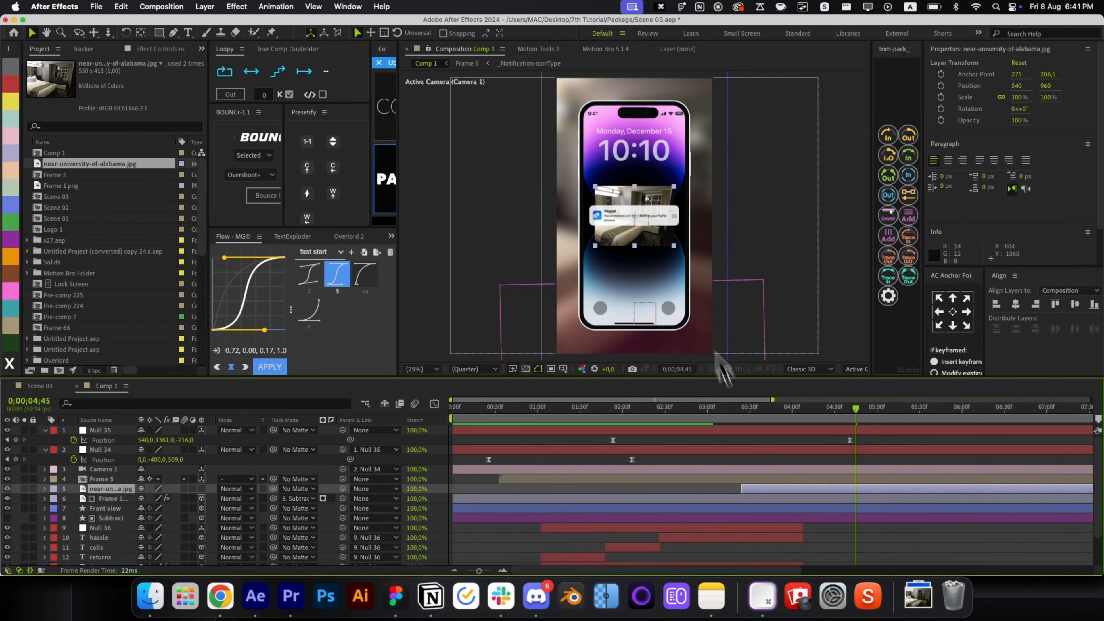
left_click_drag(781, 227, 785, 226)
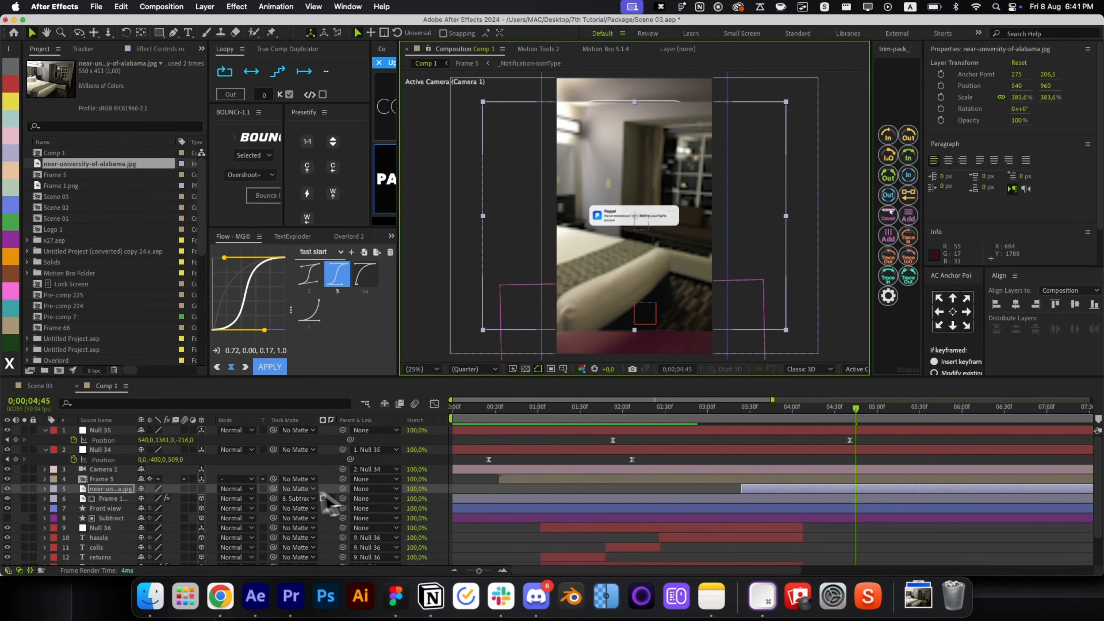
left_click_drag(156, 520, 157, 518)
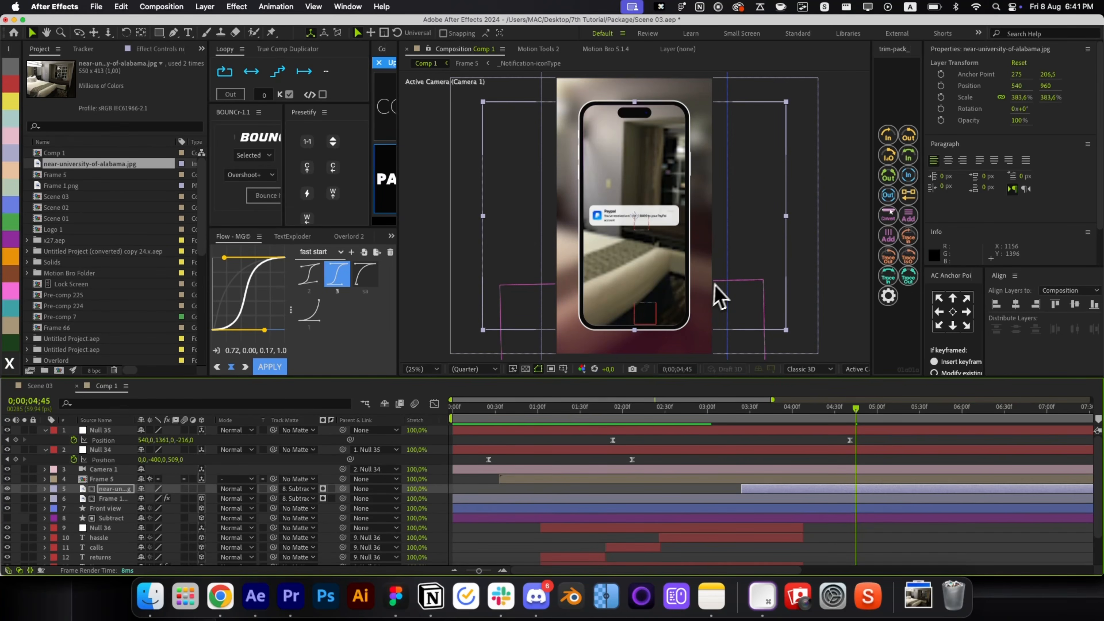
left_click_drag(782, 220, 792, 217)
Apply the Fade In+Out - frames effect to the composition.
left_click_drag(794, 401, 781, 423)
key("alt+space")
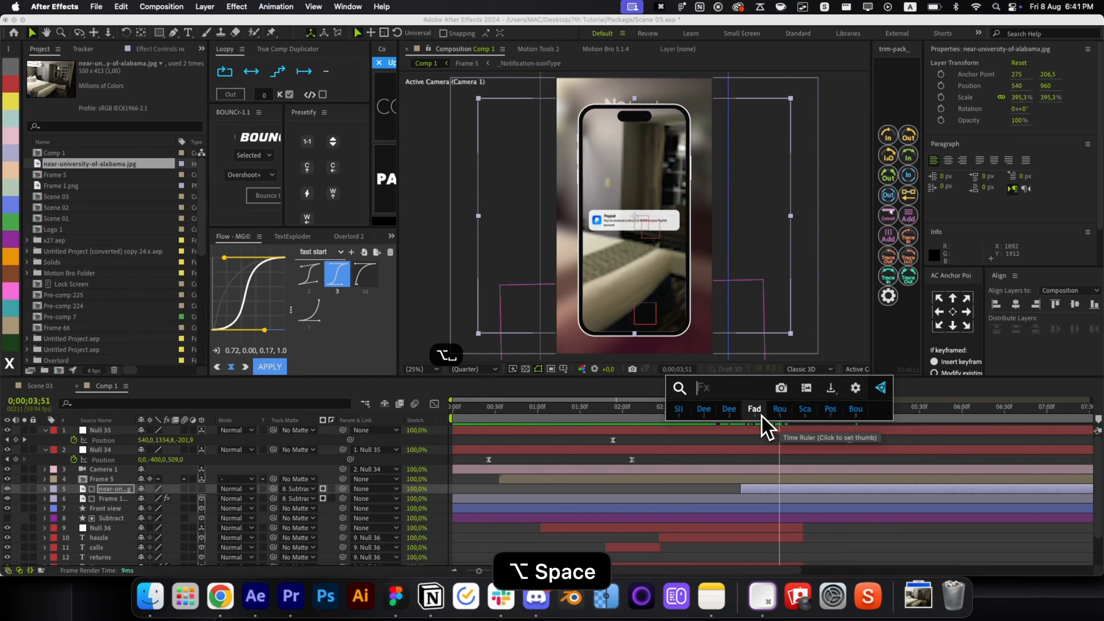
left_click(761, 416)
key("super+z")
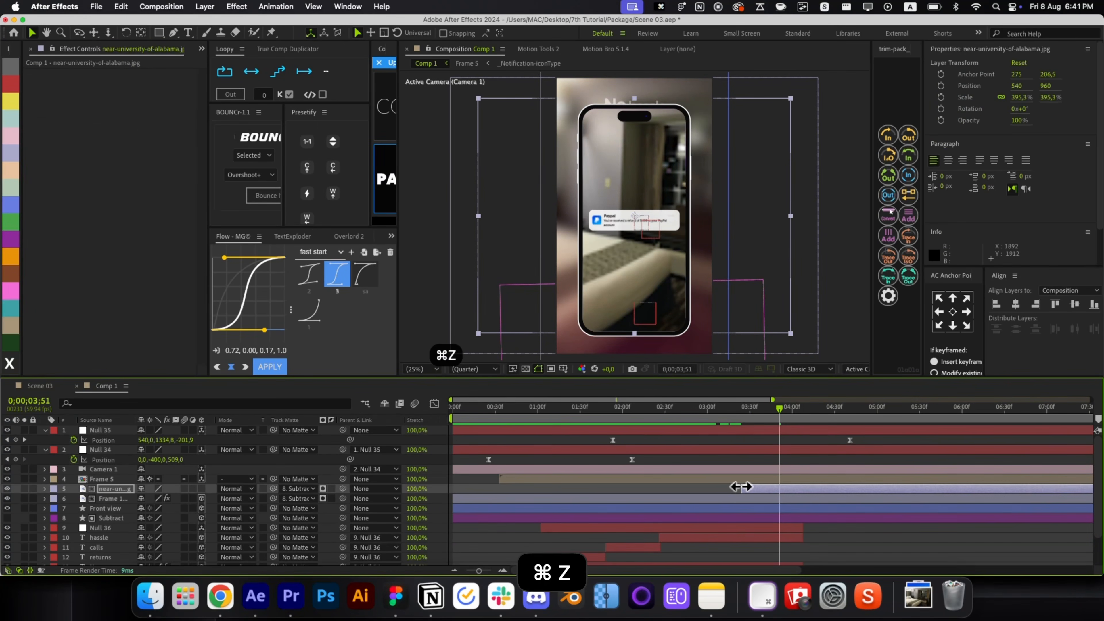
key("alt+space")
type("fadein")
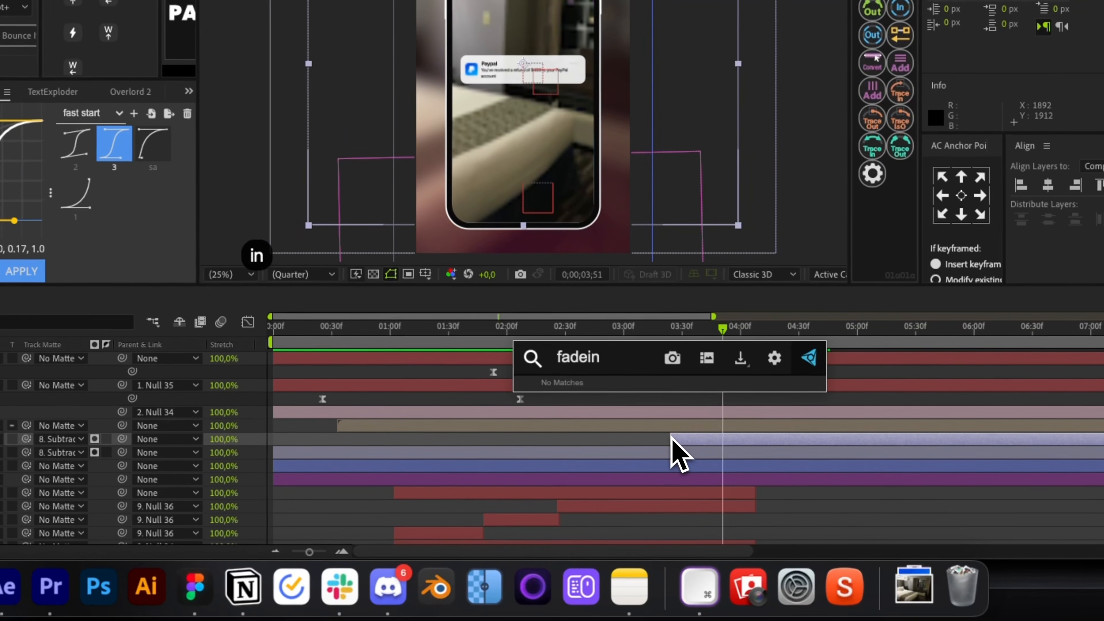
key("BackSpace")
key("BackSpace")
type("in")
left_click(665, 437)
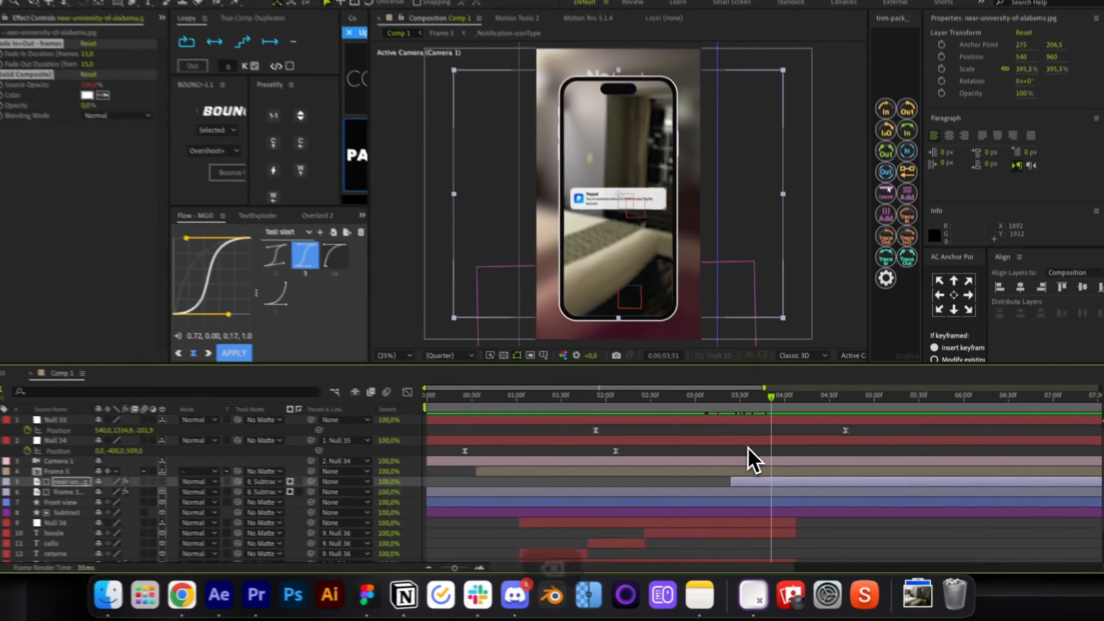
Add a CC Vignette to the room photo.
left_click(748, 443)
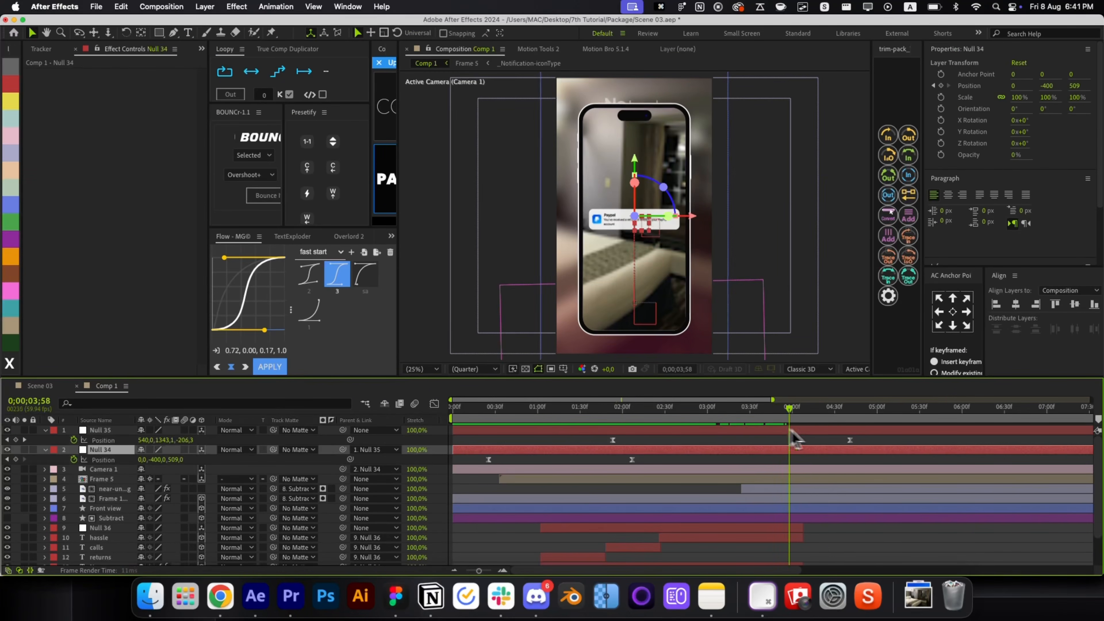
left_click(808, 489)
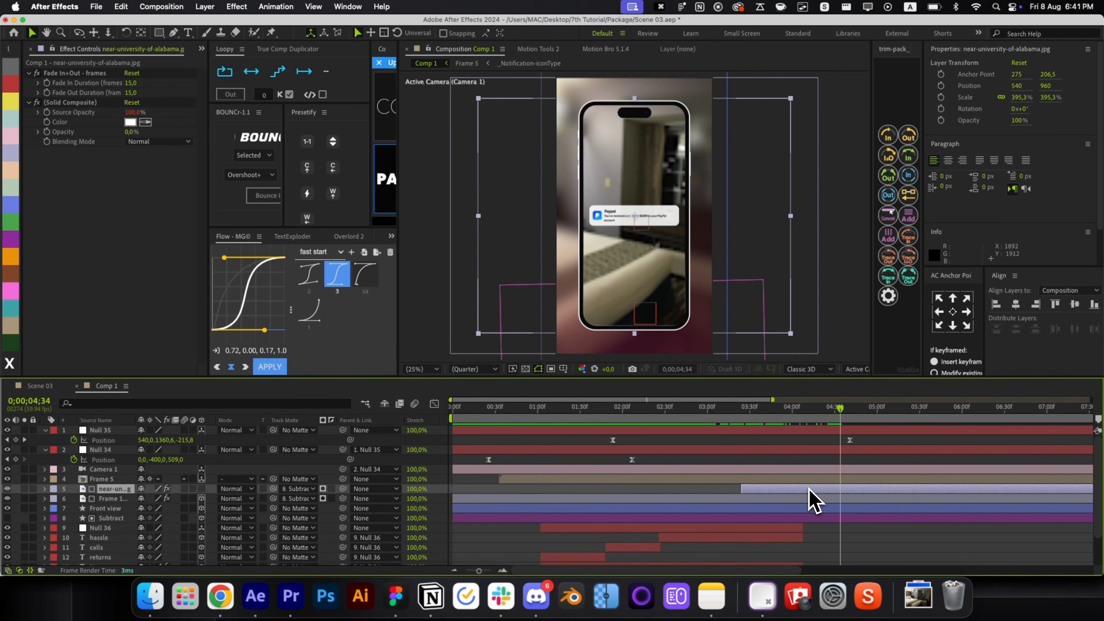
key("alt+space")
type("vig")
key("Return")
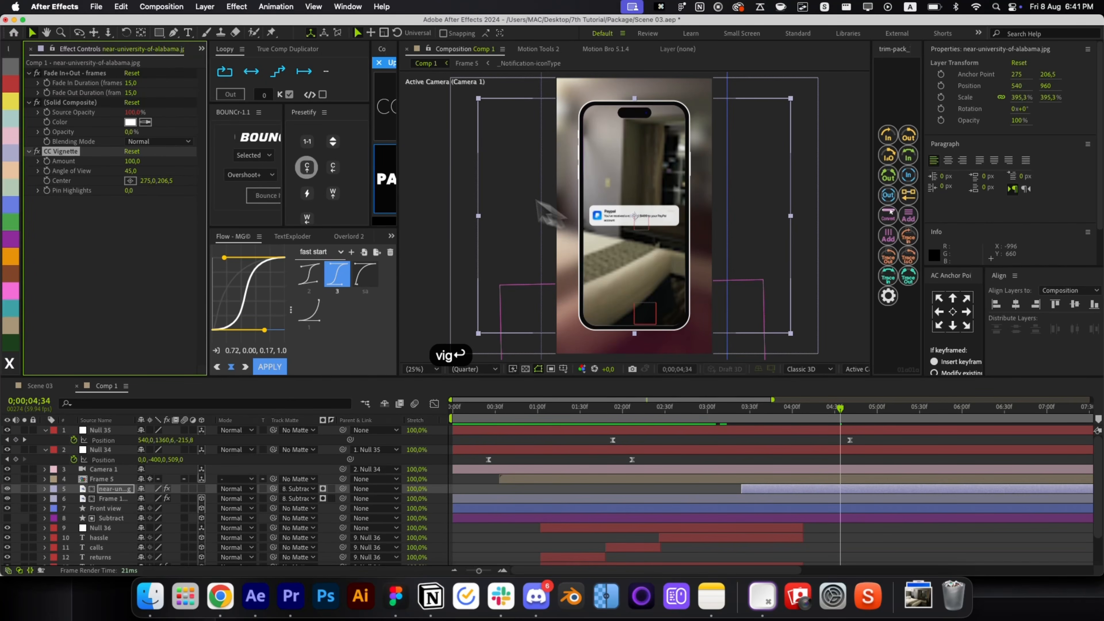
left_click_drag(139, 161, 275, 160)
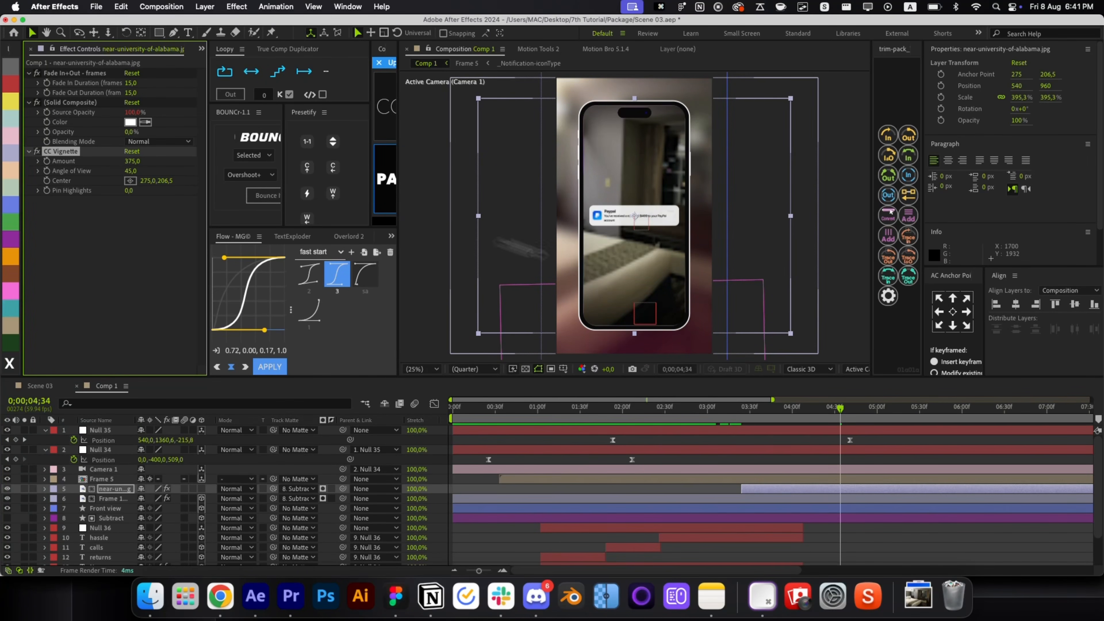
key("super+z")
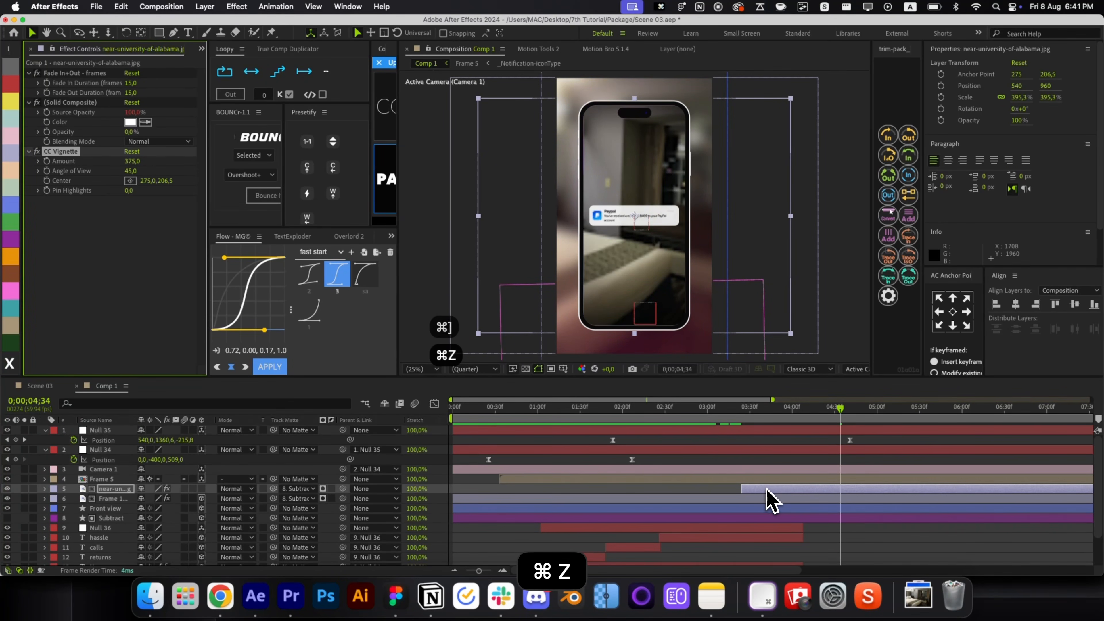
Trim the Frame 5 and Frame 1 layers to end at the current time.
left_click(767, 488)
key("super+]")
left_click(768, 488)
key("alt+]")
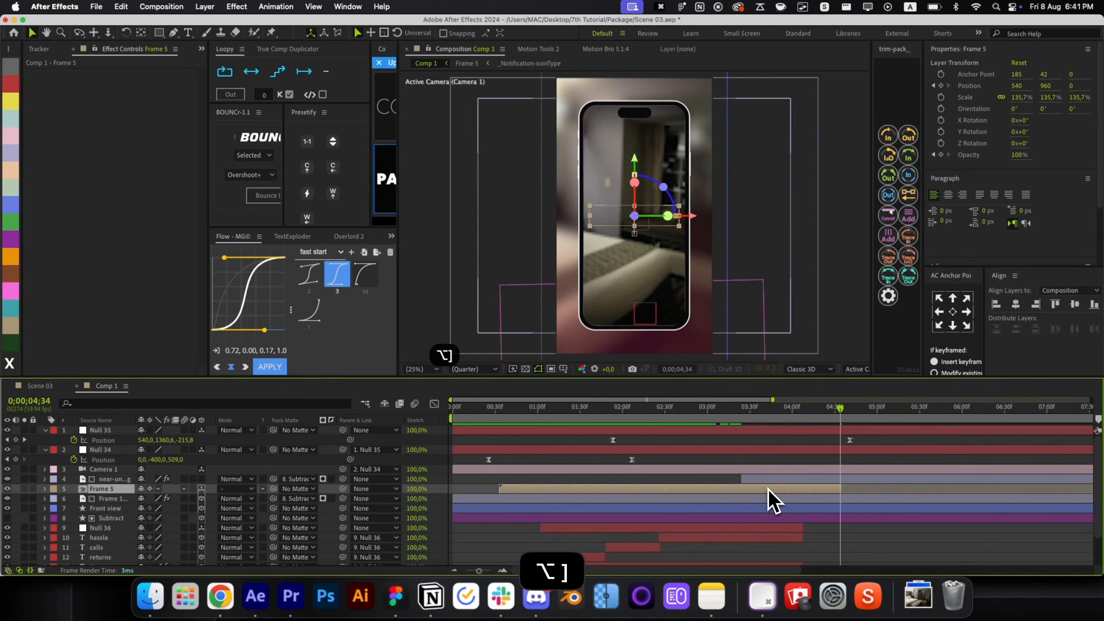
left_click(772, 495)
key("alt+bracketright")
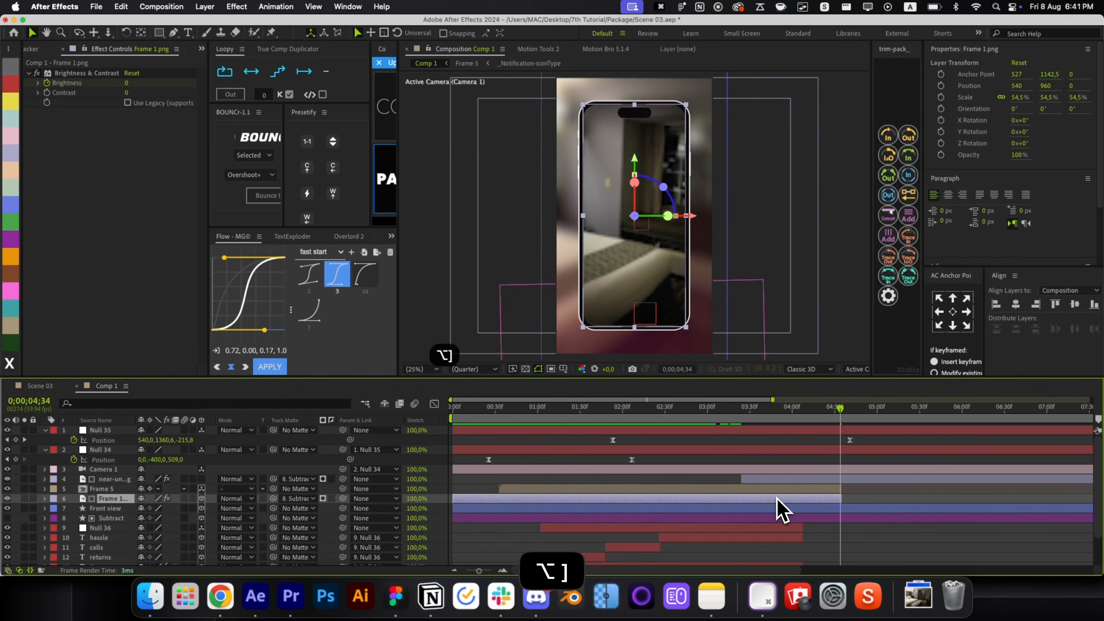
Shift the room photo slightly left in the viewer.
left_click(858, 478)
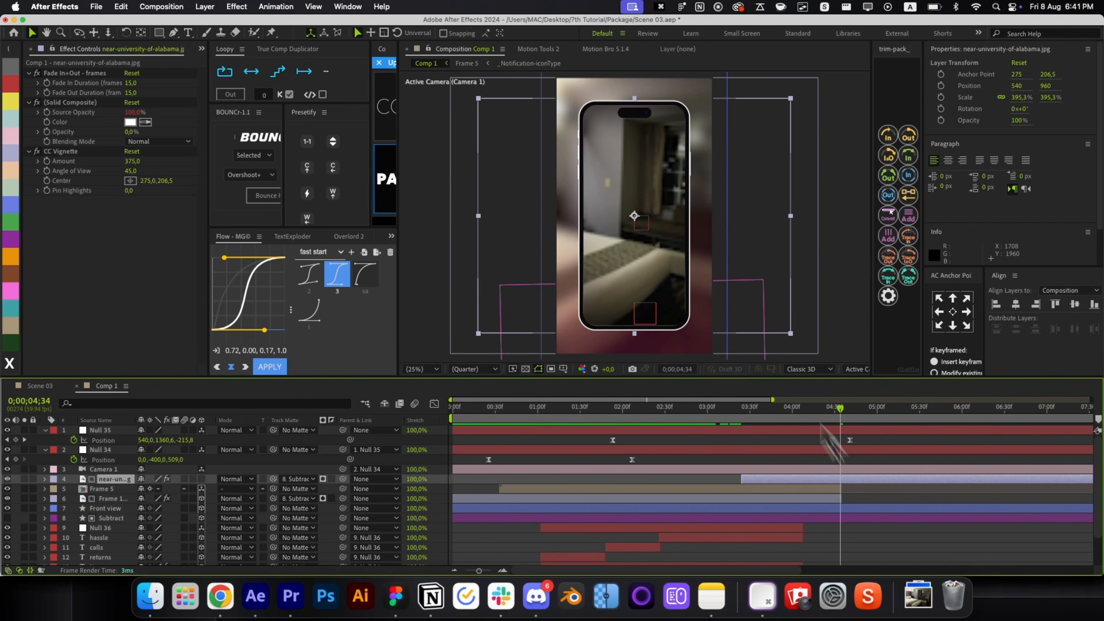
left_click_drag(639, 207, 633, 208)
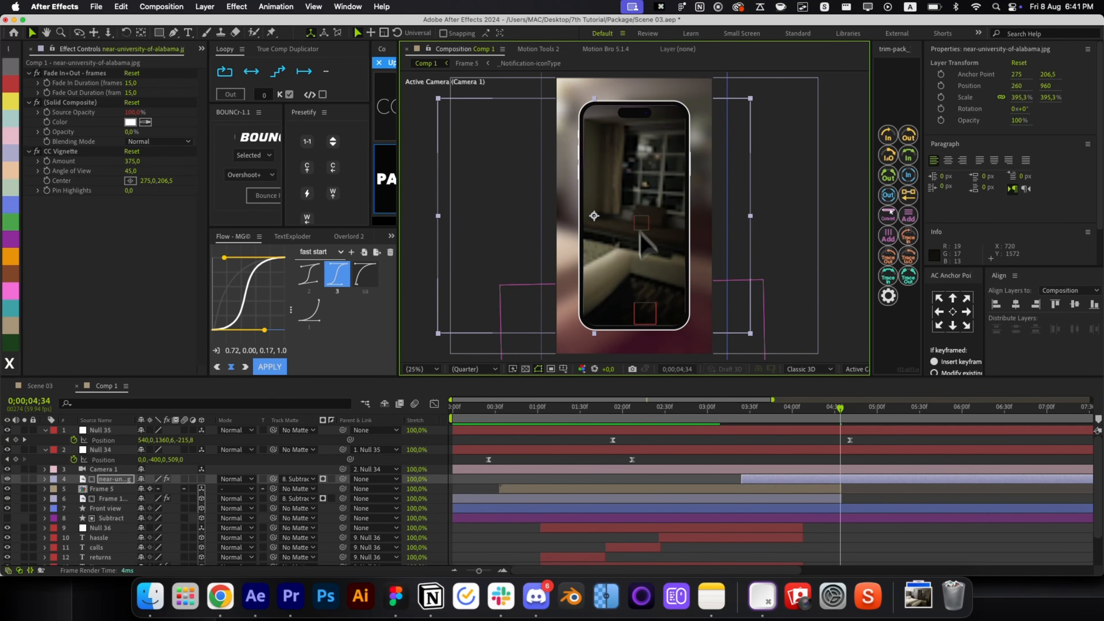
left_click(846, 458)
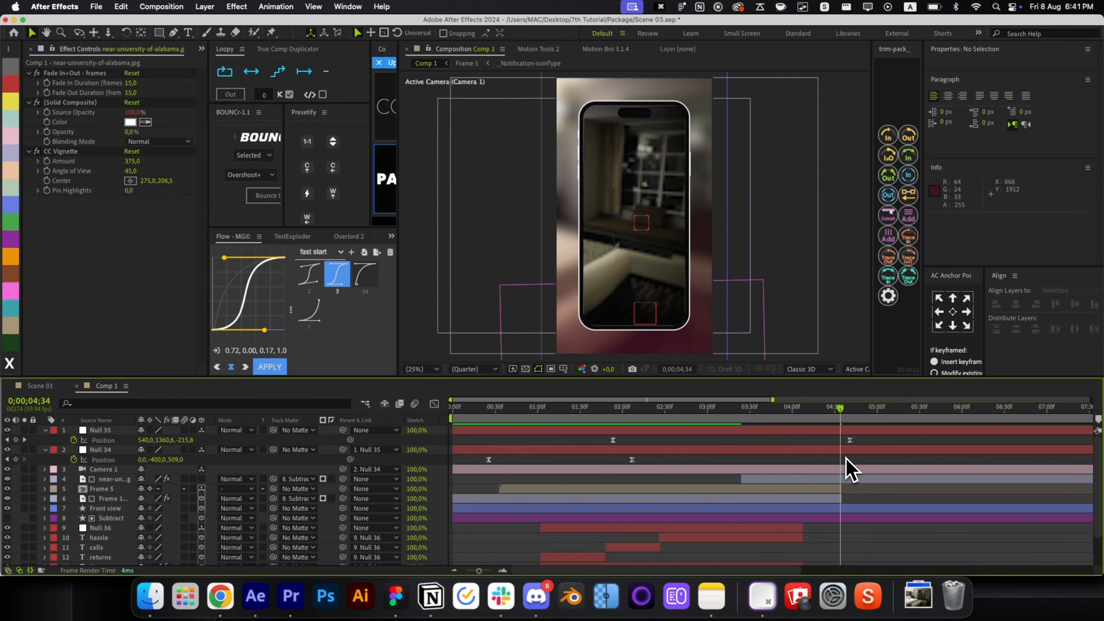
left_click(834, 480)
Replace the first room photo with the videoblocks image, then shrink it and shift it right.
key("super+0")
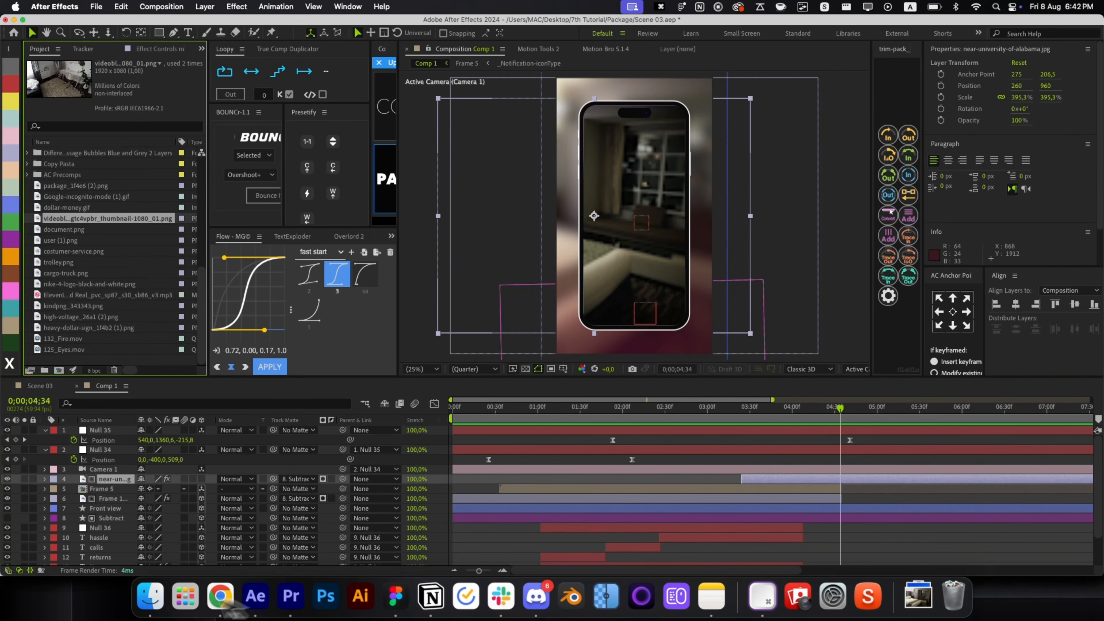
left_click_drag(163, 382, 43, 499)
key("s")
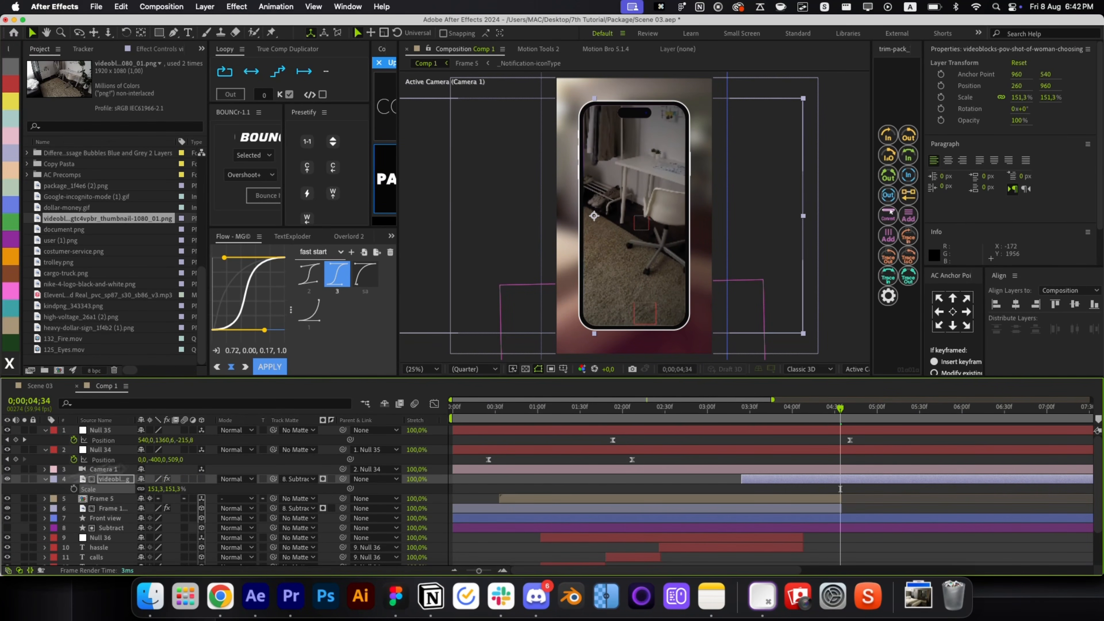
left_click_drag(636, 306, 671, 301)
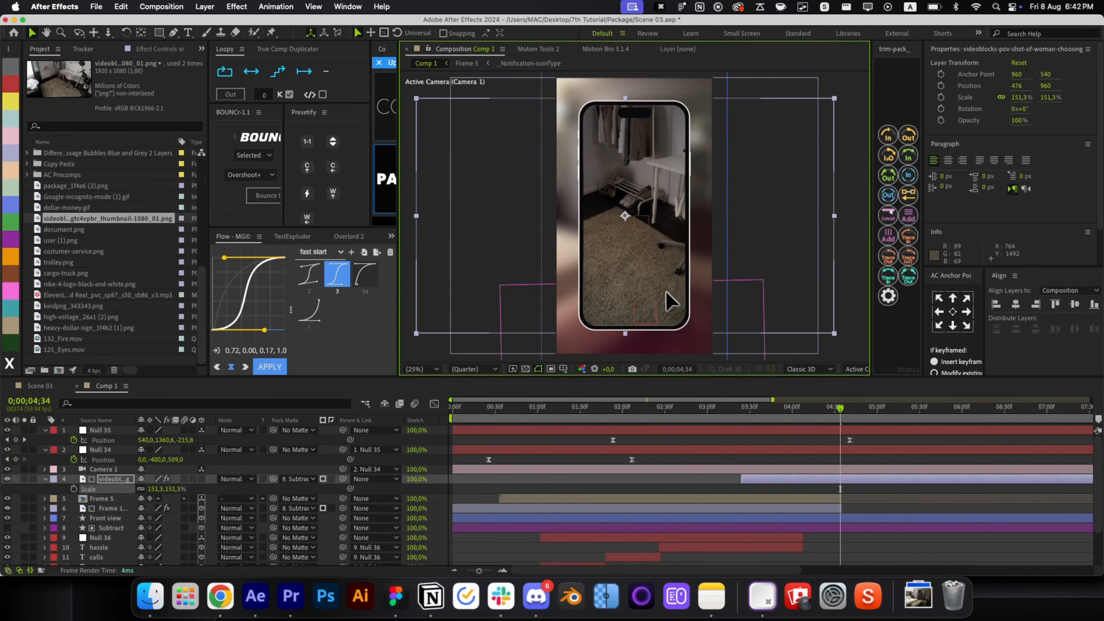
mouse_move(629, 334)
left_mouse_down()
mouse_move(651, 330)
mouse_move(628, 345)
left_mouse_up()
Replace the second room photo layer with the videoblocks image and enlarge it slightly.
left_click(731, 510)
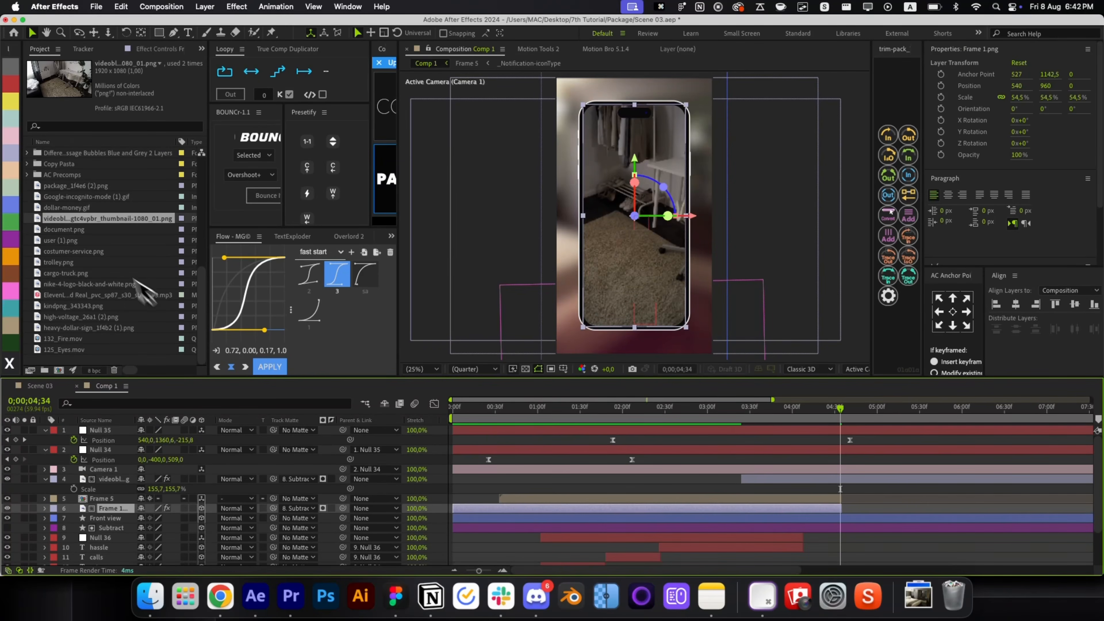
left_click_drag(89, 238, 144, 509)
key("s")
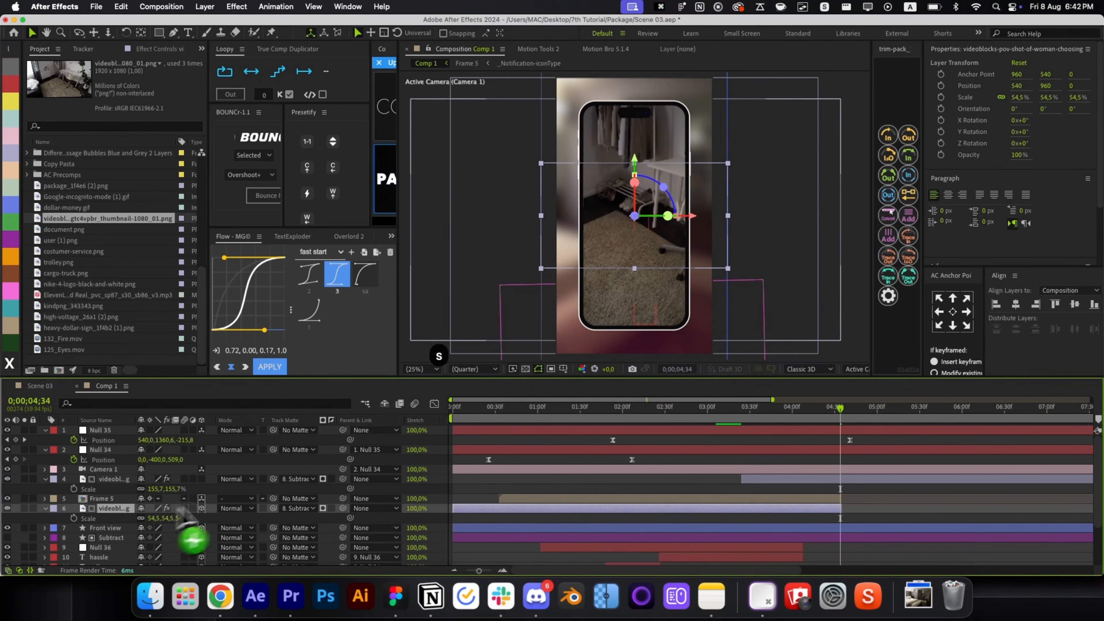
key("s")
key("cmd+z")
scroll(833, 547, "down", 3)
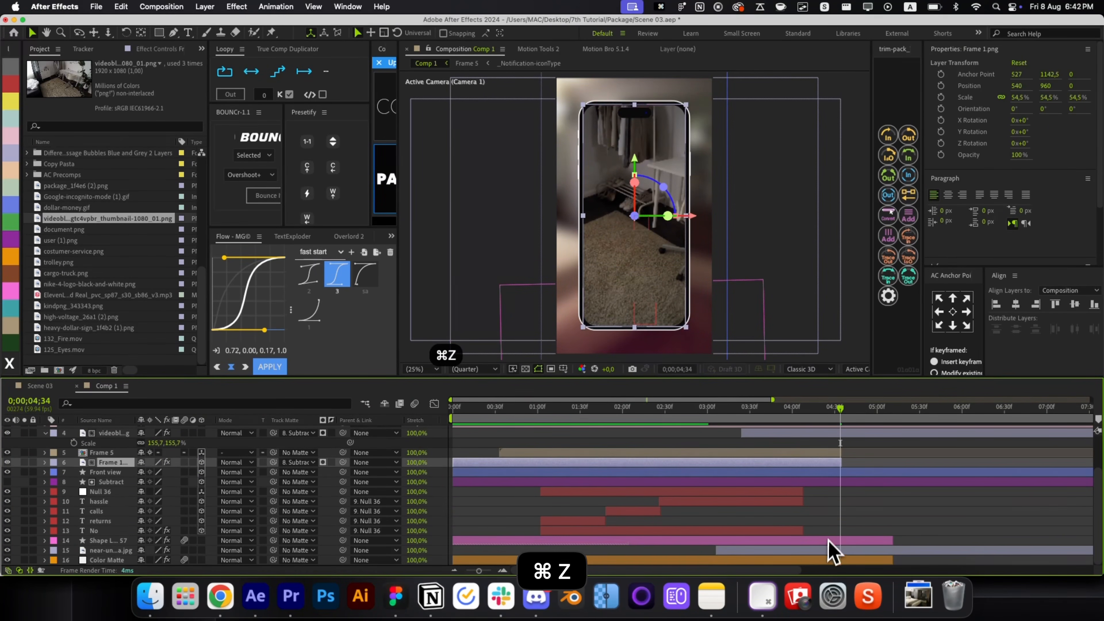
left_click(831, 550)
left_click_drag(80, 218, 177, 560)
key("s")
key("r")
key("r")
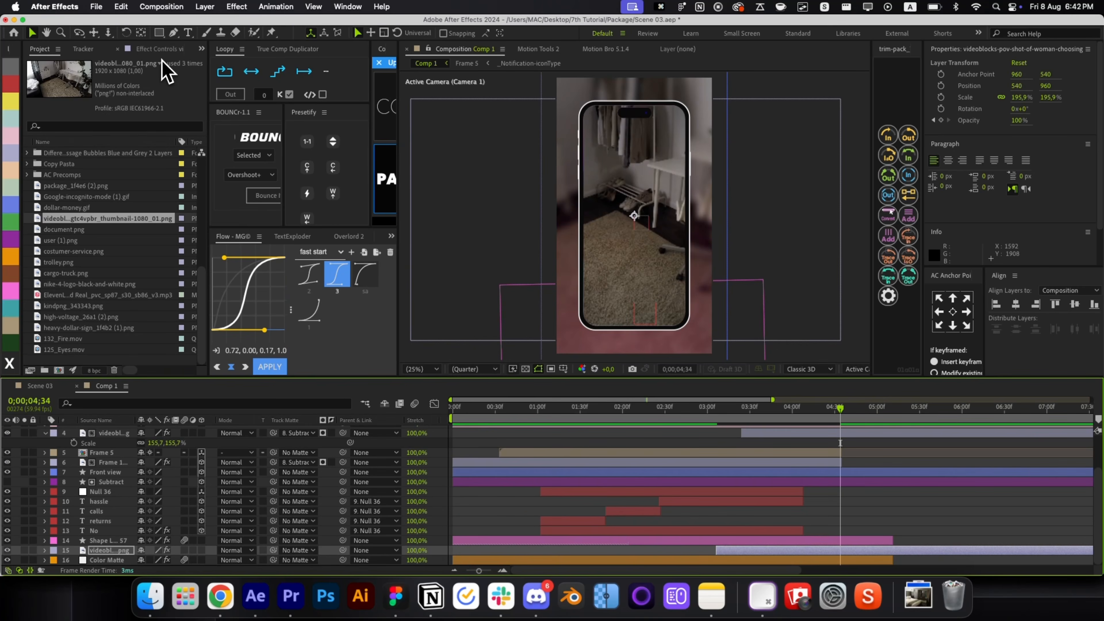
left_click(163, 48)
Lower the background footage's opacity keyframe to 78%.
key("t")
left_click_drag(788, 408, 764, 414)
left_click(200, 551)
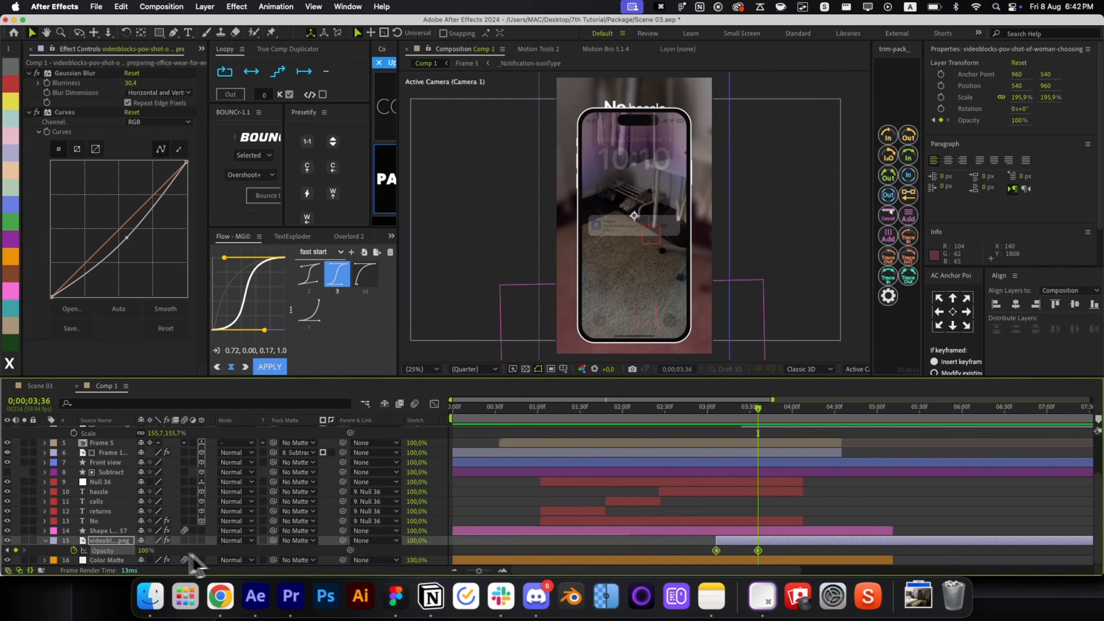
left_click(164, 558)
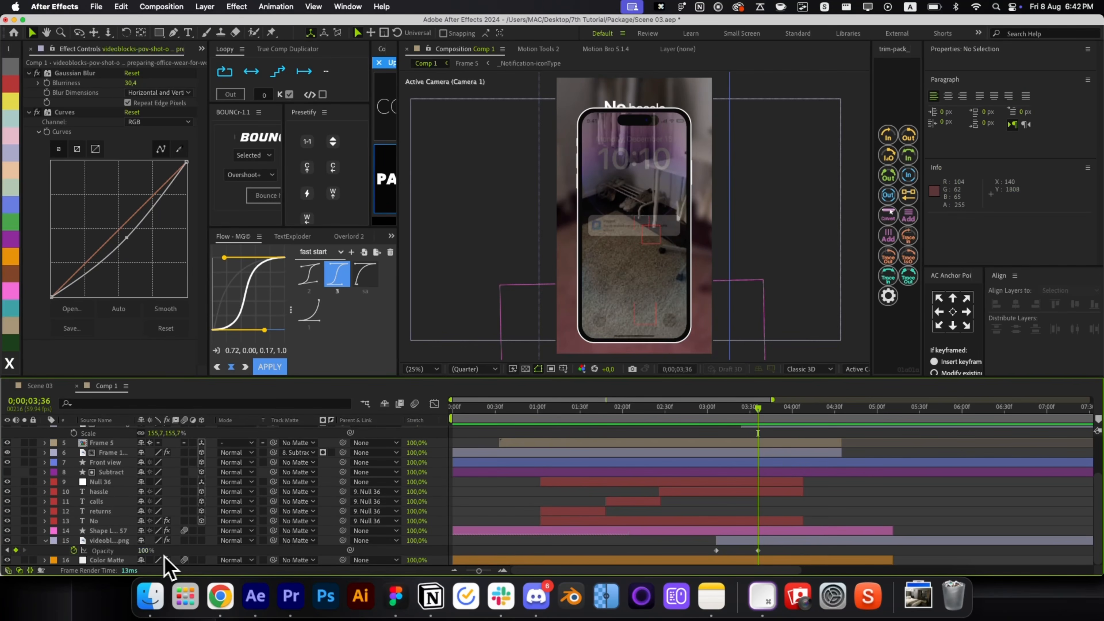
key("super+z")
key("super+z")
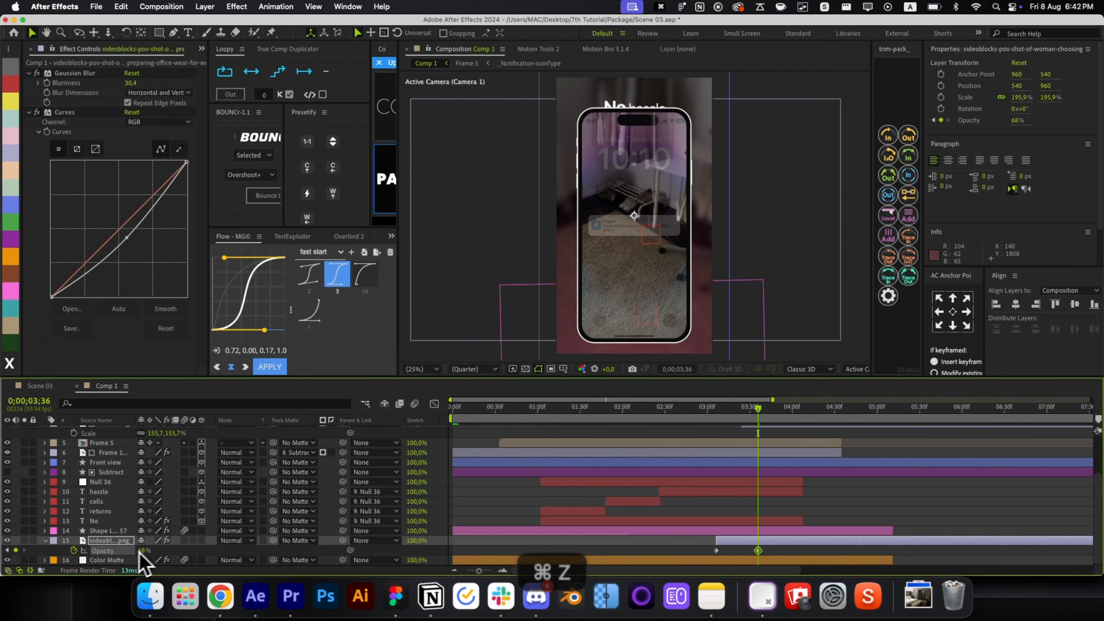
key("r")
key("r")
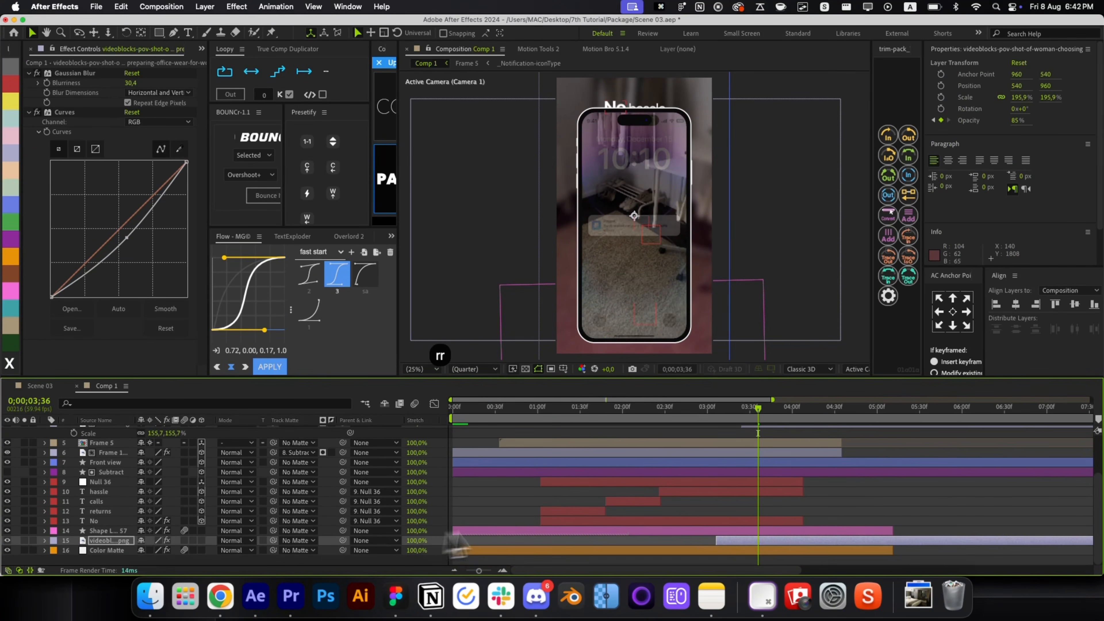
key("t")
key("r")
key("r")
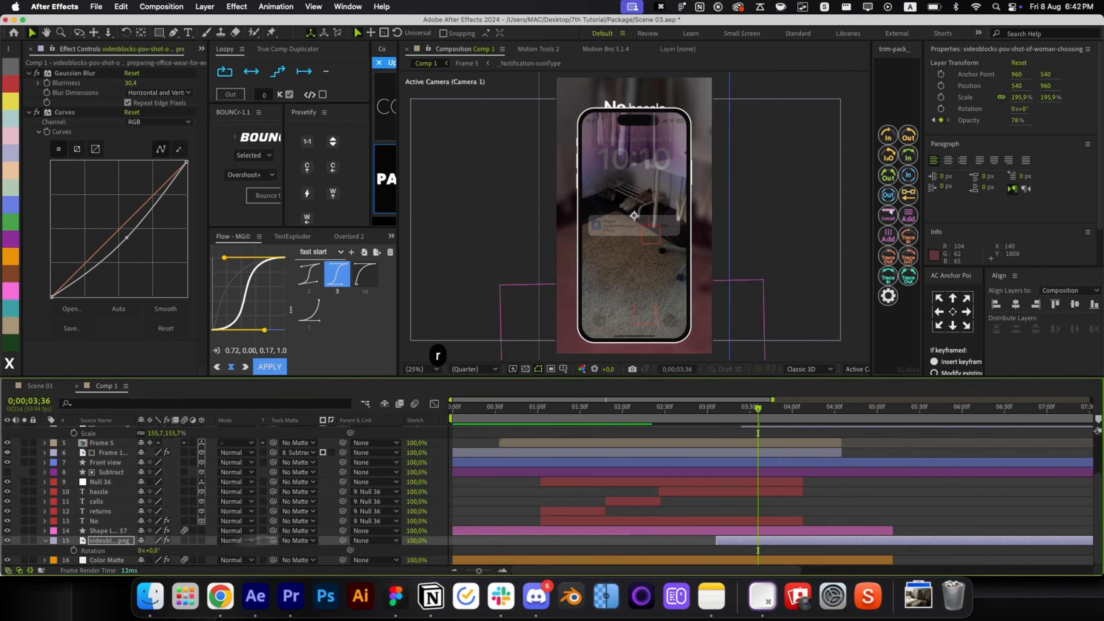
Increase the background footage's Gaussian Blur blurriness.
left_click(744, 424)
left_click_drag(744, 426, 771, 432)
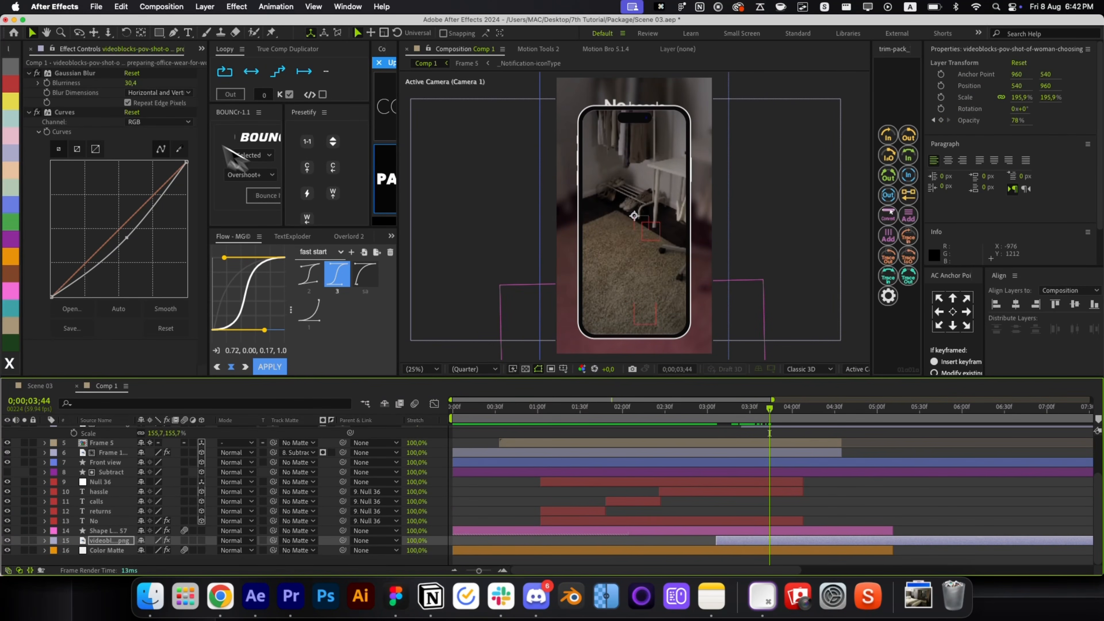
left_click_drag(137, 85, 215, 90)
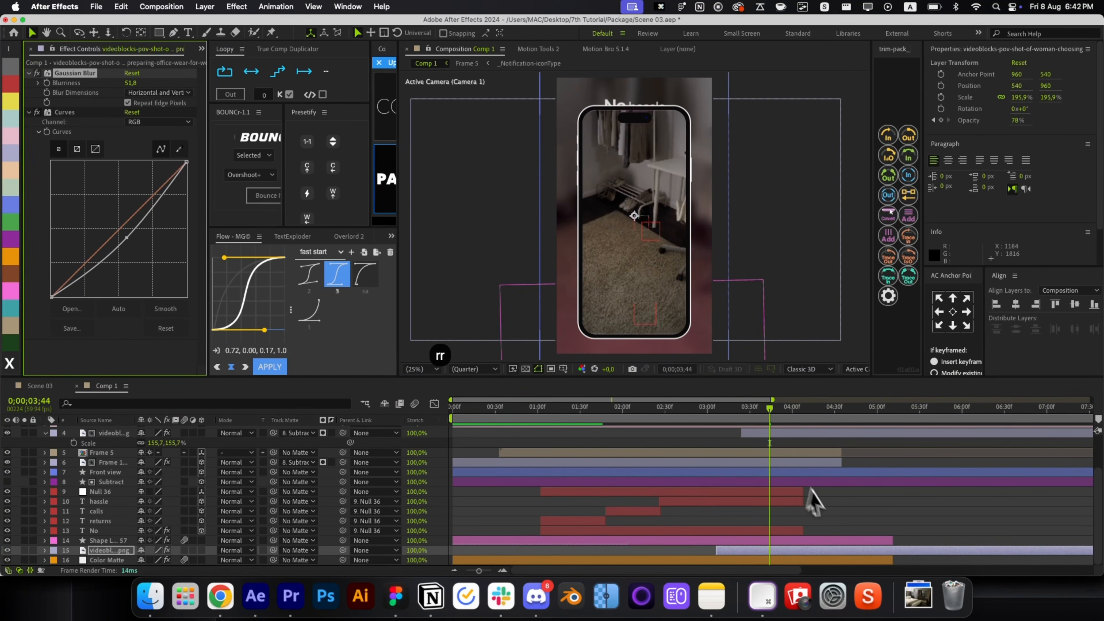
left_click(813, 501)
left_click(832, 423)
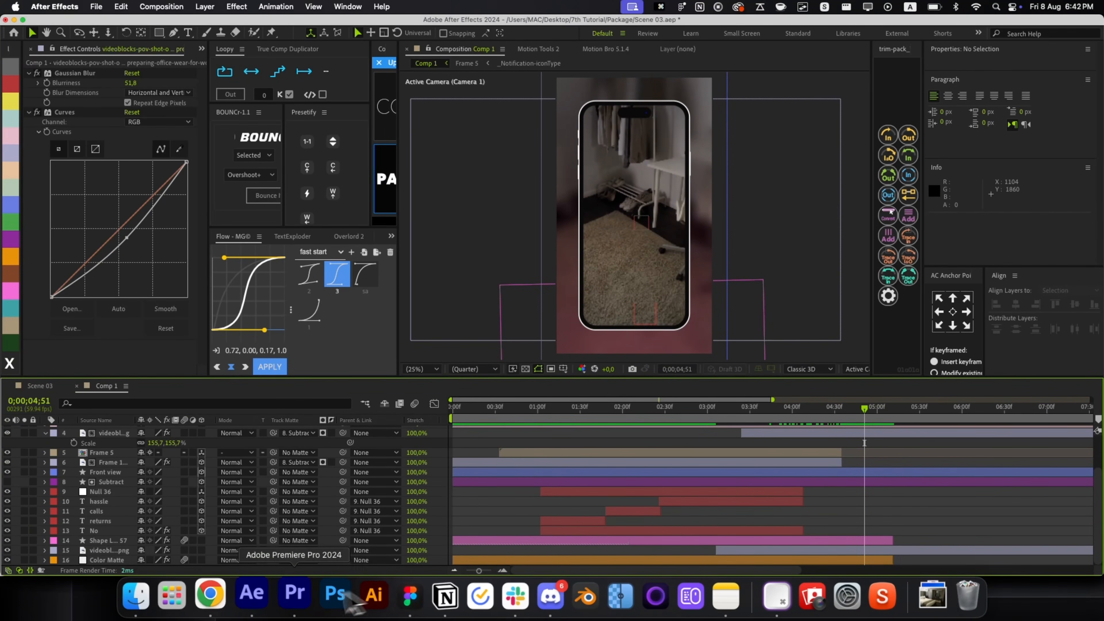
In Chrome, open the iPhone 16 Camera Control Figma page from the 'ios camera figma' image results.
key("super+alt+p")
triple_click(252, 108)
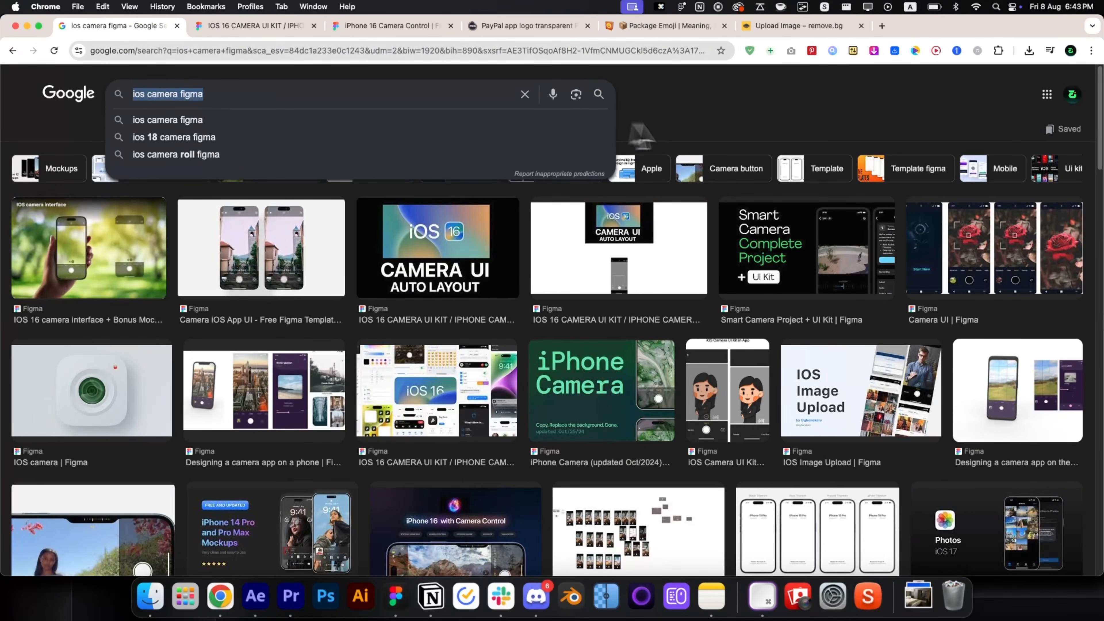
scroll(513, 305, "down", 4)
left_click(483, 372)
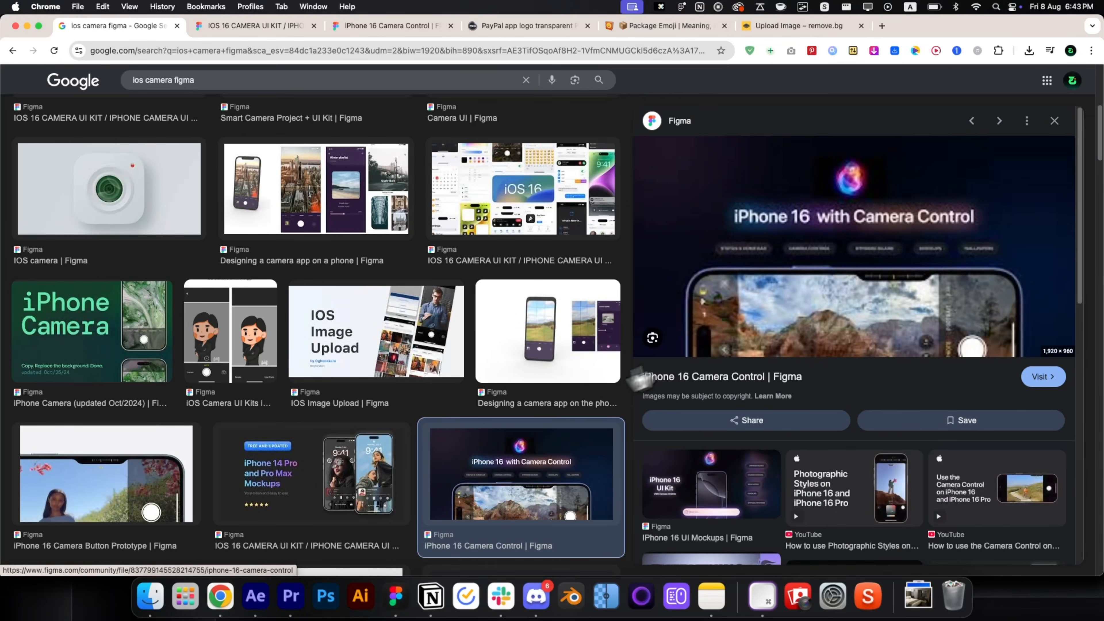
left_click(380, 29)
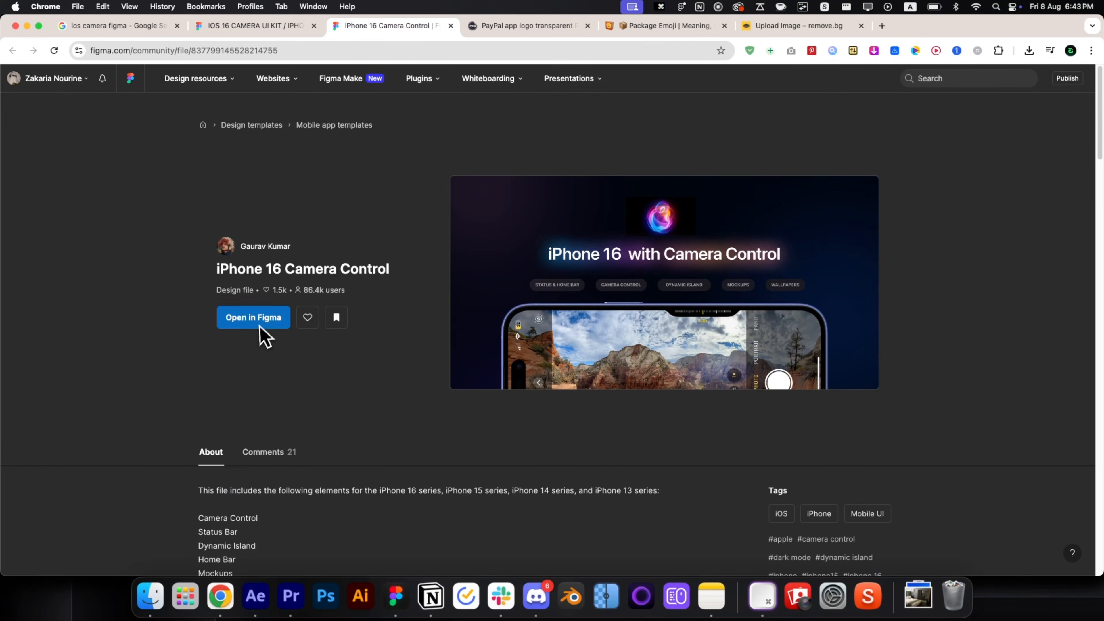
Duplicate the first phone mockup outside the Mockups frame and delete its background photo.
scroll(554, 315, "down", 3)
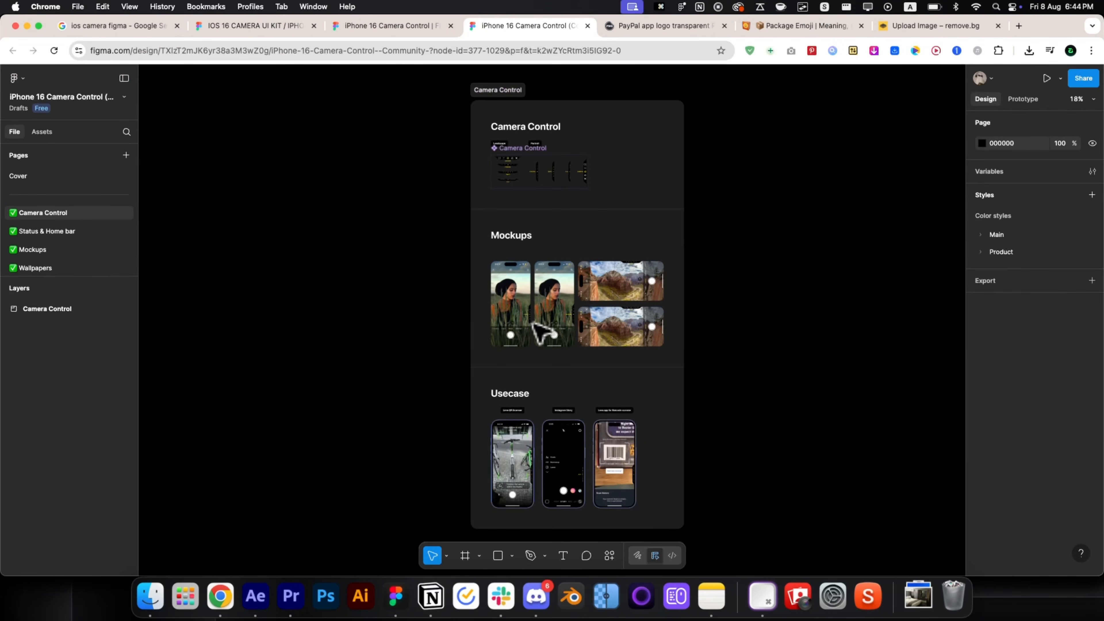
scroll(513, 343, "up", 3)
scroll(508, 335, "up", 5)
left_click(550, 305)
key("cmd+d")
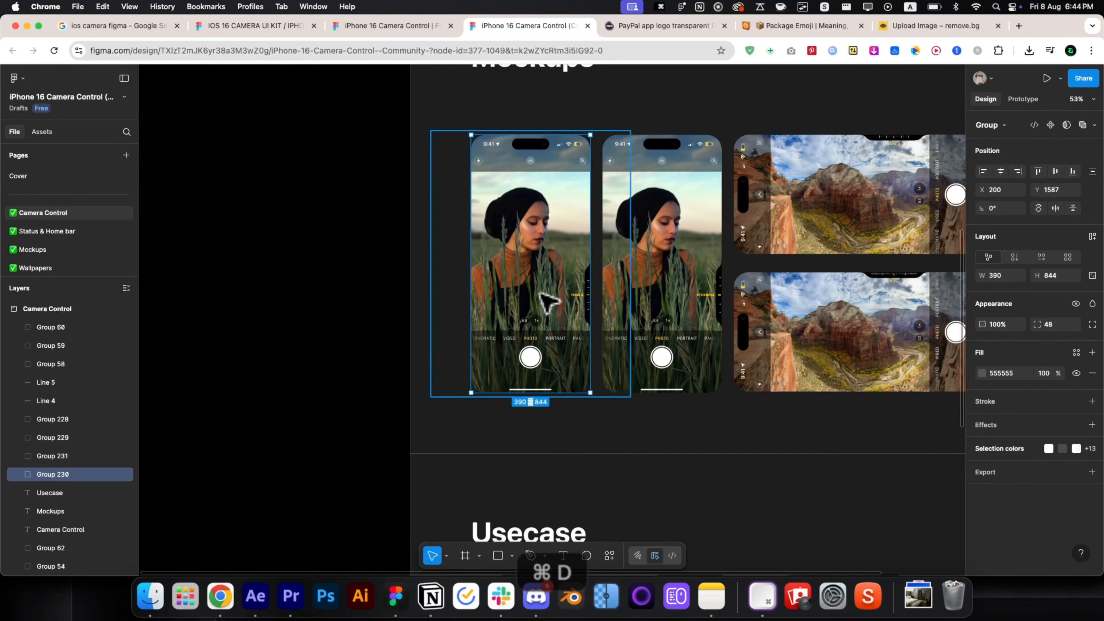
left_click_drag(551, 278, 366, 296)
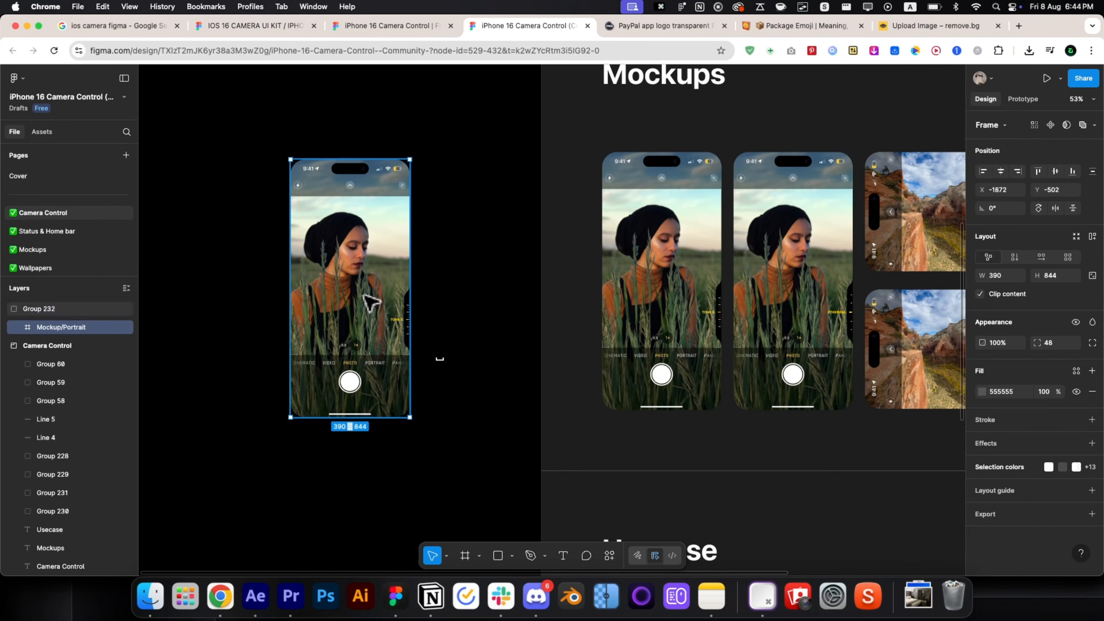
double_click(364, 294)
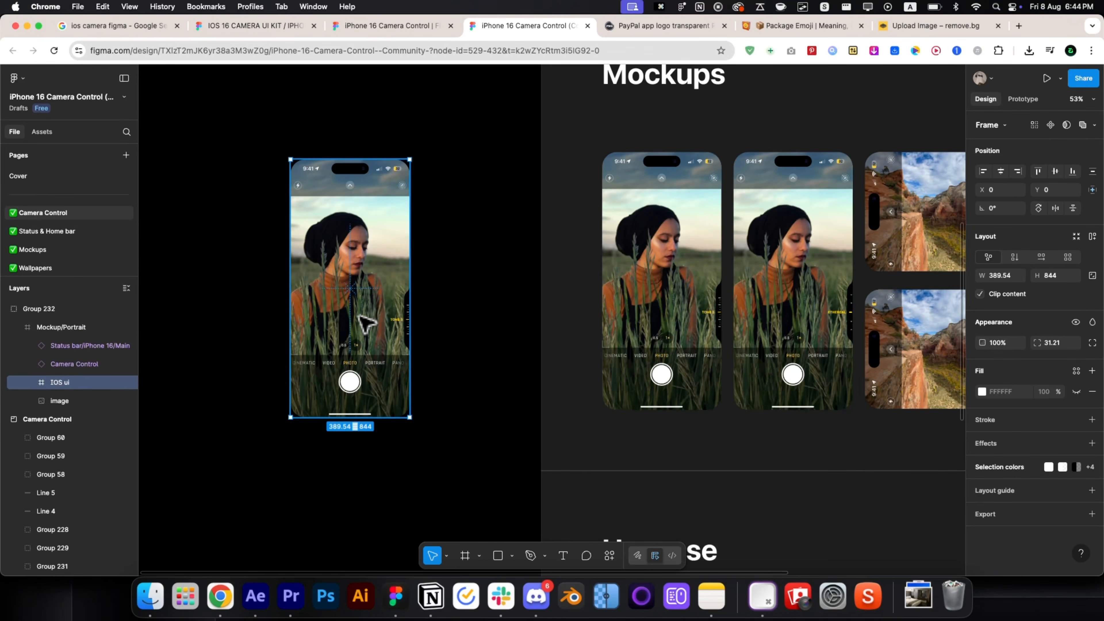
left_click(33, 382)
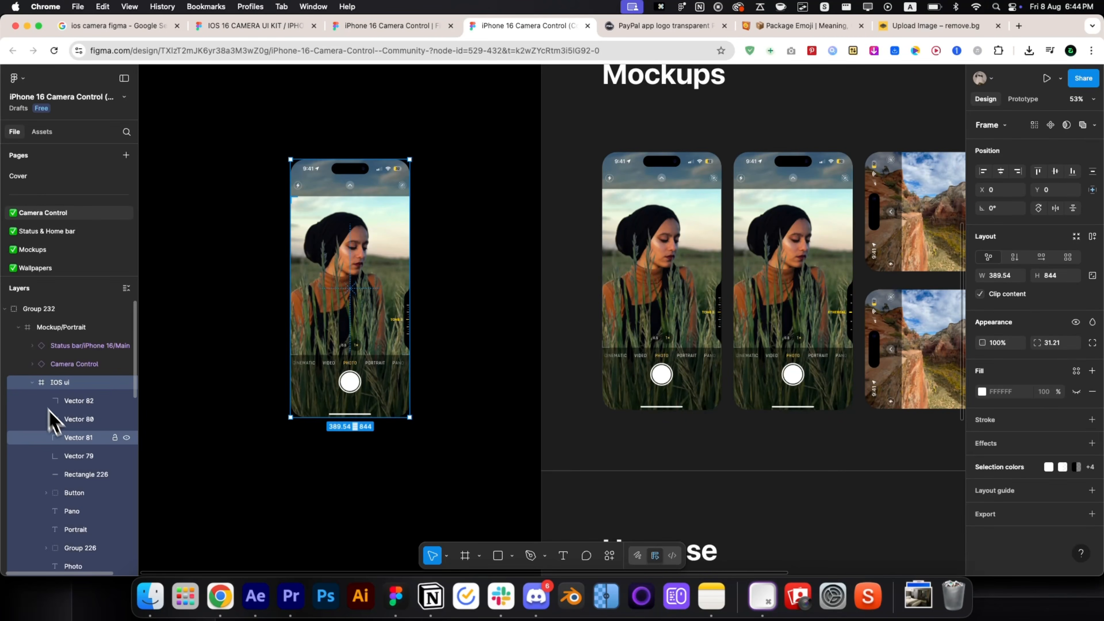
left_click(32, 382)
left_click(52, 403)
key("BackSpace")
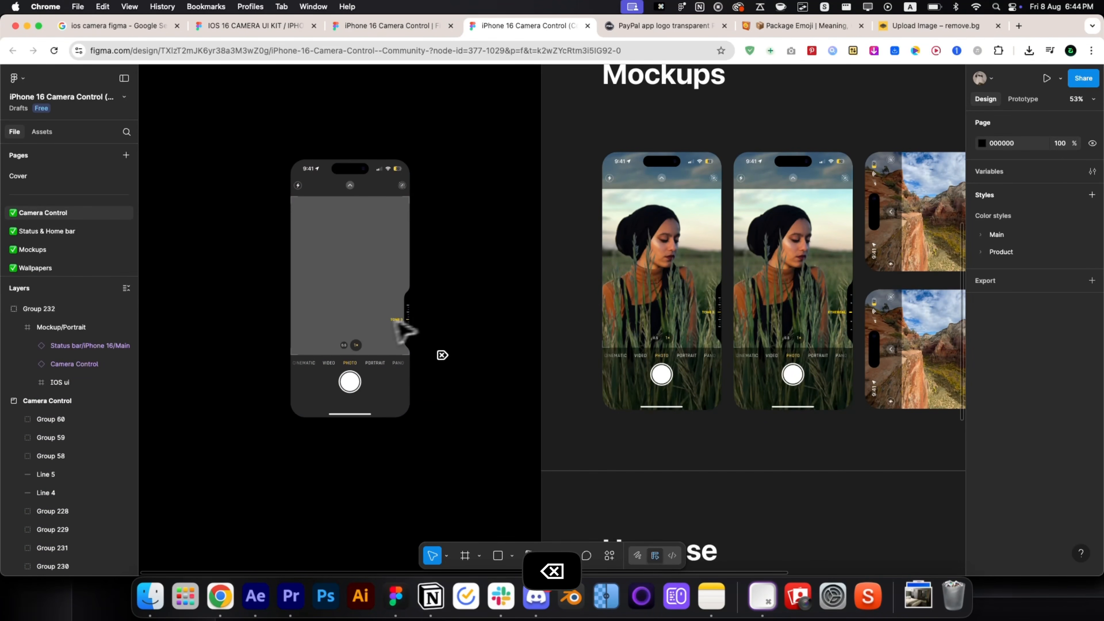
Remove the grey background fill from the copied phone group.
scroll(391, 340, "up", 3)
scroll(356, 304, "down", 4)
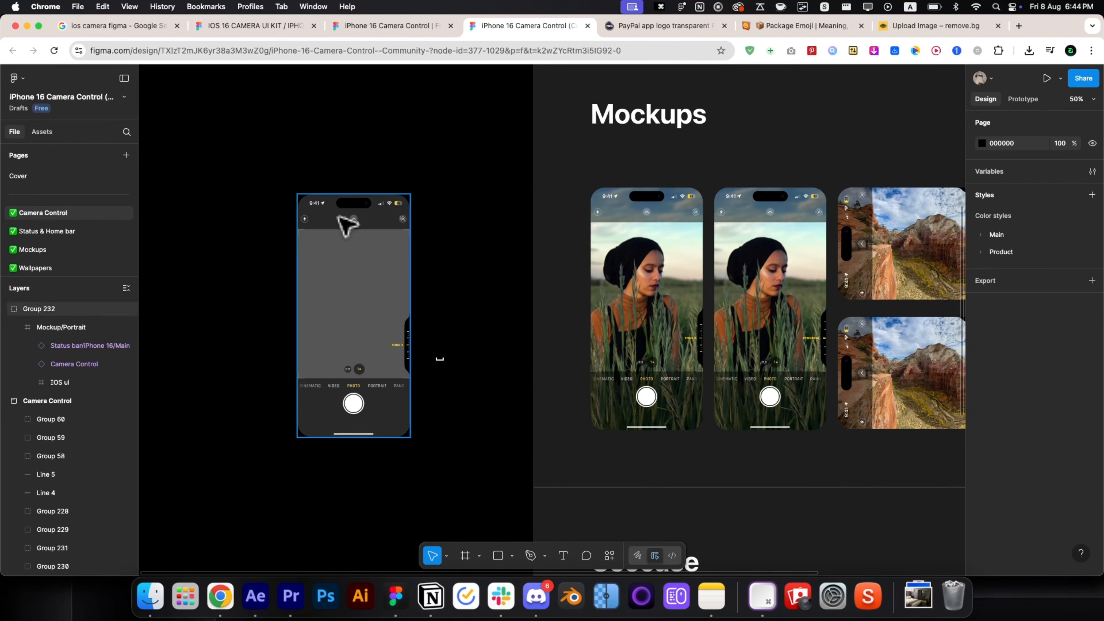
left_click(316, 284)
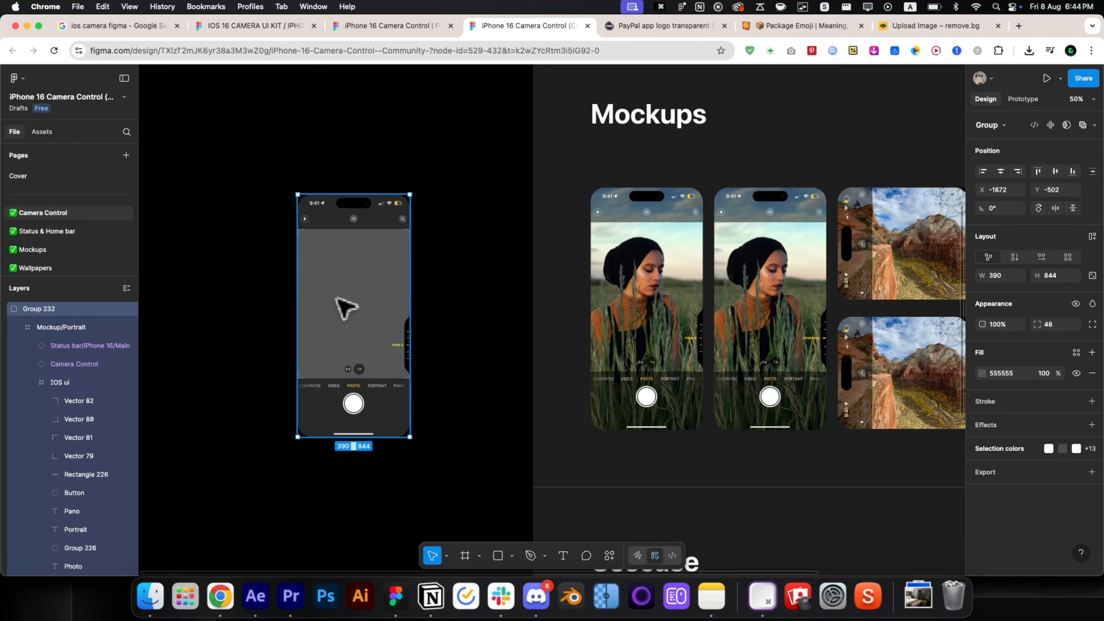
left_click(1092, 374)
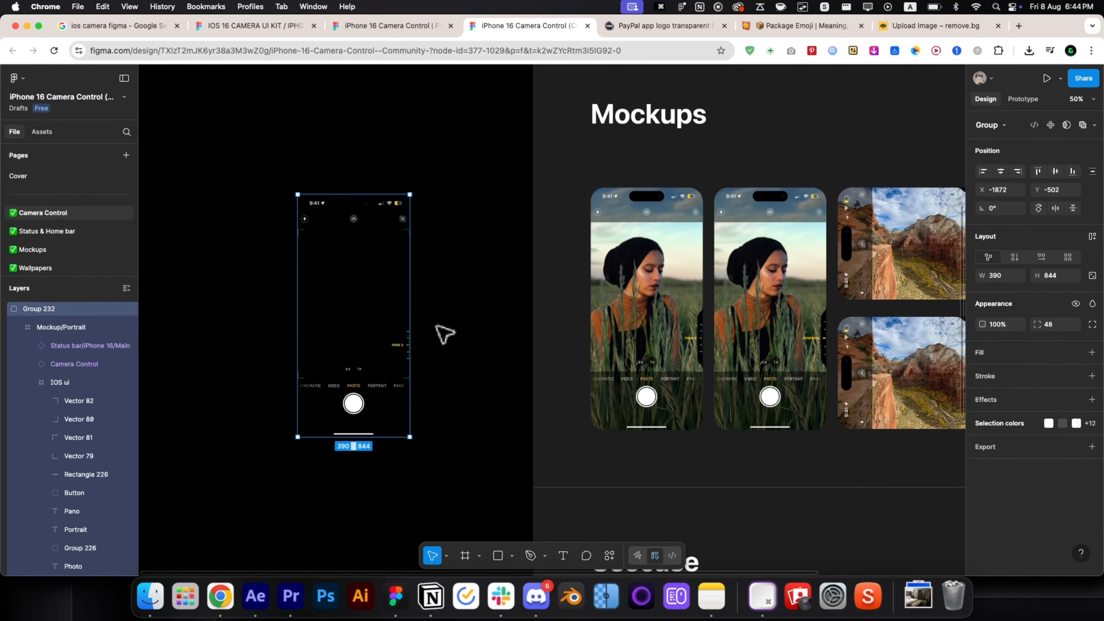
Send camera UI Group 232 to After Effects with the Overlord plugin.
left_click(432, 311)
left_click(401, 267)
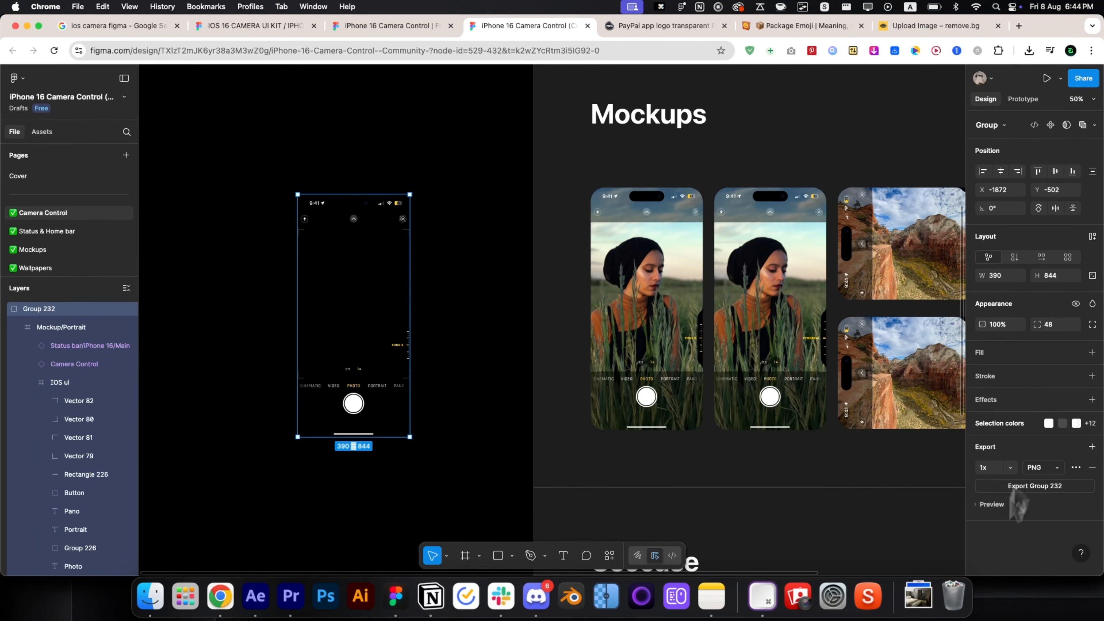
left_click(995, 506)
right_click(355, 301)
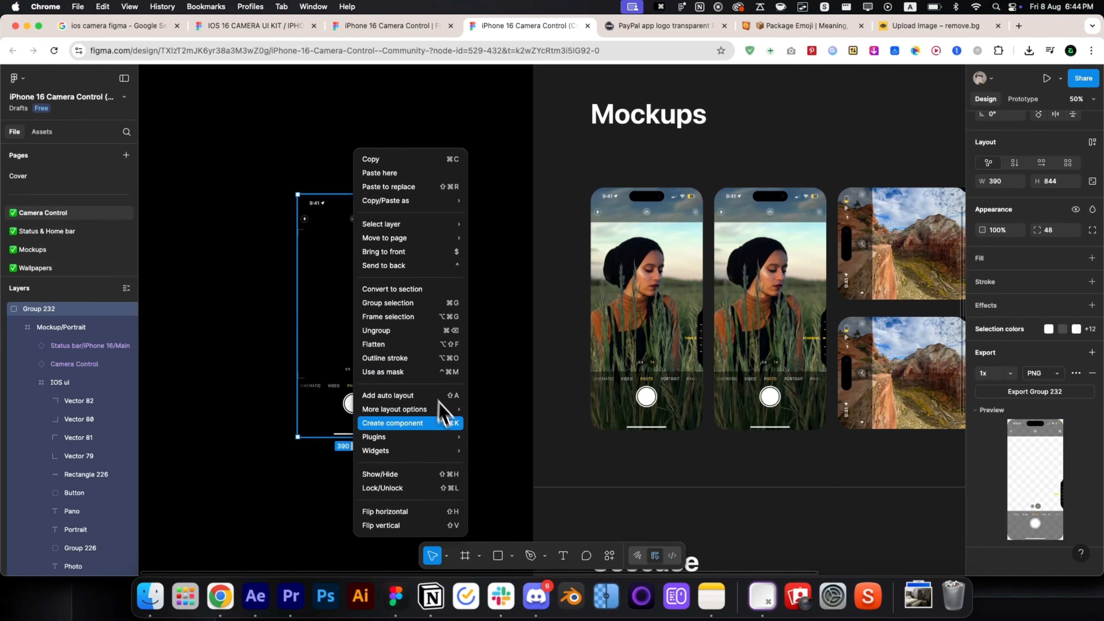
mouse_move(443, 437)
left_click(504, 450)
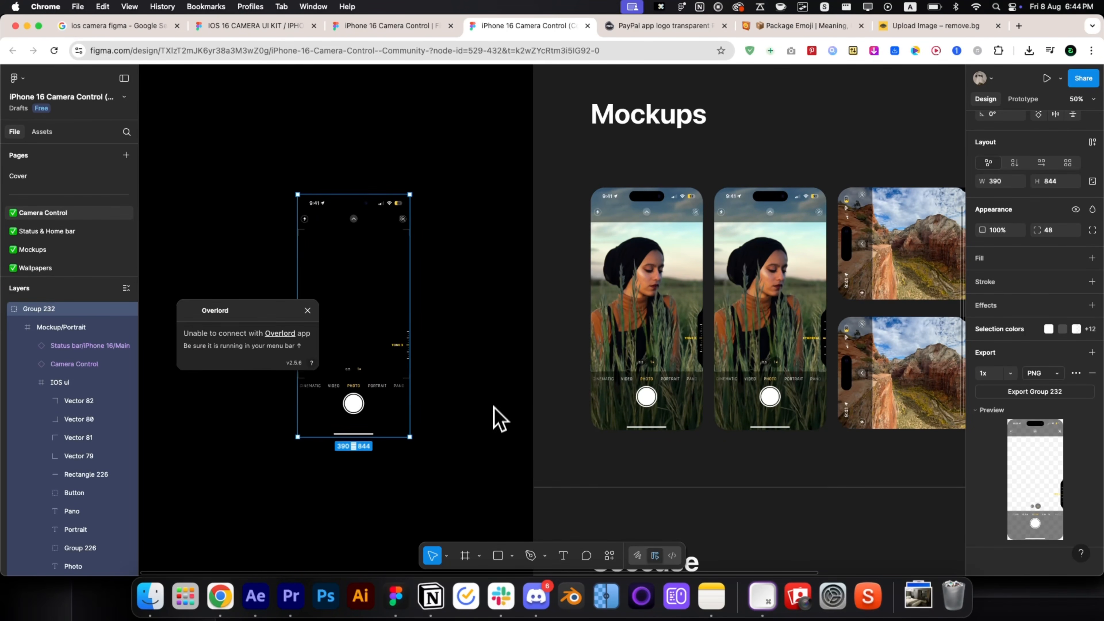
left_click(242, 340)
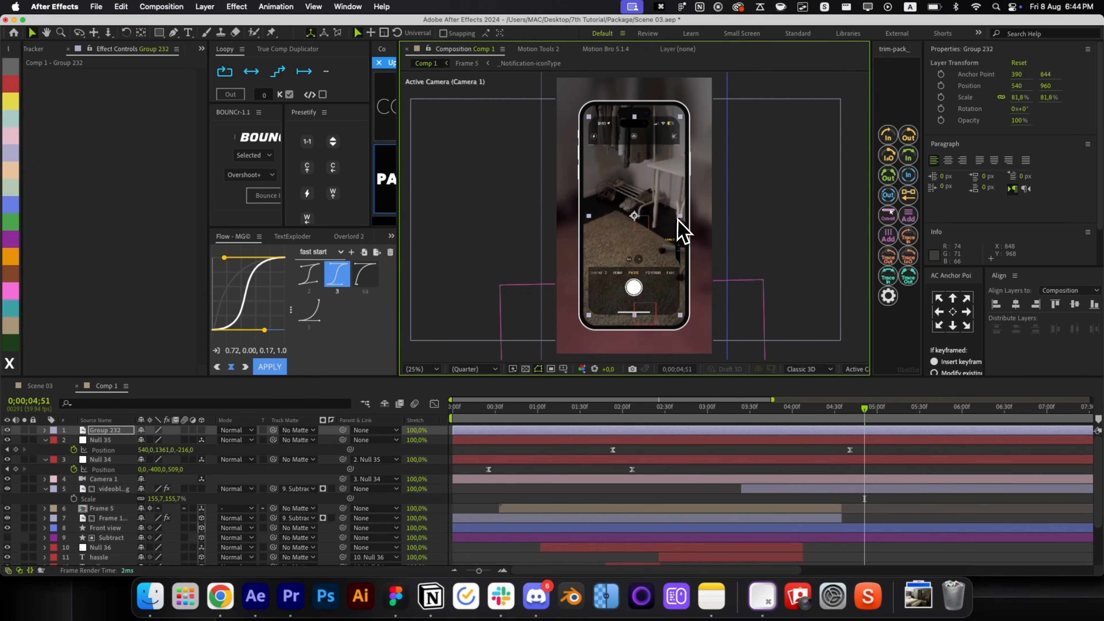
Start Group 232 later, place it below Camera 1 and matte it with Subtract.
left_click_drag(543, 433, 650, 438)
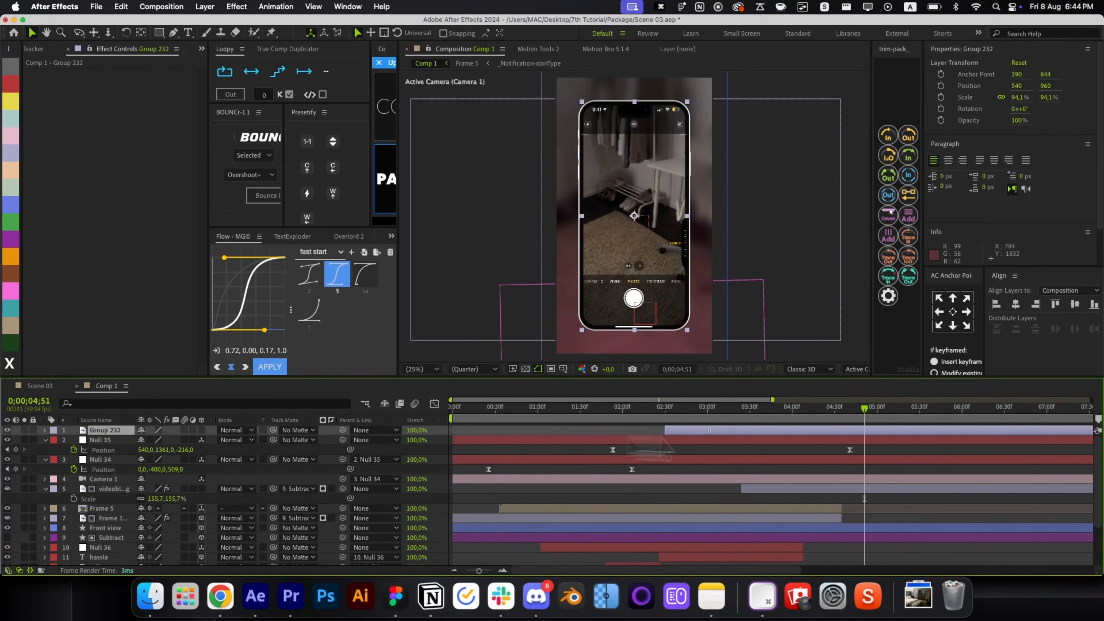
key("super+bracketleft")
key("super+bracketleft")
key("super+bracketleft")
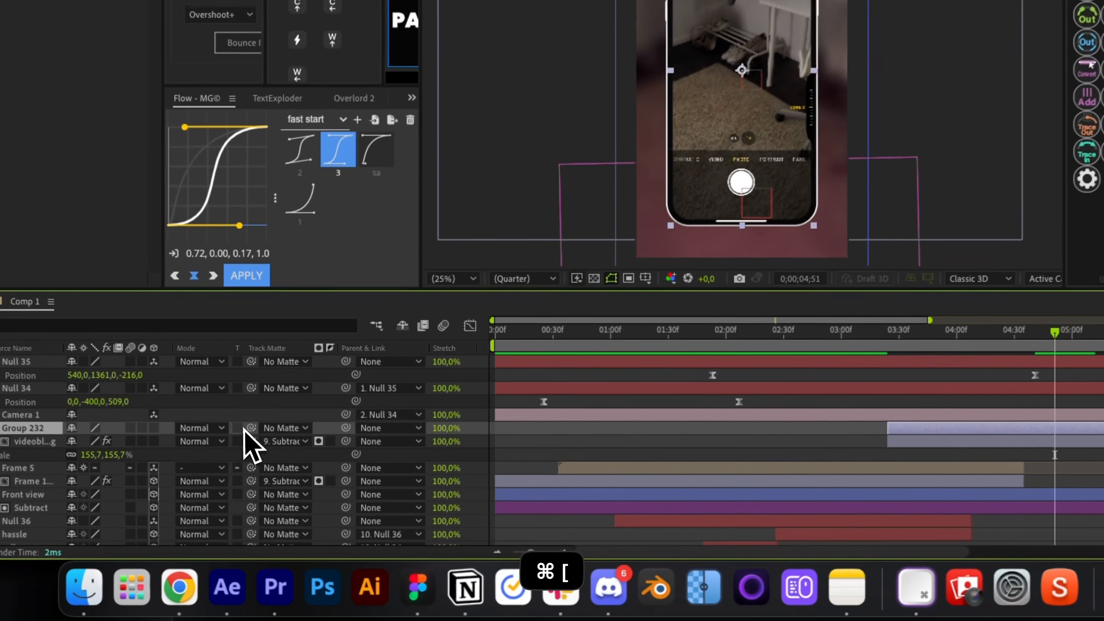
left_click_drag(251, 428, 628, 518)
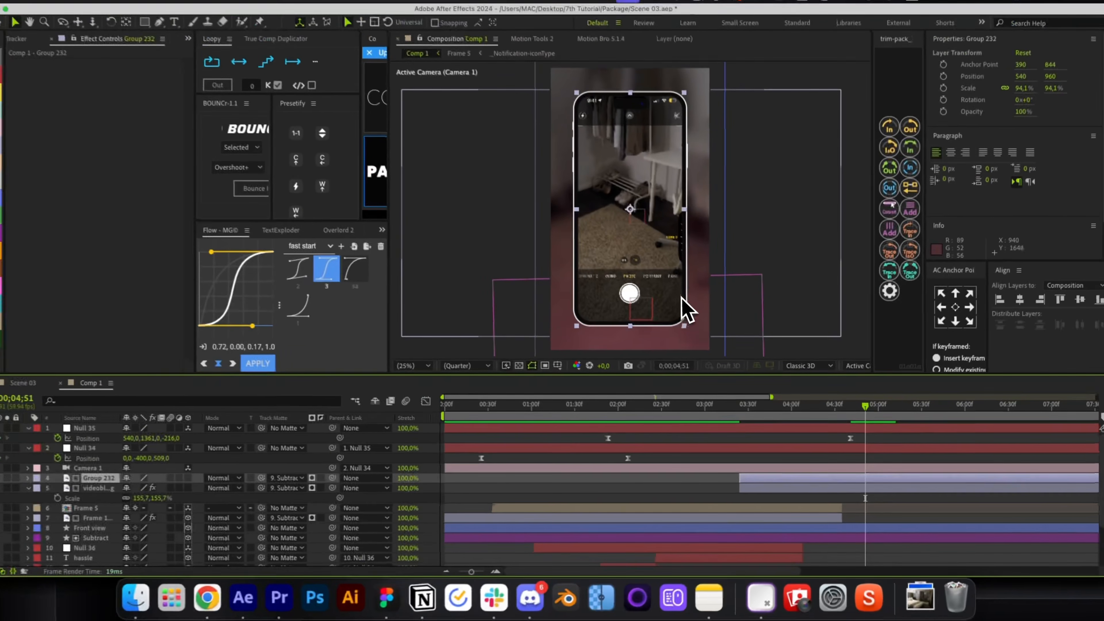
Scale and push the camera UI in depth to fit the phone screen (67.7%, Z -139).
left_click_drag(688, 338, 676, 307)
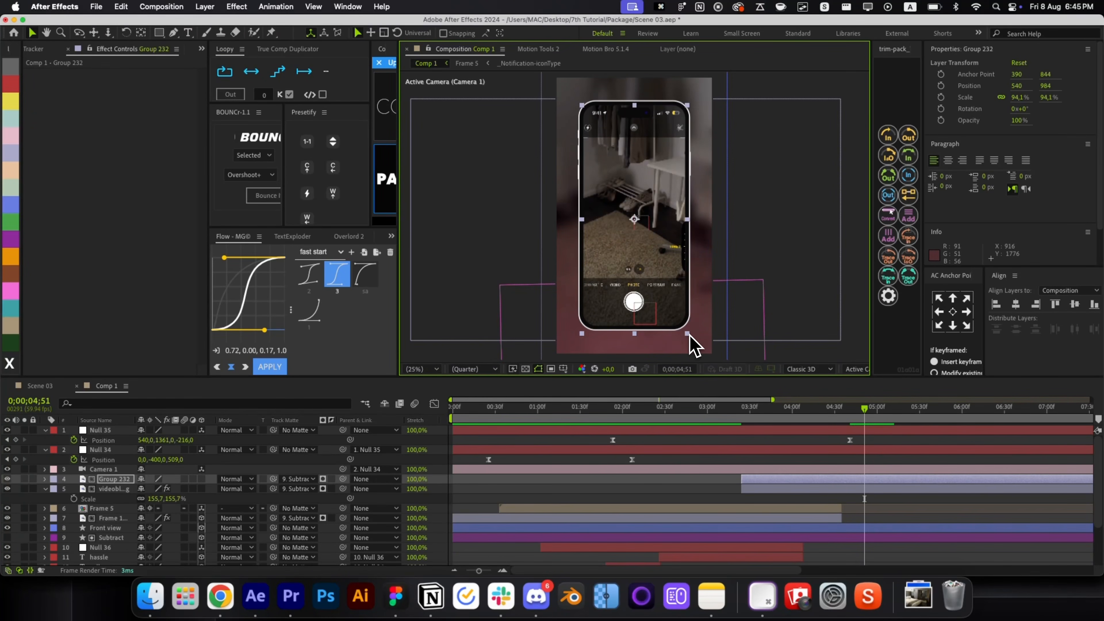
key("v")
left_click_drag(635, 223, 635, 295)
left_click_drag(716, 218, 644, 237)
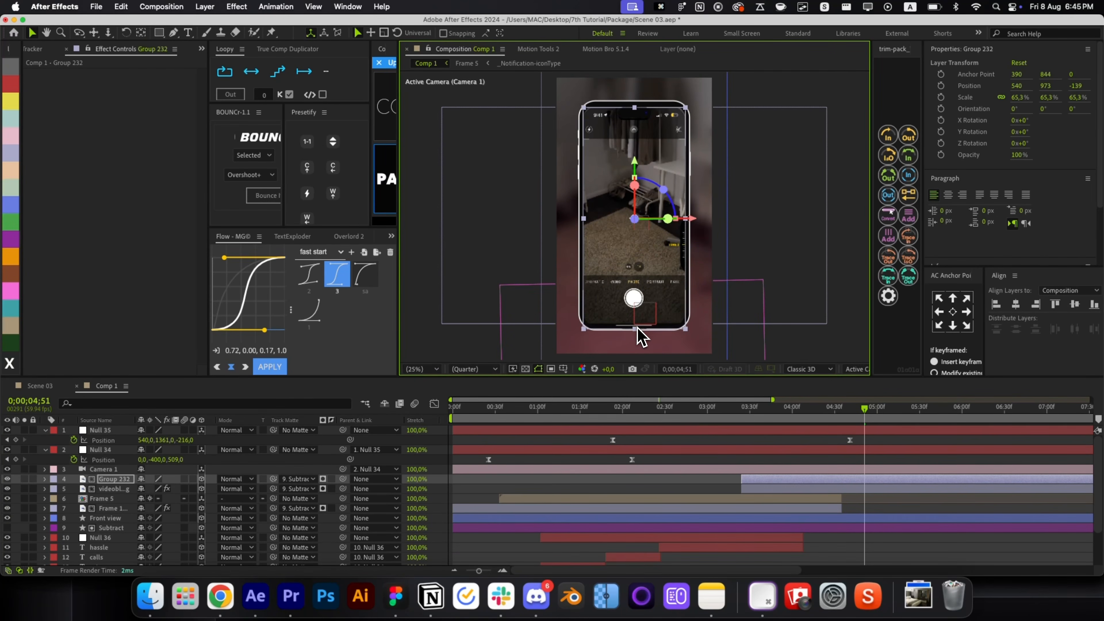
left_click_drag(635, 331, 645, 340)
Pre-compose Group 232 into Group 232 Comp 1 and open the precomp.
left_click(755, 489)
key("super+shift+c")
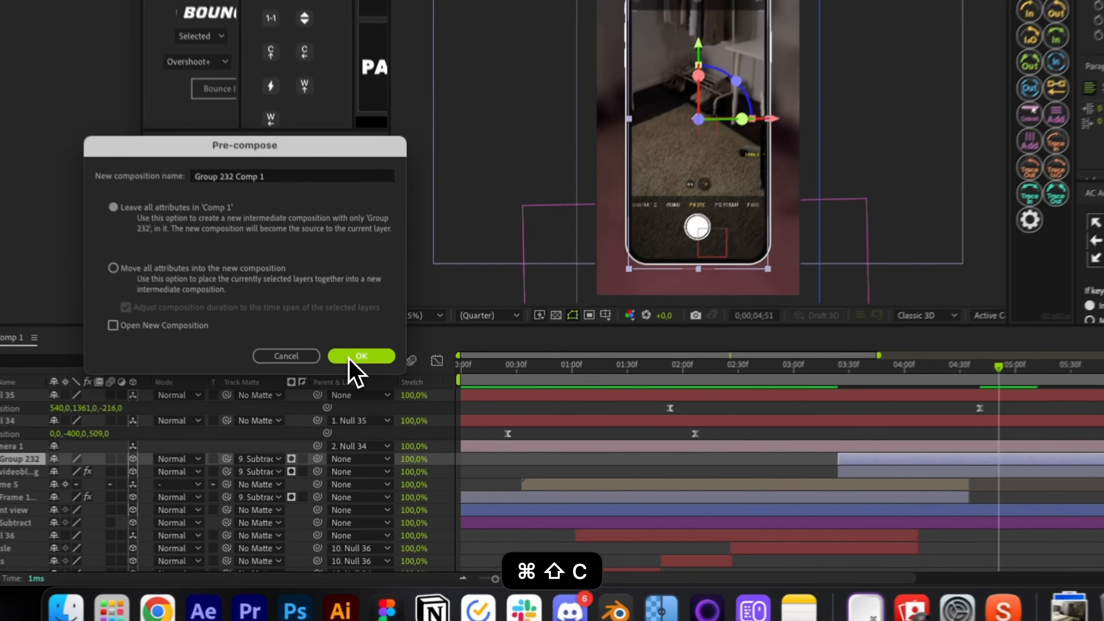
left_click(374, 397)
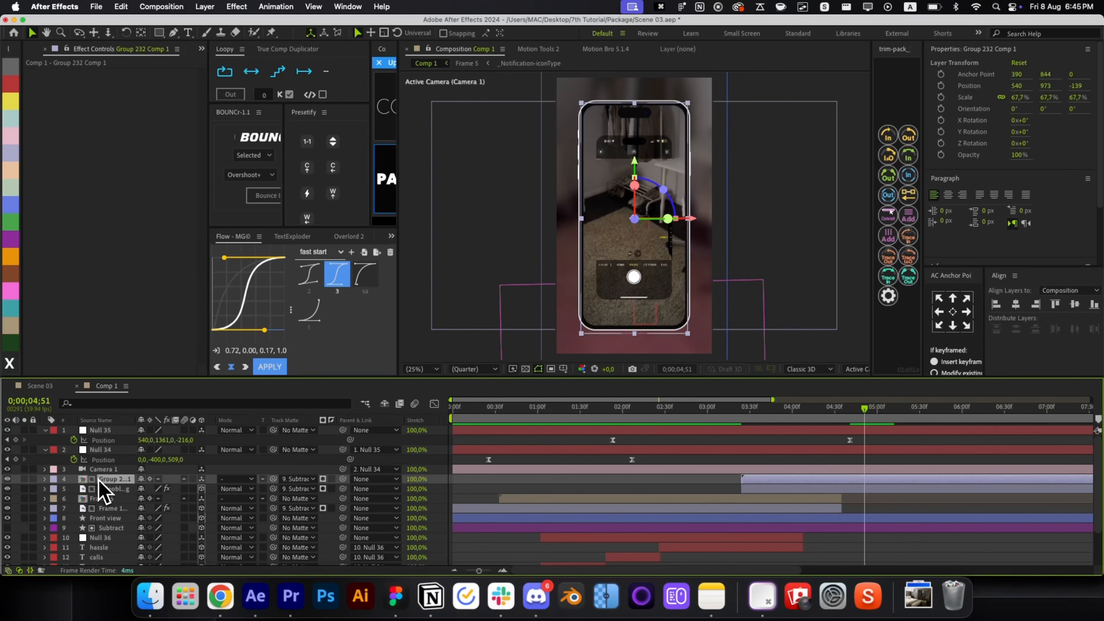
double_click(99, 480)
Mask off the phone's top status area on the Group 232 layer, with transparency shown.
key("super+w")
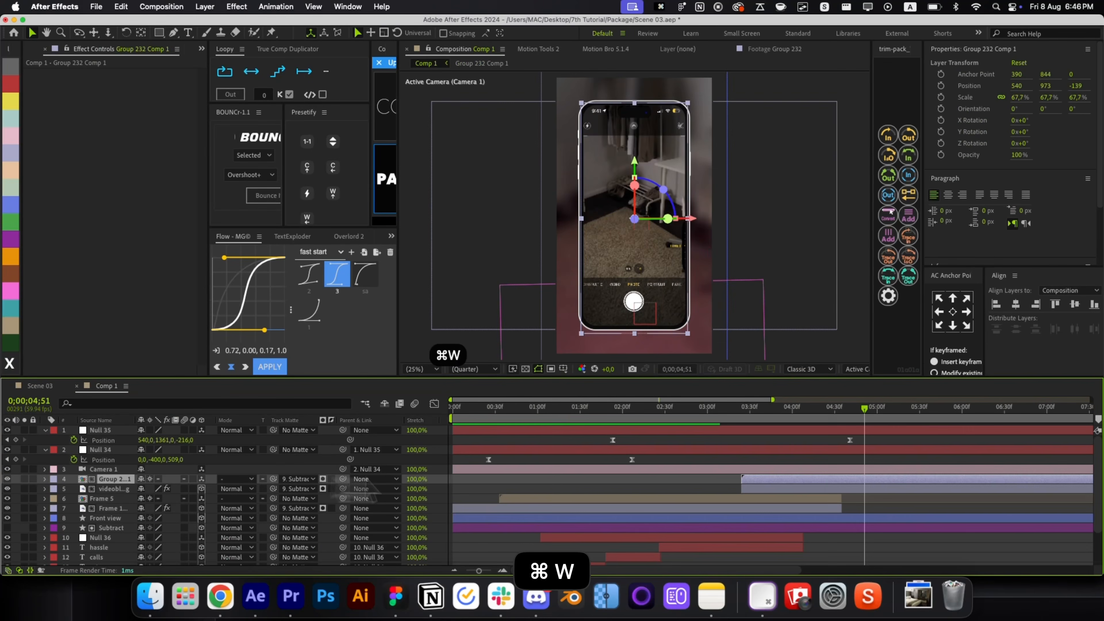
left_click(657, 316)
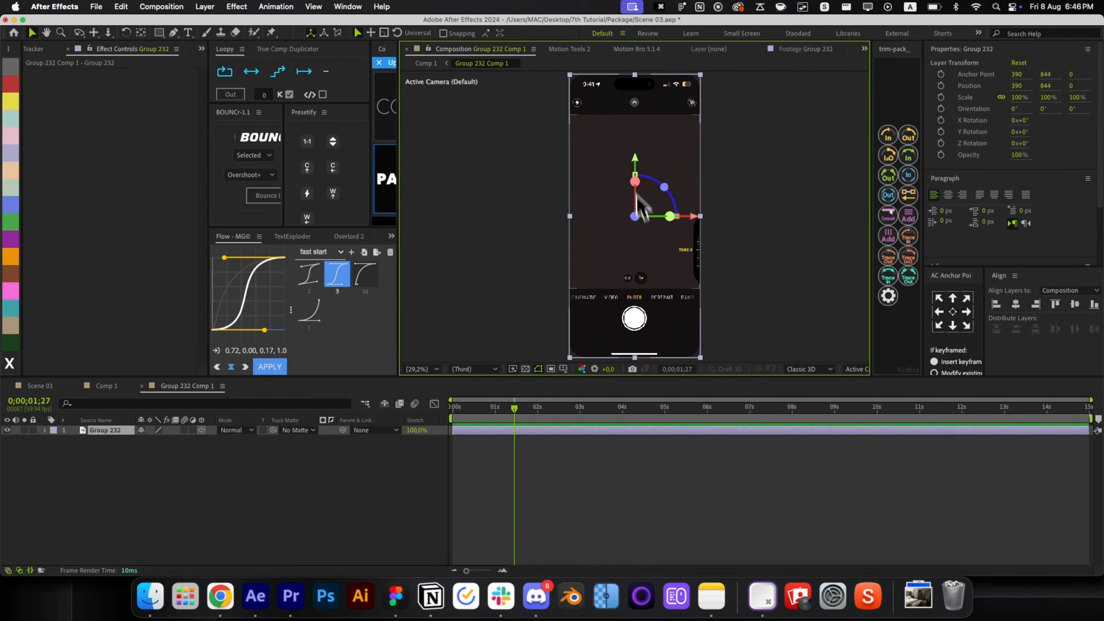
left_click_drag(542, 435, 685, 443)
key("super+z")
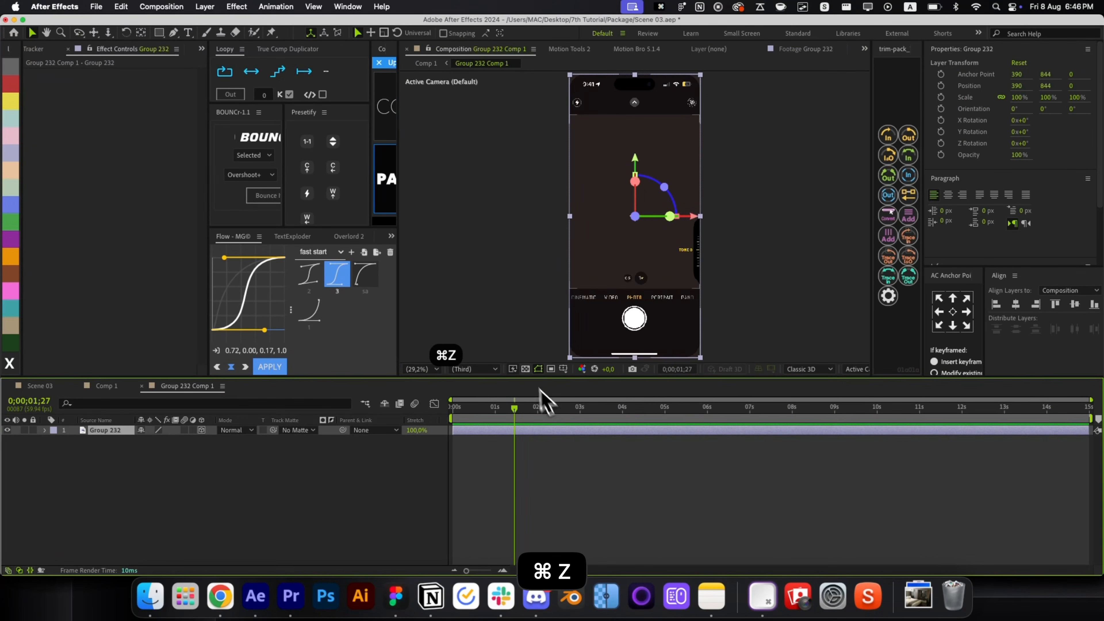
left_click(526, 369)
key("q")
left_click_drag(548, 116, 743, 43)
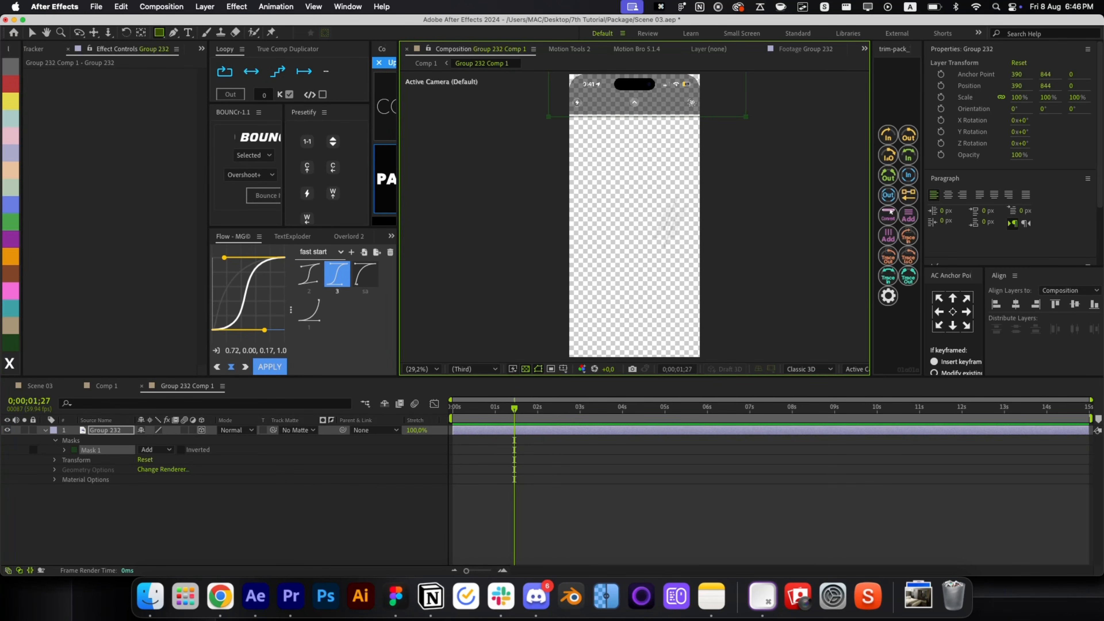
left_click(544, 433)
Duplicate the masked layer three times, masking the shutter controls, zoom buttons and right edge.
key("super+d")
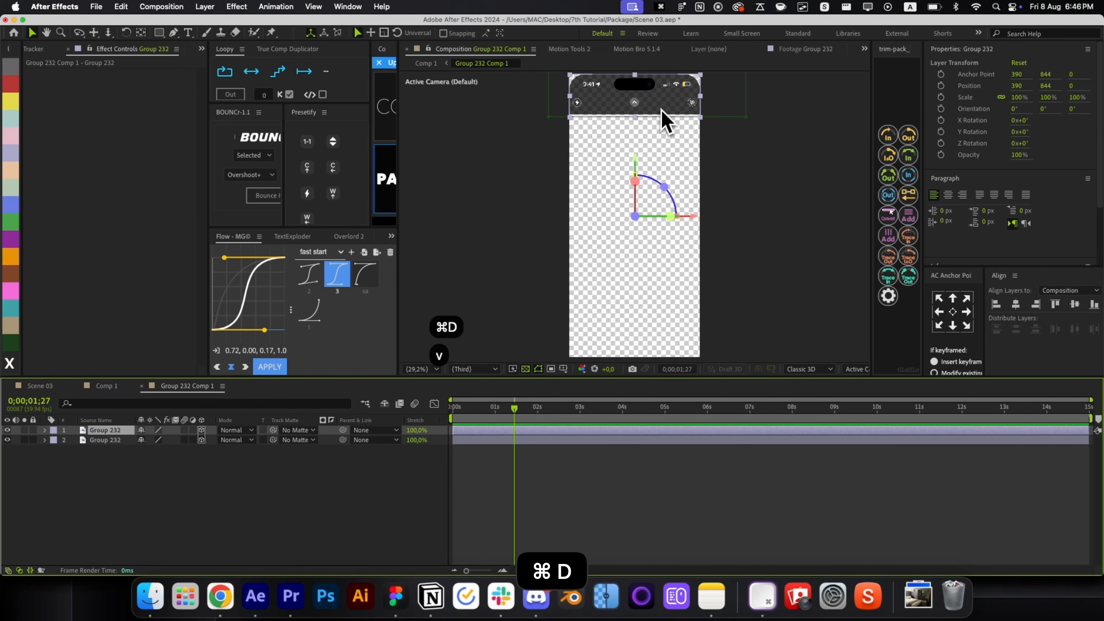
left_click_drag(660, 123, 656, 348)
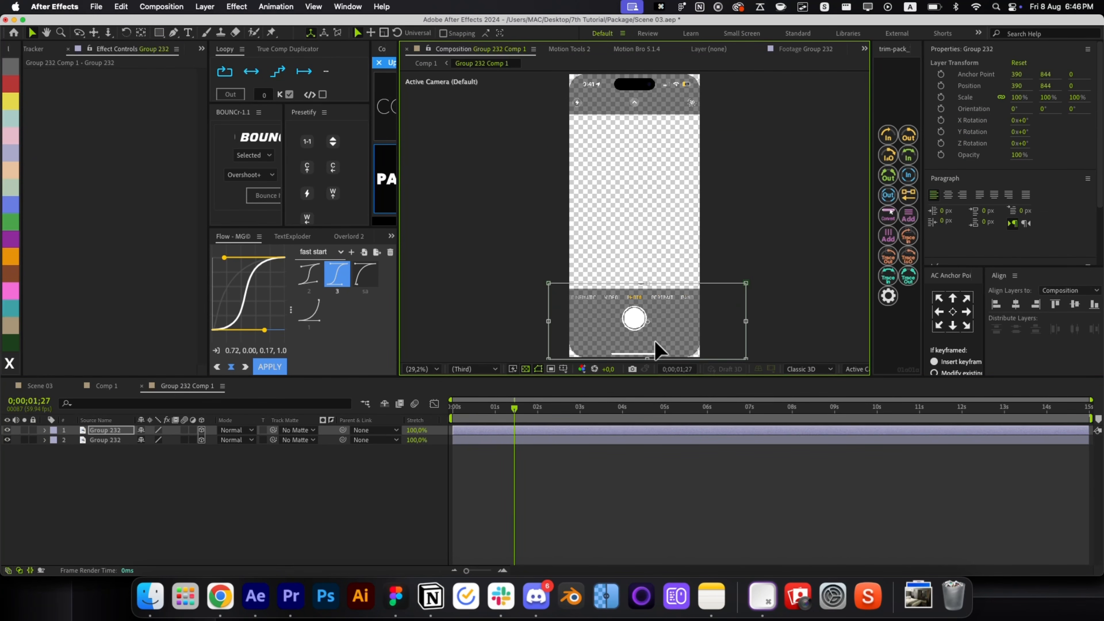
left_click(623, 487)
left_click(629, 345)
key("super+d")
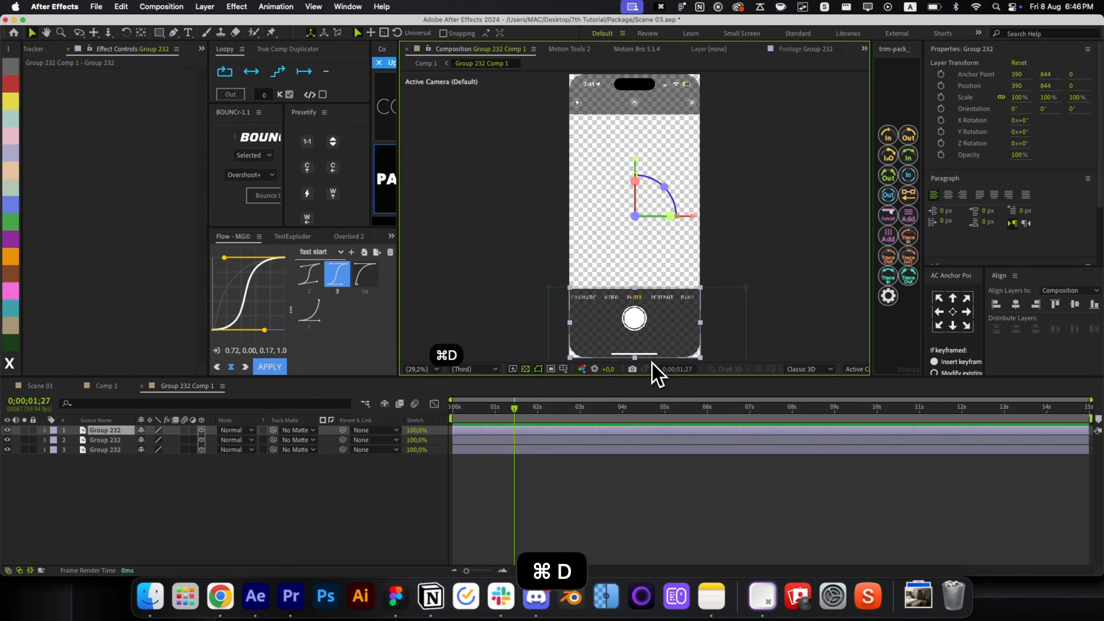
left_click(754, 324)
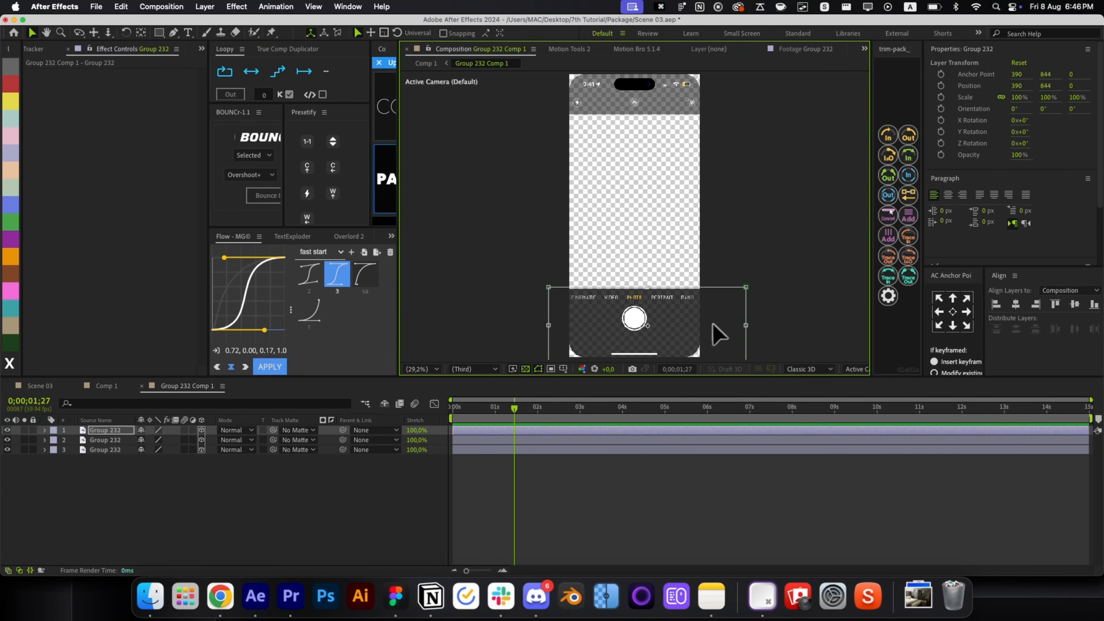
left_click_drag(718, 334, 665, 270)
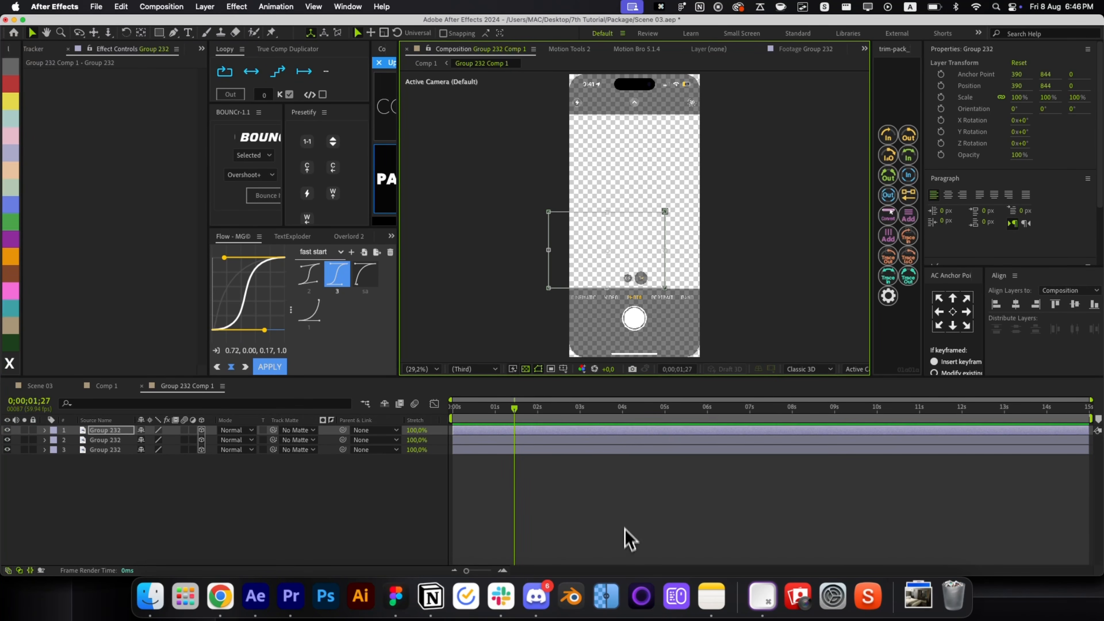
left_click(628, 537)
left_click(639, 274)
key("super+d")
left_click_drag(569, 281, 732, 279)
left_click(584, 519)
Set Position keyframes on all four UI layers a few frames into the timeline.
key("super+a")
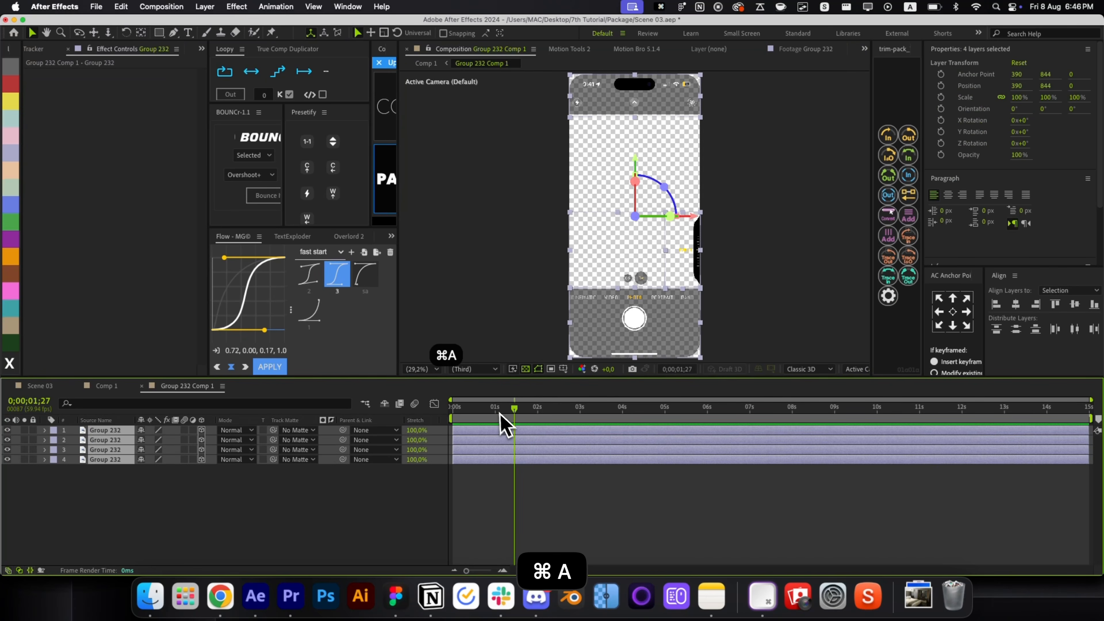
key("super+shift+Right")
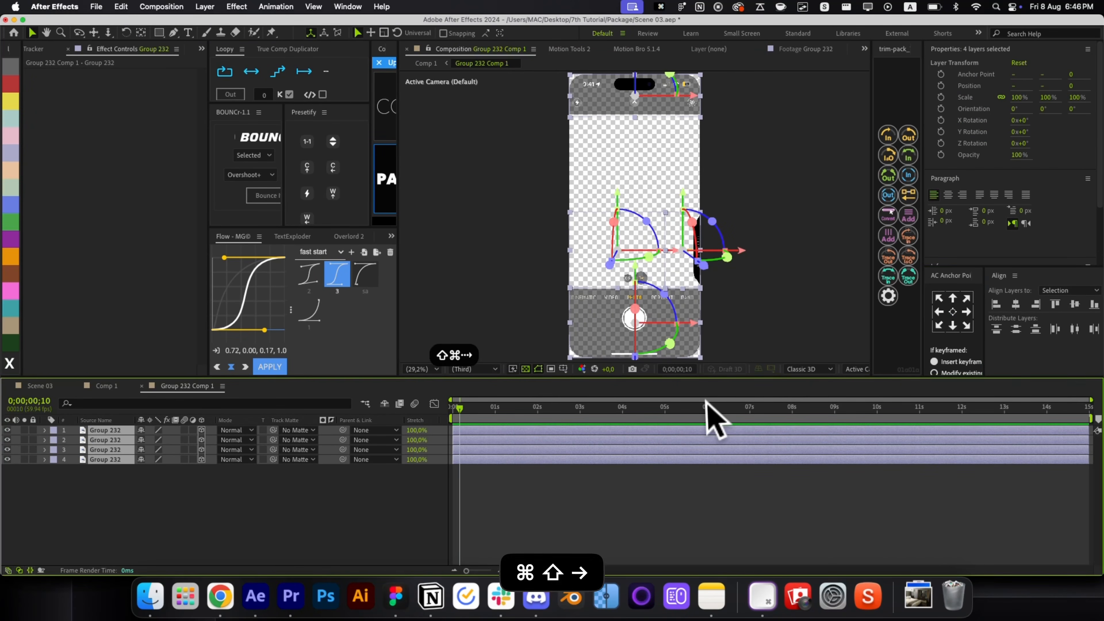
key("super+Left")
key("super+Left")
key("p")
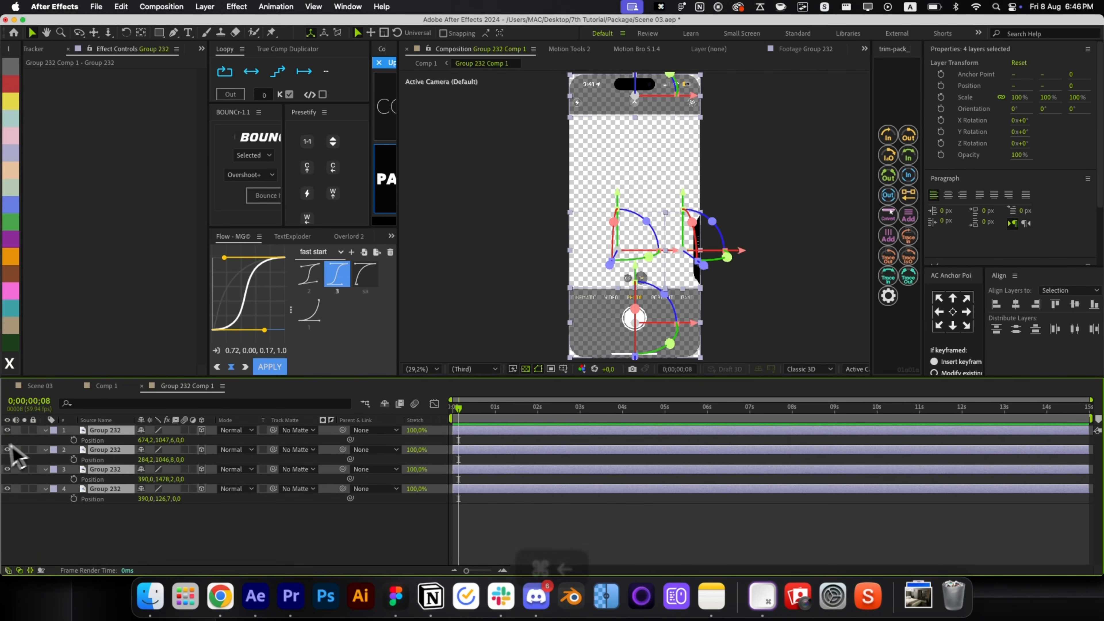
left_click(73, 439)
left_click(510, 542)
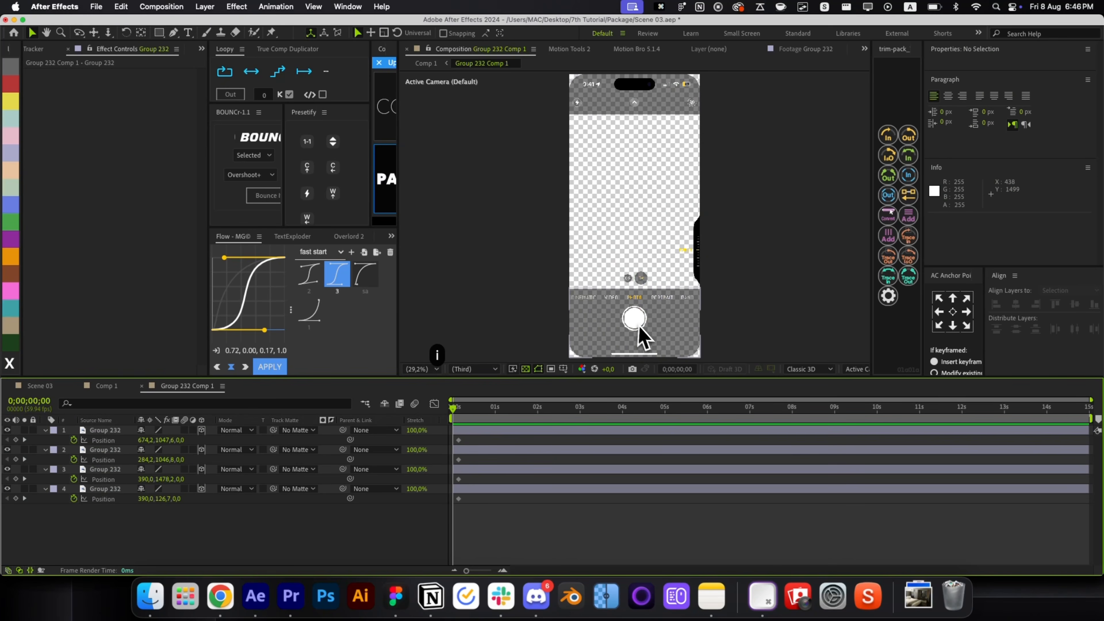
At the timeline start, push each UI piece off the phone: down, right, down and up.
key("Home")
left_click(643, 336)
left_click_drag(619, 330, 598, 446)
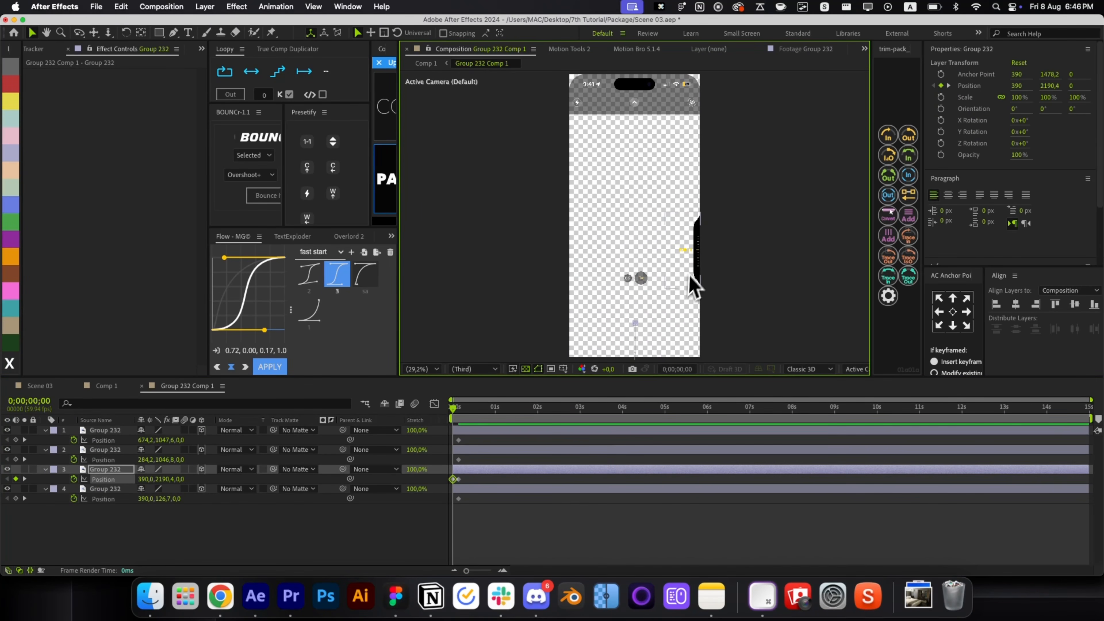
left_click_drag(690, 284, 766, 279)
left_click_drag(635, 292, 628, 375)
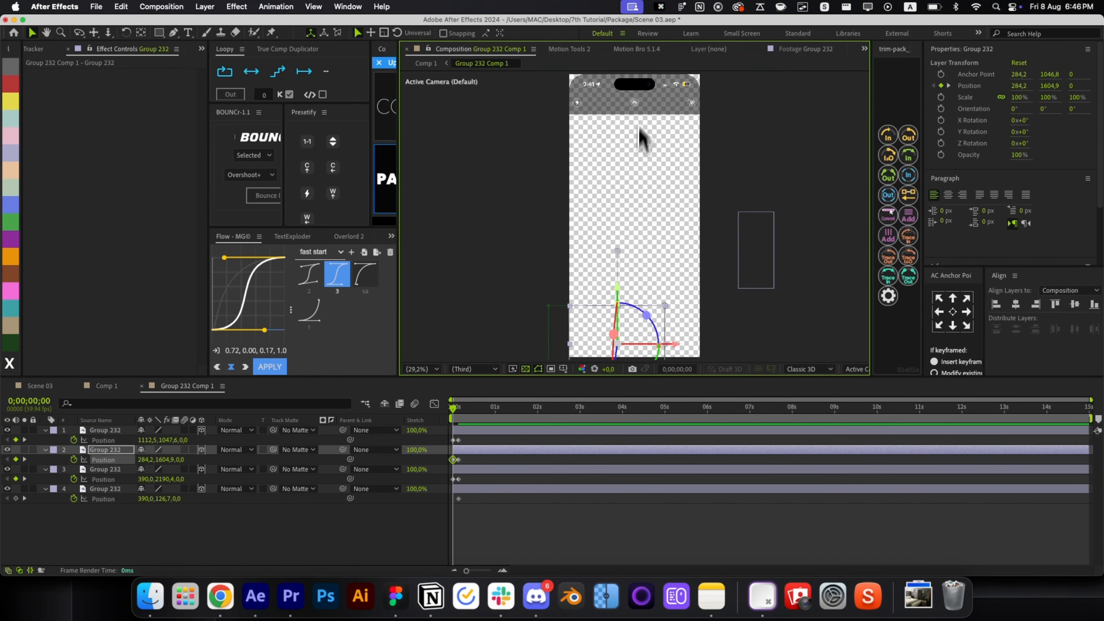
left_click_drag(639, 96, 631, 30)
Apply a BOUNCr overshoot to the keyframes, stagger the four layers with Motion Tools 2, and preview.
key("super+a")
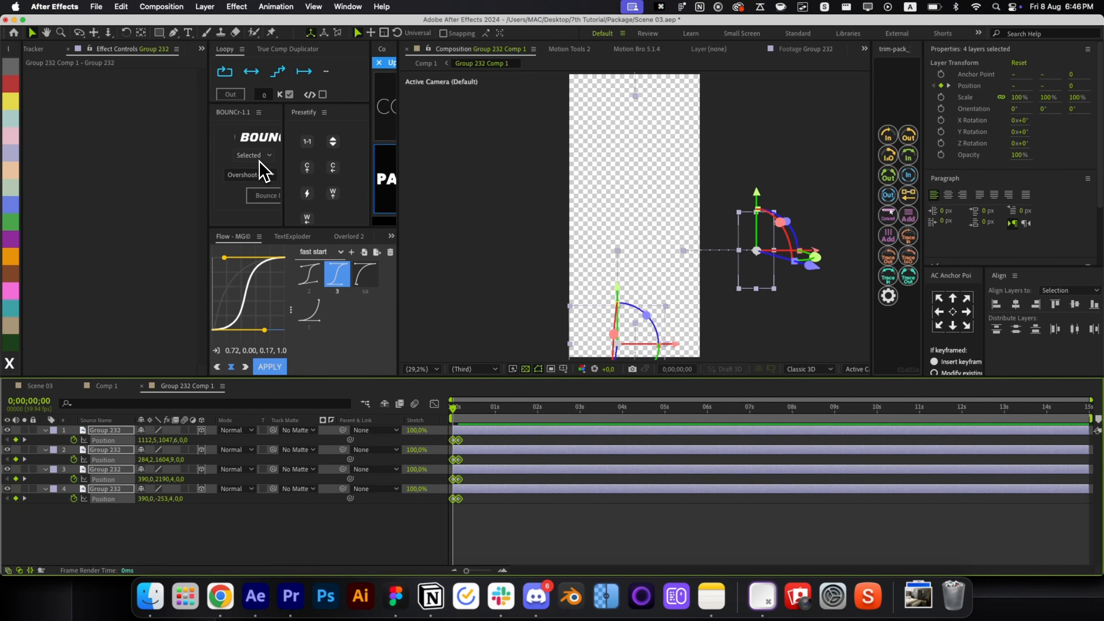
left_click(263, 196)
key("r")
key("r")
left_click(492, 525)
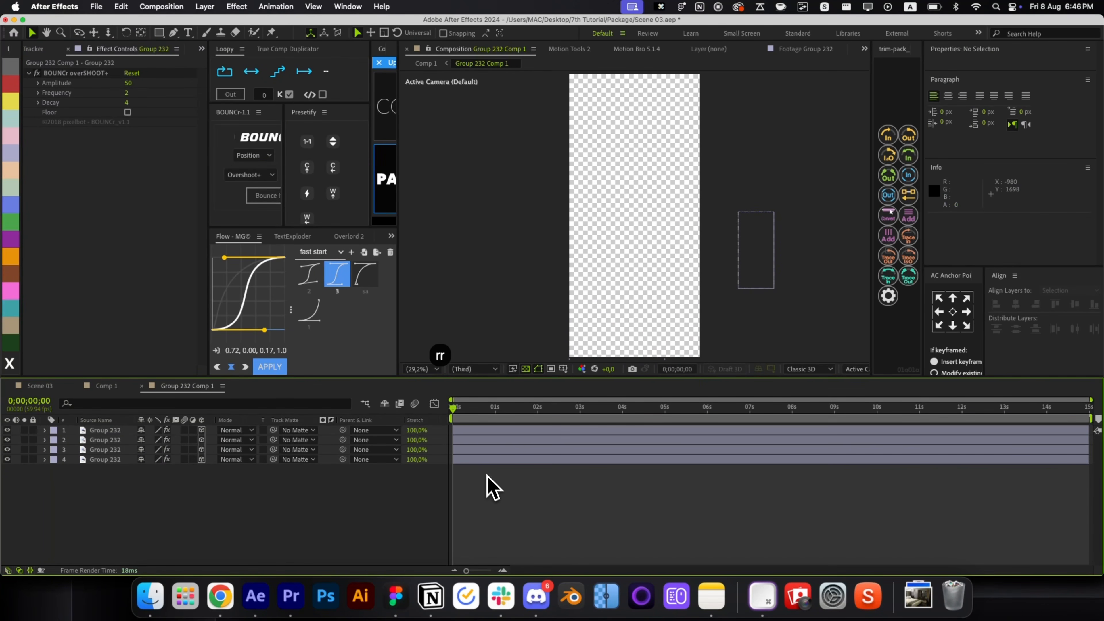
key("super+a")
left_click(562, 50)
left_click(432, 197)
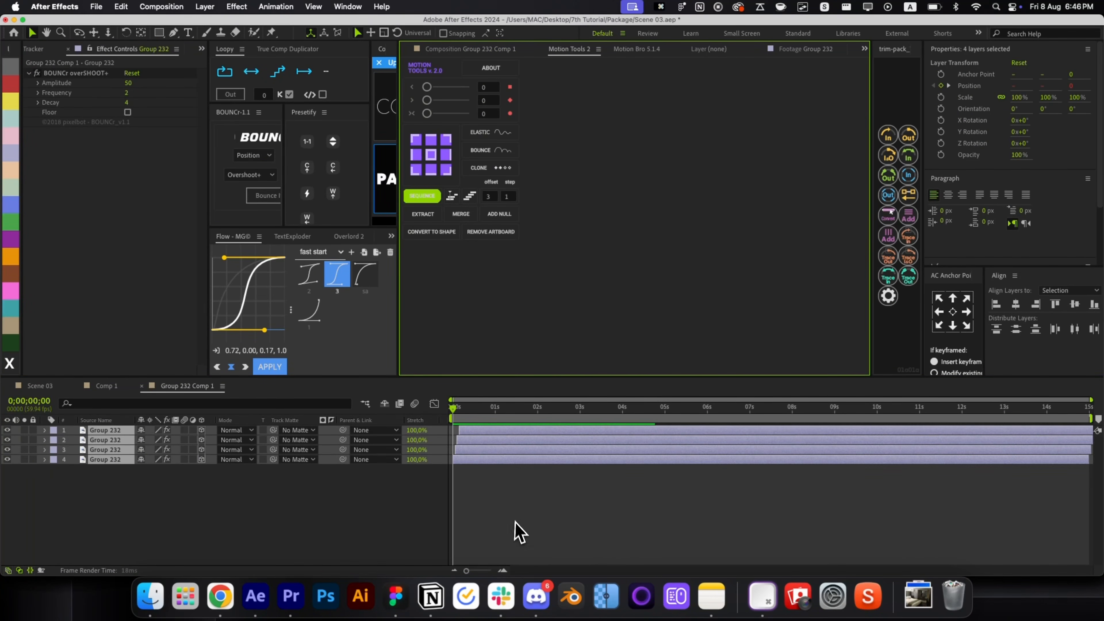
left_click(516, 529)
key("space")
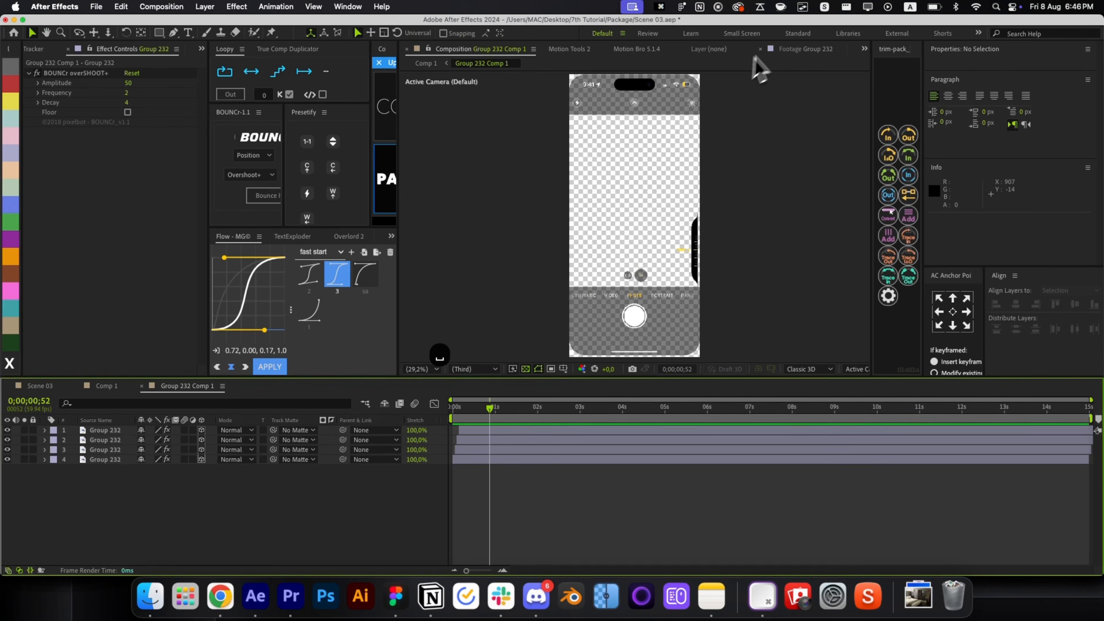
Close the Group 232 Comp 1 precomp and scrub through the animation in Comp 1.
left_click(756, 50)
left_click(683, 48)
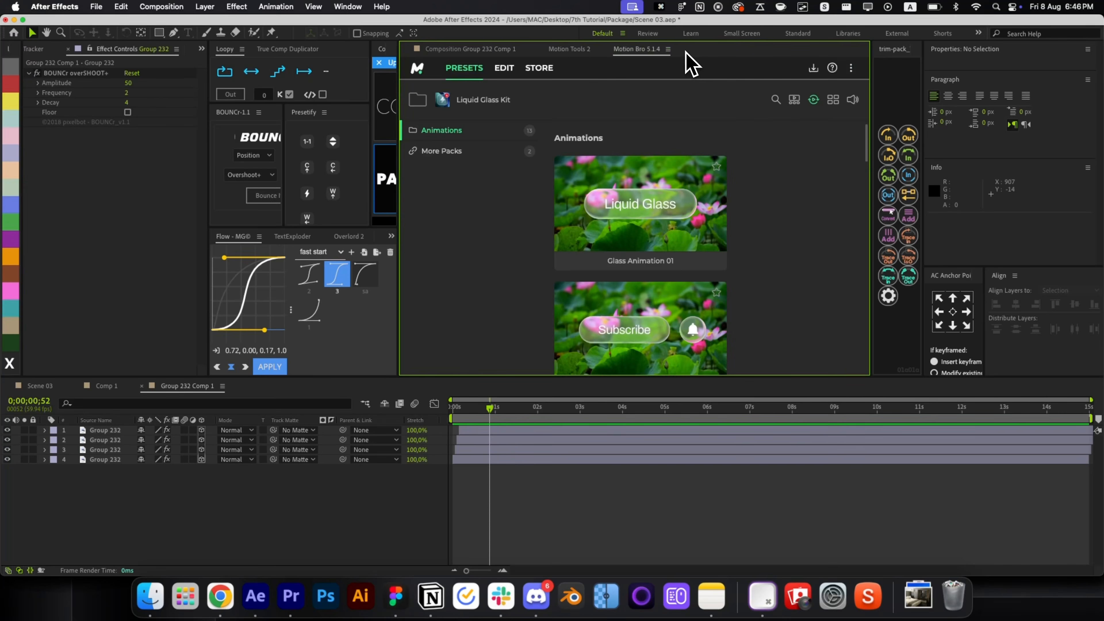
left_click(592, 476)
key("cmd+w")
left_click_drag(737, 419, 778, 429)
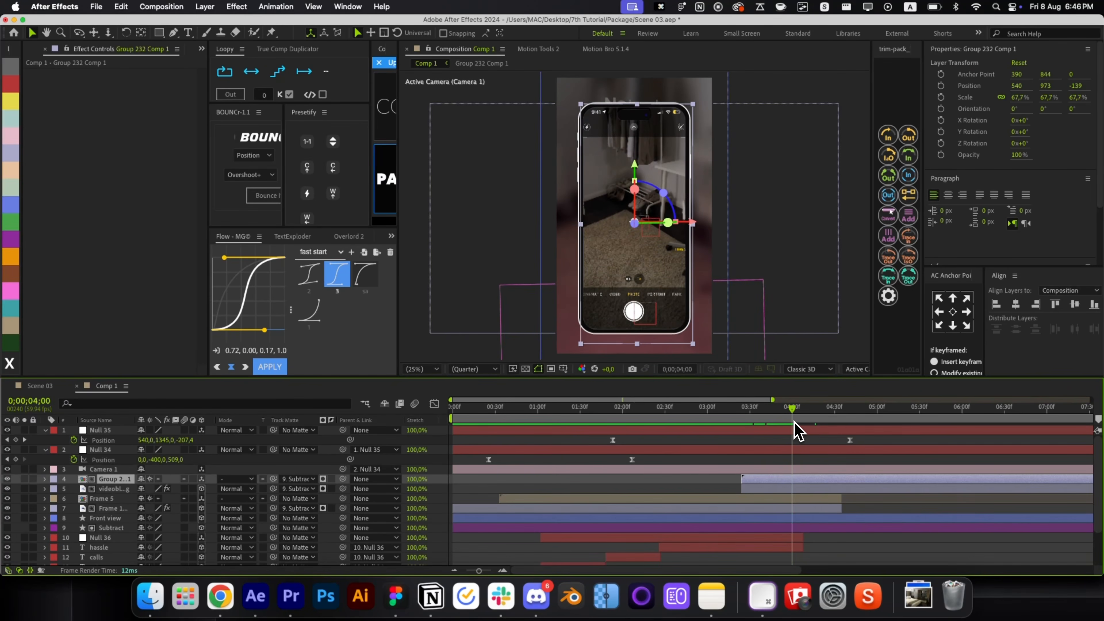
Easy-ease the top Group 232 layer's Position keyframe in the precomp, then check it in Comp 1.
double_click(767, 480)
left_click(699, 273)
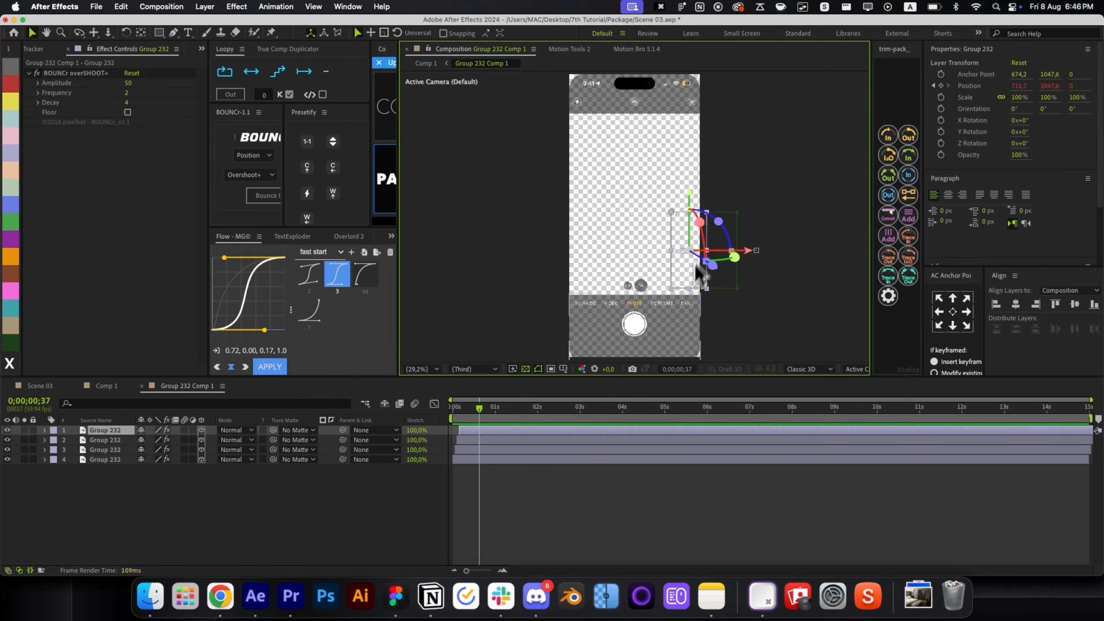
key("u")
left_click(465, 441)
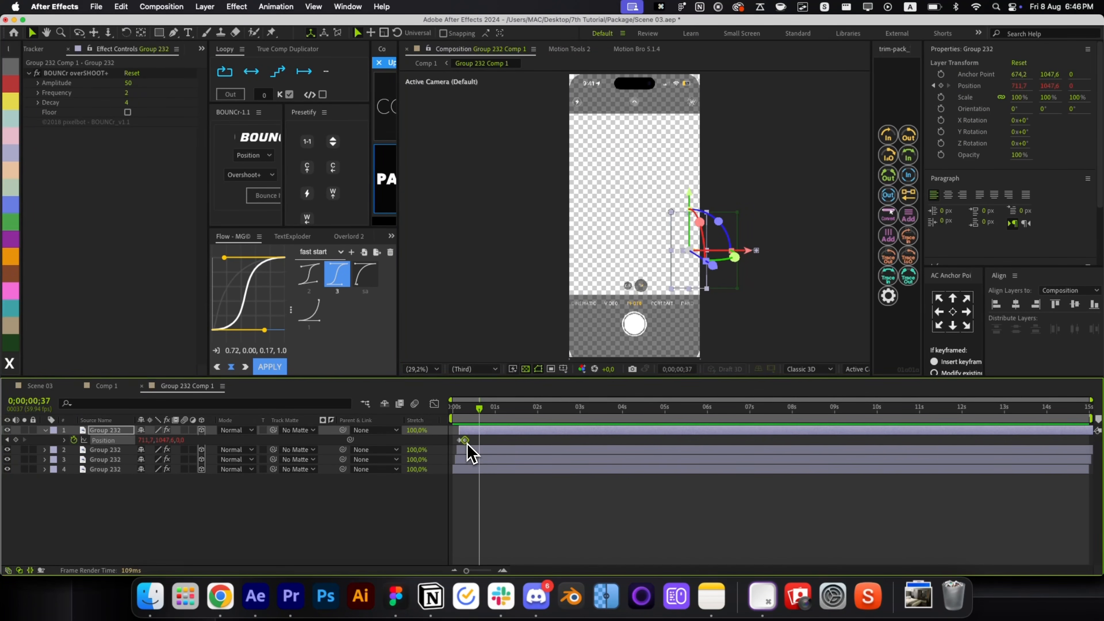
key("F9")
key("F10")
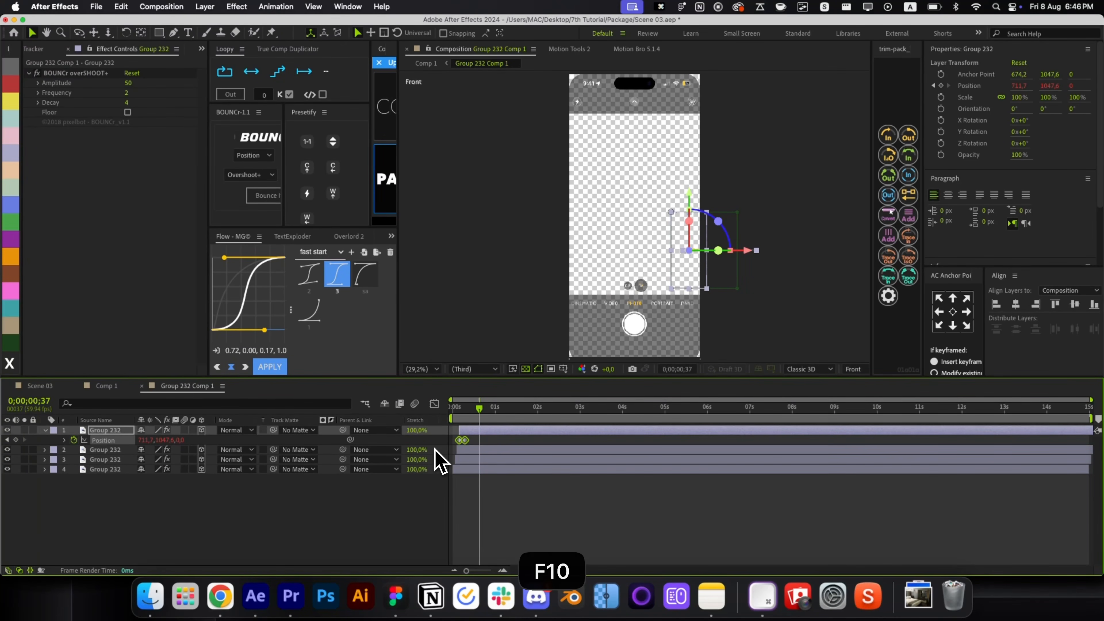
key("F9")
key("super+w")
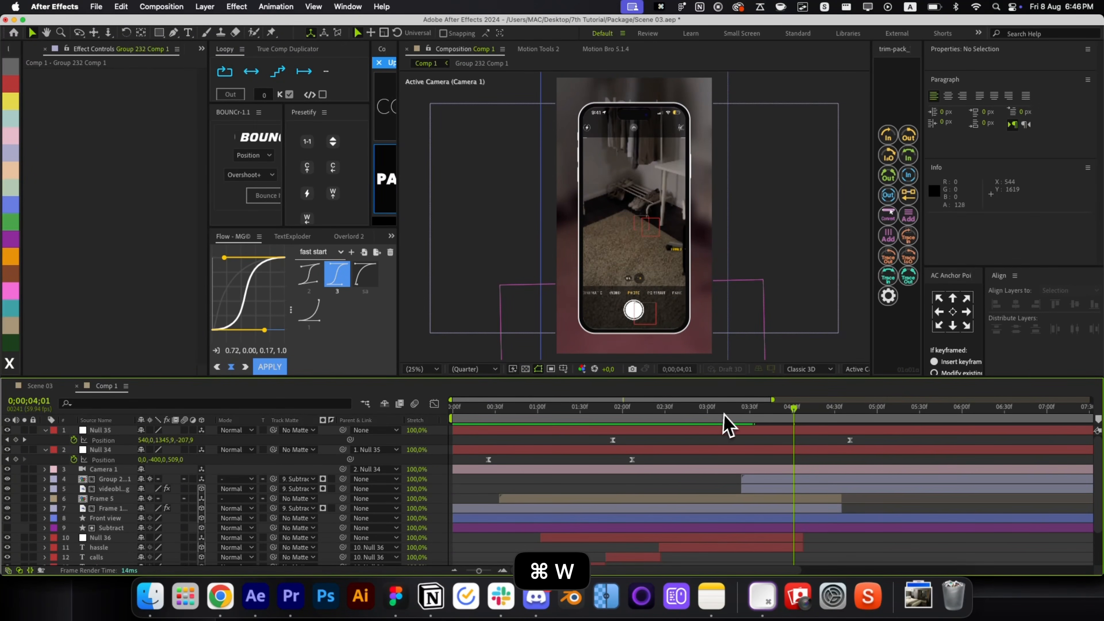
left_click_drag(725, 416, 831, 432)
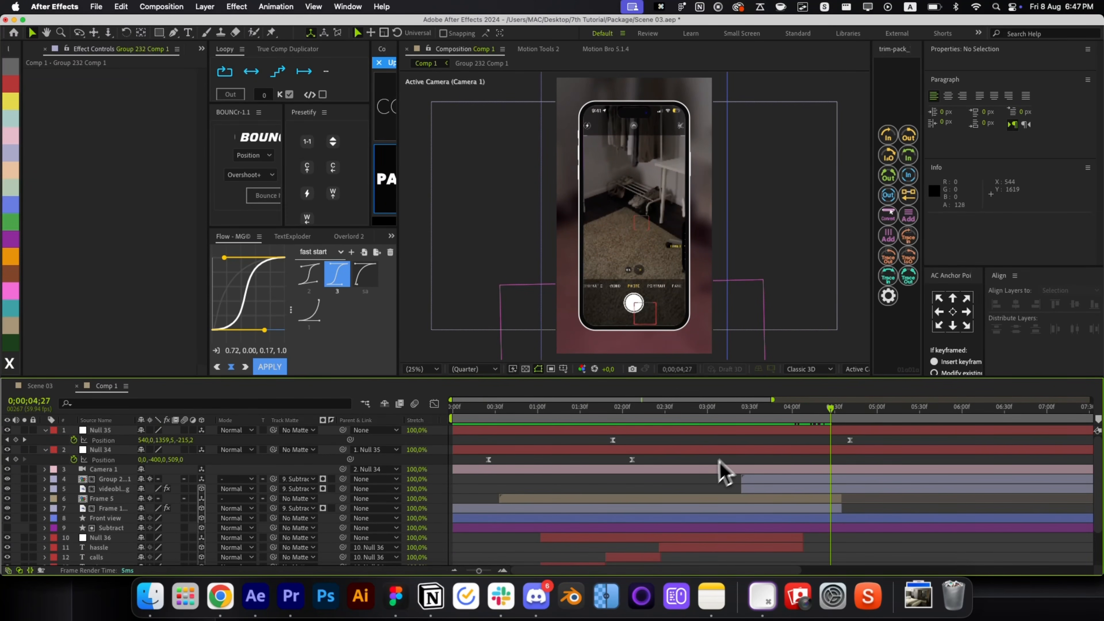
key("super+i")
Import Scene 02.aep from Desktop/7th Tutorial/Package and open its Comp 2.
left_click(121, 96)
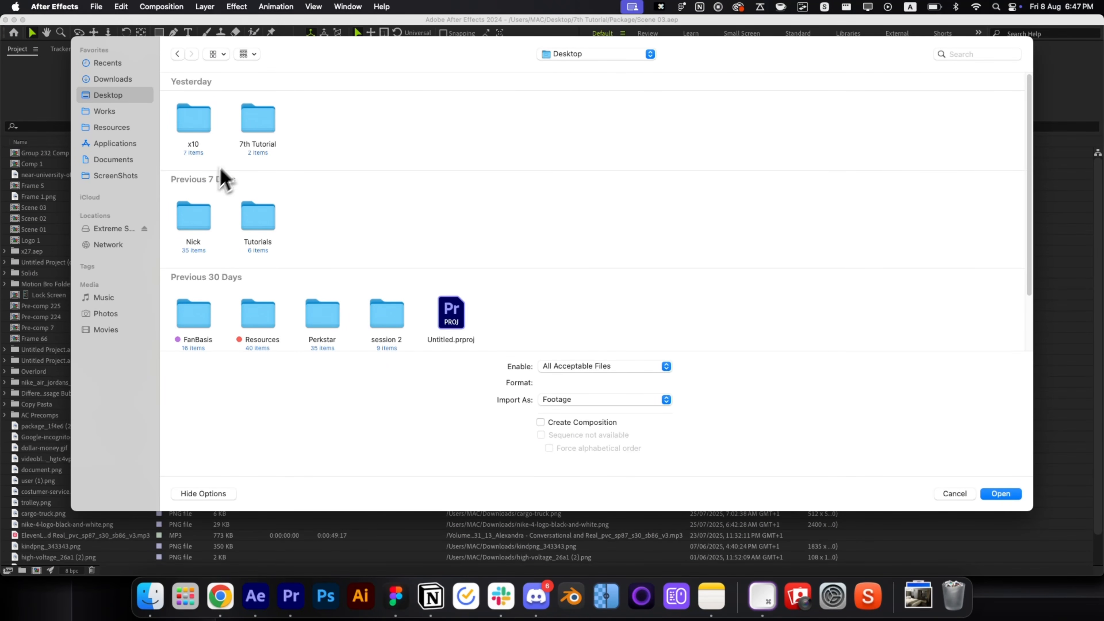
double_click(247, 115)
double_click(197, 127)
double_click(384, 116)
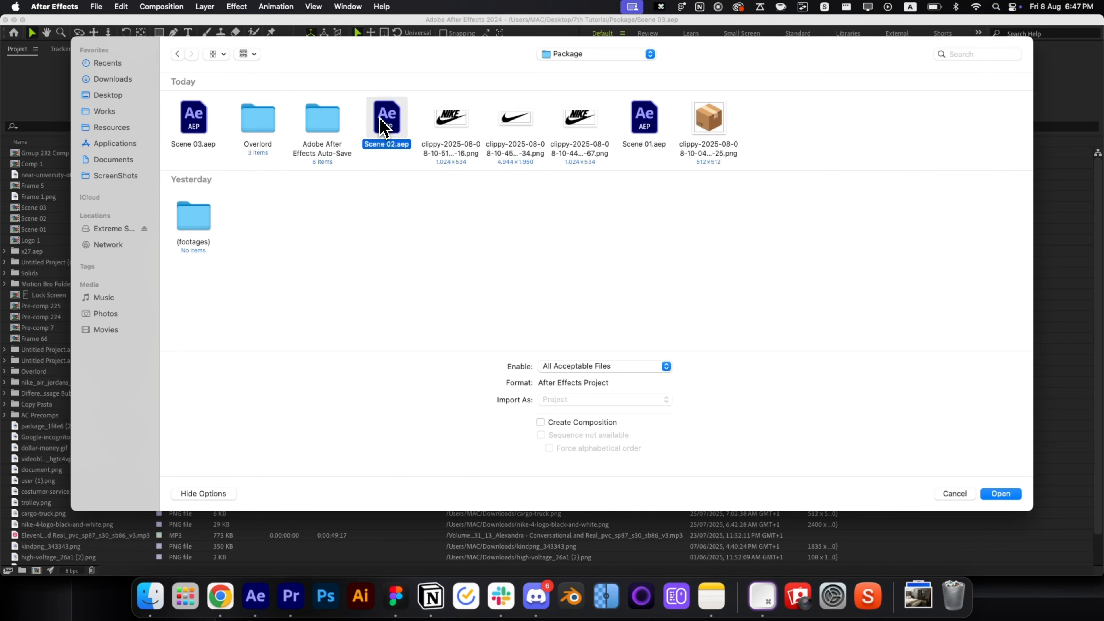
left_click(4, 153)
double_click(52, 164)
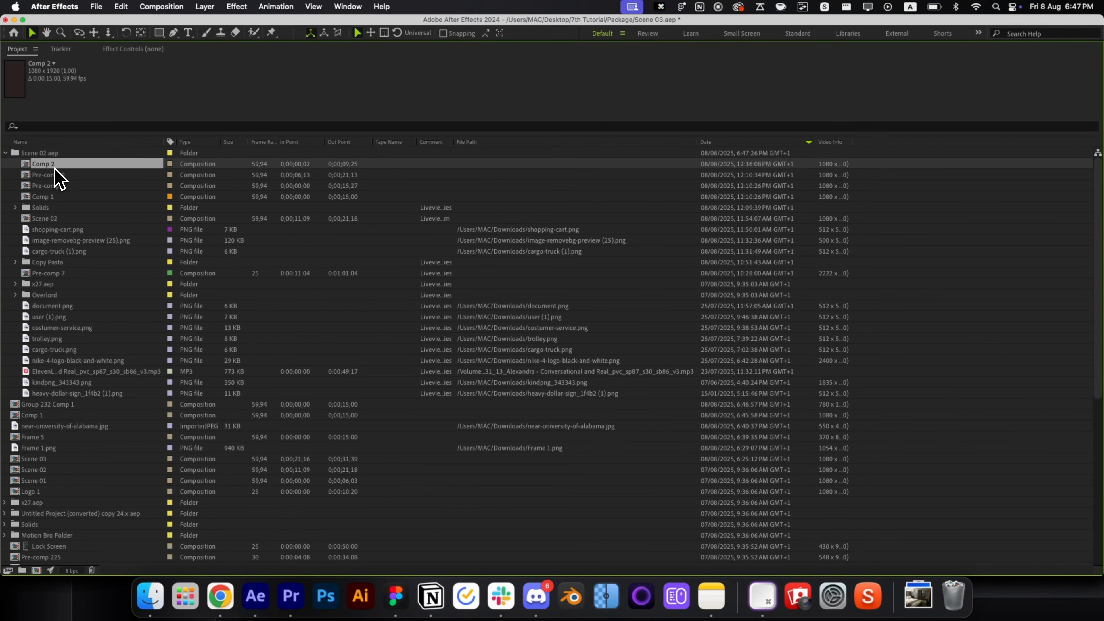
Copy the cardboard box layer from Comp 2, paste it into Comp 1, and show its keyframes.
left_click_drag(678, 406, 611, 409)
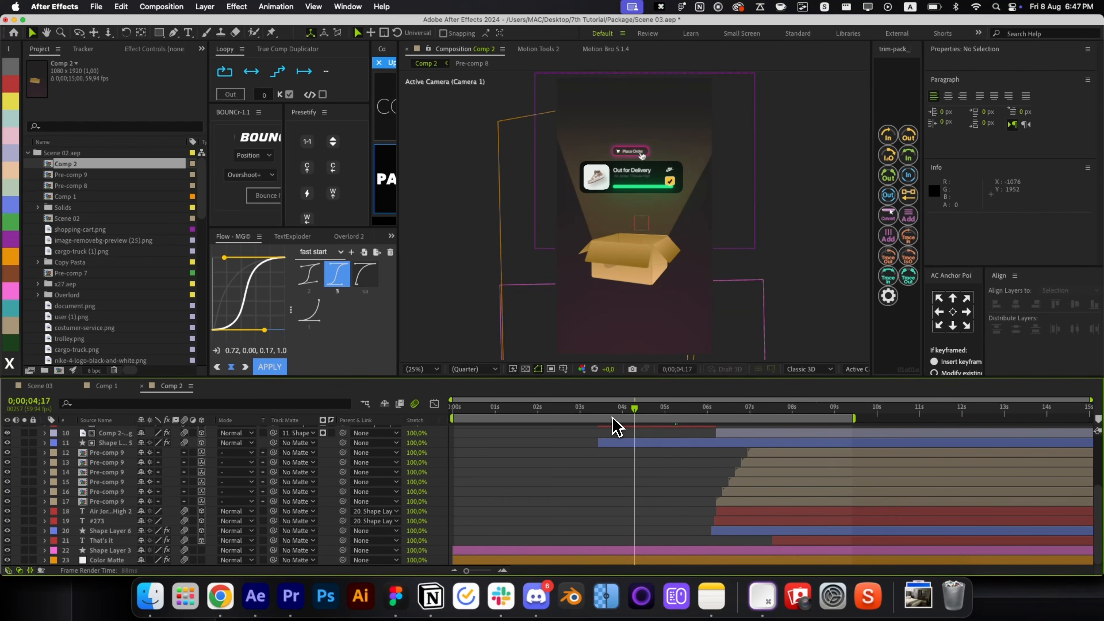
left_click(624, 276)
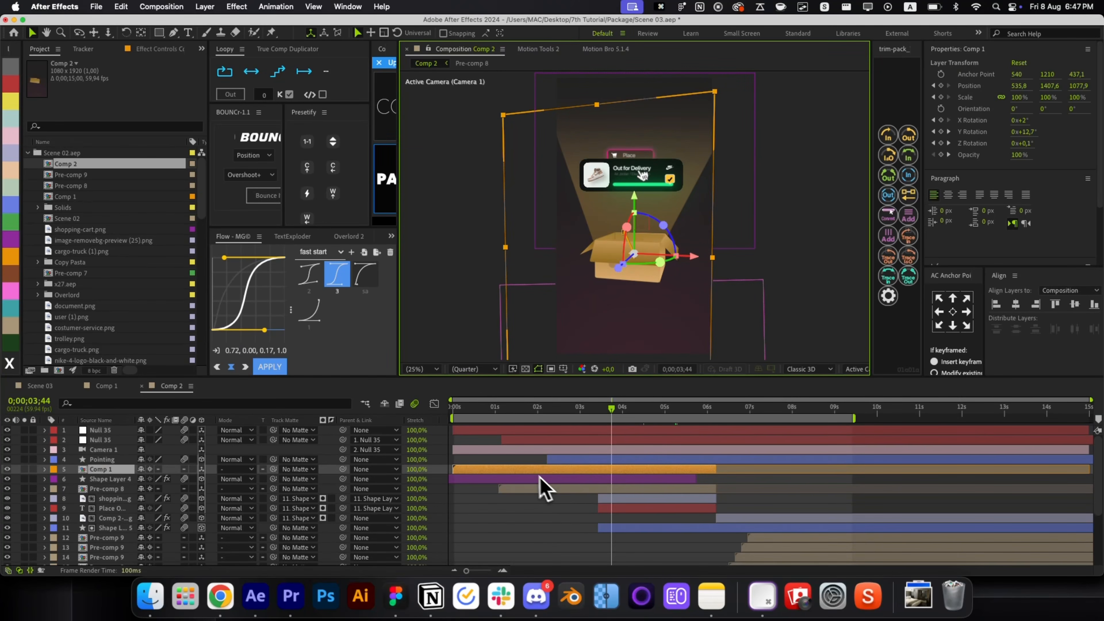
left_click(534, 468)
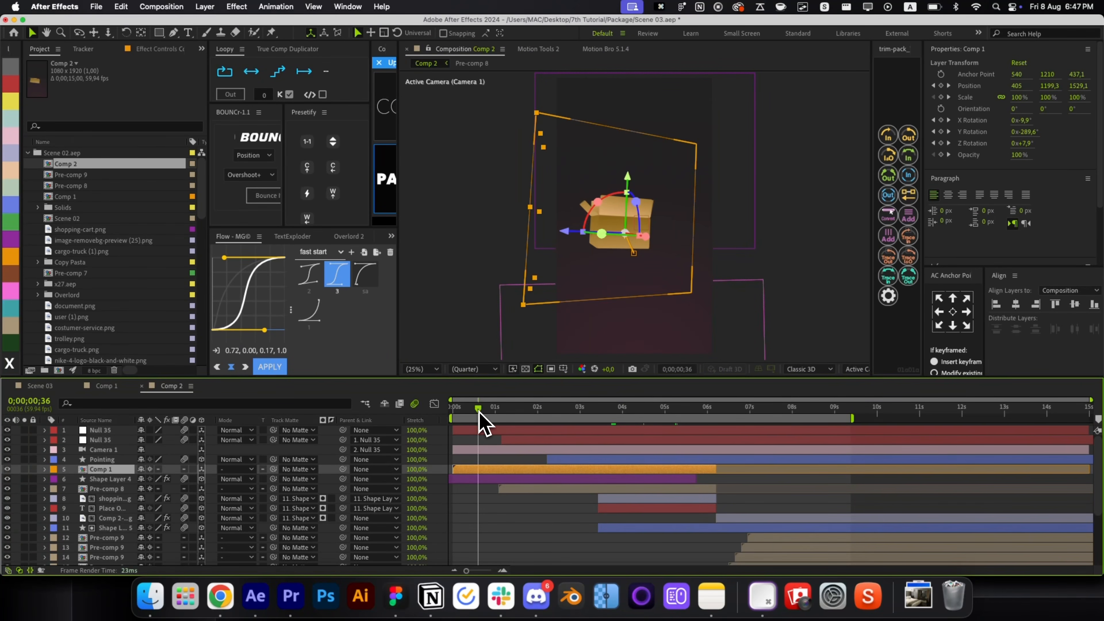
key("super+c")
key("super+w")
key("super+v")
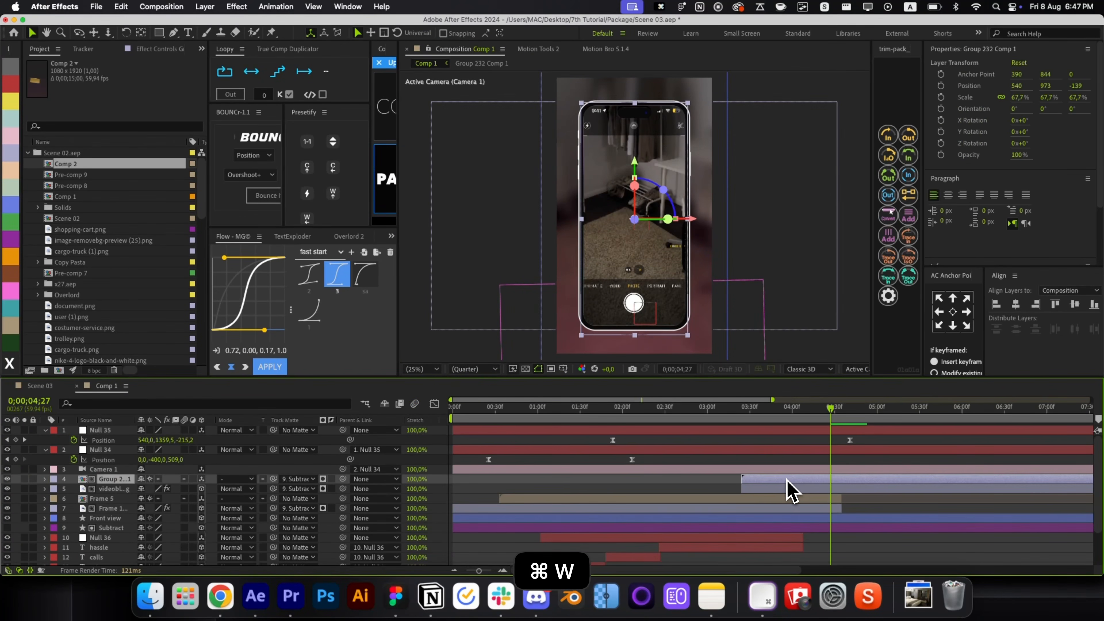
key("u")
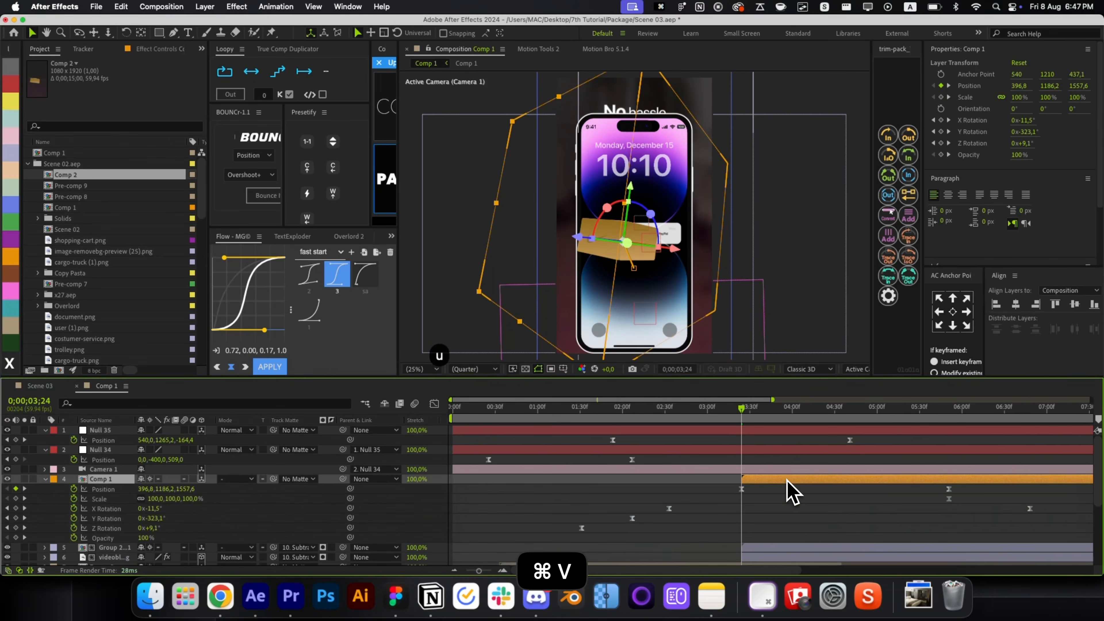
scroll(878, 468, "down", 3)
left_click(870, 412)
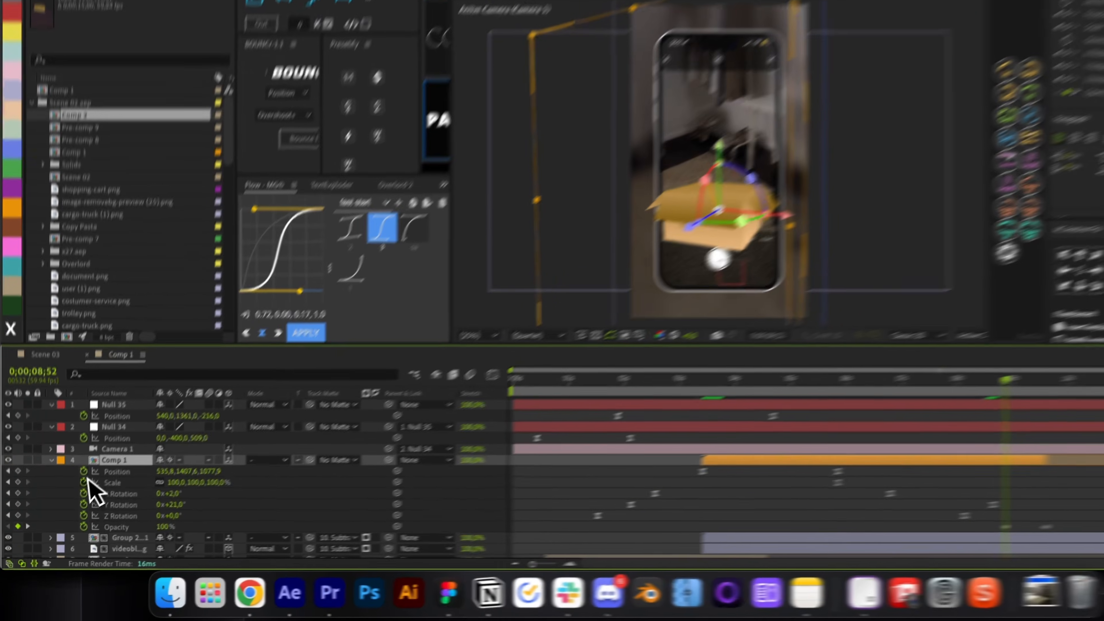
Remove the pasted box's animation keyframes and show its rotation properties.
left_click_drag(73, 488, 73, 539)
key("r")
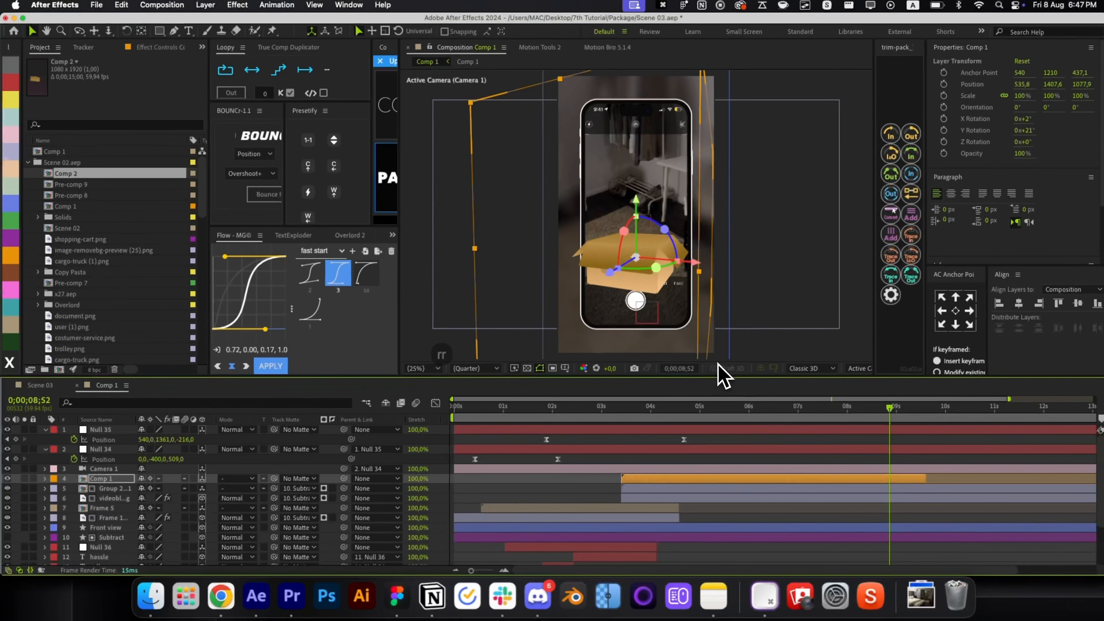
key("super+Home")
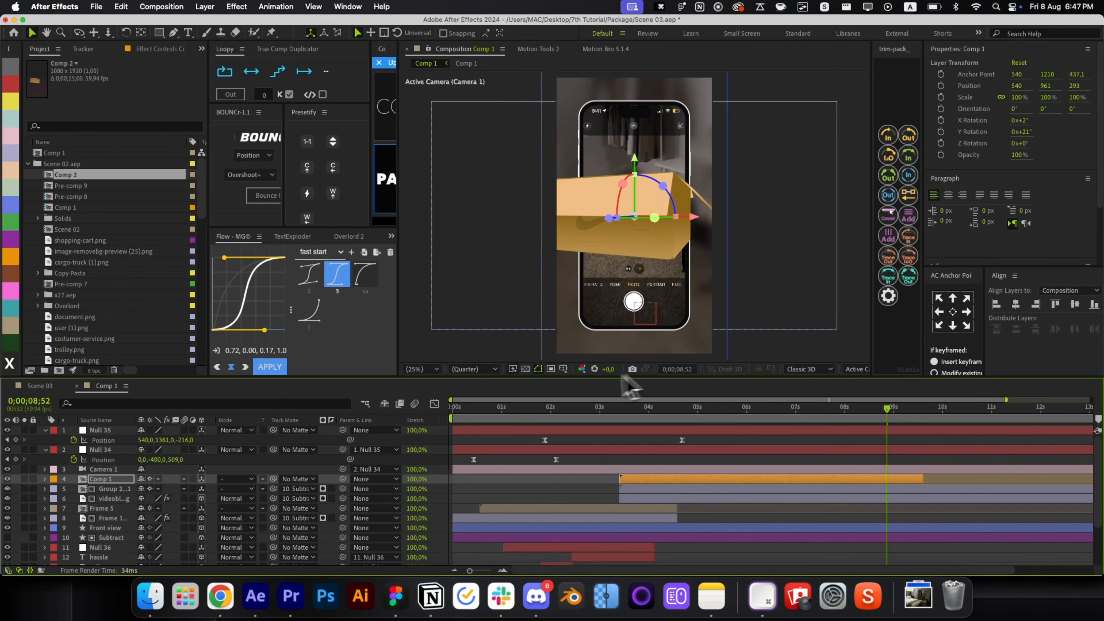
left_click_drag(608, 218, 676, 216)
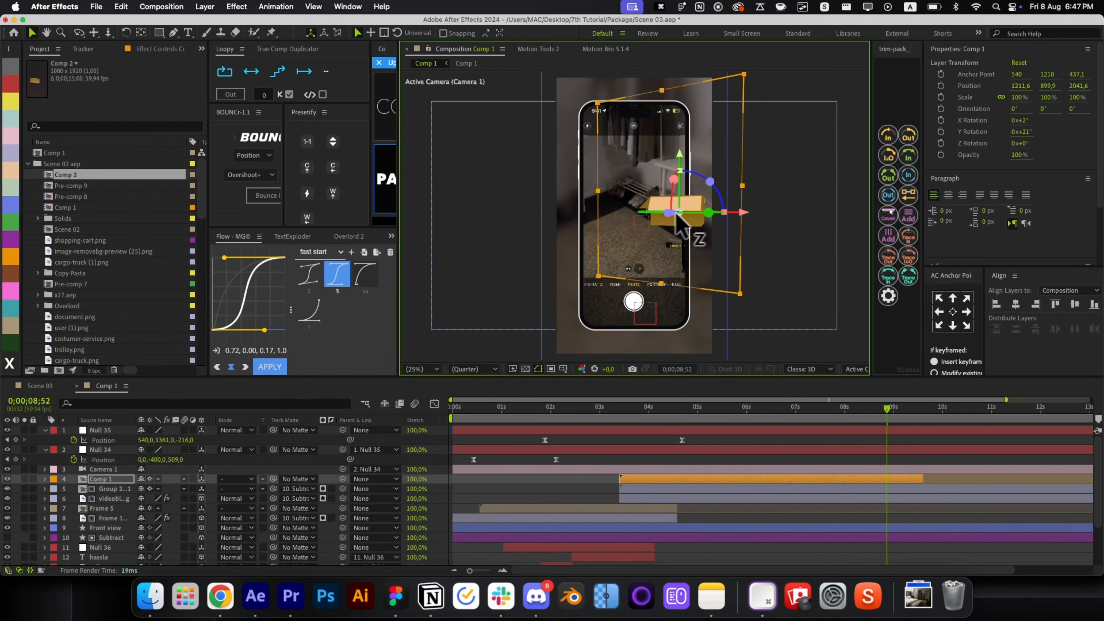
left_click(753, 233)
key("super+z")
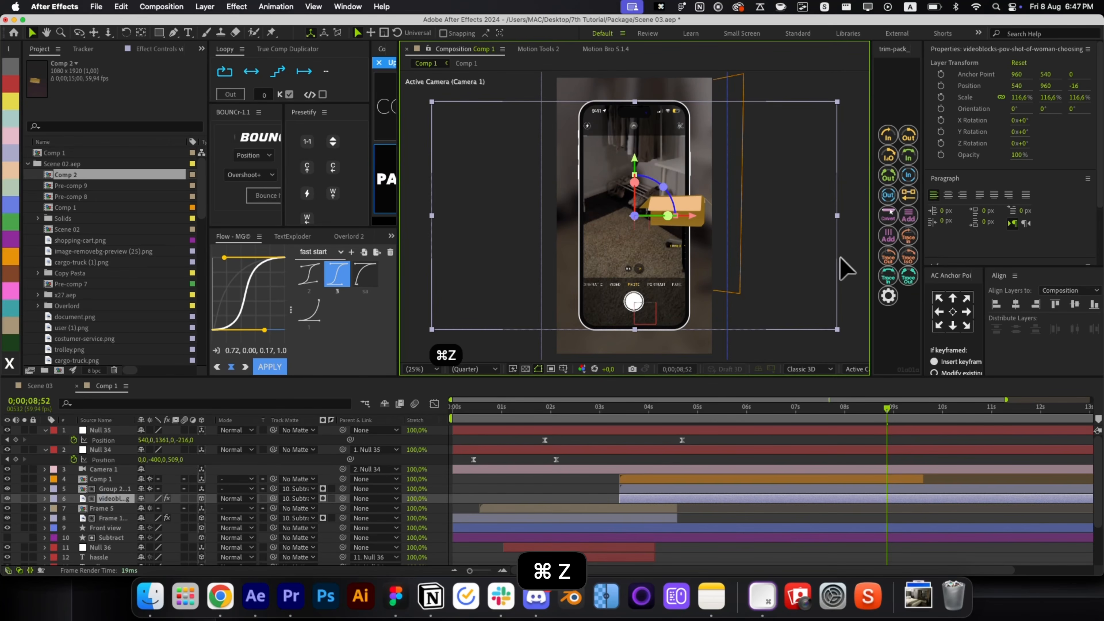
Slide, lower and tilt the box in the viewer until it sits level on the room floor.
left_click(697, 234)
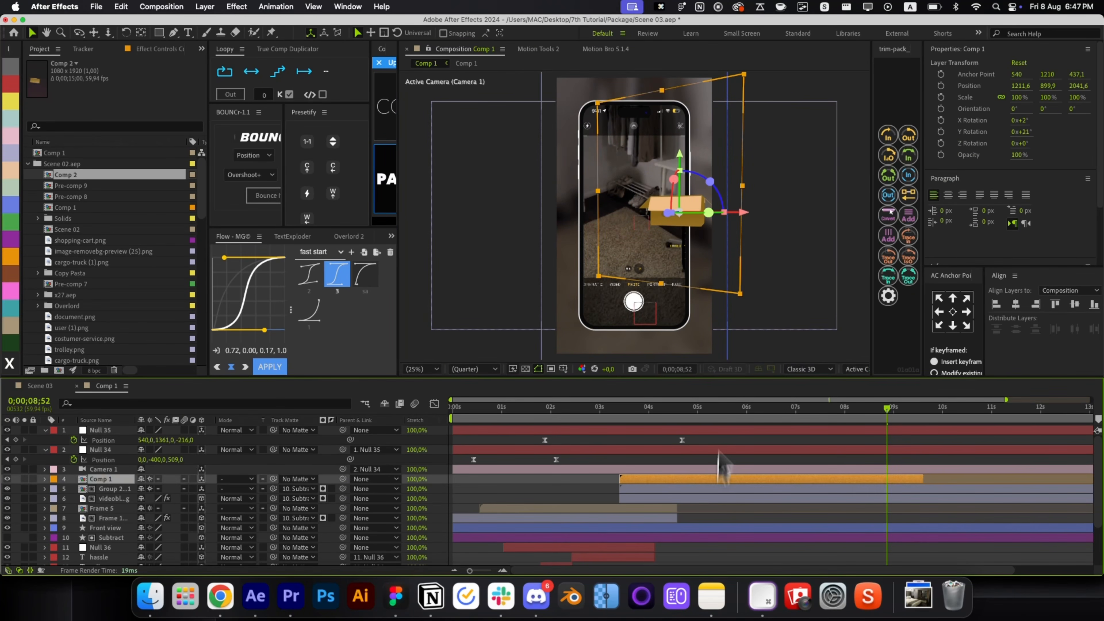
left_click_drag(734, 215, 695, 222)
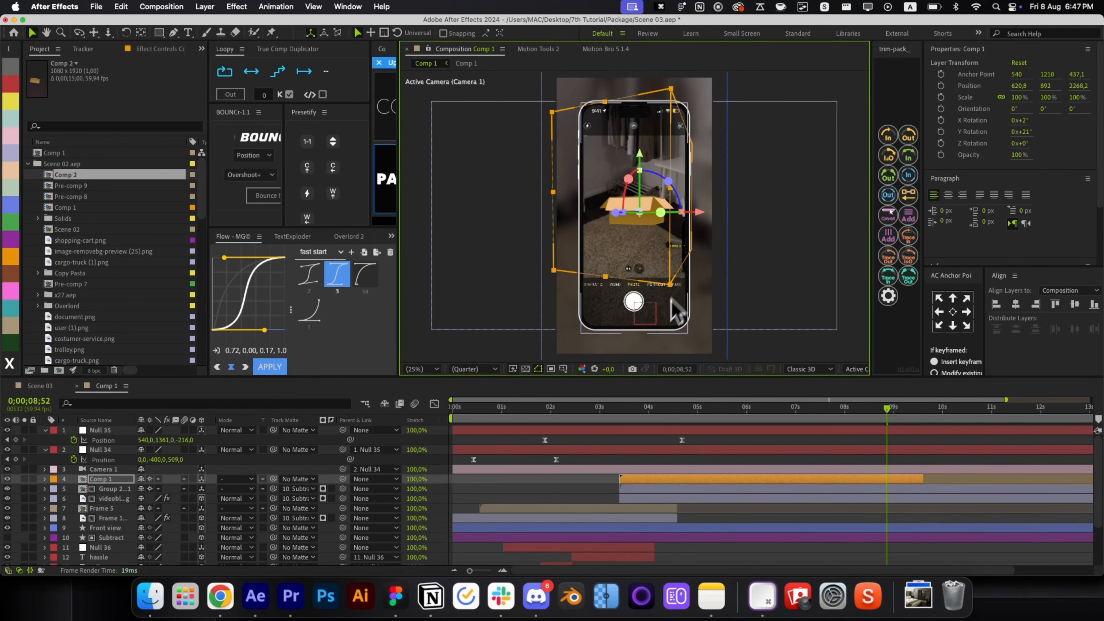
mouse_move(642, 163)
left_mouse_down()
mouse_move(638, 191)
mouse_move(636, 177)
left_mouse_up()
left_click_drag(700, 216, 697, 234)
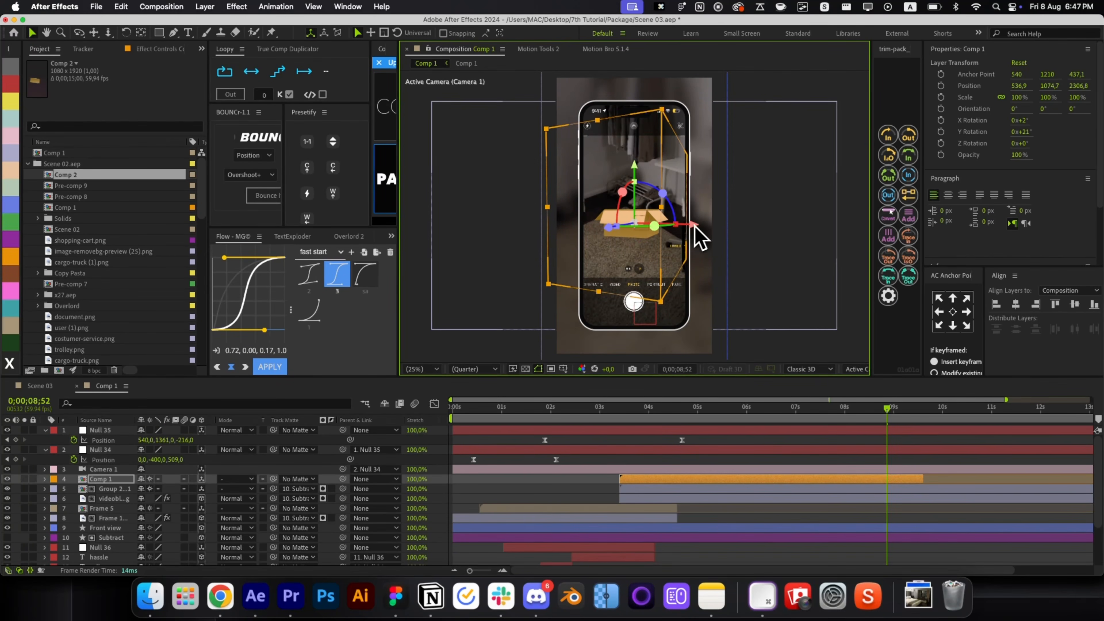
left_click_drag(623, 195, 667, 215)
scroll(650, 231, "up", 2)
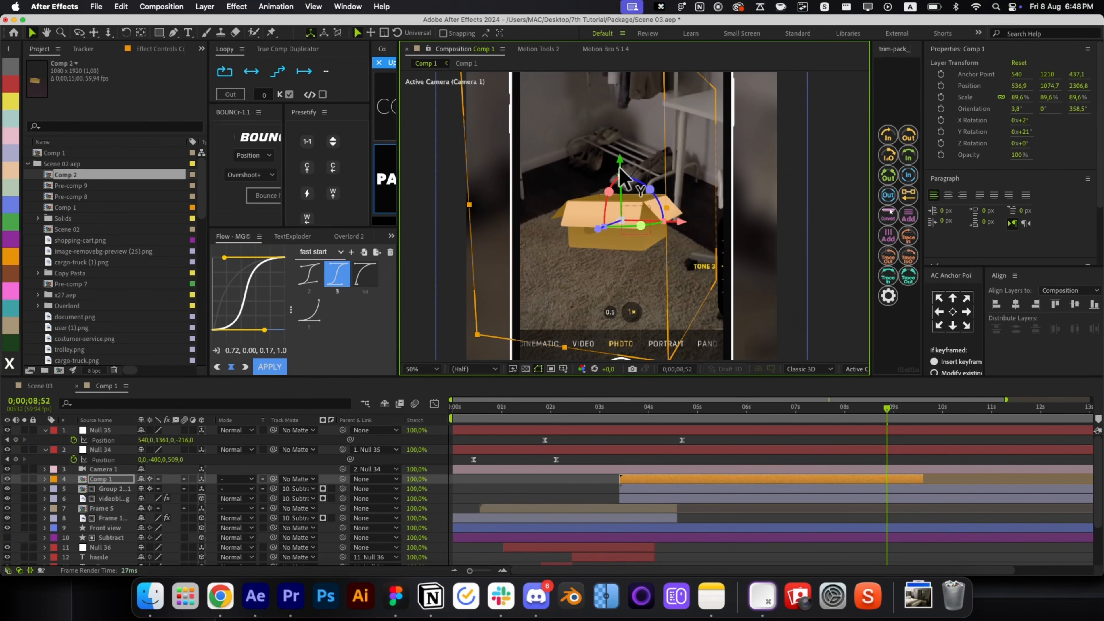
left_click_drag(619, 168, 619, 178)
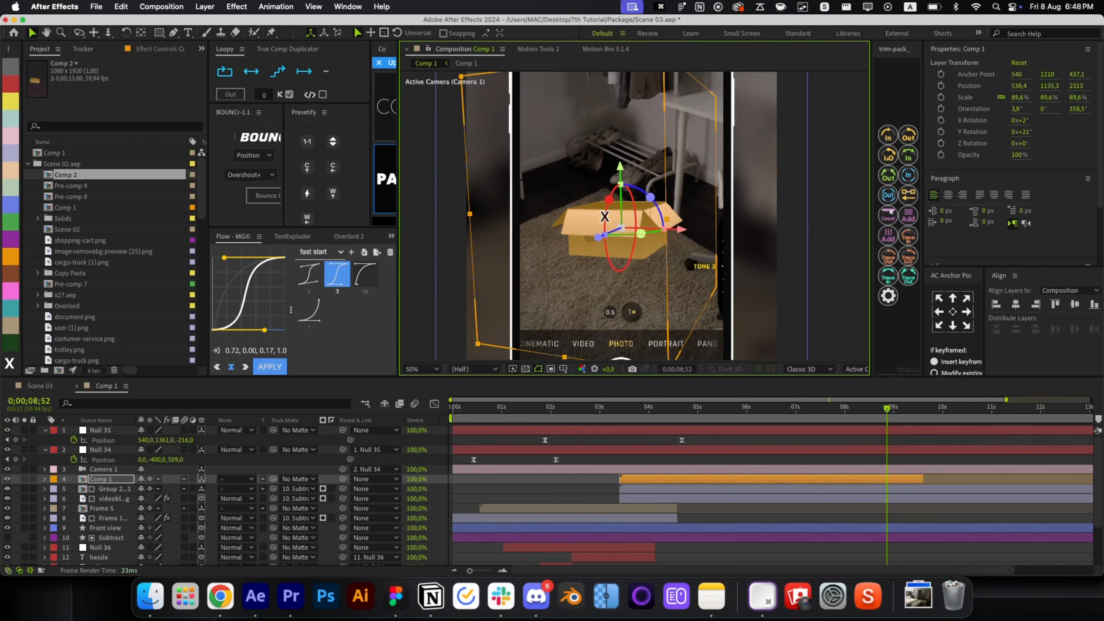
left_click_drag(622, 226, 623, 227)
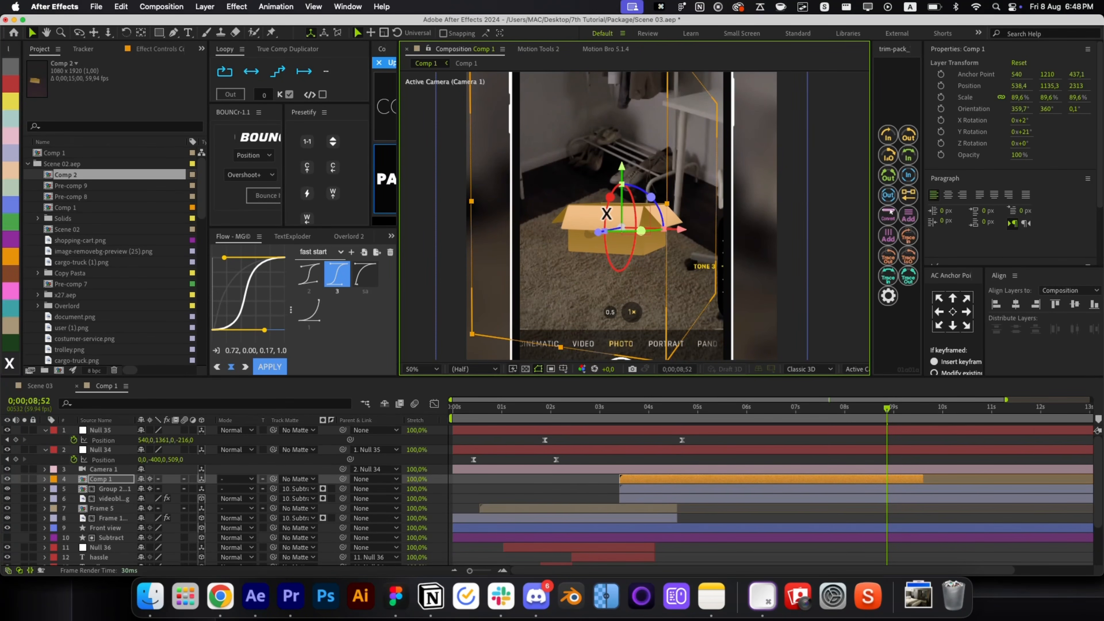
key("alt+slash")
At 0;00;06;08, start keyframes for the box's Position and X, Y, Z Rotation.
left_click(753, 410)
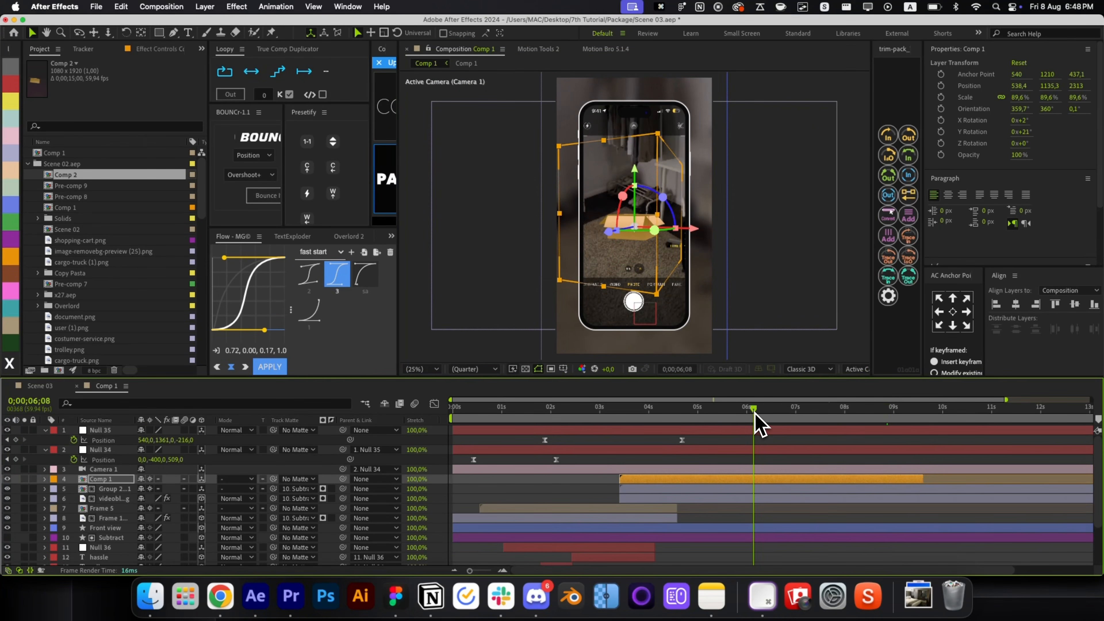
key("p")
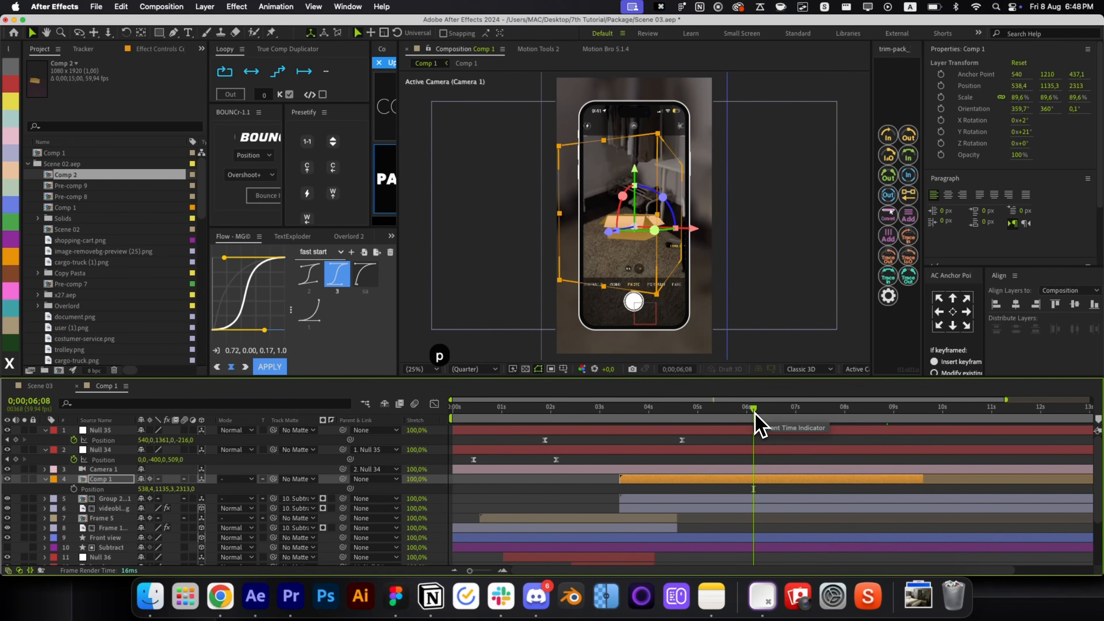
key("shift+r")
key("shift+s")
left_click(85, 489)
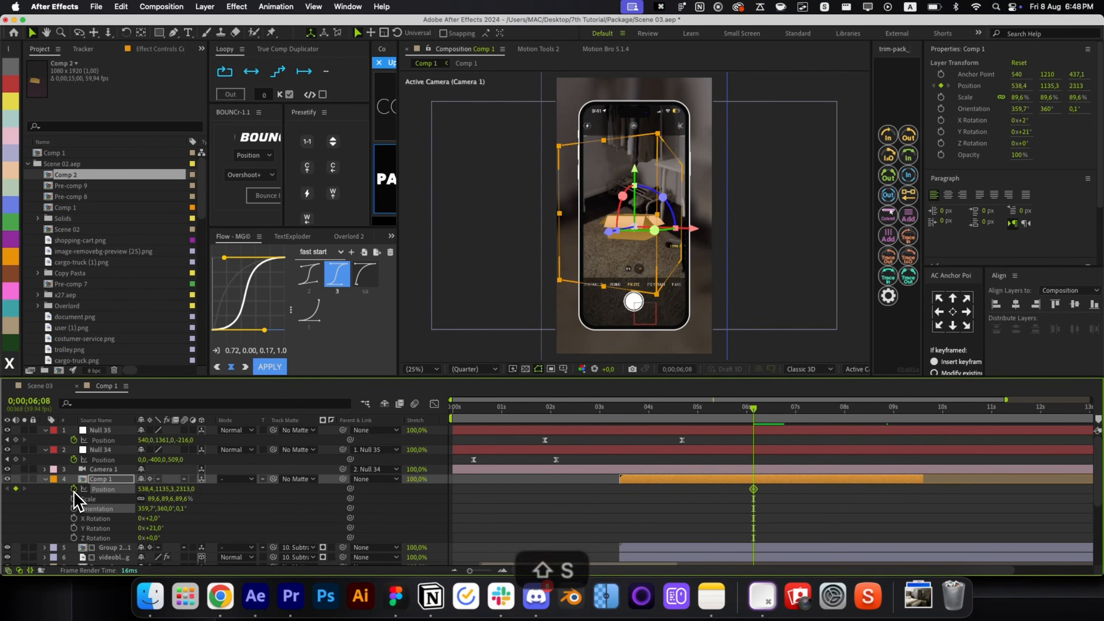
left_click(73, 489)
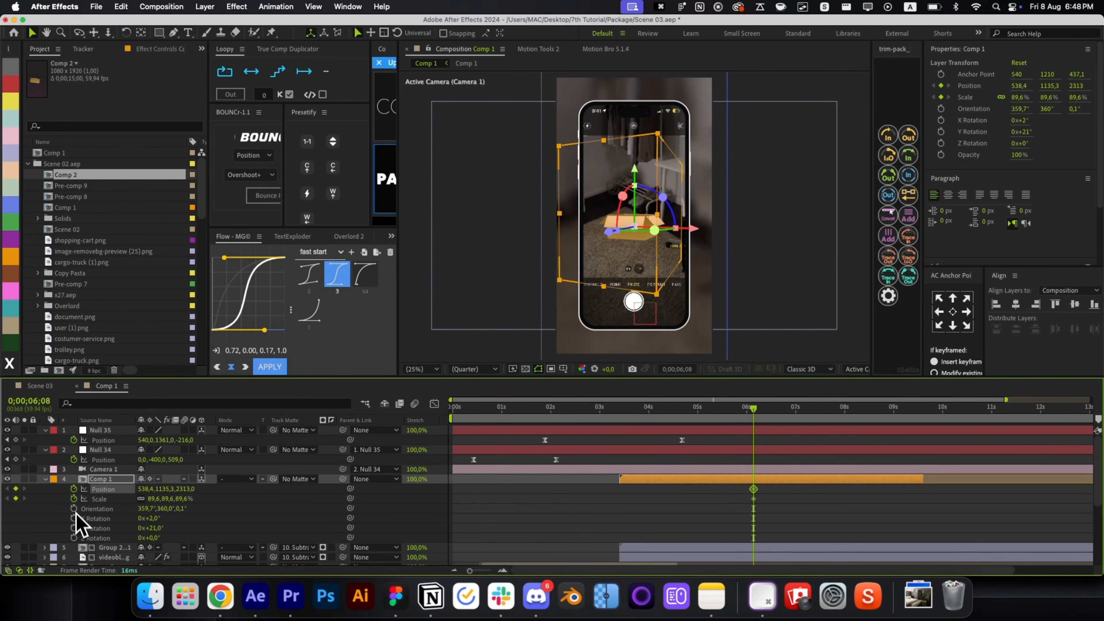
left_click(74, 518)
left_click(74, 528)
left_click(74, 538)
key("u")
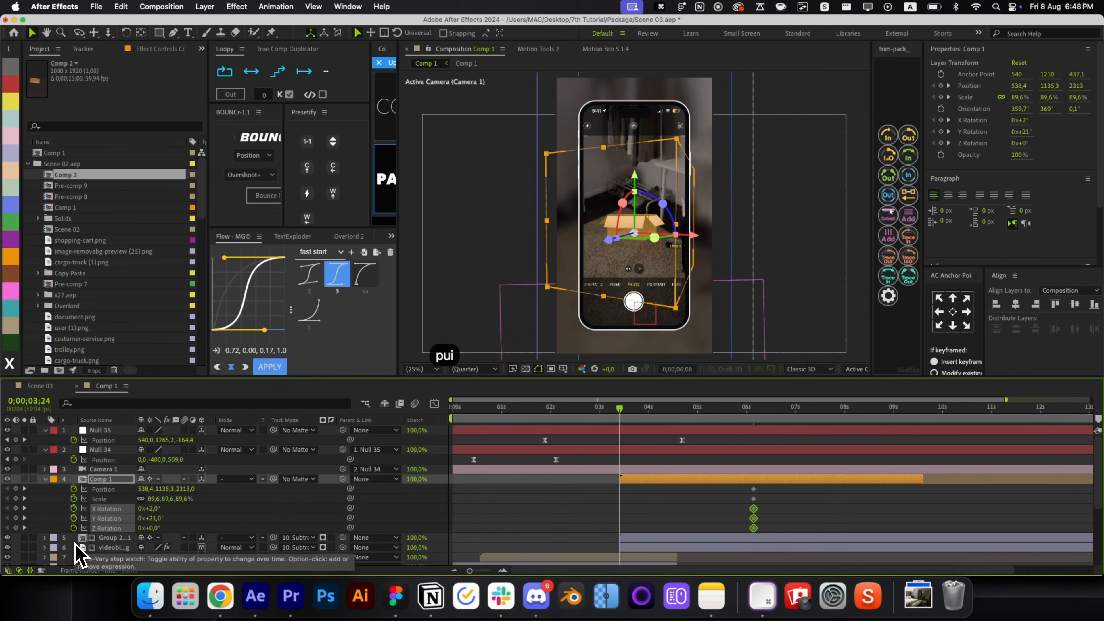
Jump to the box layer's 3;24 start and preview it just after it appears.
key("i")
left_click(628, 522)
left_click_drag(631, 421, 650, 422)
left_click(658, 477)
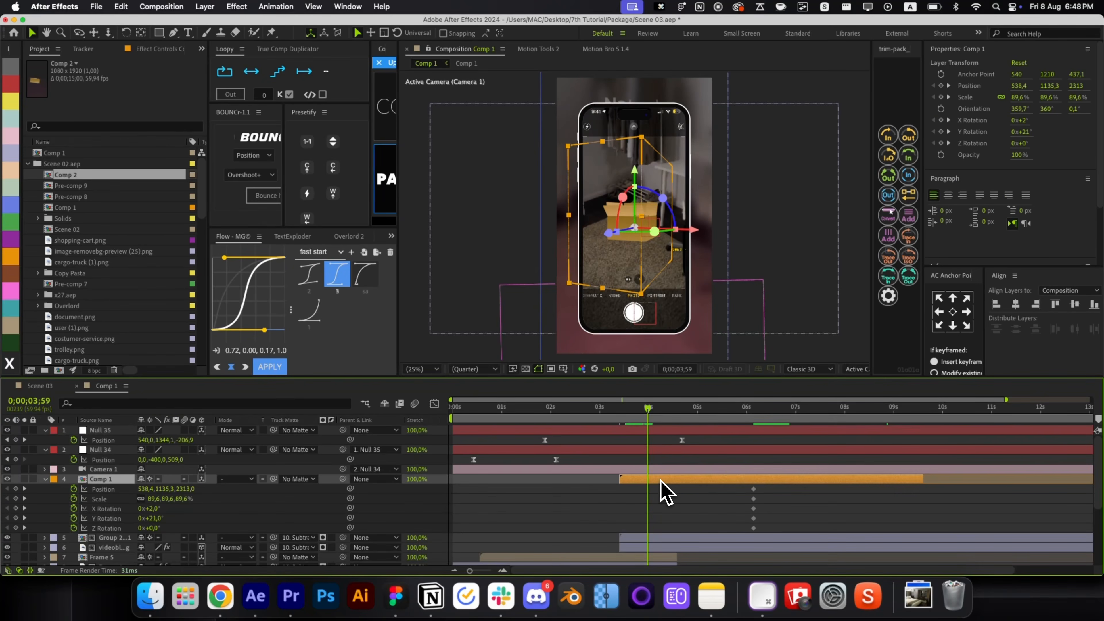
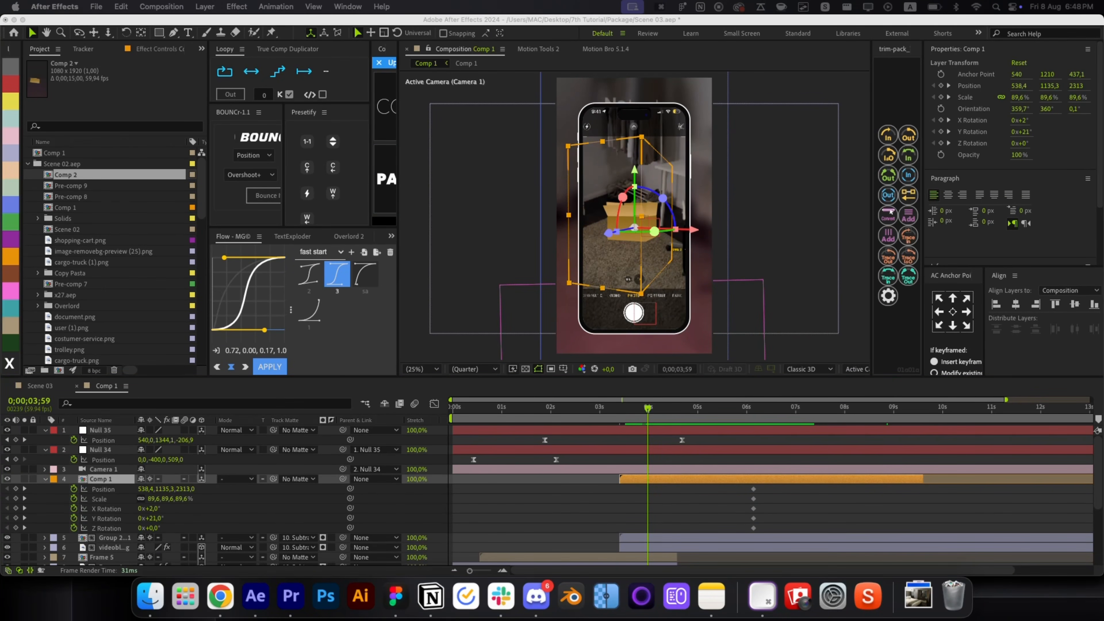
At 3;37, add a Scale keyframe to the box and preview its rise.
left_click(666, 479)
left_click_drag(648, 421, 640, 425)
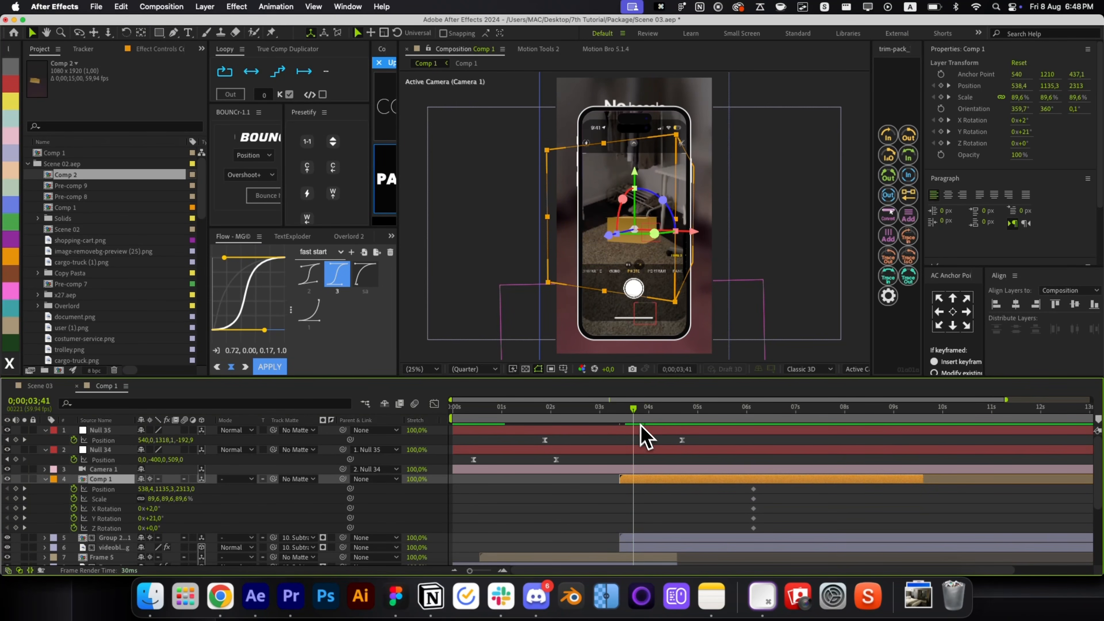
left_click(630, 420)
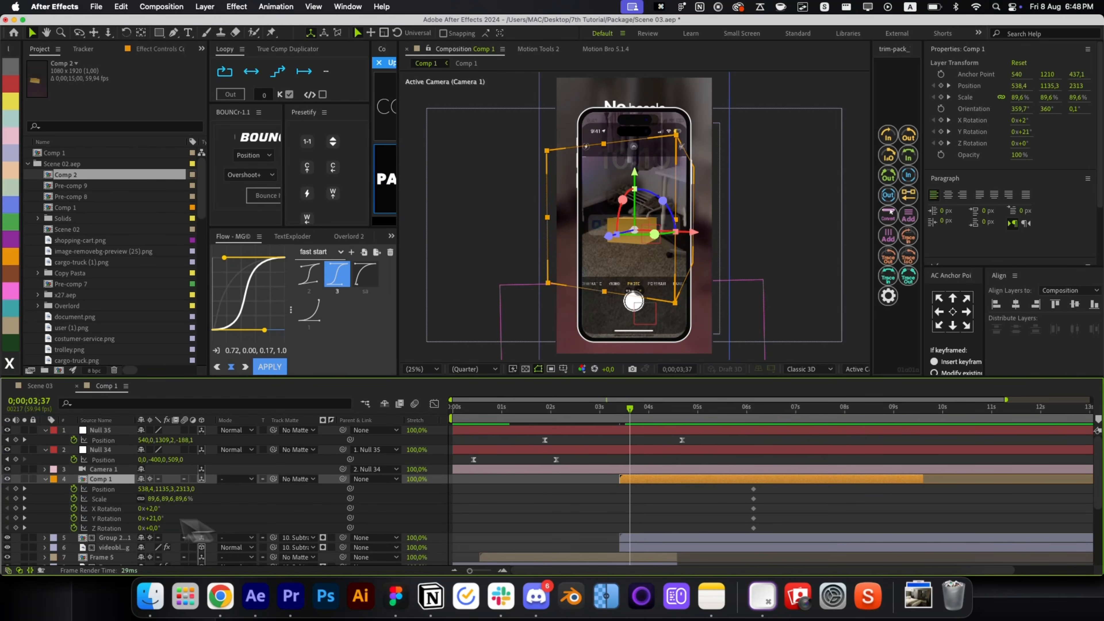
left_click(16, 498)
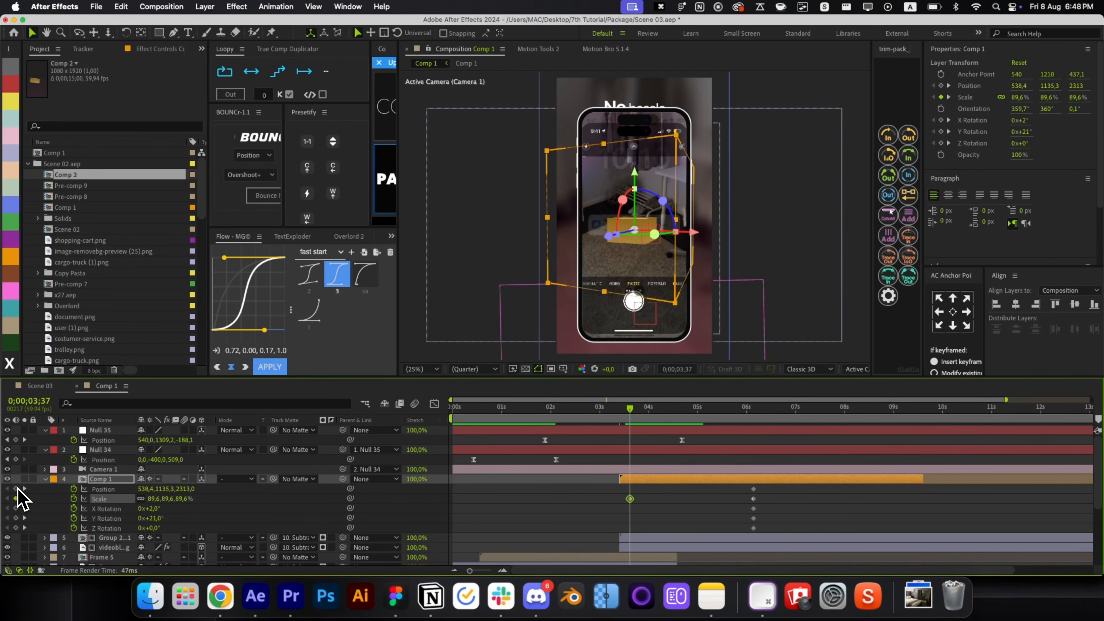
key("=")
key("=")
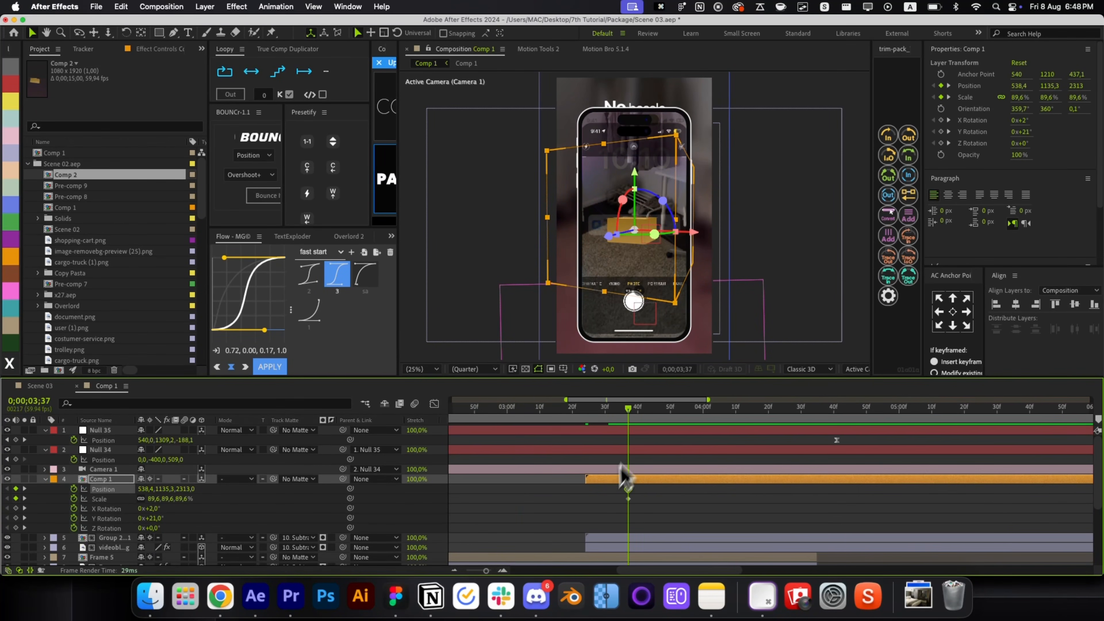
key("space")
Copy the box's Position and Scale keys to 4;23, then raise the box along Y at 3;59.
left_click_drag(669, 514, 621, 483)
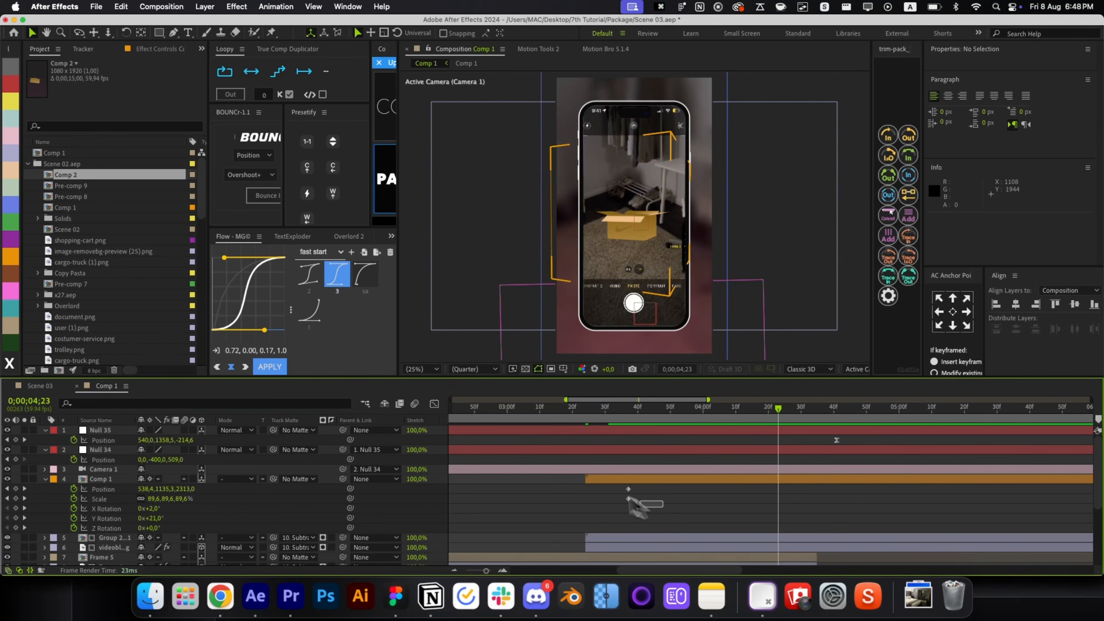
key("cmd+c")
key("cmd+v")
left_click(700, 417)
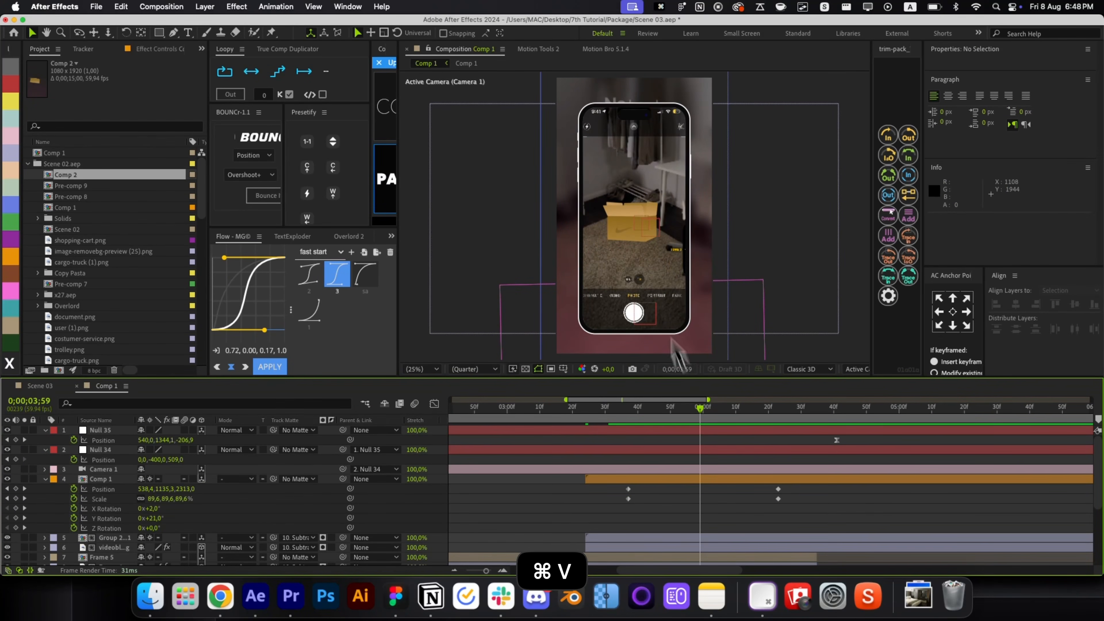
left_click(633, 234)
left_click(680, 475)
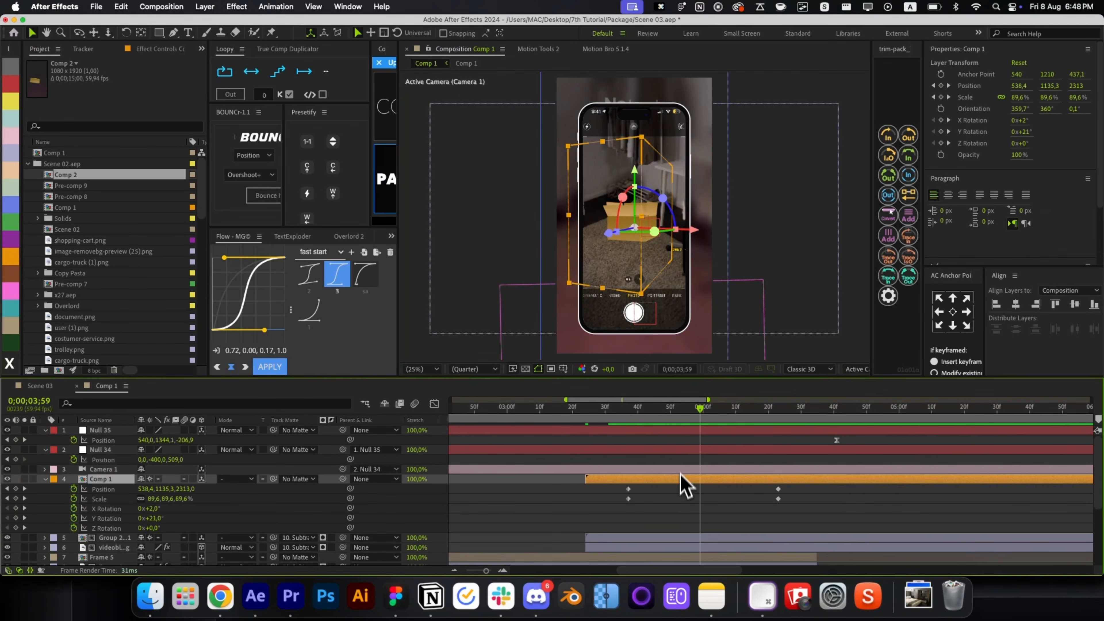
left_click_drag(632, 188, 629, 147)
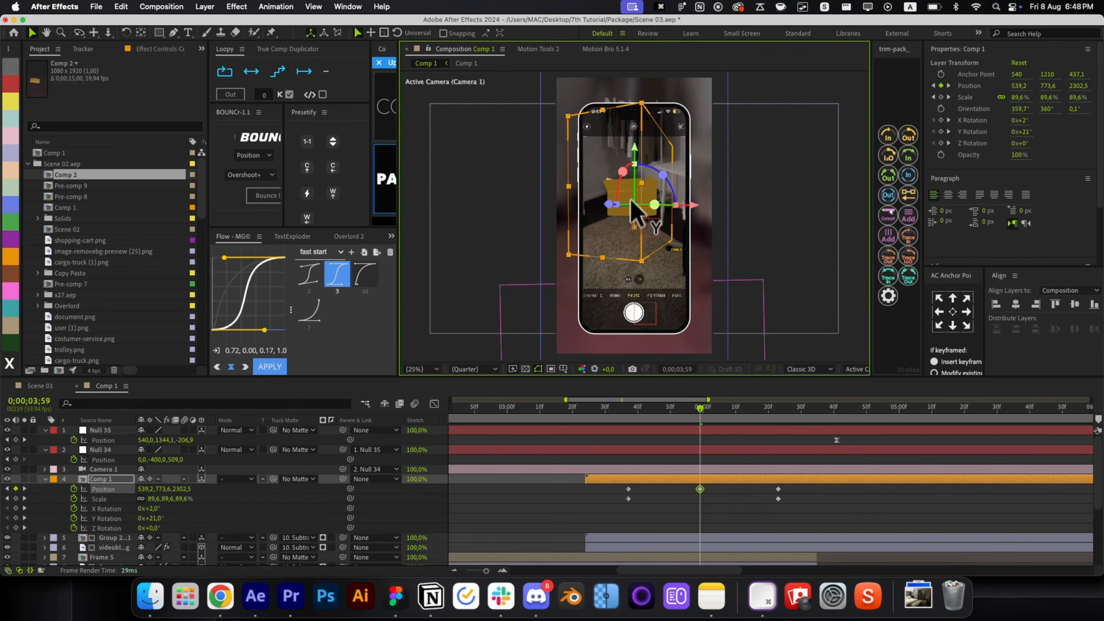
scroll(630, 200, "up", 2)
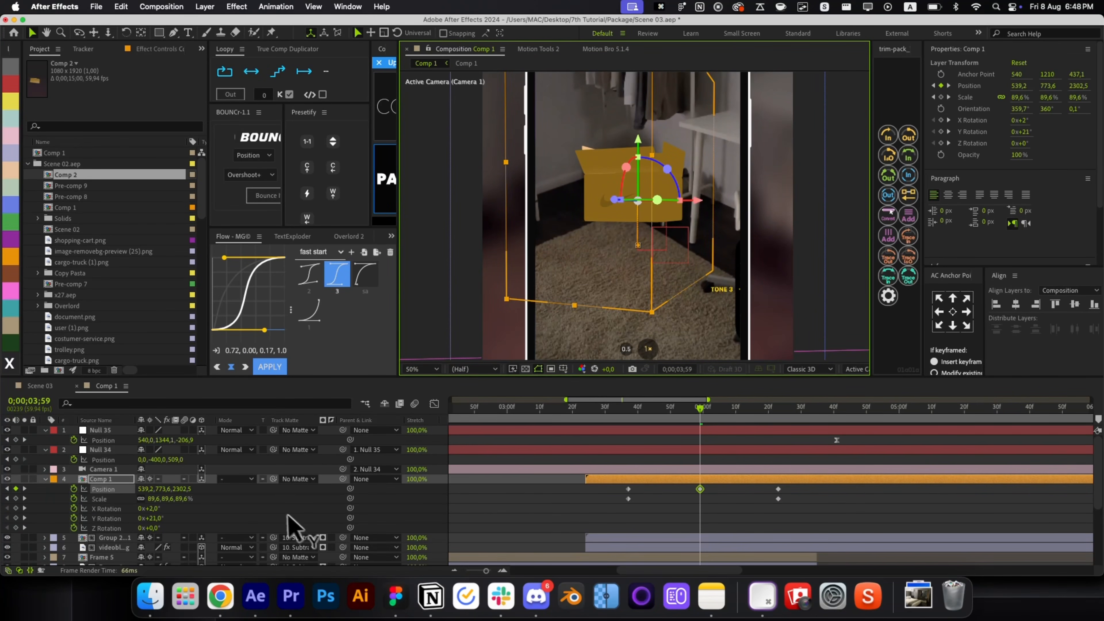
Unlink the box's Scale, stretch it to 109.6% wide, and squash it at 3;48.
left_click(141, 499)
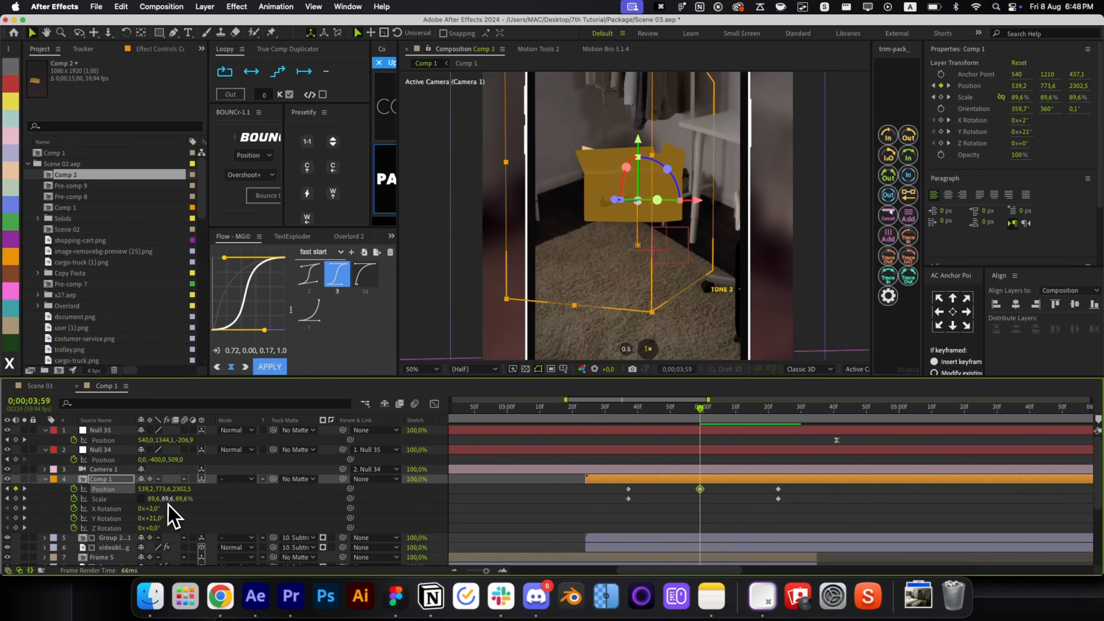
left_click_drag(157, 500, 167, 500)
left_click_drag(700, 409, 667, 417)
left_click(677, 532)
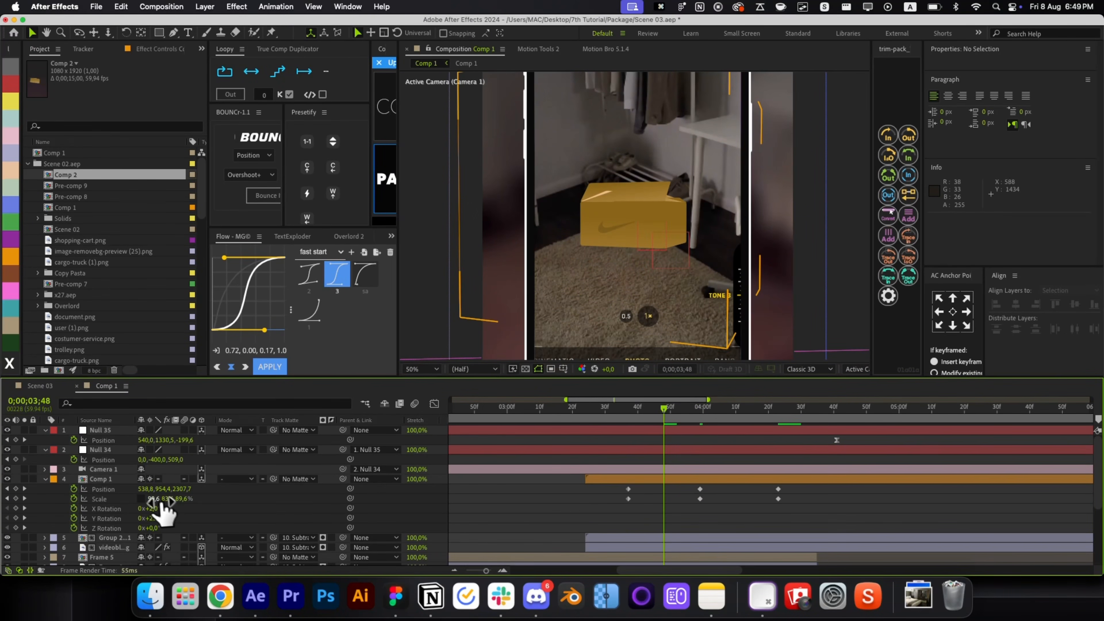
left_click_drag(161, 502, 183, 501)
key("super+z")
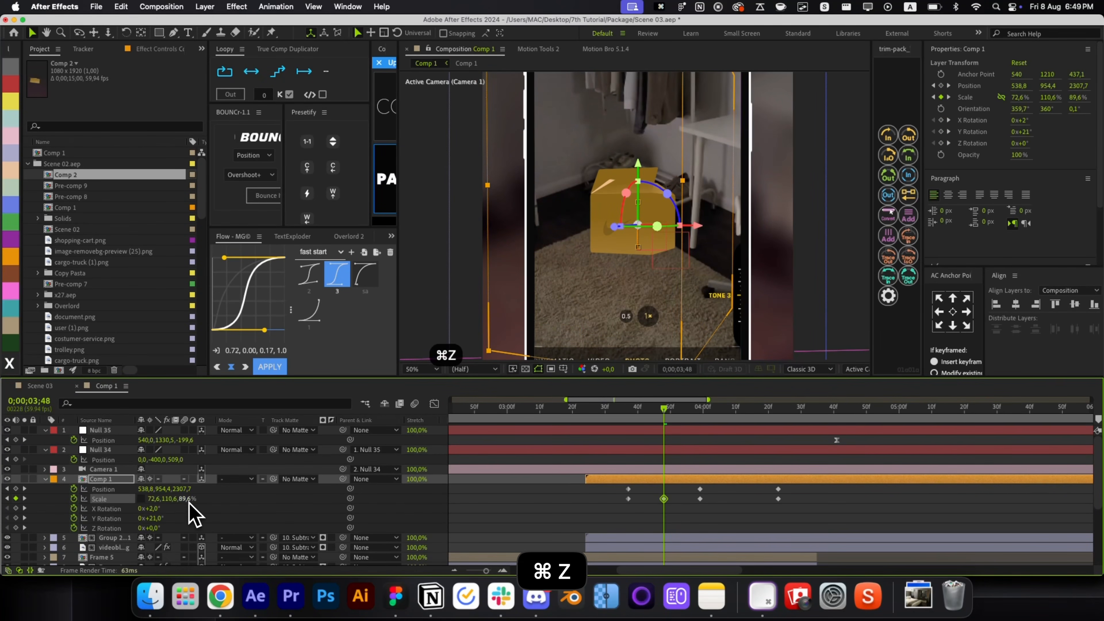
Copy the 3;48 squash Scale keyframe to 4;12 and preview the squash.
left_click(664, 498)
key("super+c")
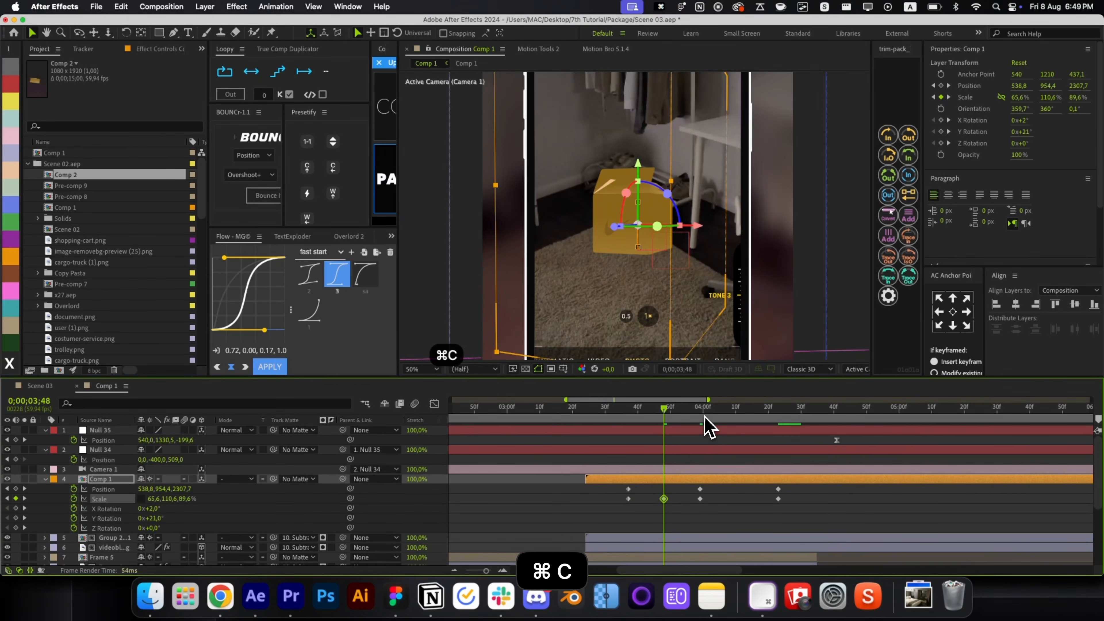
left_click_drag(707, 424, 742, 425)
key("super+v")
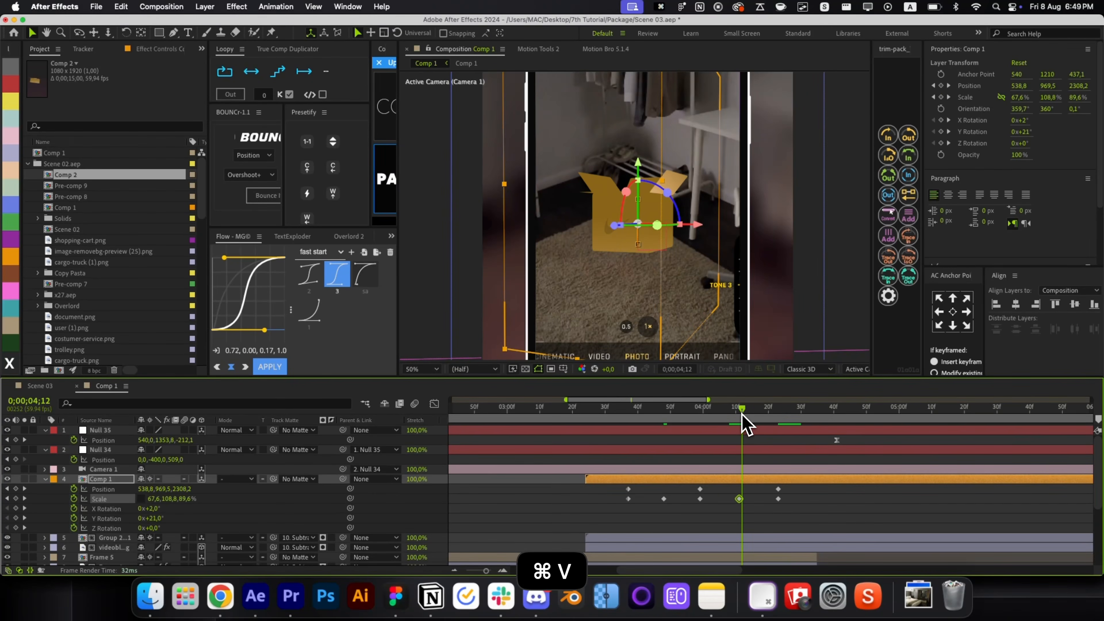
left_click_drag(739, 498, 742, 499)
left_click(631, 512)
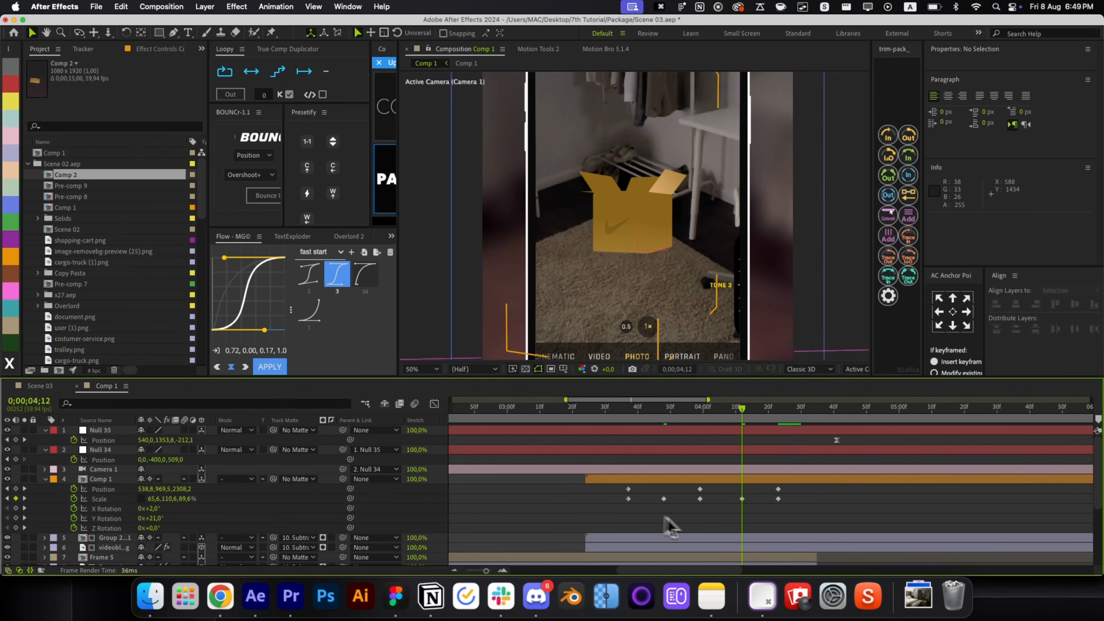
left_click(778, 488)
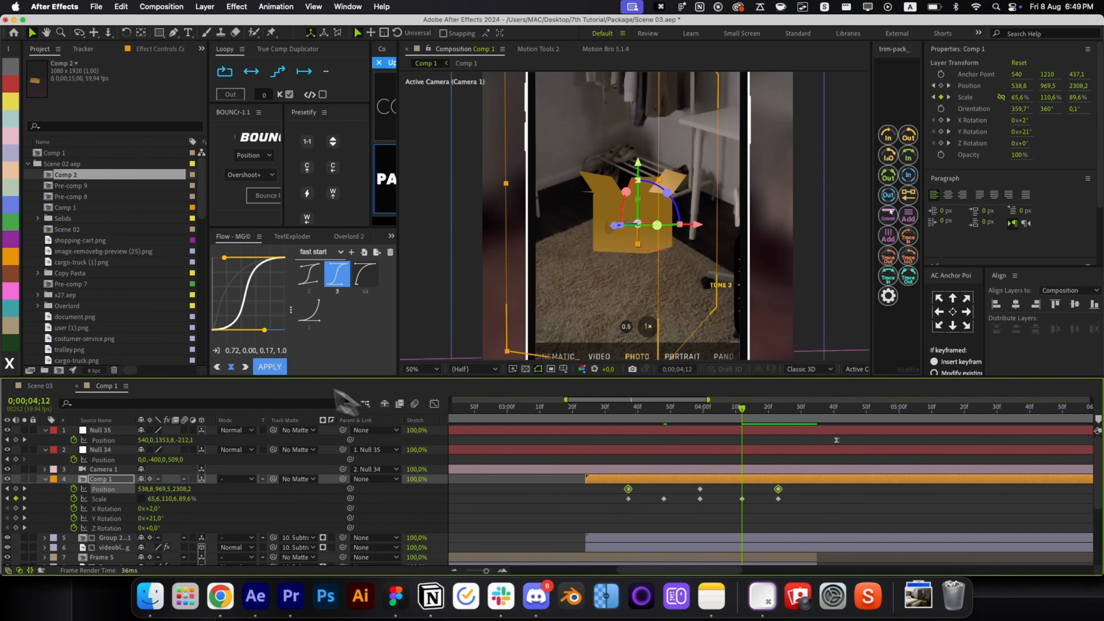
left_click(714, 511)
left_click_drag(631, 424, 779, 460)
left_click_drag(794, 503, 615, 496)
Apply a BOUNCr overshoot in Selected mode to the box's Scale keyframes.
left_click(256, 155)
left_click(252, 165)
left_click(263, 195)
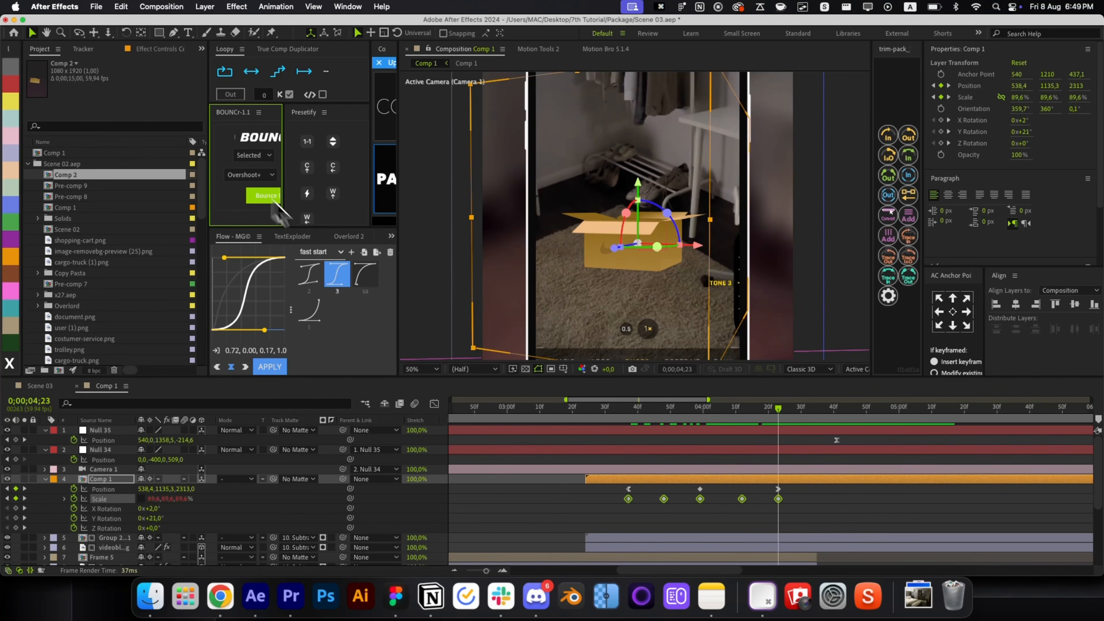
left_click(620, 408)
left_click_drag(621, 408, 618, 470)
Add Fade In+Out to the box with Fade Out set to 0, so it only fades in.
left_click(626, 479)
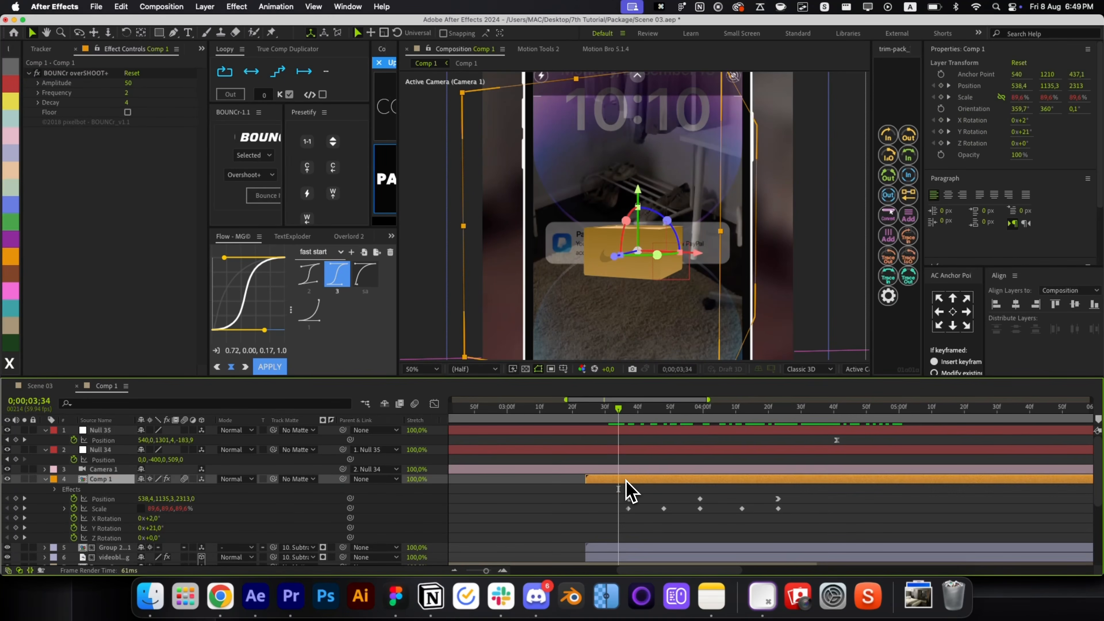
key("alt+space")
left_click(604, 470)
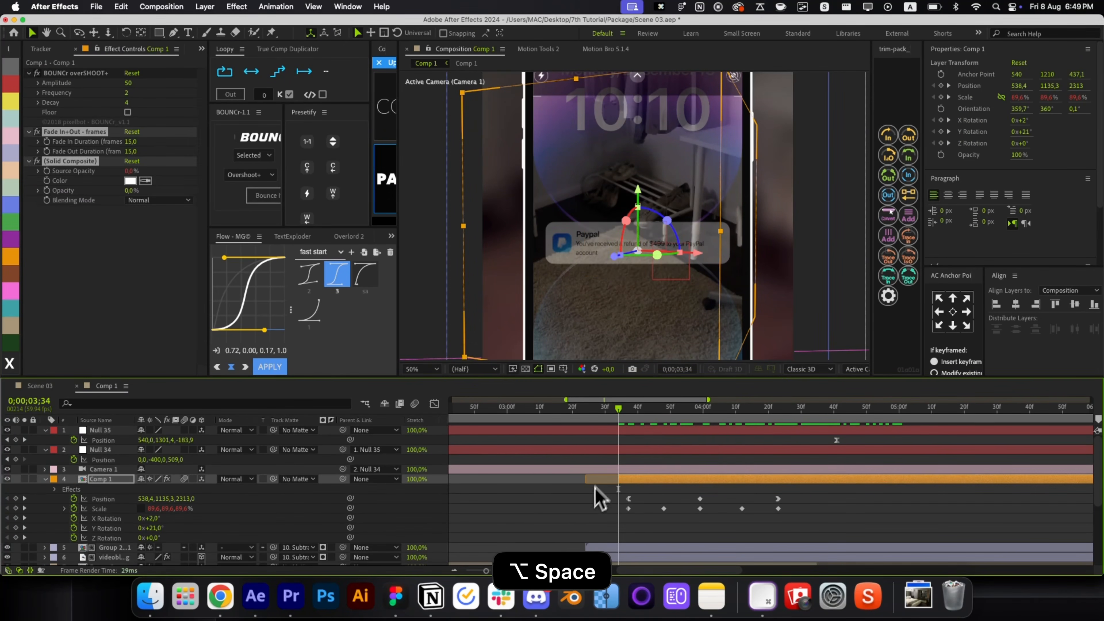
left_click_drag(131, 151, 104, 151)
left_click(625, 479)
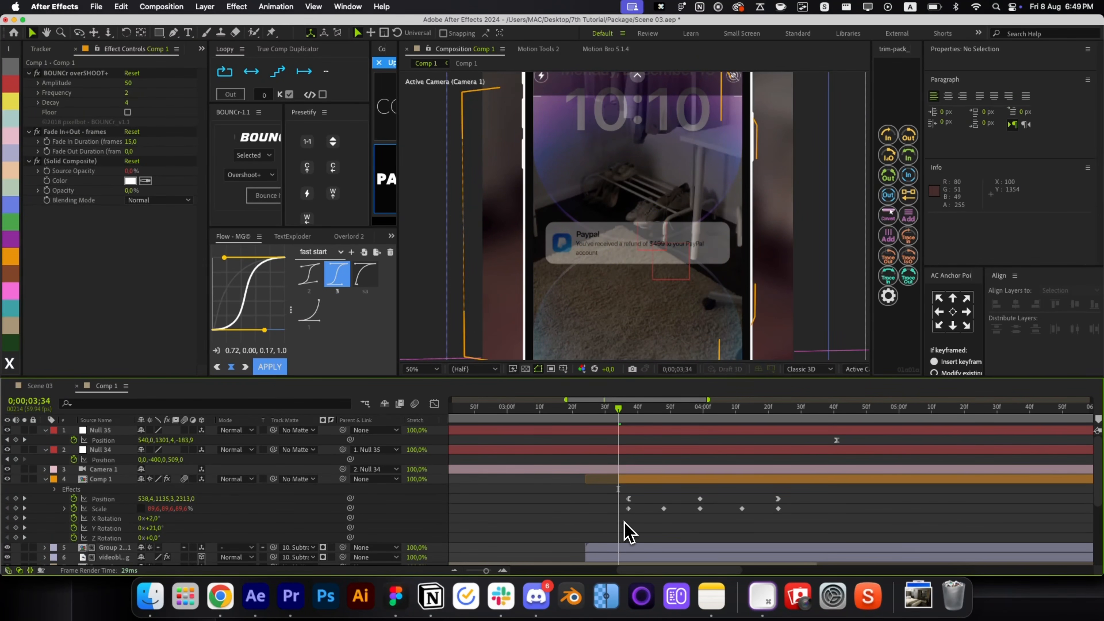
left_click_drag(620, 422, 703, 478)
Stretch the box's Position keyframes later in time to slow its rise.
left_click_drag(789, 496, 626, 512)
left_click(783, 510)
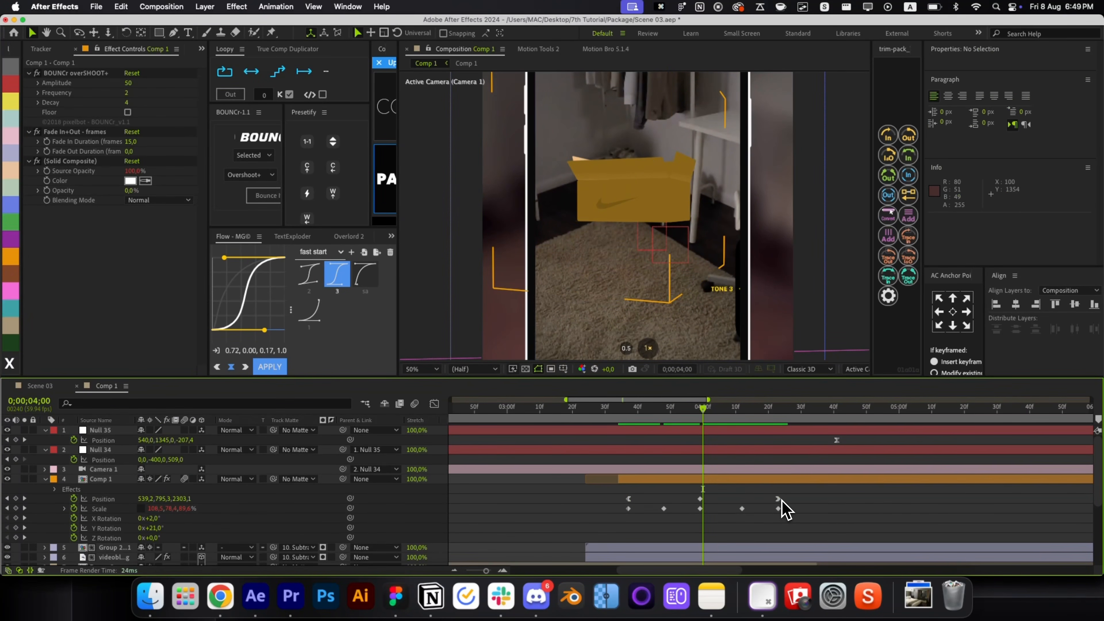
left_click_drag(789, 495, 642, 497)
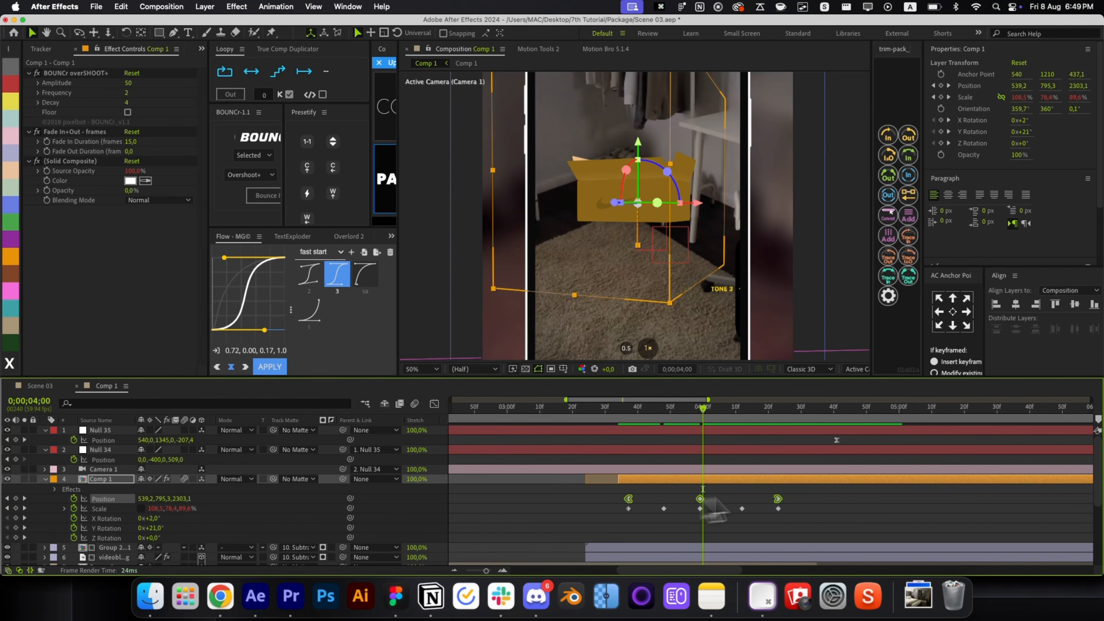
left_click_drag(784, 501, 814, 502)
left_click(831, 520)
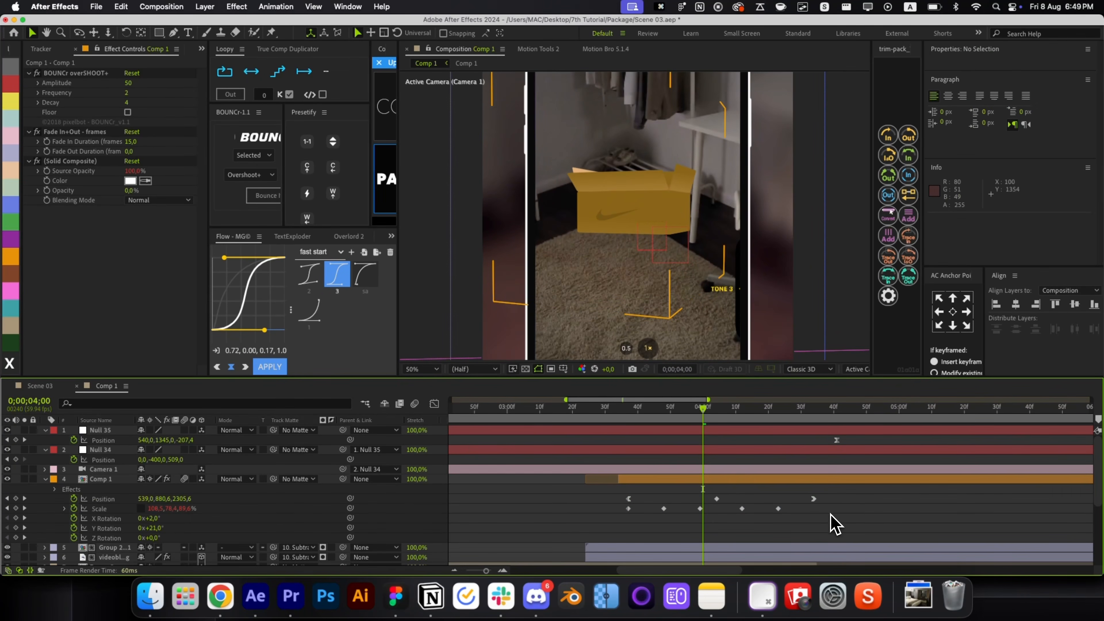
left_click(645, 420)
left_click_drag(645, 421, 873, 475)
key("alt+/")
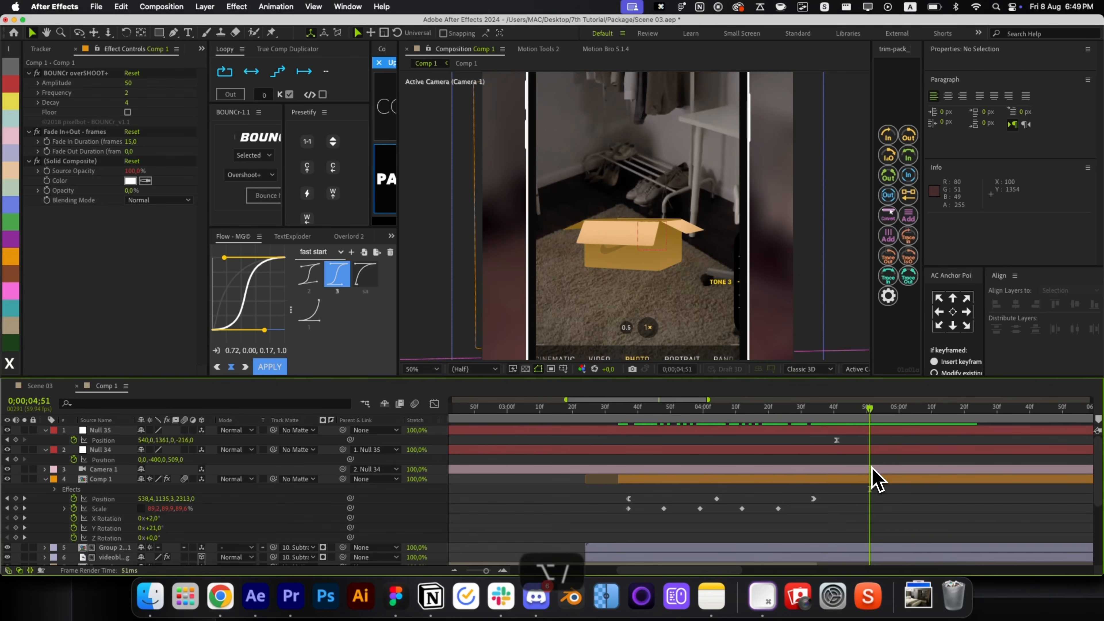
key("r")
key("r")
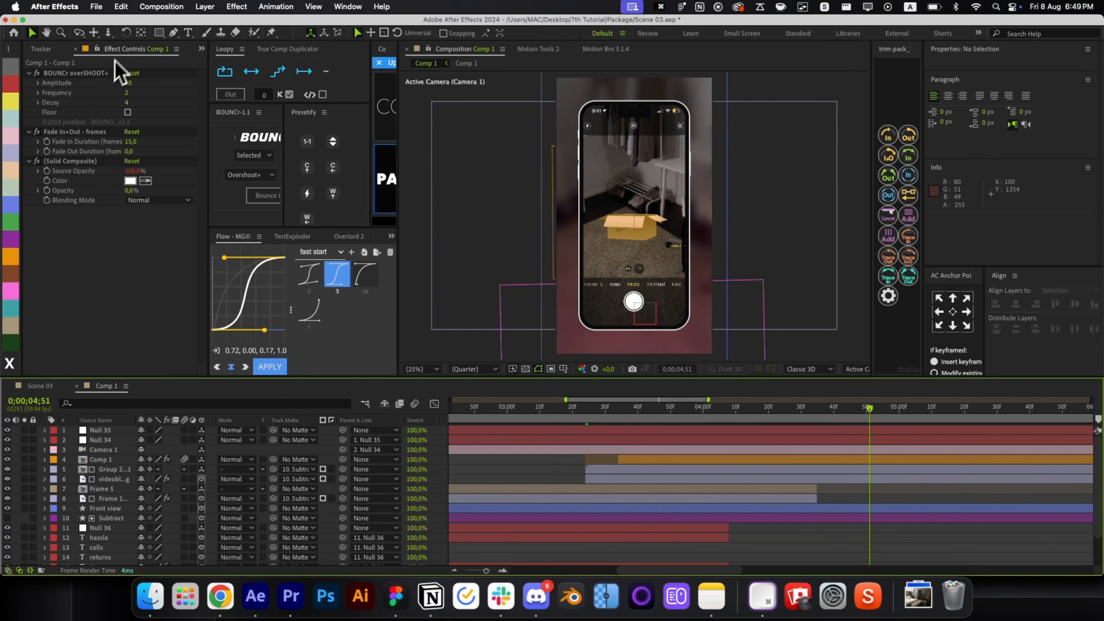
key("super+0")
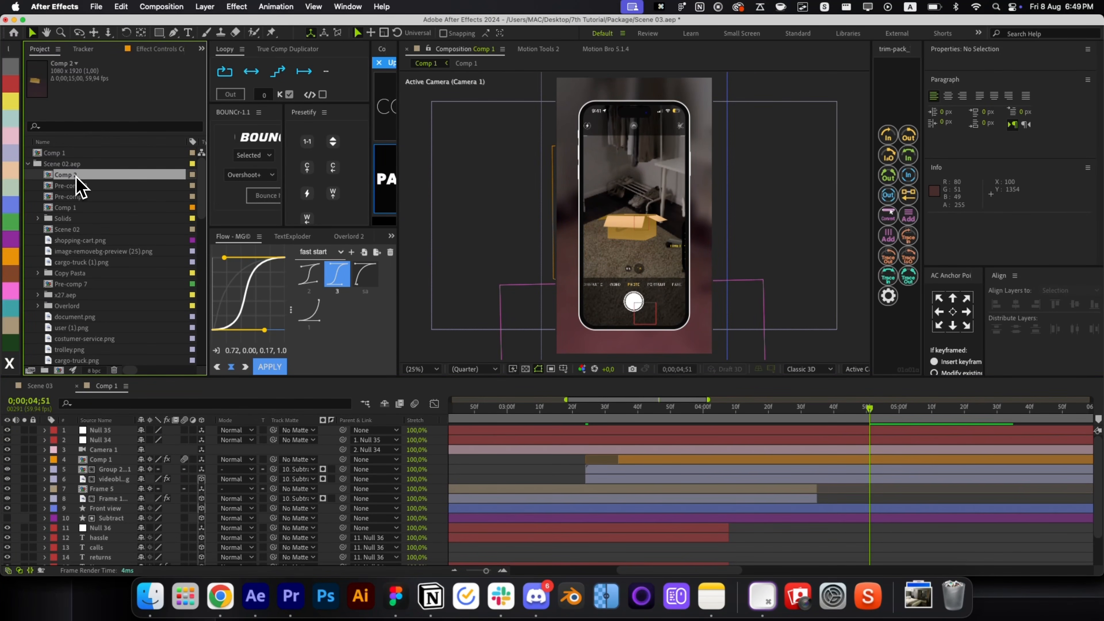
Copy the light-beam Shape Layer 4 from Comp 2 into Comp 1, shift it later, and remove its opacity keyframe.
double_click(77, 176)
key("super+c")
key("super+w")
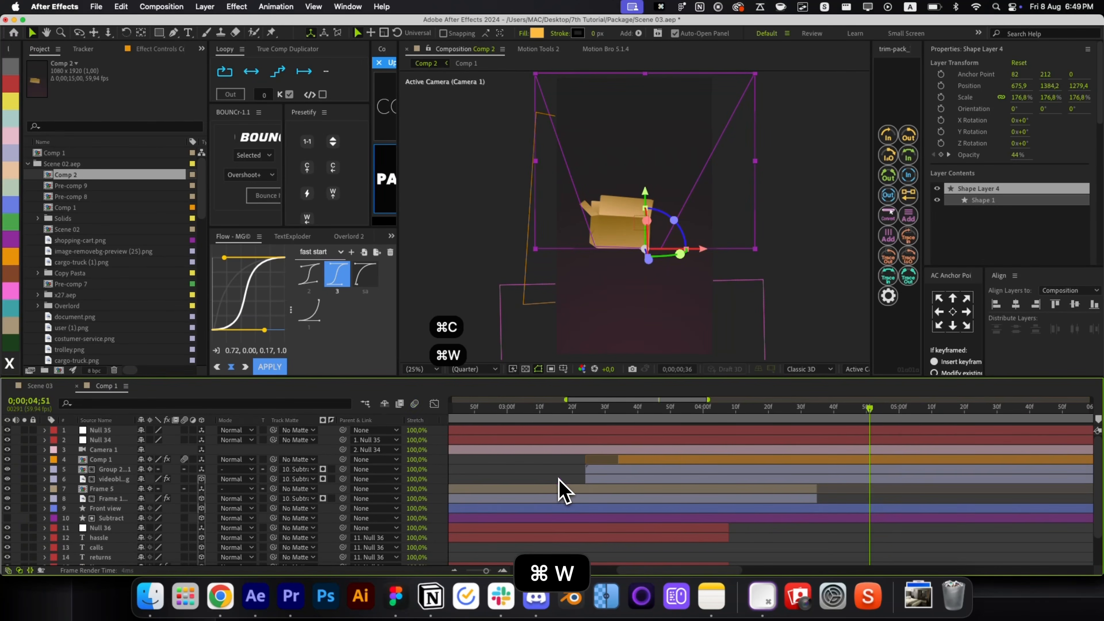
key("i")
key("super+v")
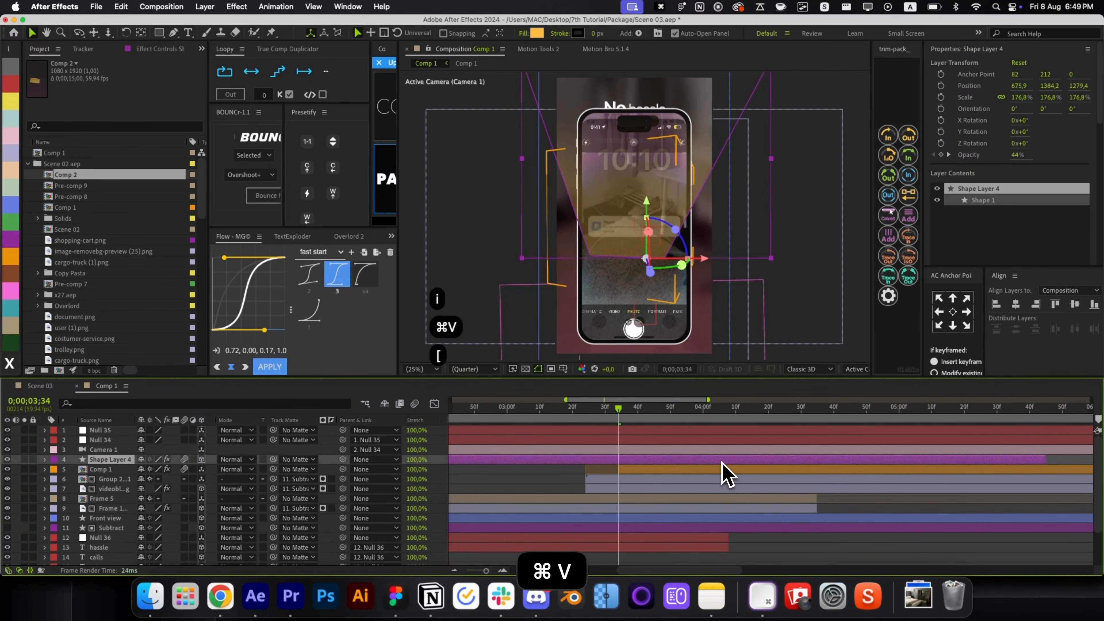
key("u")
key("semicolon")
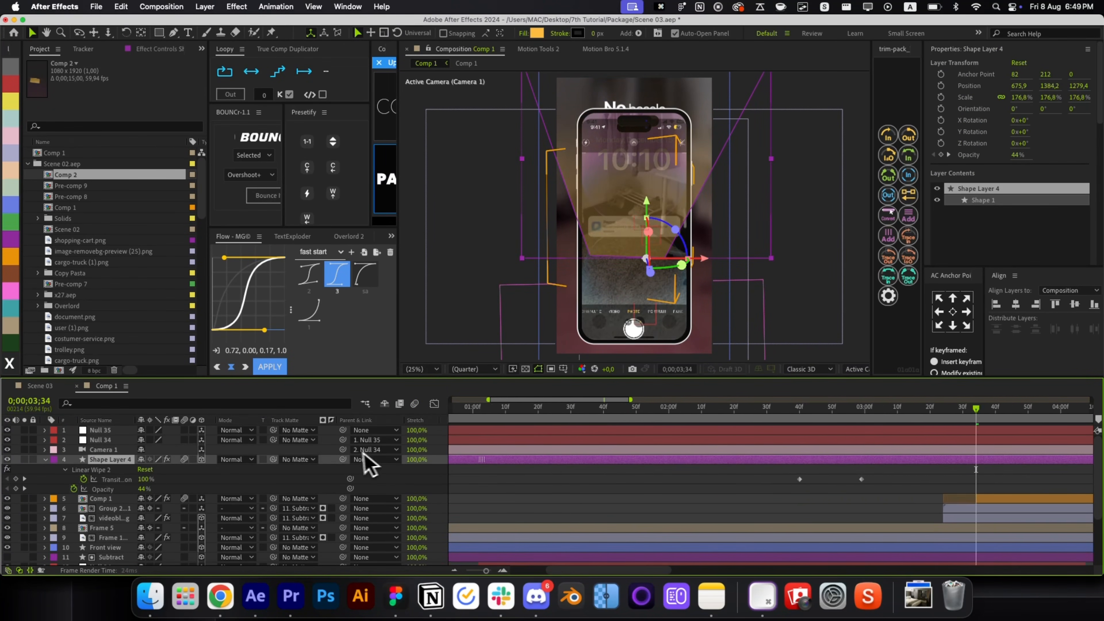
scroll(760, 470, "down", 3)
scroll(665, 463, "up", 3)
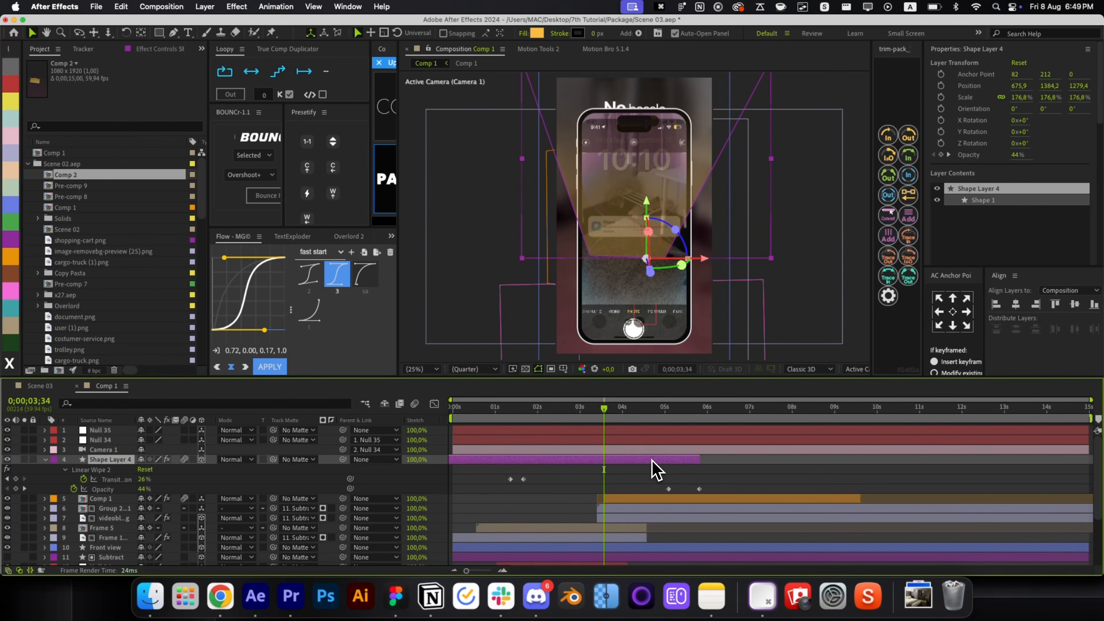
left_click_drag(720, 469, 754, 471)
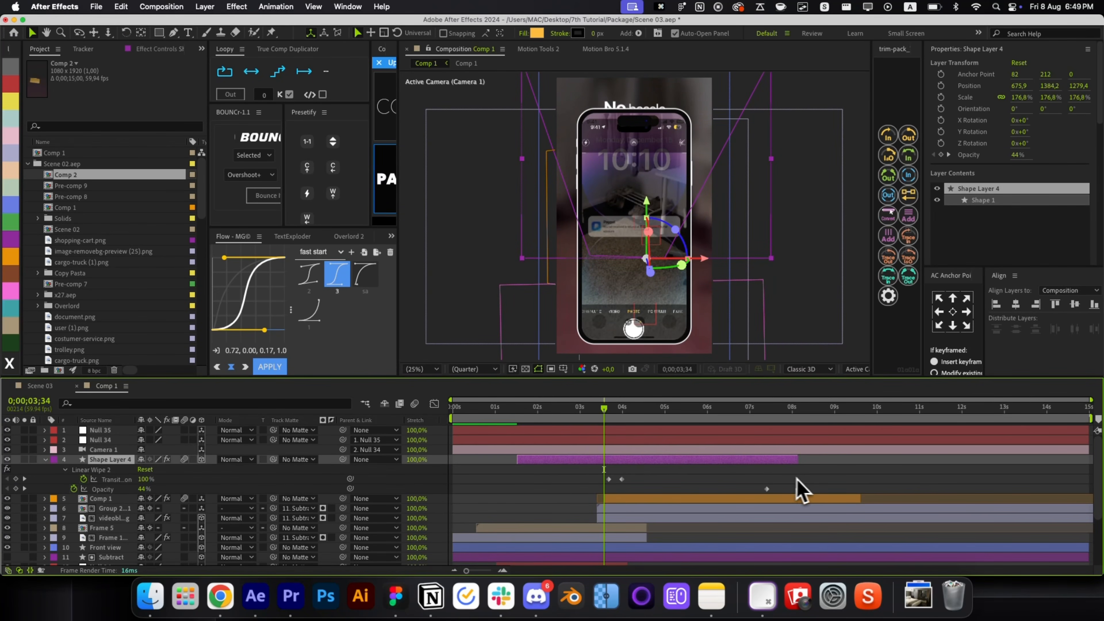
key("BackSpace")
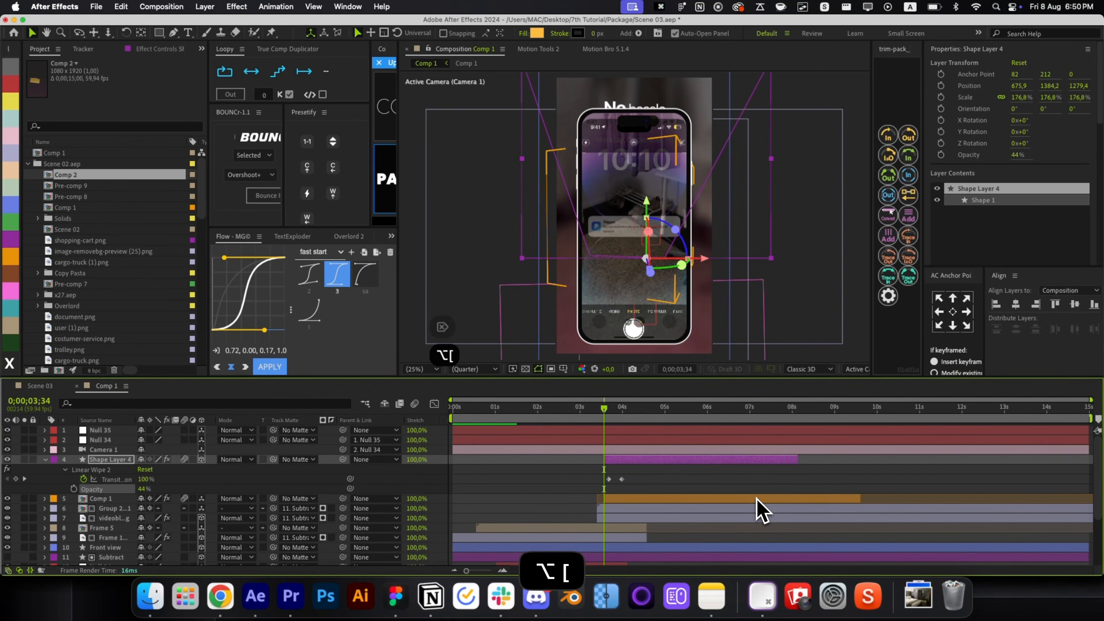
key("u")
Try Fade In+Out on the beam, undo it, and centre the beam in the composition.
key("alt+space")
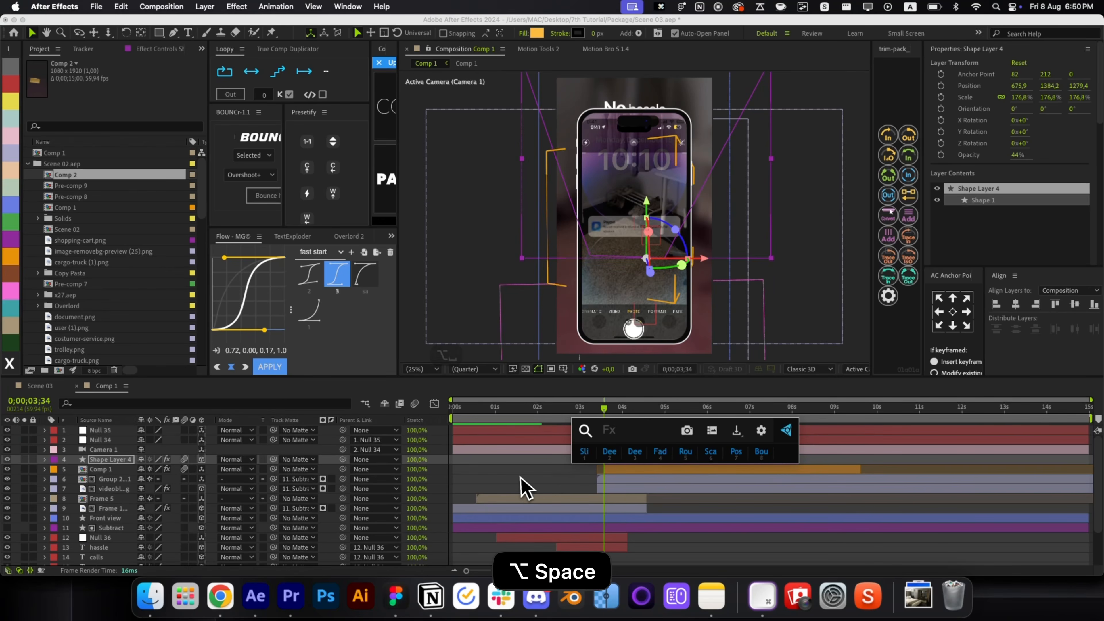
left_click(525, 488)
key("space")
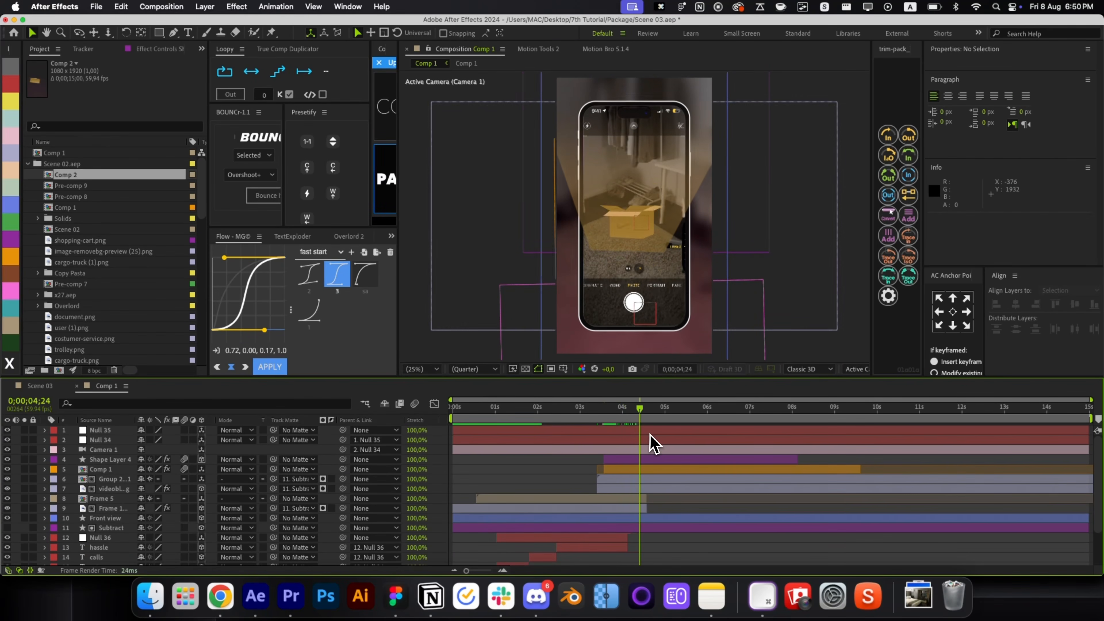
left_click(638, 460)
key("alt+space")
left_click(623, 452)
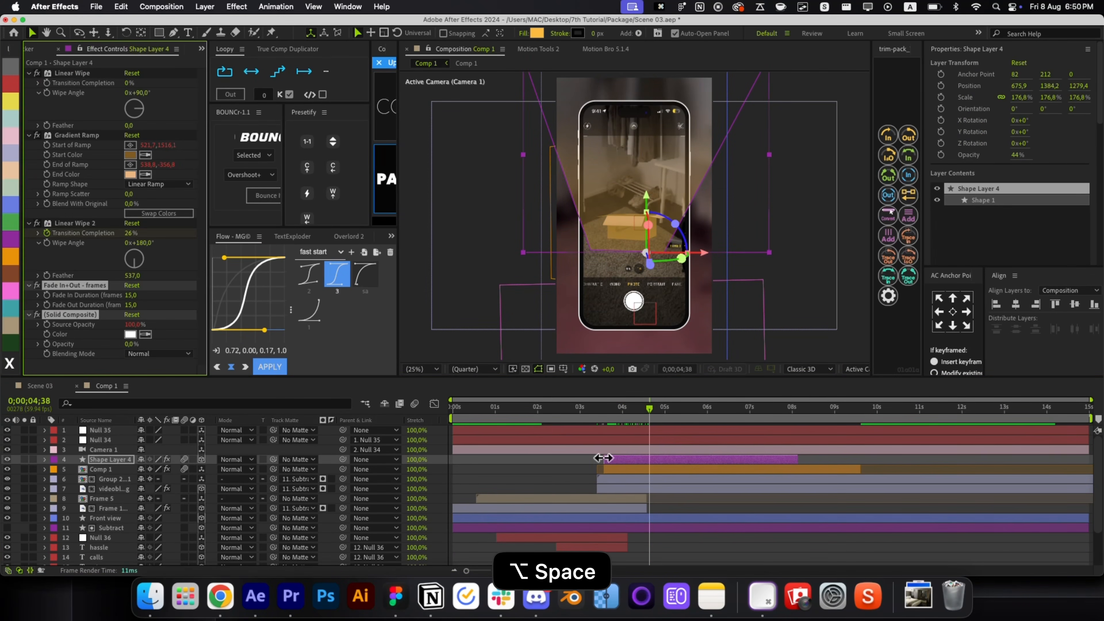
left_click(586, 468)
key("super+z")
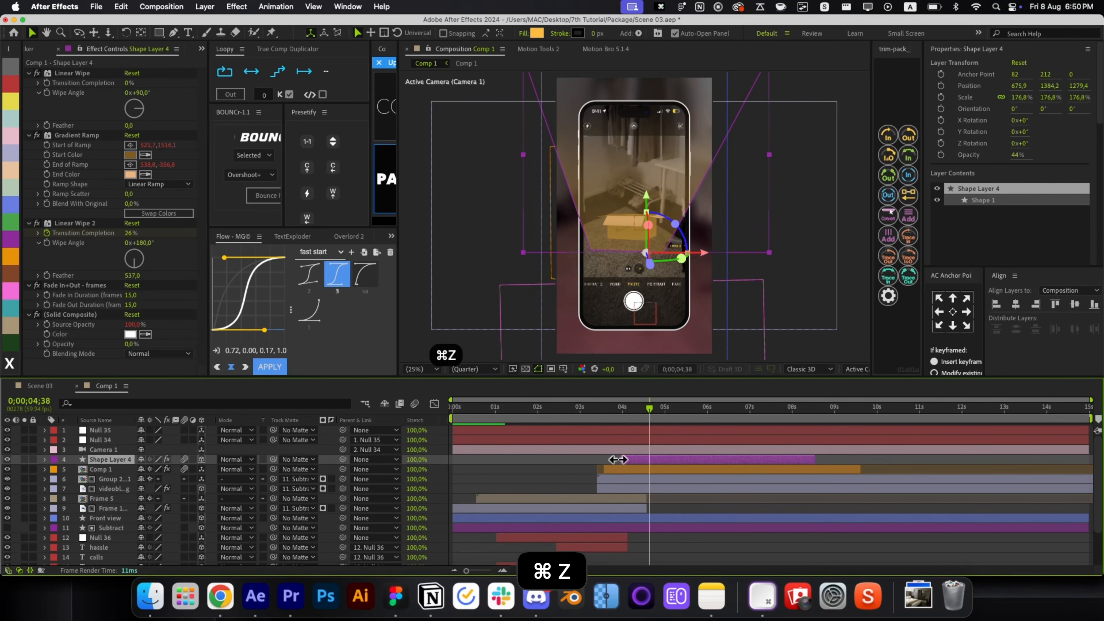
key("super+Home")
left_click(699, 413)
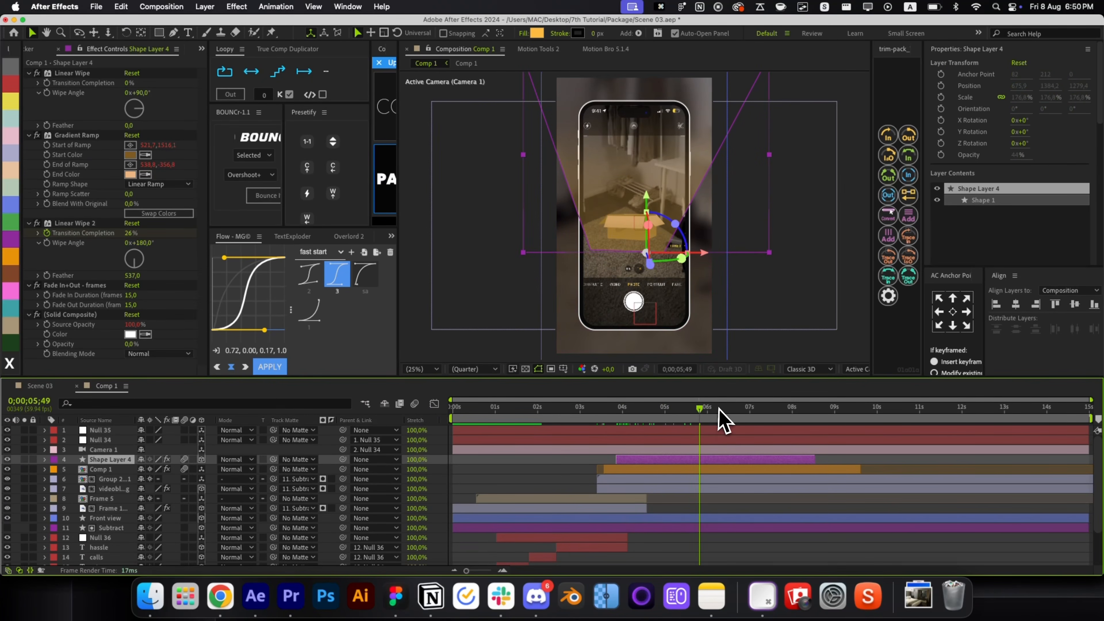
scroll(692, 352, "up", 2)
scroll(660, 283, "down", 2)
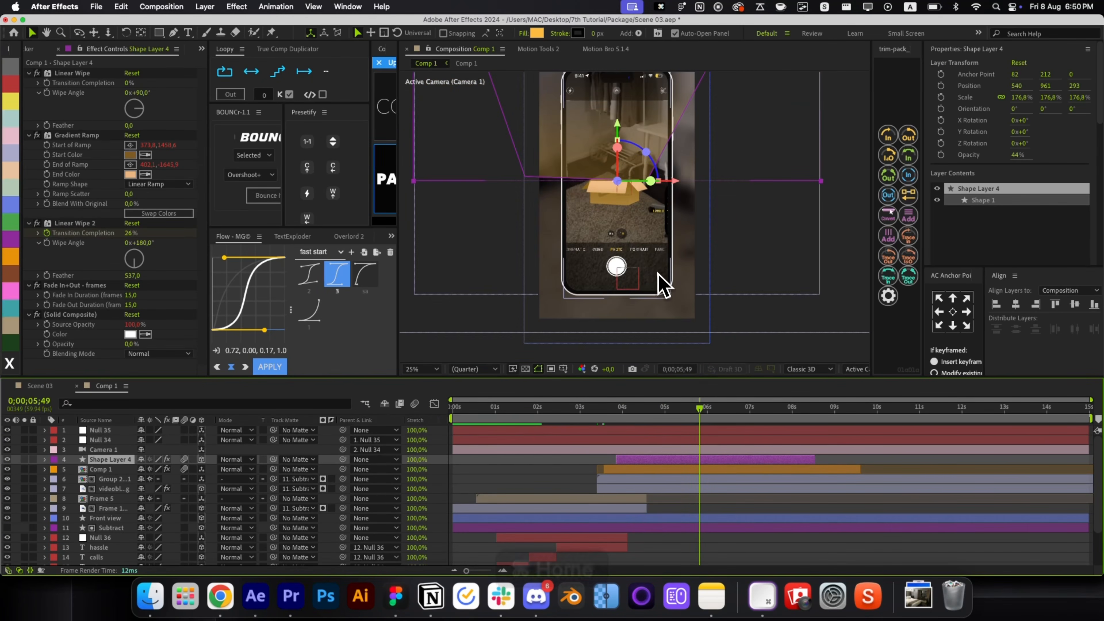
left_click(417, 194)
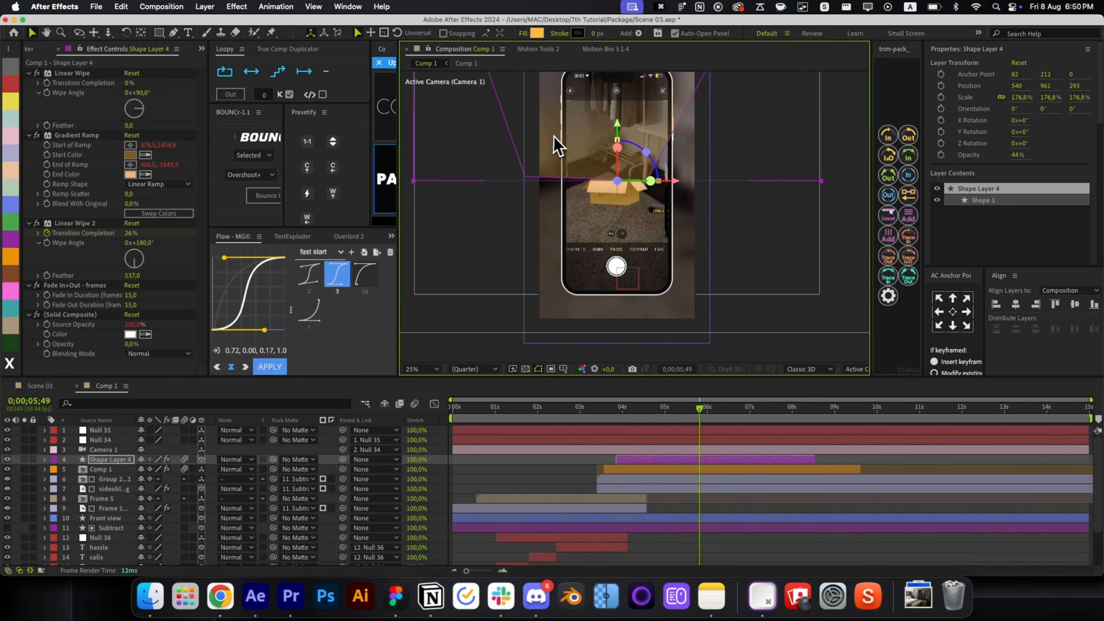
key("super+z")
scroll(670, 144, "up", 2)
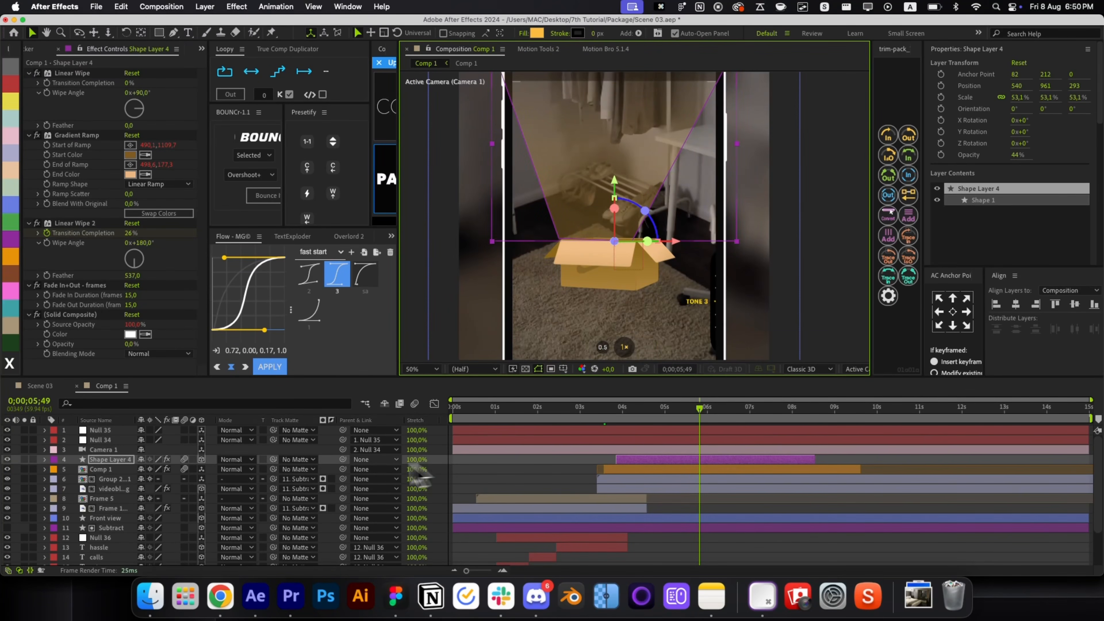
Parent the beam to Comp 1, place it over the box below Comp 1, and matte it with Subtract.
left_click_drag(343, 459, 276, 472)
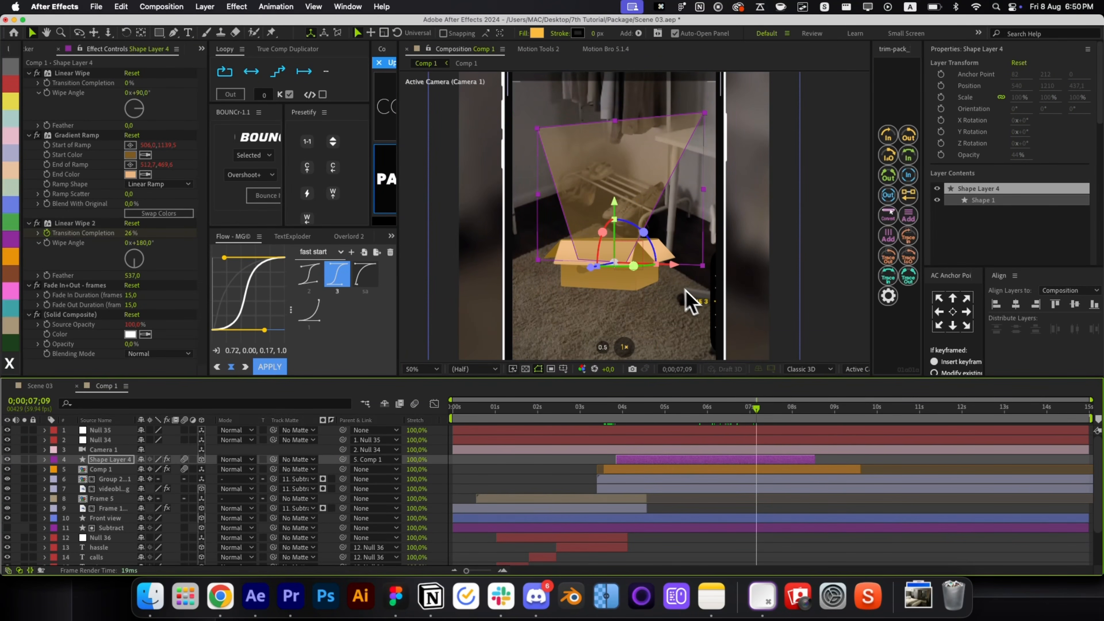
left_click_drag(700, 198, 744, 239)
key("super+bracketleft")
key("super+shift+h")
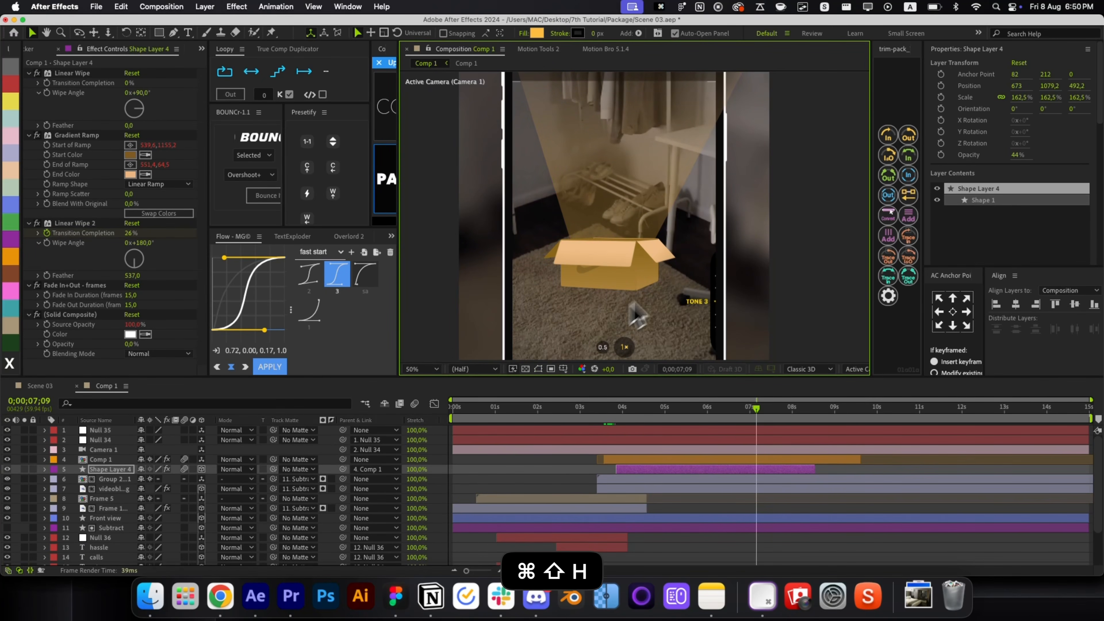
left_click_drag(635, 315, 657, 202)
left_click(109, 460, "shift")
left_click_drag(272, 468, 104, 528)
Tilt the beam over the box at 178.9% scale and preview it around 4 seconds.
key("super+shift+a")
left_click(678, 471)
key("s")
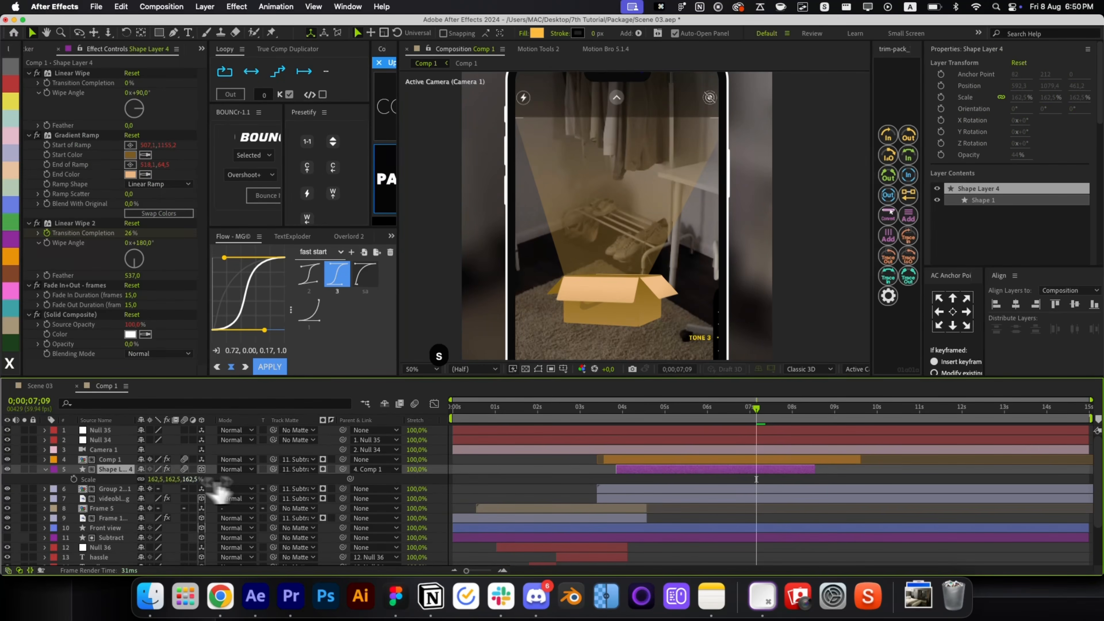
left_click_drag(154, 479, 130, 479)
key("super+shift+h")
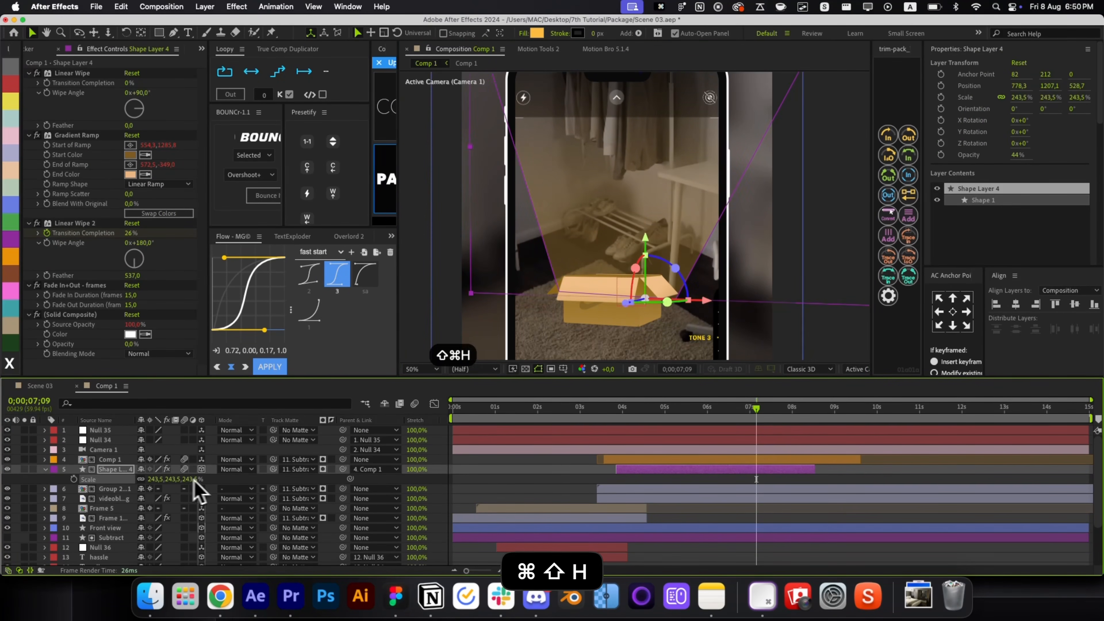
left_click_drag(570, 223, 701, 240)
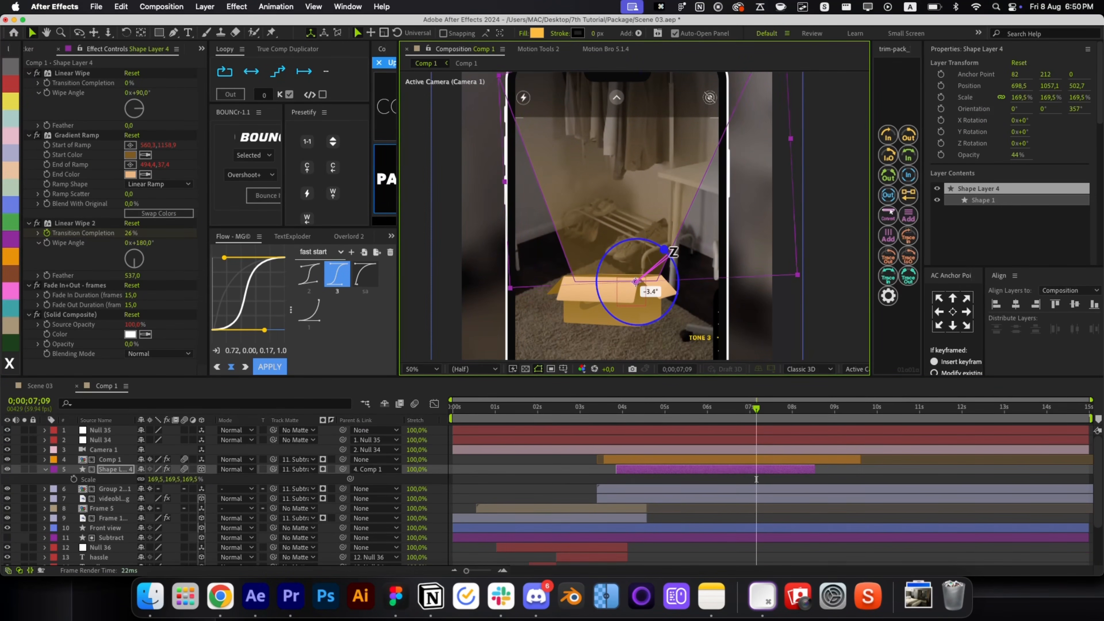
key("b")
left_click_drag(792, 283, 765, 267)
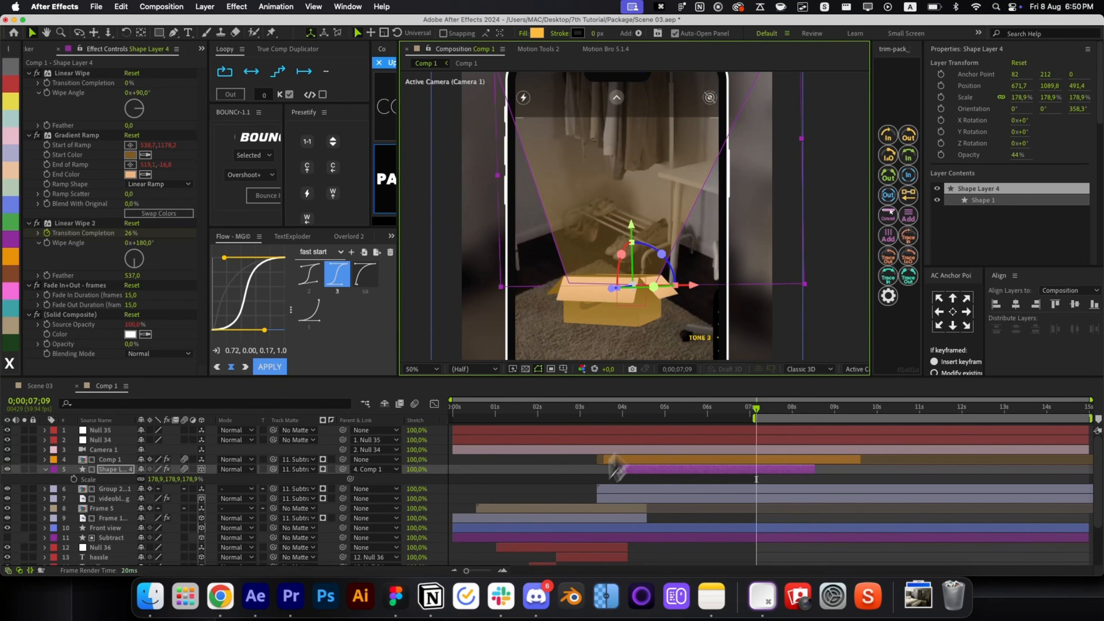
key("r")
key("r")
left_click(757, 479)
left_click(485, 419)
key("b")
left_click_drag(485, 419, 660, 443)
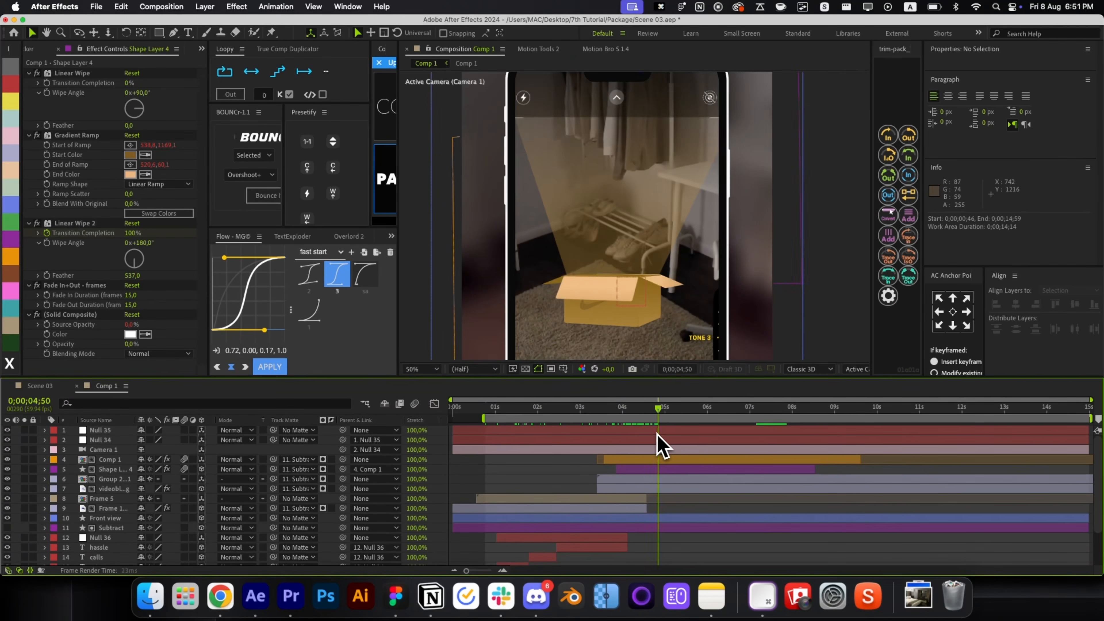
key("alt+slash")
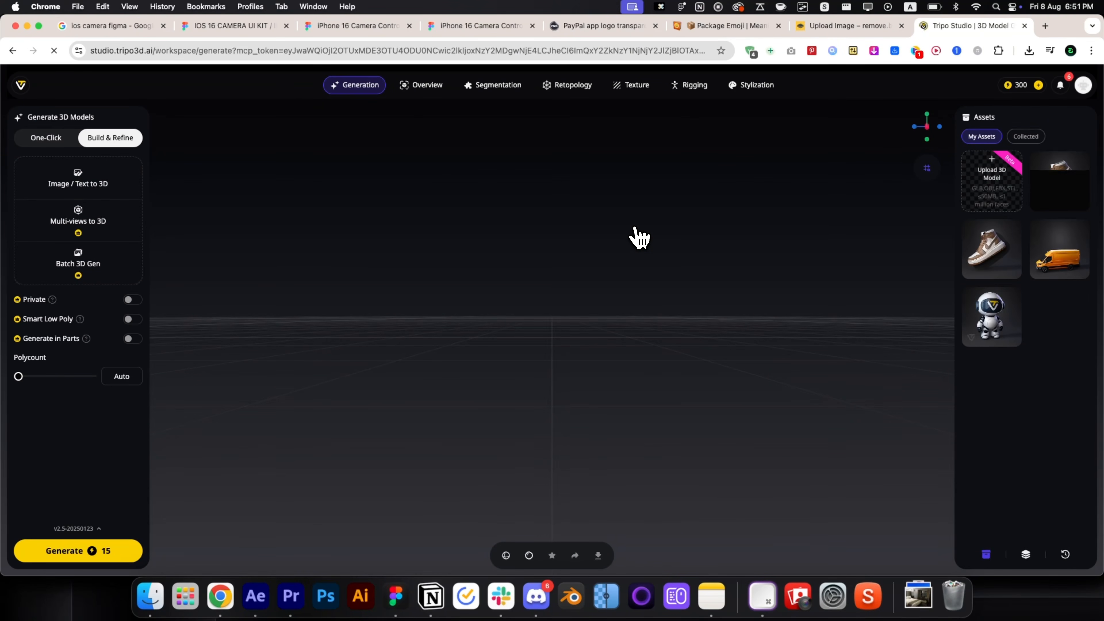
In One-Click Image to 3D, upload the sneaker PNG from Downloads.
left_click(66, 138)
left_click(87, 185)
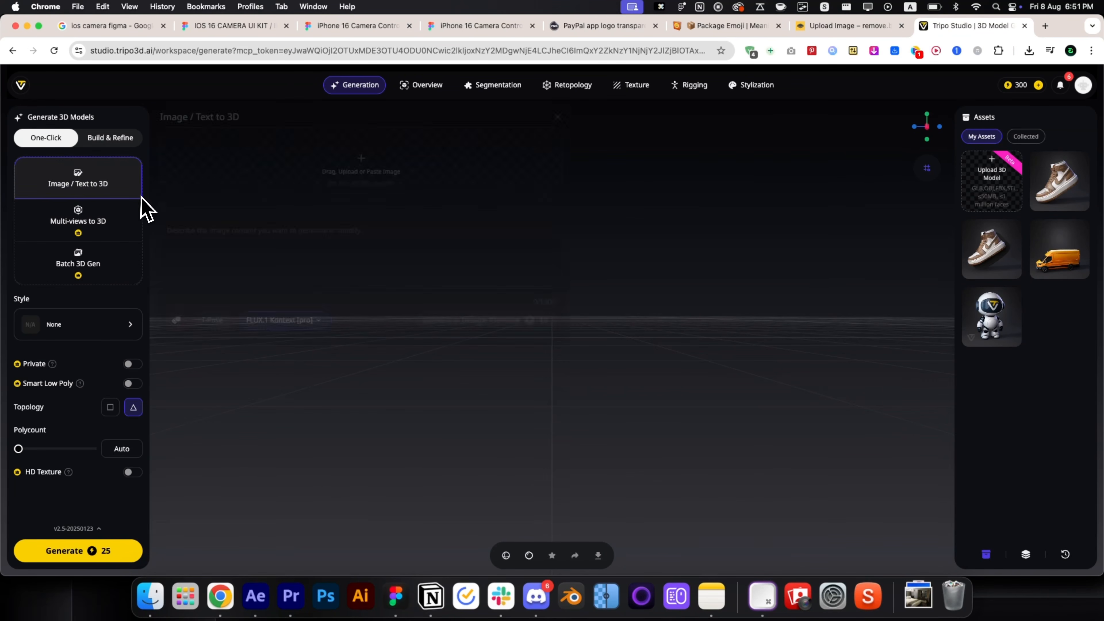
left_click(351, 185)
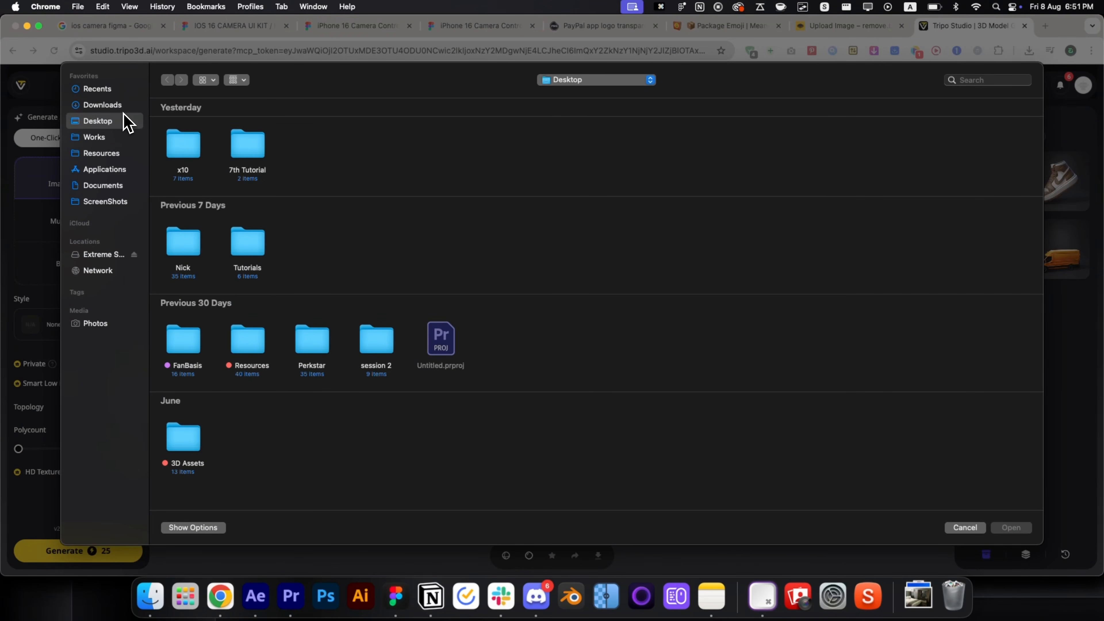
left_click(102, 104)
left_click(249, 150)
left_click(765, 146)
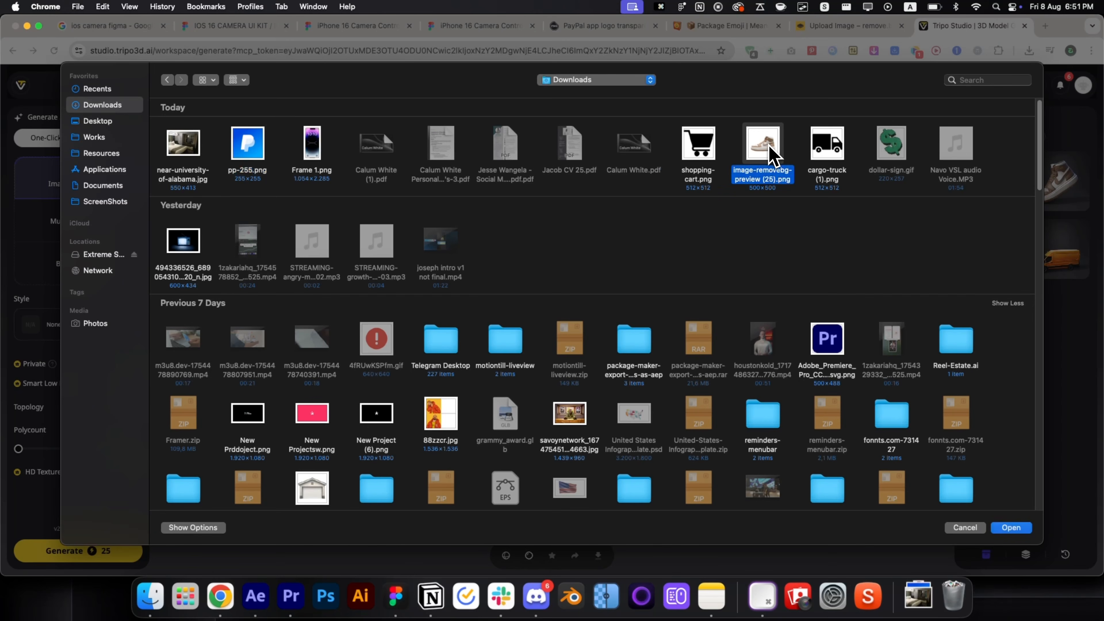
double_click(770, 147)
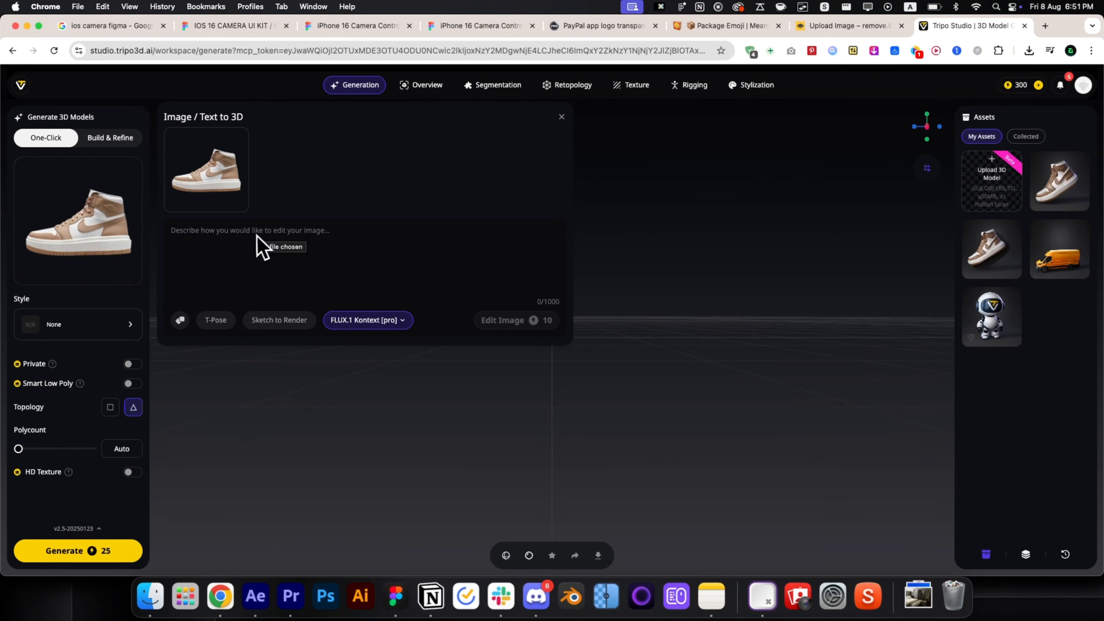
left_click(147, 342)
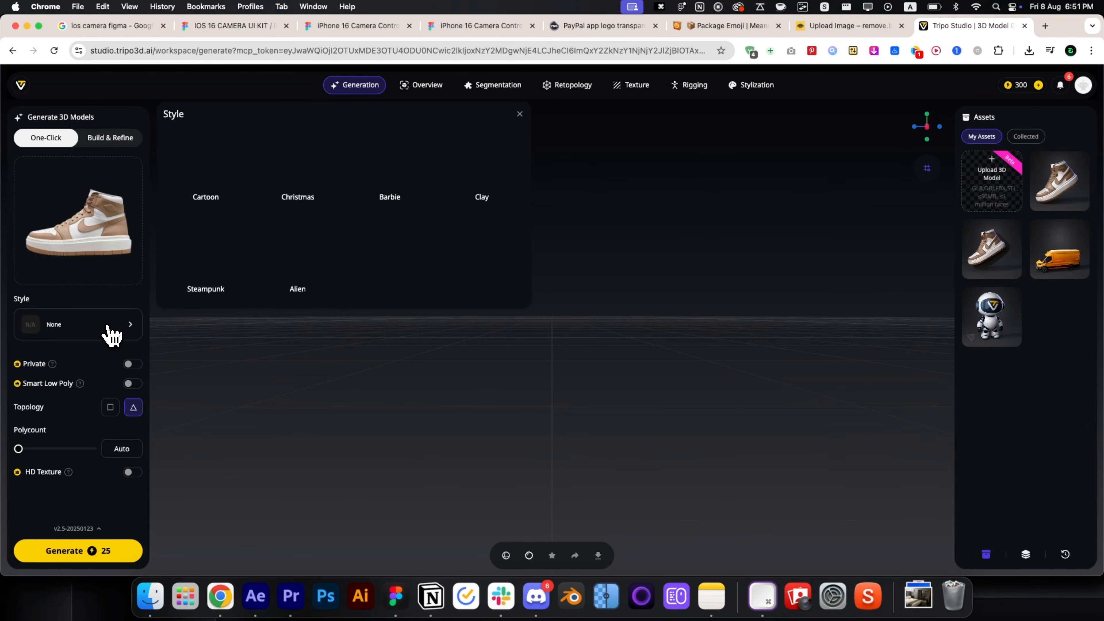
left_click(110, 333)
Generate the 3D sneaker, inspect it, and export it as a GLB named air.
left_click(89, 551)
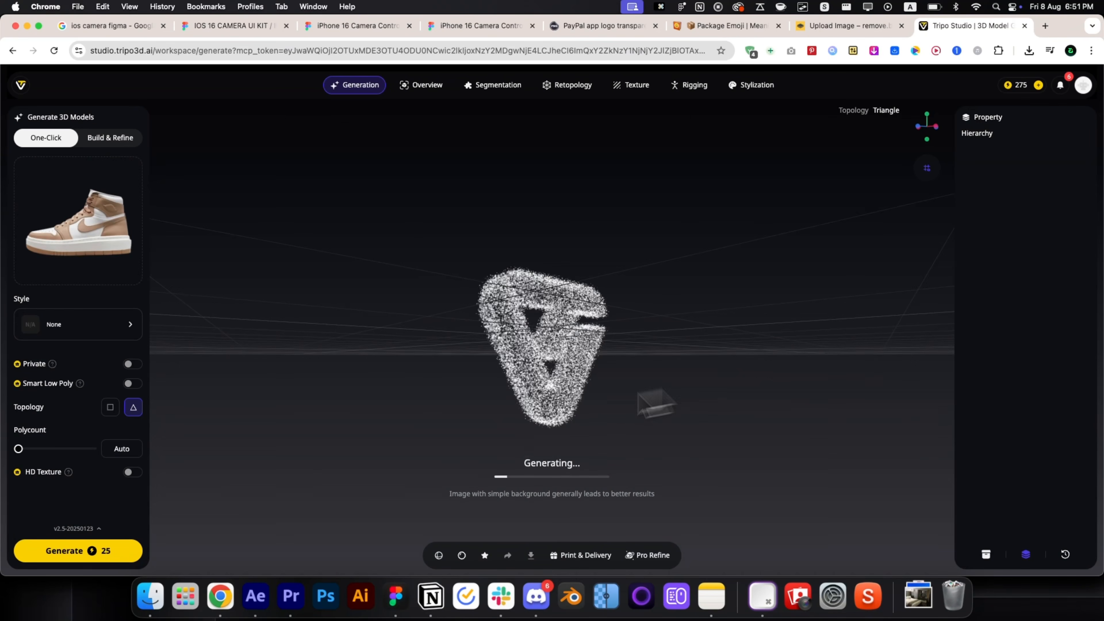
key("alt+super+p")
left_click_drag(606, 310, 574, 367)
left_click_drag(466, 312, 586, 350)
left_click(532, 556)
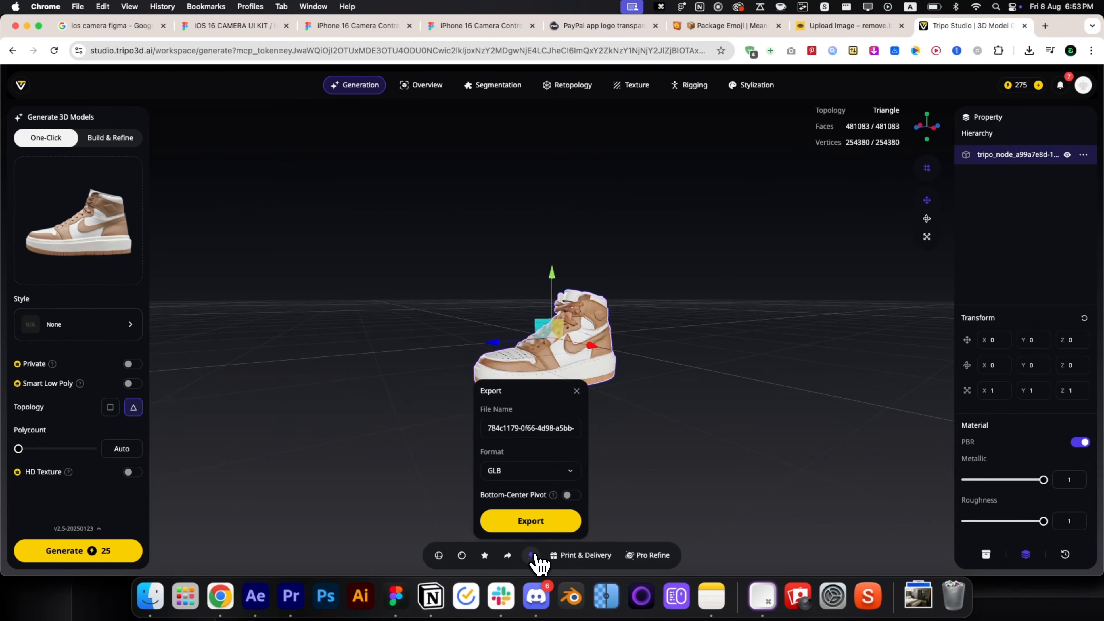
left_click(548, 522)
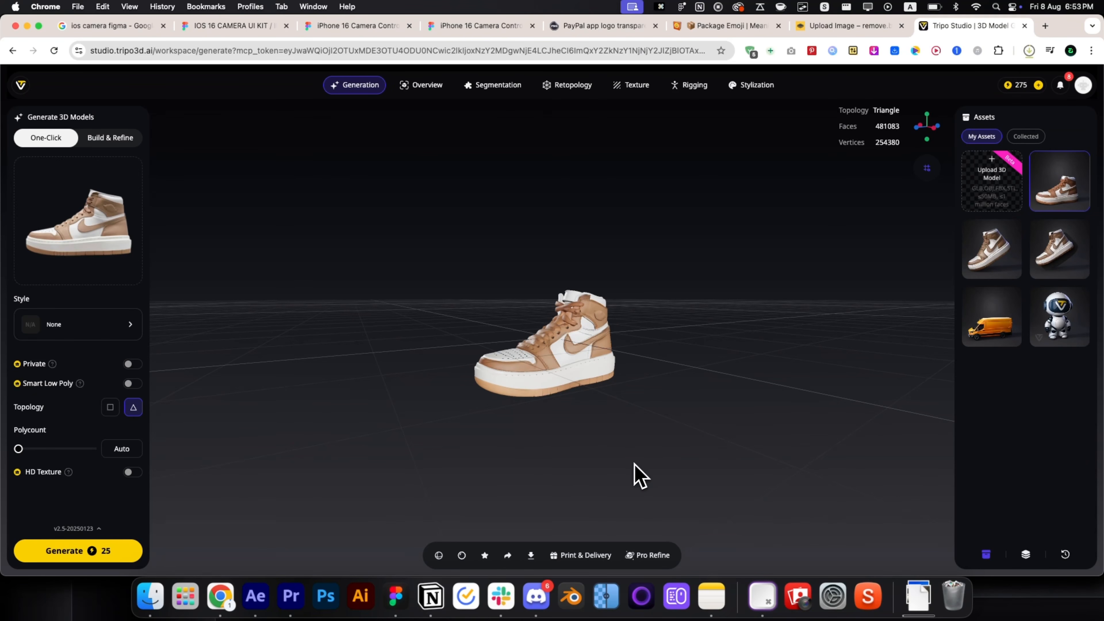
left_click(266, 599)
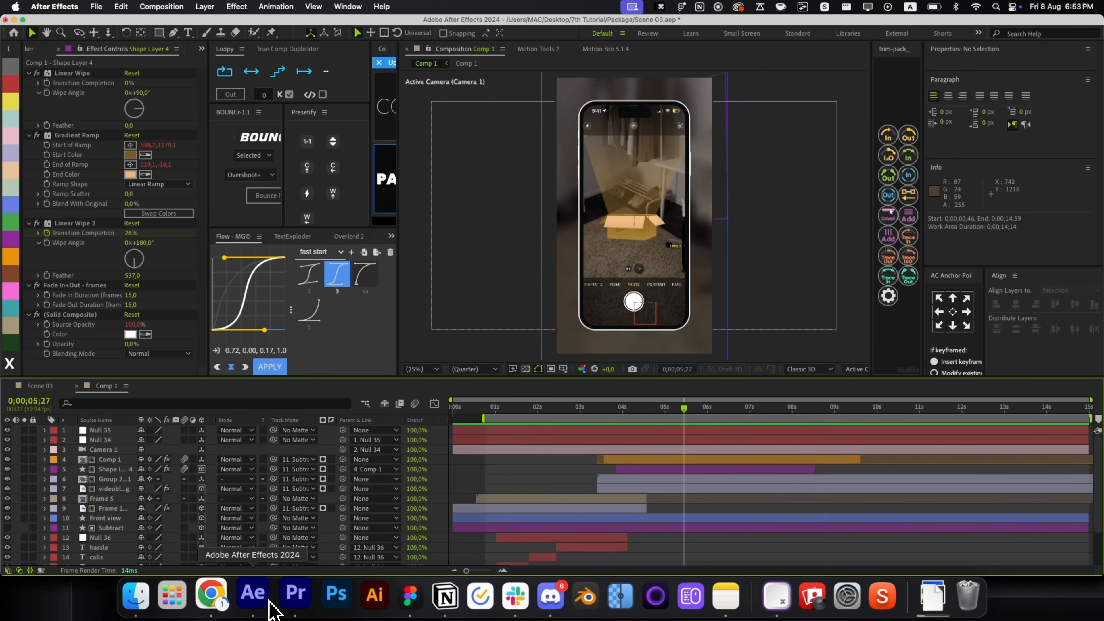
Open Comp 1 and import air.glb, accepting the Advanced 3D renderer and default Model Settings.
left_click(686, 480)
double_click(660, 463)
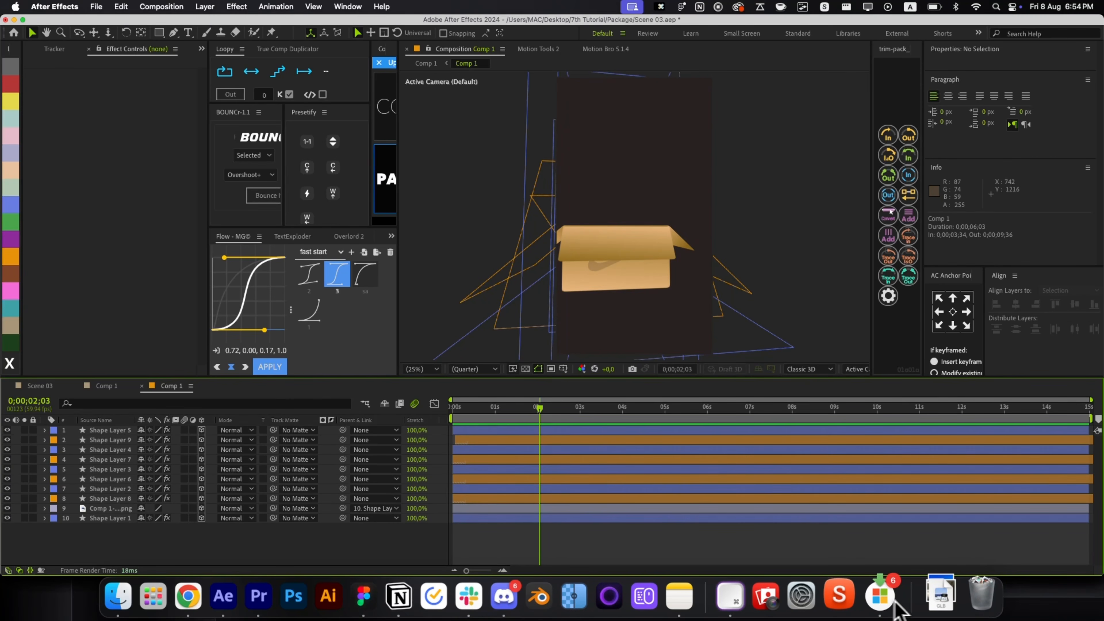
left_click(936, 596)
left_click_drag(936, 554, 672, 462)
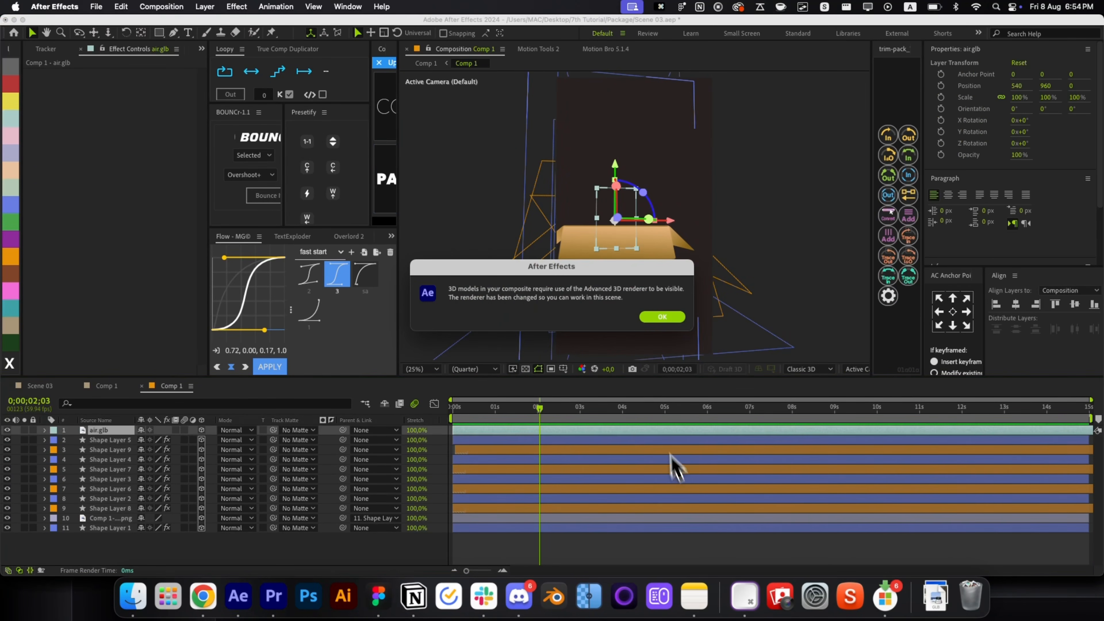
left_click(662, 318)
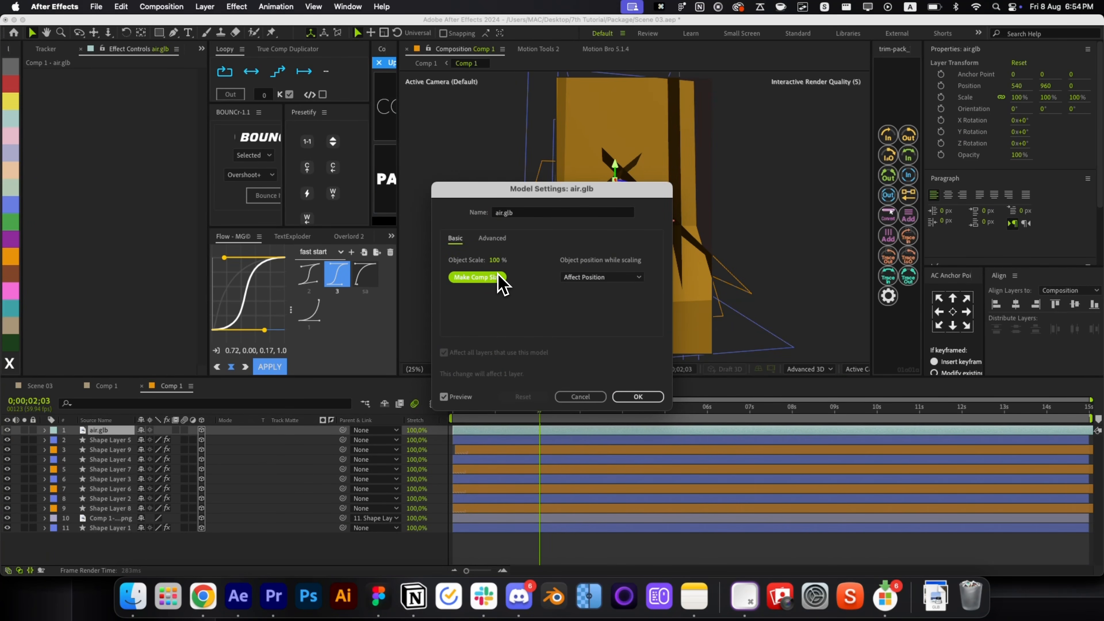
left_click(636, 395)
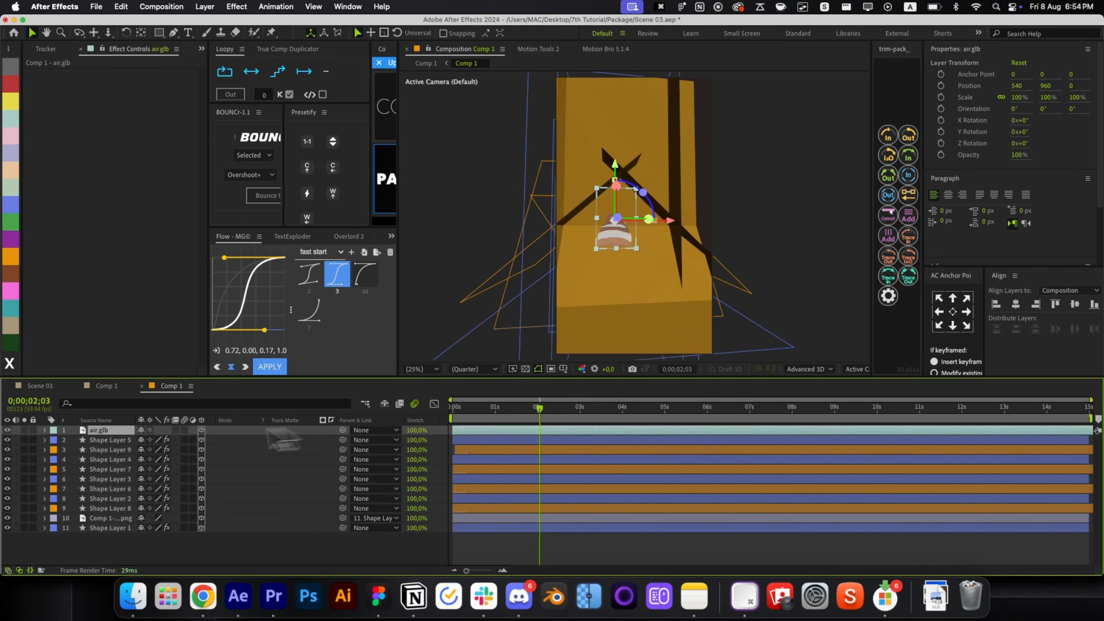
Solo the shoe, turn it side-on, and keyframe its orientation and rotation.
left_click(24, 429)
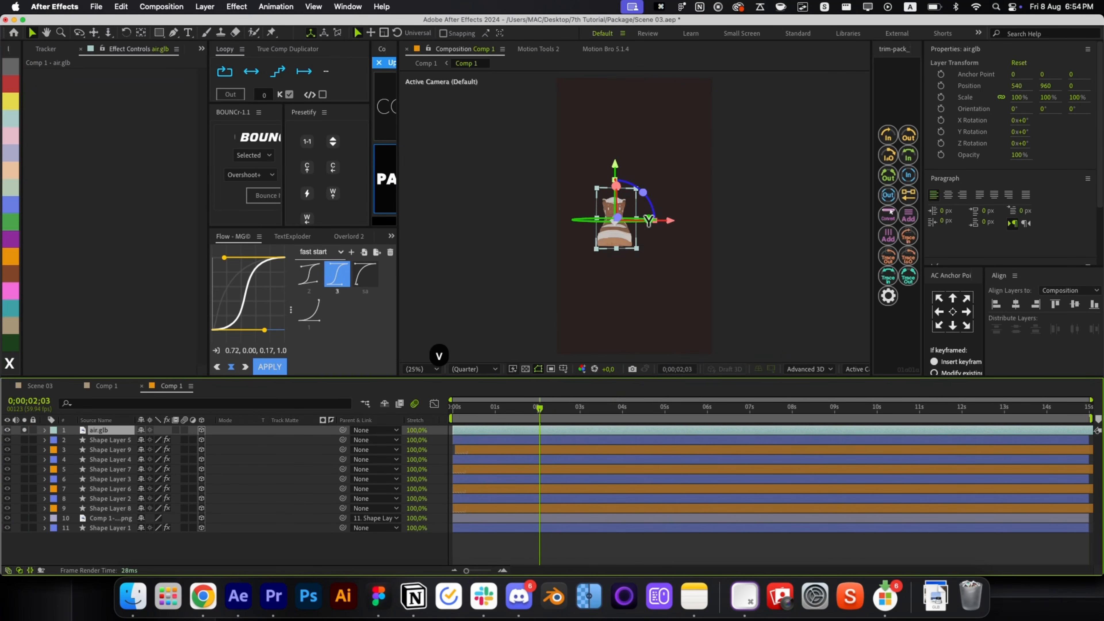
left_click_drag(645, 244, 673, 237)
scroll(664, 248, "up", 2)
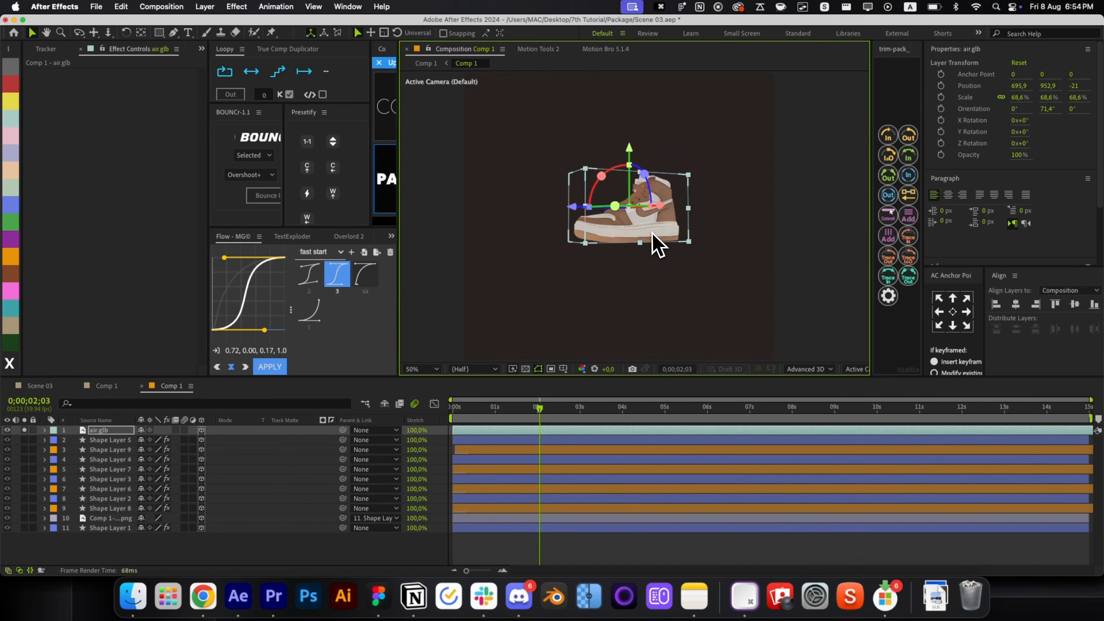
key("alt+shift+p")
key("shift+r")
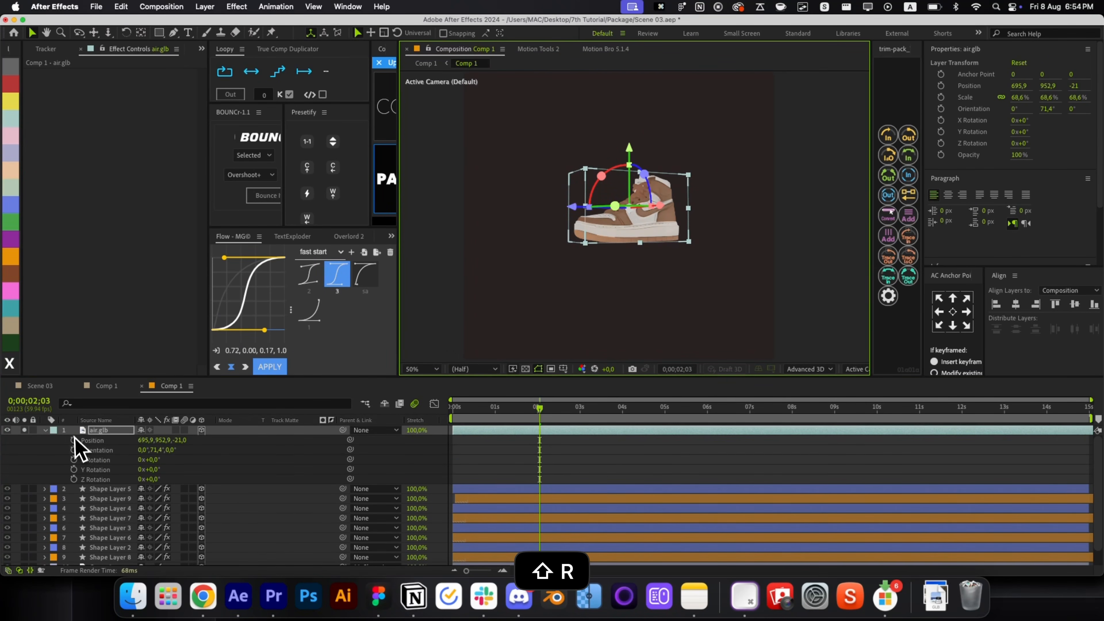
left_click_drag(76, 463, 106, 498)
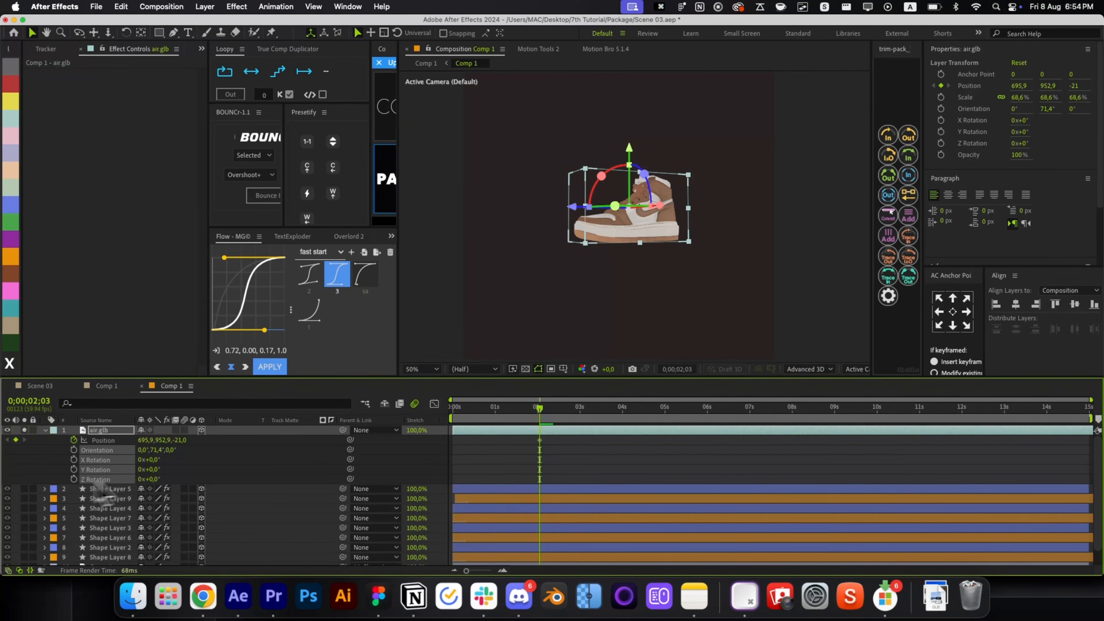
left_click(74, 459)
left_click(413, 467)
Move the shoe to 636.2, 952.9, -13.1 and remove its Position keyframes.
left_click(75, 463)
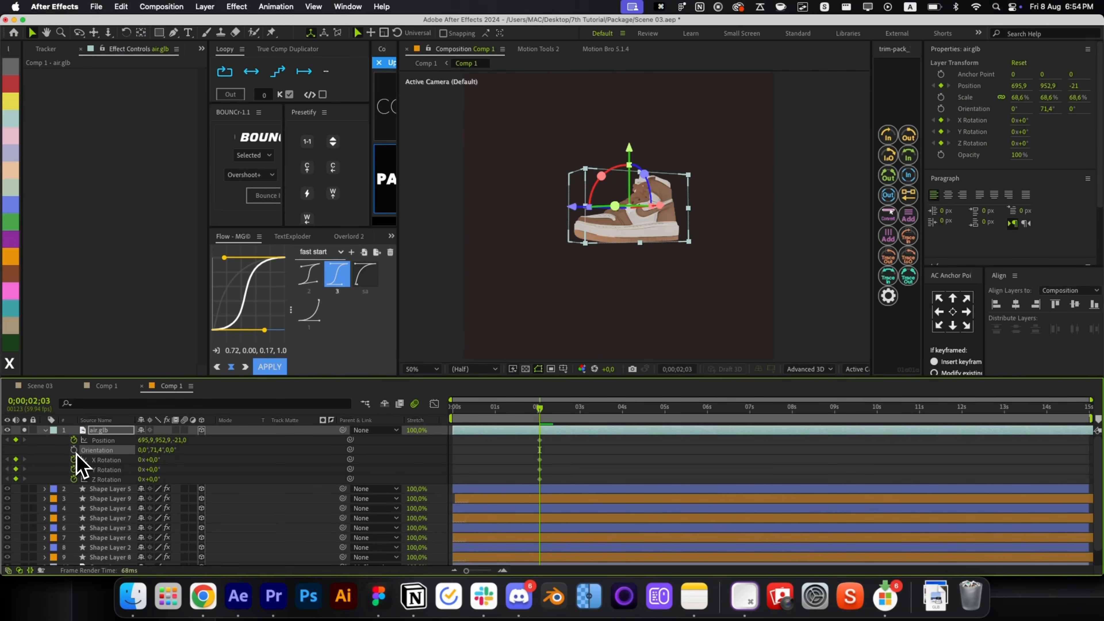
key("p")
key("u")
left_click(567, 473)
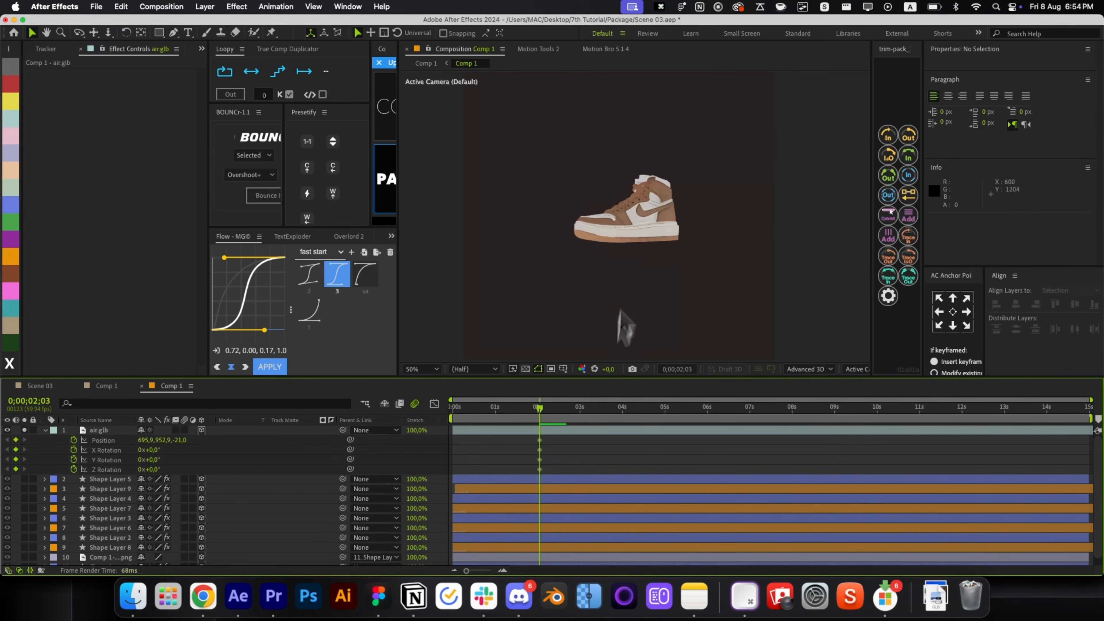
left_click(636, 234)
left_click_drag(636, 235, 652, 220)
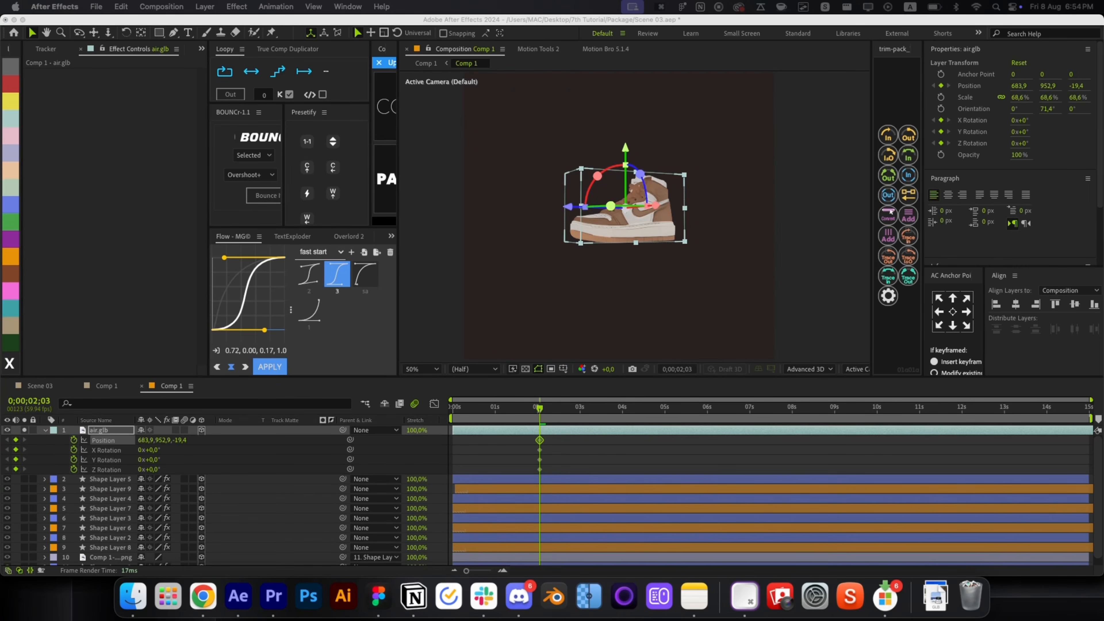
left_click(562, 444)
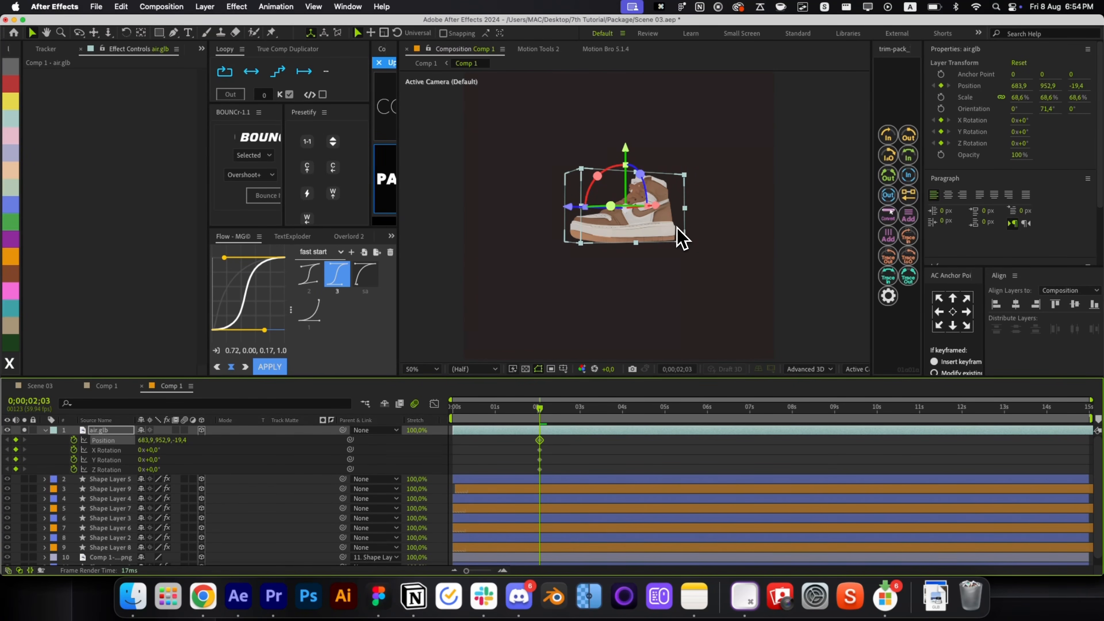
left_click_drag(653, 214, 612, 198)
key("super+z")
key("super+x")
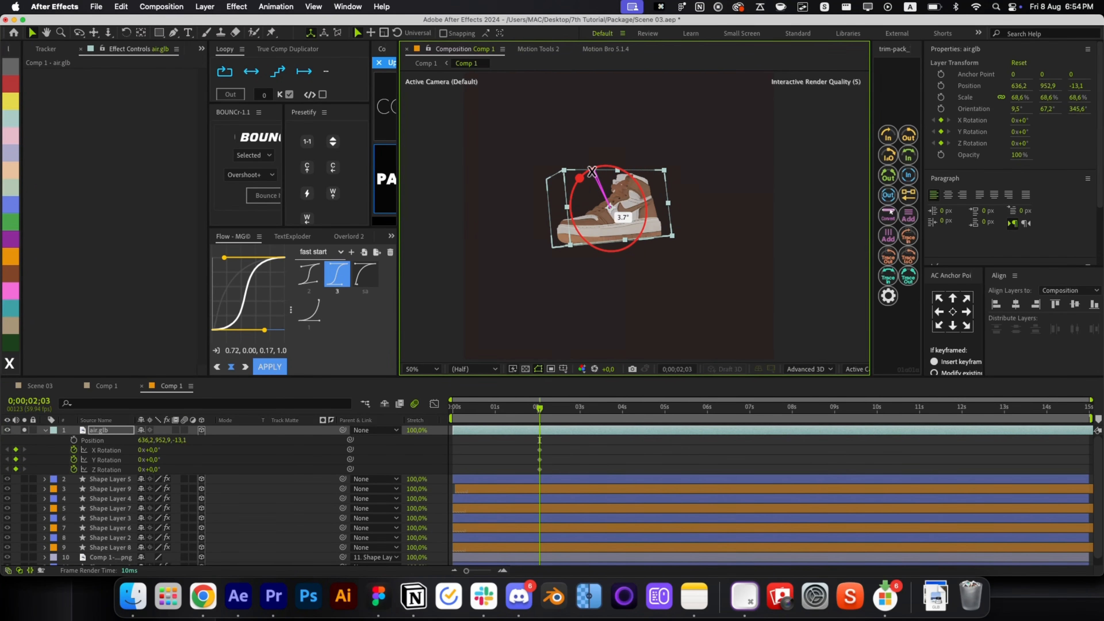
Return to the timeline start and undo the trial position and rotation changes to the shoe.
left_click(578, 441)
key("Home")
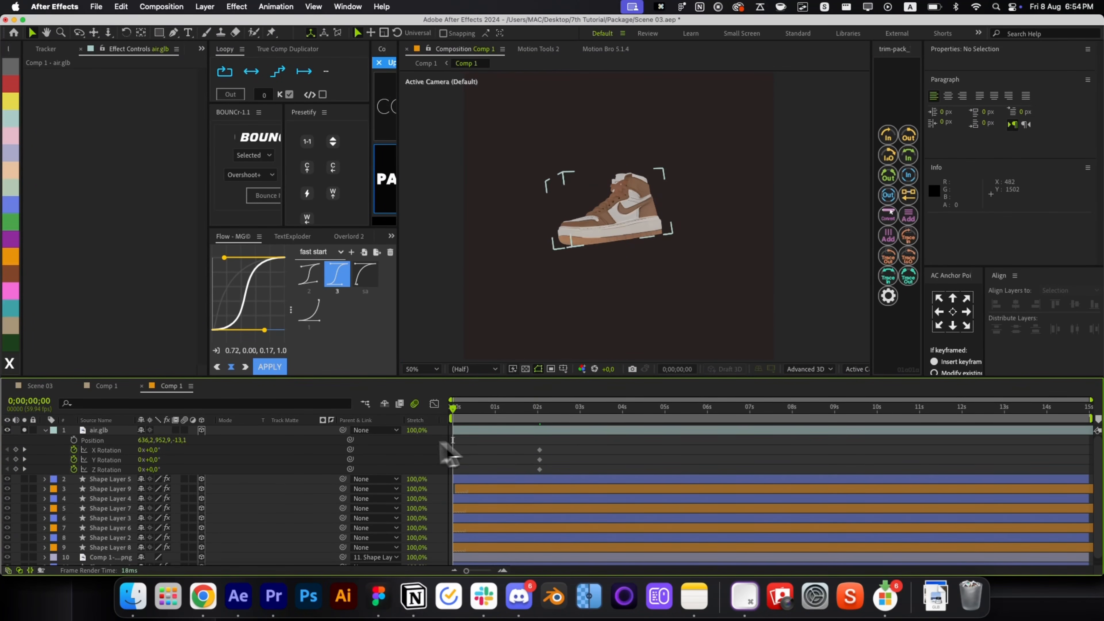
left_click(611, 231)
key("super+z")
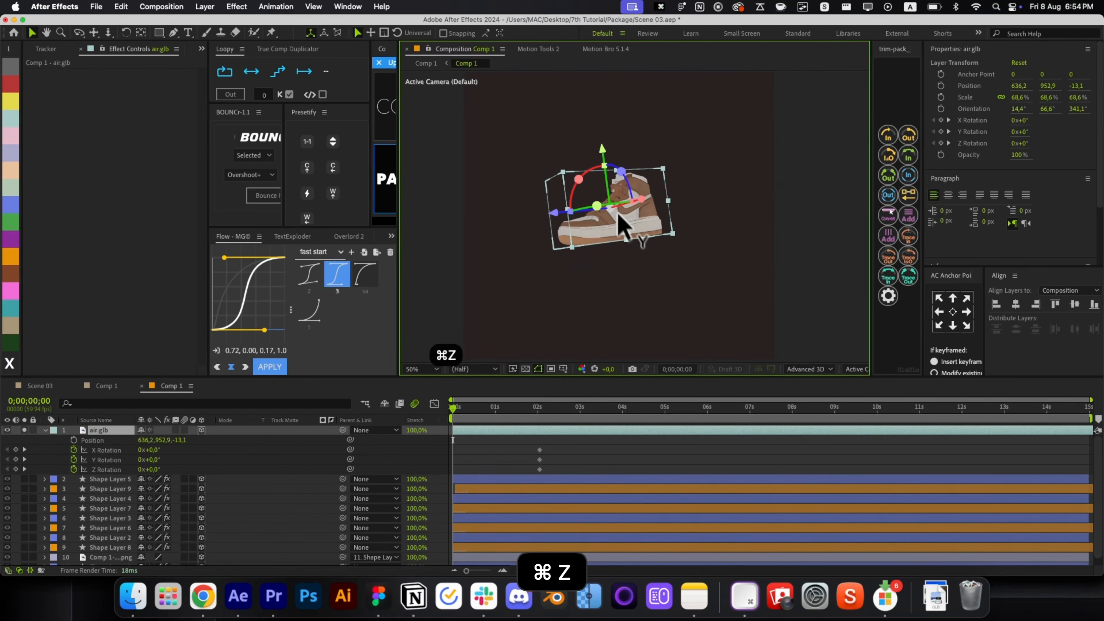
key("shift+Down")
key("shift+Down")
key("super+z")
key("super+z")
key("super+z")
key("super+z")
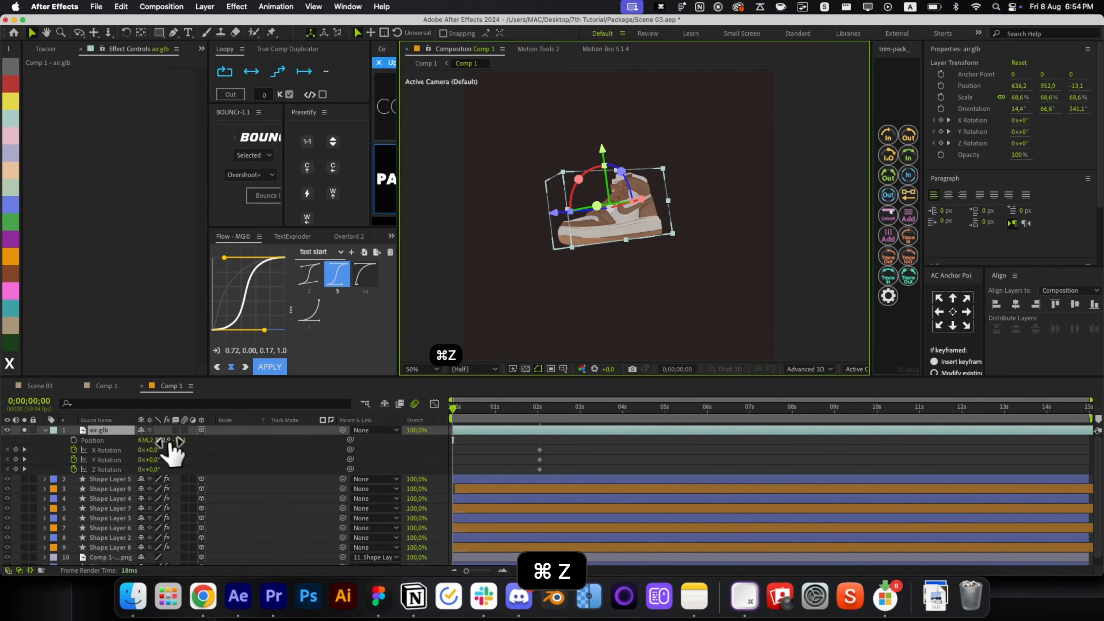
left_click(477, 465)
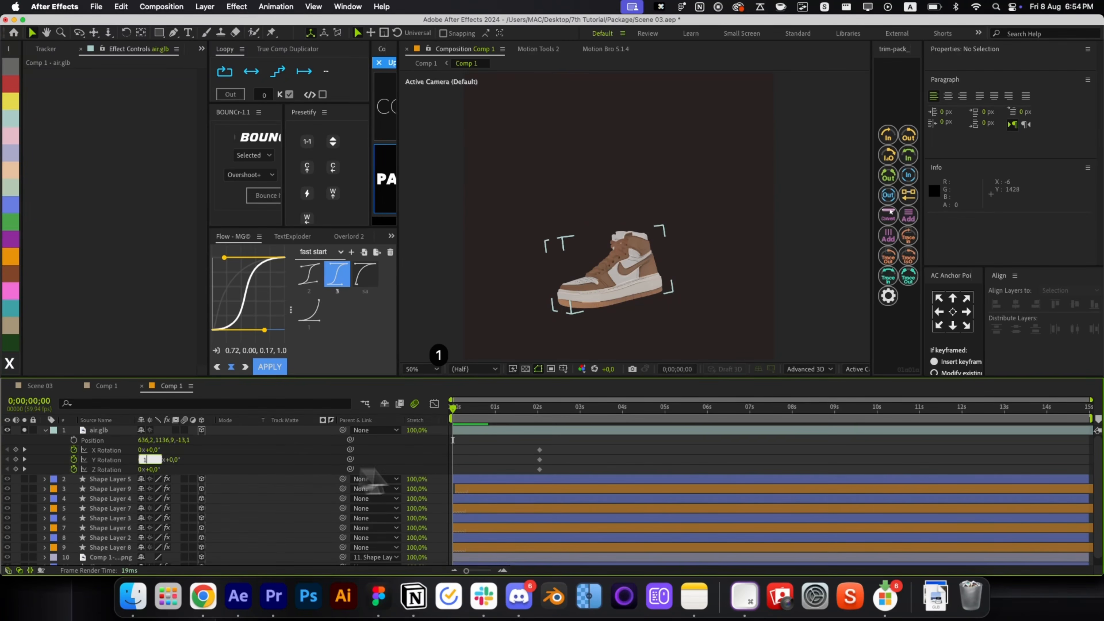
key("super+z")
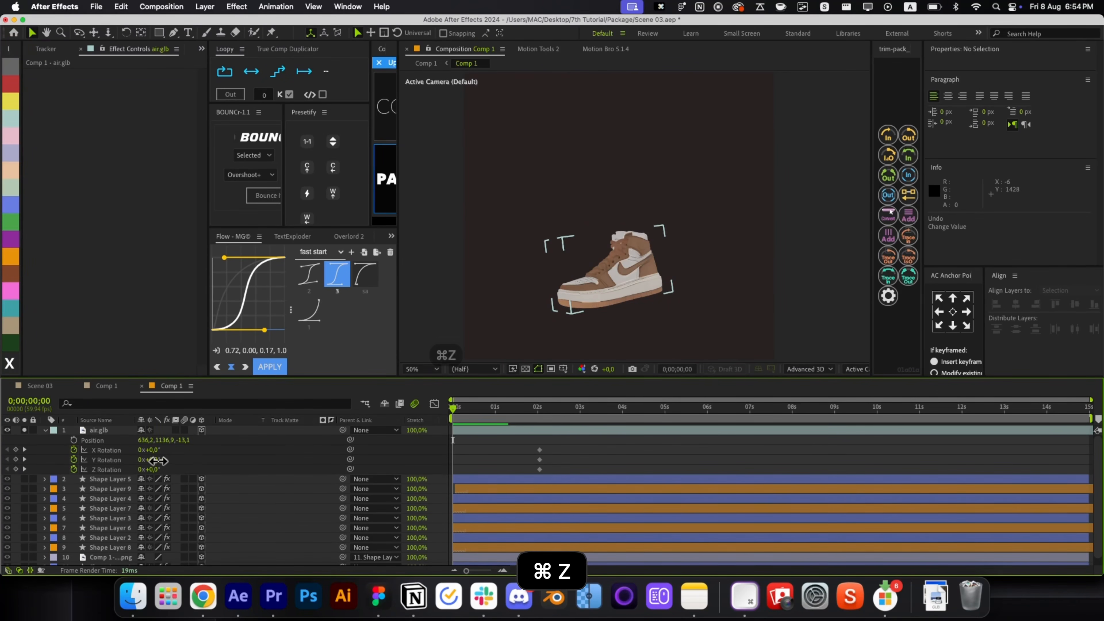
Set Y and Z Rotation keyframes at 0s to spin and tilt the shoe.
left_click_drag(159, 460, 366, 451)
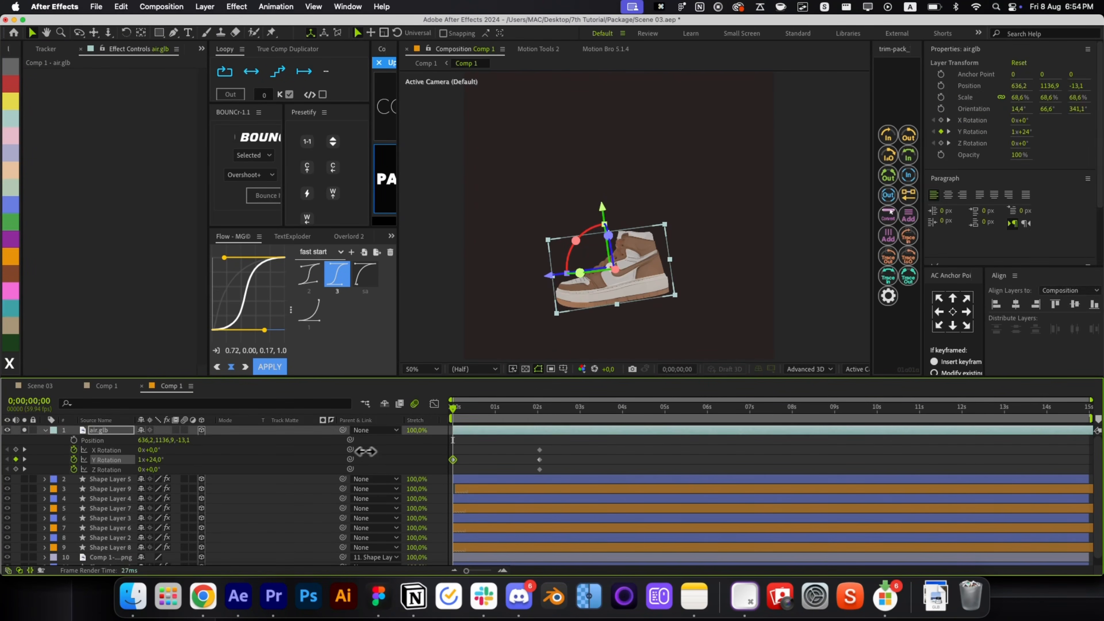
key("super+z")
left_click_drag(152, 469, 141, 449)
left_click(565, 456)
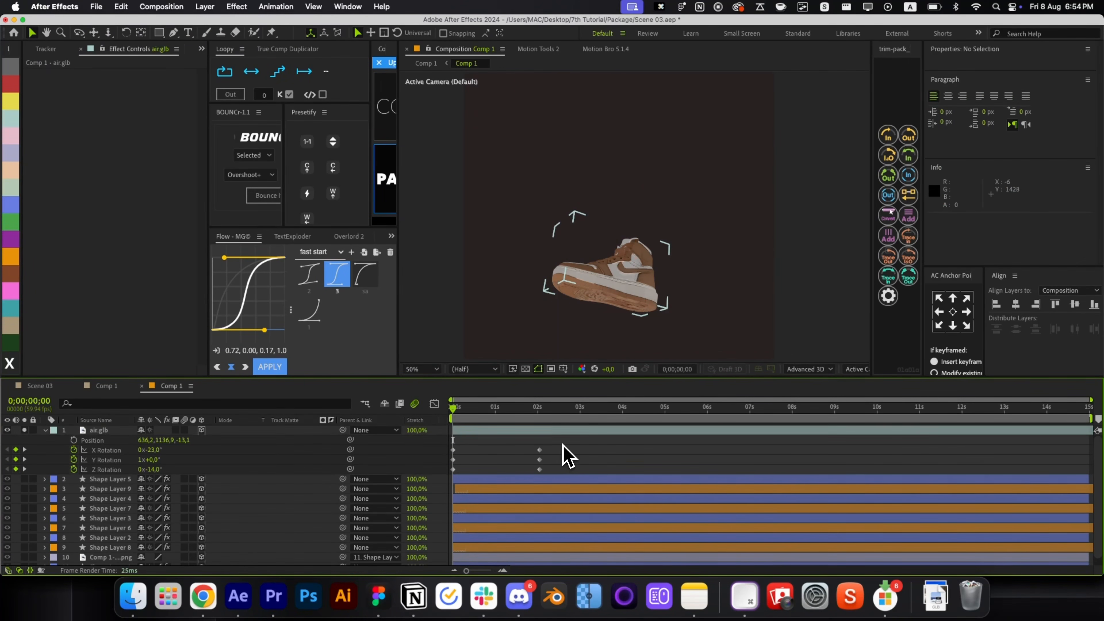
Add Position keyframes at 0s and 2s, with the shoe's lower starting height at 0s.
left_click(73, 439)
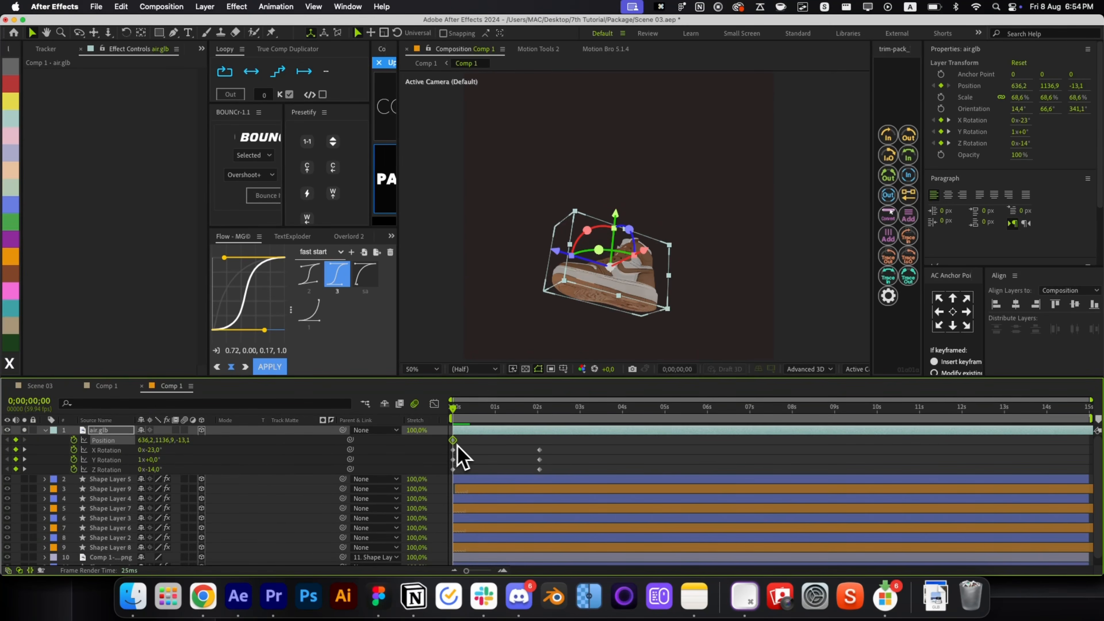
left_click_drag(453, 441, 540, 440)
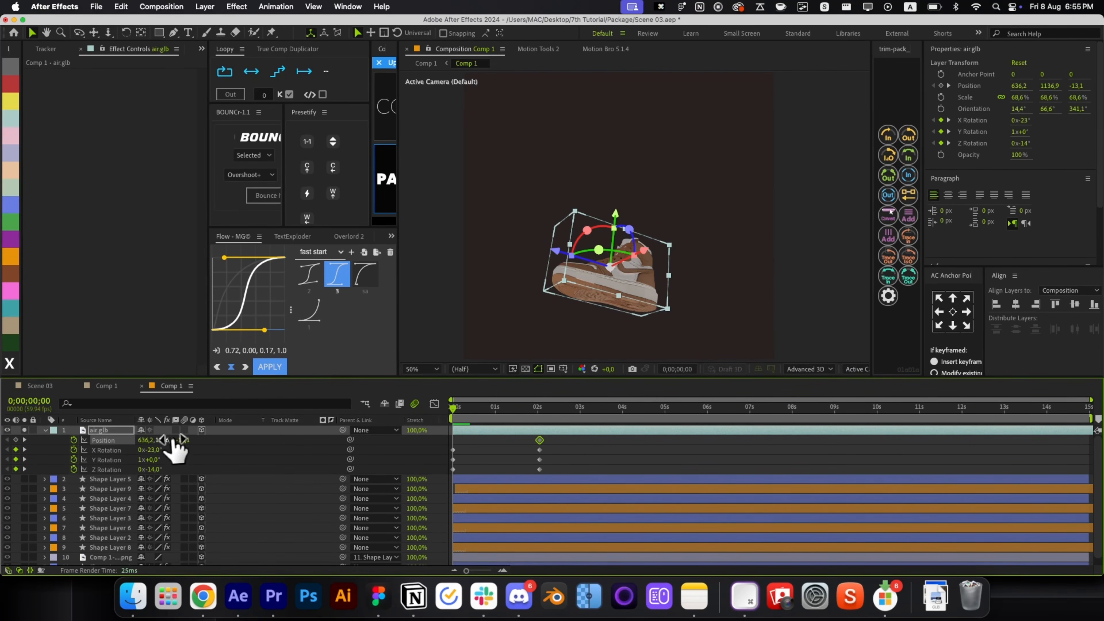
left_click_drag(176, 450, 165, 450)
left_click(567, 451)
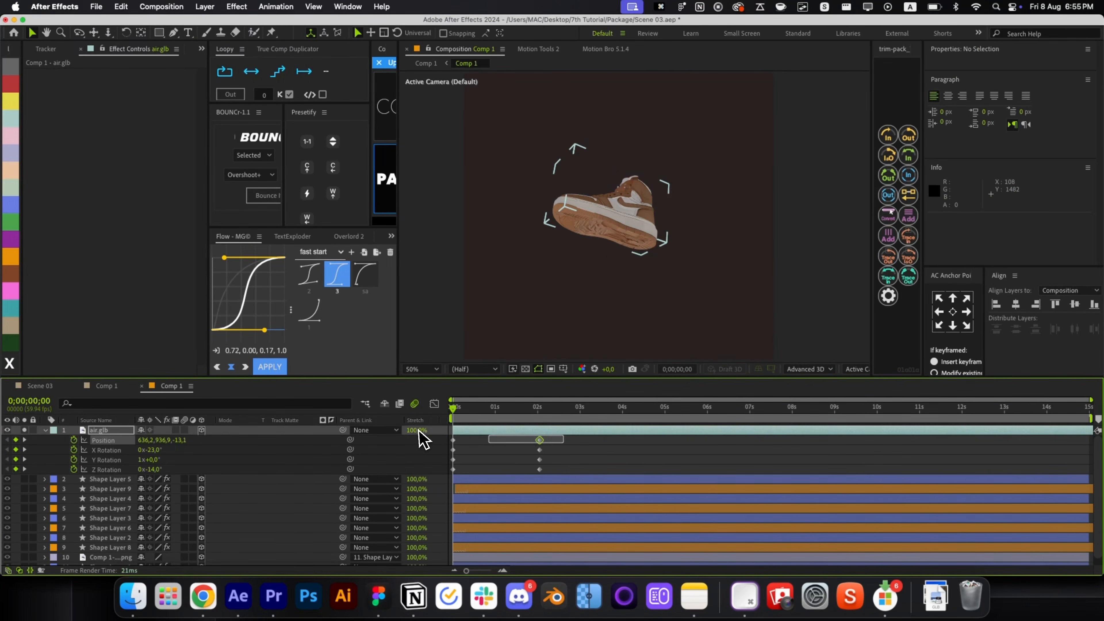
Apply a strong ease-out curve preset to the position and rotation keyframes.
left_click(417, 440)
left_click(316, 326)
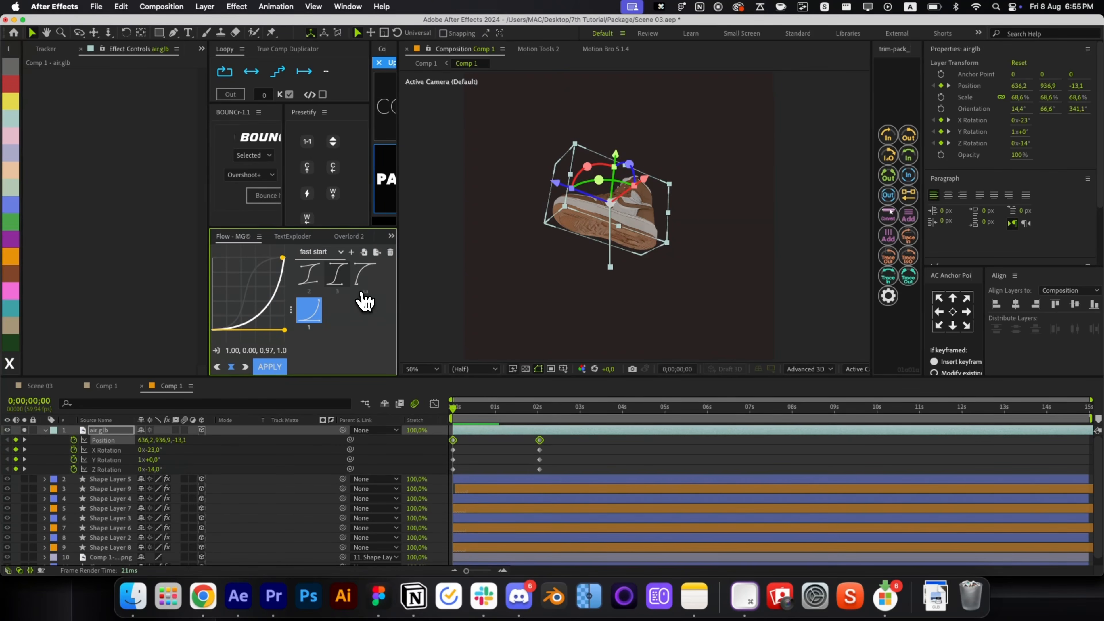
left_click(363, 293)
left_click_drag(549, 435, 412, 474)
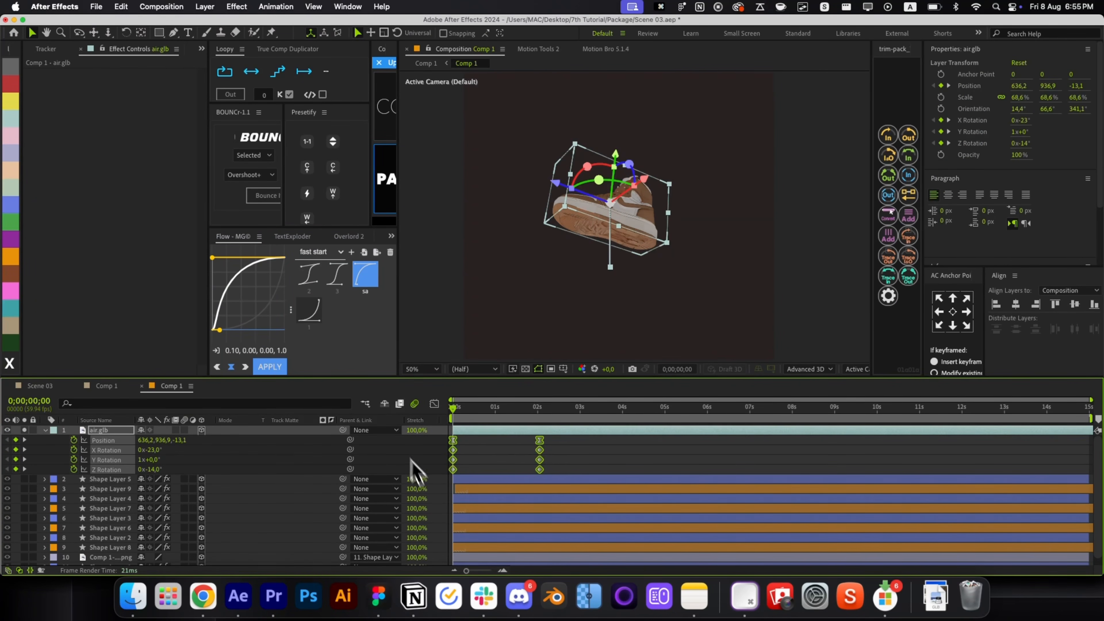
left_click(269, 367)
left_click(523, 457)
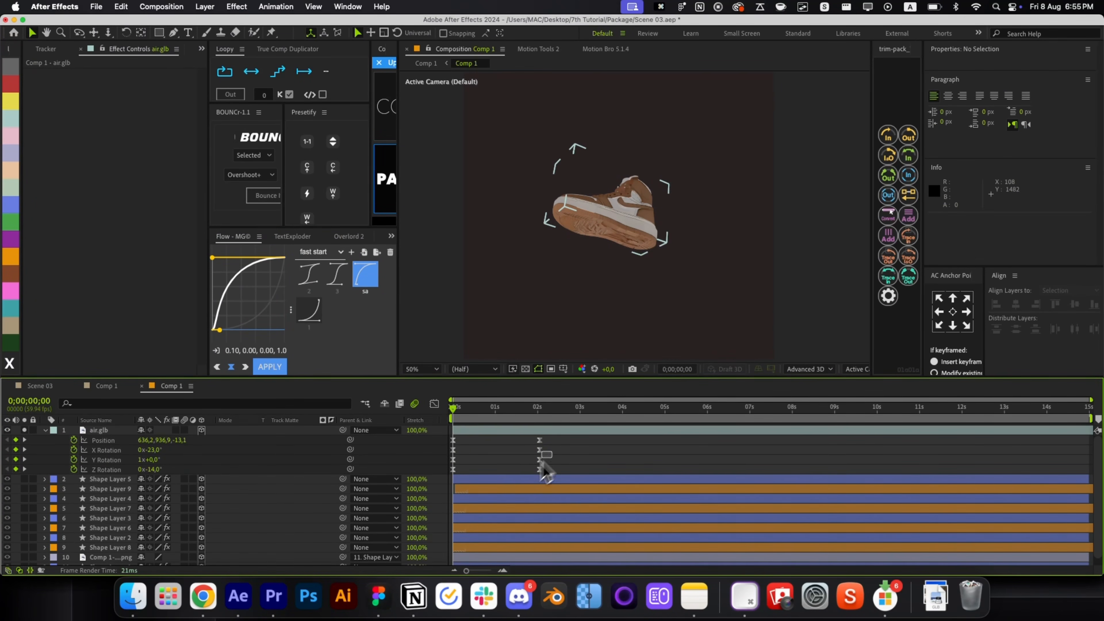
Restore the deleted rotation keyframes and preview the shoe's rotation animation.
left_click_drag(541, 465, 443, 476)
key("Delete")
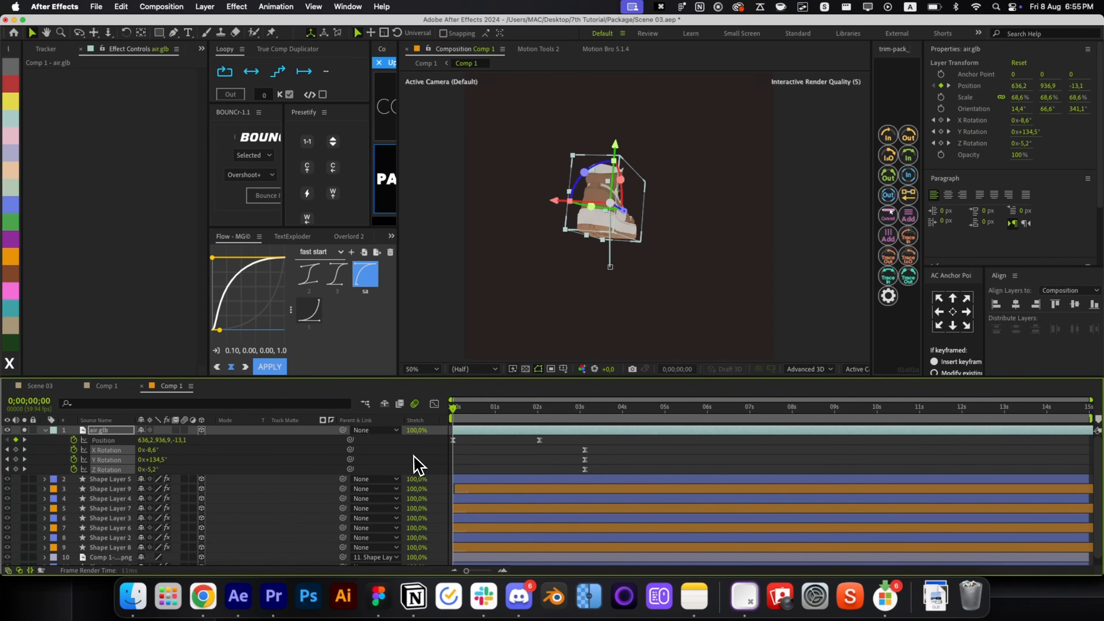
key("super+z")
key("super+x")
key("super+z")
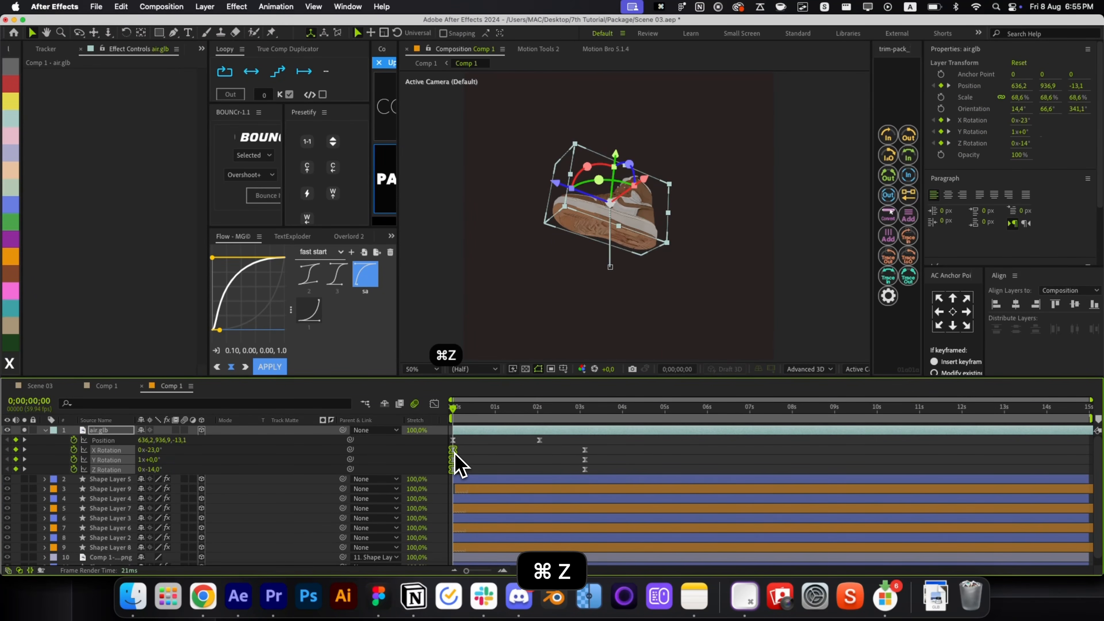
key("super+z")
key("super+z")
key("super+z")
key("super+z")
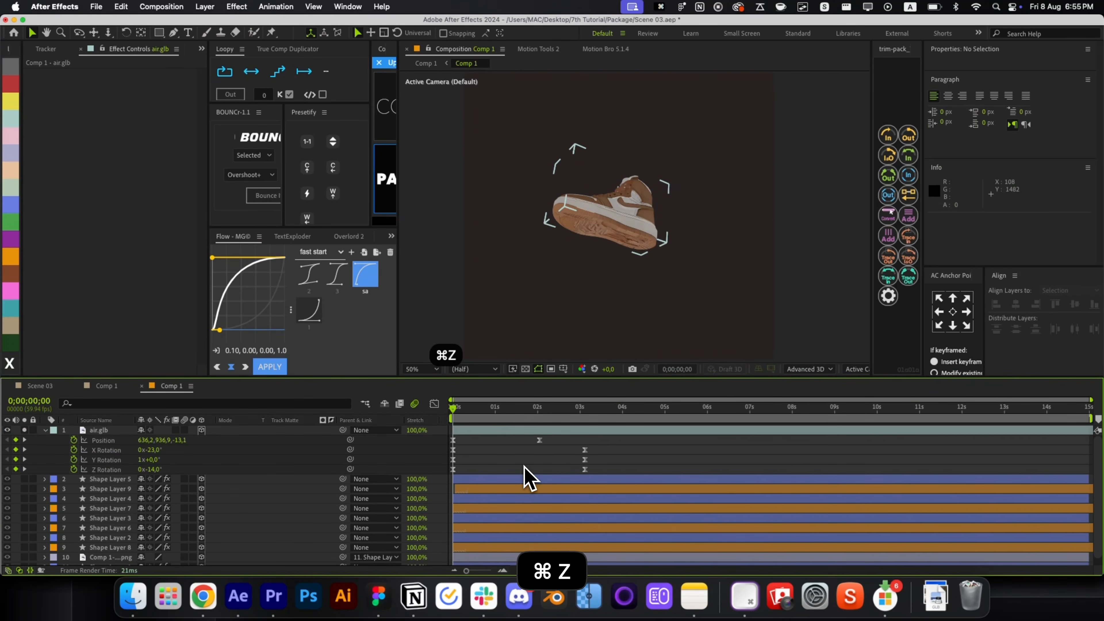
key("alt+slash")
key("r")
key("r")
key("space")
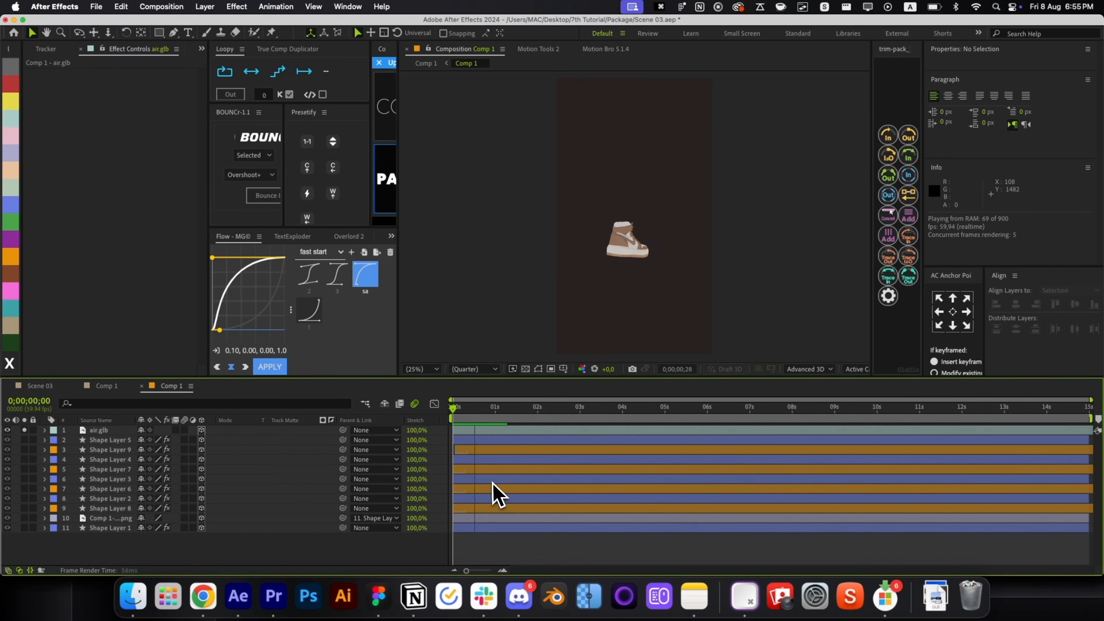
Retime the first Position keyframe and give the starting keyframe the Flow 'fast start' ease.
left_click(502, 431)
key("u")
left_click(515, 460)
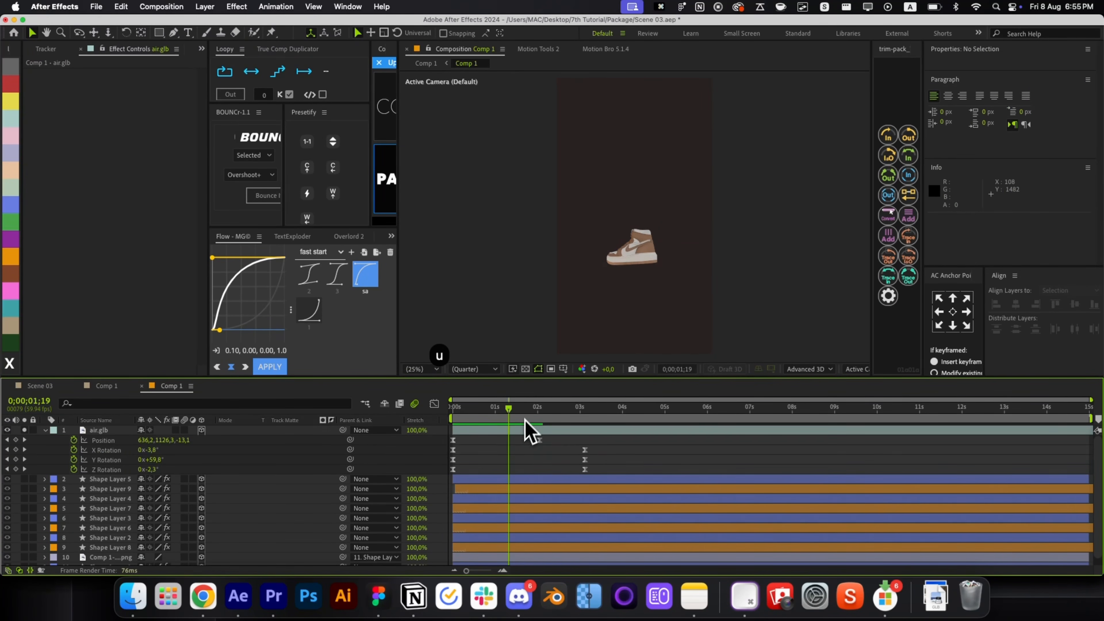
key("k")
mouse_move(453, 439)
left_mouse_down()
mouse_move(411, 444)
mouse_move(504, 439)
mouse_move(456, 446)
left_mouse_up()
left_click(539, 439)
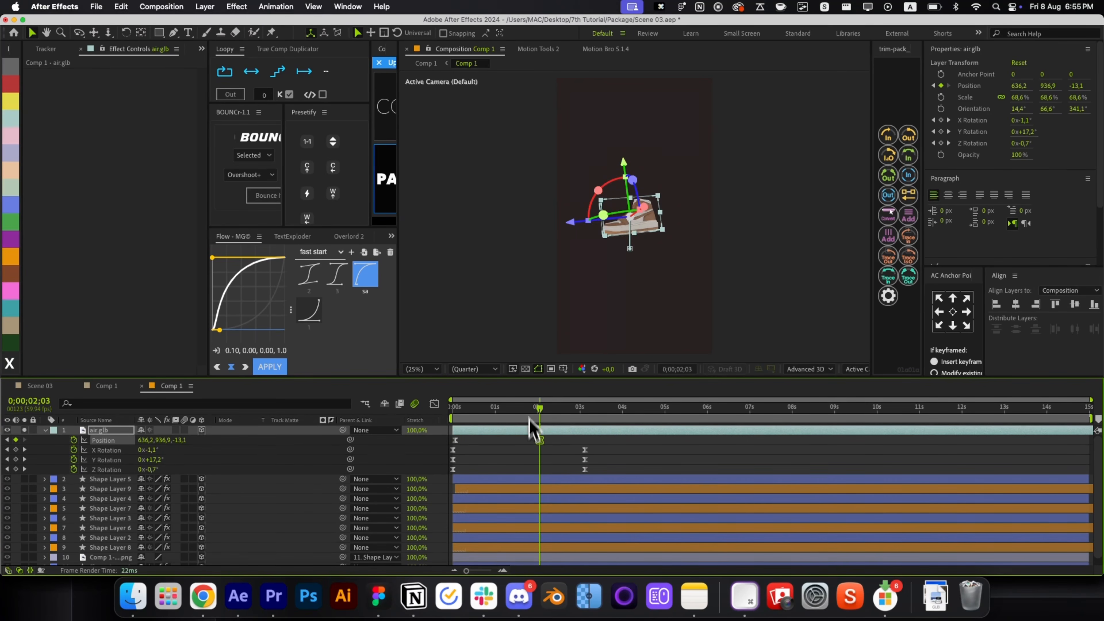
key("Home")
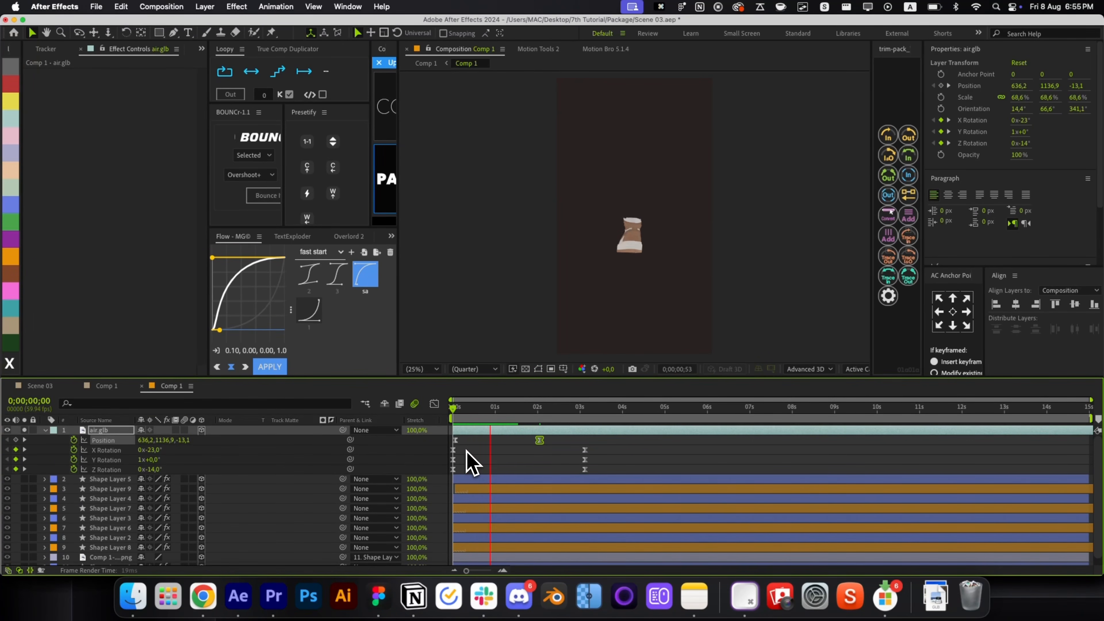
left_click_drag(549, 433, 433, 444)
left_click(269, 367)
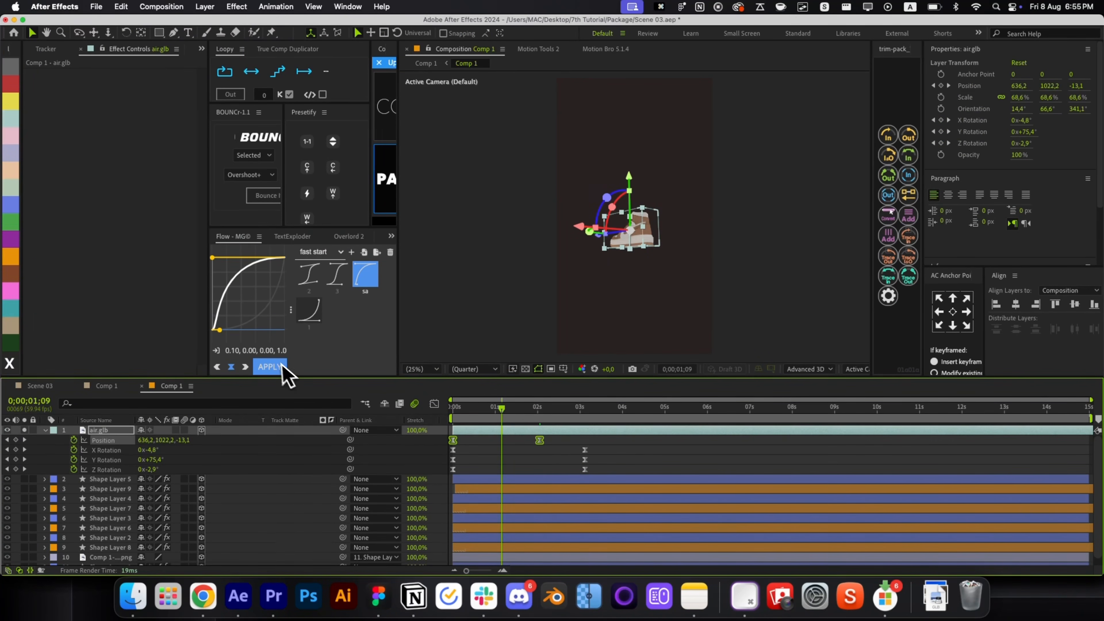
Shift the rotation keyframes later, to around 2:43, and RAM-preview the revised animation.
key("Home")
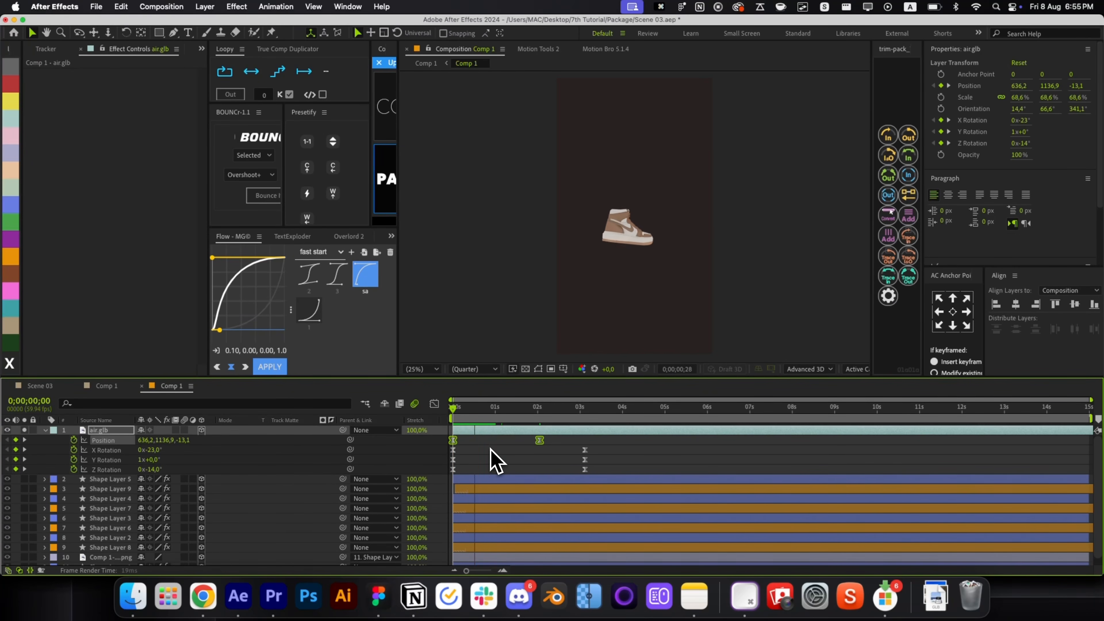
left_click(542, 469)
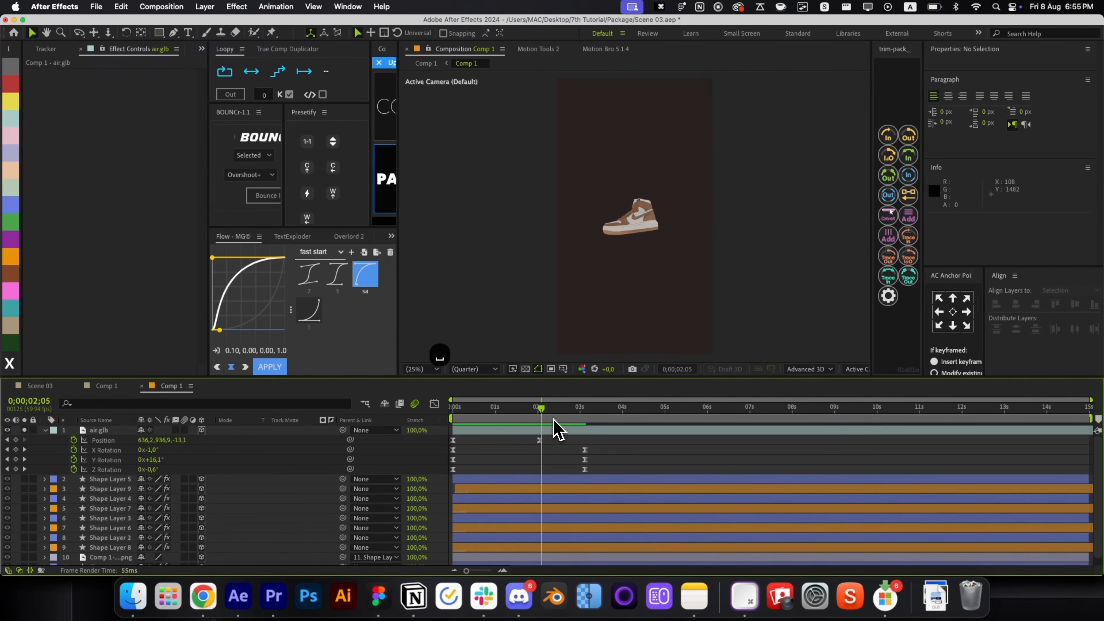
key("ctrl+z")
key("ctrl+z")
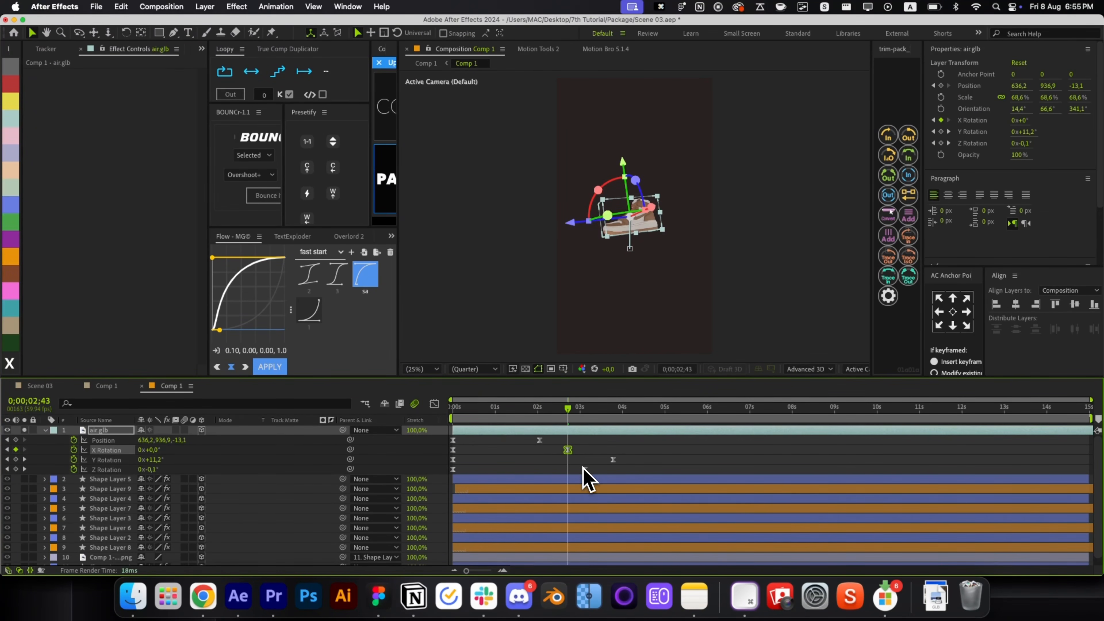
left_click_drag(613, 460, 637, 459)
key("space")
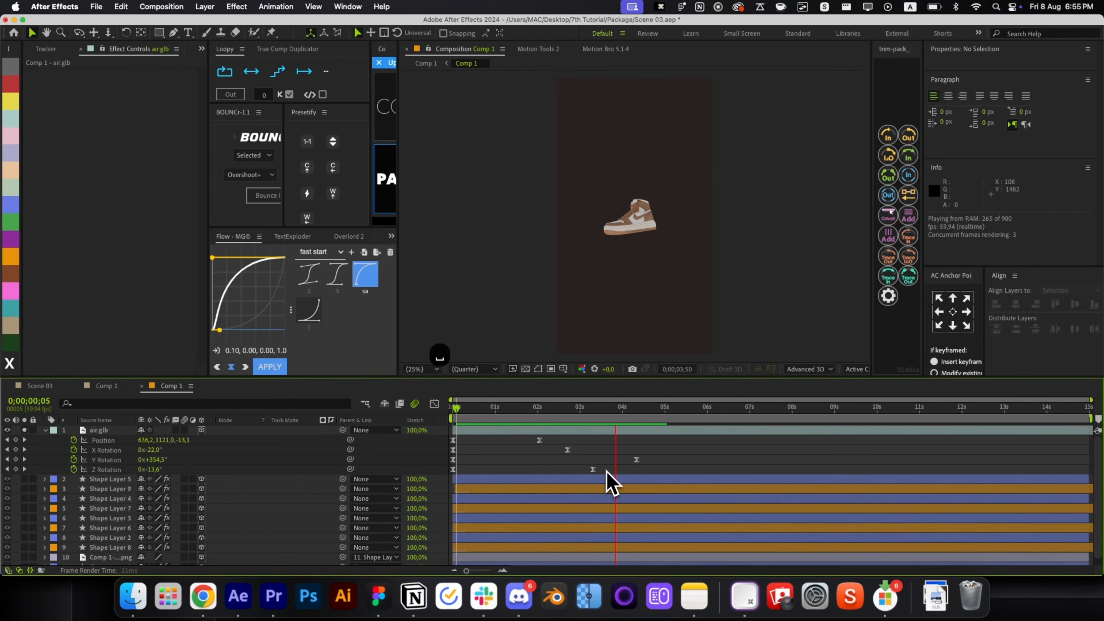
key("ctrl+a")
Pre-compose air.glb into Pre-comp 226, make it 3D, and use the Classic 3D renderer.
key("ctrl+shift+c")
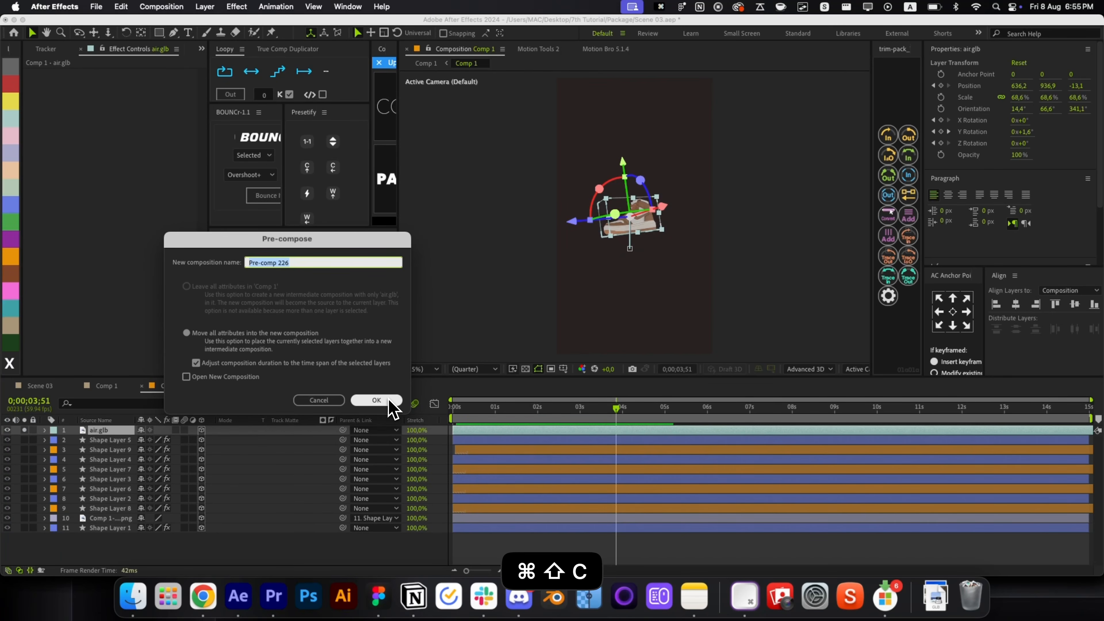
left_click(388, 401)
left_click(202, 431)
left_click(809, 369)
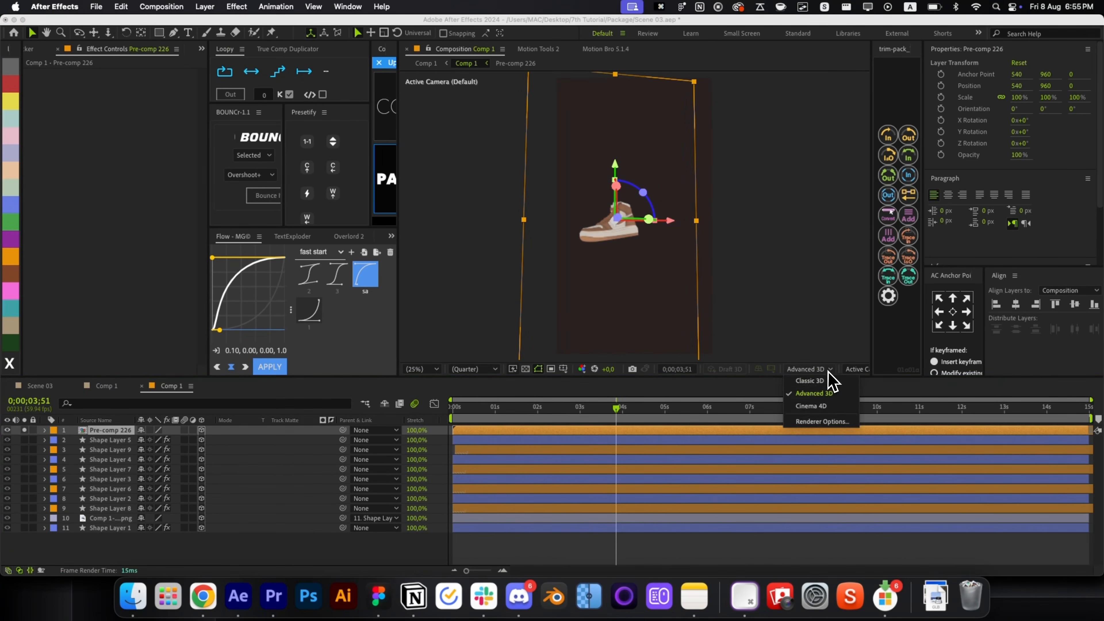
left_click(821, 383)
left_click(29, 433)
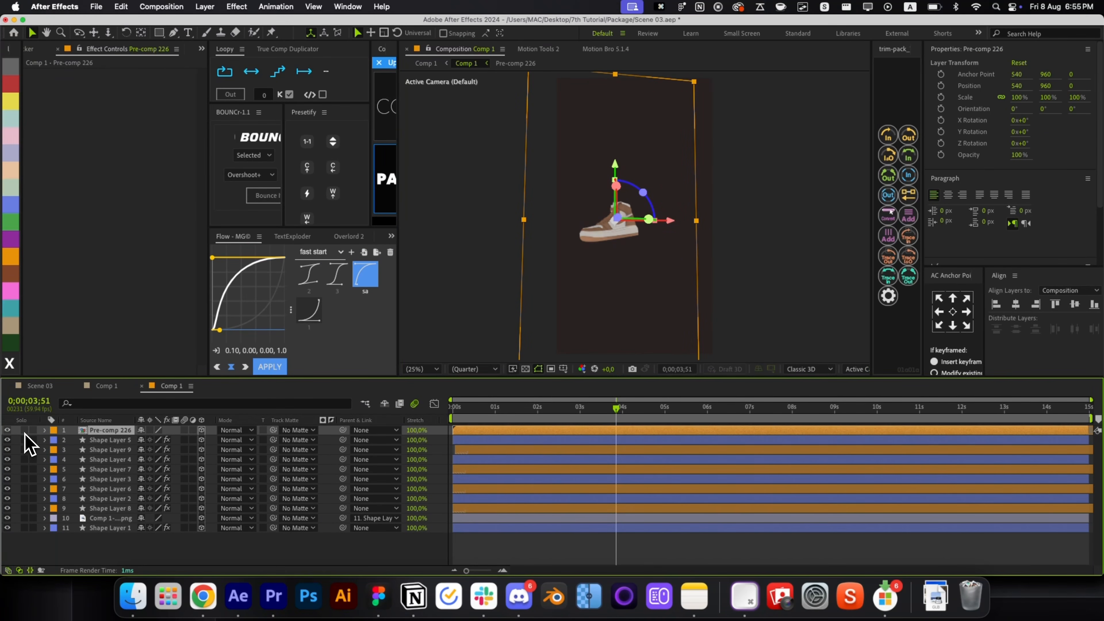
In Custom View 1, push the shoe pre-comp forward in Z depth.
left_click(853, 370)
left_click(878, 493)
key("shift+1")
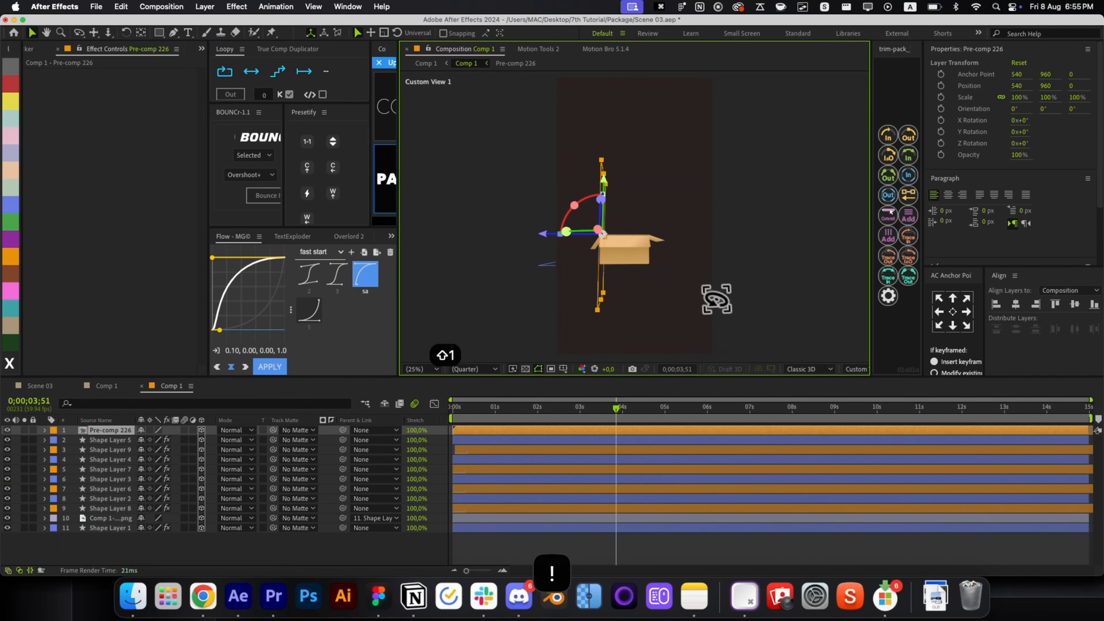
mouse_move(716, 300)
left_mouse_down()
mouse_move(658, 318)
mouse_move(670, 301)
mouse_move(734, 295)
mouse_move(674, 296)
mouse_move(613, 252)
mouse_move(658, 286)
mouse_move(631, 308)
mouse_move(590, 302)
mouse_move(630, 277)
mouse_move(774, 291)
mouse_move(729, 286)
left_mouse_up()
scroll(606, 254, "up", 4)
key("space")
key("shift+2")
key("shift+1")
key("v")
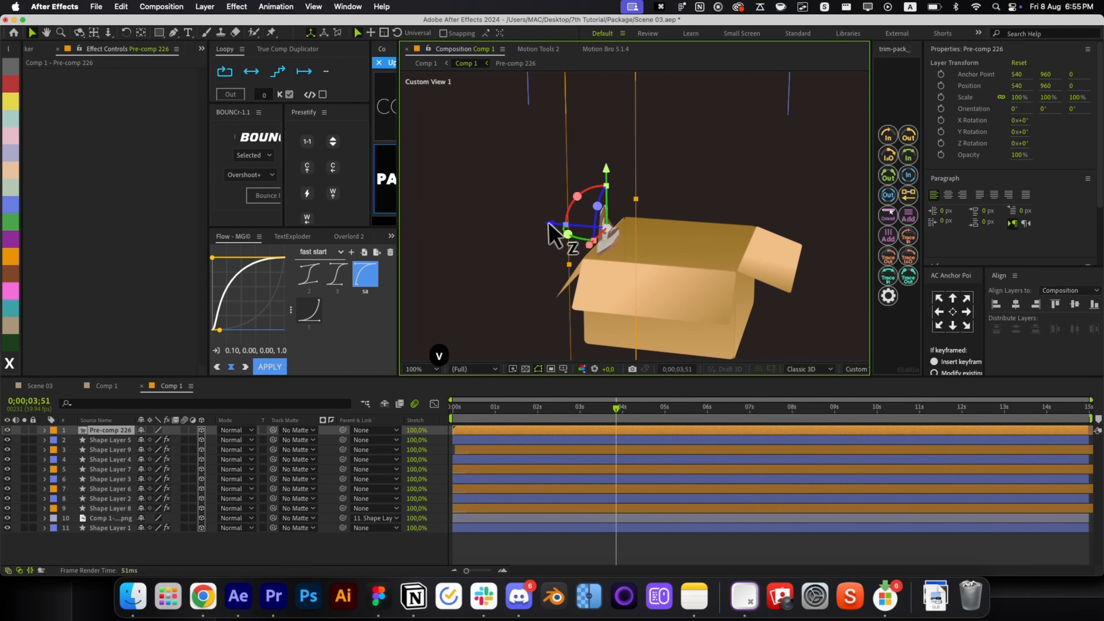
left_click_drag(548, 235, 678, 279)
Return to Active Camera view and delay the shoe pre-comp to start around 1.5 s.
key("shift+2")
left_click(856, 369)
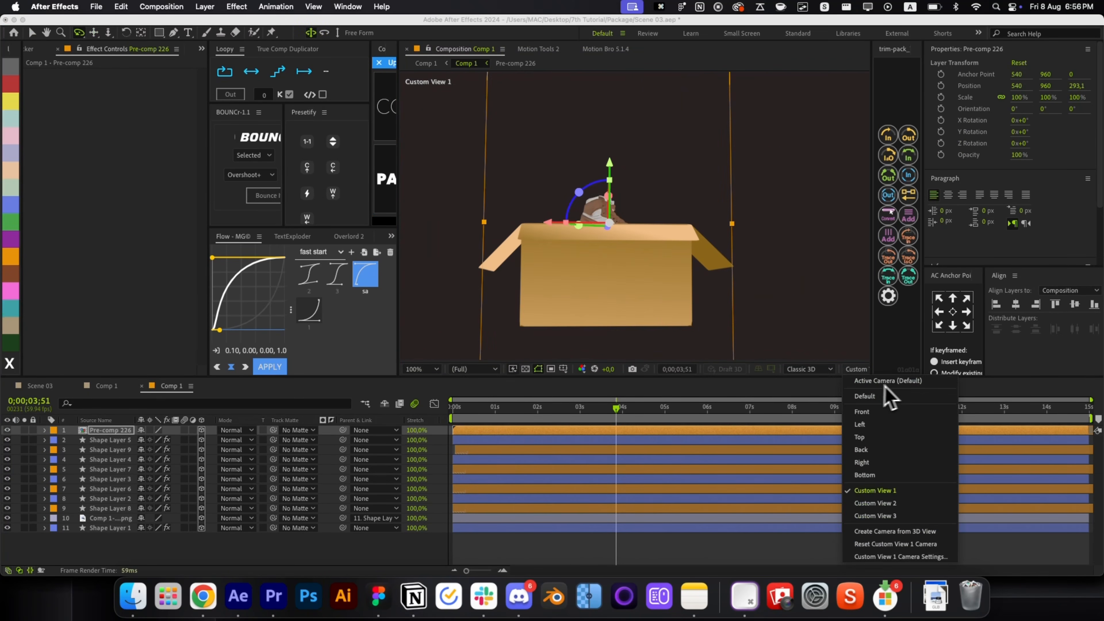
left_click(886, 381)
key("Home")
key("alt+slash")
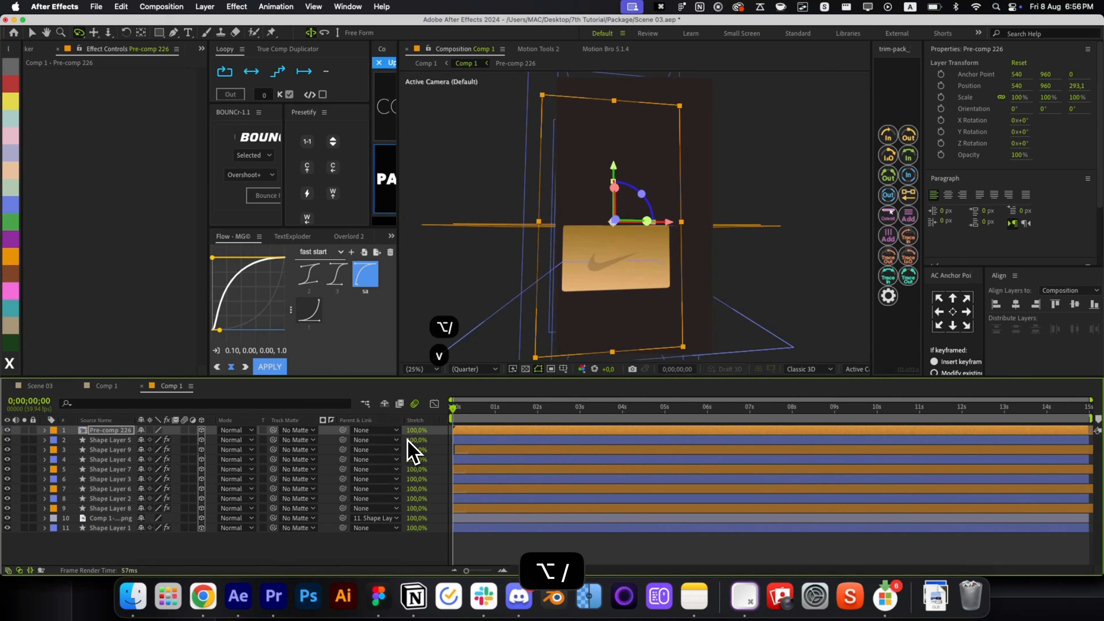
left_click_drag(443, 430, 618, 432)
key("space")
Raise the shoe higher above the box and scrub to check its rise.
left_click_drag(617, 178, 609, 146)
left_click(464, 418)
left_click_drag(464, 418, 597, 414)
In the nested comp, scale Pre-comp 226 to 181.4% and nudge it up and right.
key("cmd+w")
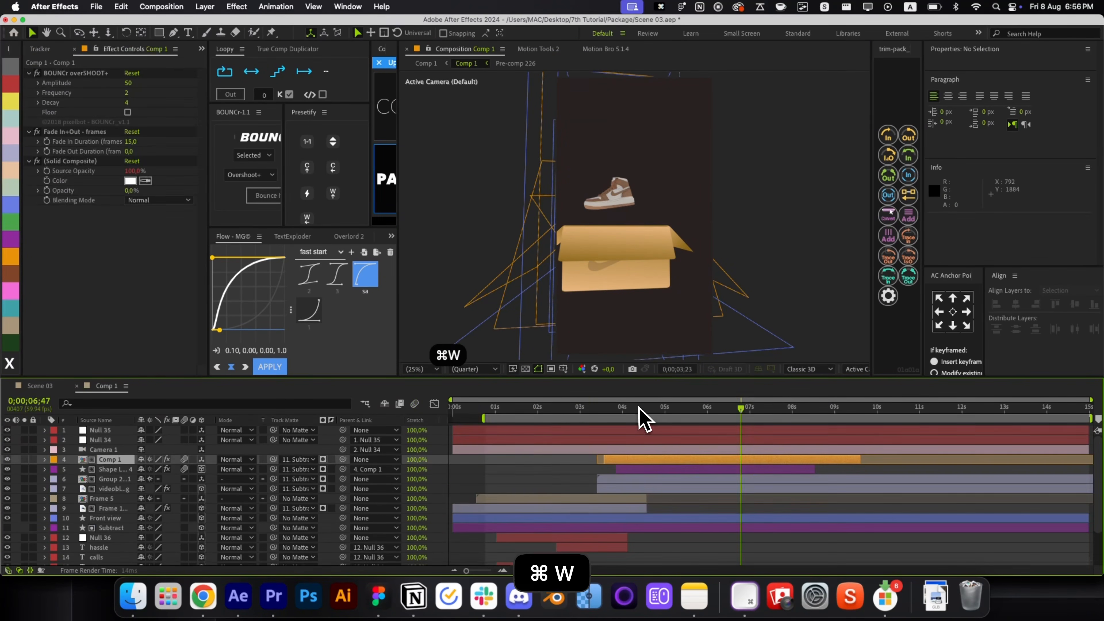
double_click(706, 462)
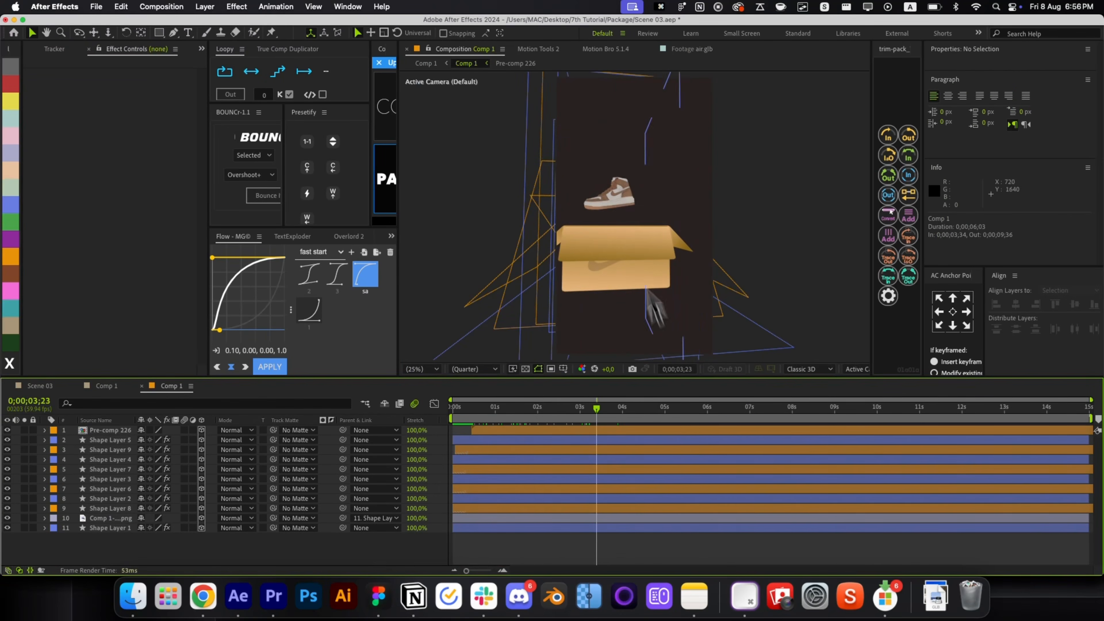
left_click(611, 197)
left_click(574, 440)
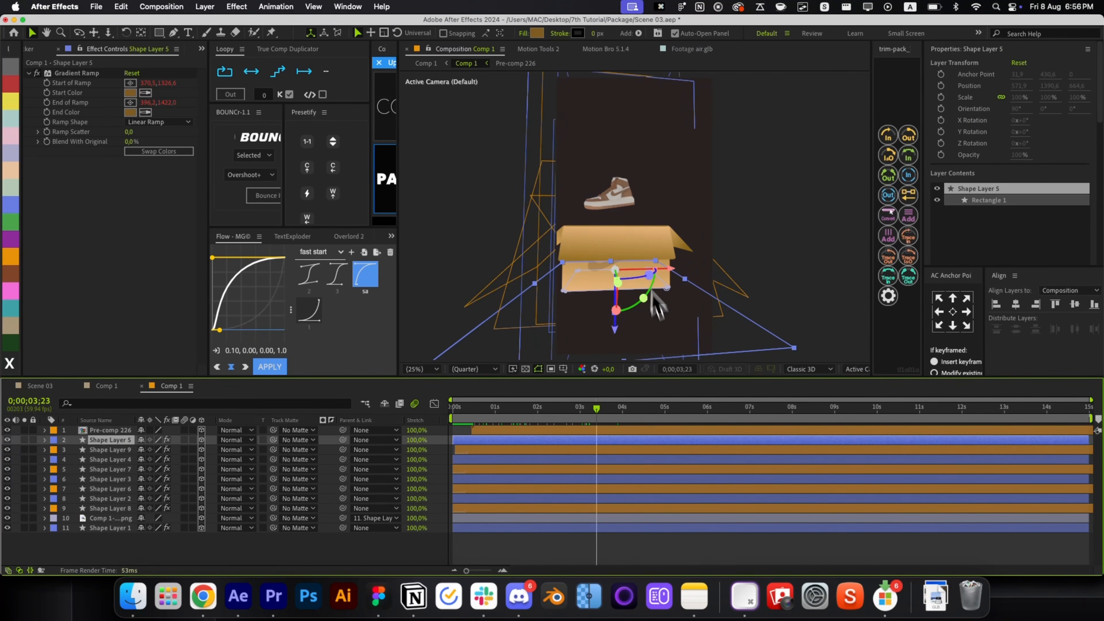
left_click(558, 433)
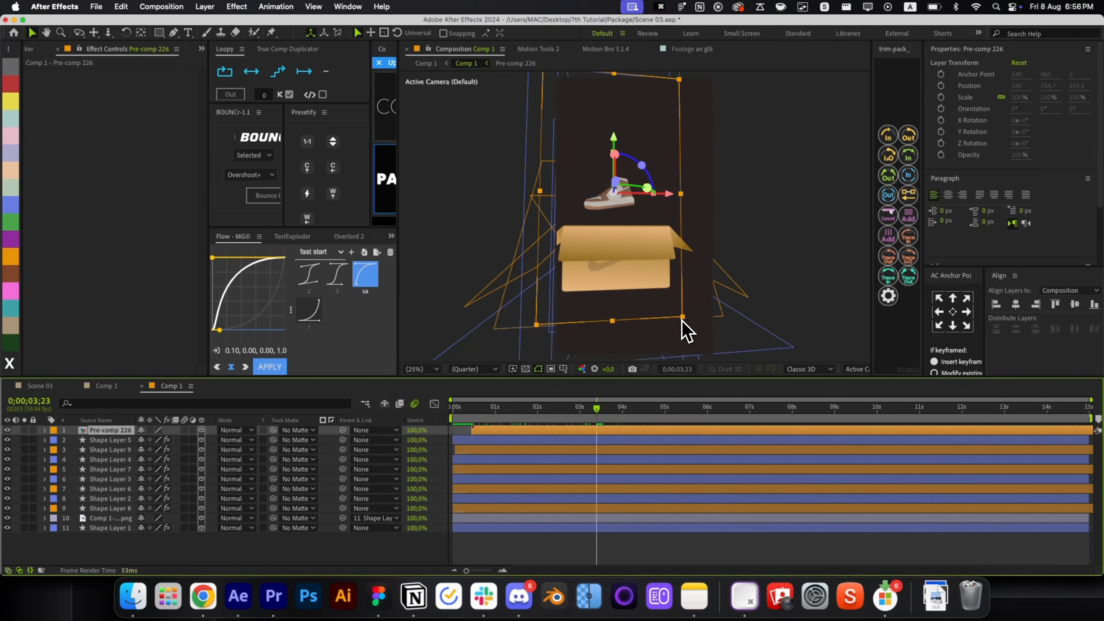
left_click_drag(681, 320, 732, 345)
left_click_drag(658, 296, 675, 286)
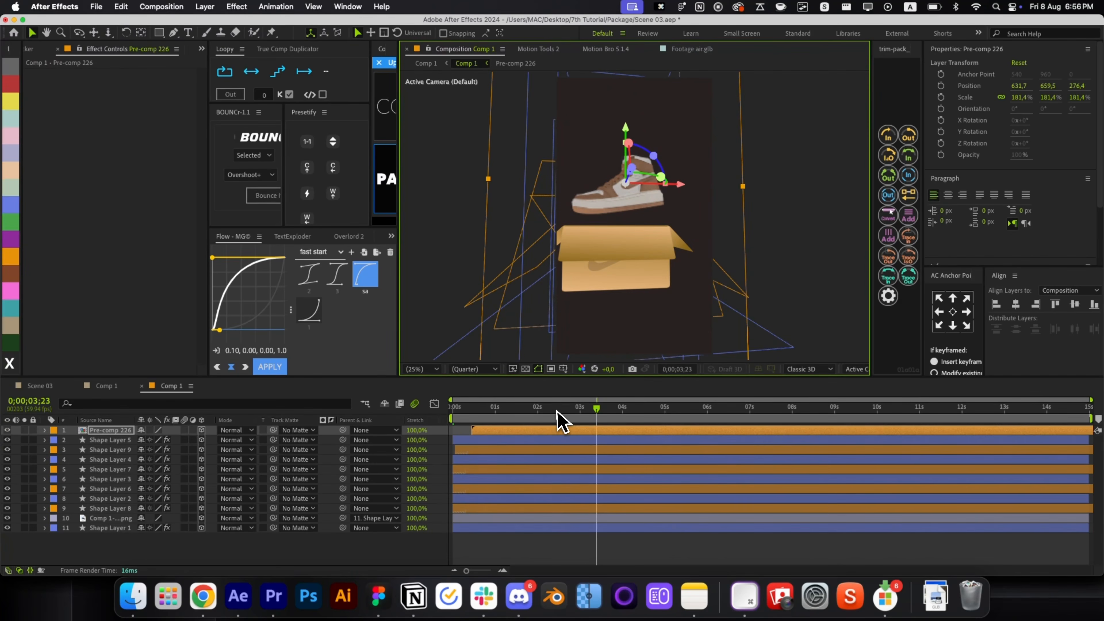
left_click_drag(562, 421, 465, 432)
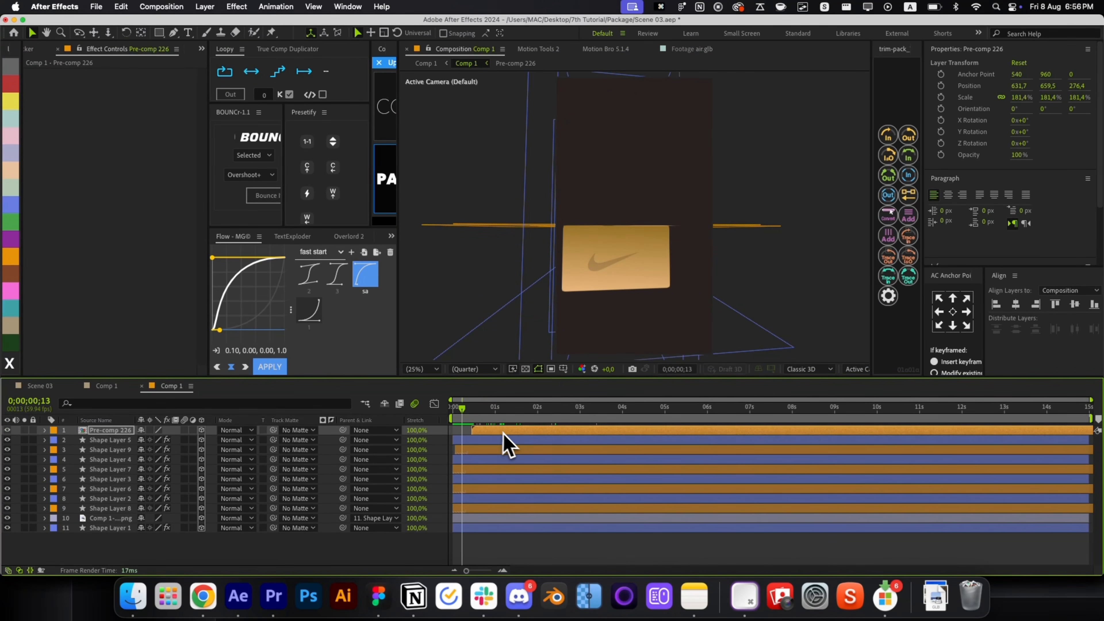
Return to the phone-camera main comp and scrub later frames to review the sneaker.
key("super+w")
left_click_drag(611, 417, 697, 432)
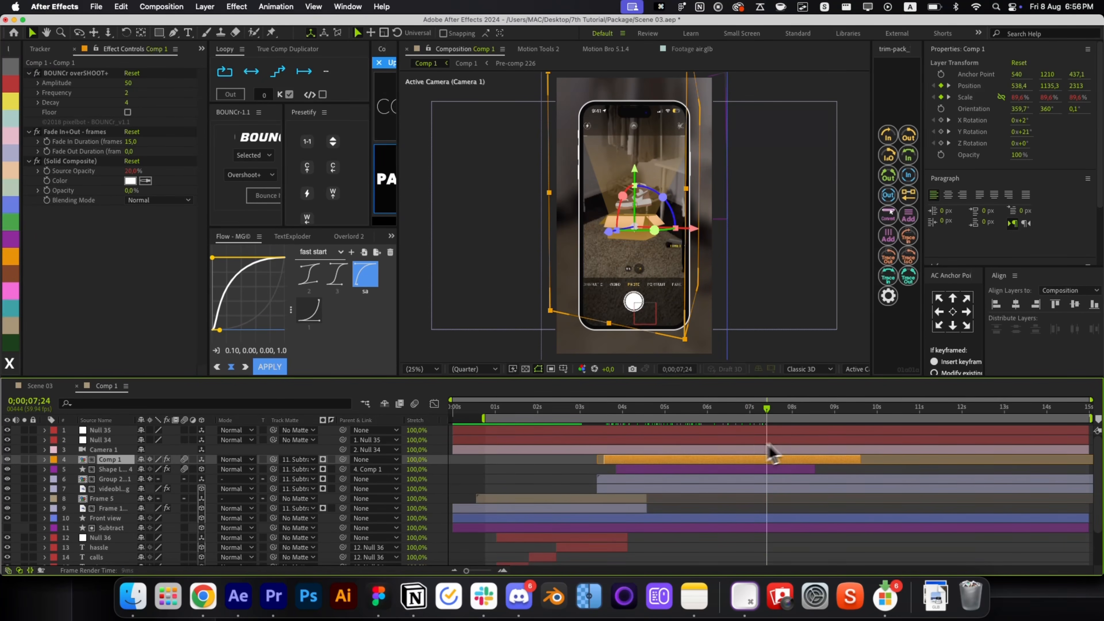
left_click(635, 224)
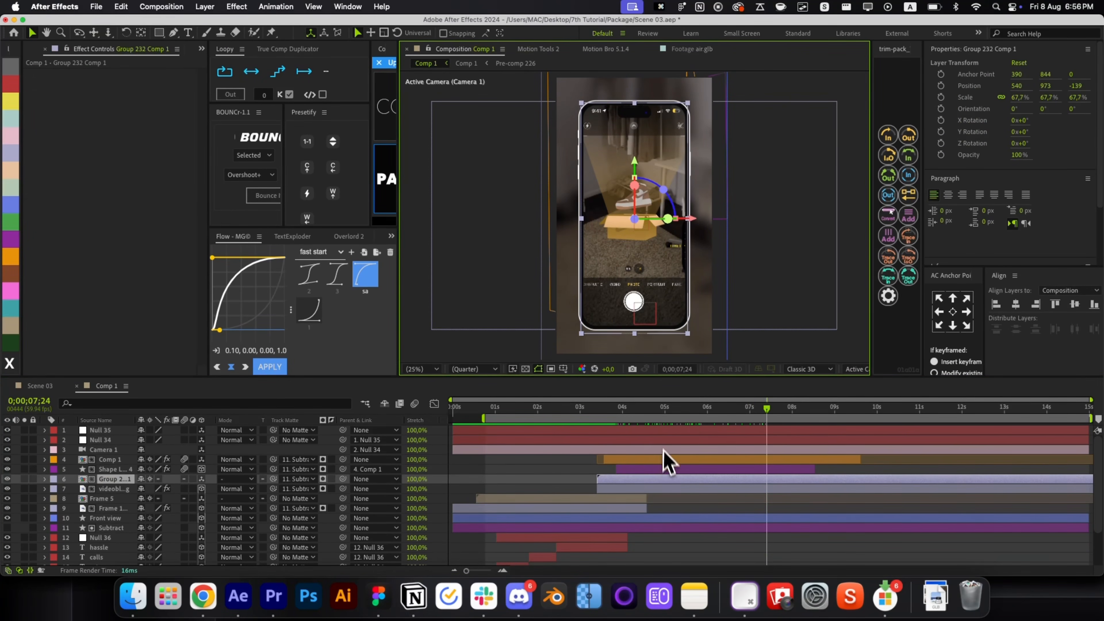
double_click(665, 458)
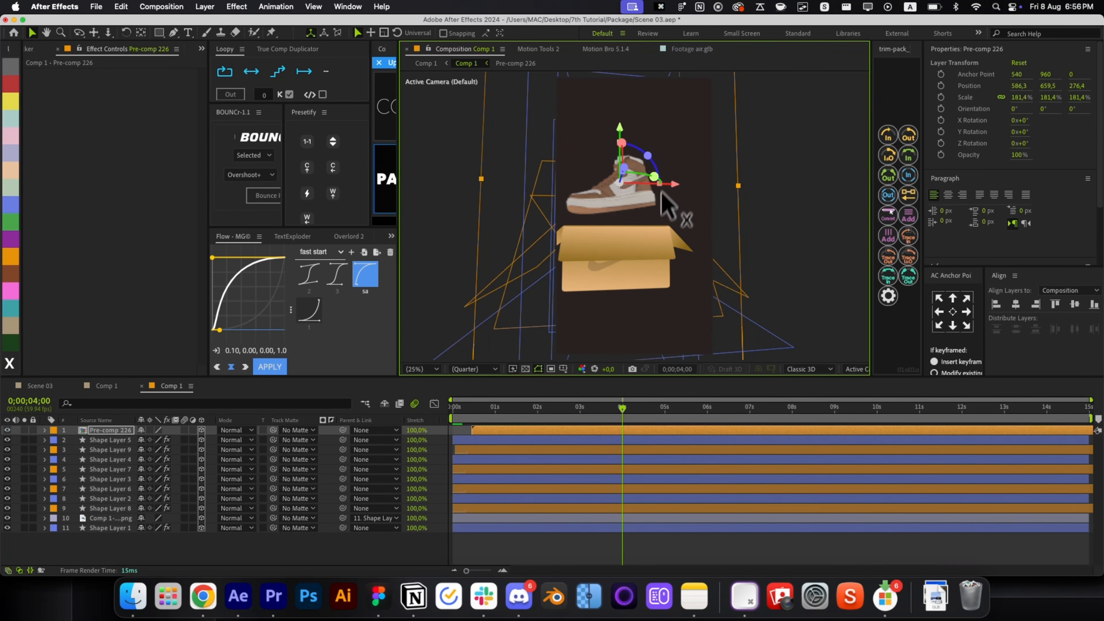
key("super+w")
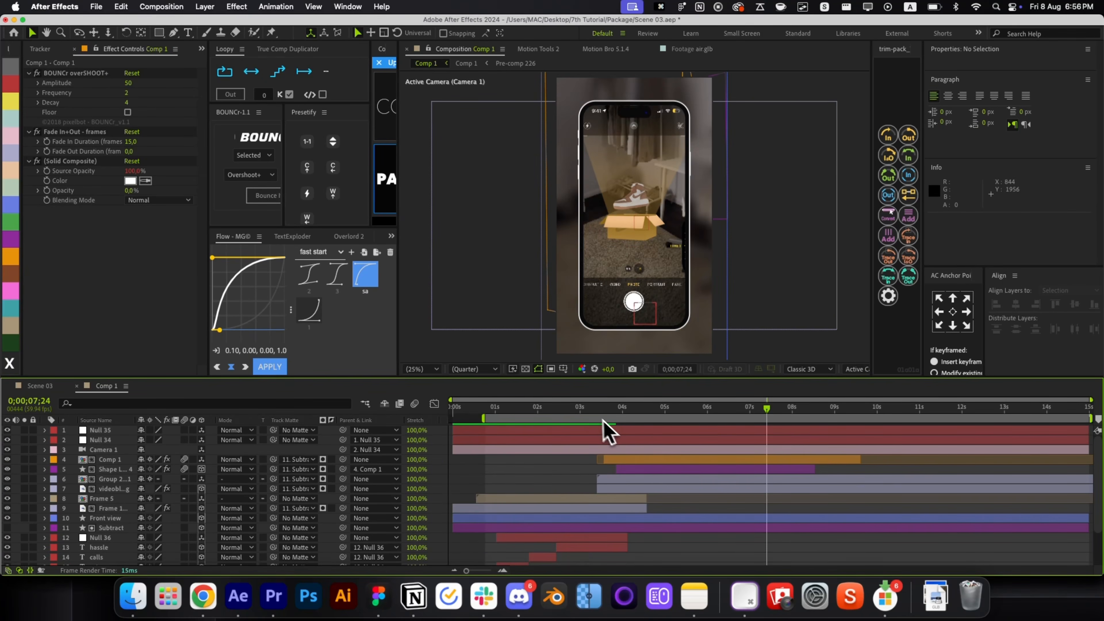
Apply Deep Glow to the light beam layer, Shape Layer 4.
left_click_drag(605, 420, 697, 431)
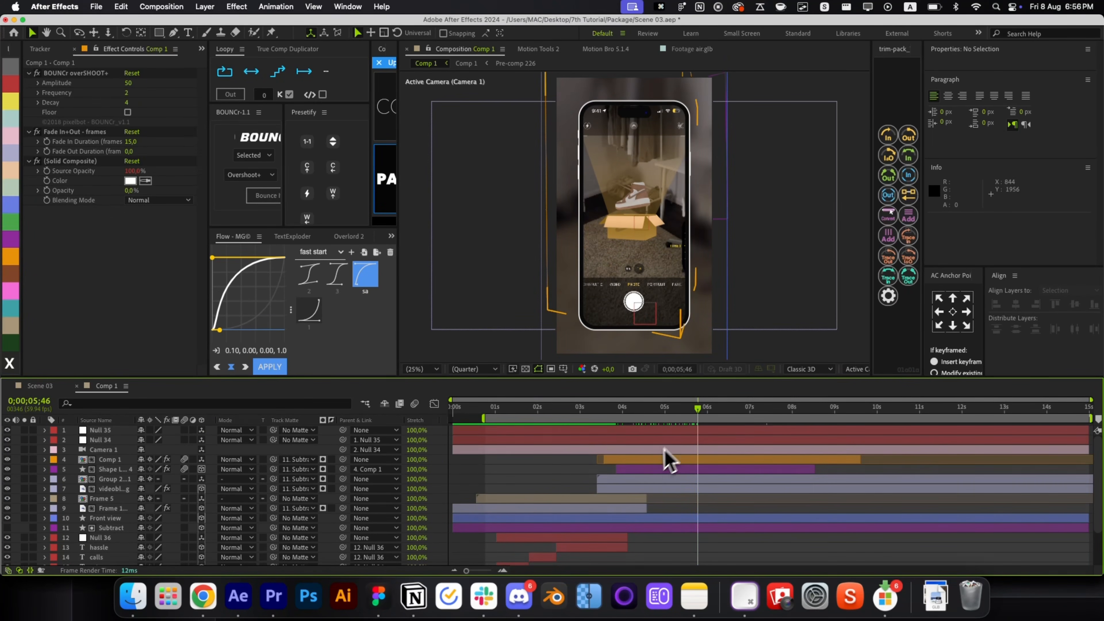
left_click(651, 459)
key("super+bracketleft")
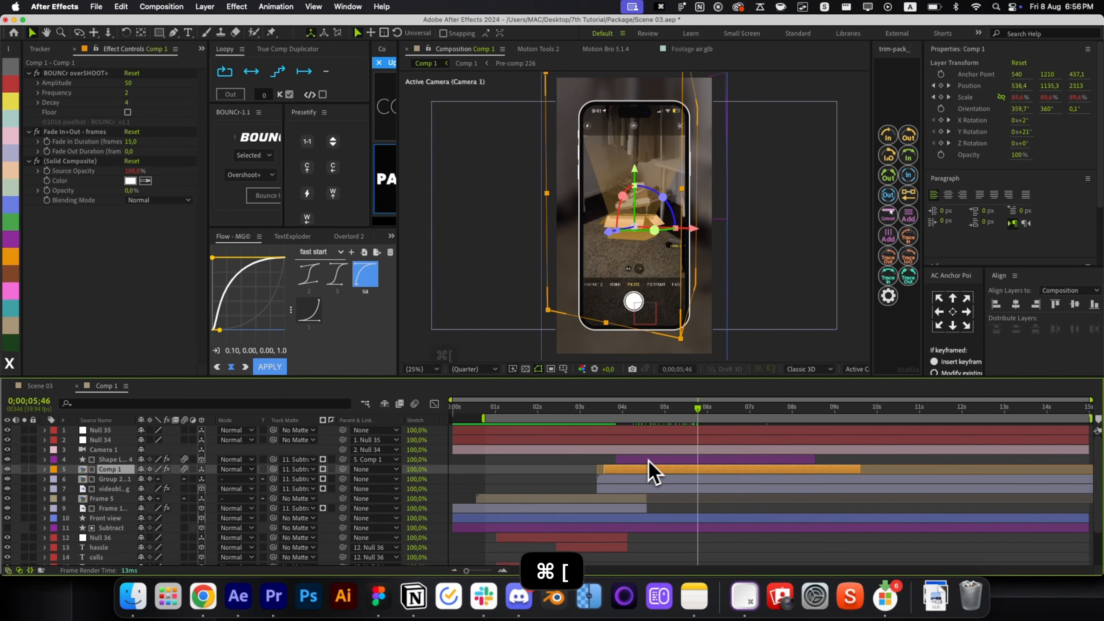
key("super+z")
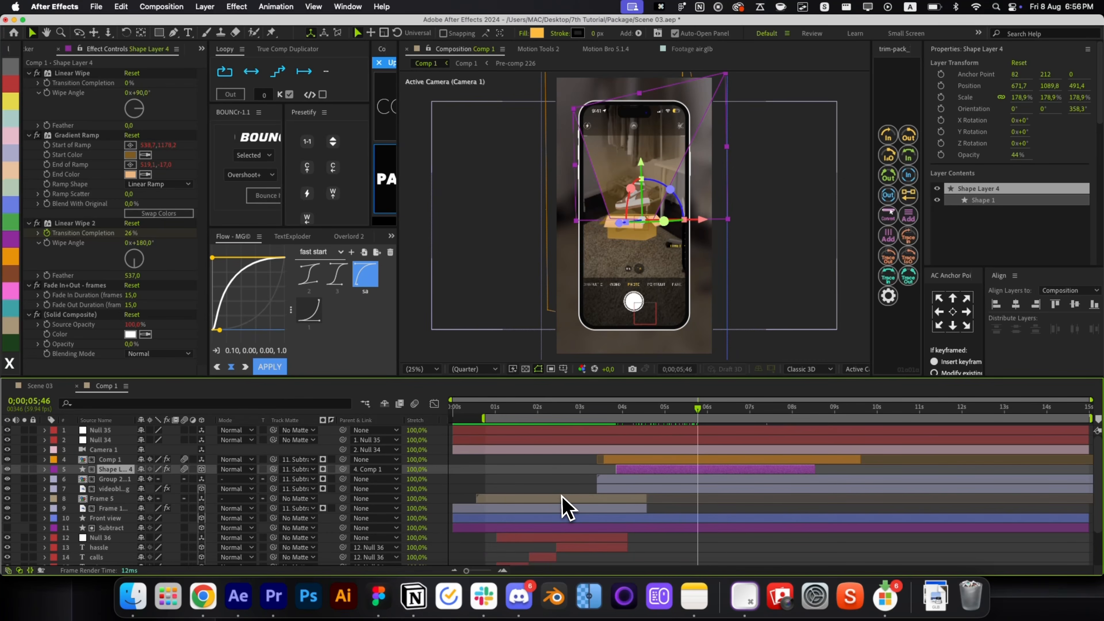
key("alt+space")
key("3")
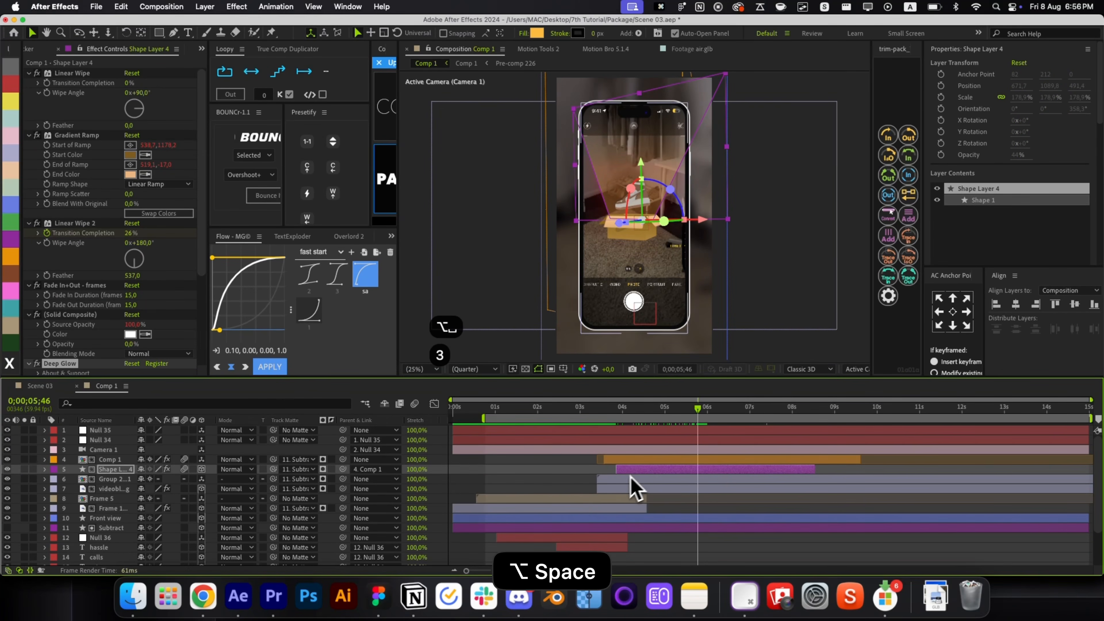
left_click(566, 491)
scroll(143, 283, "down", 5)
left_click(38, 271)
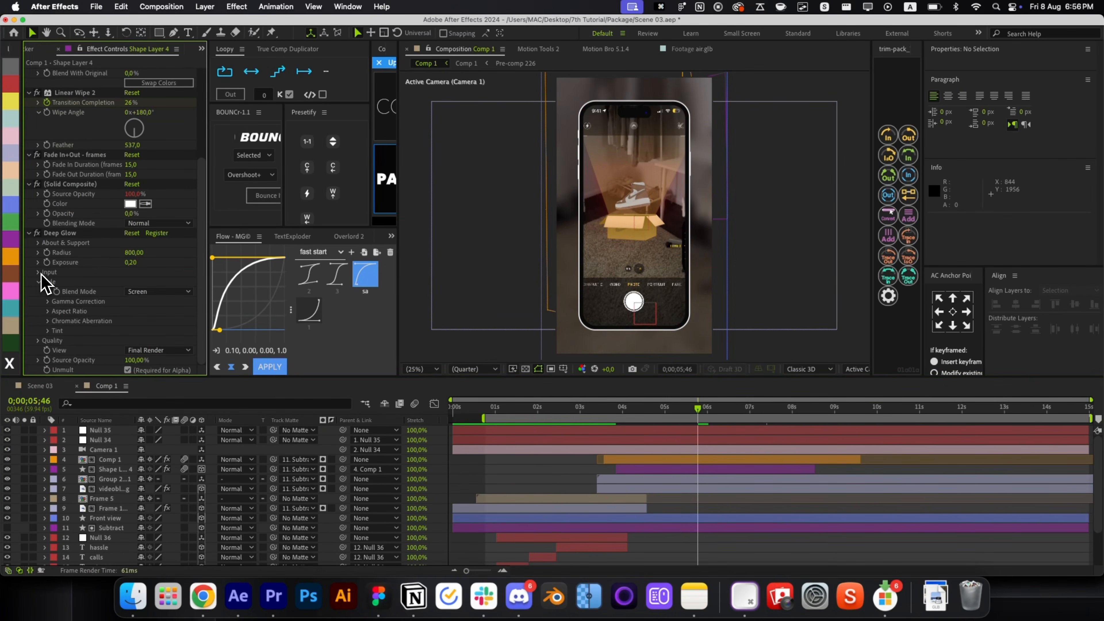
left_click(522, 476)
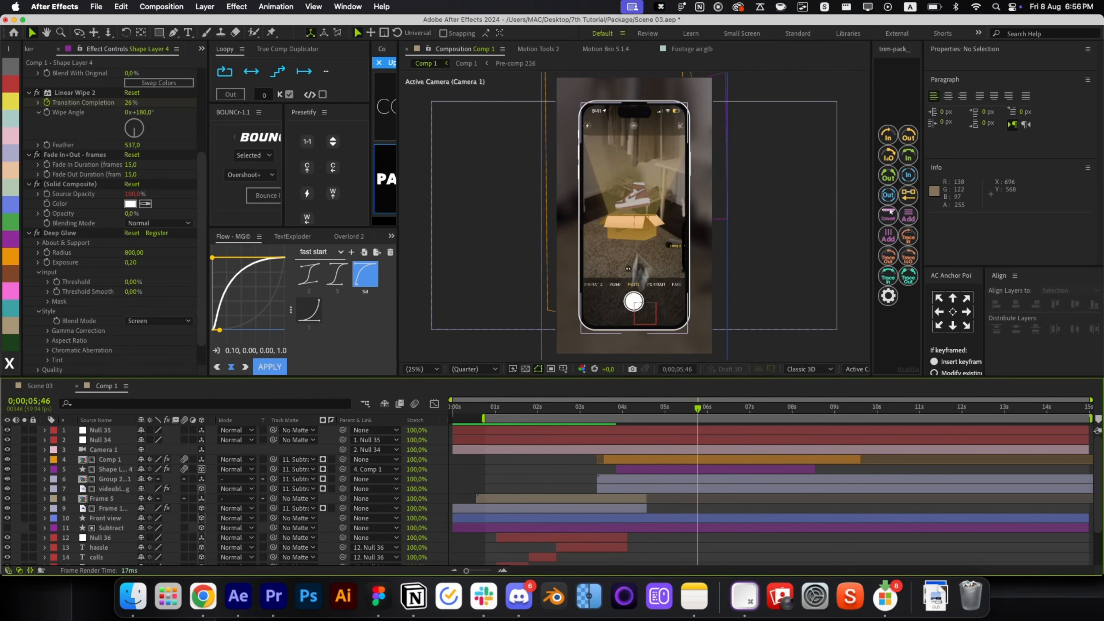
scroll(654, 187, "up", 2)
Move the light beam layer above Comp 1 in the layer stack.
left_click(669, 476)
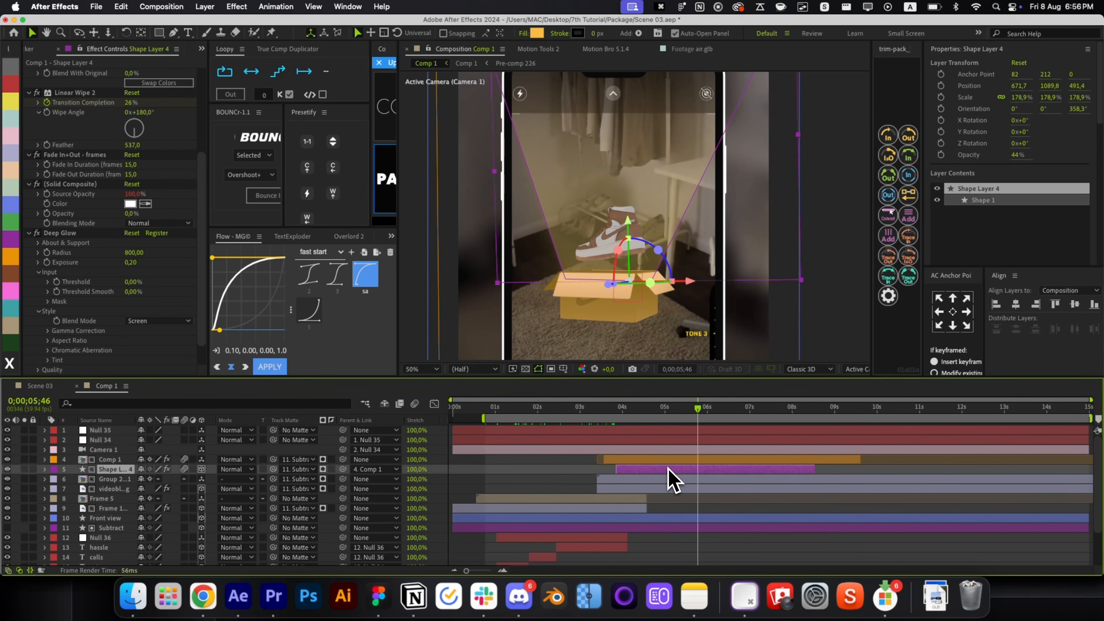
key("super+bracketright")
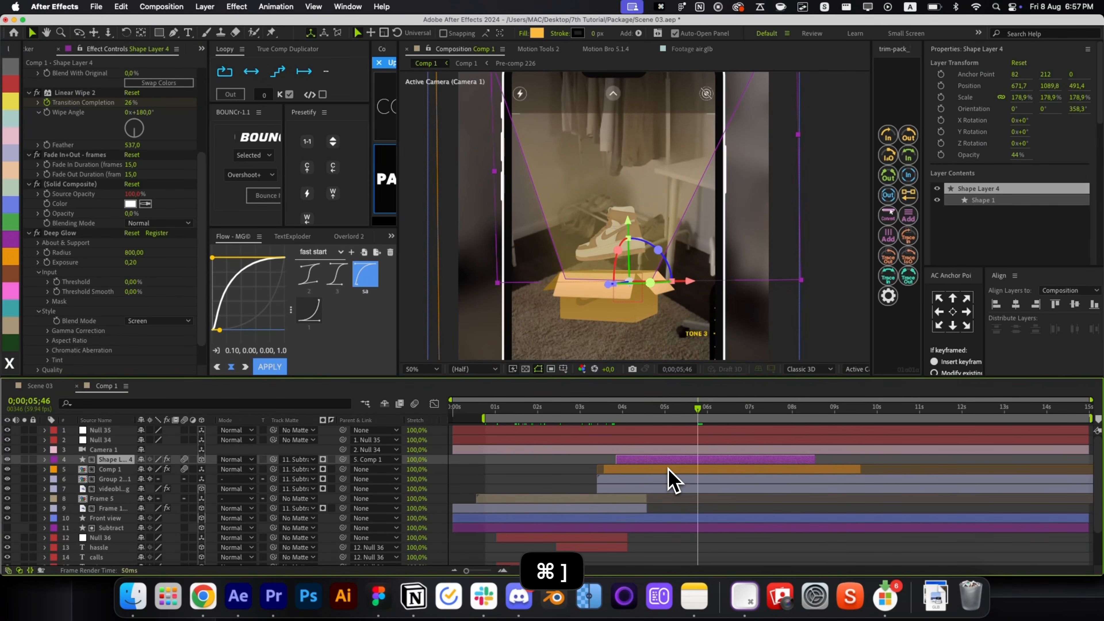
left_click(565, 483)
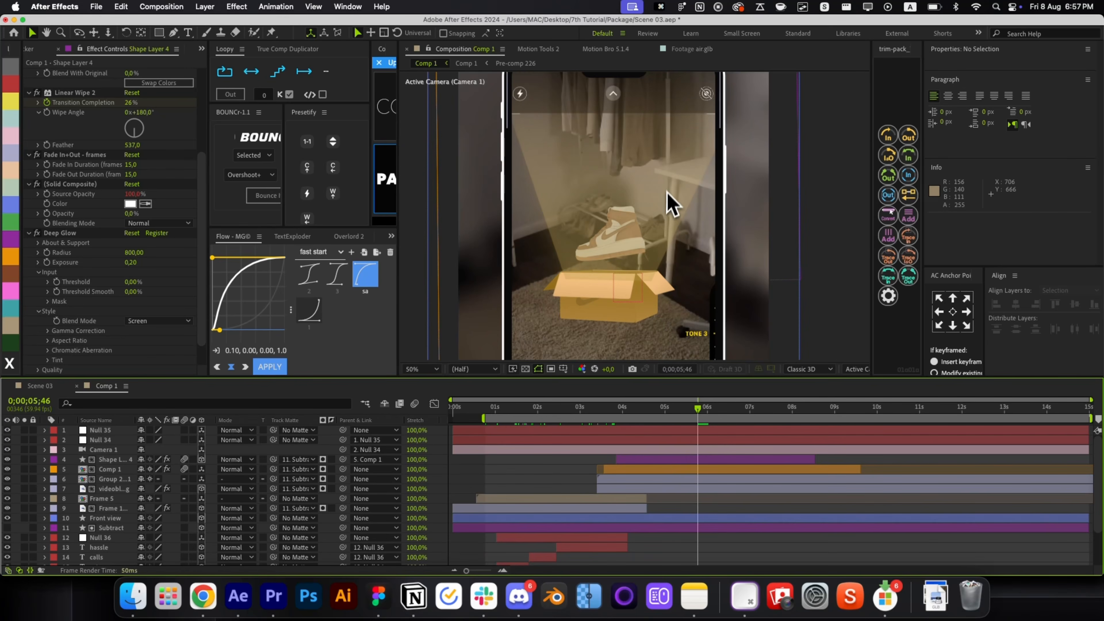
left_click(667, 204)
Draw an elliptical Mask 1 around the box, set it to Subtract, and feather it.
key("q")
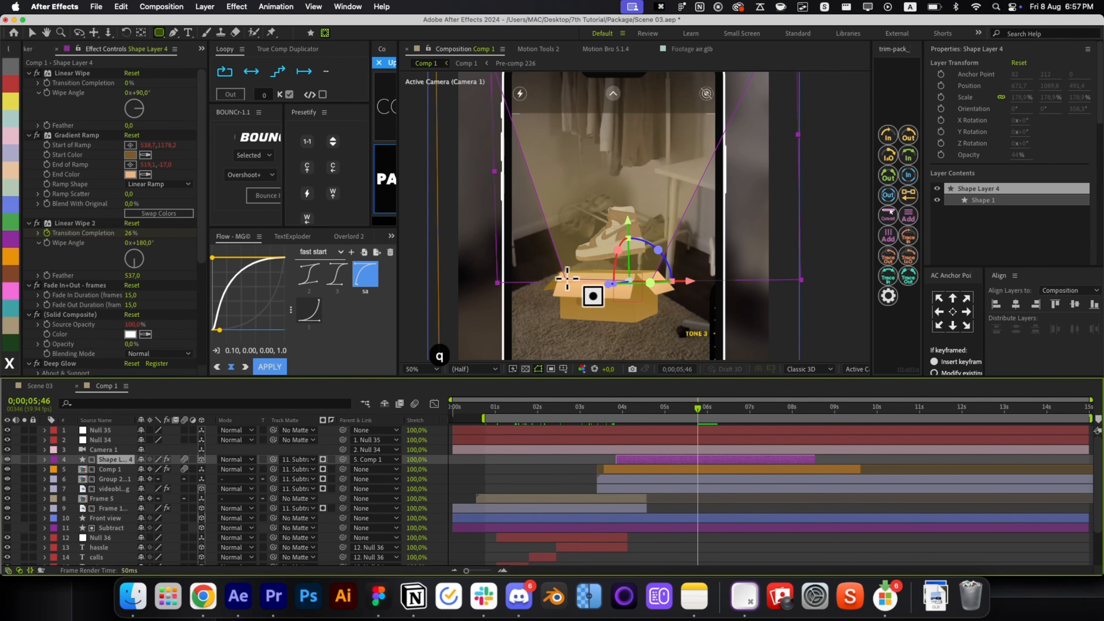
left_click_drag(539, 249, 684, 333)
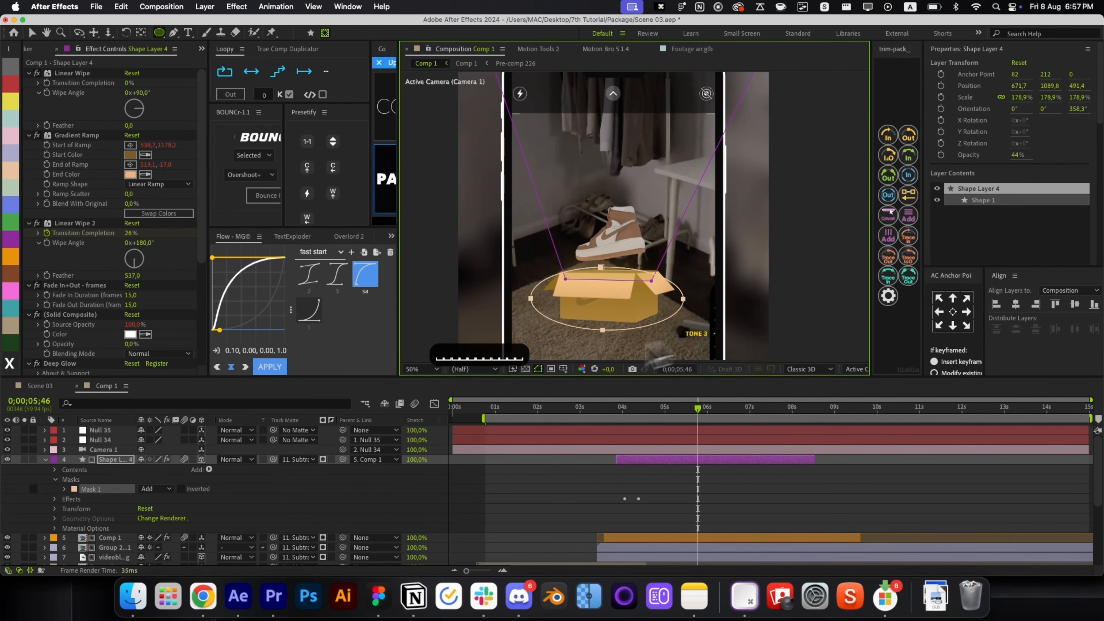
left_click(169, 489)
left_click(174, 524)
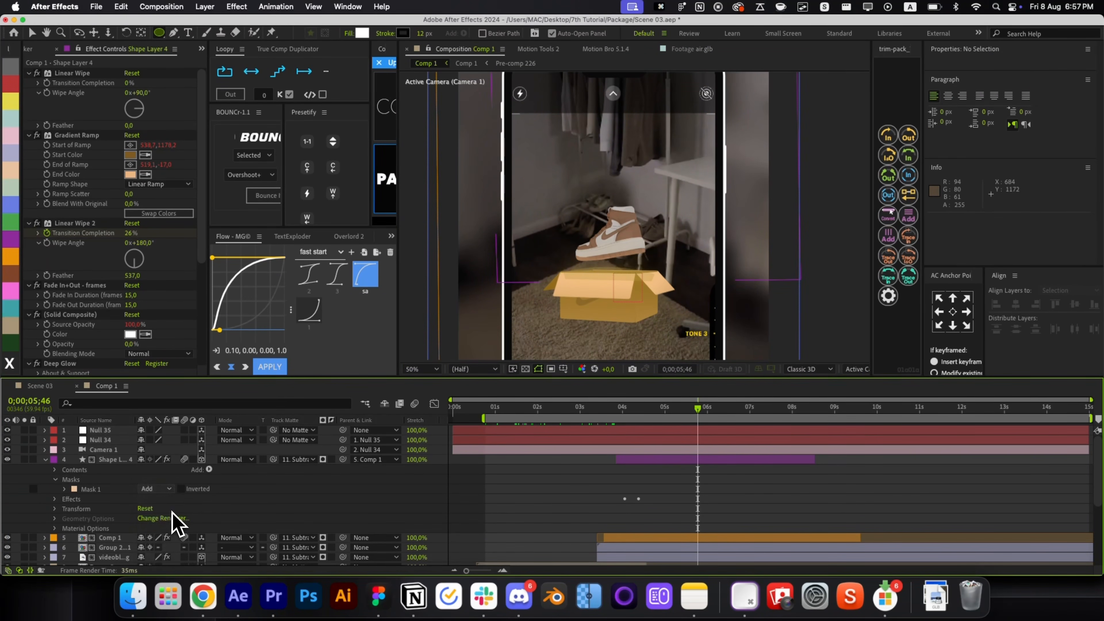
key("f")
left_click(153, 480)
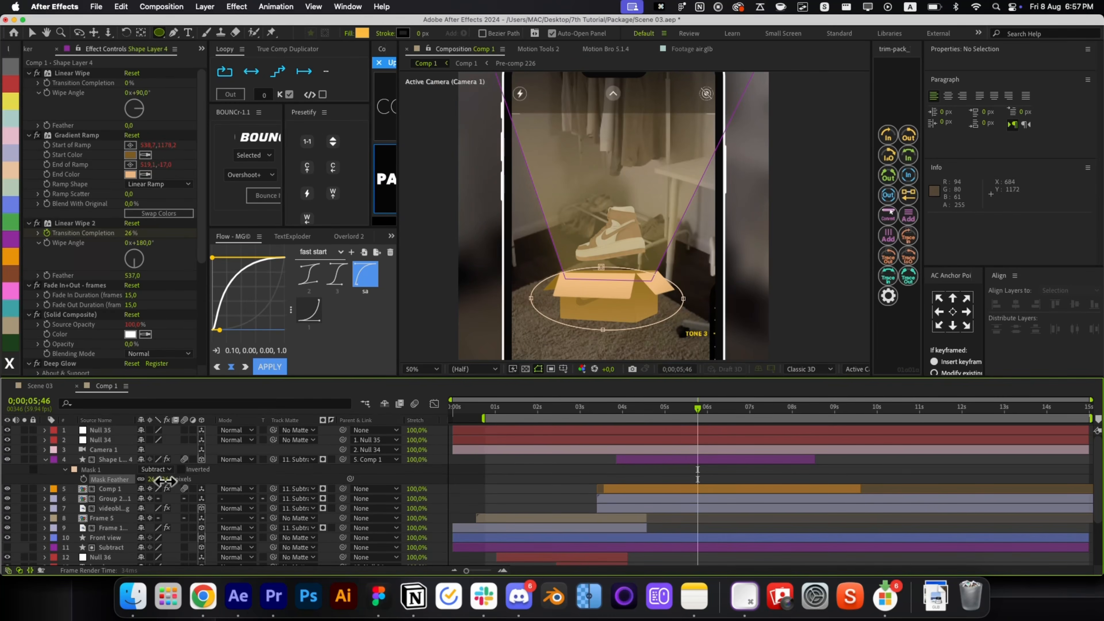
left_click(538, 488)
key("r")
key("r")
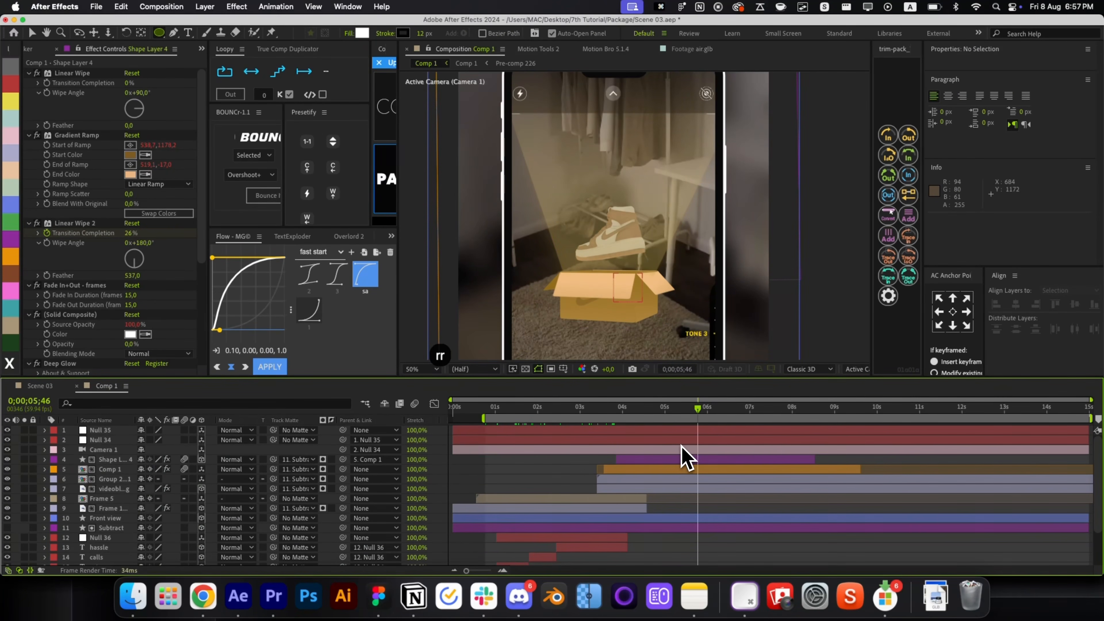
Fit the phone in the viewer and shorten the work area to about 14 seconds.
key("alt+/")
key("v")
left_click_drag(646, 420, 723, 442)
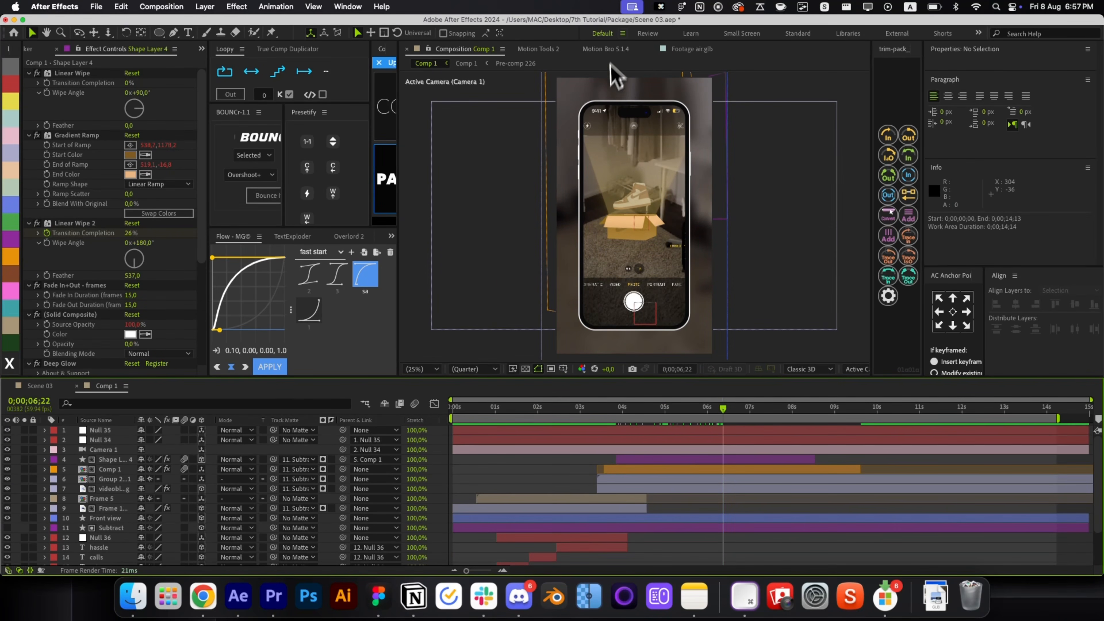
Open the Animation Composer preset browser from the Window menu.
left_click(558, 48)
left_click(596, 49)
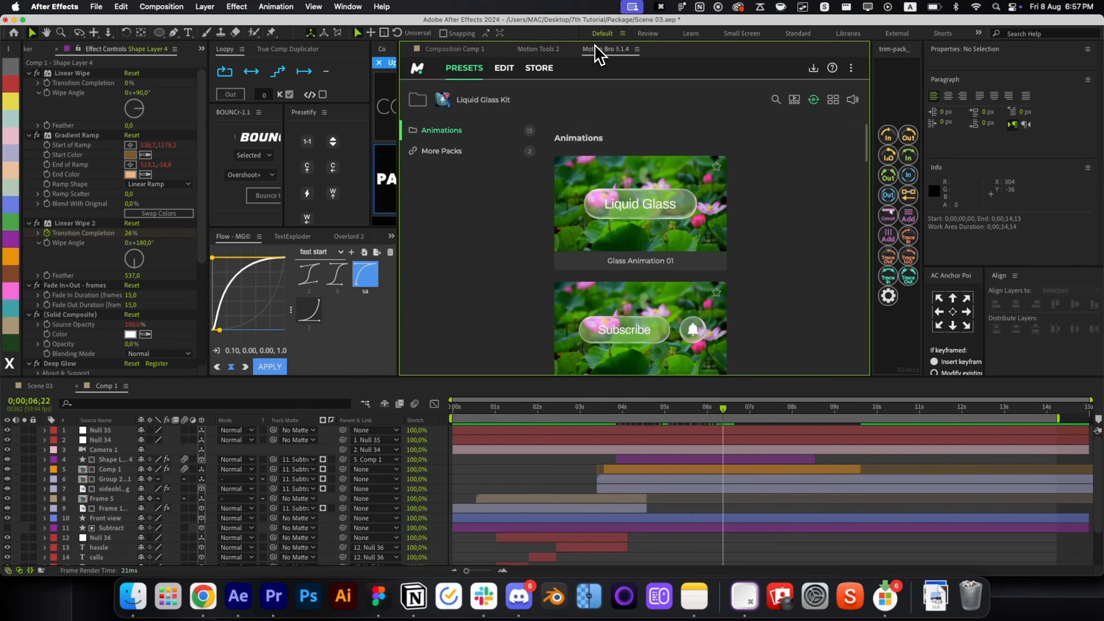
left_click(560, 50)
left_click(463, 49)
left_click(296, 6)
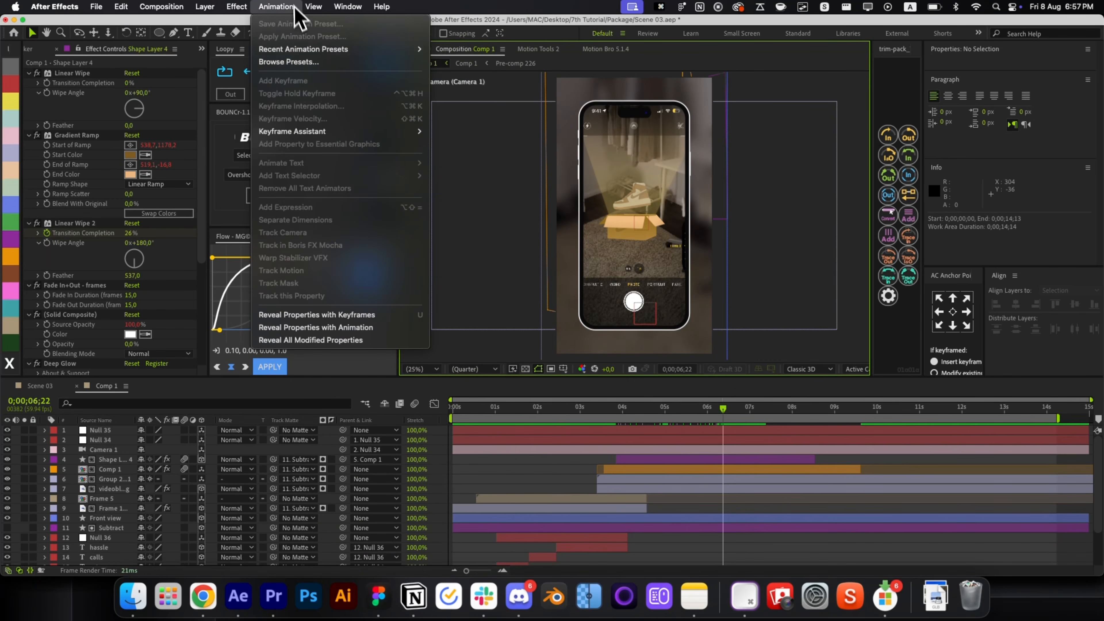
mouse_move(347, 6)
left_click(370, 106)
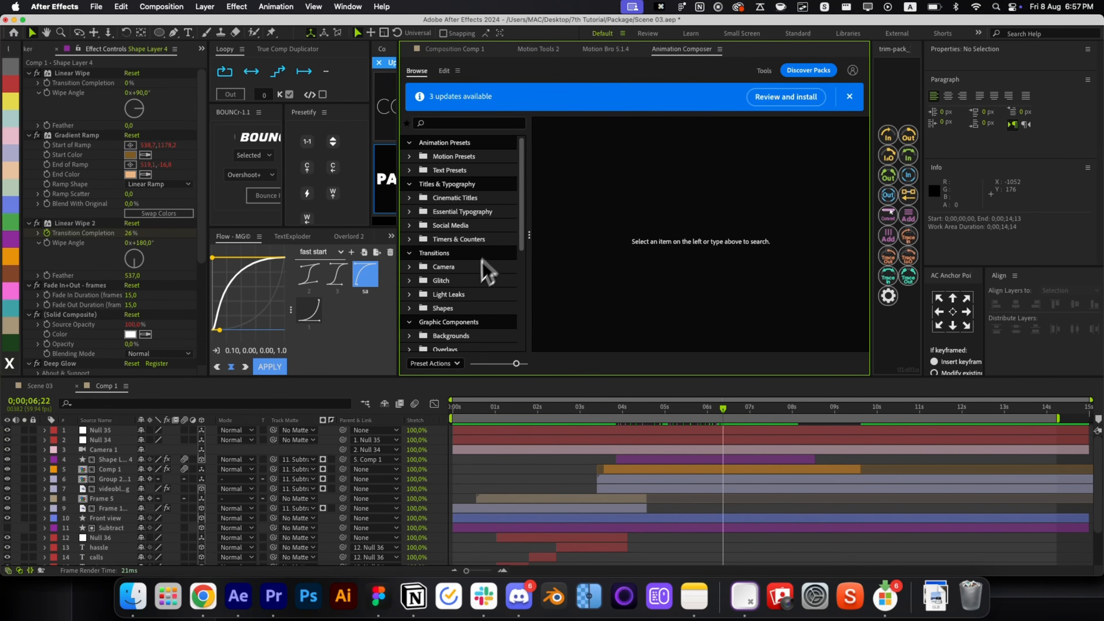
Add the Shape Elements > Rectangle Frame 2 preset, starting at the playhead.
left_click(472, 161)
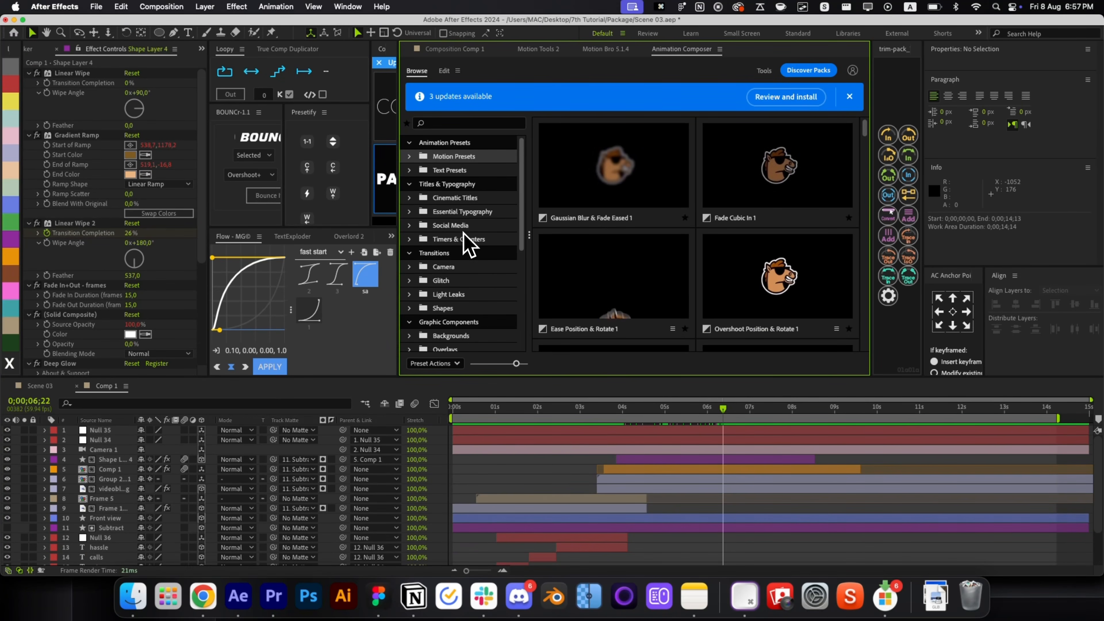
scroll(467, 247, "down", 3)
left_click(456, 297)
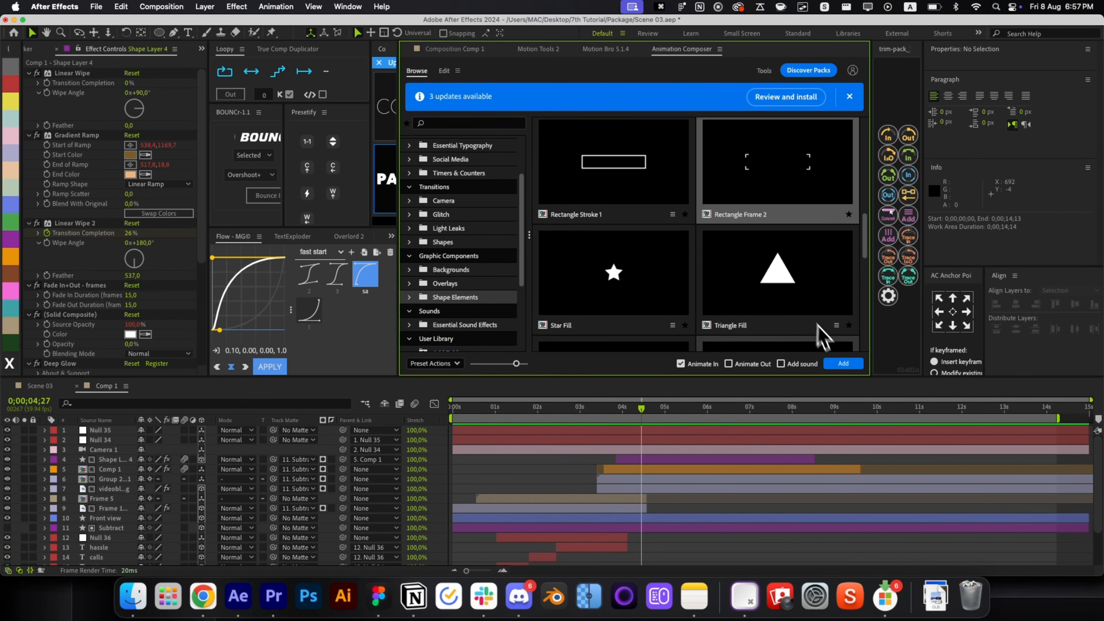
left_click(836, 368)
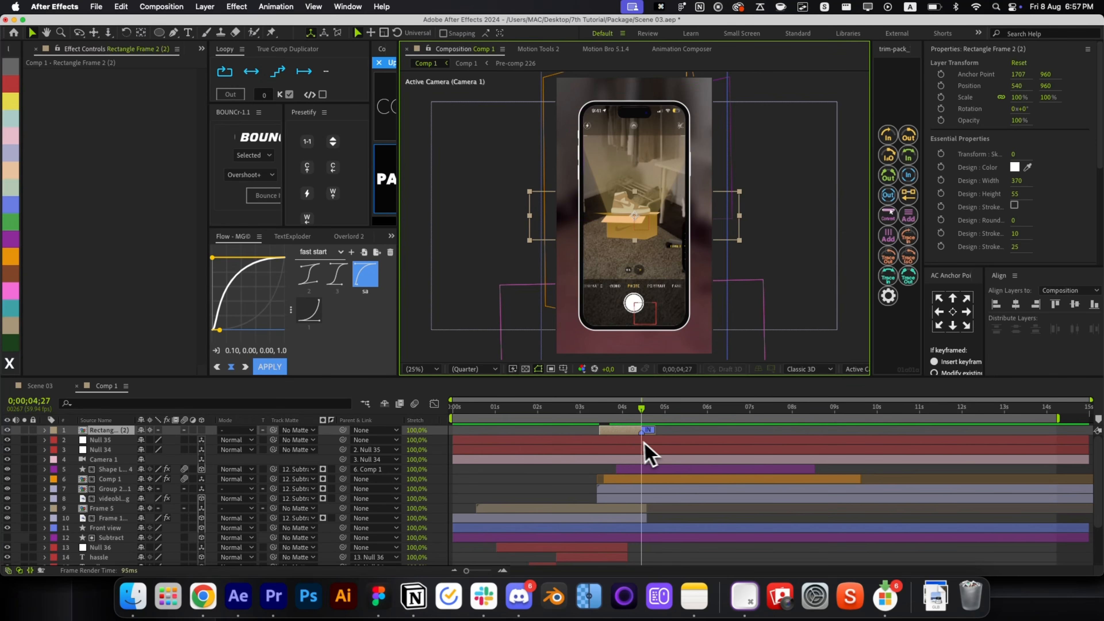
key("bracketleft")
key("super+bracketleft")
key("super+bracketleft")
key("super+bracketleft")
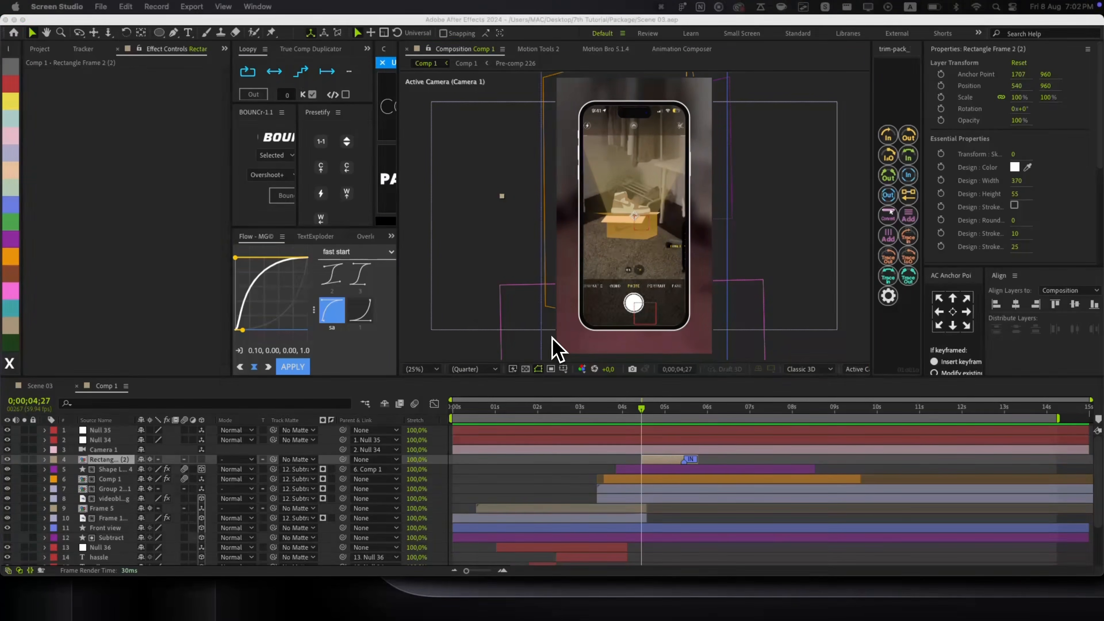
Shrink the rectangle frame around the box and open the Rectangle Frame 2 (2) composition.
left_click(558, 349)
left_click_drag(634, 411, 688, 424)
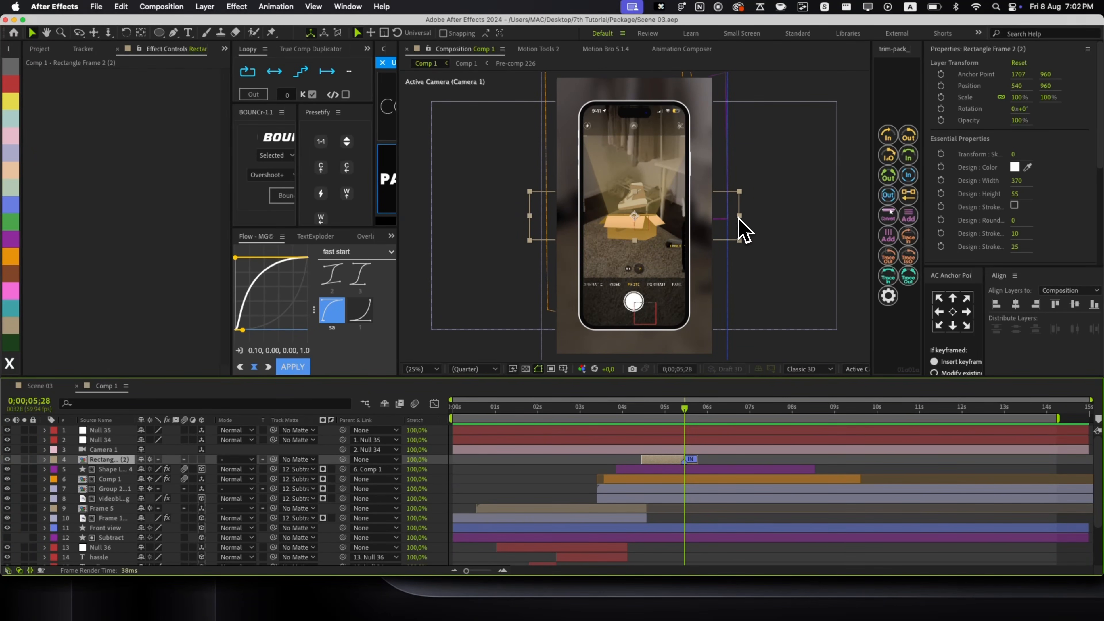
left_click_drag(738, 216, 693, 214)
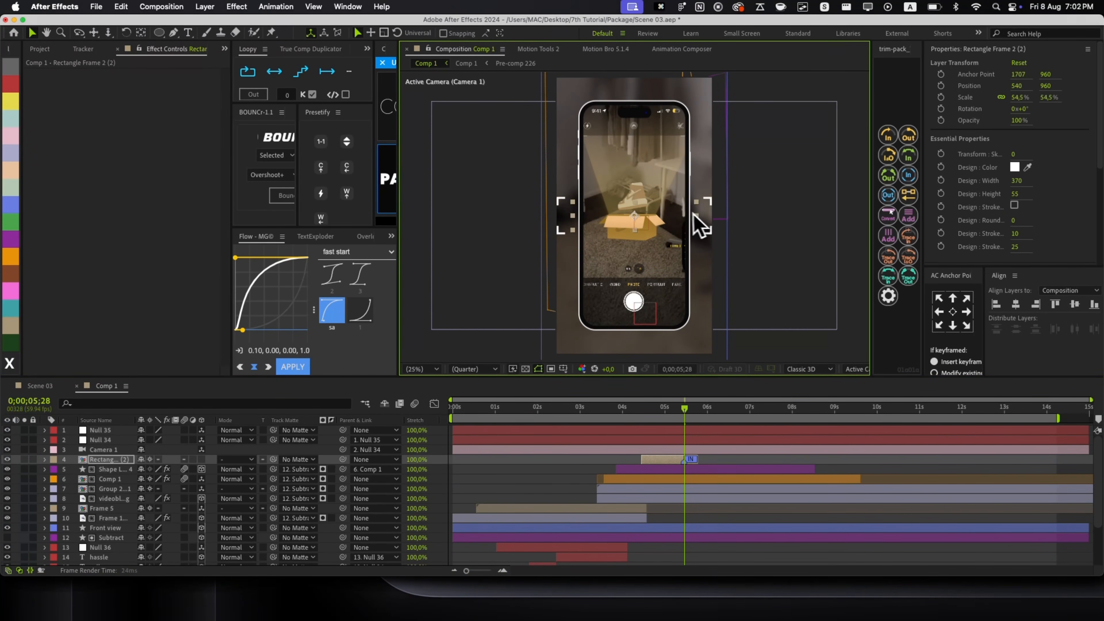
left_click(618, 451)
double_click(666, 224)
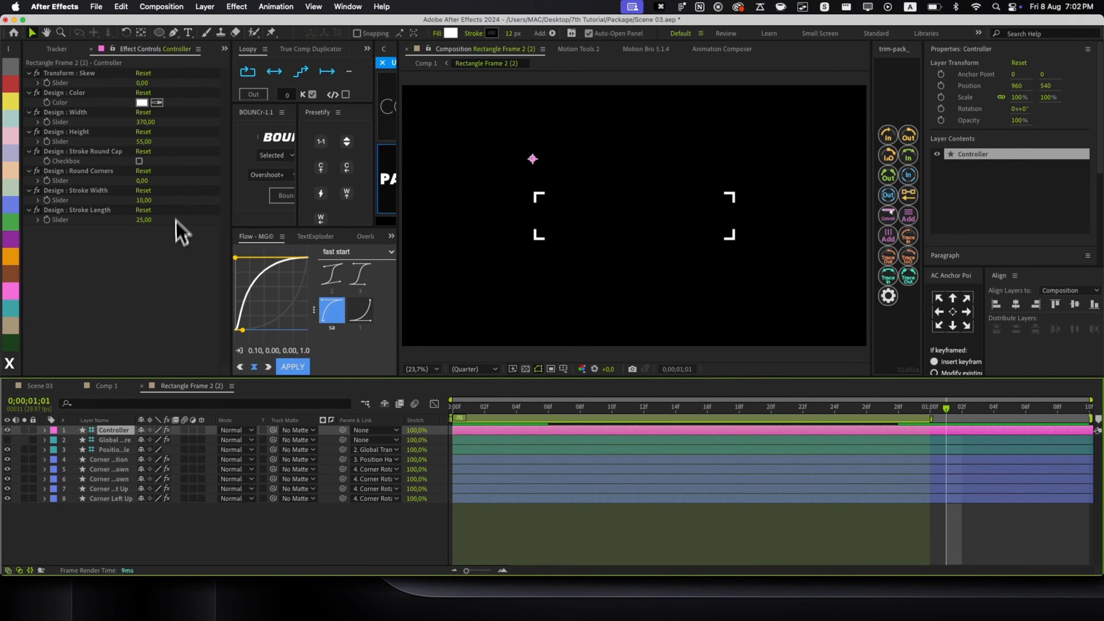
Increase the frame's Design : Height toward 397.
left_click(83, 94)
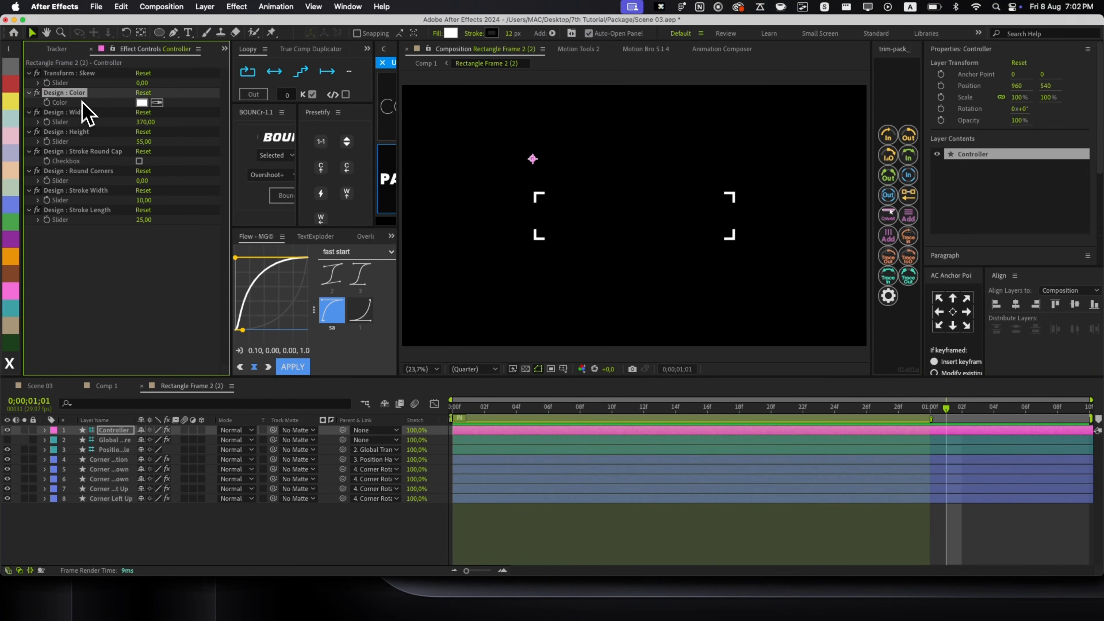
left_click_drag(148, 143, 304, 139)
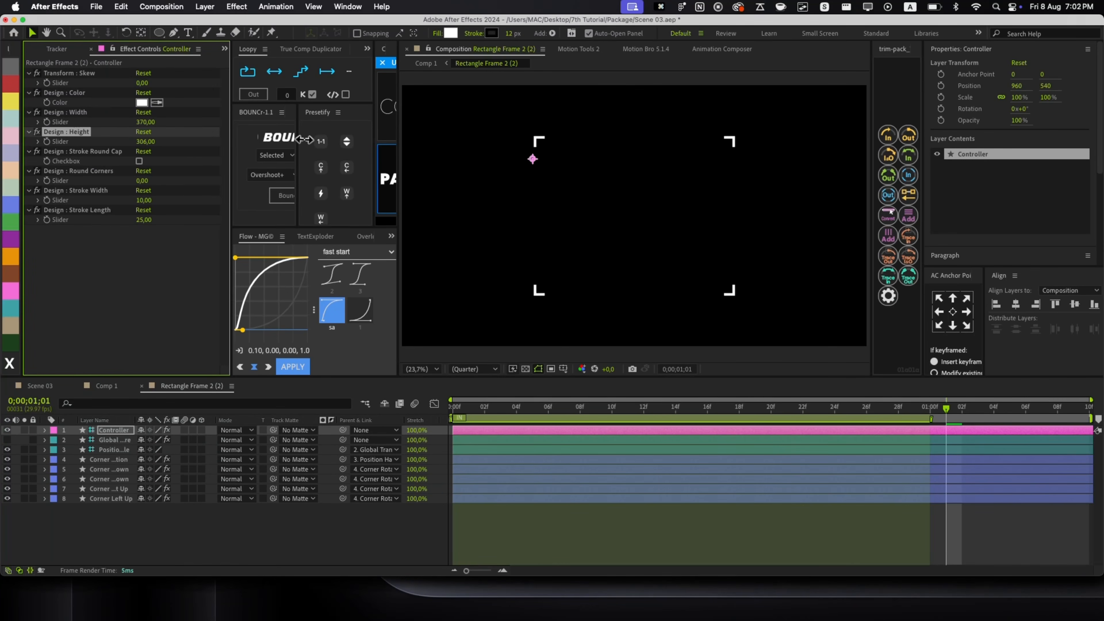
key("comma")
key("comma")
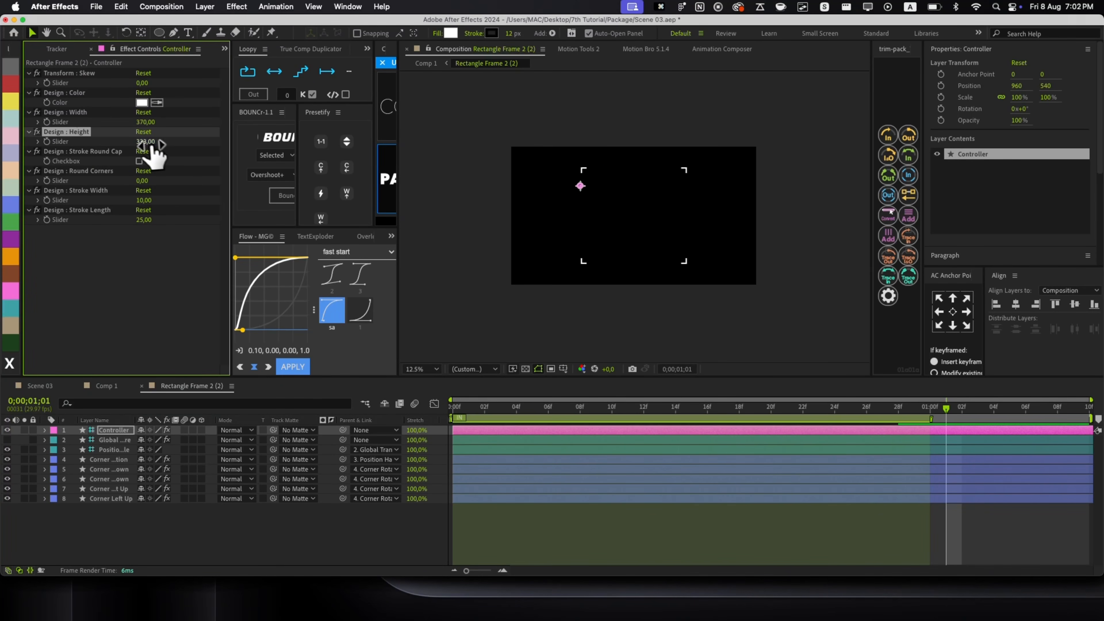
left_click_drag(148, 142, 163, 143)
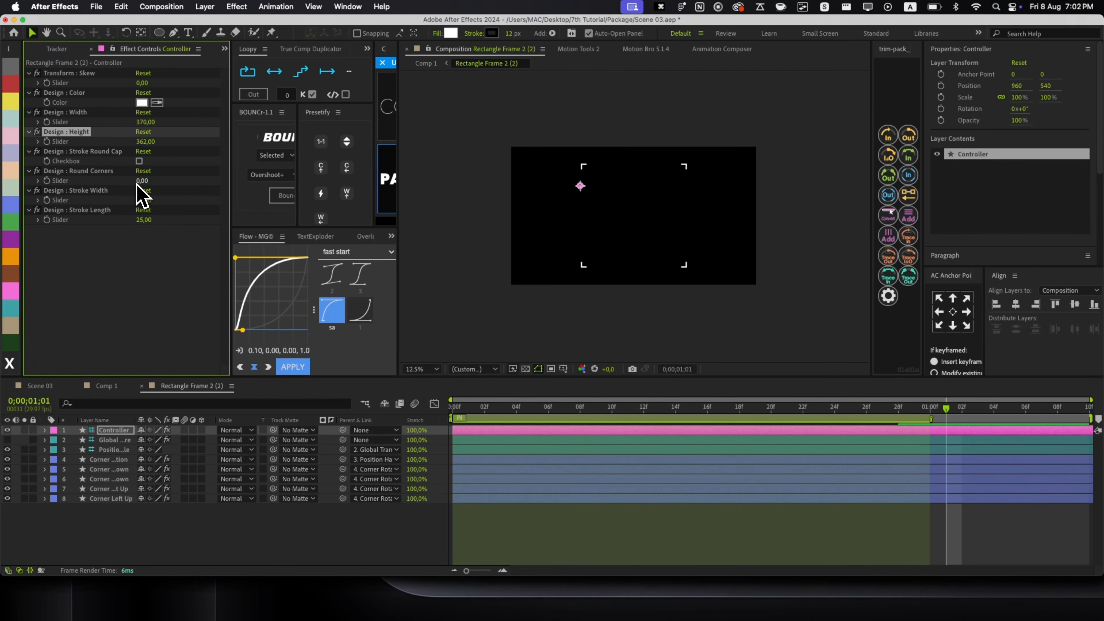
Set Design : Color to orange, Stroke Length to 86, and widen the frame slightly.
left_click_drag(143, 219, 200, 215)
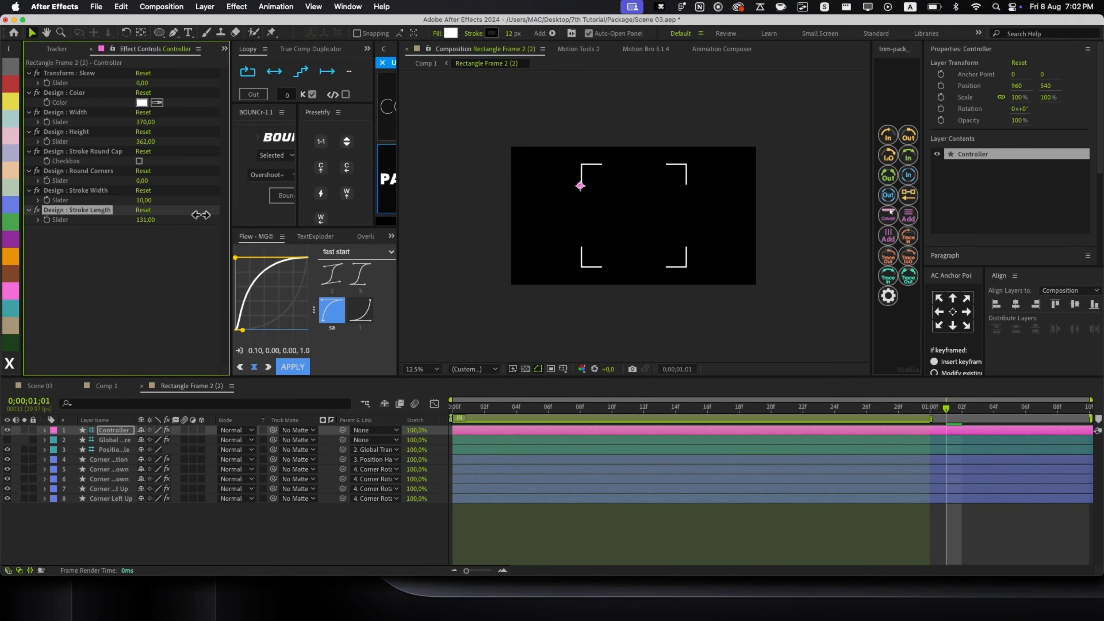
left_click(142, 103)
left_click_drag(191, 365, 191, 420)
left_click(168, 284)
left_click(275, 284)
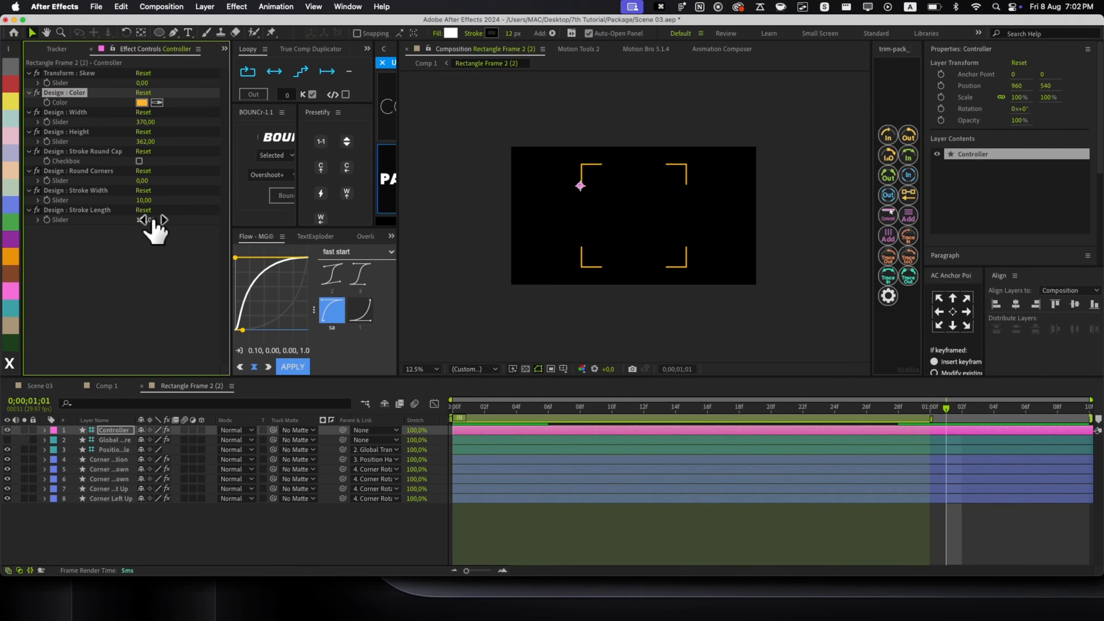
left_click(143, 219)
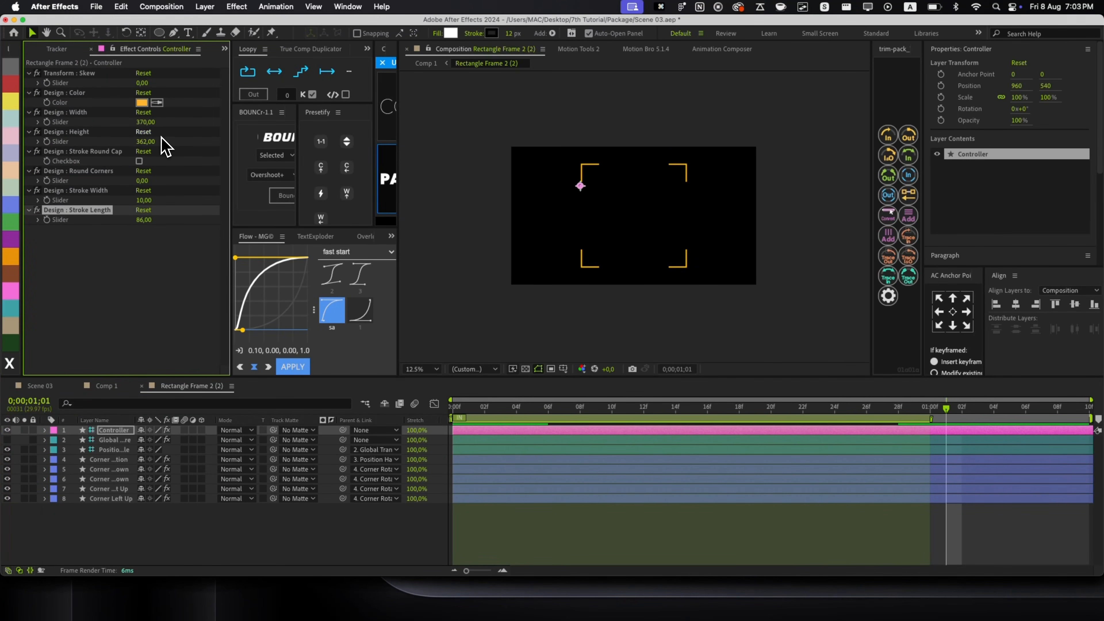
left_click_drag(150, 144, 177, 125)
Apply Deep Glow to the orange focus frame and lower its opacity to 83%.
key("super+w")
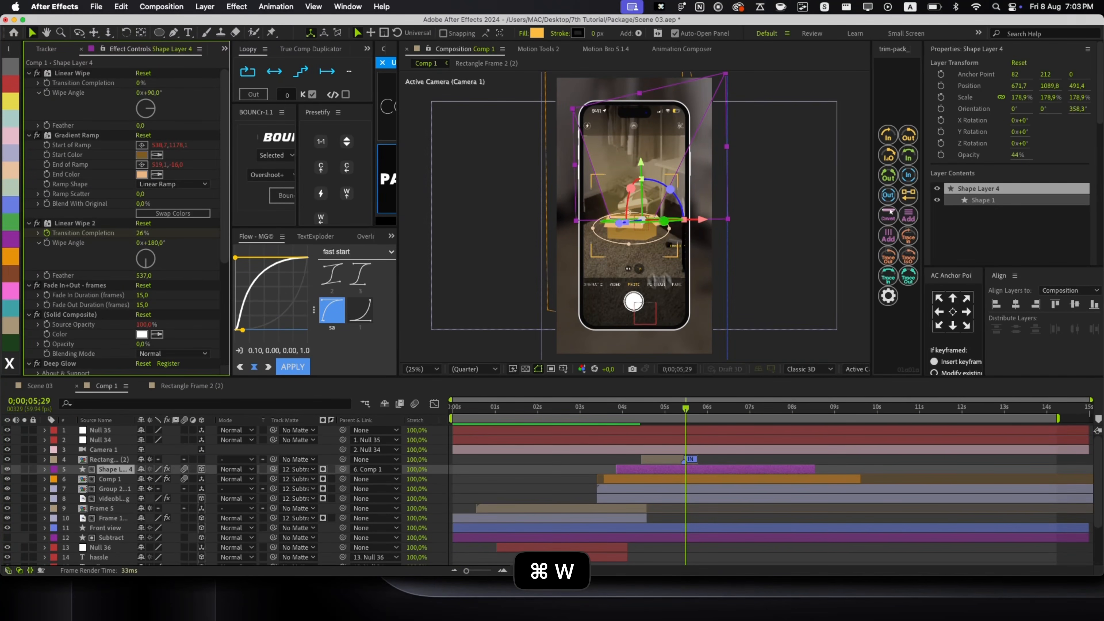
left_click(667, 460)
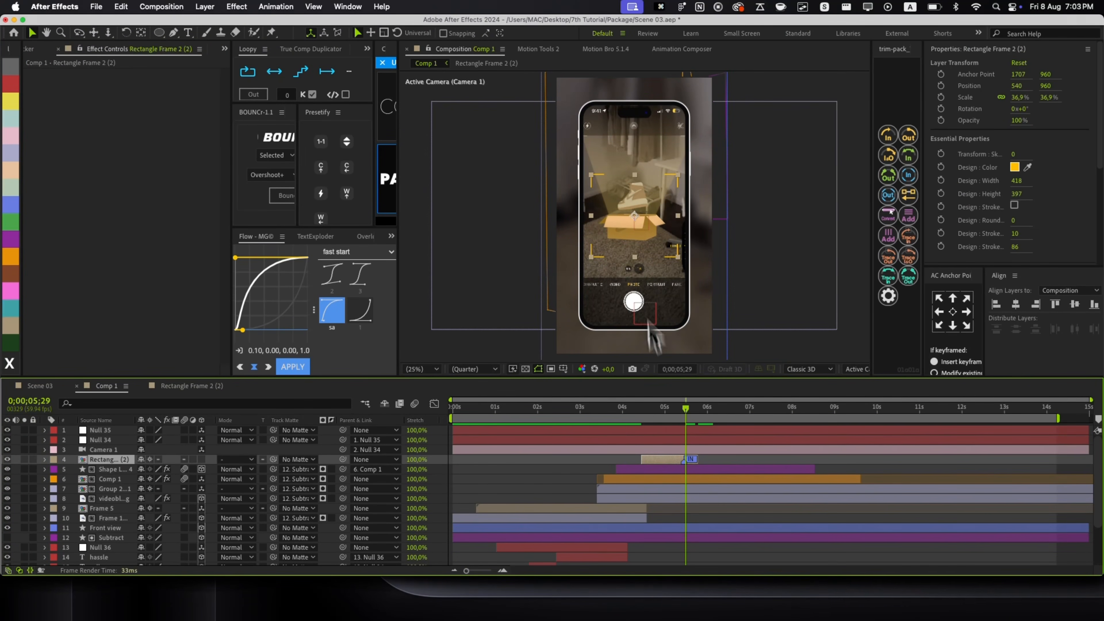
scroll(653, 264, "up", 2)
key("alt+space")
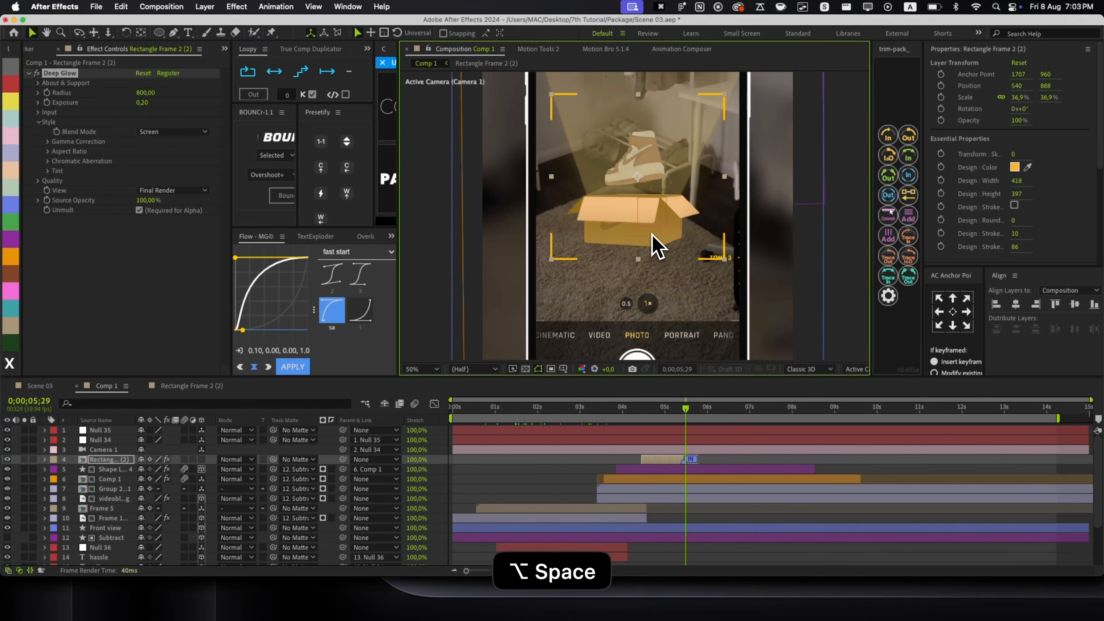
left_click(603, 460)
left_click(637, 257)
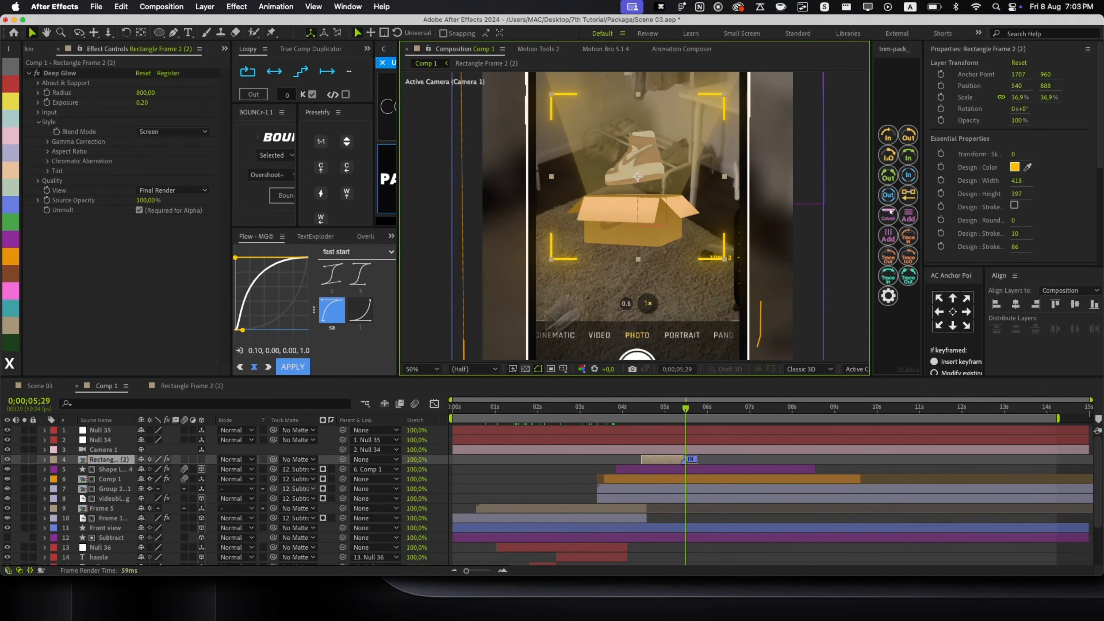
key("t")
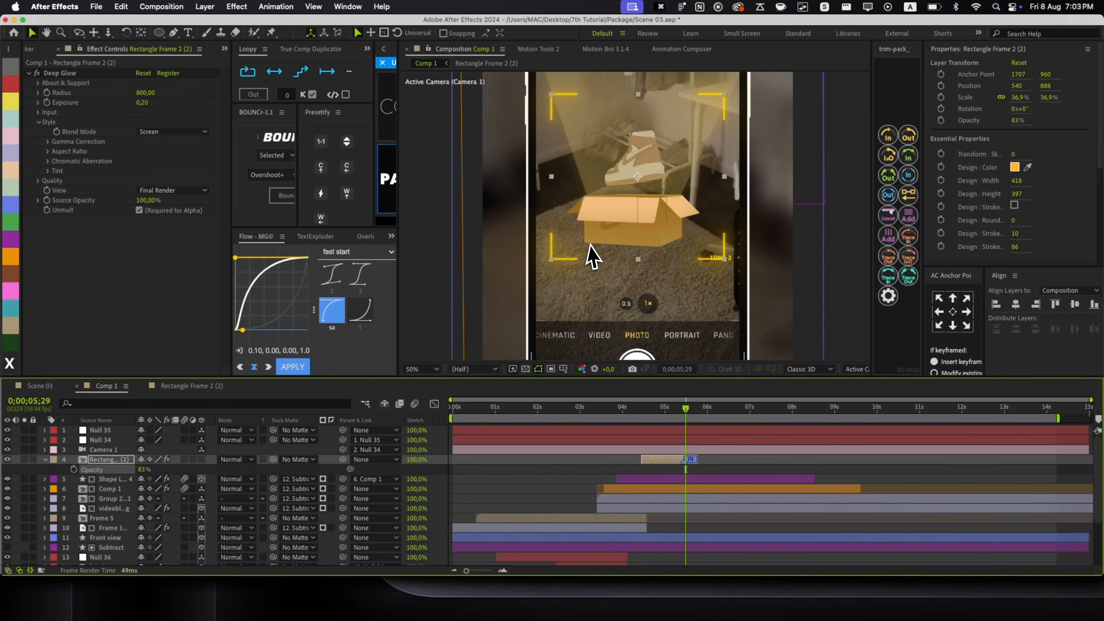
Thin the frame's corner strokes to width 4 using the precomp Controller's Stroke Width slider.
double_click(586, 248)
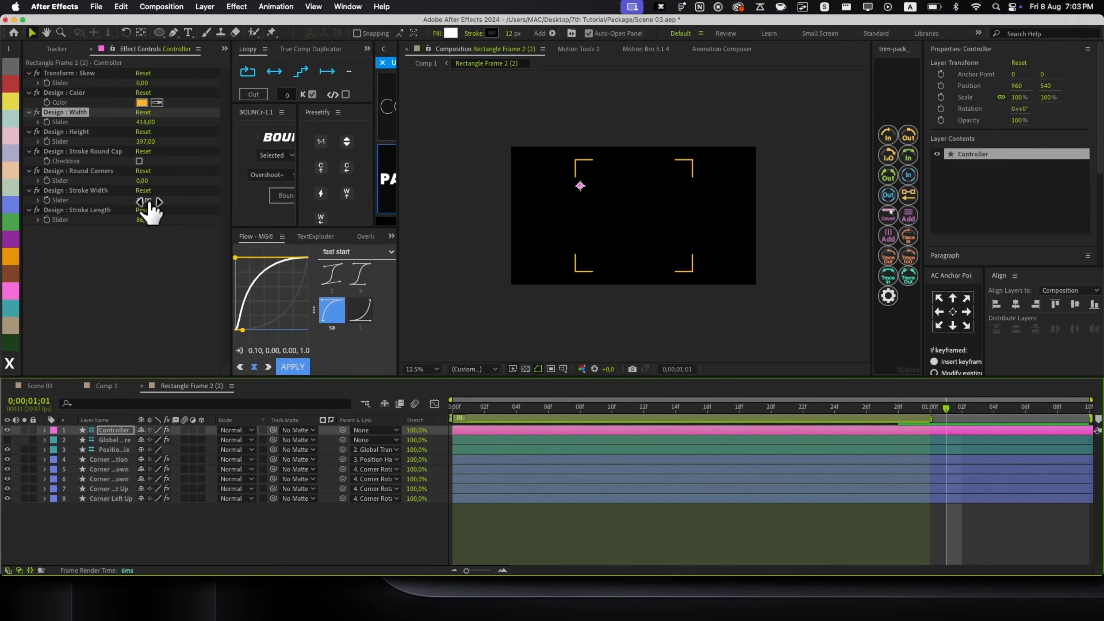
left_click_drag(148, 201, 141, 201)
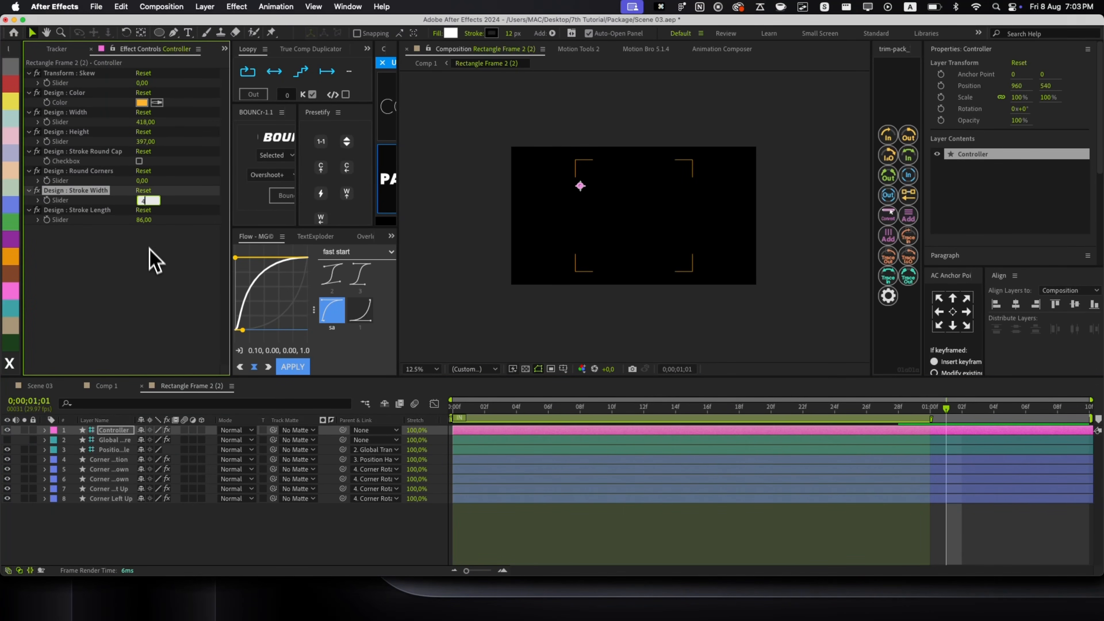
key("super+w")
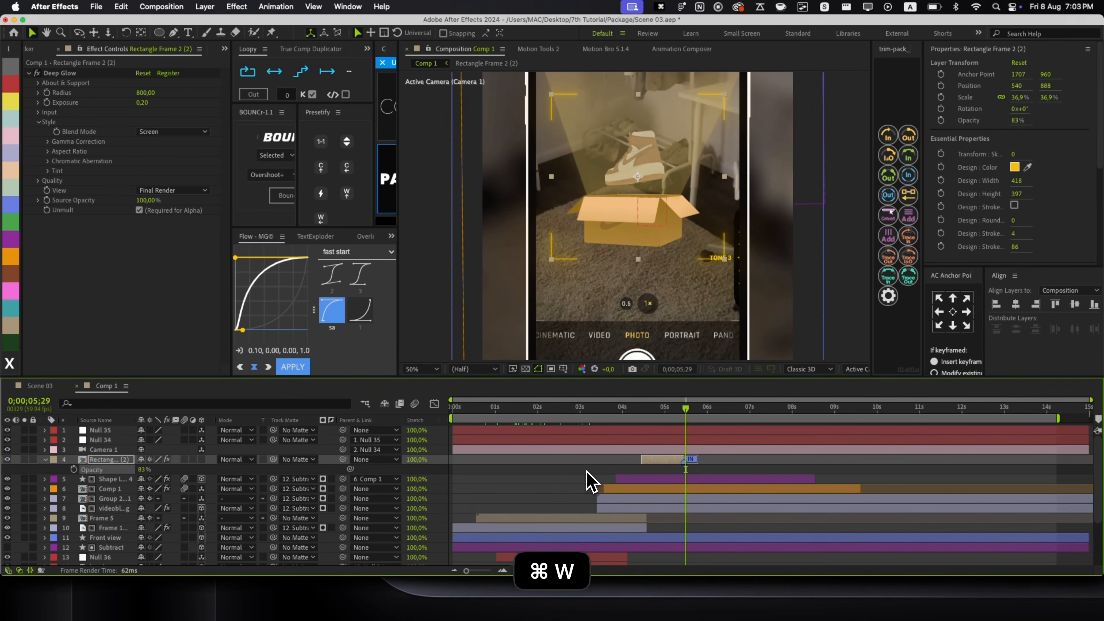
left_click(586, 481)
double_click(636, 246)
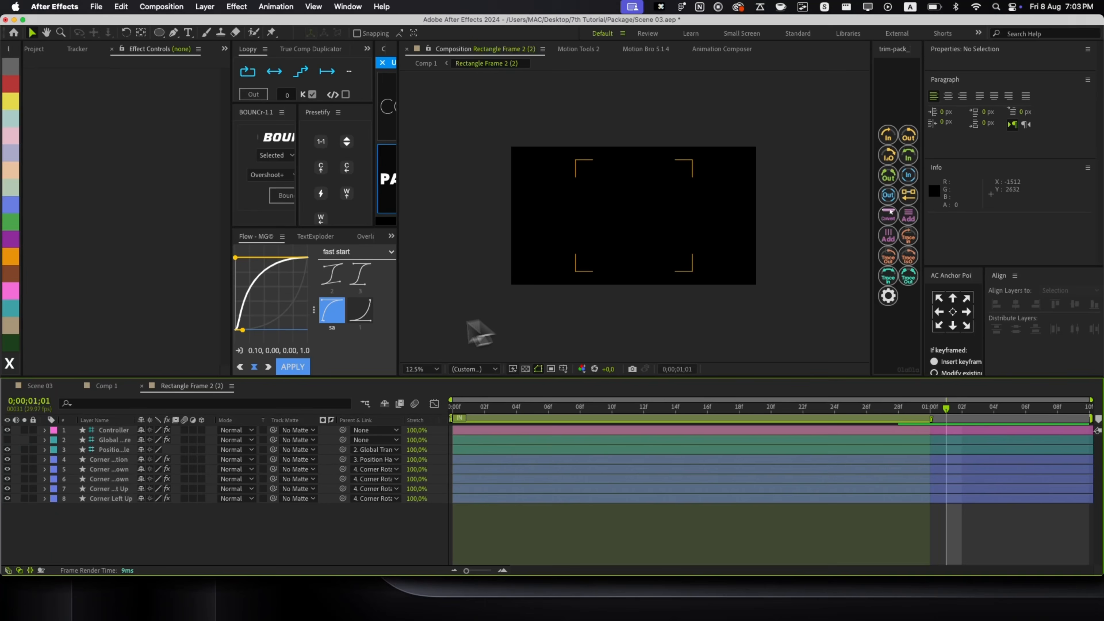
left_click(474, 428)
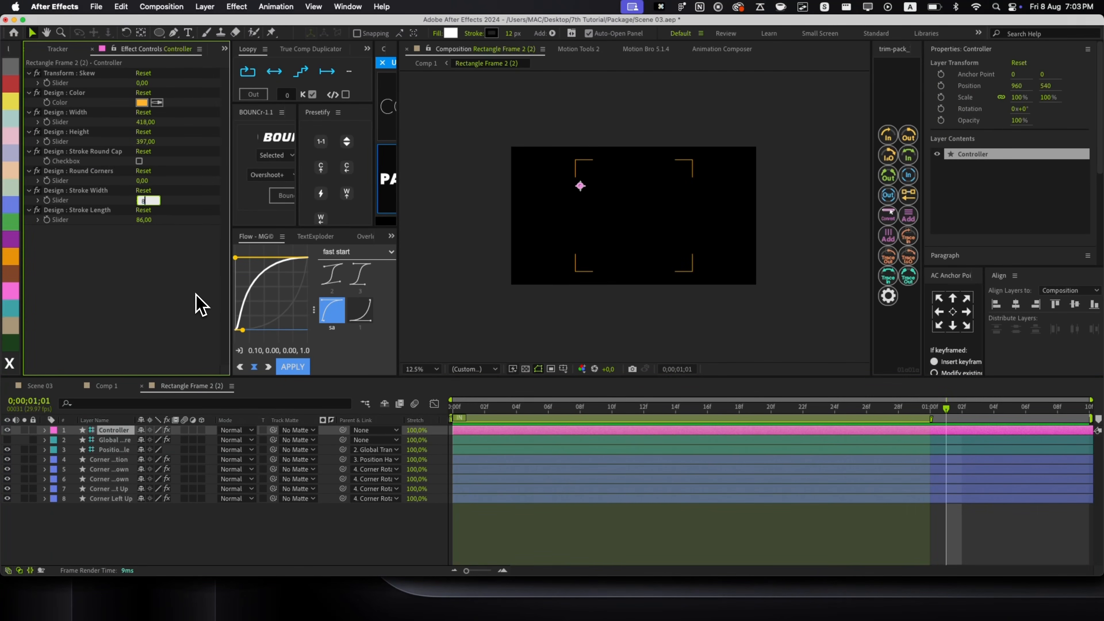
key("super+w")
key("alt+slash")
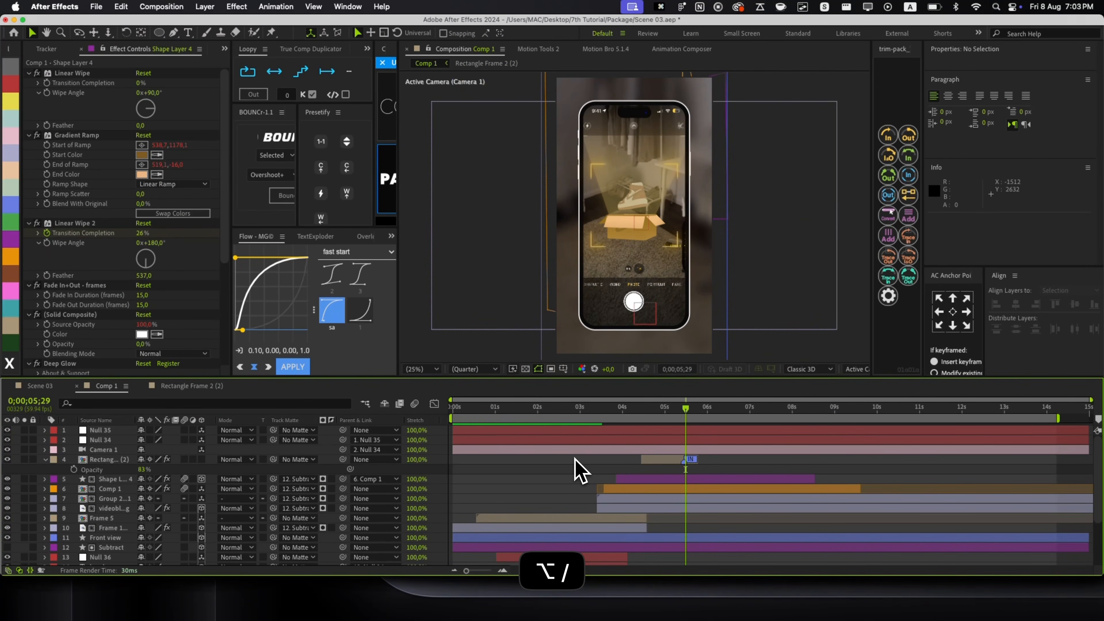
At 0;00;04;13, enable Time Remap on Rectangle Frame 2 (2) and extend it to nearly 11 seconds.
mouse_move(644, 415)
left_mouse_down()
mouse_move(658, 421)
mouse_move(632, 421)
left_mouse_up()
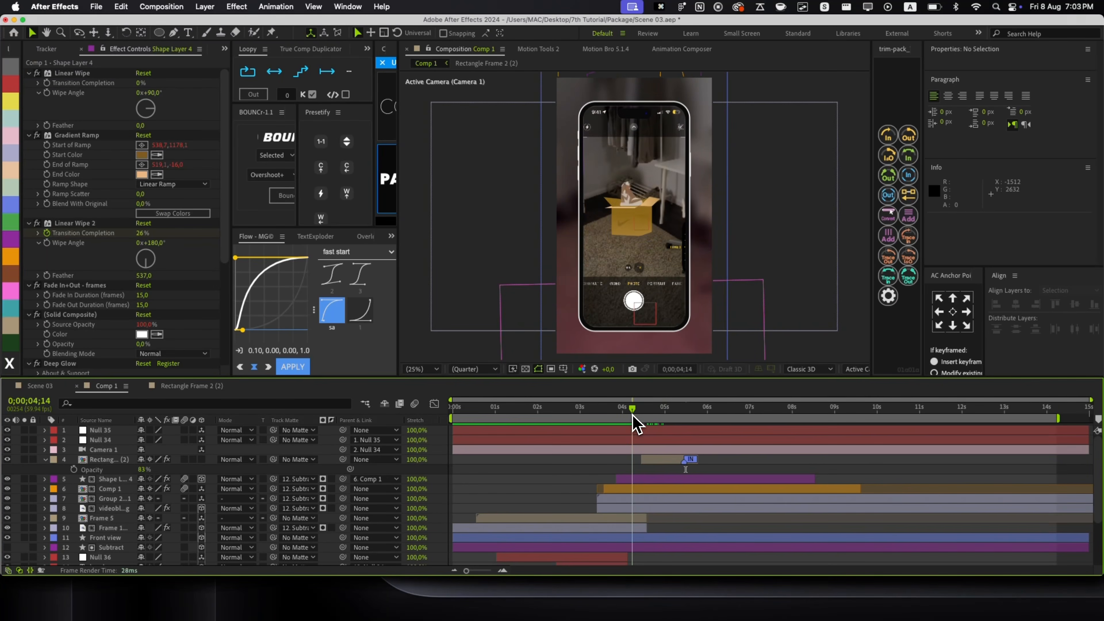
left_click(672, 460)
key("super+alt+t")
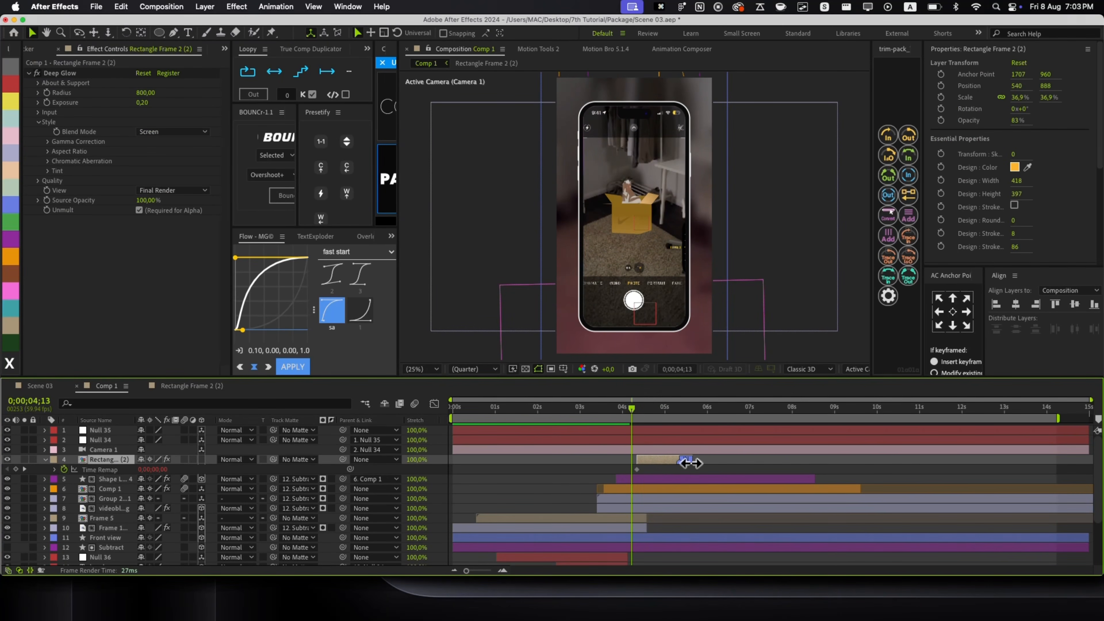
left_click_drag(690, 462, 911, 463)
key("u")
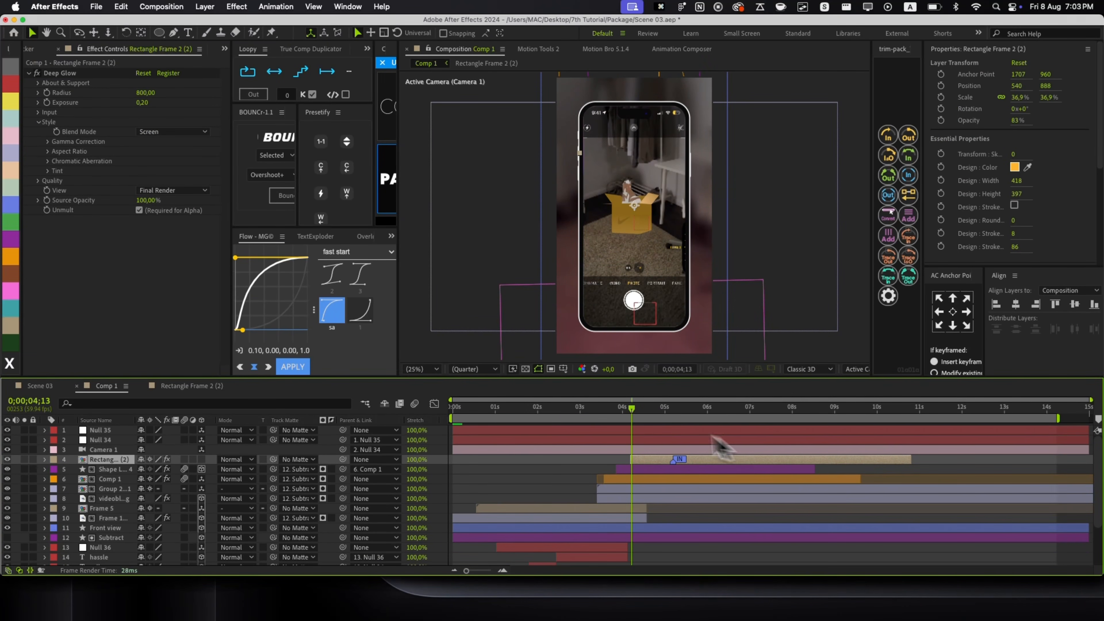
left_click_drag(633, 417, 703, 437)
left_click(591, 470)
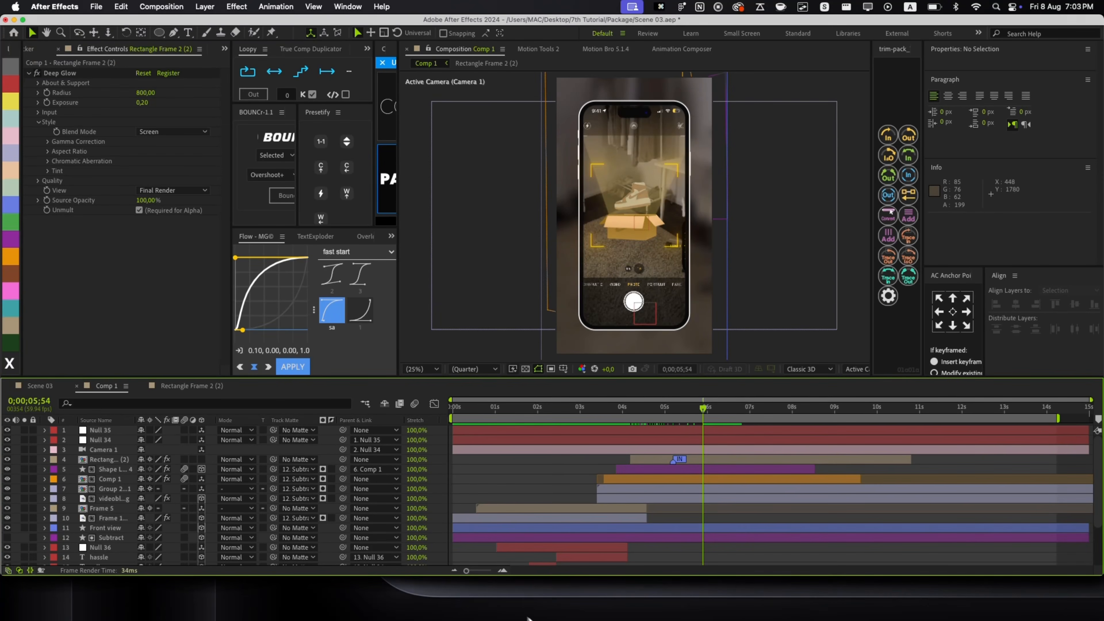
Copy the newest Apple fire emoji image from Emojipedia's Fire emoji designs page.
left_click(203, 596)
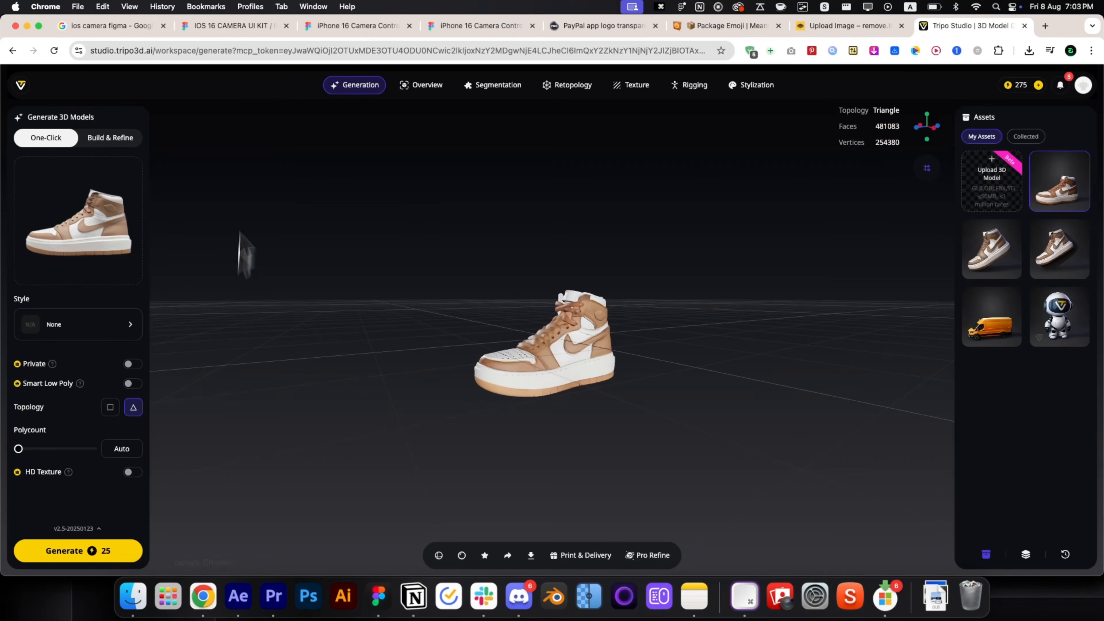
key("super+6")
key("super+bracketleft")
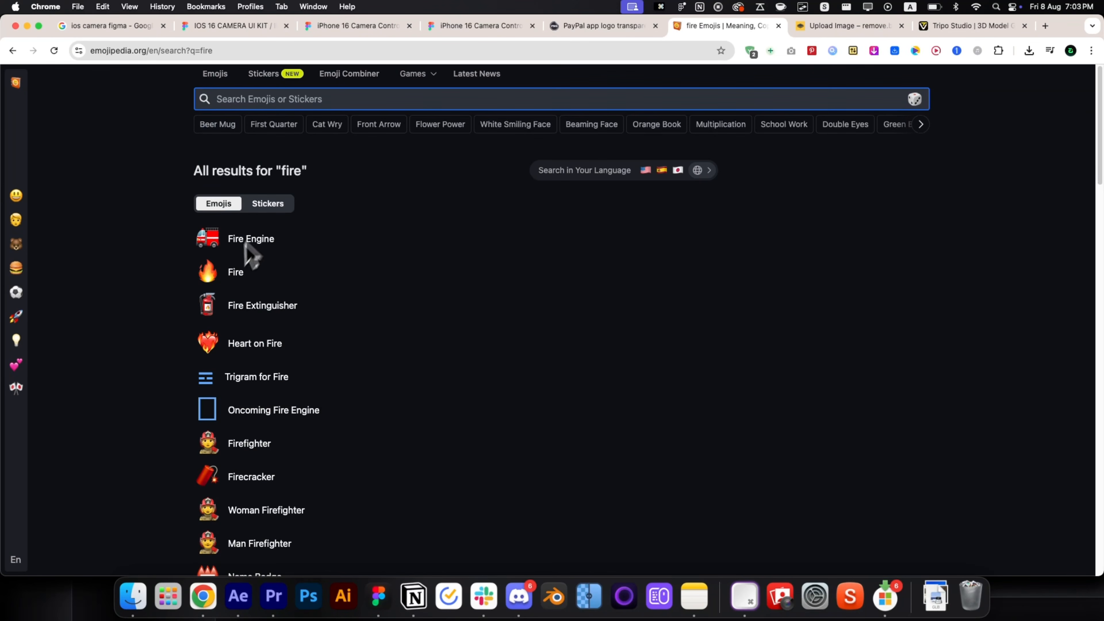
left_click(236, 277)
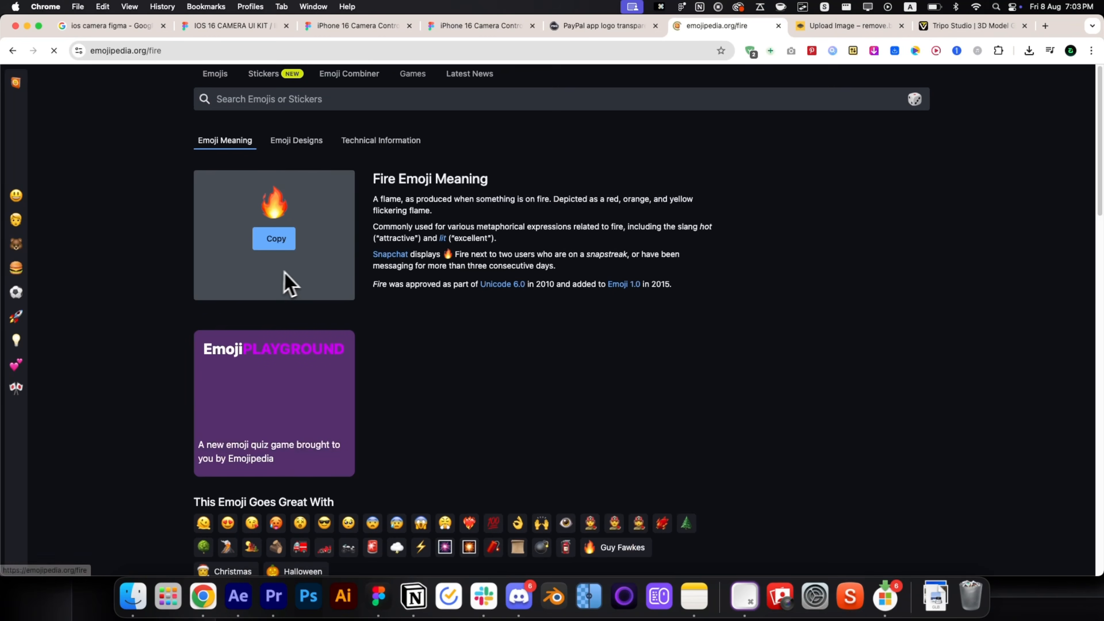
left_click(294, 143)
right_click(468, 304)
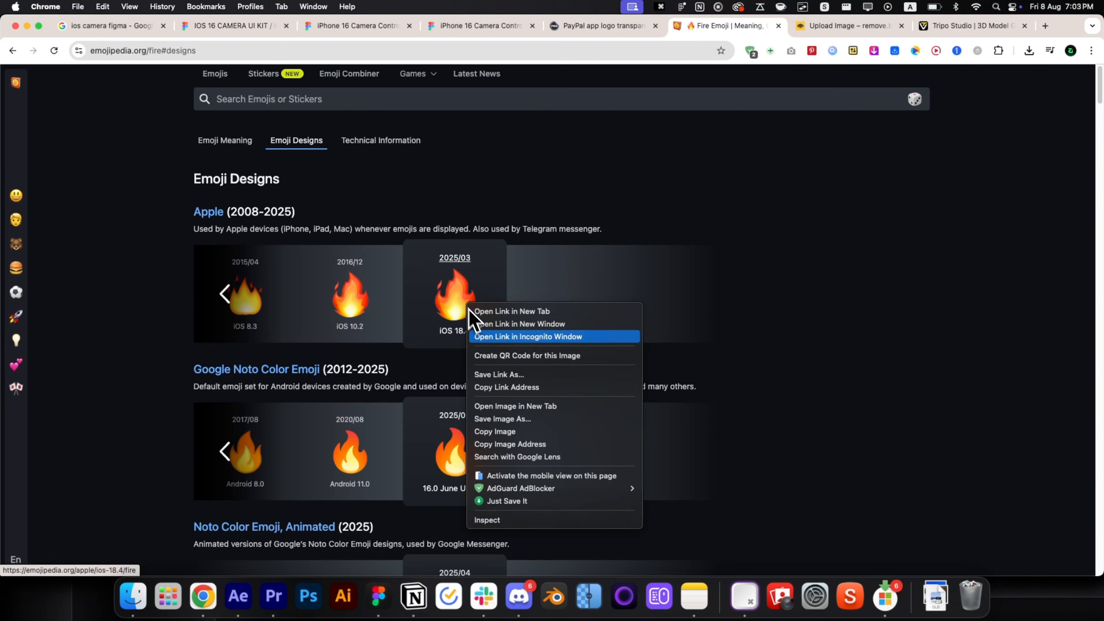
left_click(517, 431)
Paste the fire emoji into Comp 1 below Camera 1 as a 3D layer.
left_click(238, 595)
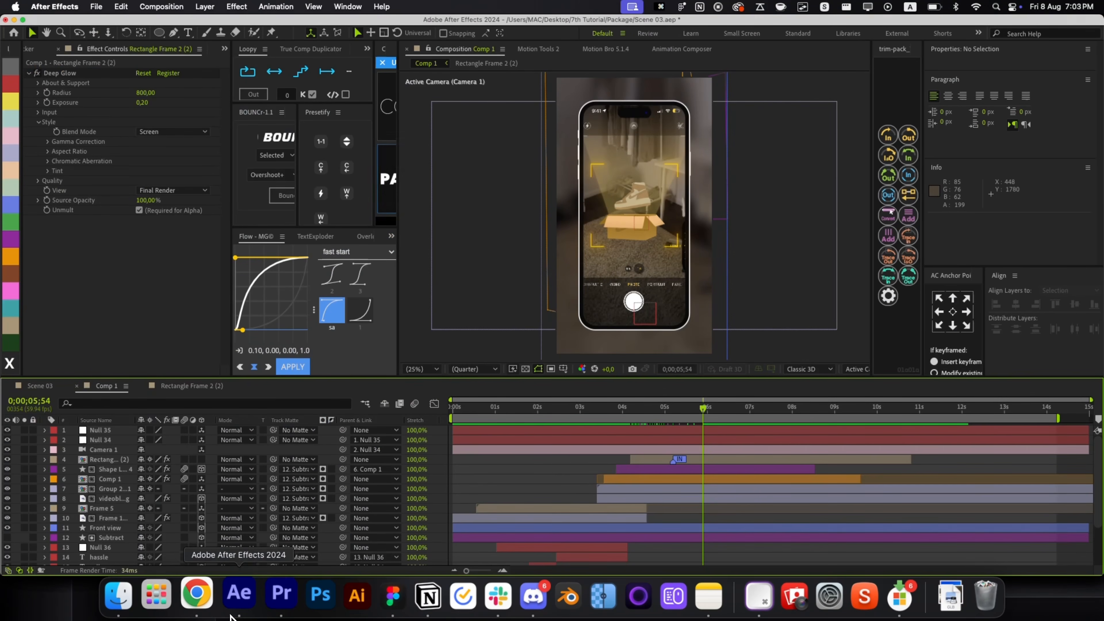
left_click(685, 460)
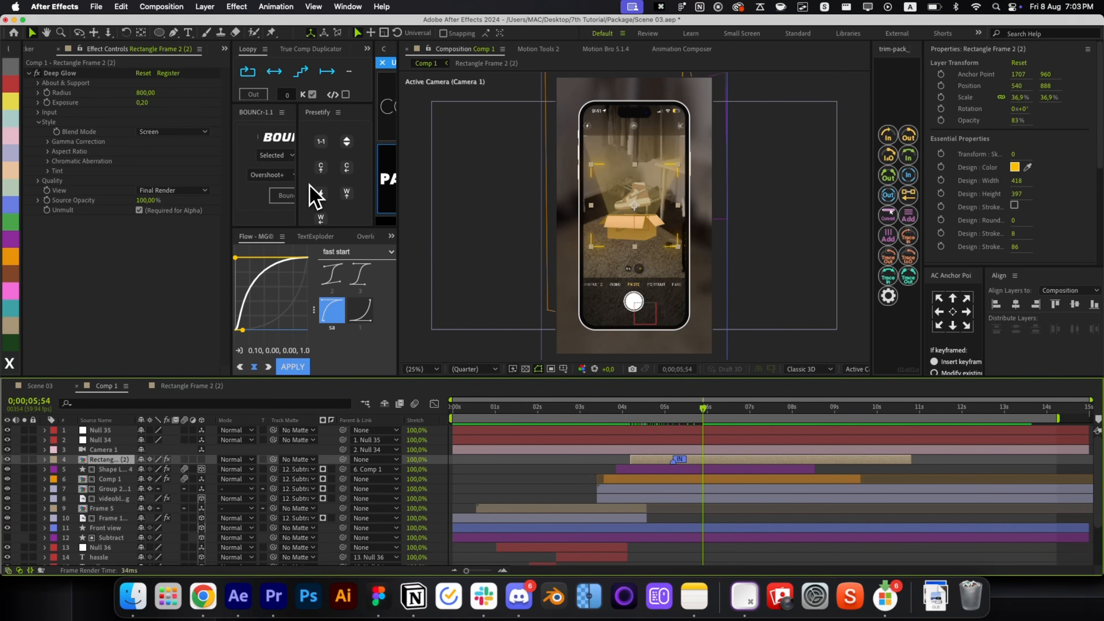
key("super+v")
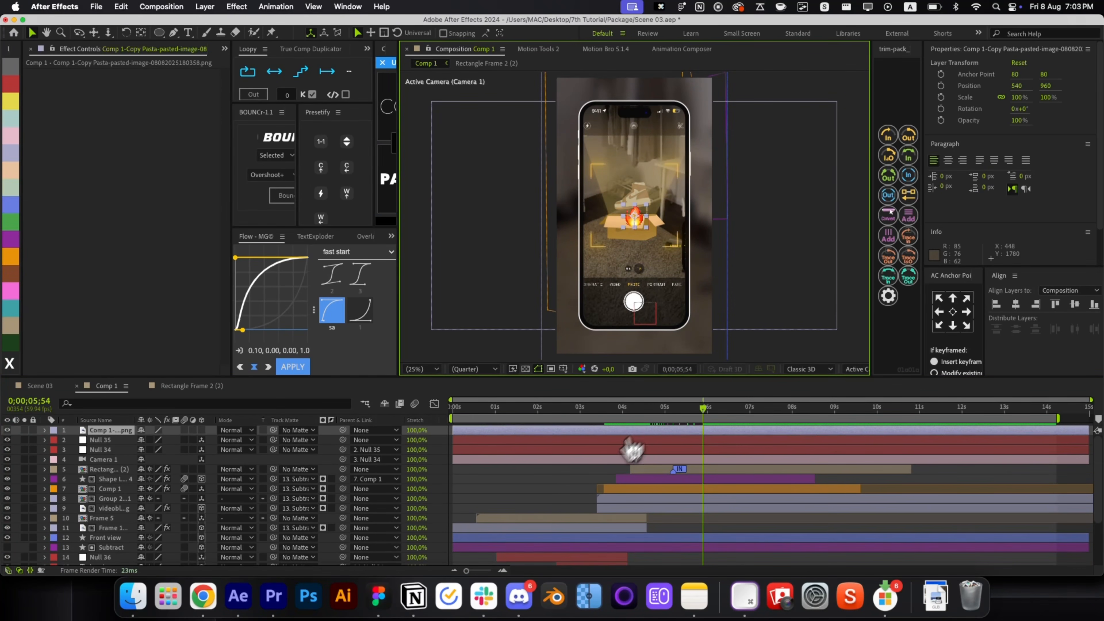
left_click(201, 469)
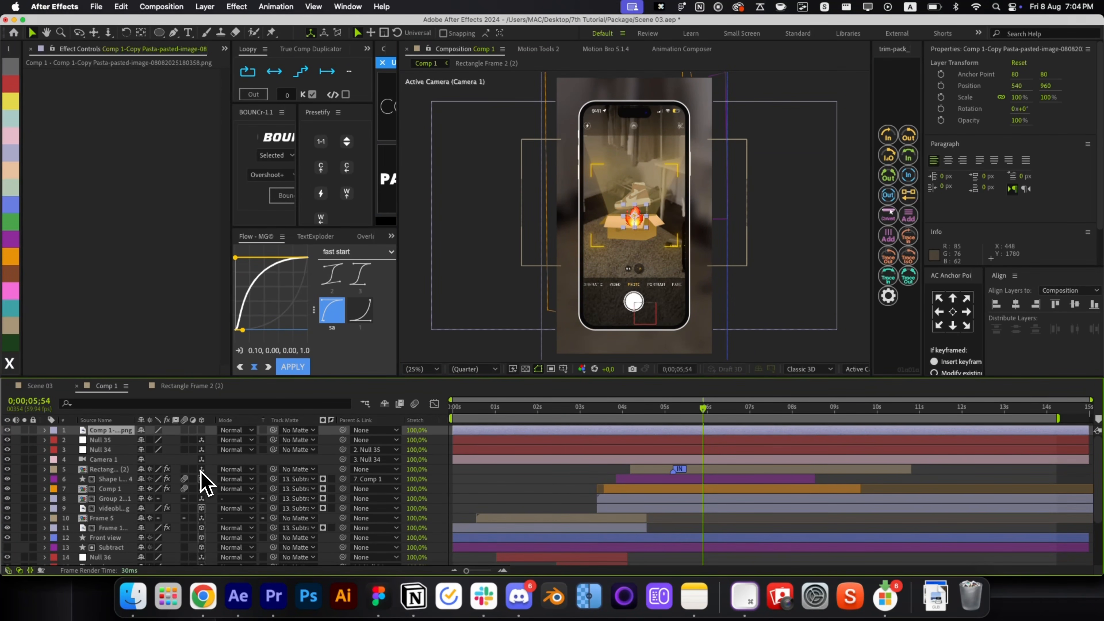
left_click_drag(122, 439, 122, 464)
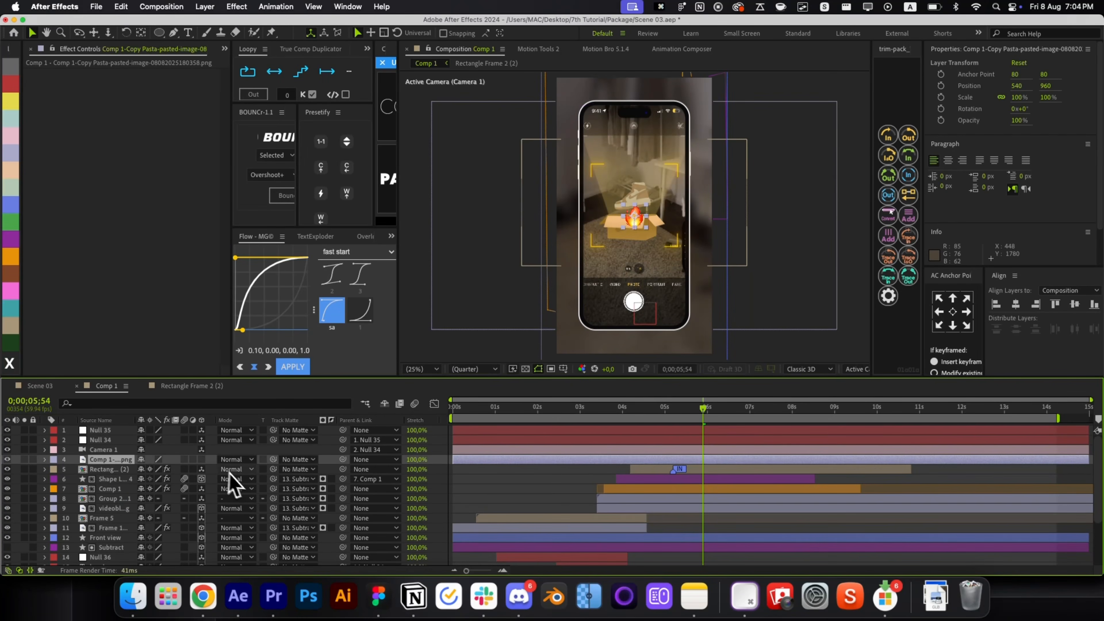
left_click(201, 459)
Scale the fire emoji to 50%, place it beside the sneaker, and start it at 5;54.
key("super+Home")
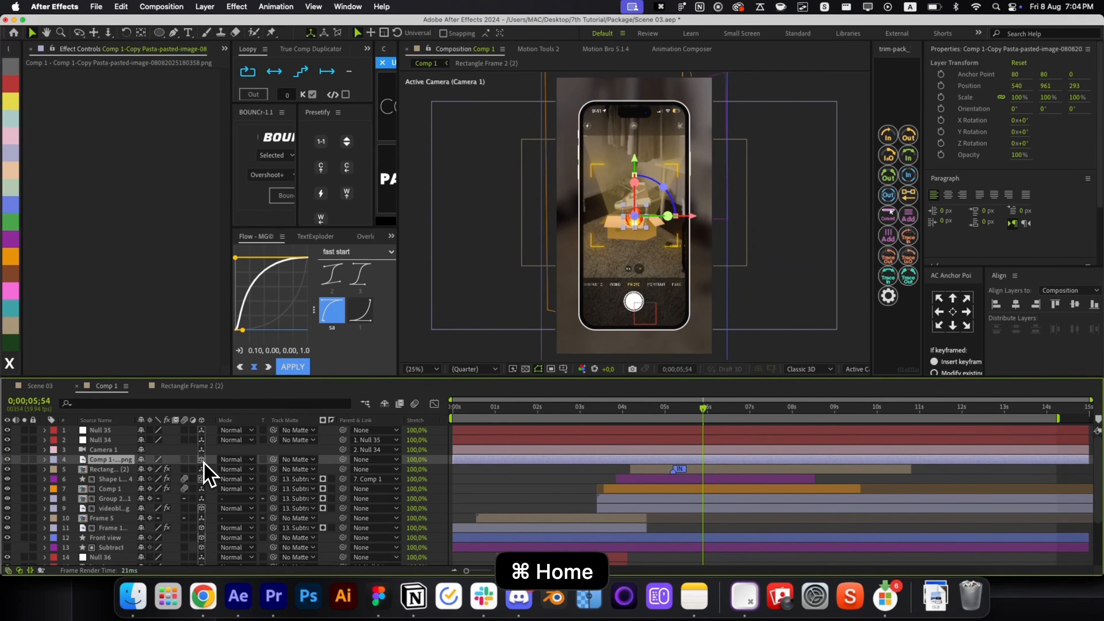
scroll(636, 240, "up", 2)
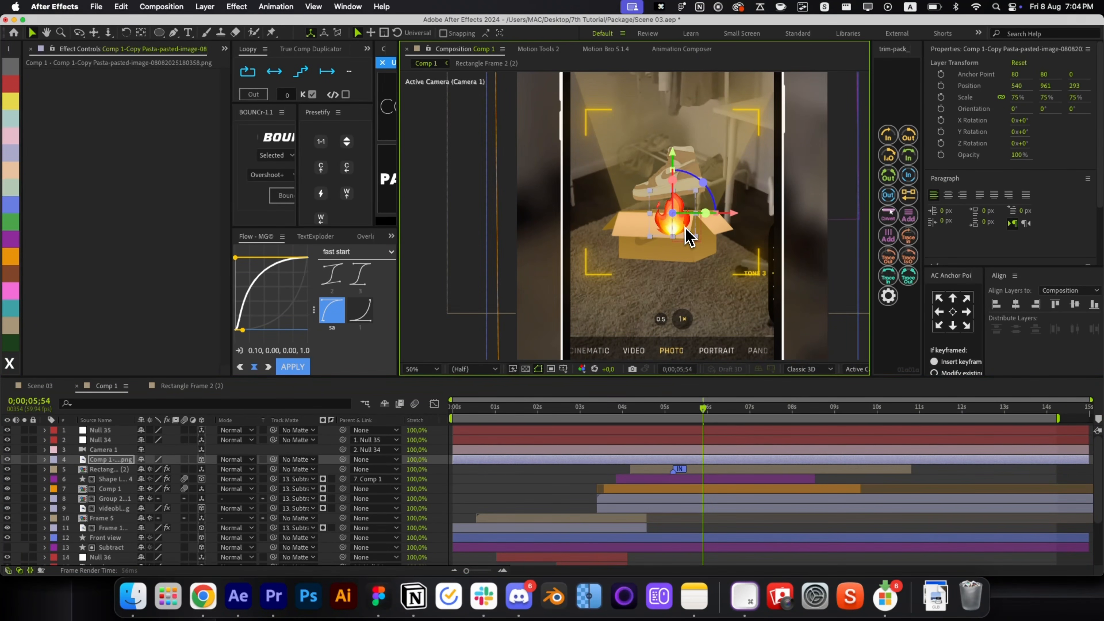
left_click_drag(696, 236, 686, 229)
left_click_drag(673, 168, 756, 191)
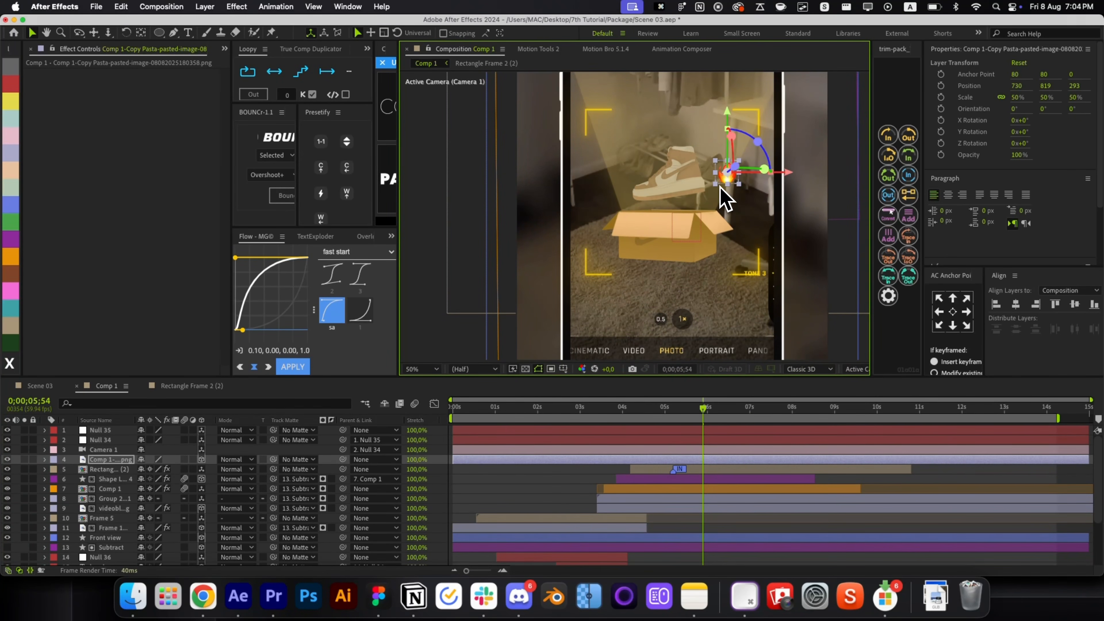
key("alt+bracketleft")
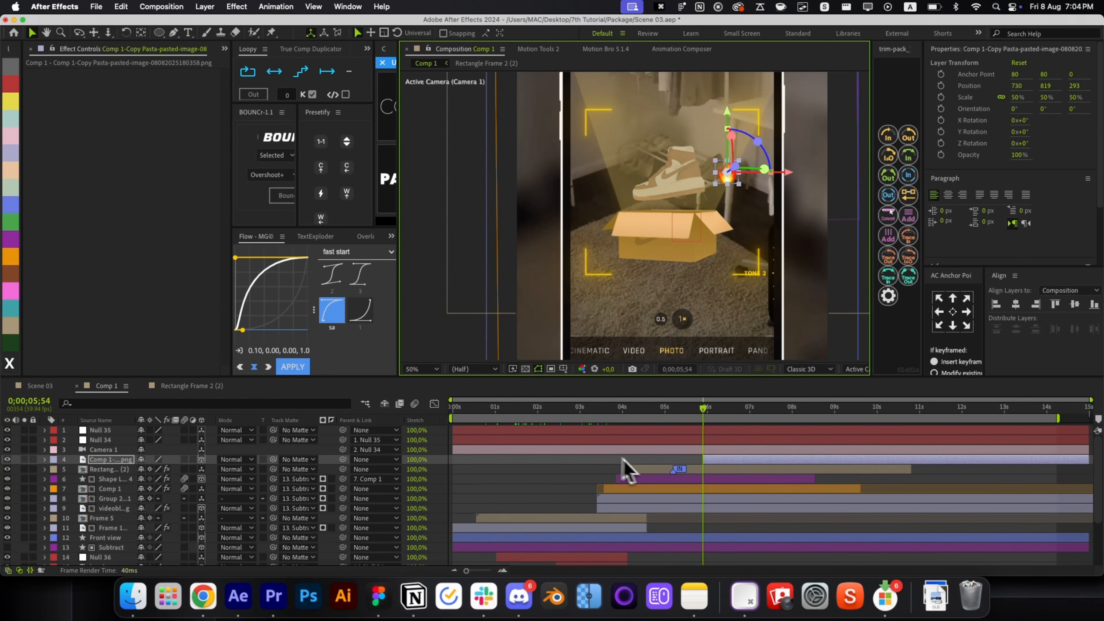
key("alt+space")
key("alt+space")
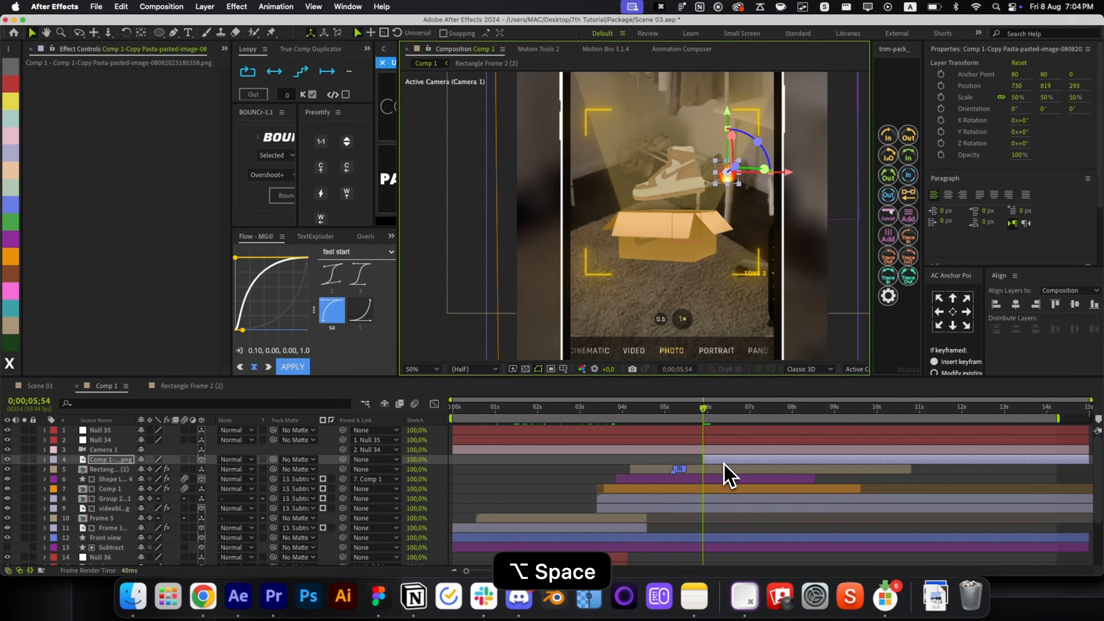
Apply a Transform effect to the fire emoji and keyframe its Position rising upward.
key("super+z")
key("alt+space")
type("ransf")
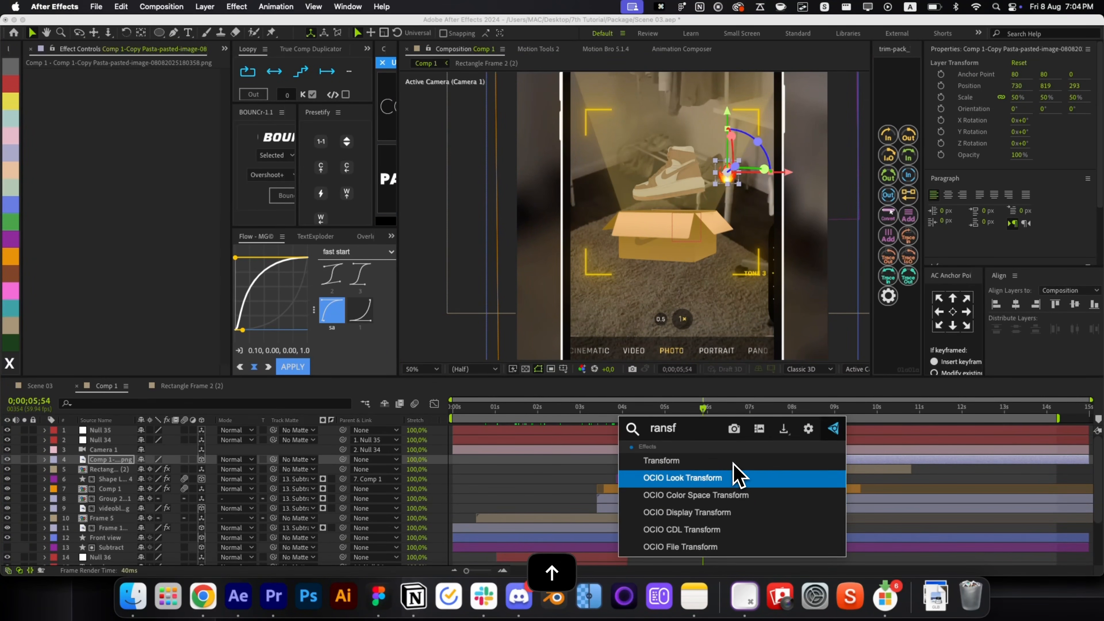
key("Return")
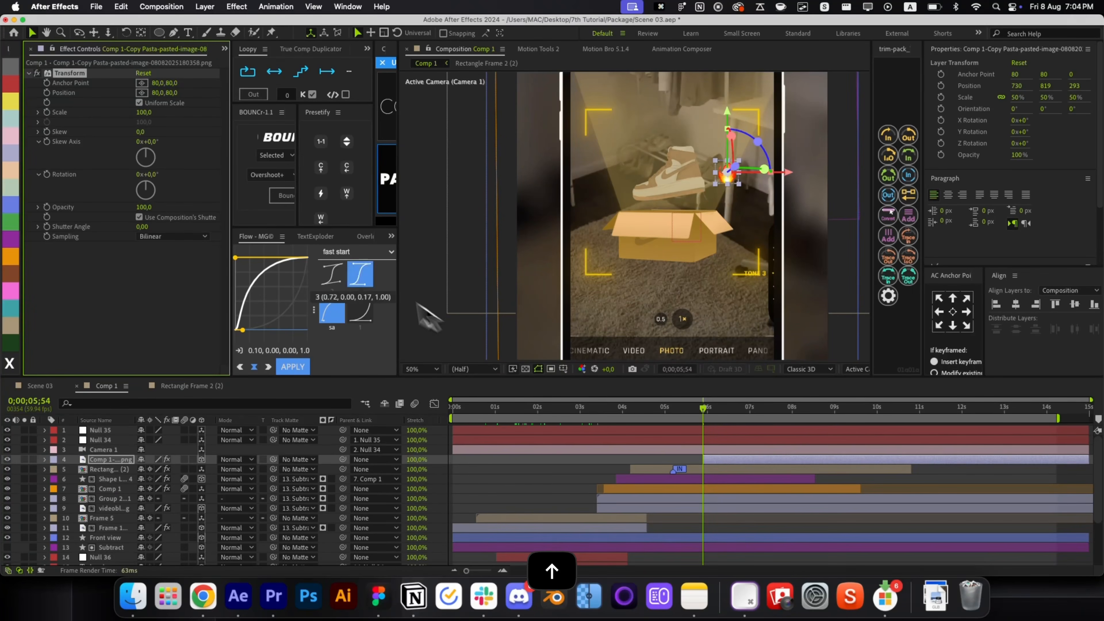
left_click(46, 93)
key("u")
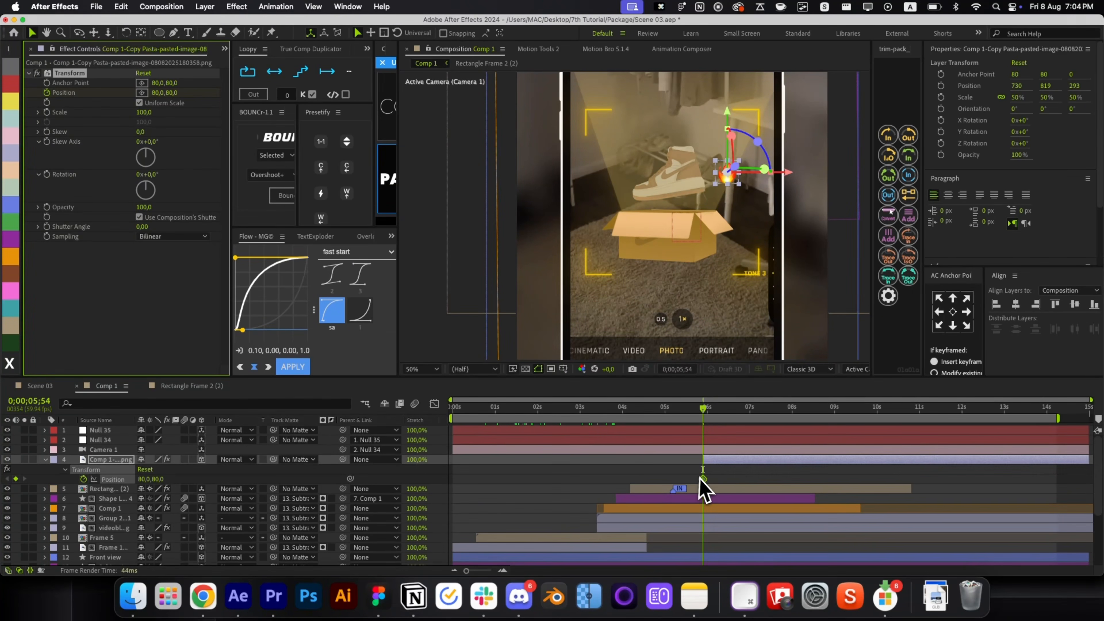
left_click_drag(702, 479, 769, 479)
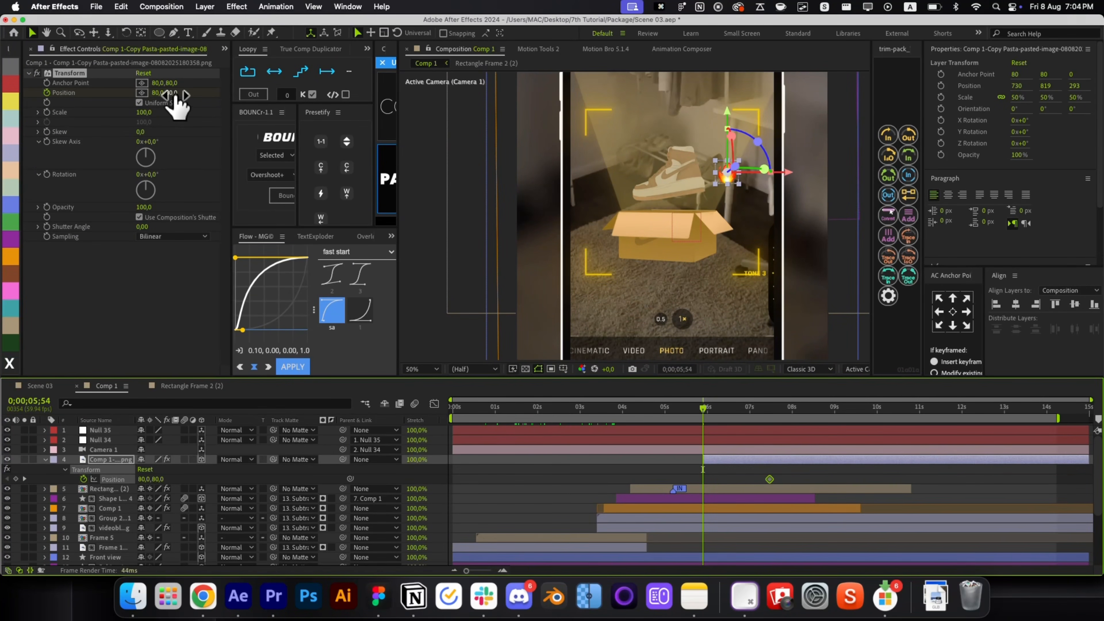
left_click_drag(175, 95, 250, 104)
left_click_drag(174, 92, 188, 92)
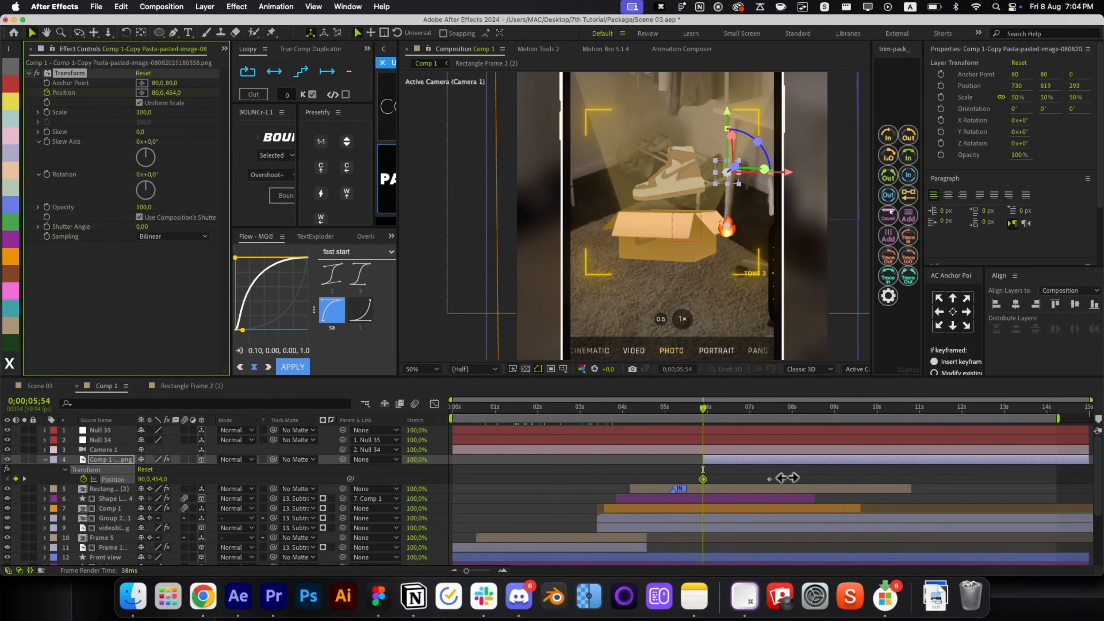
key("alt+bracketright")
left_click(722, 461)
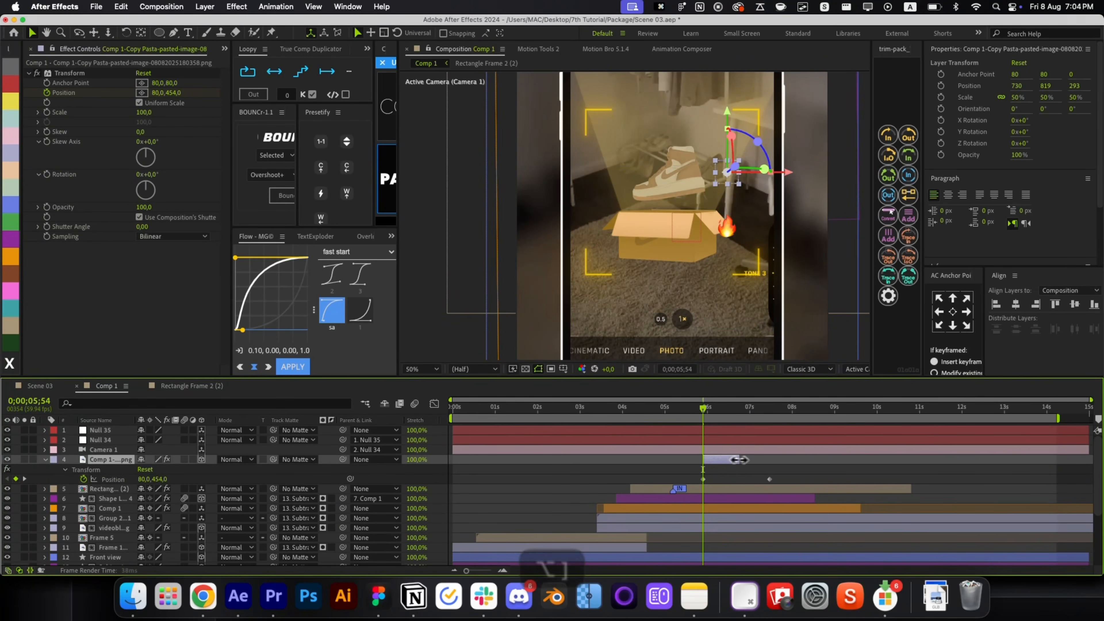
Add the Fade In+Out preset and end the fire layer at about 7 seconds.
key("alt+space")
left_click(744, 455)
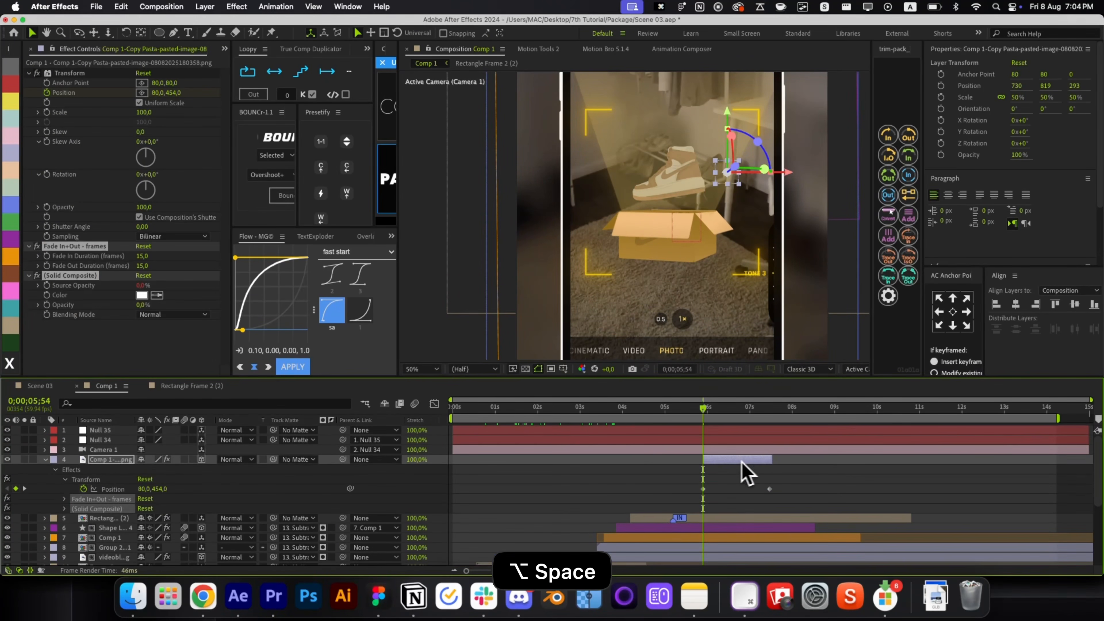
left_click_drag(704, 418, 745, 459)
left_click(769, 460)
key("alt+bracketright")
left_click(774, 459)
left_click(757, 464)
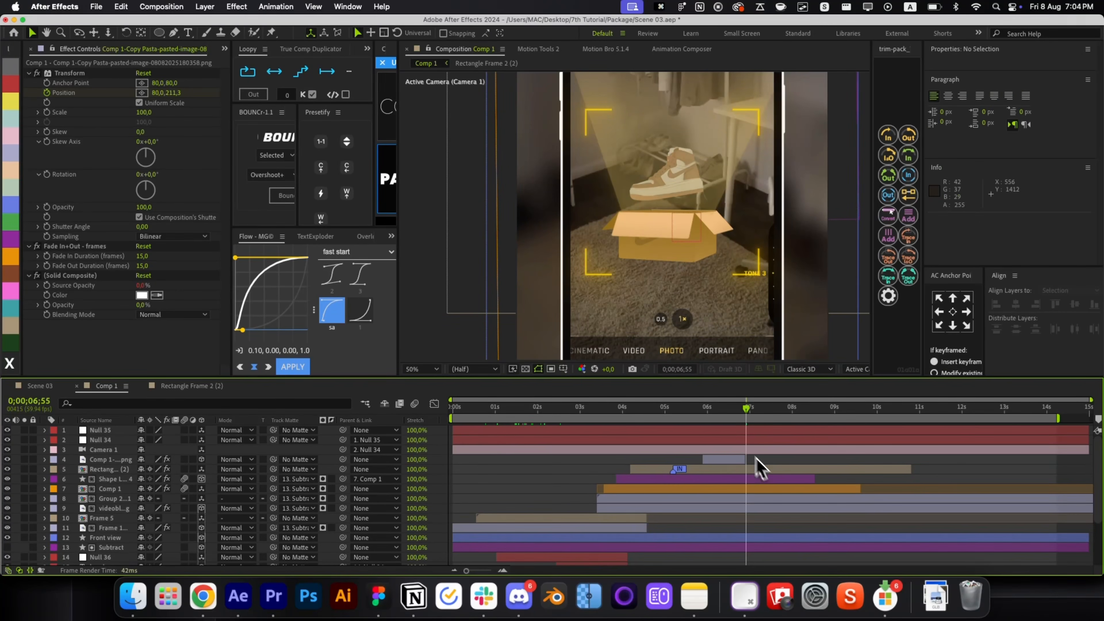
mouse_move(739, 412)
left_mouse_down()
mouse_move(702, 413)
mouse_move(750, 430)
left_mouse_up()
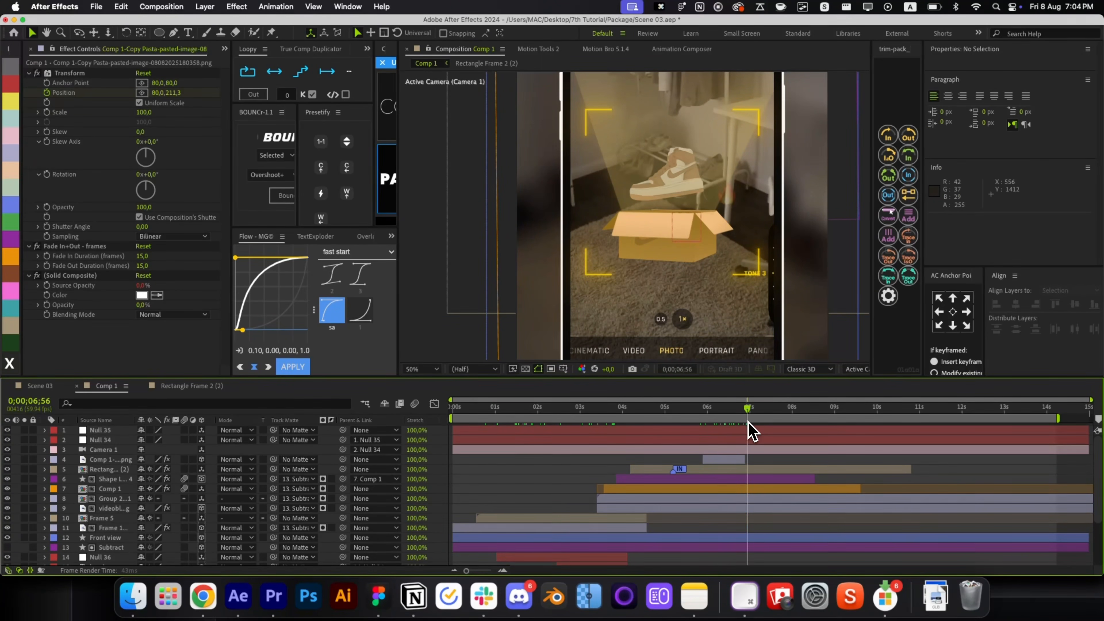
Duplicate the fire emoji twice, moving one copy upper left and scaling one to 42%.
left_click(729, 458)
key("super+d")
left_click(725, 408)
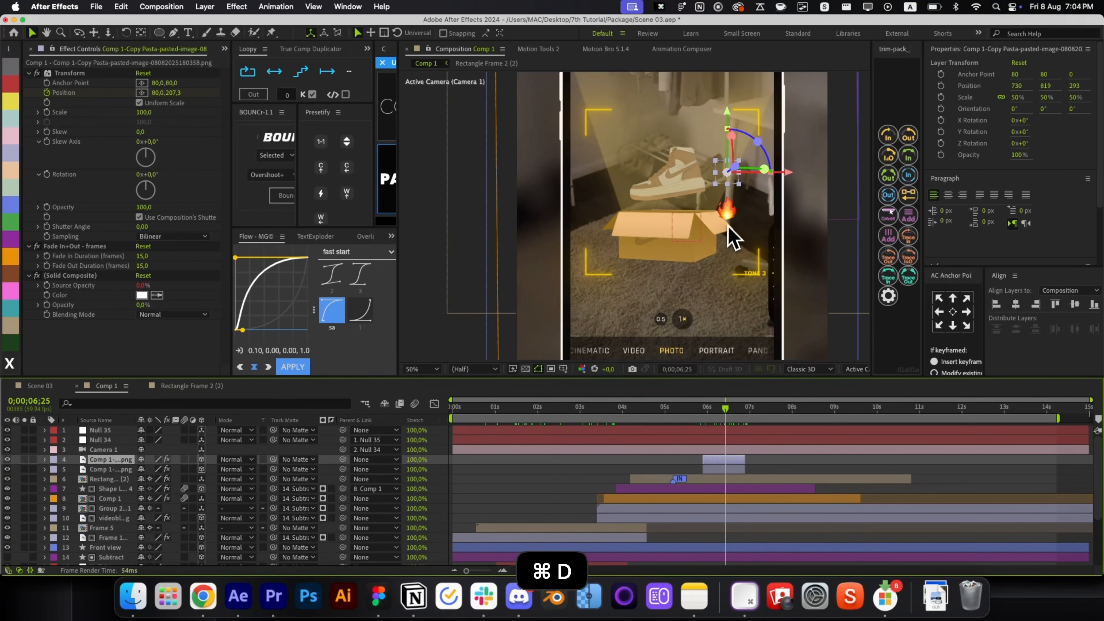
left_click_drag(732, 190, 636, 272)
key("super+d")
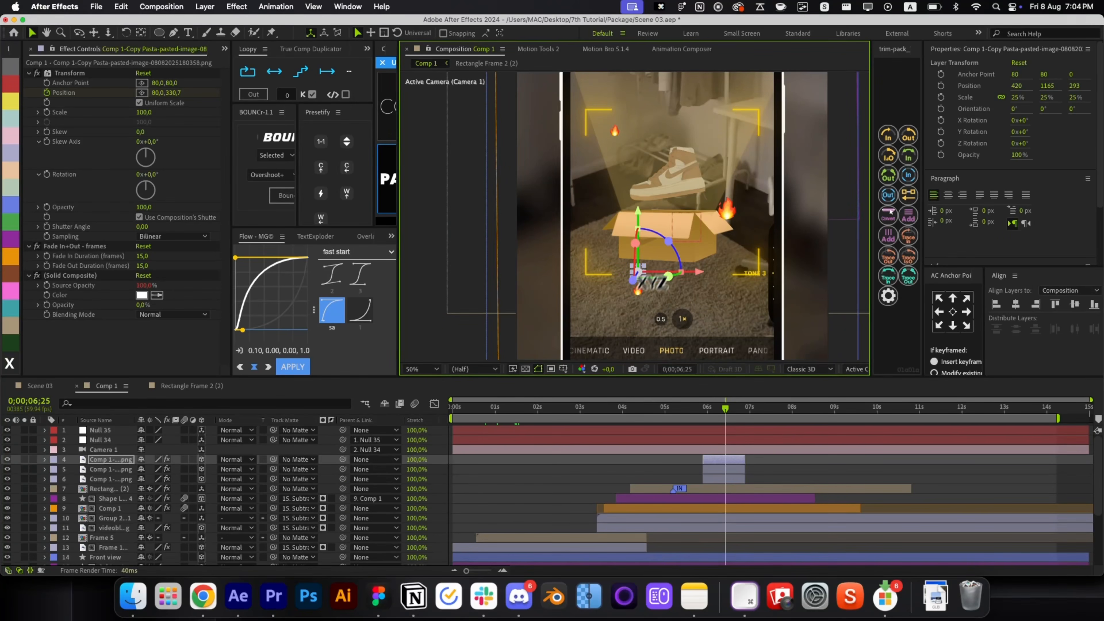
key("s")
left_click_drag(156, 469, 185, 469)
key("s")
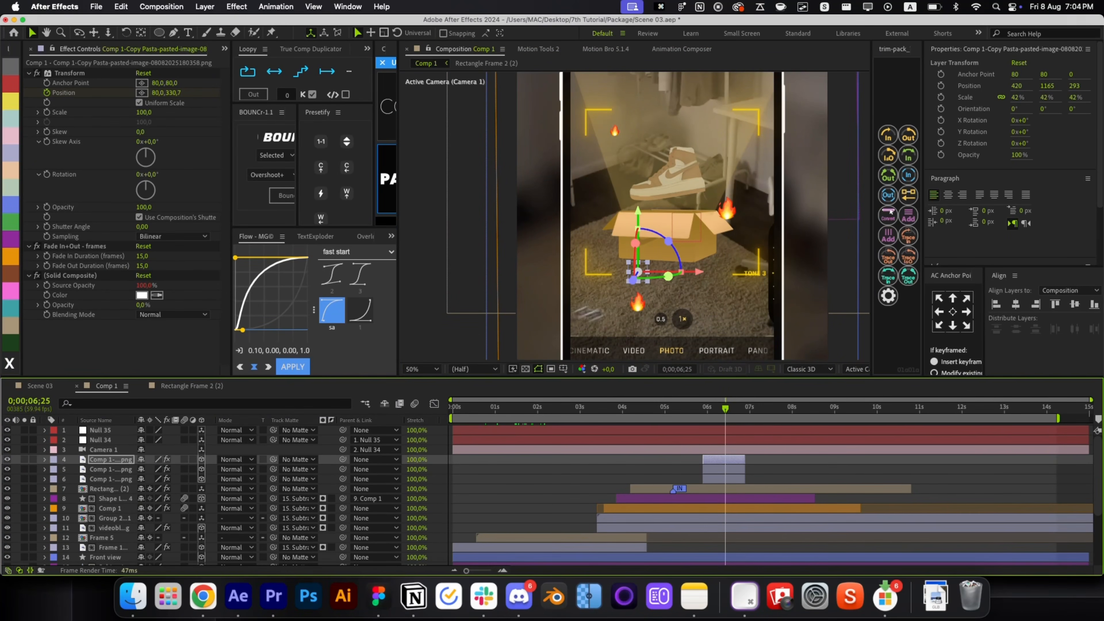
Duplicate the three fire layers into six and reorder them in the layer stack.
left_click_drag(765, 469, 717, 458)
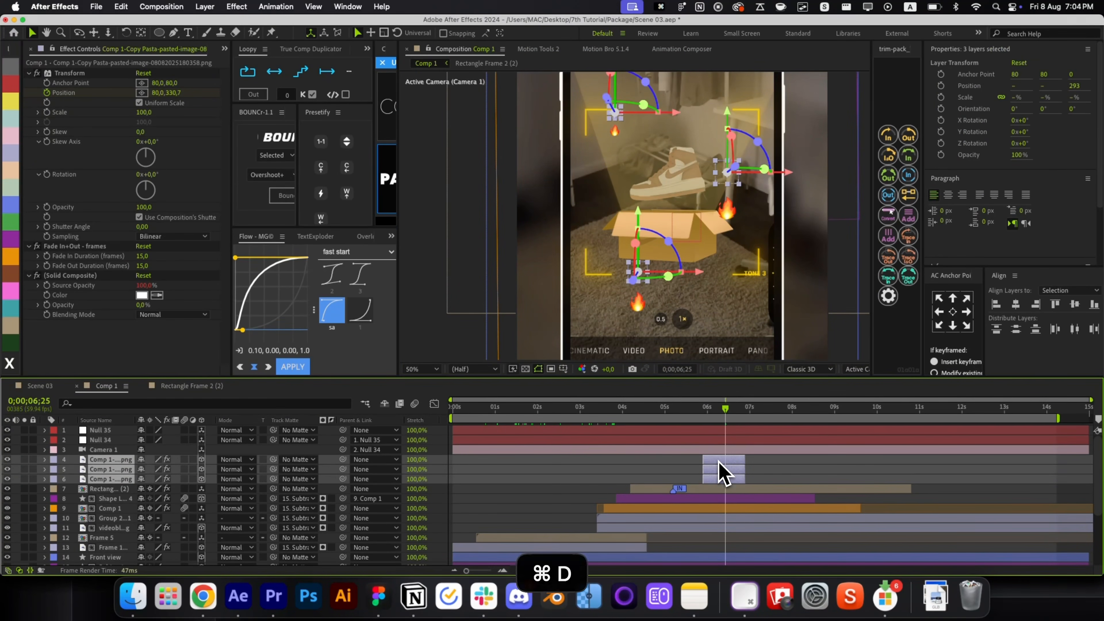
key("super+d")
key("super+bracketright")
key("super+bracketleft")
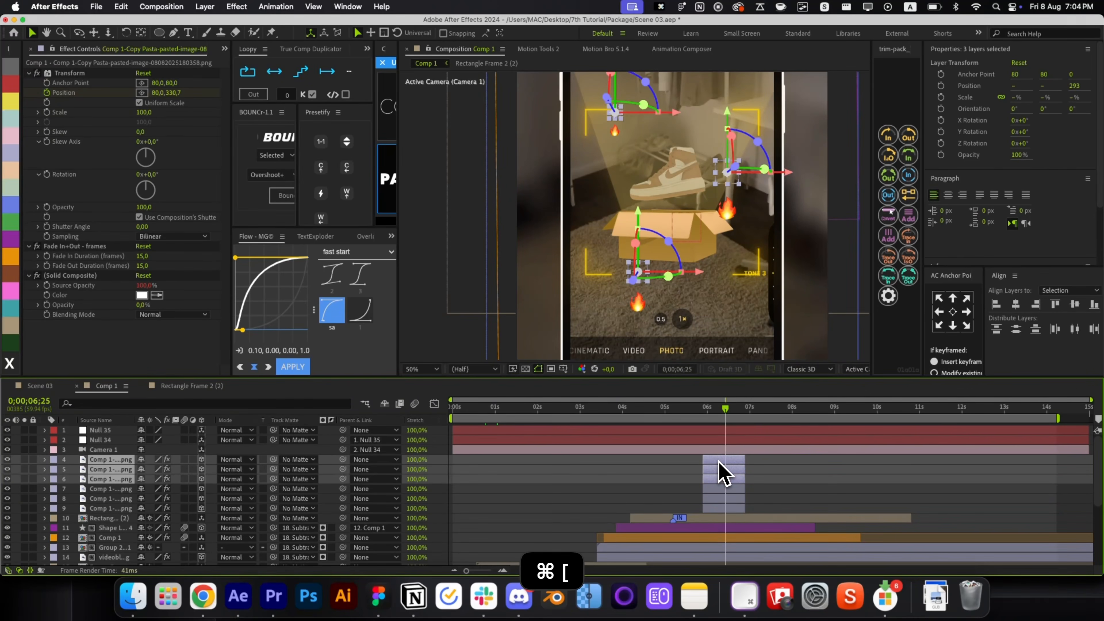
Copy Apple's iOS 18.4 Red Heart image from Emojipedia's Emoji Designs section.
left_click(685, 474)
left_click(203, 596)
left_click(256, 100)
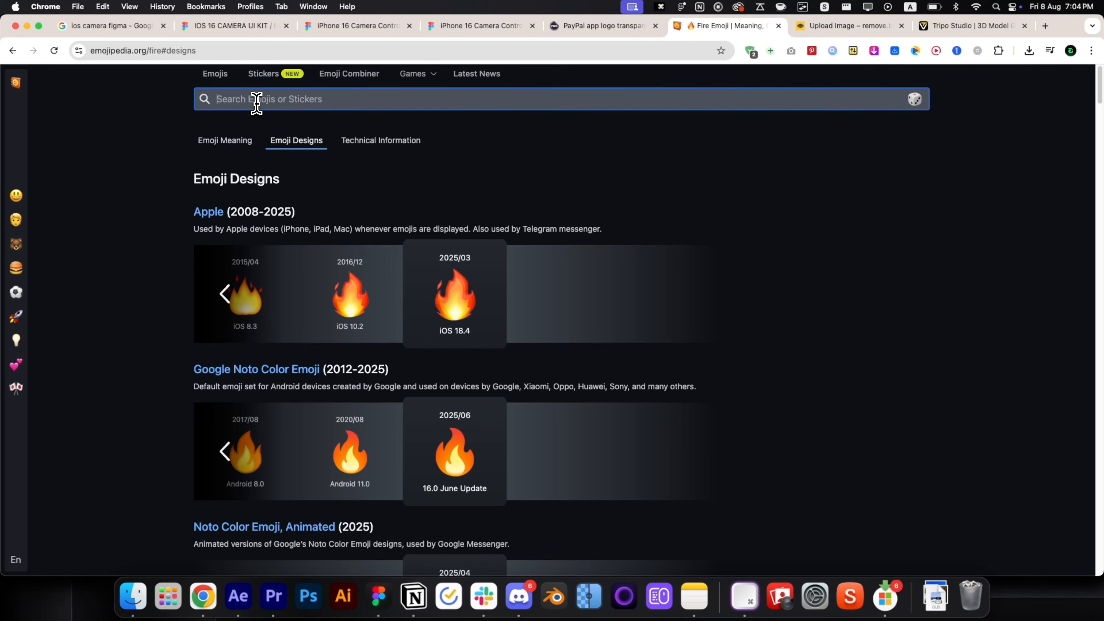
key("Return")
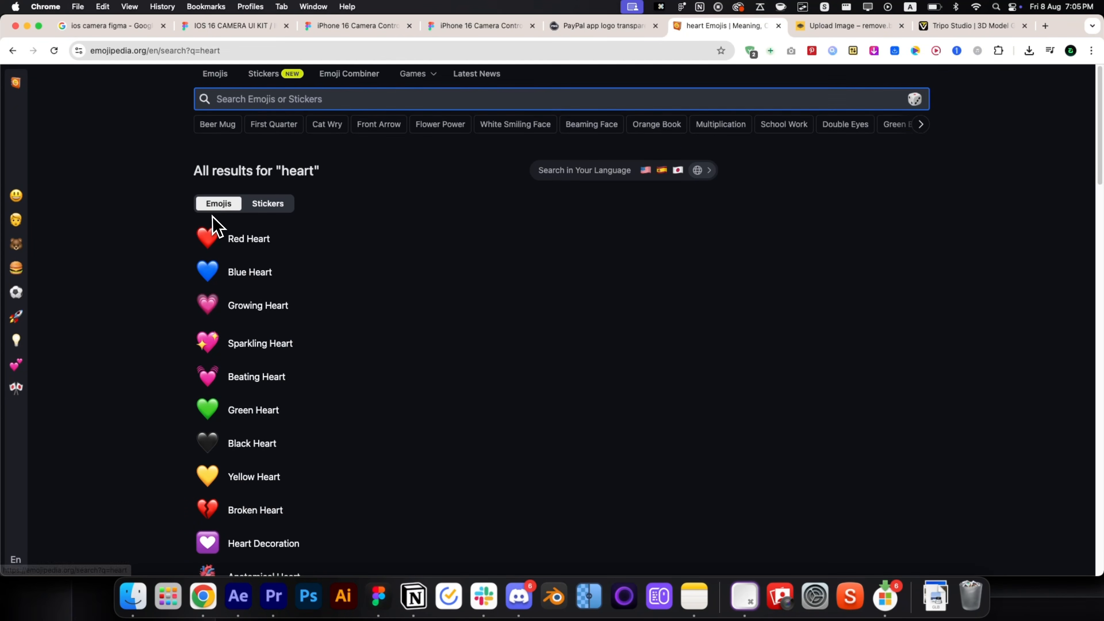
left_click(235, 240)
left_click(296, 140)
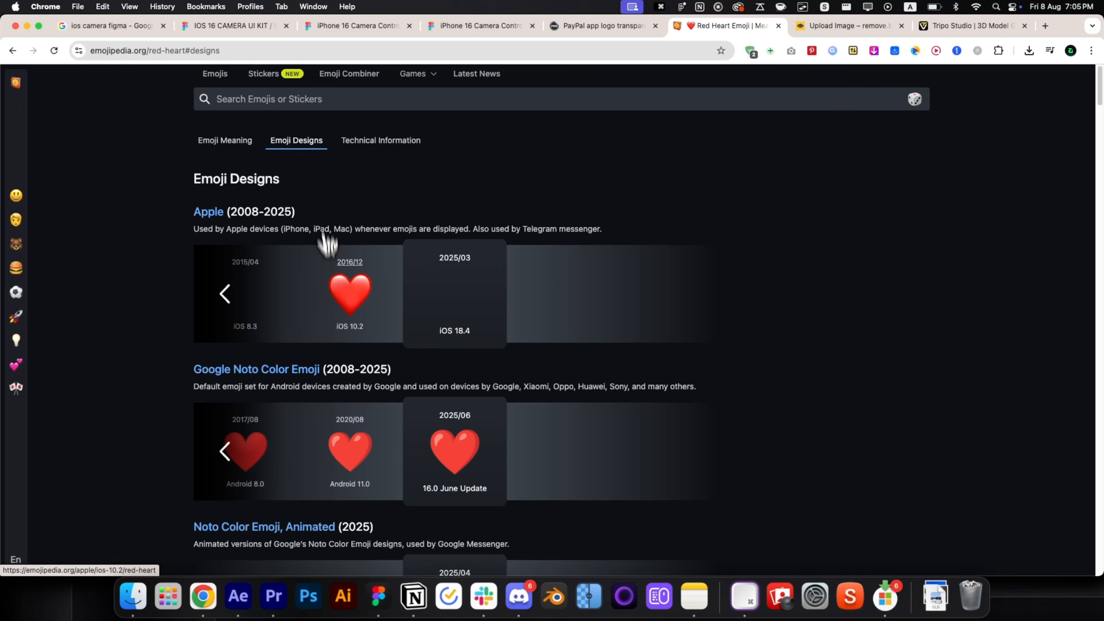
right_click(449, 258)
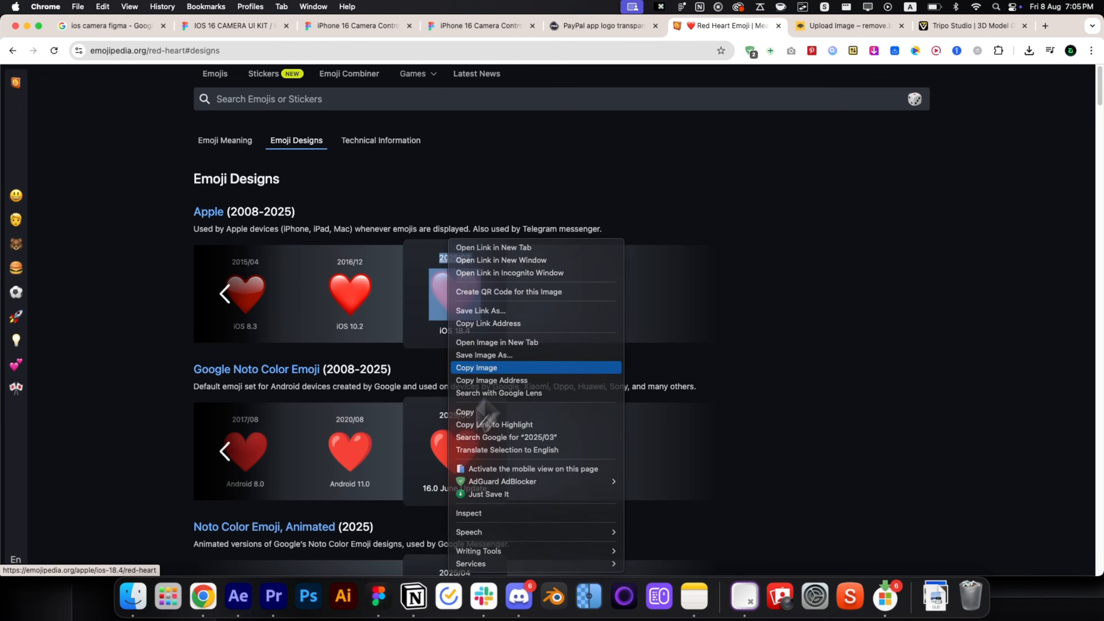
left_click(478, 367)
left_click(238, 596)
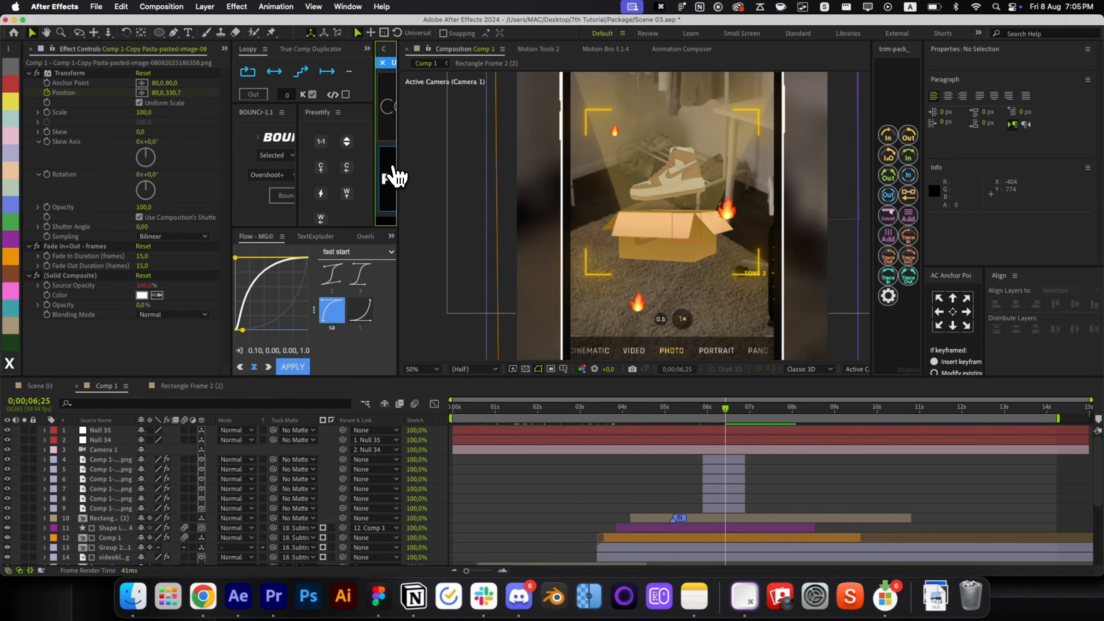
Paste the heart image and replace selected fire emoji layers with the red heart.
key("super+v")
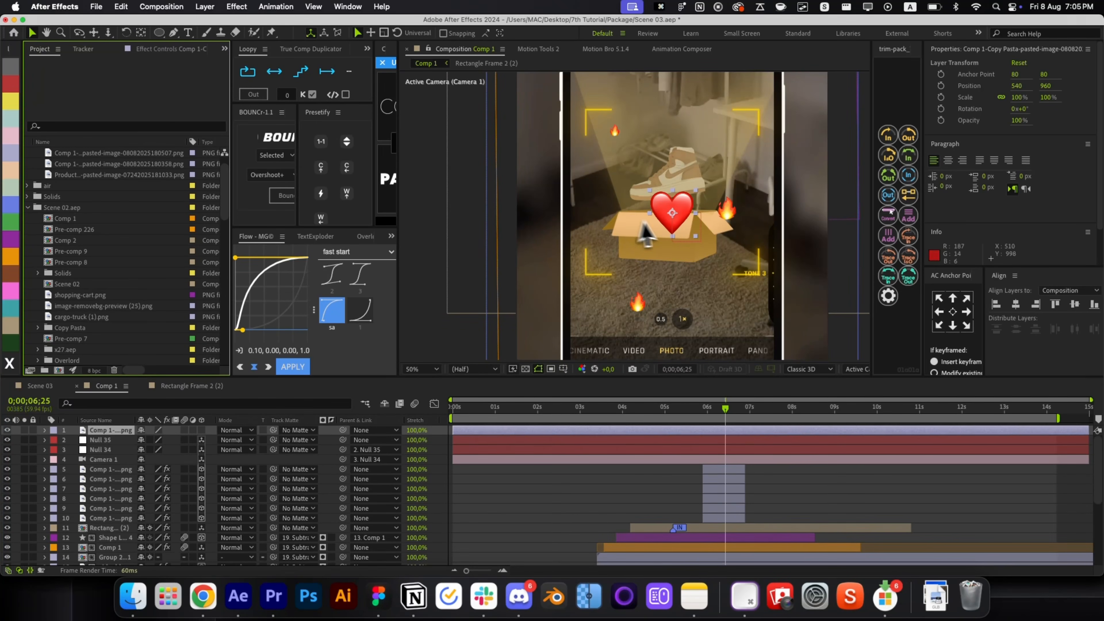
right_click(654, 224)
mouse_move(735, 437)
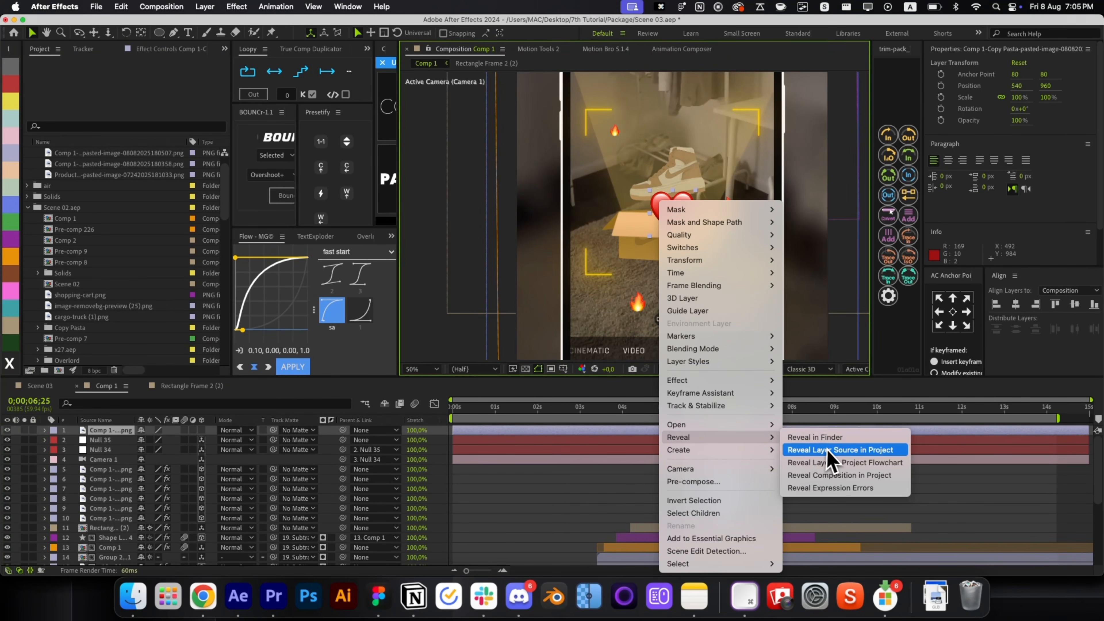
left_click(826, 450)
left_click(713, 432)
key("BackSpace")
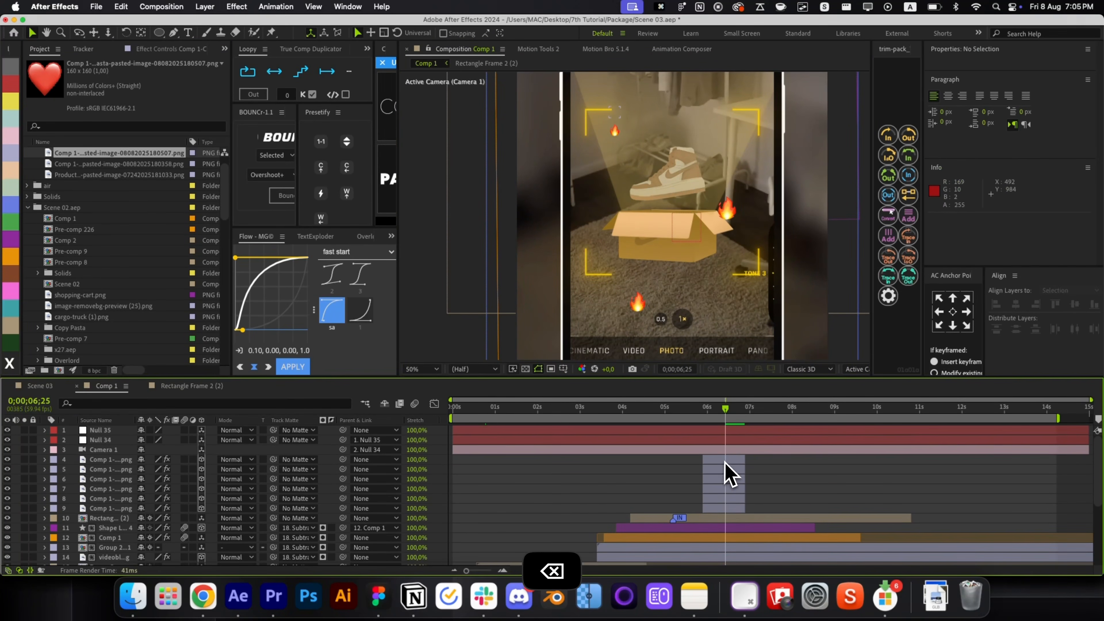
left_click(726, 459)
left_click(724, 480, "shift")
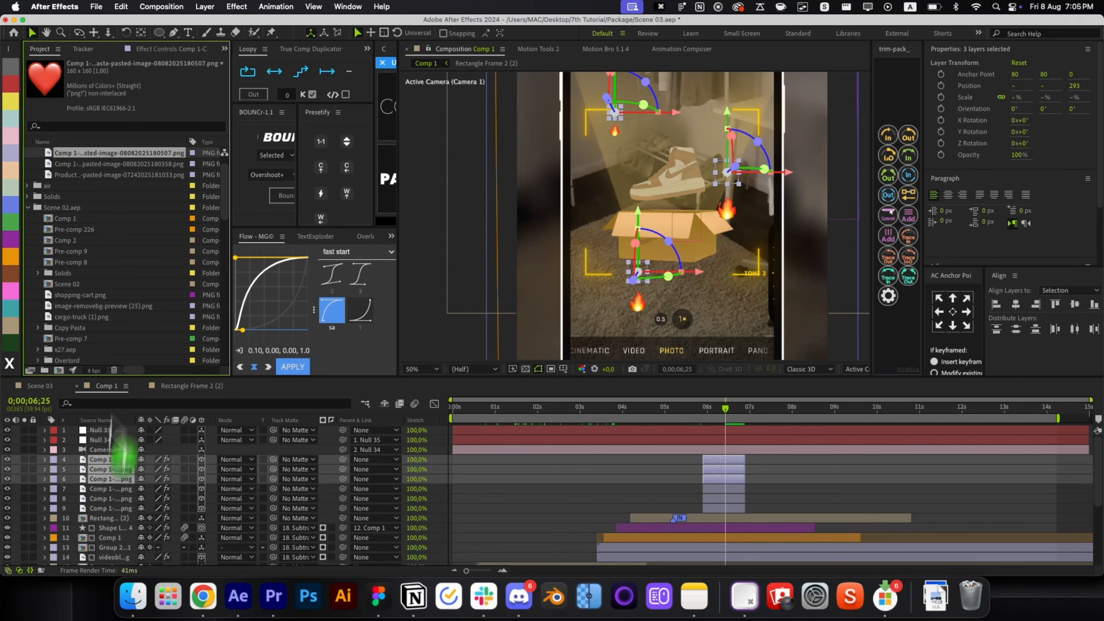
left_click(579, 493)
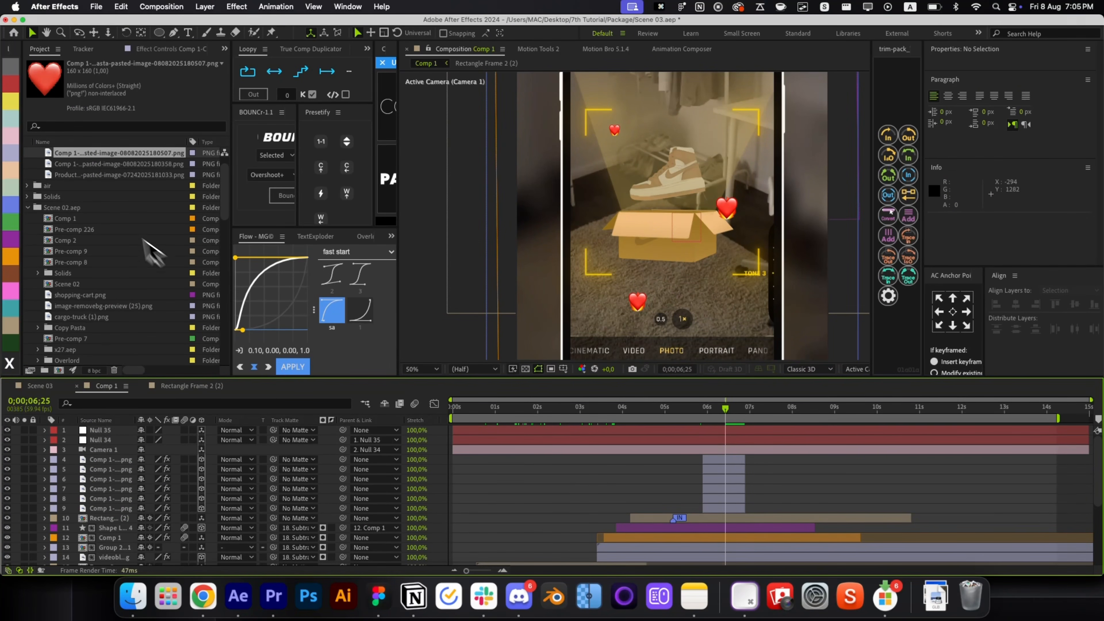
Move two heart emojis, one up beside the shoe and one down near the box.
left_click(641, 304)
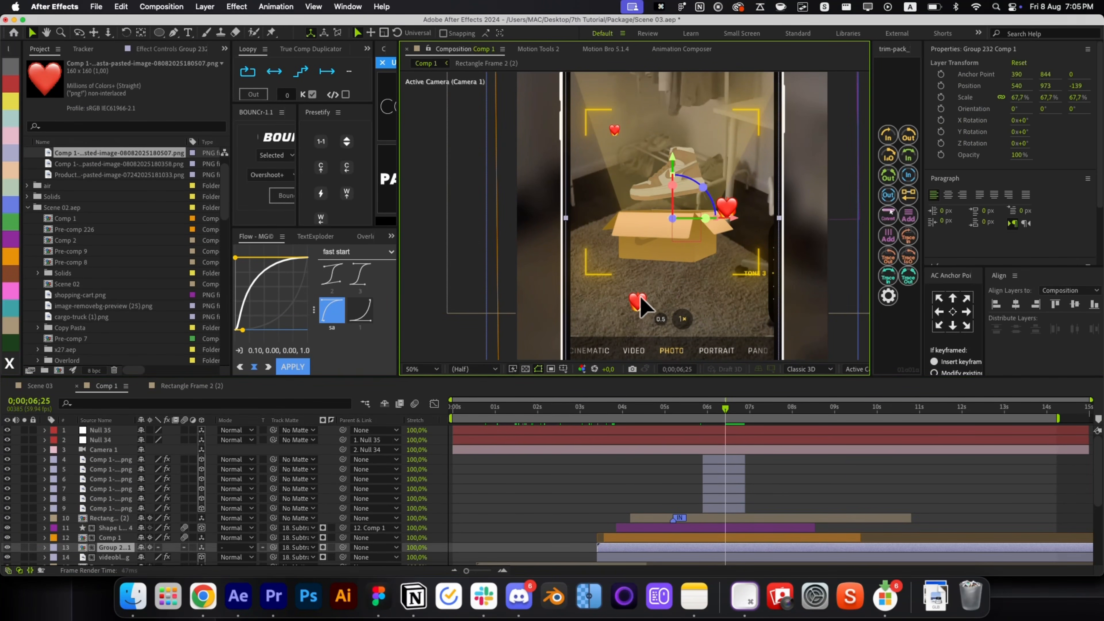
left_click(730, 457)
left_click_drag(695, 275, 741, 279)
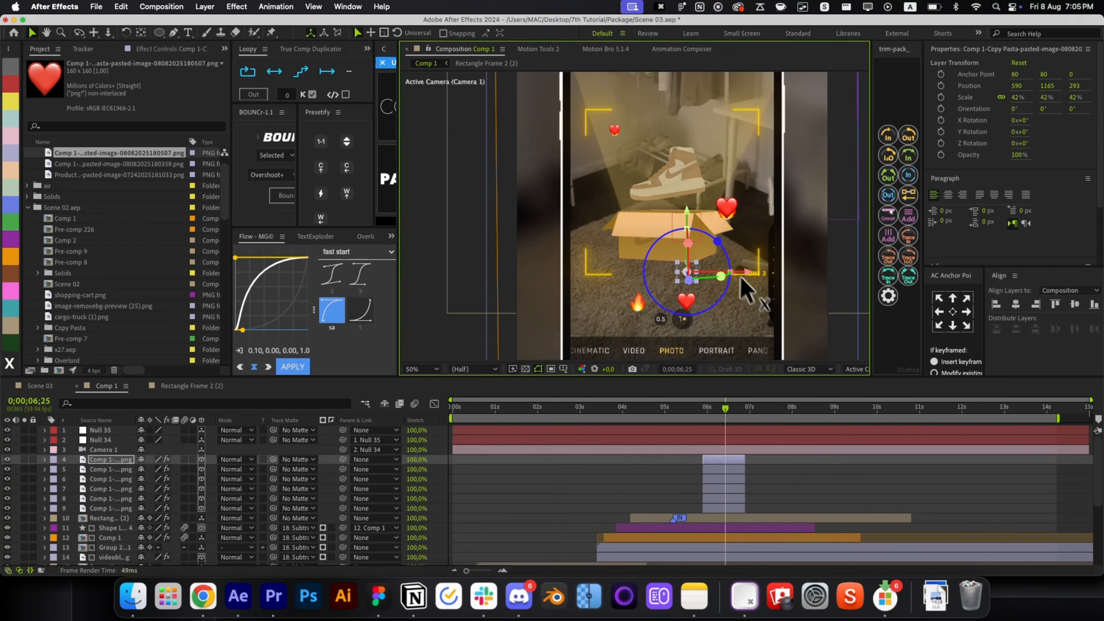
left_click_drag(692, 230, 669, 224)
left_click(722, 470)
left_click_drag(615, 152, 587, 149)
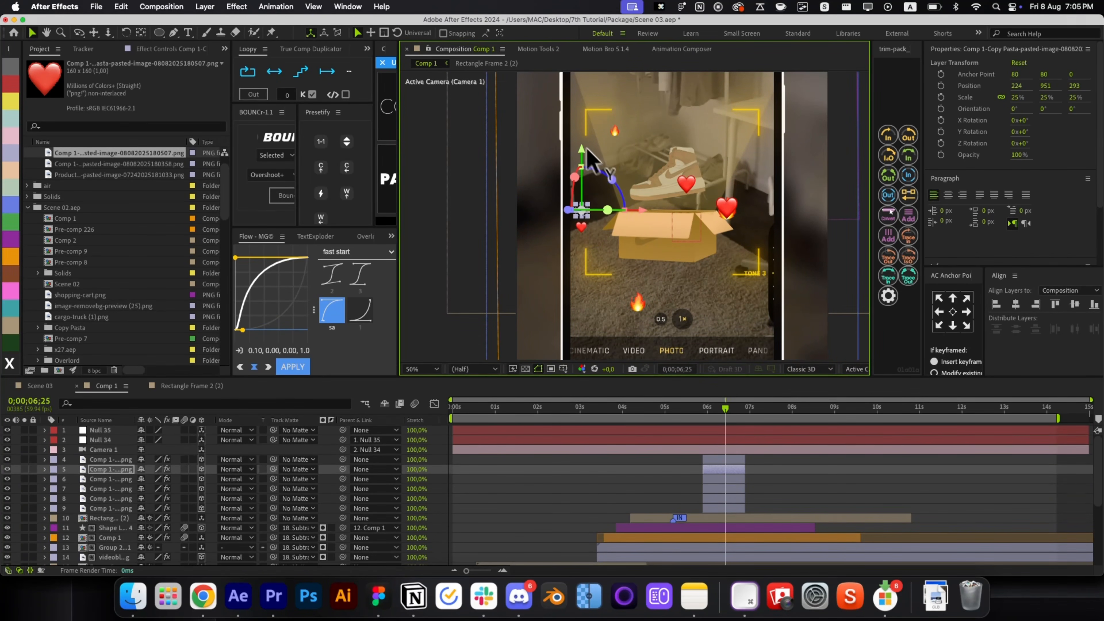
left_click_drag(637, 213, 656, 213)
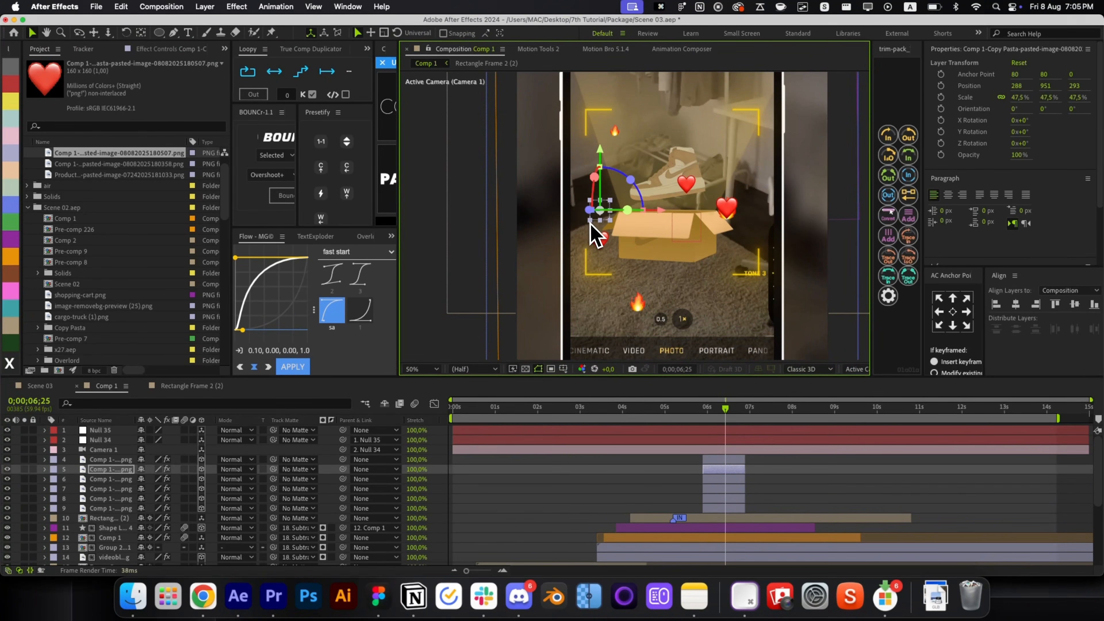
Drop one heart below the box's right side, then select all six emoji layers in Motion Tools 2.
left_click(726, 460)
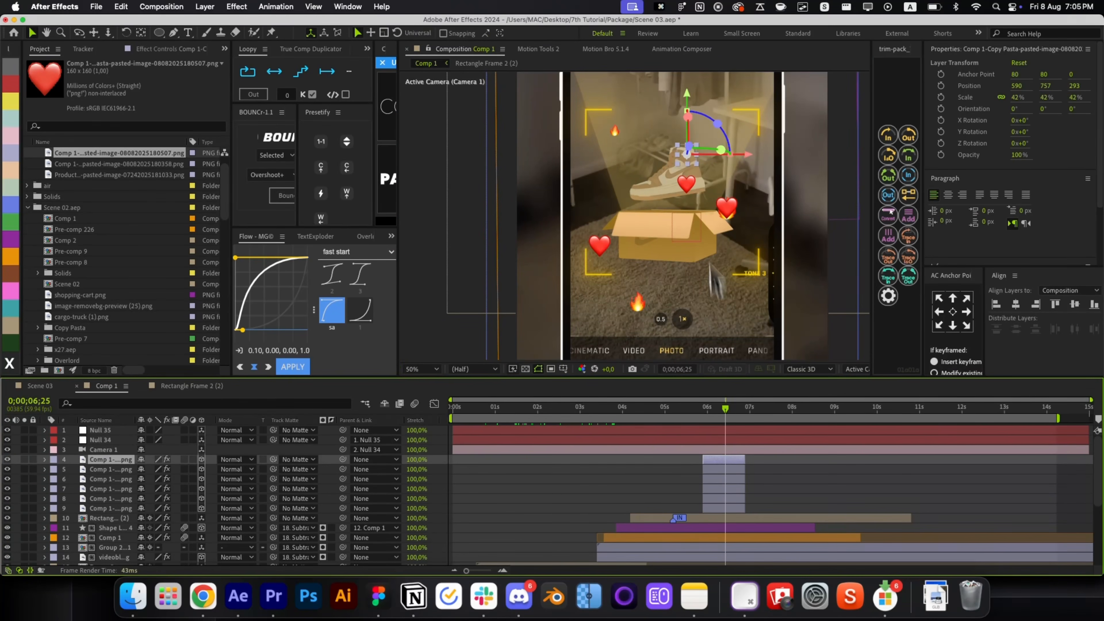
left_click(730, 479)
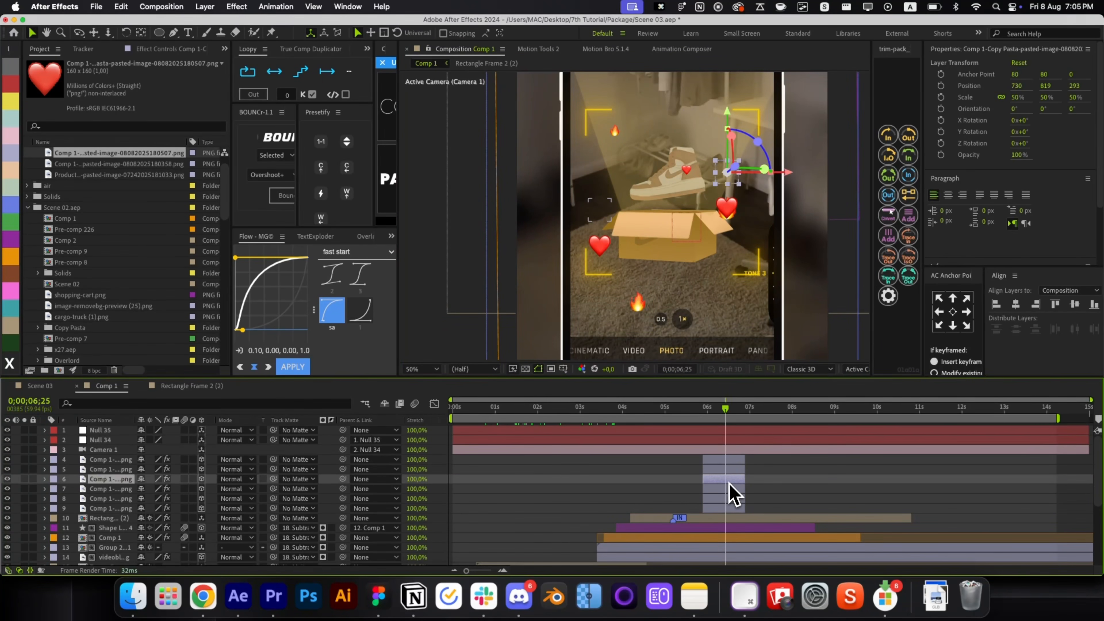
left_click_drag(725, 111, 743, 226)
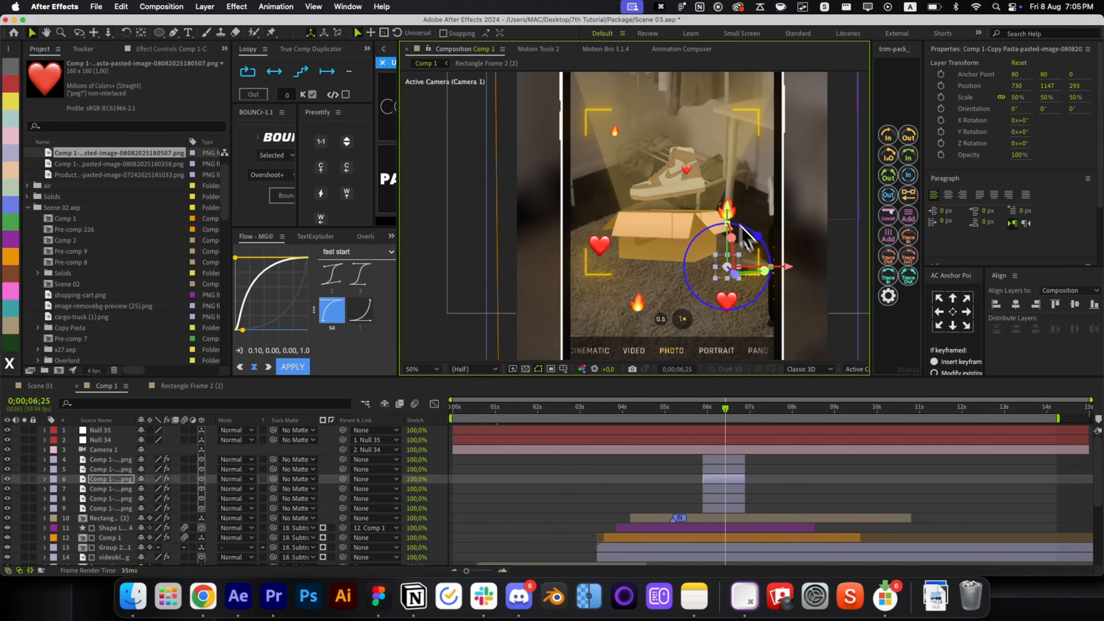
left_click(723, 460)
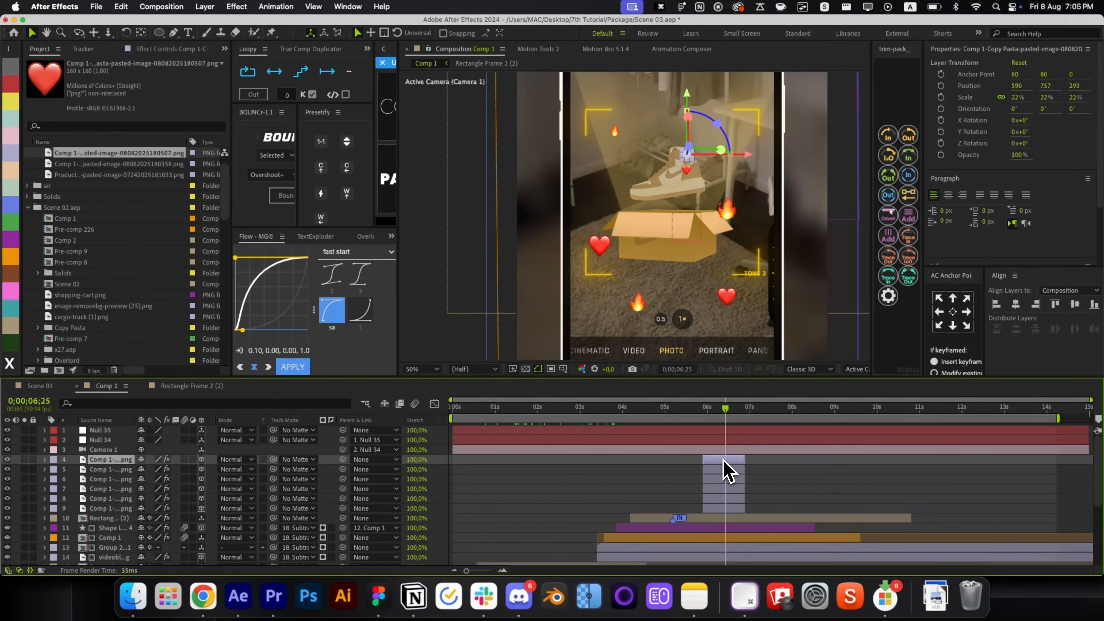
left_click(720, 509, "shift")
left_click(547, 49)
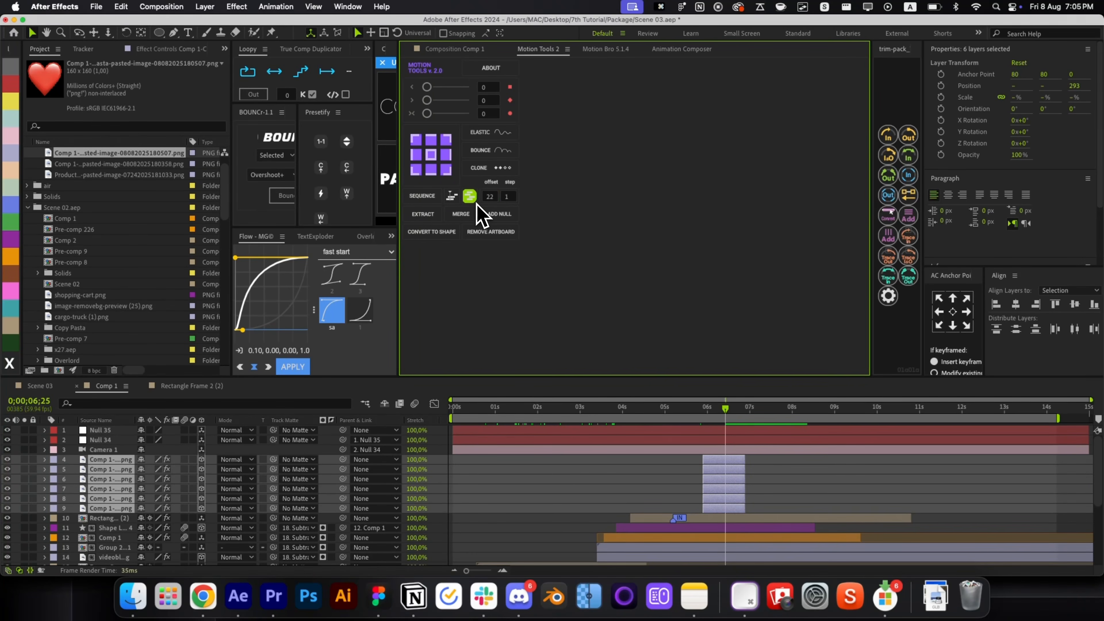
Stagger the six emoji layers and pre-compose them as Pre-comp 227 with Collapse Transformations.
left_click(432, 198)
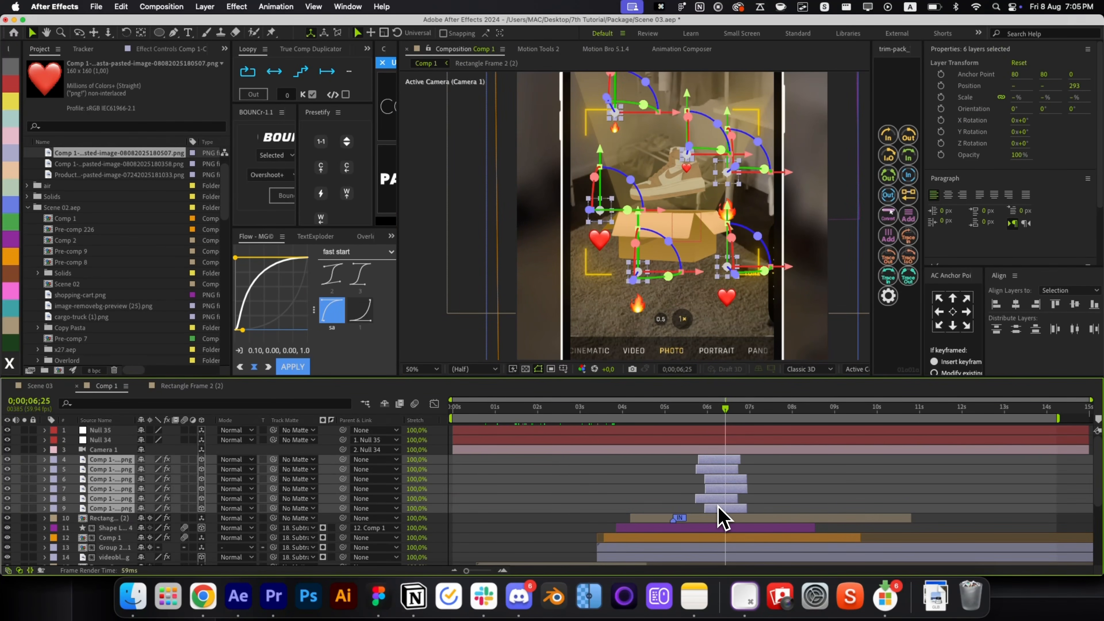
key("super+shift+c")
key("Return")
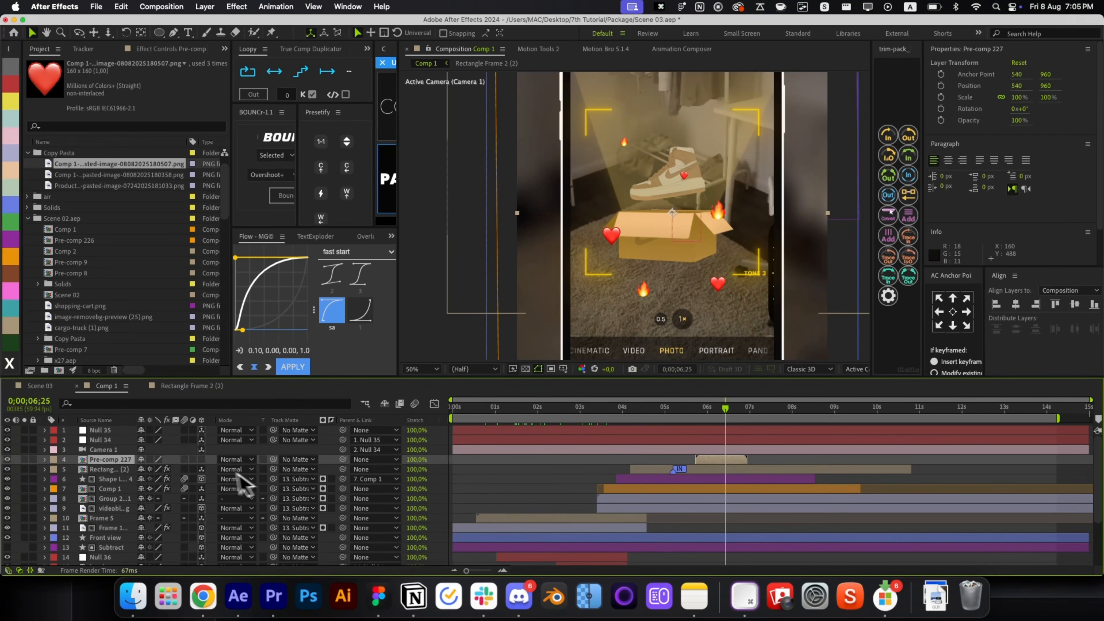
left_click(149, 459)
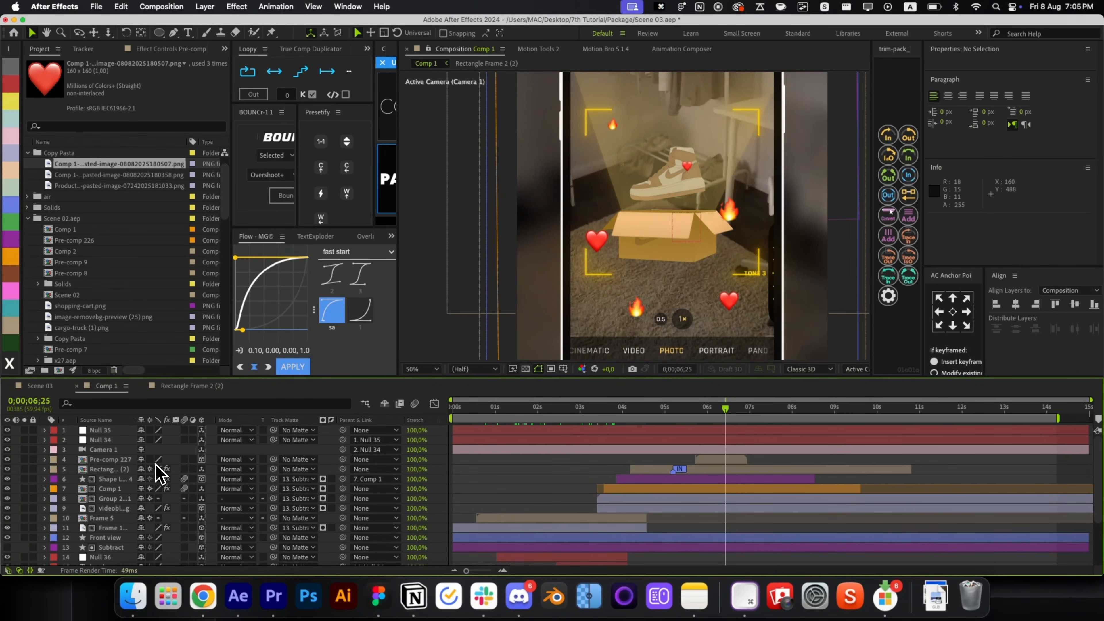
Paste the glow effects onto Pre-comp 227, set opacity to 69%, nudge it higher, and open it.
left_click(104, 469)
left_click(104, 459)
key("alt+space")
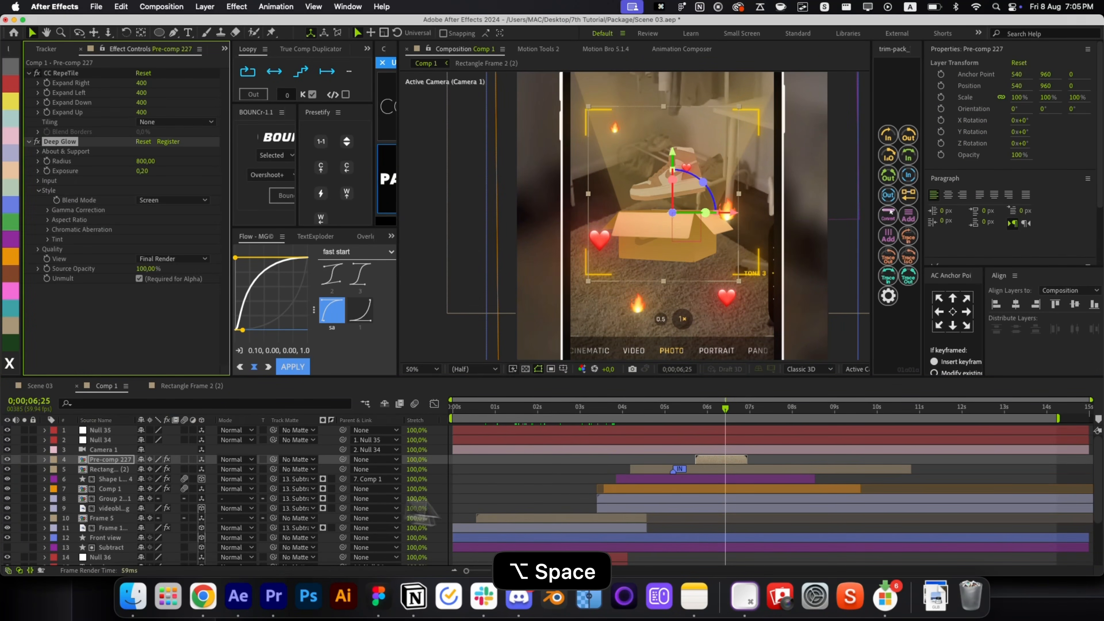
left_click(543, 514)
left_click(715, 456)
key("t")
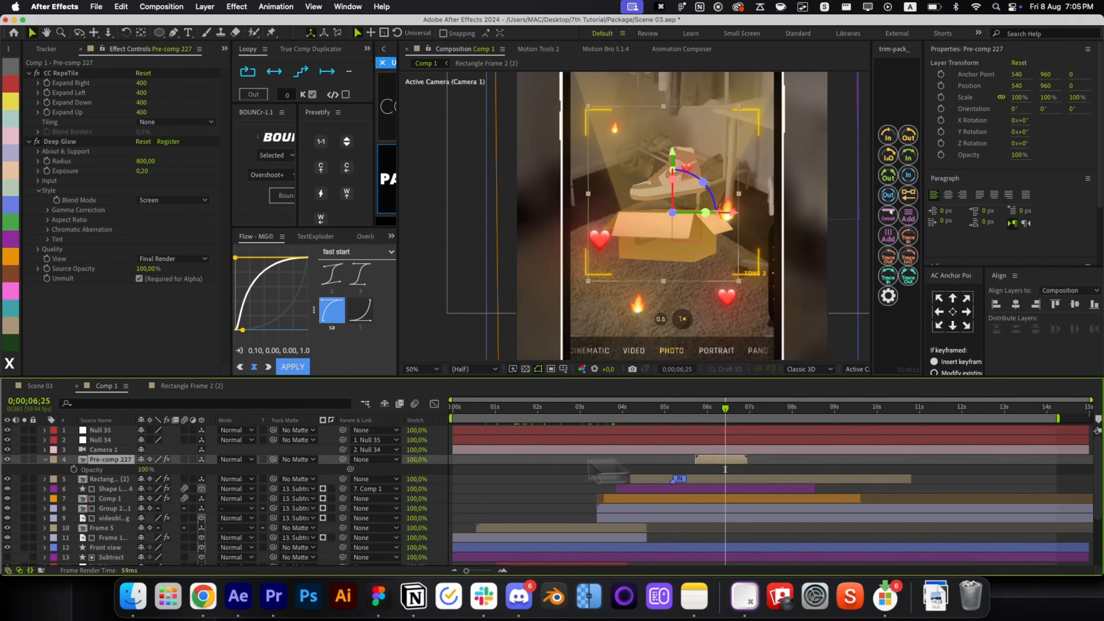
key("t")
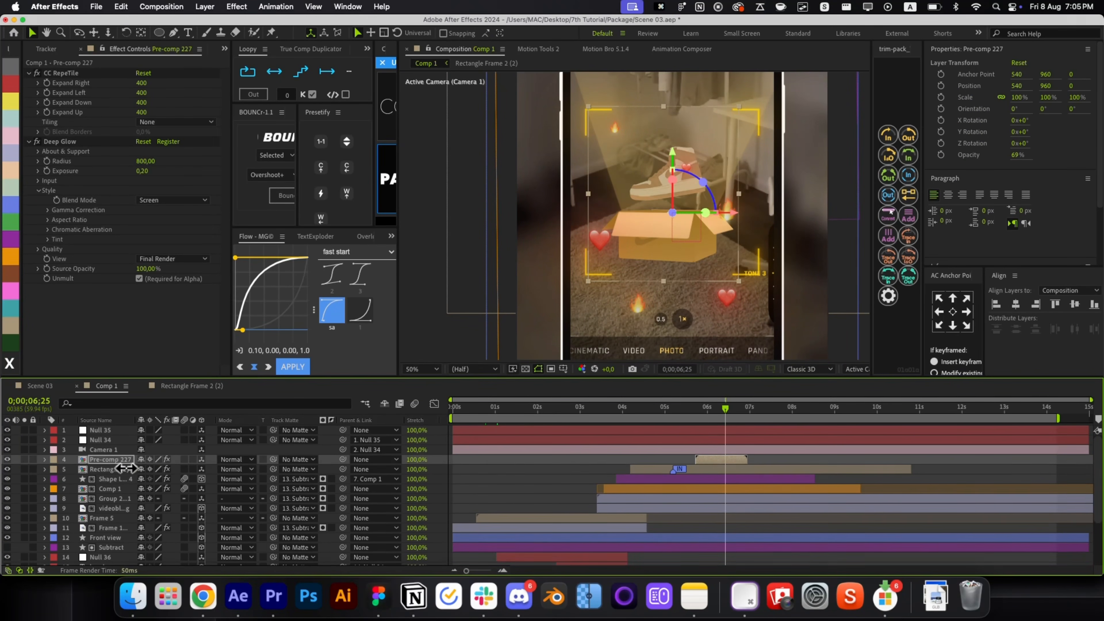
left_click_drag(691, 416, 743, 429)
left_click_drag(671, 159, 666, 141)
double_click(718, 458)
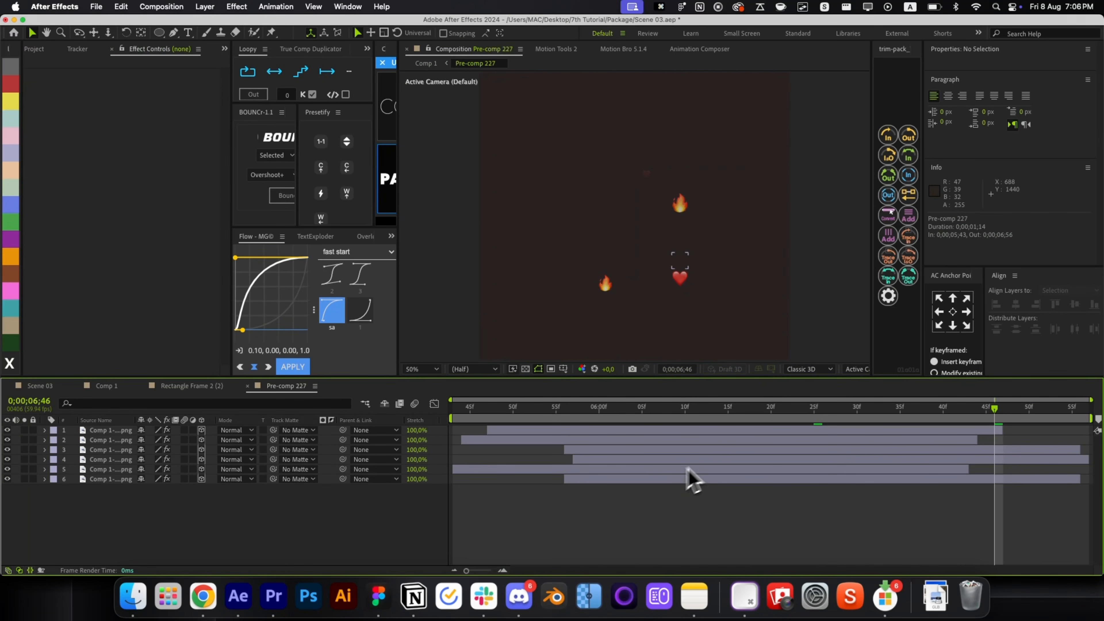
Shift one emoji's timing later inside Pre-comp 227, then return to Comp 1.
left_click_drag(731, 459, 748, 459)
left_click(701, 434)
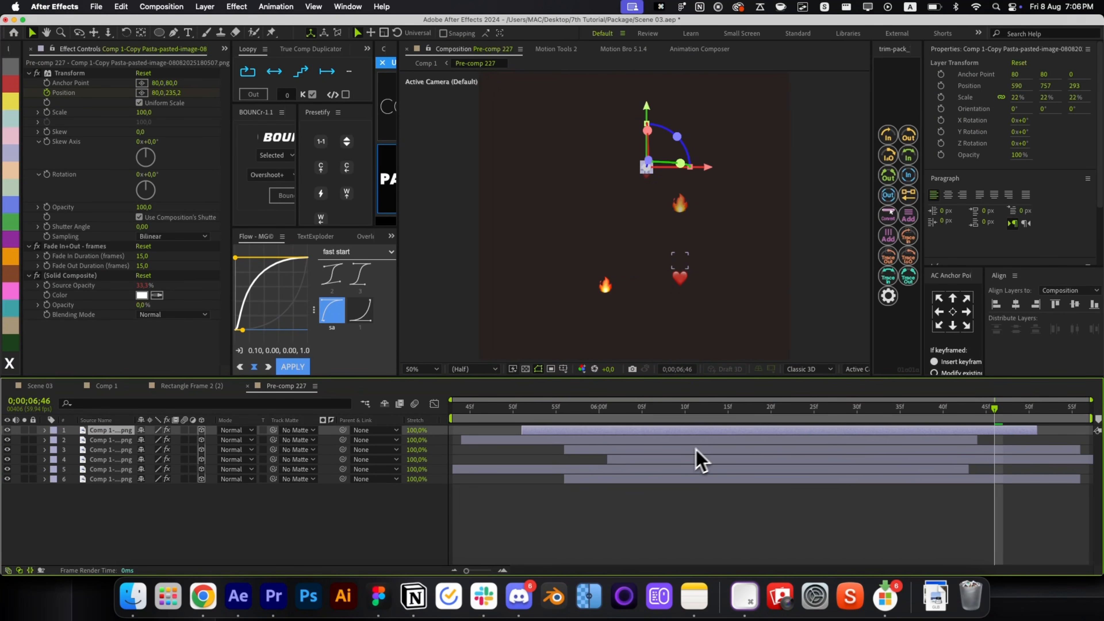
left_click(693, 470)
left_click(704, 511)
key("super+w")
key("super+w")
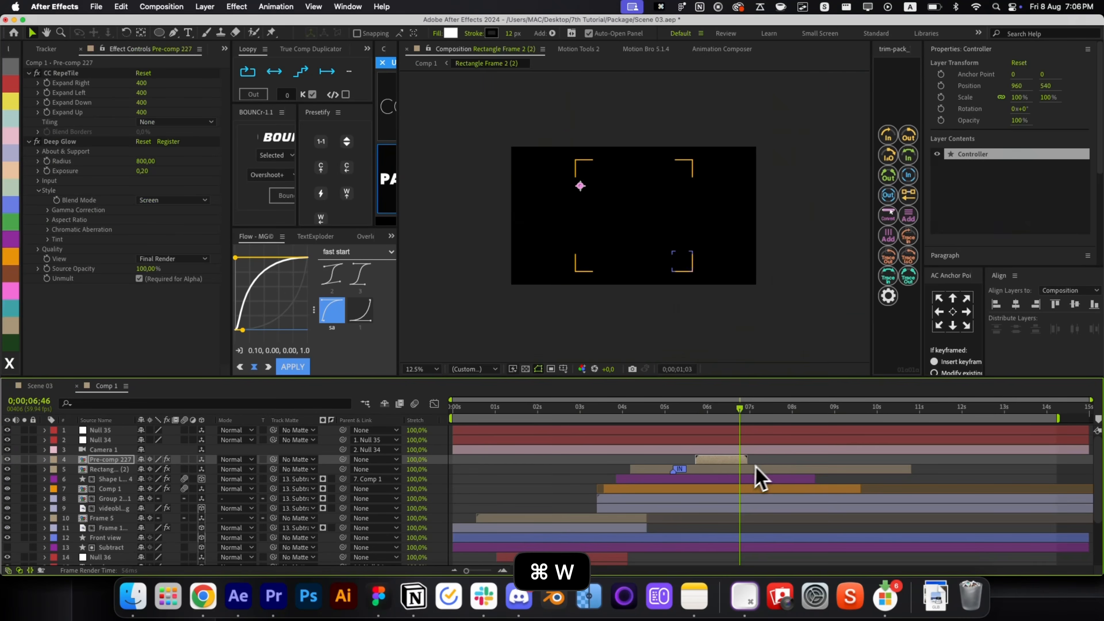
left_click(652, 470)
left_click(701, 416)
left_click_drag(703, 417, 739, 433)
key("alt+slash")
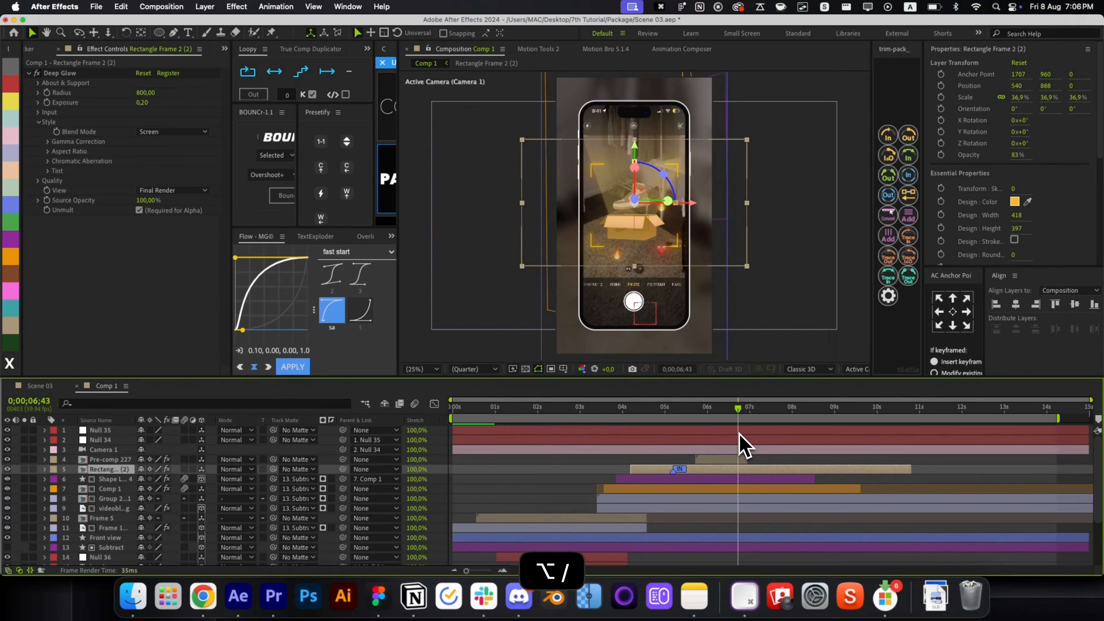
Stretch Pre-comp 227 to 123%, align its start with the frame layer, and scale it to 112.2%.
left_click_drag(416, 460, 446, 463)
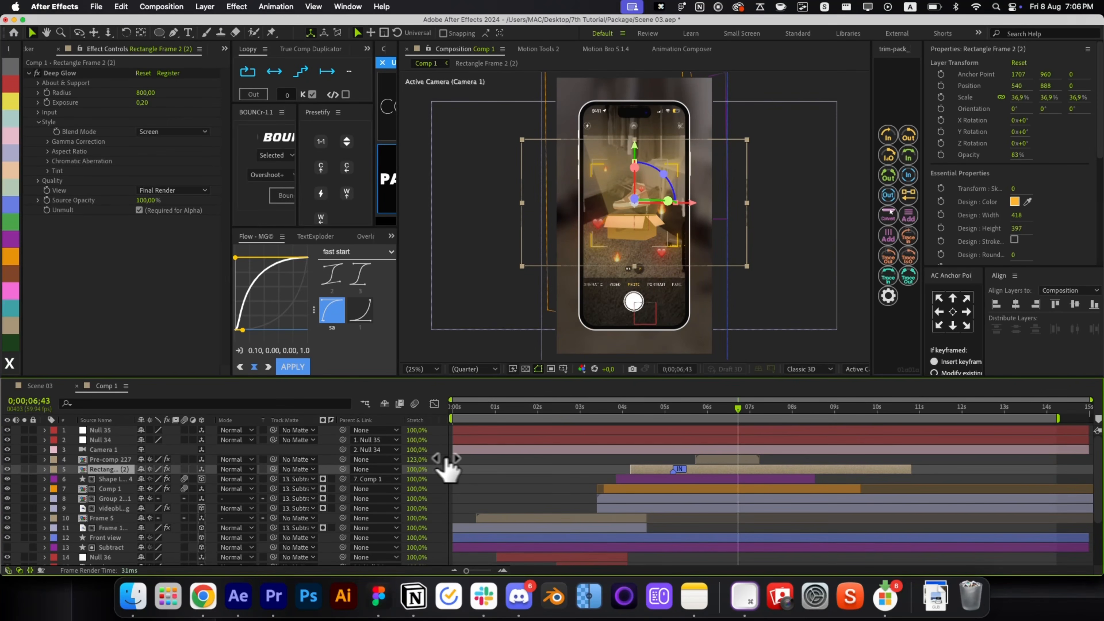
left_click(692, 411)
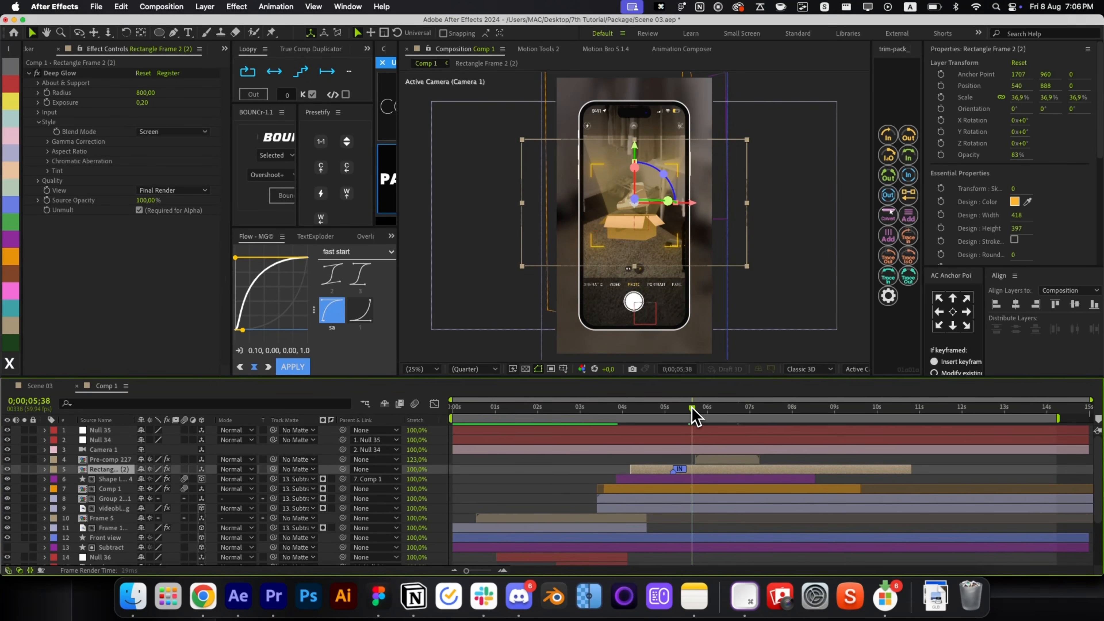
mouse_move(716, 455)
left_mouse_down()
mouse_move(694, 456)
mouse_move(683, 424)
mouse_move(730, 429)
left_mouse_up()
left_click(711, 456)
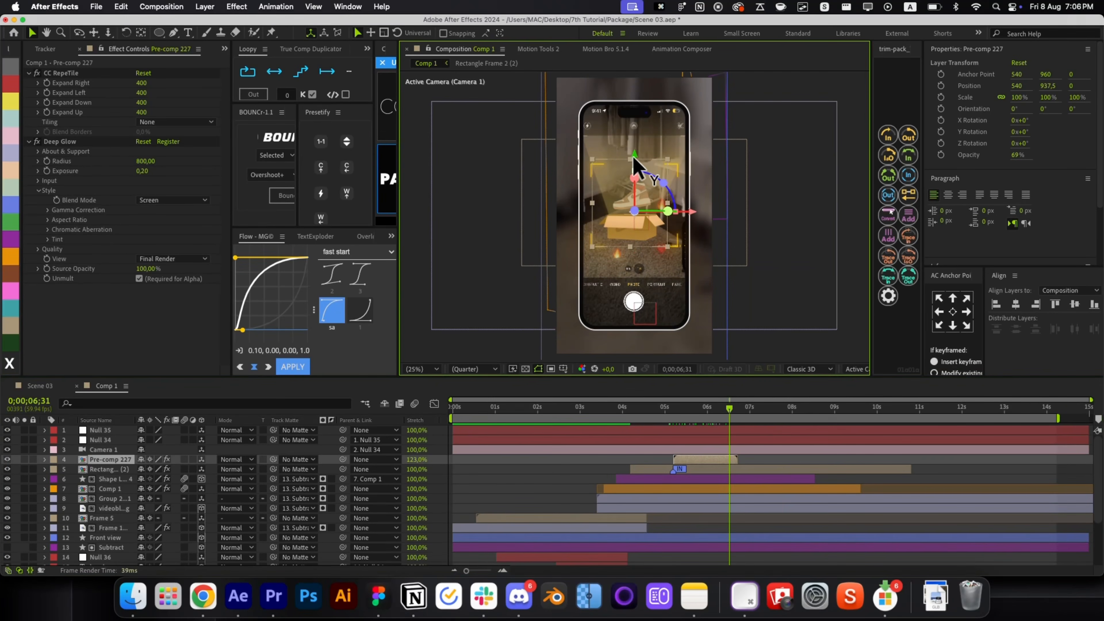
left_click_drag(669, 235, 671, 246)
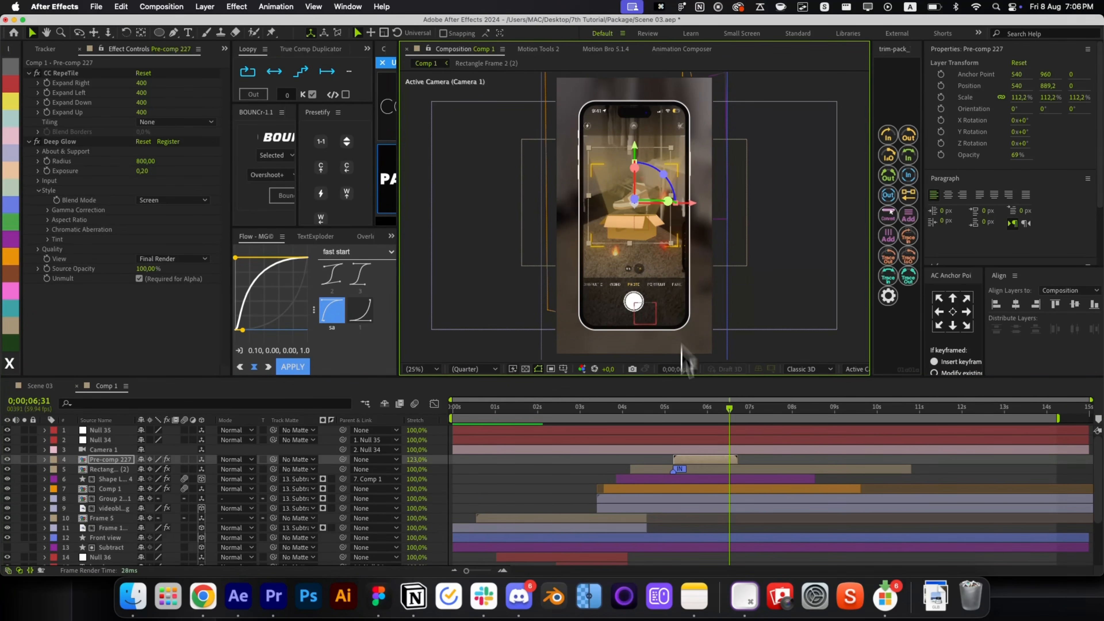
left_click(663, 460)
left_click_drag(673, 418, 728, 420)
Move the current time back 70 frames and select every layer in Comp 1.
left_click(640, 222)
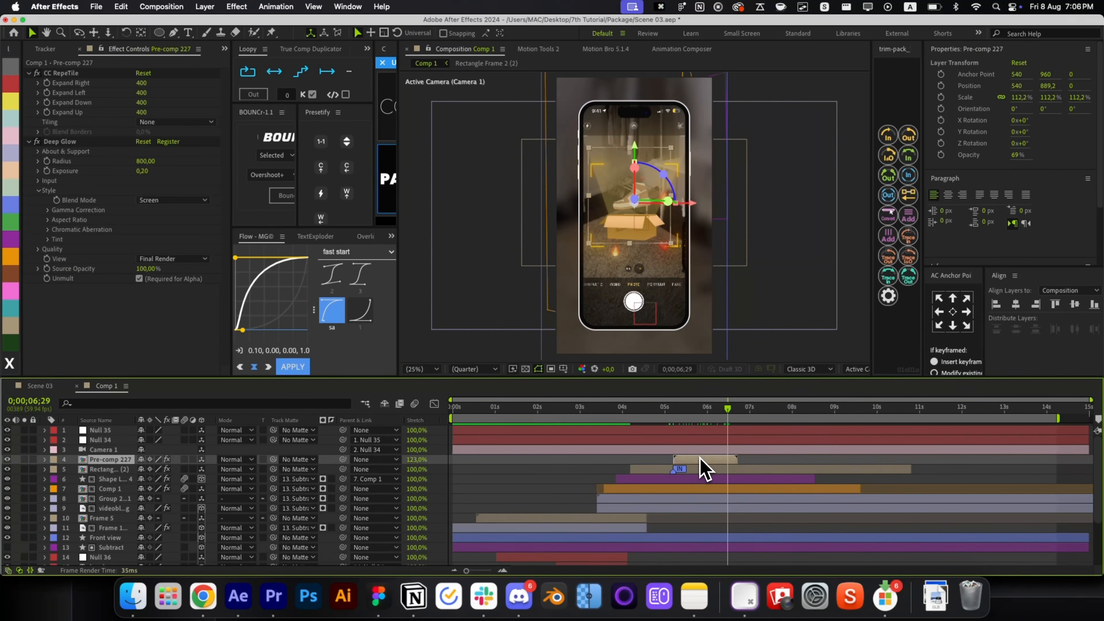
key("super+shift+Left")
key("super+shift+Left")
key("super+shift+Left")
key("super+shift+Left")
key("super+shift+Left")
key("super+shift+Left")
key("super+shift+Left")
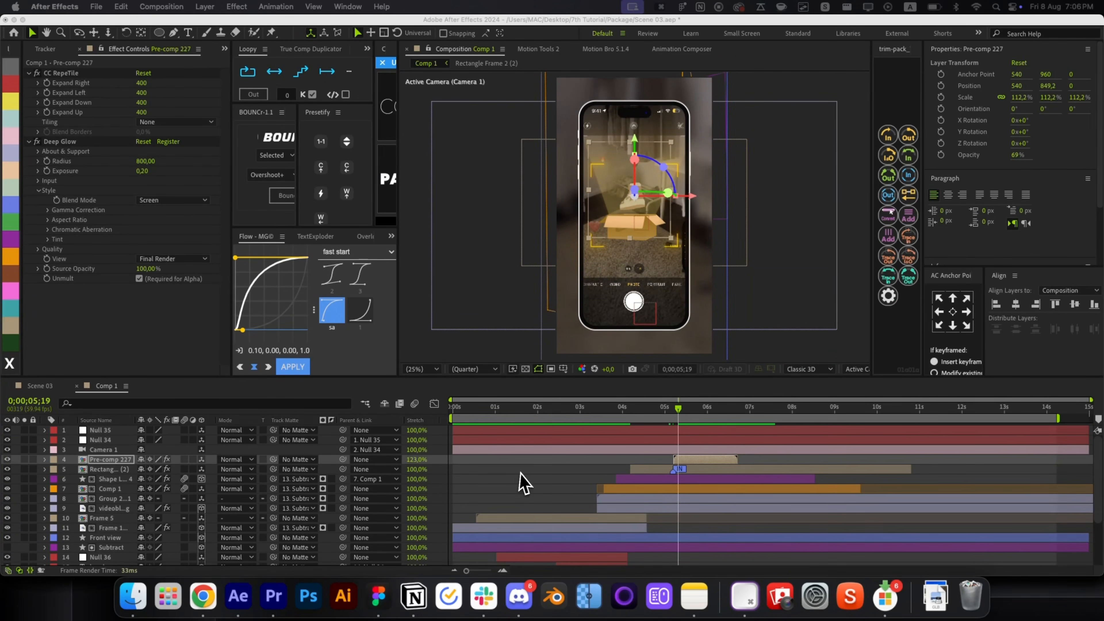
left_click(524, 482)
key("super+a")
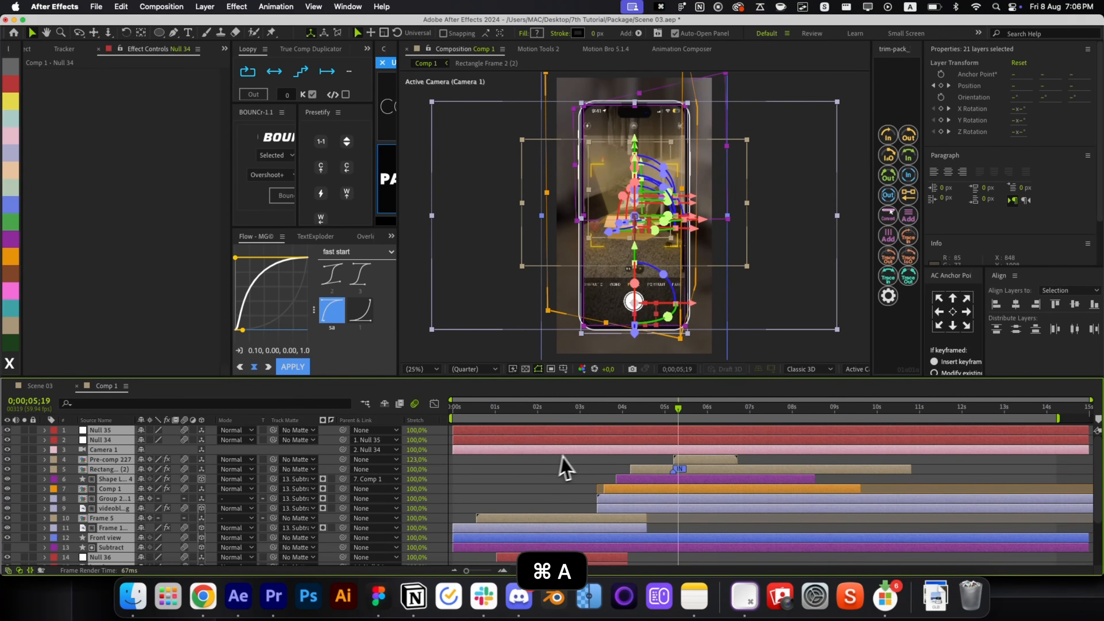
Inspect the emoji layers inside Pre-comp 227, then return to Comp 1.
double_click(686, 460)
key("super+a")
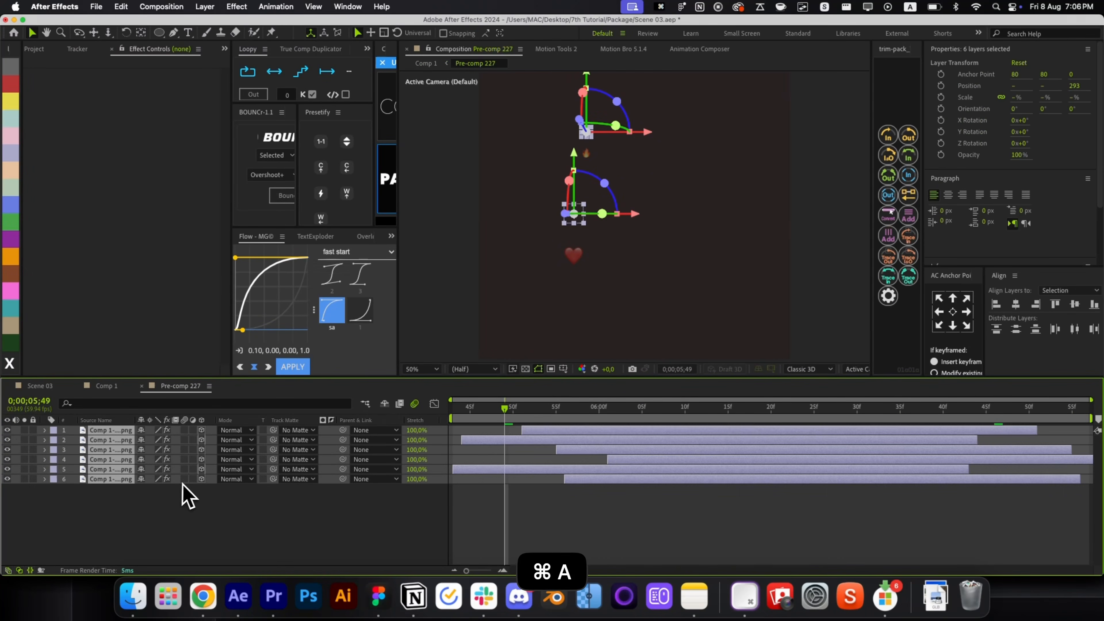
key("super+w")
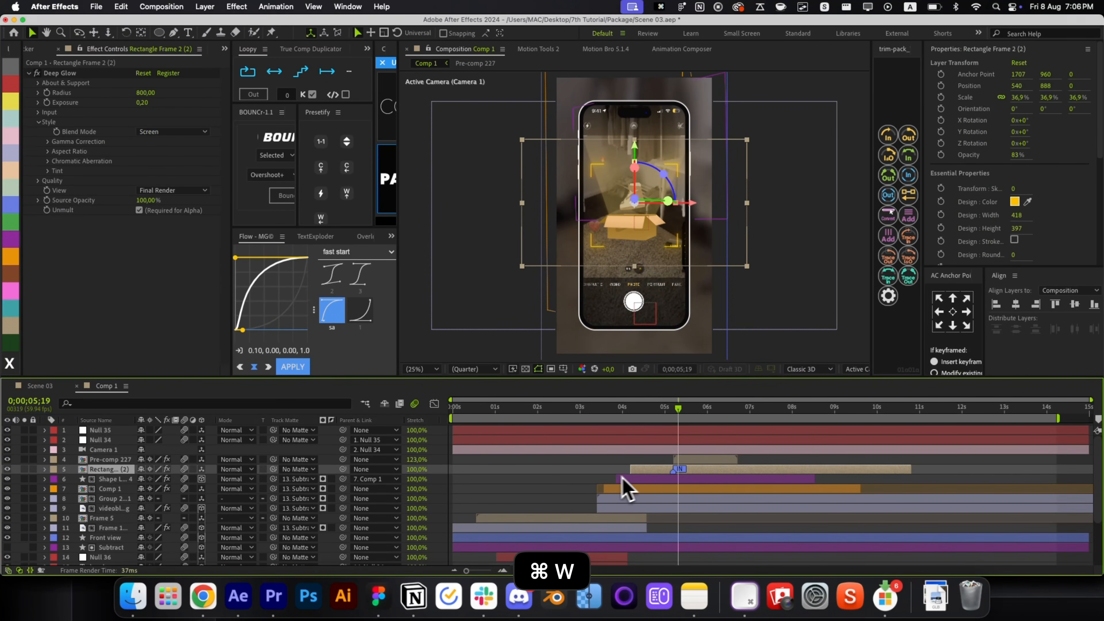
Inspect the five notification layers in the Frame 5 composition, then return to Comp 1.
double_click(563, 519)
key("u")
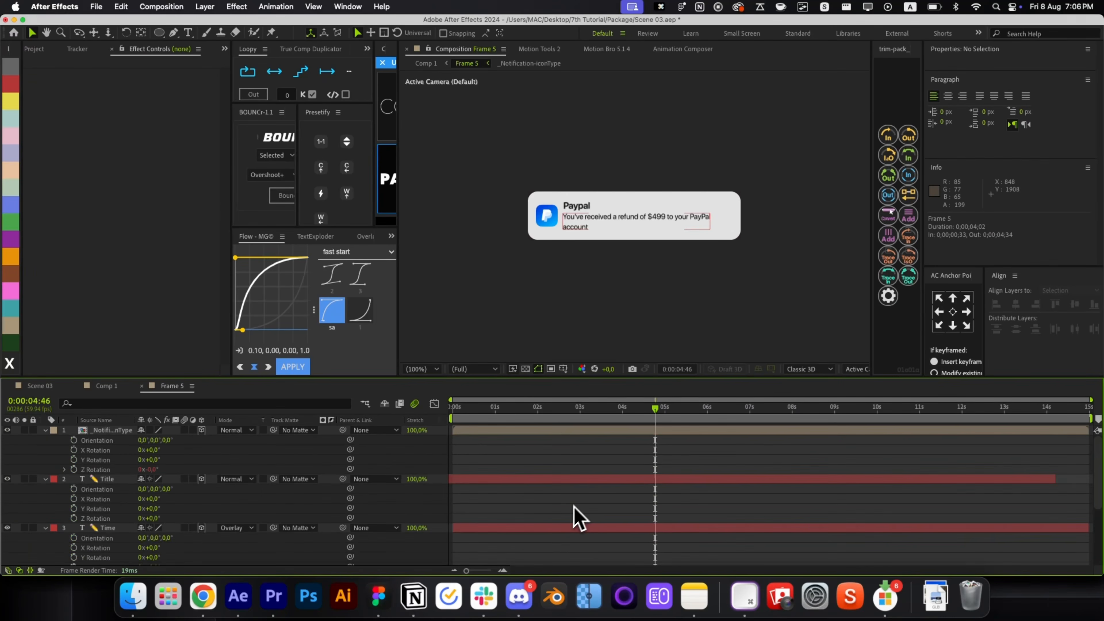
key("super+a")
left_click(194, 491)
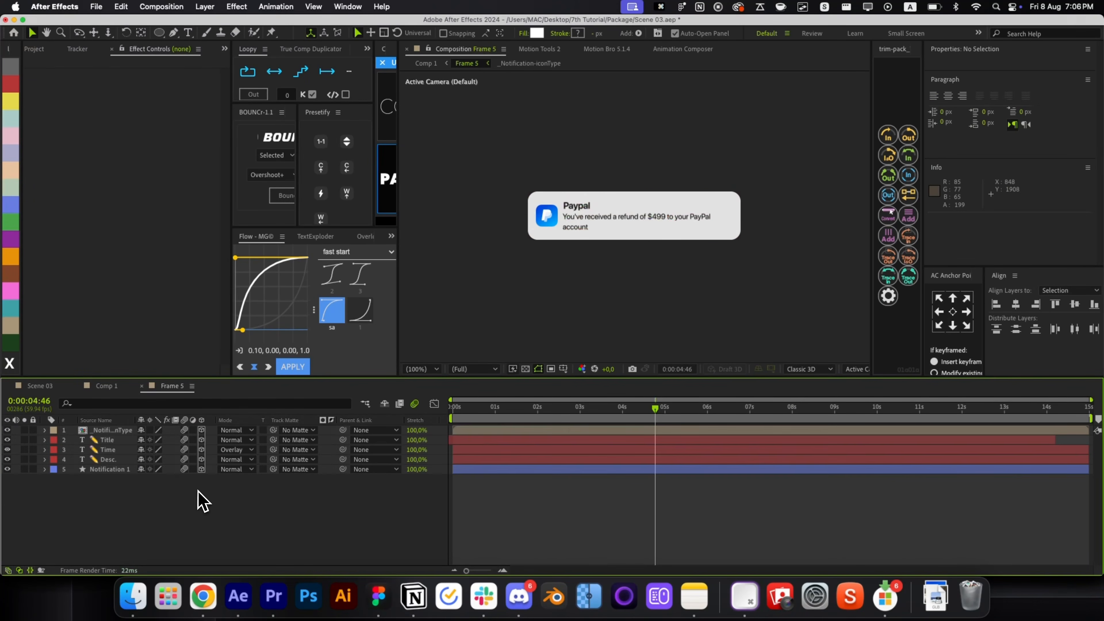
key("super+w")
Preview Comp 1 from the first frame, starting on the 10:10 lock screen.
scroll(558, 508, "up", 5)
key("Home")
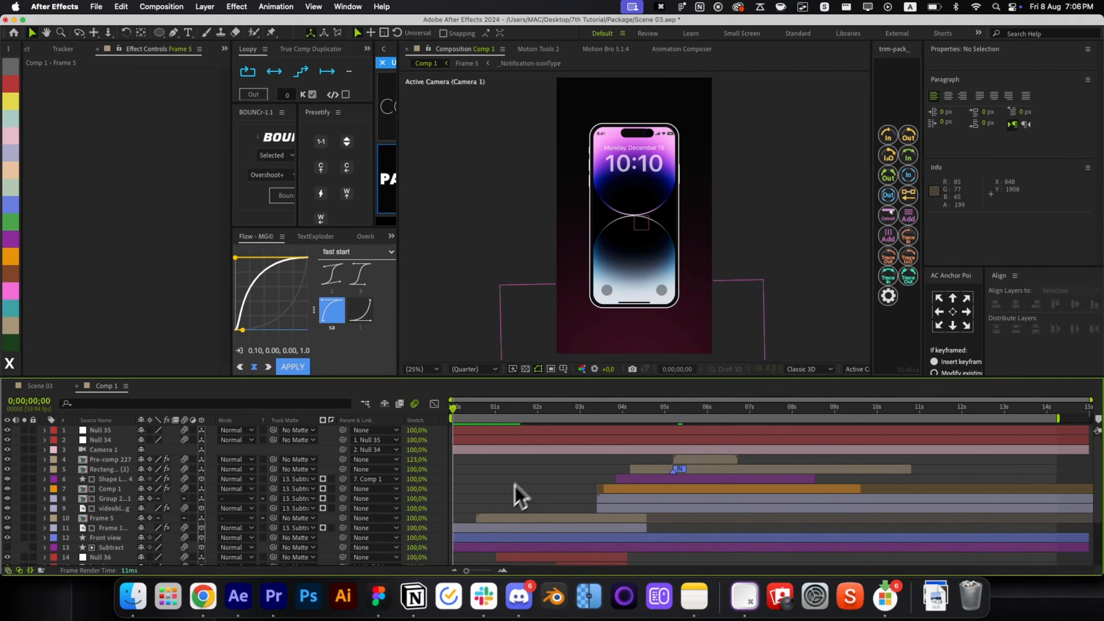
key("super+alt+p")
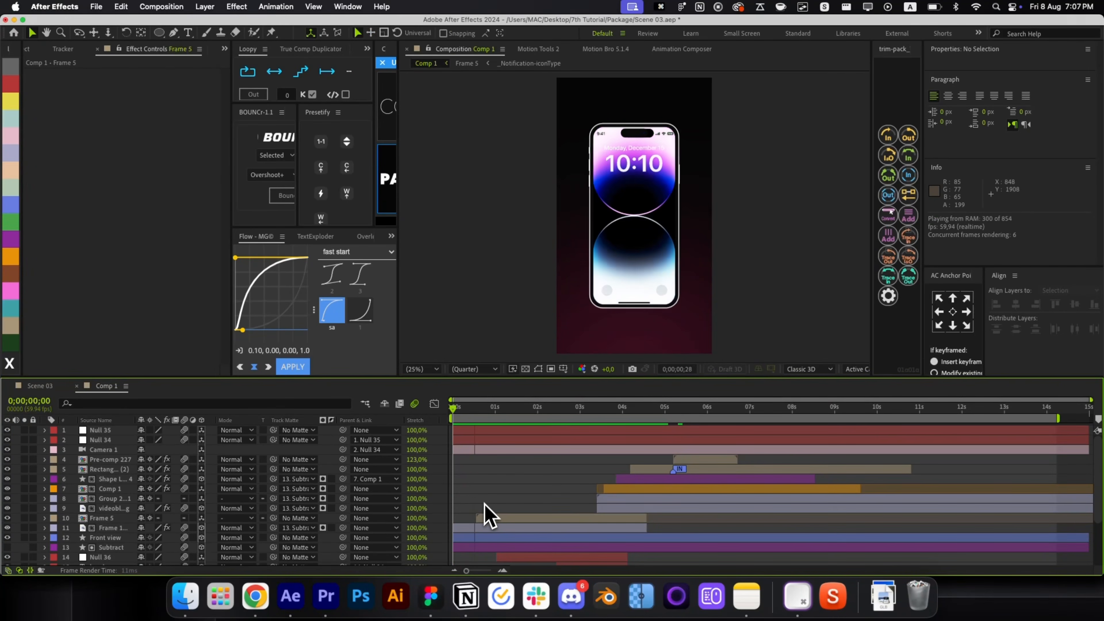
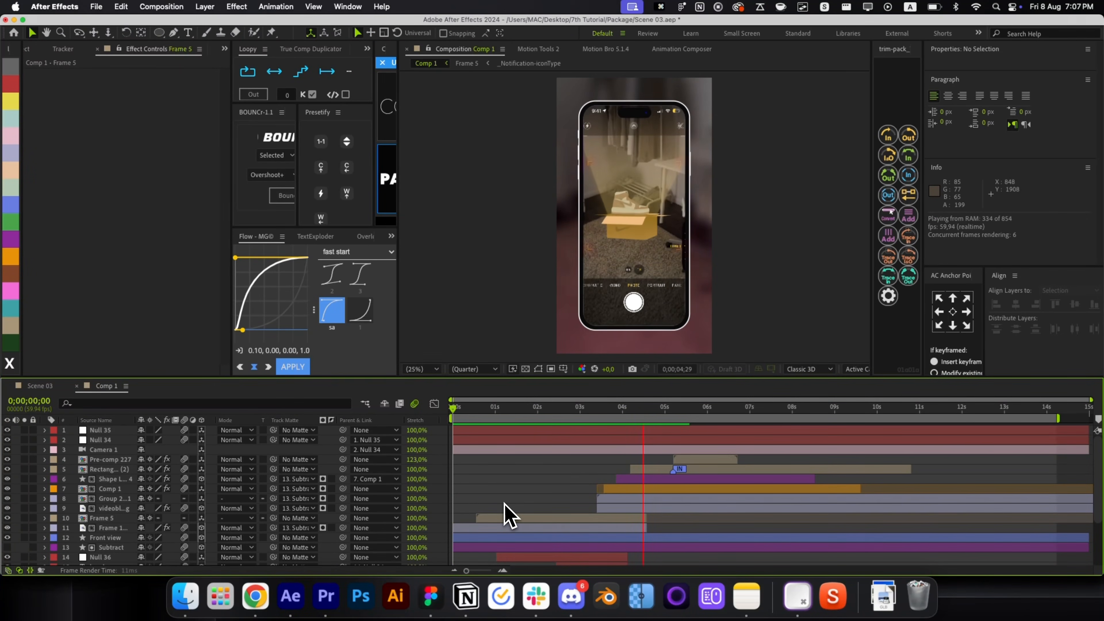
Undo an accidental change to Comp 1, peek inside it, and play back the phone scene.
left_click_drag(693, 424, 624, 447)
left_click(609, 489)
key("super+z")
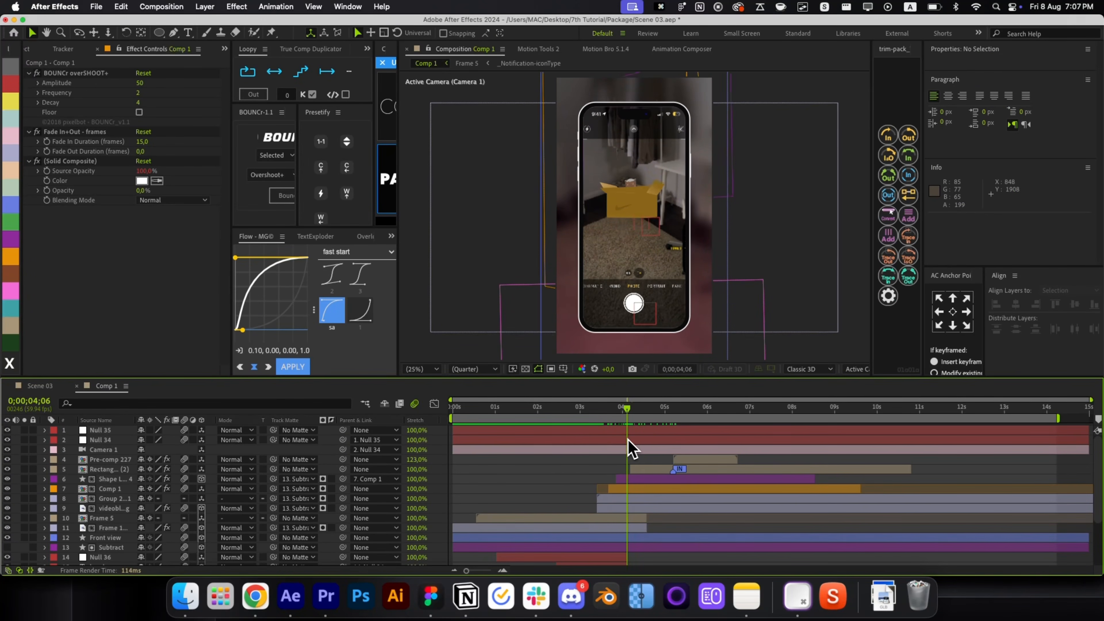
double_click(630, 488)
key("alt+space")
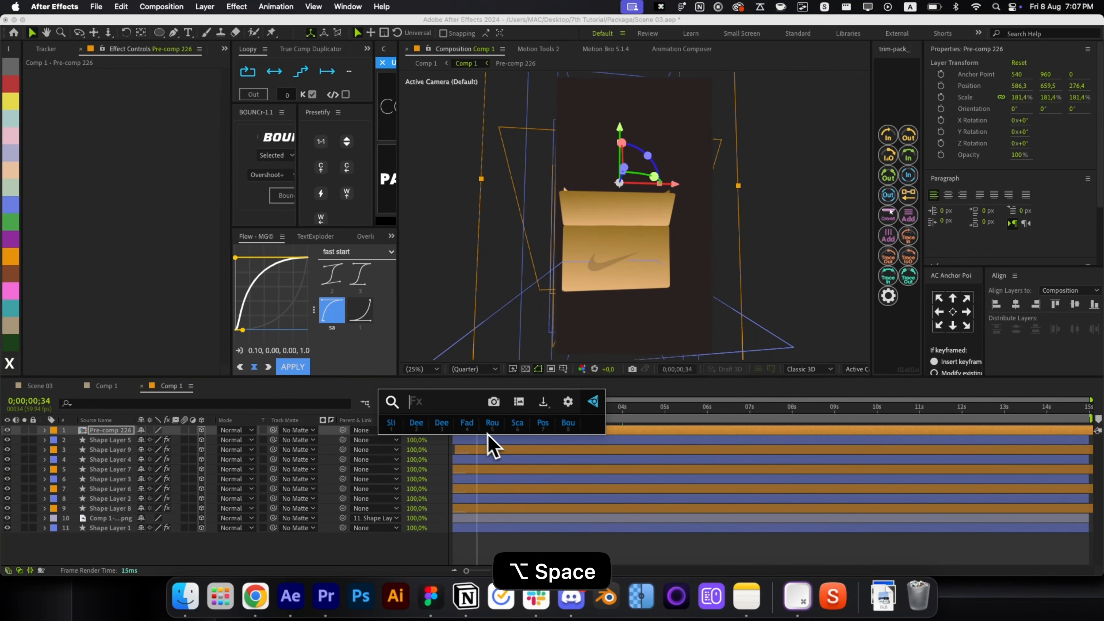
key("super+w")
key("space")
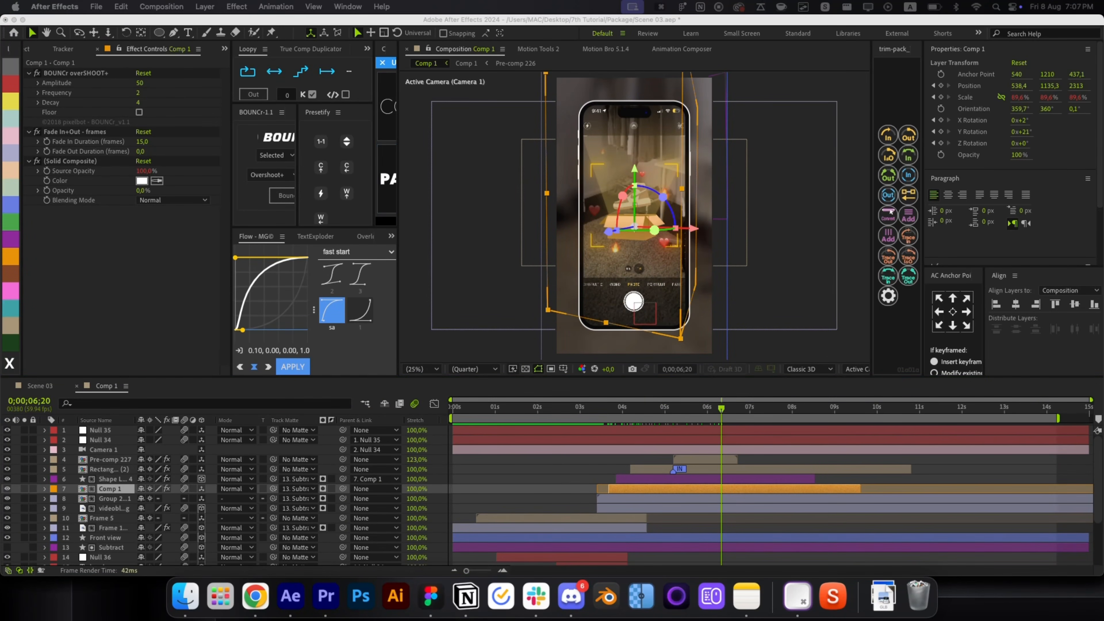
Reveal Position for Null 34 and Null 35 and park the playhead at 0;00;05;37.
left_click(745, 440)
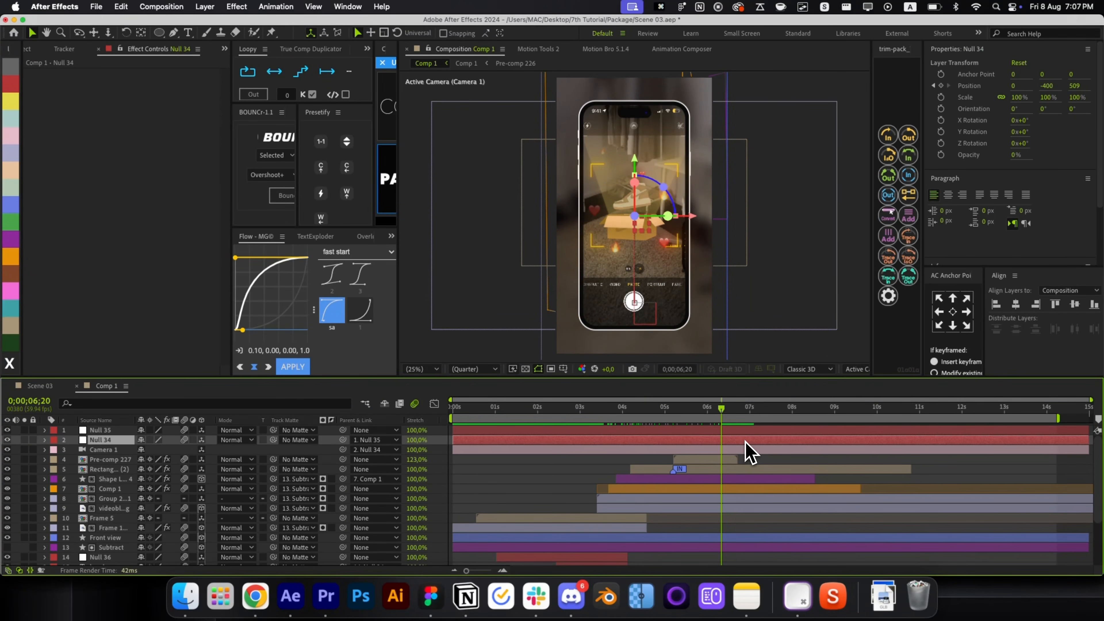
key("p")
left_click(733, 433)
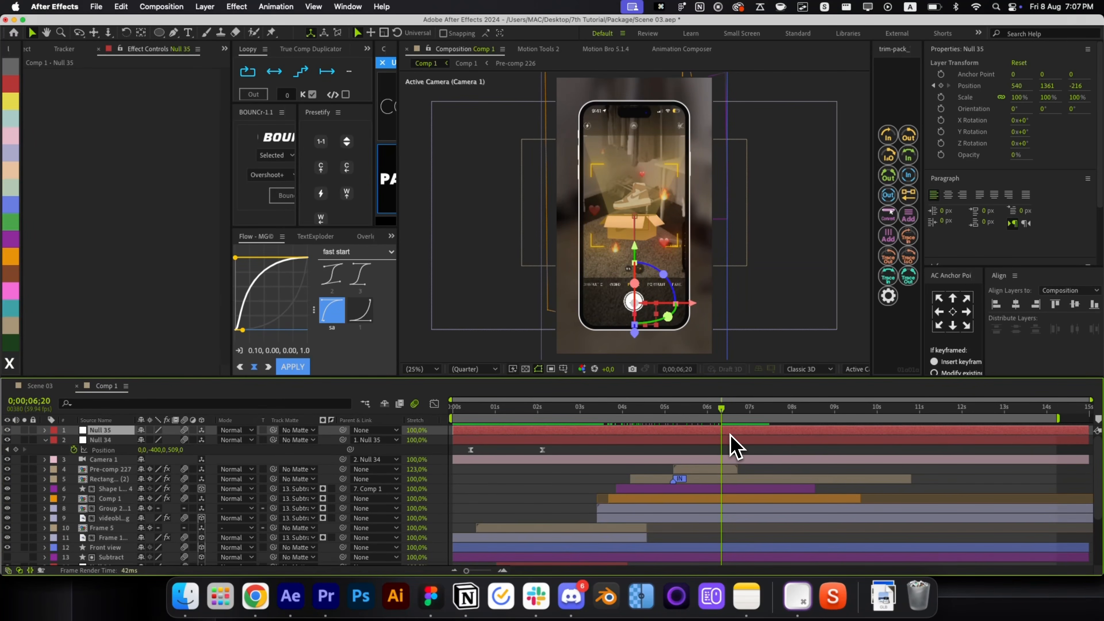
key("p")
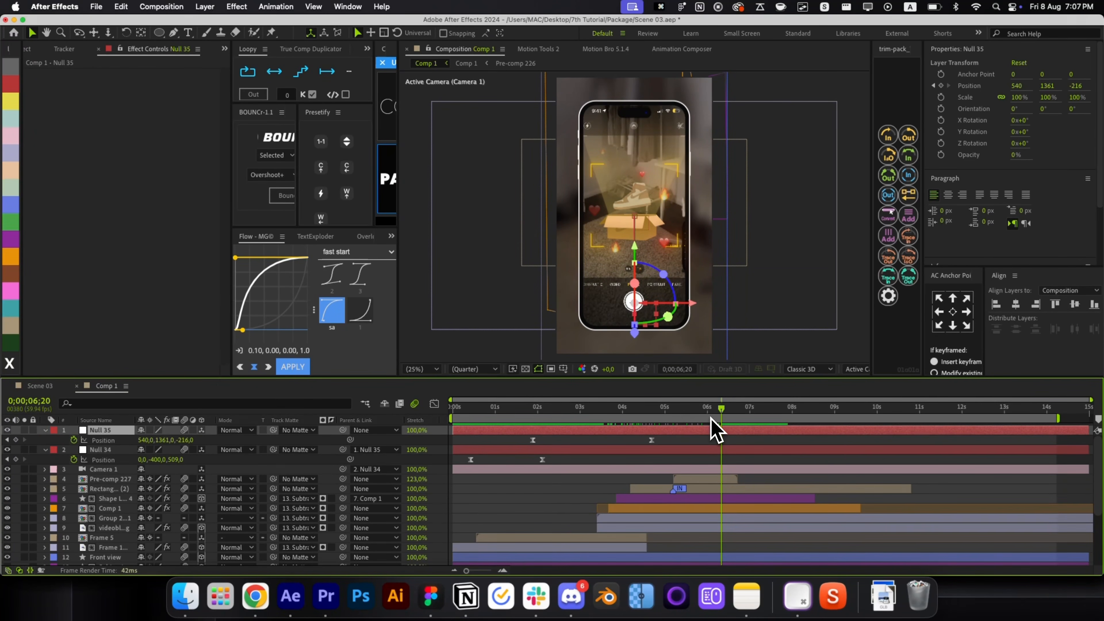
left_click(734, 410)
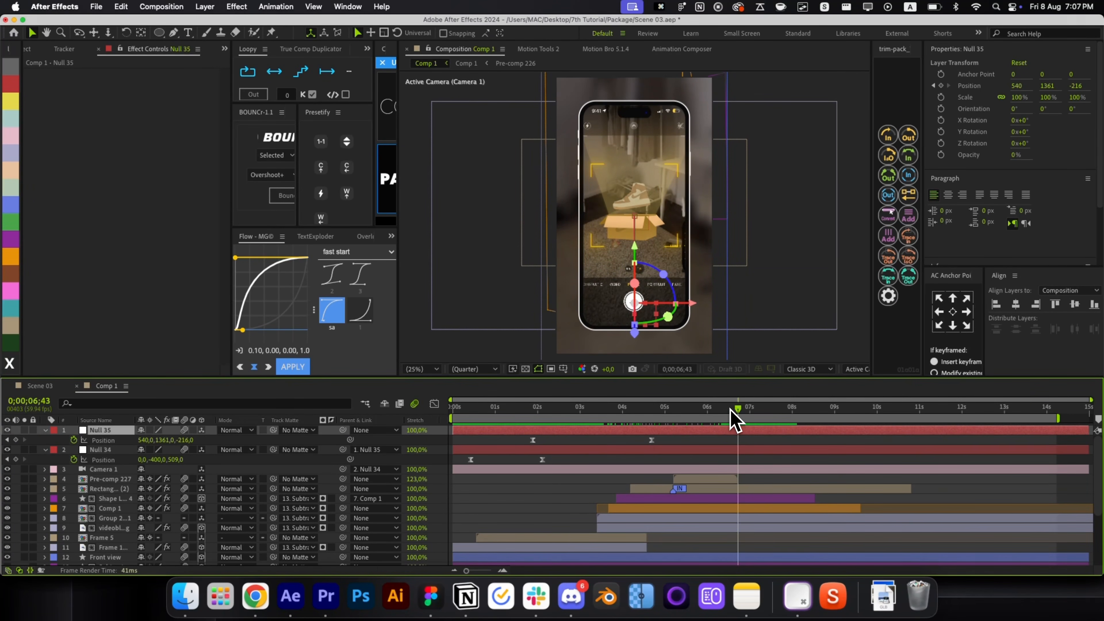
left_click_drag(727, 411, 721, 411)
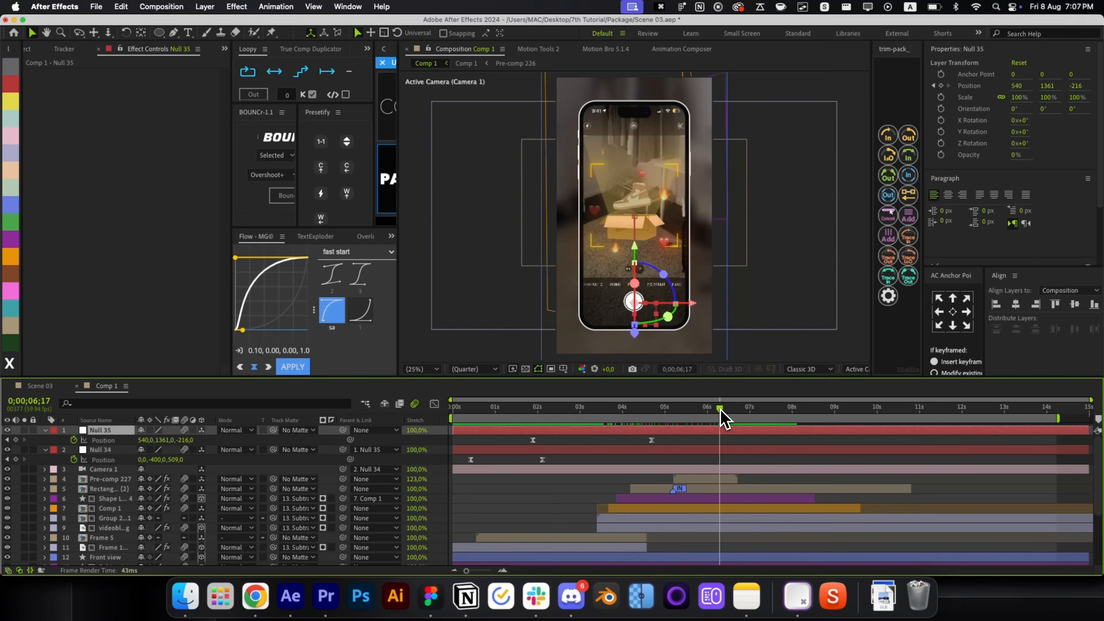
left_click(725, 442)
key("super+shift+Left")
key("super+shift+Left")
key("super+shift+Left")
key("super+shift+Left")
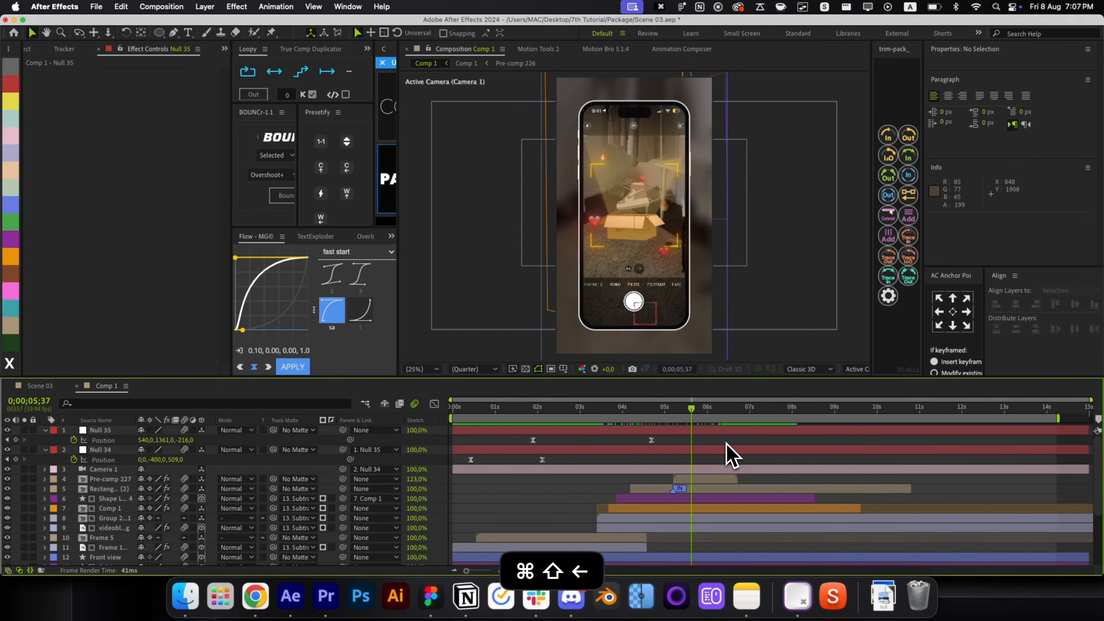
Key Null 34's Position at 0;00;05;37 and raise Z from 509 to 752 at 0;00;06;57.
left_click(16, 460)
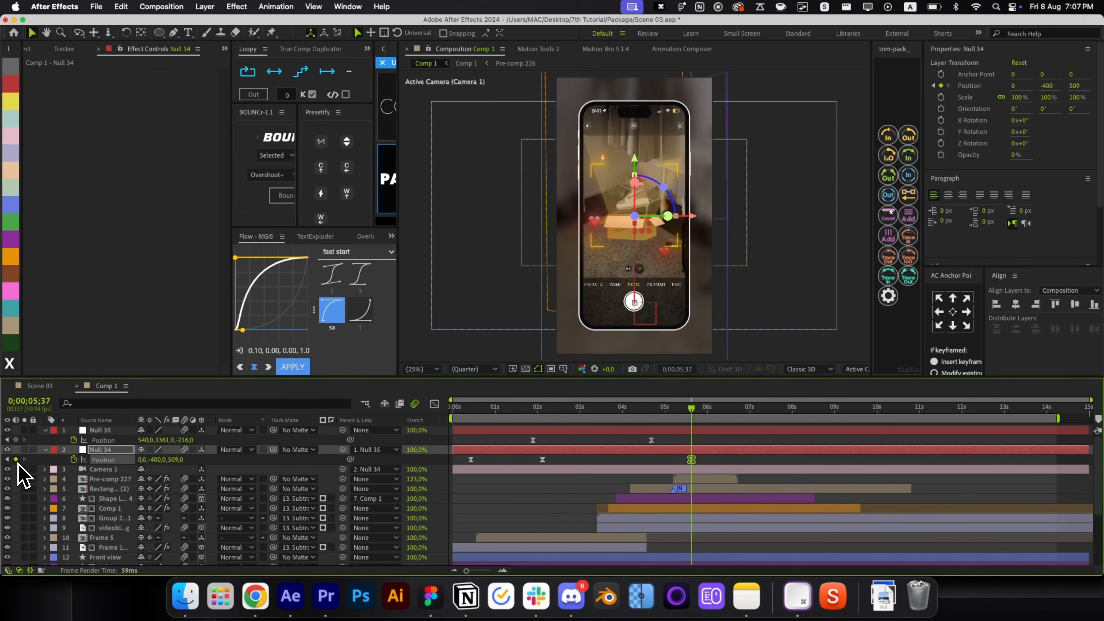
key("super+shift+Right")
key("super+shift+Right")
key("super+shift+Right")
key("super+shift+Right")
key("super+shift+Right")
key("super+shift+Right")
key("super+shift+Right")
key("super+shift+Right")
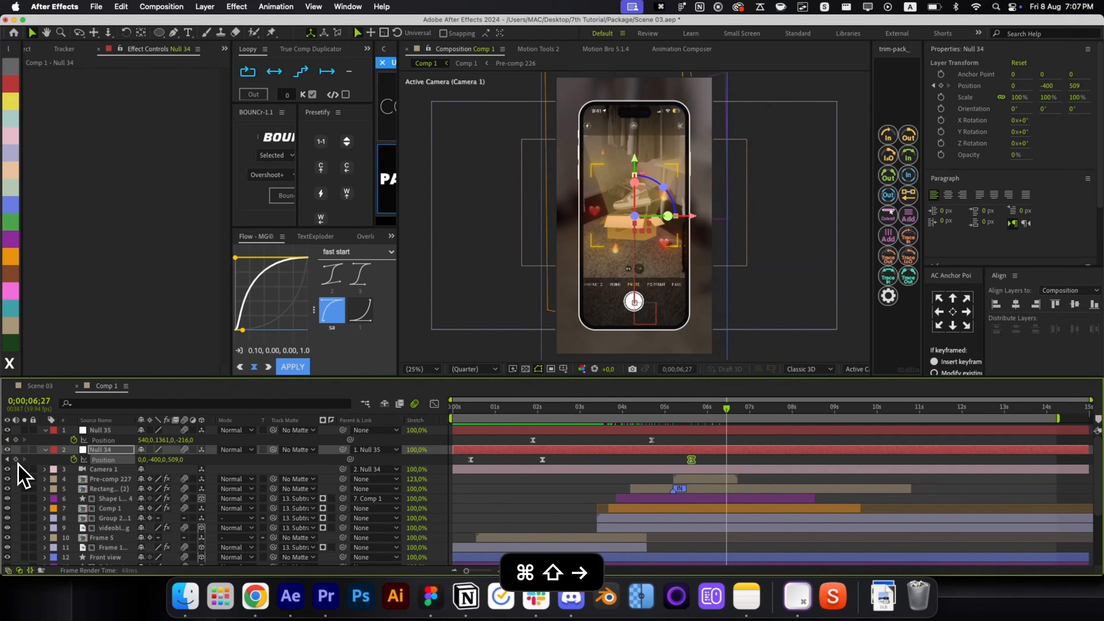
key("super+shift+Left")
key("super+shift+Left")
key("super+shift+Left")
key("super+shift+Left")
key("super+shift+Left")
key("super+shift+Left")
key("super+shift+Left")
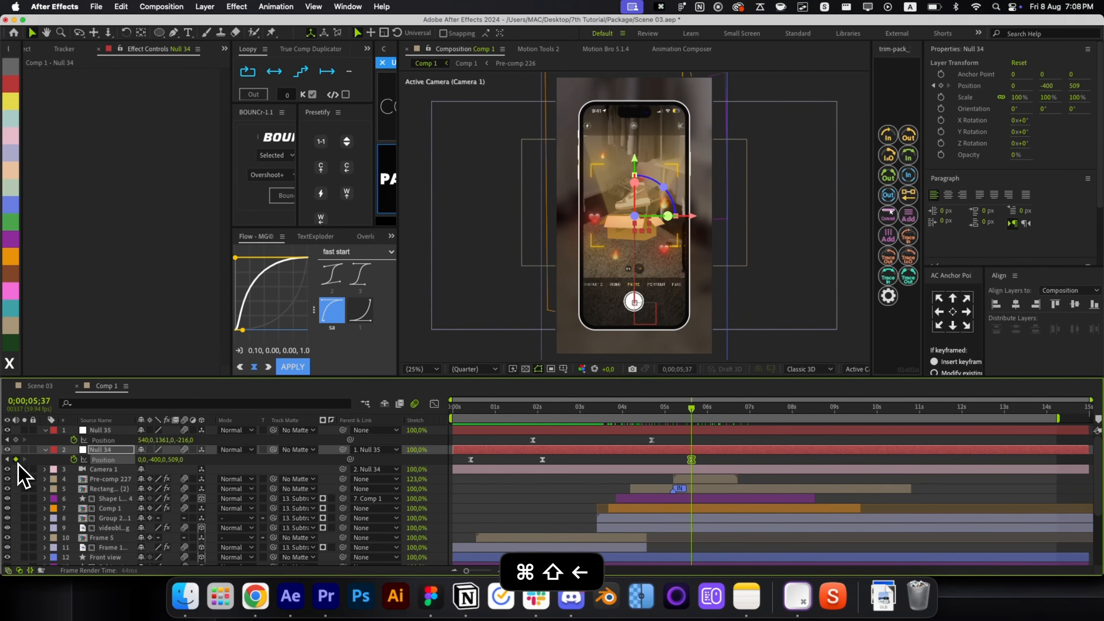
key("super+shift+Right")
key("super+shift+Right")
key("super+shift+Right")
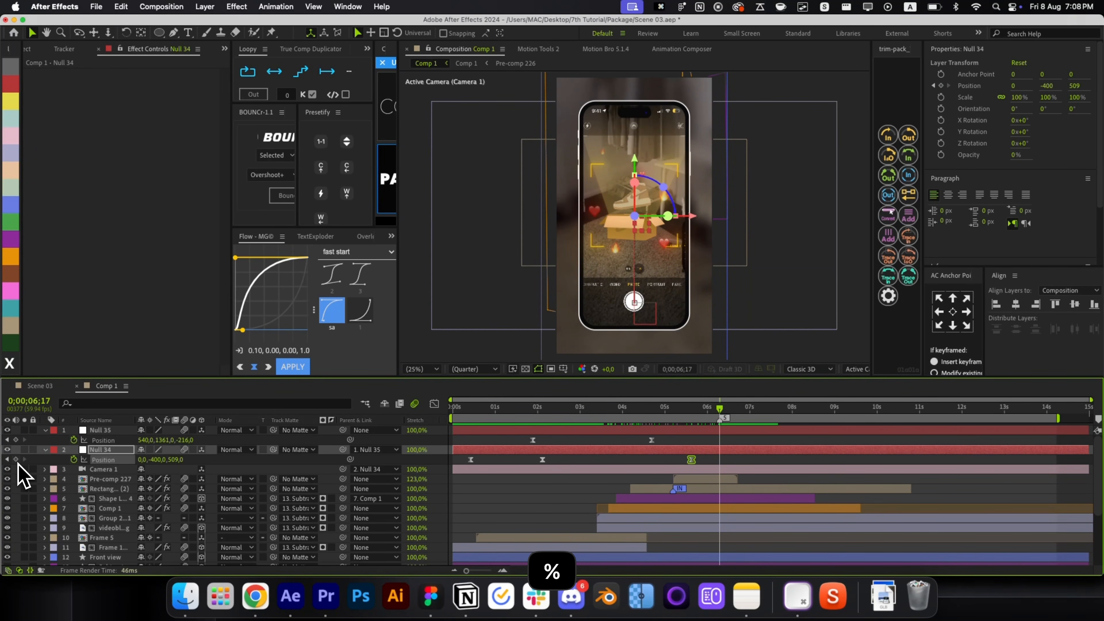
key("shift+Right")
key("shift+Right")
key("shift+Right")
key("shift+Right")
key("shift+Right")
key("shift+Left")
key("BackSpace")
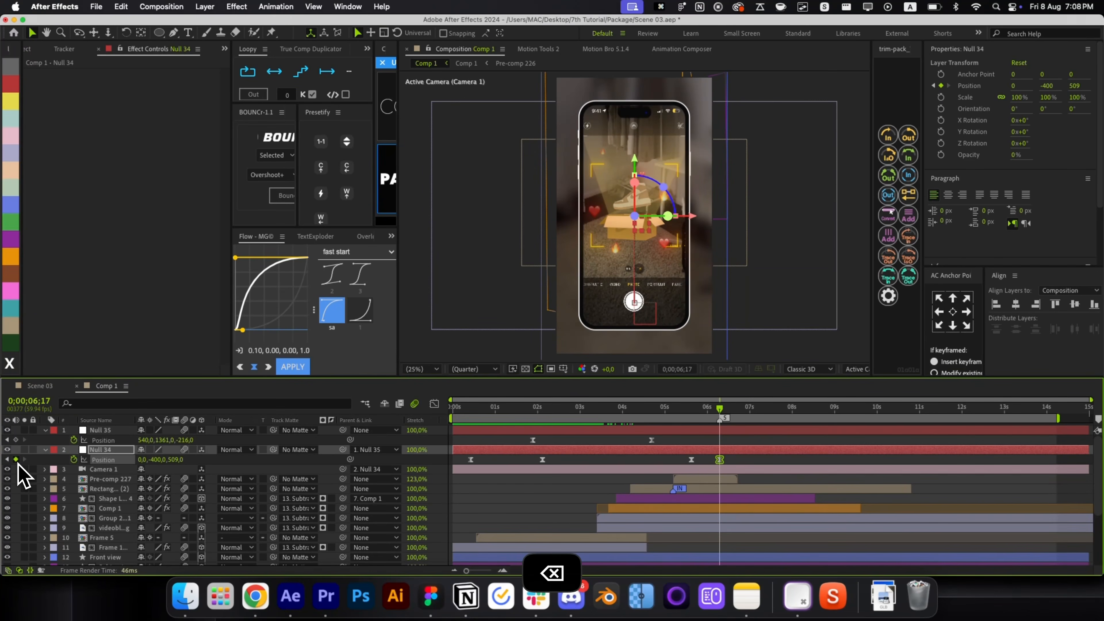
key("super+shift+Right")
key("super+shift+Right")
key("super+shift+Right")
key("super+shift+Right")
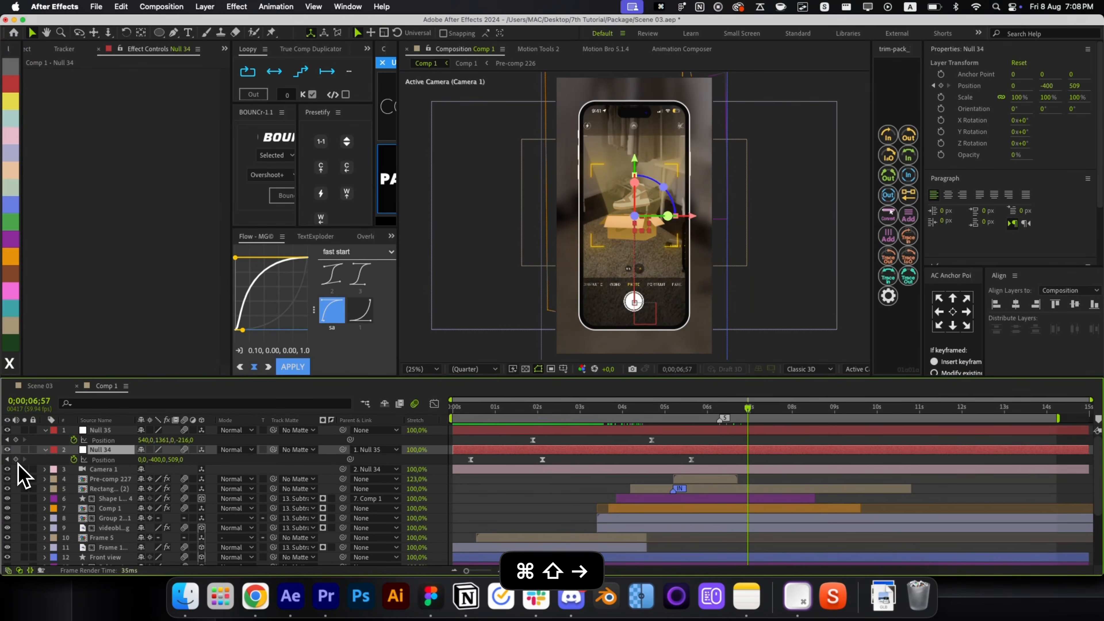
left_click_drag(182, 459, 309, 454)
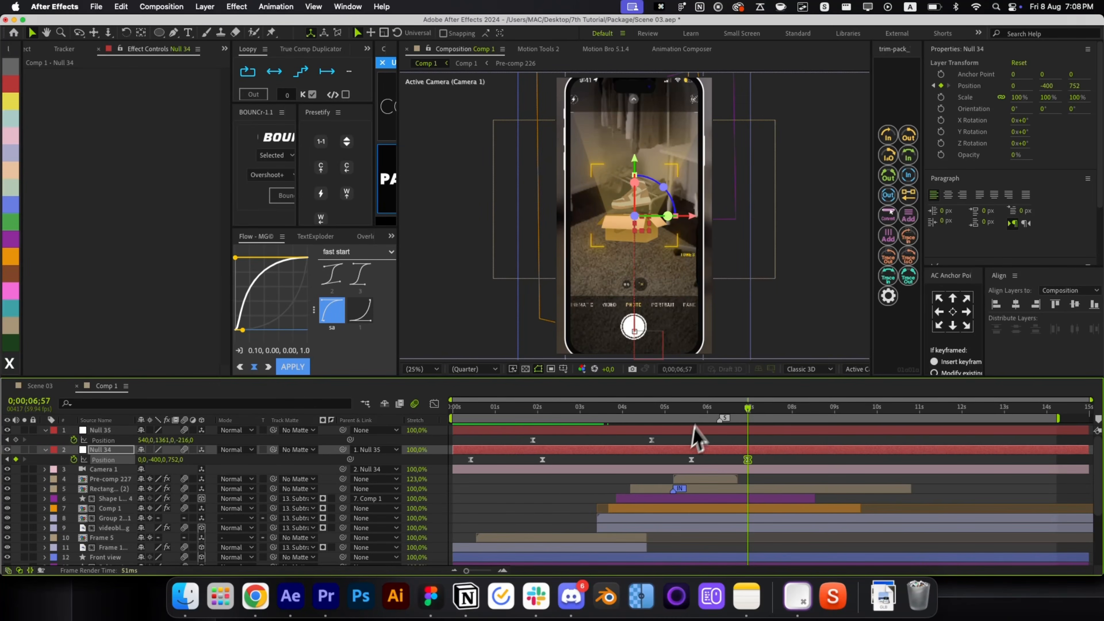
left_click(692, 410)
Make all eight layers inside the Rectangle Frame 2 (2) precomp 3D.
left_click(705, 479)
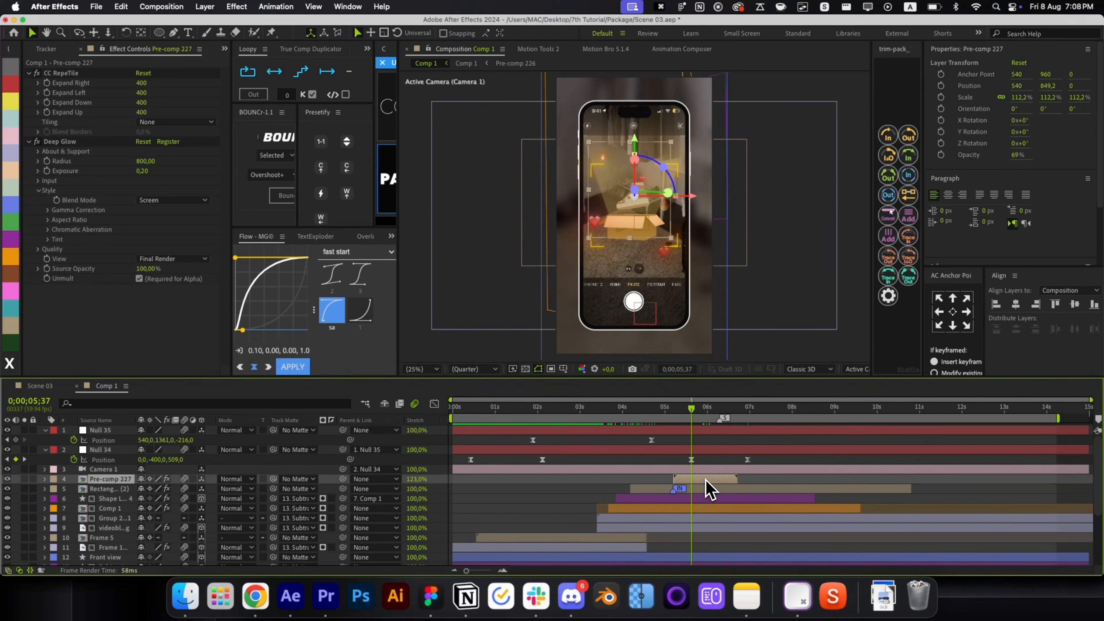
double_click(707, 489)
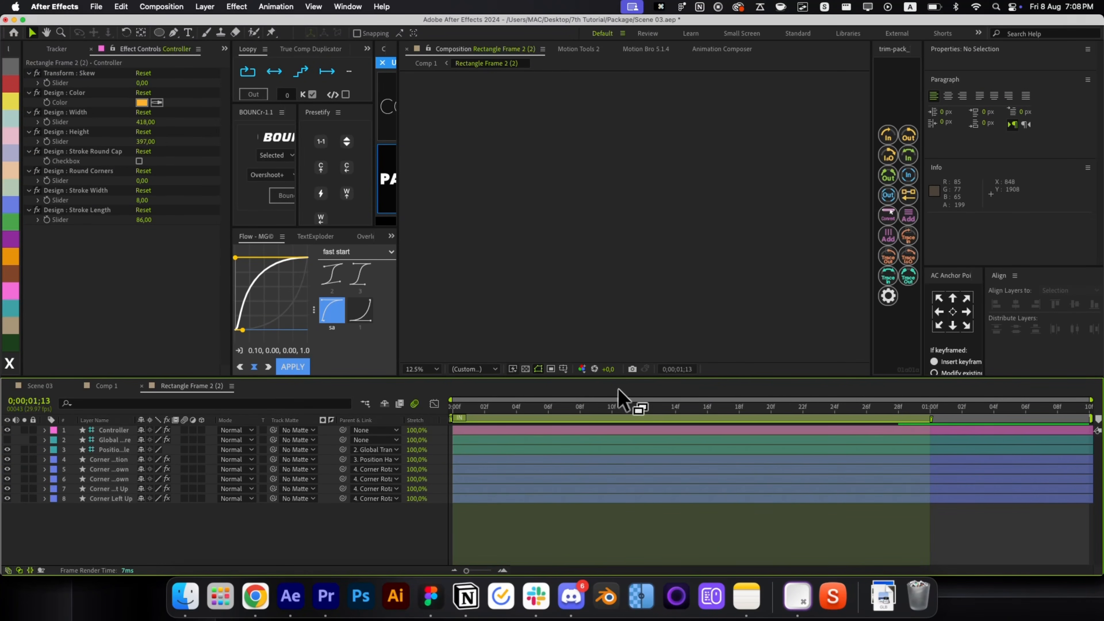
left_click(598, 407)
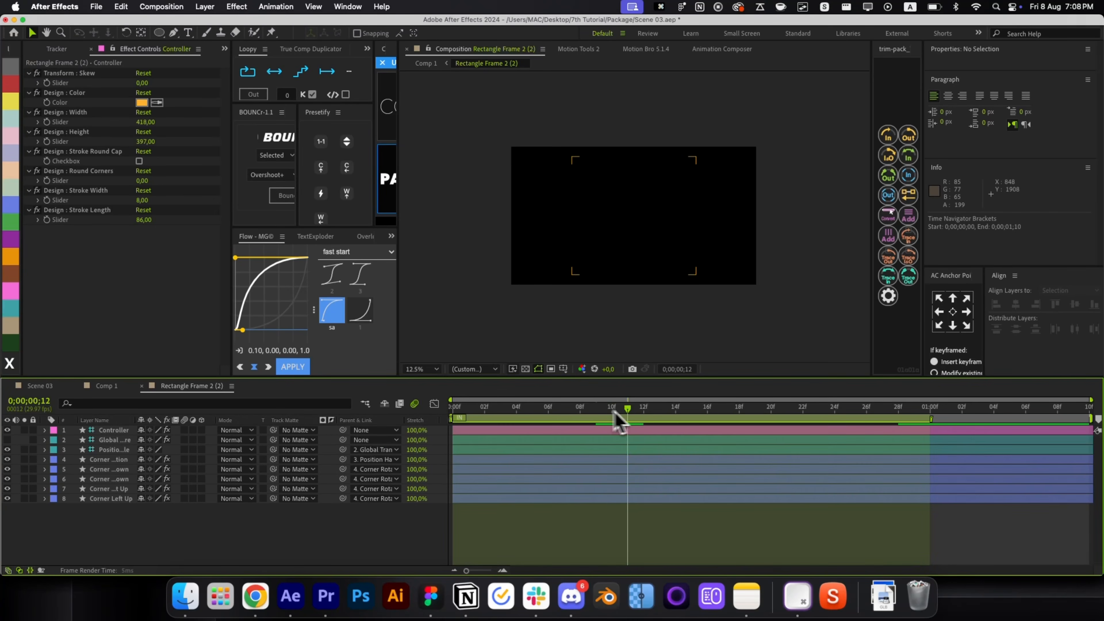
left_click_drag(202, 430, 207, 510)
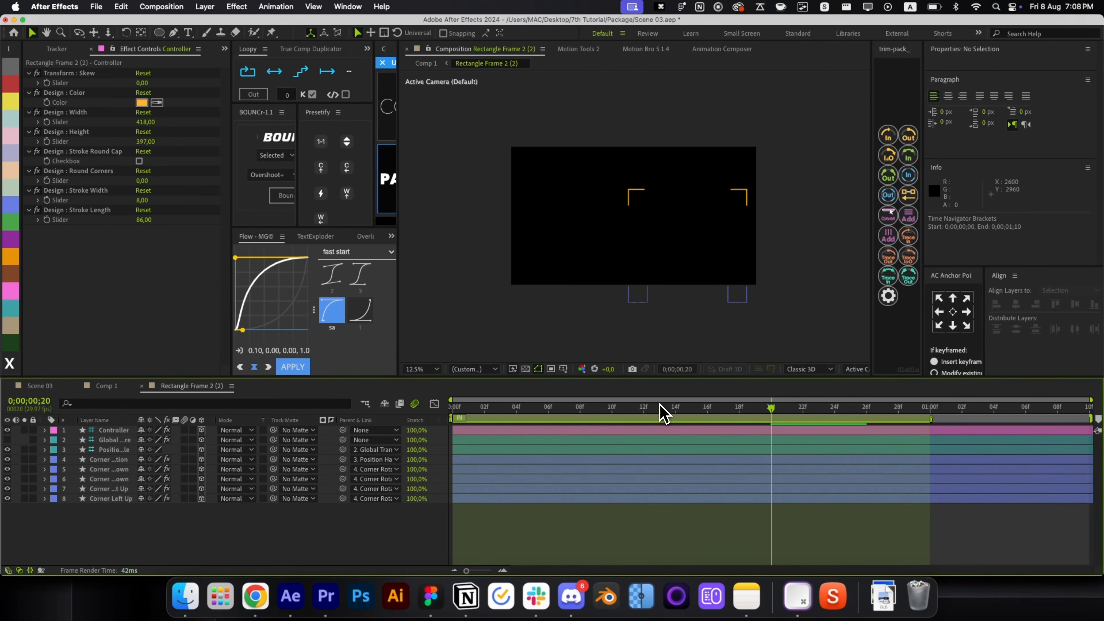
left_click_drag(660, 405, 414, 424)
key("super+w")
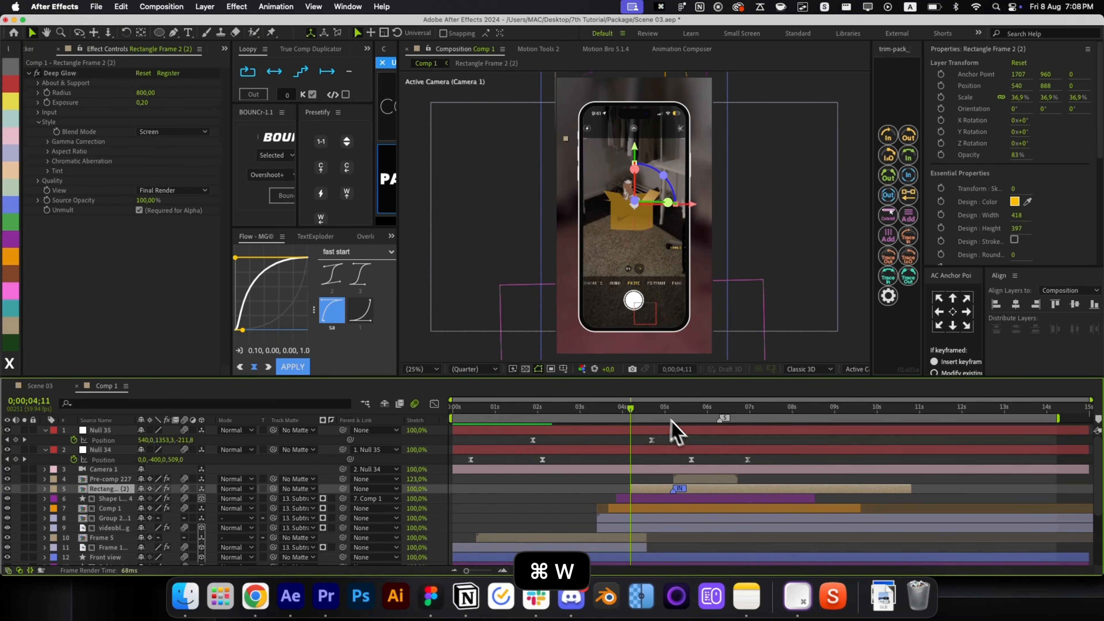
Scale the Rectangle Frame 2 (2) layer down to 31.5% at 0;00;06;11.
left_click_drag(654, 407, 714, 424)
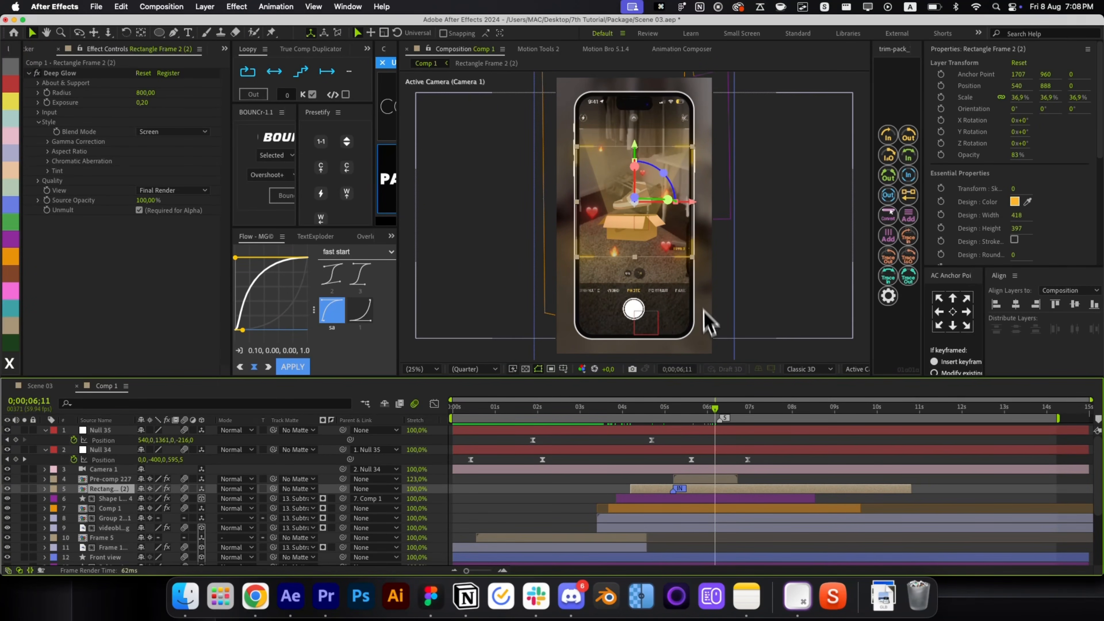
left_click_drag(697, 266, 688, 261)
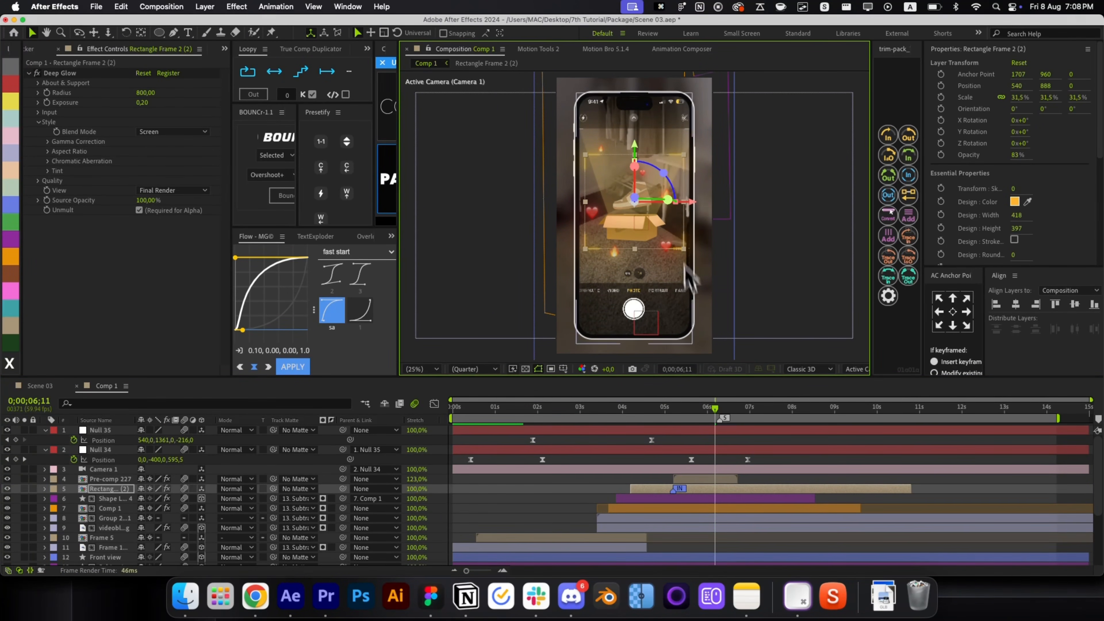
left_click(709, 457)
Raise Null 34's end Position keyframe to Z 774 and ease both keyframes.
left_click_drag(734, 409, 748, 420)
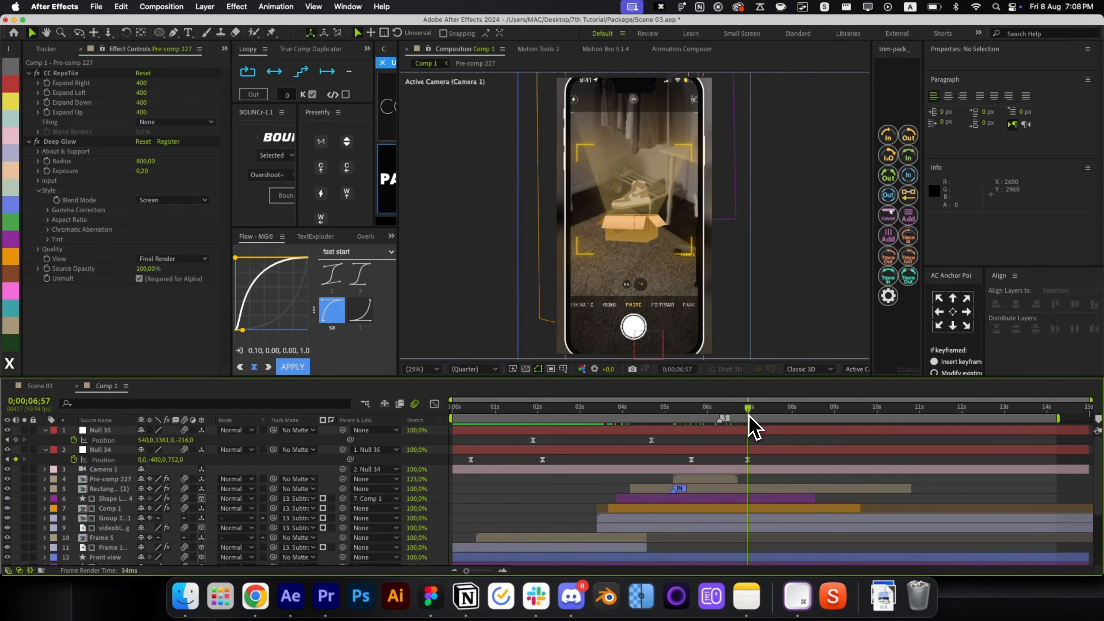
left_click_drag(178, 472, 187, 472)
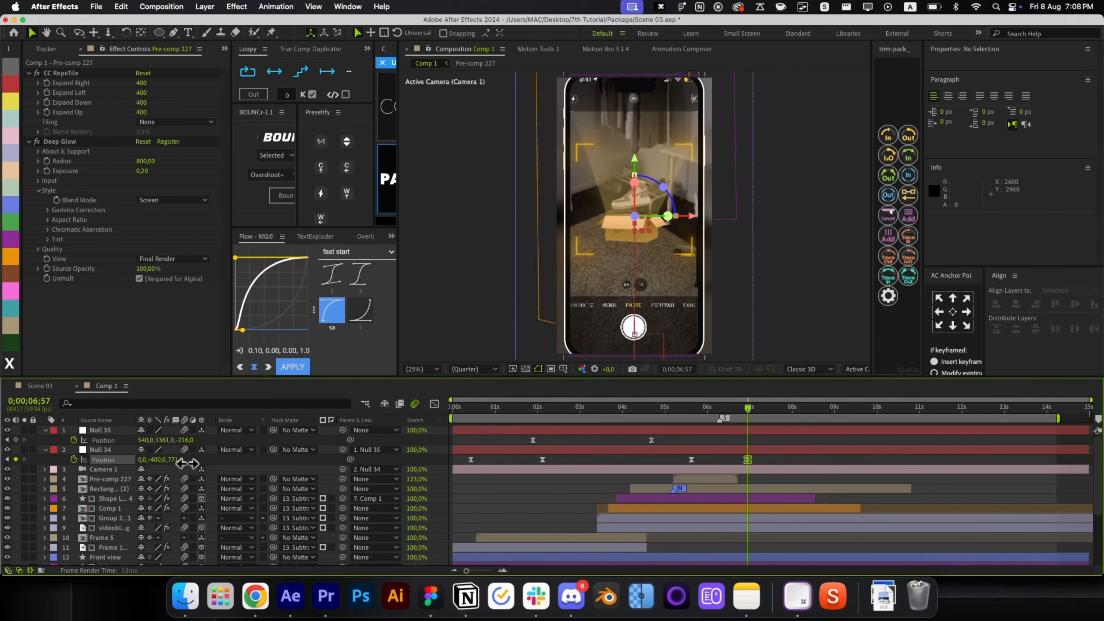
left_click_drag(757, 460, 687, 466)
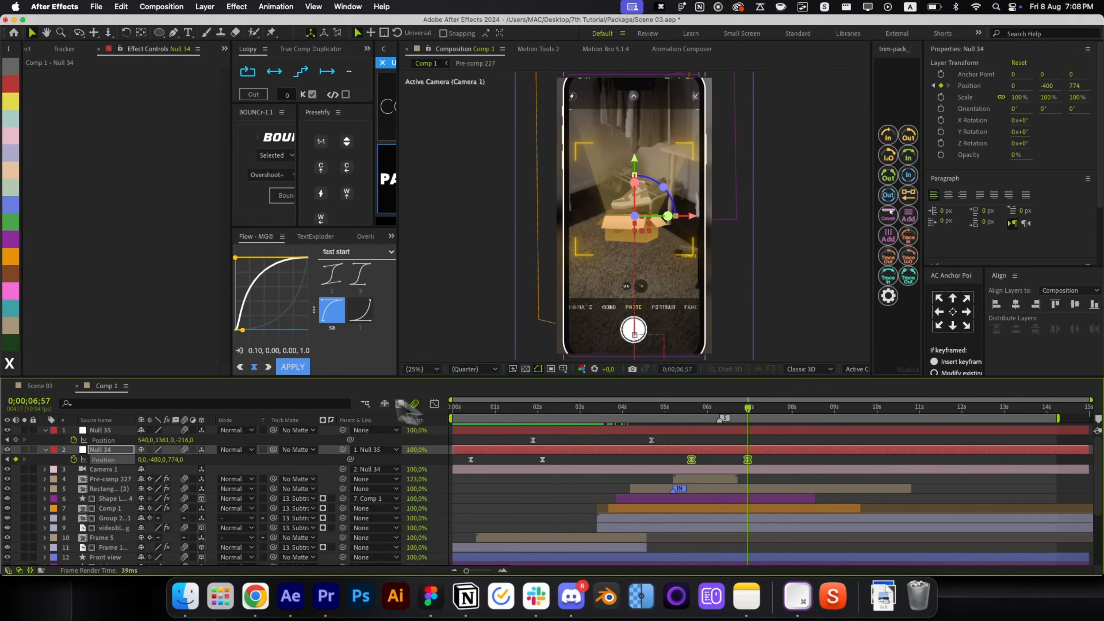
left_click(360, 274)
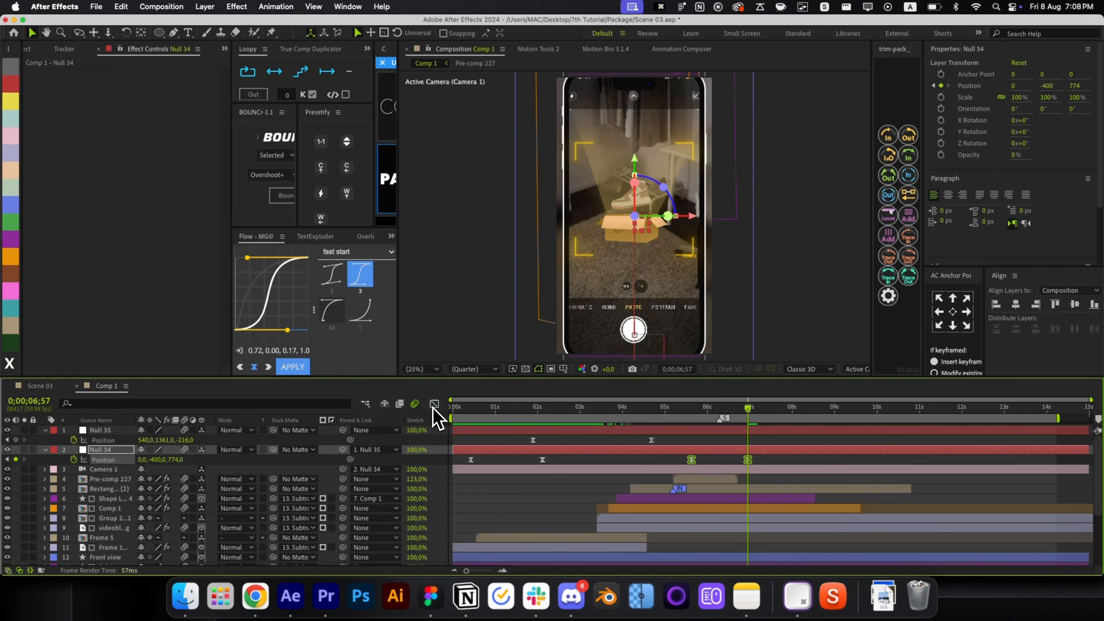
left_click_drag(731, 411, 720, 416)
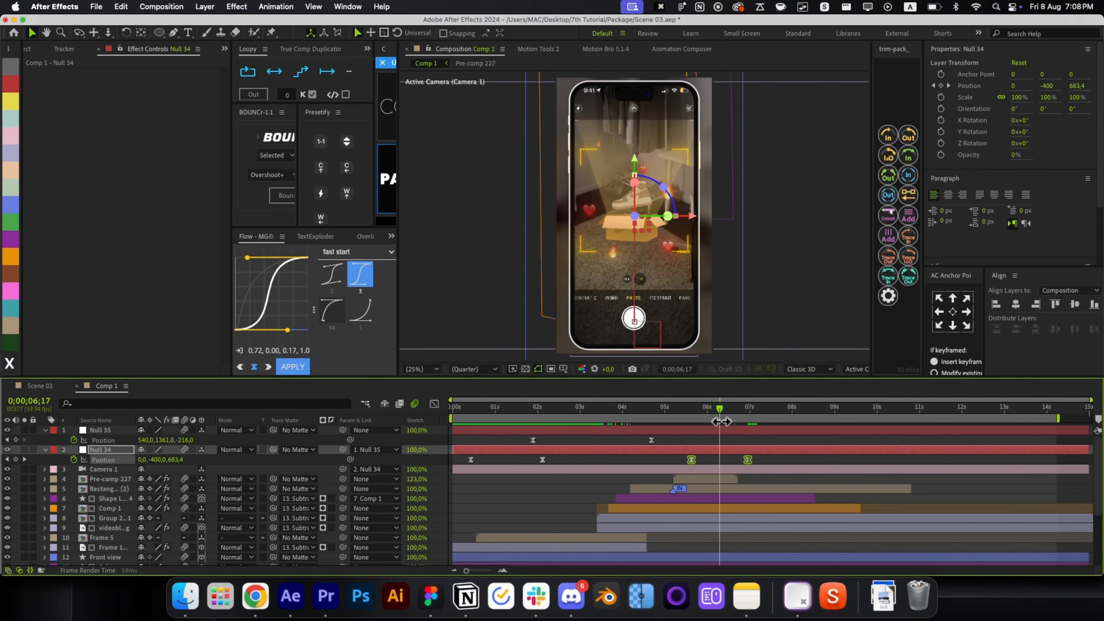
left_click(720, 481)
Trim a six-layer selection down to layer 9 so it ends at the playhead.
left_click(719, 530, "shift")
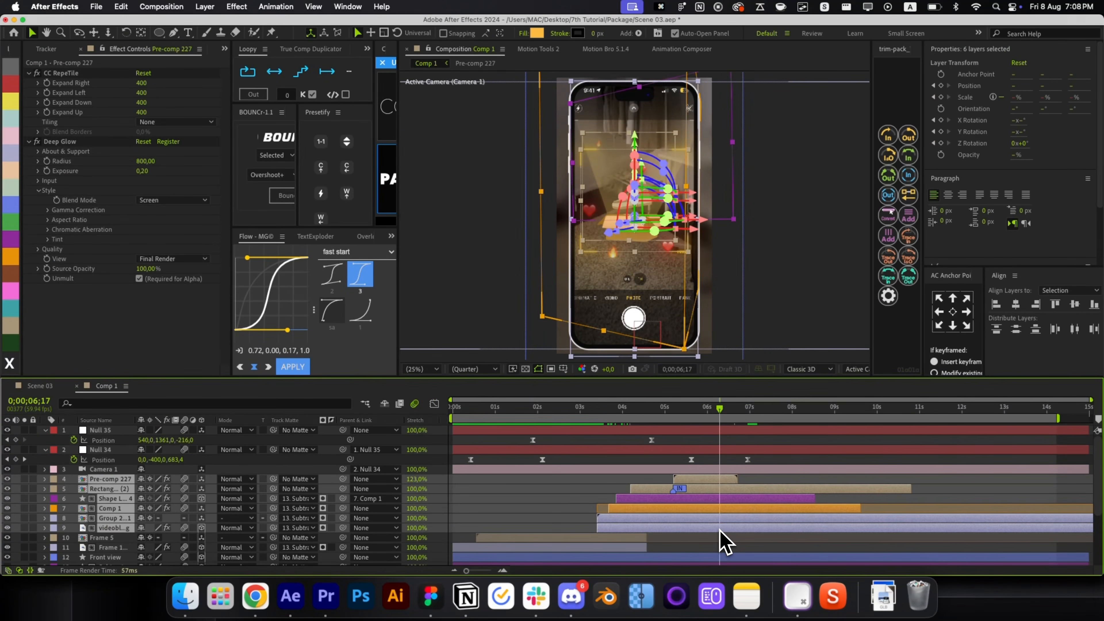
key("alt+bracketright")
left_click(746, 513)
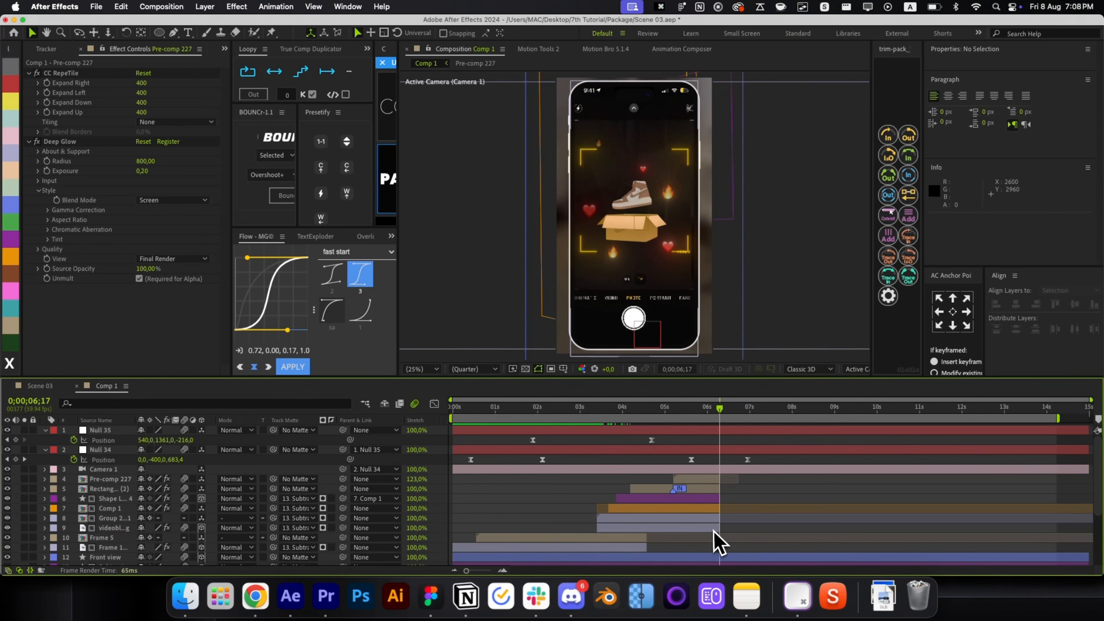
left_click(713, 528)
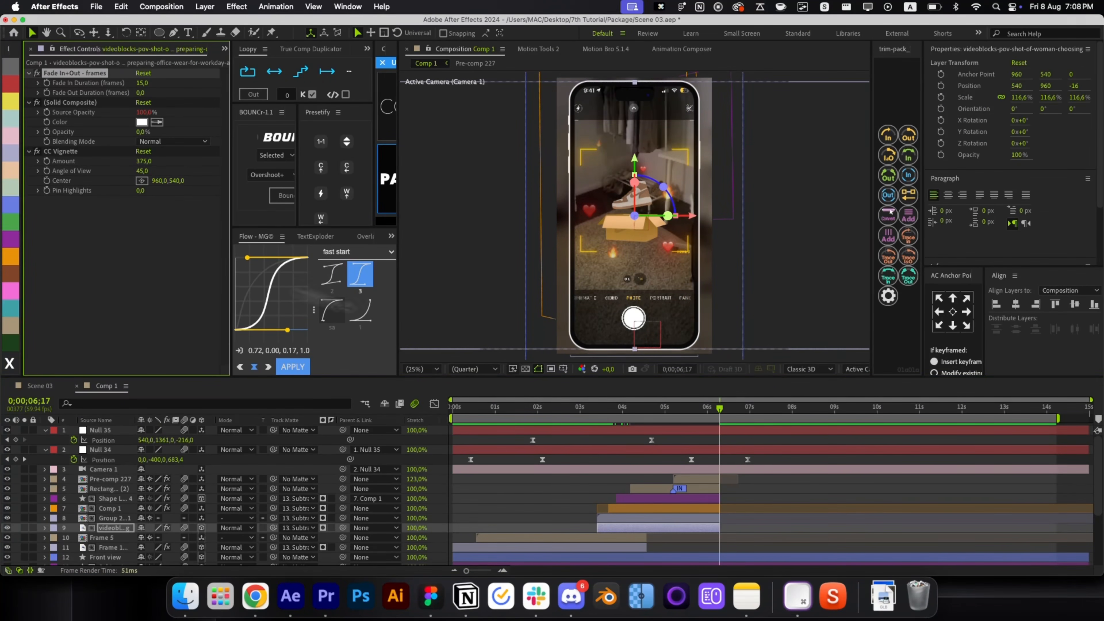
Inspect the Group, Comp 1, Shape Layer 4, Rectangle Frame 2 (2) and Pre-comp 227 layers.
left_click(669, 517)
left_click(670, 509)
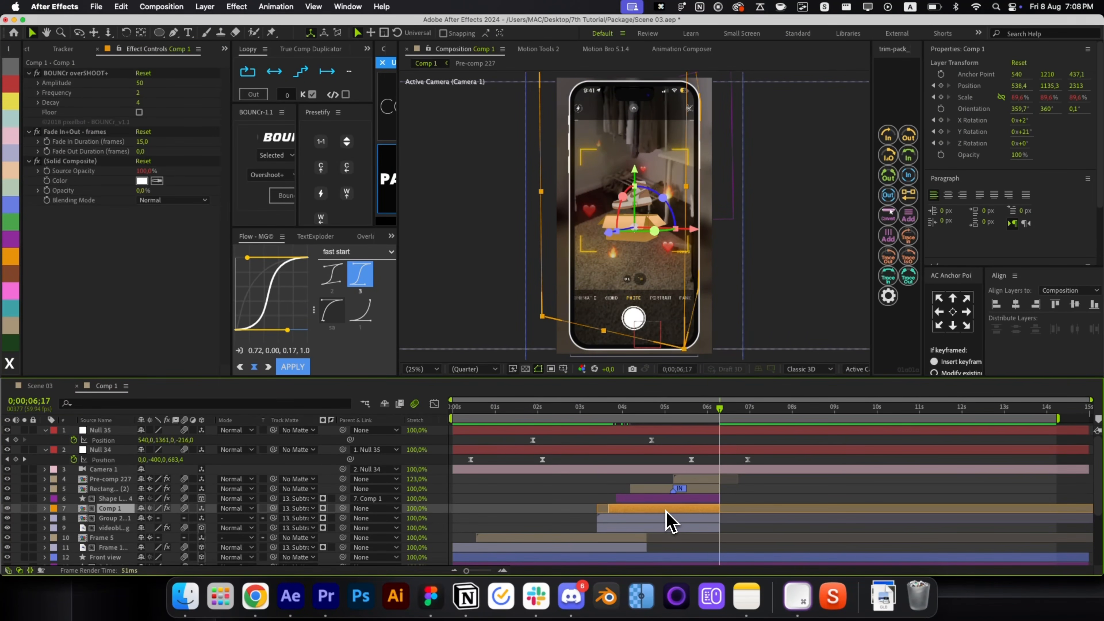
left_click(664, 501)
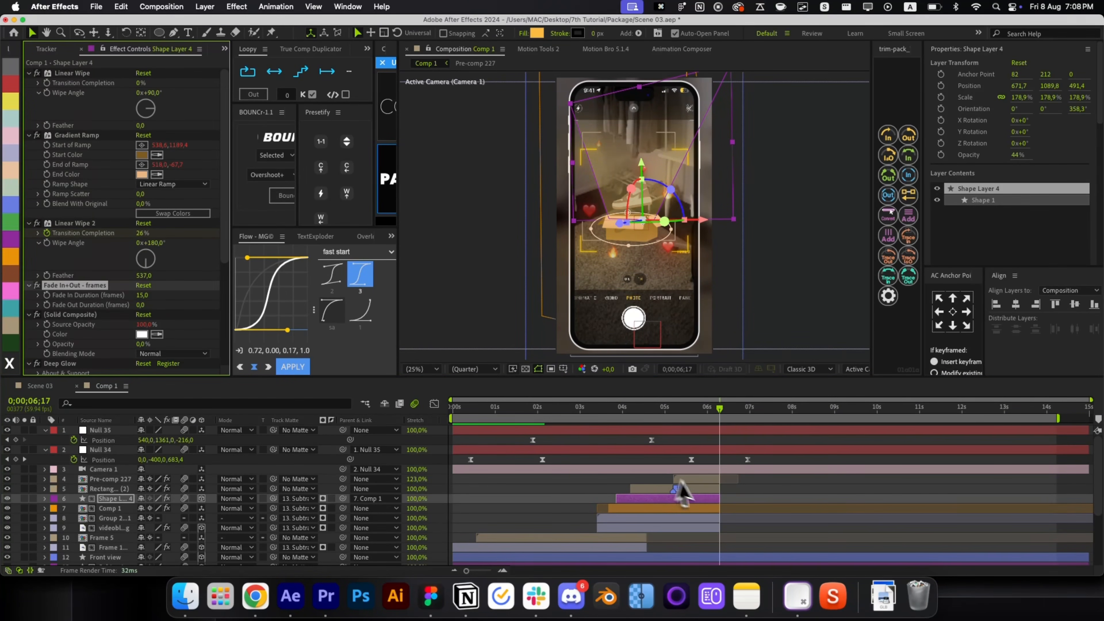
left_click(697, 490)
left_click(710, 481)
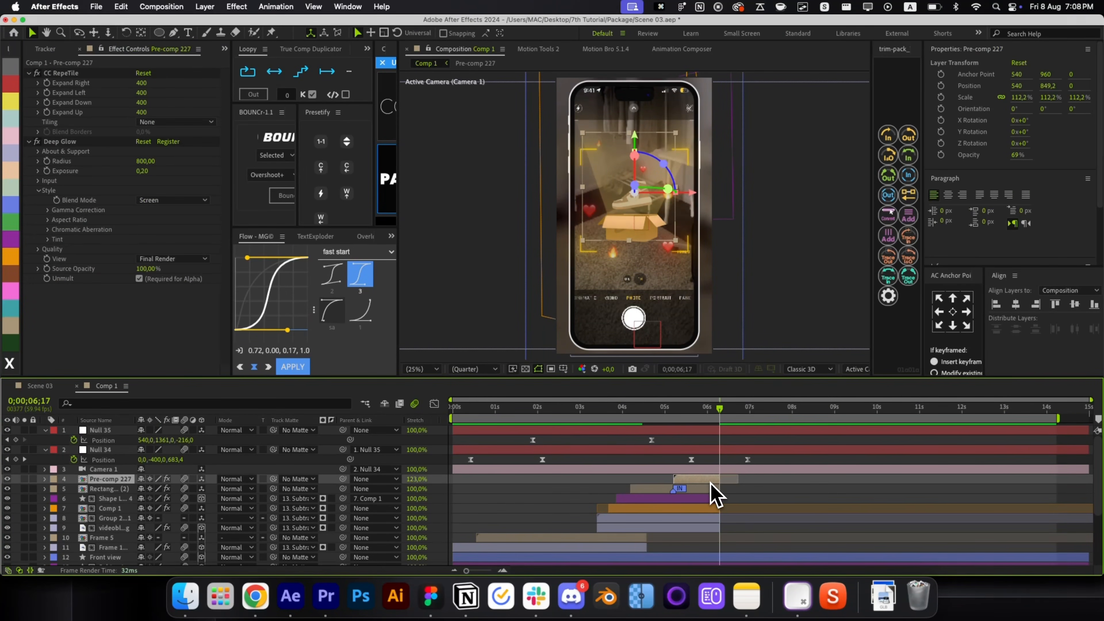
left_click(760, 500)
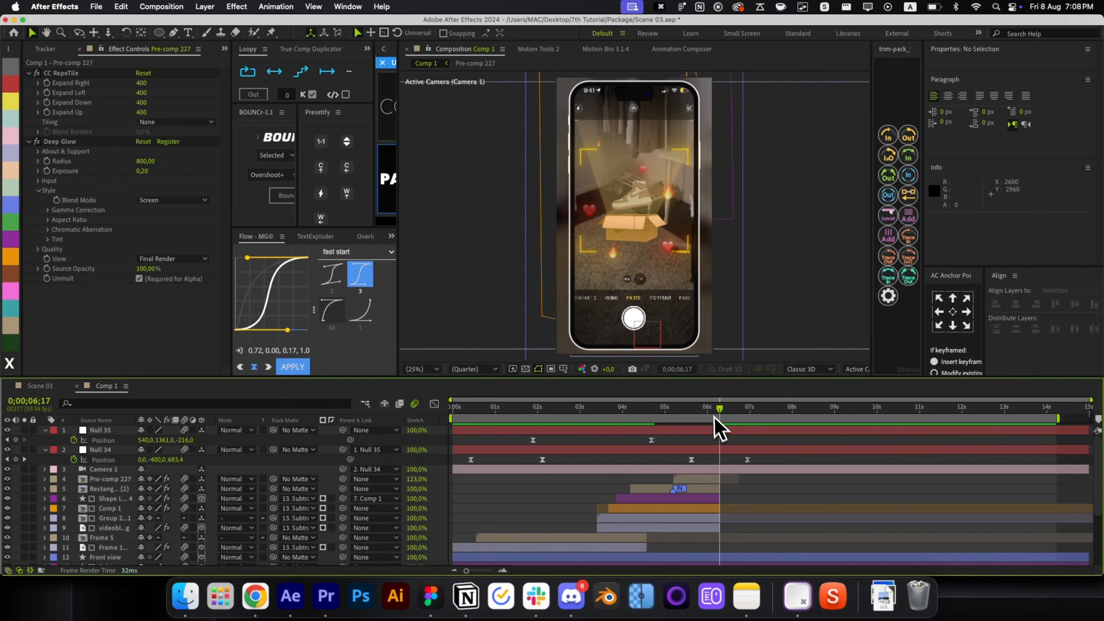
Trim Front view, Subtract and the background video to end at the new current time.
mouse_move(713, 417)
left_mouse_down()
mouse_move(698, 413)
mouse_move(735, 427)
mouse_move(721, 431)
left_mouse_up()
scroll(723, 434, "down", 4)
left_click(720, 482)
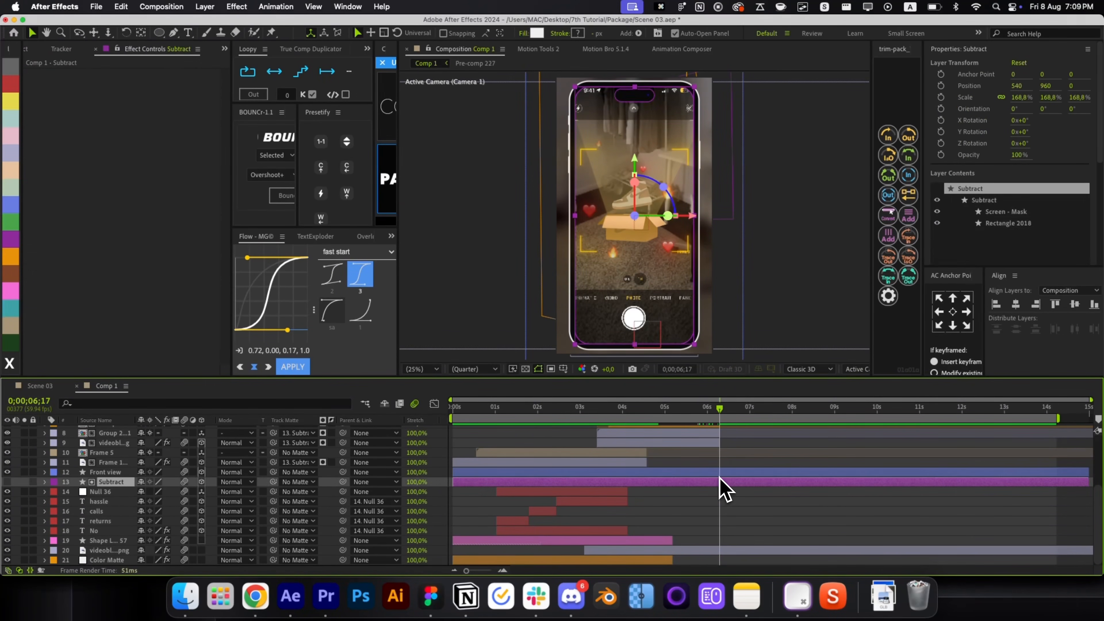
left_click(720, 473, "shift")
key("alt+bracketright")
left_click(735, 503)
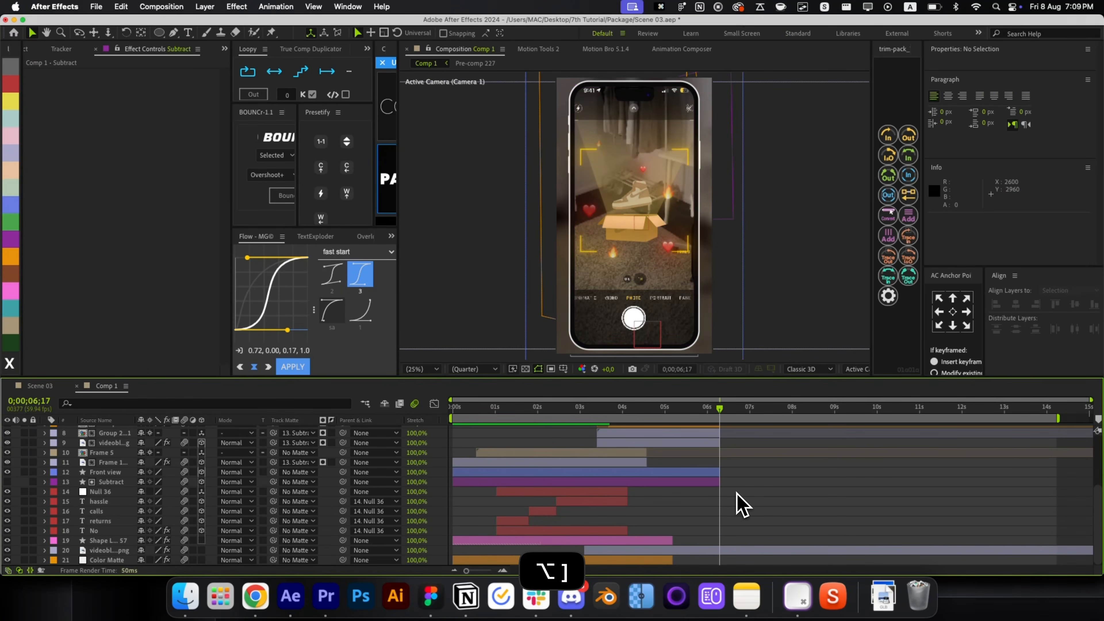
left_click(732, 550)
key("alt+bracketright")
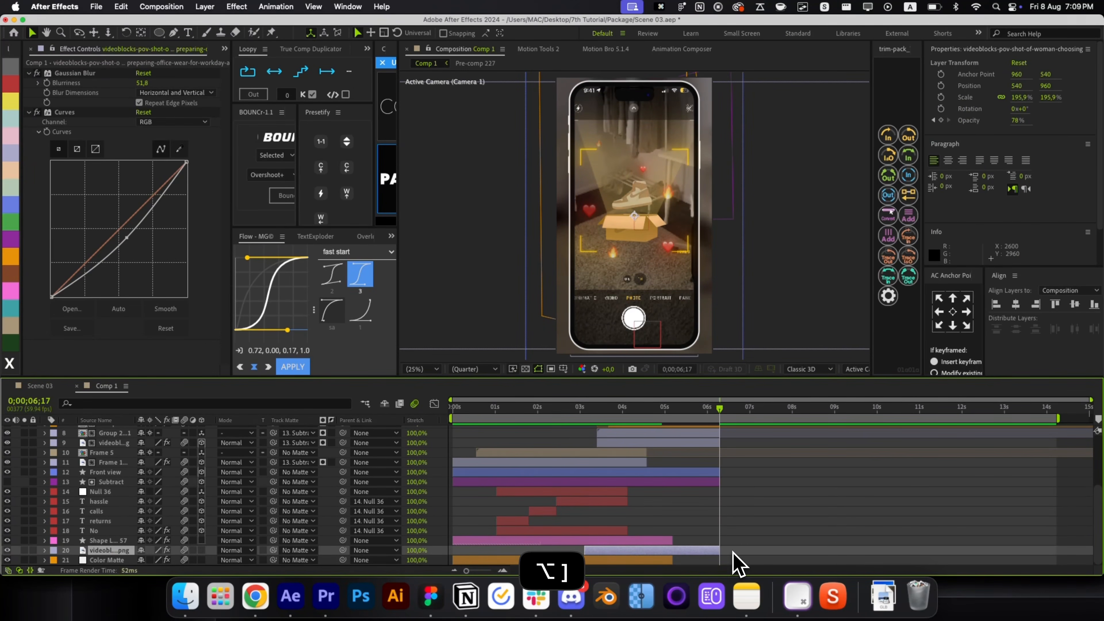
left_click(732, 553)
scroll(735, 557, "up", 5)
left_click_drag(716, 413, 742, 460)
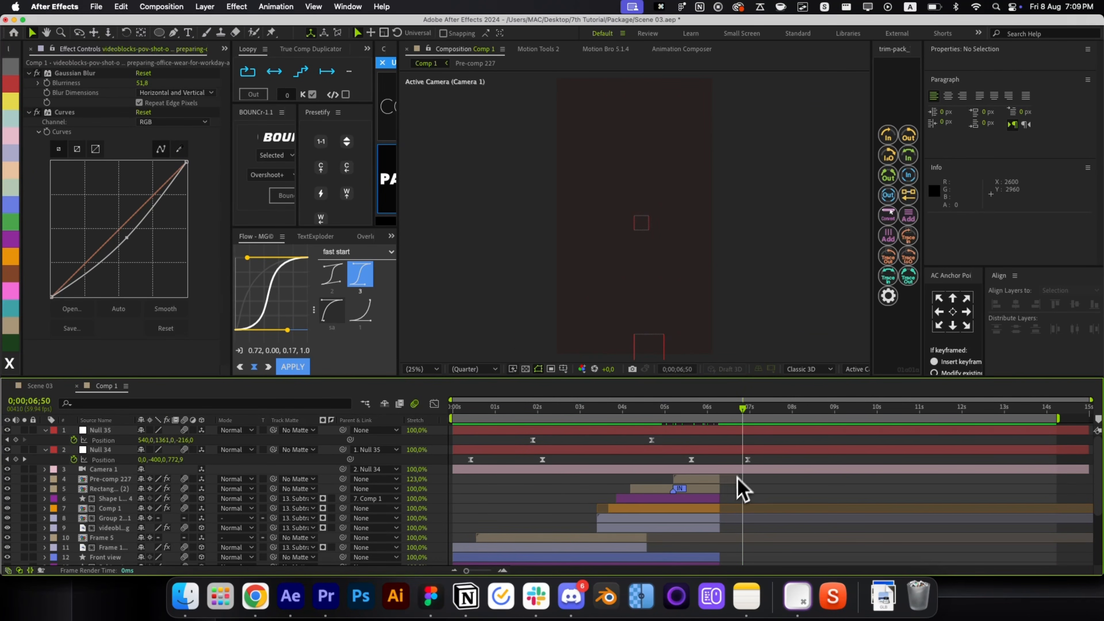
Duplicate the Color Matte layer and slide the copy to start at 0;00;06;50.
scroll(741, 489, "down", 5)
left_click(662, 561)
key("super+d")
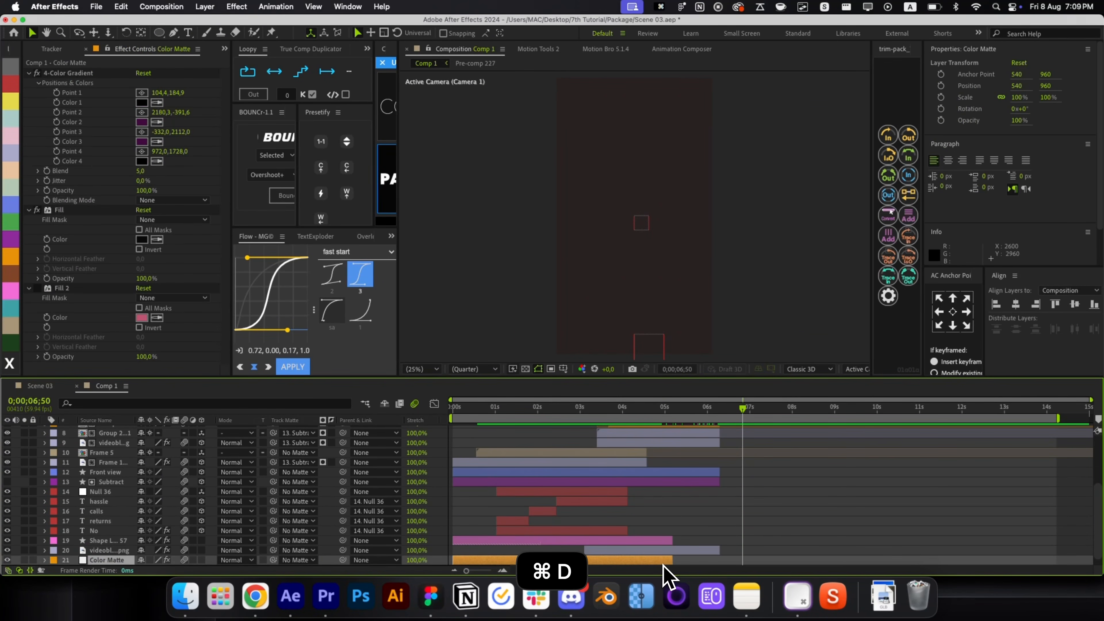
left_click_drag(651, 551, 859, 550)
left_click_drag(757, 564, 775, 565)
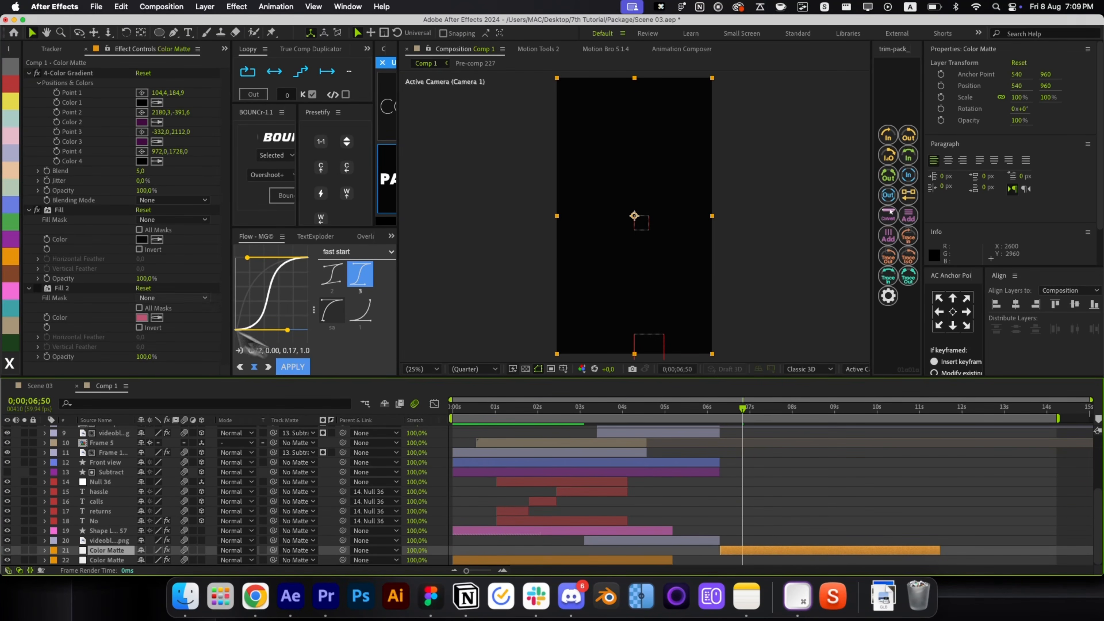
scroll(652, 468, "up", 5)
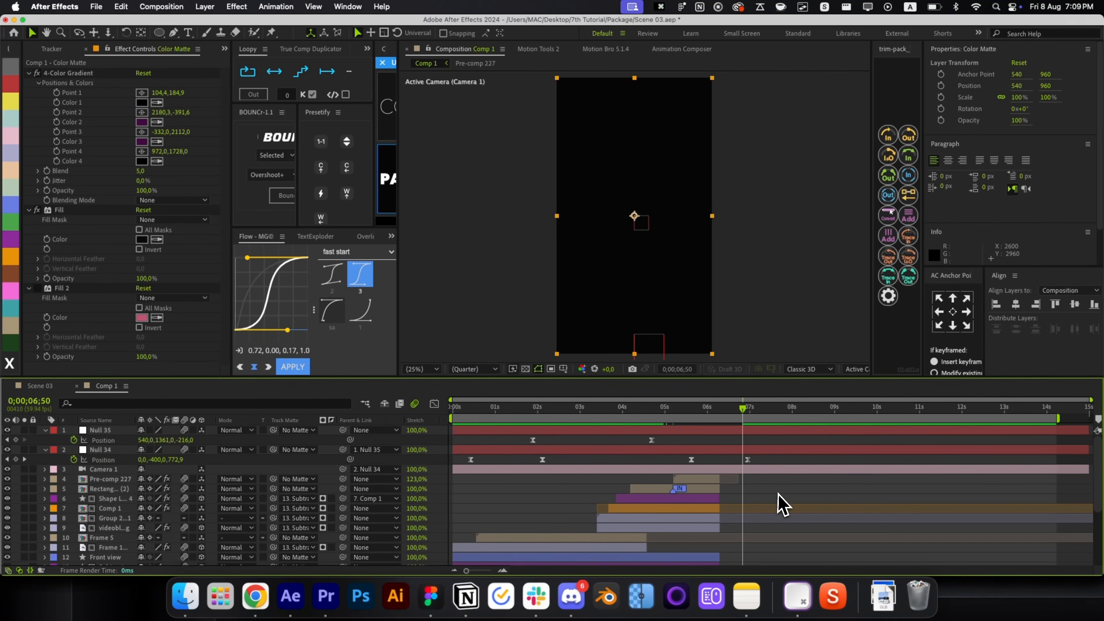
left_click(781, 503)
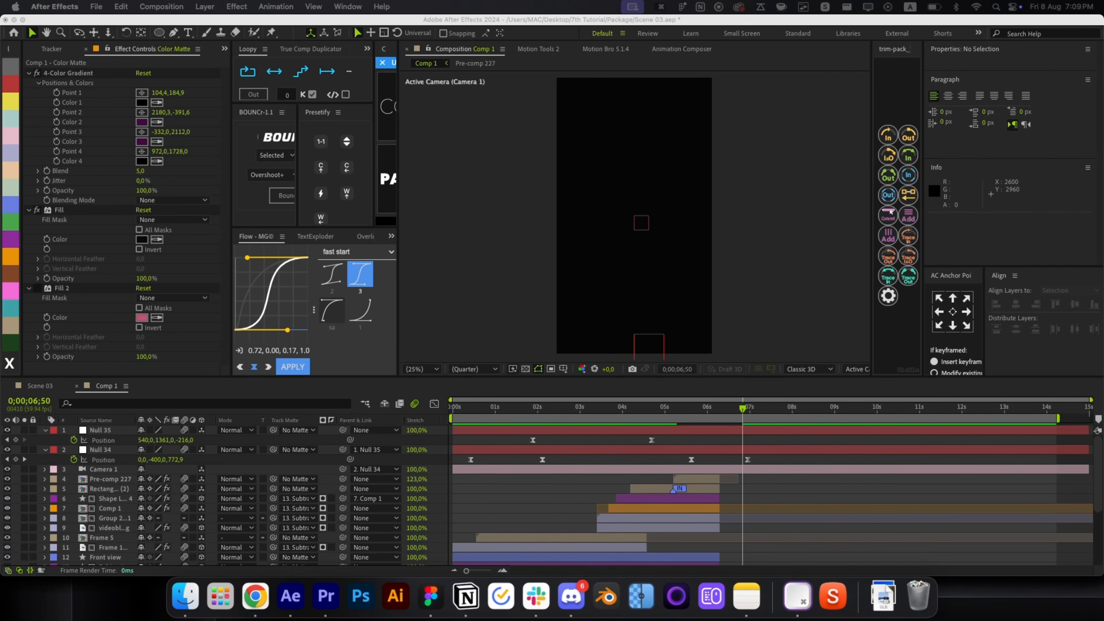
Create a 3D 'Fully' text layer starting at the current time, centred in the frame.
key("super+alt+shift+t")
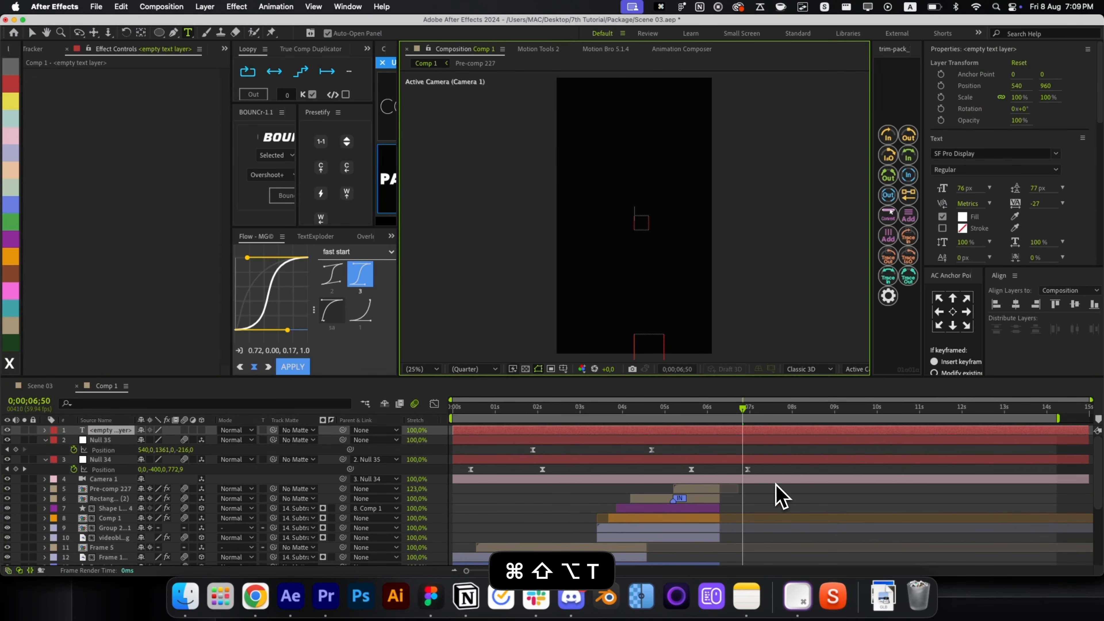
type("Fully")
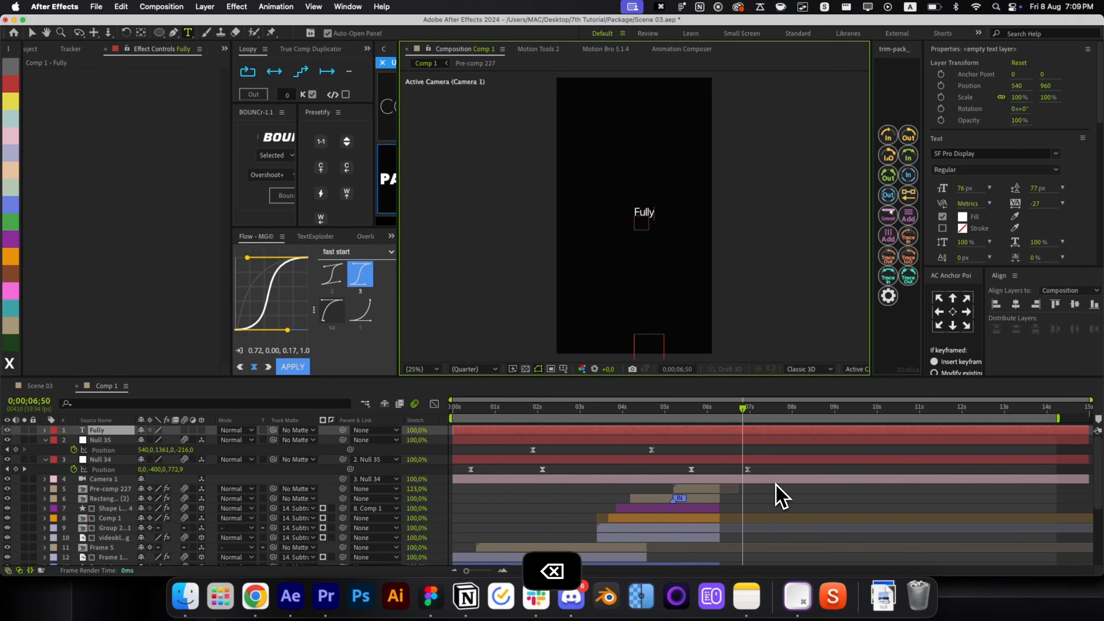
key("super+Return")
key("super+bracketleft")
key("super+bracketleft")
key("super+bracketleft")
key("alt+bracketleft")
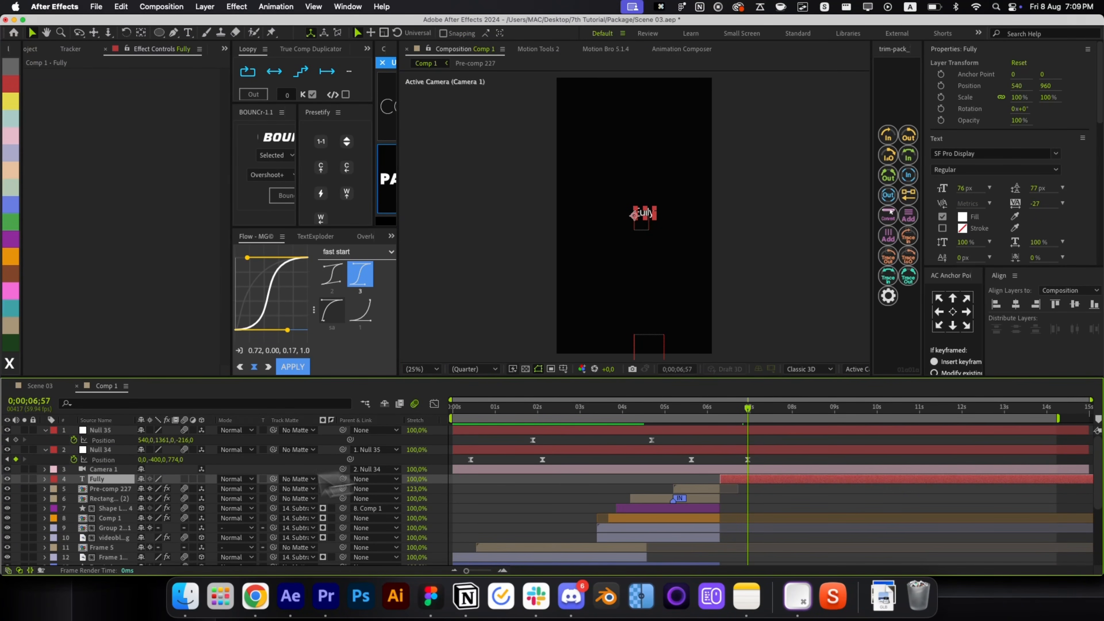
left_click(201, 478)
key("super+Home")
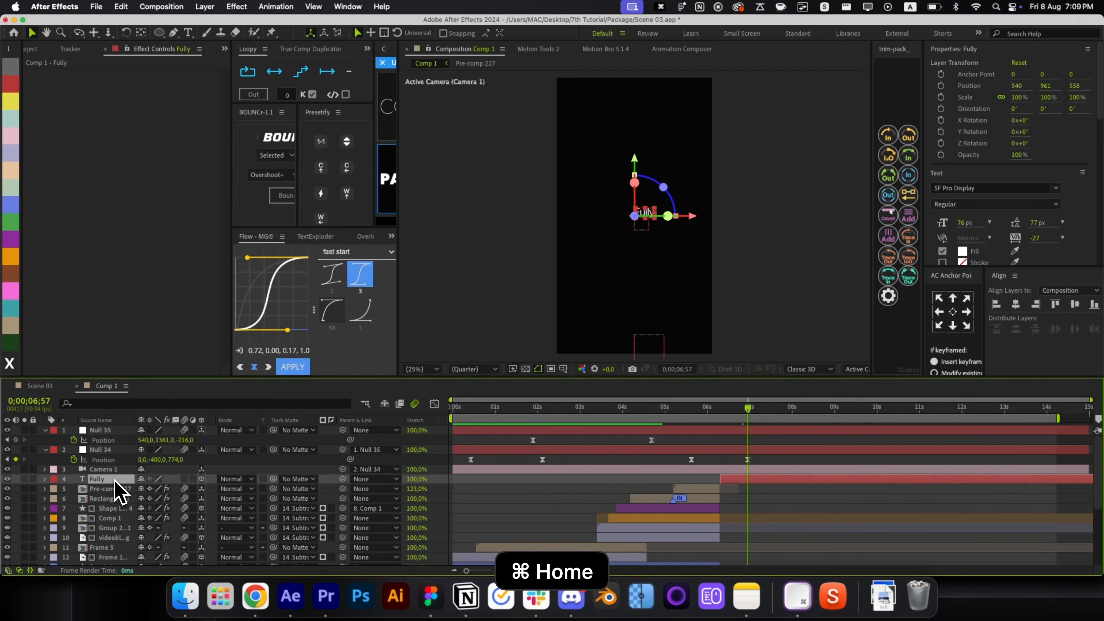
scroll(582, 226, "up", 2)
left_click(953, 312)
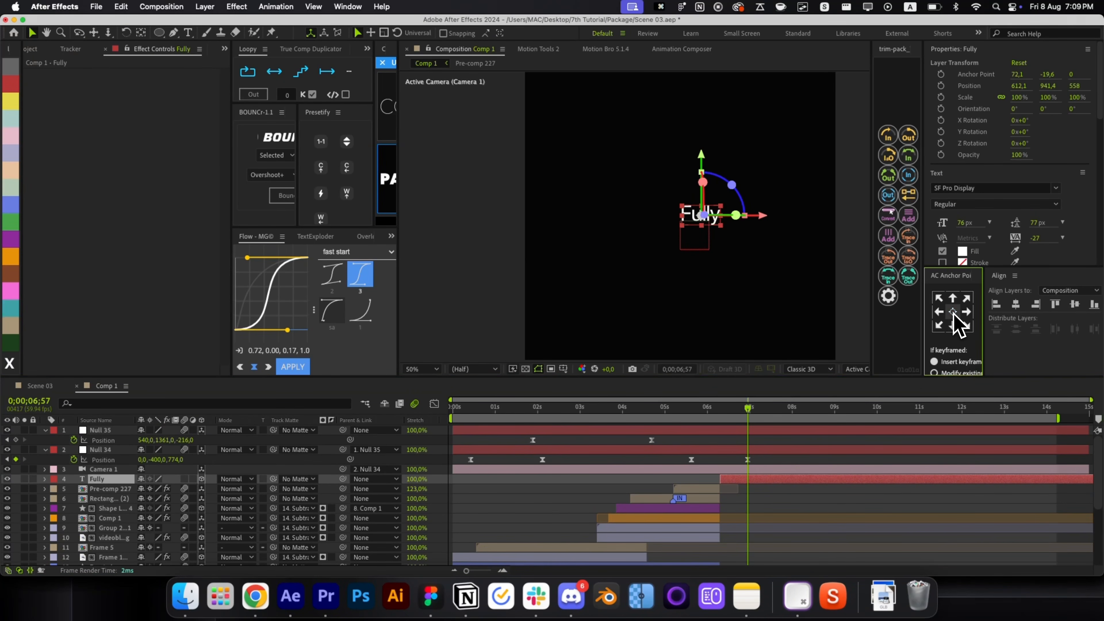
key("super+Home")
Duplicate Fully as a Bold copy and nudge the regular Fully text lower.
key("super+d")
left_click(964, 203)
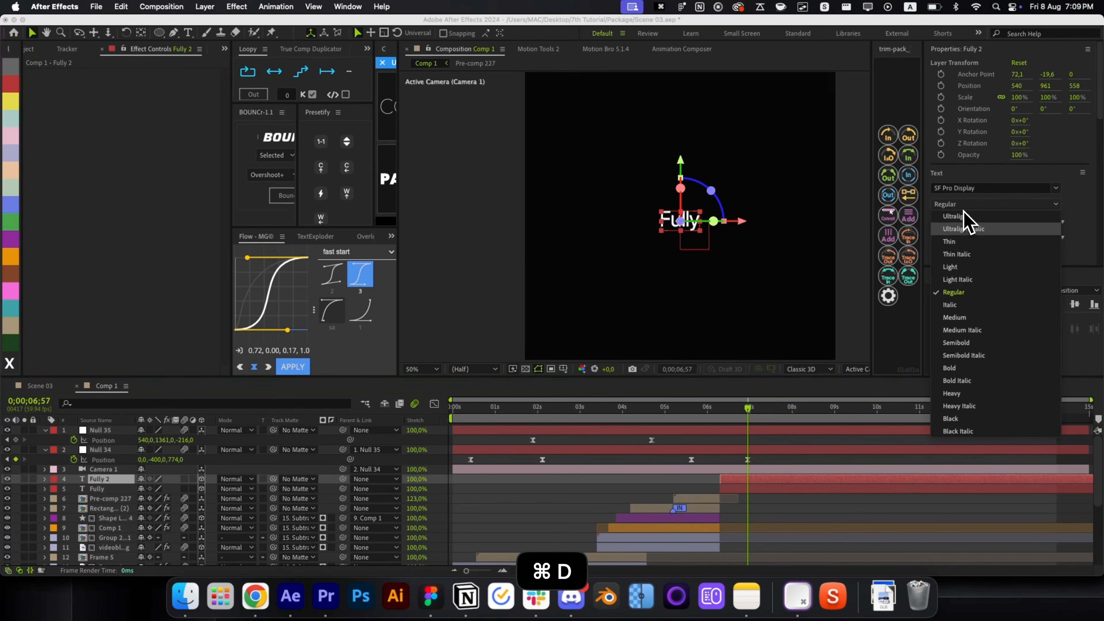
left_click(973, 375)
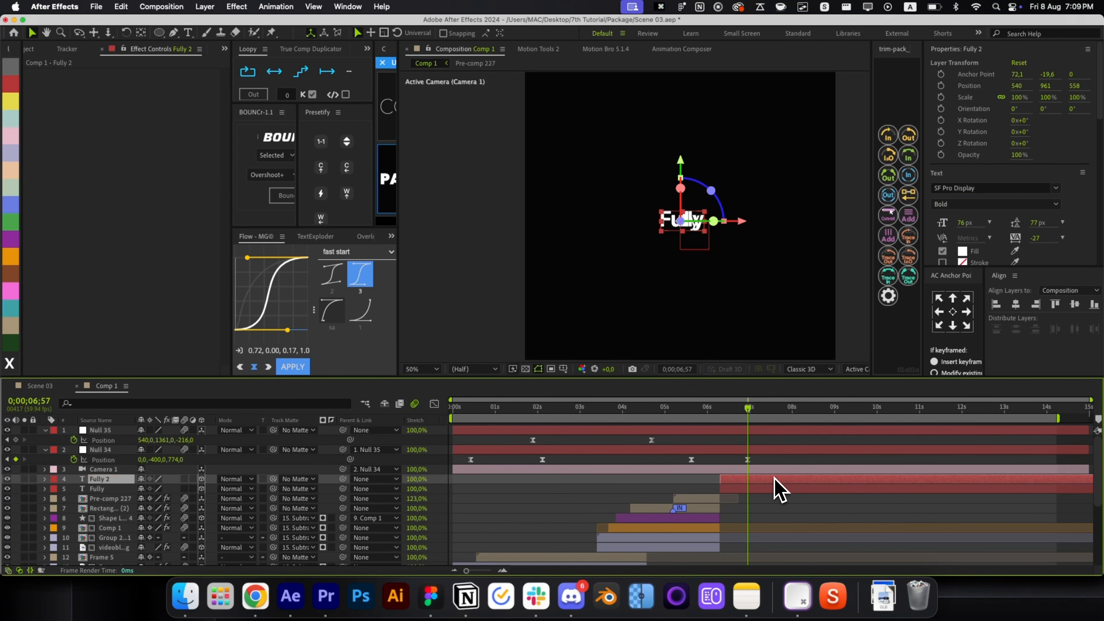
key("super+bracketleft")
left_click(782, 479)
left_click(677, 169)
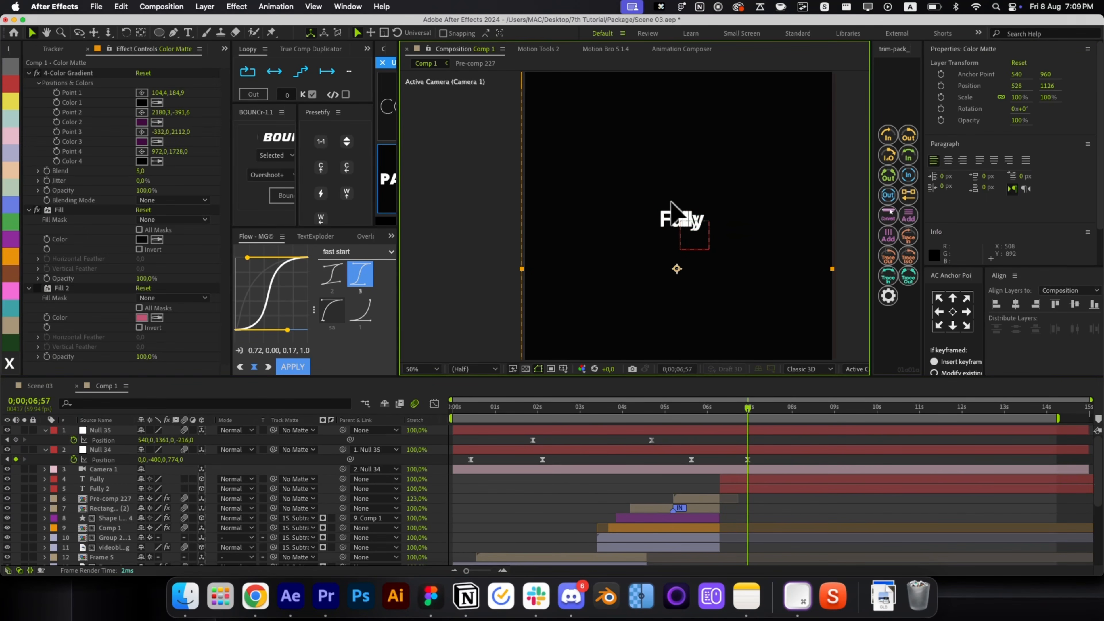
key("super+z")
left_click(731, 478)
key("shift+Down")
key("shift+Down")
key("shift+Down")
key("shift+Down")
key("shift+Down")
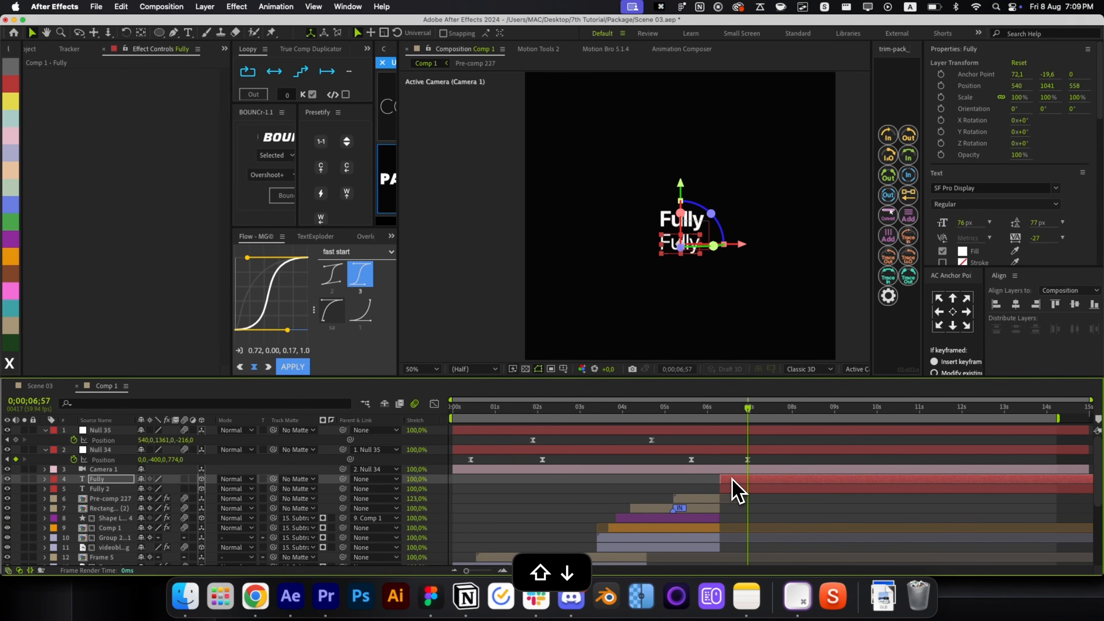
Retype the lower text as 'Anonymous' and centre it just below the bold Fully.
double_click(731, 478)
type("Anonymous")
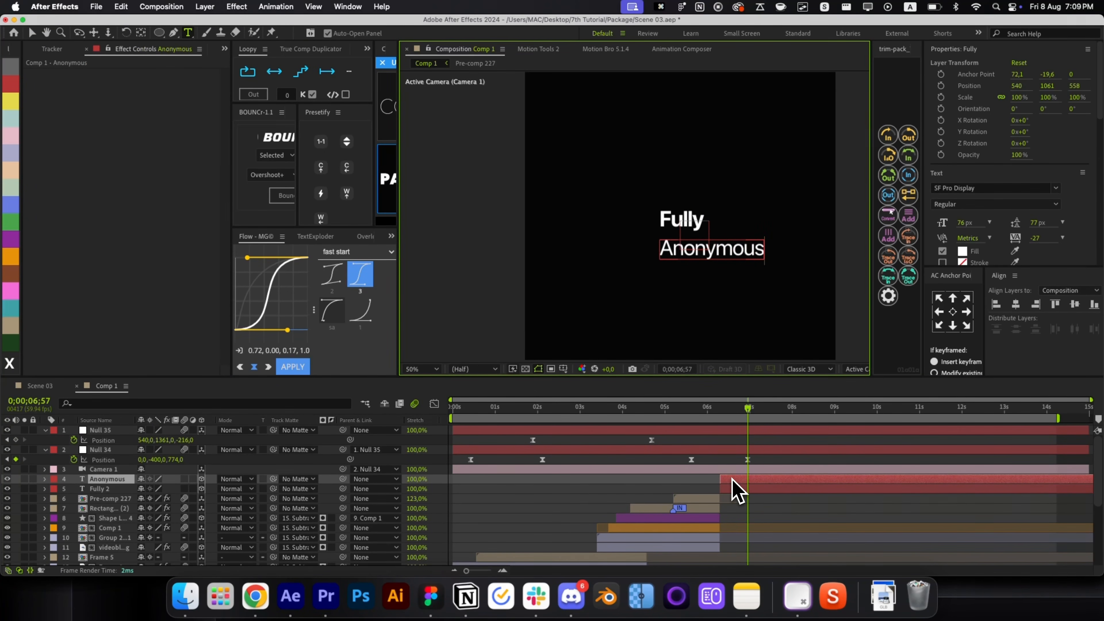
key("super+Return")
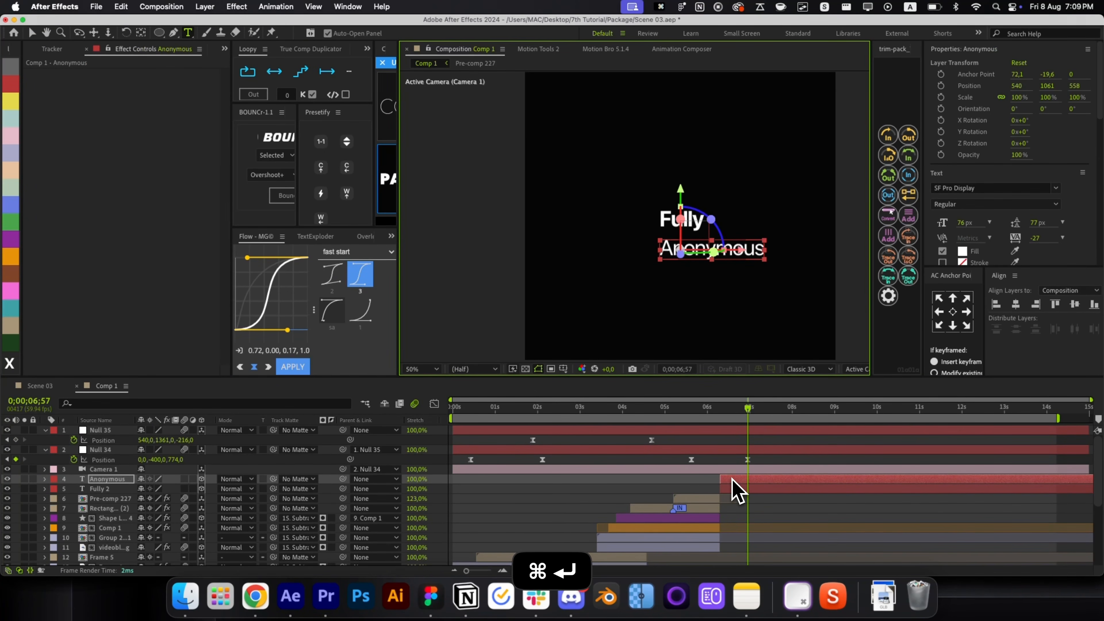
left_click(953, 311)
key("super+Home")
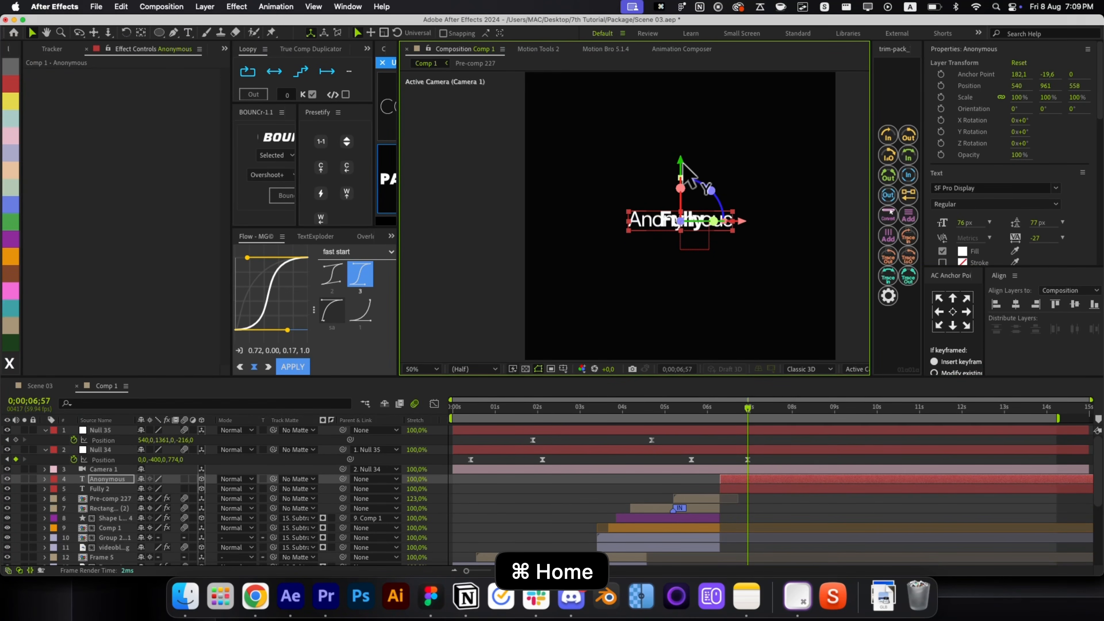
left_click_drag(687, 178, 702, 201)
Anchor the bold Fully at its bottom-left and enlarge it to about 164%.
left_click(681, 221)
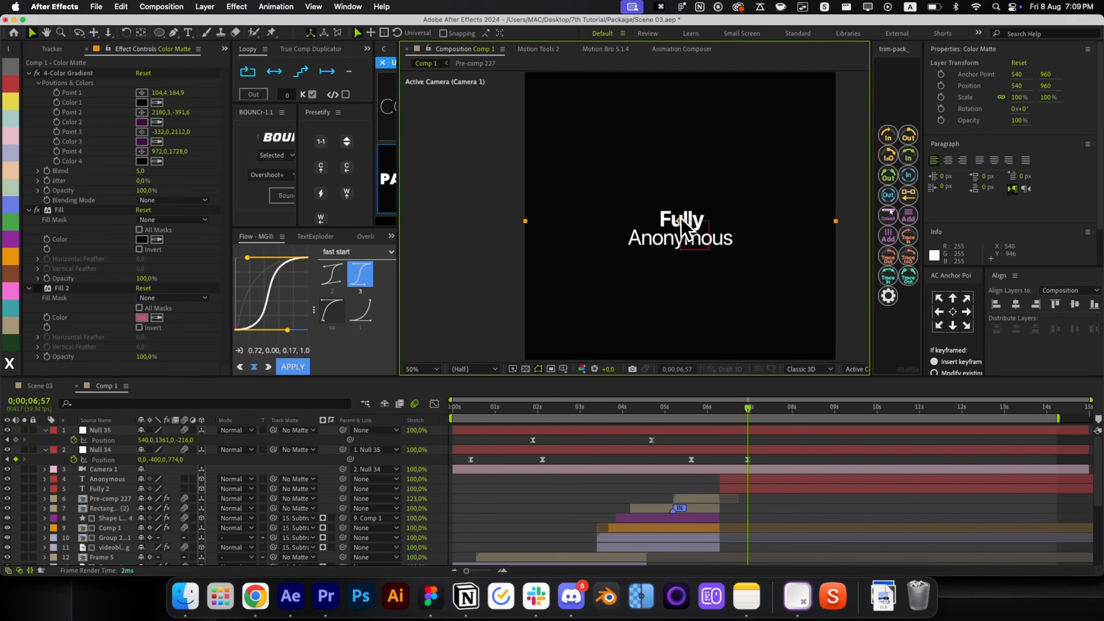
left_click(745, 480)
left_click(758, 486)
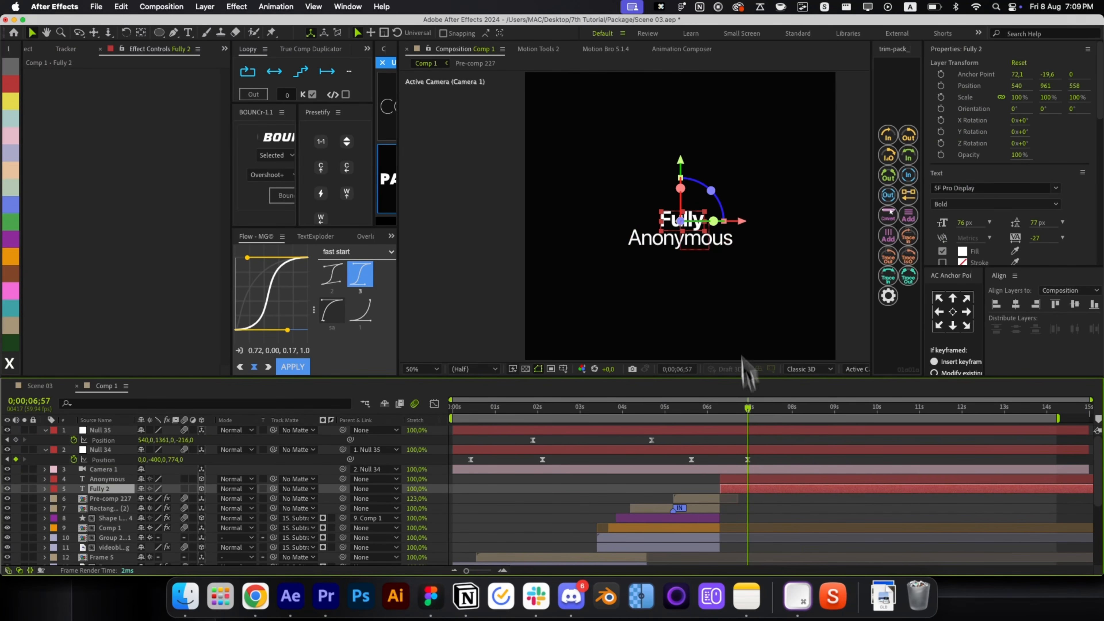
left_click(939, 325)
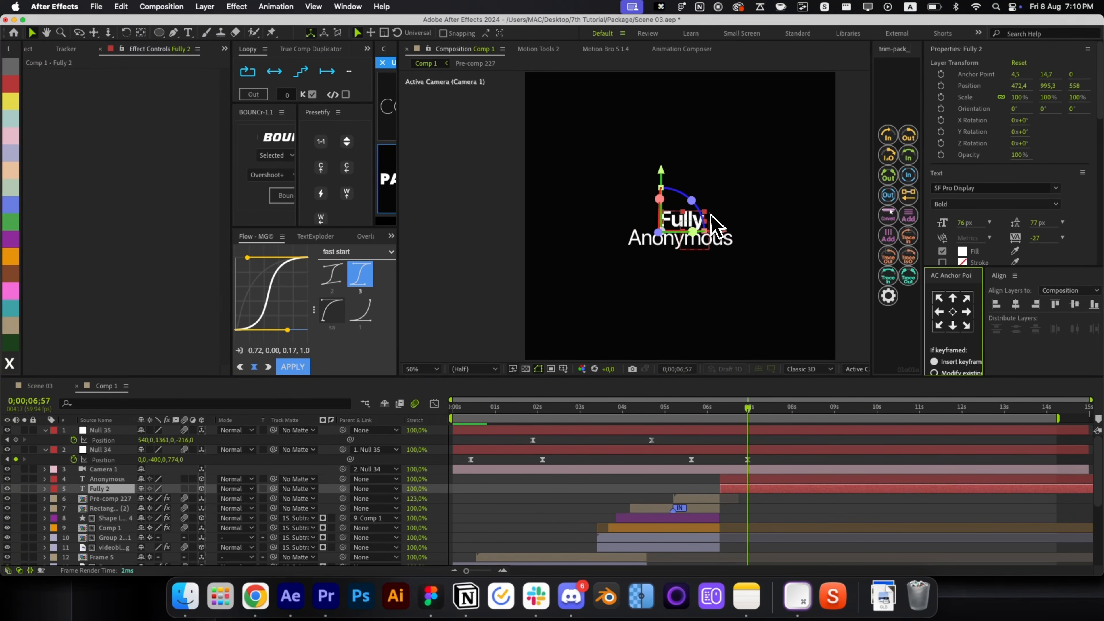
left_click_drag(703, 212, 735, 208)
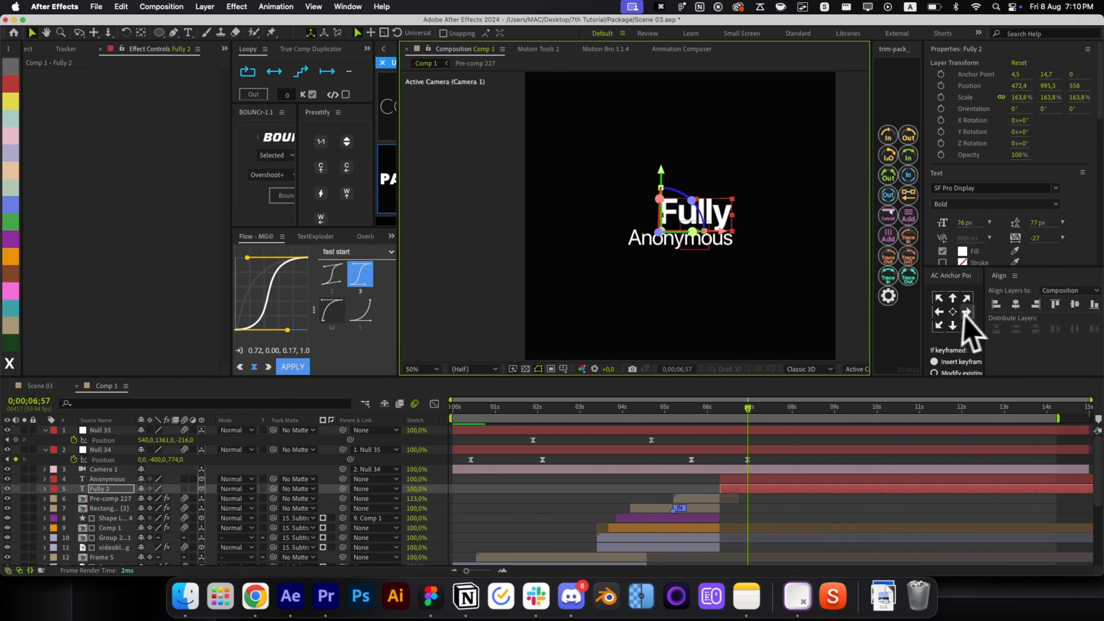
left_click(806, 511)
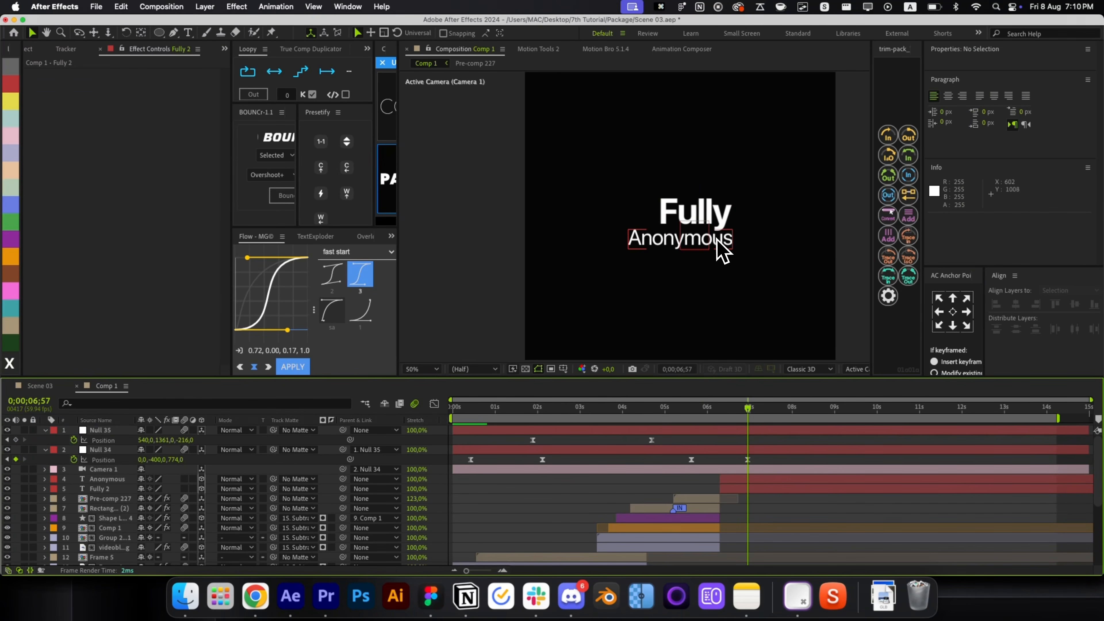
left_click(637, 244)
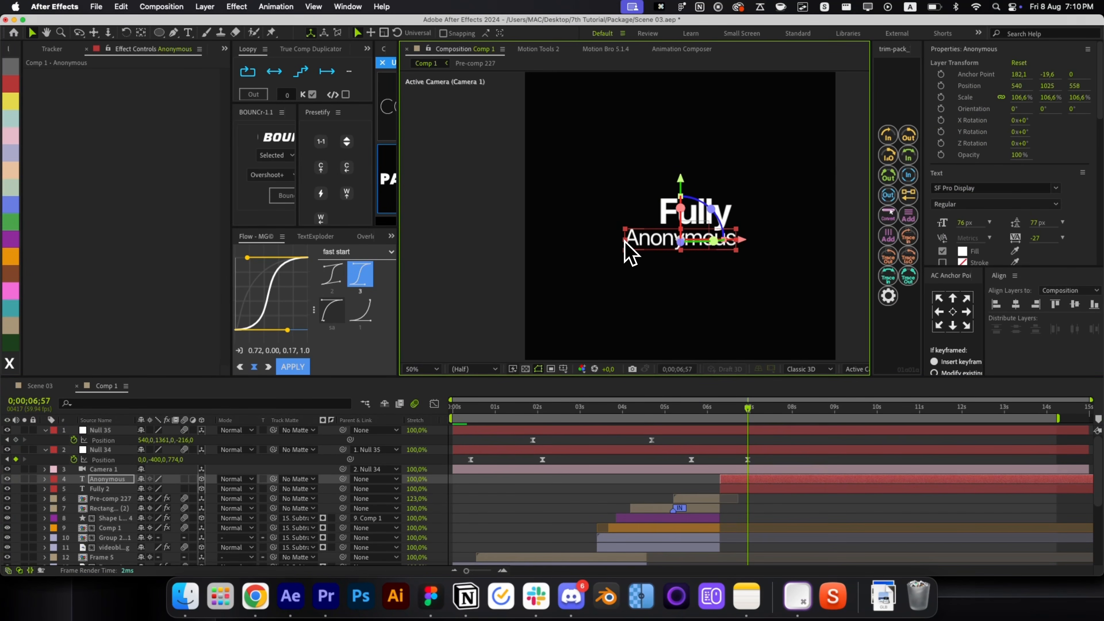
left_click(789, 522)
Save the Google Chrome incognito hat-and-glasses image from the 'incognito gif' image results.
key("super+Tab")
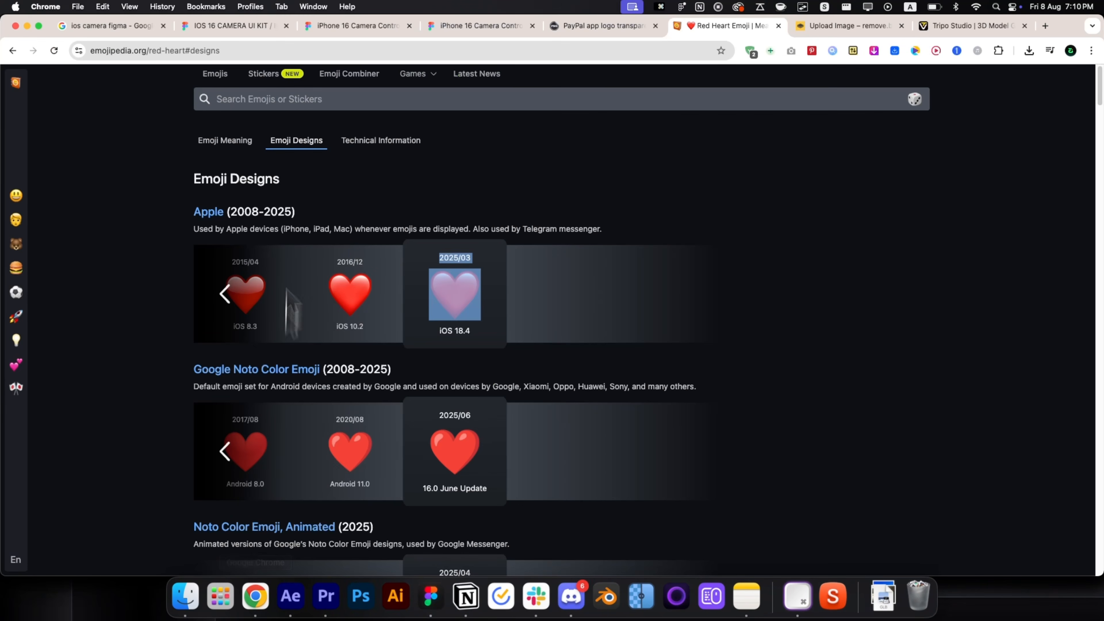
key("super+1")
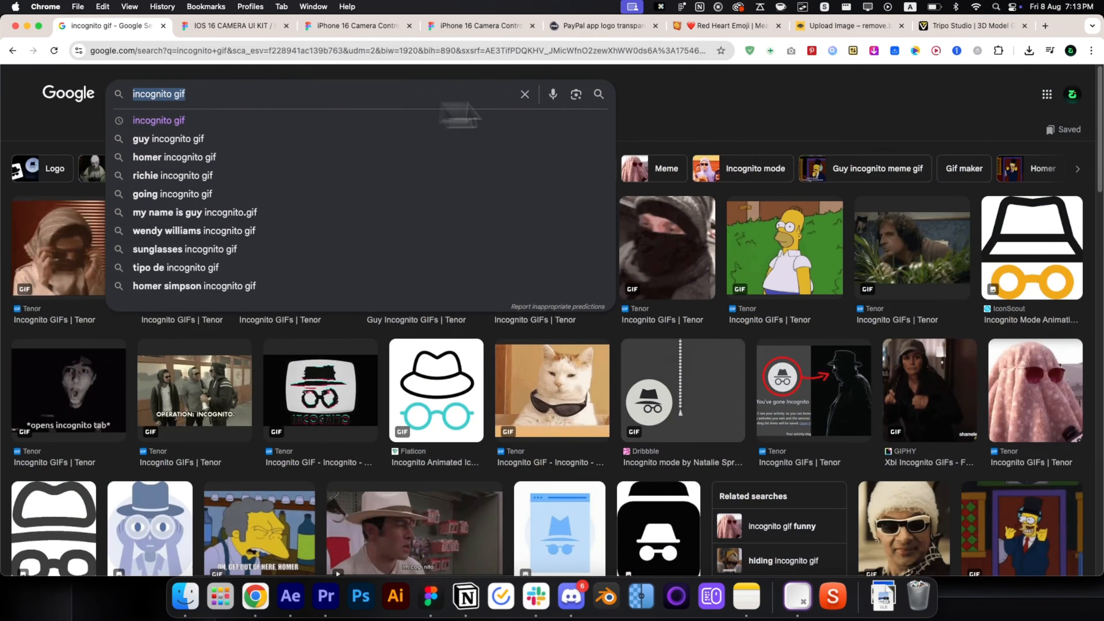
left_click(652, 111)
scroll(303, 304, "down", 5)
left_click(84, 378)
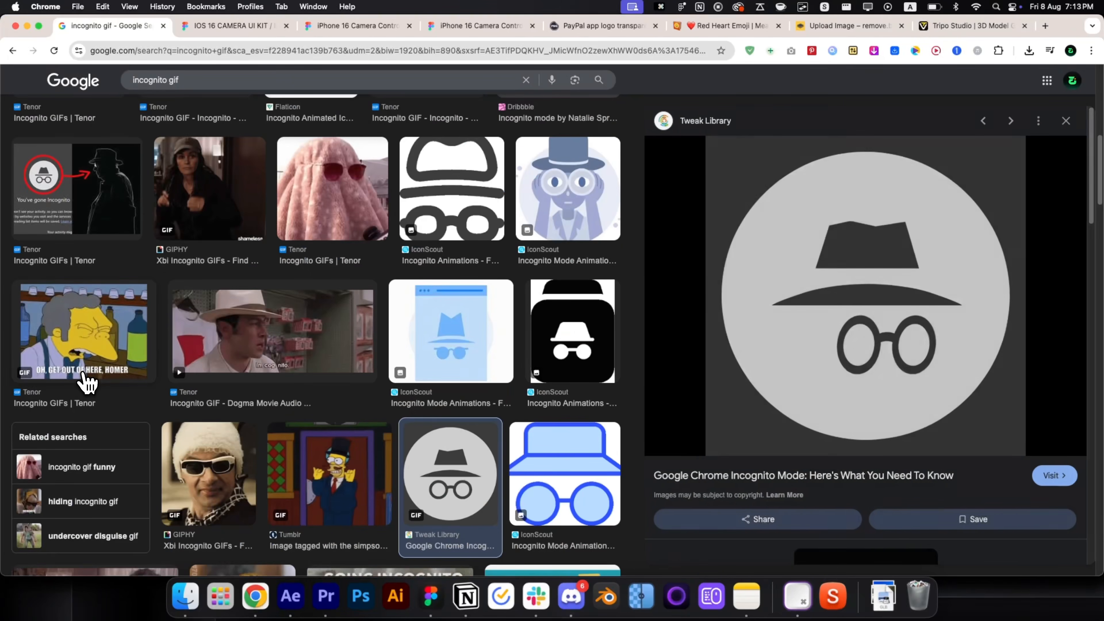
right_click(841, 357)
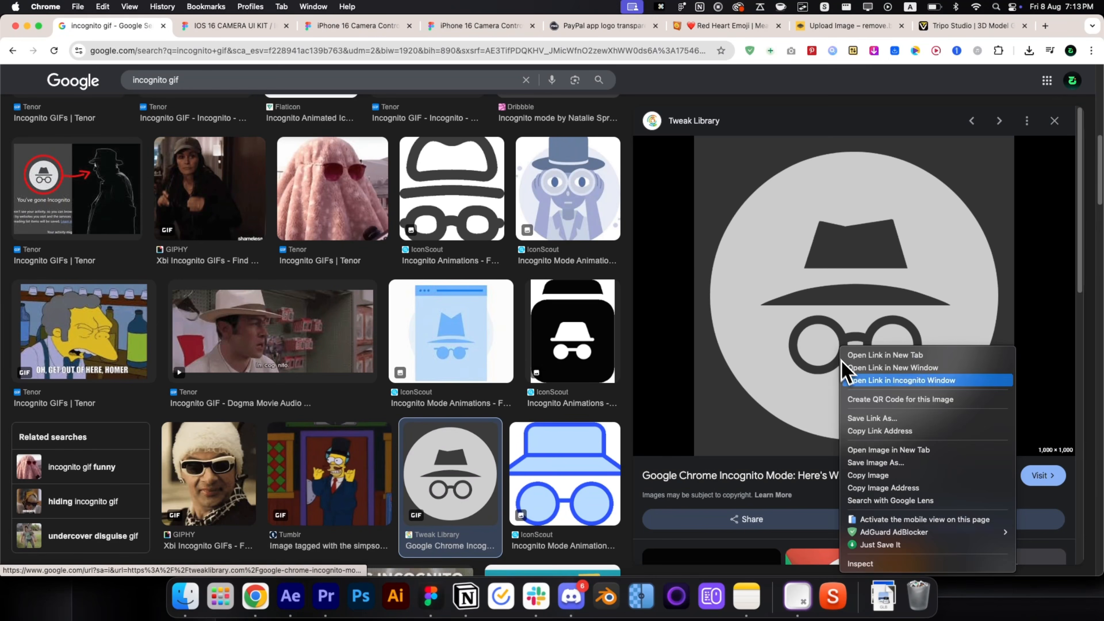
left_click(874, 546)
Import the downloaded incognito GIF into the timeline, starting at 06;18.
key("super+Tab")
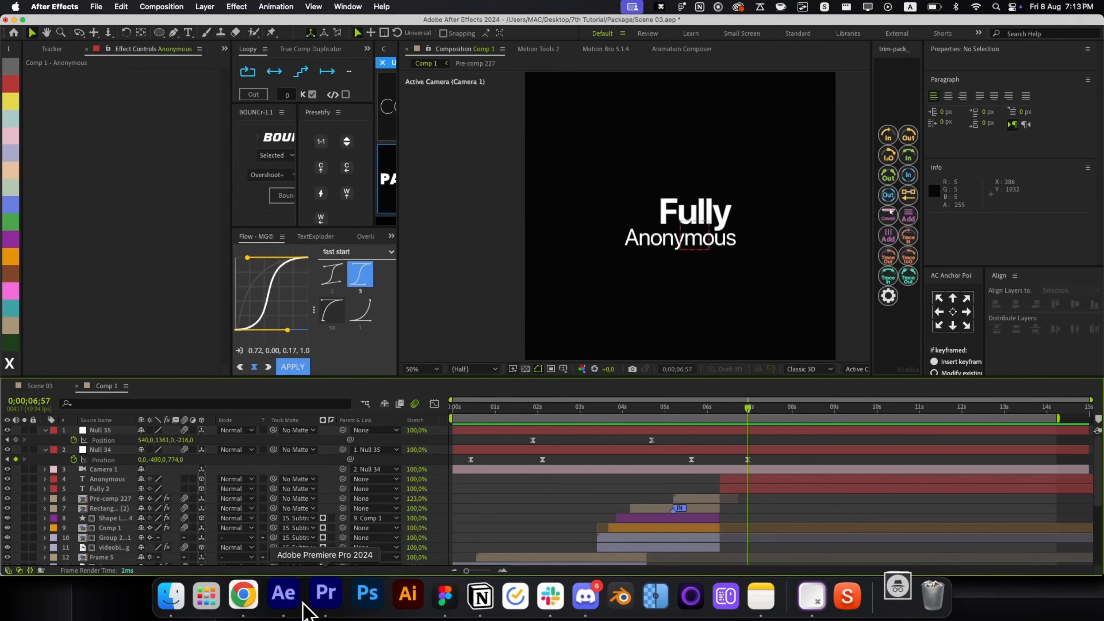
left_click(887, 602)
left_click_drag(886, 539, 738, 456)
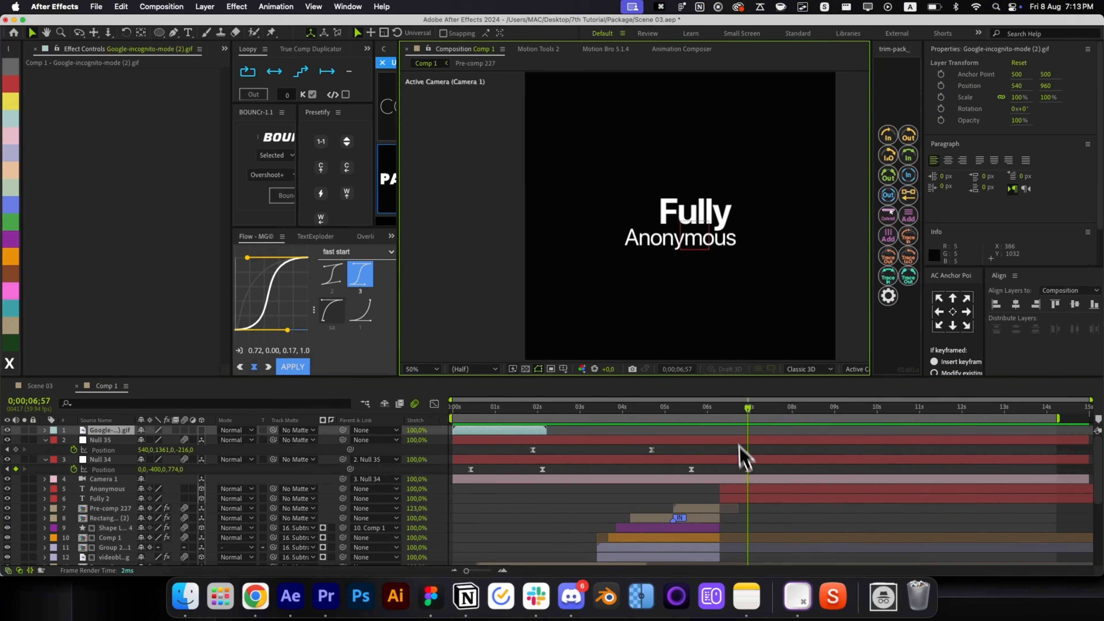
left_click(721, 411)
key("bracketleft")
key("super+bracketleft")
key("super+bracketleft")
key("super+bracketleft")
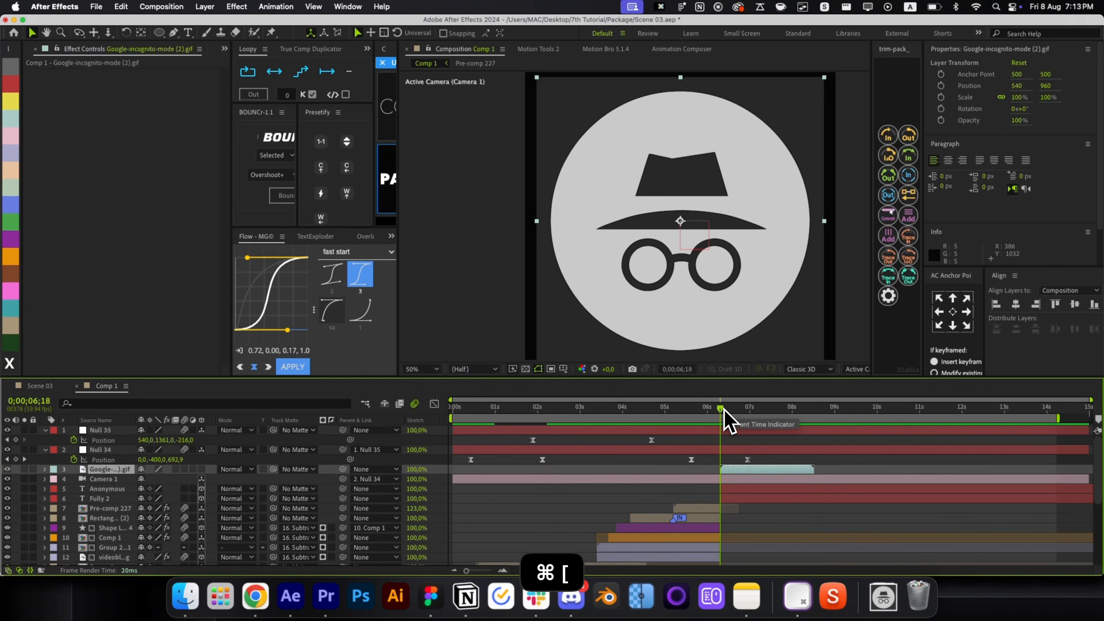
left_click_drag(724, 411, 752, 410)
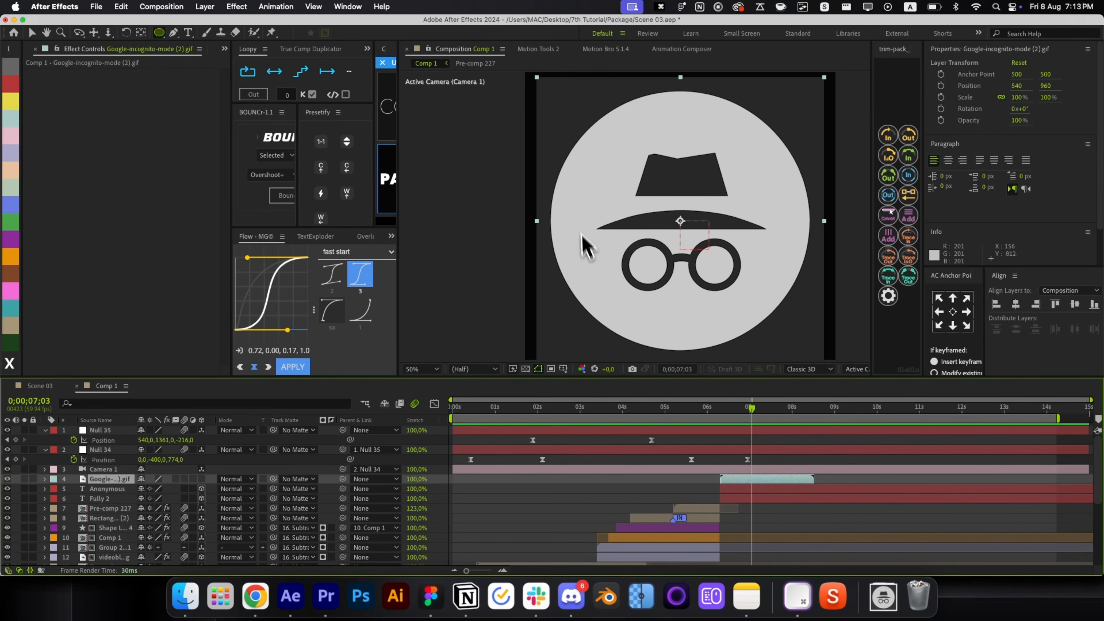
Mask the icon with a circle and key out its grey circle using Linear Color Key.
left_click_drag(588, 134, 742, 311)
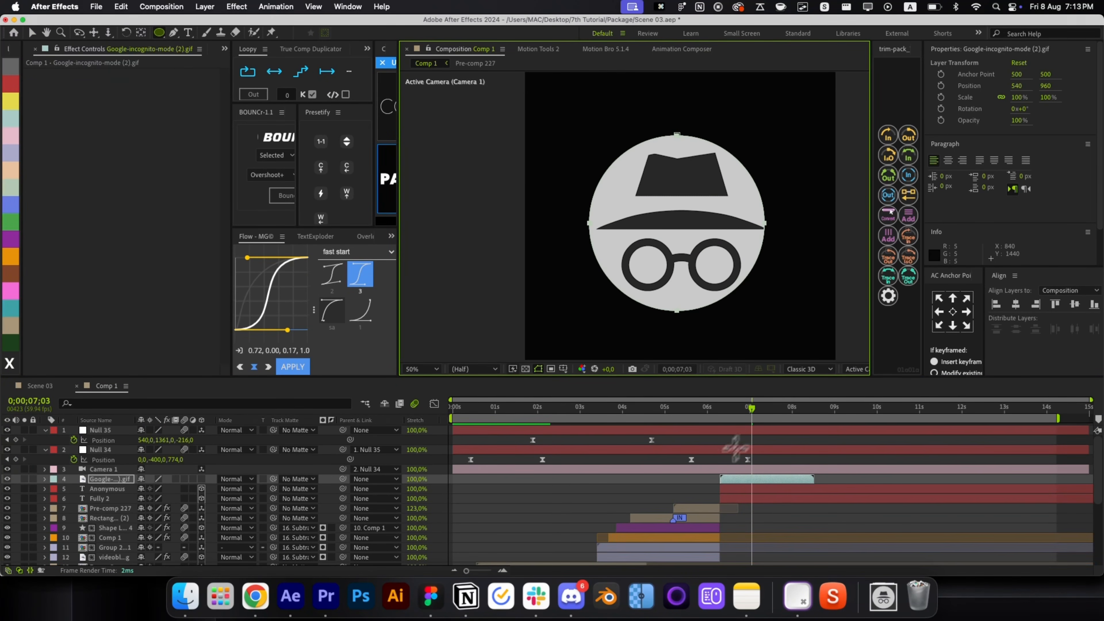
key("alt+space")
type("li")
left_click(730, 481)
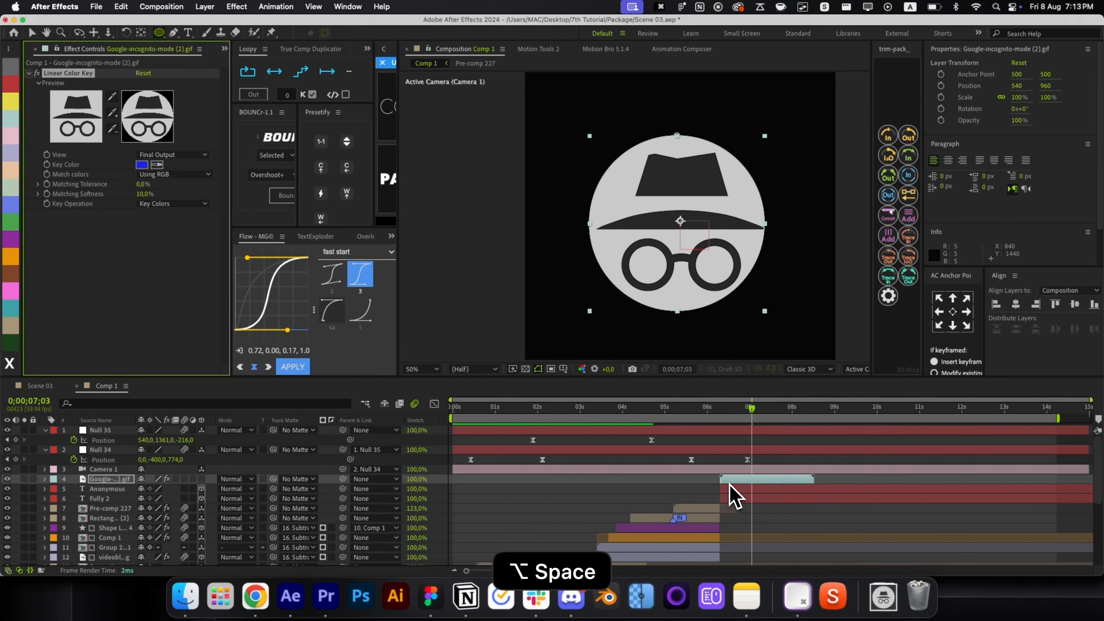
left_click(630, 243)
left_click(691, 480)
Shrink the icon, make it 3D, and try then remove parenting to Pre-comp 227.
left_click(722, 308)
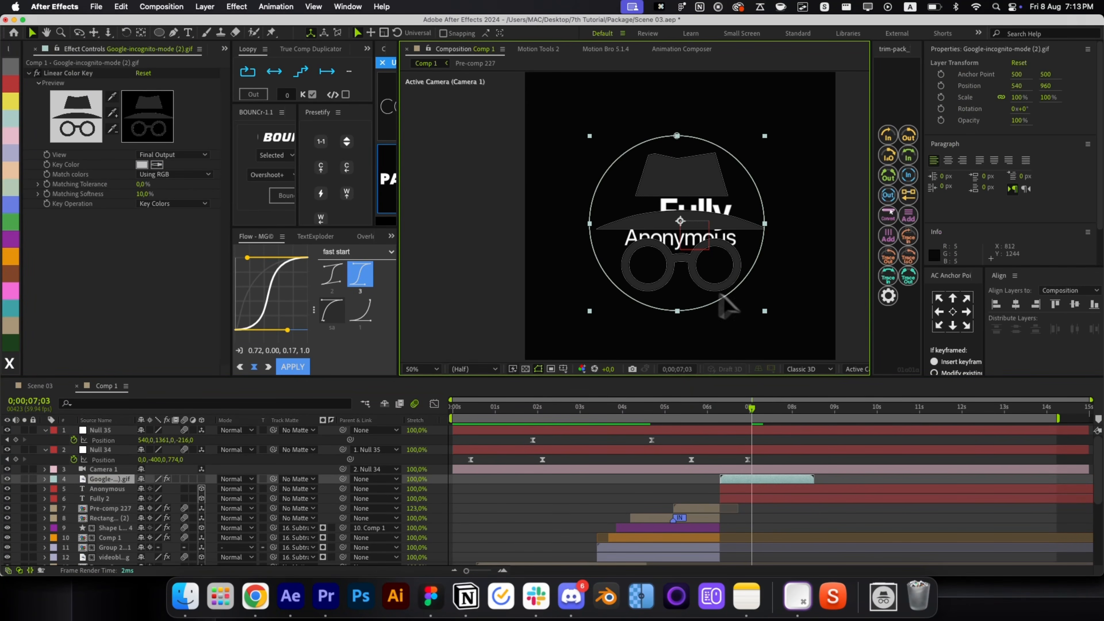
left_click_drag(771, 320, 641, 217)
scroll(641, 218, "up", 2)
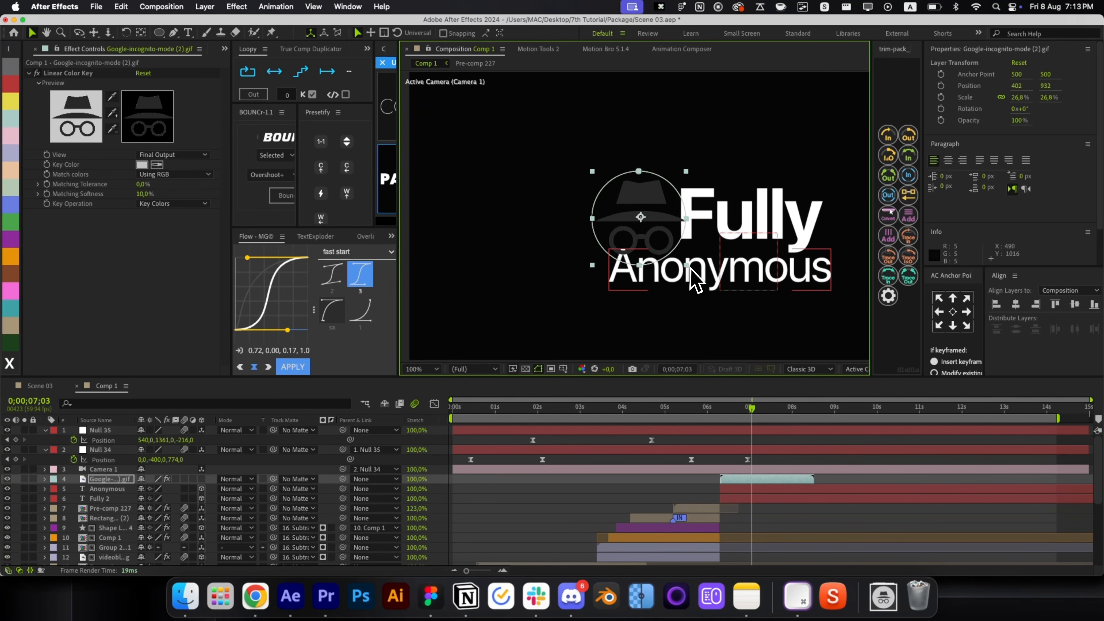
mouse_move(686, 265)
left_mouse_down()
mouse_move(665, 250)
mouse_move(671, 232)
mouse_move(695, 235)
mouse_move(664, 230)
mouse_move(660, 244)
mouse_move(689, 237)
mouse_move(697, 246)
left_mouse_up()
left_click(201, 478)
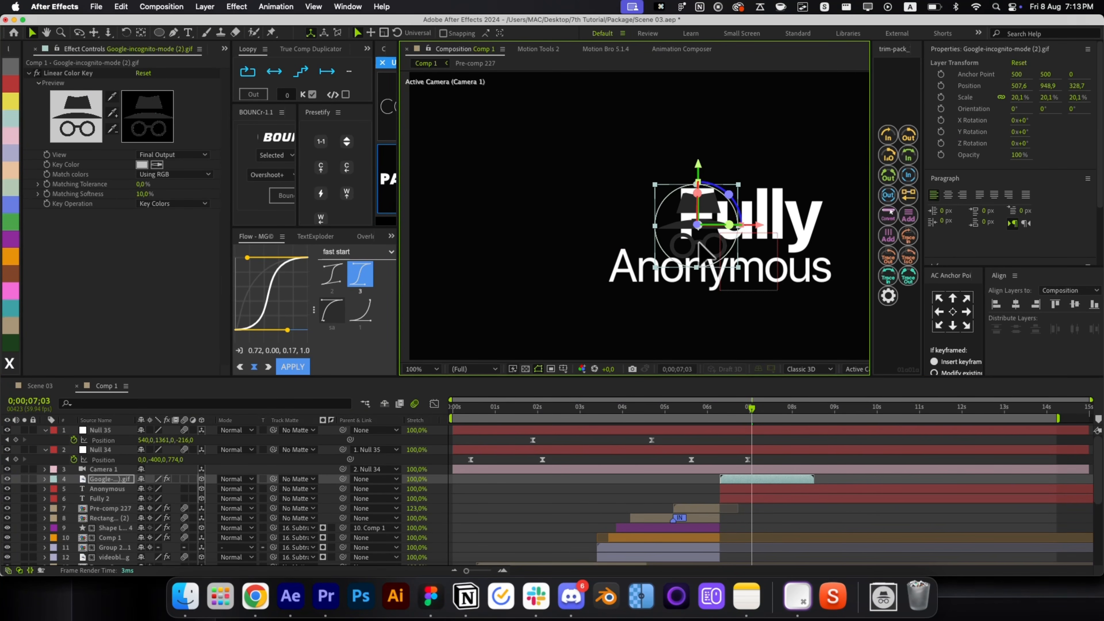
left_click_drag(343, 479, 331, 507)
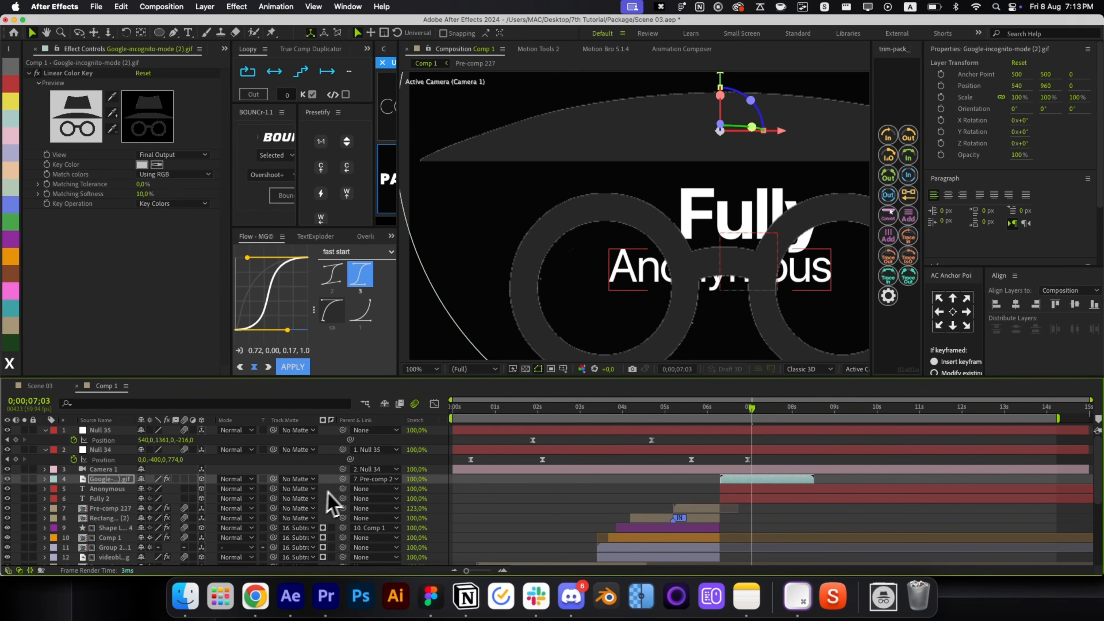
left_click(344, 480, "super")
Try a 44% scale, revert to the smaller size, and move the icon beside Fully.
key("s")
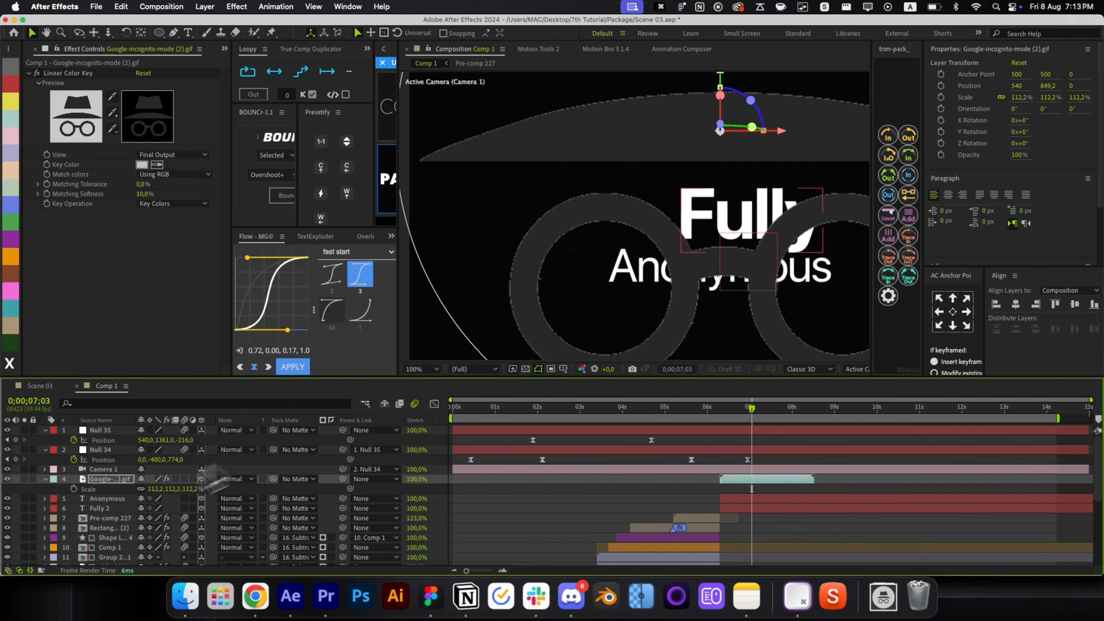
left_click(158, 489)
type("44")
key("Return")
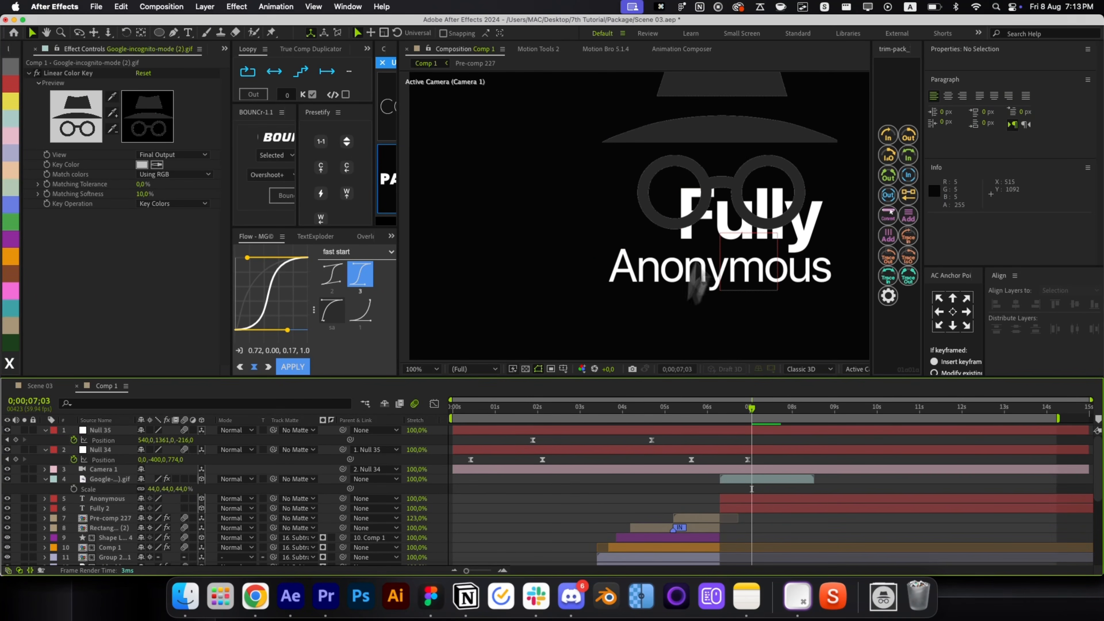
left_click(746, 159)
key("super+z")
key("super+z")
key("super+z")
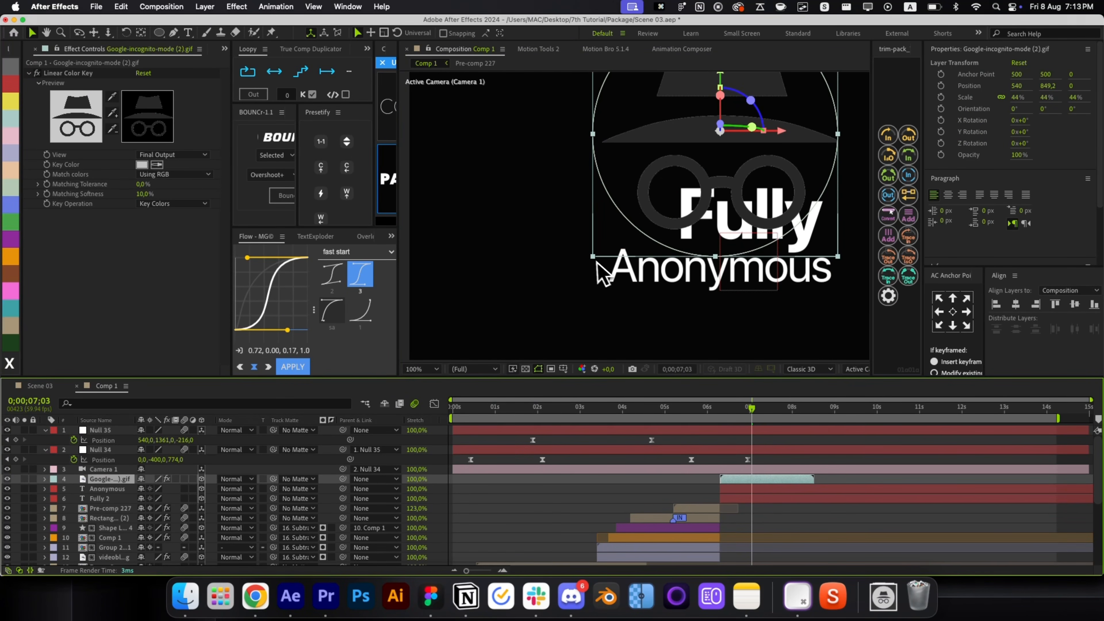
key("super+z")
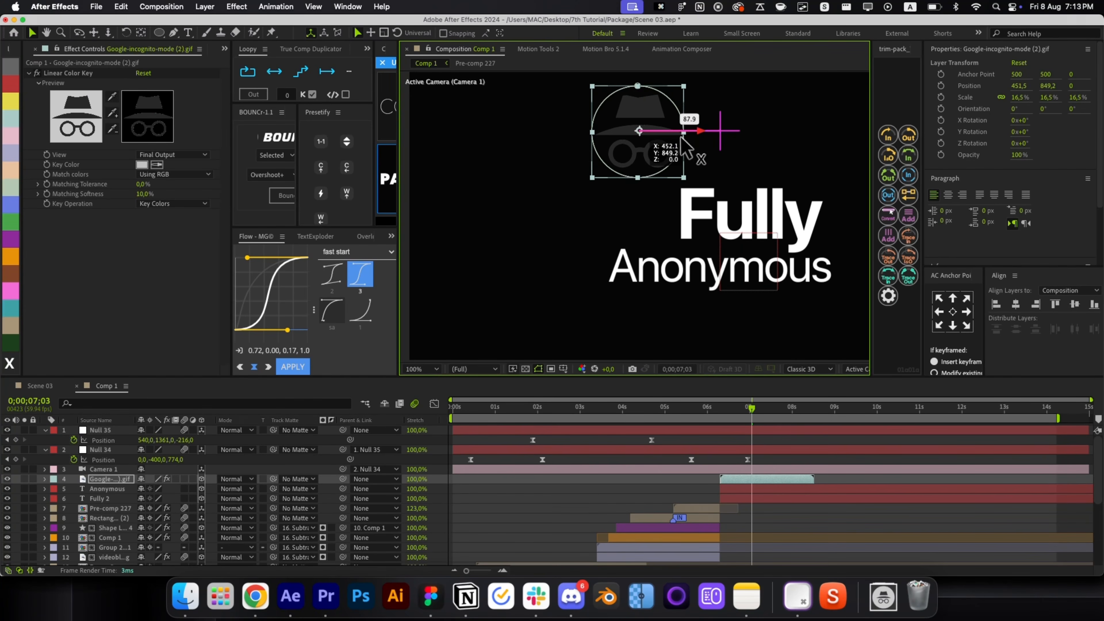
left_click_drag(643, 90, 695, 208)
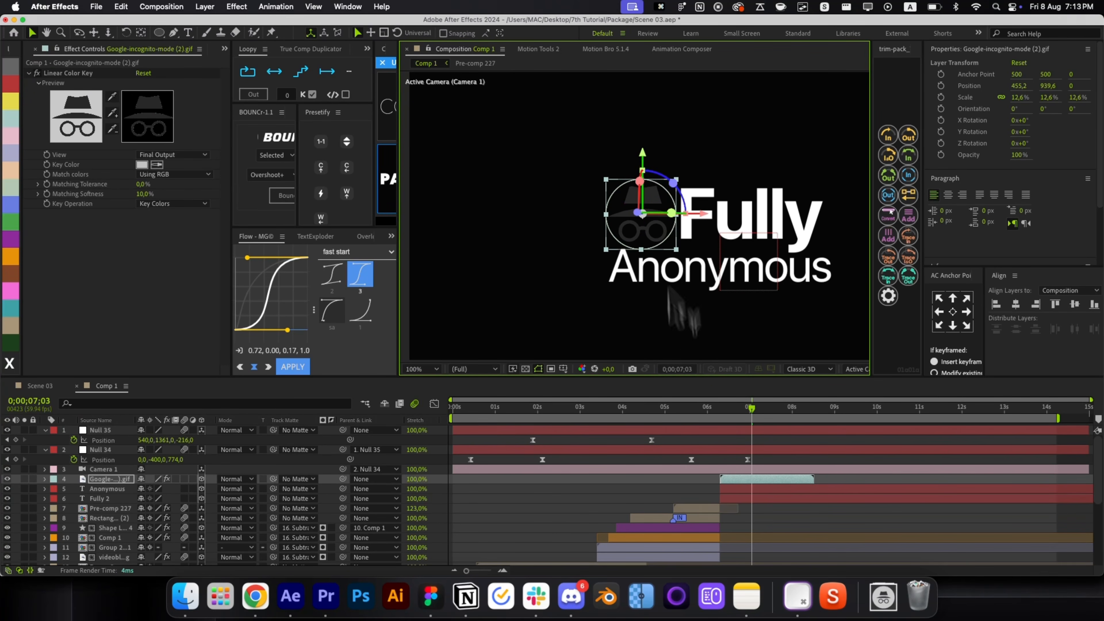
left_click(680, 492)
left_click(769, 479)
Apply an Invert effect to the incognito GIF layer after trying and undoing a Fill effect.
key("alt+space")
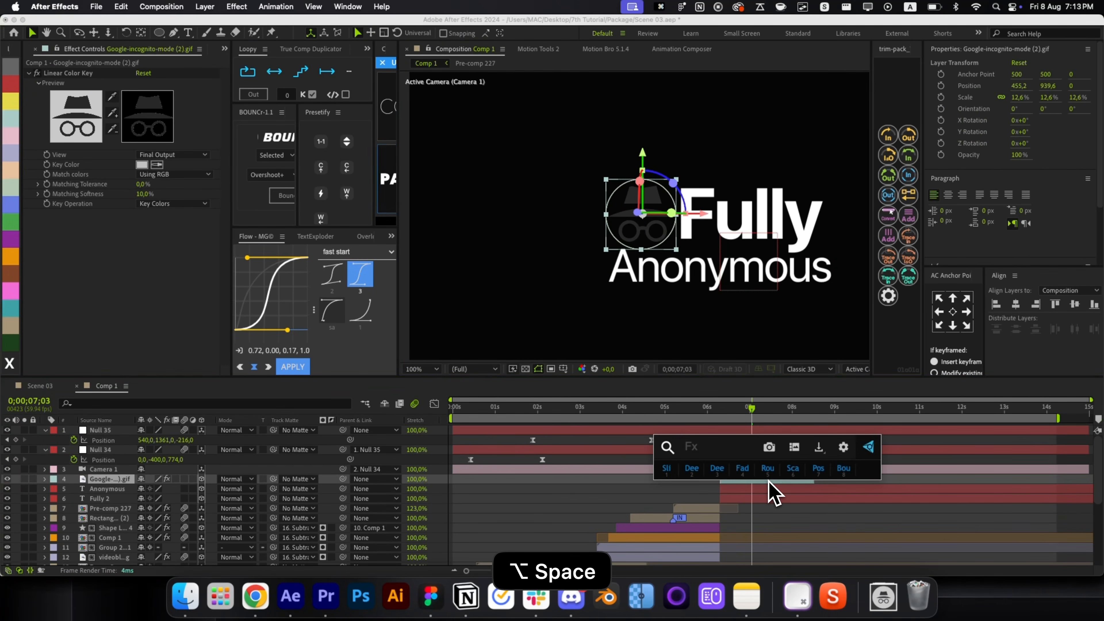
type("fill")
key("Return")
key("super+z")
key("alt+space")
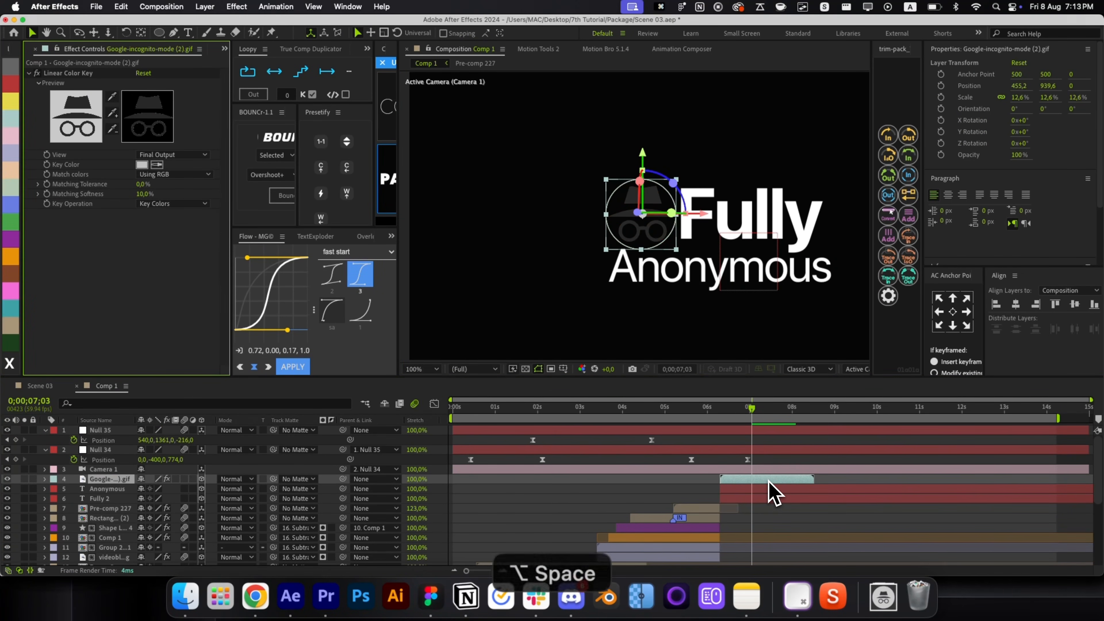
type("inve")
key("Return")
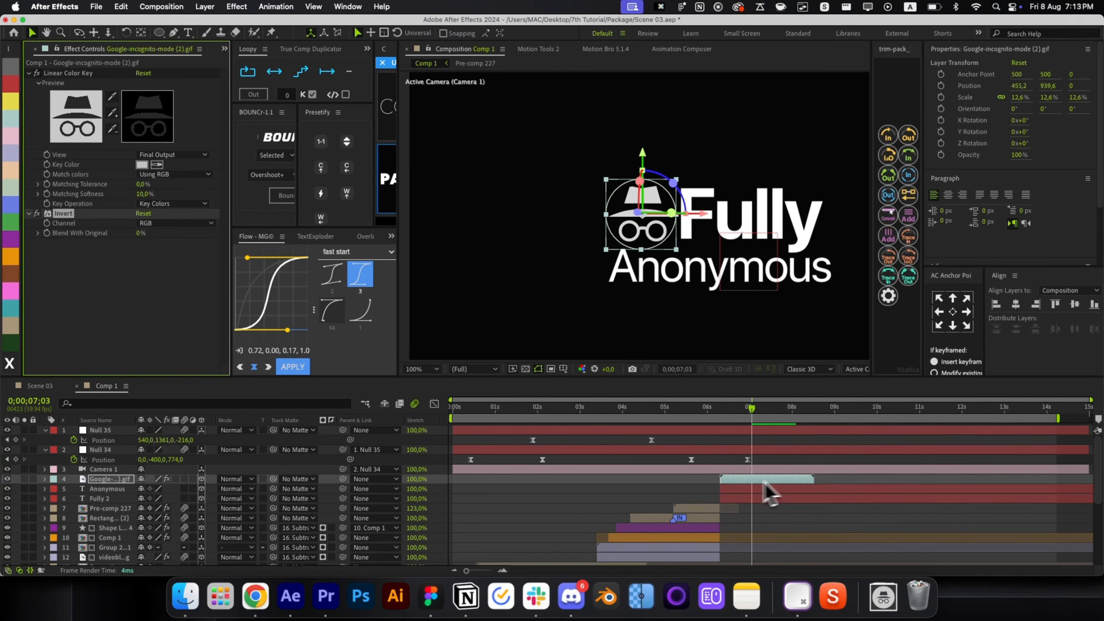
Check the now-white icon at 08;17 with the whole composition fitted in view.
left_click(677, 495)
left_click_drag(744, 406, 720, 424)
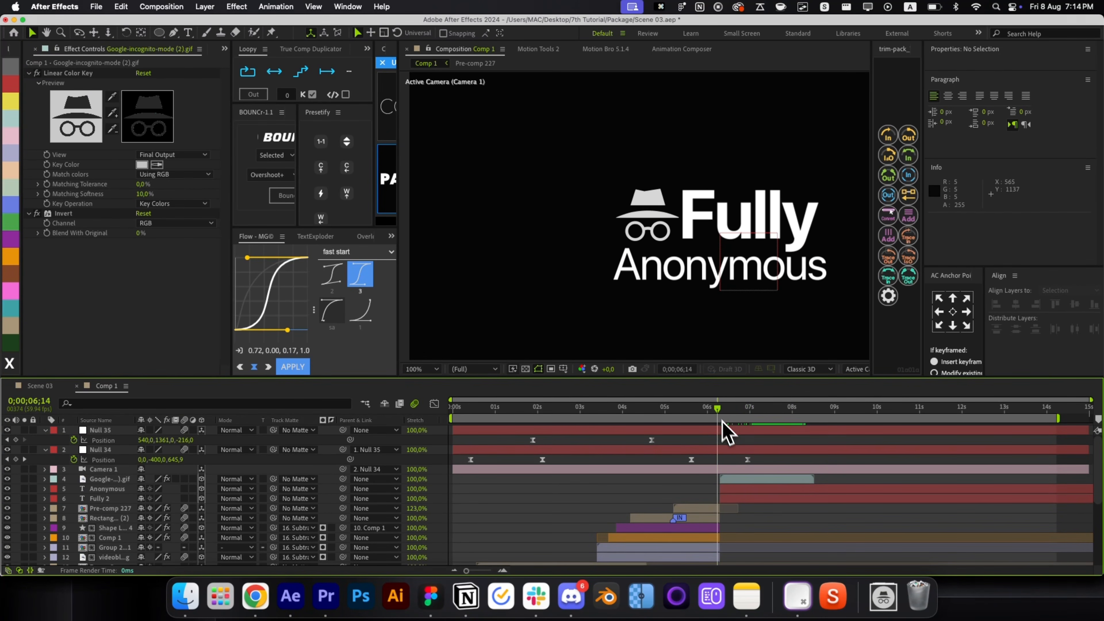
left_click(742, 479)
key("alt+slash")
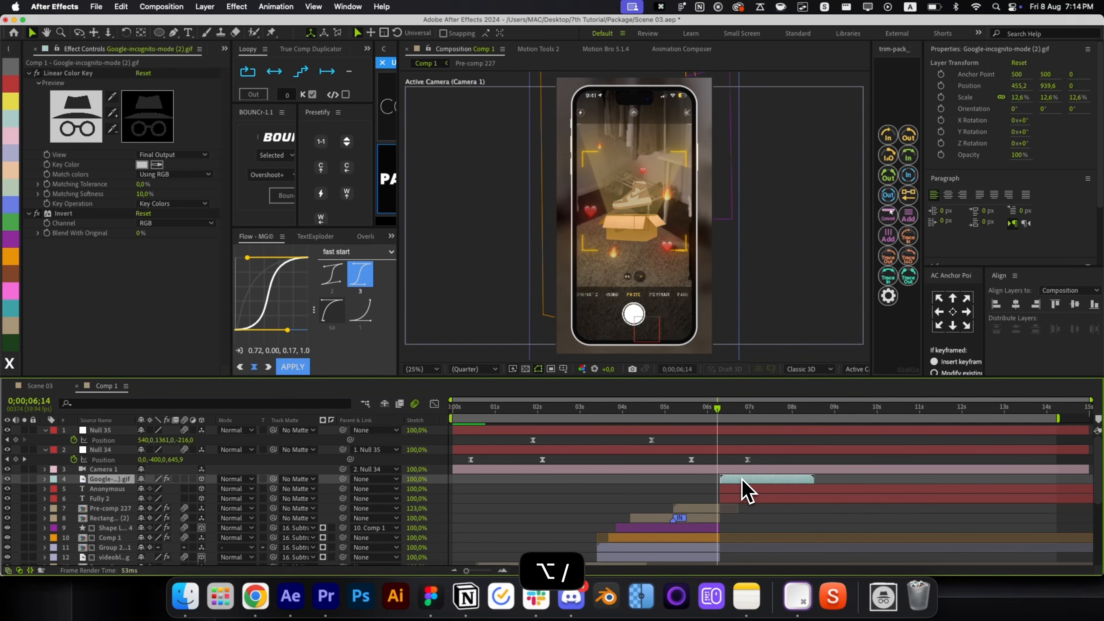
left_click(710, 474)
At 07;08, add an adjustment layer with CC Spotlight, From near the top, Intensity 200.
left_click_drag(717, 414, 758, 434)
left_click(766, 480)
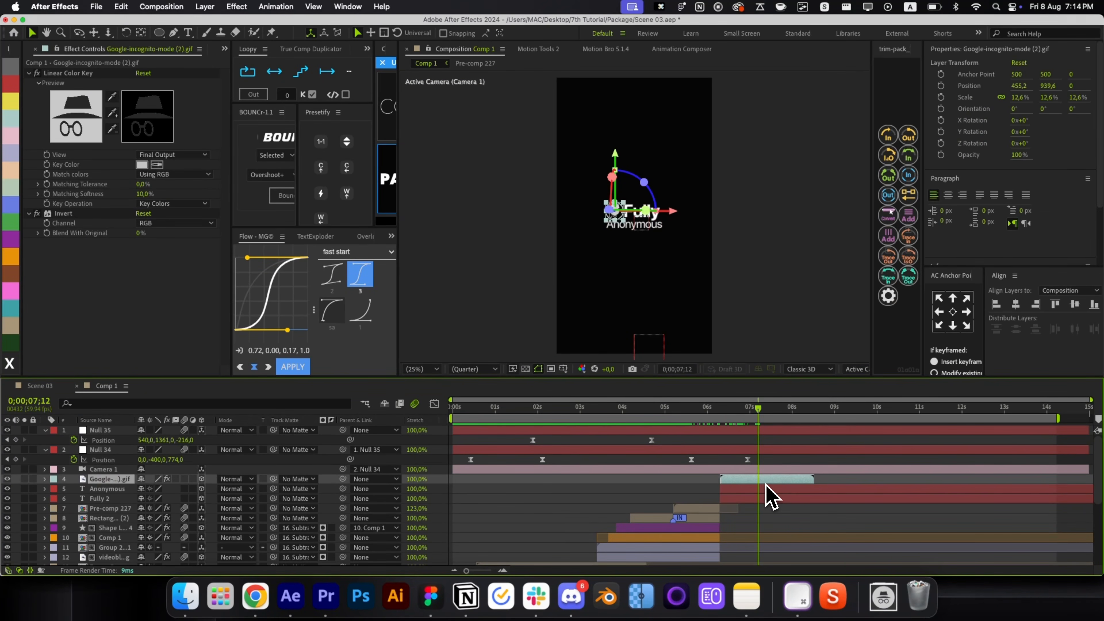
key("super+alt+y")
key("alt+space")
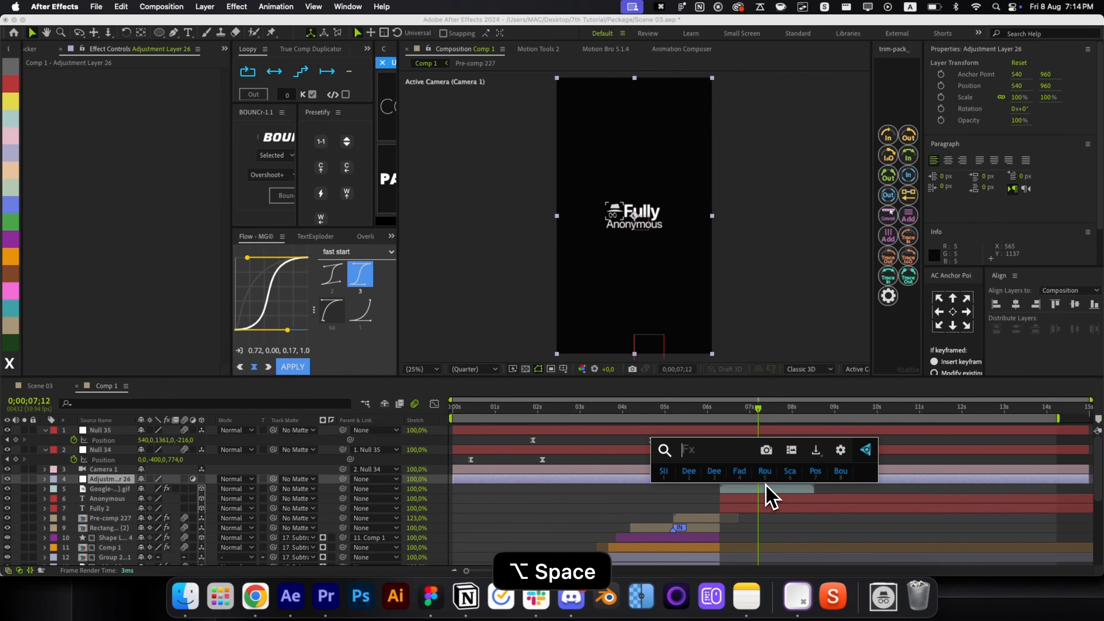
type("spo")
key("Return")
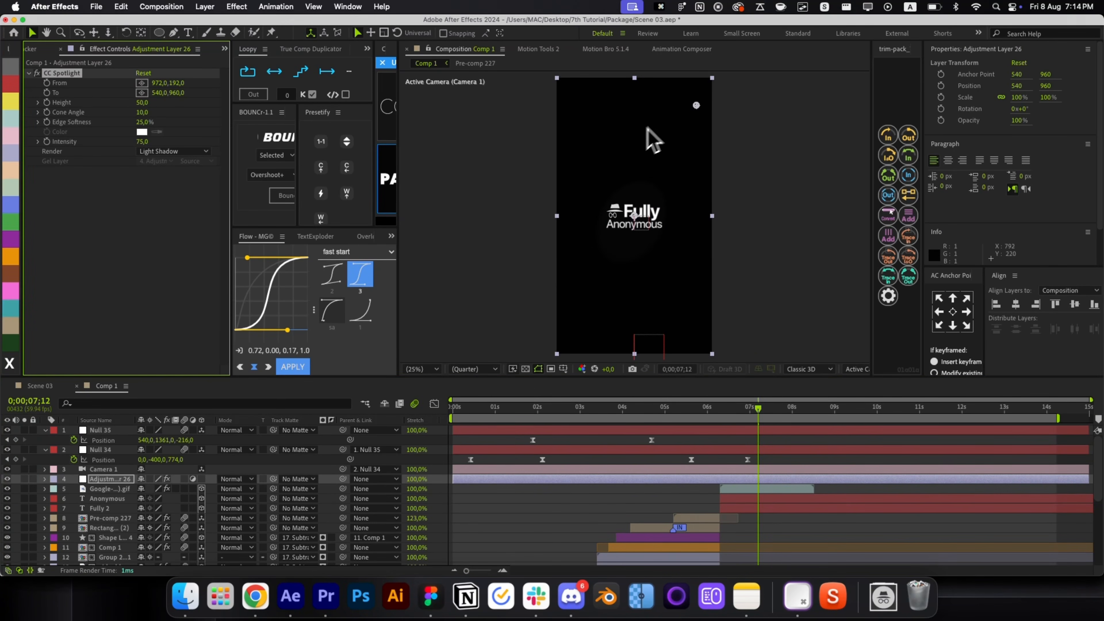
left_click_drag(695, 105, 634, 217)
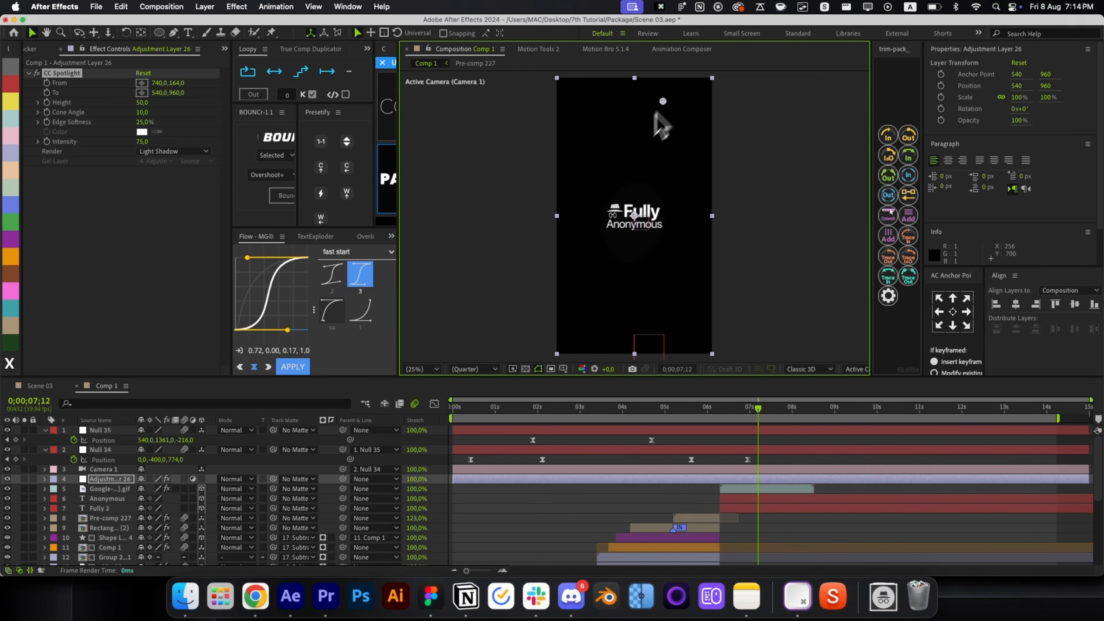
left_click_drag(146, 142, 138, 144)
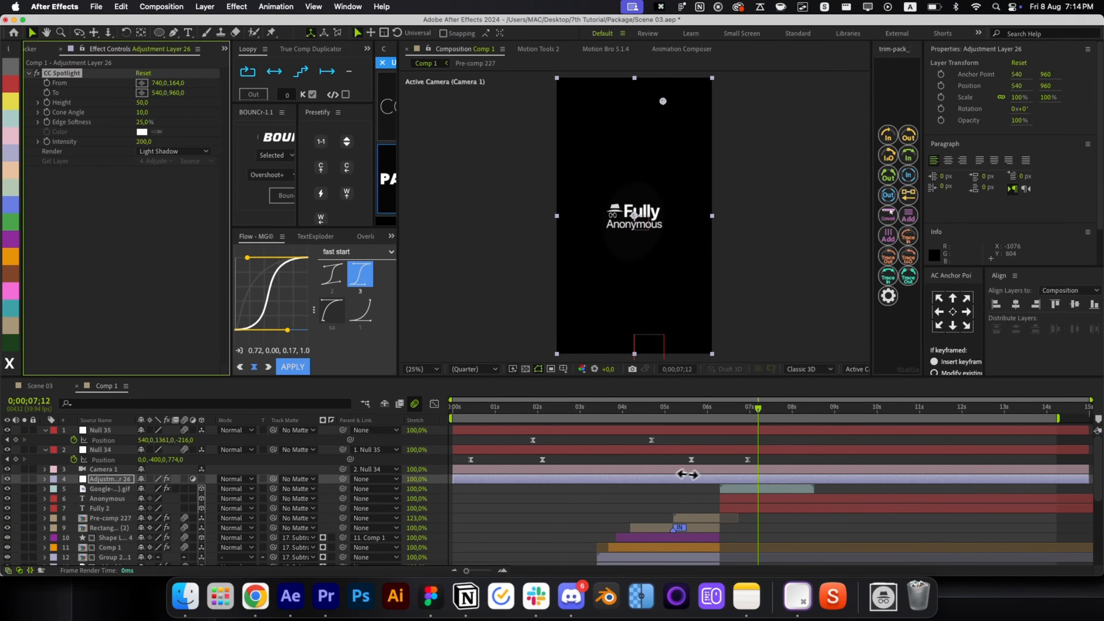
Trim Adjustment Layer 26 to start at the current time and align it with the GIF's in-point.
scroll(770, 496, "down", 5)
left_click(665, 530)
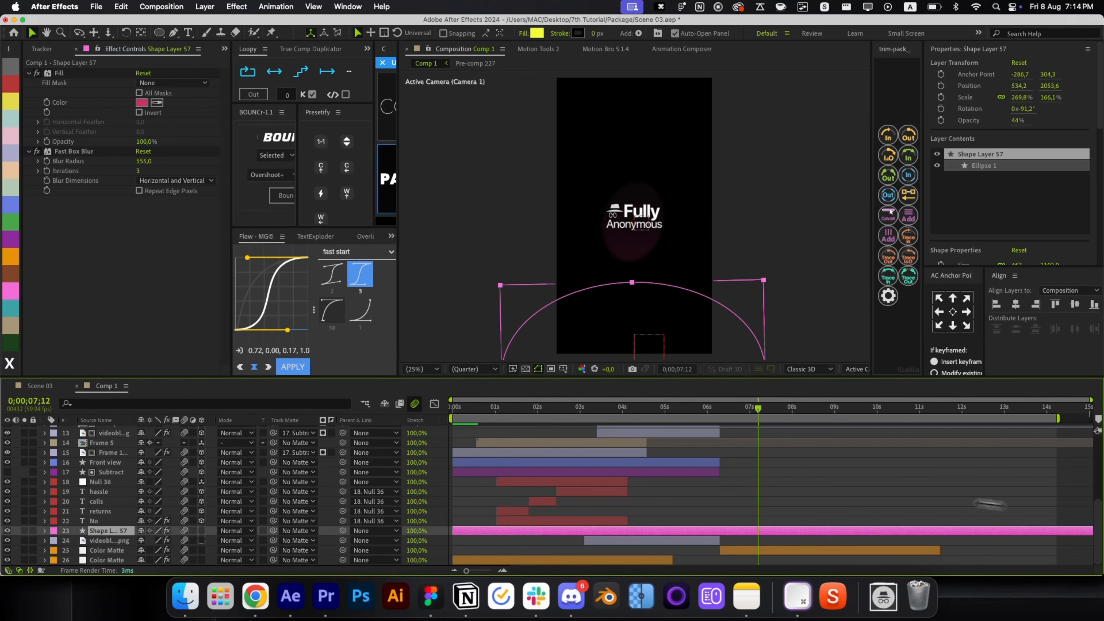
left_click(868, 493)
scroll(813, 489, "up", 5)
left_click(769, 481)
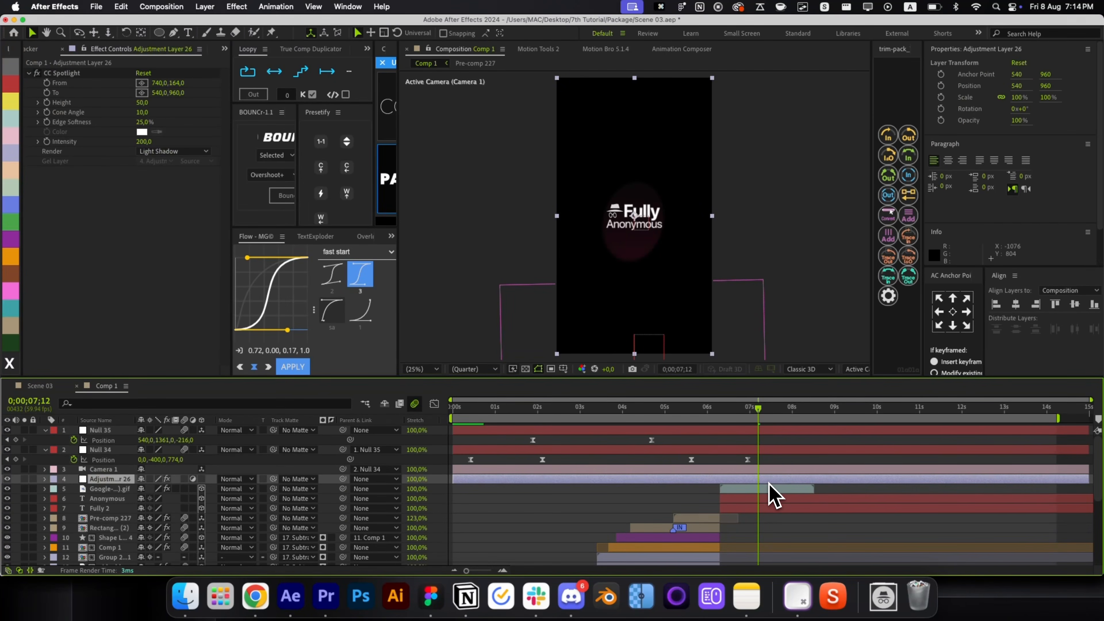
key("alt+bracketleft")
left_click_drag(768, 482, 741, 481)
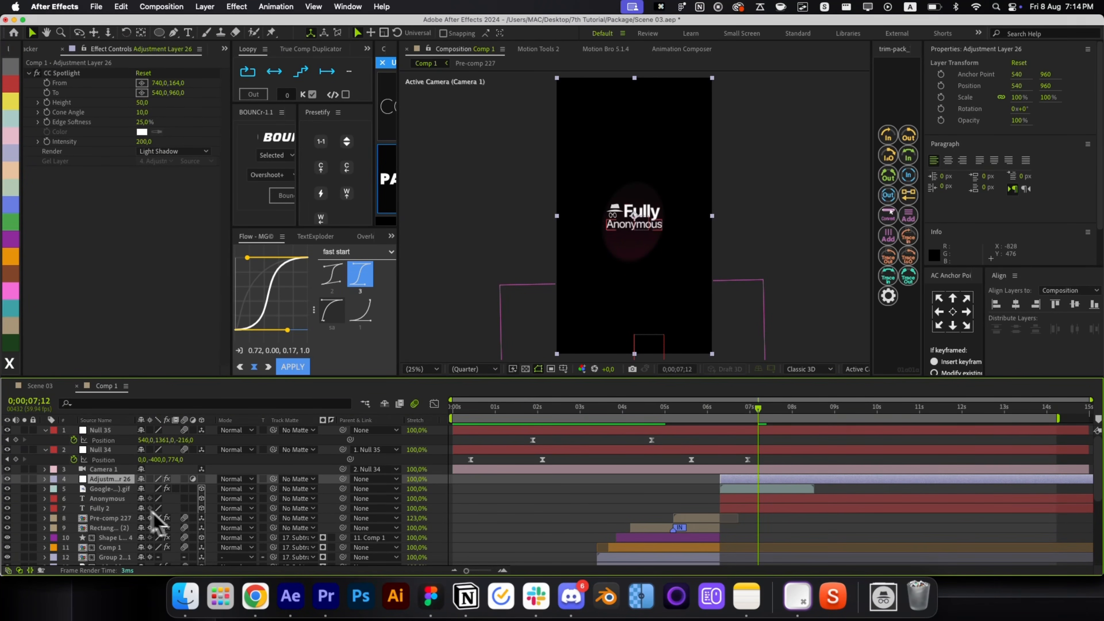
Set up CC Spotlight: expression on To, From centred, Cone Angle 15.6, larger Height.
left_click(45, 479)
left_click(55, 489)
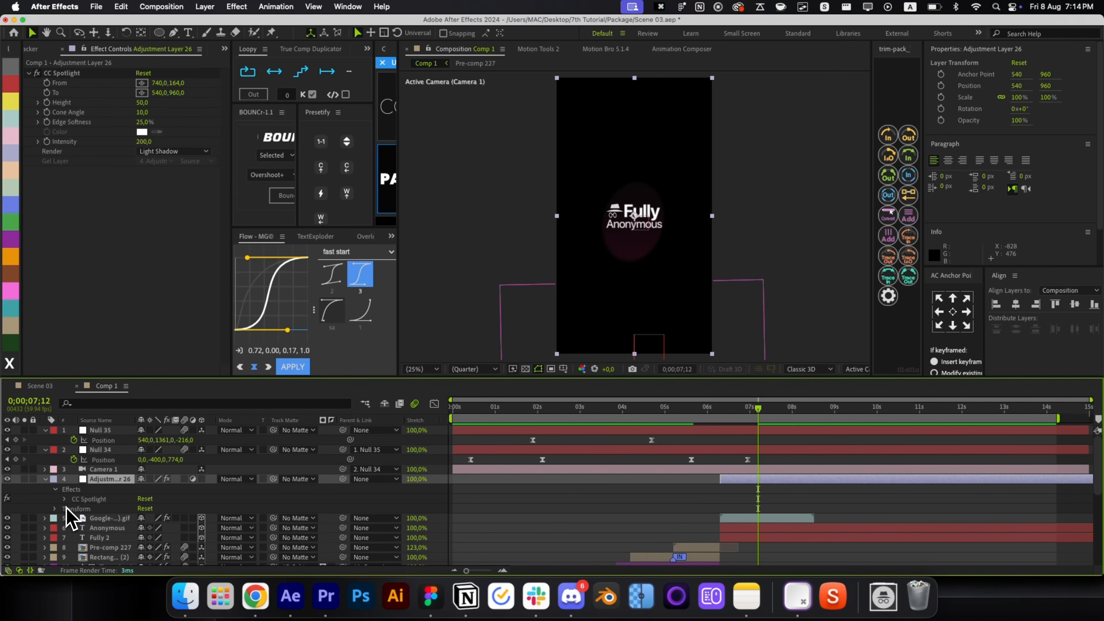
left_click(66, 498)
scroll(67, 515, "down", 2)
left_click_drag(97, 490, 213, 472)
left_click(84, 482, "alt")
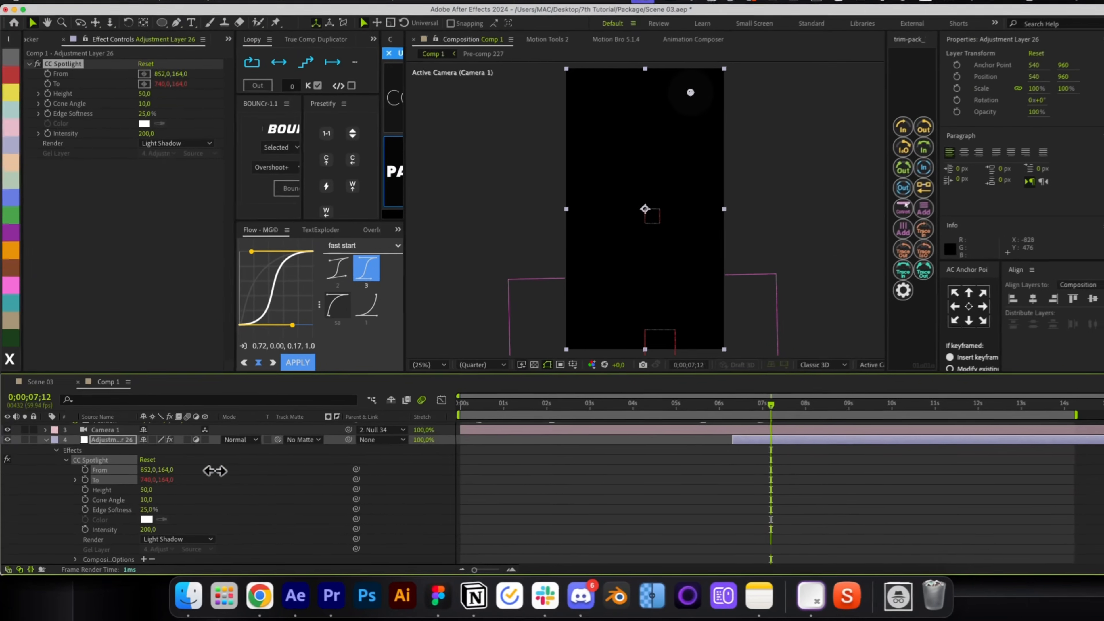
left_click_drag(691, 92, 647, 234)
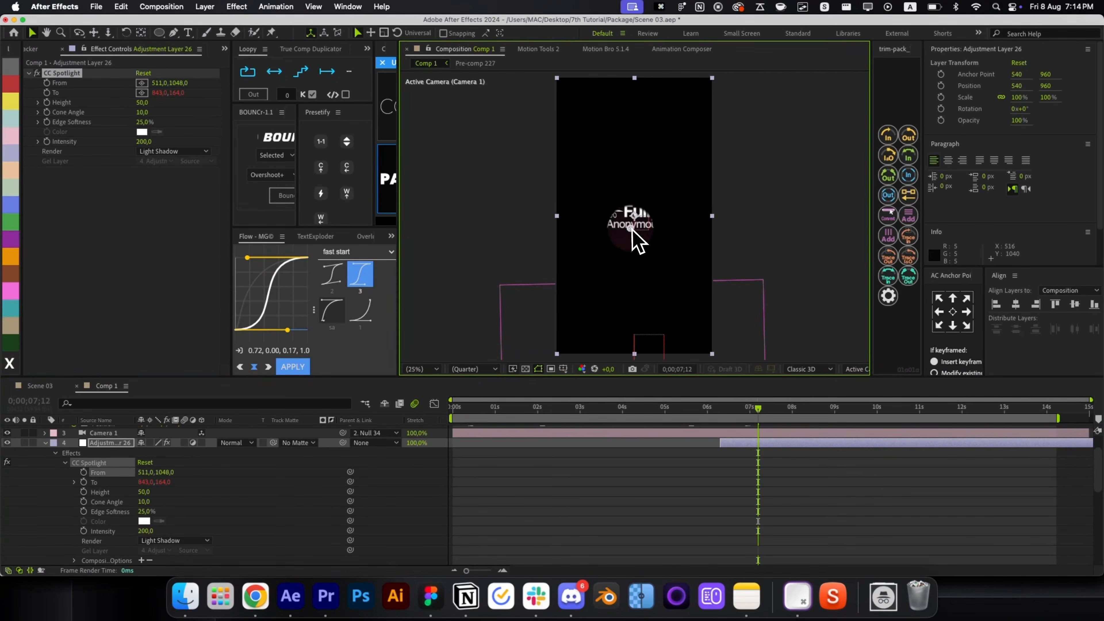
left_click_drag(144, 502, 173, 497)
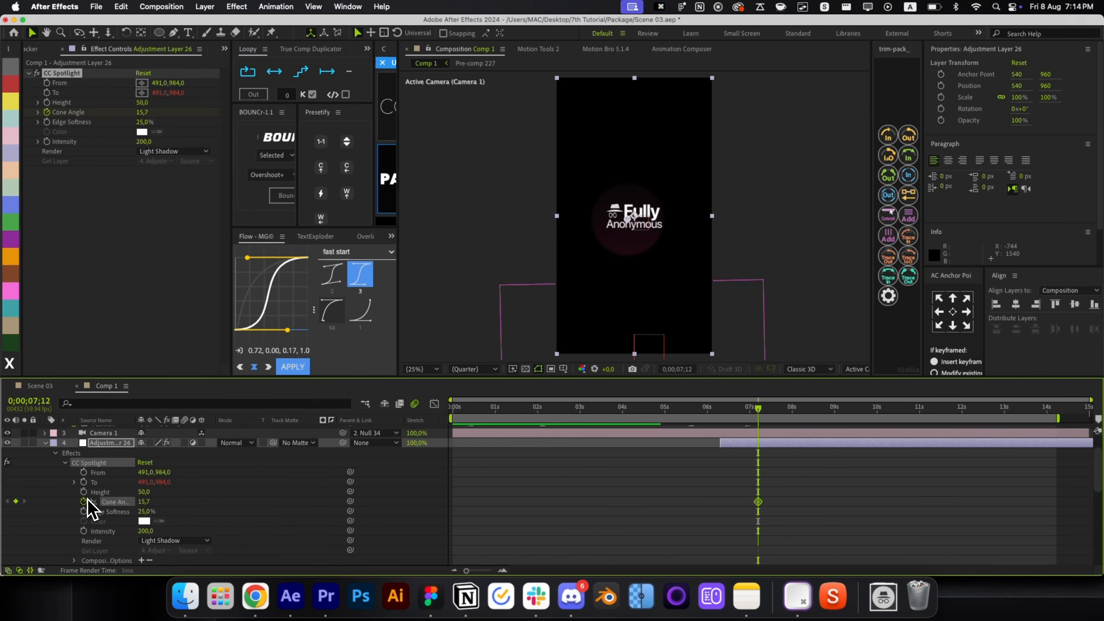
left_click_drag(143, 492, 148, 492)
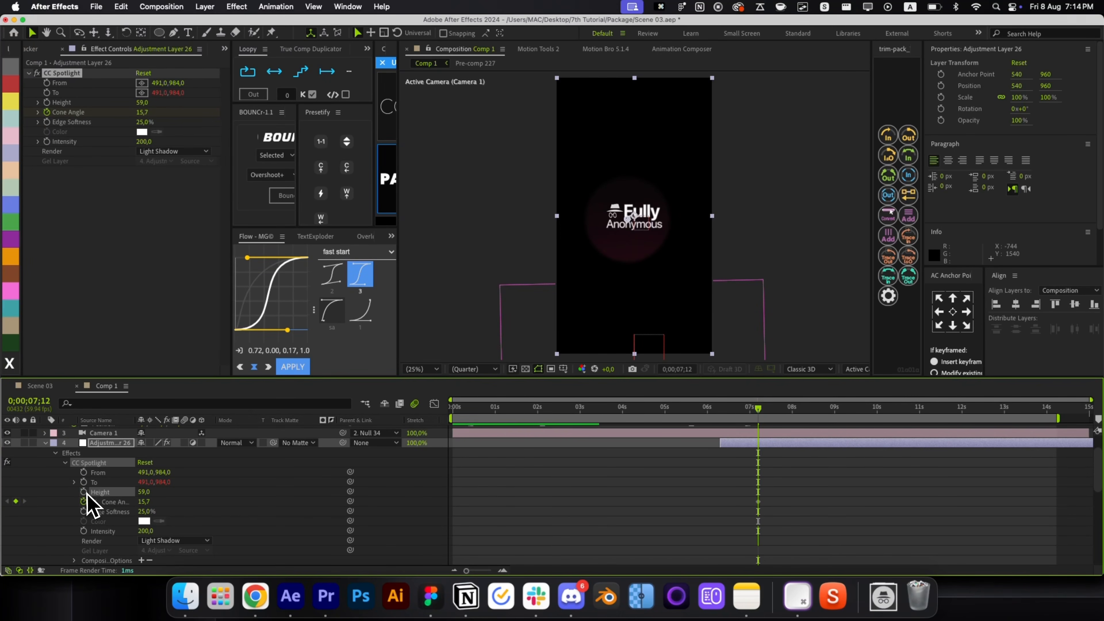
Keyframe the spotlight From at 08s, then place it lower right with Height 100 at 07;12.
left_click(83, 472)
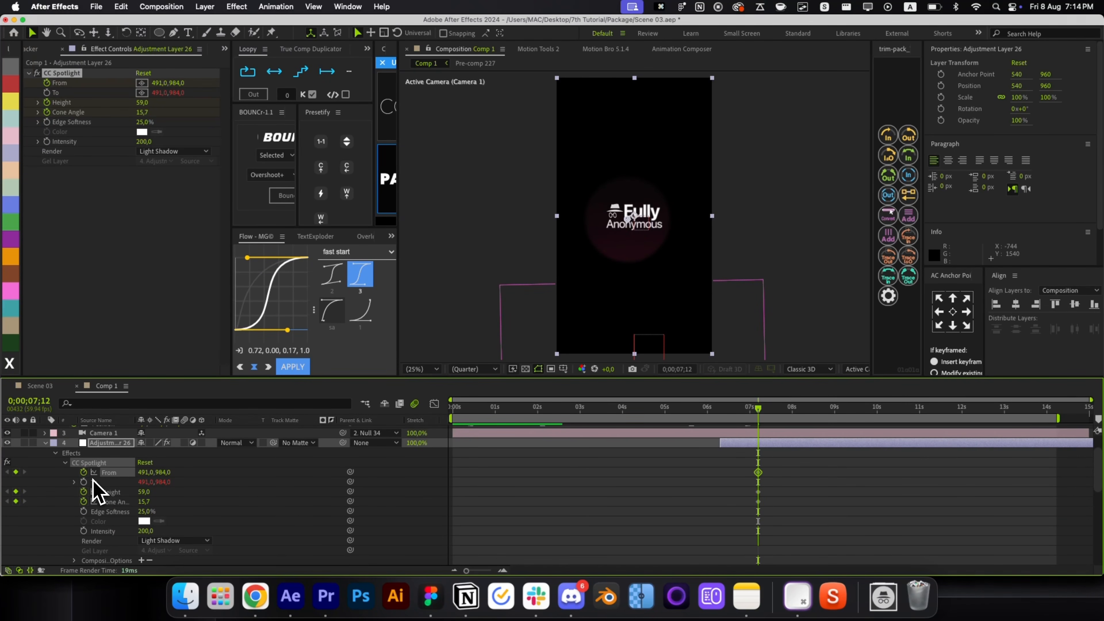
key("u")
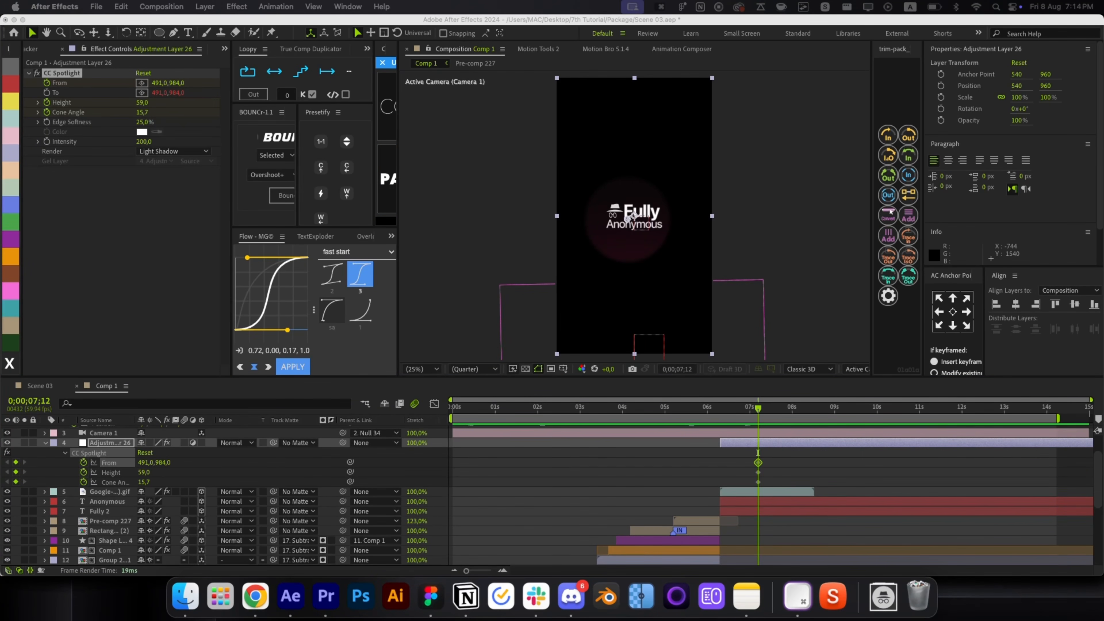
left_click_drag(721, 464, 754, 472)
left_click(766, 465)
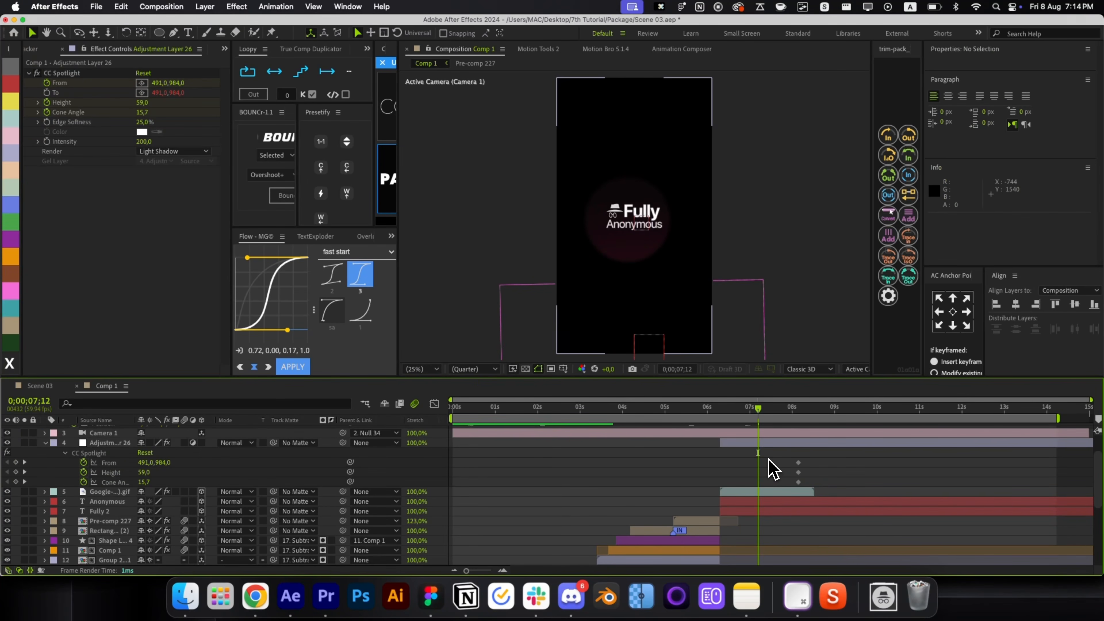
left_click(773, 454)
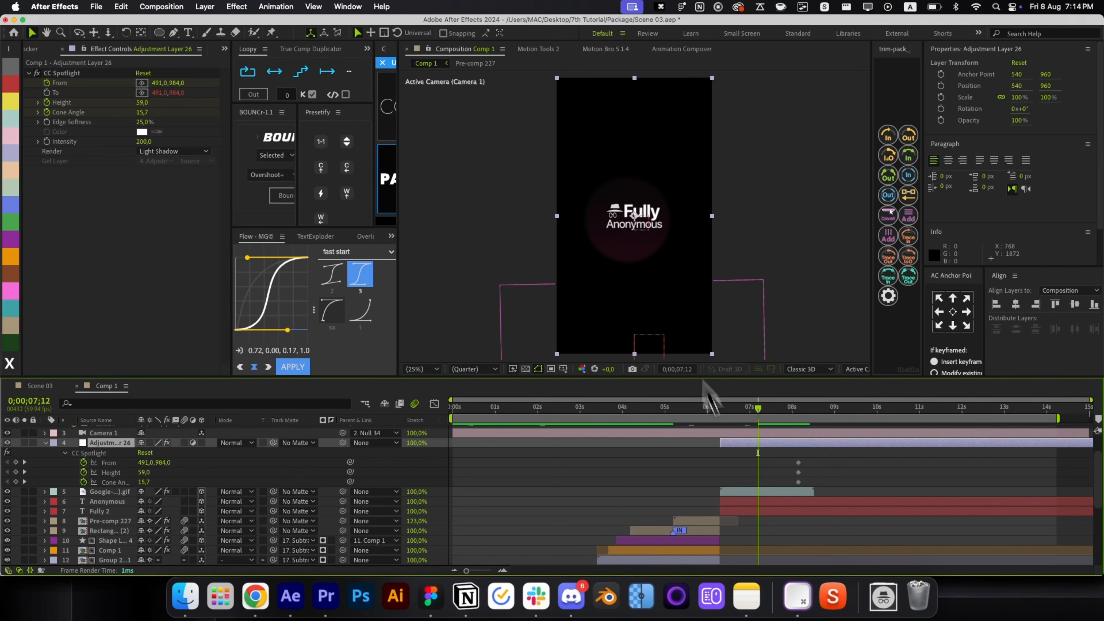
left_click(798, 463)
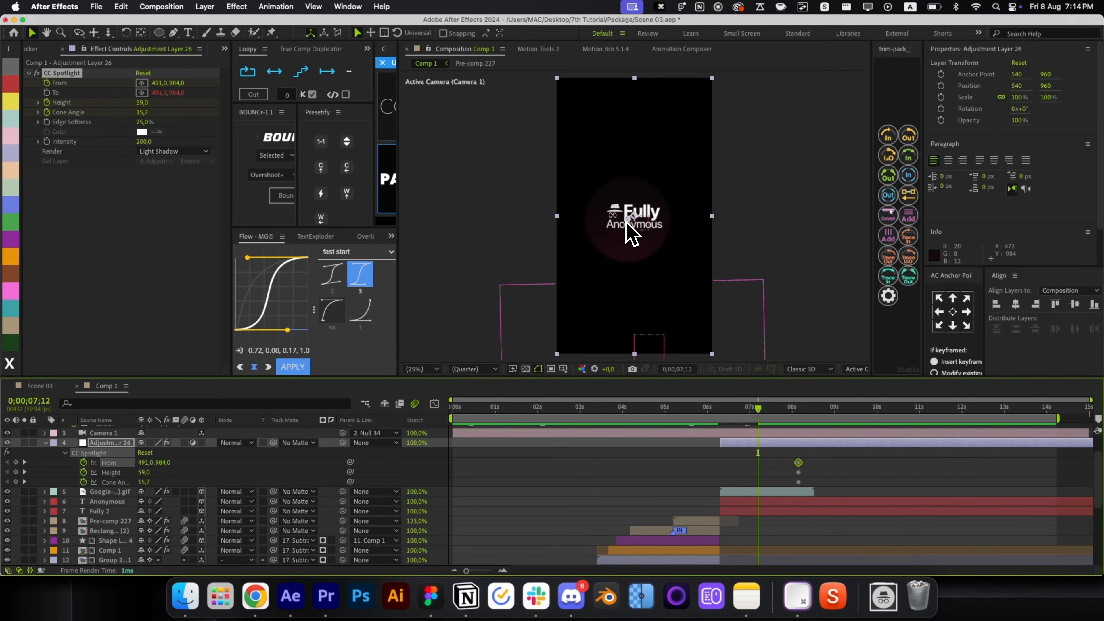
left_click_drag(626, 220, 686, 322)
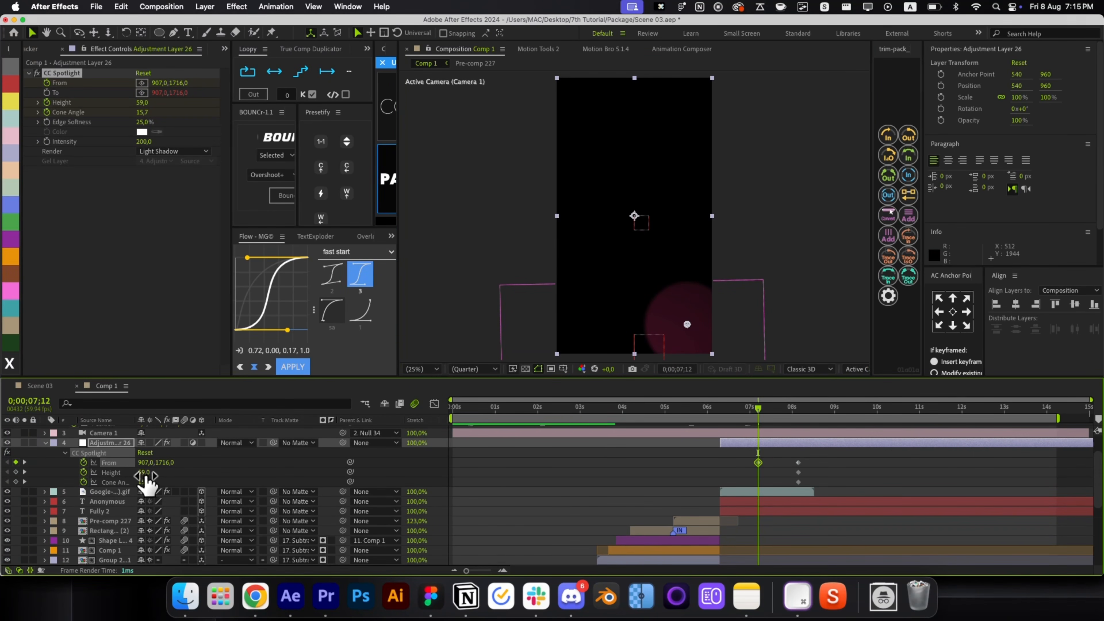
mouse_move(145, 473)
left_mouse_down()
mouse_move(172, 476)
mouse_move(154, 484)
left_mouse_up()
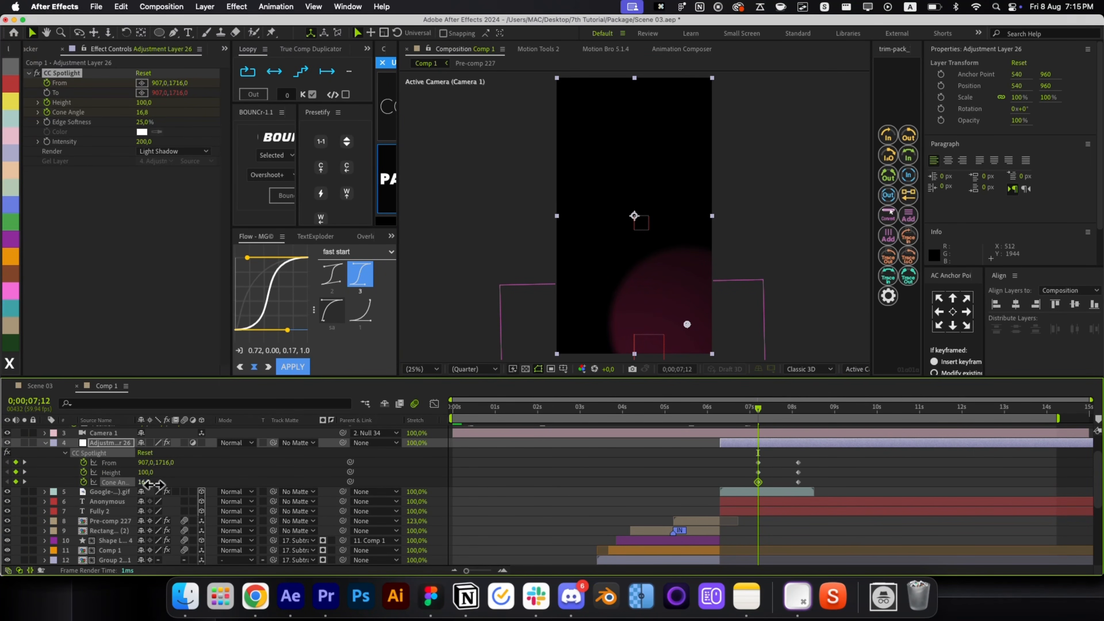
Drop the Cone Angle animation, key the left-side start at 06;18 with Height 40, and ease all keyframes.
left_click(84, 483)
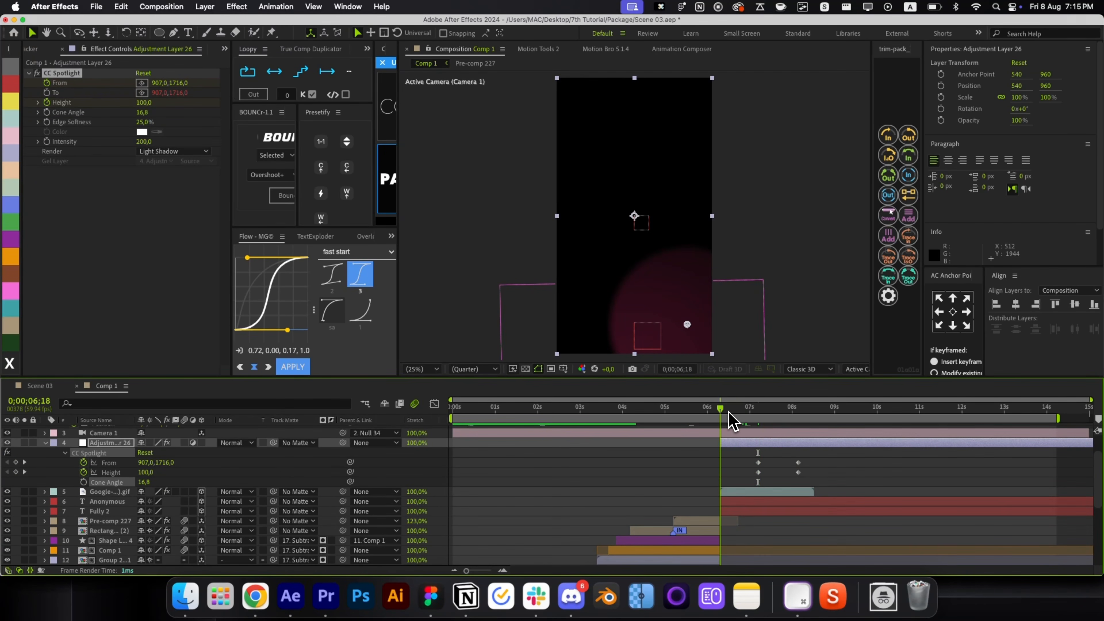
left_click_drag(687, 324, 585, 267)
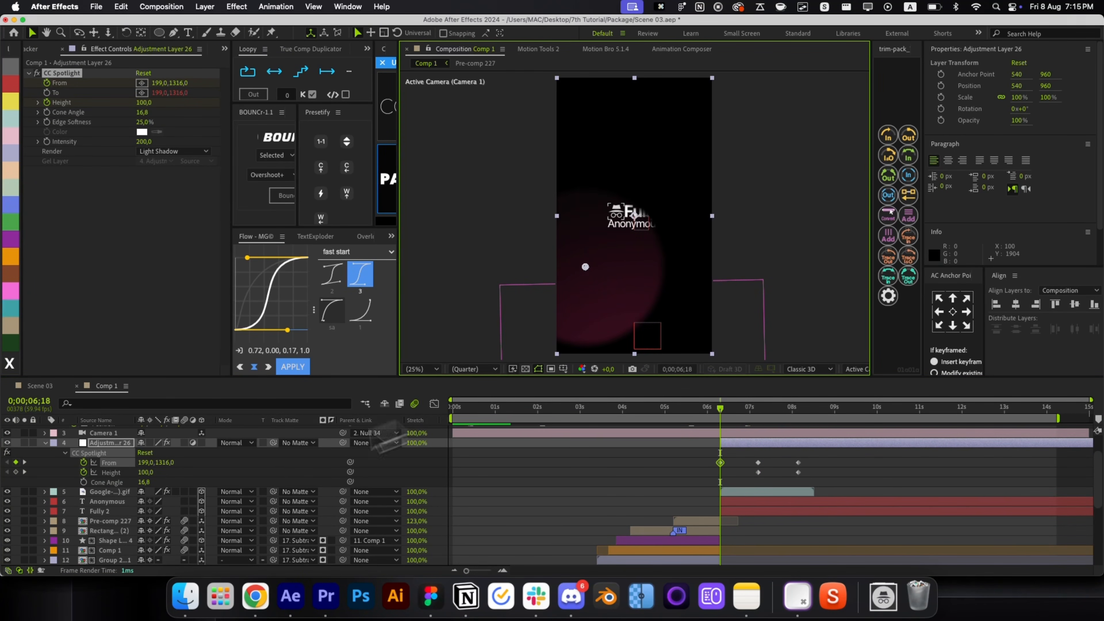
left_click_drag(147, 472, 114, 474)
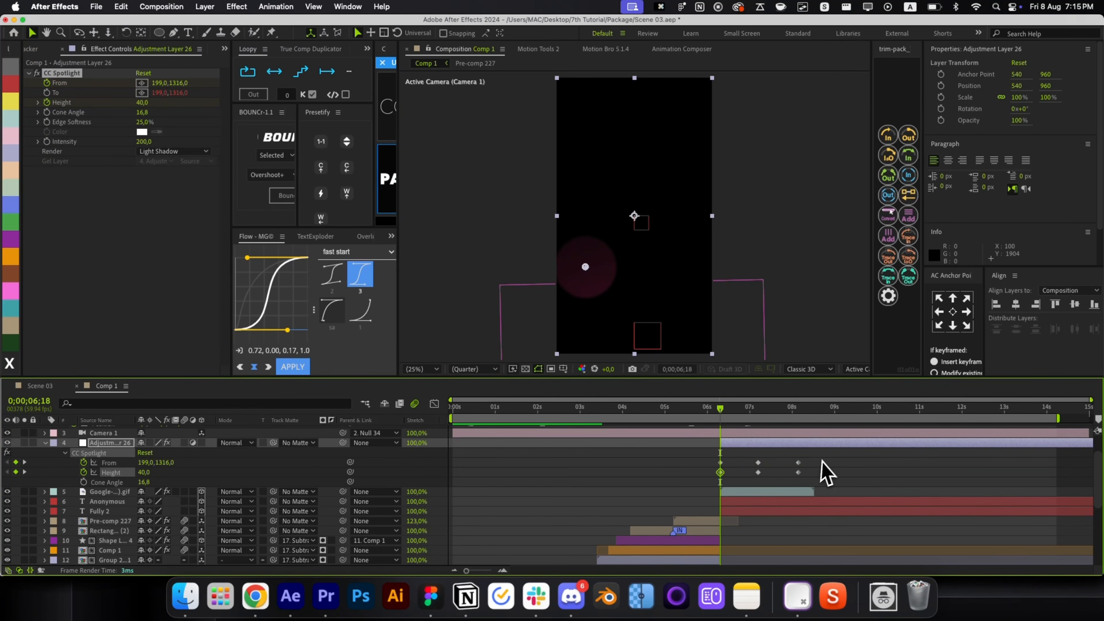
left_click_drag(821, 460, 697, 466)
left_click(299, 366)
Preview the sweep and apply the Flow 'sa' ease to four spotlight keyframes.
key("u")
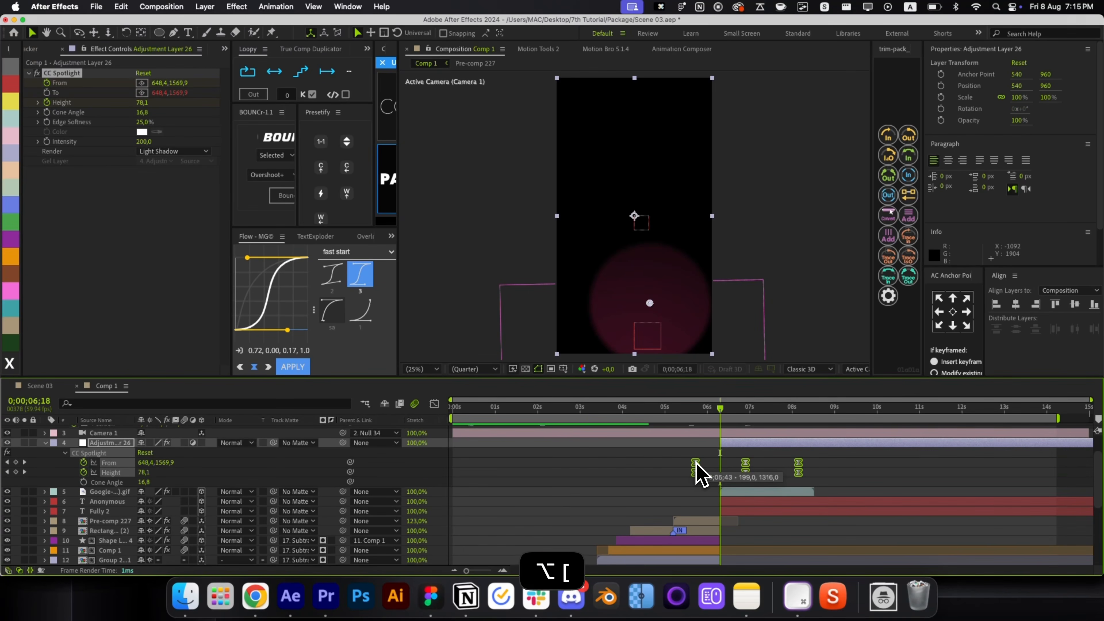
key("super+shift+a")
key("space")
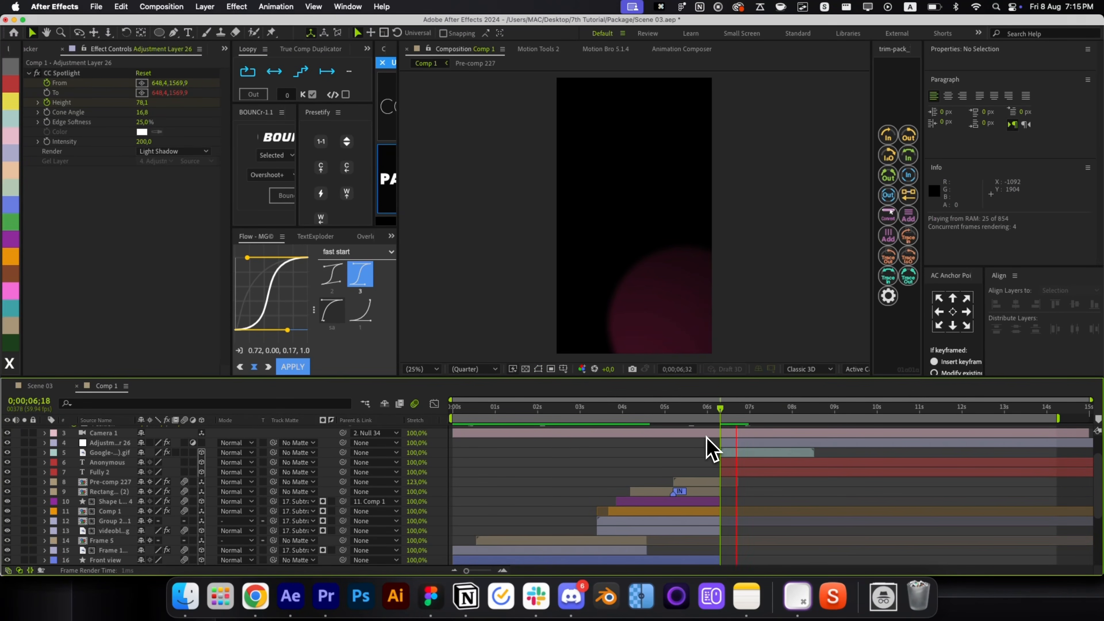
left_click(762, 449)
key("u")
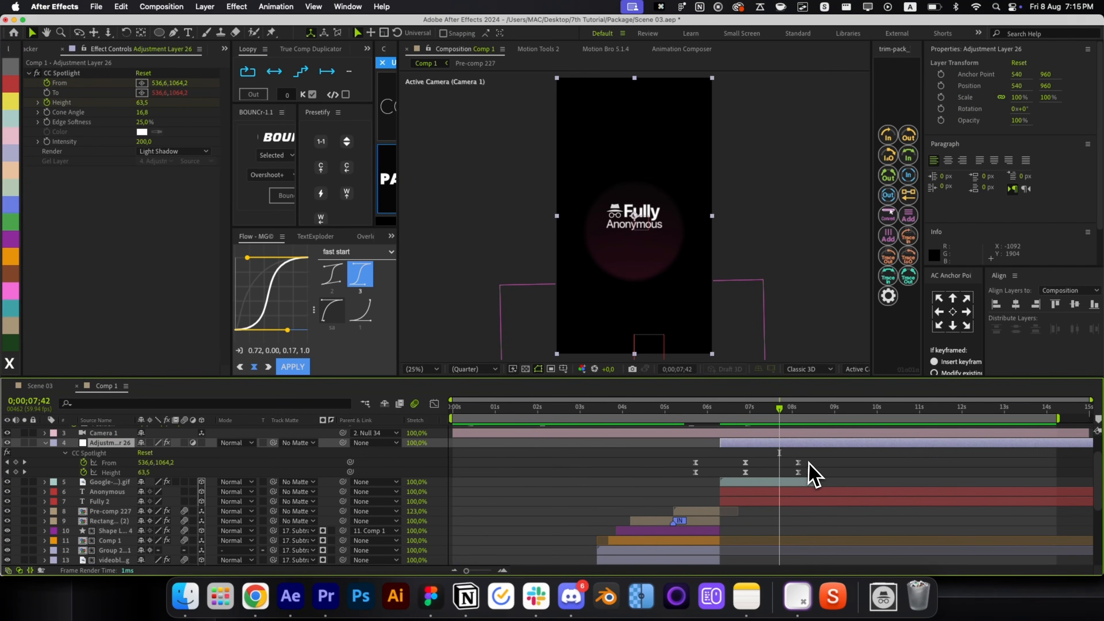
left_click_drag(809, 460, 734, 493)
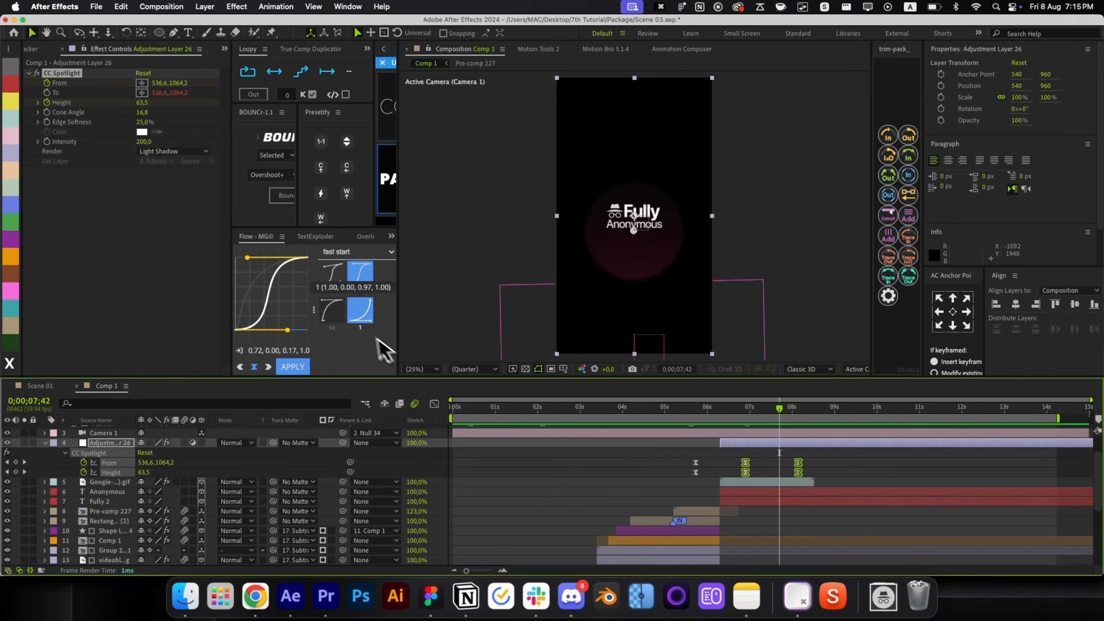
left_click(332, 309)
left_click(292, 367)
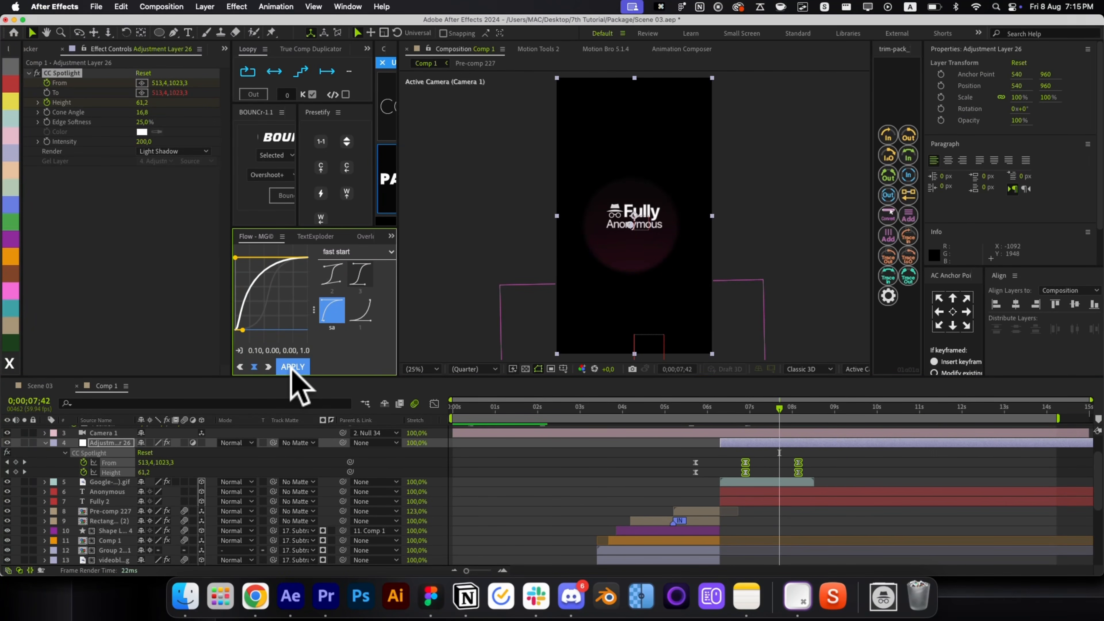
key("i")
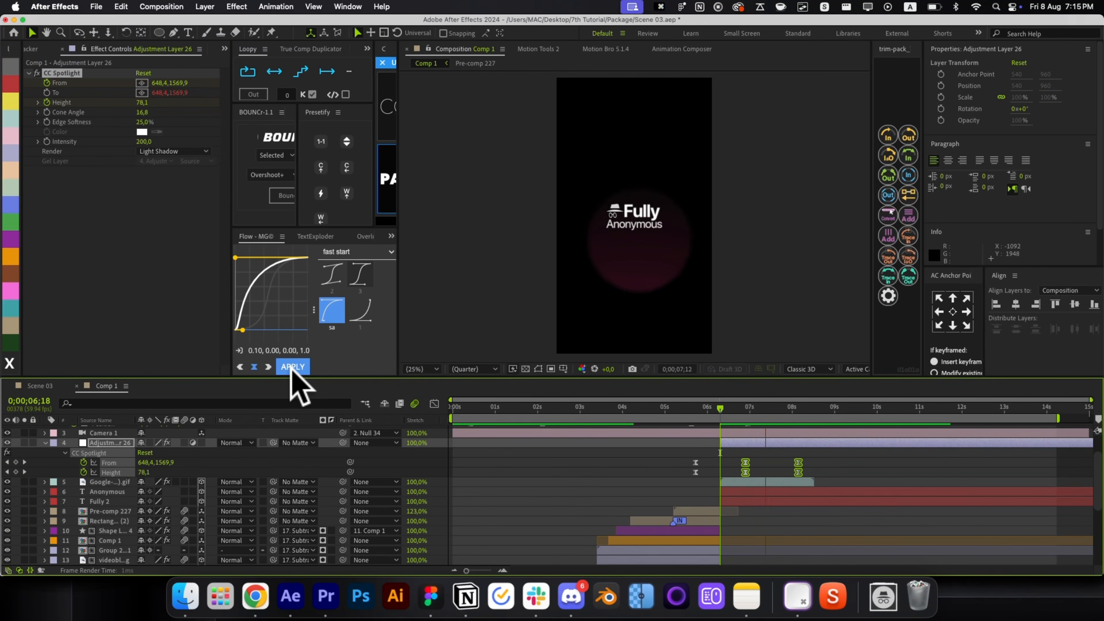
key("space")
Apply the Flow '1' ease to the first two keyframe pairs, preview, and undo the last change.
left_click_drag(757, 450, 673, 479)
left_click(364, 317)
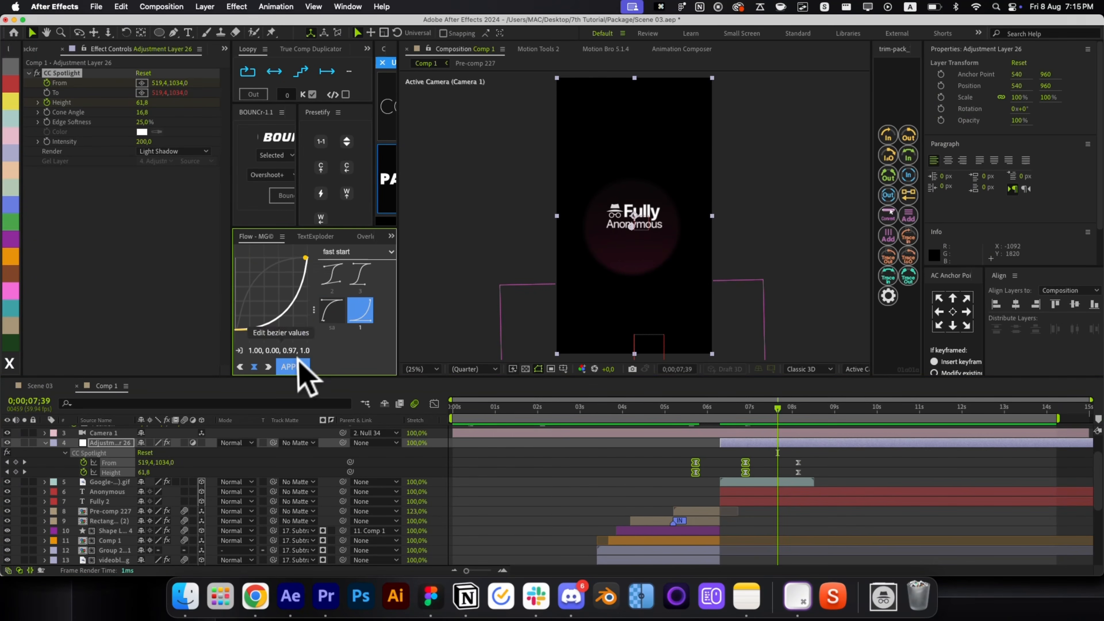
left_click(292, 366)
key("space")
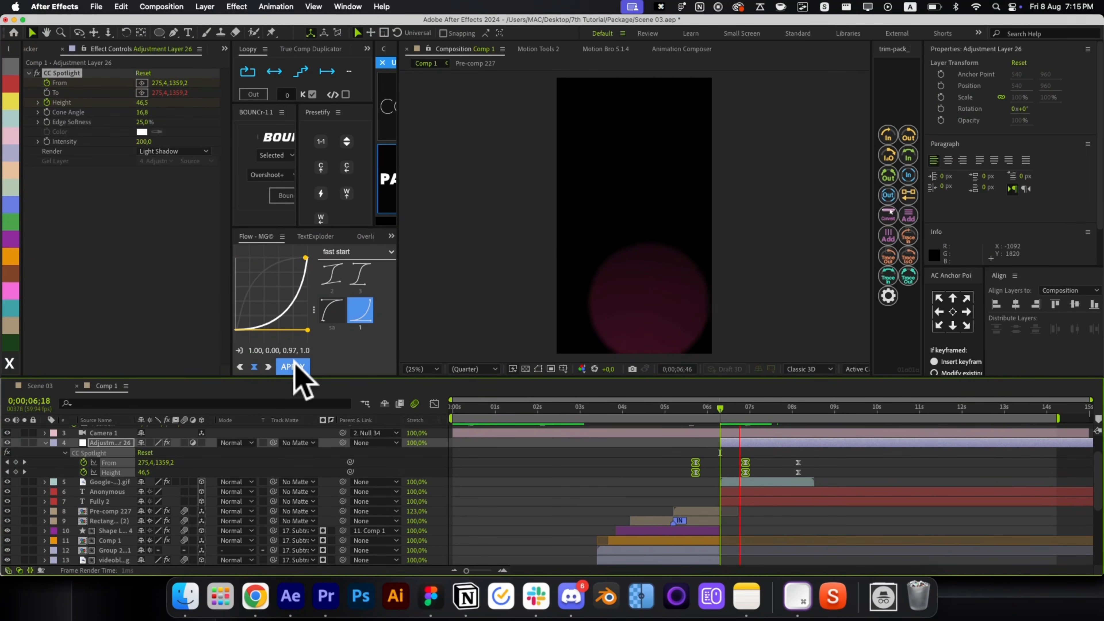
key("space")
key("super+z")
left_click(742, 466)
key("space")
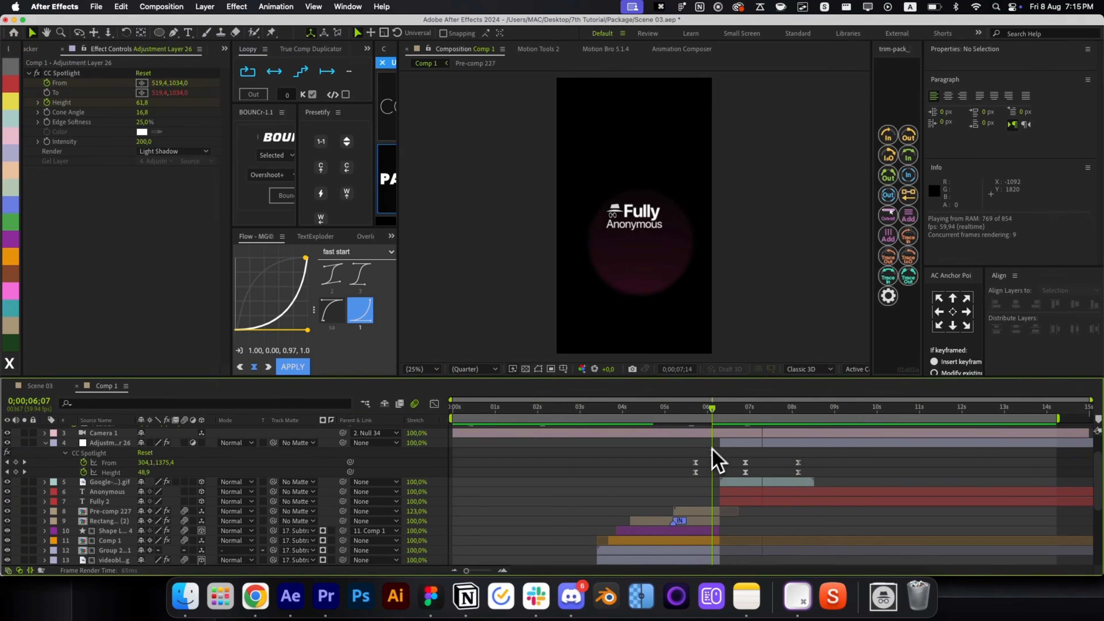
key("space")
Trial-move the first spotlight keyframes to about 5s, preview, then undo the move.
left_click_drag(712, 451, 675, 463)
left_click(716, 414)
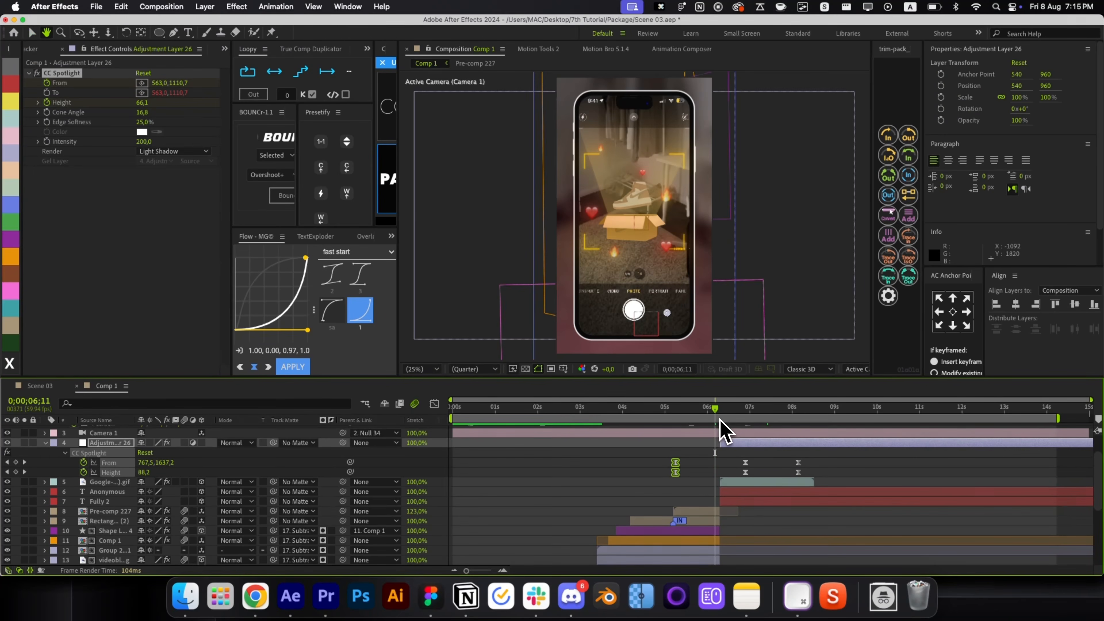
key("space")
key("super+z")
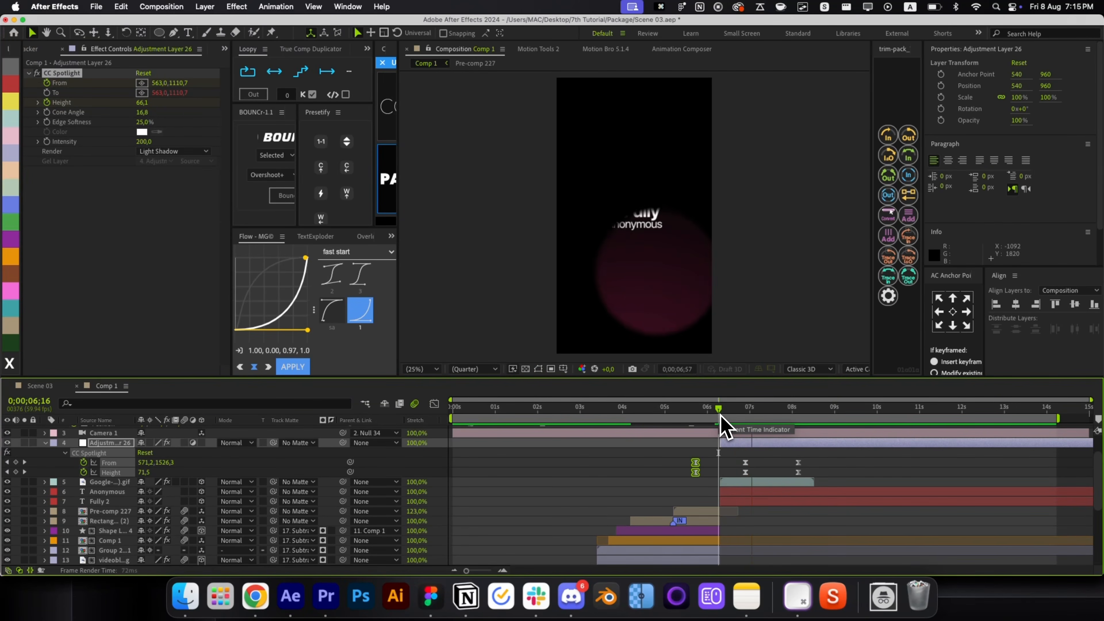
key("space")
With the playhead at 07;08, bring the 125_Eyes.mov footage into the composition.
key("t")
key("t")
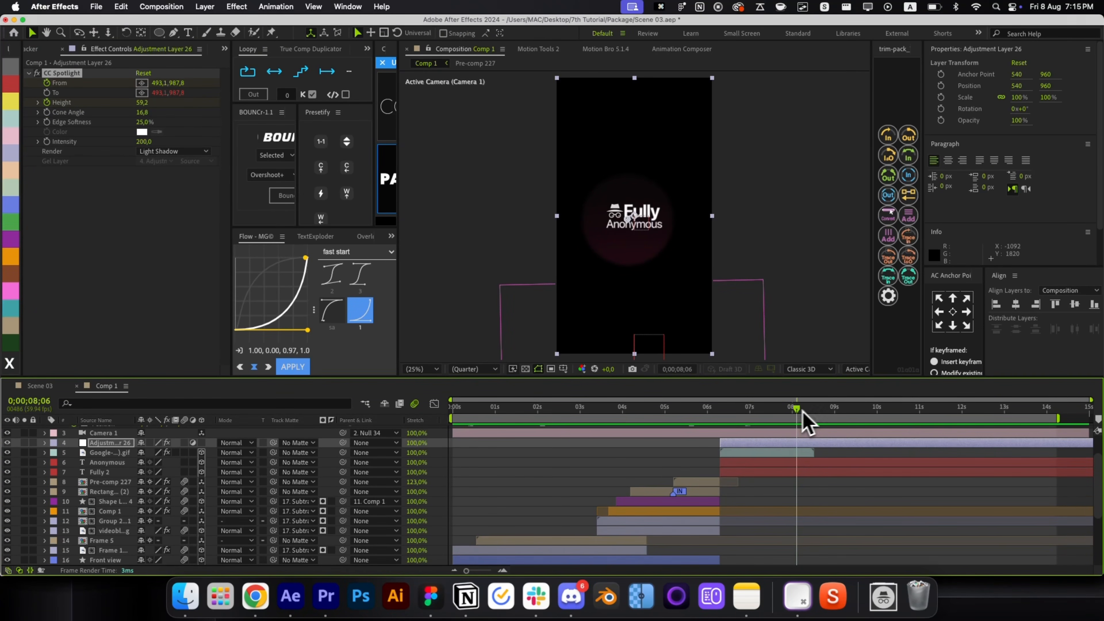
left_click_drag(802, 412, 758, 430)
left_click_drag(431, 308, 754, 518)
Add 125_Eyes.mov as a layer starting near 06s, placed below the adjustment layer.
left_click(185, 596)
key("super+w")
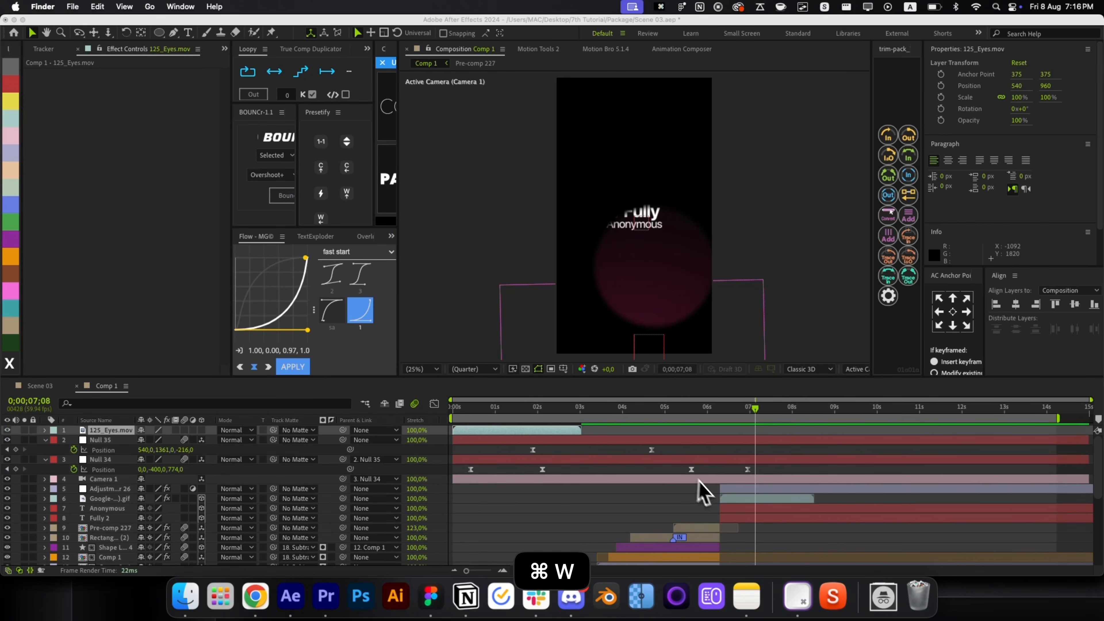
left_click(558, 439)
left_click_drag(551, 439, 817, 441)
key("super+bracketleft")
key("super+bracketleft")
key("super+bracketleft")
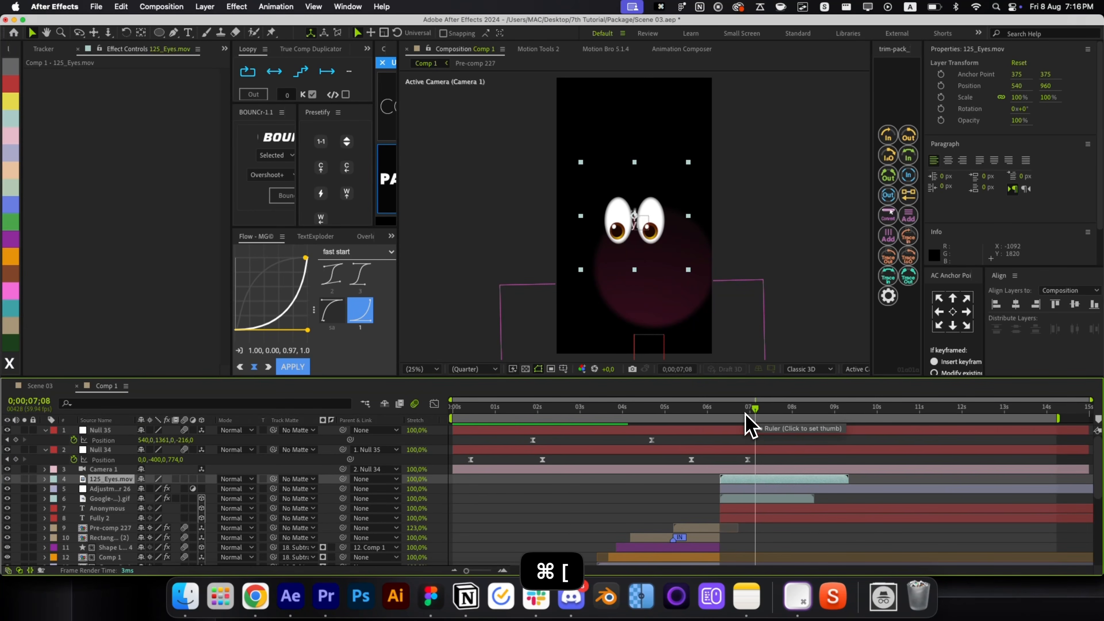
key("super+bracketleft")
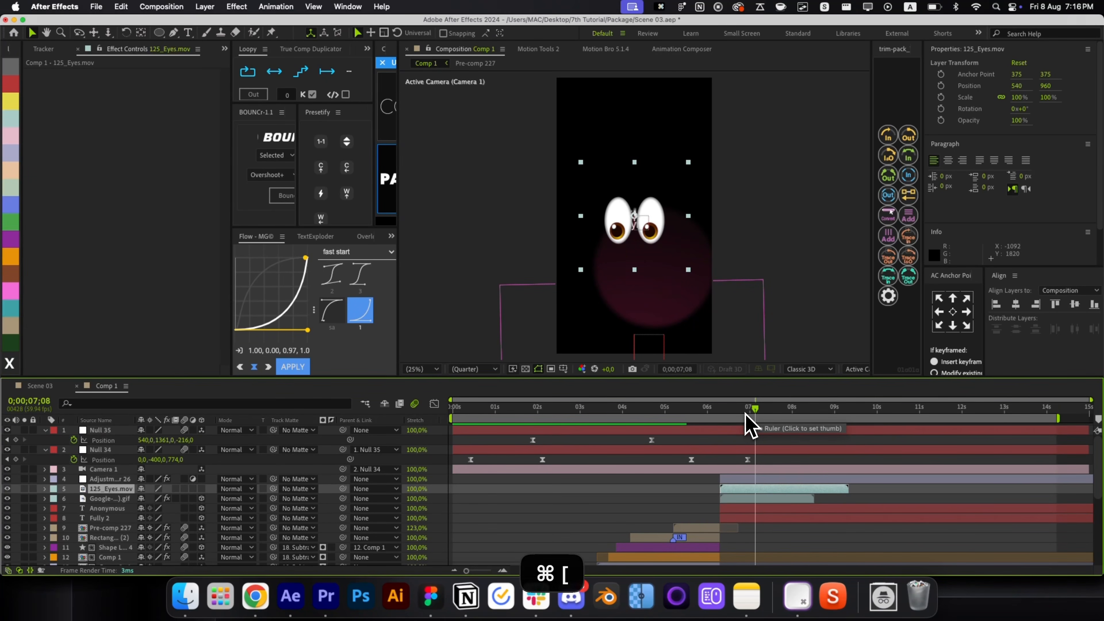
Position the eyes down-right and set a Position keyframe, nudged slightly earlier.
left_click_drag(672, 257, 730, 315)
key("w")
key("v")
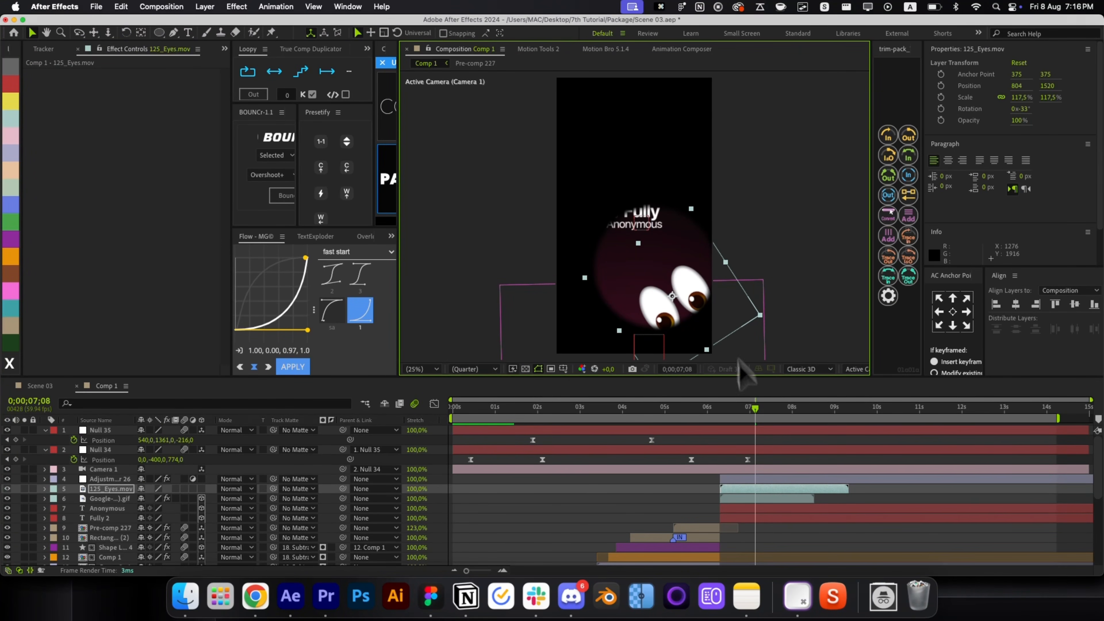
key("p")
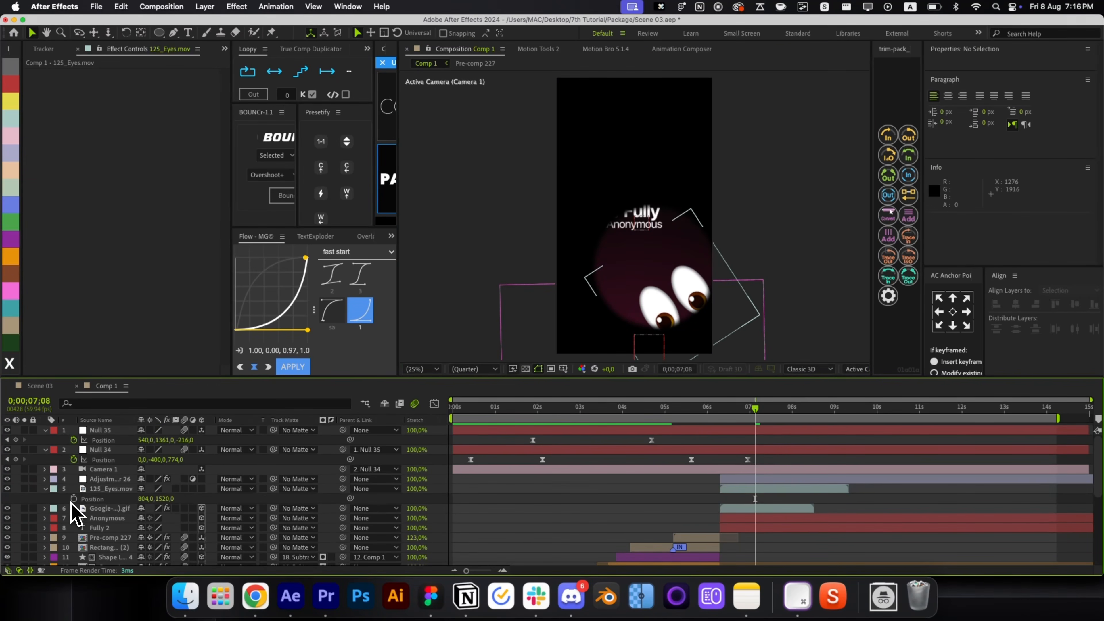
left_click(73, 498)
left_click(748, 499)
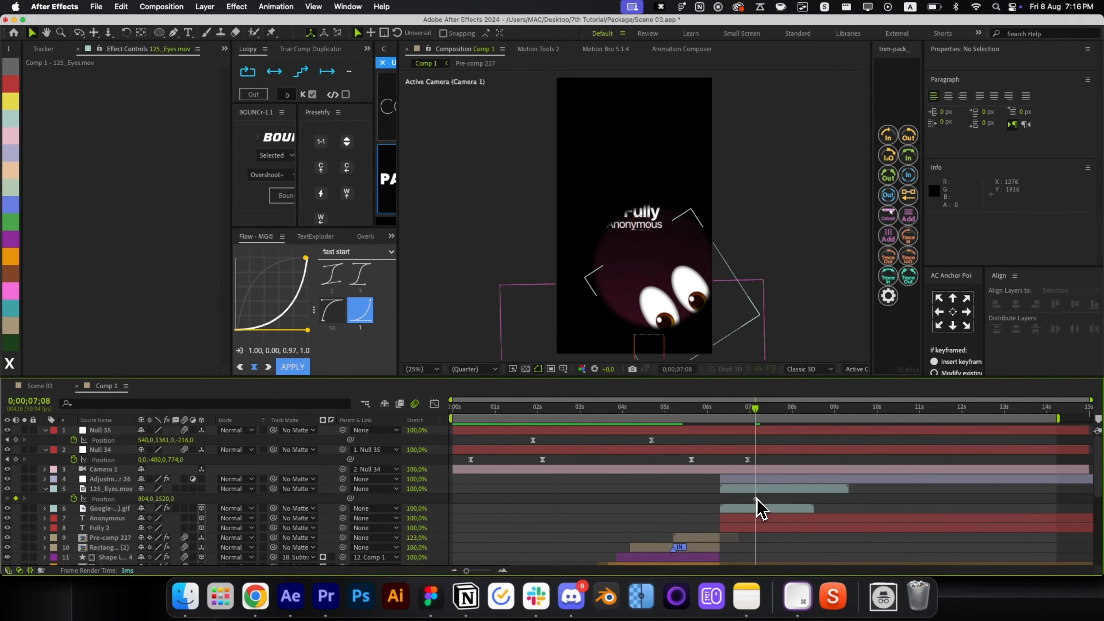
left_click_drag(756, 499, 747, 498)
At 07;38 key the eyes off the bottom-right corner and apply the Flow fast-start ease.
left_click_drag(765, 416, 777, 409)
left_click_drag(692, 314, 737, 363)
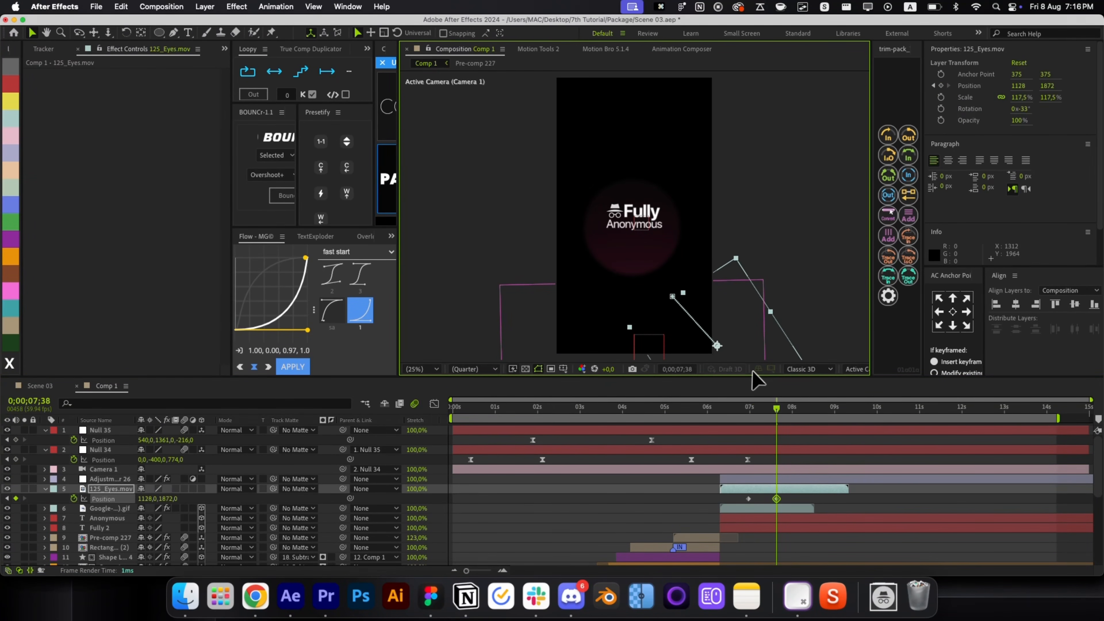
left_click(723, 413)
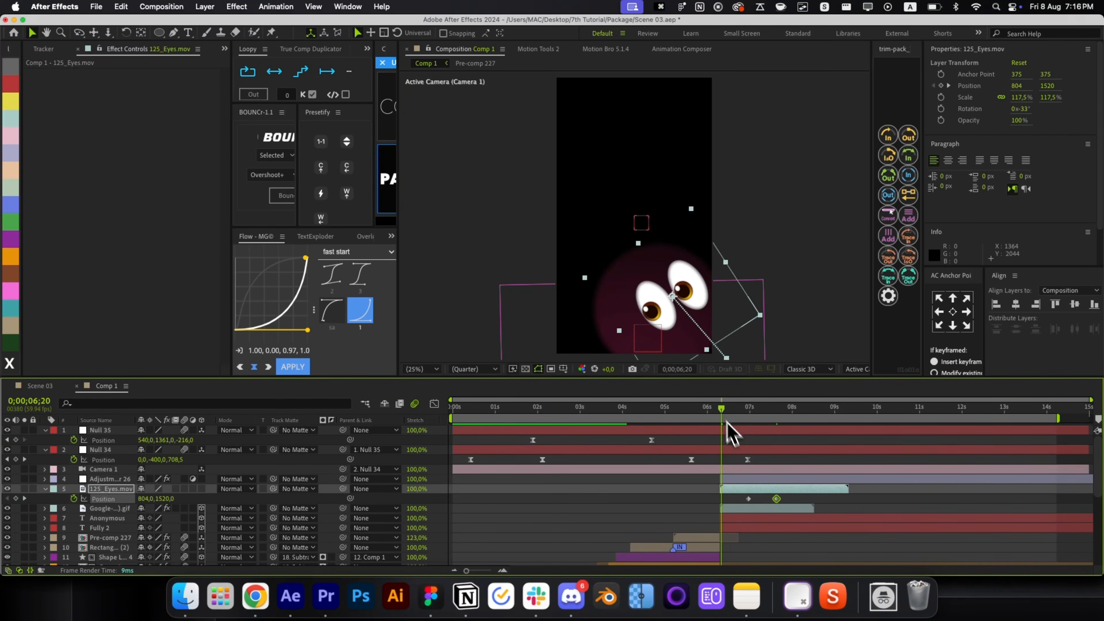
left_click_drag(780, 499, 689, 491)
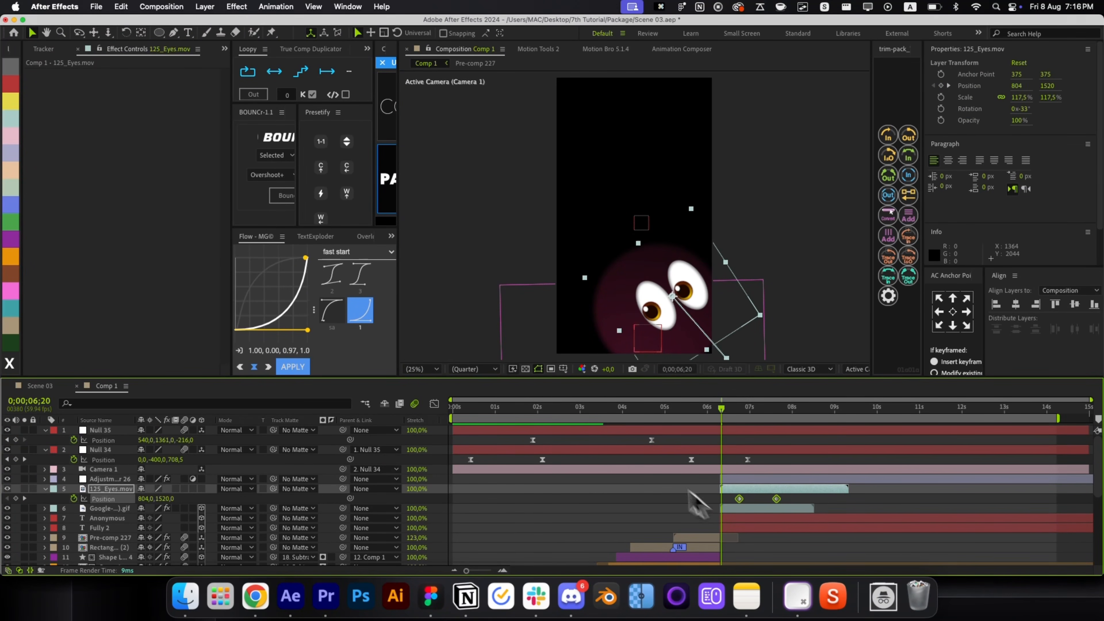
left_click(332, 311)
left_click(292, 366)
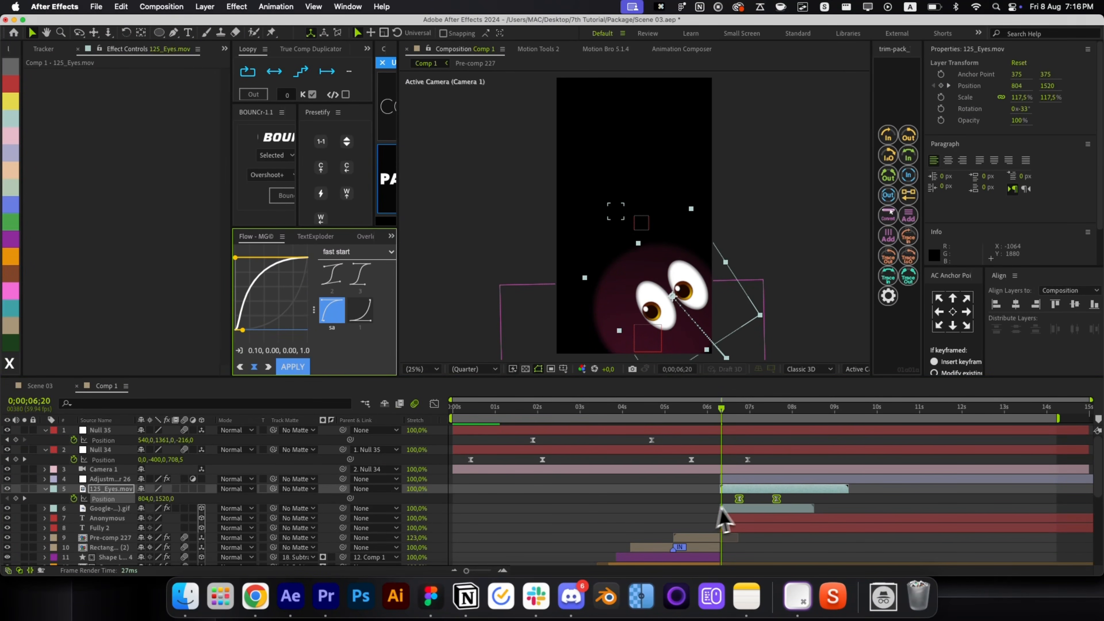
Preview, then at 6;42 move the spotlight's From keyframe toward the eyes.
left_click(726, 507)
left_click(718, 412)
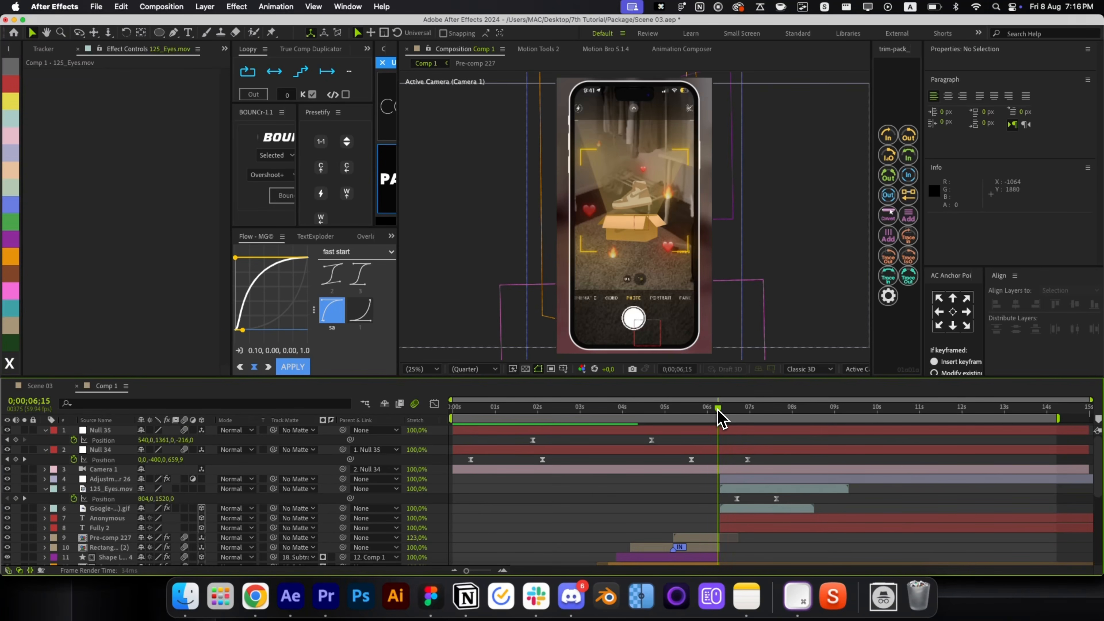
key("space")
left_click(730, 490)
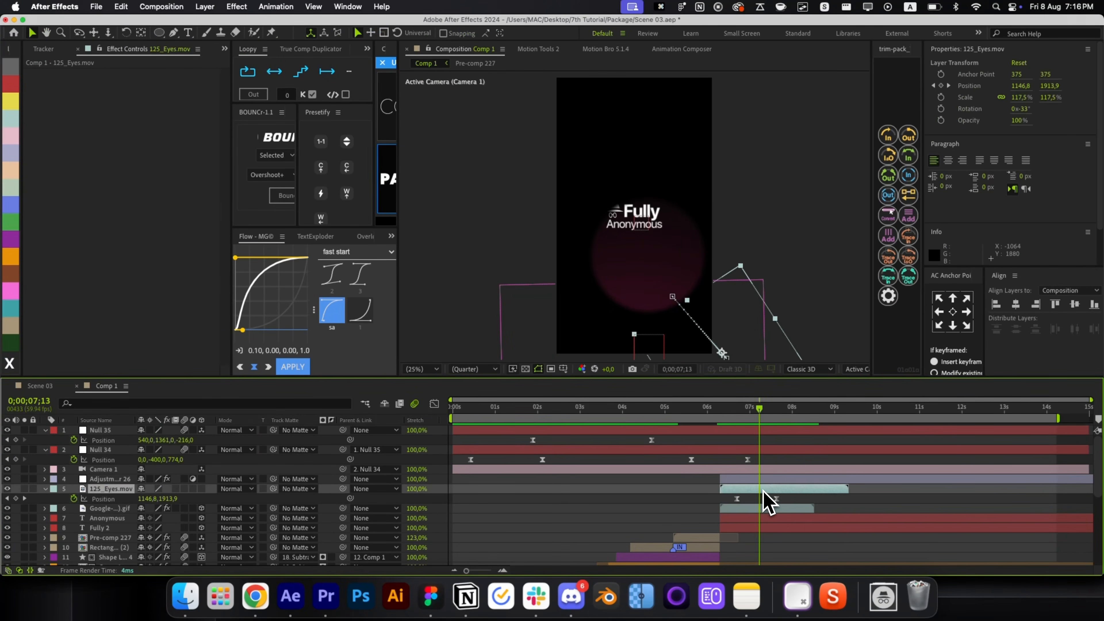
left_click(737, 411)
left_click(748, 479)
key("u")
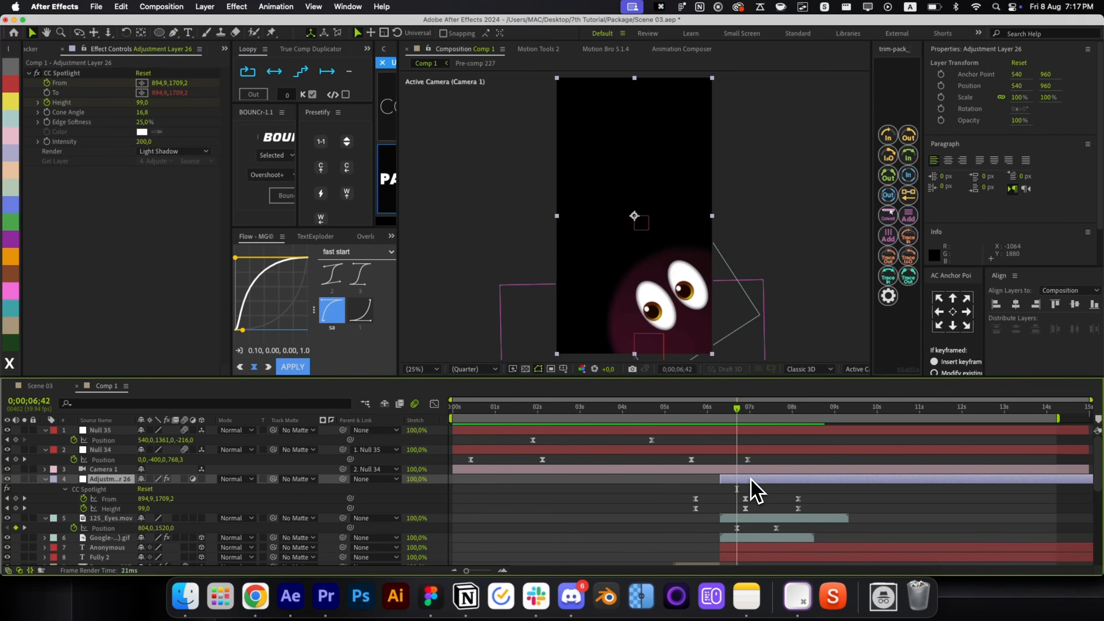
key("k")
left_click(745, 498)
left_click_drag(696, 334, 725, 344)
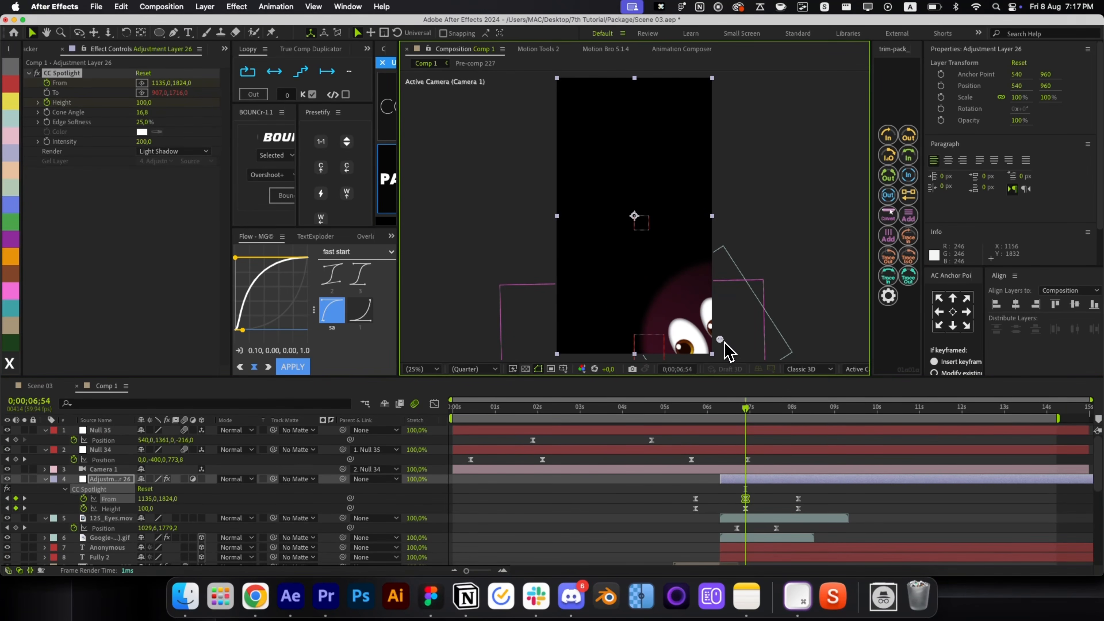
Shift the eyes' first Position keyframe earlier and scrub through to check the timing.
left_click(759, 519)
left_click(729, 415)
left_click_drag(736, 527, 726, 527)
left_click(723, 414)
left_click_drag(724, 416, 776, 417)
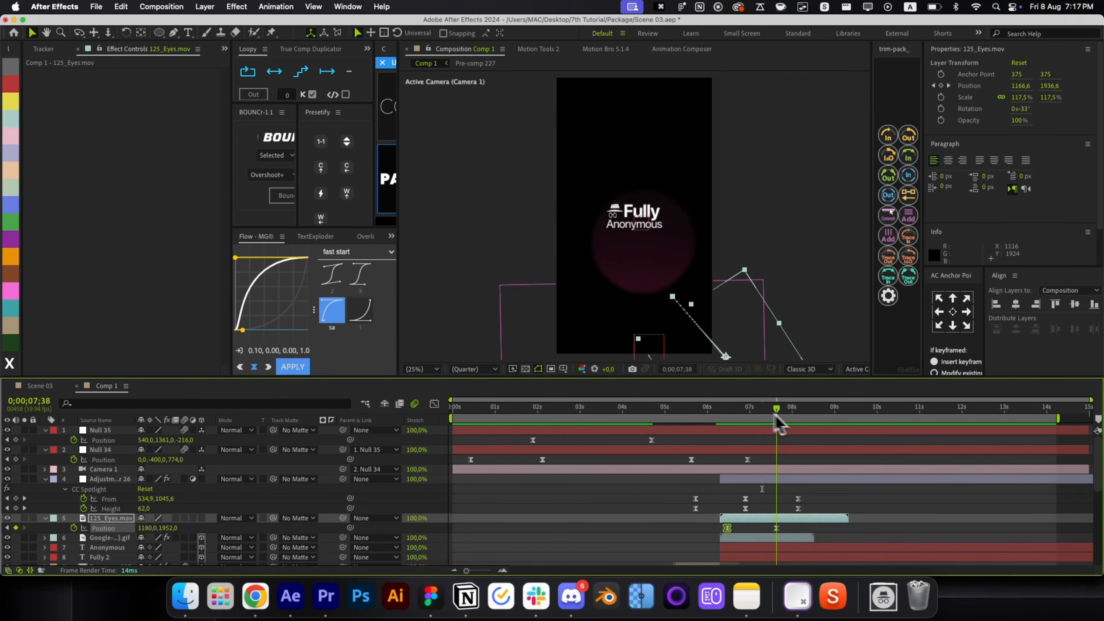
key("alt+/")
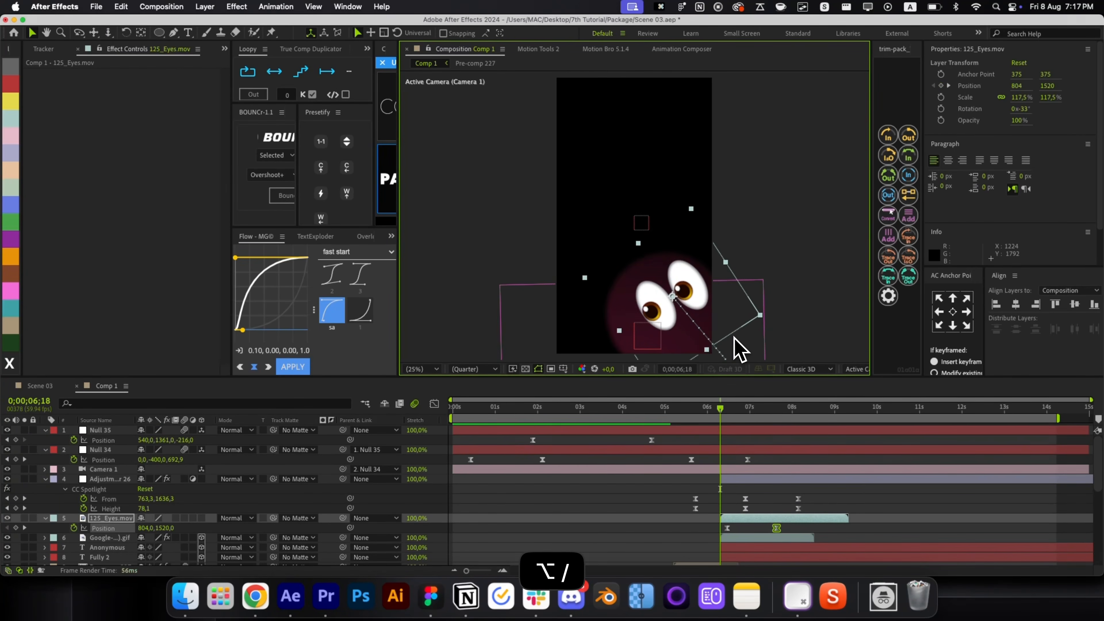
left_click_drag(720, 490, 712, 420)
key("space")
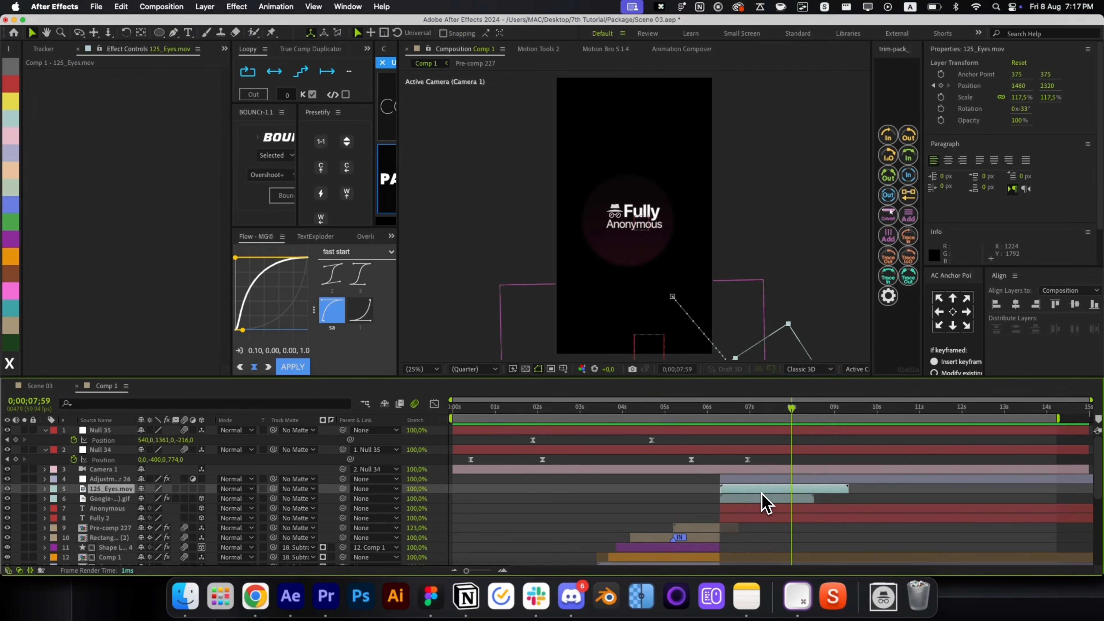
Inspect the From and Height speed curves in the Graph Editor and readjust the first ease handle.
key("u")
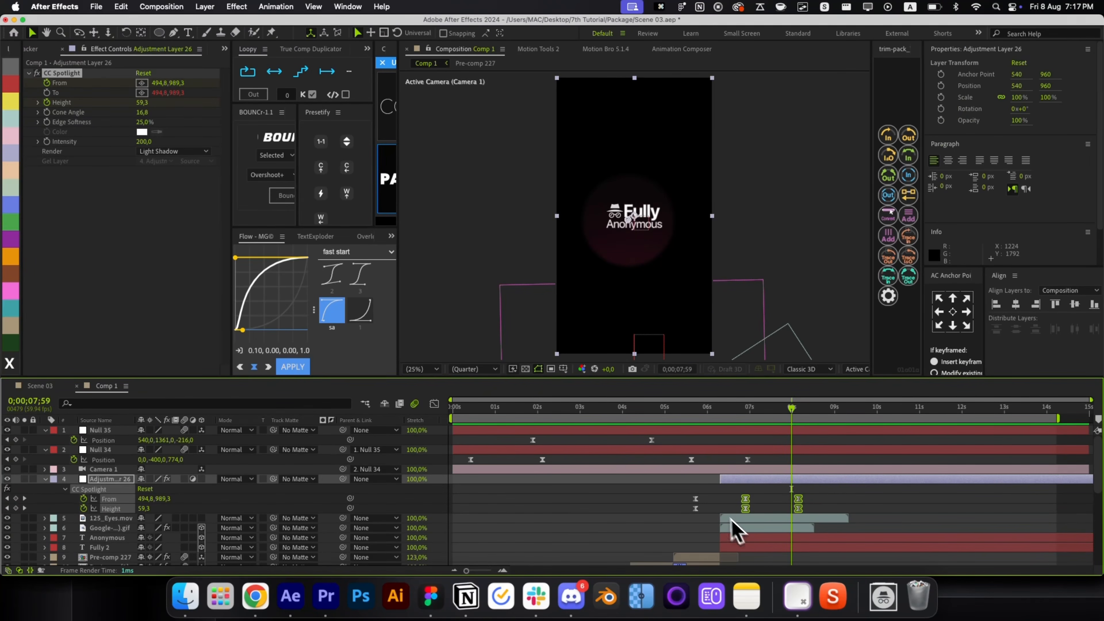
left_click(434, 404)
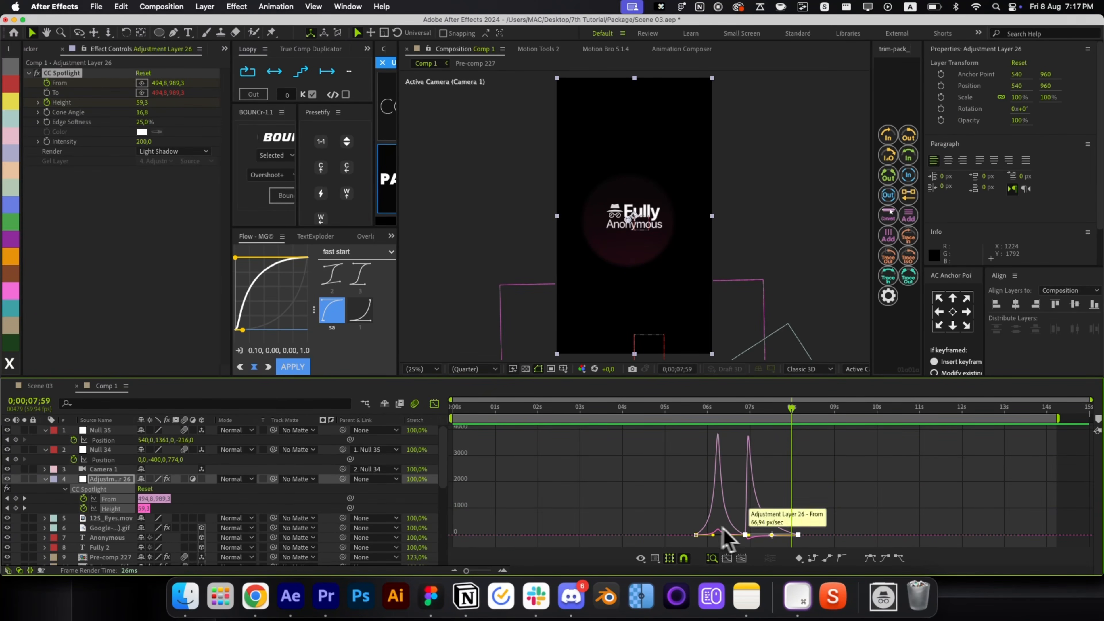
key("equal")
key("equal")
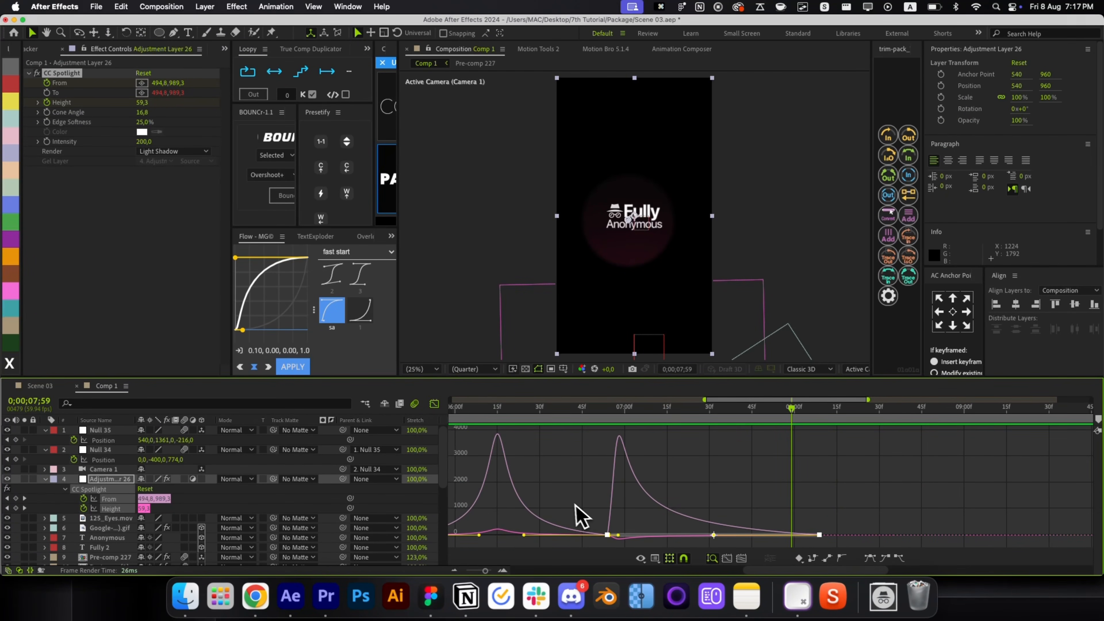
left_click_drag(607, 535, 531, 538)
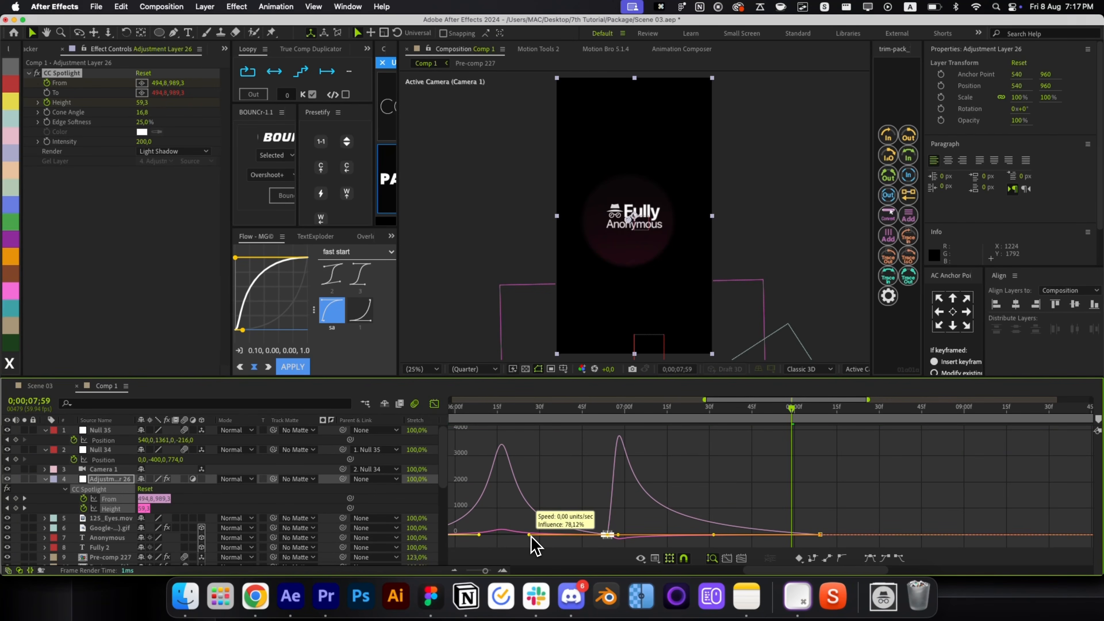
key("cmd+z")
left_click_drag(639, 524, 607, 541)
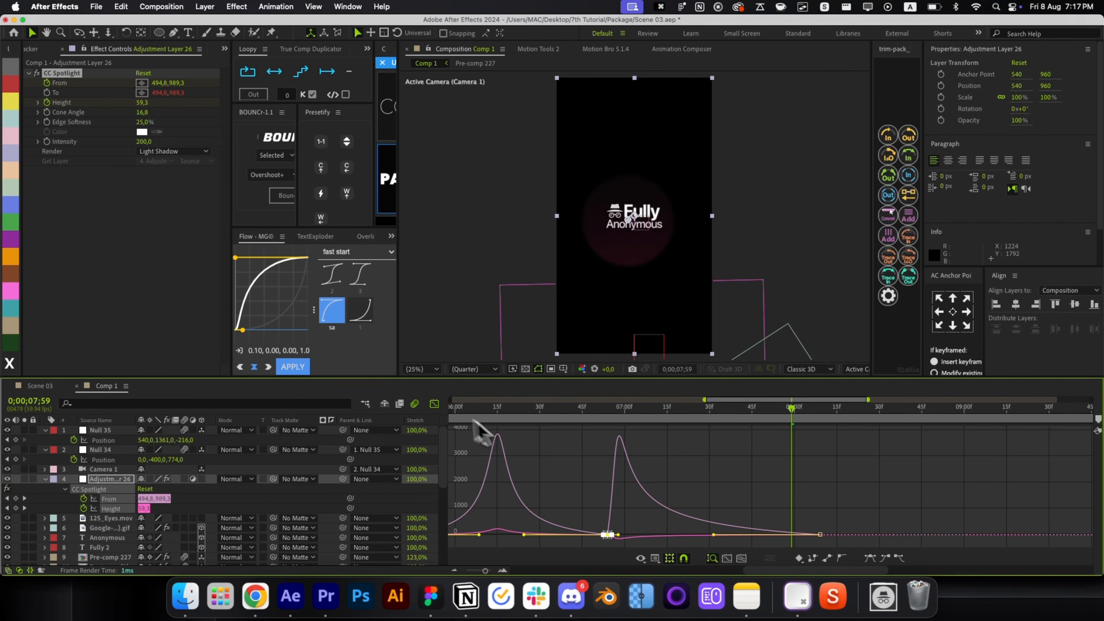
left_click(434, 404)
Slide the spotlight From and Height keyframes earlier and preview from about 6 seconds.
left_click_drag(596, 504, 555, 506)
key("minus")
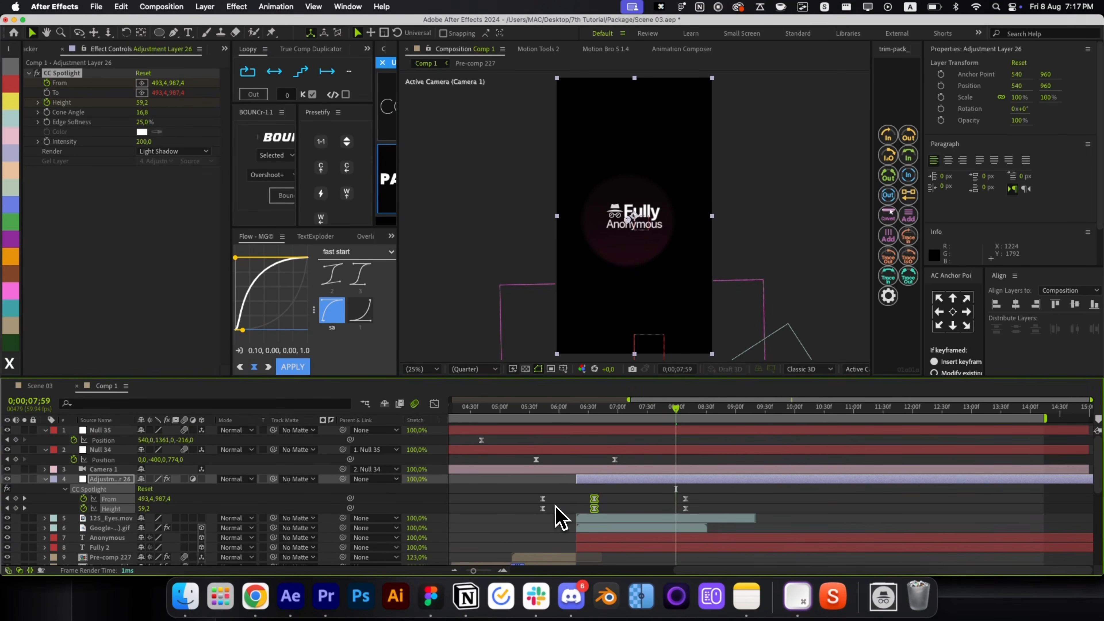
left_click(574, 420)
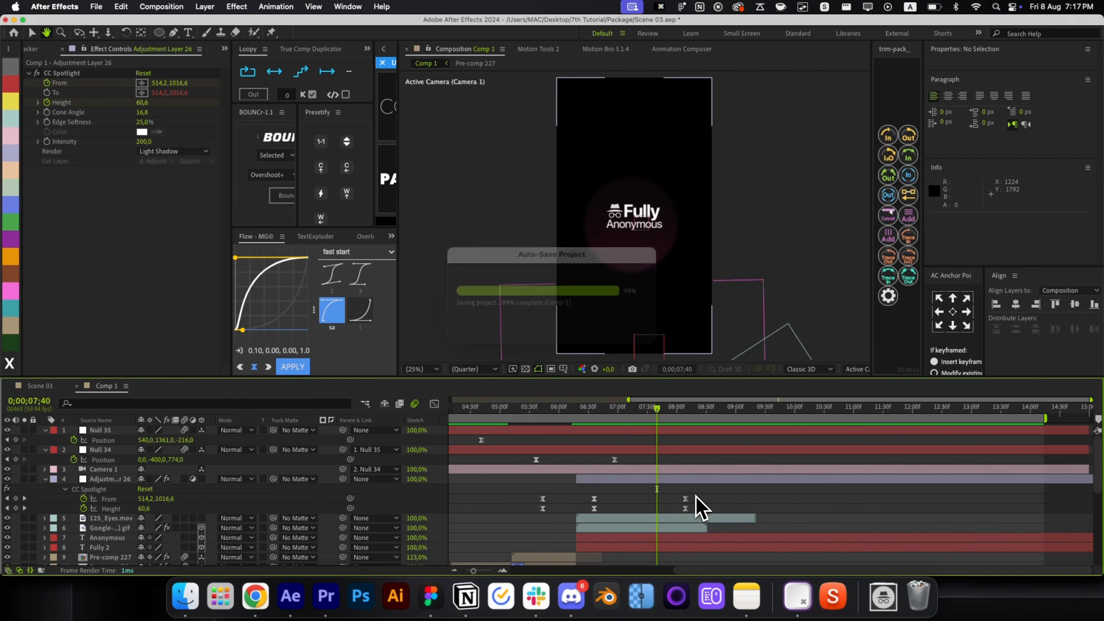
left_click(685, 507)
left_click_drag(683, 507, 645, 504)
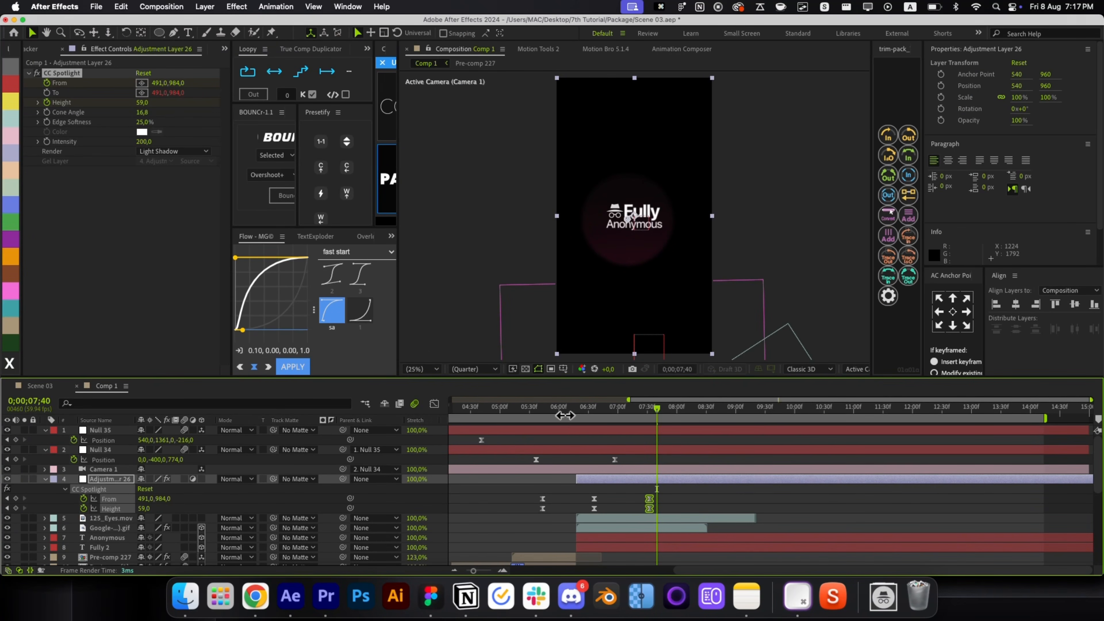
left_click(565, 416)
key("space")
Fine-tune the keyframe timing so the sweep starts at 6;00, then check it near 8 seconds.
left_click(571, 510)
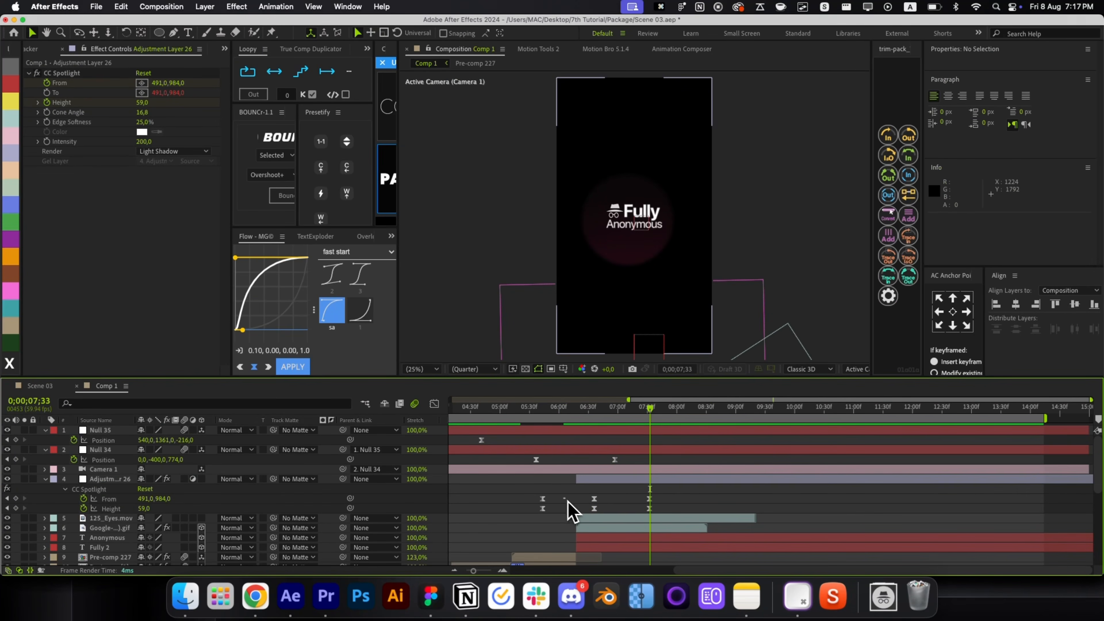
left_click_drag(543, 504, 564, 456)
left_click(563, 414)
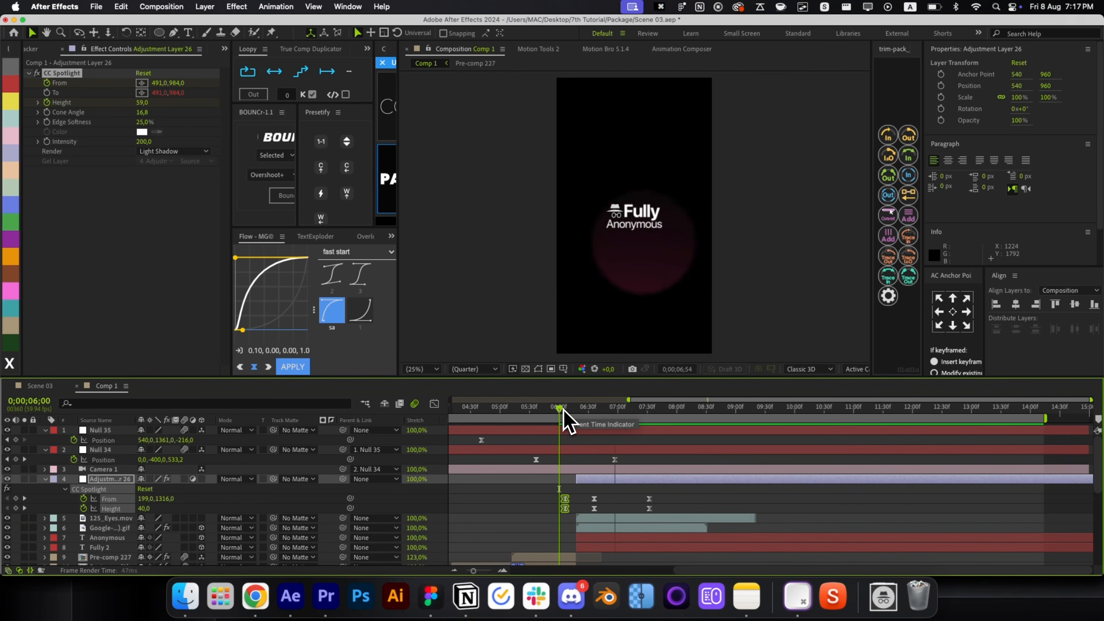
mouse_move(565, 504)
left_mouse_down()
mouse_move(574, 505)
mouse_move(558, 504)
left_mouse_up()
left_click(562, 415)
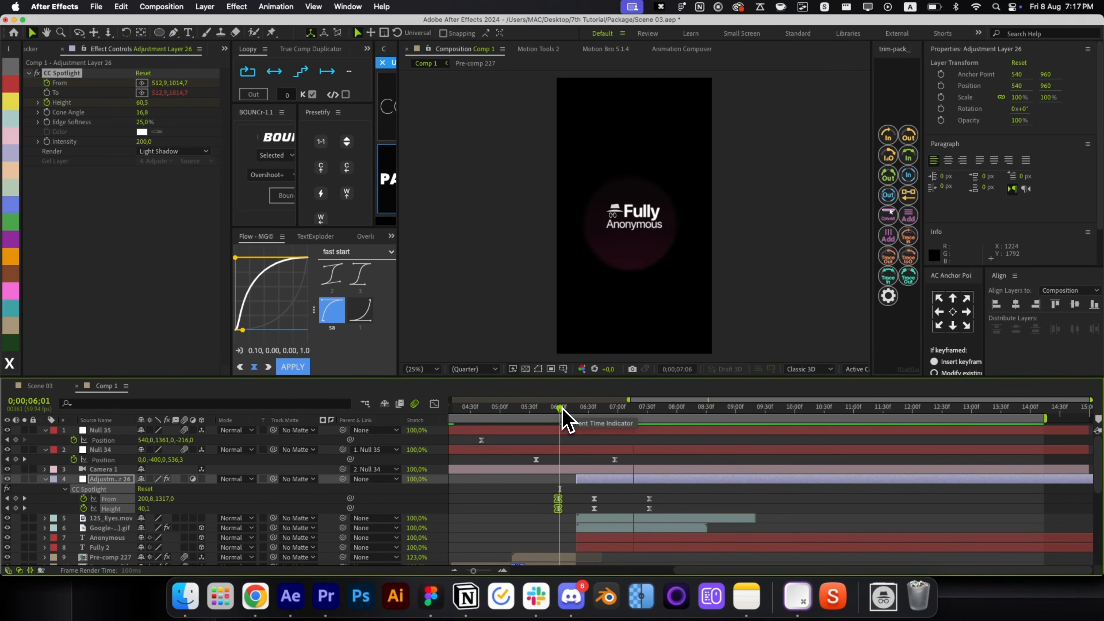
left_click_drag(562, 410, 685, 409)
key("u")
left_click(689, 449)
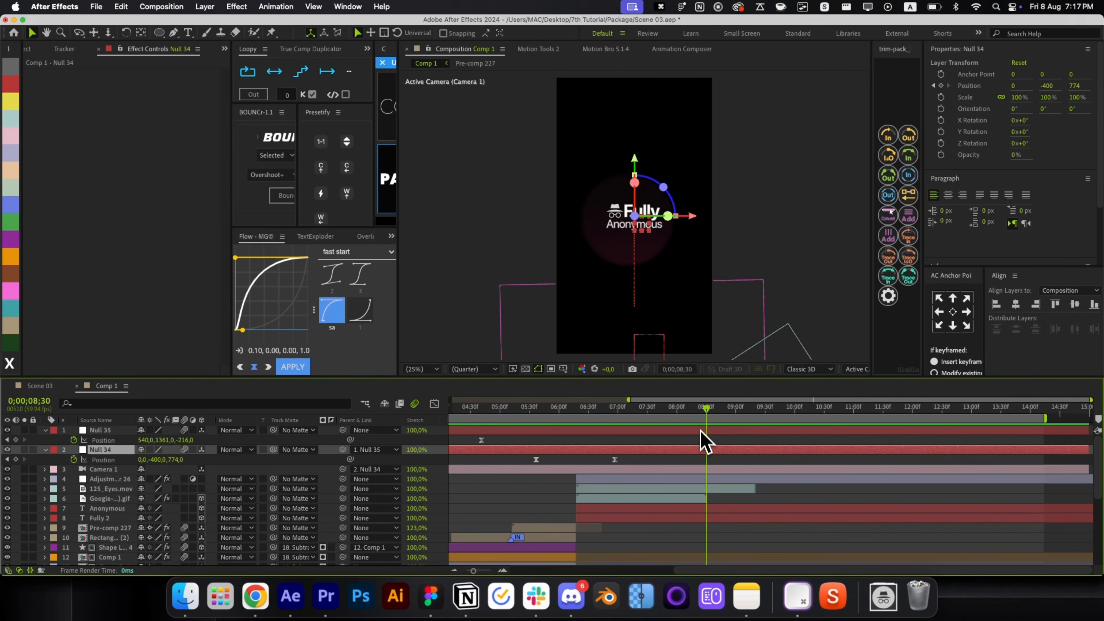
Keyframe Null 35 Position from 7;50 to 9;10, pushing Z to 293 with a smooth ease.
key("shift+5")
key("shift+Page_Up")
key("shift+Page_Up")
key("shift+Page_Up")
key("shift+Page_Up")
left_click(670, 431)
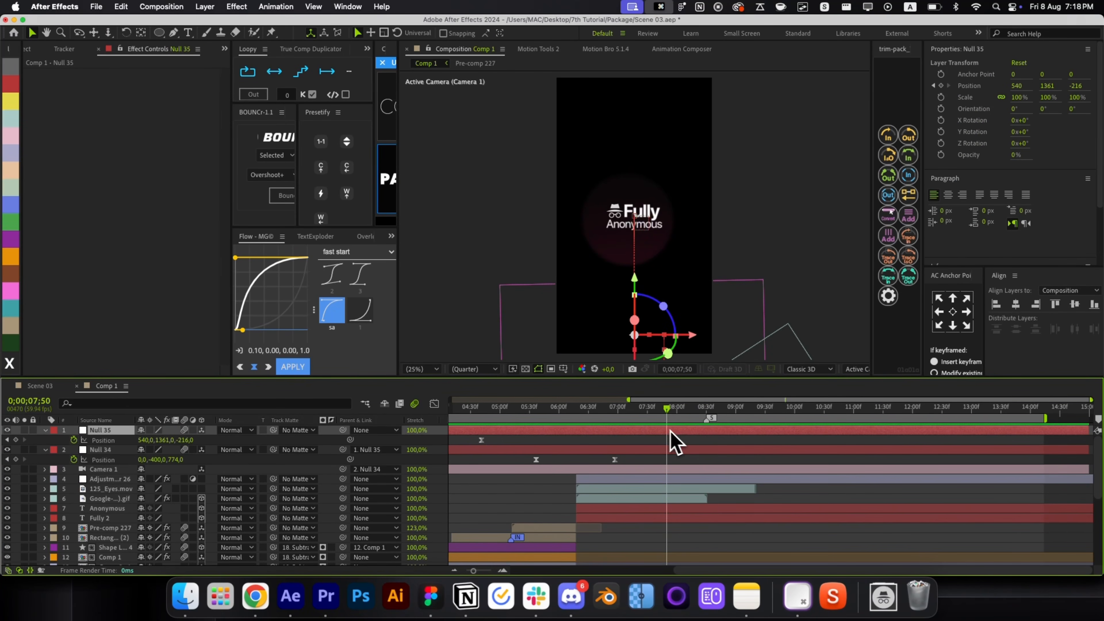
left_click(17, 440)
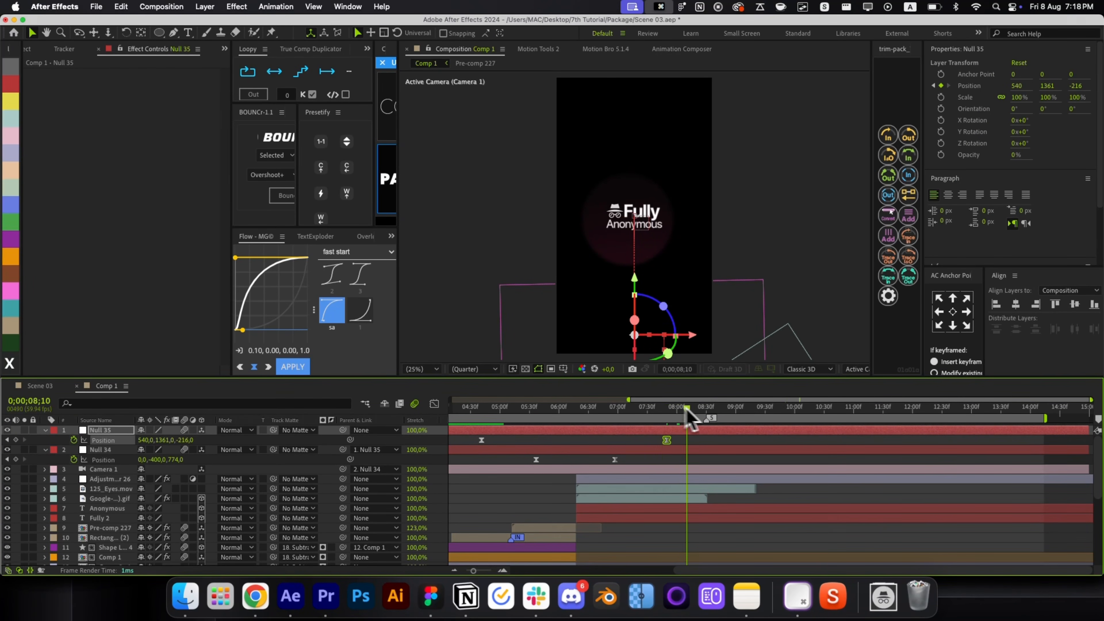
key("super+shift+Right")
key("super+shift+Right")
key("super+shift+Right")
key("super+shift+Right")
key("super+shift+Right")
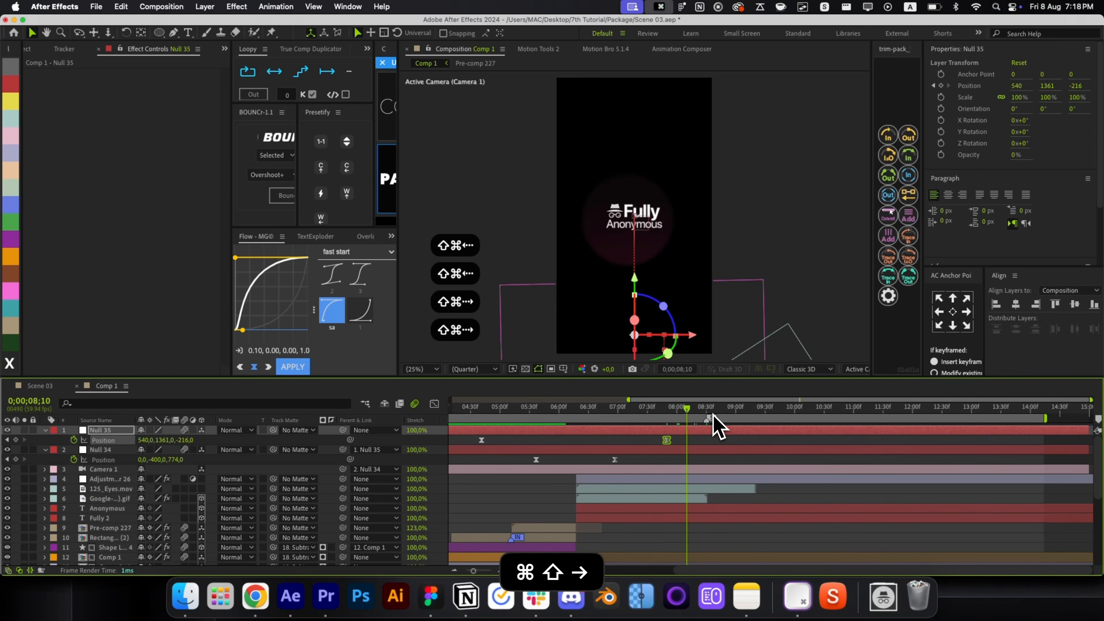
key("super+shift+Right")
key("super+shift+Right")
key("super+shift+Right")
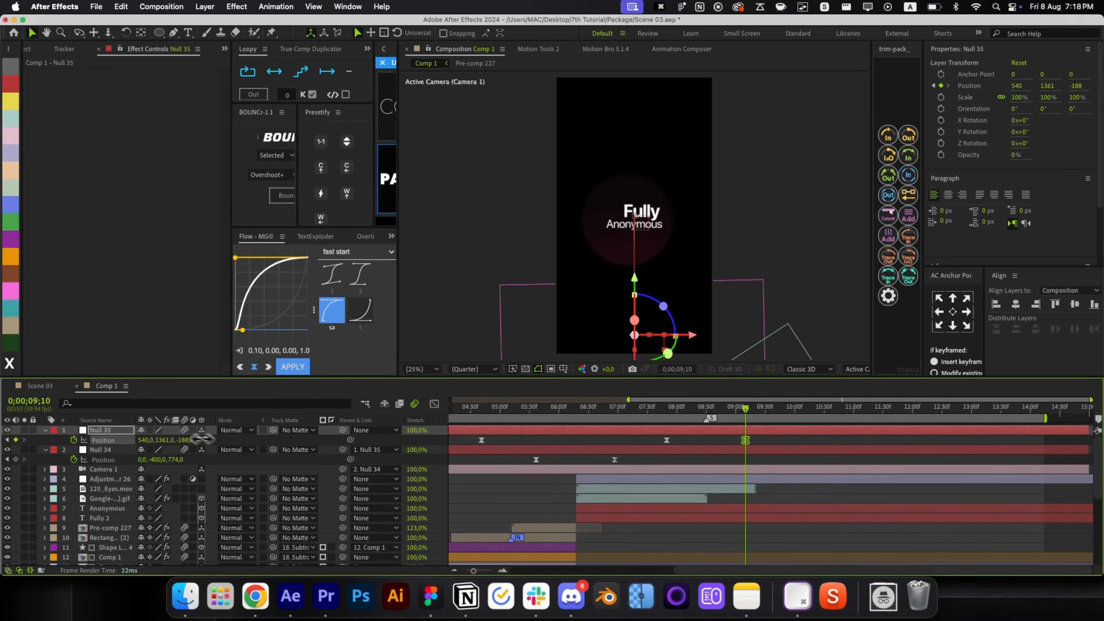
left_click_drag(185, 440, 521, 443)
left_click_drag(778, 440, 658, 480)
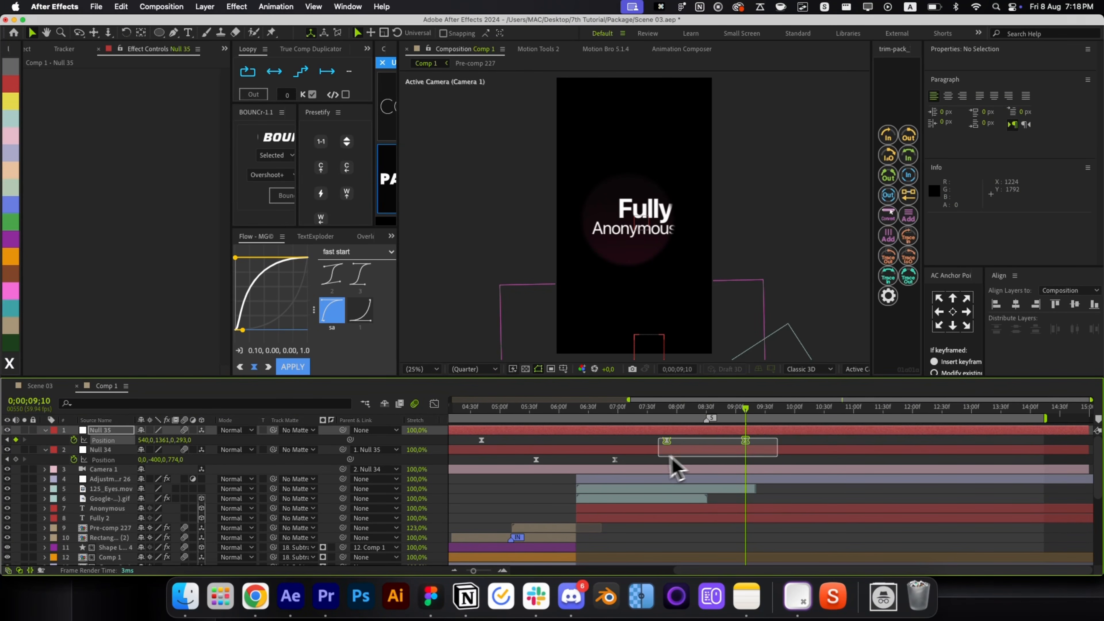
left_click(360, 274)
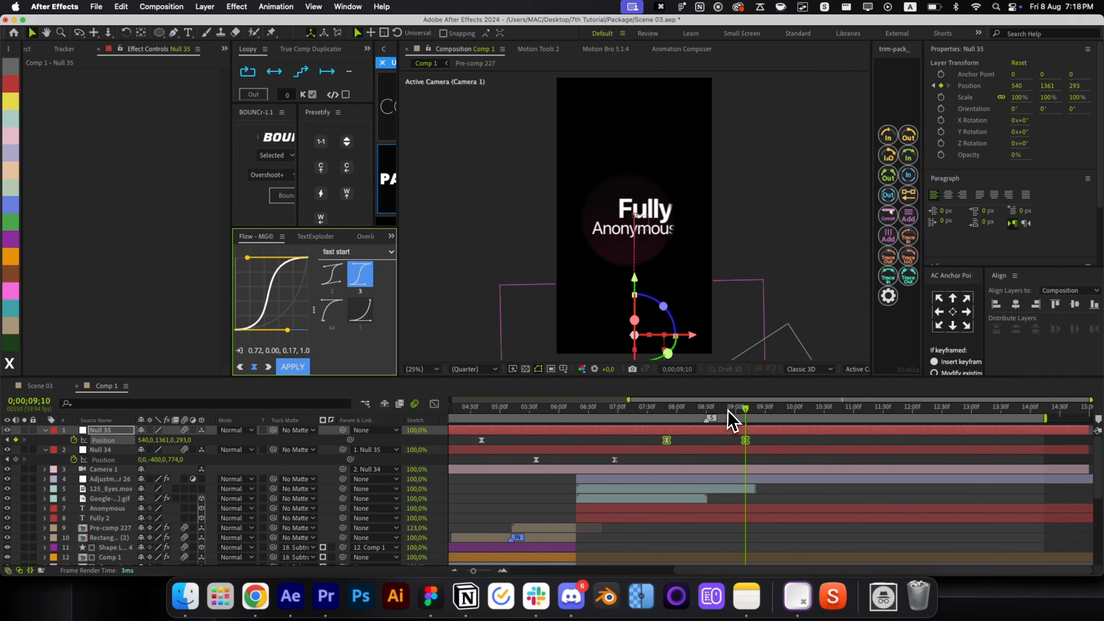
End the spotlight, eyes and title layers at 8;30.
left_click_drag(728, 411, 709, 408)
left_click_drag(721, 469, 714, 523)
key("alt+bracketright")
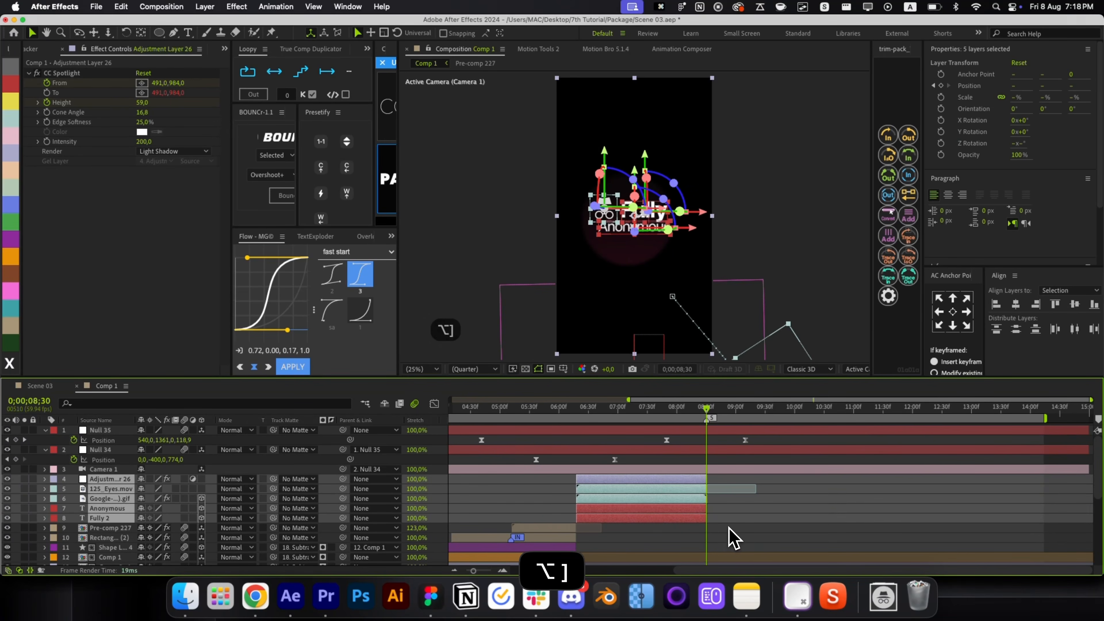
Shift the CC Spotlight From keyframe at 07;32 right to 546,984.
left_click(730, 539)
mouse_move(674, 411)
left_mouse_down()
mouse_move(731, 426)
mouse_move(673, 432)
left_mouse_up()
left_click(670, 468)
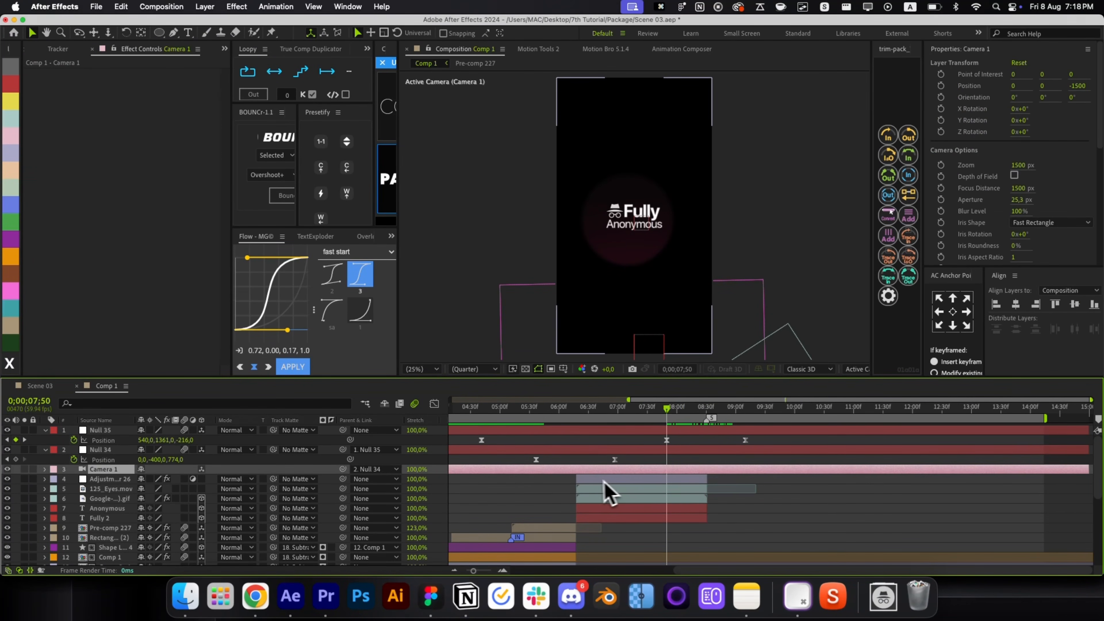
left_click(588, 479)
left_click(202, 479)
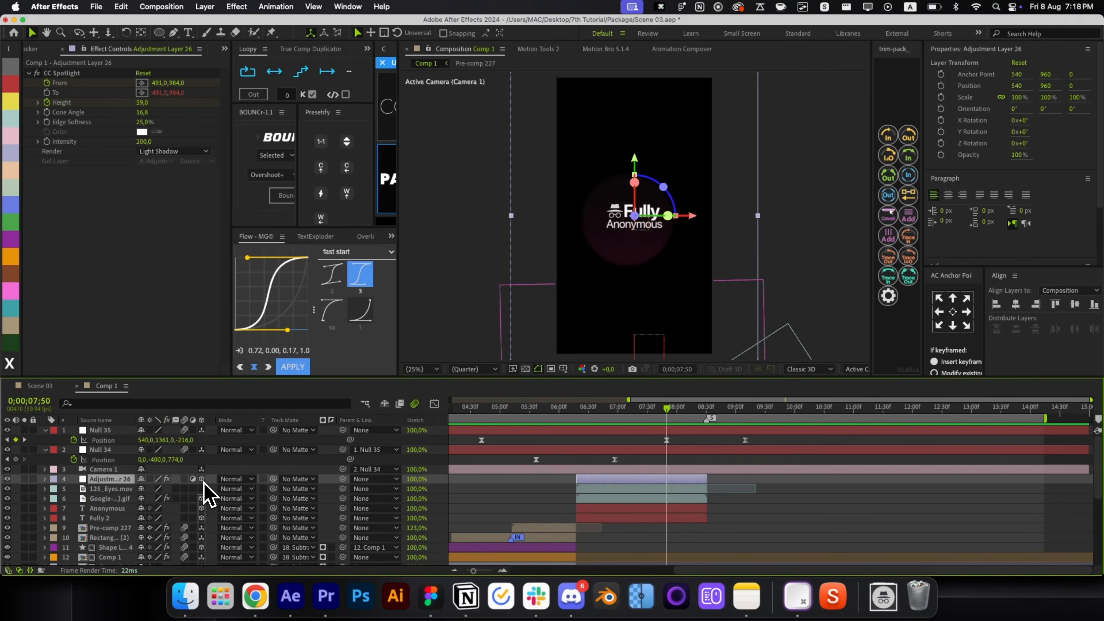
key("super+Home")
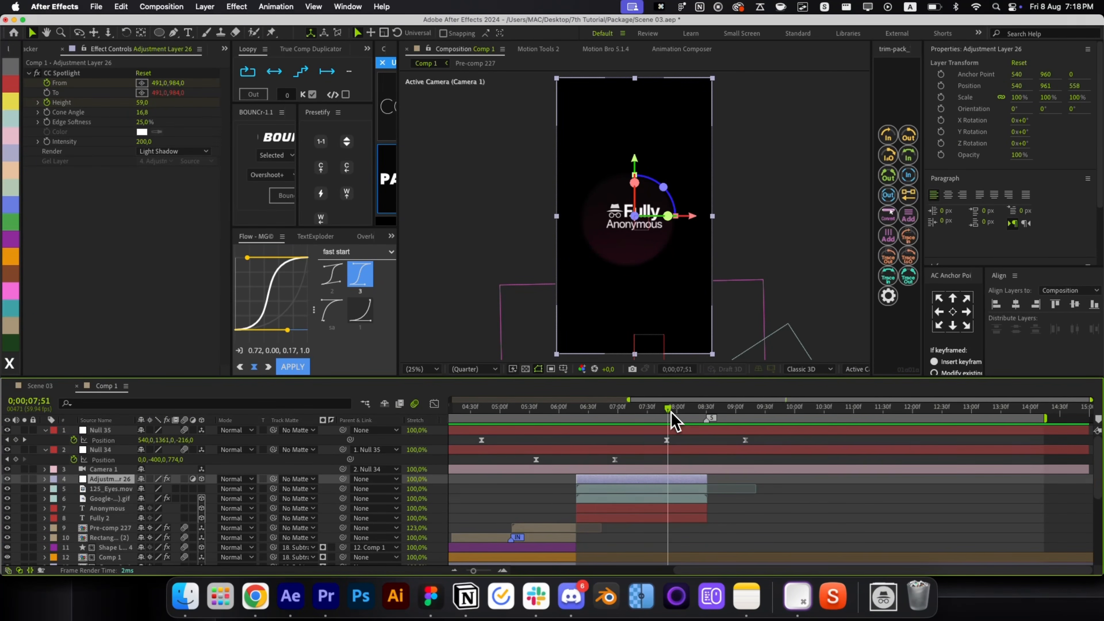
left_click_drag(668, 409, 734, 425)
key("super+z")
key("super+z")
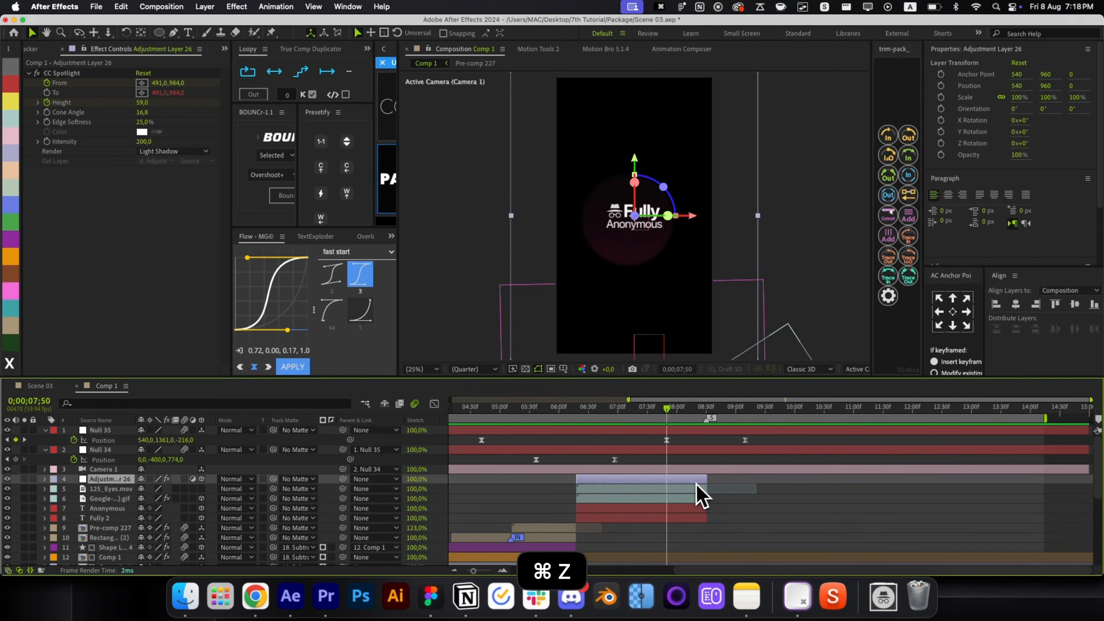
key("u")
left_click(683, 509)
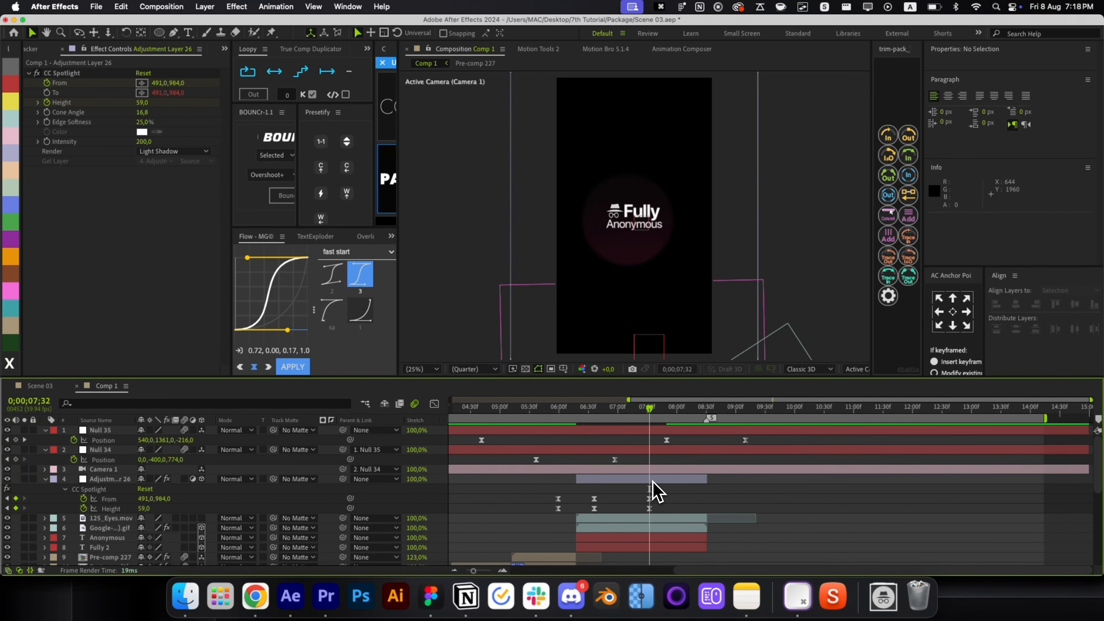
left_click(649, 498)
left_click_drag(146, 499, 185, 499)
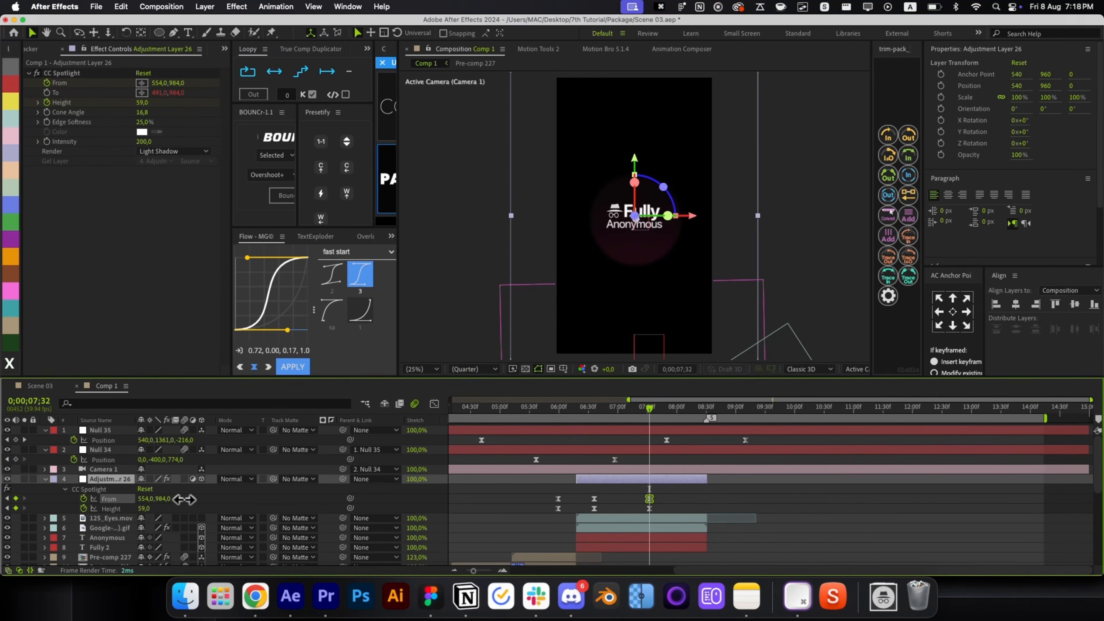
Add a CC Spotlight Height keyframe rising to about 100 near 08;21, with fast start easing.
left_click(677, 504)
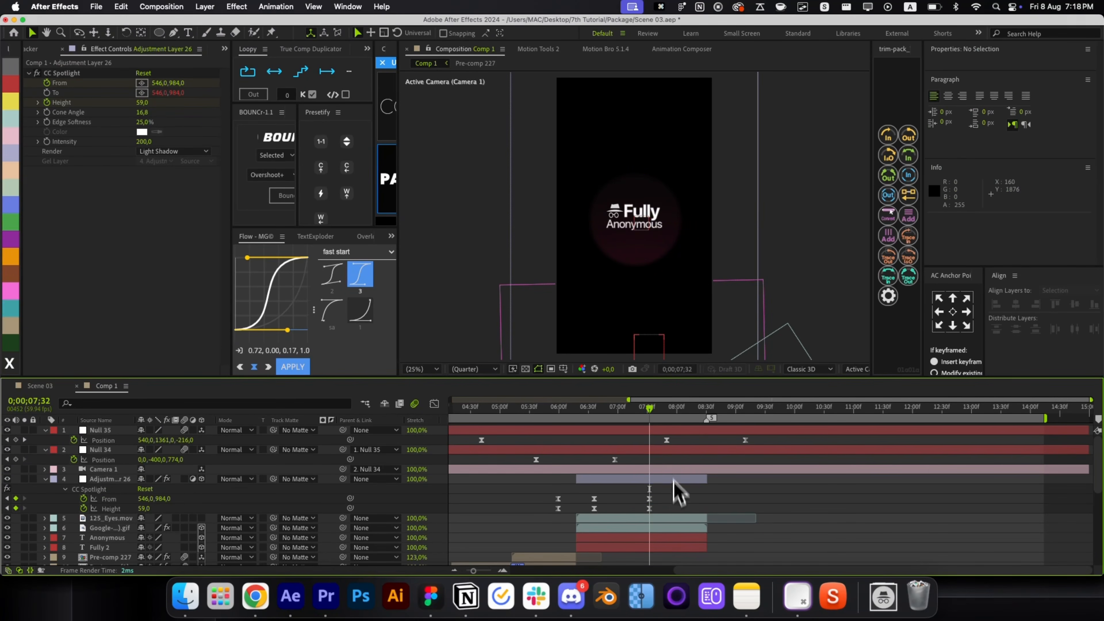
left_click_drag(656, 409, 697, 420)
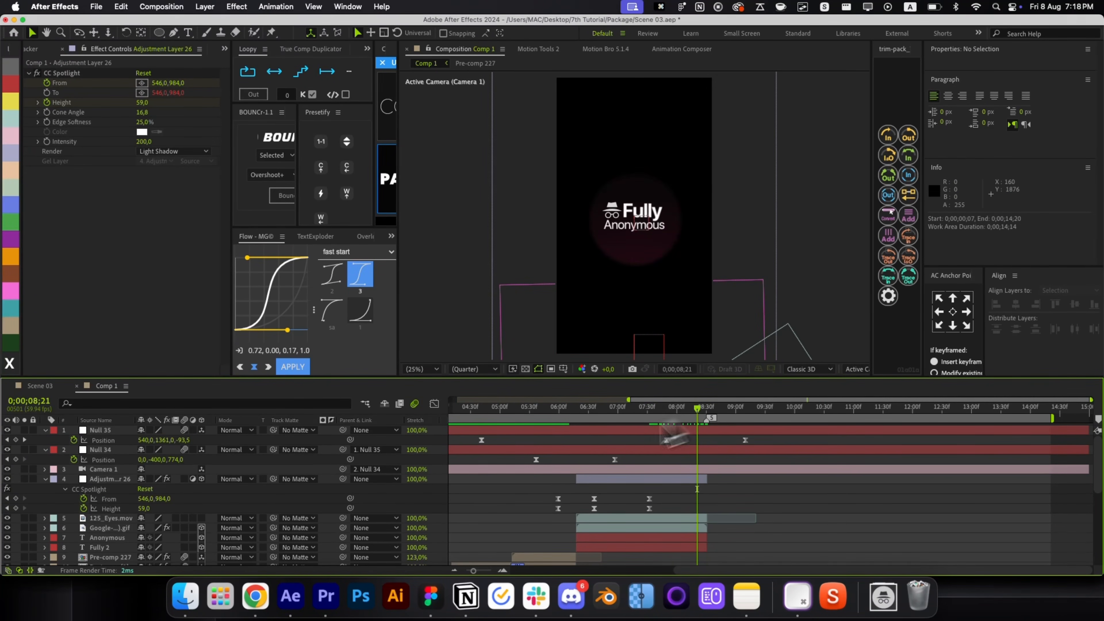
left_click_drag(147, 508, 235, 509)
left_click(703, 508)
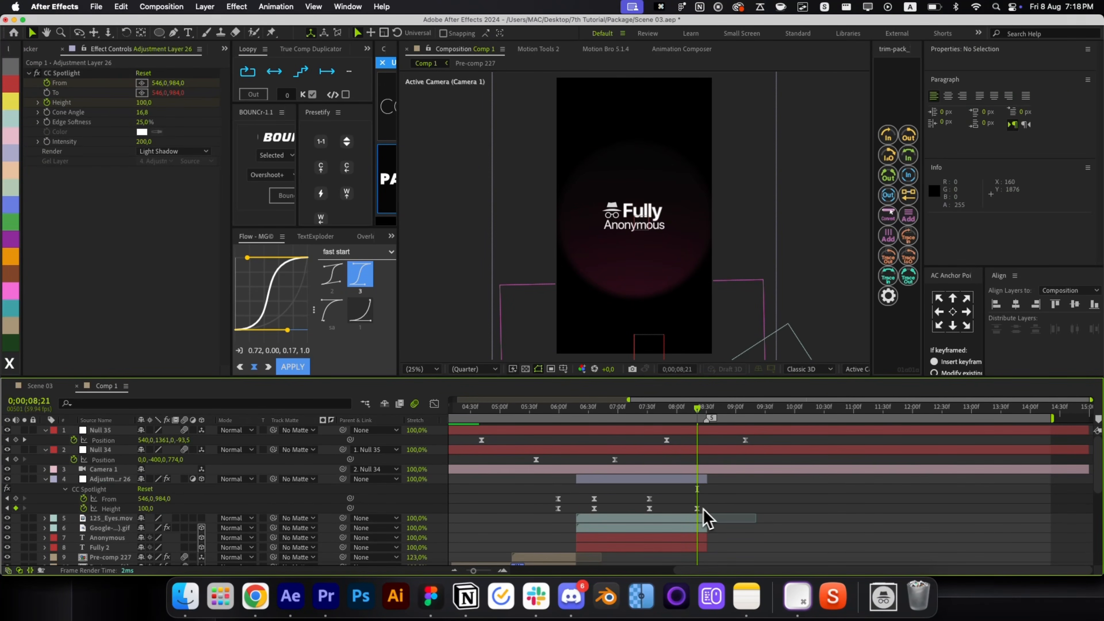
left_click_drag(697, 509, 637, 526)
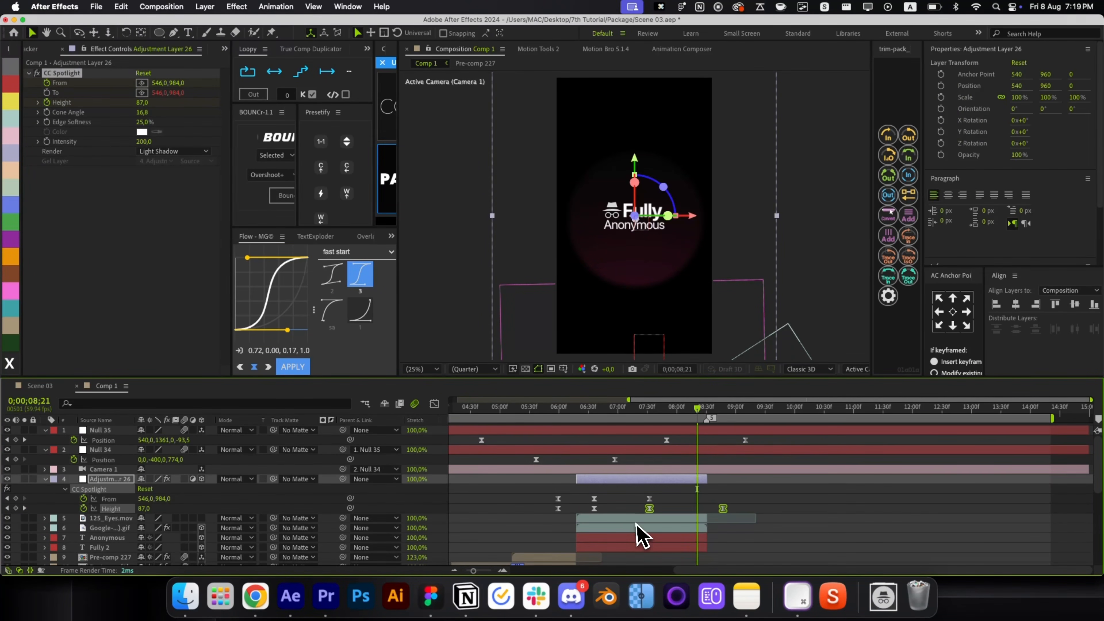
left_click(292, 367)
left_click(713, 502)
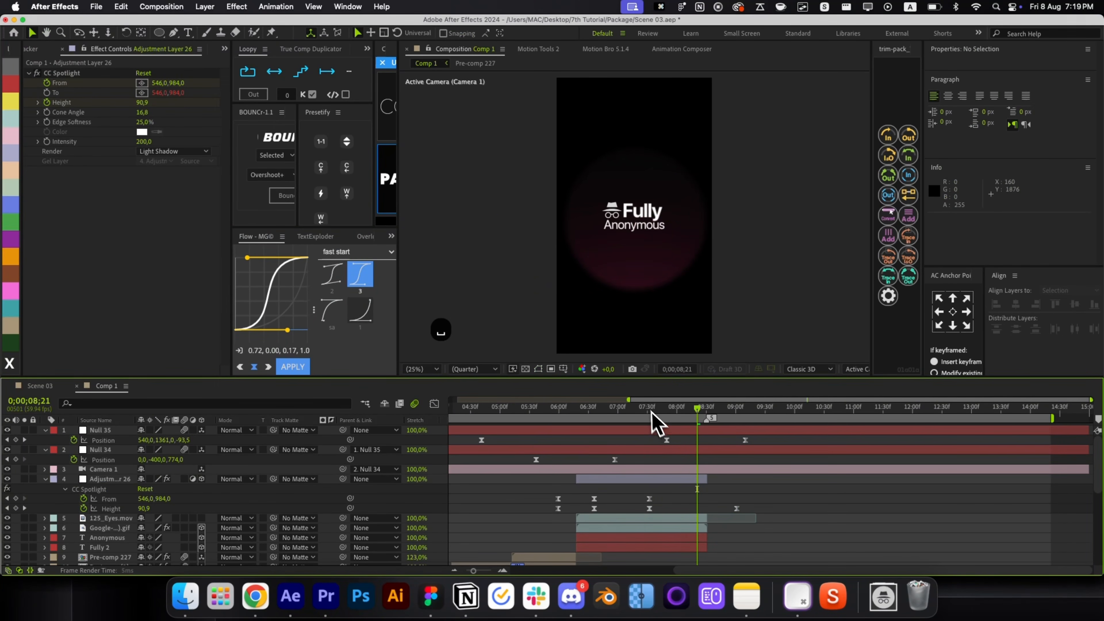
left_click_drag(653, 417, 706, 468)
left_click(697, 480)
Split the Color Matte background layer at 08;31.
scroll(692, 490, "down", 5)
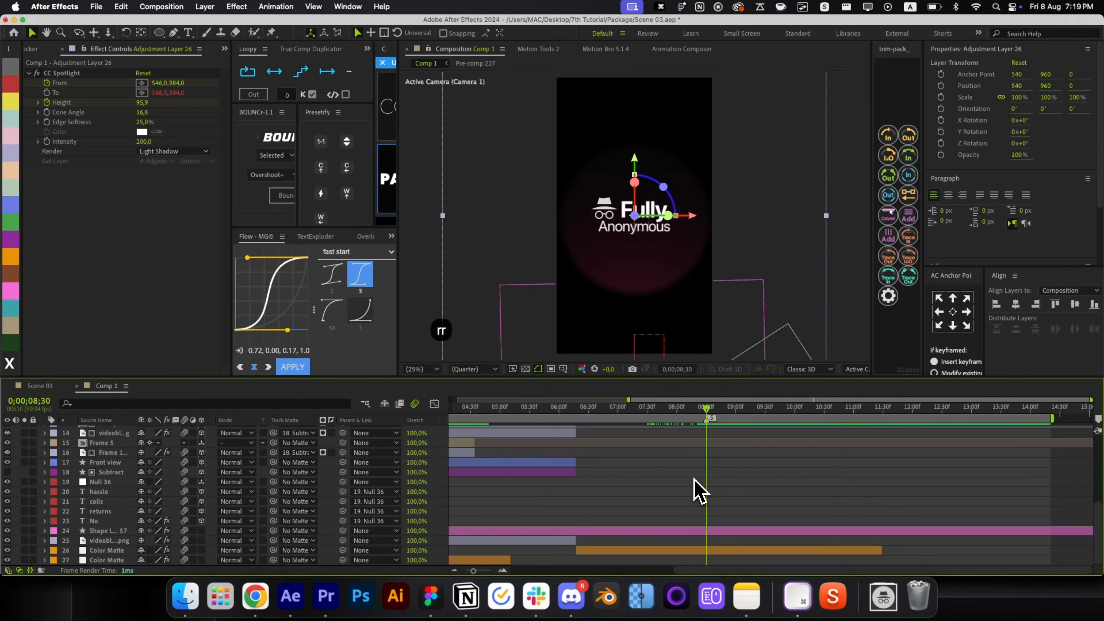
left_click(723, 548)
key("super+shift+d")
key("super+z")
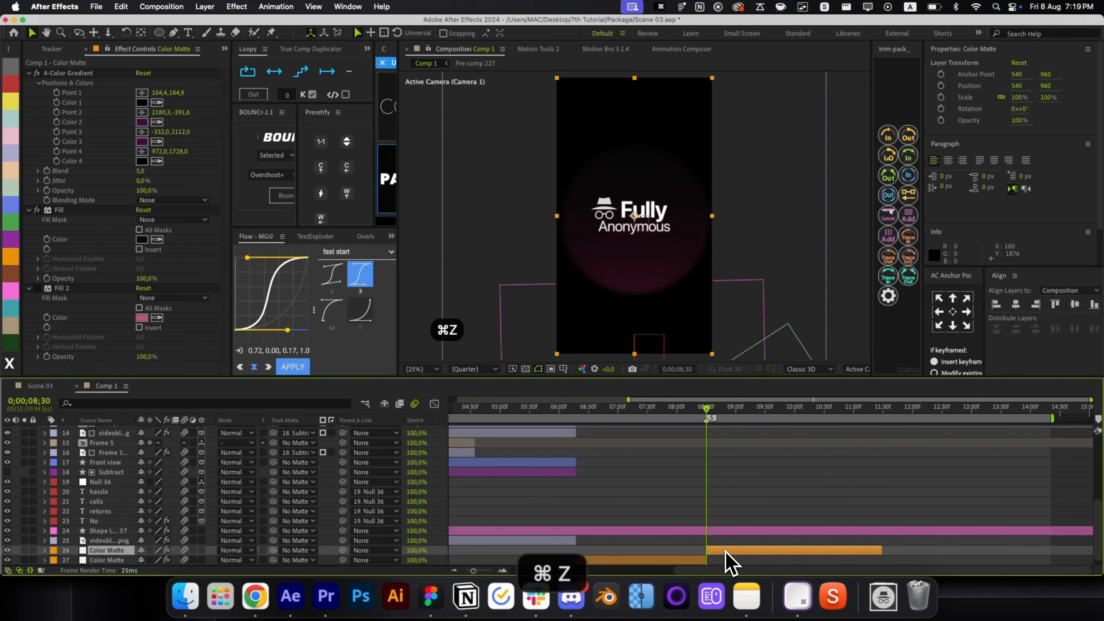
key("super+Right")
key("super+shift+d")
Set the later matte's Fill to EFEFEF, untick Invert, and remove Fill 2.
key("alt+space")
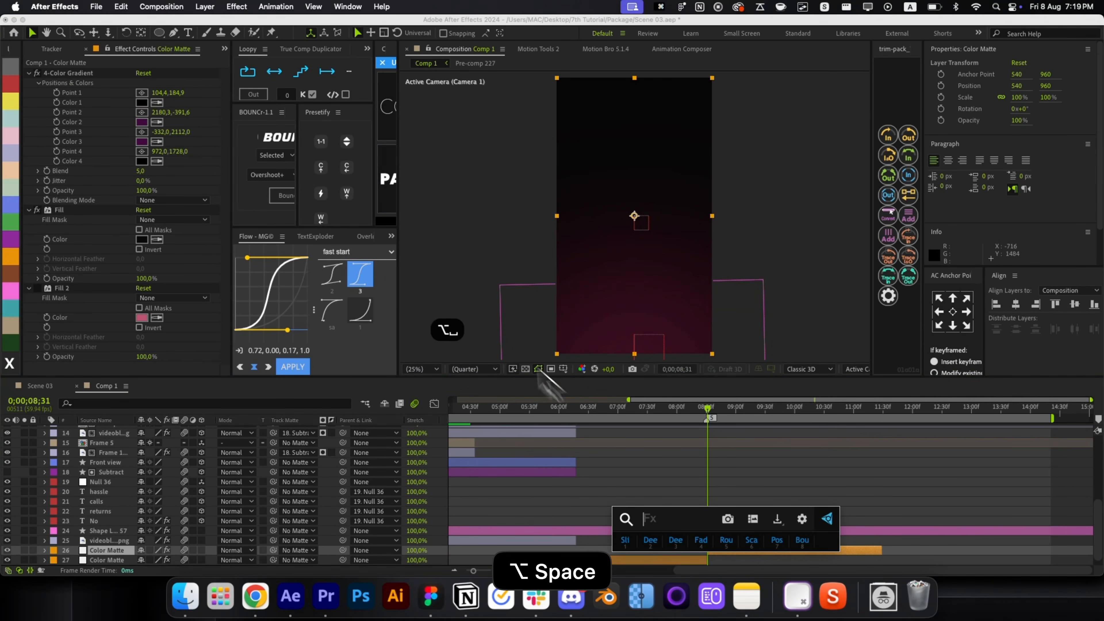
left_click(139, 250)
left_click(141, 239)
type("efefef")
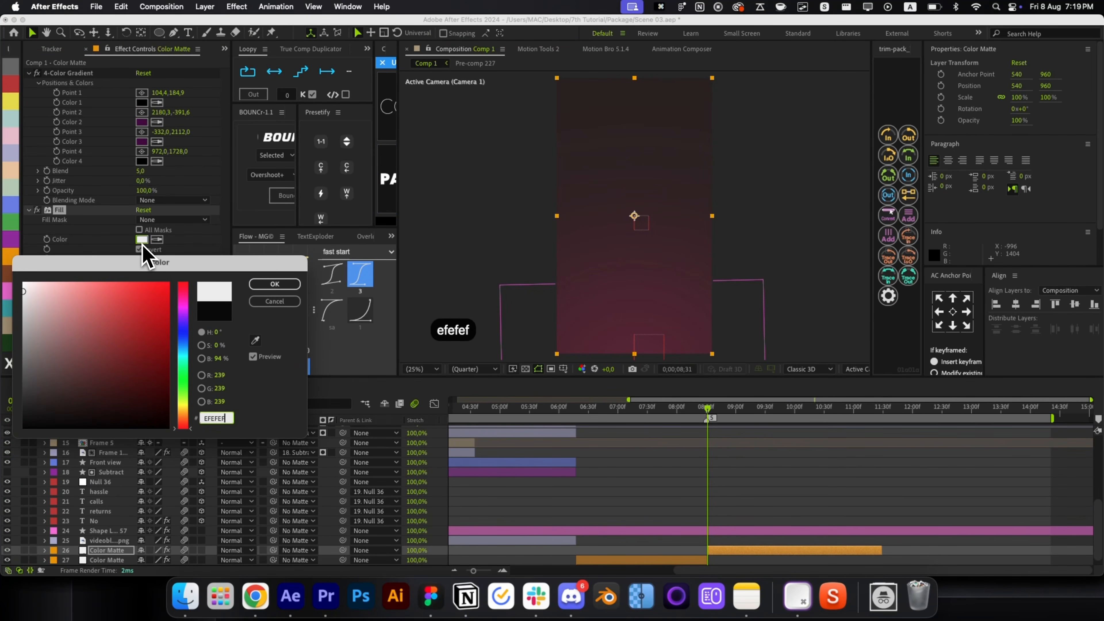
key("Return")
left_click(717, 411)
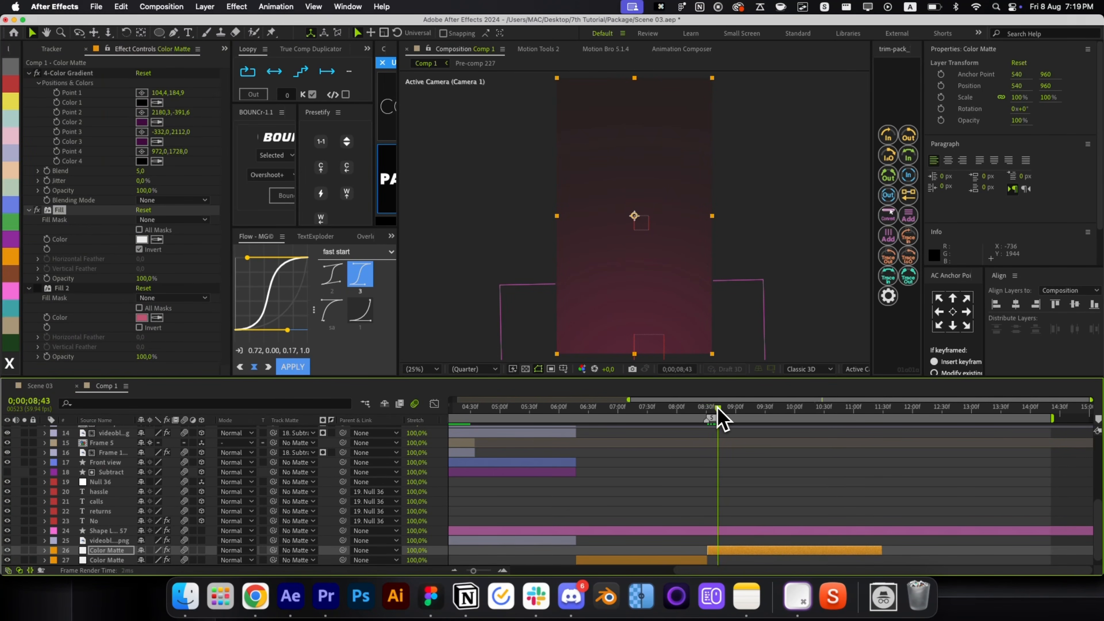
scroll(741, 420, "down", 1)
key("super+z")
left_click(139, 249)
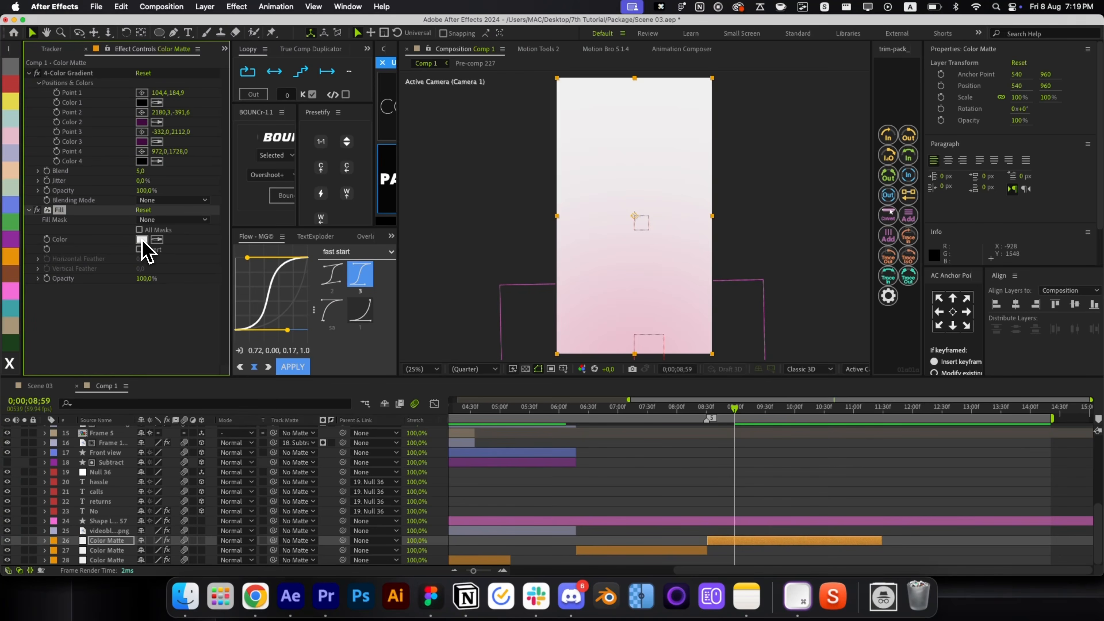
left_click(142, 239)
left_click(273, 285)
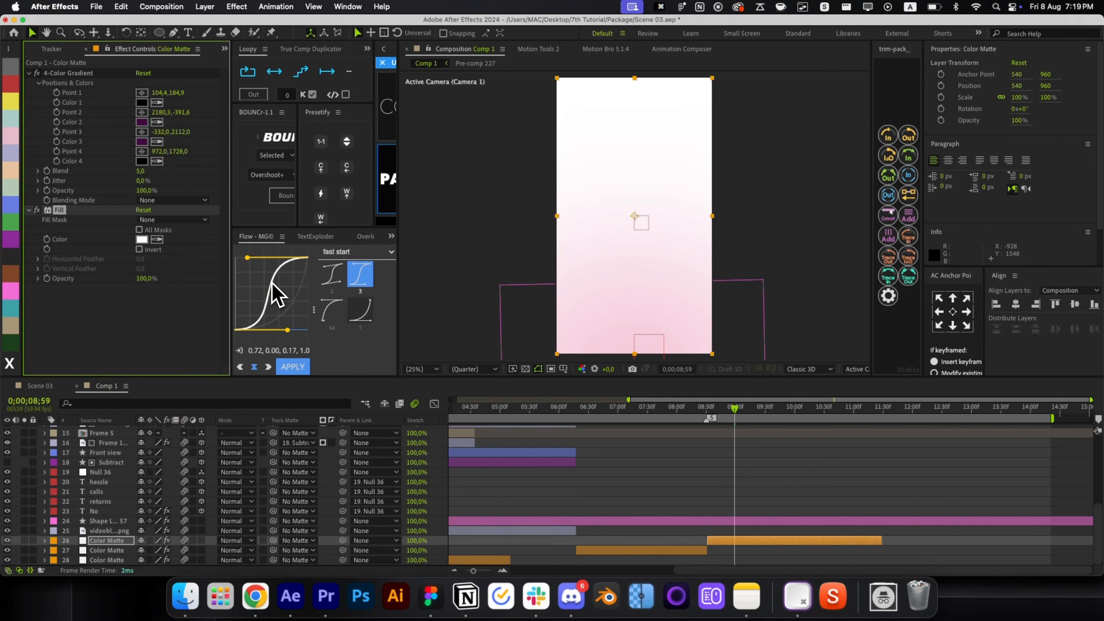
left_click(736, 480)
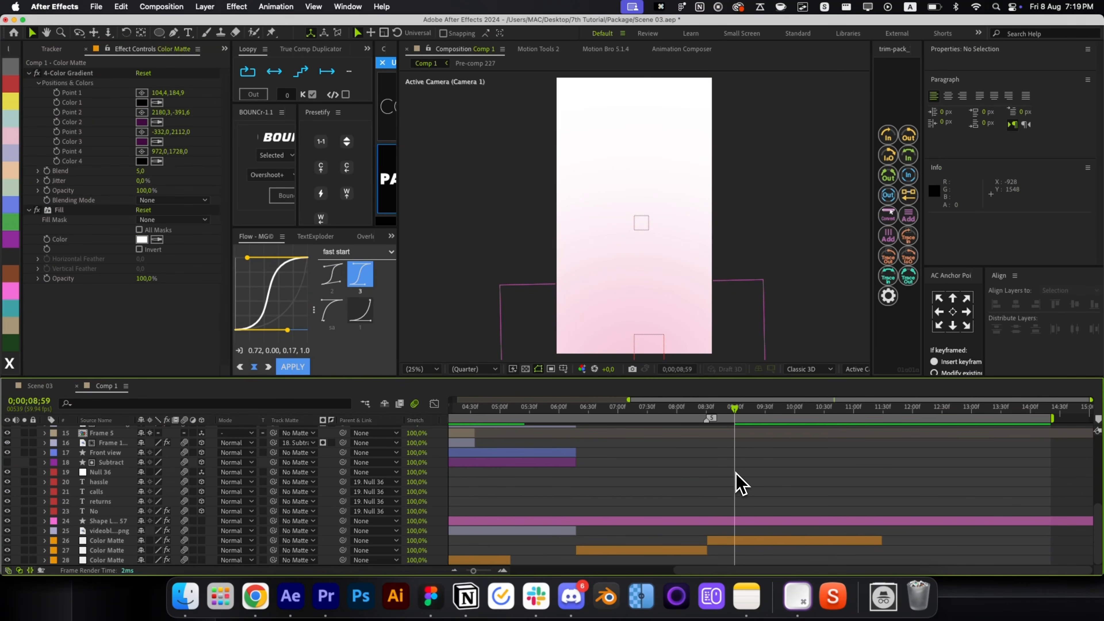
scroll(738, 485, "up", 5)
scroll(738, 456, "up", 2)
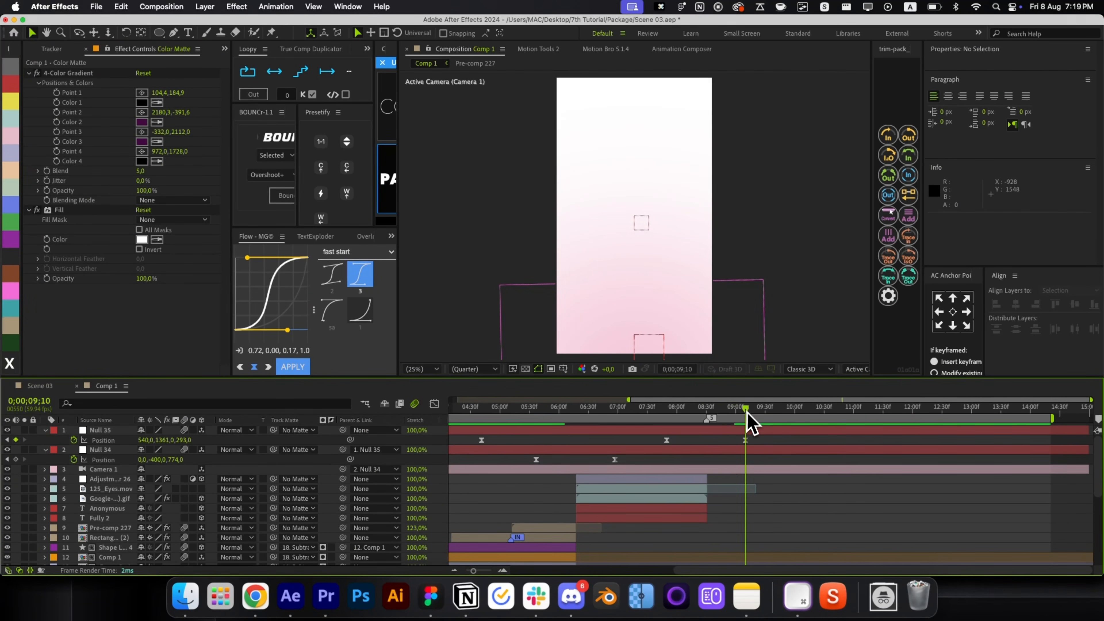
Duplicate Fully 2, start the copy at 08;31, and retype it as 'Fast'.
left_click(686, 519)
key("super+d")
key("bracketleft")
key("super+bracketright")
key("super+bracketright")
key("super+bracketright")
key("super+bracketright")
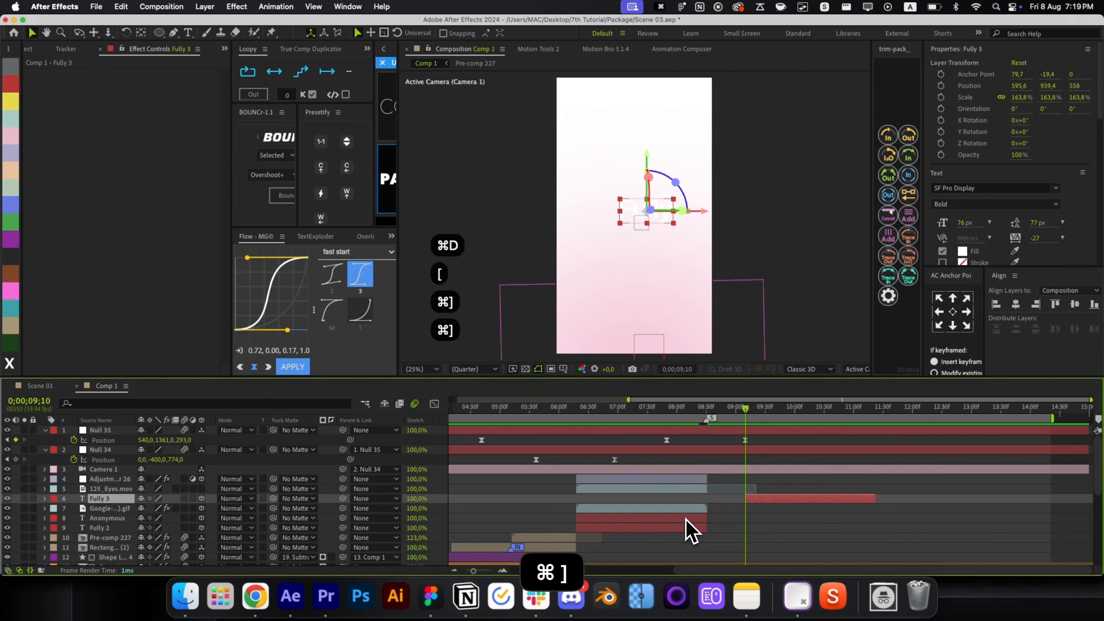
left_click_drag(771, 480, 744, 482)
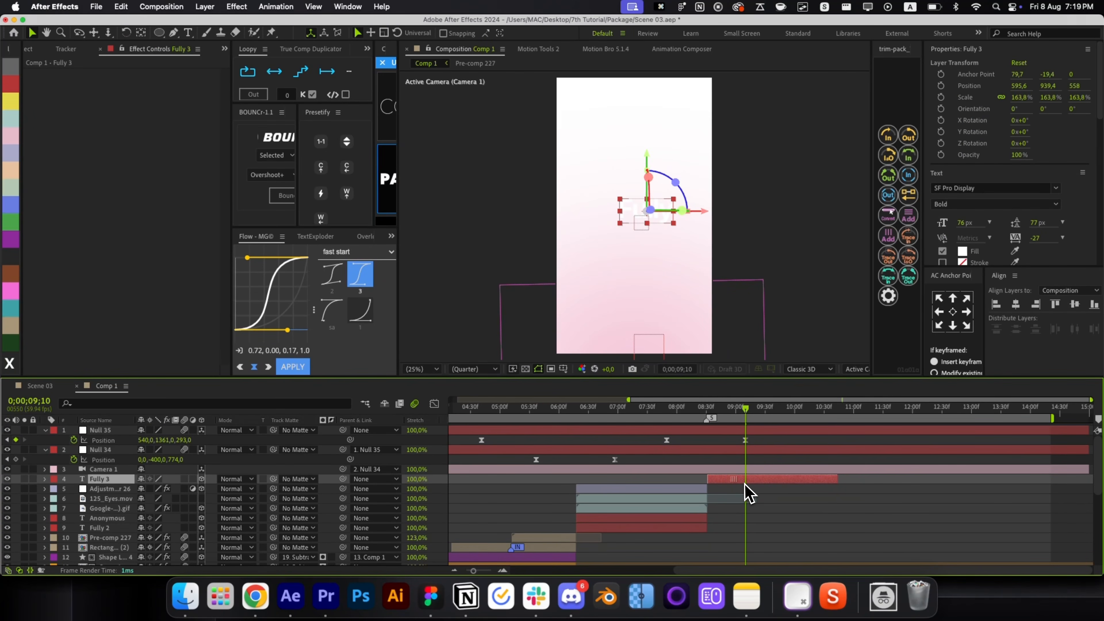
key("super+Home")
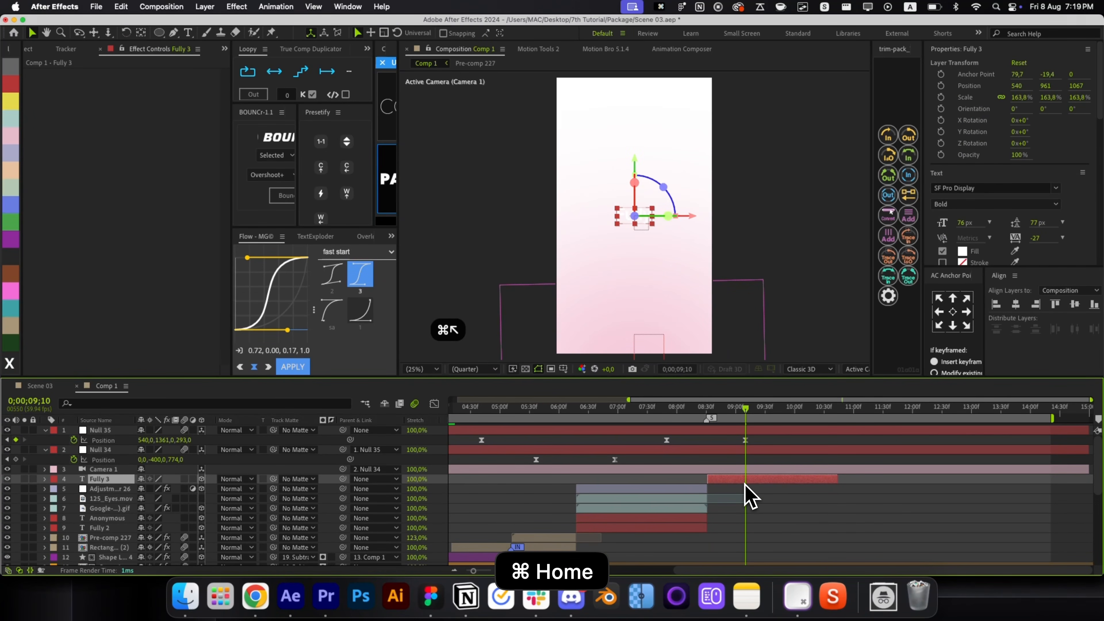
double_click(745, 482)
type("Fast")
key("super+Return")
key("super+alt+Home")
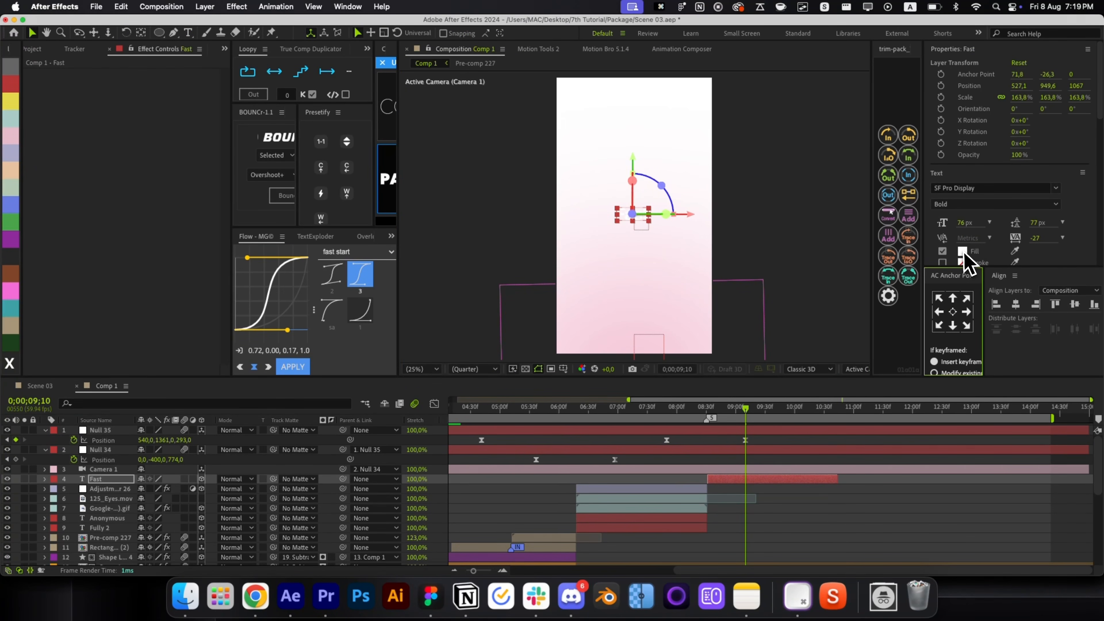
Make the Fast text black and scale it to about 401%.
left_click(963, 252)
left_click_drag(147, 378, 65, 422)
left_click(275, 284)
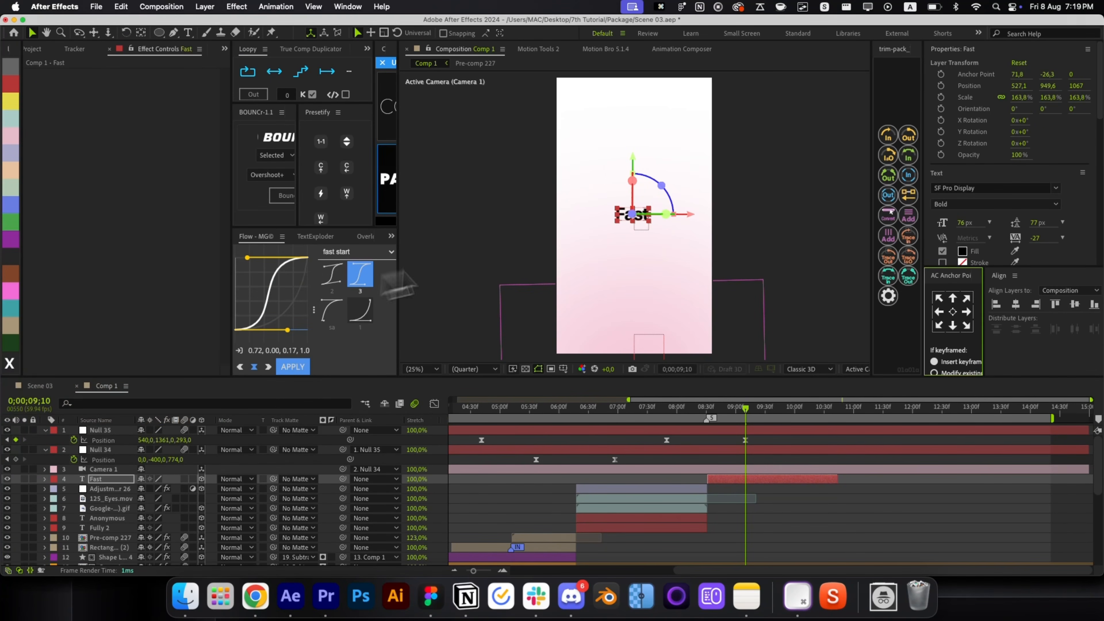
left_click_drag(616, 215, 592, 218)
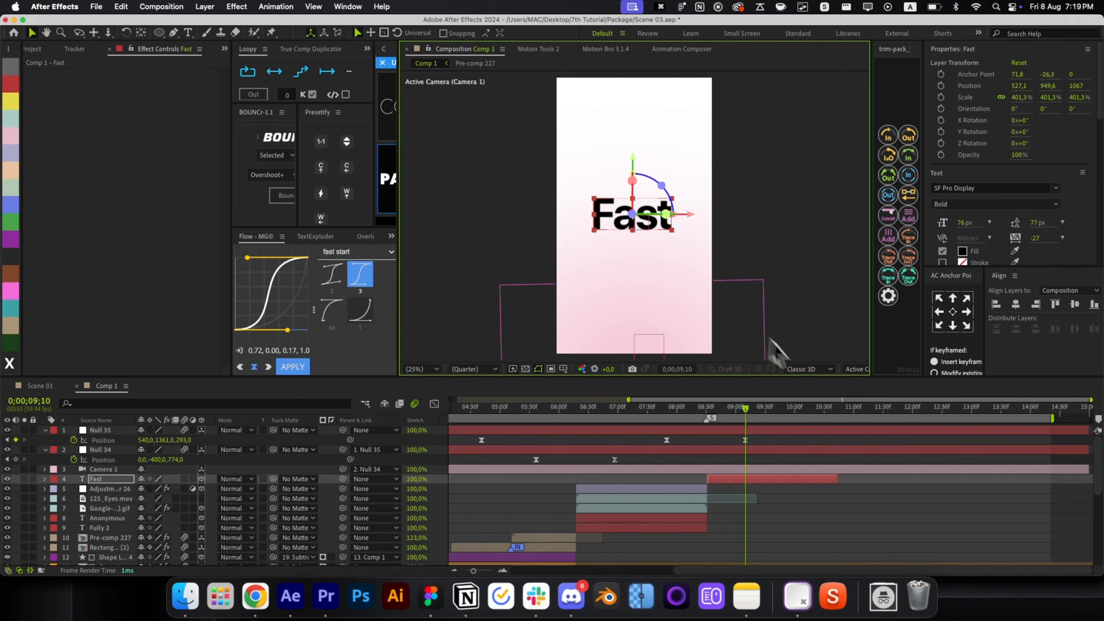
left_click_drag(741, 410, 709, 411)
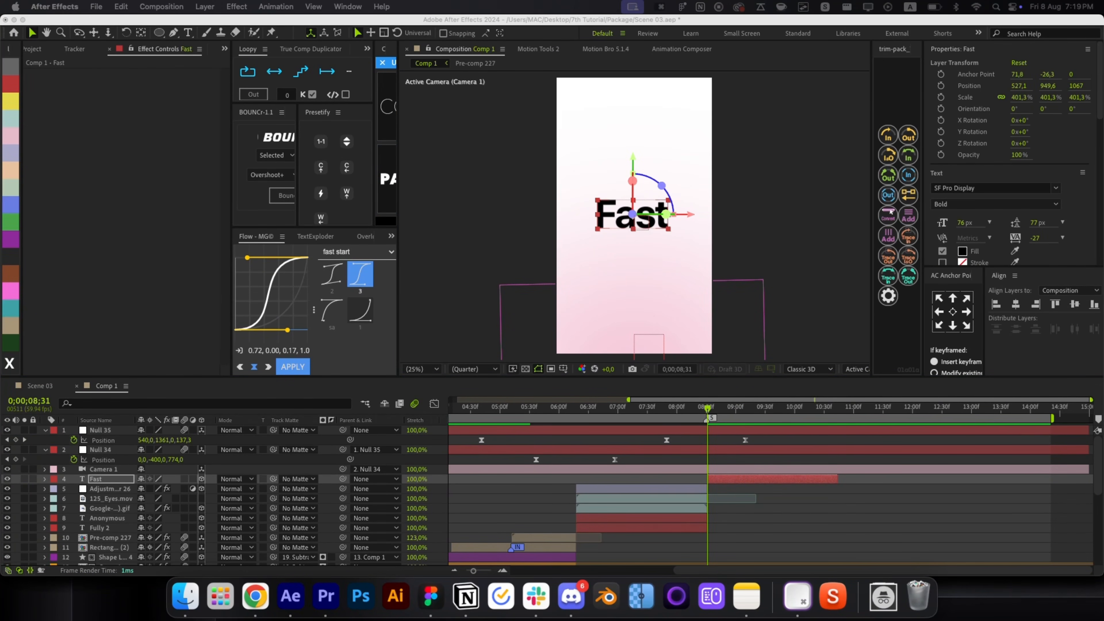
Apply a snap preset to Fast, delete Animator 2, and make the animator fill pink FF009C.
key("alt+space")
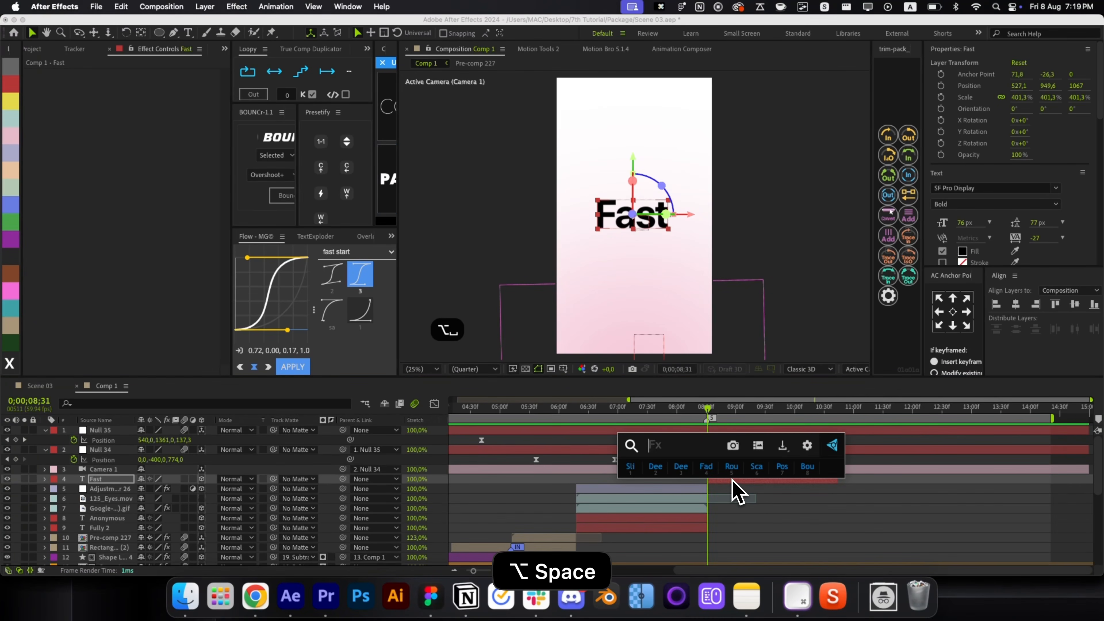
type("sna")
key("Return")
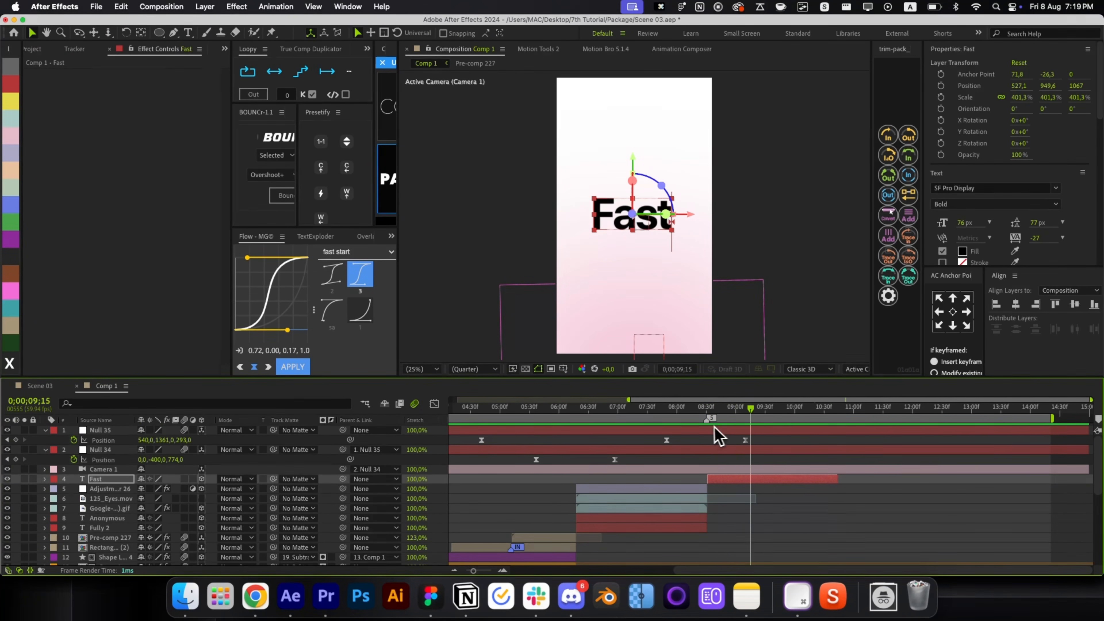
key("space")
key("alt+space")
key("Return")
left_click(764, 508)
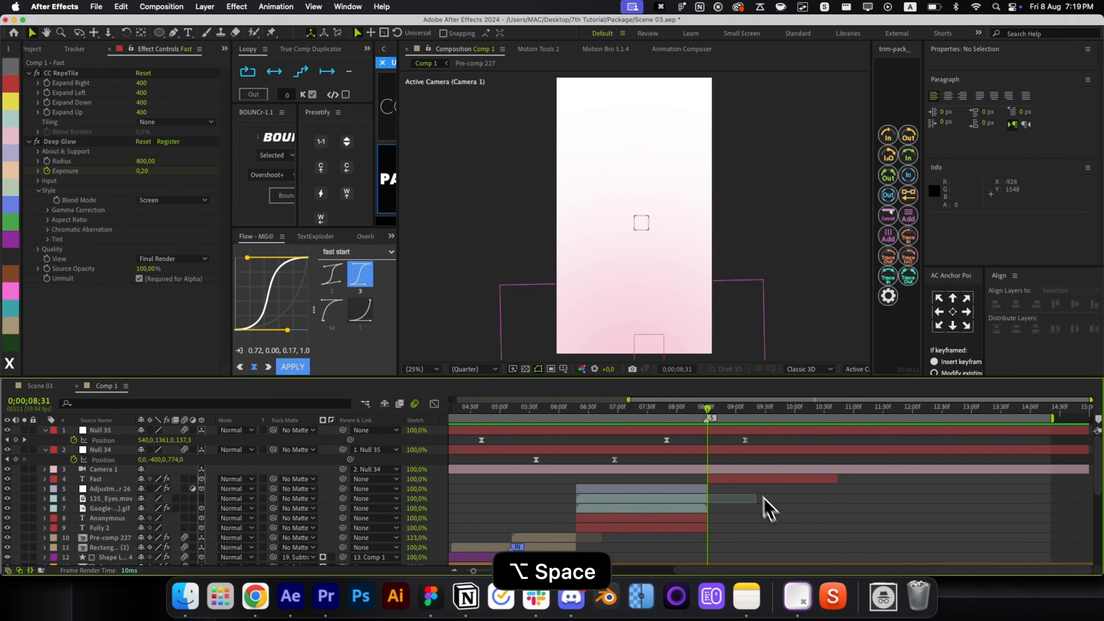
left_click_drag(713, 418, 734, 418)
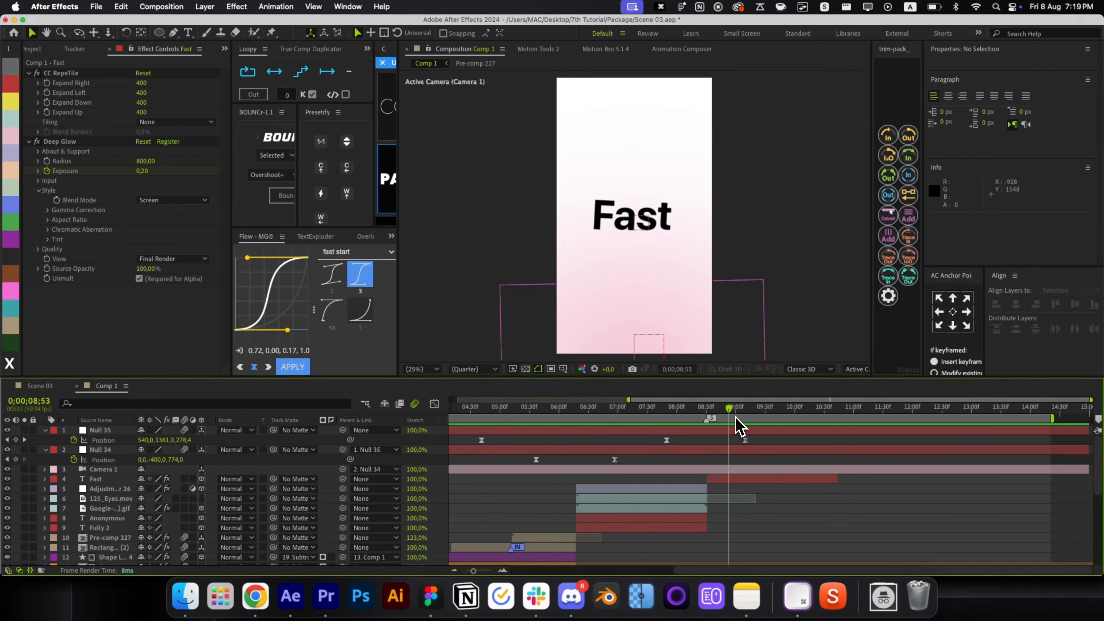
left_click(744, 481)
key("u")
key("u")
left_click(562, 524)
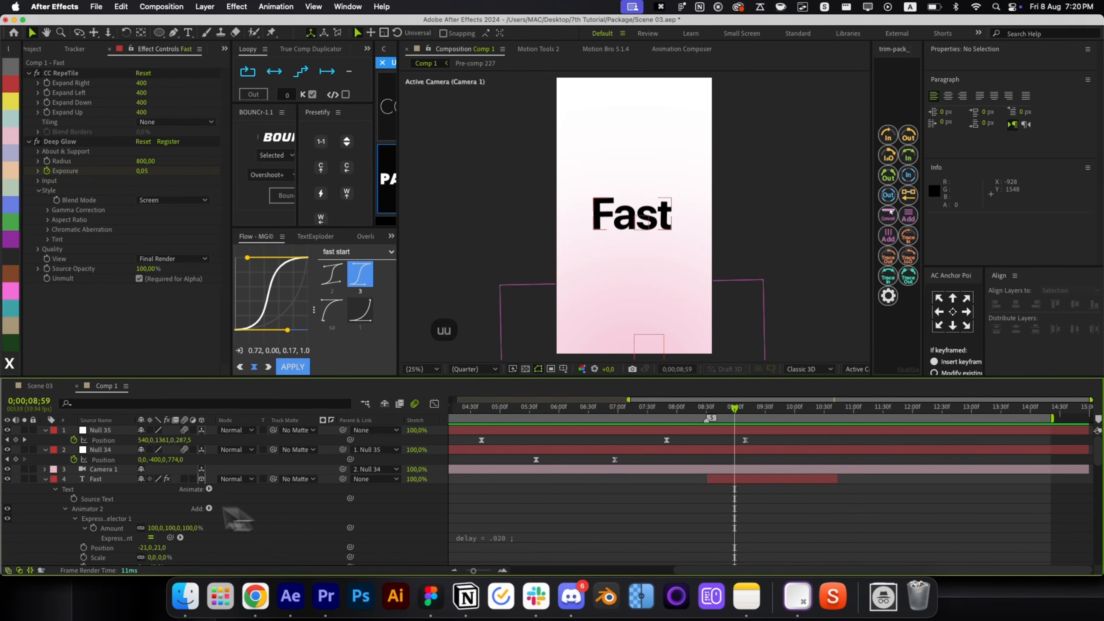
left_click(97, 508)
key("BackSpace")
left_click(144, 538)
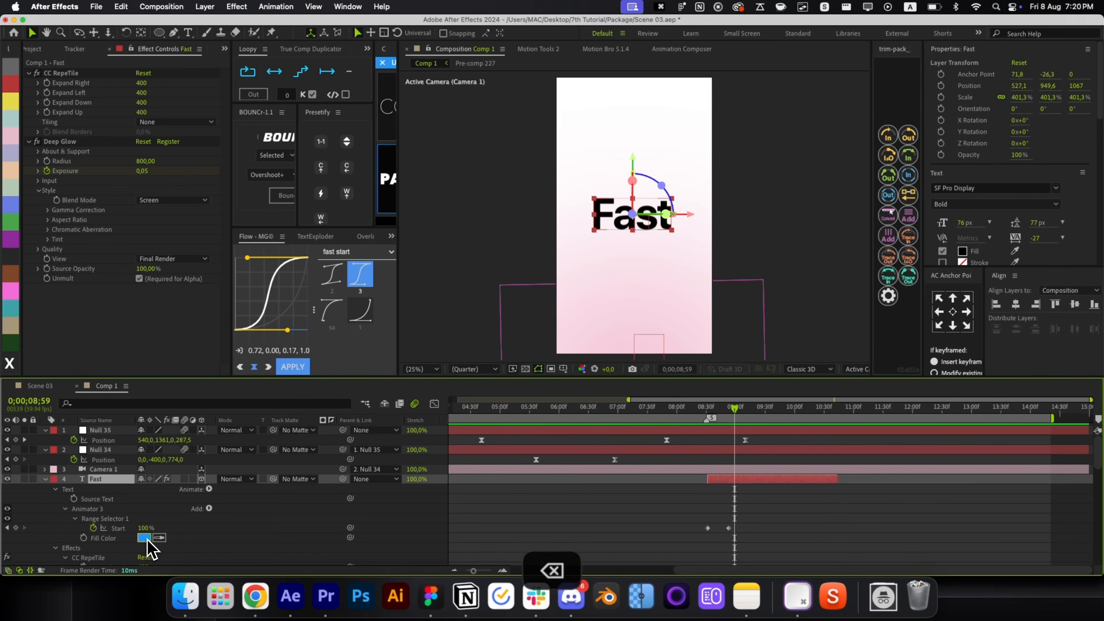
left_click_drag(183, 312, 187, 298)
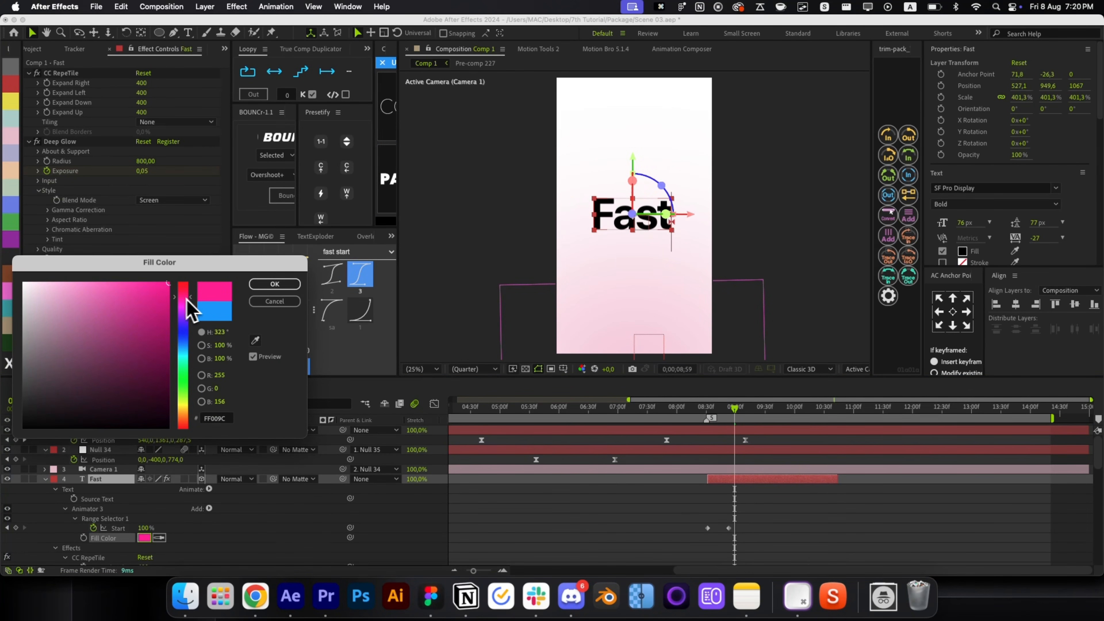
left_click(270, 286)
key("r")
key("r")
left_click(756, 490)
left_click_drag(711, 412, 723, 424)
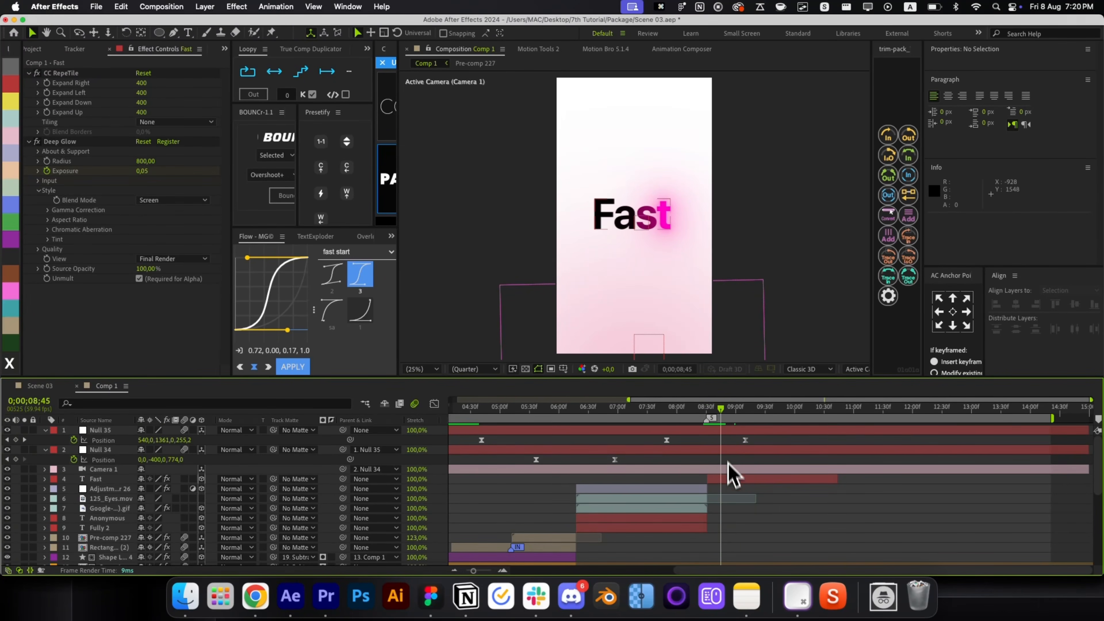
Delete the Deep Glow effect from the Fast title.
left_click(726, 482)
left_click(71, 144)
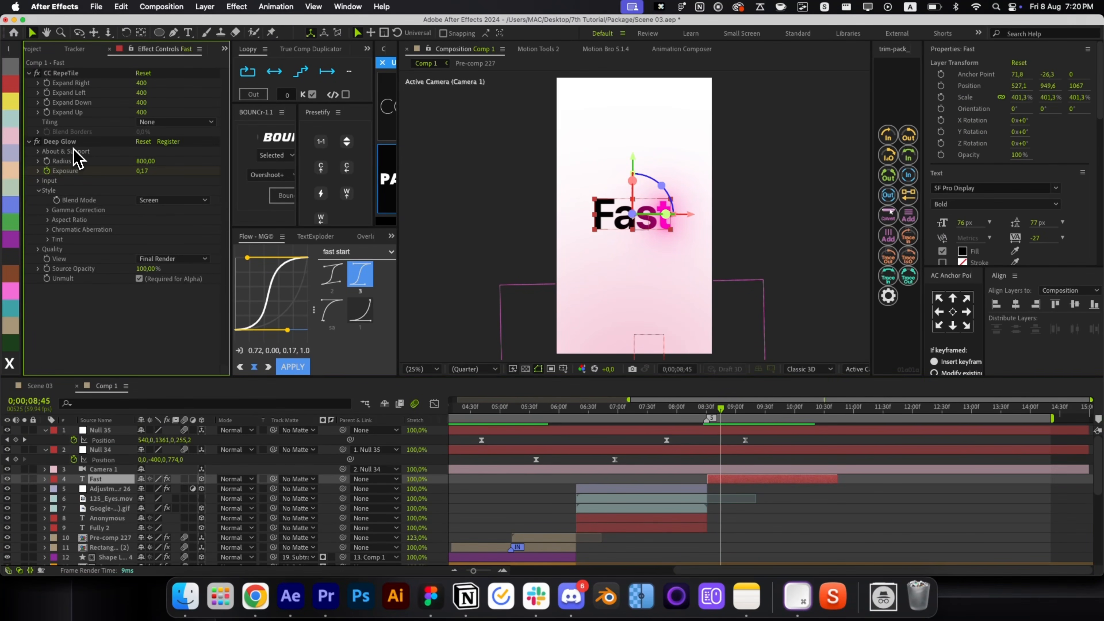
key("BackSpace")
left_click(739, 517)
key("space")
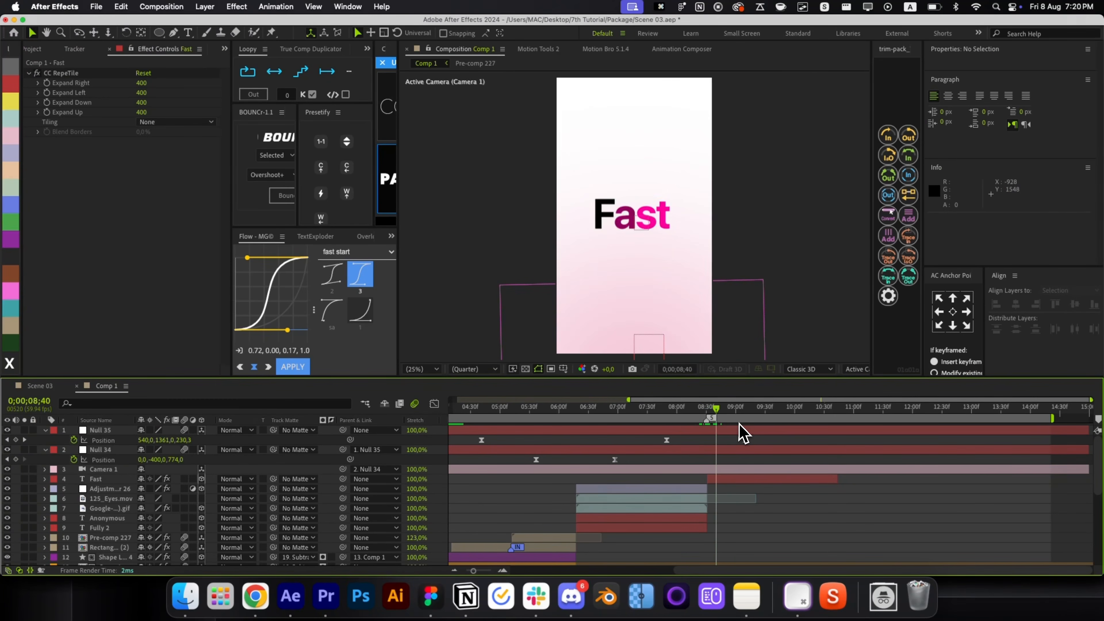
left_click(756, 483)
key("u")
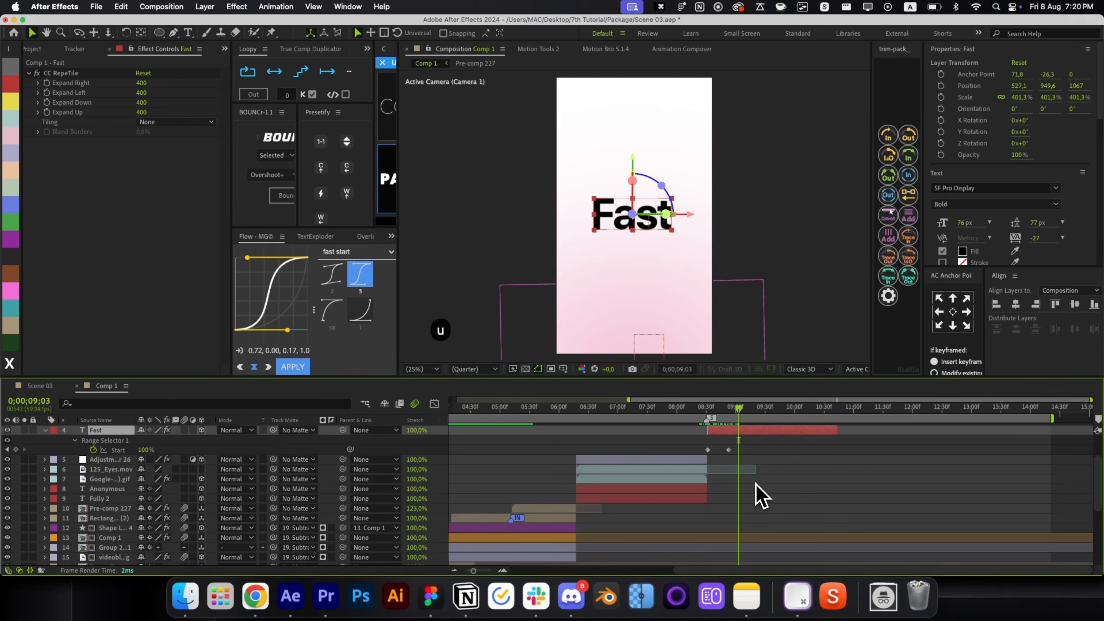
left_click_drag(739, 418, 713, 419)
Apply the SNAP TEXT preset and move its end keyframe later, to around 09;20.
key("alt+space")
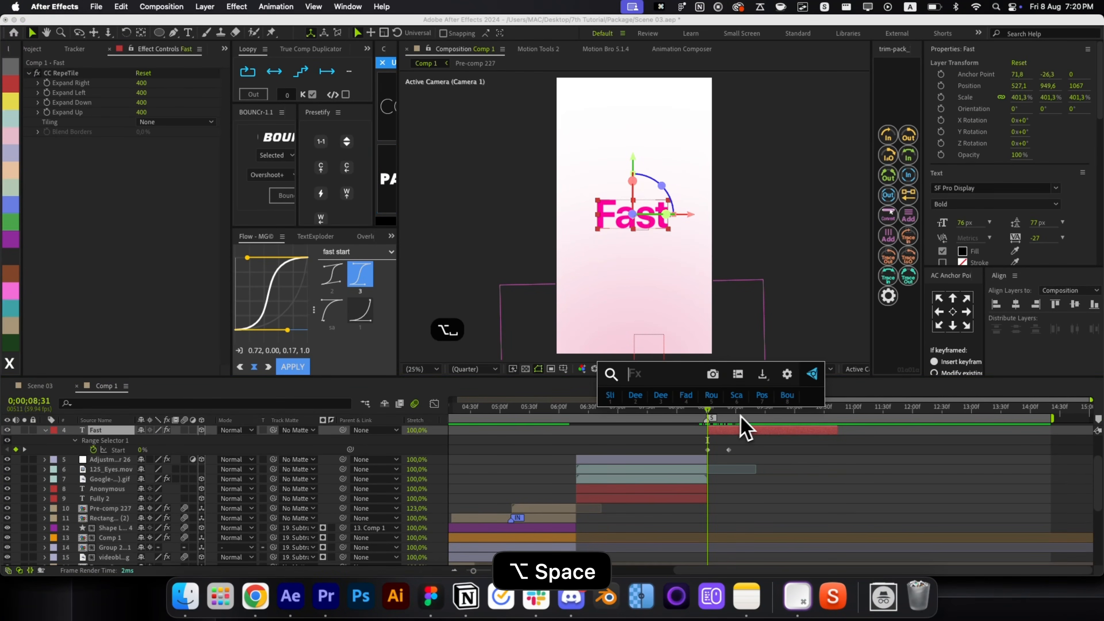
type("sm")
key("BackSpace")
type("n")
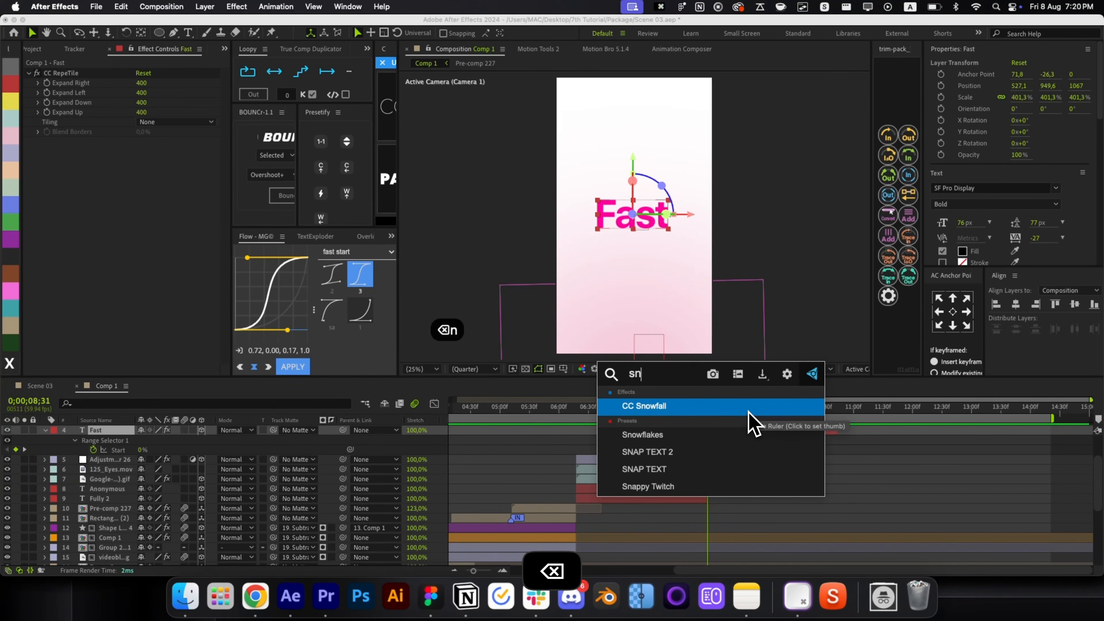
type("ap")
key("Down")
key("shift+Return")
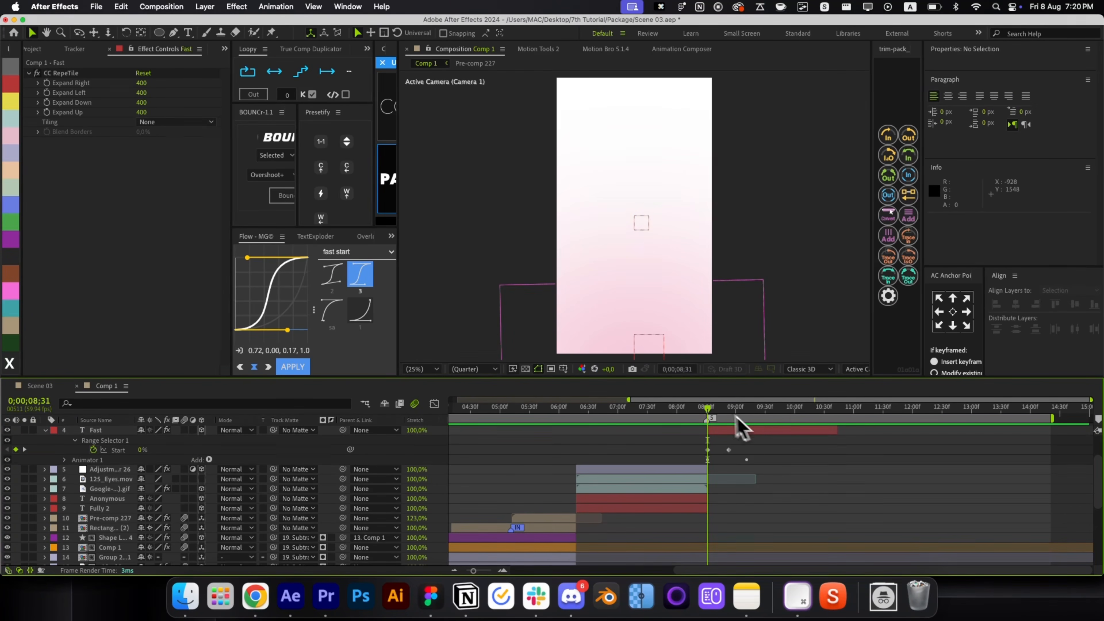
left_click_drag(713, 418, 770, 449)
left_click(738, 419)
left_click_drag(720, 417, 742, 429)
key("space")
key("u")
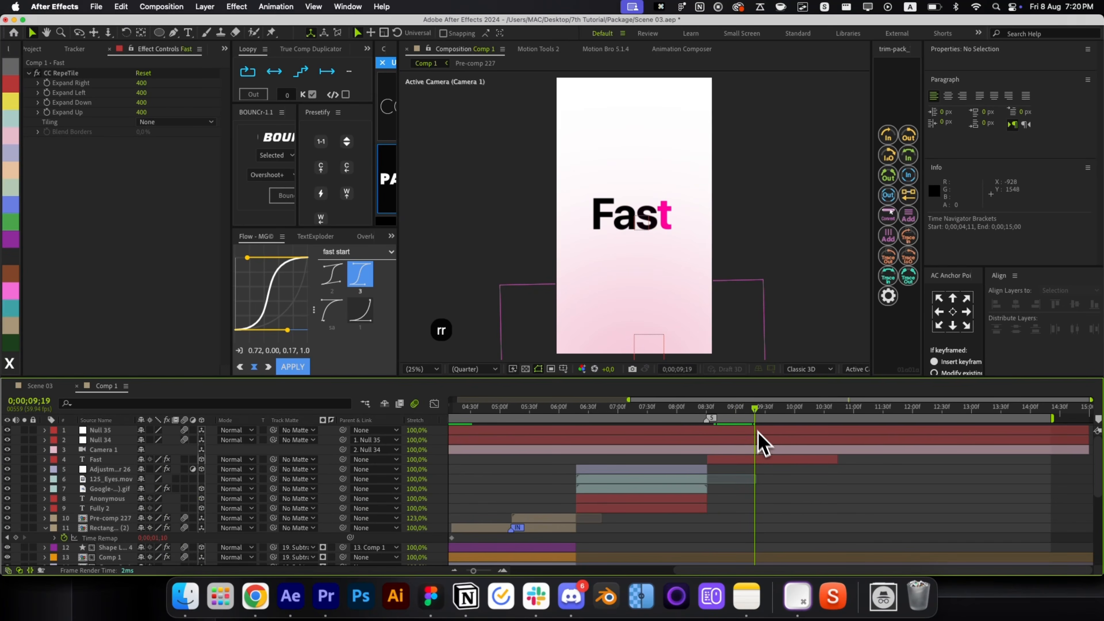
key("space")
left_click(756, 463)
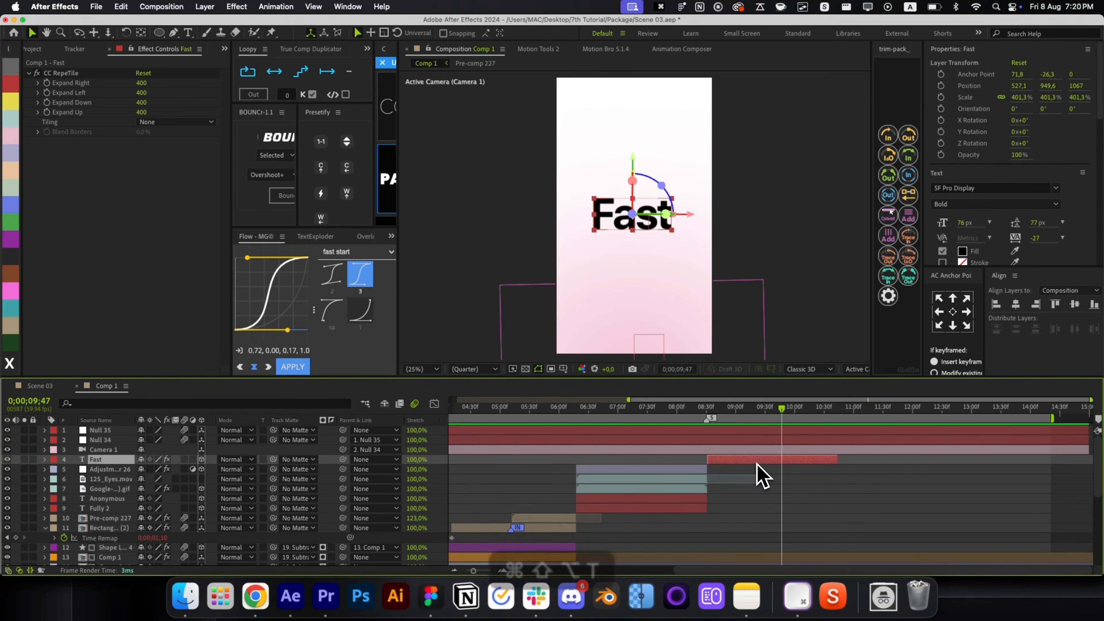
Create a 'Turnaround' text layer in Regular weight, placed below Fast.
key("super+alt+shift+t")
type("Turn")
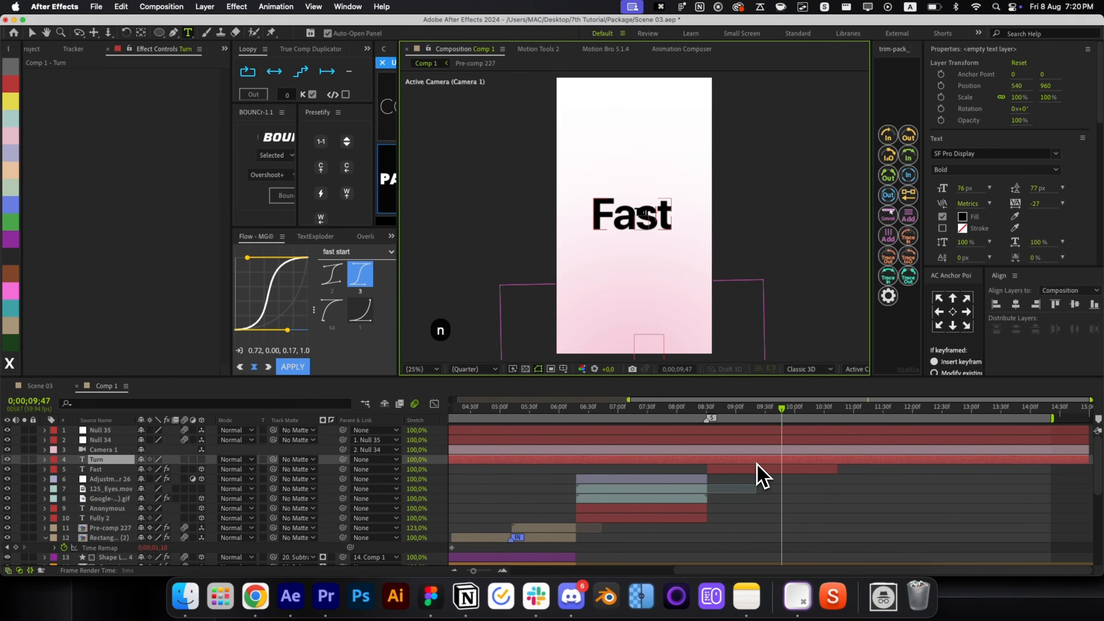
type("around")
key("super+Return")
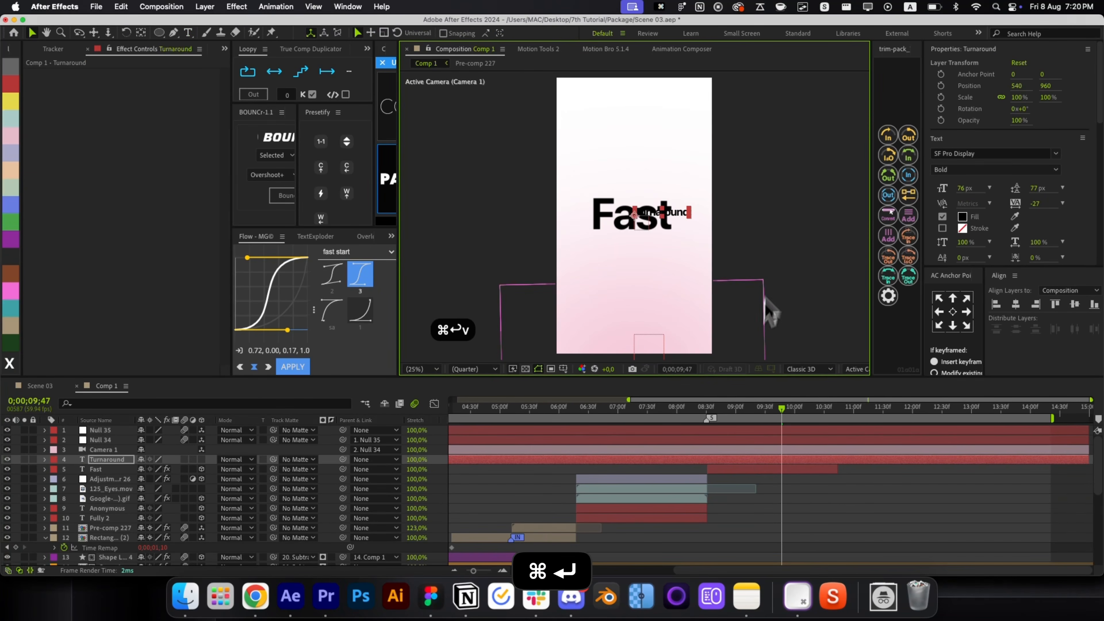
left_click(993, 171)
left_click(986, 255)
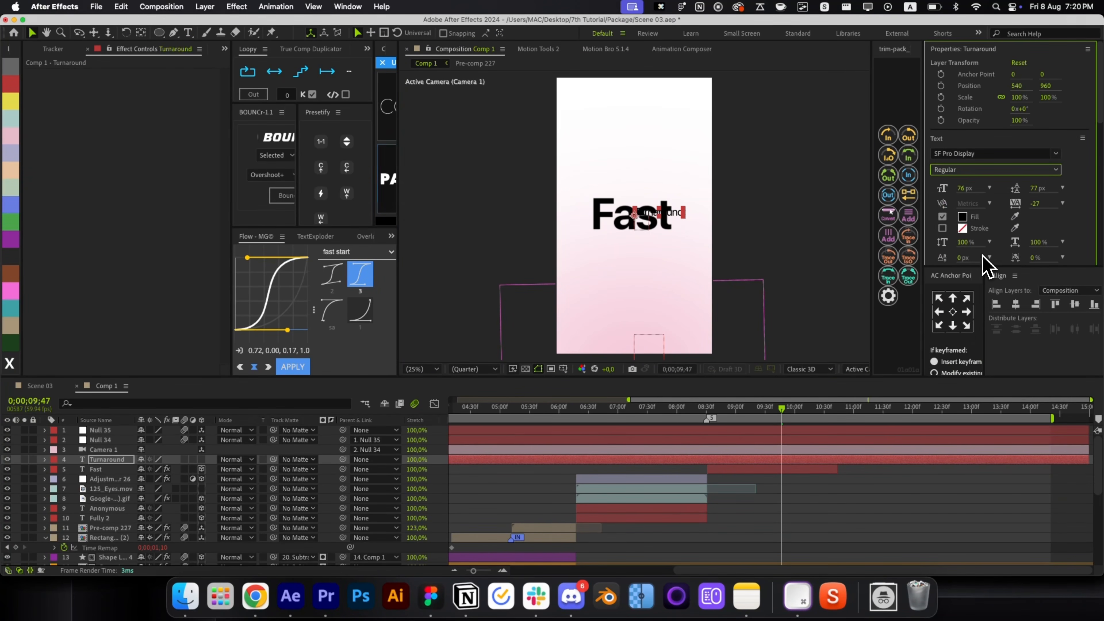
left_click(956, 313)
scroll(717, 218, "up", 2)
left_click_drag(614, 217, 531, 275)
Make Turnaround 3D and centre it just under the Fast title.
key("F2")
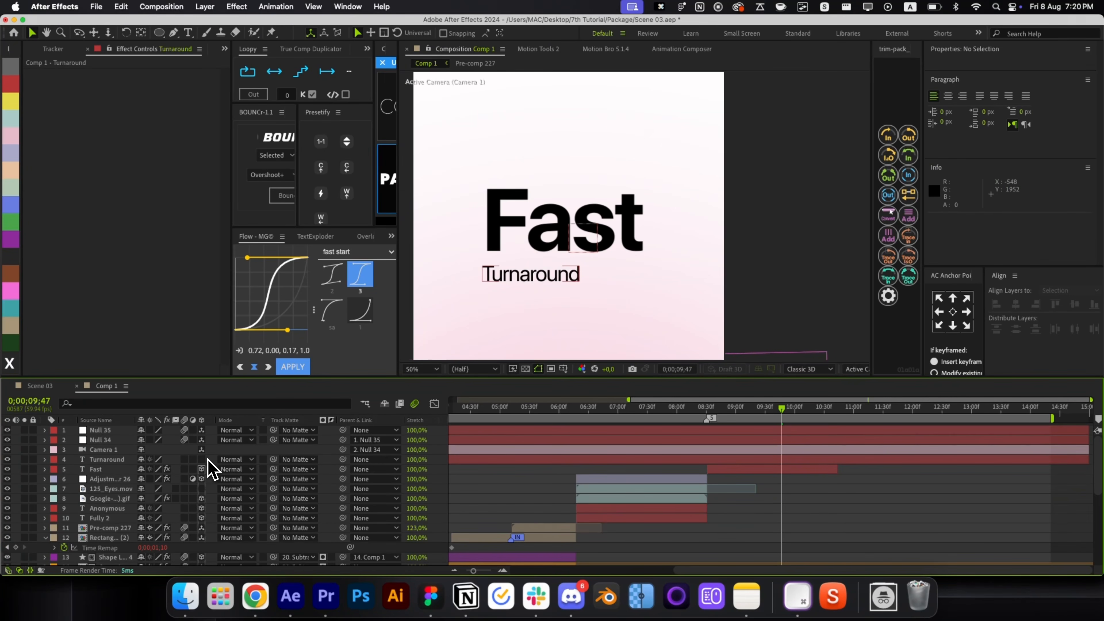
left_click(201, 459)
left_click(120, 461)
key("super+Home")
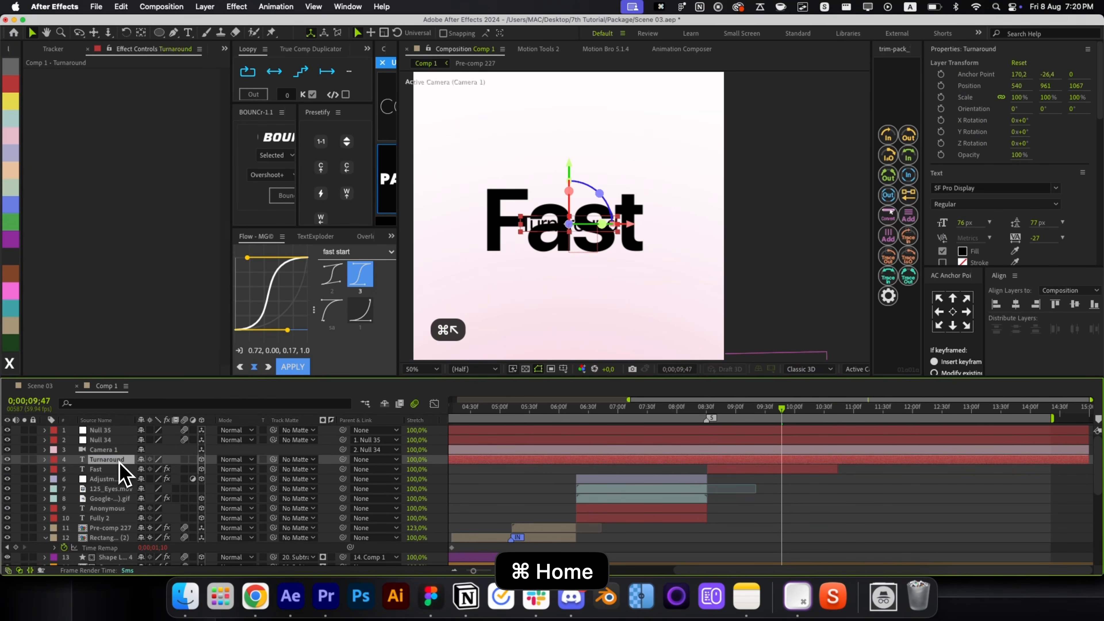
left_click_drag(506, 275, 505, 273)
Start Turnaround at 08;41 and give it a Presetify entrance animation.
left_click(851, 499)
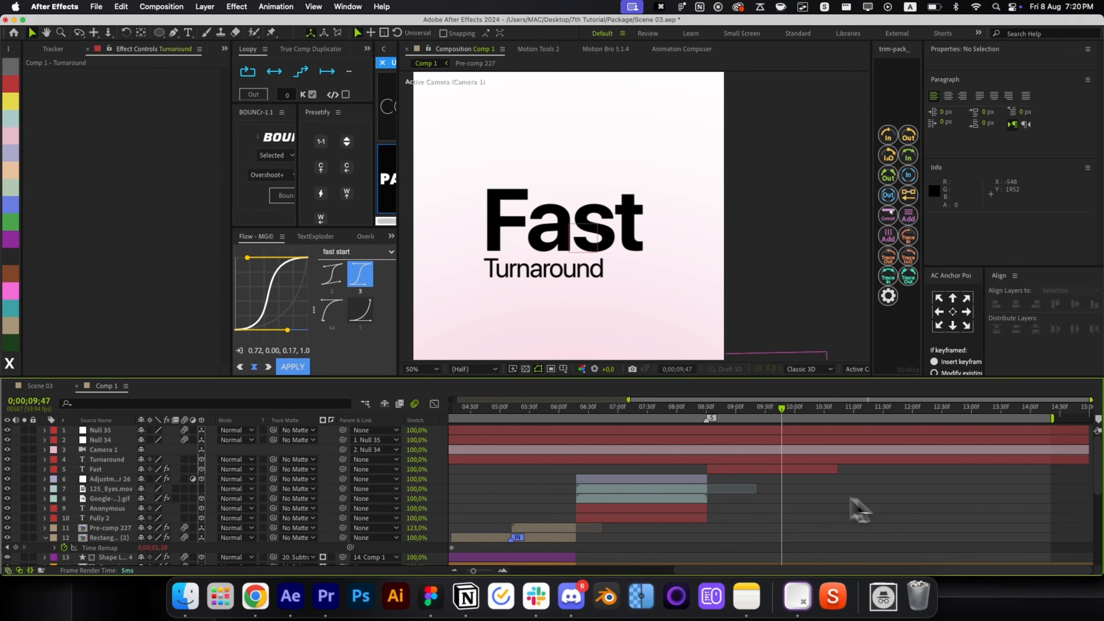
left_click(701, 459)
key("alt+bracketleft")
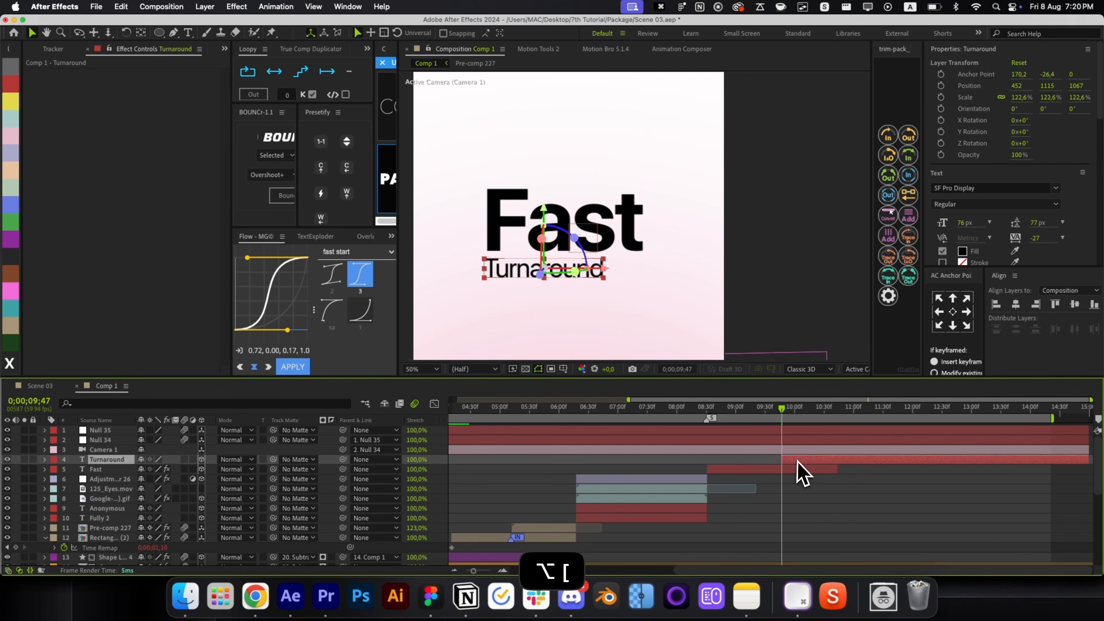
left_click_drag(797, 460, 742, 463)
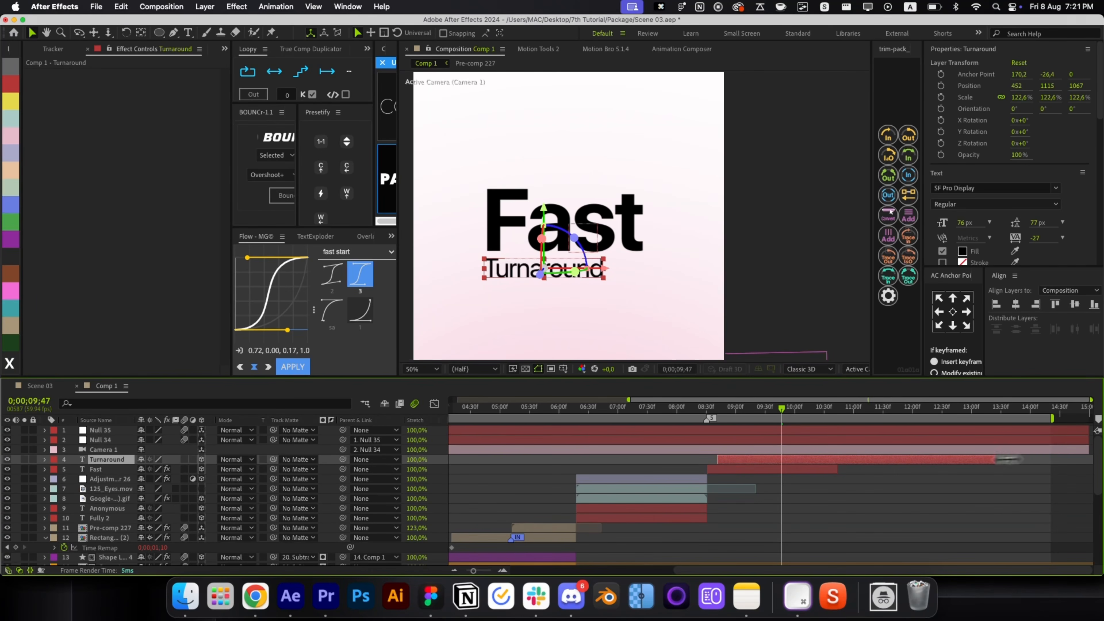
key("i")
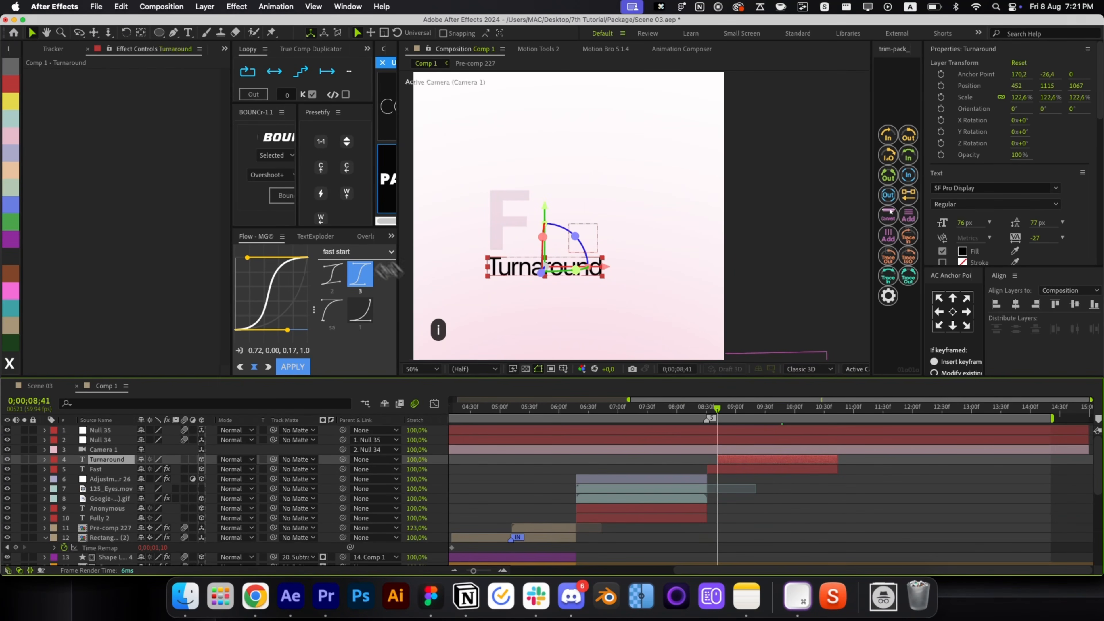
left_click(346, 193)
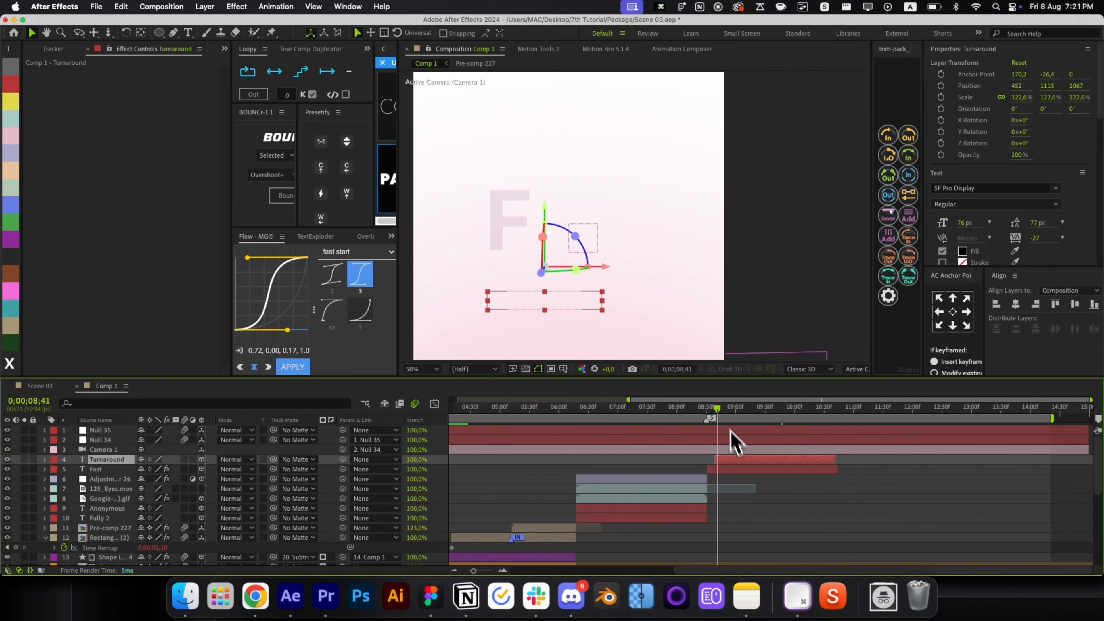
left_click_drag(731, 409, 777, 411)
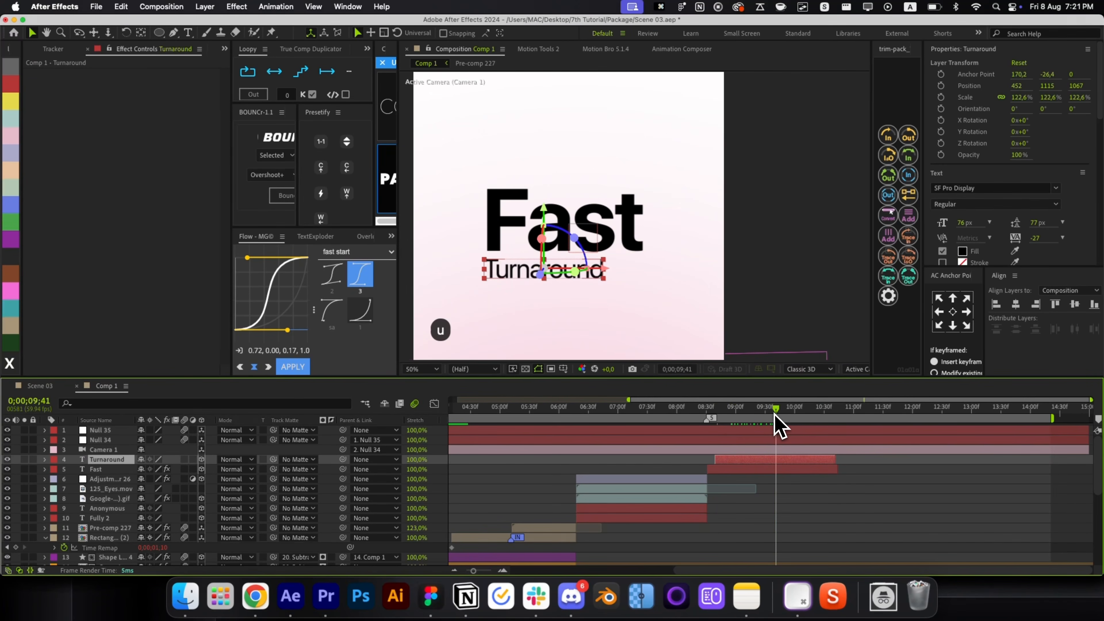
key("r")
key("r")
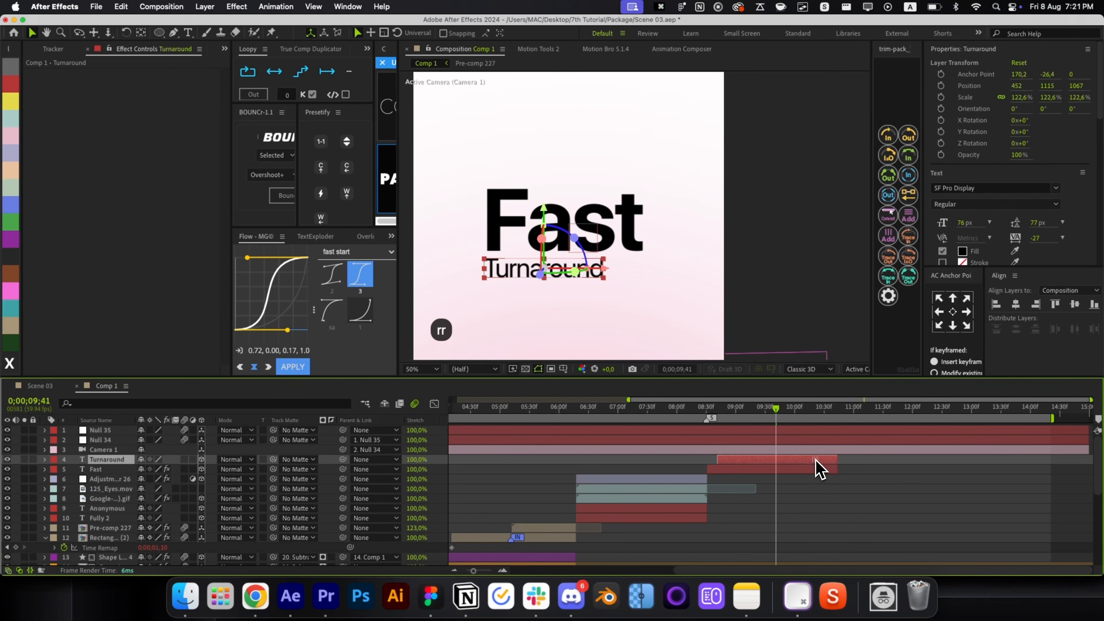
key("F2")
left_click_drag(715, 416, 769, 429)
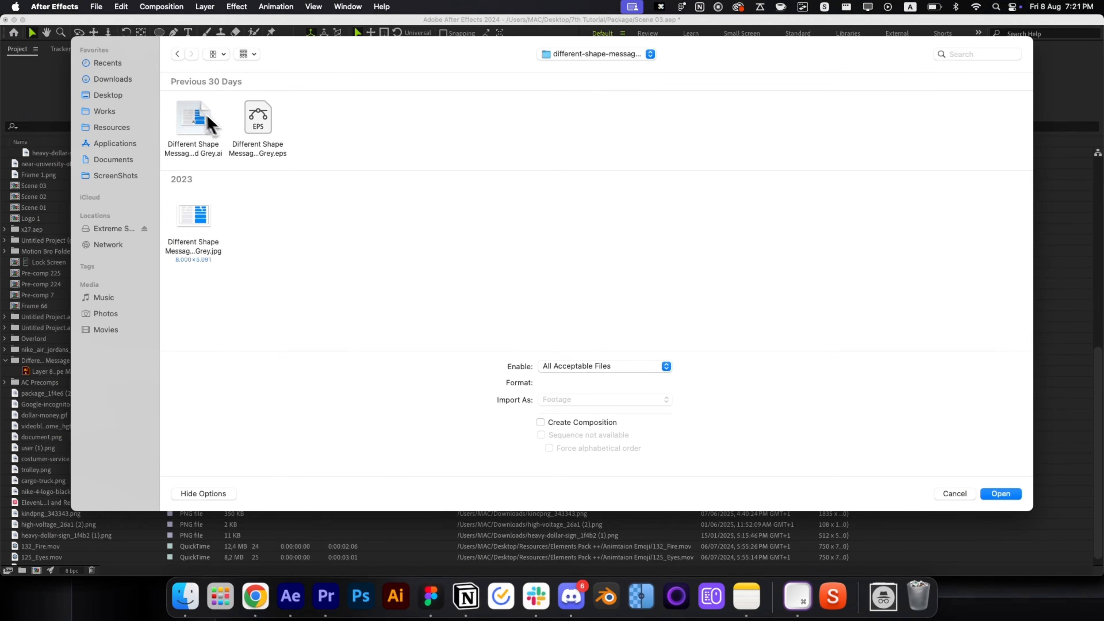
Import the message bubbles .ai file as a composition and copy its small blue bubble.
double_click(207, 122)
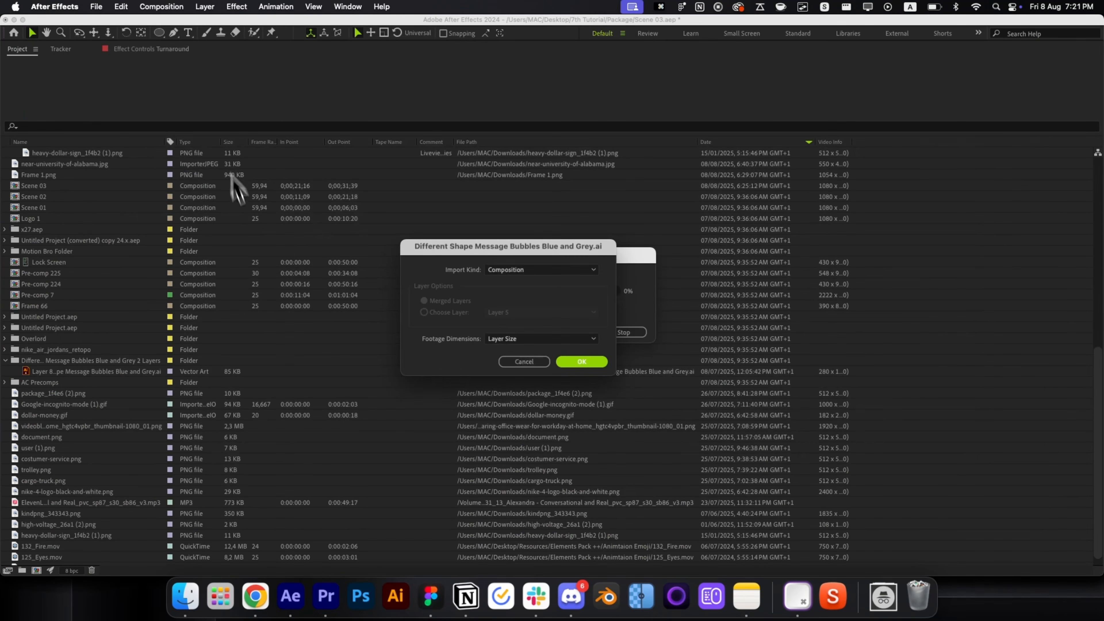
left_click(576, 361)
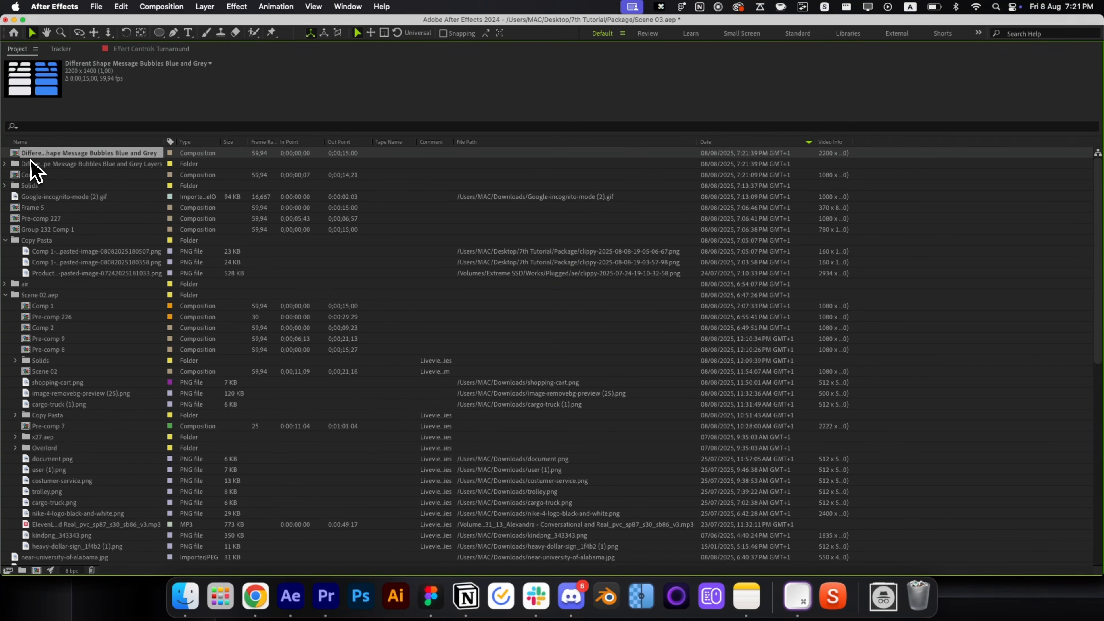
double_click(39, 152)
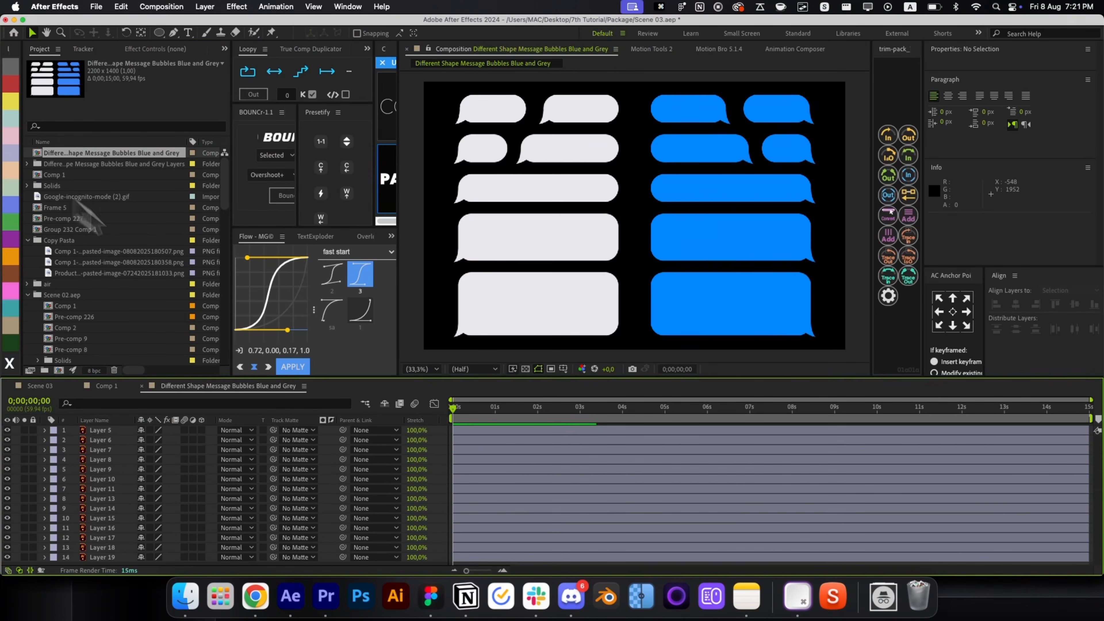
left_click(787, 157)
key("cmd+c")
key("cmd+w")
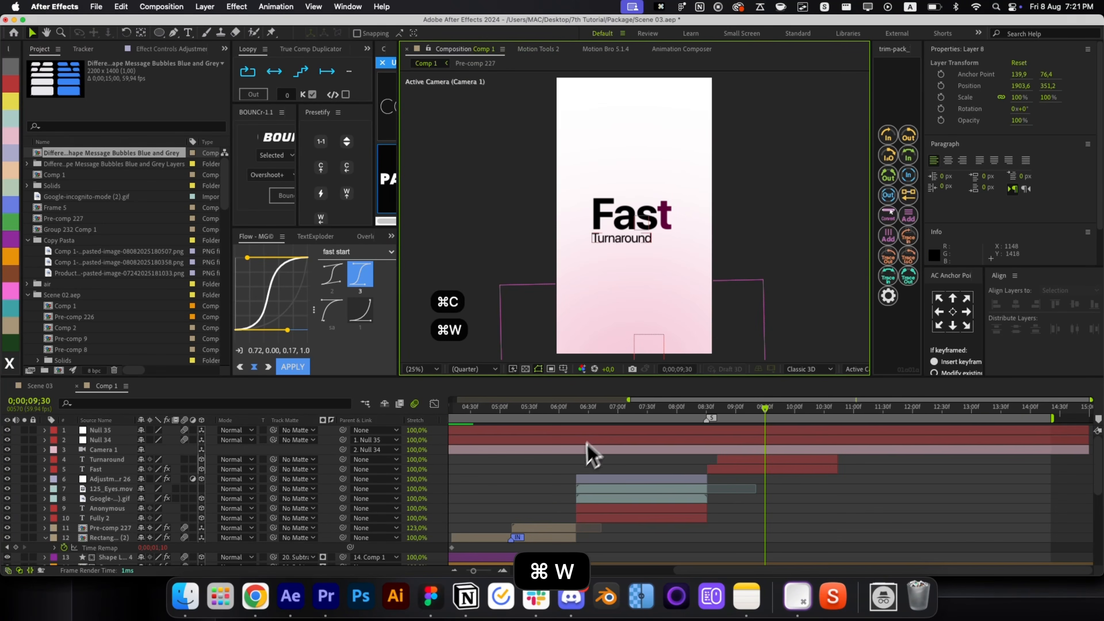
Paste the blue bubble into Comp 1, trim it to the current time, and centre it.
key("cmd+v")
key("alt+bracketleft")
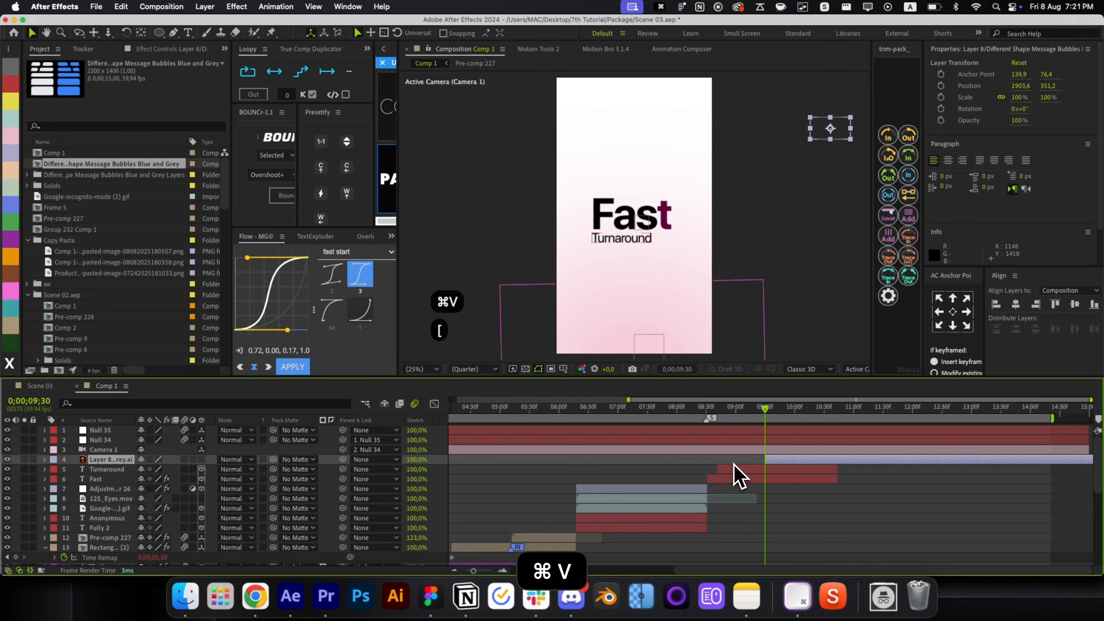
key("alt+bracketright")
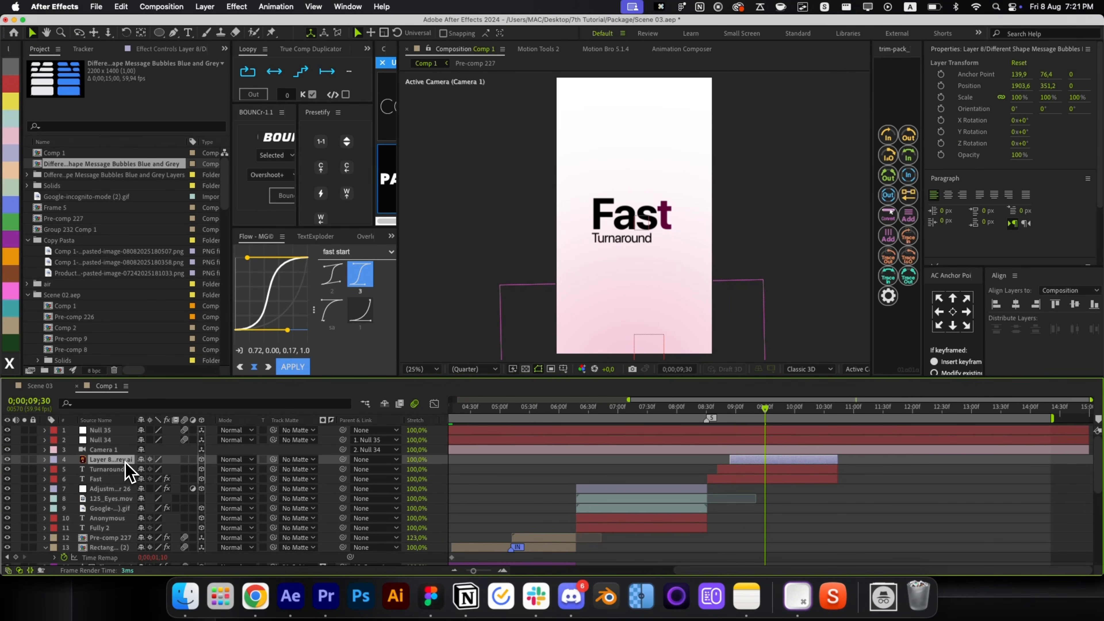
key("super+Home")
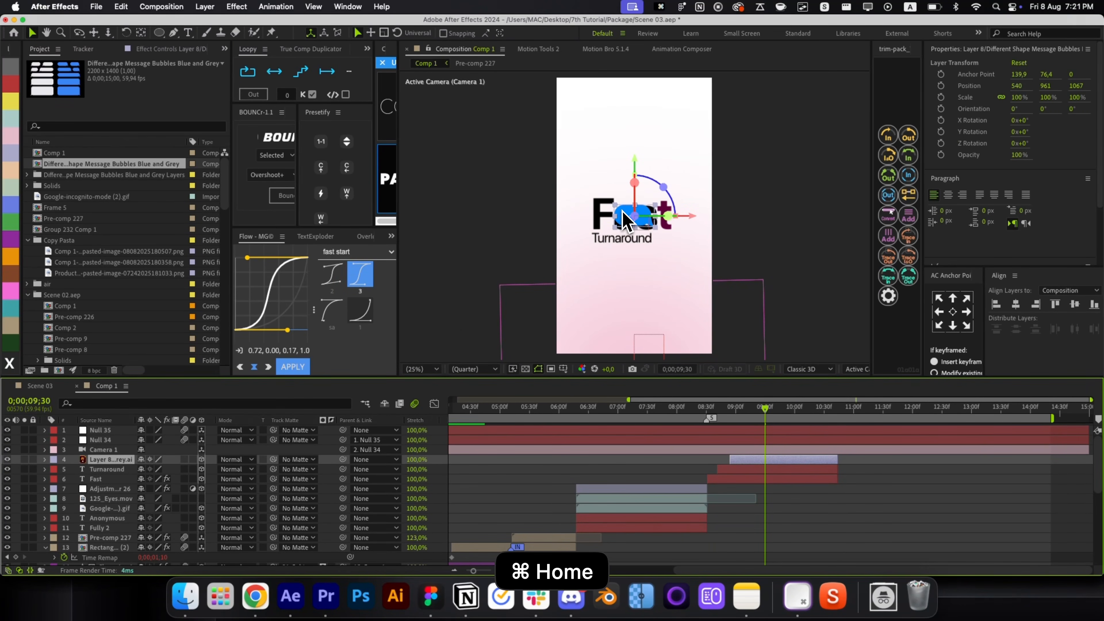
Flip the bubble horizontally and move it up beside the top of the Fast title.
right_click(623, 220)
mouse_move(730, 254)
left_click(801, 361)
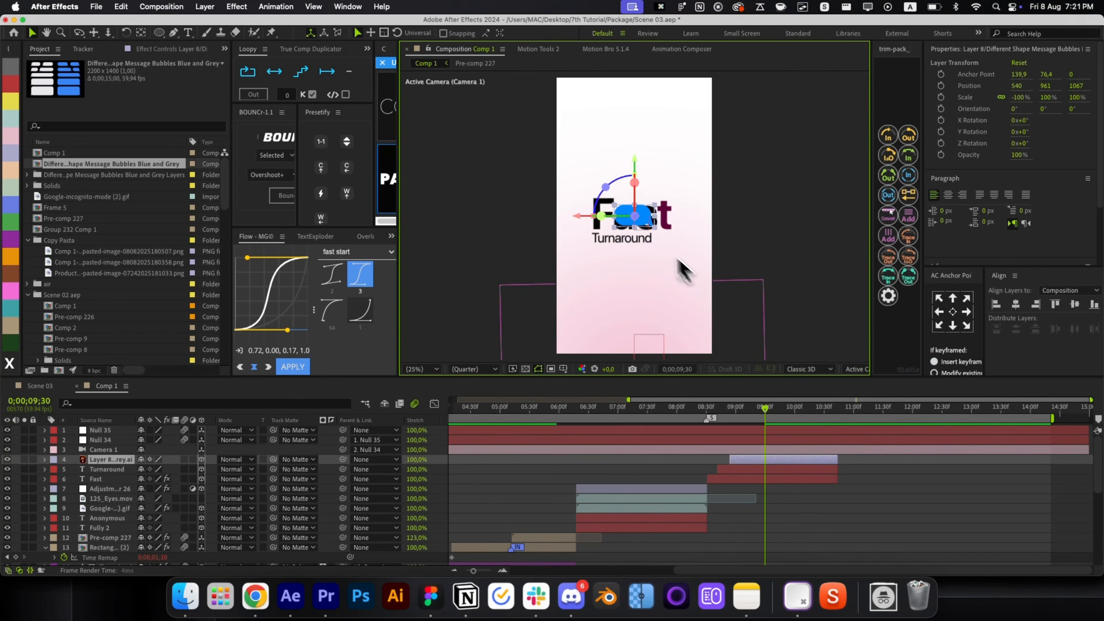
key("period")
left_click_drag(636, 208, 700, 181)
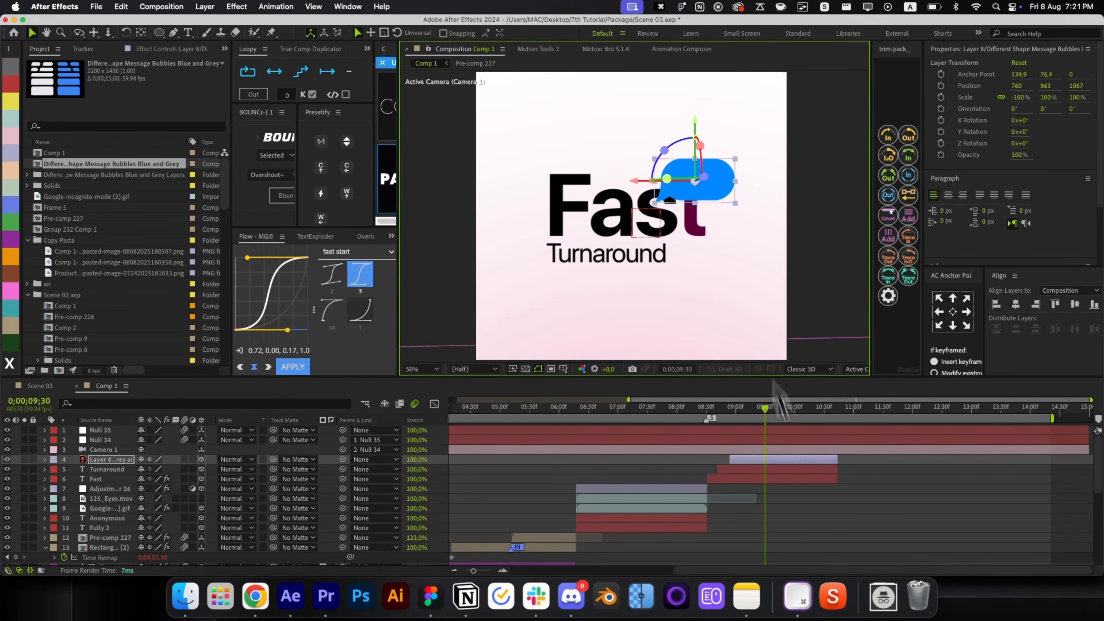
left_click(821, 524)
key("alt+slash")
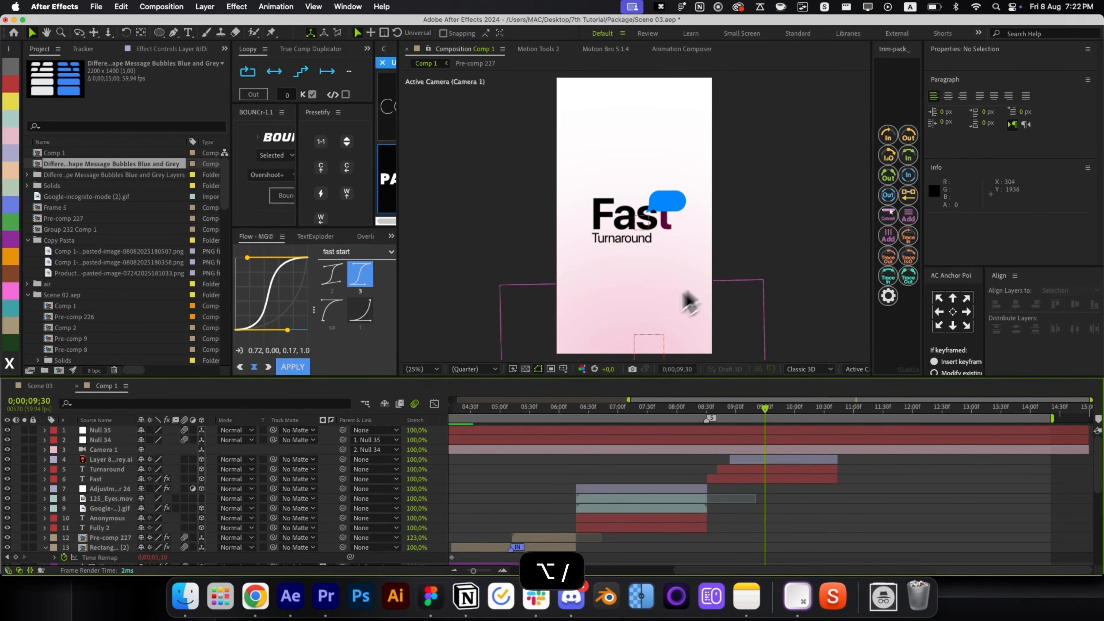
left_click(255, 597)
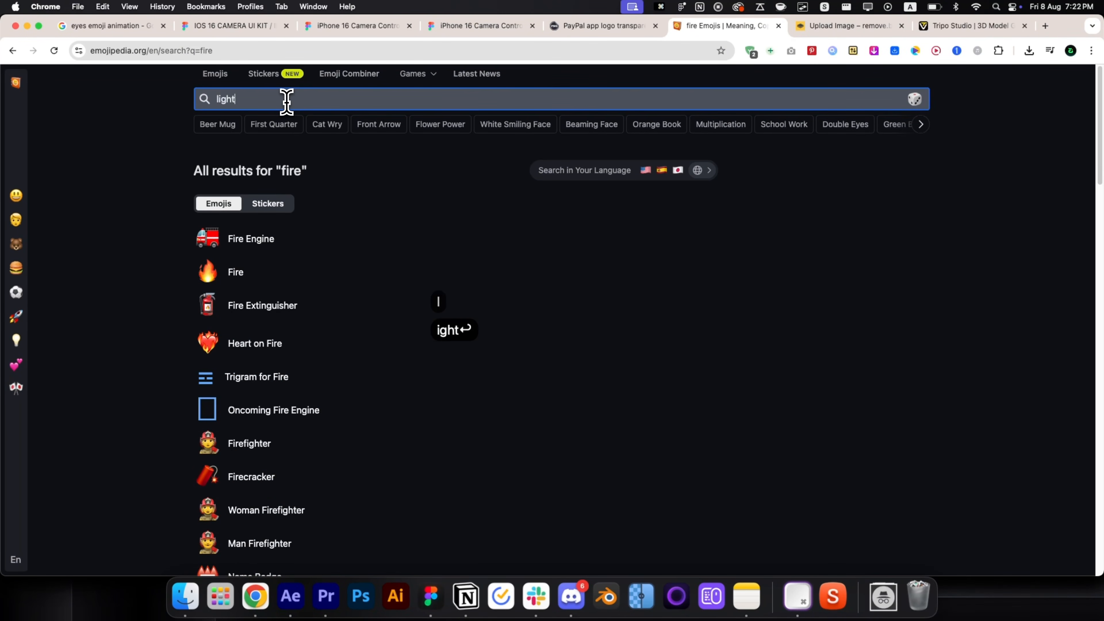
Search Emojipedia for 'thunder' and open the High Voltage emoji's designs.
scroll(263, 204, "down", 12)
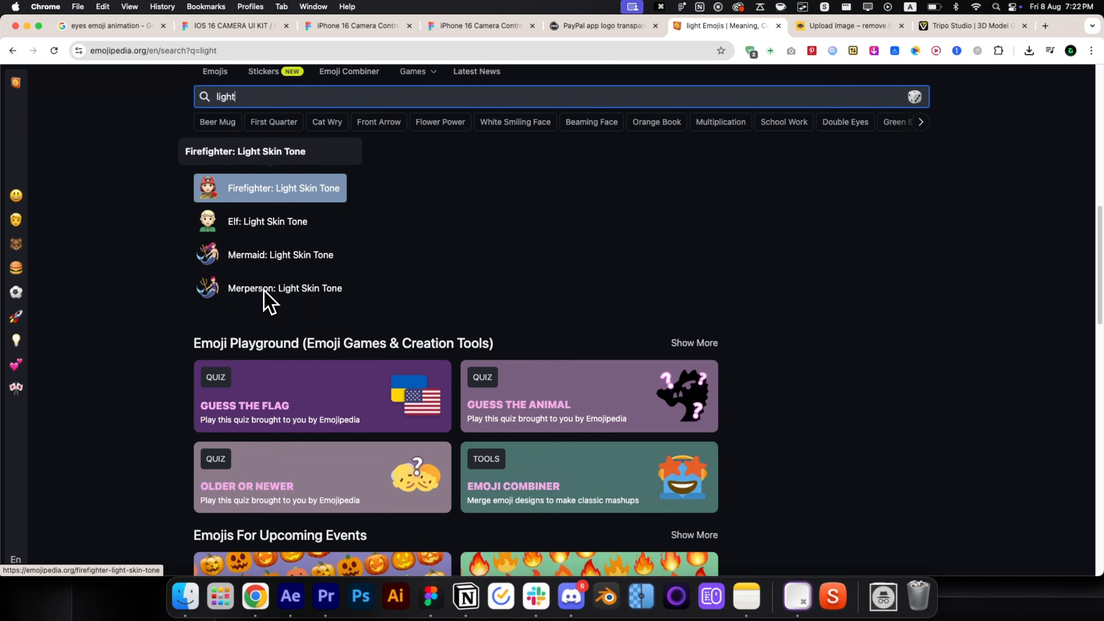
key("cmd+a")
type("thunder")
key("Return")
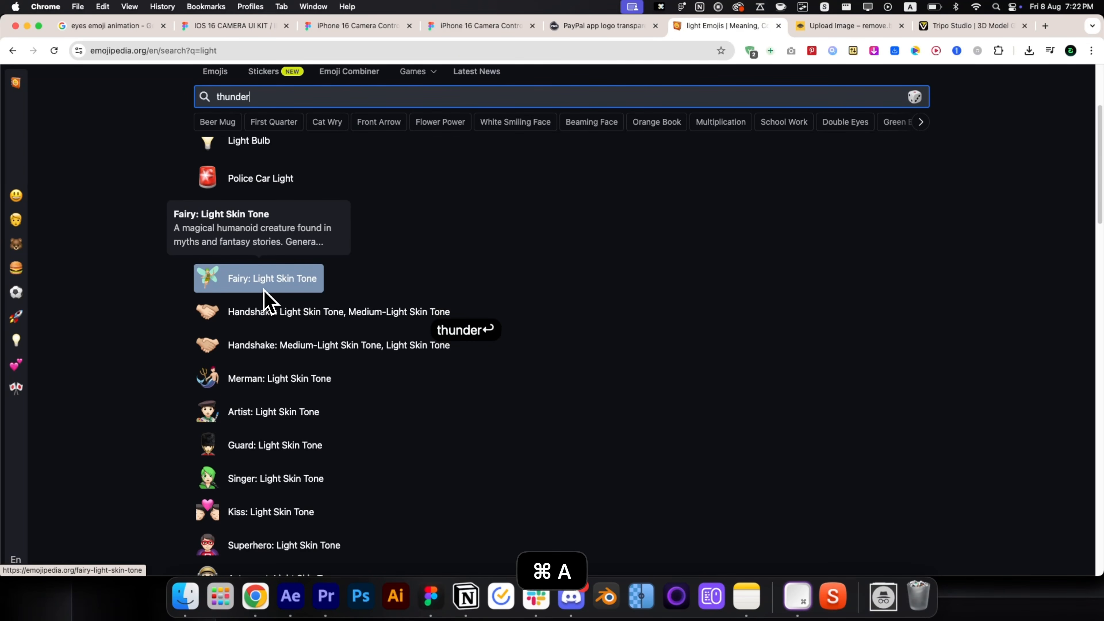
left_click(253, 308)
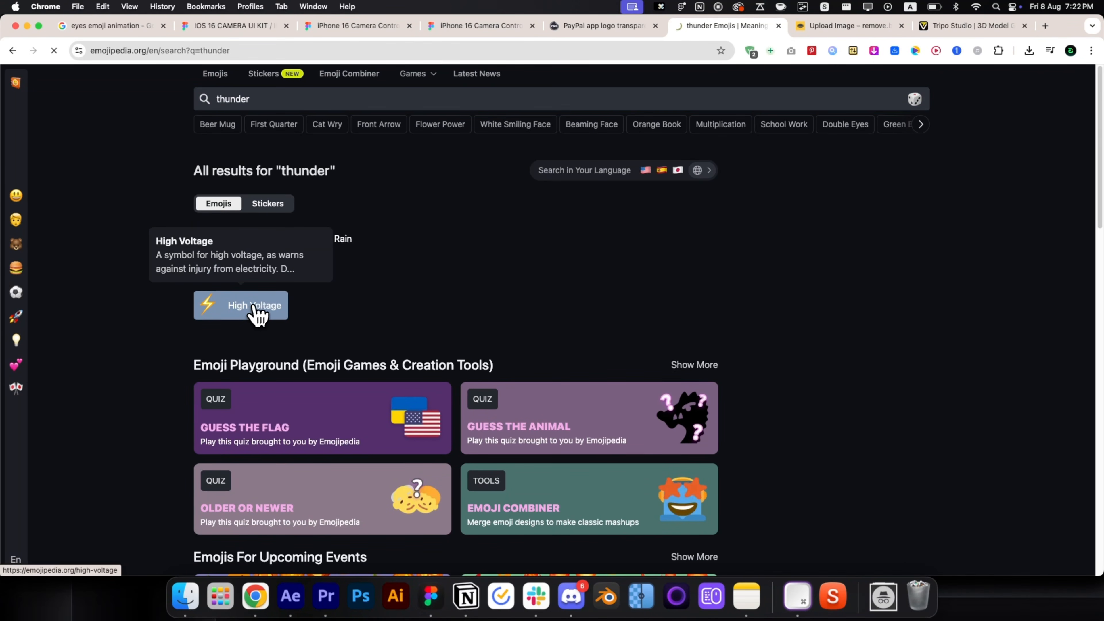
left_click(293, 143)
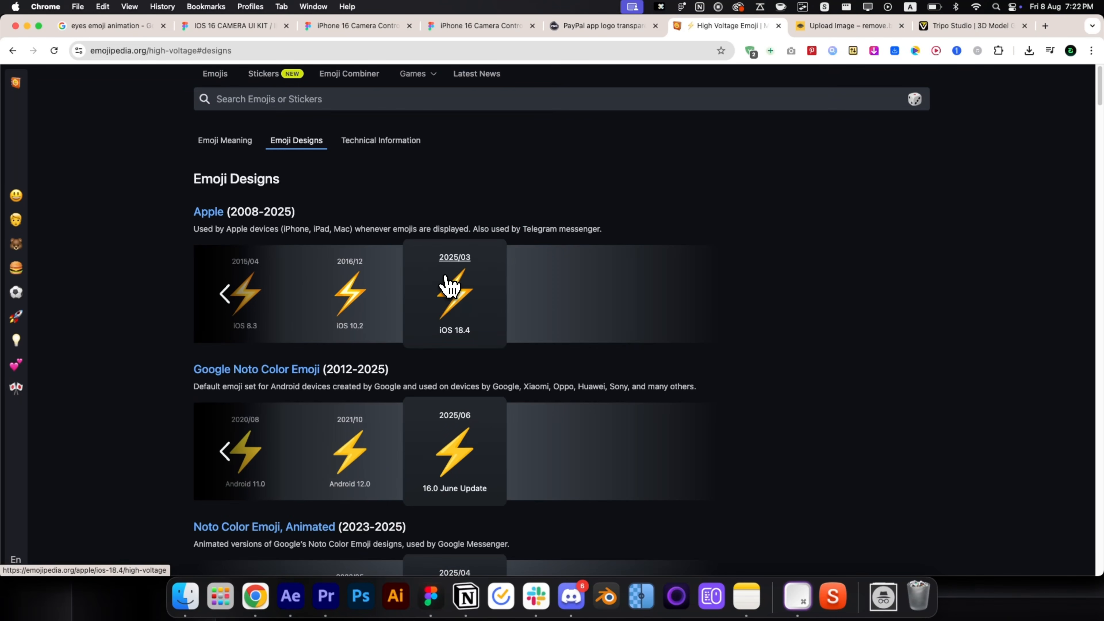
Copy the Samsung 2025/04 lightning image and select the bubble layer in After Effects.
scroll(602, 357, "down", 1)
scroll(602, 356, "down", 15)
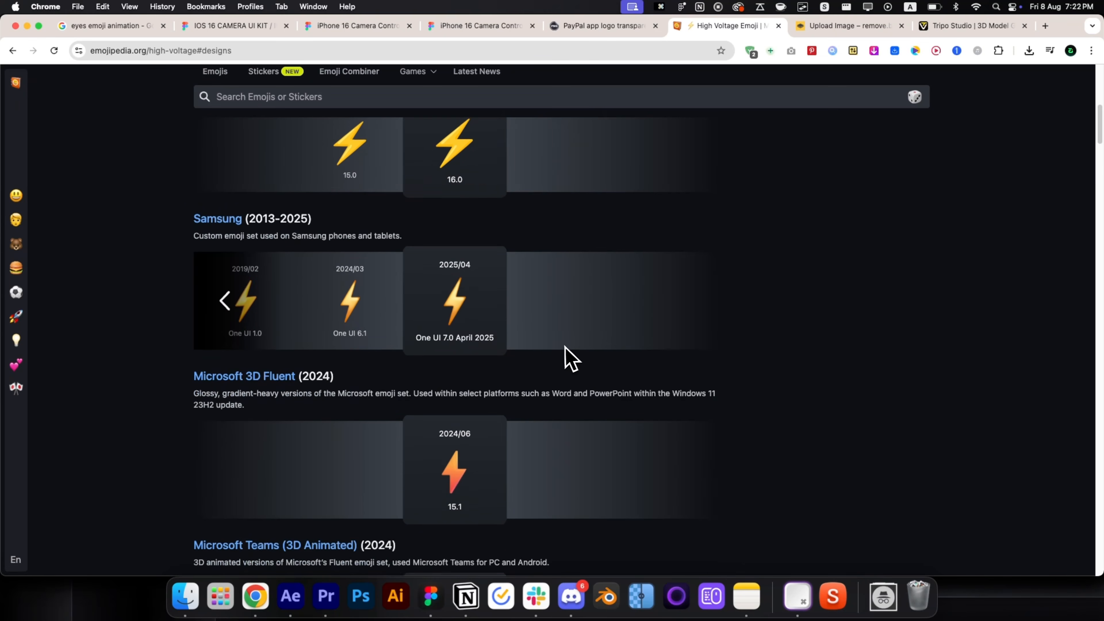
right_click(458, 302)
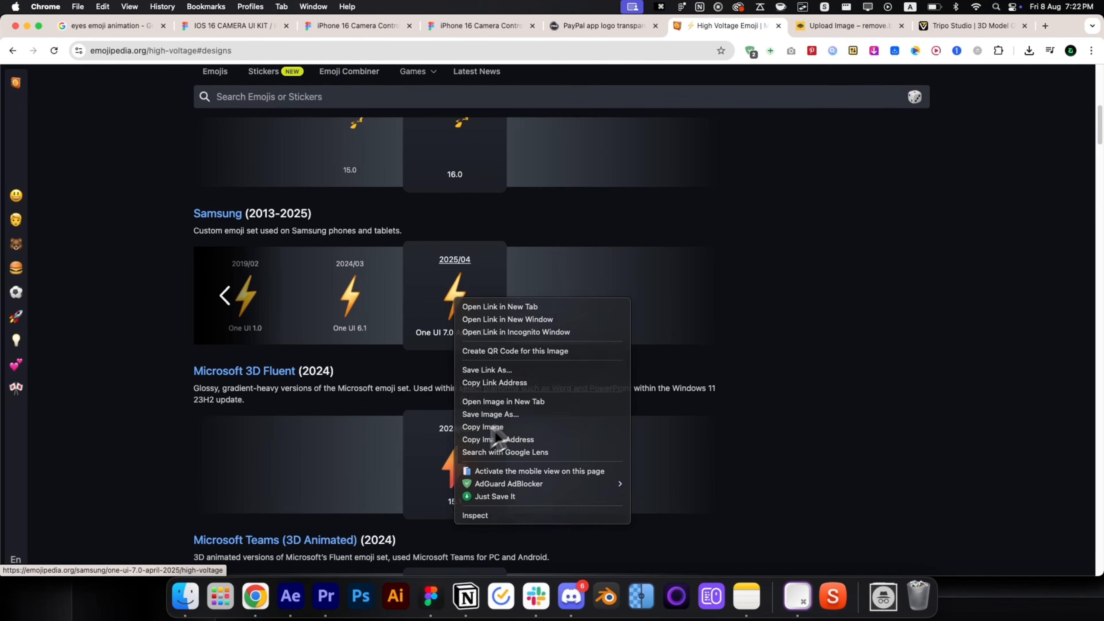
left_click(482, 427)
left_click(291, 596)
left_click(790, 461)
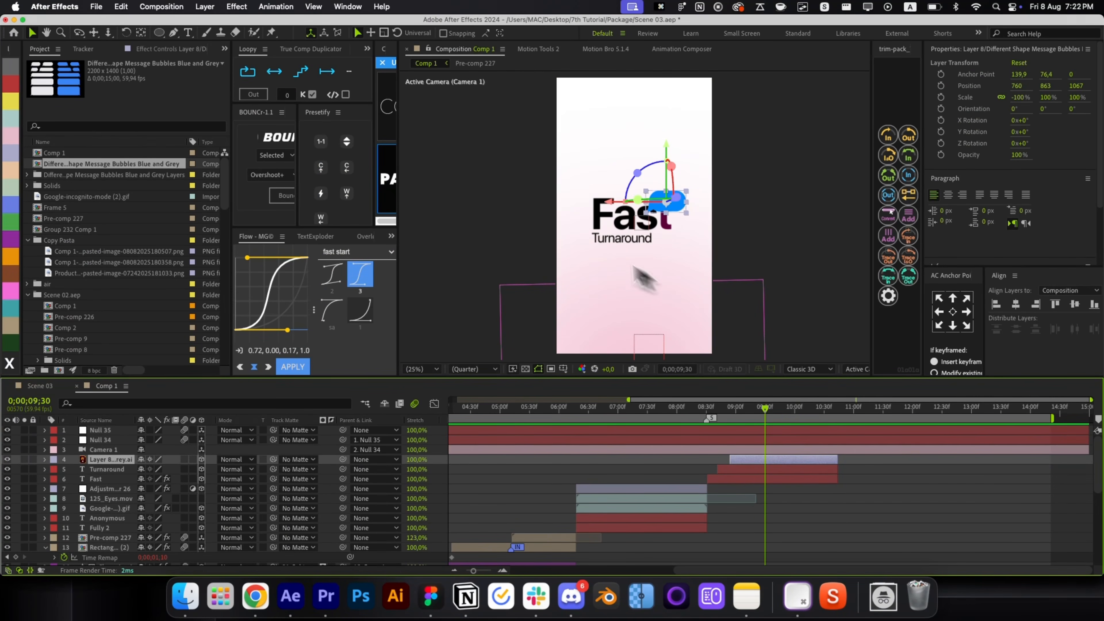
Paste the lightning emoji, parent and track-matte it to the bubble, trimmed to about 10:20f.
left_click(388, 182)
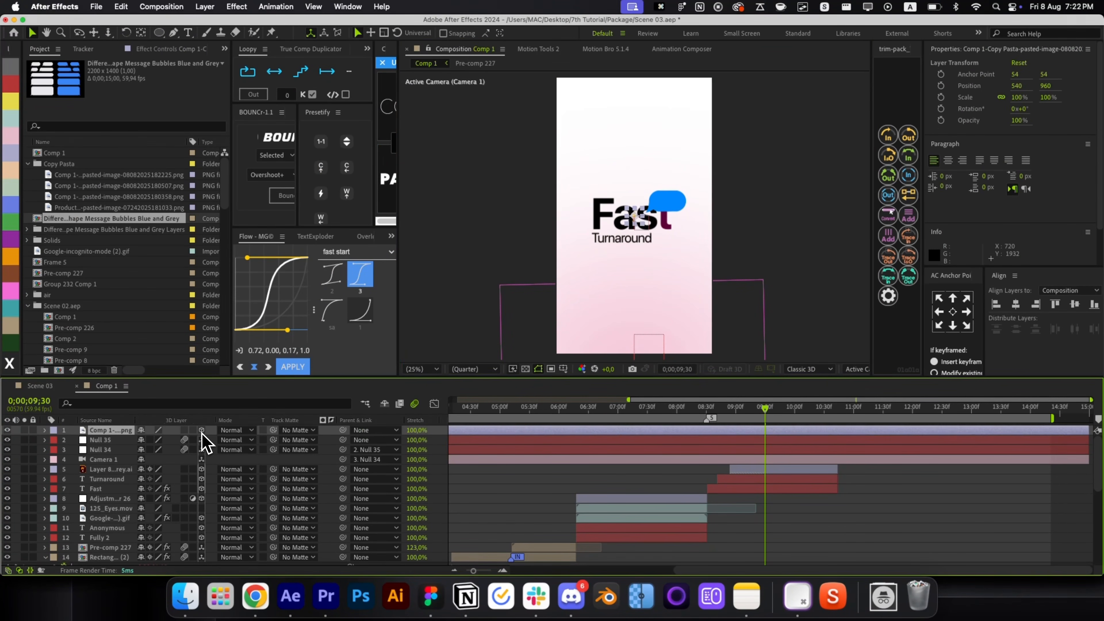
left_click_drag(343, 430, 199, 469)
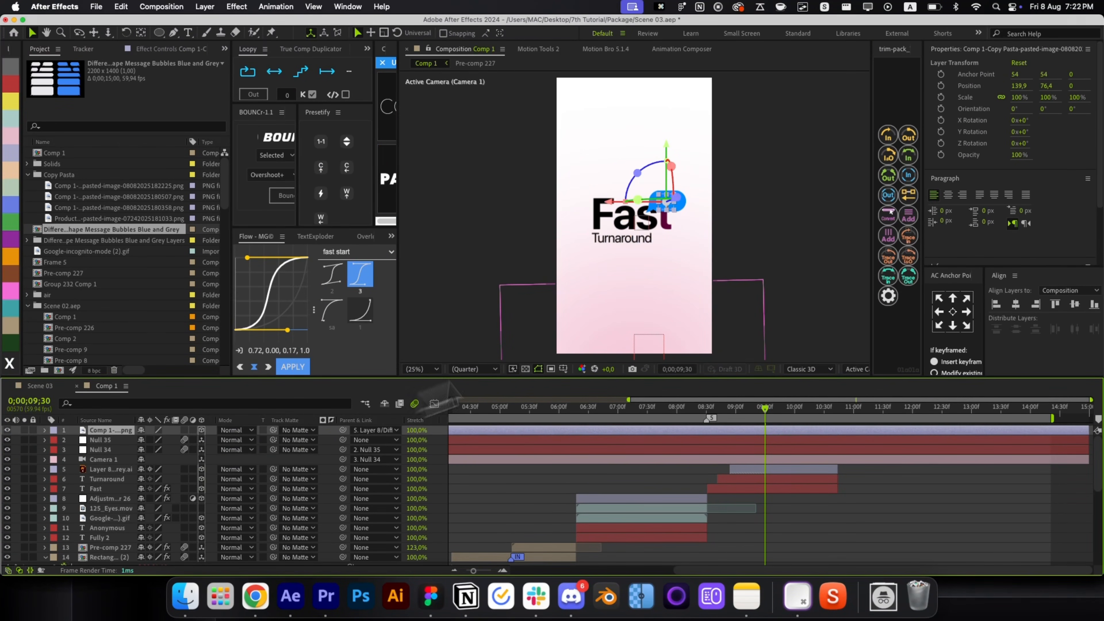
scroll(671, 233, "up", 2)
key("bracketleft")
key("super+bracketleft")
key("super+bracketleft")
key("super+bracketleft")
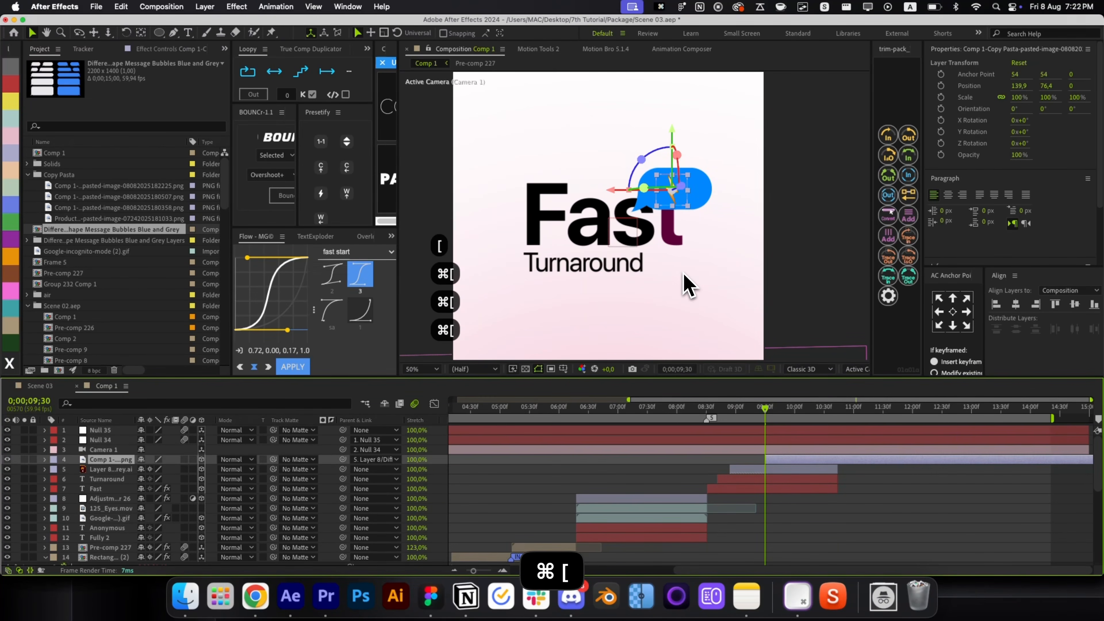
key("alt+bracketright")
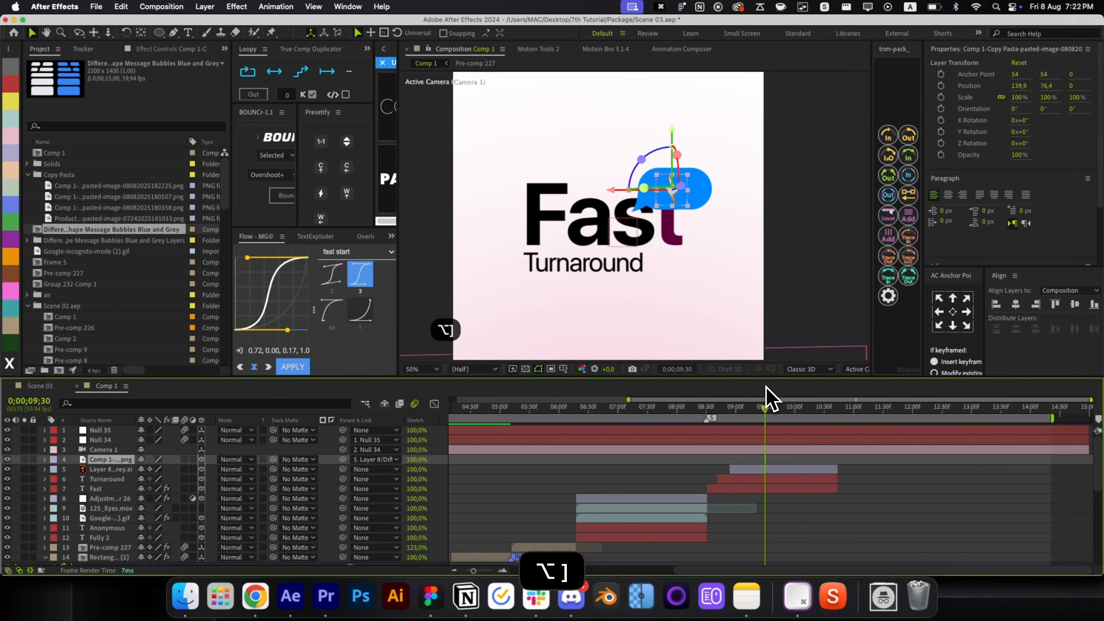
left_click_drag(766, 459, 837, 468)
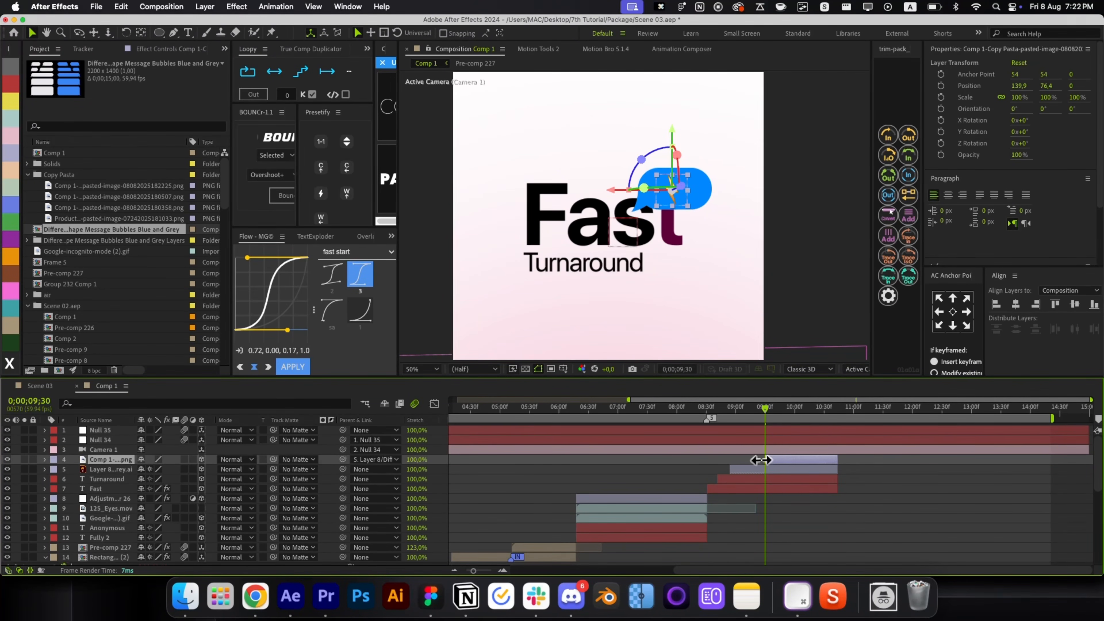
left_click_drag(273, 459, 108, 469)
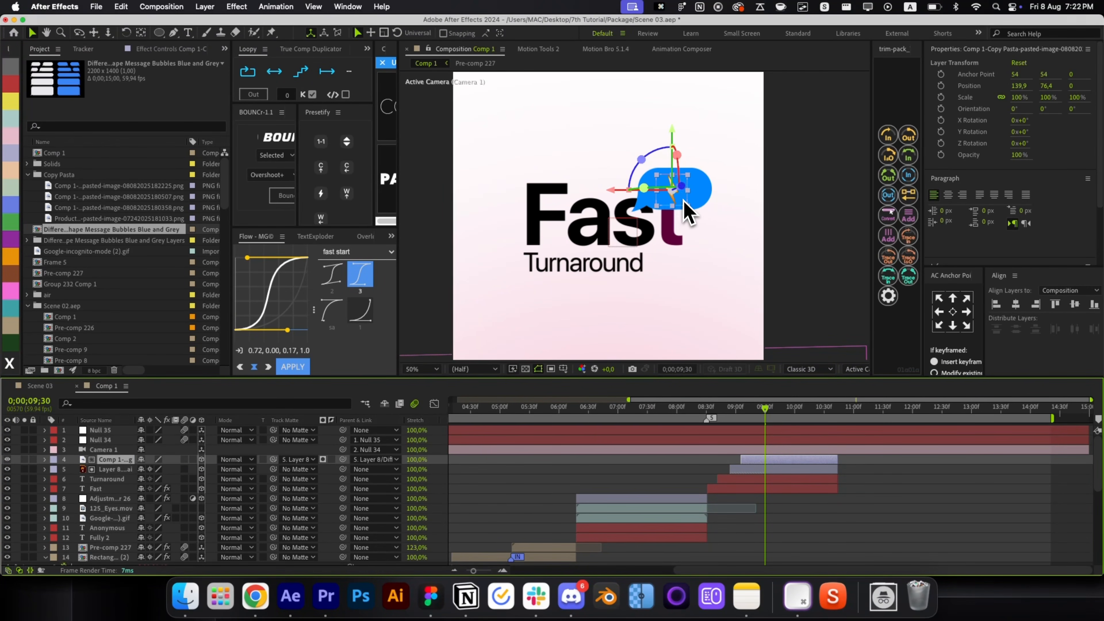
Rotate the lightning emoji on its Z axis and position it inside the bubble.
scroll(675, 183, "up", 2)
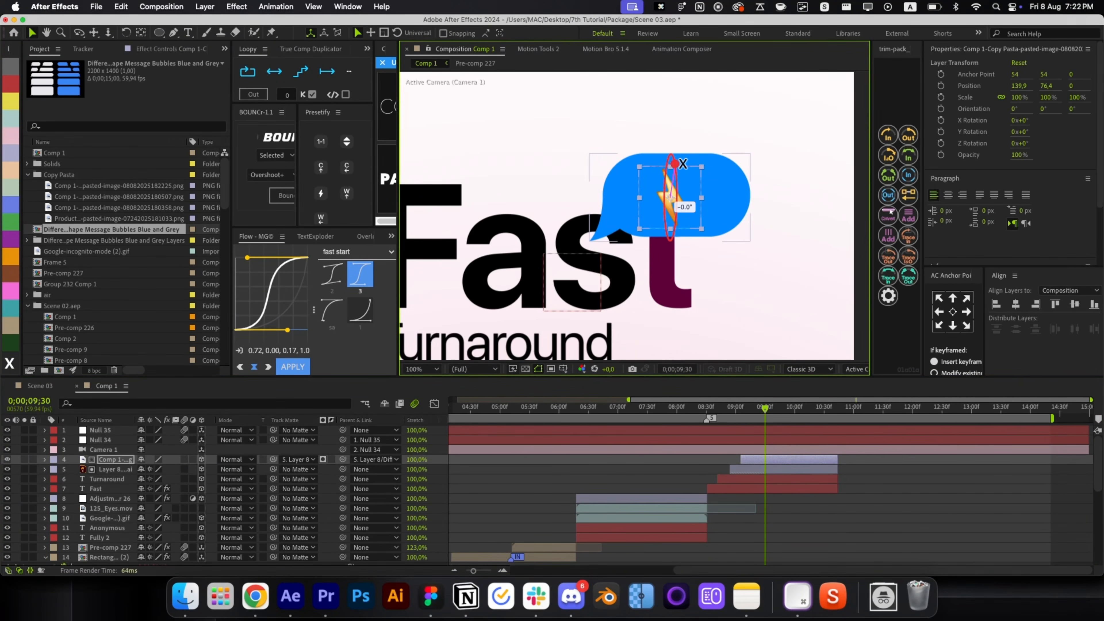
left_click_drag(652, 158, 628, 191)
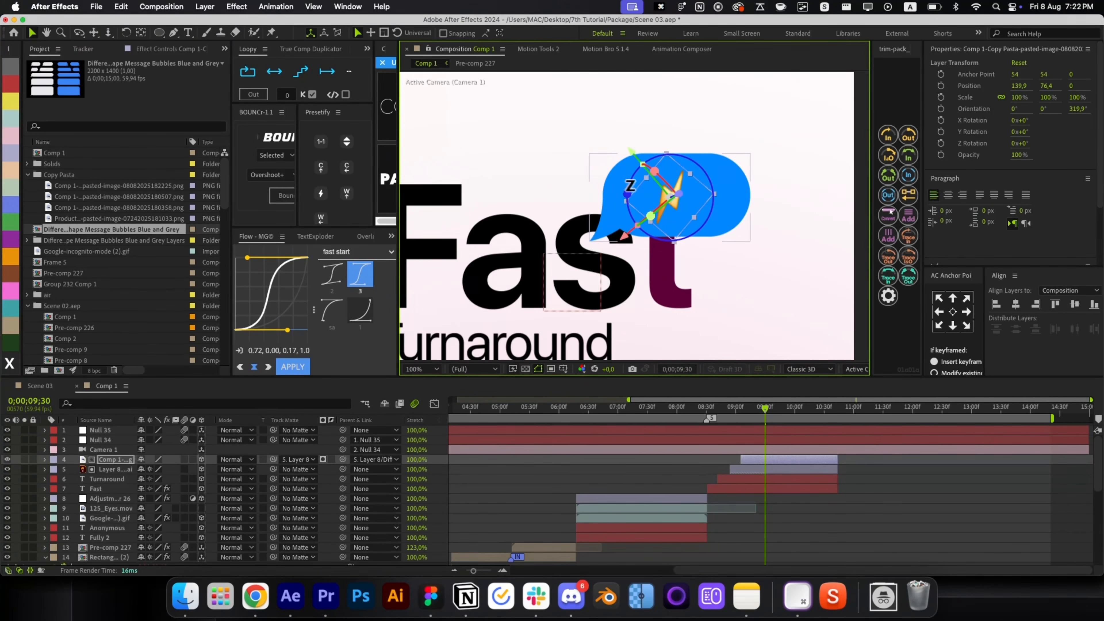
mouse_move(684, 212)
left_mouse_down()
mouse_move(663, 207)
mouse_move(673, 216)
left_mouse_up()
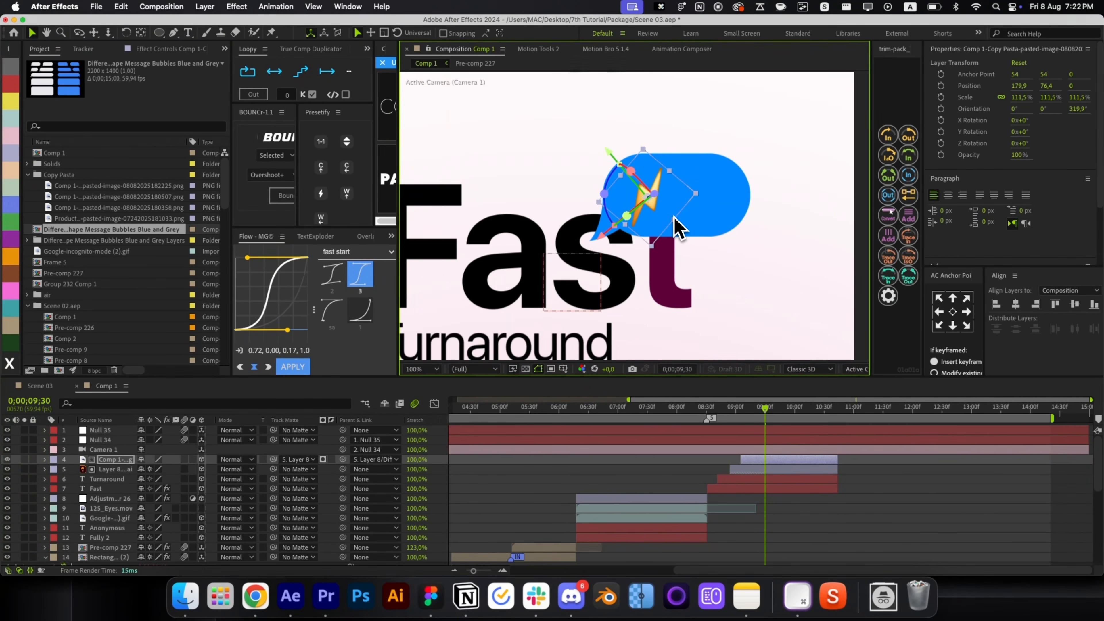
left_click_drag(605, 193, 605, 201)
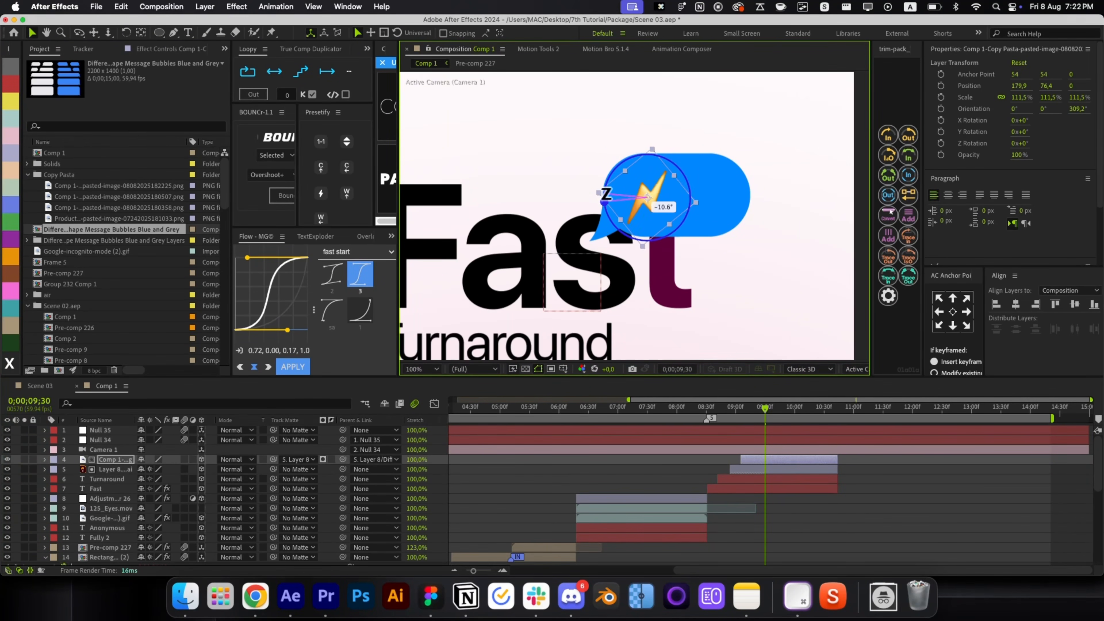
left_click(758, 507)
left_click(136, 127)
Open Pre-comp 227 and copy all of its emoji layers.
type("f")
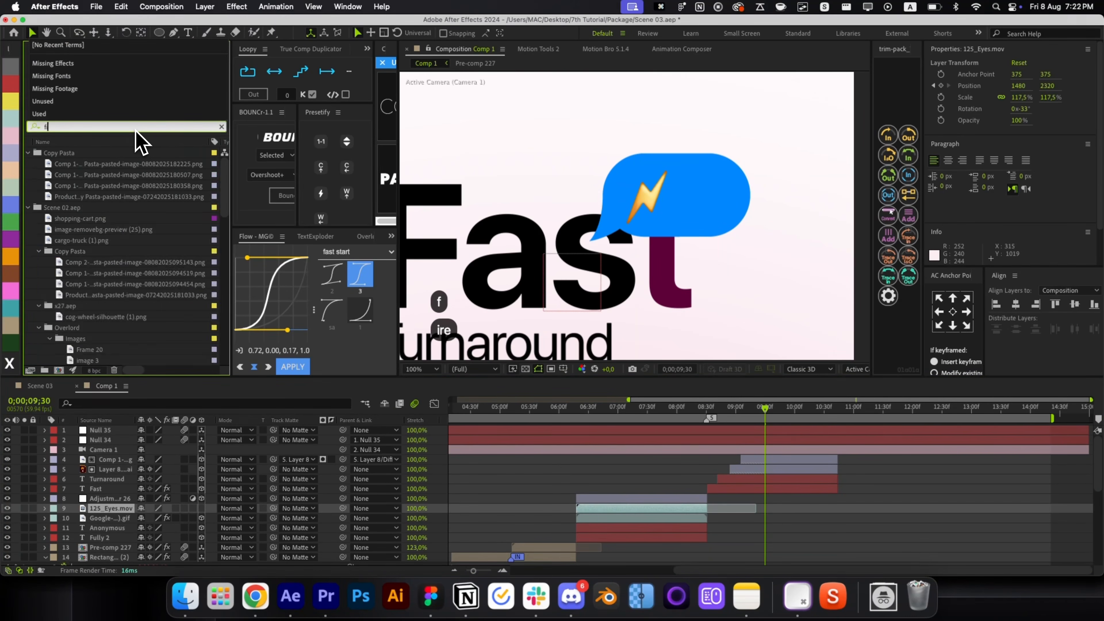
type("ire")
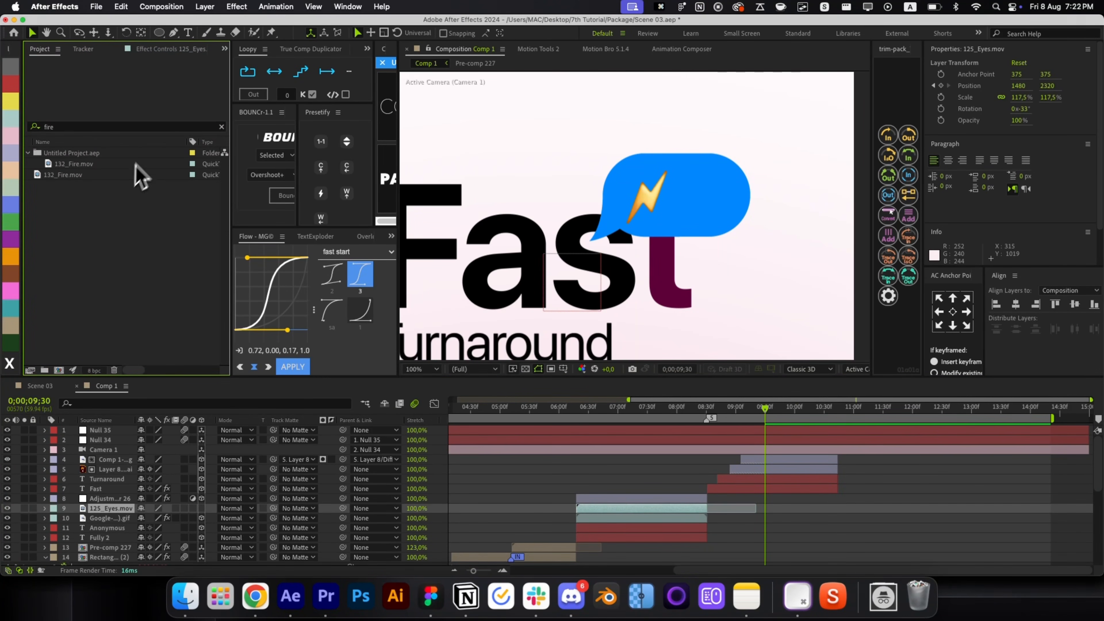
left_click(220, 127)
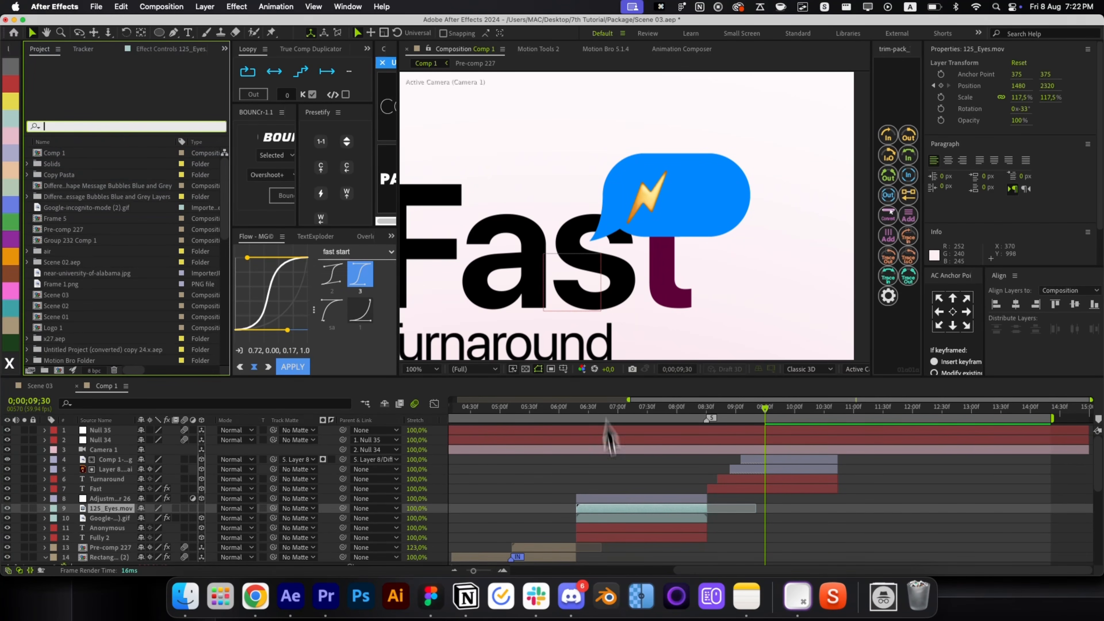
left_click(561, 548)
scroll(555, 548, "down", 5)
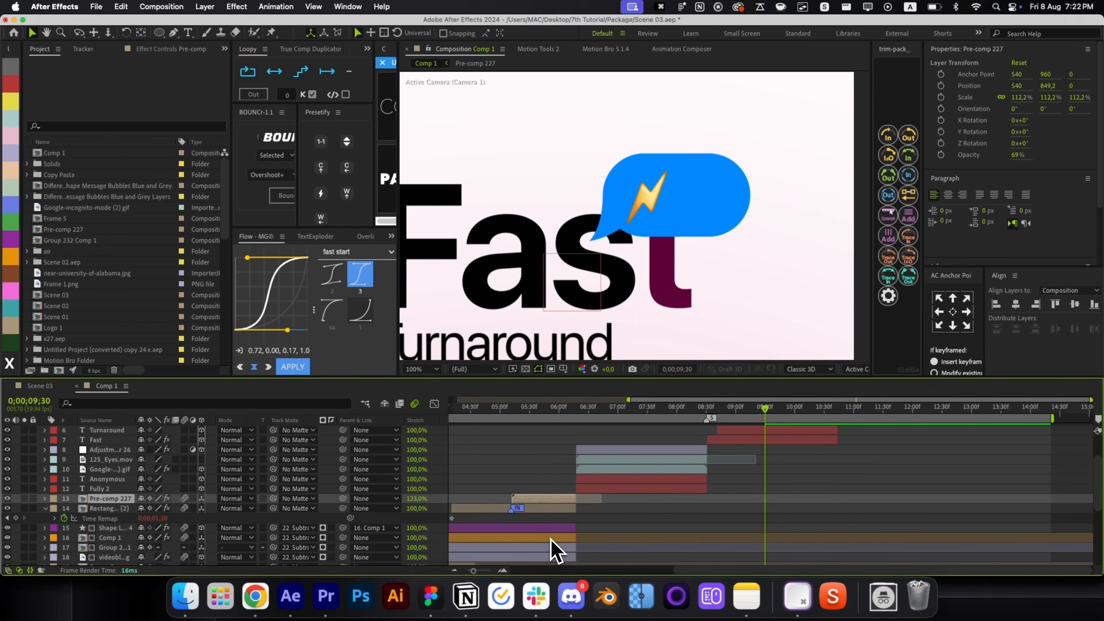
double_click(549, 504)
left_click(609, 472)
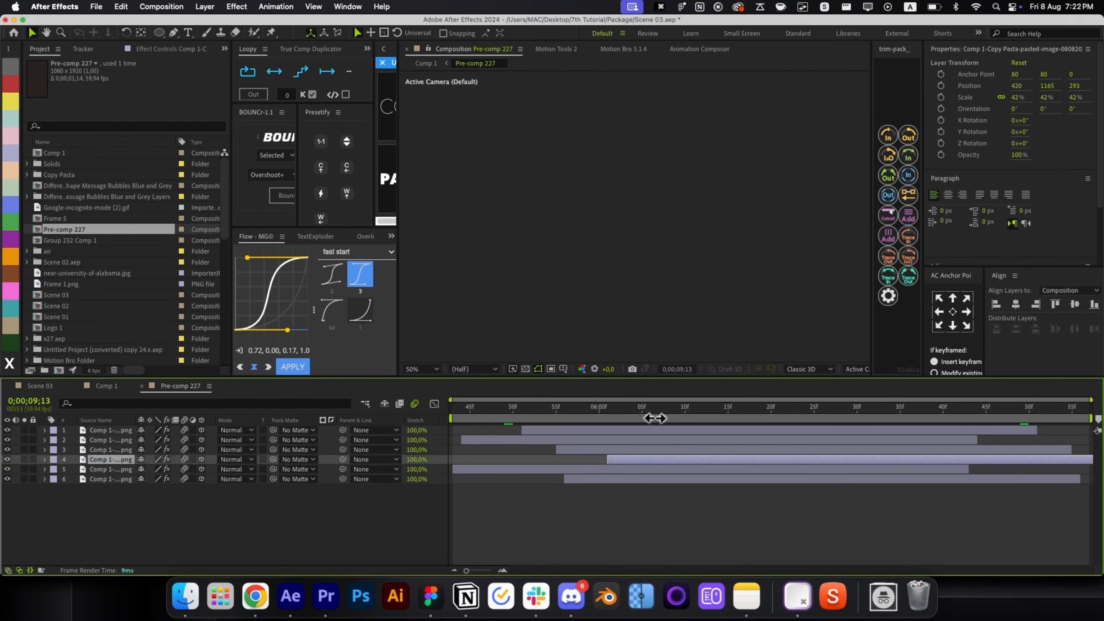
left_click(690, 239)
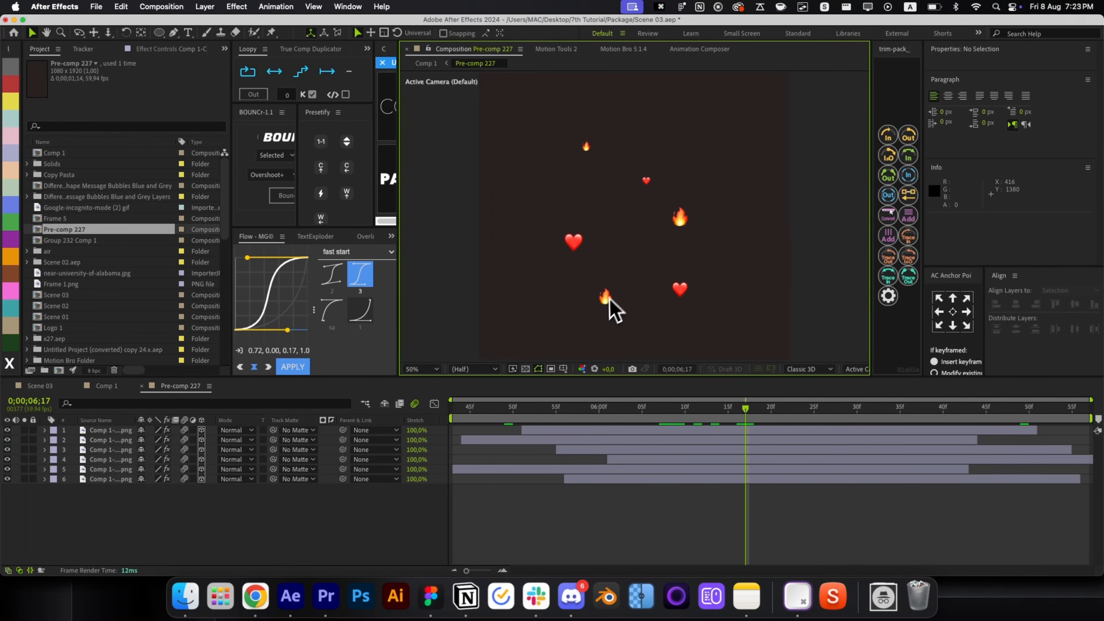
key("super+a")
key("super+c")
key("super+w")
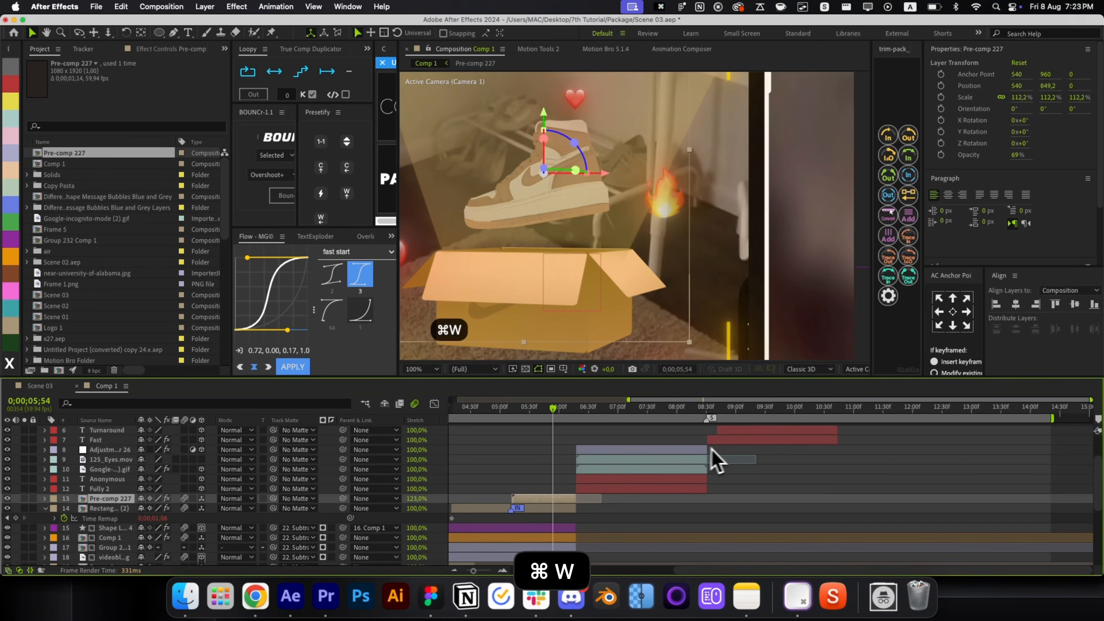
Paste the fire emoji into Comp 1 at the lightning's start and remove its Transform effect.
left_click(747, 458)
key("i")
key("super+v")
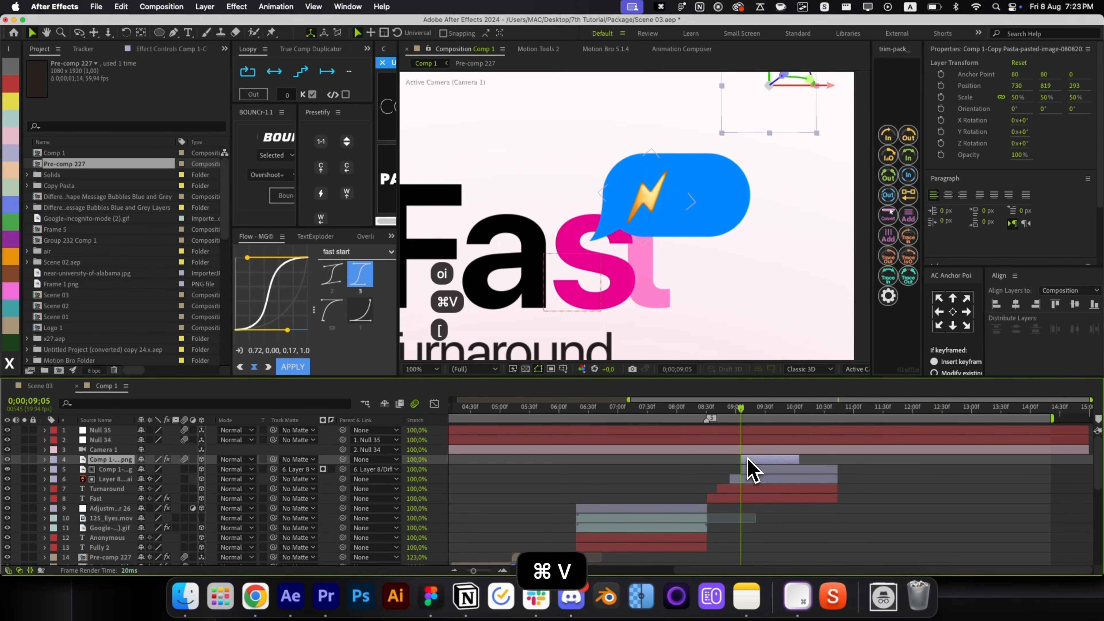
left_click(172, 48)
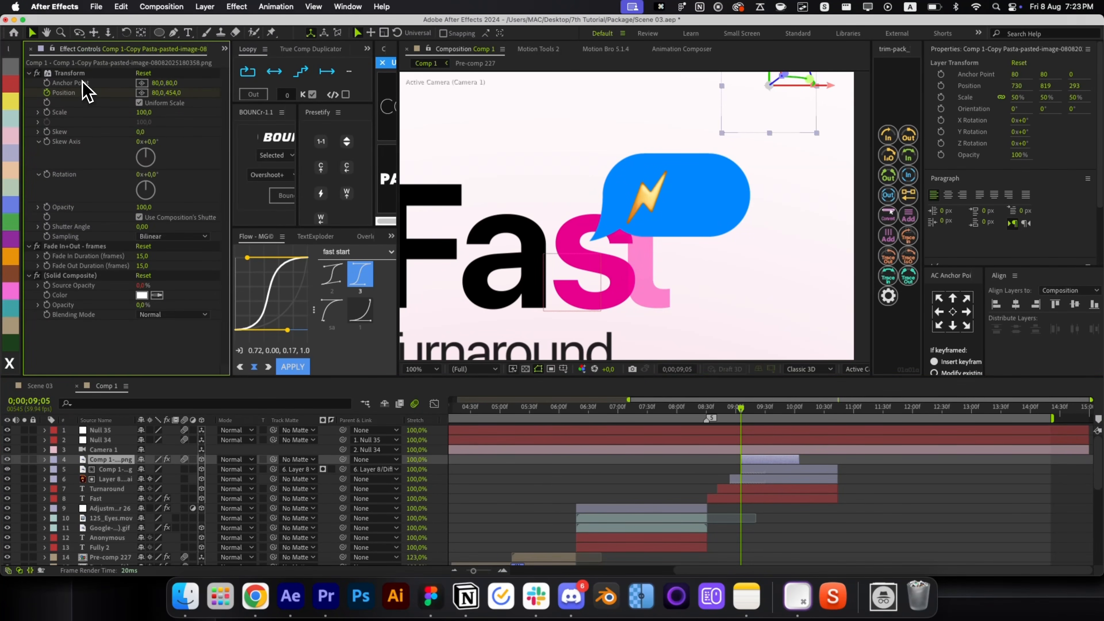
key("BackSpace")
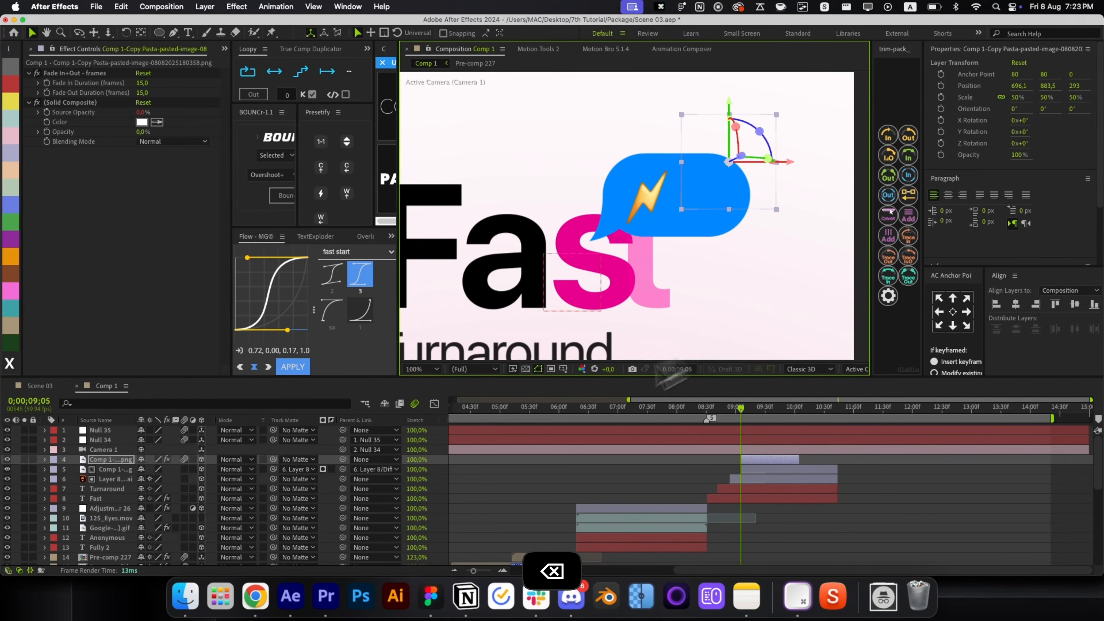
Parent the fire emoji to the bubble layer and shrink it to 42.5% beside the lightning.
left_click_drag(752, 115, 712, 192)
left_click_drag(343, 459, 208, 479)
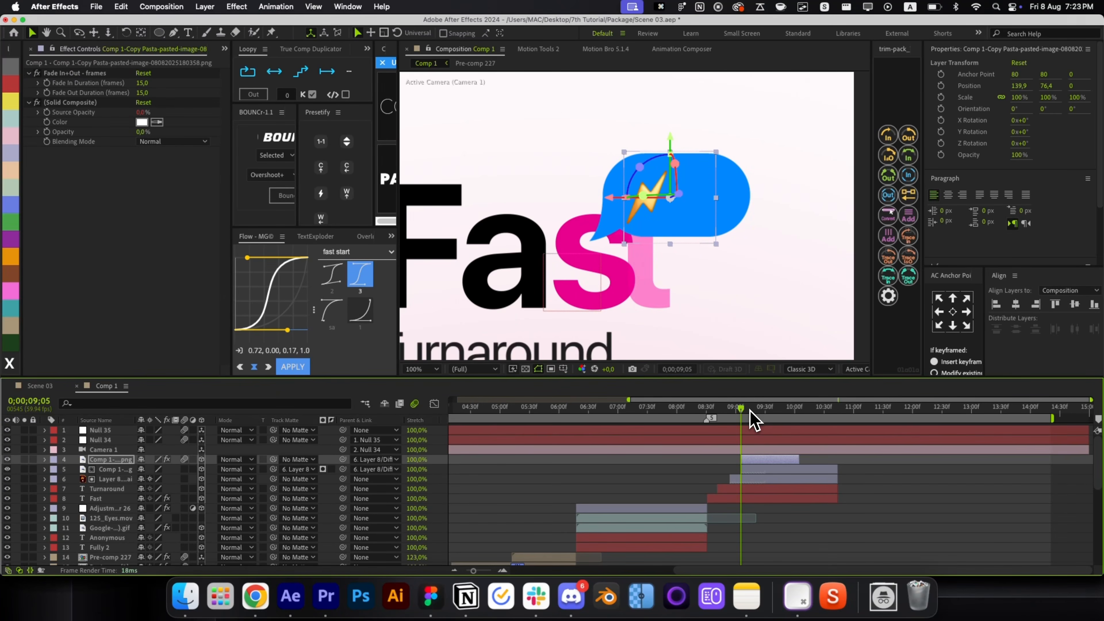
left_click_drag(748, 412, 775, 413)
left_click_drag(717, 248, 682, 217)
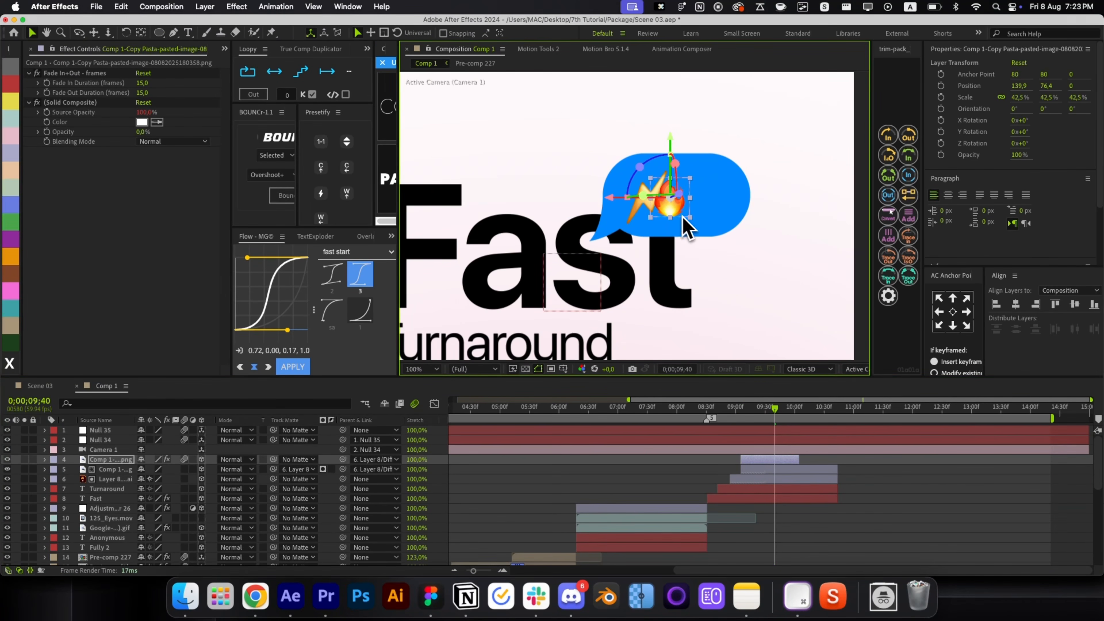
left_click(720, 234)
key("cmd+z")
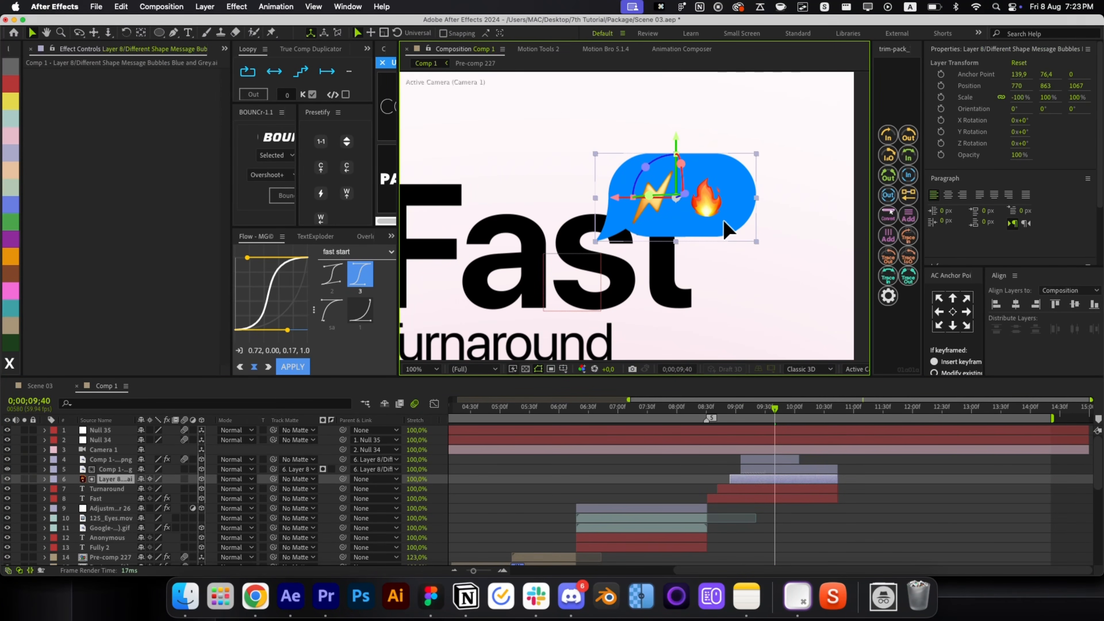
Delete the fire emoji's leftover effects.
left_click(776, 459)
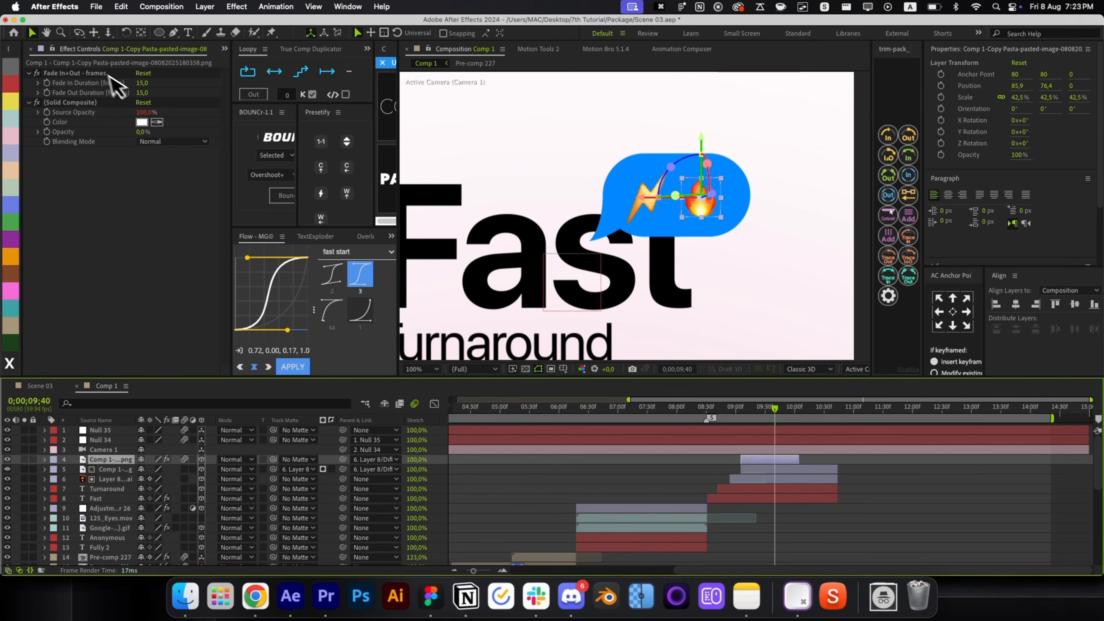
left_click(98, 73)
key("BackSpace")
key("r")
key("r")
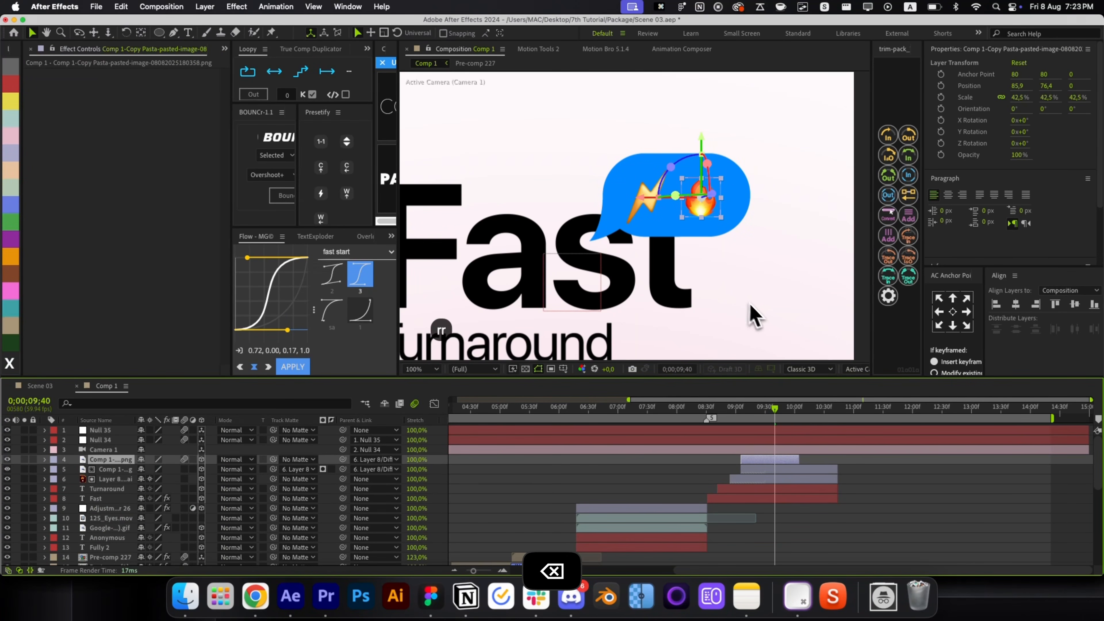
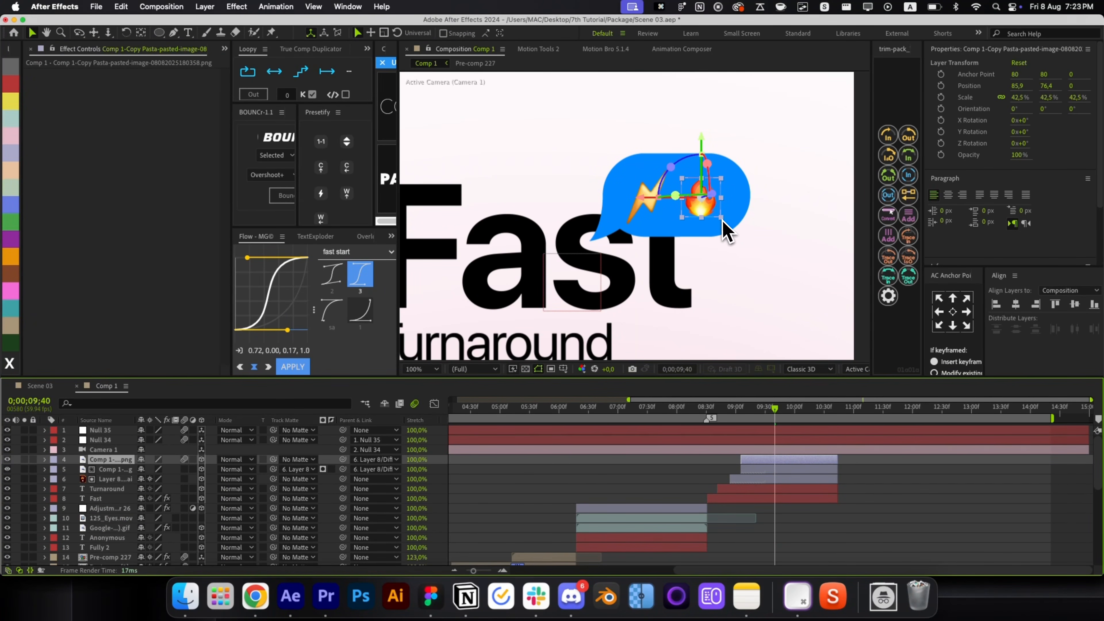
Enlarge the fire emoji slightly and paste the CC RepeTile and Deep Glow effects onto it.
left_click_drag(721, 218, 726, 219)
key("alt+space")
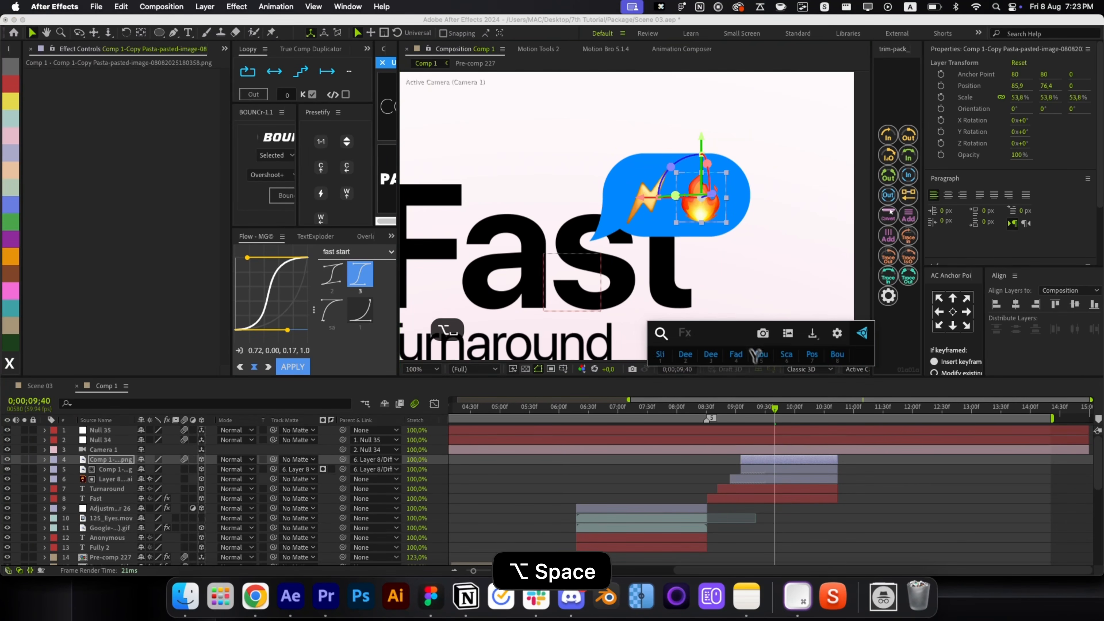
key("Return")
left_click(154, 331)
key("cmd+a")
key("cmd+c")
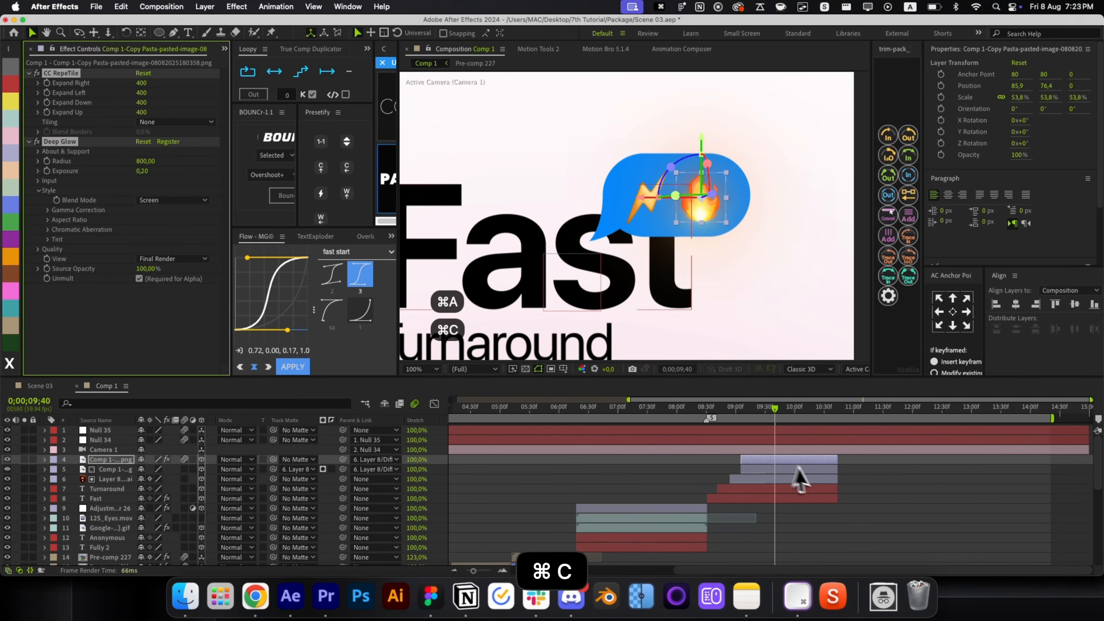
left_click(800, 476)
key("cmd+v")
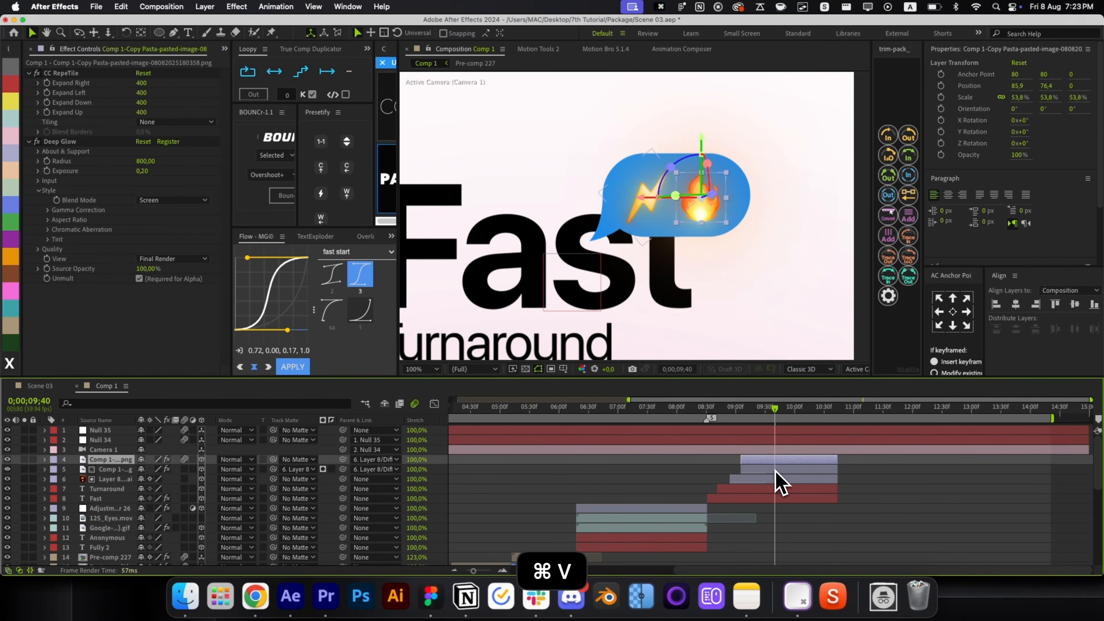
Apply the Pos preset to both emoji layers and set Layer 8 as the track matte.
key("alt+space")
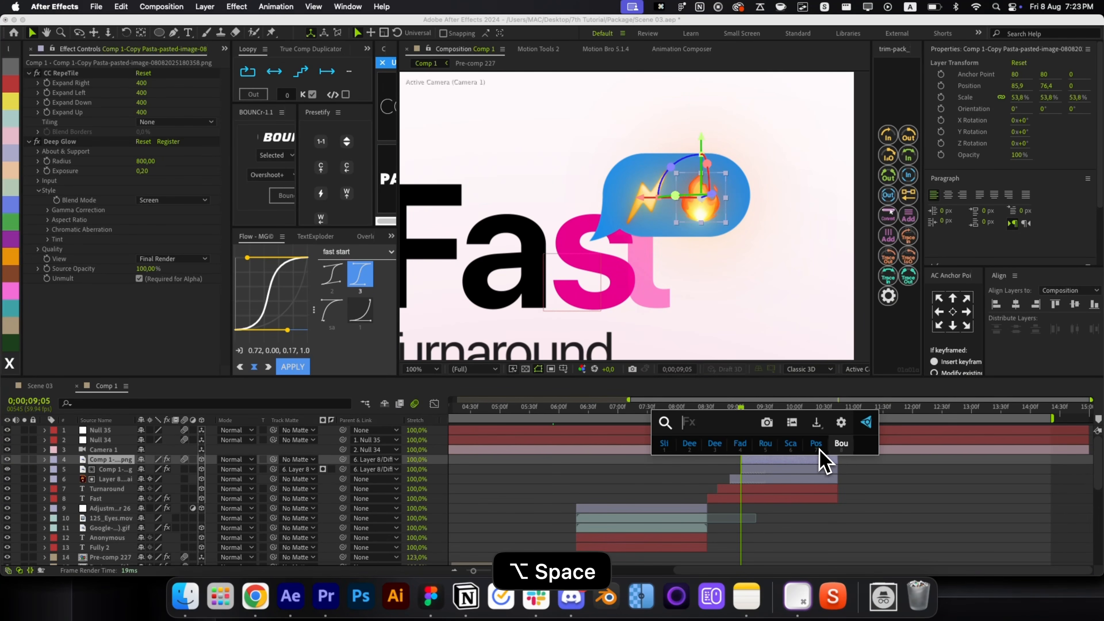
left_click(819, 448)
left_click(753, 471)
key("alt+space")
left_click(799, 467)
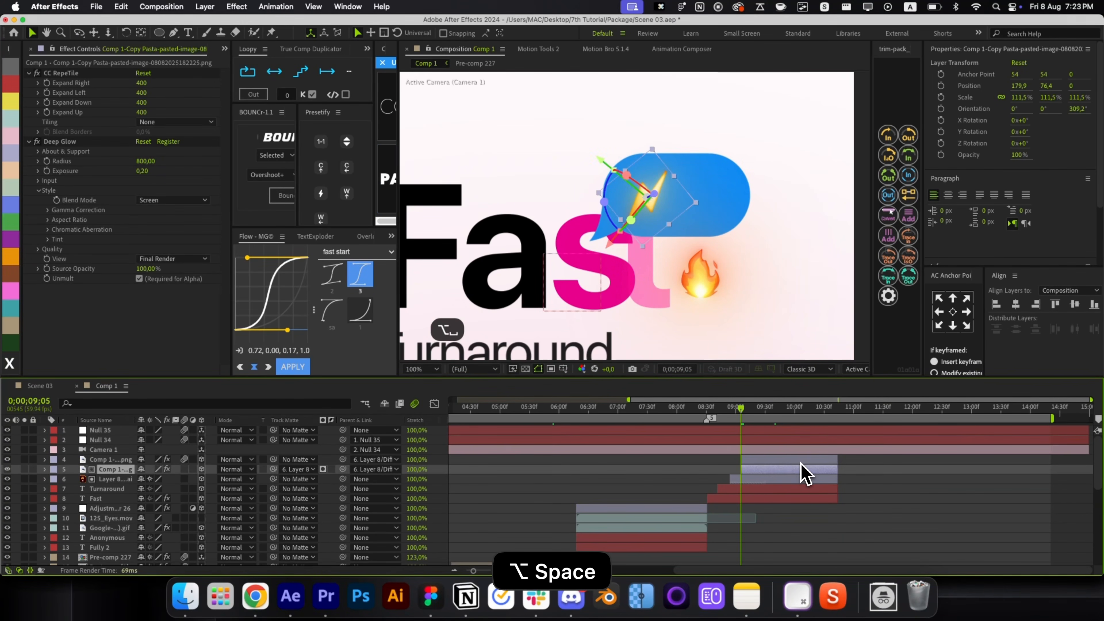
left_click_drag(275, 461, 217, 479)
left_click(791, 462)
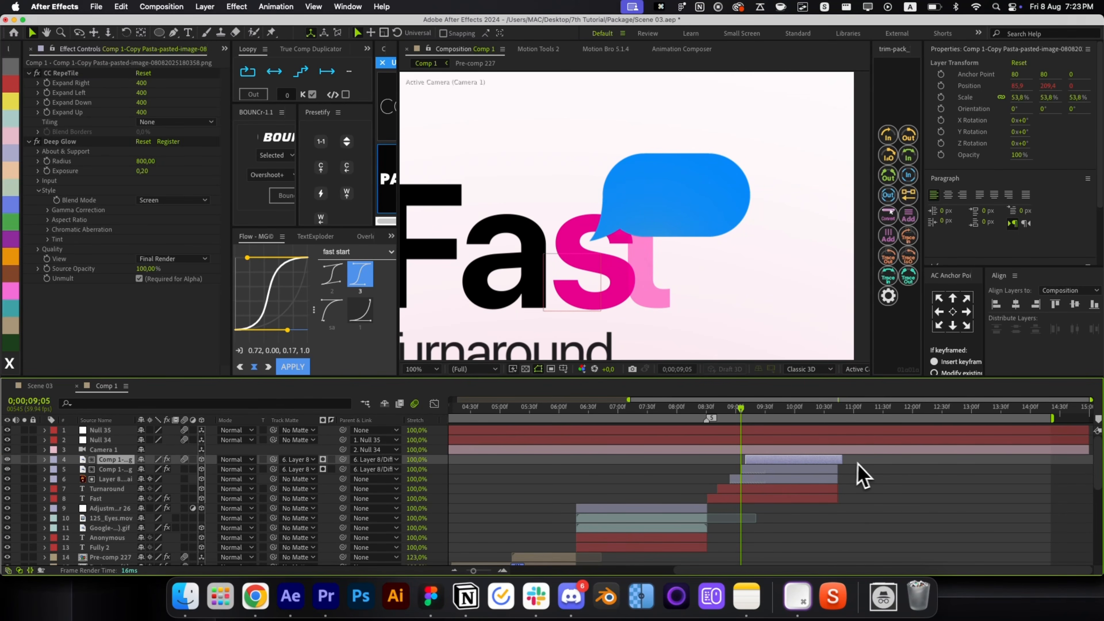
Set Scale and Orientation keyframes on the chat bubble at its in-point.
left_click(772, 480)
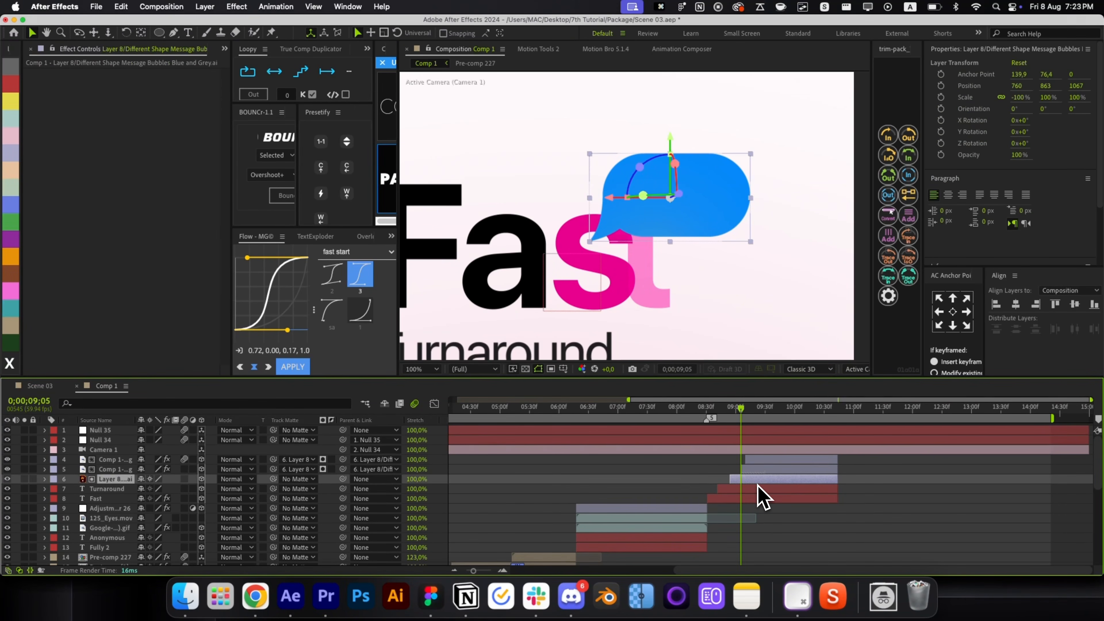
key("i")
key("s")
key("shift+r")
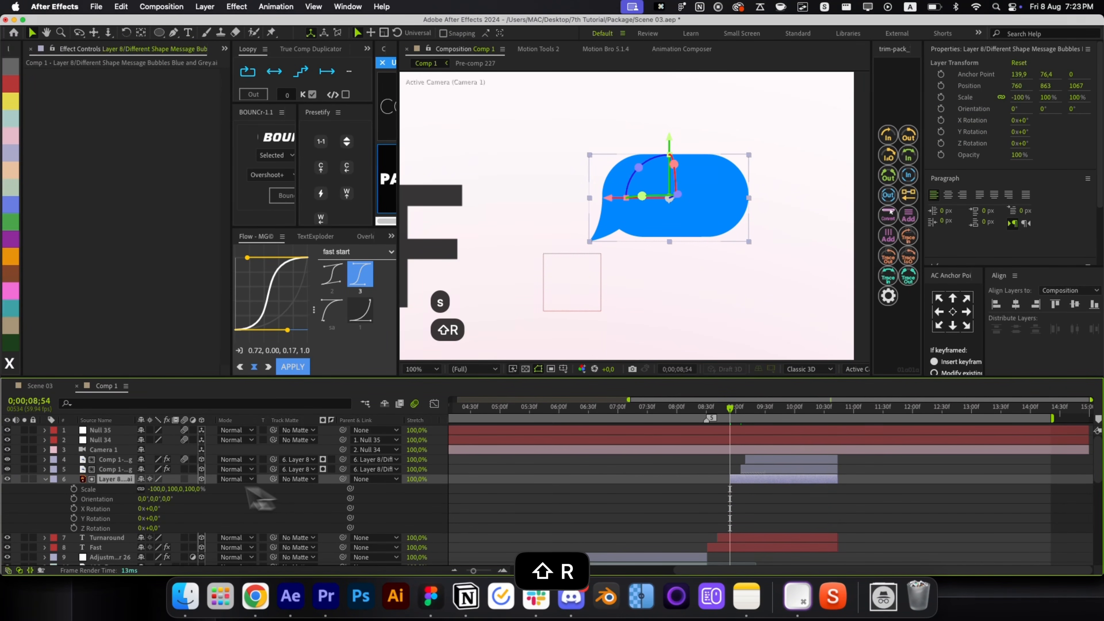
left_click(73, 488)
left_click(73, 498)
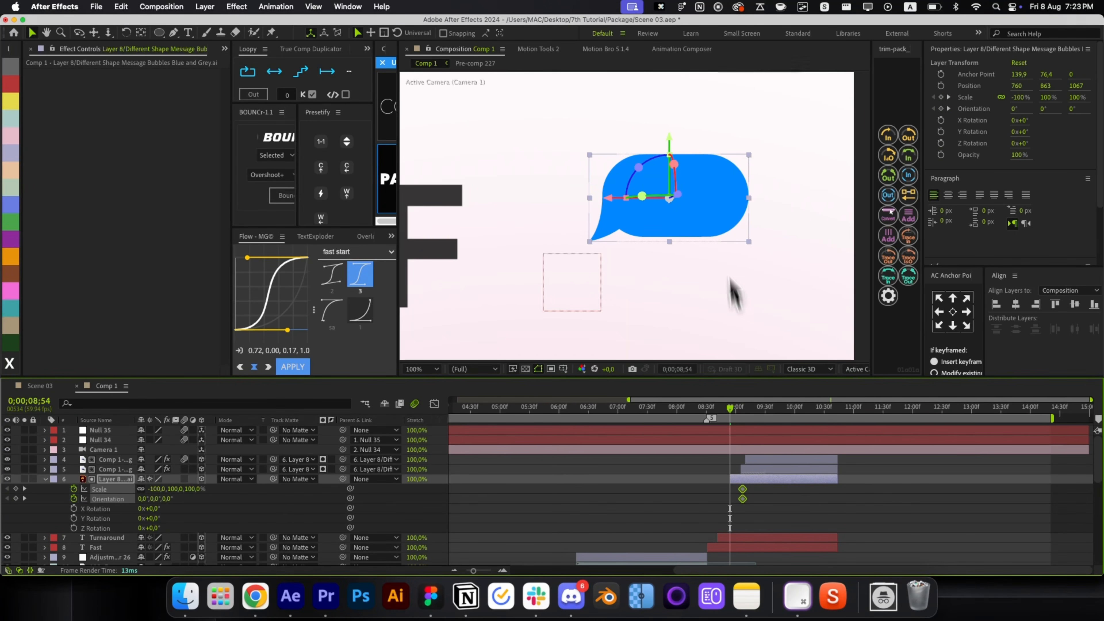
left_click_drag(633, 193, 660, 161)
key("super+z")
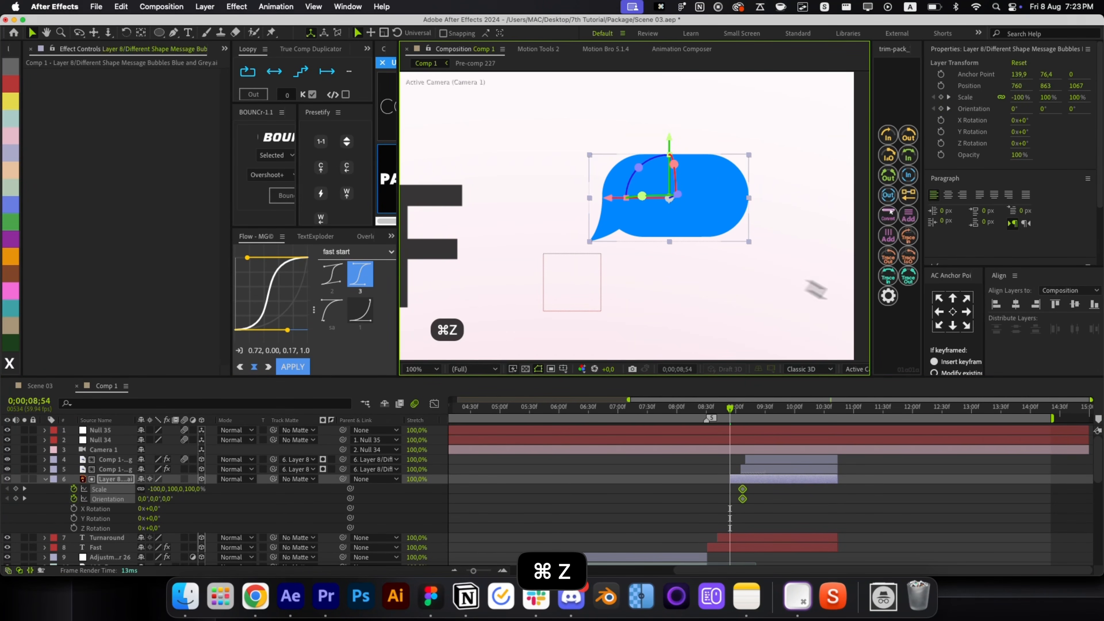
Pivot the bubble from its tail corner, starting at 0% scale and tilted 19.6°.
key("k")
left_click(938, 325)
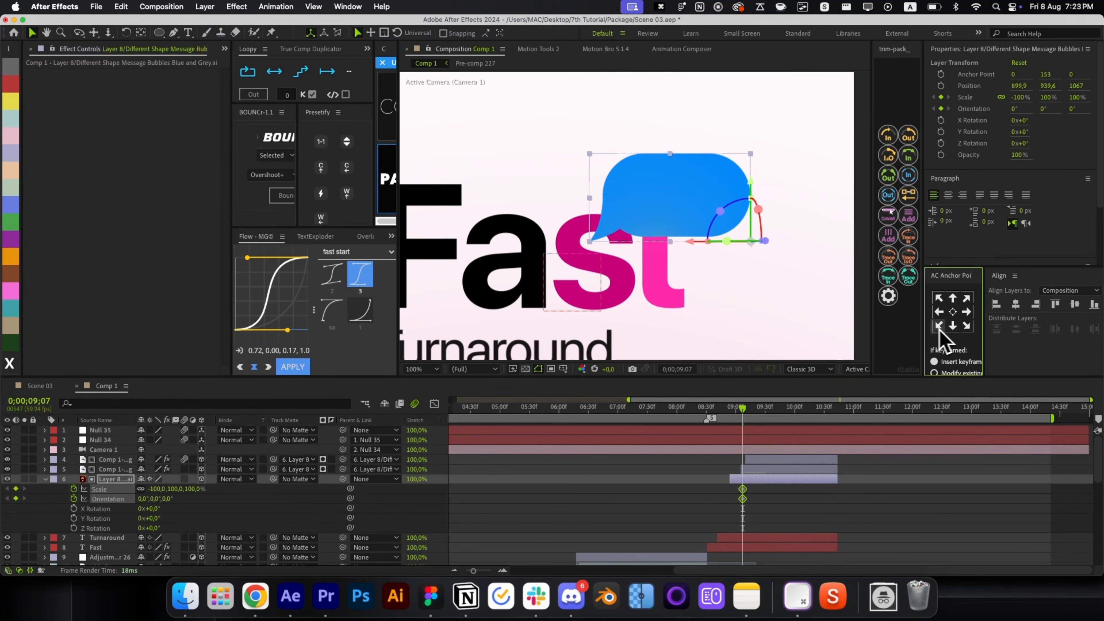
left_click(967, 325)
key("i")
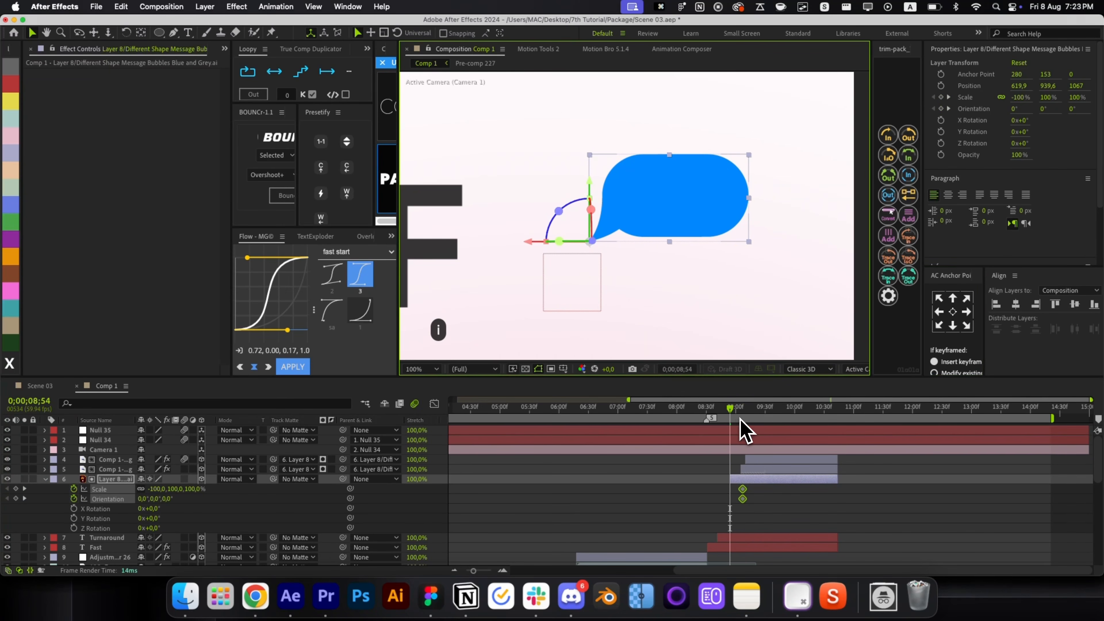
left_click_drag(563, 212, 571, 203)
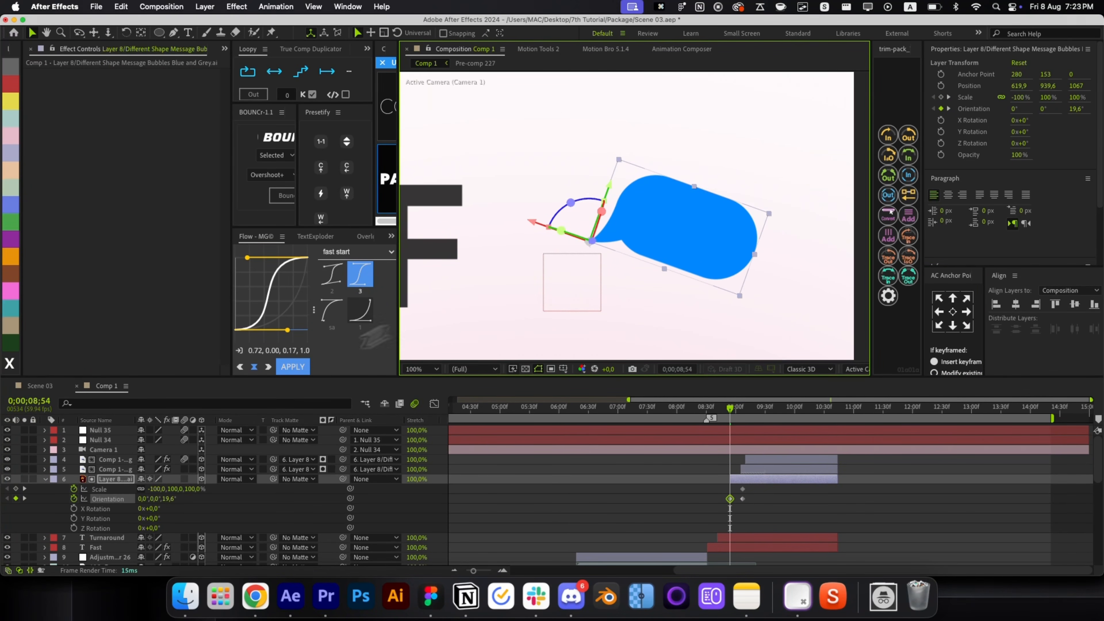
left_click(174, 489)
type("0")
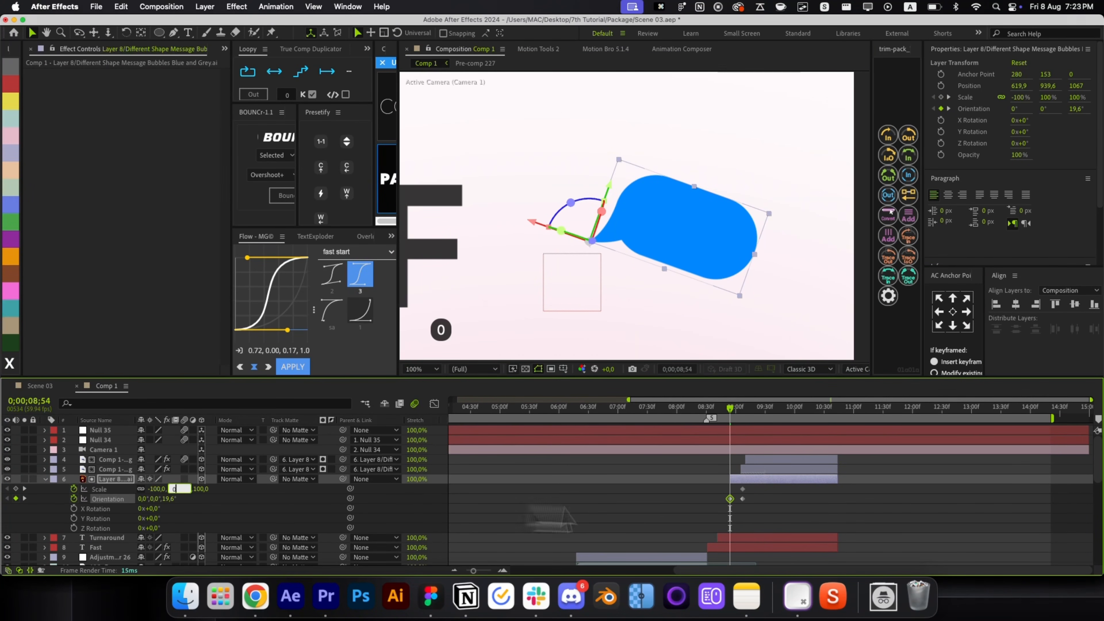
key("Return")
Add BOUNCr Overshoot+ plus a lowered starting Position keyframe with a sharp ease-out.
left_click_drag(763, 509, 704, 491)
left_click(282, 196)
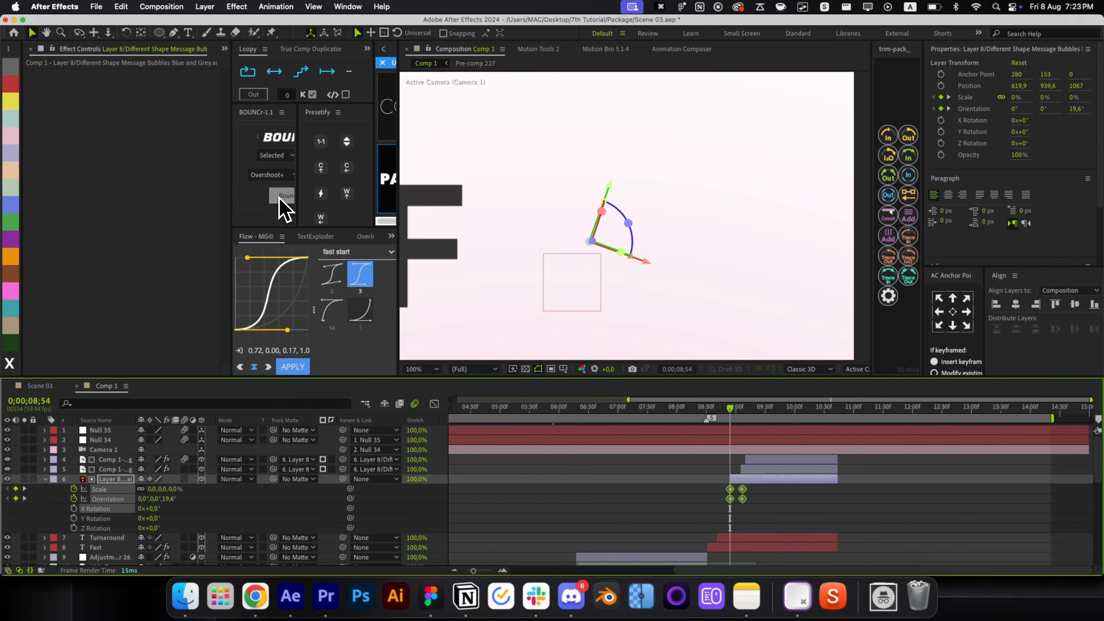
left_click(752, 483)
key("alt+shift+p")
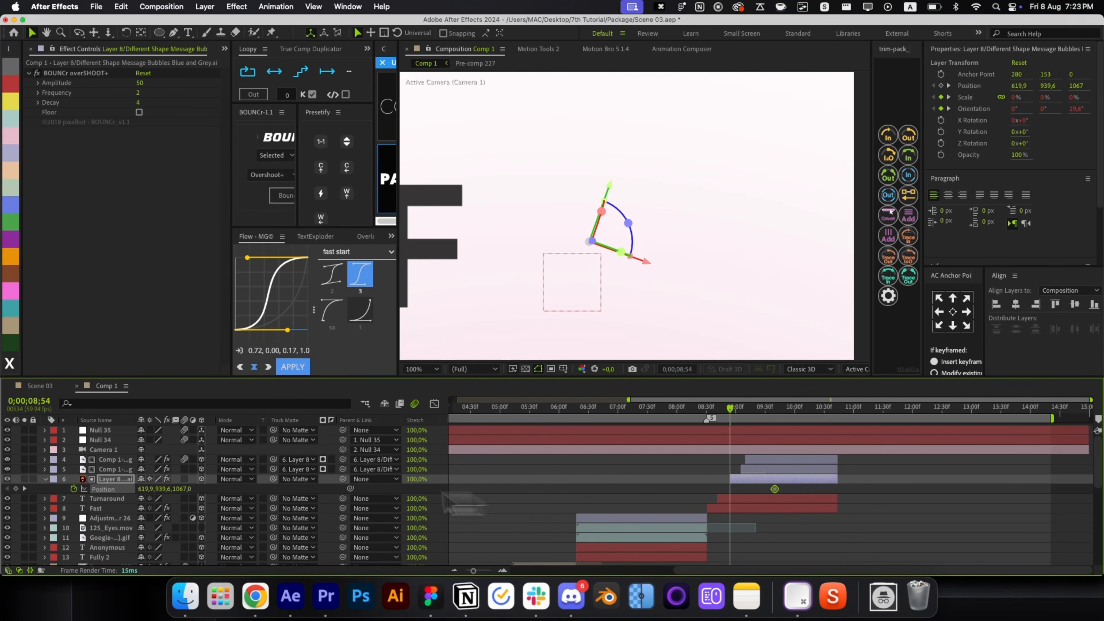
left_click_drag(161, 489, 417, 526)
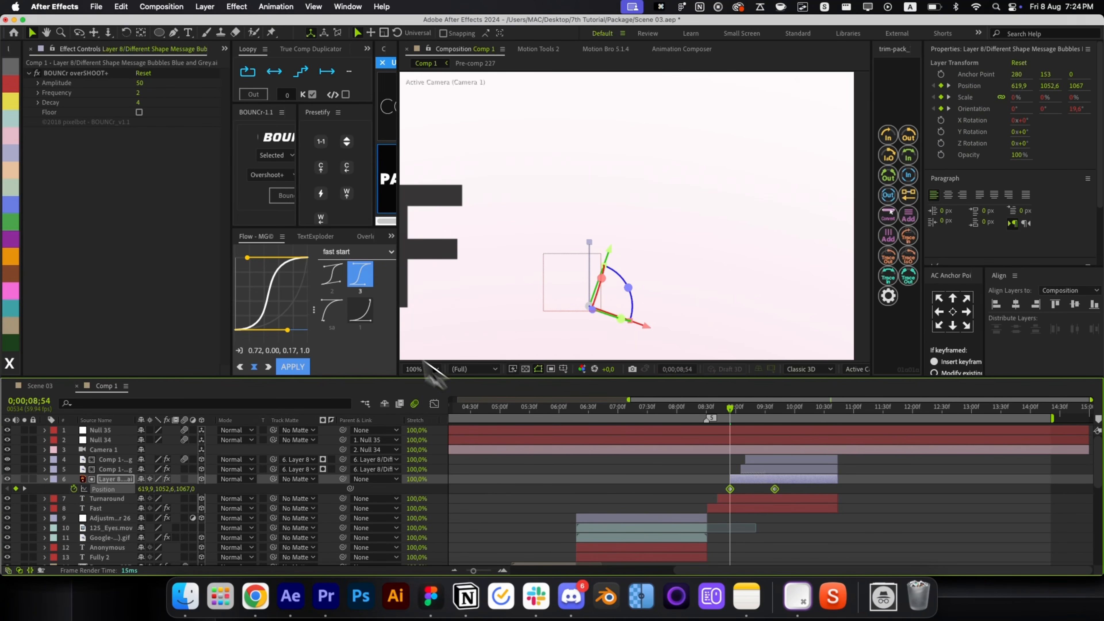
left_click(332, 310)
Try adding Pre-comp 227, then remove it and fit the vertical frame in view.
left_click(820, 499)
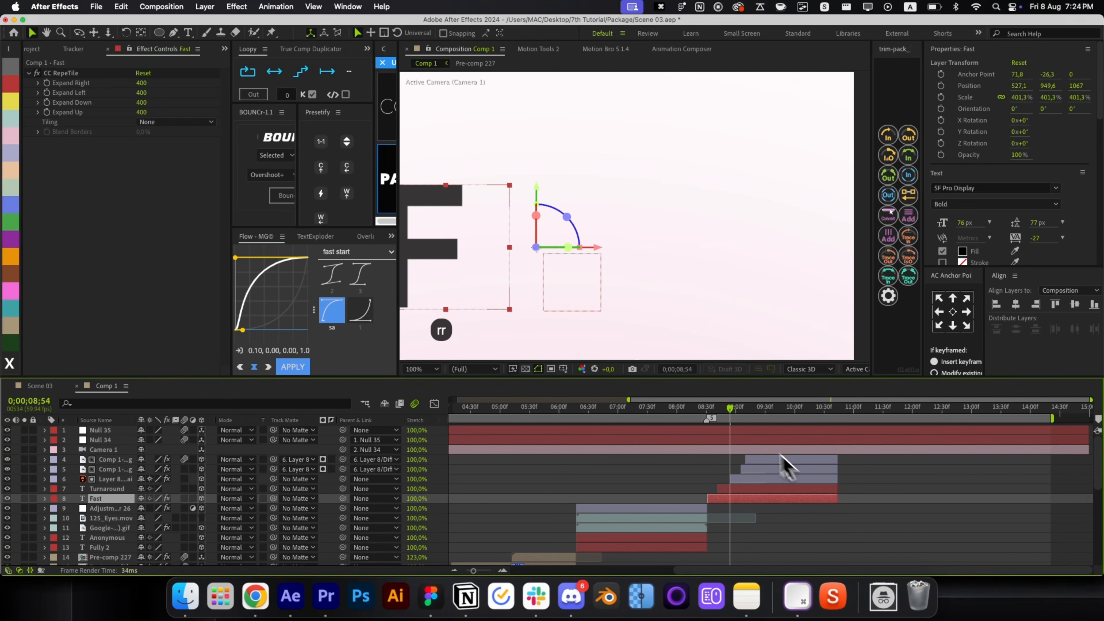
left_click_drag(732, 414, 789, 425)
key("super+/")
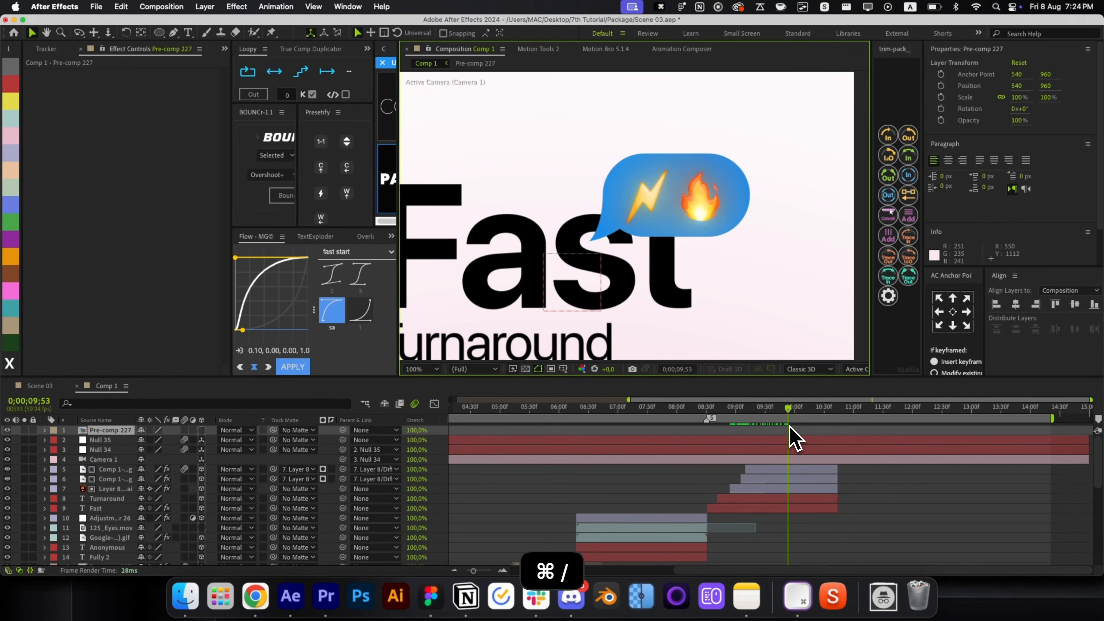
key("BackSpace")
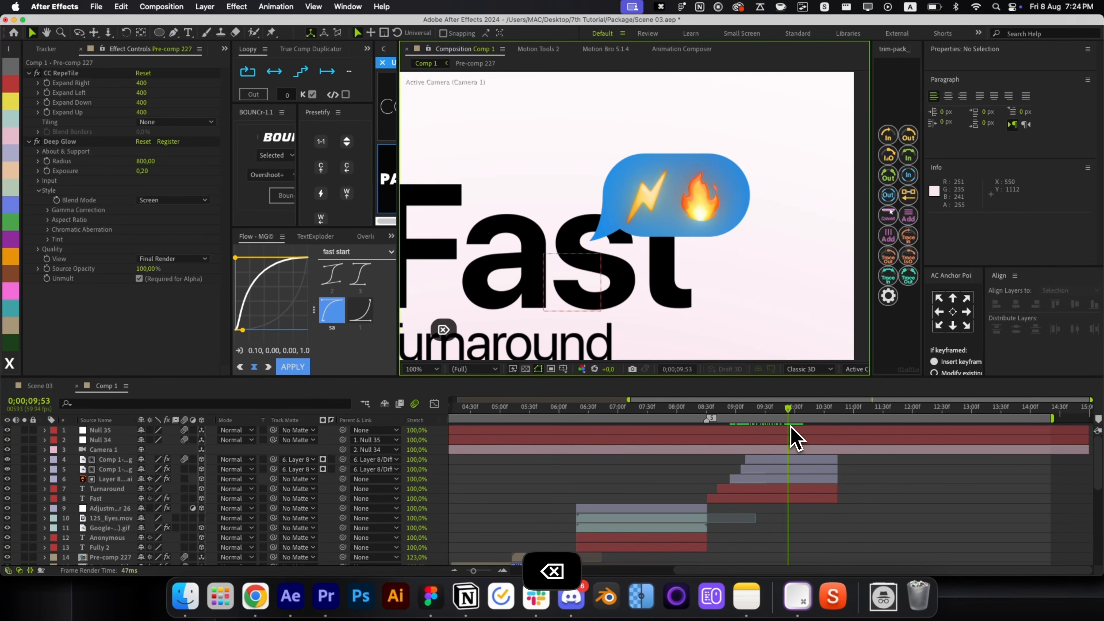
key("alt+slash")
Send Pre-comp 2 below the Fast text and slide its bar earlier in the timeline.
left_click(867, 481)
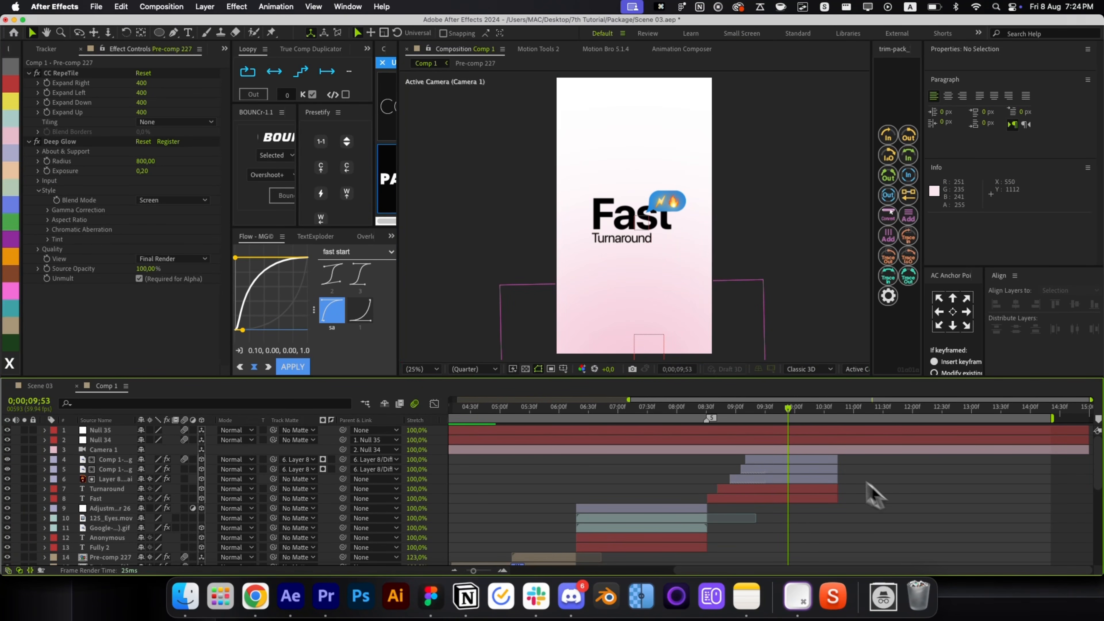
left_click_drag(712, 413, 766, 427)
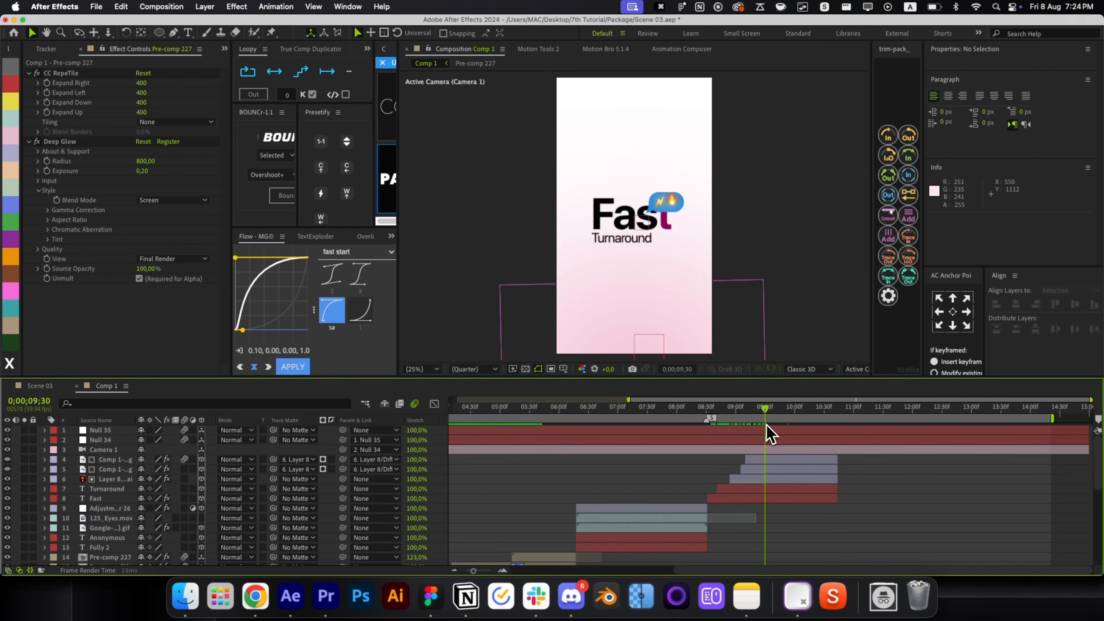
key("super+bracketleft")
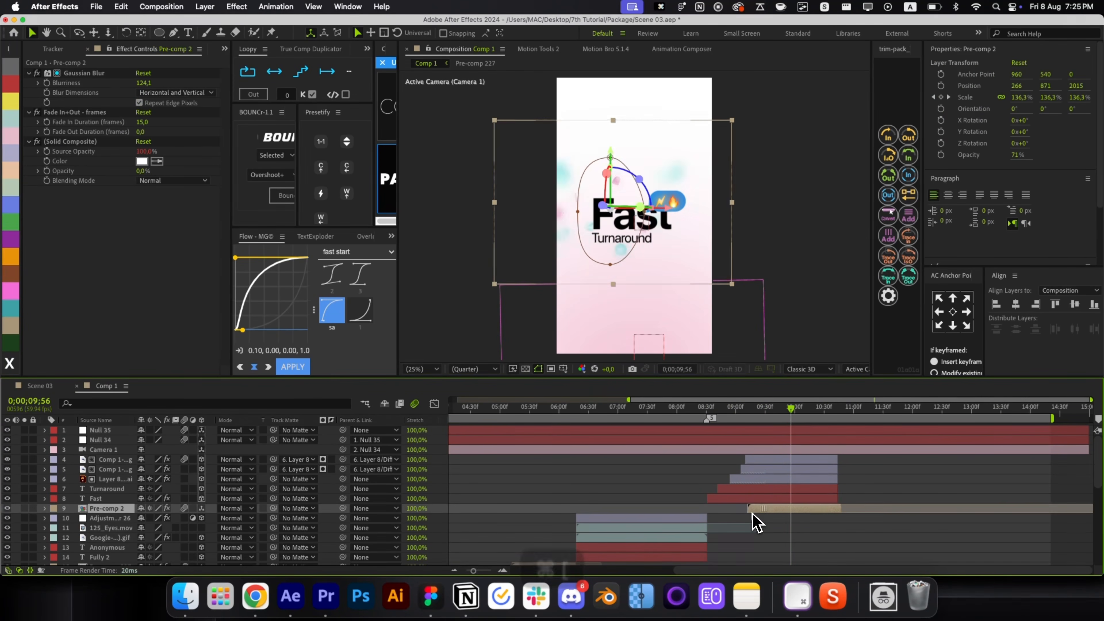
mouse_move(772, 510)
left_mouse_down()
mouse_move(757, 512)
mouse_move(793, 511)
mouse_move(785, 510)
left_mouse_up()
mouse_move(823, 507)
left_mouse_down()
mouse_move(833, 508)
mouse_move(821, 508)
left_mouse_up()
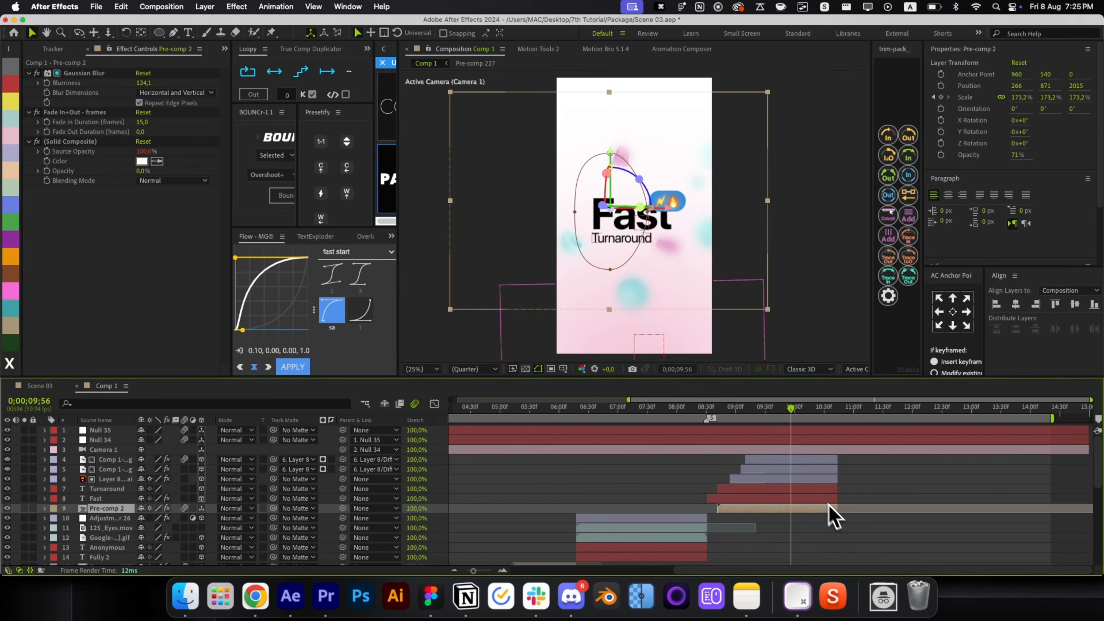
Recentre the backdrop and check its scale keyframe, undoing a trial shrink.
mouse_move(790, 416)
left_mouse_down()
mouse_move(760, 418)
mouse_move(803, 413)
left_mouse_up()
key("super+Home")
key("s")
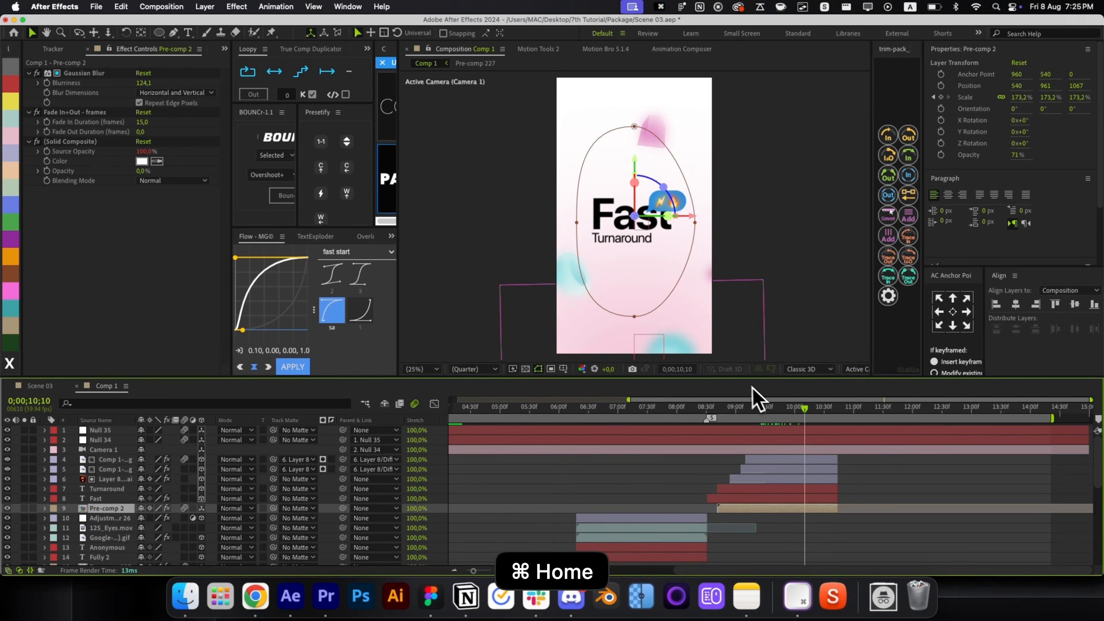
left_click_drag(193, 519, 262, 513)
key("super+z")
key("j")
key("r")
key("r")
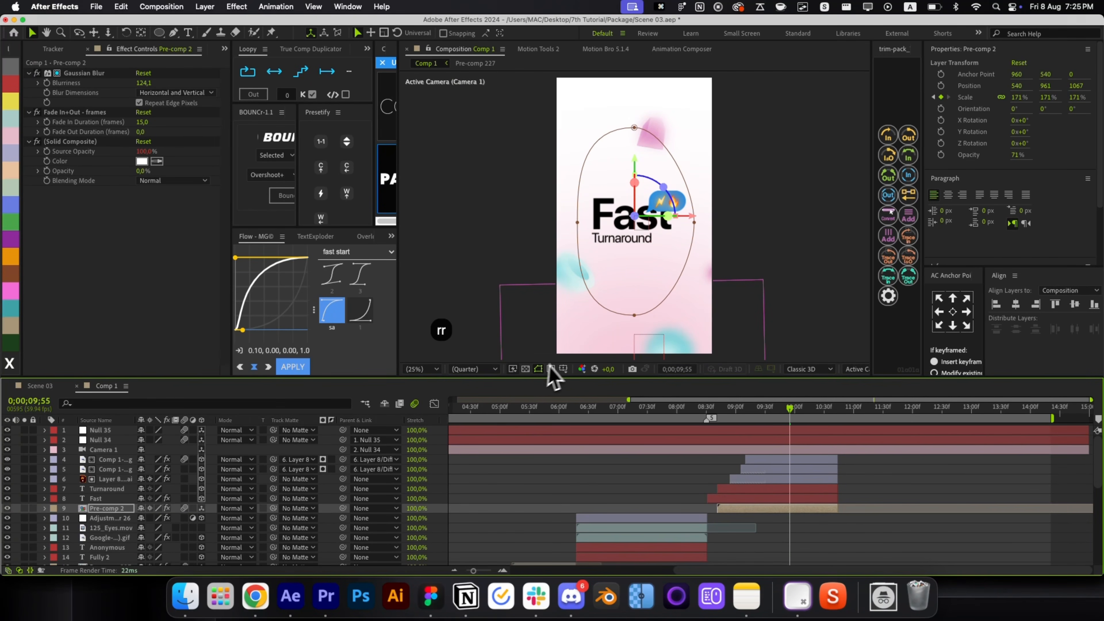
Delete Pre-comp 2's old ellipse mask and expand its Gaussian Blur settings.
key("m")
left_click(128, 521)
key("BackSpace")
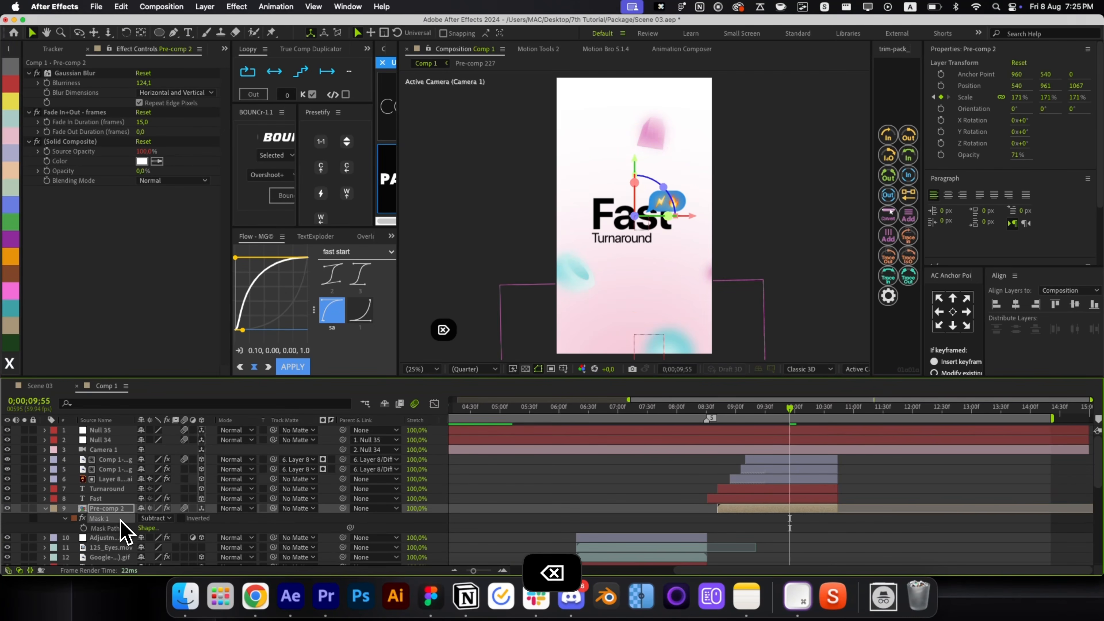
left_click(83, 76)
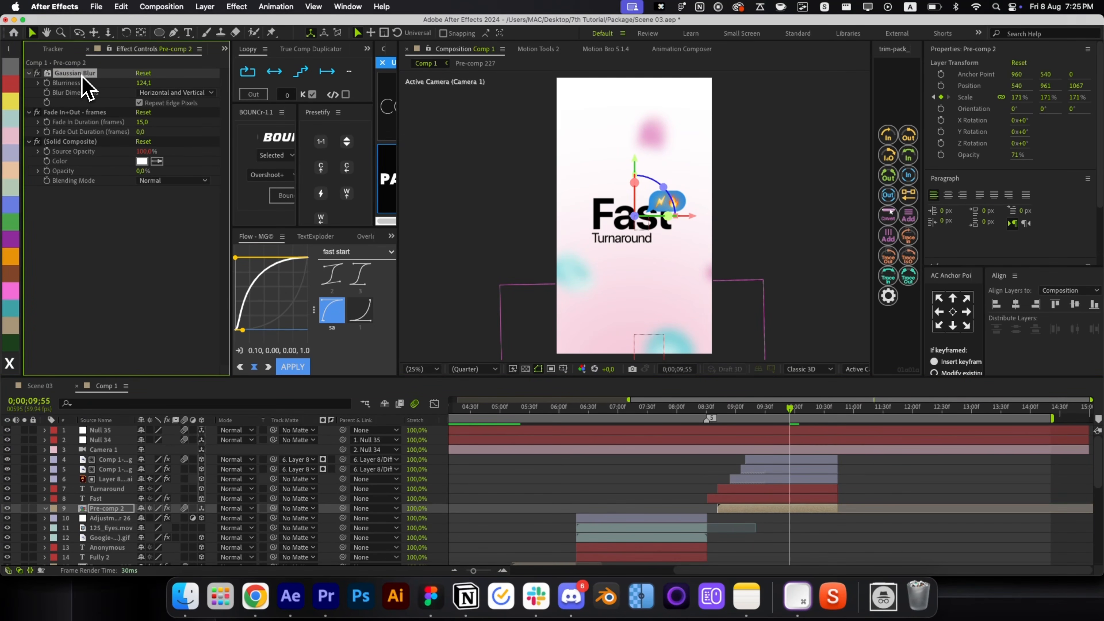
key("e")
left_click(65, 518)
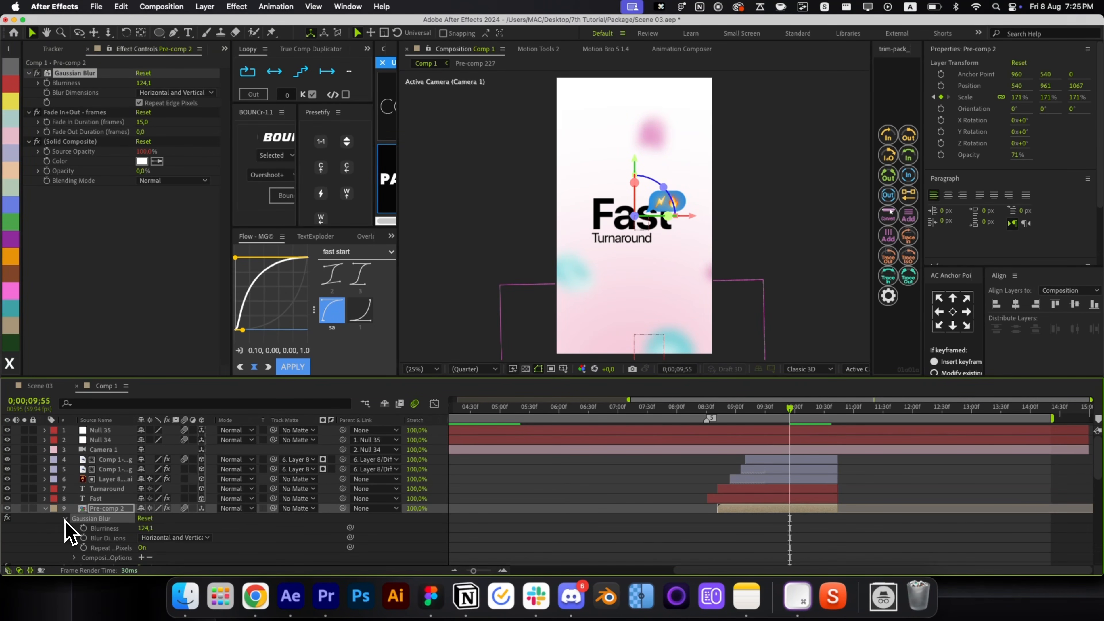
scroll(139, 546, "down", 1)
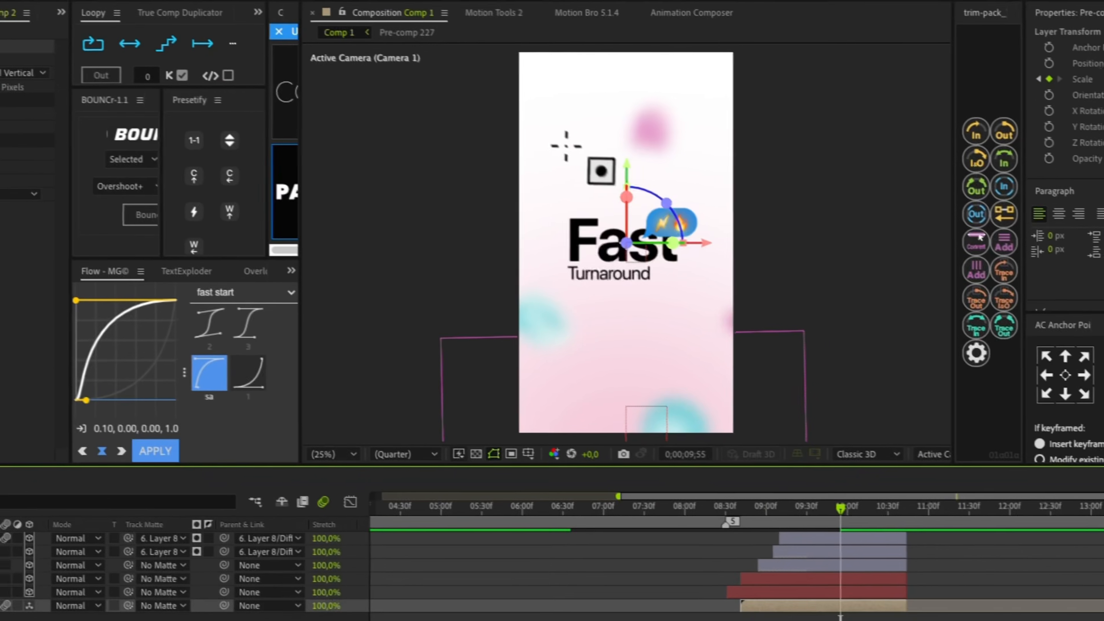
Draw an ellipse mask around the Fast text and set it to Subtract.
left_click_drag(709, 162, 871, 423)
left_click_drag(696, 389, 672, 363)
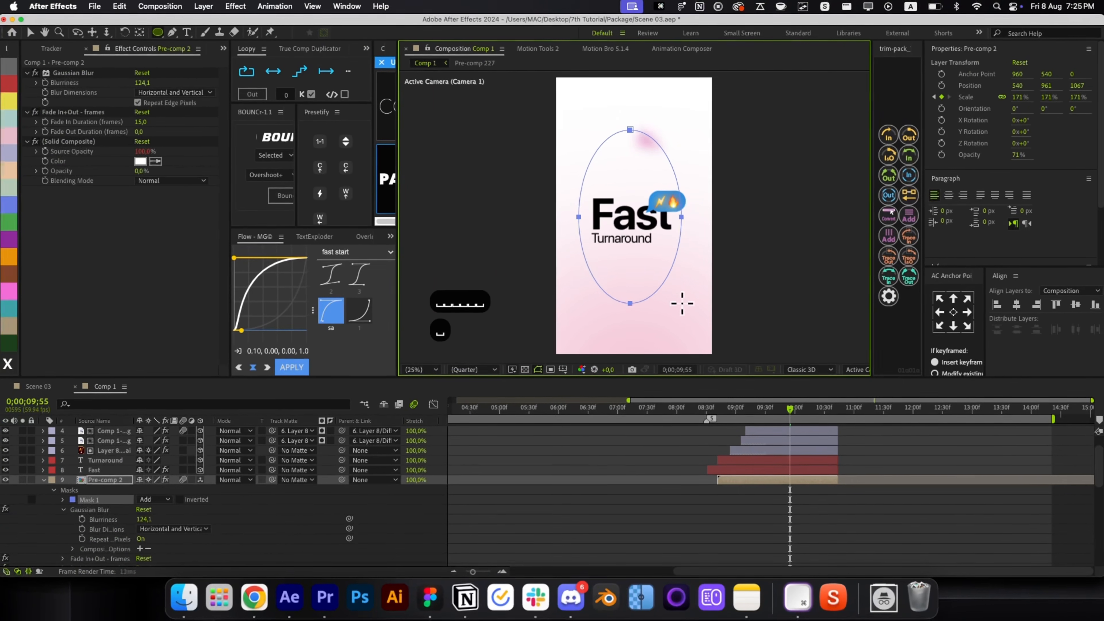
left_click(157, 499)
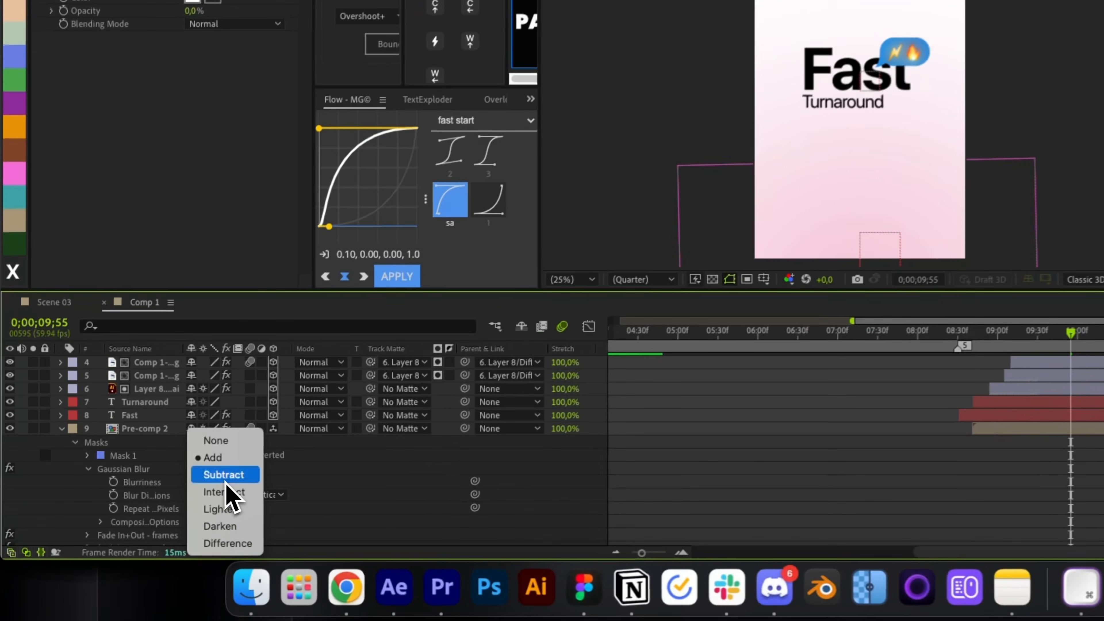
left_click(225, 477)
left_click(123, 456)
key("f")
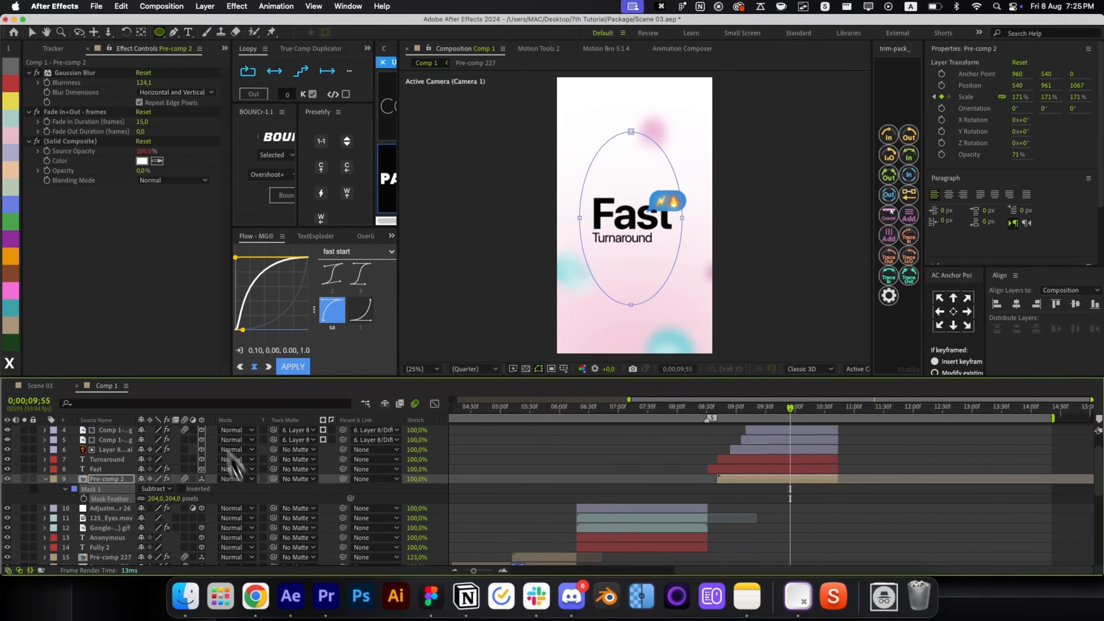
Limit Gaussian Blur to Mask 1 through its Compositing Options mask reference.
key("e")
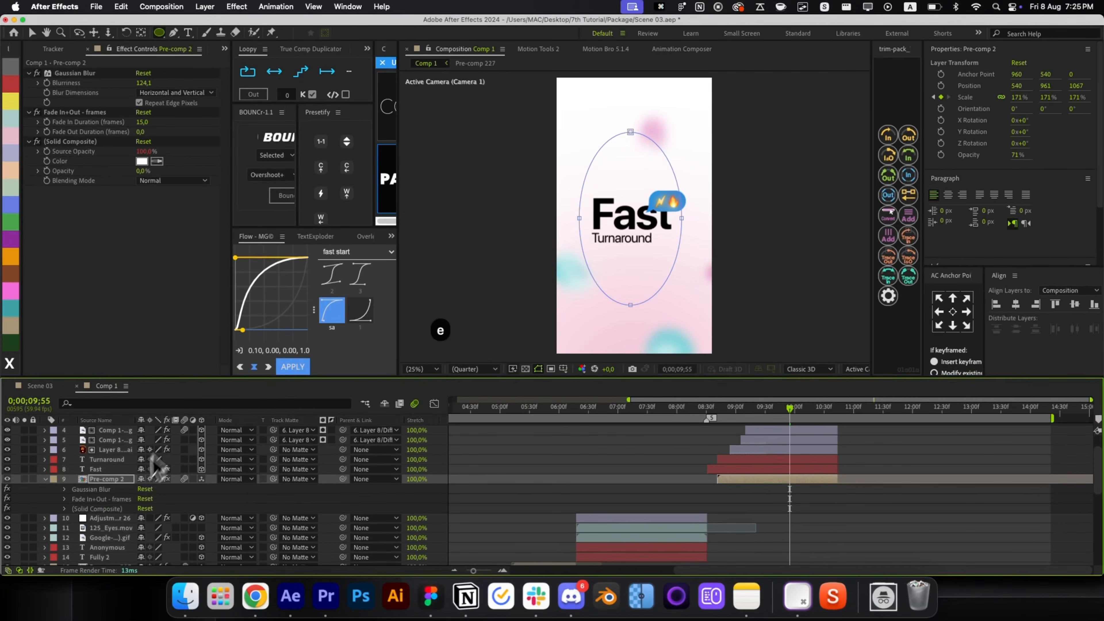
left_click(65, 489)
left_click(141, 527)
left_click(169, 547)
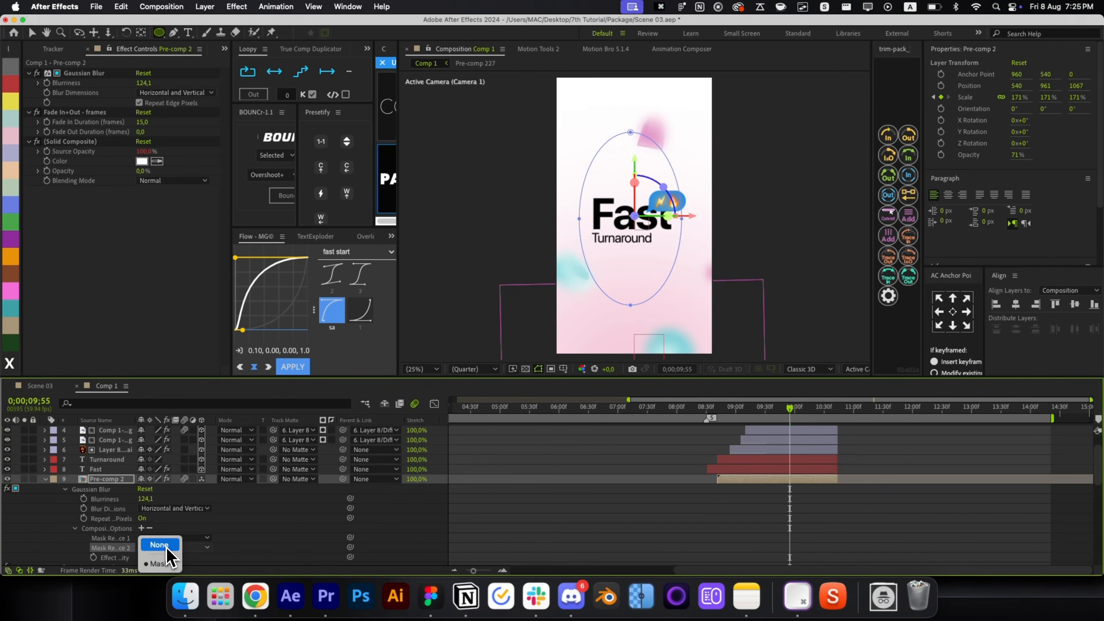
left_click(162, 563)
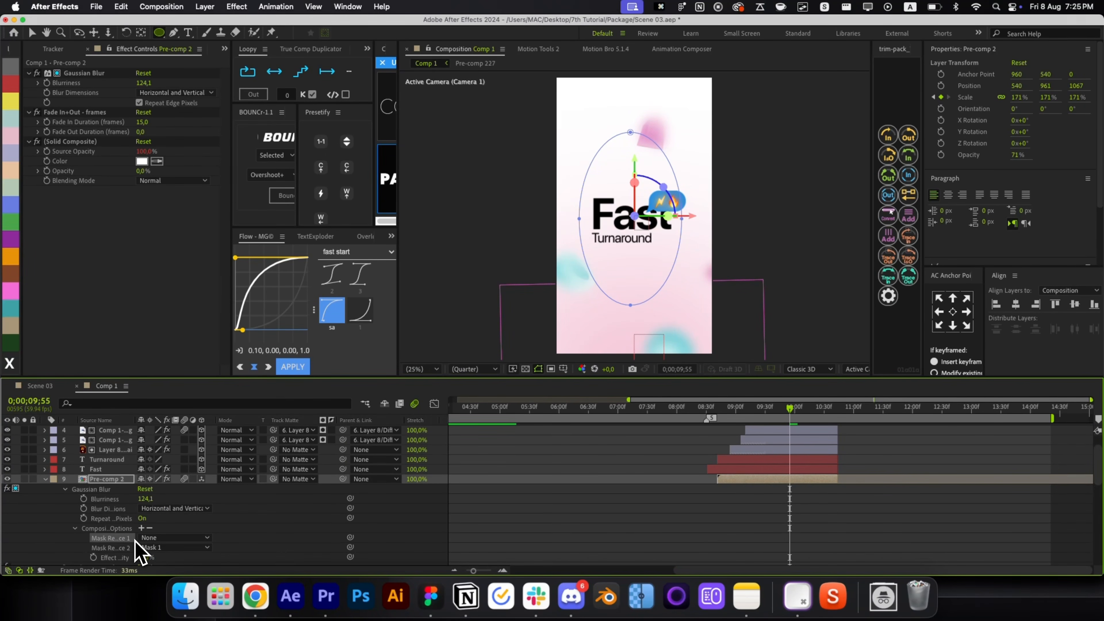
key("BackSpace")
left_click(673, 489)
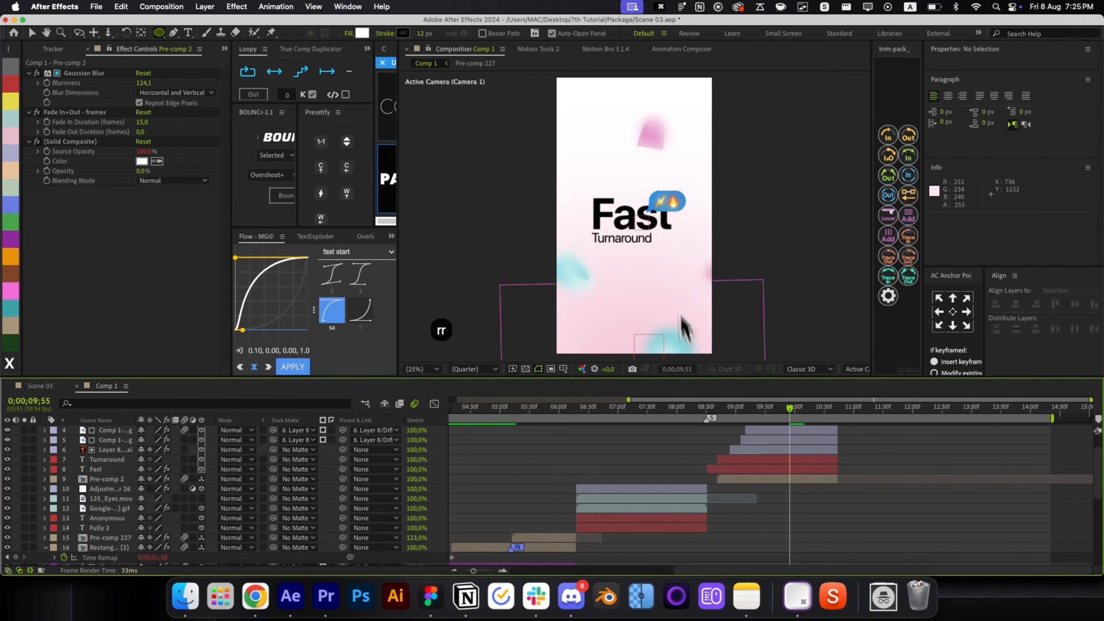
key("v")
left_click_drag(755, 416, 723, 413)
Try shifting six text and bubble layers earlier, then undo the timing change.
left_click(750, 476)
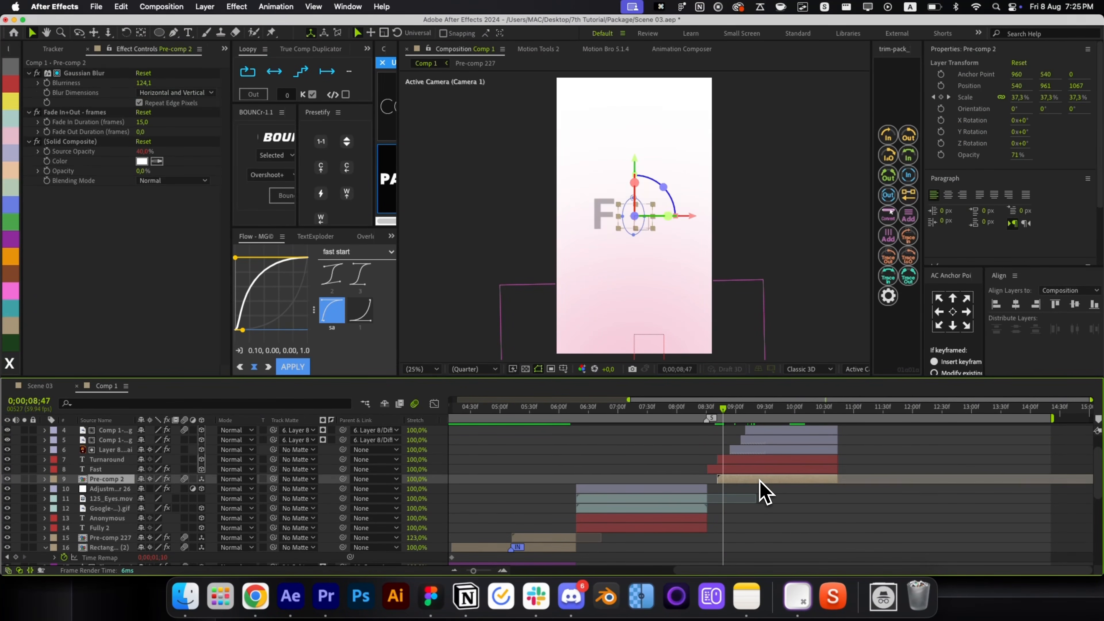
scroll(763, 488, "up", 1)
left_click(780, 452, "shift")
left_click_drag(781, 452, 765, 451)
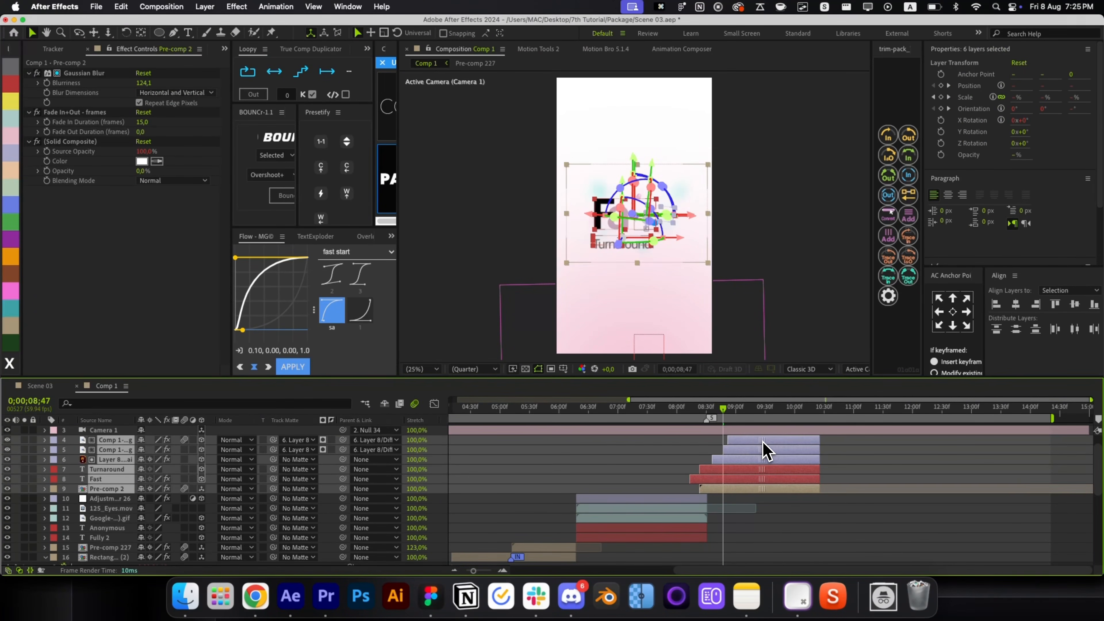
left_click(744, 498)
left_click(718, 409)
left_click_drag(719, 418, 708, 419)
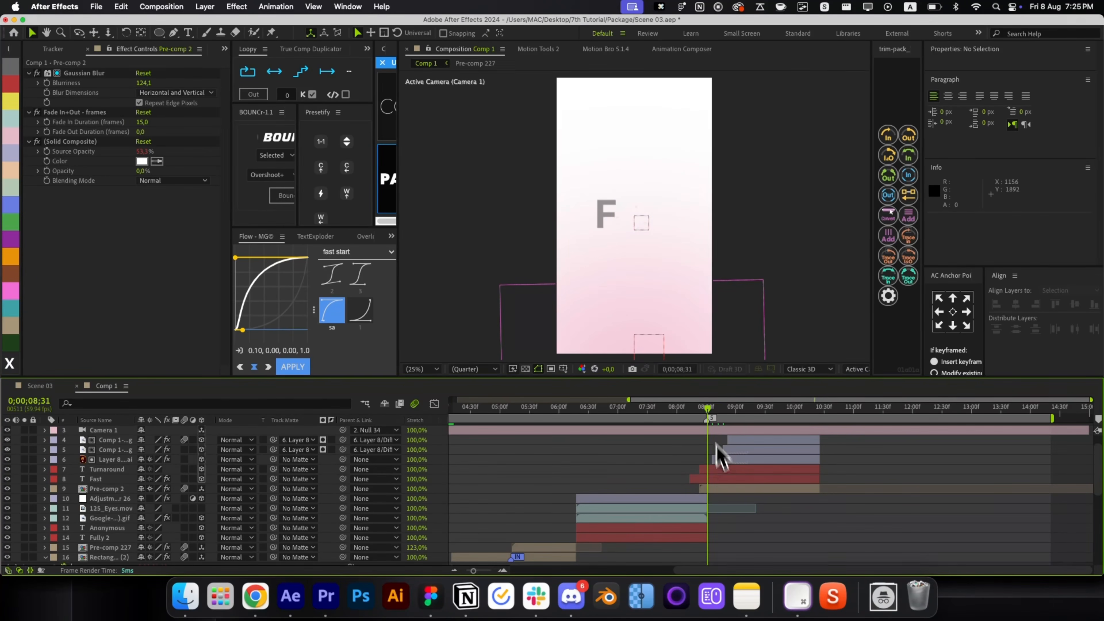
left_click(733, 488)
key("super+z")
key("super+z")
key("super+z")
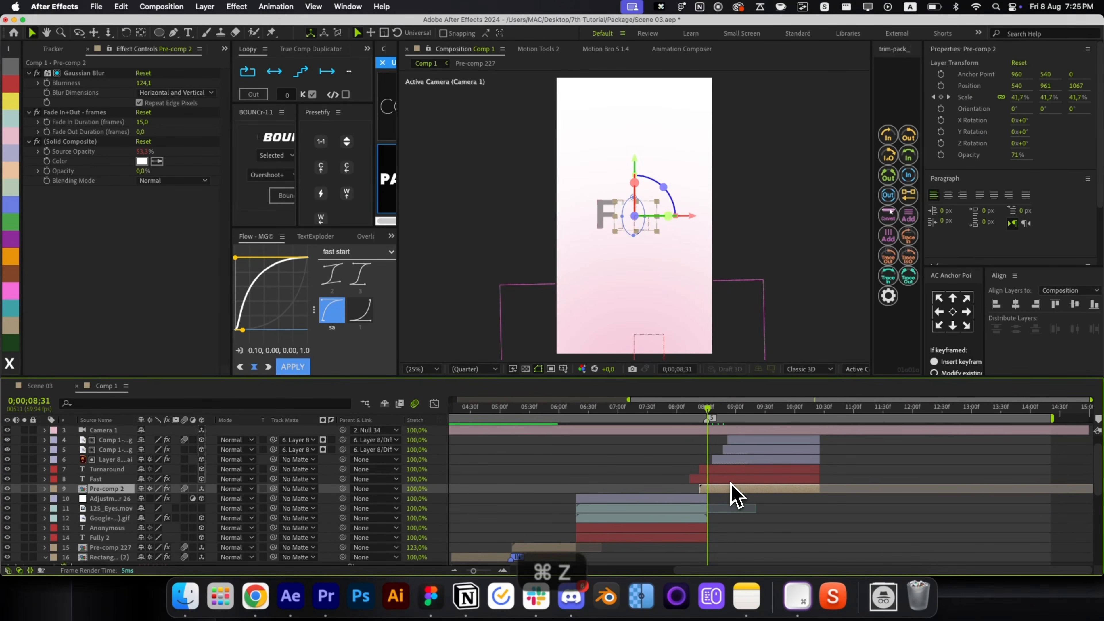
Snap Pre-comp 2's start to 0;00;08;31 and show its Scale keyframes.
left_click(707, 407)
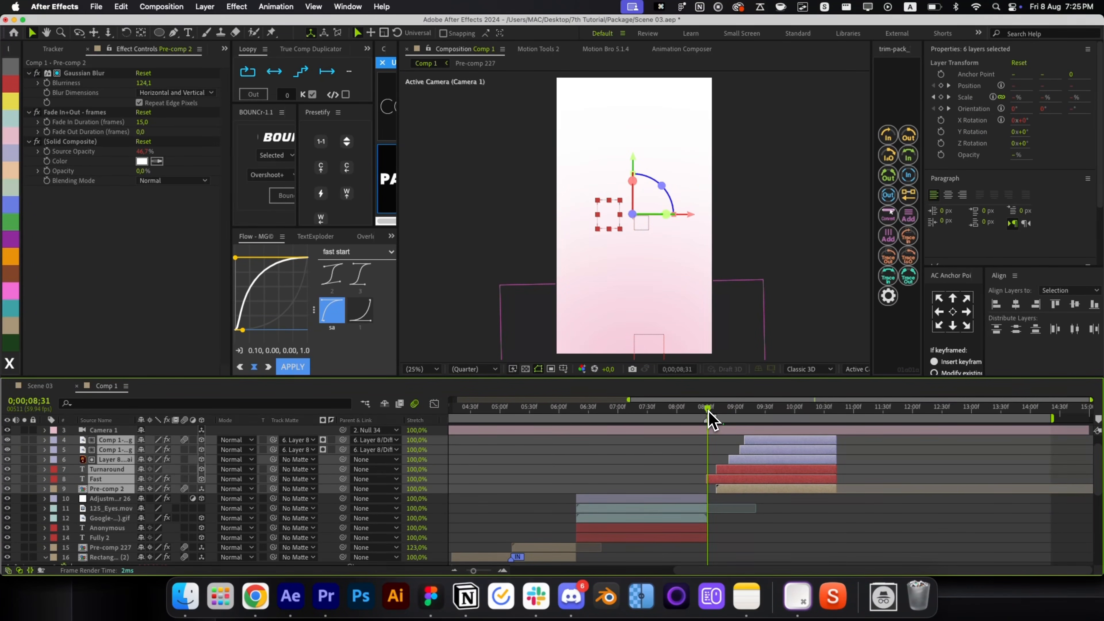
left_click(749, 496)
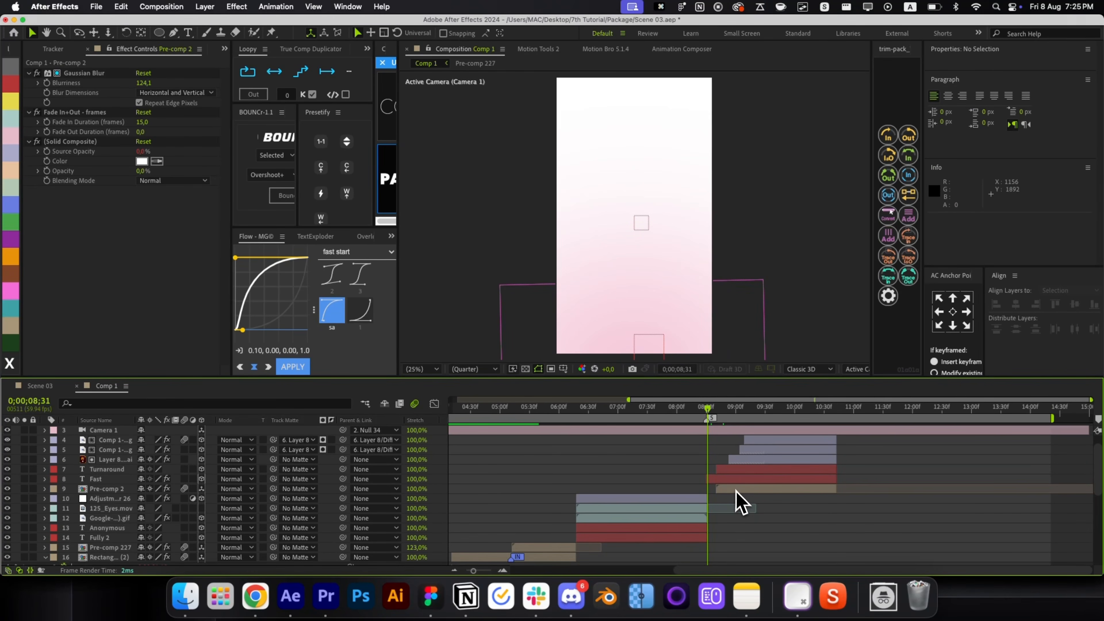
left_click_drag(735, 489, 728, 491)
left_click(833, 498)
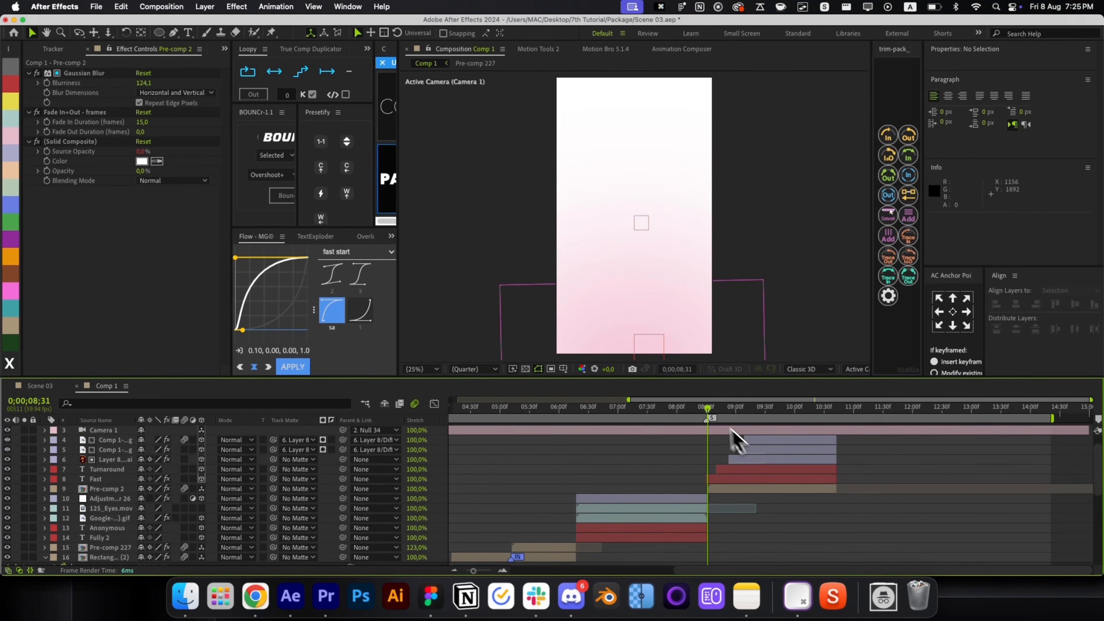
left_click_drag(720, 419, 774, 439)
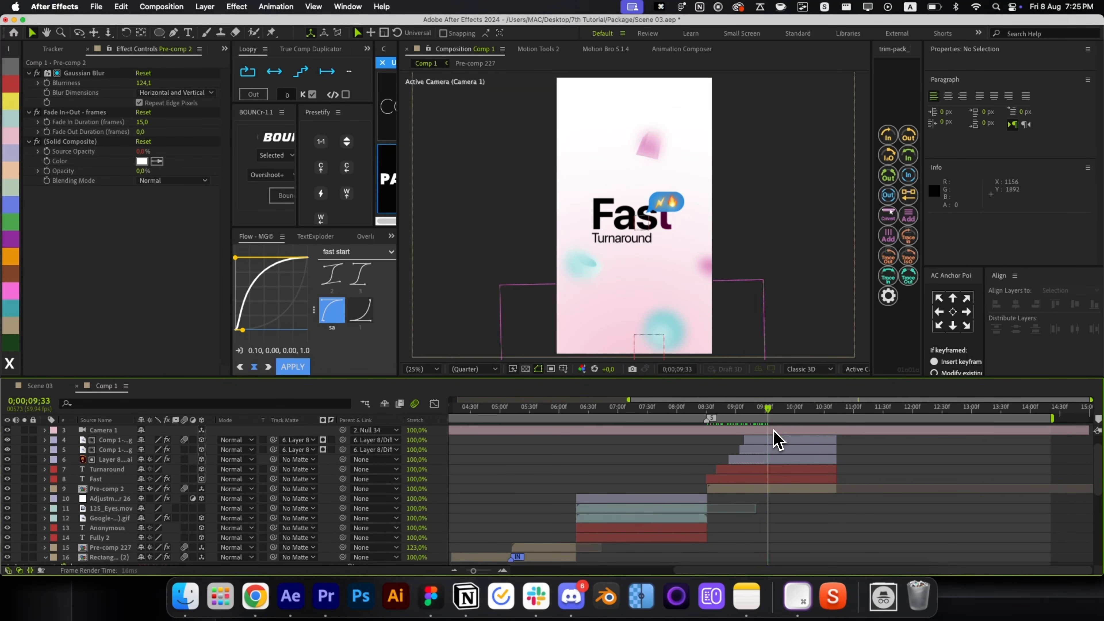
left_click(738, 489)
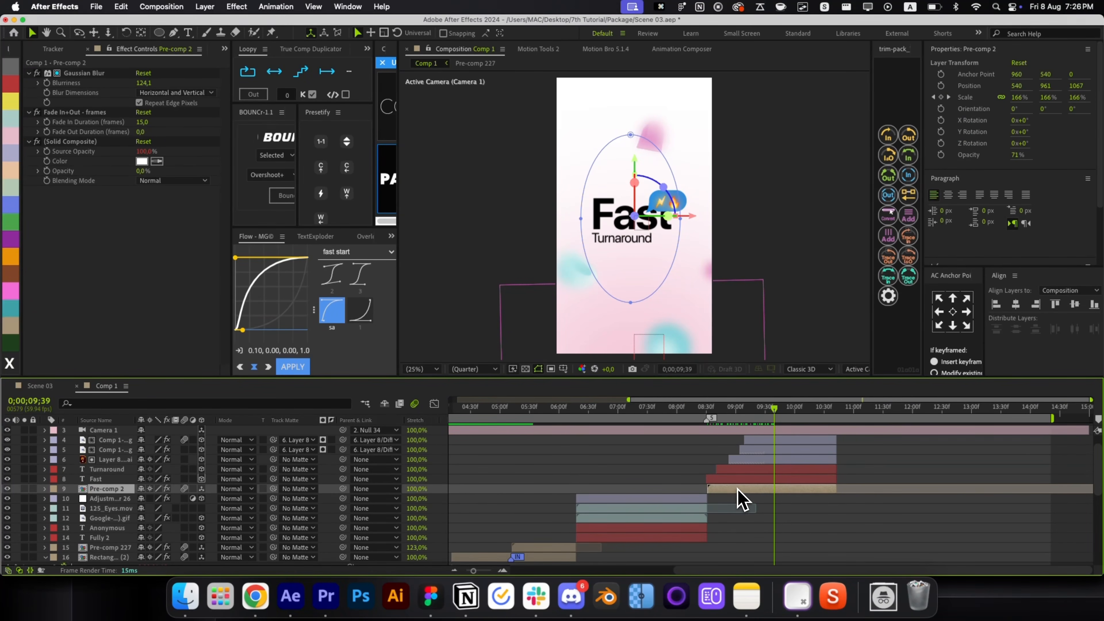
key("u")
key("u")
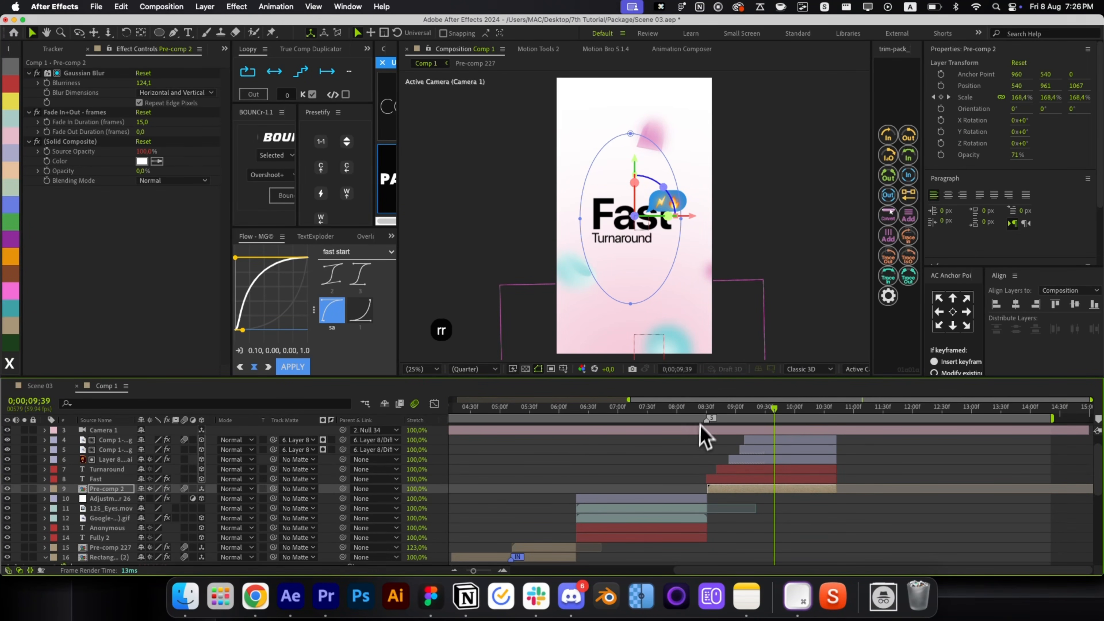
left_click_drag(706, 418, 735, 420)
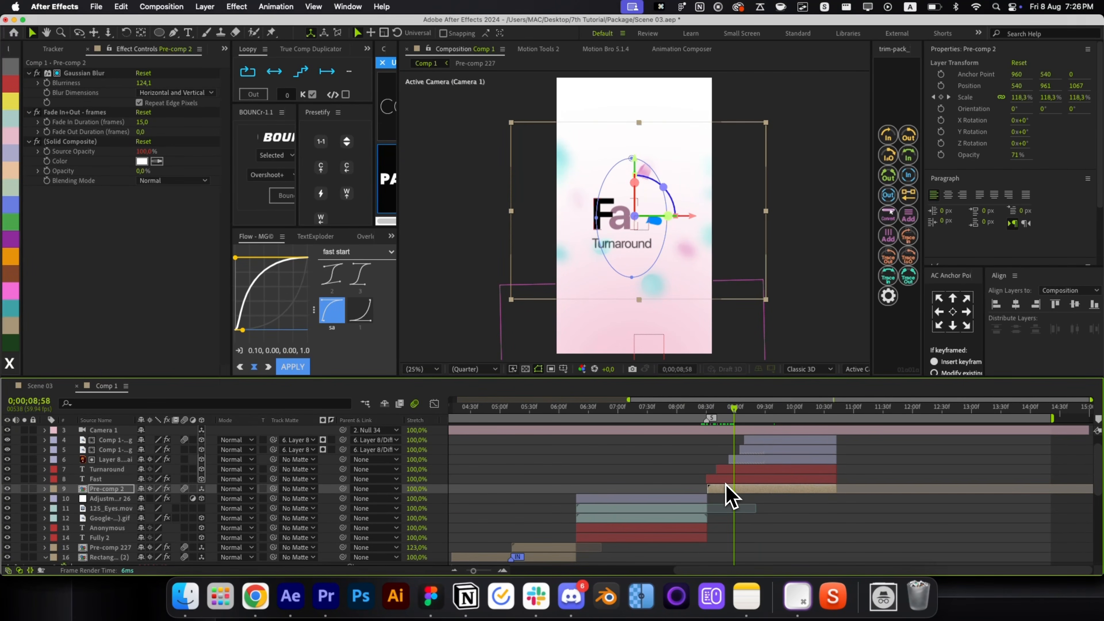
Retime Pre-comp 2's Scale keyframe and trim the layer to start at 0;00;08;31.
key("u")
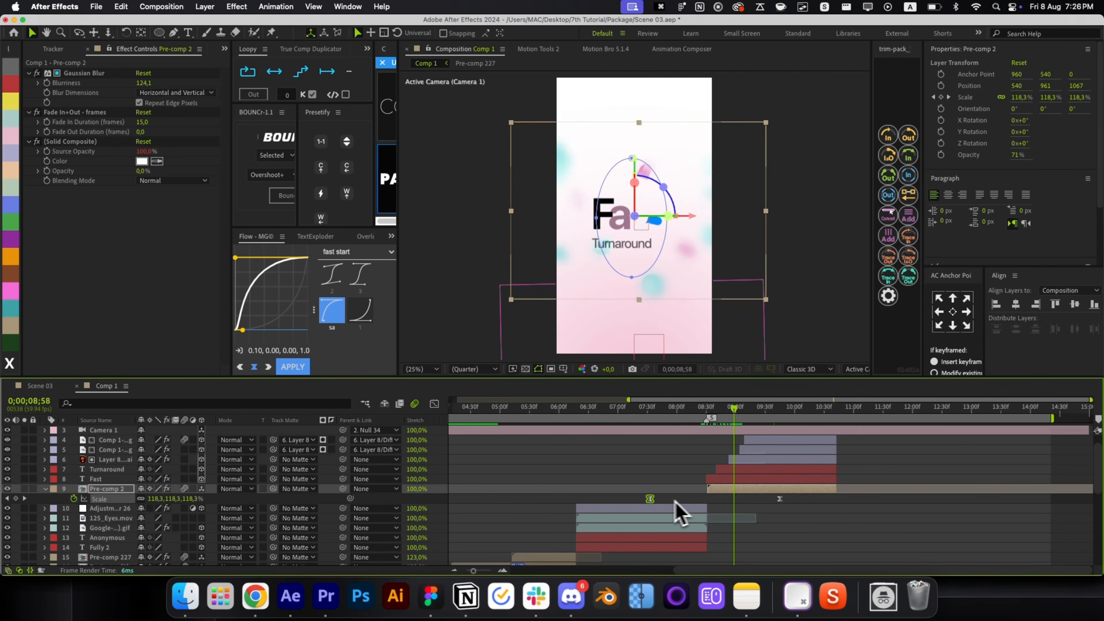
left_click_drag(652, 501, 490, 518)
left_click_drag(692, 413, 739, 429)
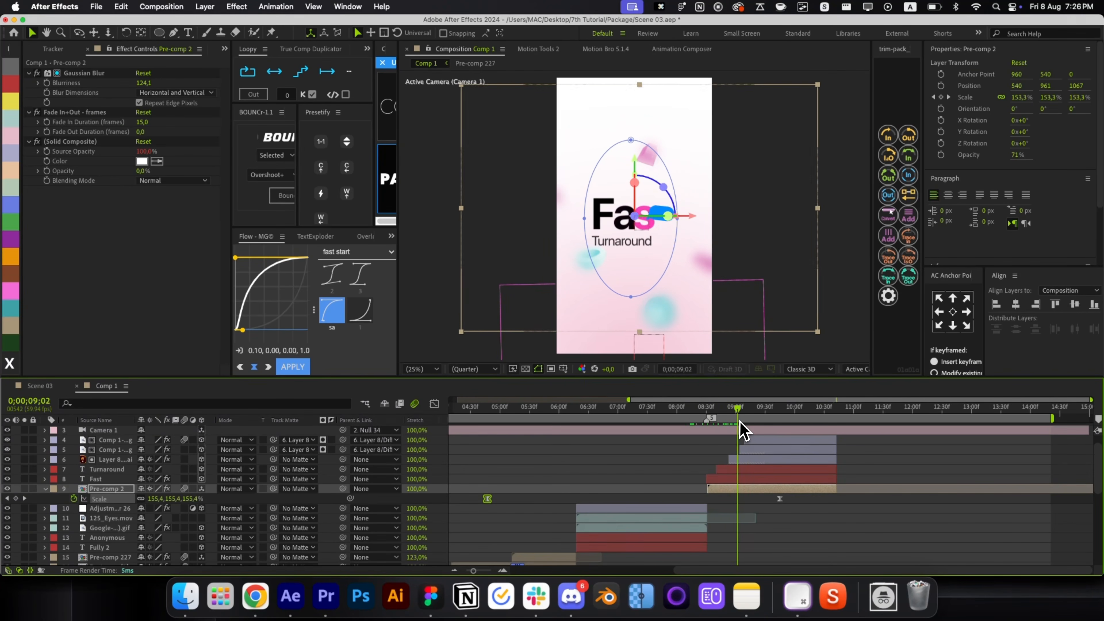
left_click_drag(739, 489, 712, 487)
left_click_drag(730, 418, 709, 418)
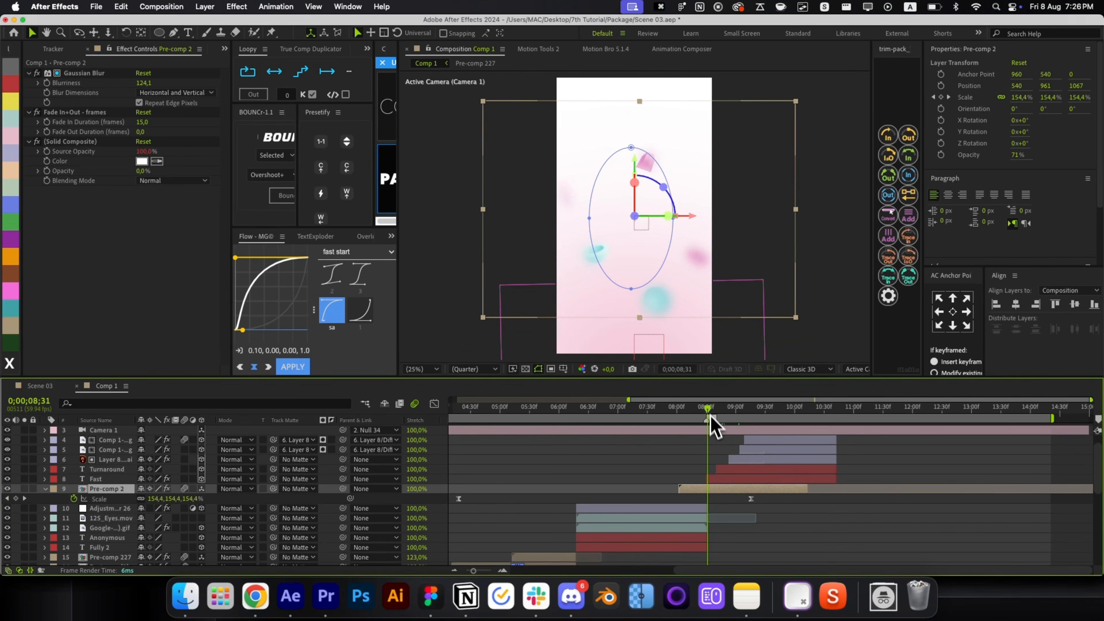
left_click_drag(720, 487, 725, 488)
left_click_drag(464, 499, 646, 499)
key("alt+bracketleft")
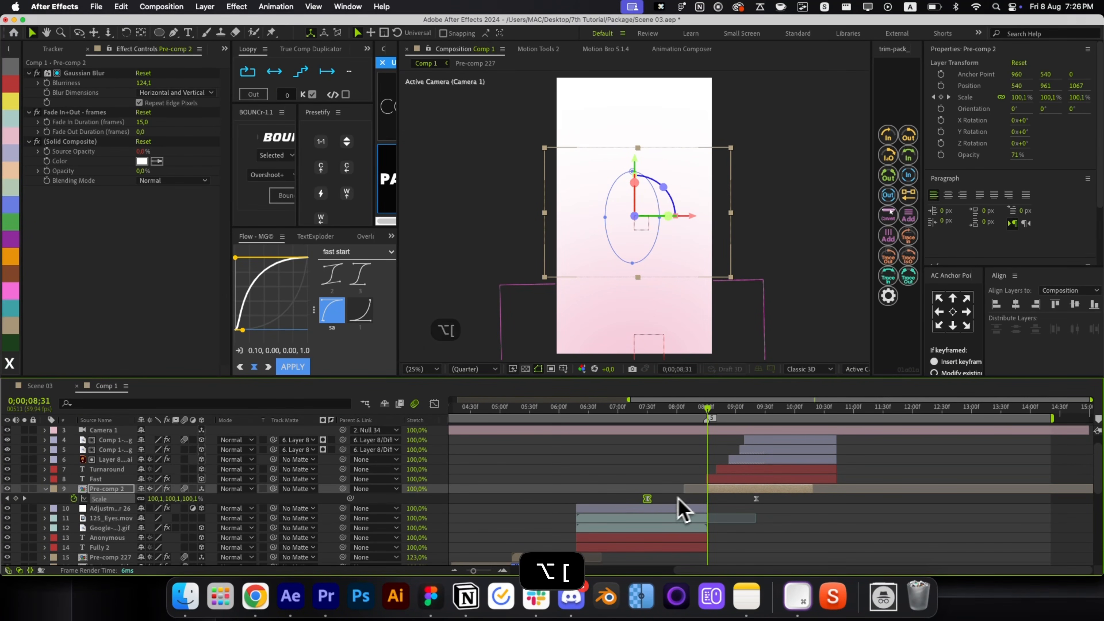
key("u")
left_click(705, 463)
key("super+Left")
key("super+Right")
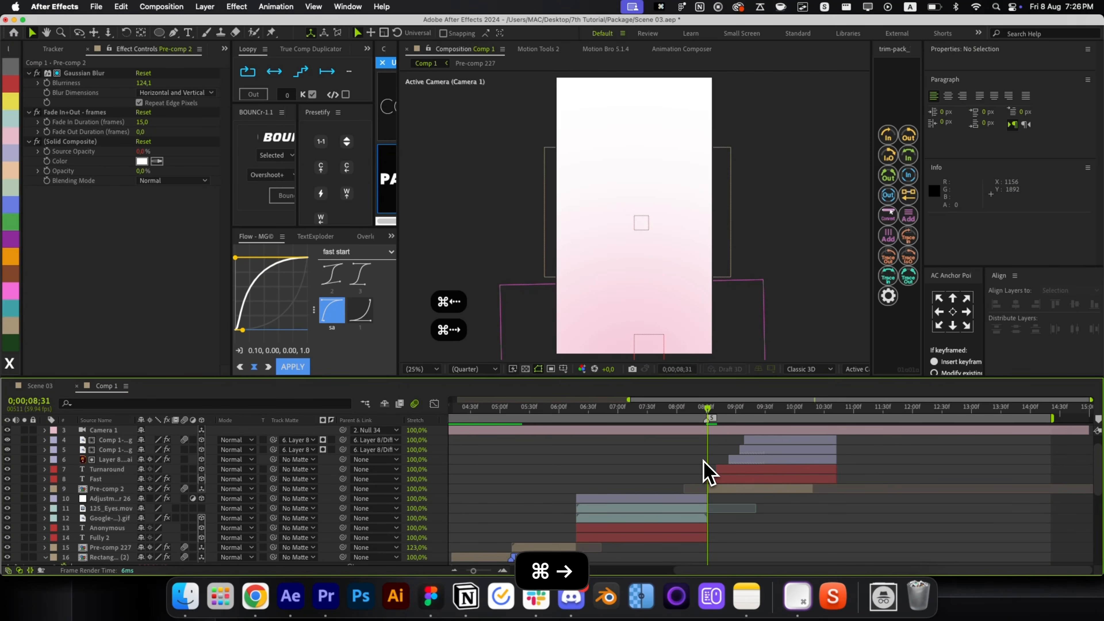
Stretch Pre-comp 2's ellipse mask taller and slightly wider on both sides.
left_click_drag(710, 418, 787, 429)
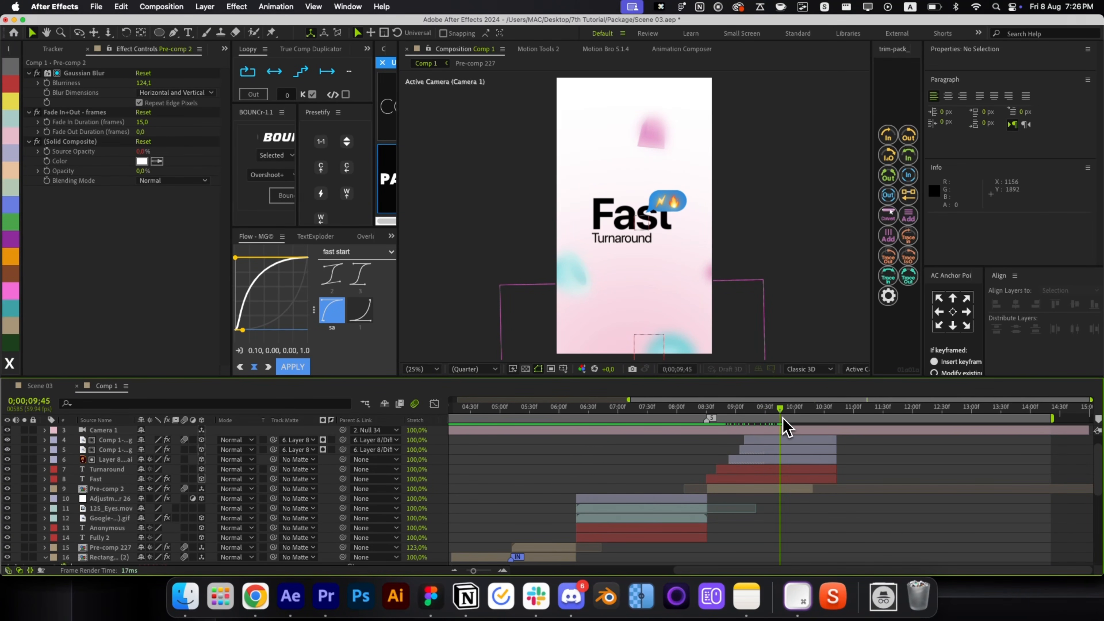
left_click(754, 488)
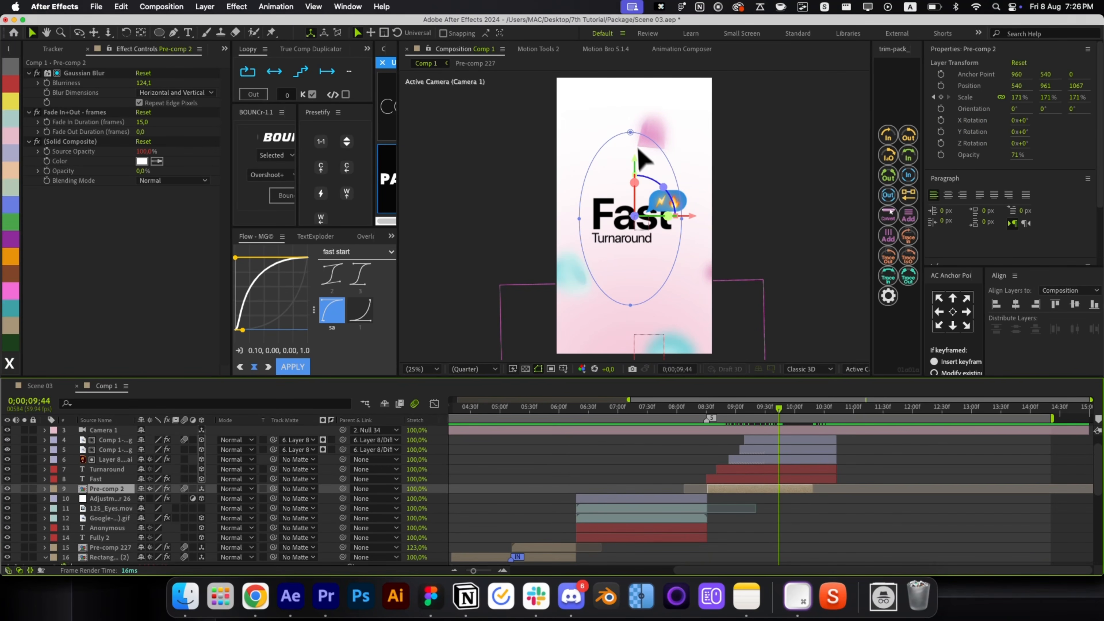
left_click_drag(630, 132, 630, 124)
left_click_drag(631, 305, 631, 317)
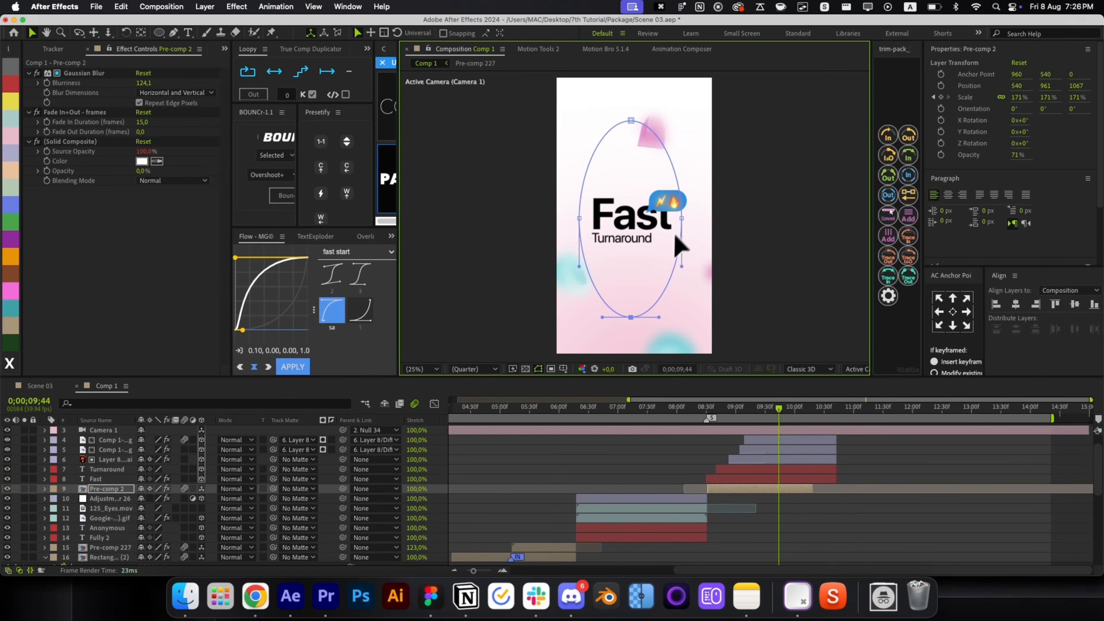
left_click_drag(681, 218, 692, 219)
left_click_drag(580, 218, 569, 218)
left_click(876, 473)
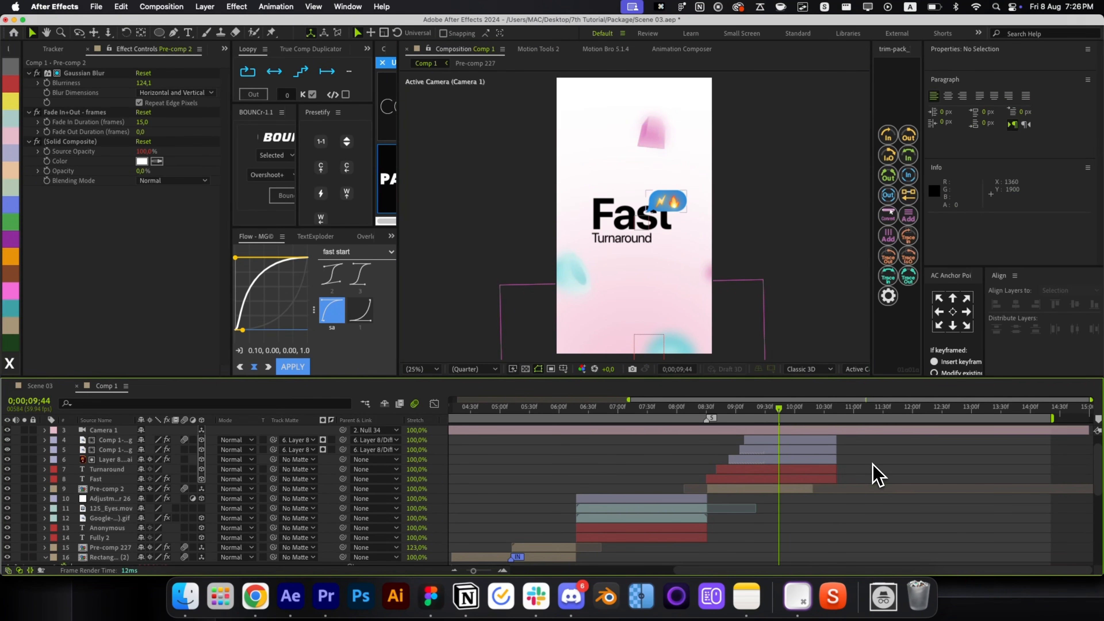
left_click(813, 488)
scroll(838, 468, "up", 2)
Trim layers 4–9 so the Fast/Turnaround text ends at 10;23.
left_click(766, 429)
key("p")
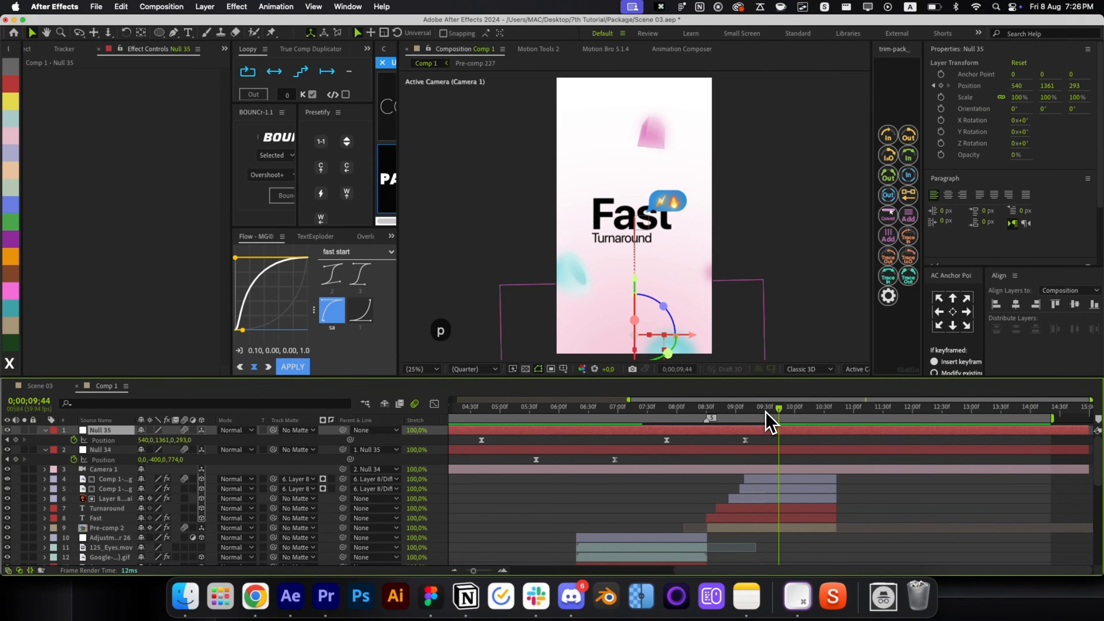
left_click_drag(766, 411, 791, 411)
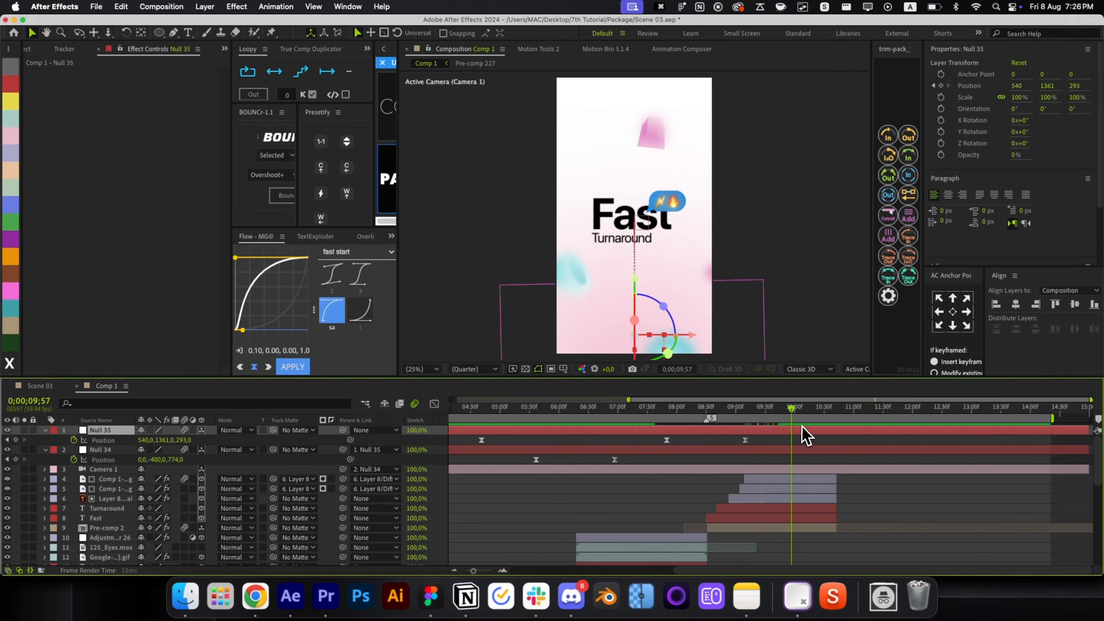
left_click(813, 524)
left_click(812, 483, "shift")
left_click_drag(835, 525, 826, 483)
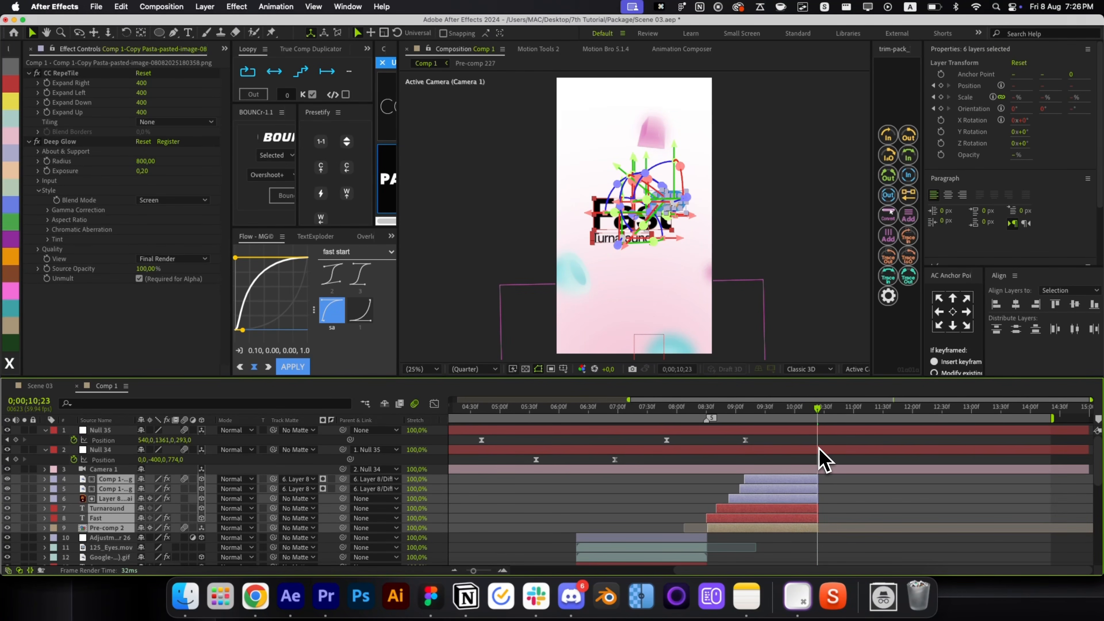
Add marker 6 and keyframe Null 34's Position from 9;43 to 11;03 with a Flow ease.
left_click(824, 458)
key("shift+6")
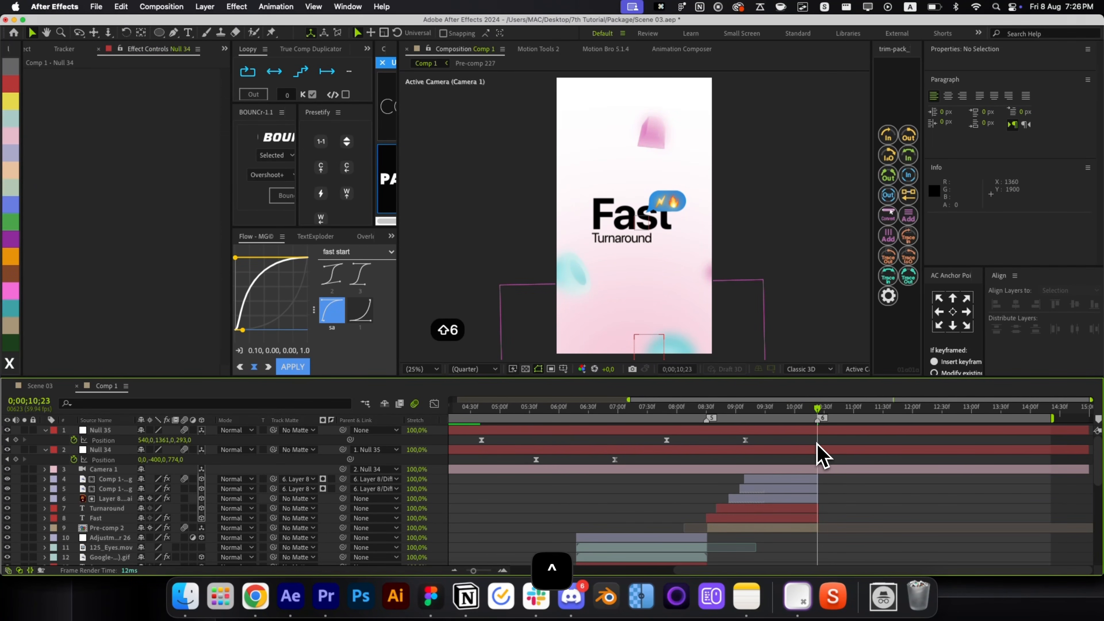
key("super+shift+Left")
key("super+shift+Left")
key("super+shift+Left")
key("super+shift+Left")
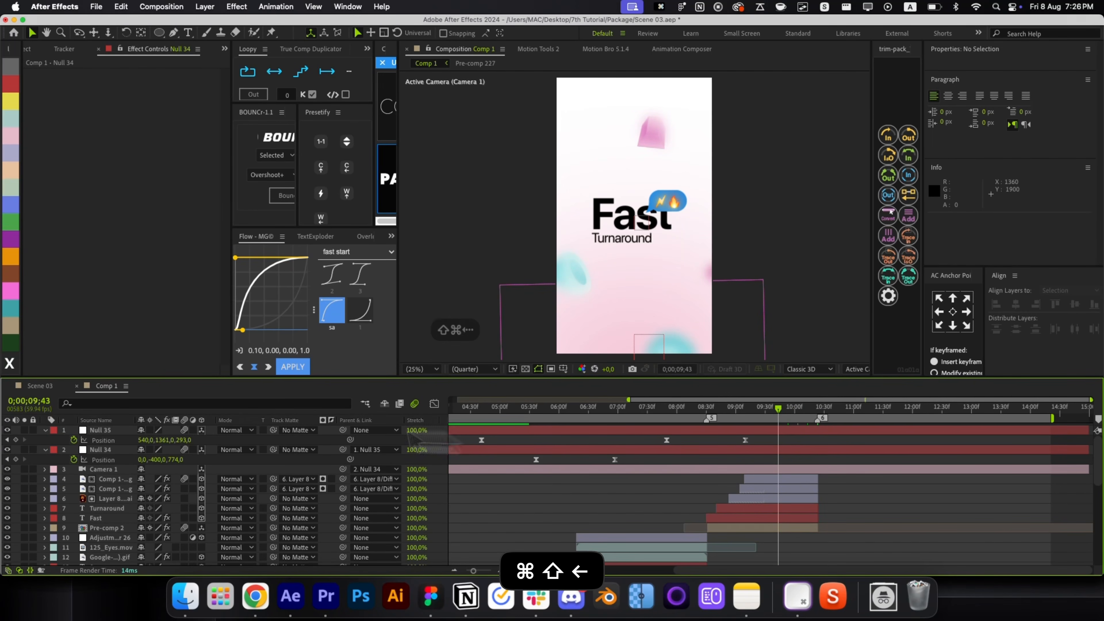
left_click(16, 459)
key("super+shift+Right")
key("super+shift+Right")
key("super+shift+Right")
key("super+shift+Right")
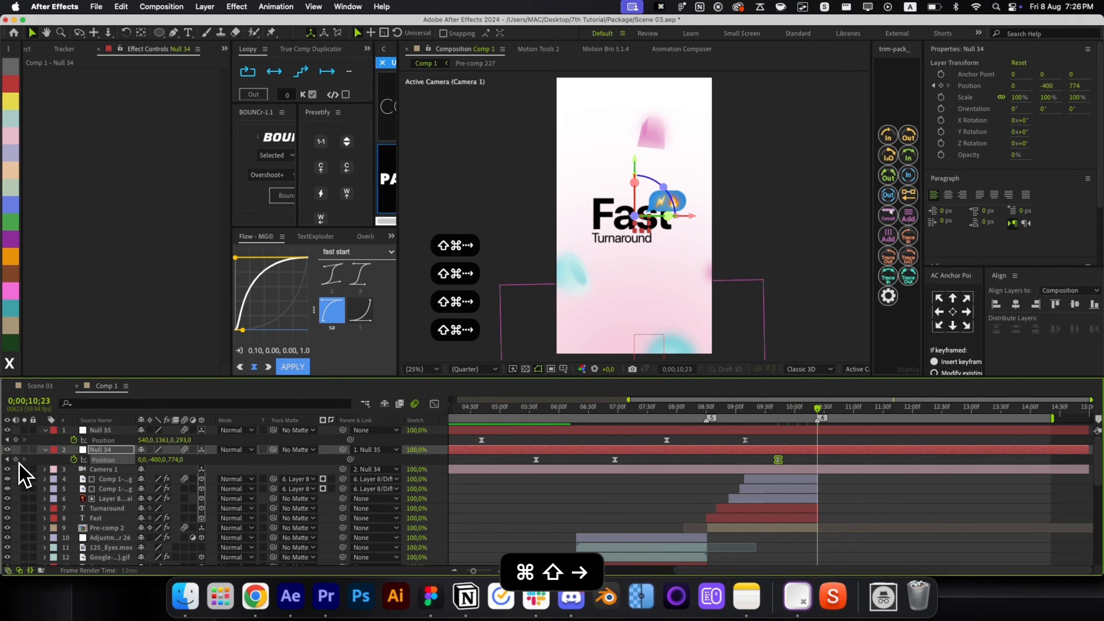
left_click_drag(176, 460, 90, 457)
key("super+shift+Right")
key("super+shift+Right")
key("super+shift+Right")
key("super+shift+Right")
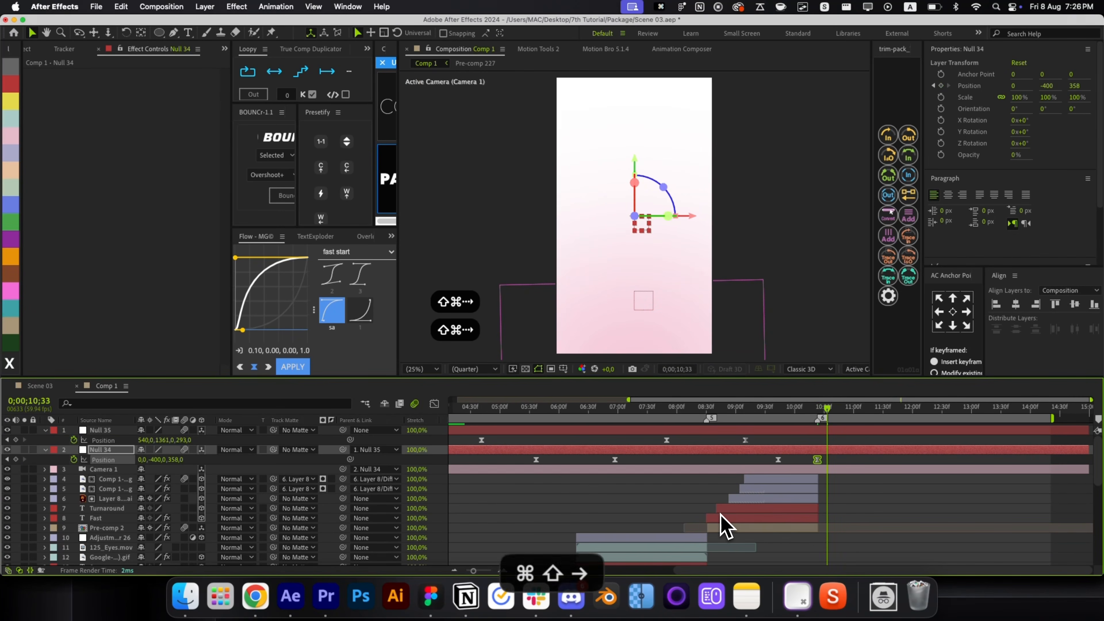
left_click_drag(817, 459, 856, 460)
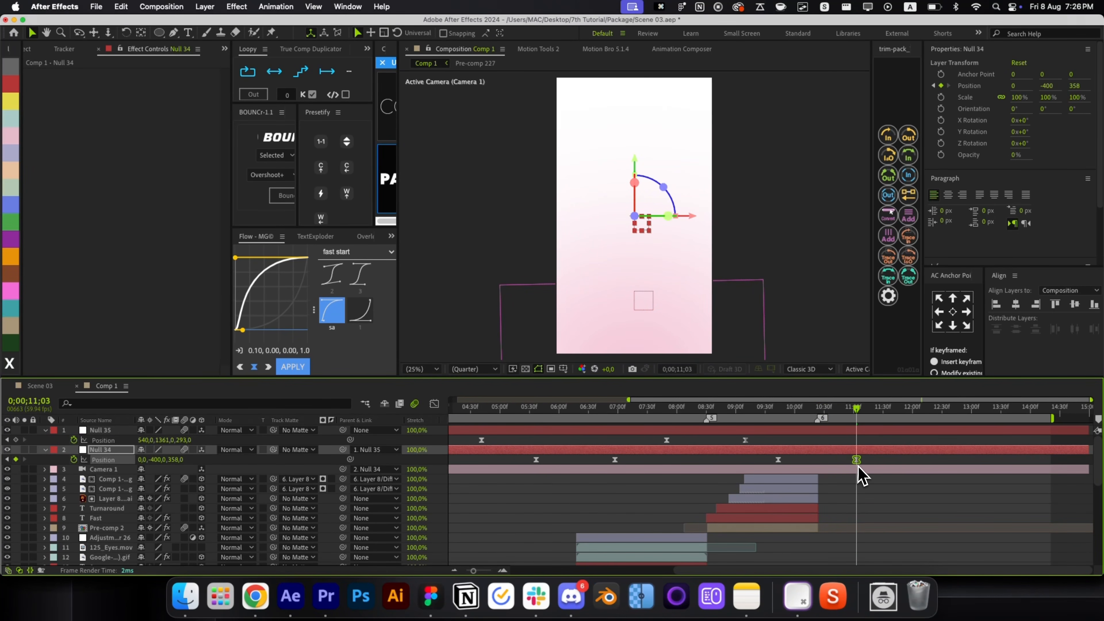
left_click(360, 274)
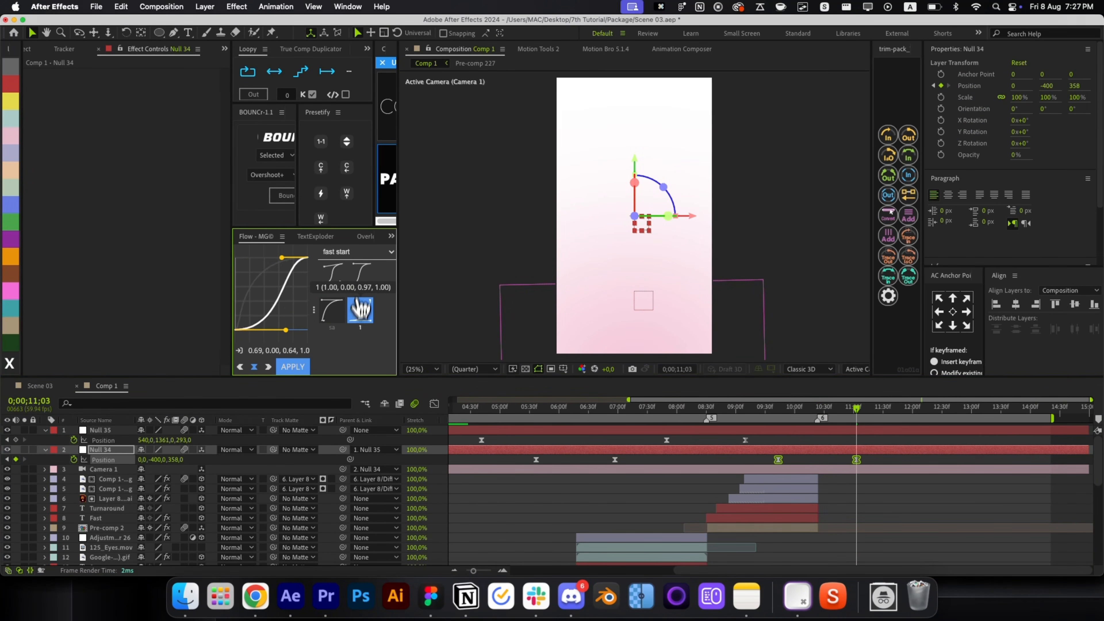
left_click(292, 366)
scroll(852, 548, "down", 10)
End the Color Matte background layer at 10;23.
left_click(851, 540)
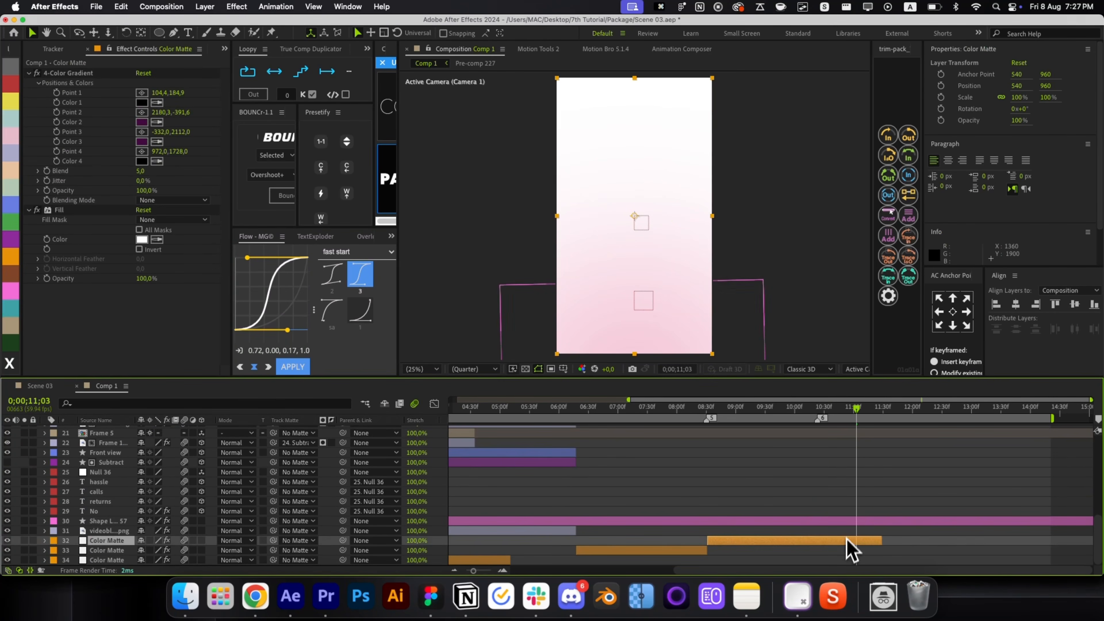
scroll(841, 439, "up", 10)
key("super+shift+Left")
key("super+shift+Left")
key("super+shift+Left")
key("super+shift+Left")
scroll(839, 531, "down", 10)
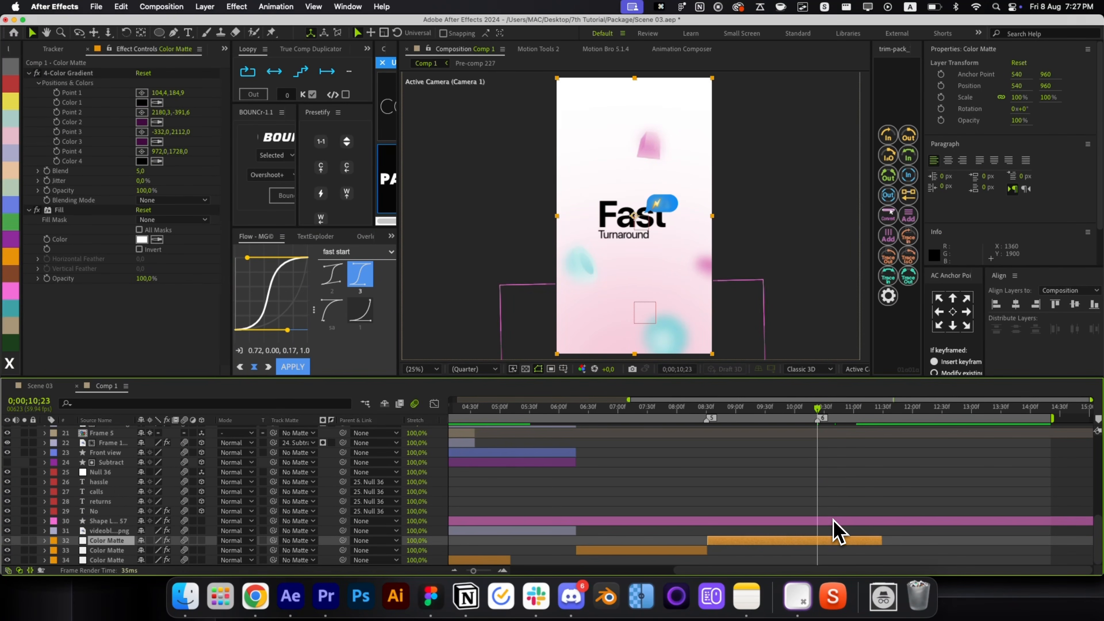
key("alt+bracketright")
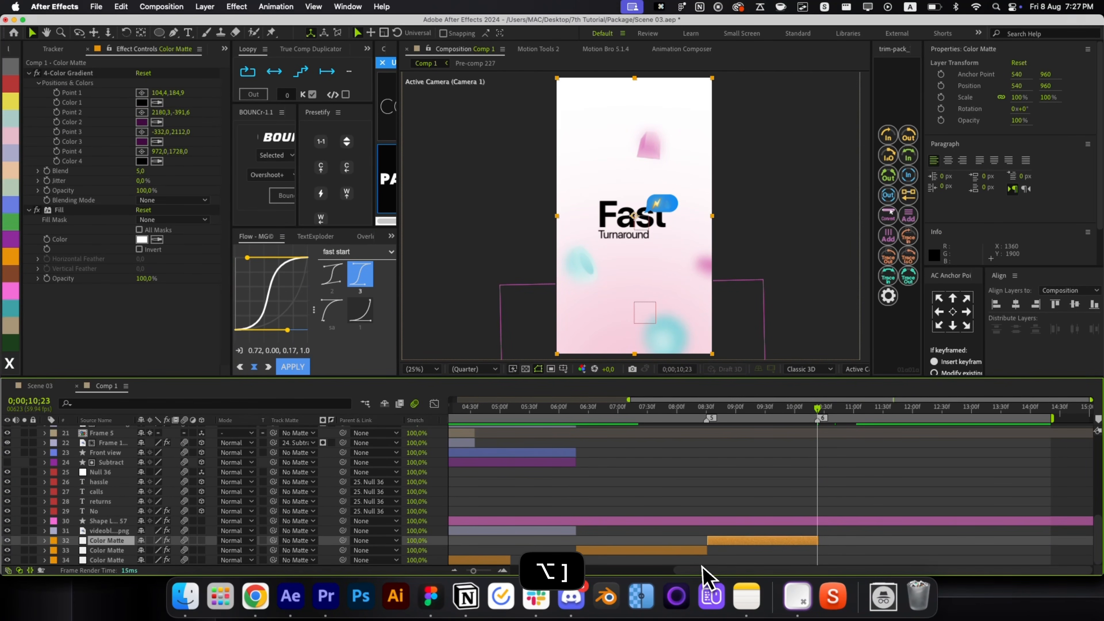
Duplicate the Color Matte so the copy starts at 10;24, one layer higher in the stack.
key("super+Right")
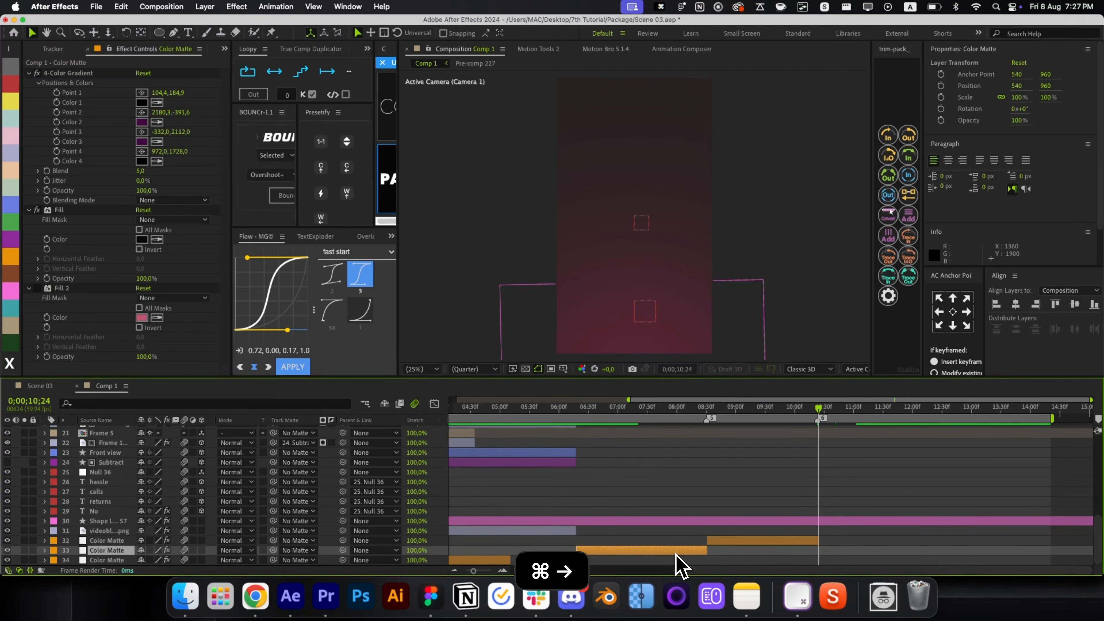
key("super+d")
key("bracketleft")
key("super+bracketright")
scroll(747, 518, "up", 10)
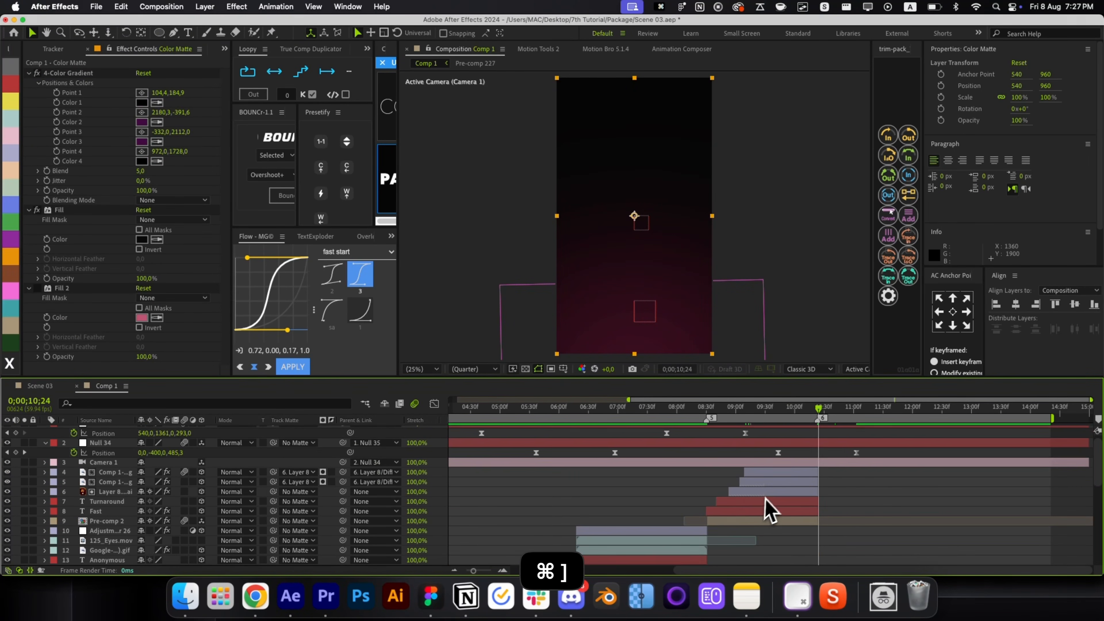
key("super+shift+a")
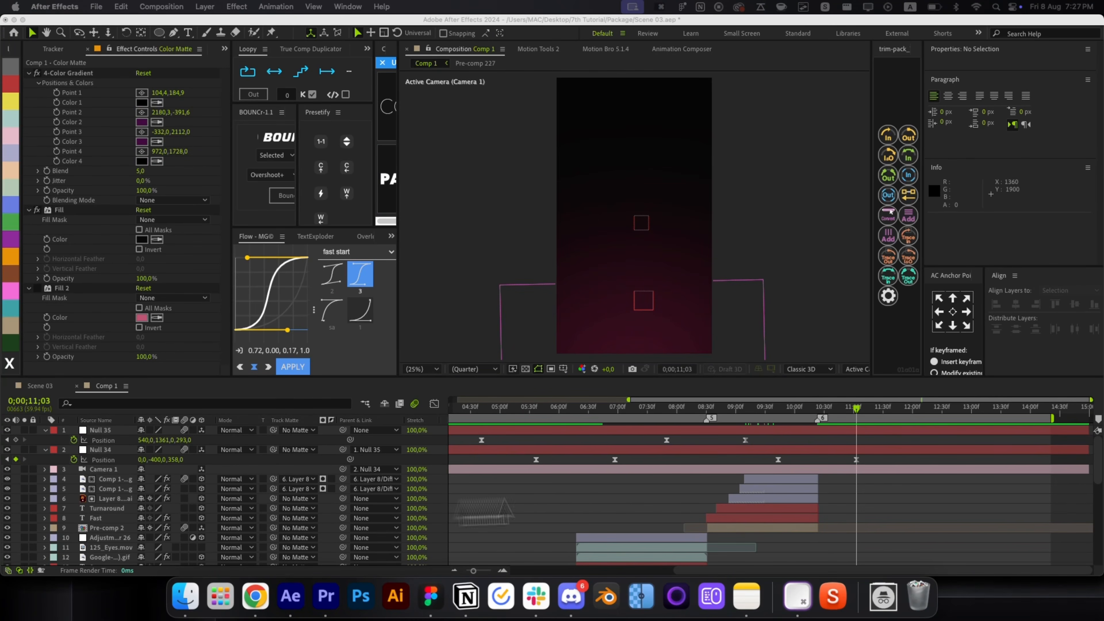
Duplicate the Turnaround text layer from the current time, starting slightly earlier and centred.
left_click(771, 508)
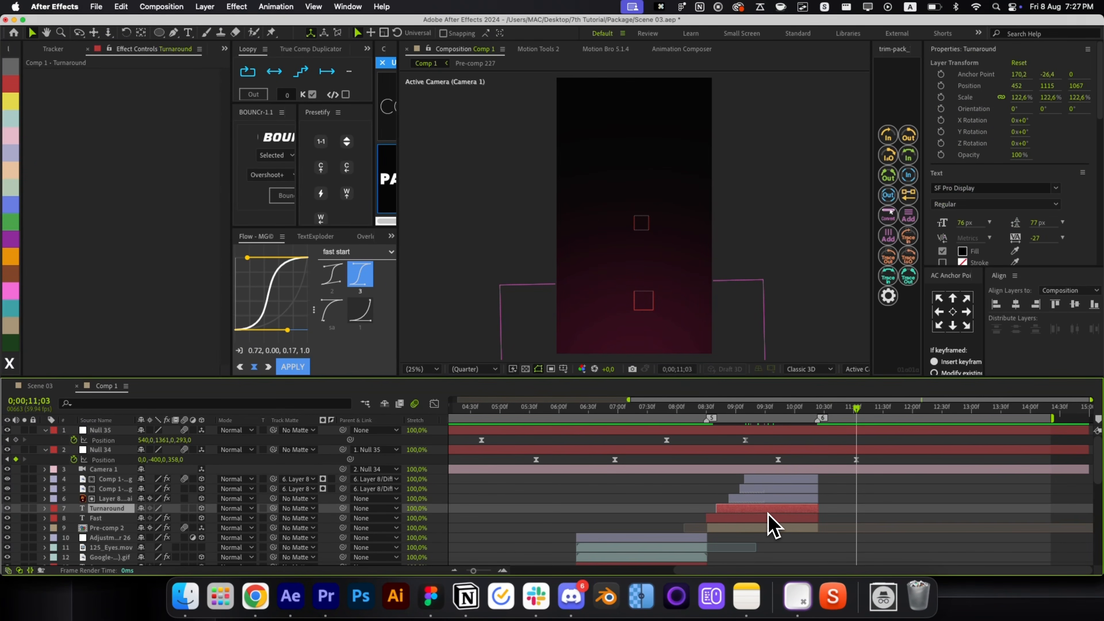
key("super+d")
key("bracketleft")
key("super+bracketright")
key("super+bracketright")
key("super+bracketright")
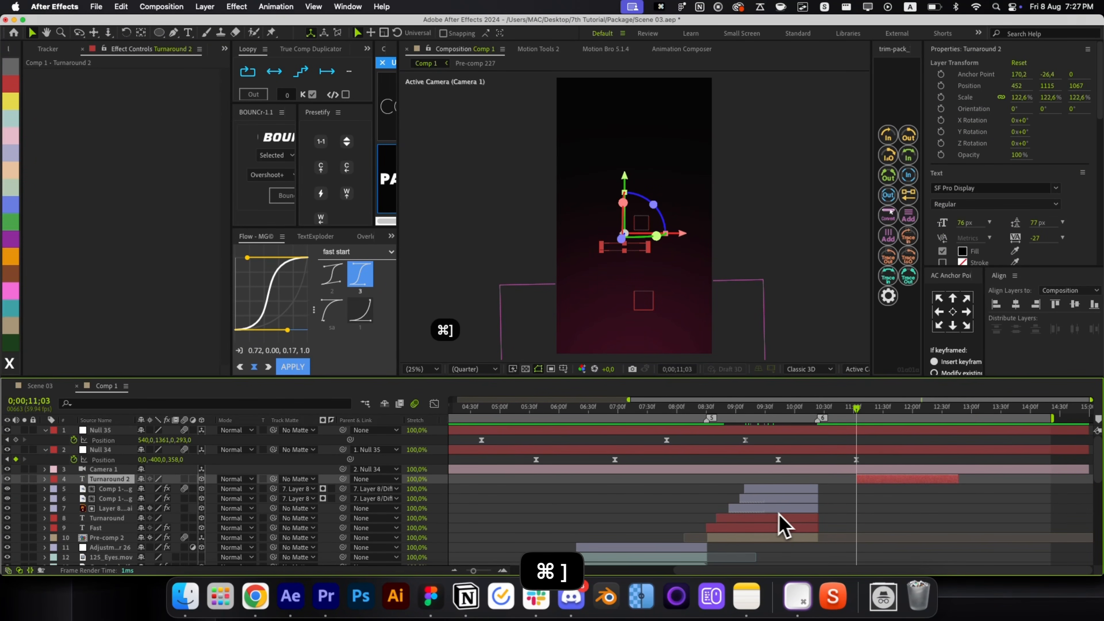
left_click_drag(899, 479, 877, 480)
key("super+Home")
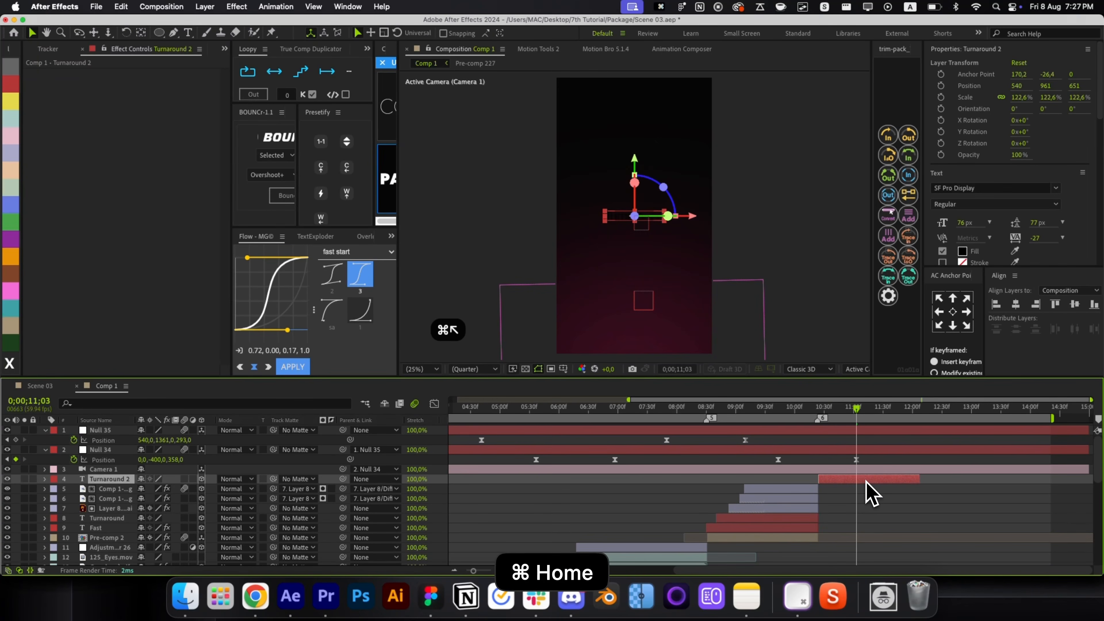
Set the copied text's fill colour to pure white.
left_click(962, 251)
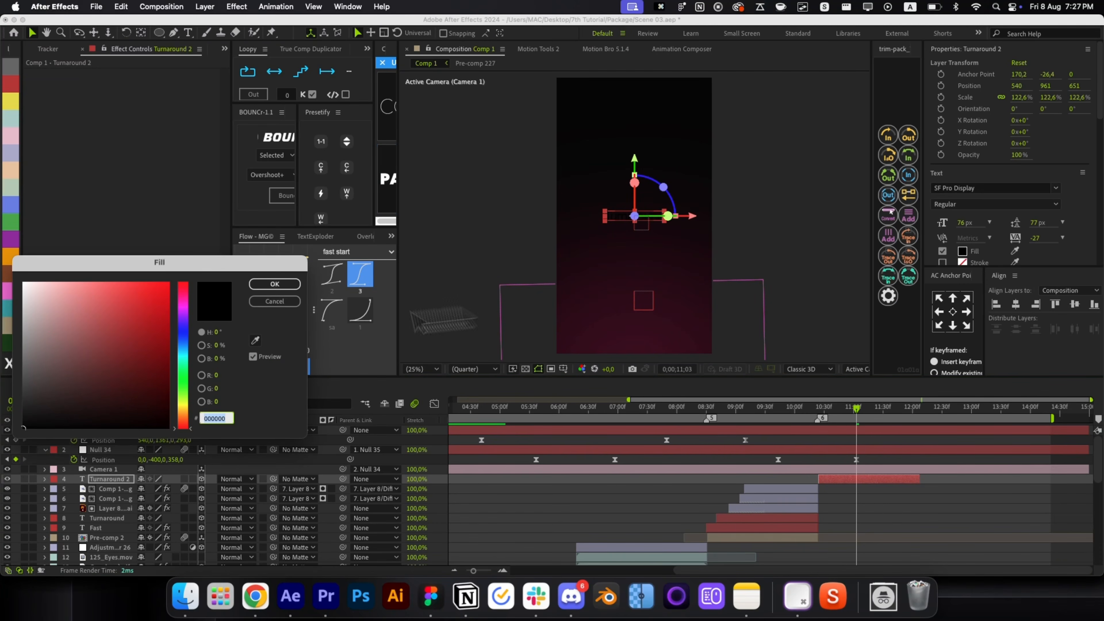
left_click(26, 286)
left_click_drag(25, 286, 23, 282)
left_click(290, 287)
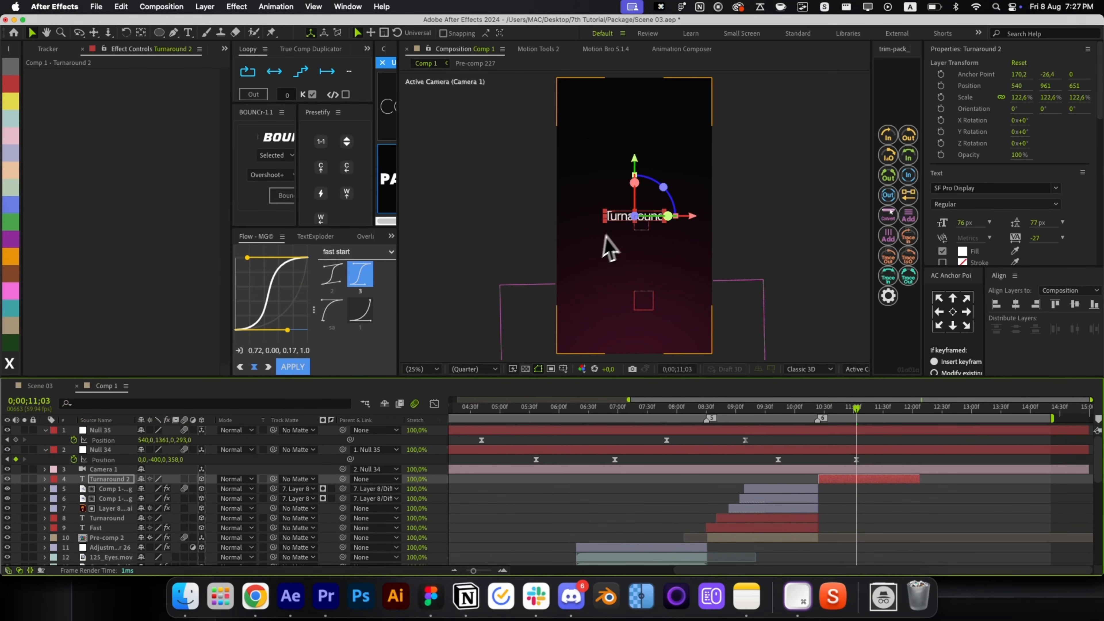
Duplicate the white text below the original and change the upper line to 'Success'.
key("super+d")
left_click_drag(635, 171, 635, 189)
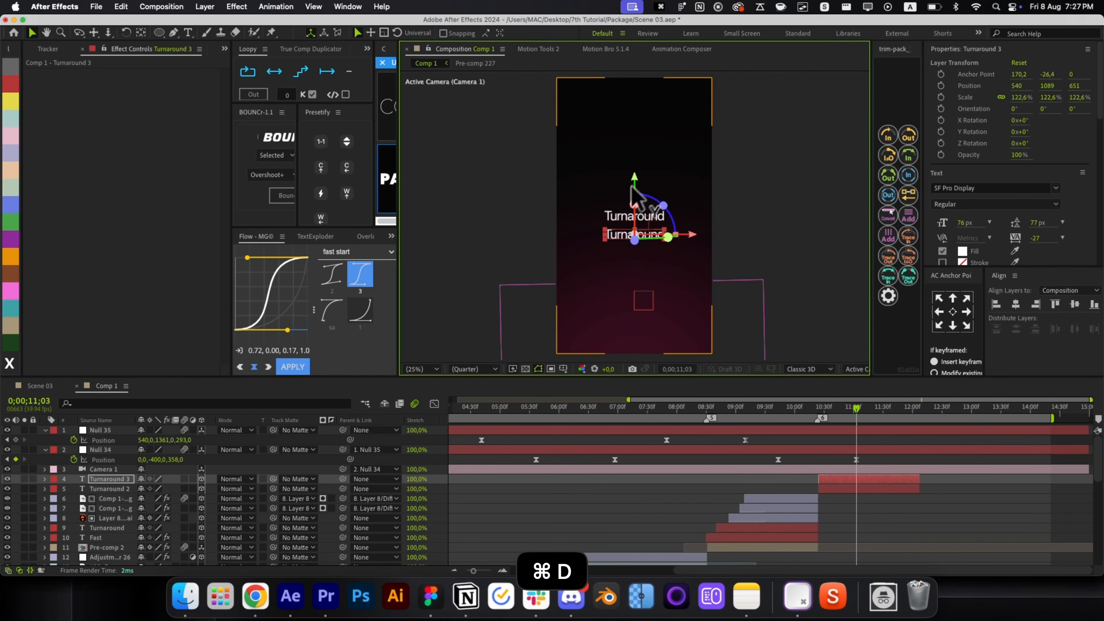
double_click(611, 216)
type("Suc")
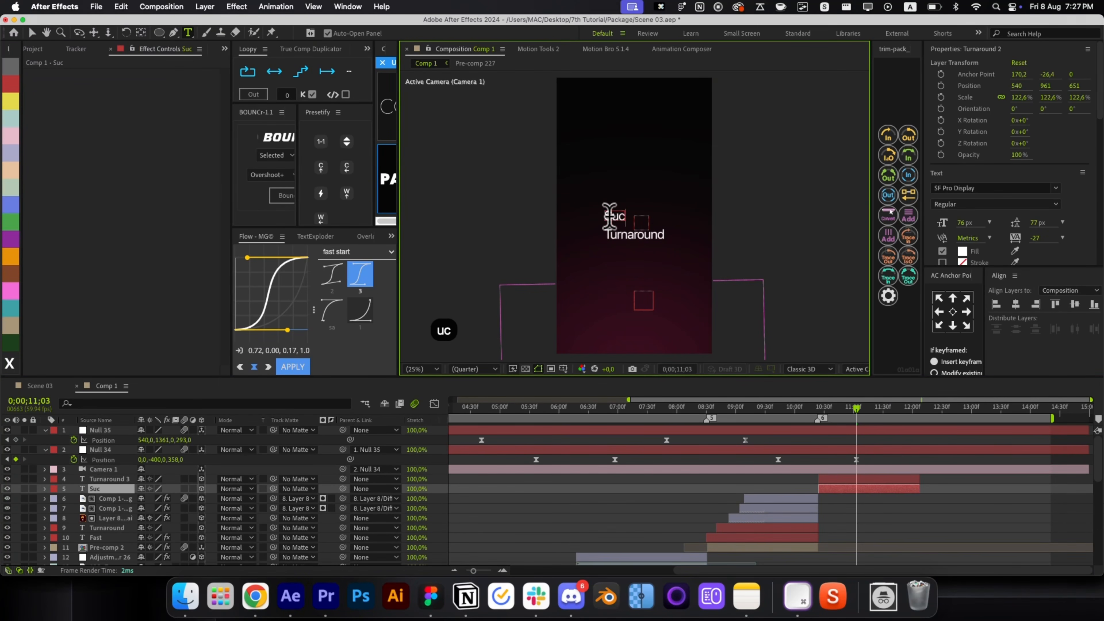
type("cess")
key("super+Return")
key("v")
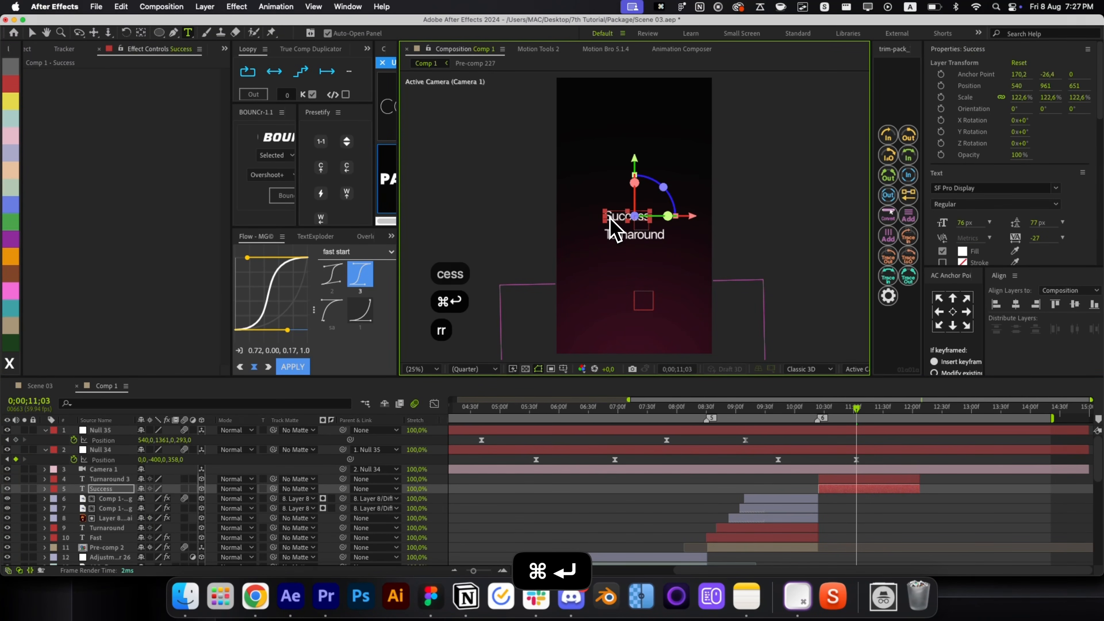
Fit the composition in view and change the lower line's text to 'Based'.
scroll(636, 247, "up", 4)
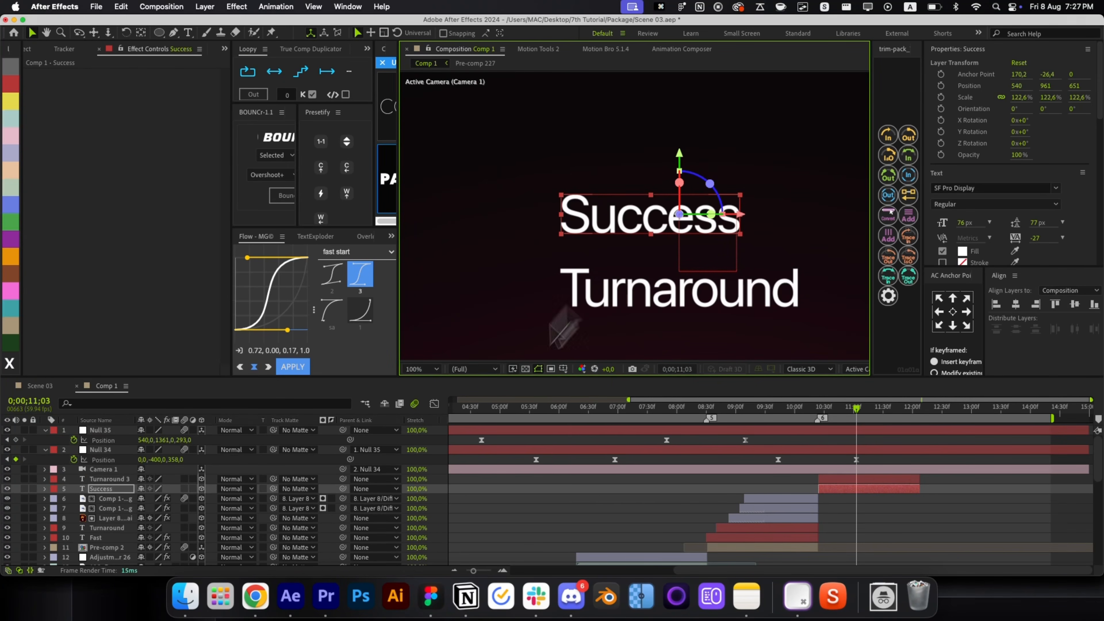
key("super+alt+p")
key("alt+slash")
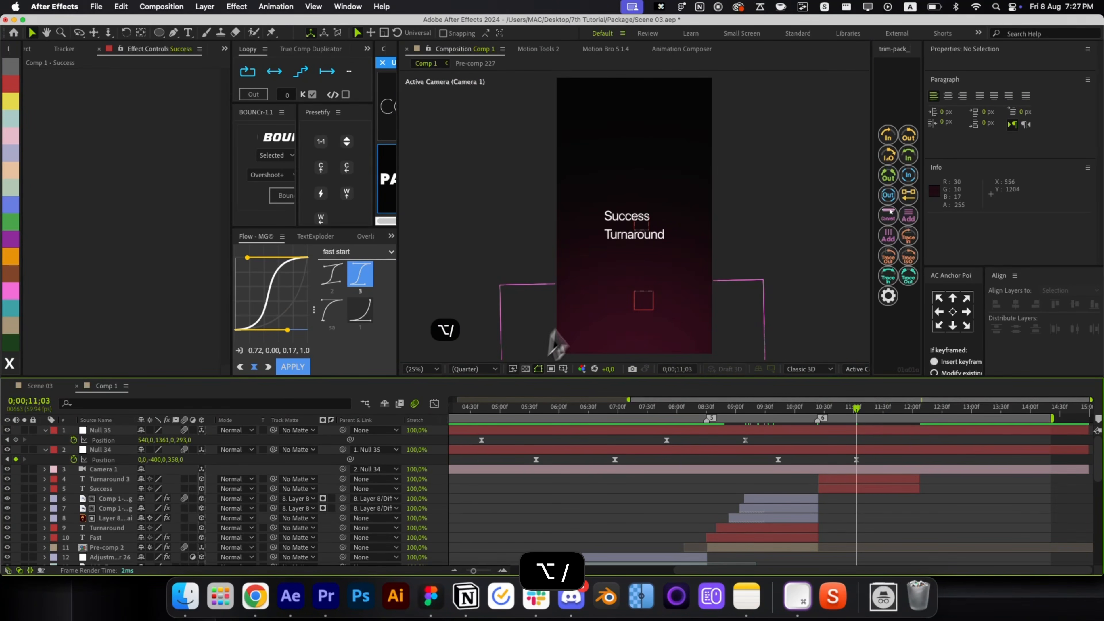
scroll(652, 256, "up", 4)
left_click(562, 202)
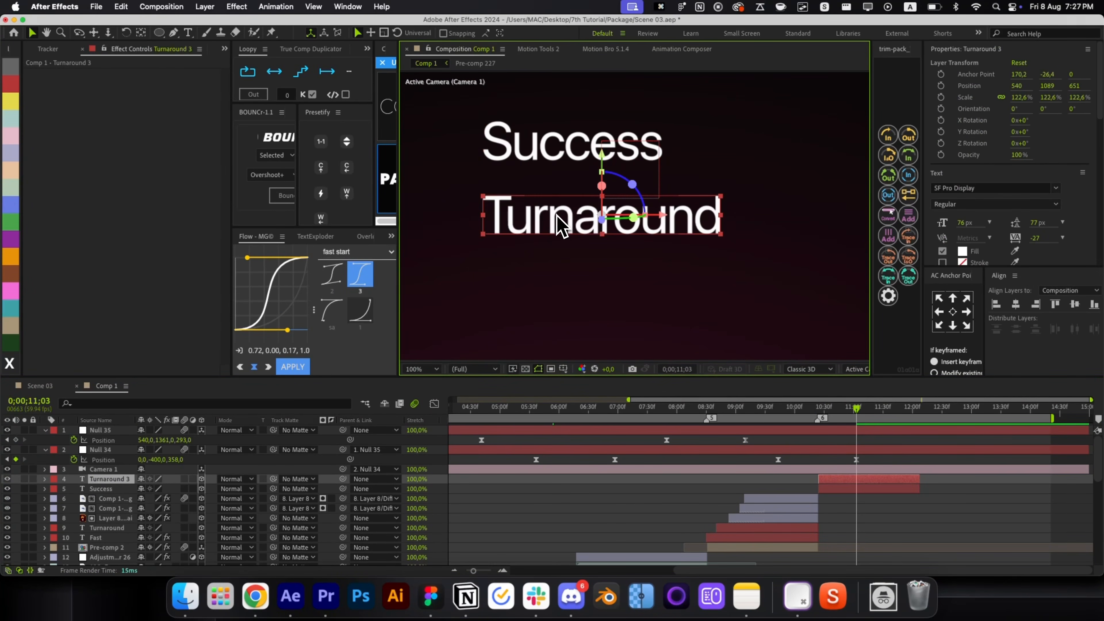
double_click(537, 215)
type("Based")
key("super+Return")
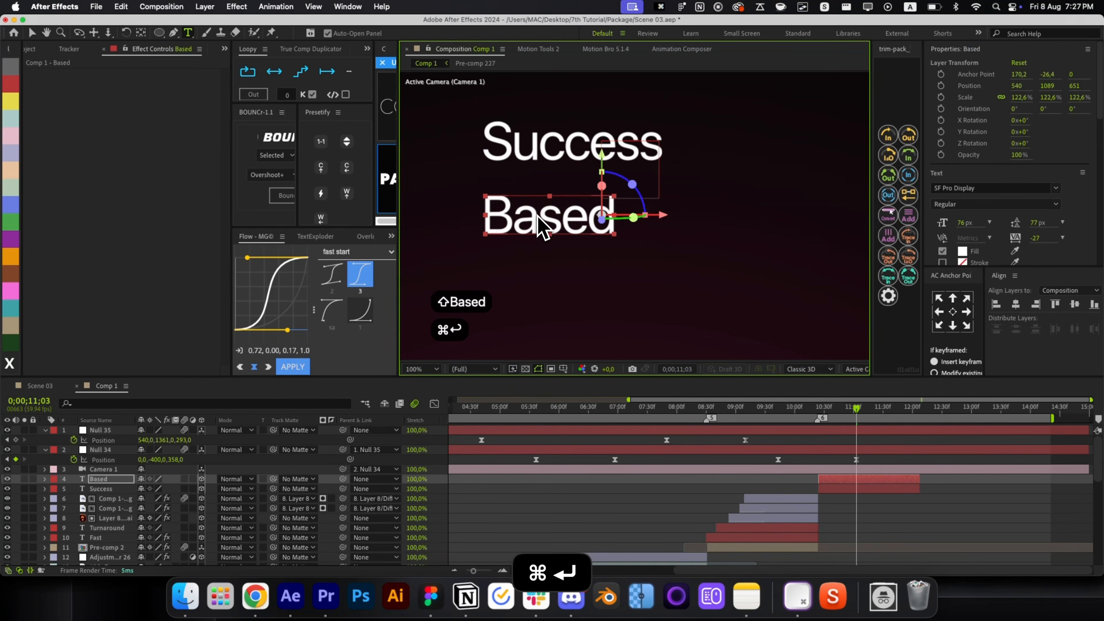
key("v")
Anchor Based at its left edge and move it up just beneath Success.
left_click(939, 312)
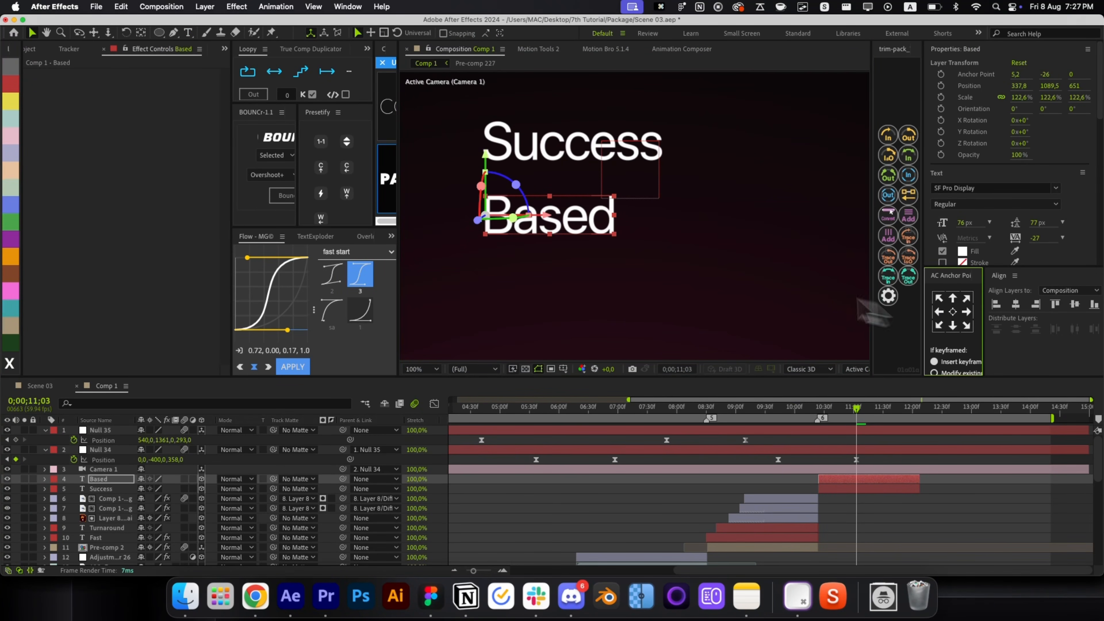
left_click_drag(485, 168, 485, 142)
left_click(907, 547)
Set the Pen tool's stroke colour to magenta.
key("g")
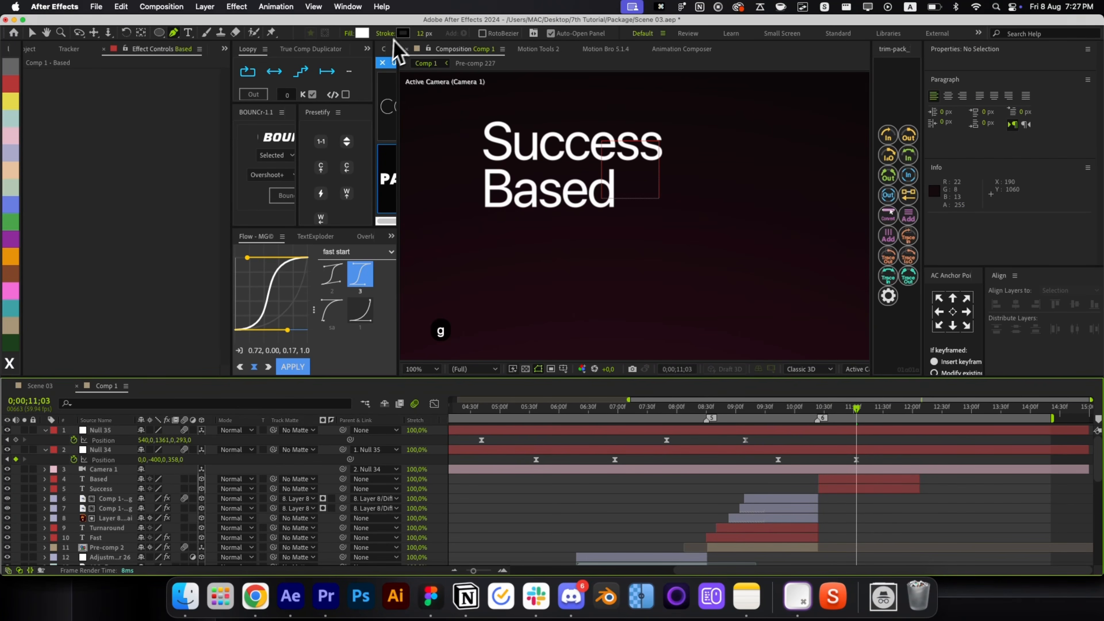
left_click(404, 33)
left_click(182, 300)
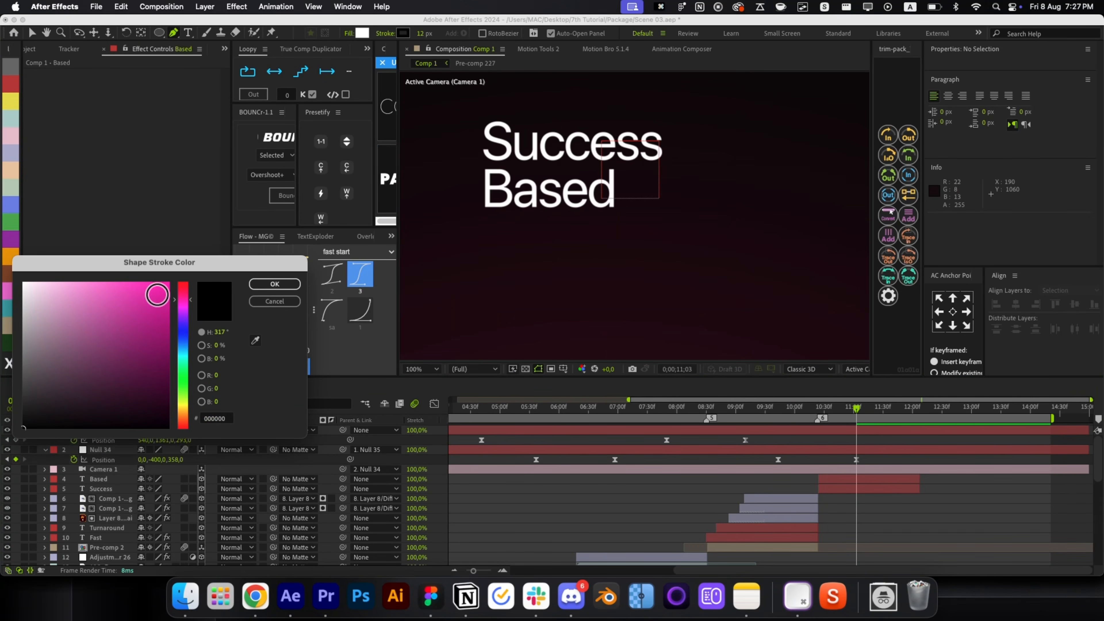
left_click(157, 294)
left_click(274, 284)
Draw a straight line across Success, widen the stroke to 83 px, and make it 3D.
left_click(484, 137)
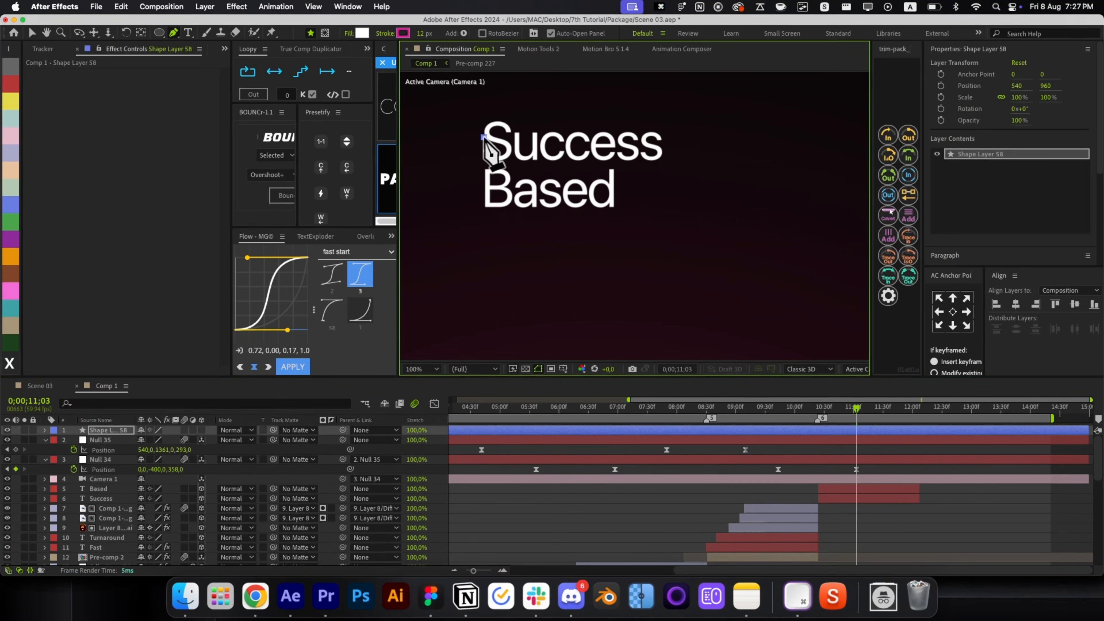
left_click(671, 137)
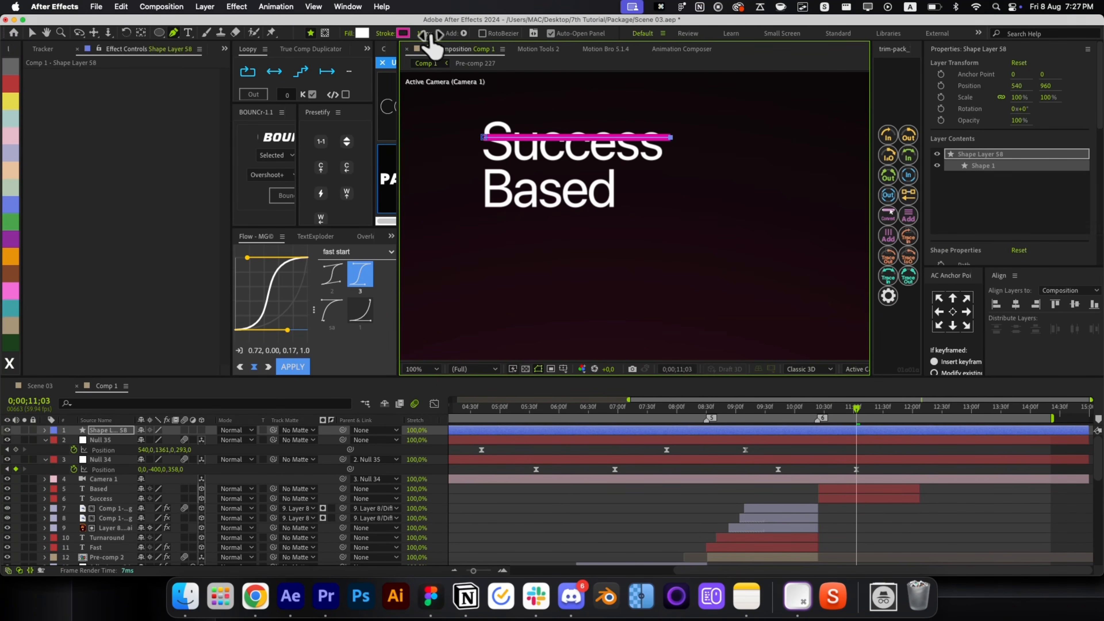
left_click_drag(428, 33, 477, 40)
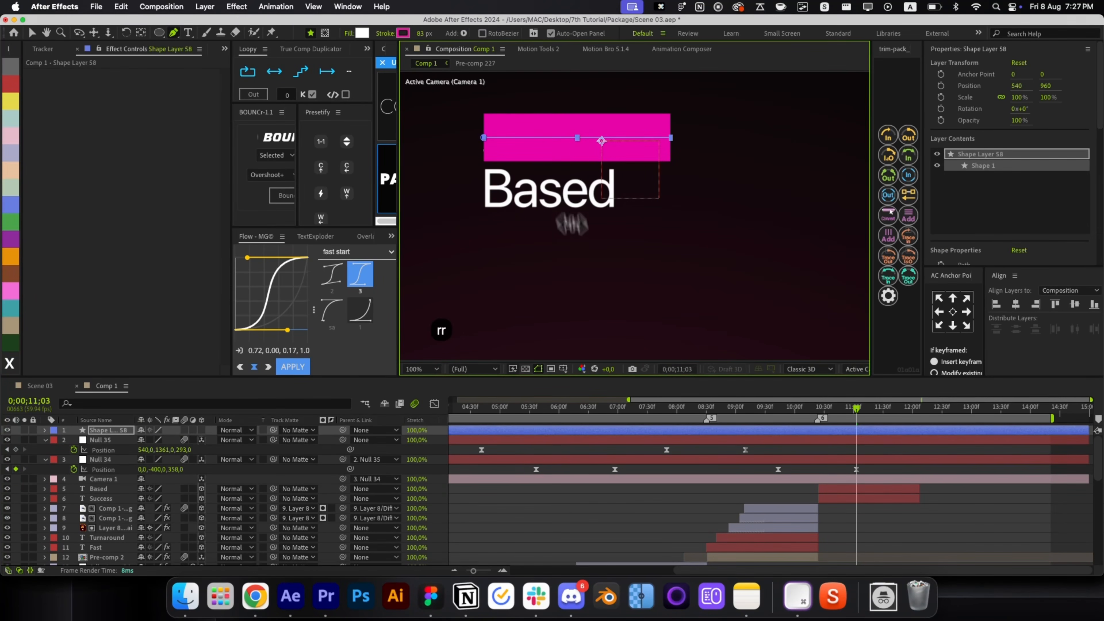
left_click(201, 429)
Place the bar layer below Success, starting at the current time, with its anchor recentred.
left_click_drag(114, 431, 126, 505)
key("bracketleft")
key("super+bracketleft")
key("v")
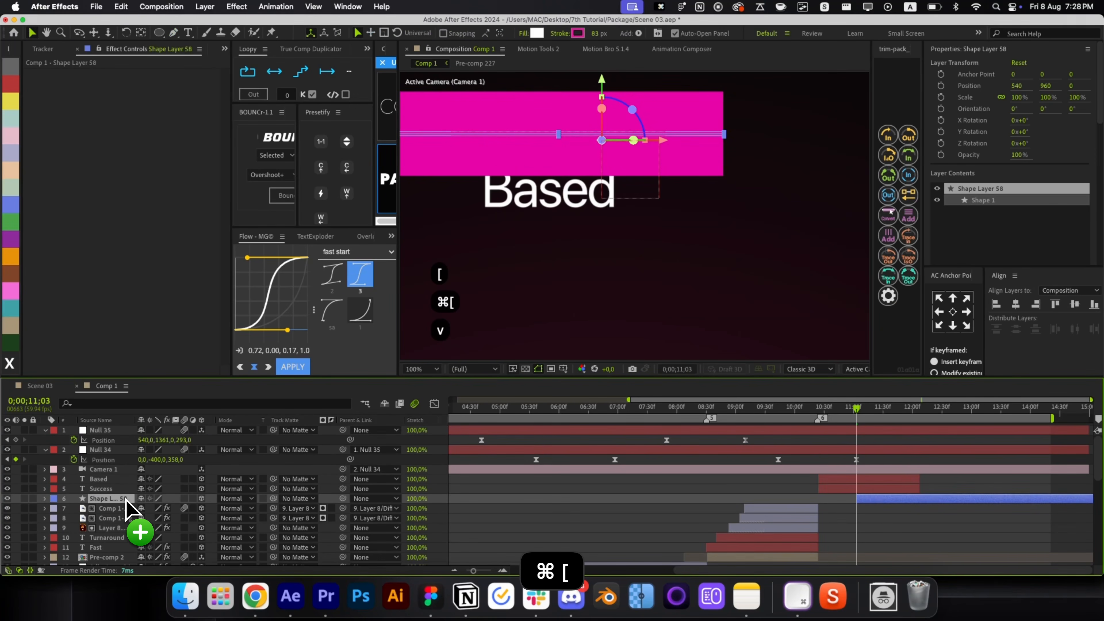
left_click(891, 511)
left_click(882, 499)
key("super+alt+Home")
Start the bar earlier and position it behind Success, then return to 10;24.
left_click_drag(887, 514, 851, 510)
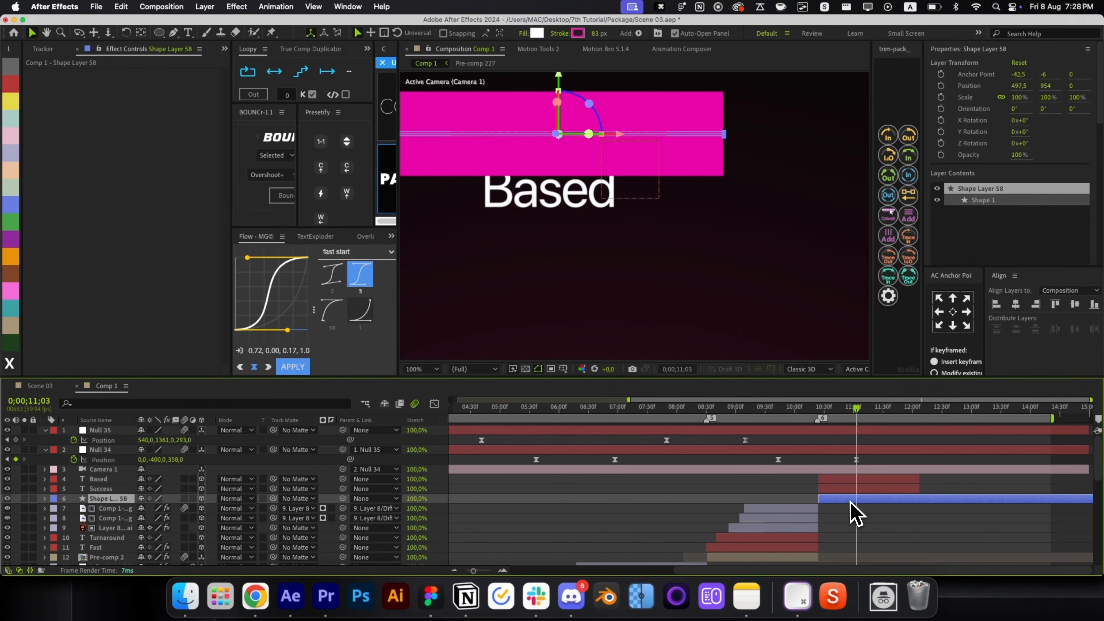
key("super+Home")
key("v")
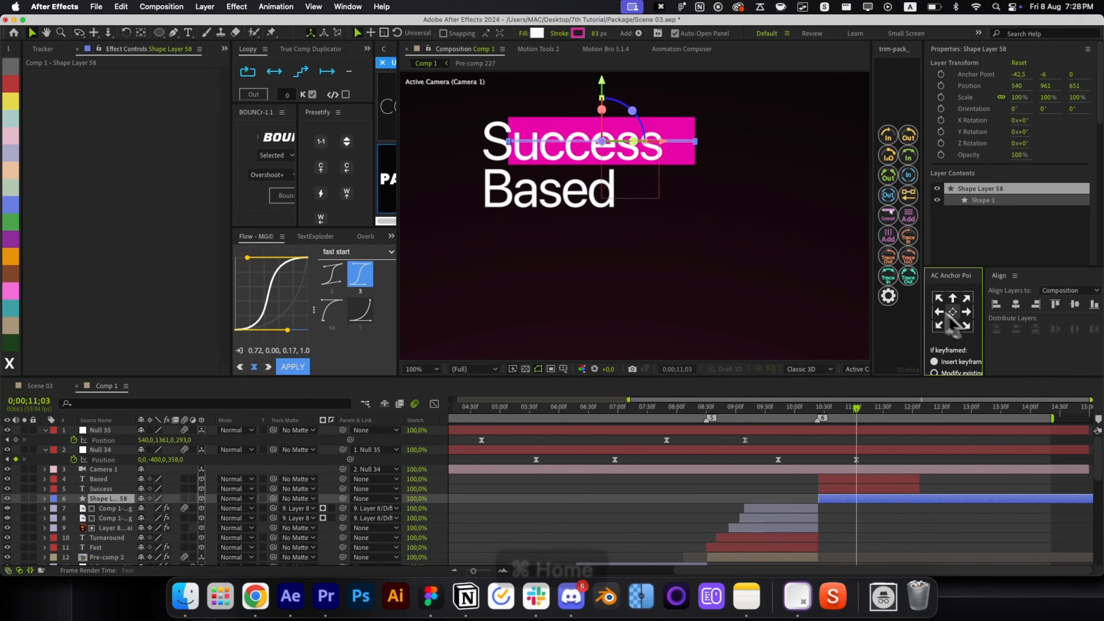
left_click_drag(656, 150, 631, 144)
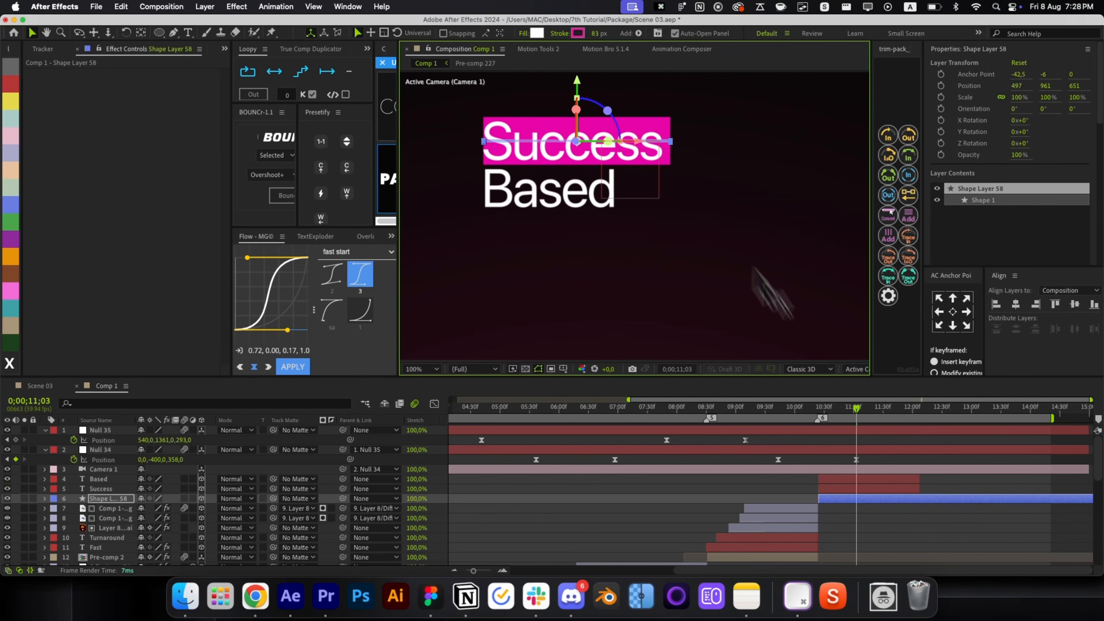
left_click(842, 416)
left_click_drag(843, 417, 825, 417)
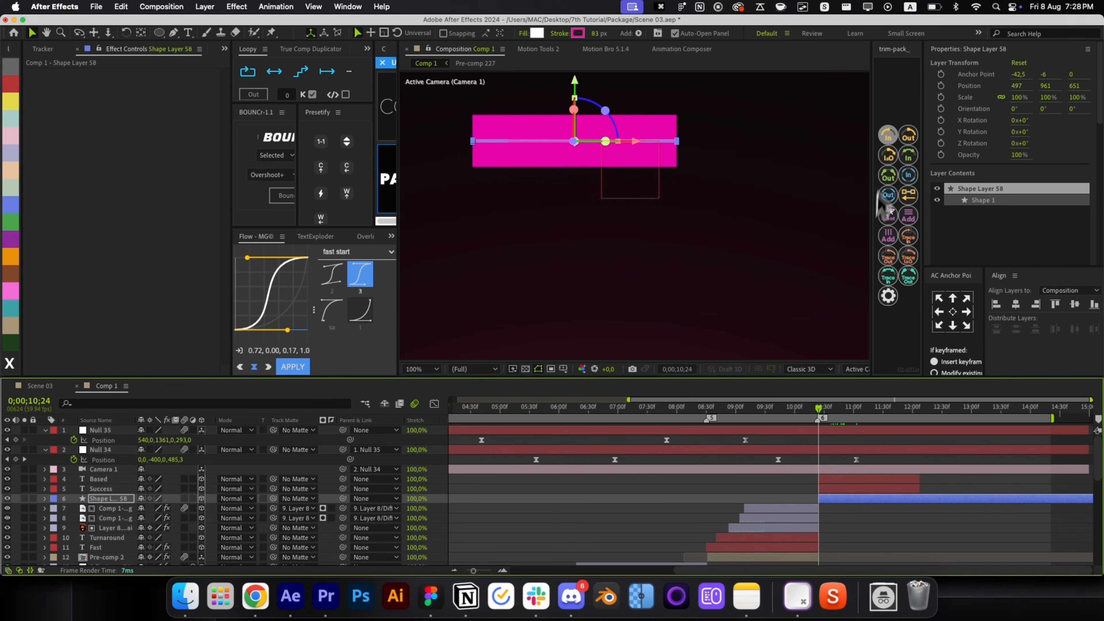
Set the magenta bar as Success's track matte and preview the words.
left_click(886, 142)
left_click(843, 489)
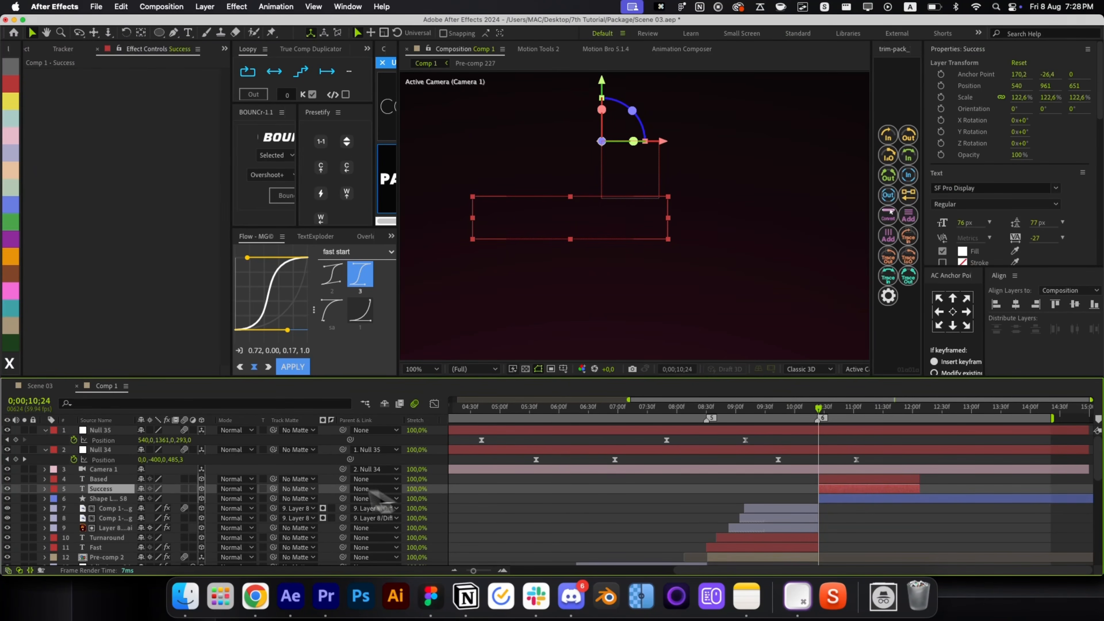
left_click_drag(198, 505, 196, 502)
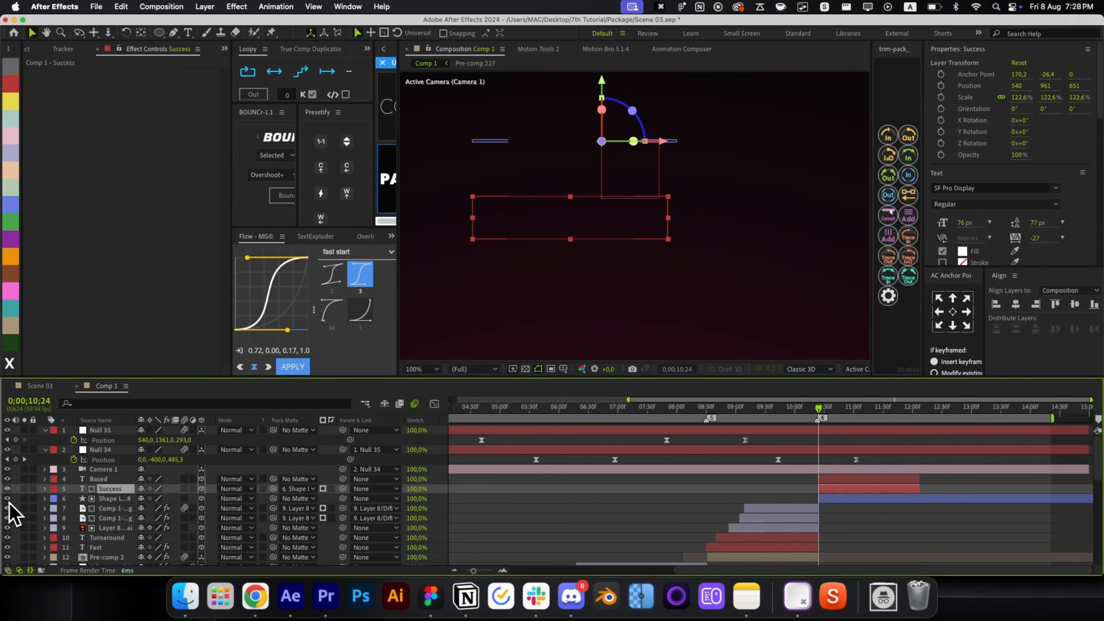
left_click_drag(819, 418, 817, 443)
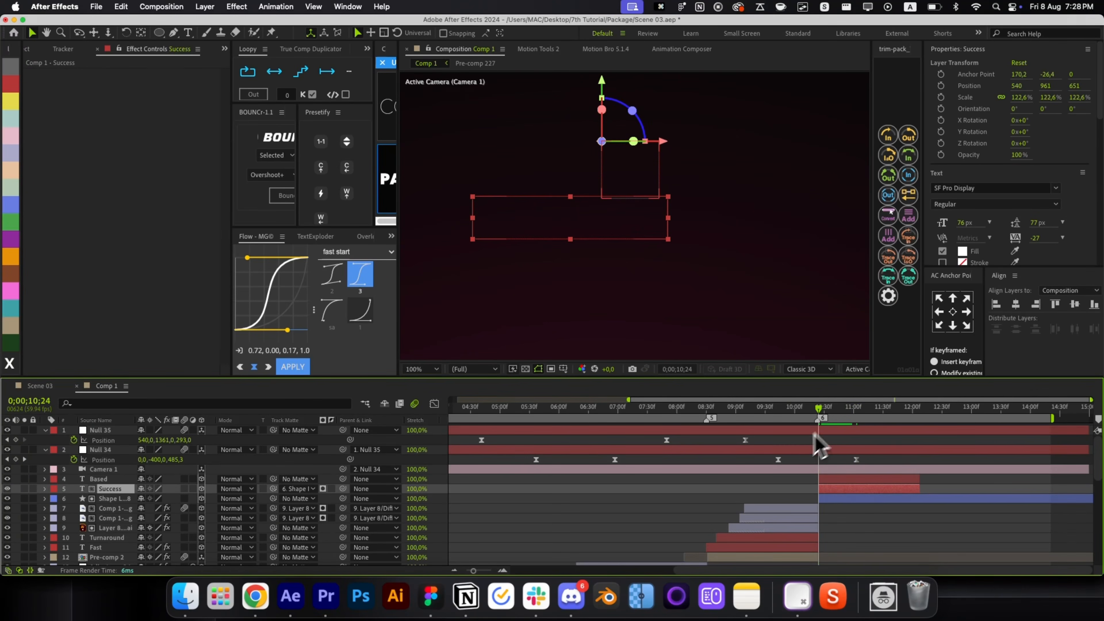
Delete the old Animator 1 from both the Success and Based text layers.
key("u")
key("u")
left_click(105, 519)
key("BackSpace")
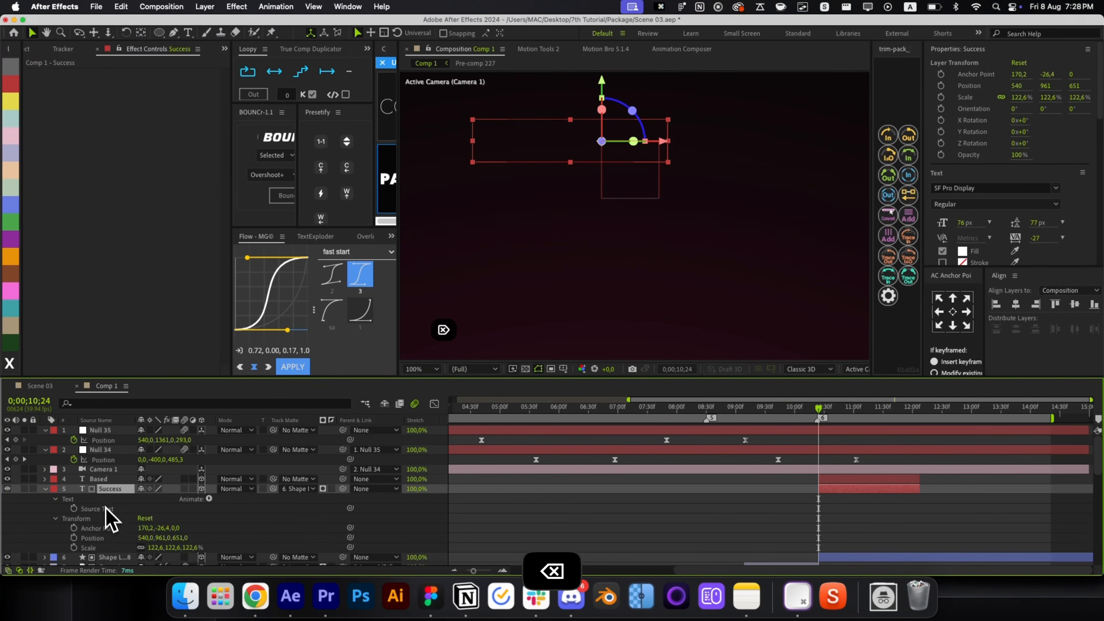
key("r")
key("r")
left_click(111, 479)
key("u")
key("u")
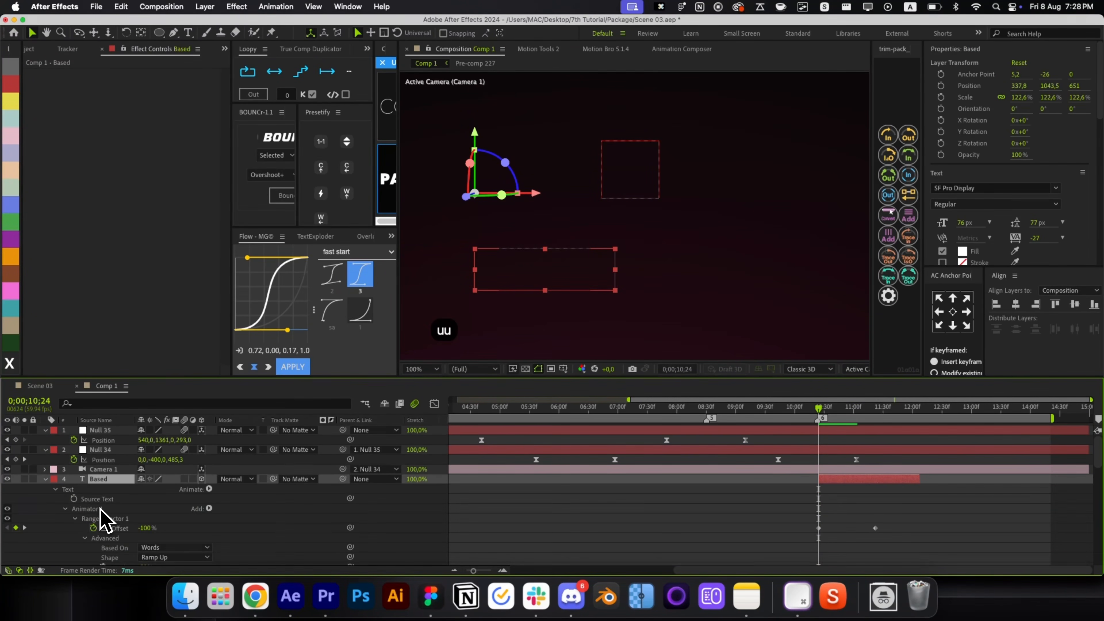
left_click(100, 517)
key("BackSpace")
key("u")
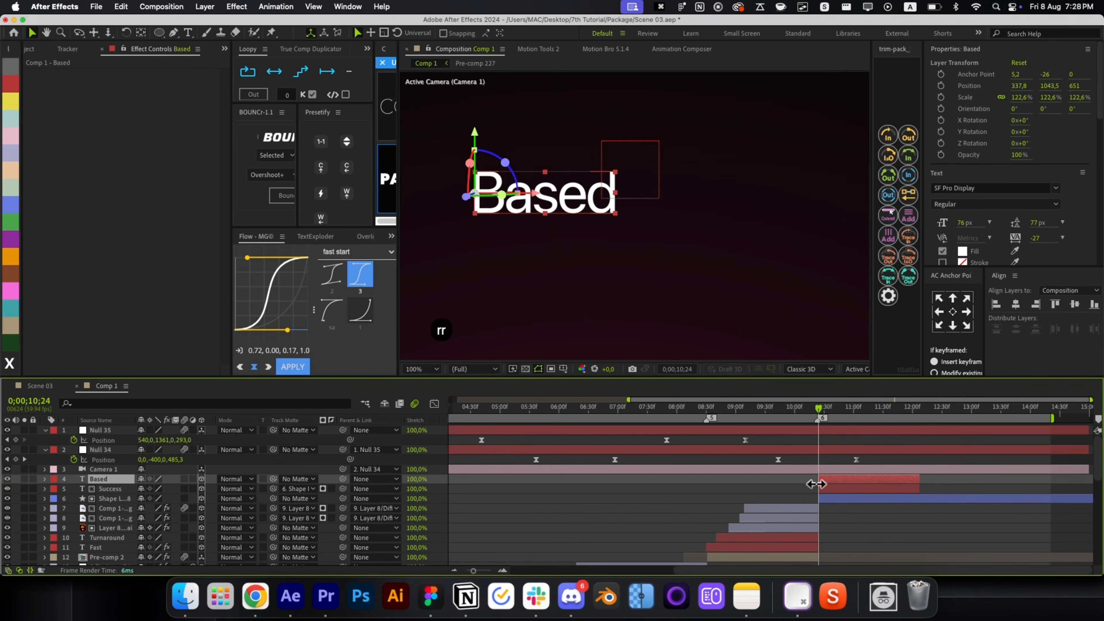
Trim the Based layer so it starts at 10;44.
left_click_drag(822, 478, 826, 479)
left_click(814, 443)
left_click_drag(818, 416, 837, 418)
left_click(843, 480)
key("alt+bracketleft")
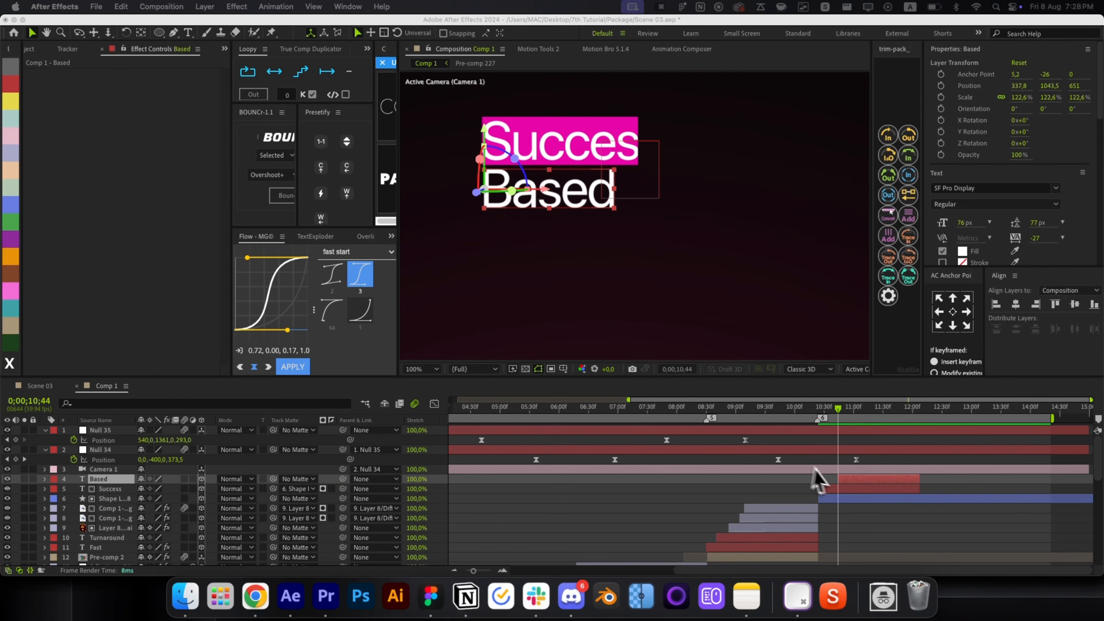
Apply a Presetify entrance animation to Based and view both words at 11;02.
left_click(840, 482)
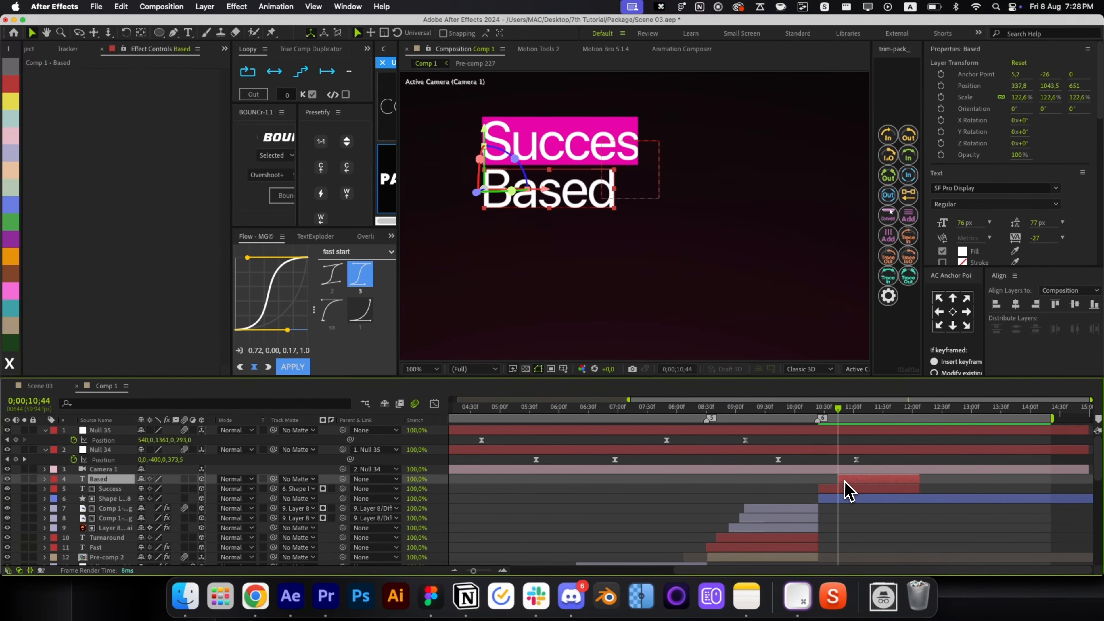
left_click(347, 196)
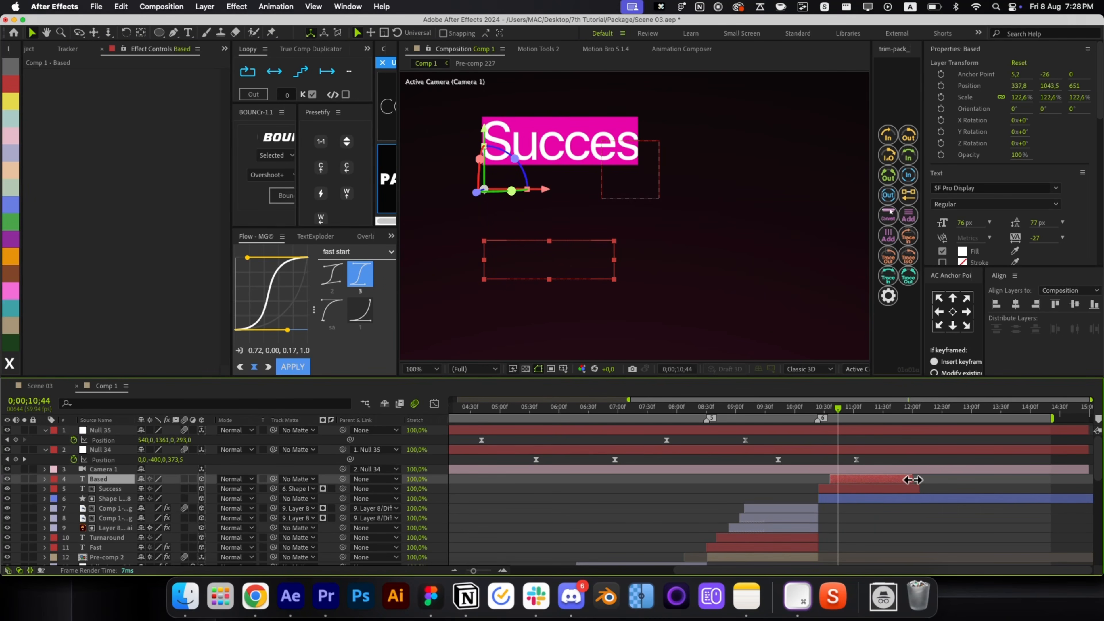
left_click(923, 484)
key("r")
key("r")
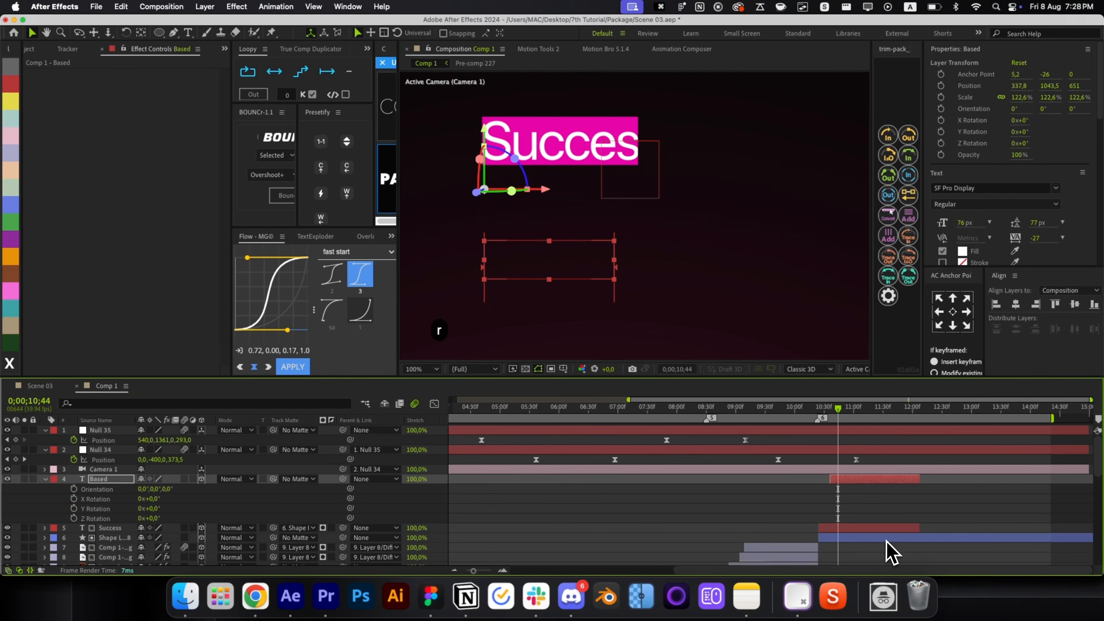
left_click_drag(840, 419, 856, 424)
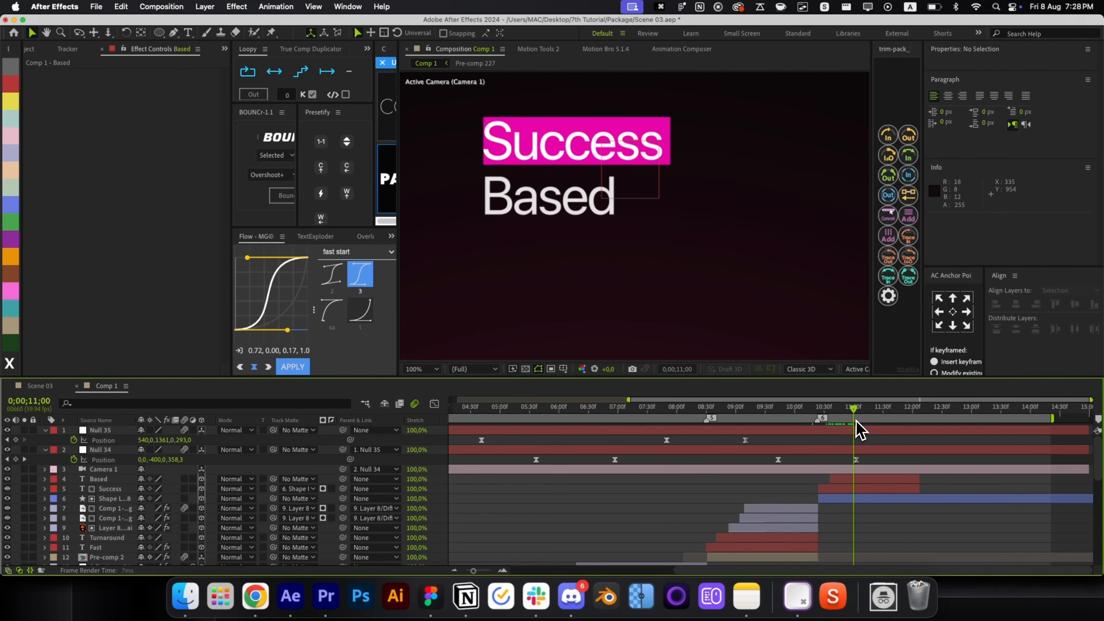
Keyframe the bar's stroke colour, setting a light blue at 10;49.
left_click(840, 500)
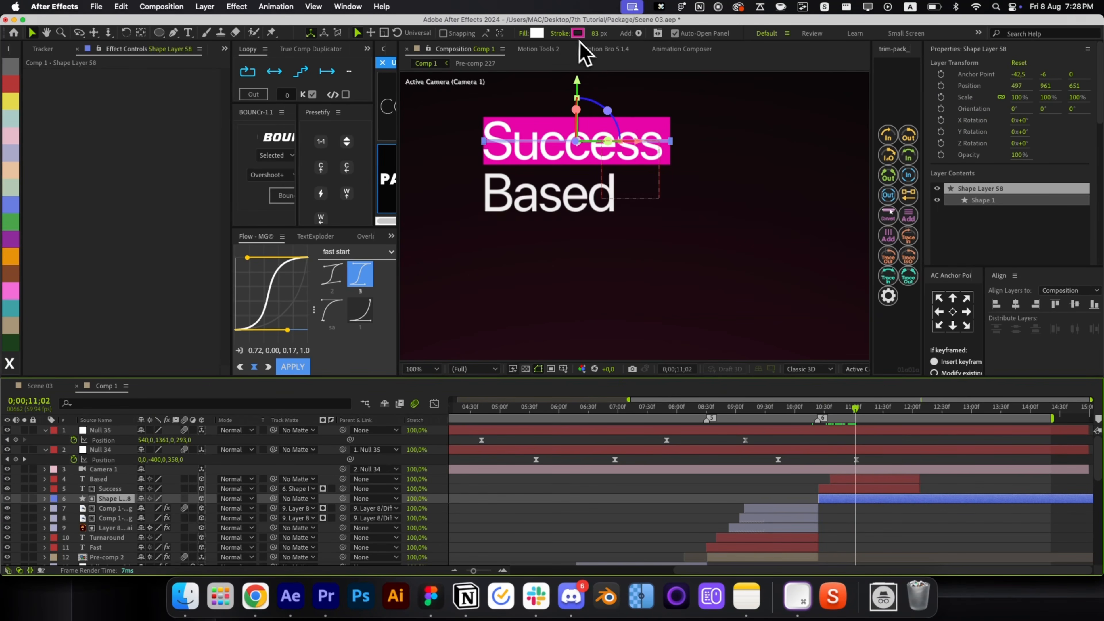
key("u")
key("u")
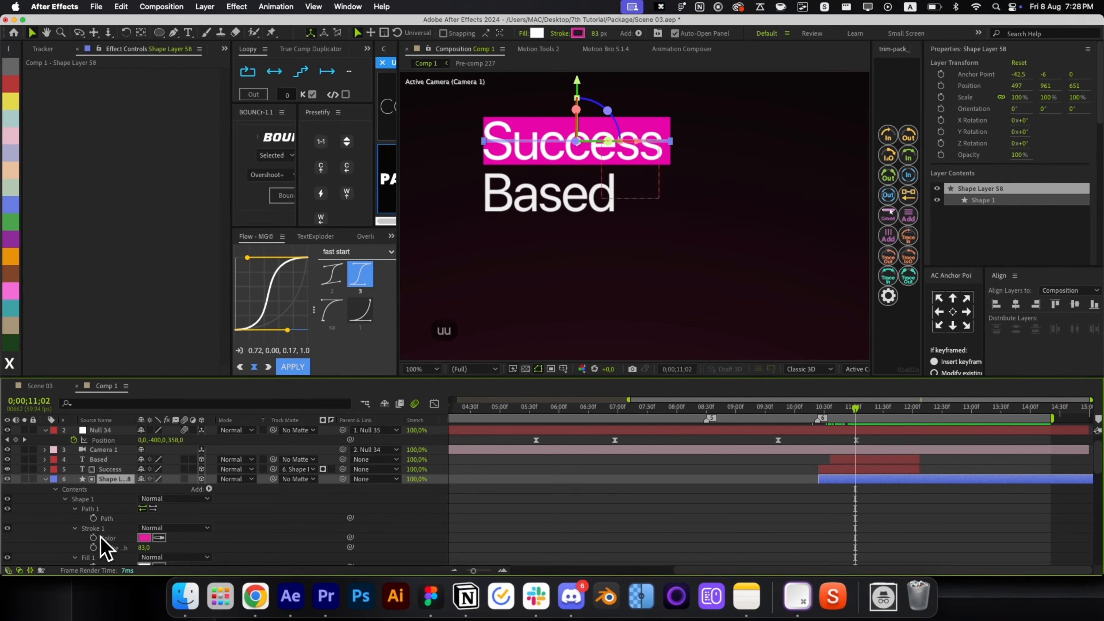
left_click(93, 538)
left_click_drag(848, 413, 843, 415)
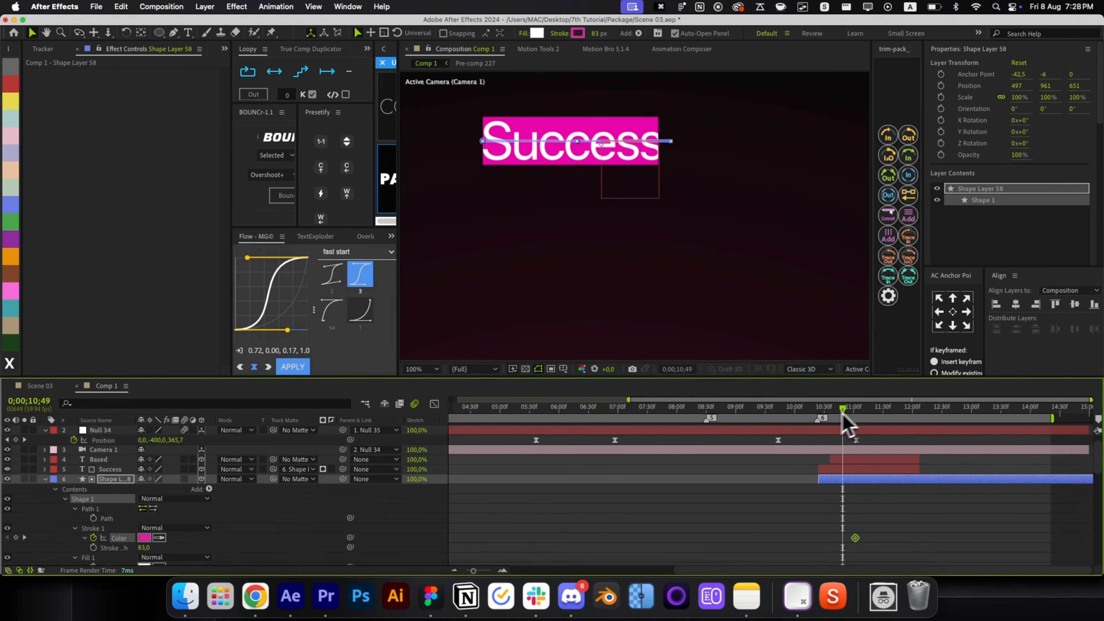
left_click(145, 537)
left_click(182, 341)
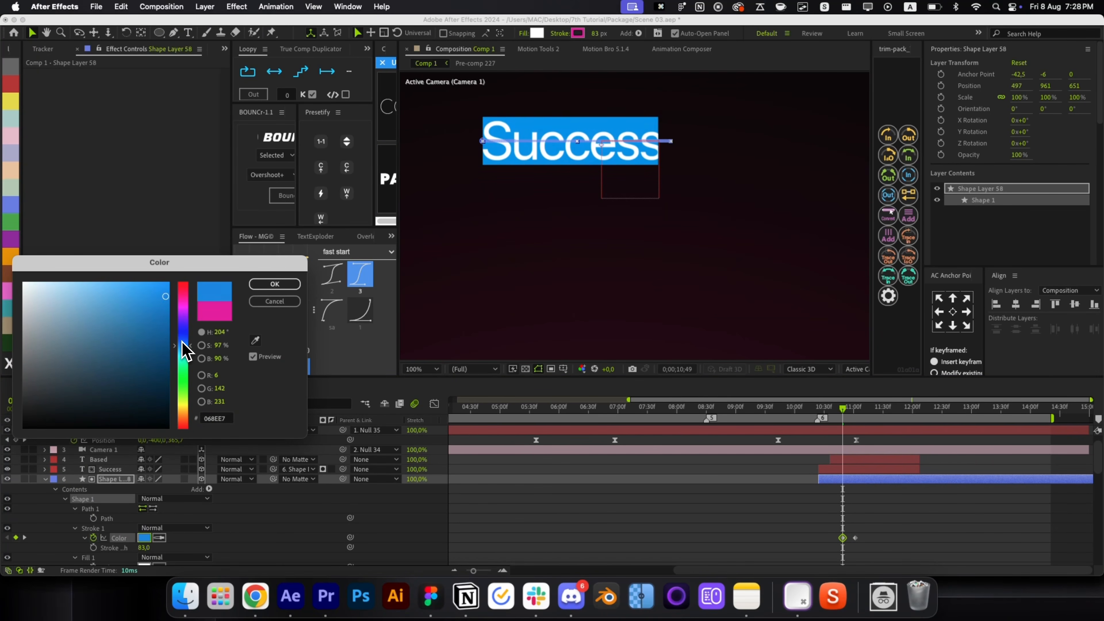
left_click_drag(186, 346, 184, 348)
key("Return")
Add a yellow-orange stroke colour keyframe at 10;39.
key("super+shift+Left")
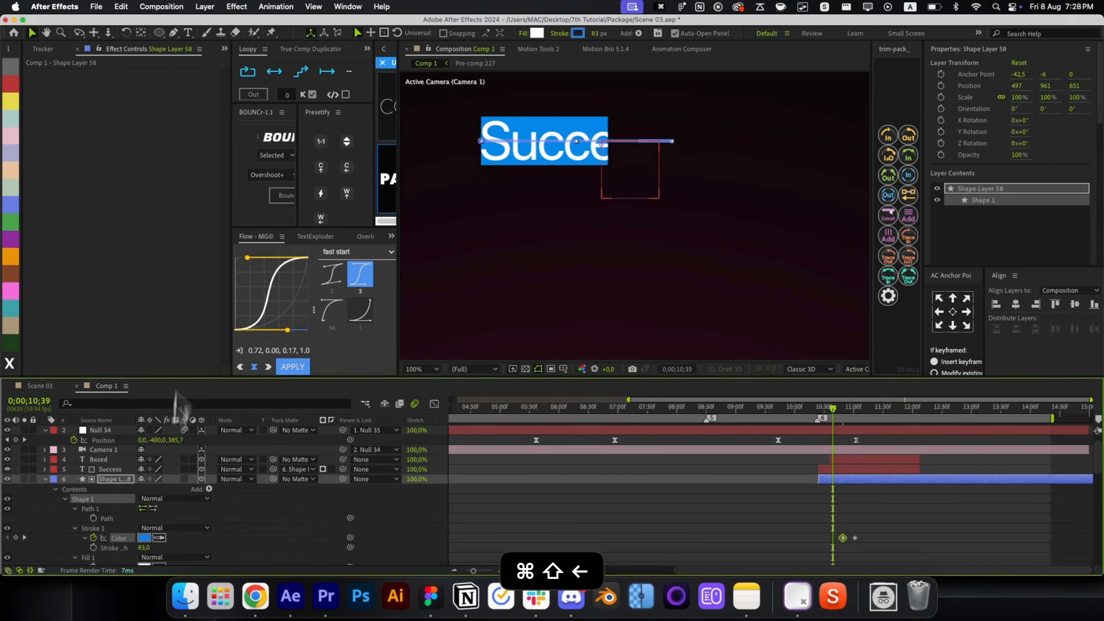
left_click(145, 537)
left_click(188, 405)
left_click_drag(188, 405, 189, 410)
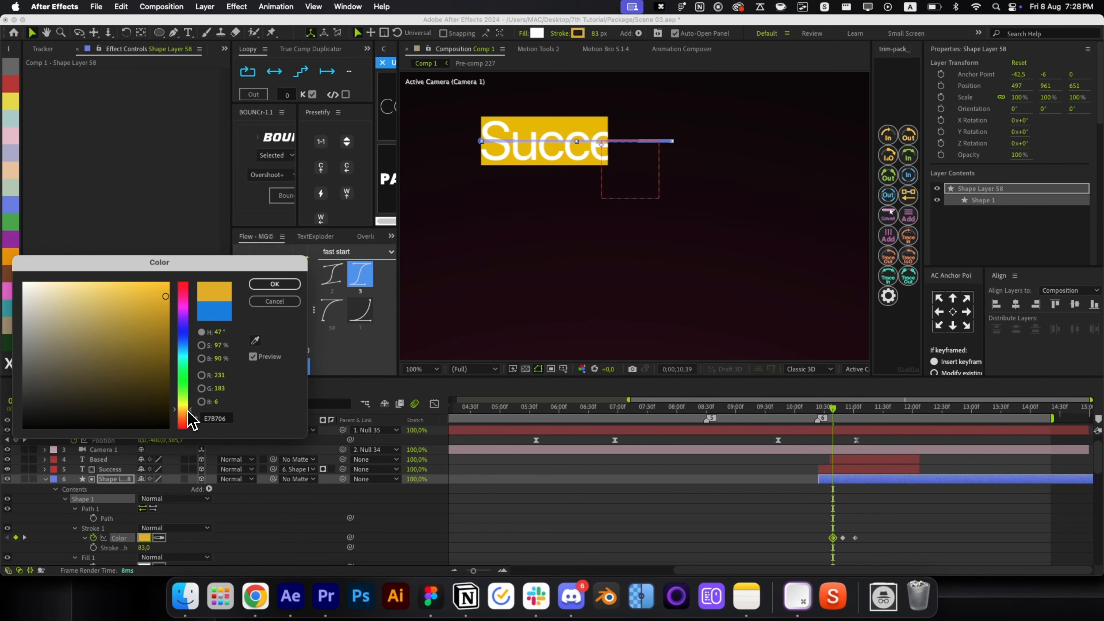
key("Return")
Add a magenta (E406E7, hue 299°) stroke colour keyframe at an earlier frame.
key("super+shift+Left")
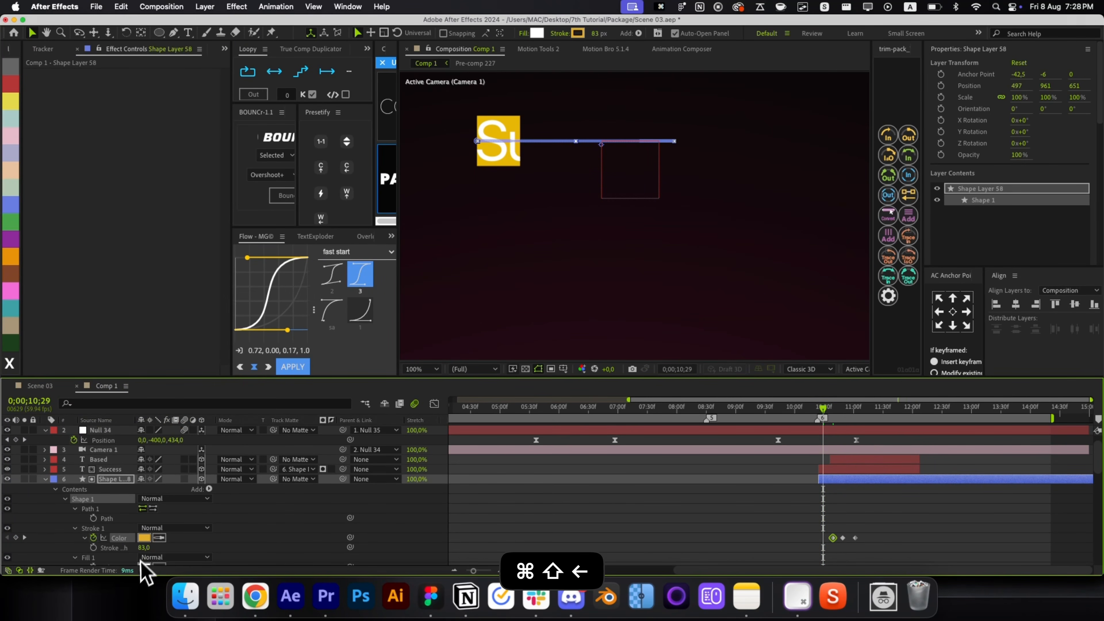
left_click(145, 538)
left_click(186, 307)
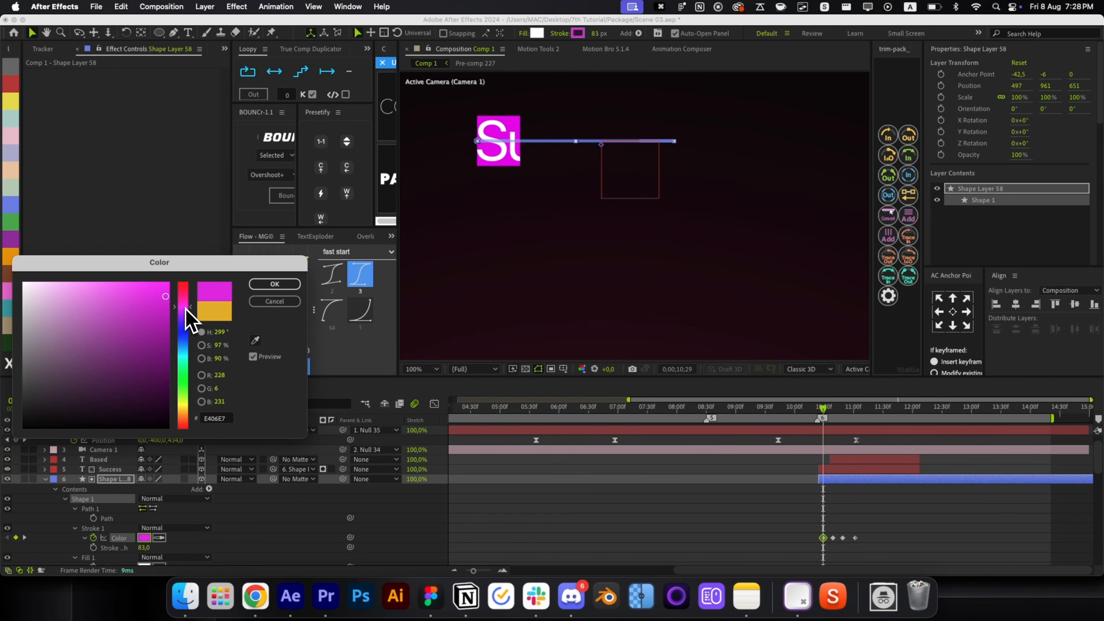
key("Return")
key("r")
key("r")
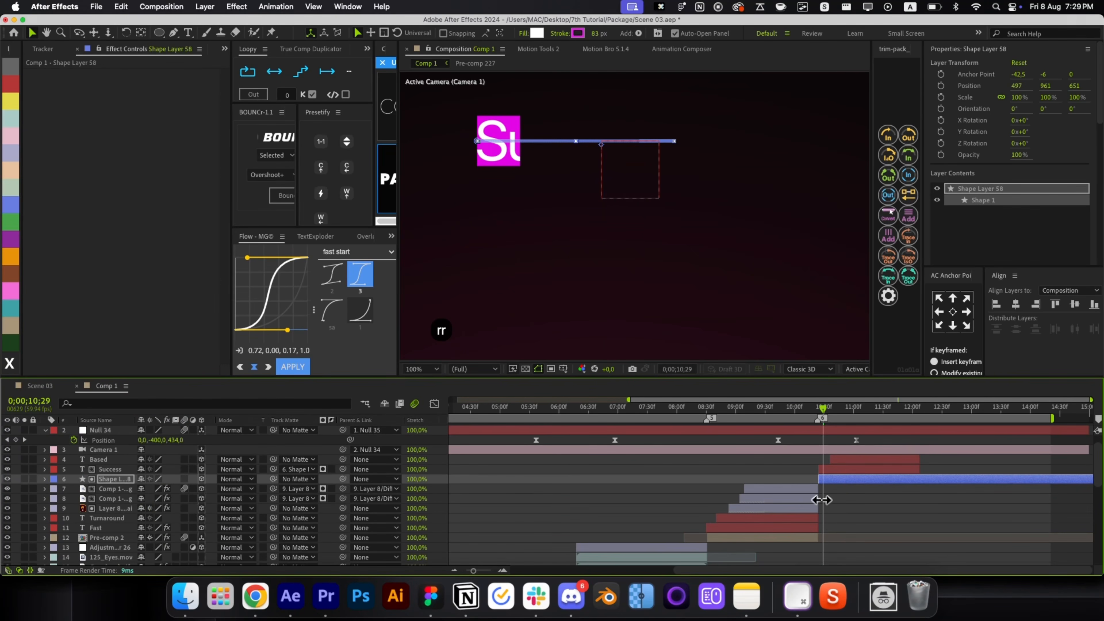
left_click(821, 498)
left_click(847, 480)
key("alt+space")
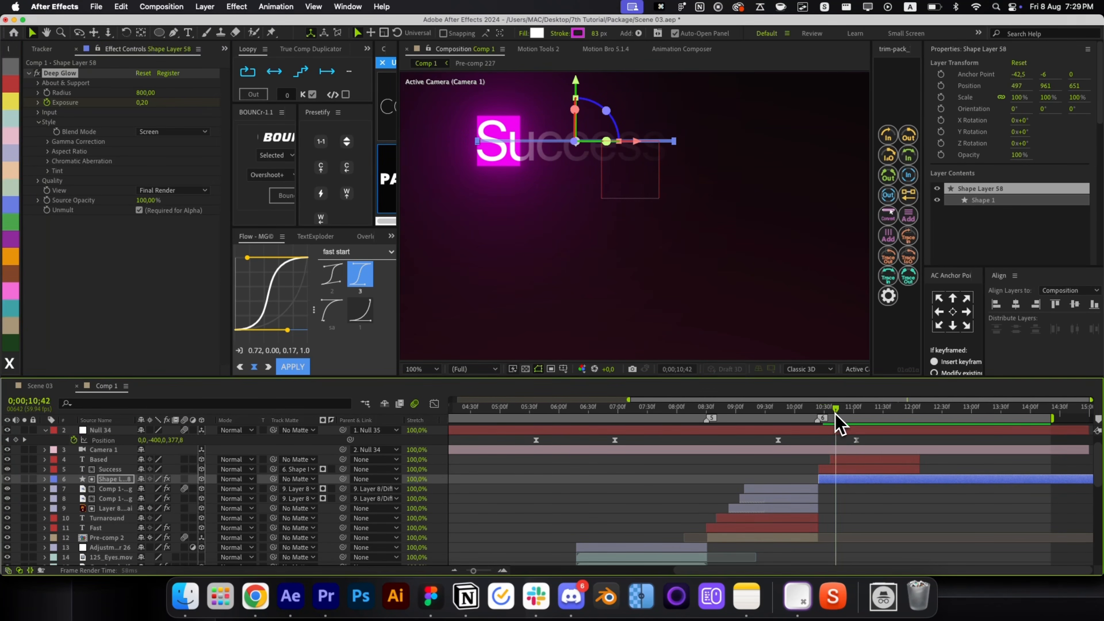
At 11;18, keyframe Deep Glow exposure to 0,07 by entering 0,20/3.
left_click_drag(836, 417, 870, 418)
left_click(144, 103)
key("Right")
type("/3")
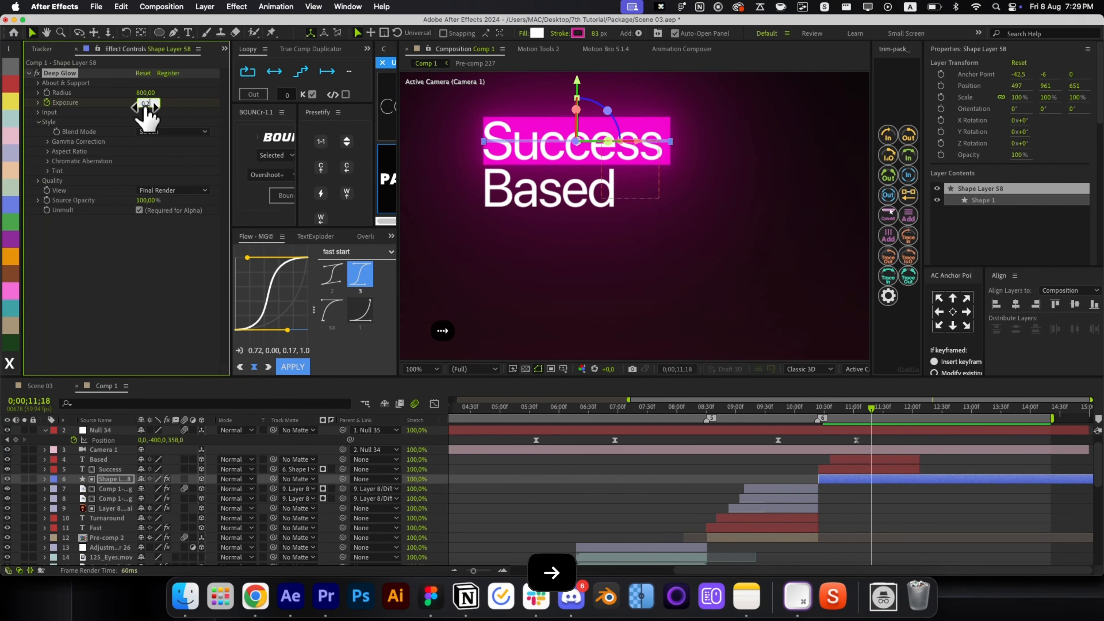
key("Return")
key("u")
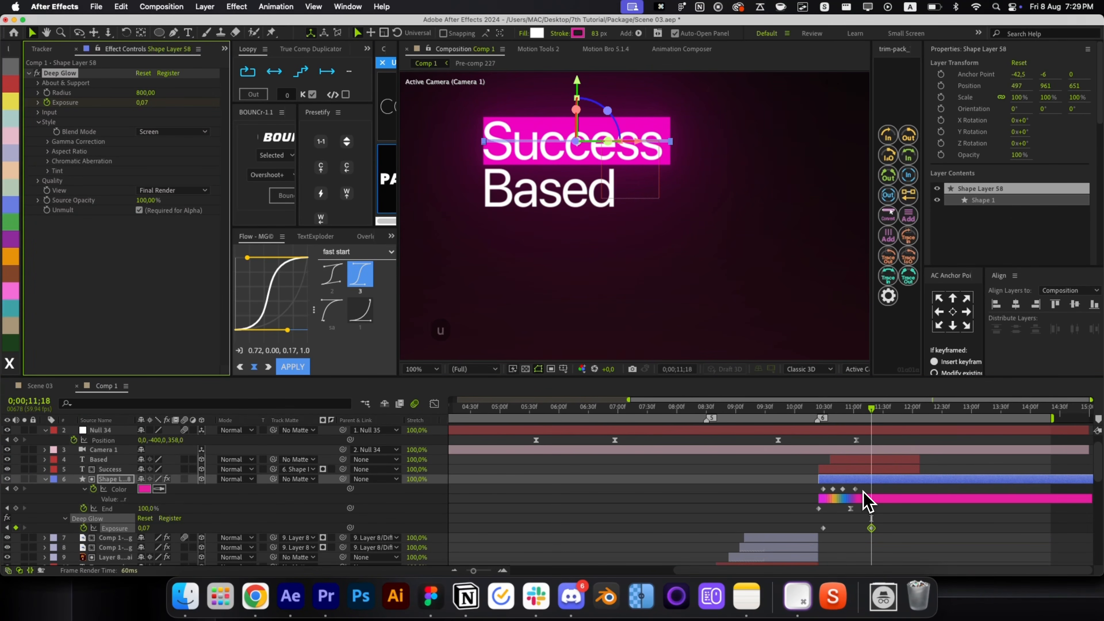
Scrub through the glow fade in the full-frame view, then select the text's null.
left_click(864, 500)
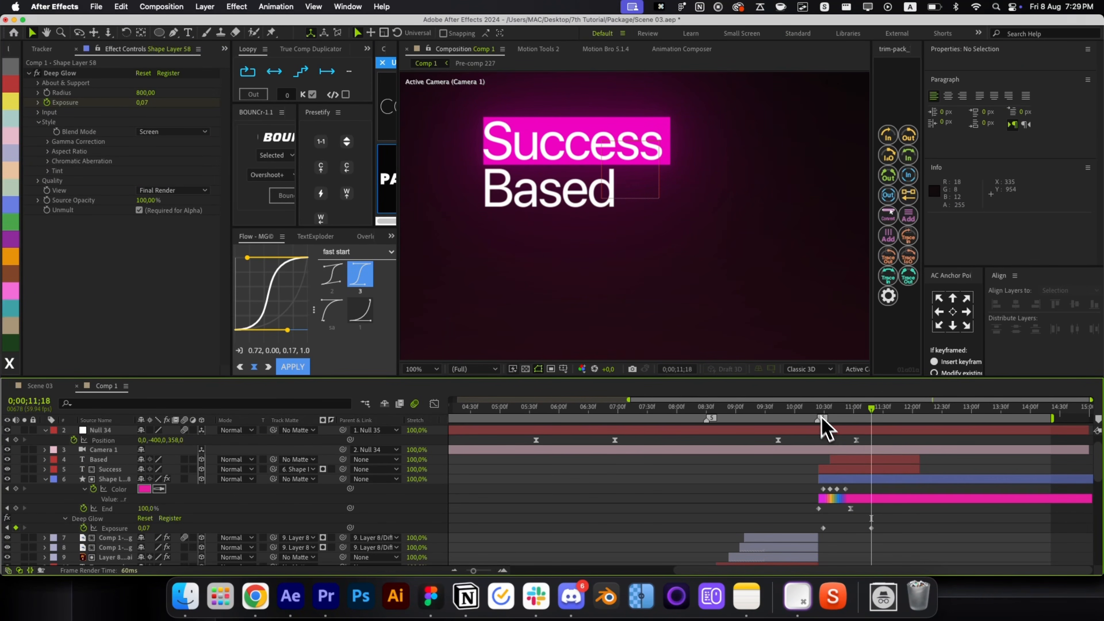
left_click_drag(820, 419, 867, 437)
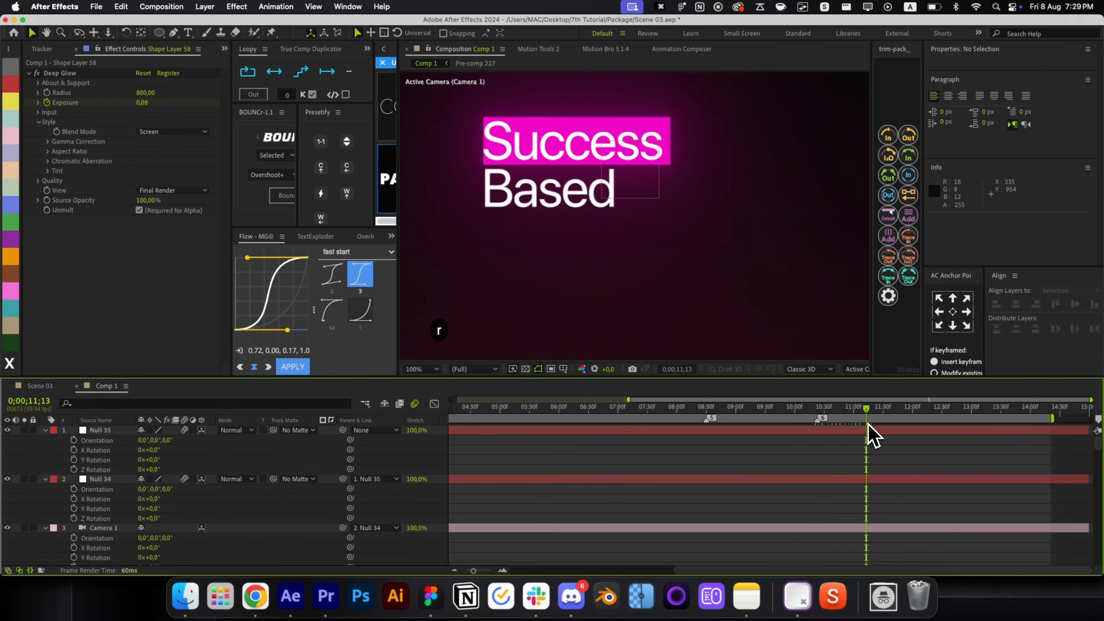
key("u")
key("alt+slash")
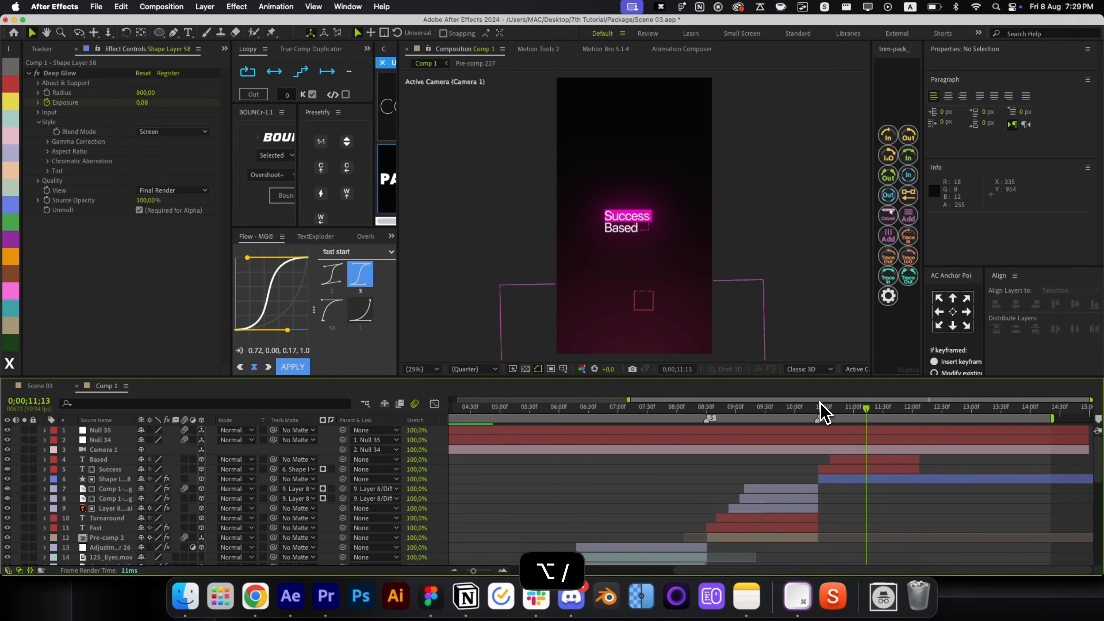
mouse_move(820, 412)
left_mouse_down()
mouse_move(855, 420)
mouse_move(838, 424)
left_mouse_up()
scroll(647, 218, "up", 1)
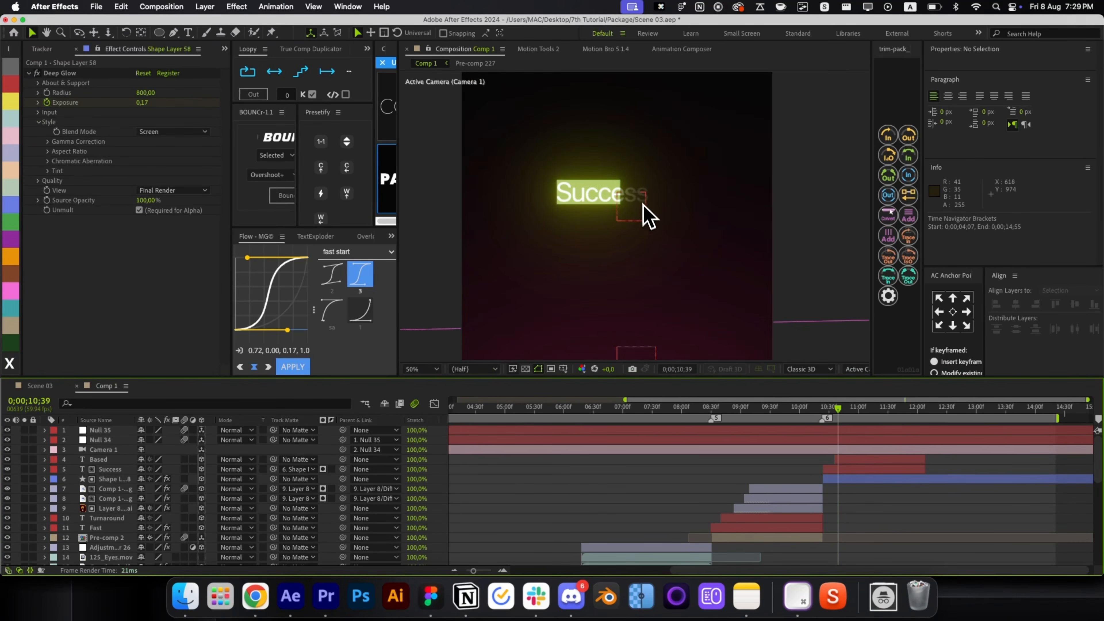
left_click(642, 198)
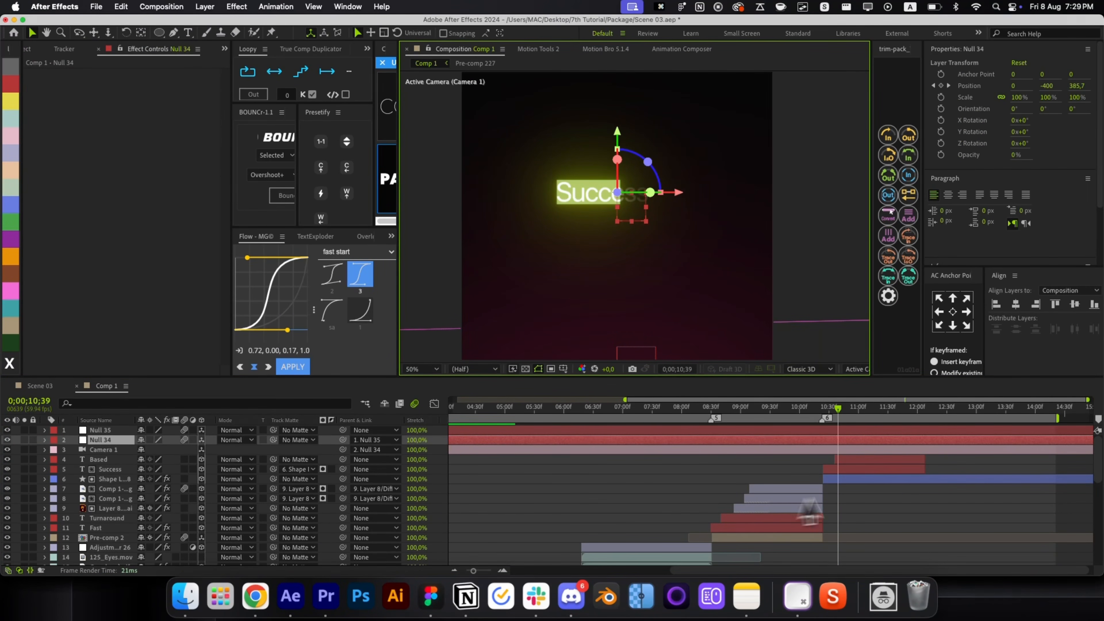
Duplicate the highlight bar shape layer and delete the Deep Glow effect from the original.
left_click(856, 479)
key("cmd+d")
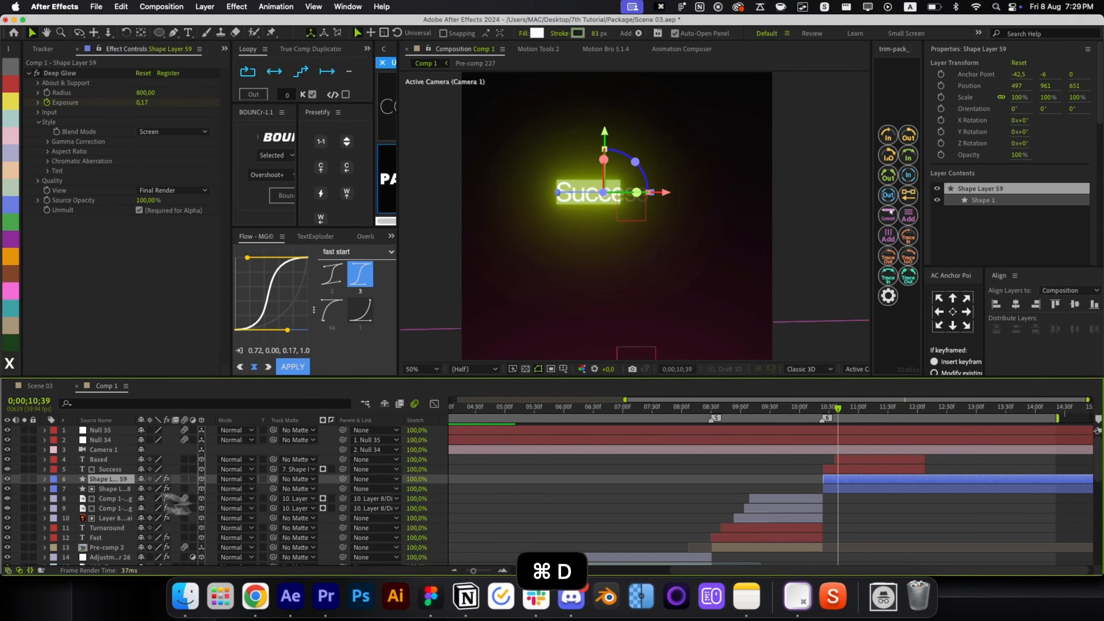
left_click(99, 491)
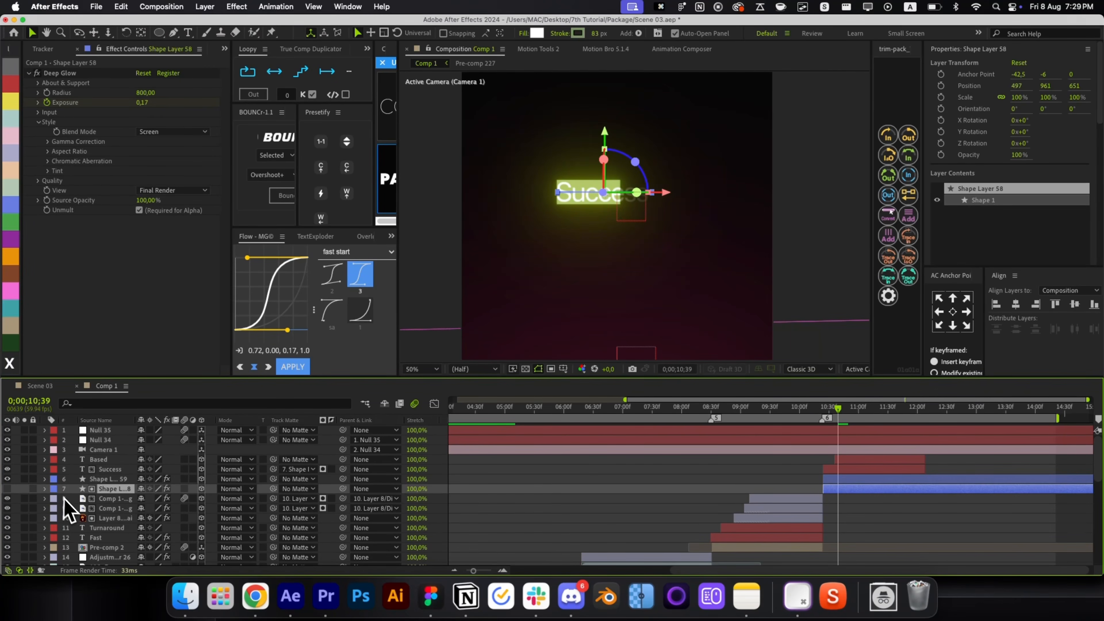
left_click(76, 84)
key("BackSpace")
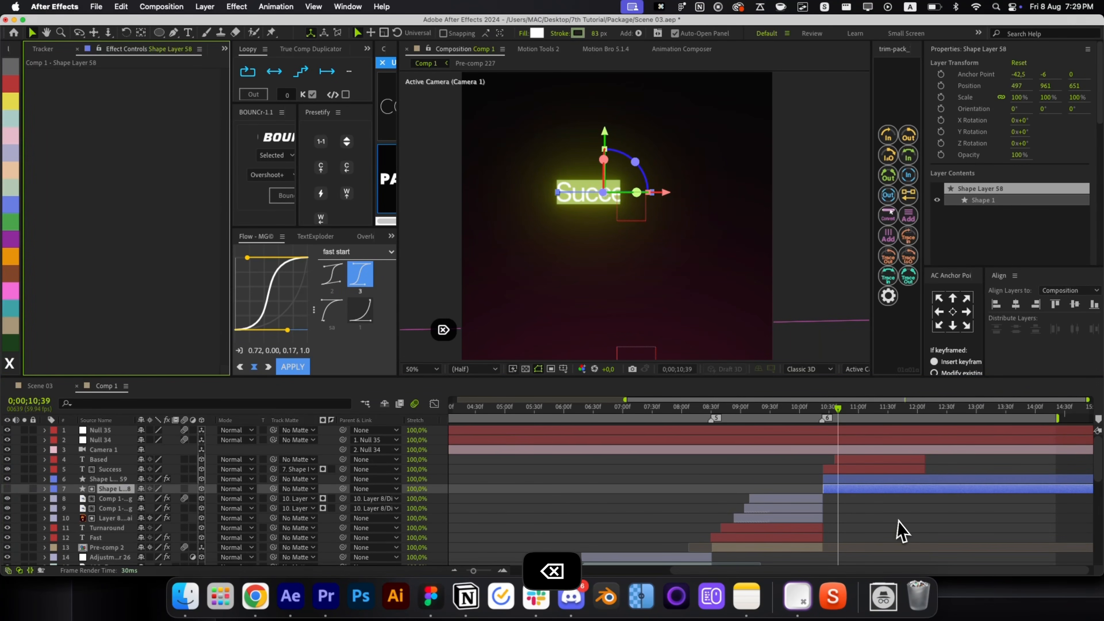
Scrub the timeline to compare the two highlight bars in the fitted preview.
left_click(896, 527)
left_click_drag(831, 418, 870, 420)
key("alt+slash")
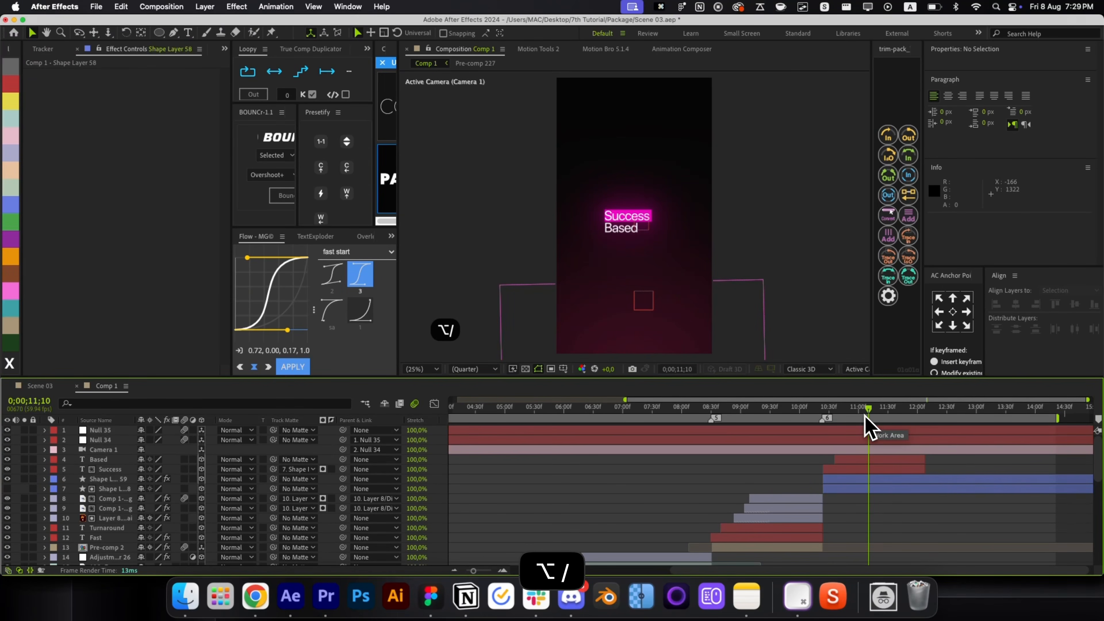
left_click(820, 417)
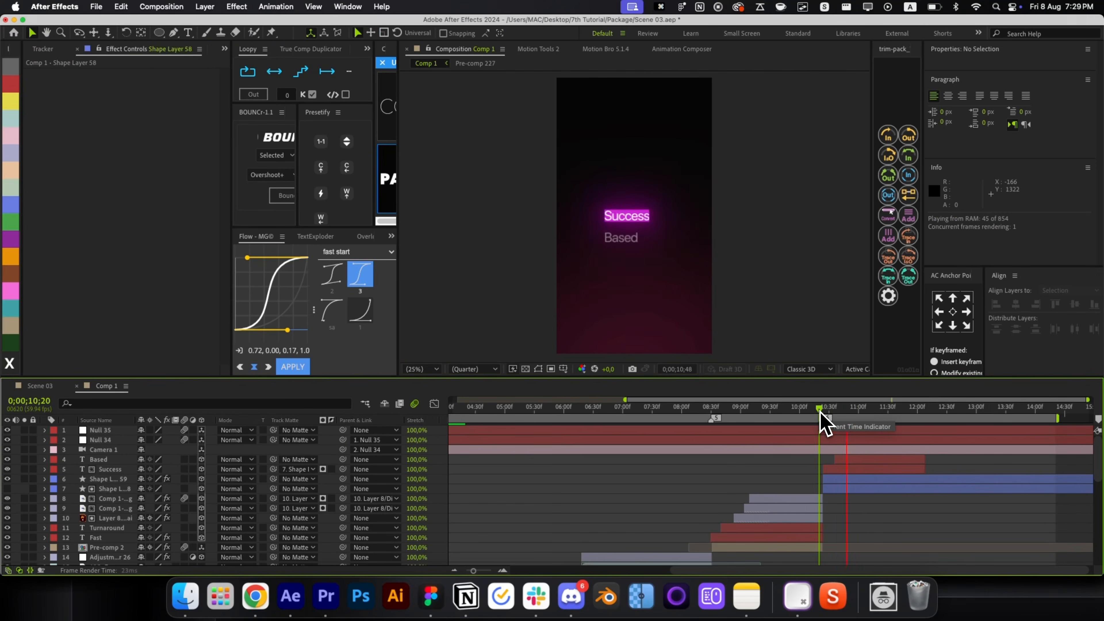
left_click_drag(821, 418, 891, 417)
Check the duplicate bar's four colour keyframes and play the highlight animation.
left_click(866, 478)
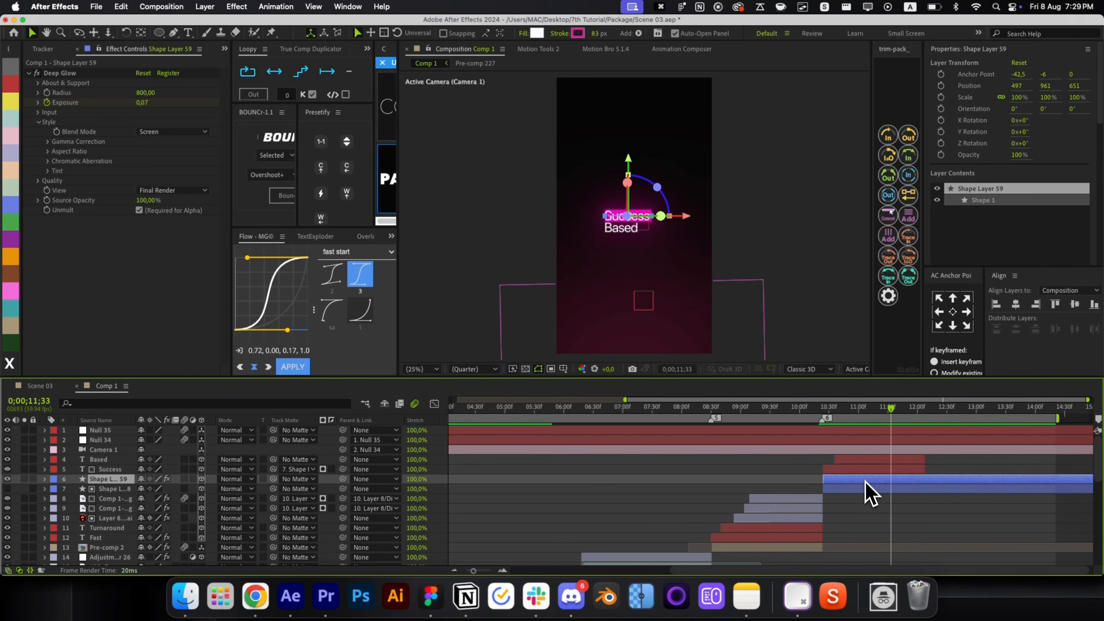
key("u")
left_click_drag(858, 484, 823, 490)
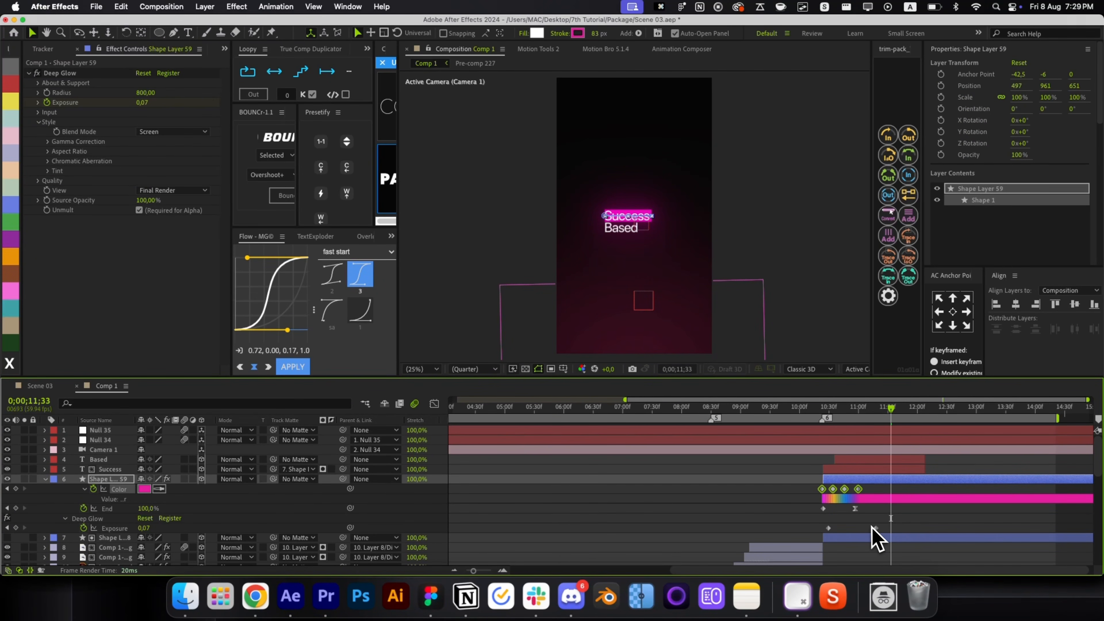
key("r")
key("r")
left_click(826, 414)
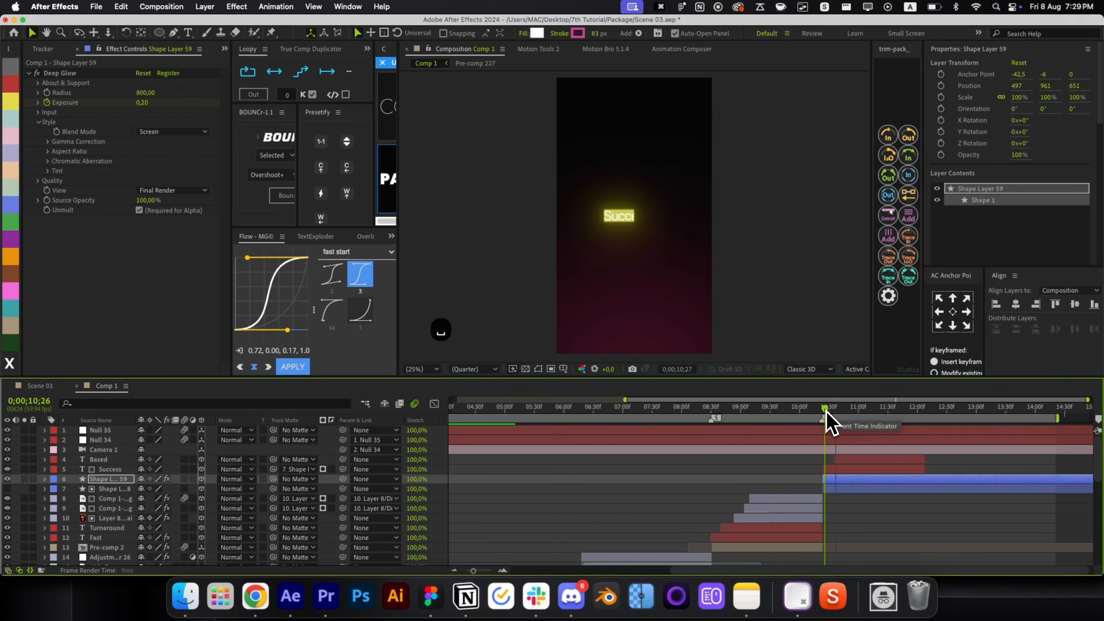
key("space")
left_click(901, 508)
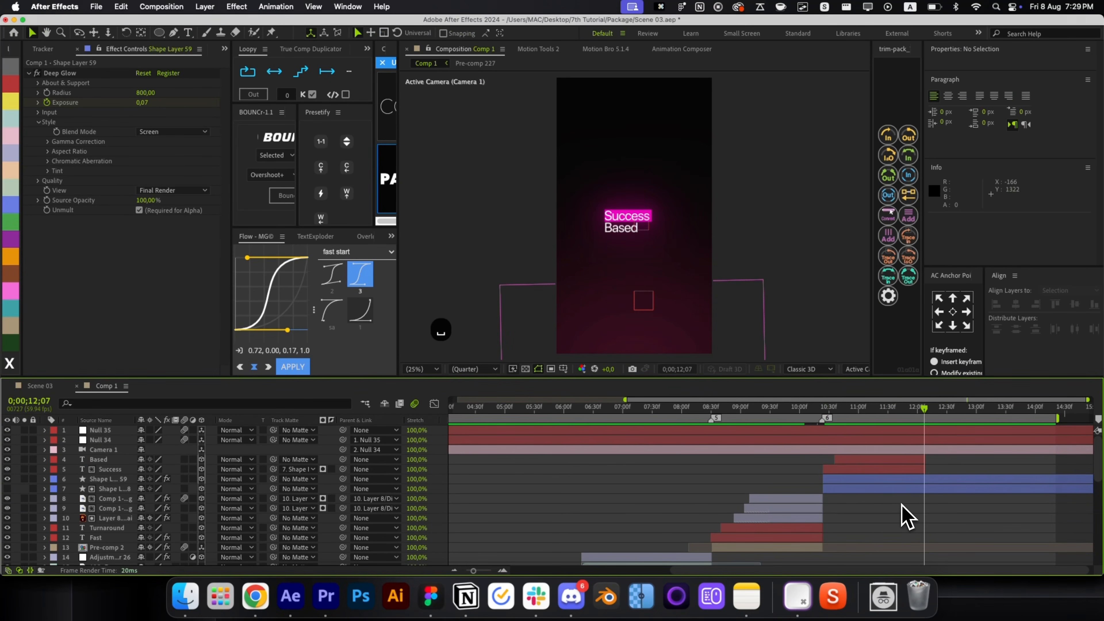
End the work area at 0;00;12;07 and play the composition from the start.
key("alt+slash")
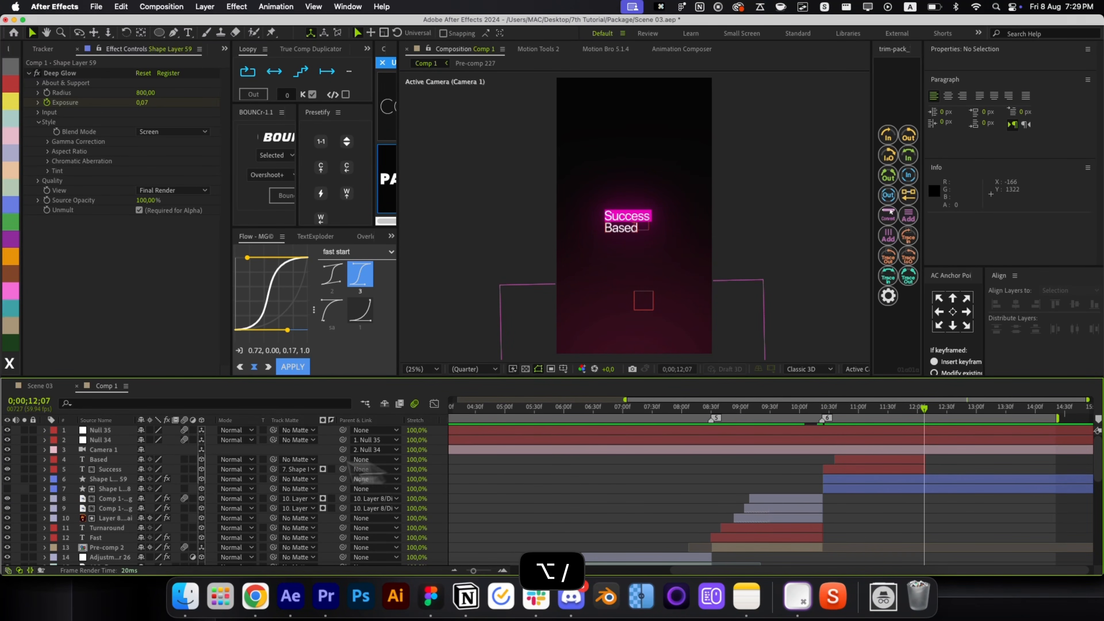
left_click_drag(184, 554, 184, 461)
scroll(193, 493, "down", 3)
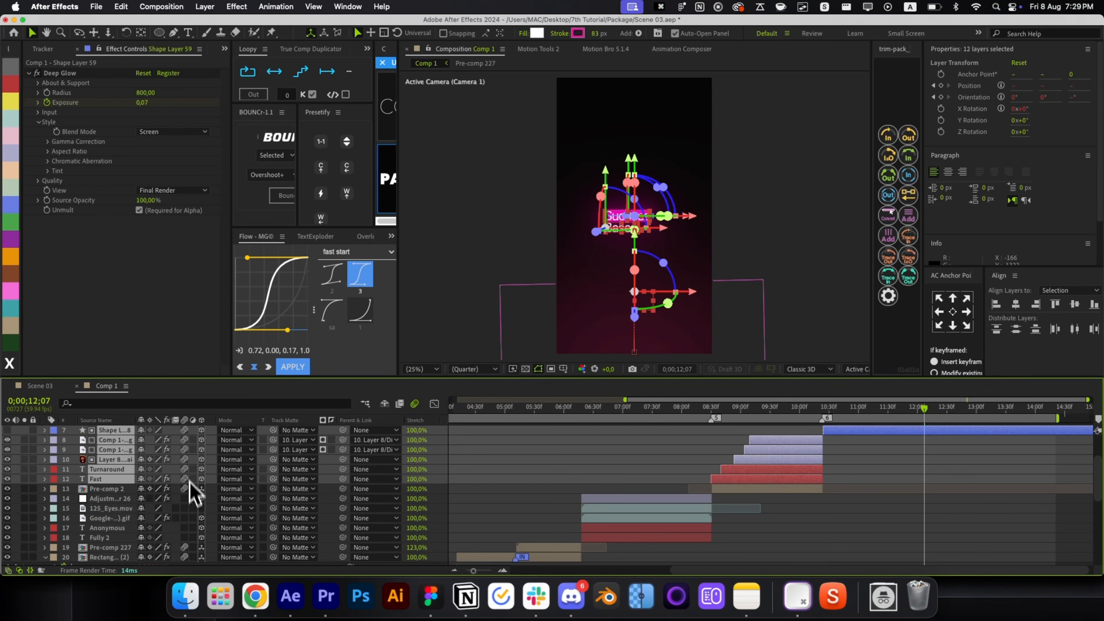
left_click(497, 476)
scroll(497, 476, "down", 6)
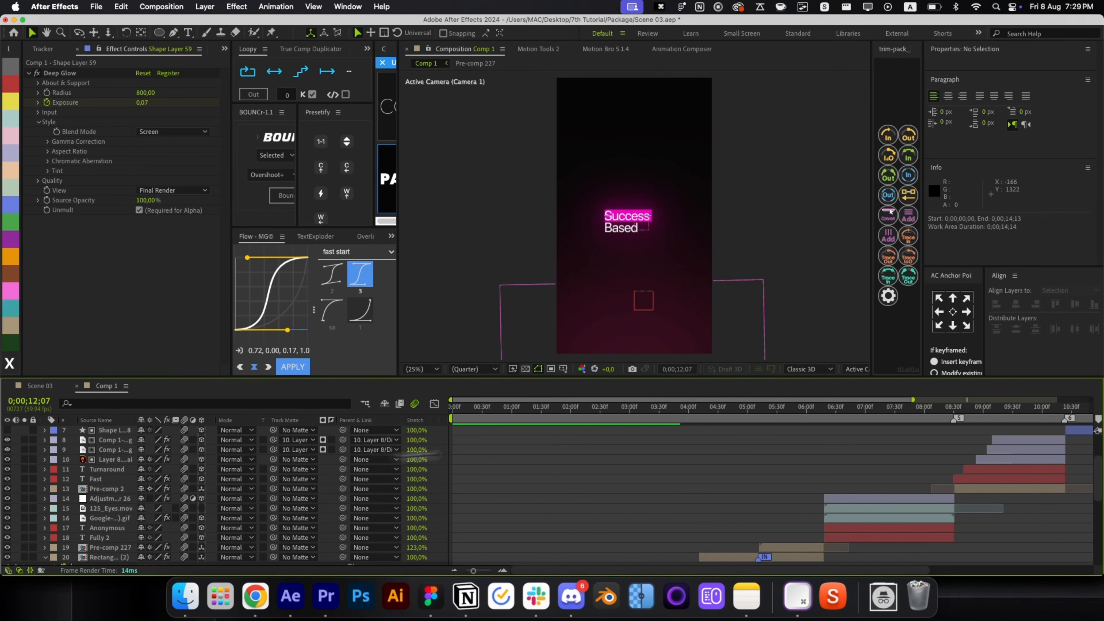
scroll(839, 420, "down", 3)
scroll(939, 442, "up", 10)
key("n")
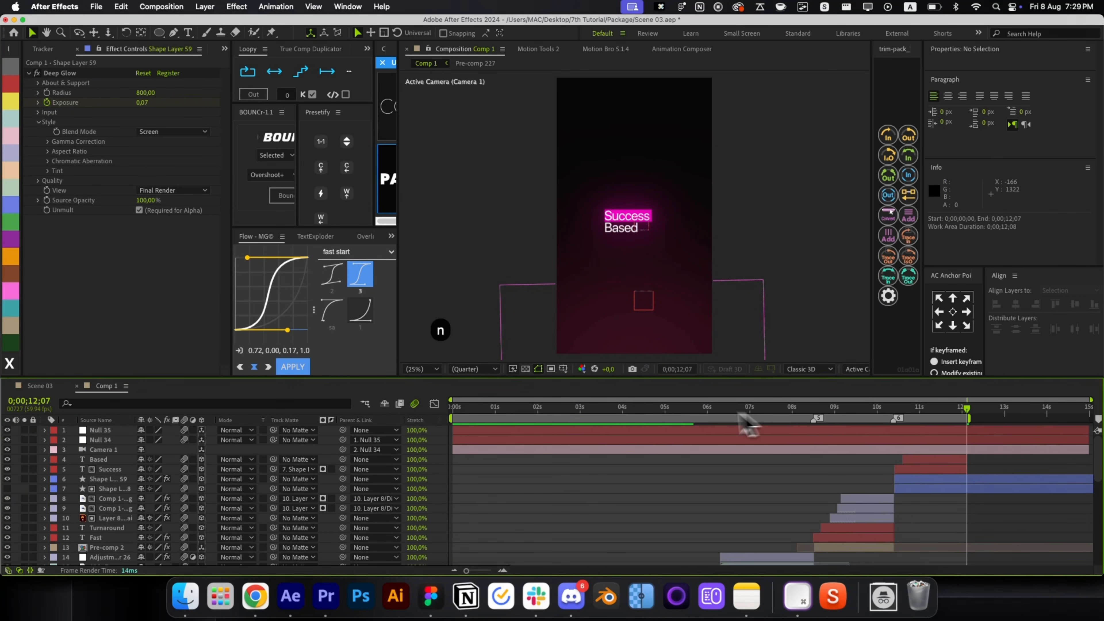
key("Home")
scroll(550, 513, "down", 12)
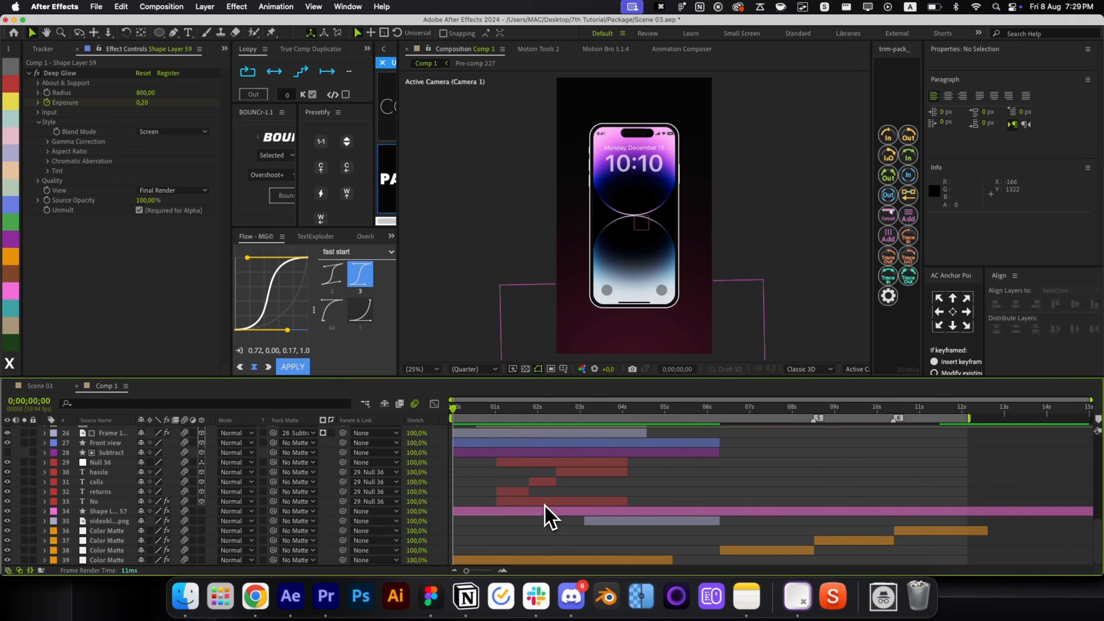
scroll(548, 517, "up", 12)
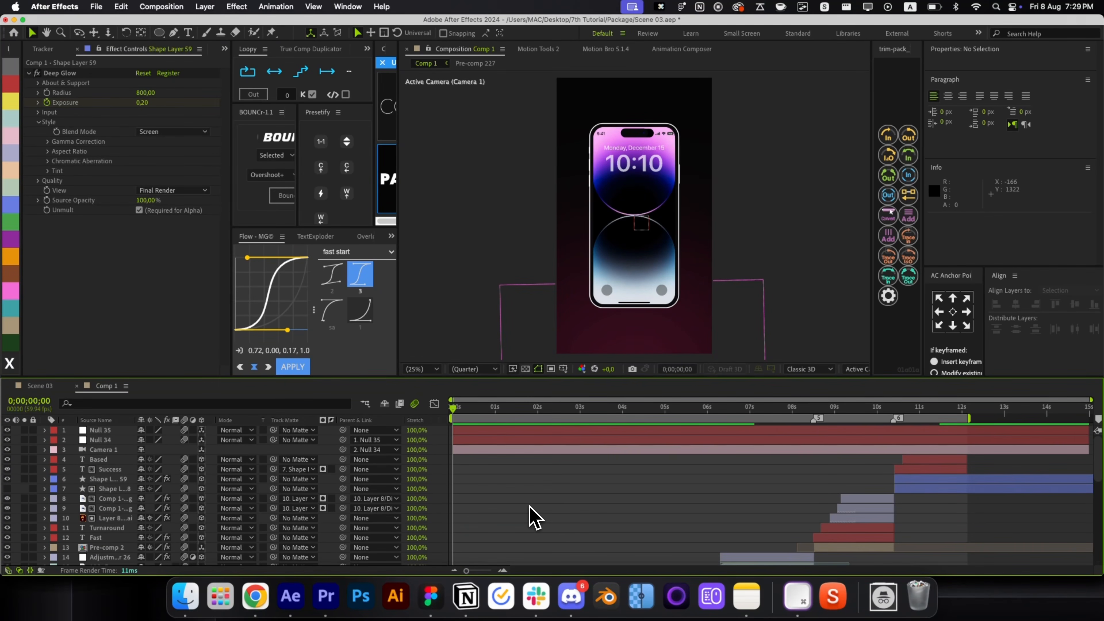
key("space")
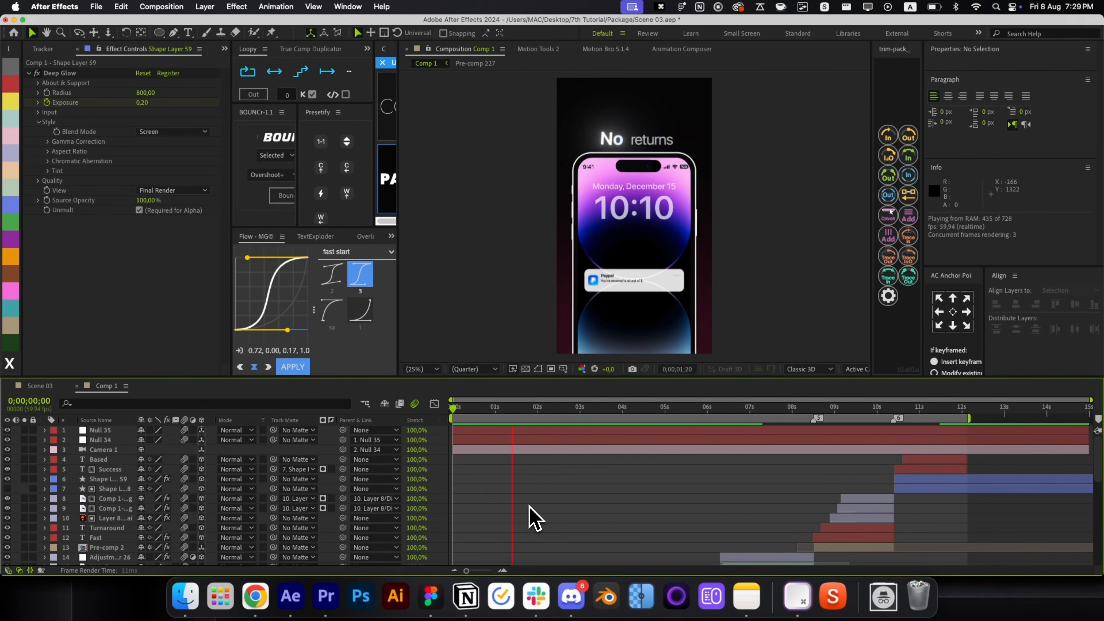